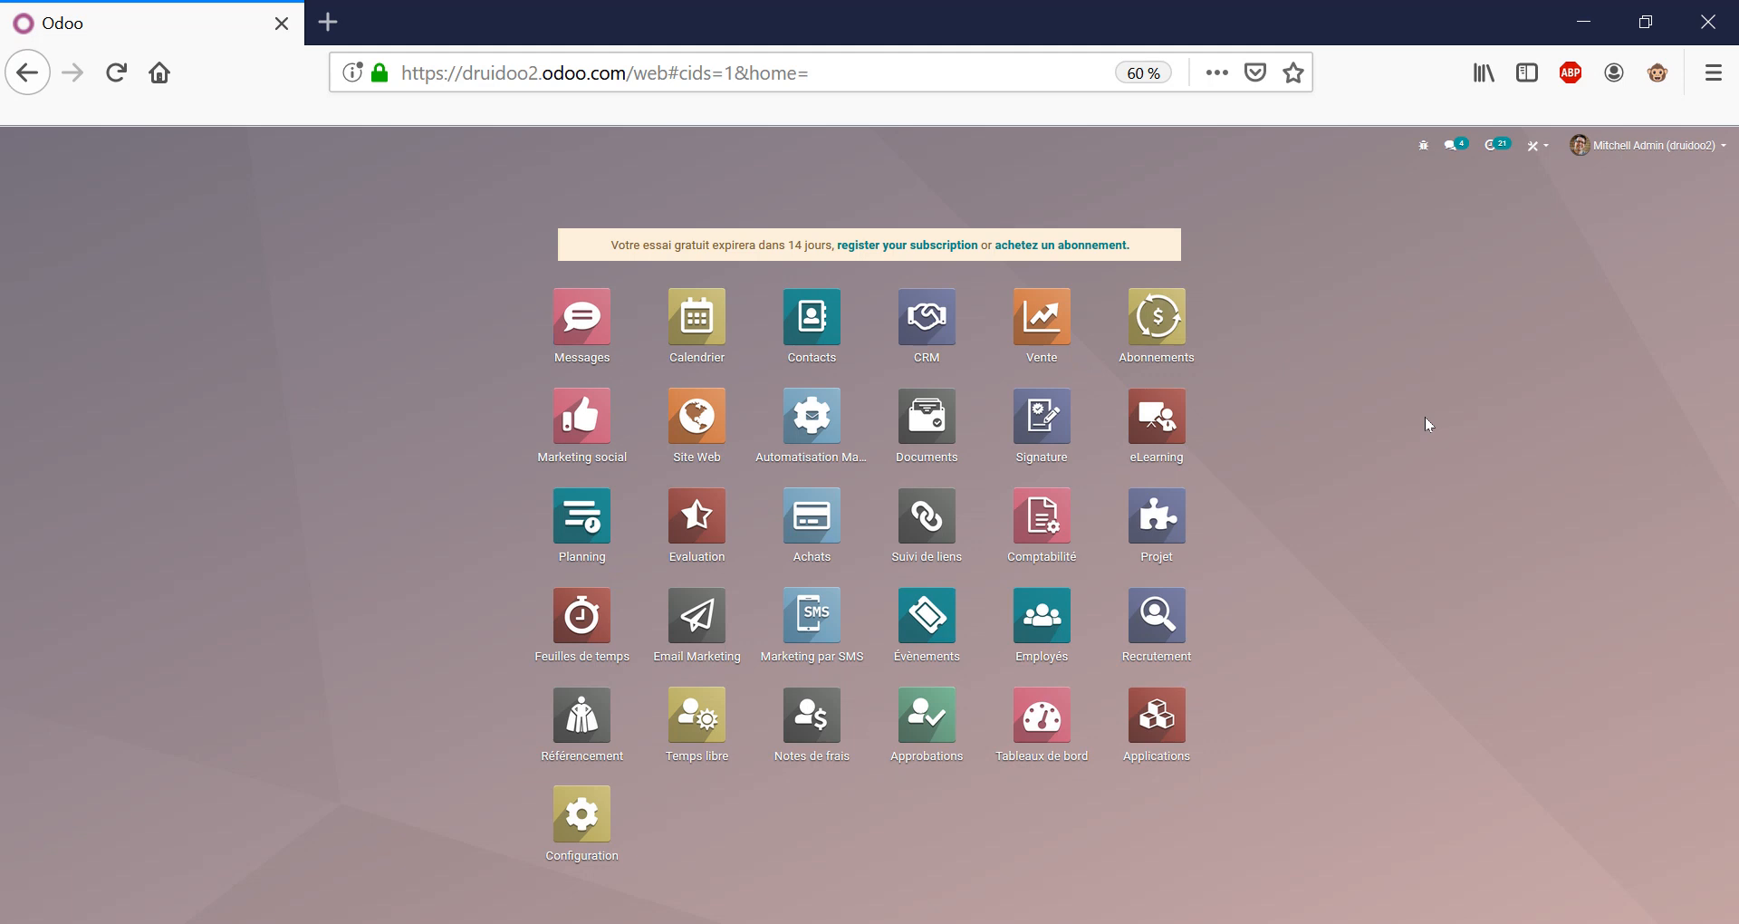
Browse the installable apps list, removing and reapplying the Applications filter, then return home.
{"action": "left_click", "coordinate": [1179, 722]}
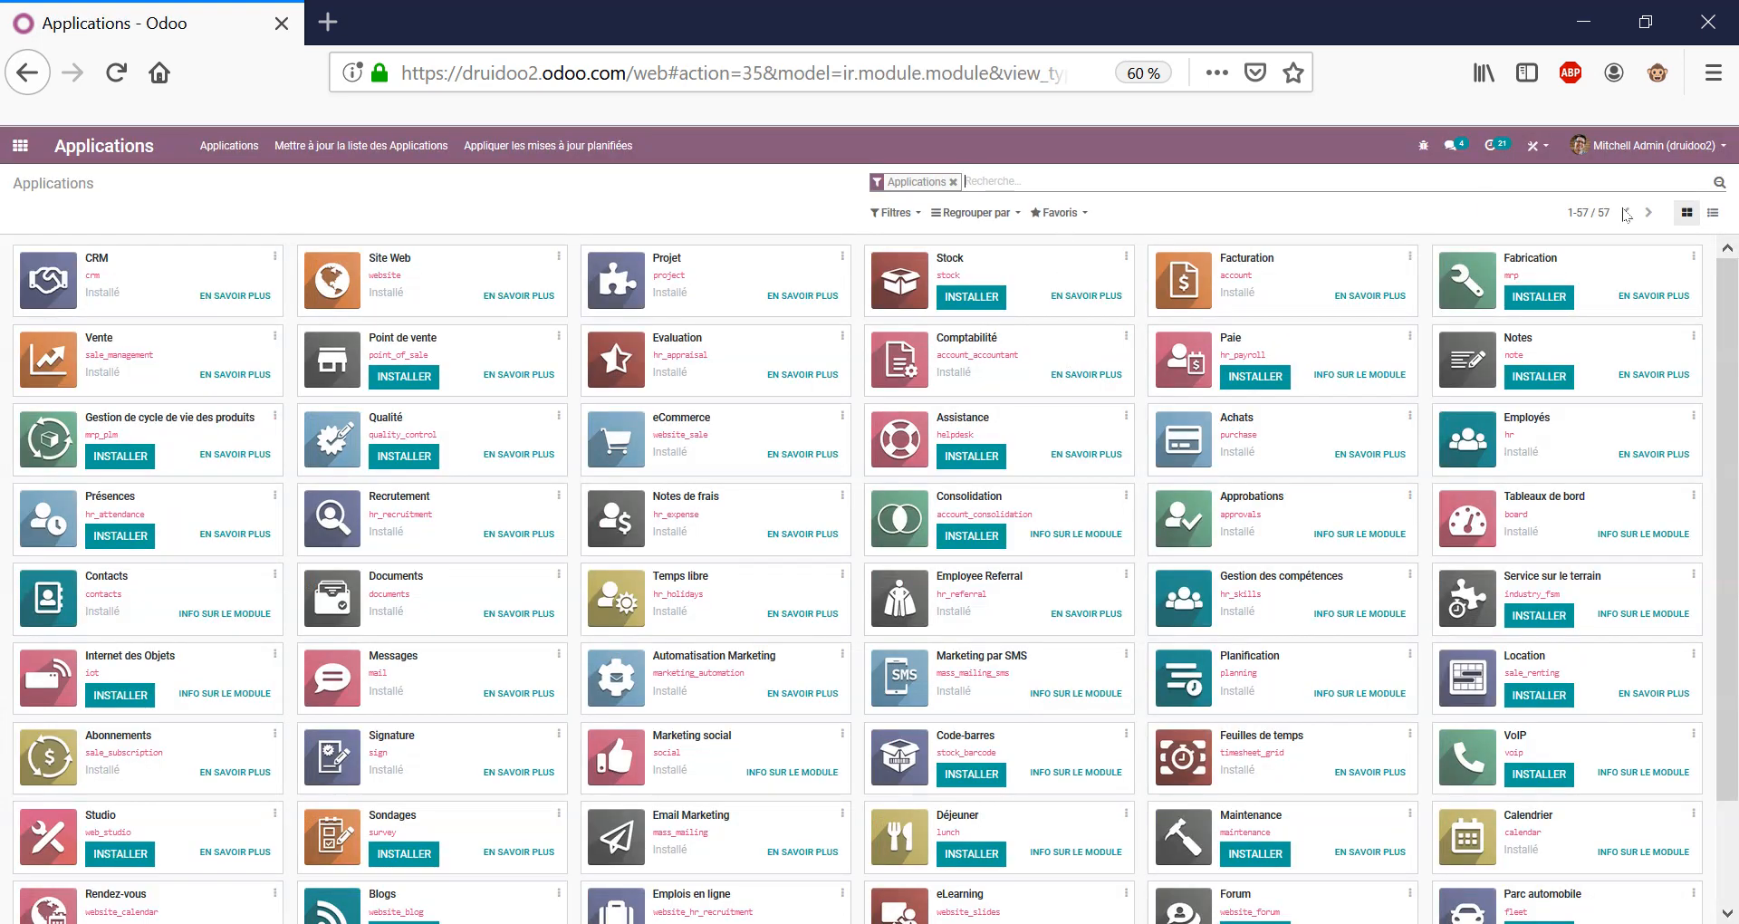
{"action": "left_click", "coordinate": [953, 182]}
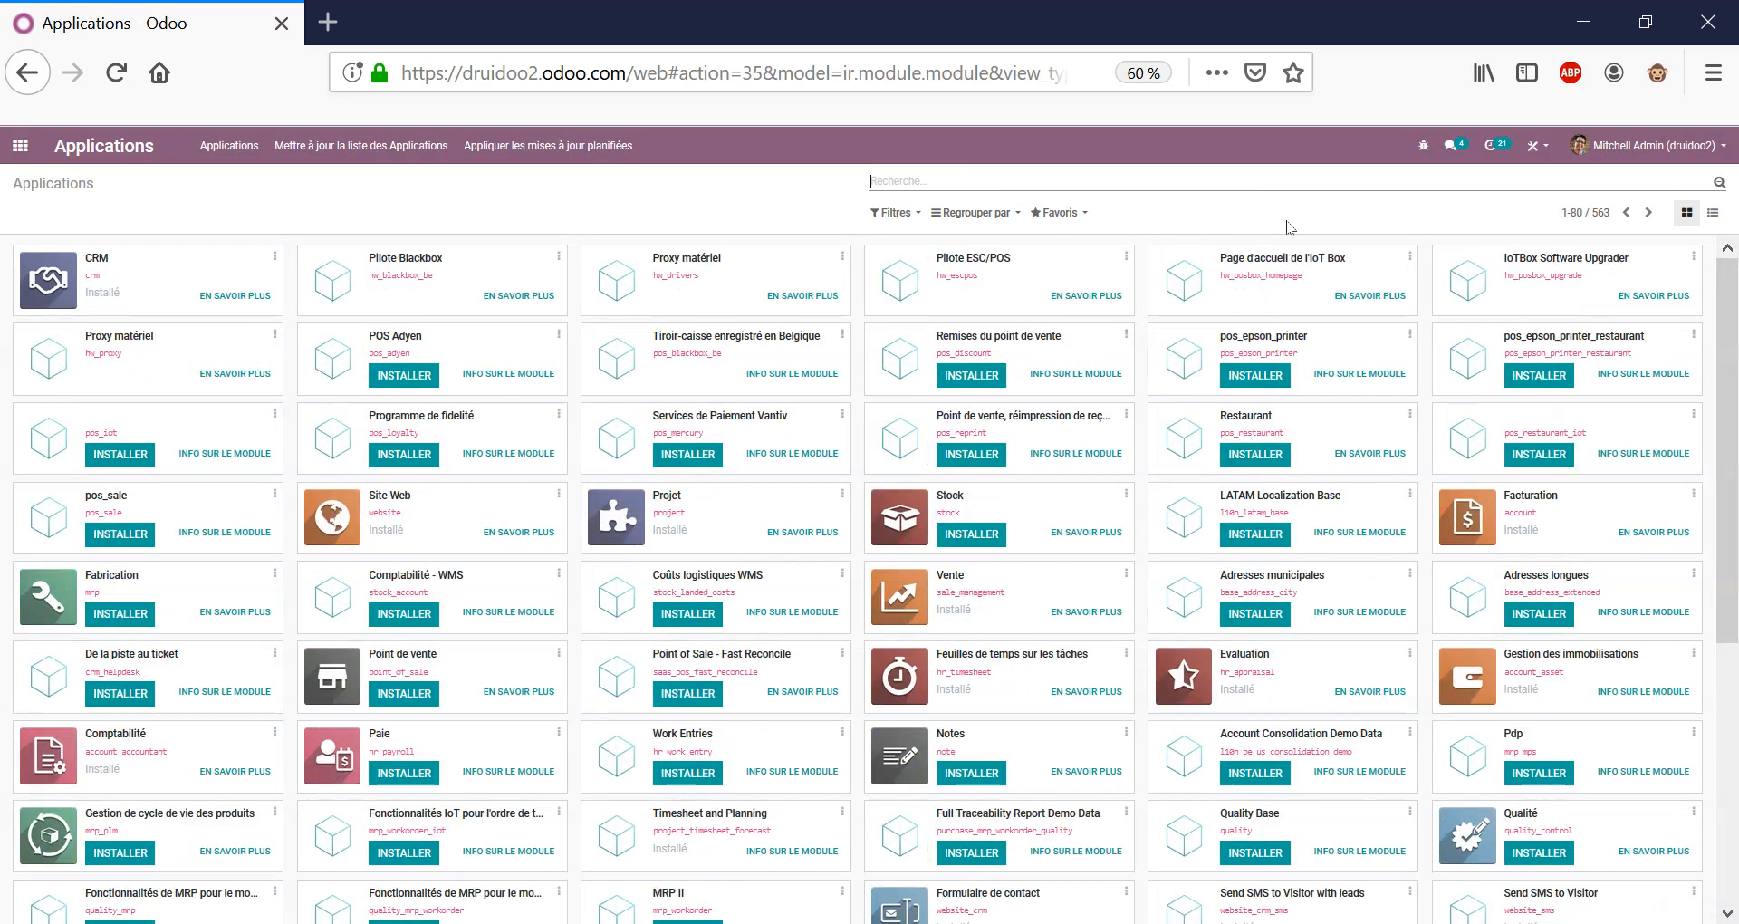
{"action": "left_click", "coordinate": [895, 213]}
{"action": "left_click", "coordinate": [920, 240]}
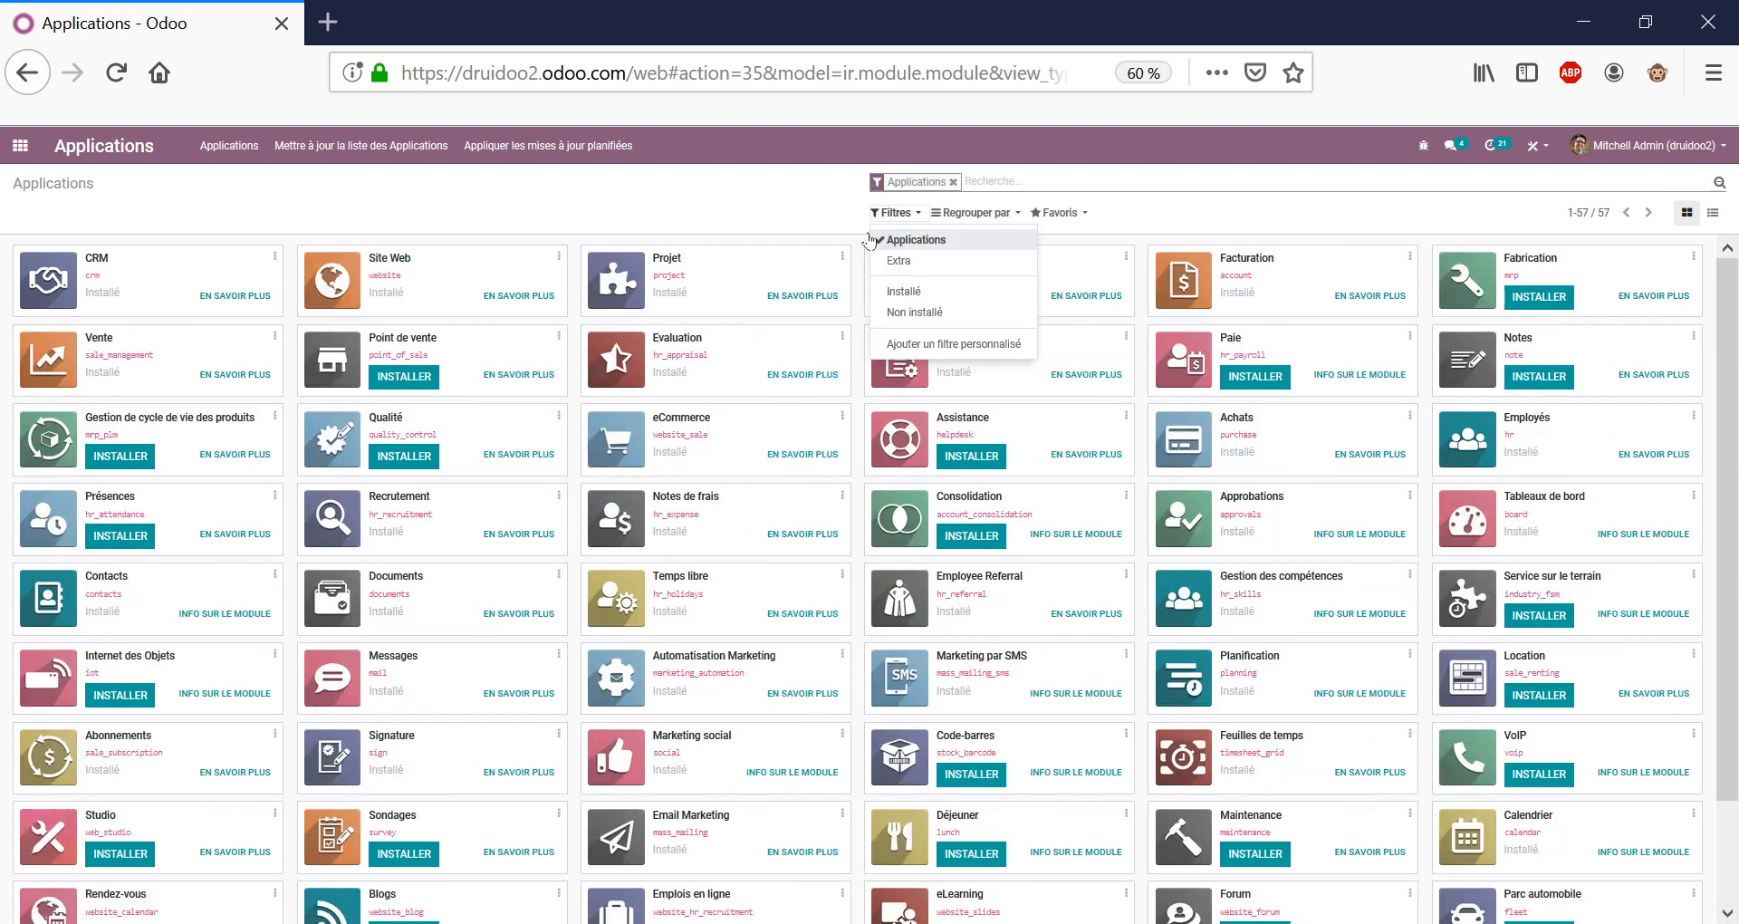
{"action": "left_click", "coordinate": [813, 195]}
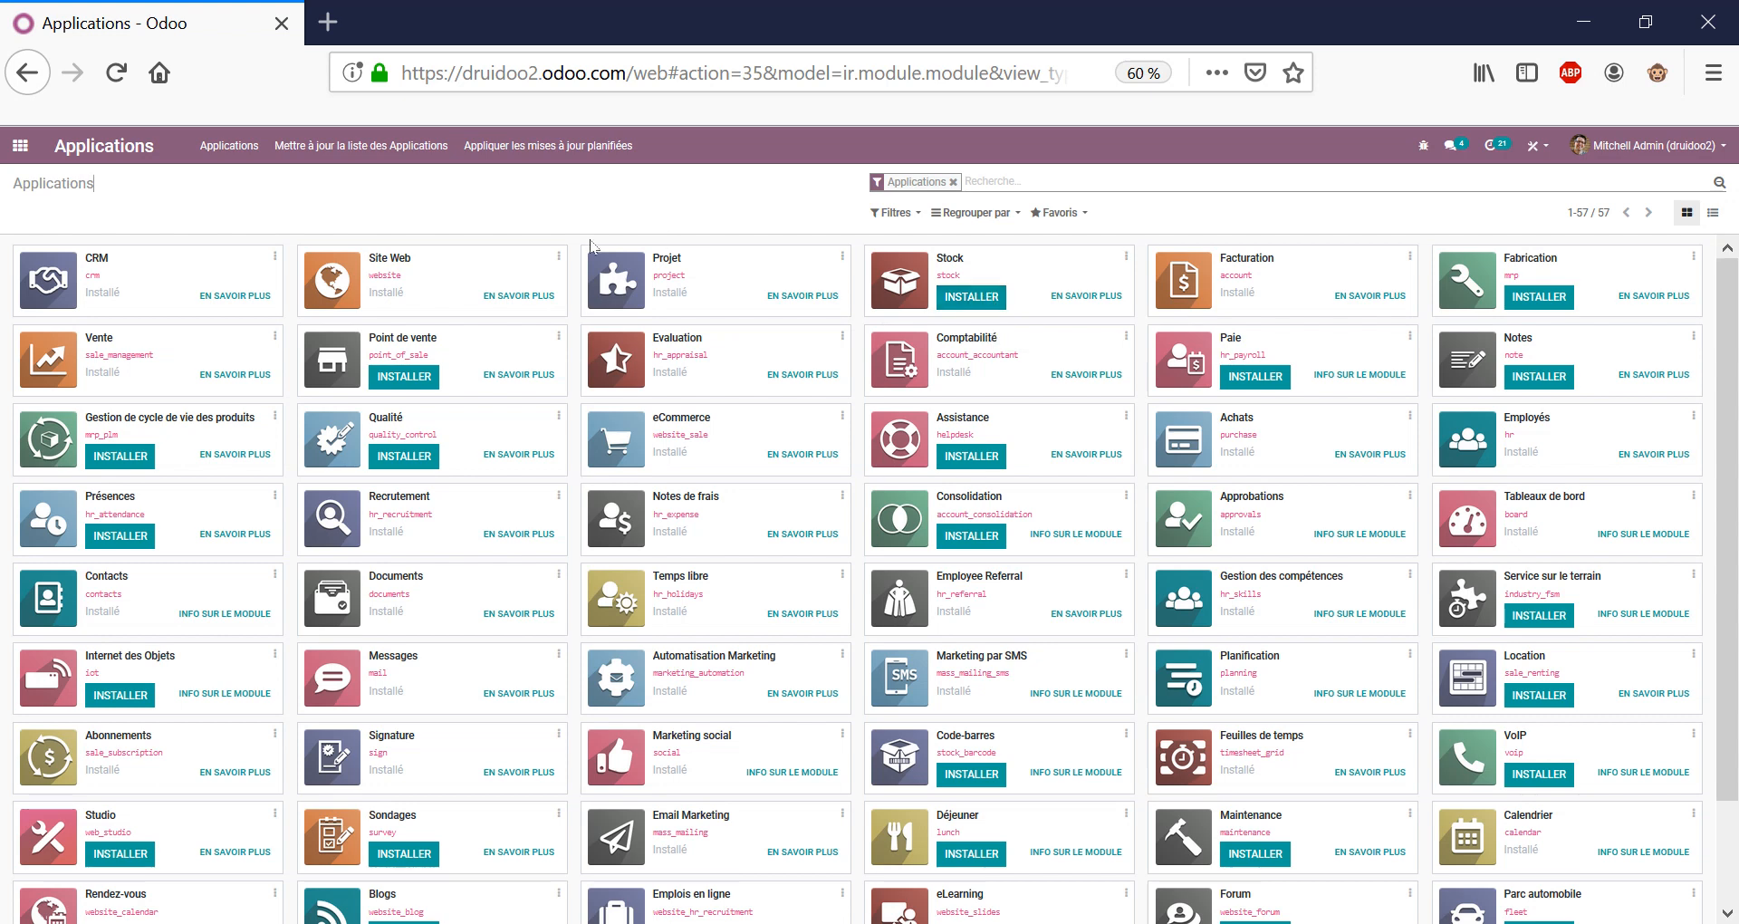
{"action": "left_click", "coordinate": [18, 150]}
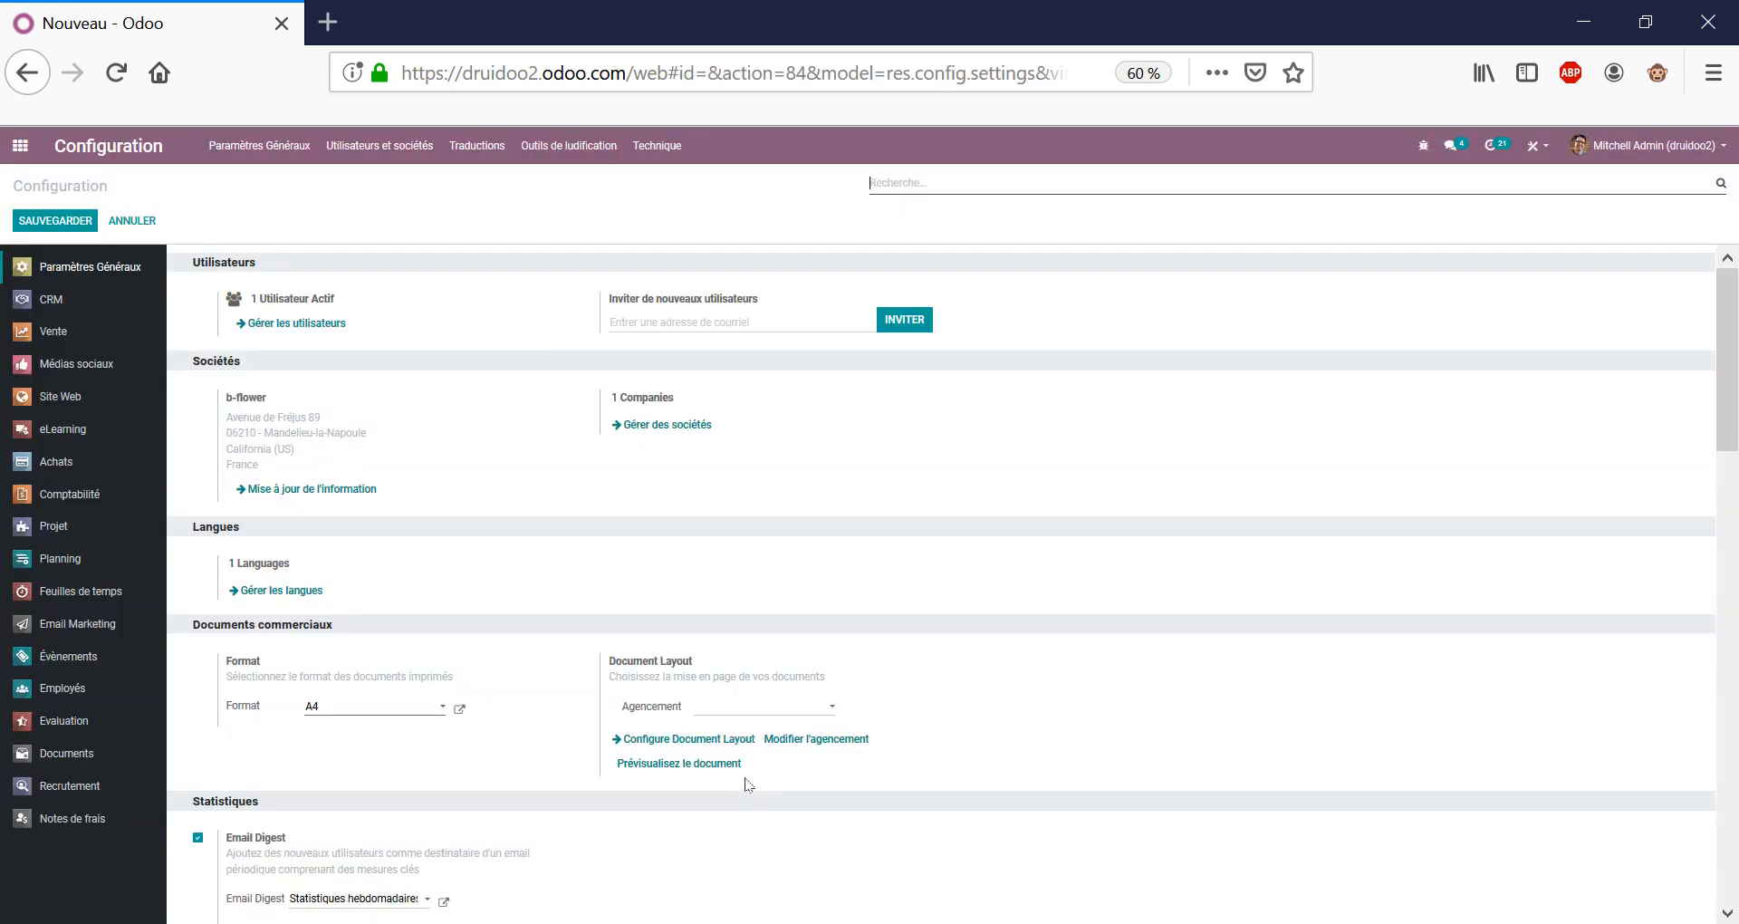
Open the admin user's record in edit mode, scroll through its access rights, and save it.
{"action": "left_click", "coordinate": [398, 149]}
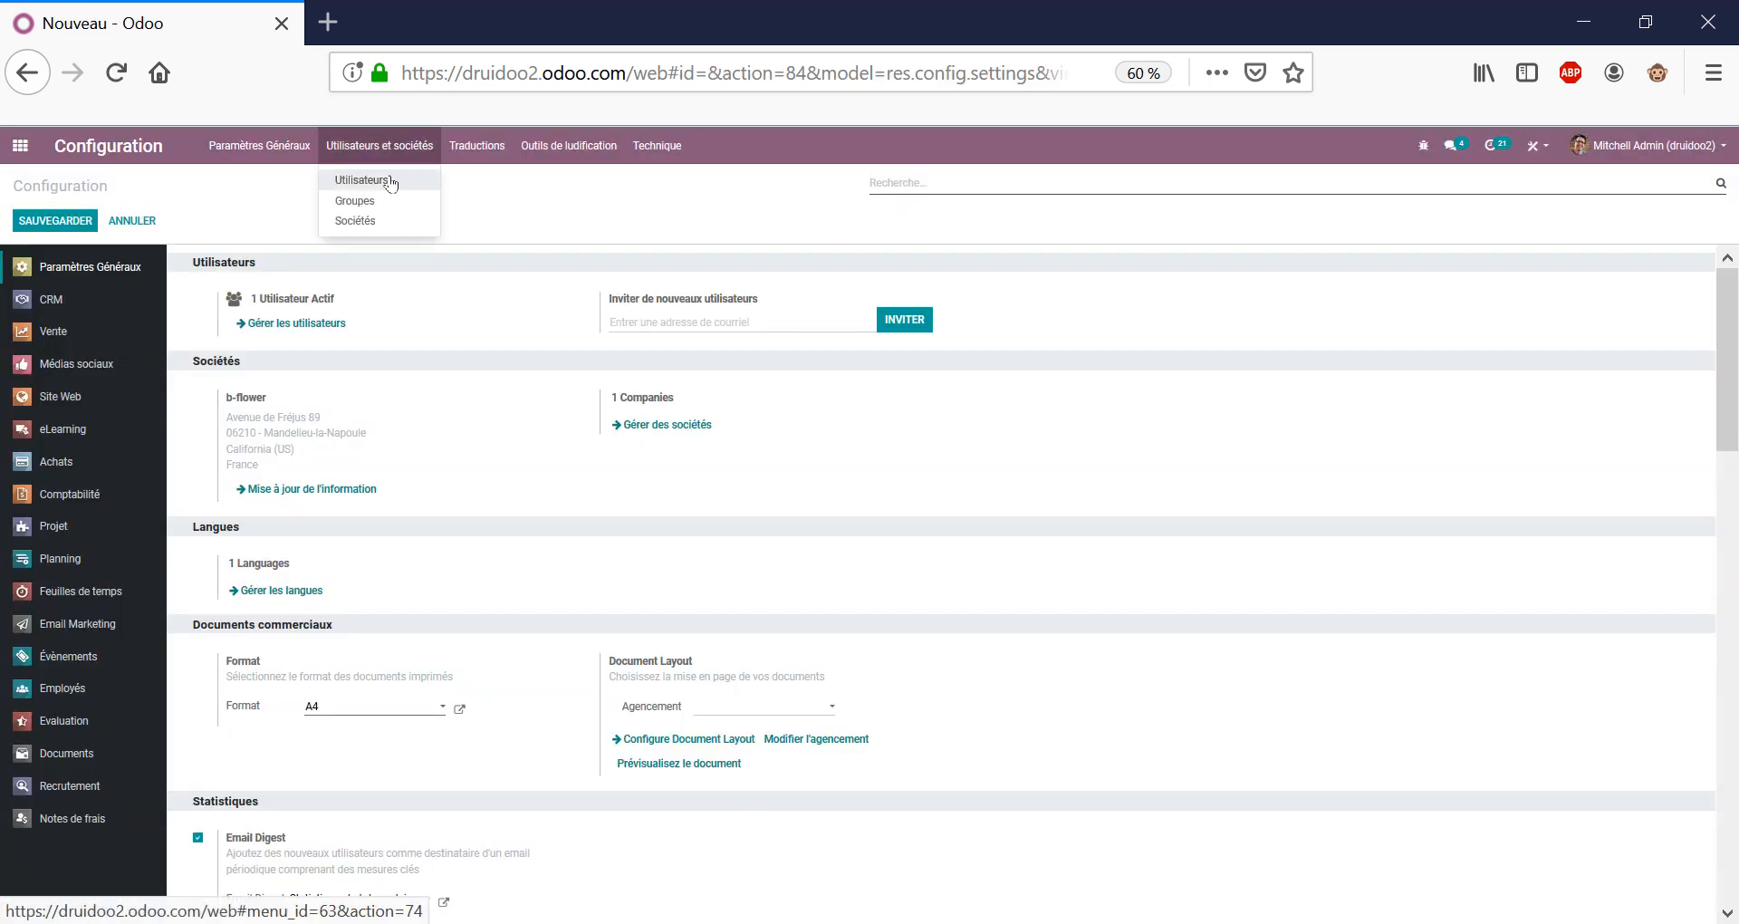
{"action": "left_click", "coordinate": [362, 179]}
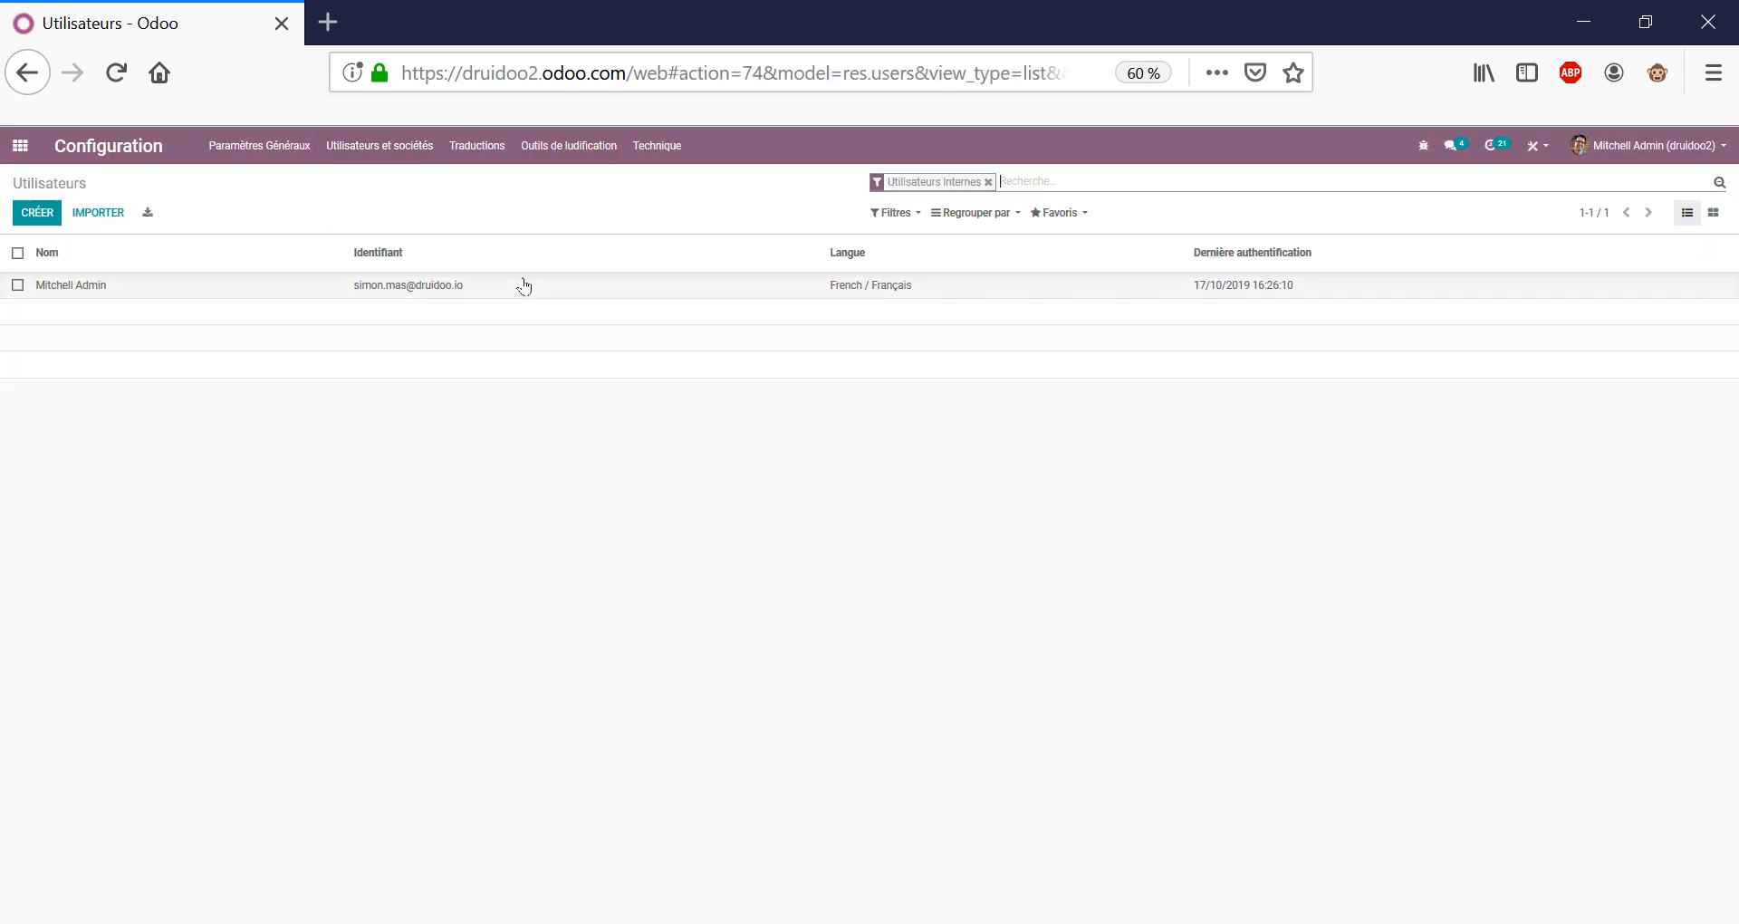
{"action": "left_click", "coordinate": [553, 290]}
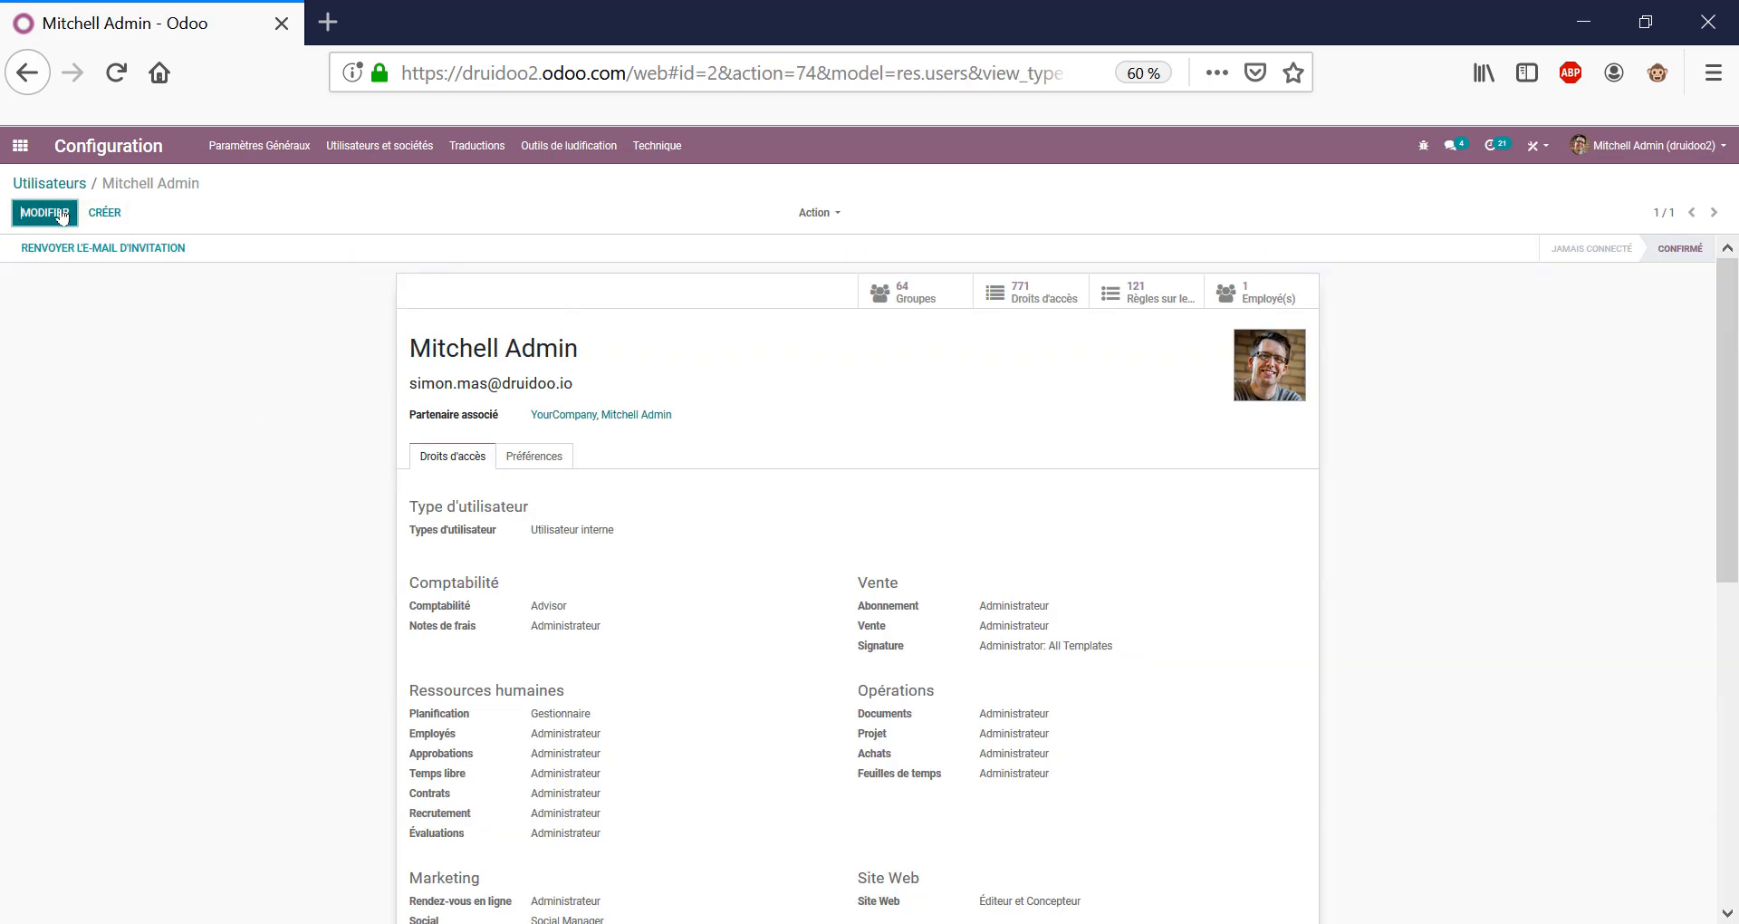
{"action": "key", "text": "alt+a"}
{"action": "scroll", "coordinate": [947, 497], "scroll_direction": "down", "scroll_amount": 3}
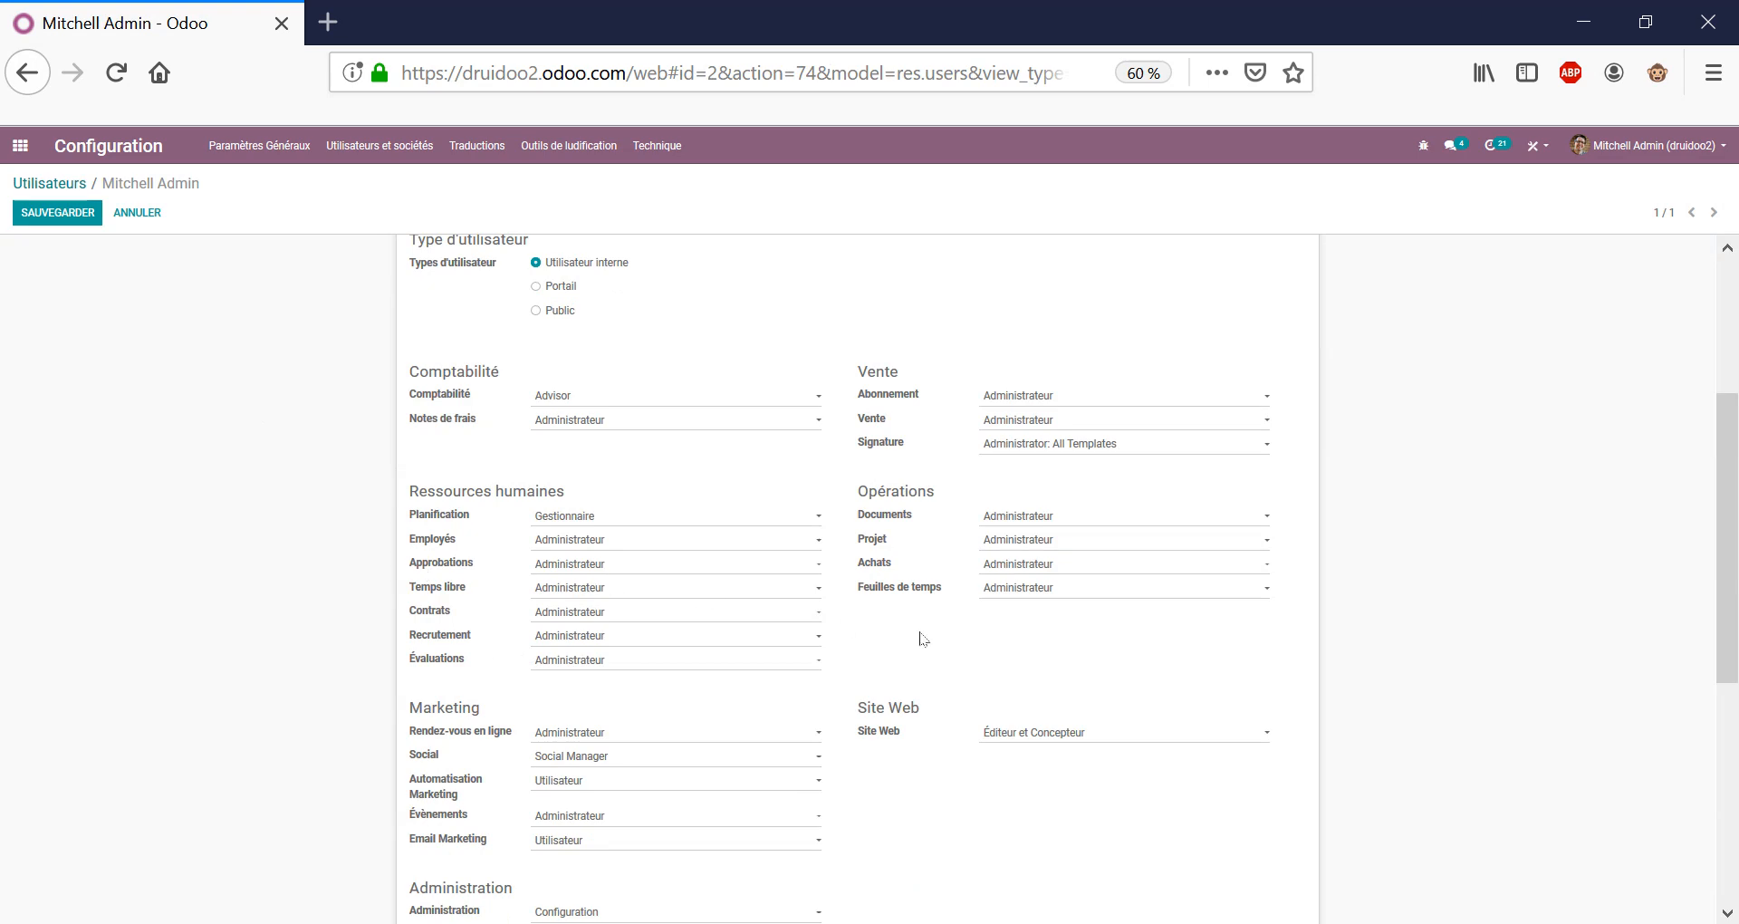
{"action": "scroll", "coordinate": [967, 580], "scroll_direction": "down", "scroll_amount": 3}
{"action": "scroll", "coordinate": [970, 581], "scroll_direction": "down", "scroll_amount": 2}
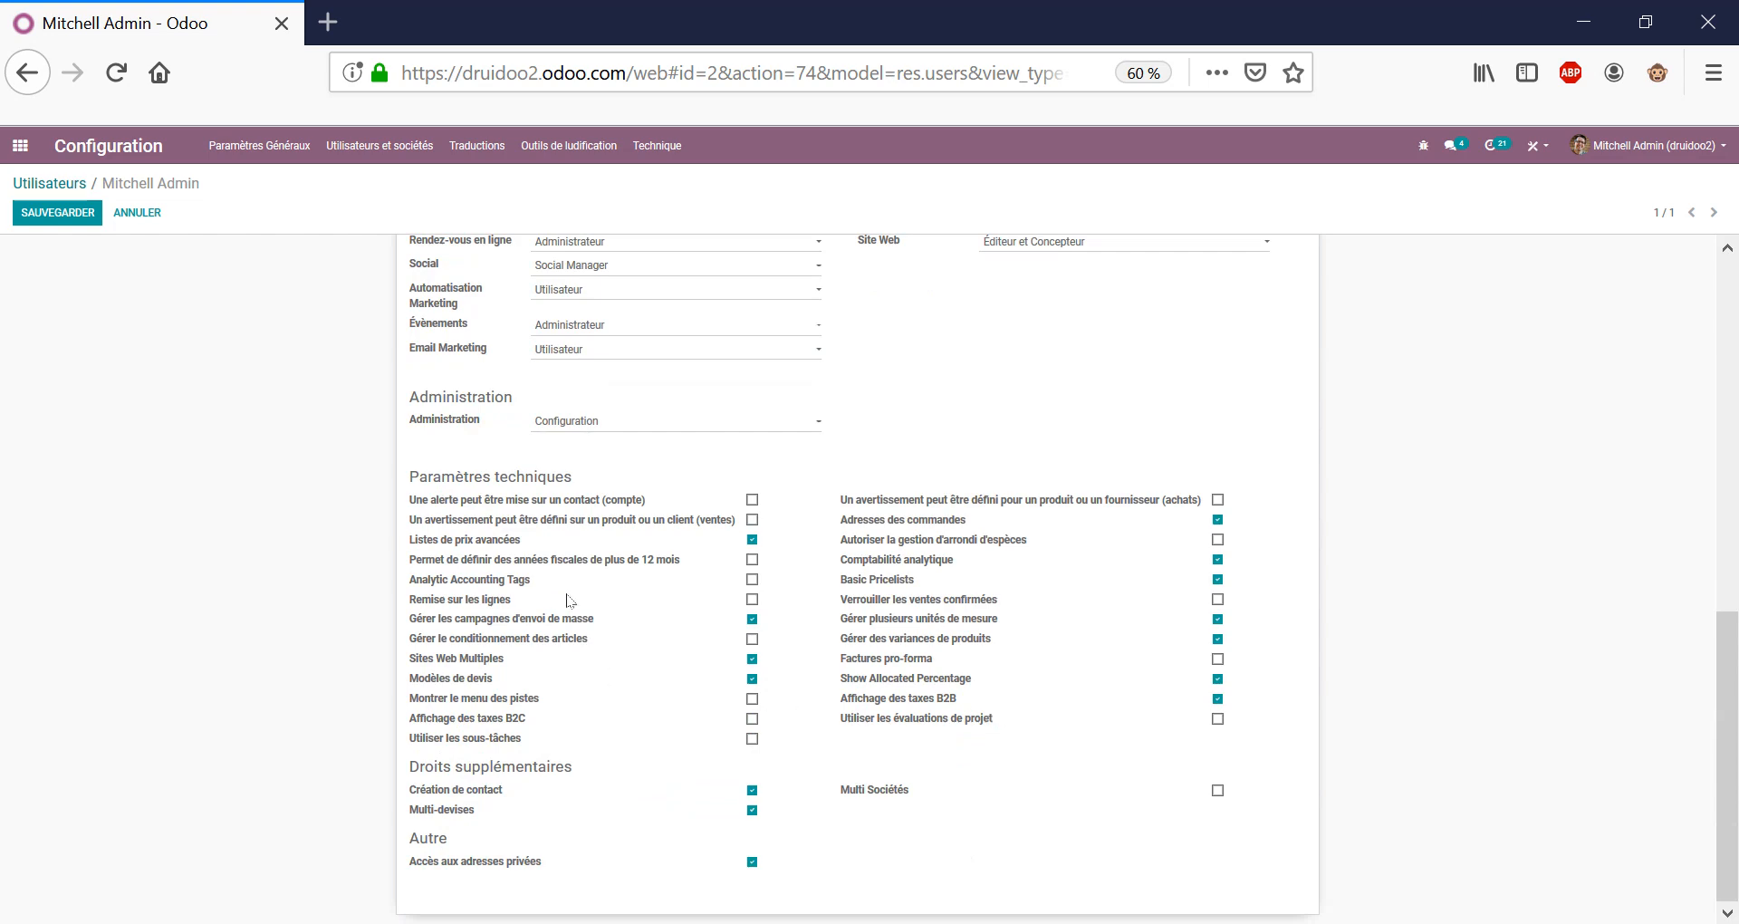
{"action": "scroll", "coordinate": [1173, 697], "scroll_direction": "up", "scroll_amount": 7}
{"action": "scroll", "coordinate": [1309, 666], "scroll_direction": "up", "scroll_amount": 2}
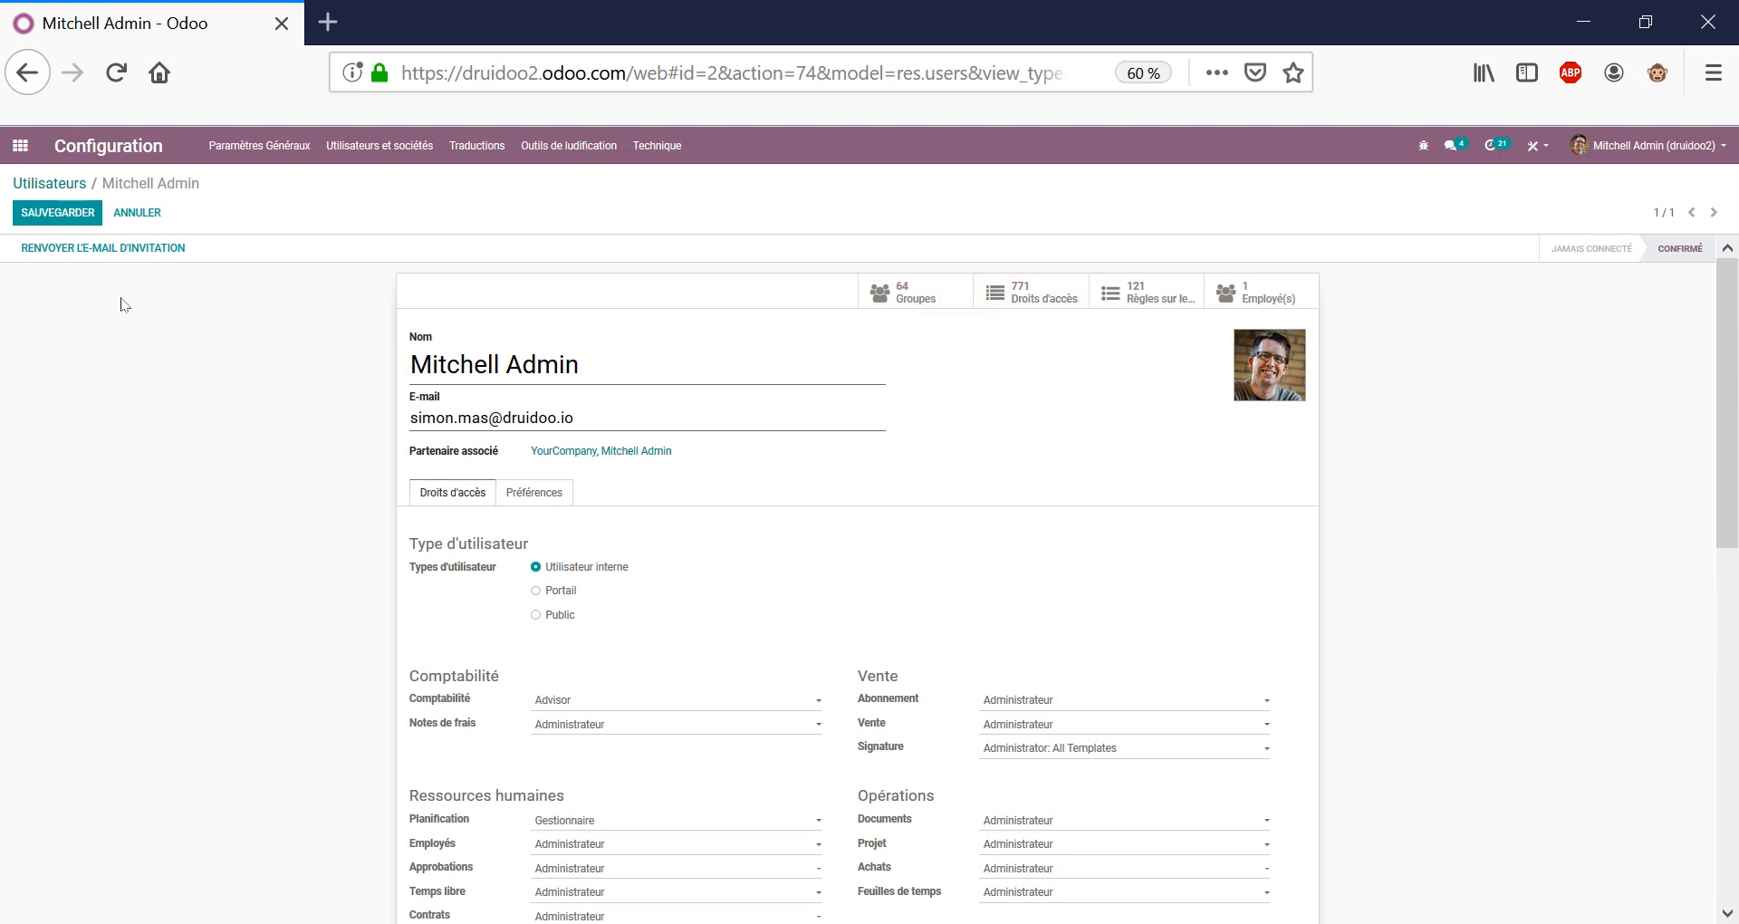
{"action": "left_click", "coordinate": [136, 214]}
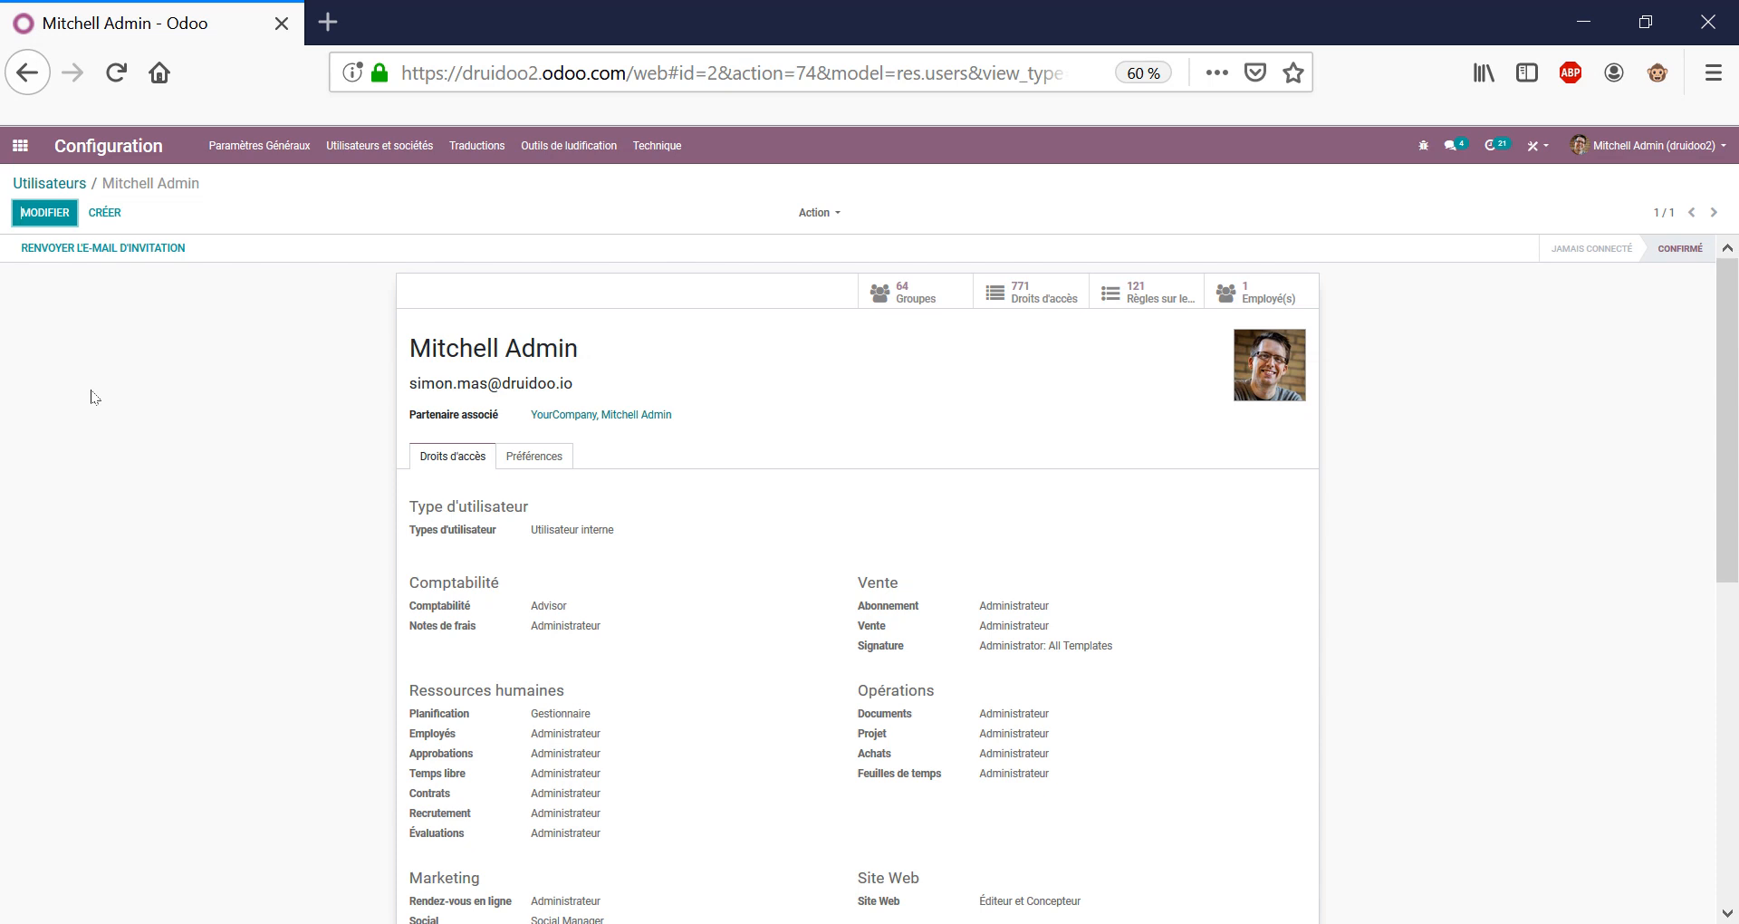
Select the Odoo site's base address in the browser address bar.
{"action": "left_click", "coordinate": [627, 73]}
{"action": "left_click", "coordinate": [626, 73]}
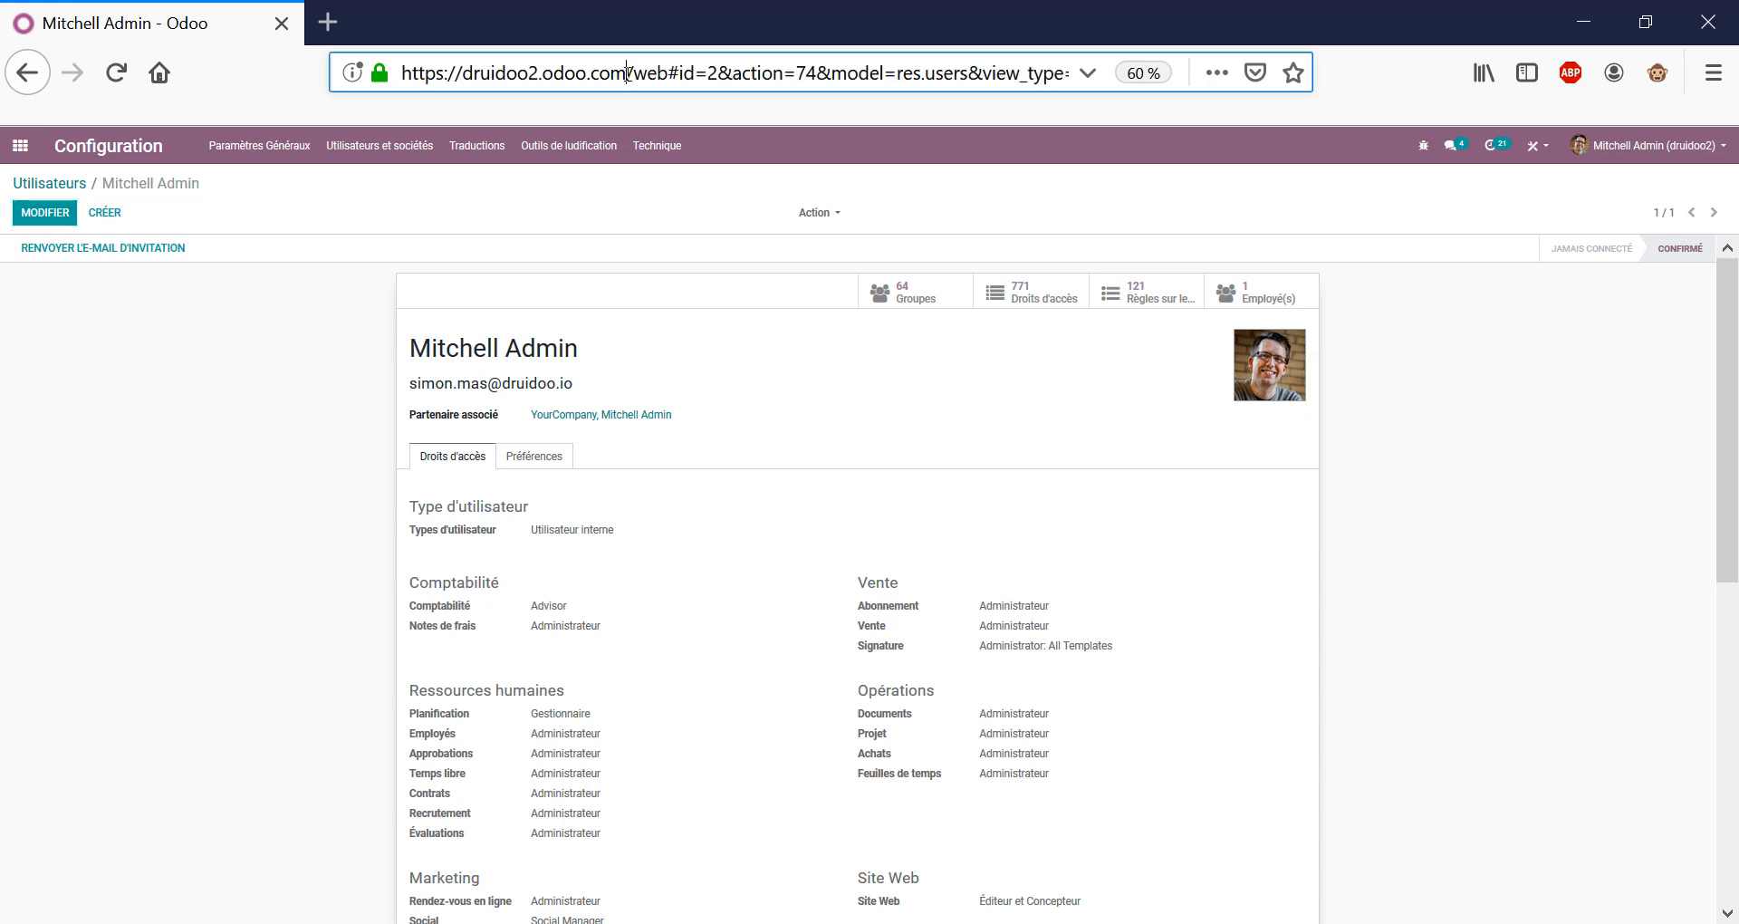
{"action": "left_click_drag", "start_coordinate": [627, 72], "coordinate": [331, 69]}
{"action": "key", "text": "ctrl+c"}
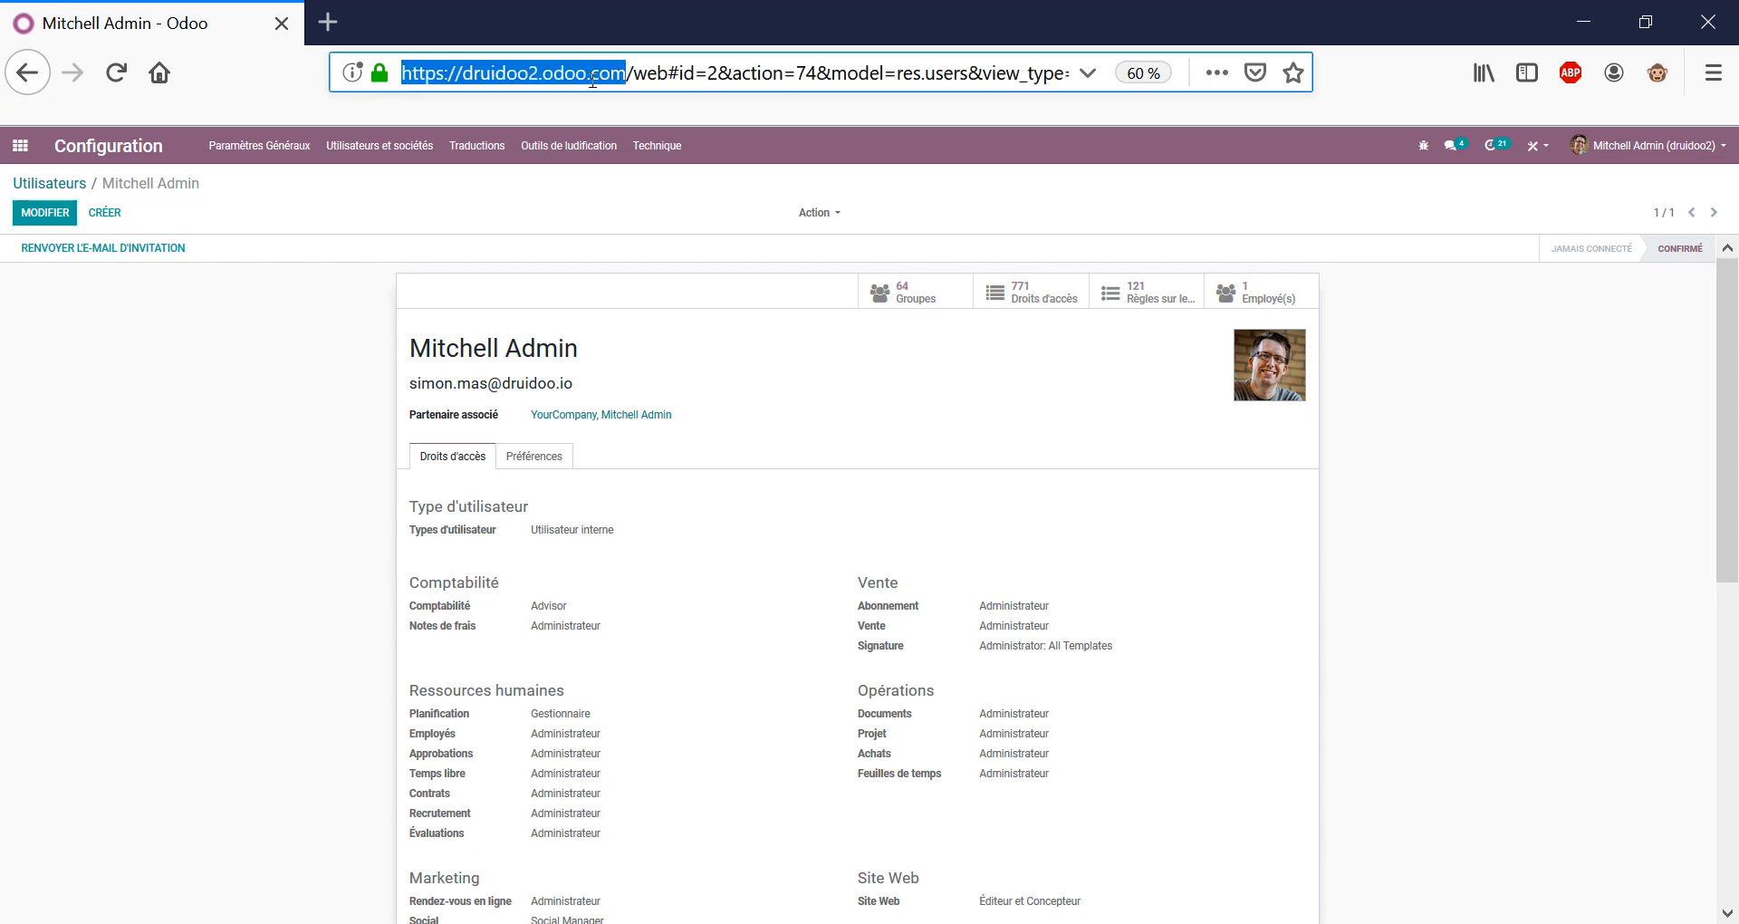
{"action": "left_click_drag", "start_coordinate": [668, 74], "coordinate": [631, 80]}
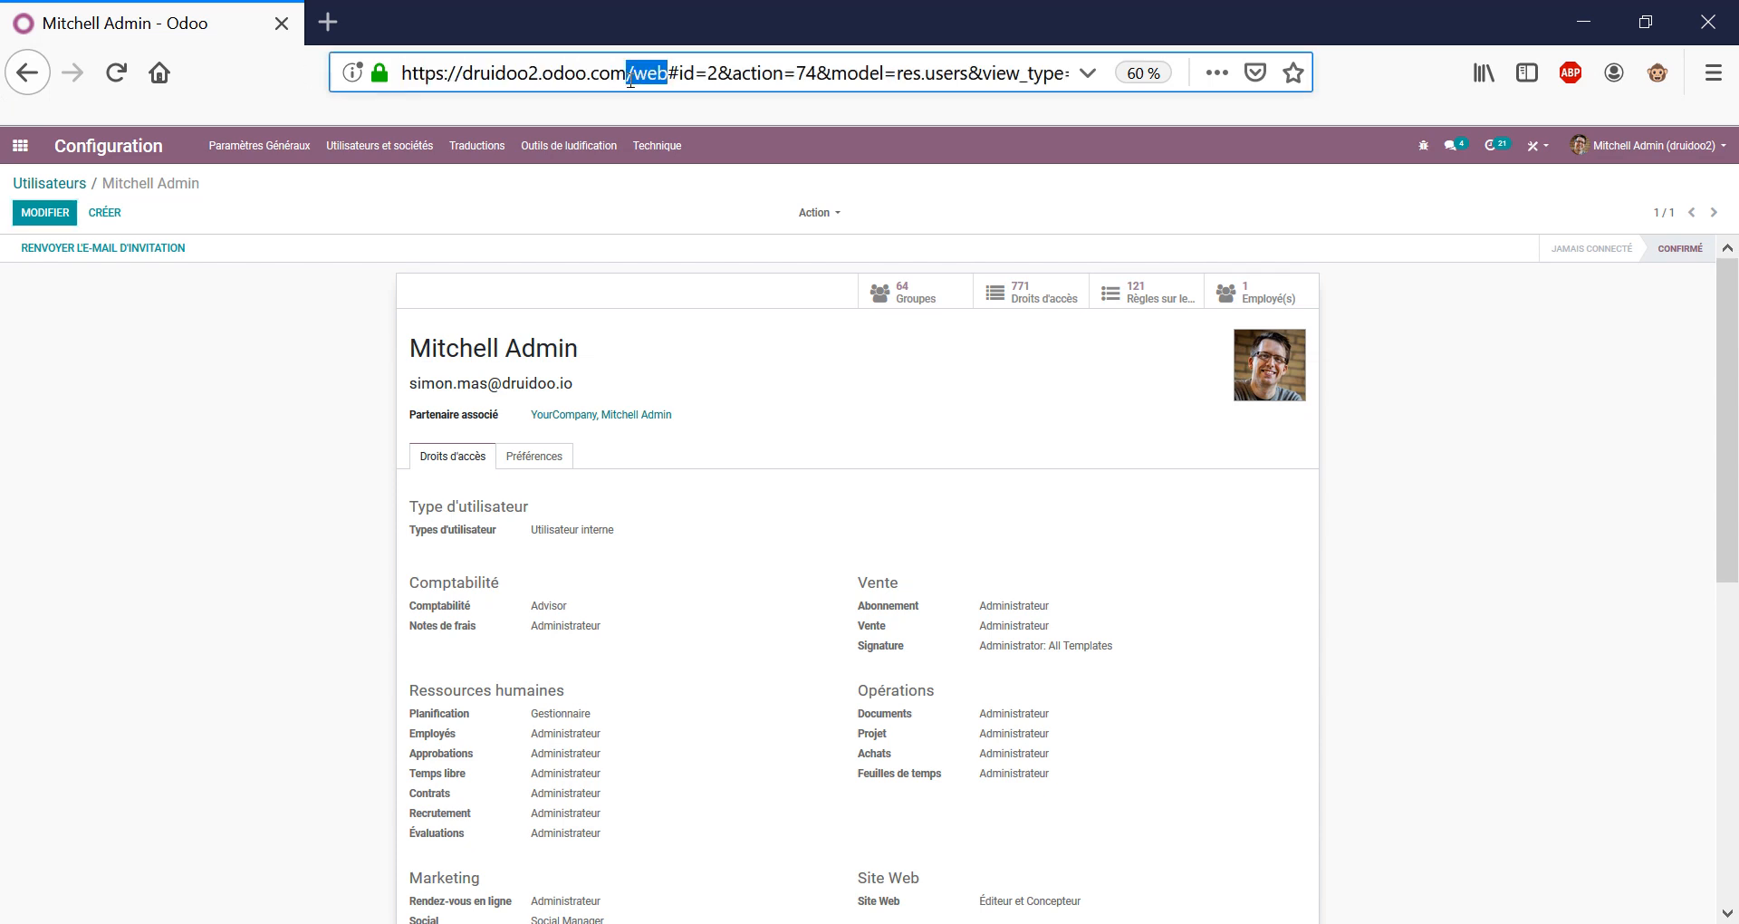
Load the company website's home page in a new browser tab.
{"action": "left_click", "coordinate": [328, 21]}
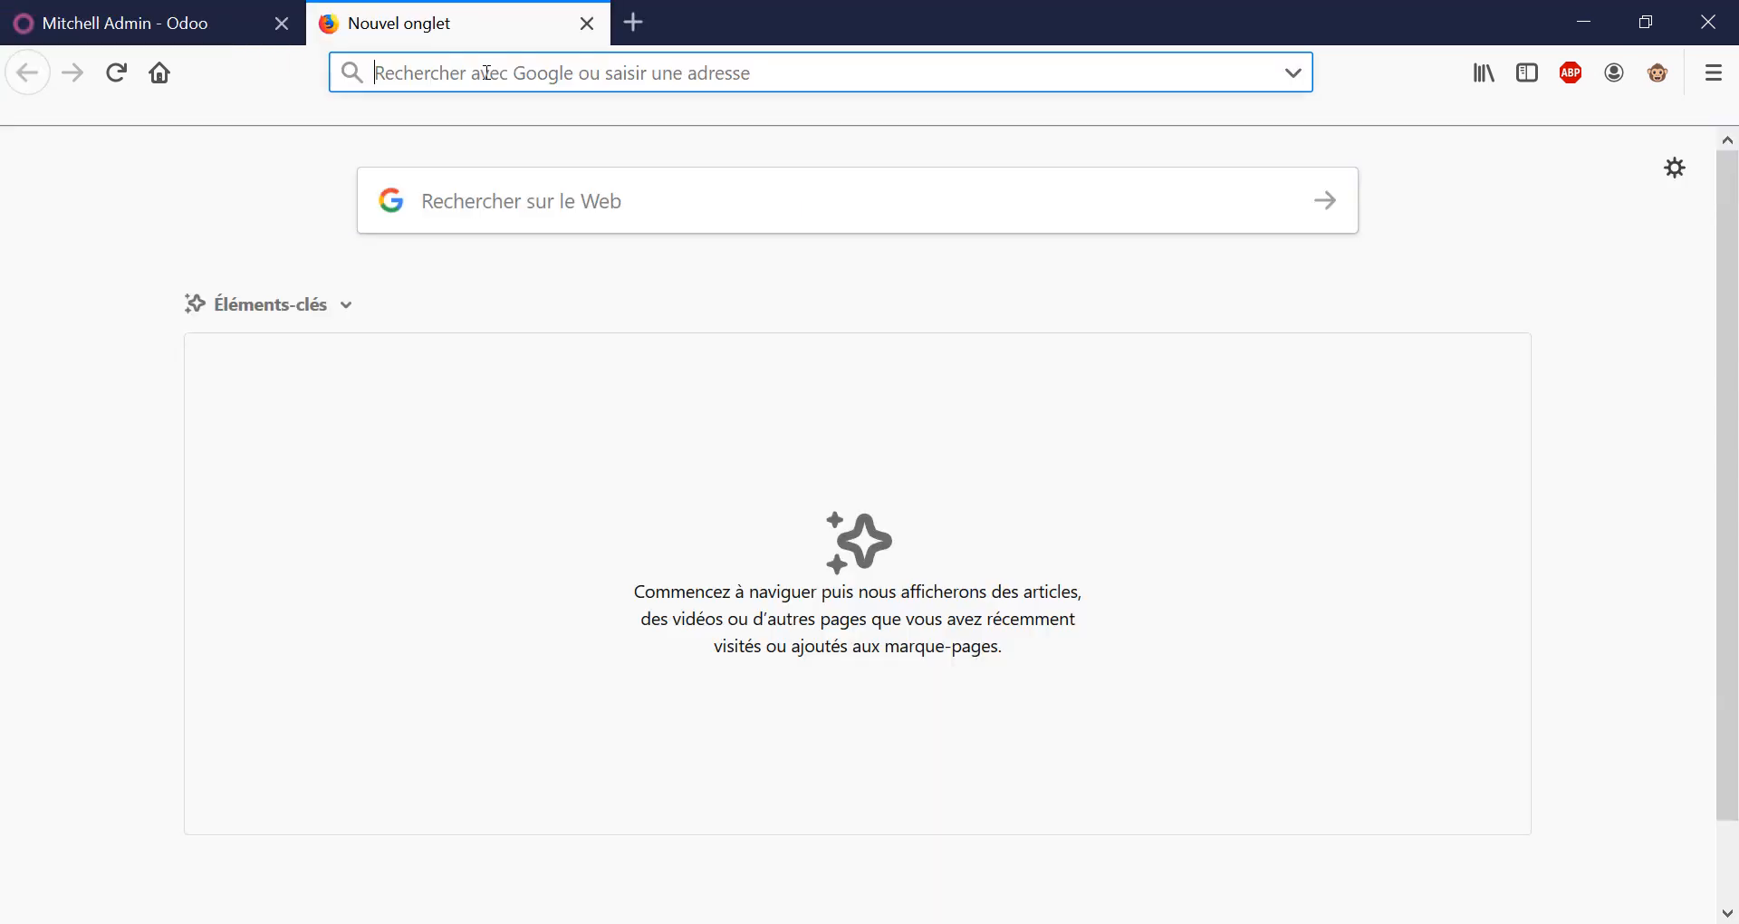
{"action": "key", "text": "ctrl+v"}
{"action": "key", "text": "Return"}
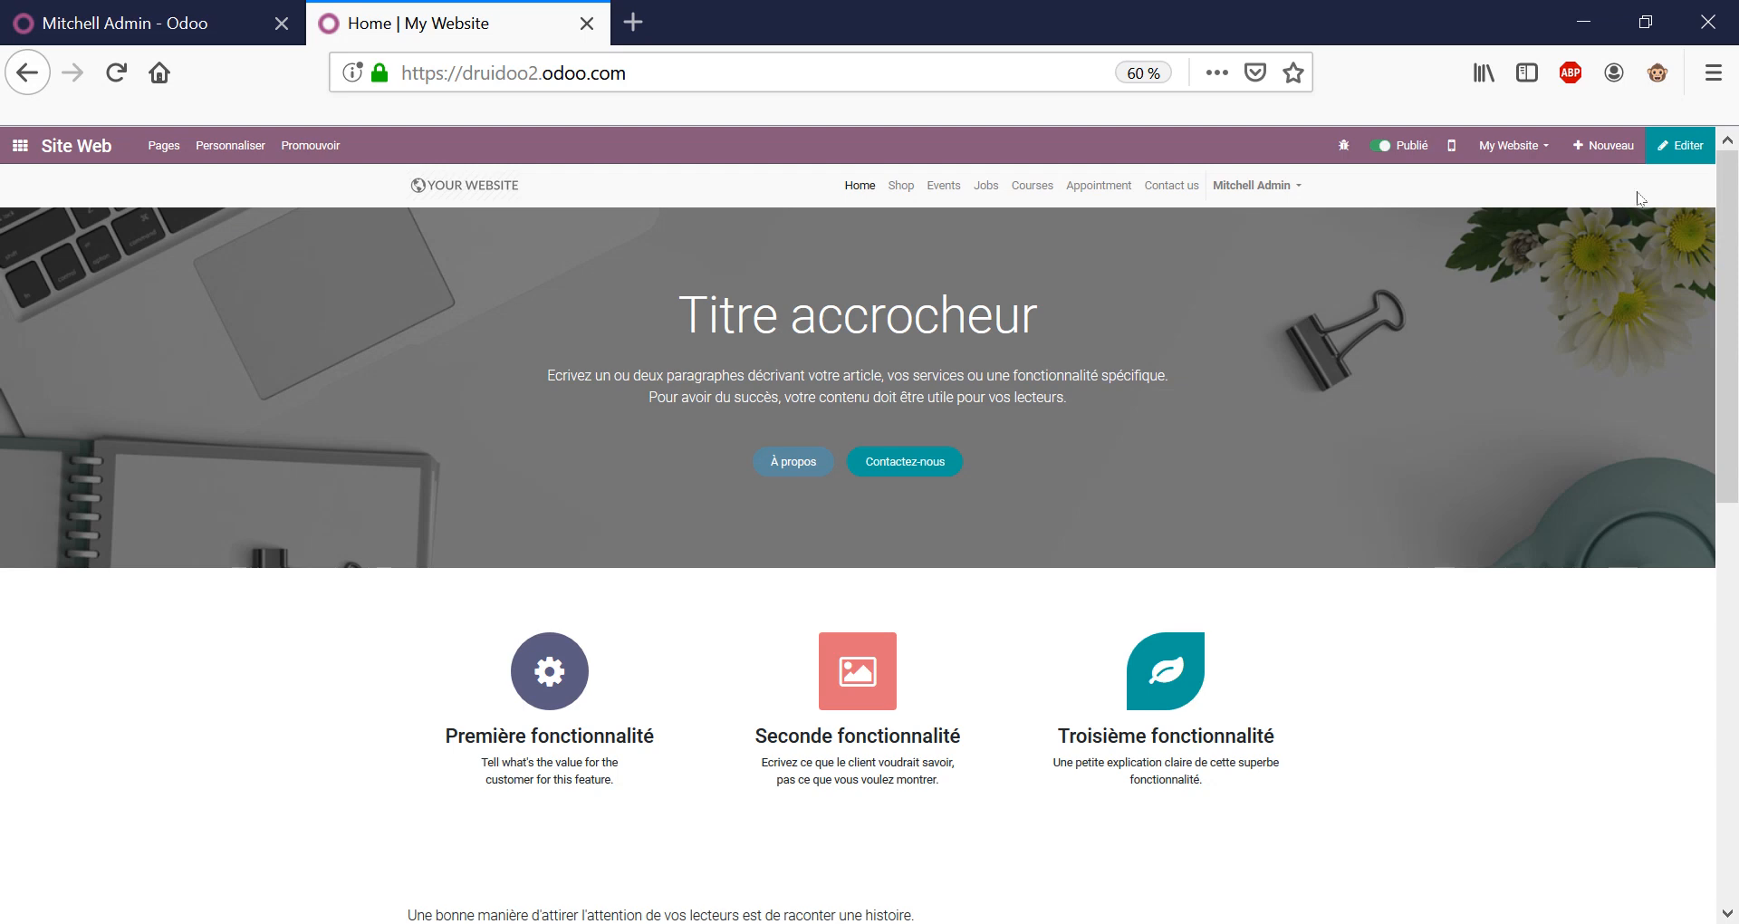
Edit the page, trying a Features block and the image picker, then return to Odoo's app launcher.
{"action": "left_click", "coordinate": [1690, 156]}
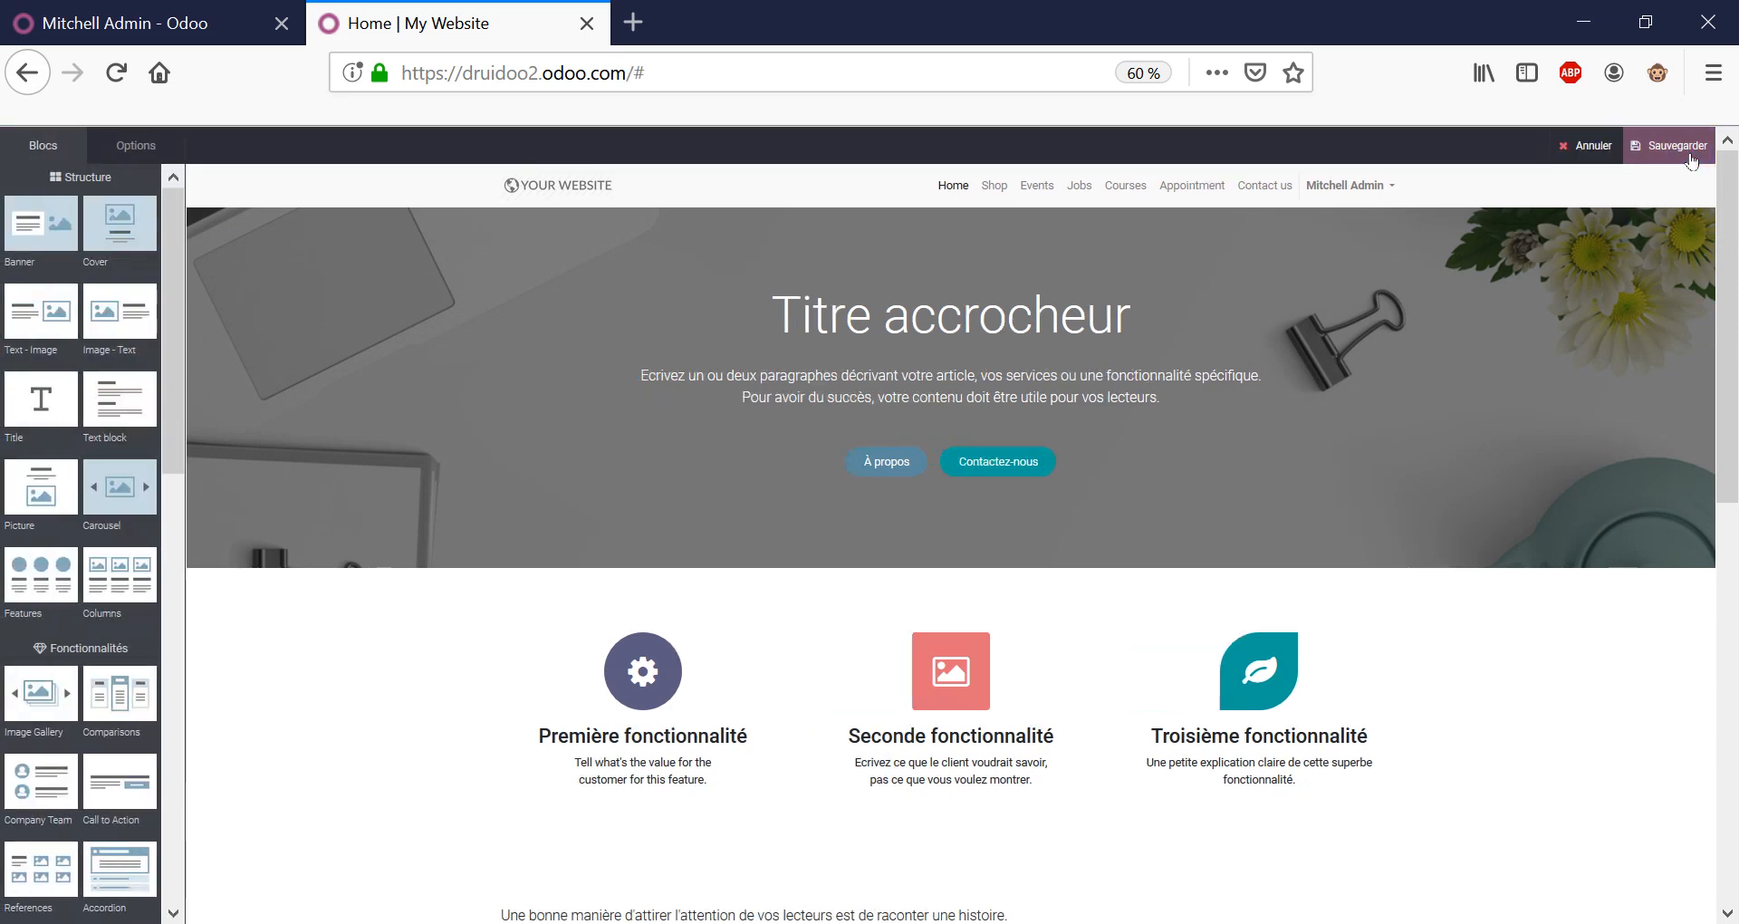
{"action": "mouse_move", "coordinate": [39, 566]}
{"action": "left_mouse_down"}
{"action": "mouse_move", "coordinate": [60, 582]}
{"action": "mouse_move", "coordinate": [861, 573]}
{"action": "mouse_move", "coordinate": [299, 685]}
{"action": "mouse_move", "coordinate": [44, 590]}
{"action": "left_mouse_up"}
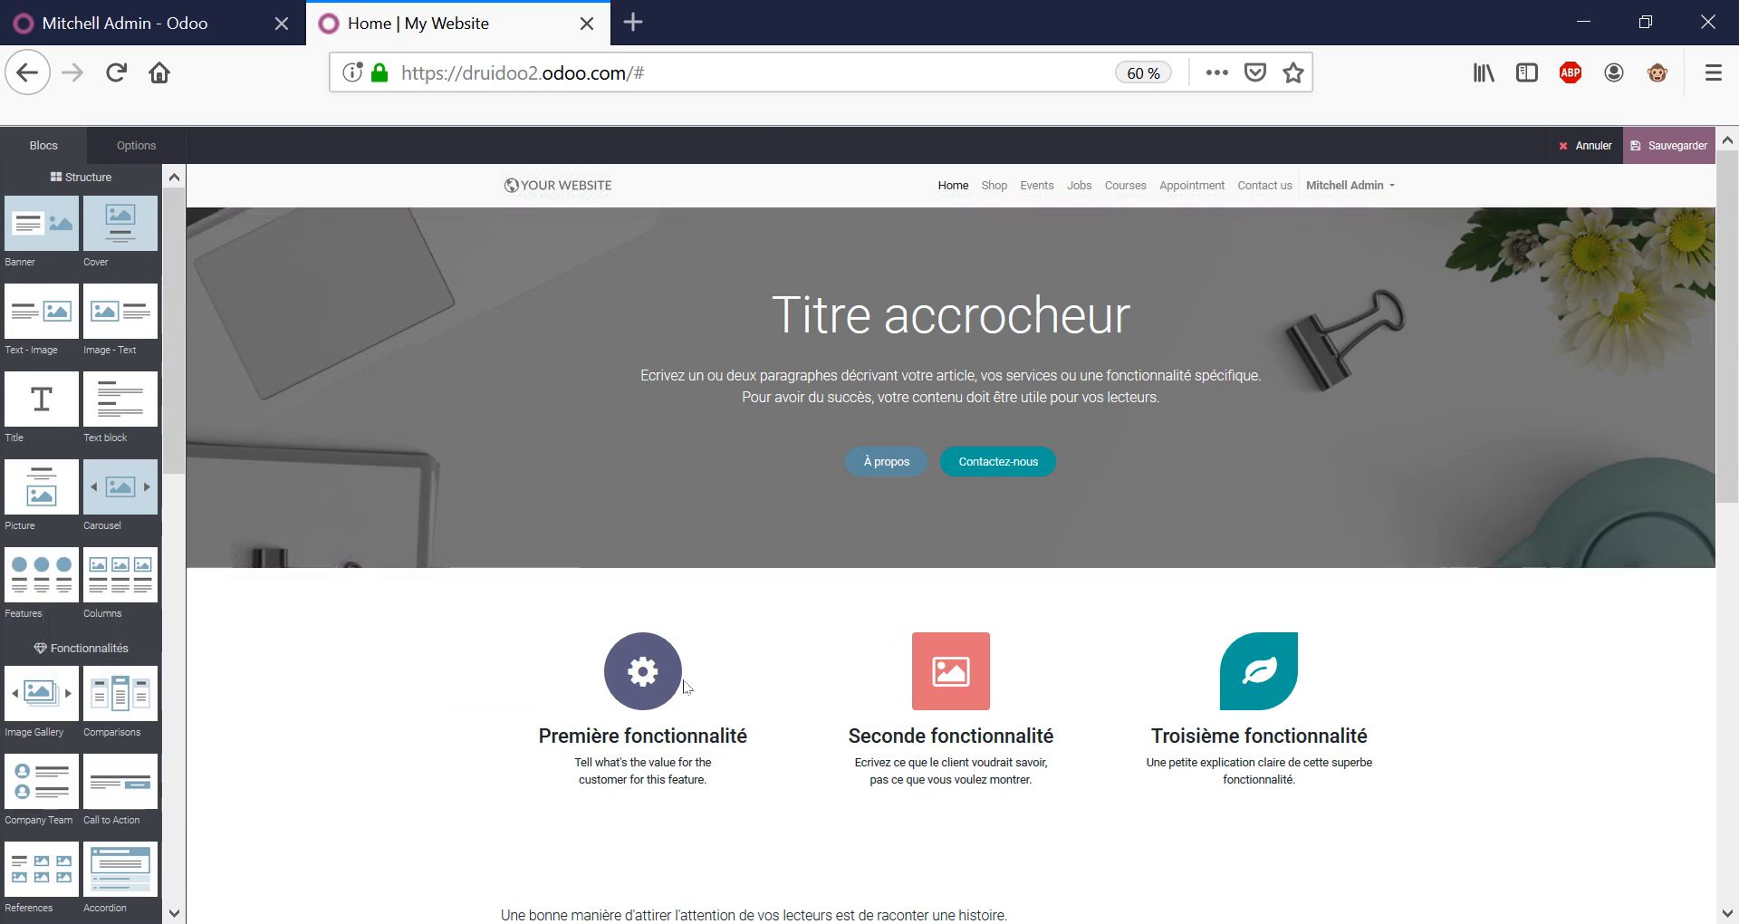
{"action": "double_click", "coordinate": [648, 677]}
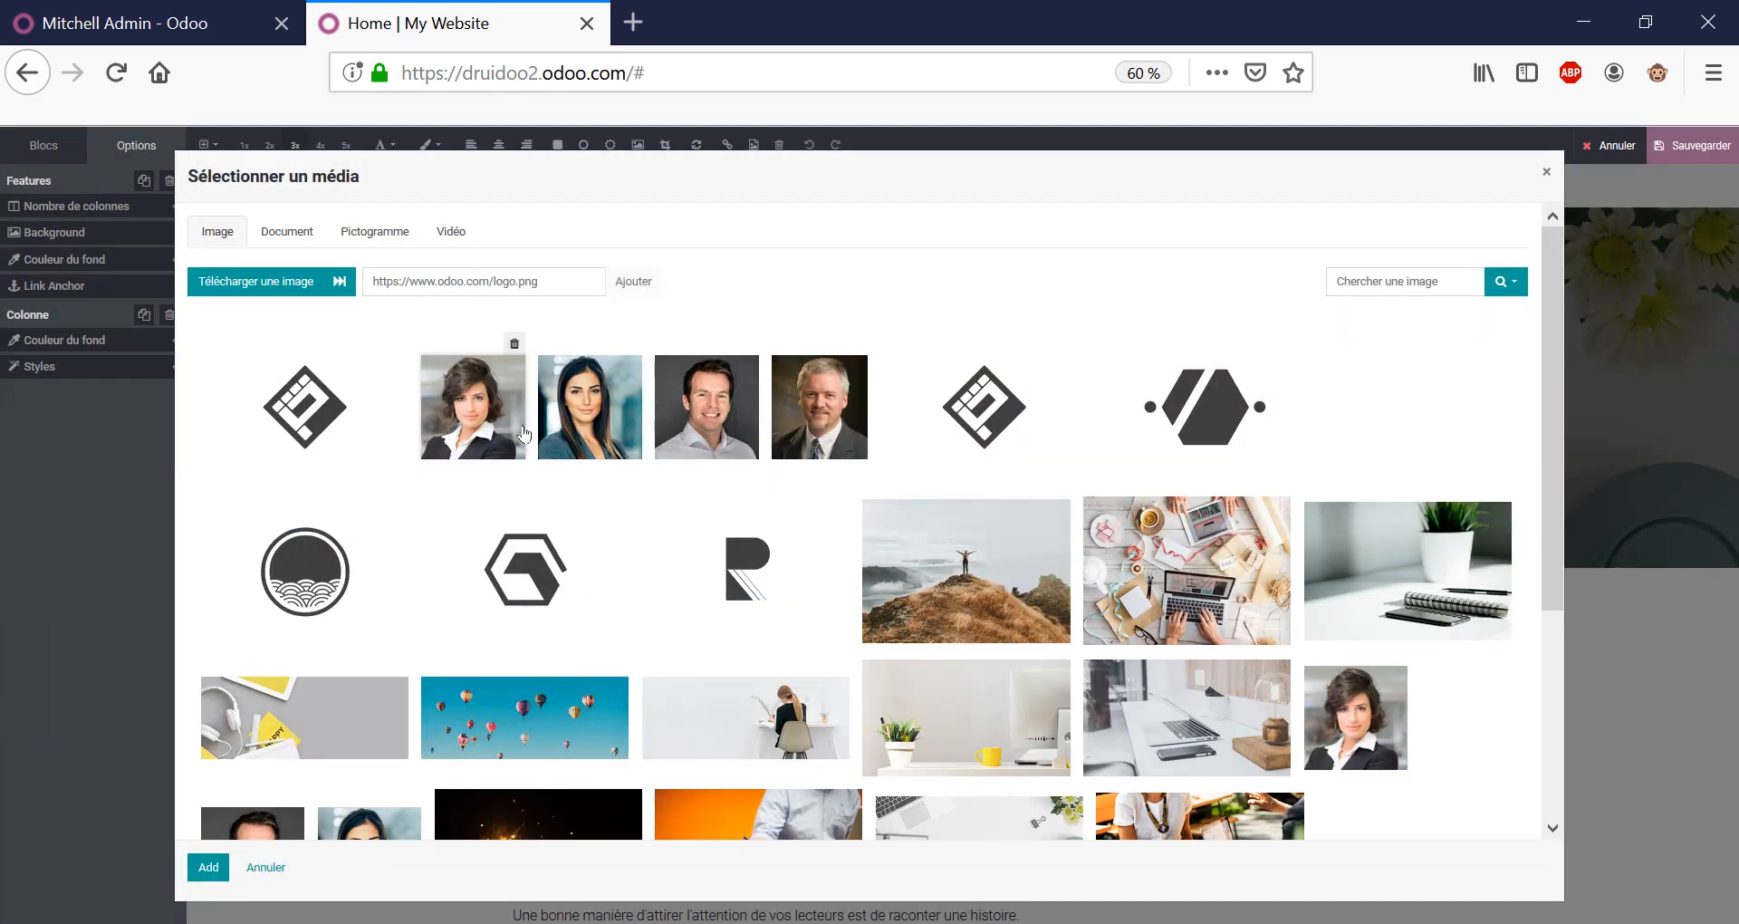
{"action": "left_click", "coordinate": [1546, 172]}
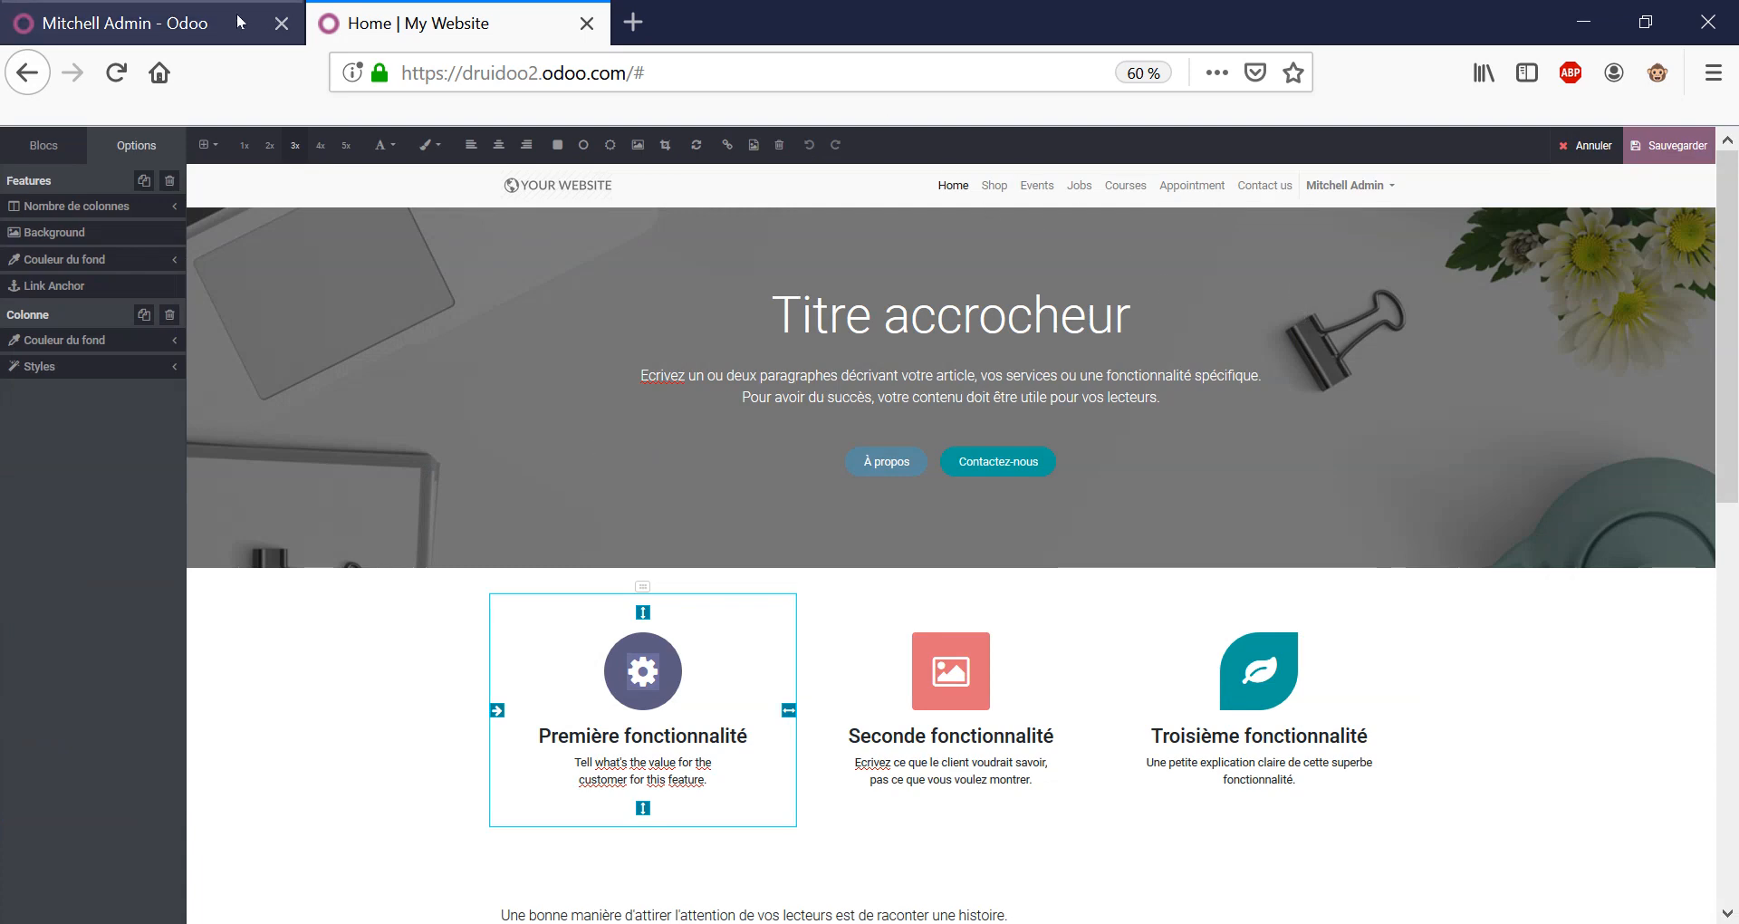
{"action": "left_click", "coordinate": [181, 23]}
{"action": "left_click", "coordinate": [20, 145]}
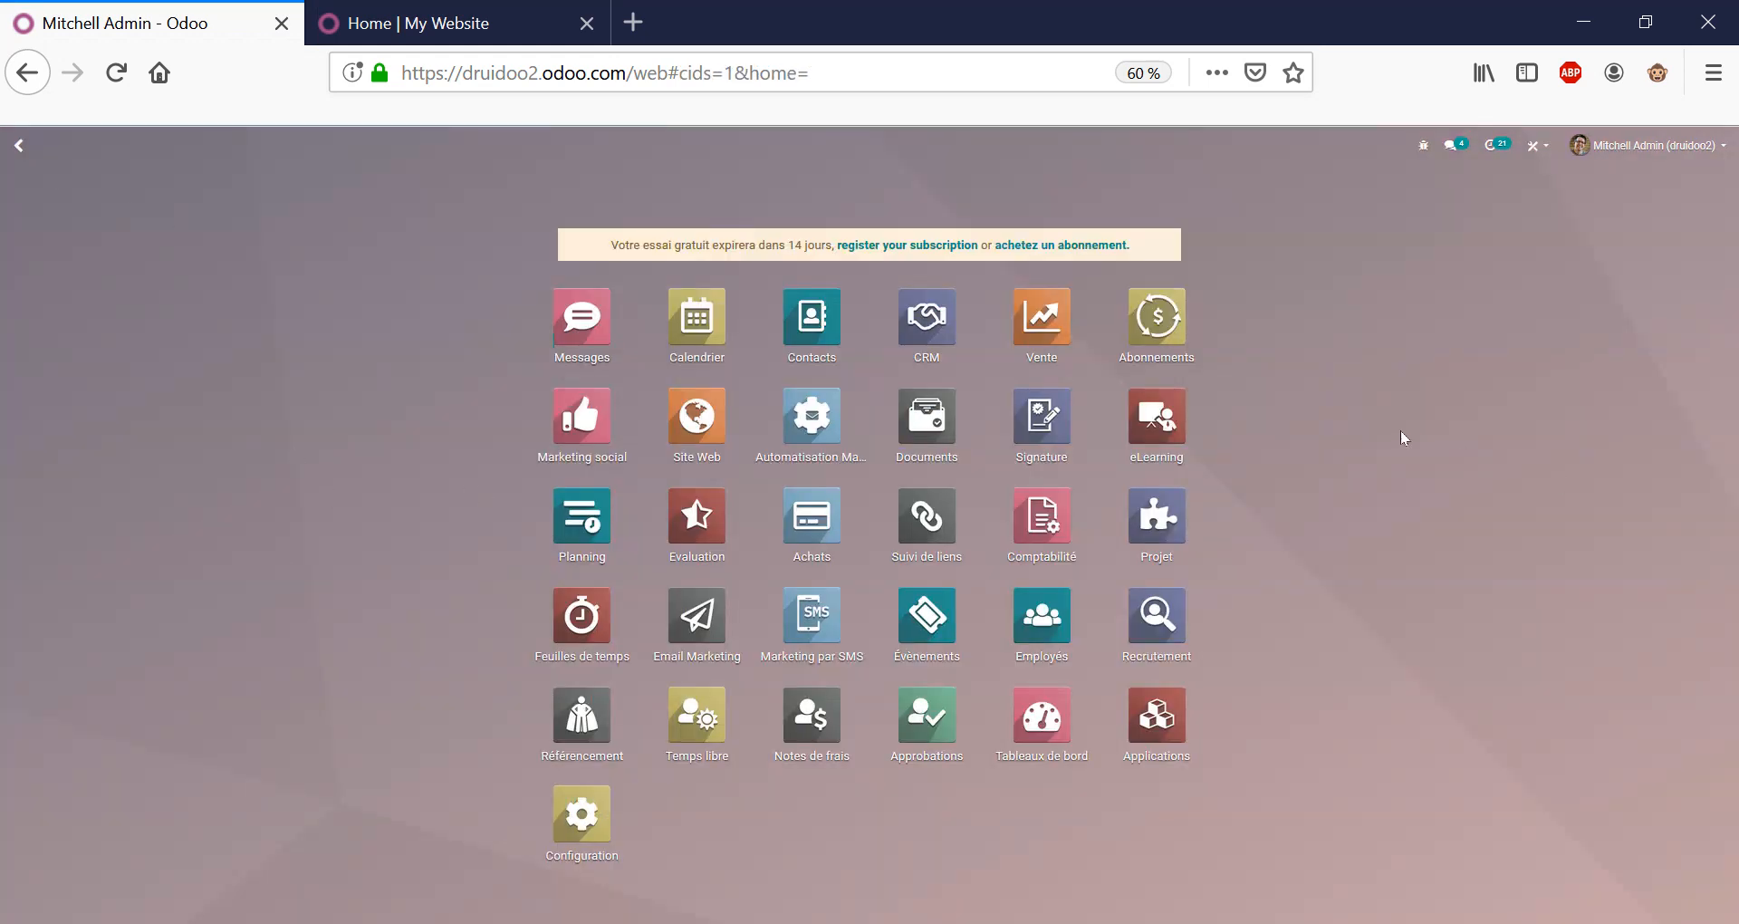
In Sales, list the customers, select both, and open the data export window.
{"action": "left_click", "coordinate": [1070, 385]}
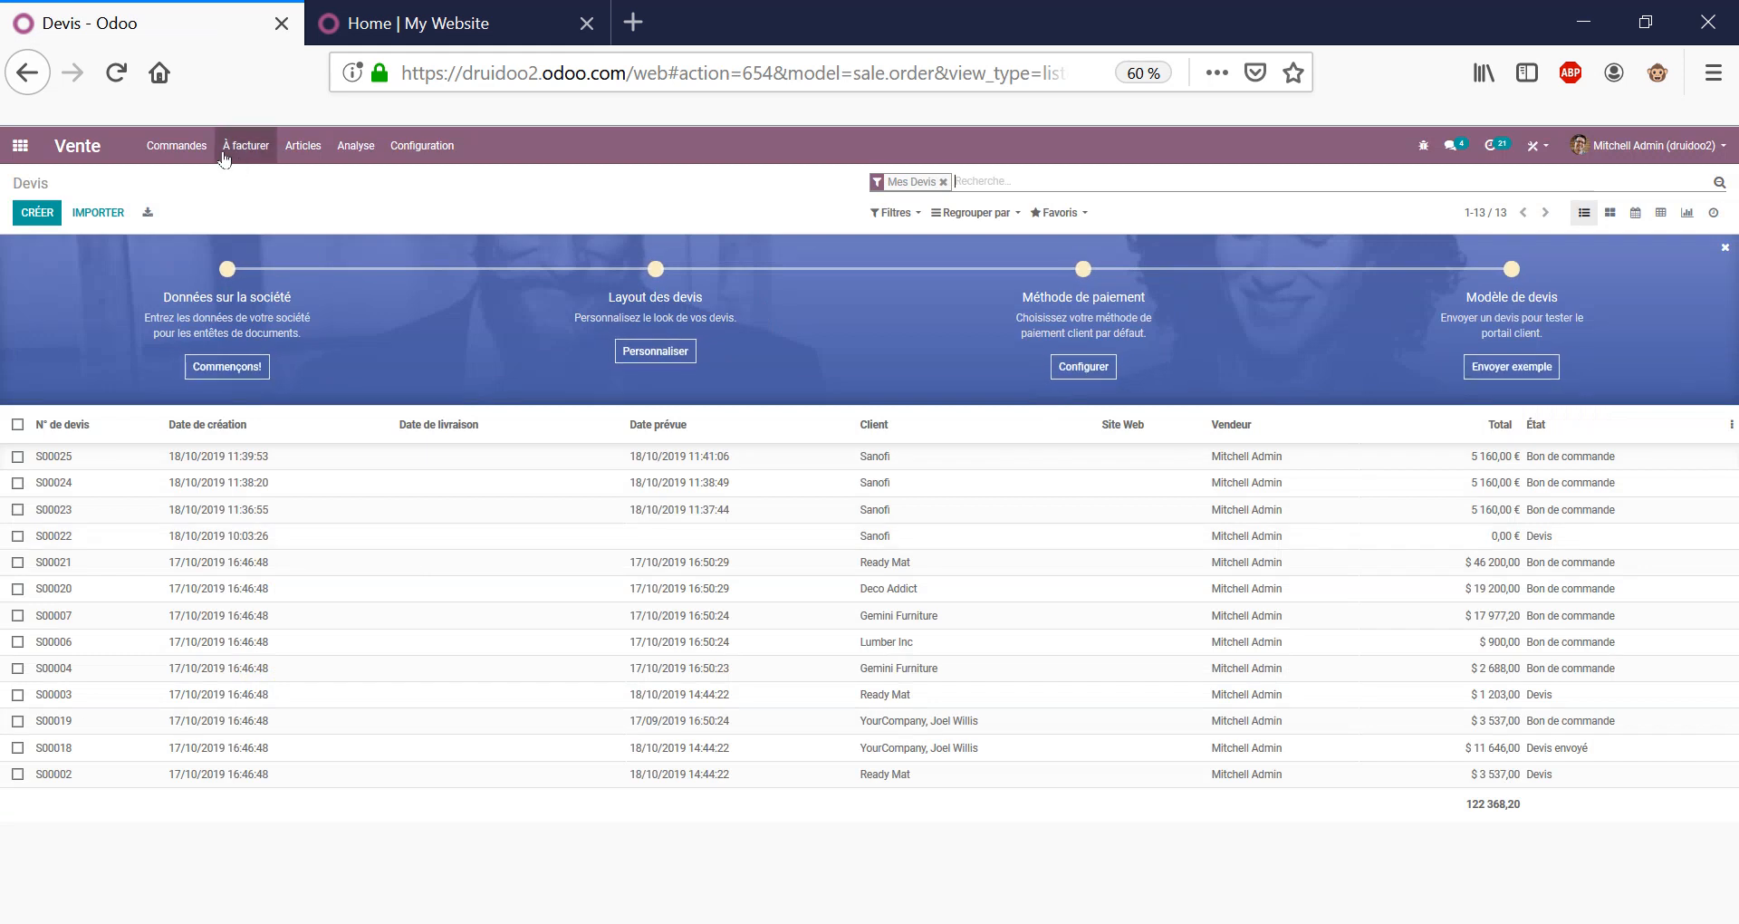
{"action": "left_click", "coordinate": [197, 155]}
{"action": "left_click", "coordinate": [194, 237]}
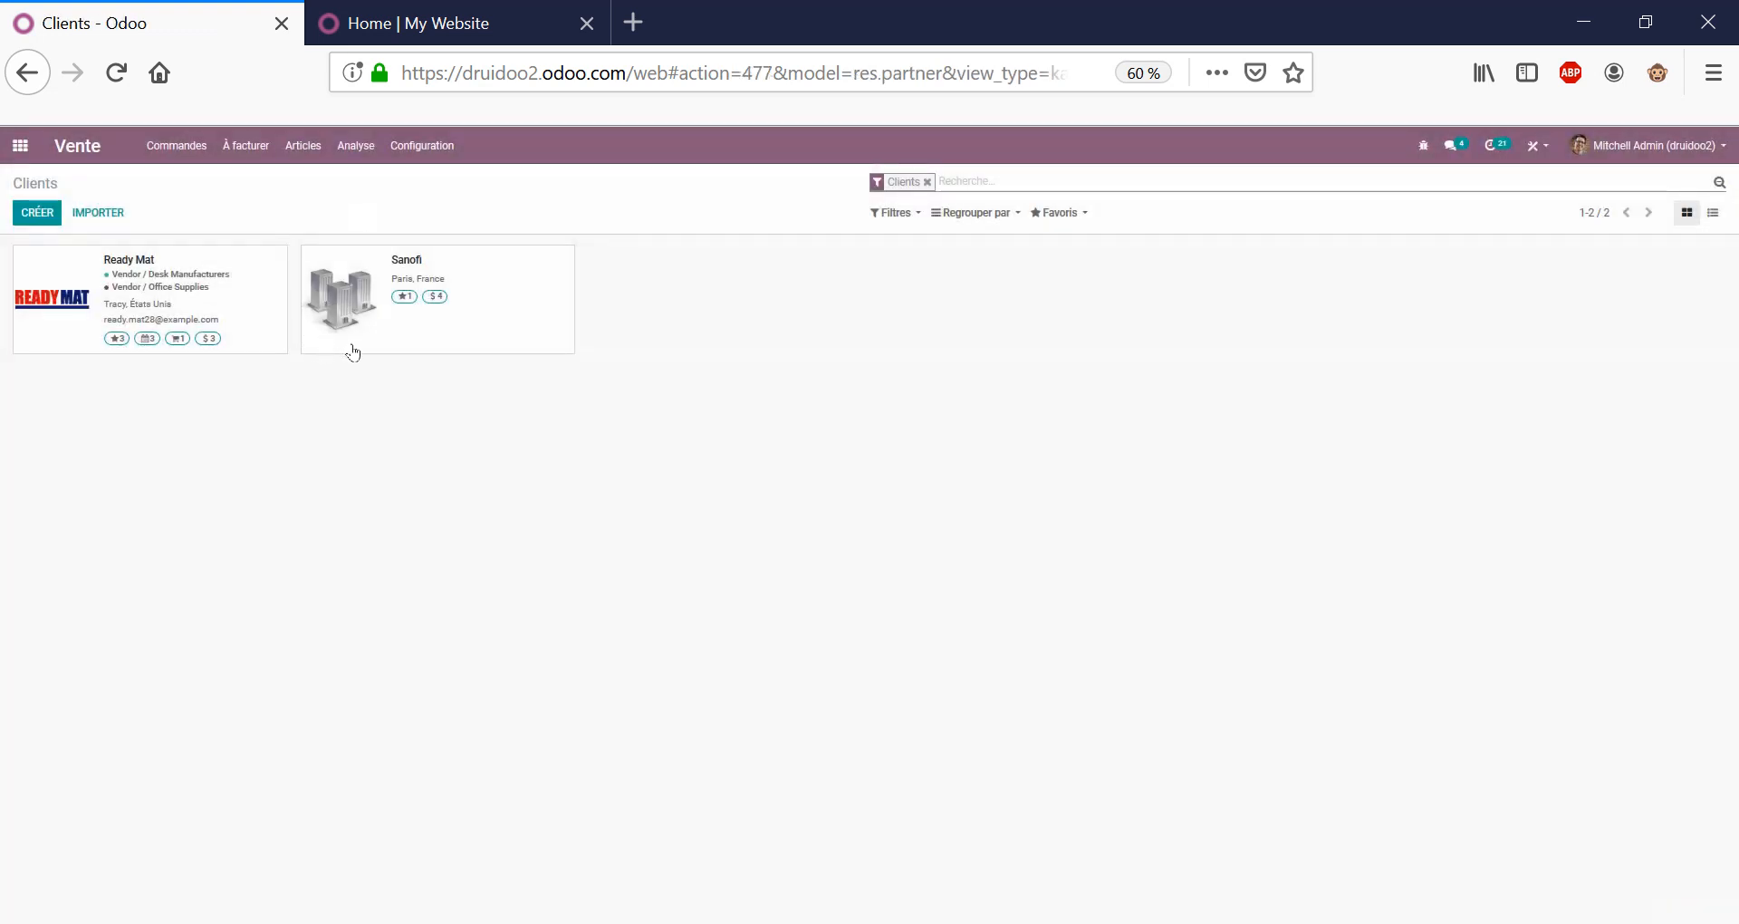
{"action": "left_click", "coordinate": [1714, 216]}
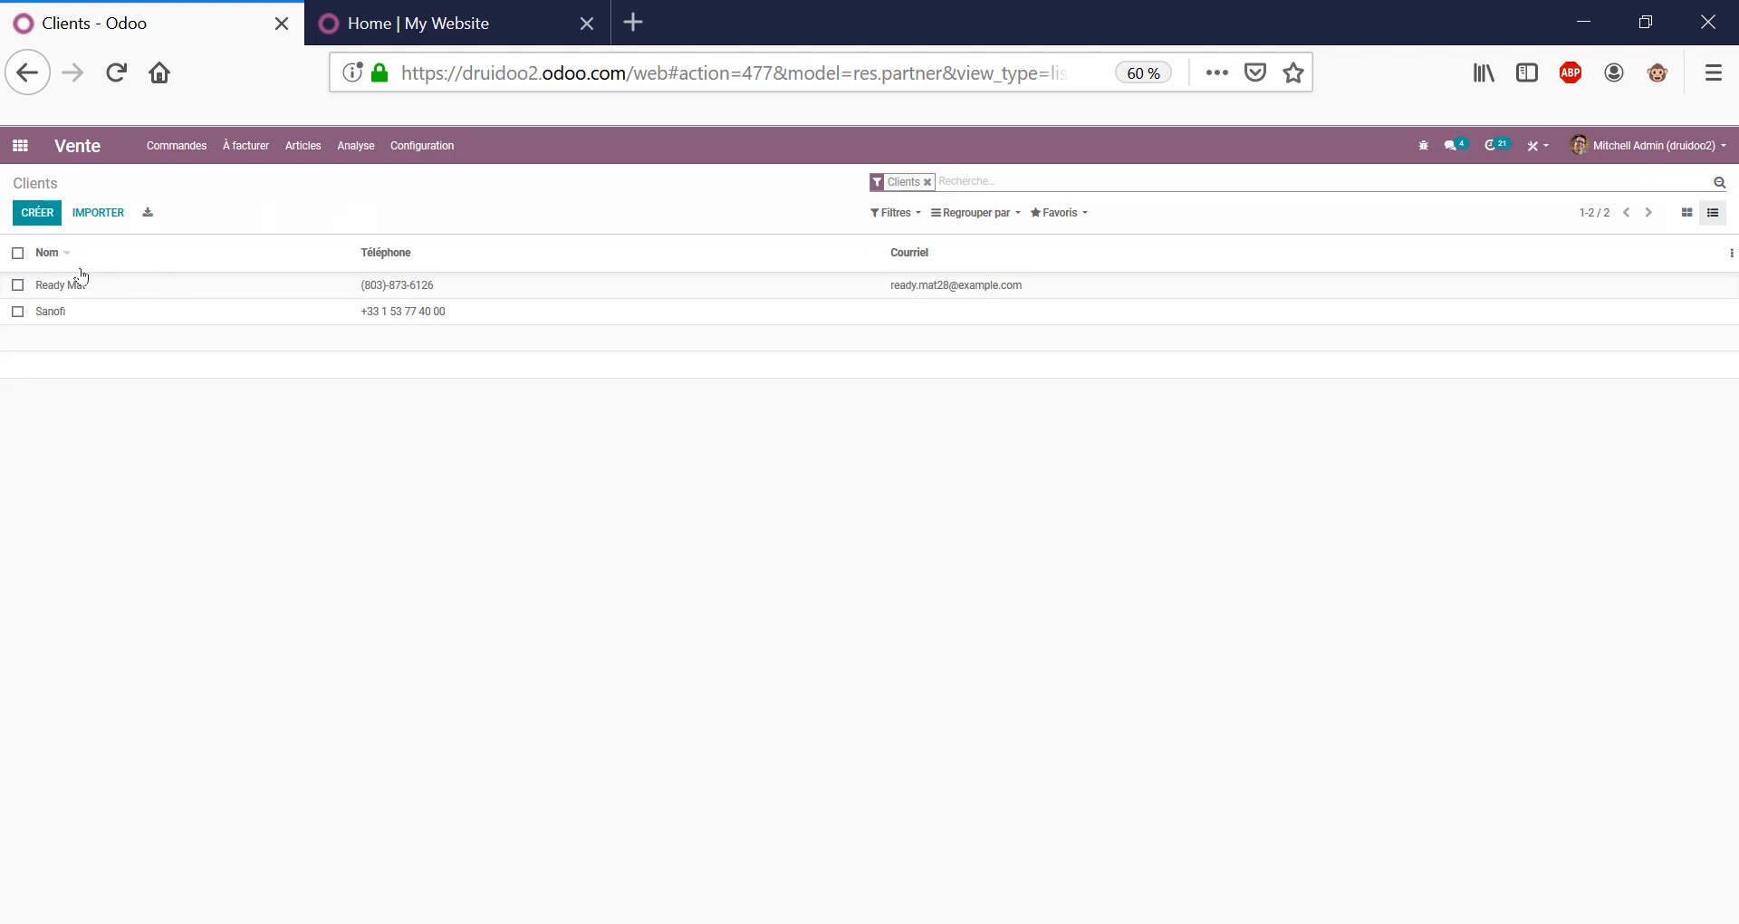
{"action": "left_click", "coordinate": [17, 252]}
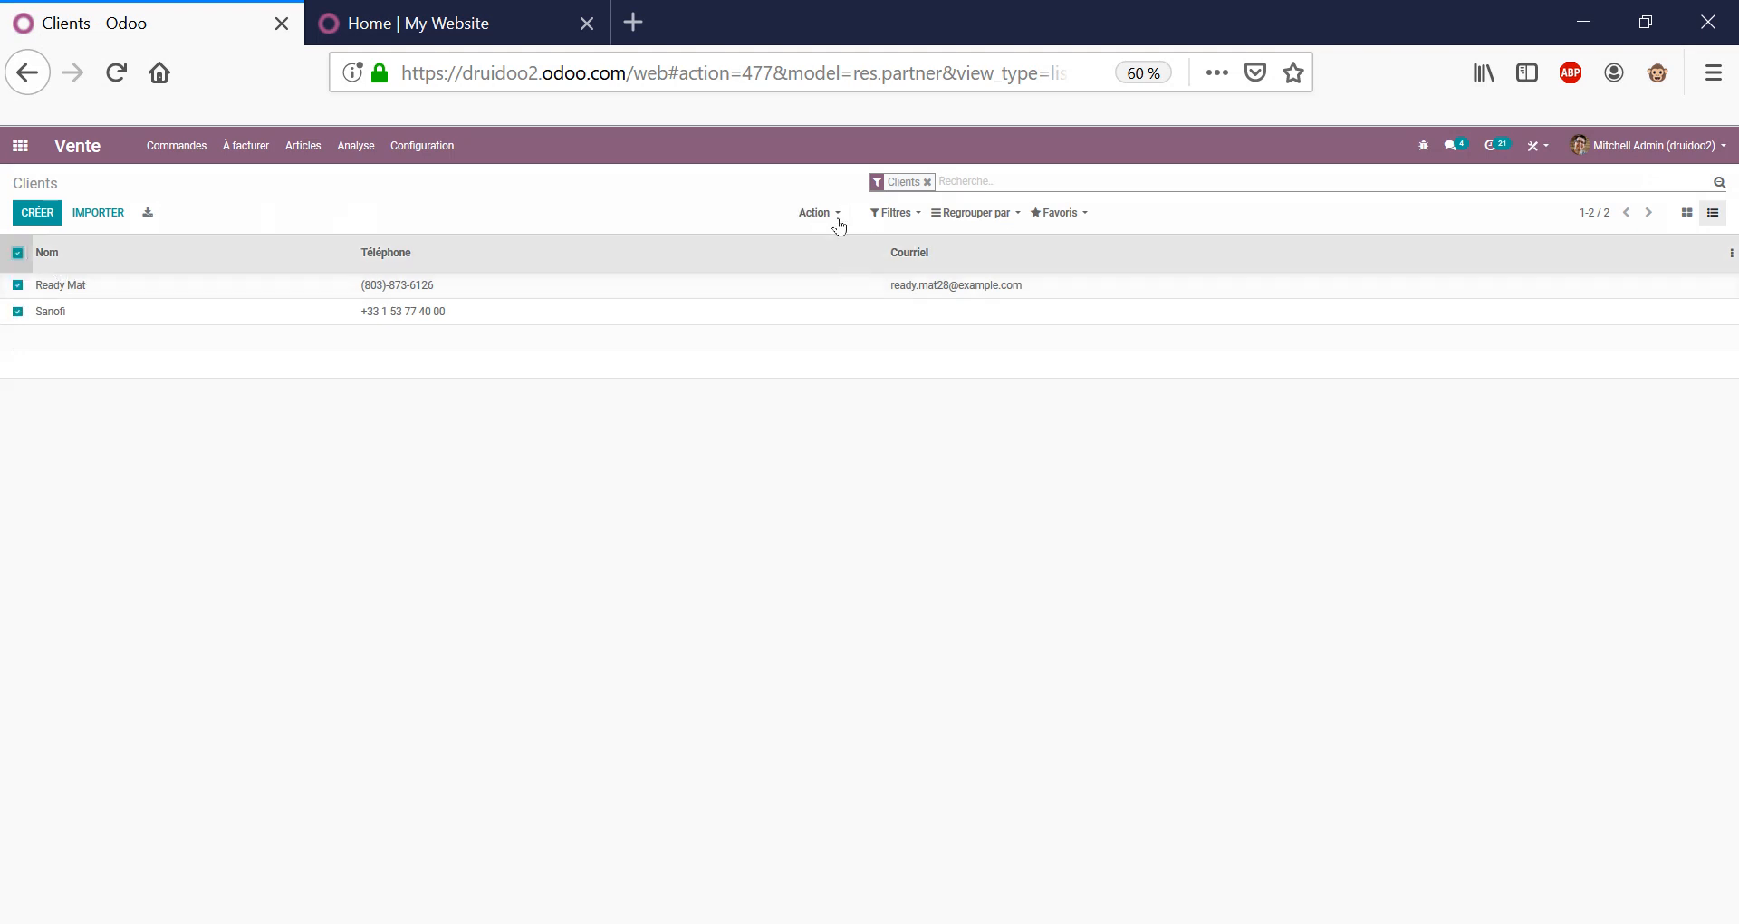
{"action": "left_click", "coordinate": [835, 218]}
{"action": "left_click", "coordinate": [861, 248]}
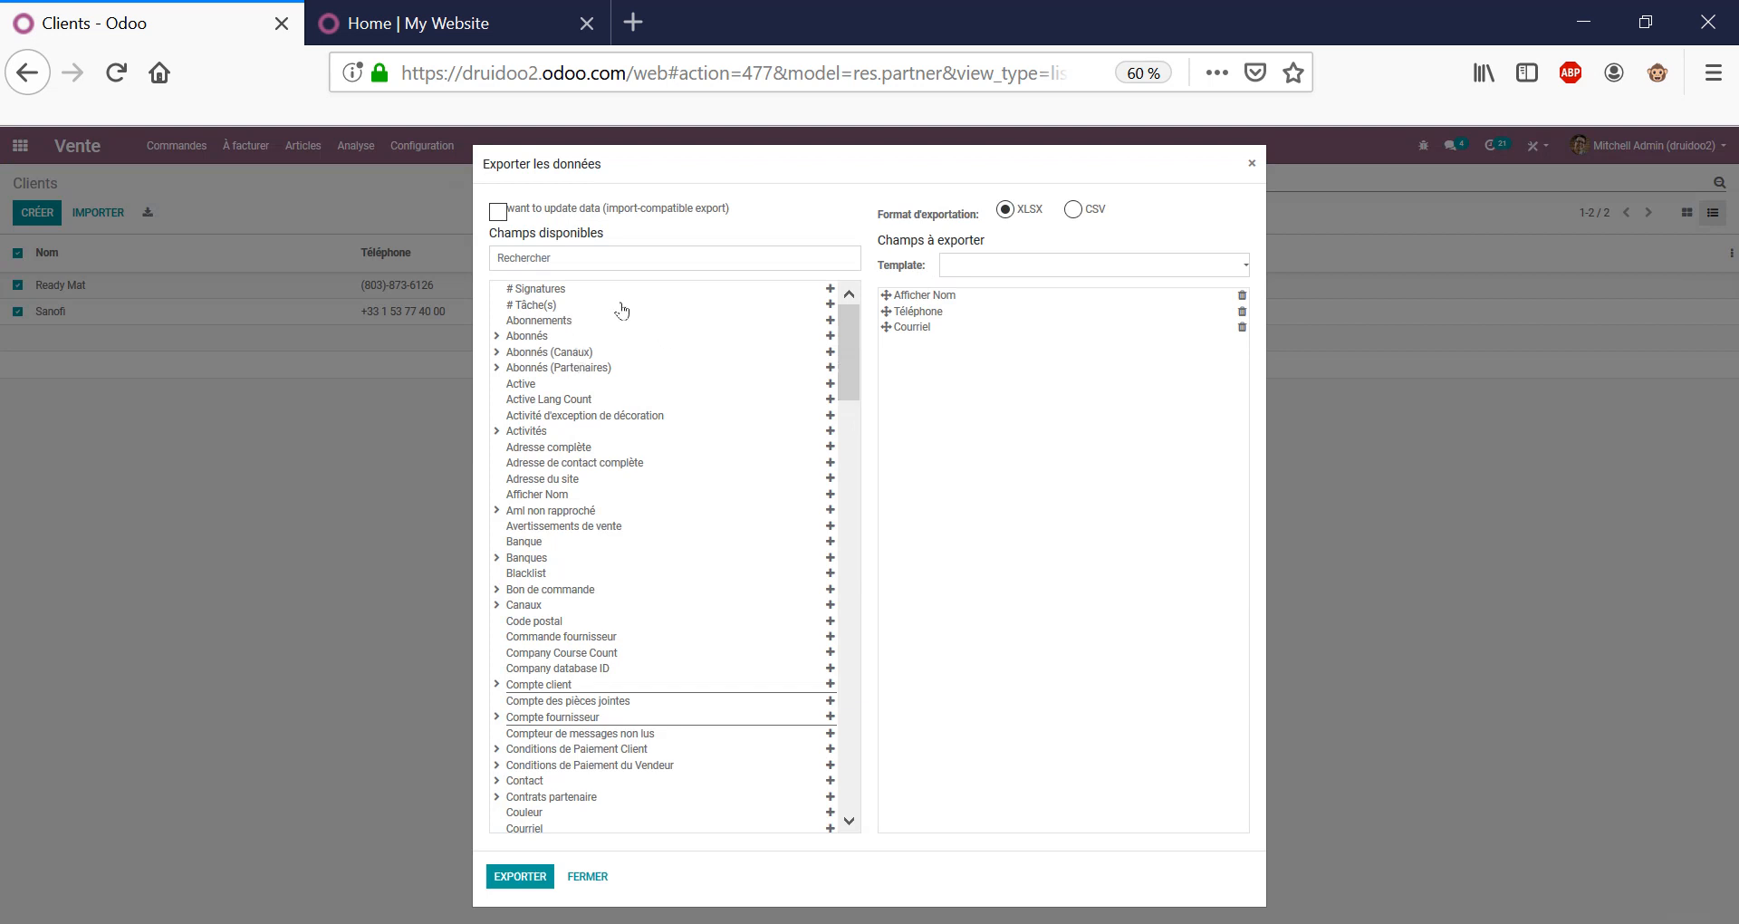
Browse the export templates and available fields, expanding and collapsing Abonnés (Partenaires).
{"action": "left_click", "coordinate": [1024, 266]}
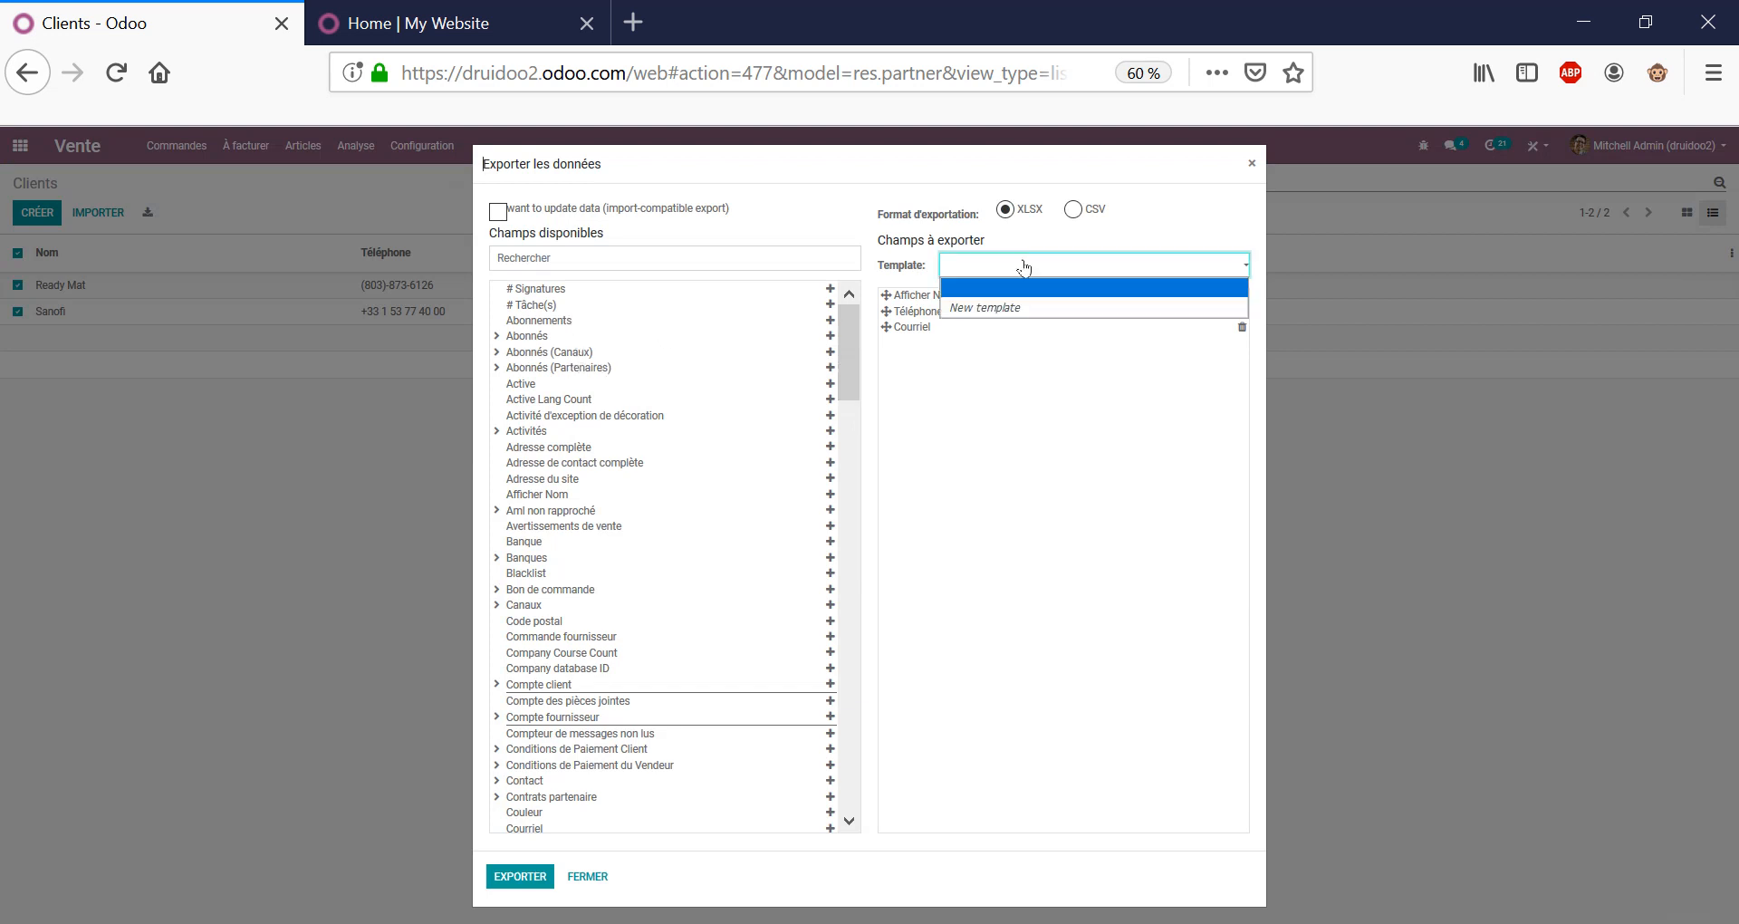
{"action": "left_click", "coordinate": [634, 368]}
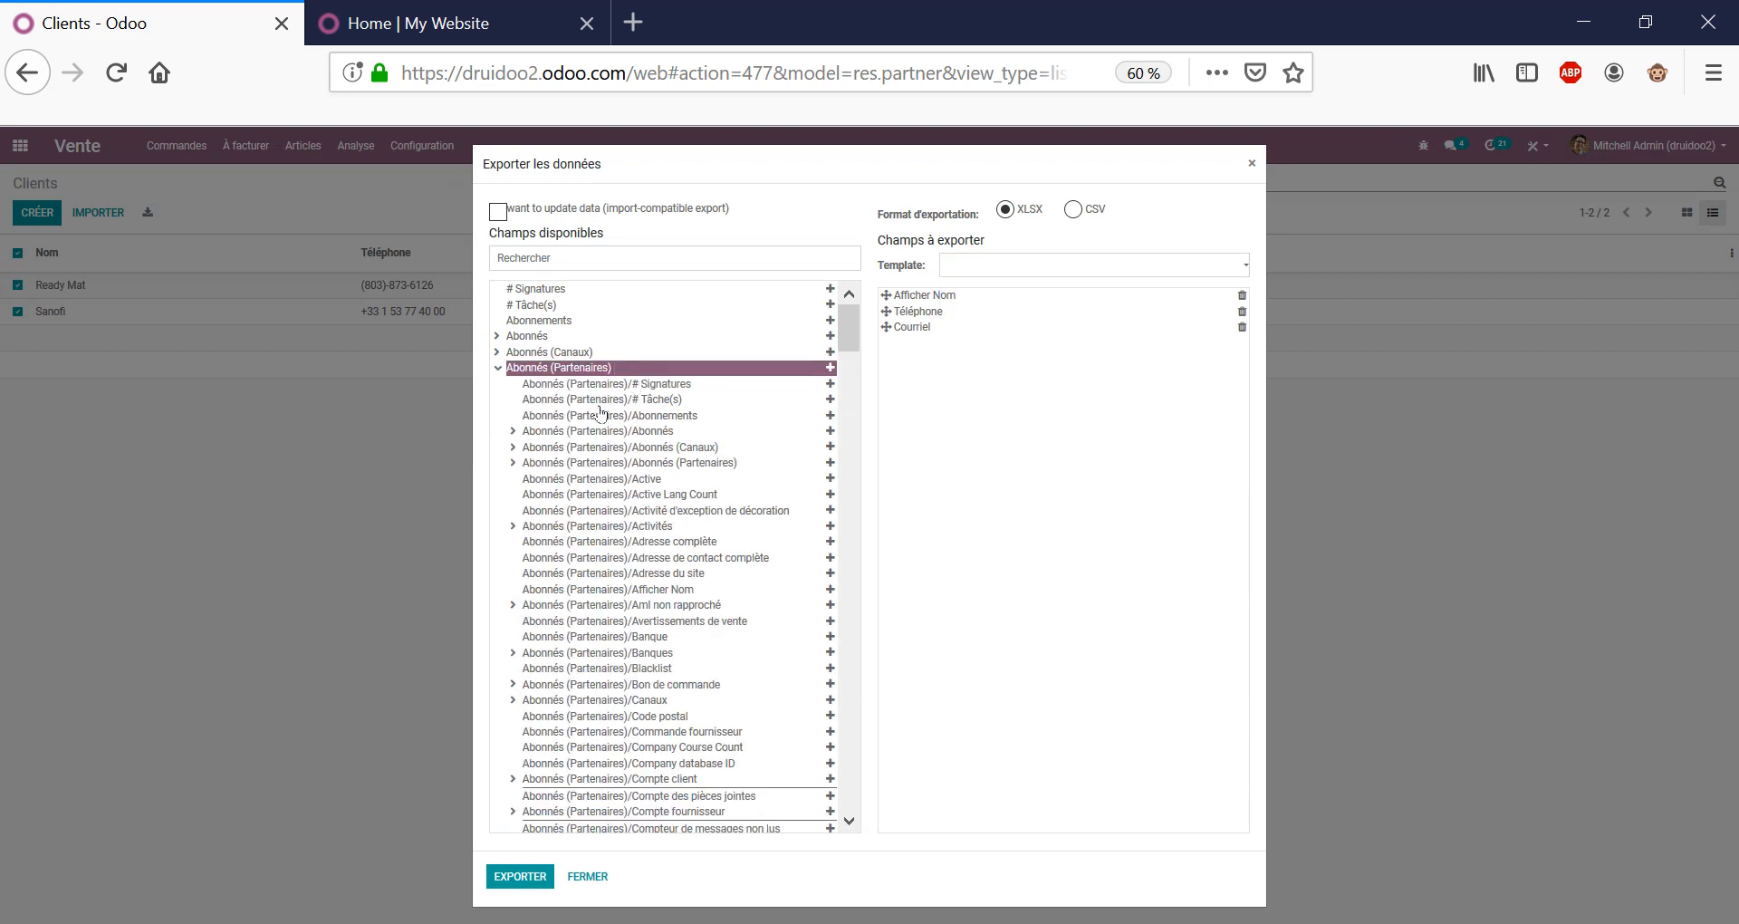
{"action": "left_click", "coordinate": [555, 375]}
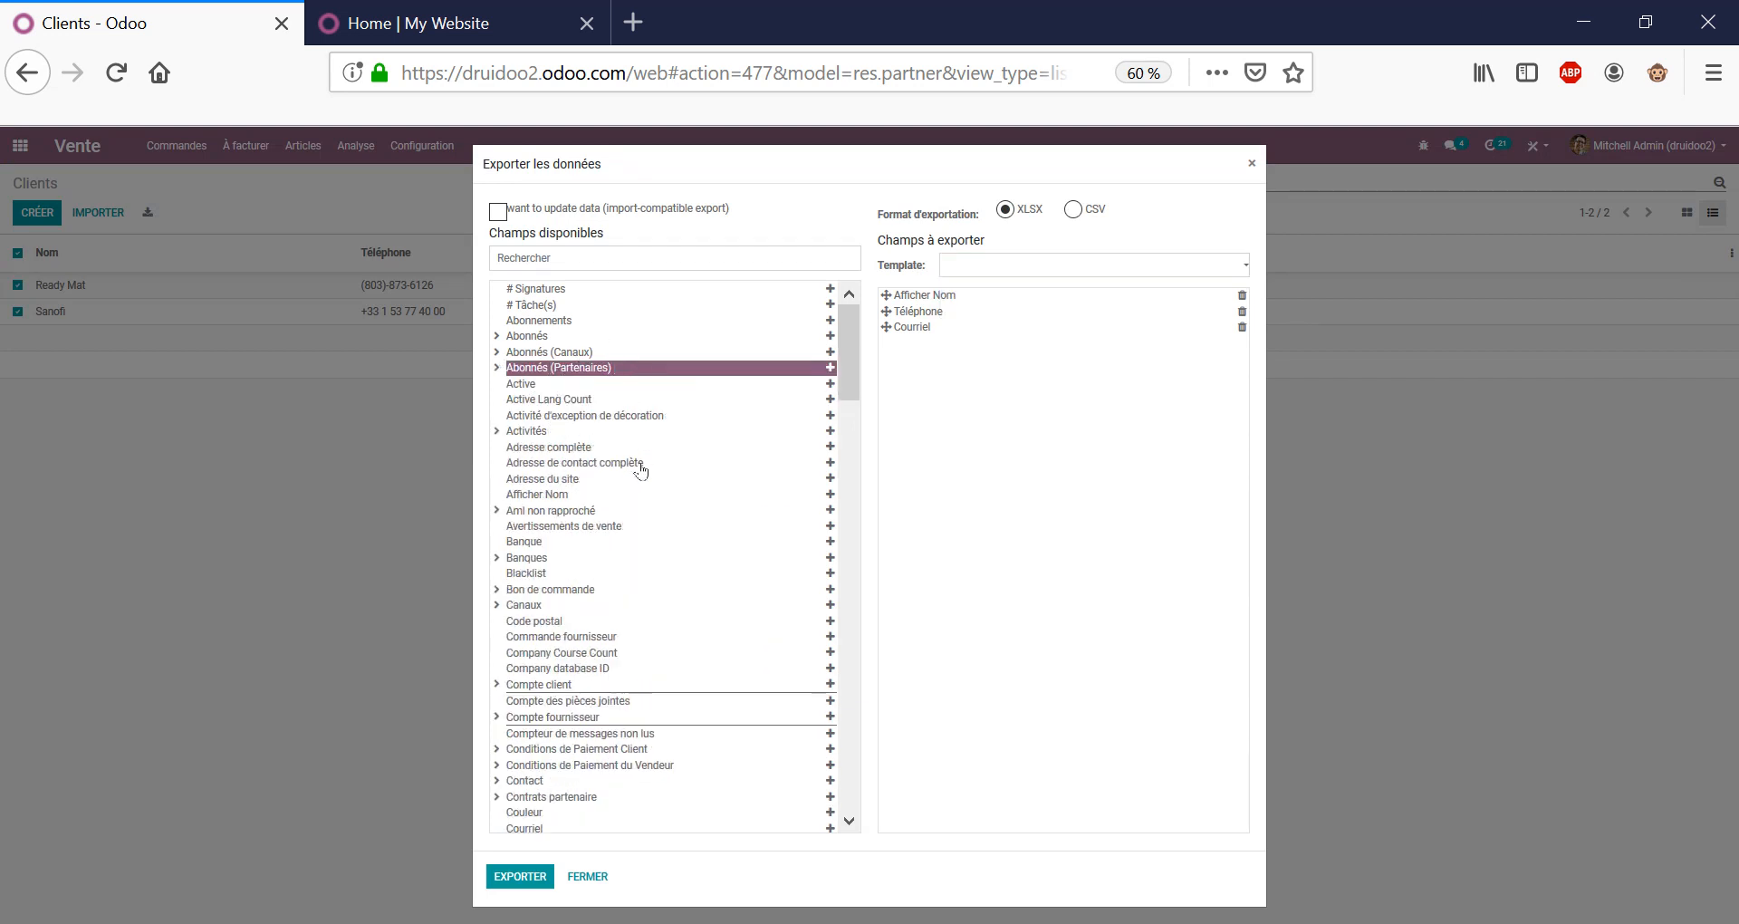
{"action": "scroll", "coordinate": [639, 481], "scroll_direction": "down", "scroll_amount": 1}
{"action": "scroll", "coordinate": [639, 481], "scroll_direction": "down", "scroll_amount": 3}
{"action": "scroll", "coordinate": [670, 471], "scroll_direction": "up", "scroll_amount": 3}
{"action": "scroll", "coordinate": [639, 480], "scroll_direction": "down", "scroll_amount": 3}
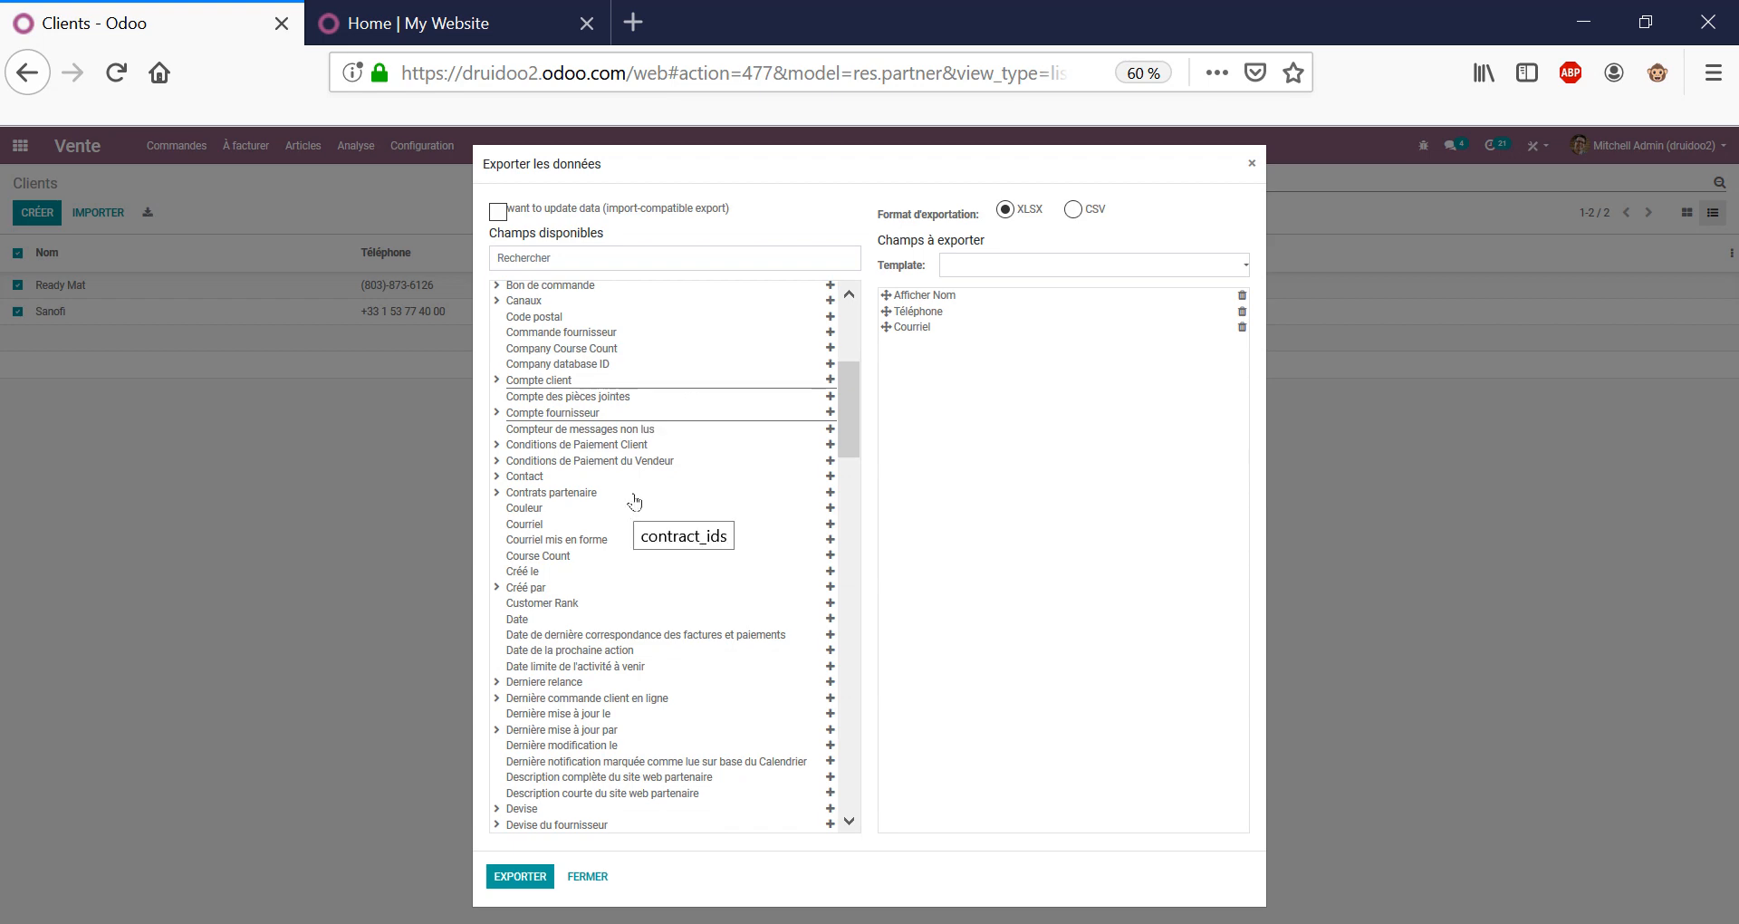
{"action": "scroll", "coordinate": [634, 501], "scroll_direction": "down", "scroll_amount": 3}
{"action": "scroll", "coordinate": [634, 501], "scroll_direction": "up", "scroll_amount": 3}
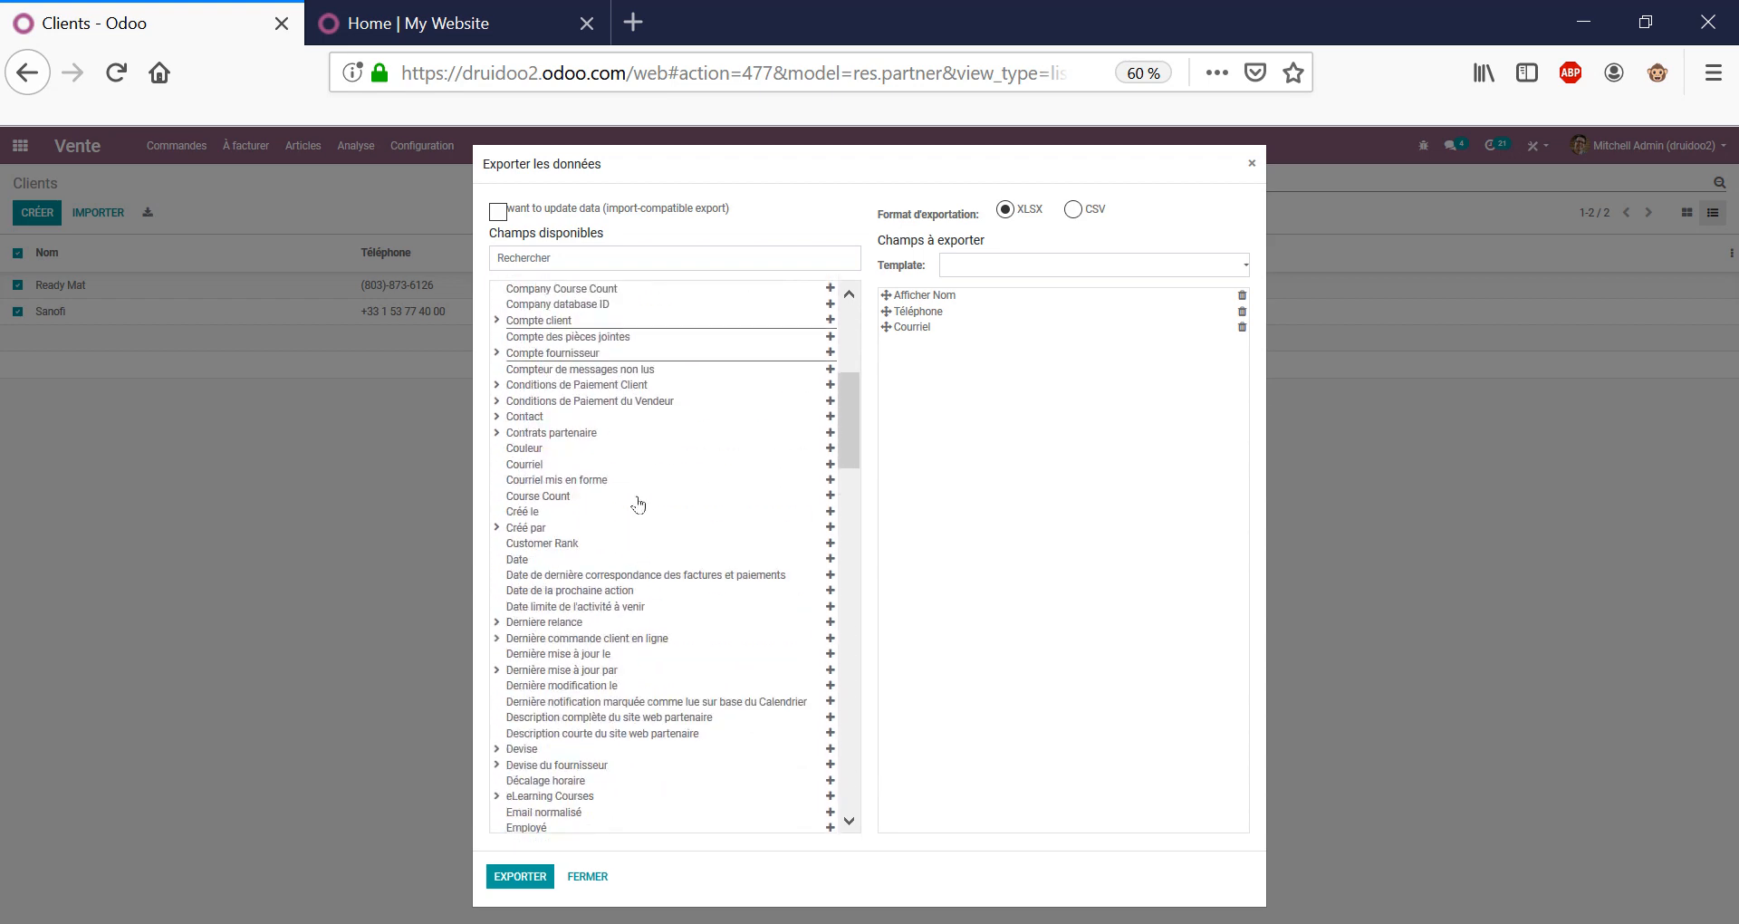
Expand Compte client and add its Code subfield to the exported fields.
{"action": "left_click", "coordinate": [555, 381]}
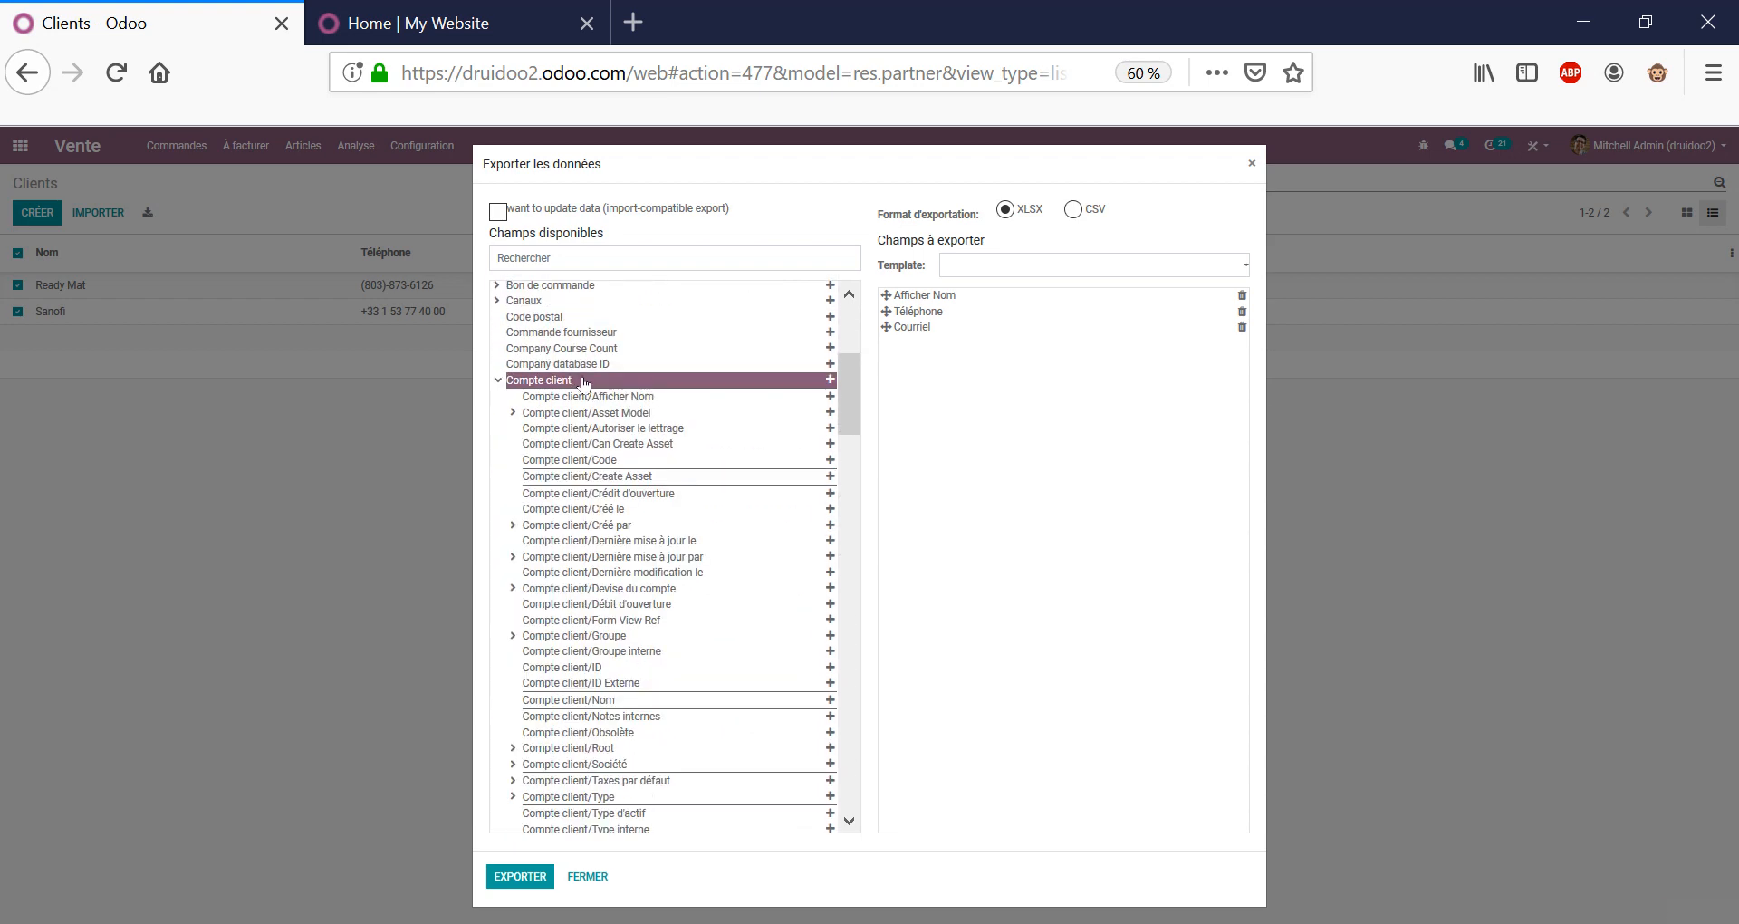
{"action": "left_click", "coordinate": [589, 399]}
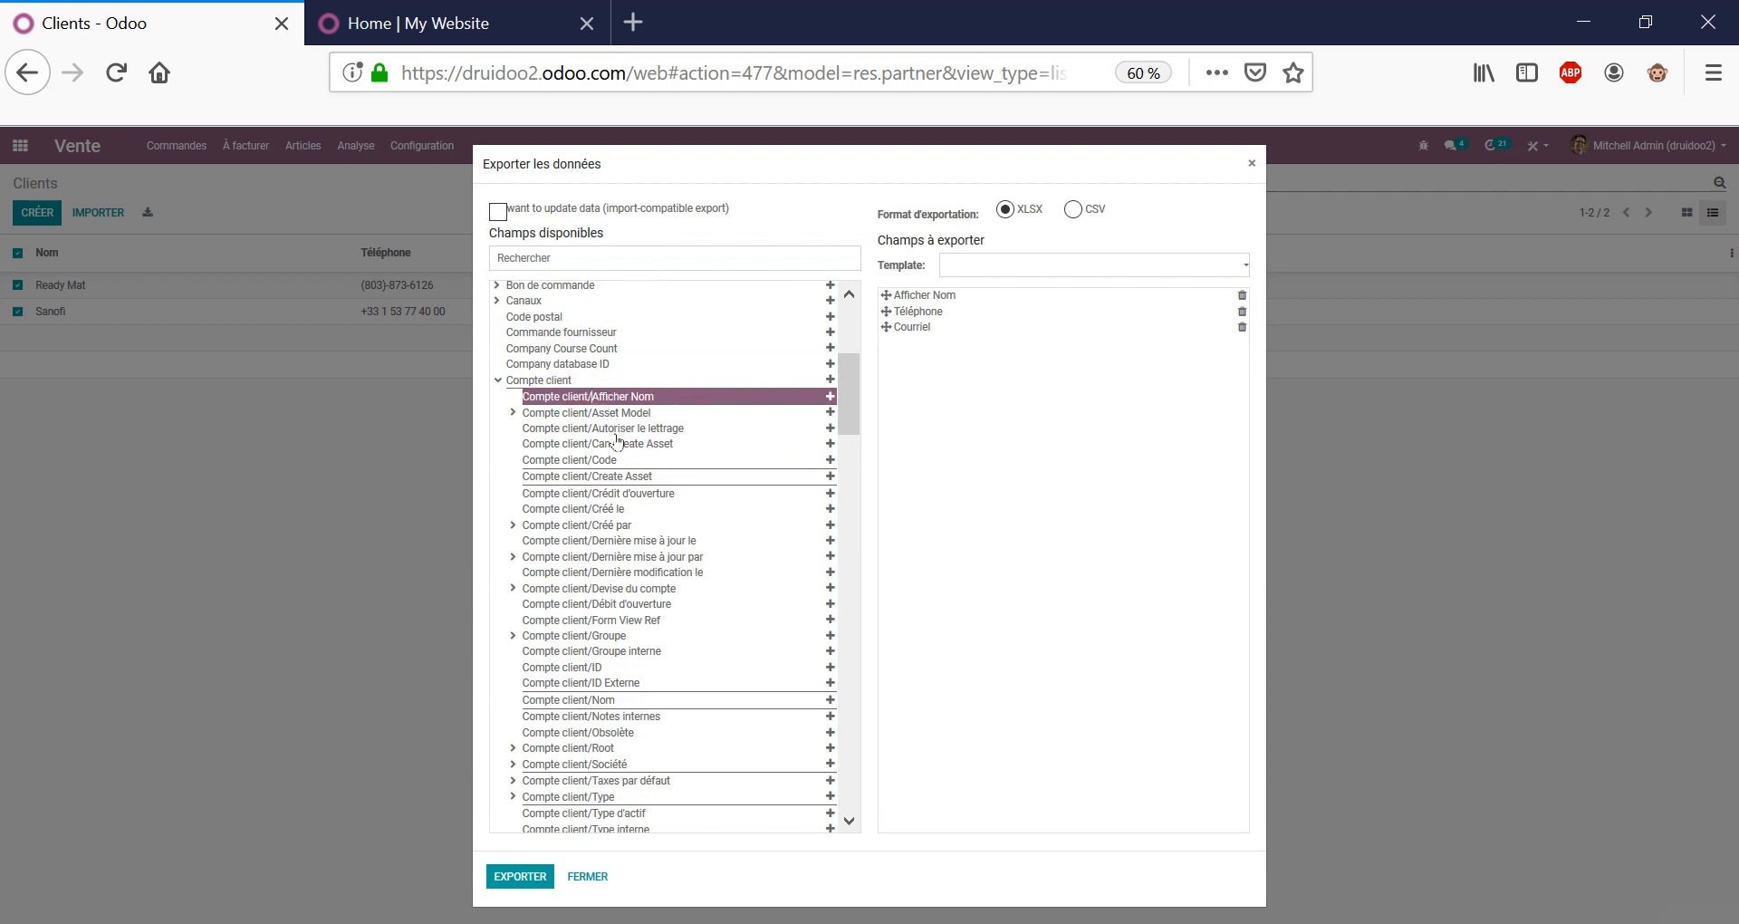
{"action": "left_click", "coordinate": [612, 462]}
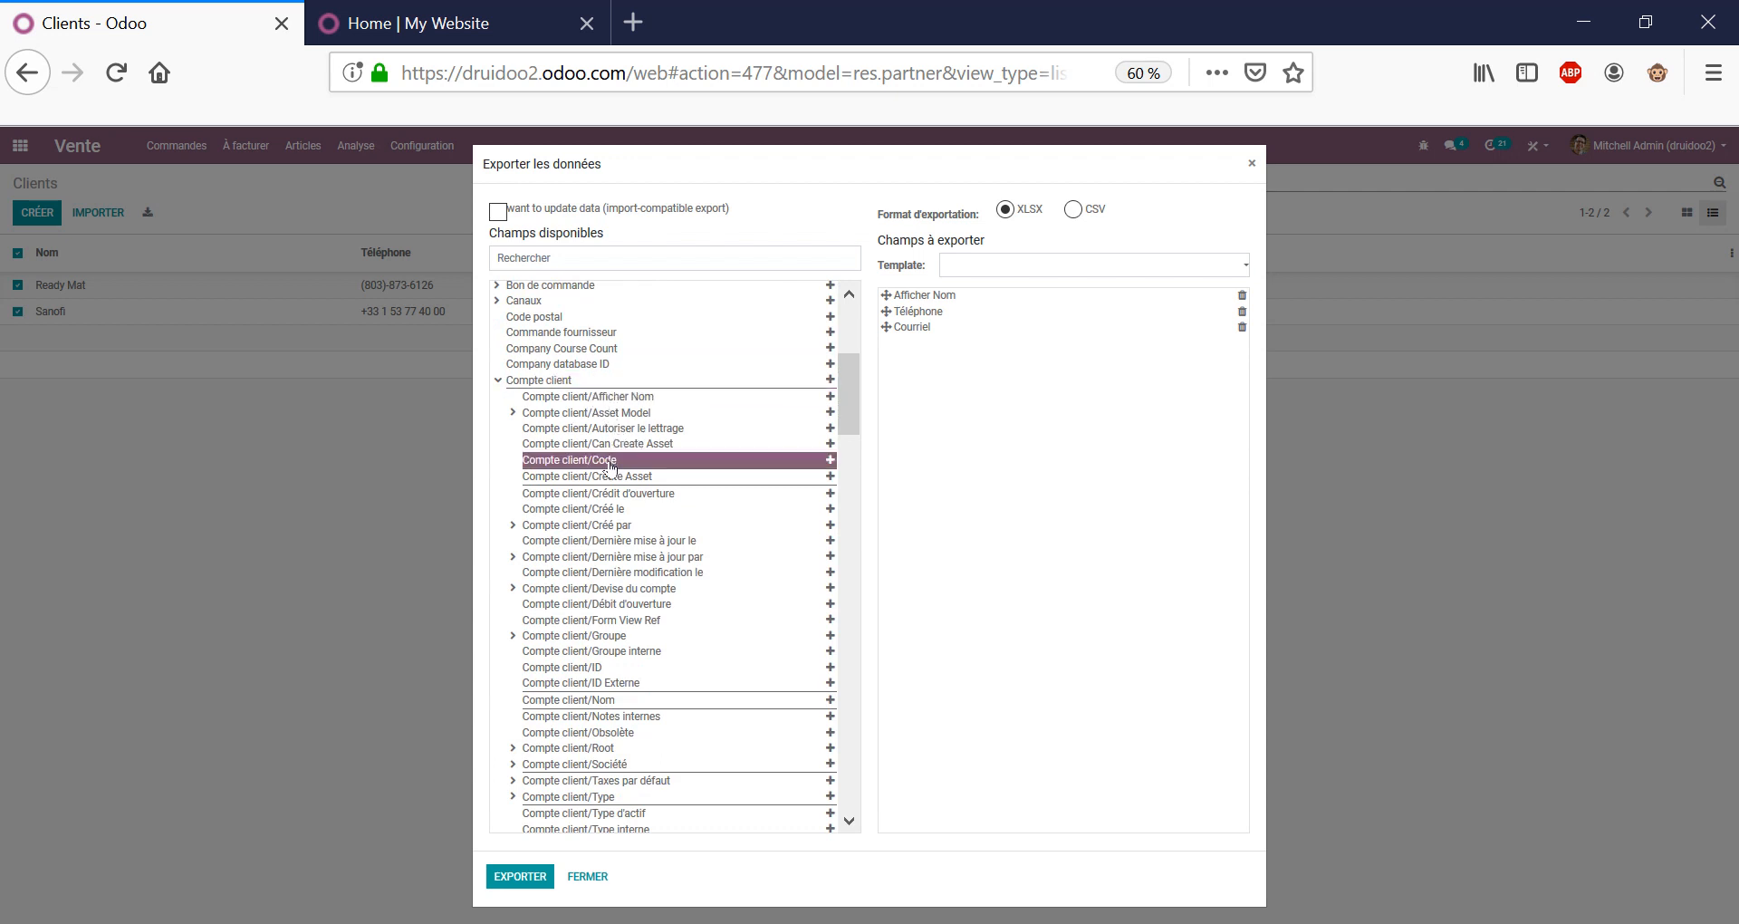
{"action": "double_click", "coordinate": [614, 462]}
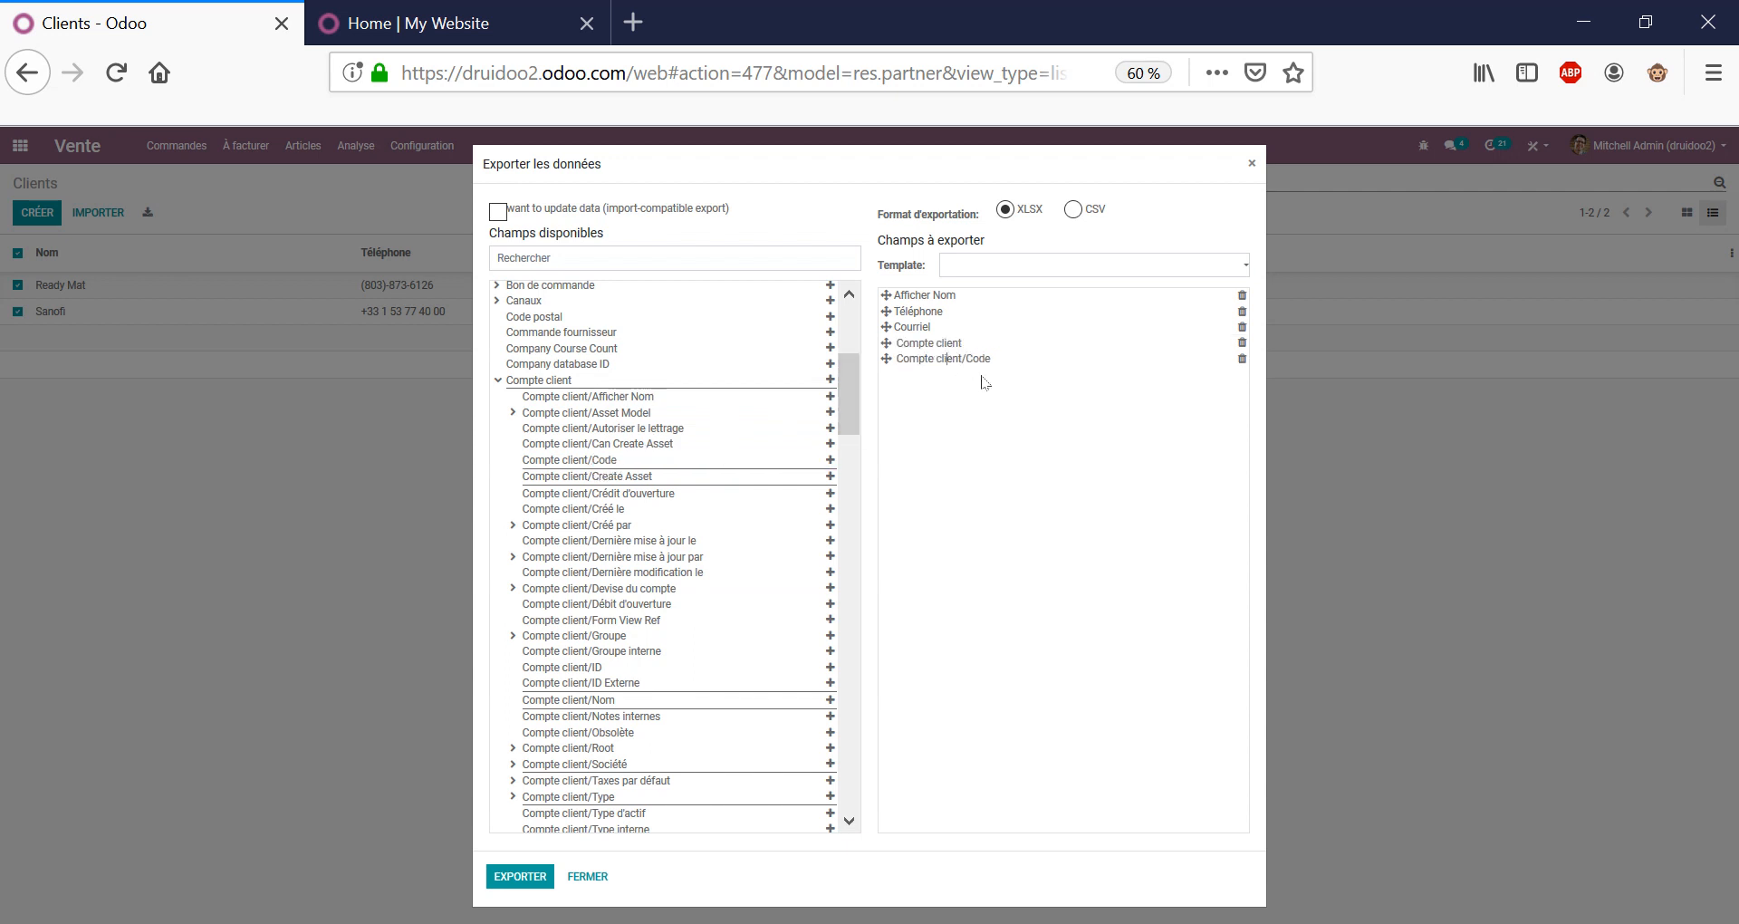
{"action": "left_click_drag", "start_coordinate": [952, 360], "coordinate": [1009, 365]}
{"action": "scroll", "coordinate": [752, 326], "scroll_direction": "up", "scroll_amount": 6}
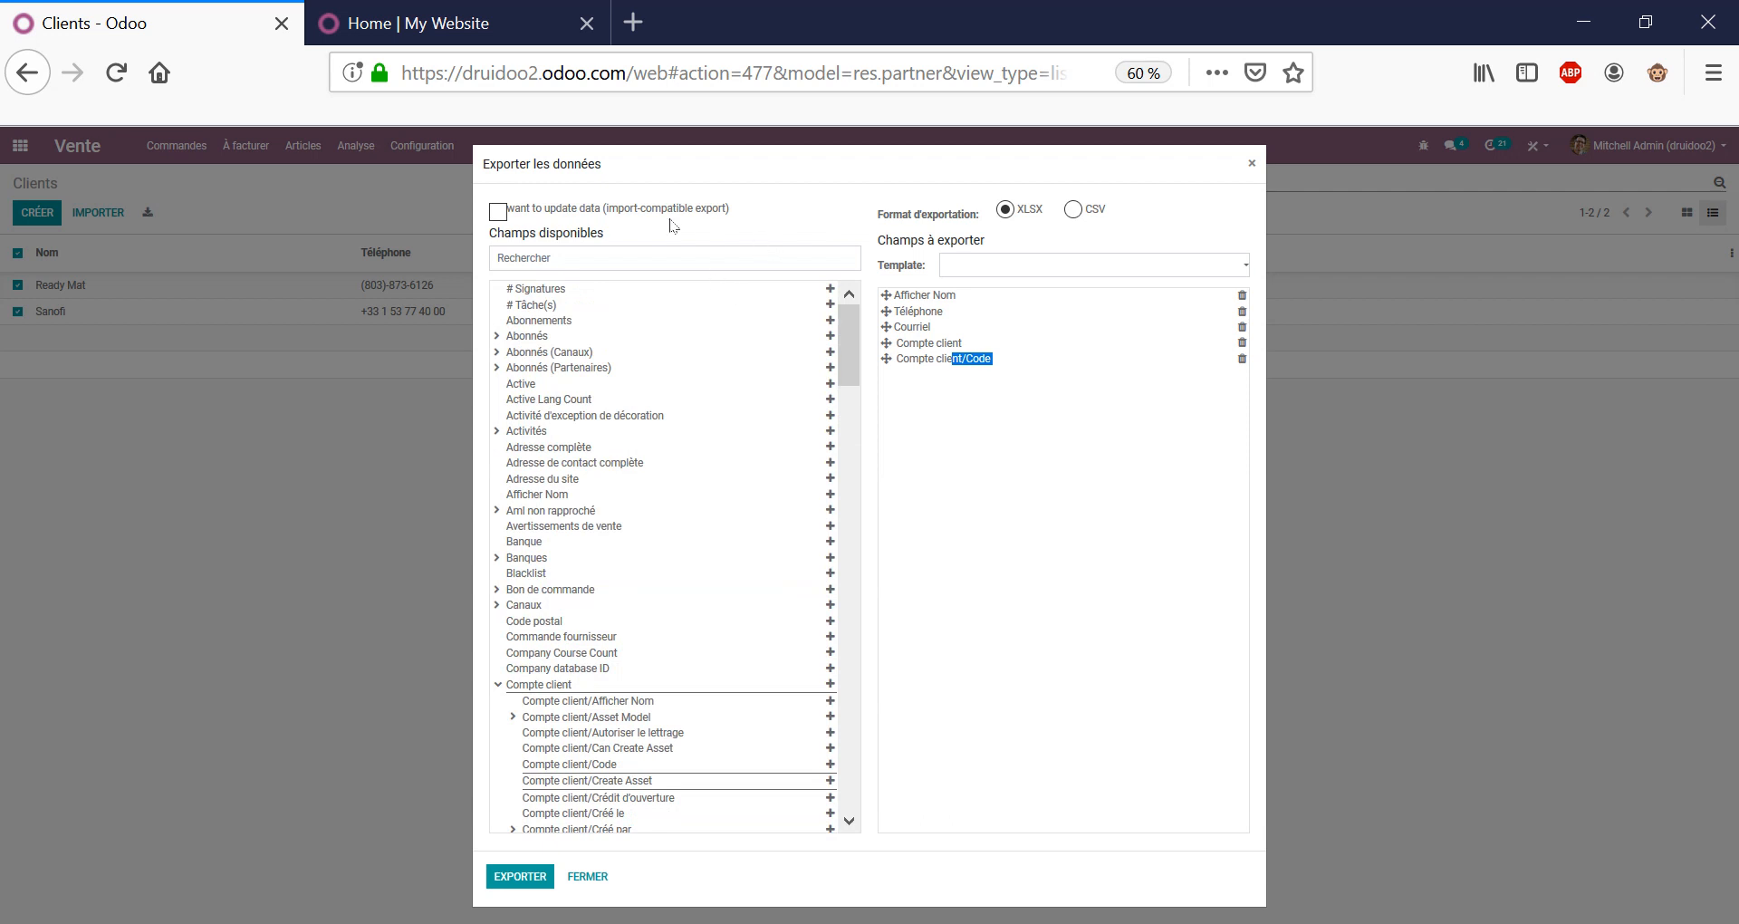
Make the export import-compatible, export it as res.partner.xlsx, and open the download.
{"action": "left_click", "coordinate": [498, 212]}
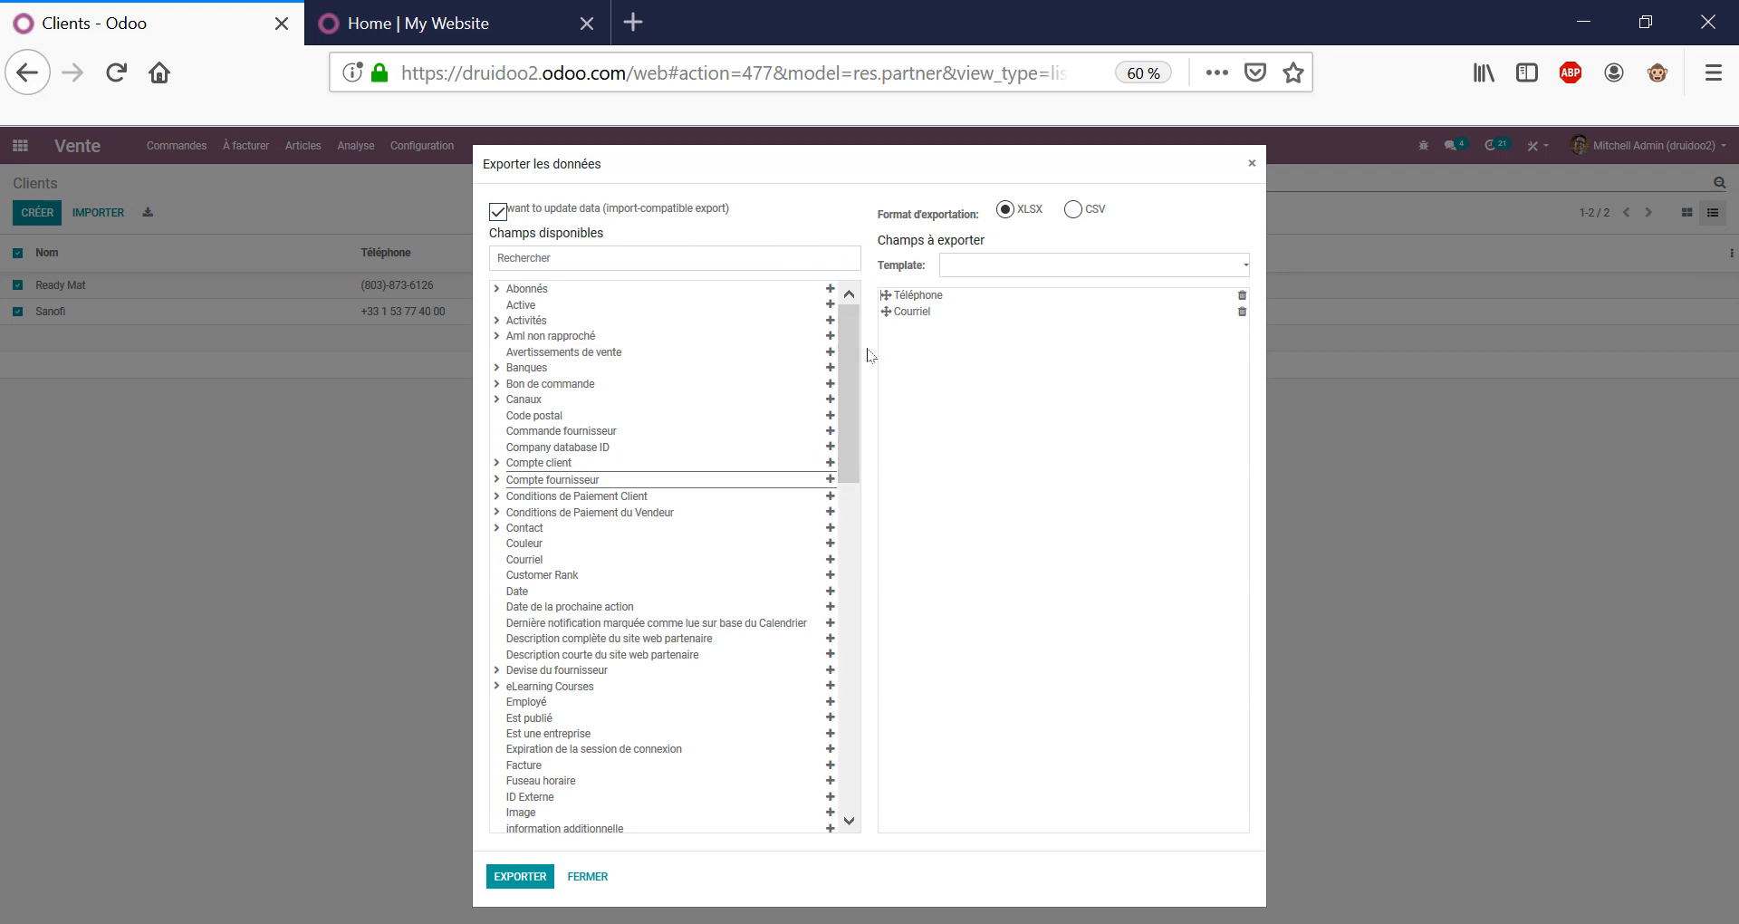
{"action": "left_click", "coordinate": [529, 883]}
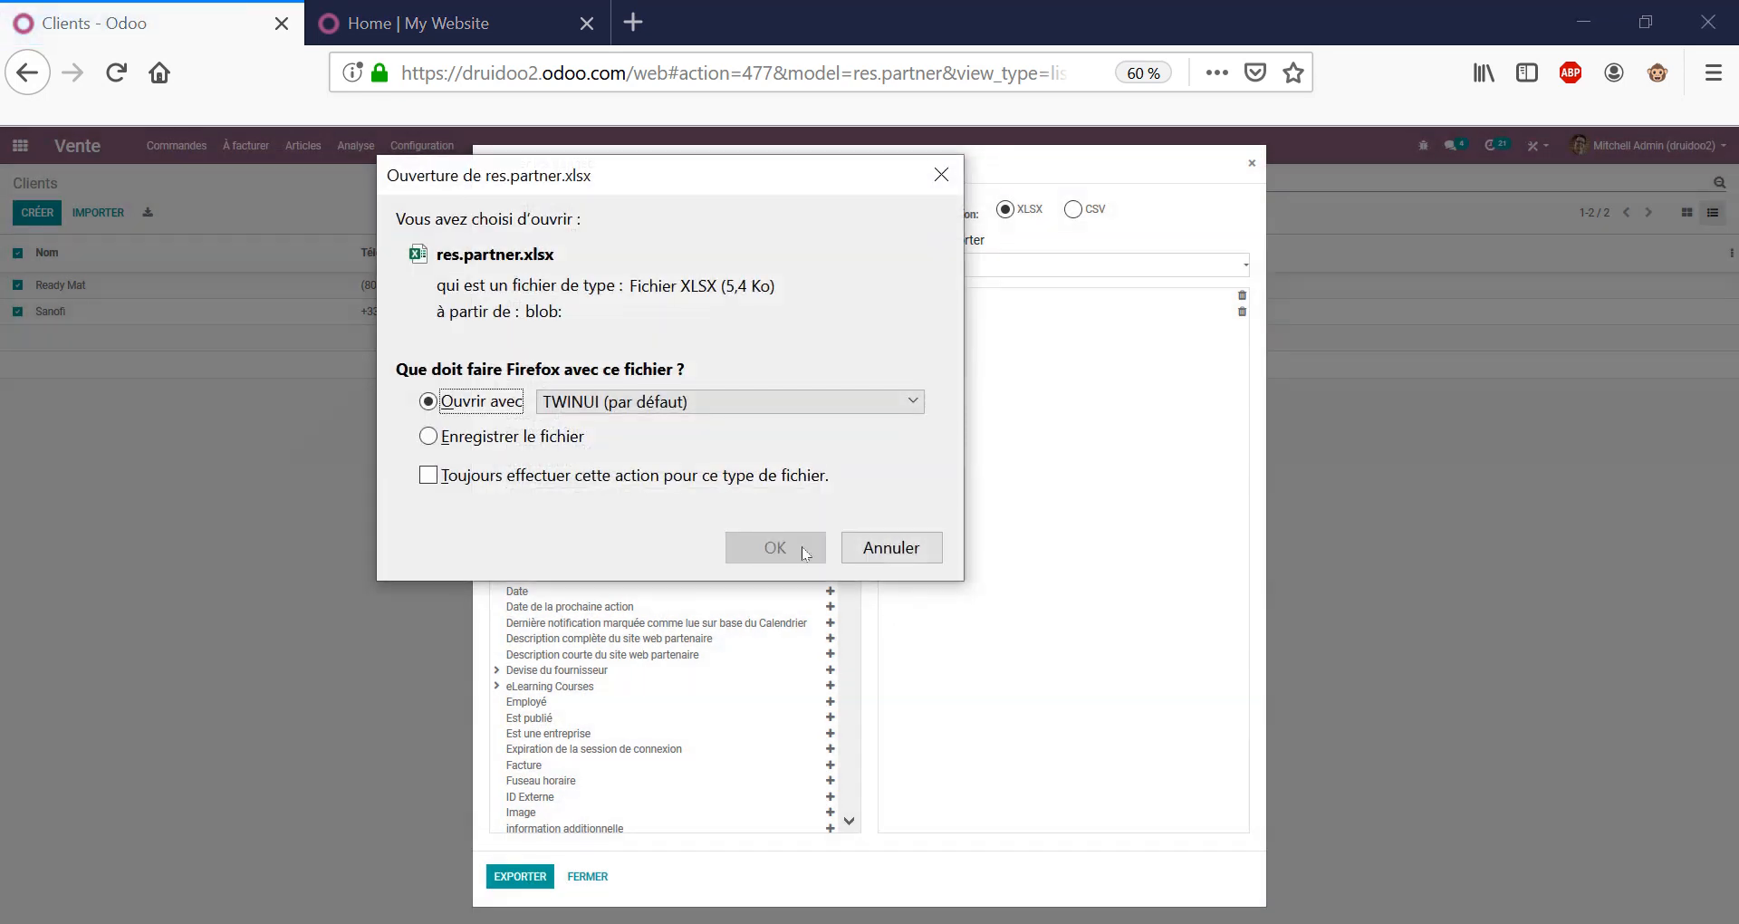
{"action": "left_click", "coordinate": [802, 547]}
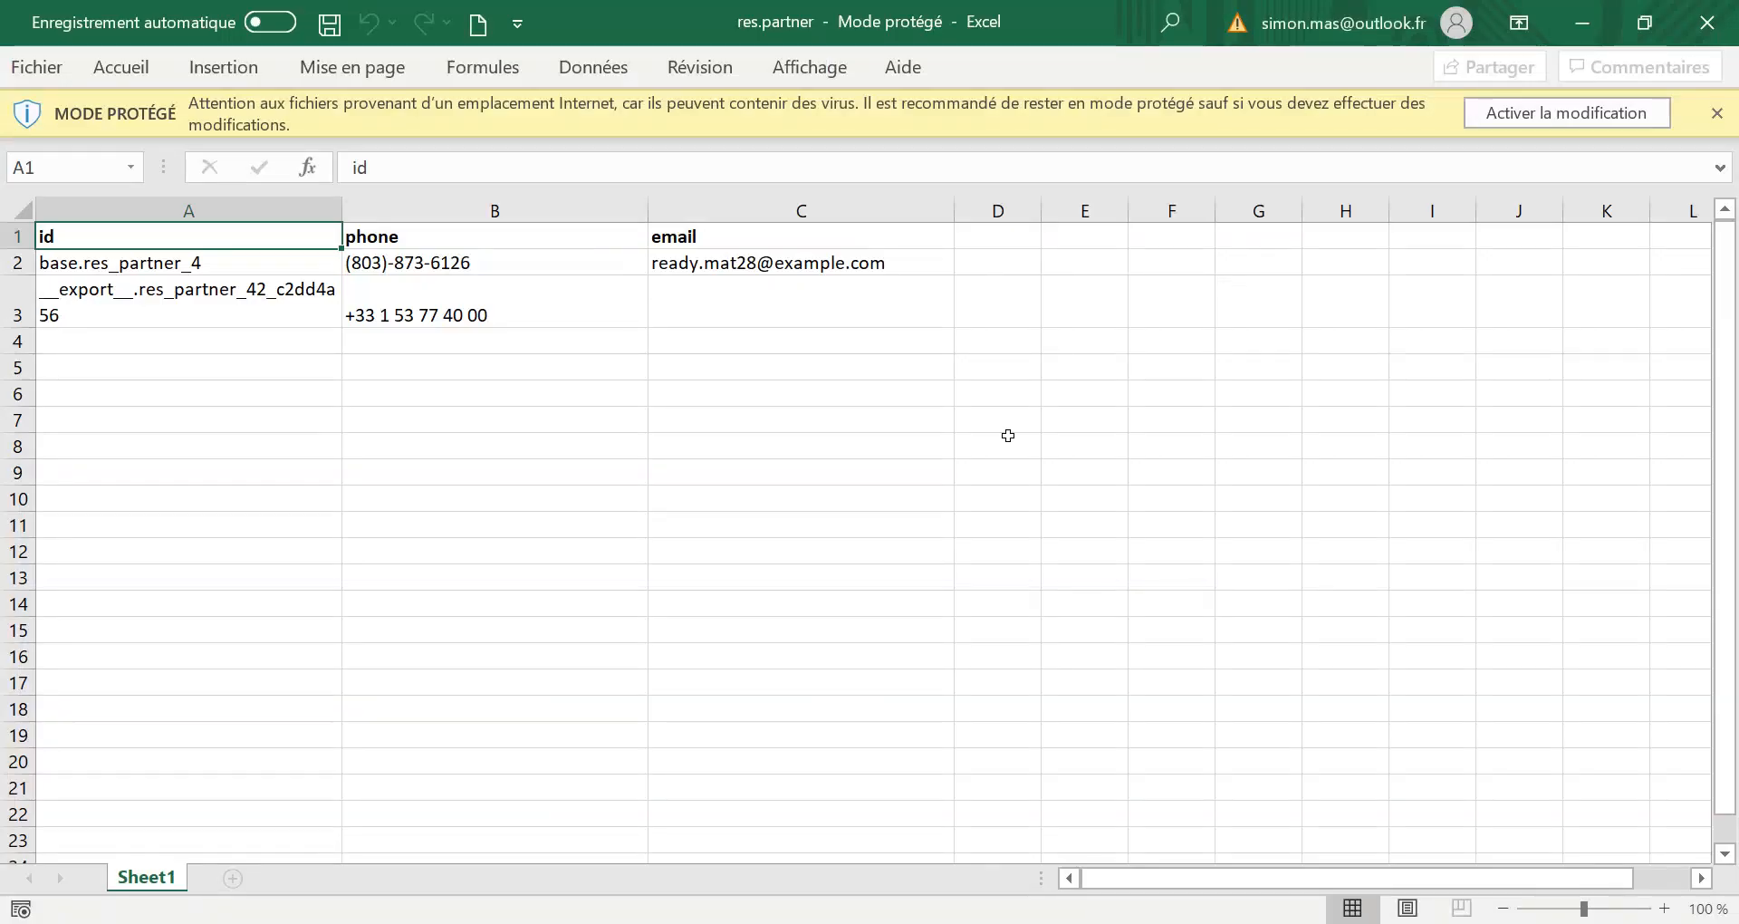
Check the two exported id values in the Excel sheet.
{"action": "left_click", "coordinate": [341, 349]}
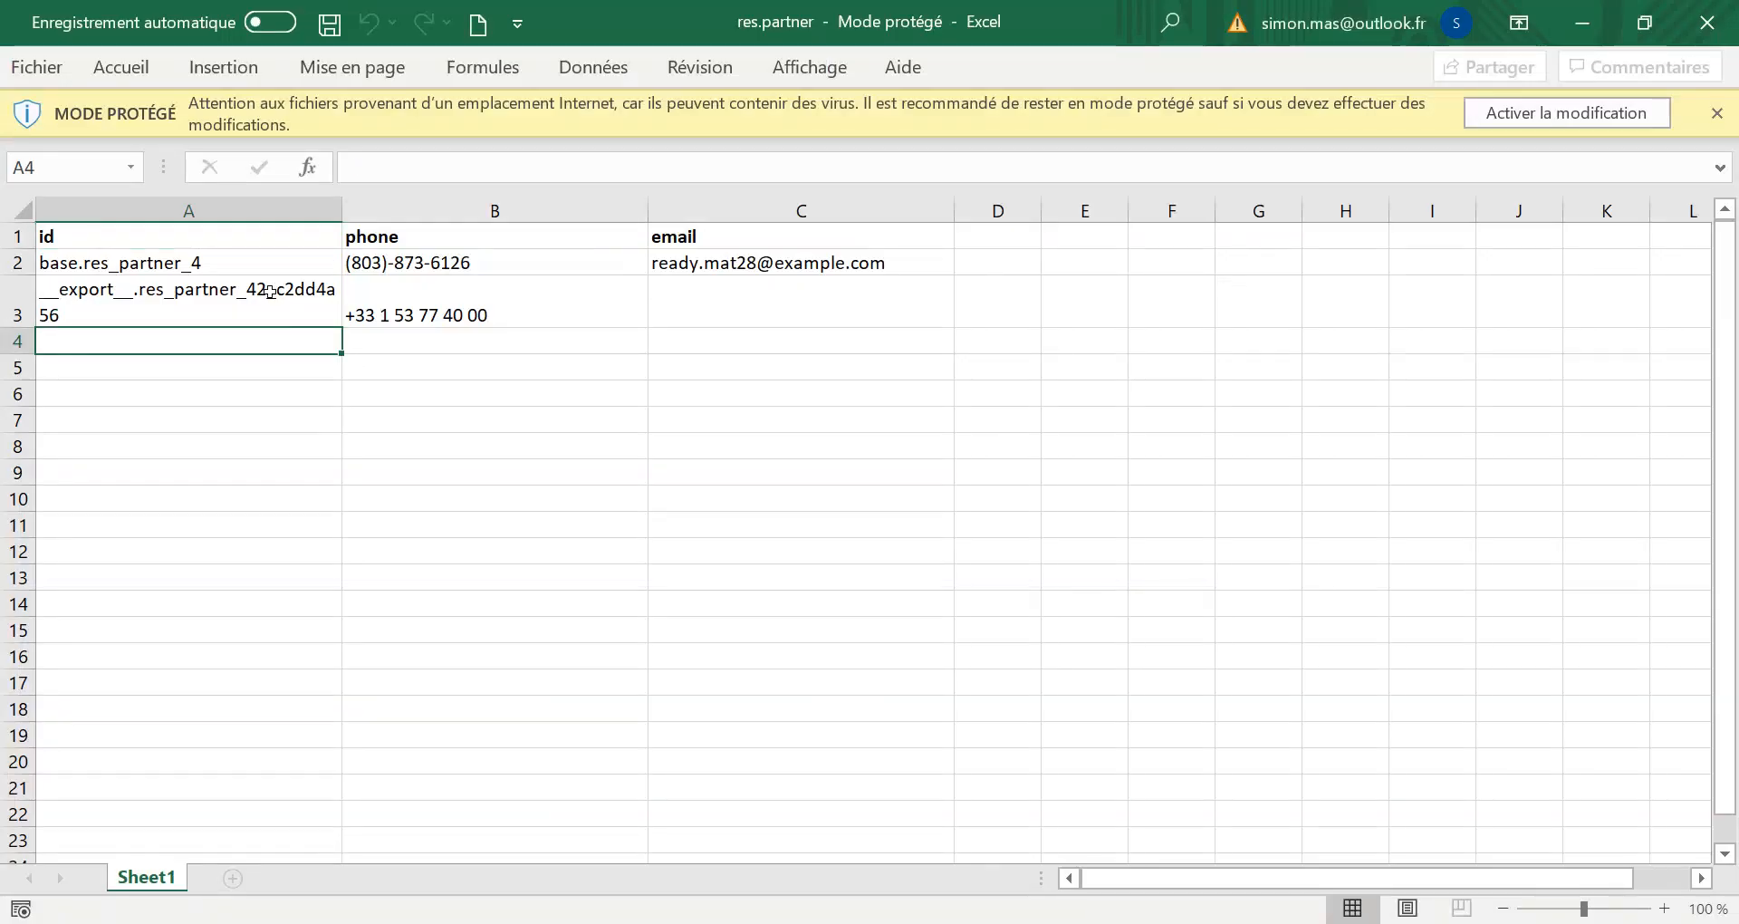
{"action": "left_click_drag", "start_coordinate": [265, 265], "coordinate": [249, 326]}
{"action": "left_click", "coordinate": [897, 278]}
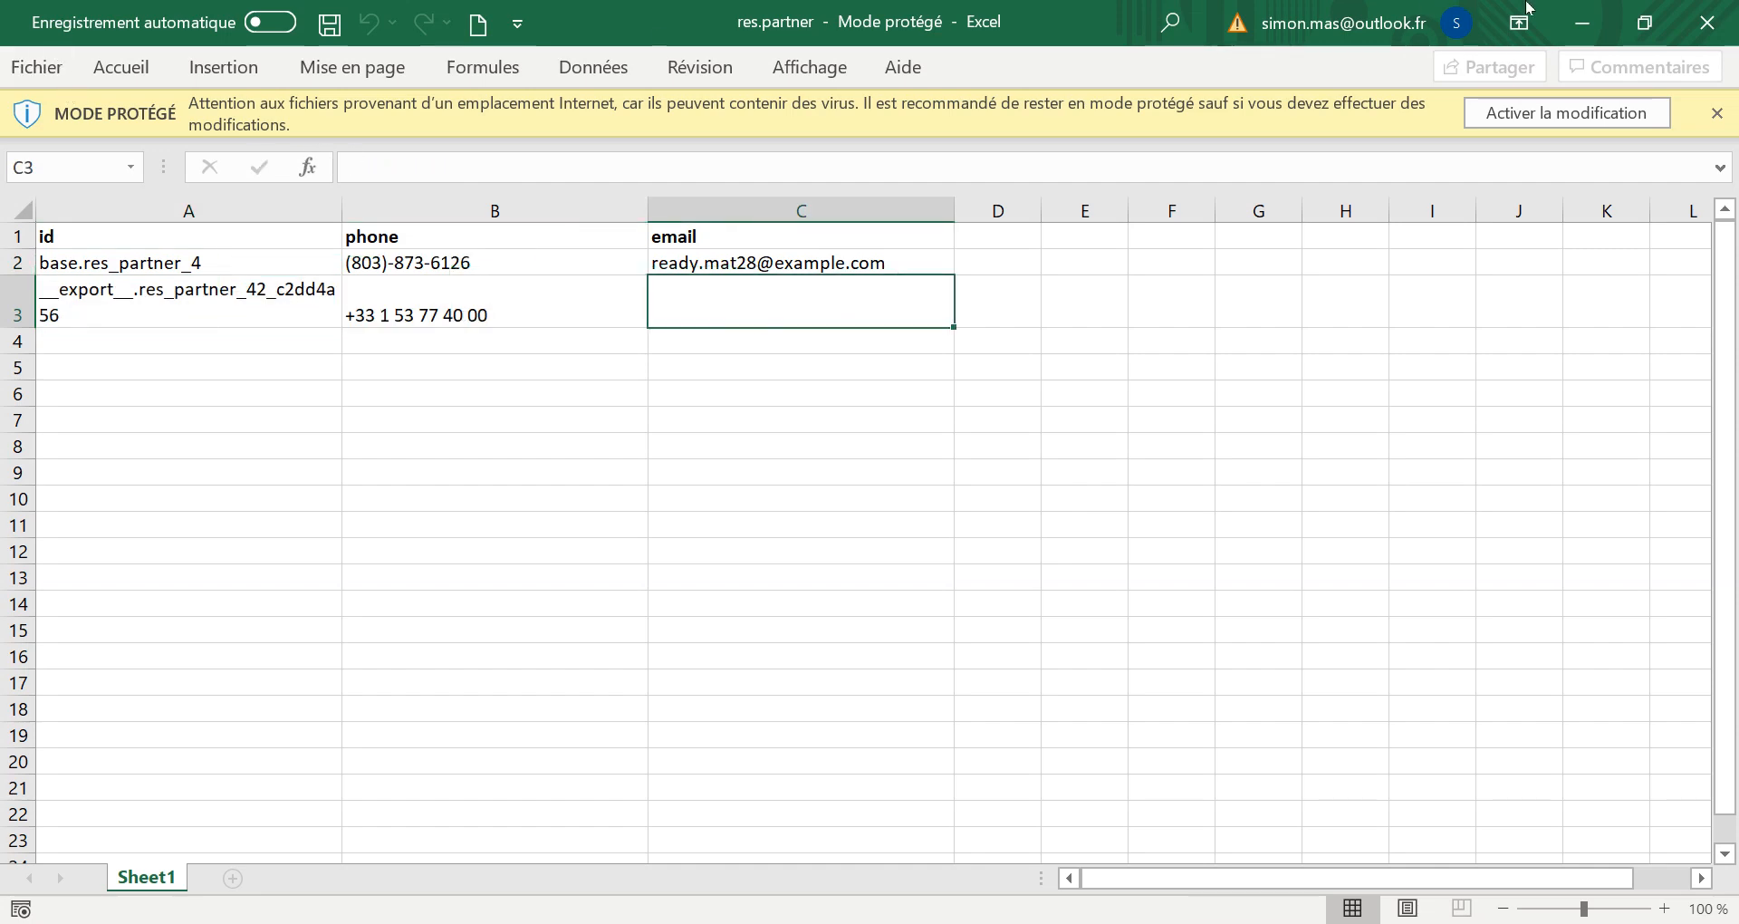
Minimize Excel, close Odoo's export dialog, and open the client import page.
{"action": "left_click", "coordinate": [1583, 23]}
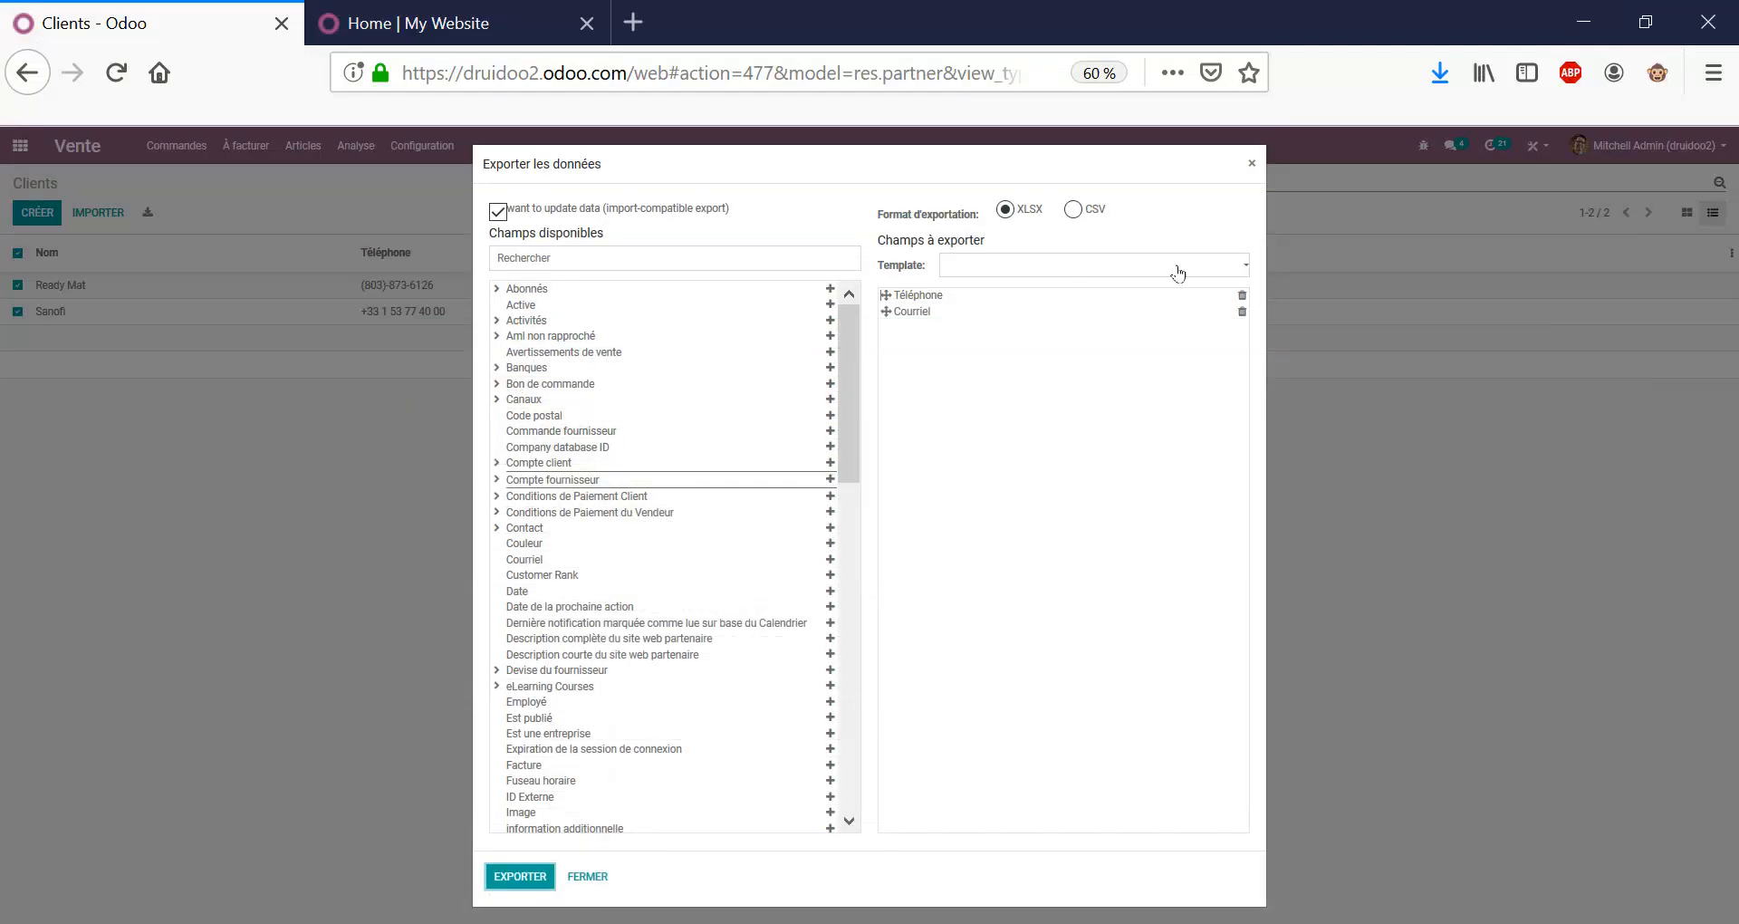
{"action": "left_click", "coordinate": [1252, 163]}
{"action": "left_click", "coordinate": [98, 212]}
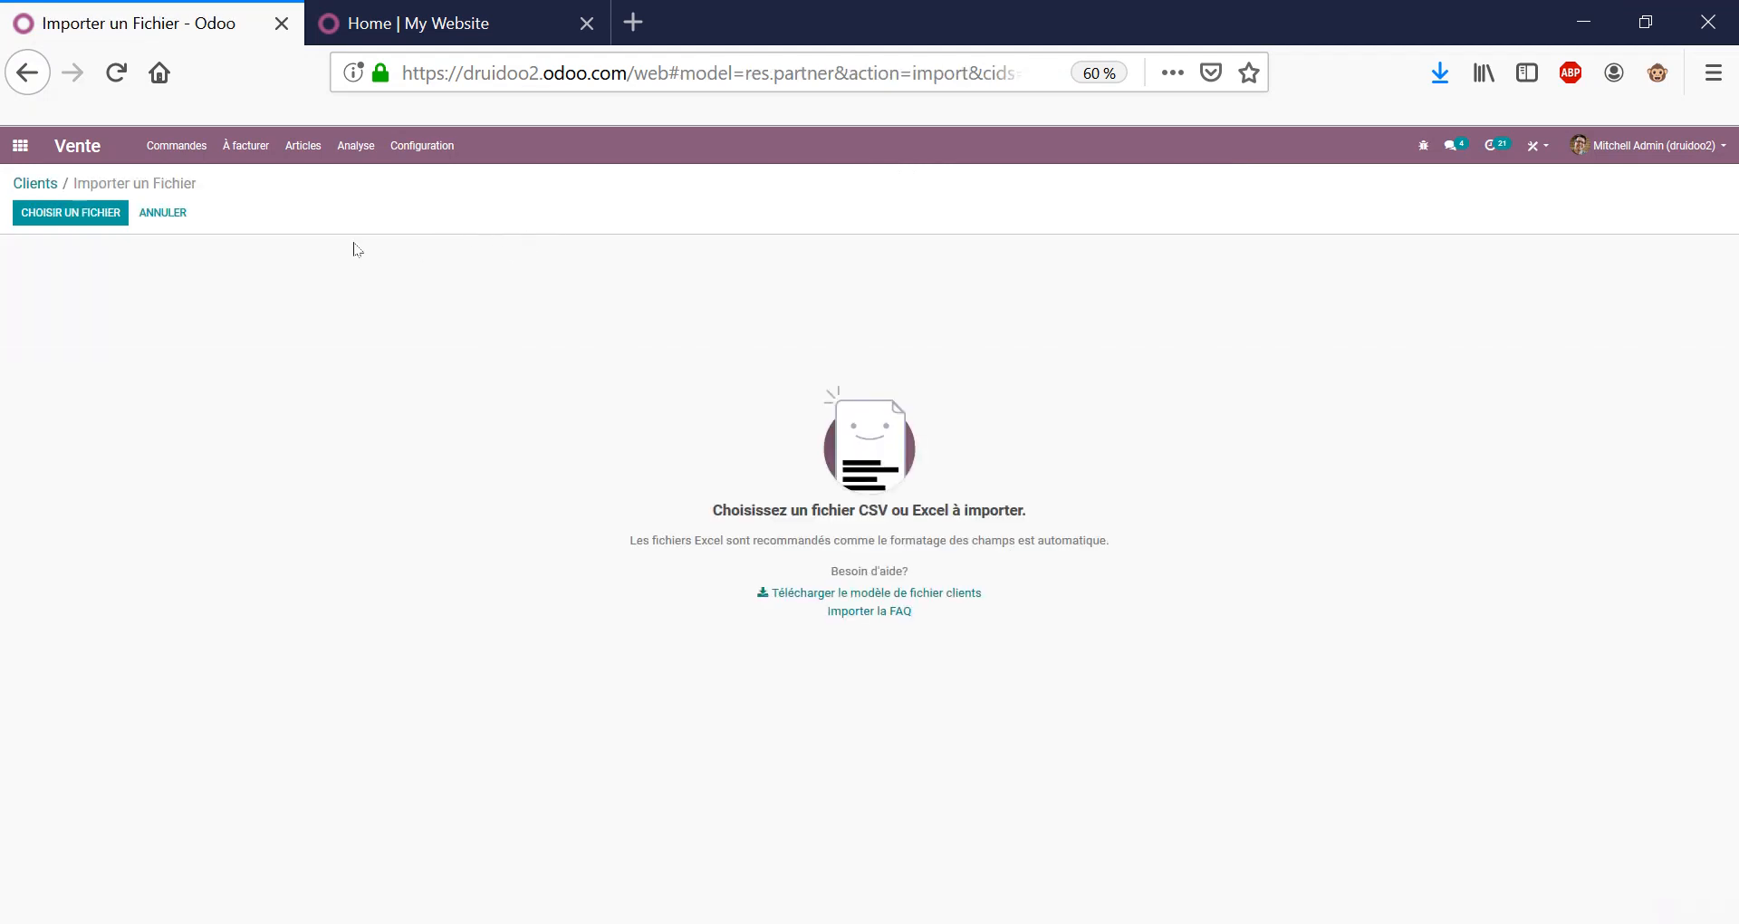
Locate res.partner.xlsx through the browser downloads and move it to the desktop.
{"action": "left_click", "coordinate": [71, 215]}
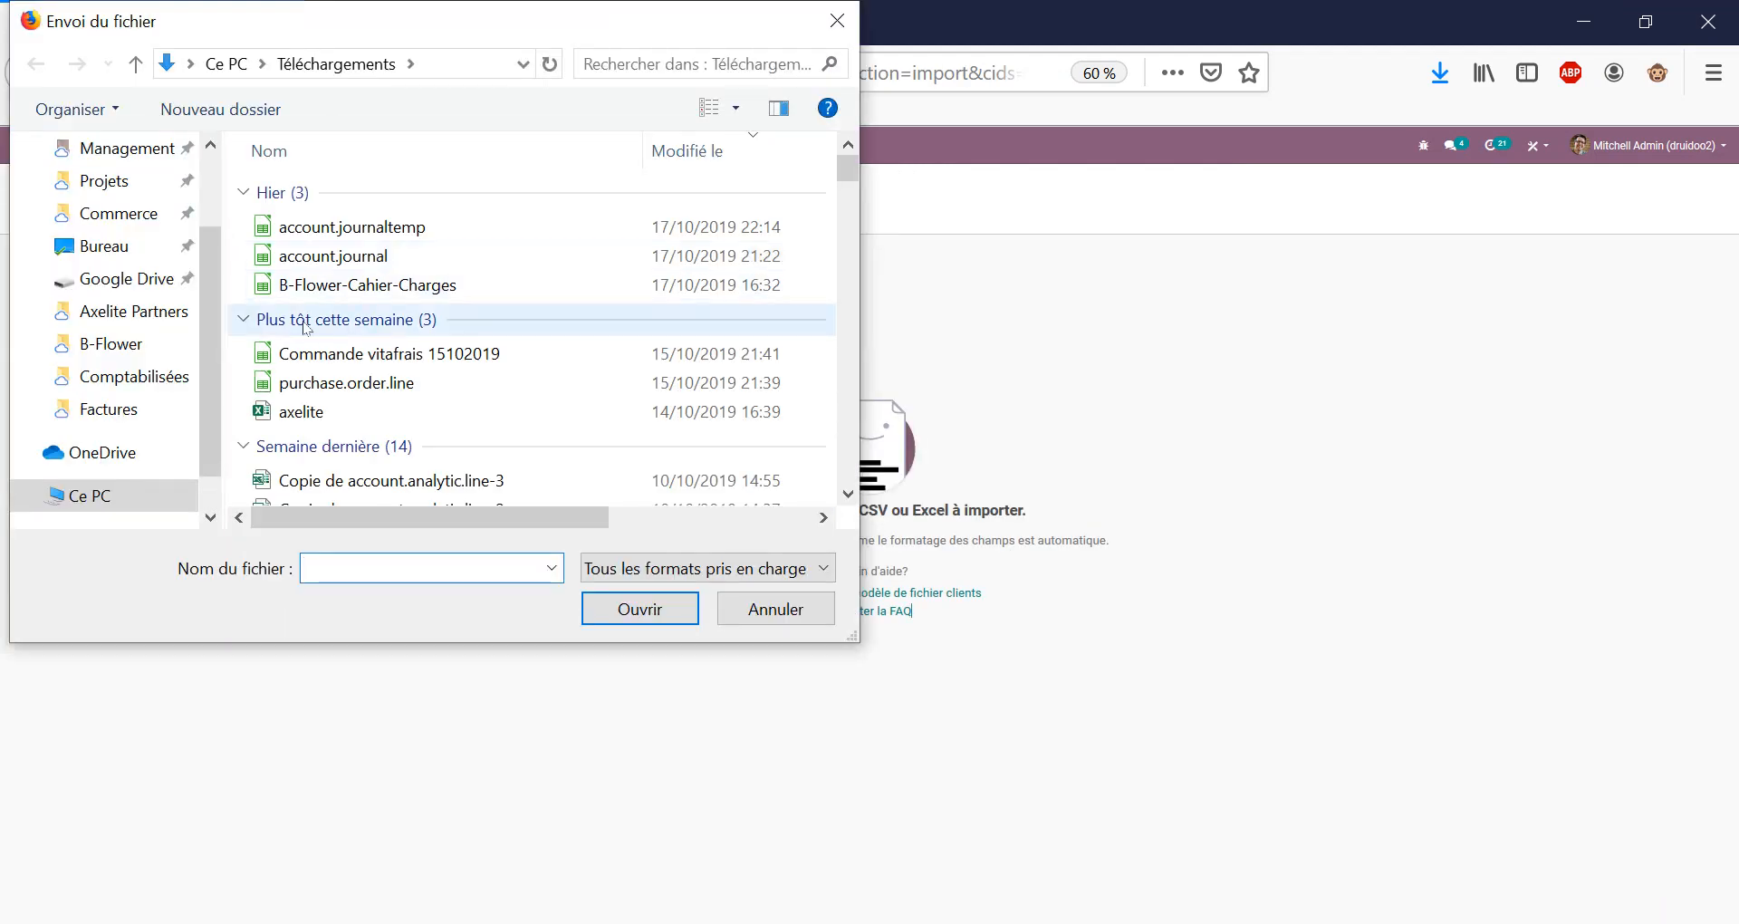
{"action": "scroll", "coordinate": [195, 177], "scroll_direction": "up", "scroll_amount": 2}
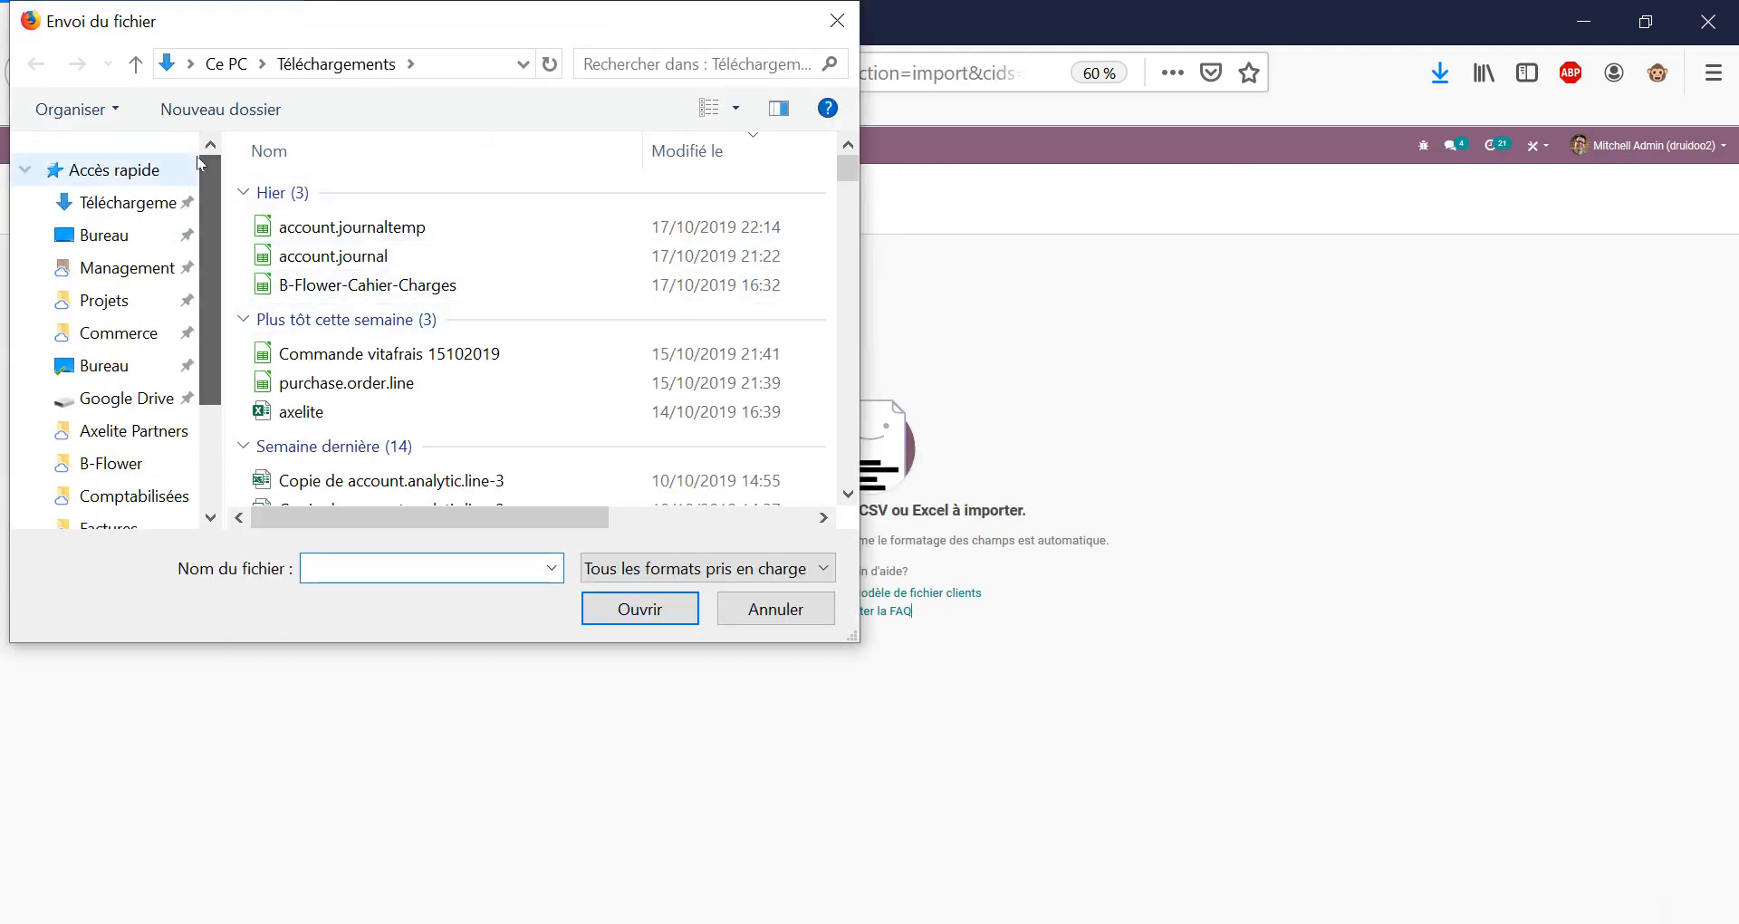
{"action": "left_click", "coordinate": [118, 202]}
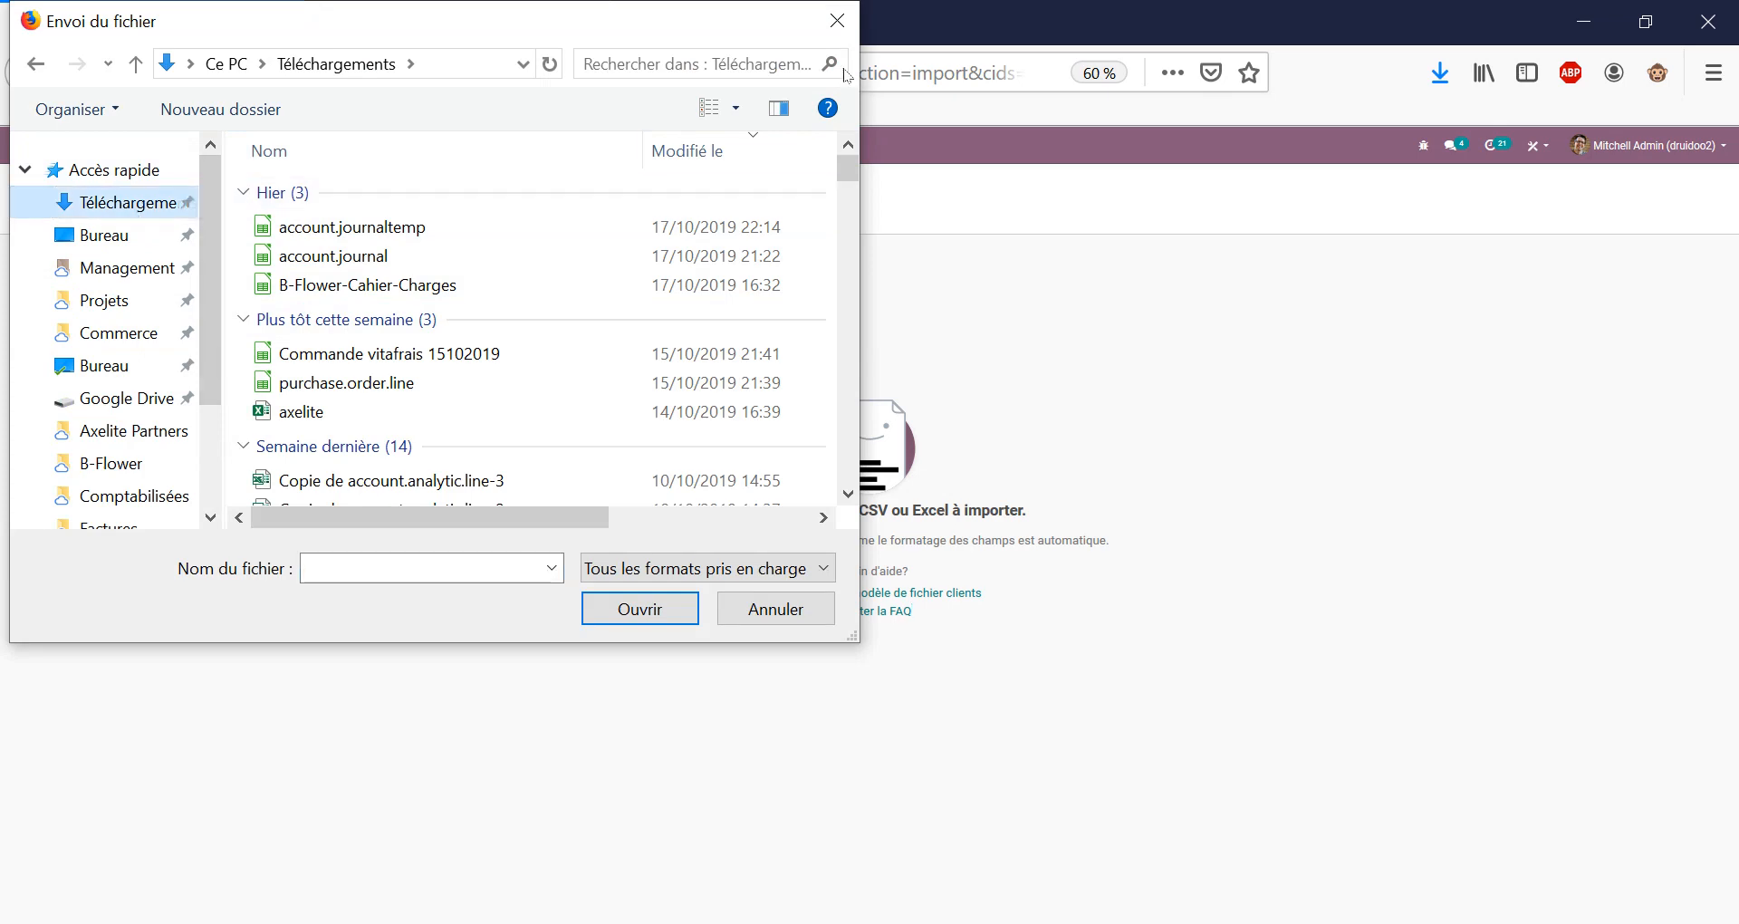
{"action": "left_click", "coordinate": [837, 20]}
{"action": "left_click", "coordinate": [1439, 73]}
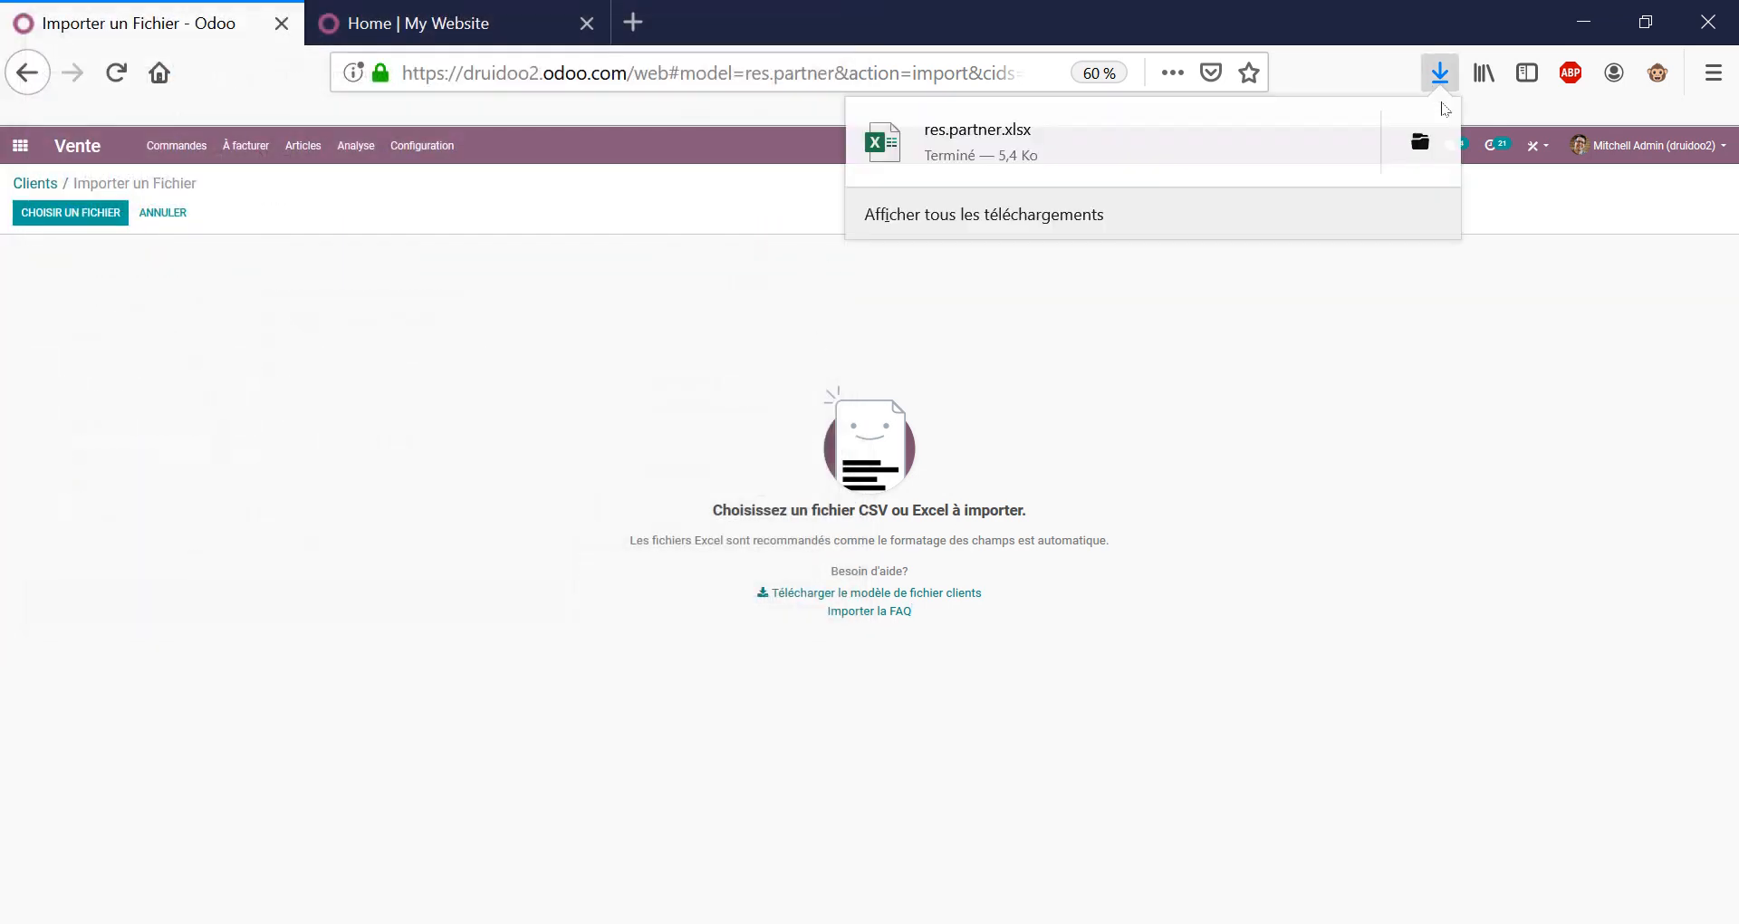
{"action": "left_click", "coordinate": [1422, 143]}
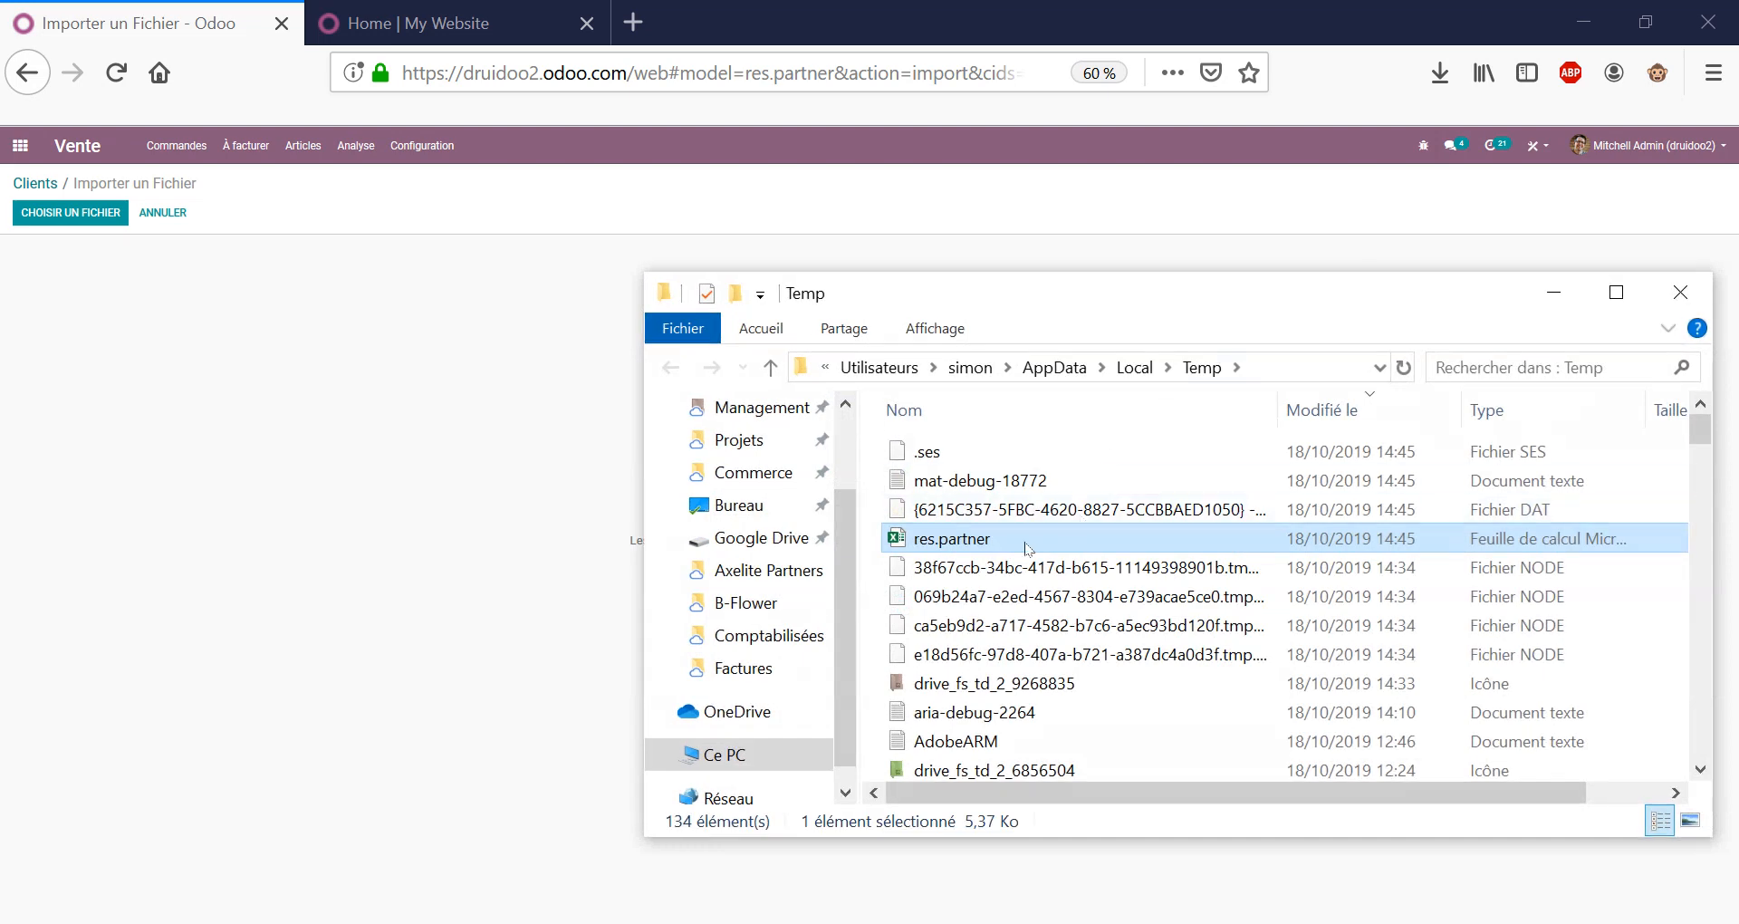
{"action": "left_click_drag", "start_coordinate": [988, 544], "coordinate": [788, 466]}
Upload res.partner.xlsx from the desktop into the client import.
{"action": "left_click", "coordinate": [543, 474]}
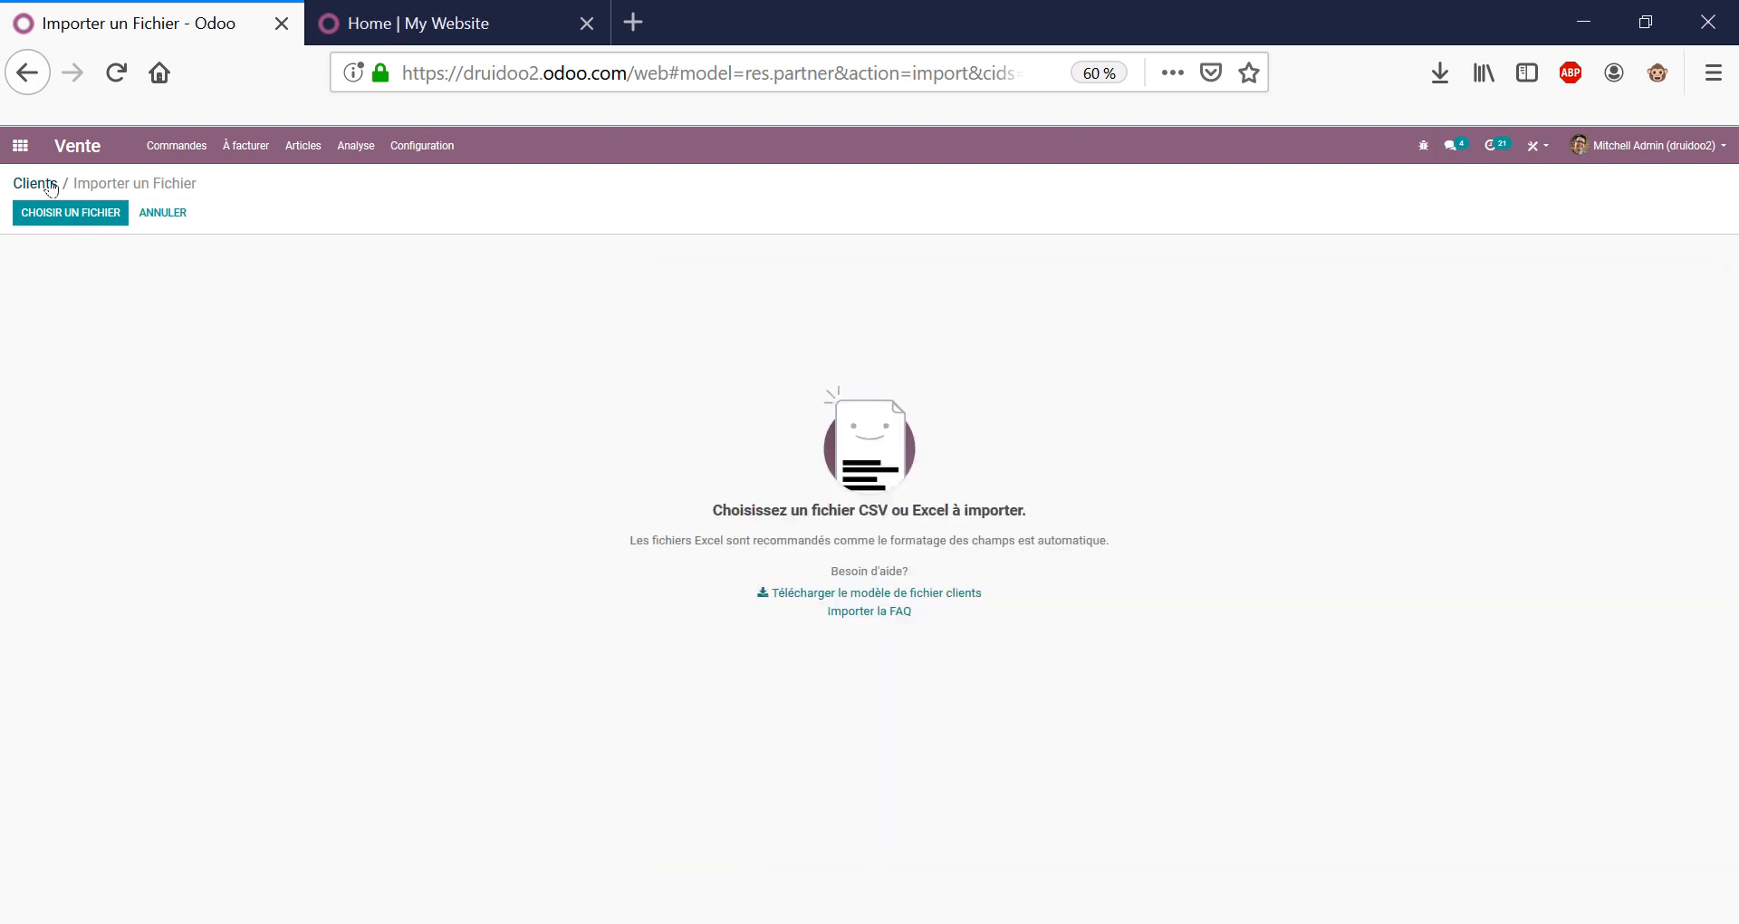
{"action": "left_click", "coordinate": [70, 212]}
{"action": "double_click", "coordinate": [317, 227]}
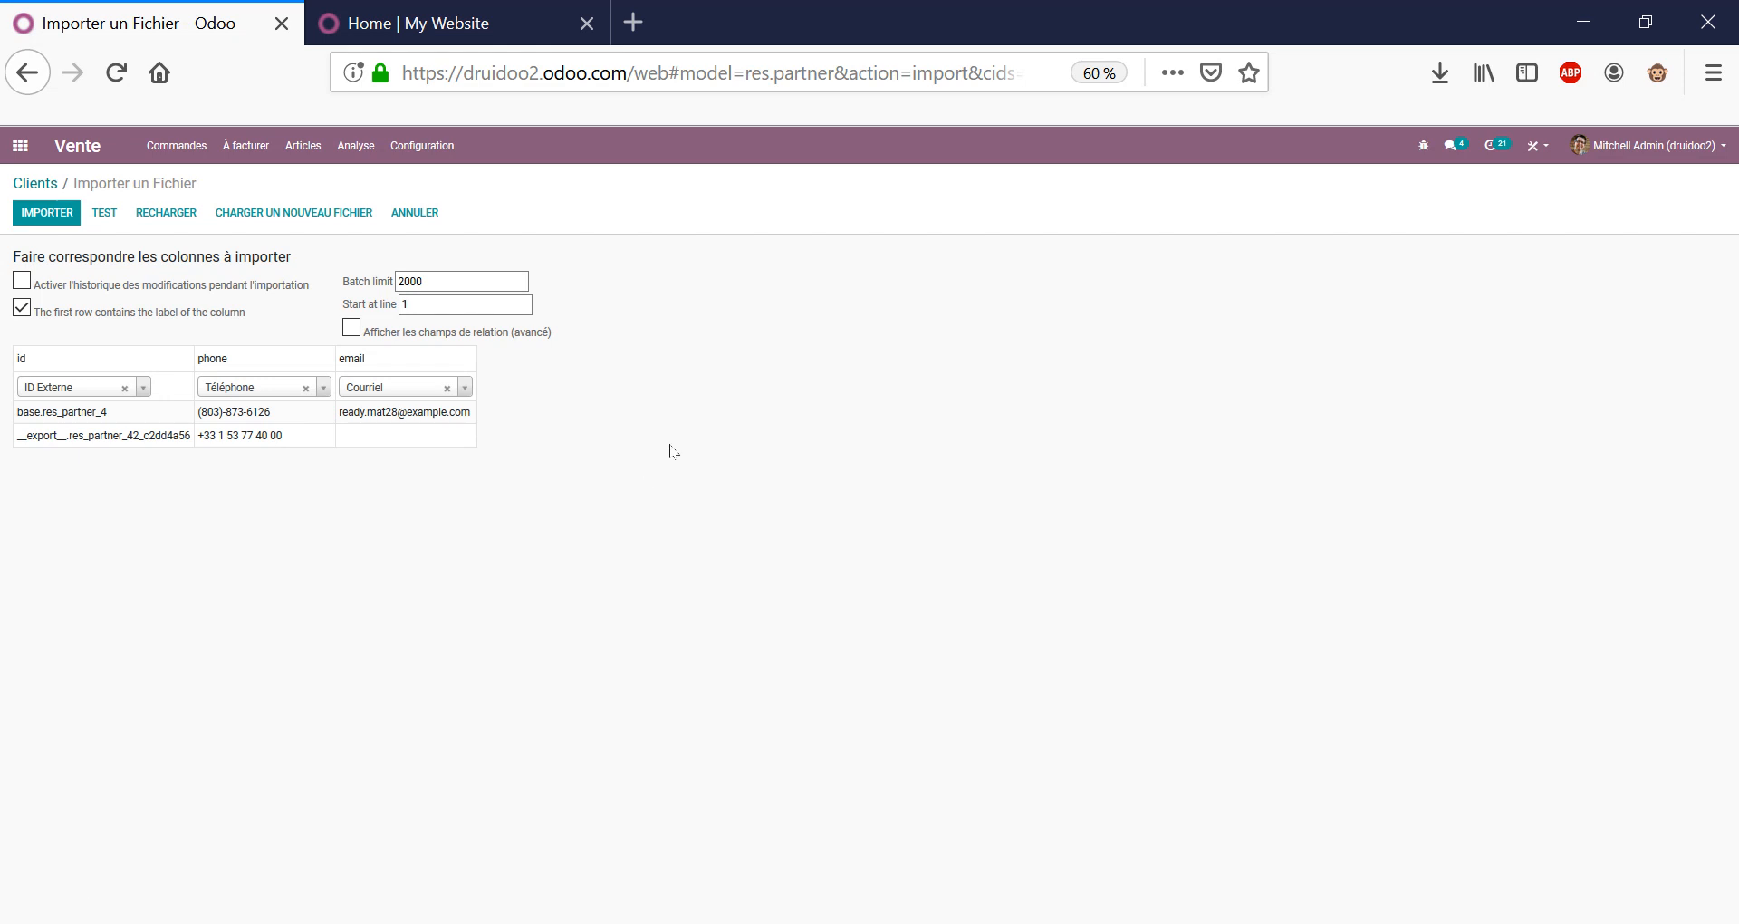
{"action": "triple_click", "coordinate": [133, 178]}
Return to the Clients list and export it again, opening the download in Excel.
{"action": "left_click", "coordinate": [36, 183]}
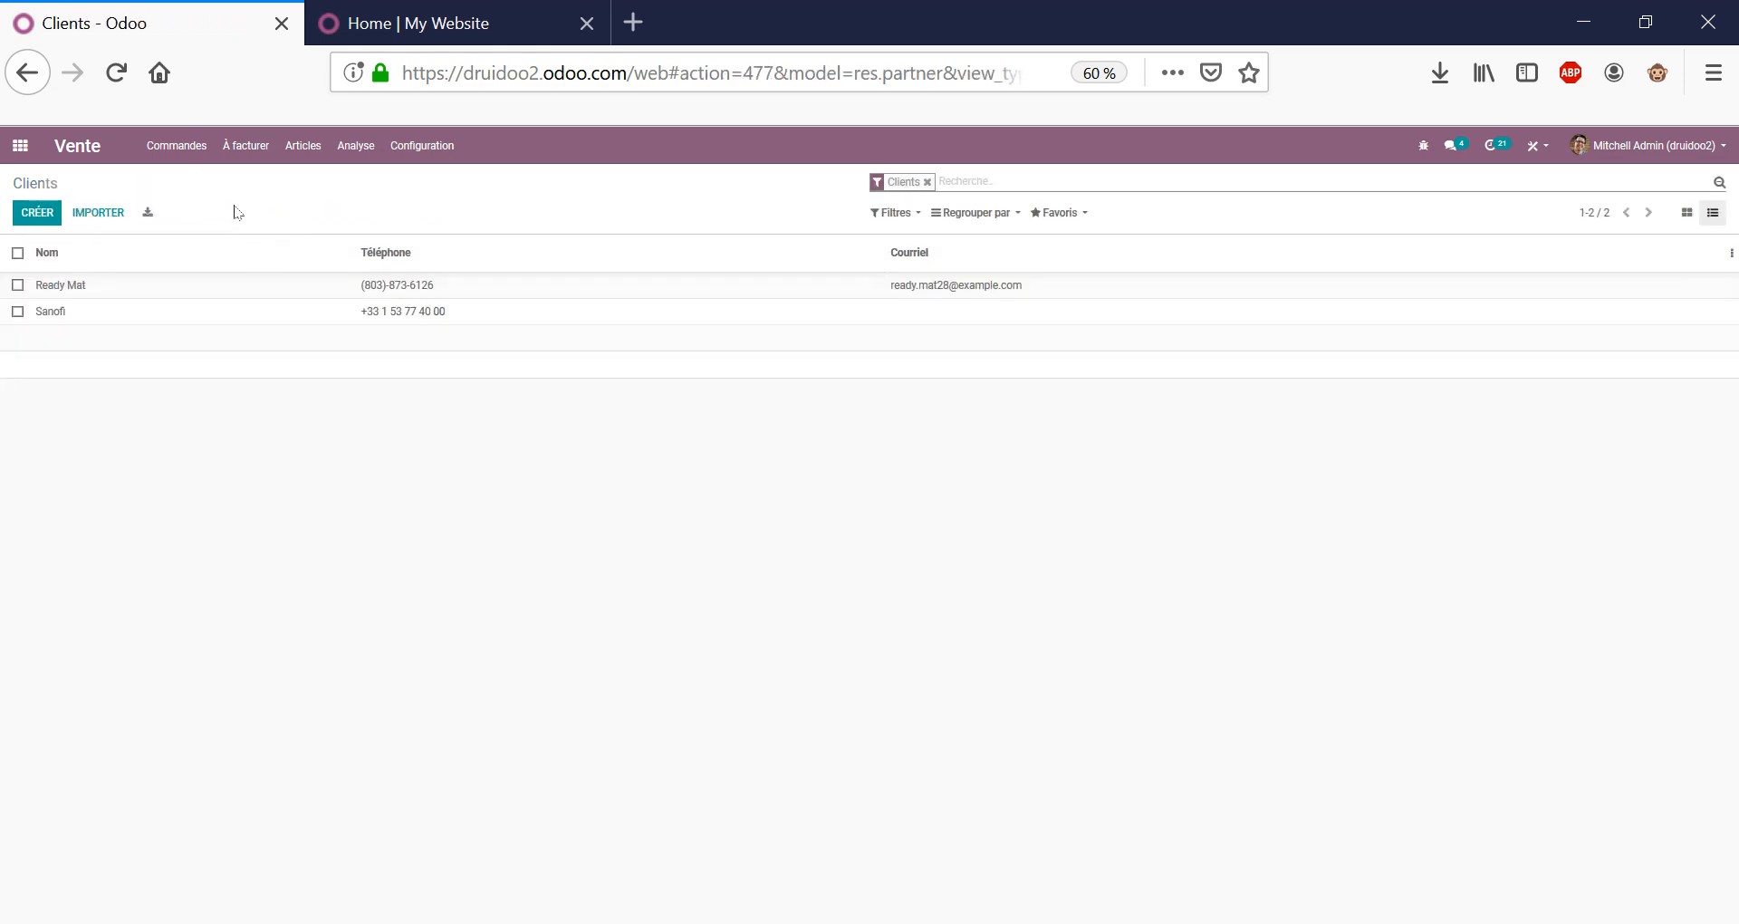
{"action": "left_click", "coordinate": [150, 215]}
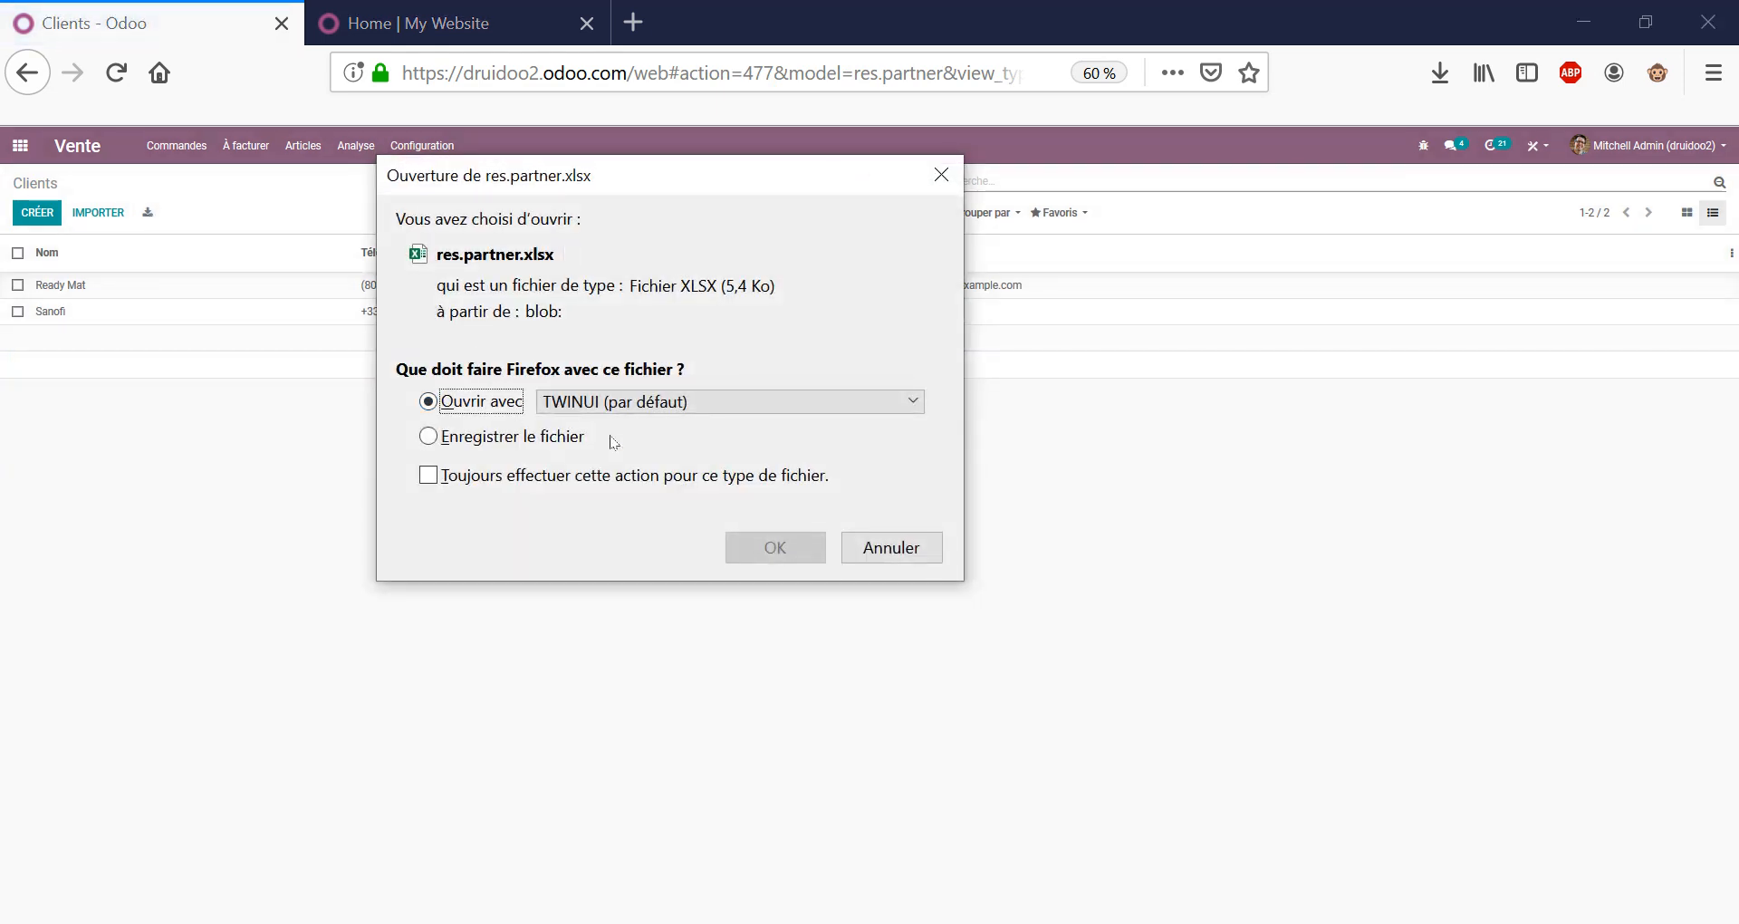
{"action": "left_click", "coordinate": [775, 548]}
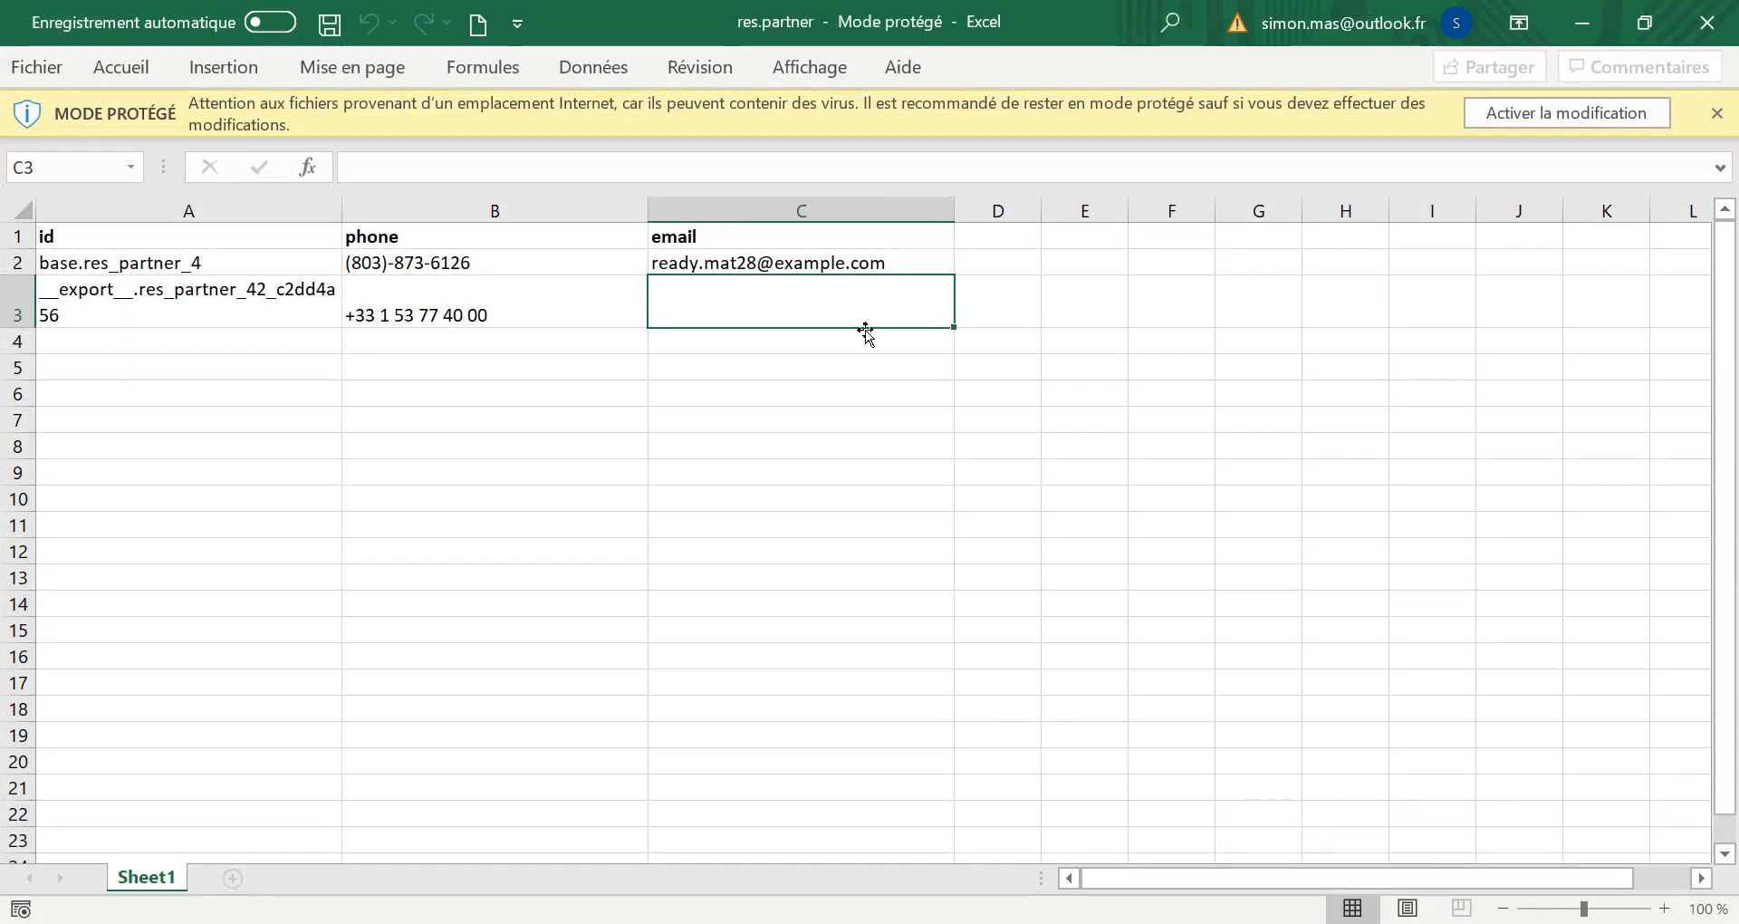
Select the exported data in A2:C3, then close Excel.
{"action": "left_click", "coordinate": [478, 312]}
{"action": "left_click", "coordinate": [256, 291]}
{"action": "left_click_drag", "start_coordinate": [354, 260], "coordinate": [801, 303]}
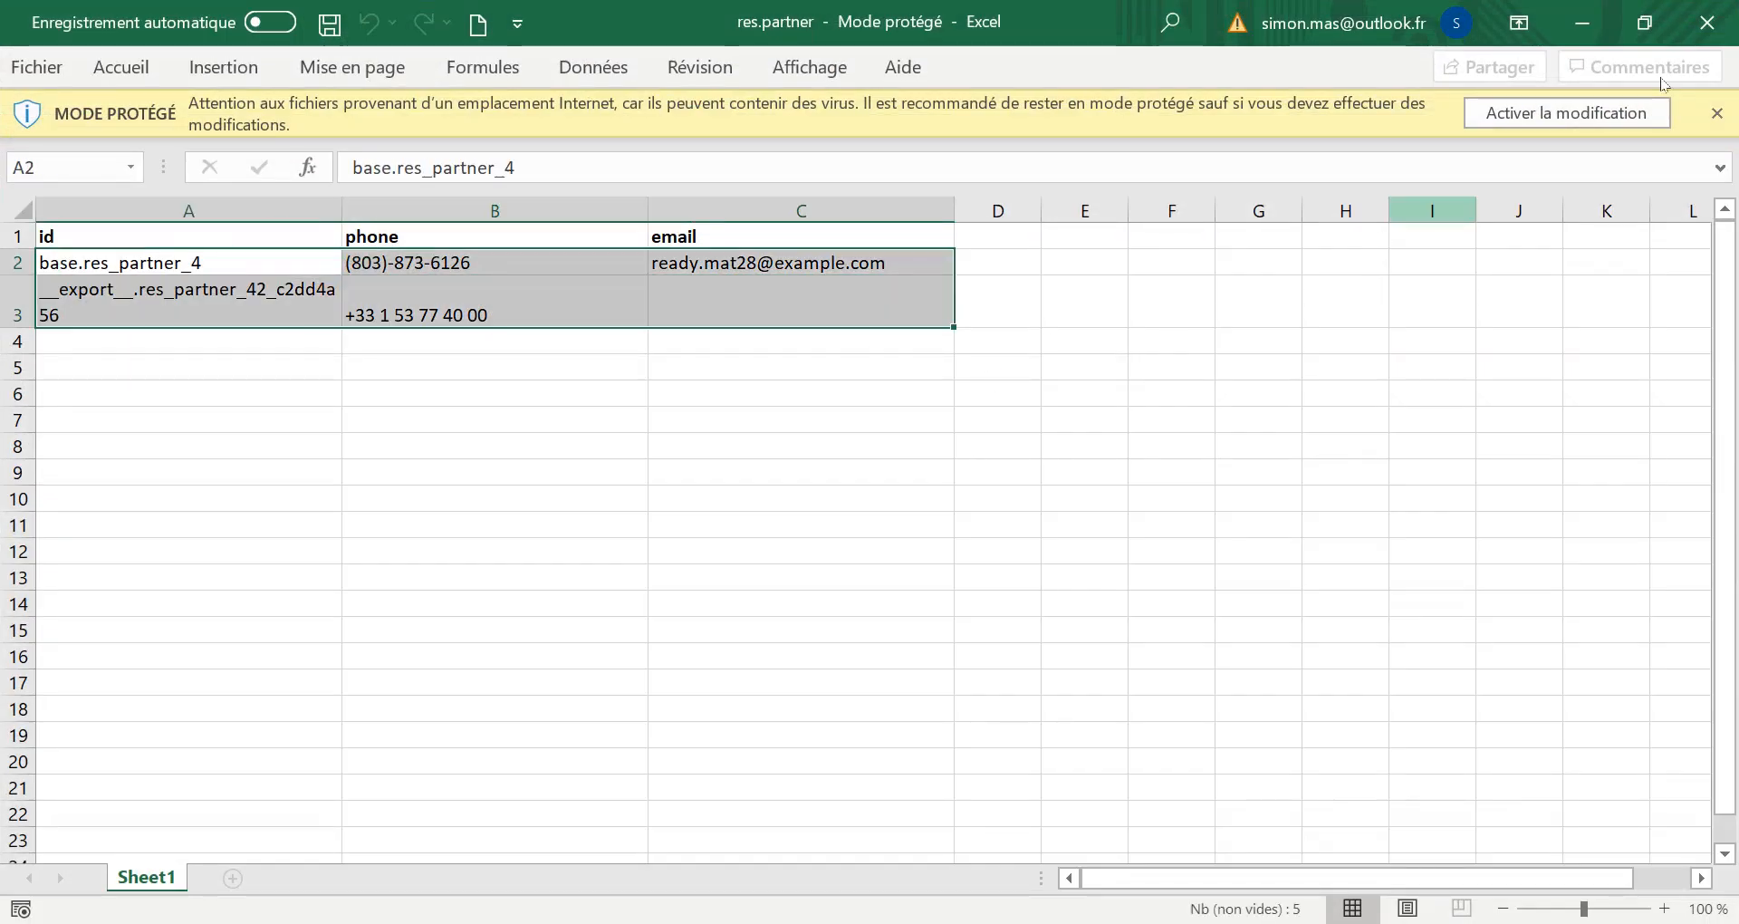
{"action": "left_click", "coordinate": [1707, 23]}
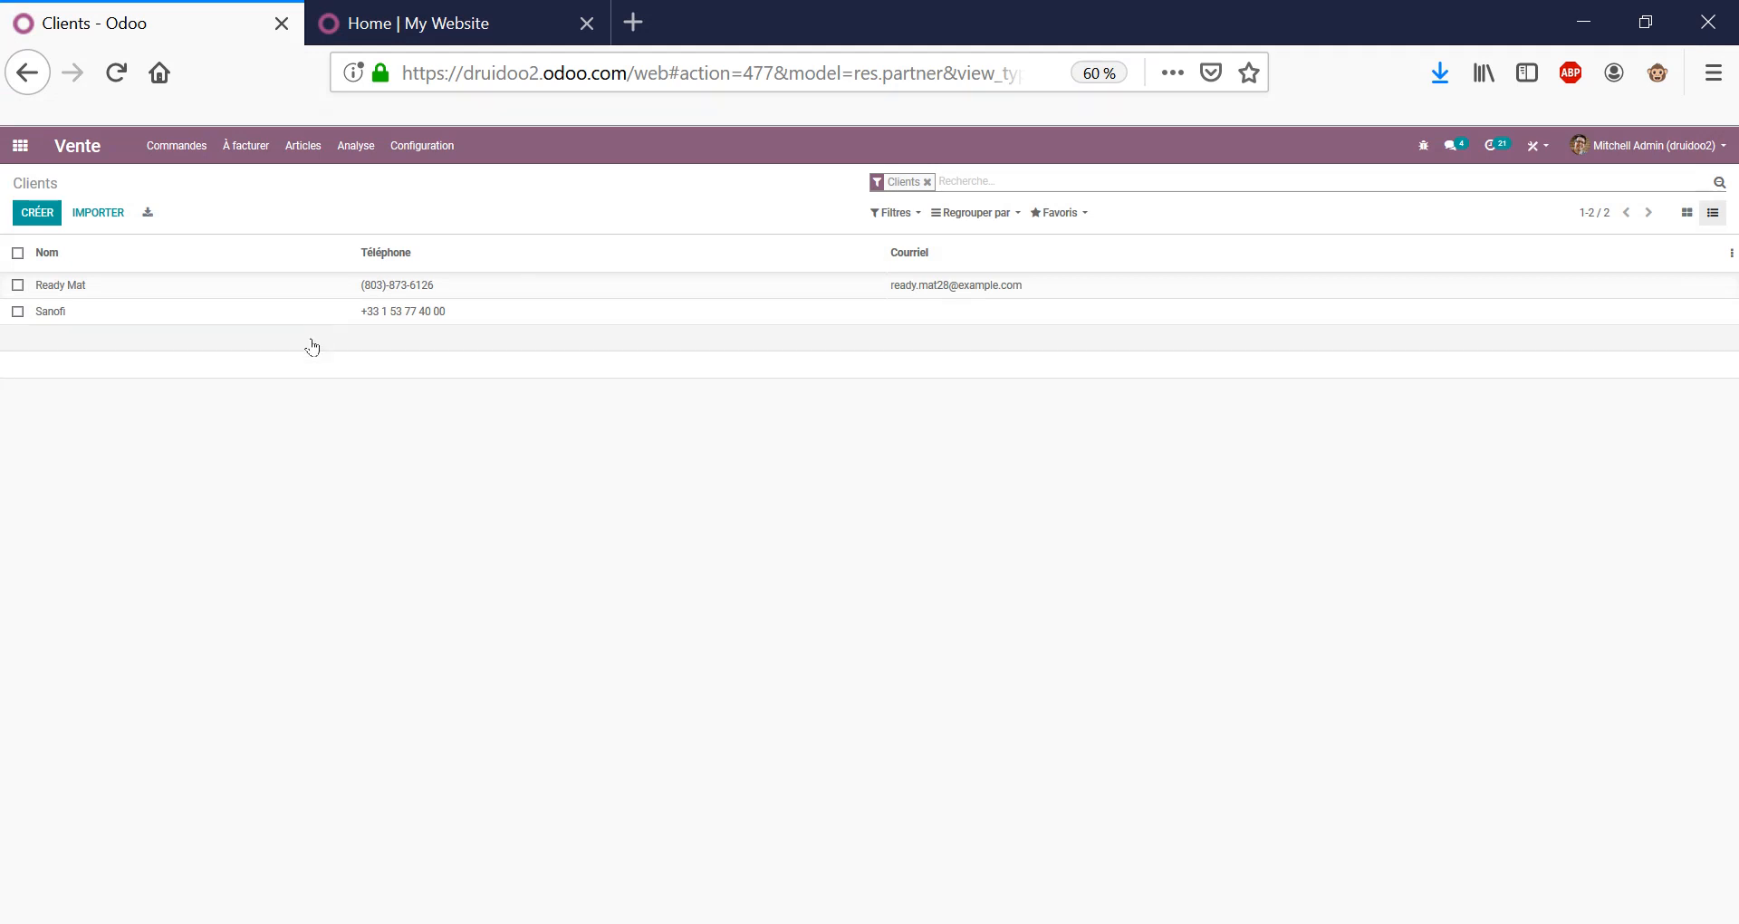
Remove the Clients filter, search names for 'gemini', then clear that search.
{"action": "left_click", "coordinate": [926, 181]}
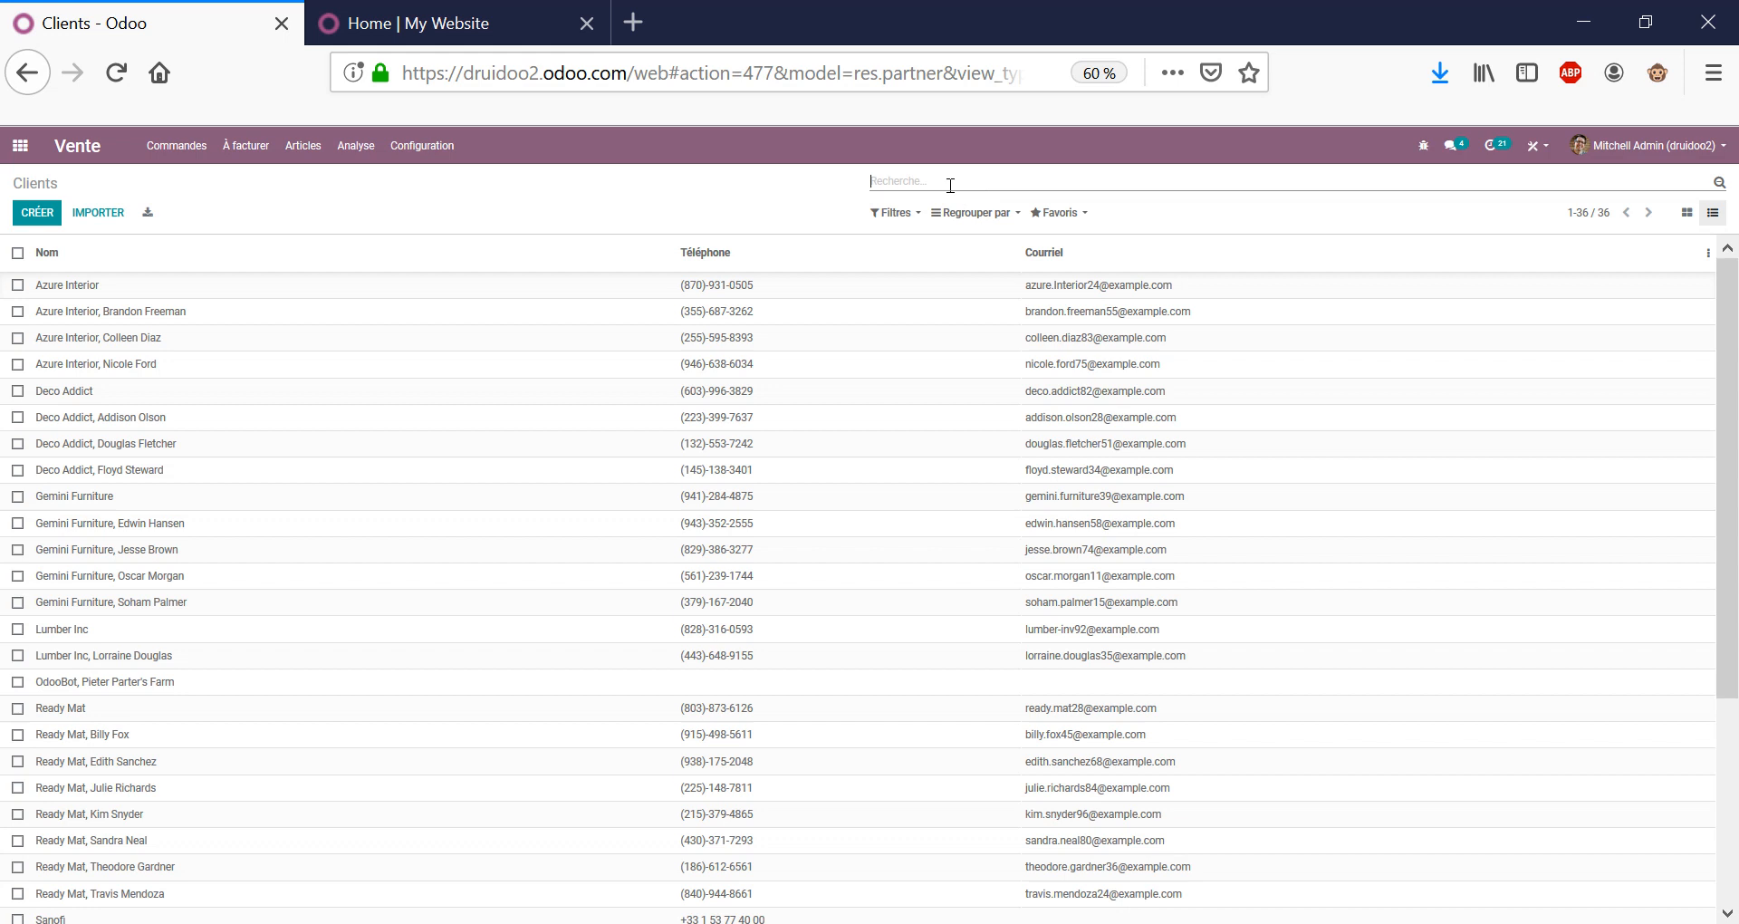
{"action": "type", "text": "gemini"}
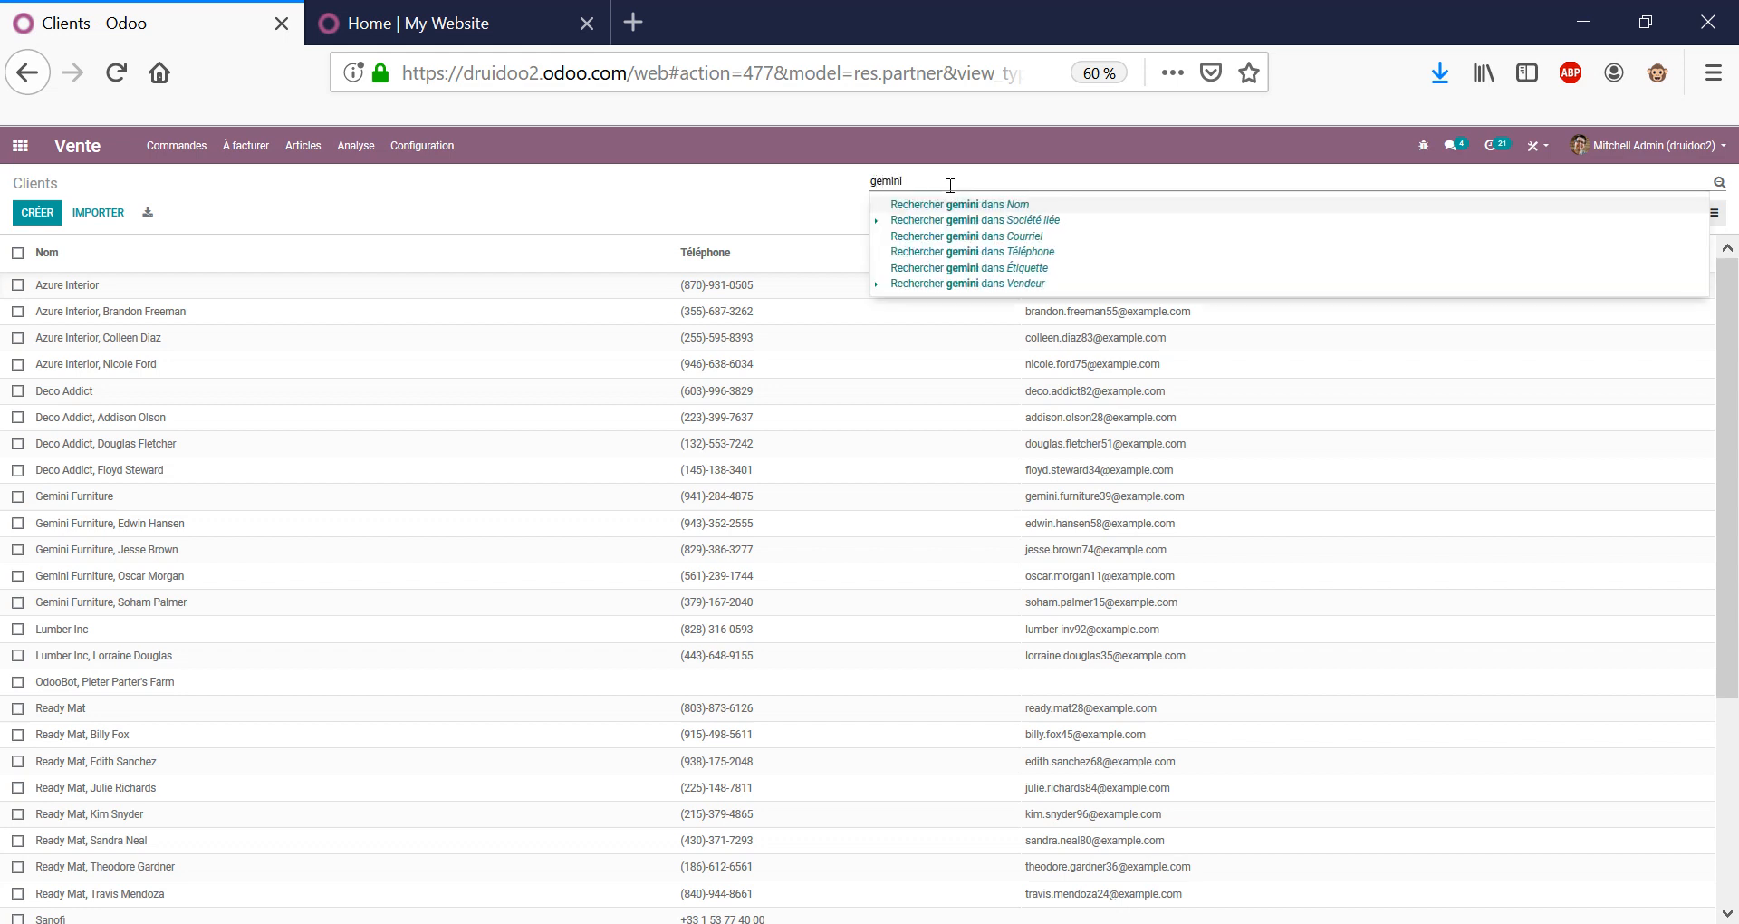
{"action": "key", "text": "Down"}
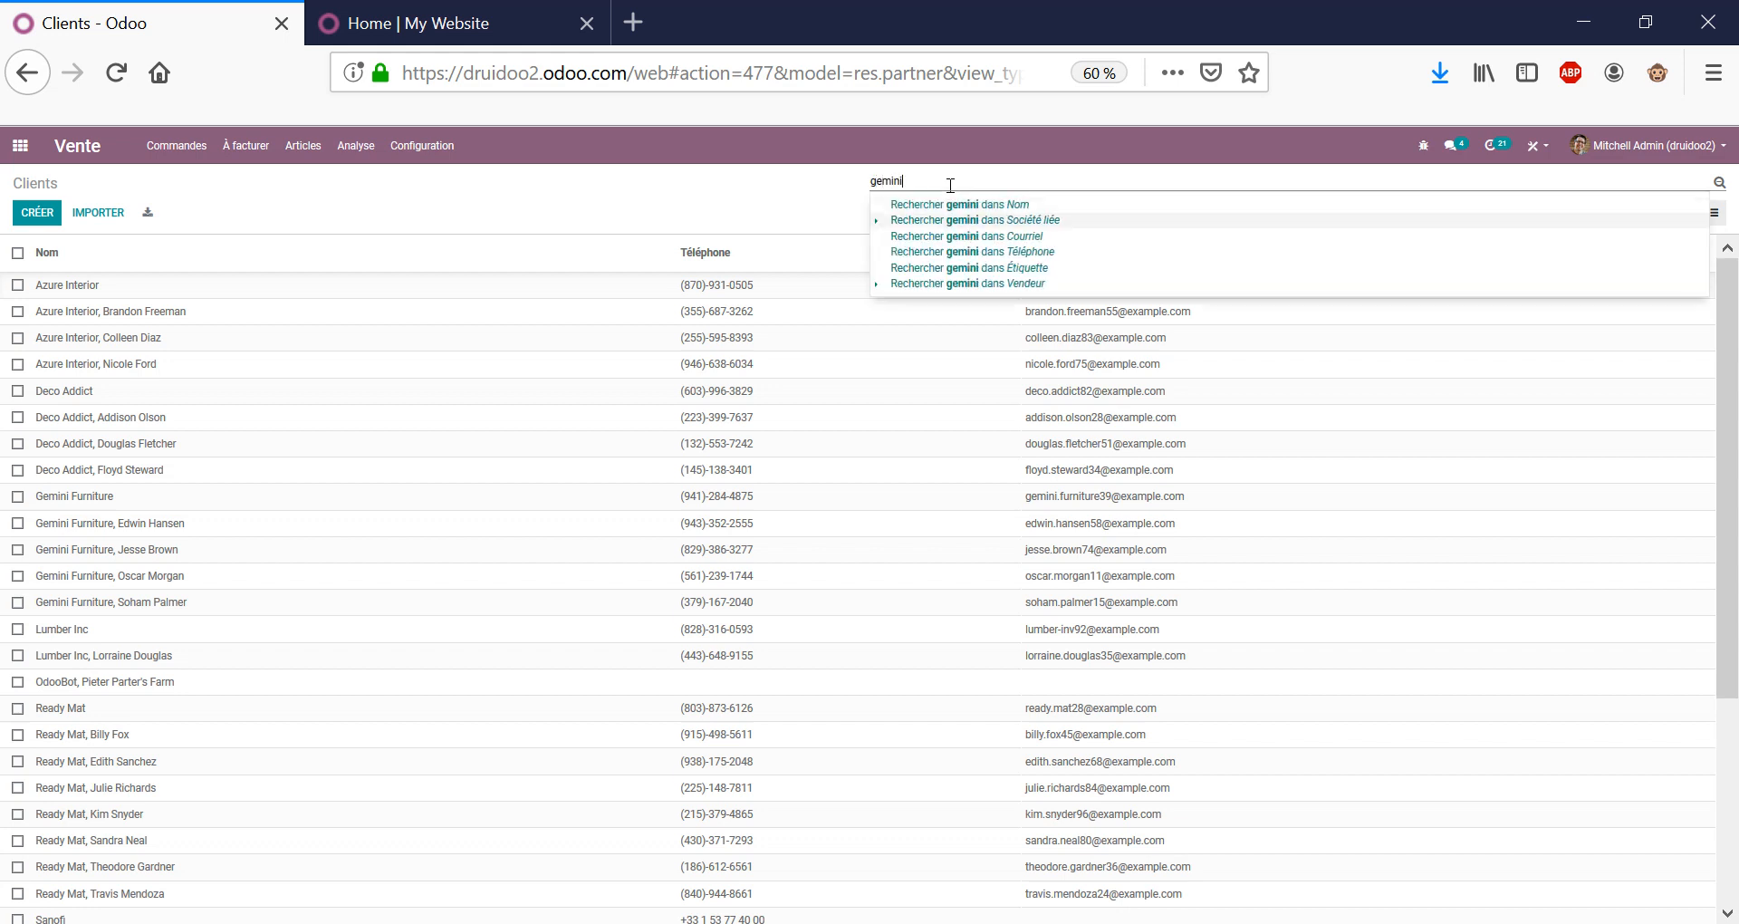
{"action": "key", "text": "Up"}
{"action": "key", "text": "Down"}
{"action": "key", "text": "Down"}
{"action": "key", "text": "Down"}
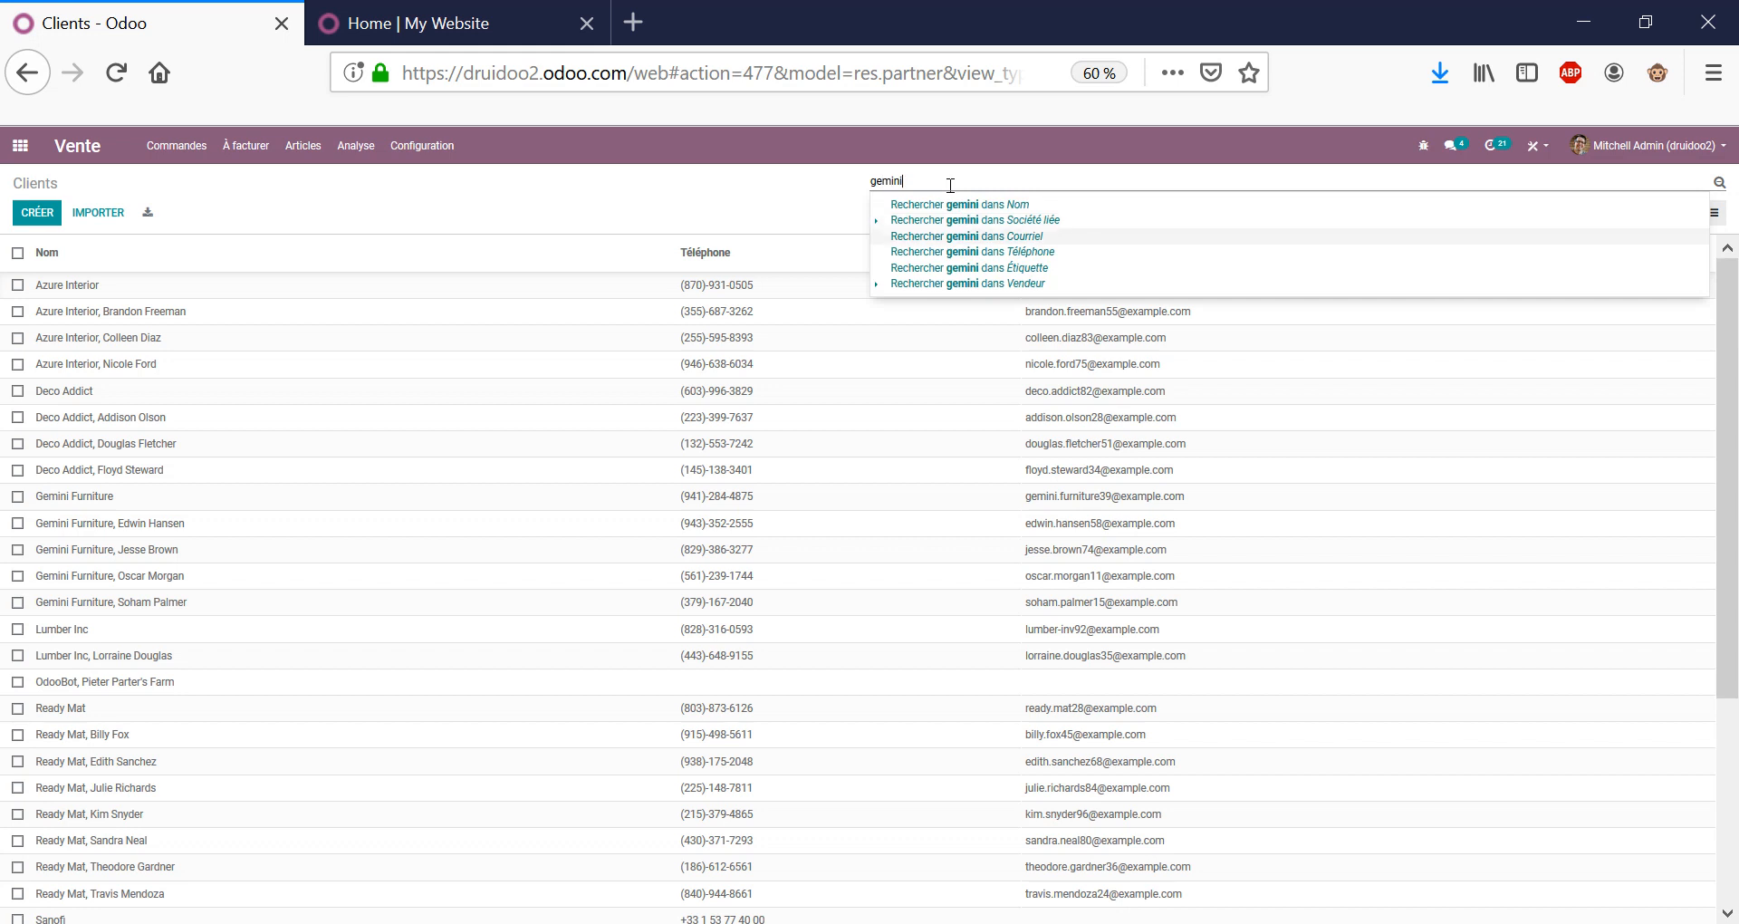
{"action": "key", "text": "Up"}
{"action": "key", "text": "Up"}
{"action": "key", "text": "Up"}
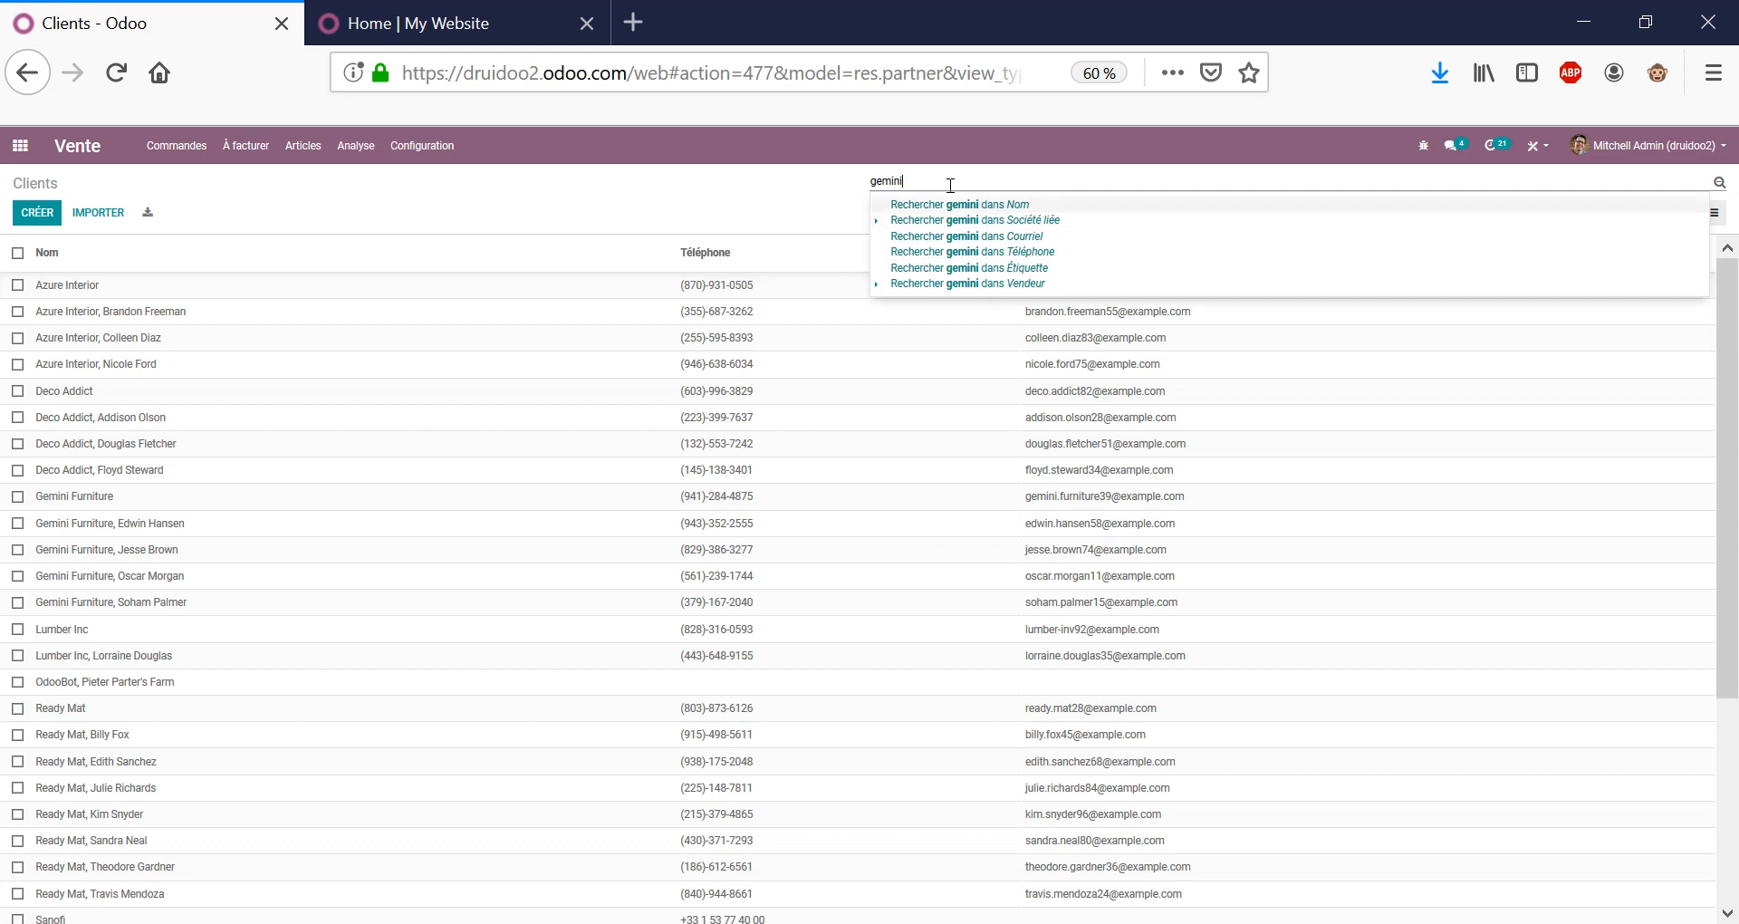
{"action": "key", "text": "Return"}
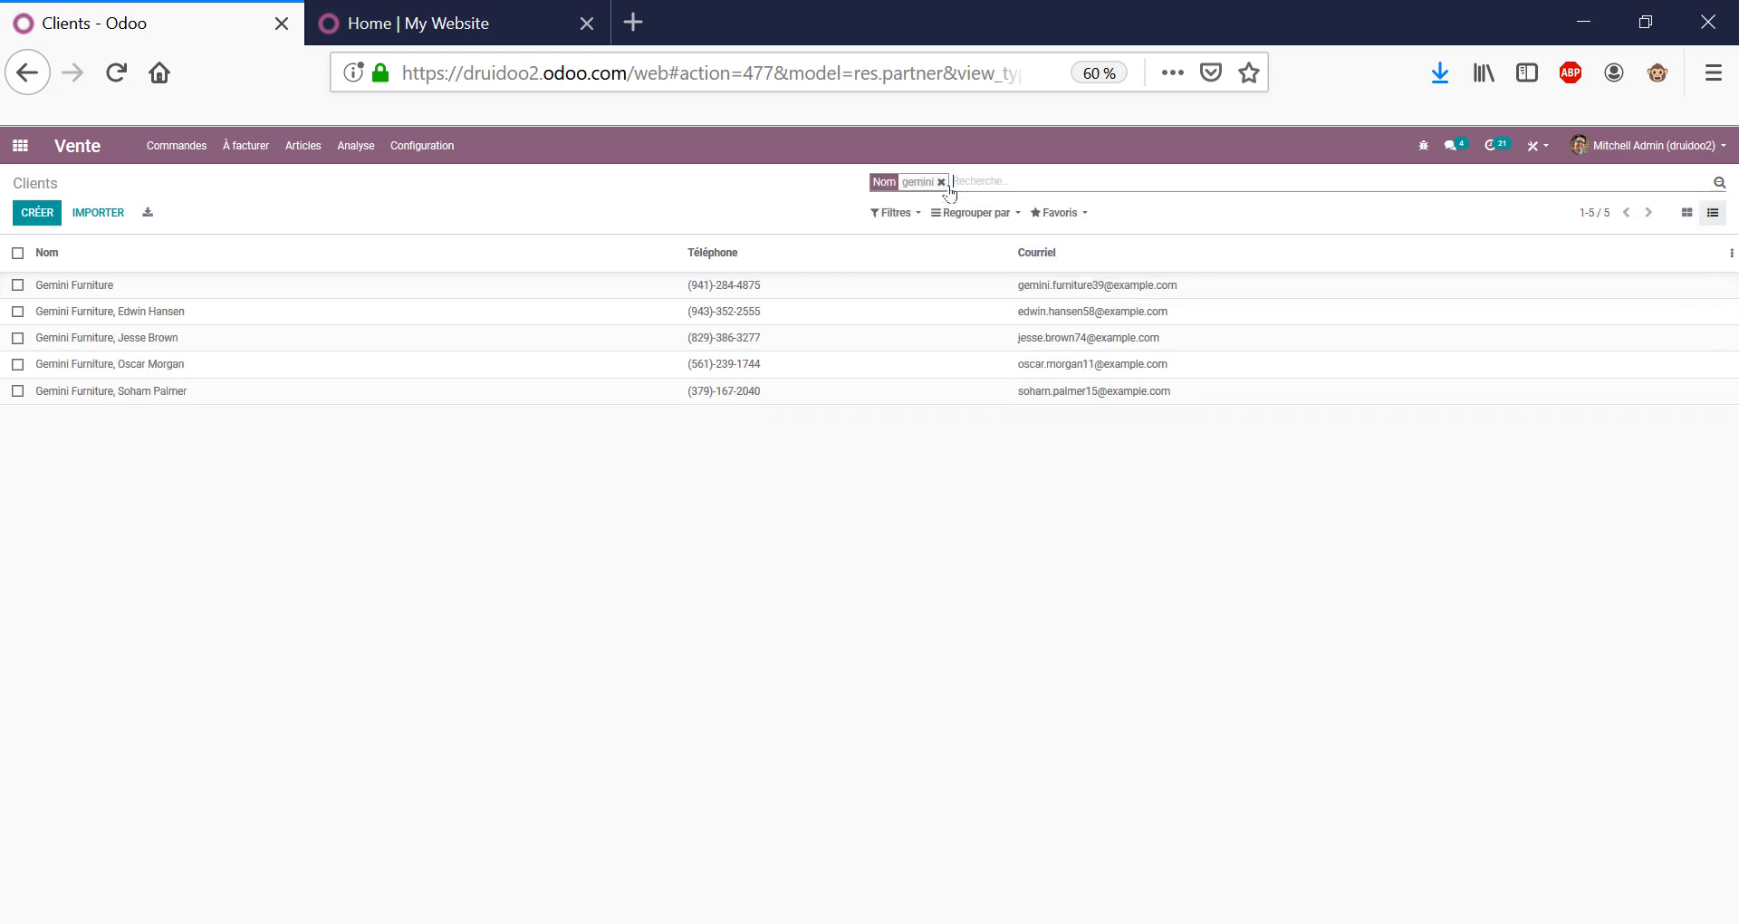
{"action": "left_click", "coordinate": [946, 184]}
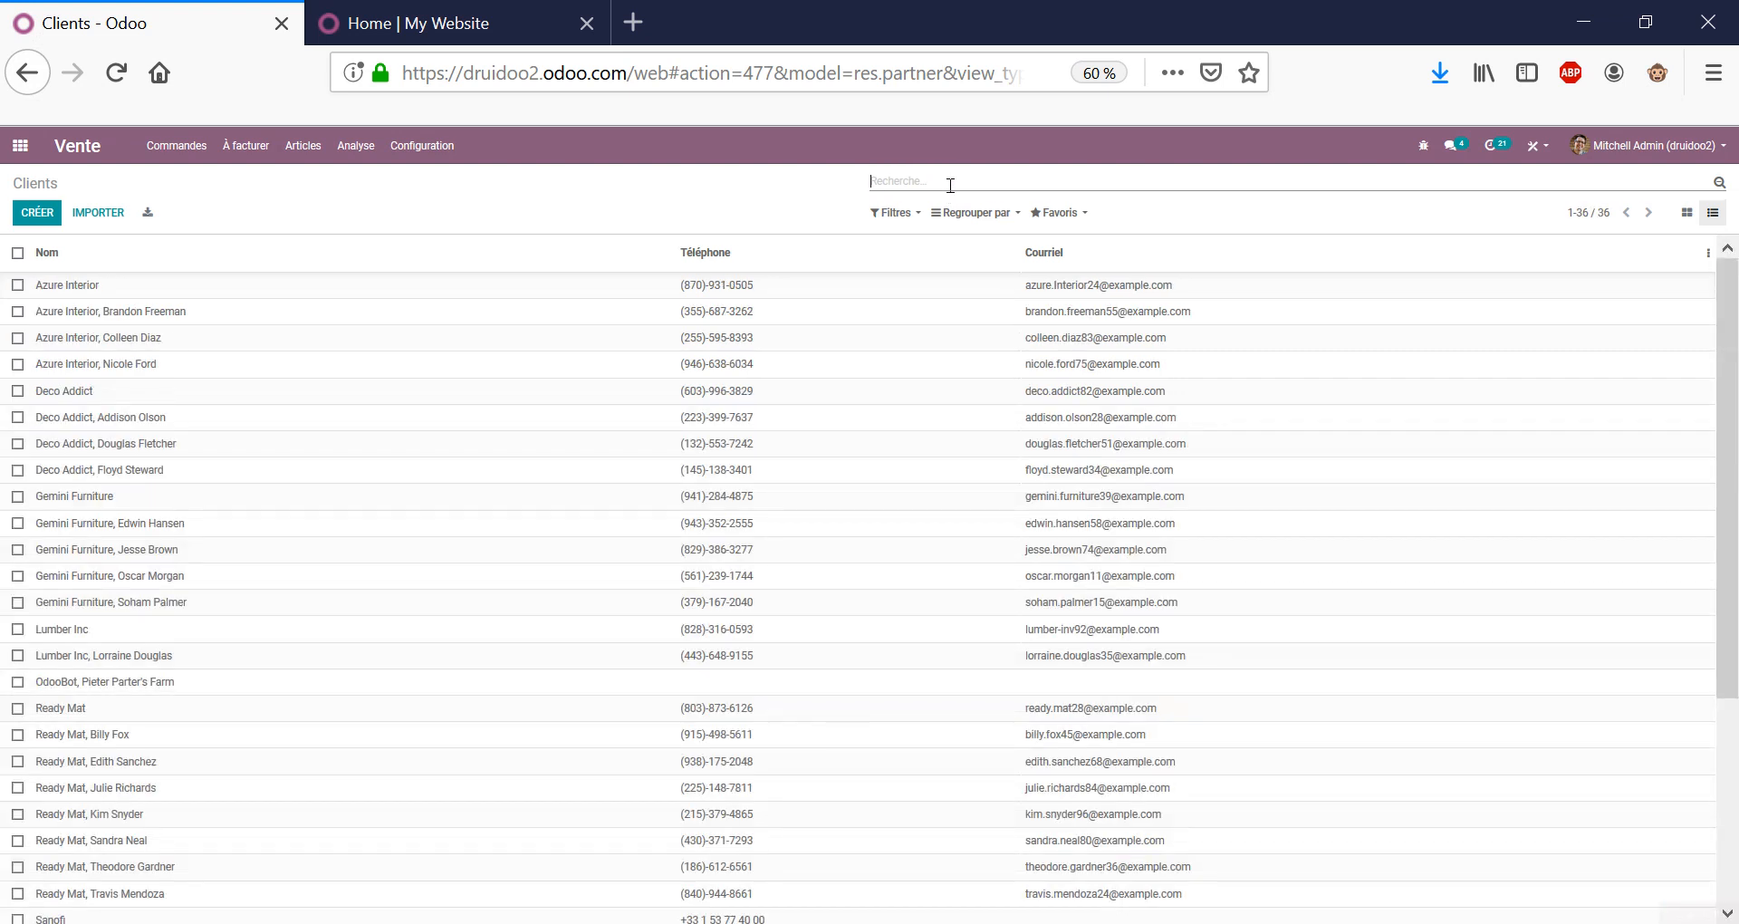
{"action": "left_click", "coordinate": [890, 214]}
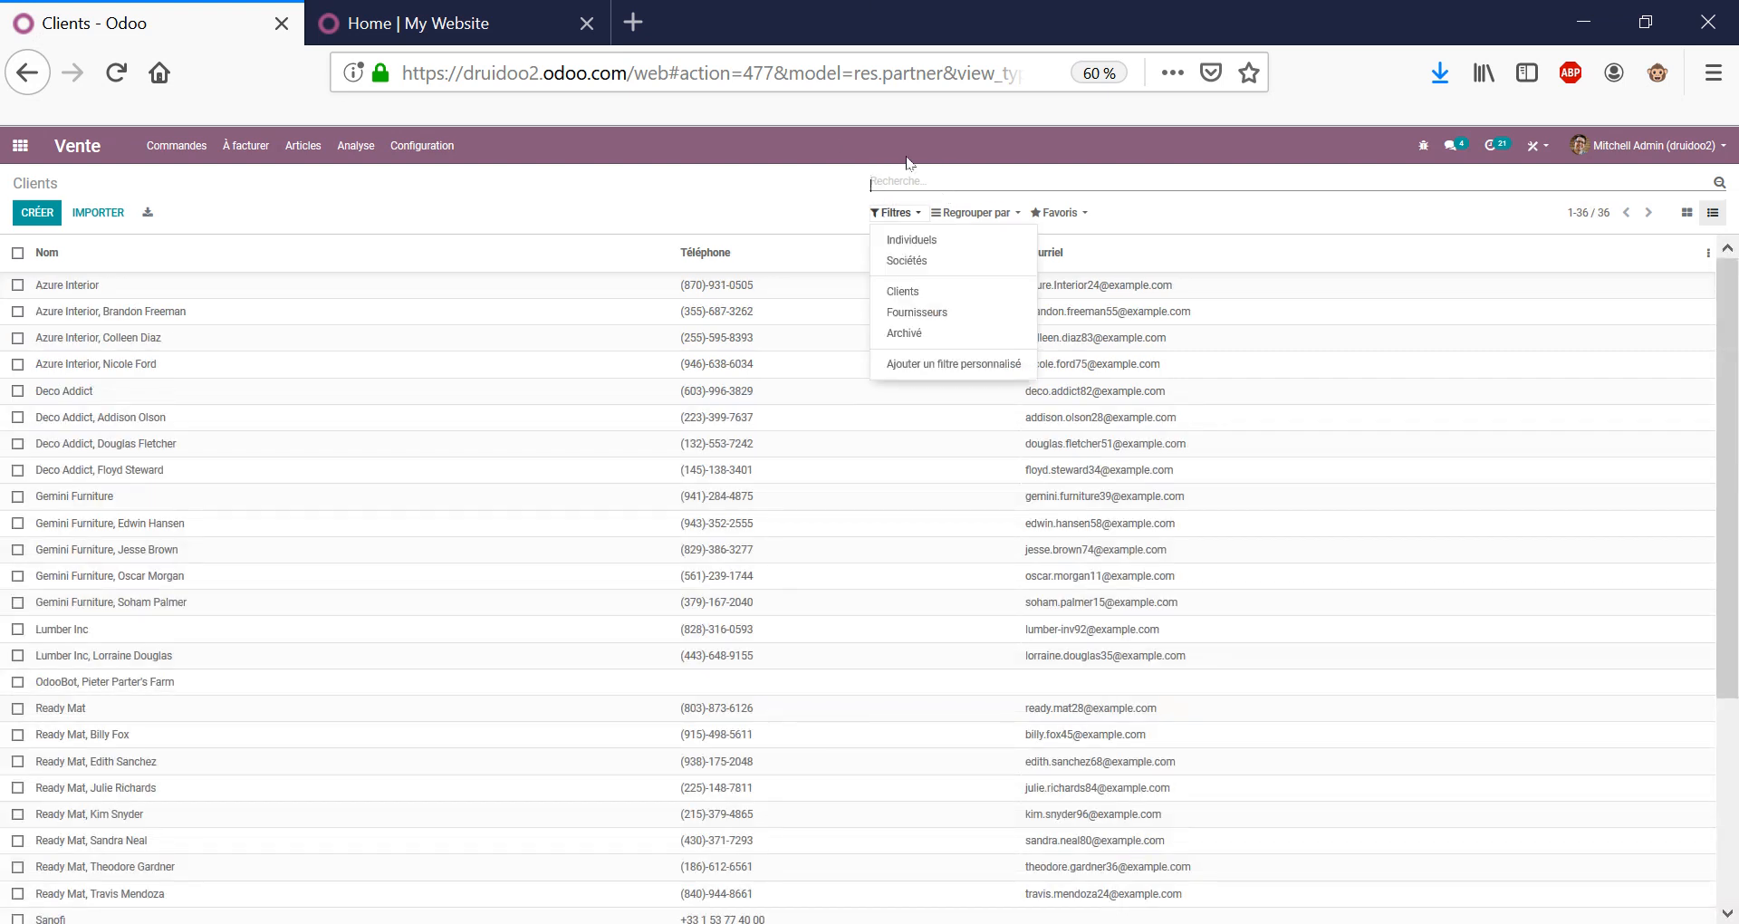
{"action": "left_click", "coordinate": [971, 367]}
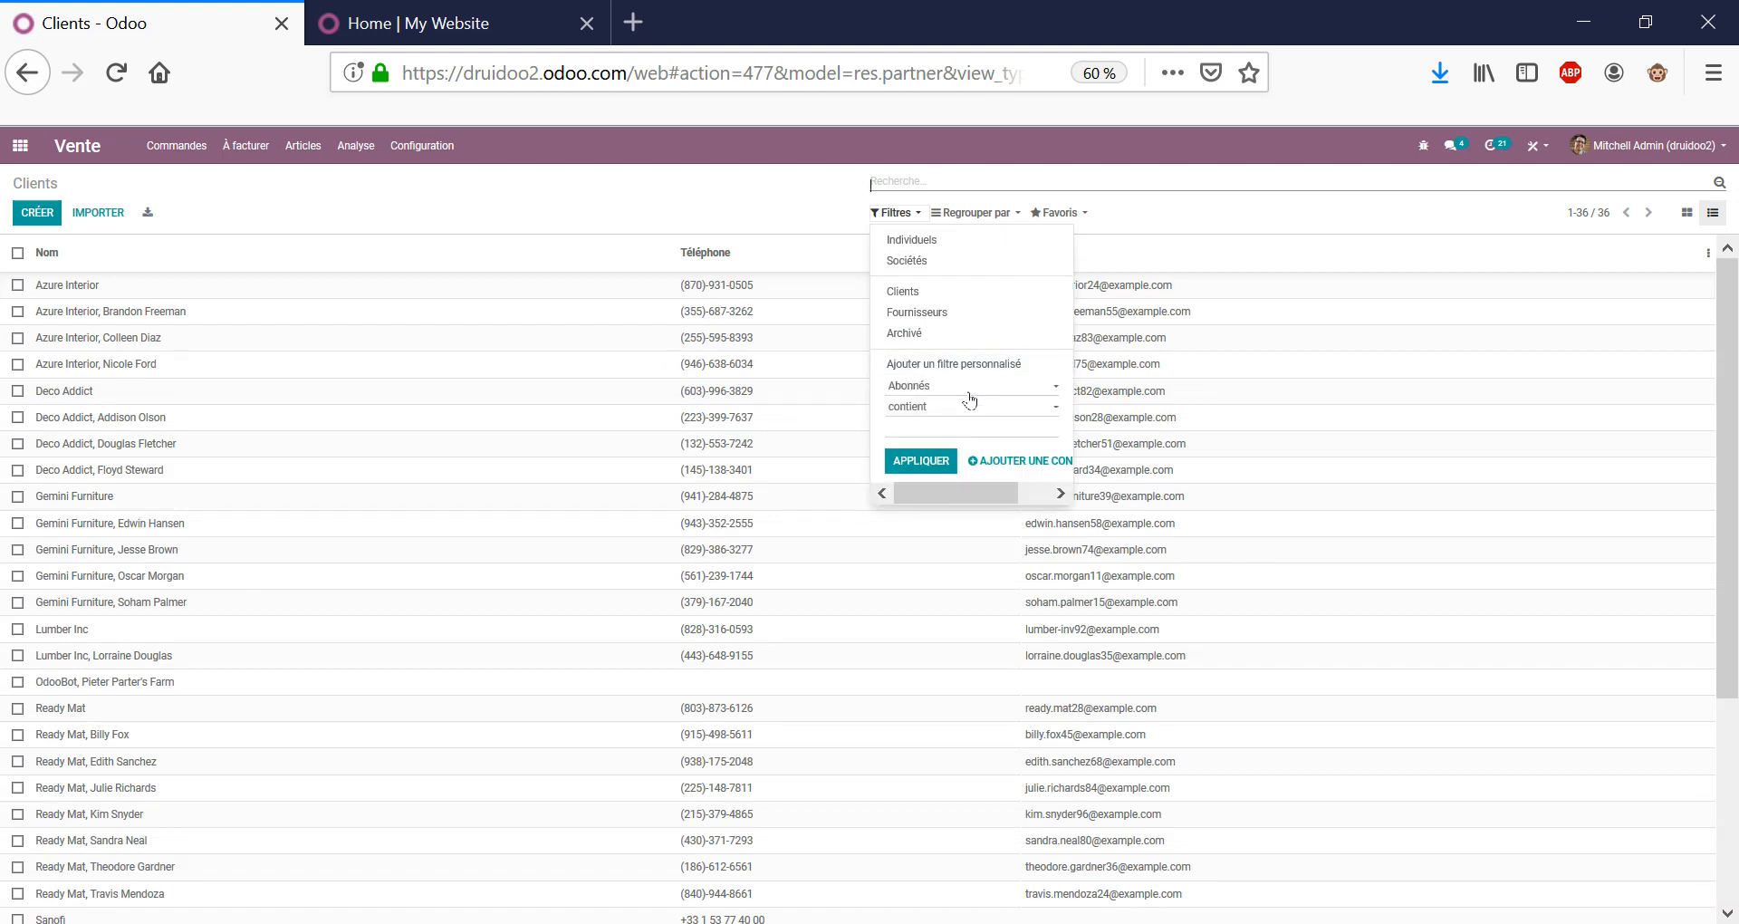
{"action": "left_click", "coordinate": [969, 388]}
{"action": "scroll", "coordinate": [1003, 579], "scroll_direction": "down", "scroll_amount": 10}
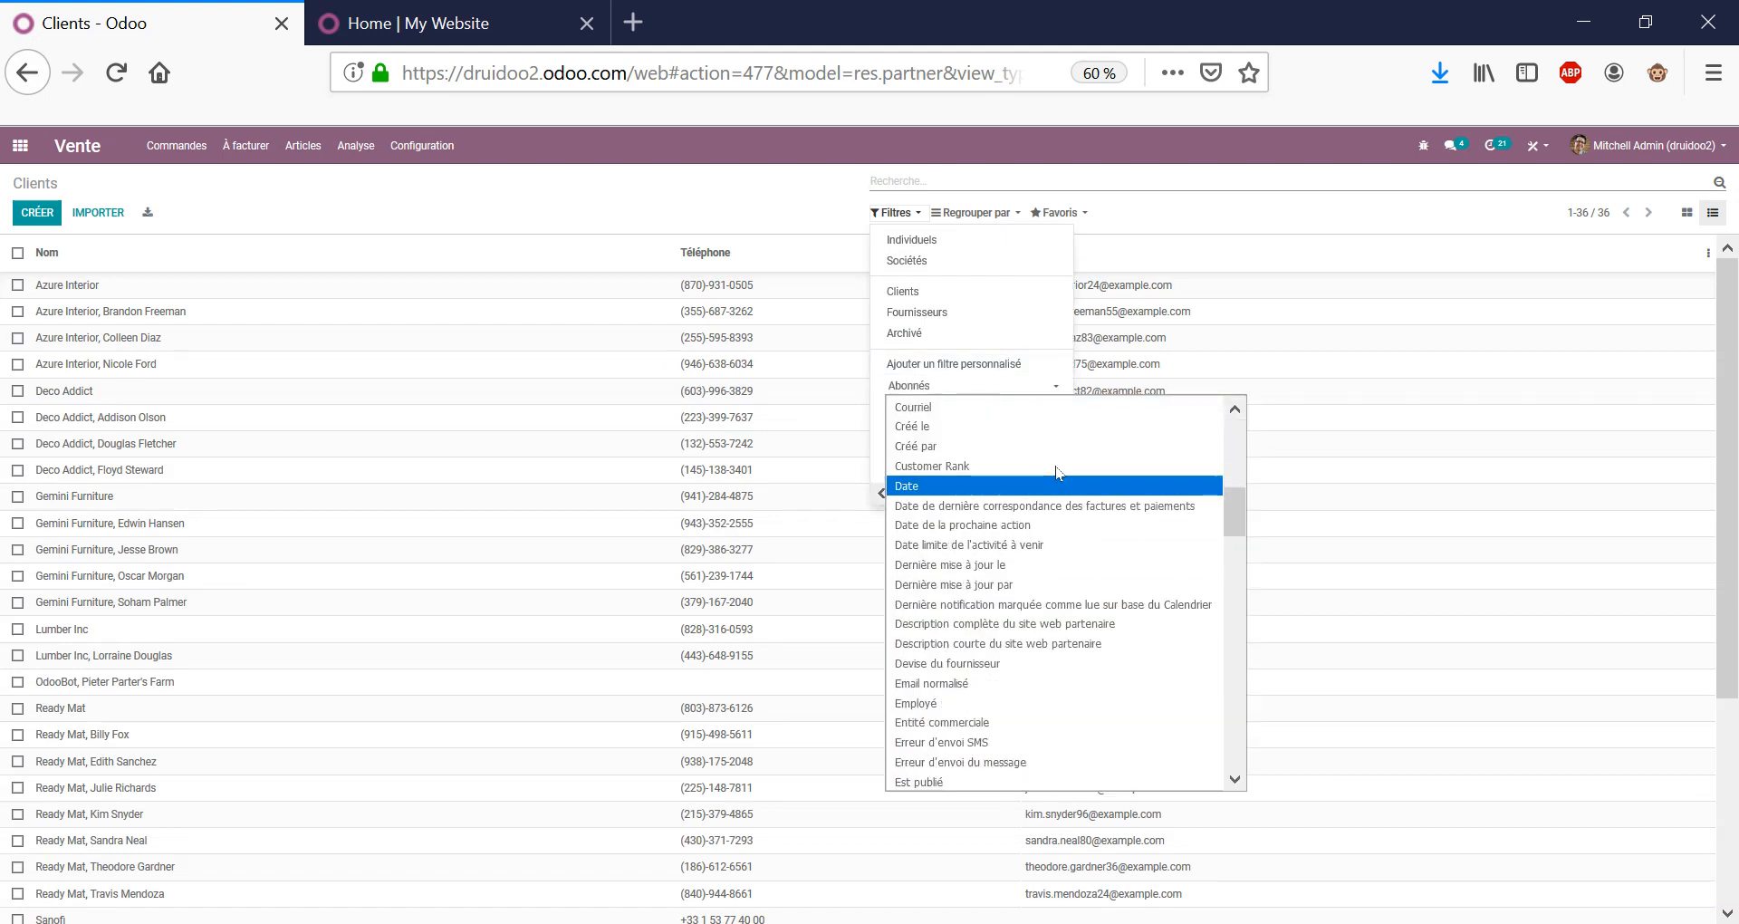
{"action": "scroll", "coordinate": [1030, 696], "scroll_direction": "up", "scroll_amount": 10}
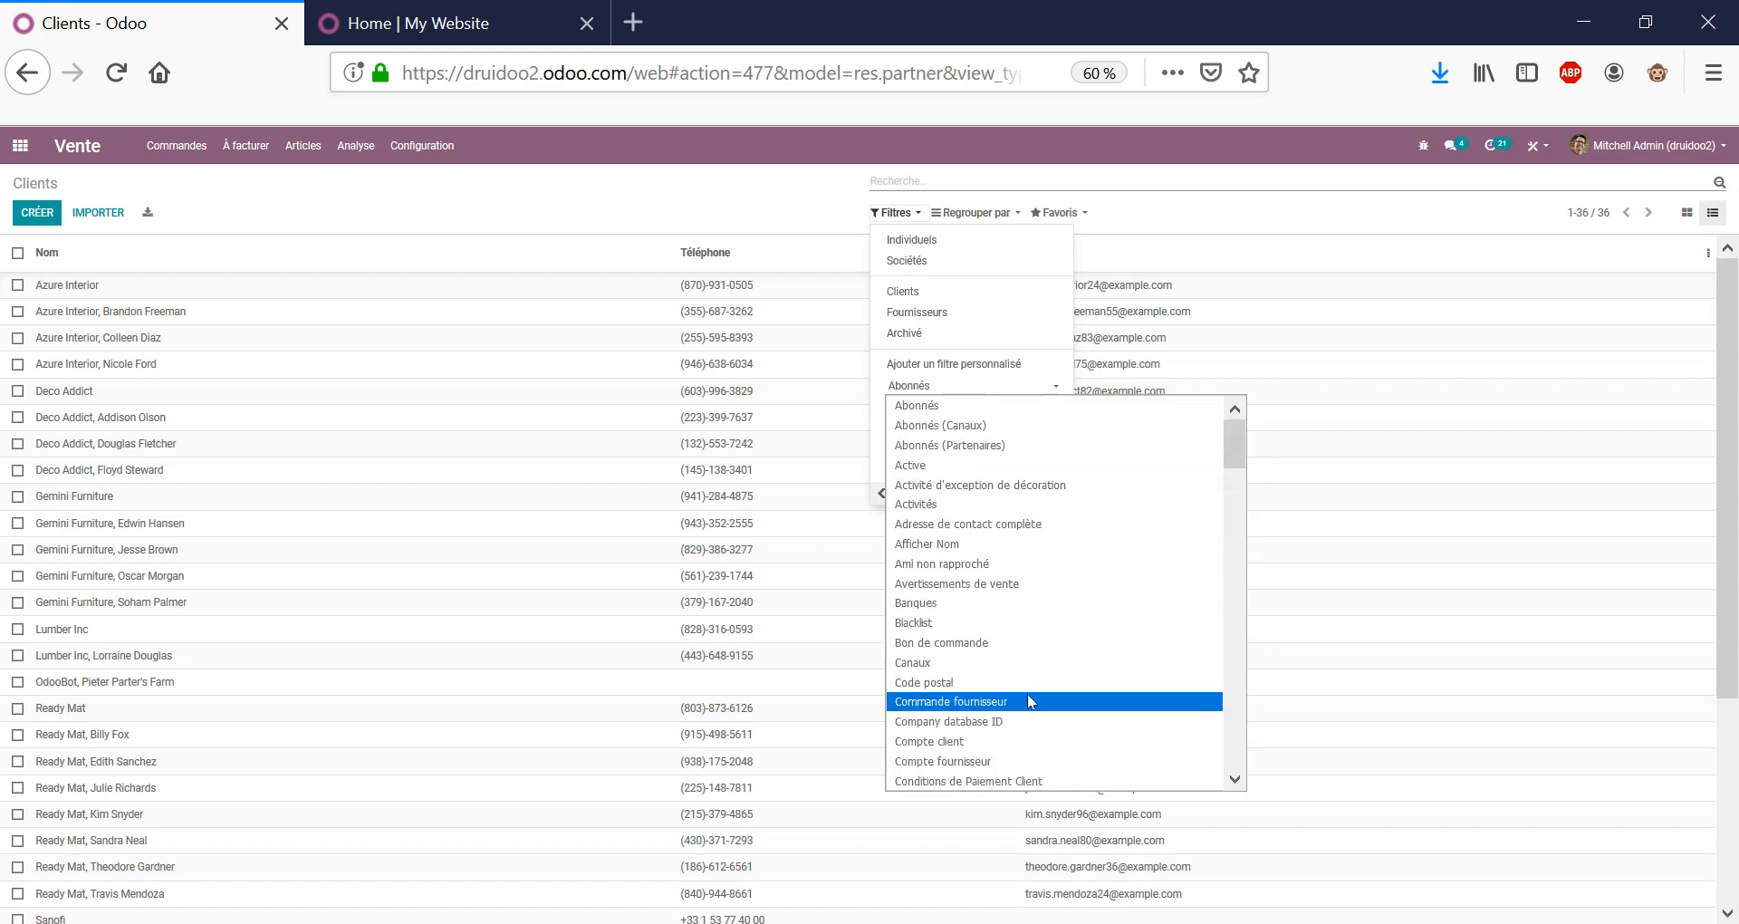
{"action": "scroll", "coordinate": [1001, 570], "scroll_direction": "down", "scroll_amount": 20}
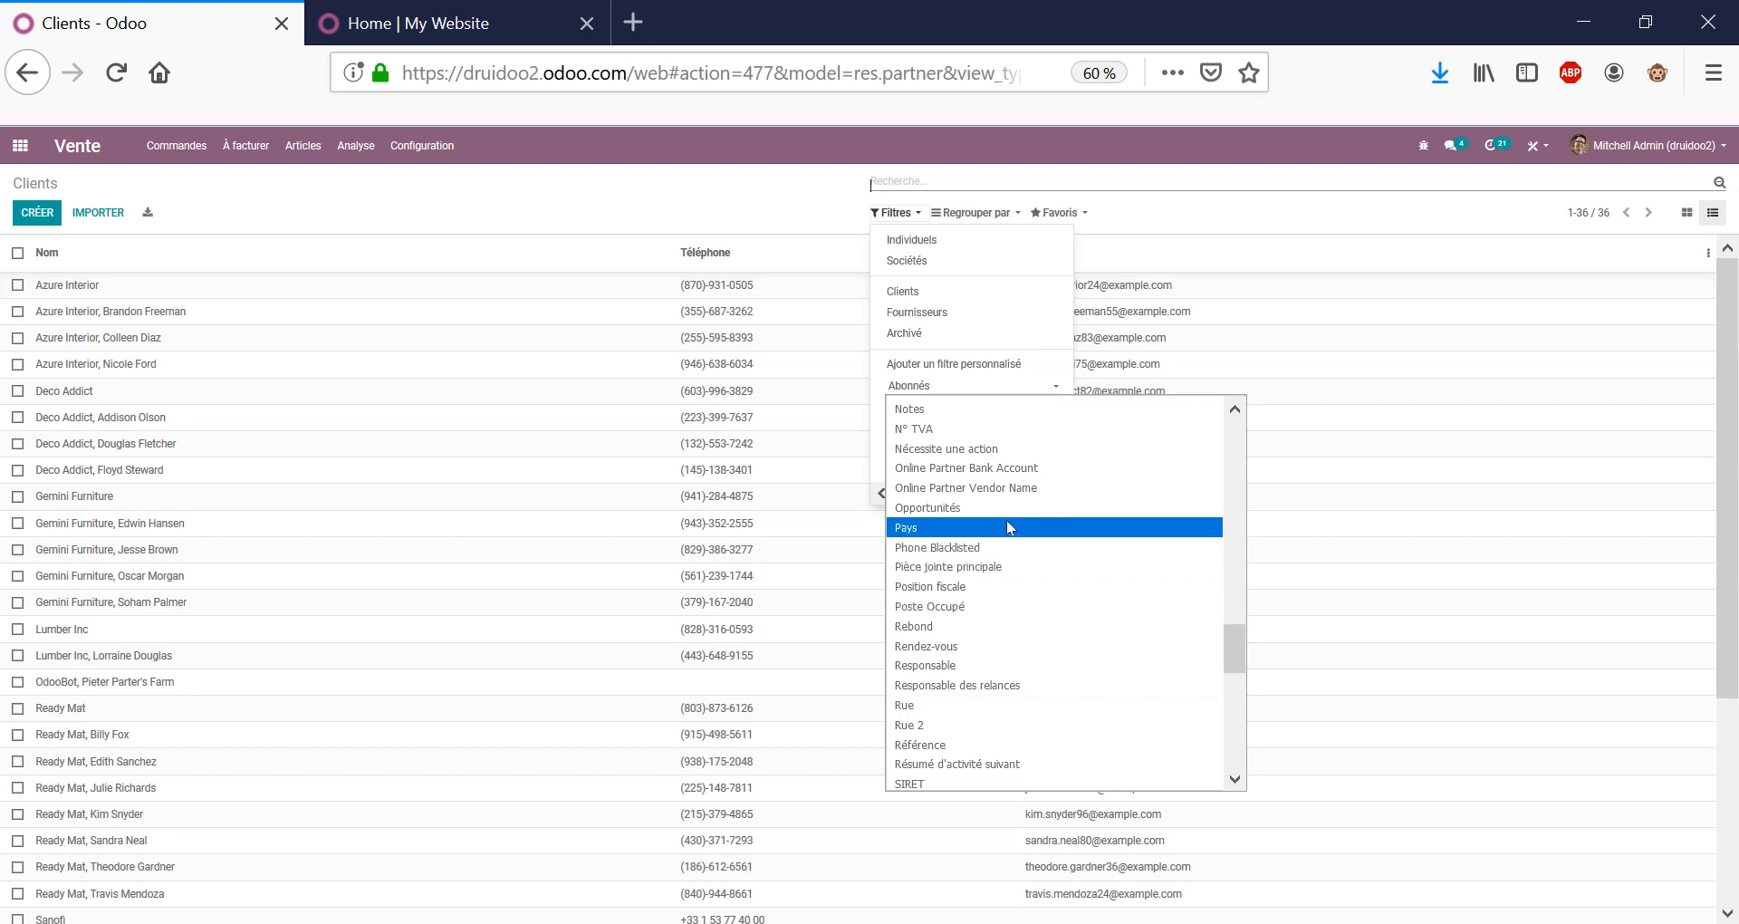
{"action": "scroll", "coordinate": [1005, 522], "scroll_direction": "up", "scroll_amount": 2}
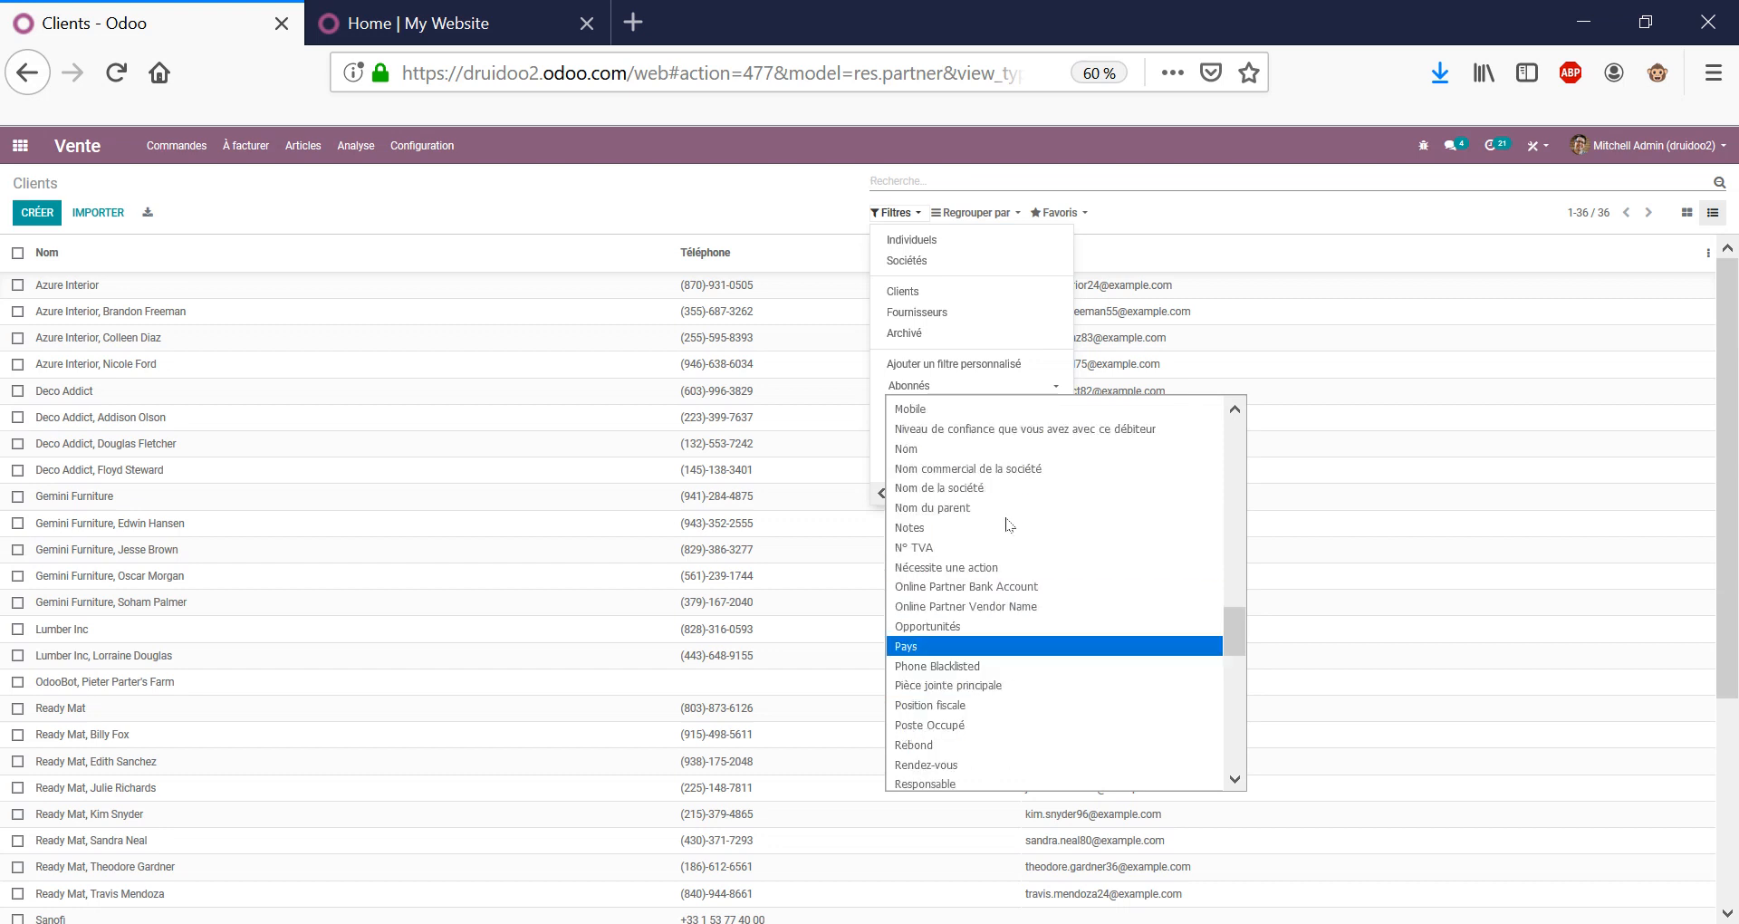
{"action": "left_click", "coordinate": [971, 444]}
{"action": "left_click", "coordinate": [971, 406]}
{"action": "left_click", "coordinate": [973, 428]}
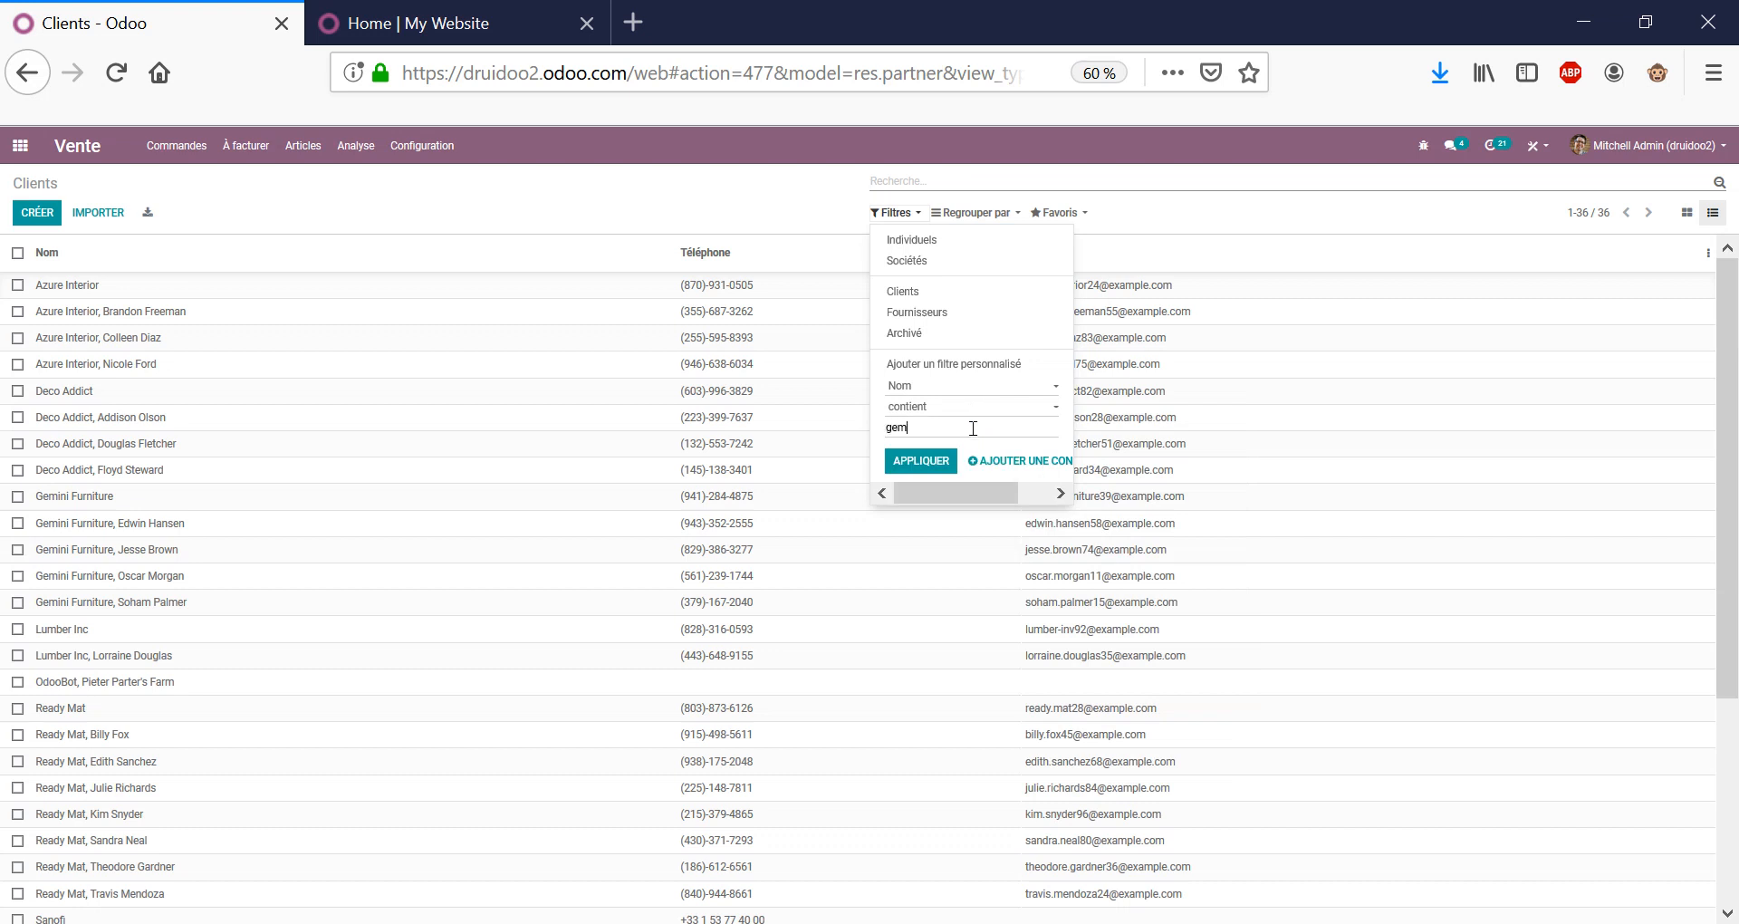
{"action": "left_click", "coordinate": [936, 462]}
{"action": "left_click", "coordinate": [765, 212]}
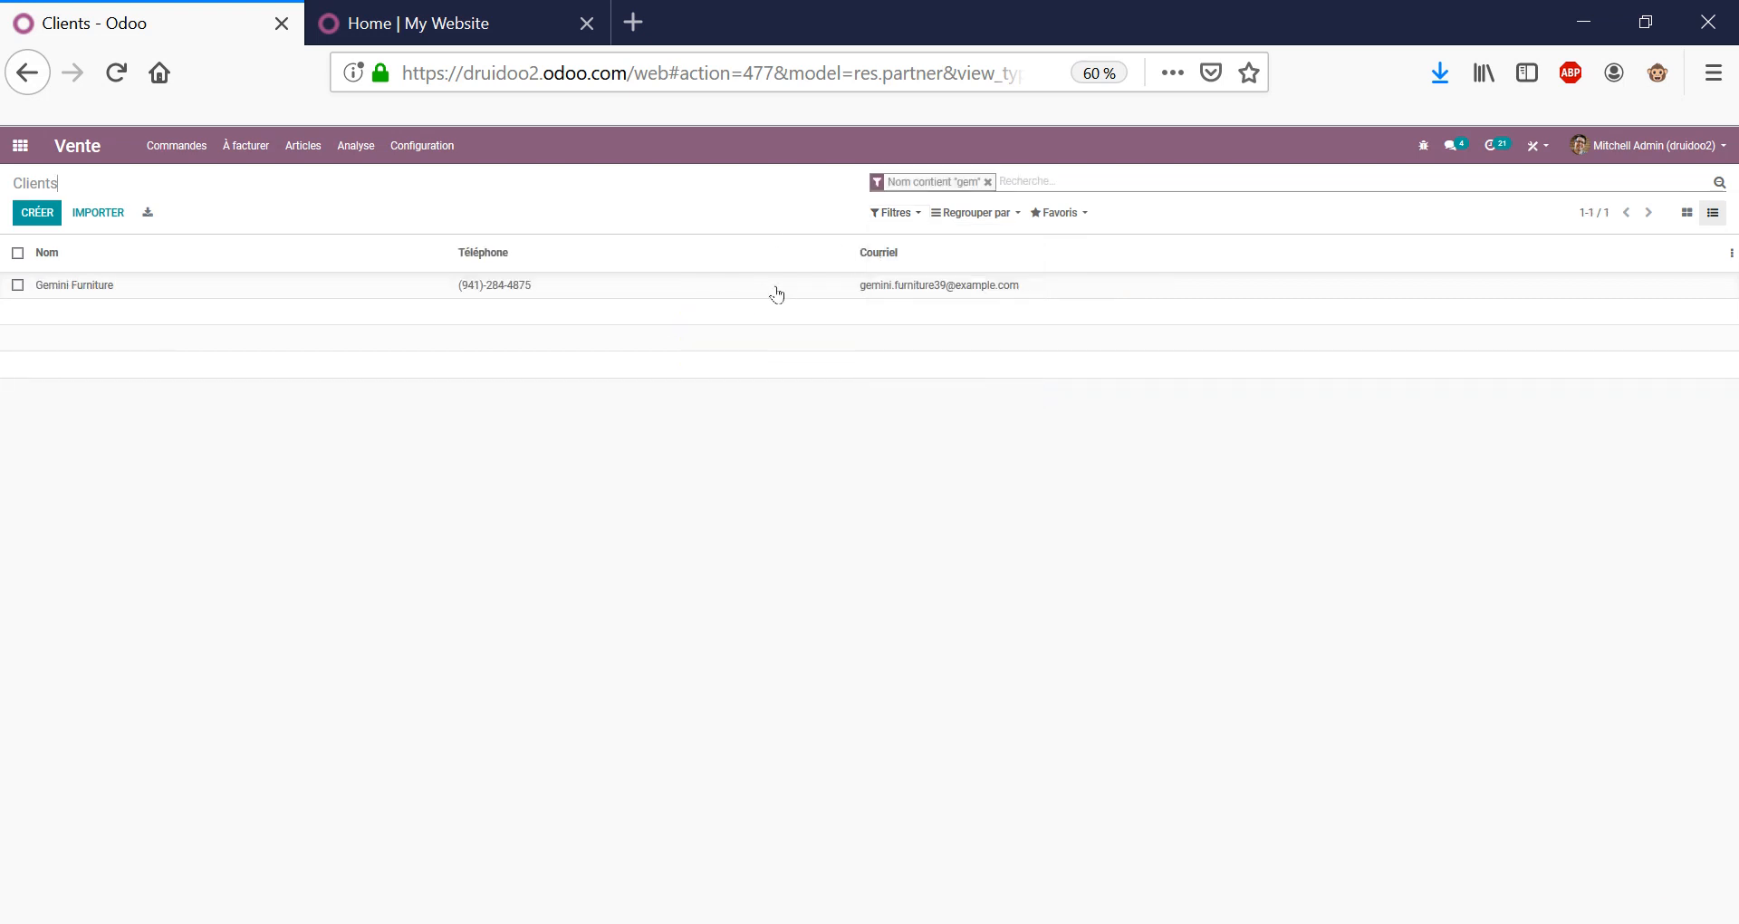
{"action": "left_click", "coordinate": [988, 182]}
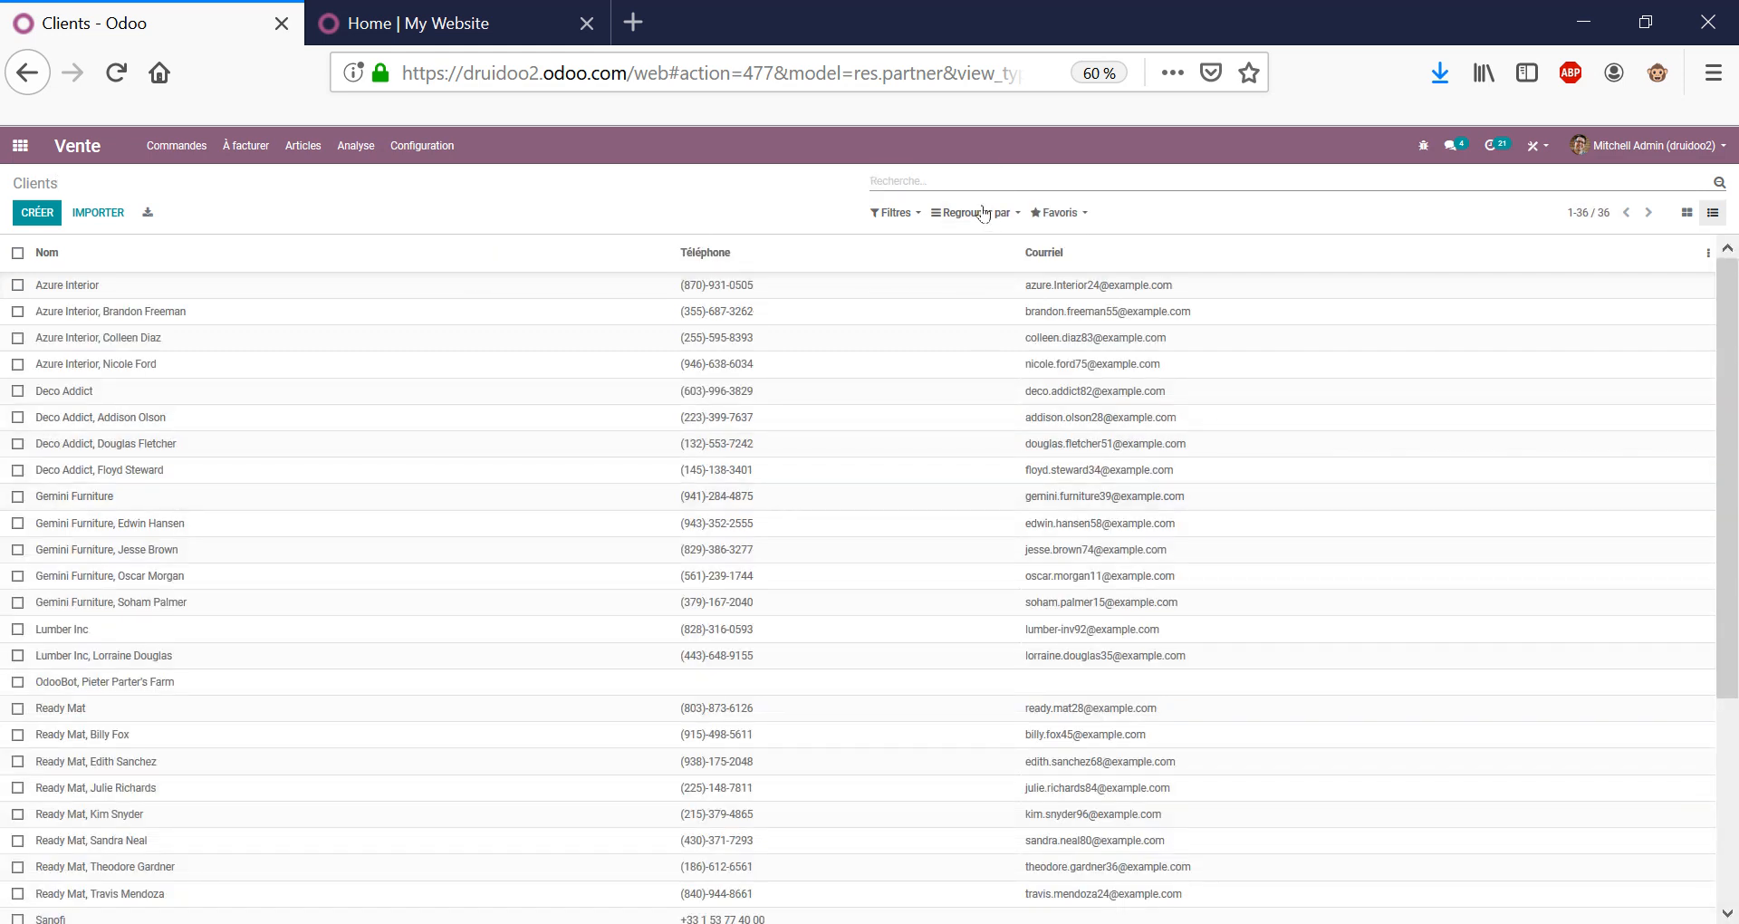
{"action": "left_click", "coordinate": [918, 212]}
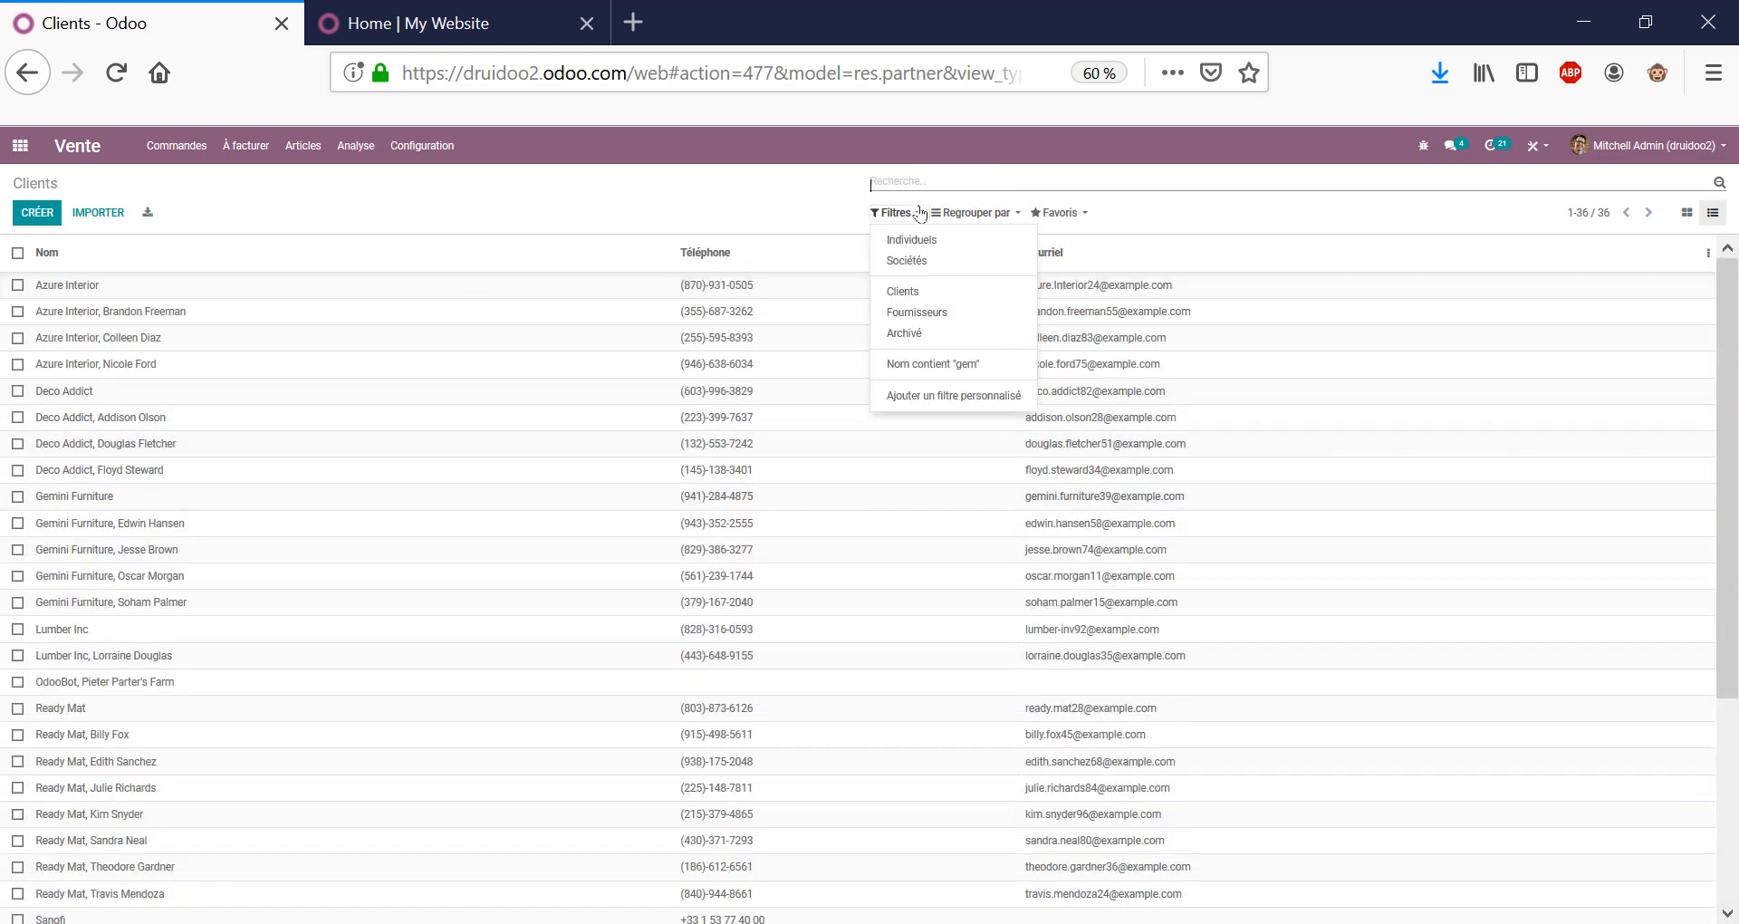
{"action": "left_click", "coordinate": [928, 241]}
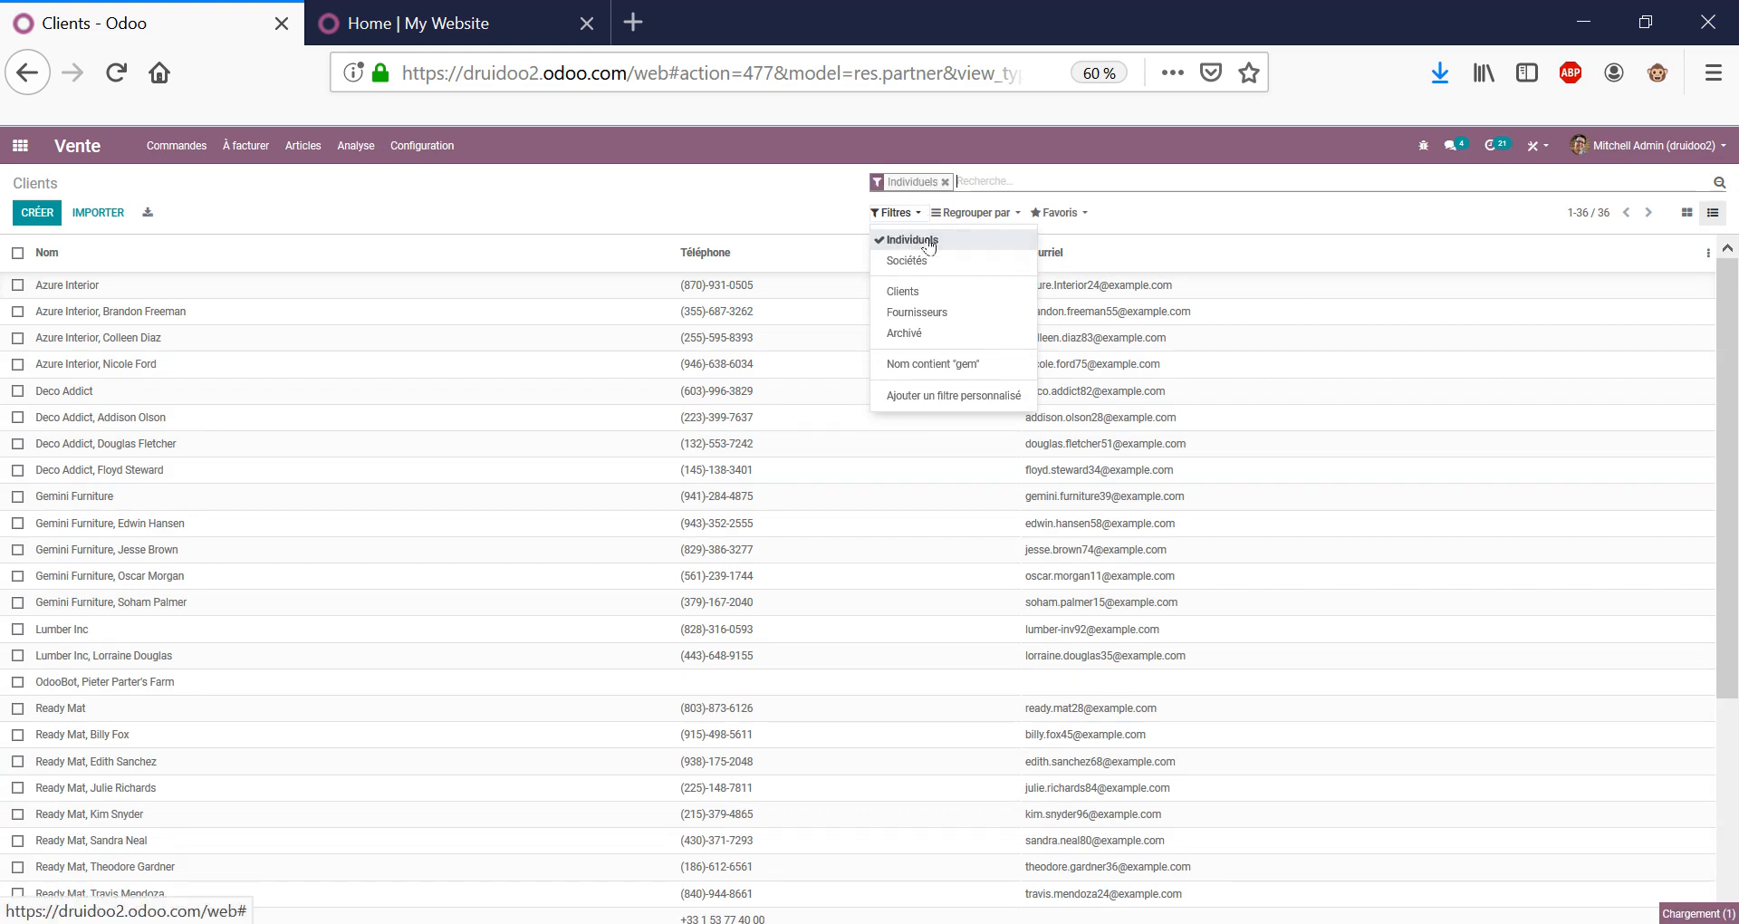
{"action": "left_click", "coordinate": [930, 241]}
{"action": "left_click", "coordinate": [917, 262]}
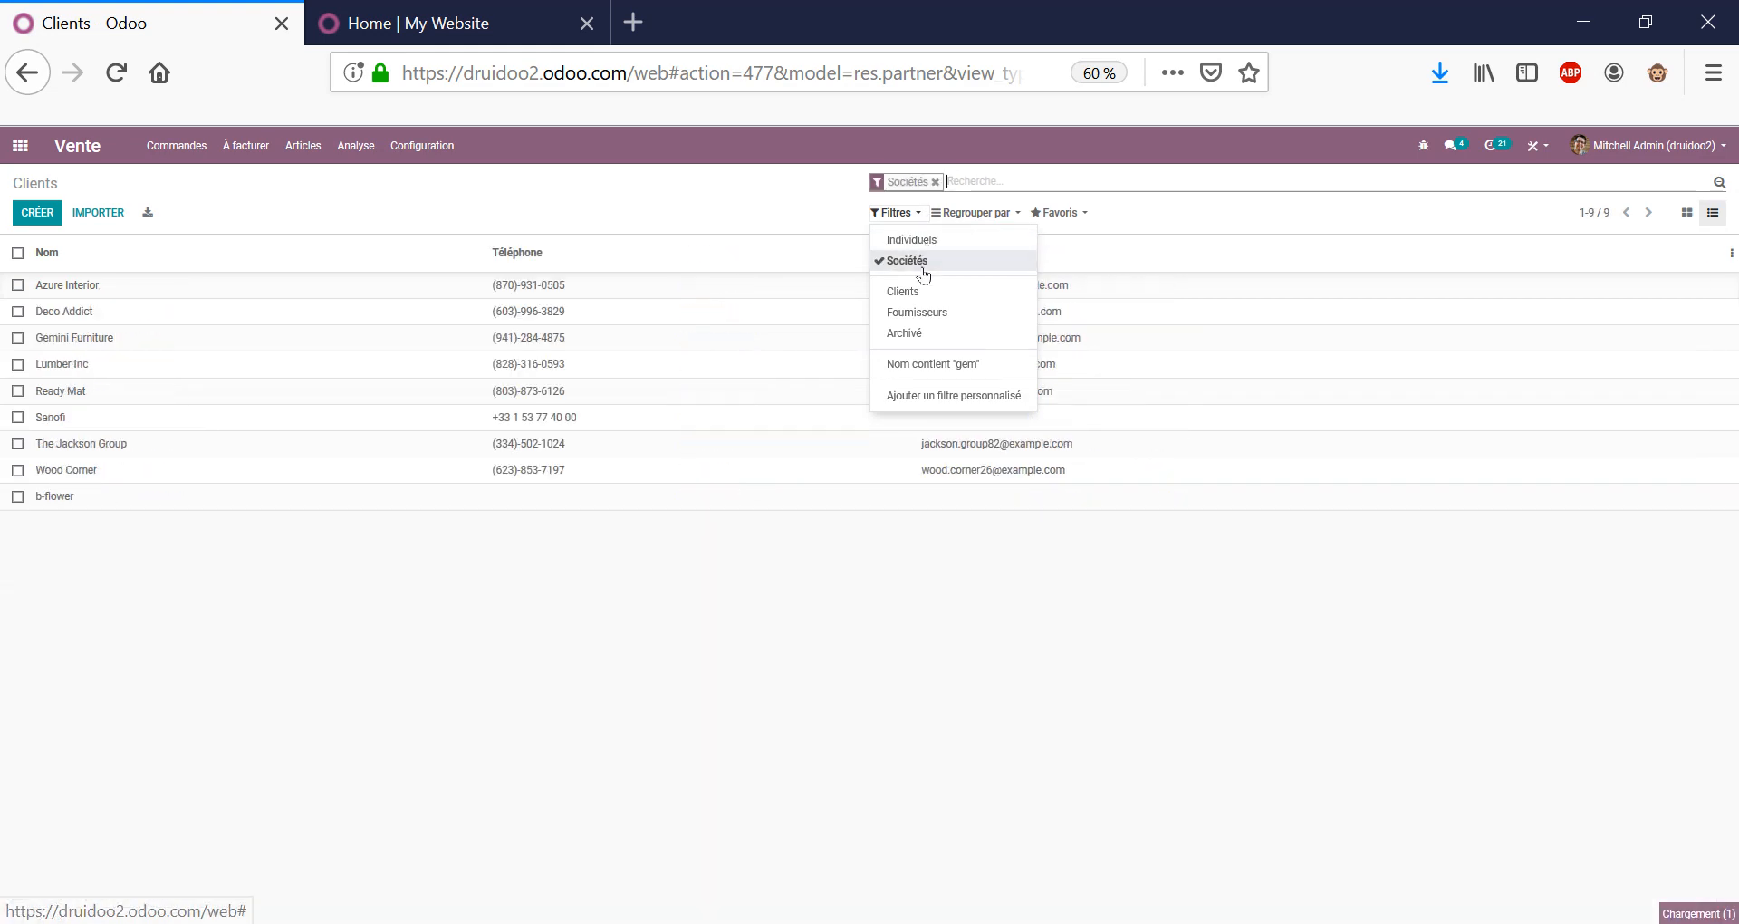
{"action": "left_click", "coordinate": [920, 264]}
{"action": "left_click", "coordinate": [917, 293]}
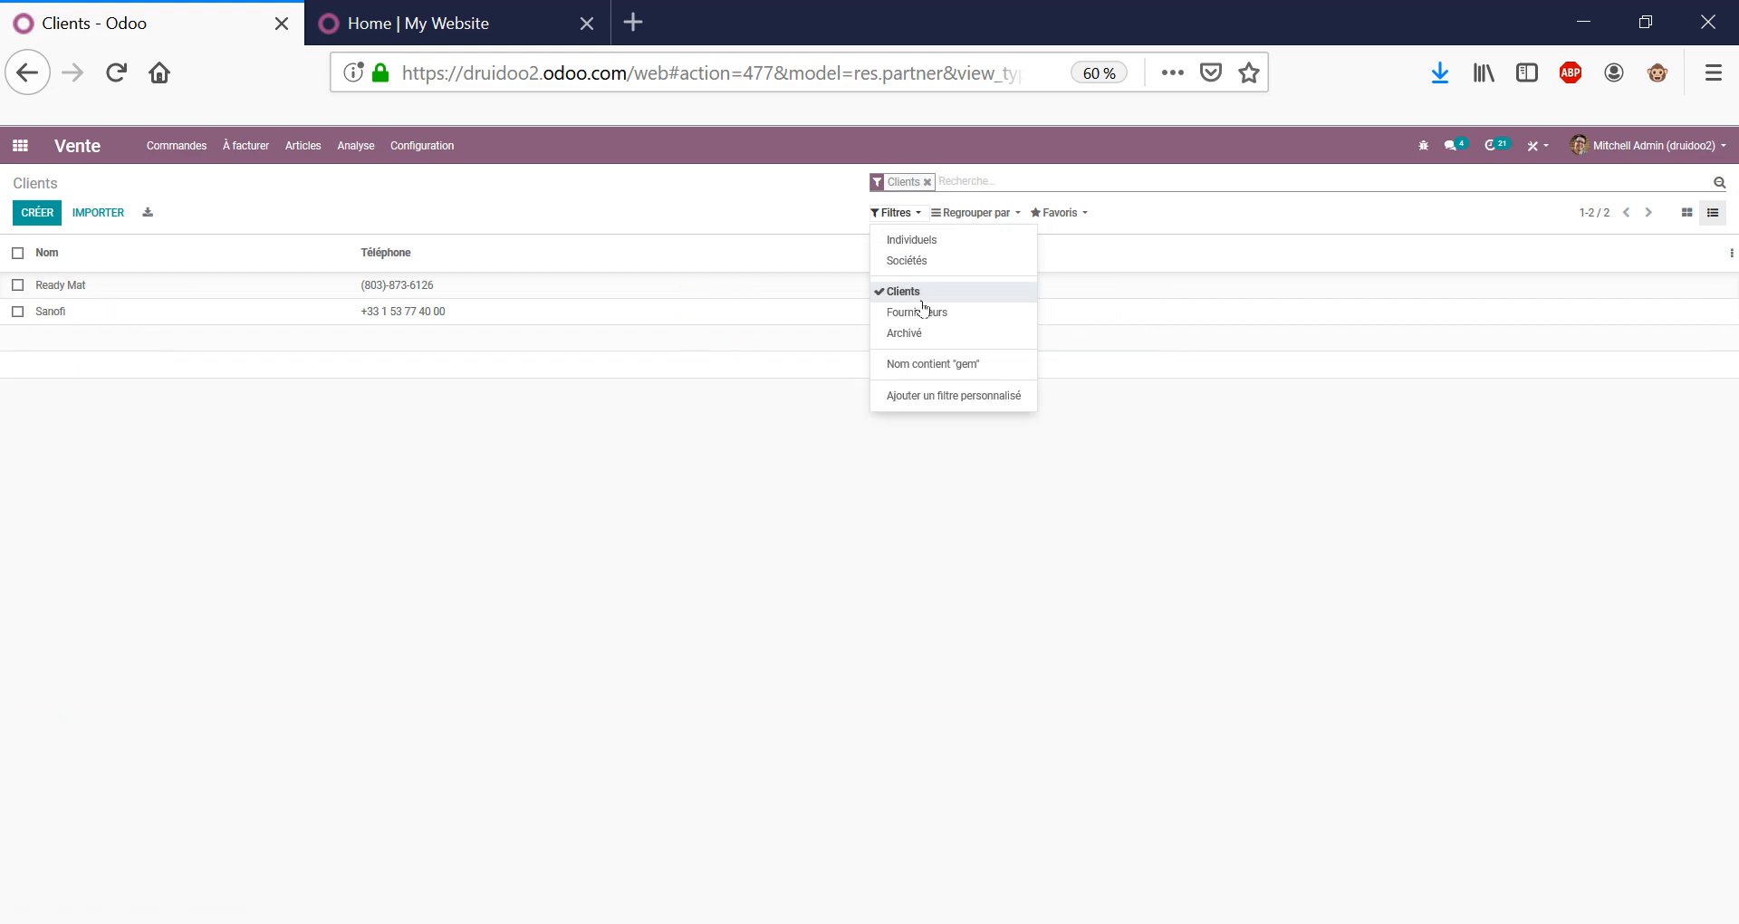
{"action": "left_click", "coordinate": [919, 295]}
{"action": "left_click", "coordinate": [922, 312]}
{"action": "left_click", "coordinate": [926, 315]}
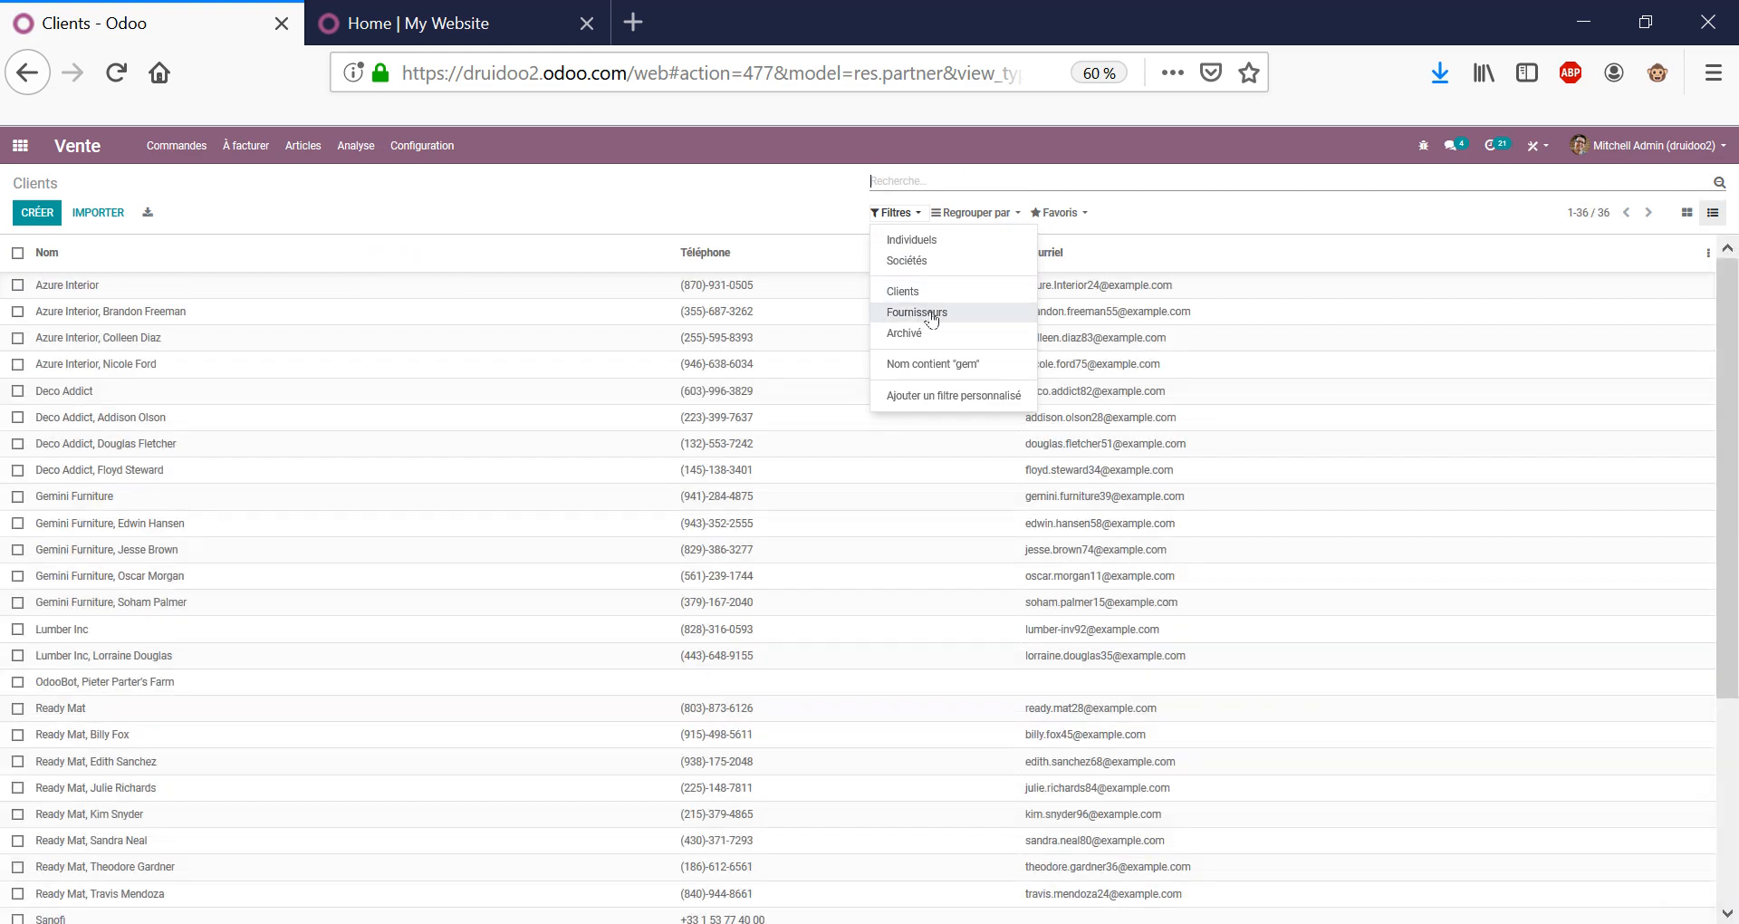
{"action": "left_click", "coordinate": [803, 185]}
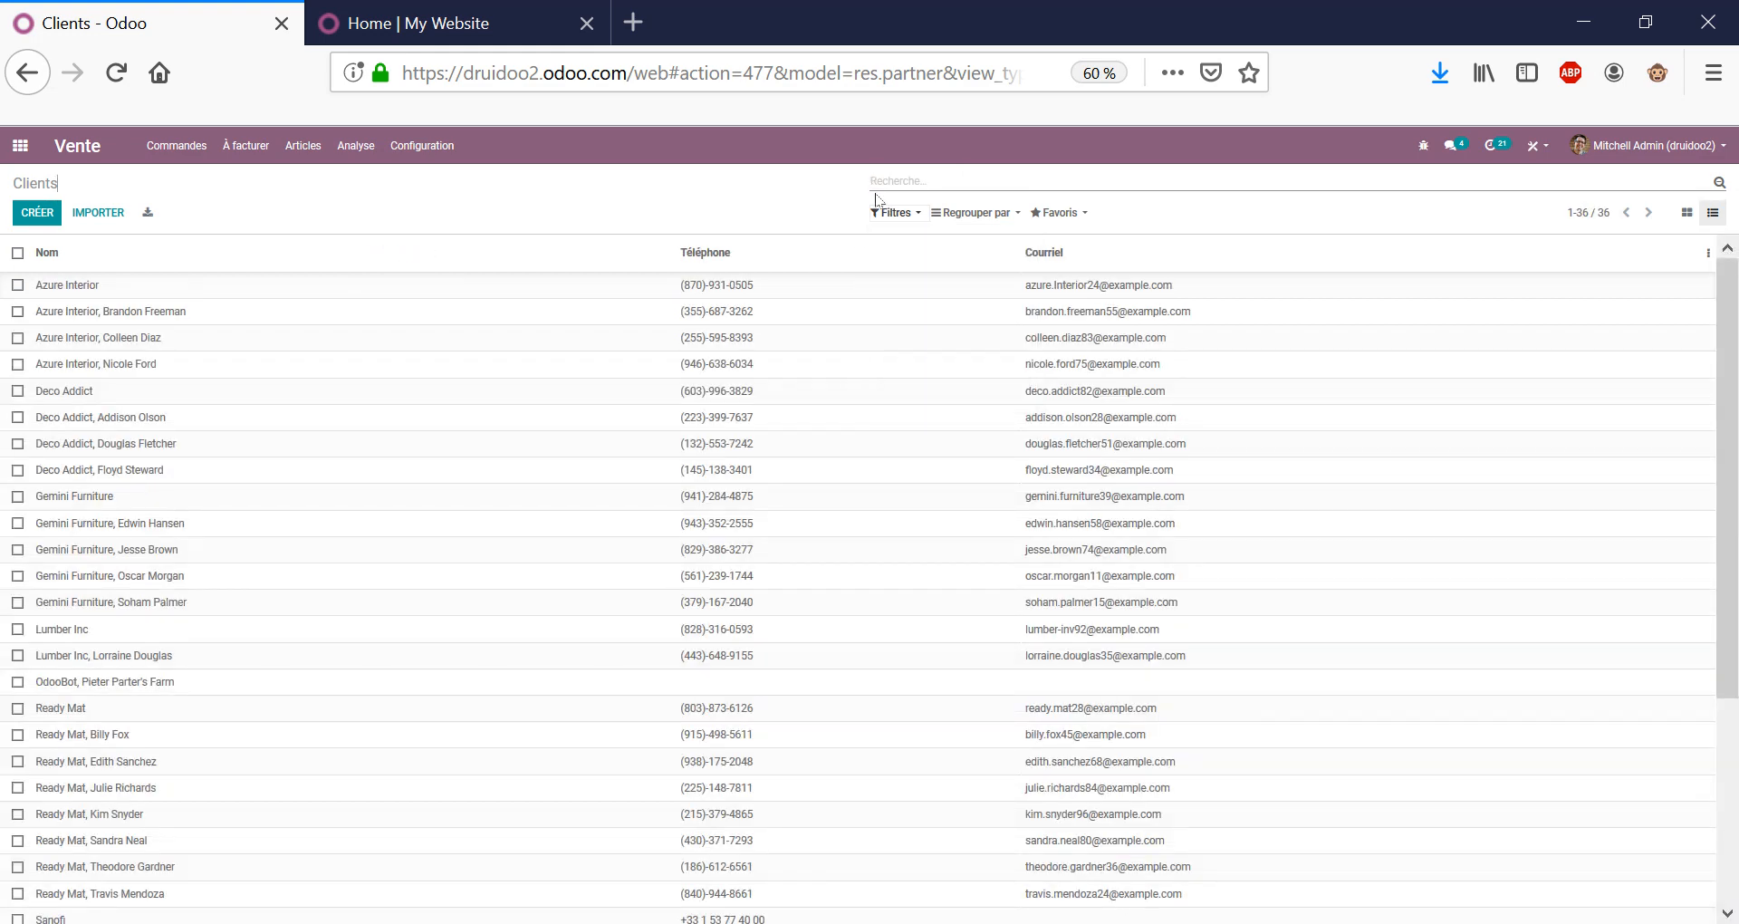
Group the clients by Société, remove the grouping, and return to the apps home screen.
{"action": "left_click", "coordinate": [953, 213]}
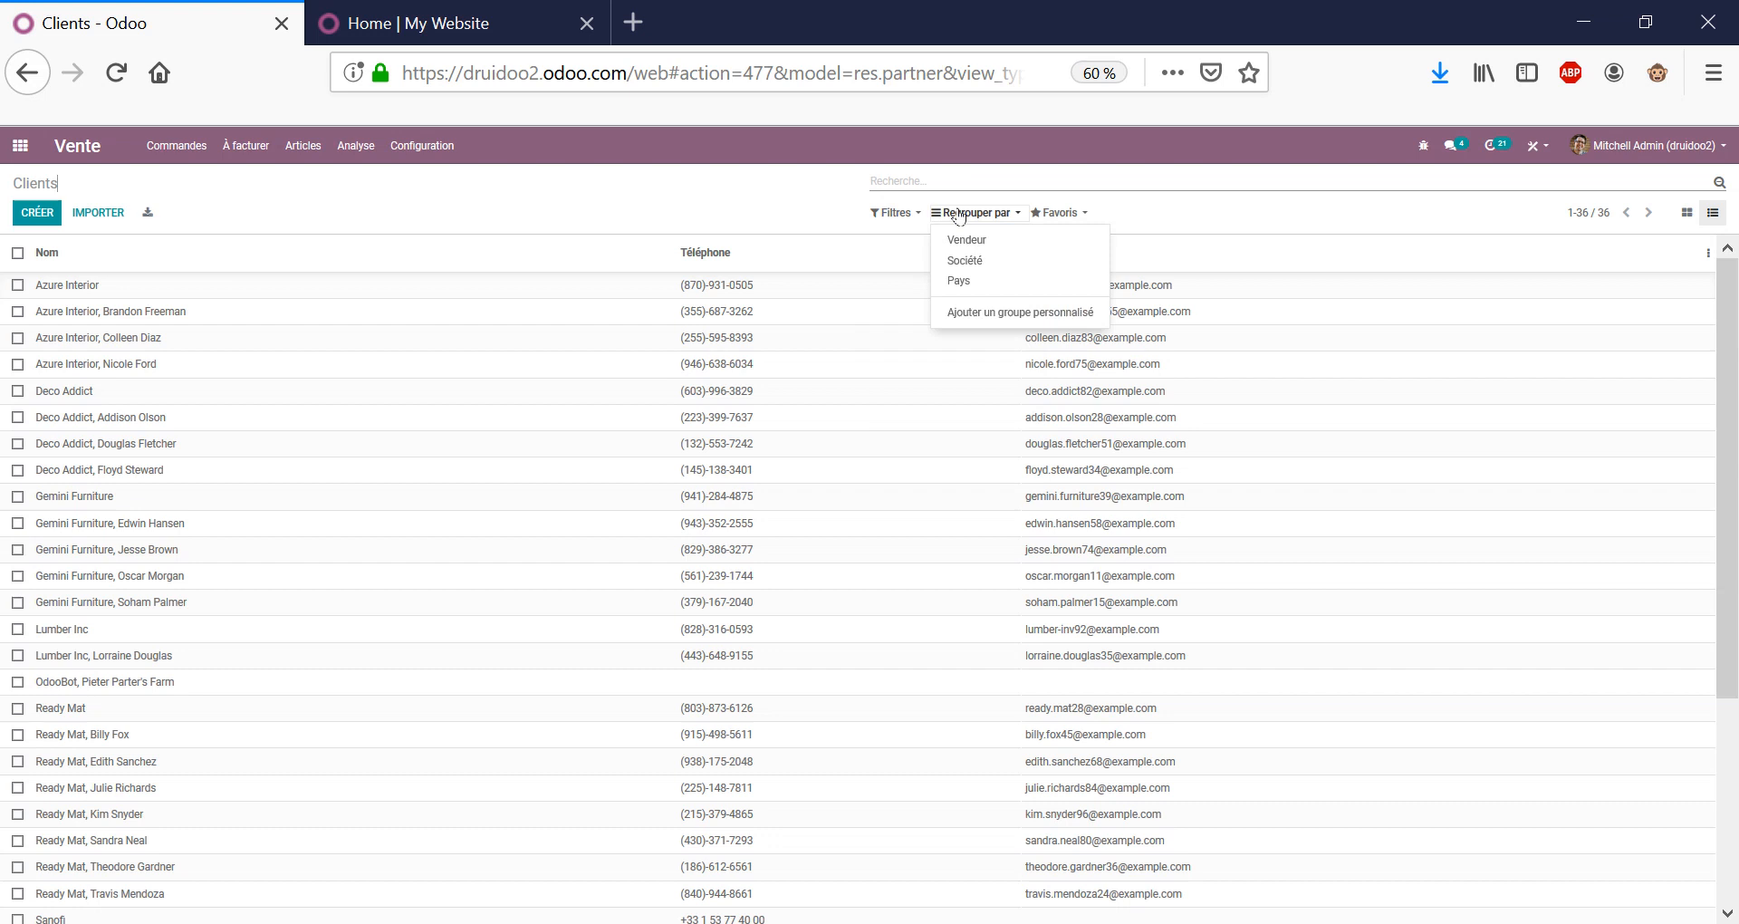
{"action": "left_click", "coordinate": [1016, 268]}
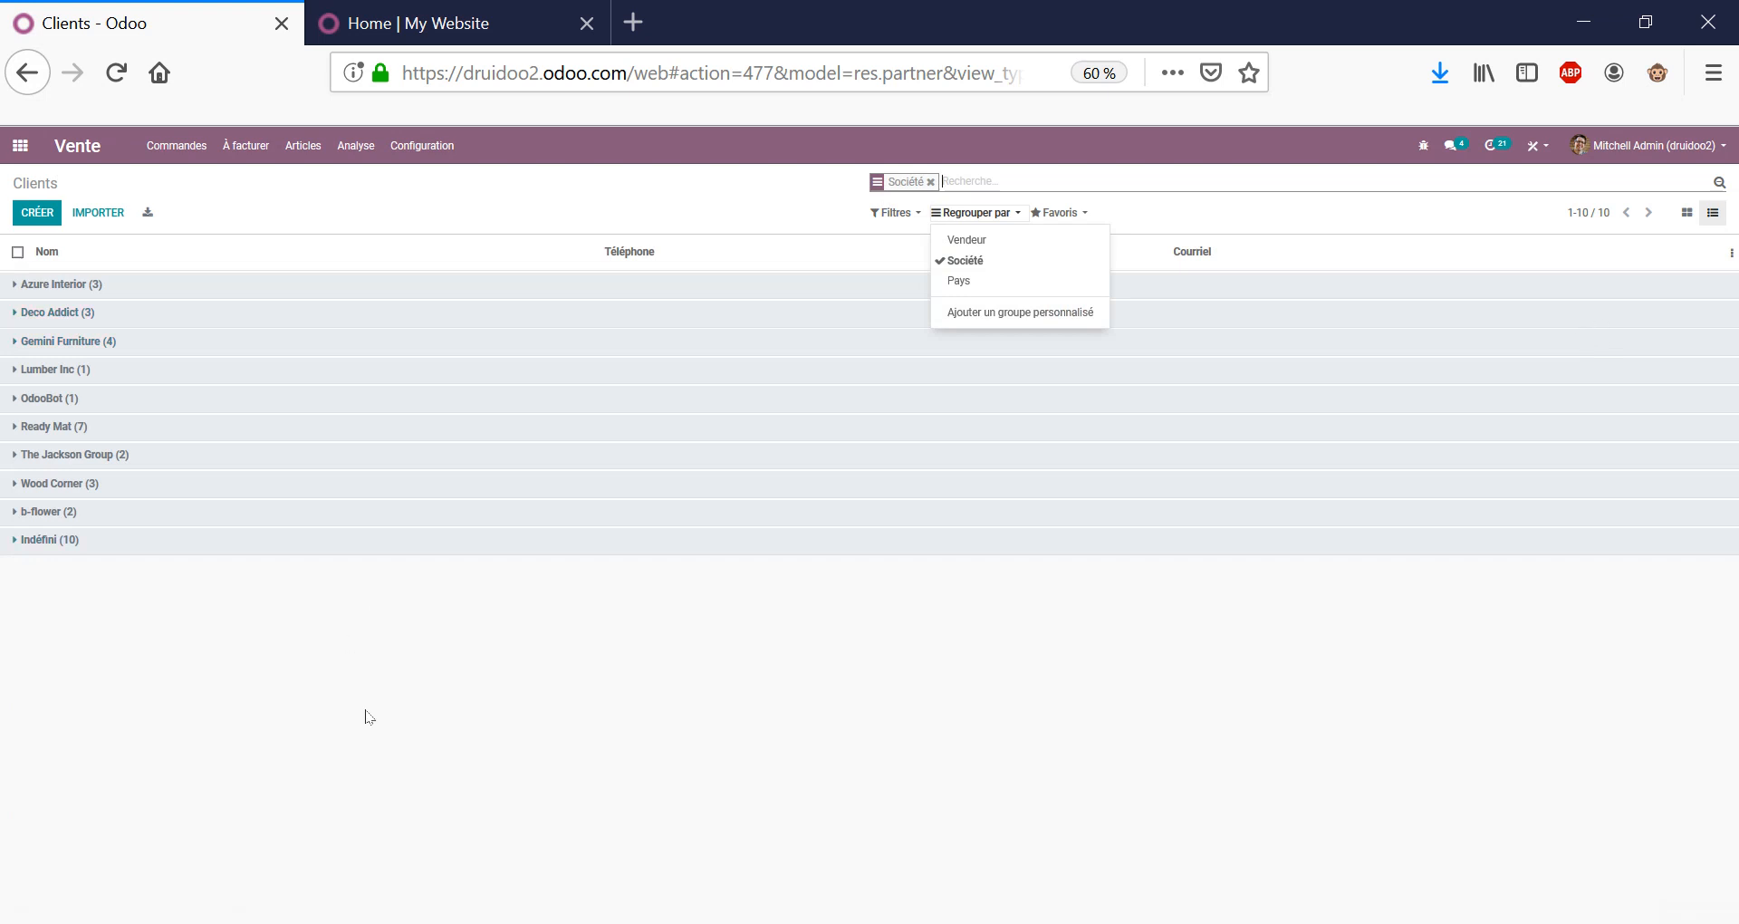
{"action": "left_click", "coordinate": [368, 714]}
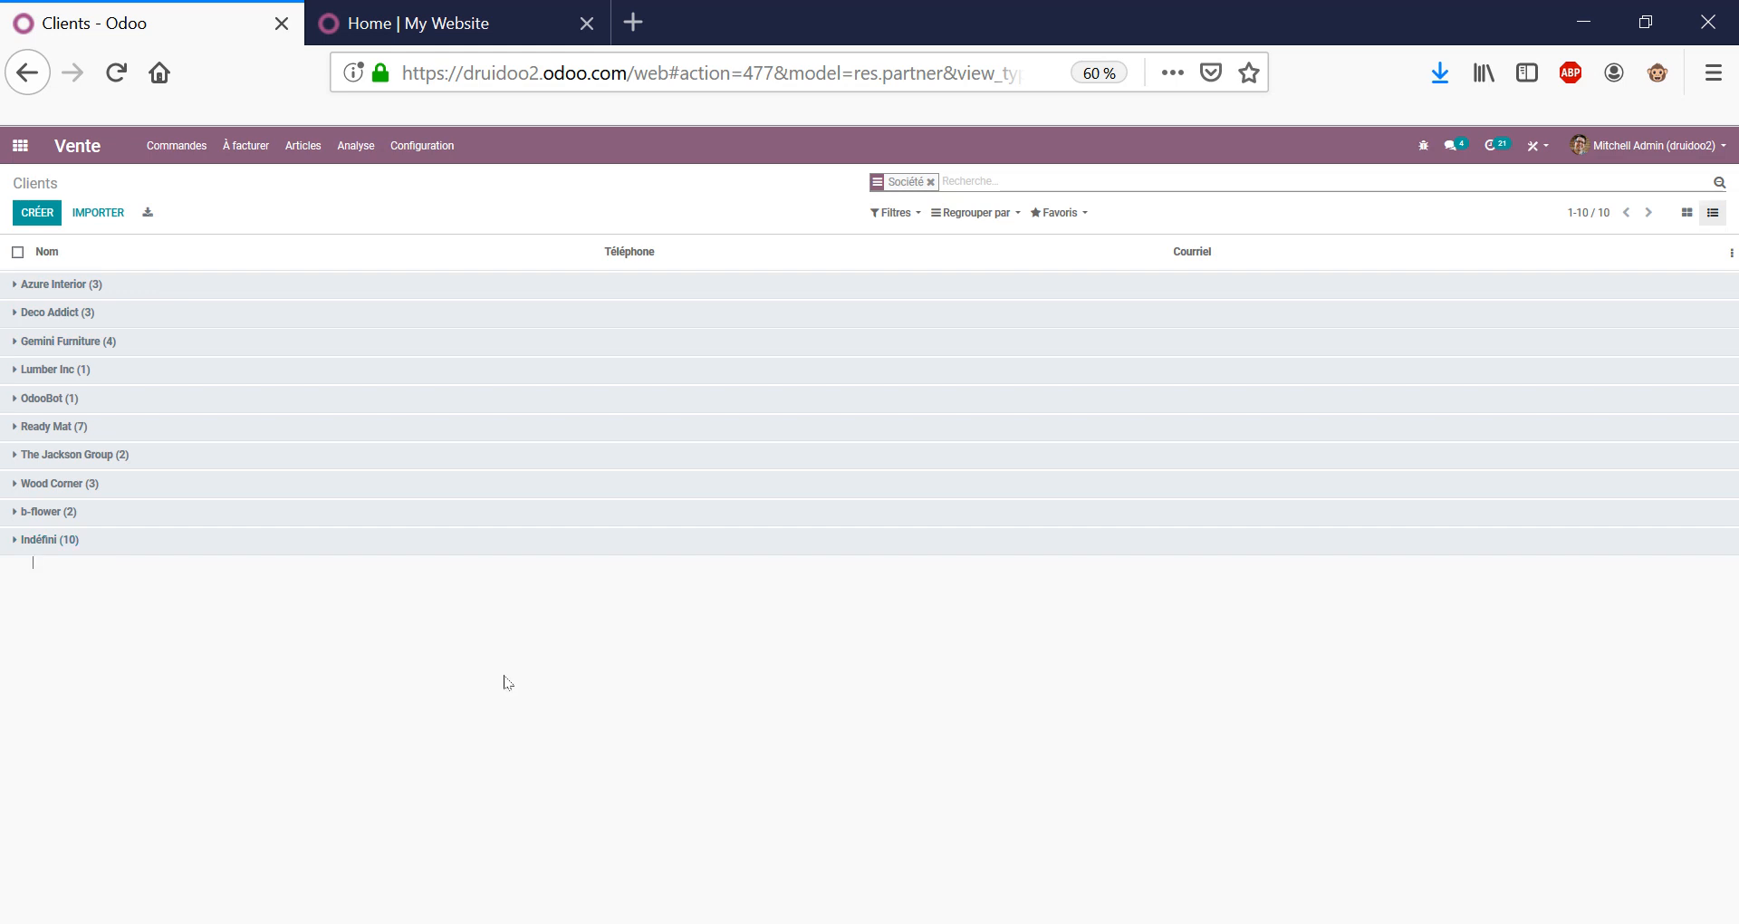
{"action": "left_click", "coordinate": [931, 182]}
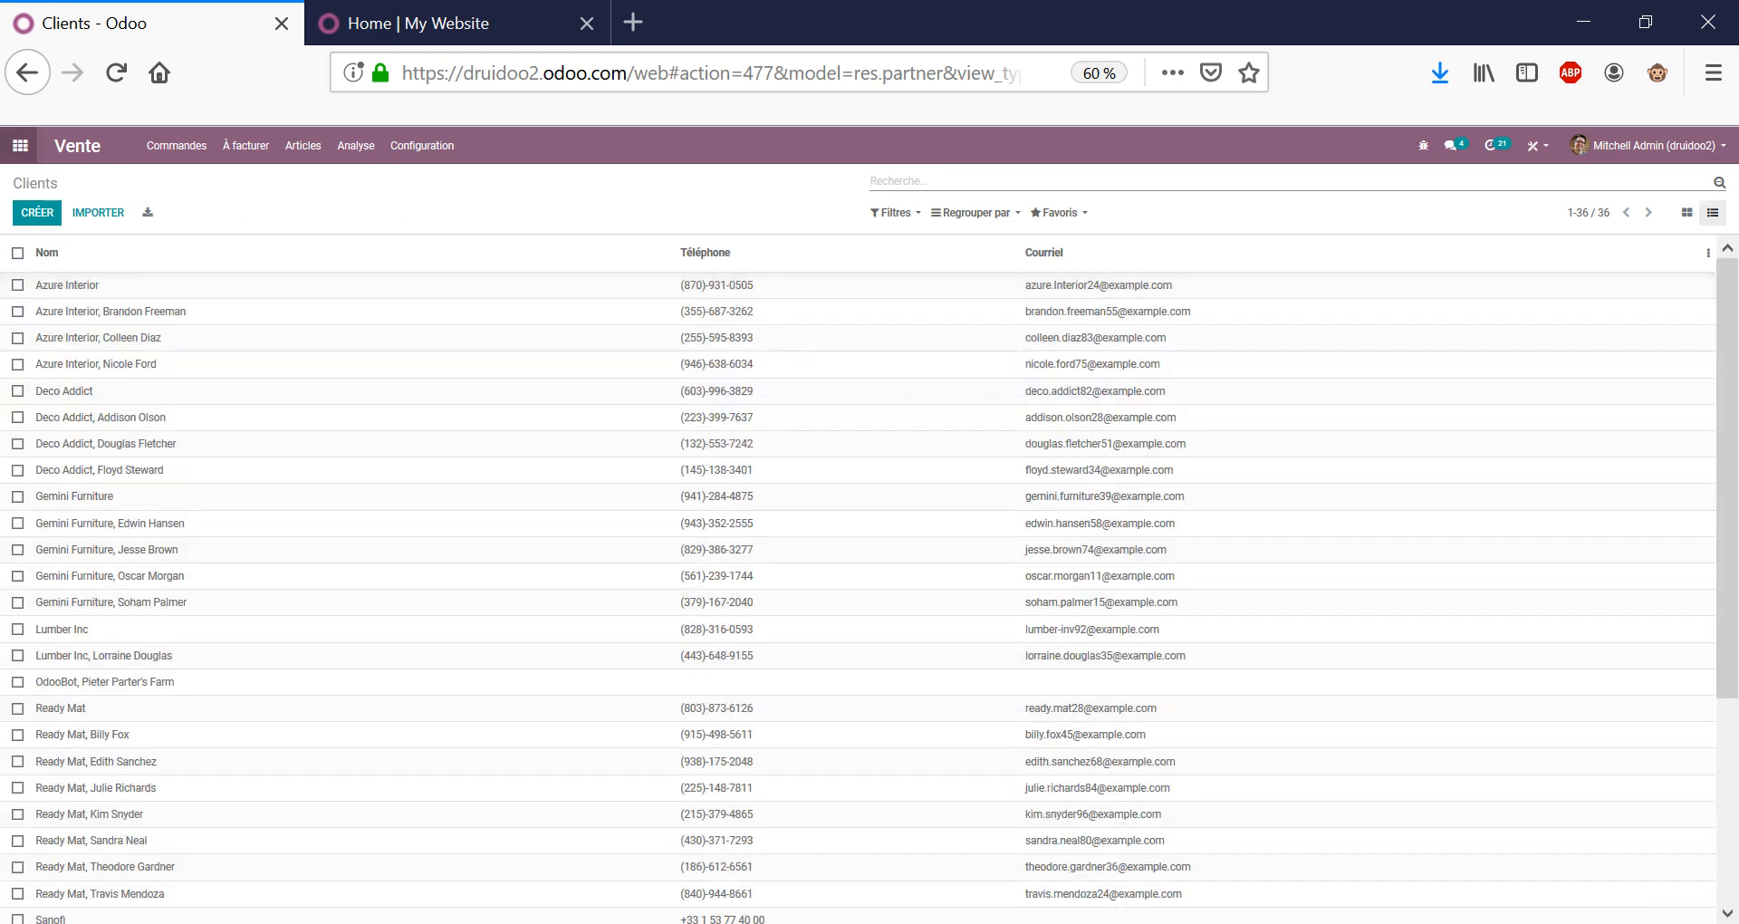
{"action": "left_click", "coordinate": [20, 145]}
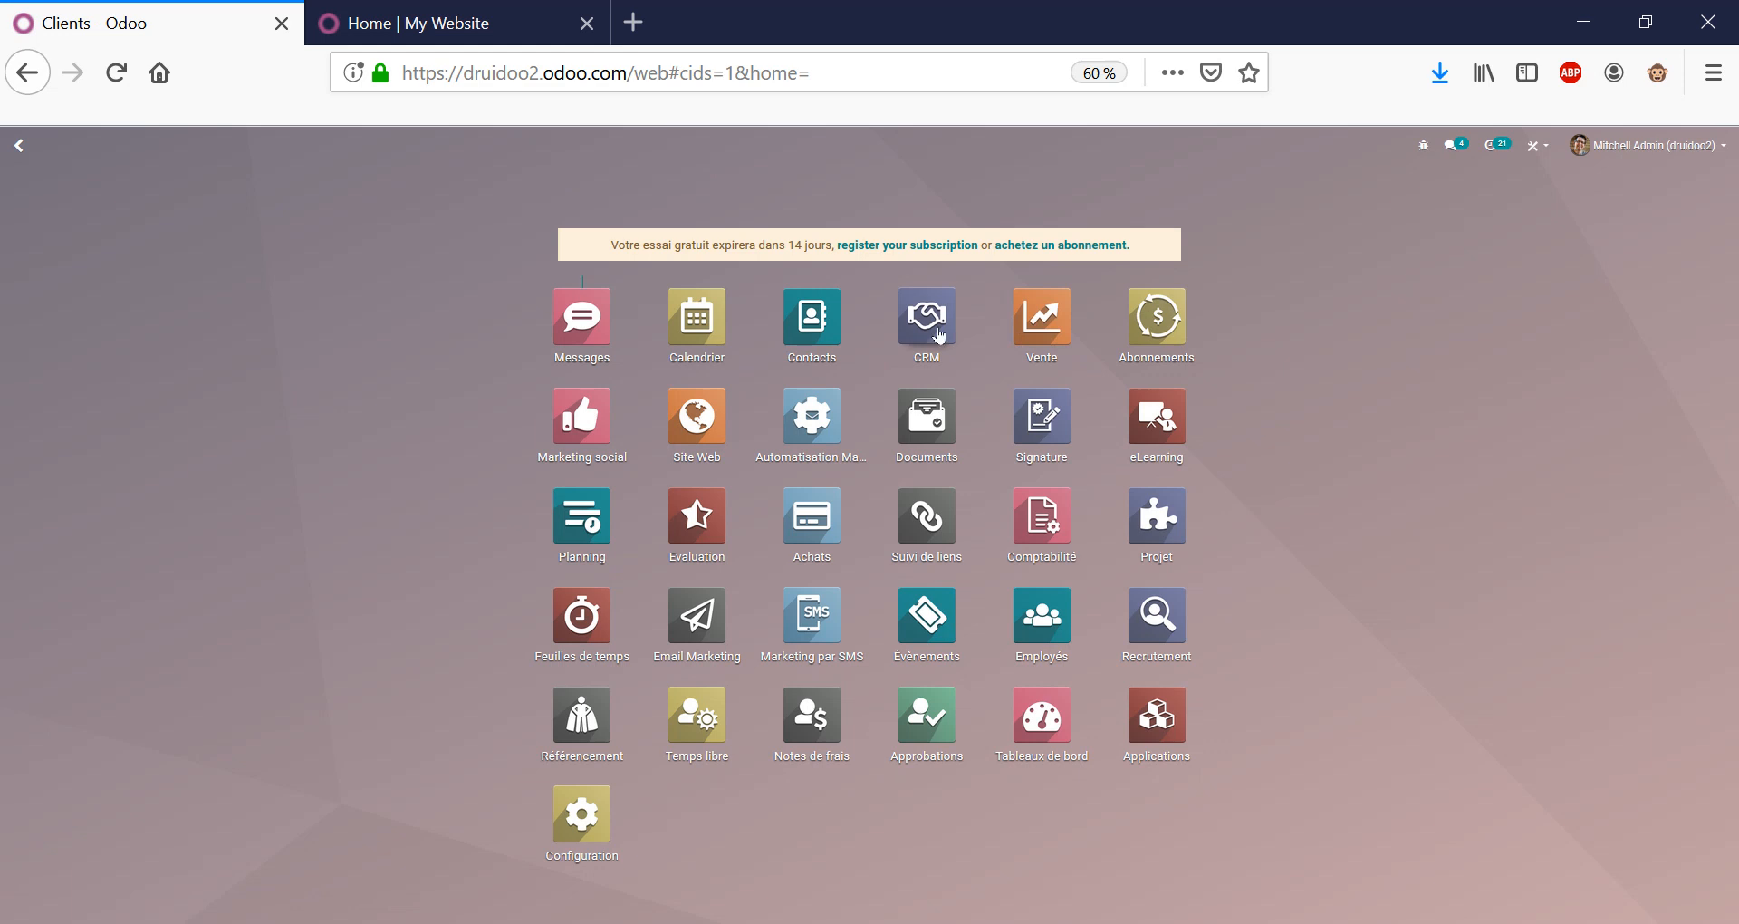
From CRM's Clients list, open Azure Interior's creative director and view Ventes & Achats.
{"action": "key", "text": "Return"}
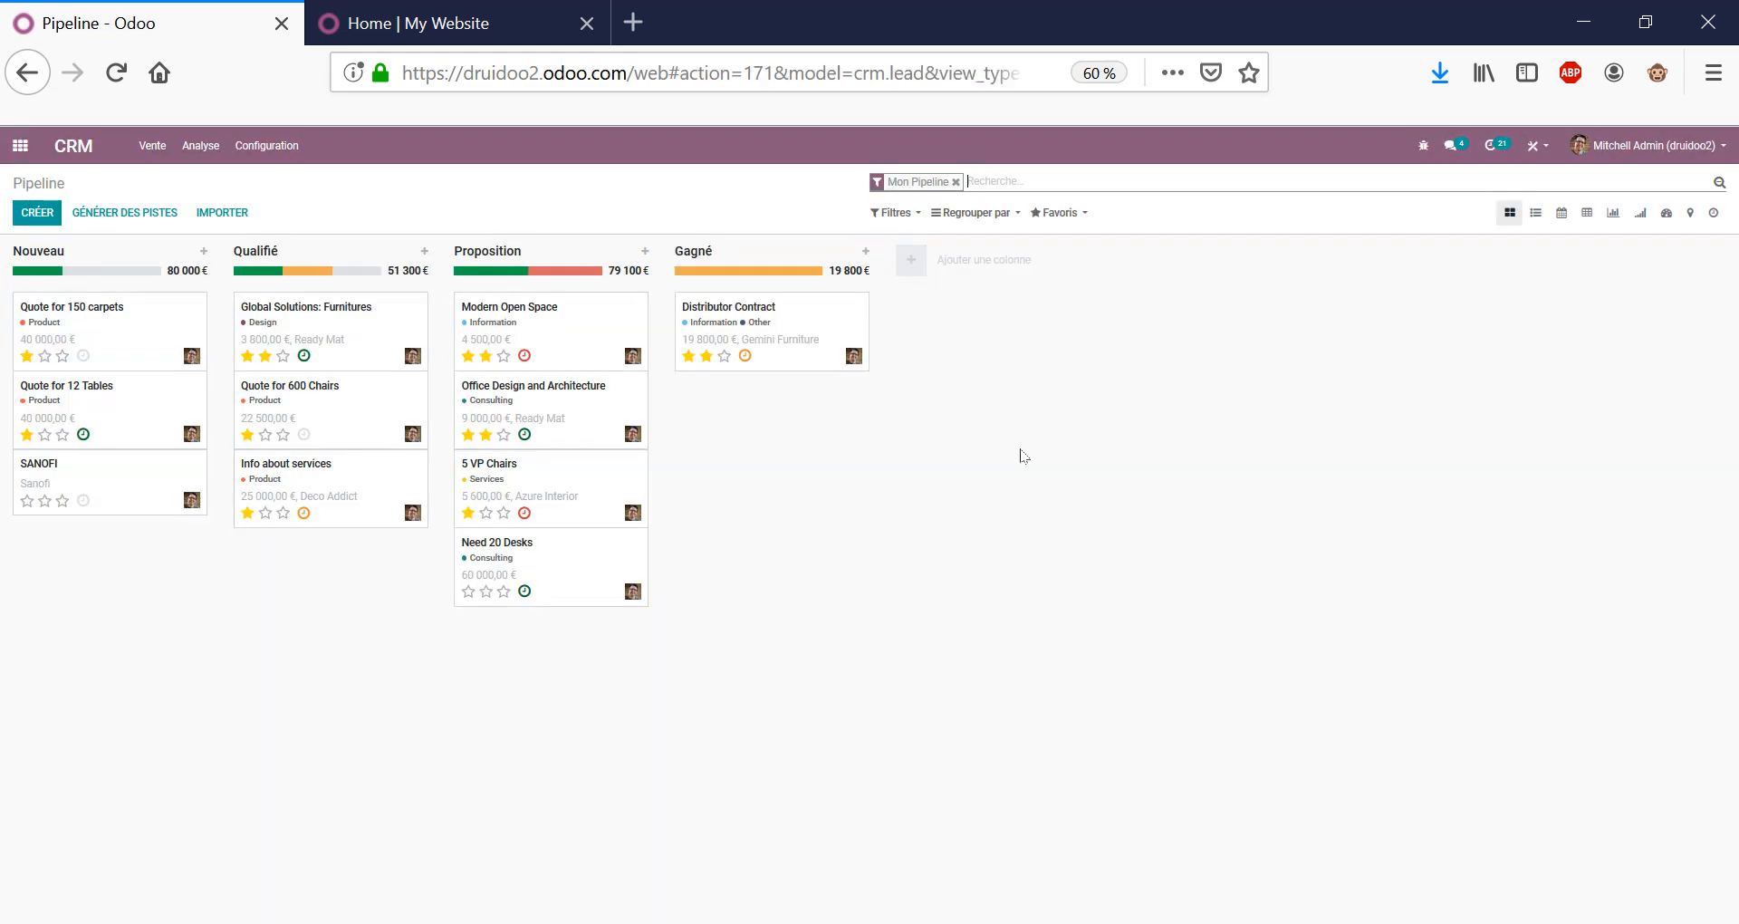
{"action": "left_click", "coordinate": [152, 146]}
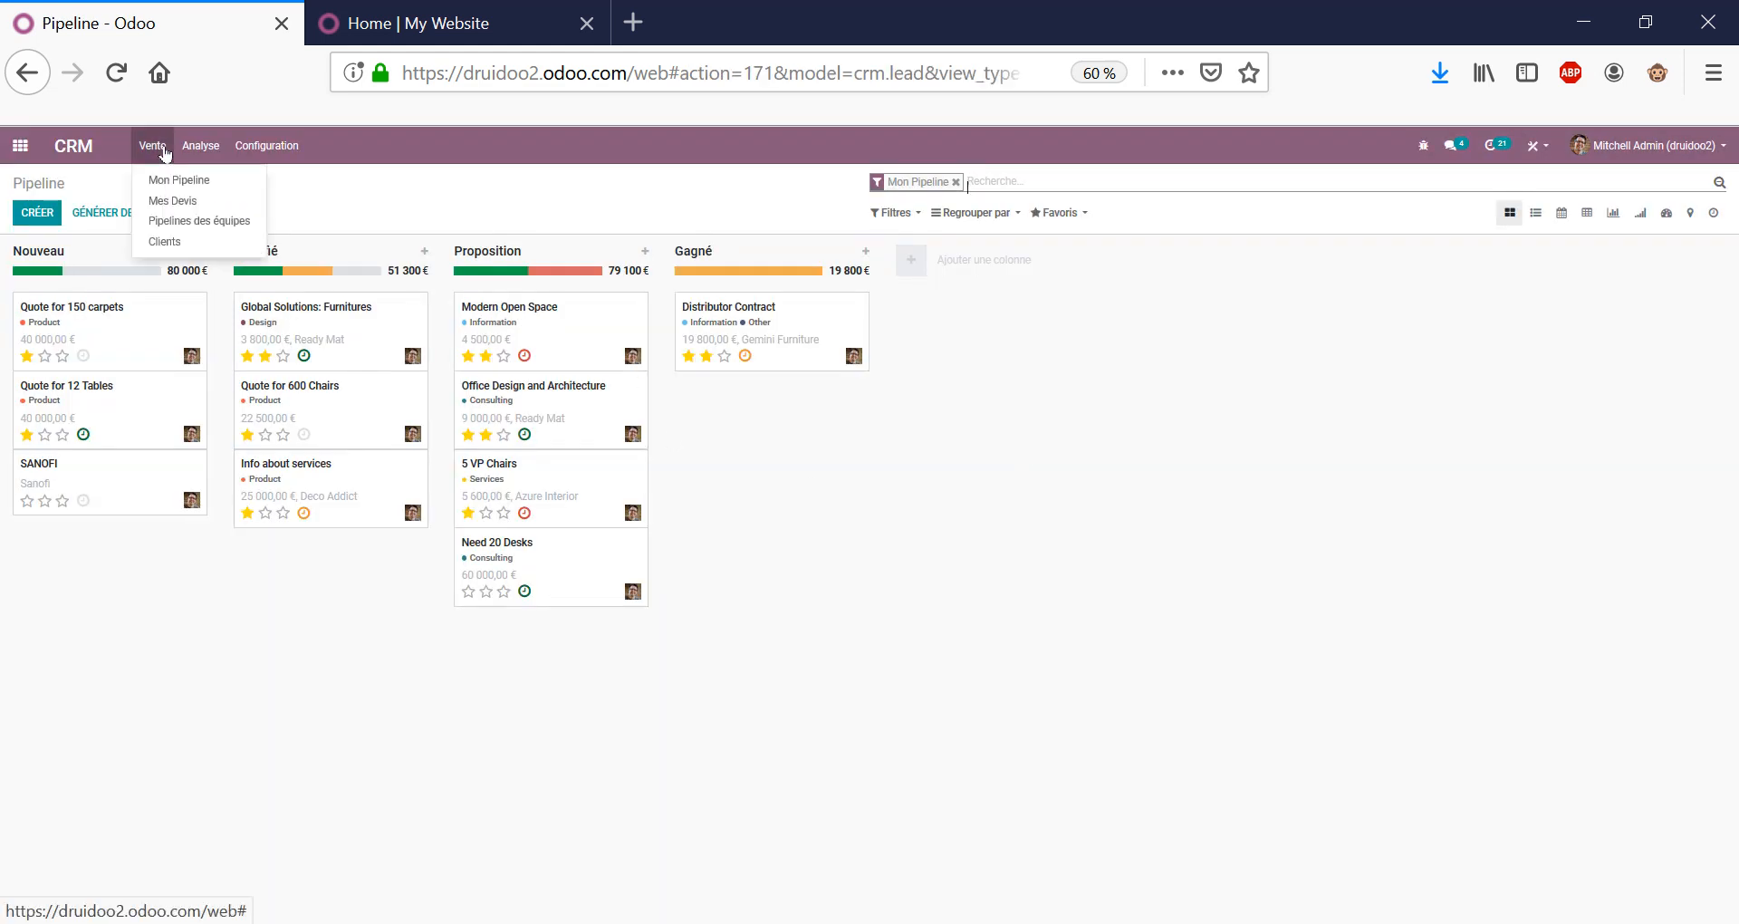
{"action": "left_click", "coordinate": [170, 242]}
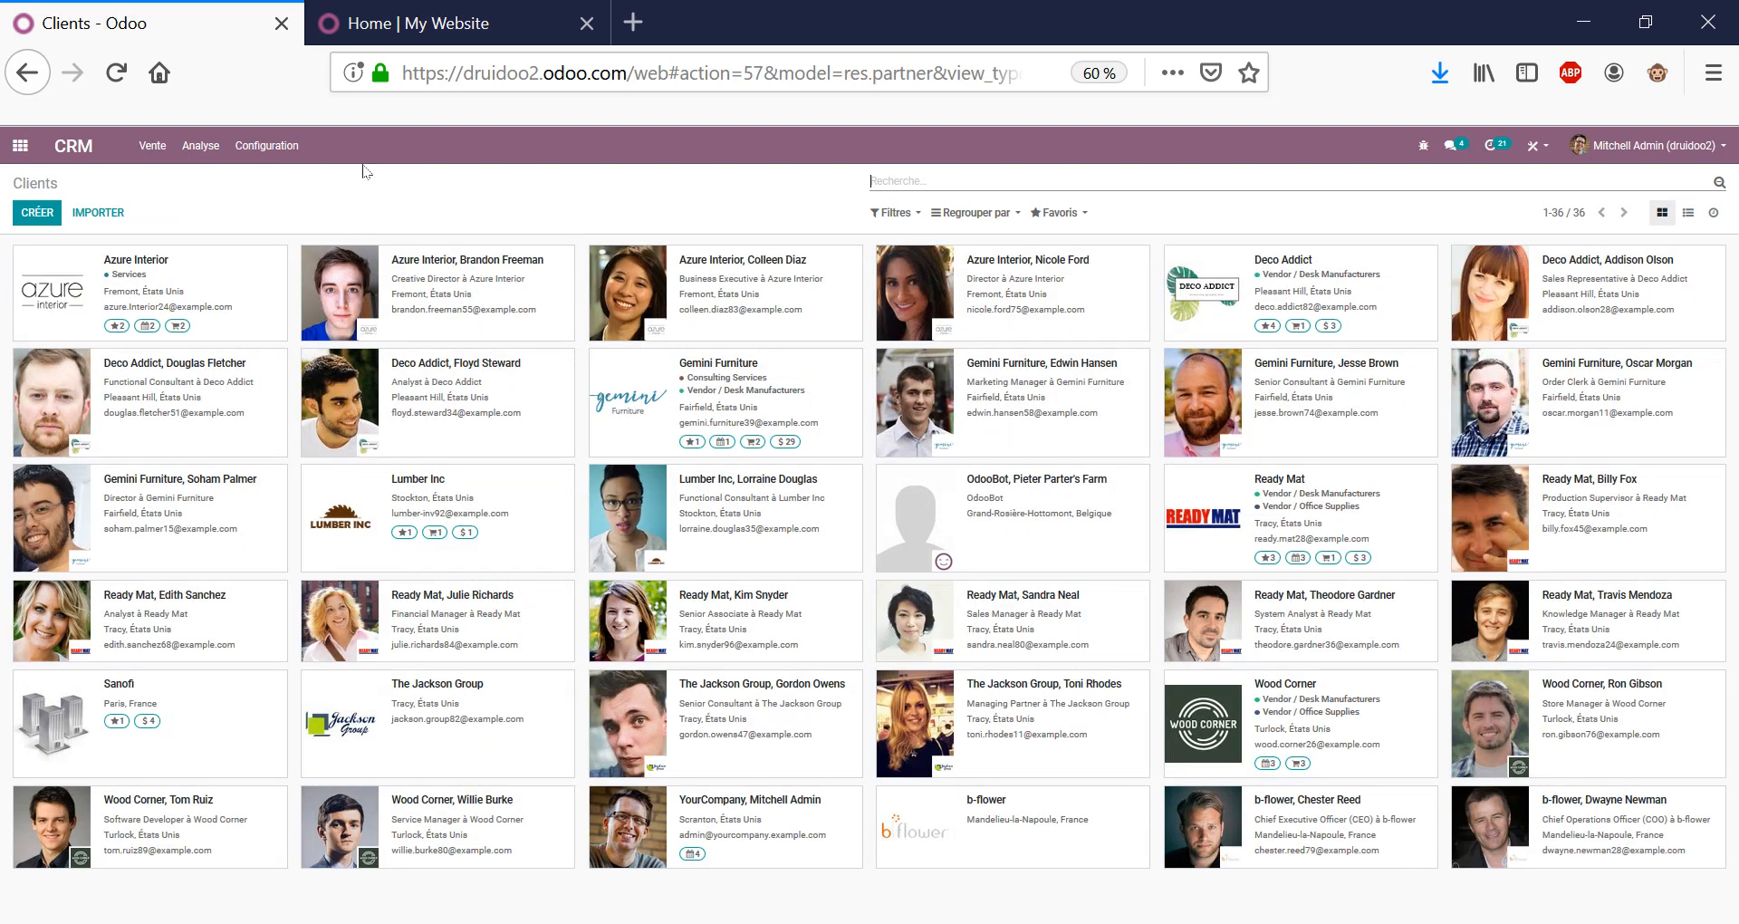
{"action": "left_click", "coordinate": [543, 328]}
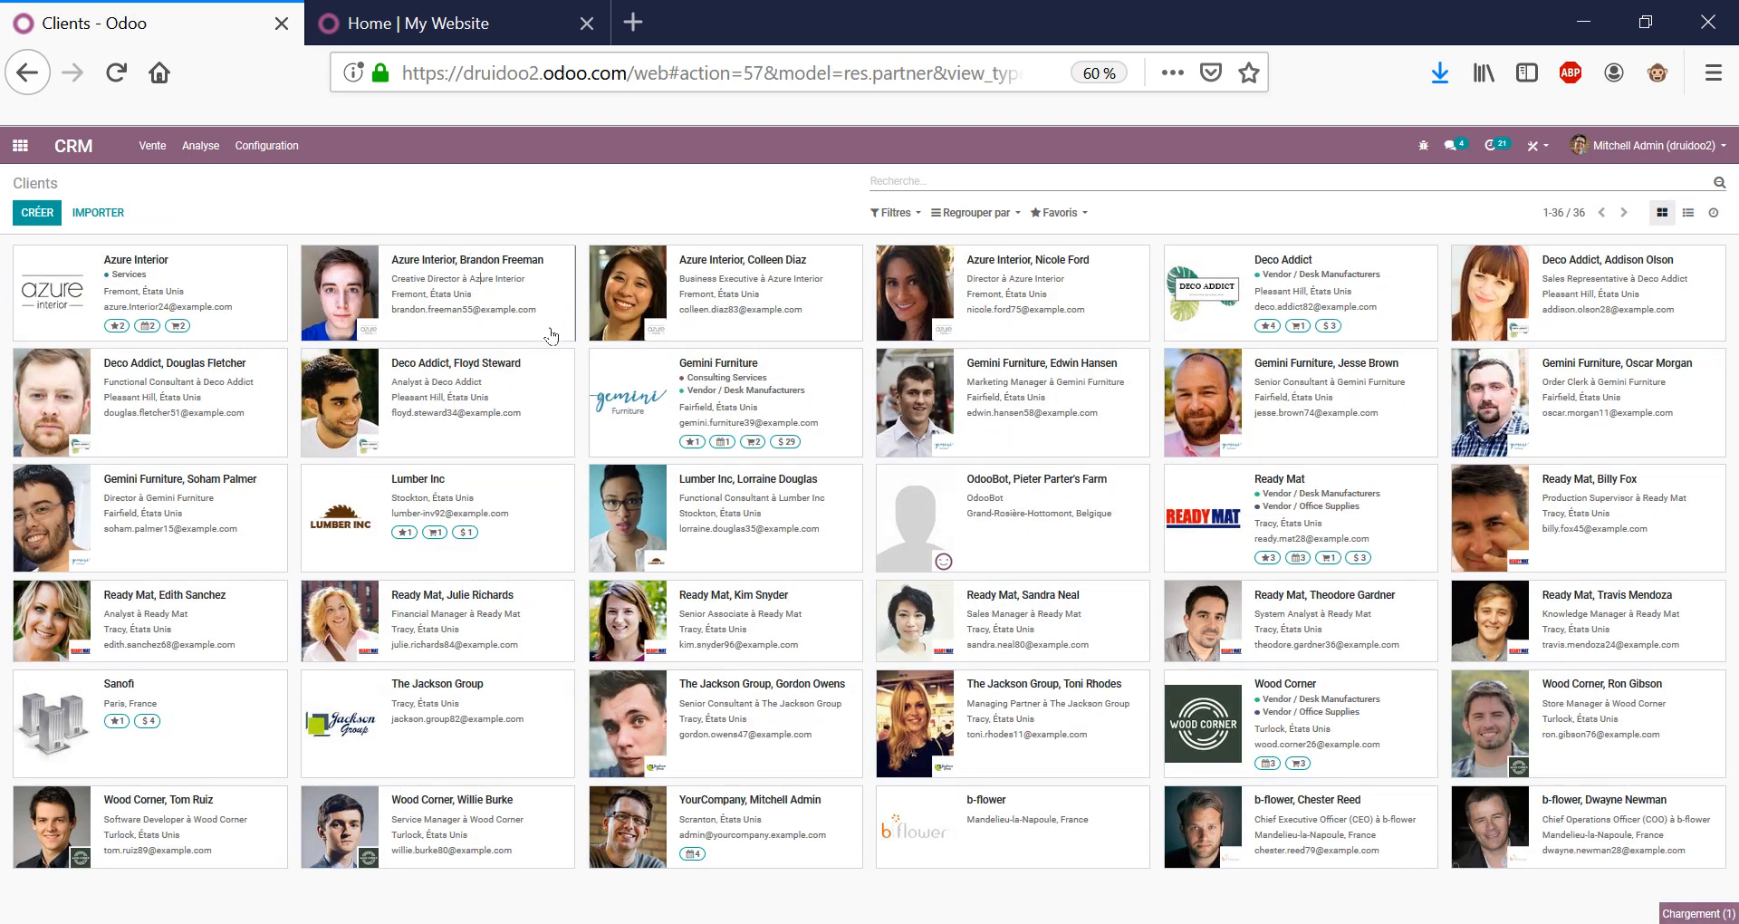
{"action": "left_click", "coordinate": [295, 568]}
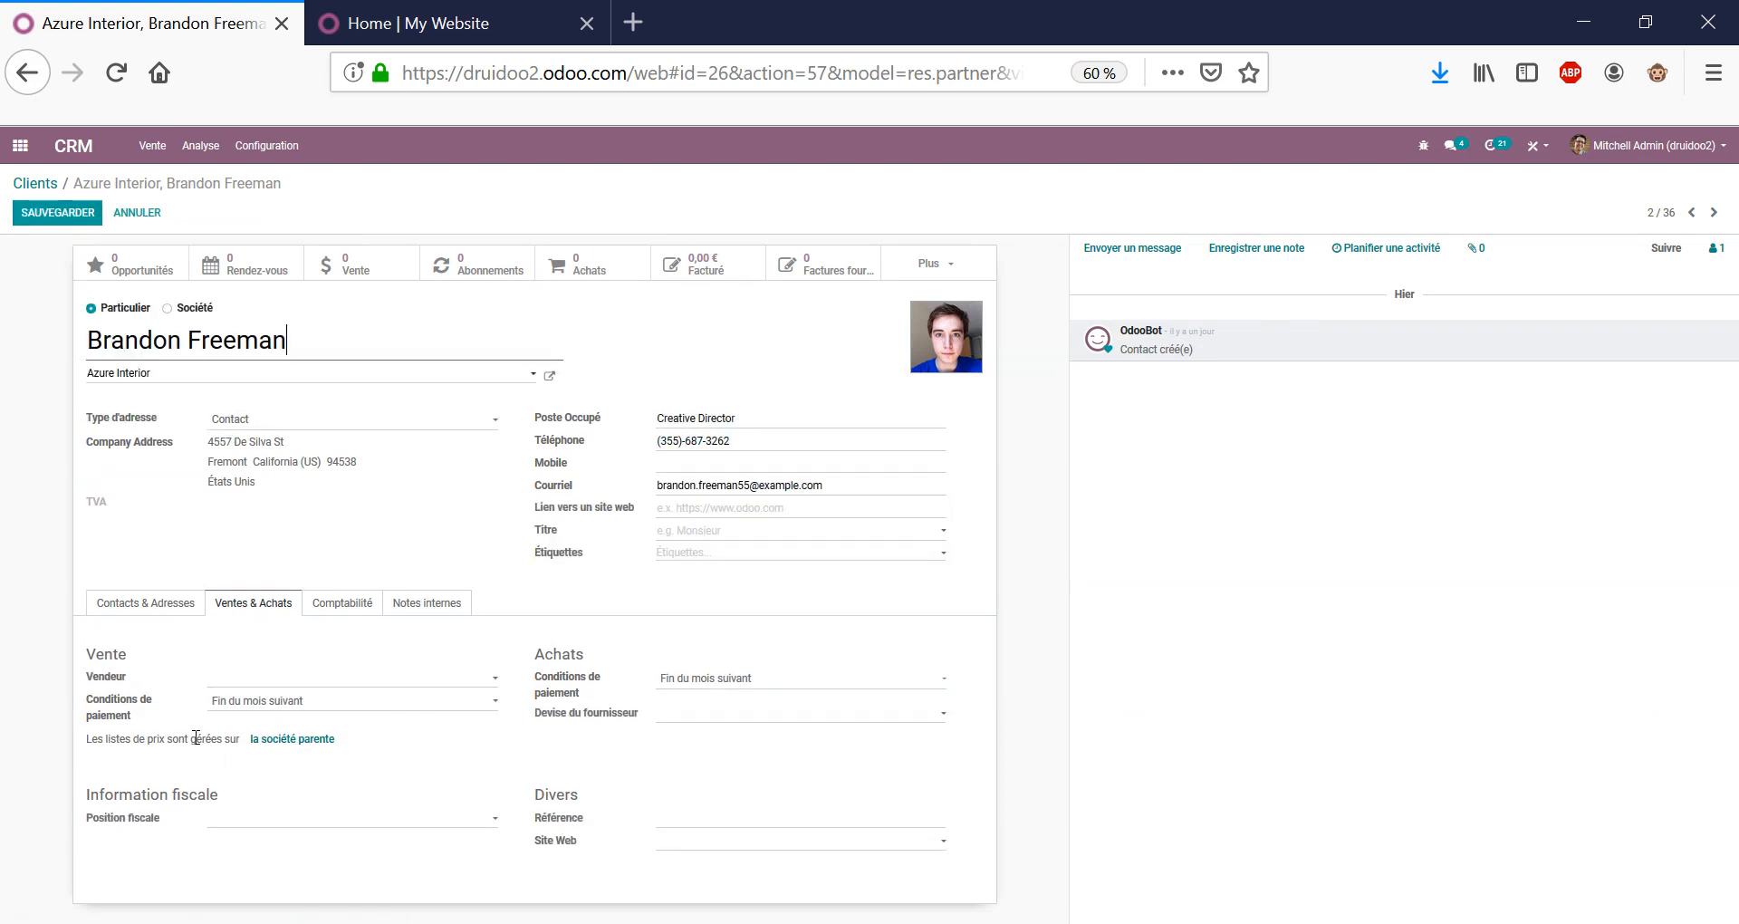
Open parent company Azure Interior for editing, then start and discard adding a new contact.
{"action": "left_click", "coordinate": [313, 738]}
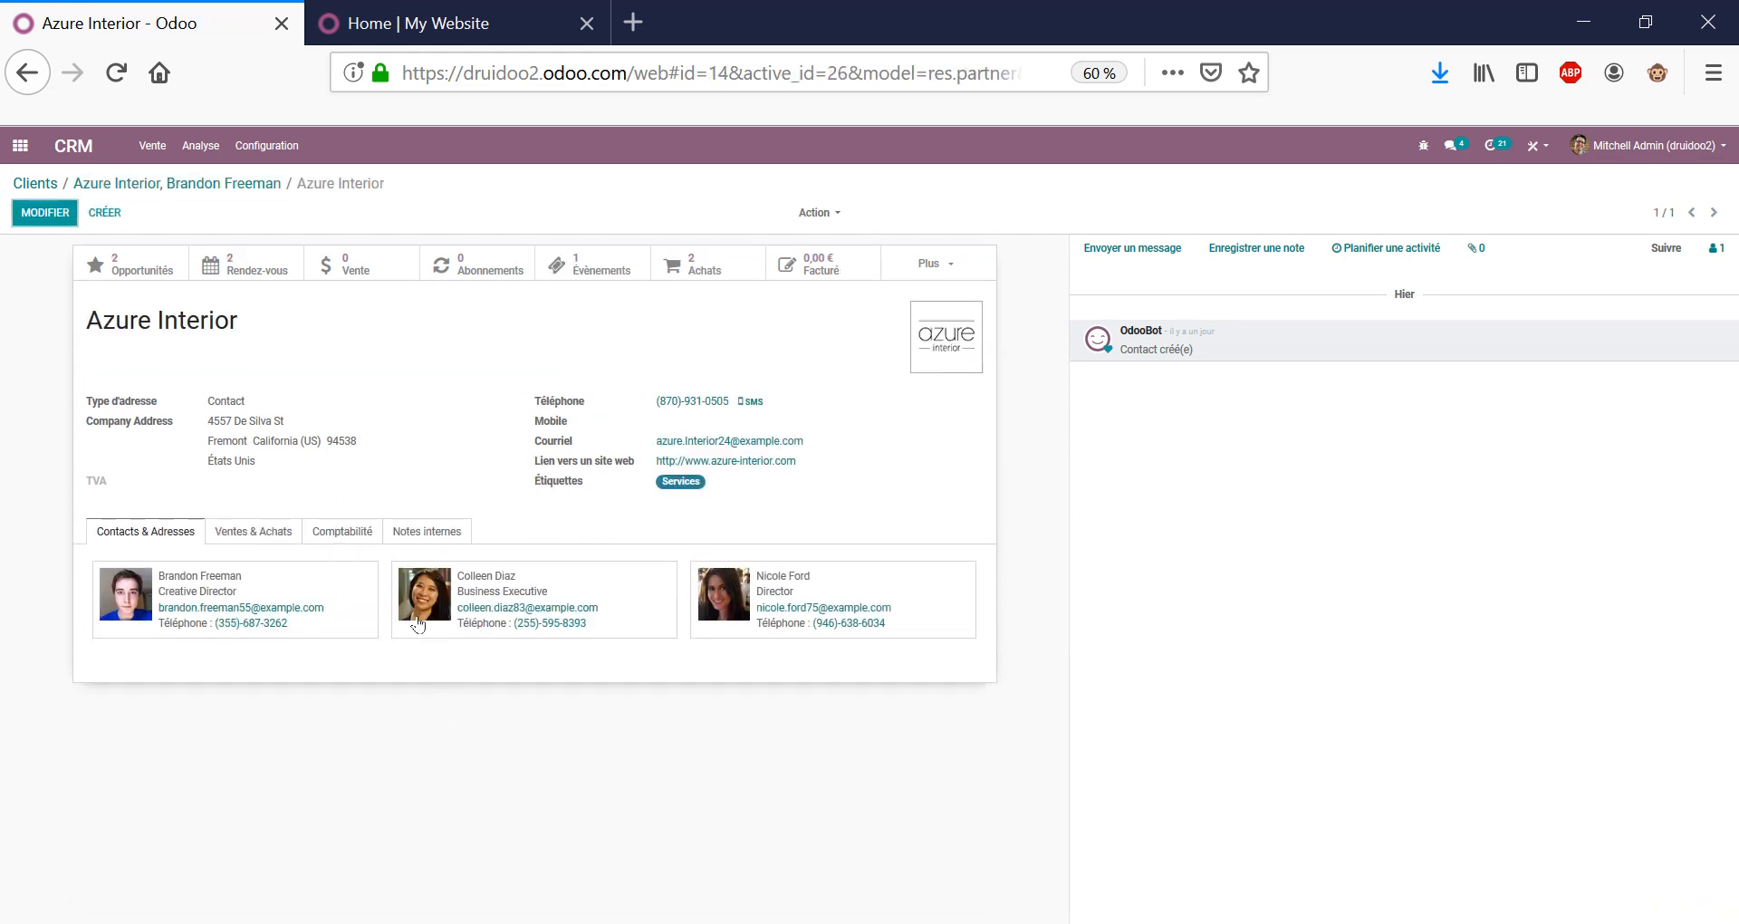
{"action": "left_click", "coordinate": [70, 213]}
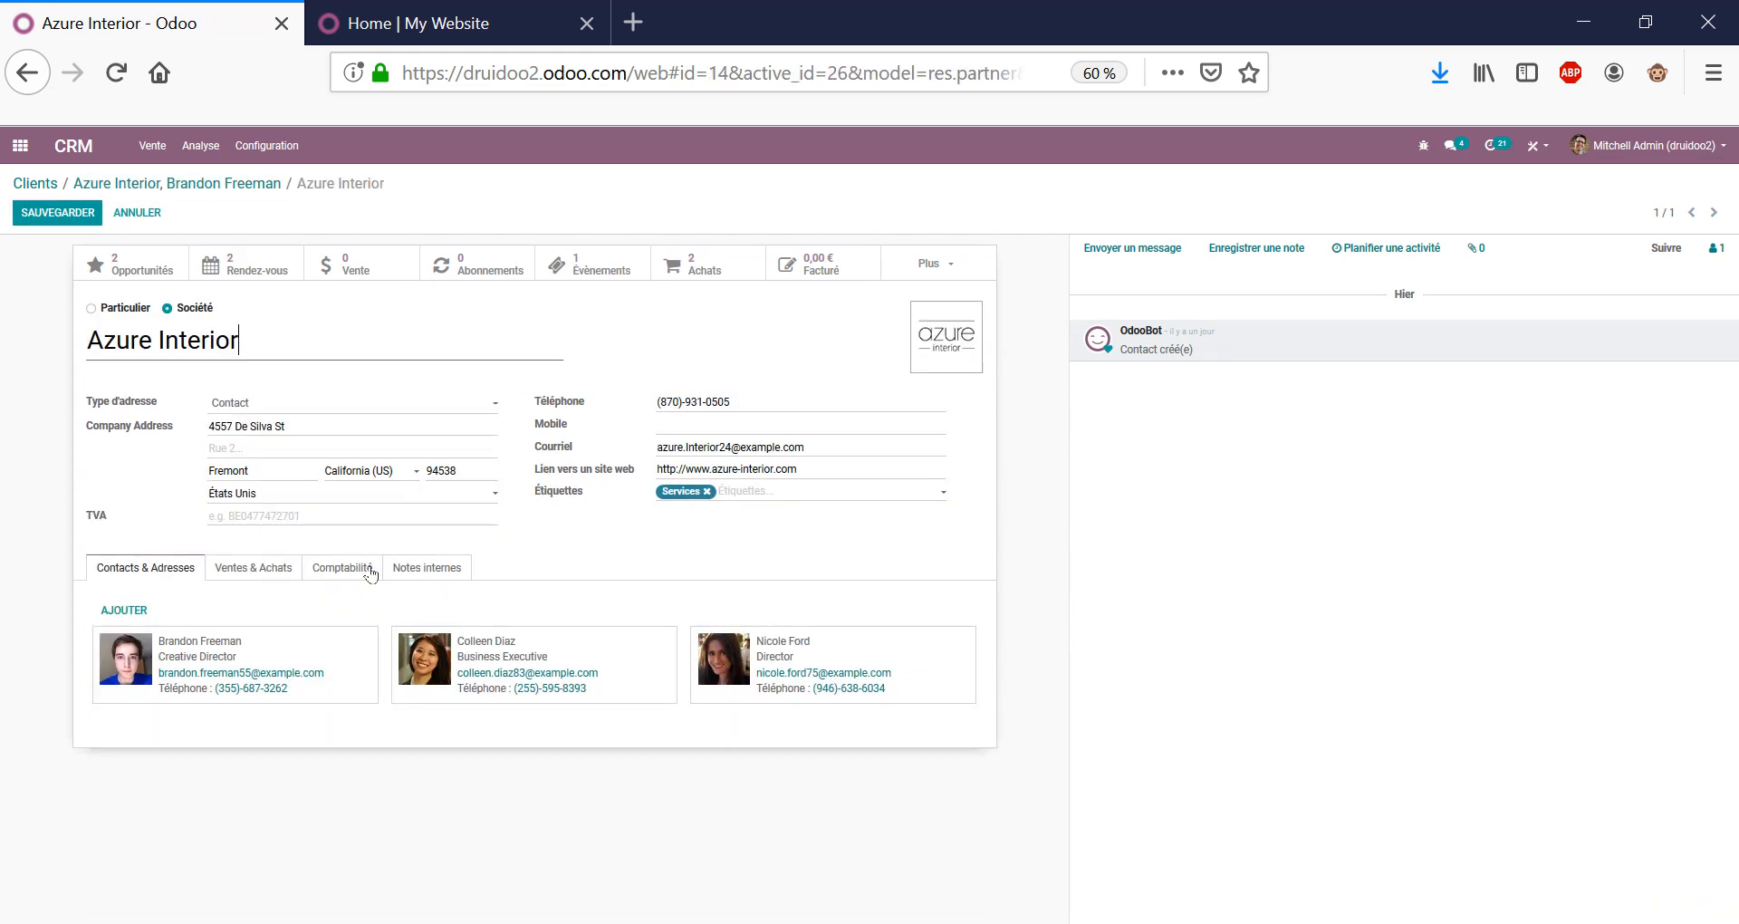
{"action": "left_click", "coordinate": [272, 571]}
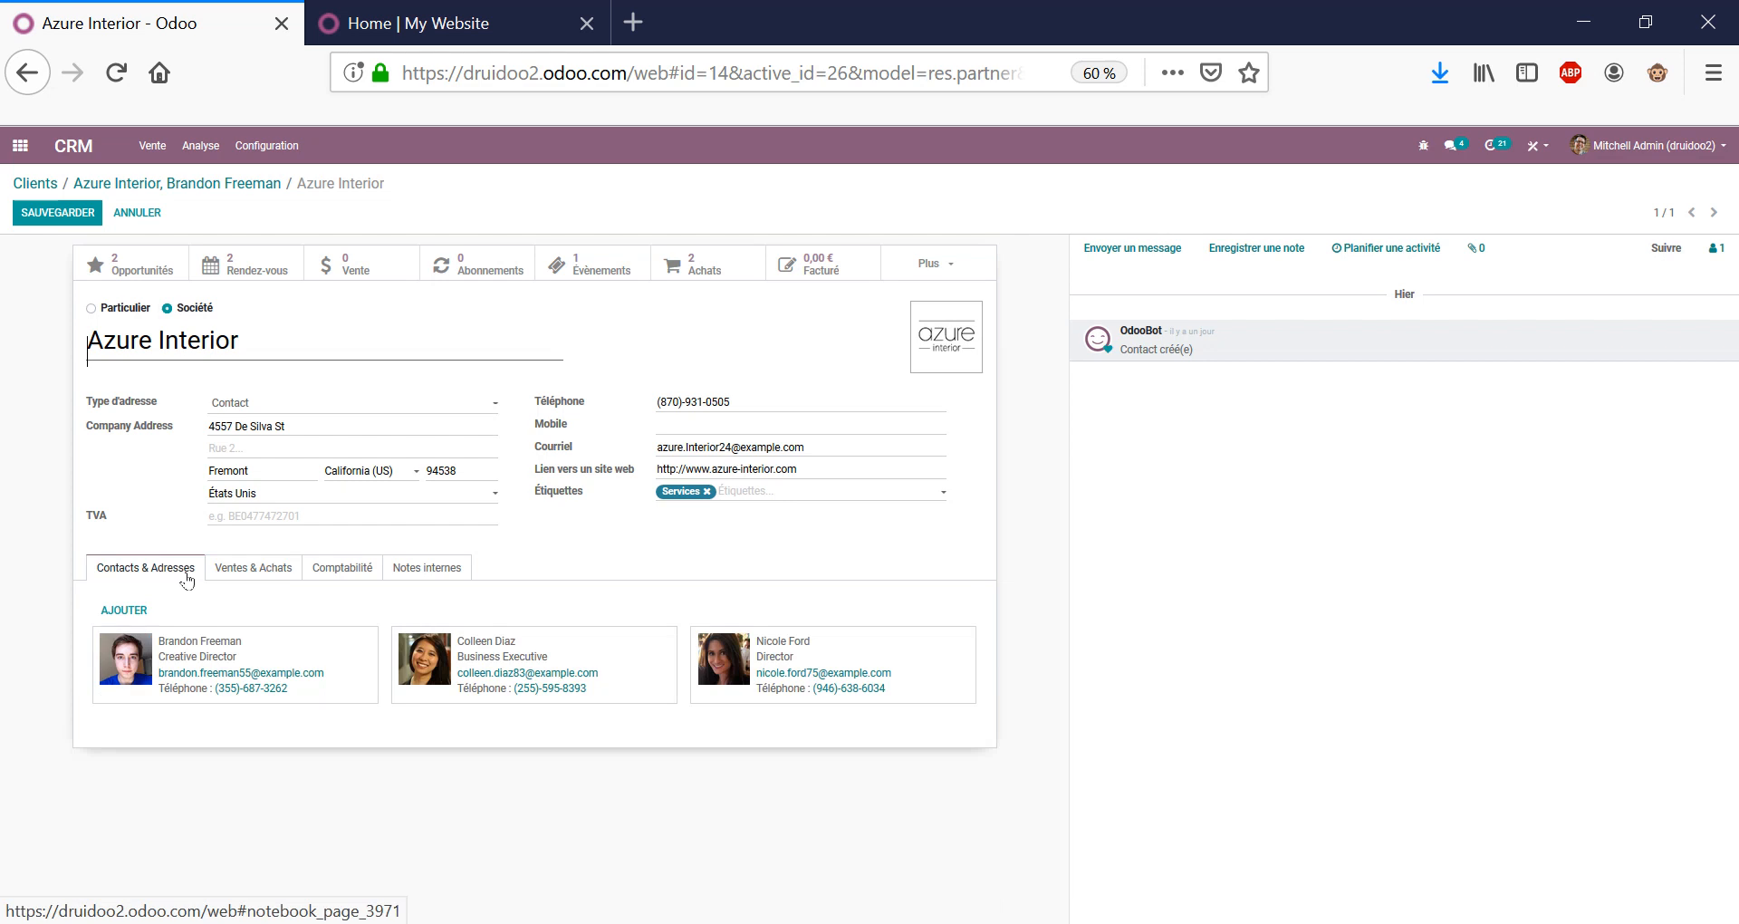
{"action": "left_click", "coordinate": [127, 611]}
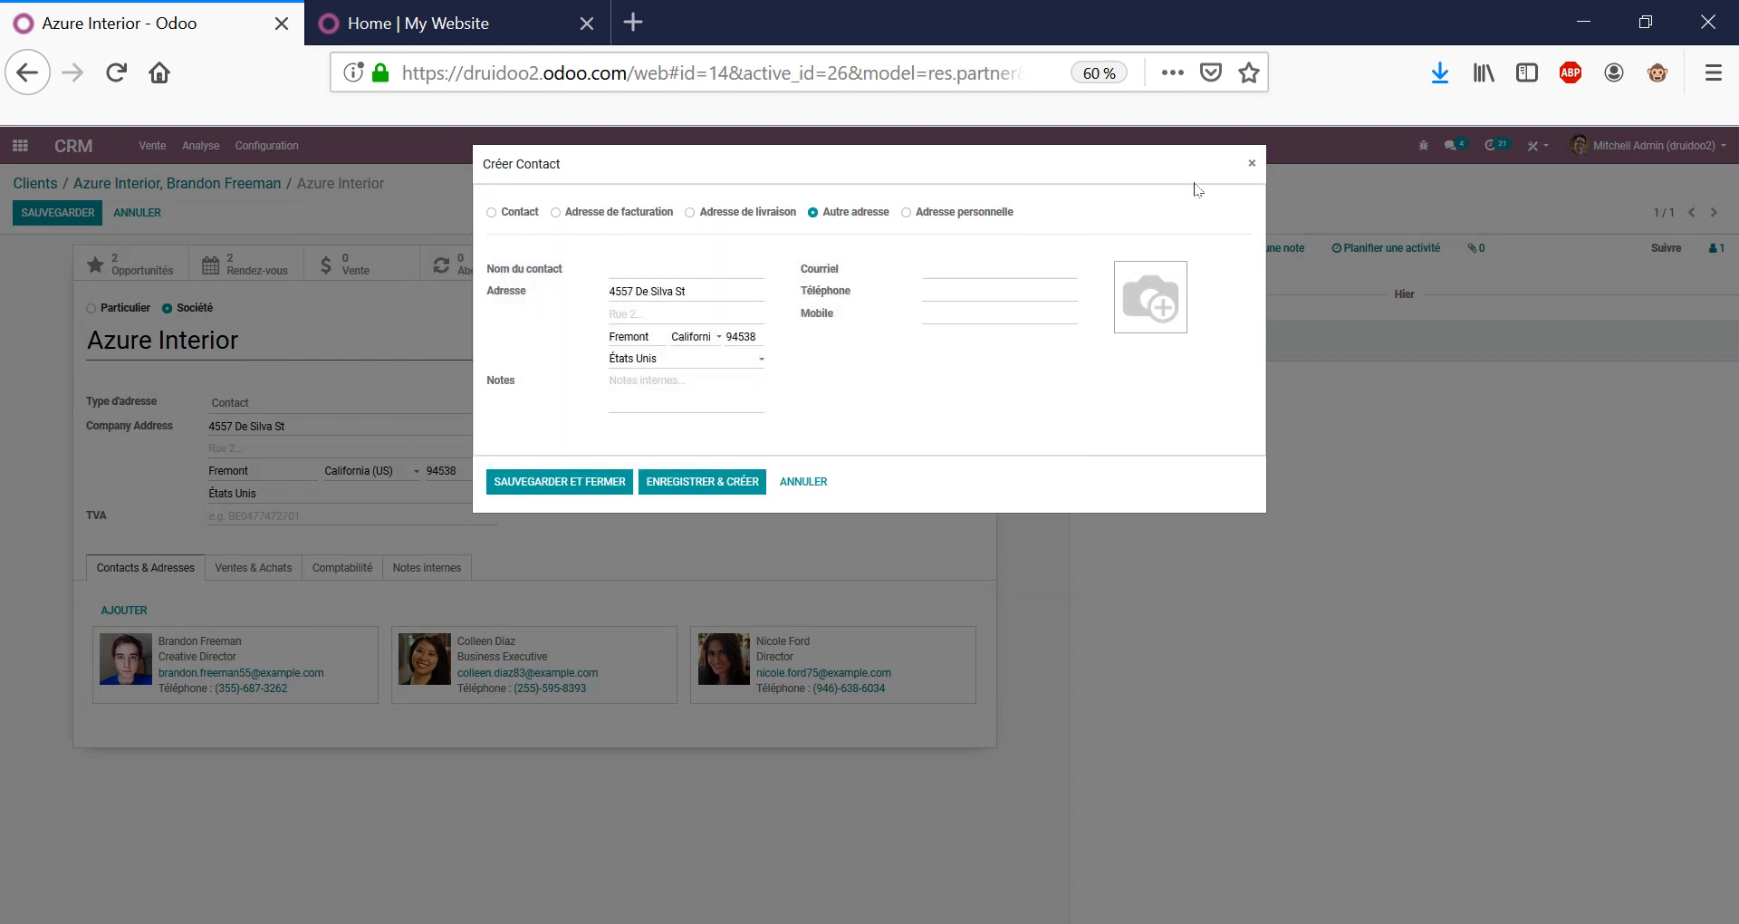
{"action": "left_click", "coordinate": [1252, 165]}
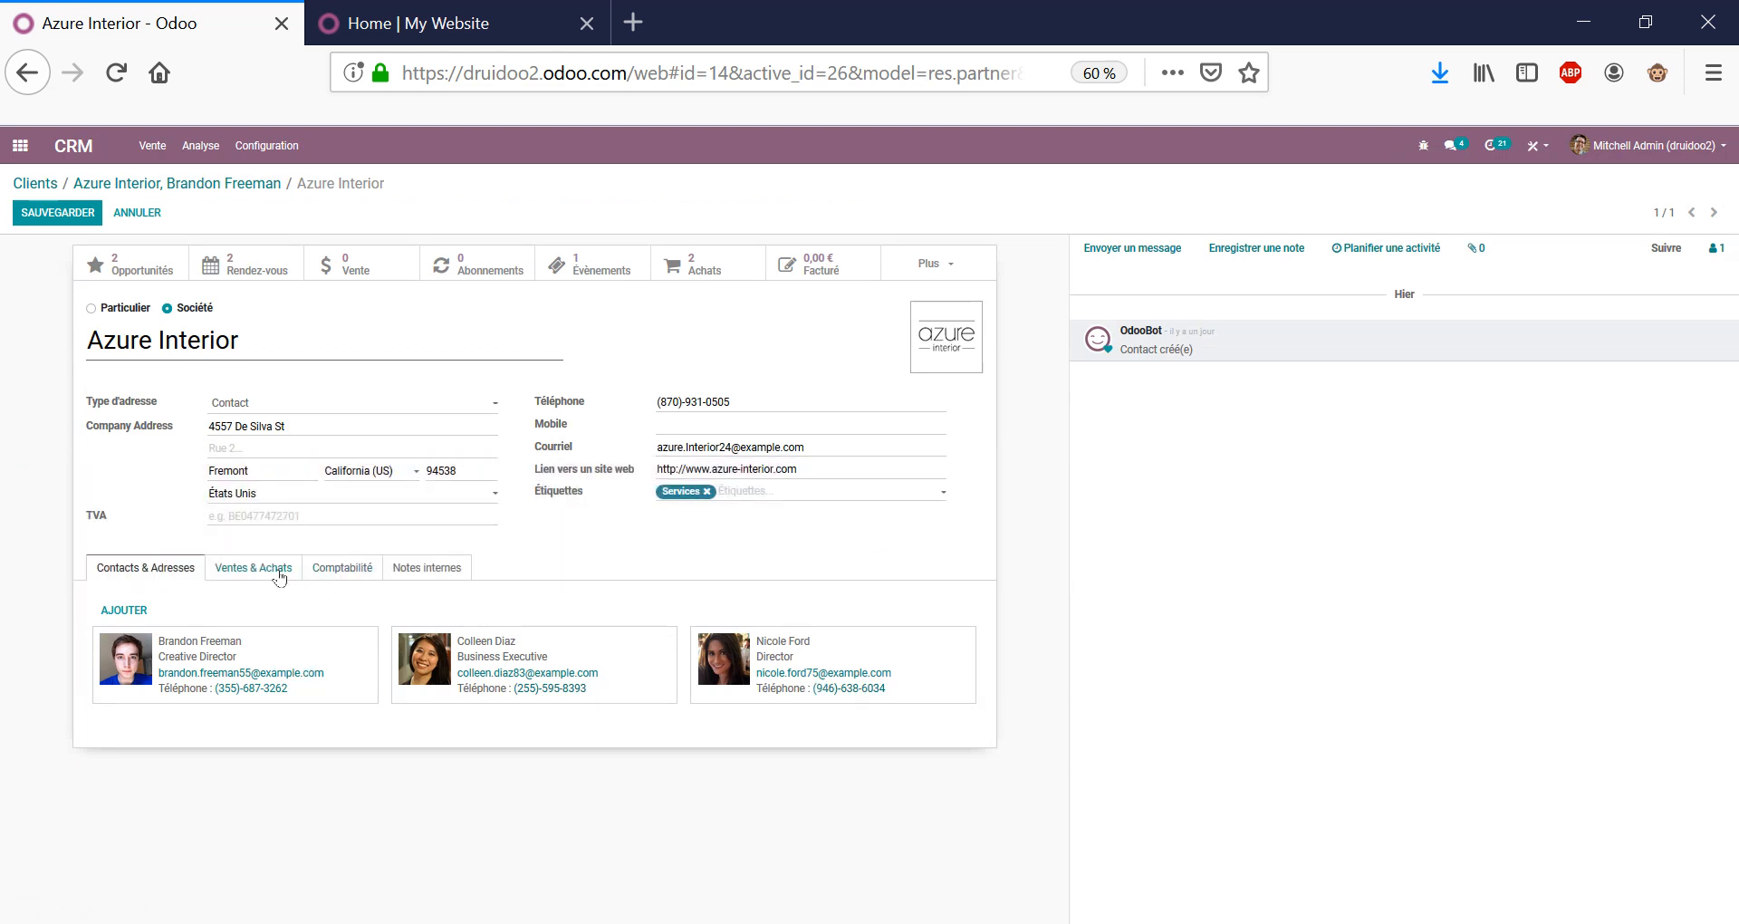
On Ventes & Achats, check the Position fiscale and Liste de prix options unchanged, then save Azure Interior.
{"action": "left_click", "coordinate": [282, 572]}
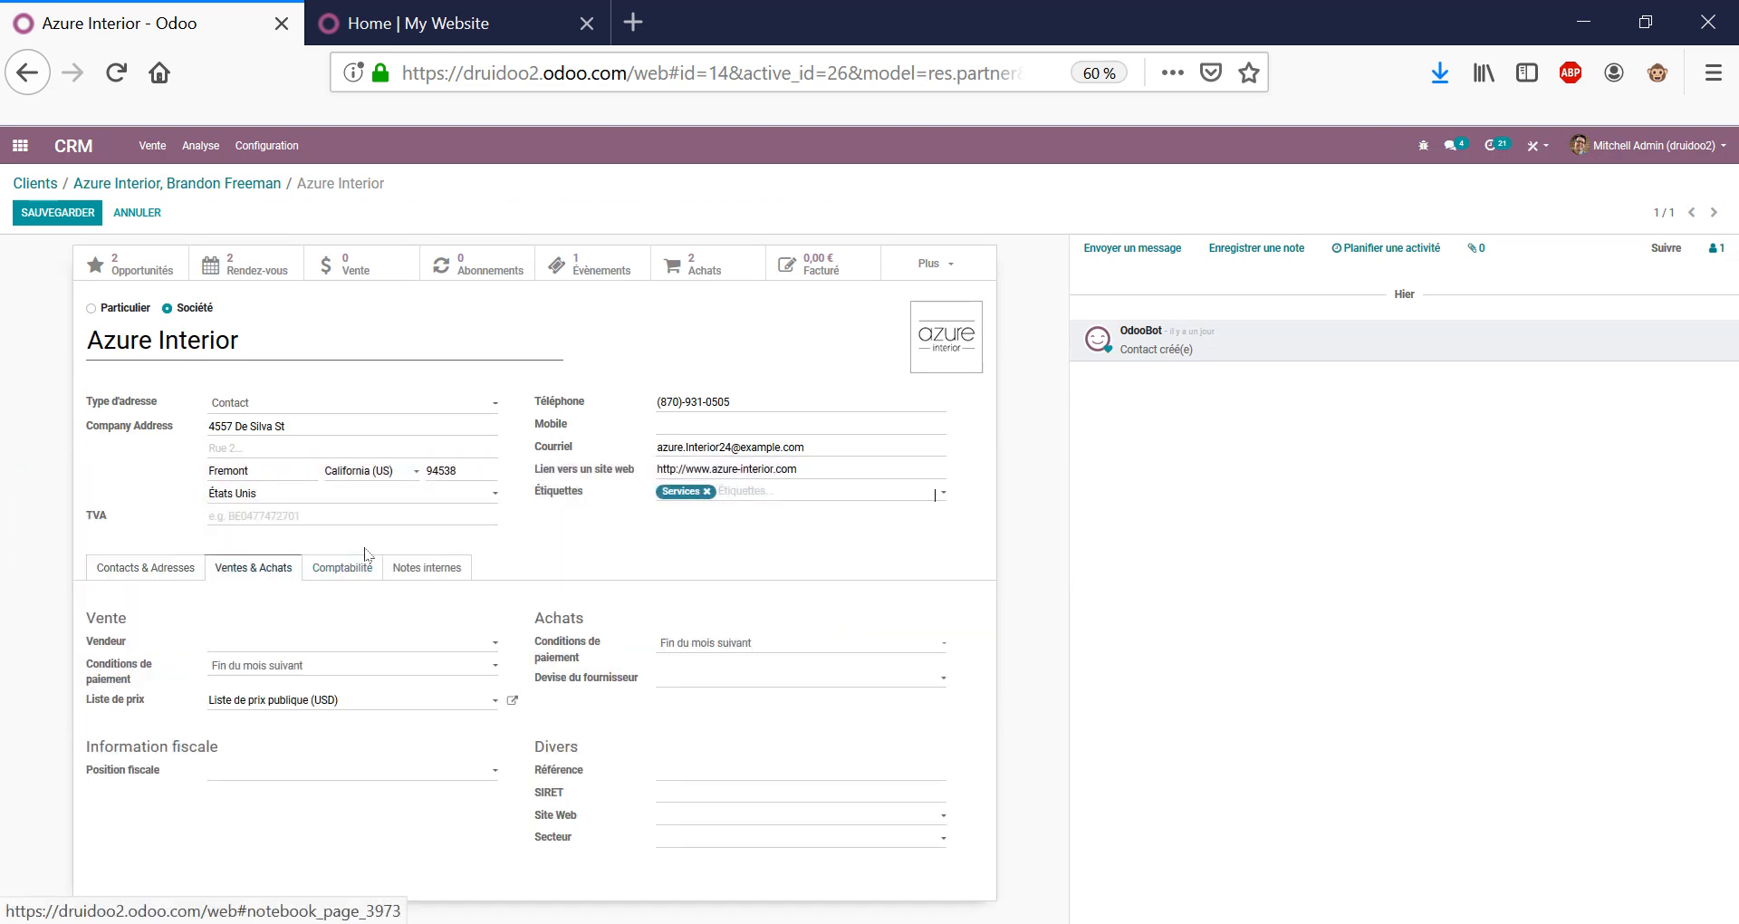
{"action": "left_click", "coordinate": [456, 769]}
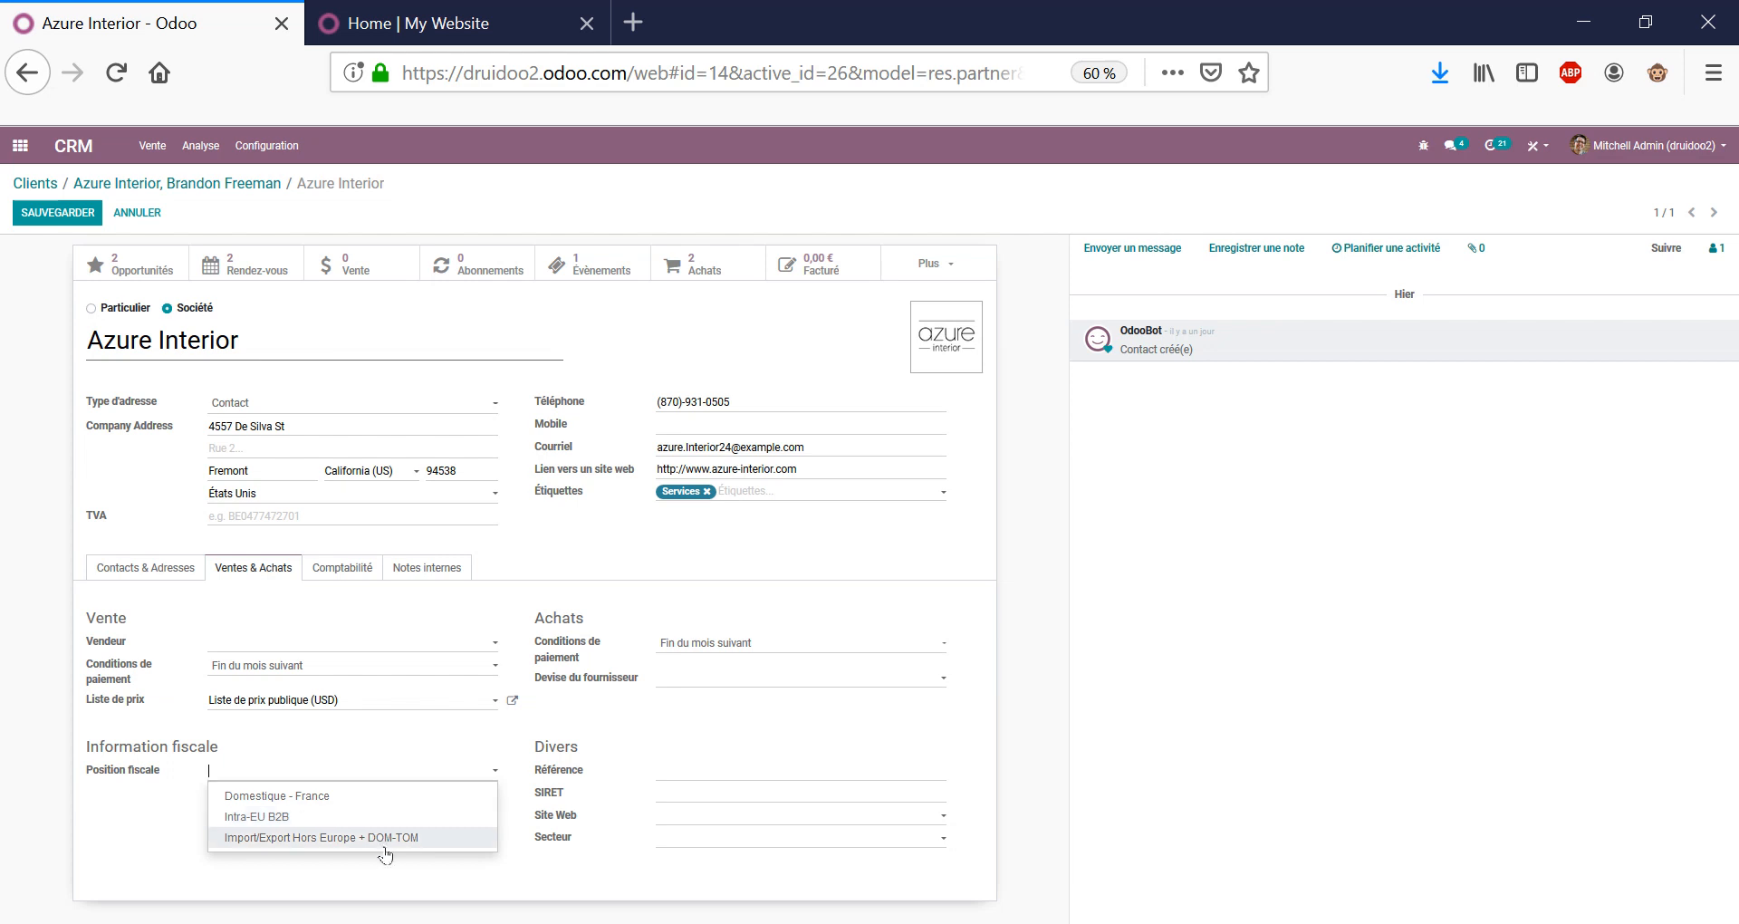
{"action": "left_click", "coordinate": [781, 730]}
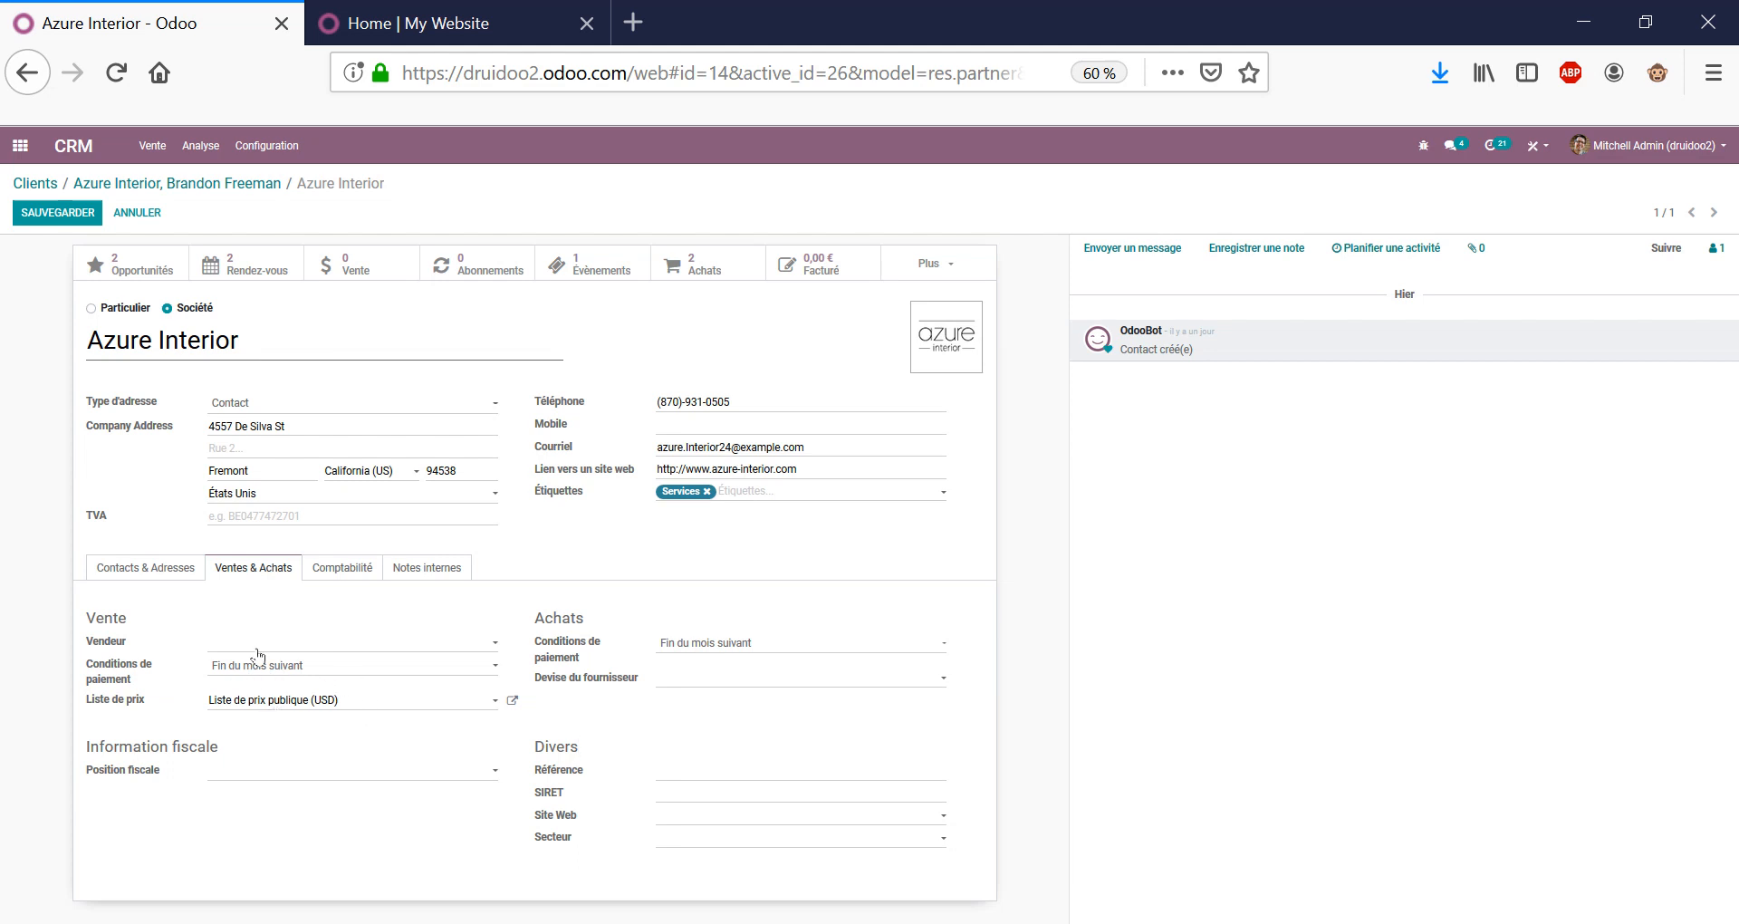
{"action": "left_click", "coordinate": [289, 700]}
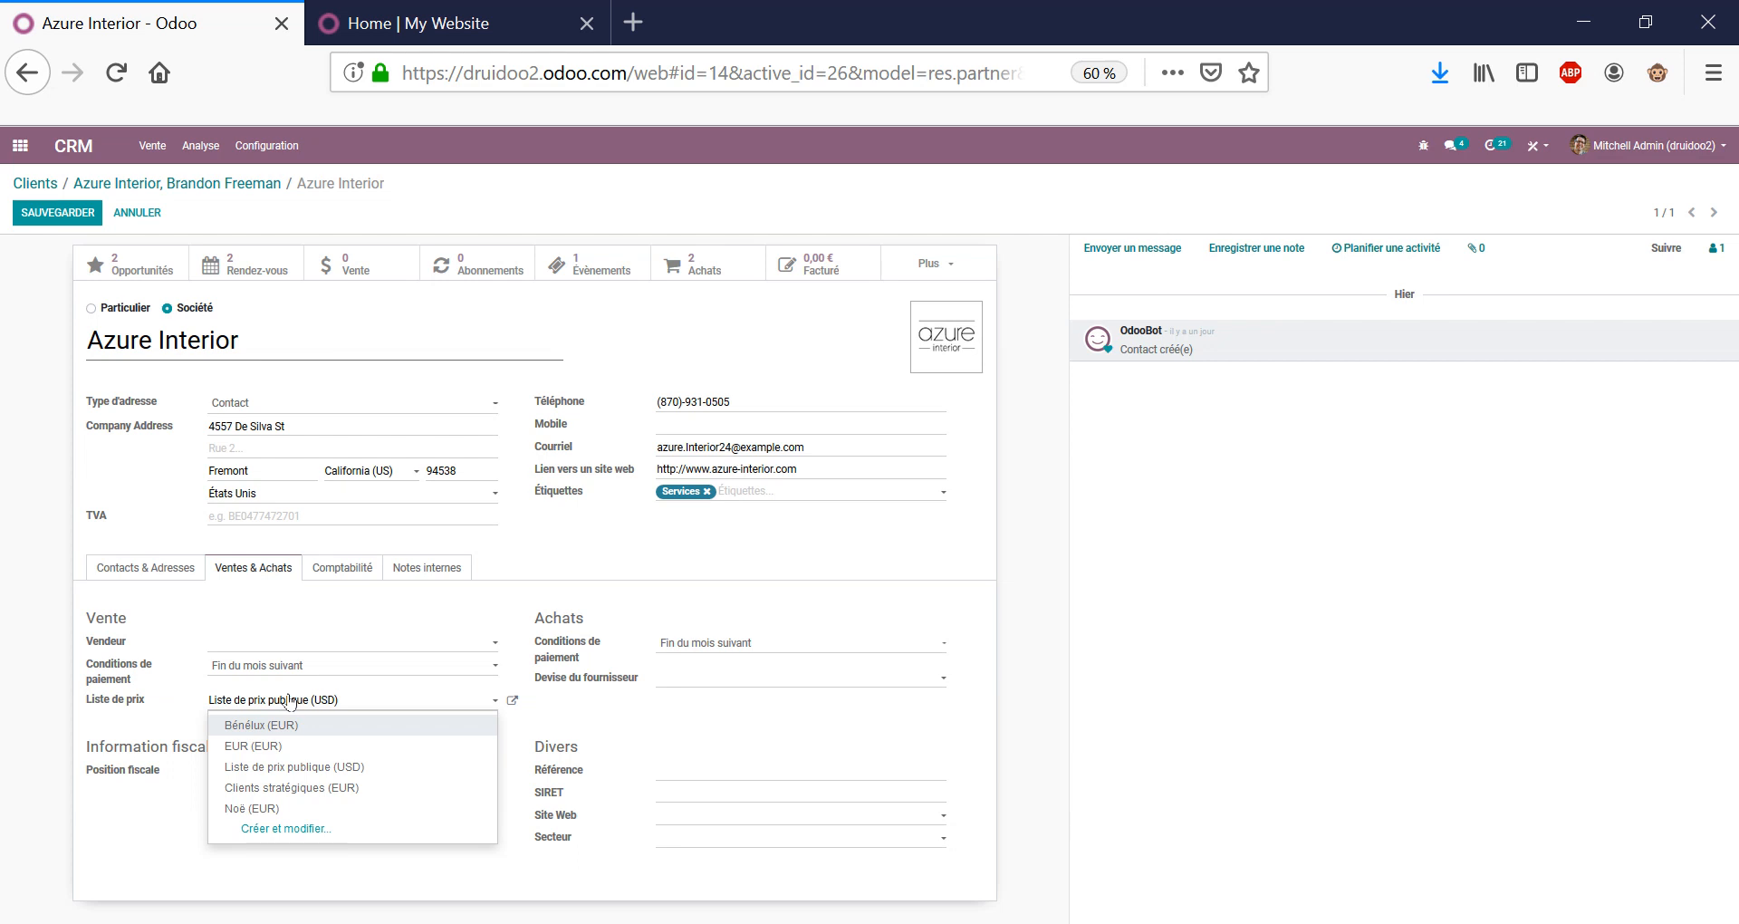
{"action": "left_click", "coordinate": [712, 736]}
{"action": "left_click", "coordinate": [59, 216]}
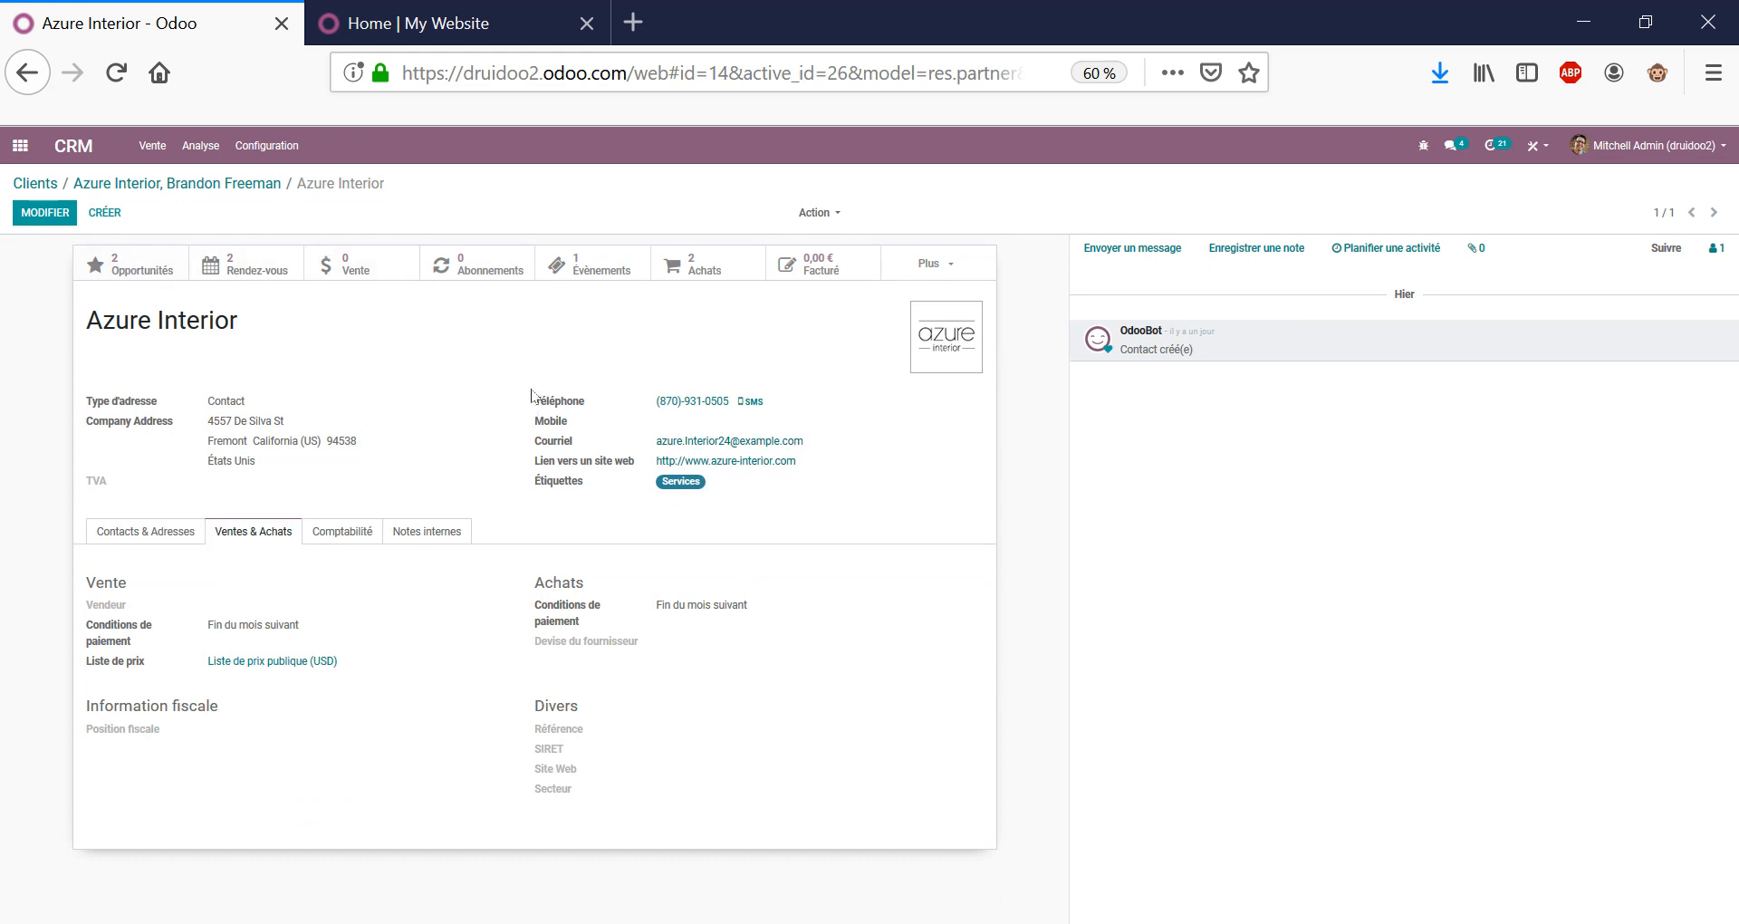
{"action": "triple_click", "coordinate": [194, 314]}
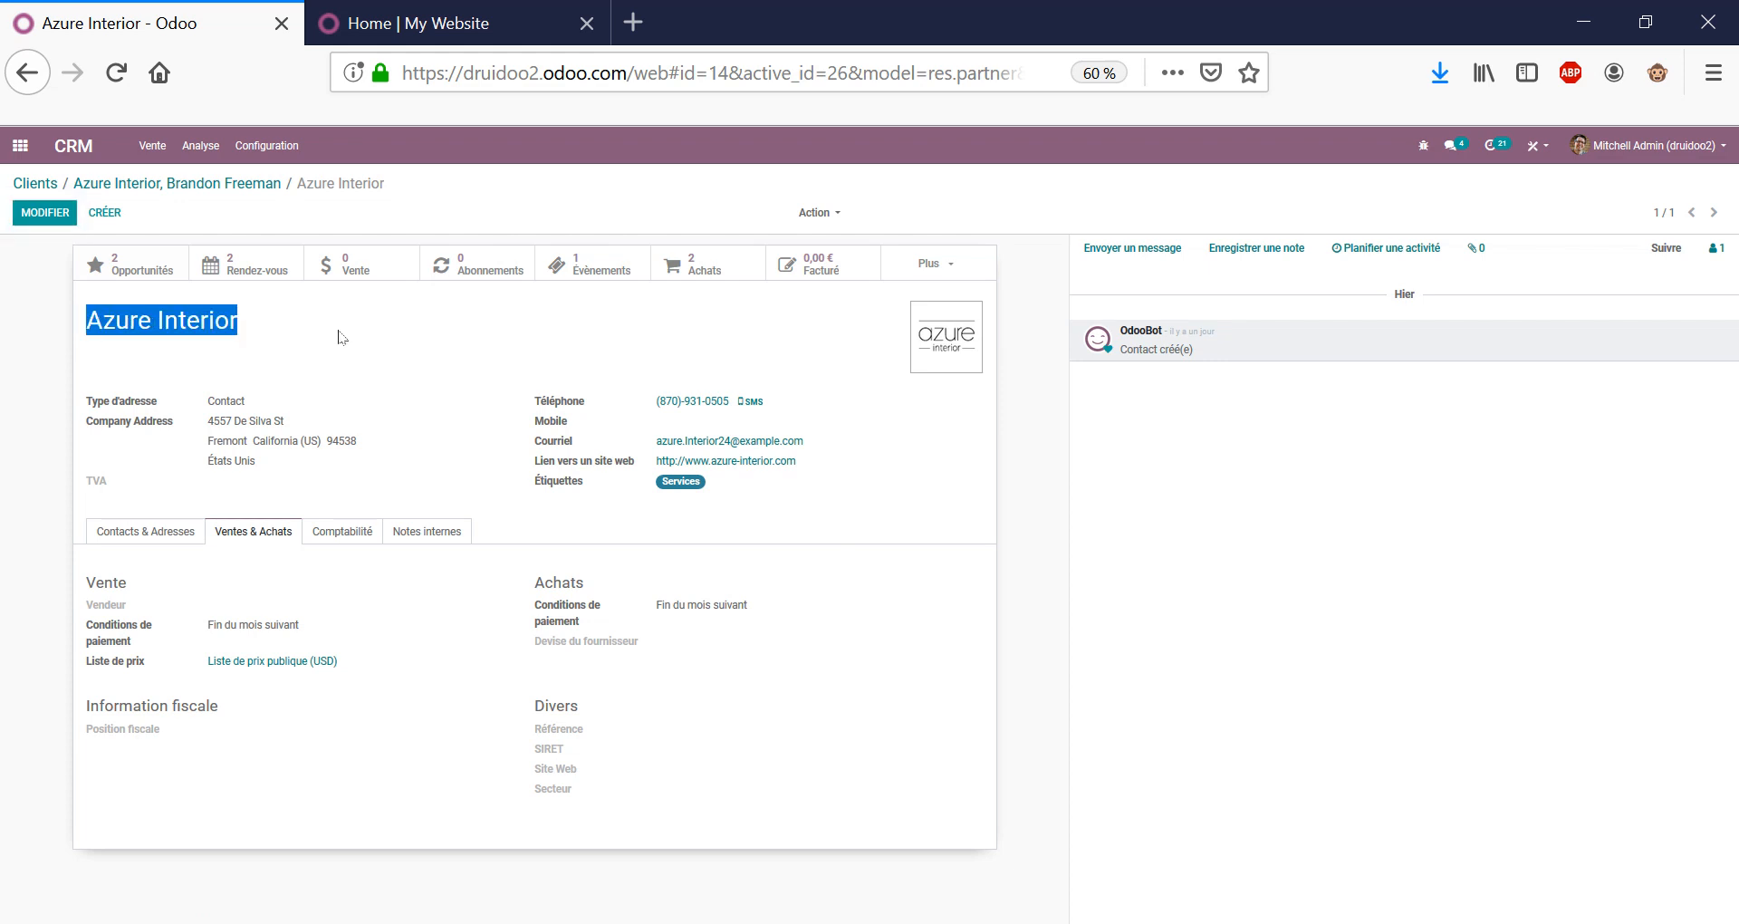
{"action": "triple_click", "coordinate": [143, 315]}
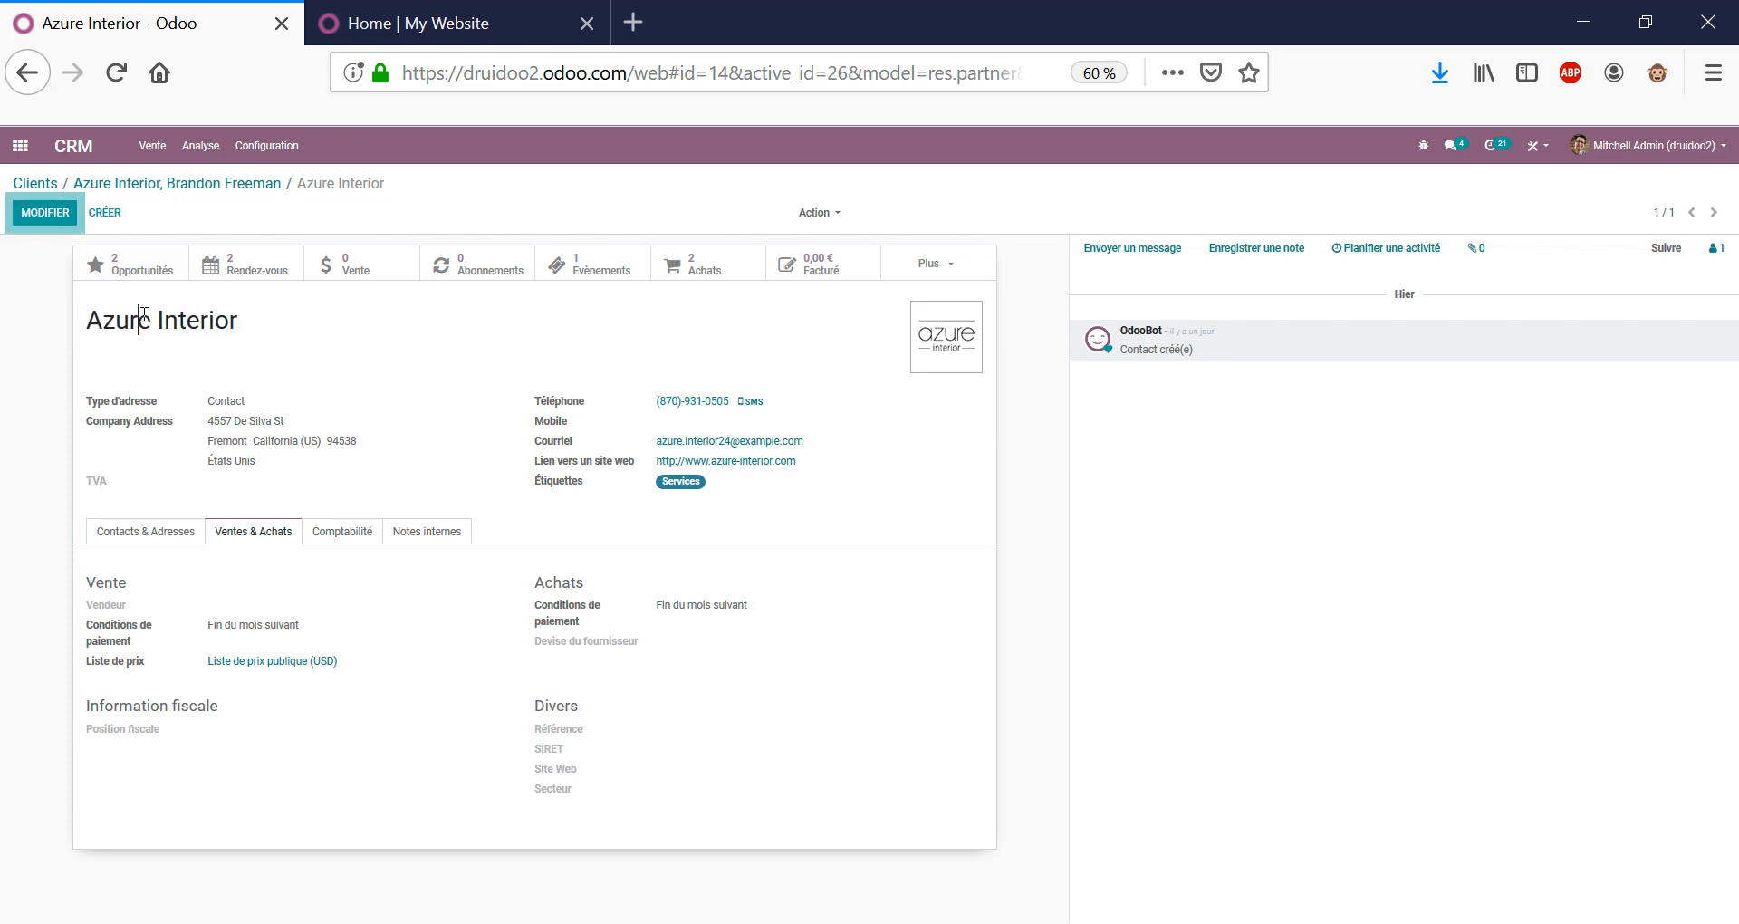
{"action": "left_click", "coordinate": [611, 371]}
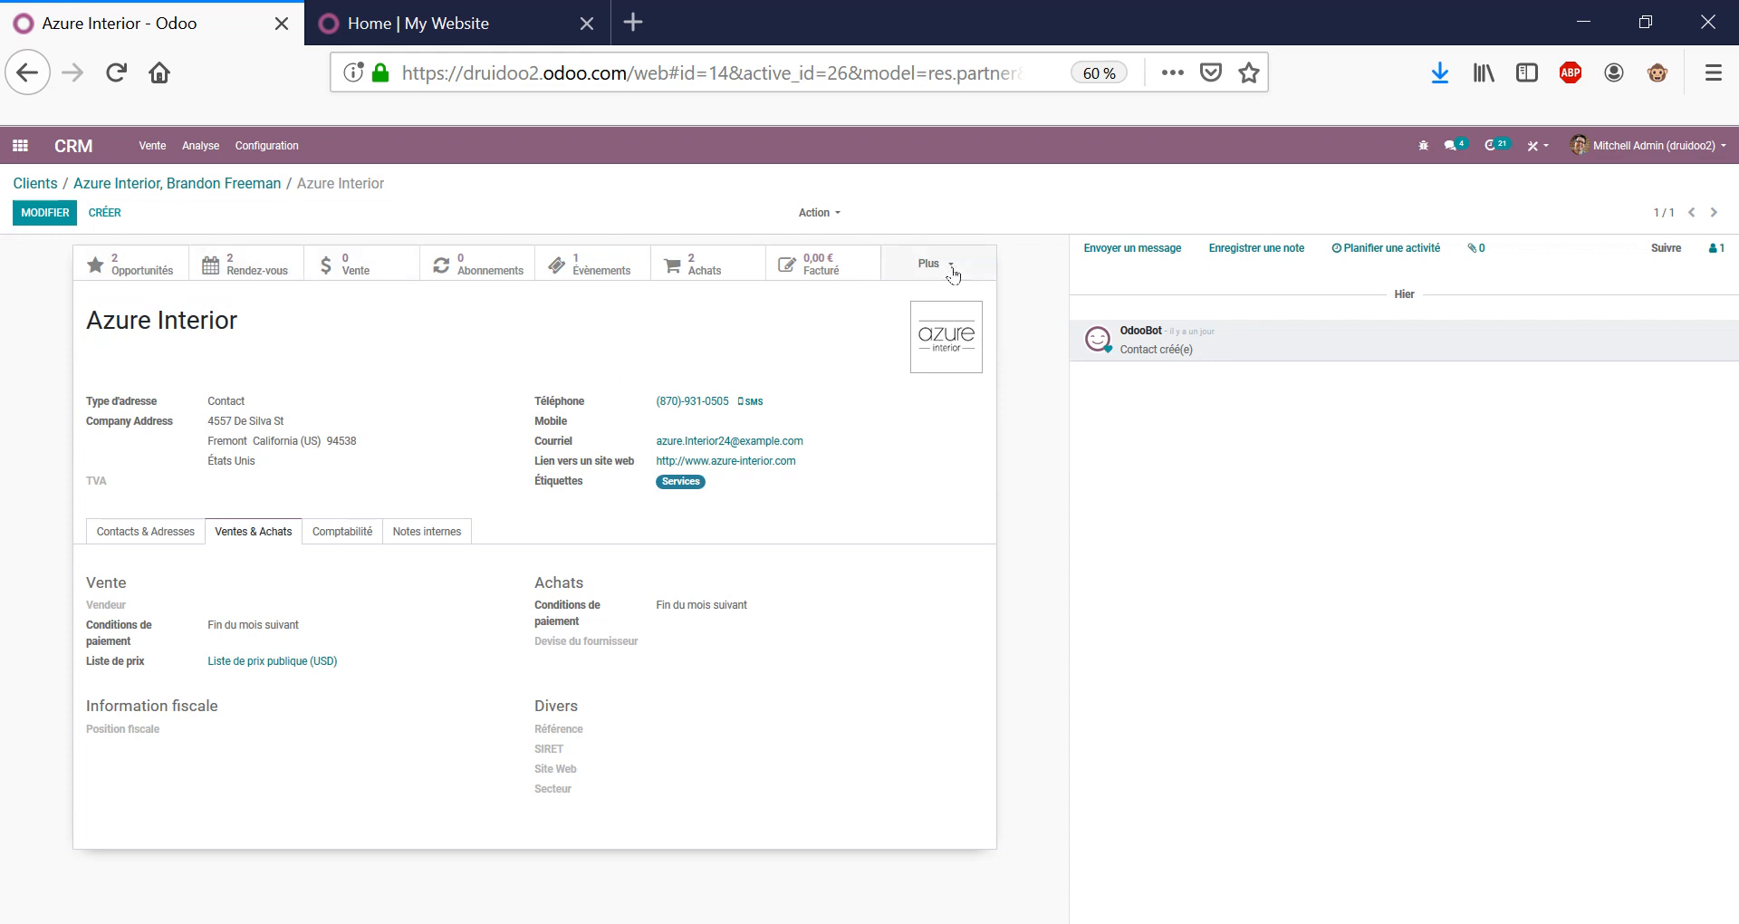
{"action": "left_click", "coordinate": [199, 339]}
{"action": "triple_click", "coordinate": [188, 328]}
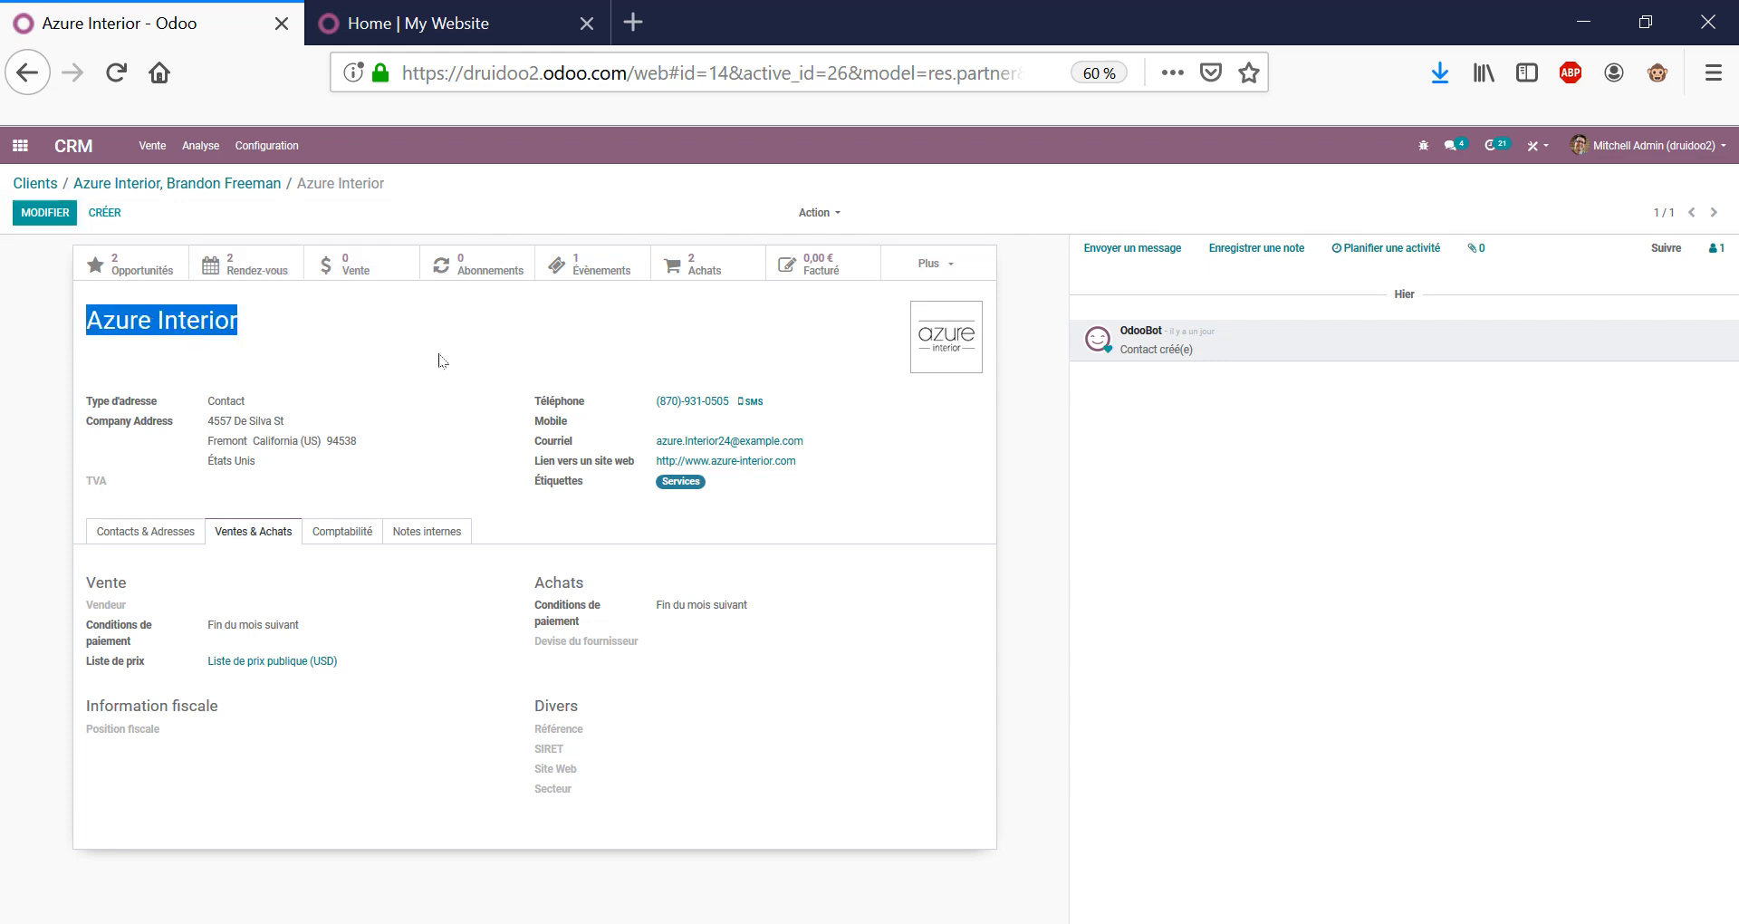
{"action": "left_click", "coordinate": [167, 268]}
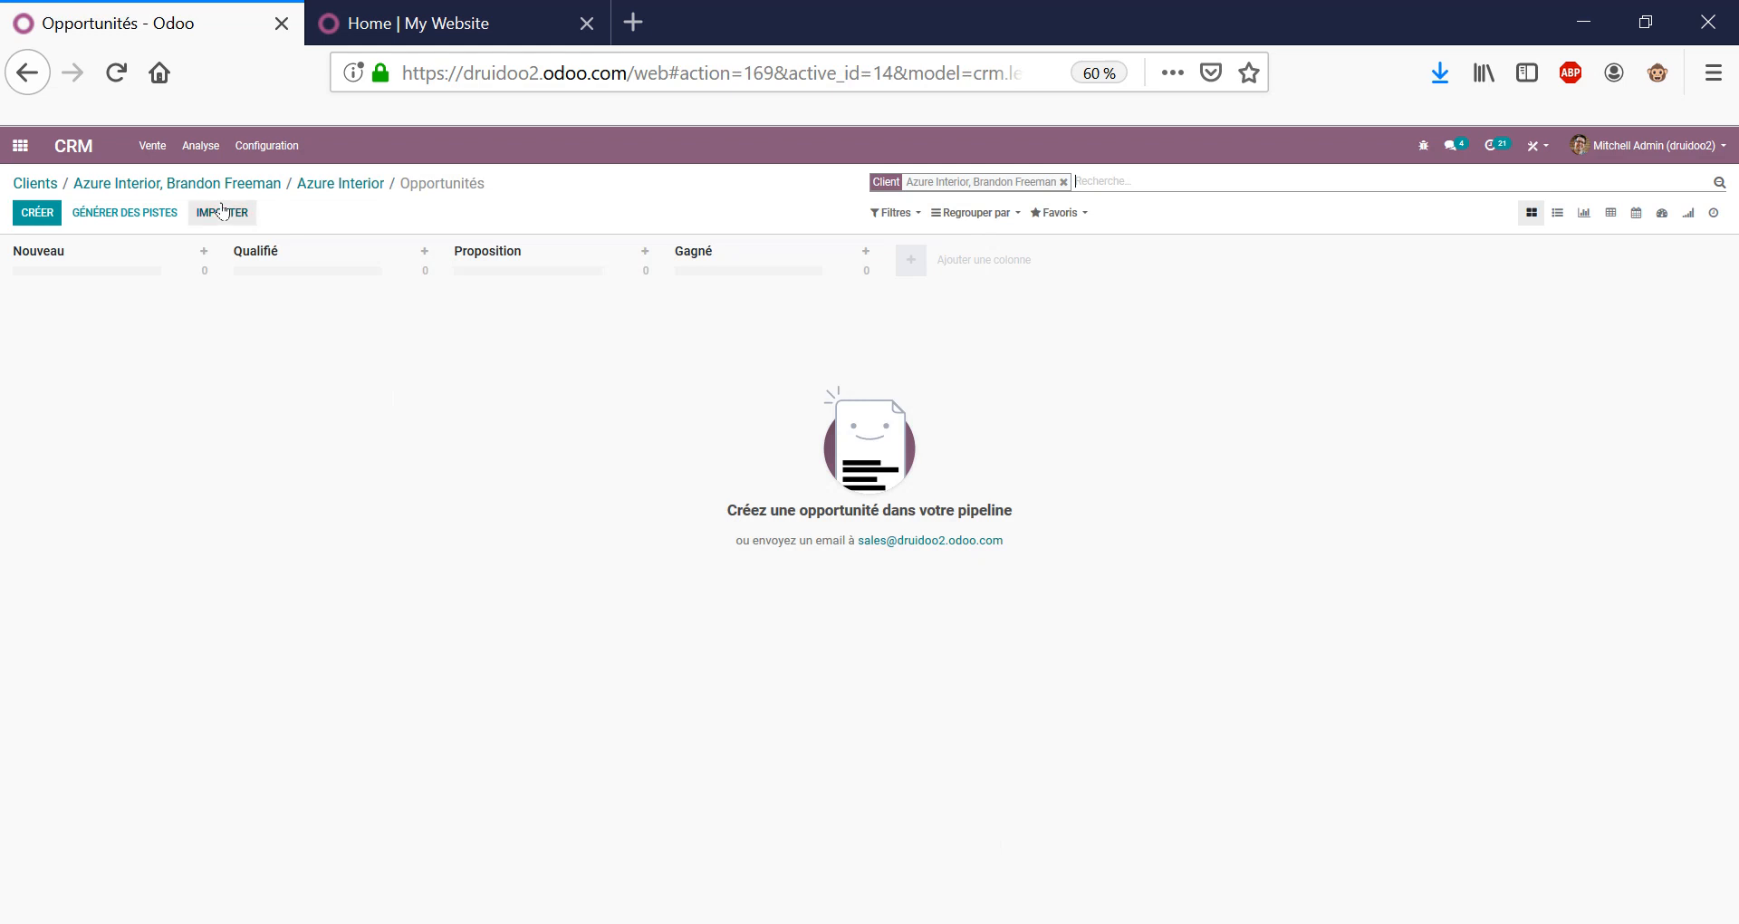
{"action": "left_click", "coordinate": [911, 216]}
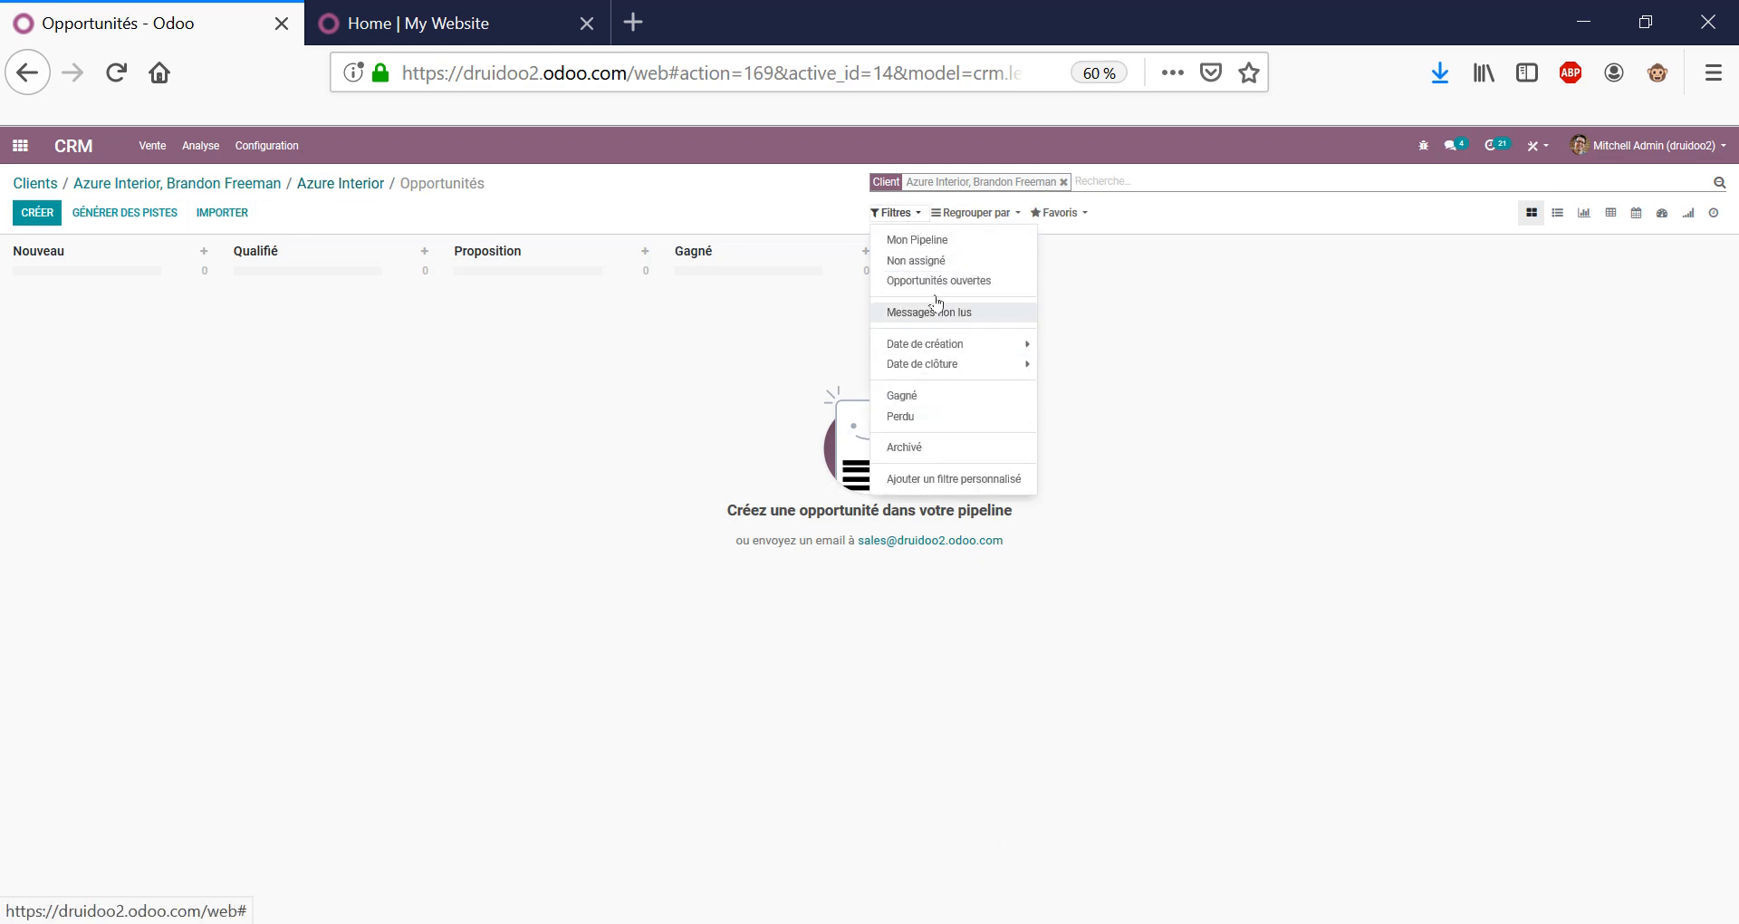
{"action": "left_click", "coordinate": [917, 451]}
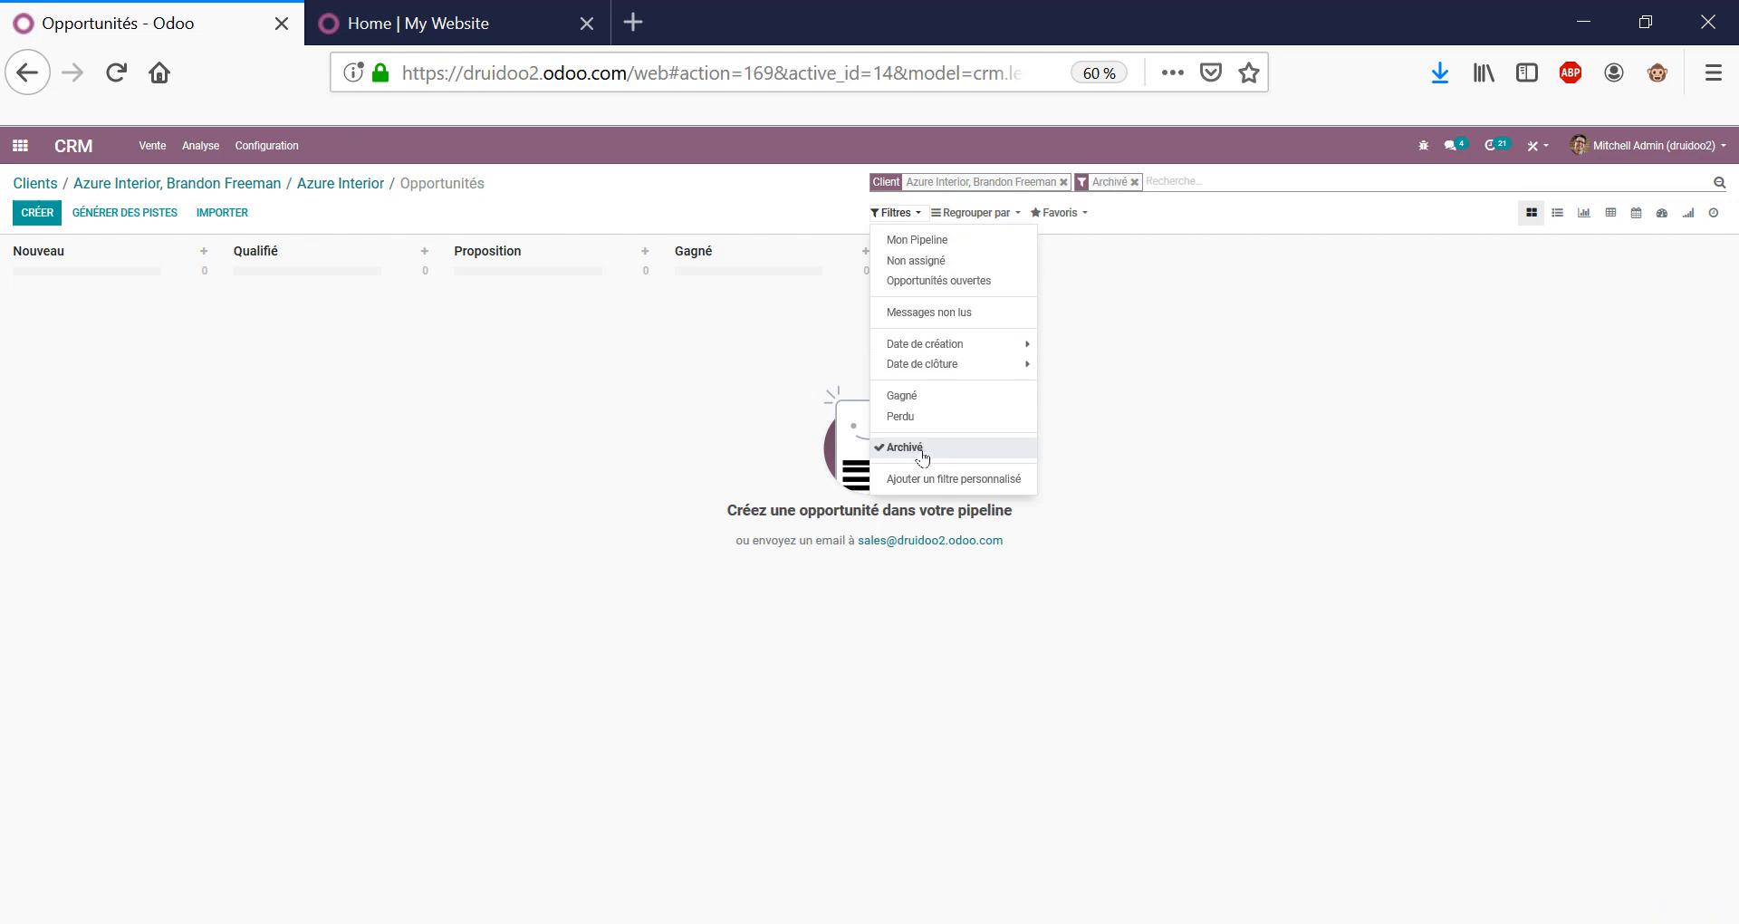
{"action": "left_click", "coordinate": [921, 216]}
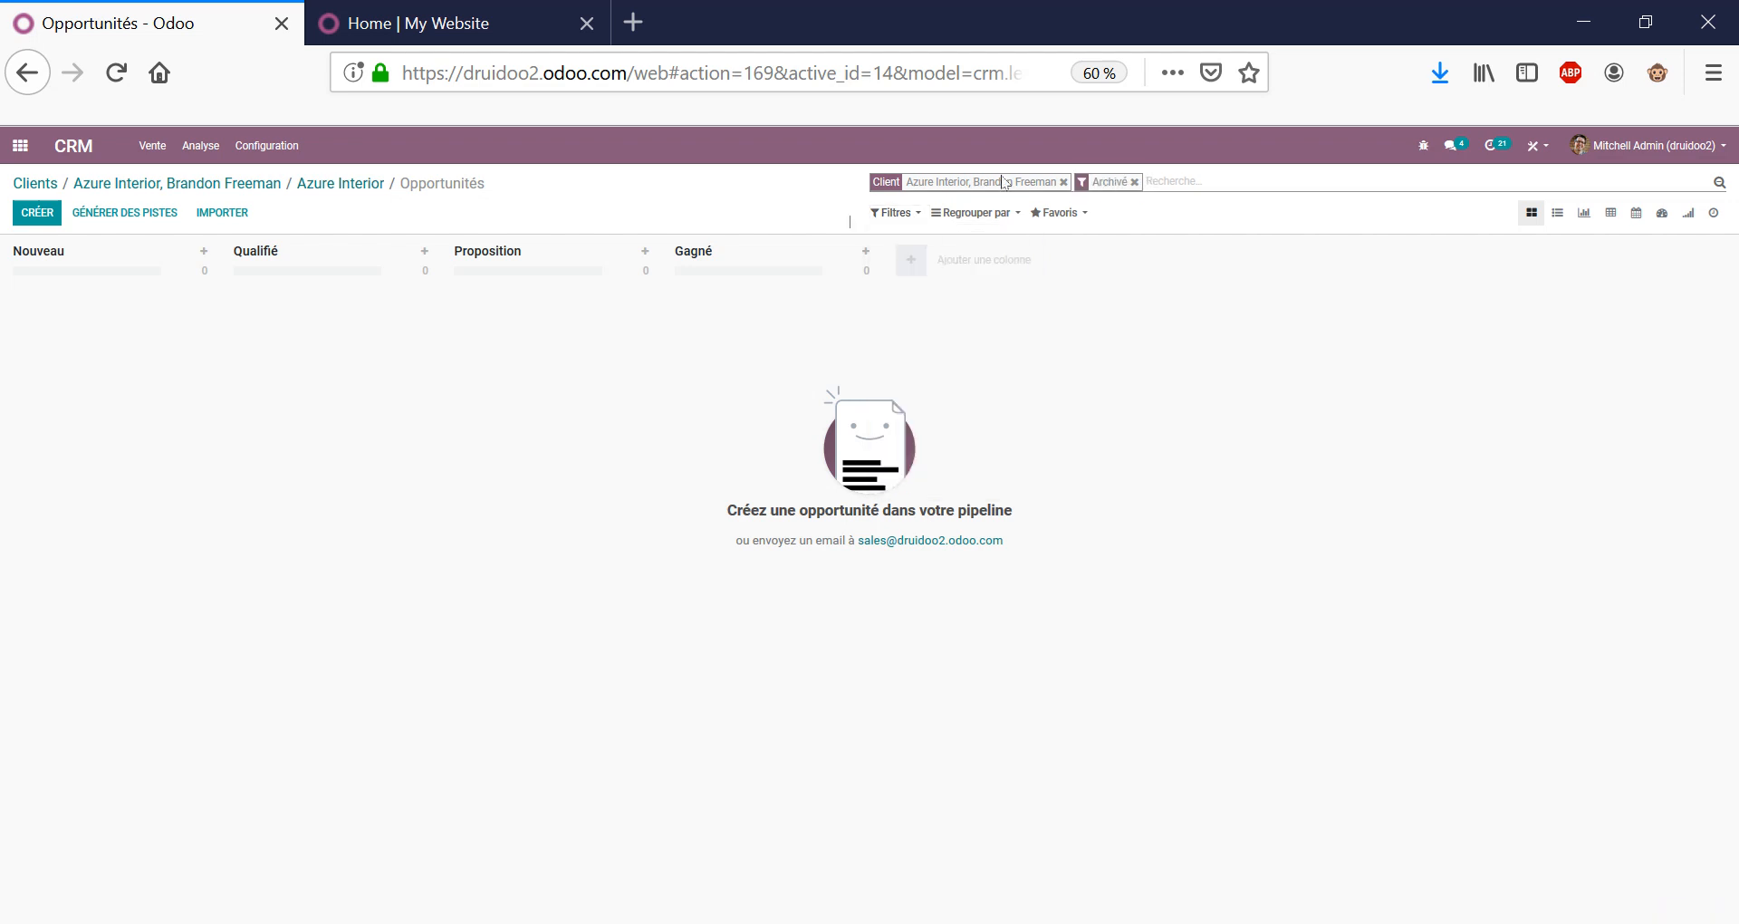
{"action": "left_click", "coordinate": [1133, 182]}
{"action": "left_click", "coordinate": [337, 181]}
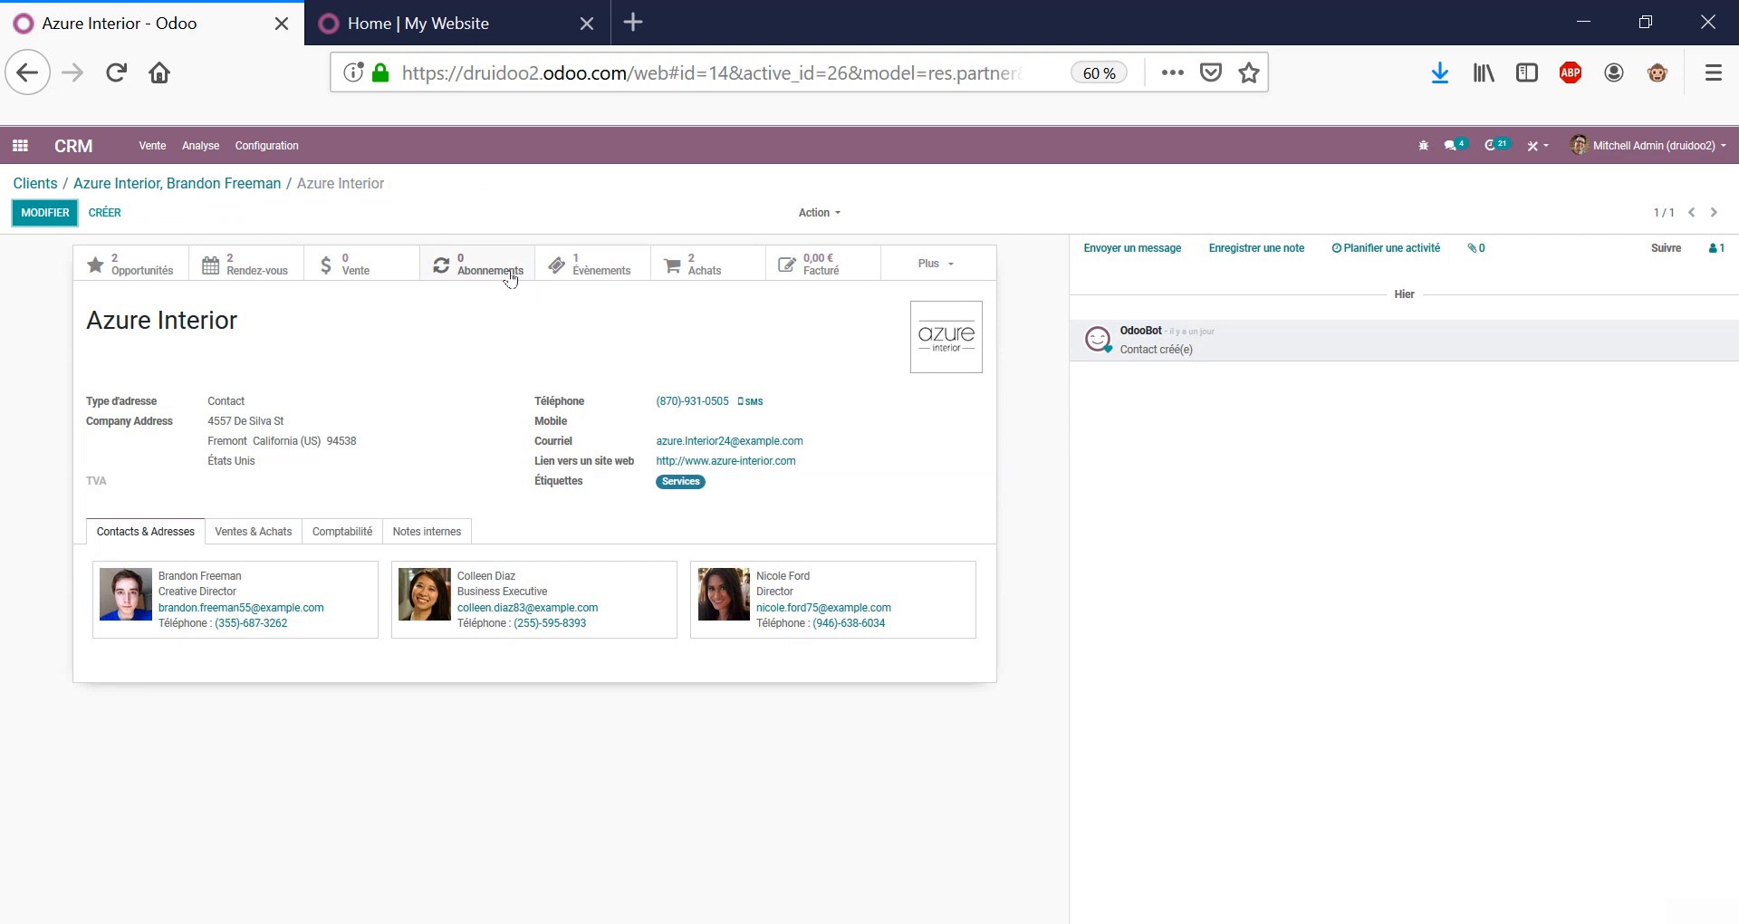
{"action": "triple_click", "coordinate": [259, 336]}
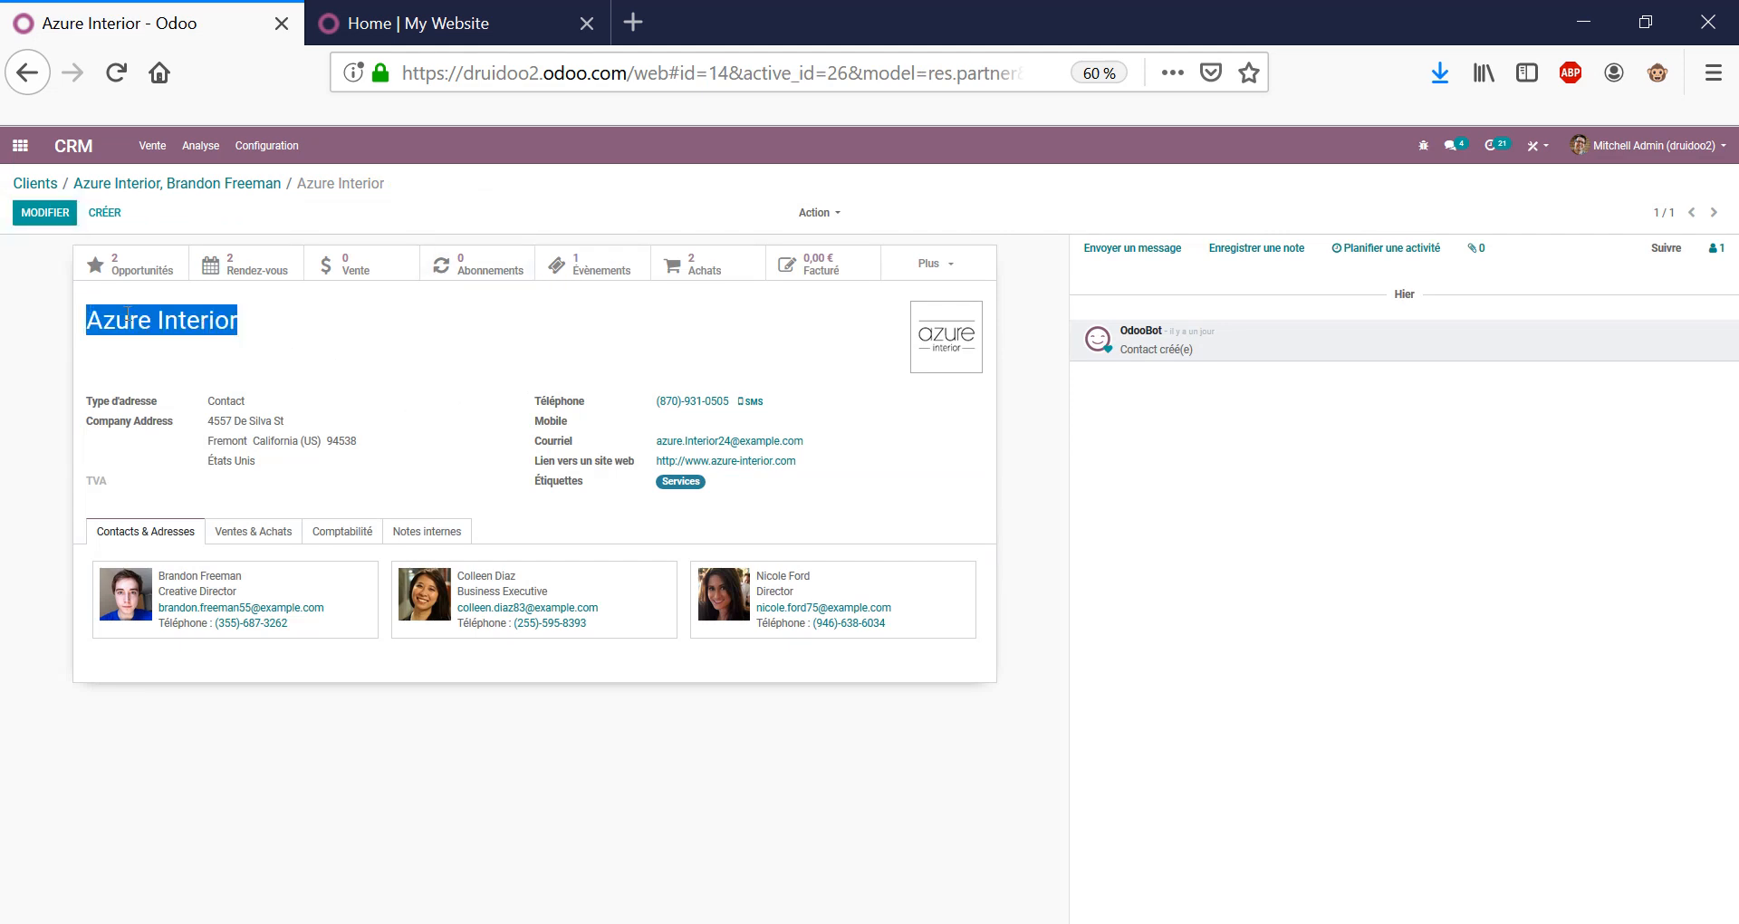
{"action": "left_click", "coordinate": [34, 183]}
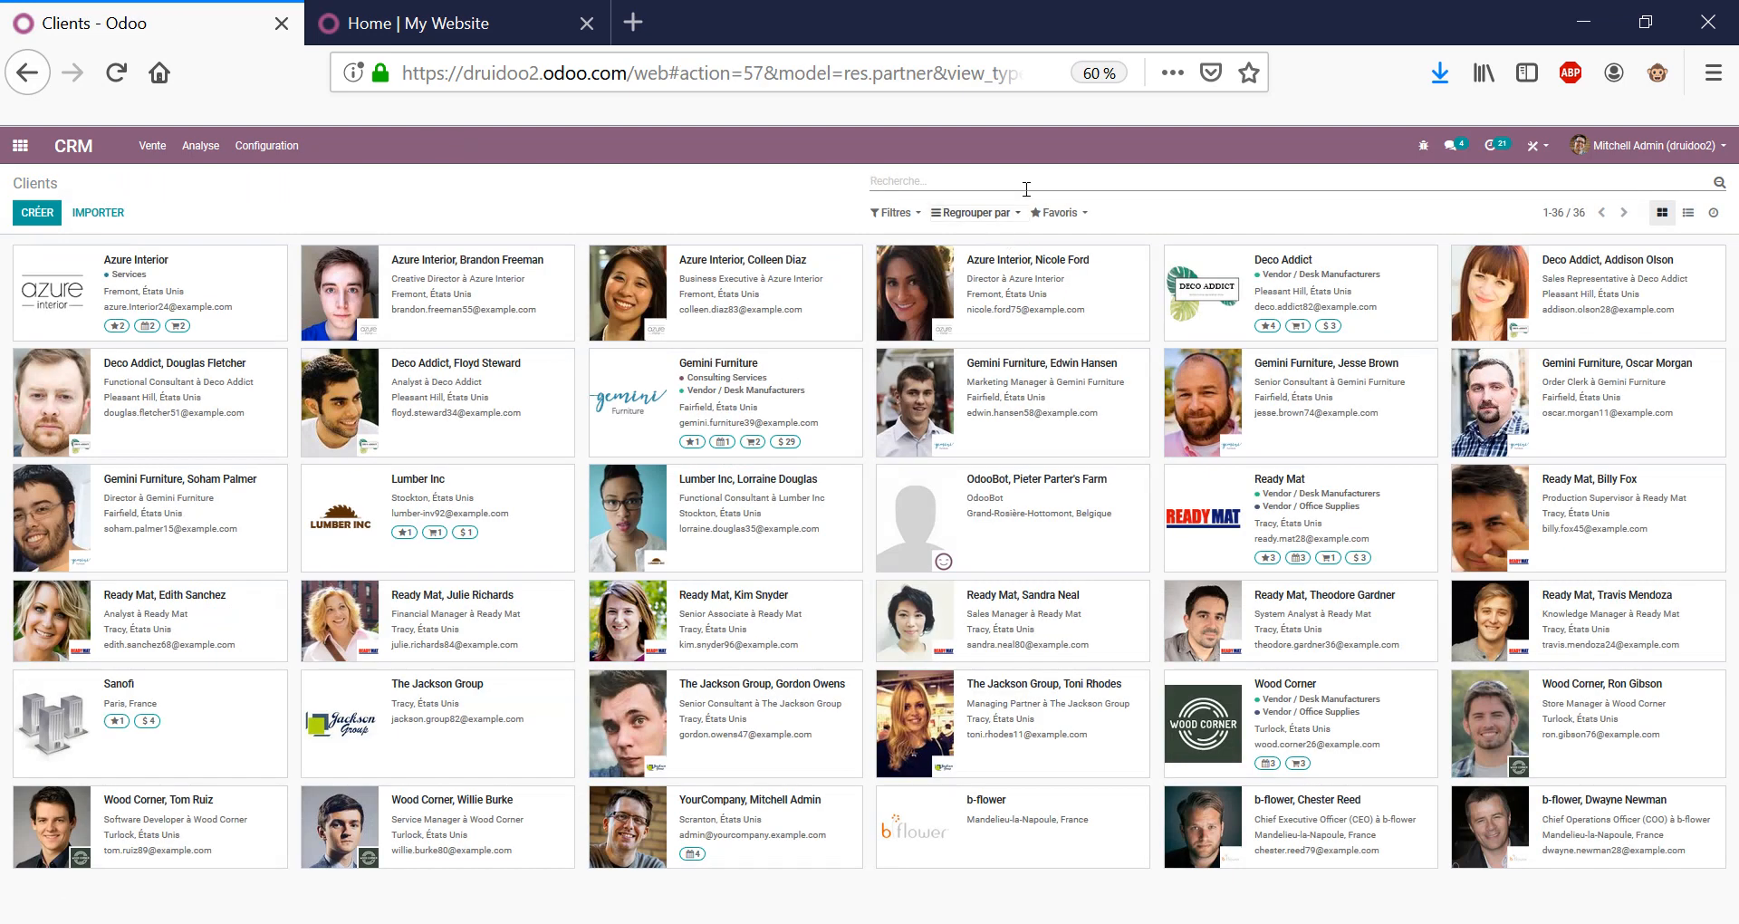
{"action": "type", "text": "azur"}
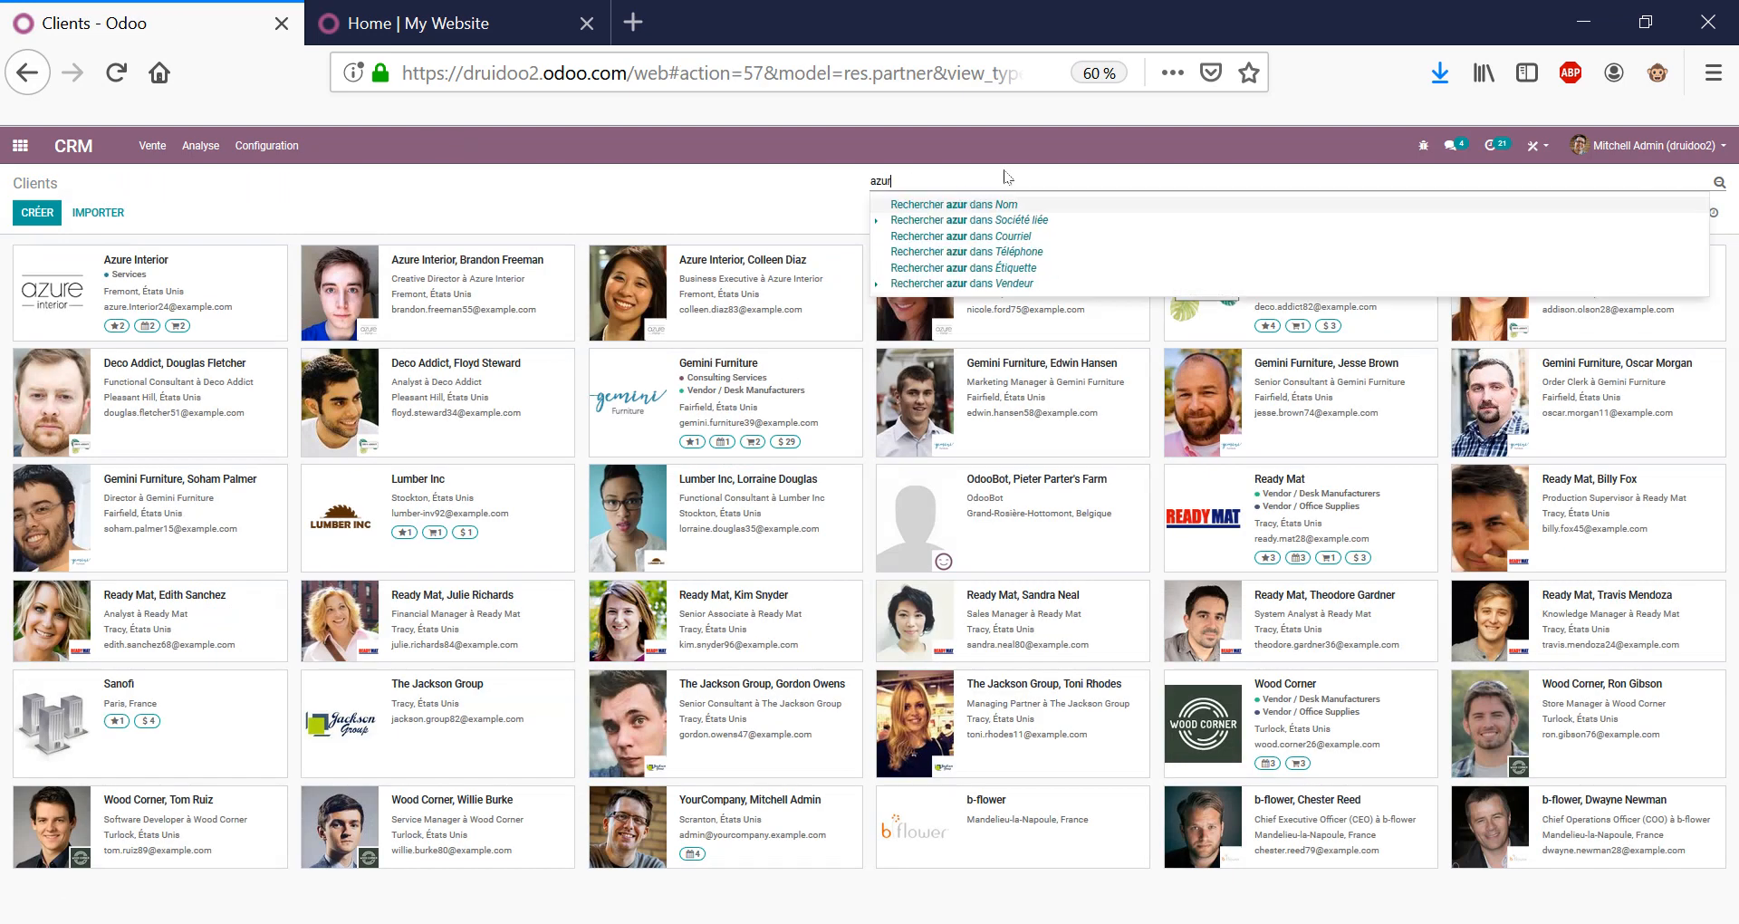
{"action": "type", "text": "e"}
{"action": "key", "text": "Return"}
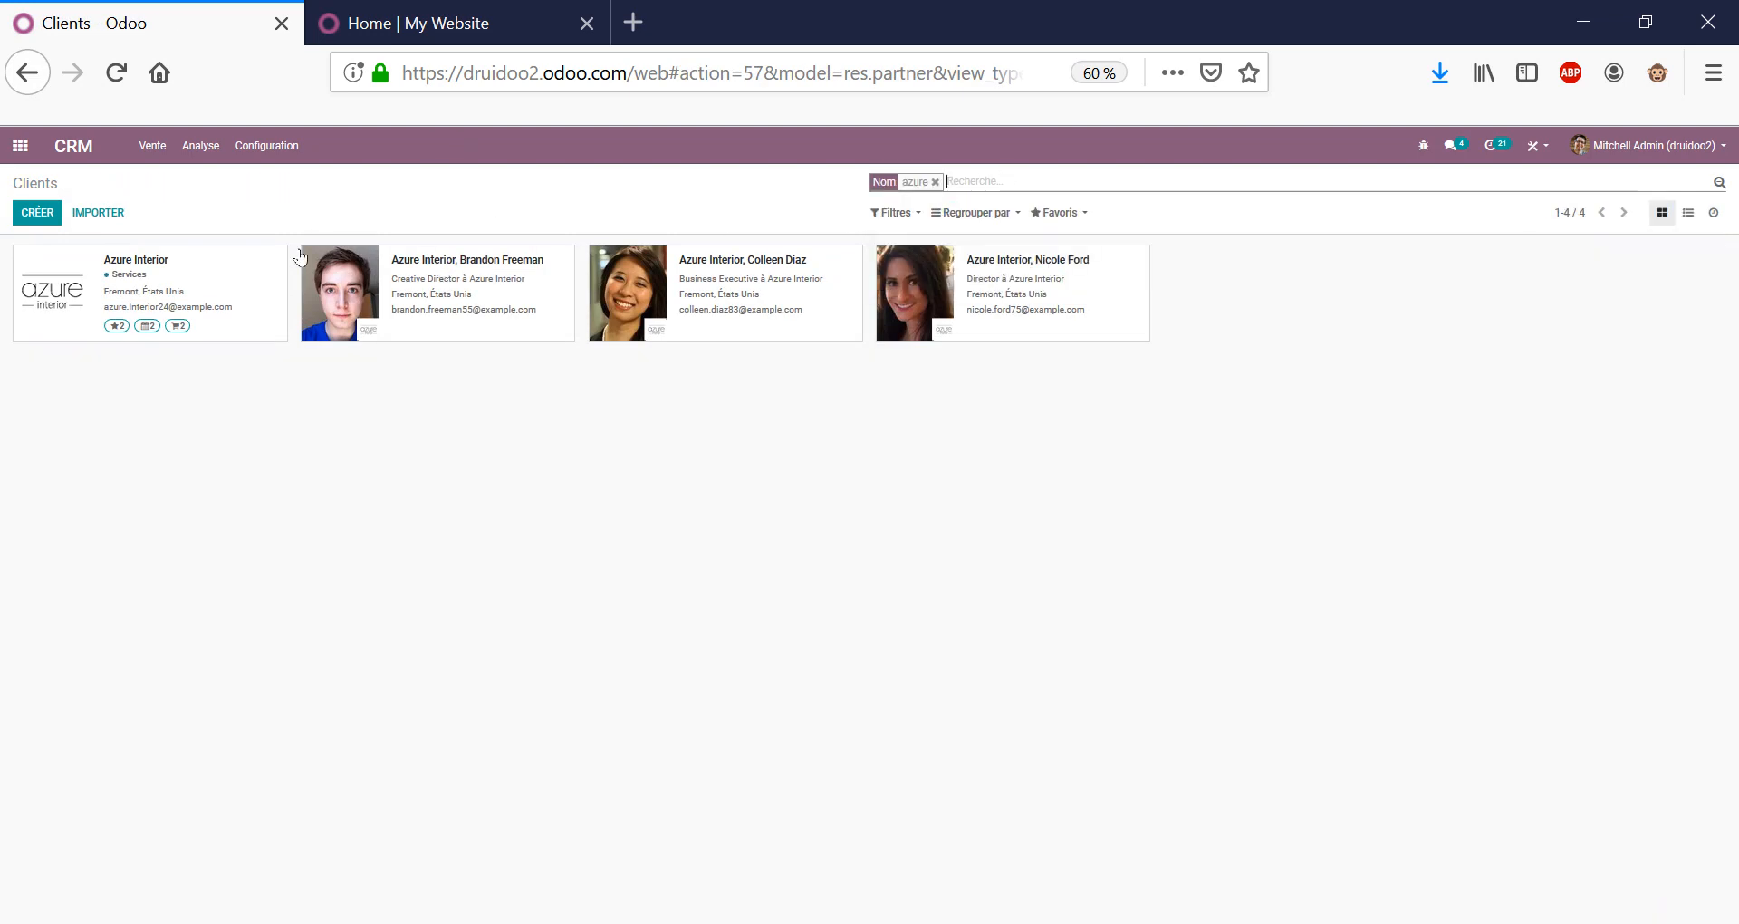
{"action": "left_click", "coordinate": [300, 257]}
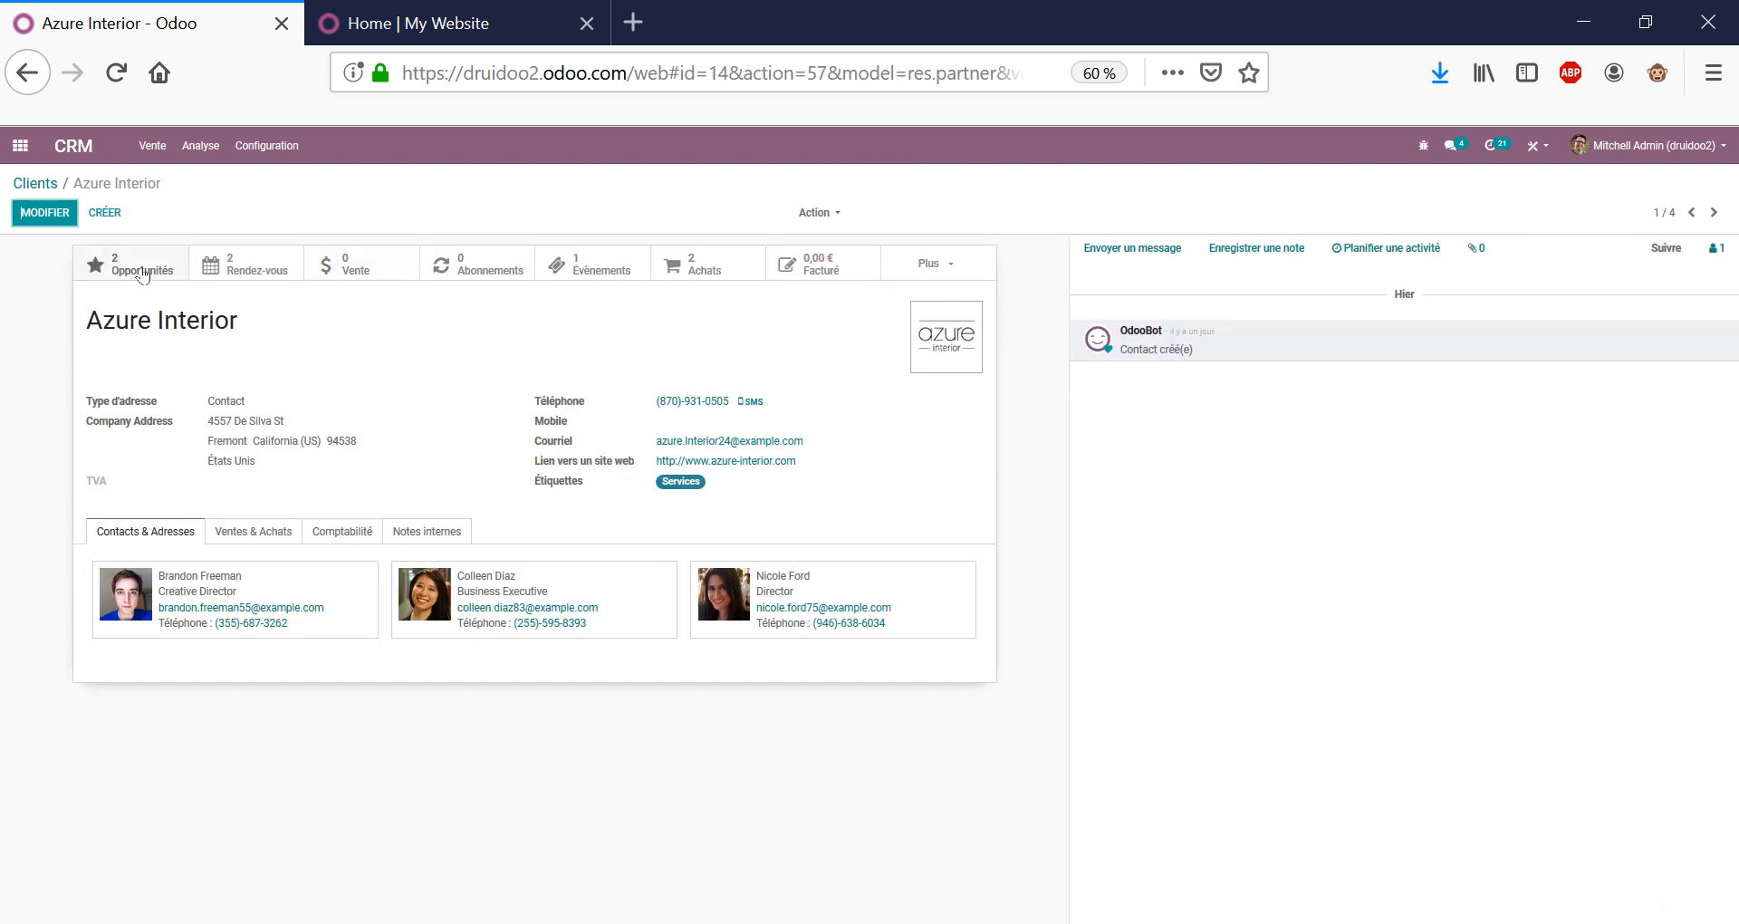
{"action": "left_click", "coordinate": [142, 272]}
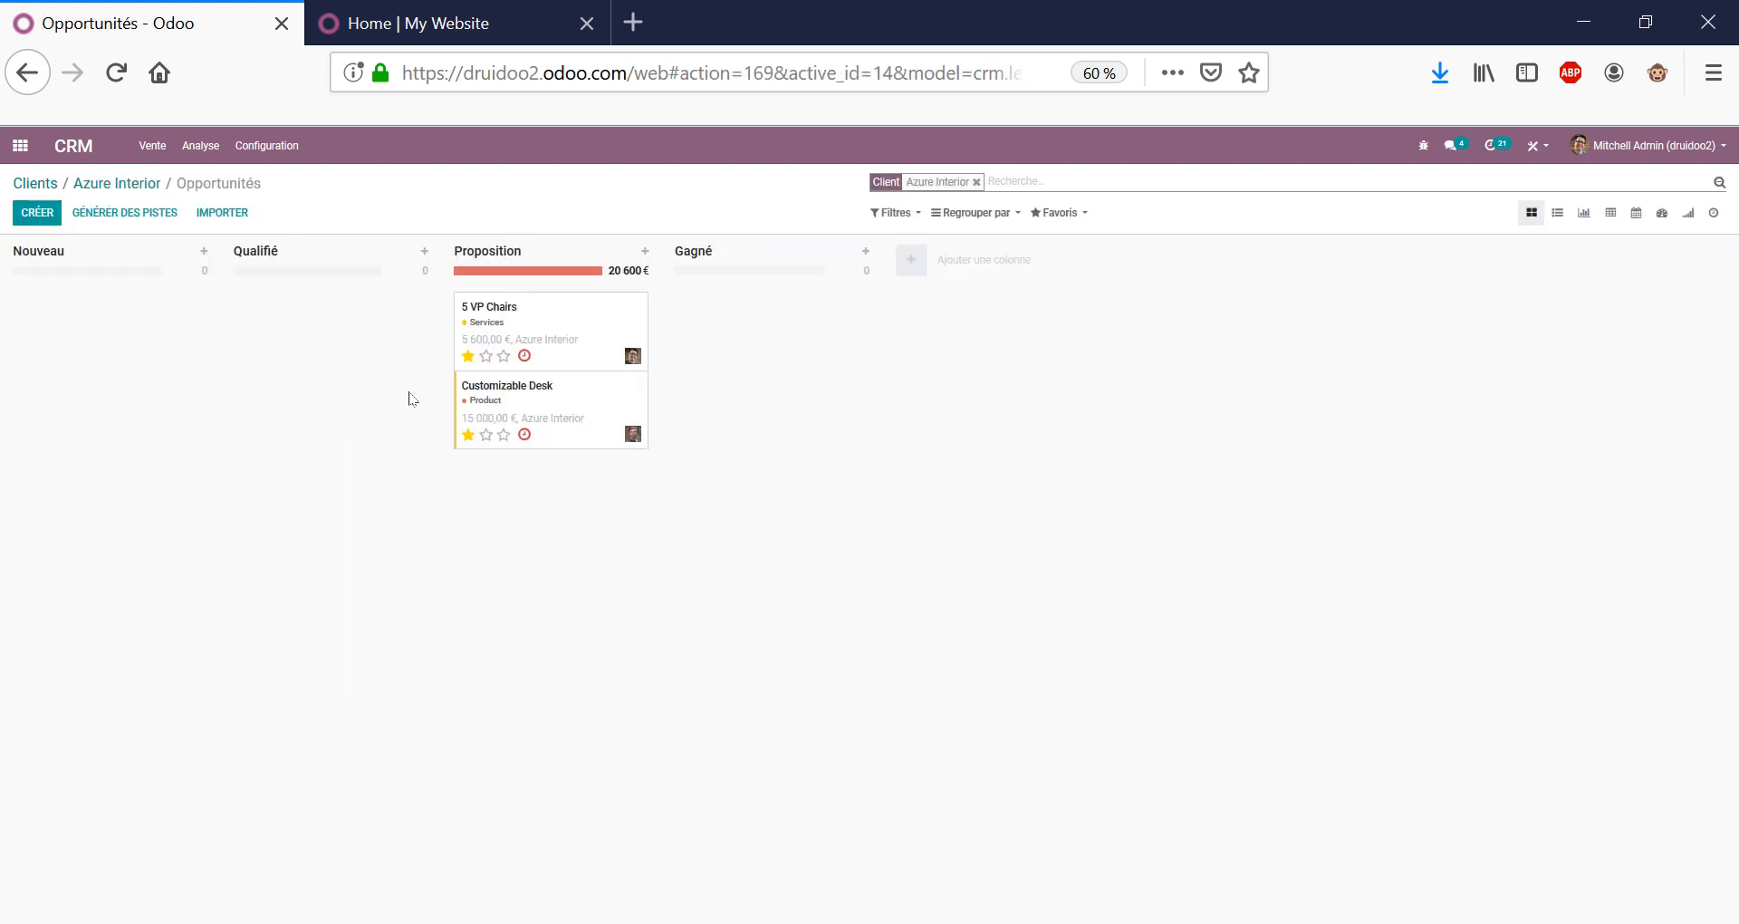
{"action": "left_click", "coordinate": [118, 184]}
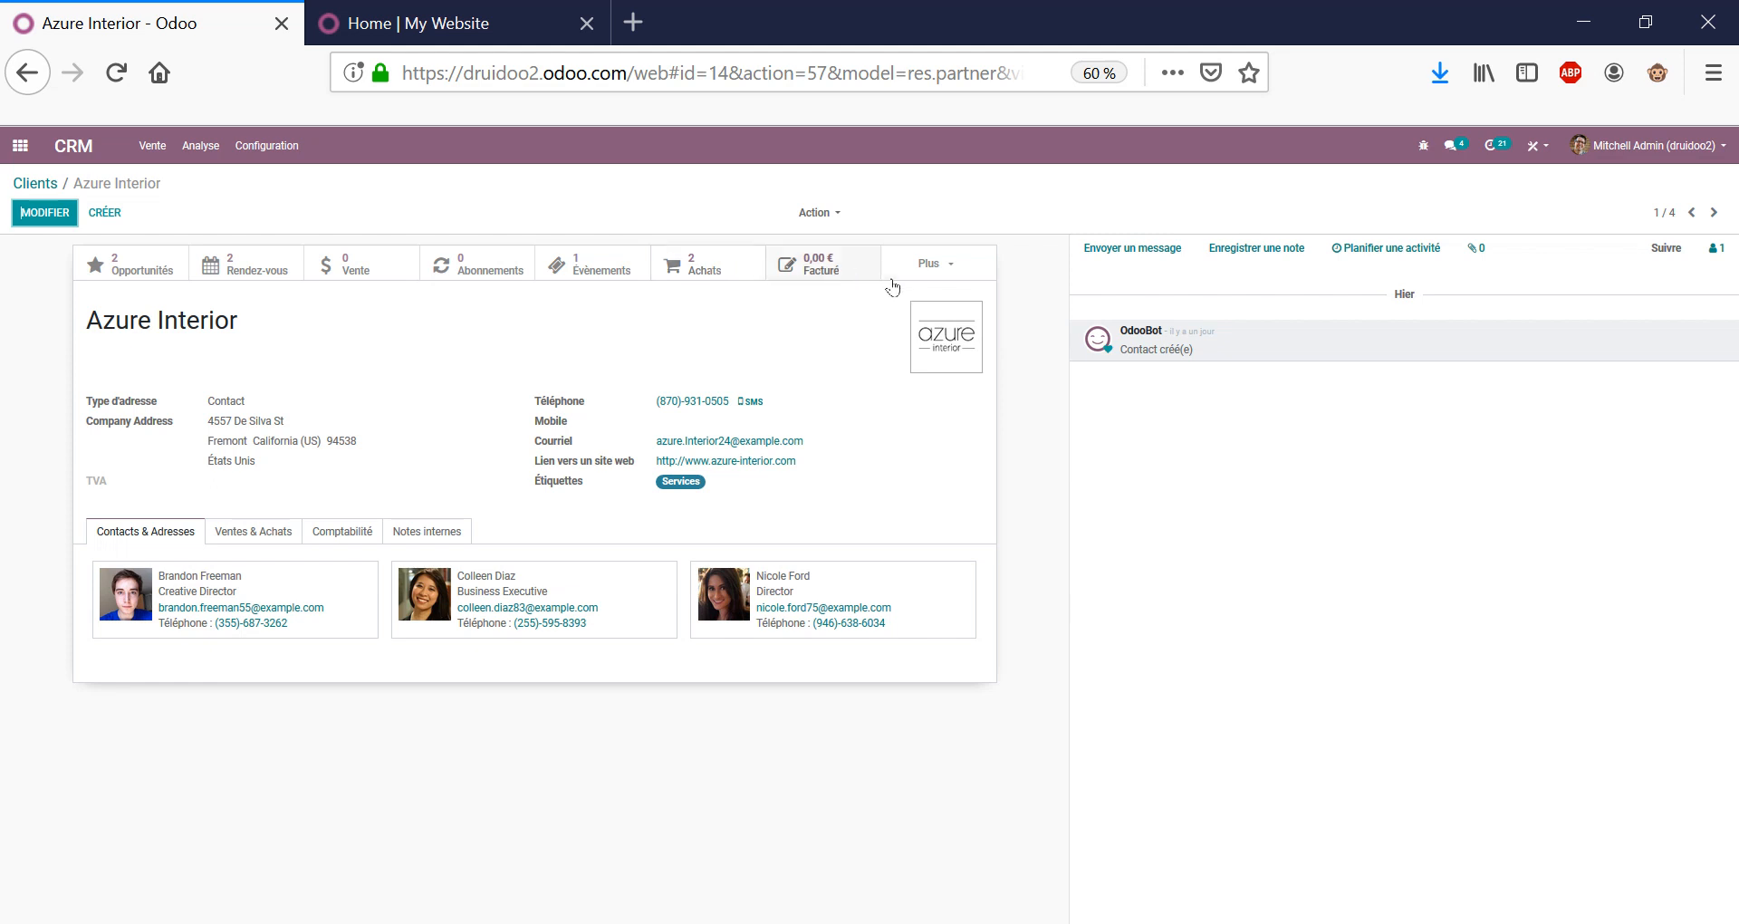
Glance at the Plus shortcuts, then go to Vente > Mon Pipeline.
{"action": "left_click", "coordinate": [939, 273]}
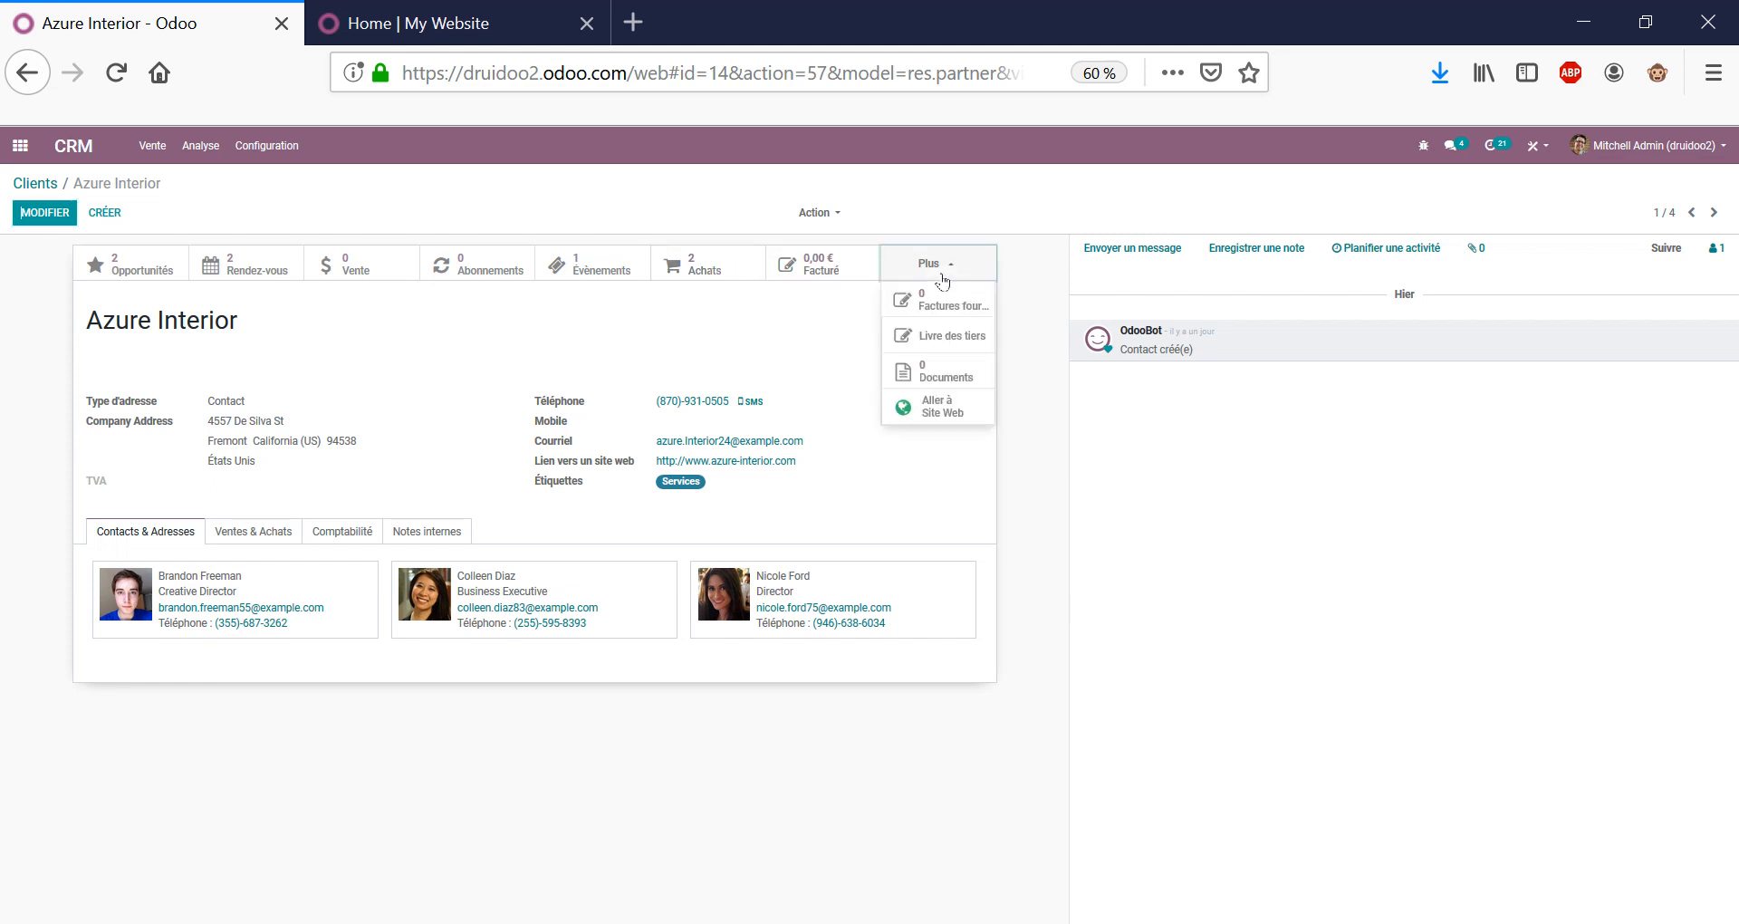
{"action": "left_click", "coordinate": [839, 359]}
{"action": "left_click", "coordinate": [563, 359]}
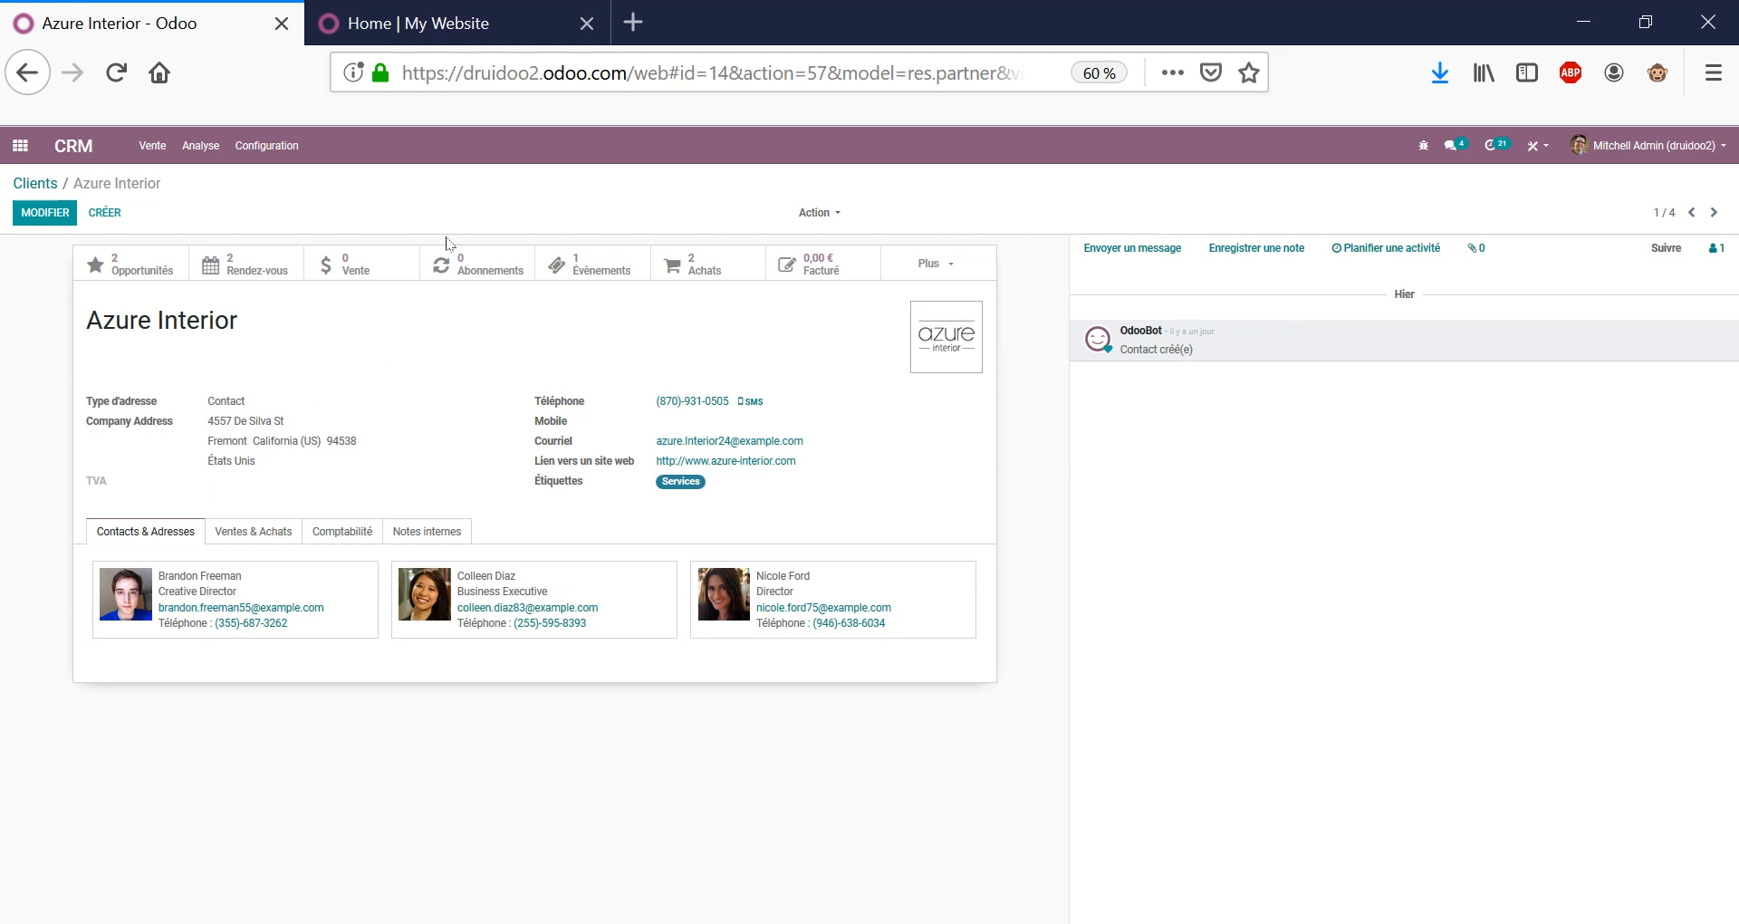
{"action": "left_click", "coordinate": [150, 146]}
{"action": "left_click", "coordinate": [178, 181]}
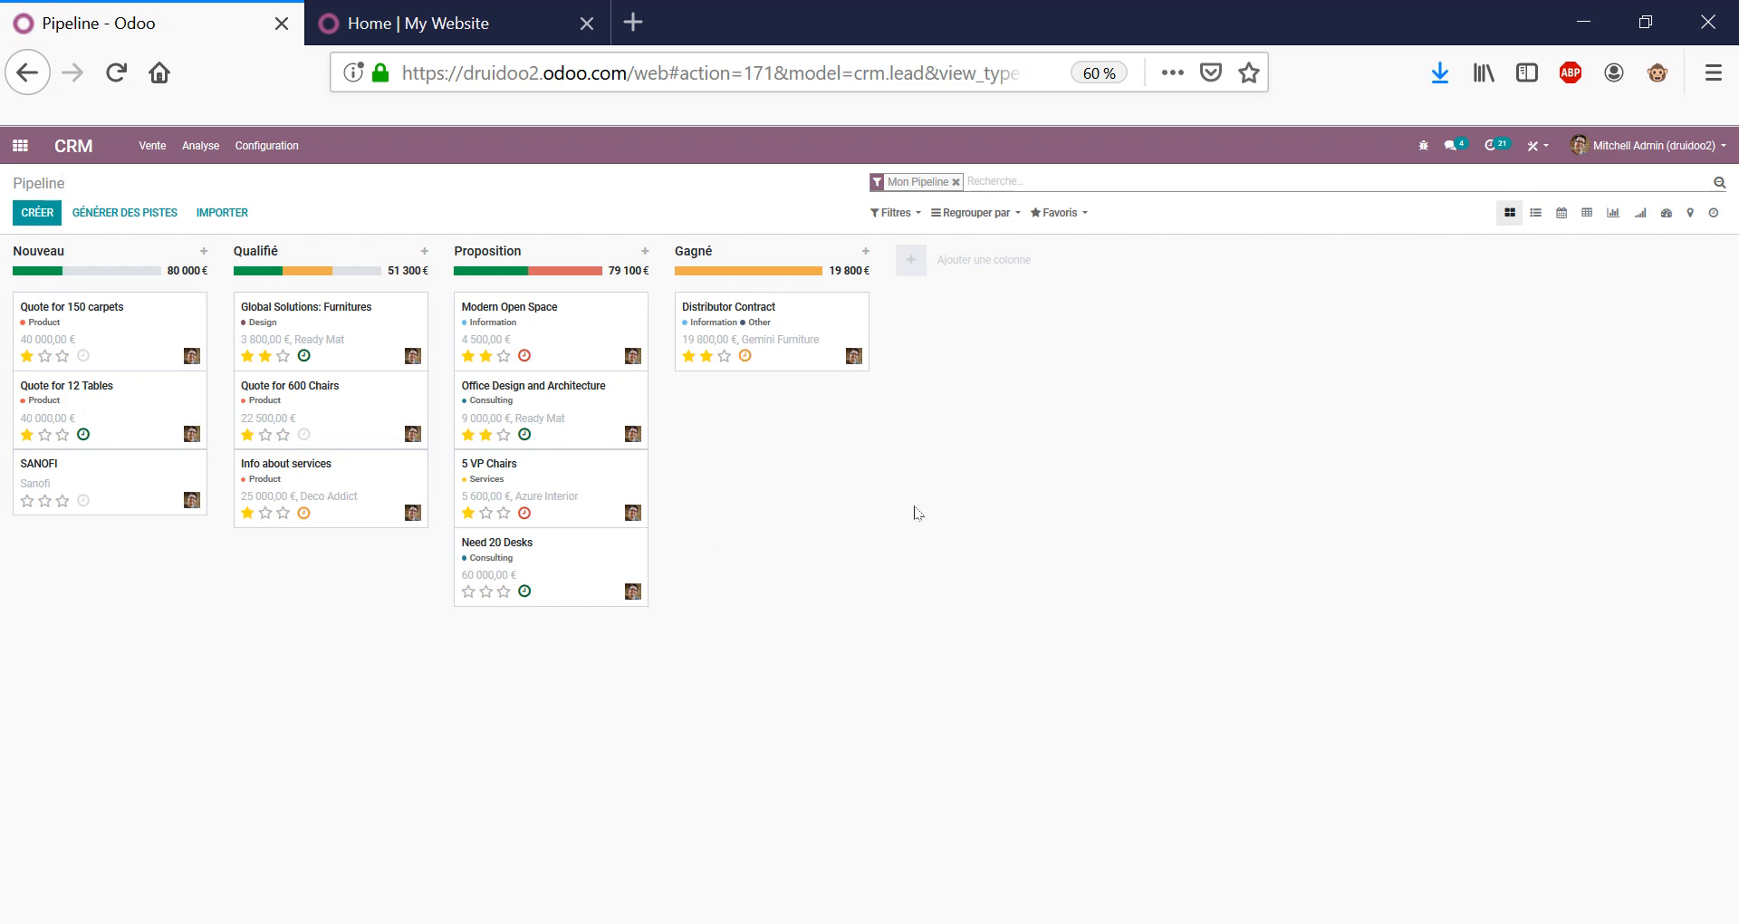
Quick-create the opportunity 'Titre de l'opportunité' in Nouveau and open its full form.
{"action": "left_click", "coordinate": [49, 215]}
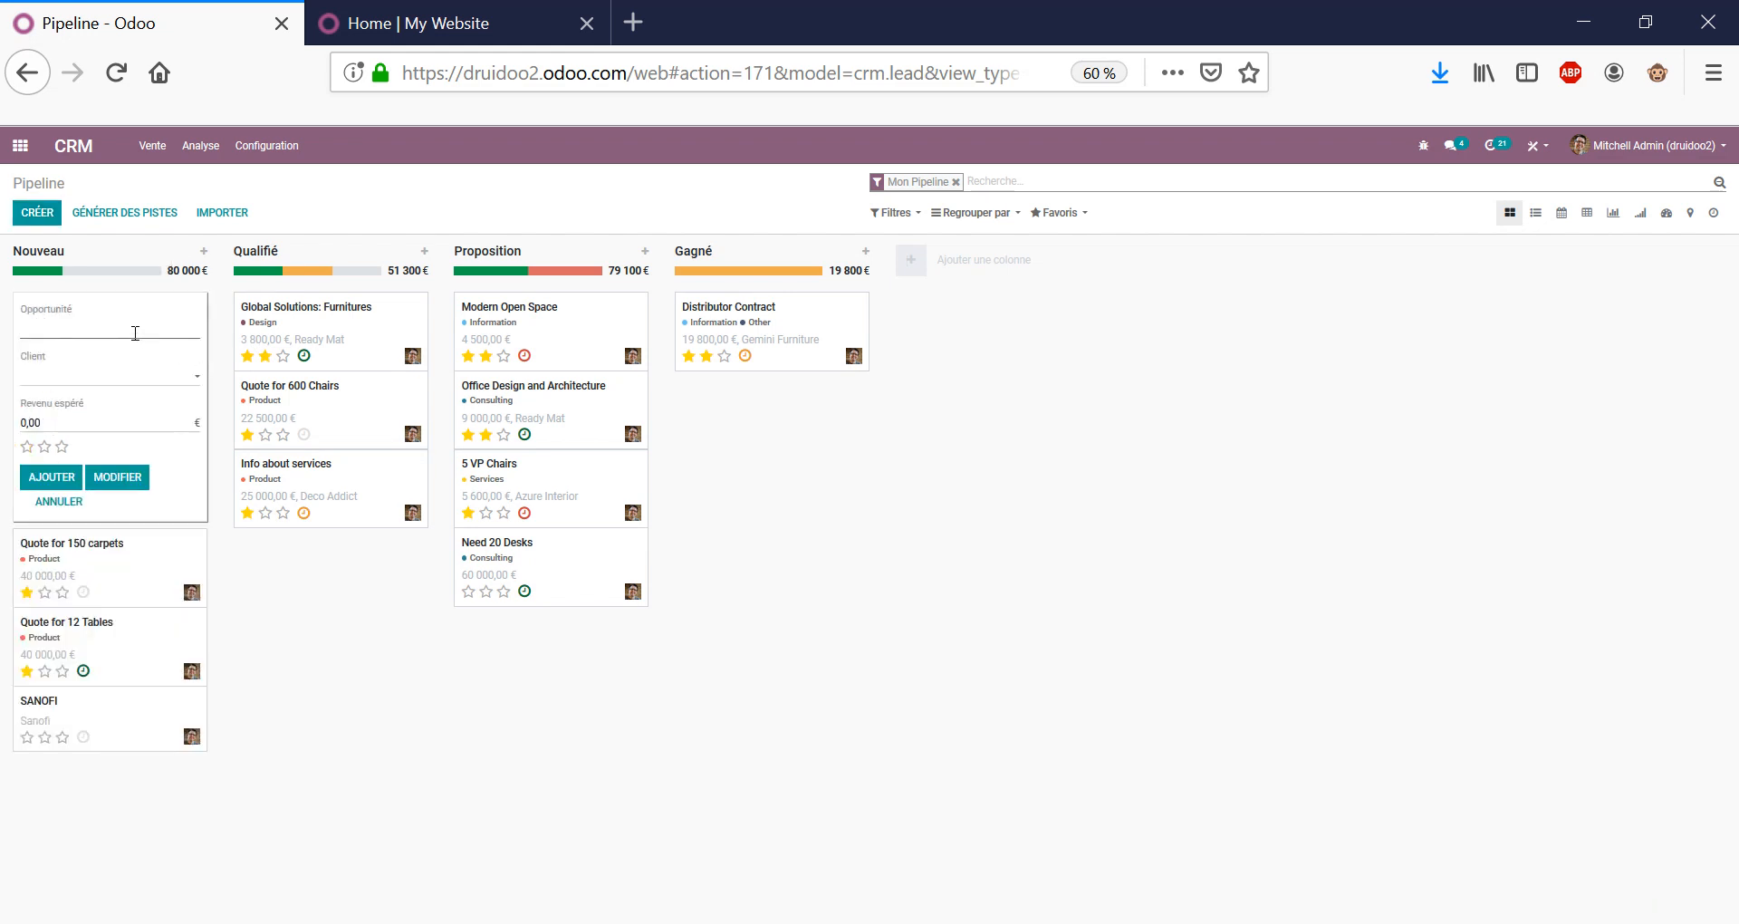
{"action": "left_click", "coordinate": [135, 333]}
{"action": "type", "text": "Titre de l'opportunité"}
{"action": "key", "text": "Down"}
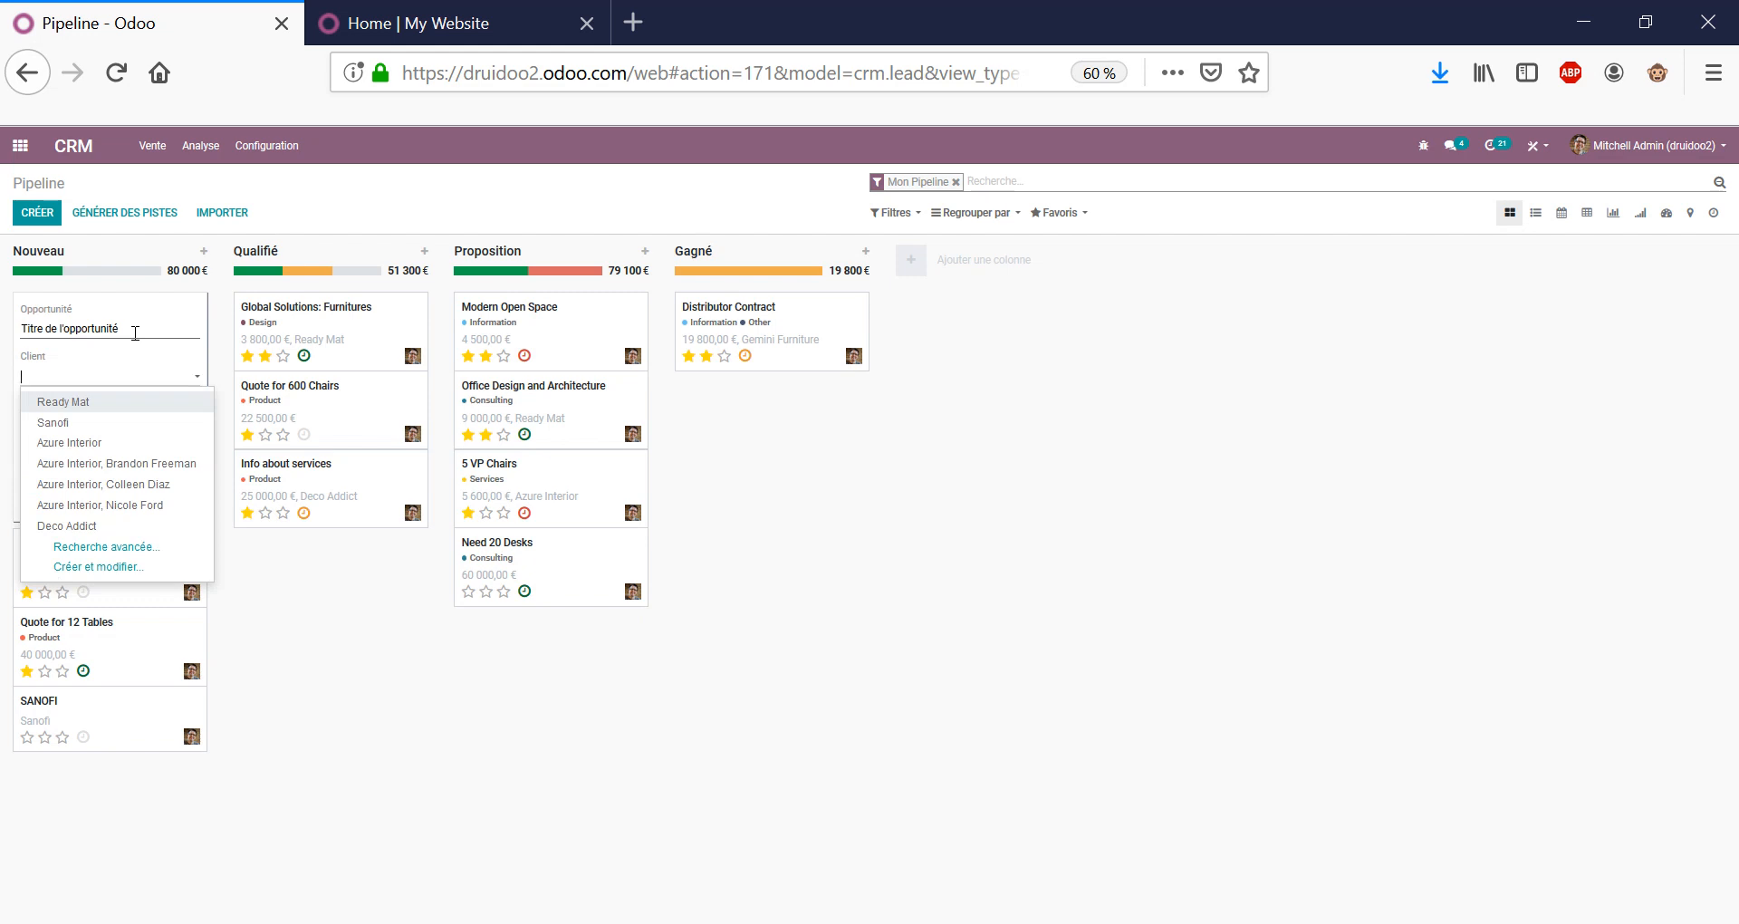
{"action": "key", "text": "Escape"}
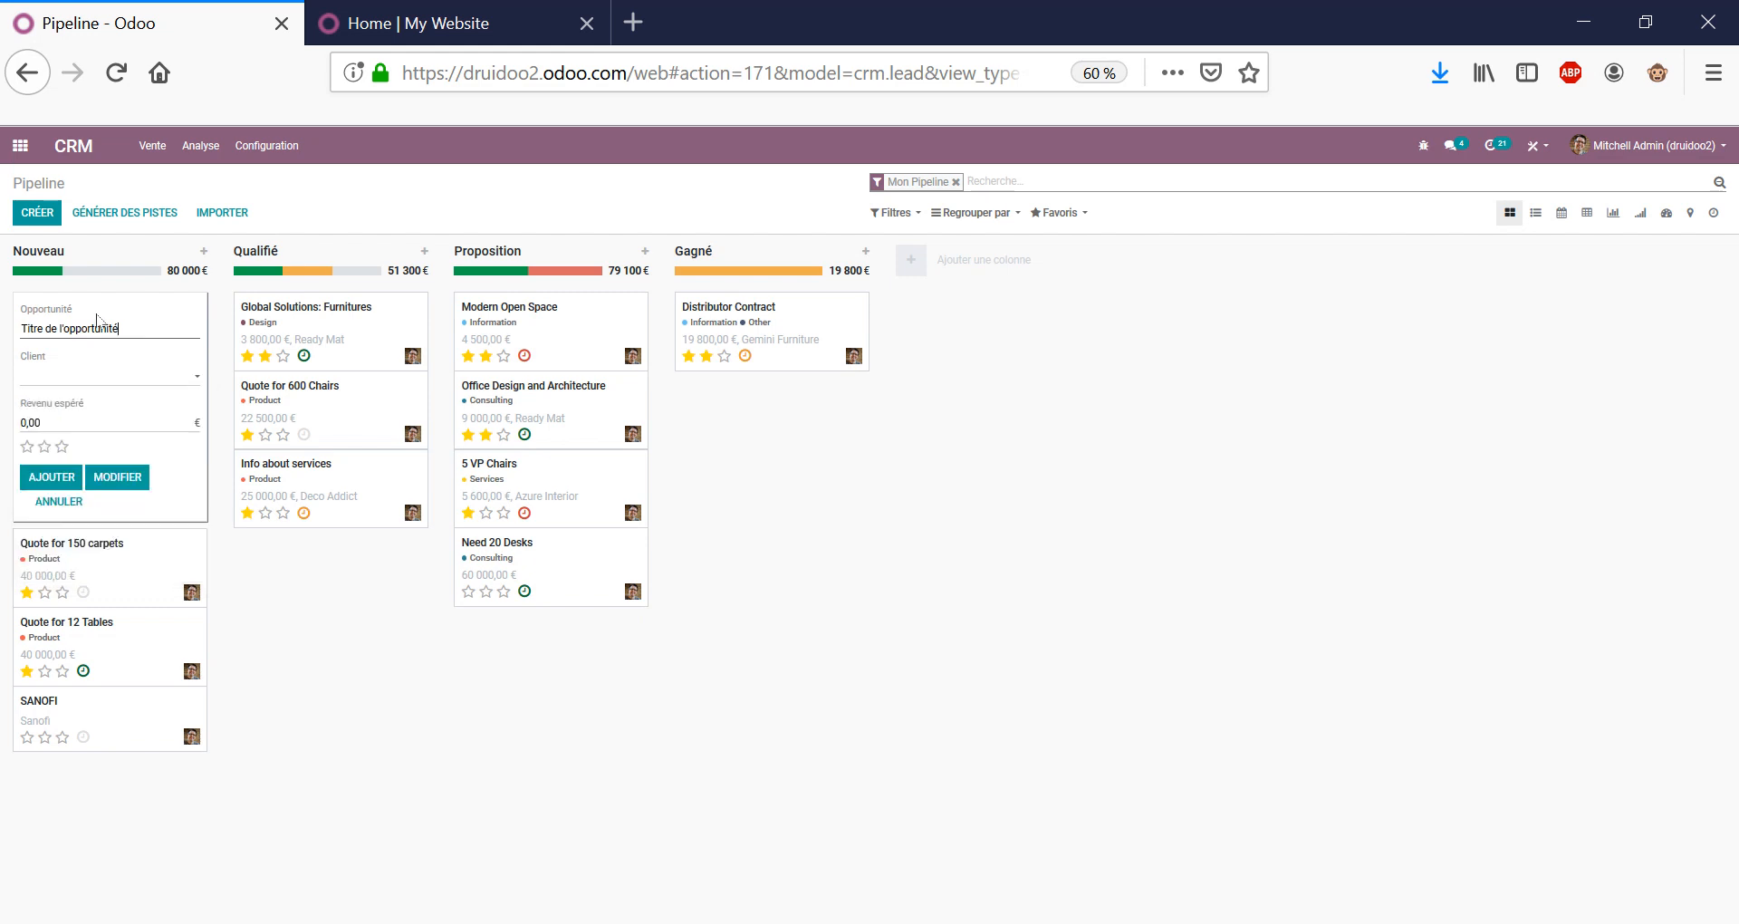
{"action": "left_click", "coordinate": [127, 478]}
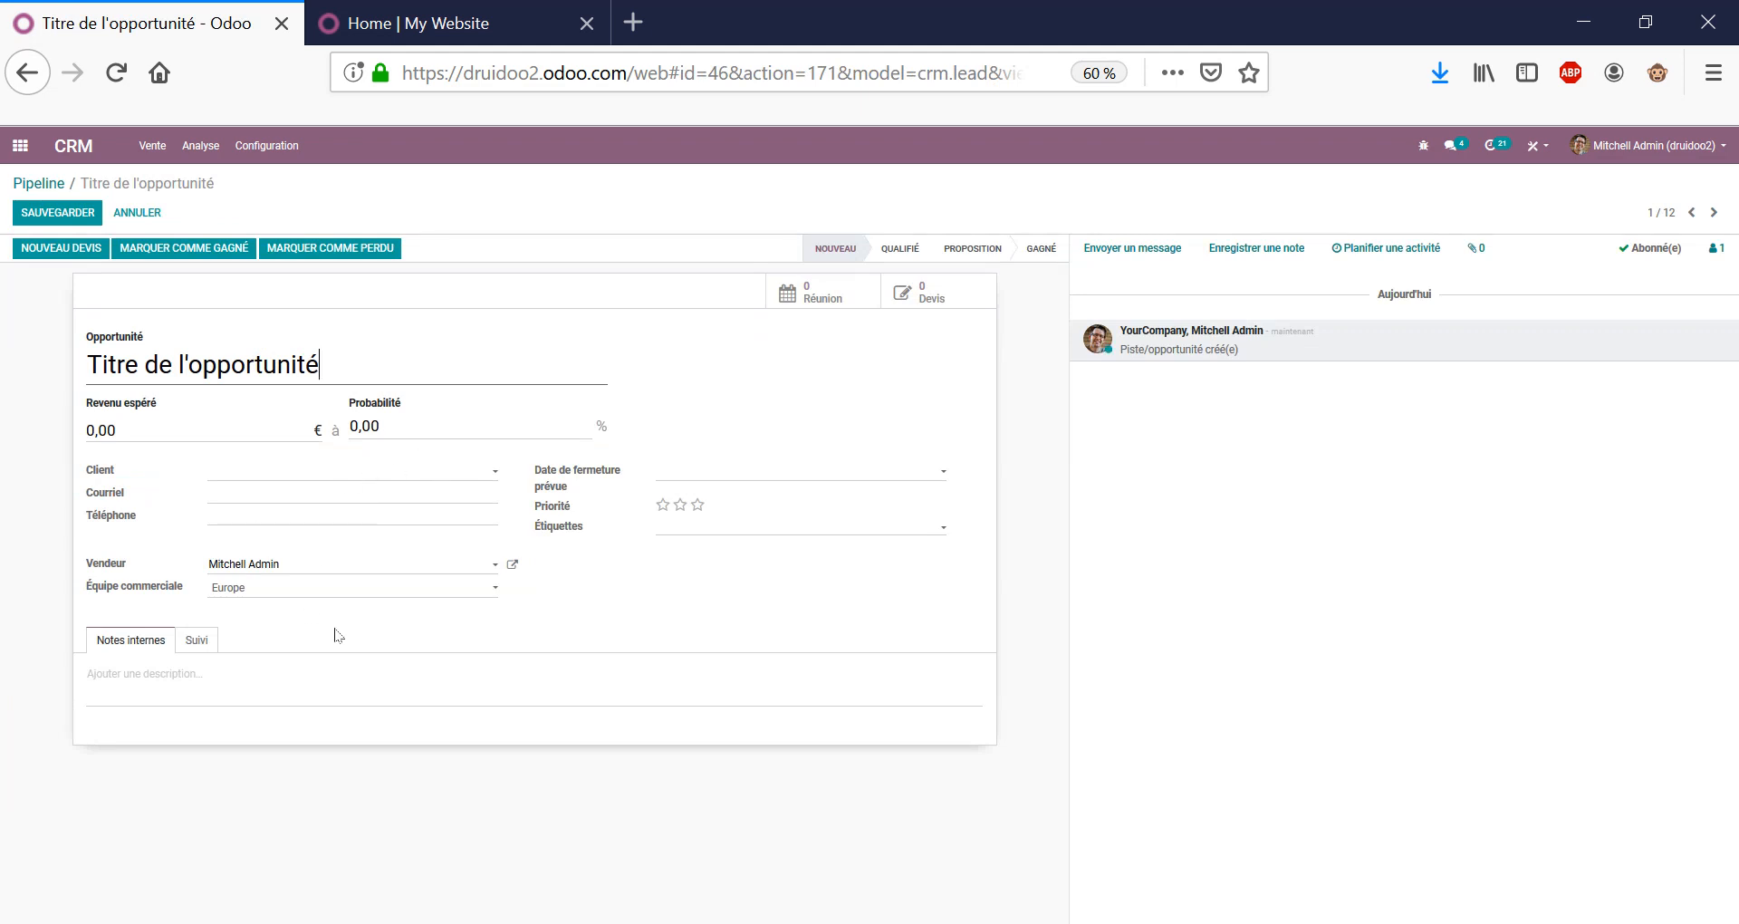
{"action": "left_click", "coordinate": [177, 672]}
{"action": "type", "text": "détailler de"}
{"action": "key", "text": "BackSpace"}
{"action": "key", "text": "BackSpace"}
{"action": "type", "text": "le besoin"}
{"action": "left_click", "coordinate": [194, 634]}
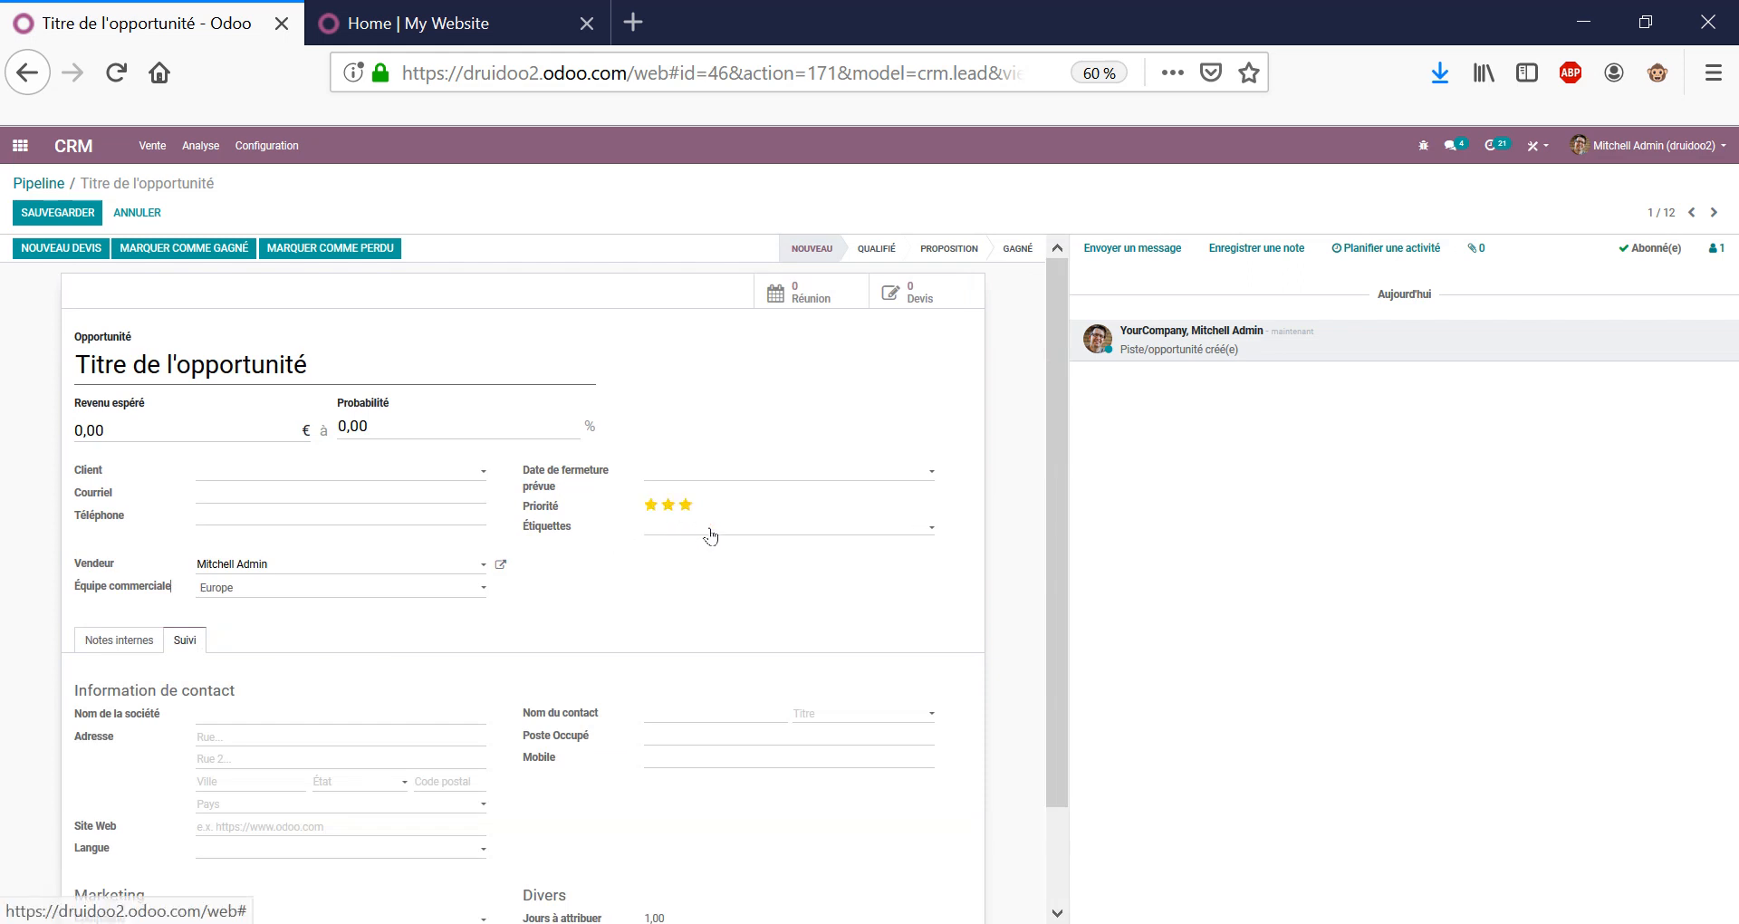
{"action": "left_click", "coordinate": [654, 510]}
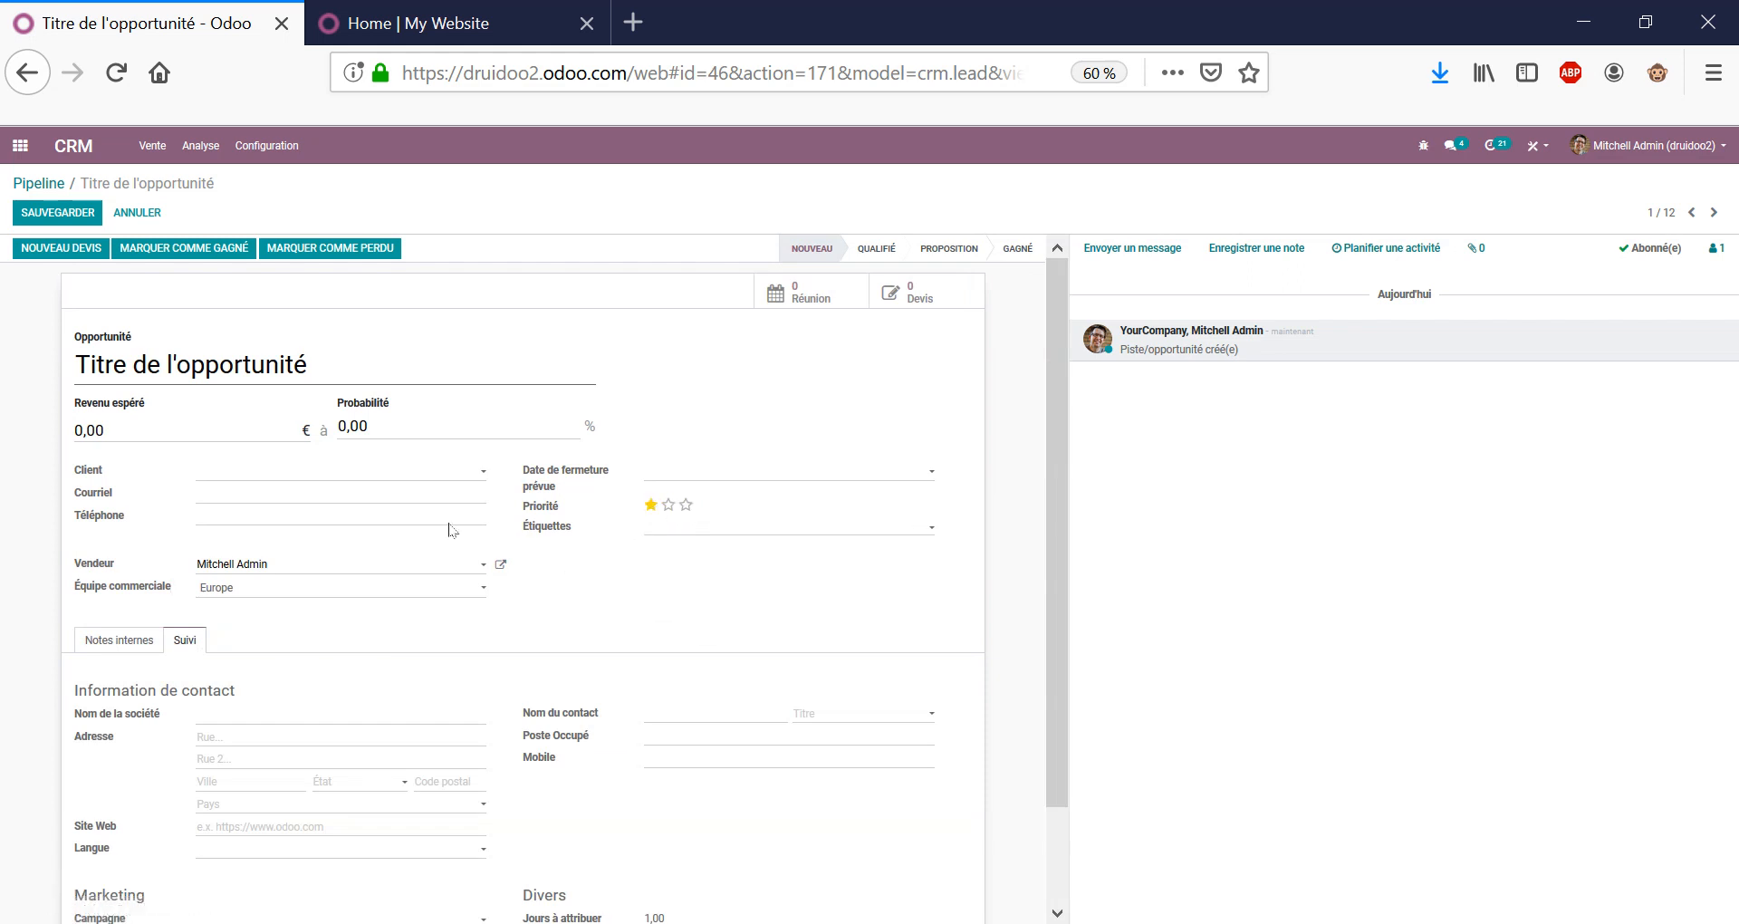
{"action": "left_click", "coordinate": [220, 435]}
{"action": "type", "text": "30000"}
{"action": "key", "text": "Tab"}
{"action": "left_click", "coordinate": [169, 433]}
{"action": "scroll", "coordinate": [562, 473], "scroll_direction": "down", "scroll_amount": 2}
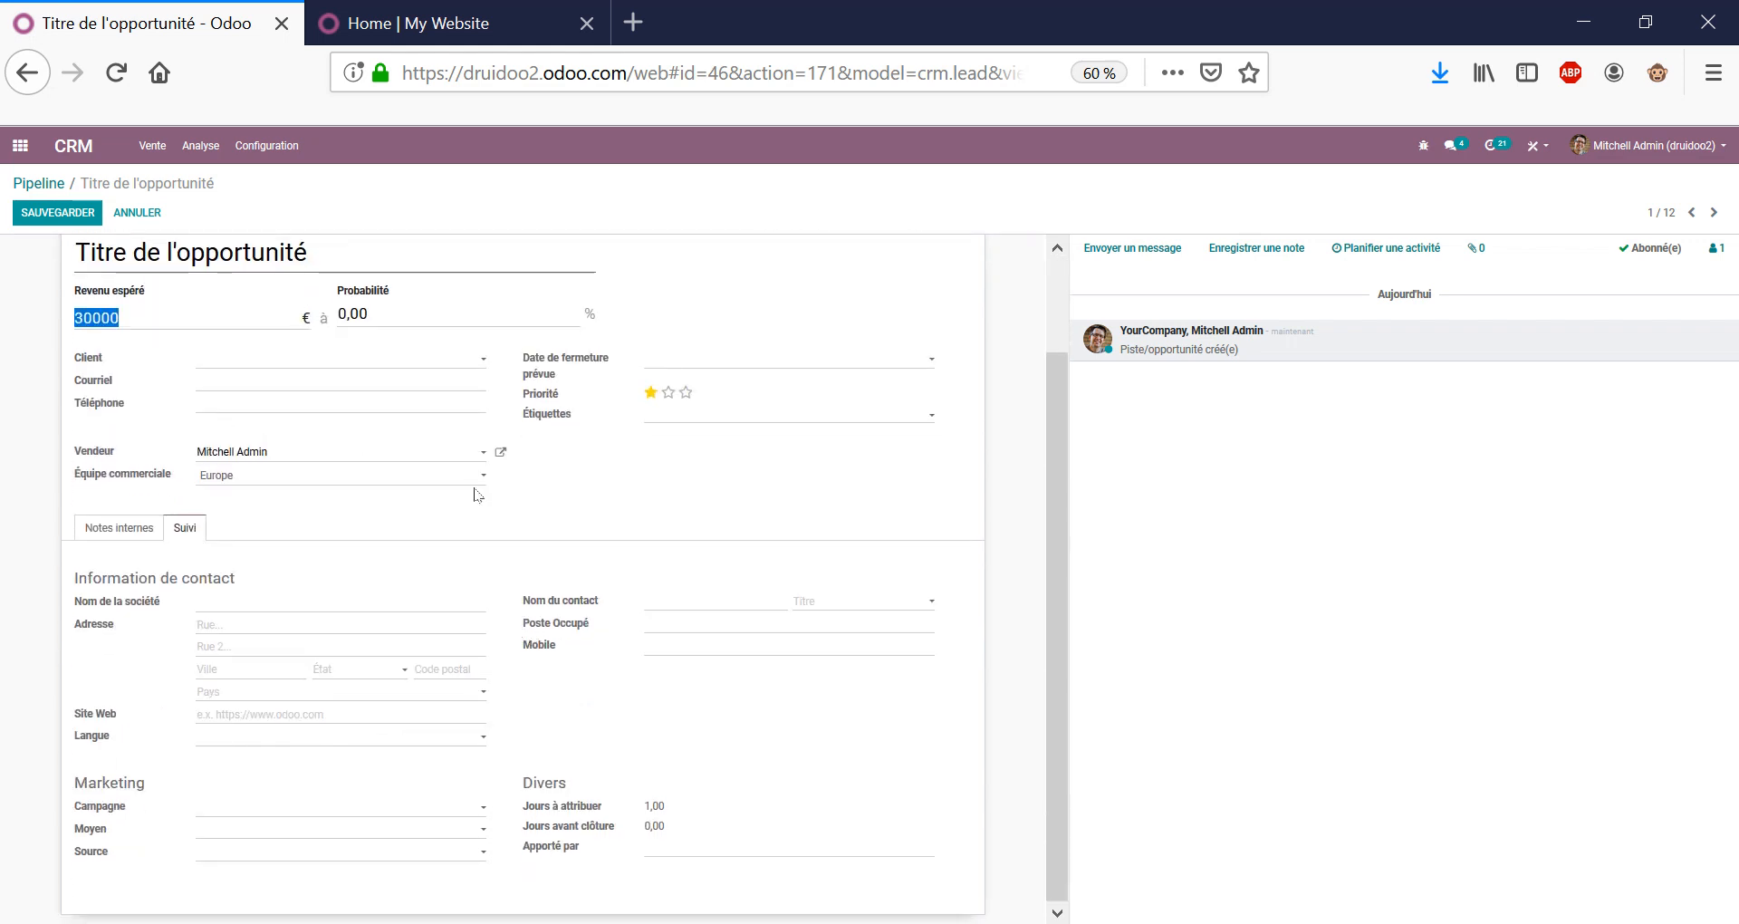
{"action": "left_click", "coordinate": [373, 808]}
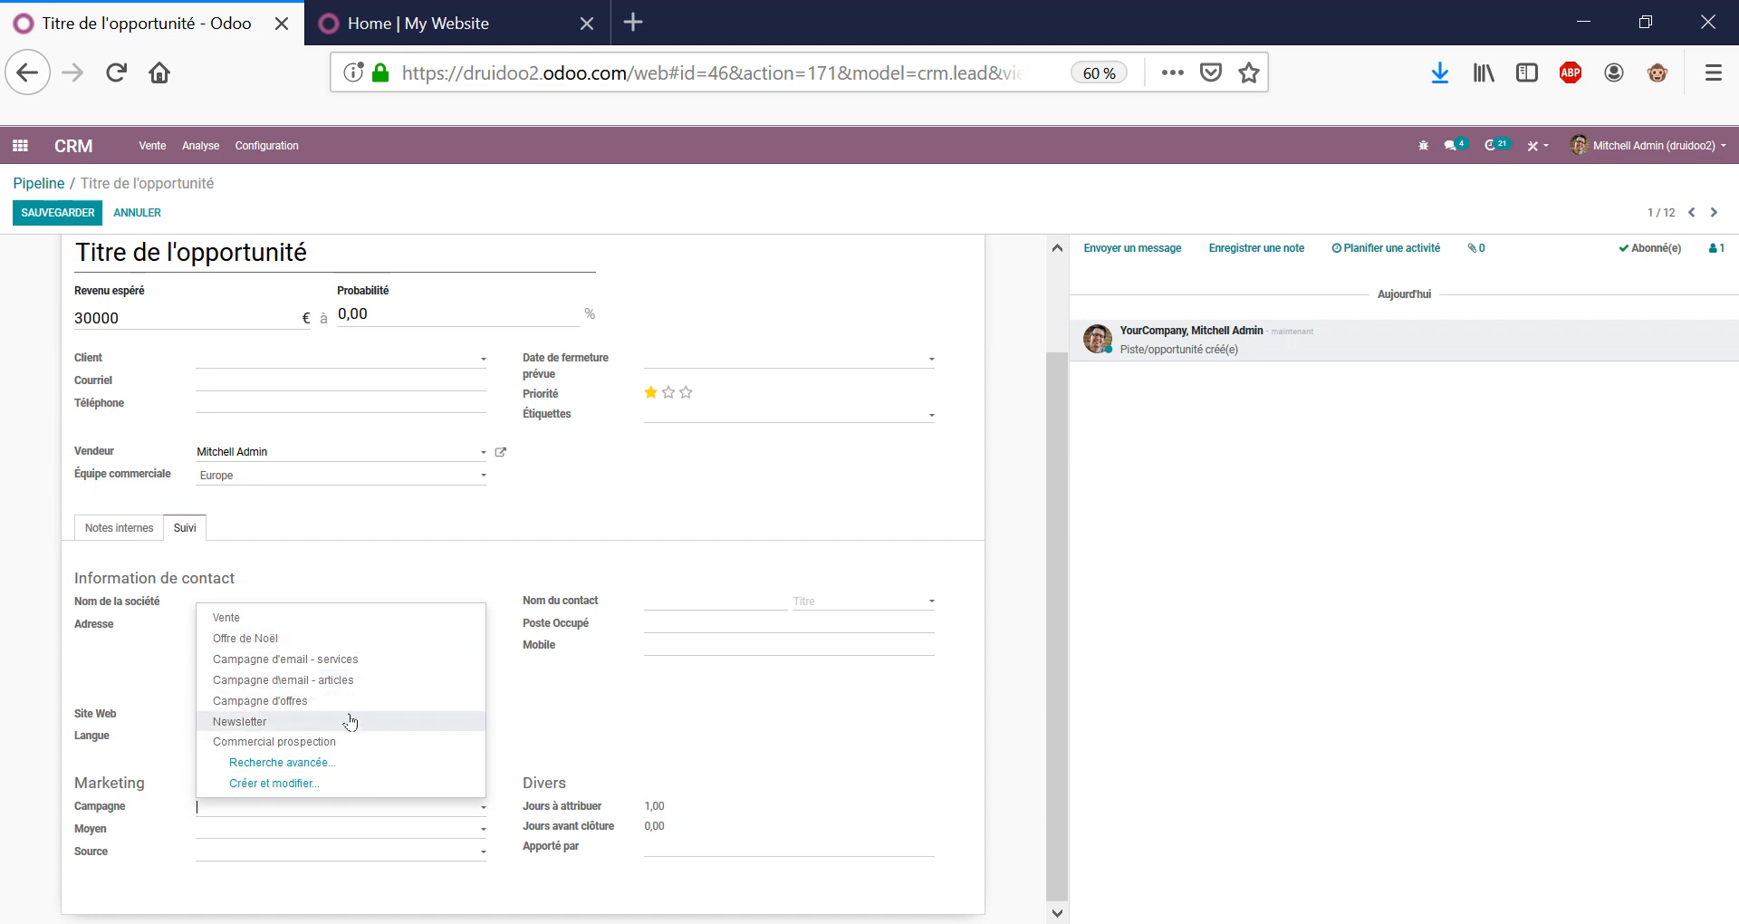
{"action": "left_click", "coordinate": [638, 723]}
{"action": "left_click", "coordinate": [267, 828]}
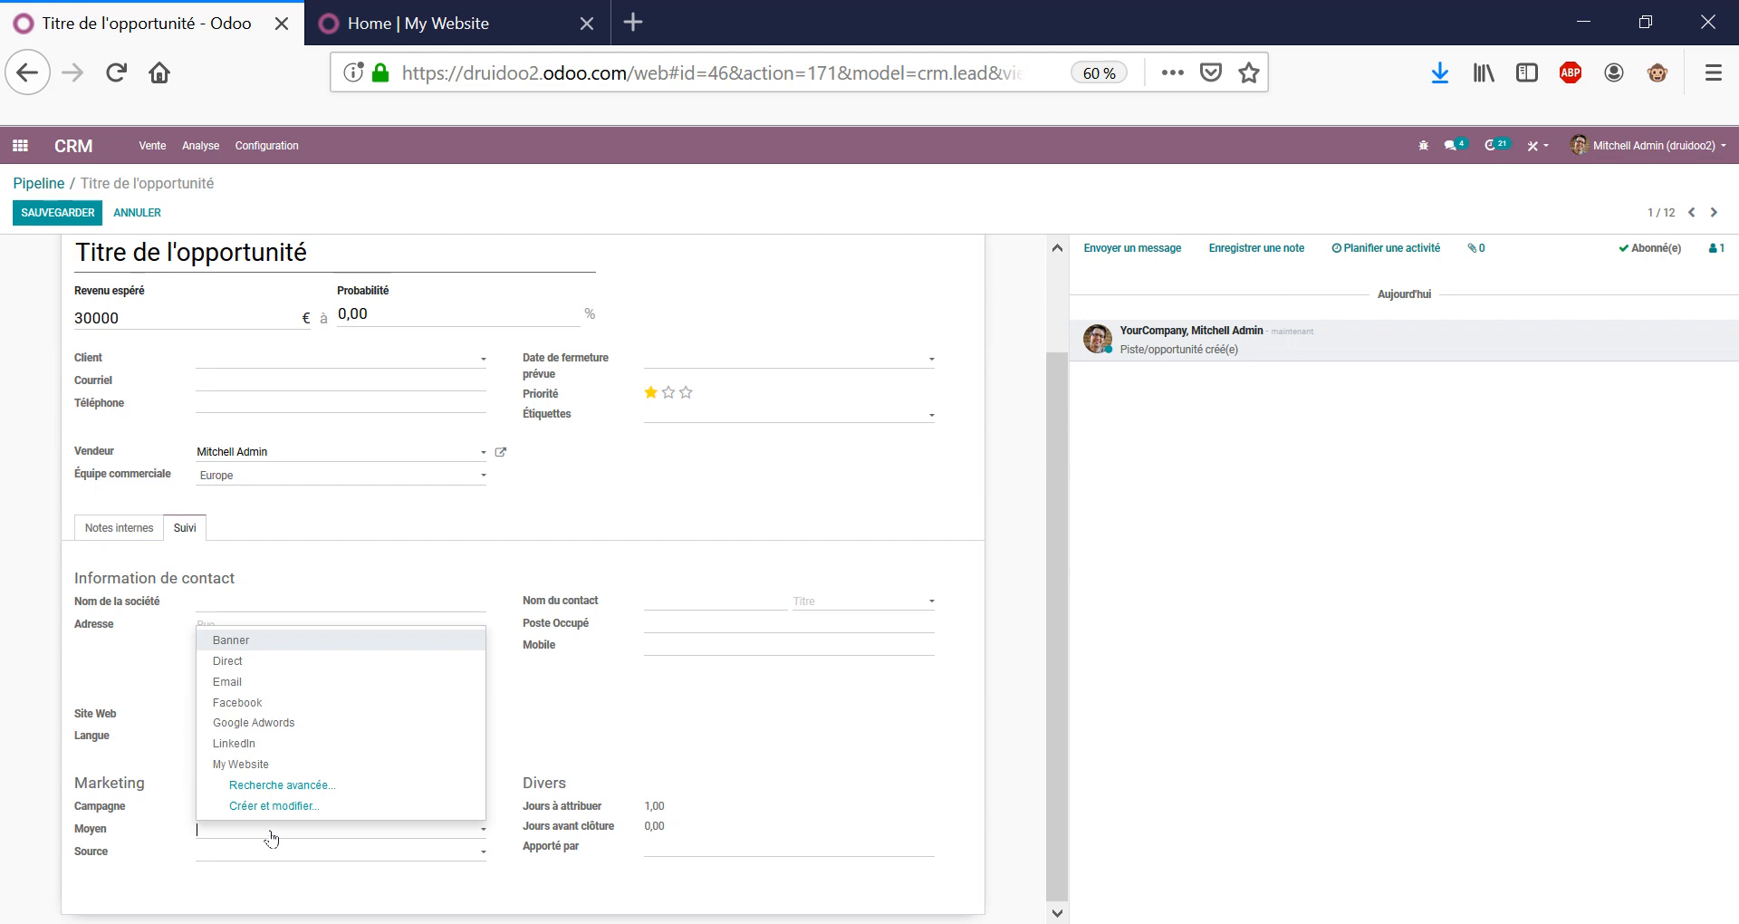
{"action": "left_click", "coordinate": [625, 752]}
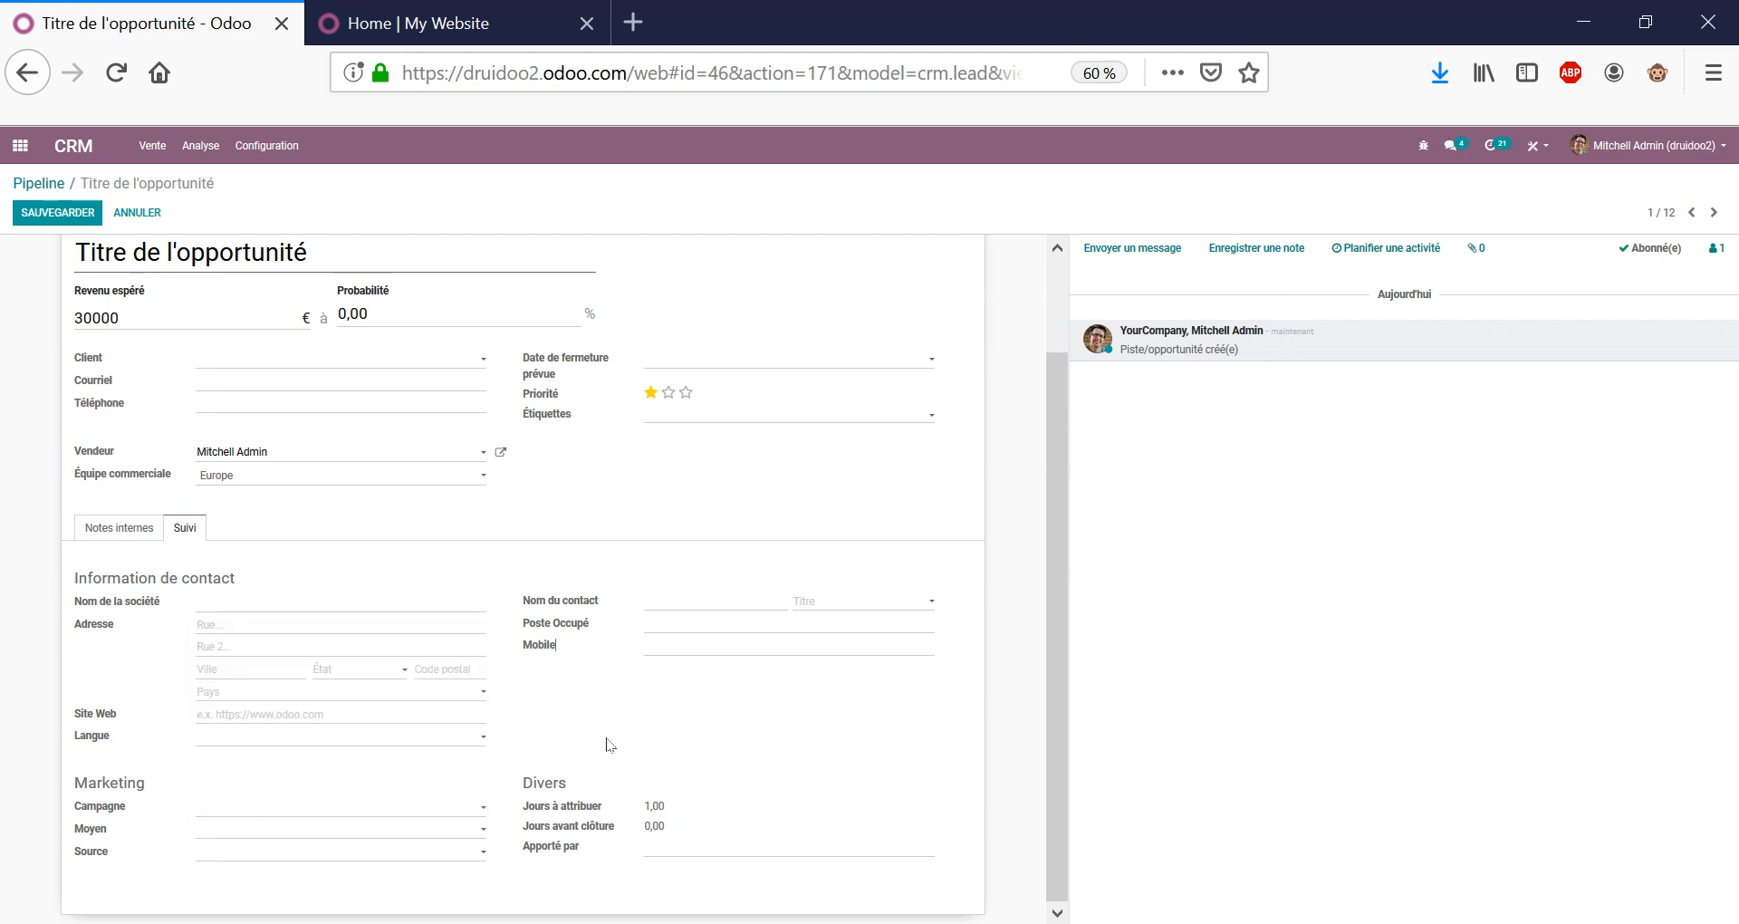
{"action": "left_click", "coordinate": [413, 856]}
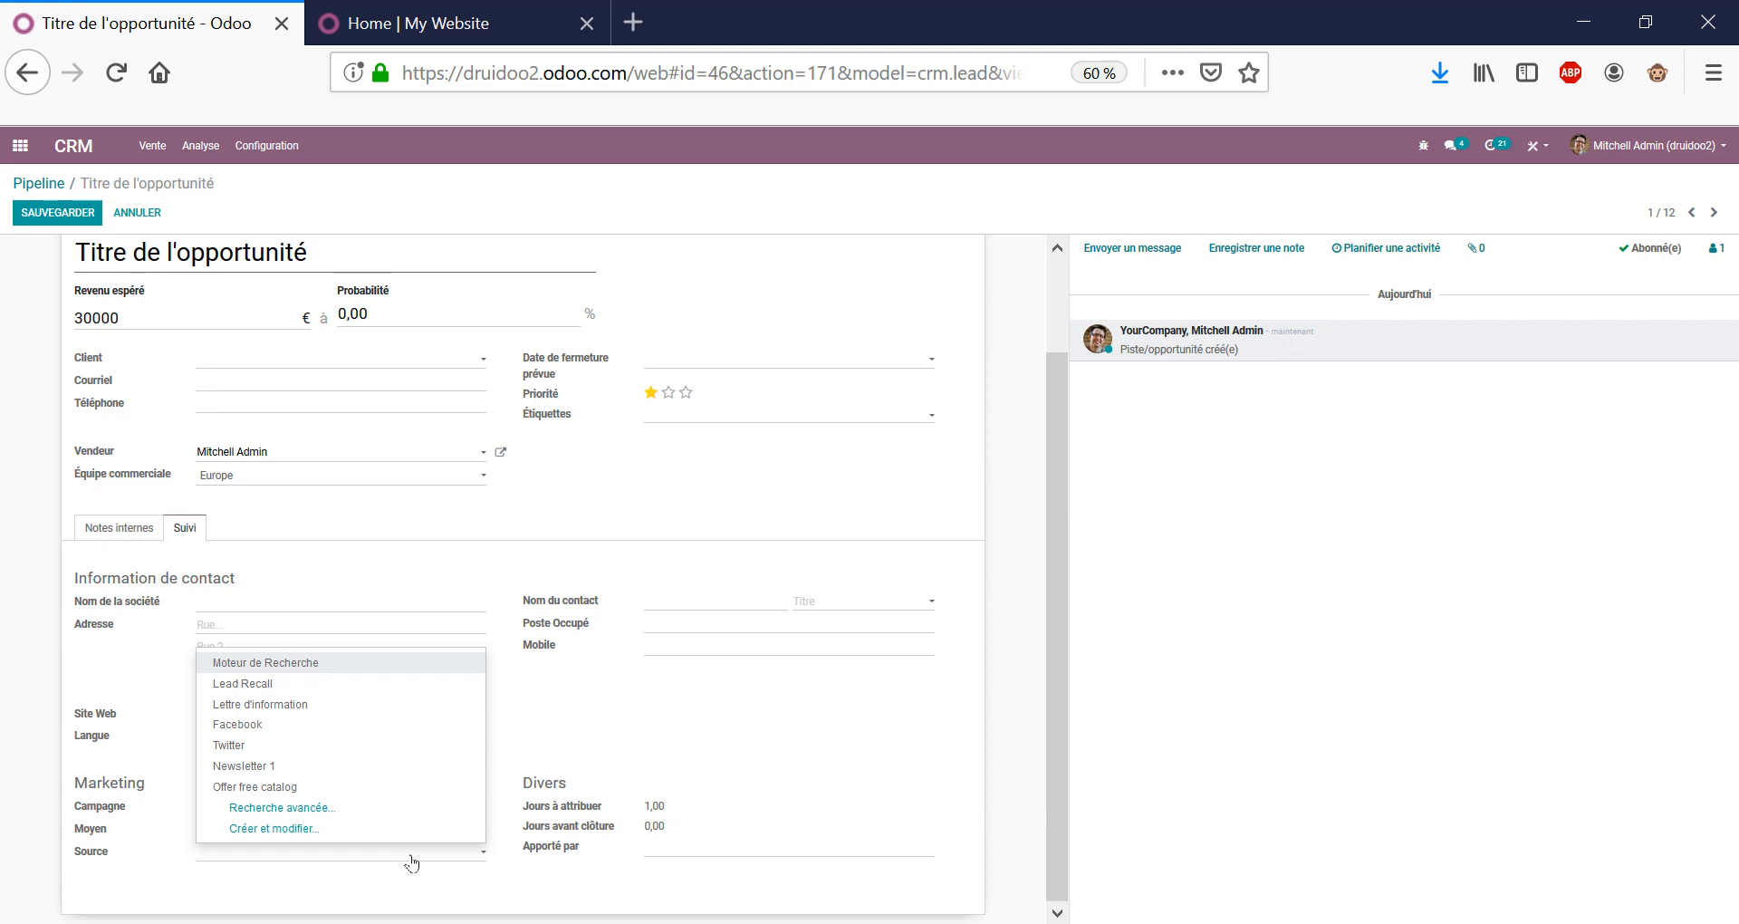
{"action": "left_click", "coordinate": [295, 865]}
{"action": "left_click", "coordinate": [257, 829]}
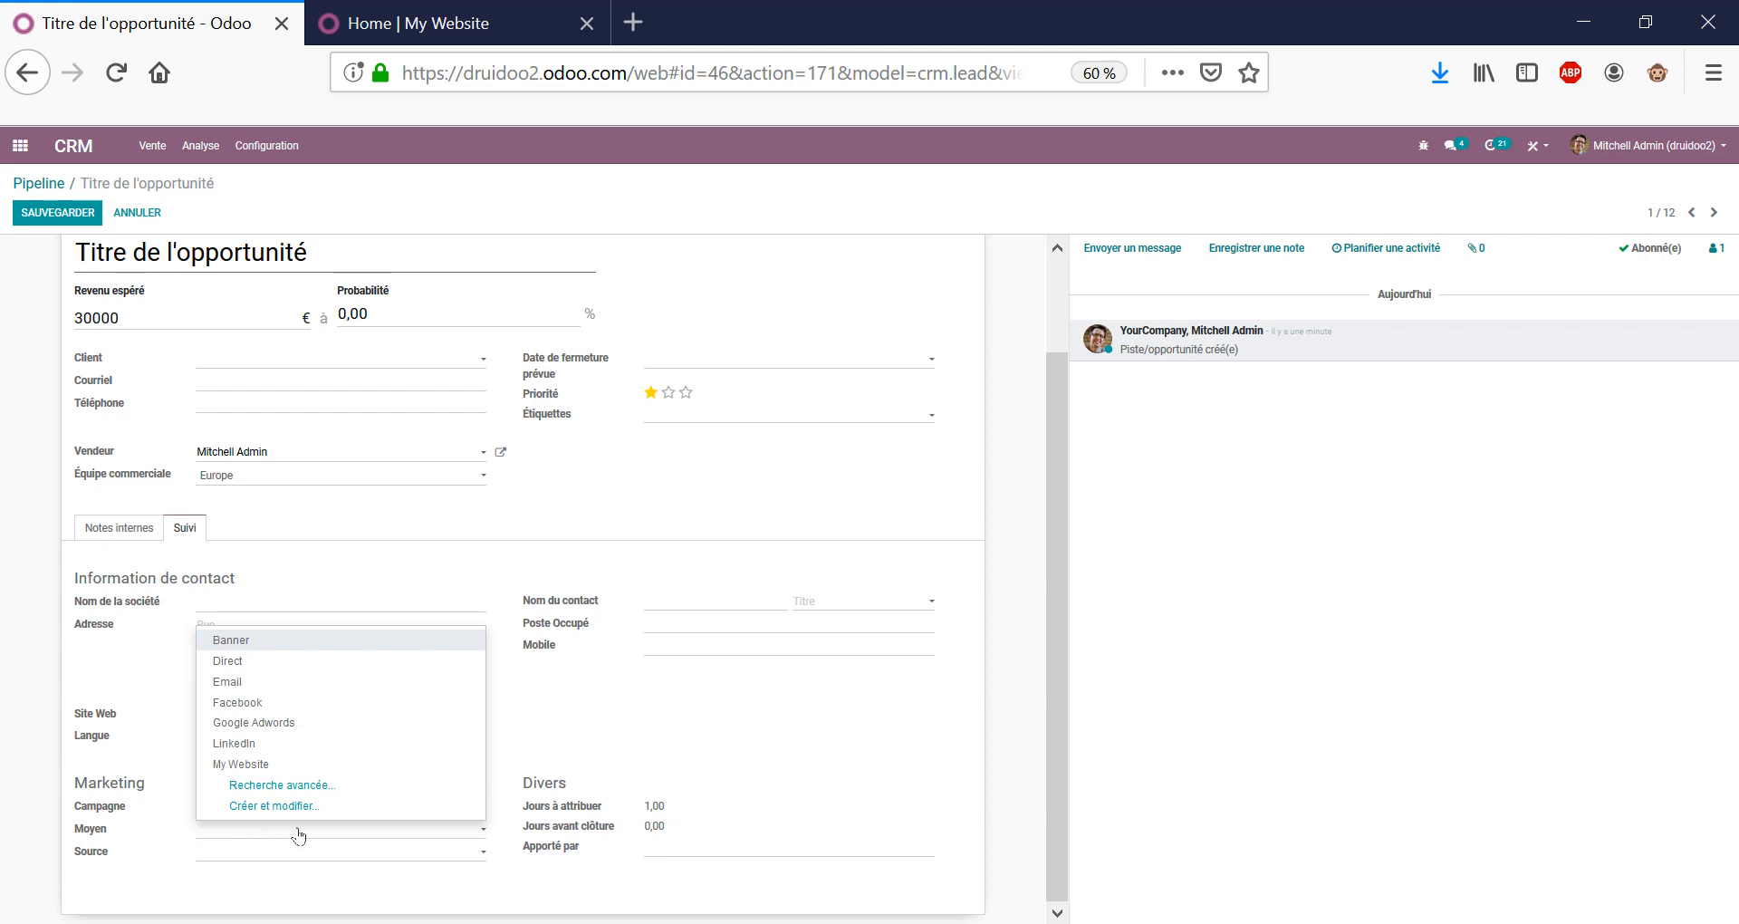
{"action": "left_click", "coordinate": [204, 809]}
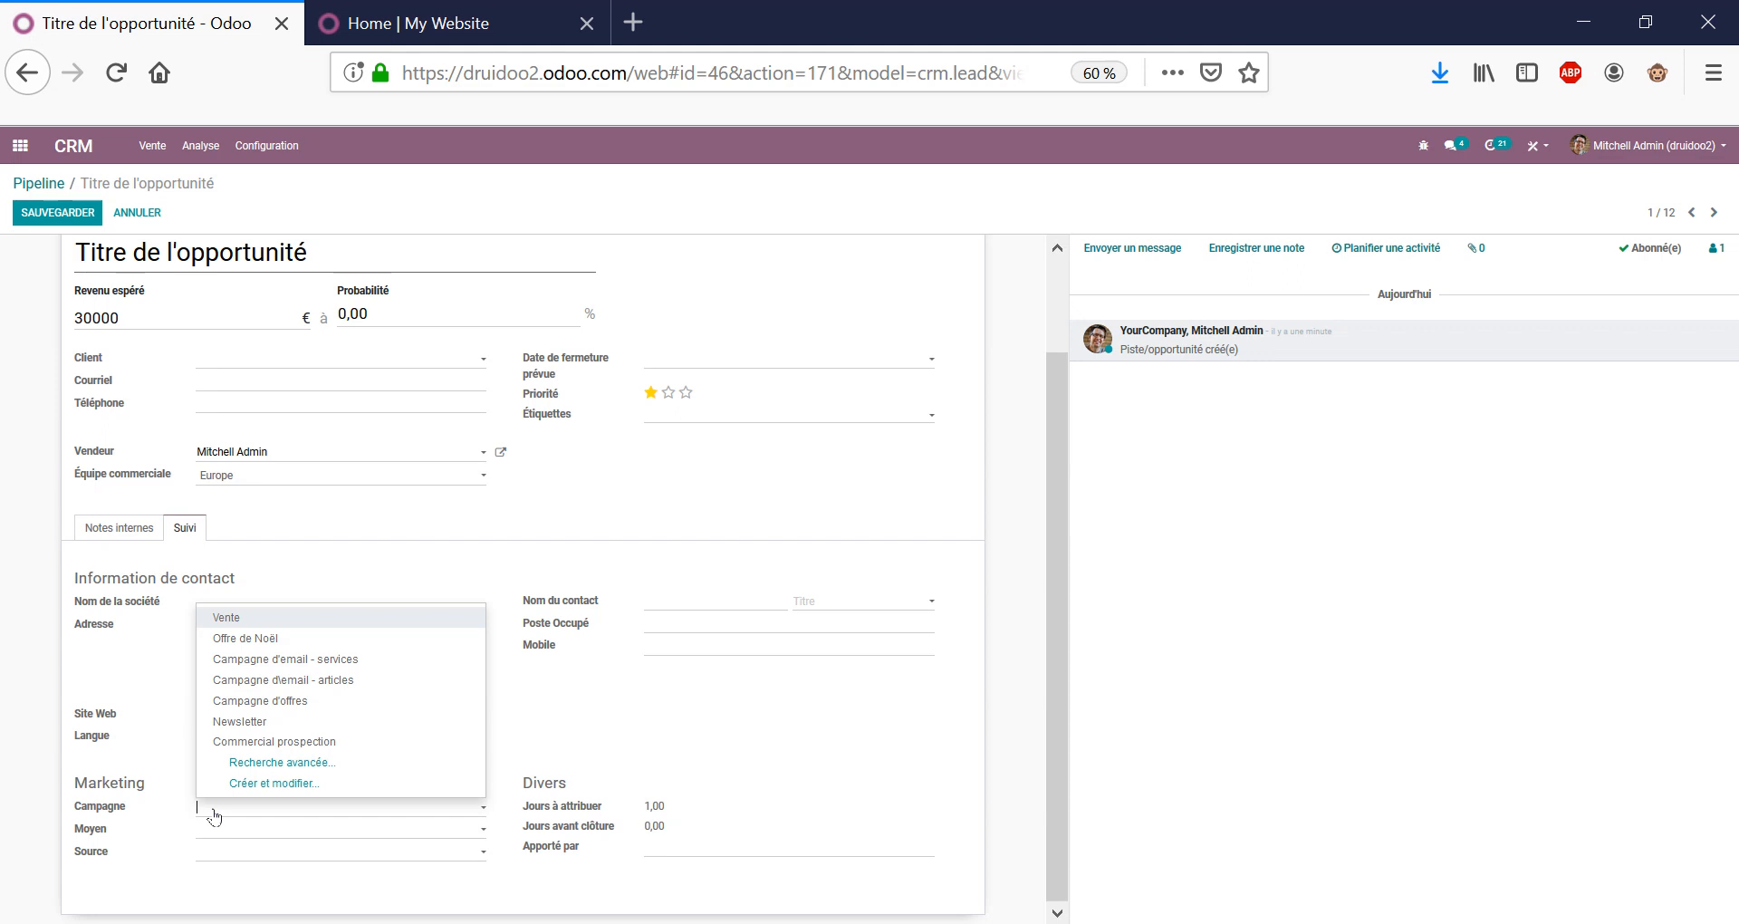
{"action": "left_click", "coordinate": [551, 491]}
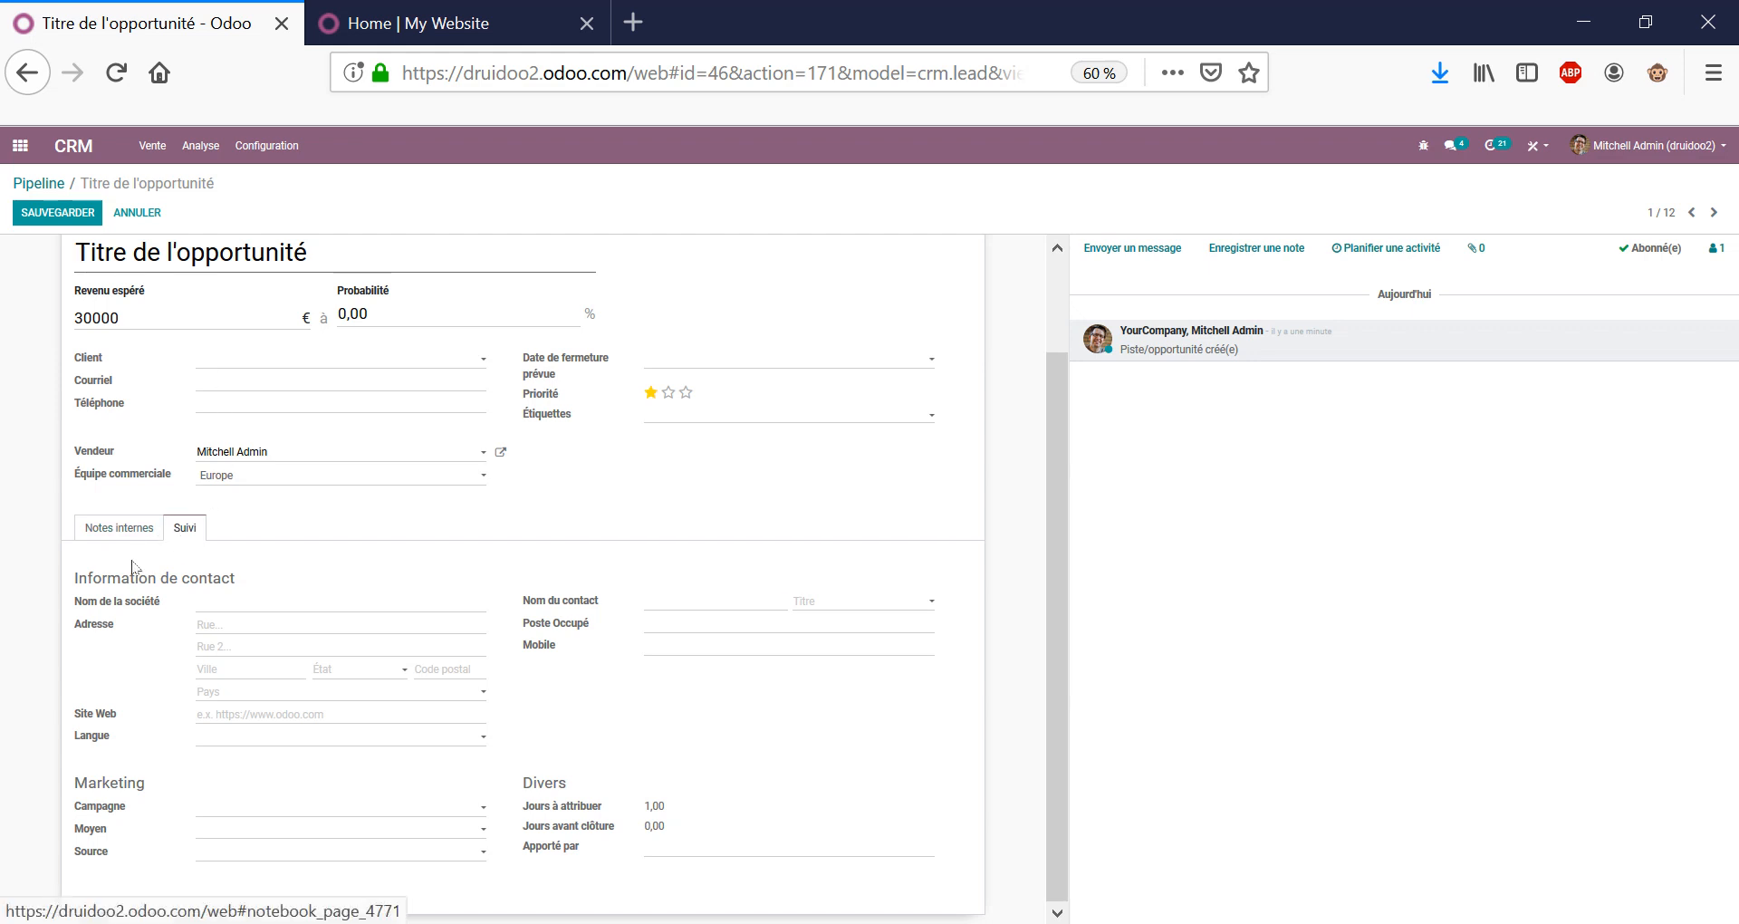
{"action": "left_click_drag", "start_coordinate": [107, 579], "coordinate": [248, 587]}
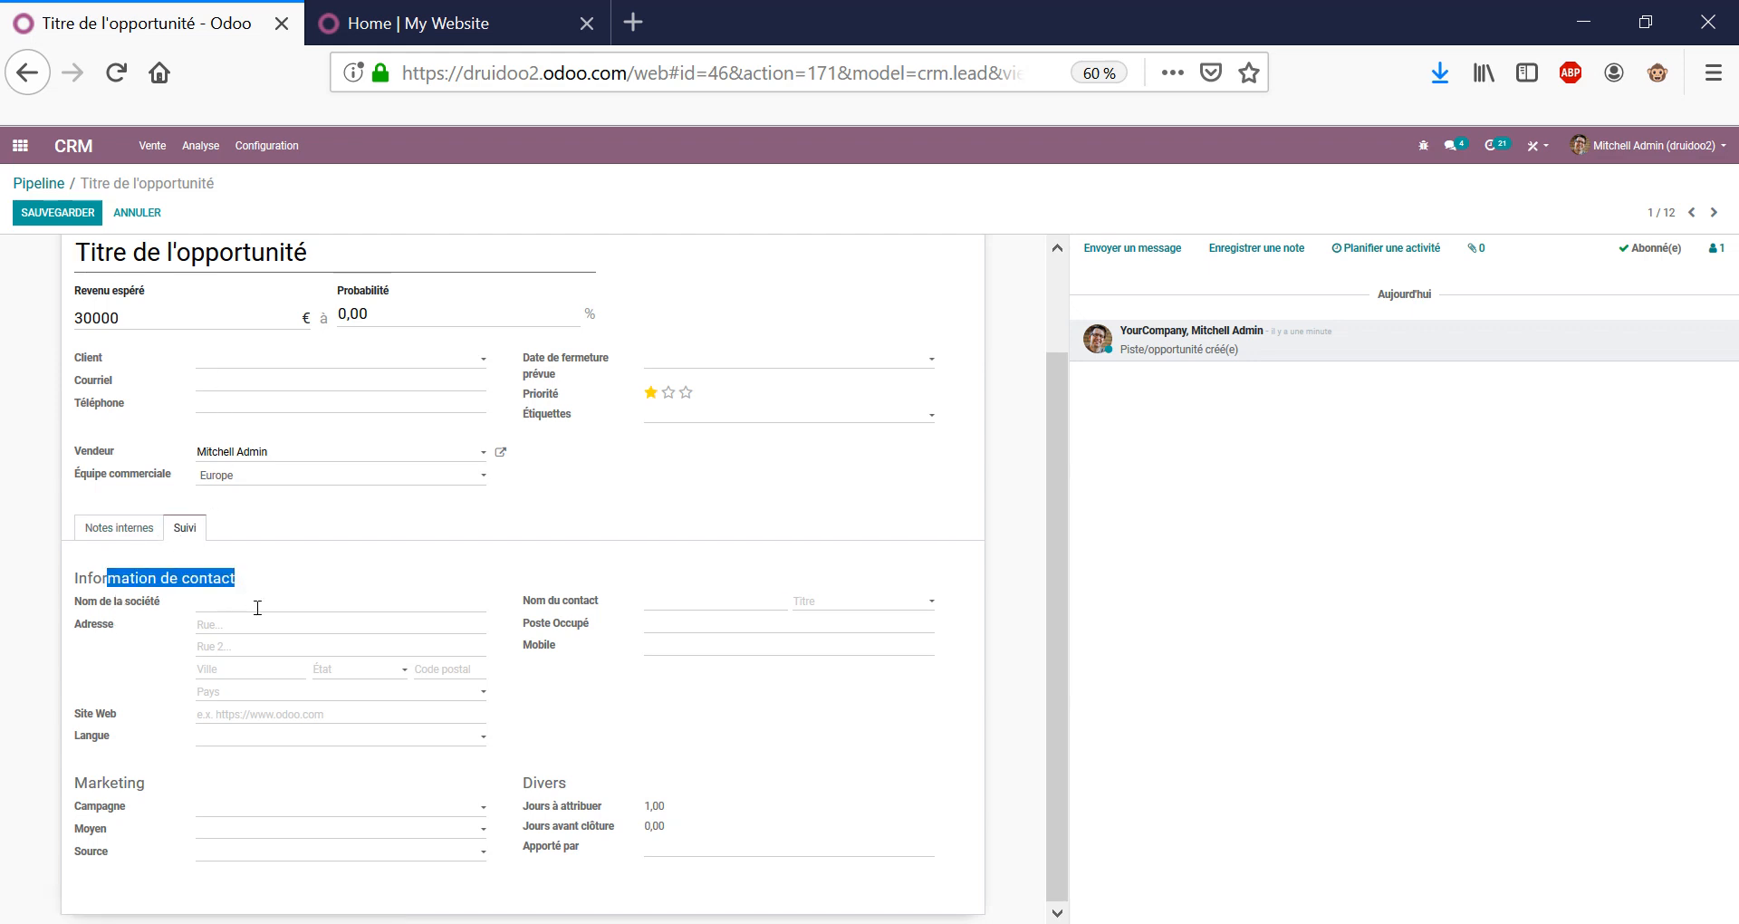
Enter SANOFI as the company name and fill in the contact's name.
{"action": "left_click", "coordinate": [444, 594]}
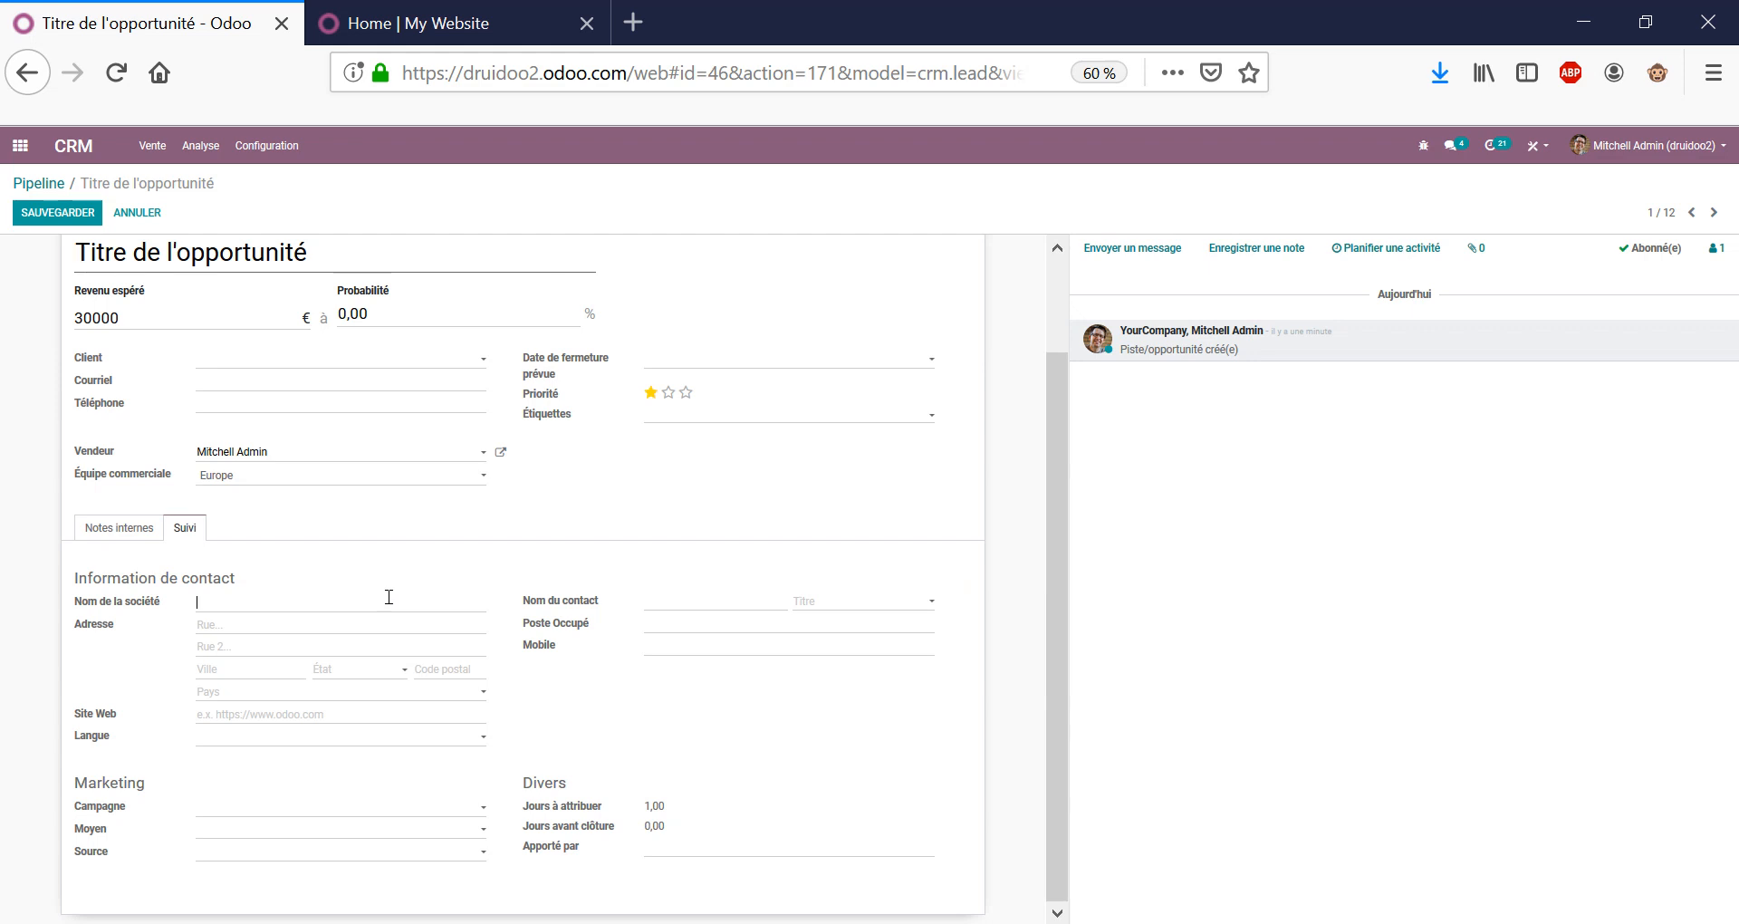
{"action": "type", "text": "SANO"}
{"action": "key", "text": "Tab"}
{"action": "left_click", "coordinate": [663, 603]}
{"action": "type", "text": "m;sANOFI"}
{"action": "key", "text": "ctrl+shift+Left"}
{"action": "key", "text": "ctrl+shift+Left"}
{"action": "type", "text": "M. Sanofi"}
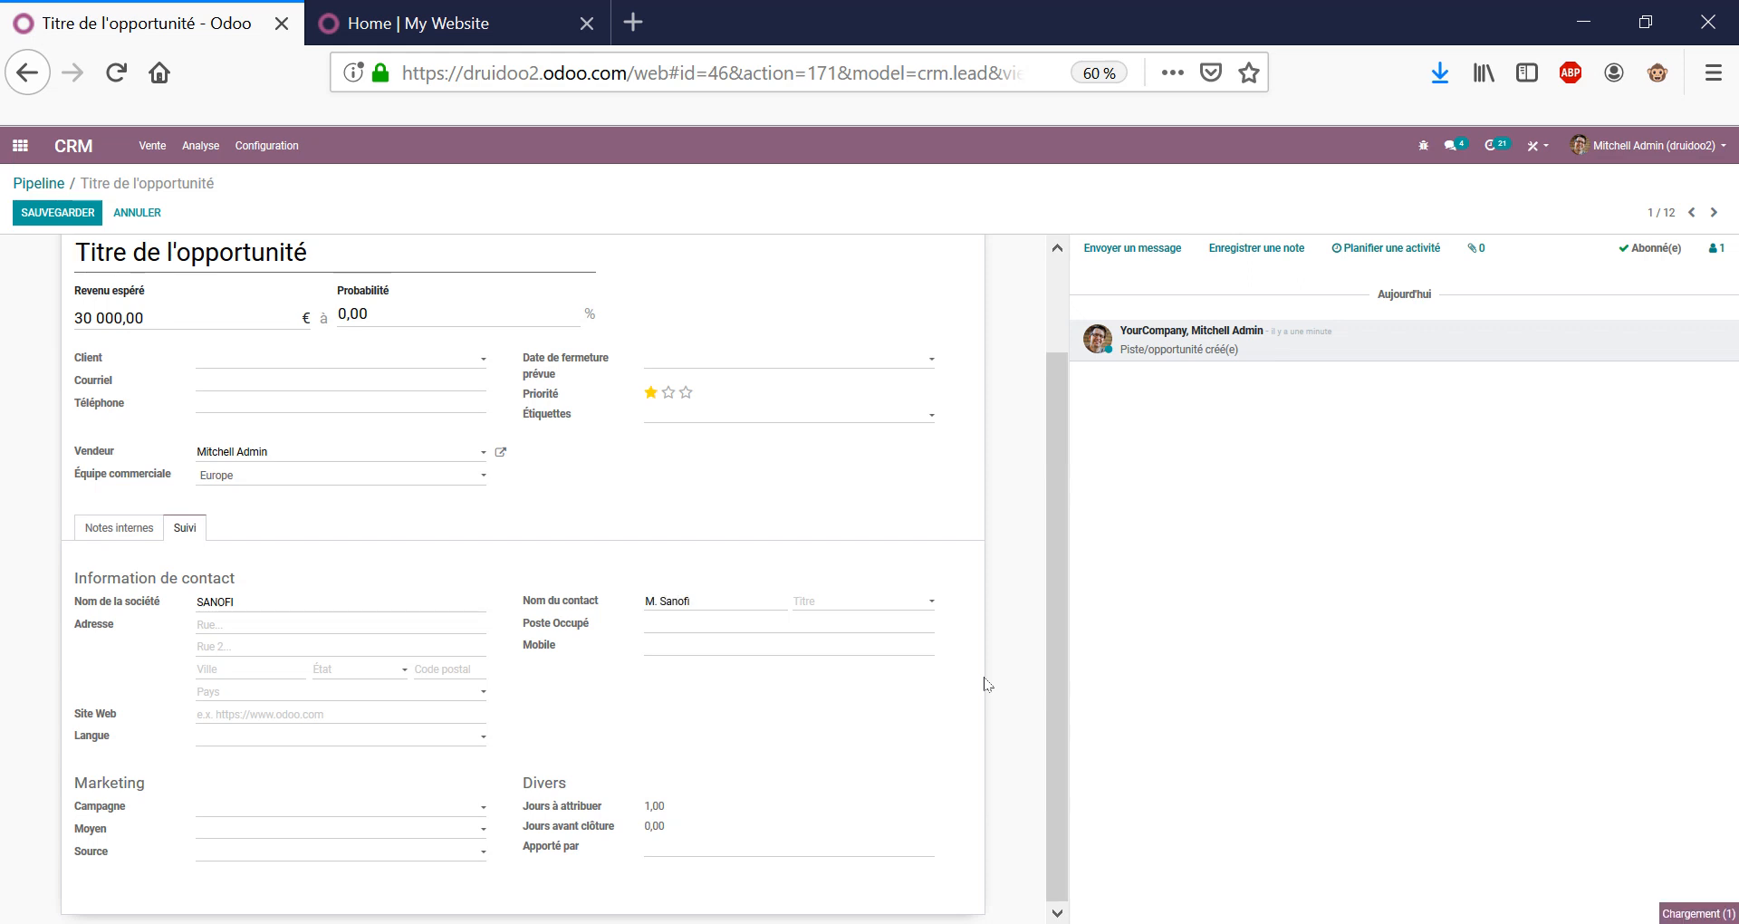
Set the contact title to Monsieur, job position Directeur and the mobile number, then save.
{"action": "key", "text": "Down"}
{"action": "key", "text": "Down"}
{"action": "key", "text": "Down"}
{"action": "key", "text": "Down"}
{"action": "key", "text": "Return"}
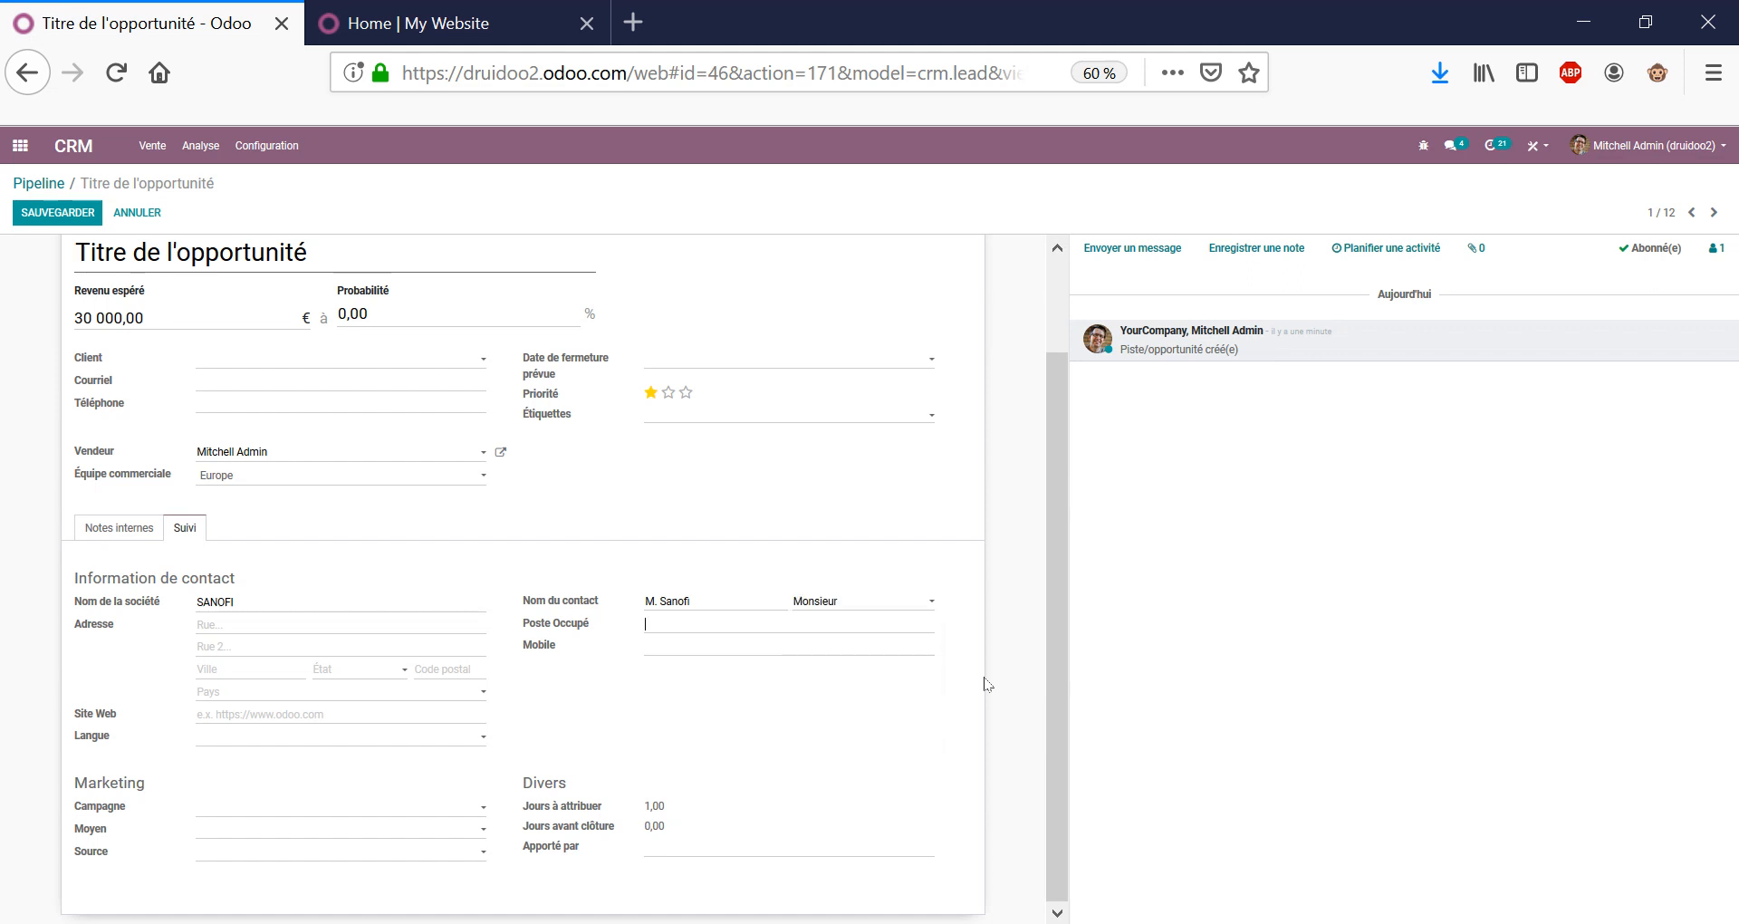
{"action": "key", "text": "Tab"}
{"action": "type", "text": "Directeur"}
{"action": "scroll", "coordinate": [272, 381], "scroll_direction": "up", "scroll_amount": 2}
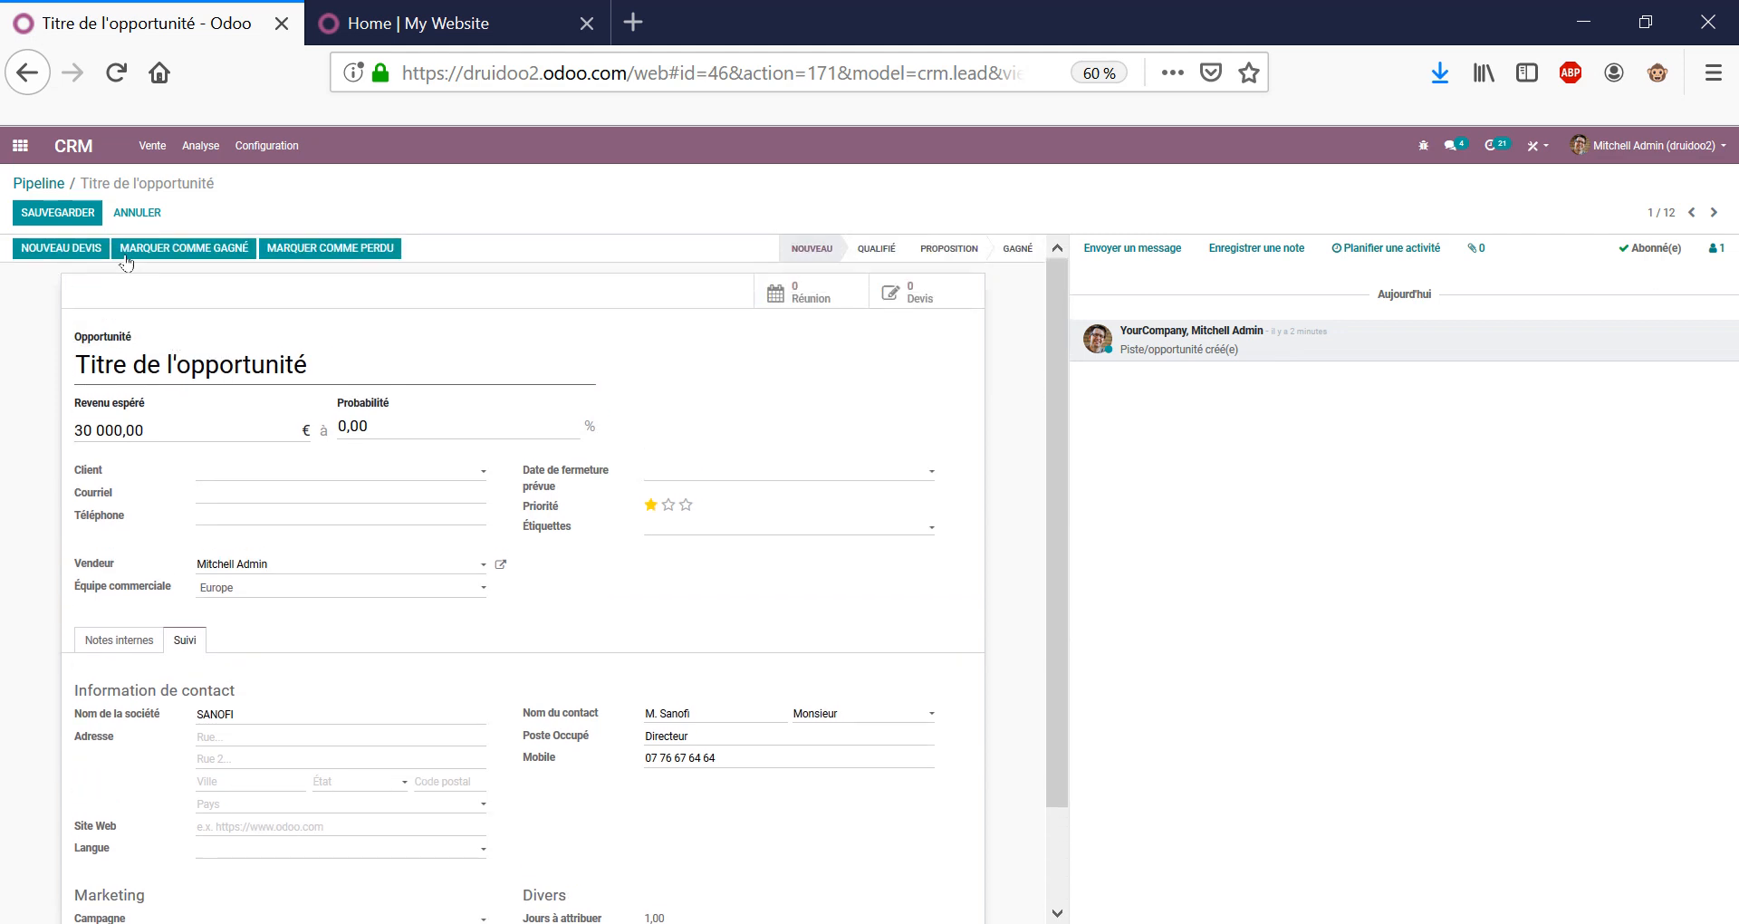
{"action": "left_click", "coordinate": [78, 222]}
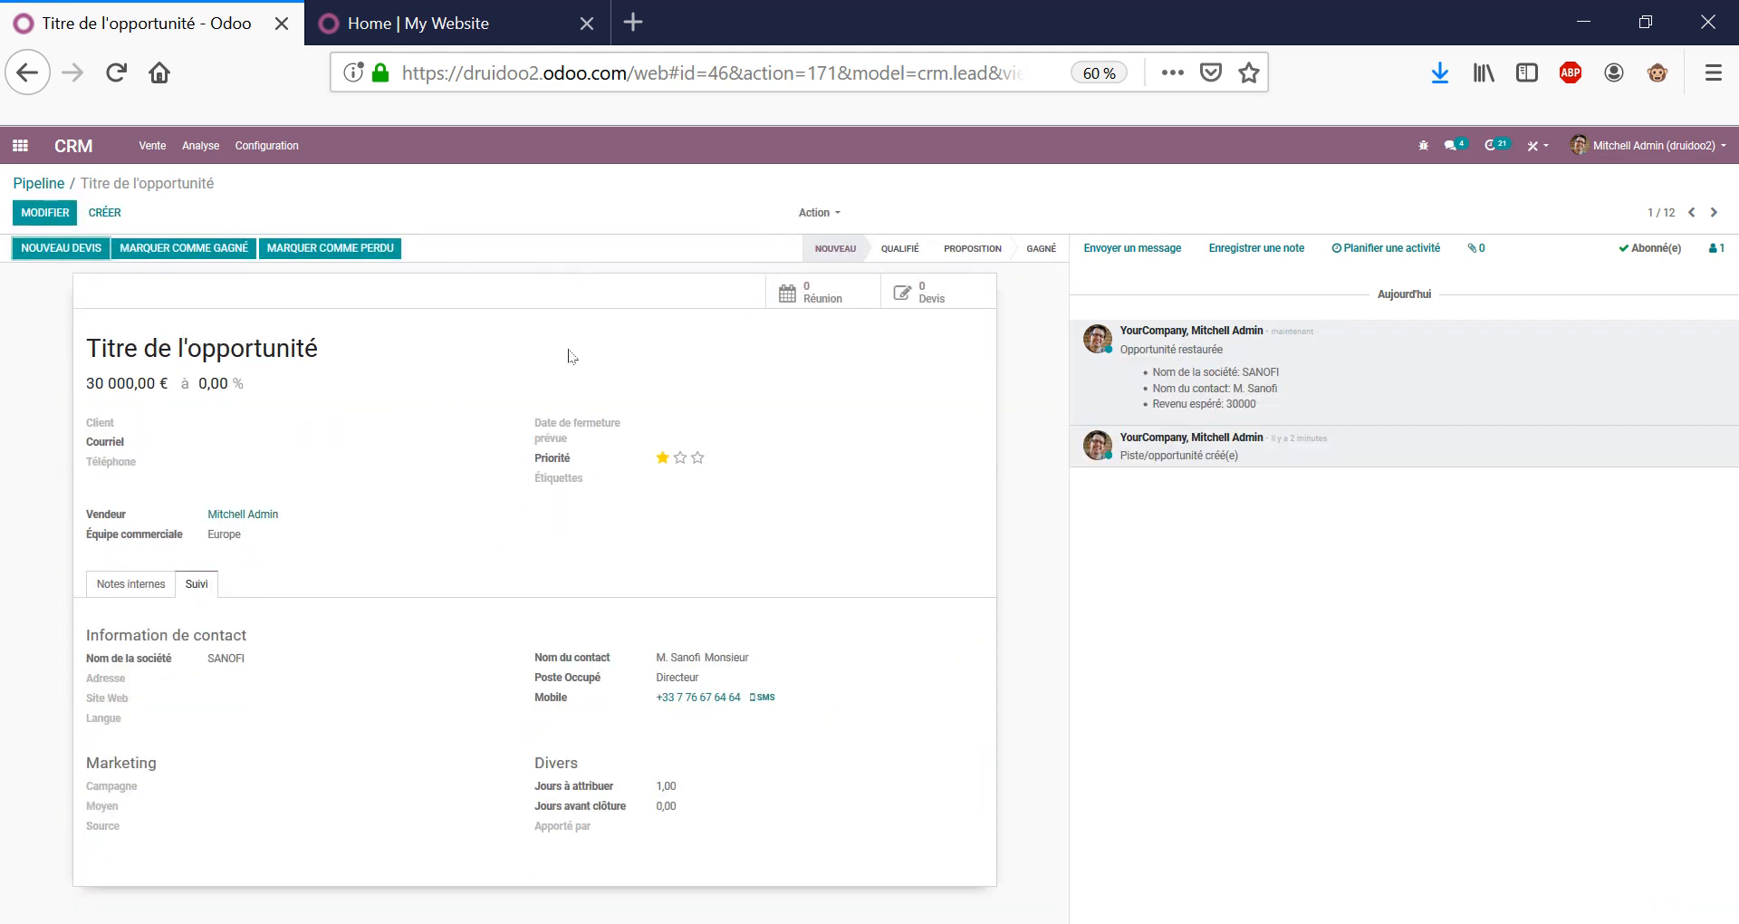
Drag 'Titre de l'opportunité' from Nouveau to Qualifié on the pipeline and reopen it.
{"action": "triple_click", "coordinate": [161, 349]}
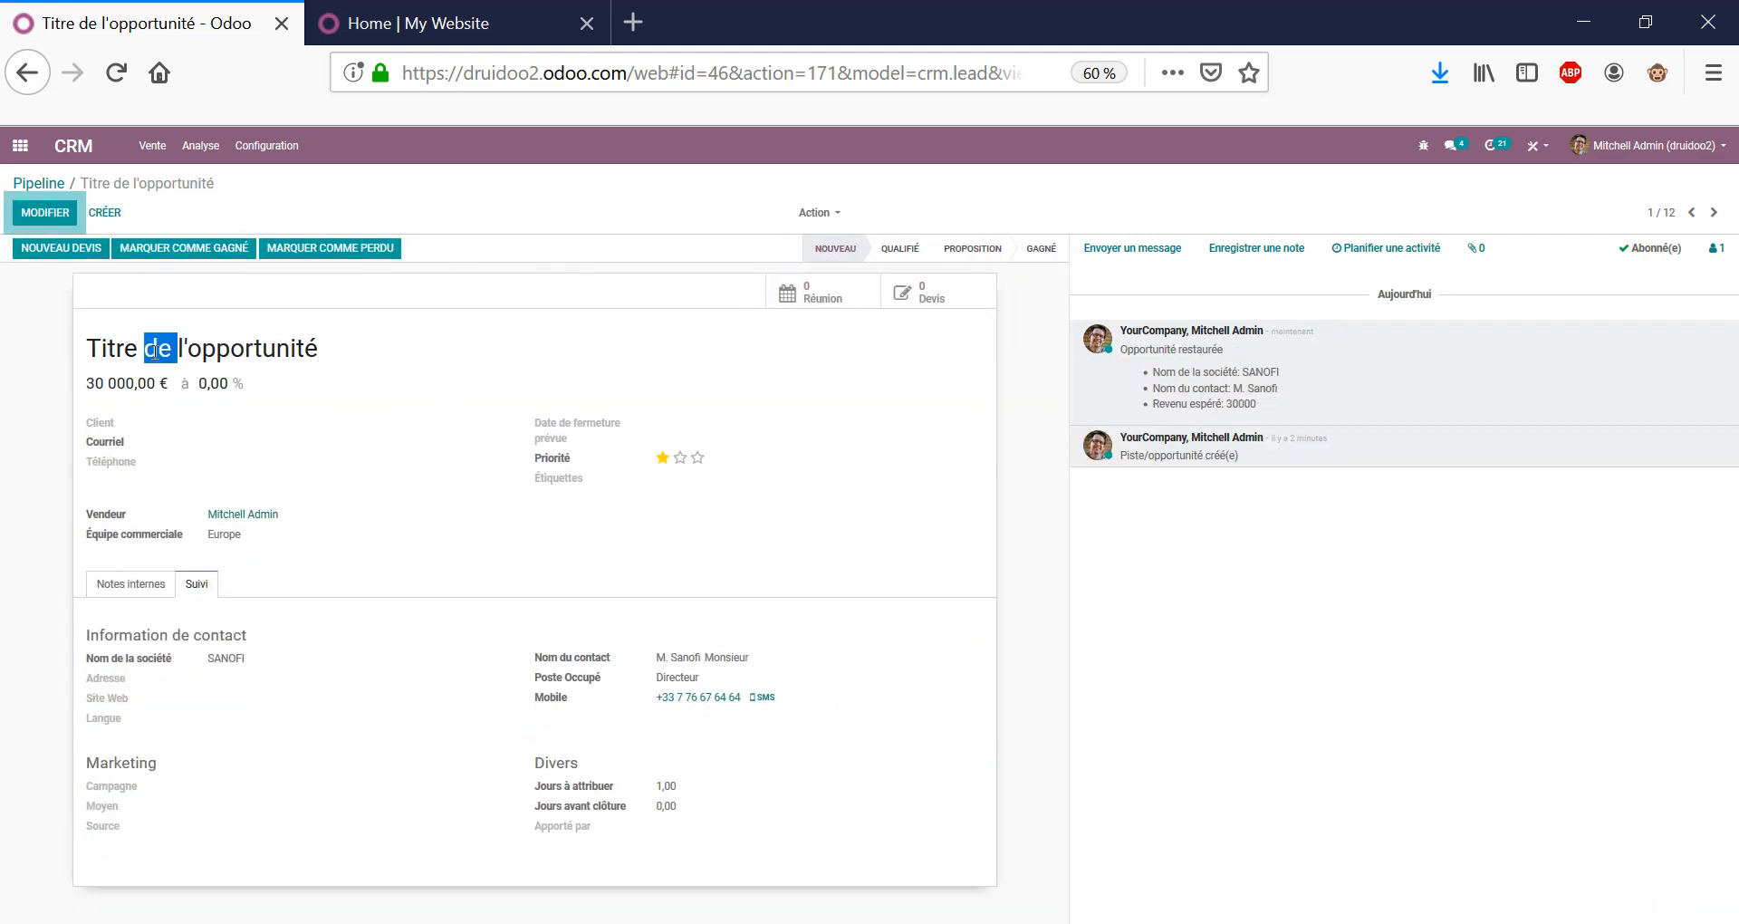
{"action": "left_click", "coordinate": [38, 183]}
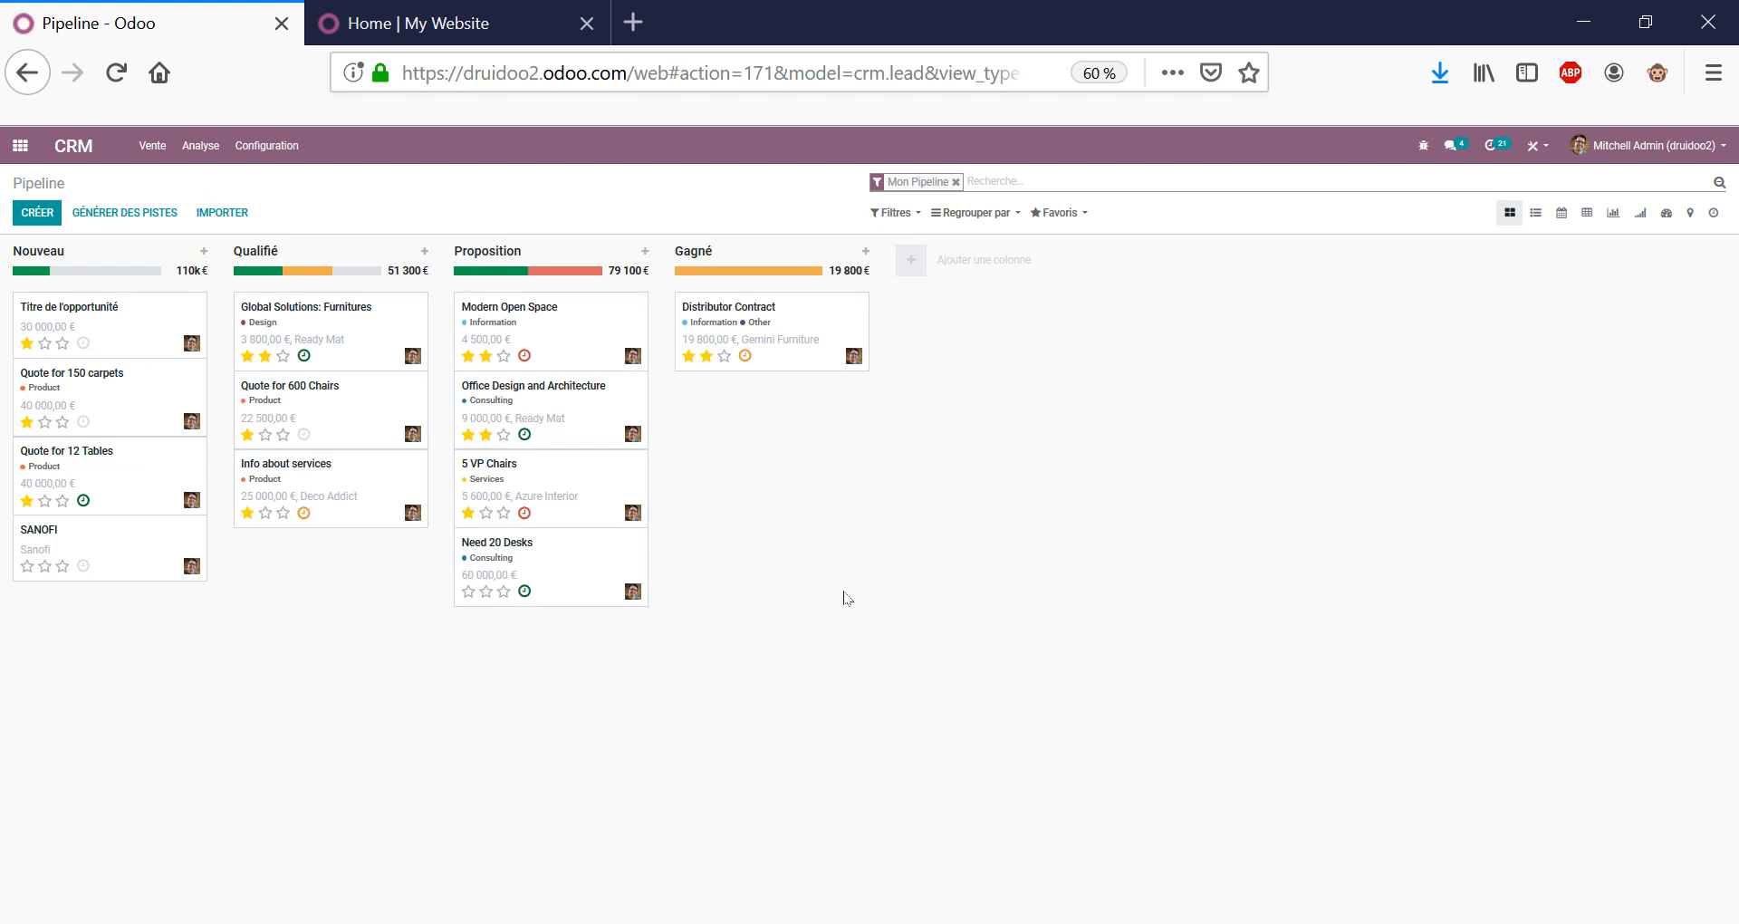
{"action": "left_click_drag", "start_coordinate": [118, 335], "coordinate": [380, 625]}
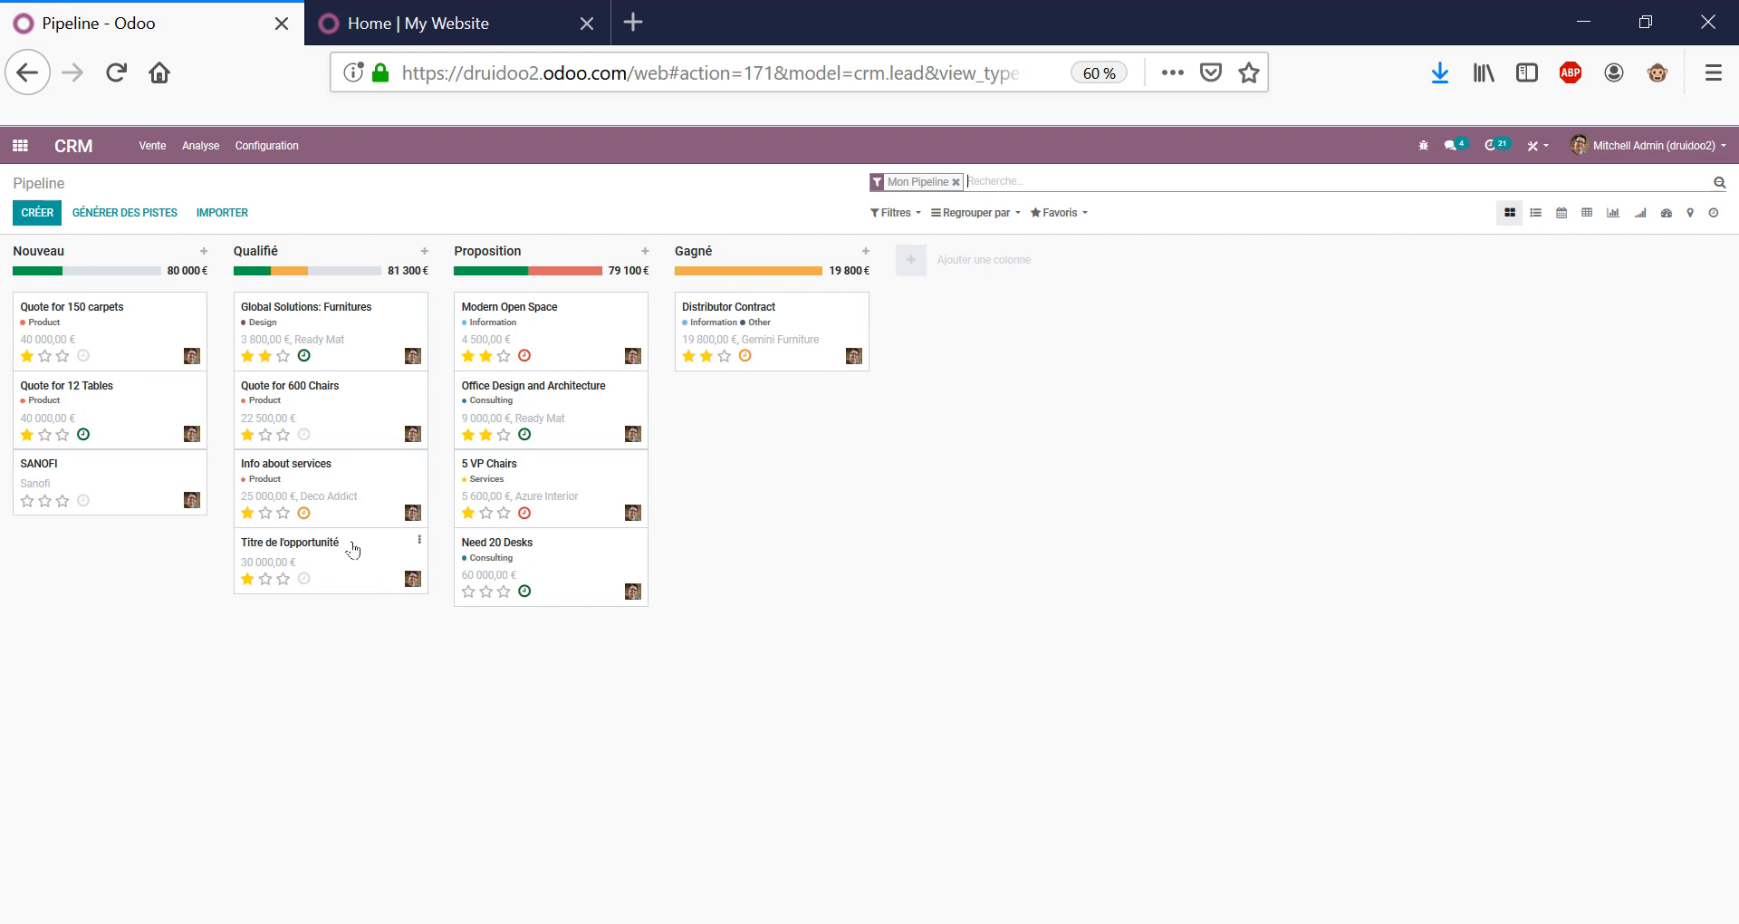
{"action": "left_click", "coordinate": [352, 548]}
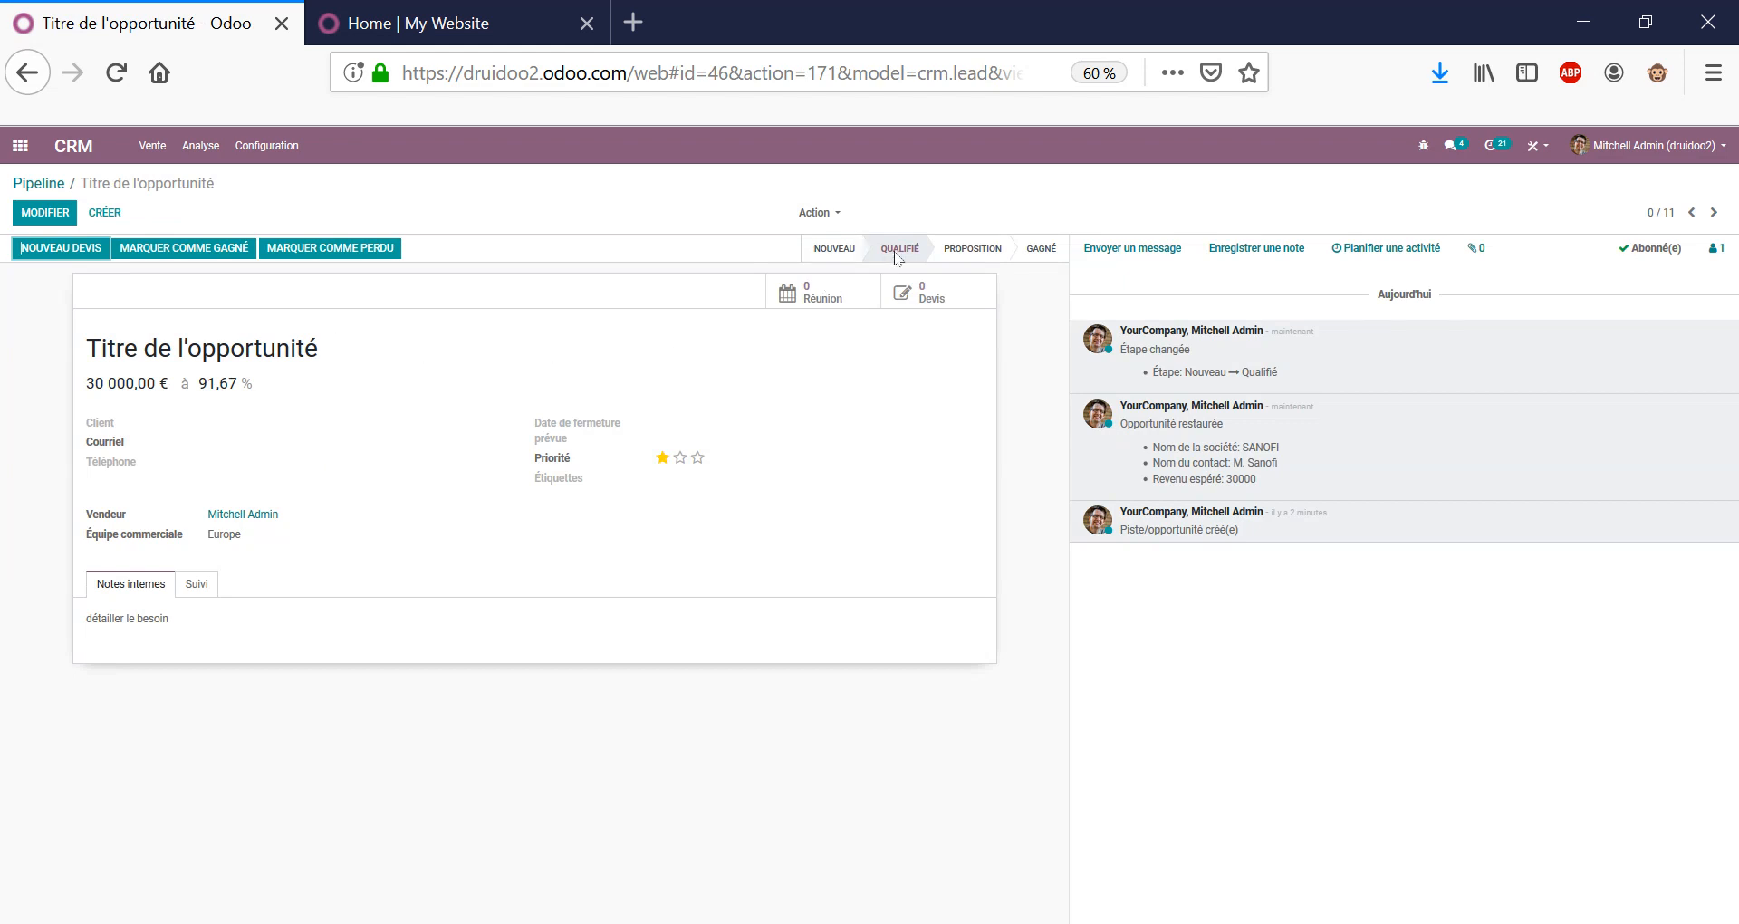
Add the internal-notes line 'Plus d'infos sur la qualification' and save the opportunity.
{"action": "left_click", "coordinate": [45, 212]}
{"action": "left_click", "coordinate": [250, 670]}
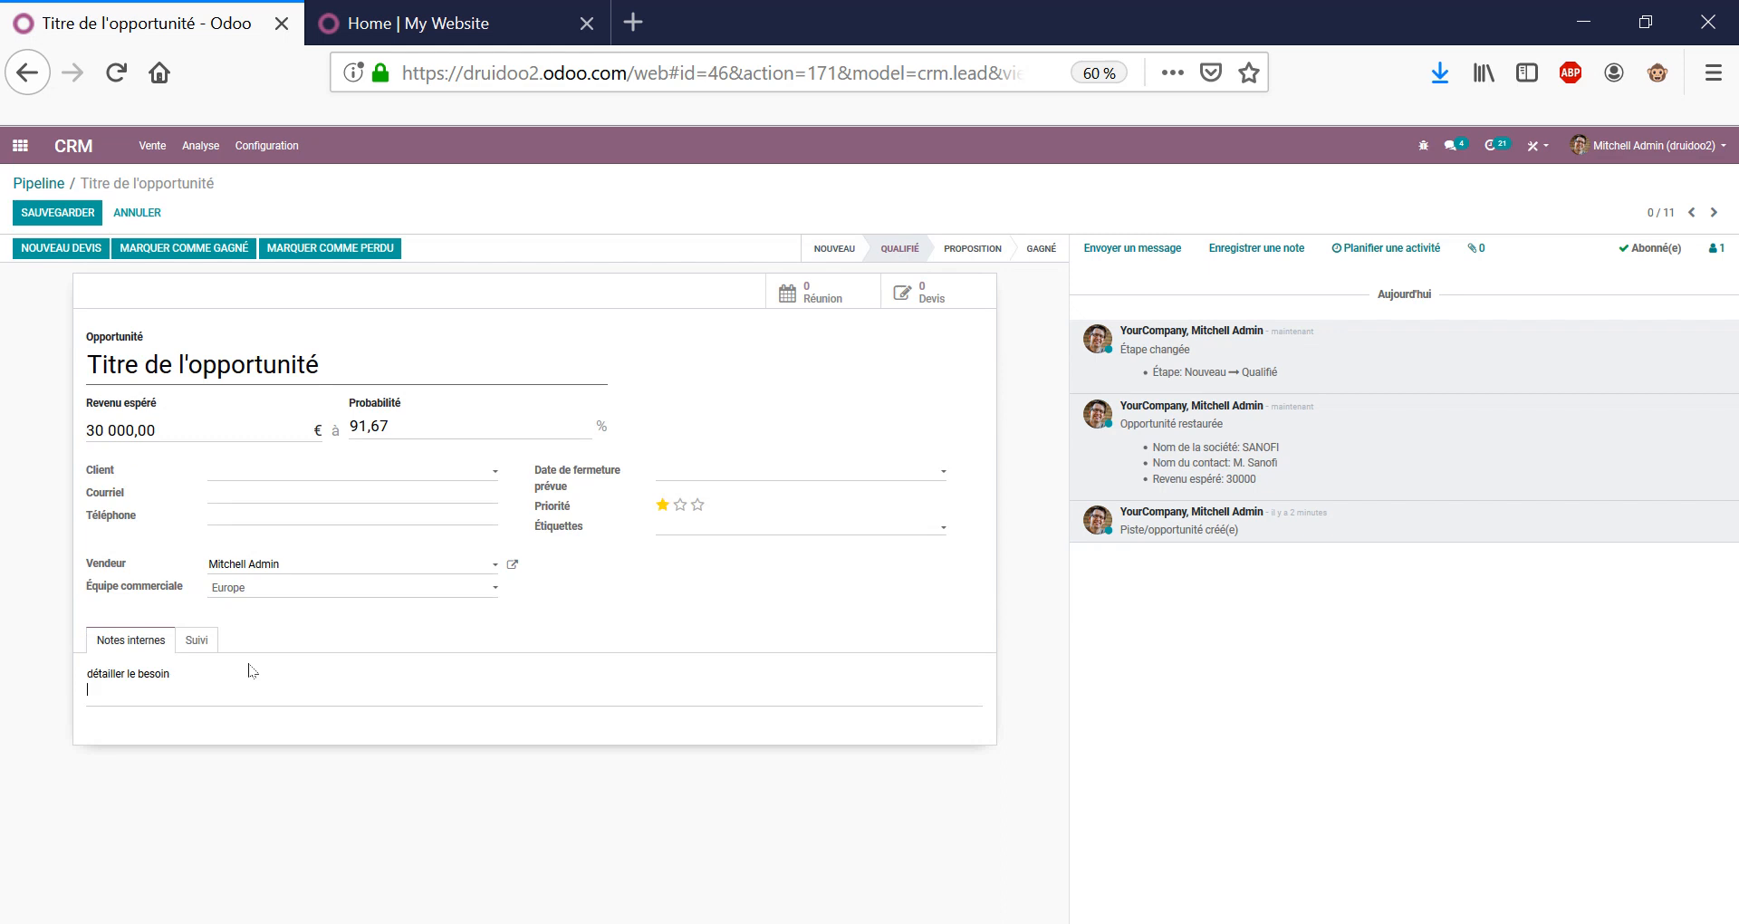
{"action": "key", "text": "Return"}
{"action": "type", "text": "PLUS"}
{"action": "key", "text": "BackSpace"}
{"action": "key", "text": "BackSpace"}
{"action": "key", "text": "BackSpace"}
{"action": "type", "text": "lus d'infos sur la qualification"}
{"action": "left_click", "coordinate": [57, 211]}
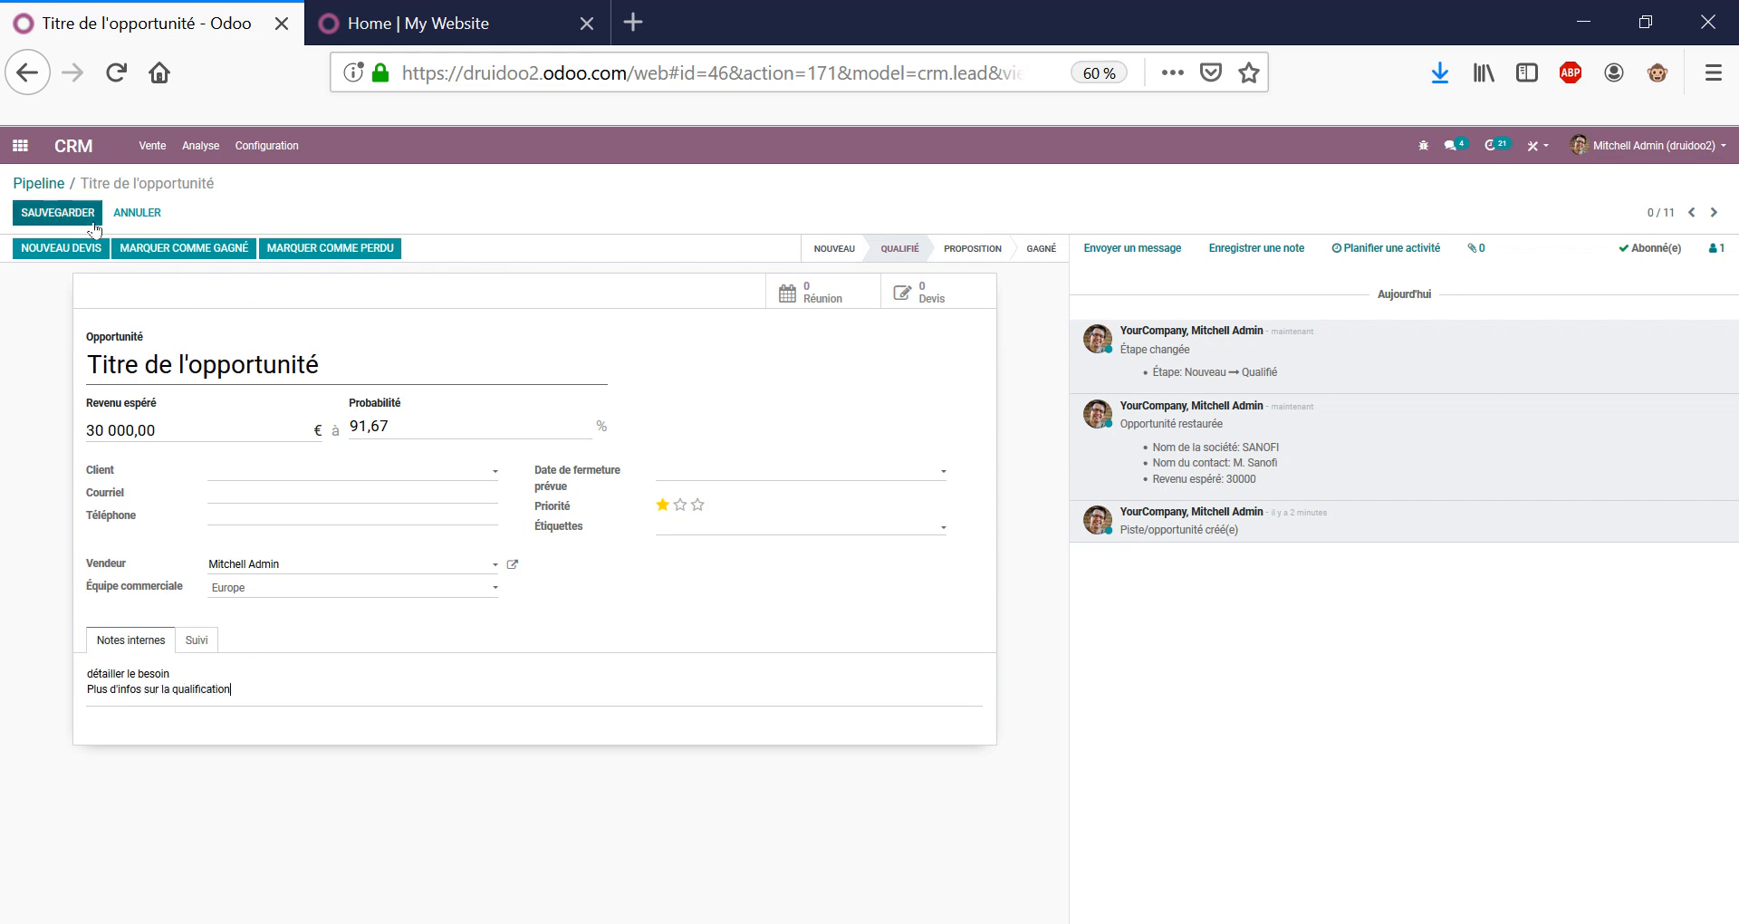
Highlight the opportunity title and its 91,67 % probability on the saved record.
{"action": "triple_click", "coordinate": [308, 348]}
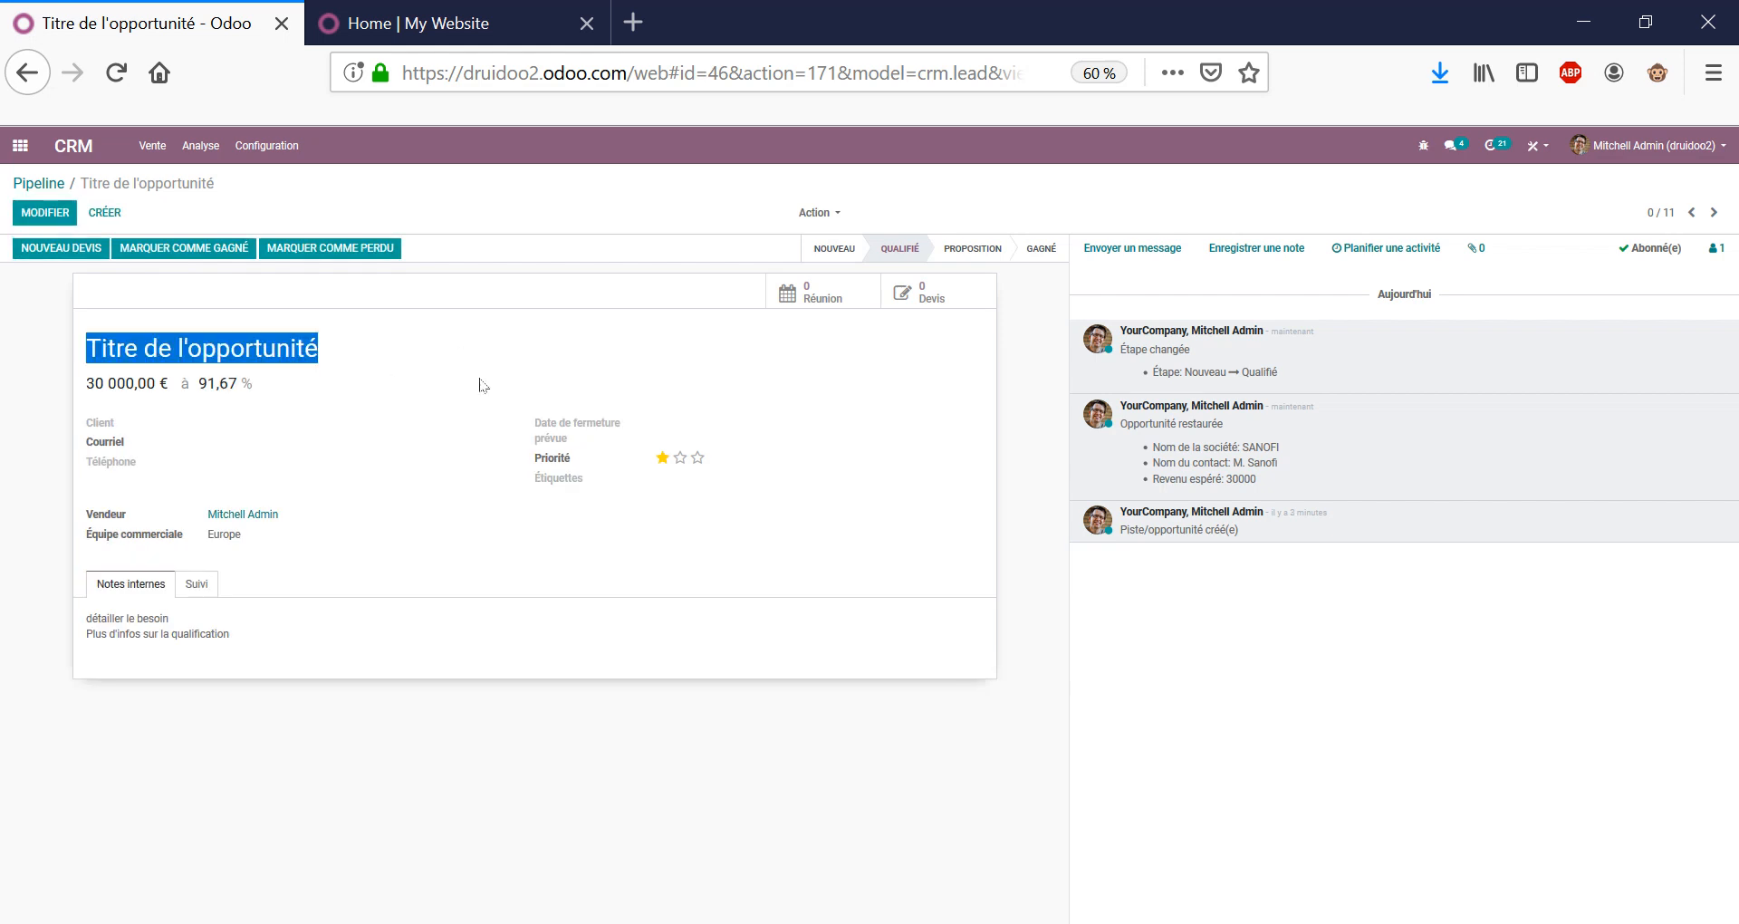
{"action": "left_click", "coordinate": [483, 385]}
{"action": "double_click", "coordinate": [214, 382]}
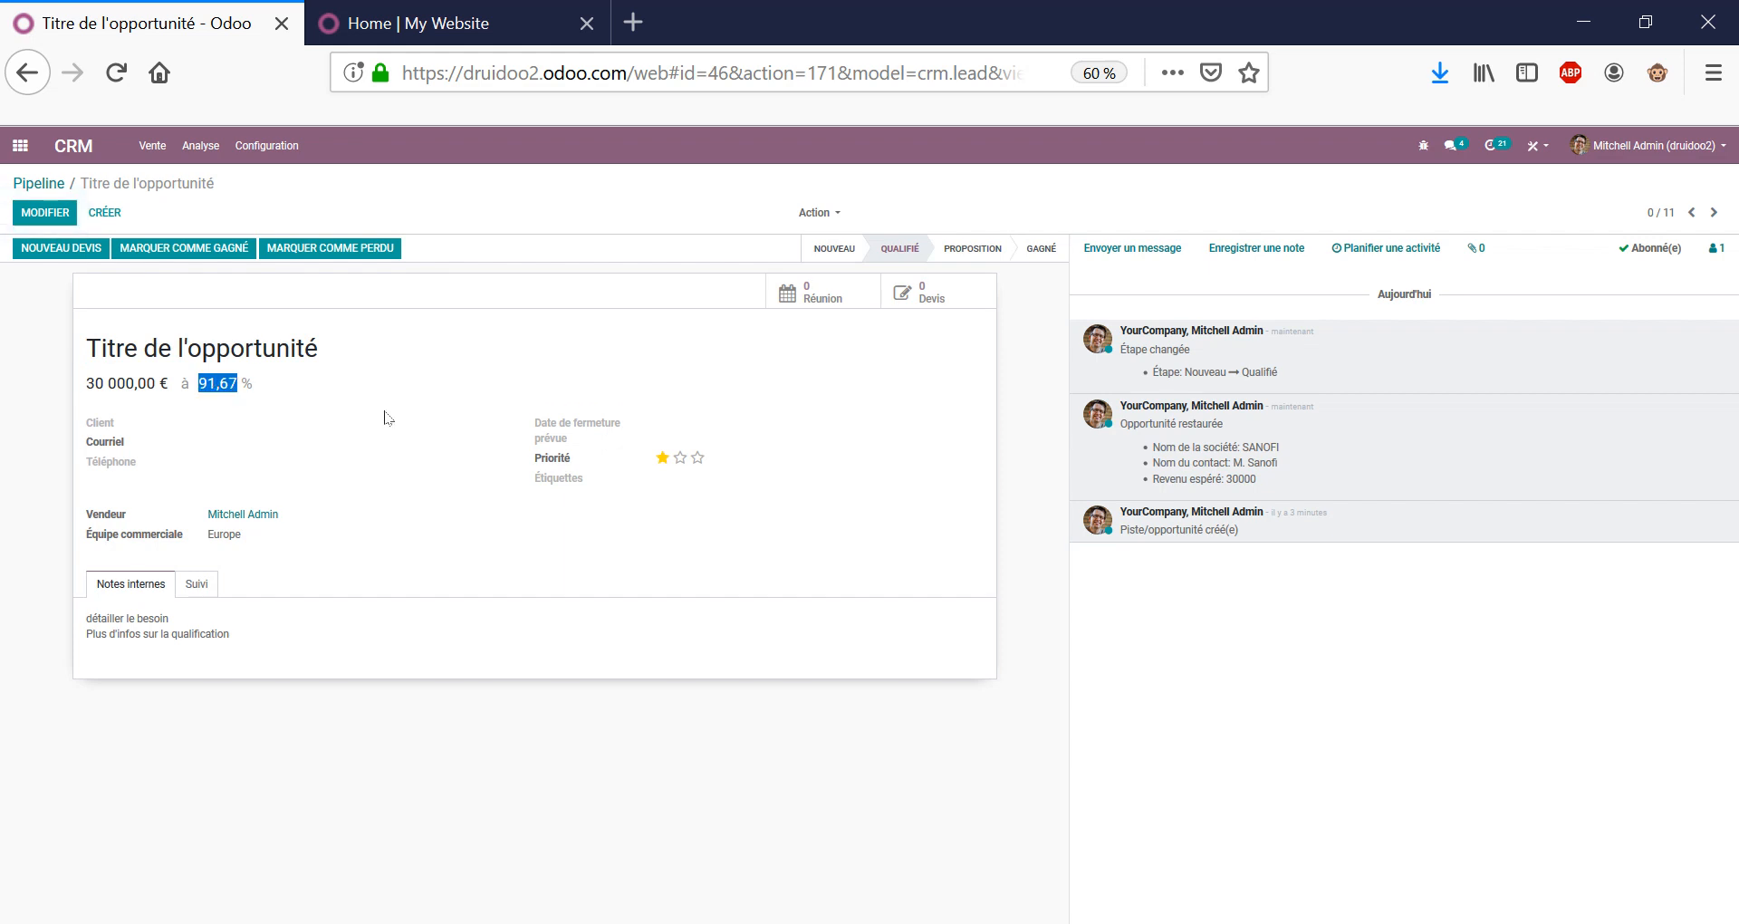
{"action": "left_click", "coordinate": [218, 382]}
{"action": "double_click", "coordinate": [217, 382]}
{"action": "left_click", "coordinate": [205, 380]}
{"action": "left_click_drag", "start_coordinate": [207, 382], "coordinate": [242, 385]}
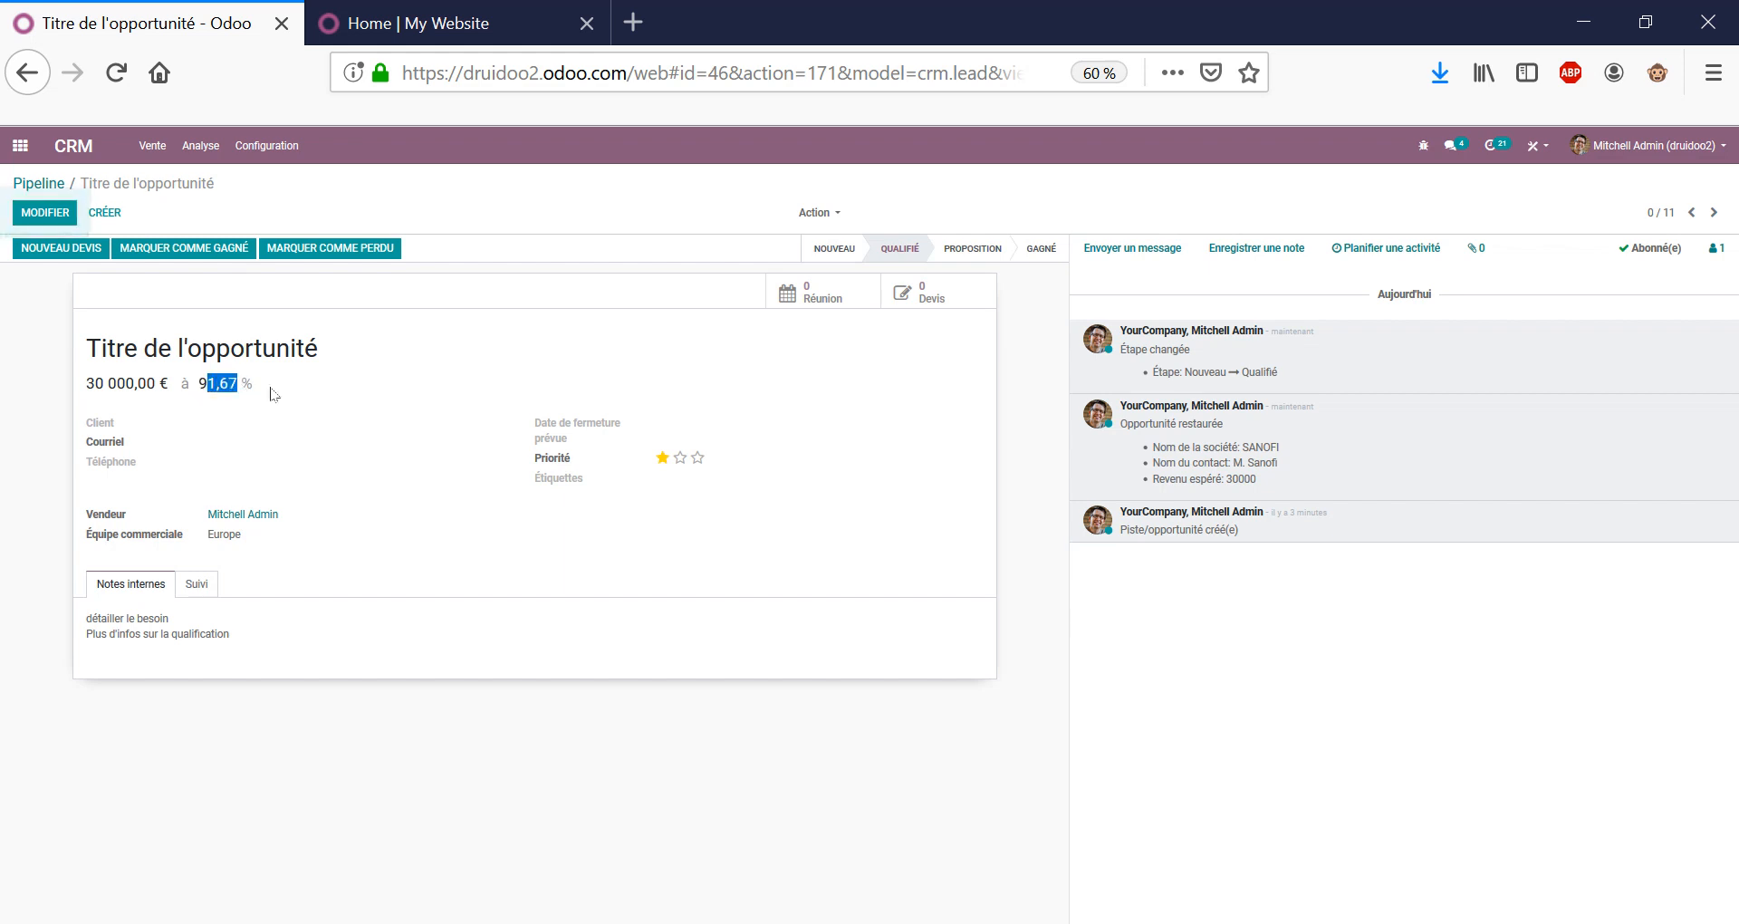
{"action": "left_click", "coordinate": [273, 393]}
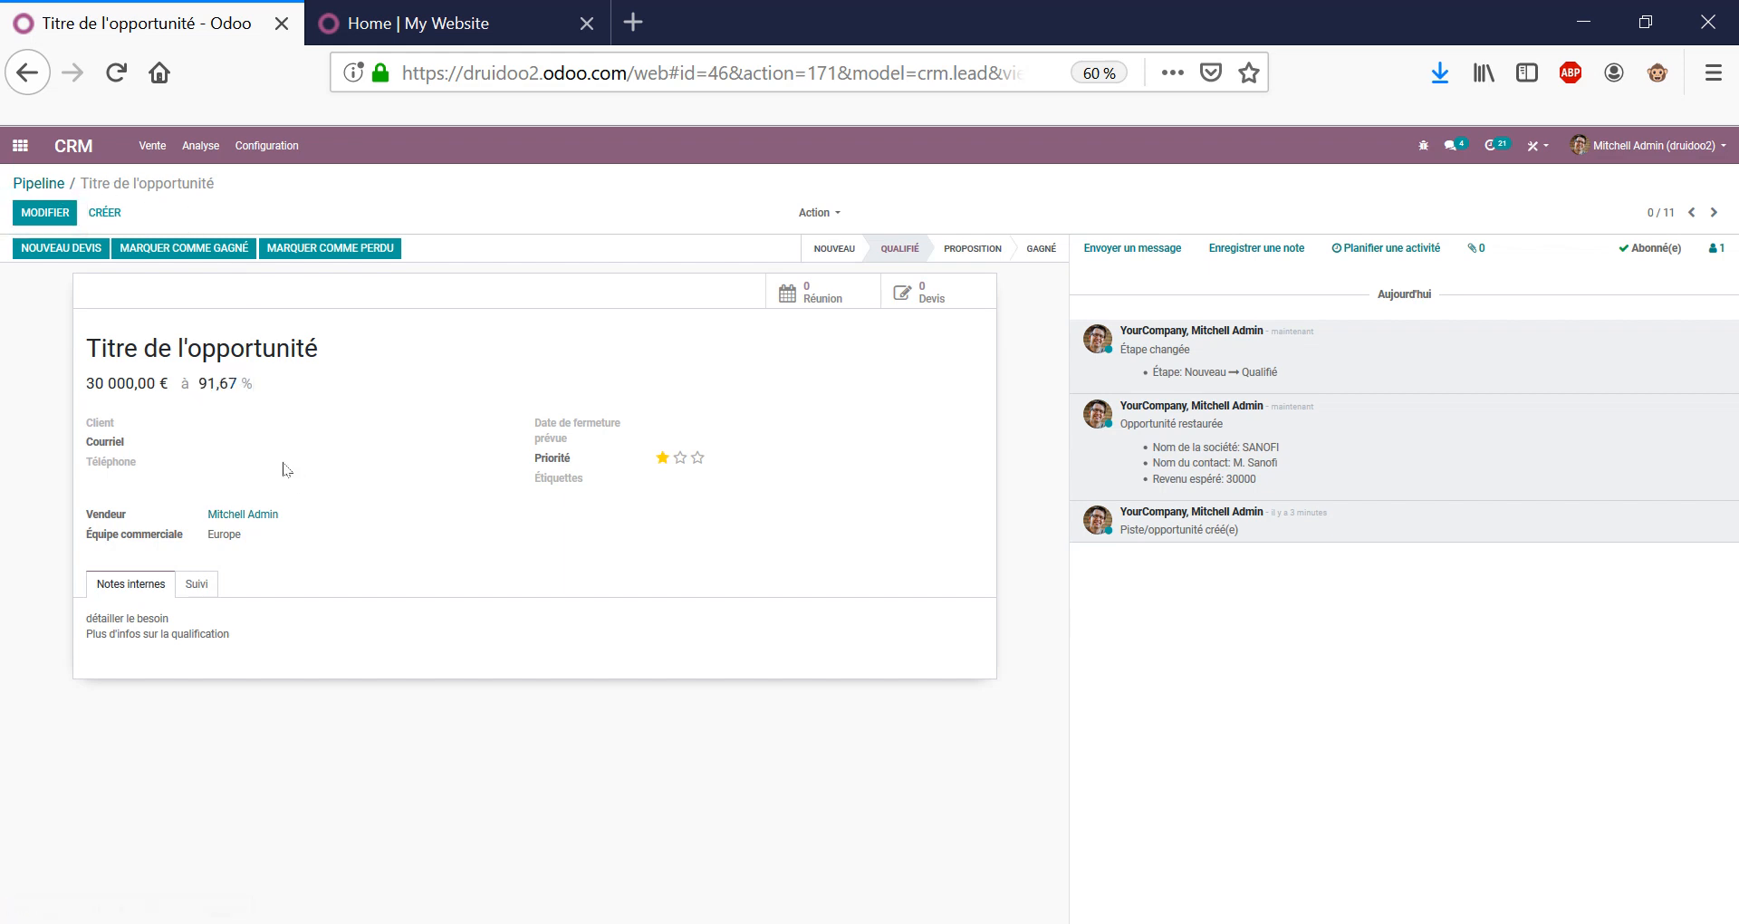
{"action": "double_click", "coordinate": [205, 382]}
{"action": "double_click", "coordinate": [241, 356]}
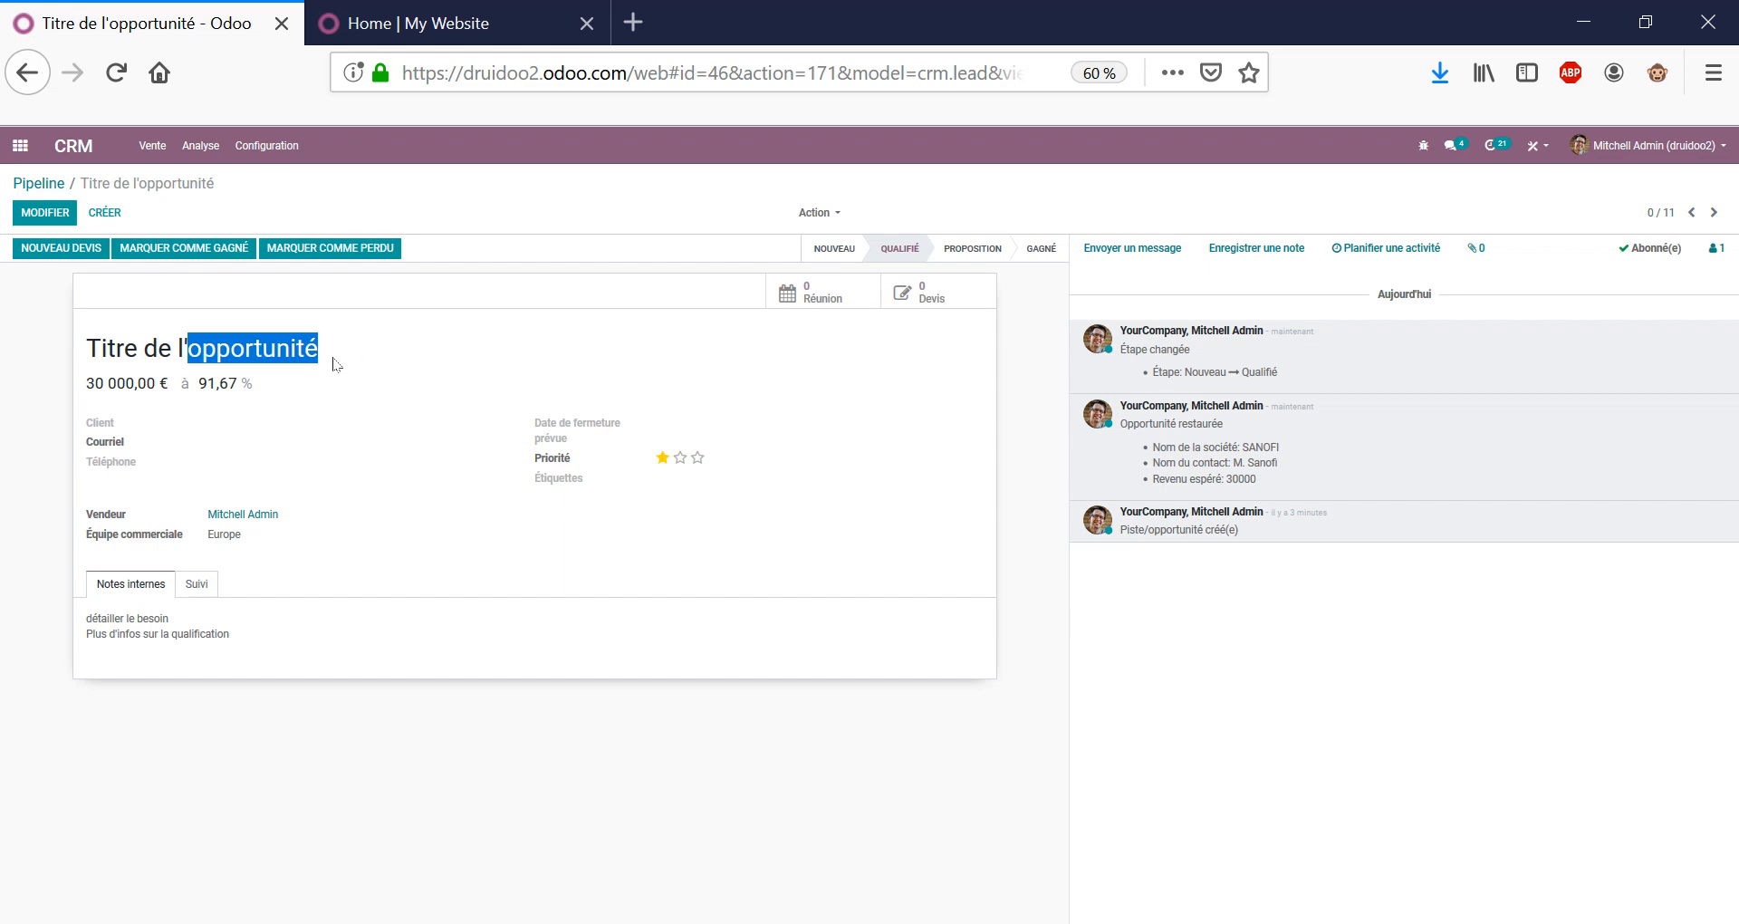
{"action": "triple_click", "coordinate": [225, 344]}
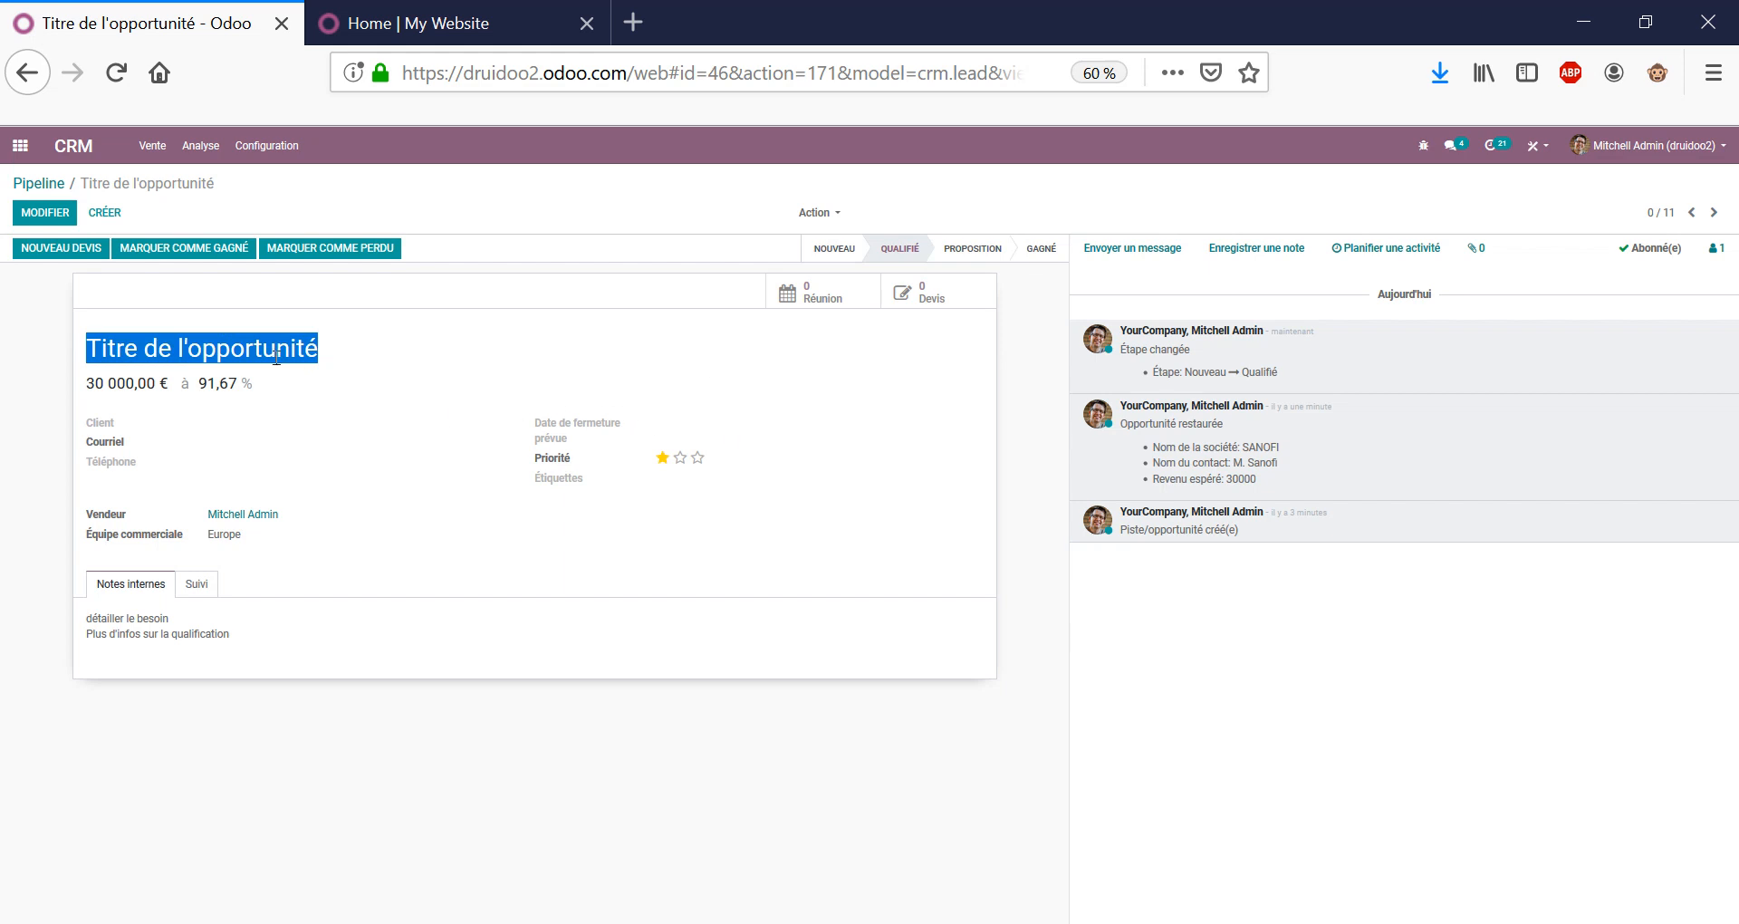
{"action": "left_click", "coordinate": [896, 366]}
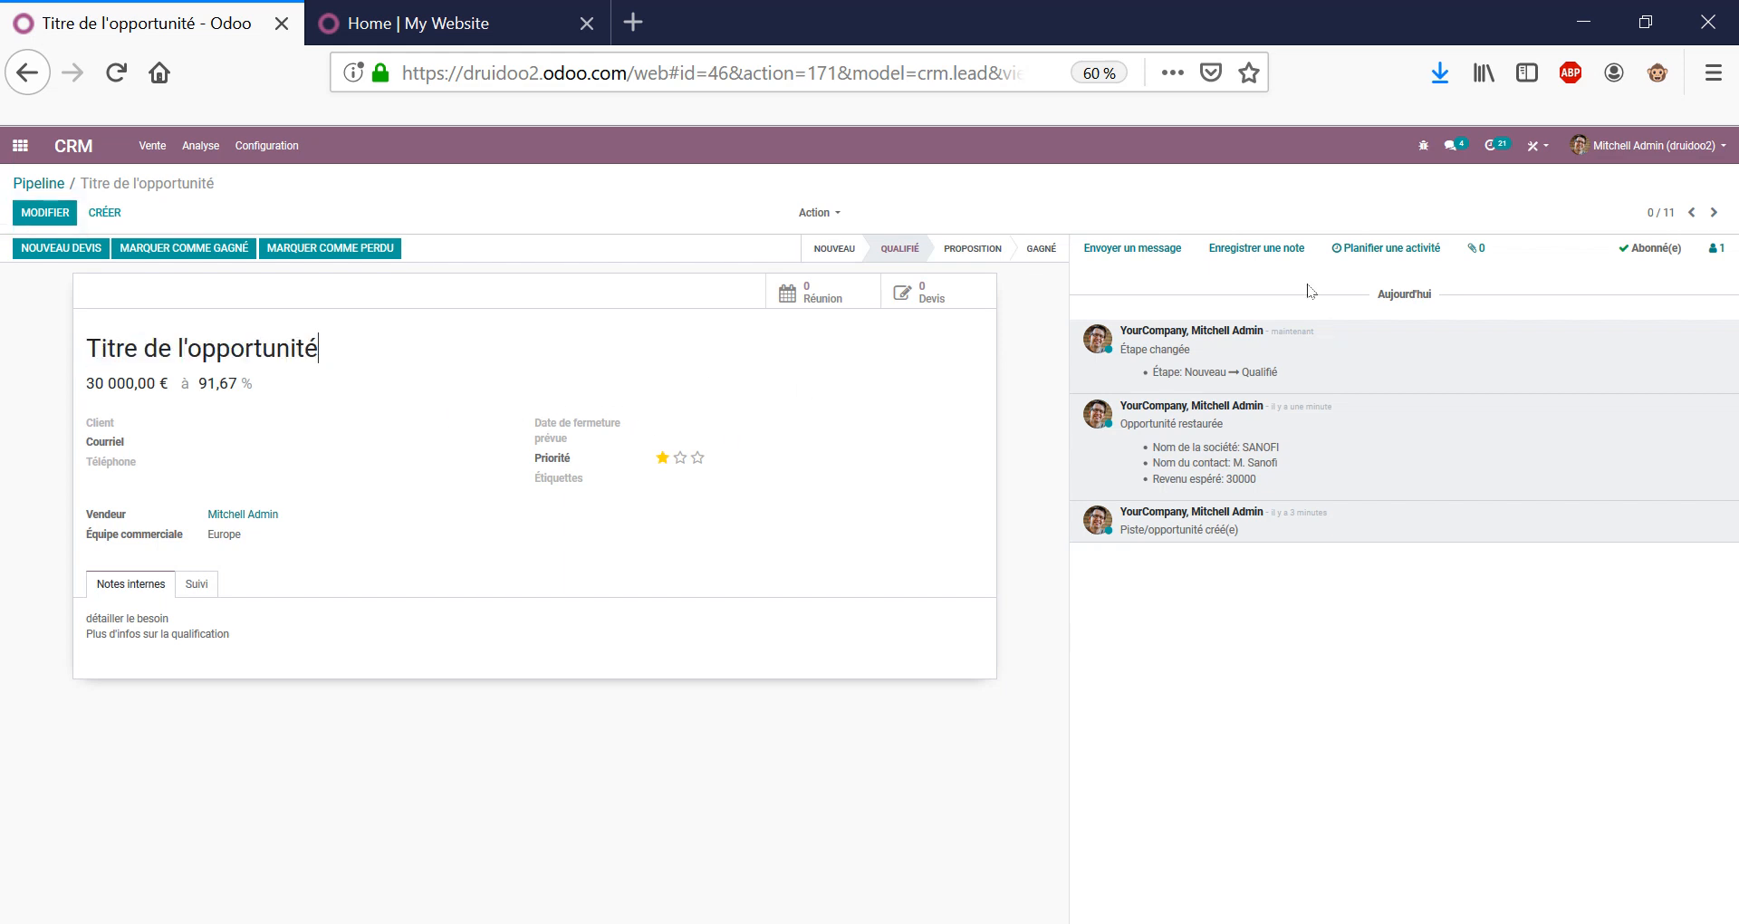
Post a note mentioning the administrator: 'peux tu regarder ça stp ?'.
{"action": "left_click", "coordinate": [1257, 249]}
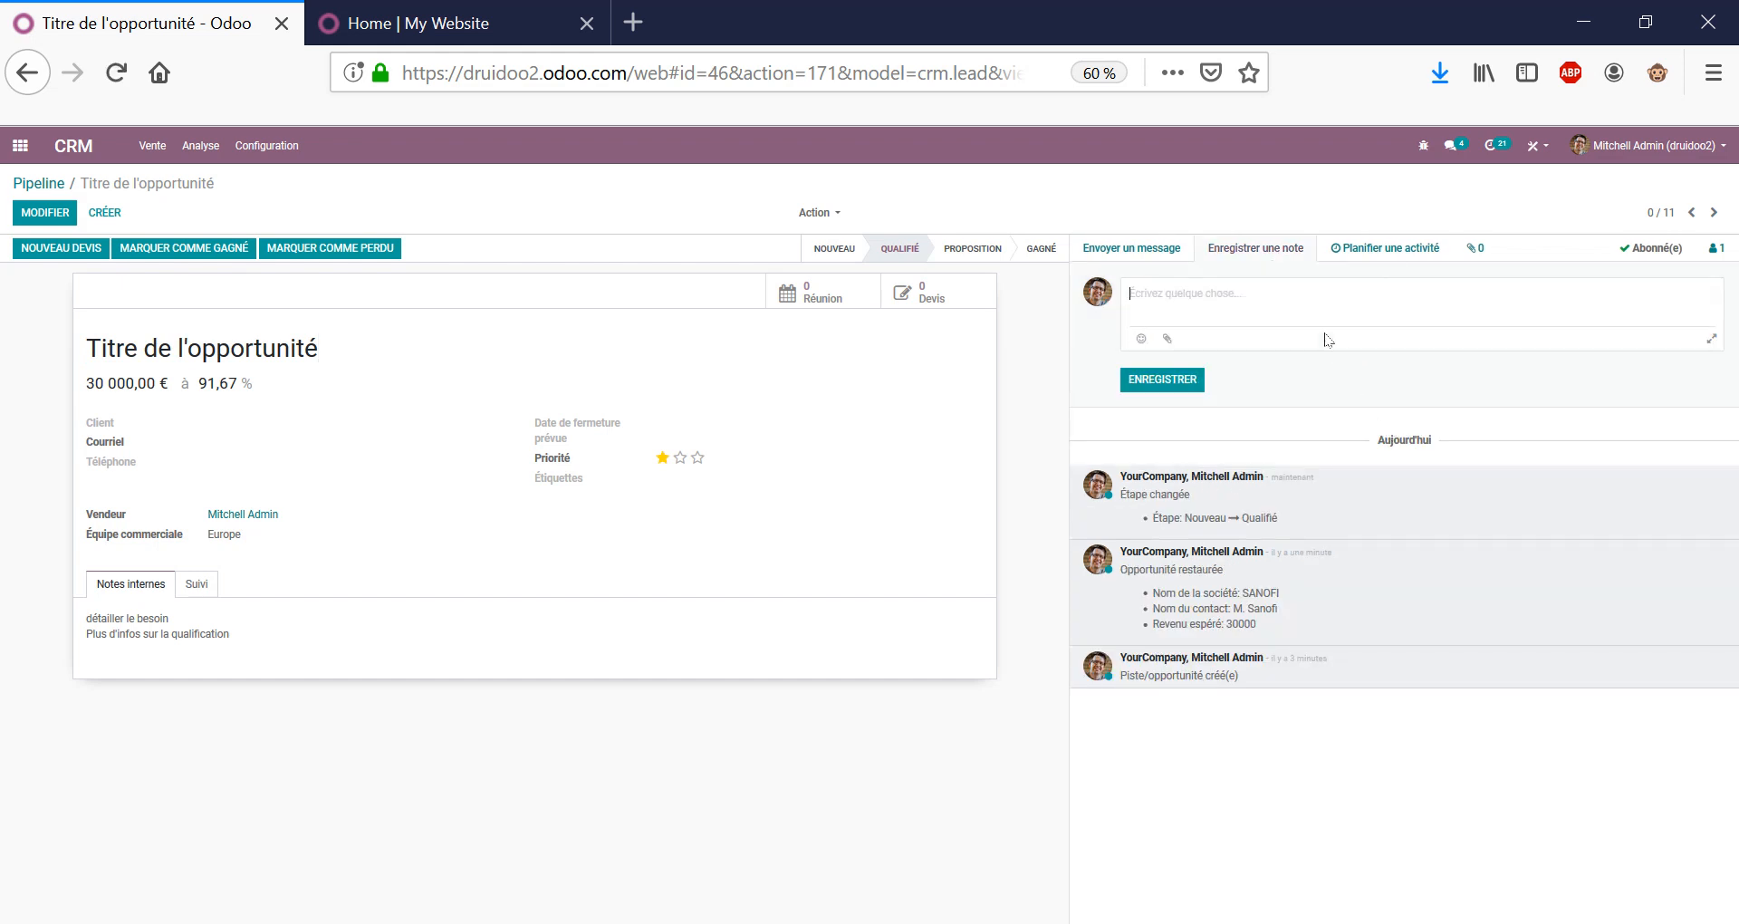
{"action": "type", "text": "@"}
{"action": "key", "text": "Return"}
{"action": "key", "text": "Return"}
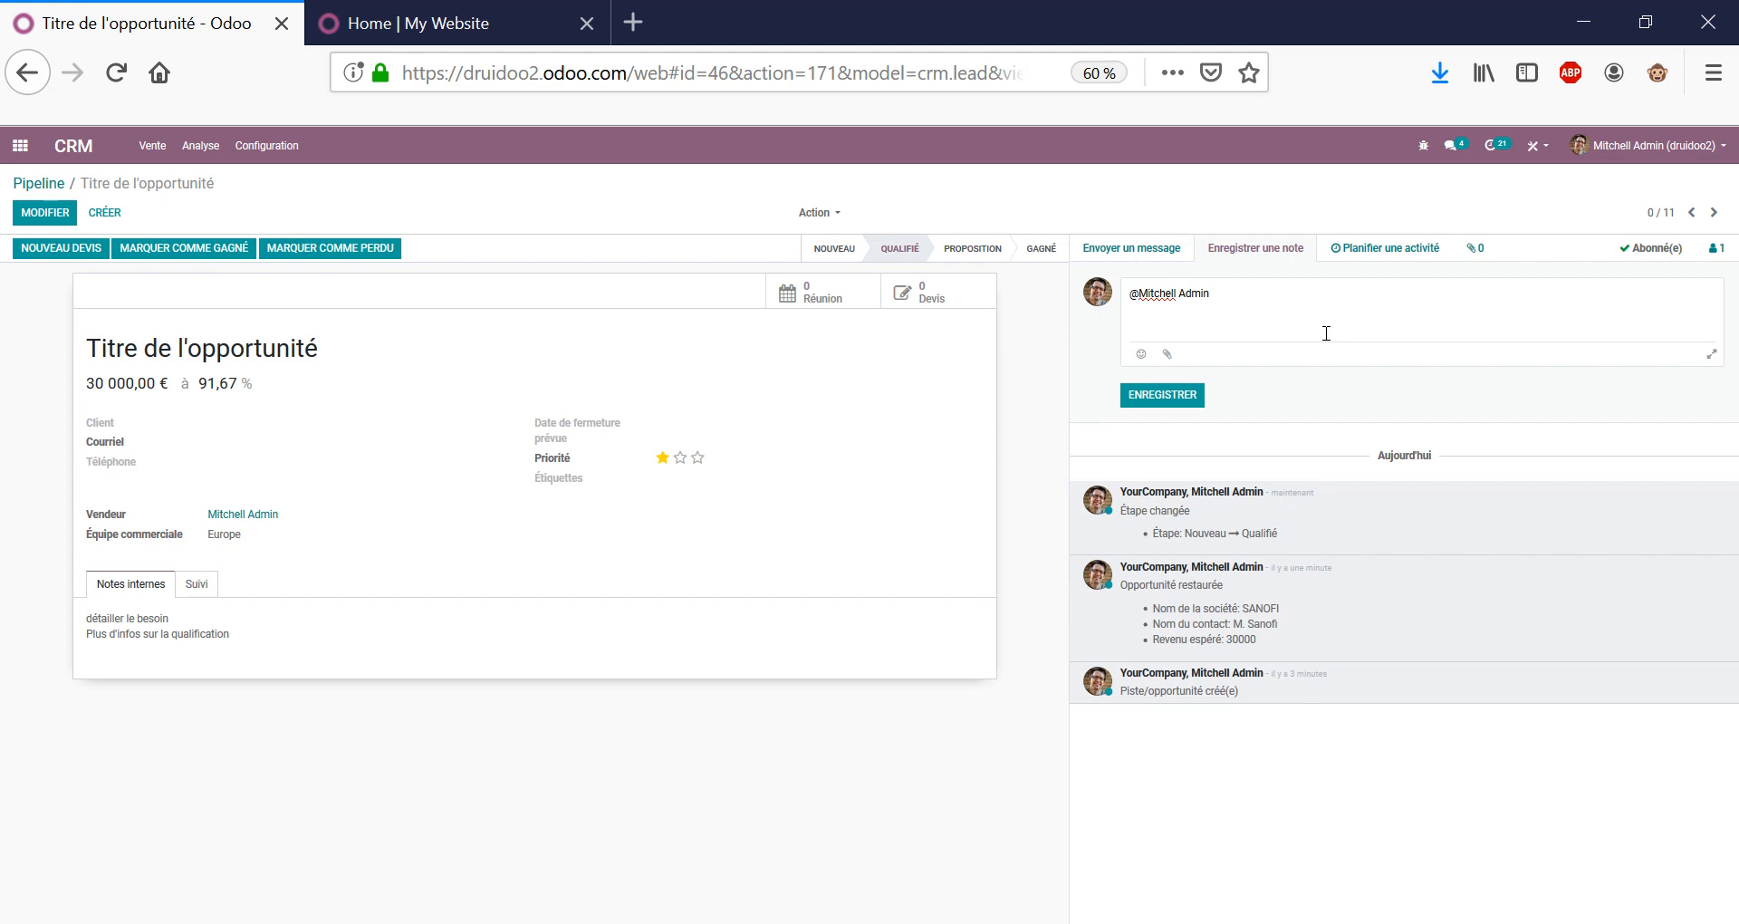
{"action": "type", "text": "peux tu regarder ça stp ?"}
{"action": "left_click", "coordinate": [1195, 395]}
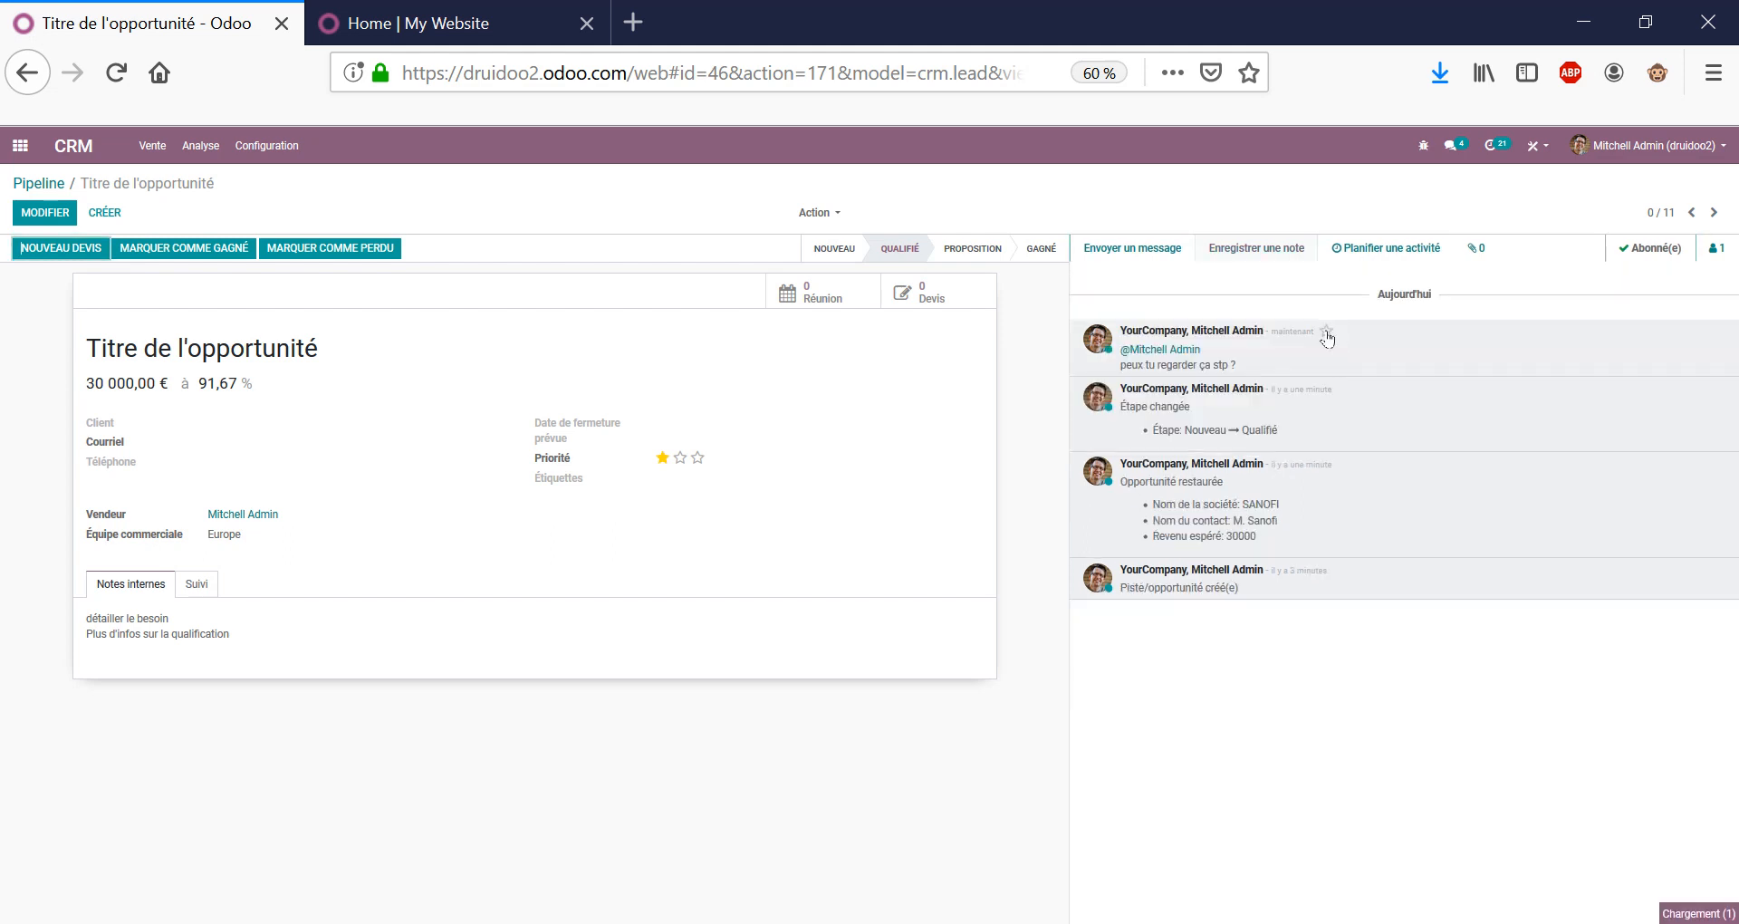
Log a second note reading 'compte rendu d'entretien'.
{"action": "left_click", "coordinate": [1256, 247]}
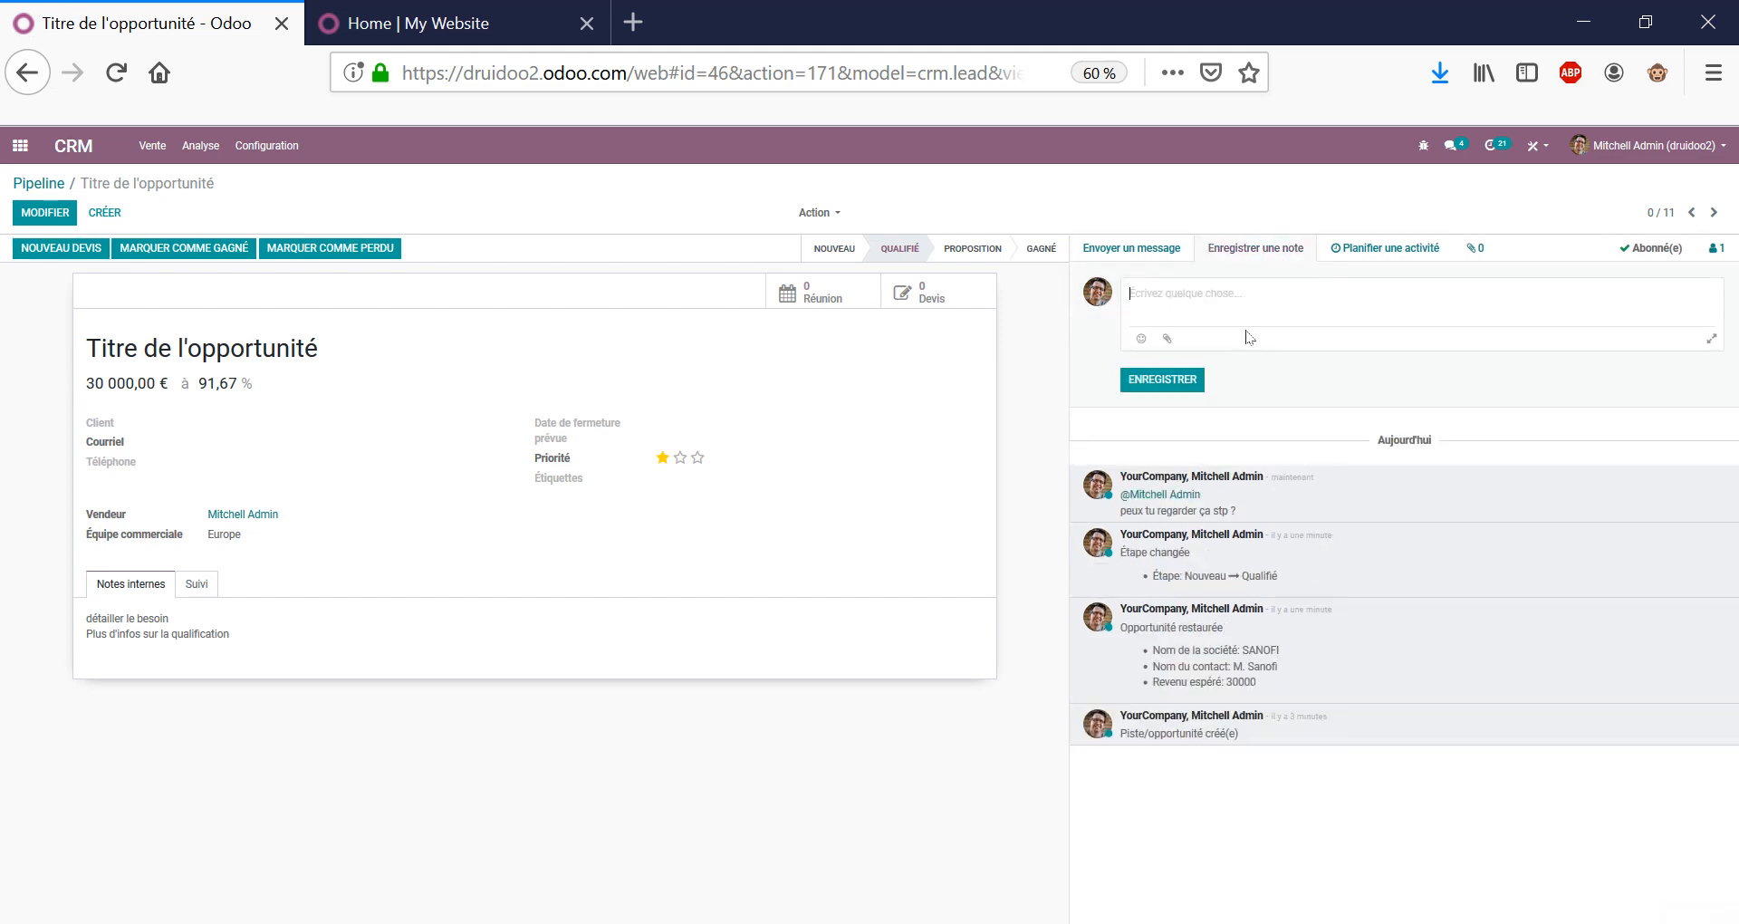
{"action": "type", "text": "compte rendu d'entretien"}
{"action": "left_click", "coordinate": [1163, 379]}
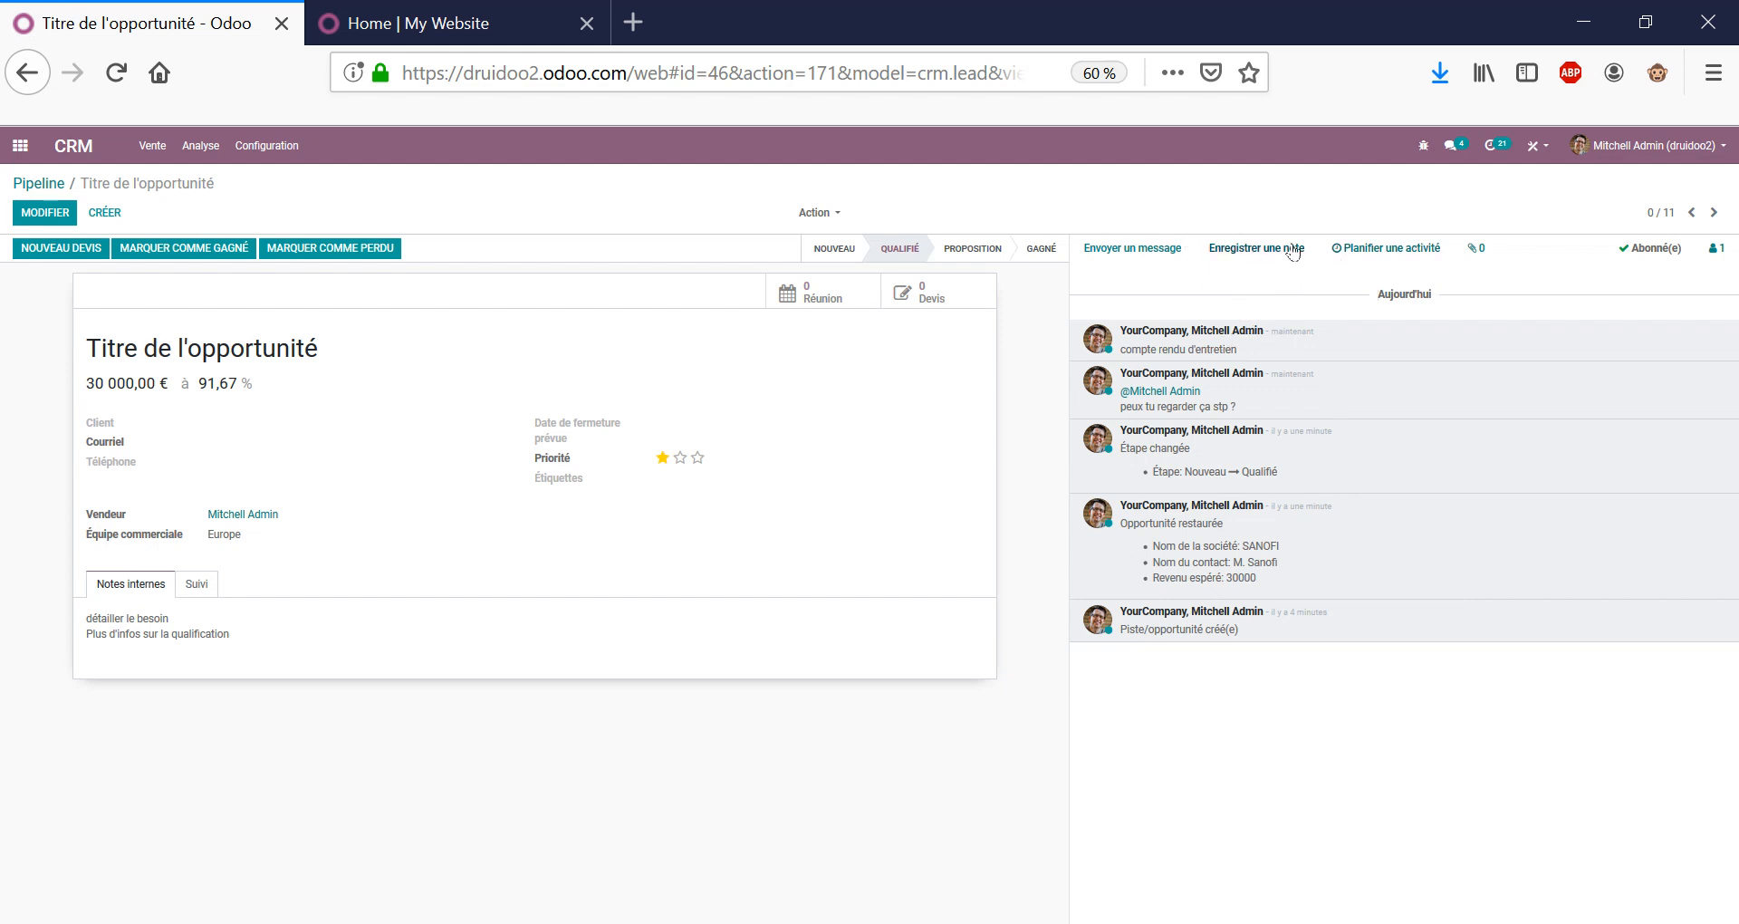
Check the followers, then send them the message 'Bonjour Monsieur,'.
{"action": "left_click", "coordinate": [1721, 250]}
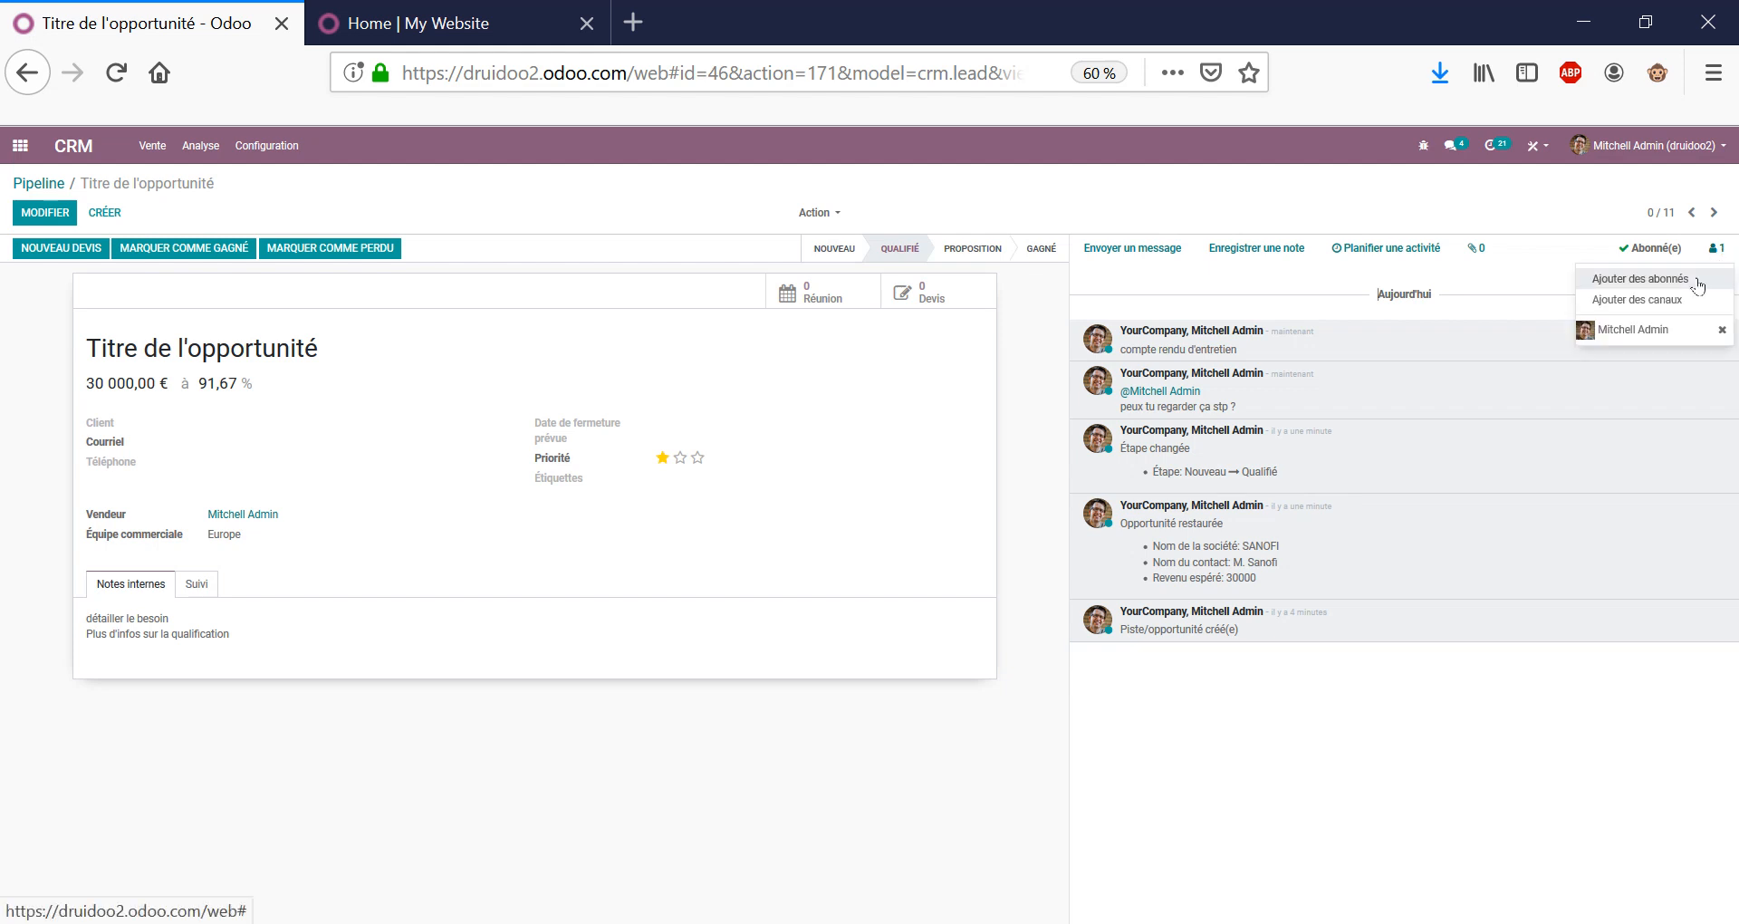
{"action": "left_click", "coordinate": [1432, 793]}
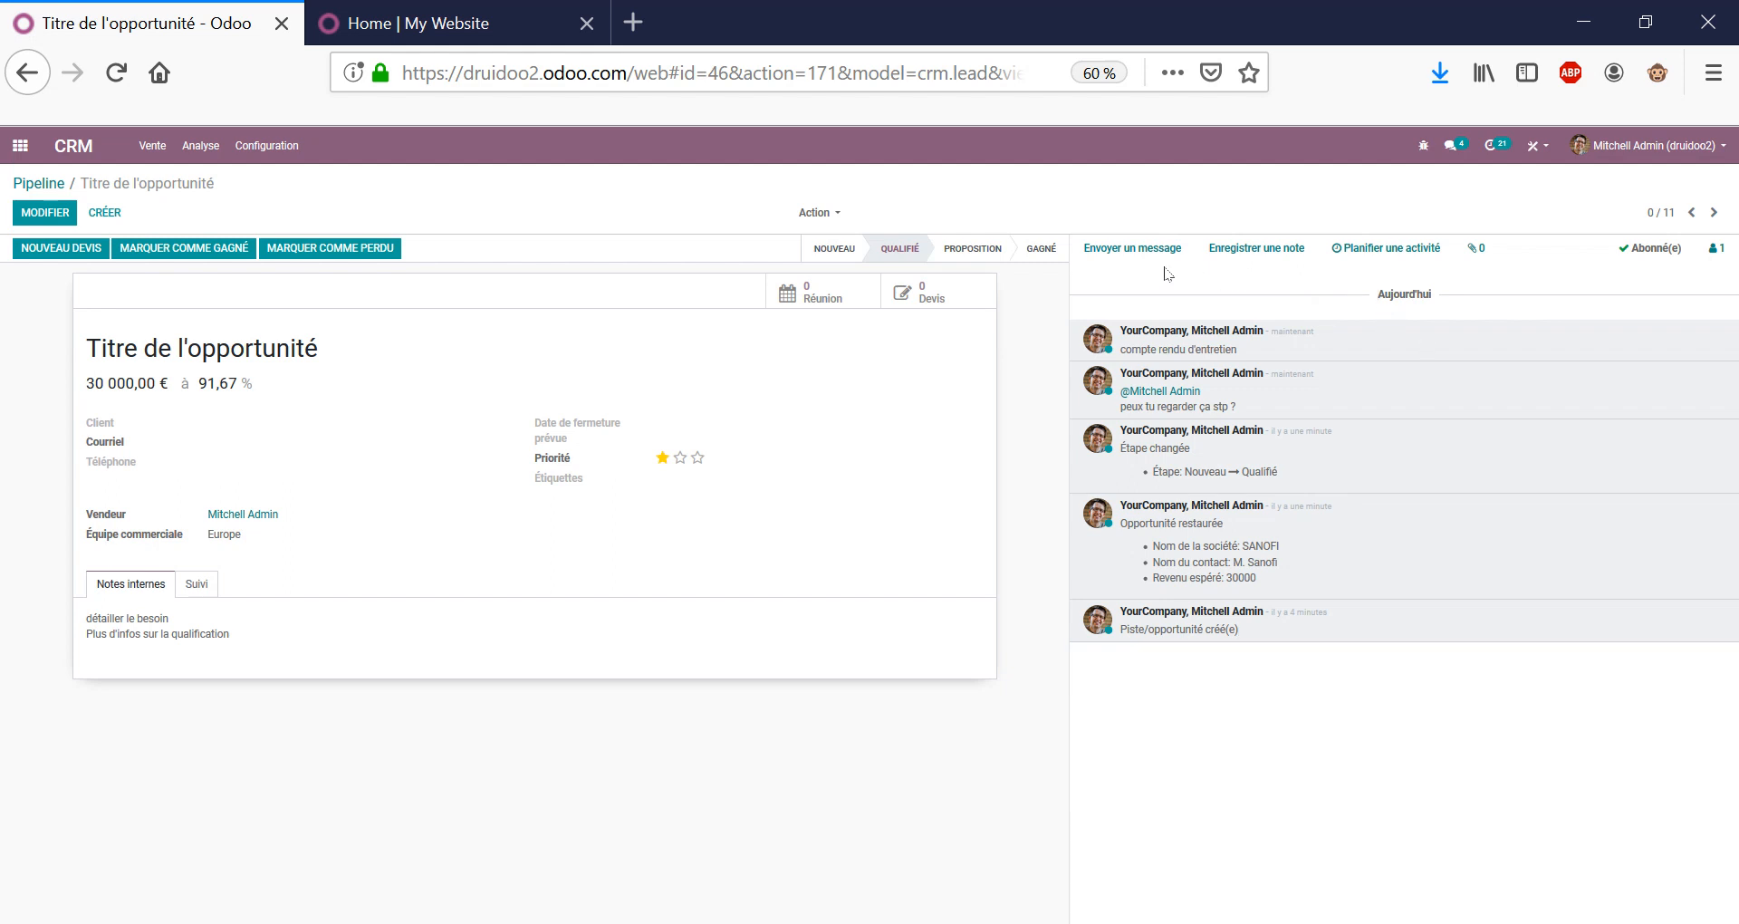
{"action": "left_click", "coordinate": [1135, 253]}
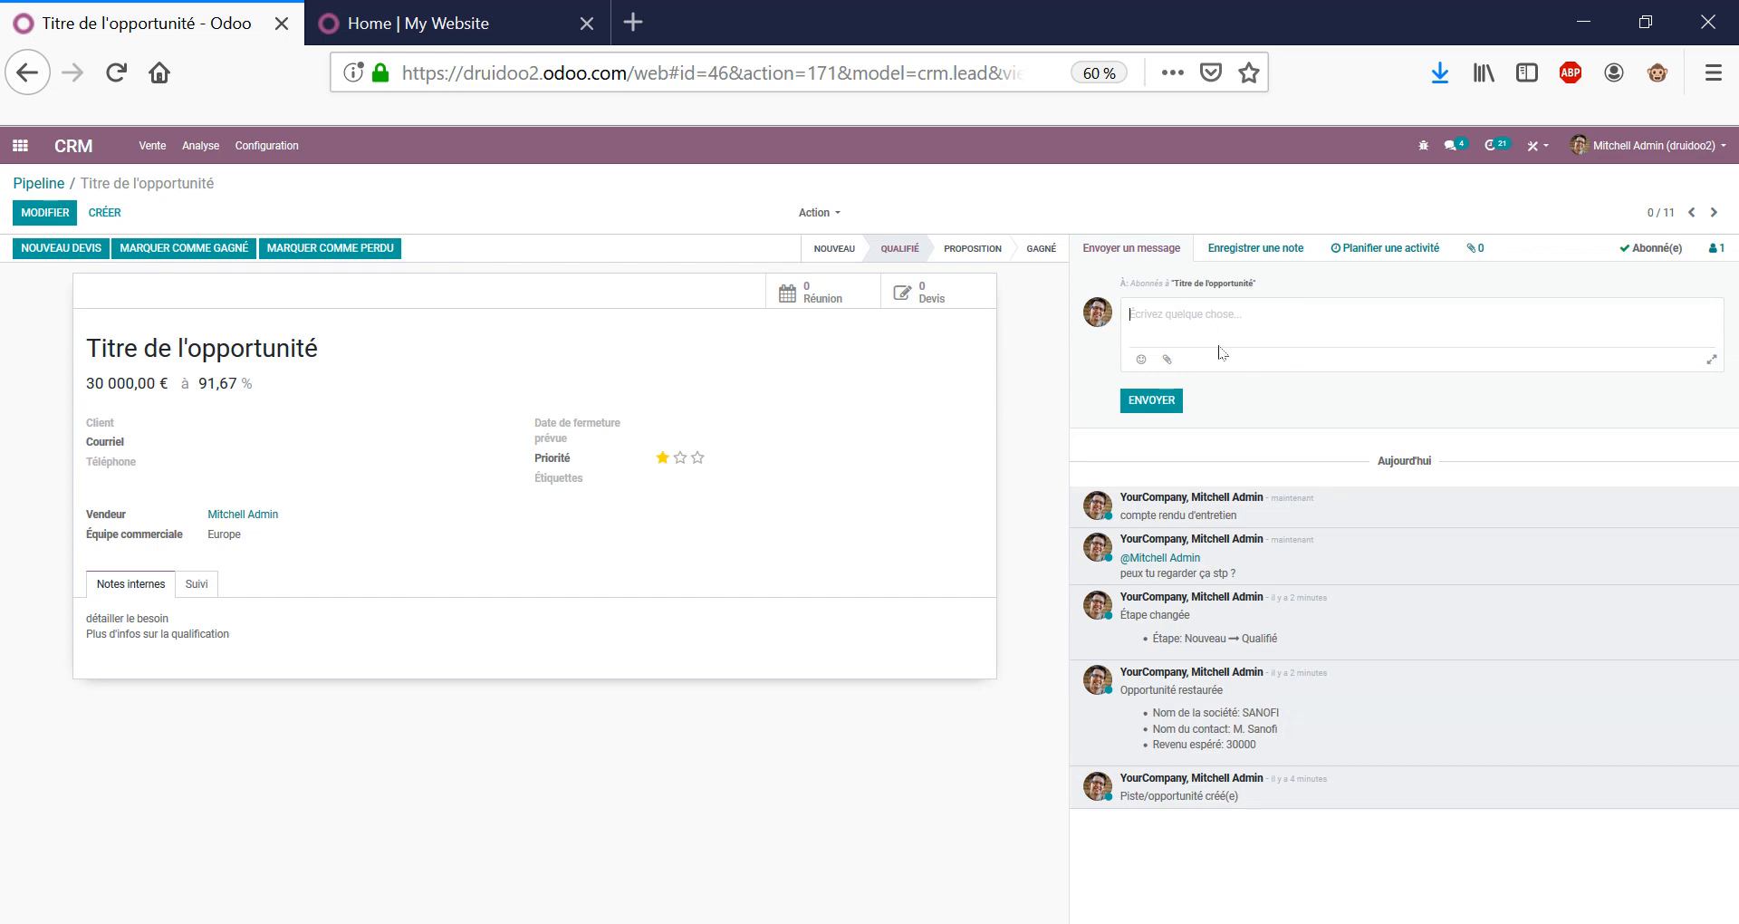
{"action": "type", "text": "Bonjour Monsieur,"}
{"action": "left_click", "coordinate": [1154, 404]}
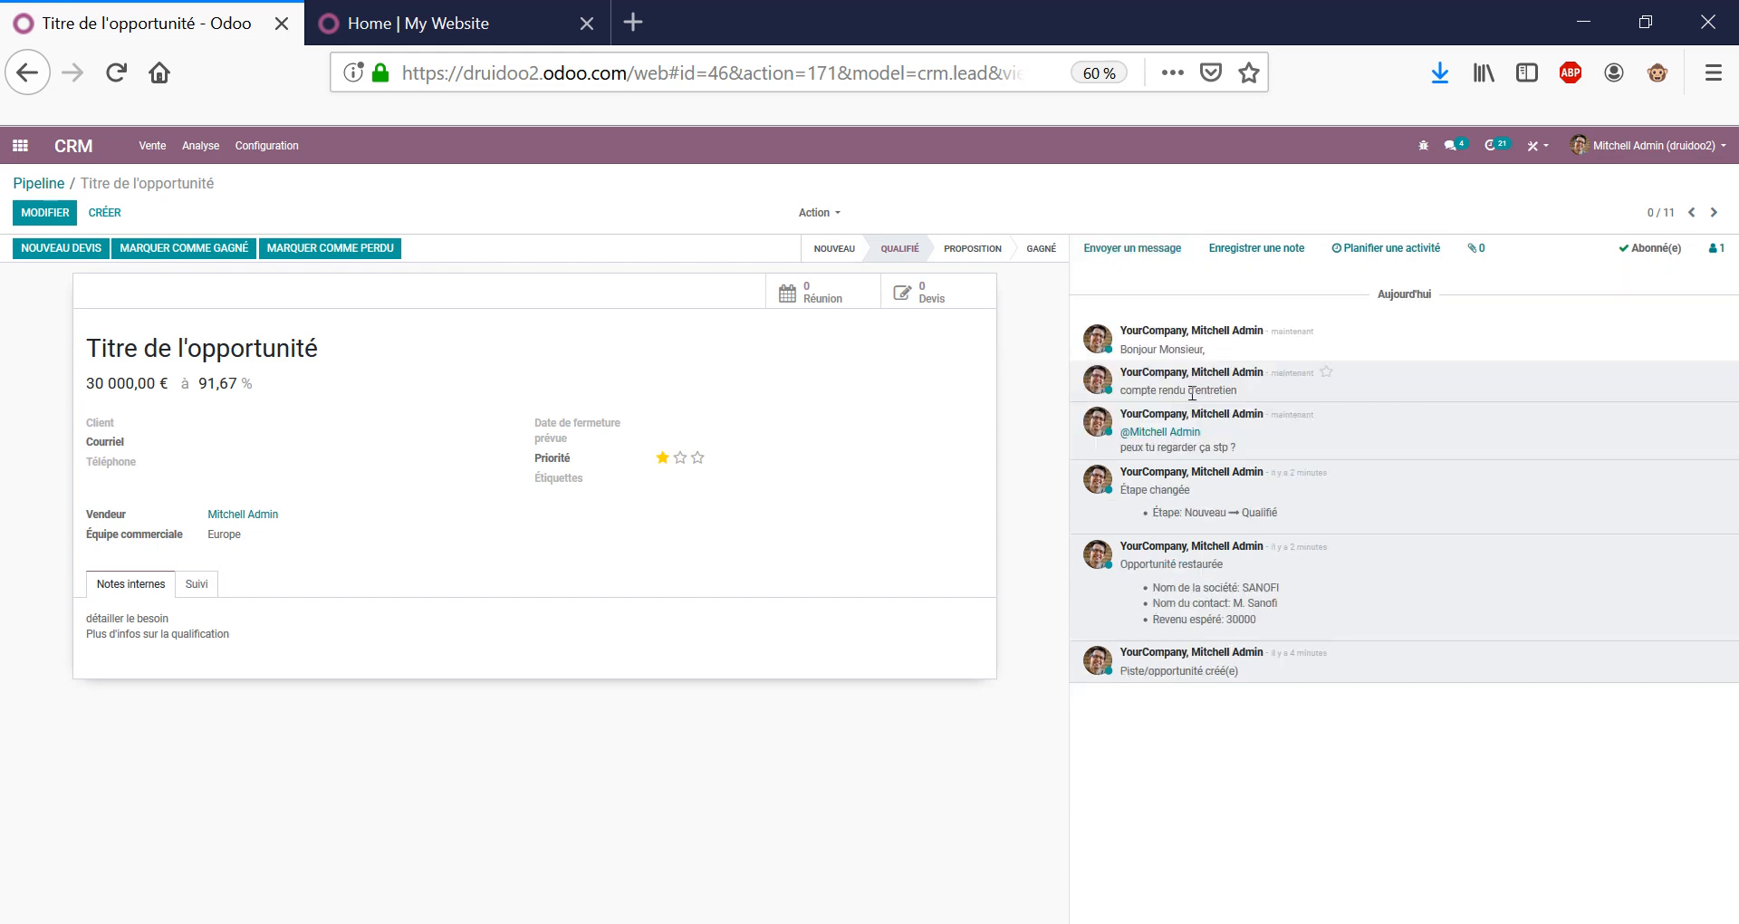
{"action": "triple_click", "coordinate": [1171, 350]}
Recheck the followers and start a new message to them.
{"action": "left_click", "coordinate": [1715, 248]}
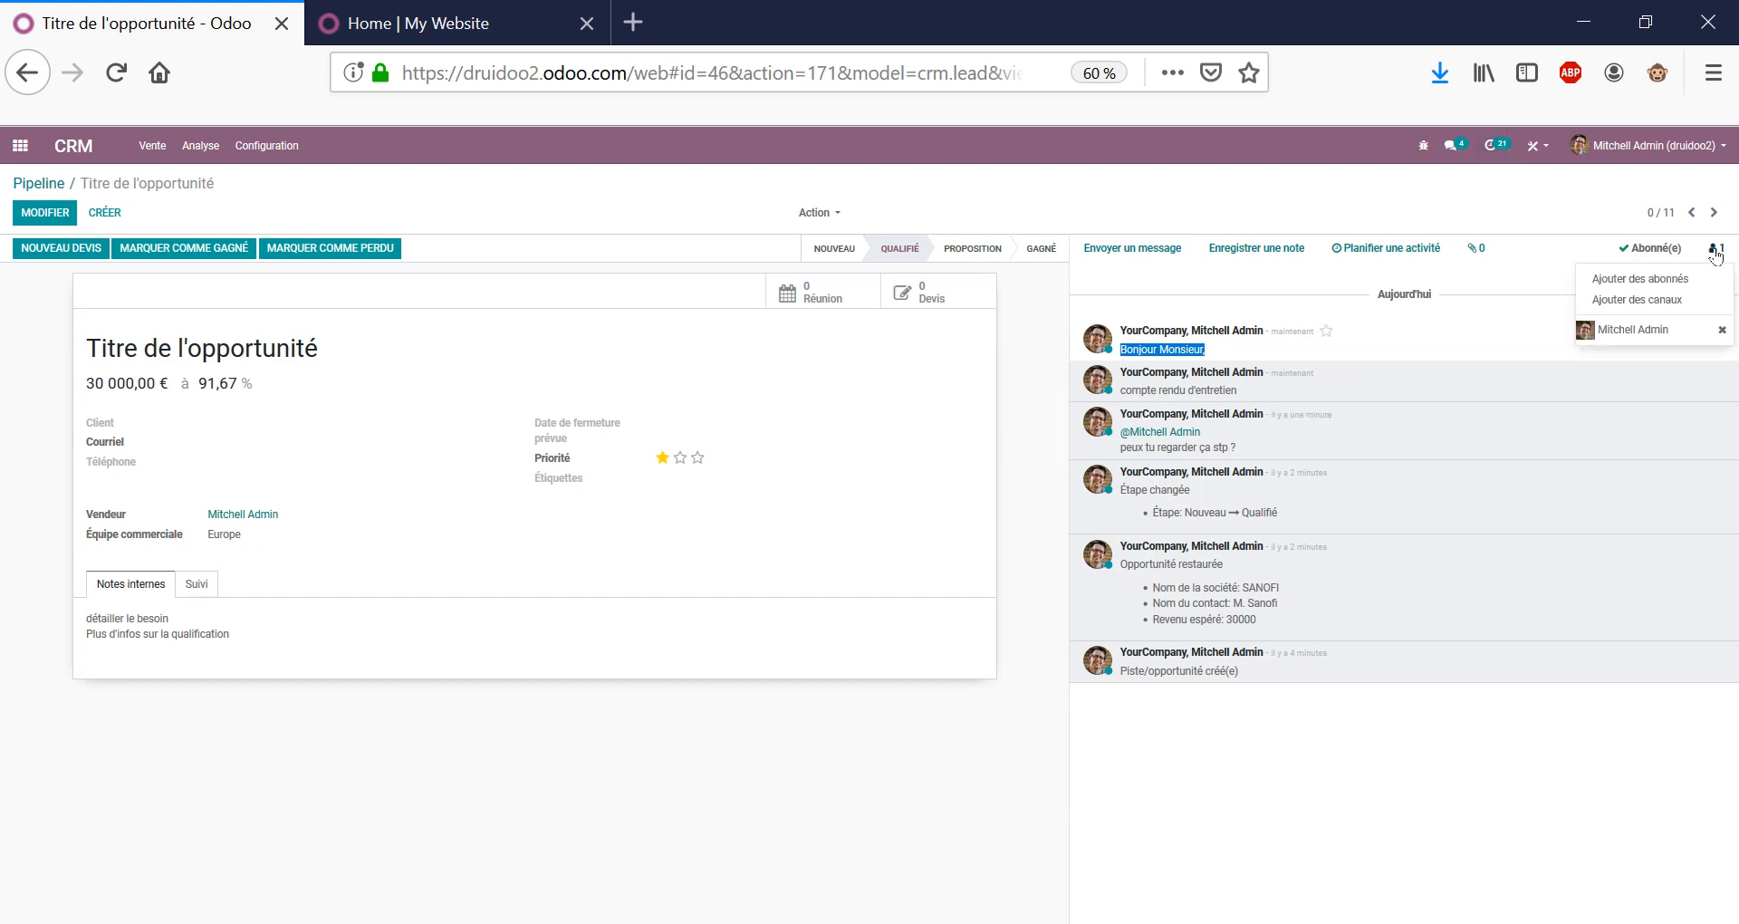
{"action": "left_click", "coordinate": [1251, 279]}
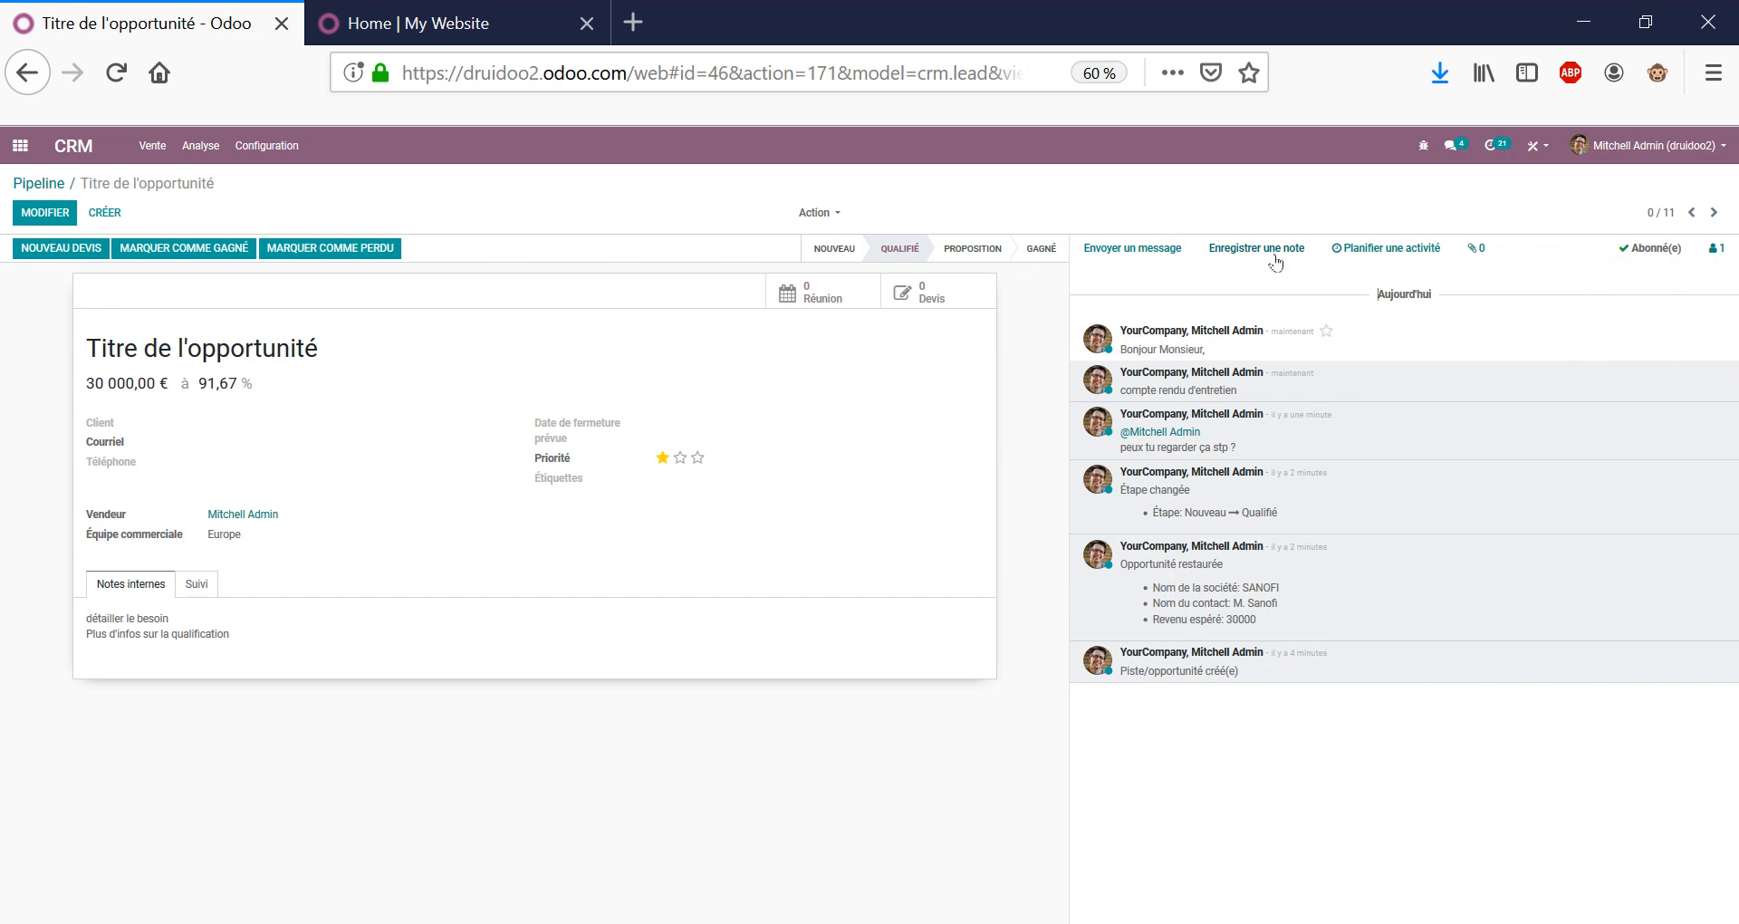
{"action": "left_click", "coordinate": [1246, 255]}
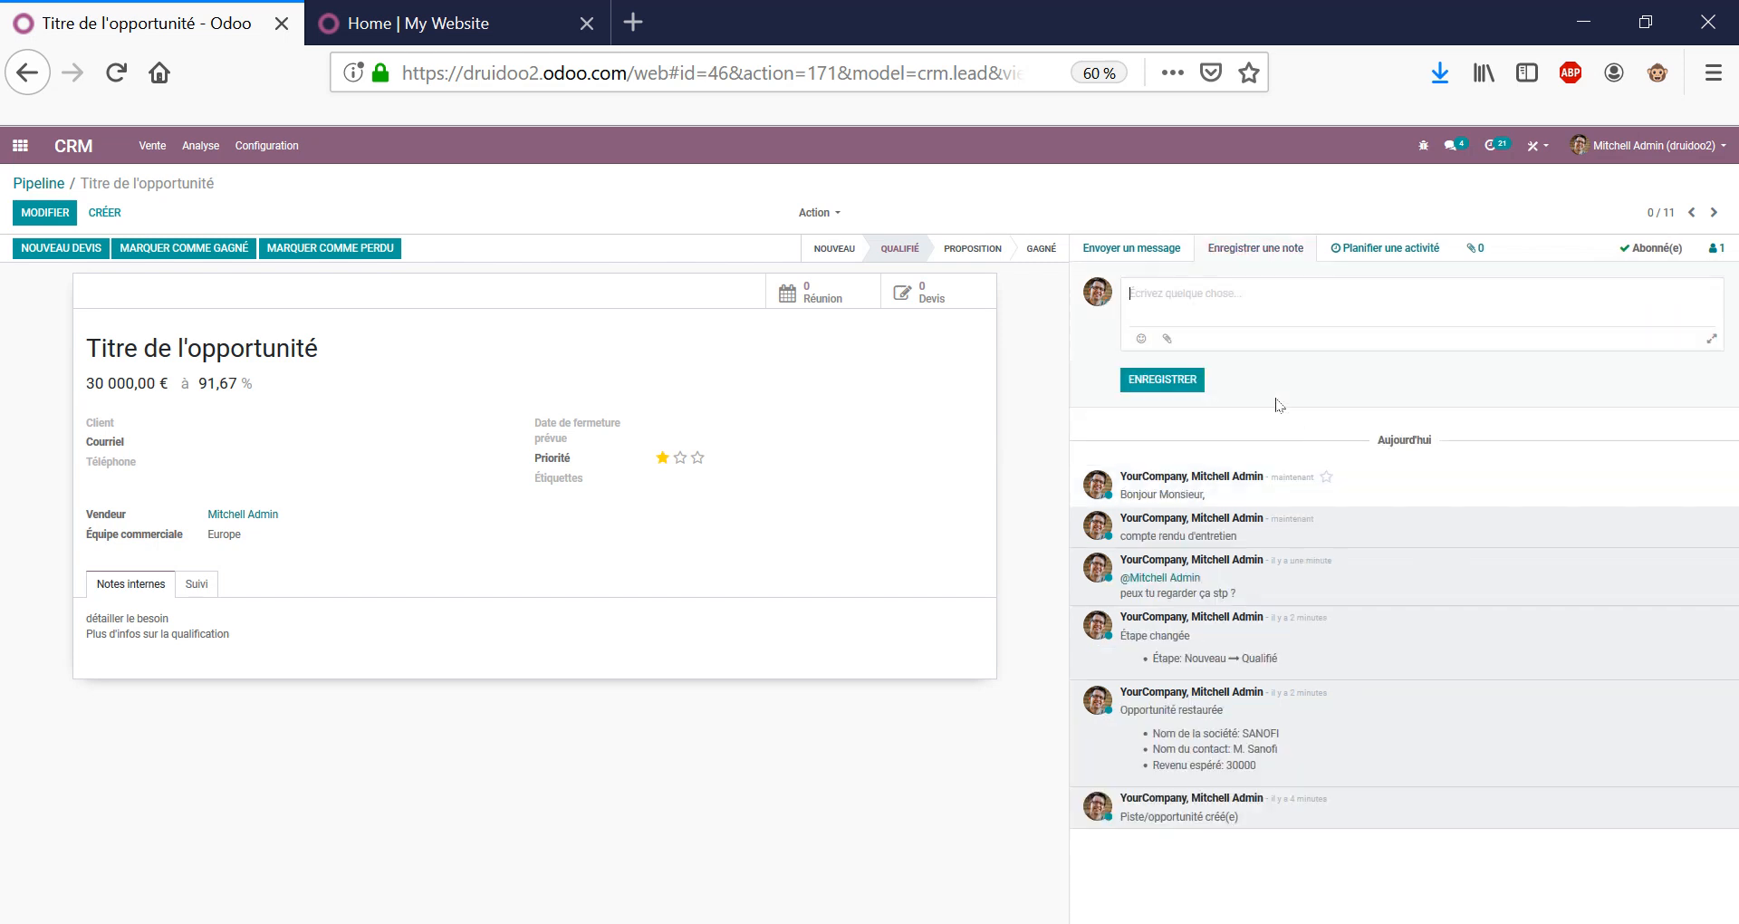
{"action": "left_click", "coordinate": [1149, 247]}
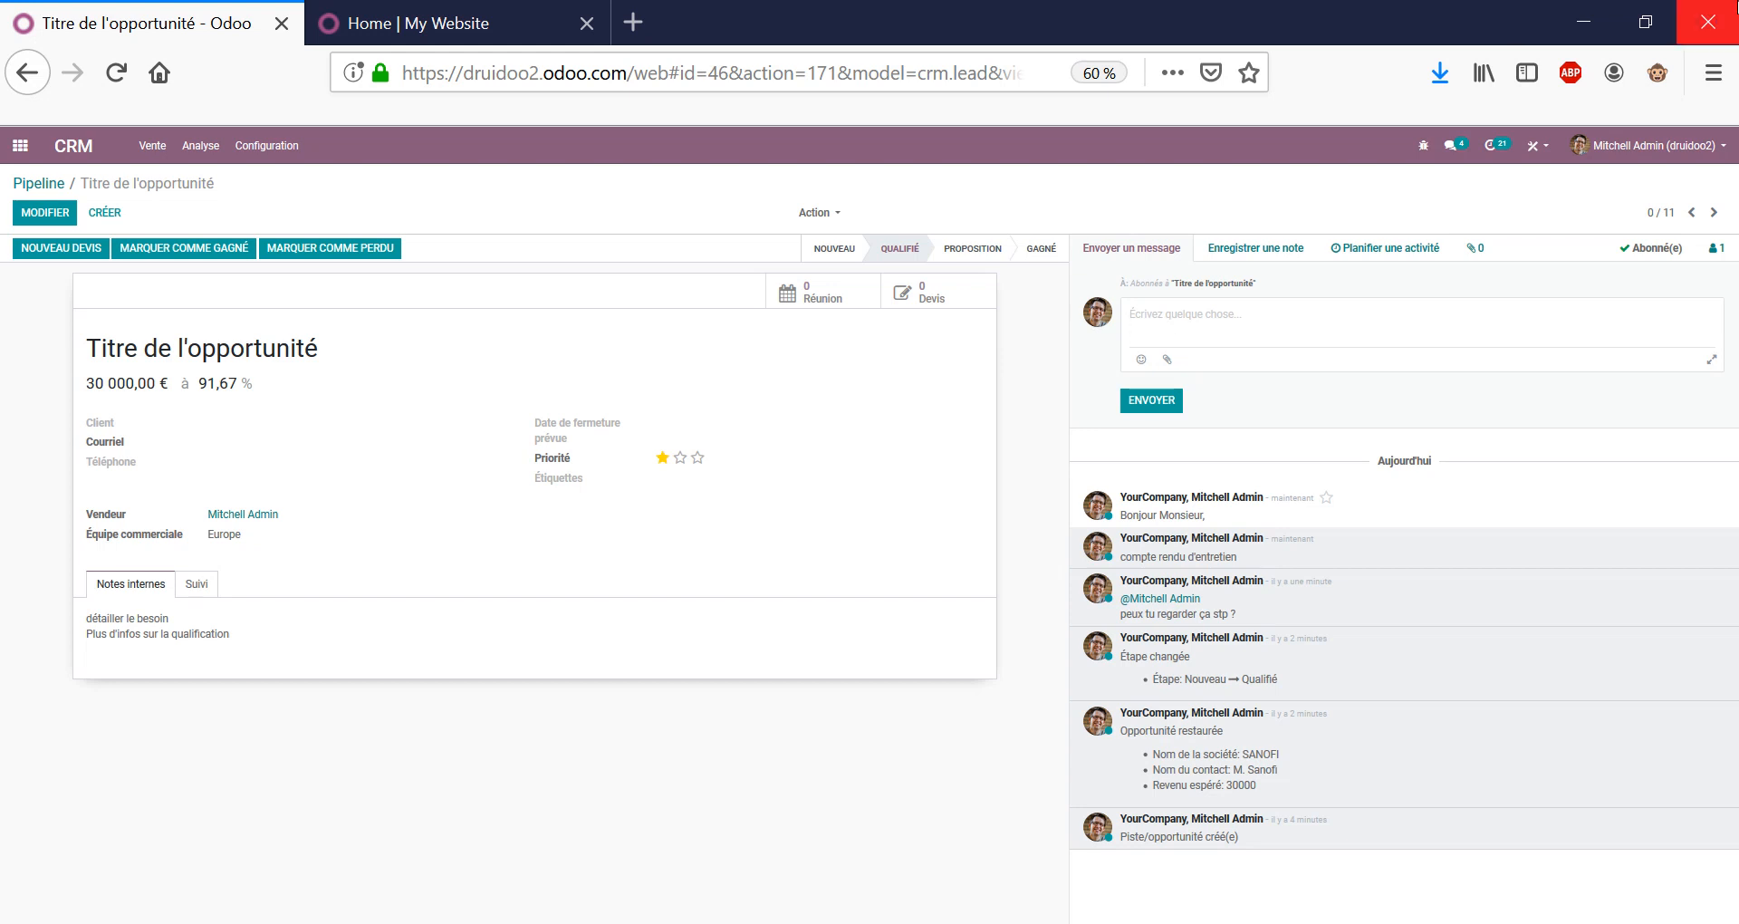
Schedule a Courriel activity 'présentation plaquette' due 23/10/2019, keeping the current assignee.
{"action": "left_click", "coordinate": [1383, 250]}
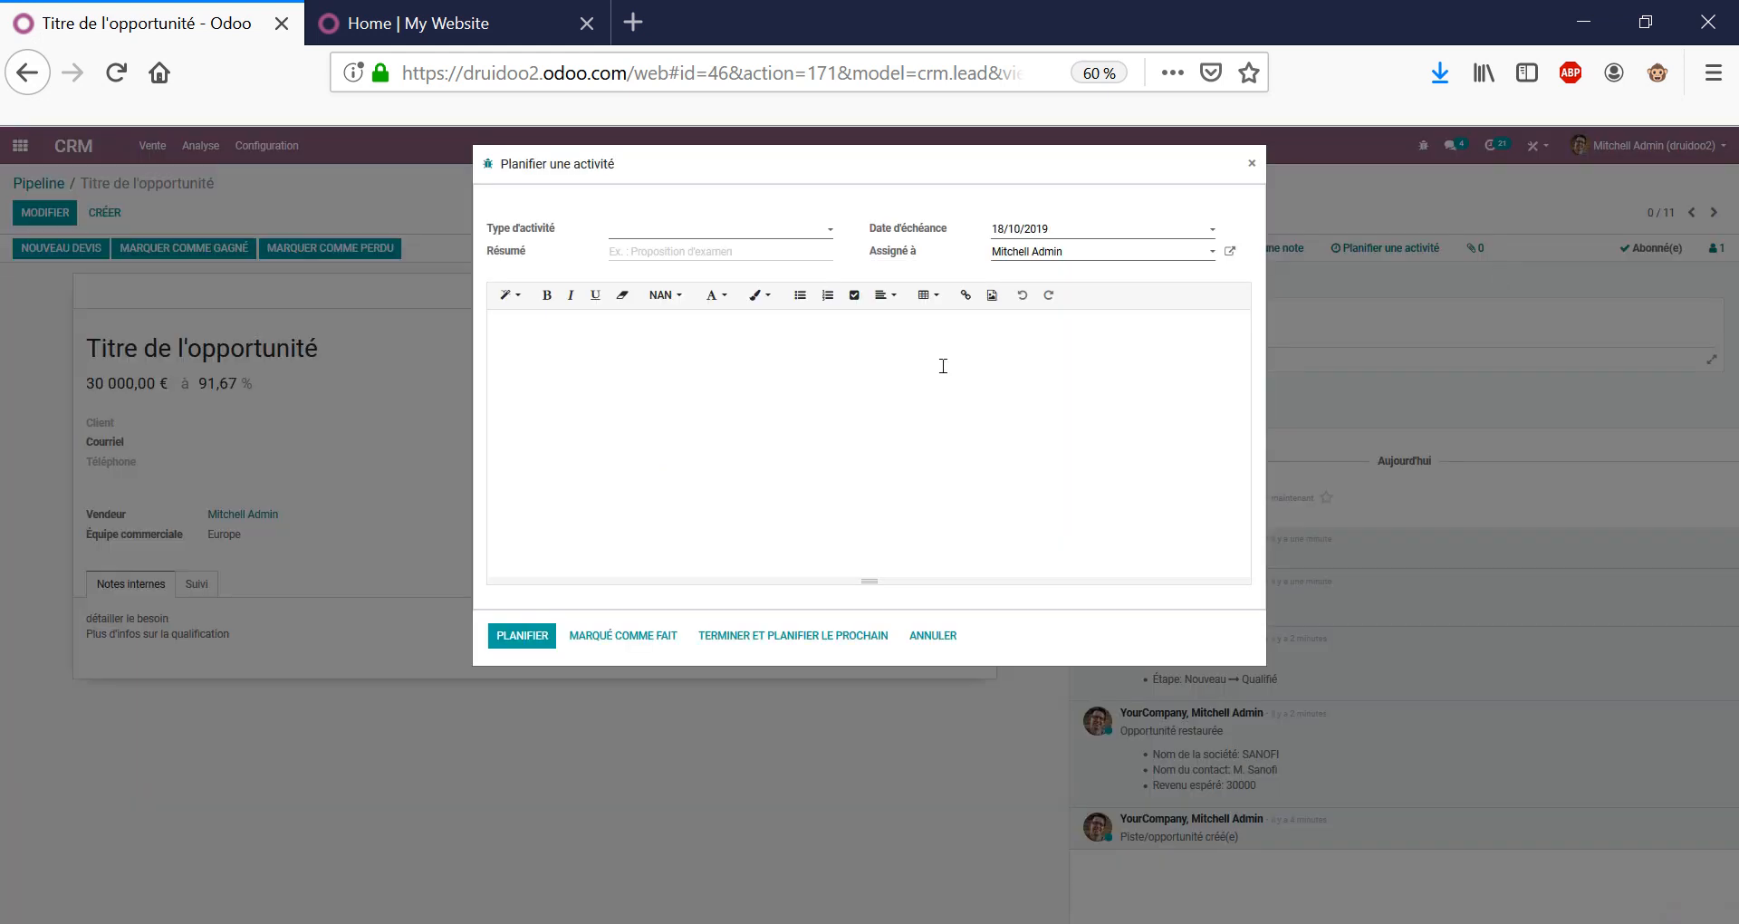
{"action": "left_click", "coordinate": [725, 233]}
{"action": "left_click", "coordinate": [655, 260]}
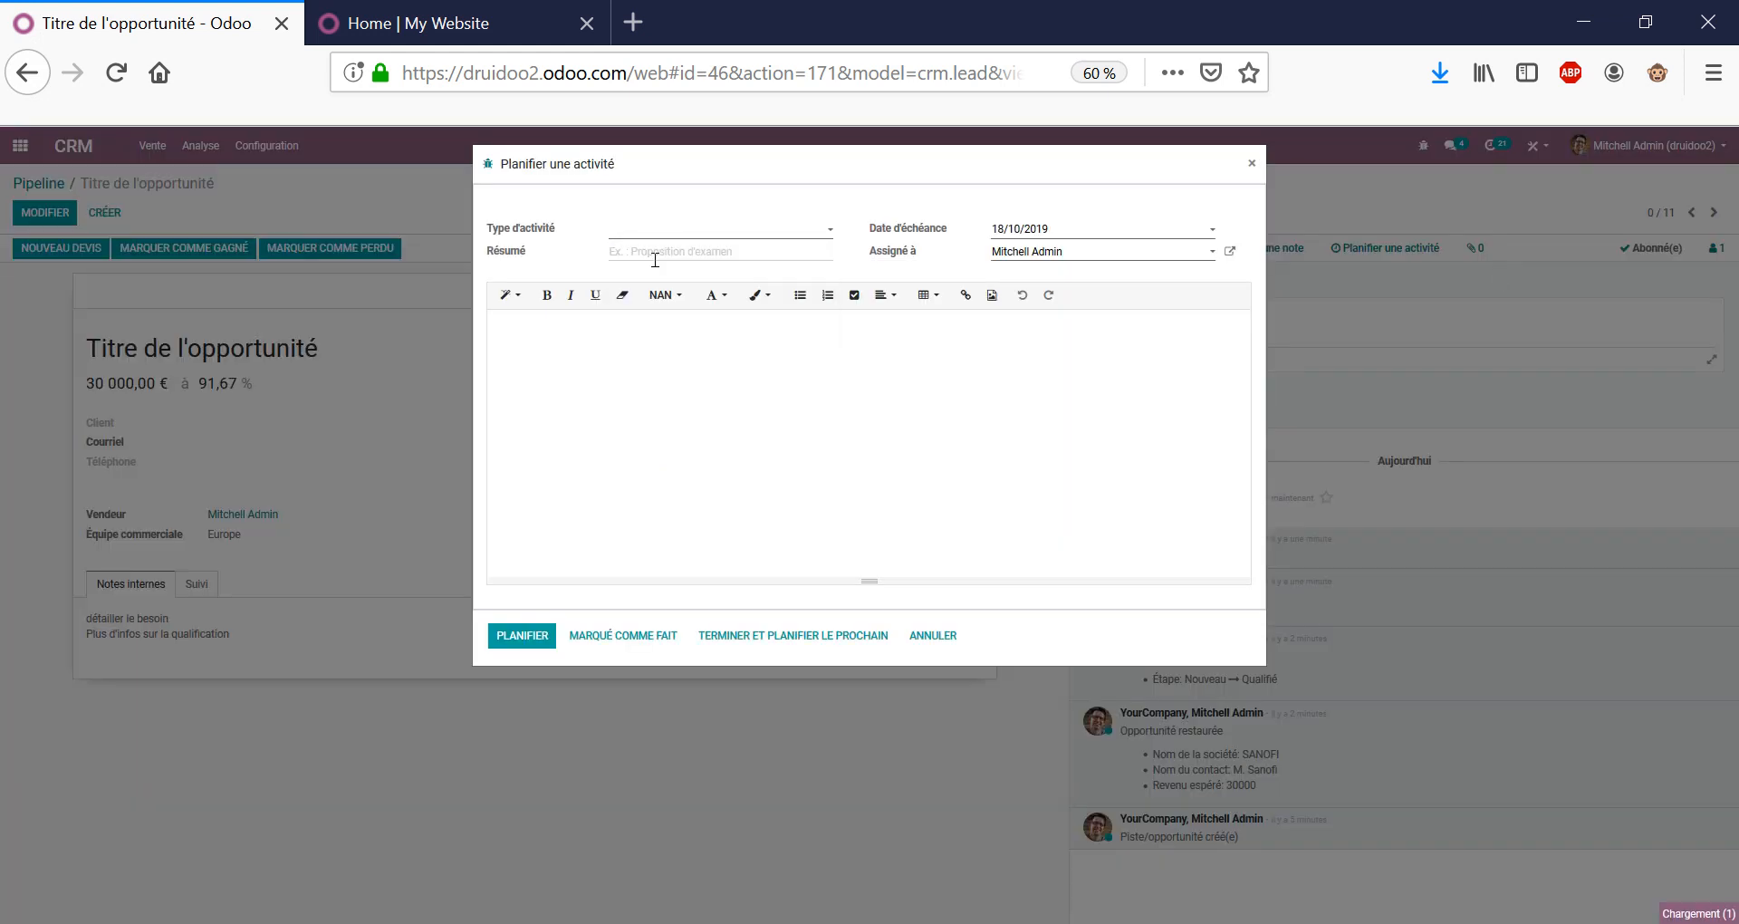
{"action": "left_click", "coordinate": [701, 251]}
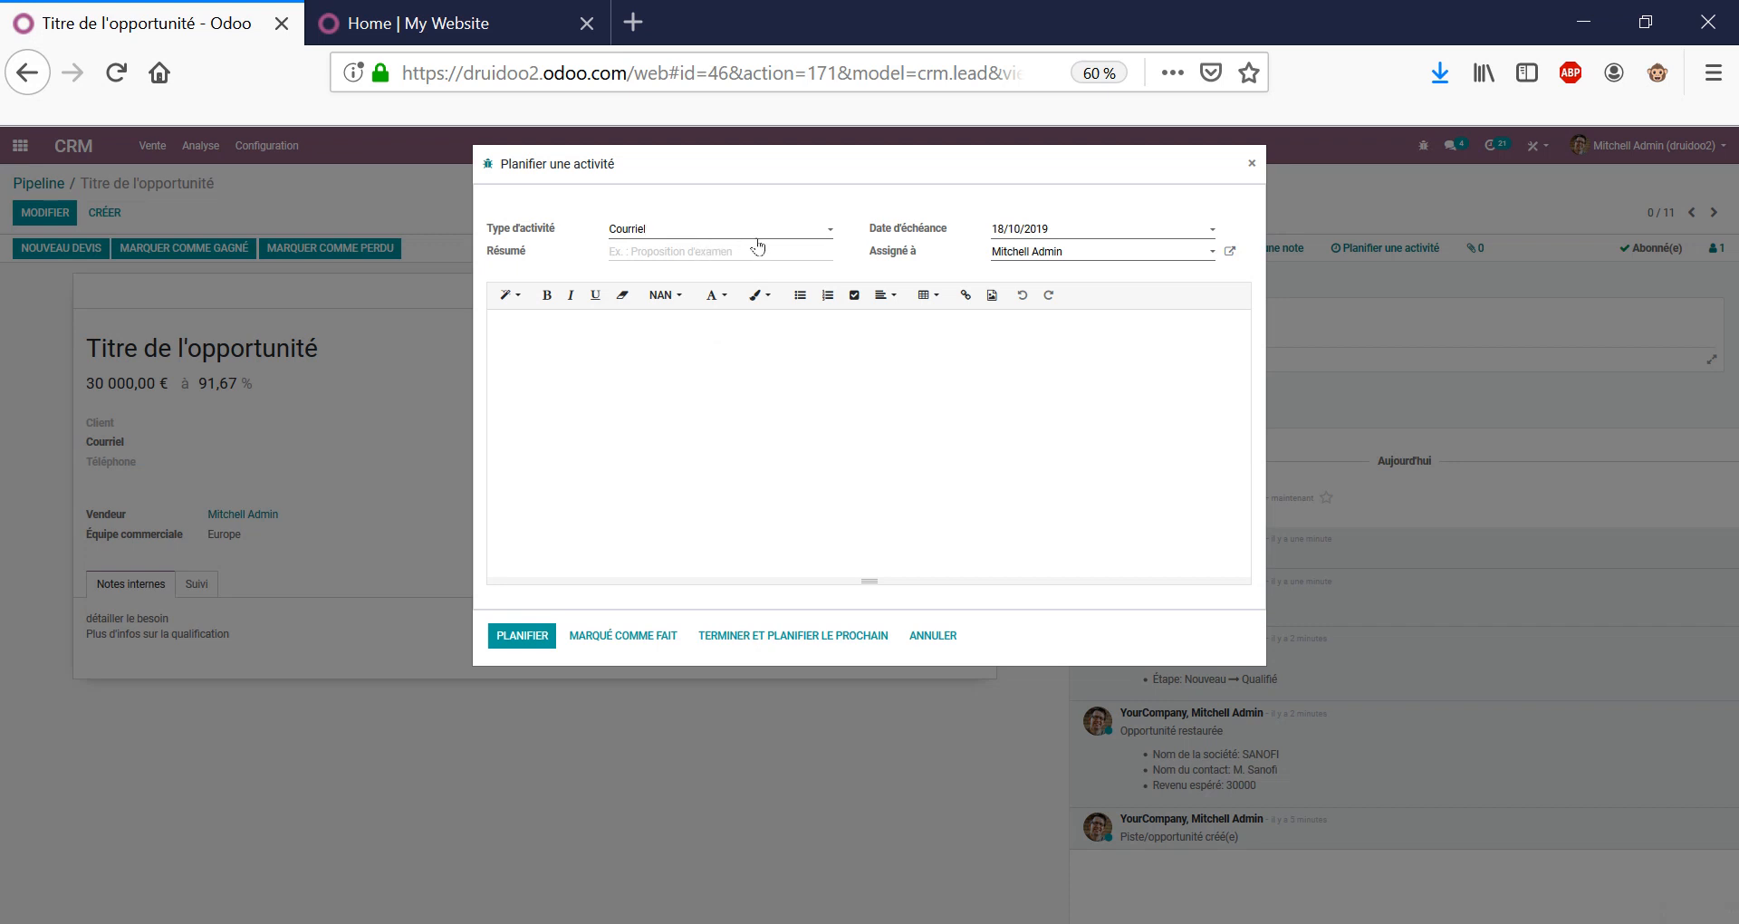
{"action": "type", "text": "présentation plaquette"}
{"action": "left_click", "coordinate": [1033, 232]}
{"action": "left_click", "coordinate": [1082, 375]}
{"action": "left_click", "coordinate": [1052, 253]}
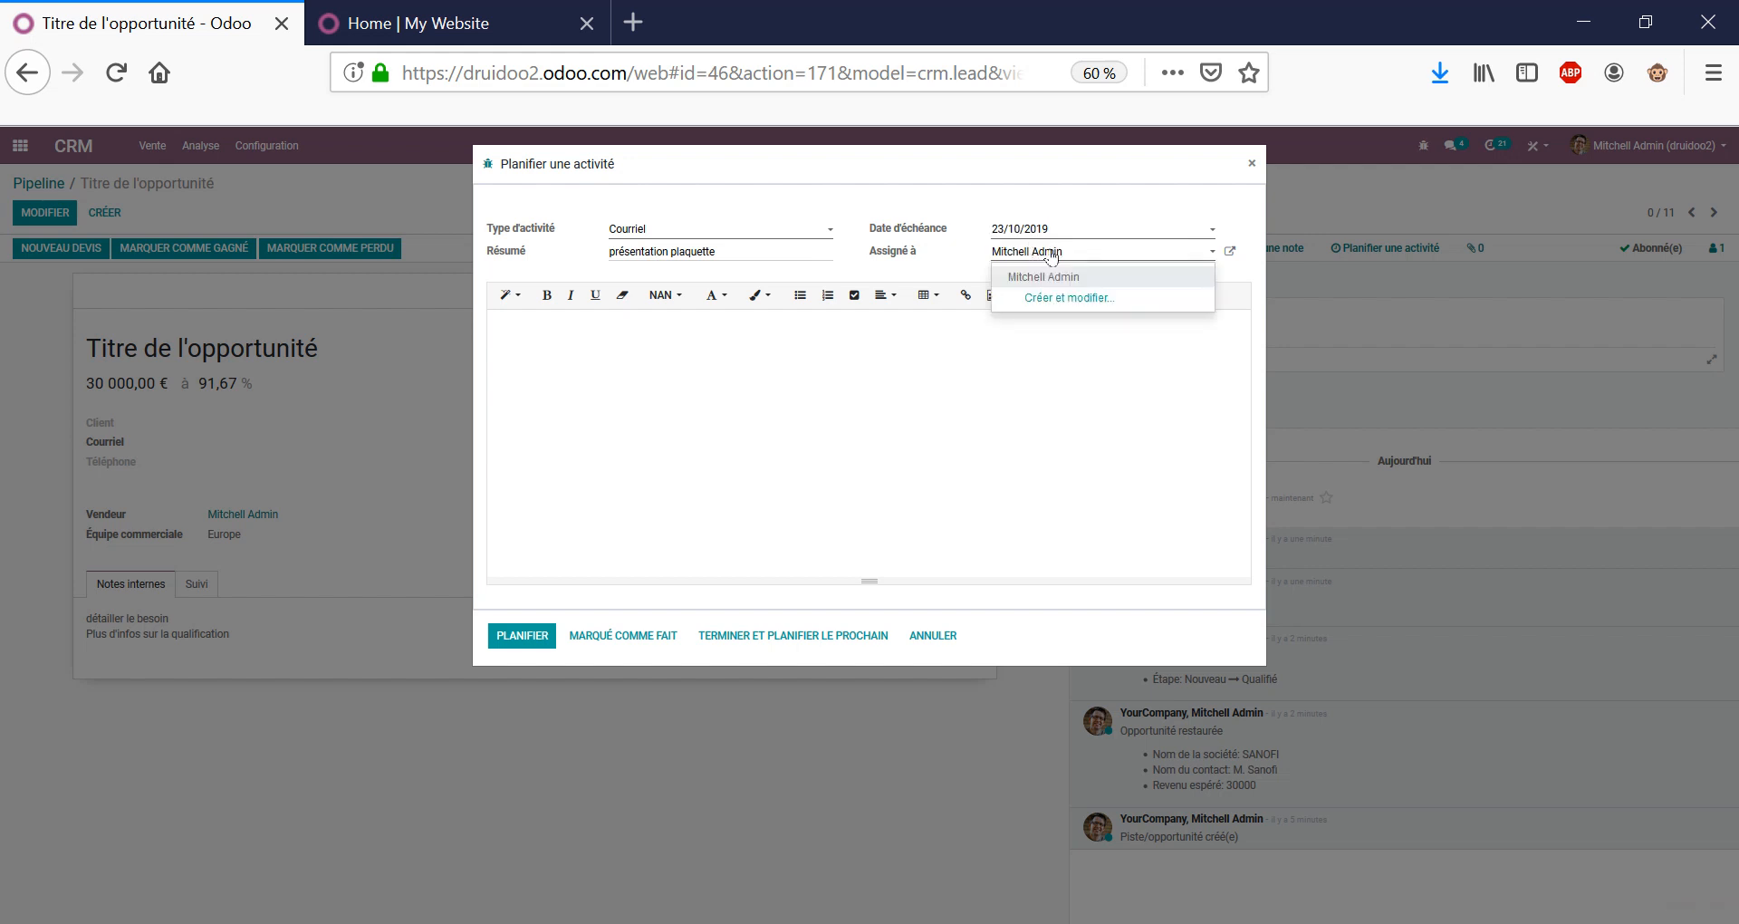
{"action": "left_click", "coordinate": [1052, 254]}
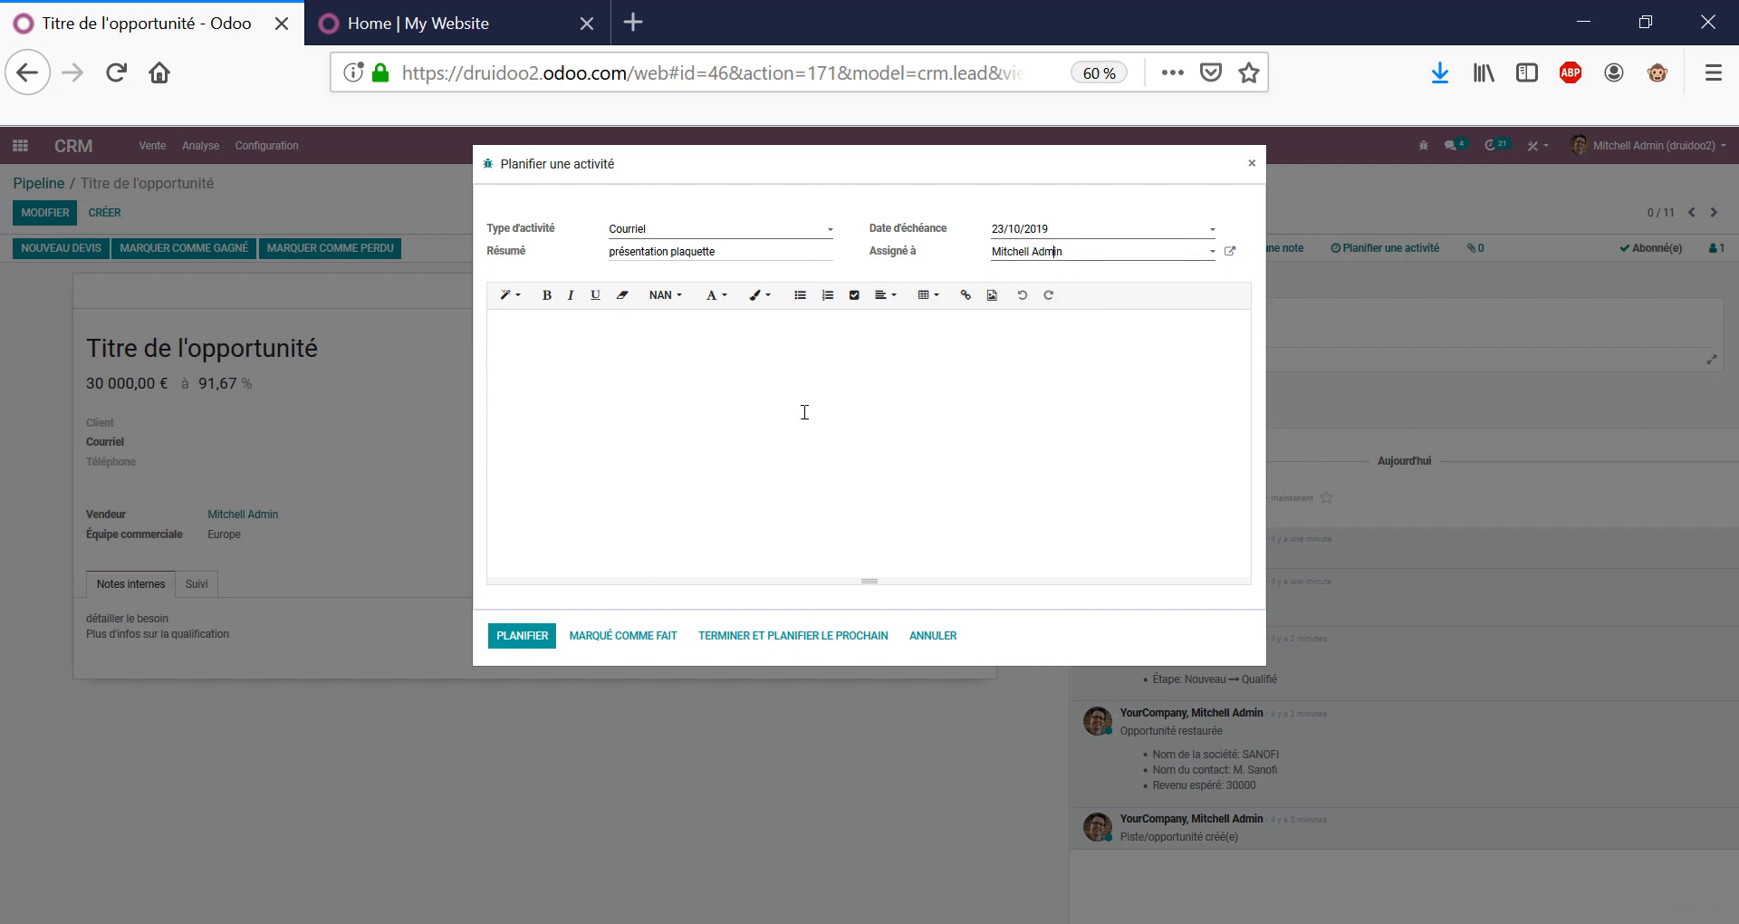
{"action": "left_click", "coordinate": [530, 636]}
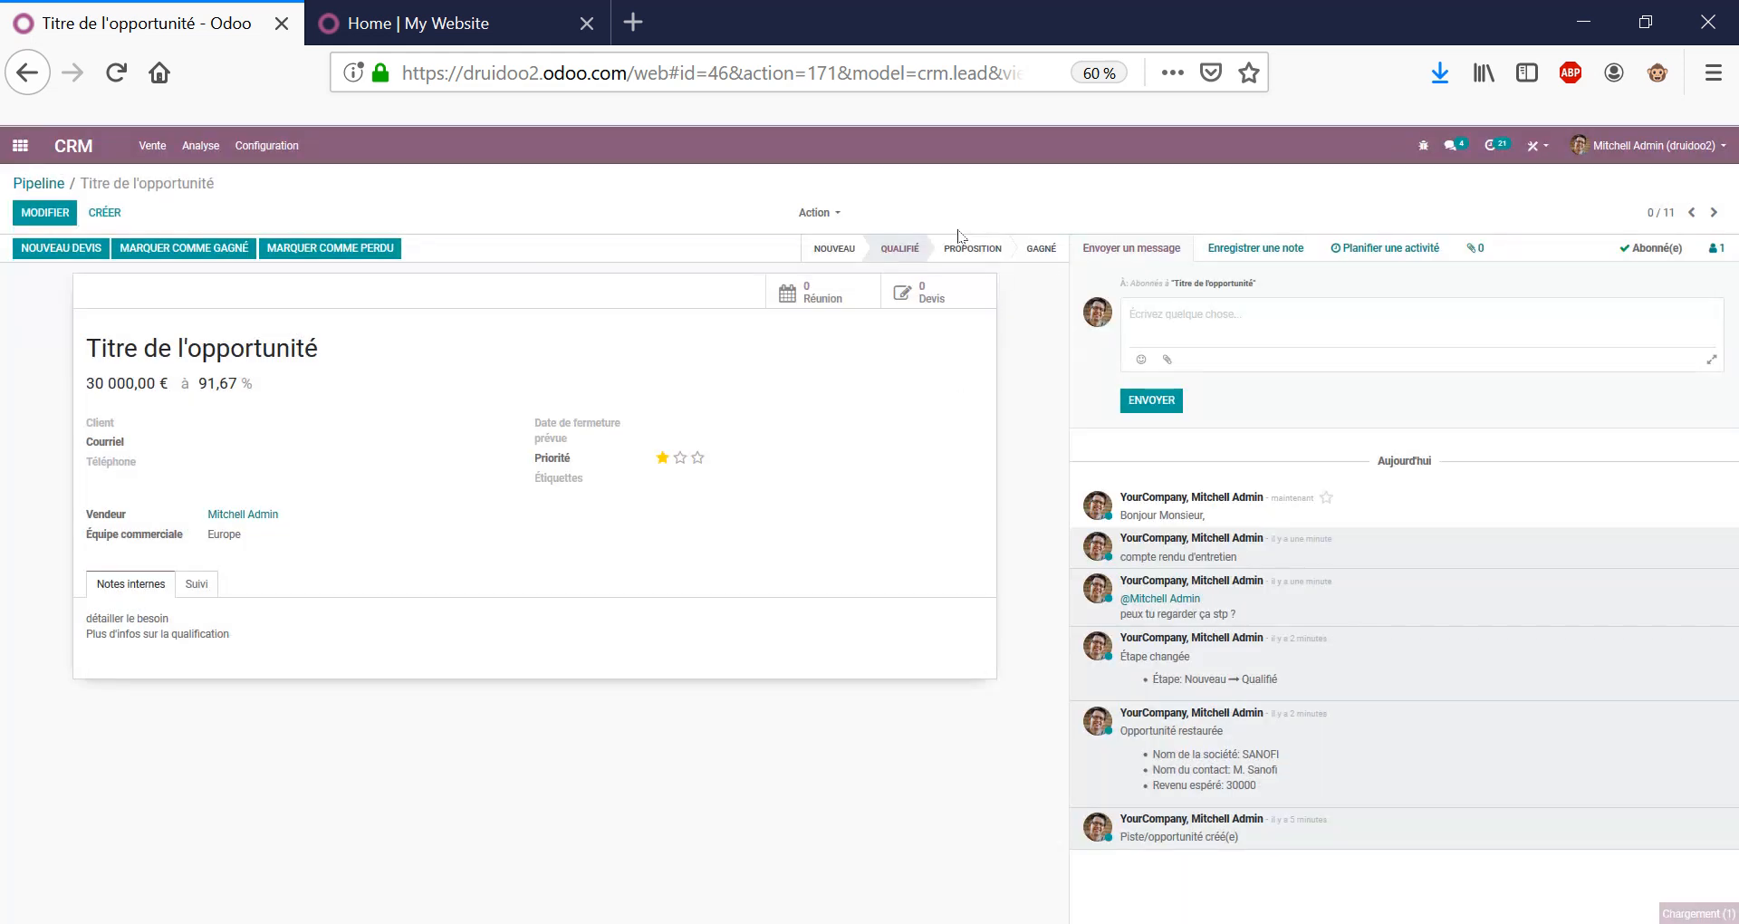
{"action": "left_click_drag", "start_coordinate": [1222, 500], "coordinate": [1530, 525]}
From the activities menu, list late/today's then the five future-activity opportunities, returning to Pipeline.
{"action": "left_click", "coordinate": [1504, 538]}
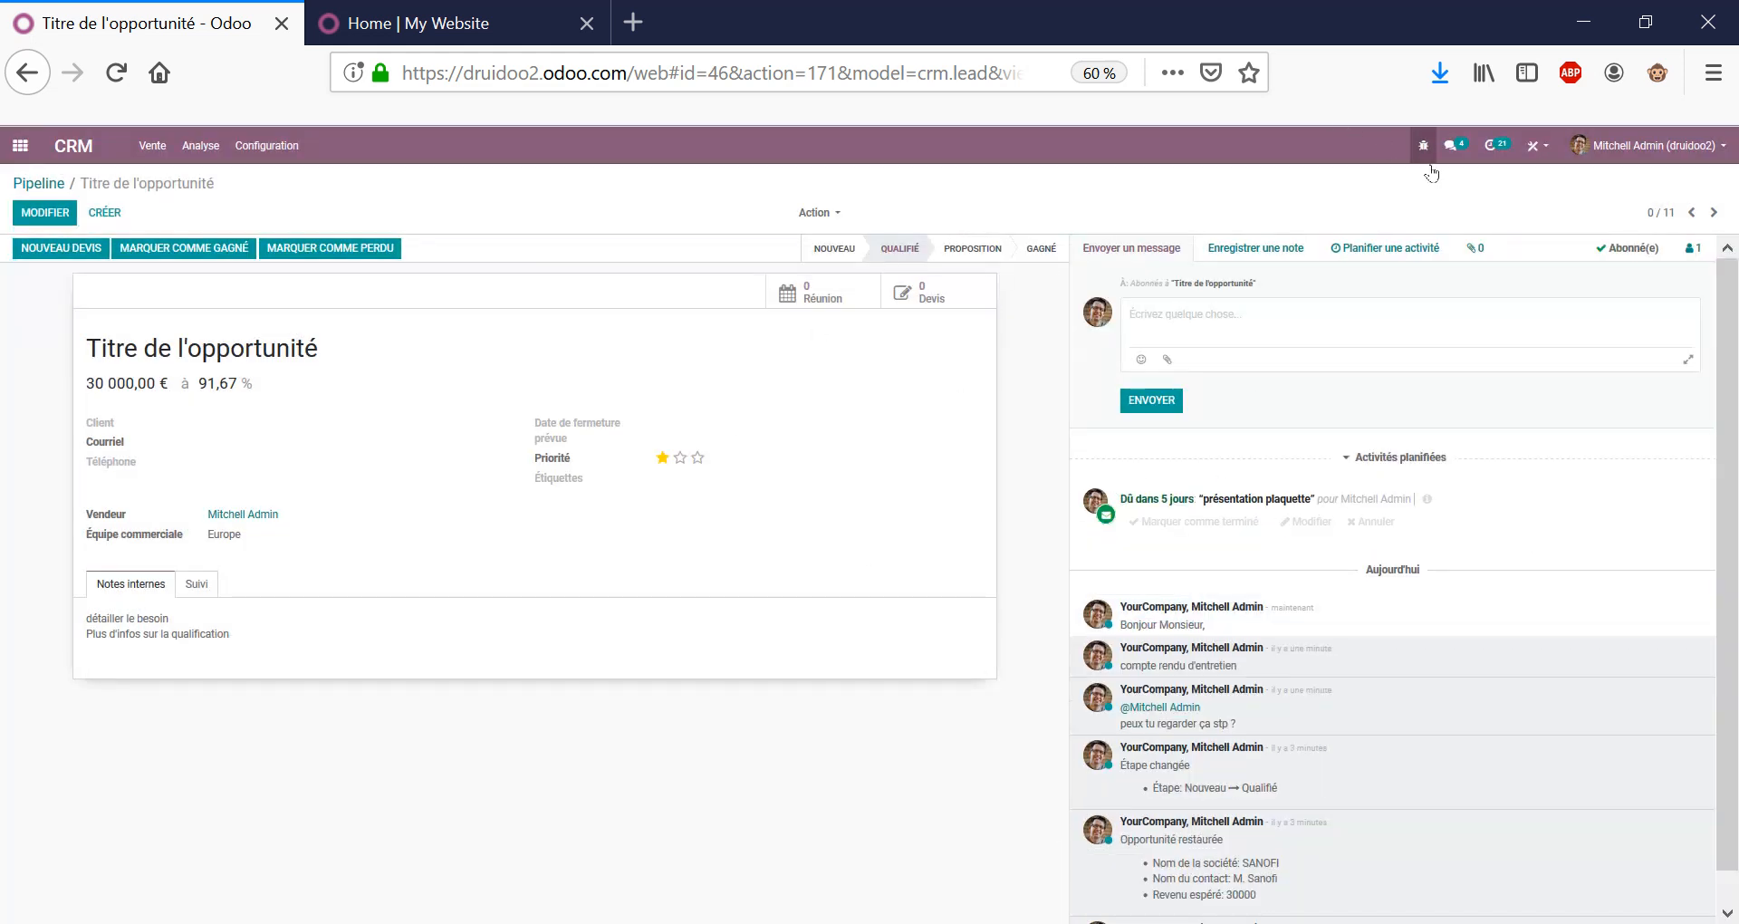
{"action": "left_click", "coordinate": [1490, 146]}
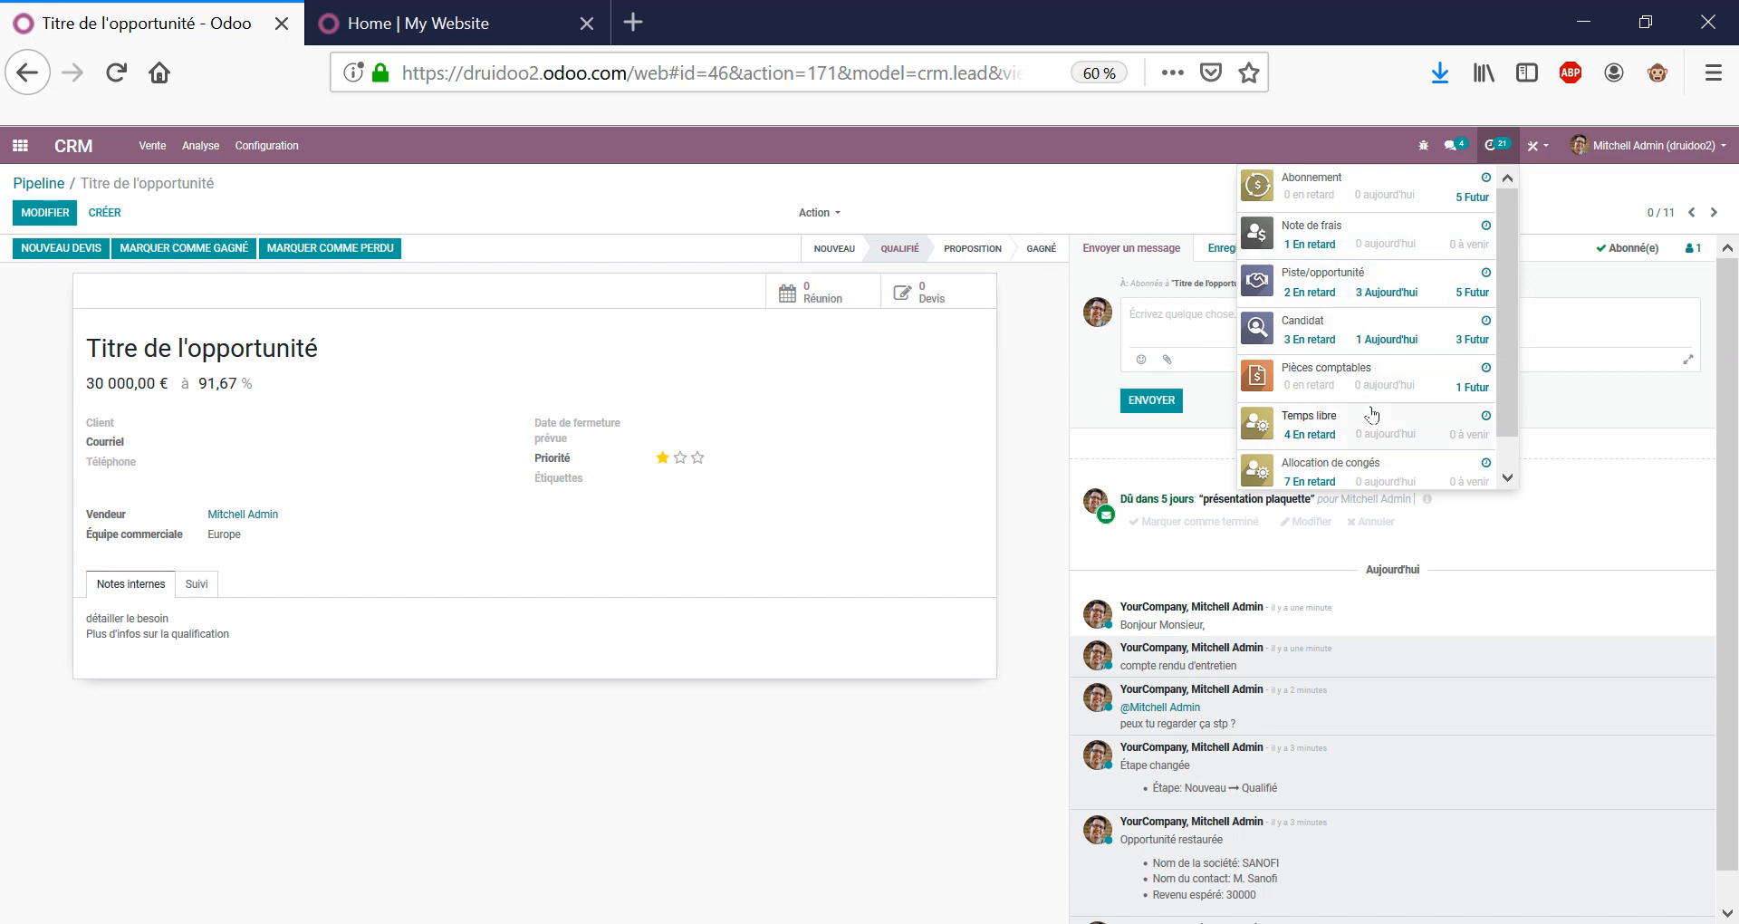
{"action": "left_click", "coordinate": [1351, 292]}
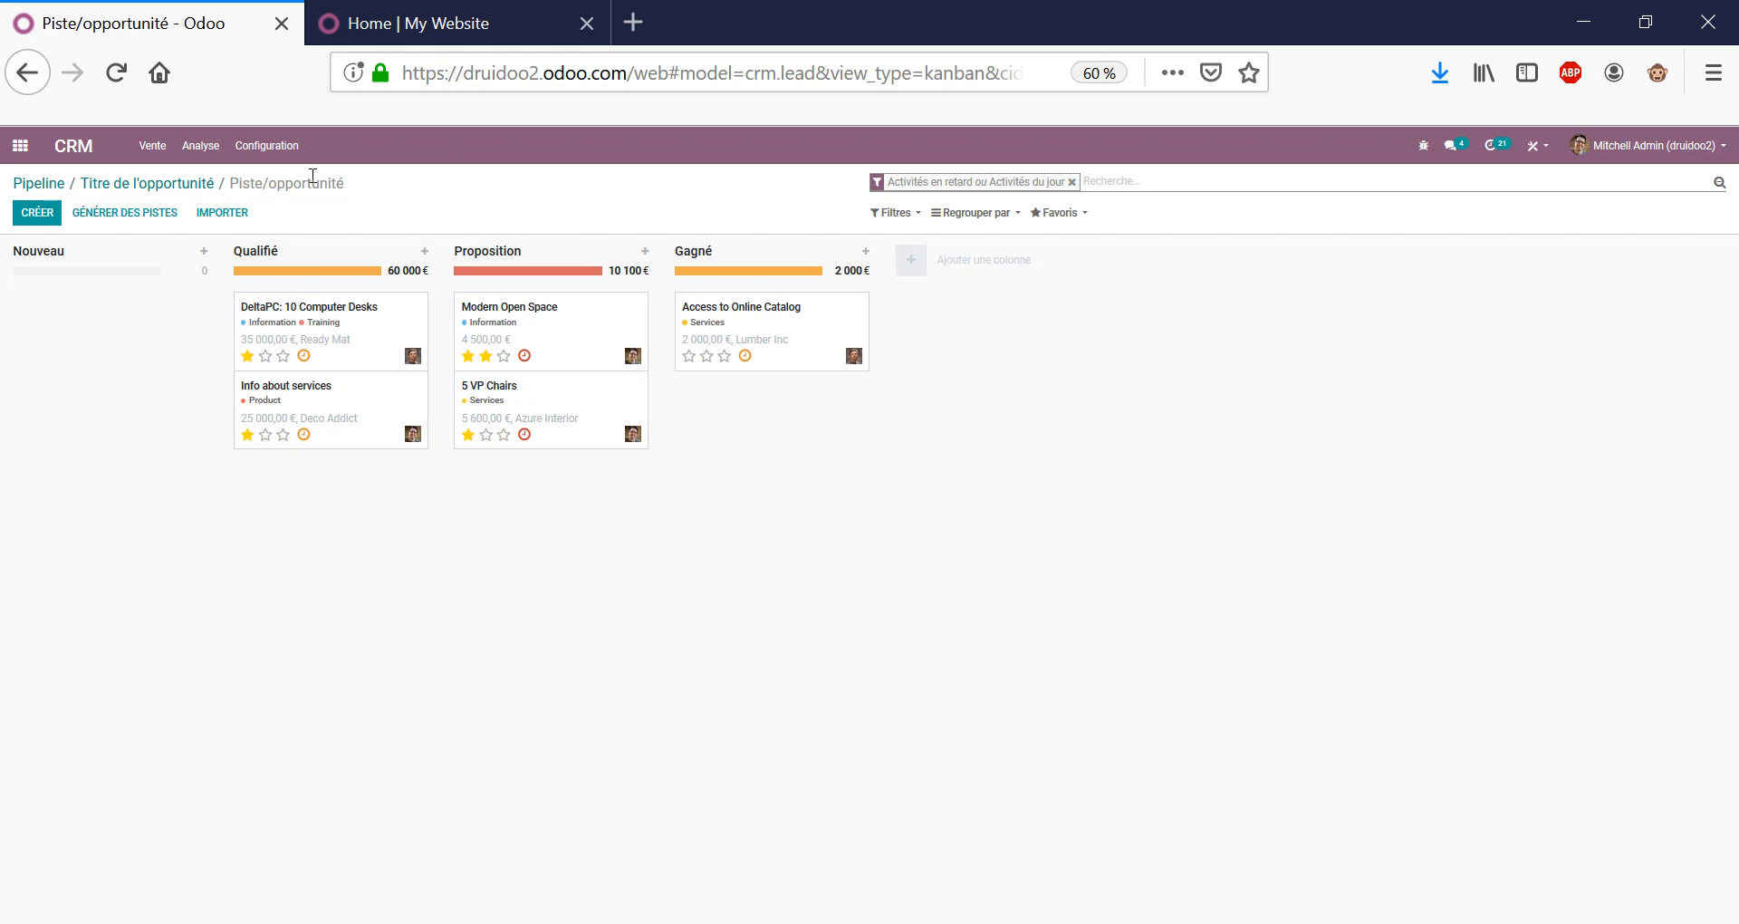
{"action": "left_click", "coordinate": [161, 186]}
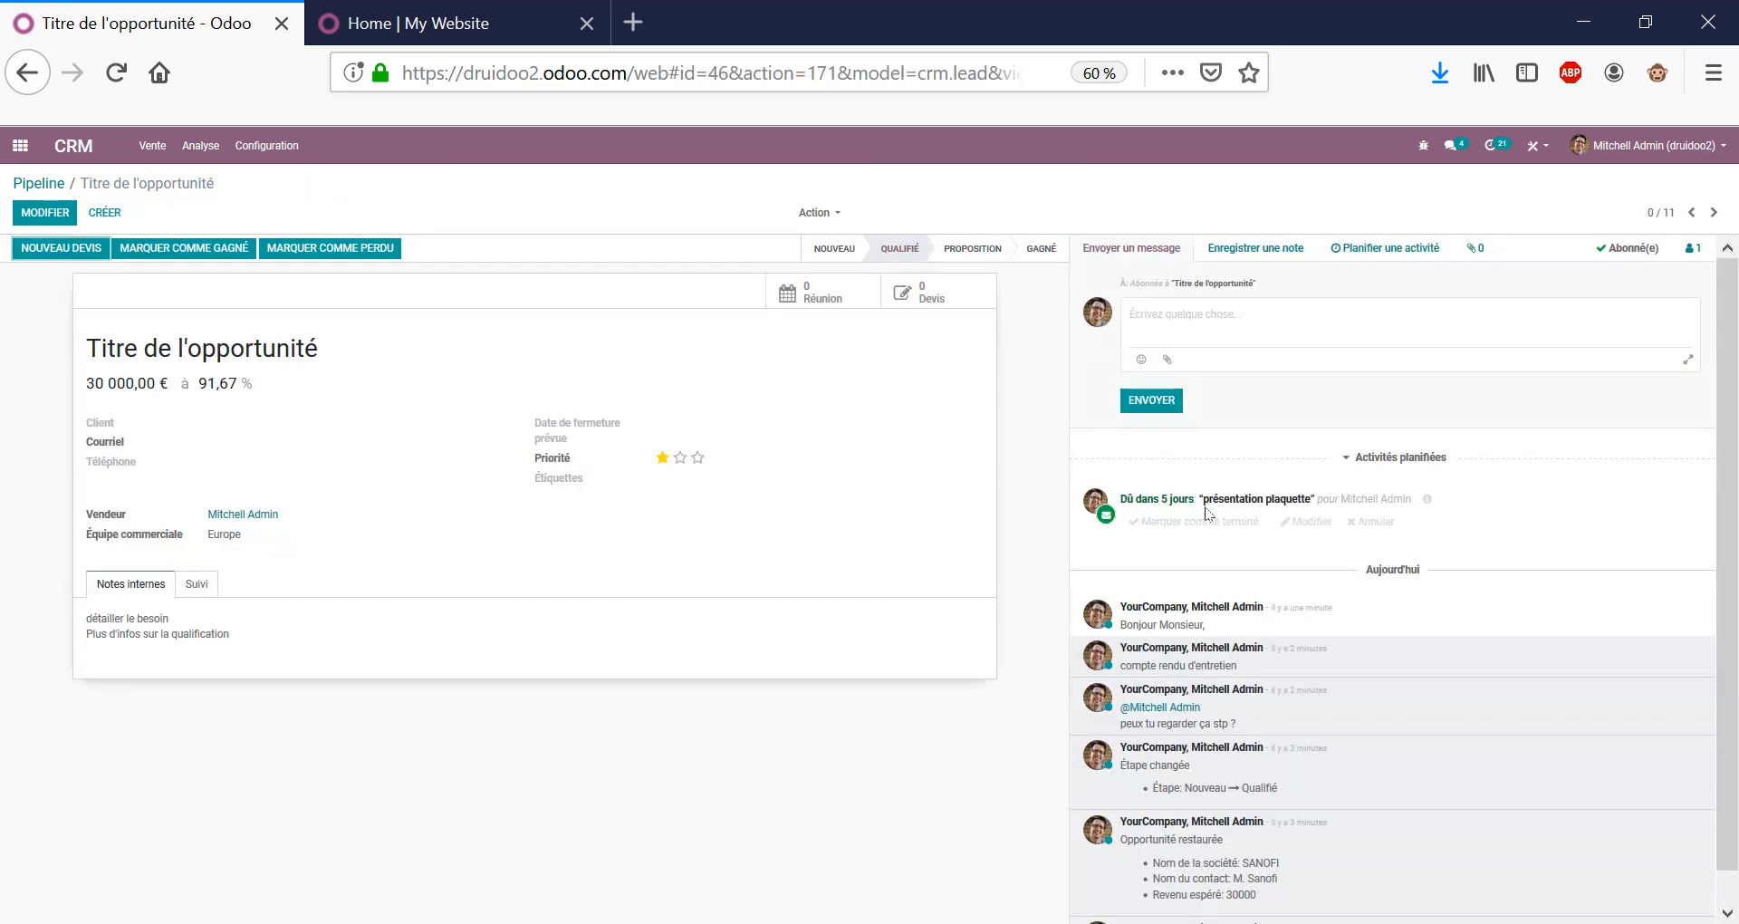
{"action": "left_click", "coordinate": [1493, 146]}
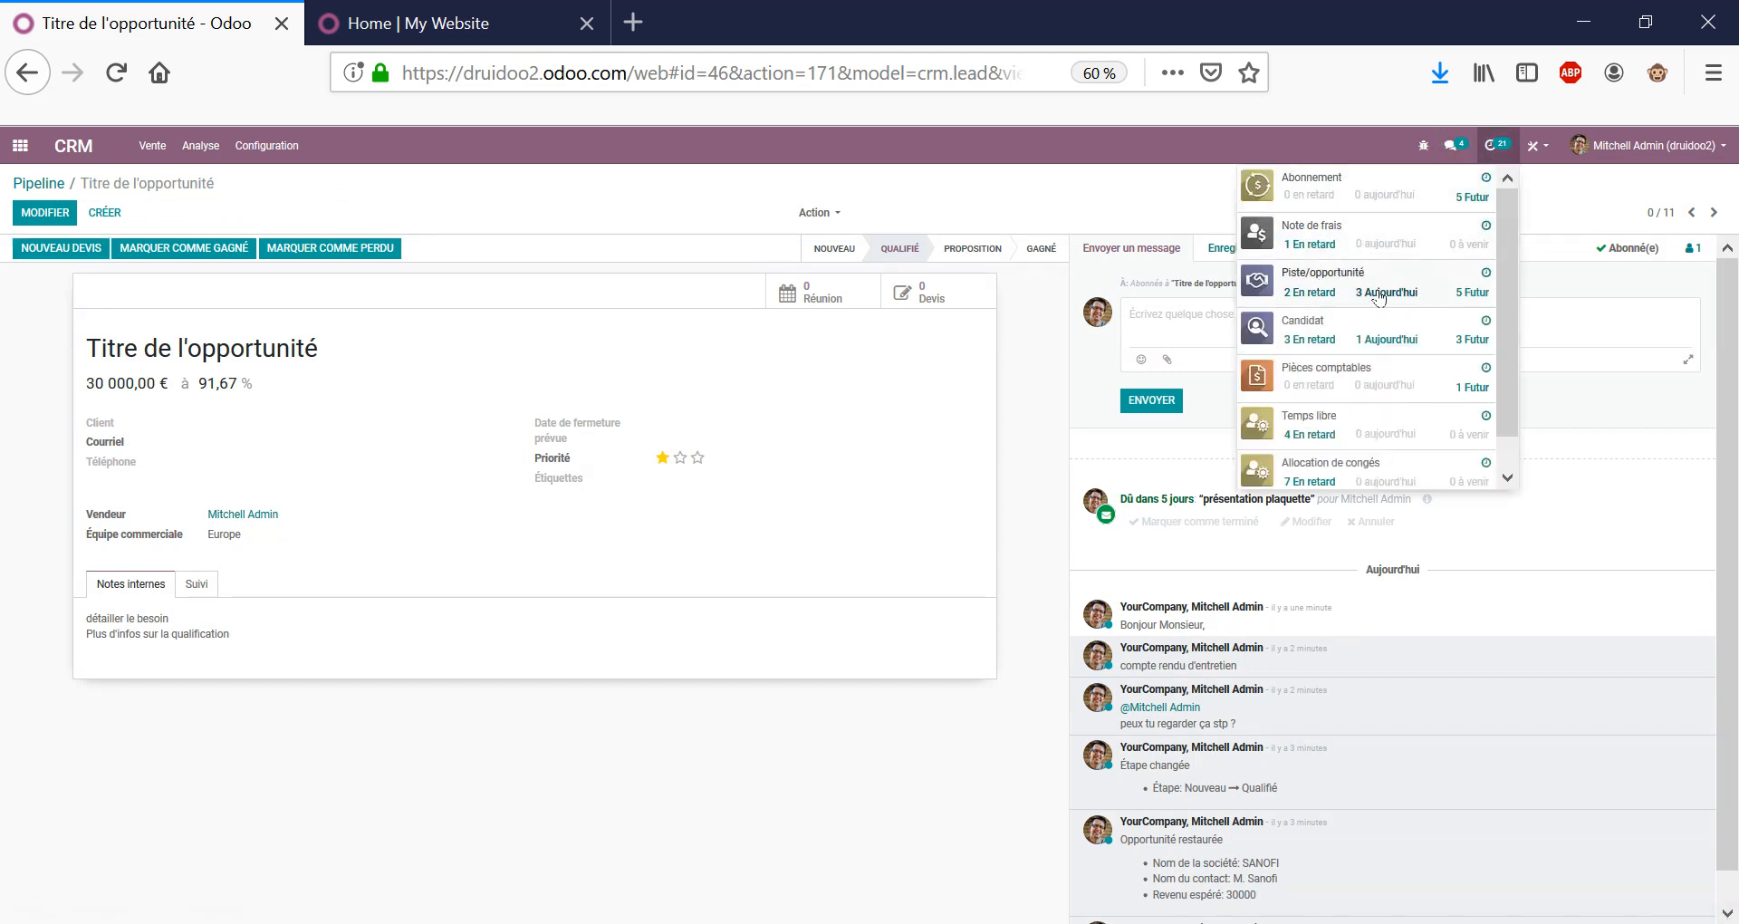
{"action": "left_click", "coordinate": [1466, 294]}
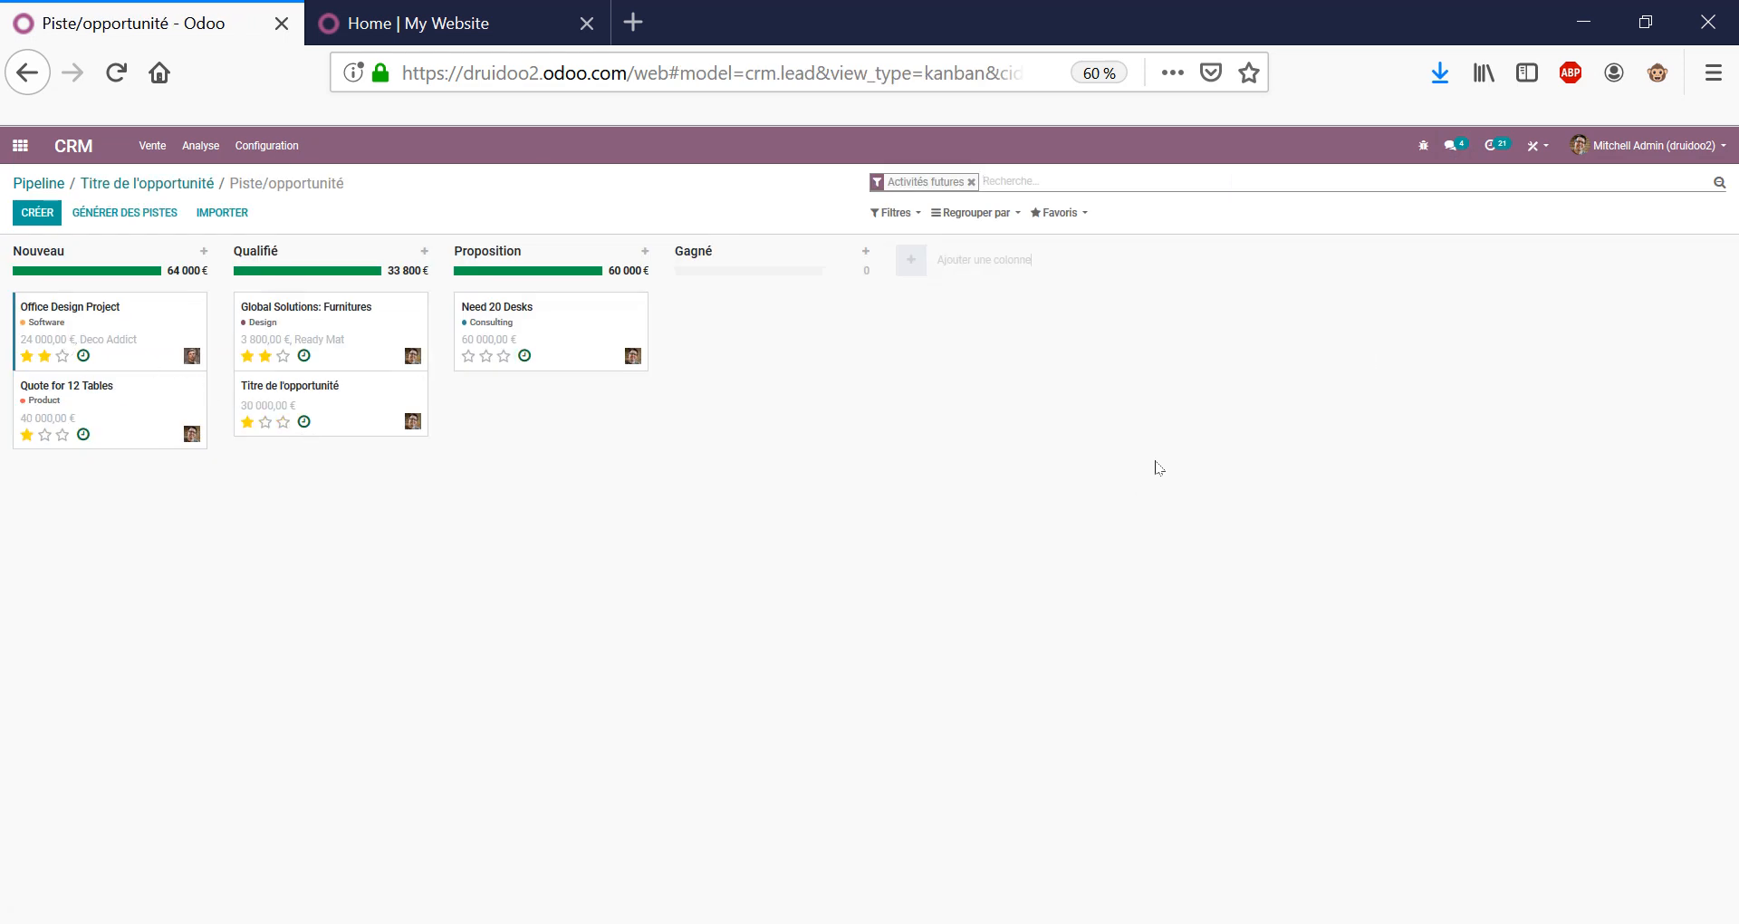
{"action": "left_click", "coordinate": [50, 185]}
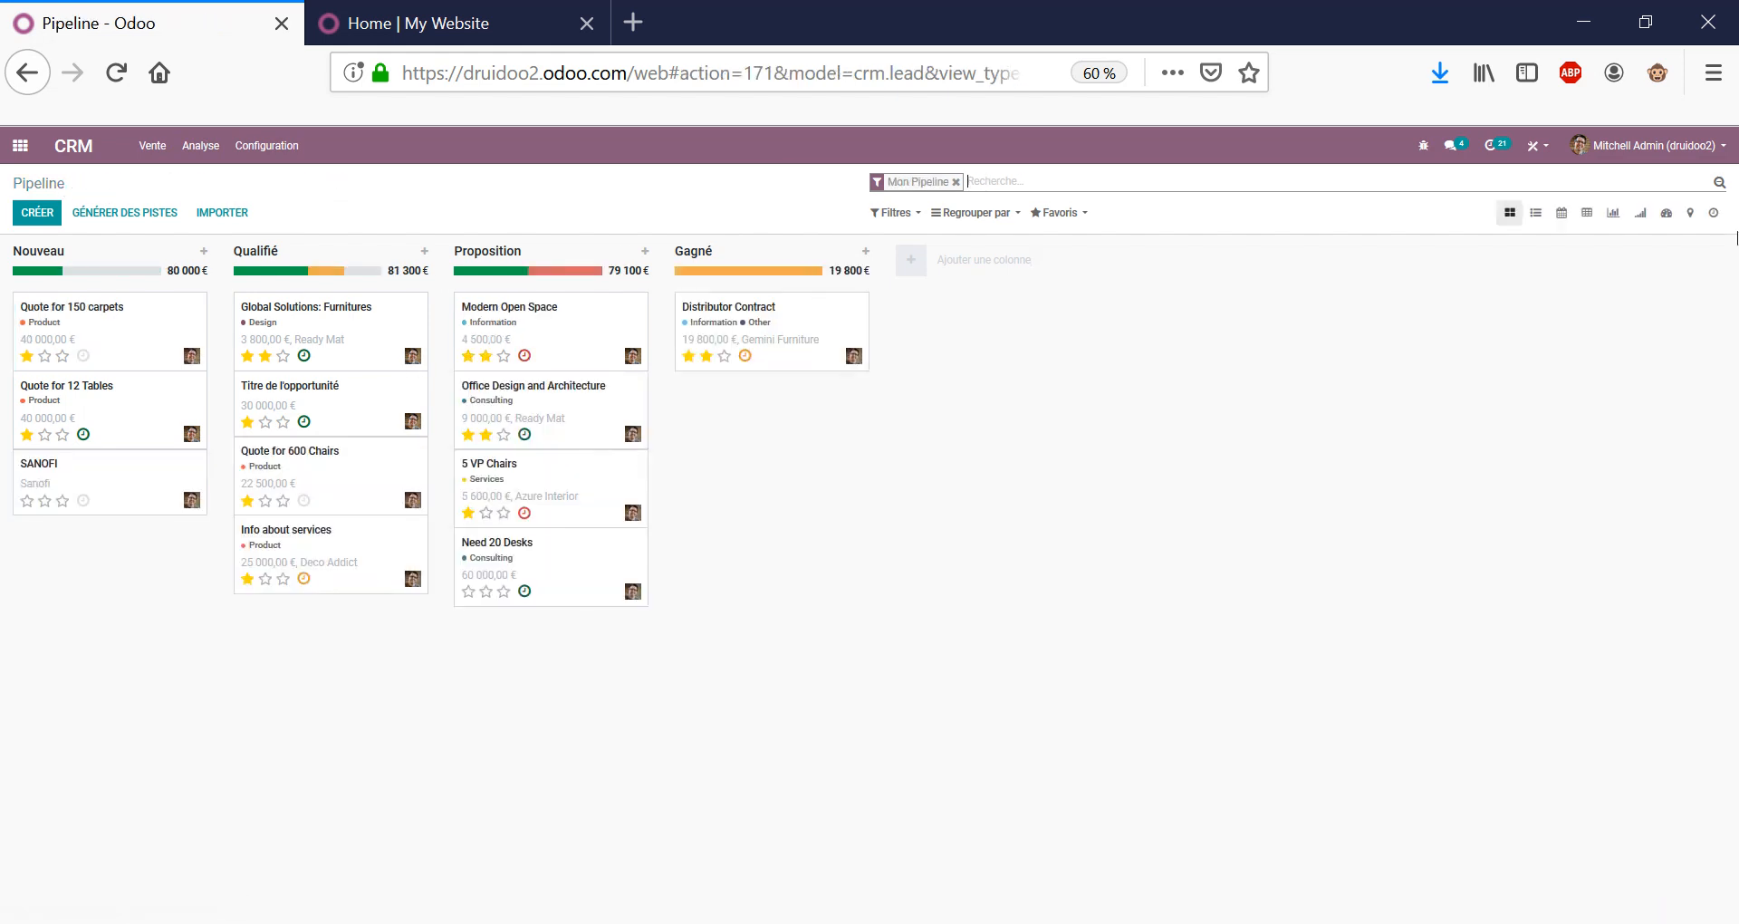
Switch the pipeline to the activity grid and view, then cancel, the Need 20 Desks Courriel activity.
{"action": "left_click", "coordinate": [1713, 213]}
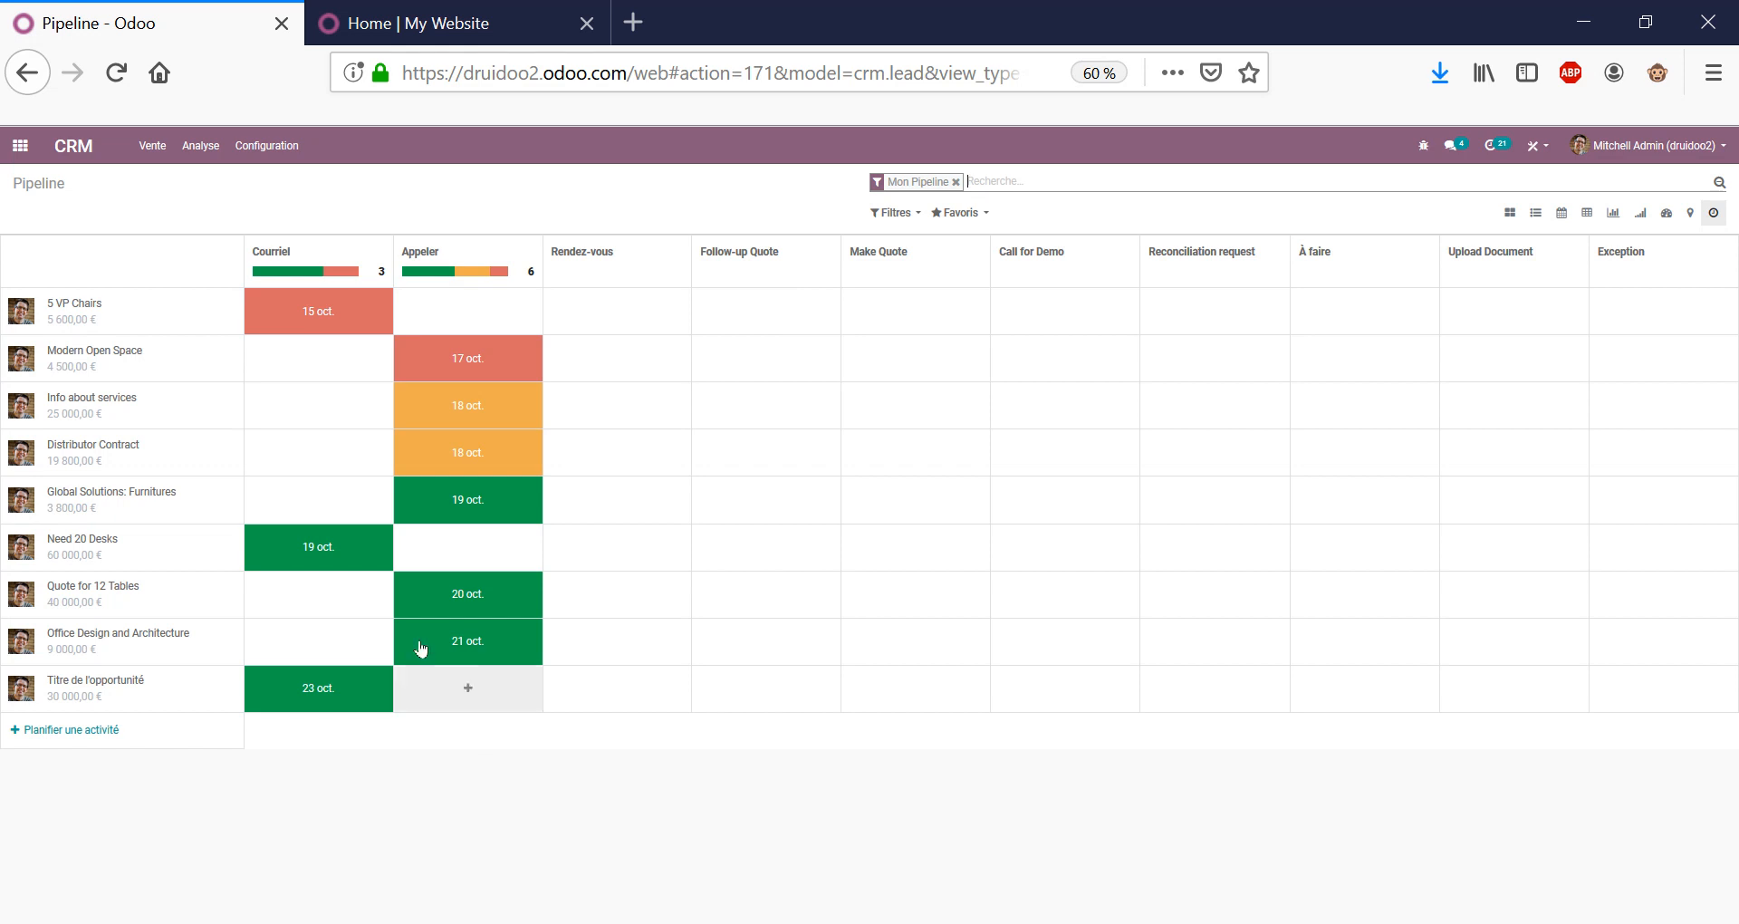
{"action": "left_click", "coordinate": [357, 549]}
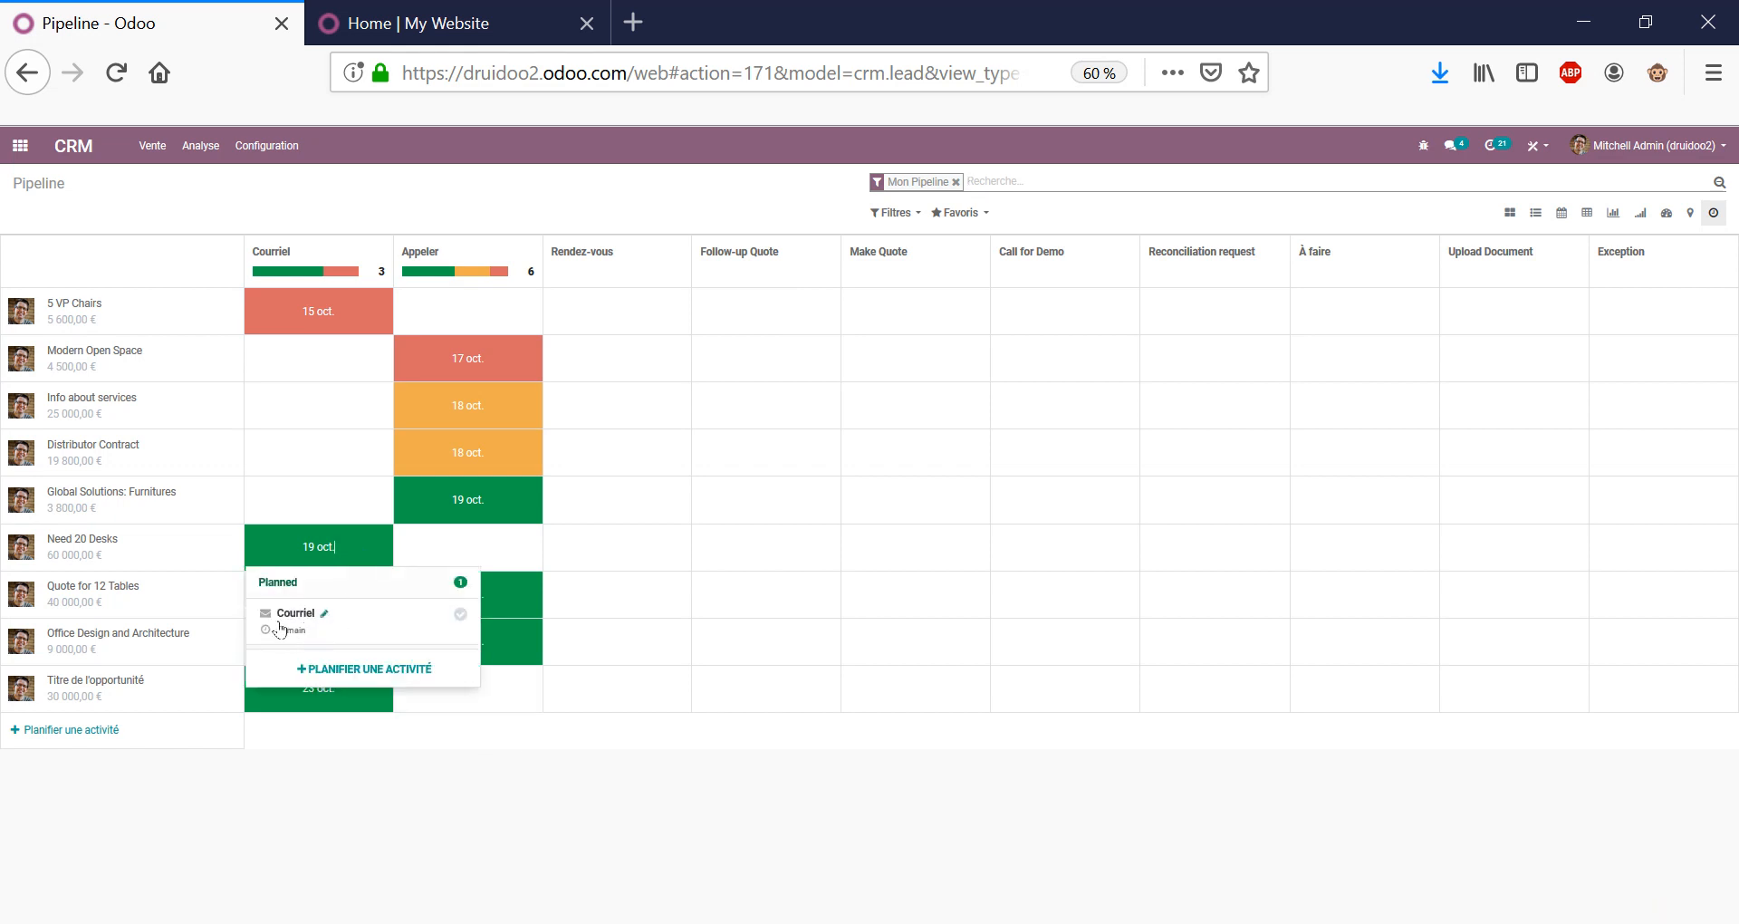
{"action": "left_click", "coordinate": [324, 614]}
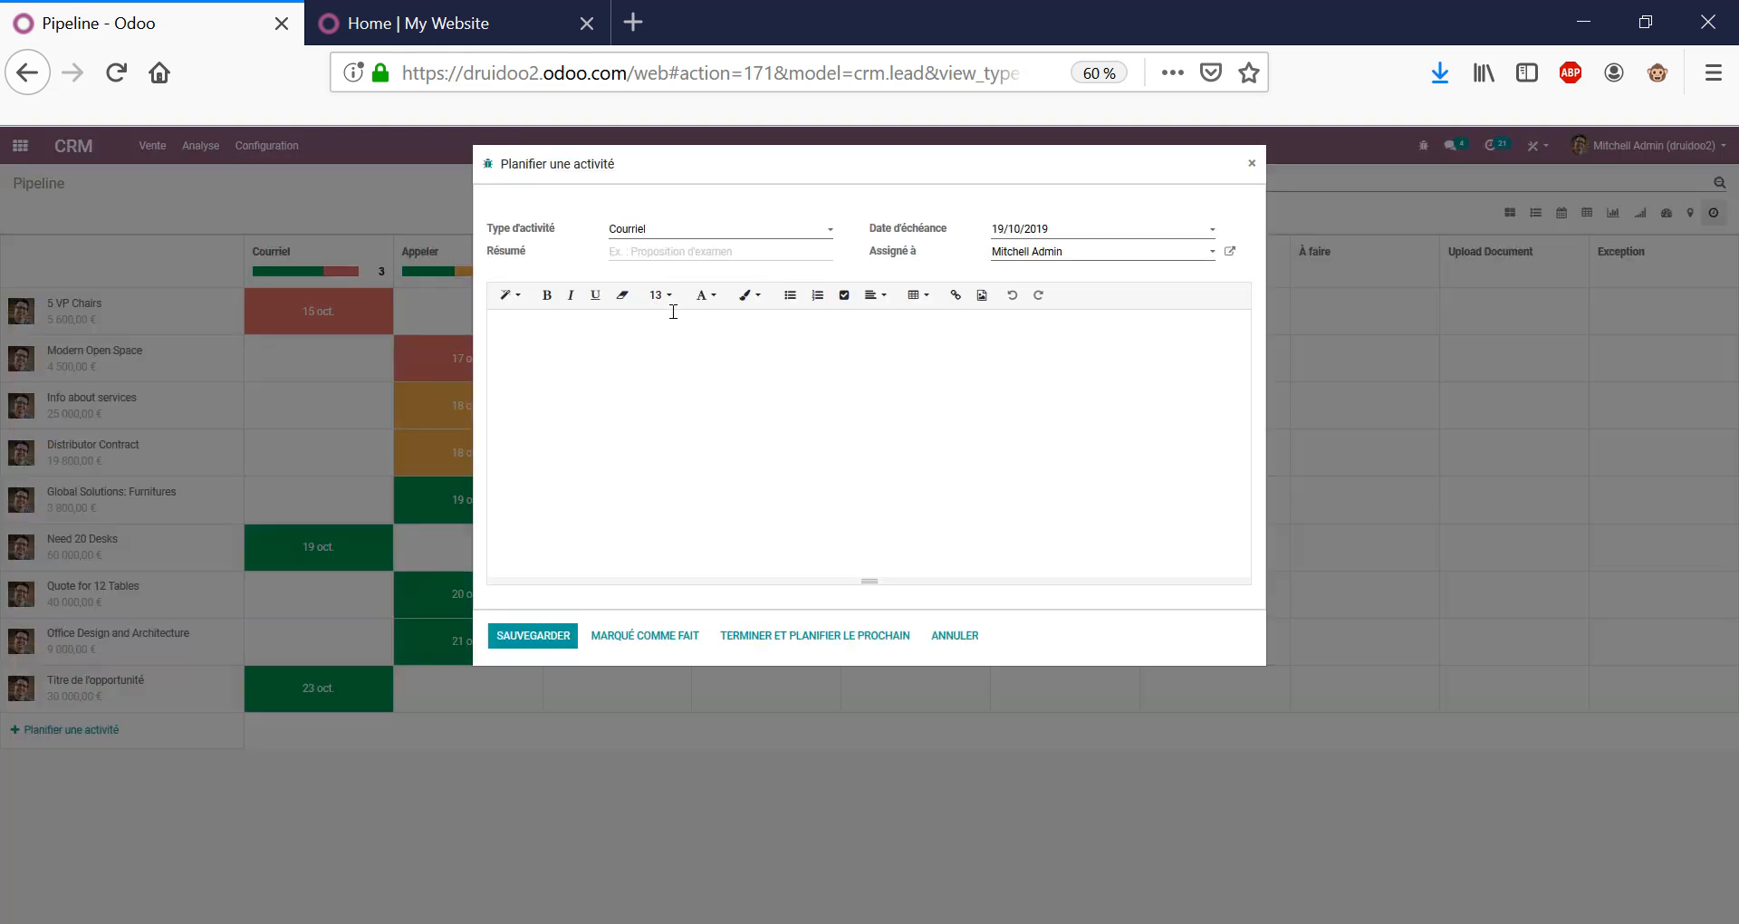
{"action": "left_click", "coordinate": [966, 638]}
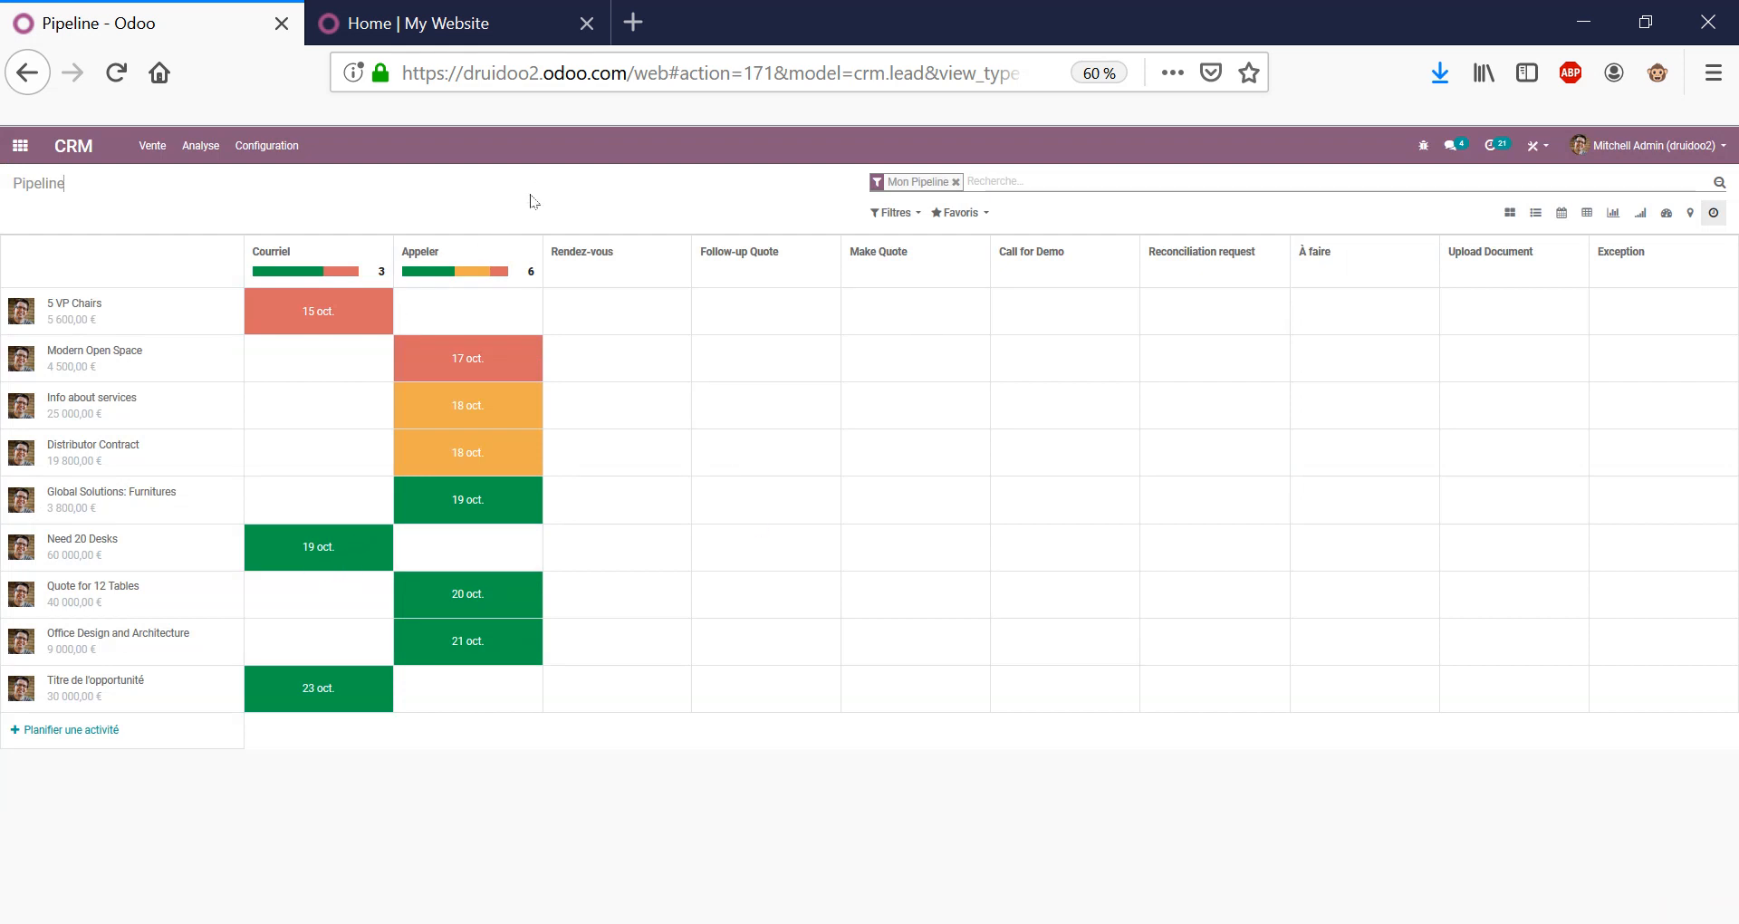
Try the list view and a Vendeur grouping, then return to the stage kanban without grouping.
{"action": "left_click", "coordinate": [1537, 217]}
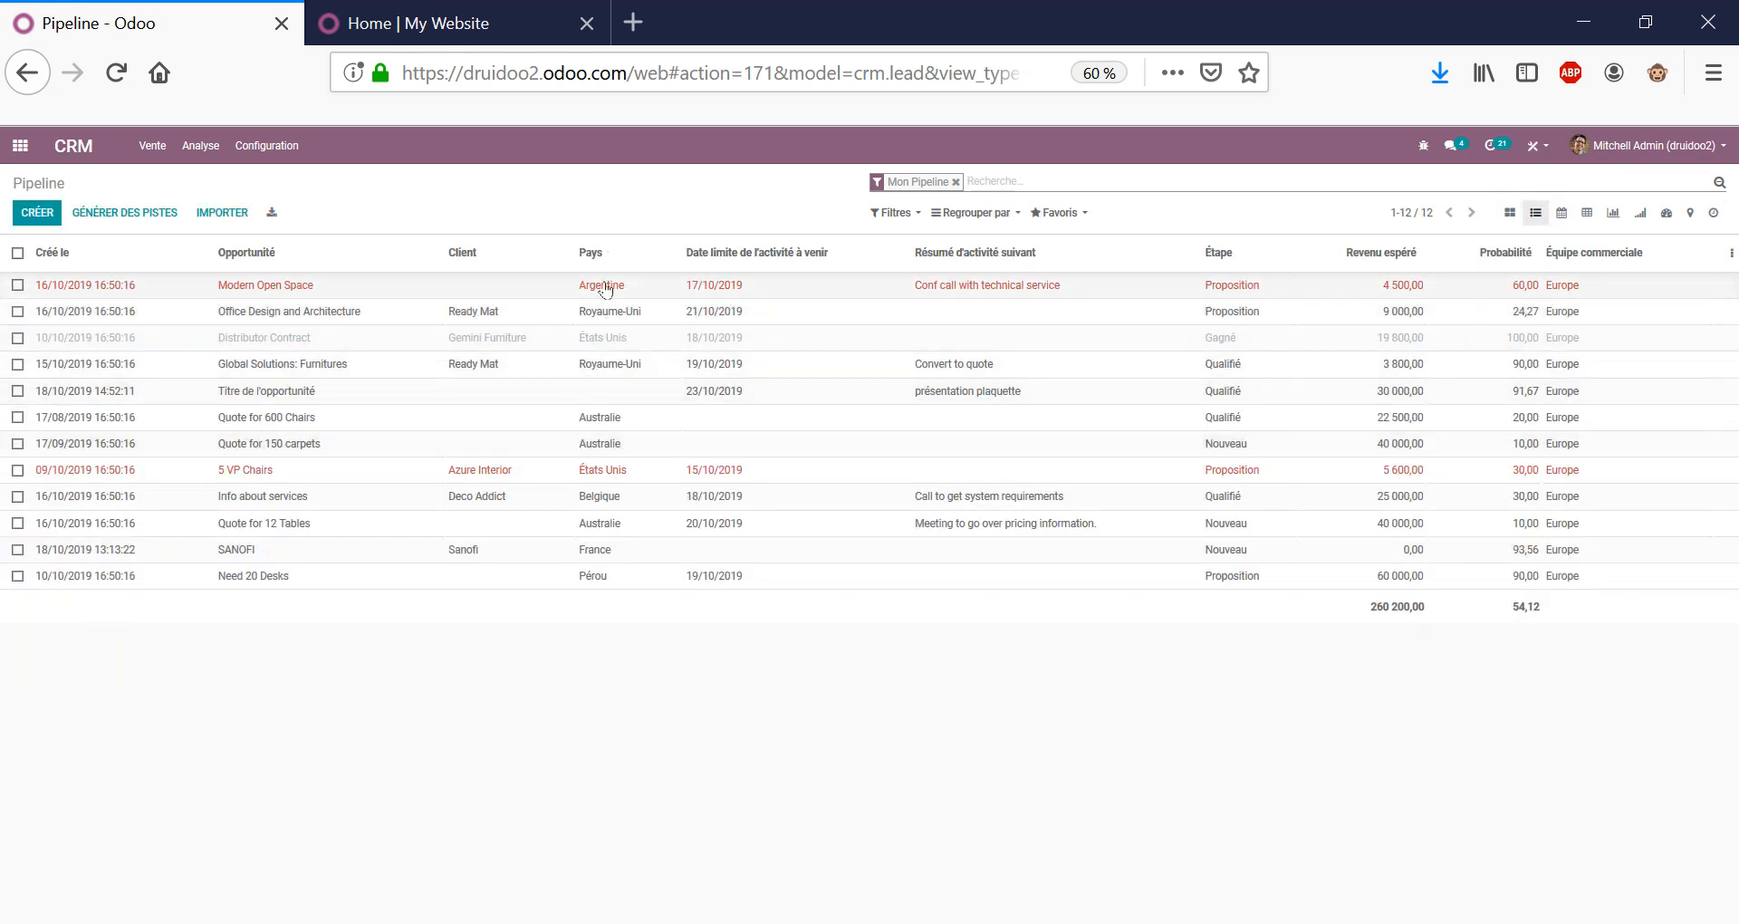
{"action": "left_click", "coordinate": [1509, 212]}
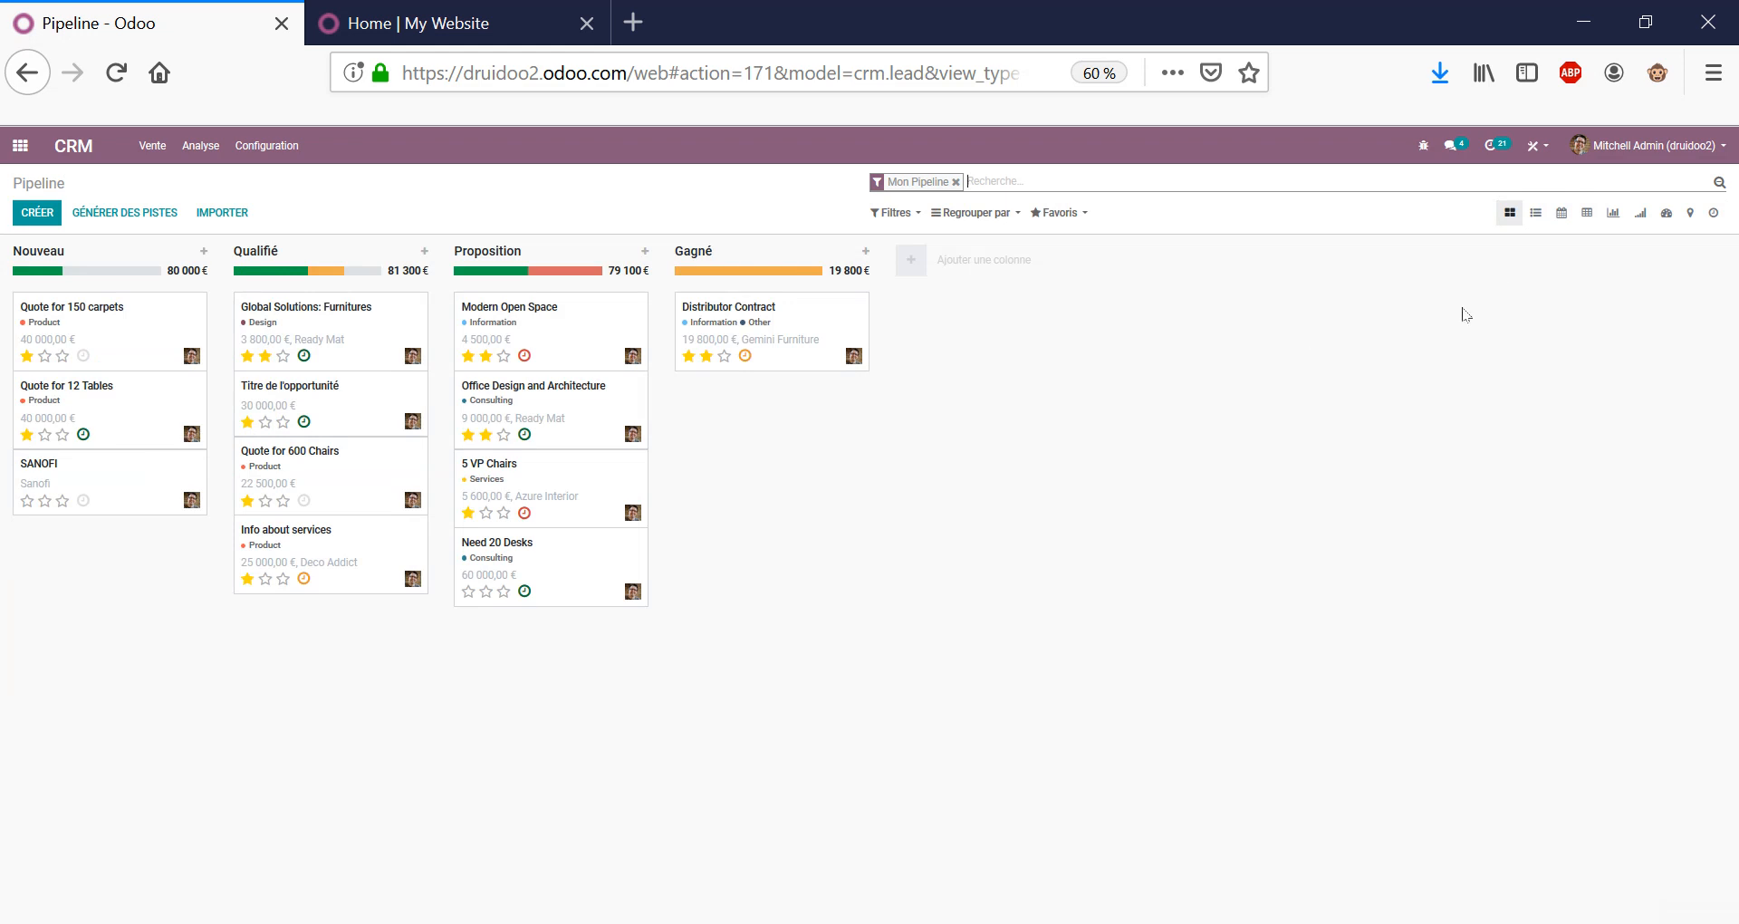
{"action": "left_click", "coordinate": [959, 214]}
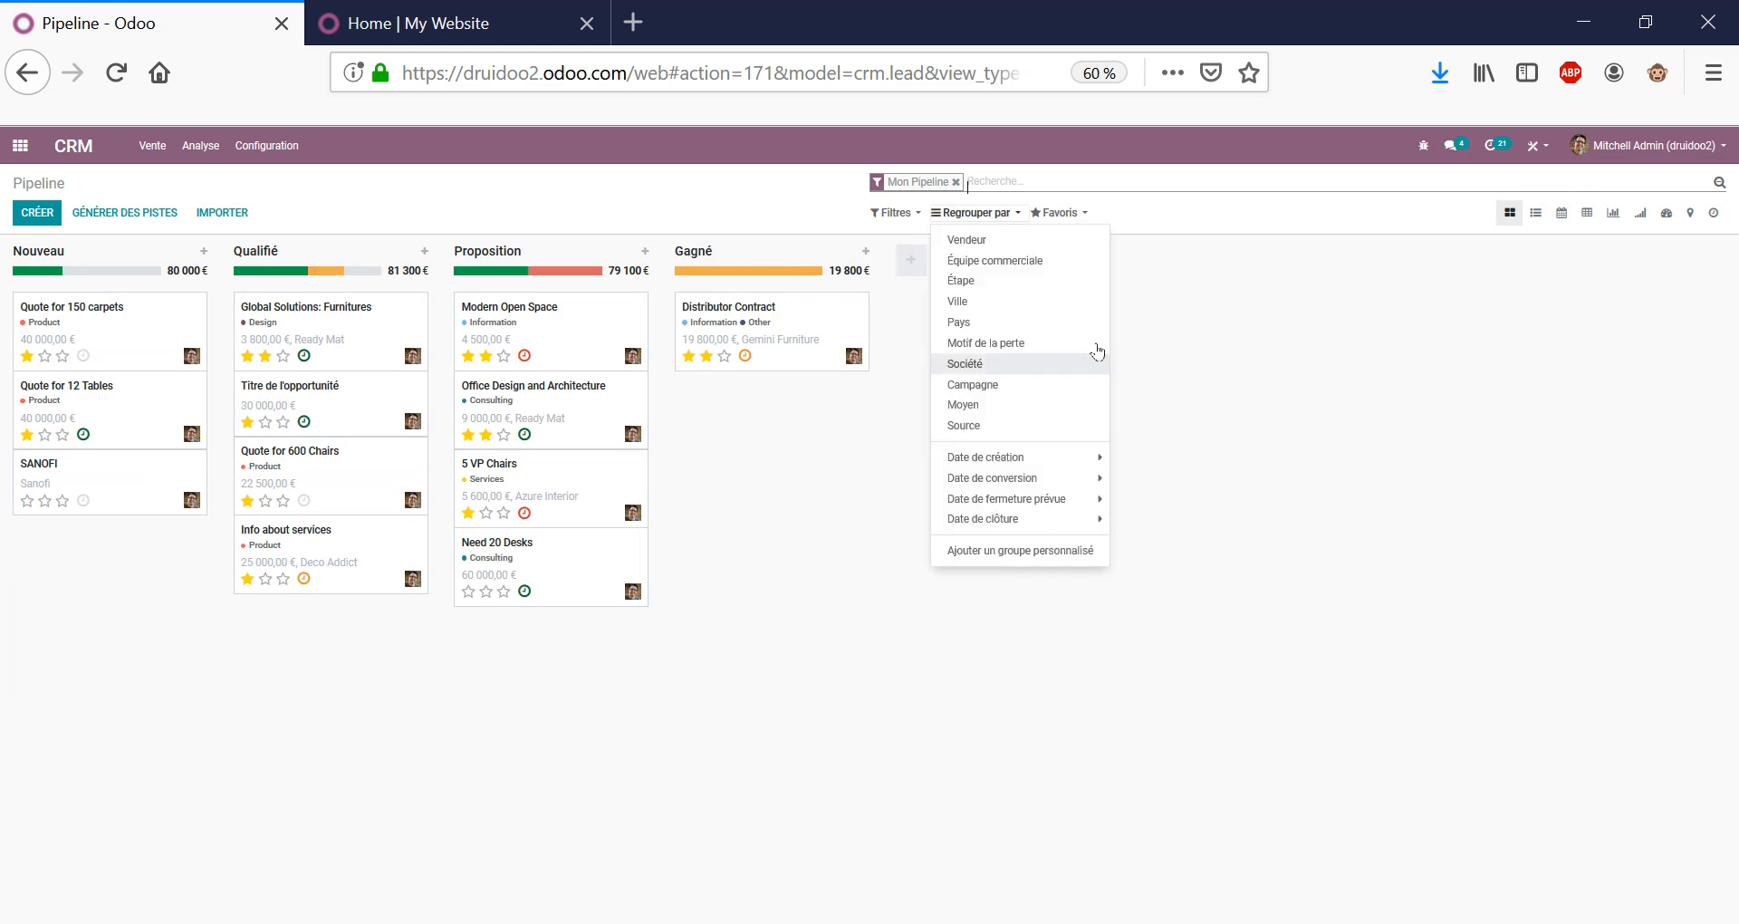
{"action": "left_click", "coordinate": [1069, 247]}
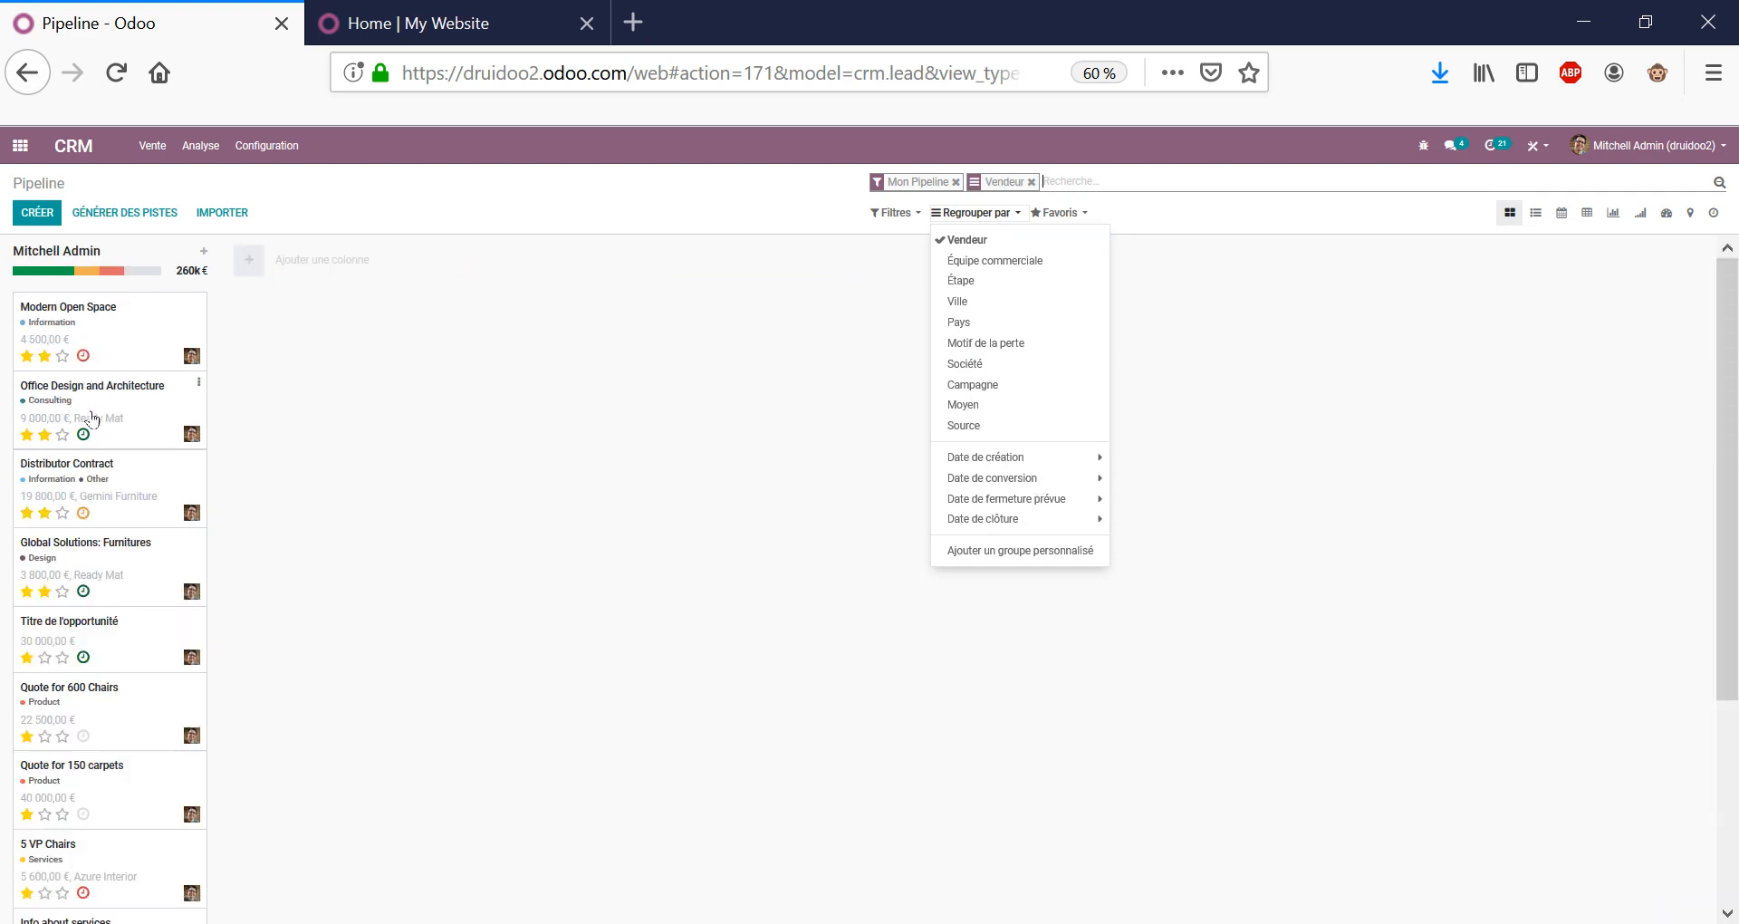
{"action": "mouse_move", "coordinate": [90, 419]}
{"action": "left_mouse_down"}
{"action": "mouse_move", "coordinate": [313, 399]}
{"action": "mouse_move", "coordinate": [90, 398]}
{"action": "left_mouse_up"}
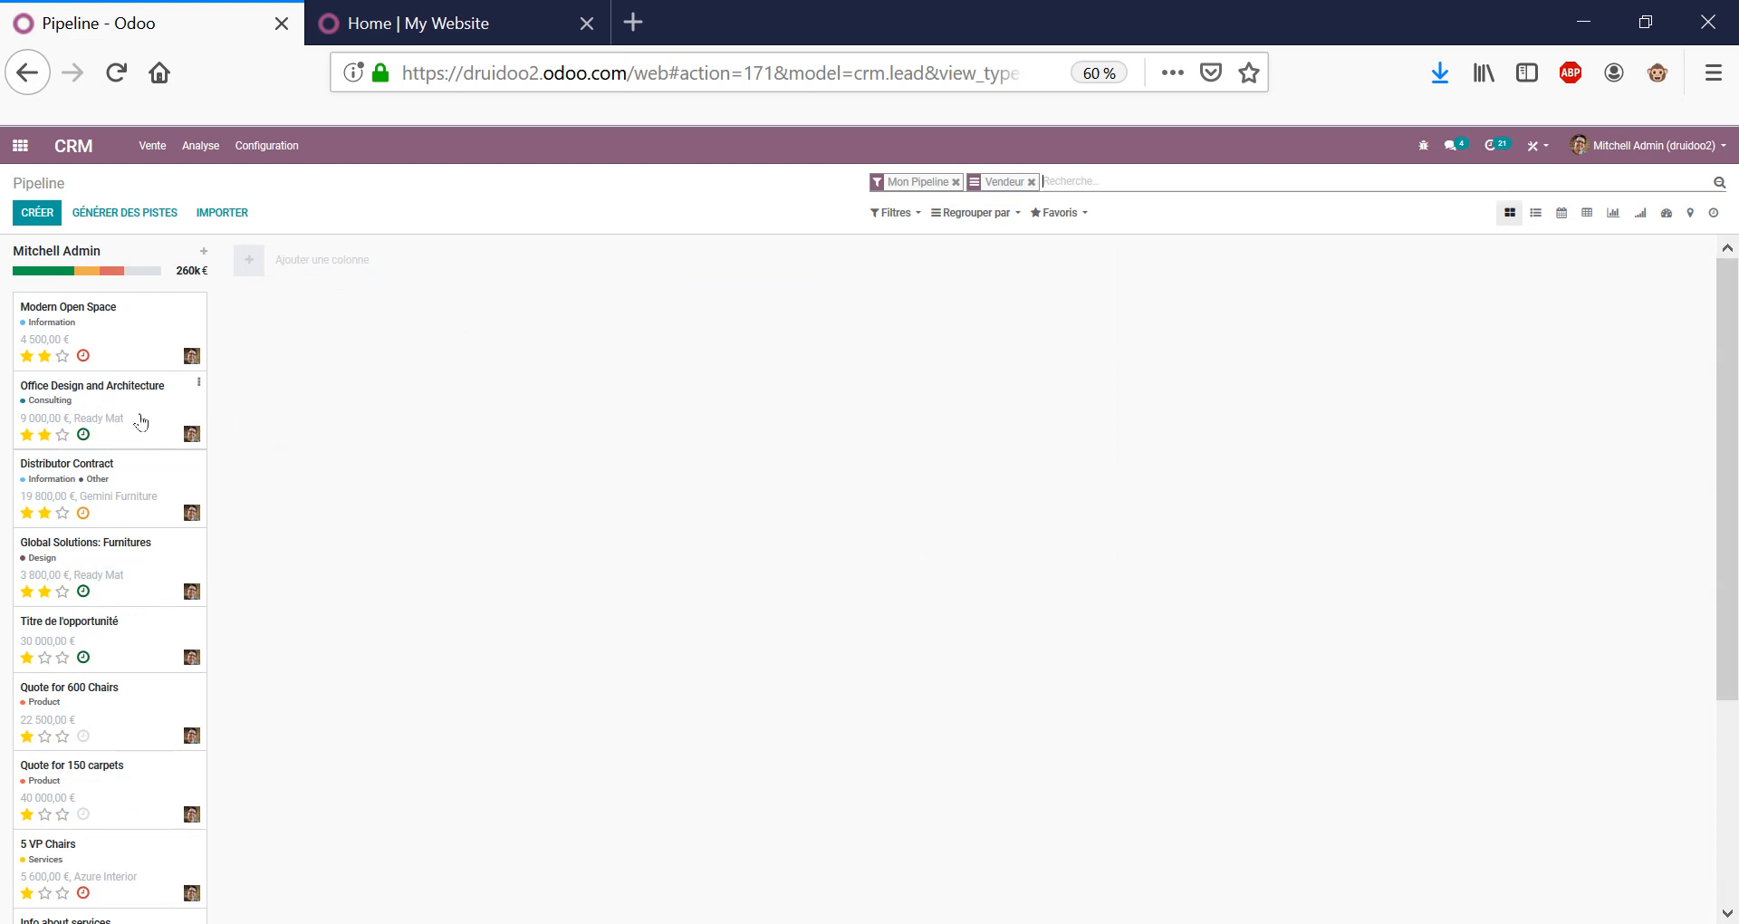
{"action": "left_click", "coordinate": [1031, 182]}
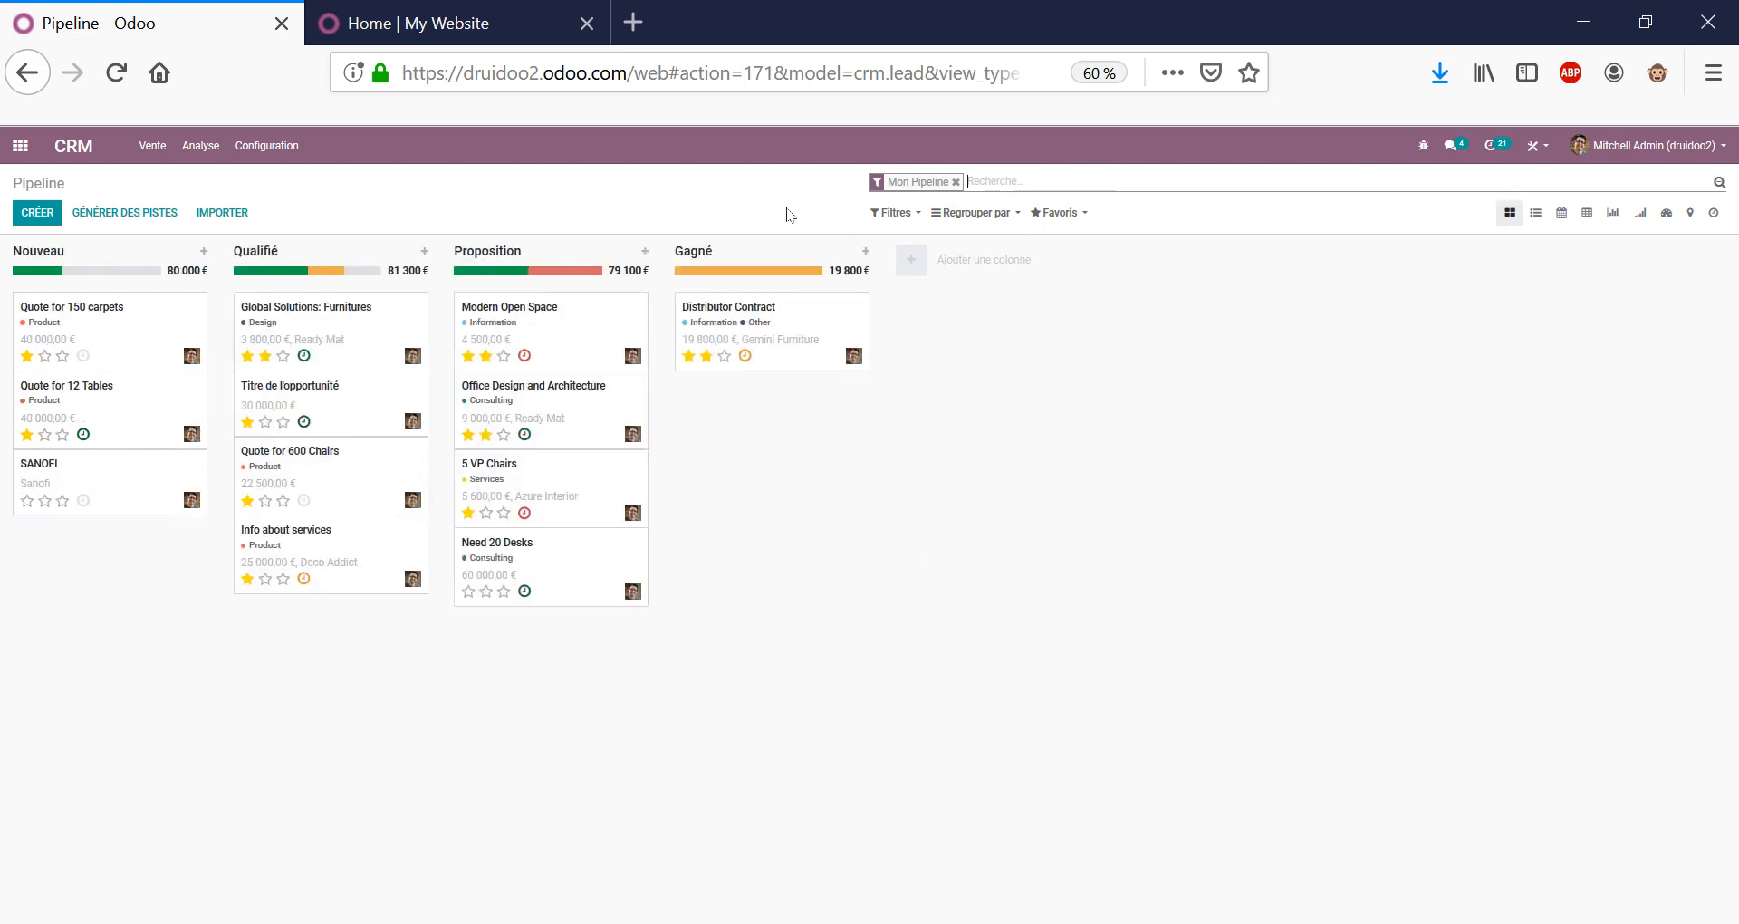
Switch the pipeline to the calendar, then to the expected-revenue pivot, leaving Mesures unchanged.
{"action": "left_click", "coordinate": [1561, 213]}
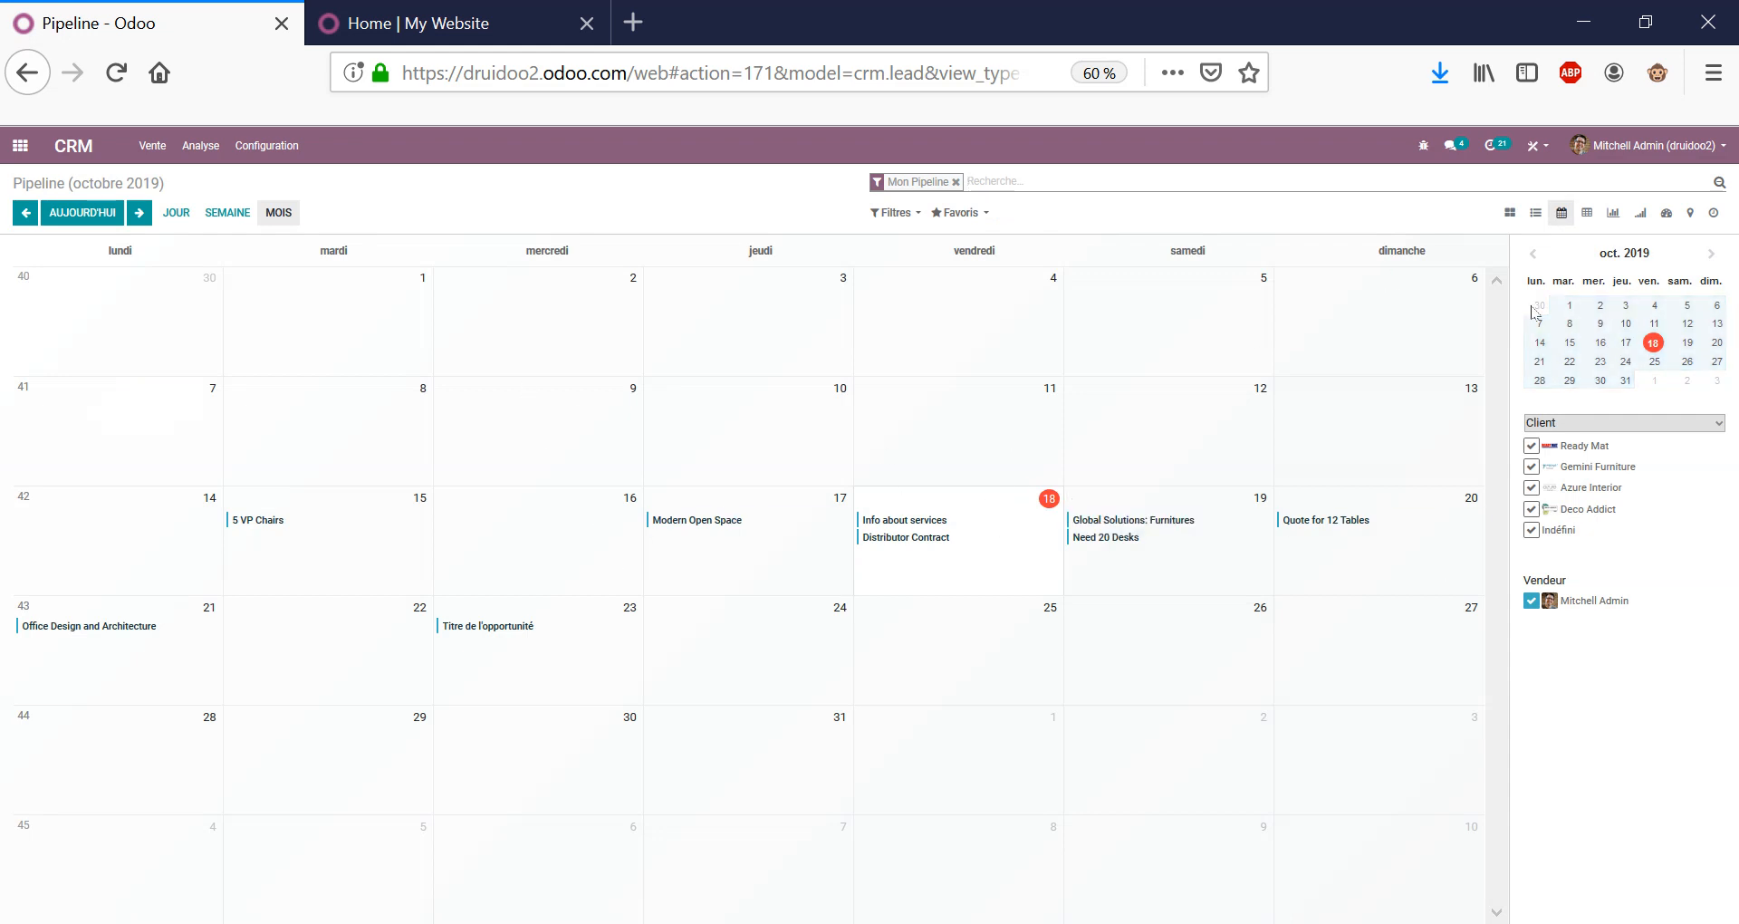
{"action": "left_click", "coordinate": [1596, 211]}
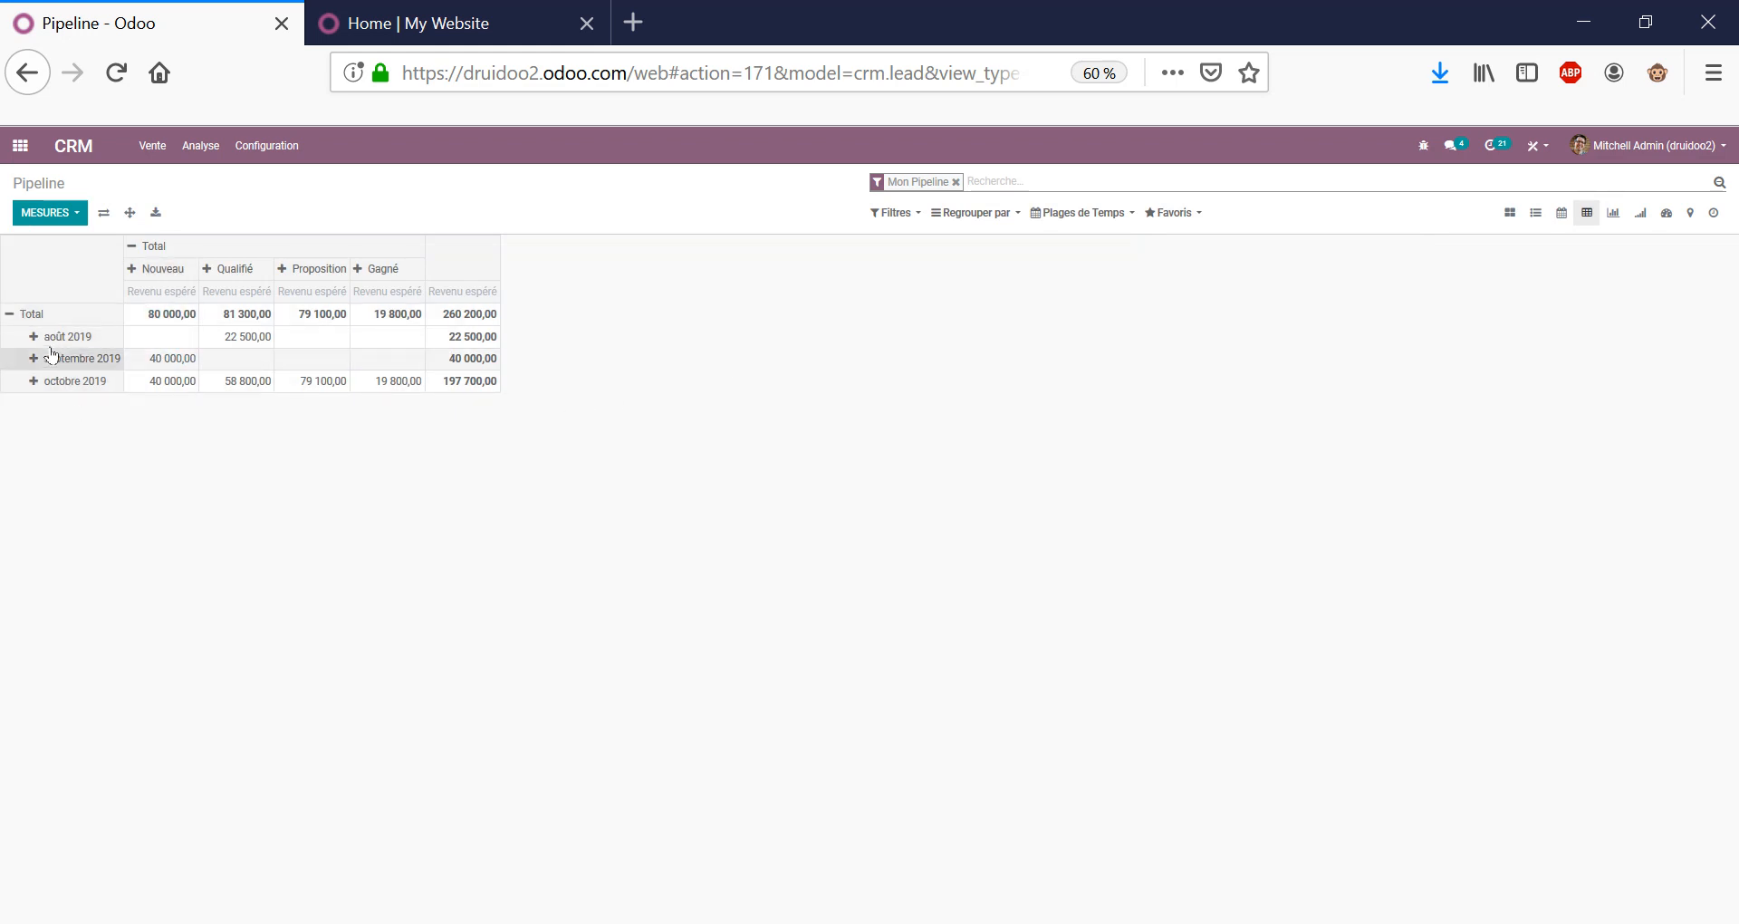
{"action": "left_click", "coordinate": [64, 214]}
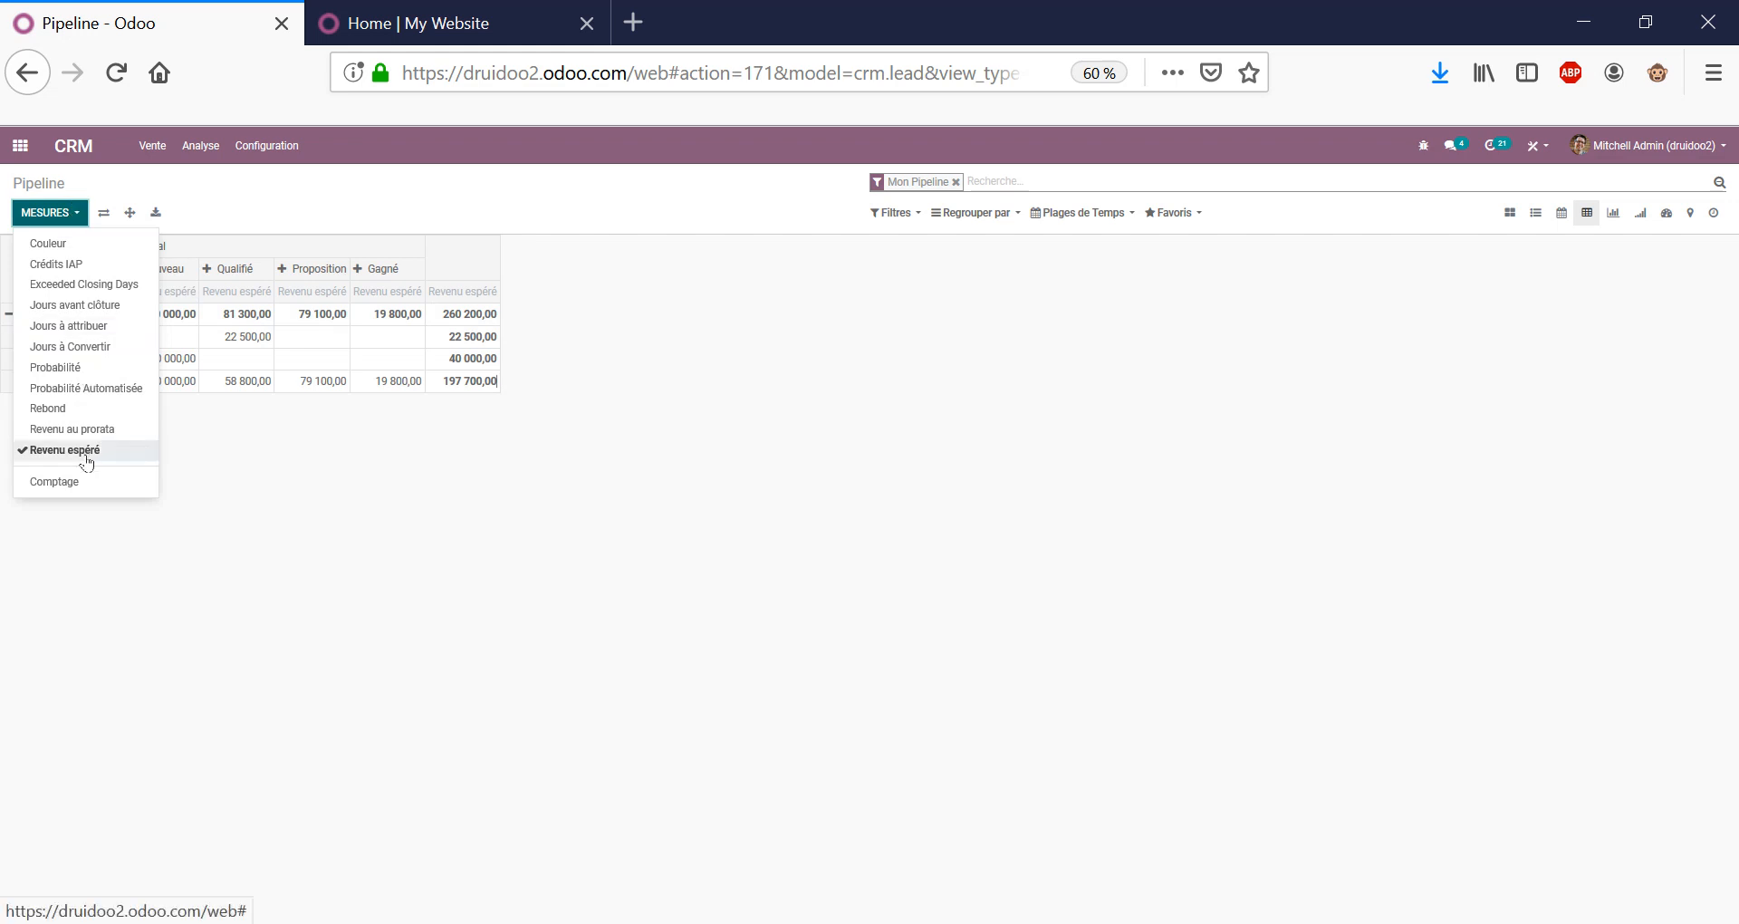
{"action": "left_click", "coordinate": [381, 498]}
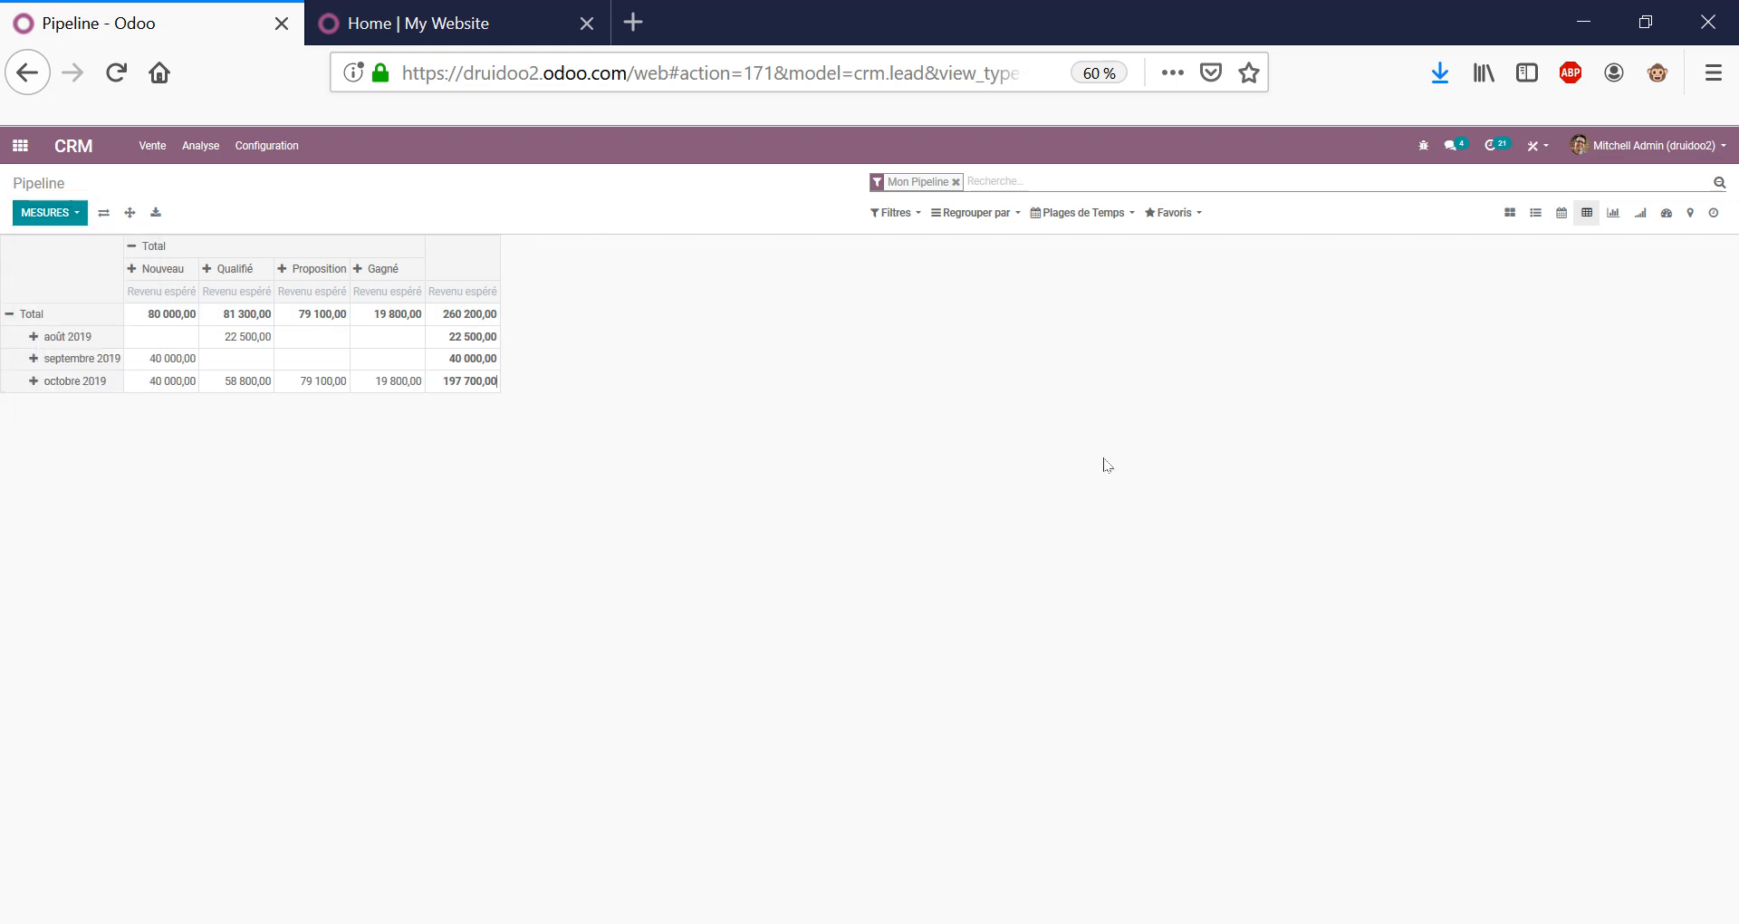
Collapse the pivot's stage columns into one Total column, choosing no new column grouping.
{"action": "left_click", "coordinate": [134, 246]}
{"action": "left_click", "coordinate": [134, 247]}
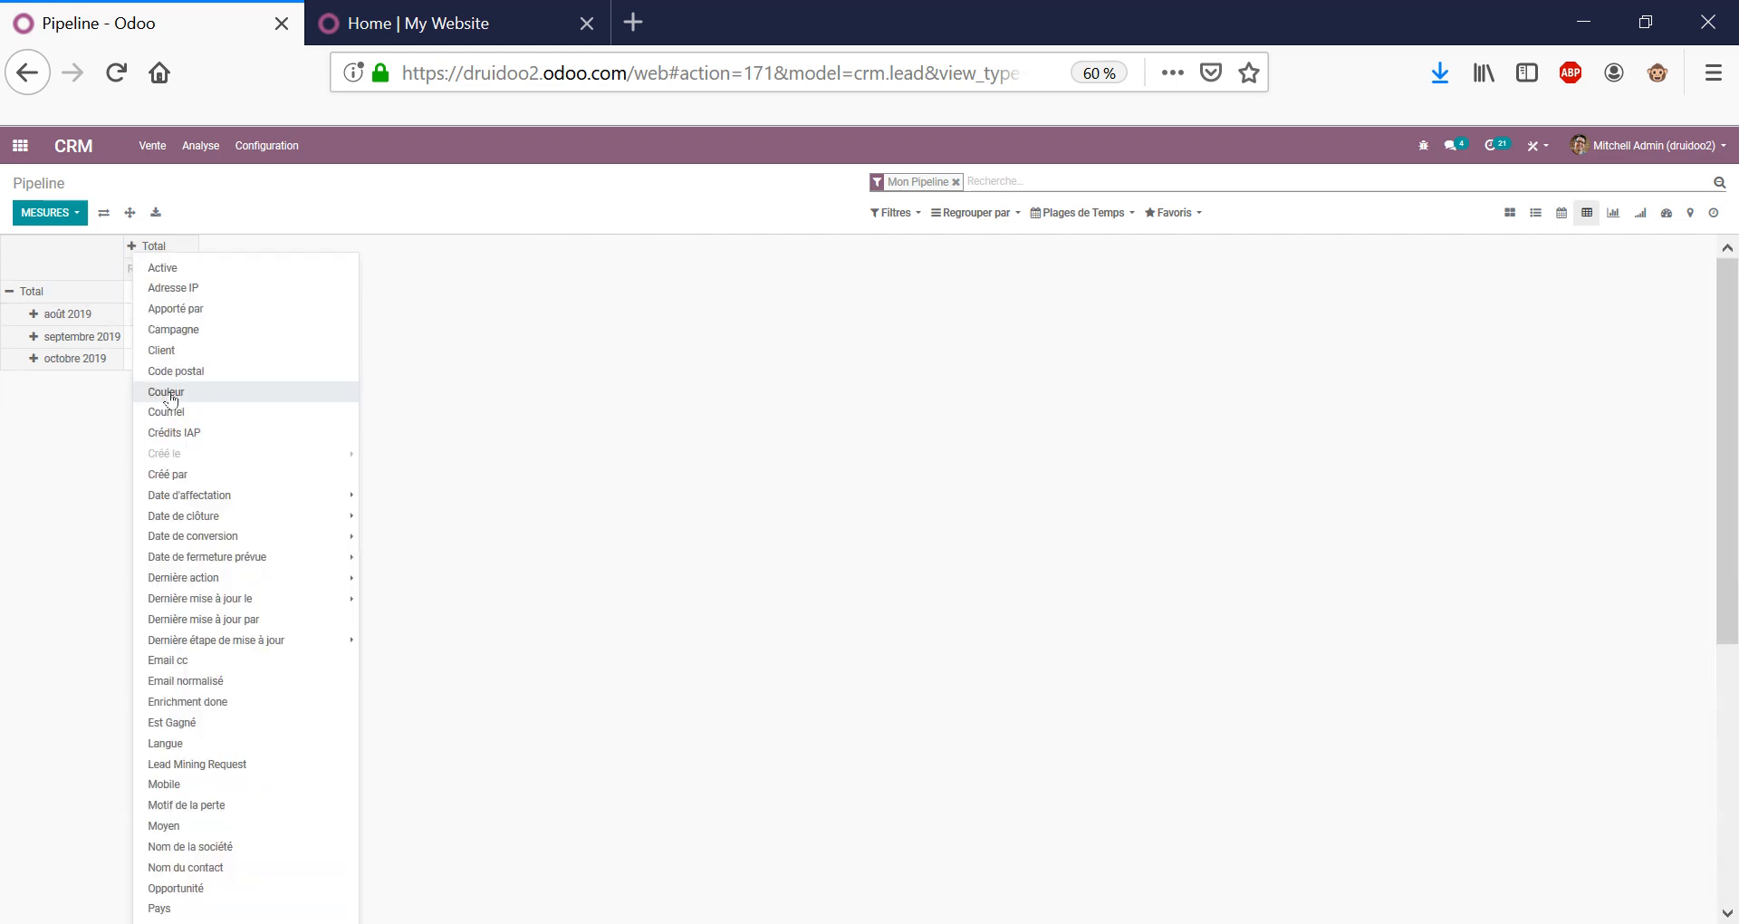
{"action": "mouse_move", "coordinate": [192, 520]}
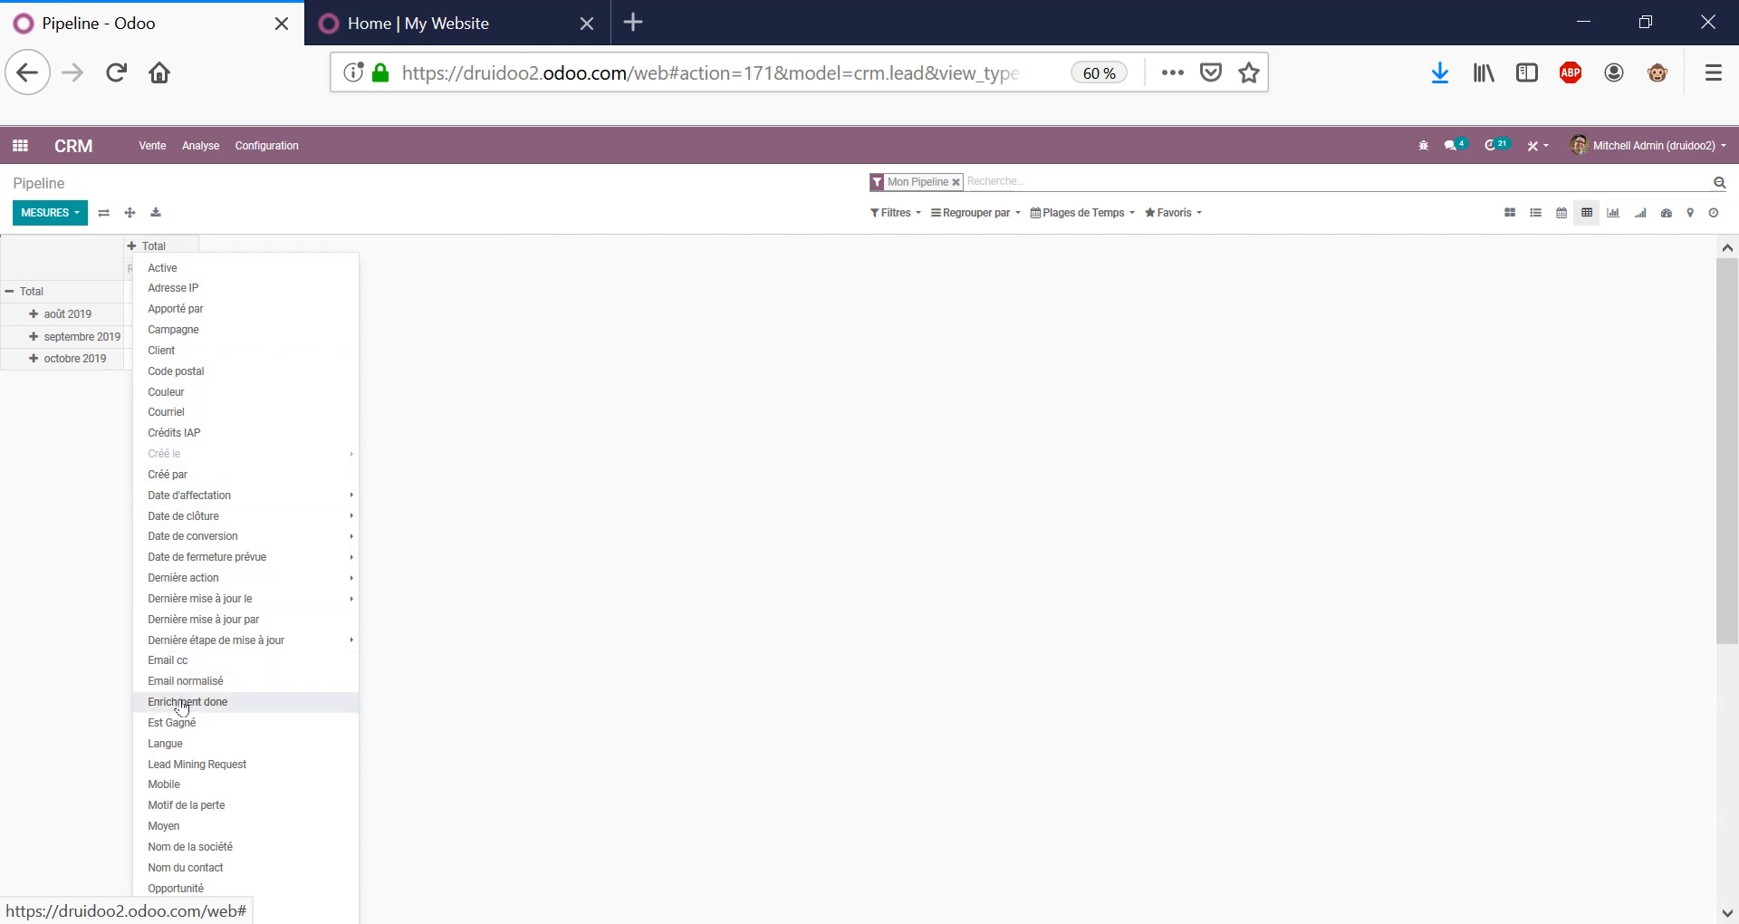
{"action": "mouse_move", "coordinate": [209, 454]}
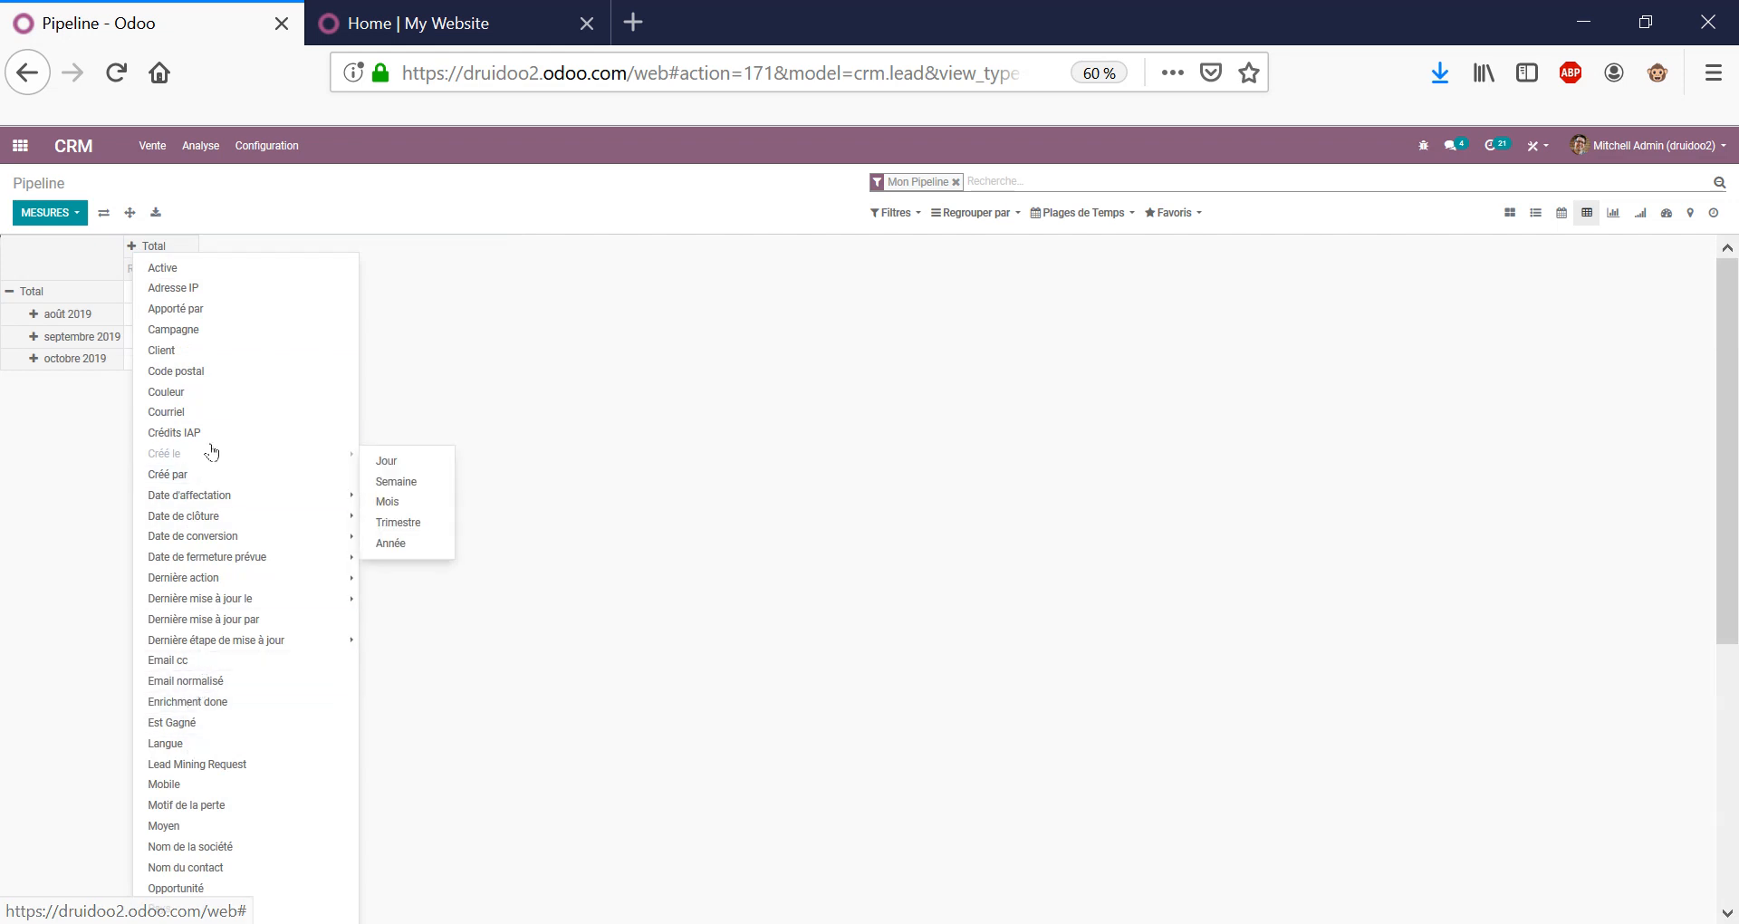
{"action": "scroll", "coordinate": [209, 462], "scroll_direction": "down", "scroll_amount": 5}
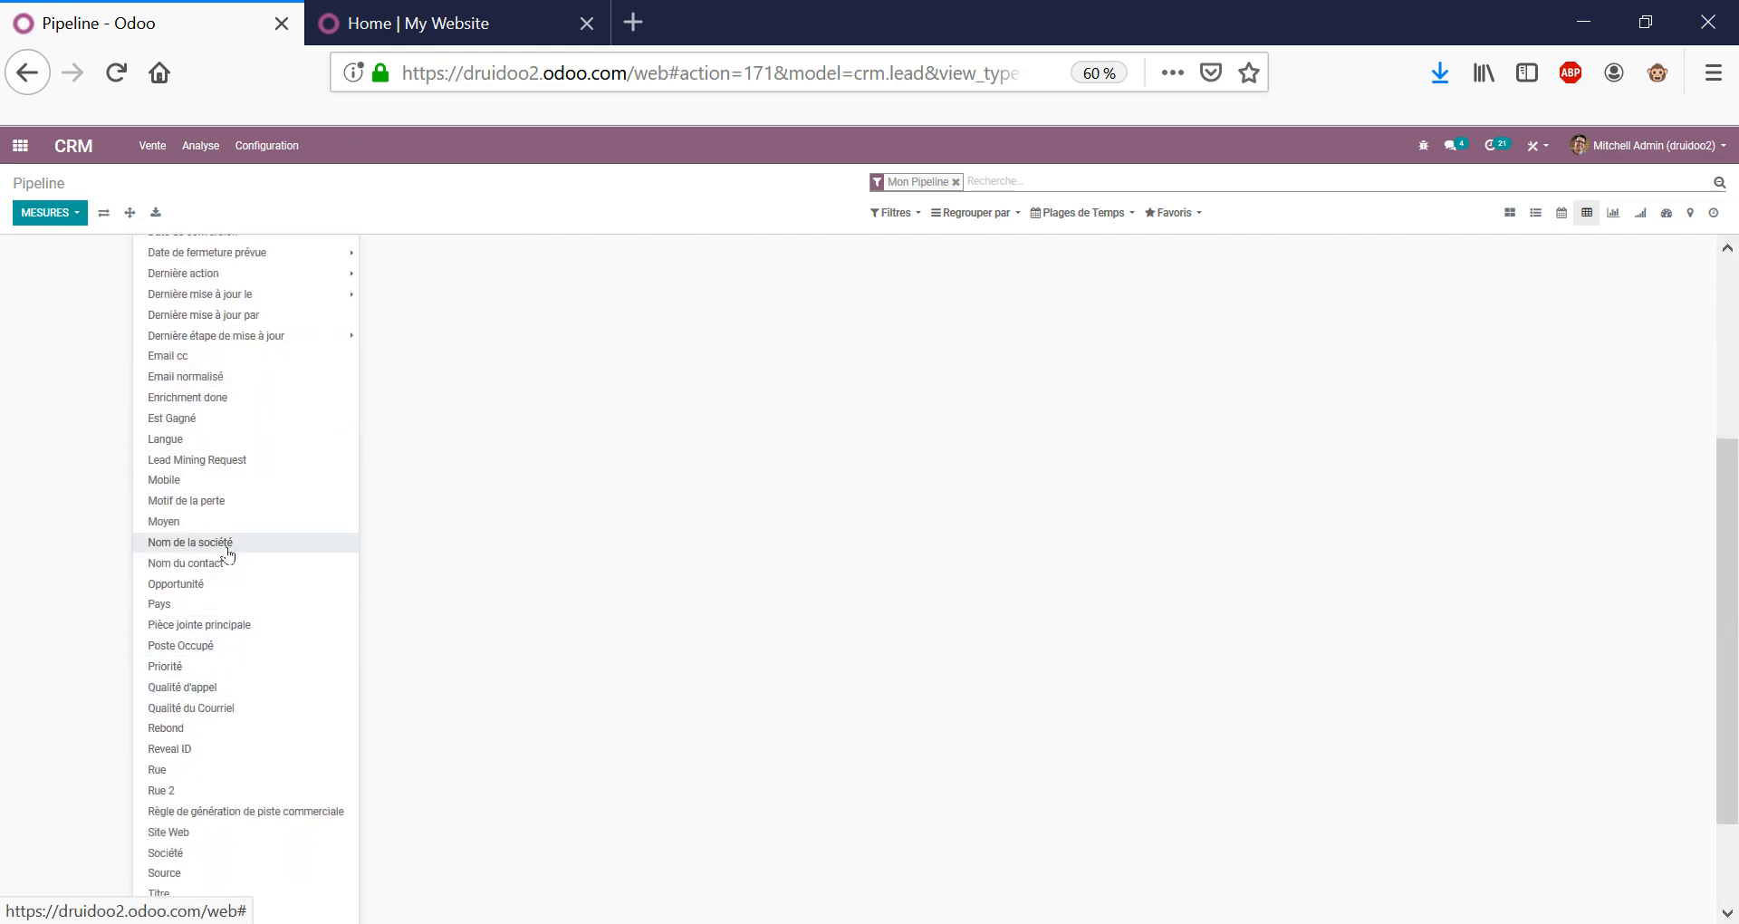
{"action": "left_click", "coordinate": [809, 216]}
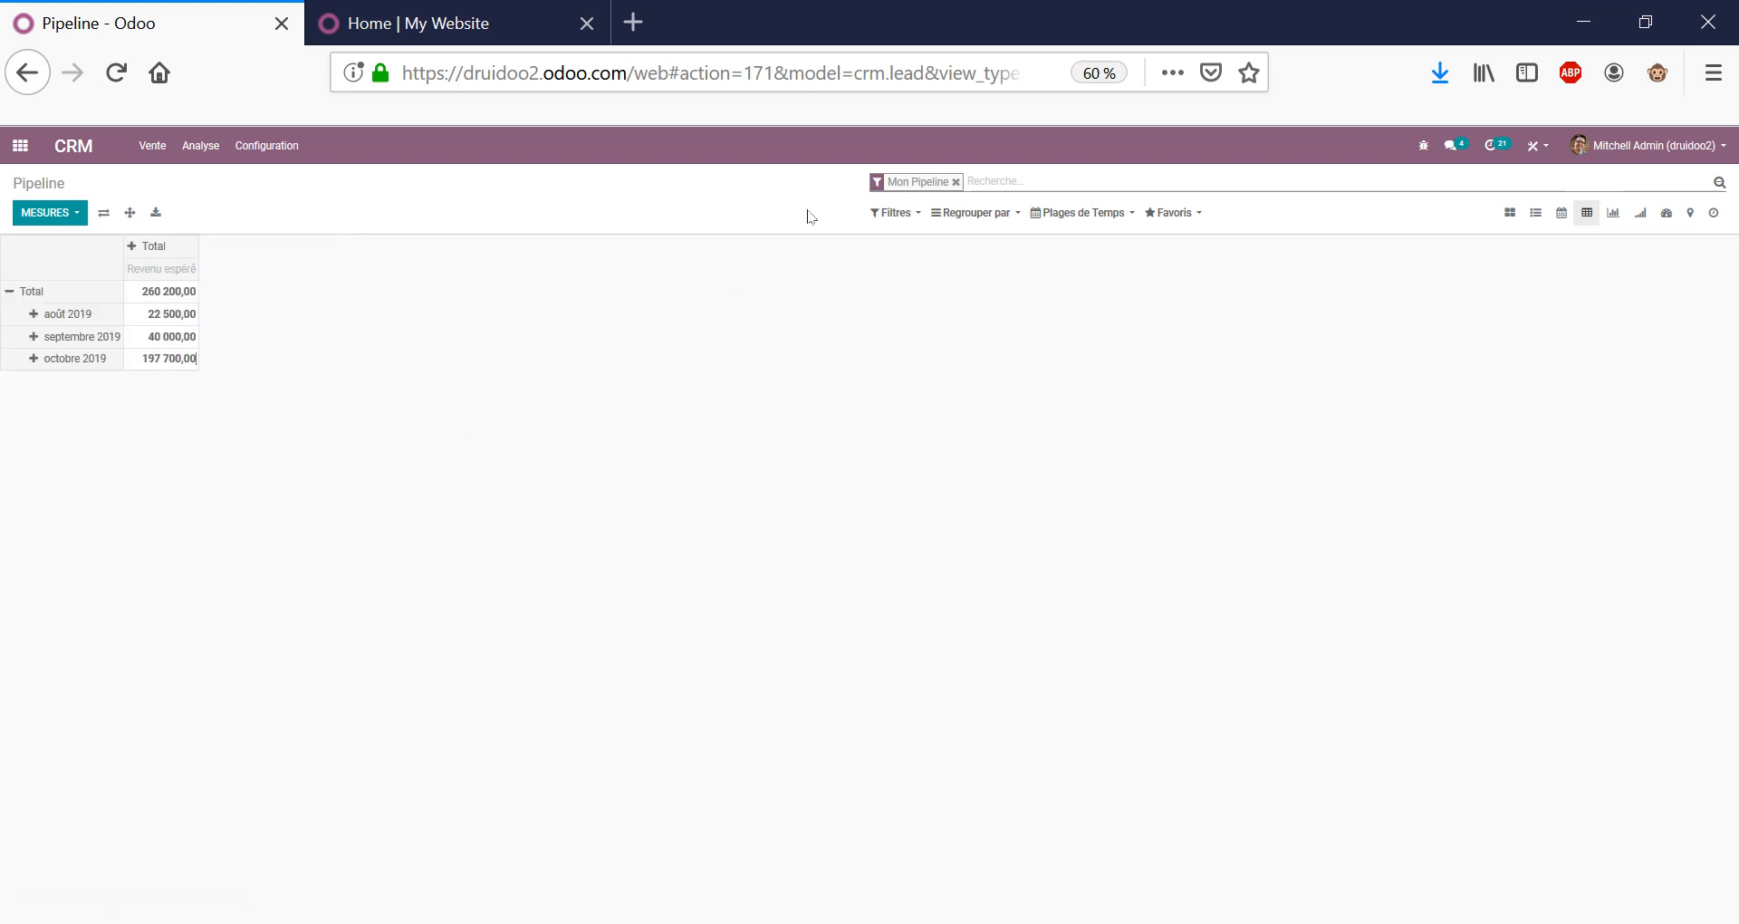
{"action": "left_click", "coordinate": [163, 155]}
Open the Analyse du pipeline report as a pivot table.
{"action": "mouse_move", "coordinate": [186, 147]}
{"action": "left_click", "coordinate": [217, 192]}
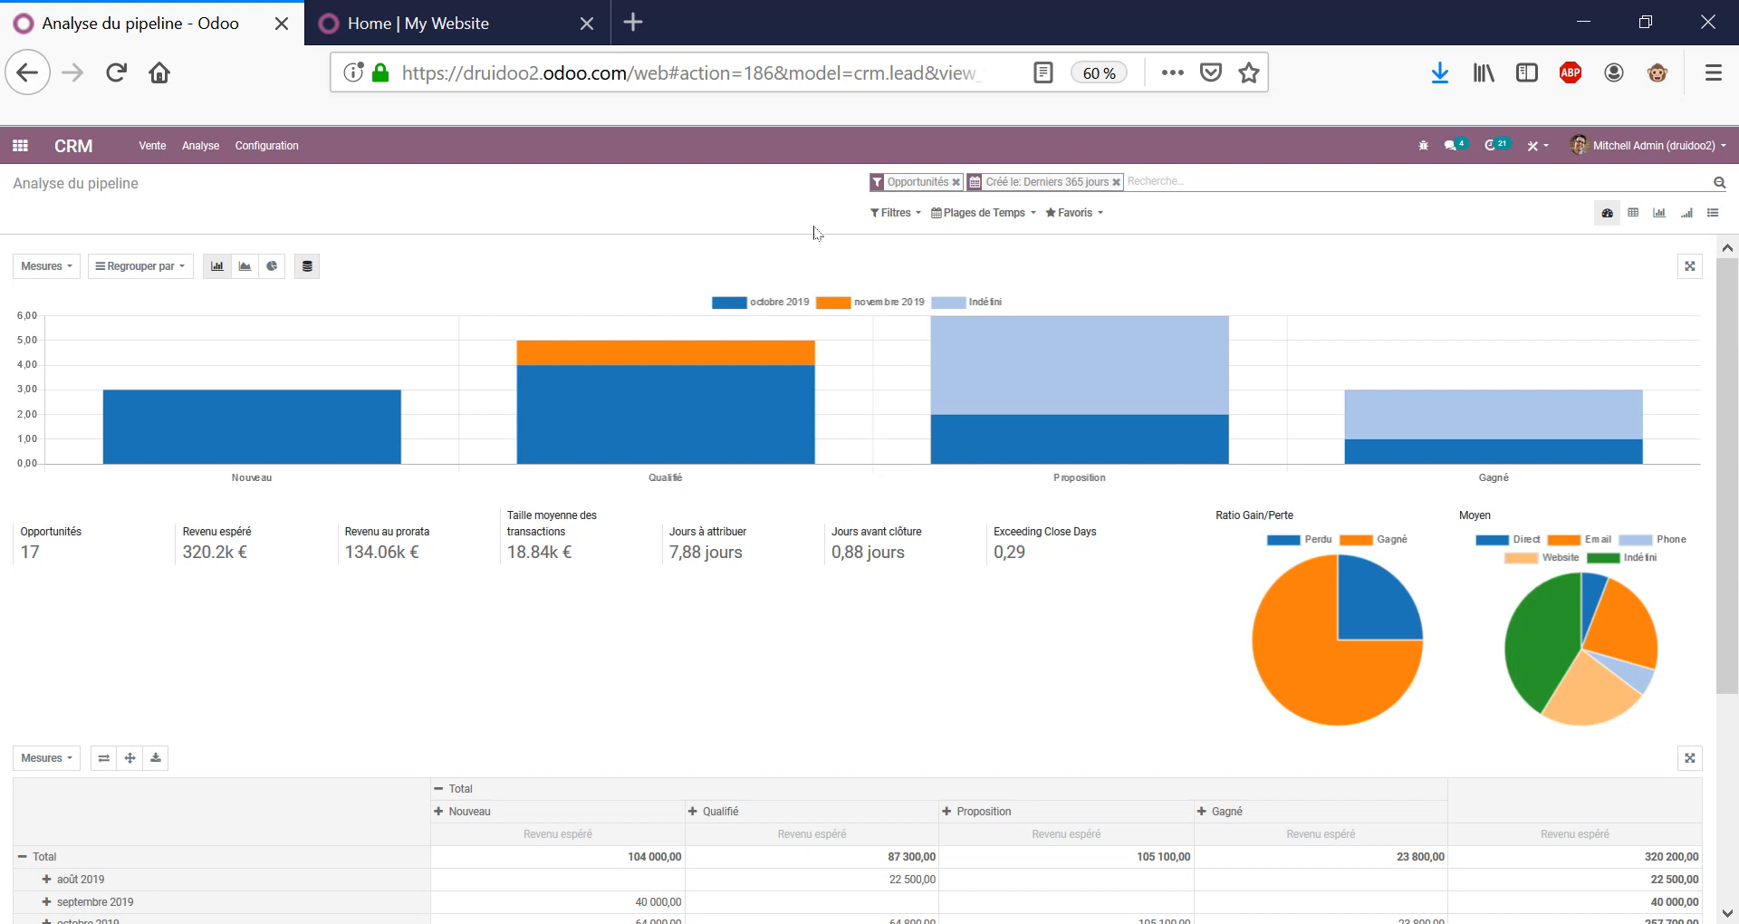
{"action": "left_click", "coordinate": [1634, 212]}
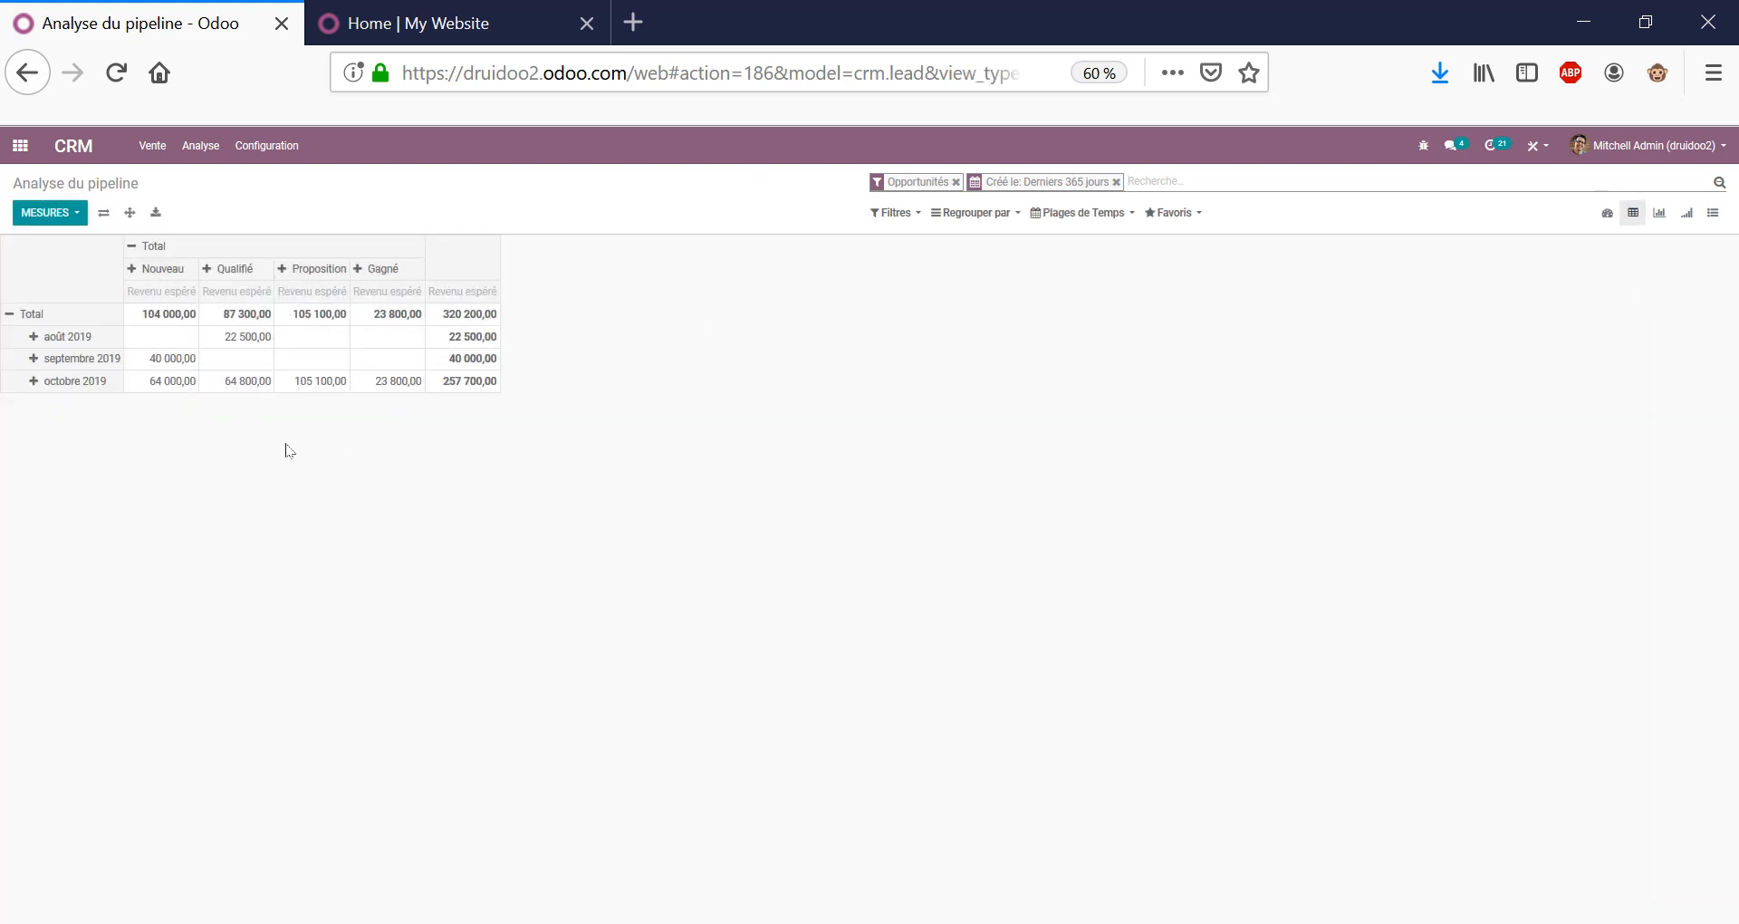
Collapse the month rows into Total and regroup the rows by Vendeur.
{"action": "left_click", "coordinate": [10, 321]}
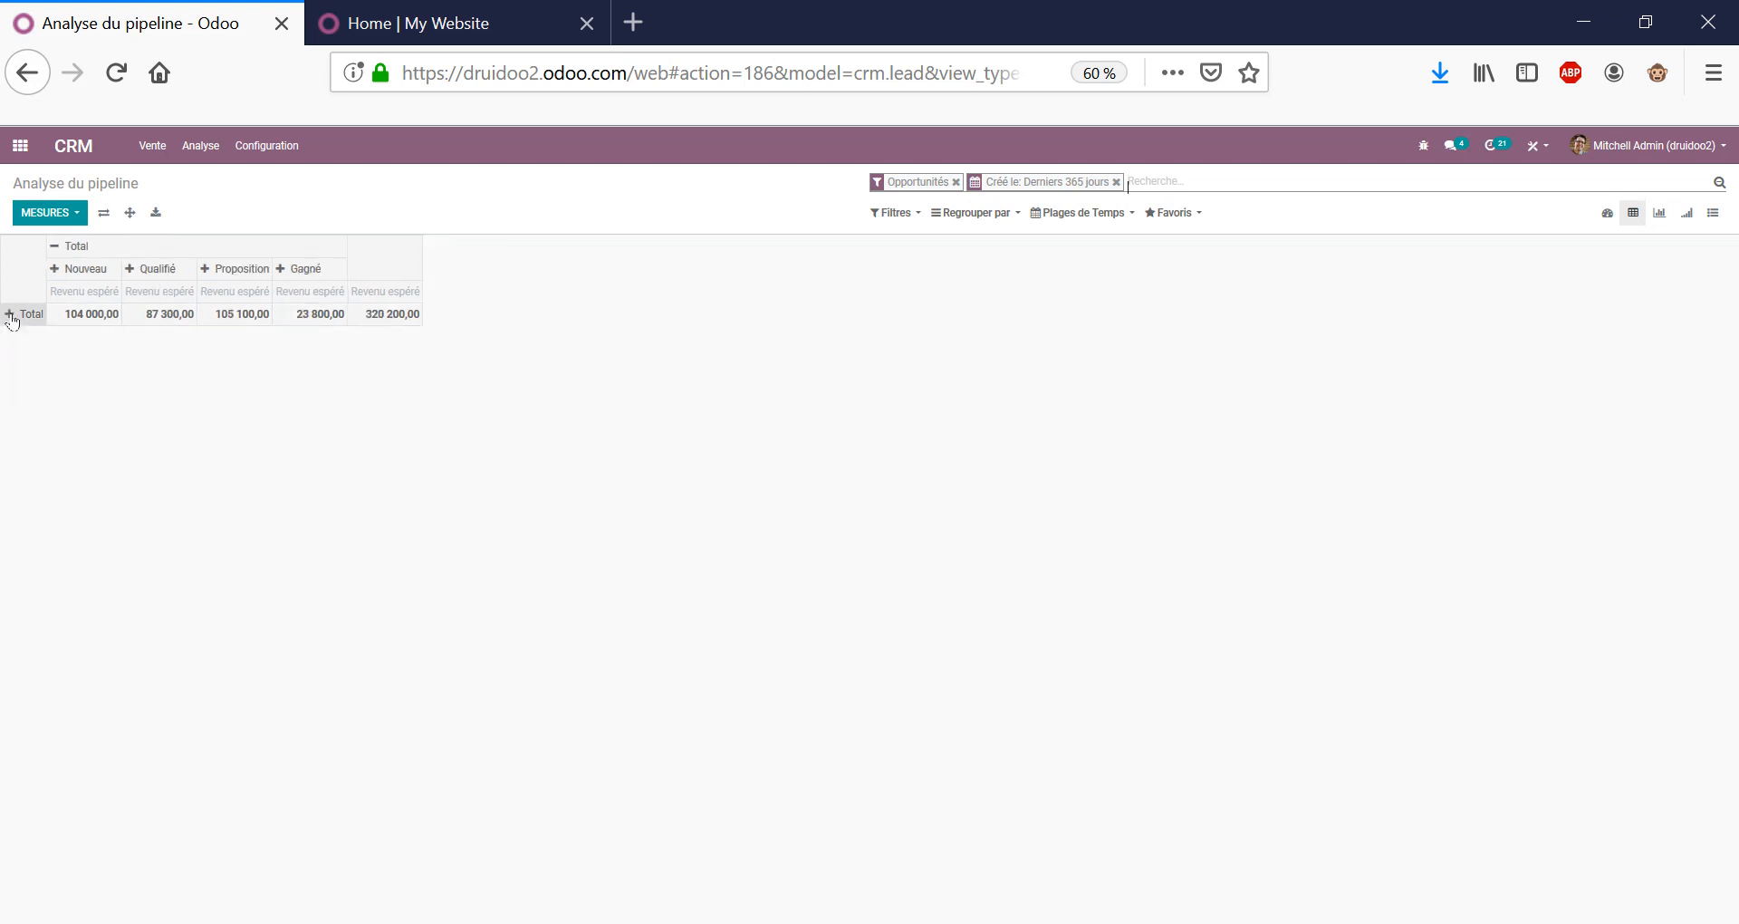
{"action": "left_click", "coordinate": [15, 318]}
{"action": "scroll", "coordinate": [82, 688], "scroll_direction": "down", "scroll_amount": 5}
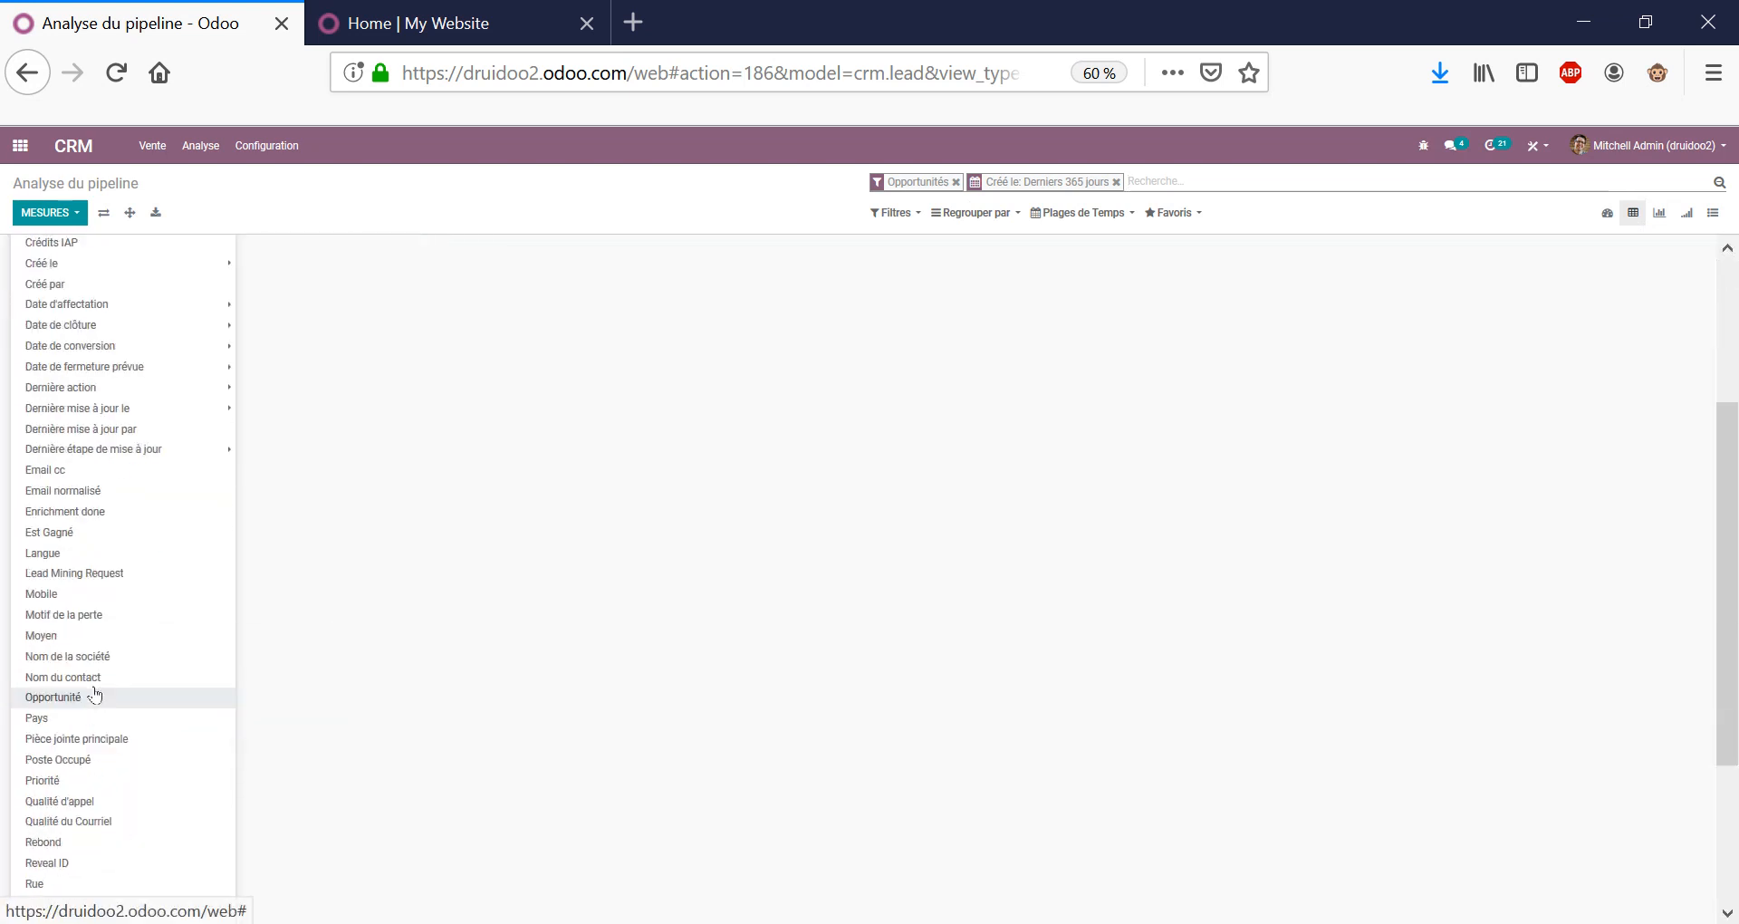
{"action": "left_click", "coordinate": [93, 825]}
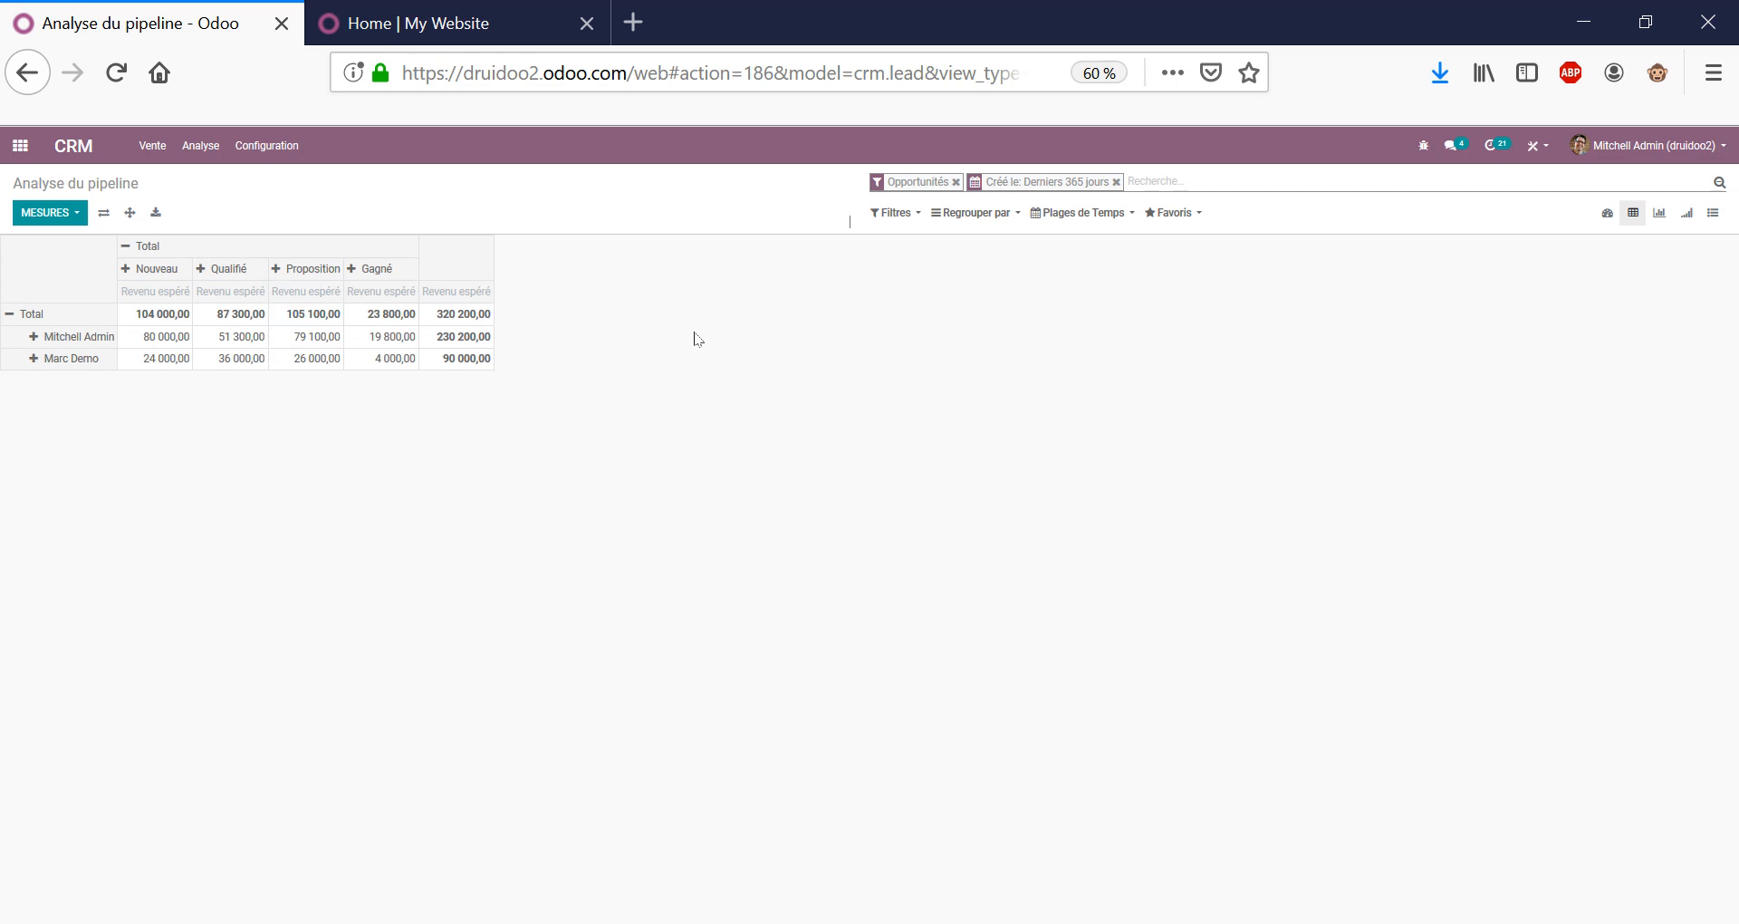
{"action": "left_click", "coordinate": [146, 149]}
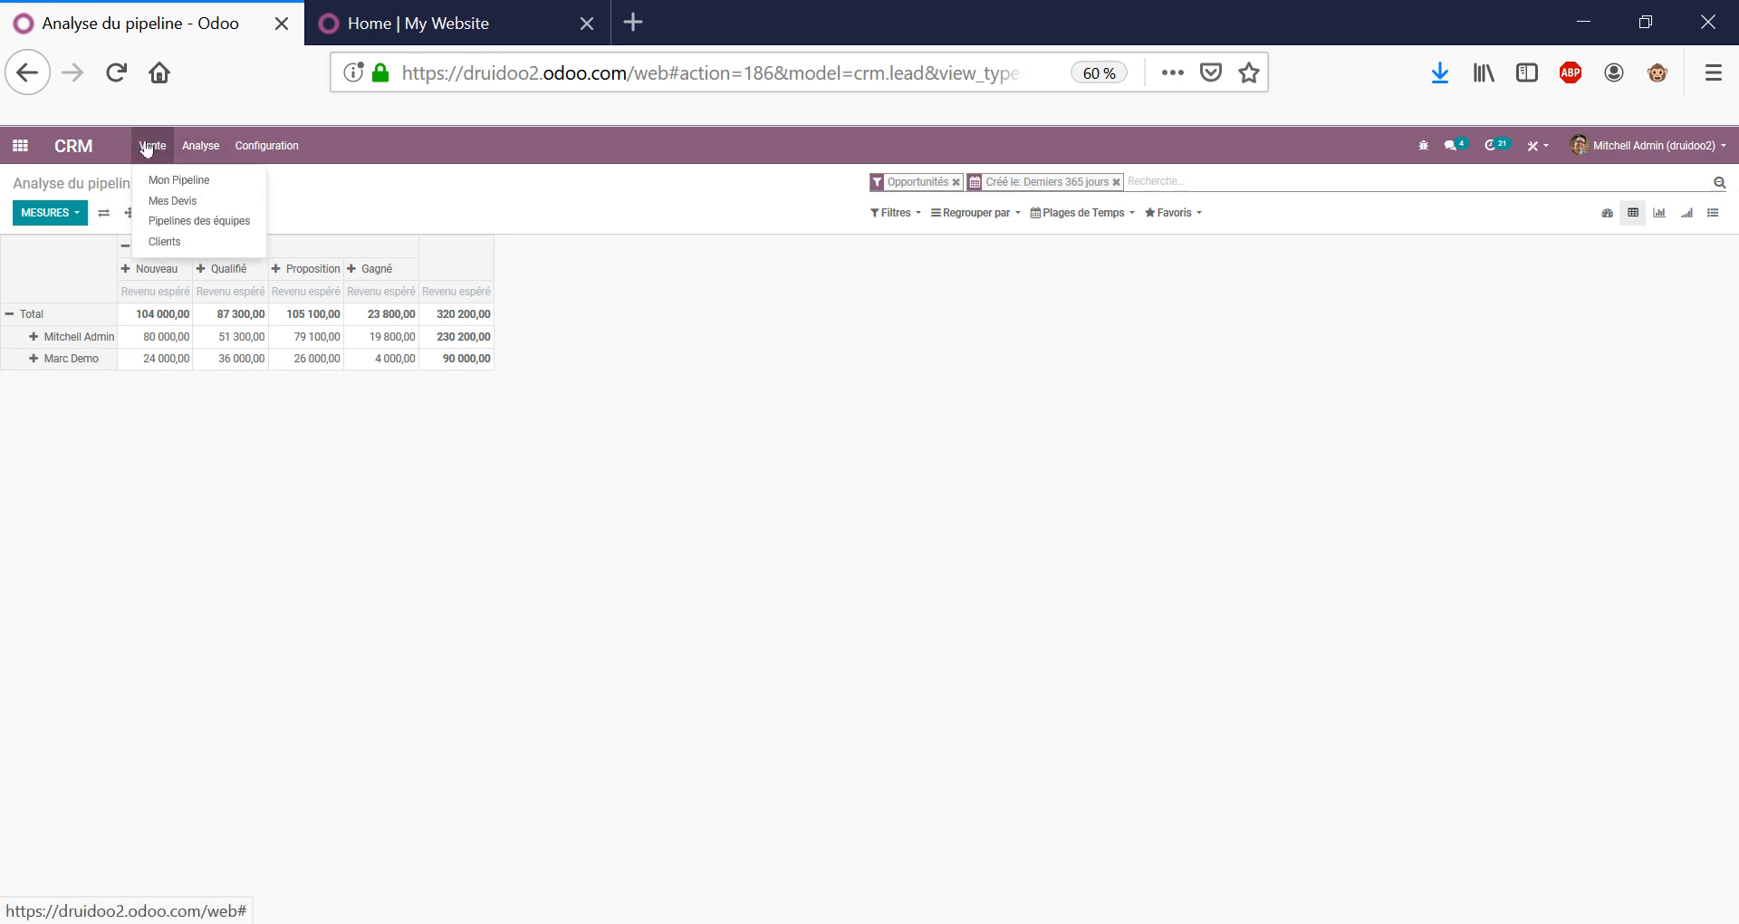
From Titre de l'opportunité's Devis list, create a quotation and start creating a new customer.
{"action": "left_click", "coordinate": [173, 177]}
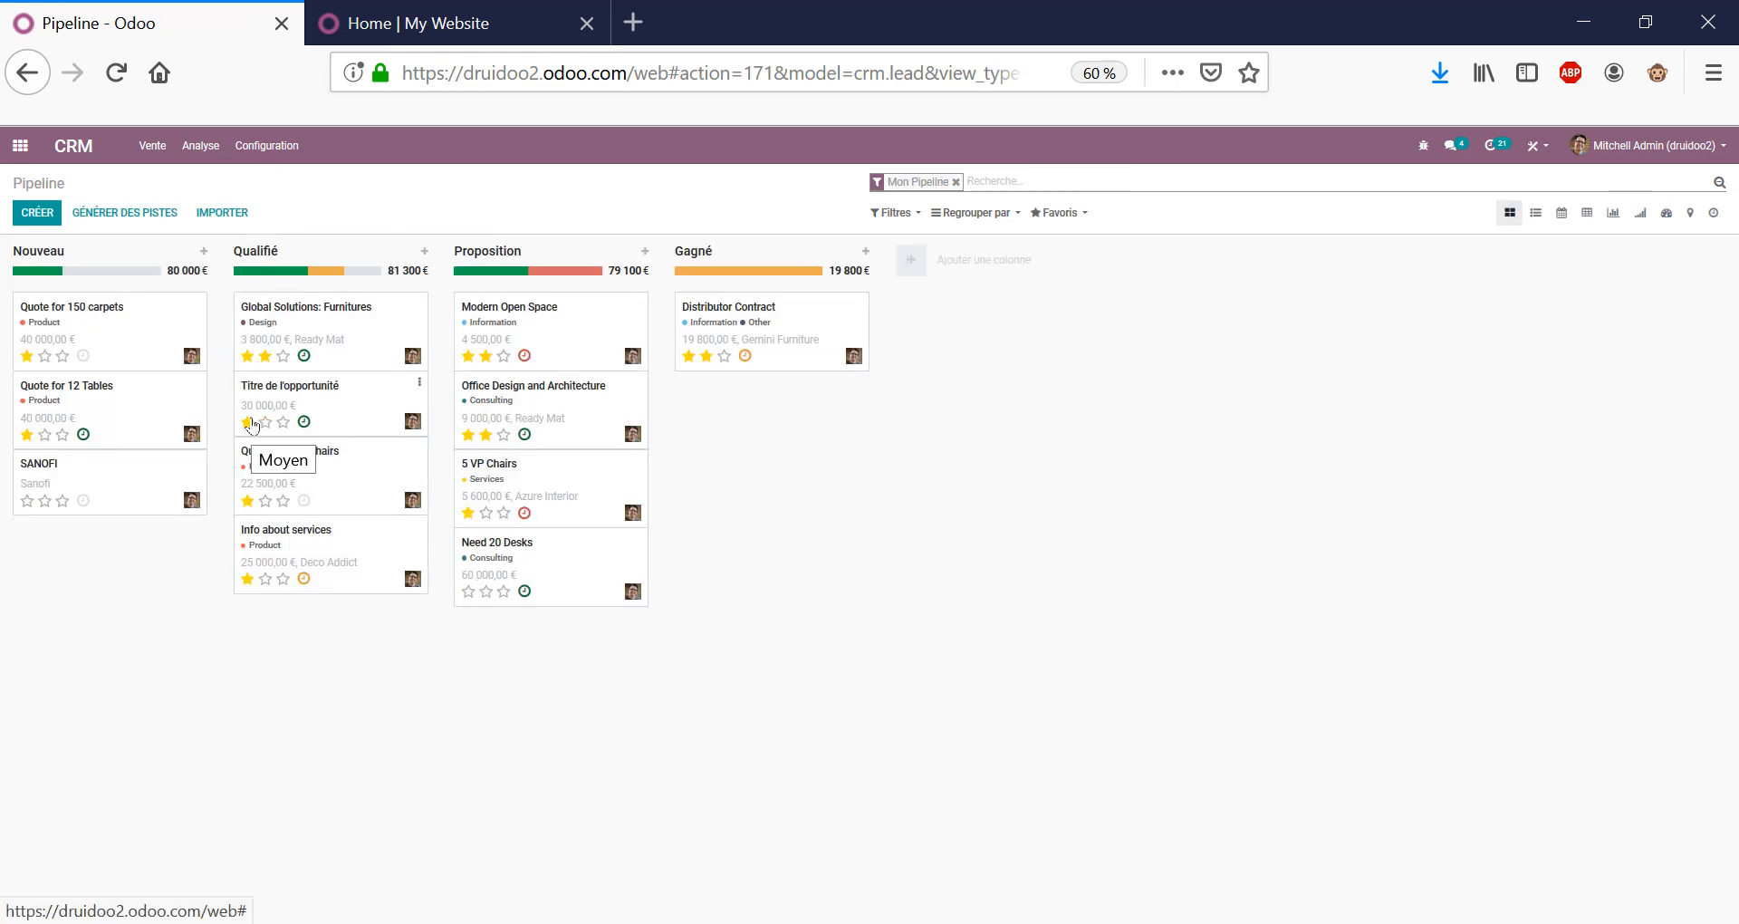
{"action": "left_click", "coordinate": [327, 386]}
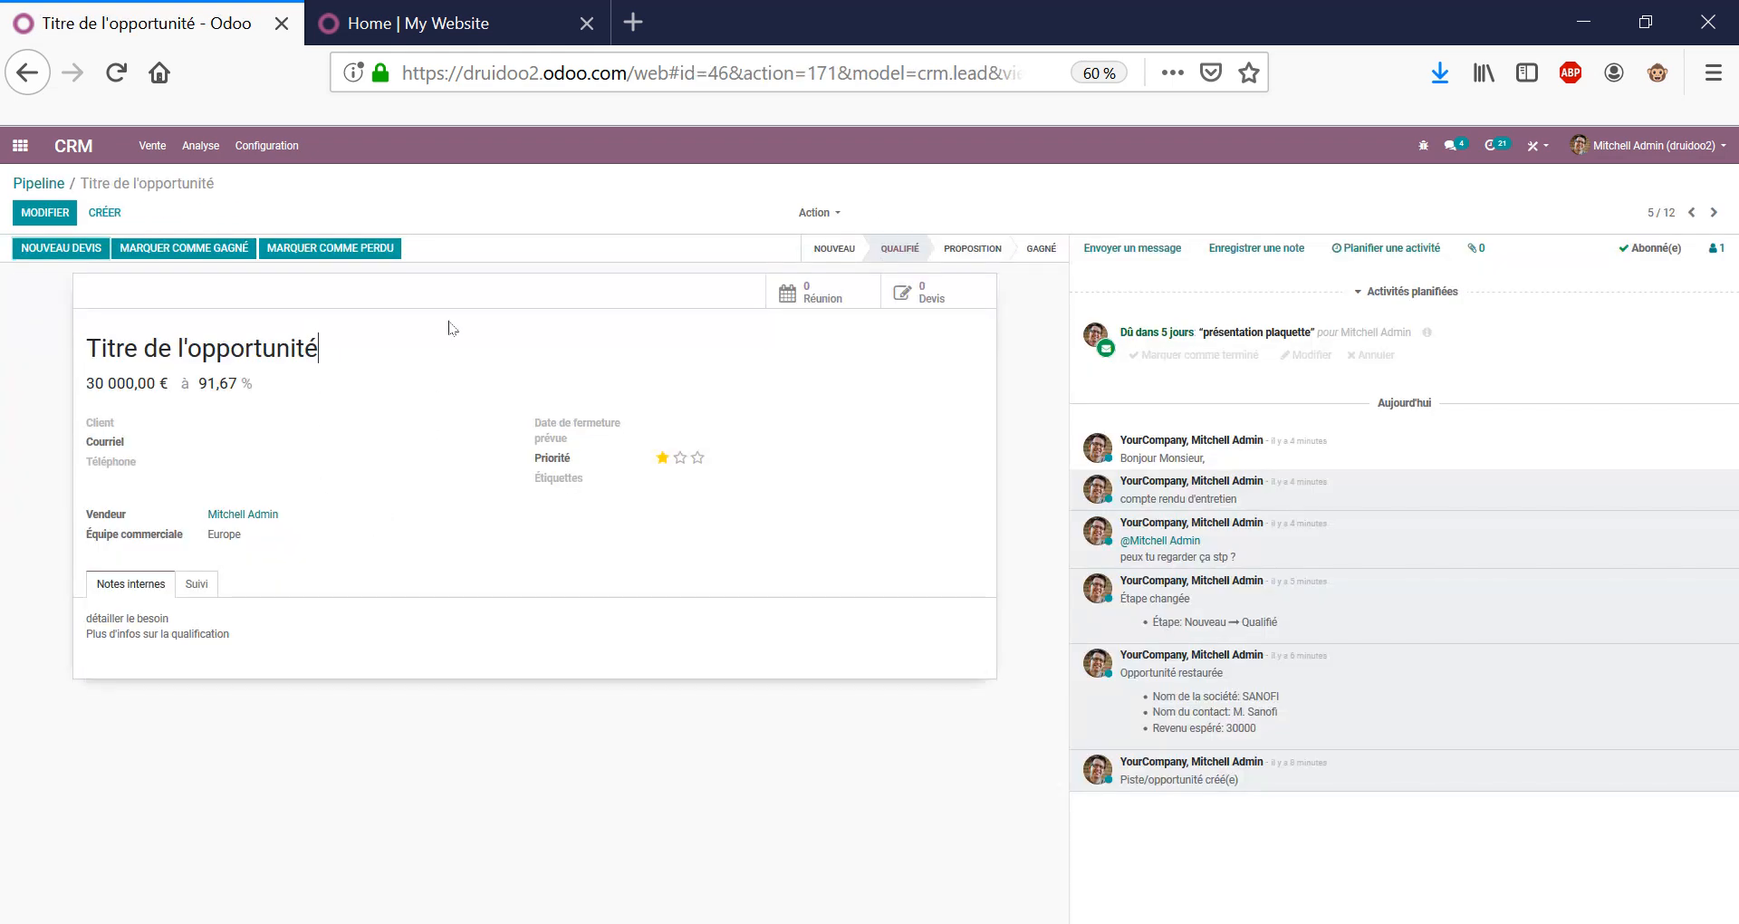
{"action": "left_click", "coordinate": [917, 291]}
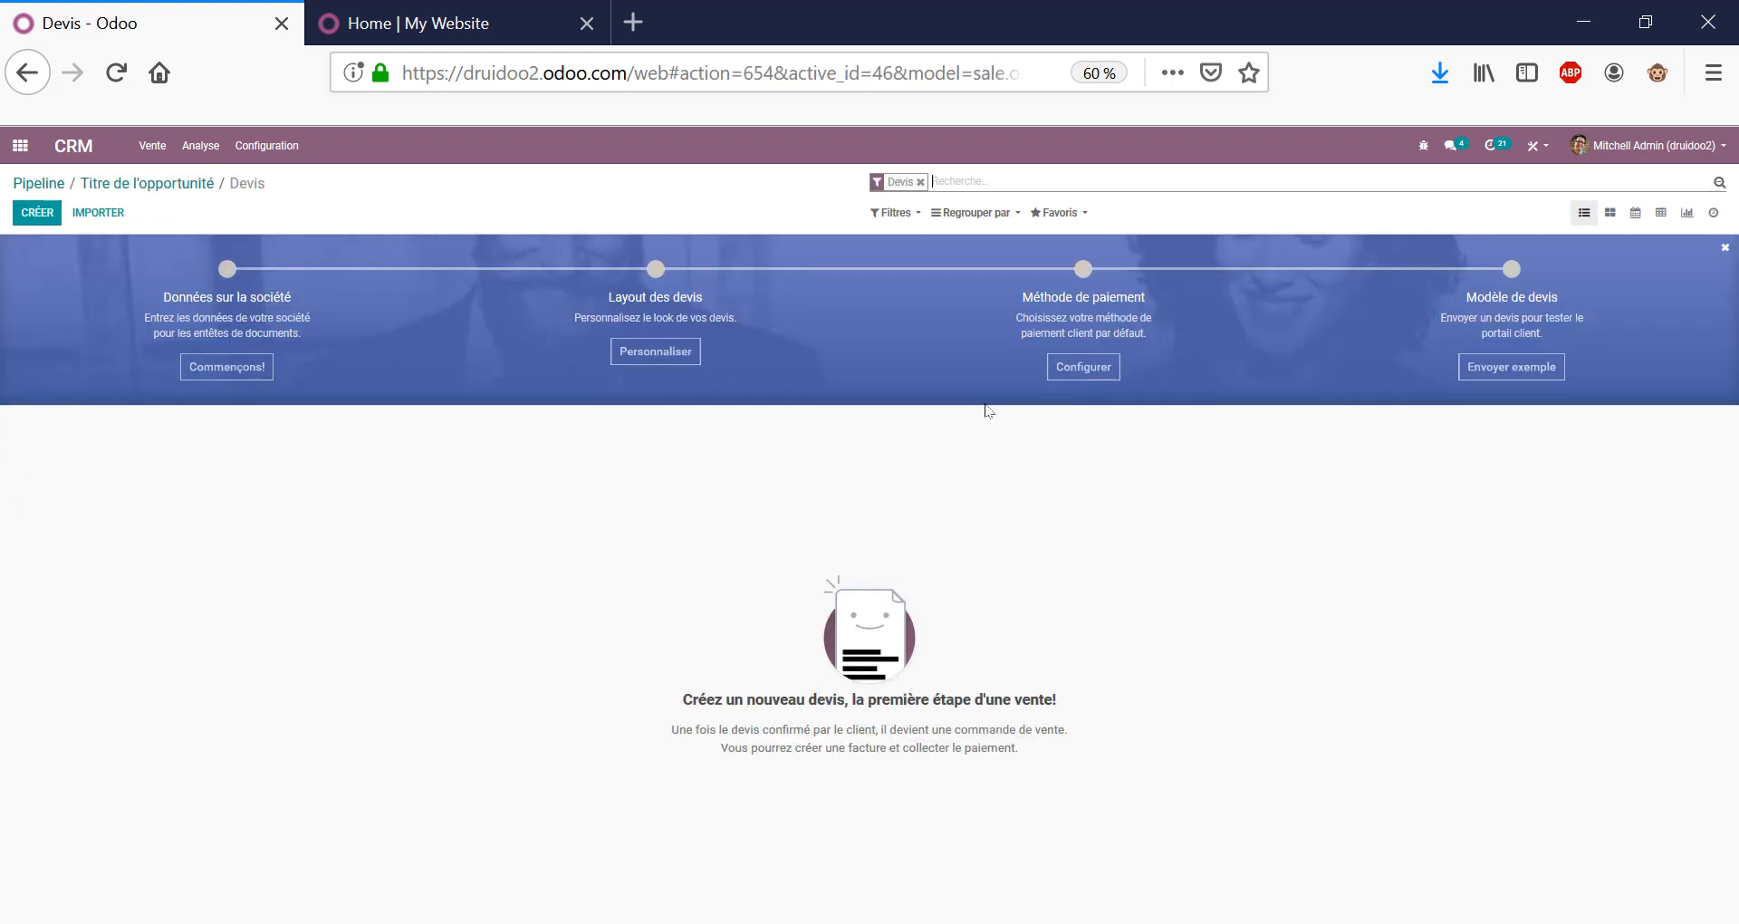
{"action": "left_click", "coordinate": [37, 211]}
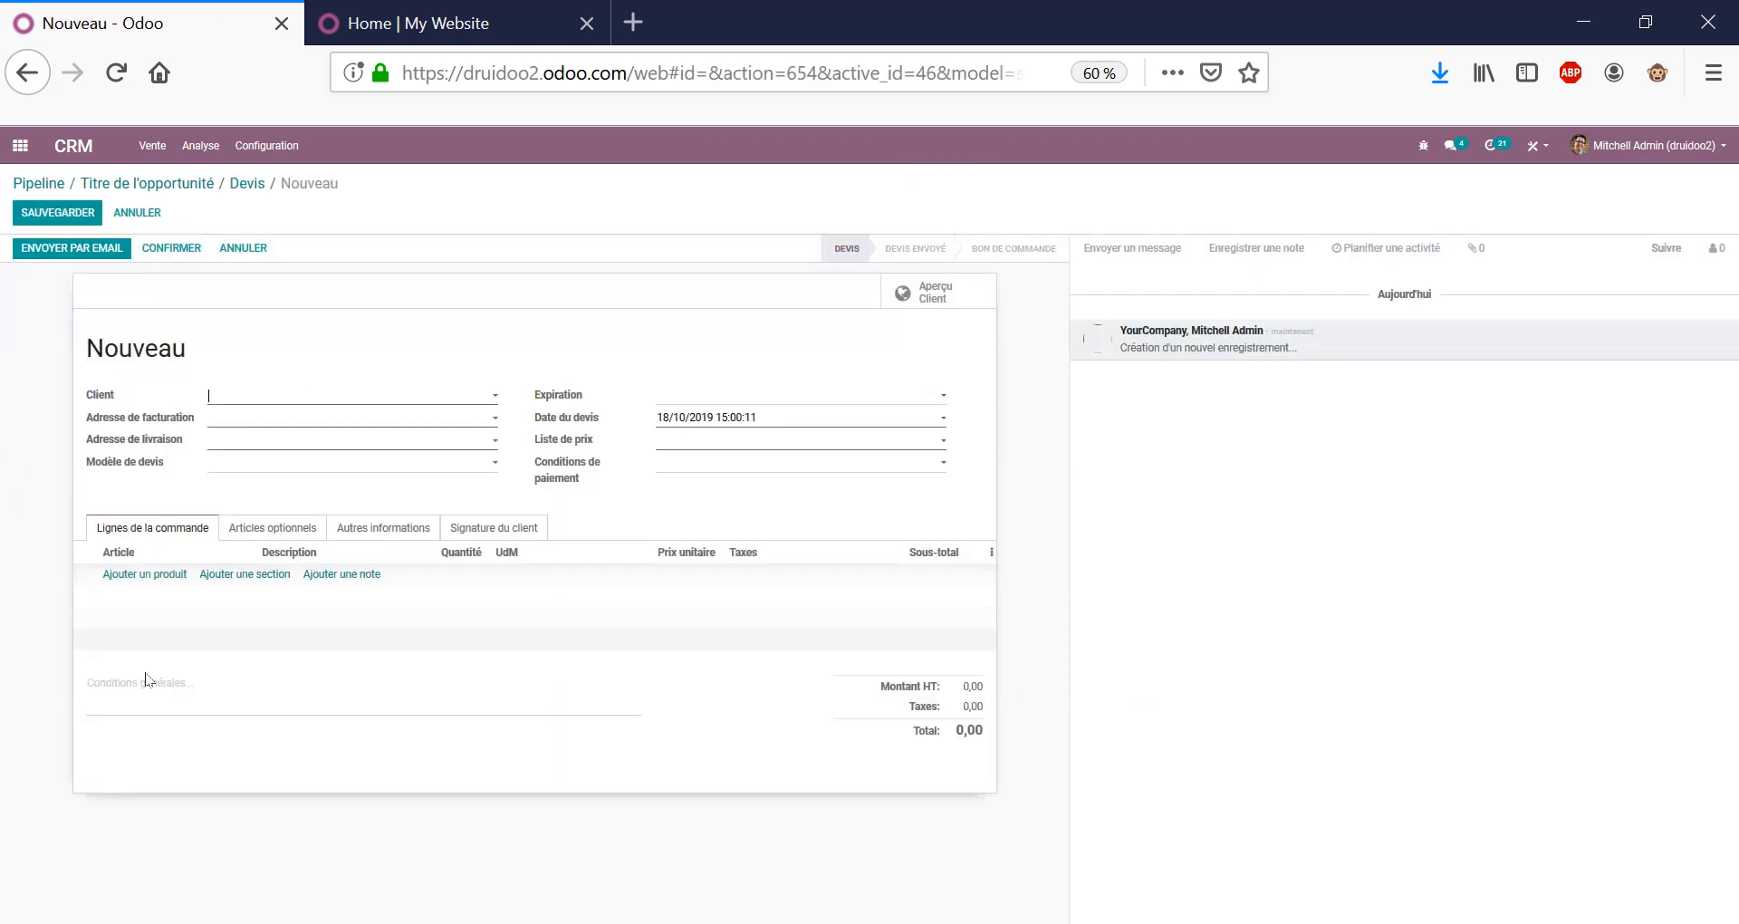
{"action": "left_click", "coordinate": [274, 399]}
{"action": "left_click", "coordinate": [308, 586]}
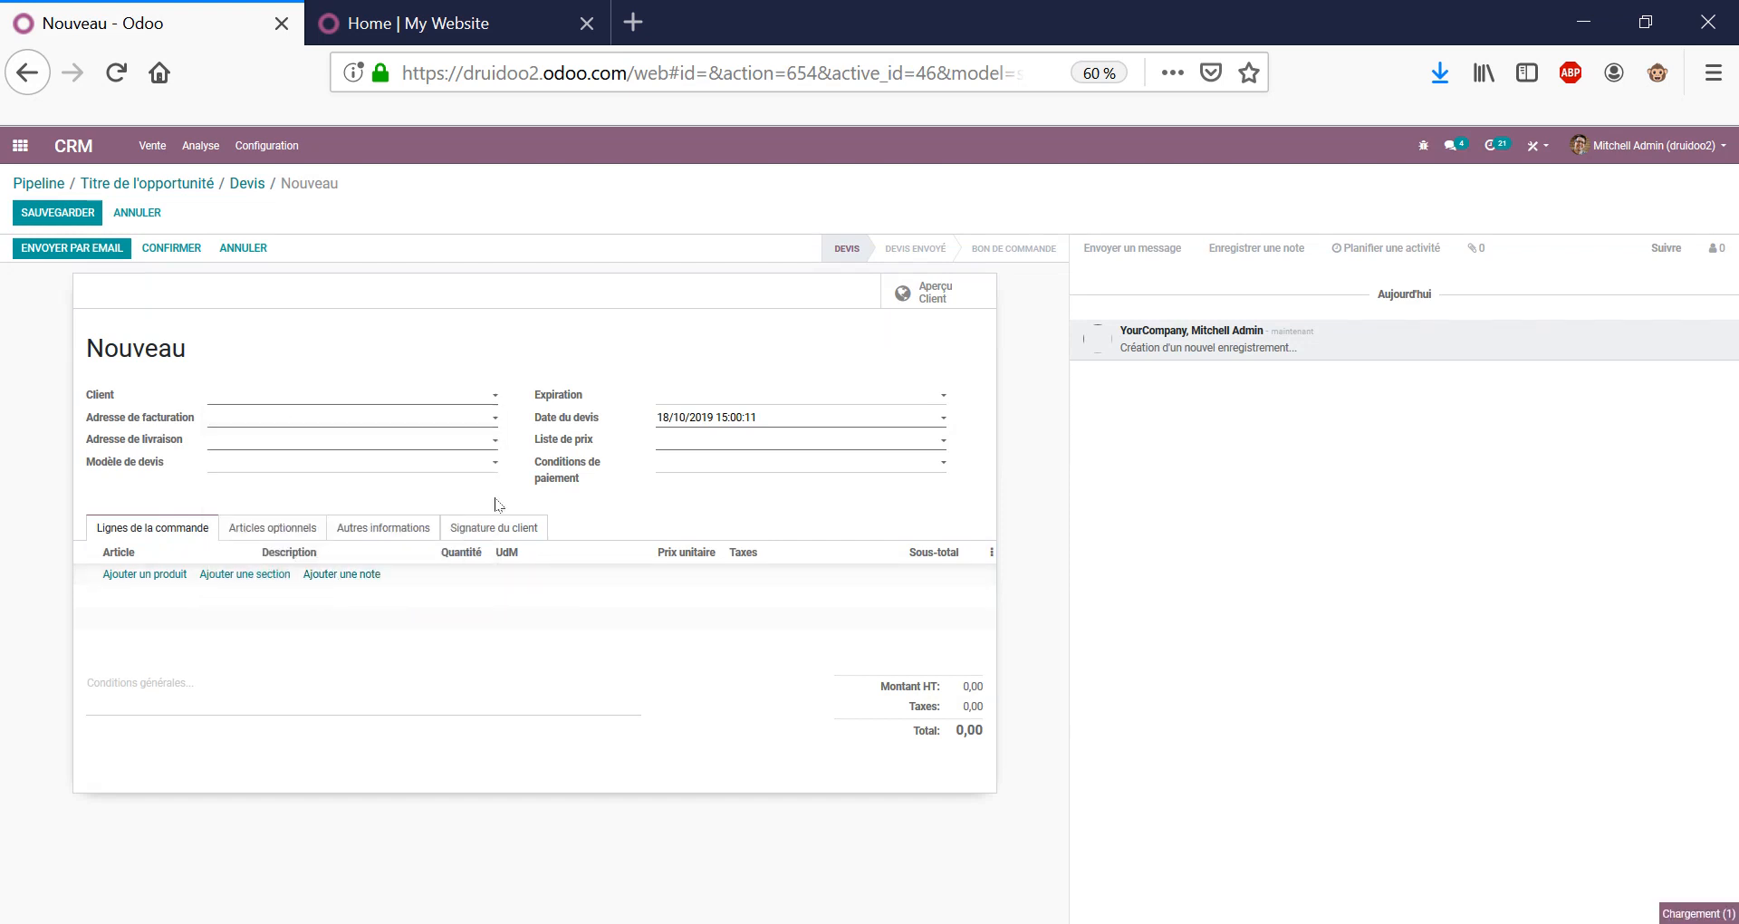
Name the customer Nouveau client with Paiement immédiat, Clients stratégiques (EUR) and Domestique - France.
{"action": "type", "text": "No"}
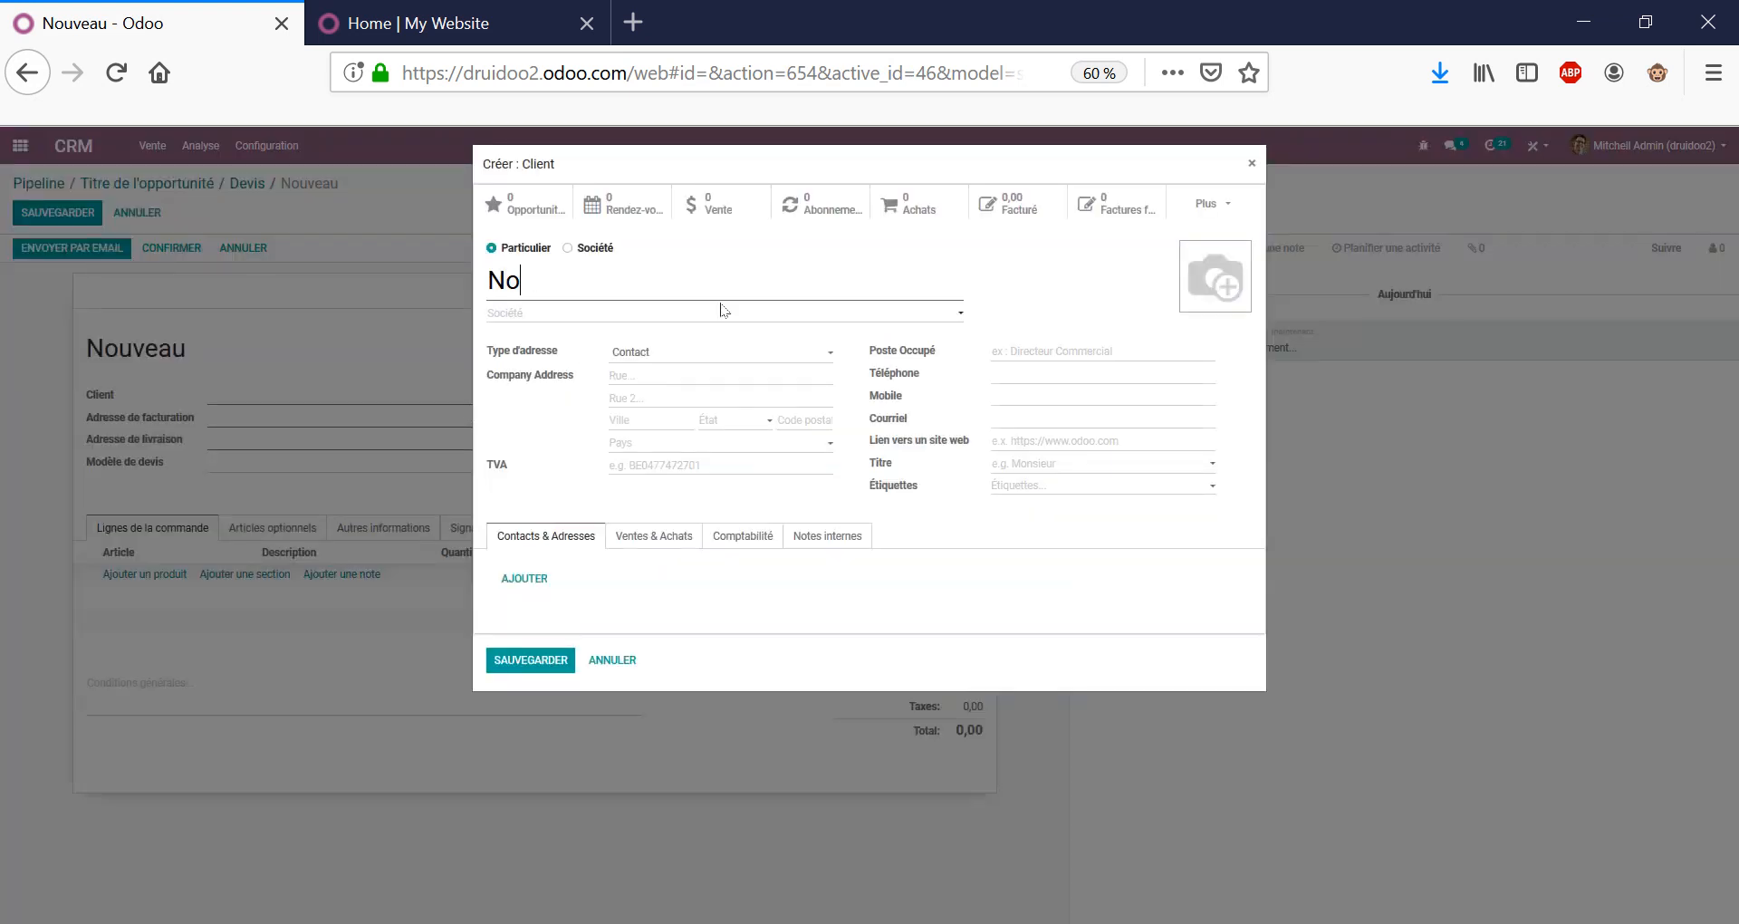
{"action": "type", "text": "uveau client"}
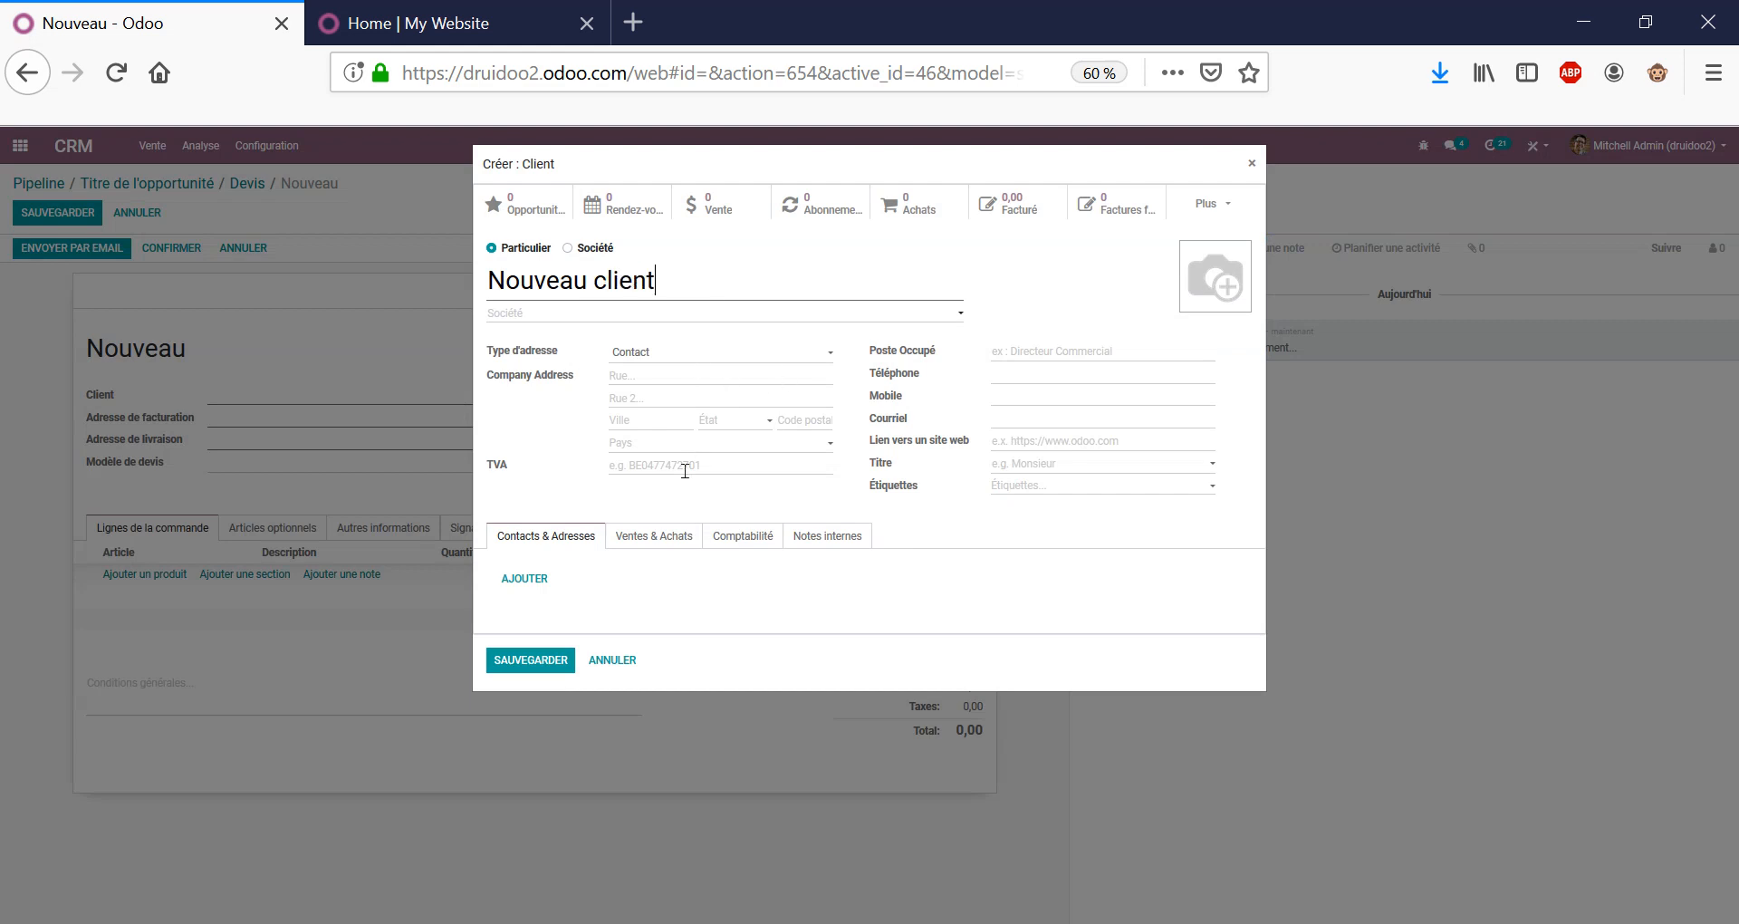
{"action": "left_click", "coordinate": [660, 535]}
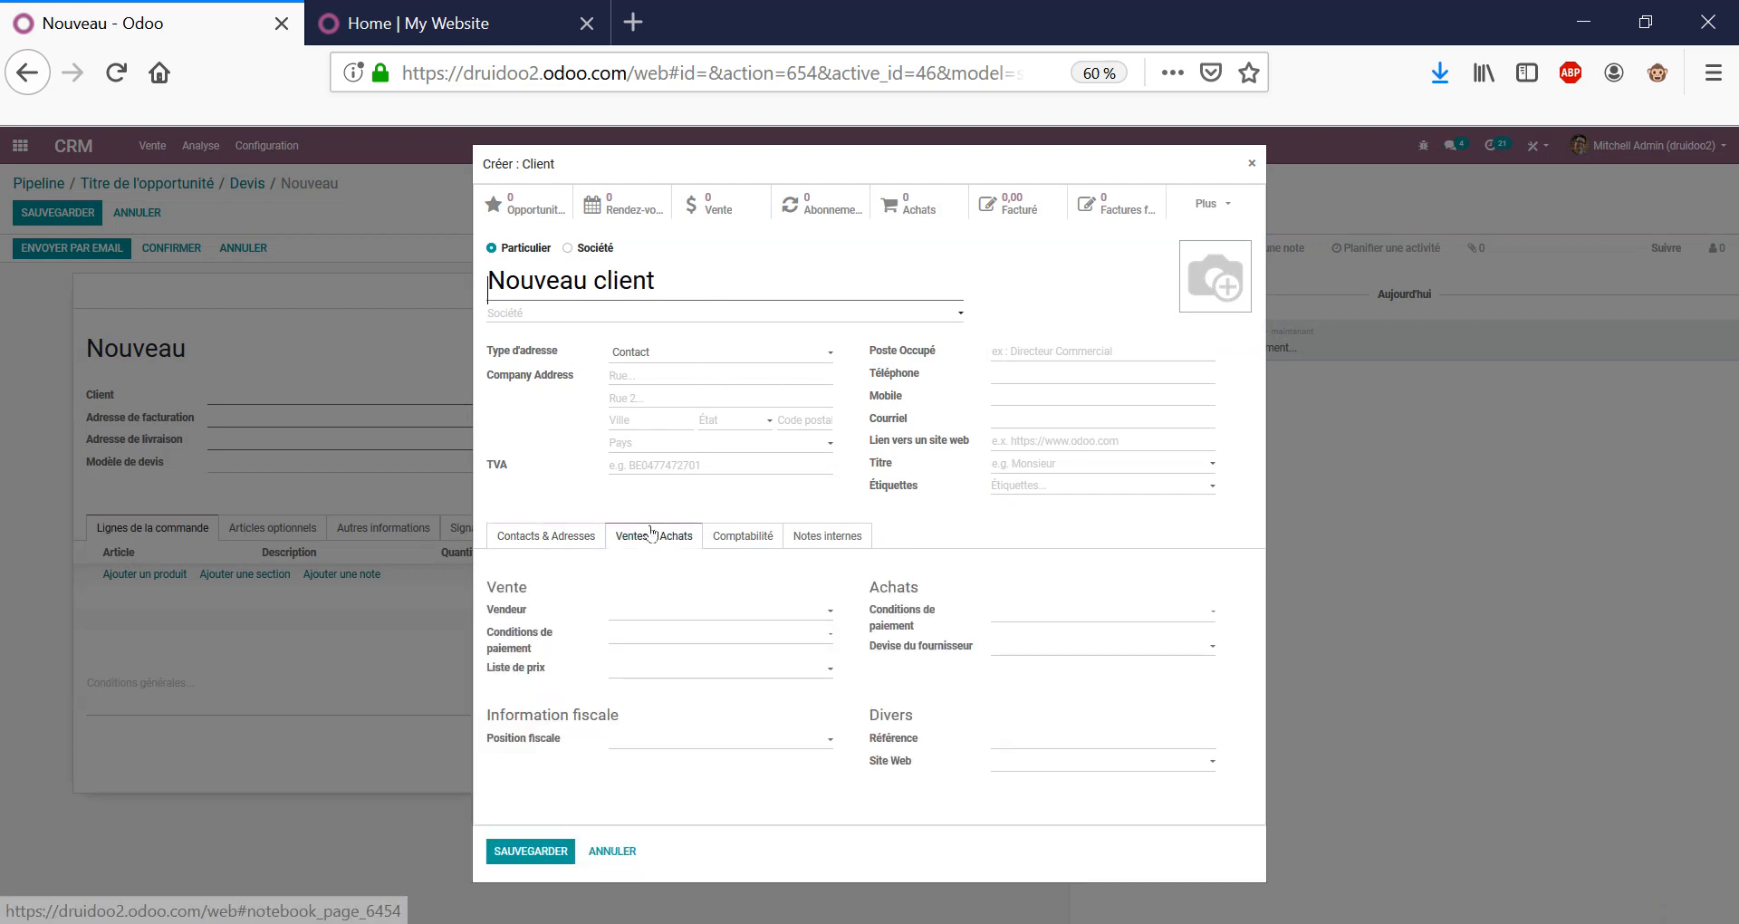
{"action": "left_click", "coordinate": [630, 641]}
{"action": "left_click", "coordinate": [666, 674]}
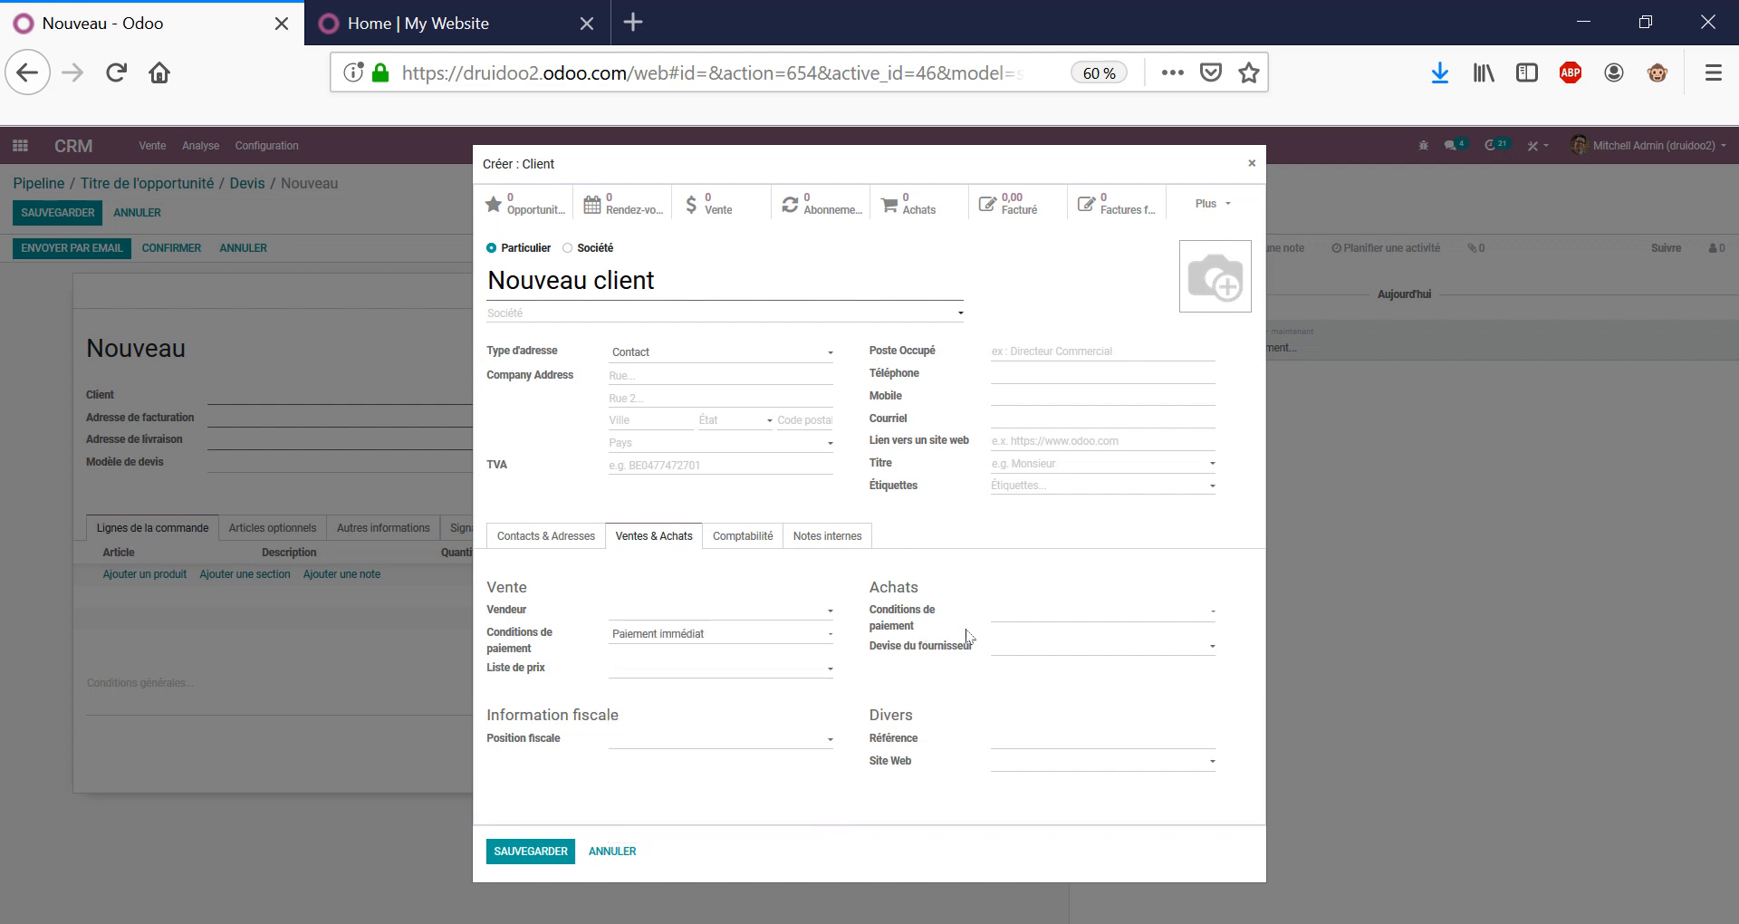
{"action": "left_click", "coordinate": [686, 677]}
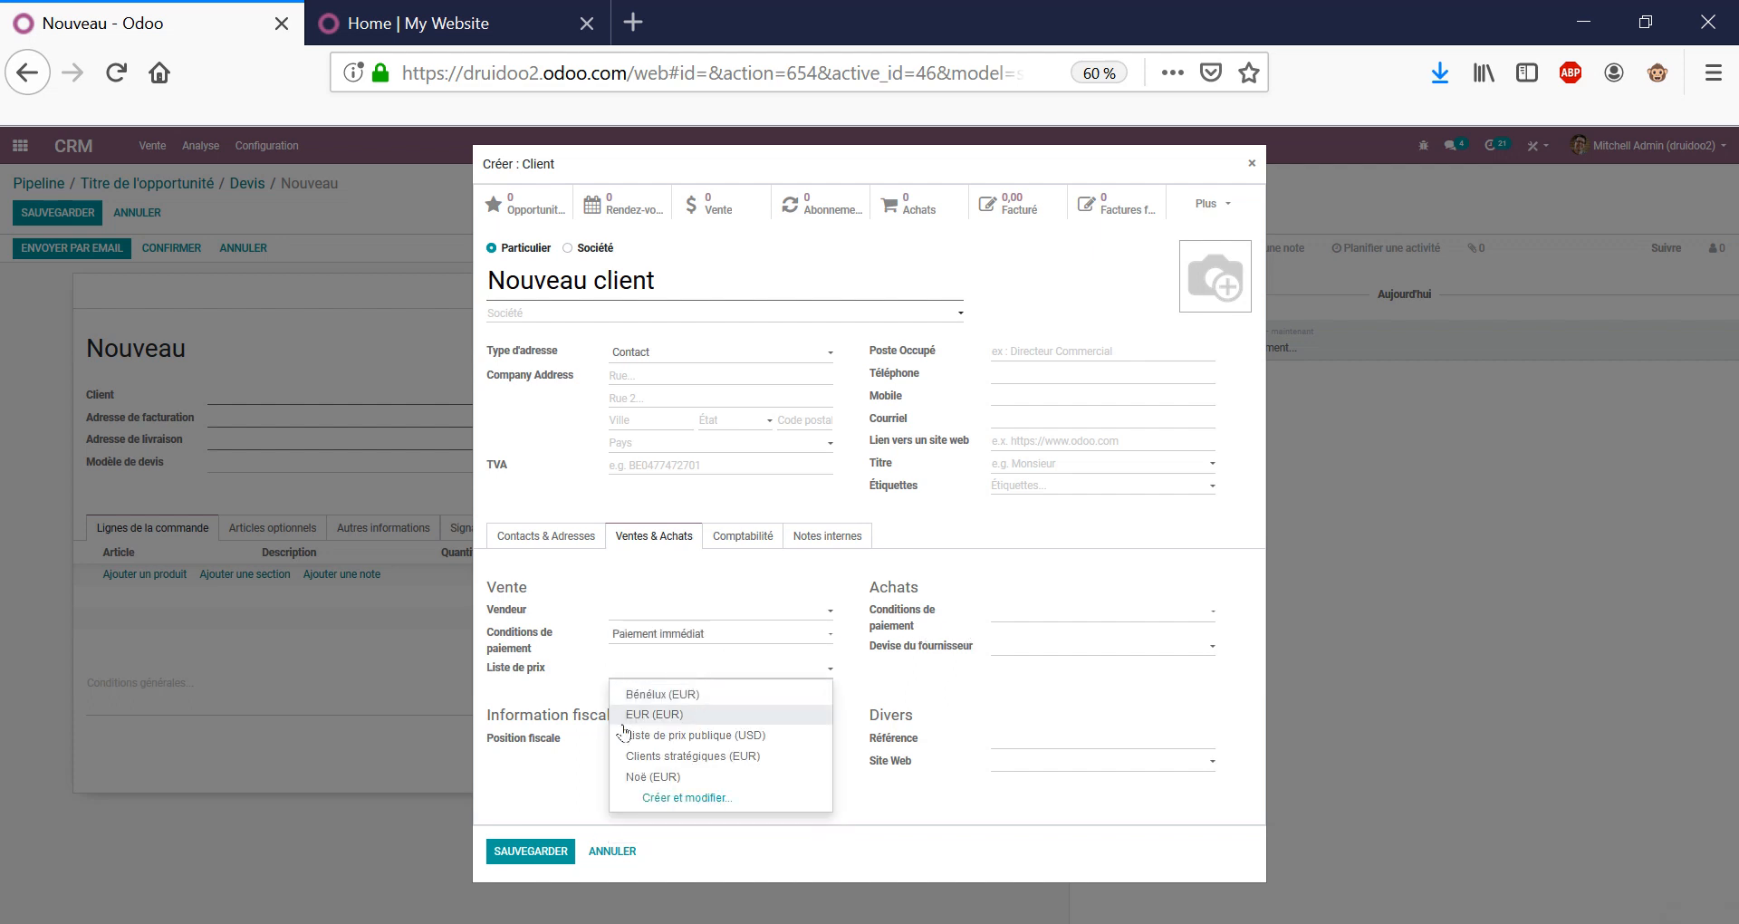
{"action": "left_click", "coordinate": [689, 756]}
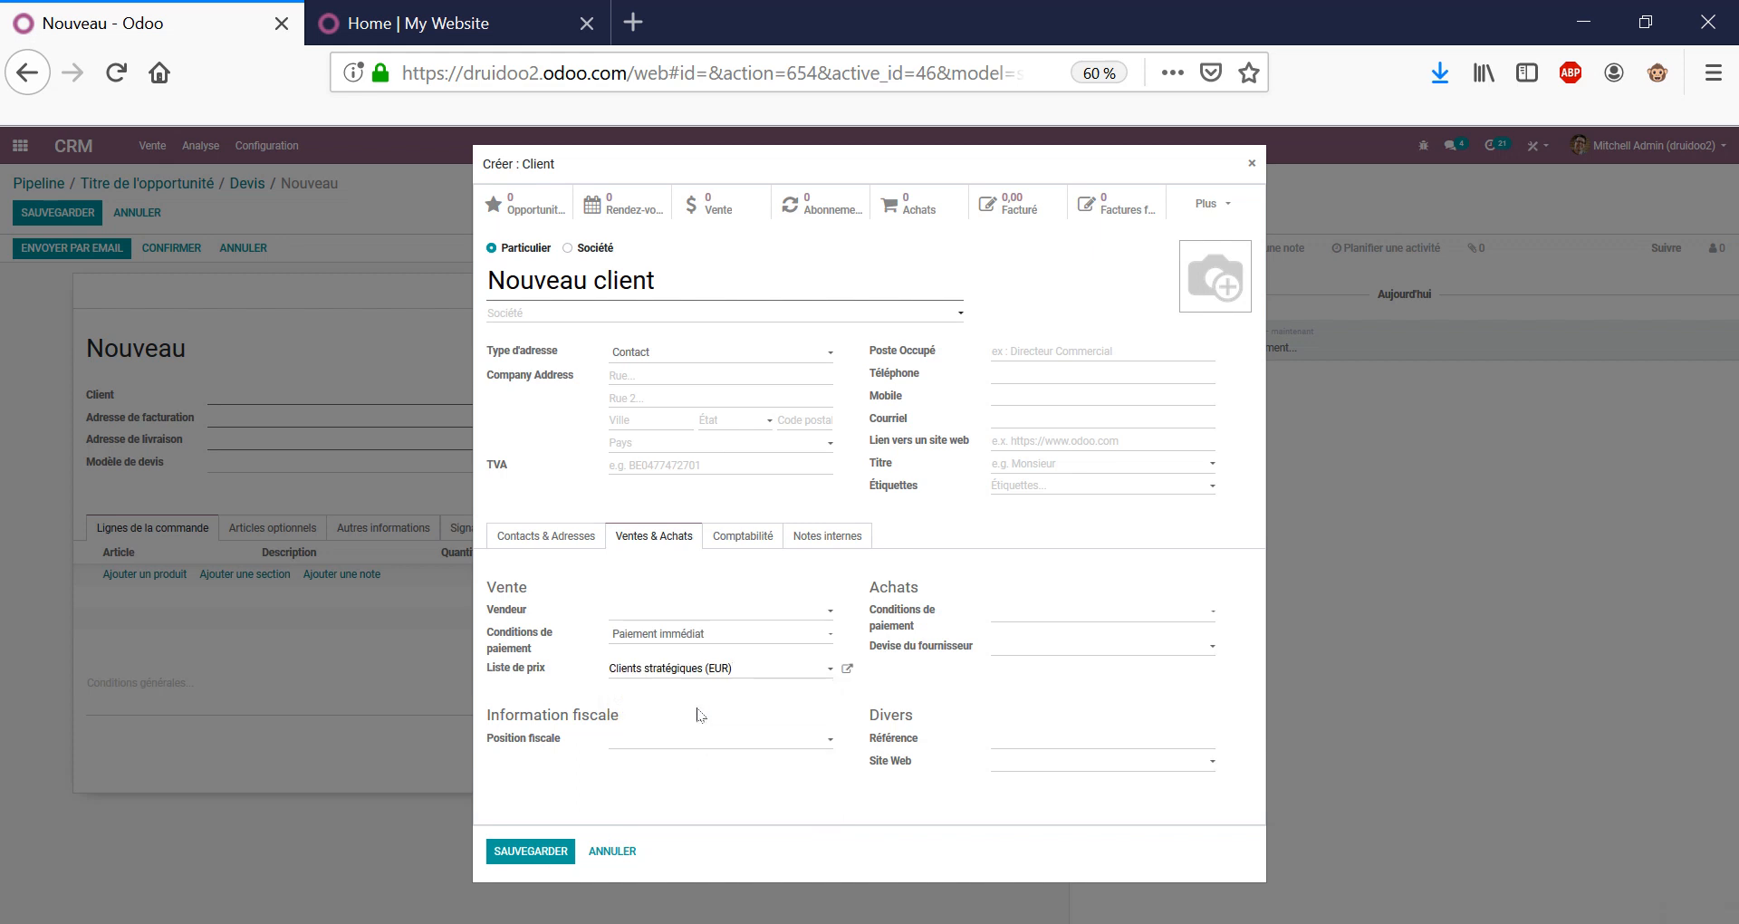
{"action": "left_click", "coordinate": [776, 741]}
{"action": "left_click", "coordinate": [634, 761]}
Save the customer and quotation S00042, then return to the opportunity showing 1 Devis.
{"action": "left_click", "coordinate": [534, 853]}
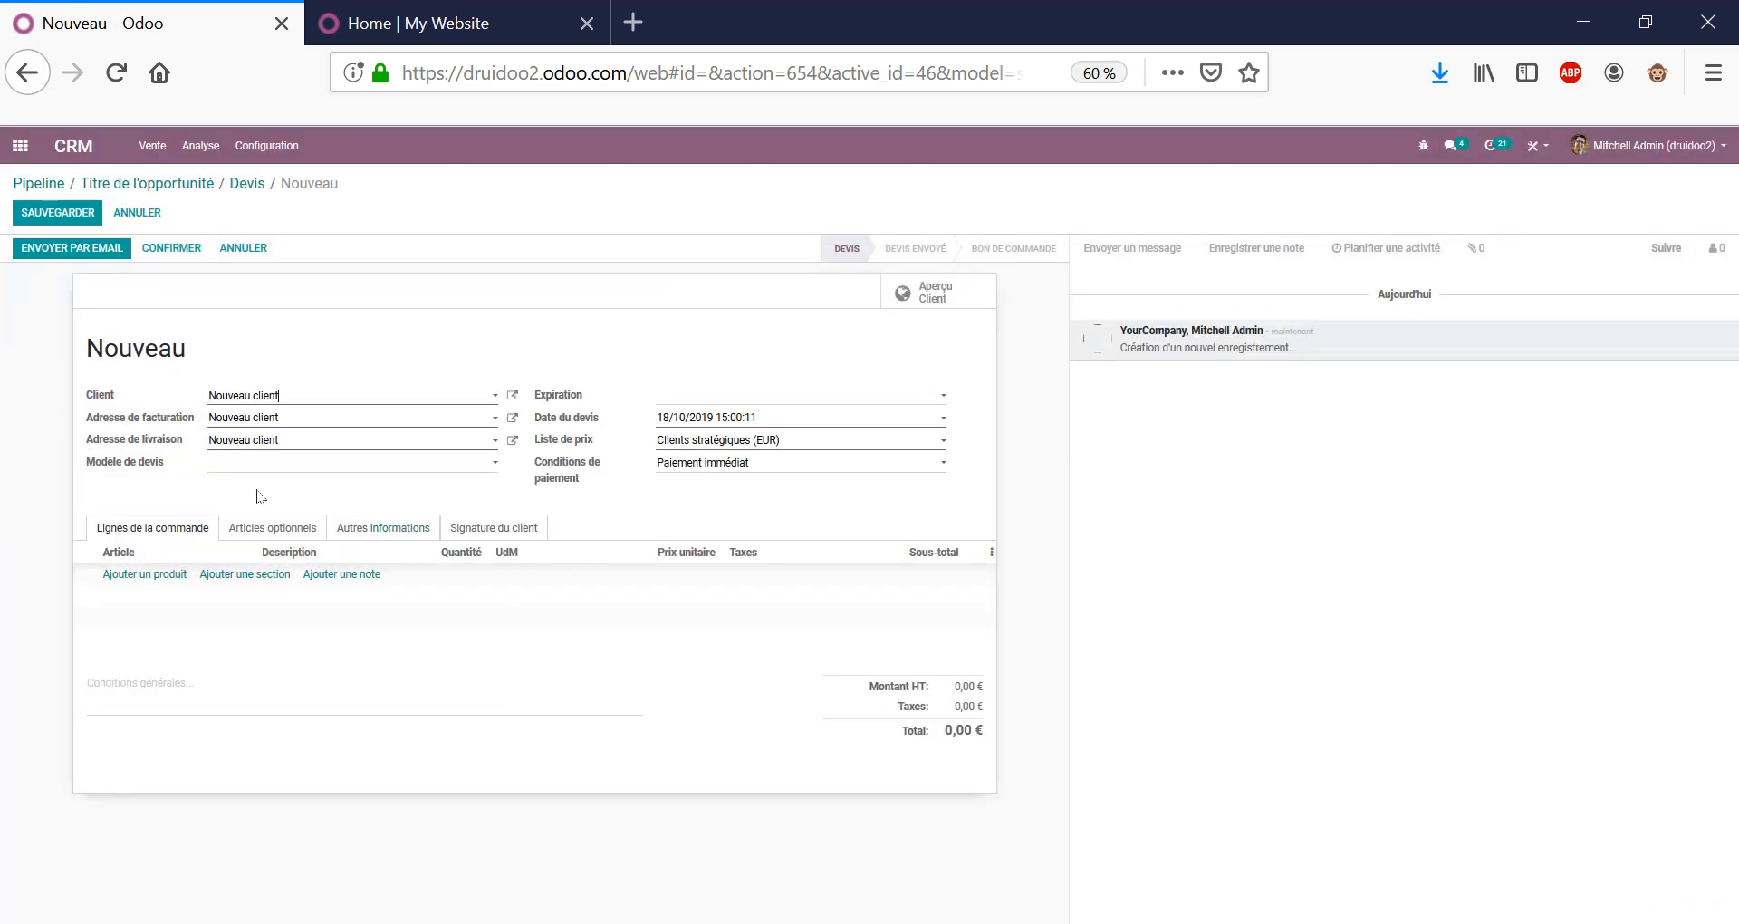
{"action": "left_click", "coordinate": [162, 576]}
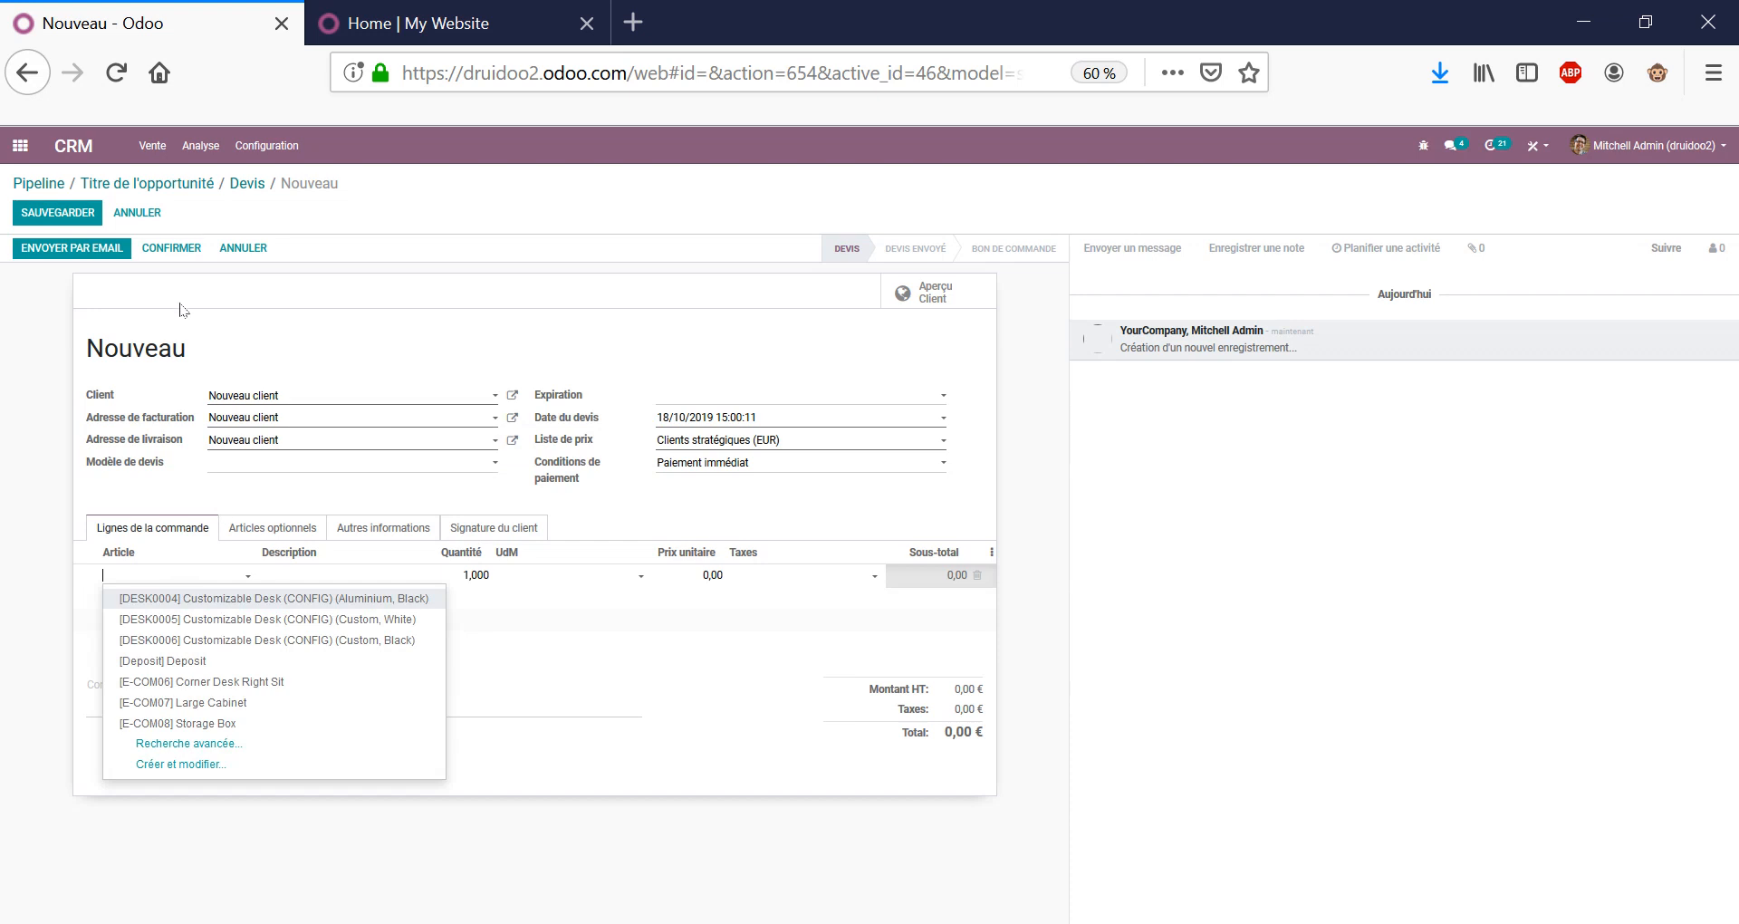
{"action": "left_click", "coordinate": [72, 216]}
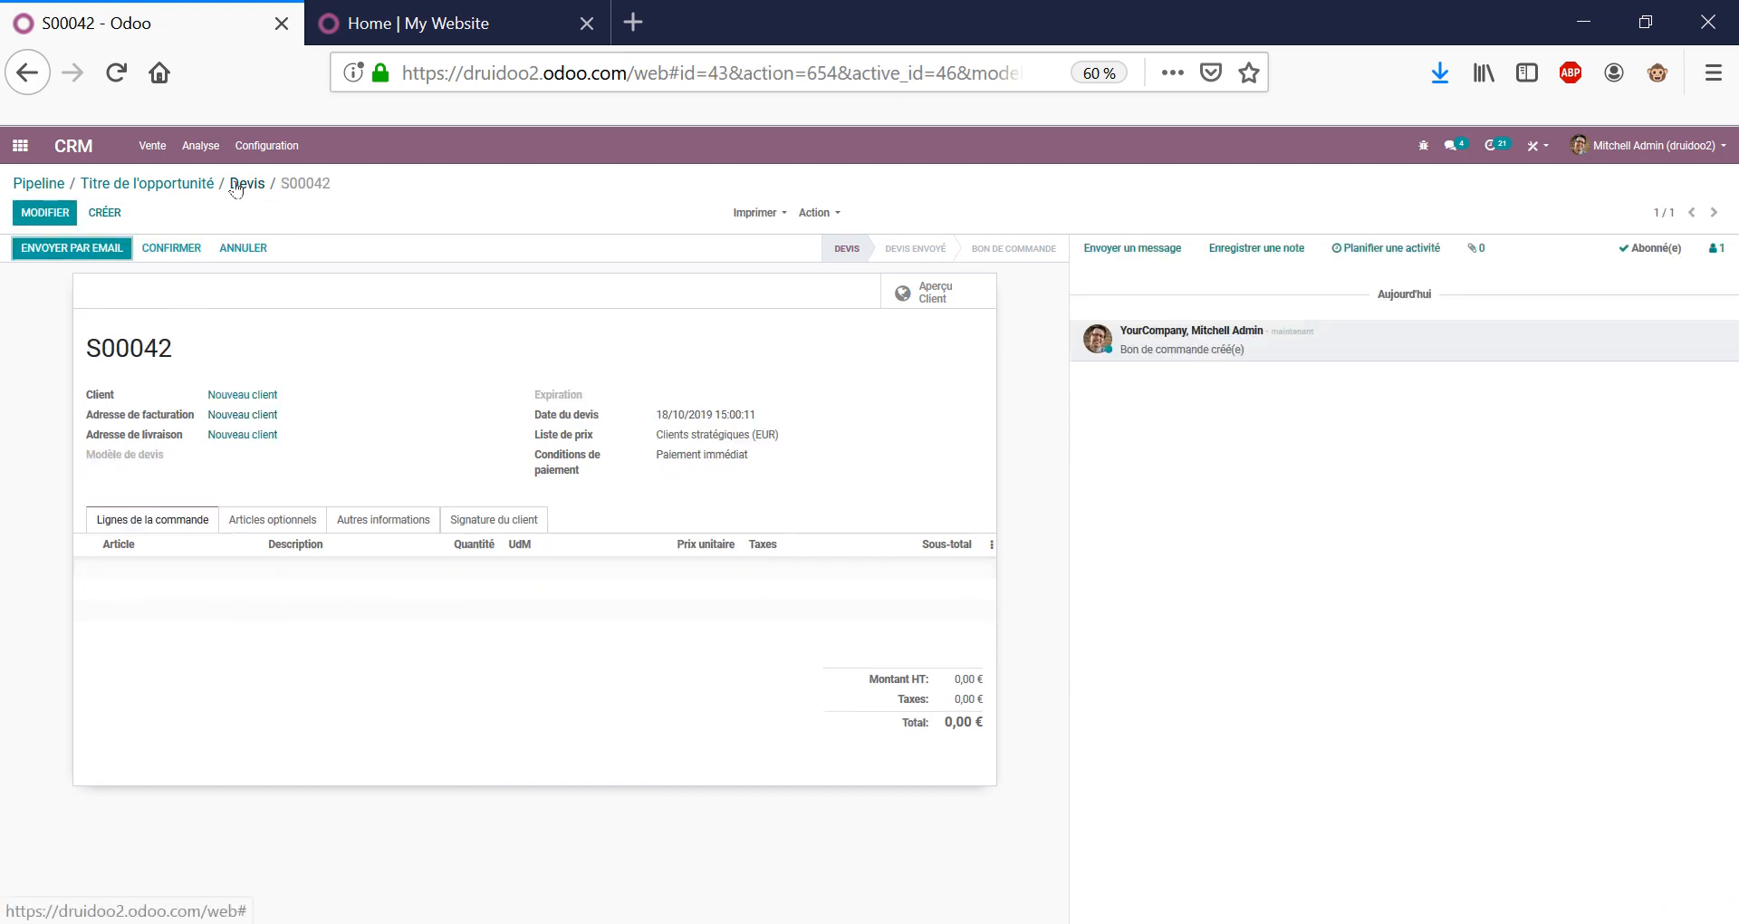
{"action": "left_click", "coordinate": [189, 185]}
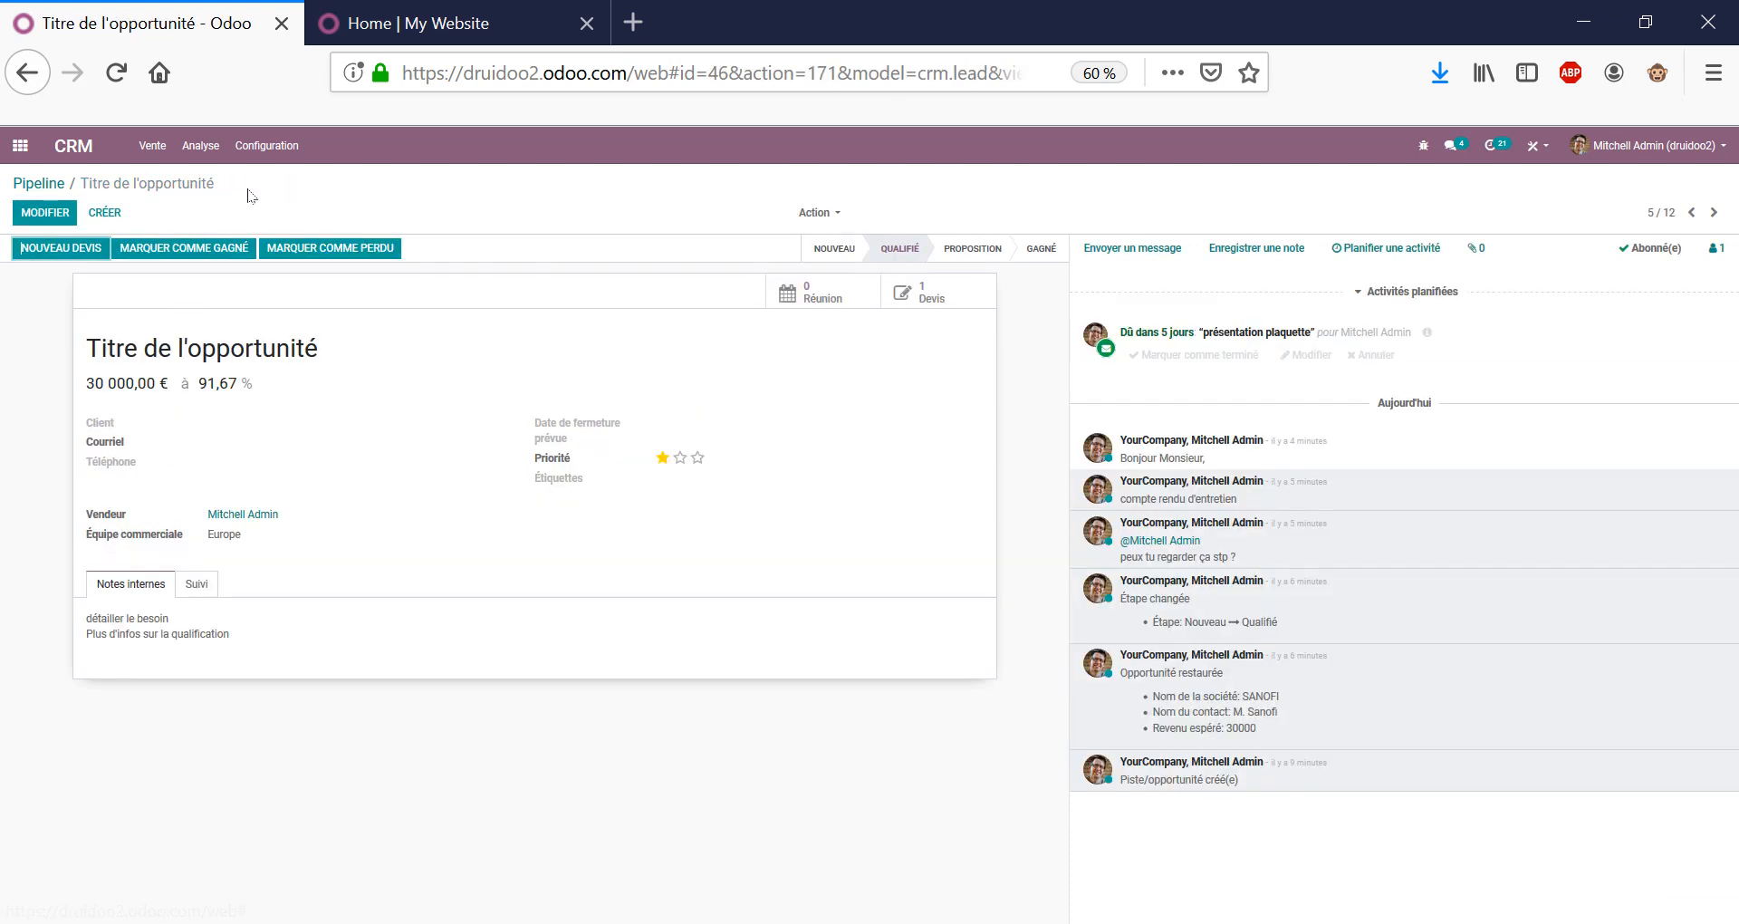
{"action": "triple_click", "coordinate": [223, 334]}
{"action": "left_click", "coordinate": [615, 371]}
{"action": "left_click", "coordinate": [19, 148]}
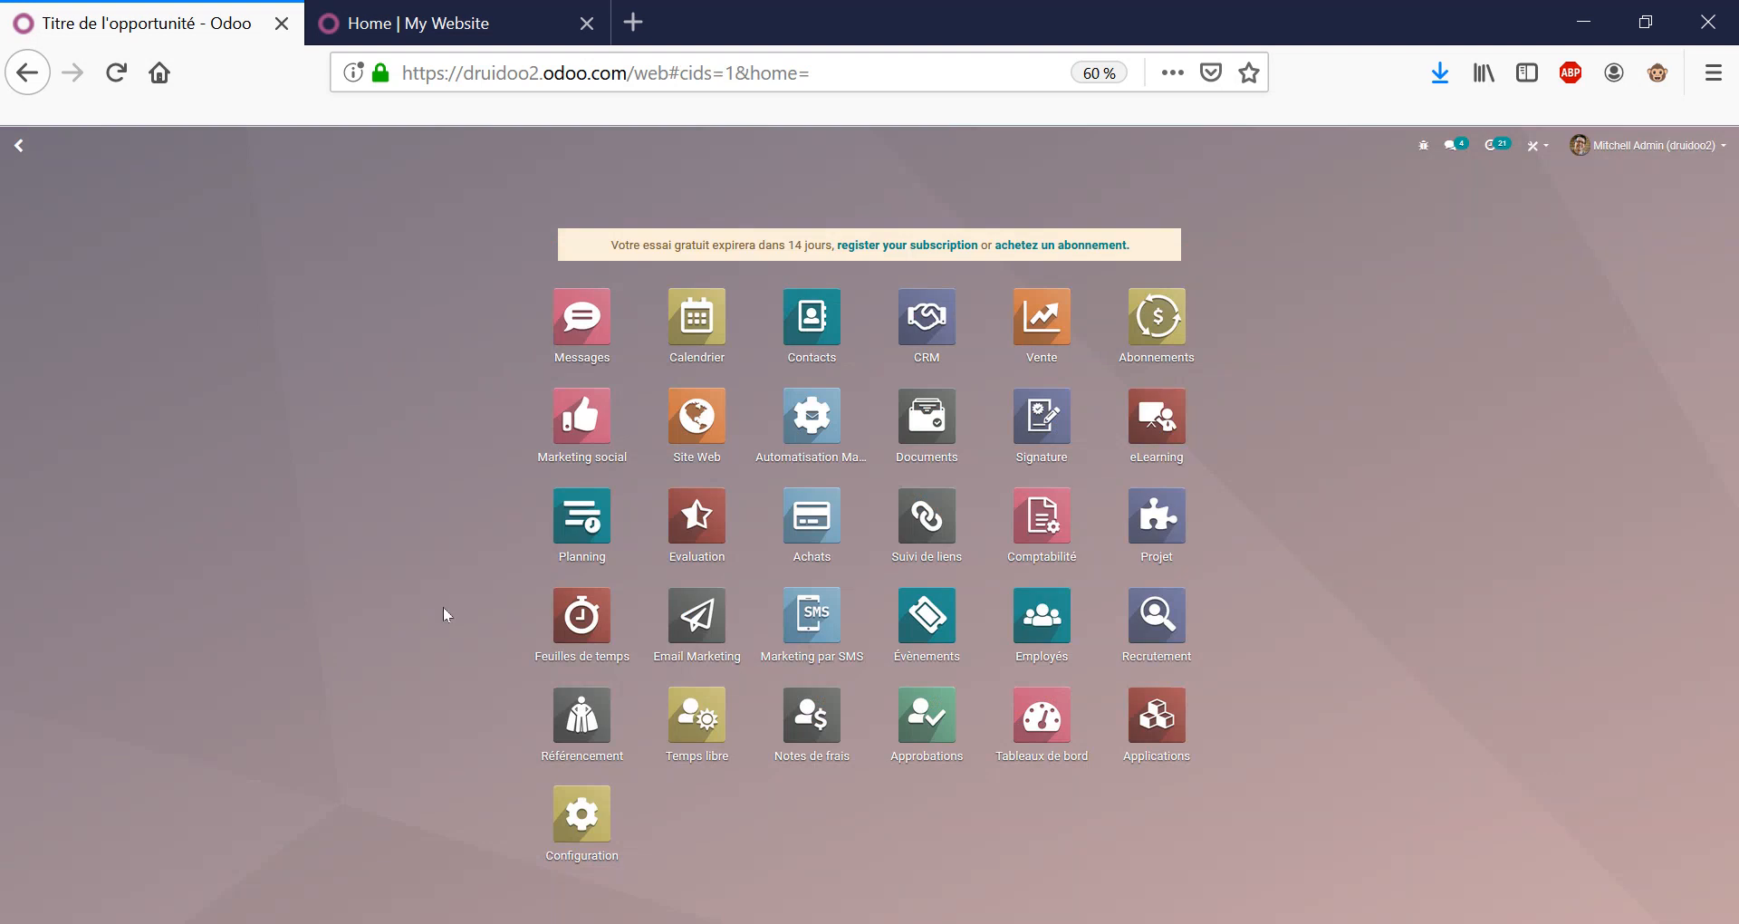
{"action": "left_click", "coordinate": [698, 625]}
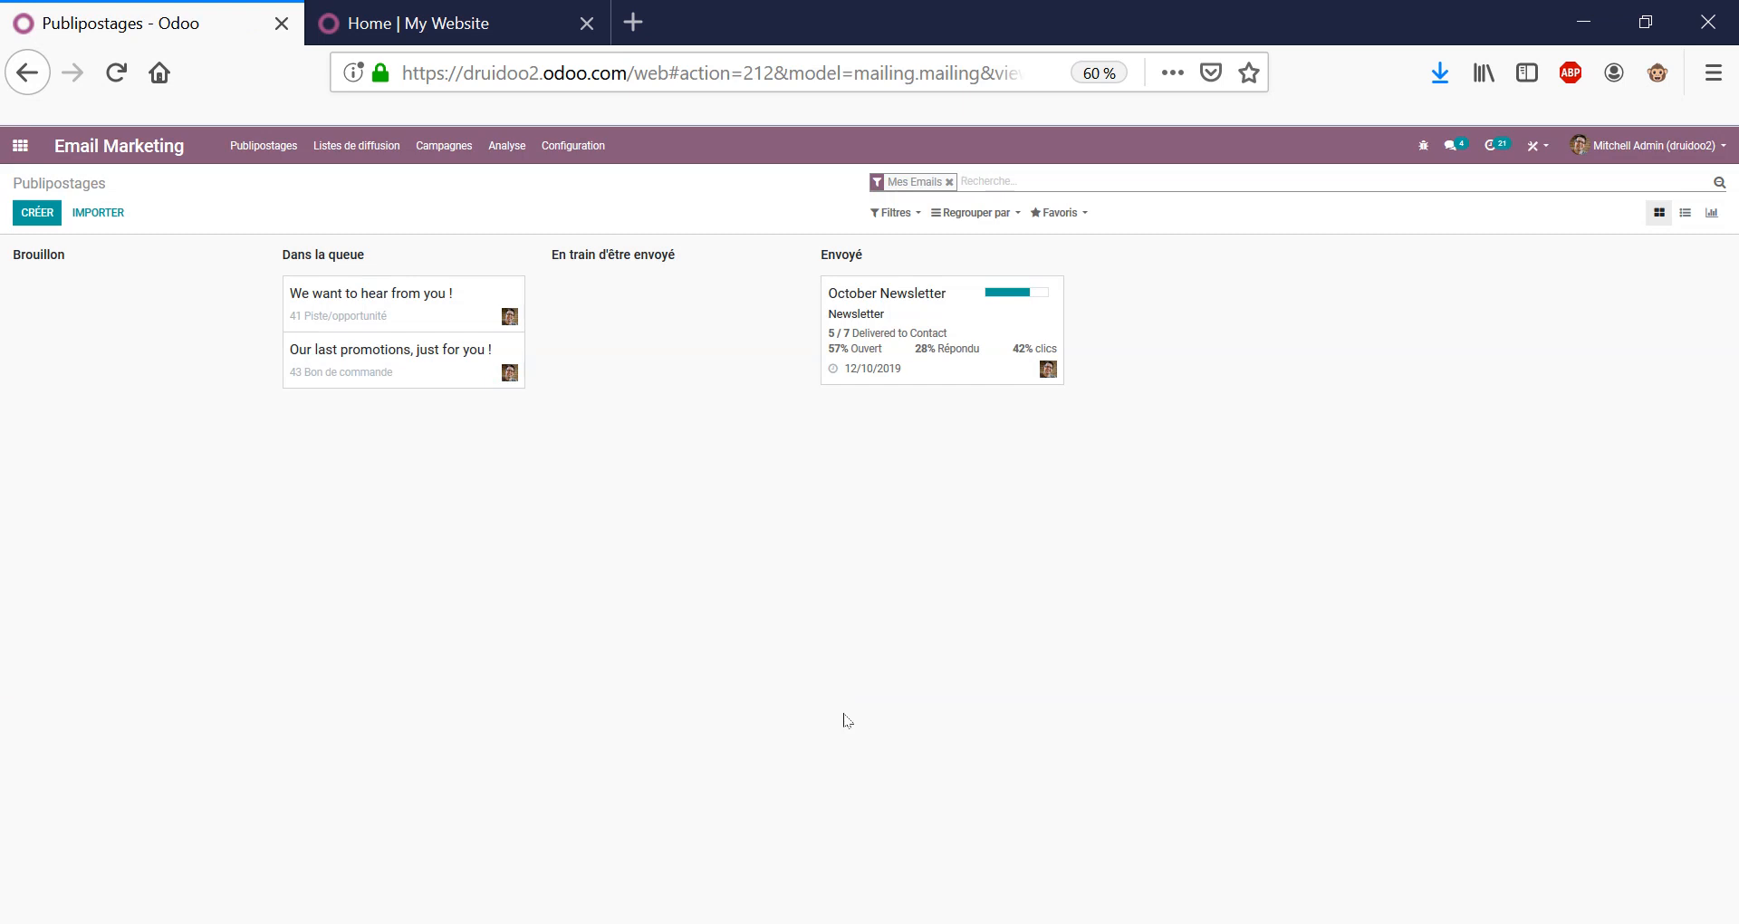
{"action": "left_click", "coordinate": [480, 317]}
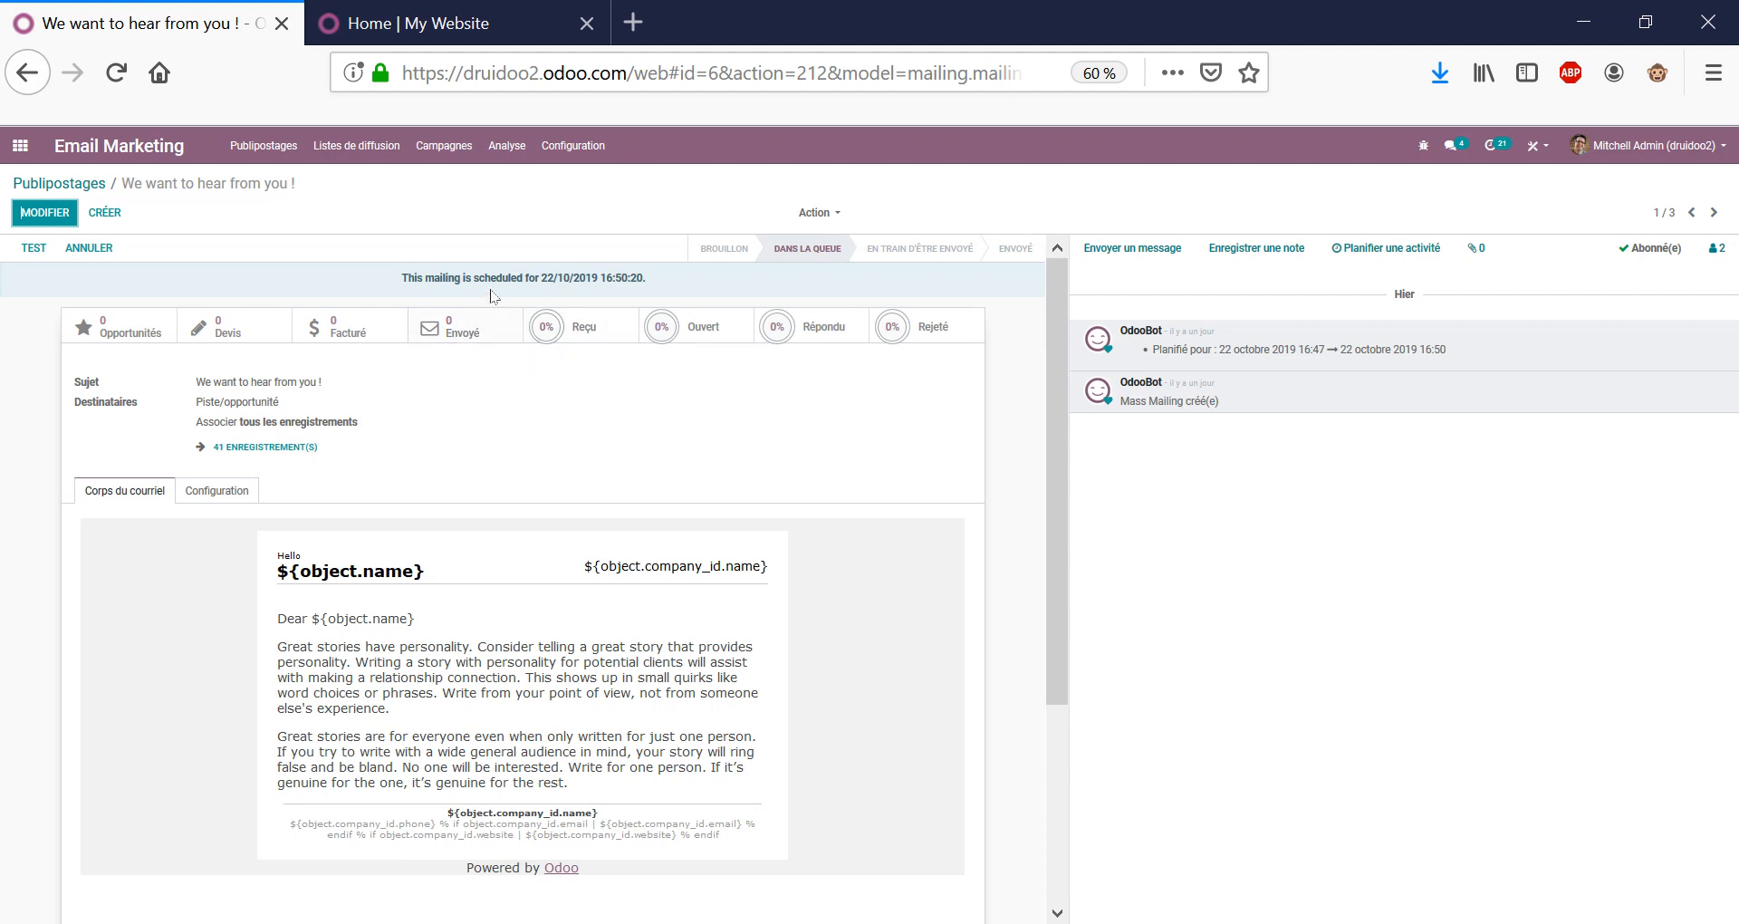
{"action": "left_click_drag", "start_coordinate": [495, 646], "coordinate": [566, 693]}
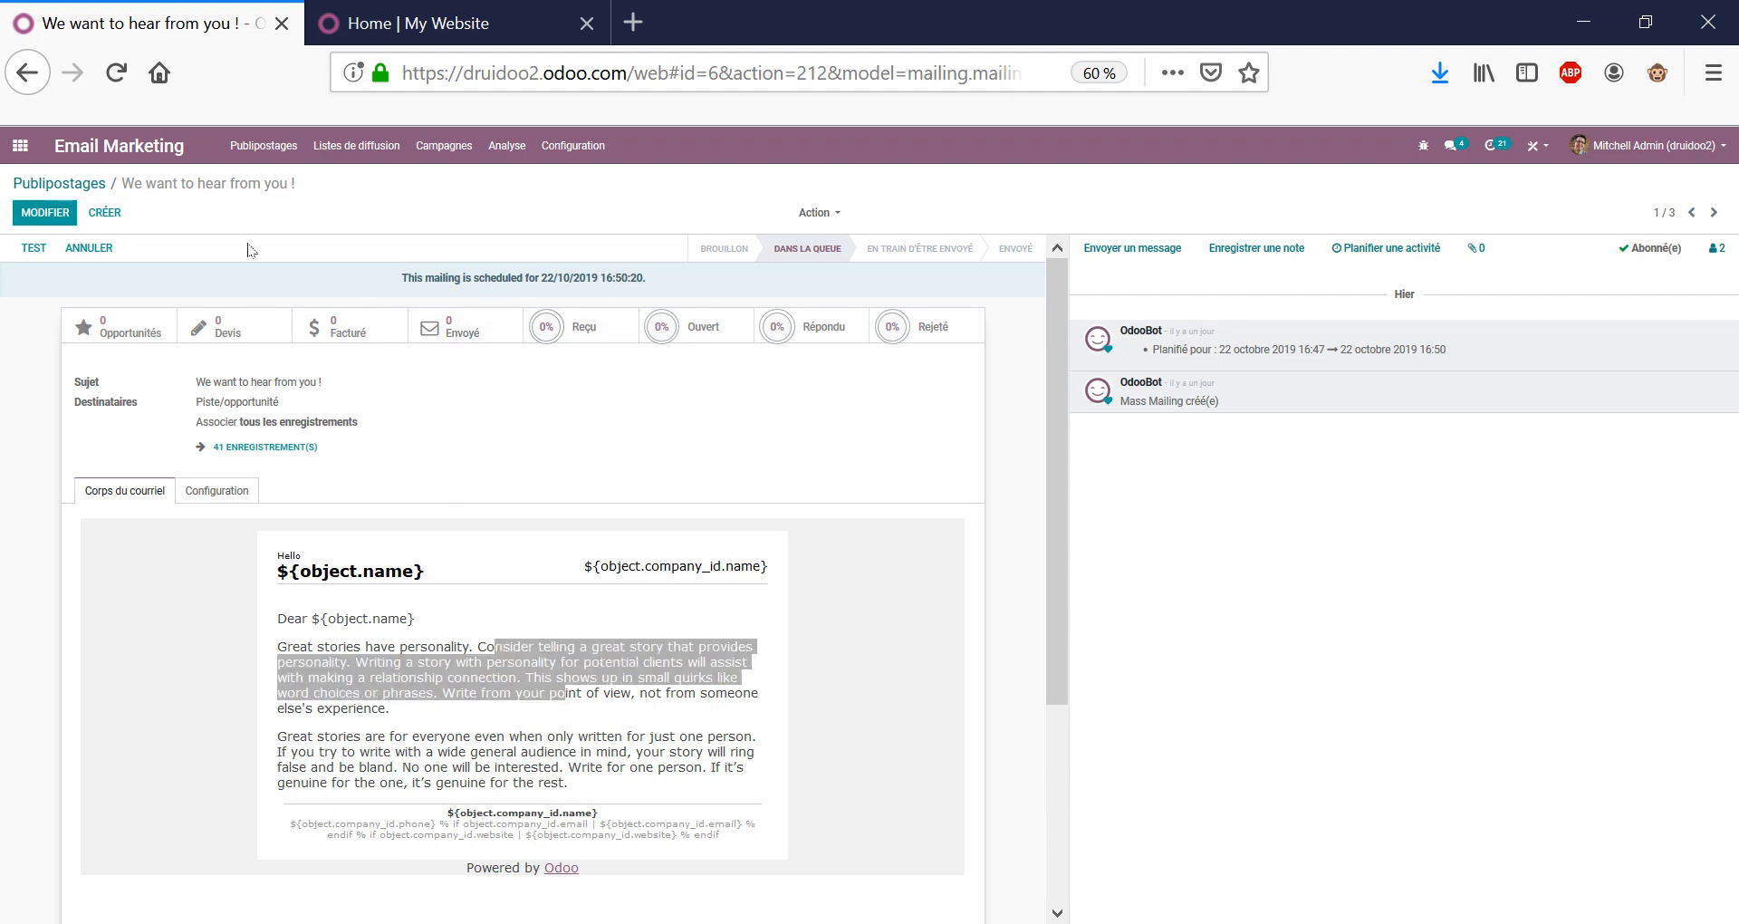
{"action": "left_click", "coordinate": [91, 183]}
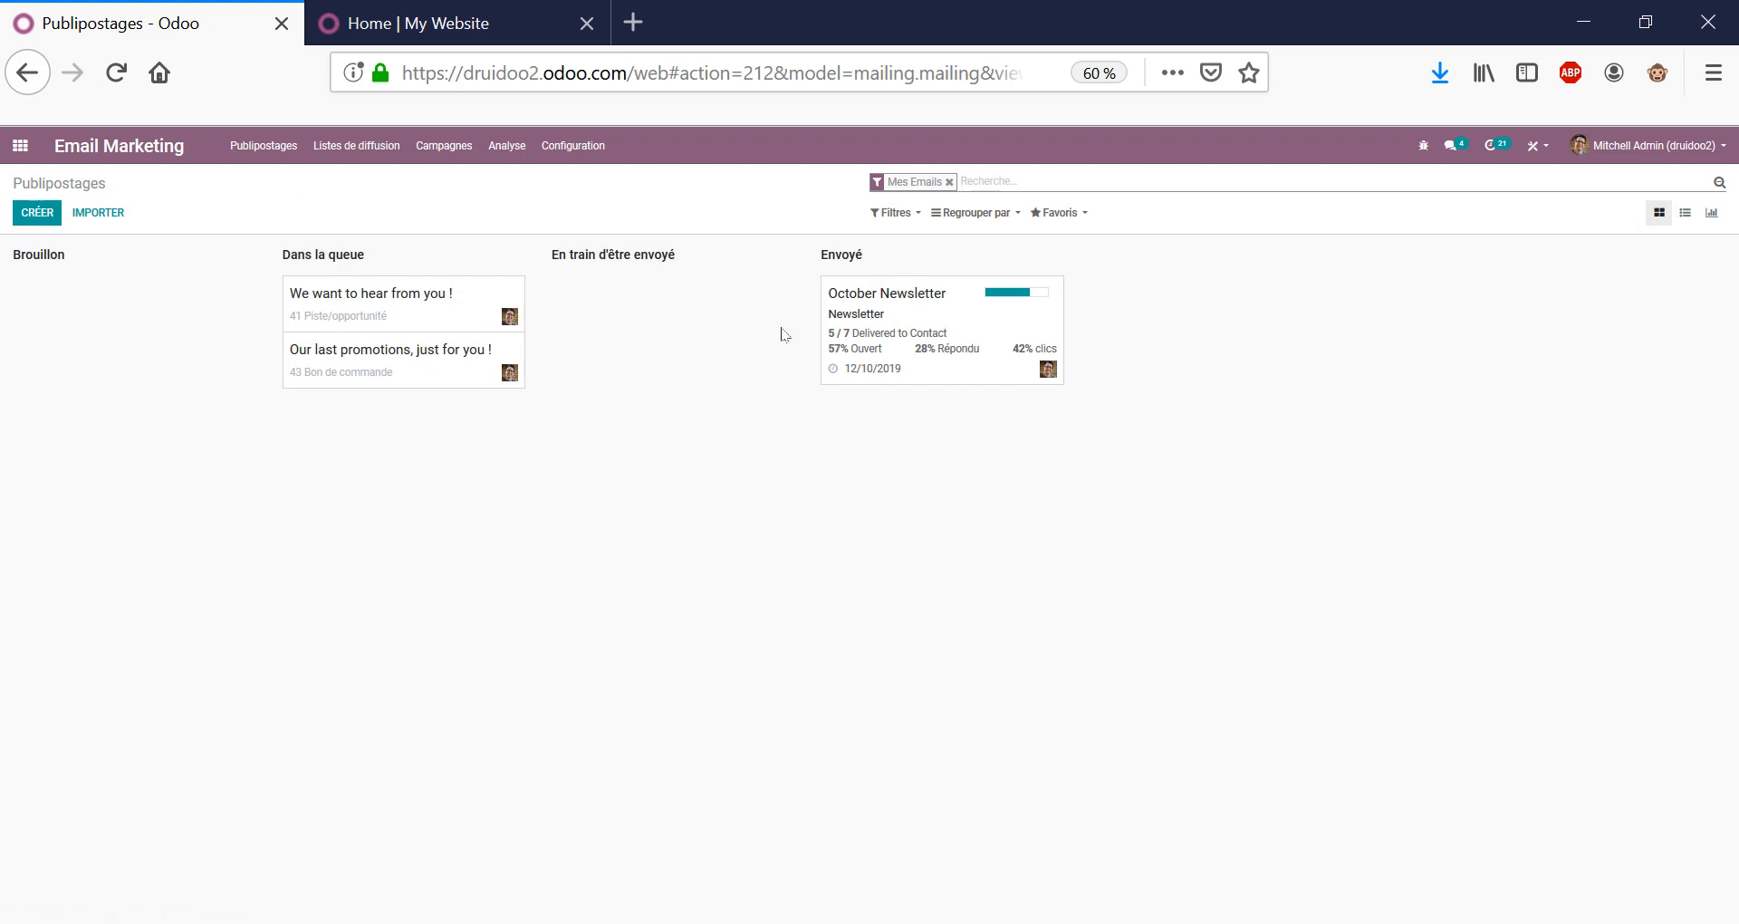
{"action": "left_click", "coordinate": [424, 328]}
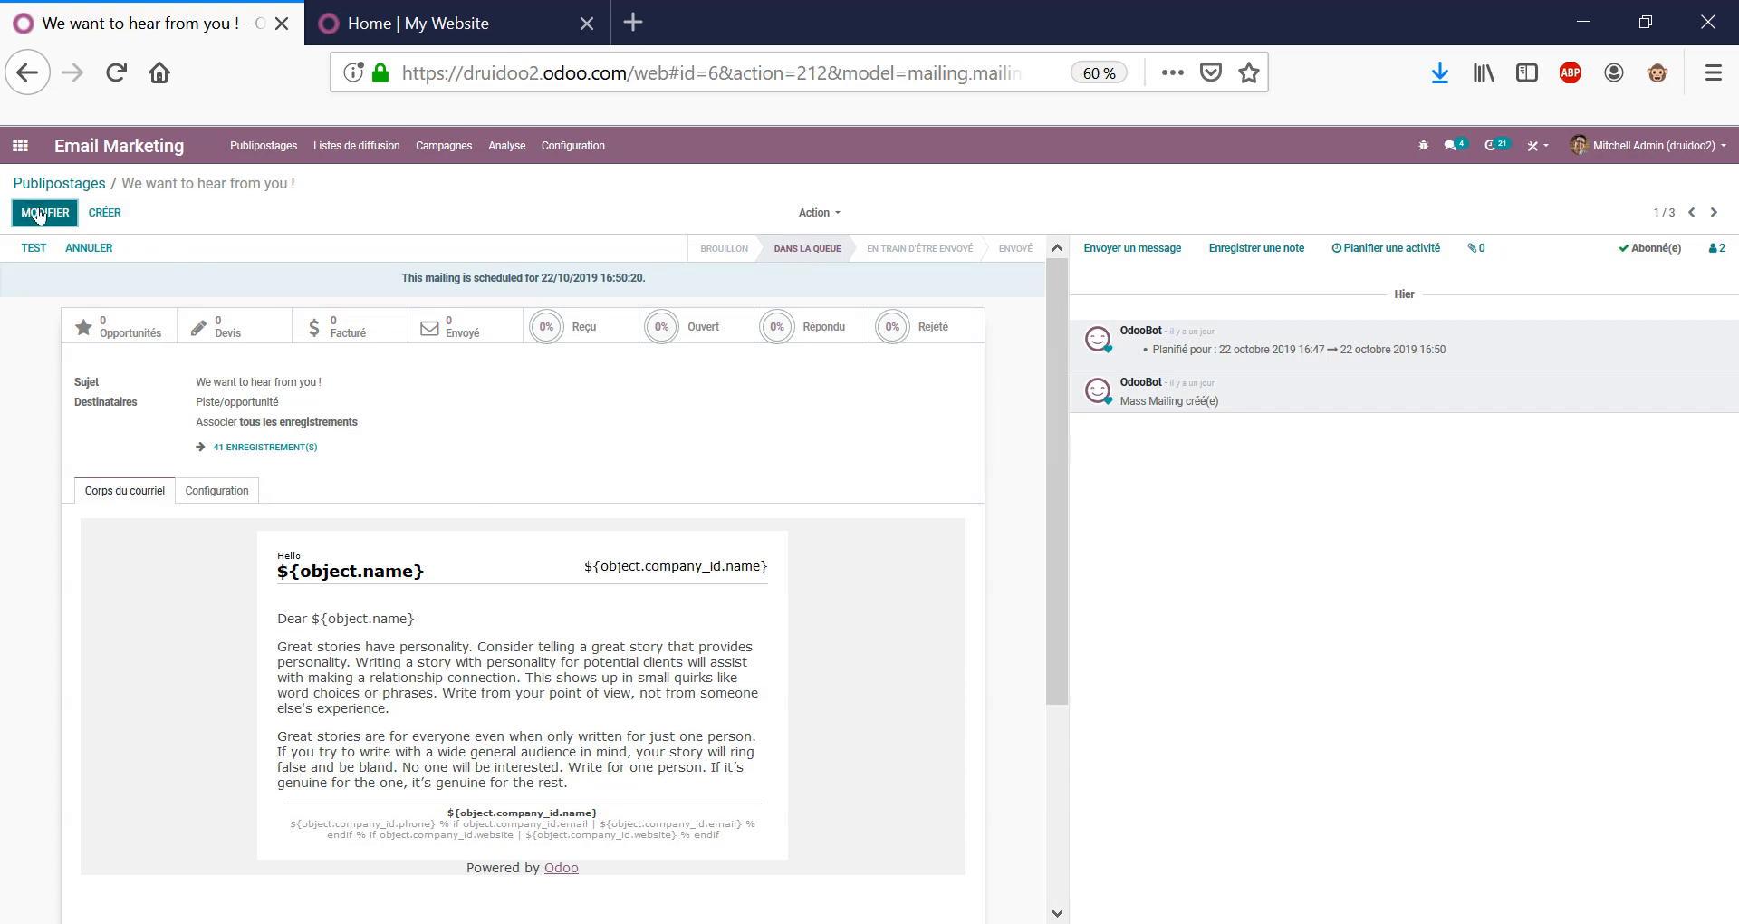
{"action": "left_click", "coordinate": [44, 212]}
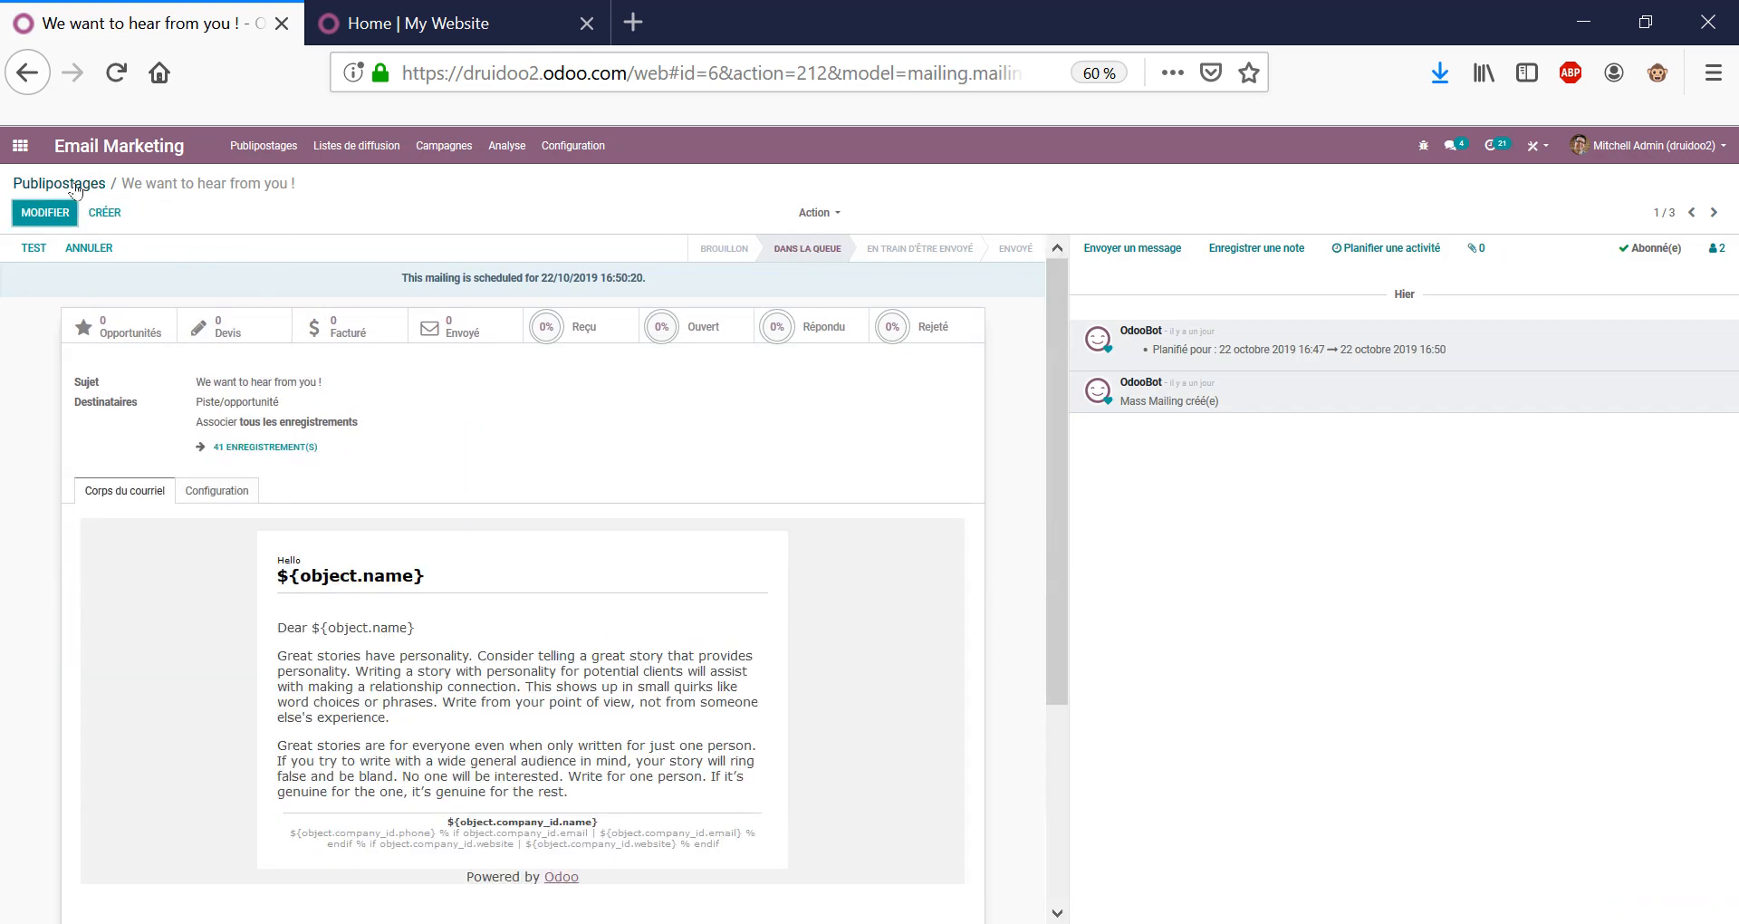
{"action": "left_click", "coordinate": [77, 188]}
Create a new mailing from the BOLD template, keeping its default image.
{"action": "left_click", "coordinate": [18, 217]}
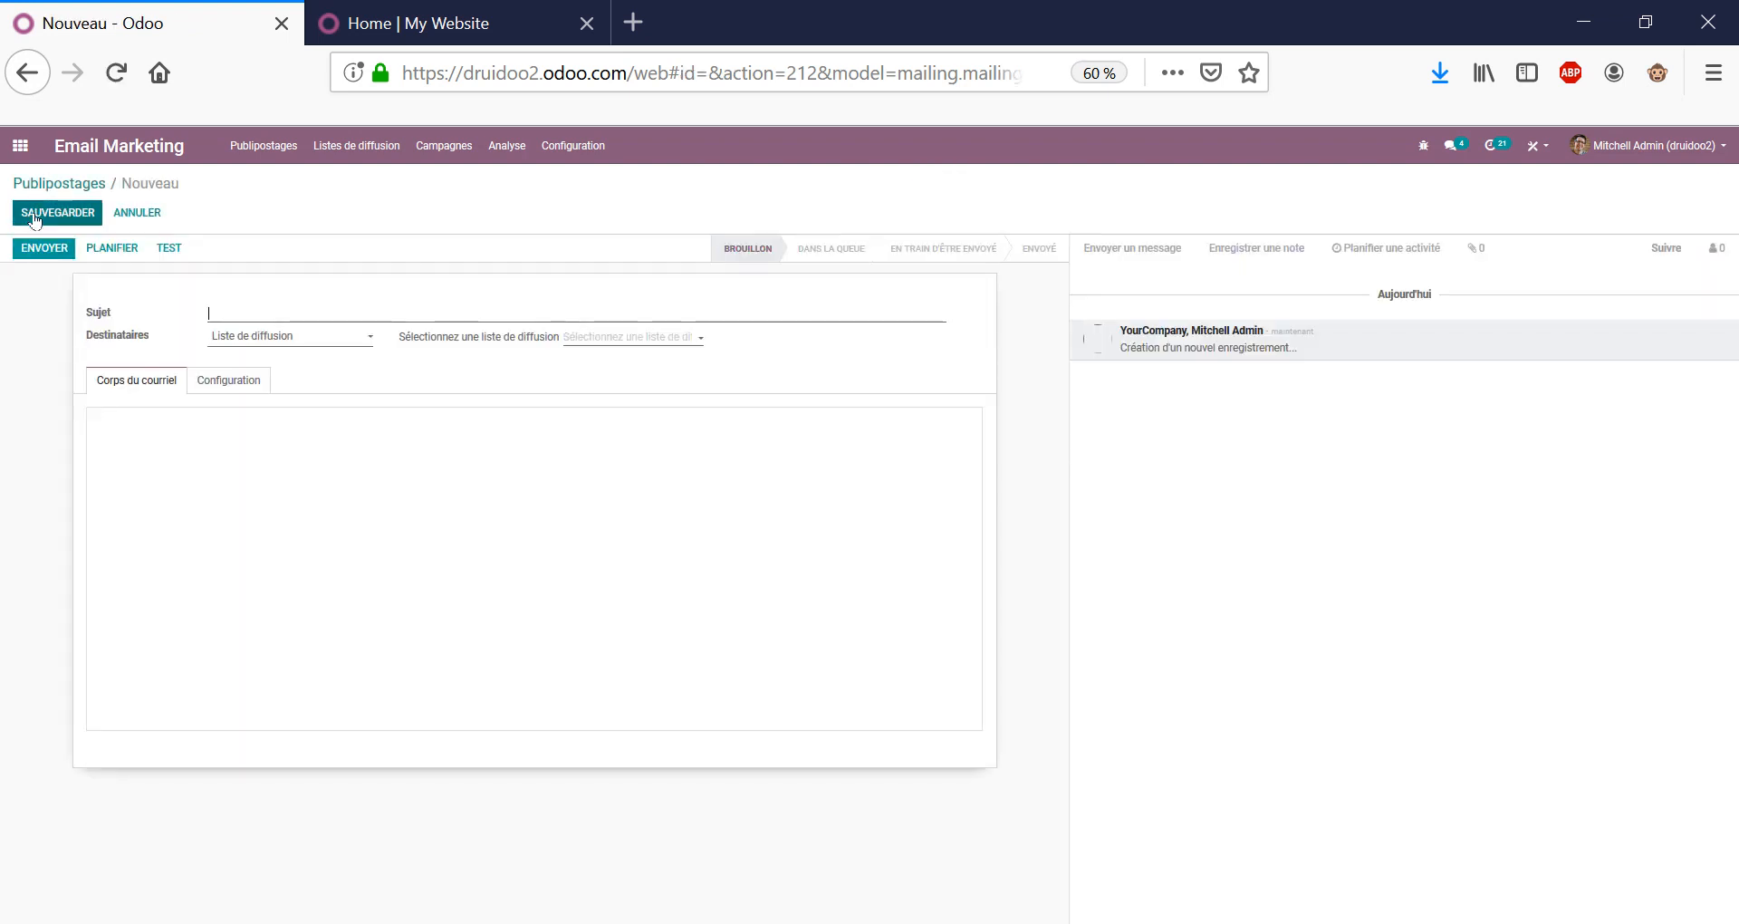
{"action": "scroll", "coordinate": [601, 668], "scroll_direction": "down", "scroll_amount": 3}
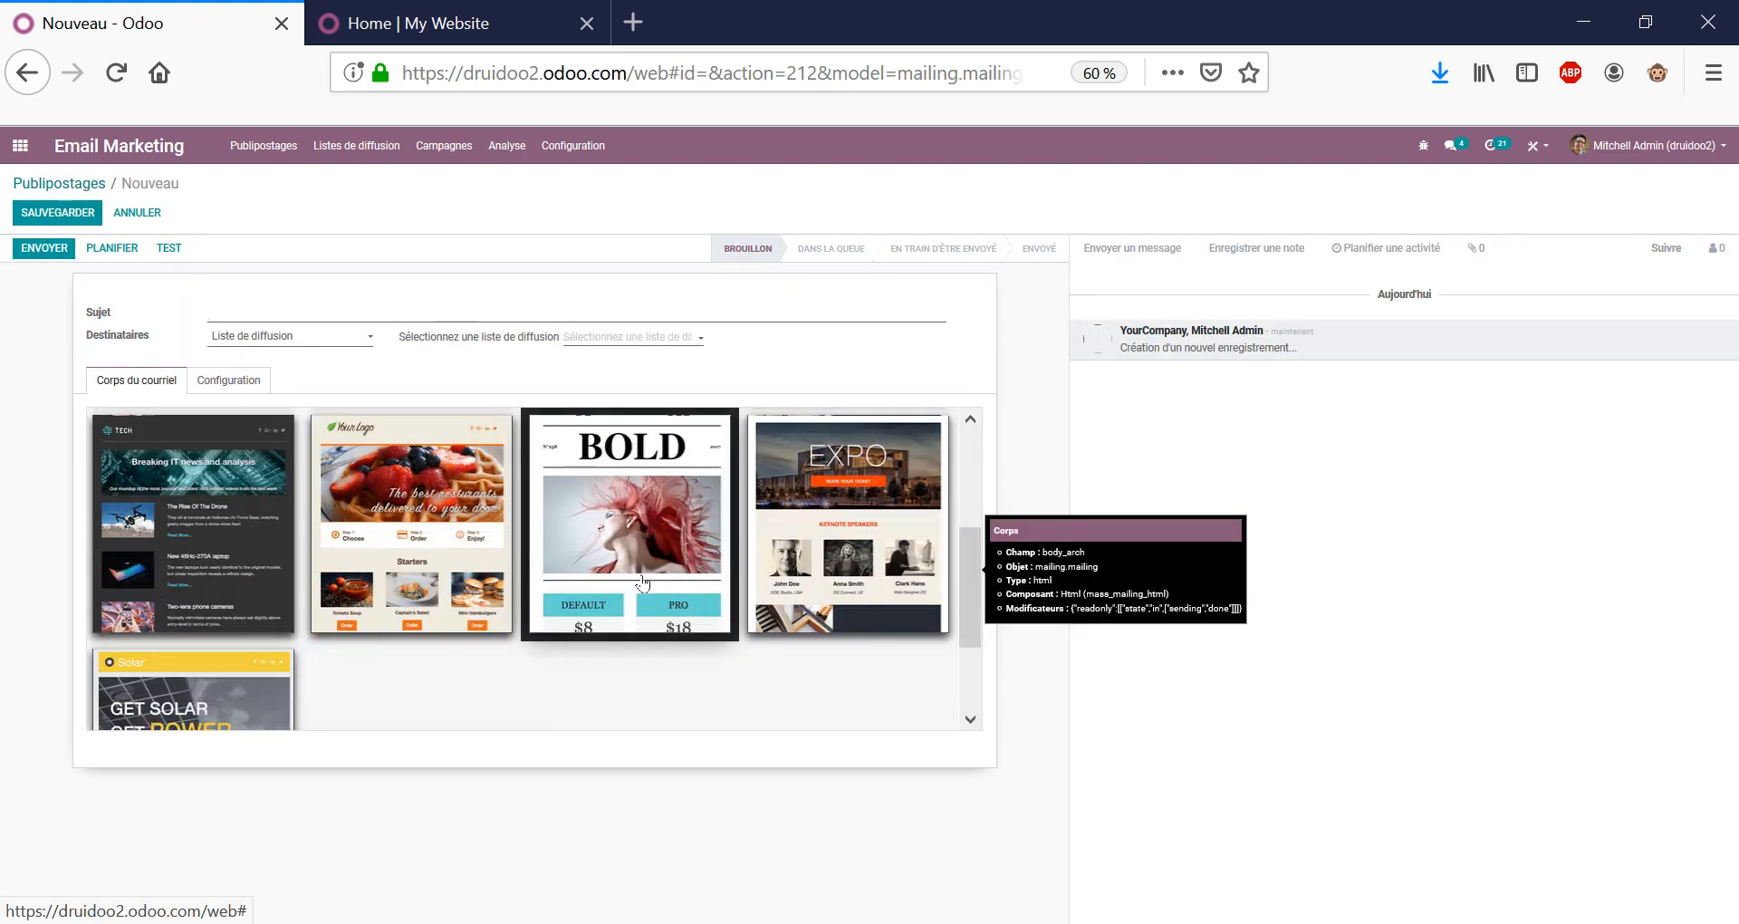
{"action": "left_click", "coordinate": [642, 584]}
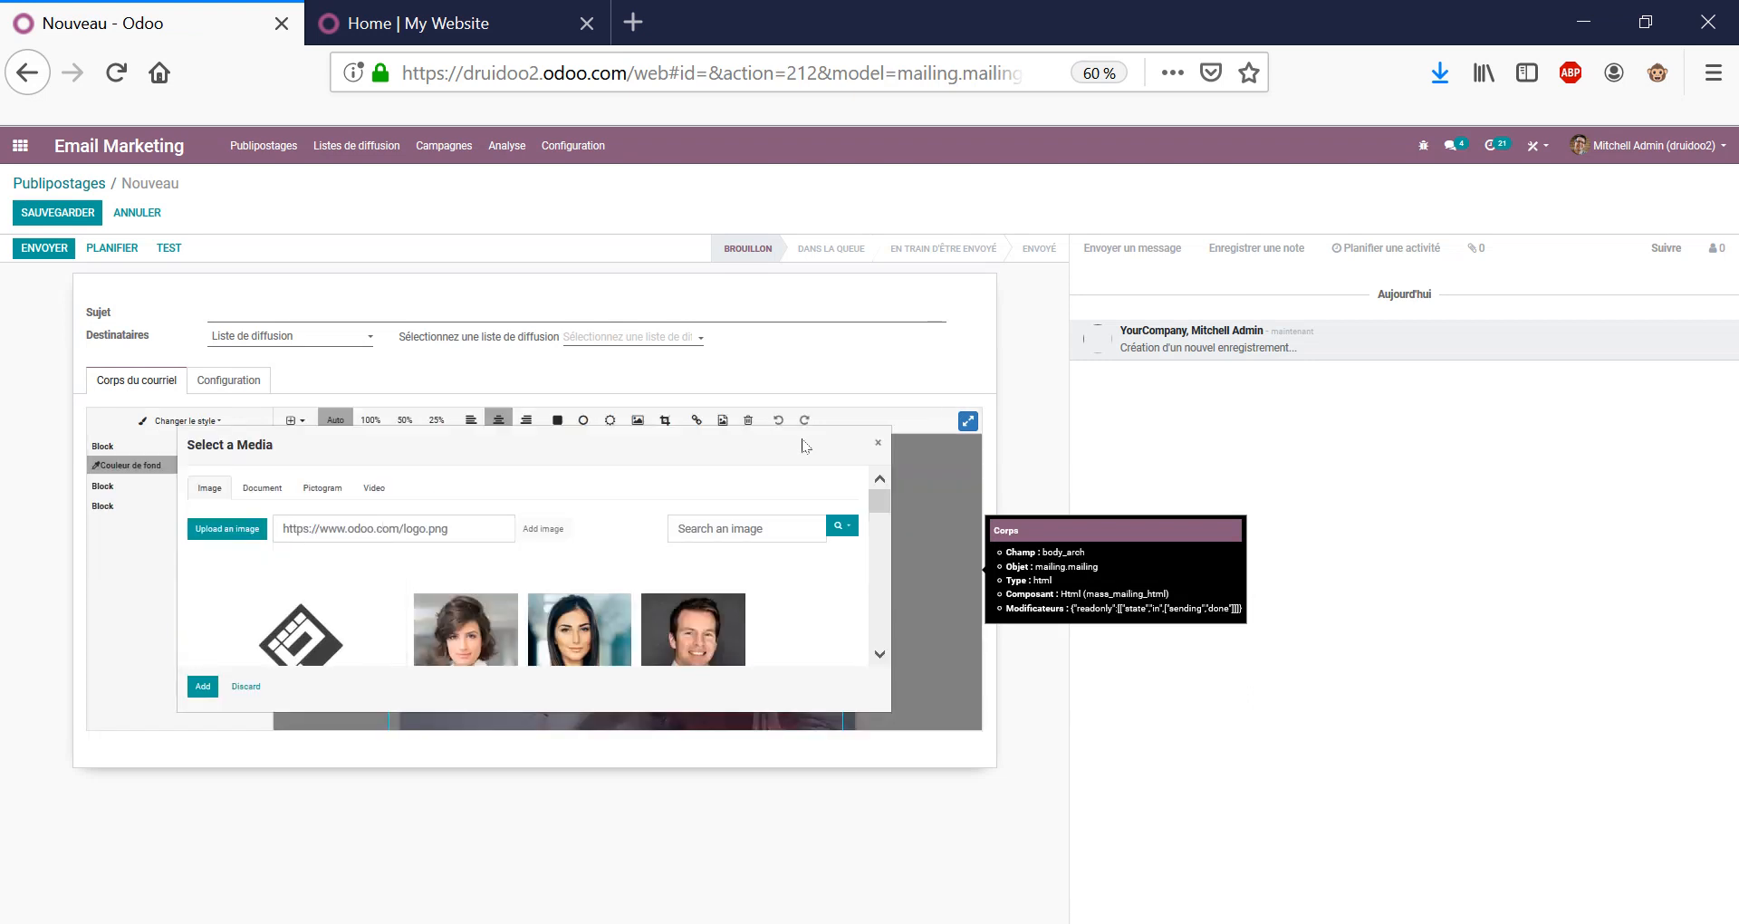
{"action": "left_click", "coordinate": [878, 446]}
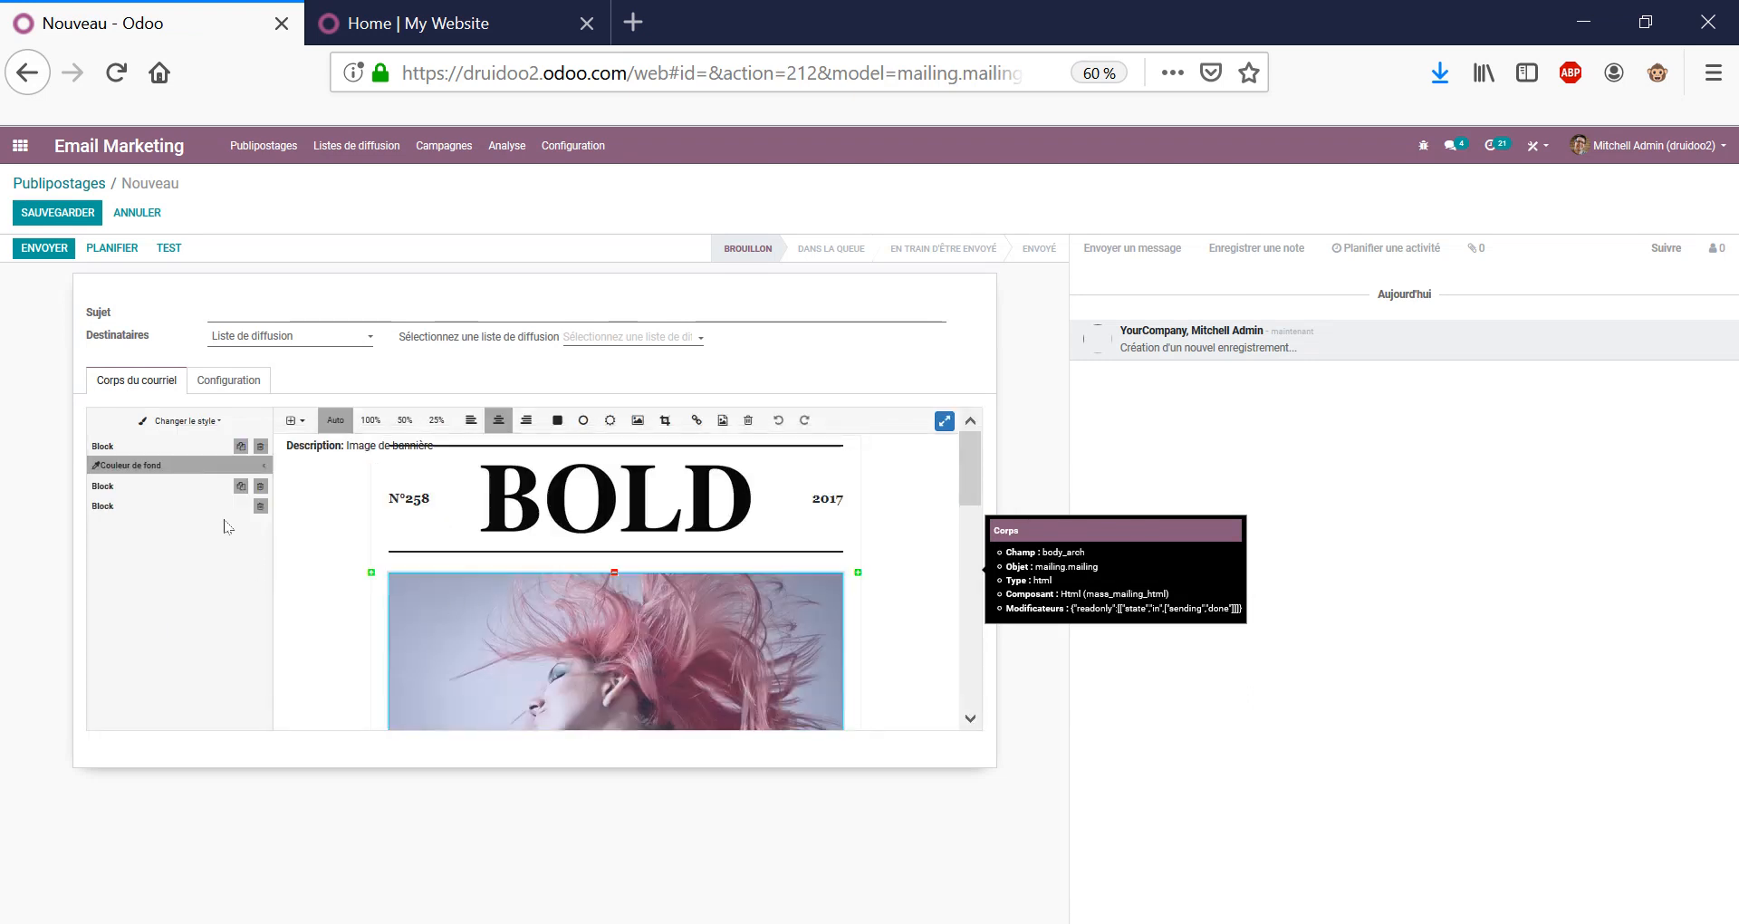
Review the template's PAR DÉFAUT pricing and Lorem ipsum blocks, then move to the subject field.
{"action": "scroll", "coordinate": [433, 592], "scroll_direction": "down", "scroll_amount": 3}
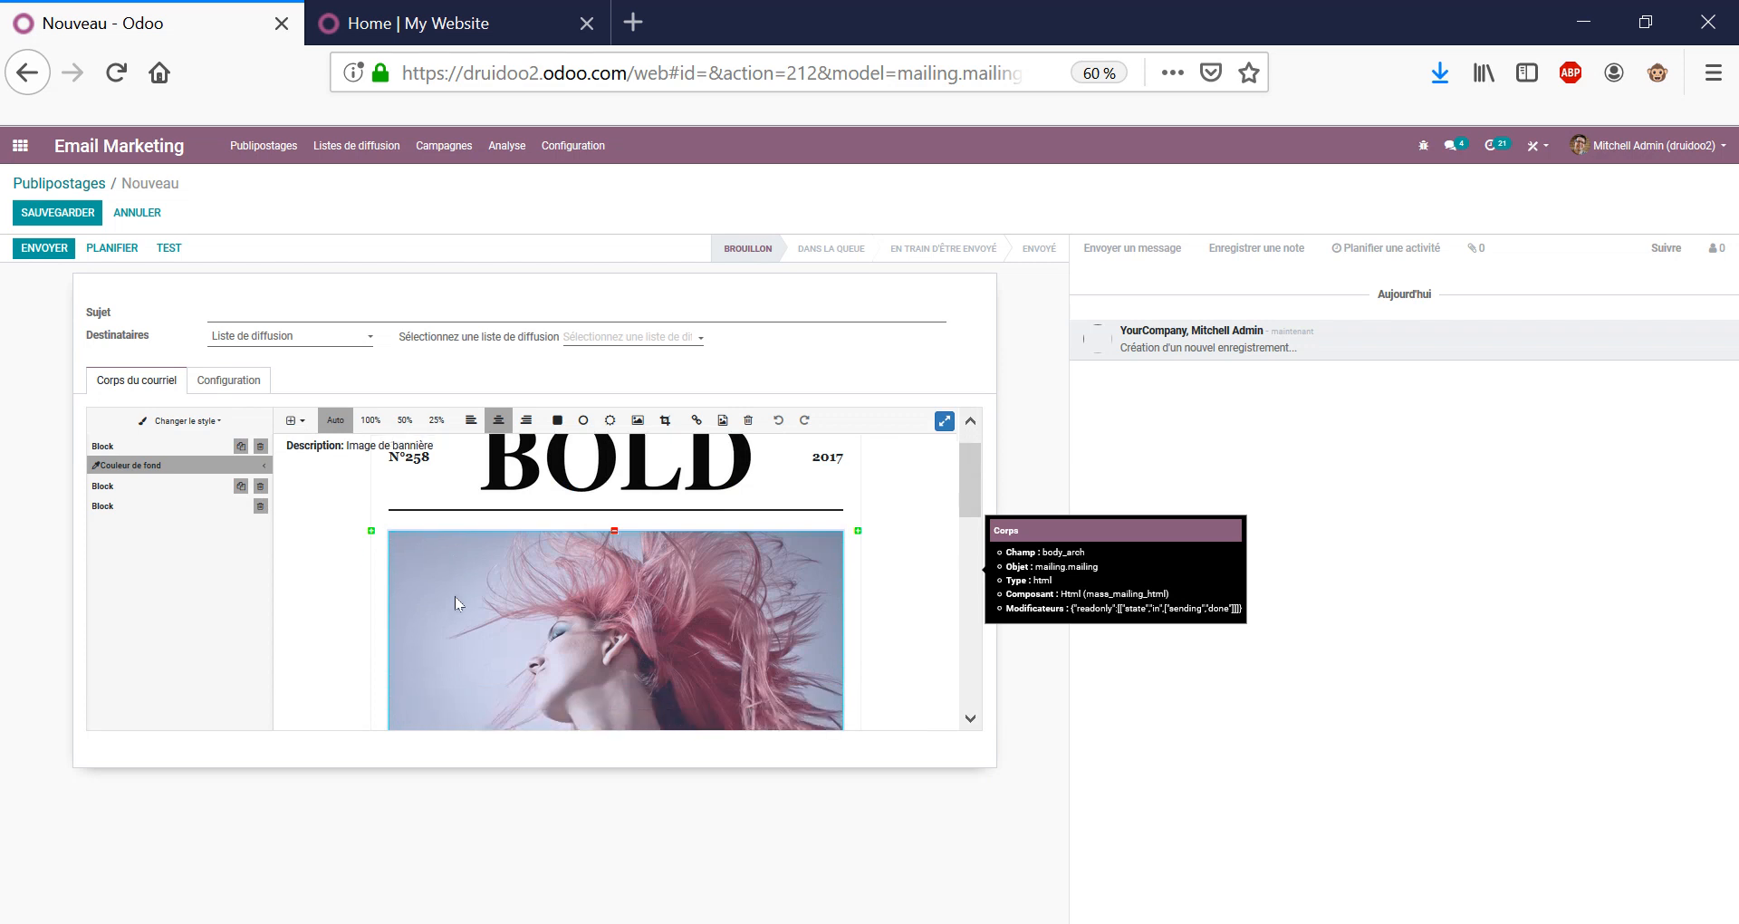
{"action": "scroll", "coordinate": [543, 598], "scroll_direction": "down", "scroll_amount": 2}
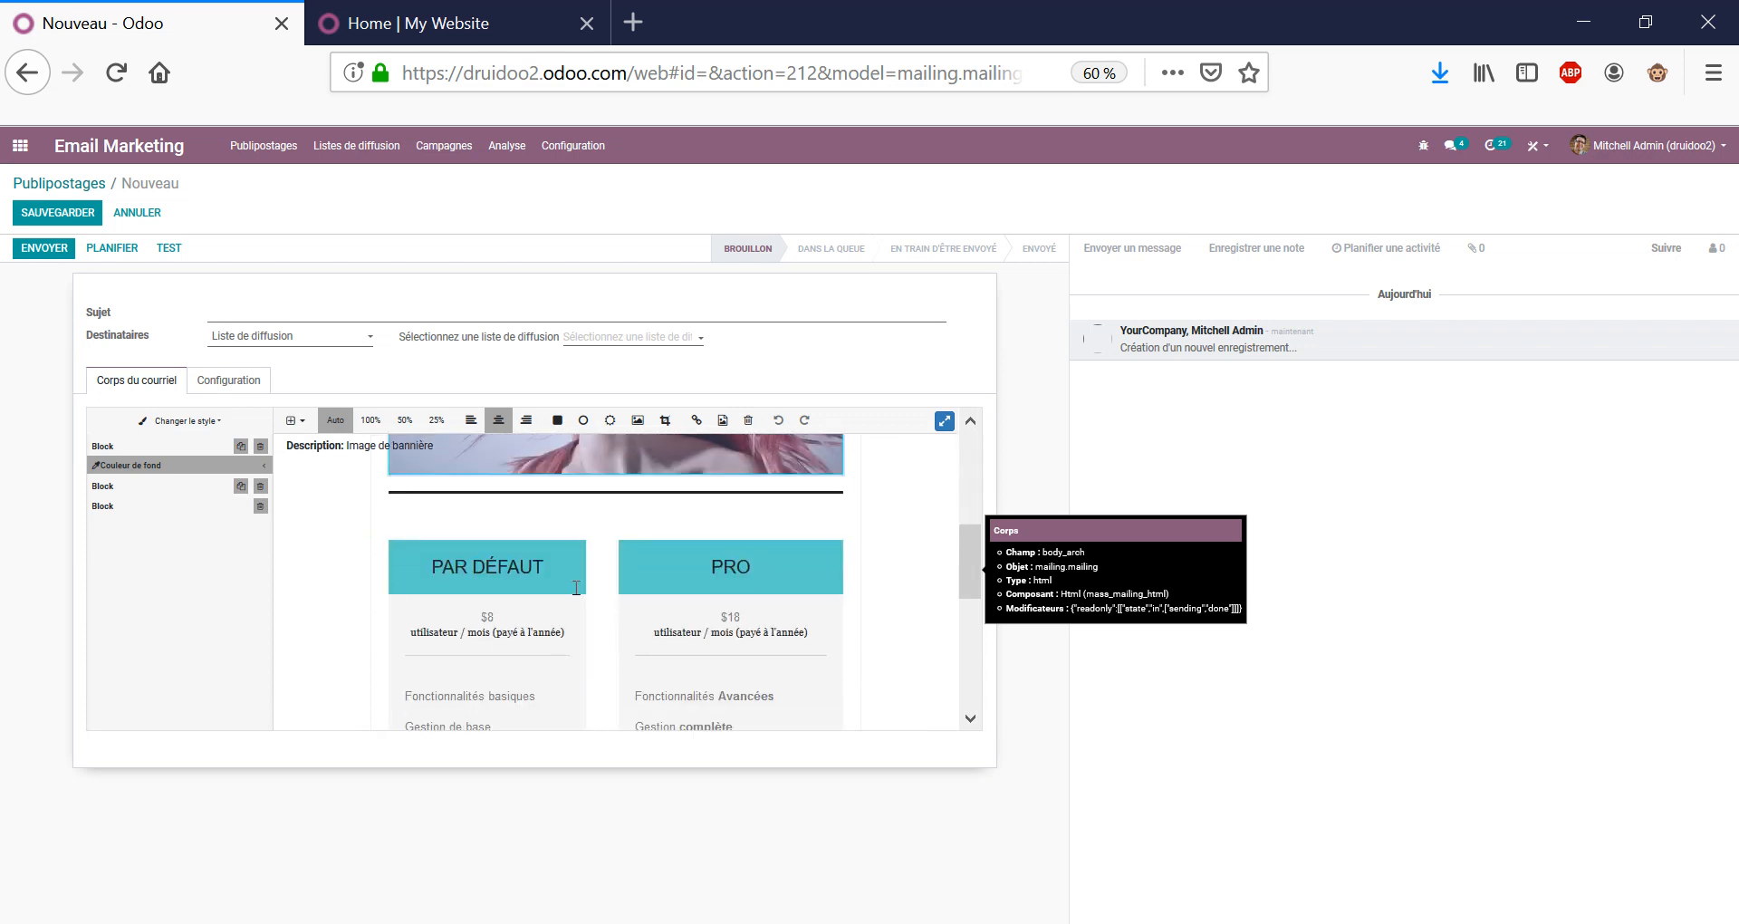
{"action": "left_click", "coordinate": [546, 582]}
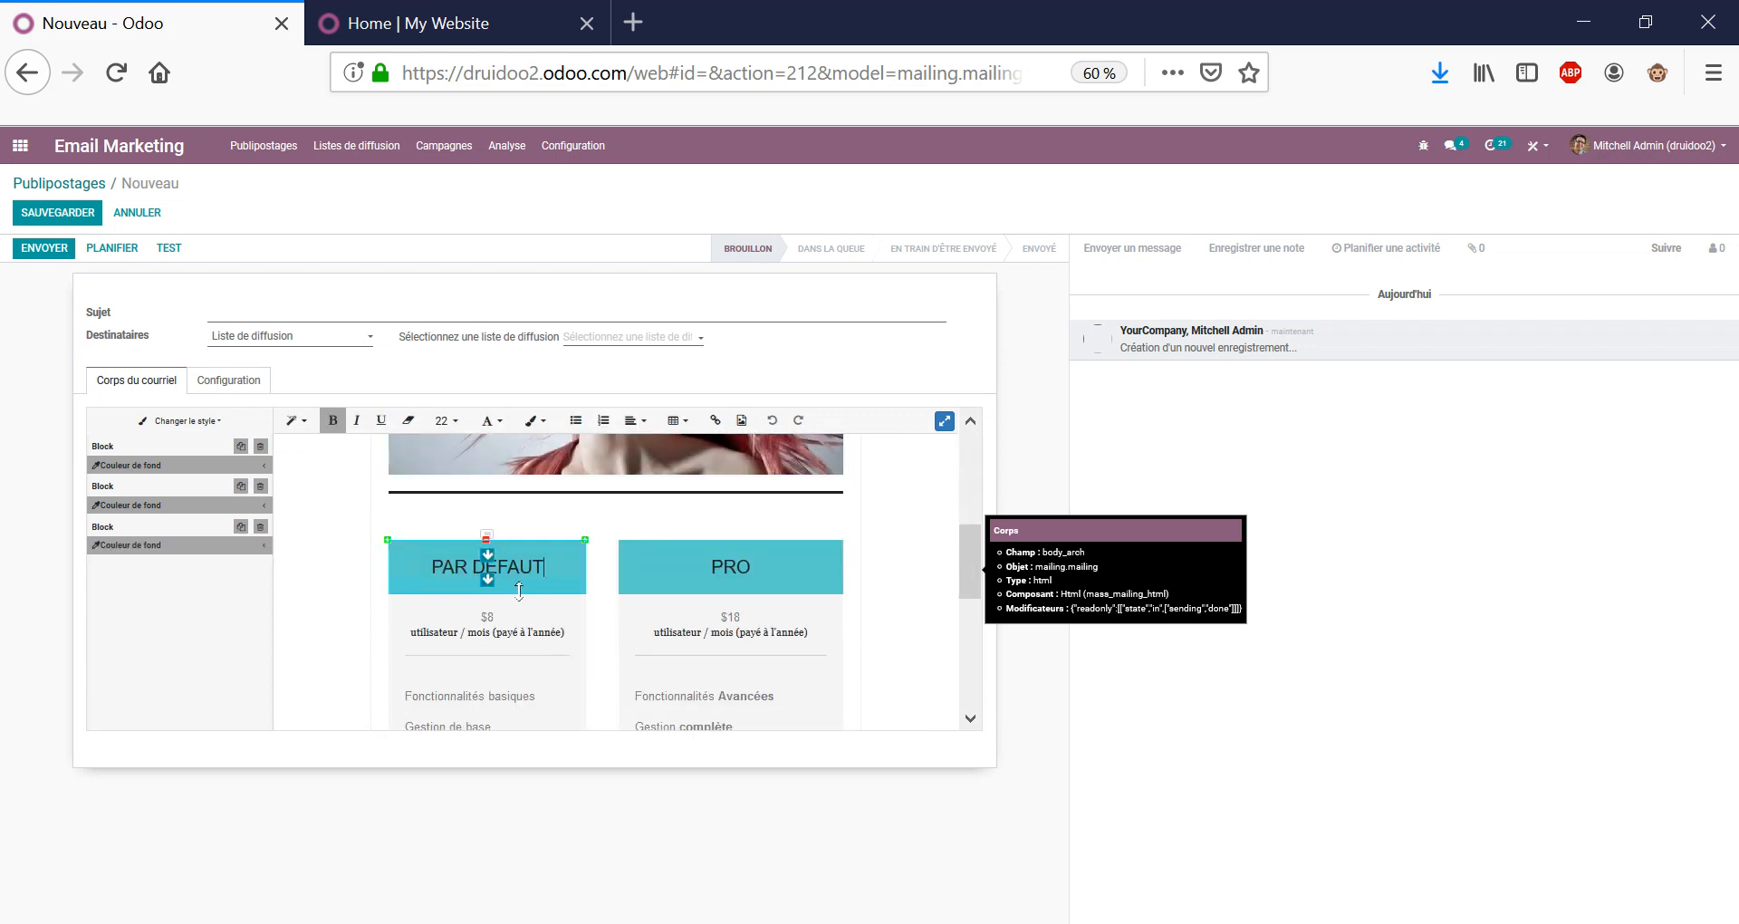
{"action": "left_click", "coordinate": [508, 639]}
{"action": "scroll", "coordinate": [557, 643], "scroll_direction": "down", "scroll_amount": 2}
{"action": "left_click", "coordinate": [578, 607]}
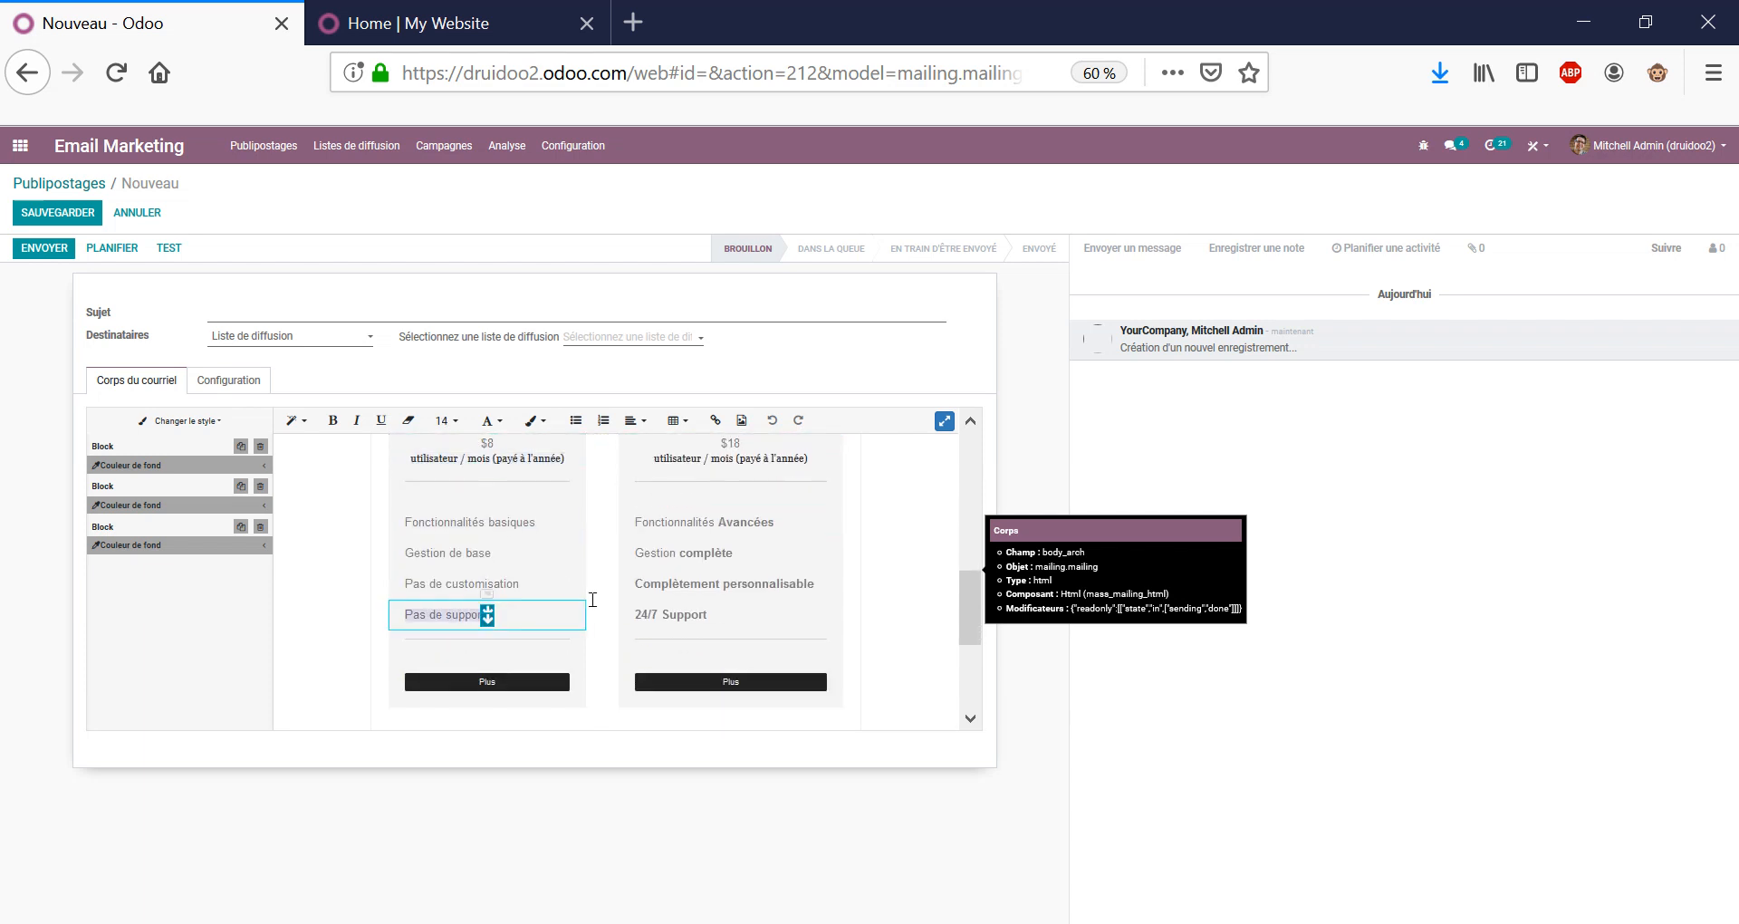
{"action": "scroll", "coordinate": [593, 601], "scroll_direction": "down", "scroll_amount": 3}
{"action": "left_click", "coordinate": [684, 553]}
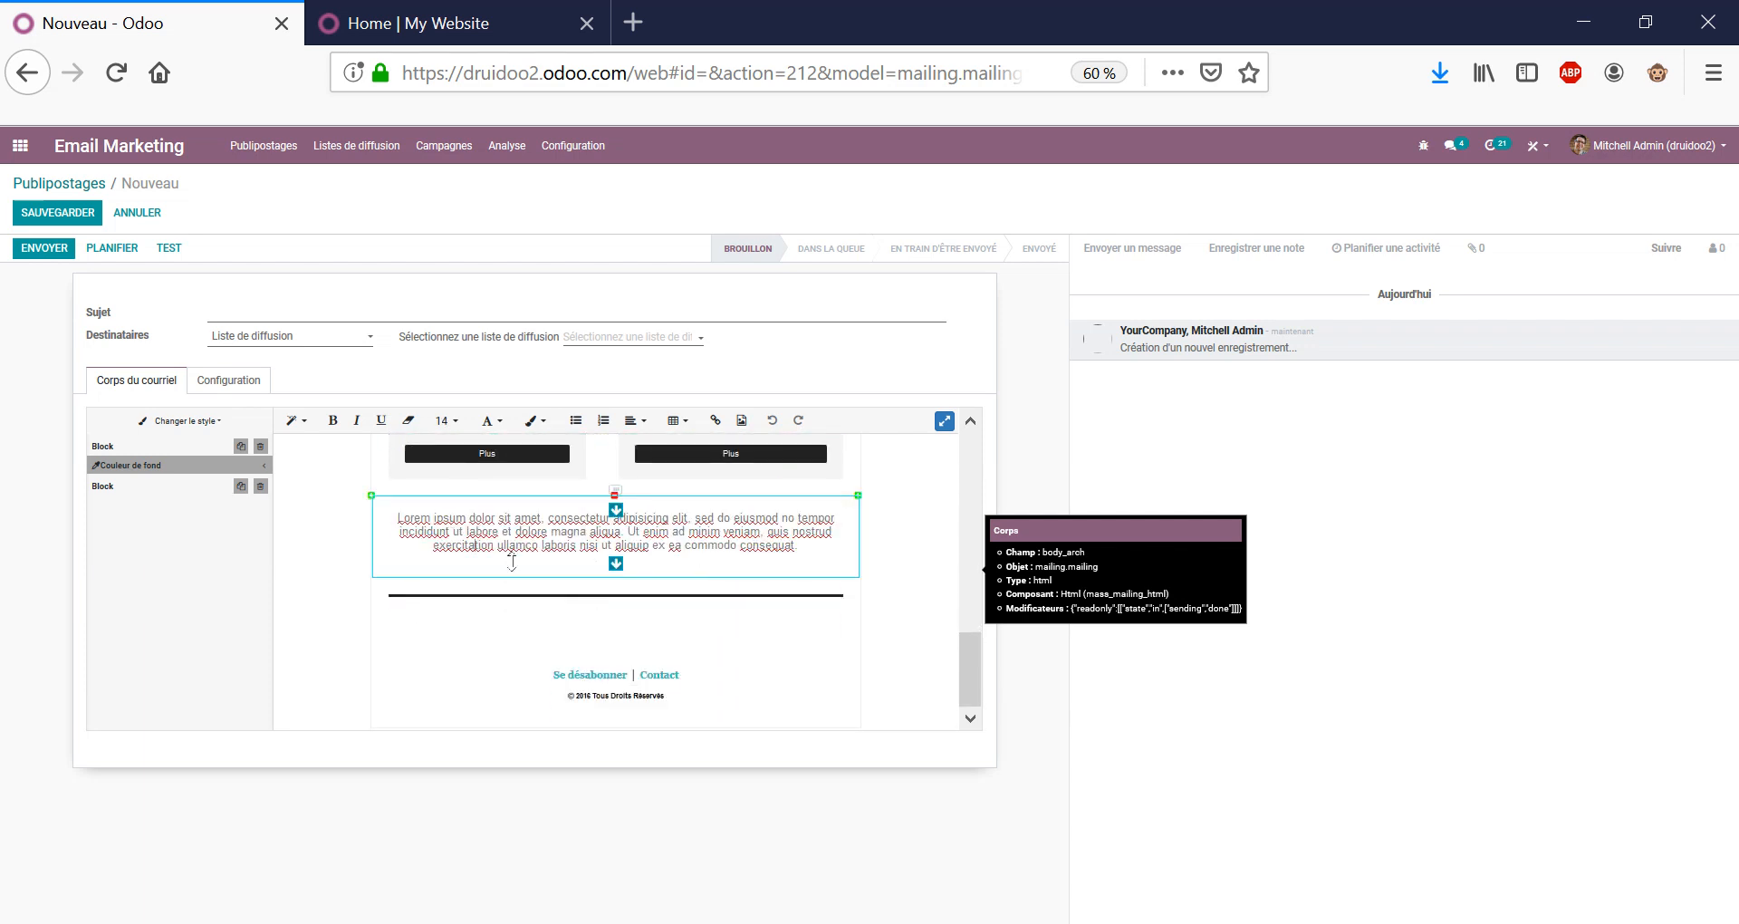
{"action": "scroll", "coordinate": [511, 562], "scroll_direction": "up", "scroll_amount": 3}
{"action": "left_click", "coordinate": [492, 314]}
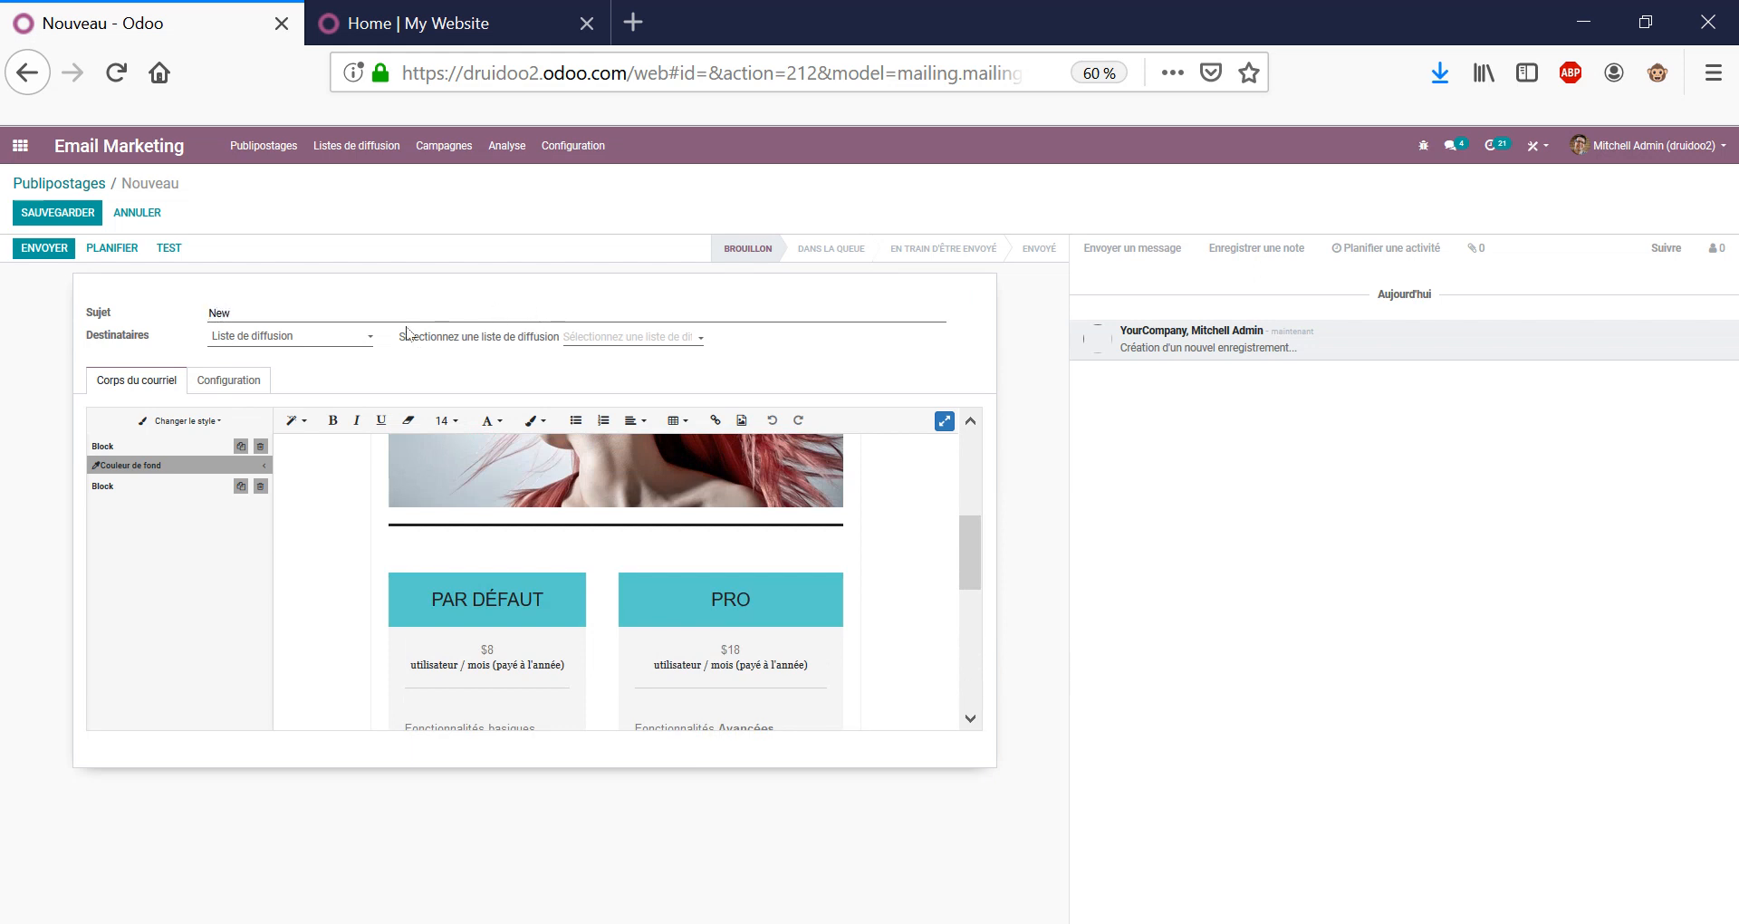
Finish the subject as 'Newsletter octobre' and set Destinataires to Contact.
{"action": "type", "text": "re"}
{"action": "left_click", "coordinate": [350, 337]}
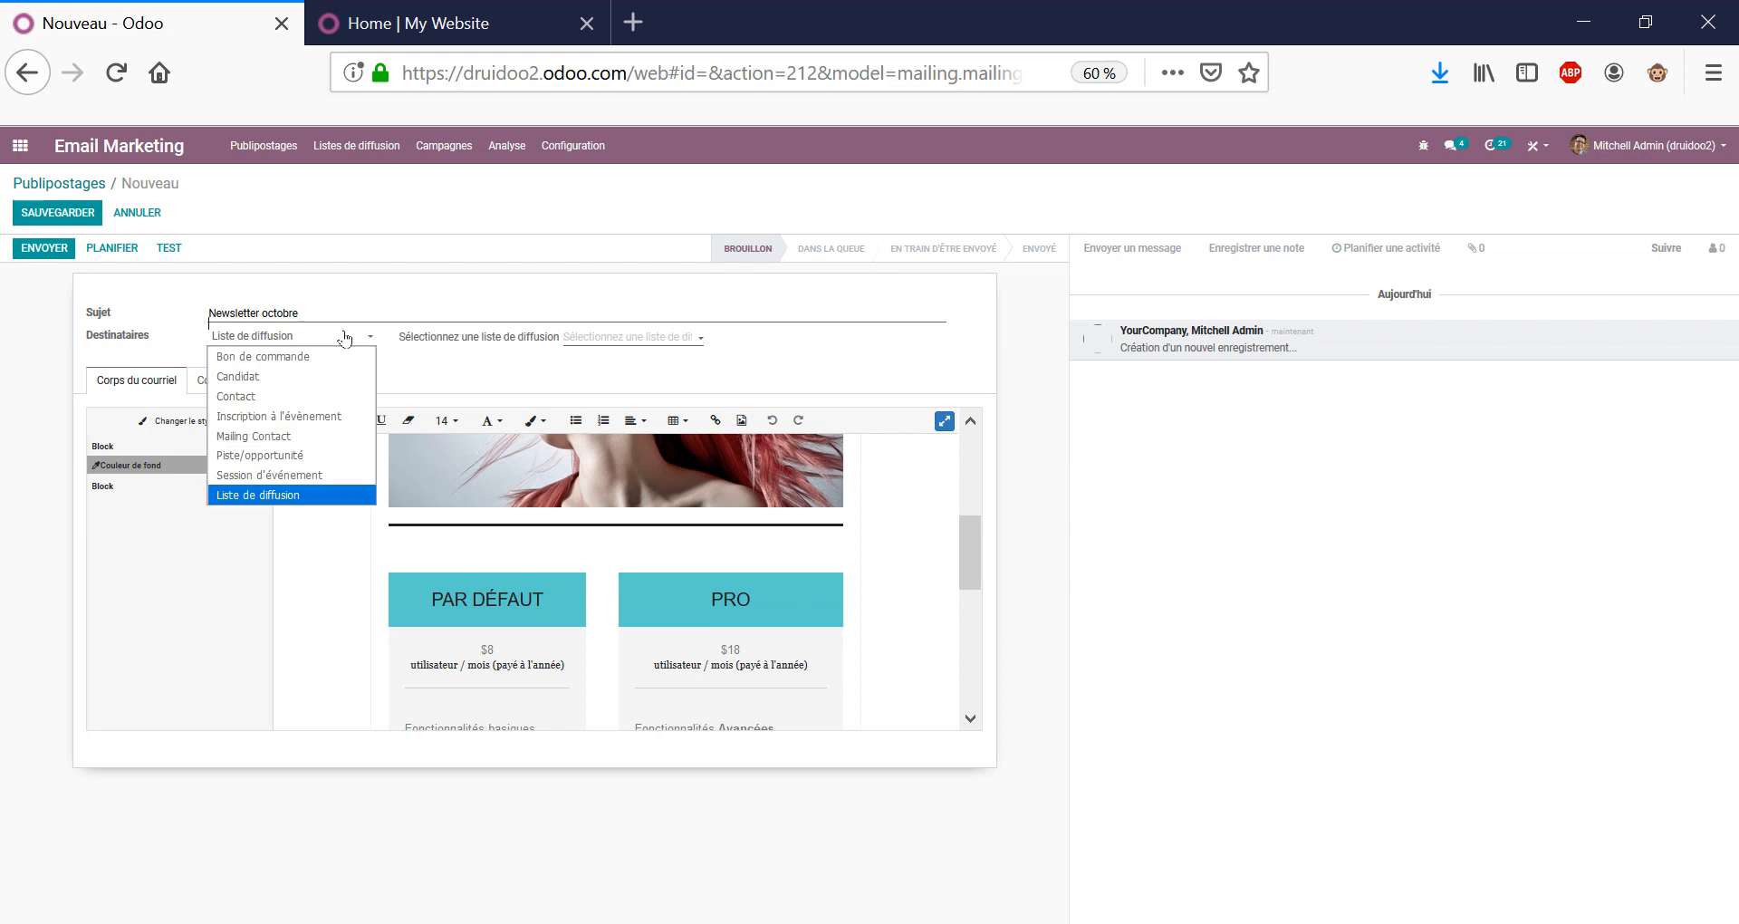
{"action": "left_click", "coordinate": [304, 395]}
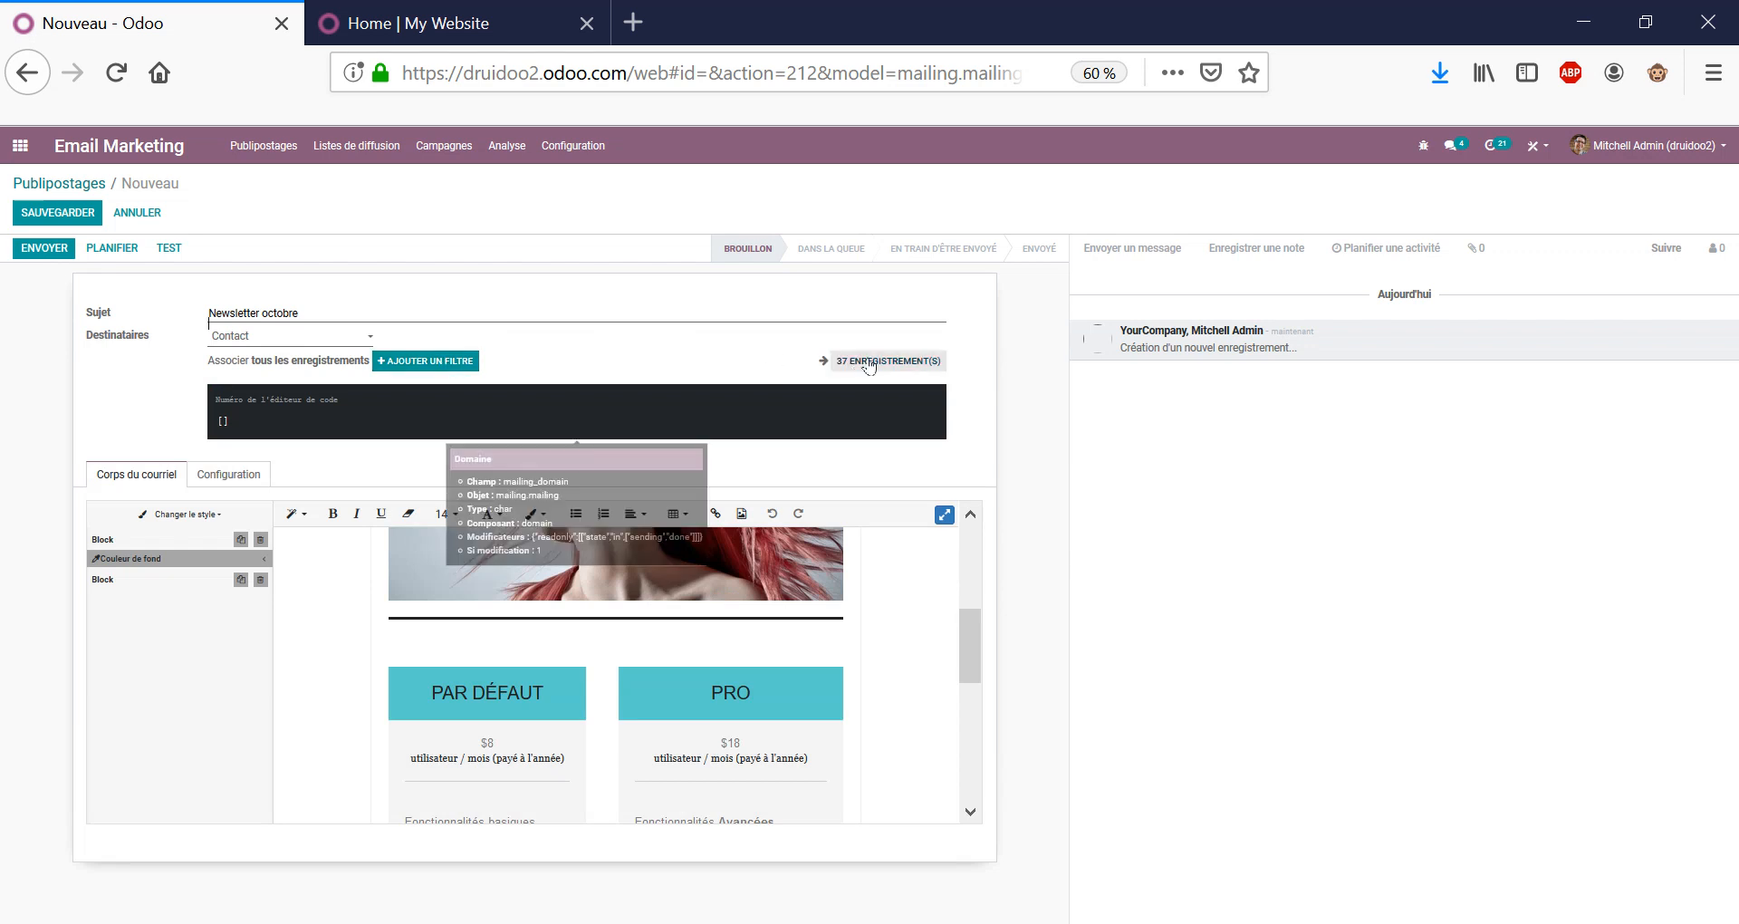
Add a recipient filter rule and search fields for mass, campa, opt and désa, choosing none.
{"action": "left_click", "coordinate": [450, 361]}
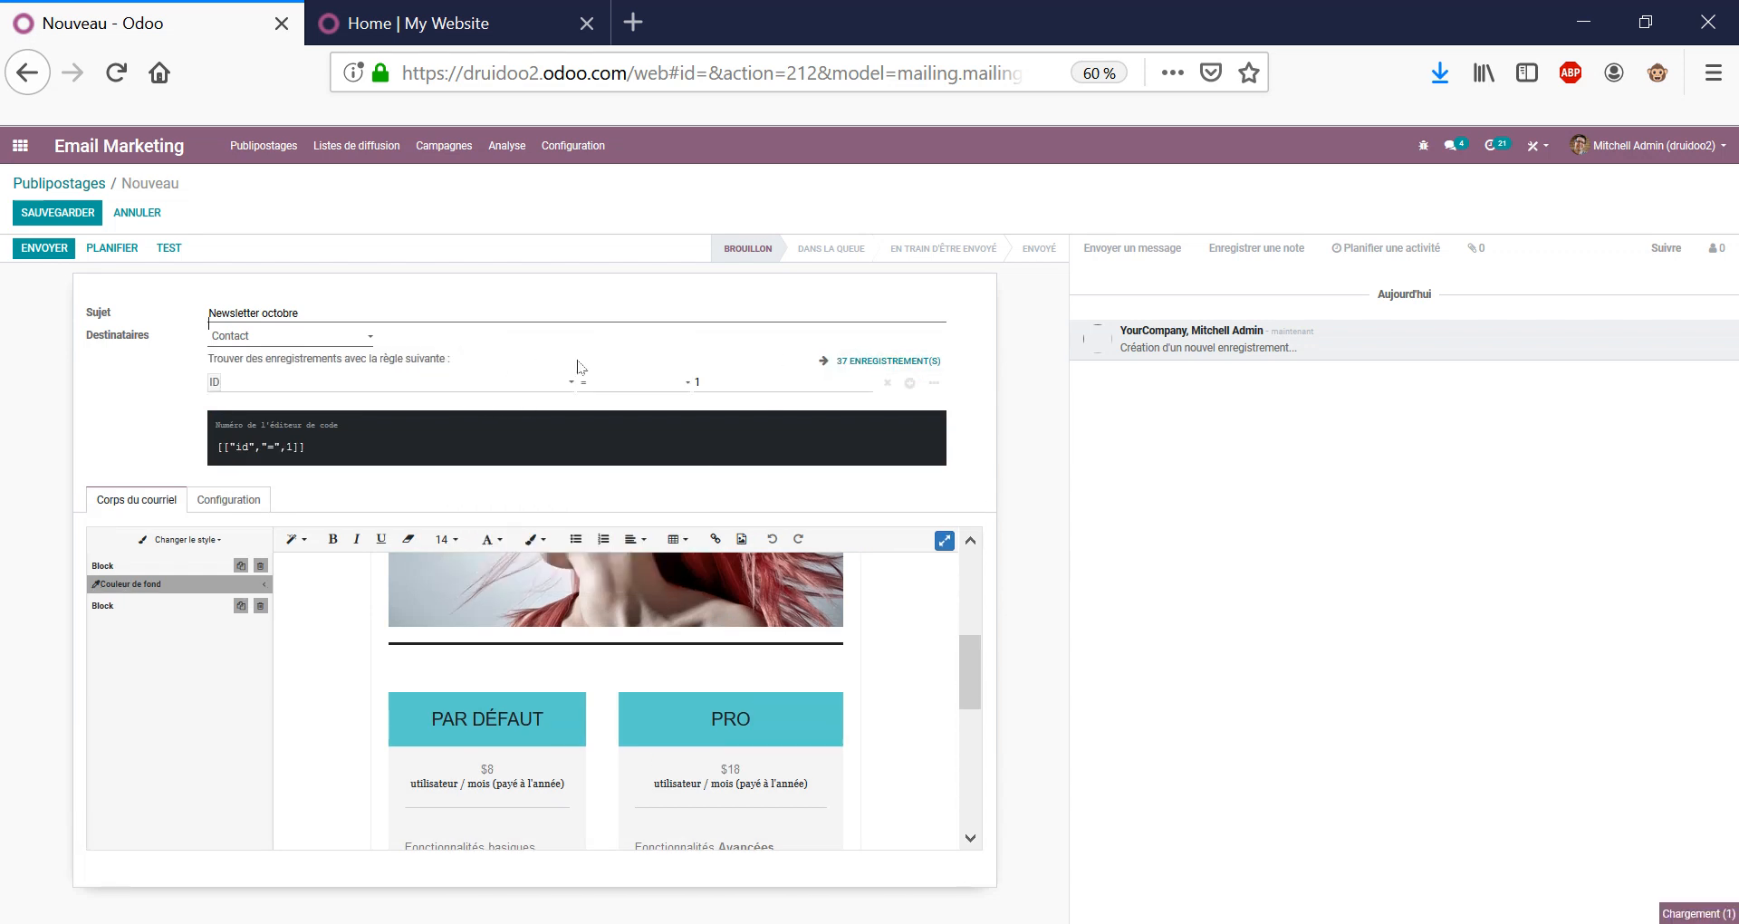
{"action": "left_click", "coordinate": [504, 389]}
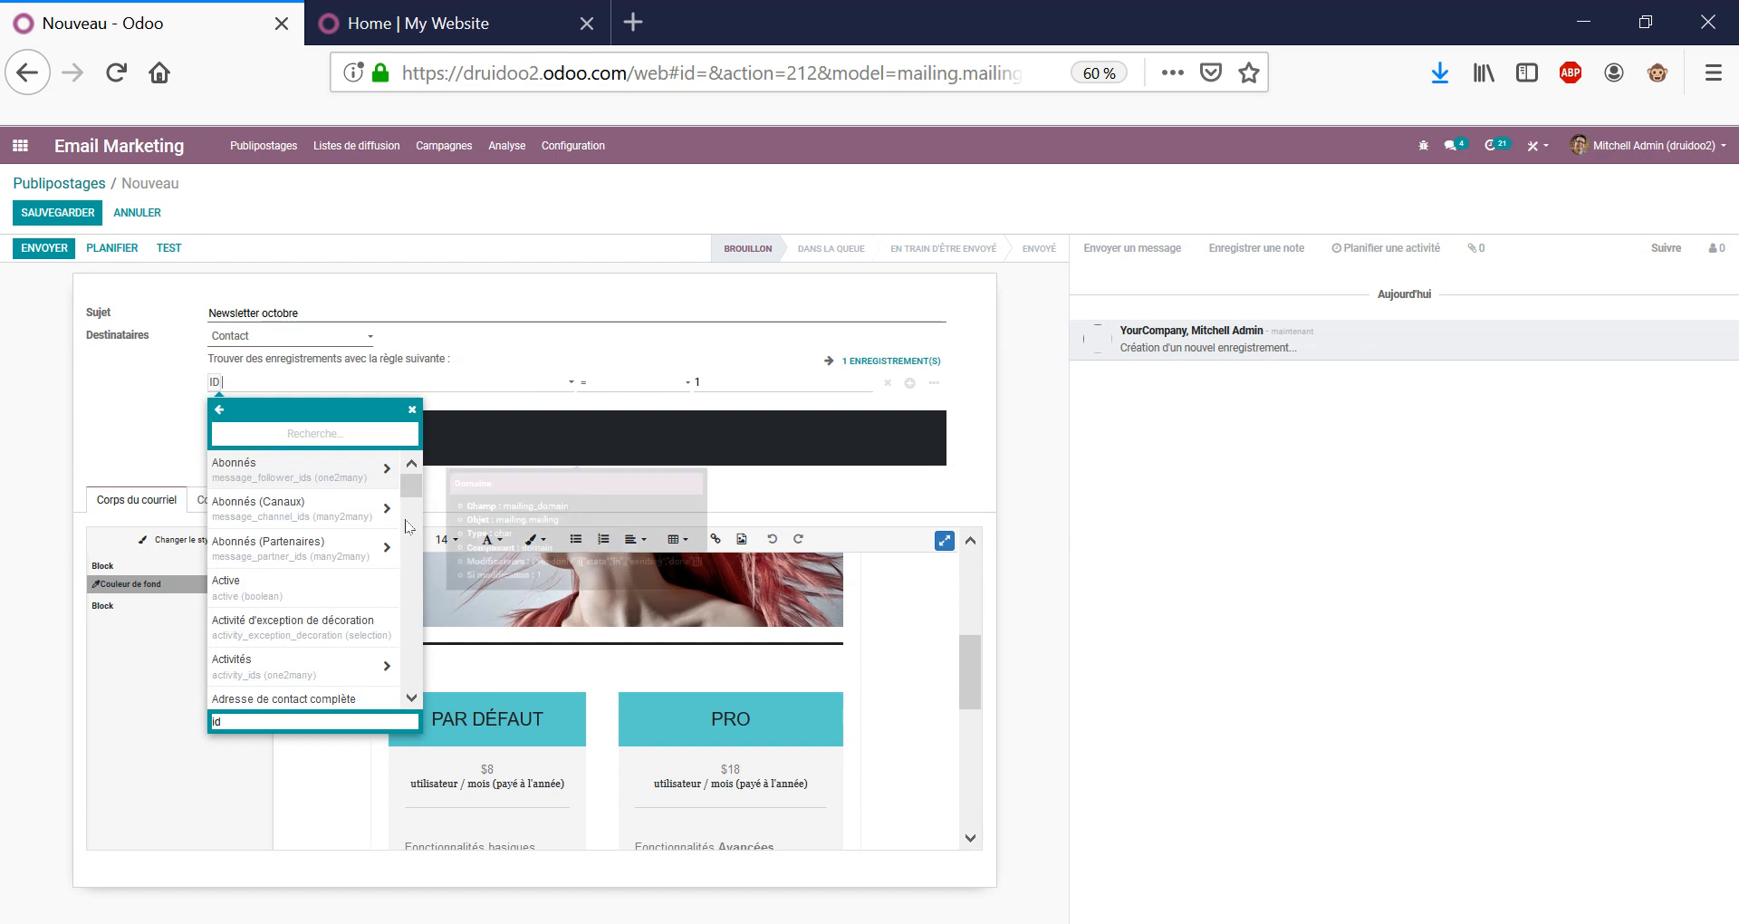
{"action": "left_click", "coordinate": [413, 700]}
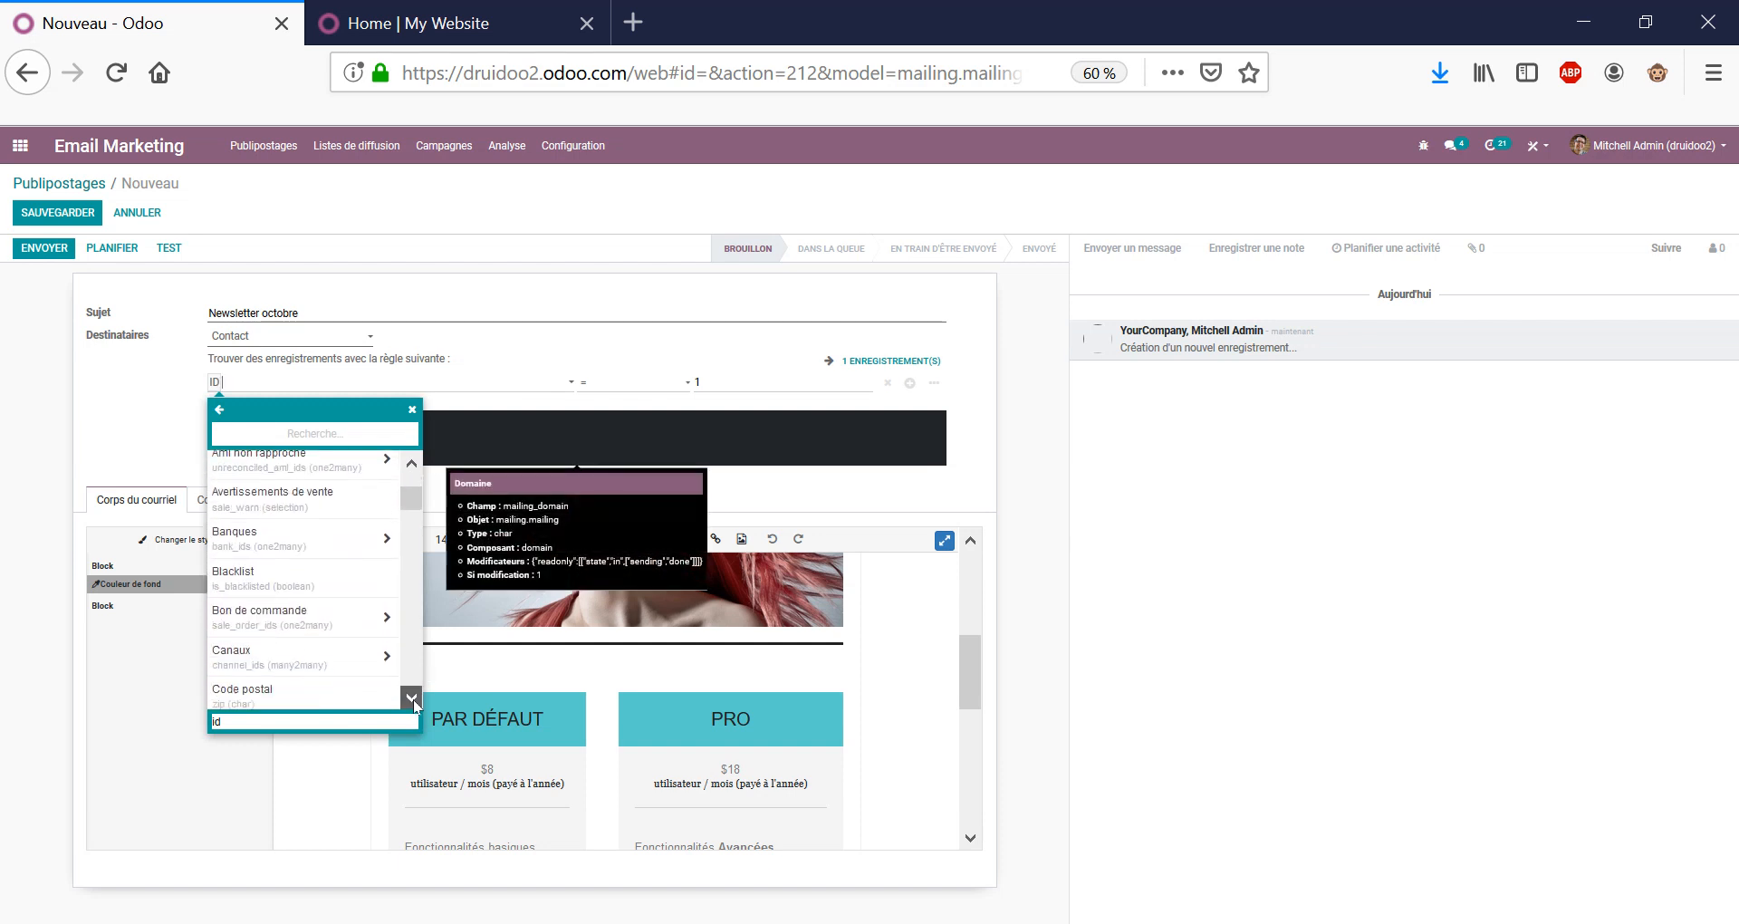
{"action": "left_click", "coordinate": [330, 428]}
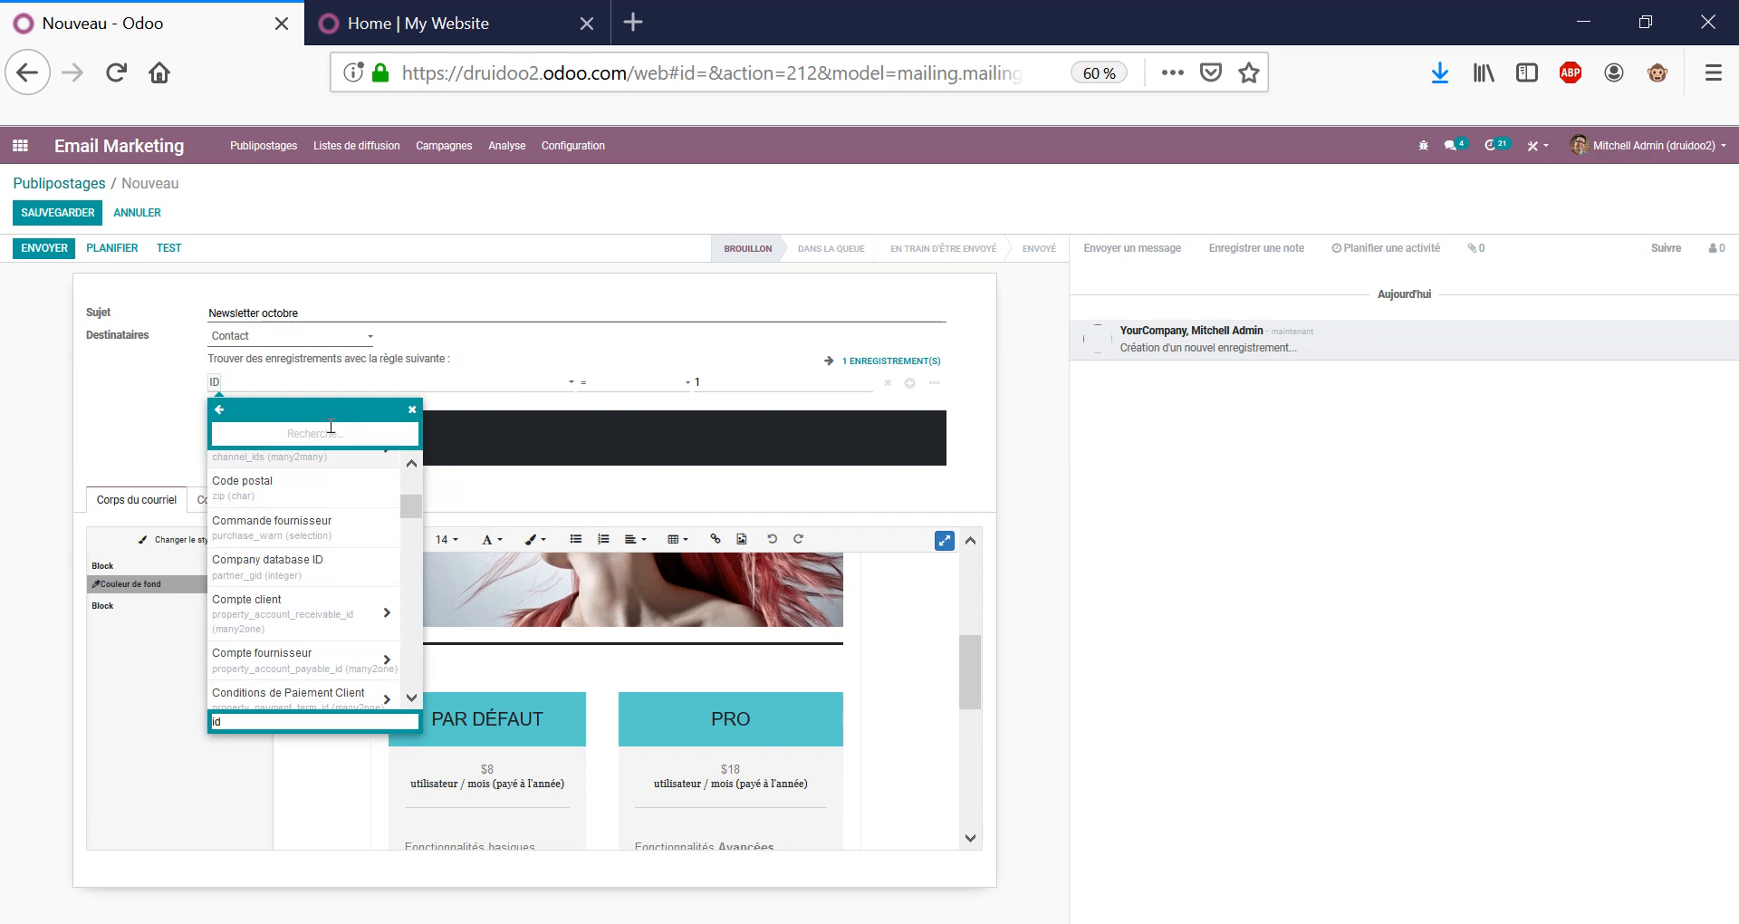
{"action": "type", "text": "mass"}
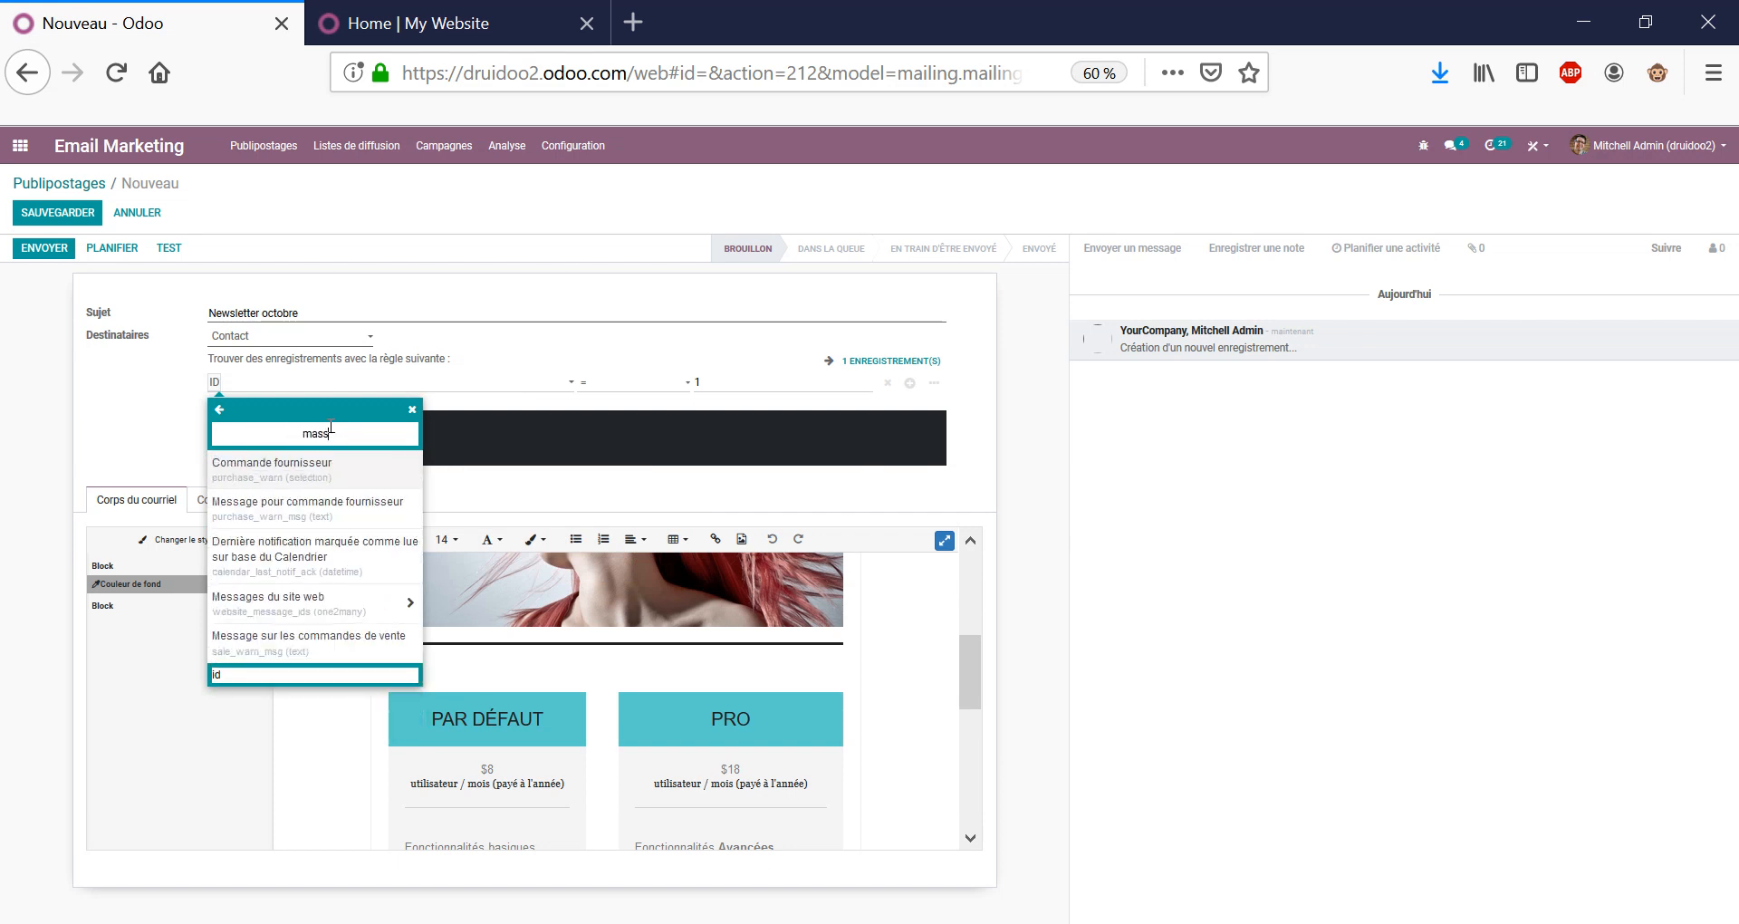
{"action": "key", "text": "BackSpace"}
{"action": "key", "text": "BackSpace"}
{"action": "key", "text": "BackSpace"}
{"action": "key", "text": "BackSpace"}
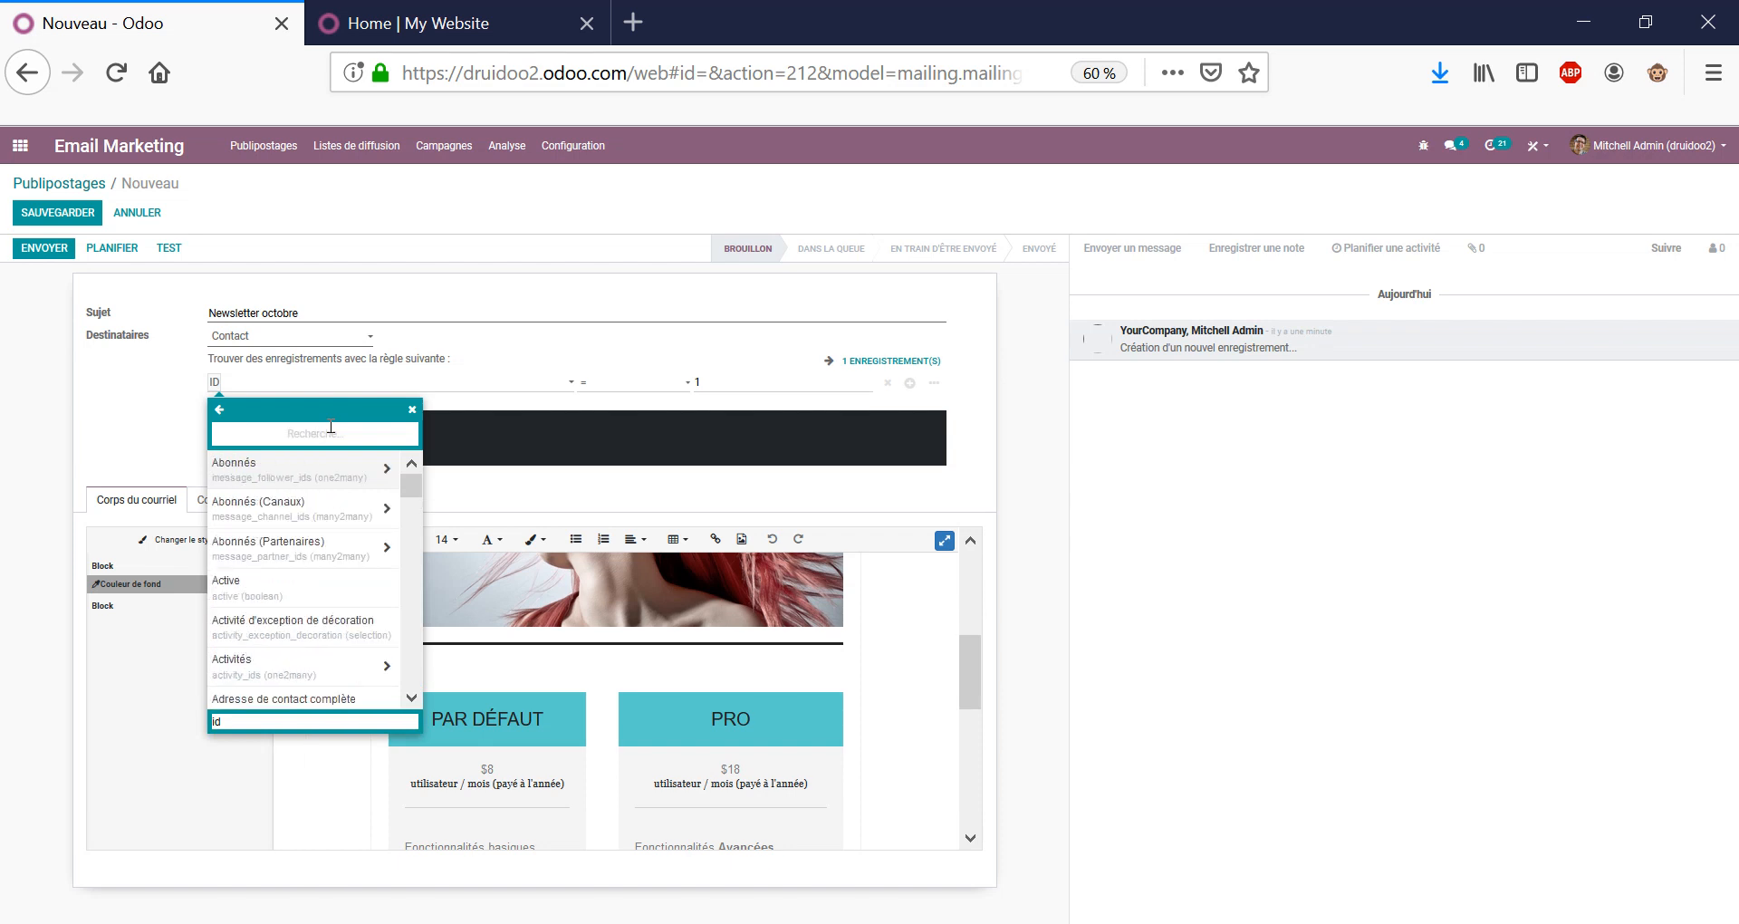
{"action": "type", "text": "campa"}
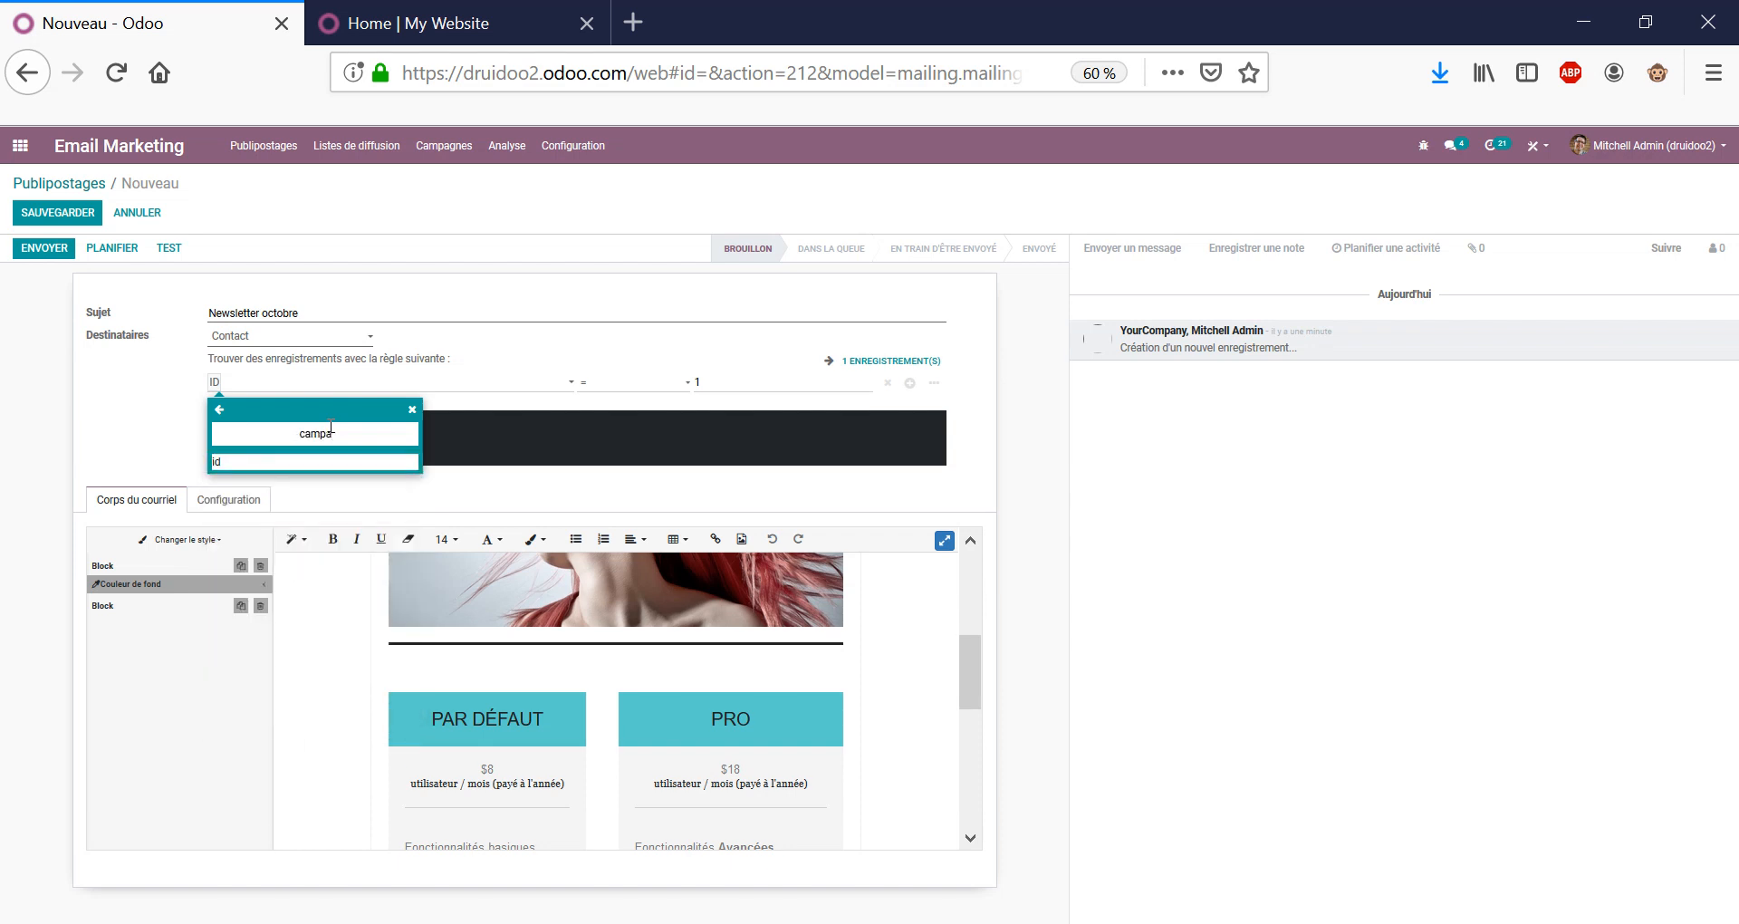
{"action": "key", "text": "BackSpace"}
{"action": "key", "text": "BackSpace"}
{"action": "key", "text": "BackSpace"}
{"action": "key", "text": "BackSpace"}
{"action": "key", "text": "BackSpace"}
{"action": "type", "text": "opt"}
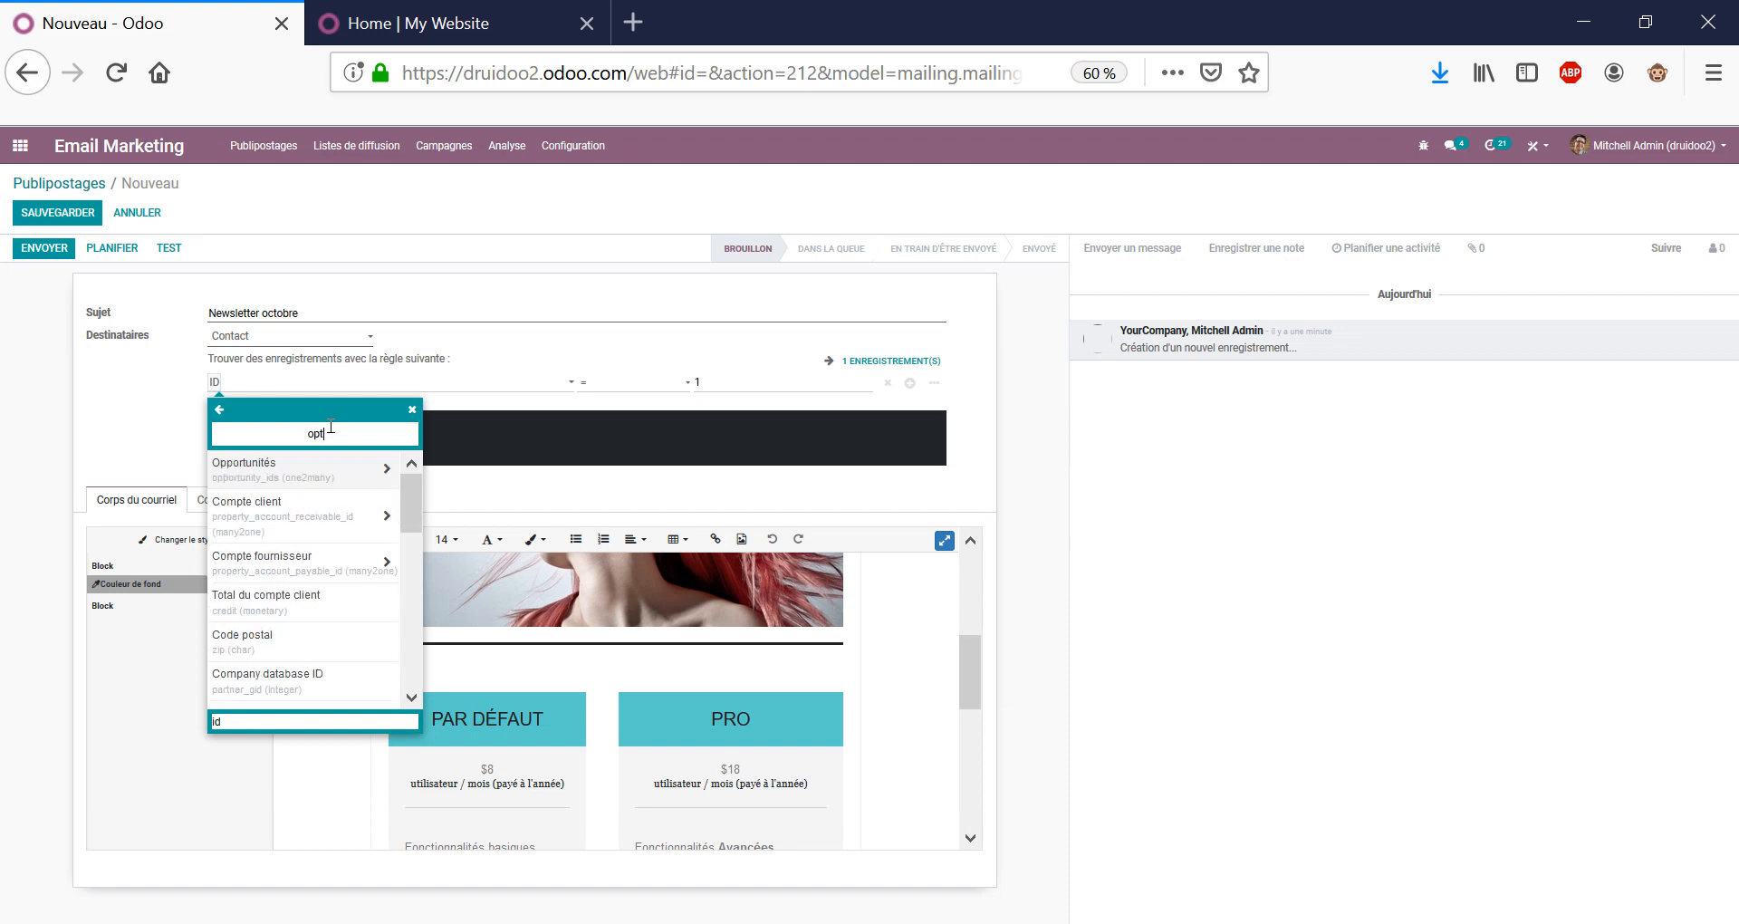
{"action": "double_click", "coordinate": [331, 425]}
{"action": "type", "text": "désa"}
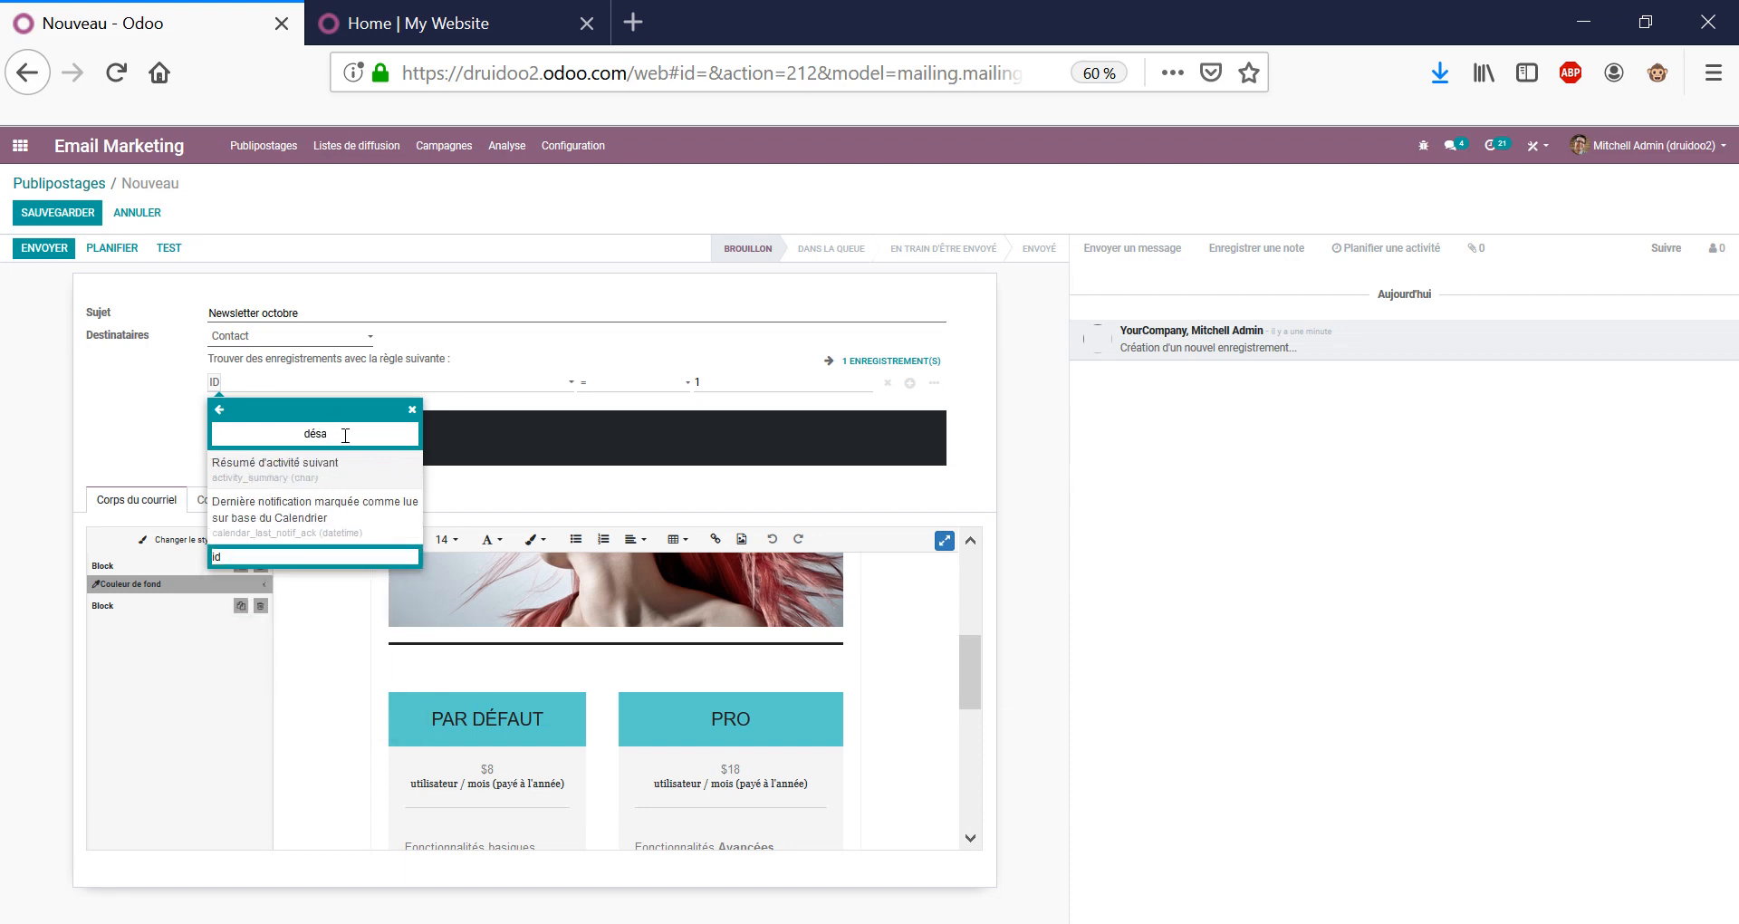
{"action": "double_click", "coordinate": [341, 437]}
{"action": "key", "text": "BackSpace"}
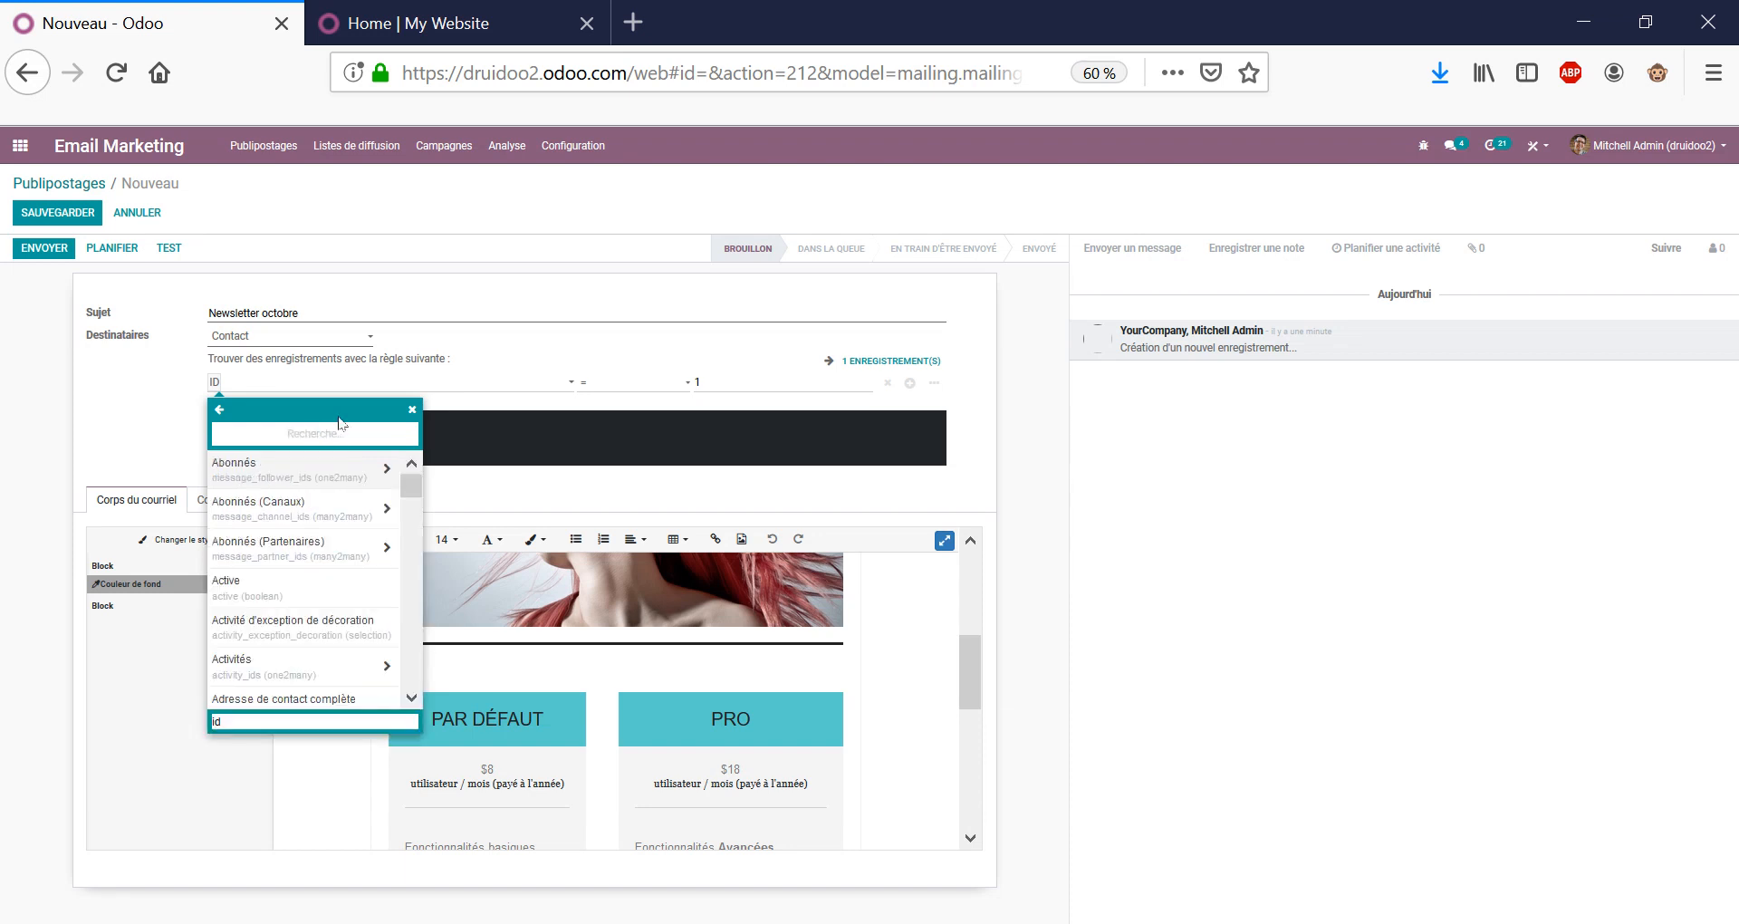
{"action": "left_click", "coordinate": [415, 409]}
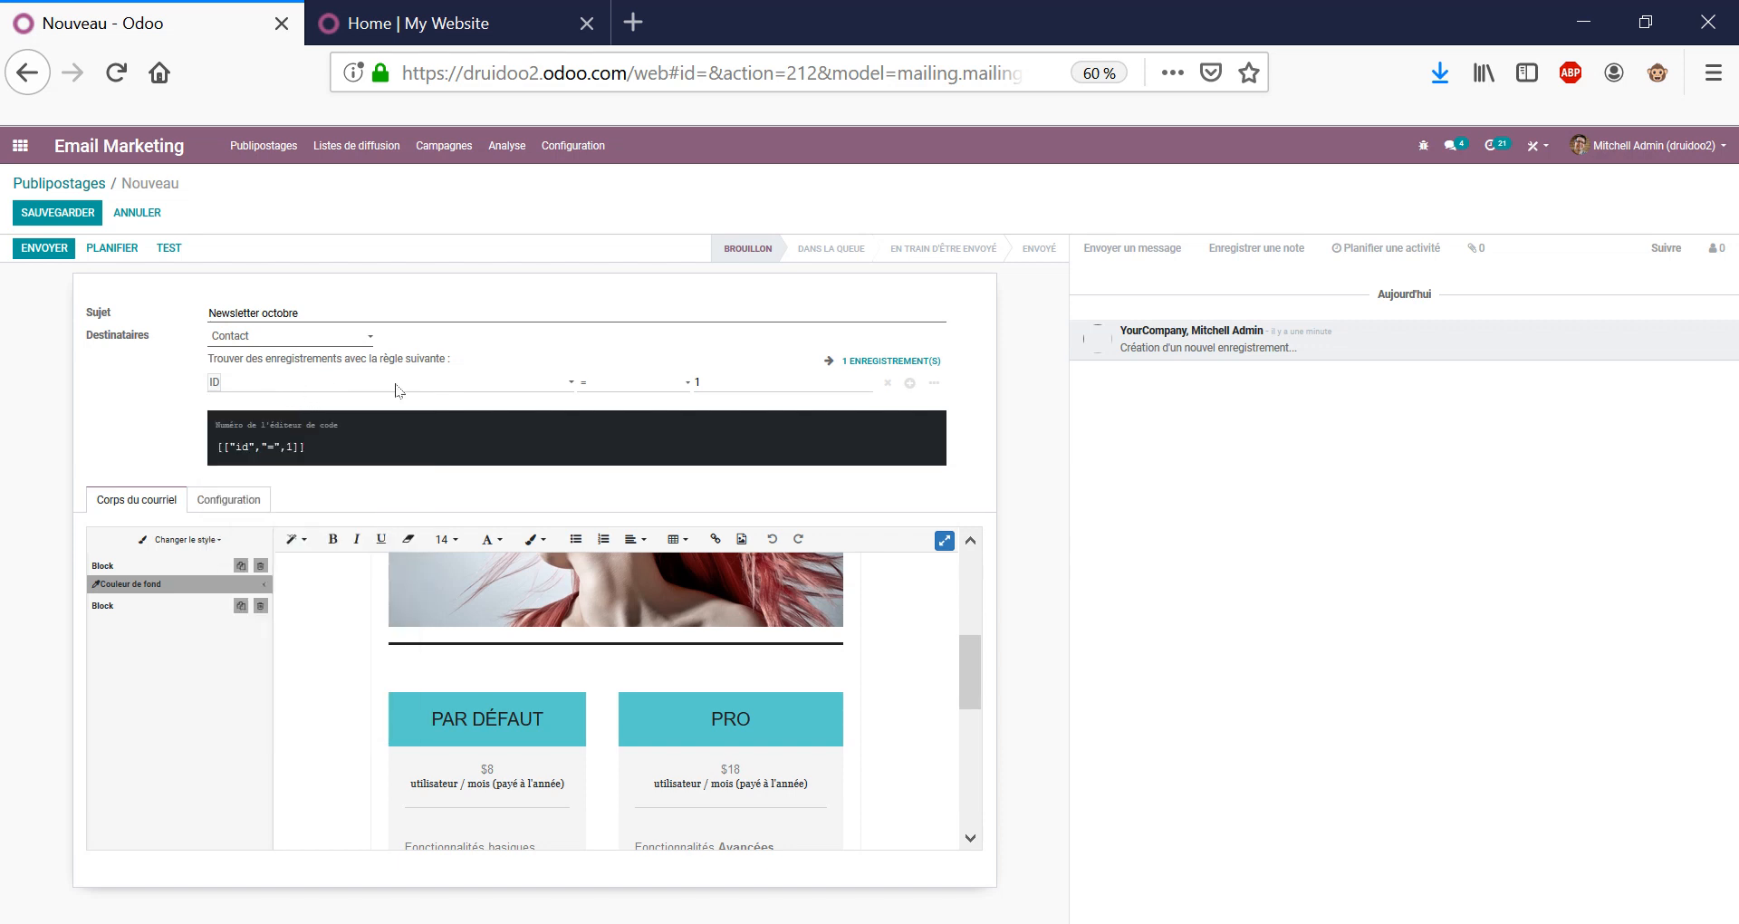
Delete the ID rule so all 37 contacts match, then reopen the Destinataires list.
{"action": "left_click", "coordinate": [887, 383]}
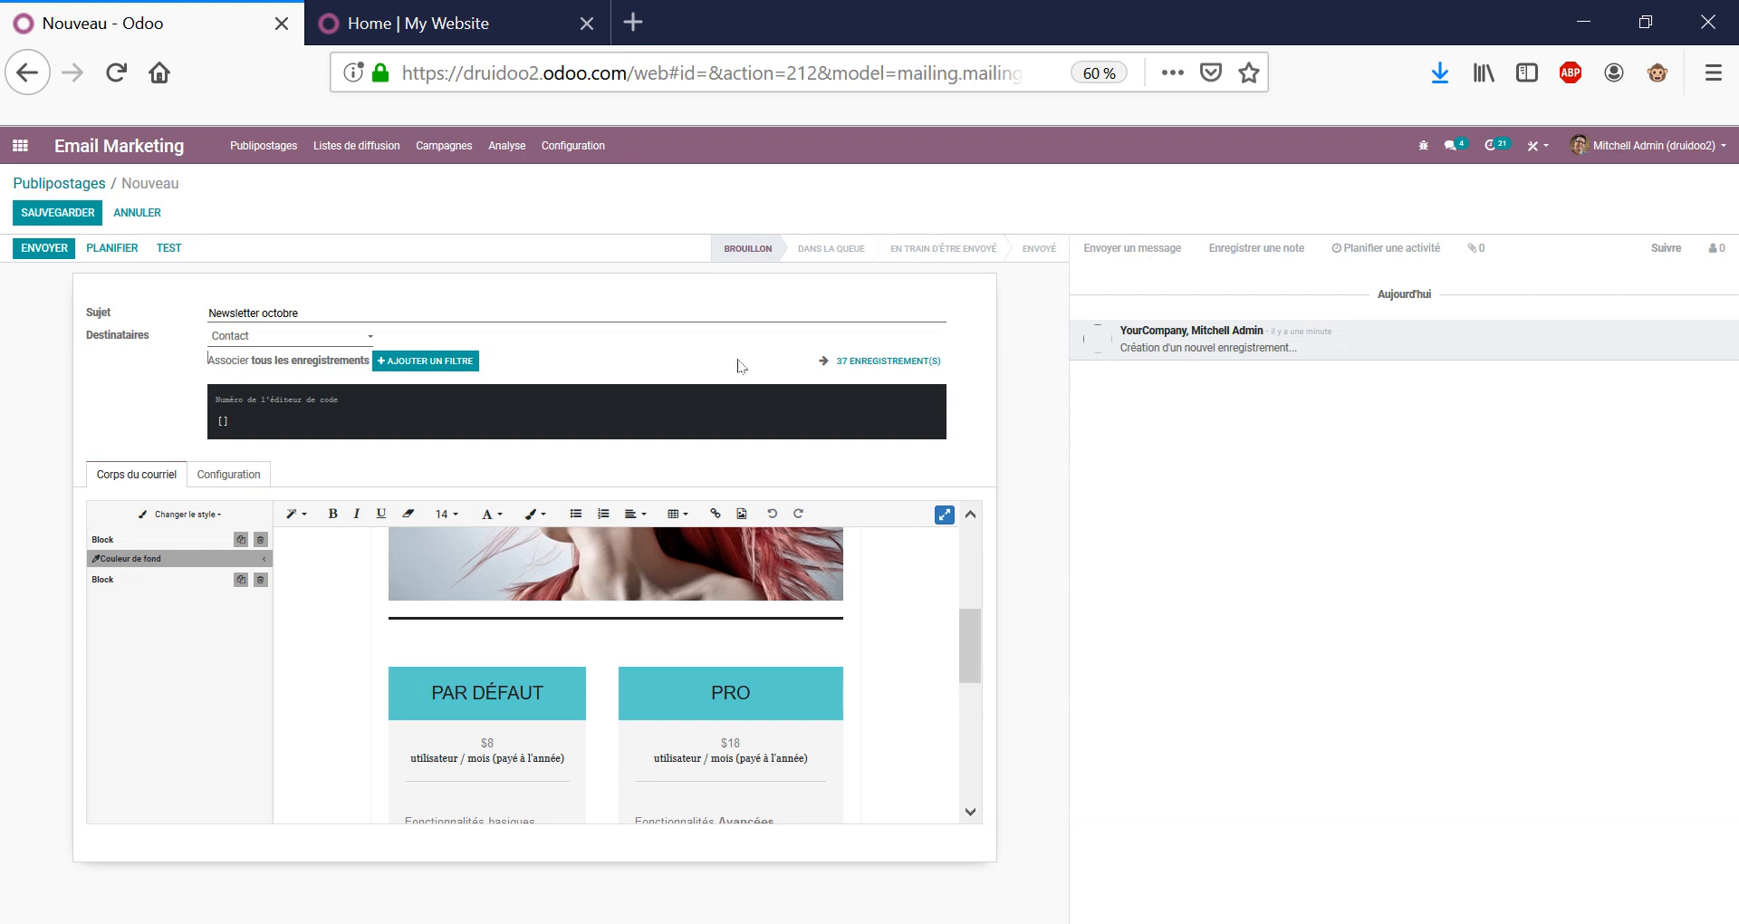
{"action": "scroll", "coordinate": [503, 671], "scroll_direction": "down", "scroll_amount": 5}
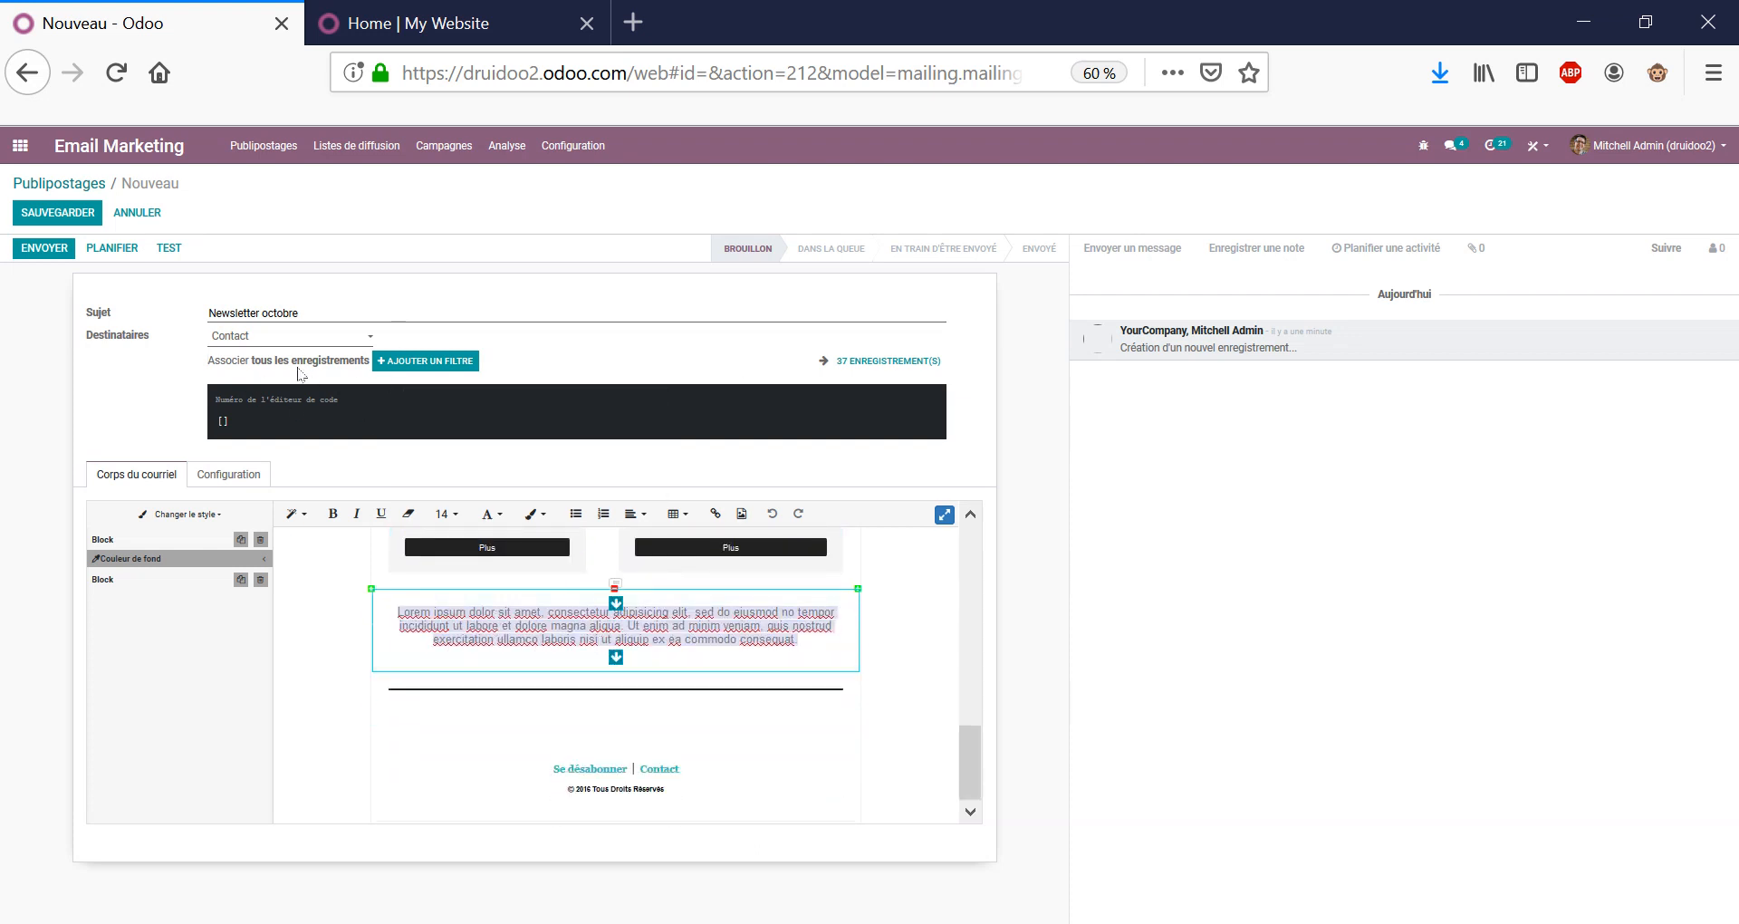
{"action": "left_click", "coordinate": [317, 340]}
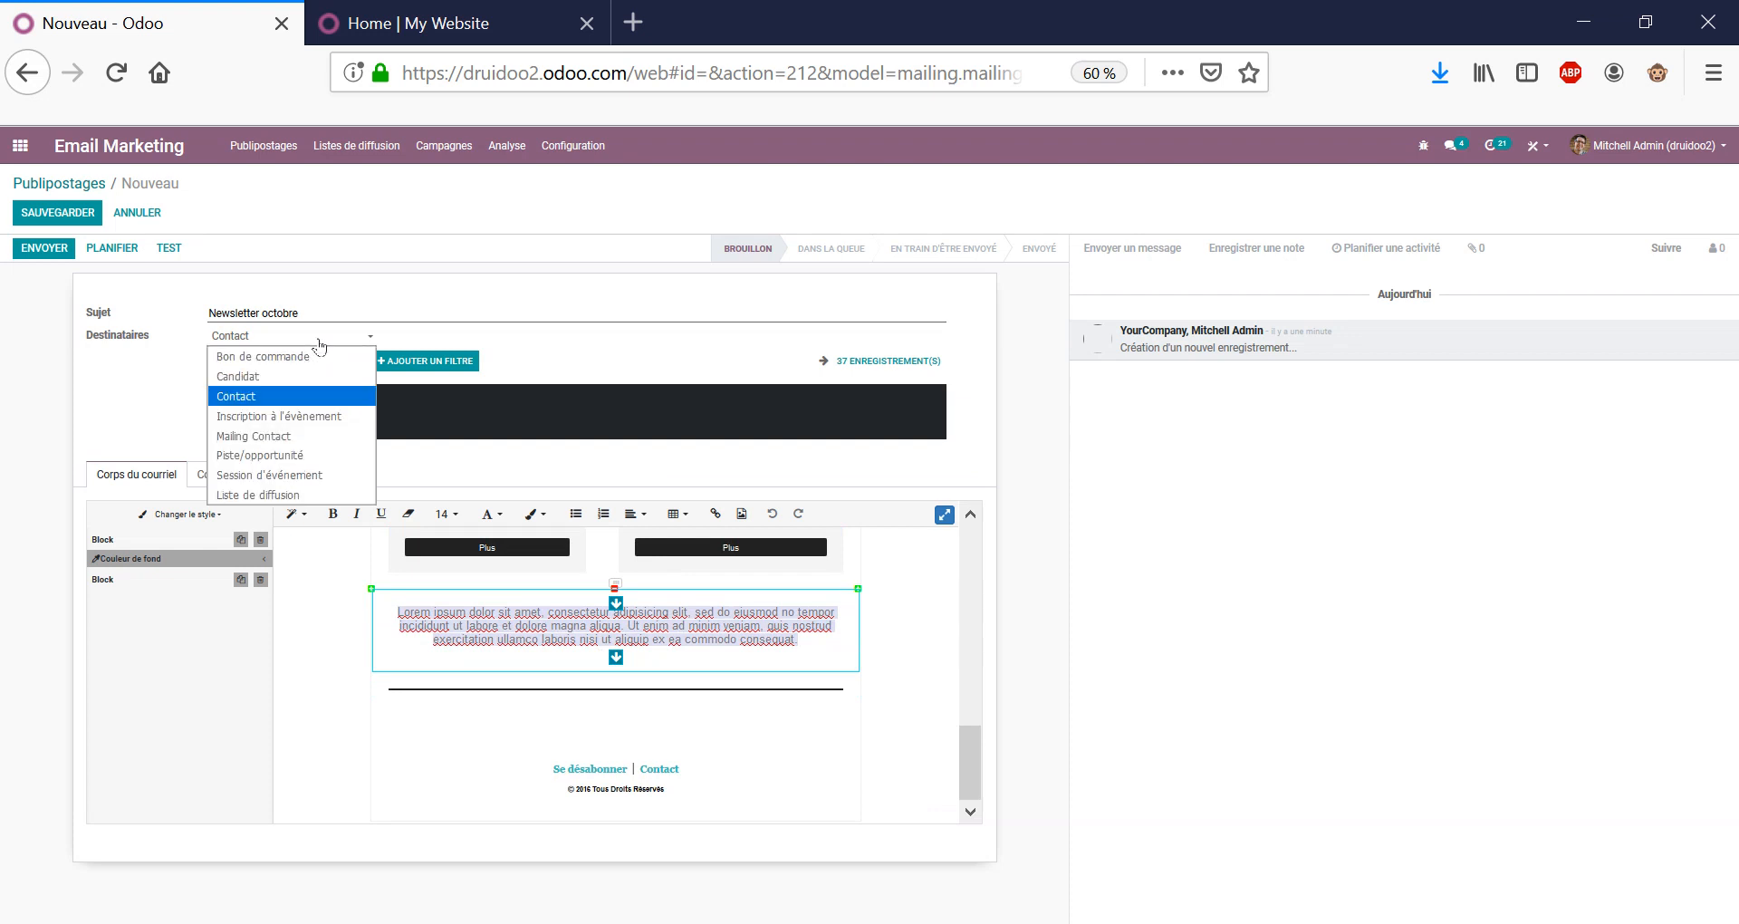
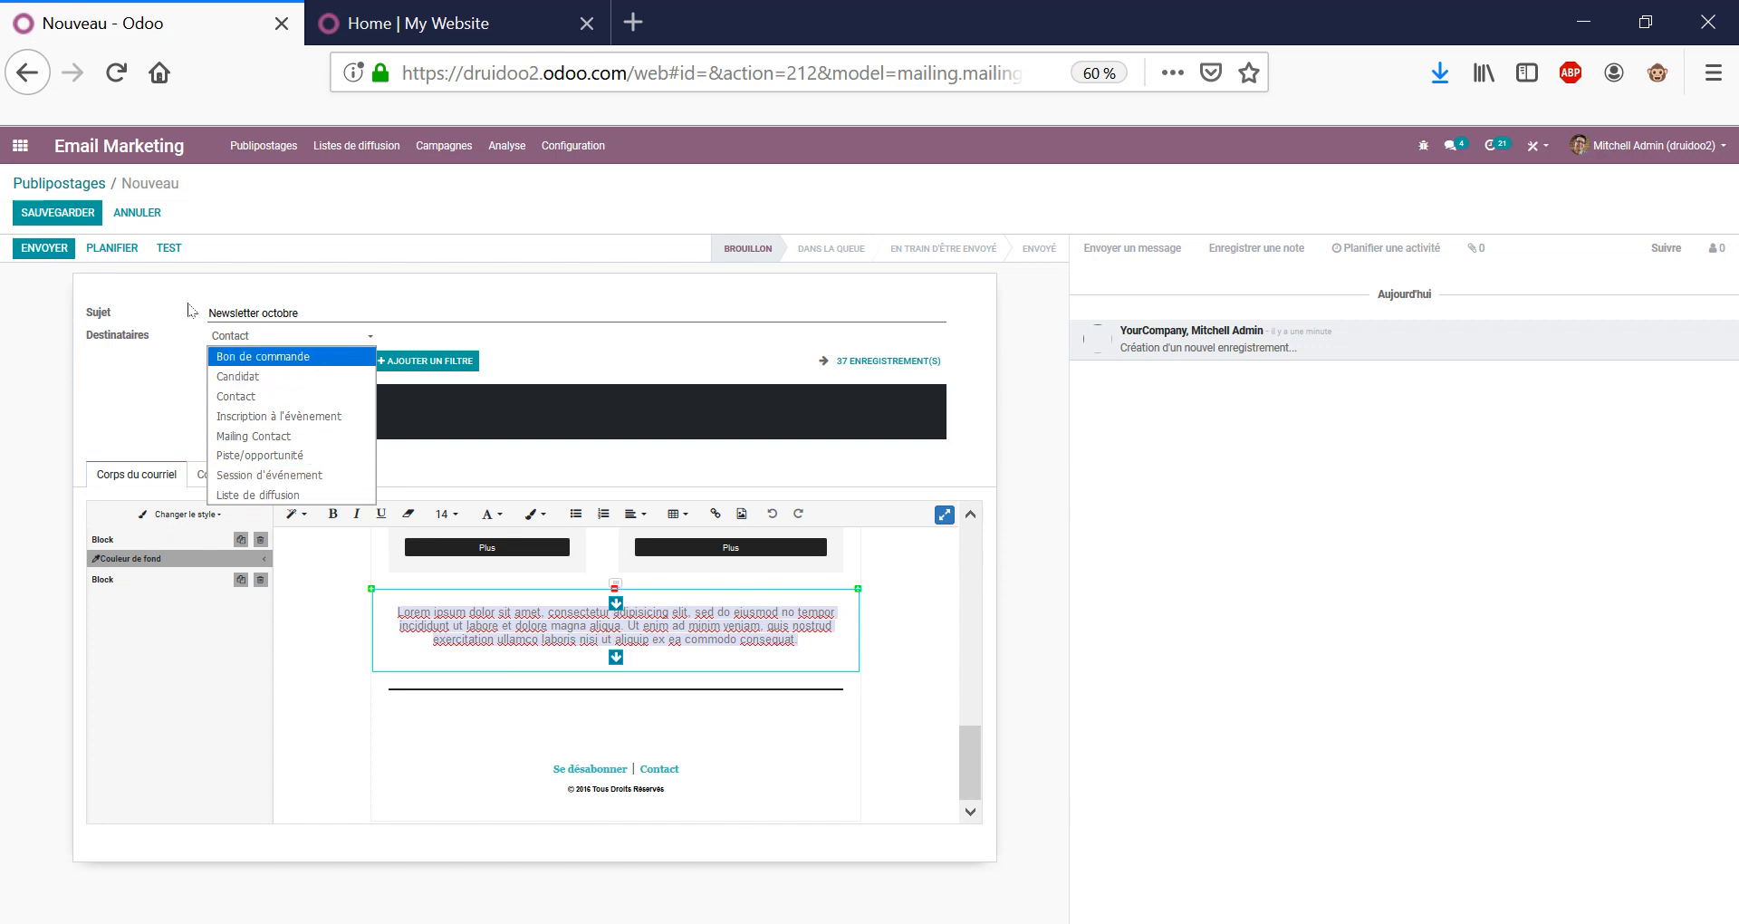
Keep Contact as the Destinataires type and return to the Publipostages kanban.
{"action": "left_click", "coordinate": [236, 279]}
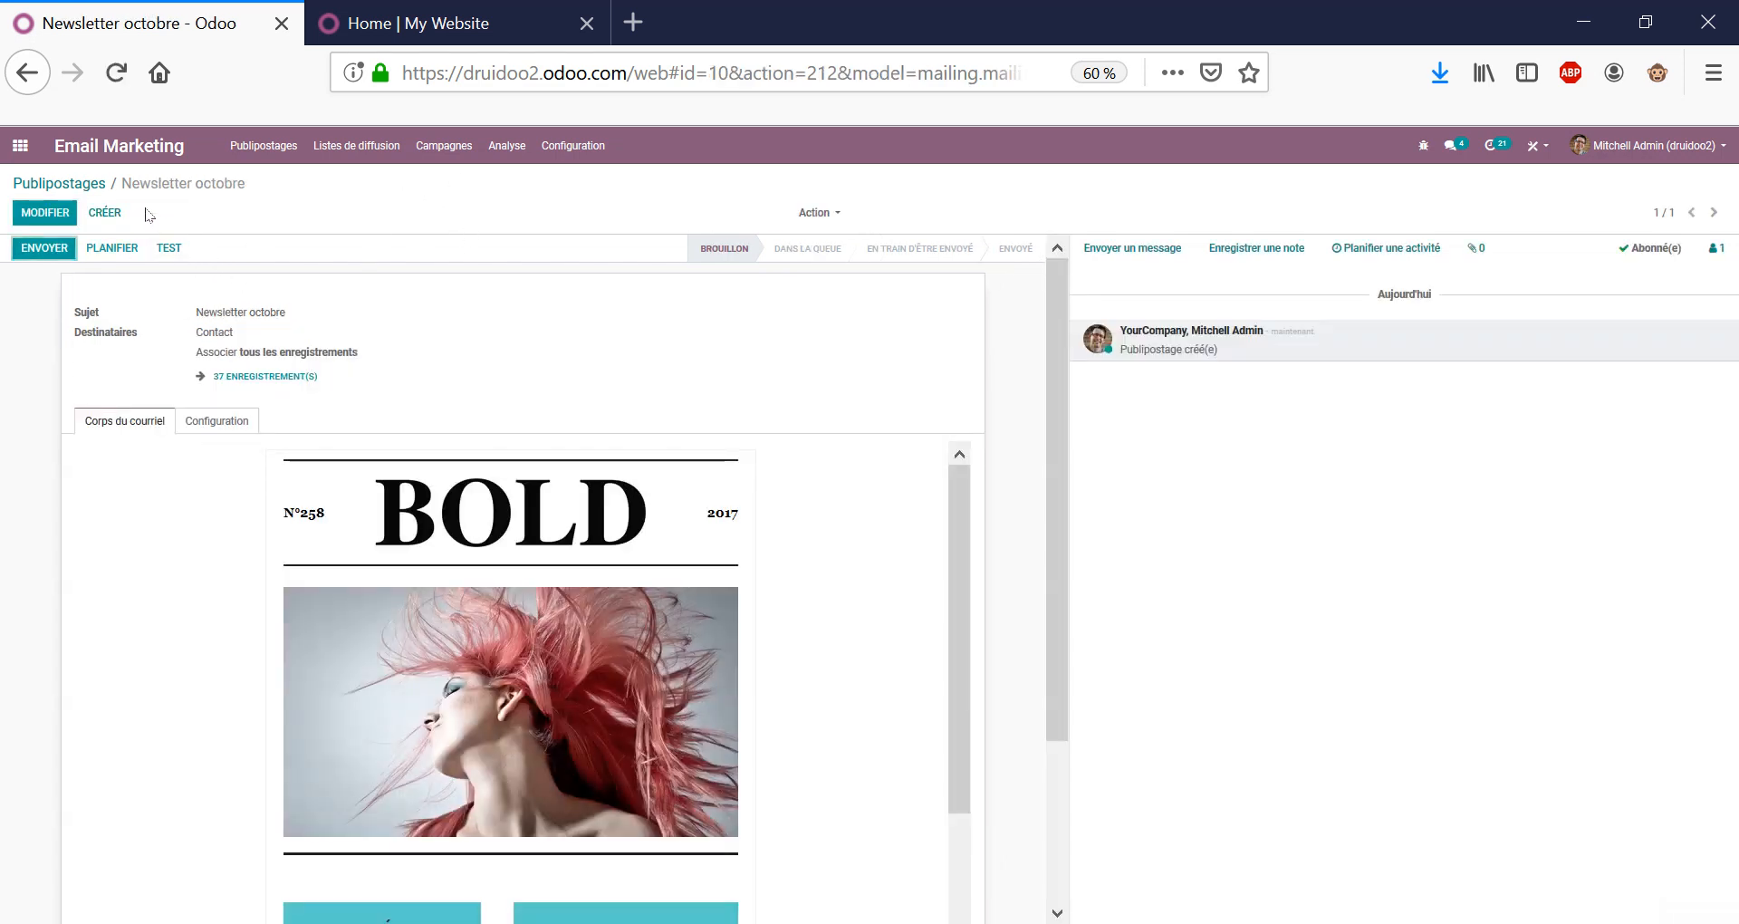
{"action": "left_click", "coordinate": [82, 184]}
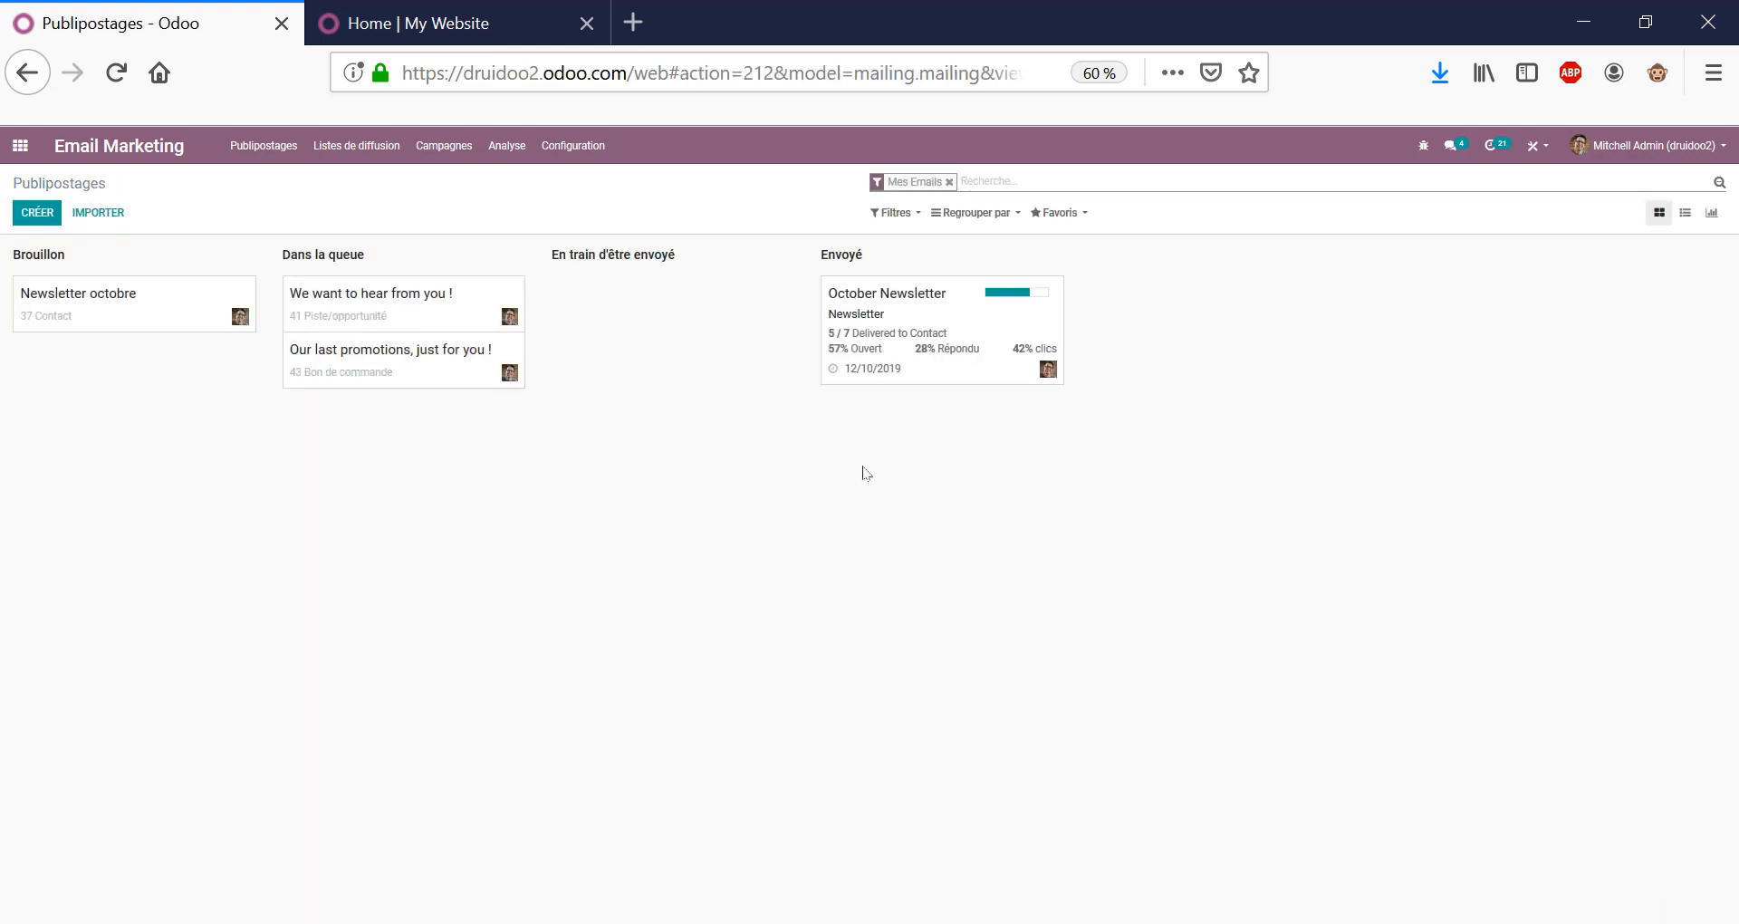
Check the October Newsletter's Répondu and Ouvert contact lists, then go to the apps menu.
{"action": "left_click", "coordinate": [974, 330]}
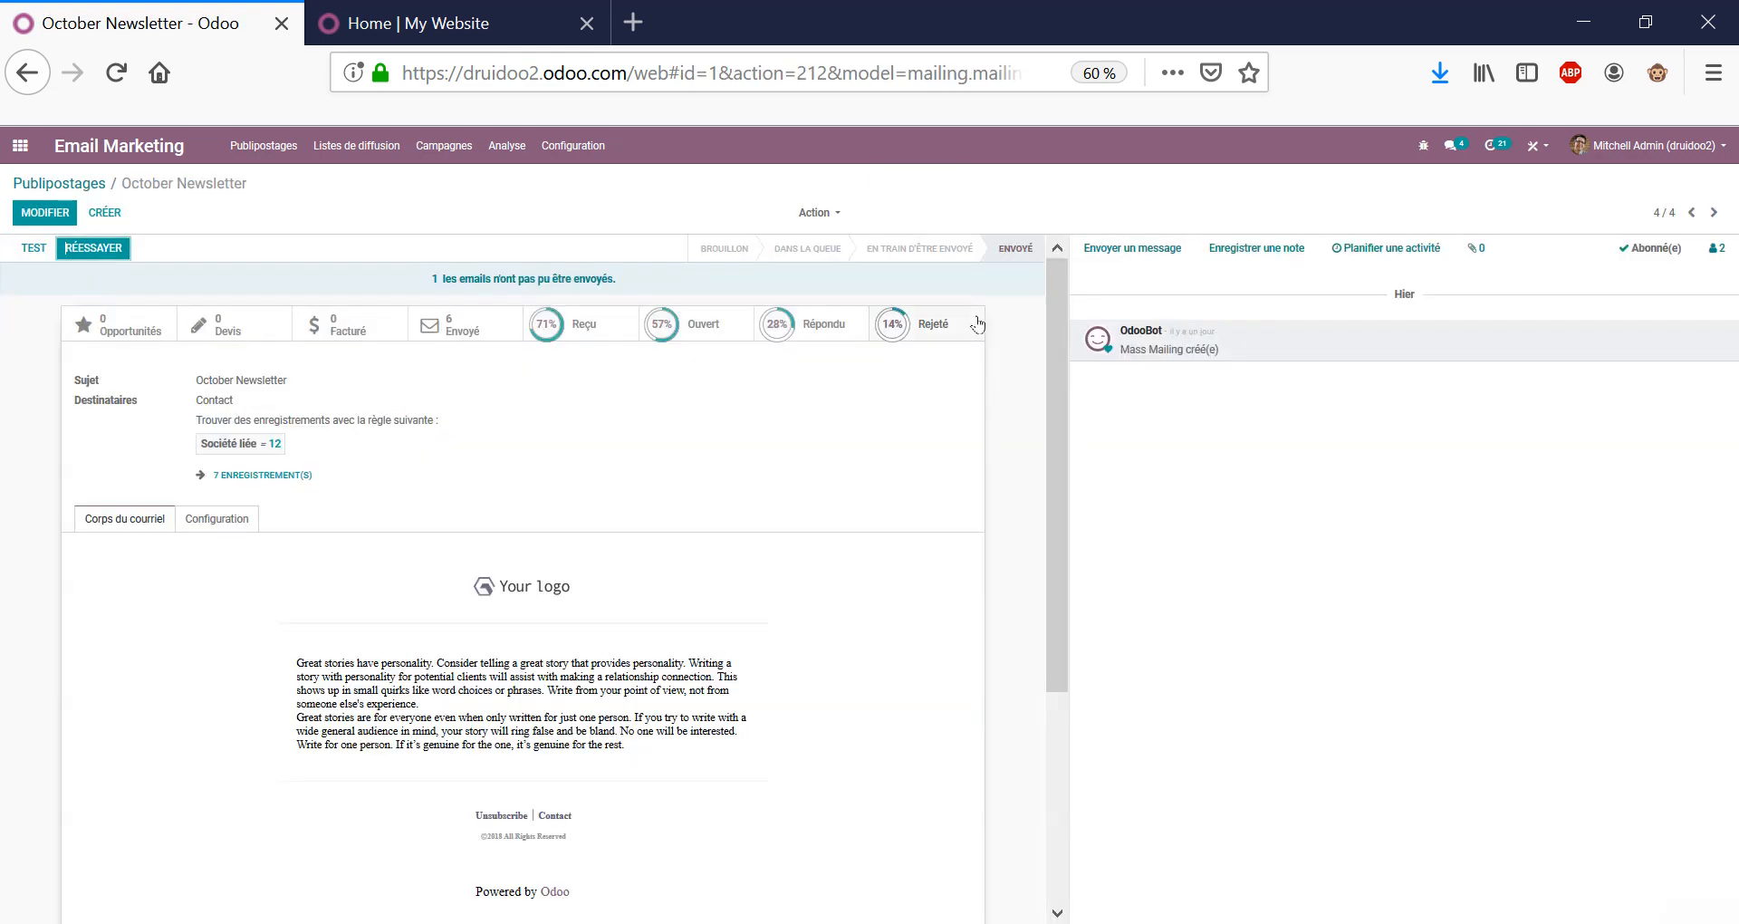
{"action": "left_click", "coordinate": [811, 324]}
{"action": "left_click", "coordinate": [221, 184]}
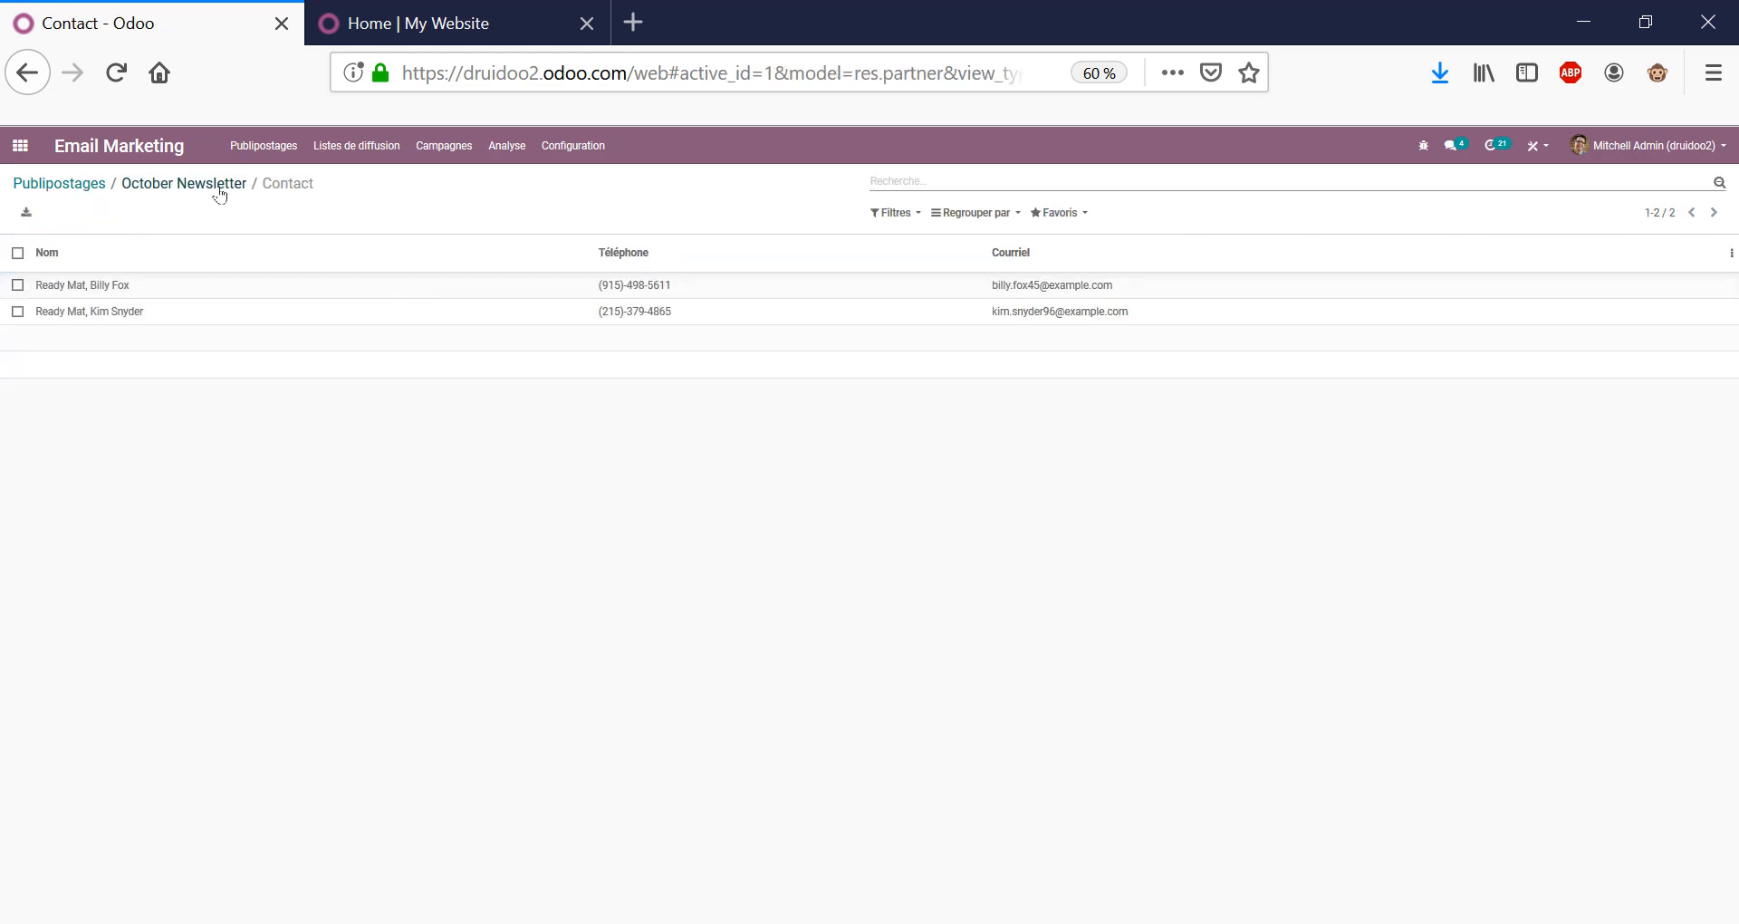
{"action": "left_click", "coordinate": [699, 326]}
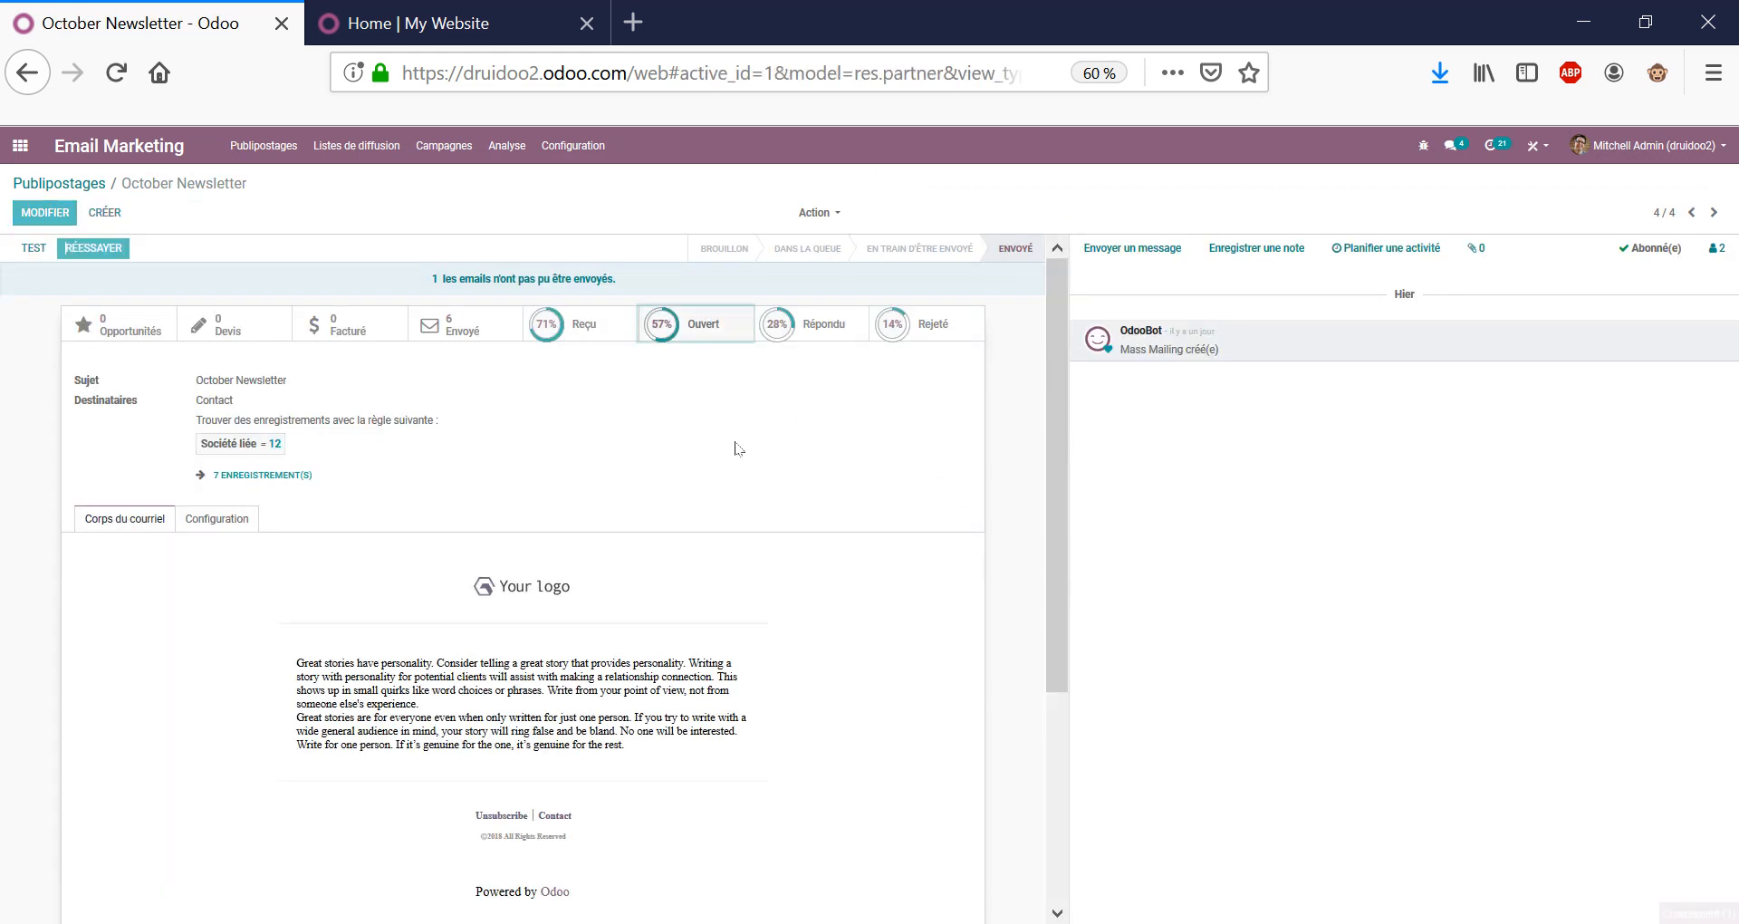
{"action": "left_click", "coordinate": [190, 184]}
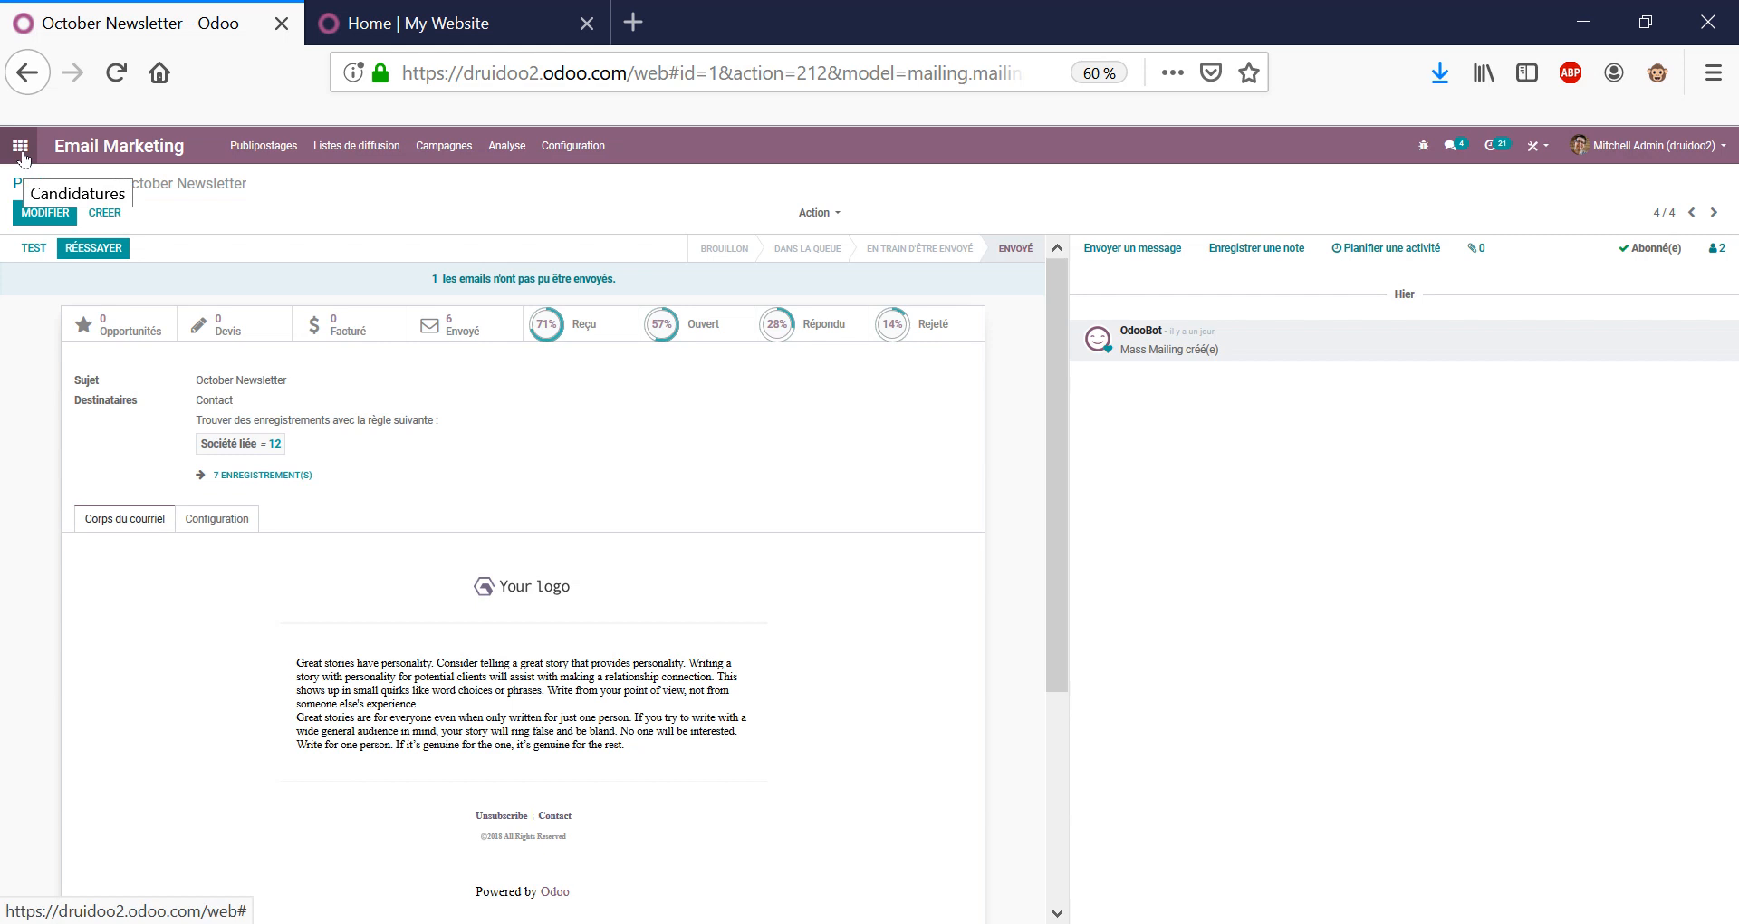
{"action": "triple_click", "coordinate": [158, 178]}
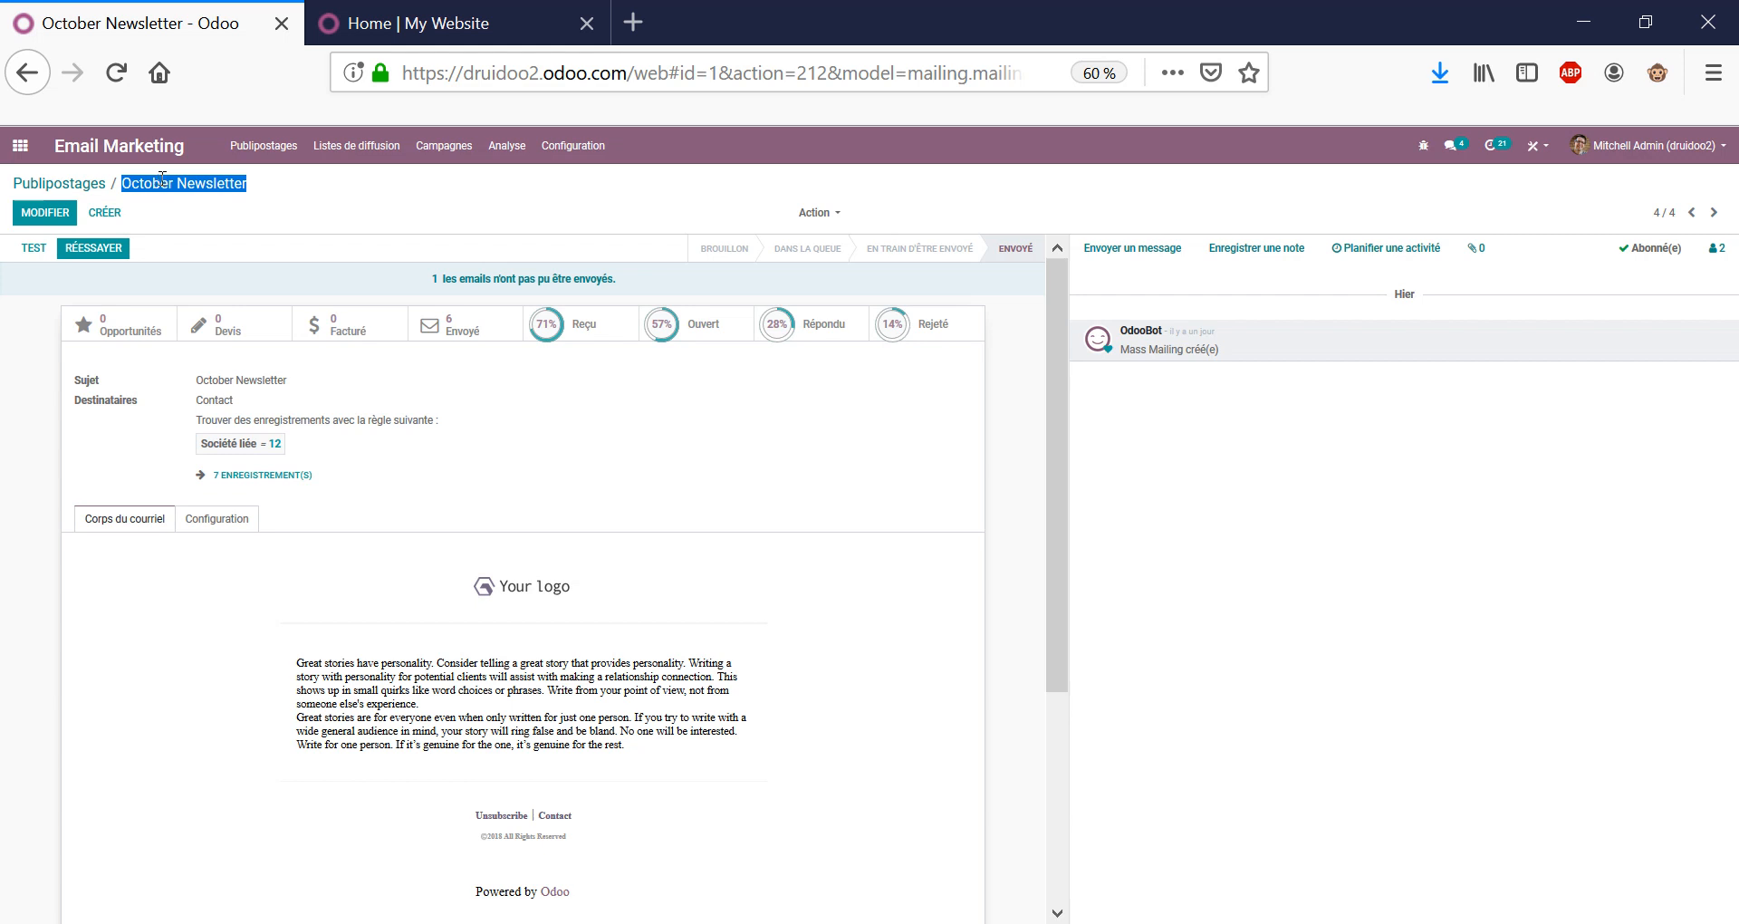
{"action": "left_click", "coordinate": [20, 145]}
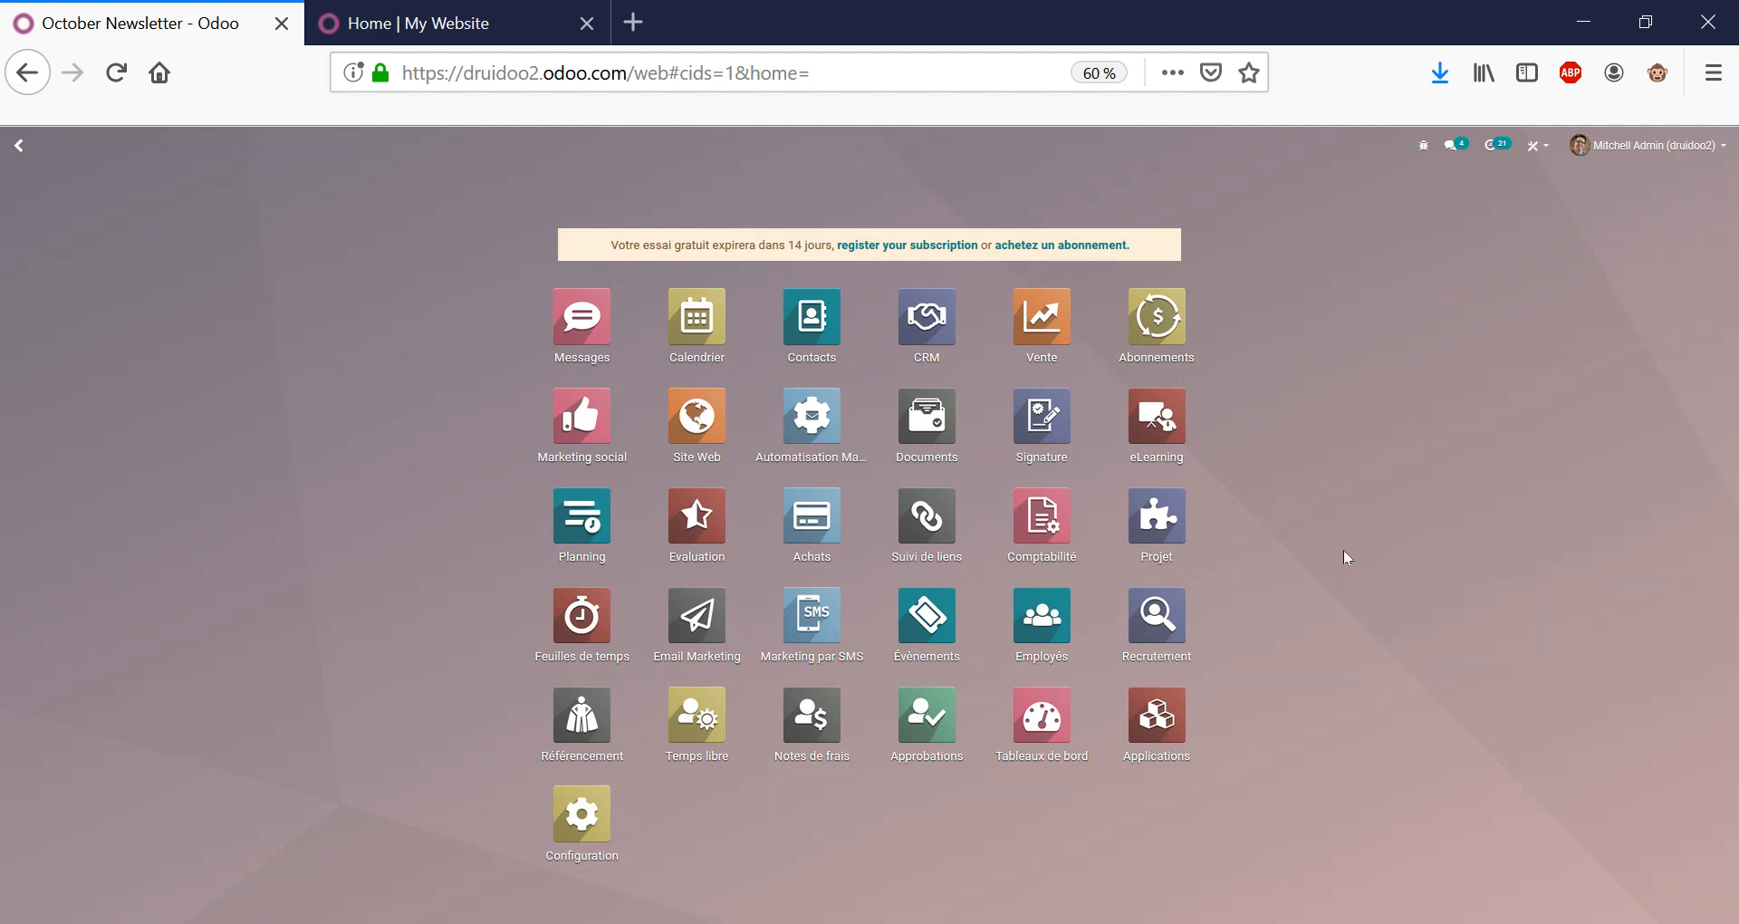
Open the Salon innovation Porte de versailles campaign in Automatisation Marketing for editing.
{"action": "left_click", "coordinate": [1043, 524]}
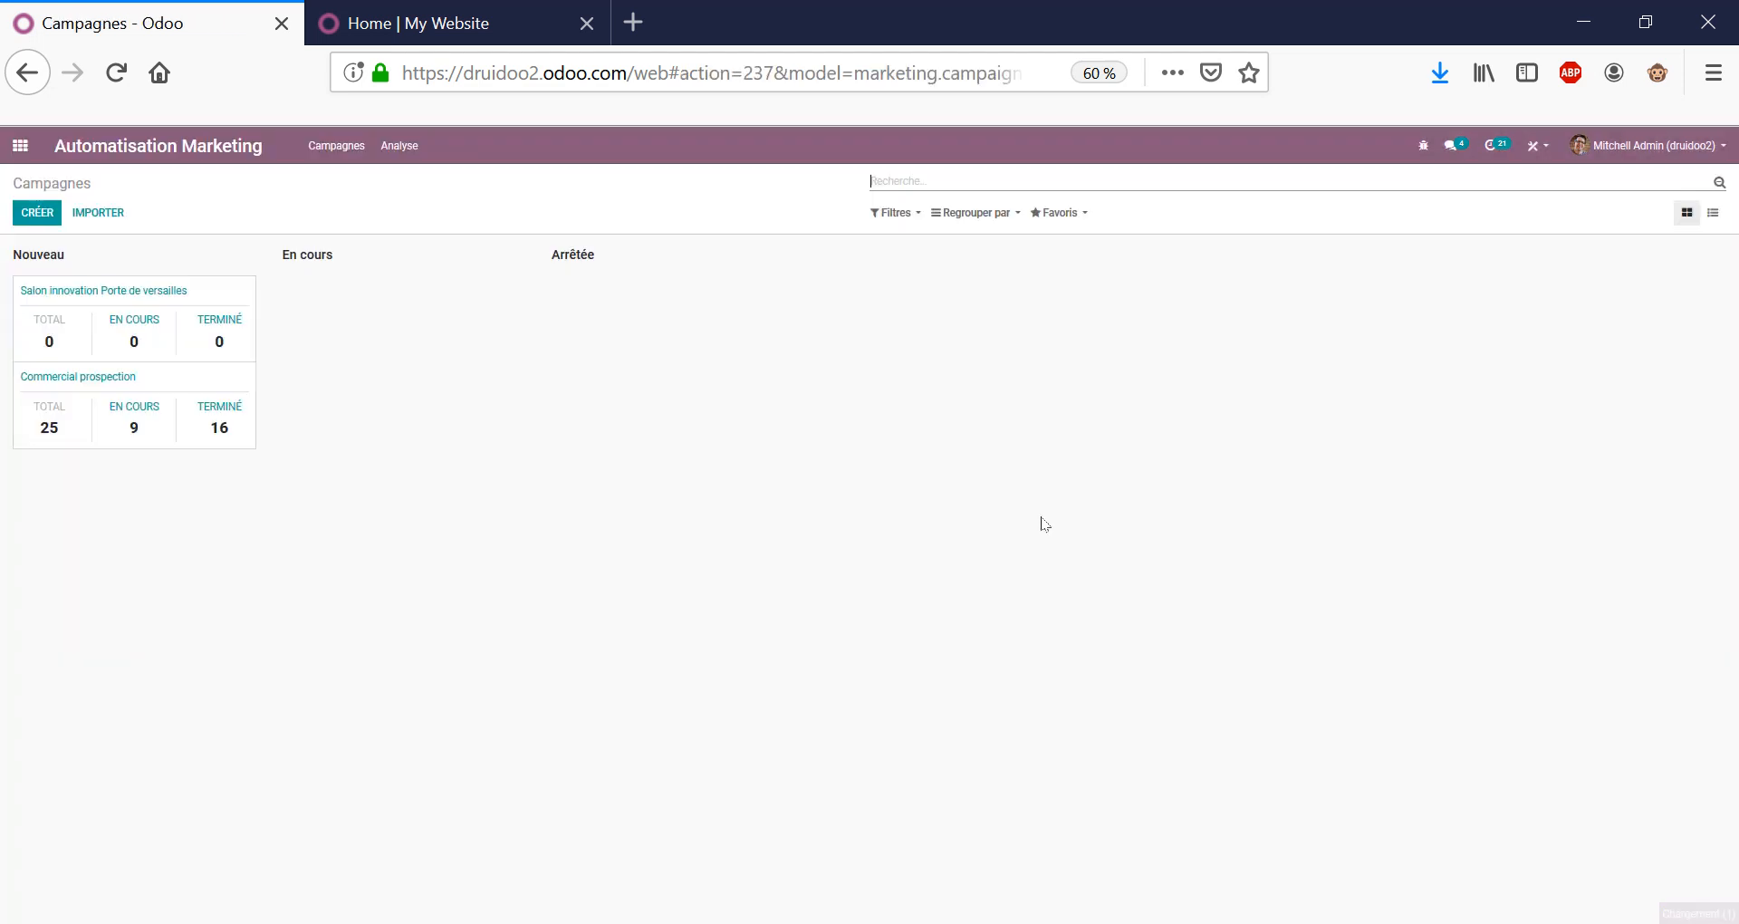
{"action": "left_click", "coordinate": [133, 299]}
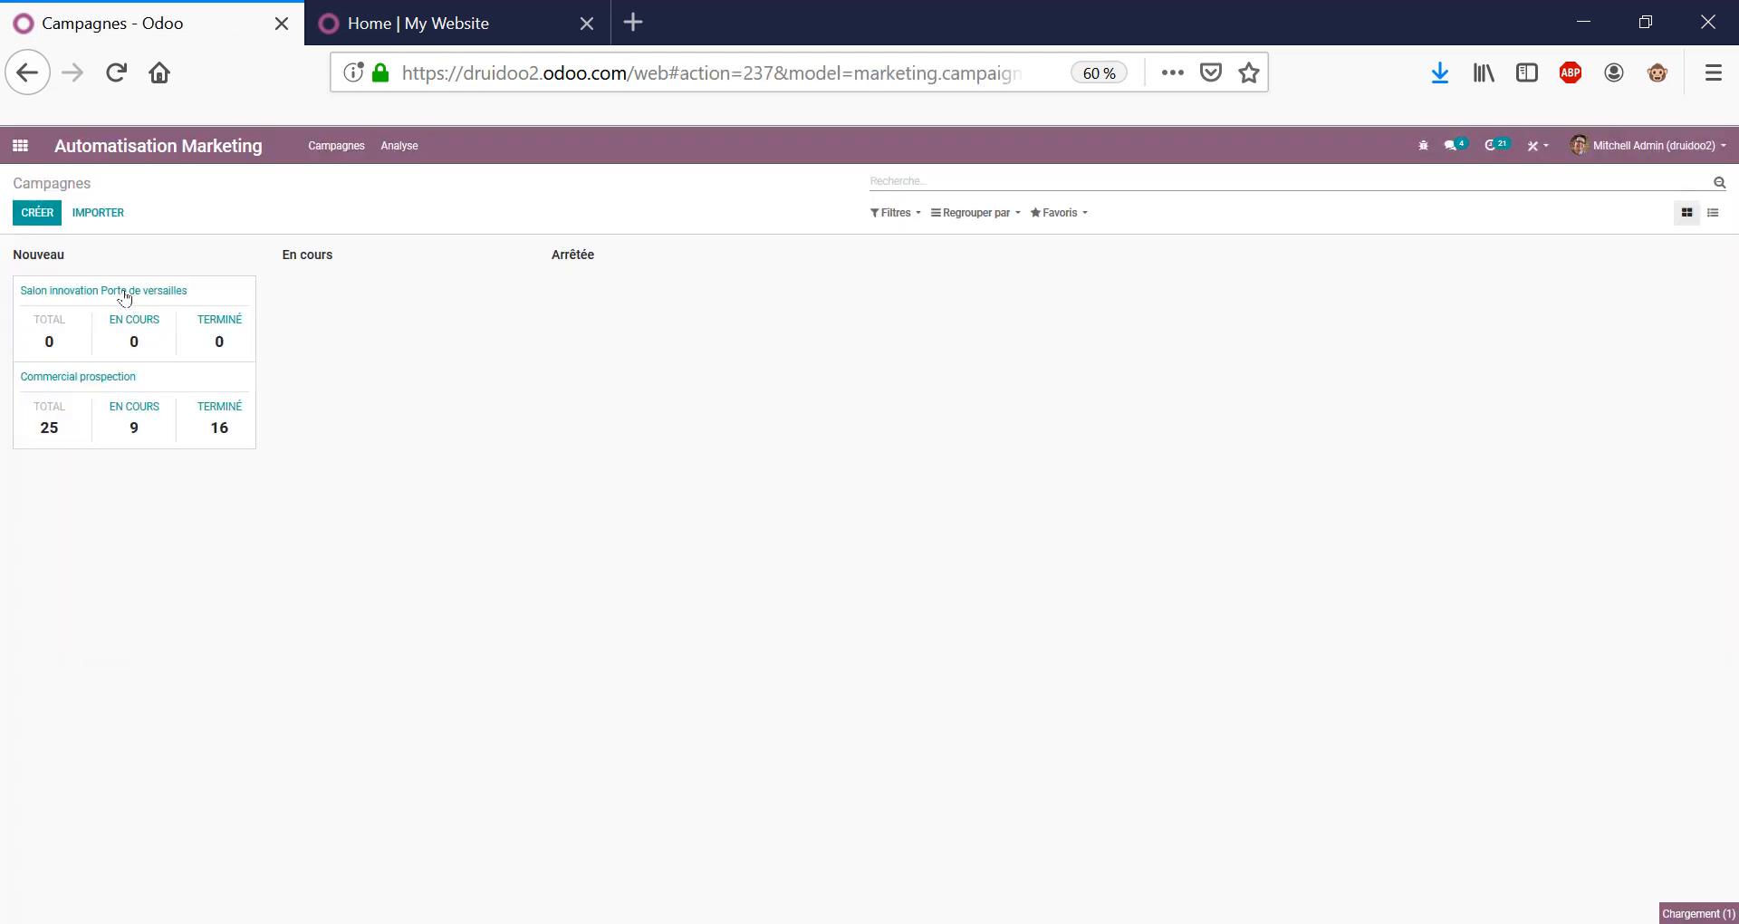
{"action": "triple_click", "coordinate": [480, 347]}
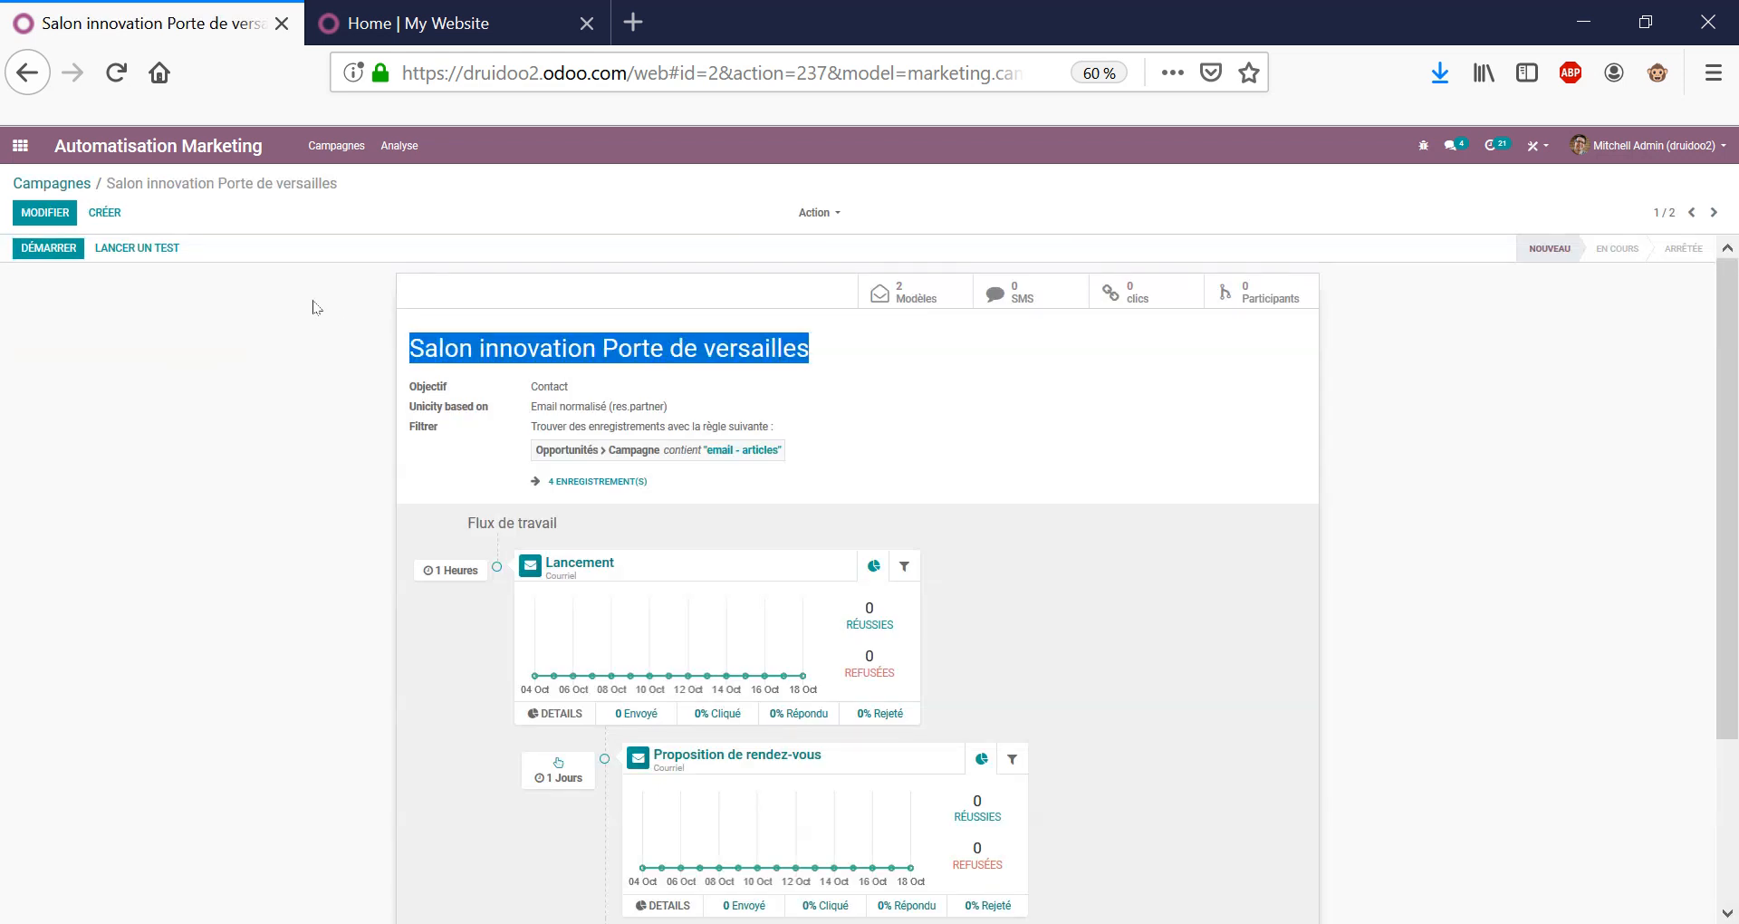
{"action": "left_click", "coordinate": [44, 212]}
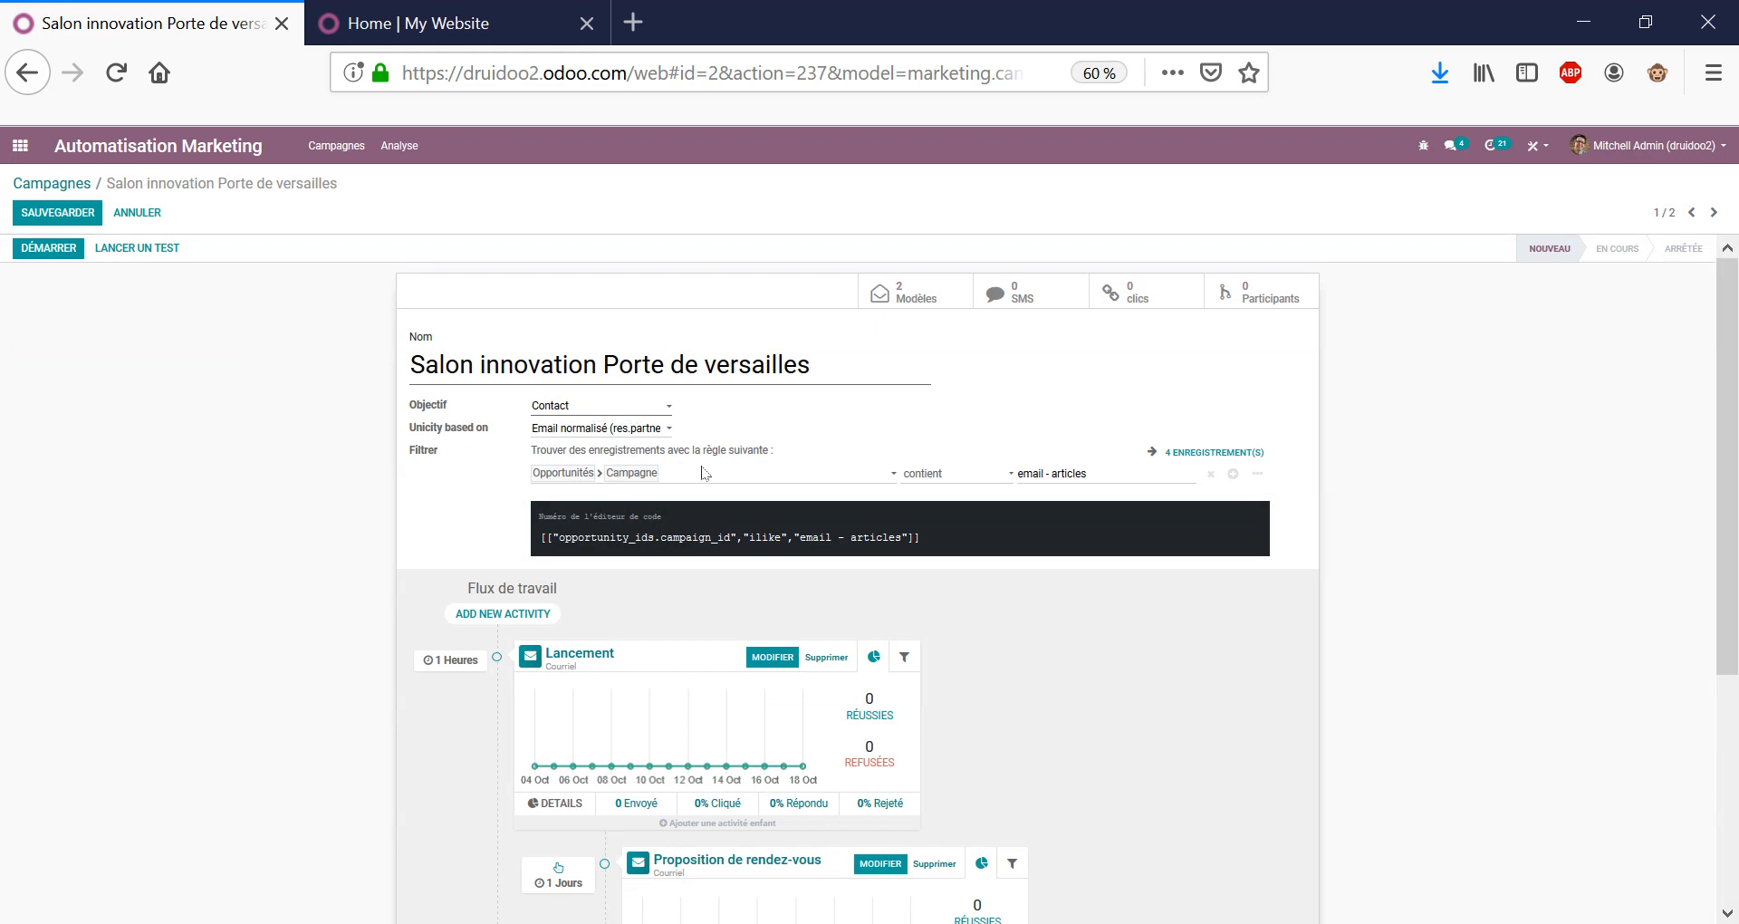
Inspect the recipient filter on Campagne containing 'email - articles'.
{"action": "left_click", "coordinate": [710, 477]}
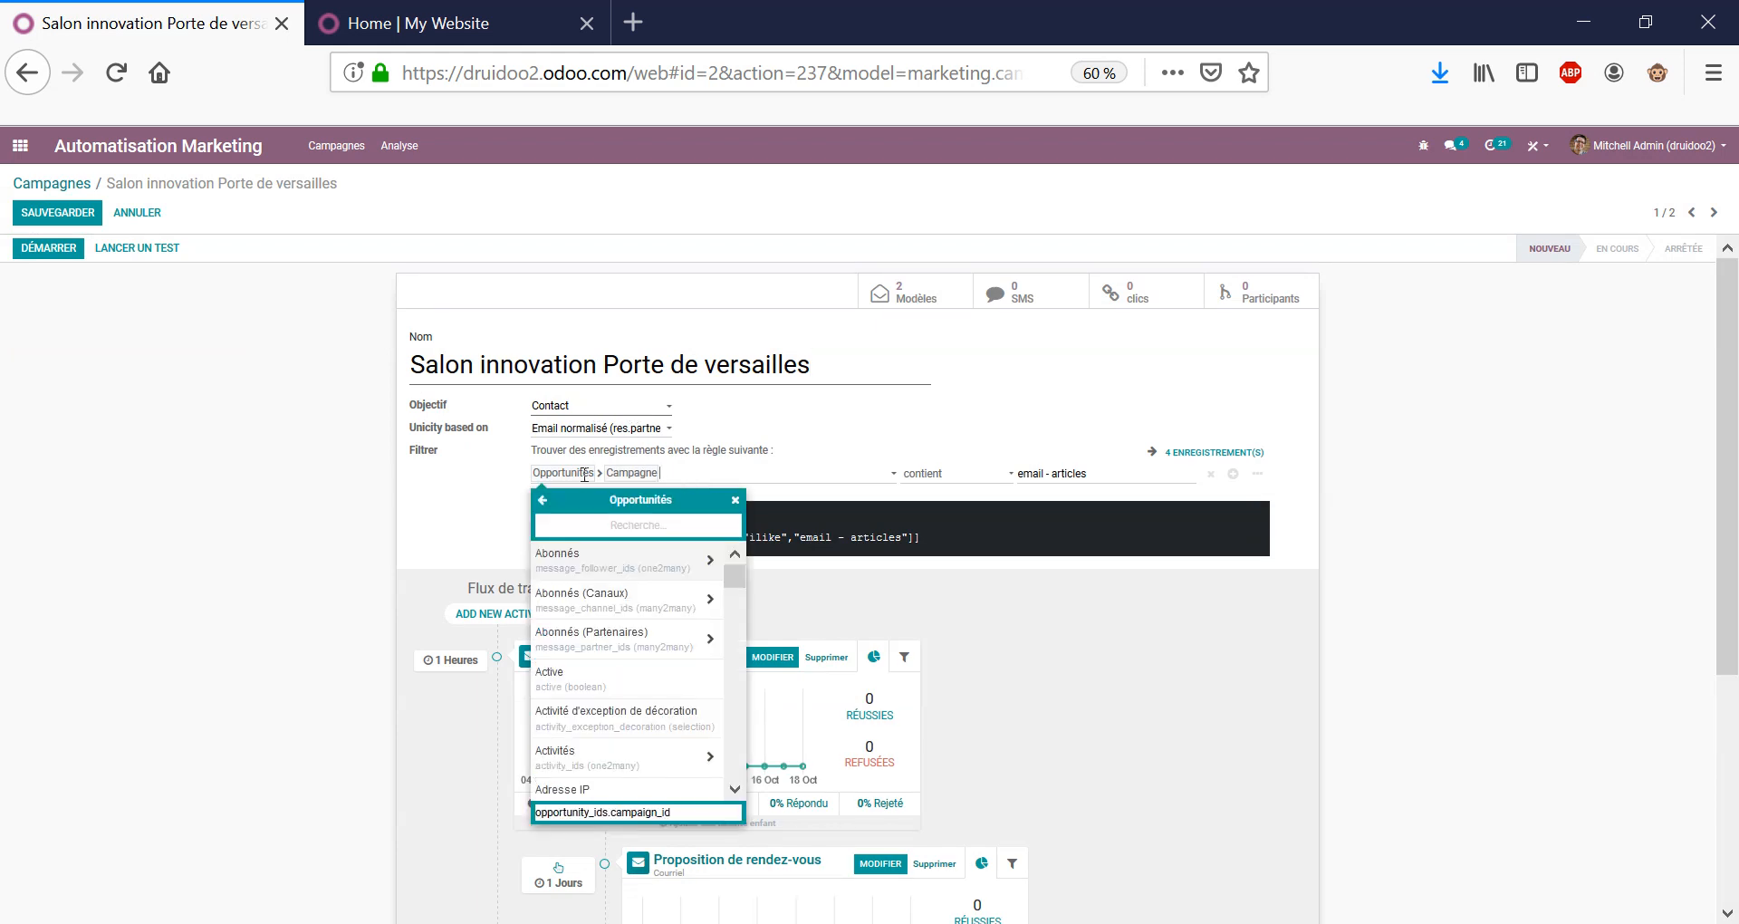
{"action": "double_click", "coordinate": [627, 473]}
{"action": "triple_click", "coordinate": [1080, 474]}
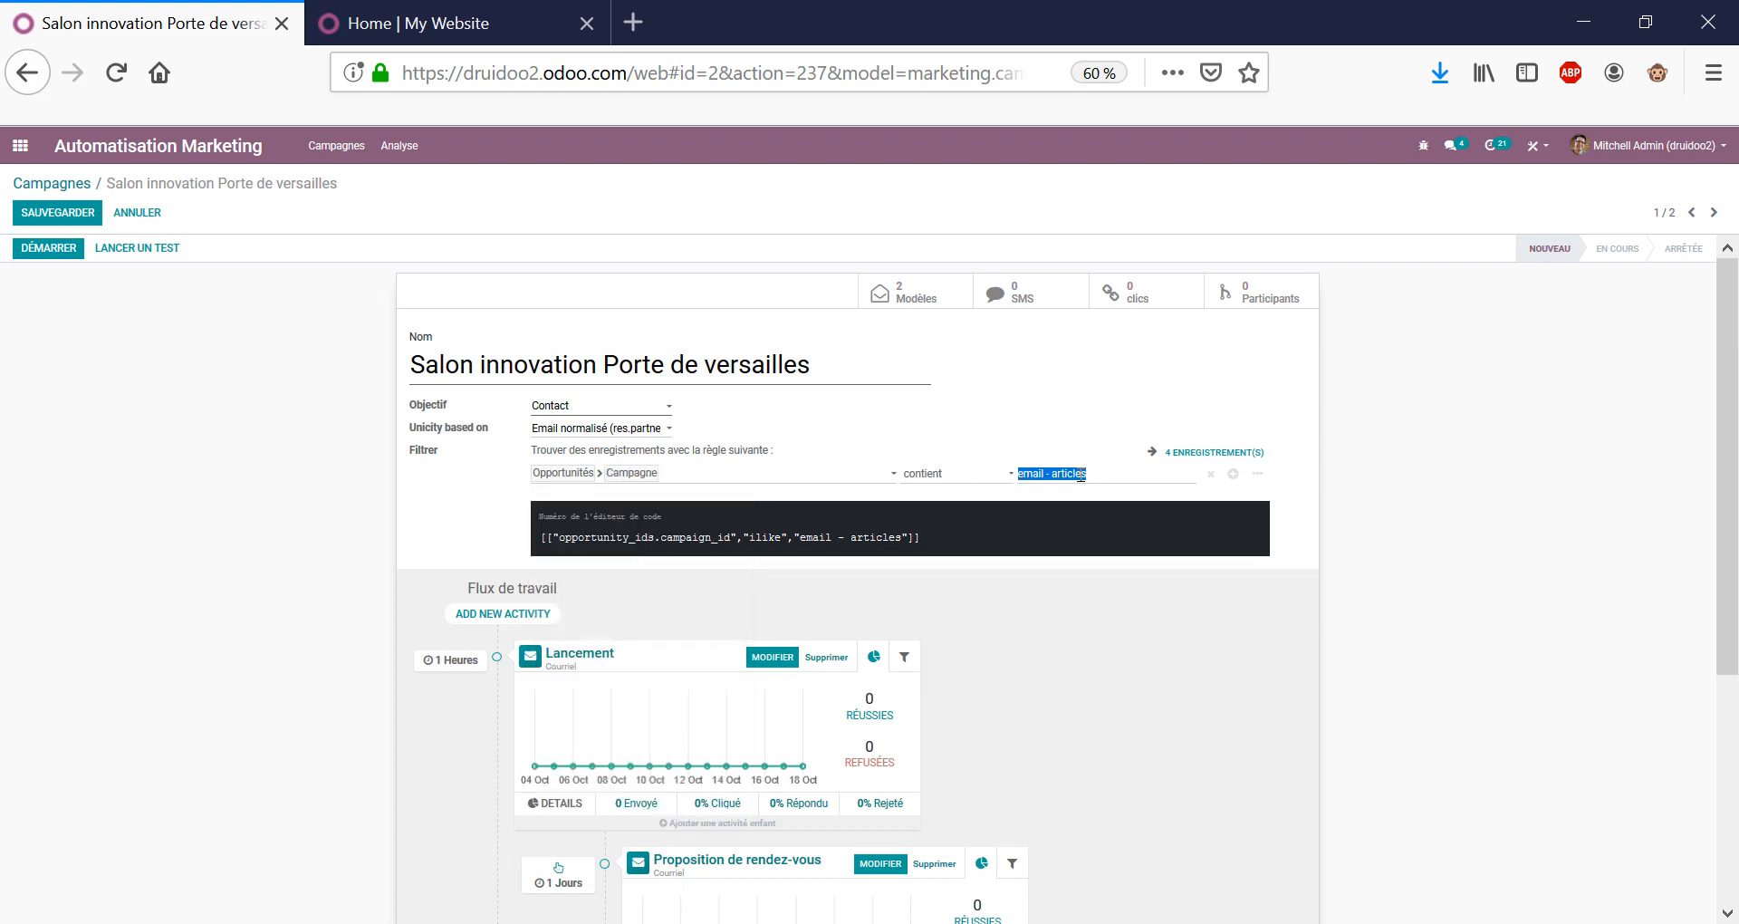
{"action": "scroll", "coordinate": [1455, 491], "scroll_direction": "down", "scroll_amount": 2}
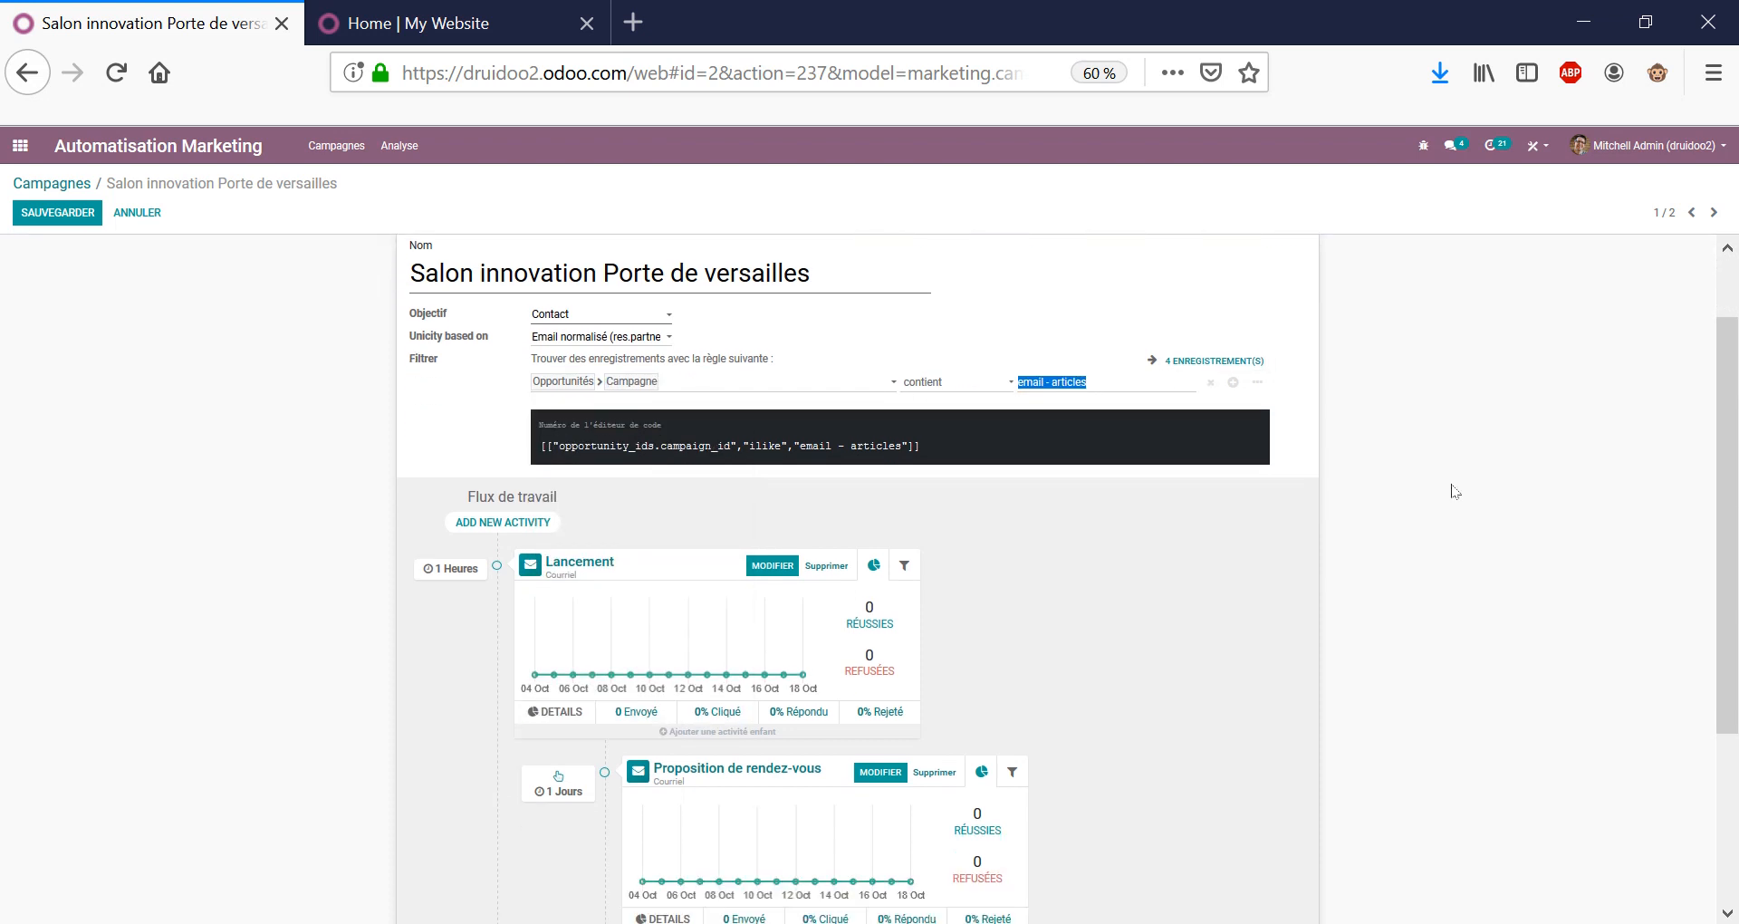
{"action": "scroll", "coordinate": [1455, 492], "scroll_direction": "down", "scroll_amount": 2}
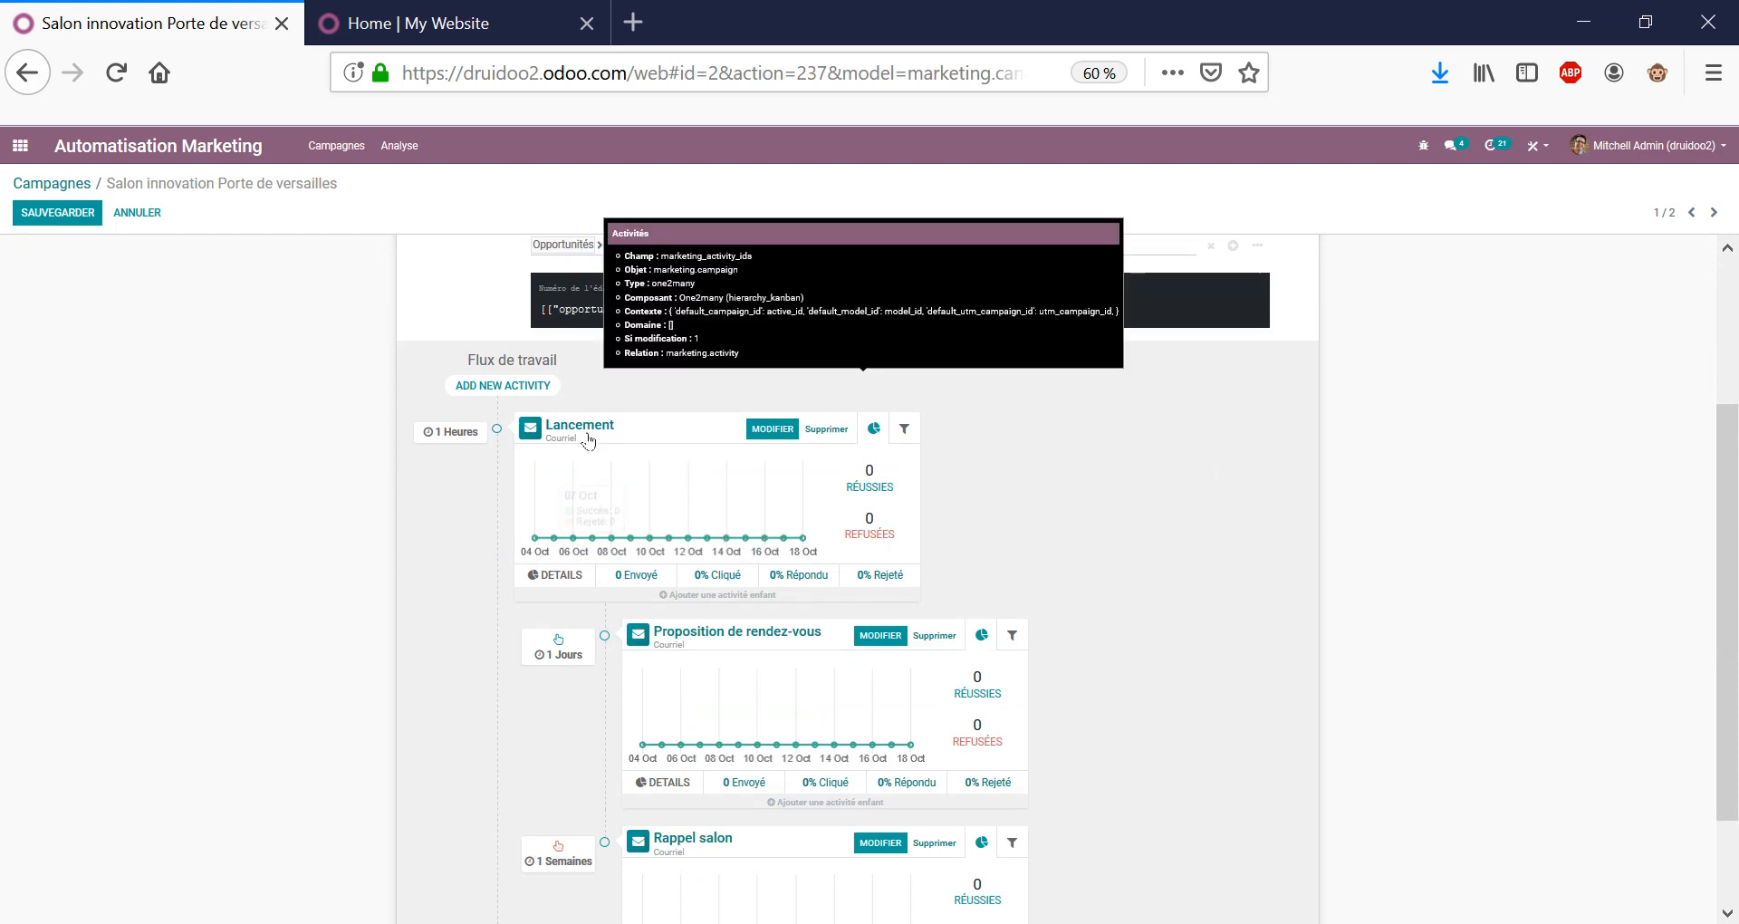
Review the Lancement activity and its email template, closing both unchanged.
{"action": "left_click", "coordinate": [587, 435]}
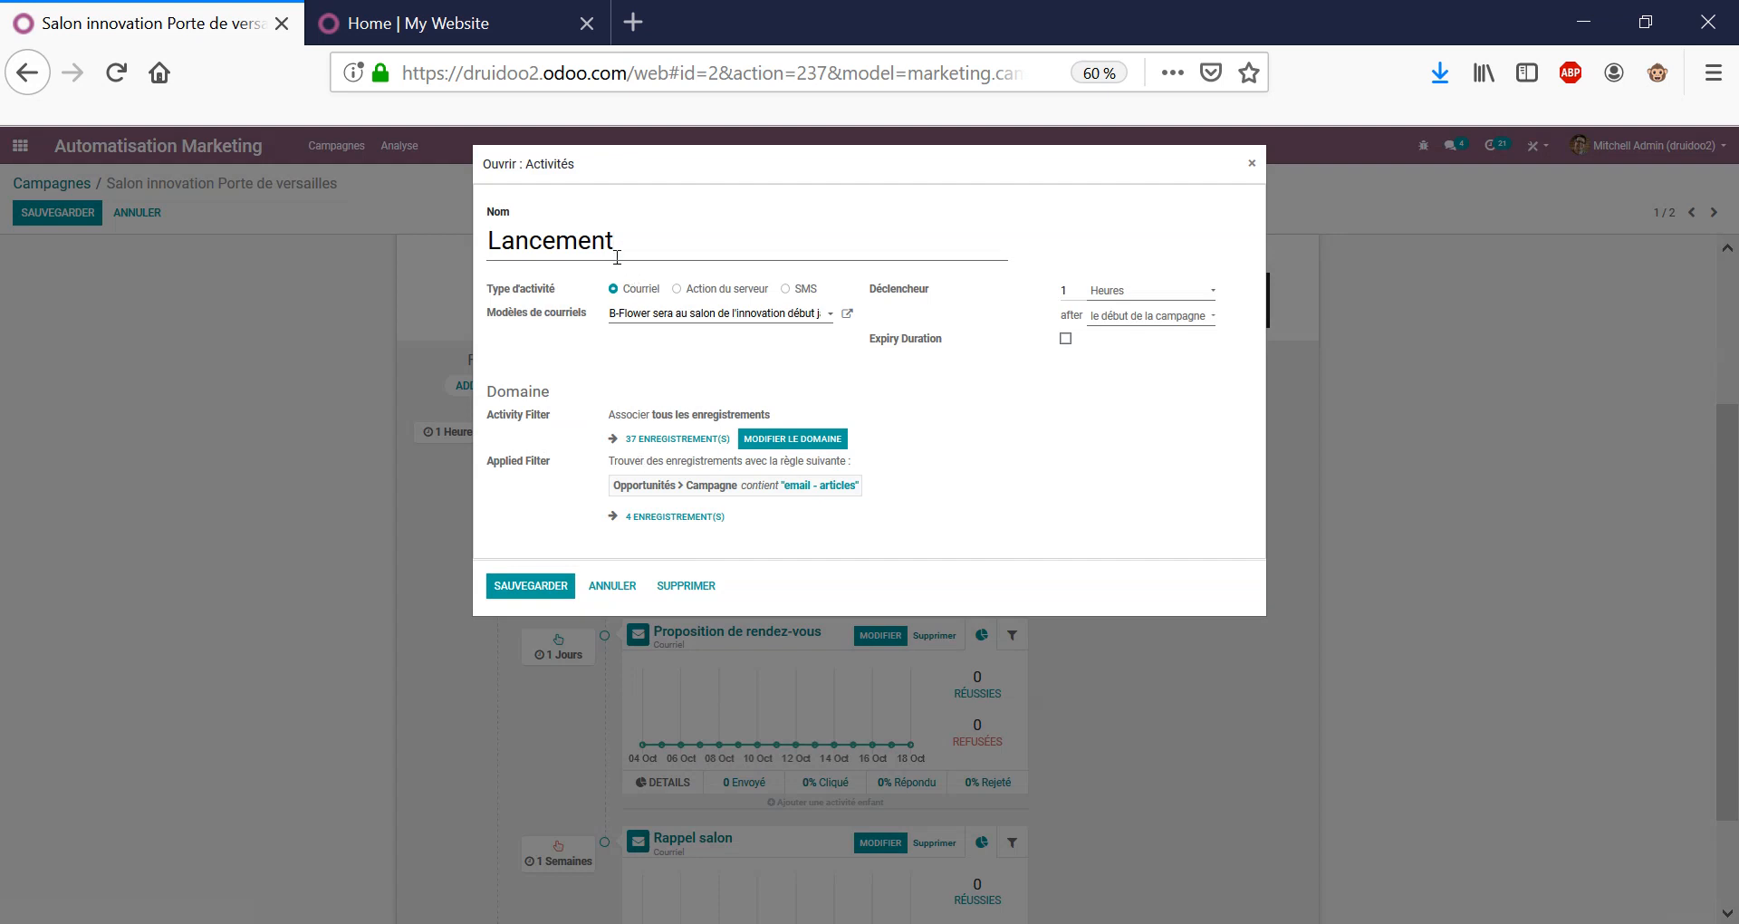
{"action": "left_click", "coordinate": [847, 314]}
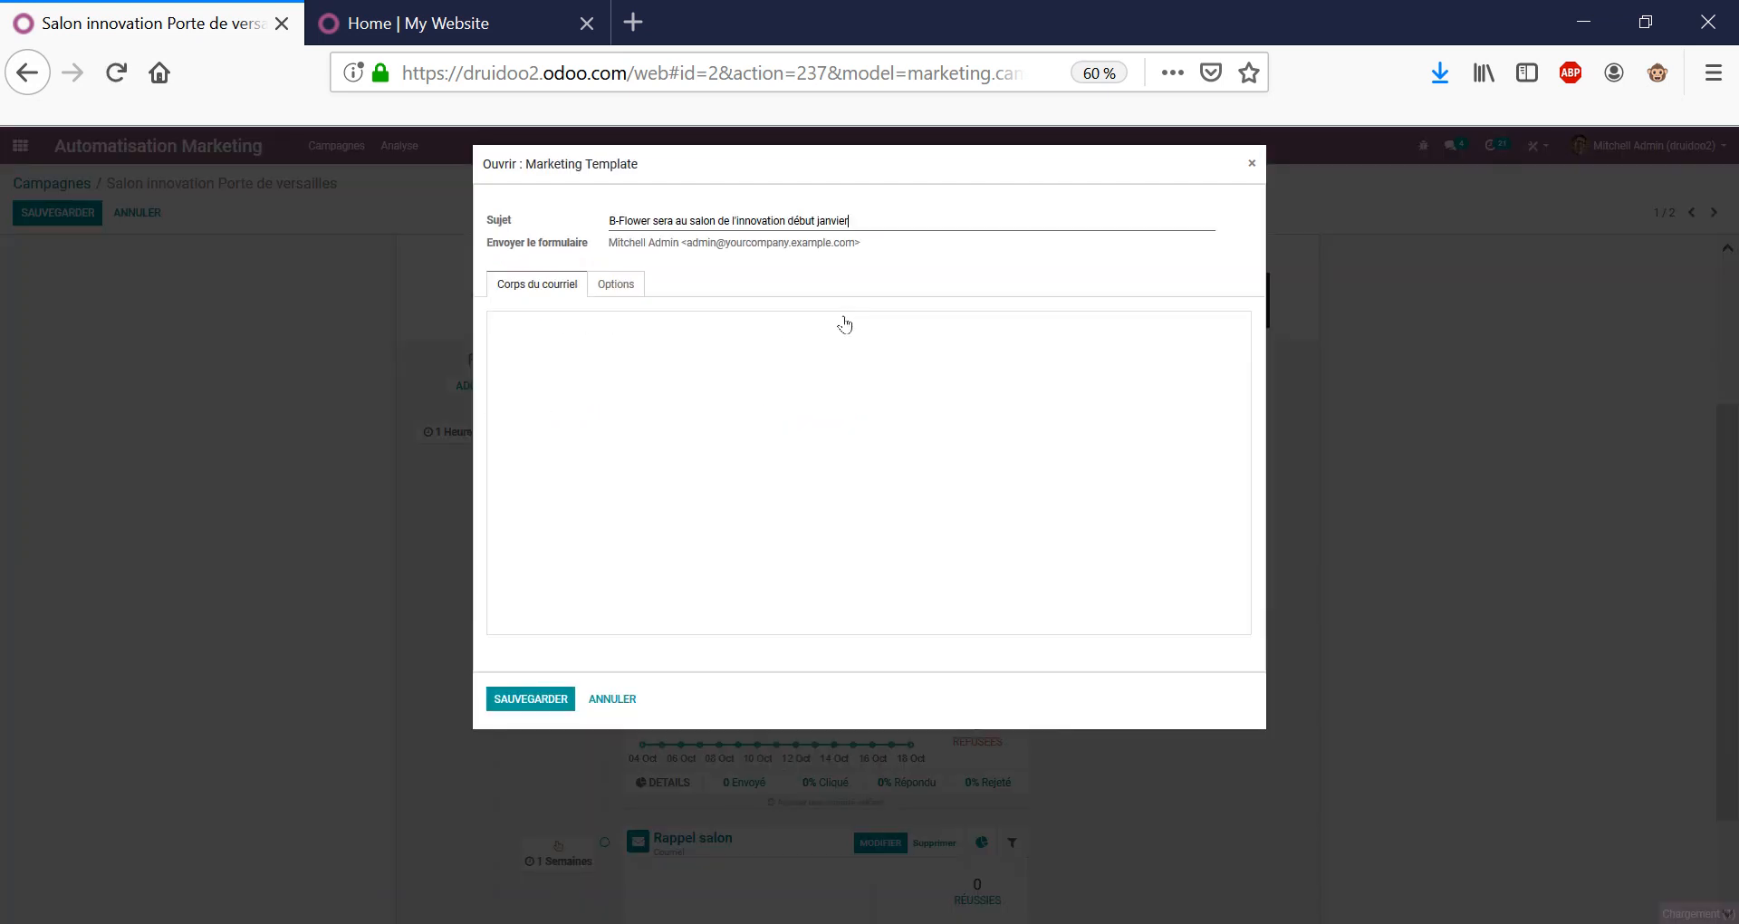
{"action": "scroll", "coordinate": [768, 402], "scroll_direction": "down", "scroll_amount": 10}
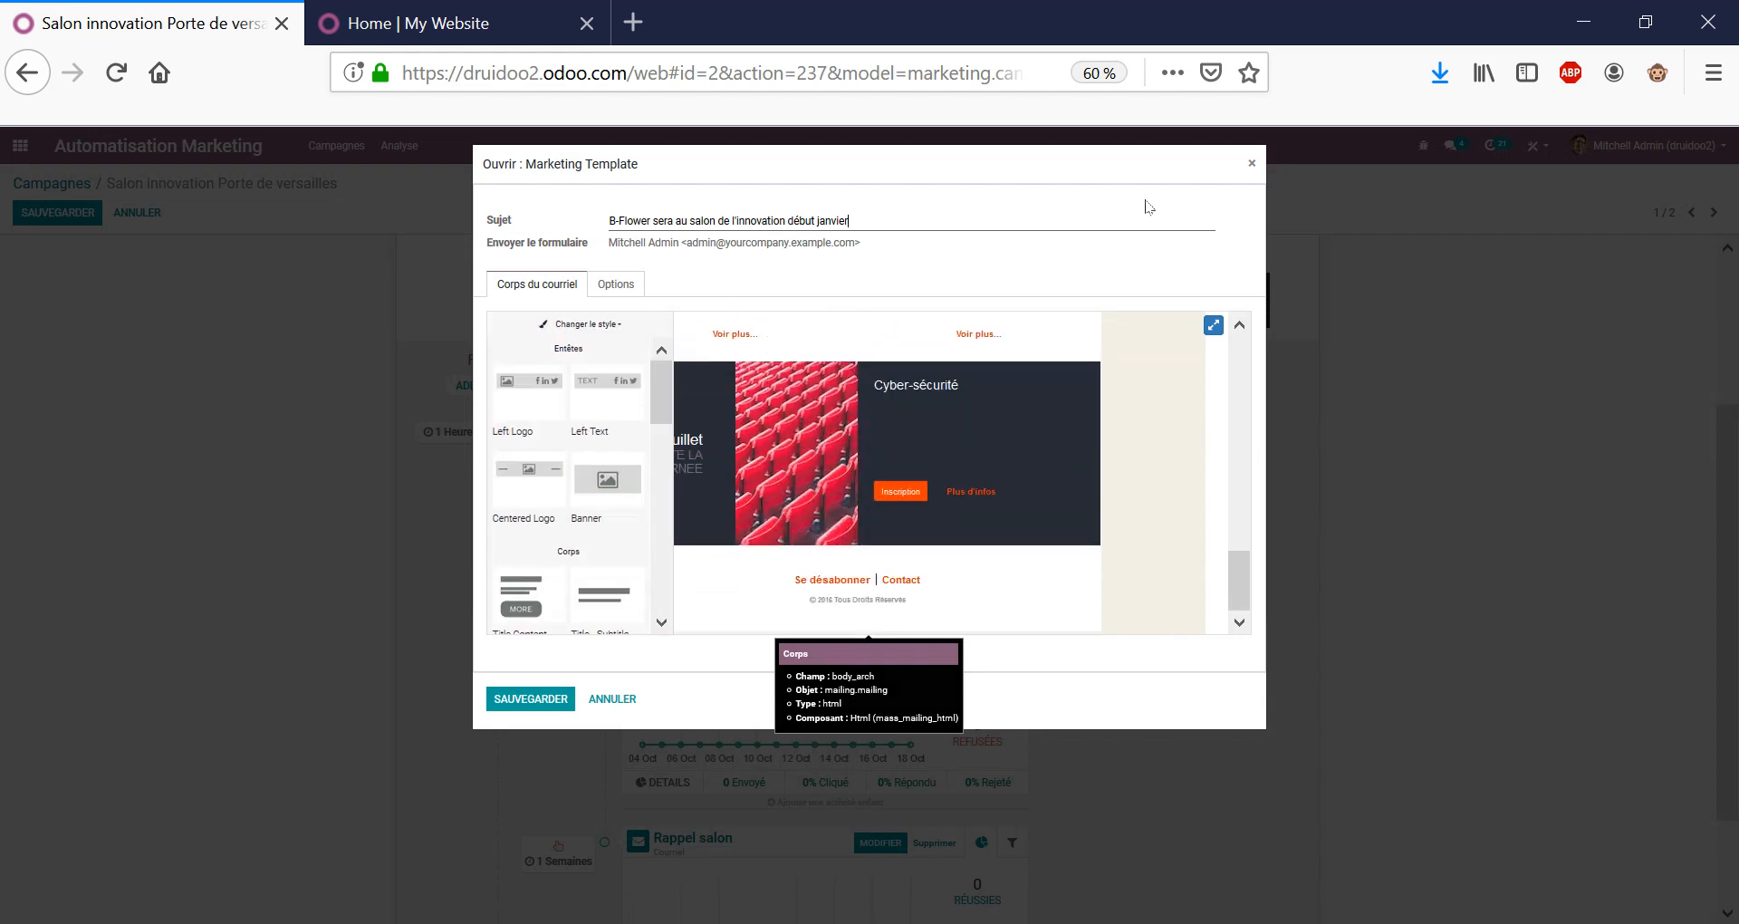
{"action": "left_click", "coordinate": [1253, 163]}
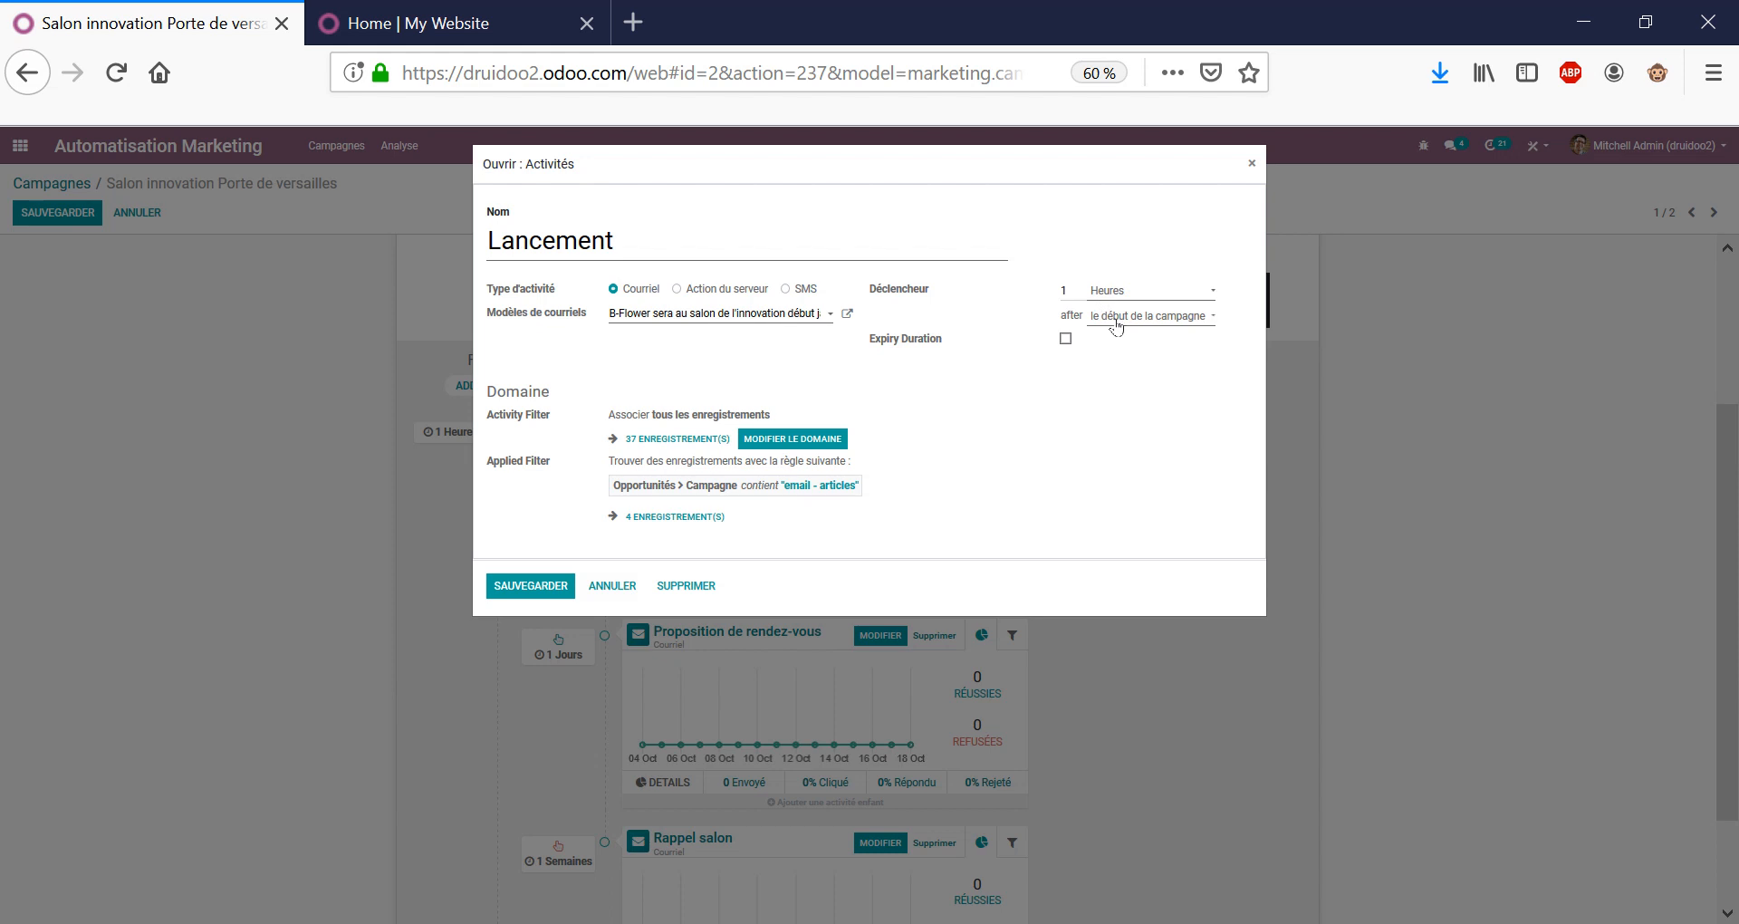
{"action": "left_click", "coordinate": [612, 586]}
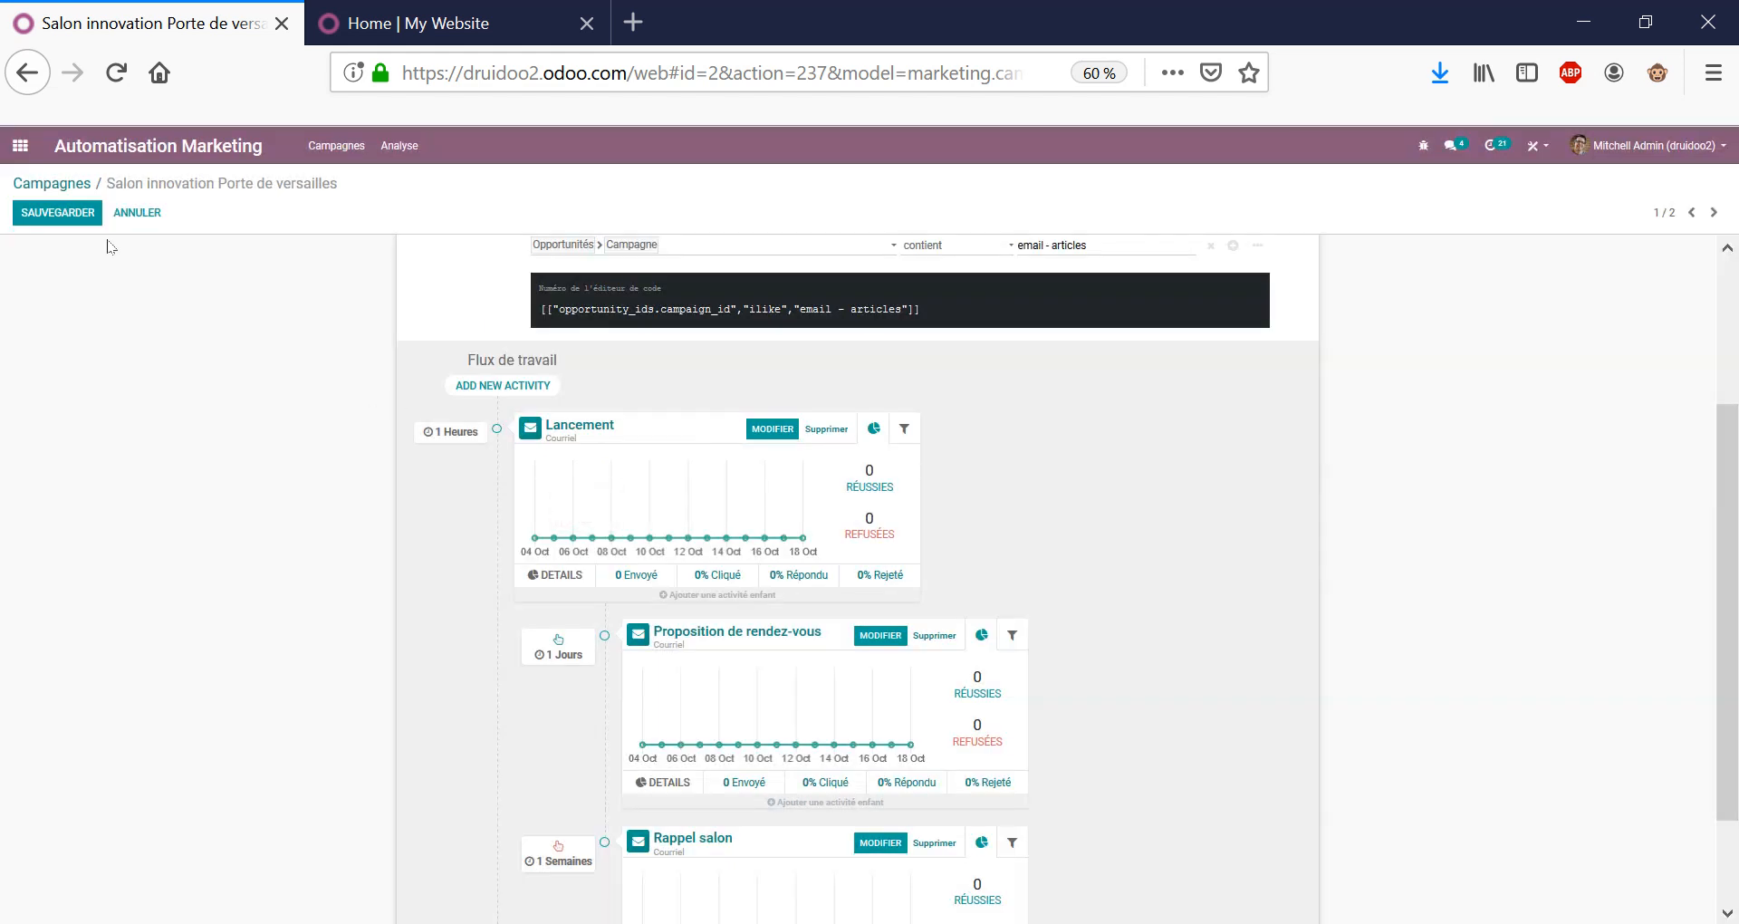
{"action": "scroll", "coordinate": [159, 336], "scroll_direction": "up", "scroll_amount": 3}
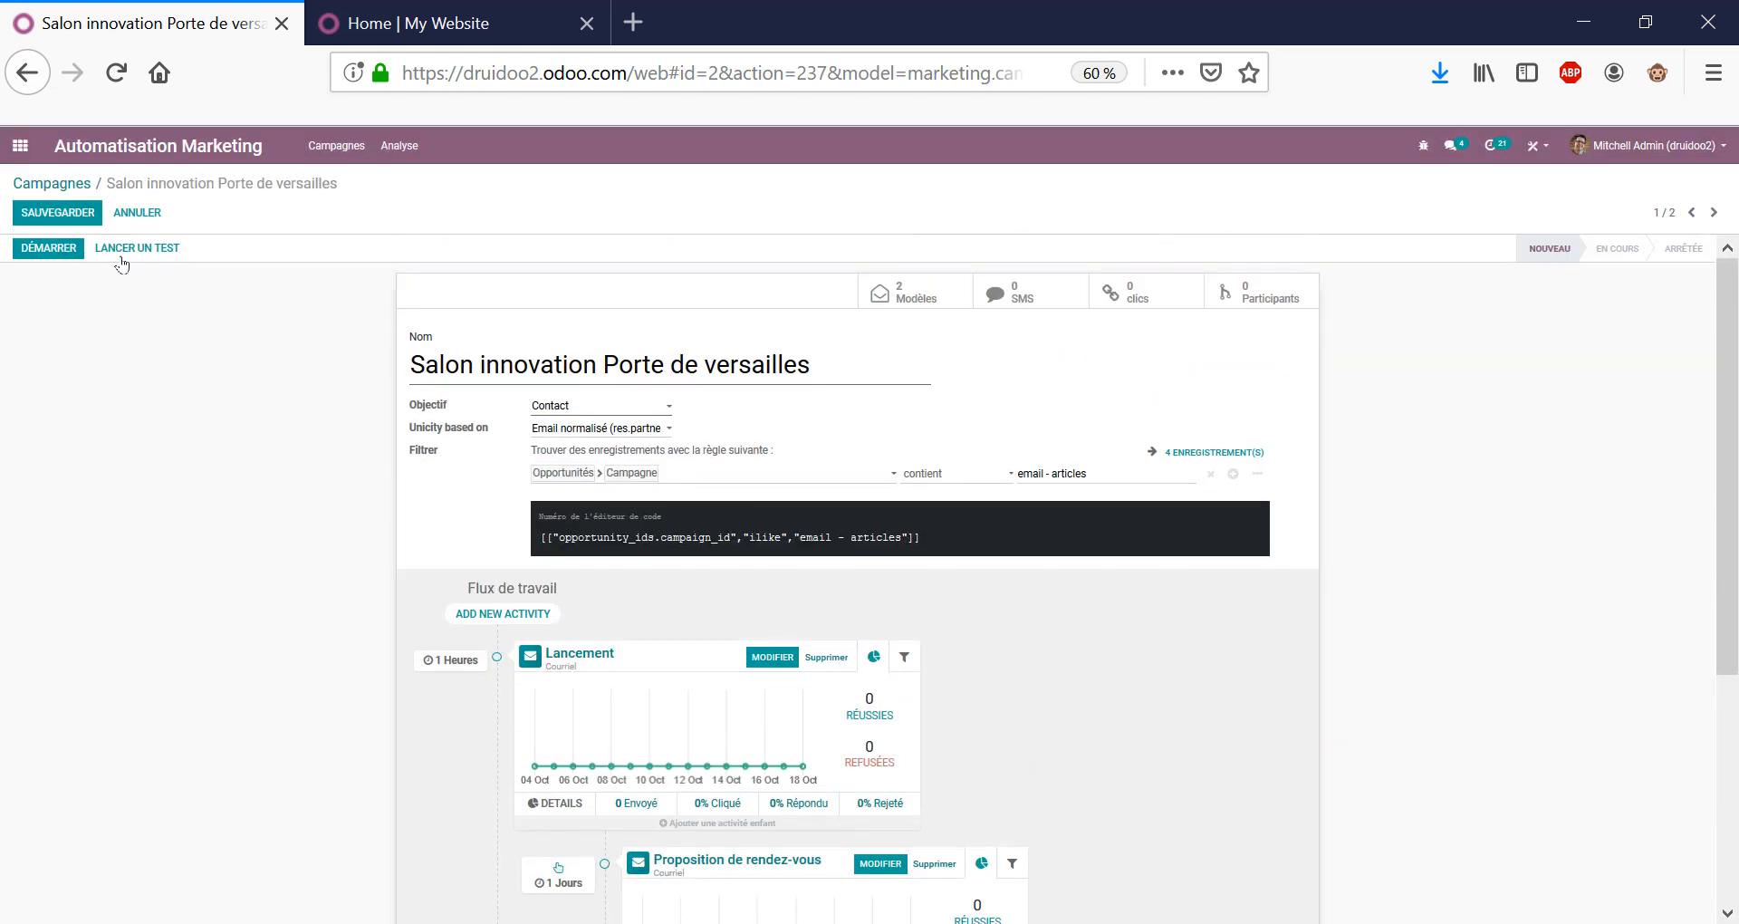
{"action": "scroll", "coordinate": [47, 505], "scroll_direction": "down", "scroll_amount": 3}
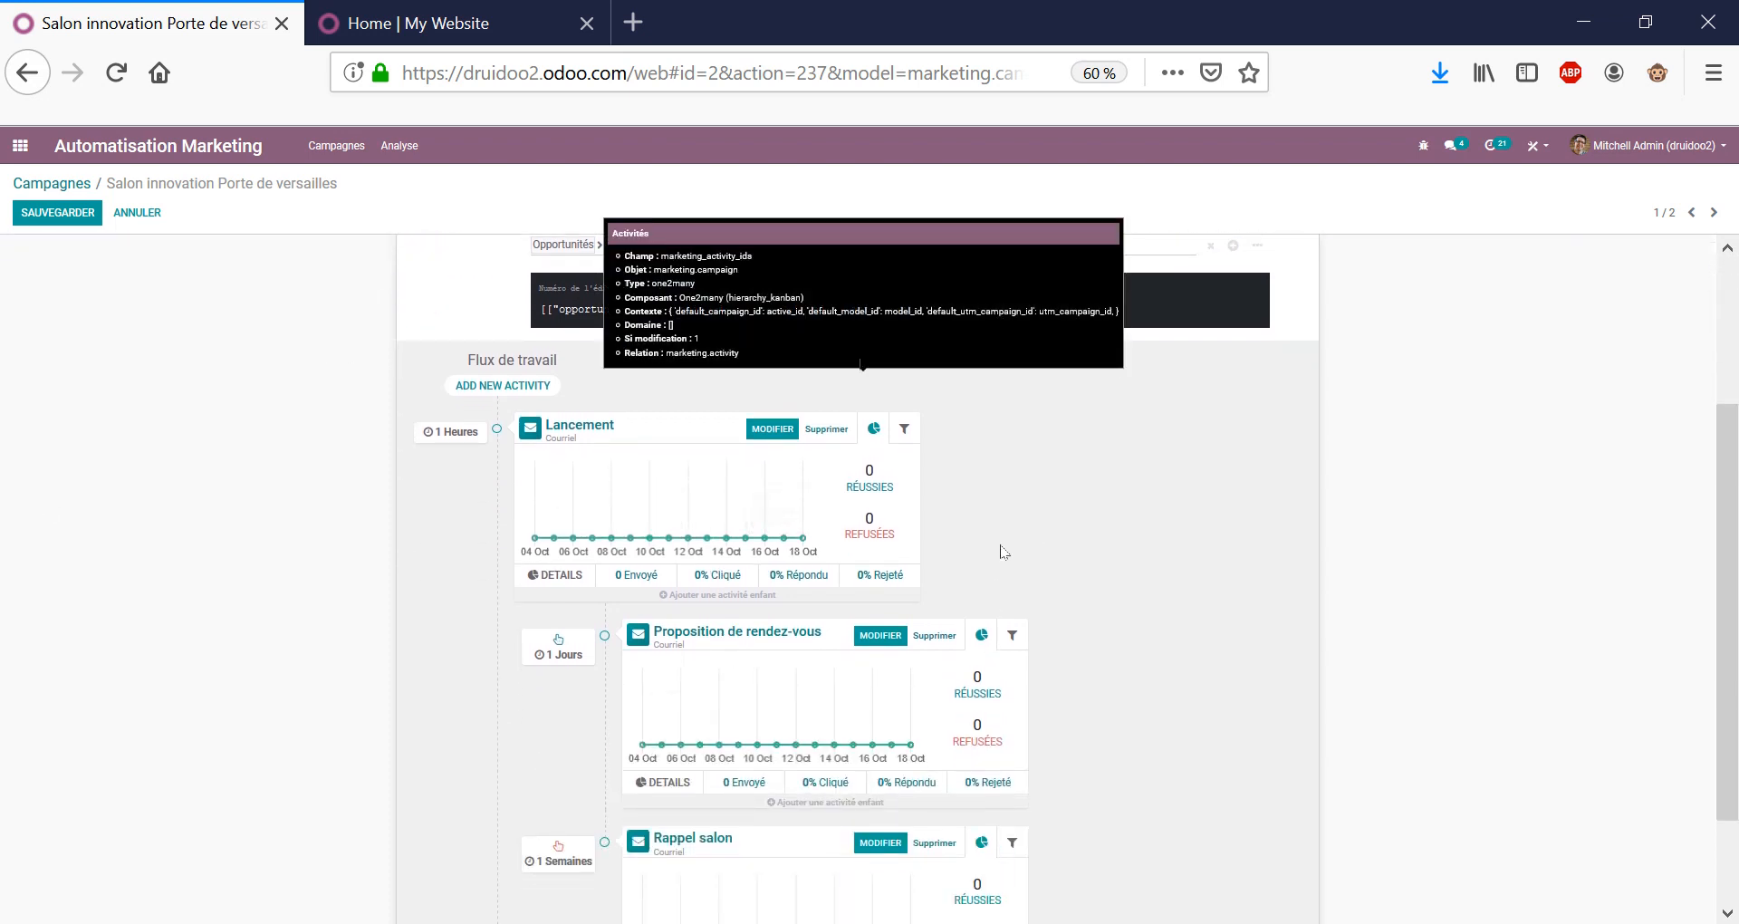
{"action": "scroll", "coordinate": [1003, 552], "scroll_direction": "down", "scroll_amount": 2}
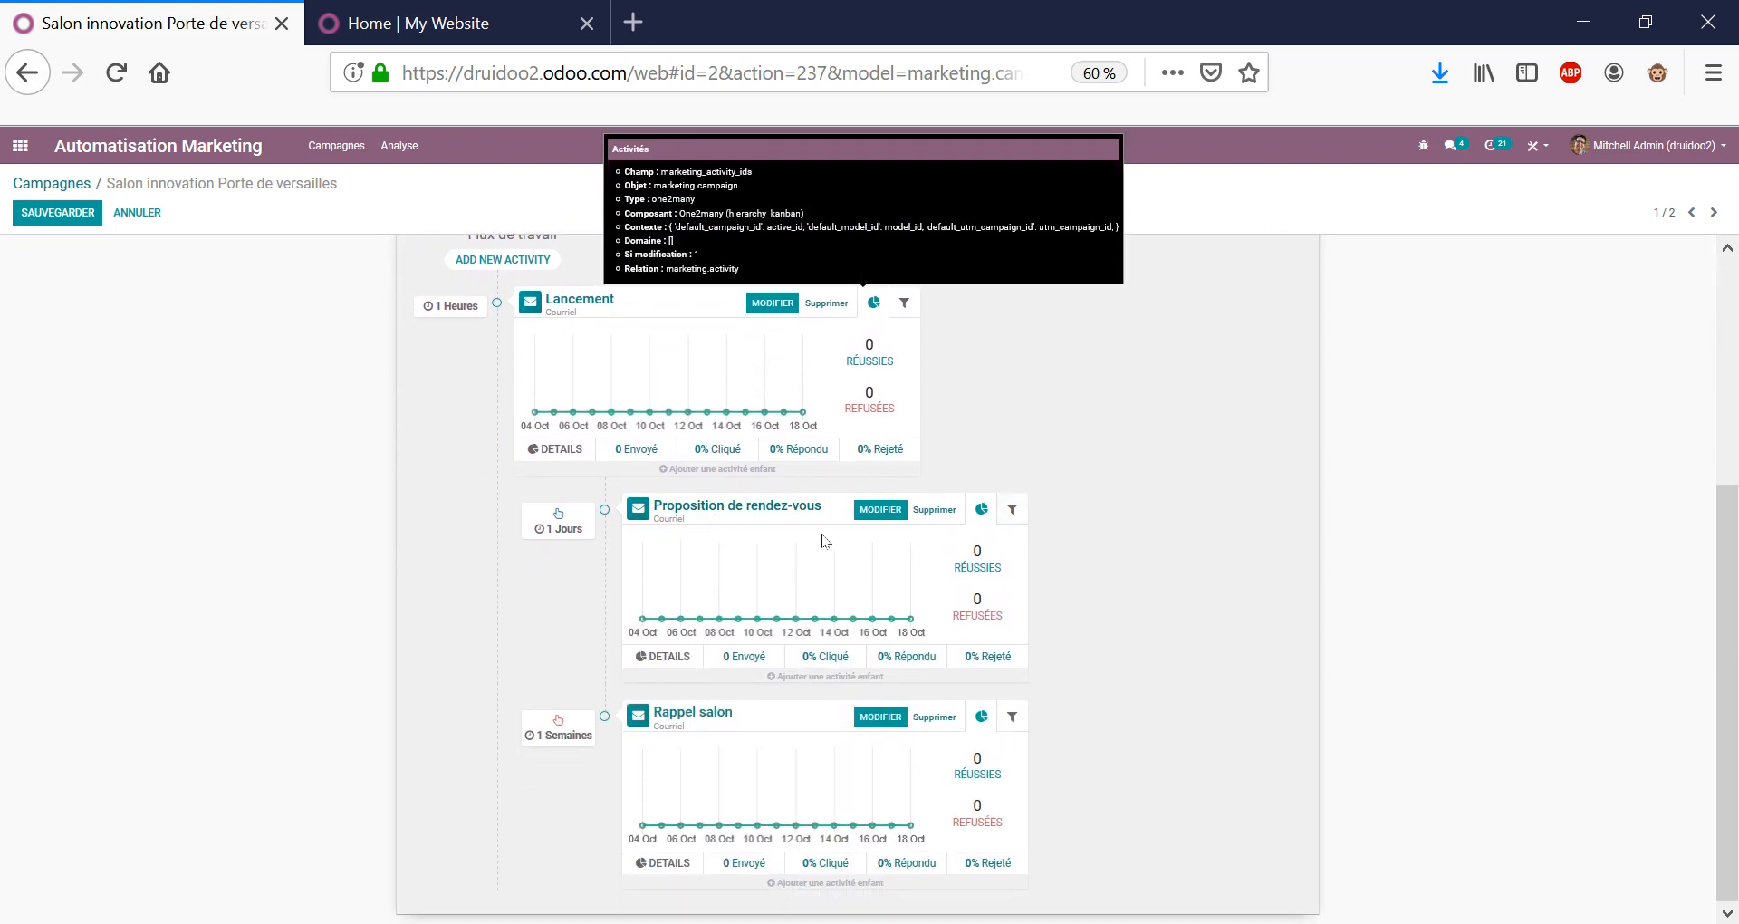
Review the Proposition de rendez-vous activity, keeping Lancement as its preceding step.
{"action": "left_click", "coordinate": [759, 509]}
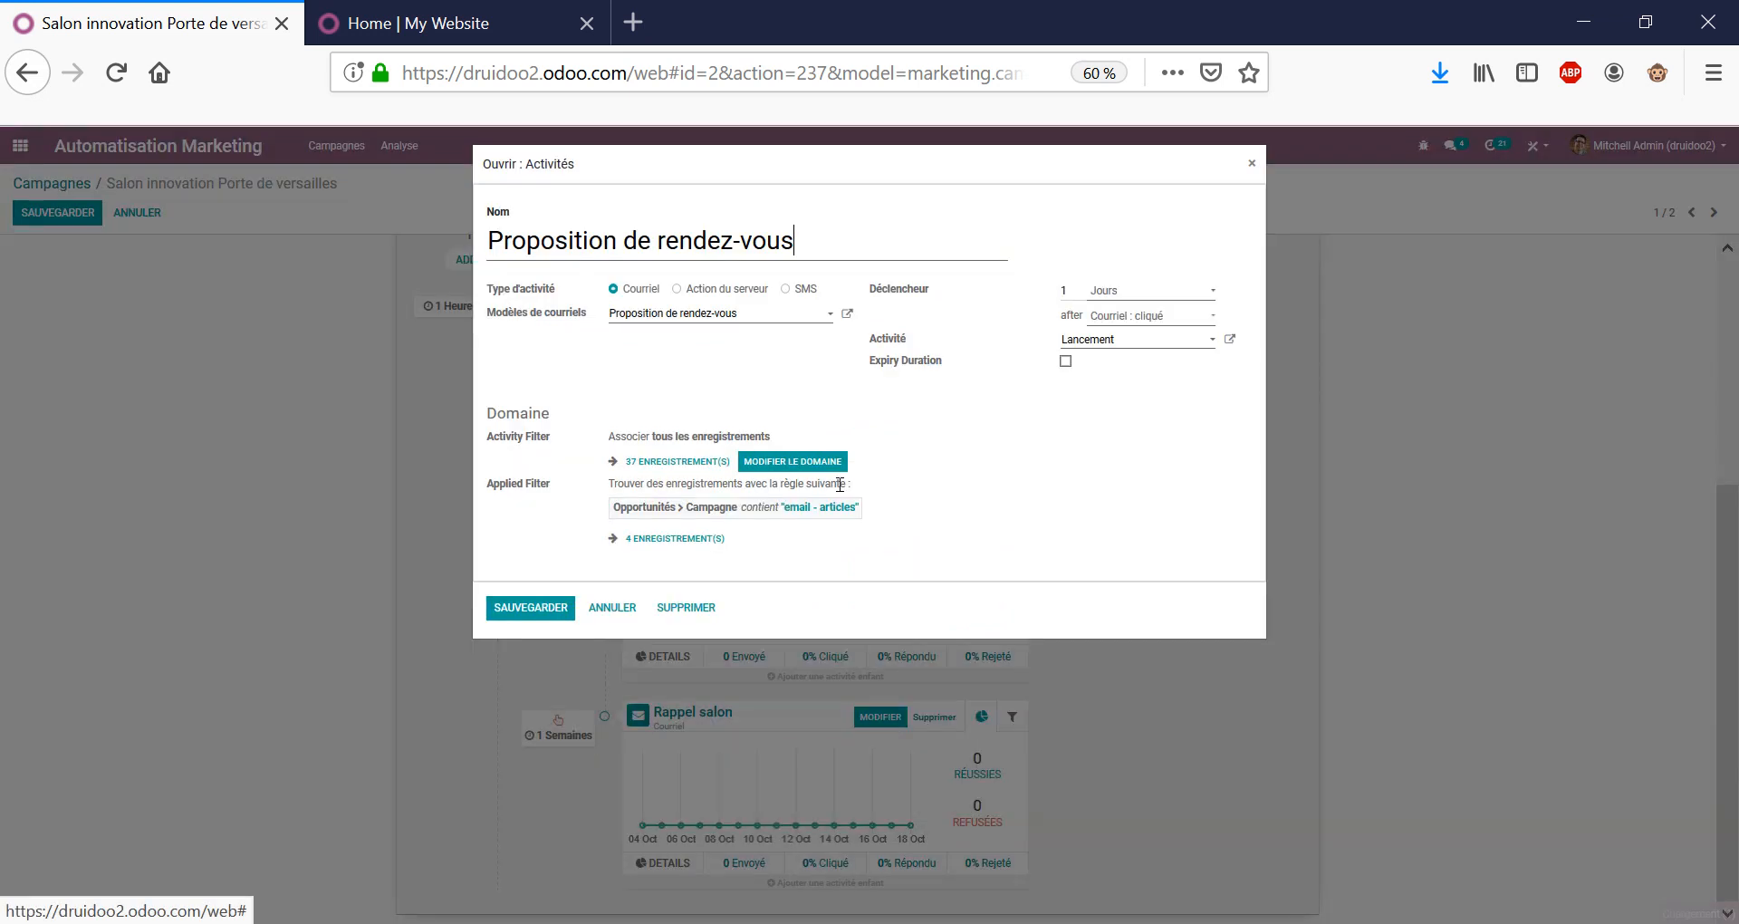
{"action": "left_click", "coordinate": [1089, 345]}
{"action": "double_click", "coordinate": [1090, 346]}
{"action": "left_click", "coordinate": [1003, 453]}
{"action": "left_click", "coordinate": [684, 315]}
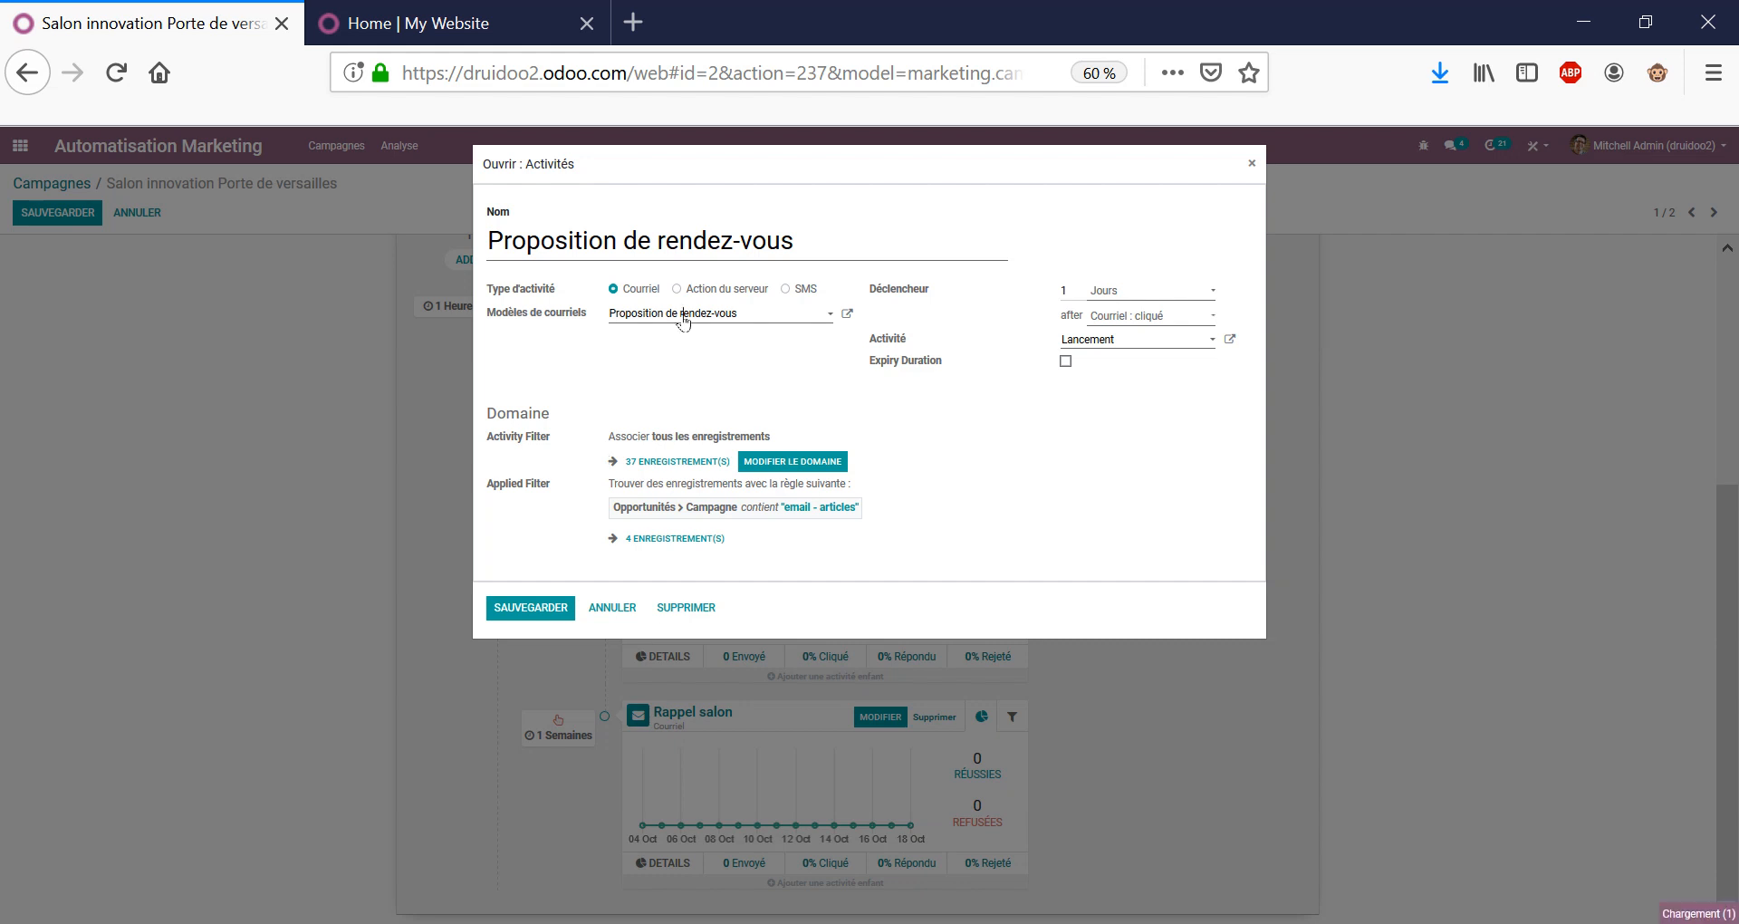
{"action": "left_click", "coordinate": [516, 361]}
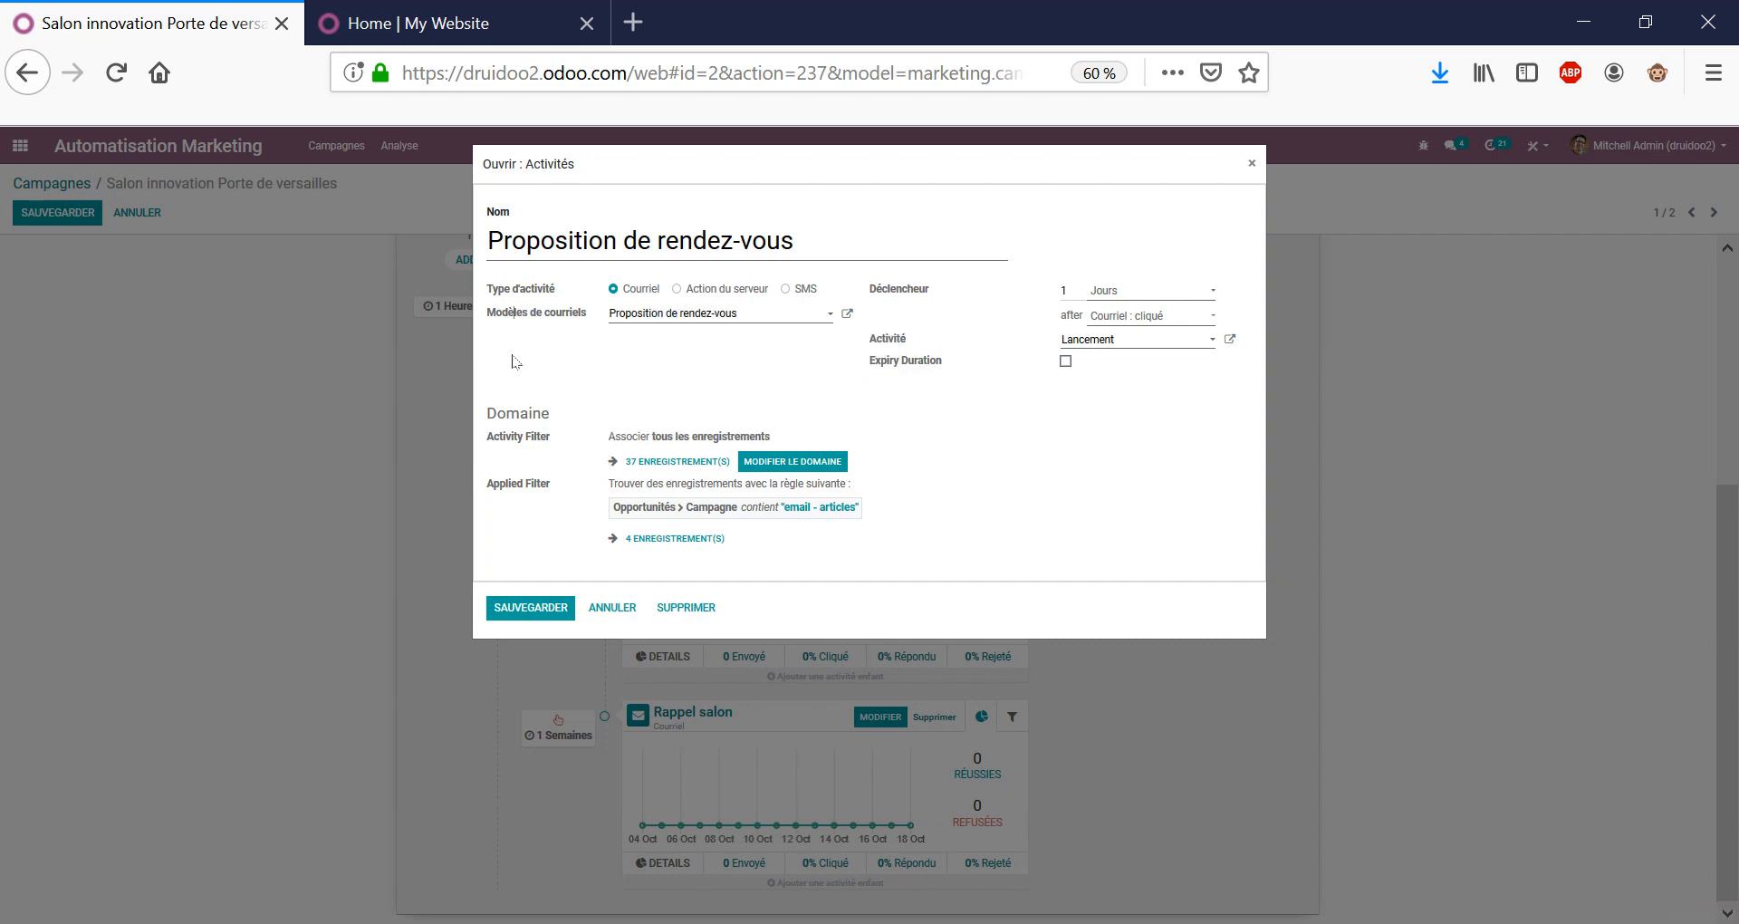
{"action": "left_click", "coordinate": [614, 606]}
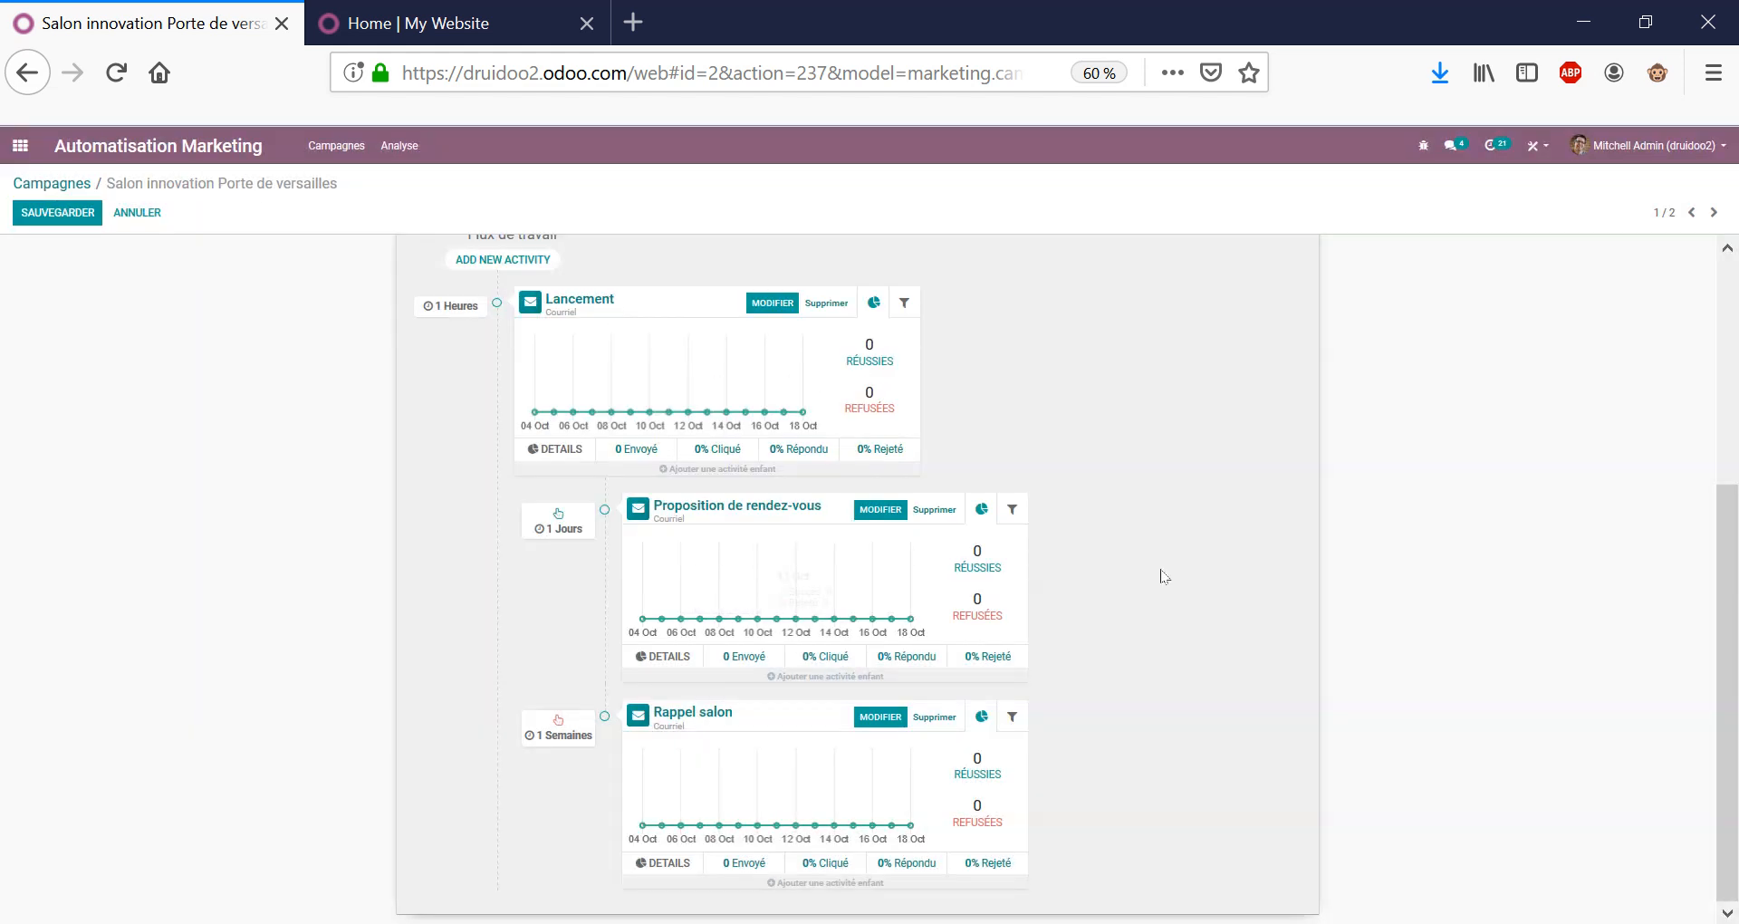
Review the Rappel salon activity and close it unchanged.
{"action": "left_click", "coordinate": [681, 722]}
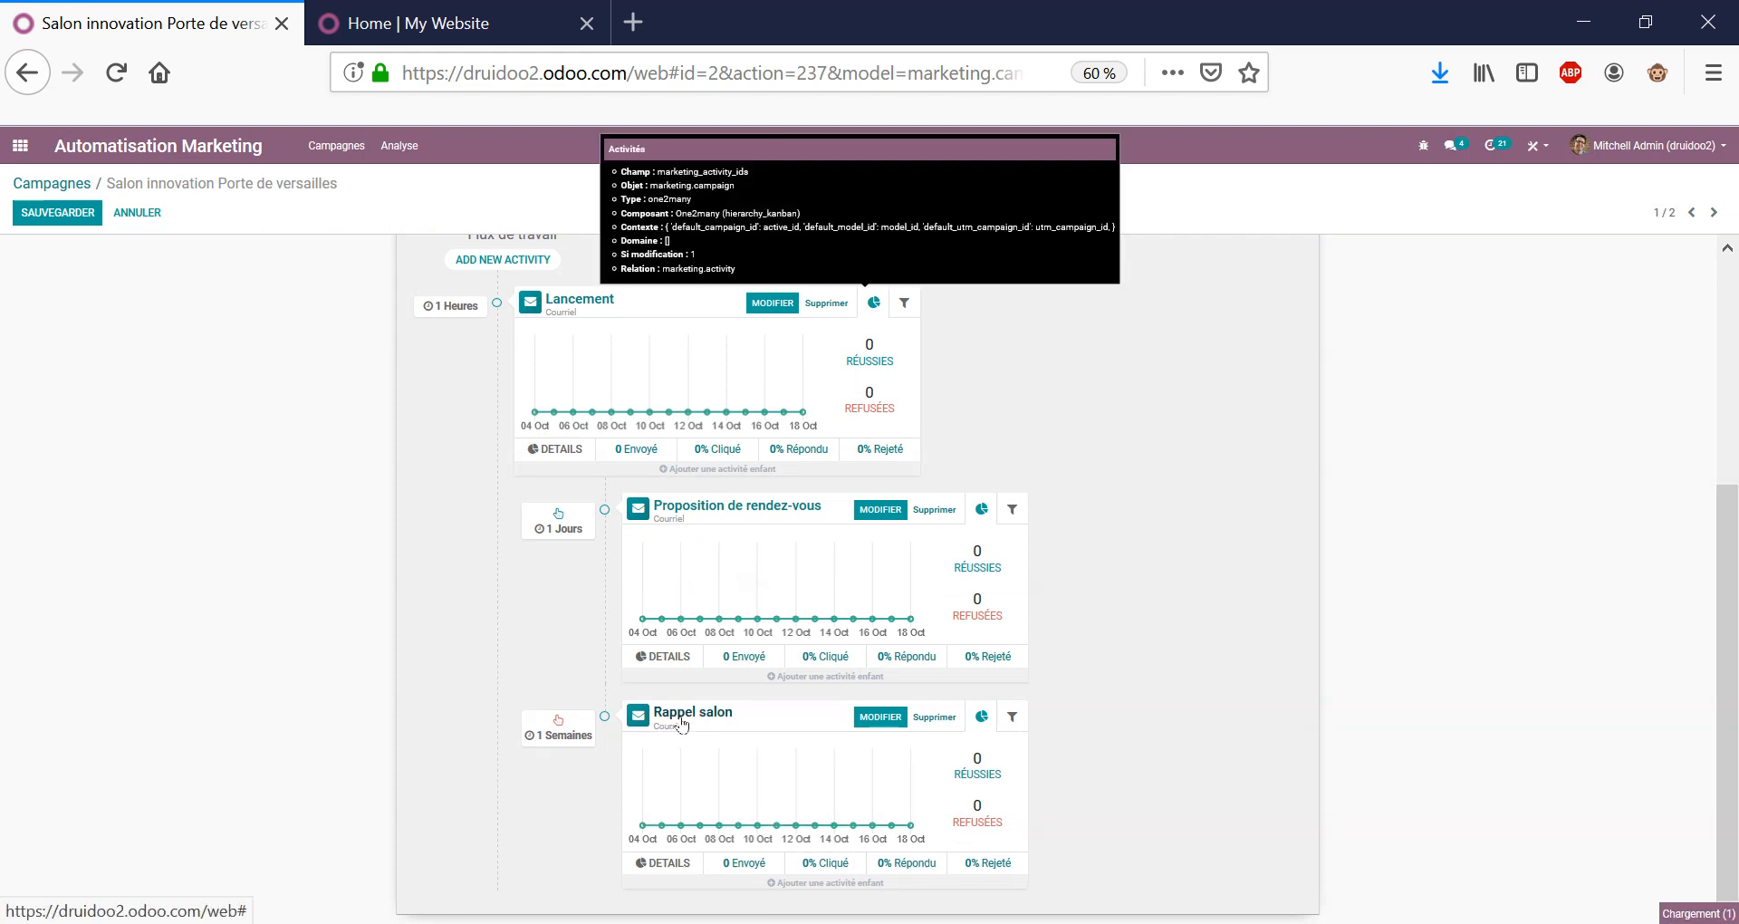
{"action": "triple_click", "coordinate": [643, 245]}
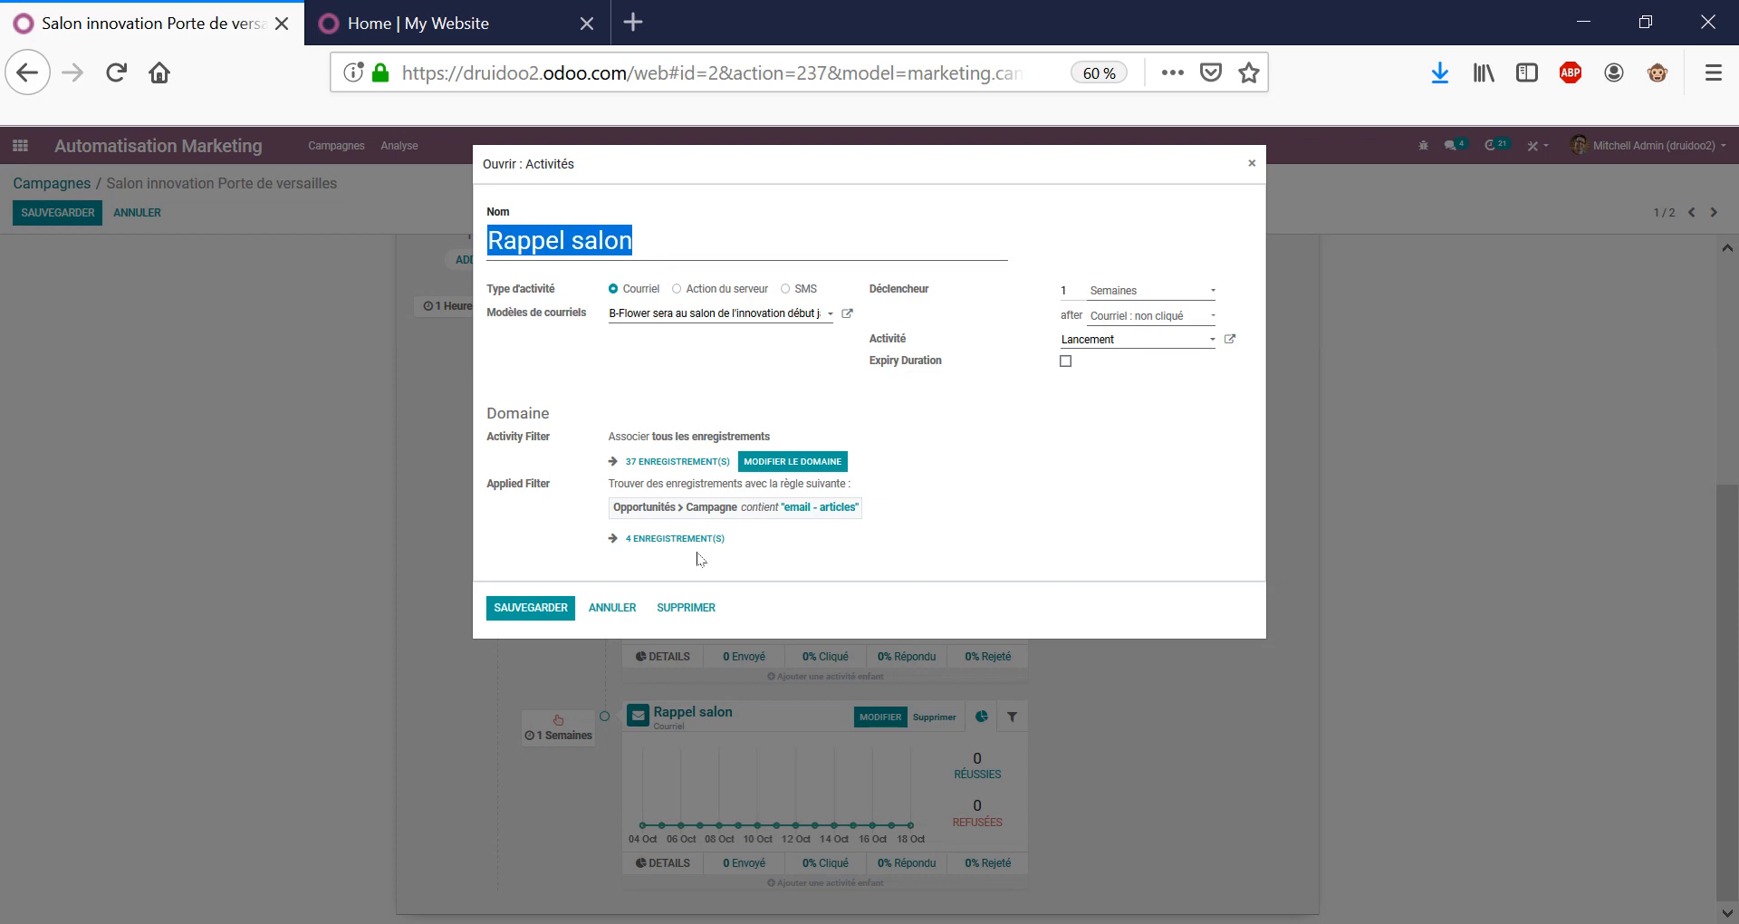
{"action": "left_click", "coordinate": [614, 607]}
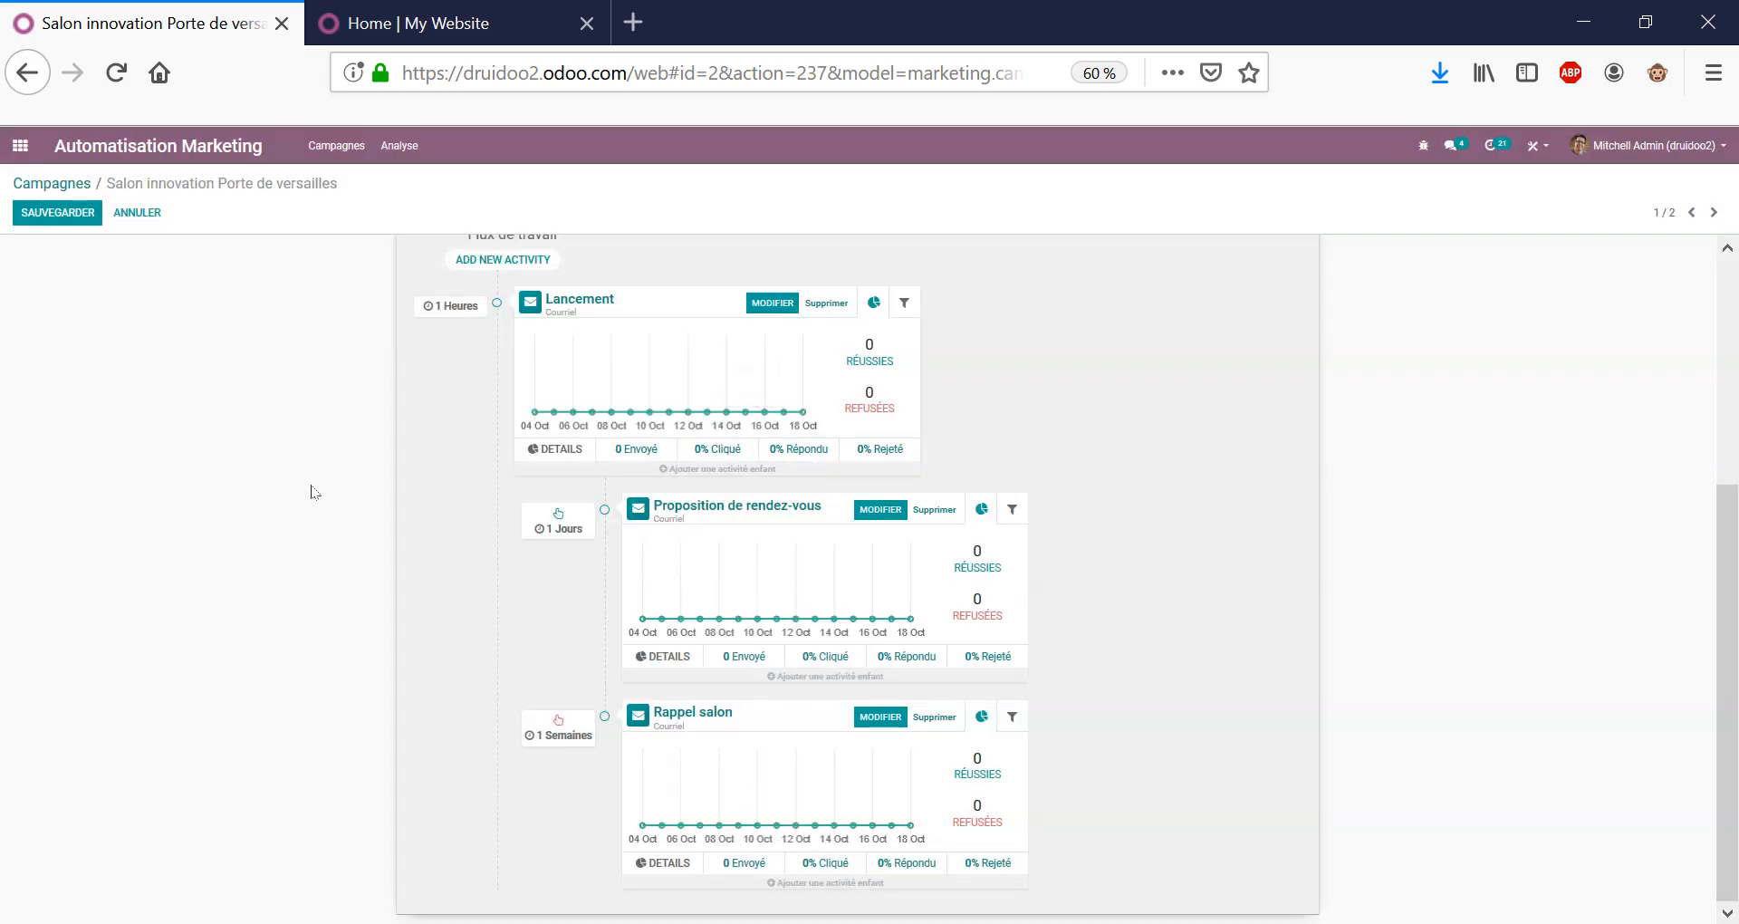
{"action": "scroll", "coordinate": [1061, 556], "scroll_direction": "up", "scroll_amount": 3}
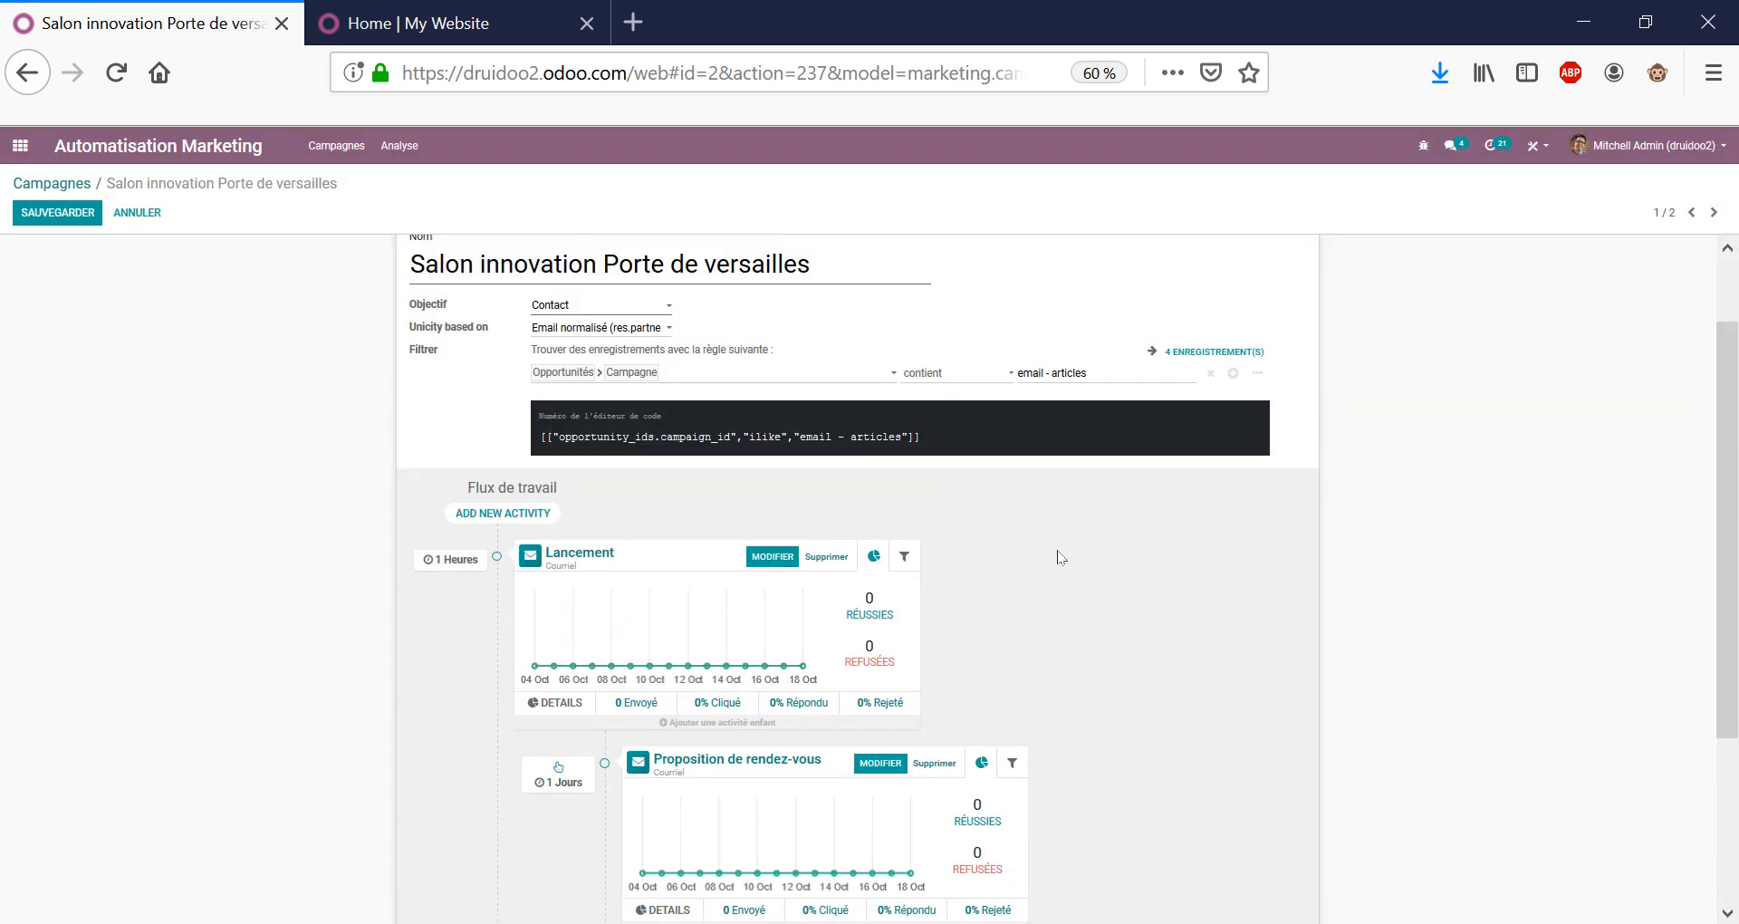
{"action": "scroll", "coordinate": [1061, 556], "scroll_direction": "down", "scroll_amount": 3}
{"action": "scroll", "coordinate": [1017, 559], "scroll_direction": "up", "scroll_amount": 2}
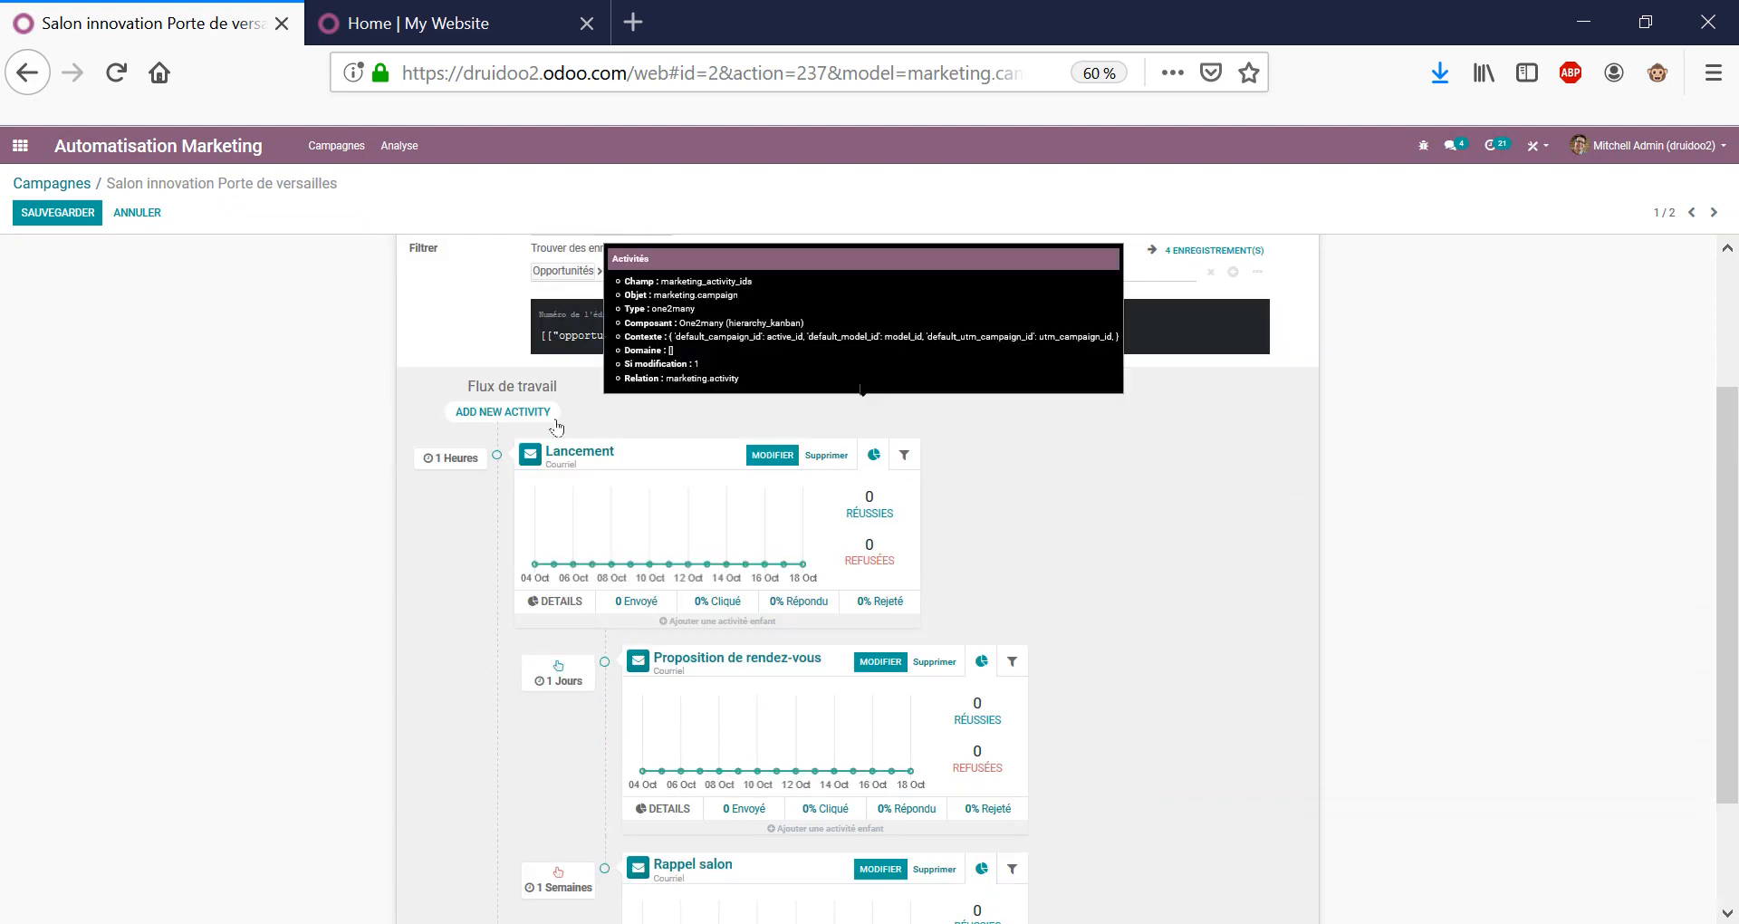
Start a new SMS activity in the workflow, then cancel it.
{"action": "left_click", "coordinate": [553, 418]}
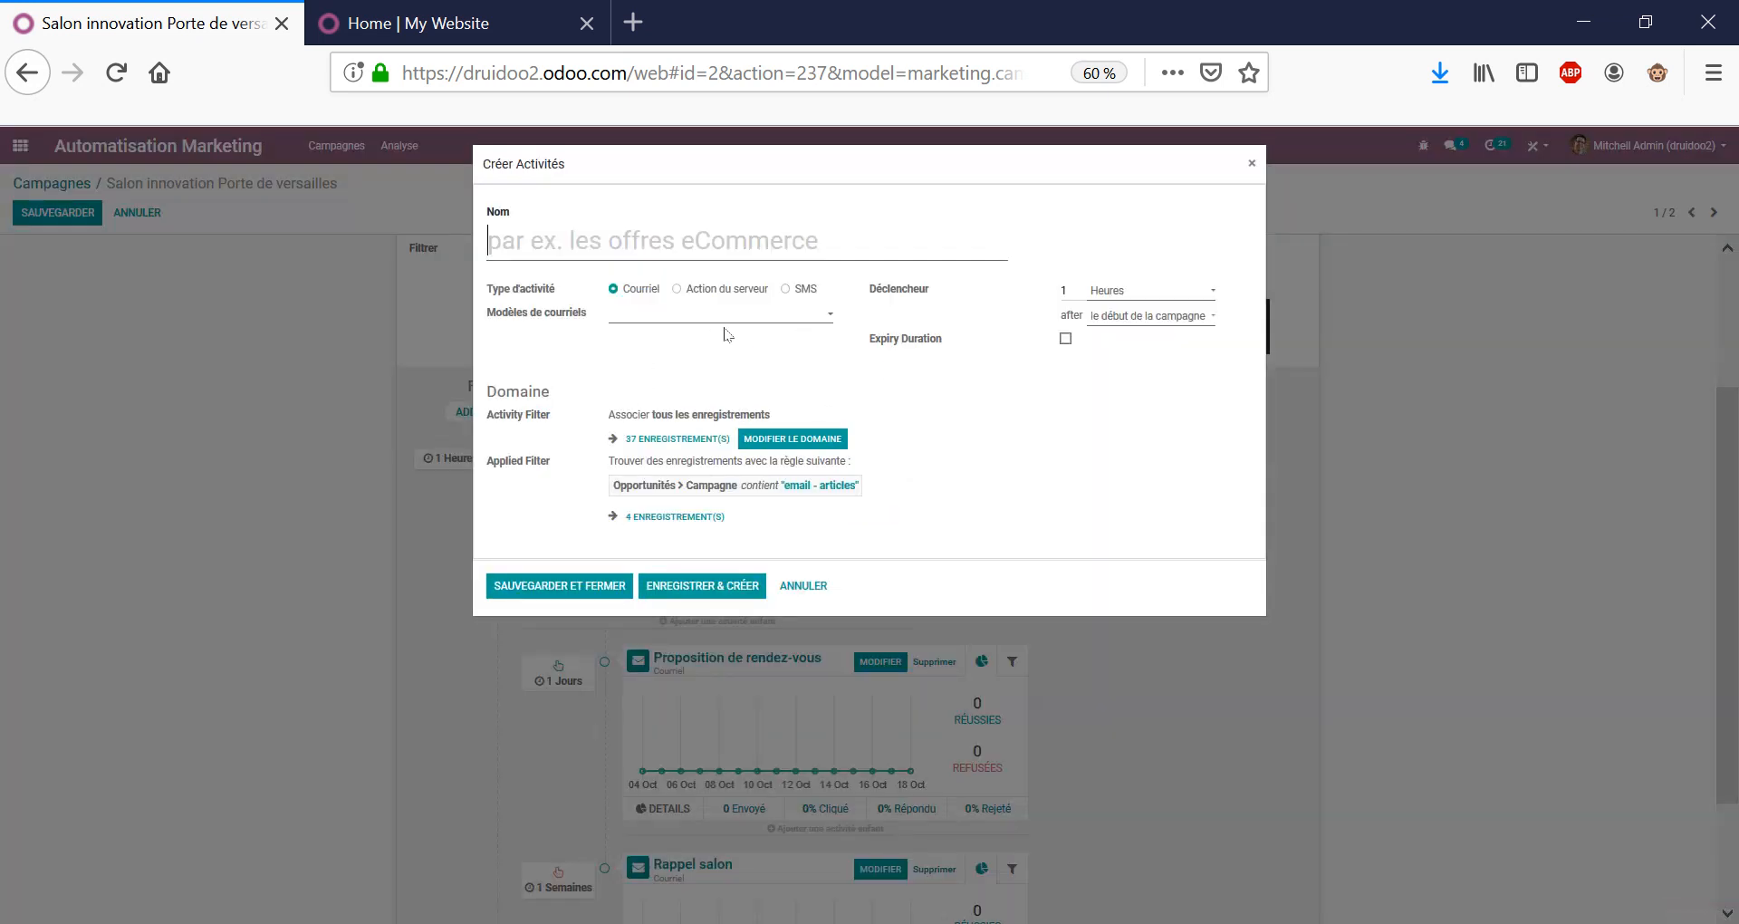
{"action": "left_click", "coordinate": [806, 290]}
{"action": "left_click", "coordinate": [814, 587]}
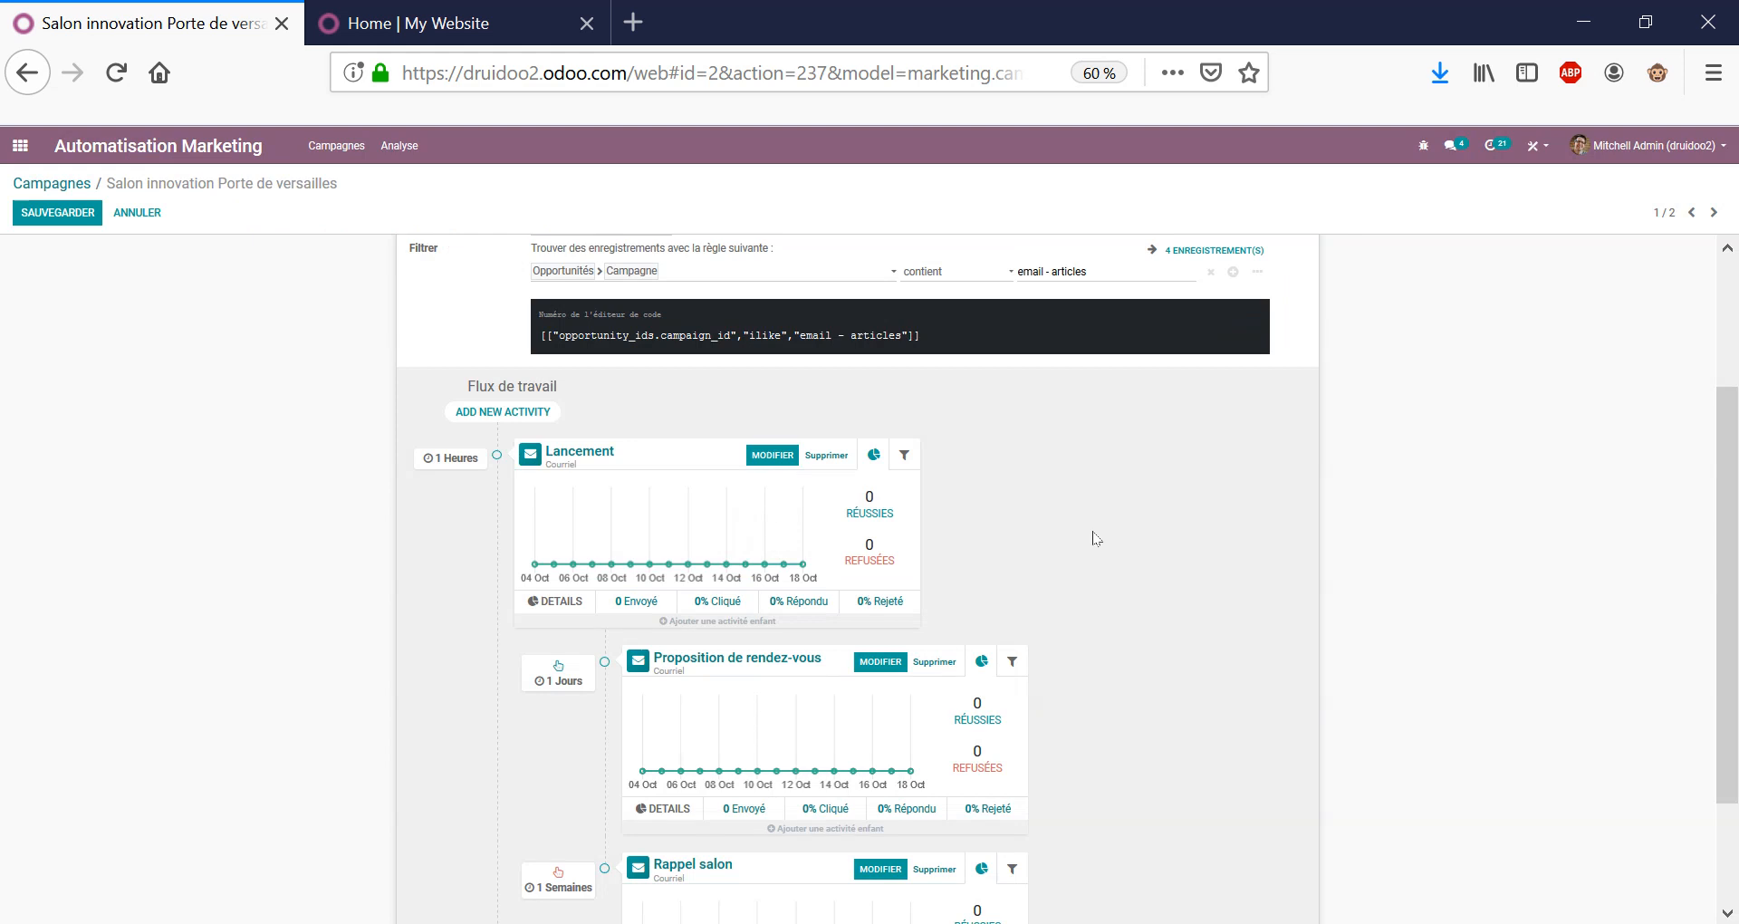
{"action": "scroll", "coordinate": [1069, 552], "scroll_direction": "down", "scroll_amount": 2}
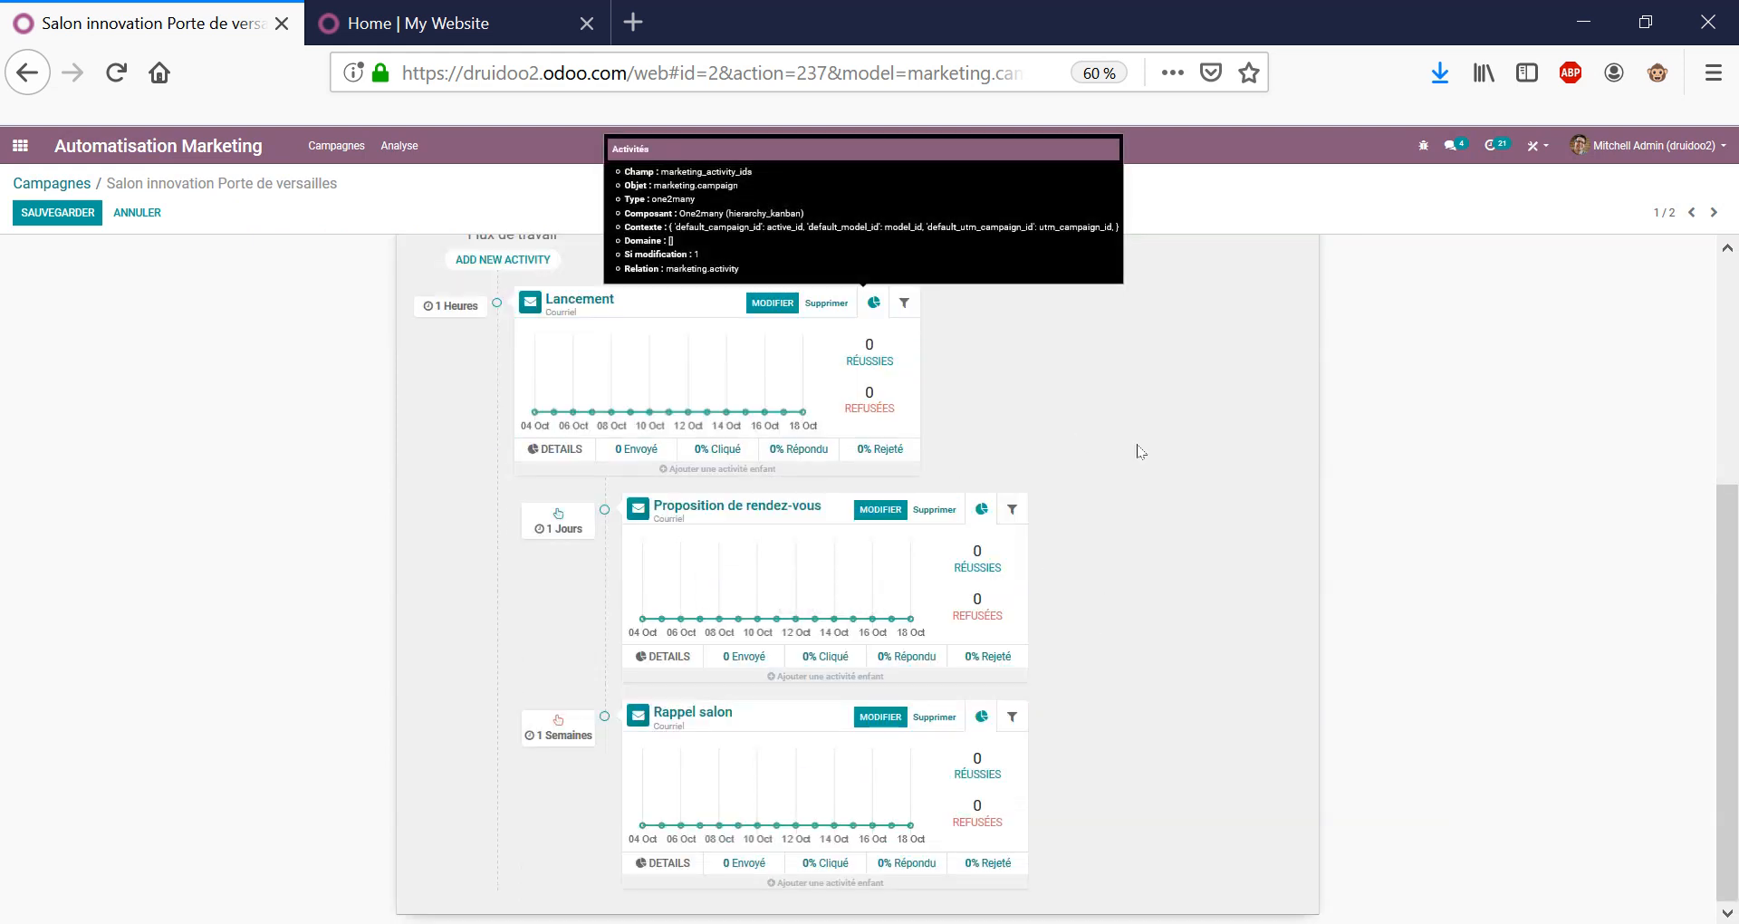
{"action": "scroll", "coordinate": [1139, 450], "scroll_direction": "up", "scroll_amount": 2}
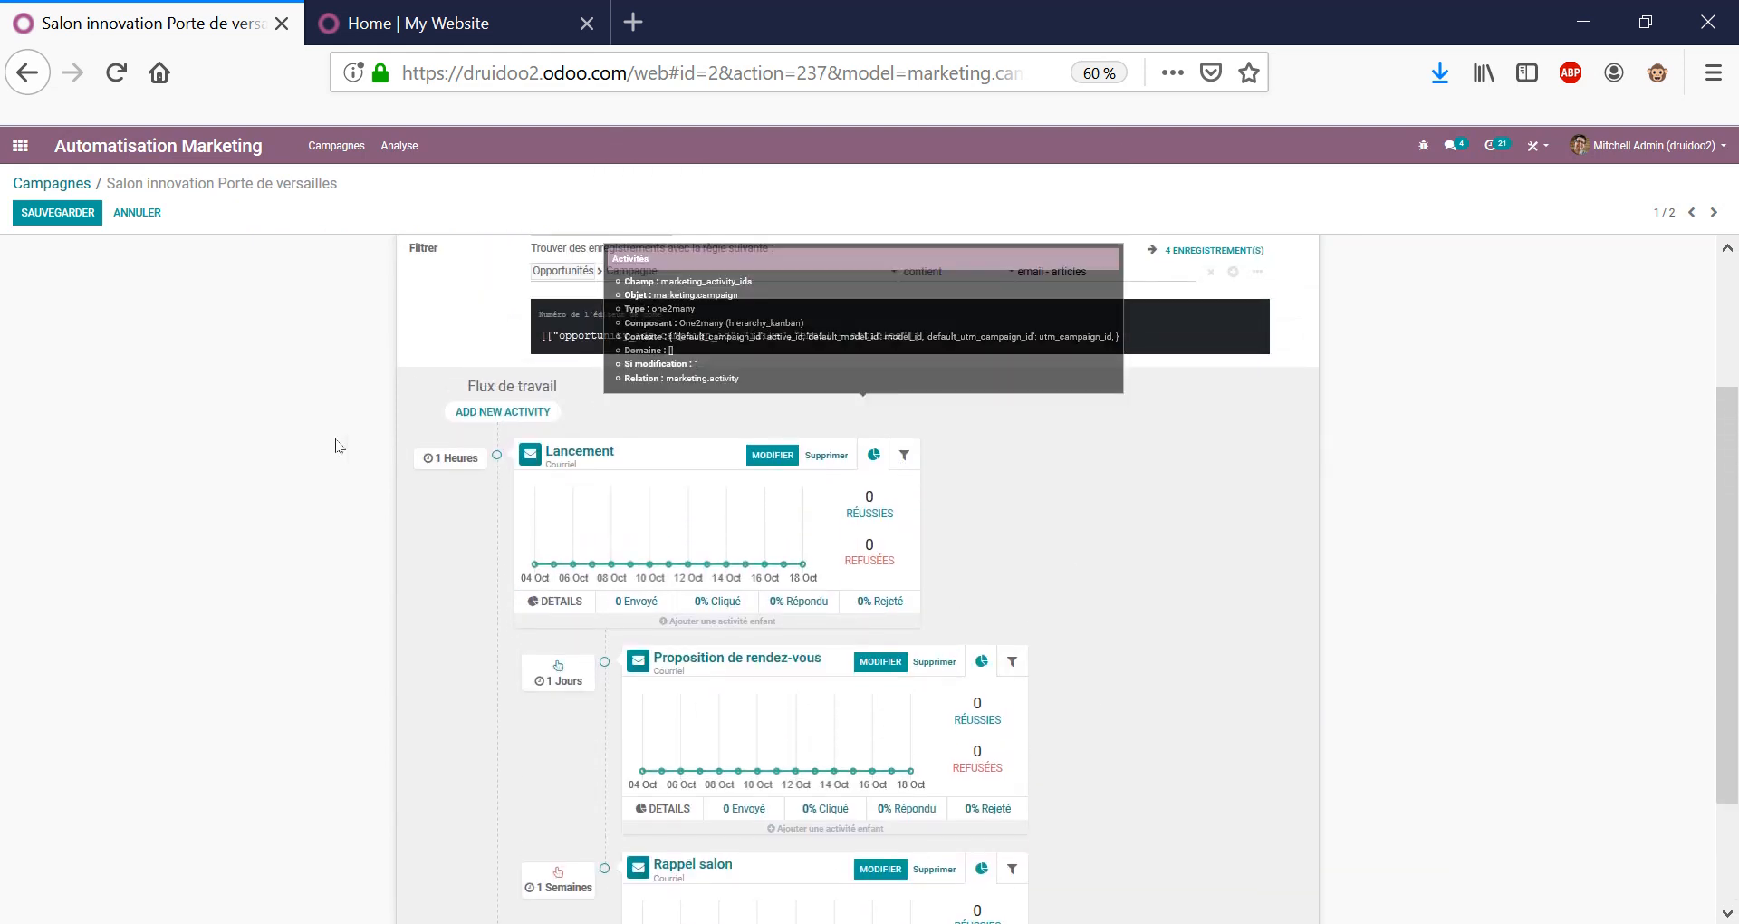
Discard the campaign's unsaved edits and return via Campagnes to the main apps menu.
{"action": "left_click", "coordinate": [141, 212]}
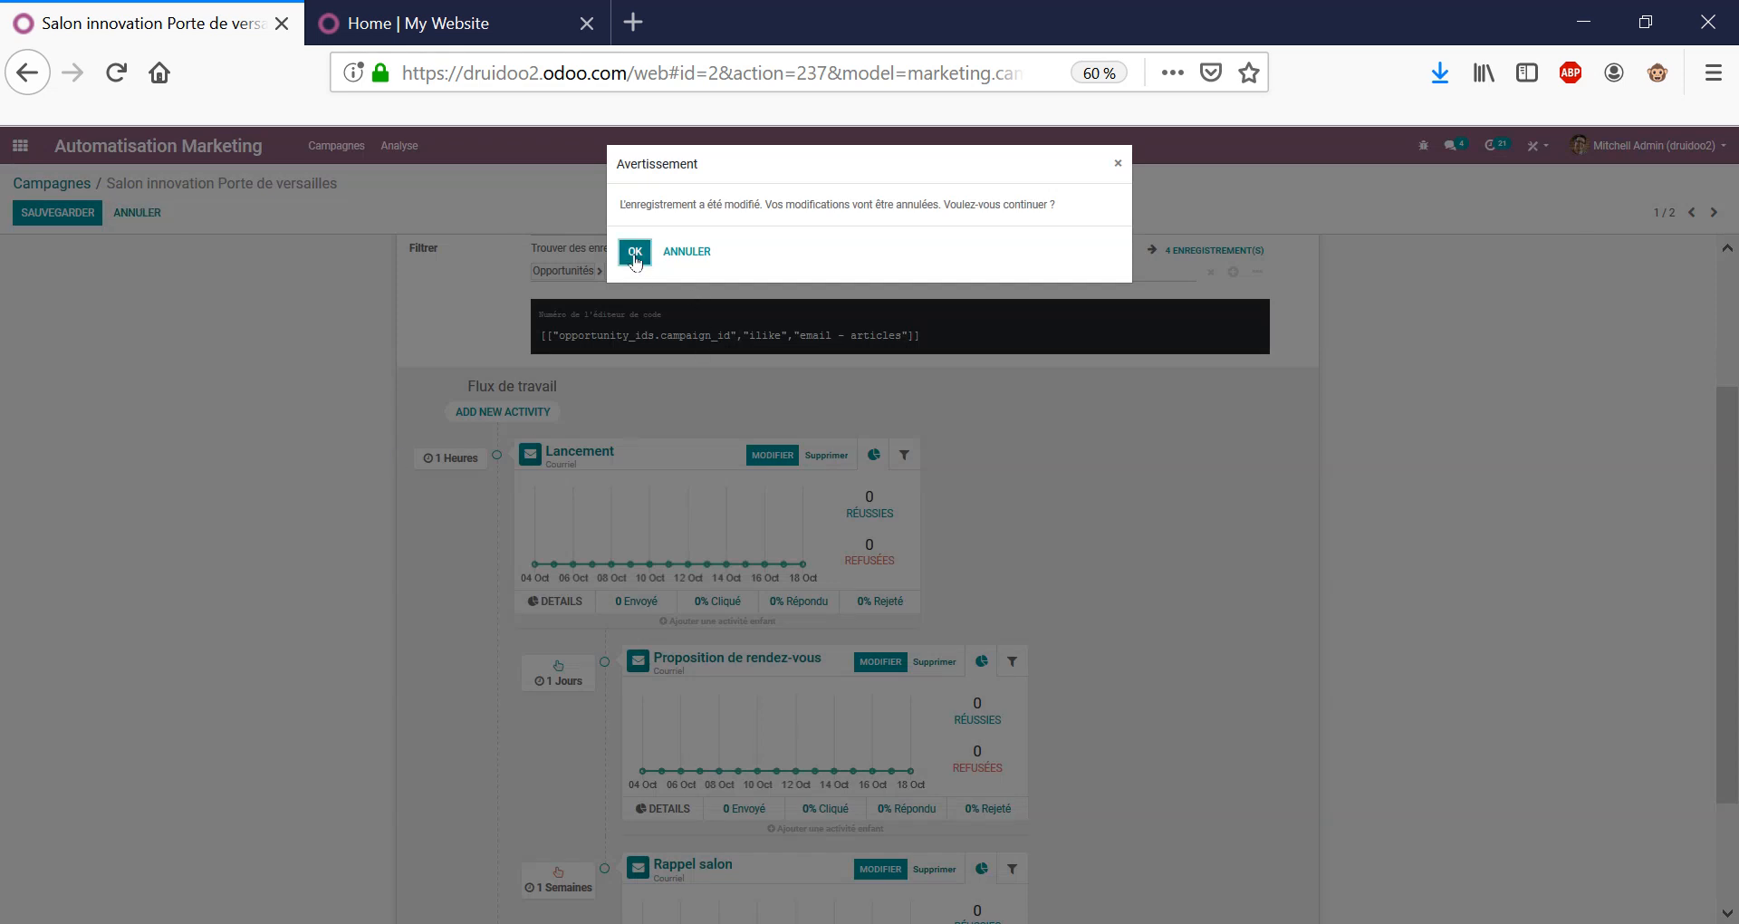
{"action": "left_click", "coordinate": [634, 251]}
{"action": "left_click", "coordinate": [235, 385]}
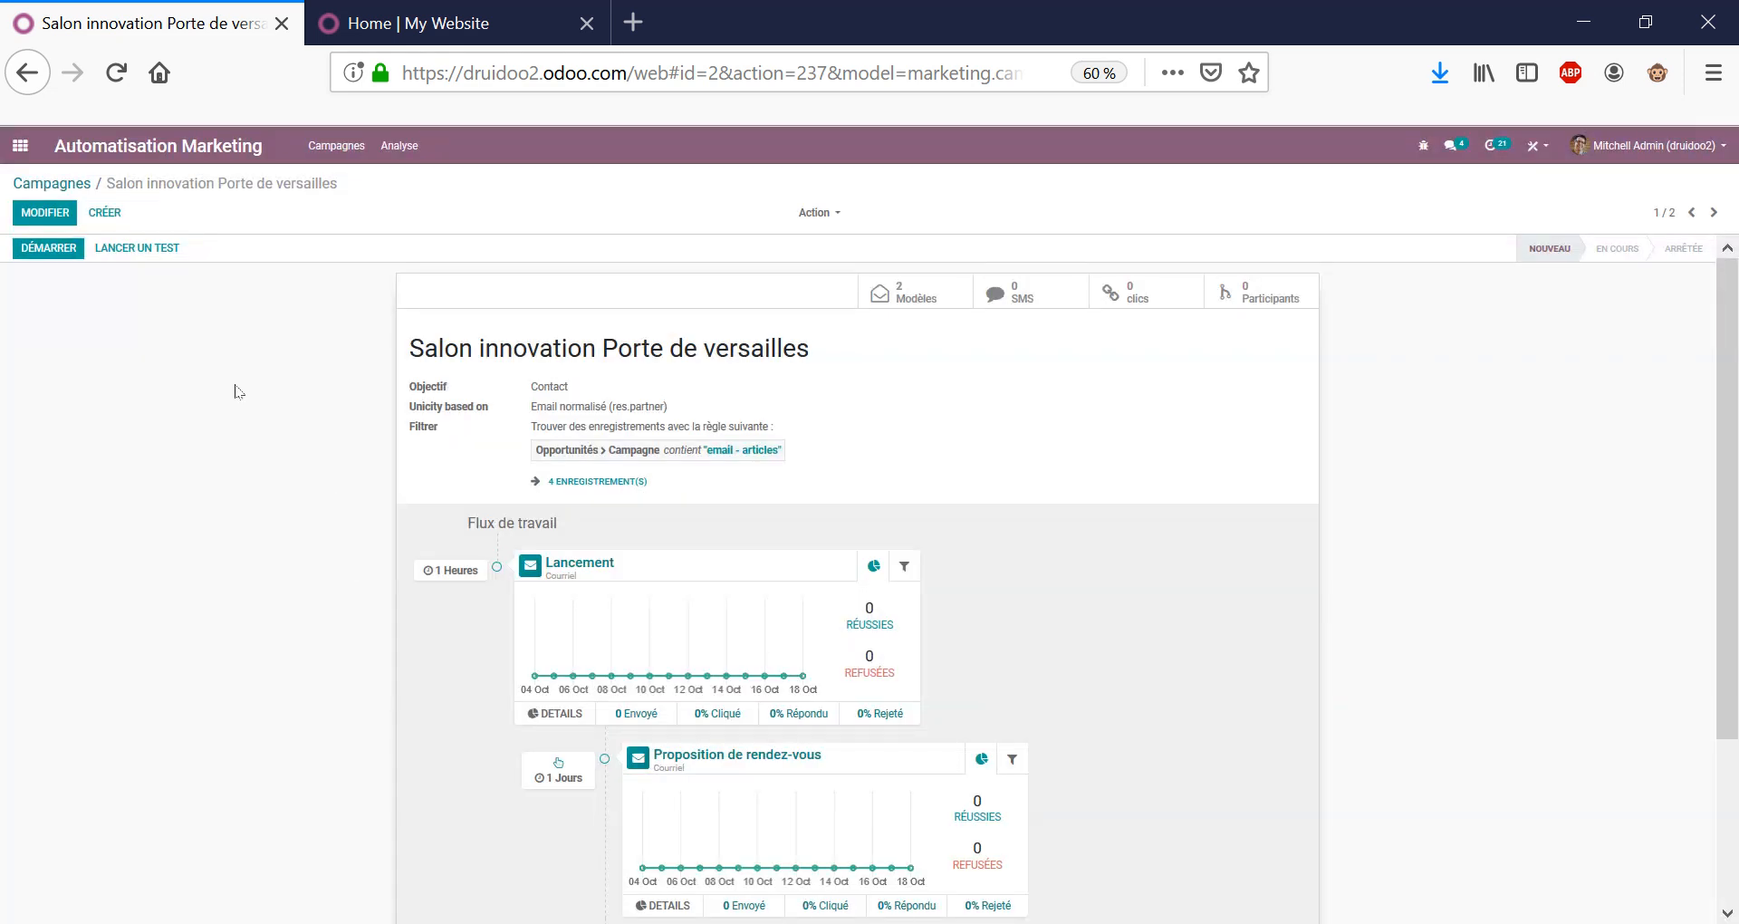
{"action": "left_click", "coordinate": [278, 356]}
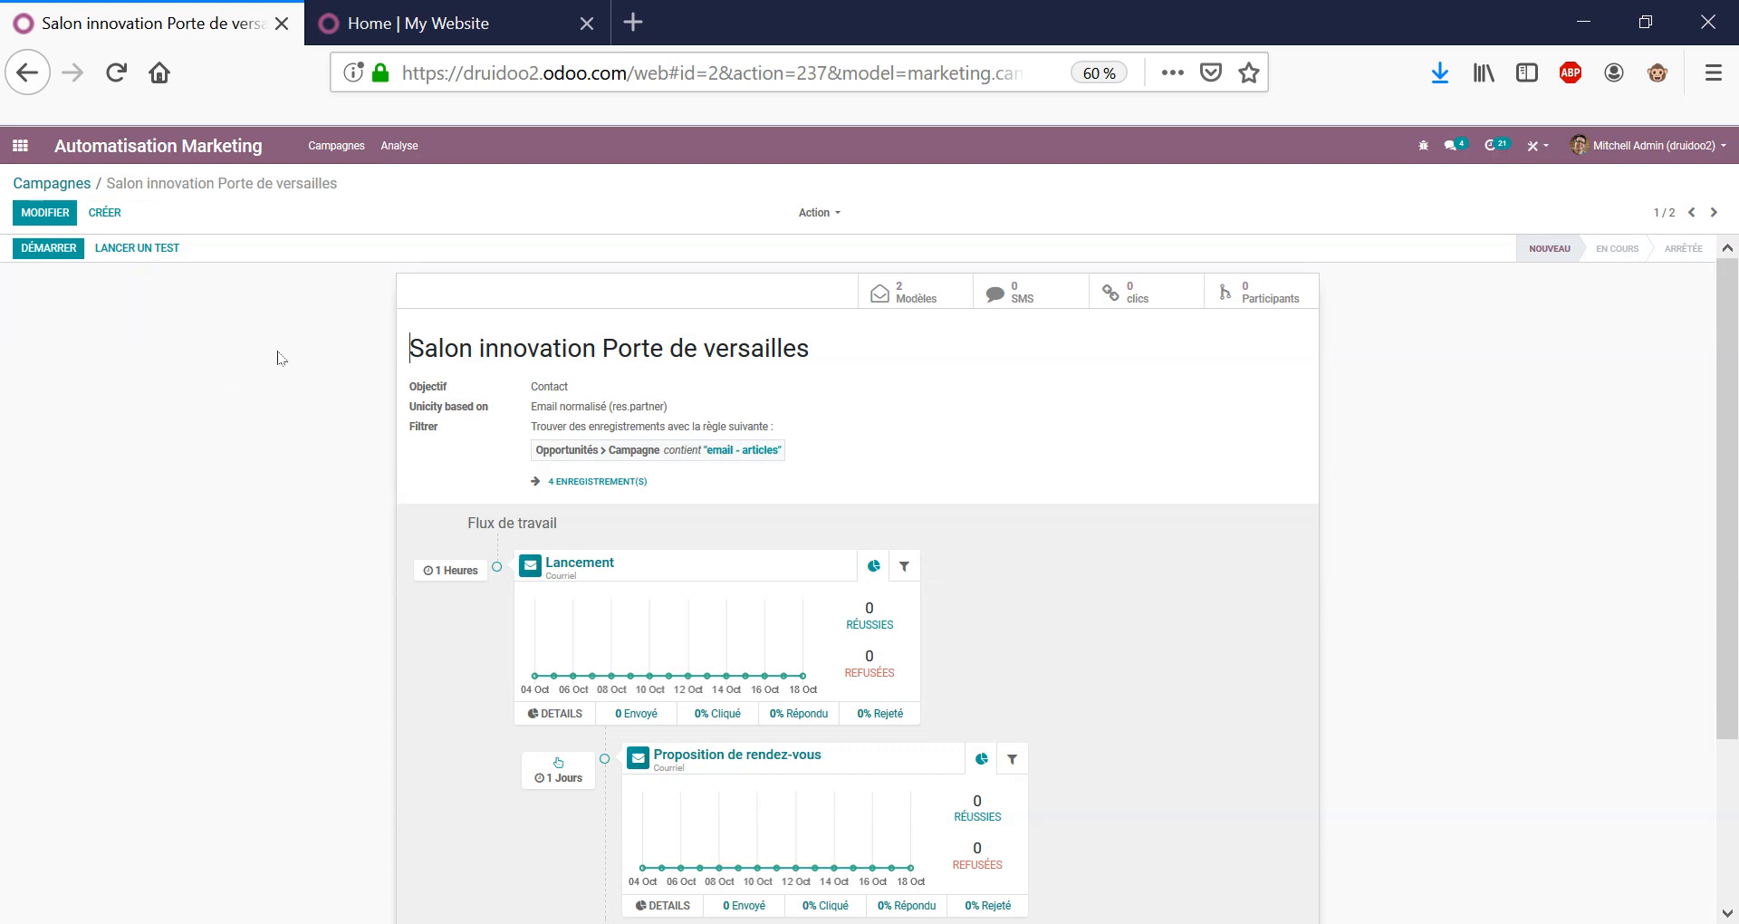
{"action": "left_click", "coordinate": [76, 187]}
{"action": "double_click", "coordinate": [83, 184]}
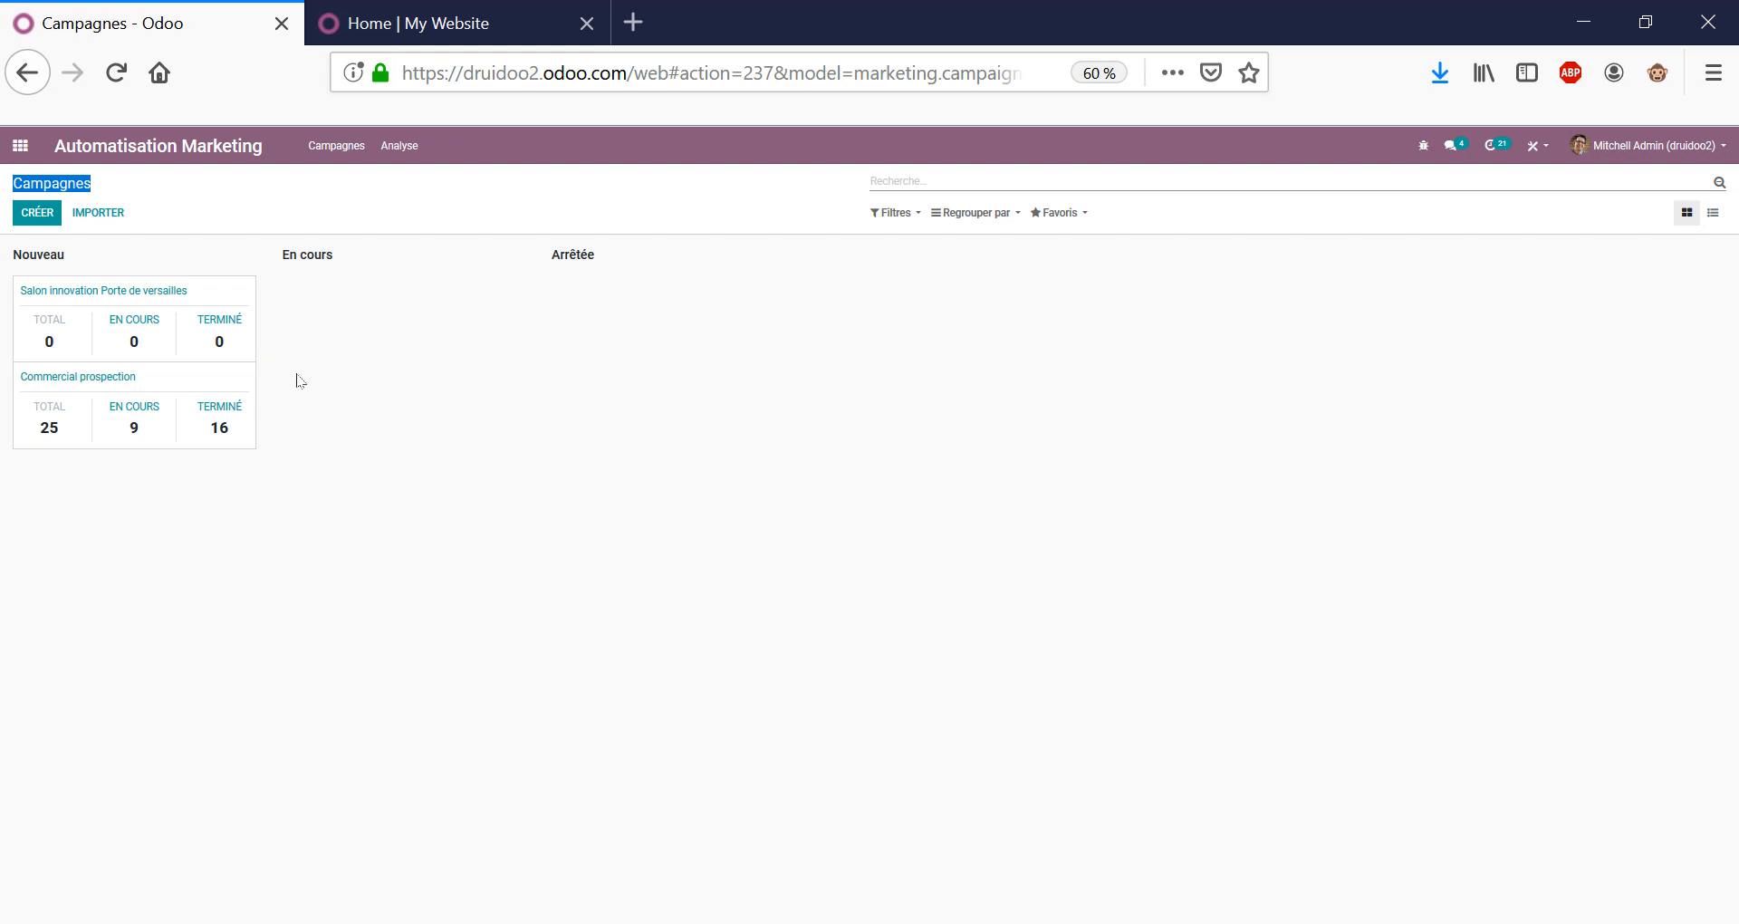
{"action": "left_click", "coordinate": [22, 146]}
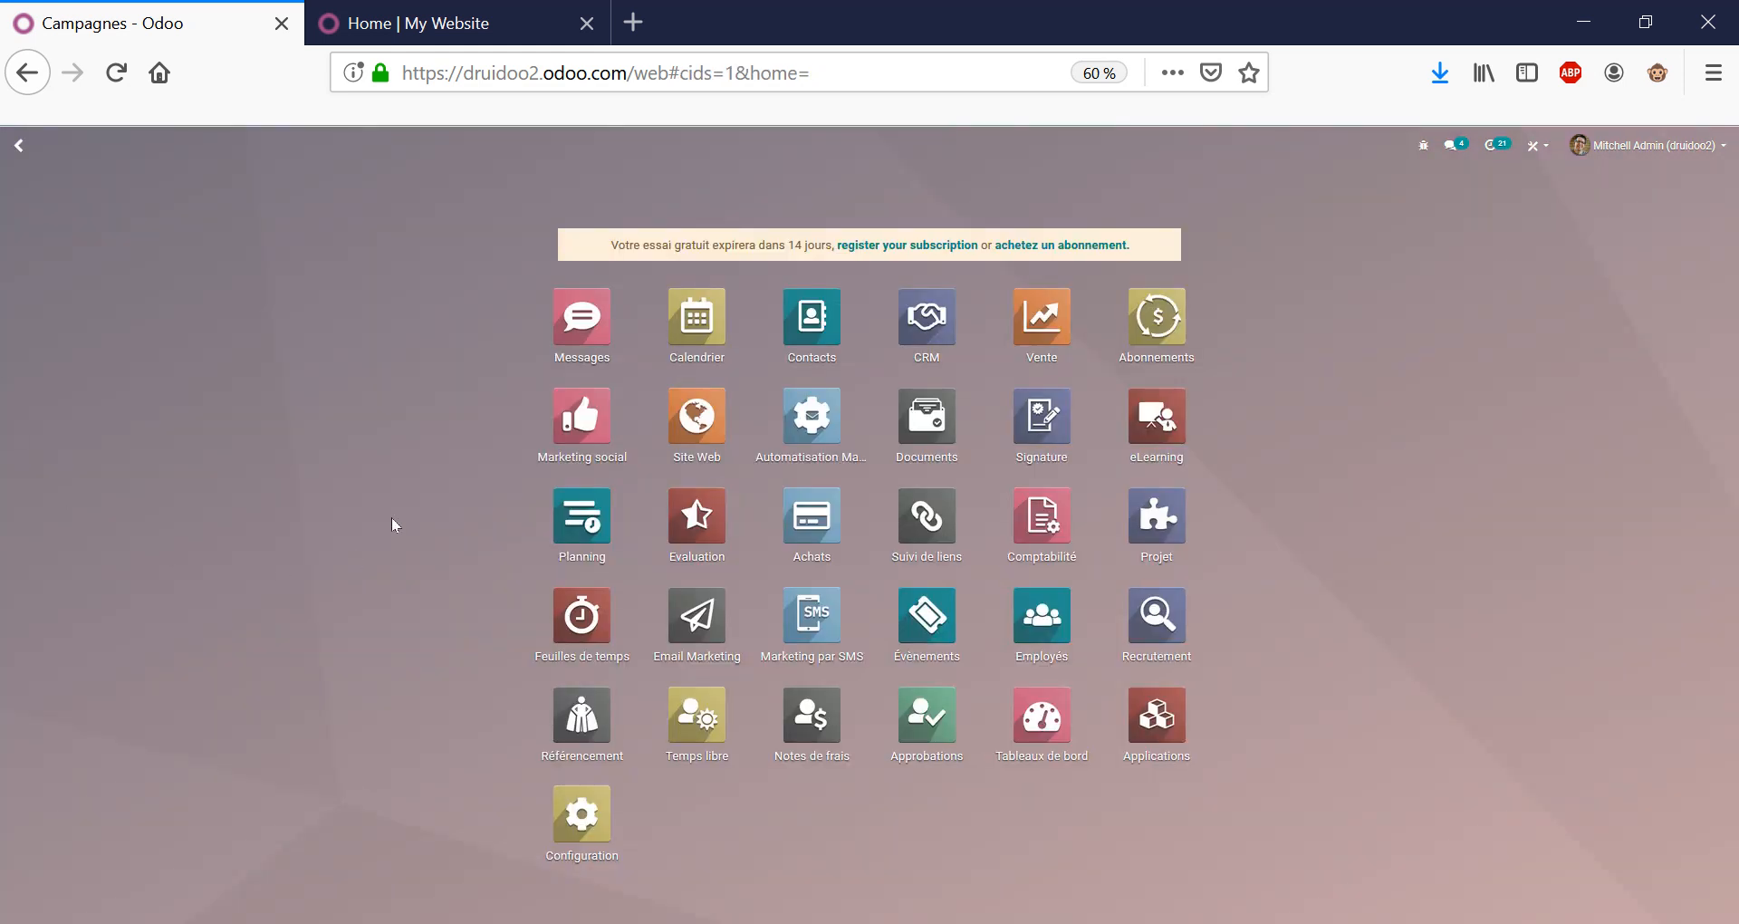
In CRM, start a lead-generation request targeting France.
{"action": "left_click", "coordinate": [931, 331]}
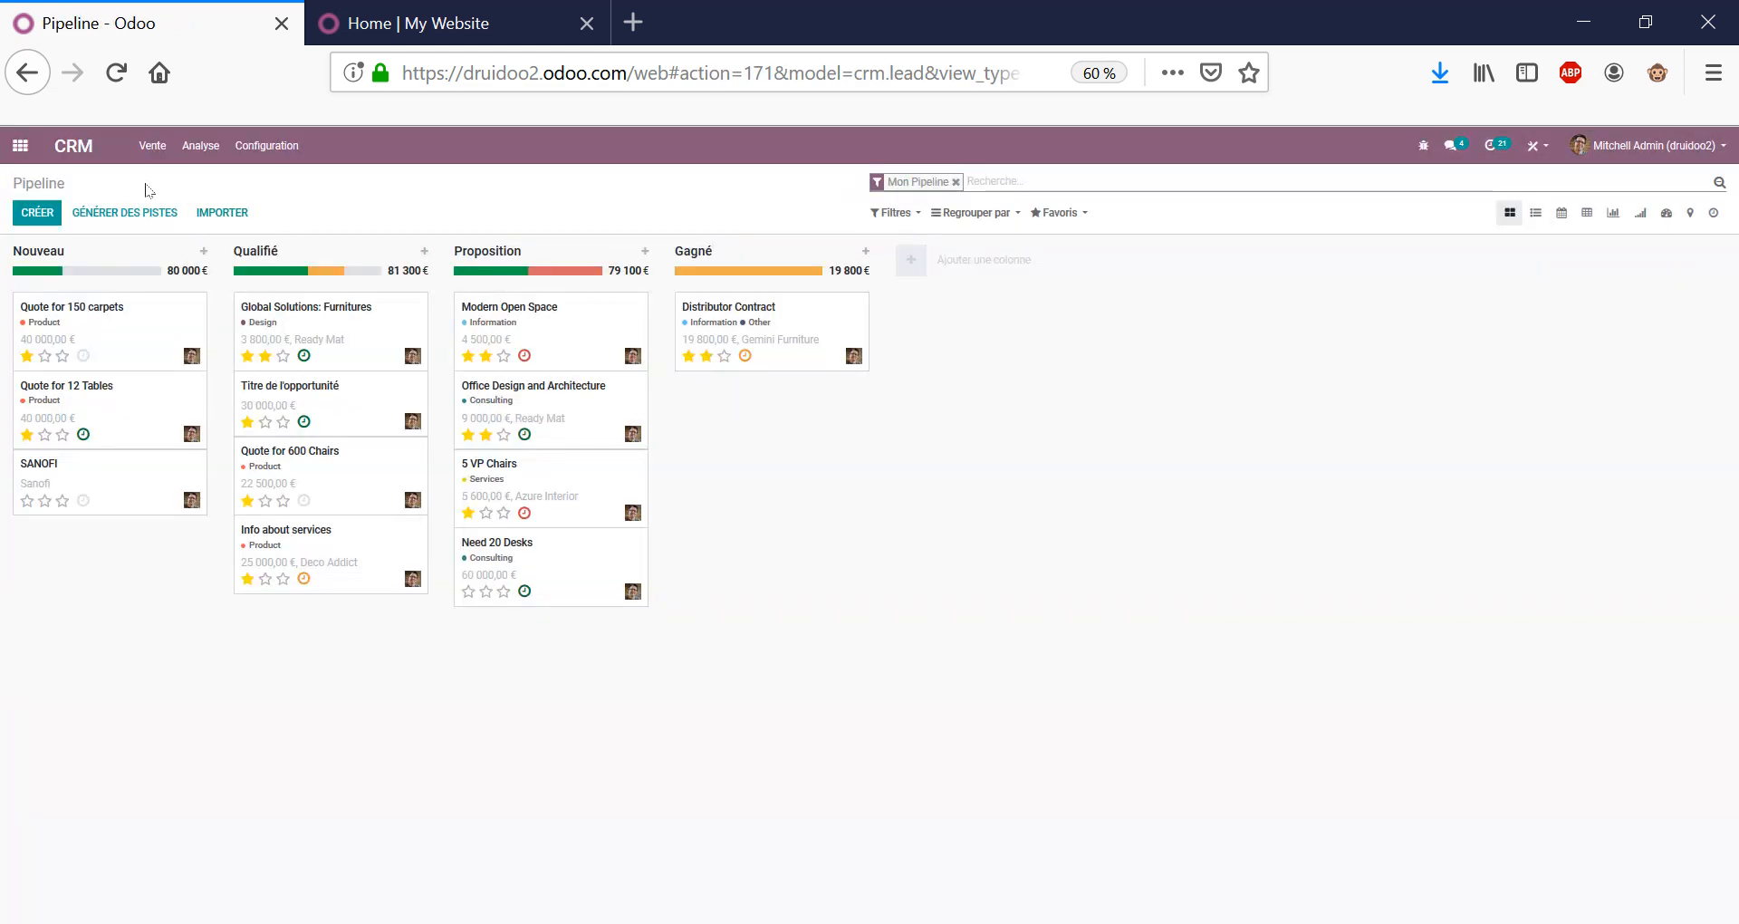
{"action": "left_click", "coordinate": [157, 216]}
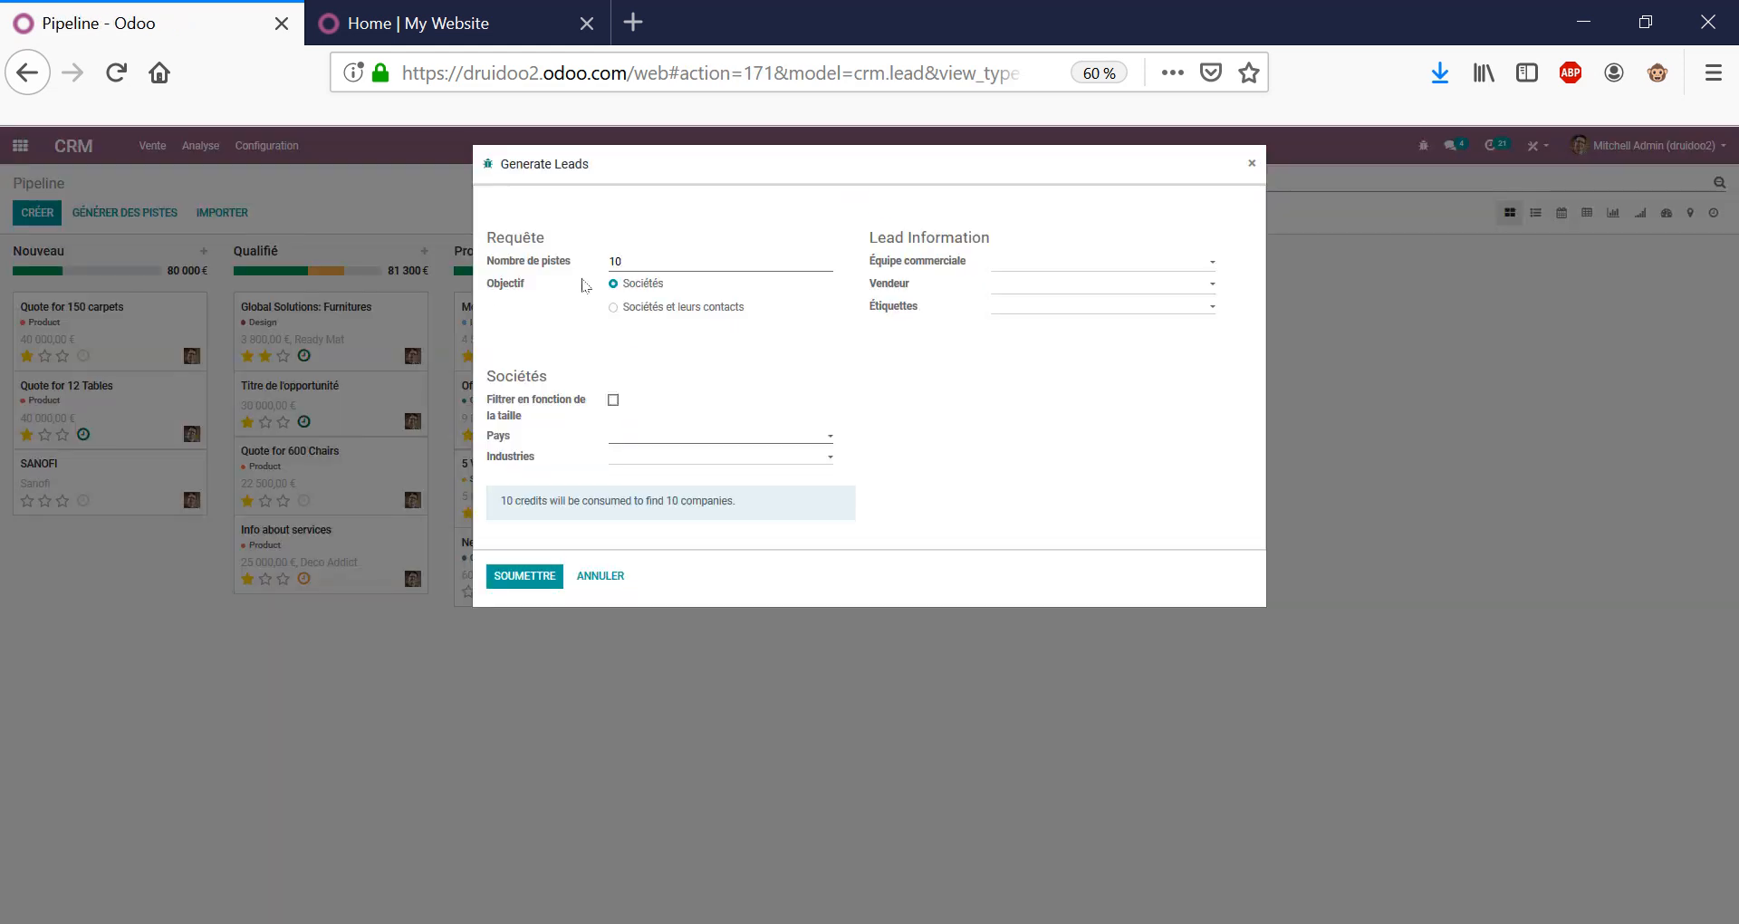
{"action": "double_click", "coordinate": [632, 267]}
{"action": "left_click", "coordinate": [644, 437]}
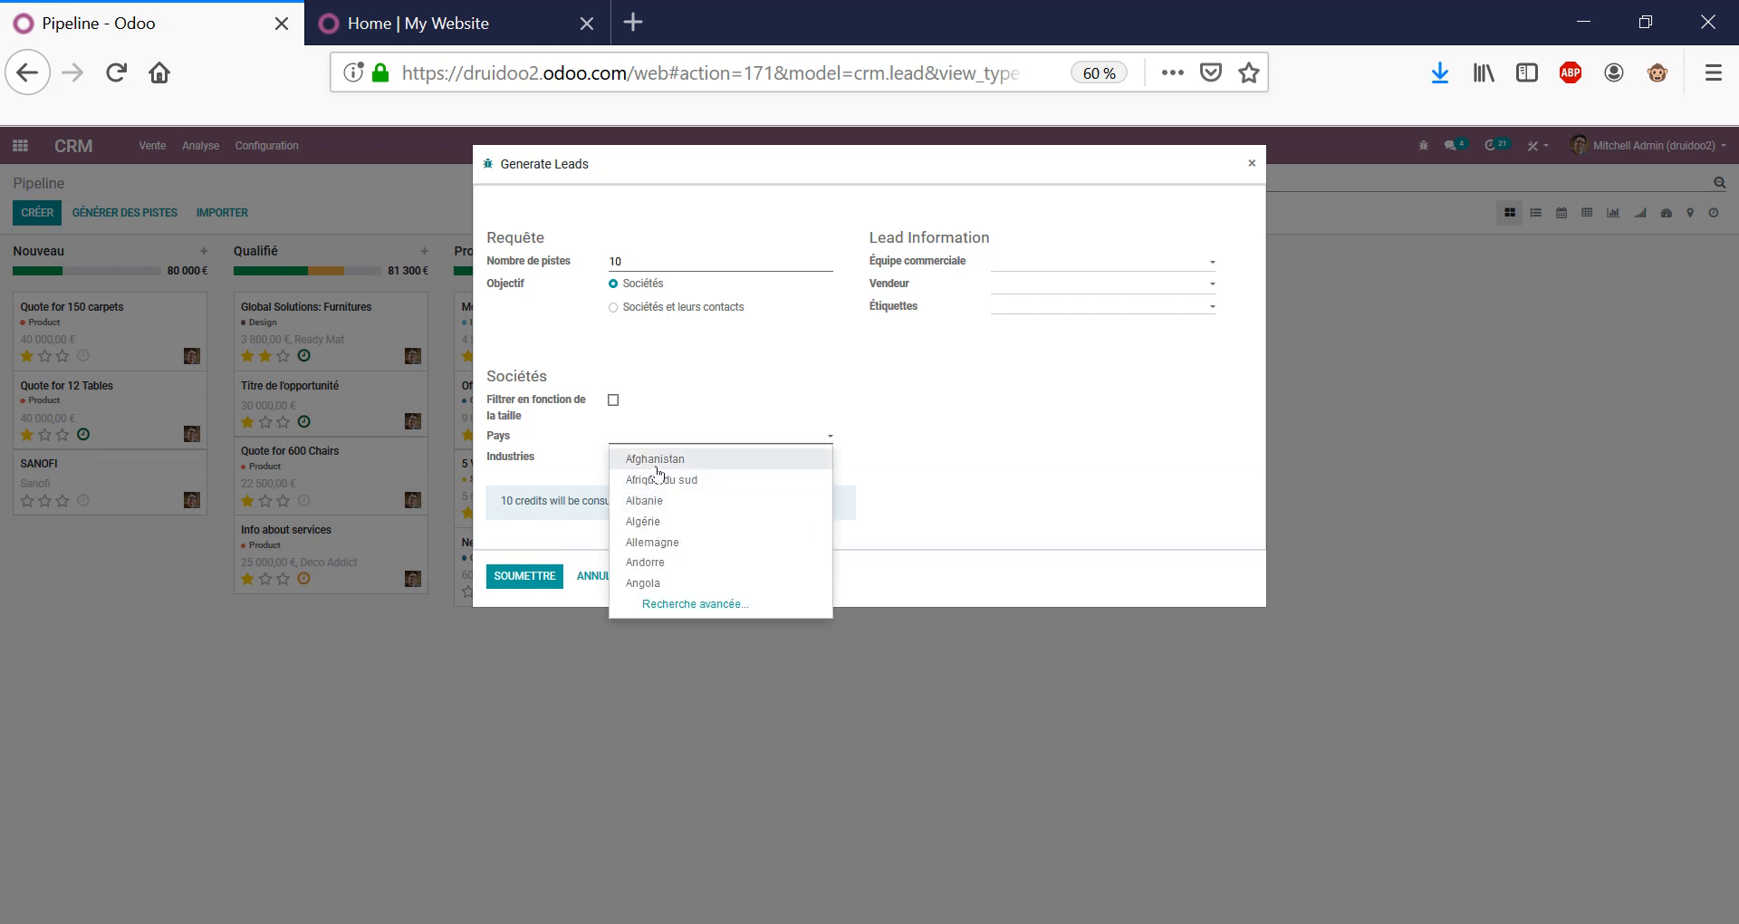
{"action": "type", "text": "fran"}
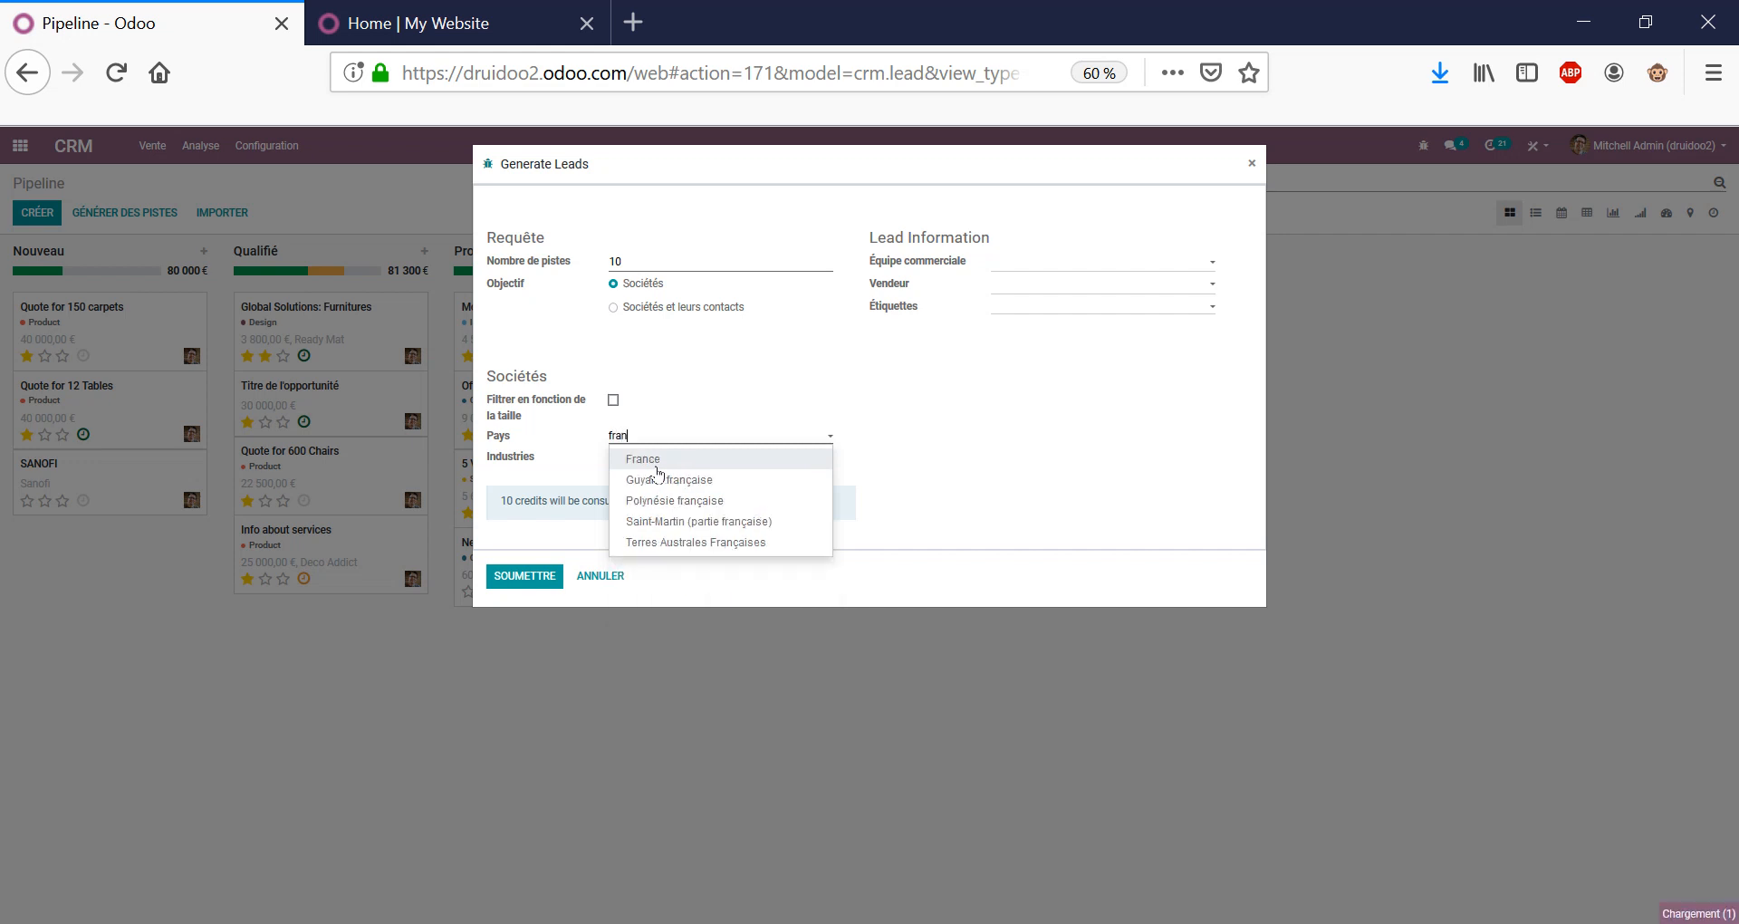
{"action": "key", "text": "Return"}
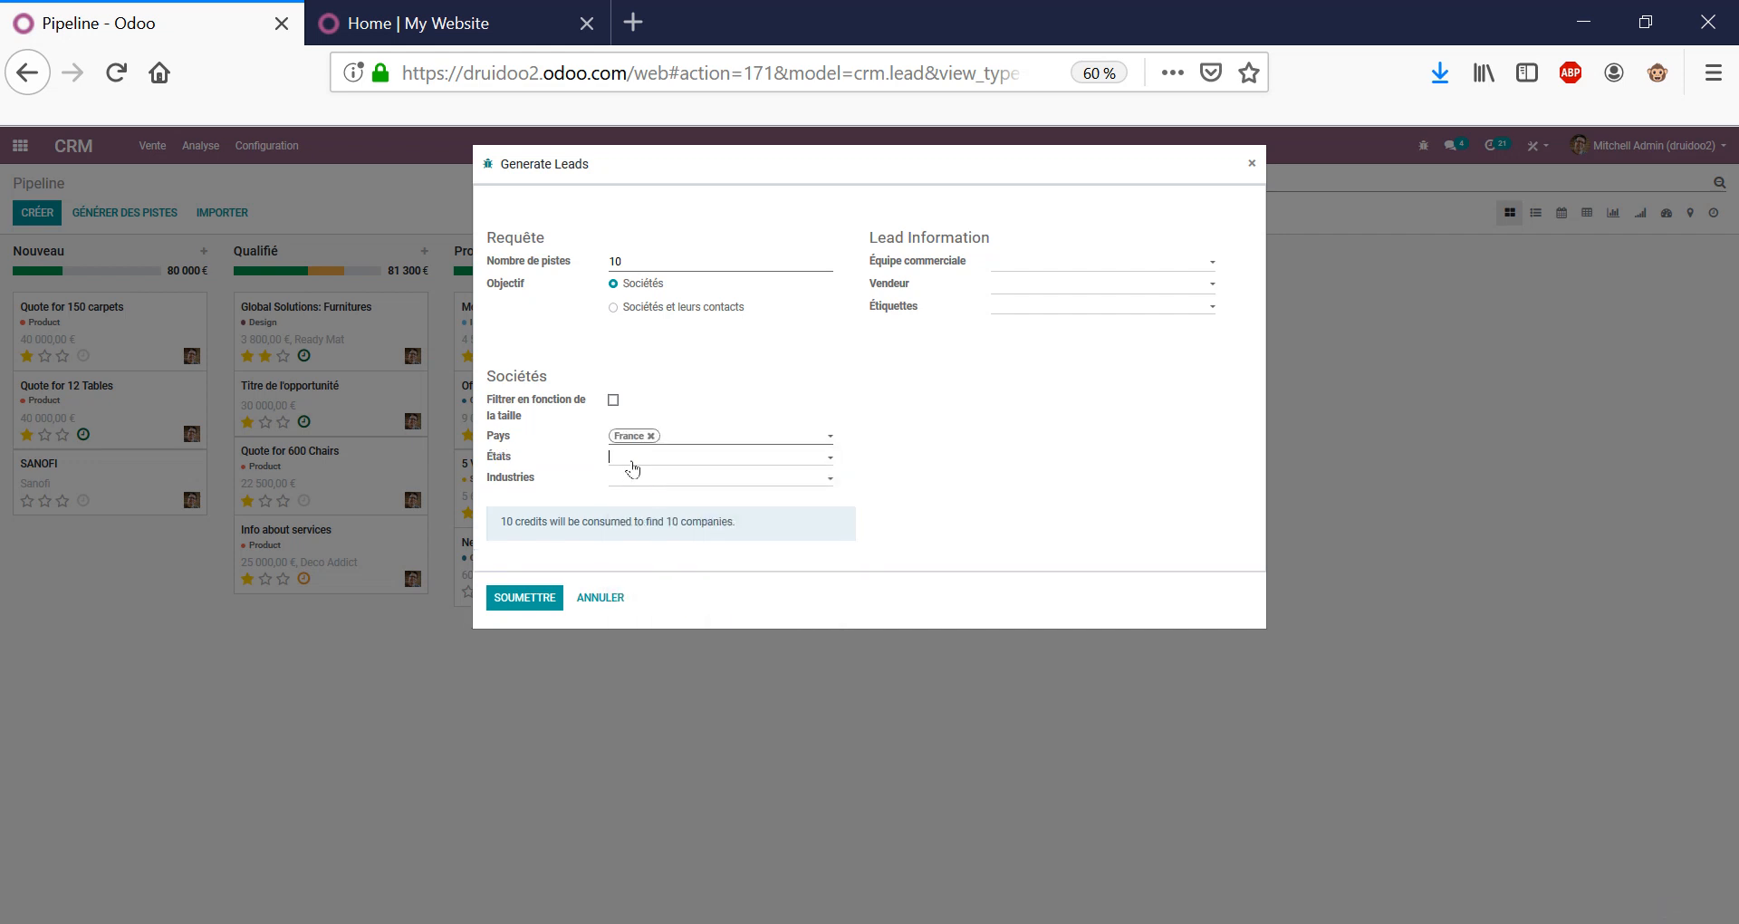
Target the Immobilier industry with 12–45 employees, then cancel without submitting.
{"action": "left_click", "coordinate": [634, 460]}
{"action": "left_click", "coordinate": [638, 479]}
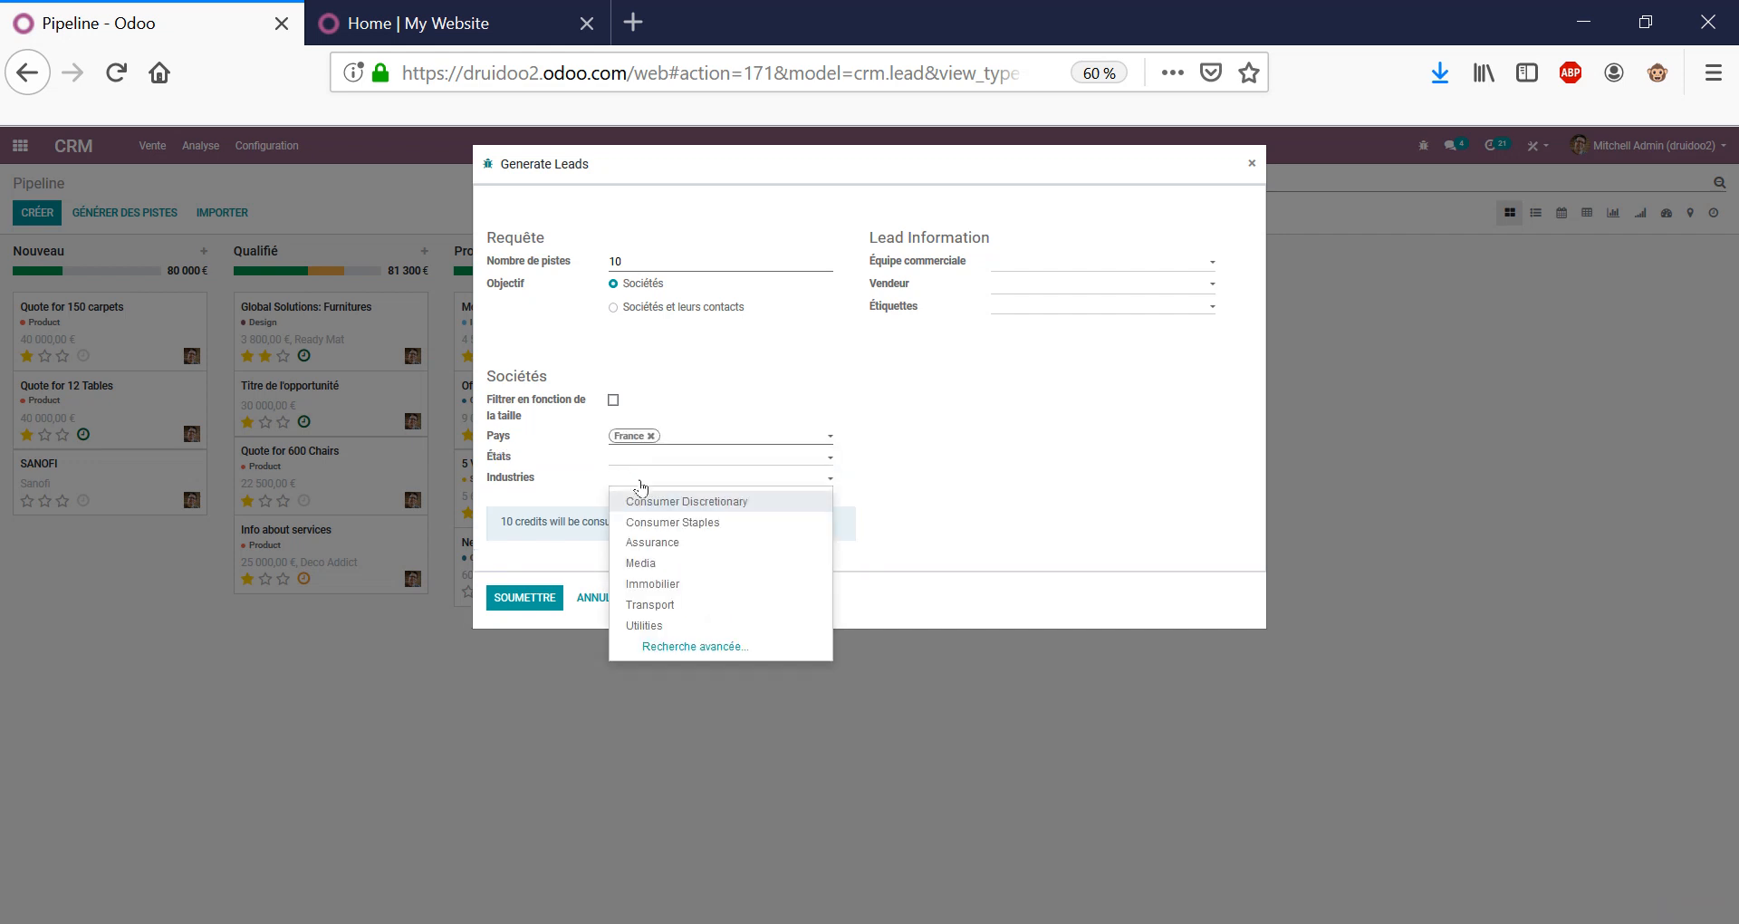
{"action": "left_click", "coordinate": [674, 589]}
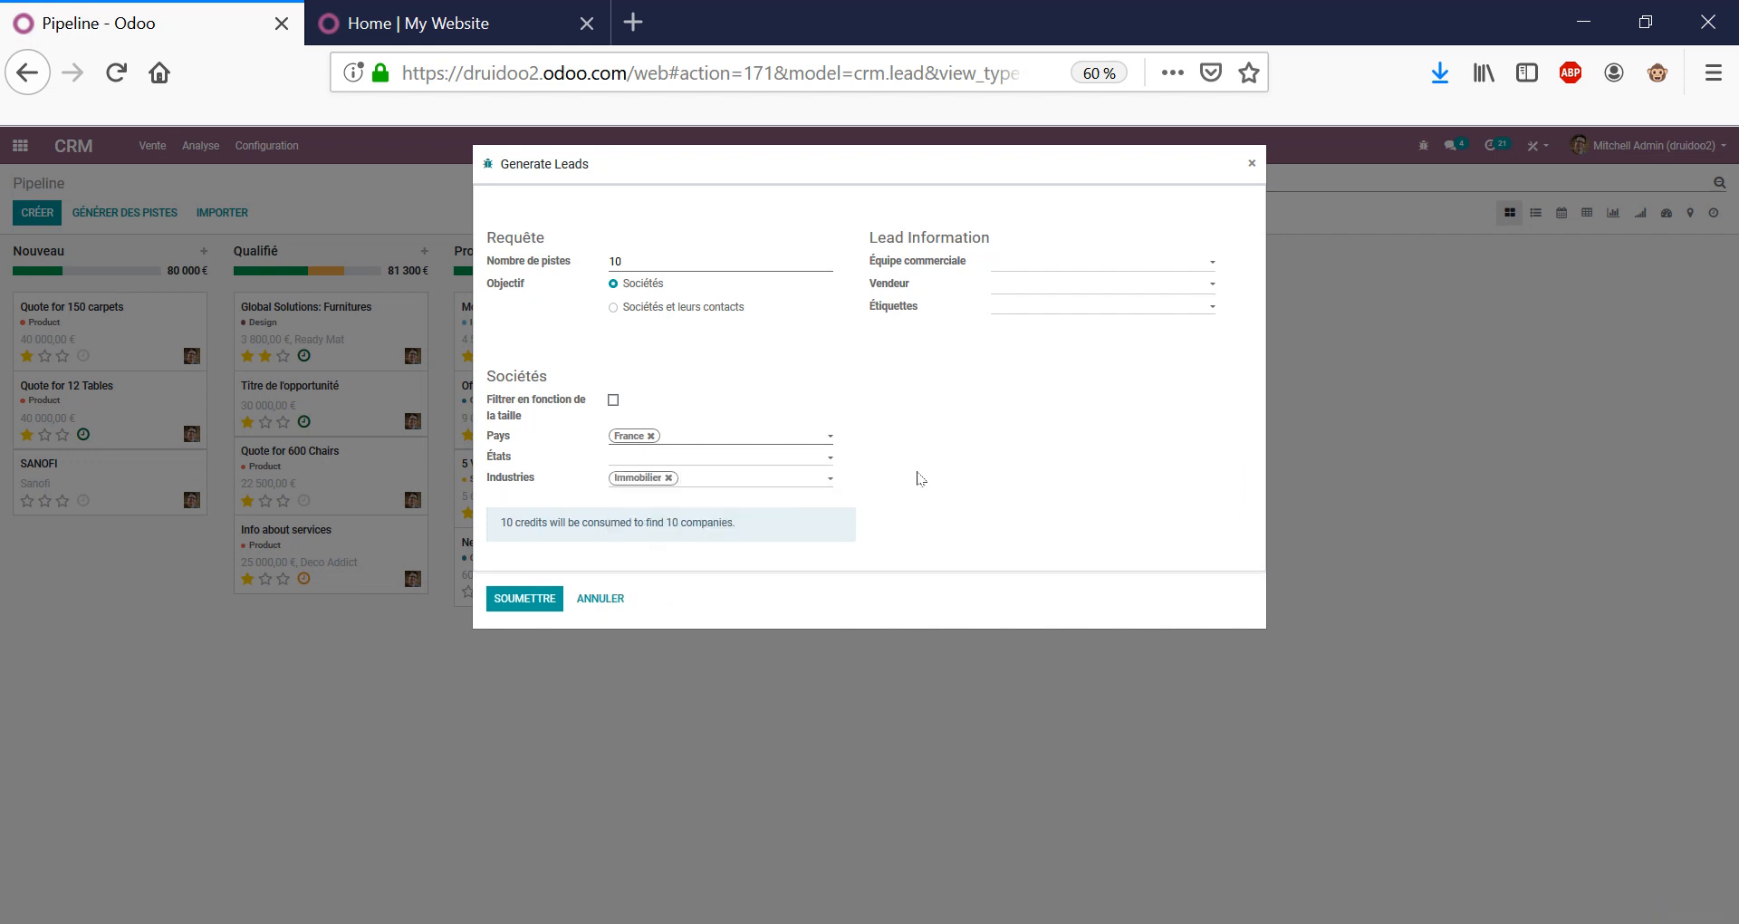
{"action": "left_click", "coordinate": [614, 400]}
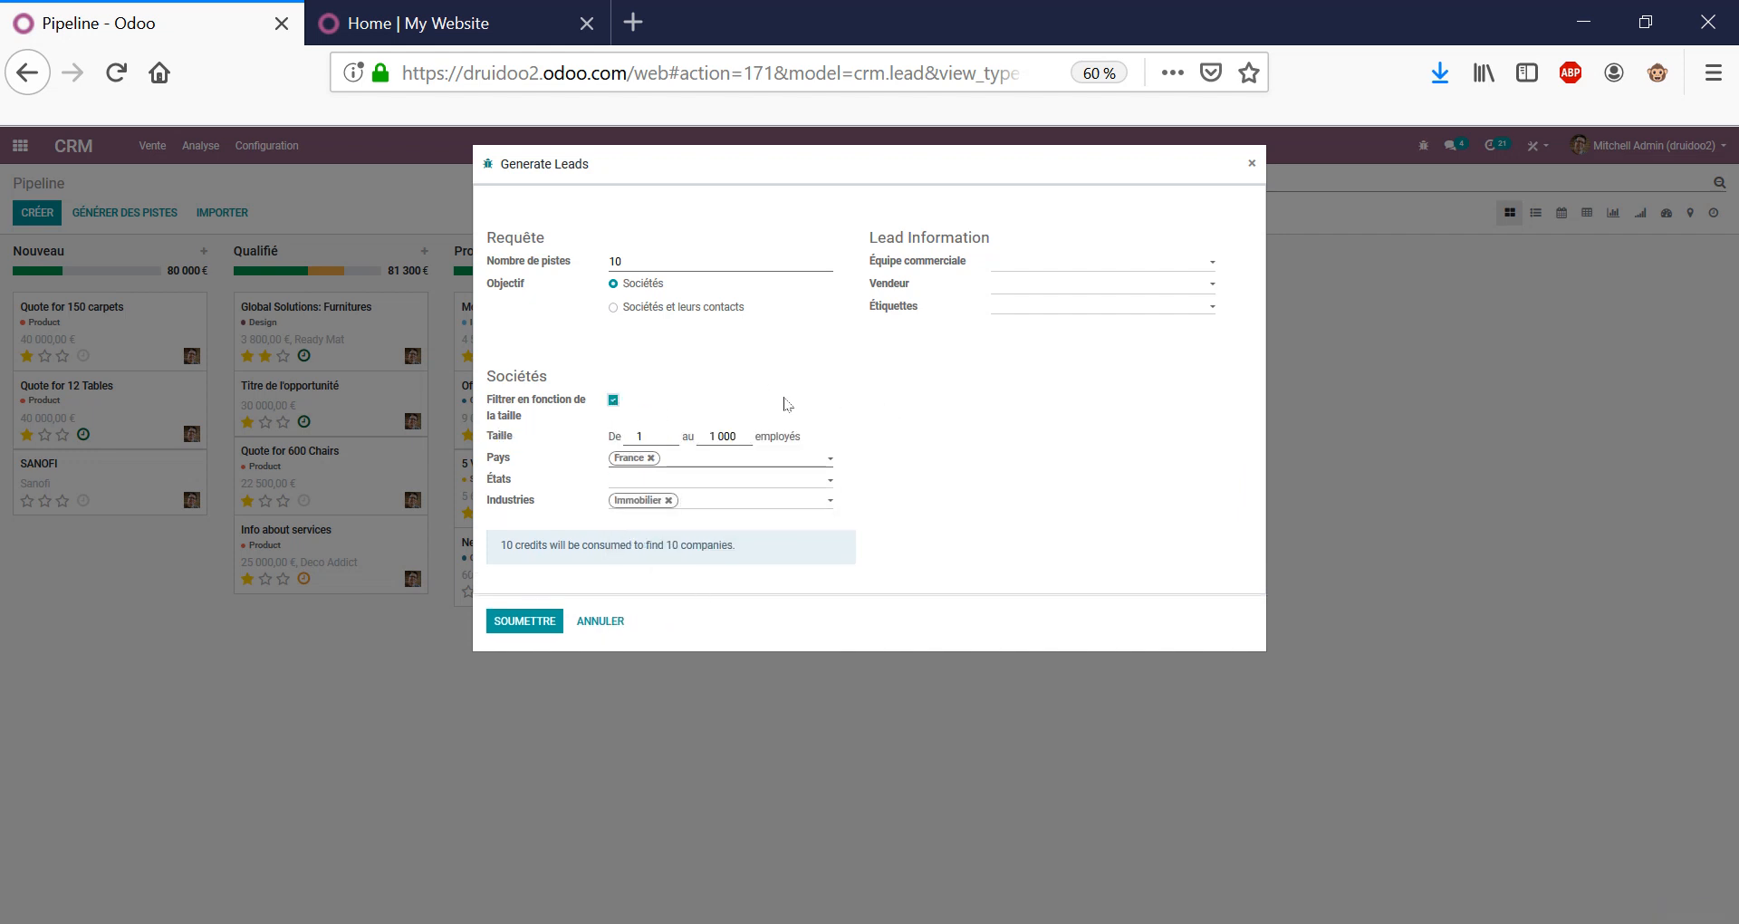
{"action": "double_click", "coordinate": [643, 435]}
{"action": "type", "text": "12"}
{"action": "double_click", "coordinate": [729, 432]}
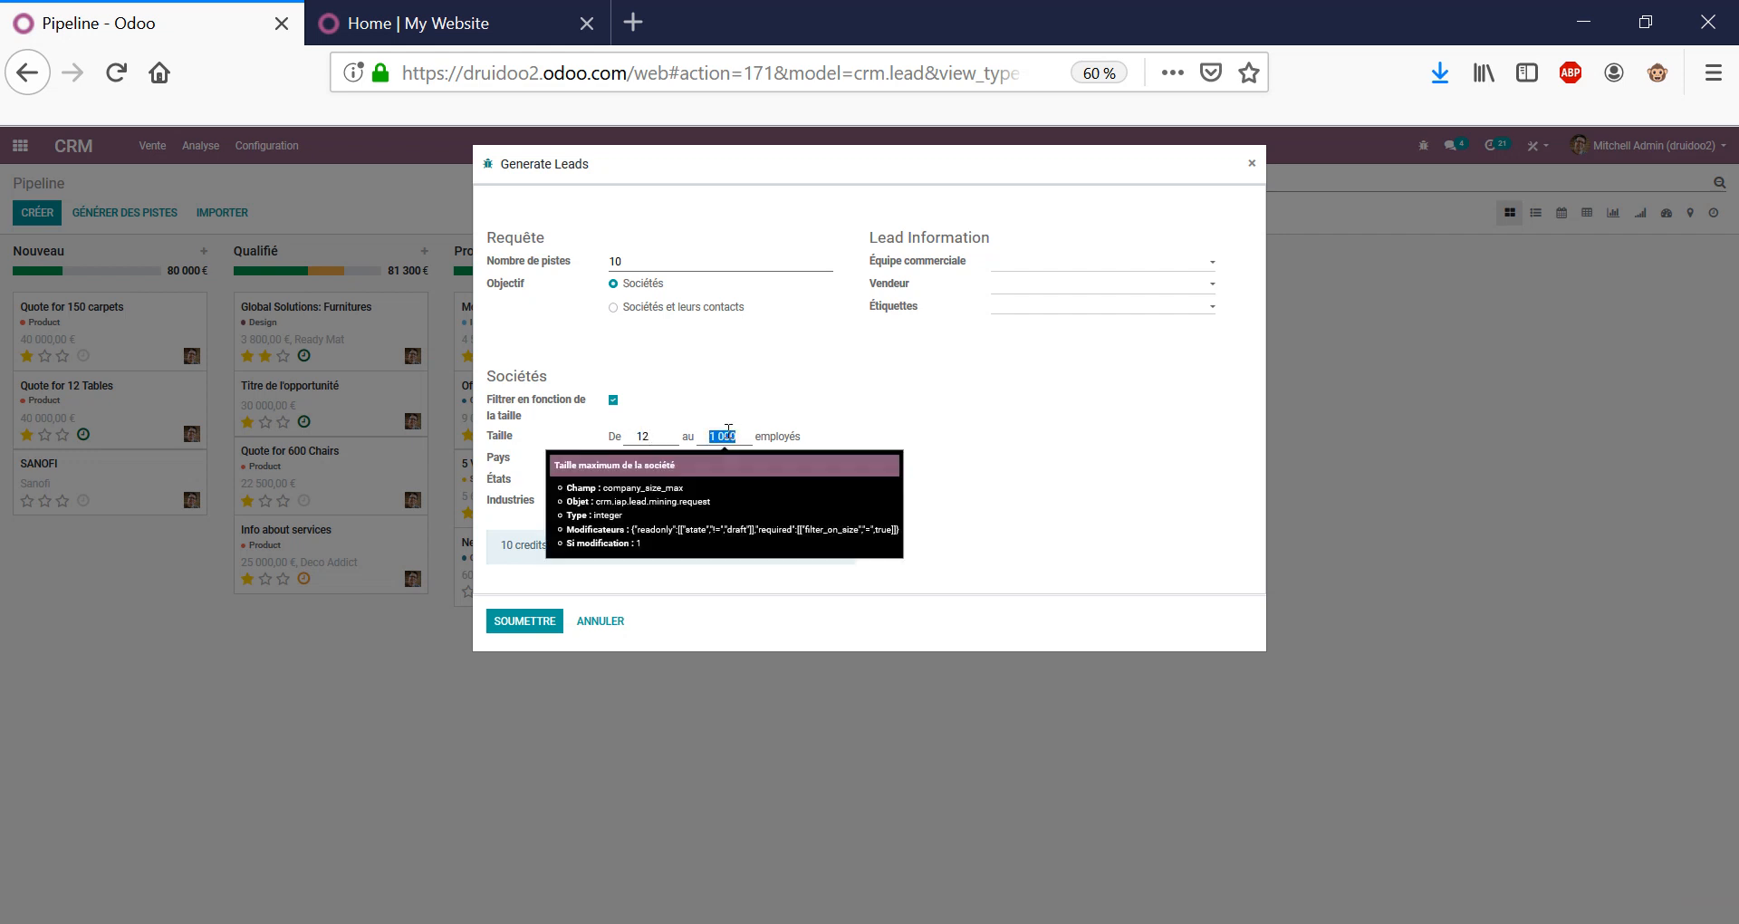
{"action": "type", "text": "45"}
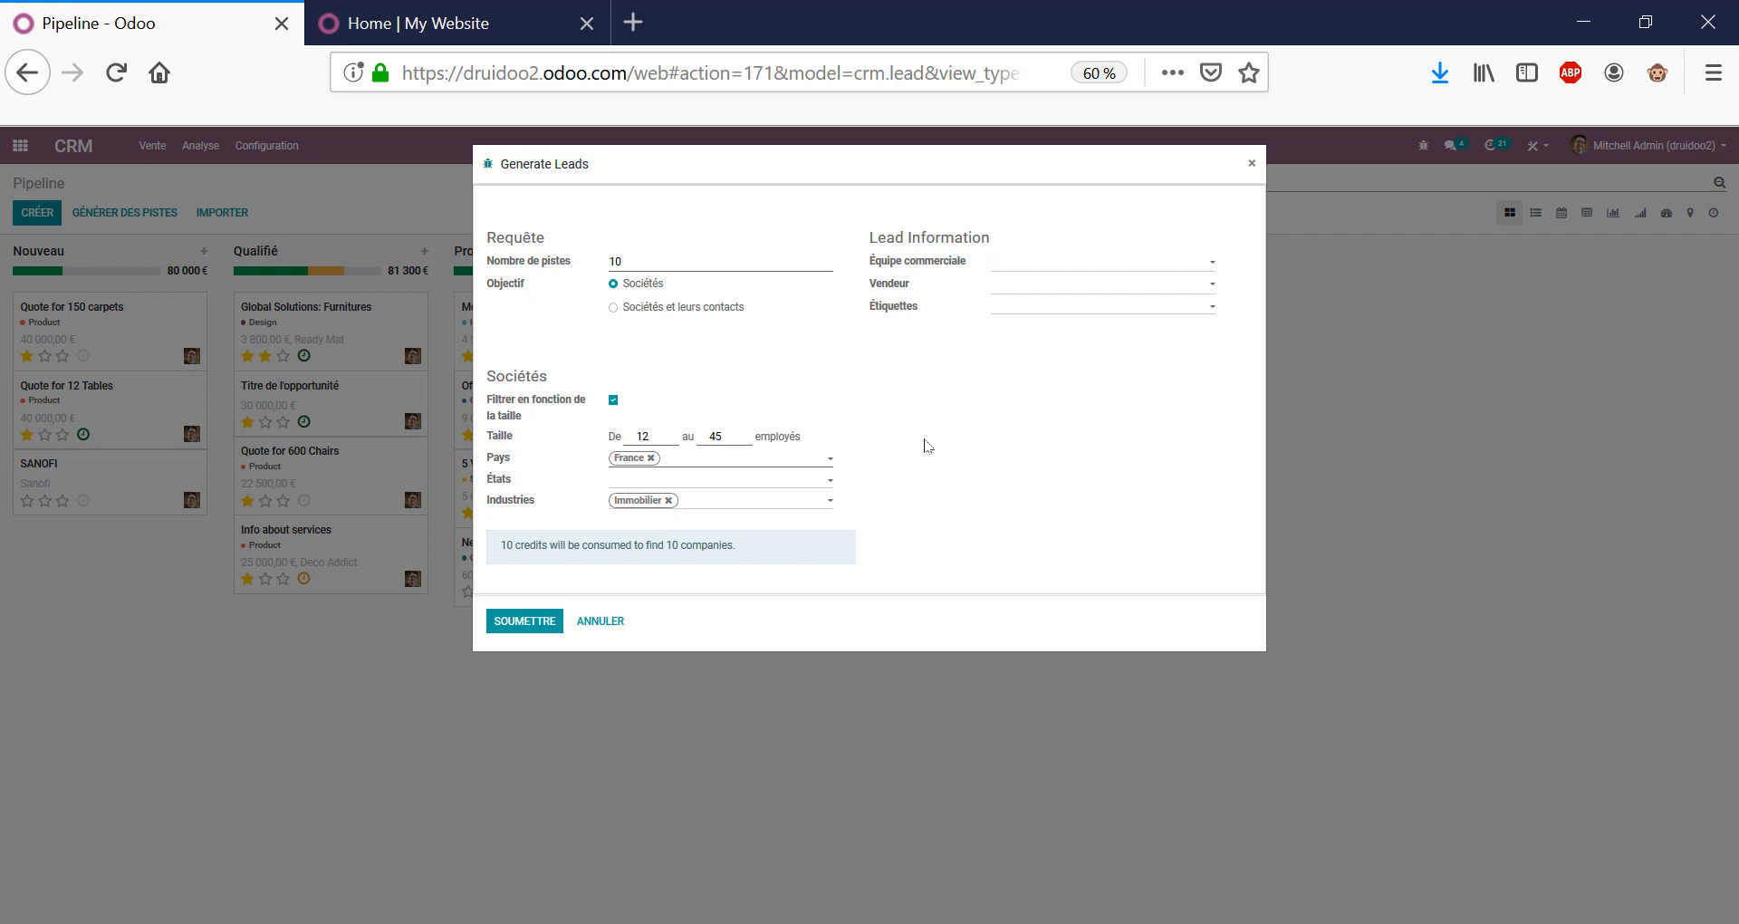
{"action": "triple_click", "coordinate": [612, 546]}
{"action": "left_click", "coordinate": [585, 623]}
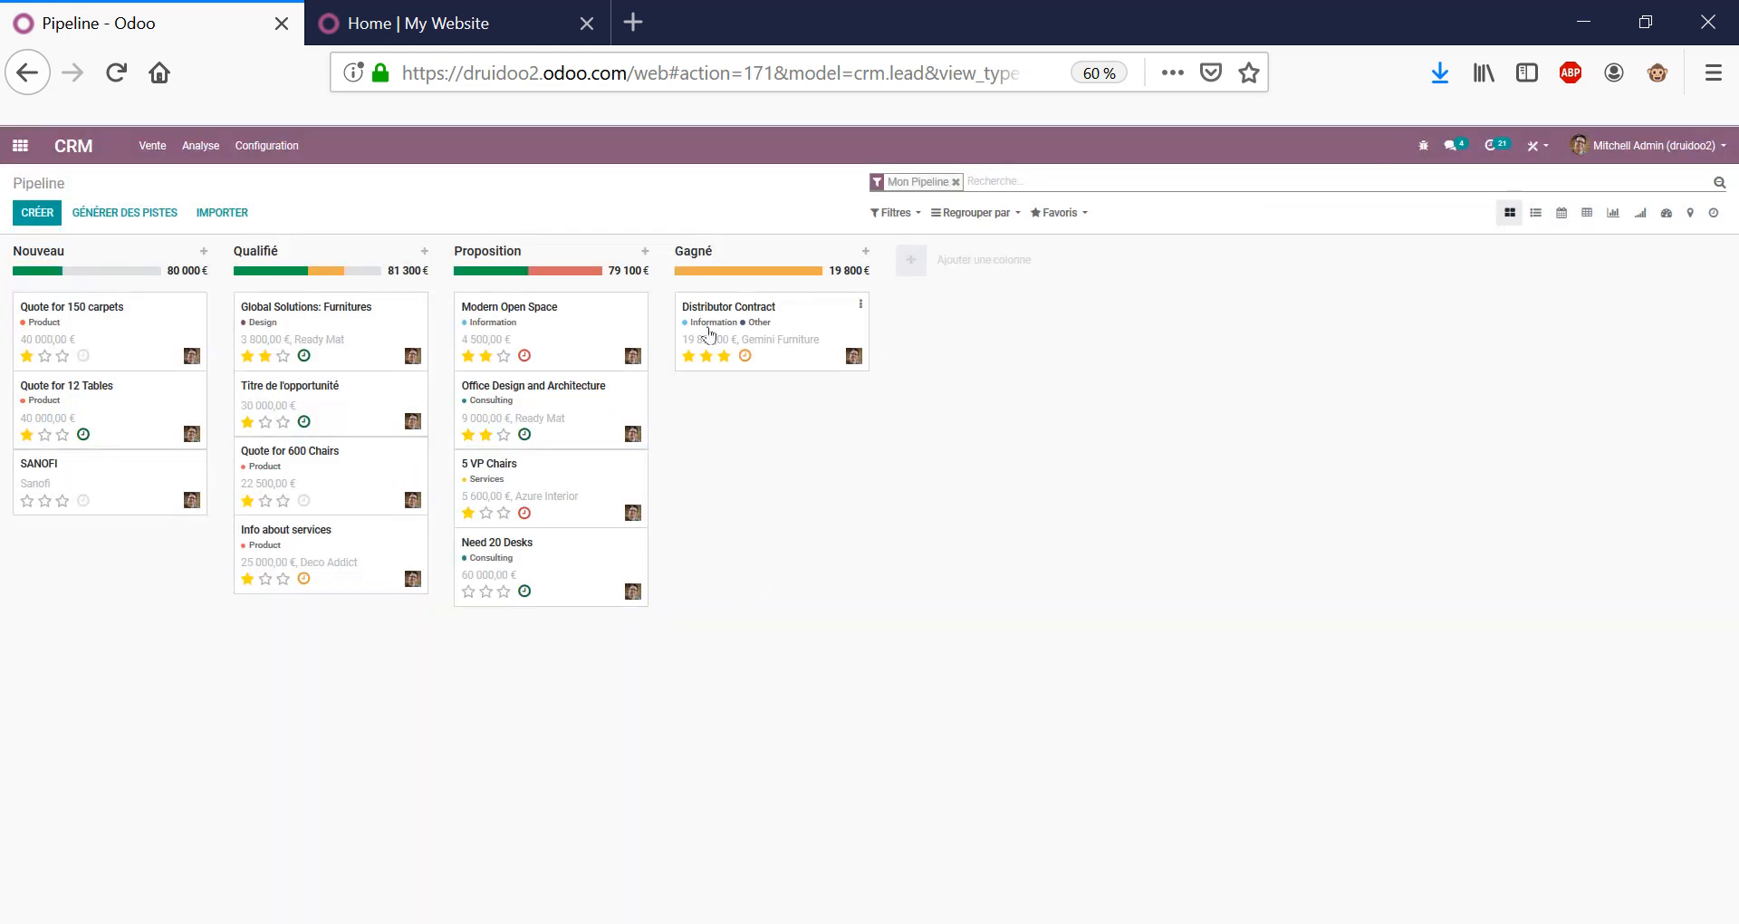
Leave the CRM pipeline through the apps menu and open Marketing social.
{"action": "double_click", "coordinate": [43, 183]}
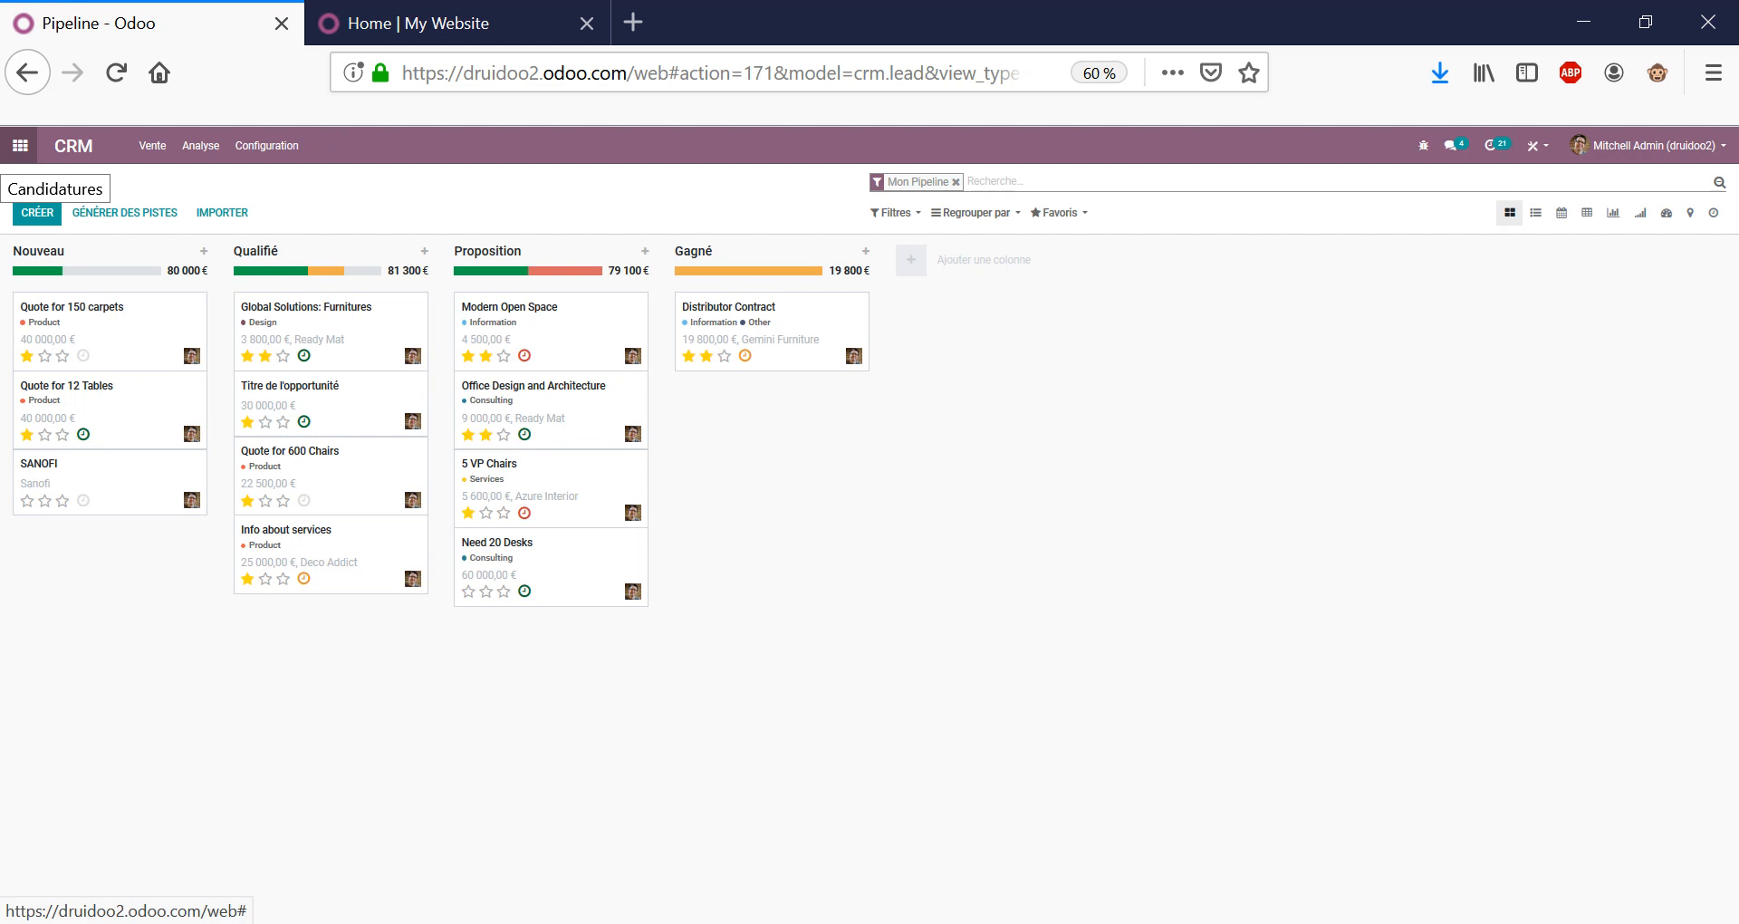
{"action": "left_click", "coordinate": [18, 151]}
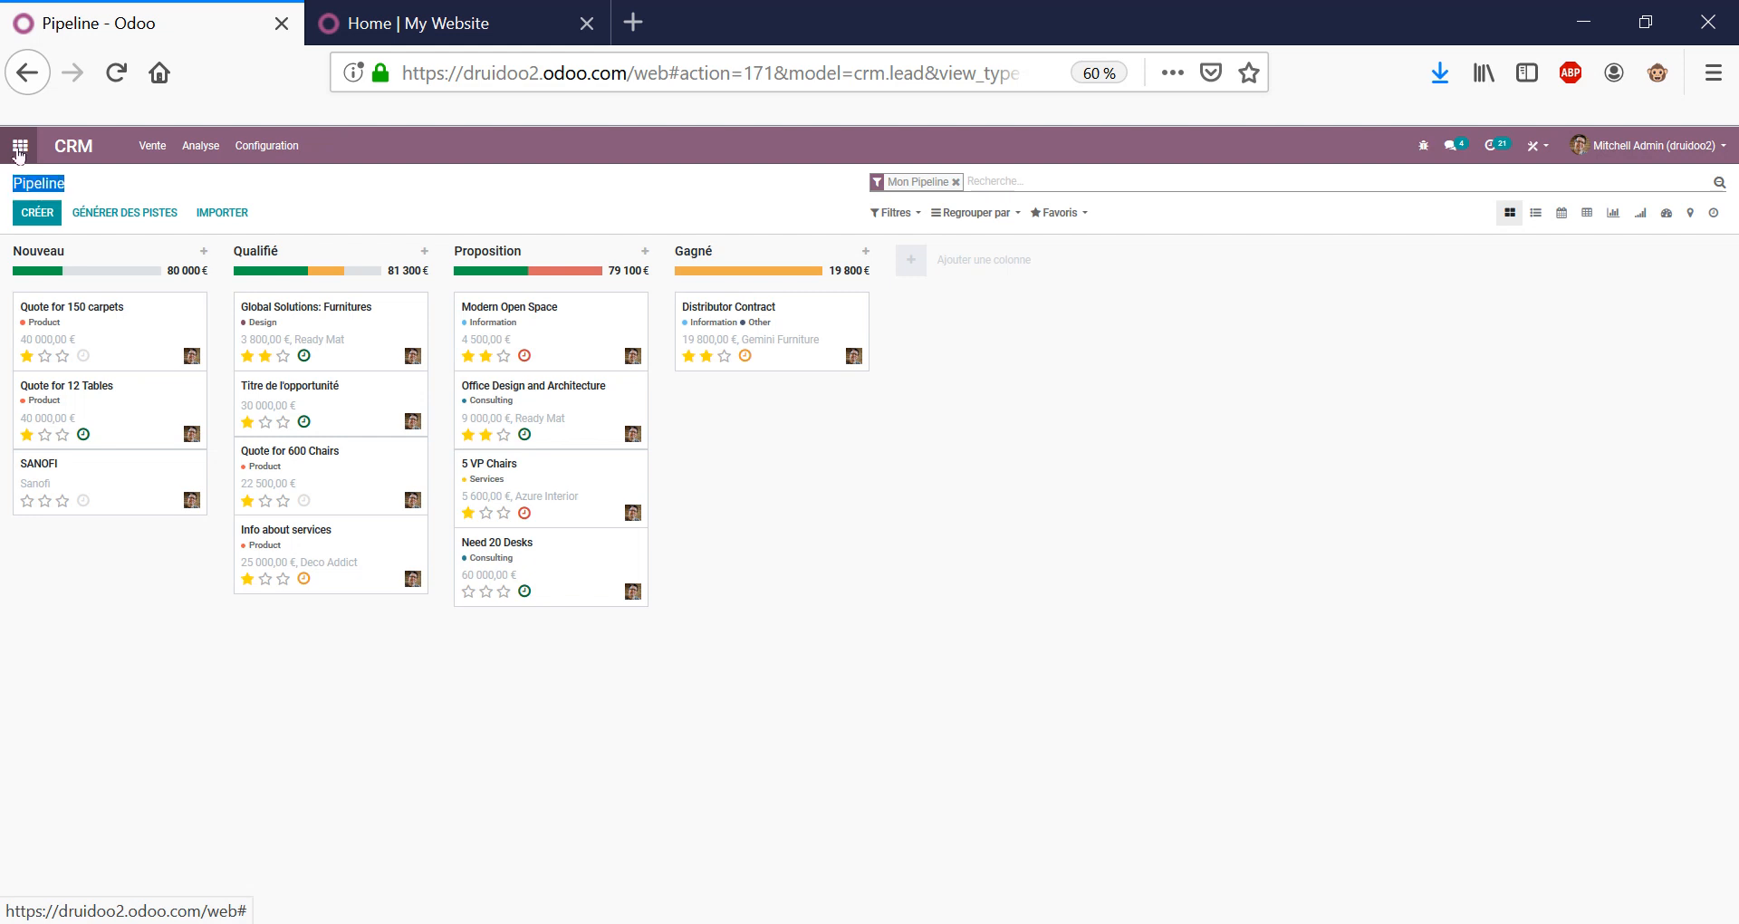
{"action": "left_click", "coordinate": [635, 438]}
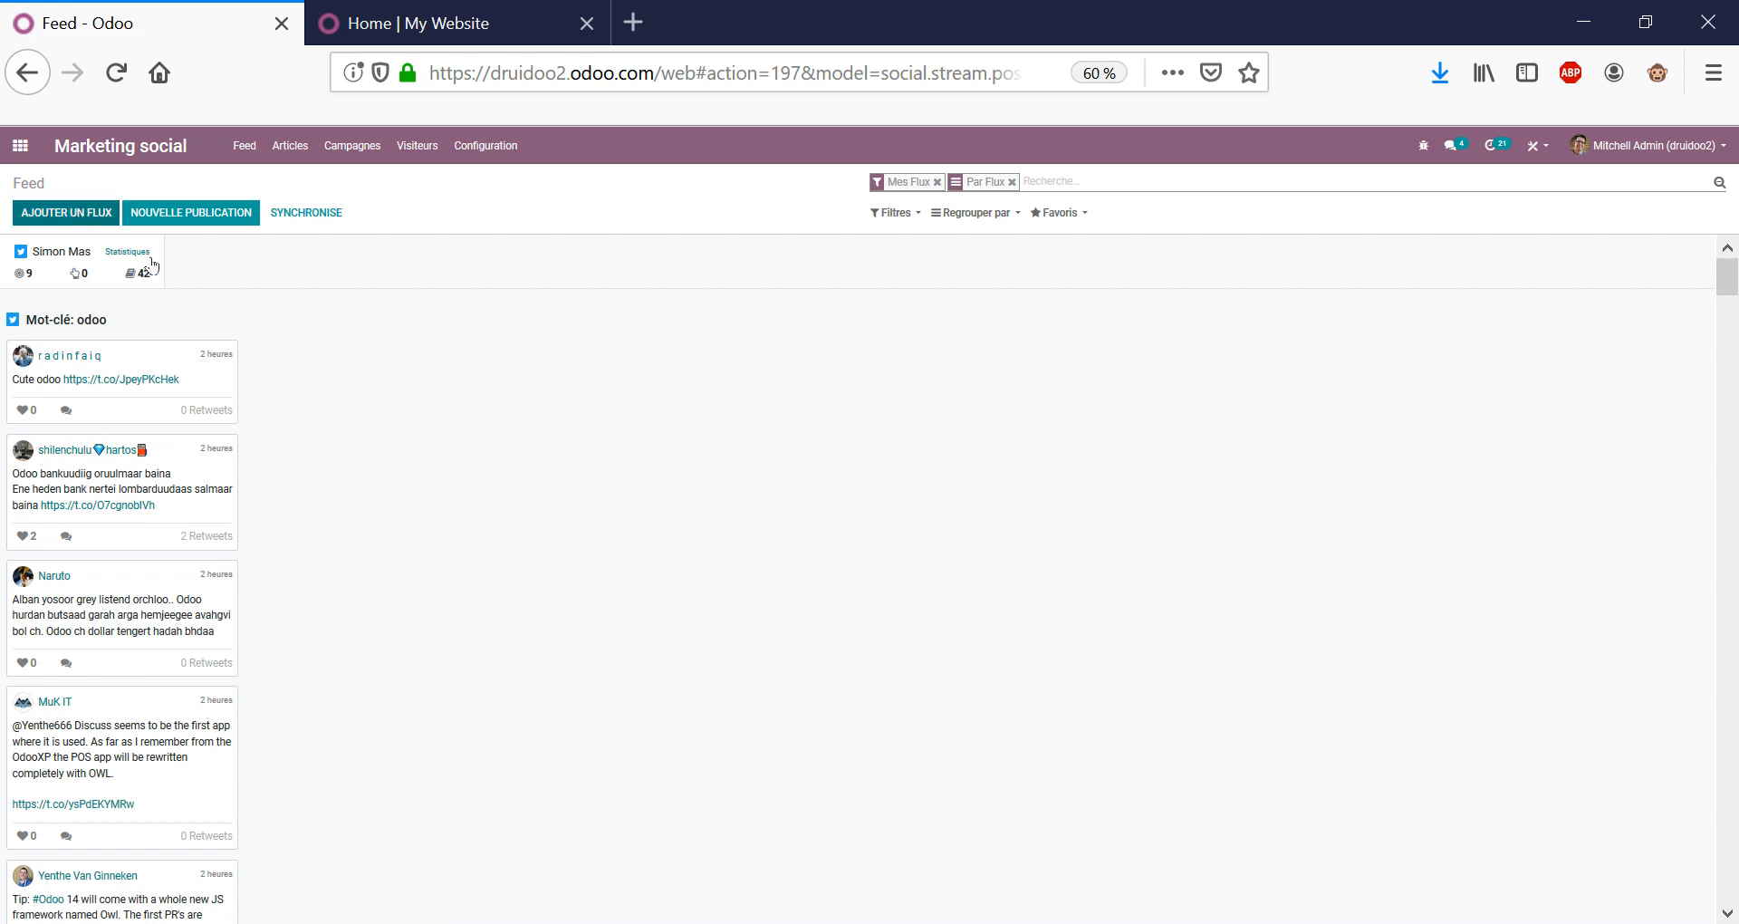
Scroll through the 'Mot-clé: odoo' tweet stream and start a new publication.
{"action": "scroll", "coordinate": [175, 438], "scroll_direction": "down", "scroll_amount": 5}
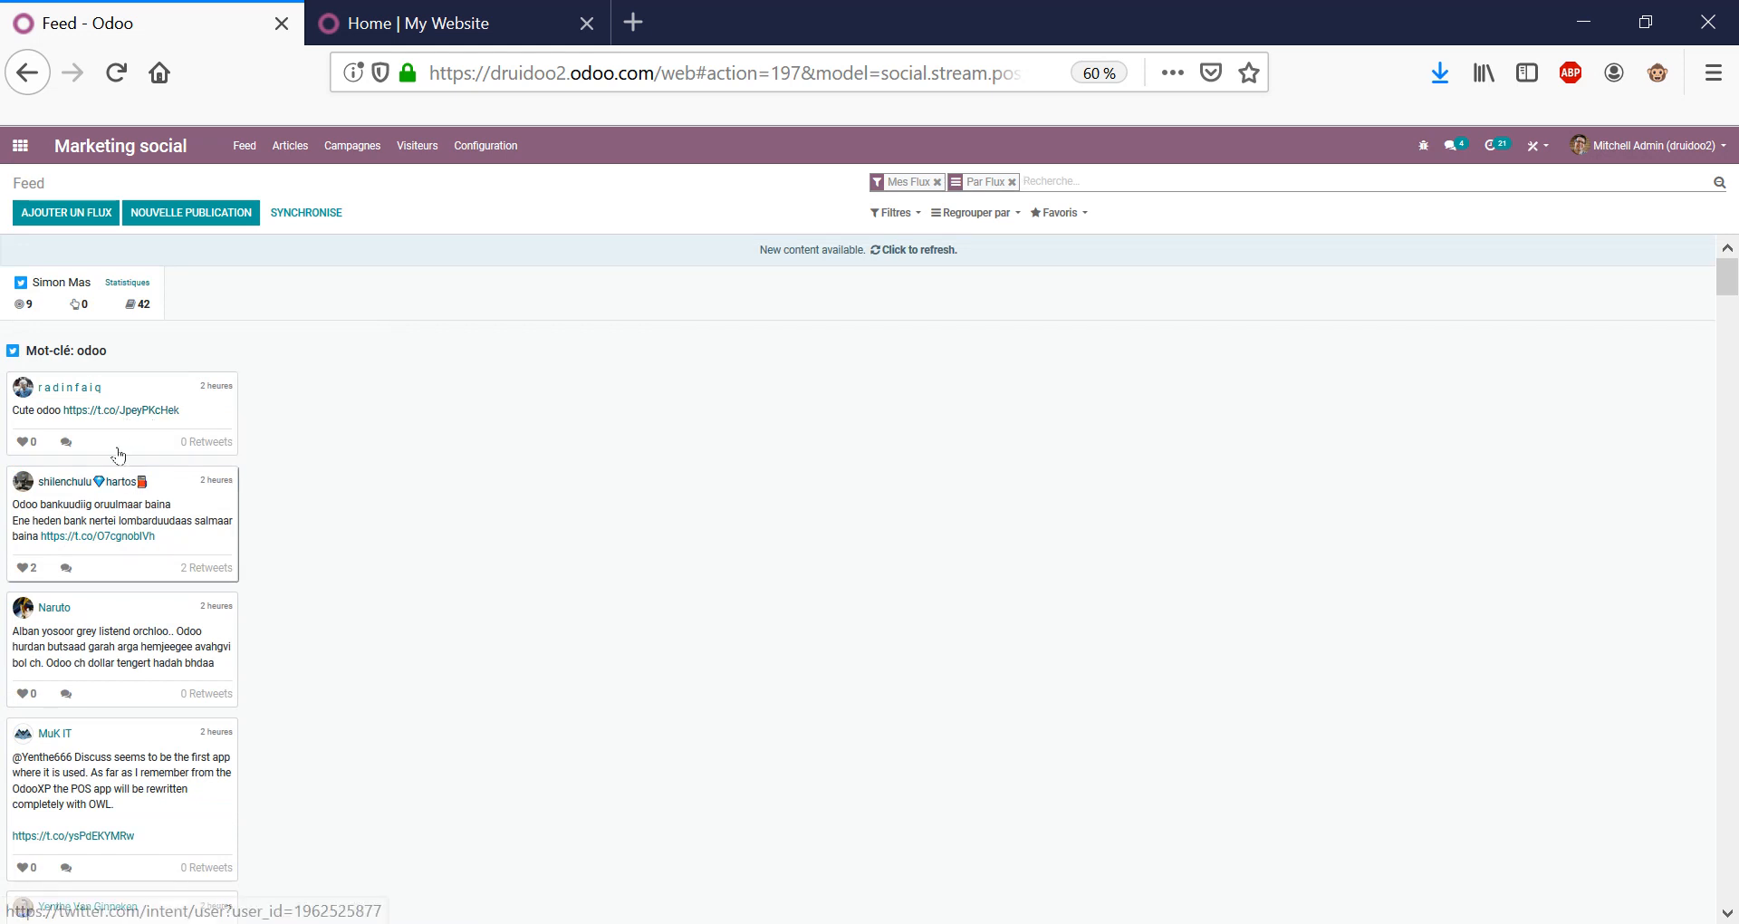
{"action": "scroll", "coordinate": [169, 380], "scroll_direction": "down", "scroll_amount": 5}
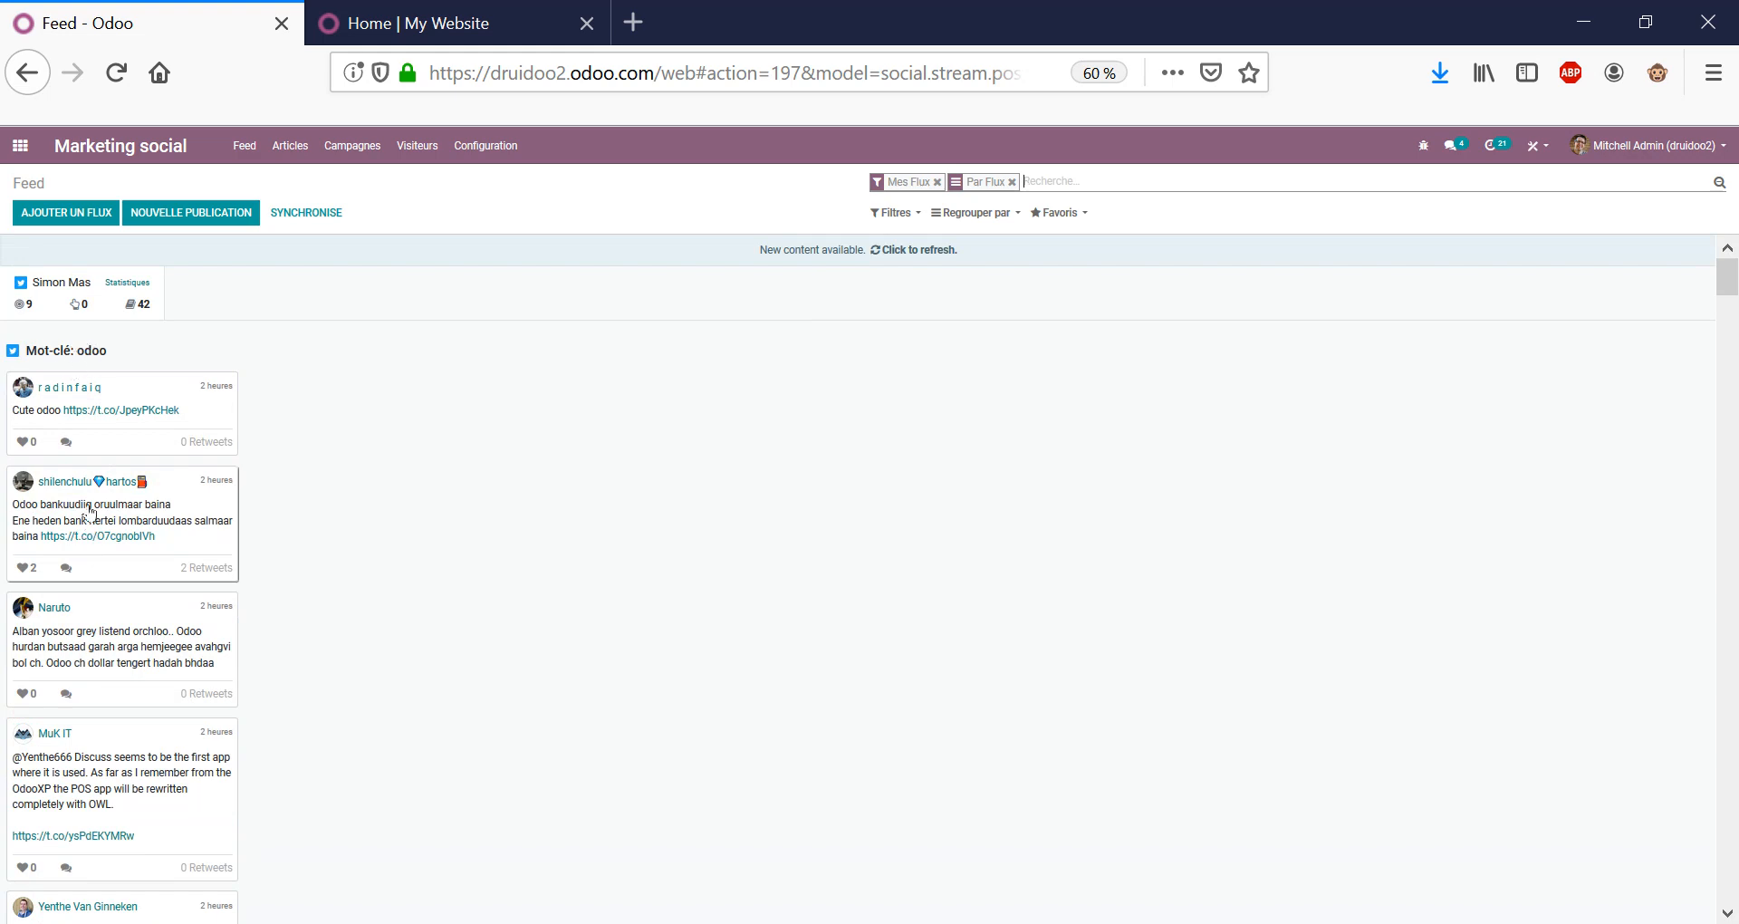
{"action": "scroll", "coordinate": [95, 665], "scroll_direction": "down", "scroll_amount": 10}
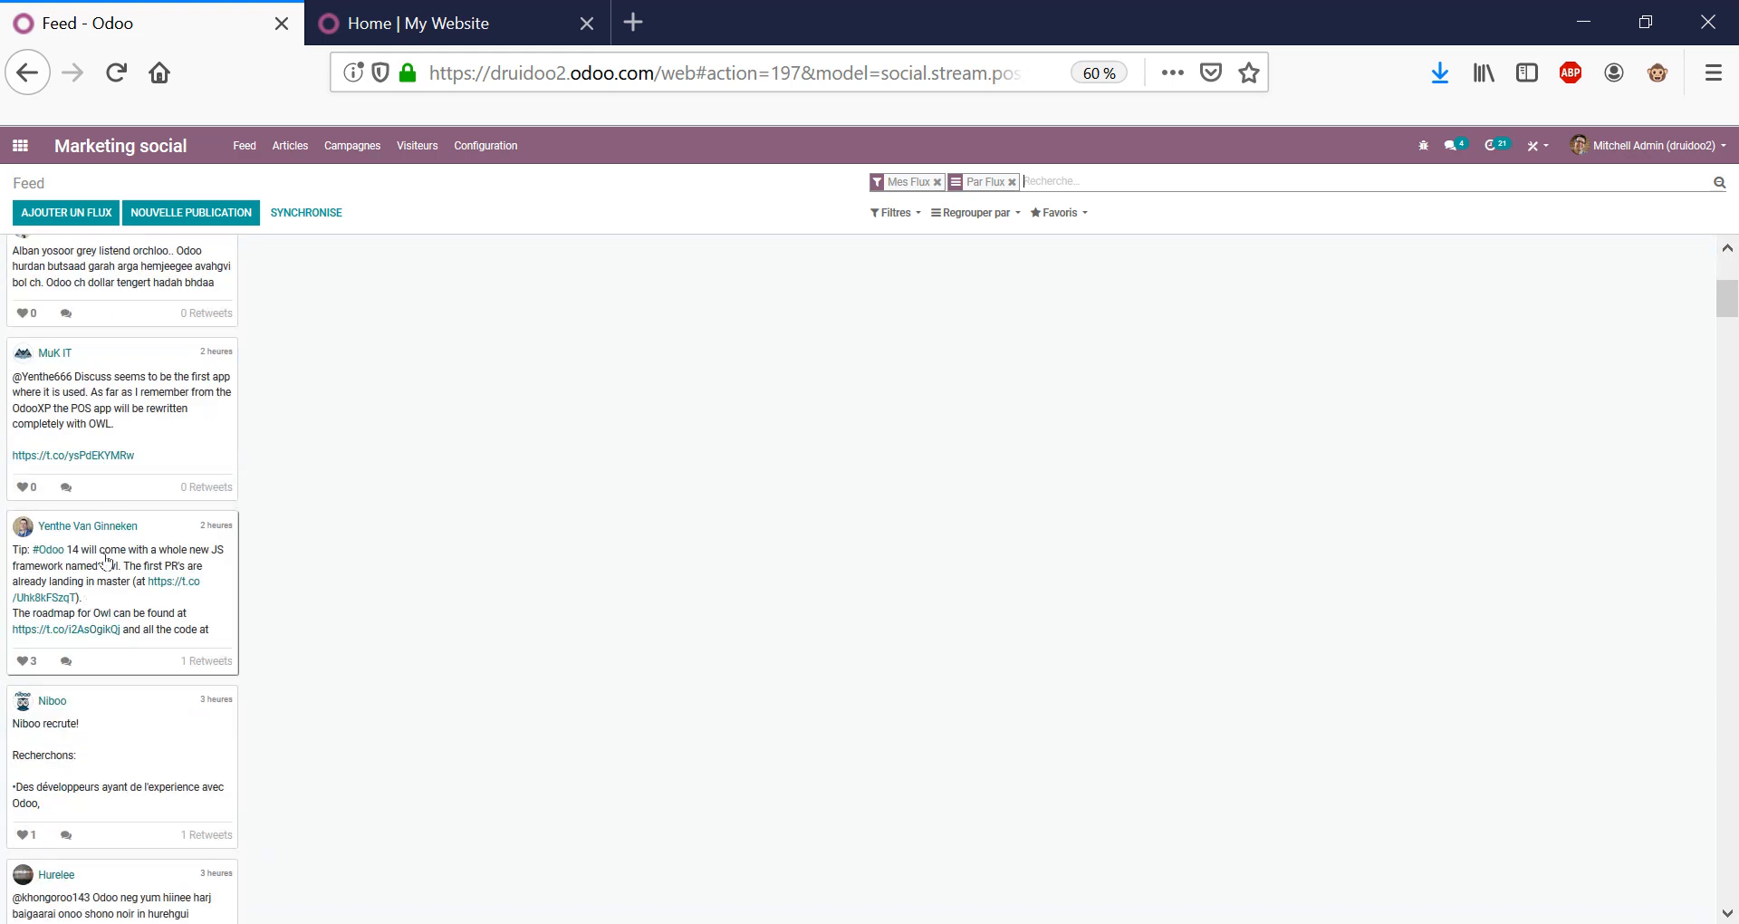
{"action": "scroll", "coordinate": [444, 426], "scroll_direction": "up", "scroll_amount": 7}
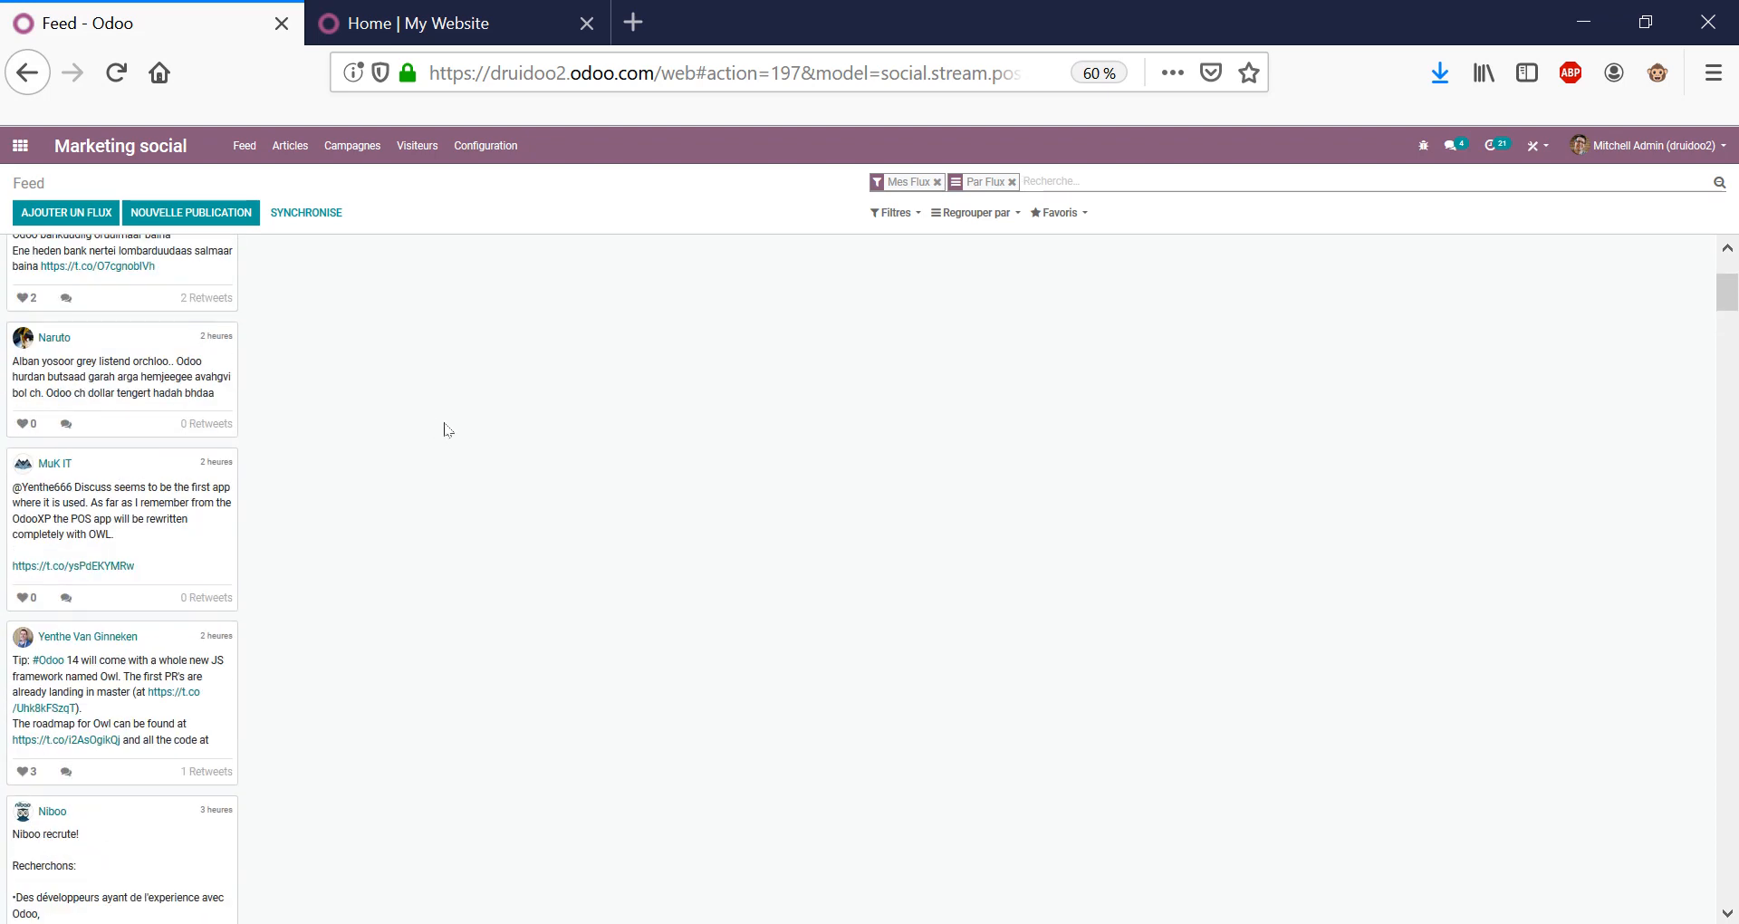
{"action": "scroll", "coordinate": [361, 350], "scroll_direction": "up", "scroll_amount": 5}
{"action": "left_click", "coordinate": [190, 212]}
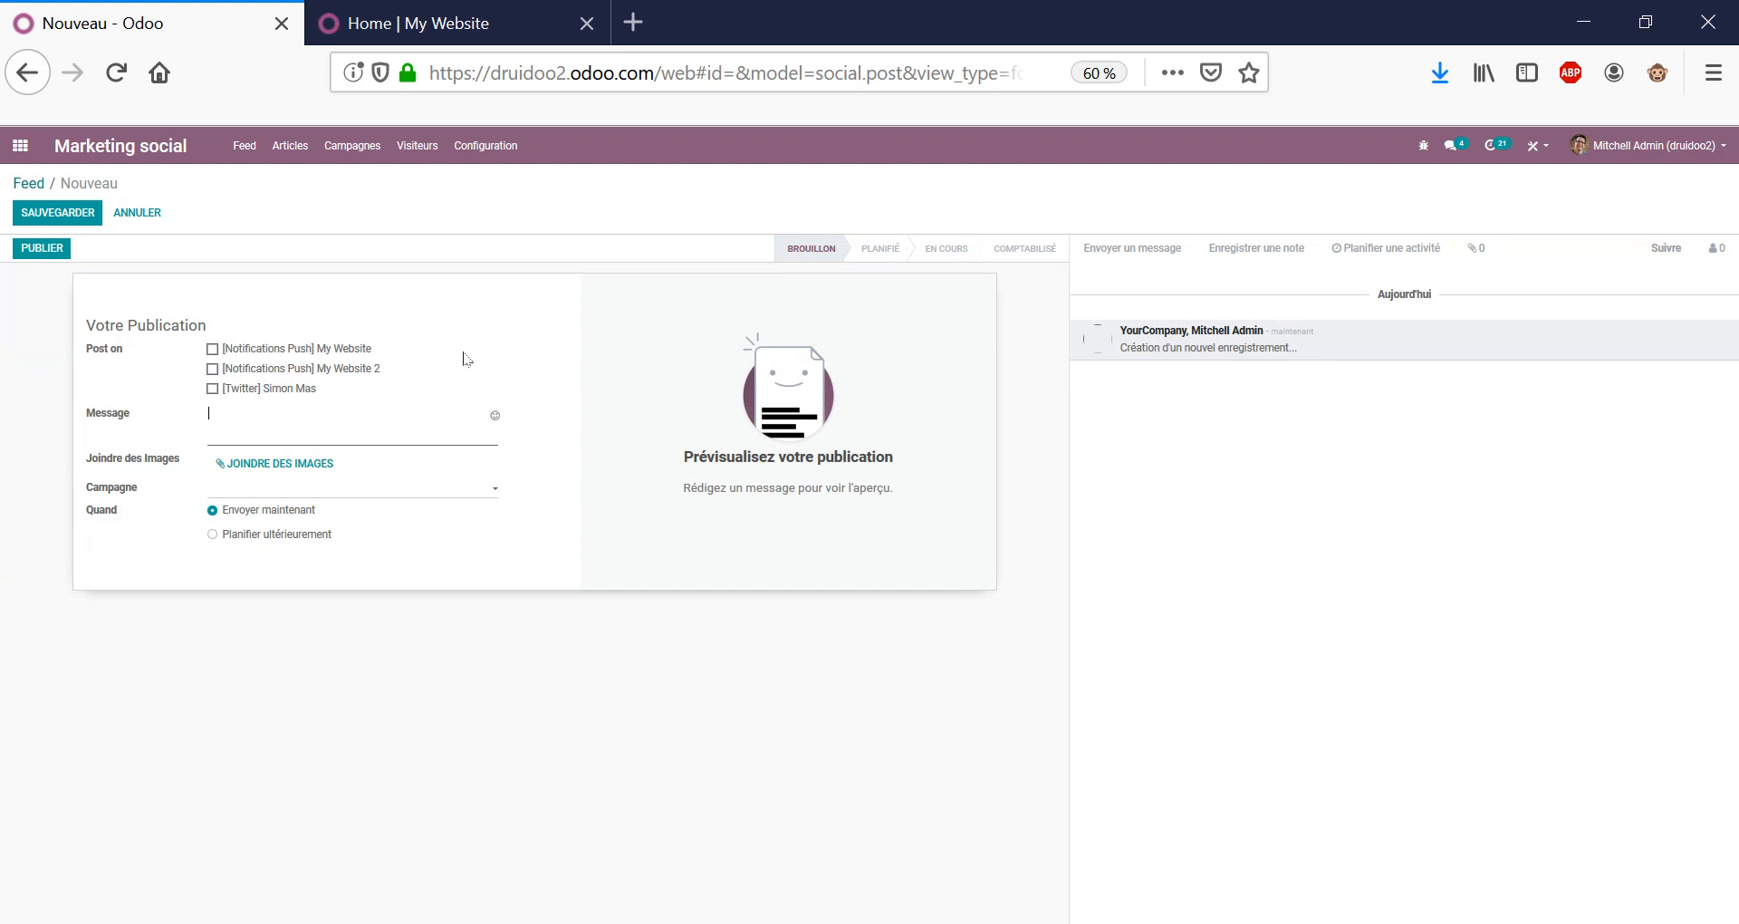
Select the Twitter account, cancel the unsaved post, and show the Campagnes board.
{"action": "left_click", "coordinate": [287, 391]}
{"action": "left_click", "coordinate": [137, 212]}
{"action": "left_click", "coordinate": [635, 252]}
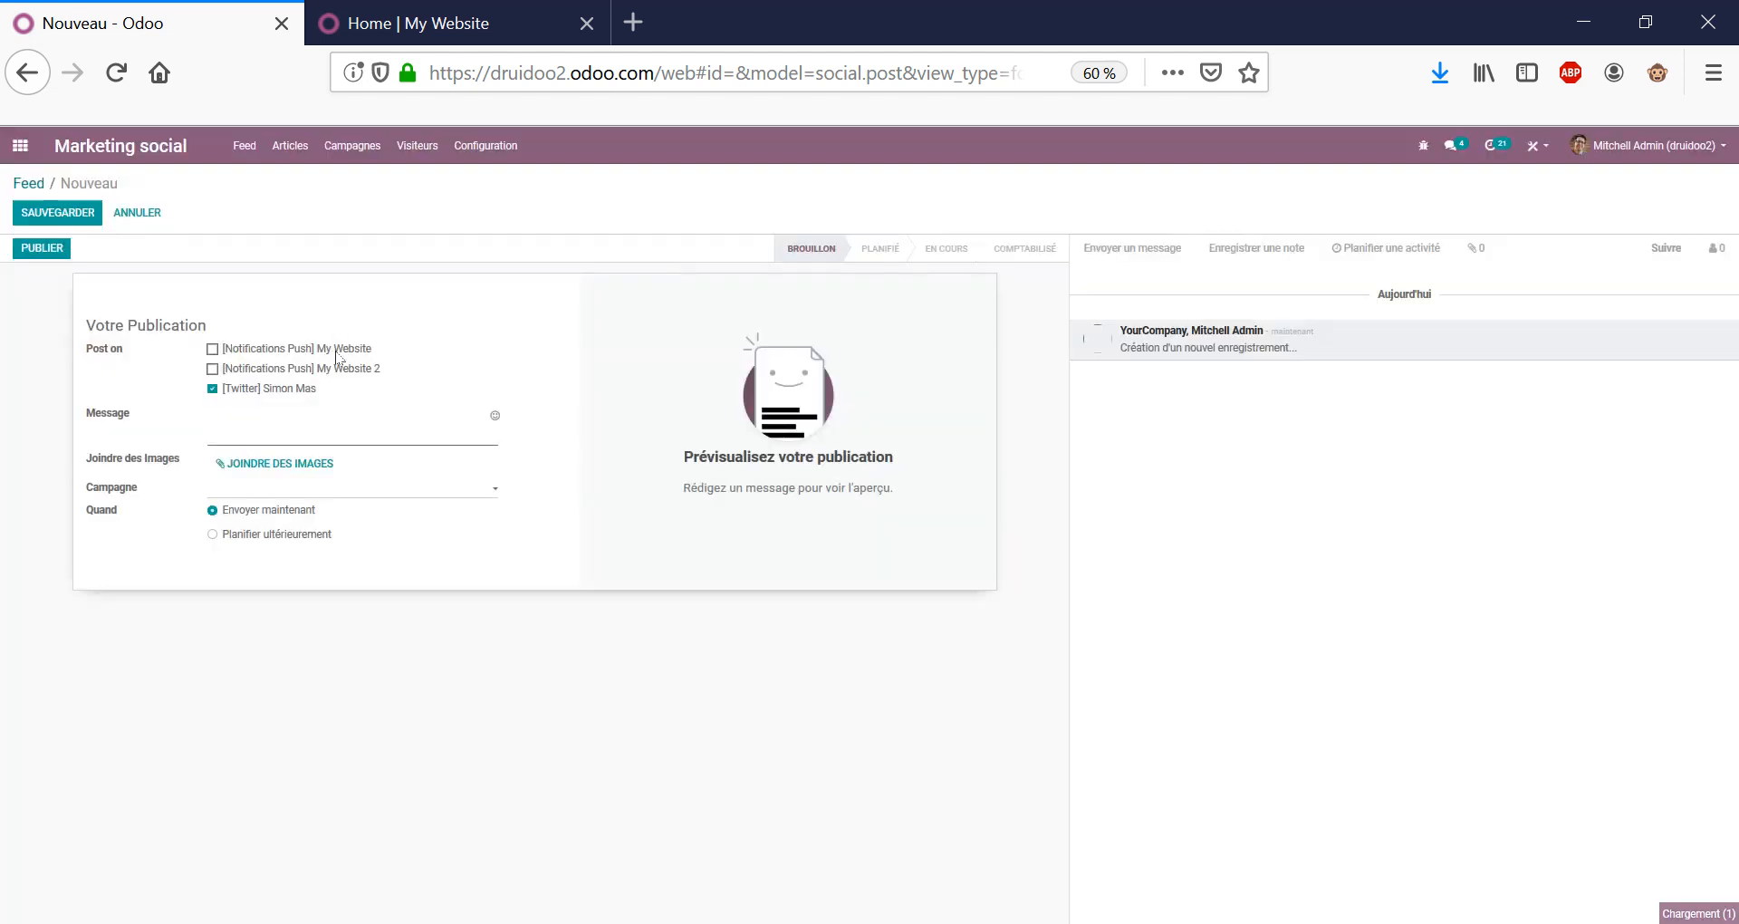
{"action": "left_click", "coordinate": [361, 152]}
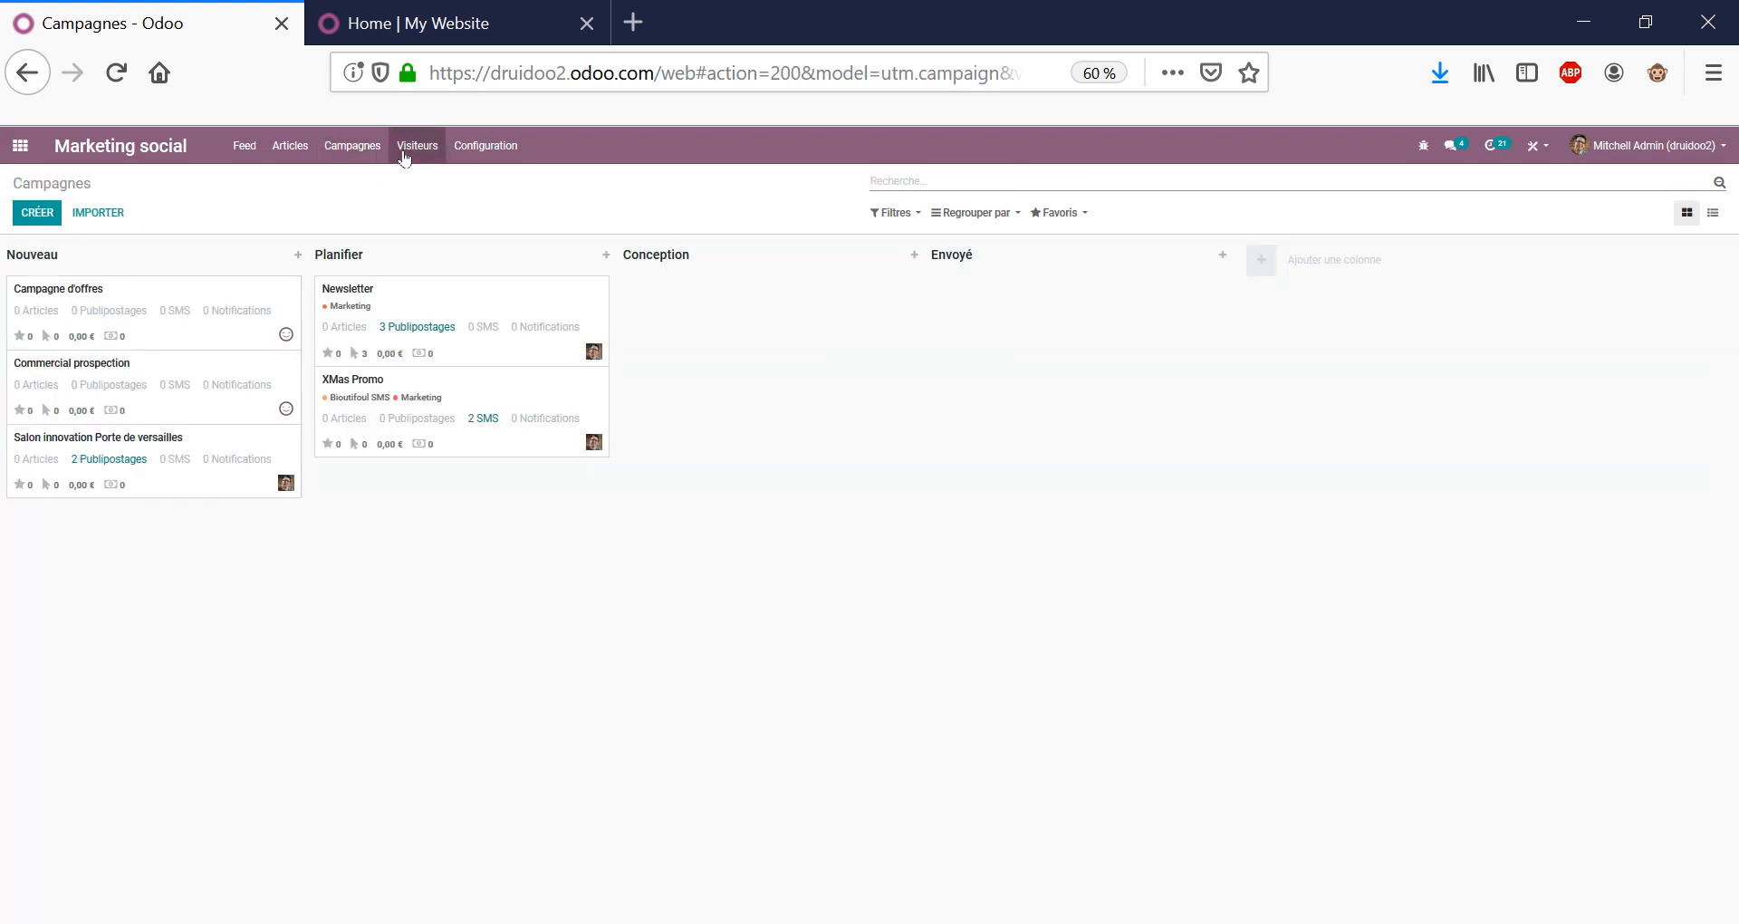
Visit the Feed, Articles, Campagnes and Visiteurs pages, then Médias sociaux configuration.
{"action": "left_click", "coordinate": [247, 150]}
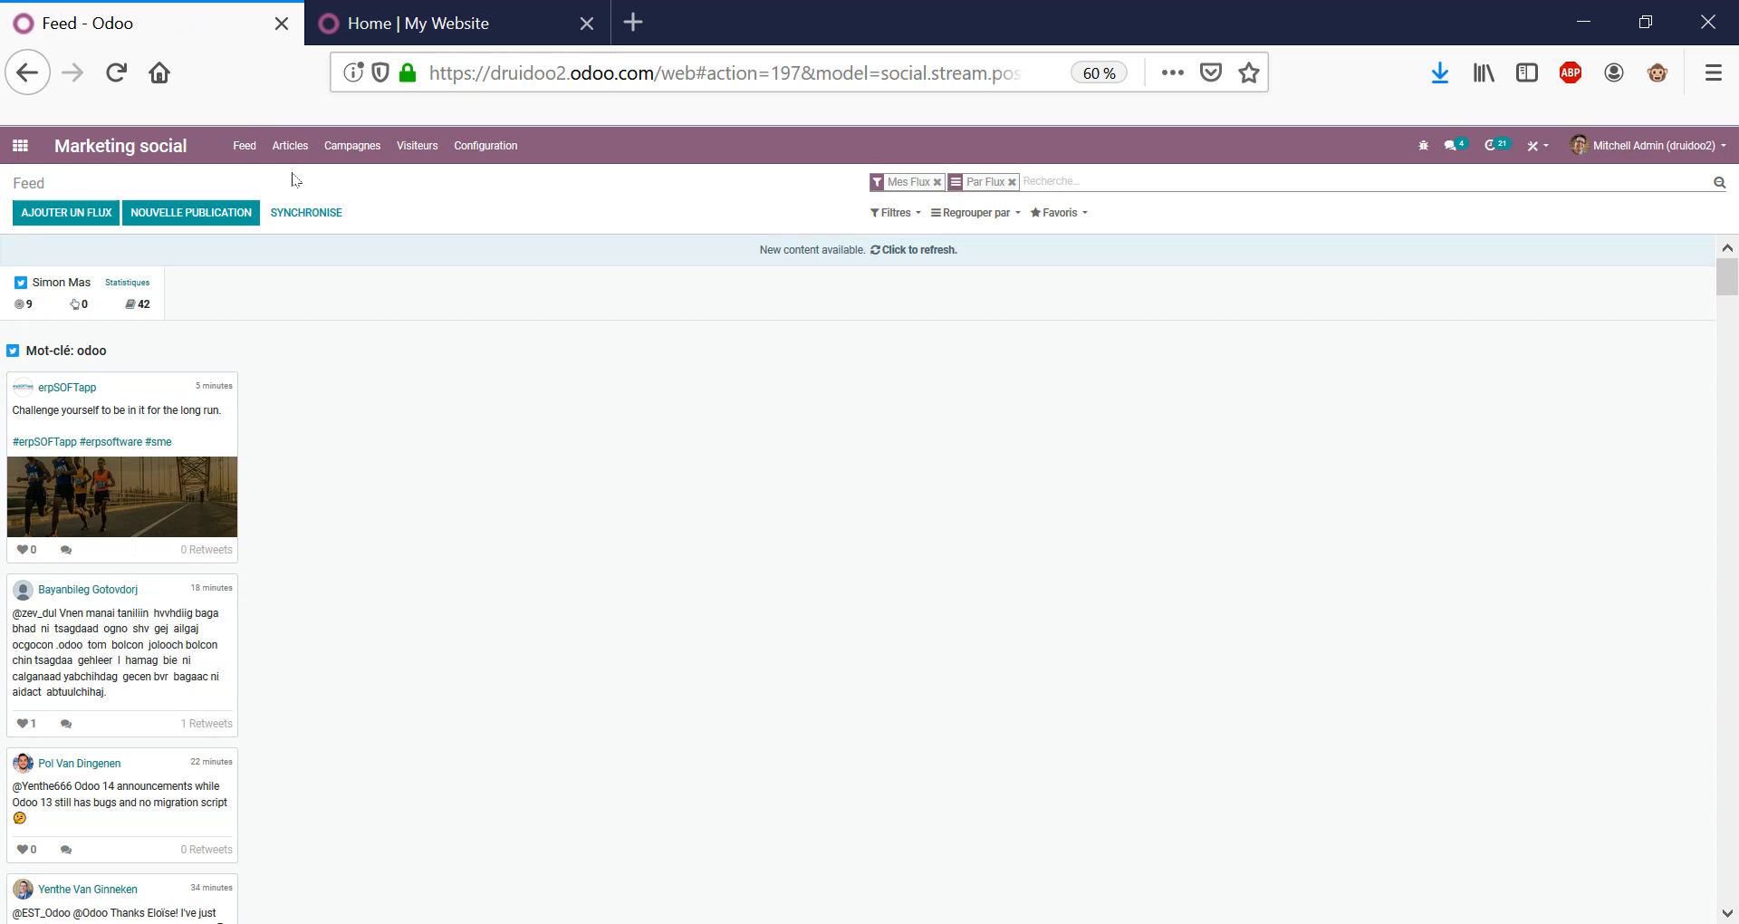
{"action": "left_click", "coordinate": [289, 145]}
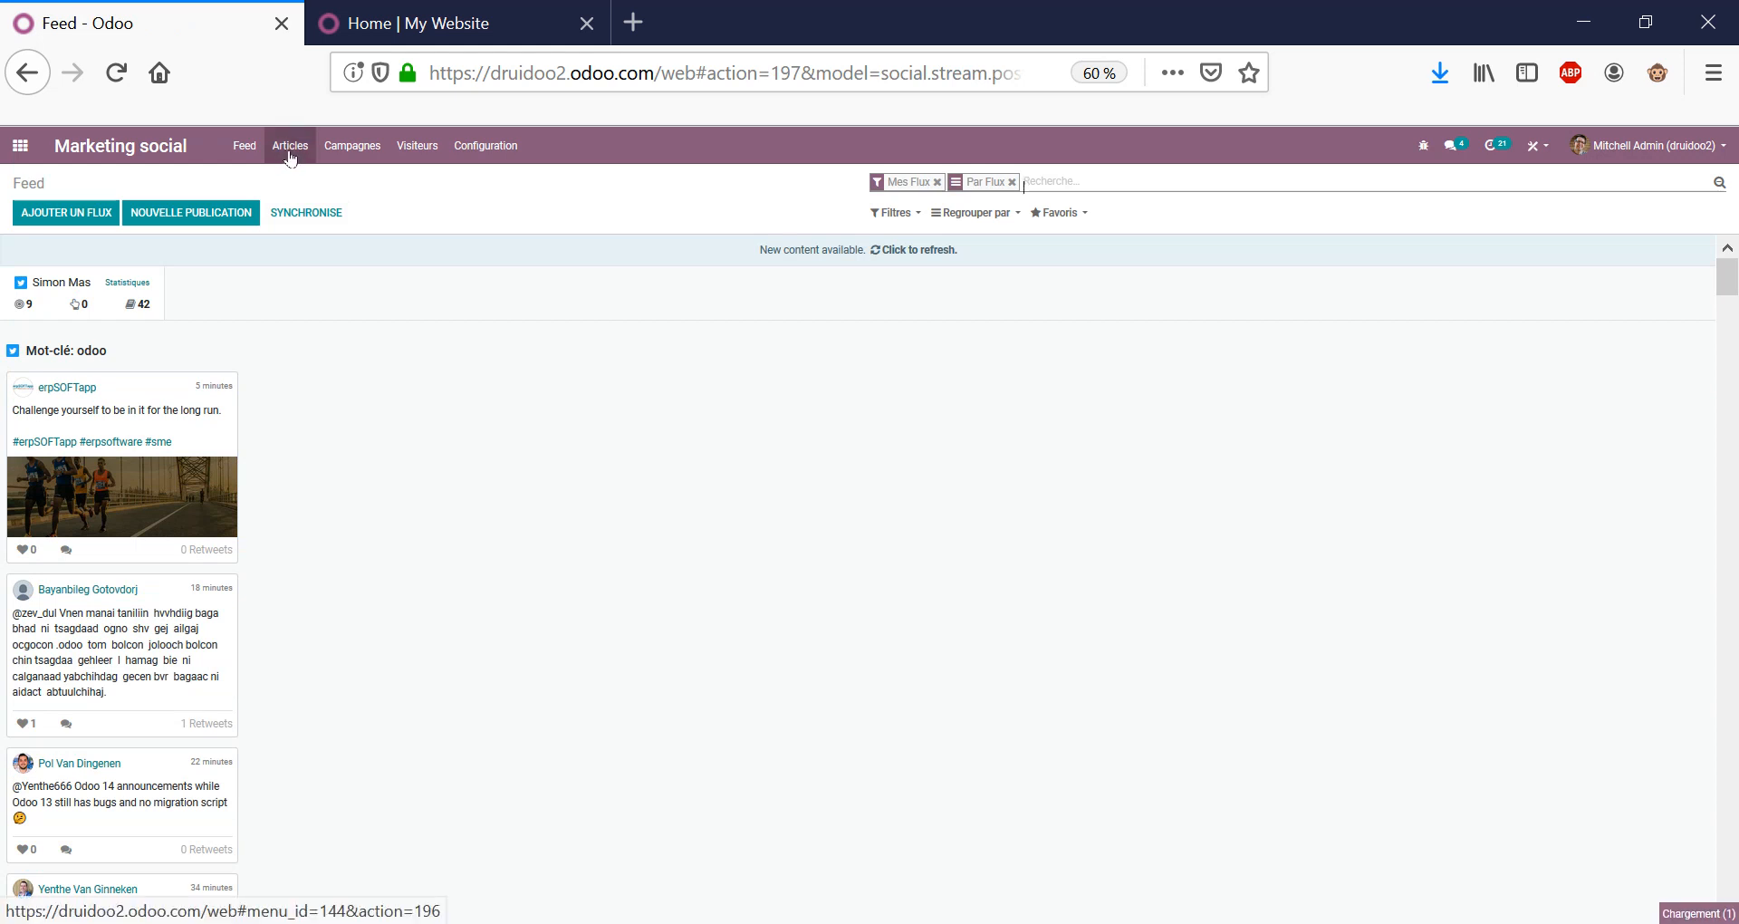
{"action": "left_click", "coordinate": [344, 149]}
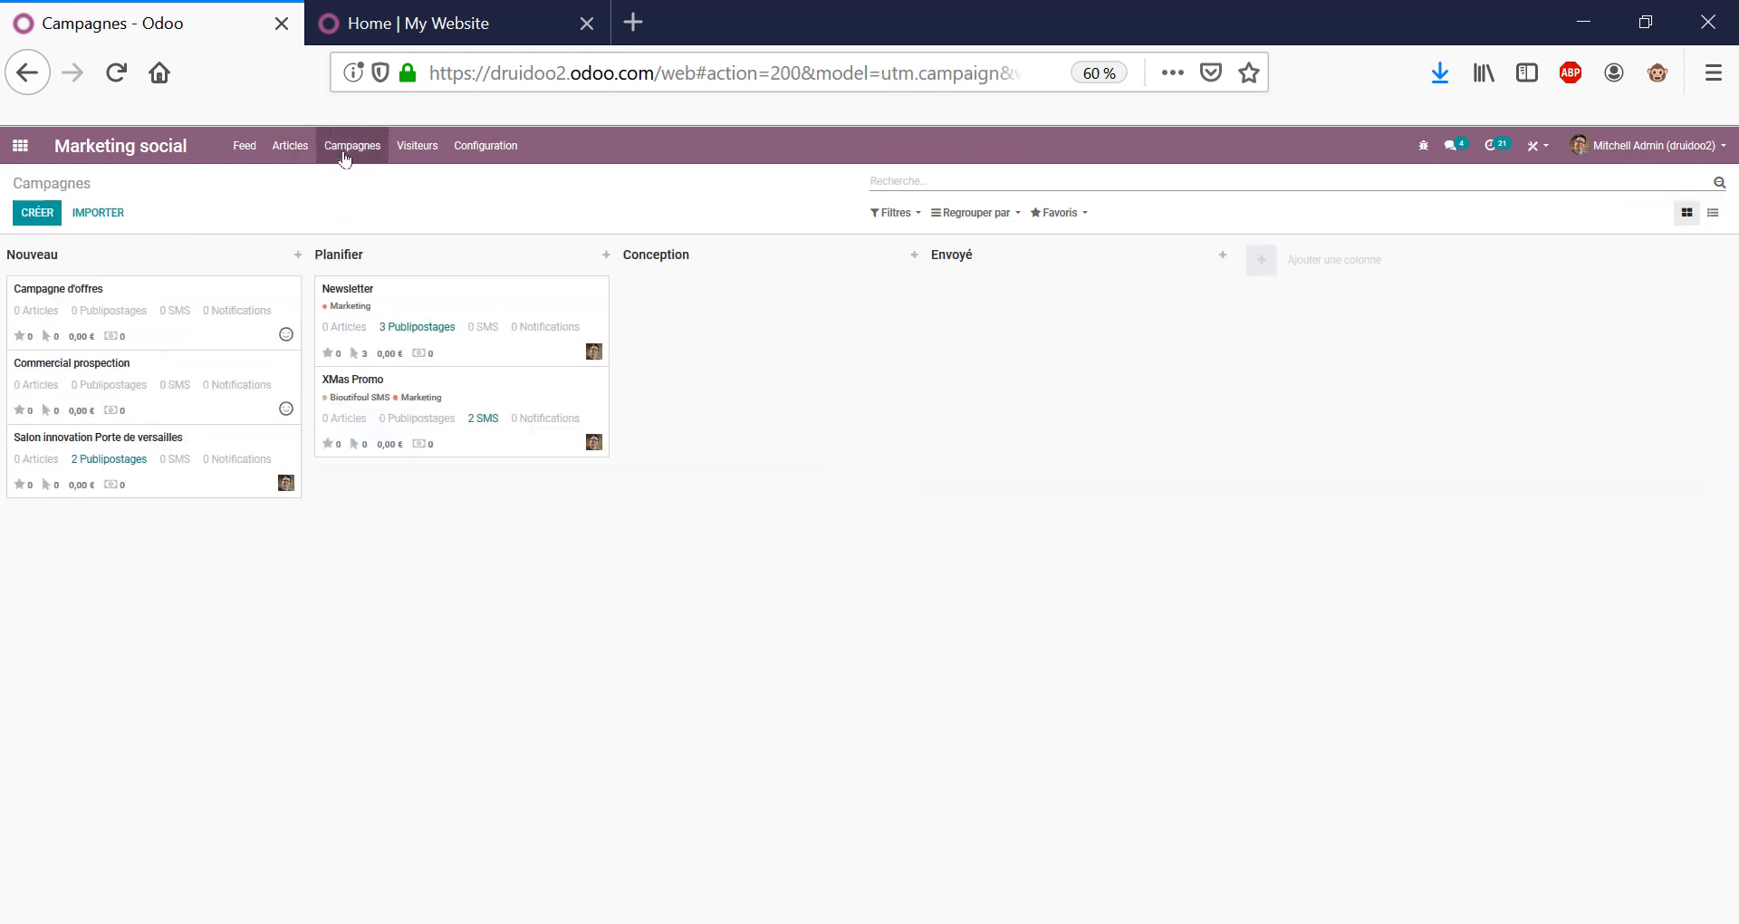
{"action": "left_click", "coordinate": [407, 167]}
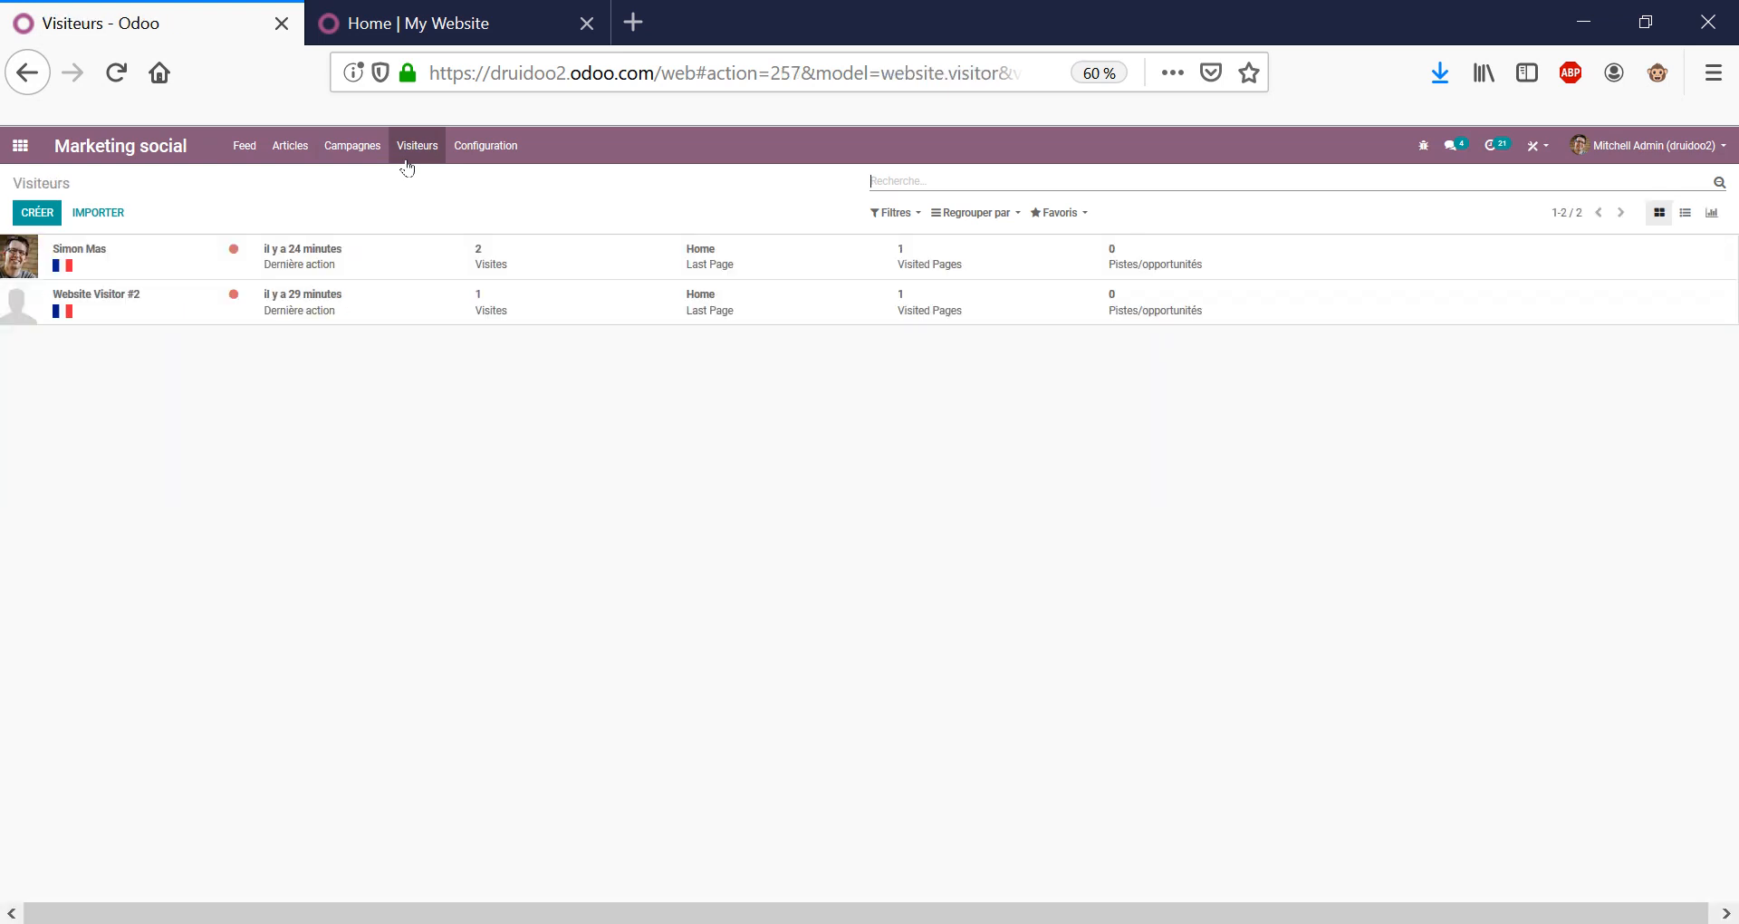
{"action": "left_click", "coordinate": [488, 150]}
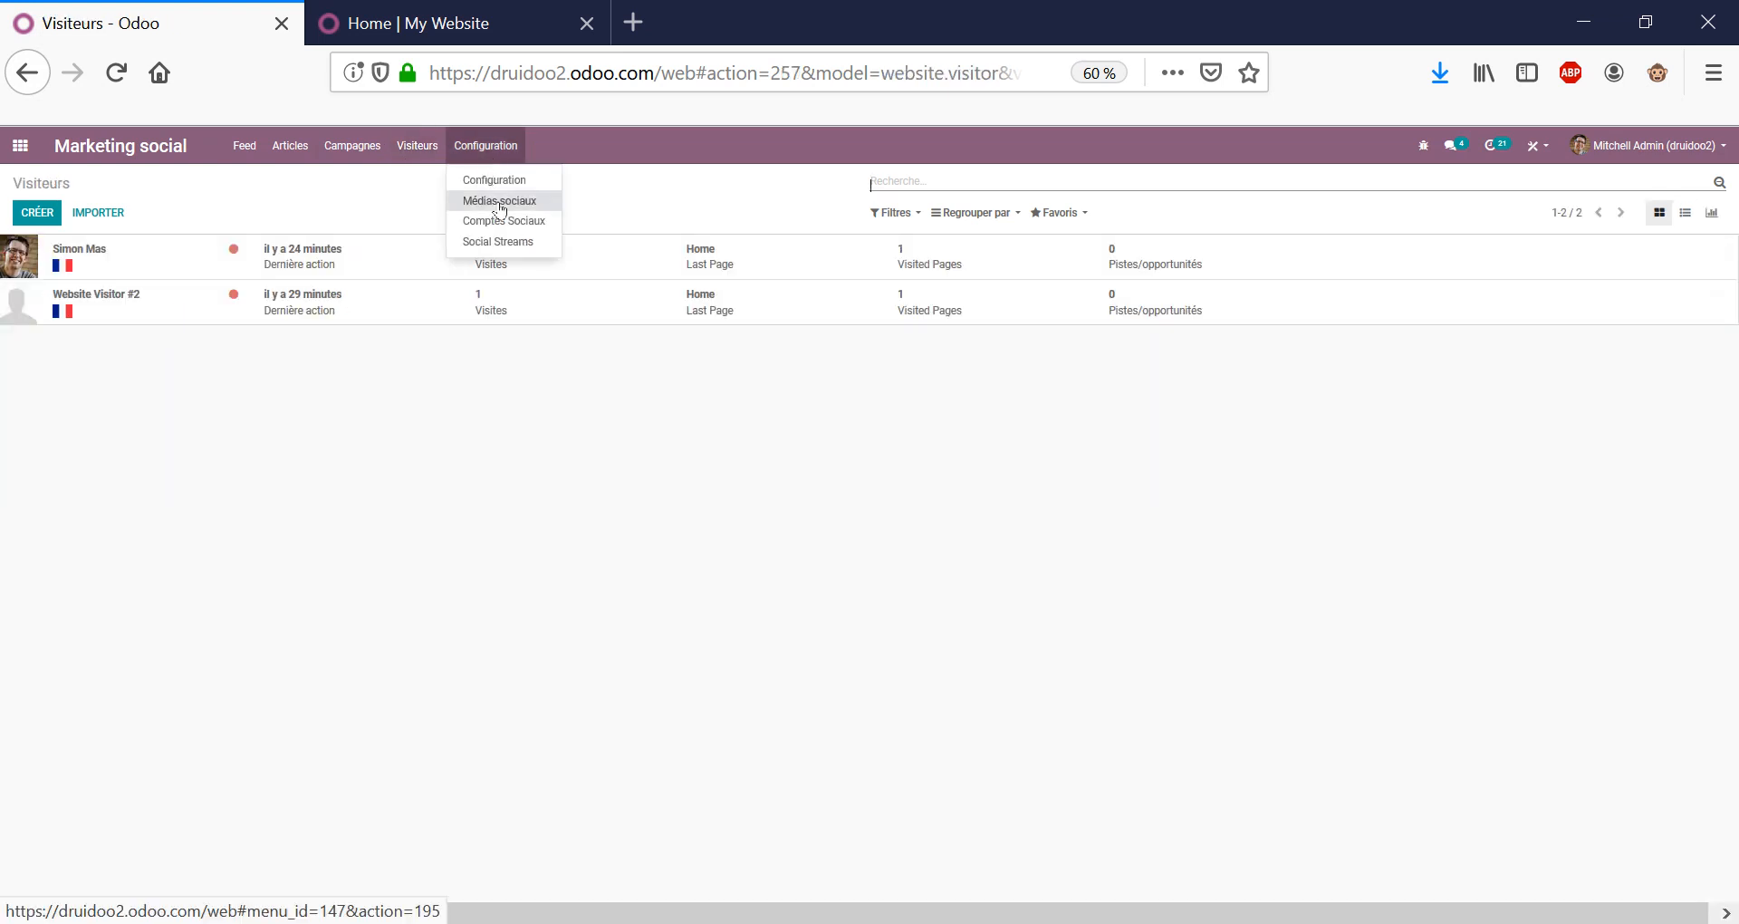
{"action": "left_click", "coordinate": [499, 201]}
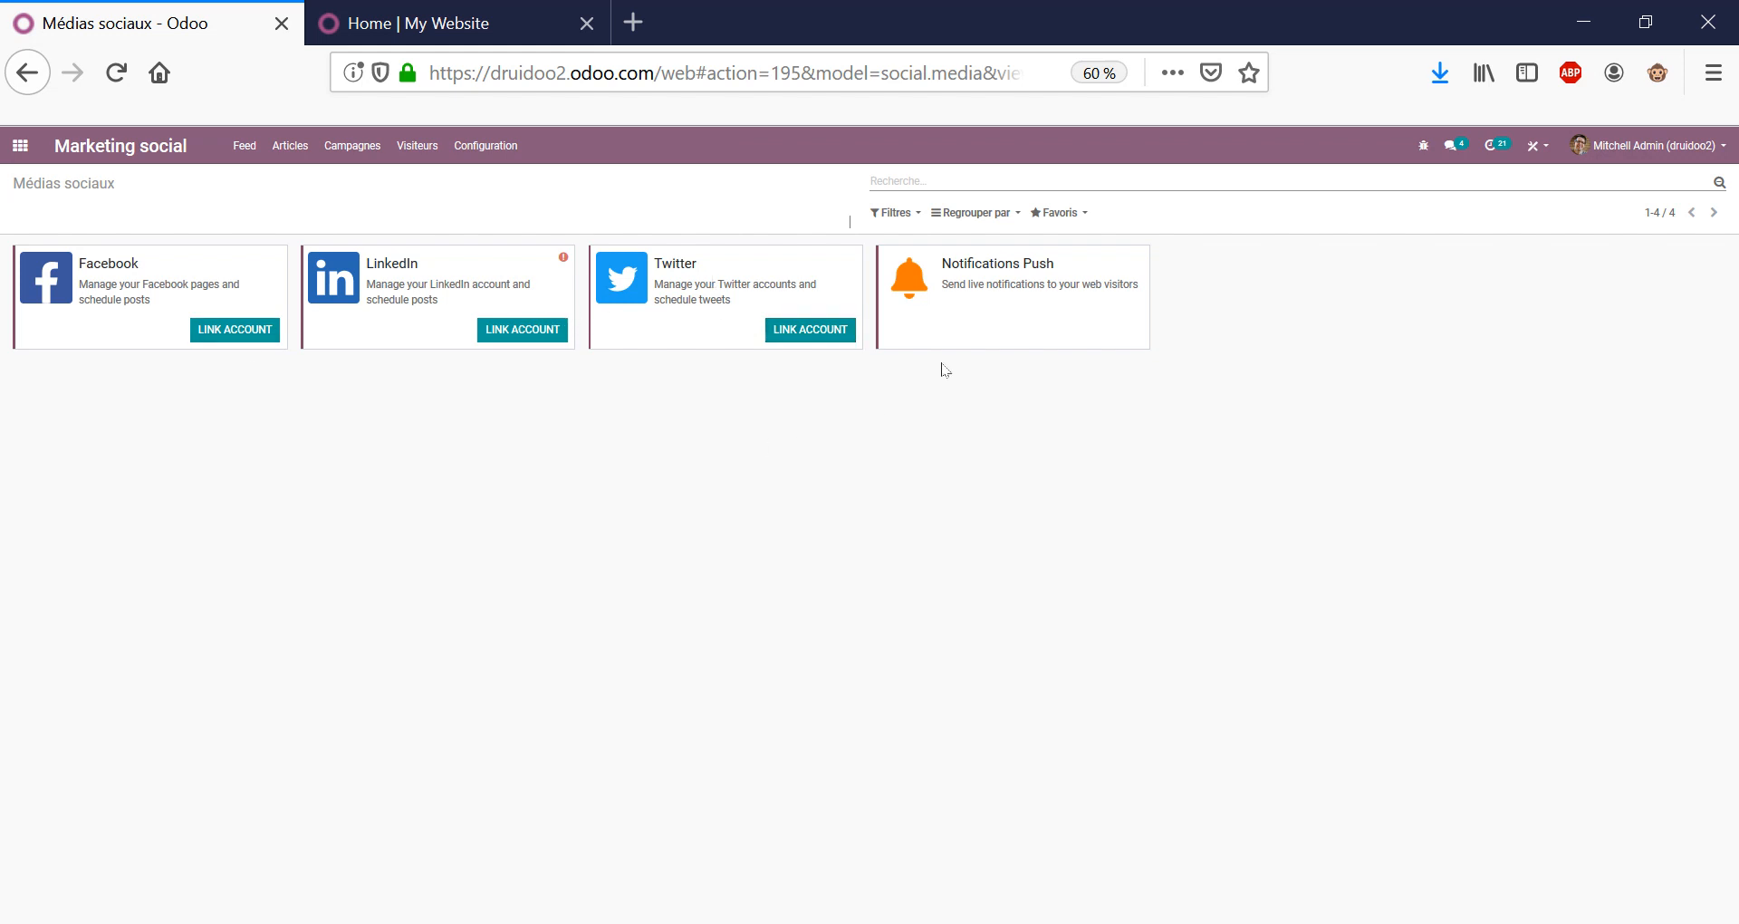
Read the push notifications channel description, then return via Visiteurs to the apps menu.
{"action": "triple_click", "coordinate": [1021, 285]}
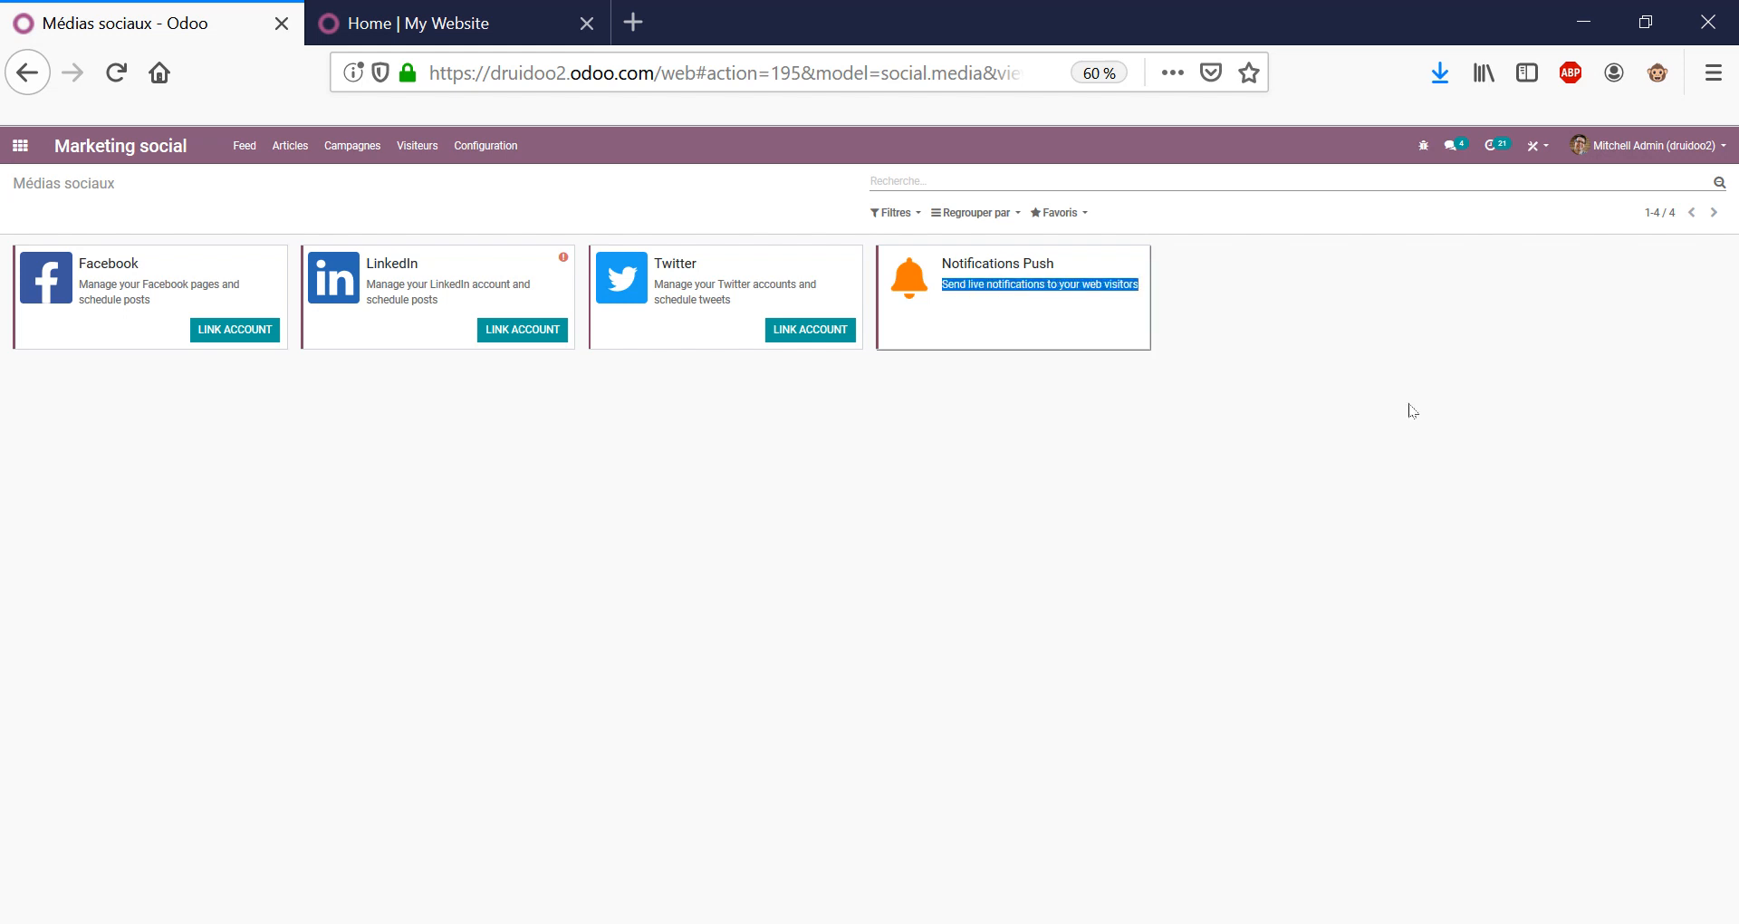
{"action": "left_click", "coordinate": [1358, 391]}
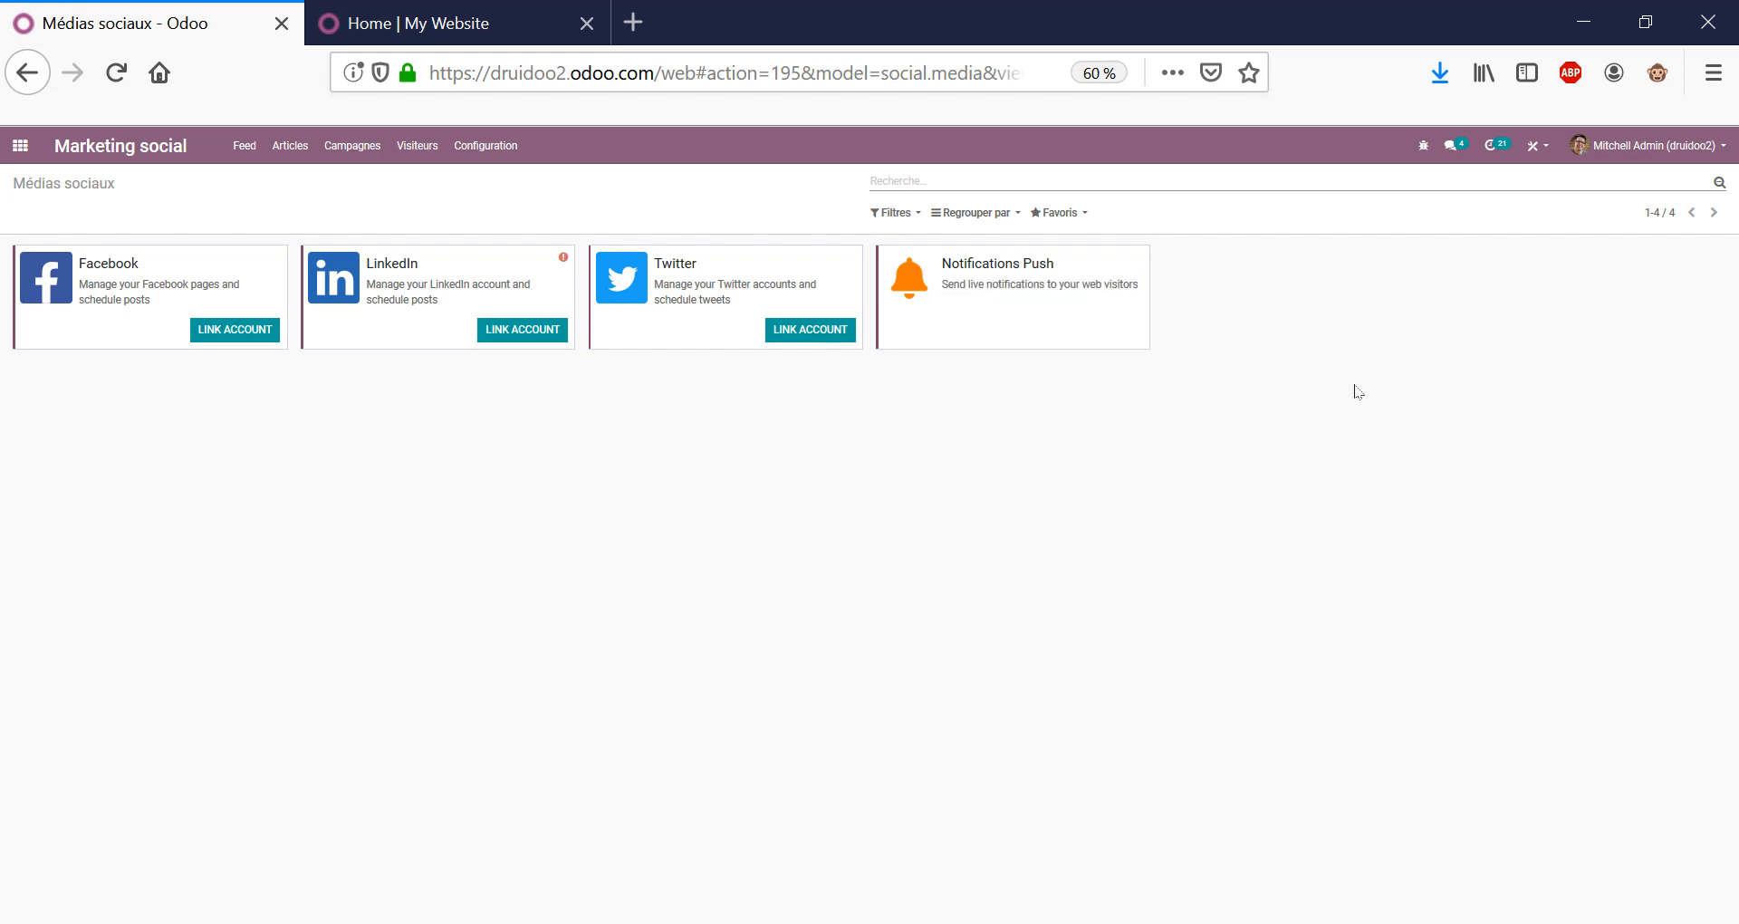
{"action": "left_click", "coordinate": [467, 154]}
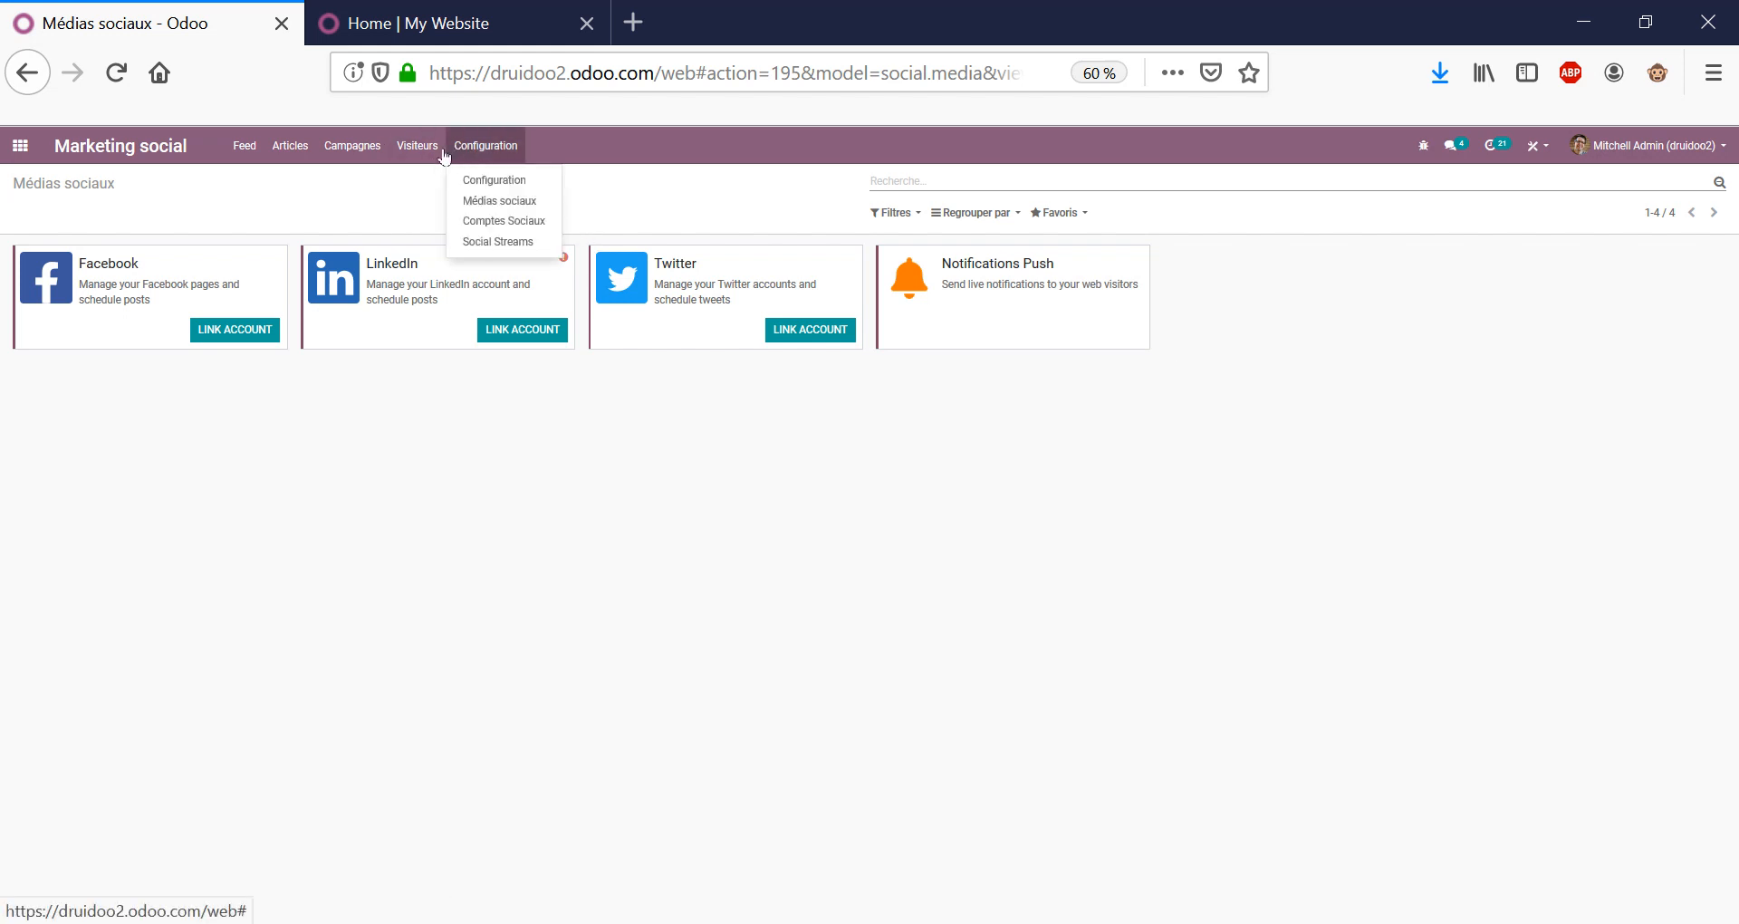
{"action": "left_click", "coordinate": [424, 147]}
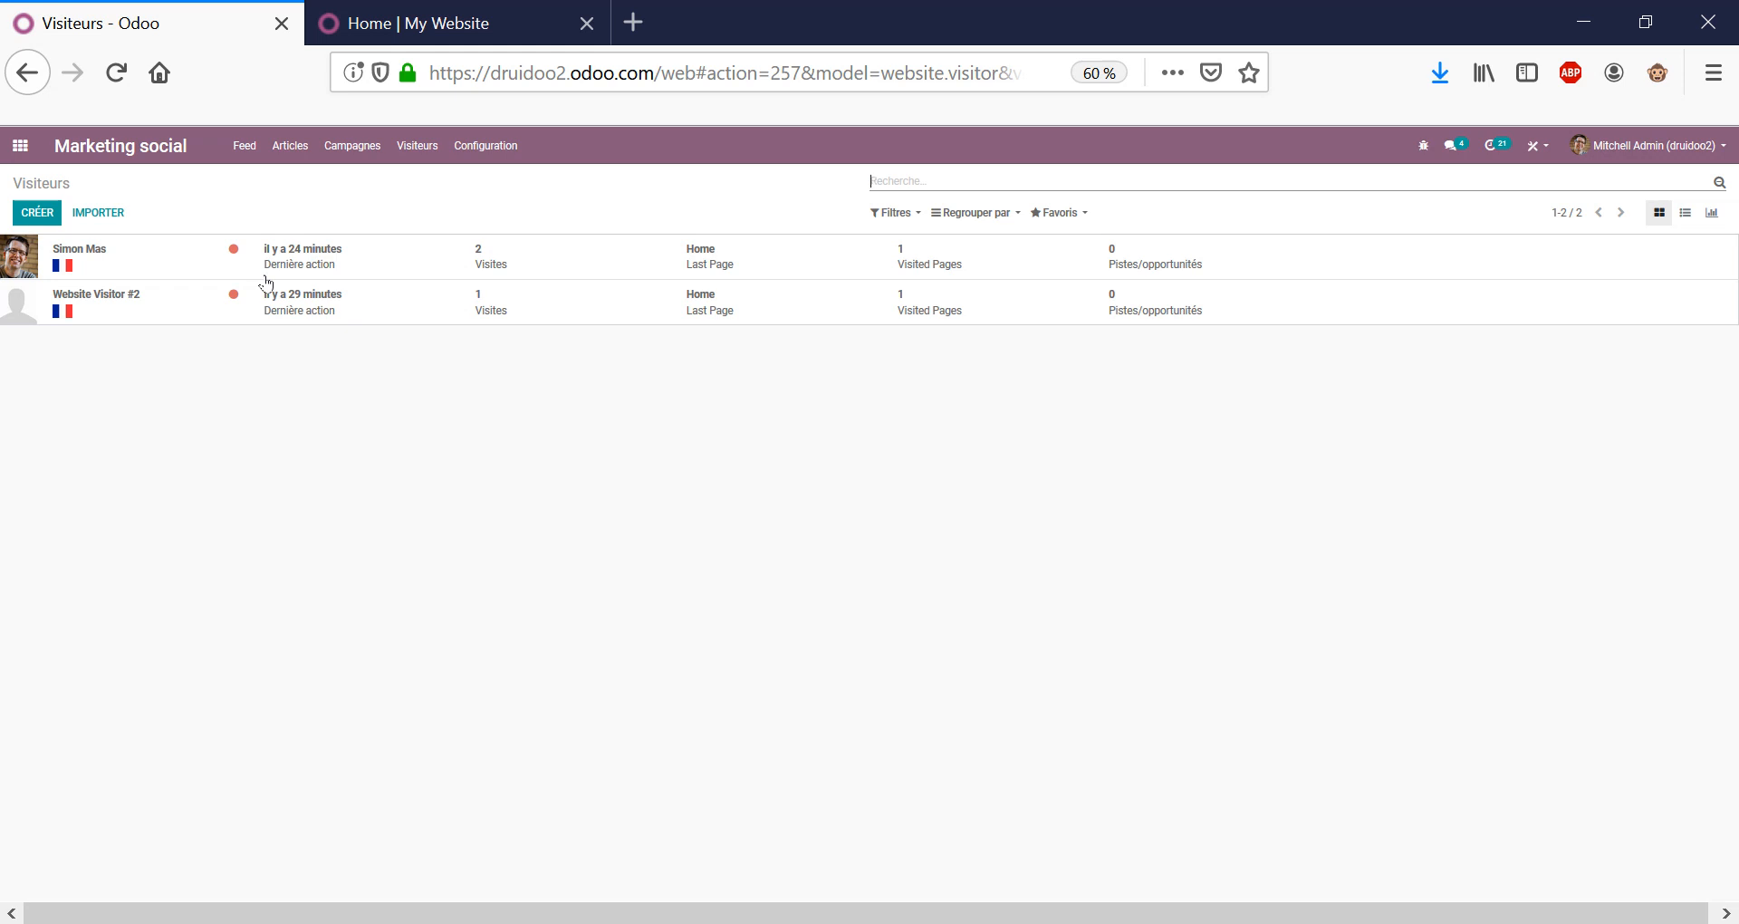
{"action": "left_click", "coordinate": [20, 145]}
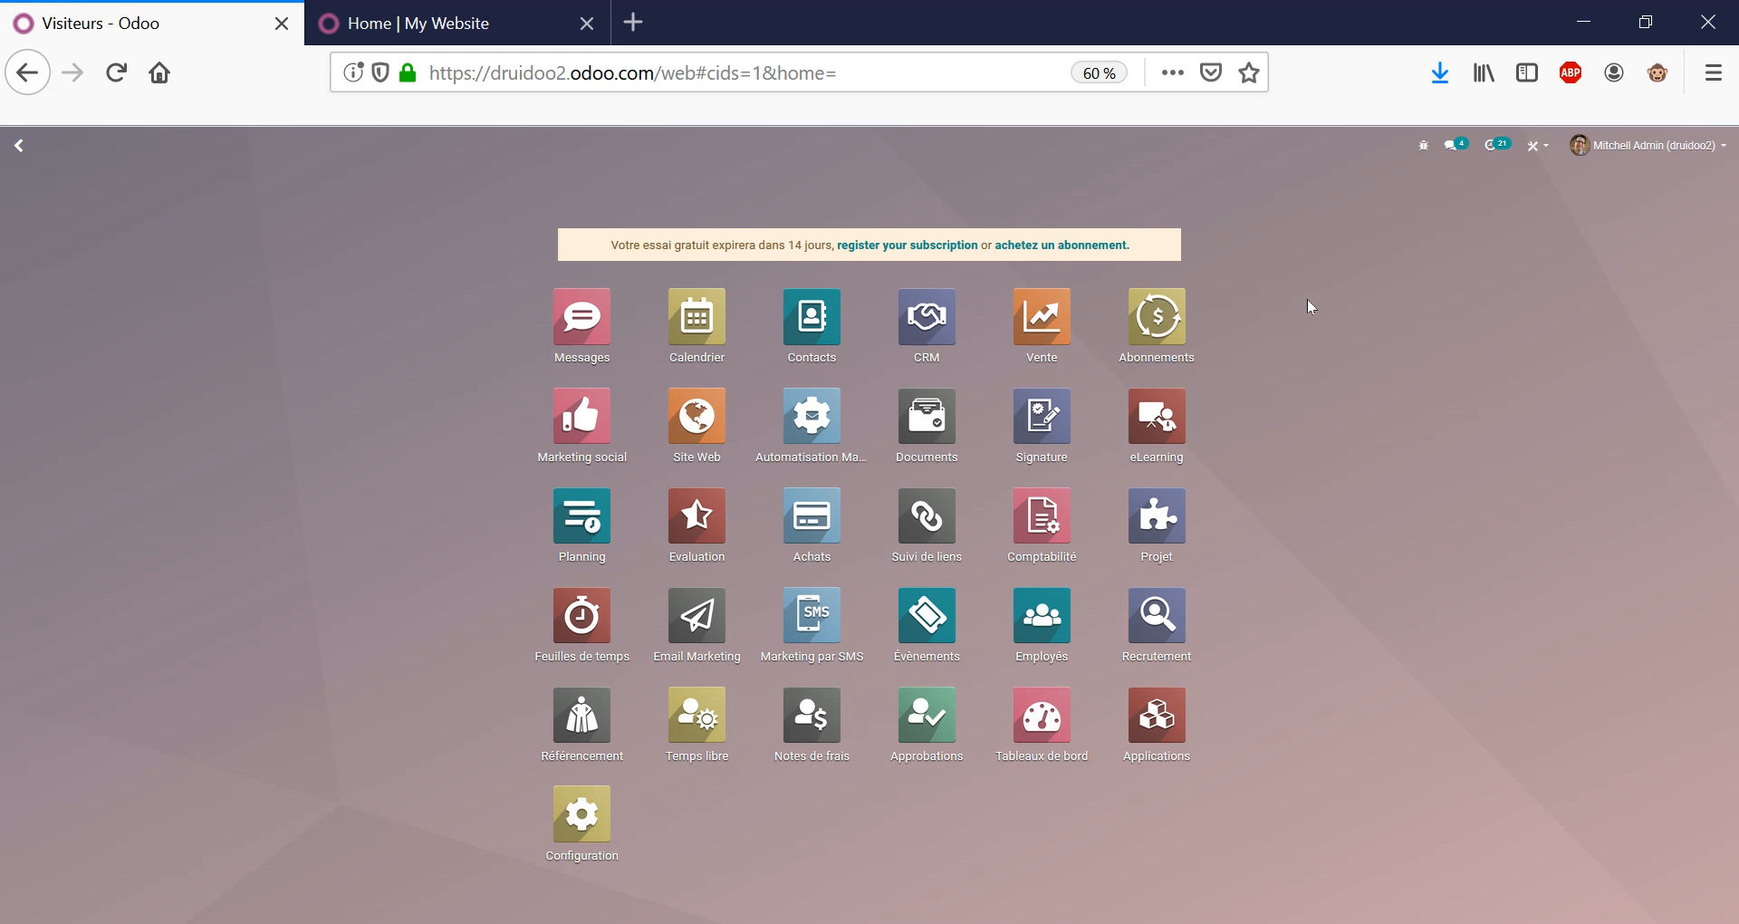
Open sales order S00025 and go to the Graphiste product record from its order line.
{"action": "left_click", "coordinate": [1051, 344]}
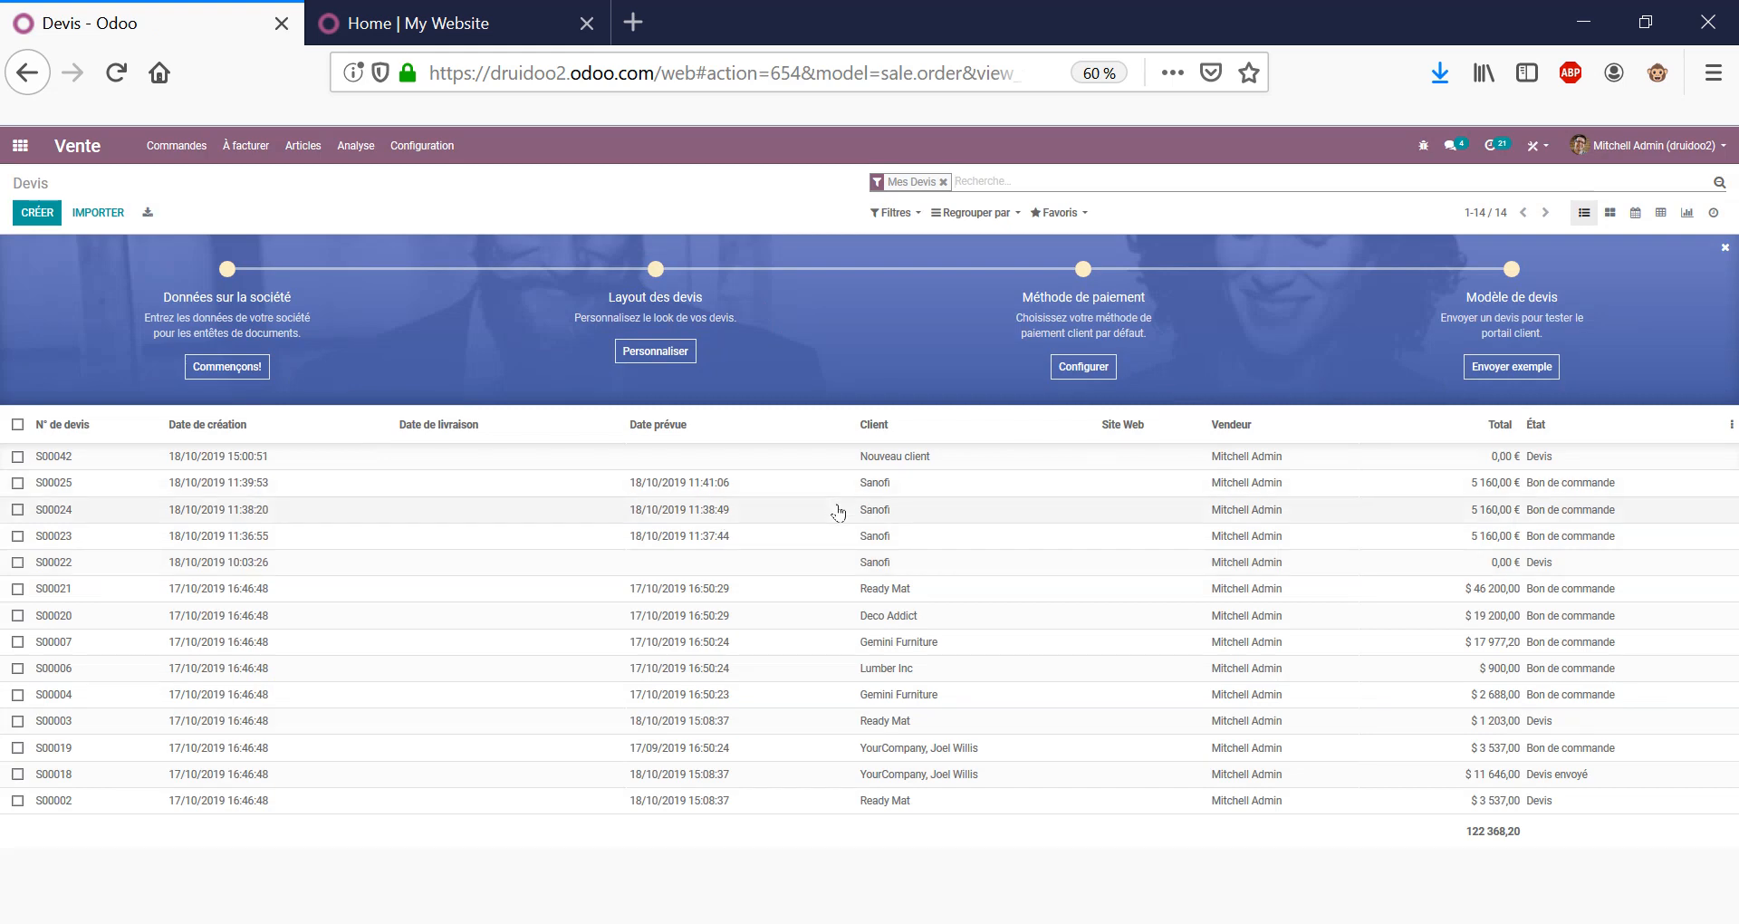
{"action": "left_click", "coordinate": [633, 493]}
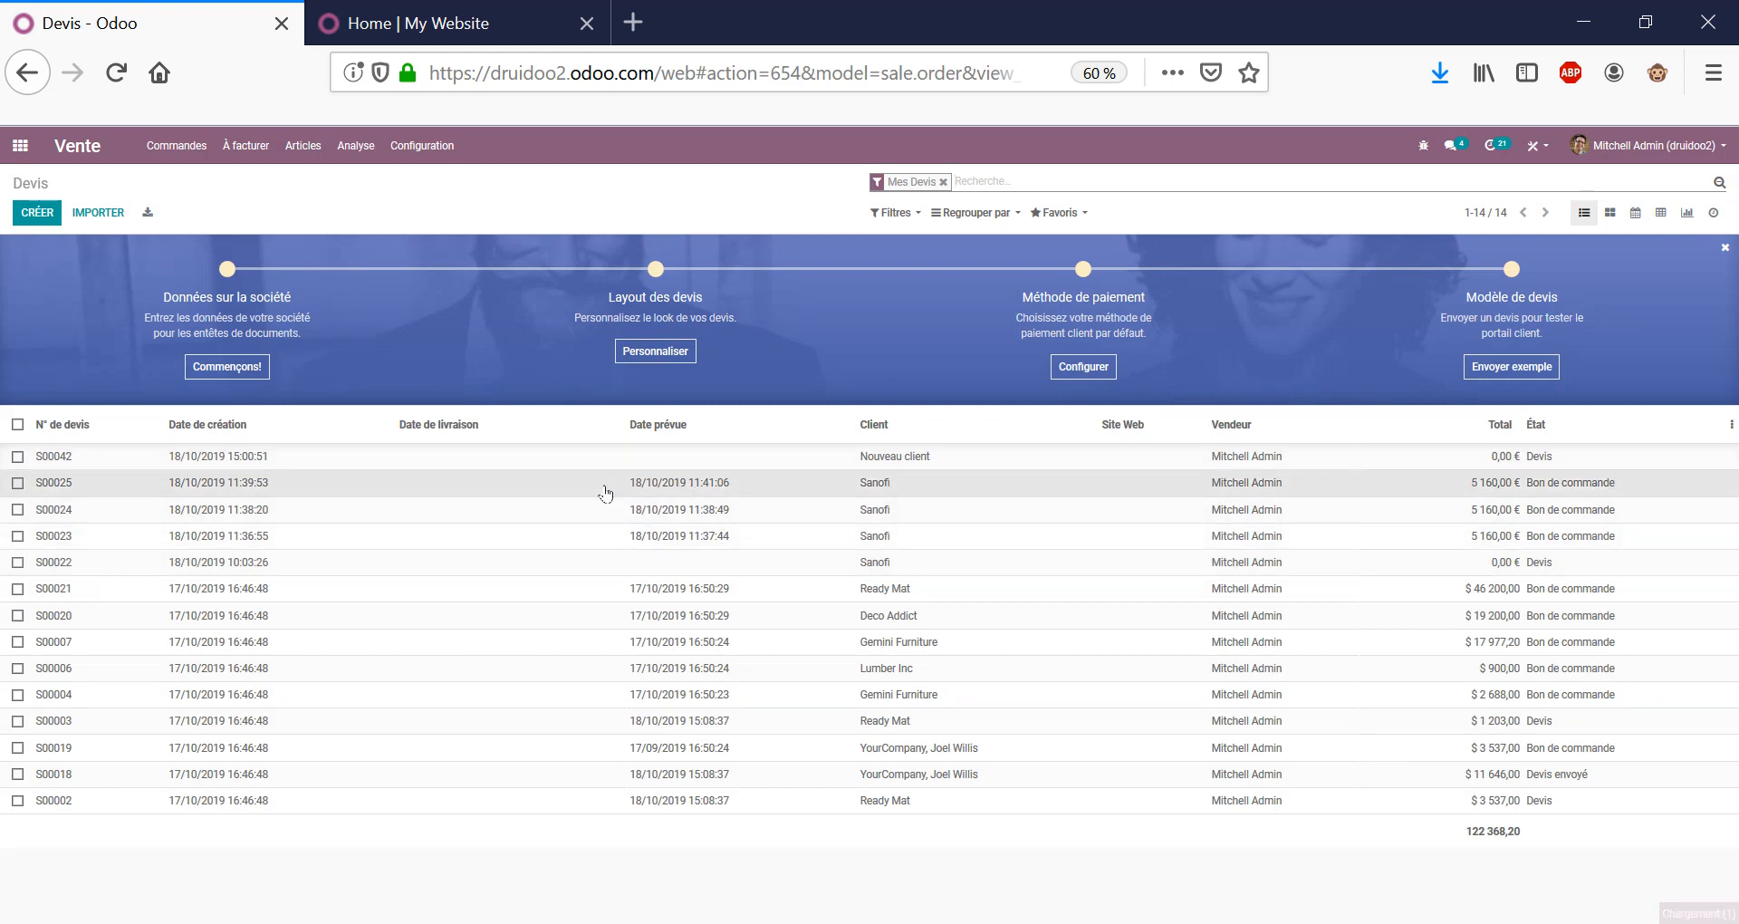
{"action": "left_click", "coordinate": [299, 557]}
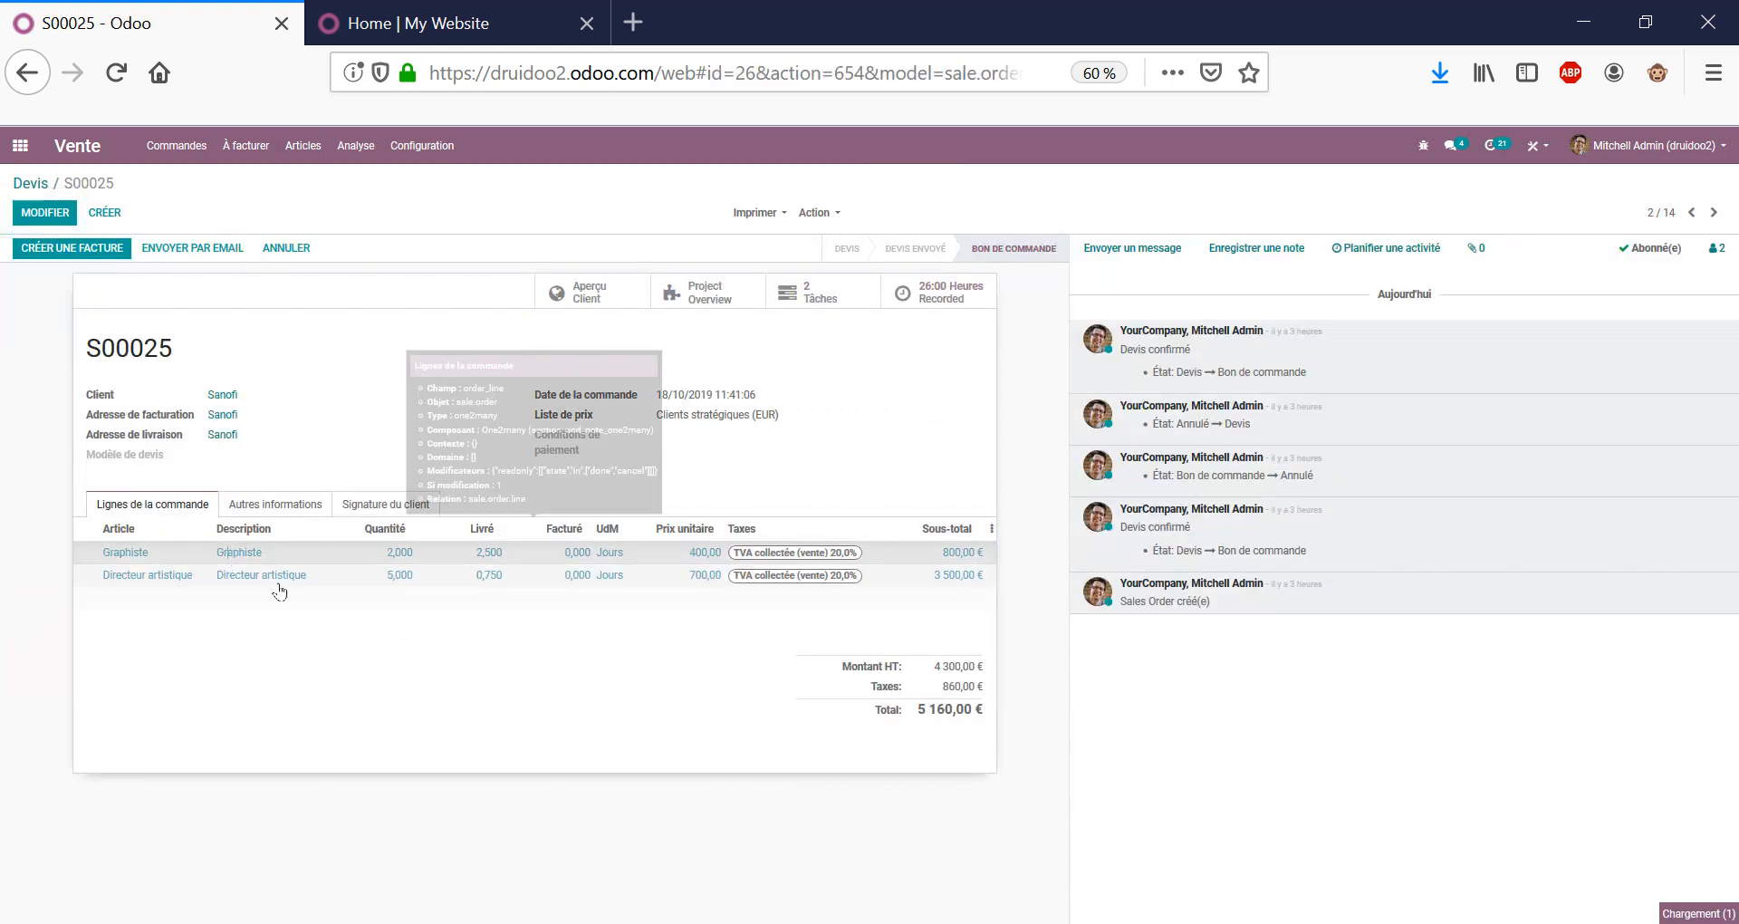
{"action": "left_click", "coordinate": [630, 226]}
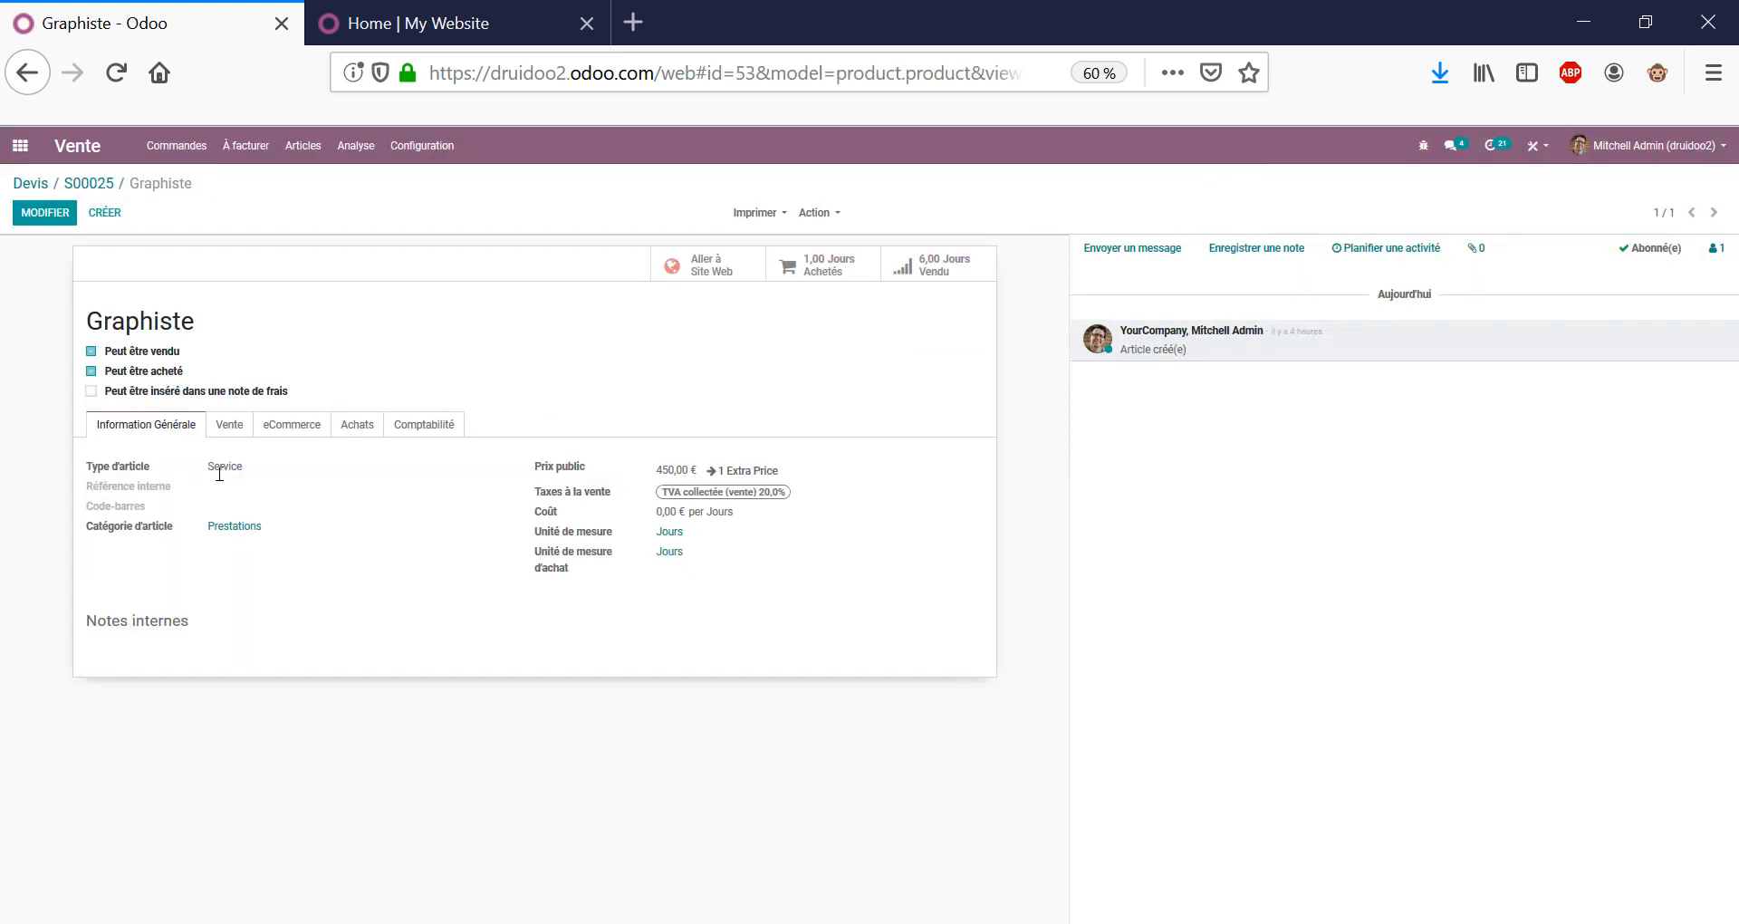
Check Graphiste's Service type, units, 450,00 € price and 400,00 € Clients stratégiques extra price, then return to S00025.
{"action": "double_click", "coordinate": [220, 467]}
{"action": "triple_click", "coordinate": [142, 537]}
{"action": "left_click_drag", "start_coordinate": [585, 532], "coordinate": [740, 553]}
{"action": "left_click", "coordinate": [686, 621]}
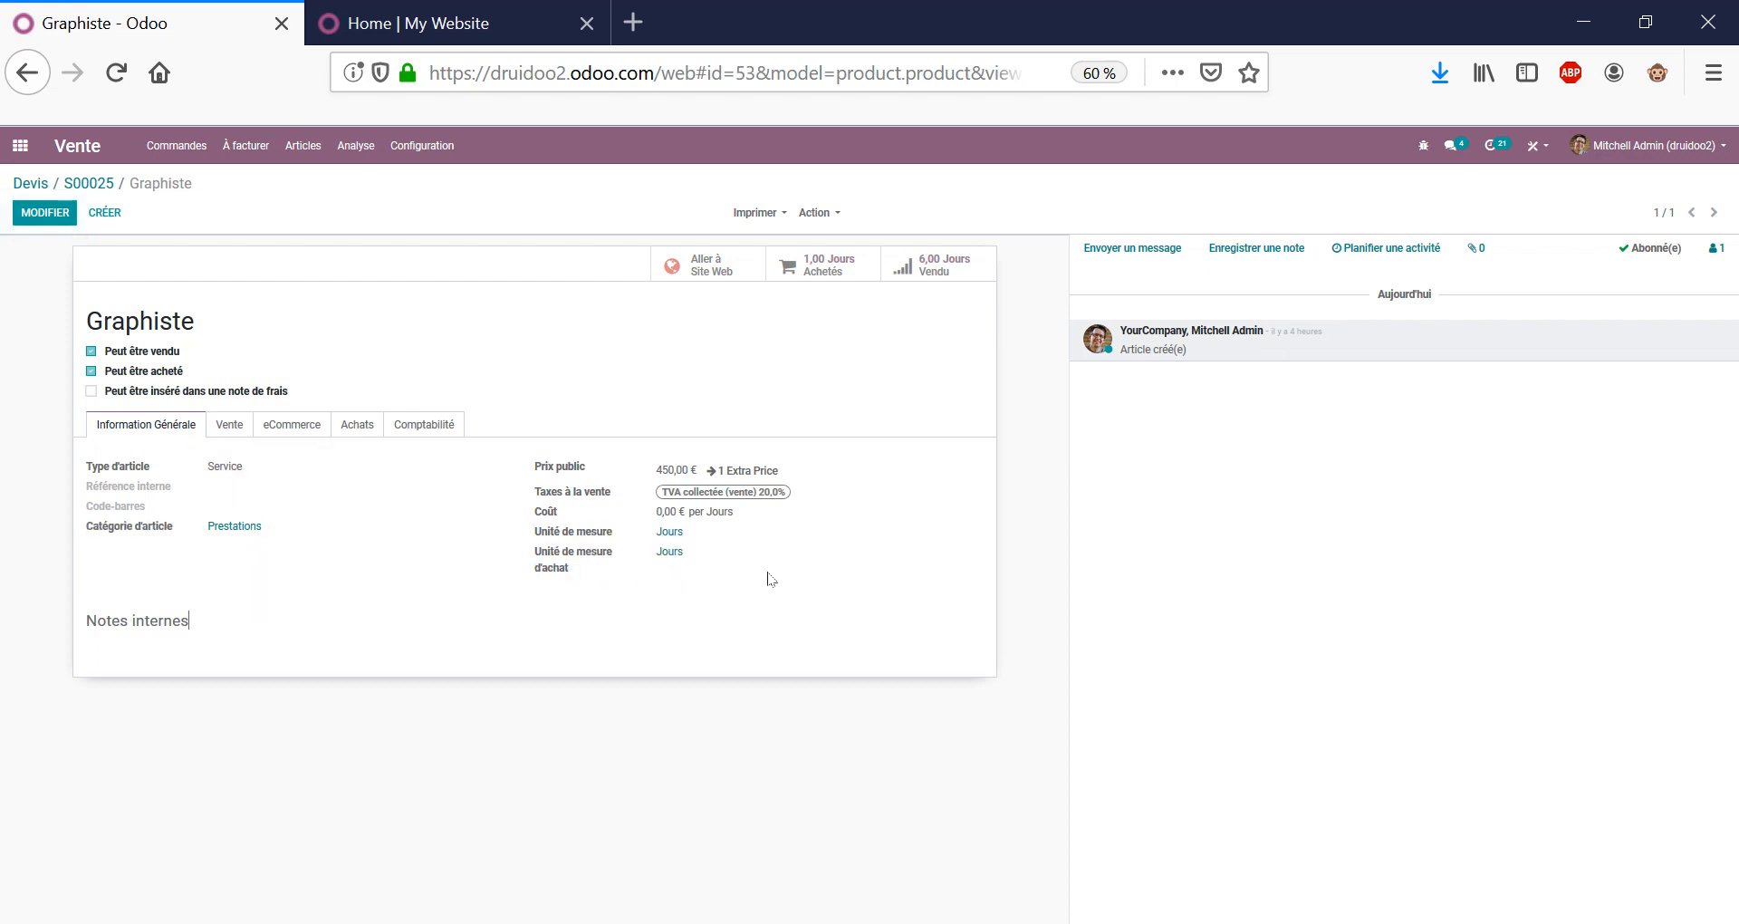
{"action": "triple_click", "coordinate": [669, 468]}
{"action": "left_click", "coordinate": [770, 471]}
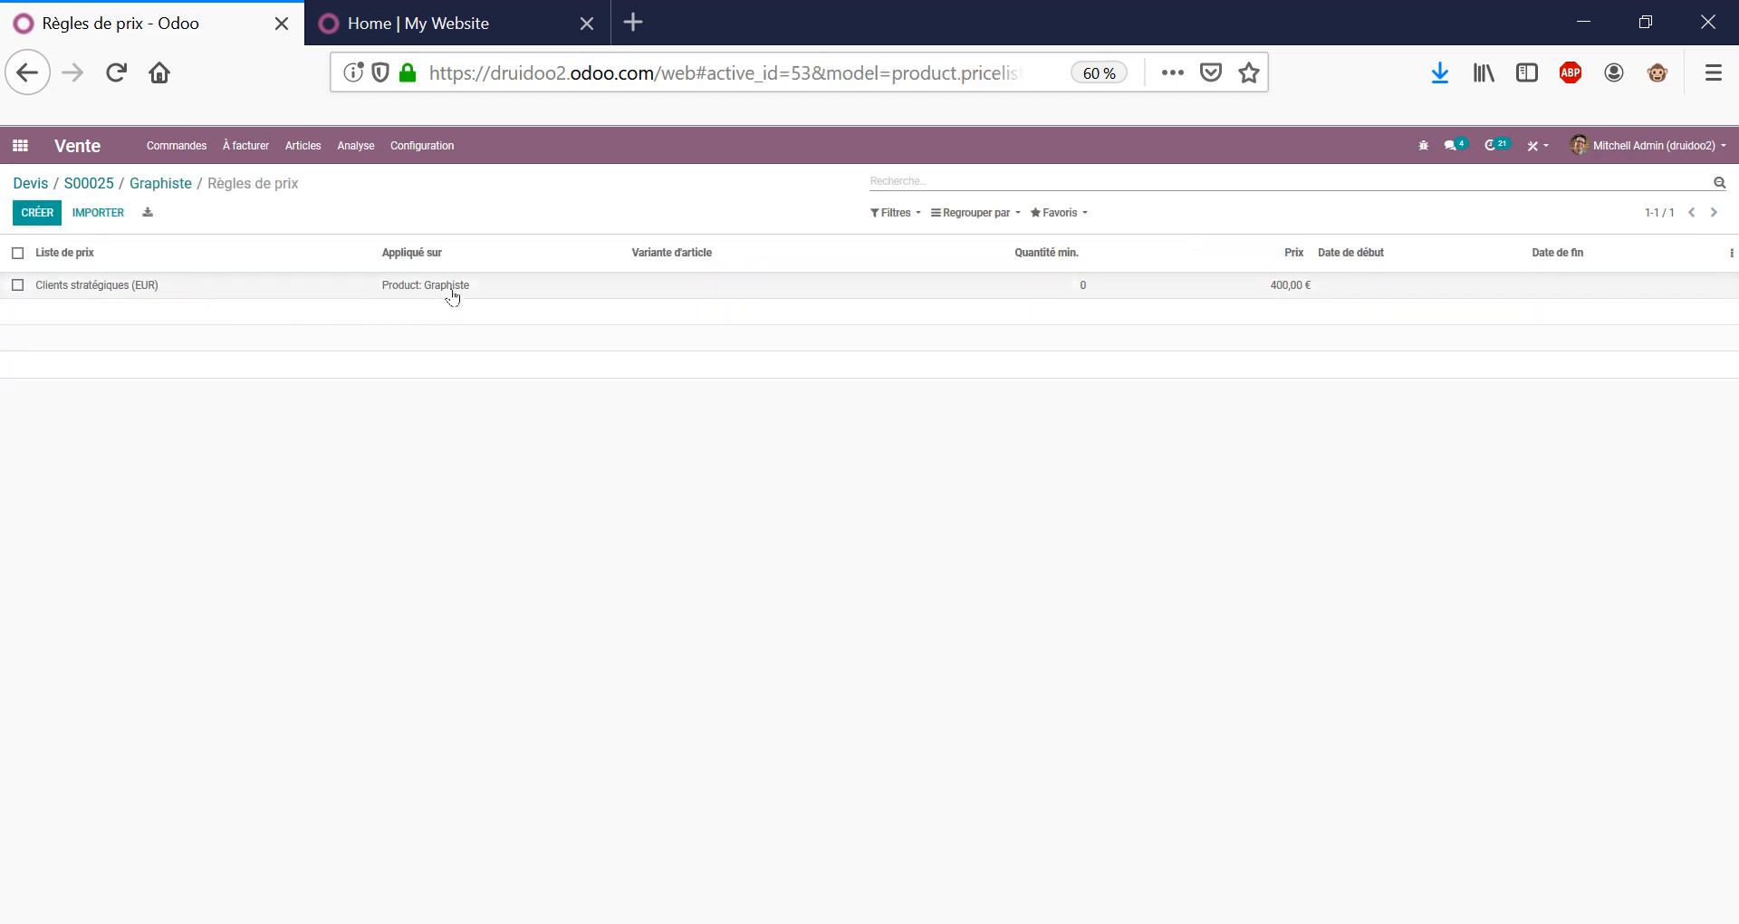
{"action": "left_click", "coordinate": [177, 184]}
{"action": "left_click", "coordinate": [105, 185]}
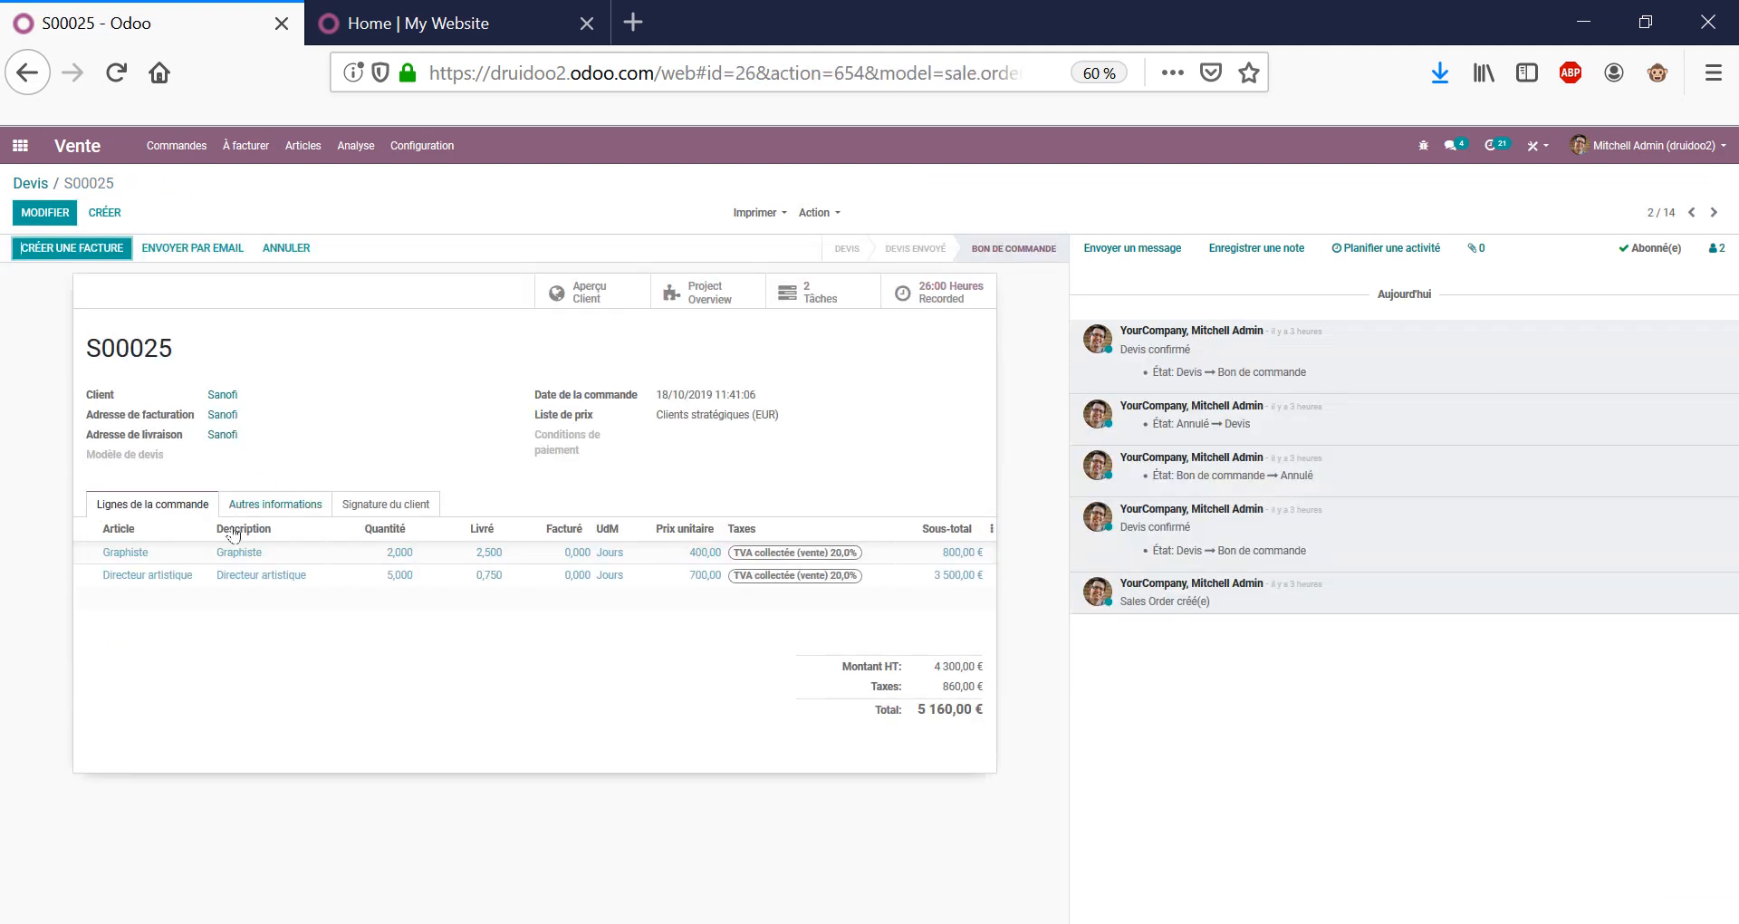
{"action": "left_click", "coordinate": [258, 581]}
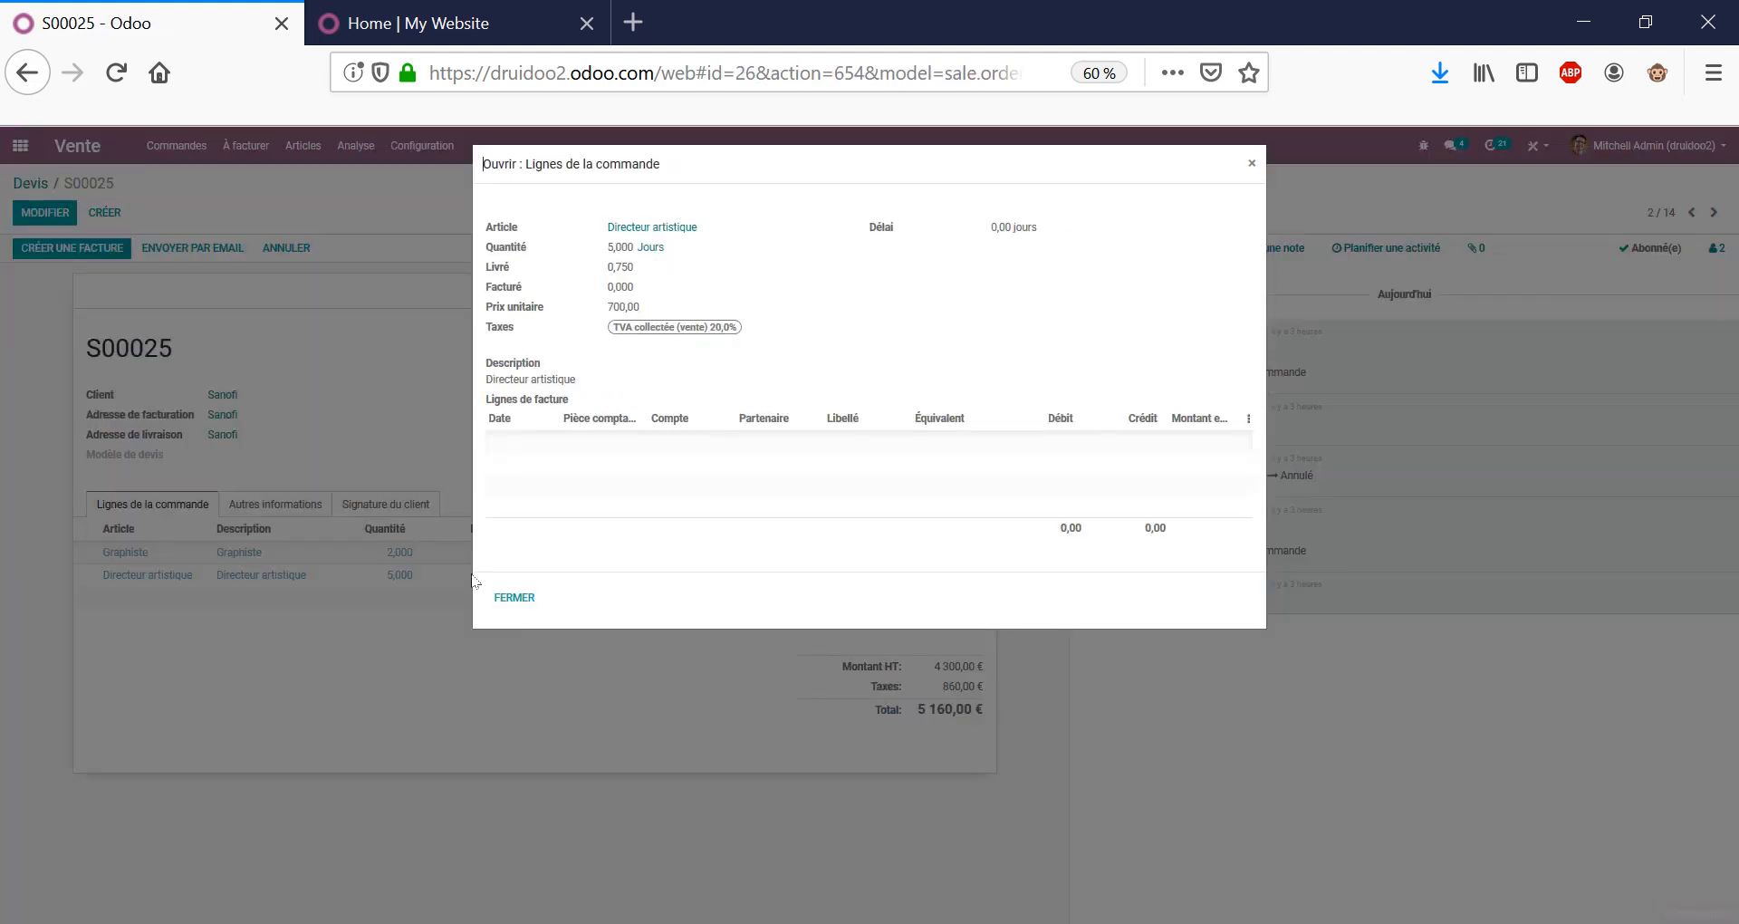
{"action": "left_click", "coordinate": [674, 228]}
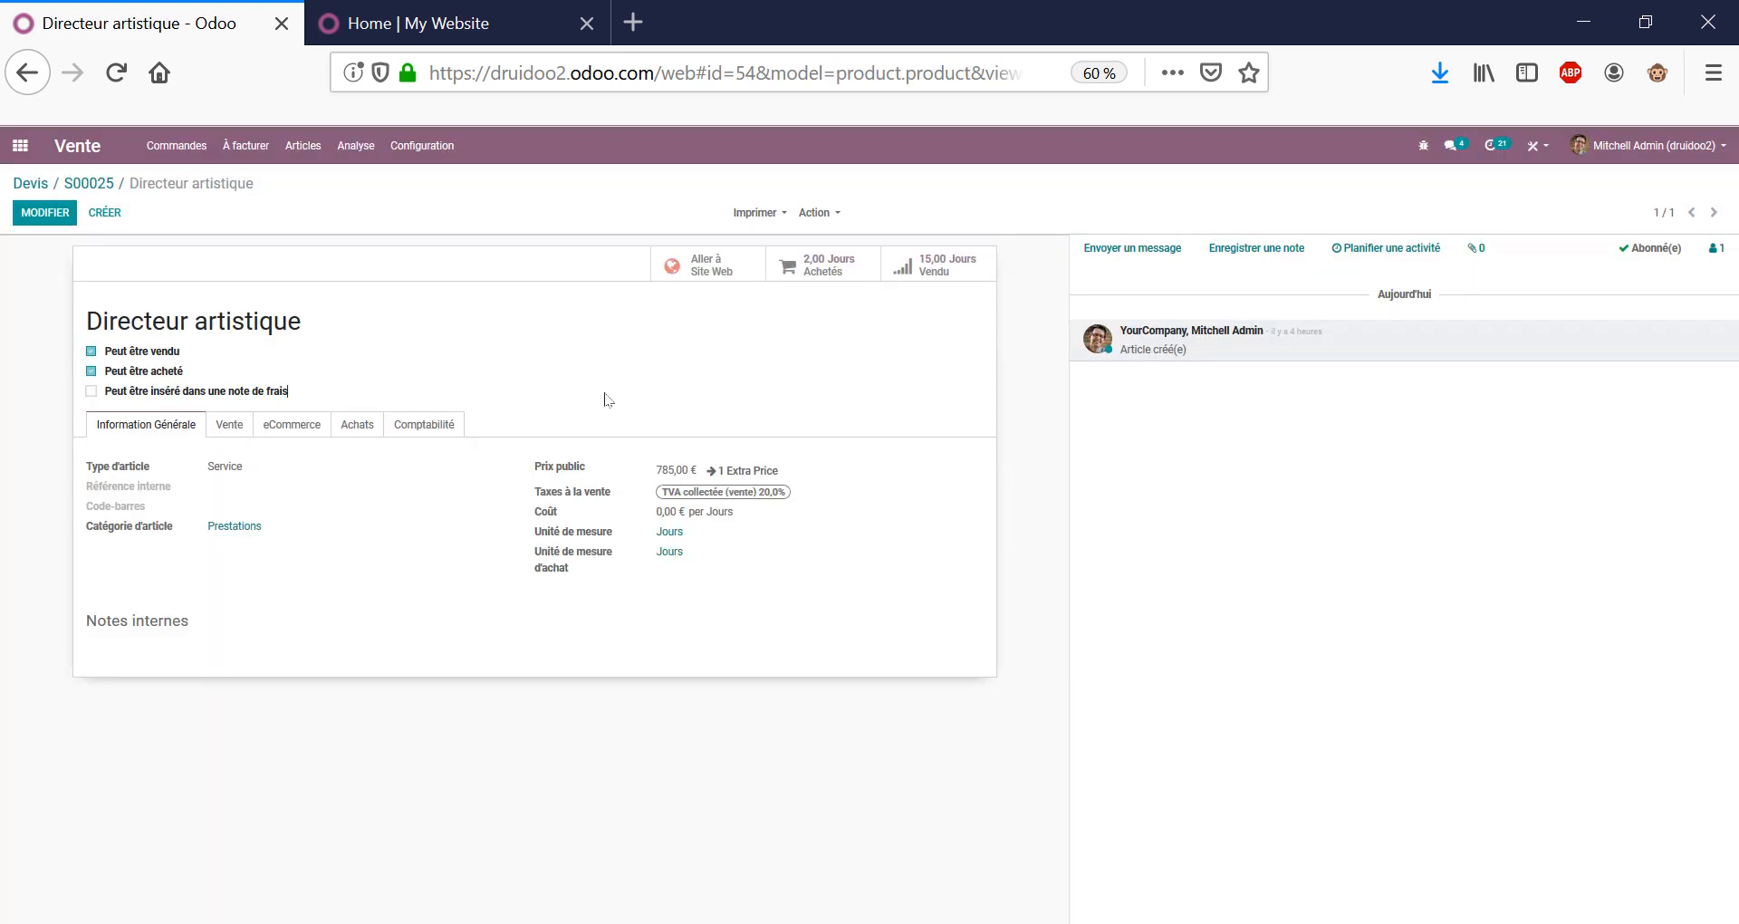
{"action": "left_click", "coordinate": [744, 475]}
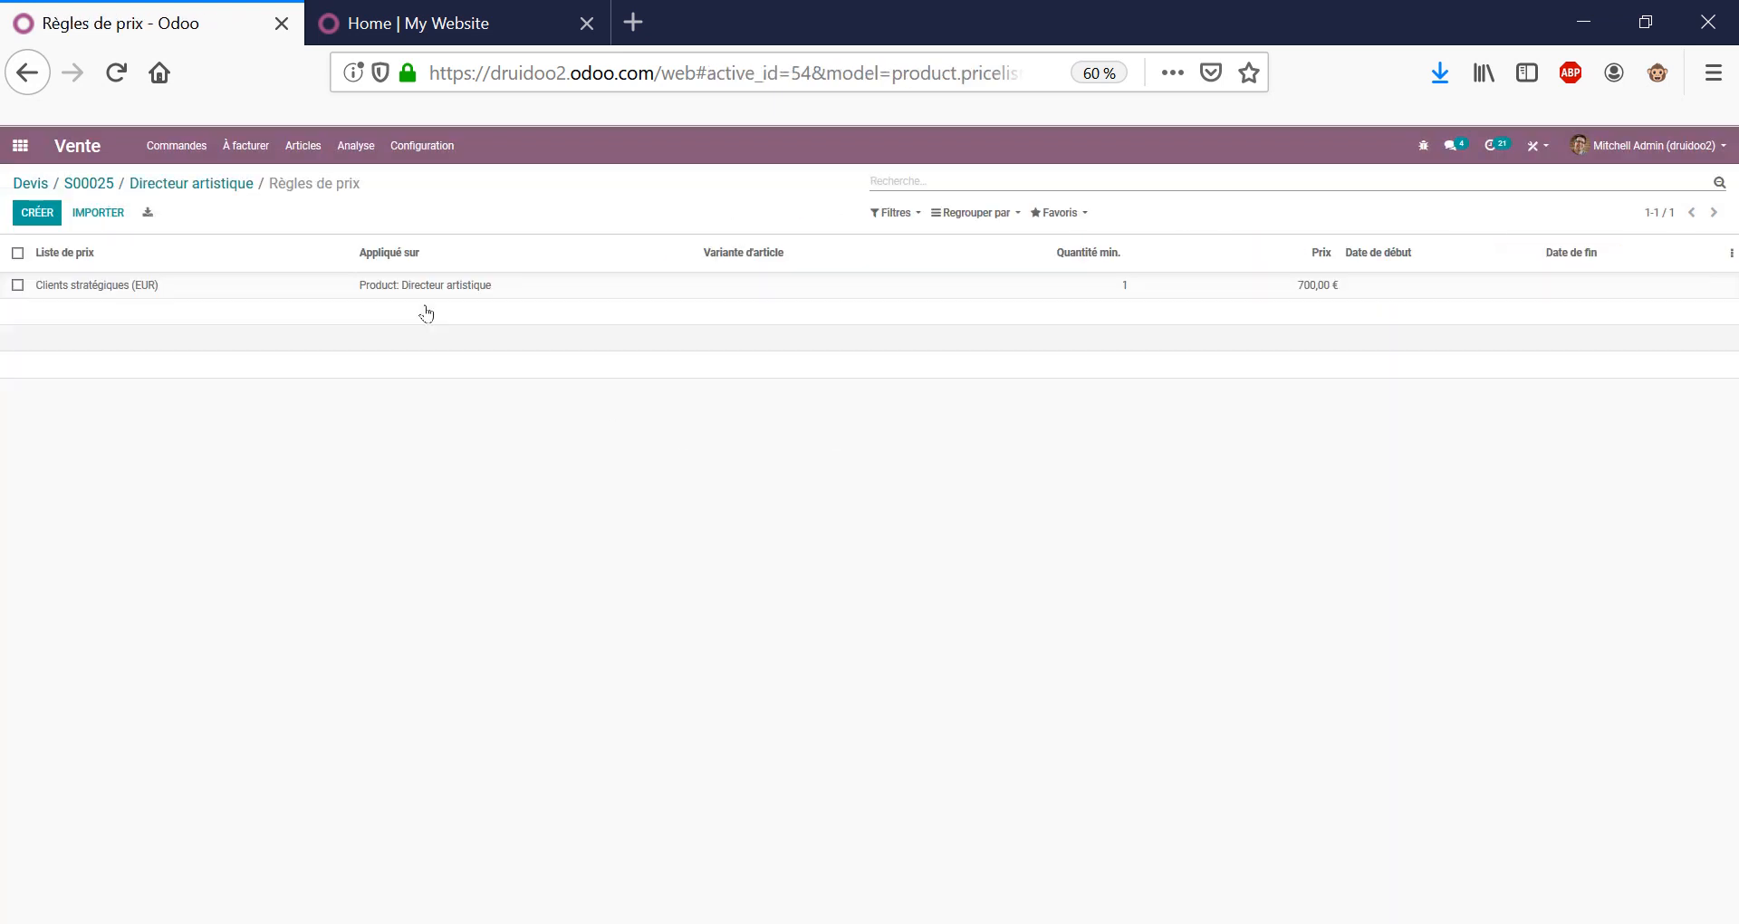
{"action": "left_click", "coordinate": [201, 186]}
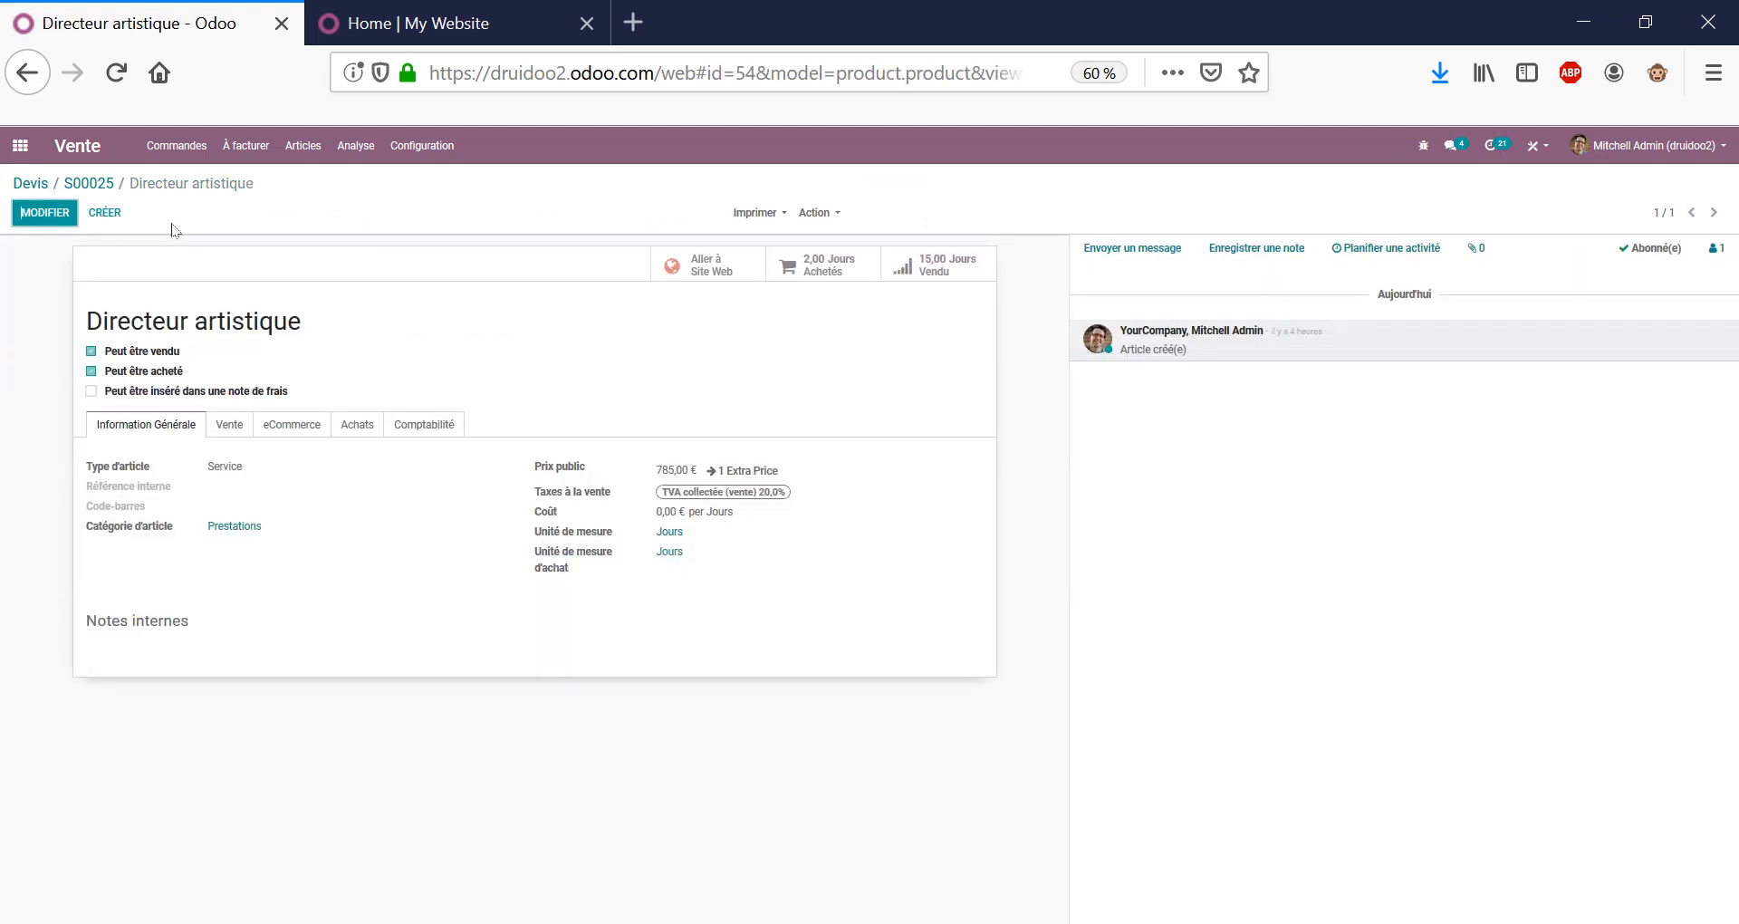
{"action": "left_click", "coordinate": [231, 426]}
{"action": "left_click", "coordinate": [350, 425]}
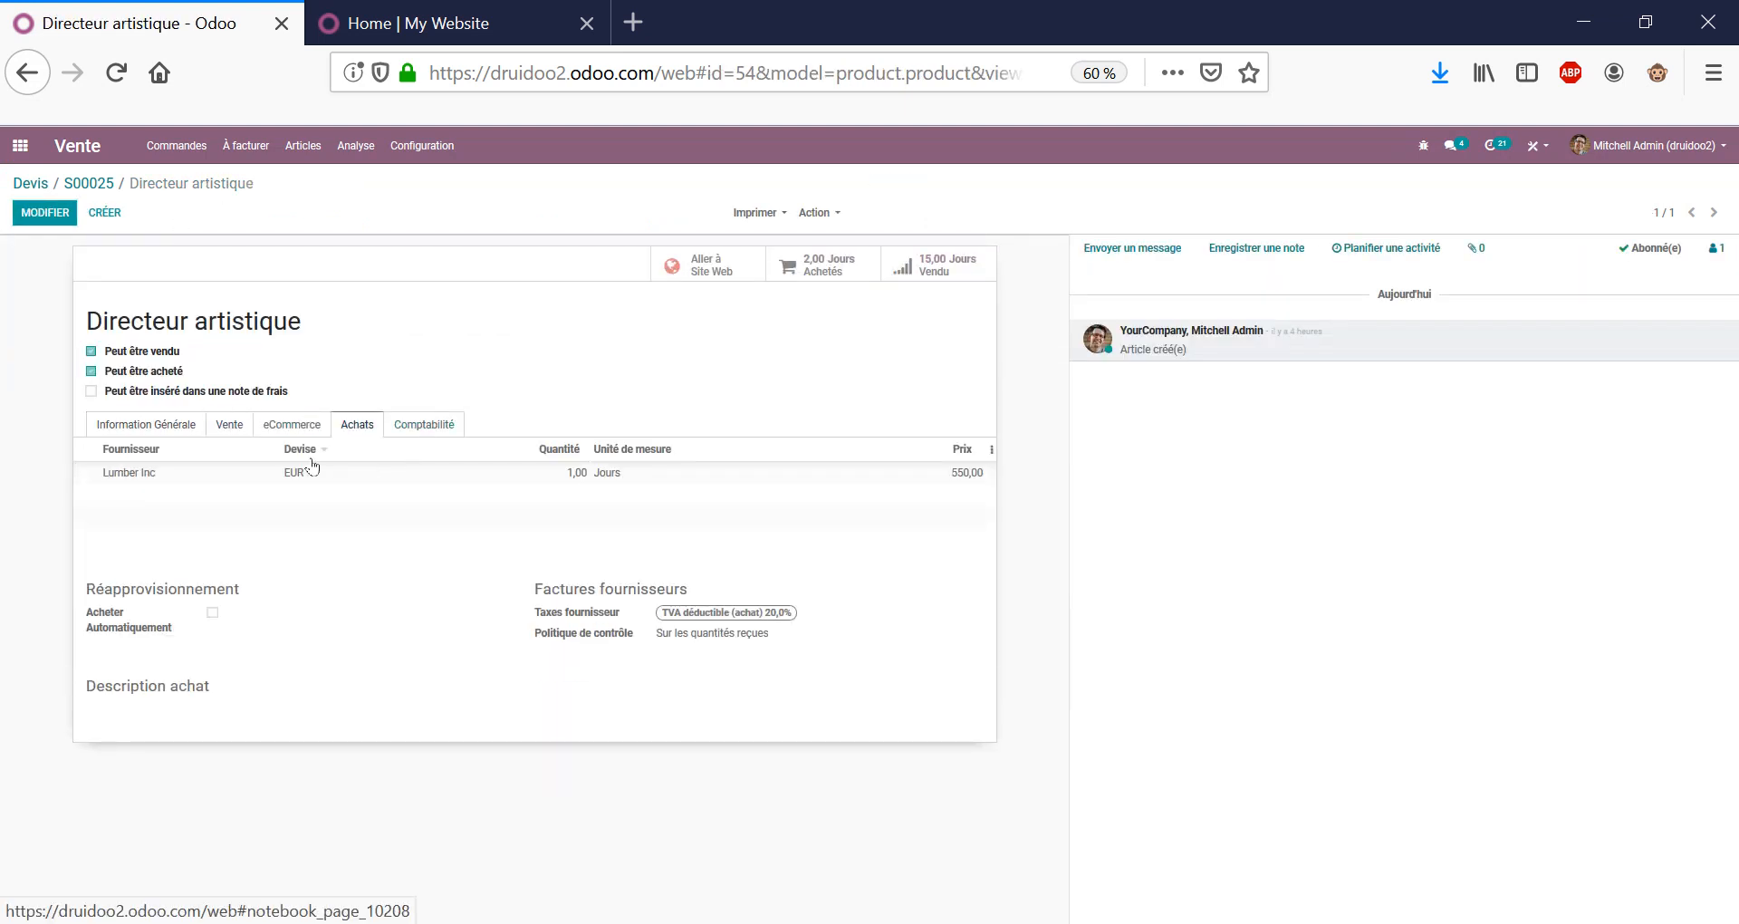
{"action": "mouse_move", "coordinate": [119, 481]}
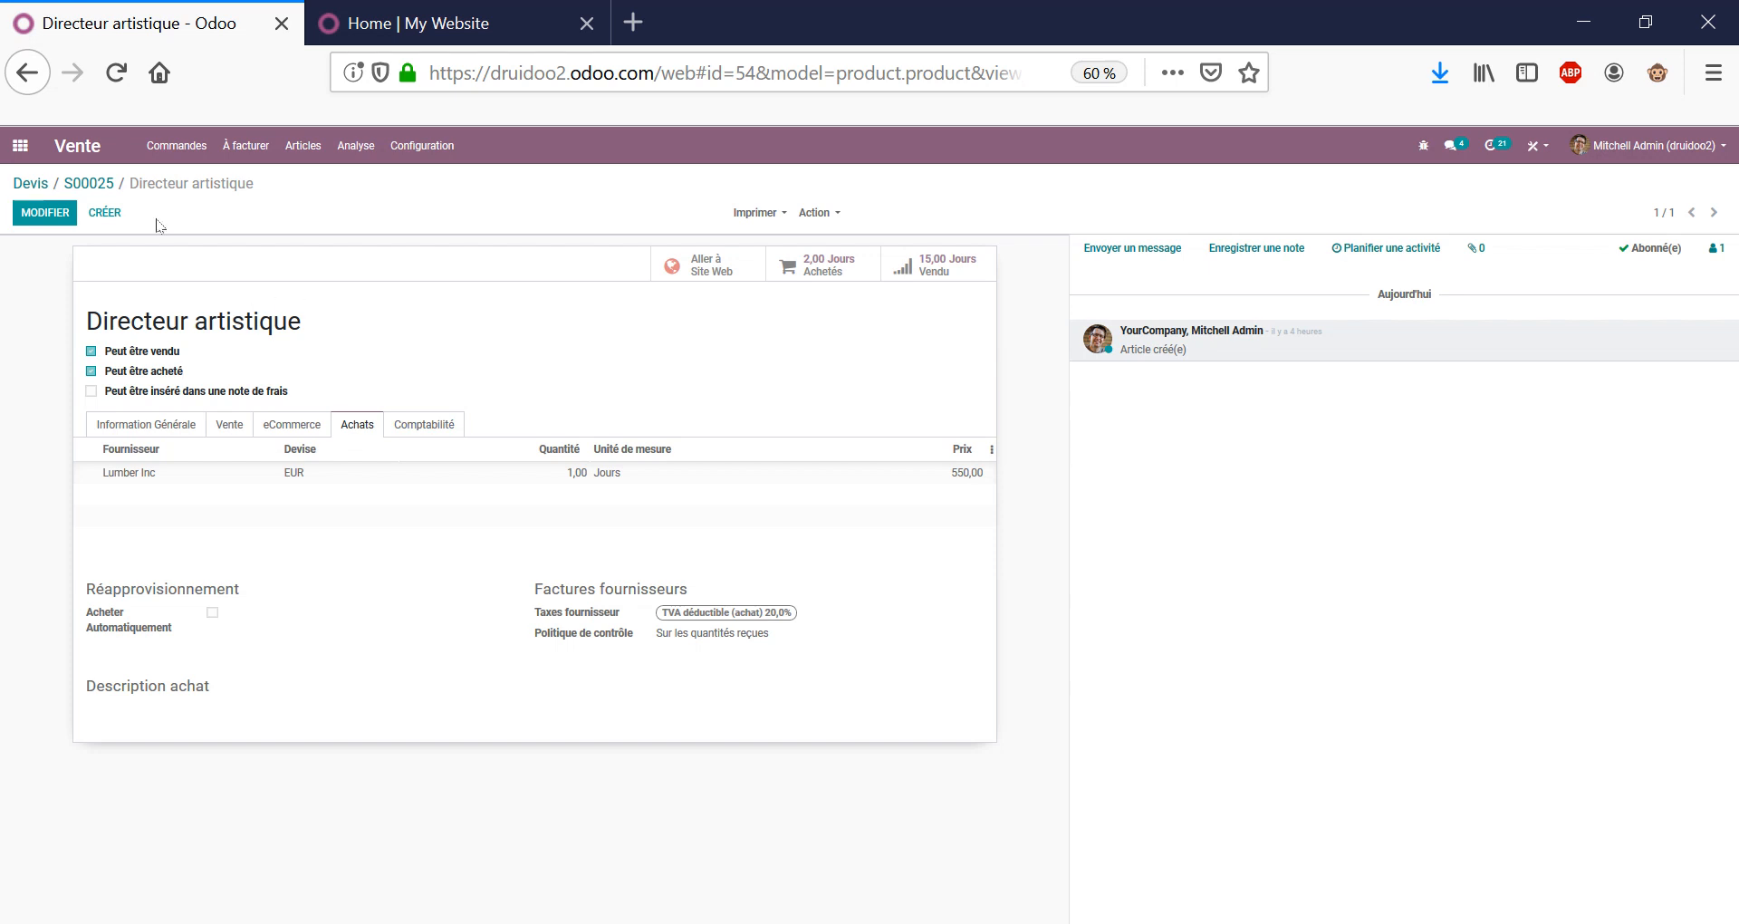
{"action": "left_click", "coordinate": [89, 185]}
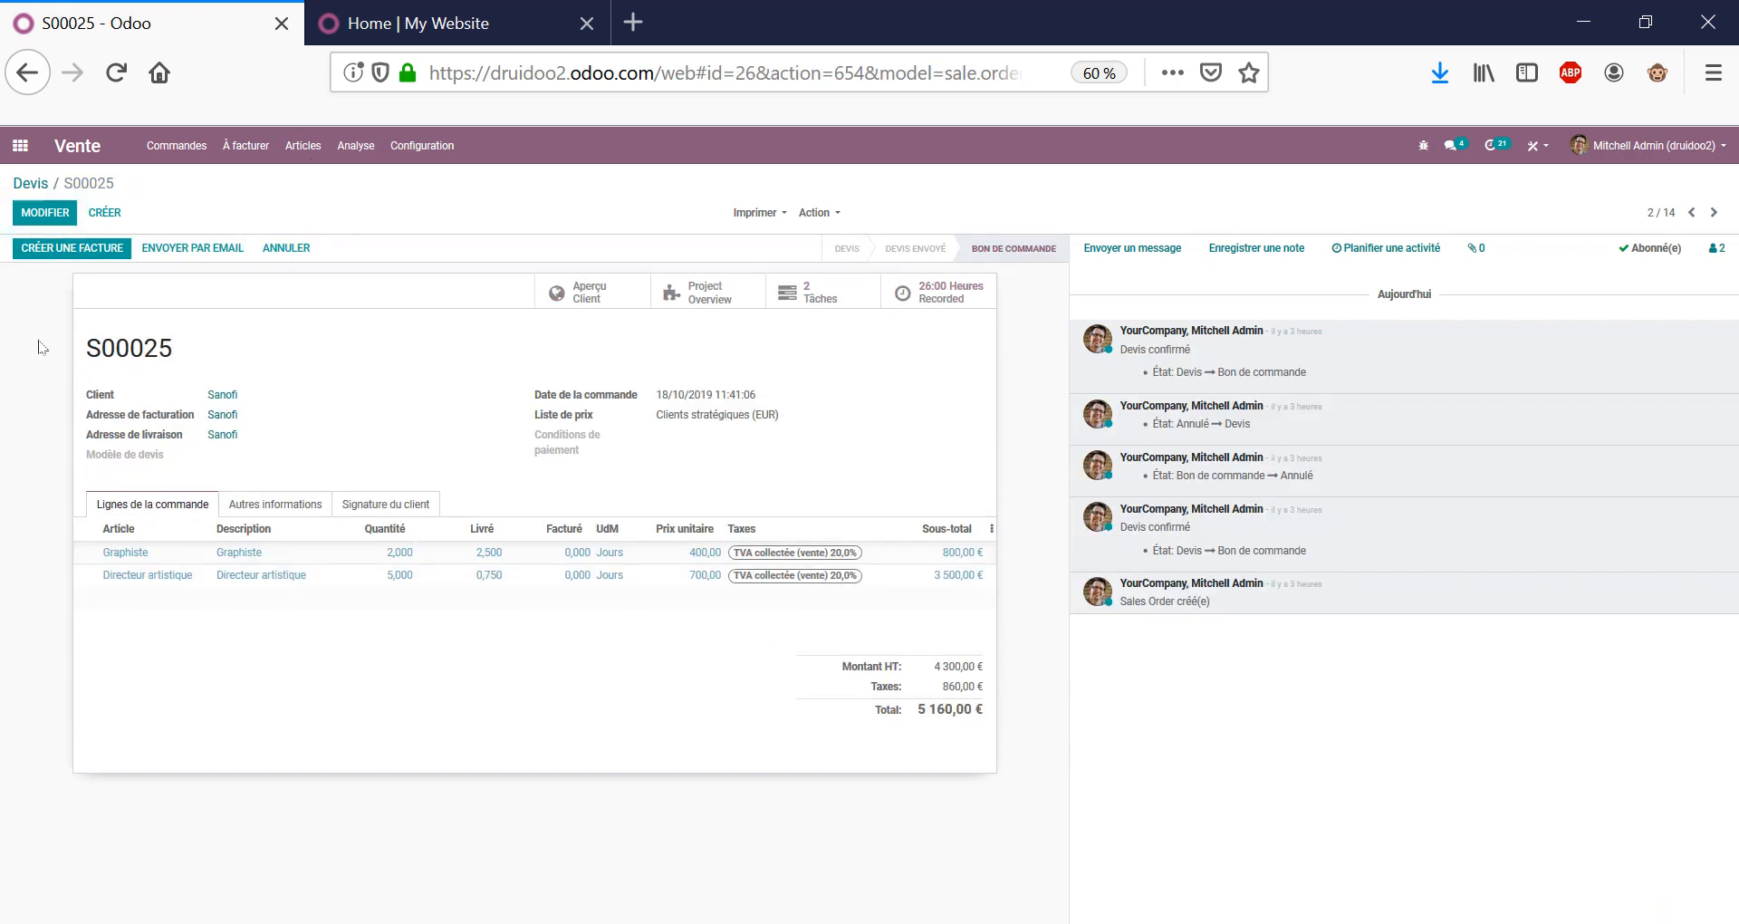
Create a new quotation for client Sanofi and add a blank order line.
{"action": "left_click", "coordinate": [104, 212]}
{"action": "type", "text": "S"}
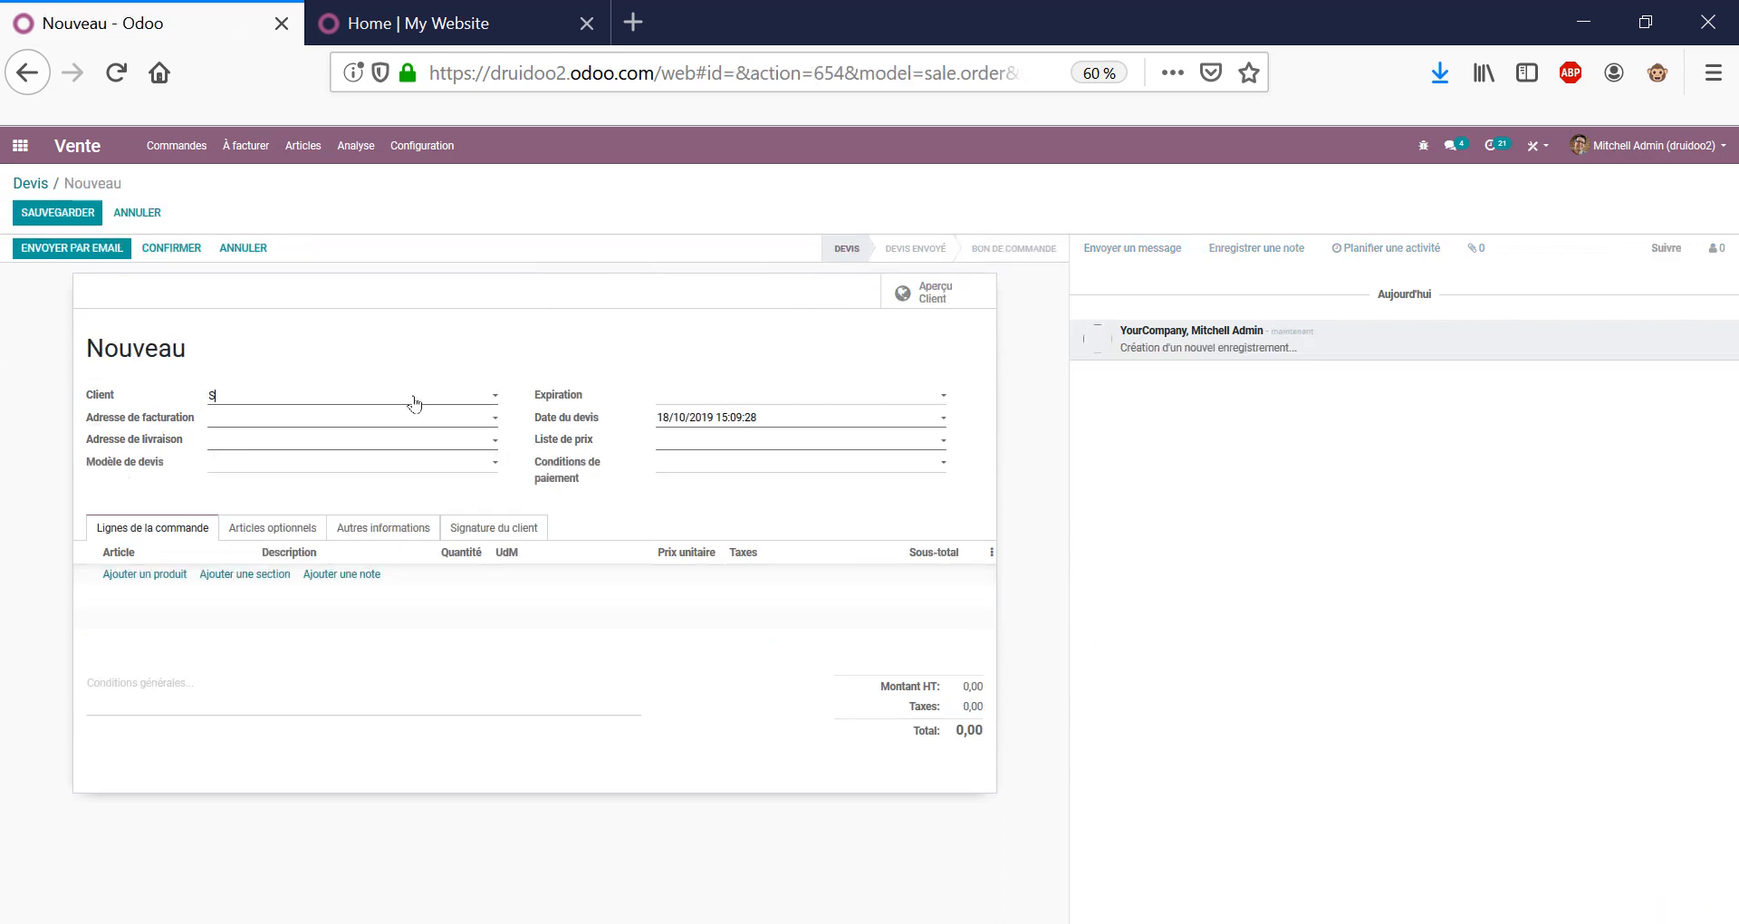
{"action": "type", "text": "anofi"}
{"action": "key", "text": "Return"}
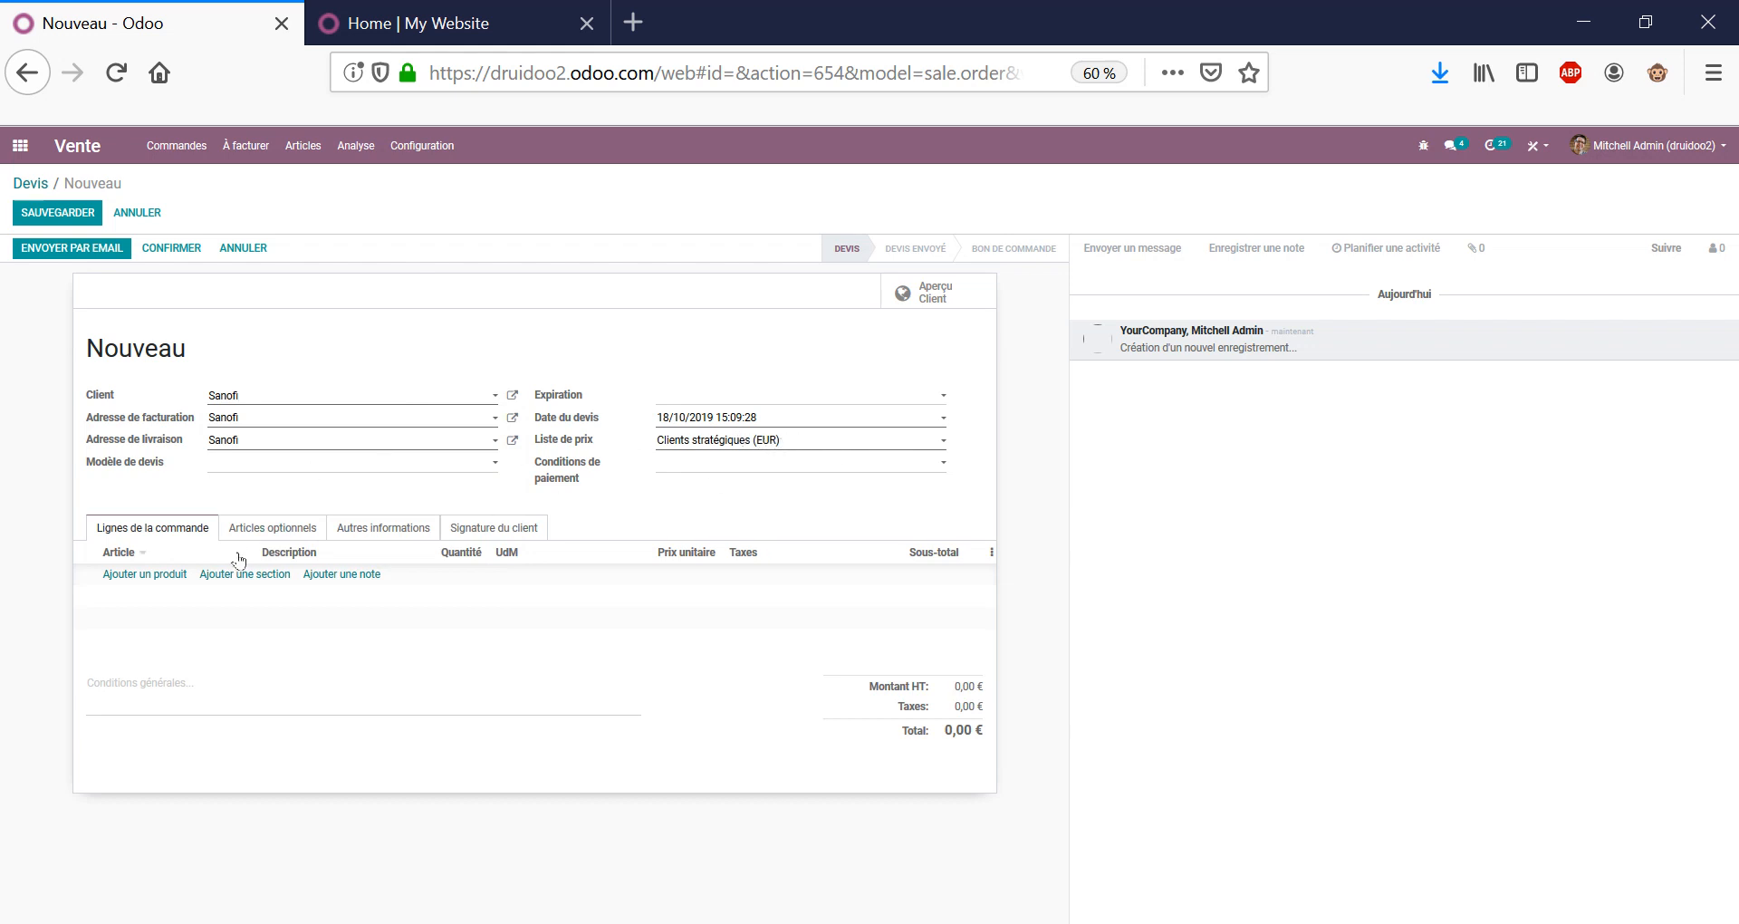
{"action": "left_click", "coordinate": [145, 574]}
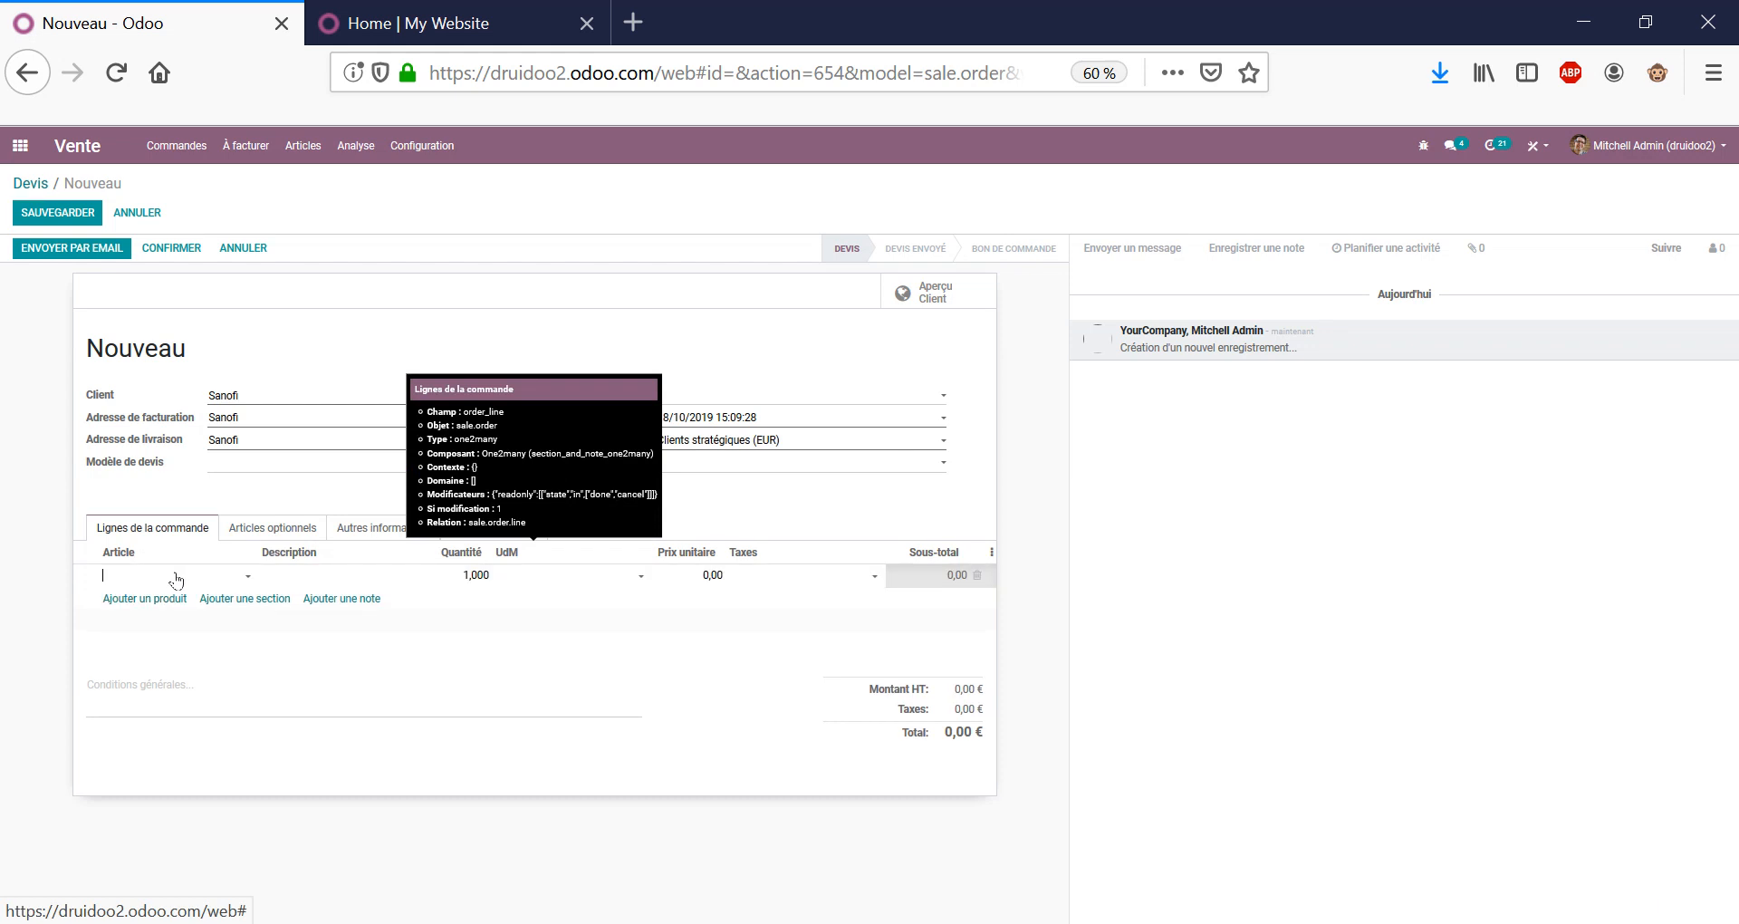
Add Graphiste and Directeur artistique as the quotation's two product lines.
{"action": "type", "text": "Graph"}
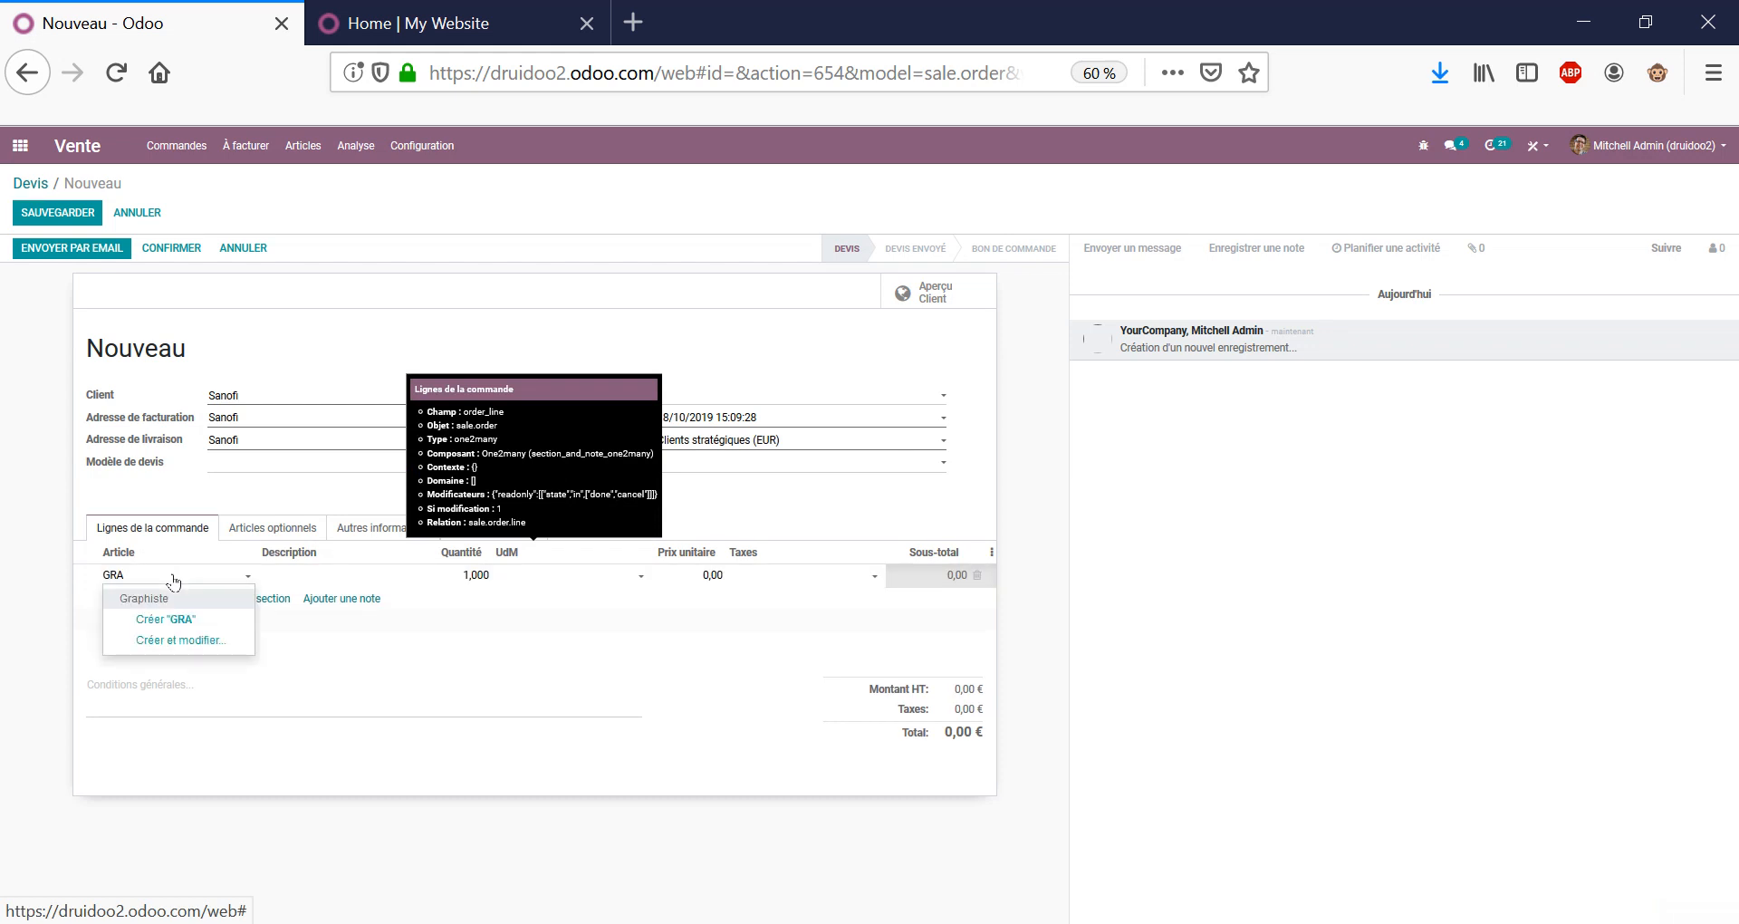
{"action": "key", "text": "Return"}
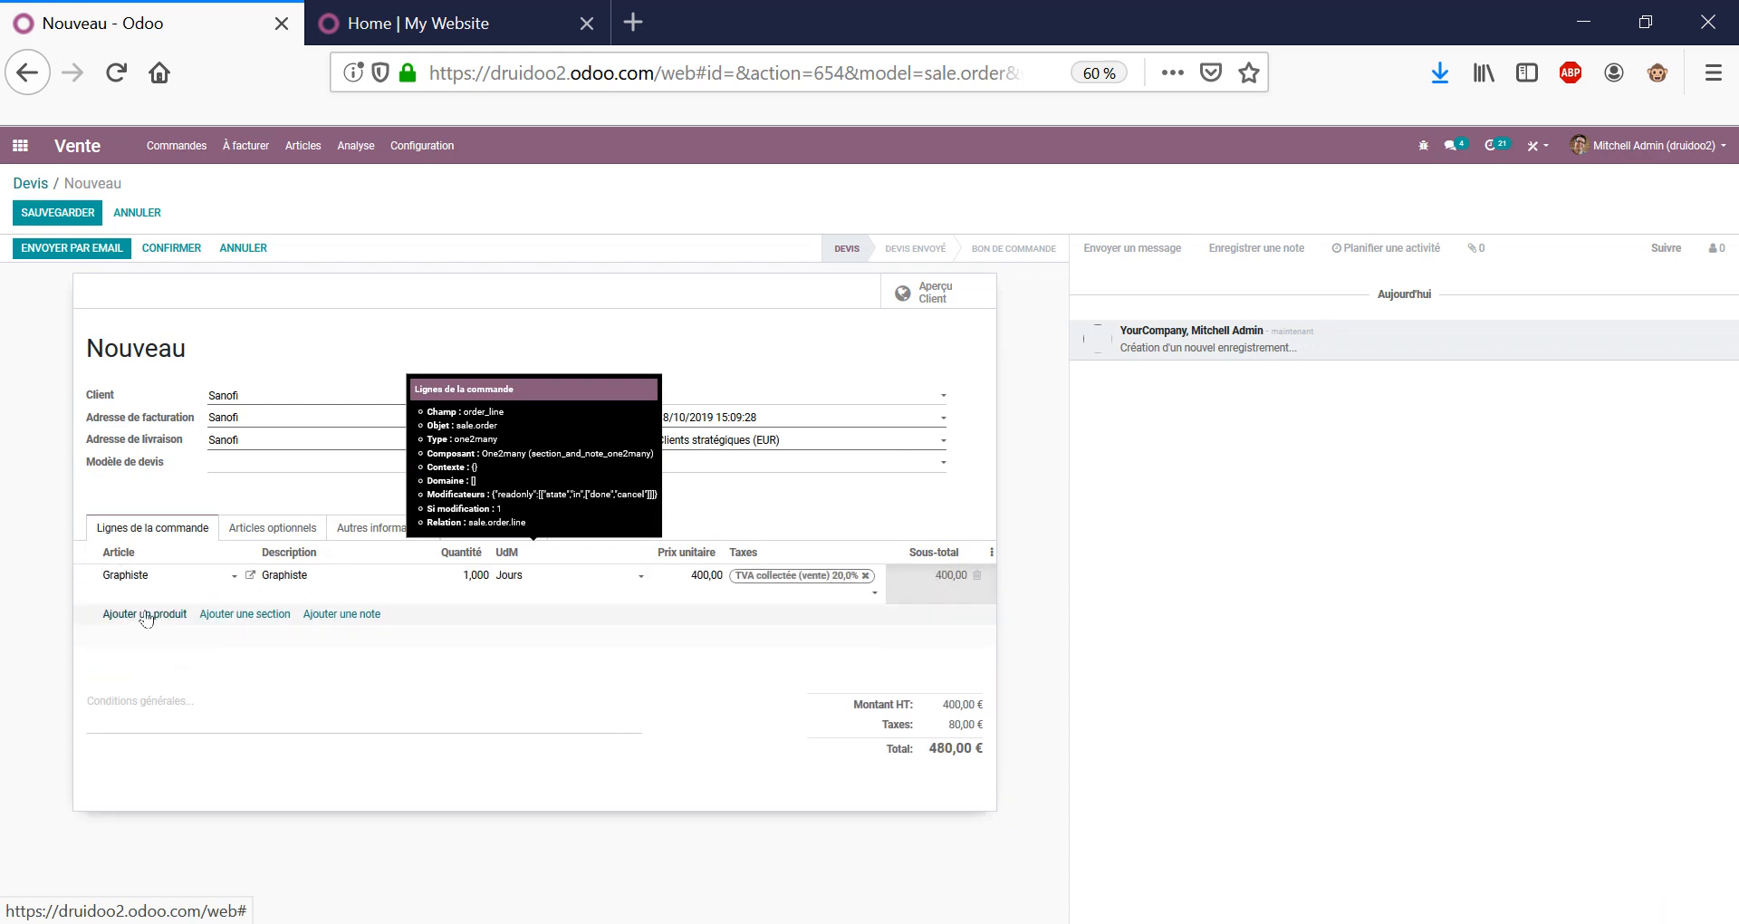
{"action": "left_click", "coordinate": [142, 614]}
{"action": "type", "text": "G"}
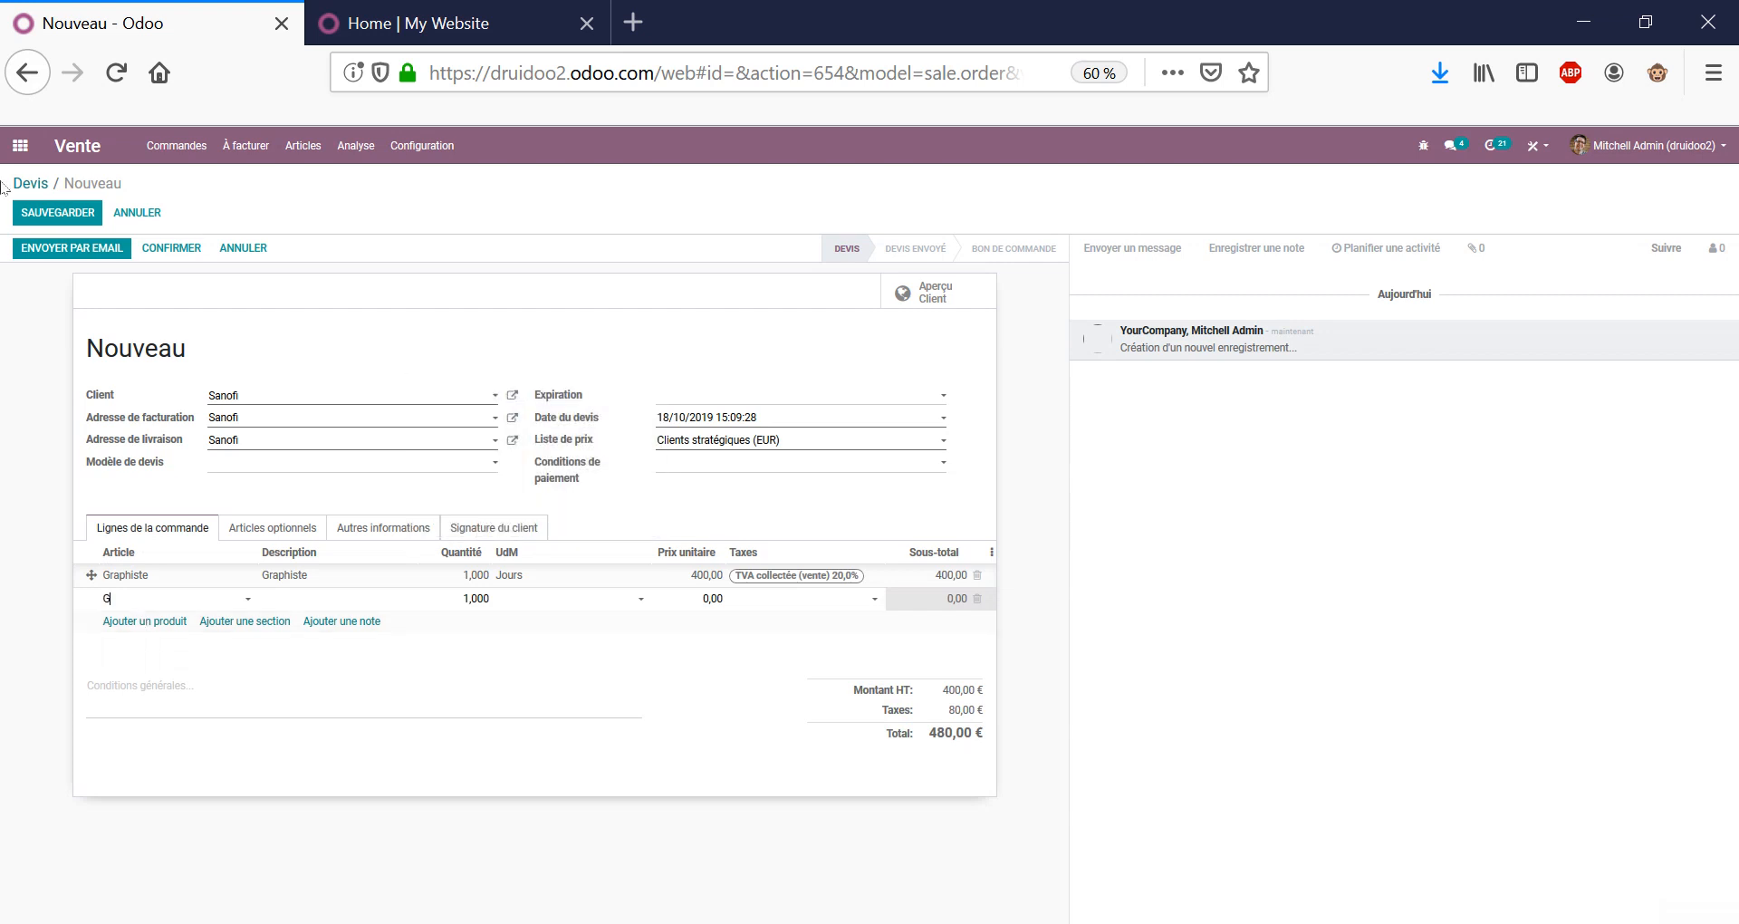
{"action": "key", "text": "BackSpace"}
{"action": "type", "text": "DIREC"}
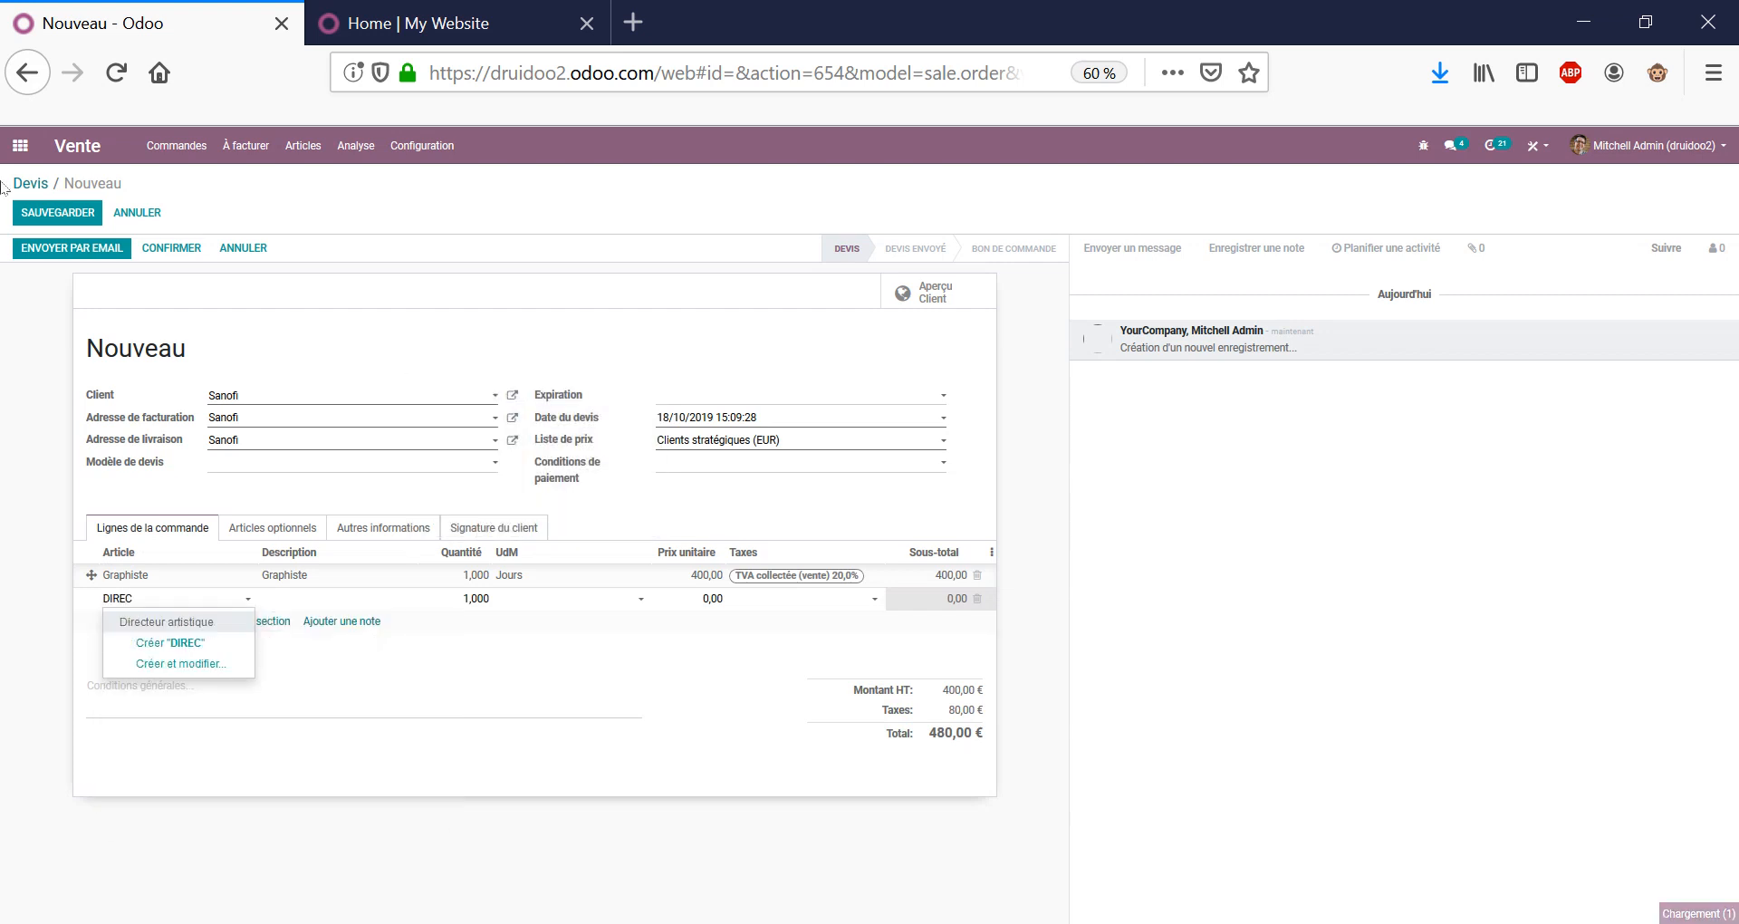
{"action": "key", "text": "Return"}
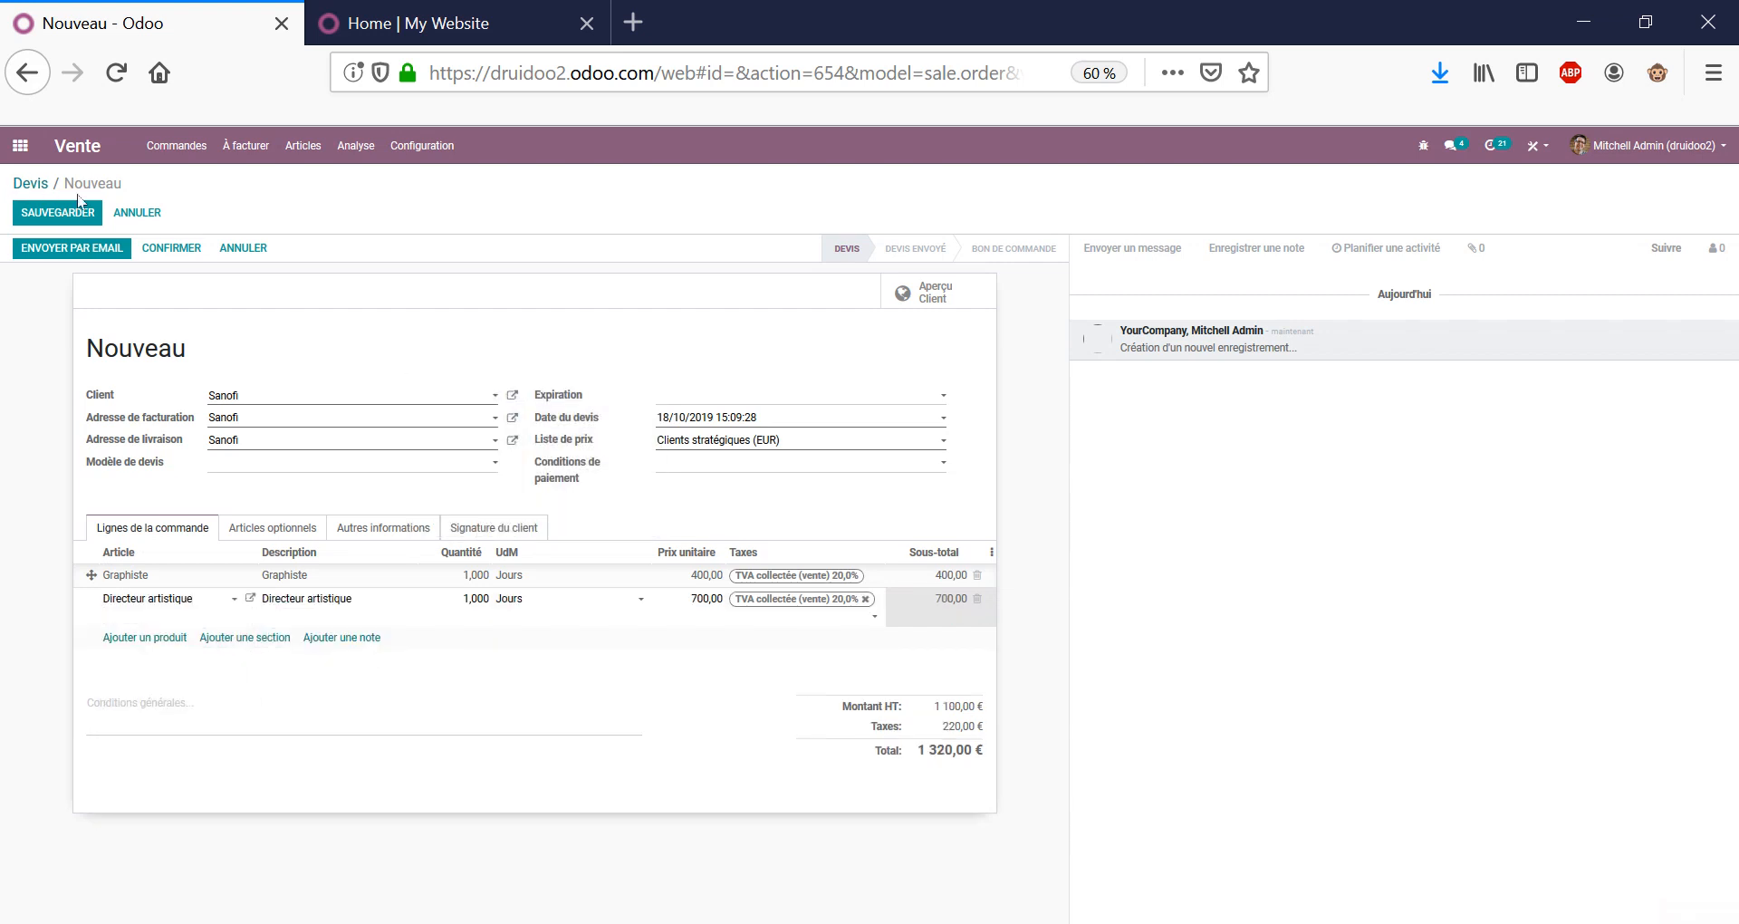
Set quantities to 3 for Graphiste and 2 for Directeur artistique, totalling 3 120,00 €.
{"action": "left_click", "coordinate": [485, 580]}
{"action": "type", "text": "3"}
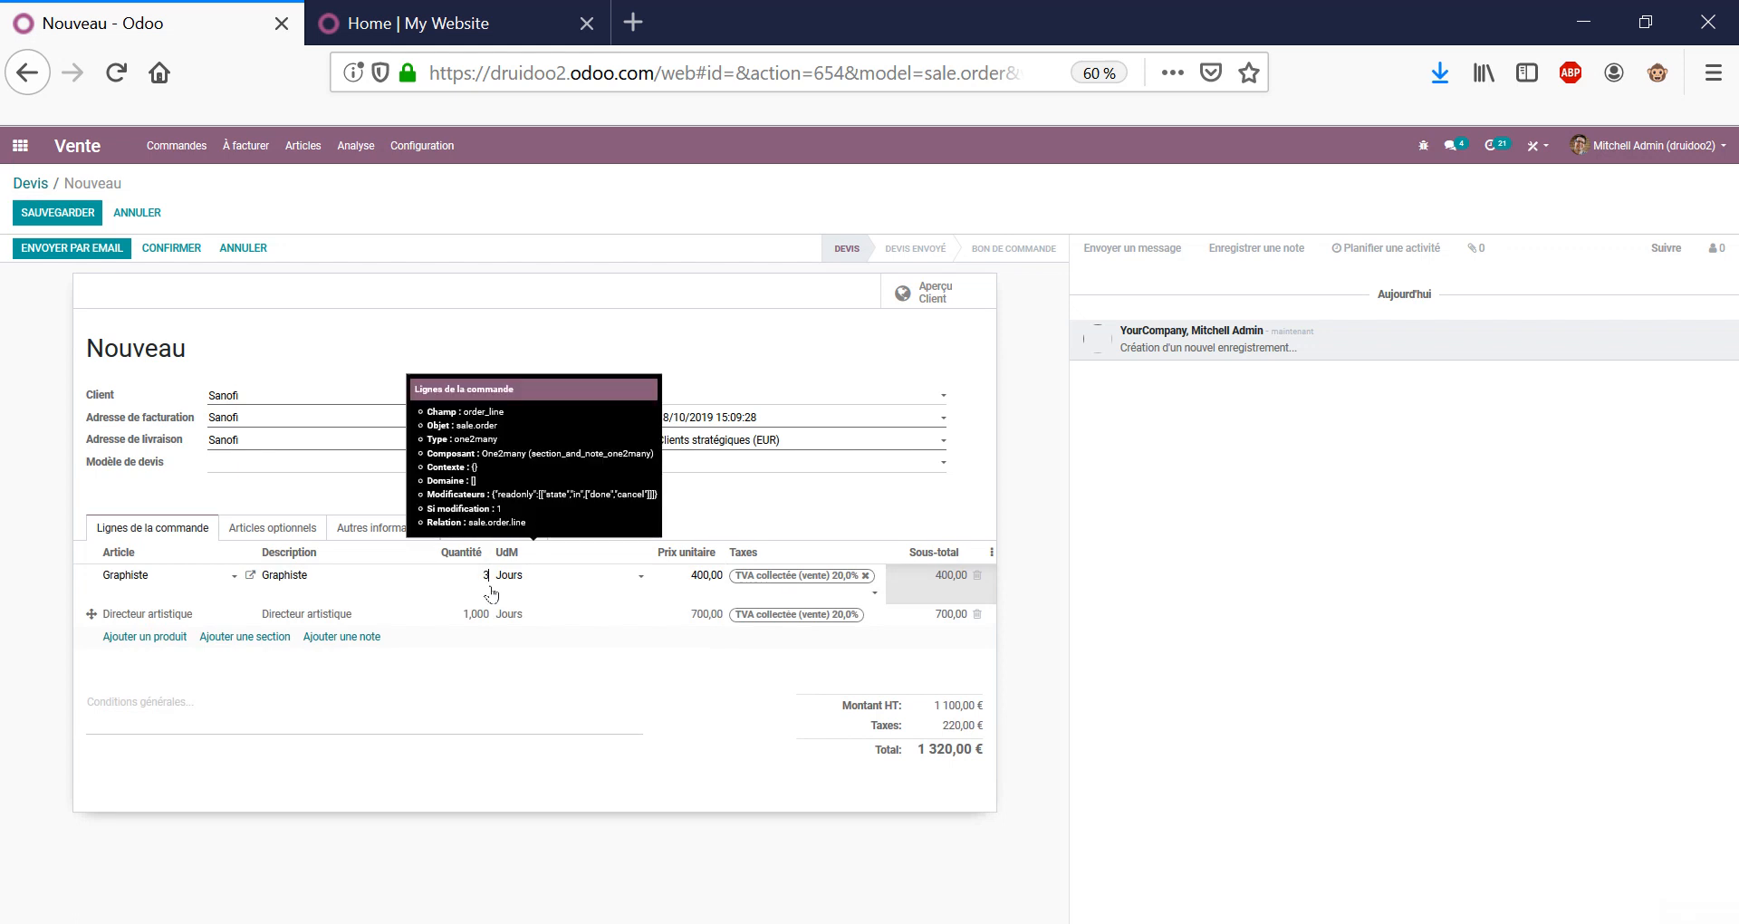
{"action": "left_click", "coordinate": [481, 615]}
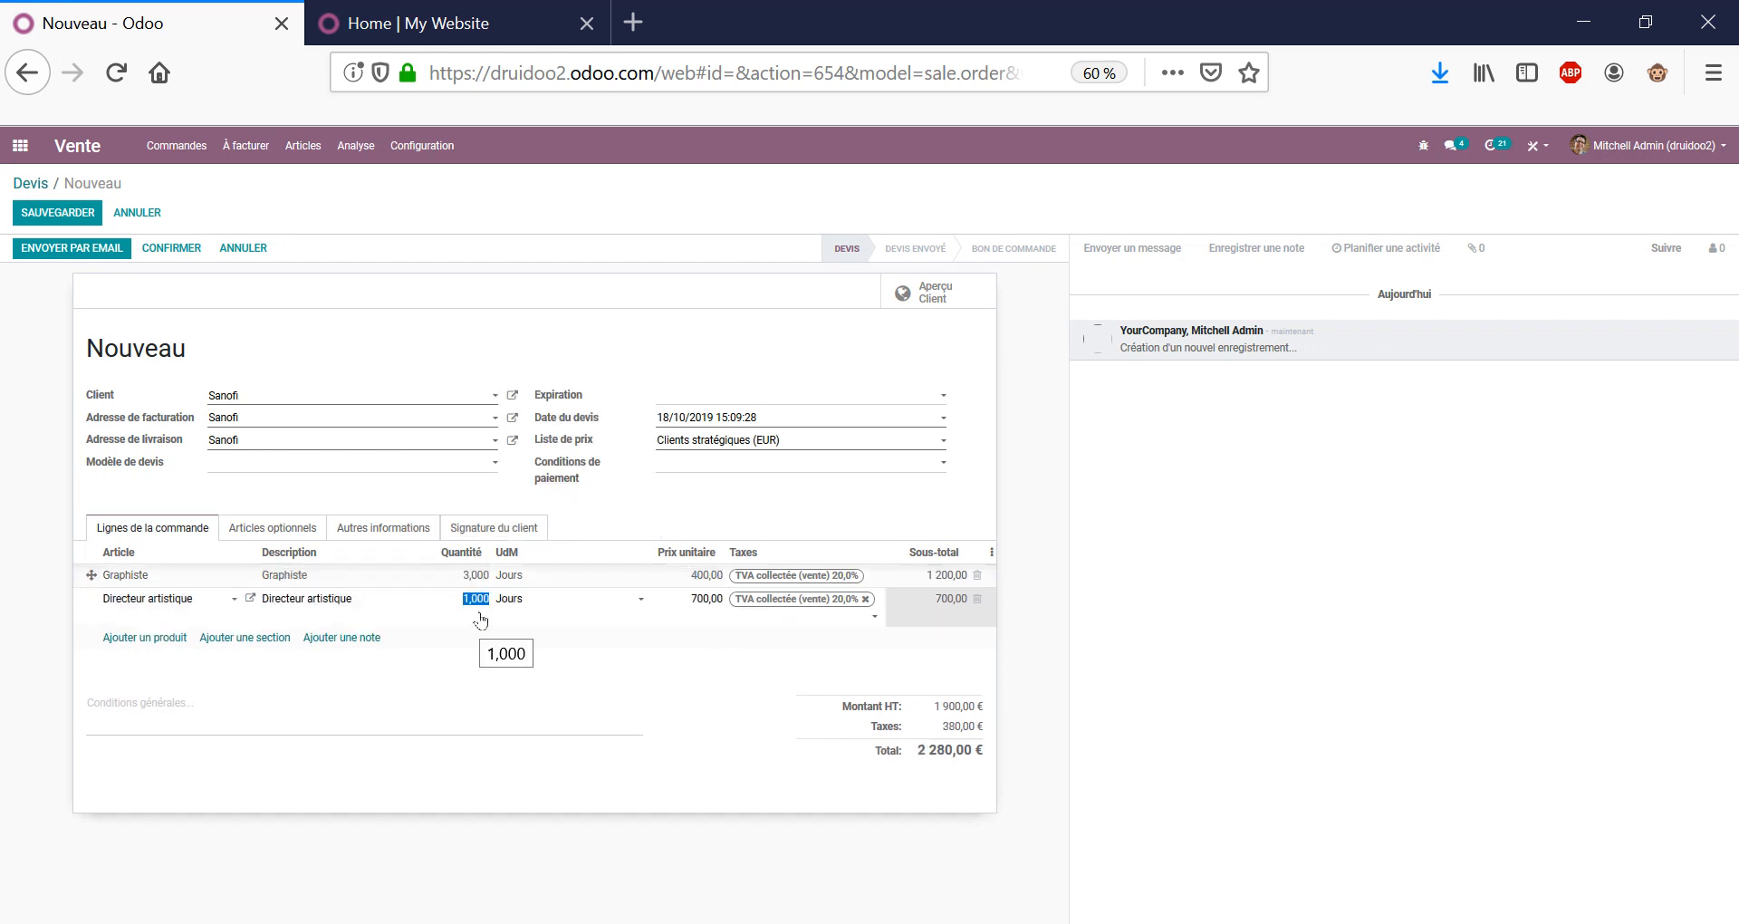
{"action": "type", "text": "2"}
{"action": "left_click", "coordinate": [1120, 652]}
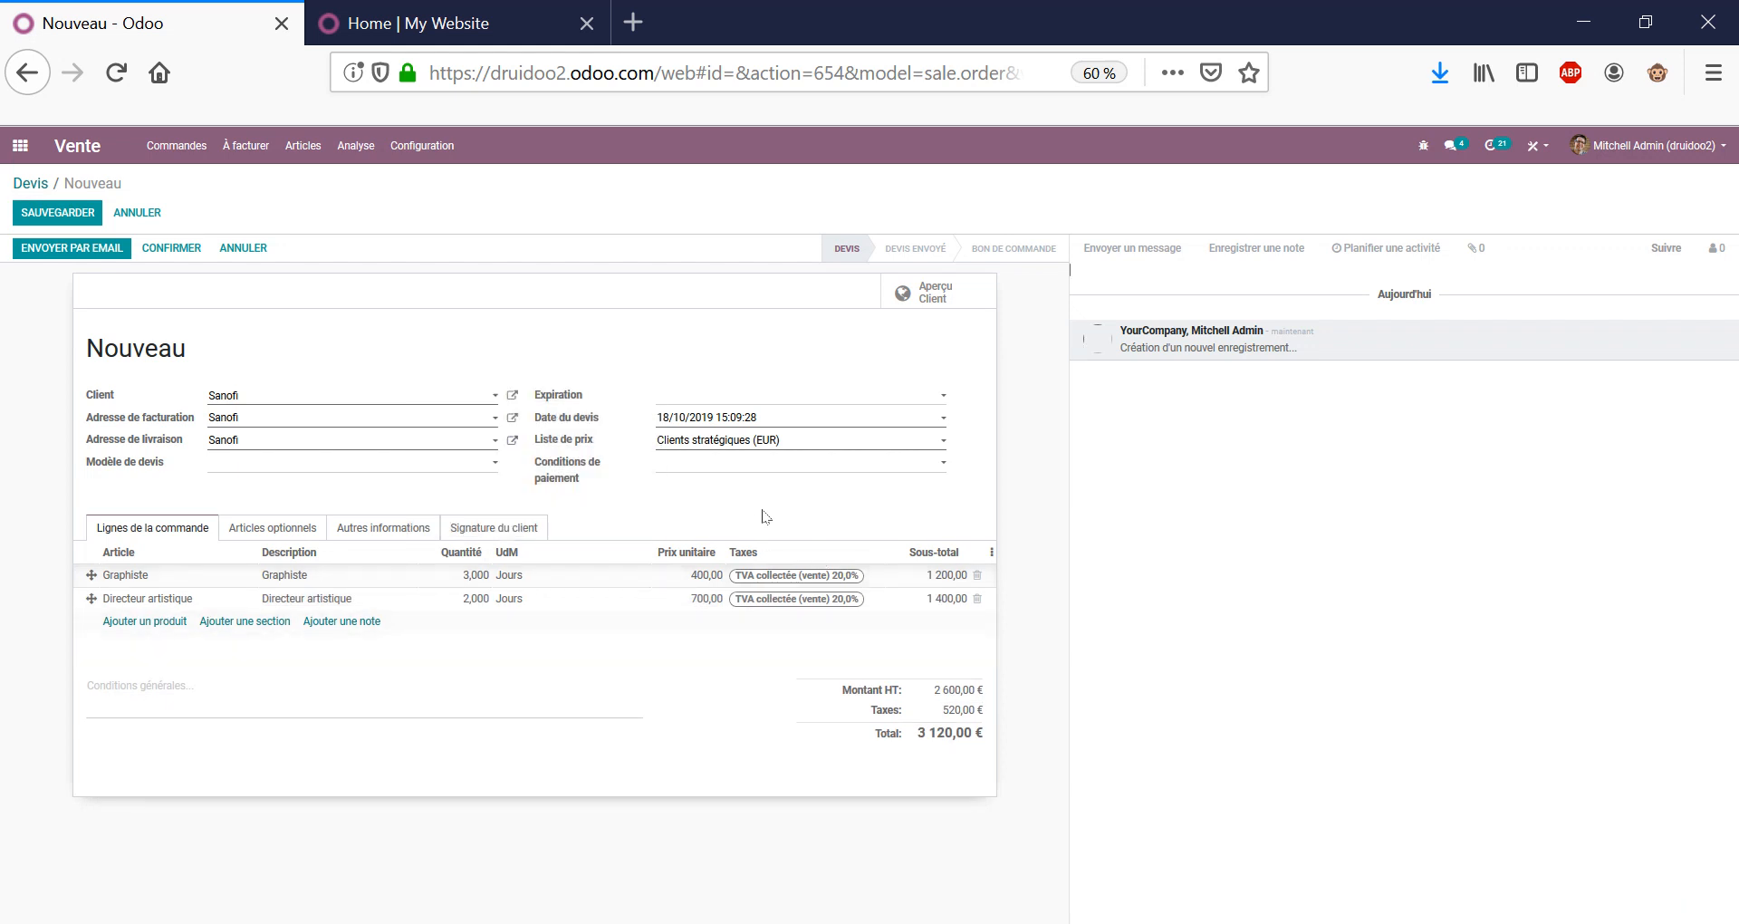
{"action": "left_click_drag", "start_coordinate": [955, 690], "coordinate": [842, 767]}
{"action": "left_click", "coordinate": [841, 765]}
Browse the quotation's Articles optionnels, Autres informations and Signature sections.
{"action": "left_click", "coordinate": [277, 531]}
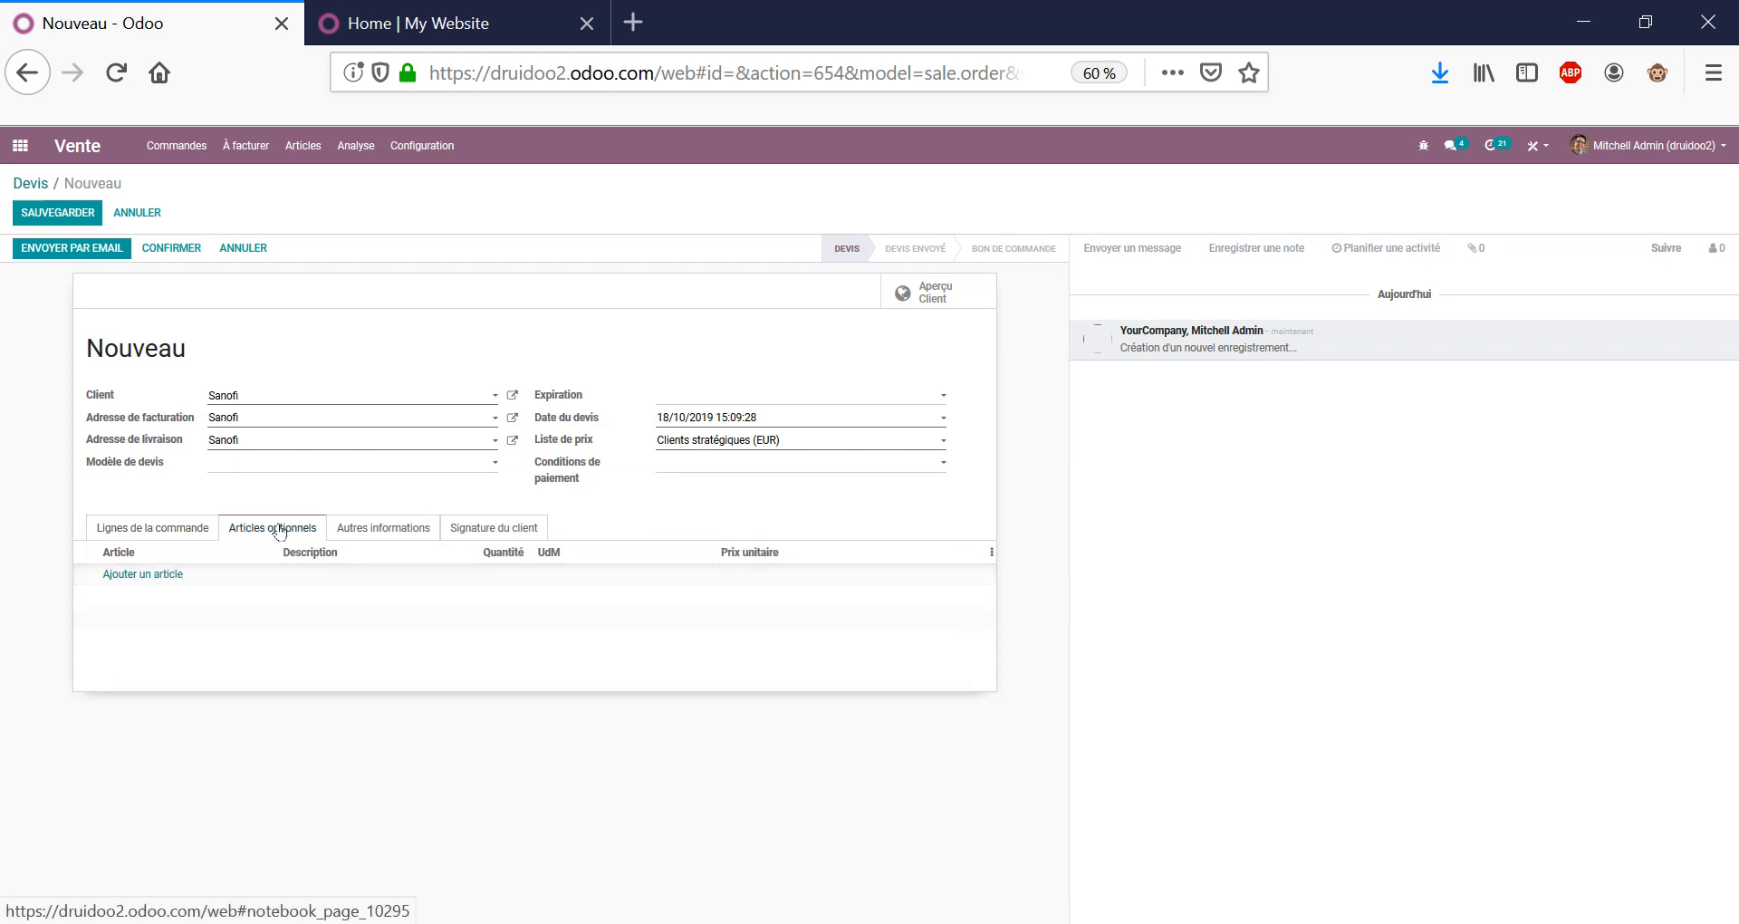
{"action": "left_click", "coordinate": [358, 525]}
{"action": "left_click", "coordinate": [475, 529]}
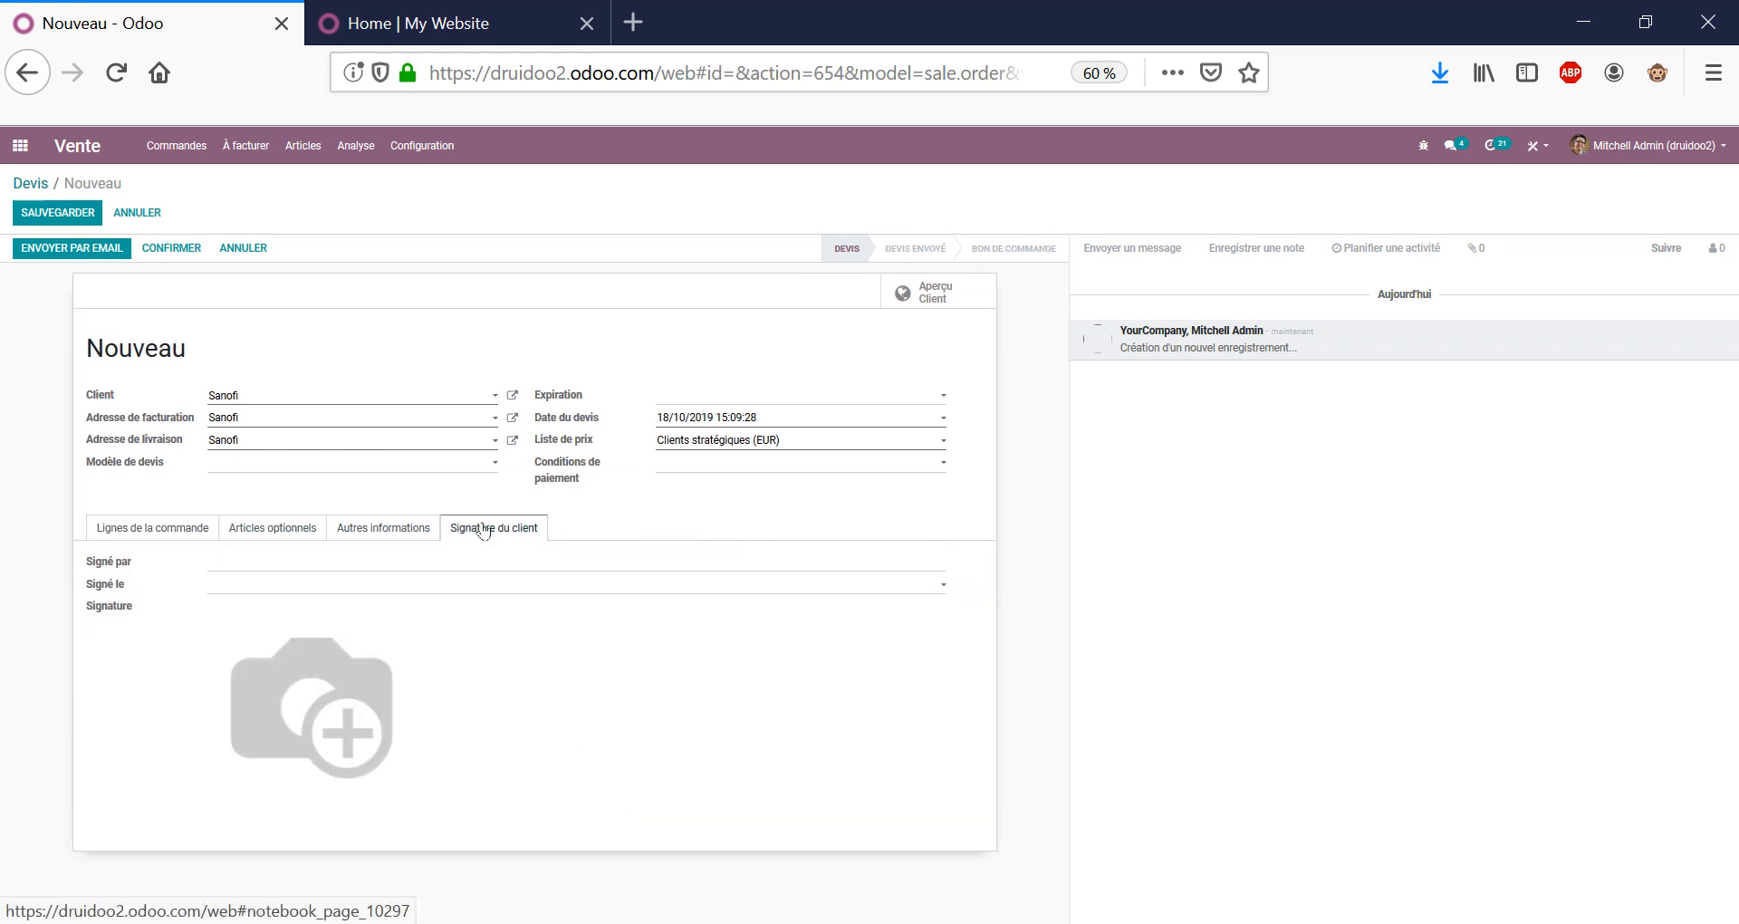
{"action": "left_click", "coordinate": [409, 529]}
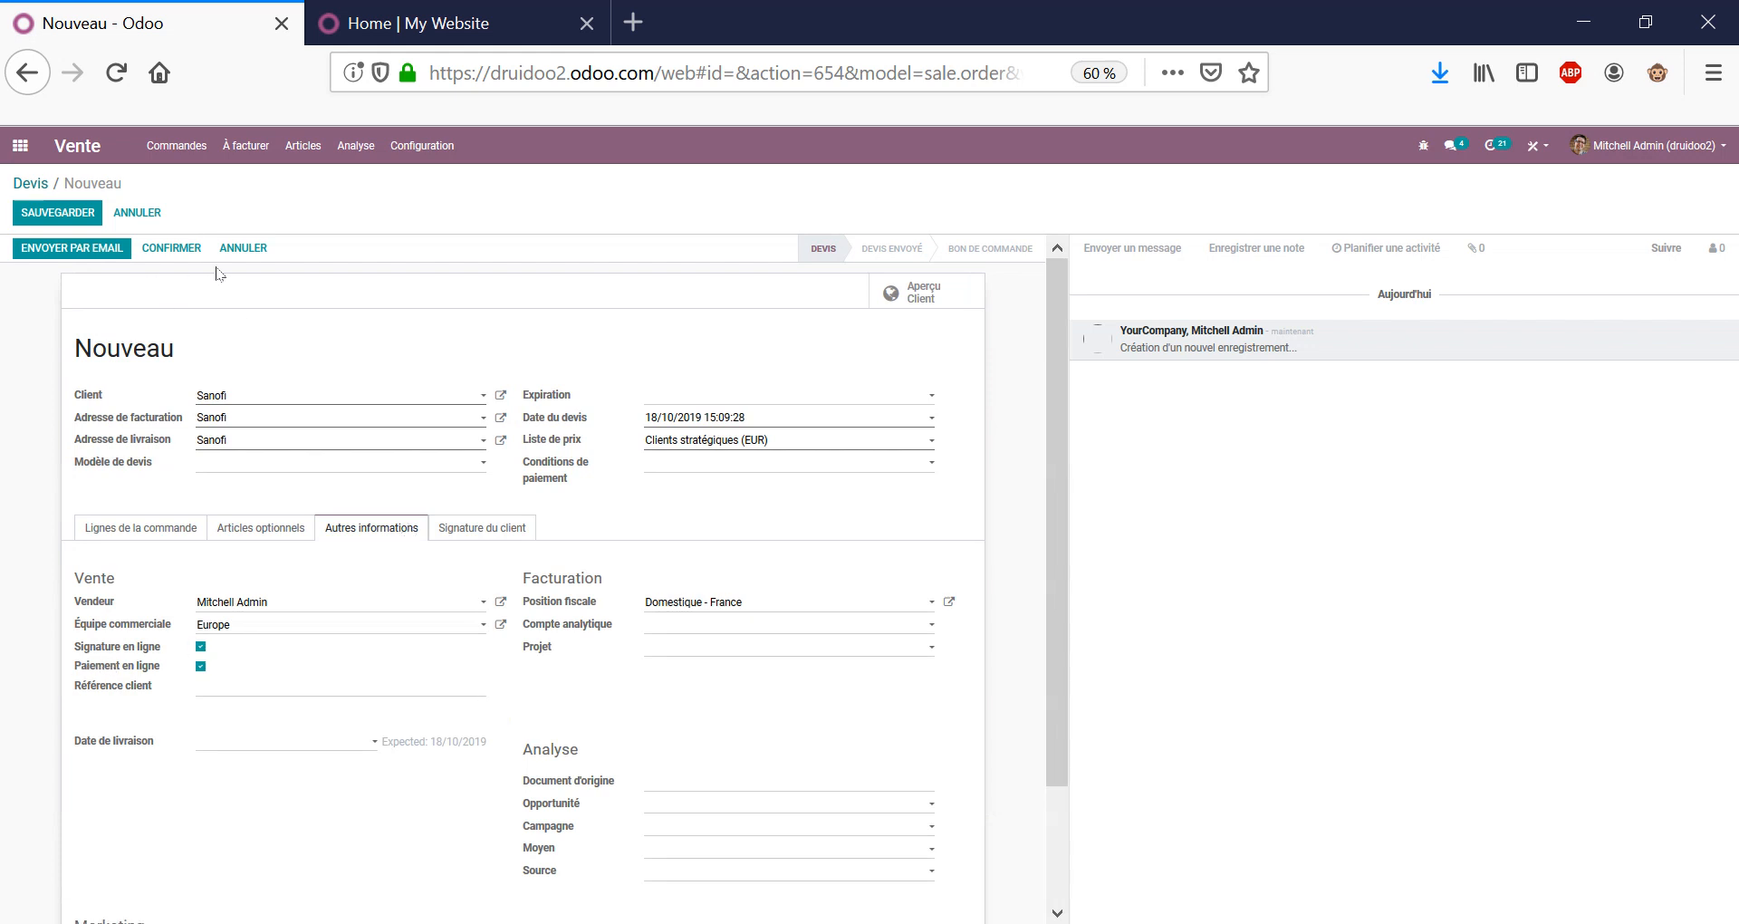
{"action": "left_click", "coordinate": [149, 530]}
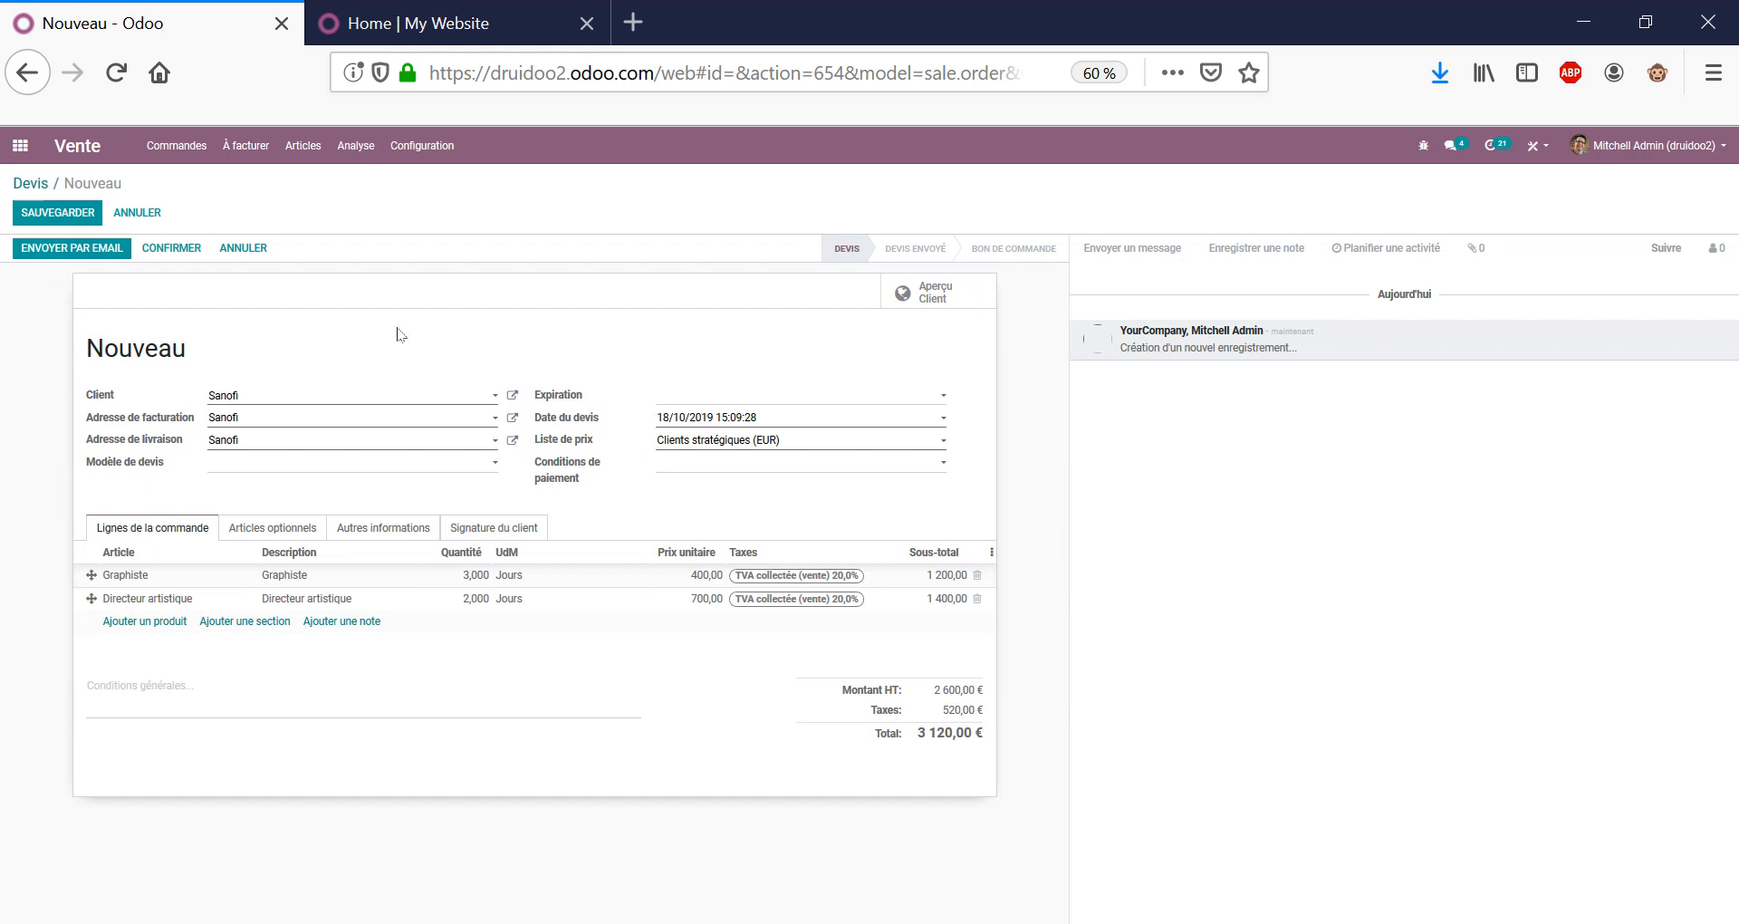
Apply the 4 Person Desk quotation template, bringing the total to 25 380,00 €.
{"action": "left_click", "coordinate": [322, 470]}
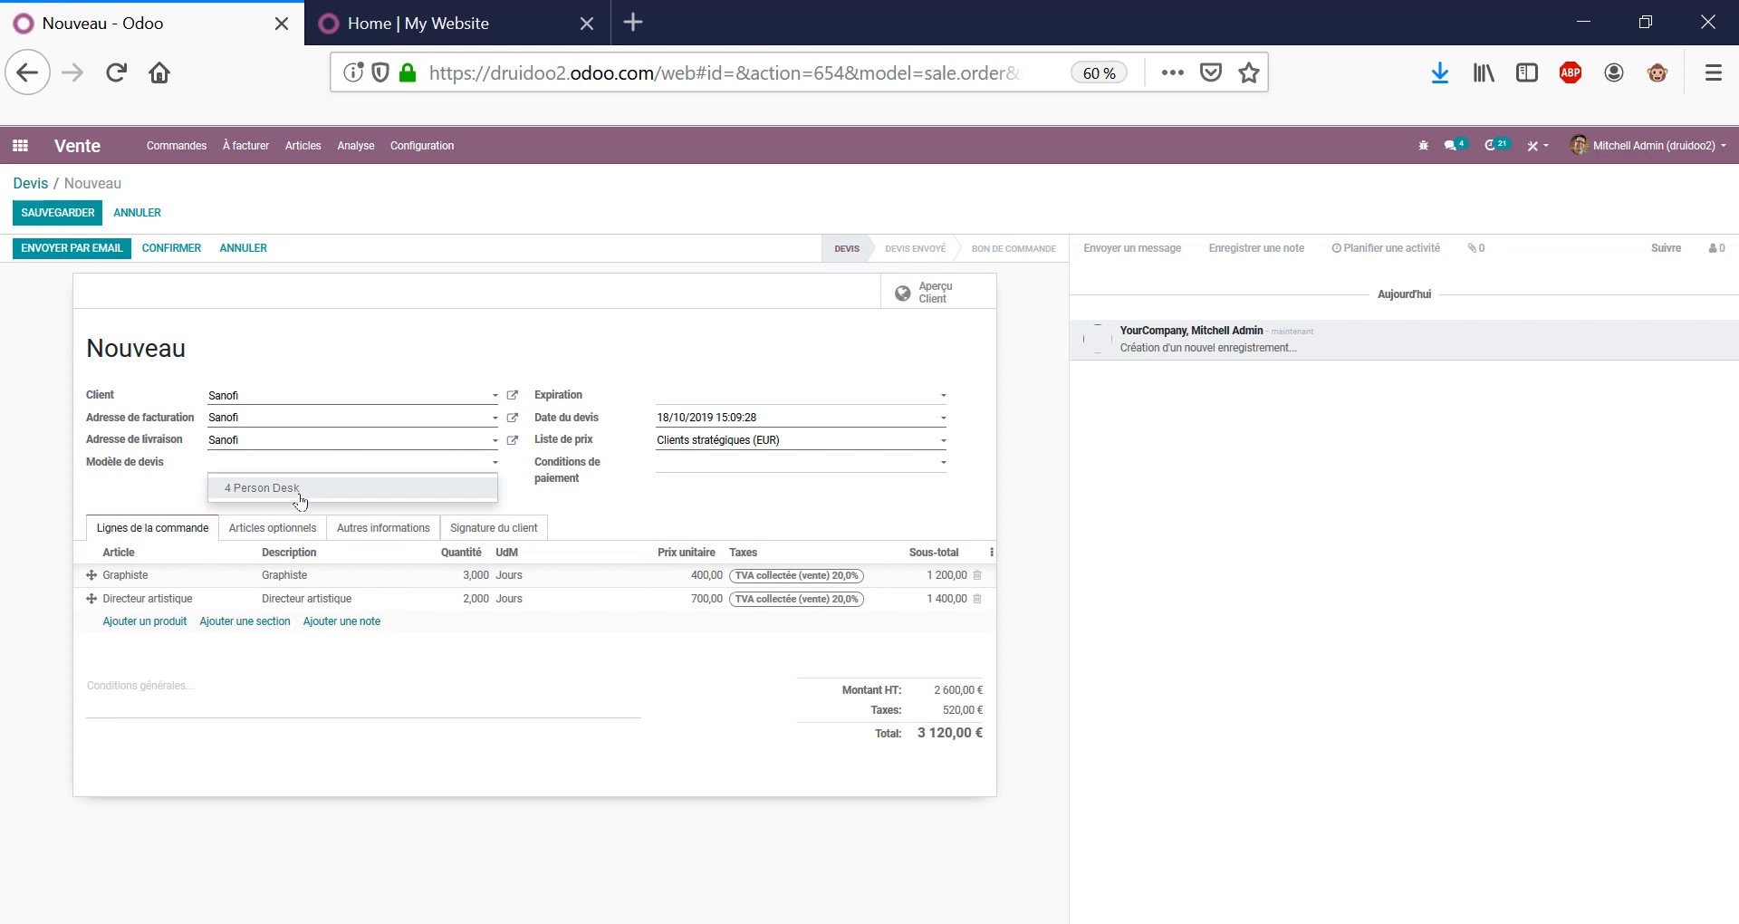
{"action": "left_click", "coordinate": [301, 489]}
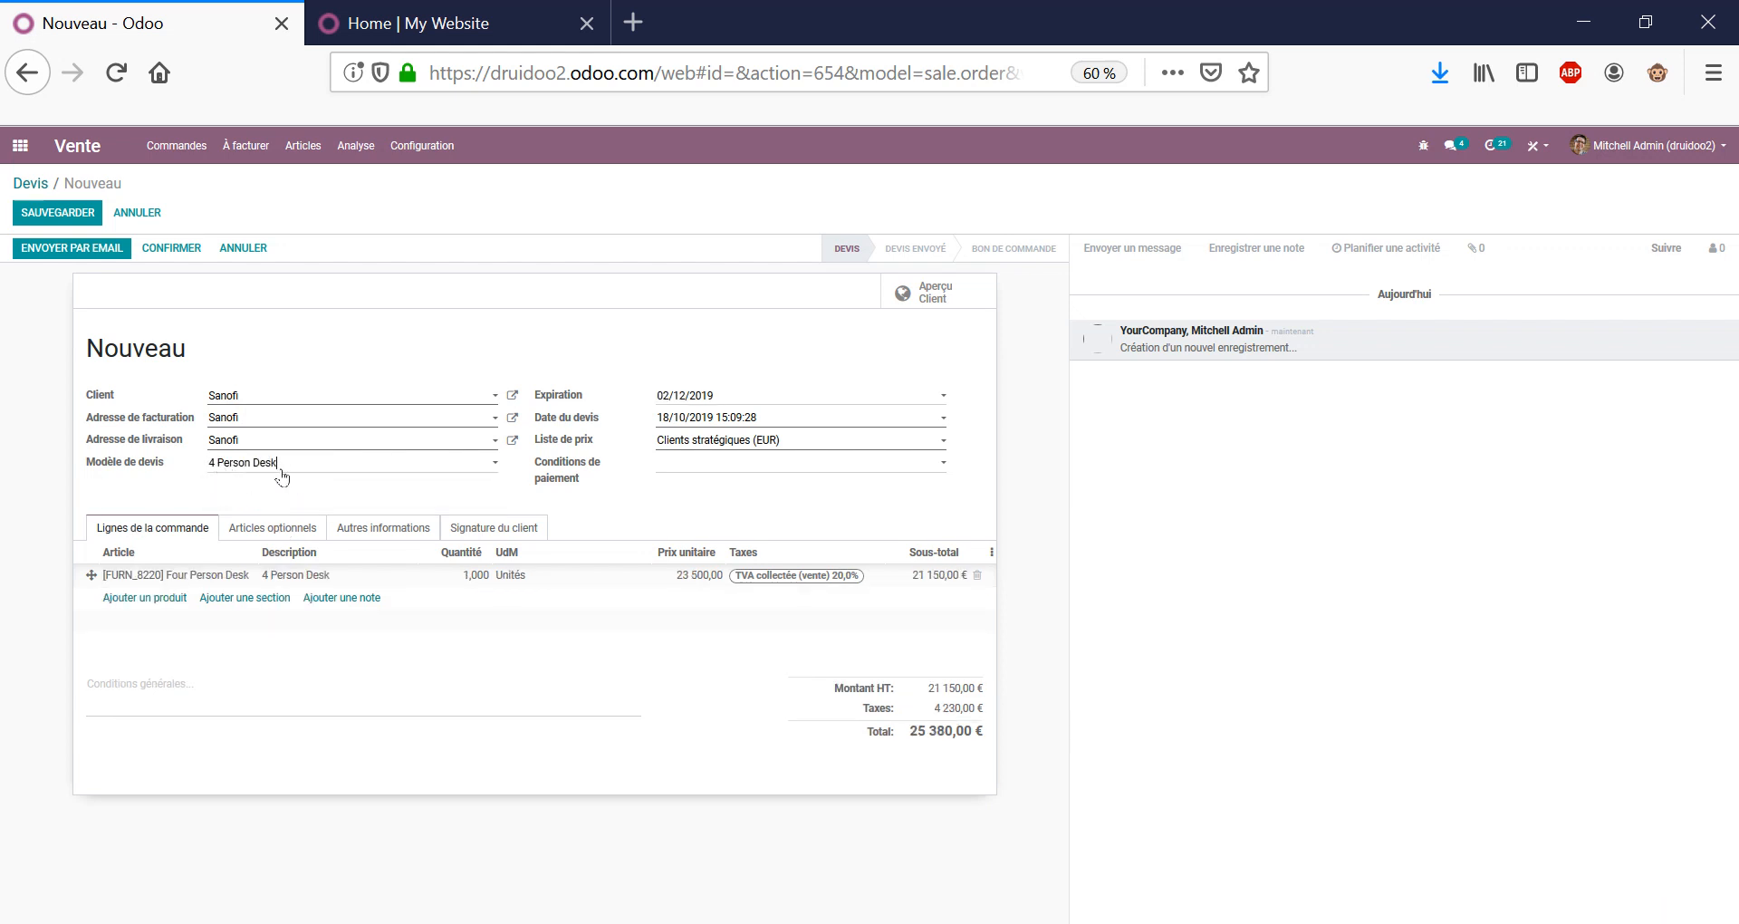
{"action": "mouse_move", "coordinate": [670, 582]}
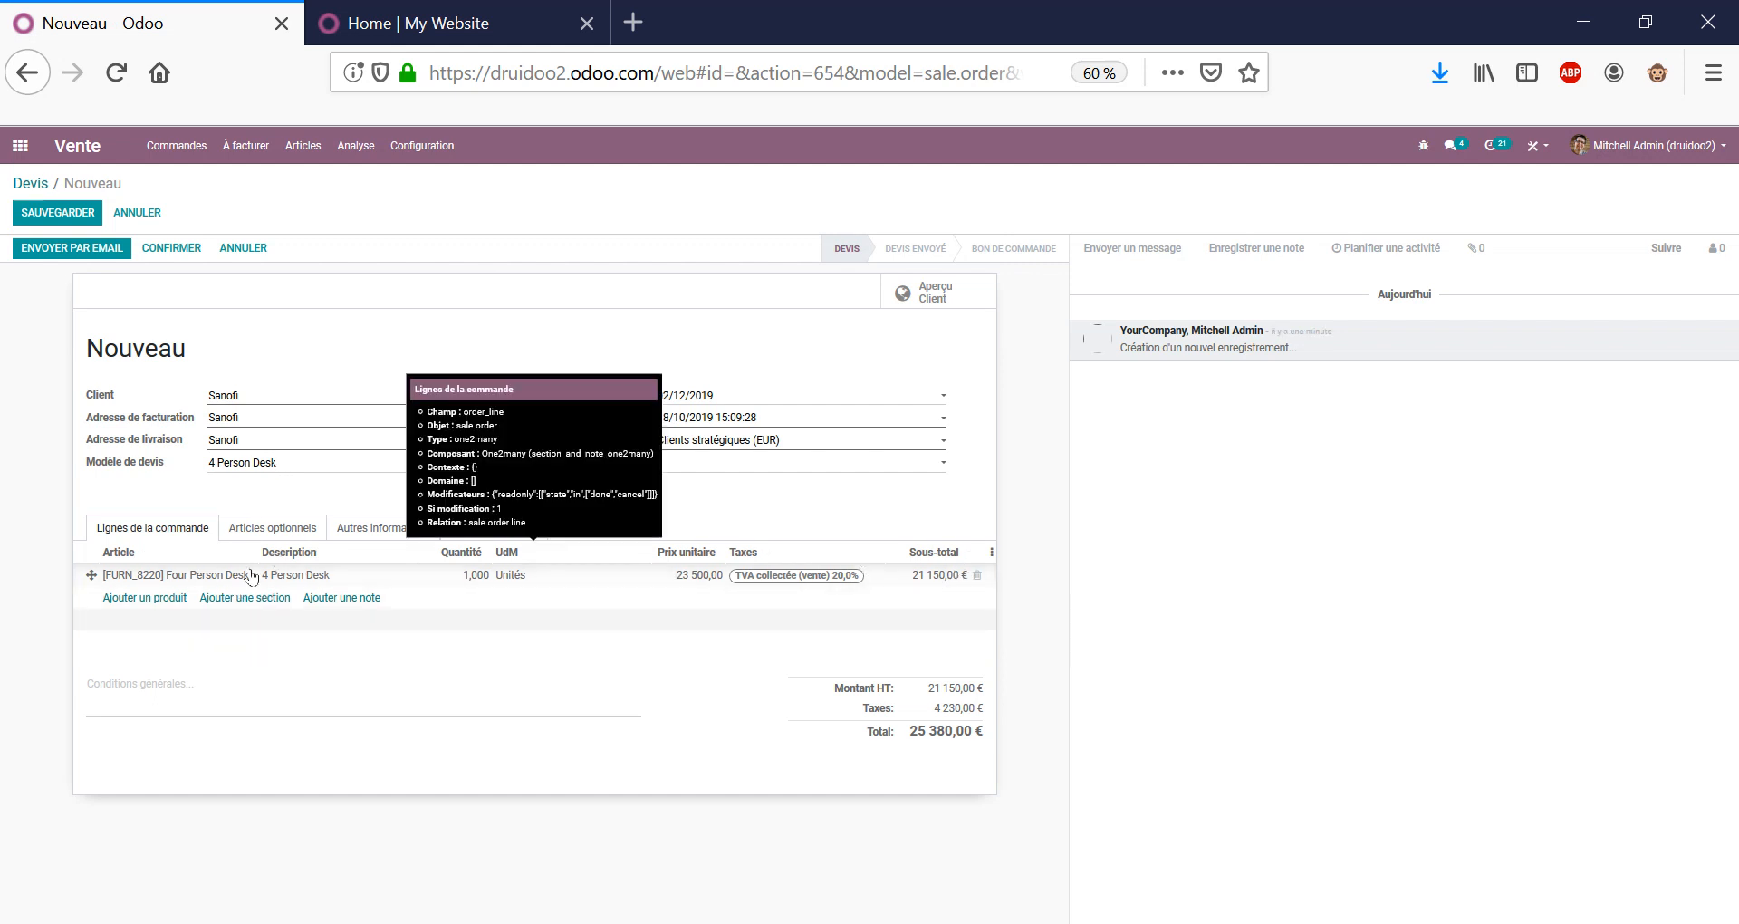
Discard the unsaved quotation and confirm the discard warning.
{"action": "left_click", "coordinate": [269, 464]}
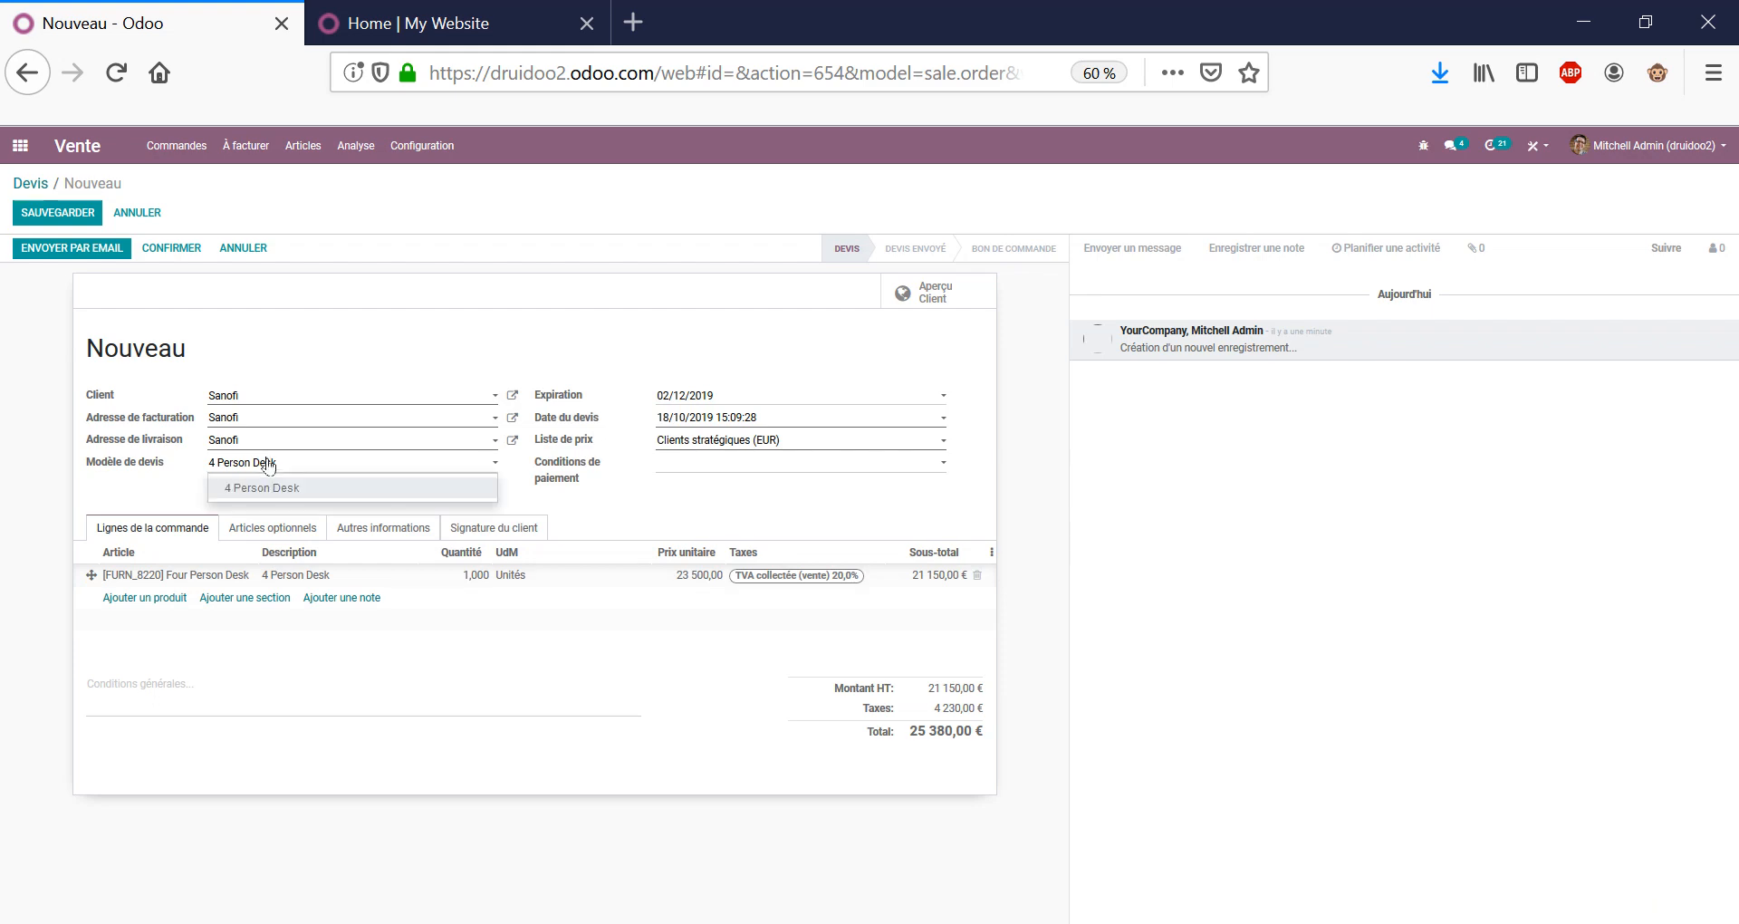
{"action": "left_click", "coordinate": [269, 464]}
{"action": "left_click", "coordinate": [159, 214]}
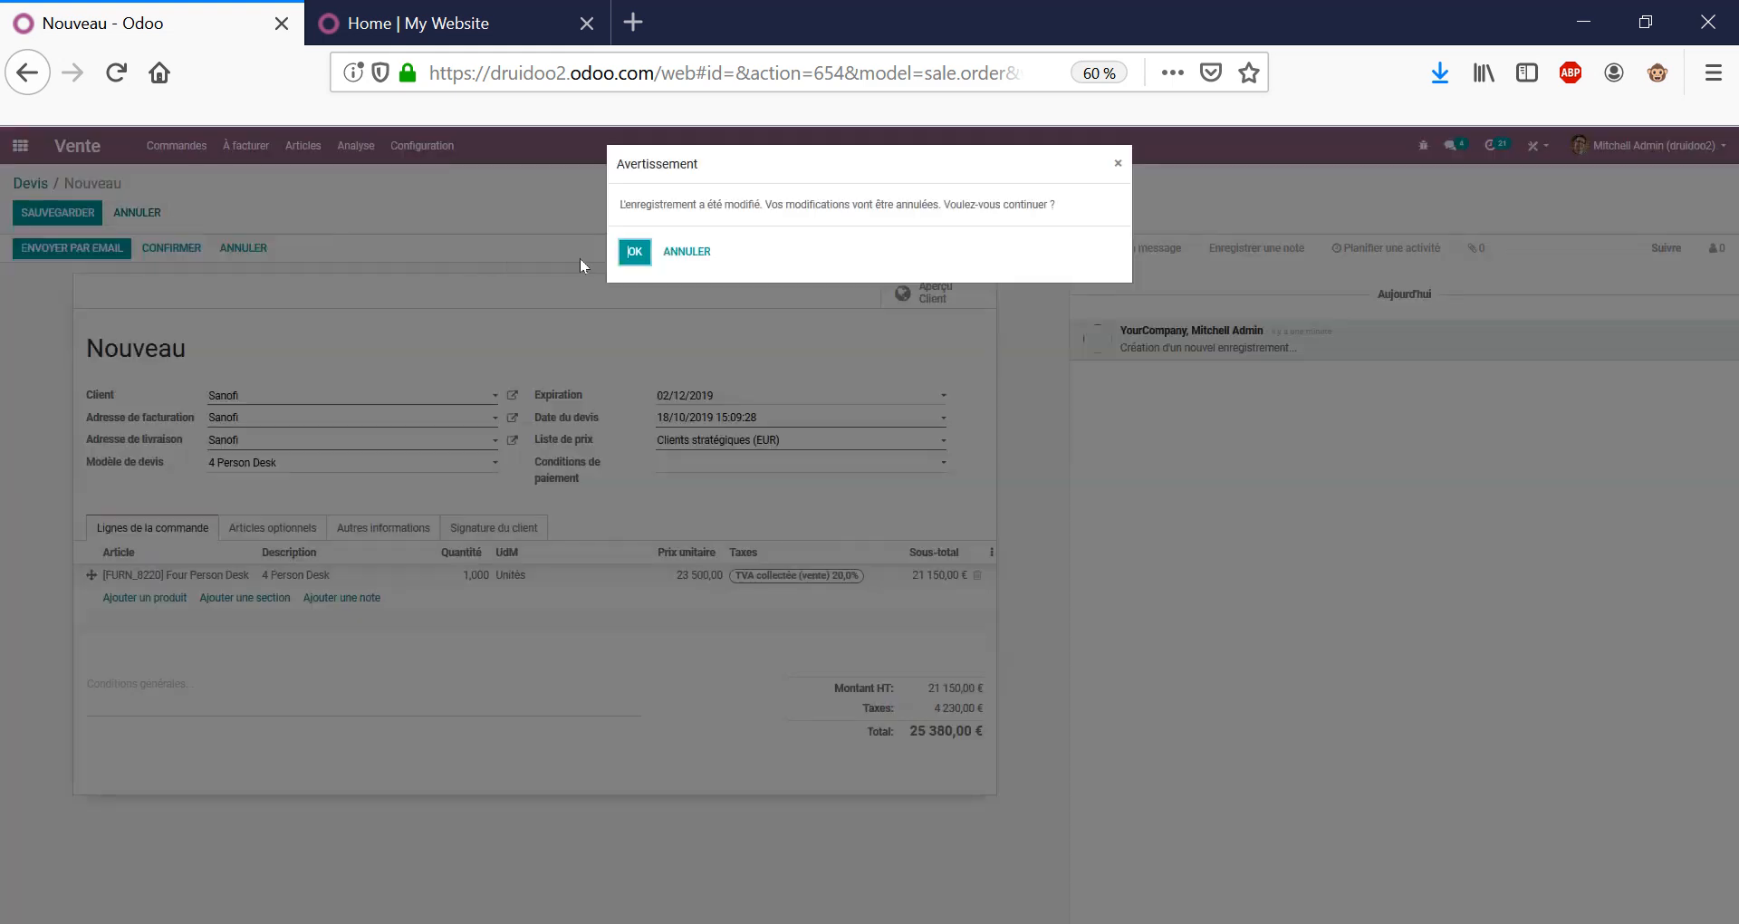
{"action": "left_click", "coordinate": [635, 253]}
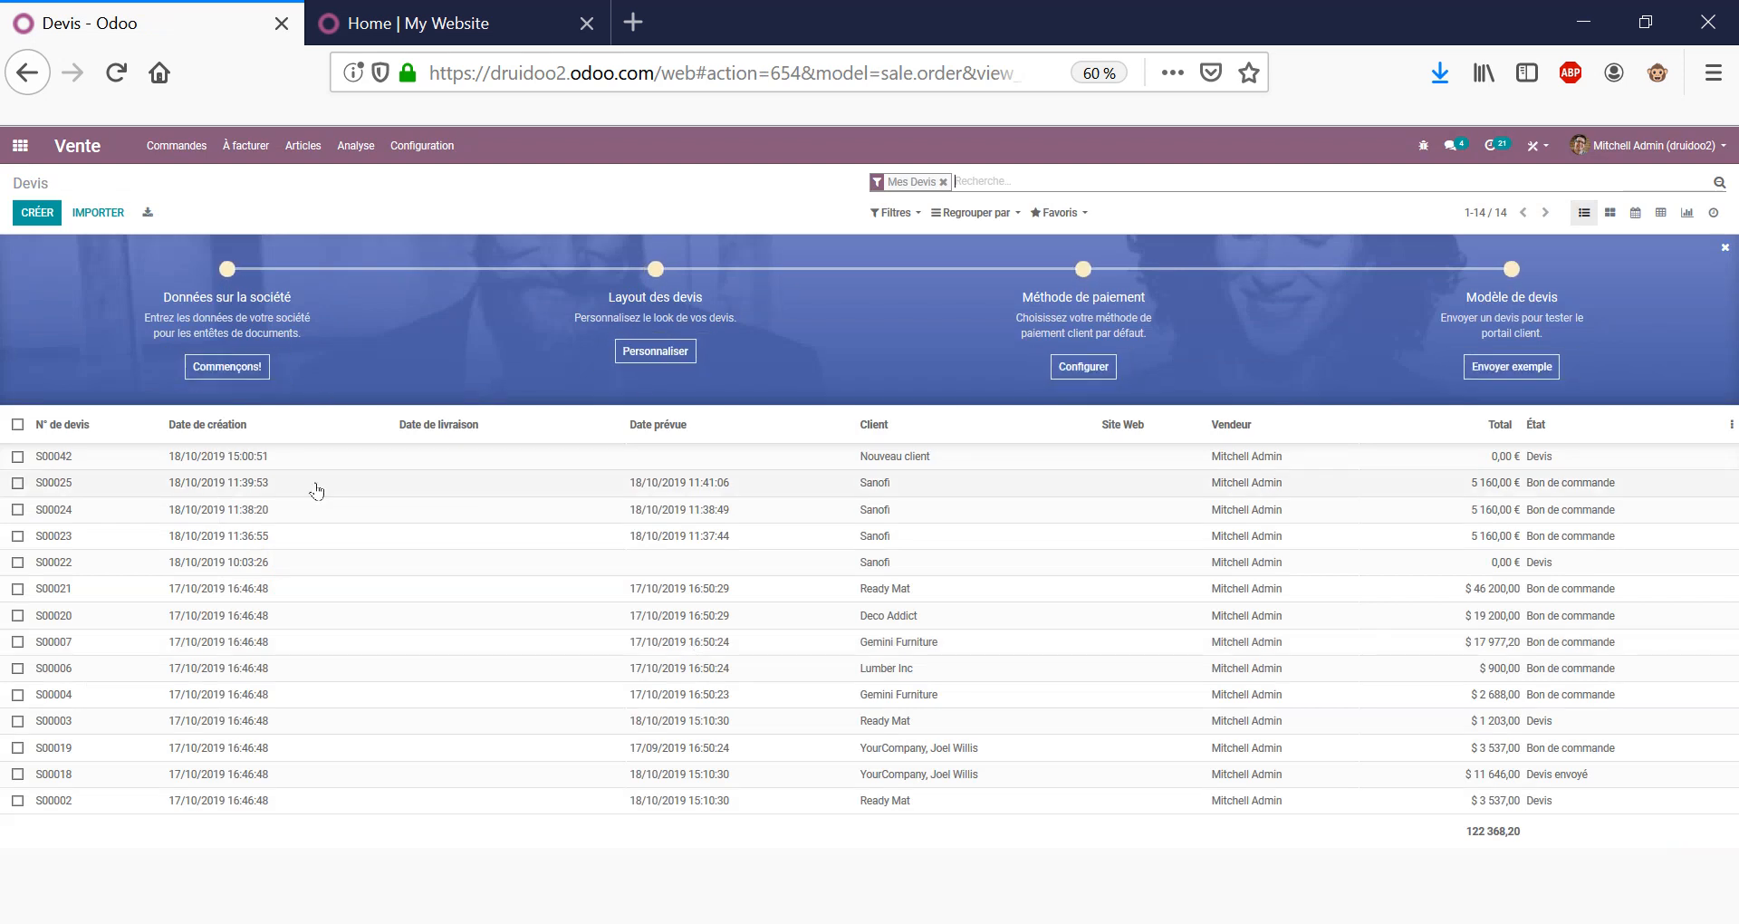
Open order S00025, review its drafted 5 160,00 € confirmation email with S00025.pdf, and close it unsent.
{"action": "left_click", "coordinate": [314, 485]}
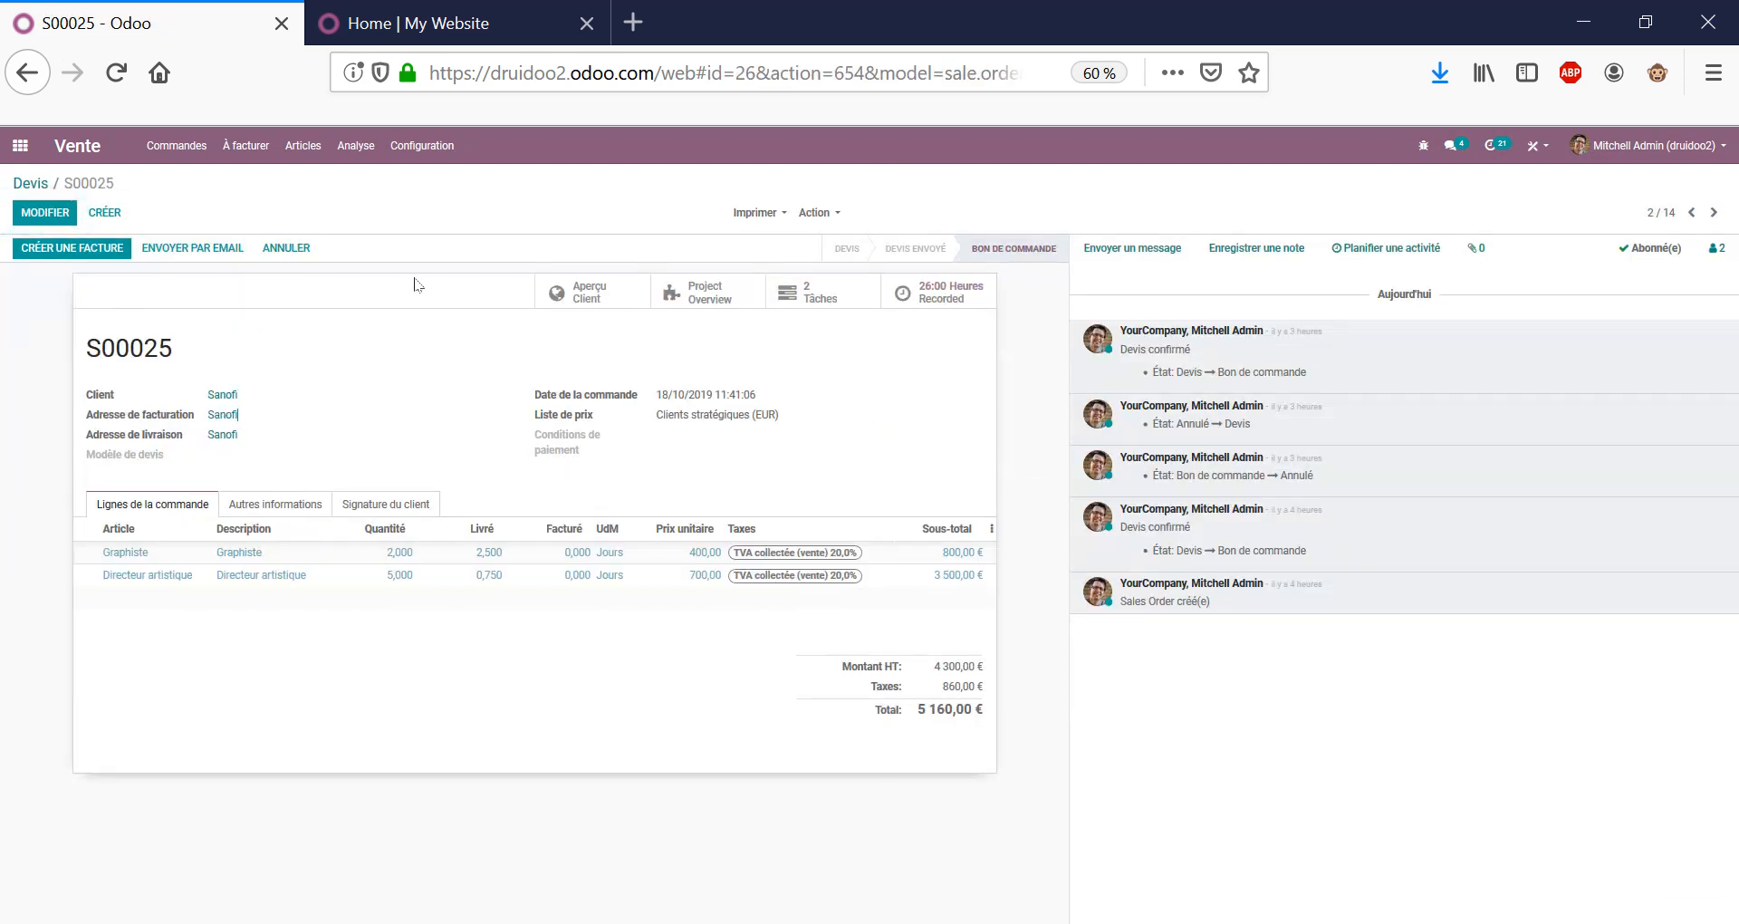
{"action": "double_click", "coordinate": [146, 343]}
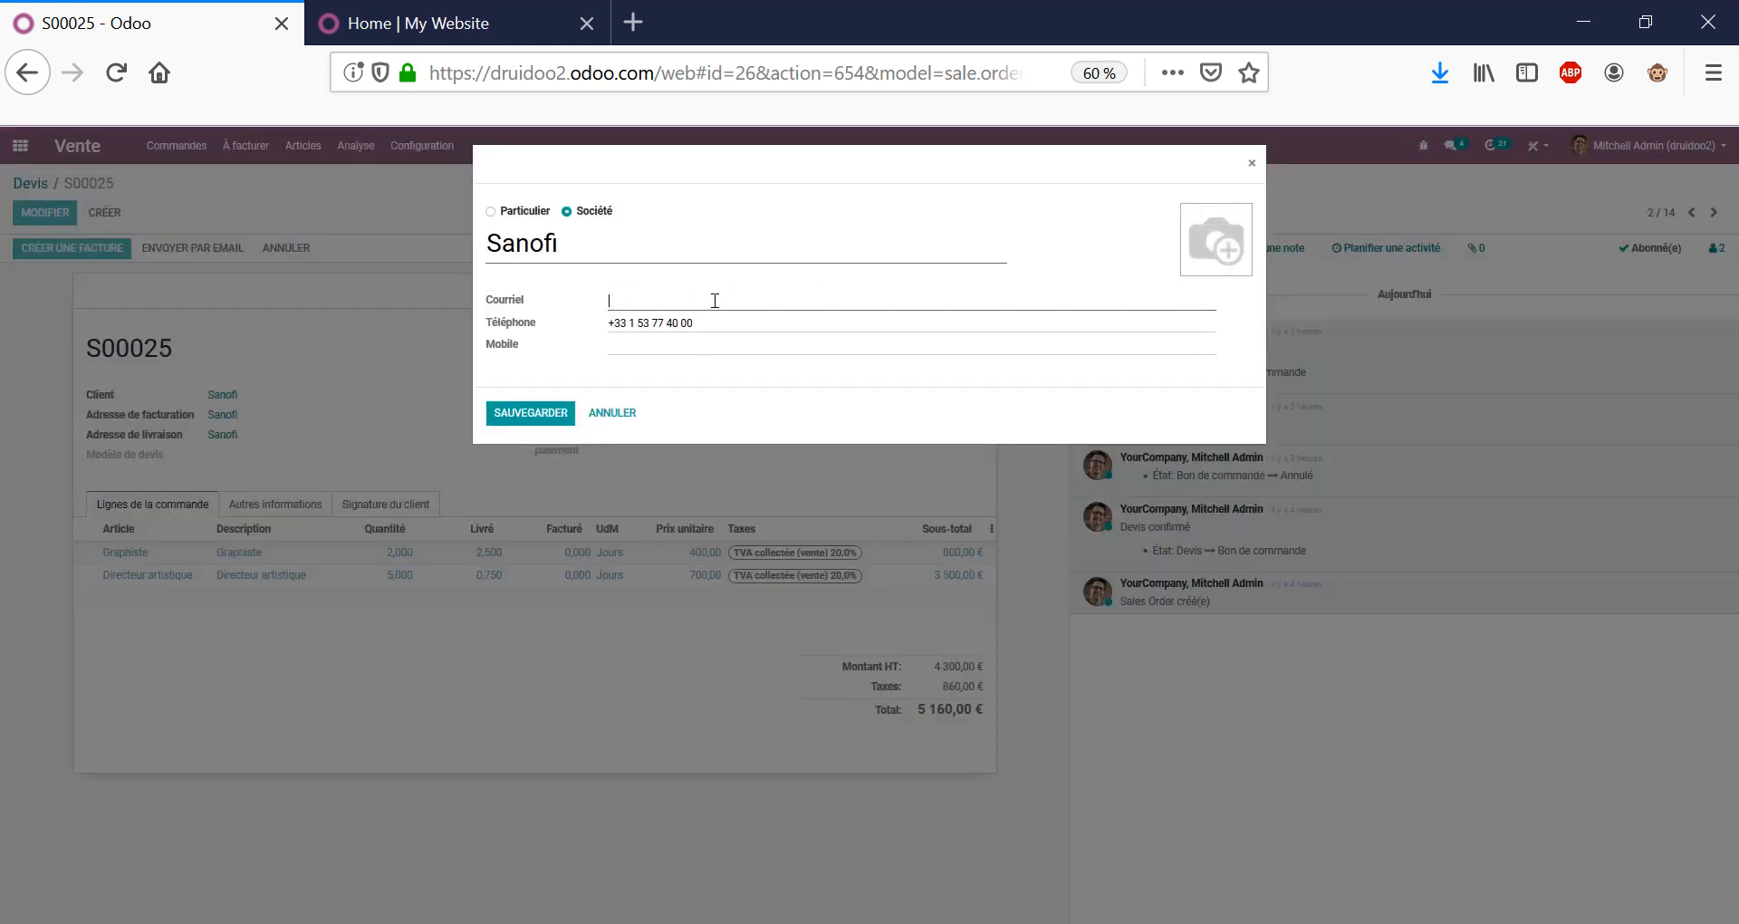
{"action": "left_click", "coordinate": [613, 413]}
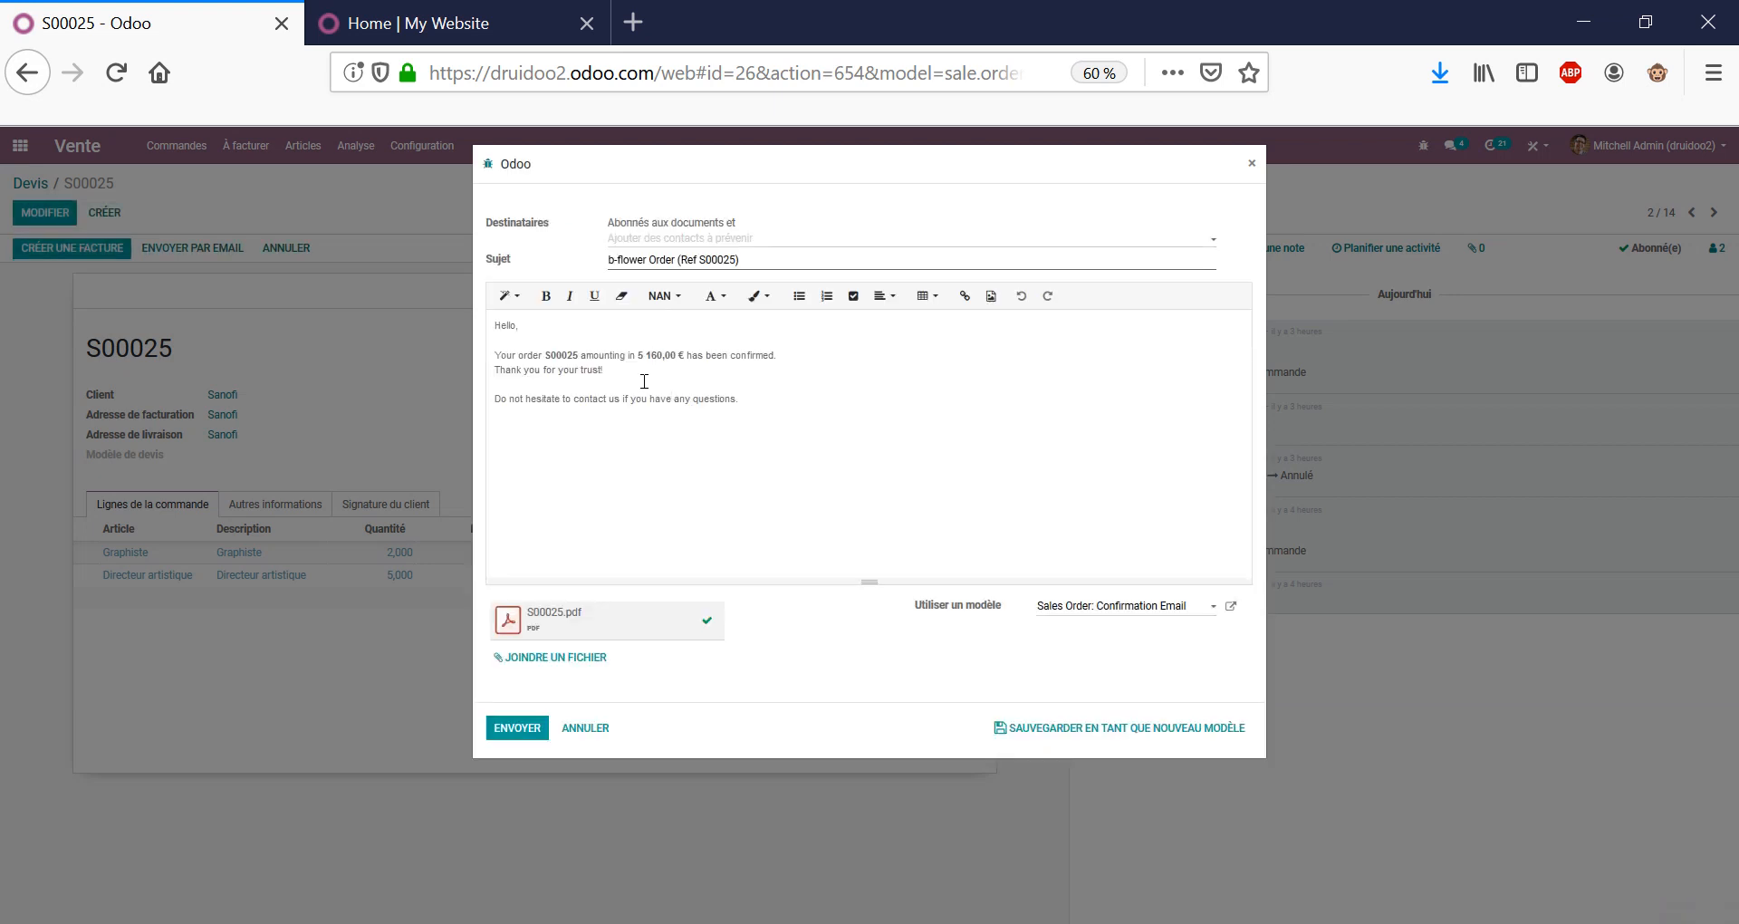
{"action": "left_click_drag", "start_coordinate": [654, 361], "coordinate": [912, 386]}
{"action": "left_click", "coordinate": [935, 388]}
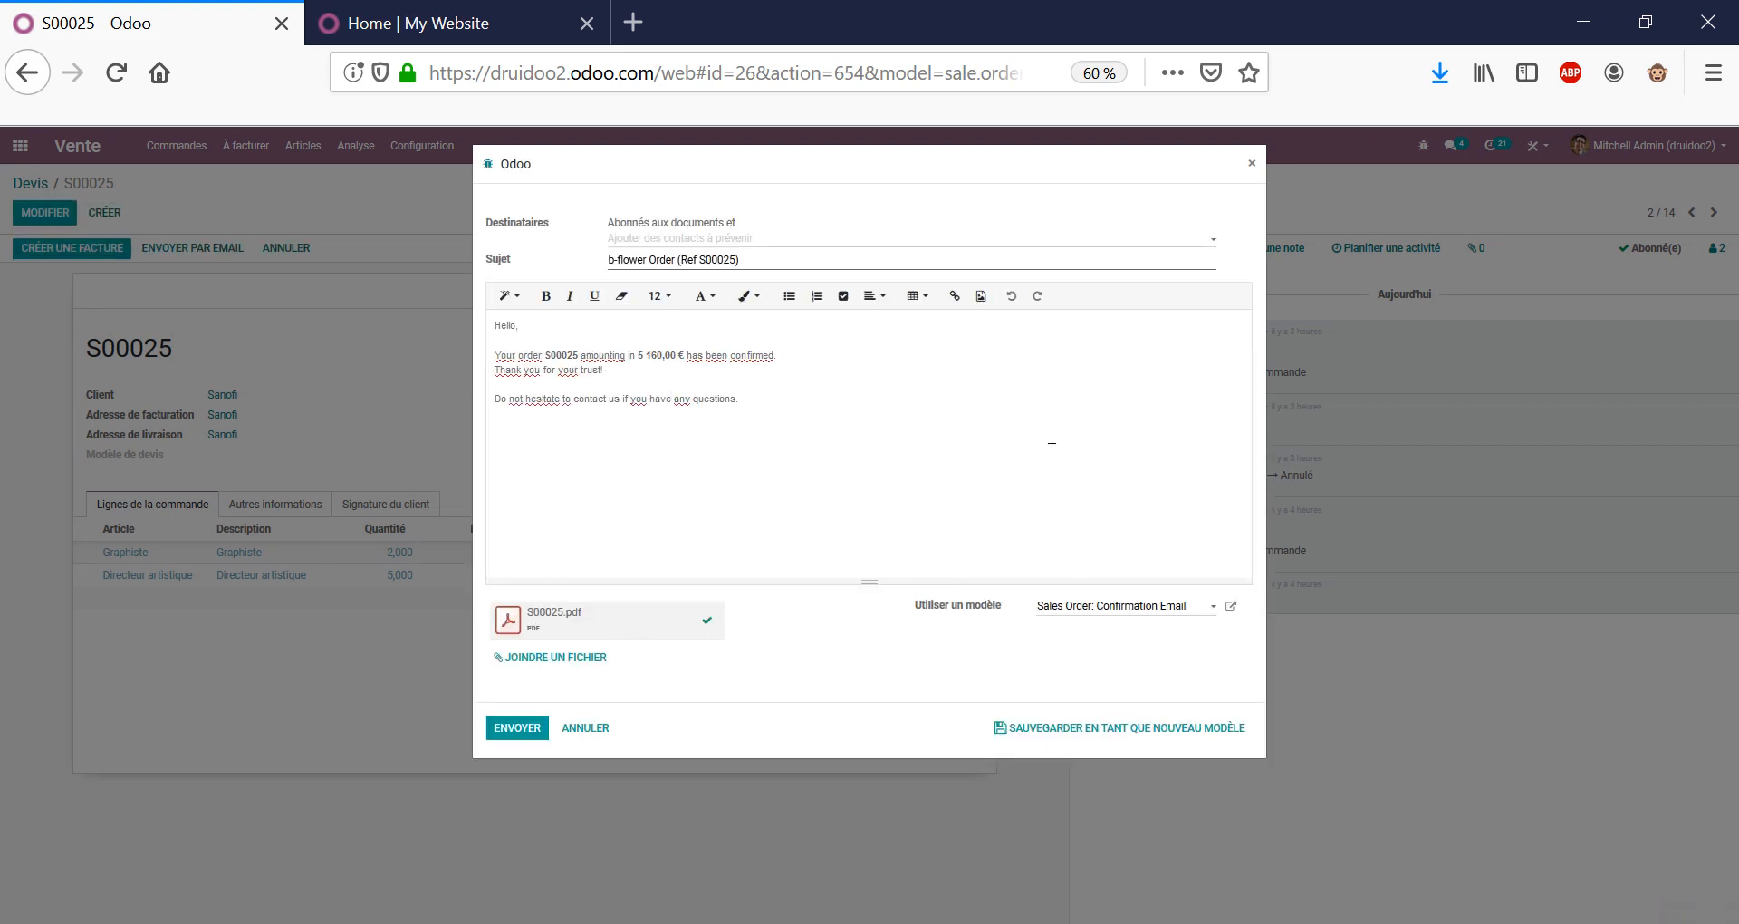
{"action": "left_click", "coordinate": [570, 730]}
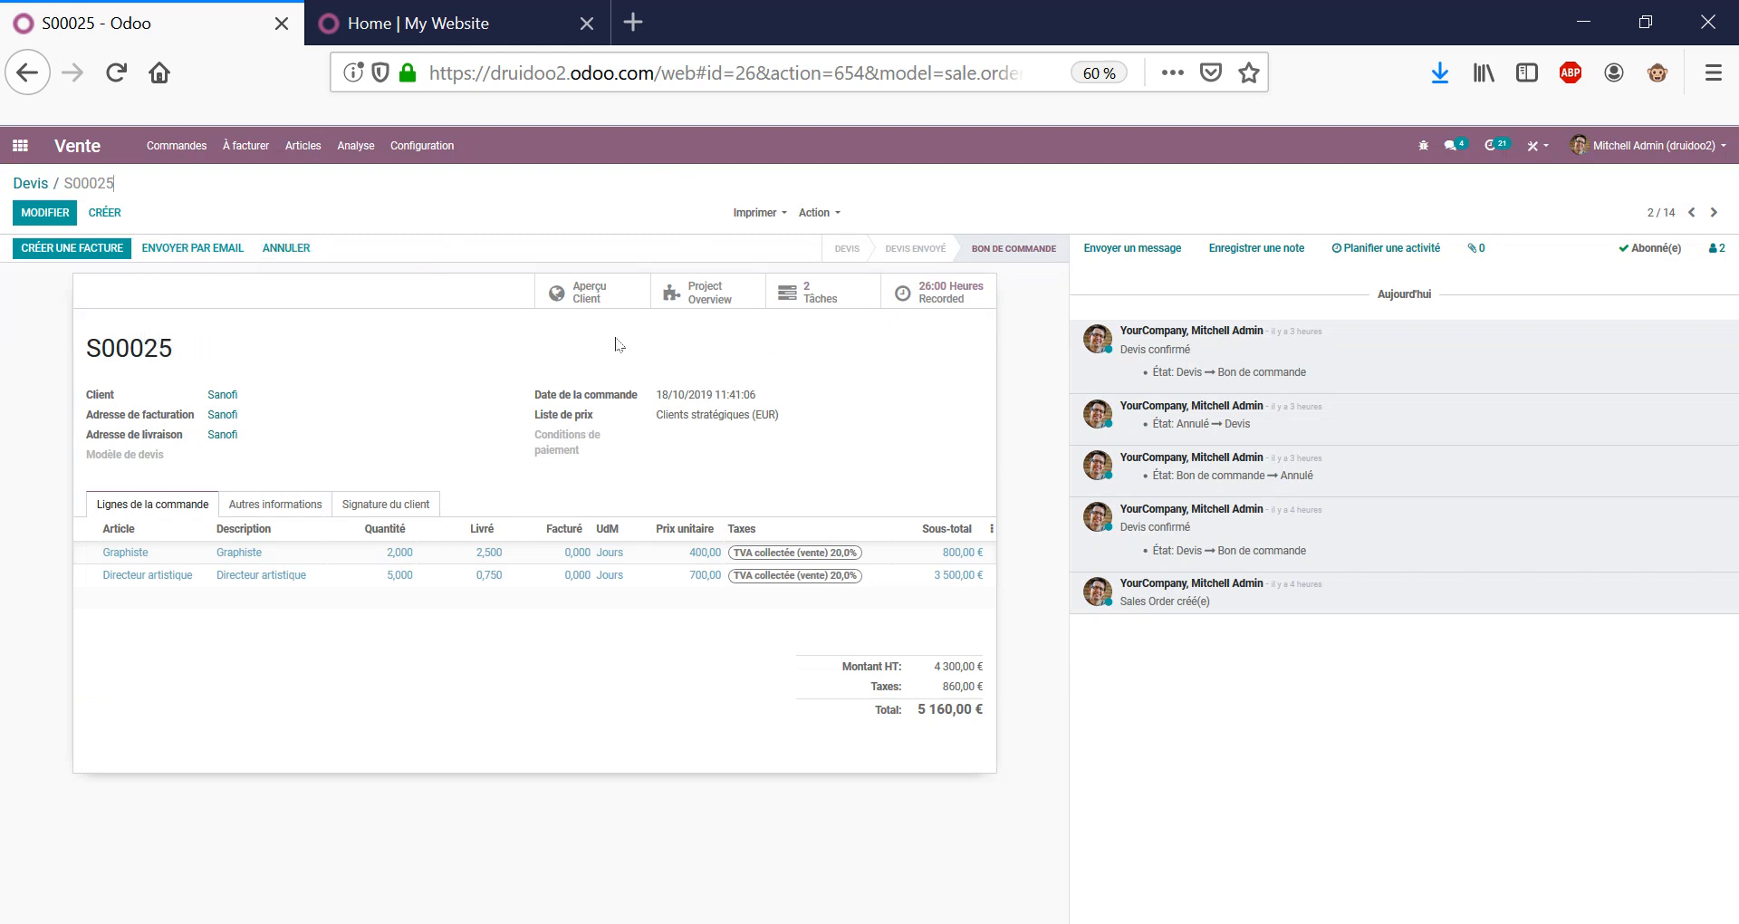
{"action": "left_click", "coordinate": [596, 299]}
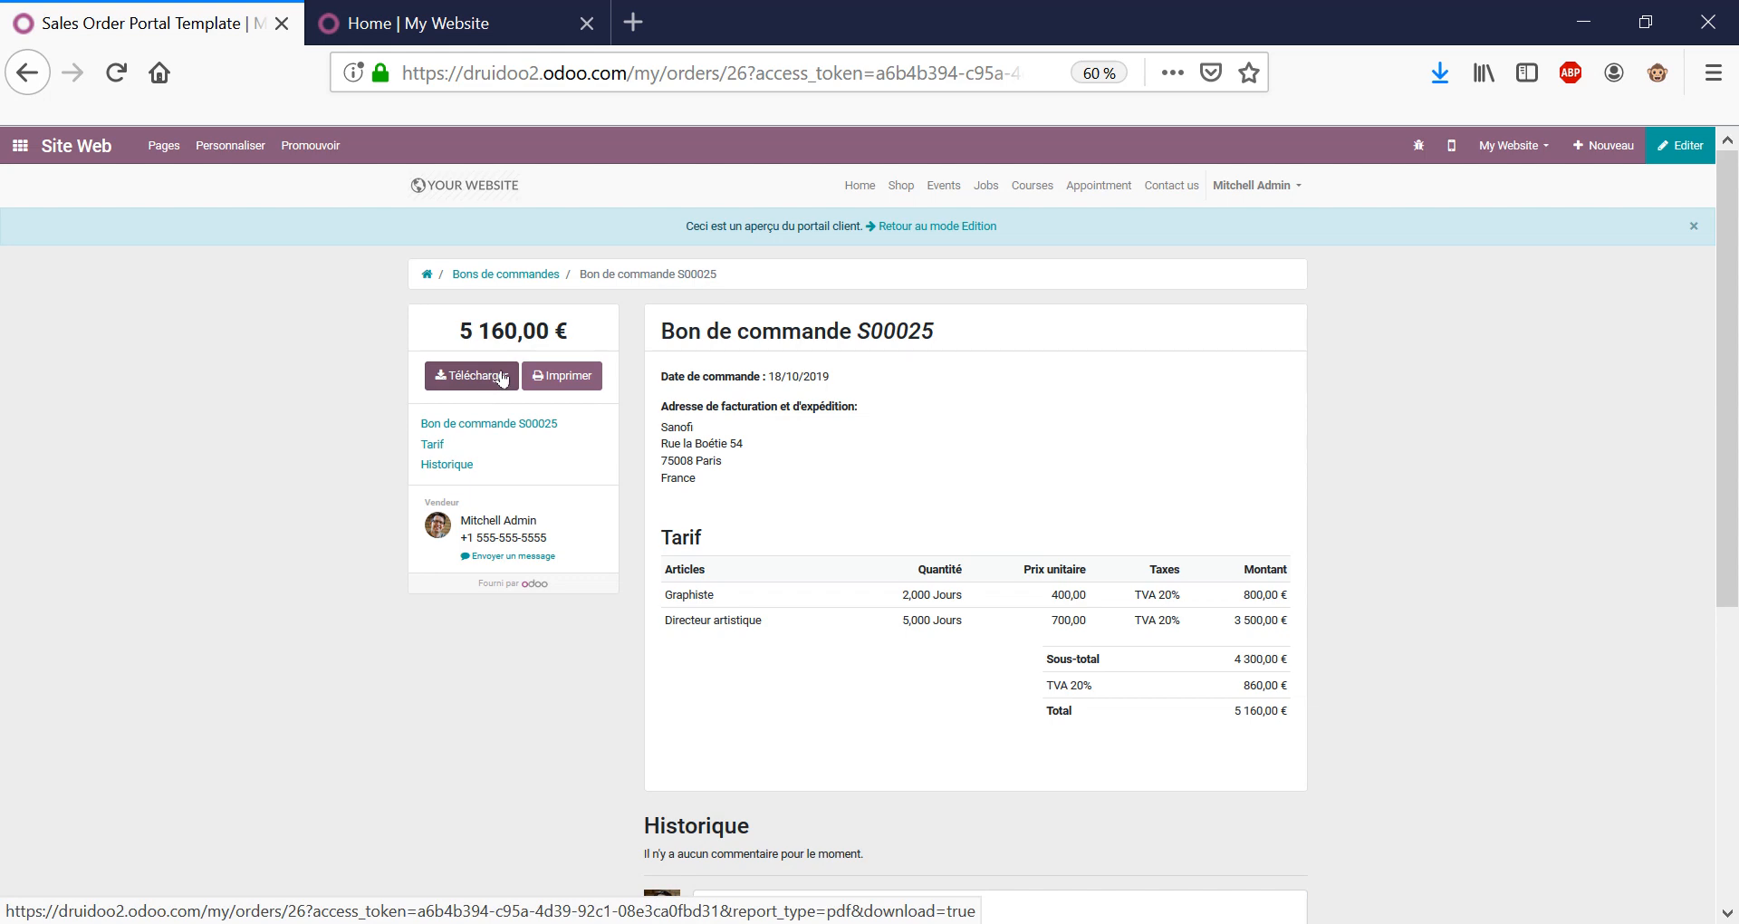
{"action": "scroll", "coordinate": [1173, 453], "scroll_direction": "down", "scroll_amount": 5}
{"action": "scroll", "coordinate": [1173, 452], "scroll_direction": "up", "scroll_amount": 4}
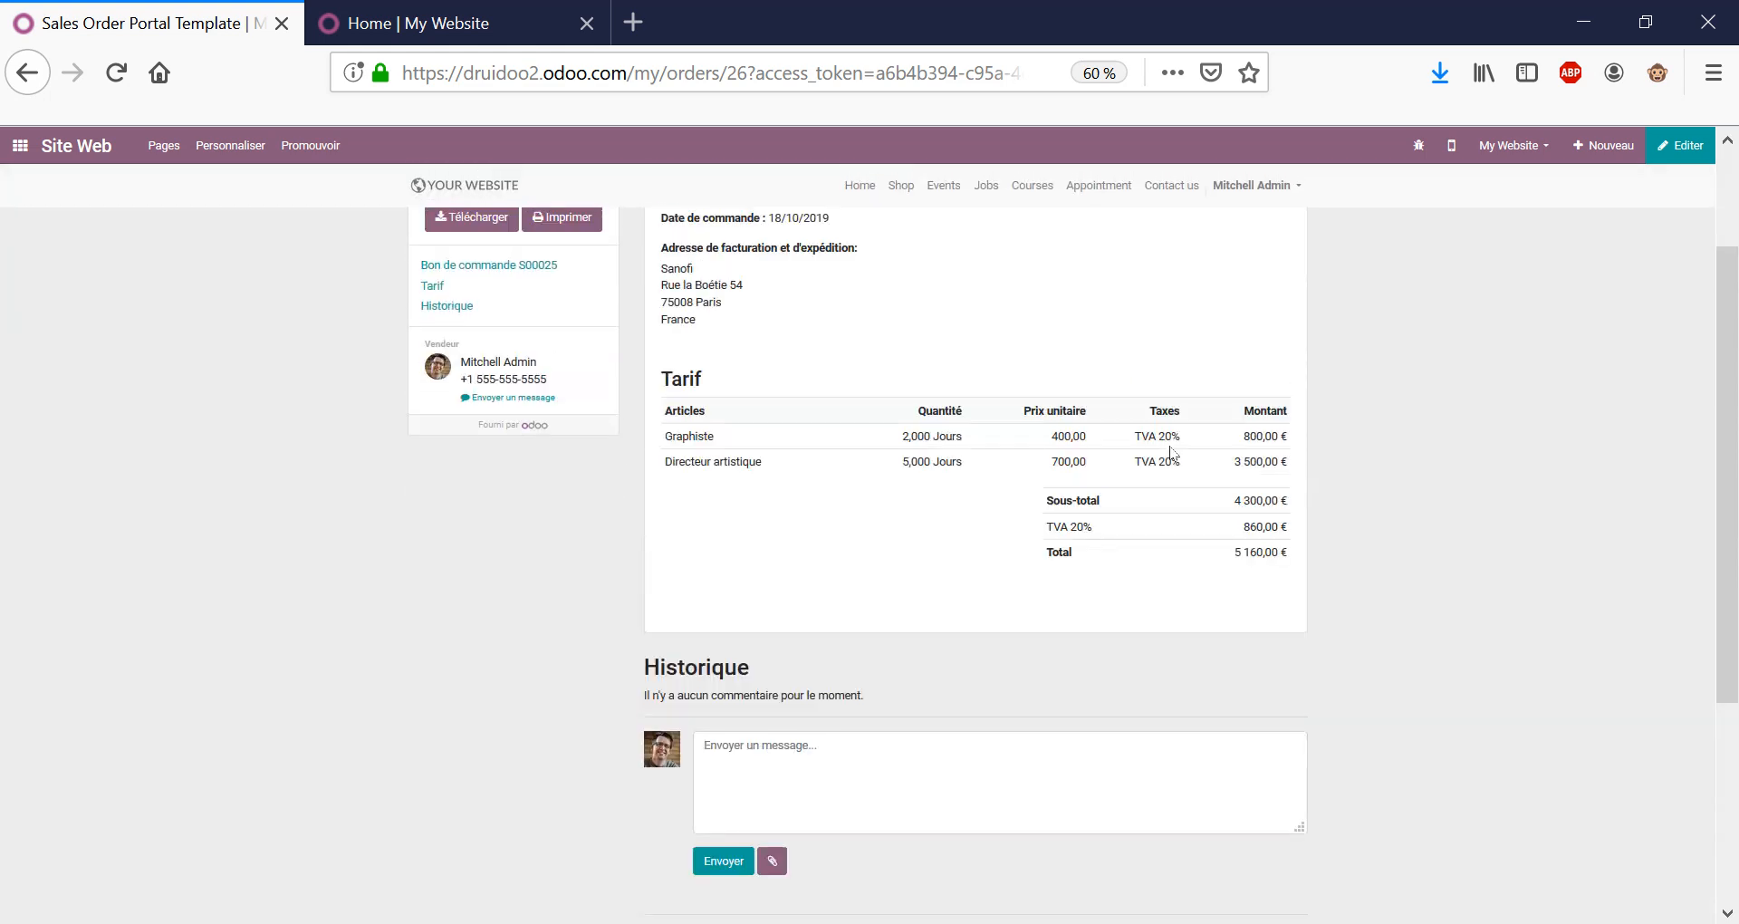
{"action": "left_click", "coordinate": [1237, 833]}
{"action": "scroll", "coordinate": [1441, 634], "scroll_direction": "up", "scroll_amount": 1}
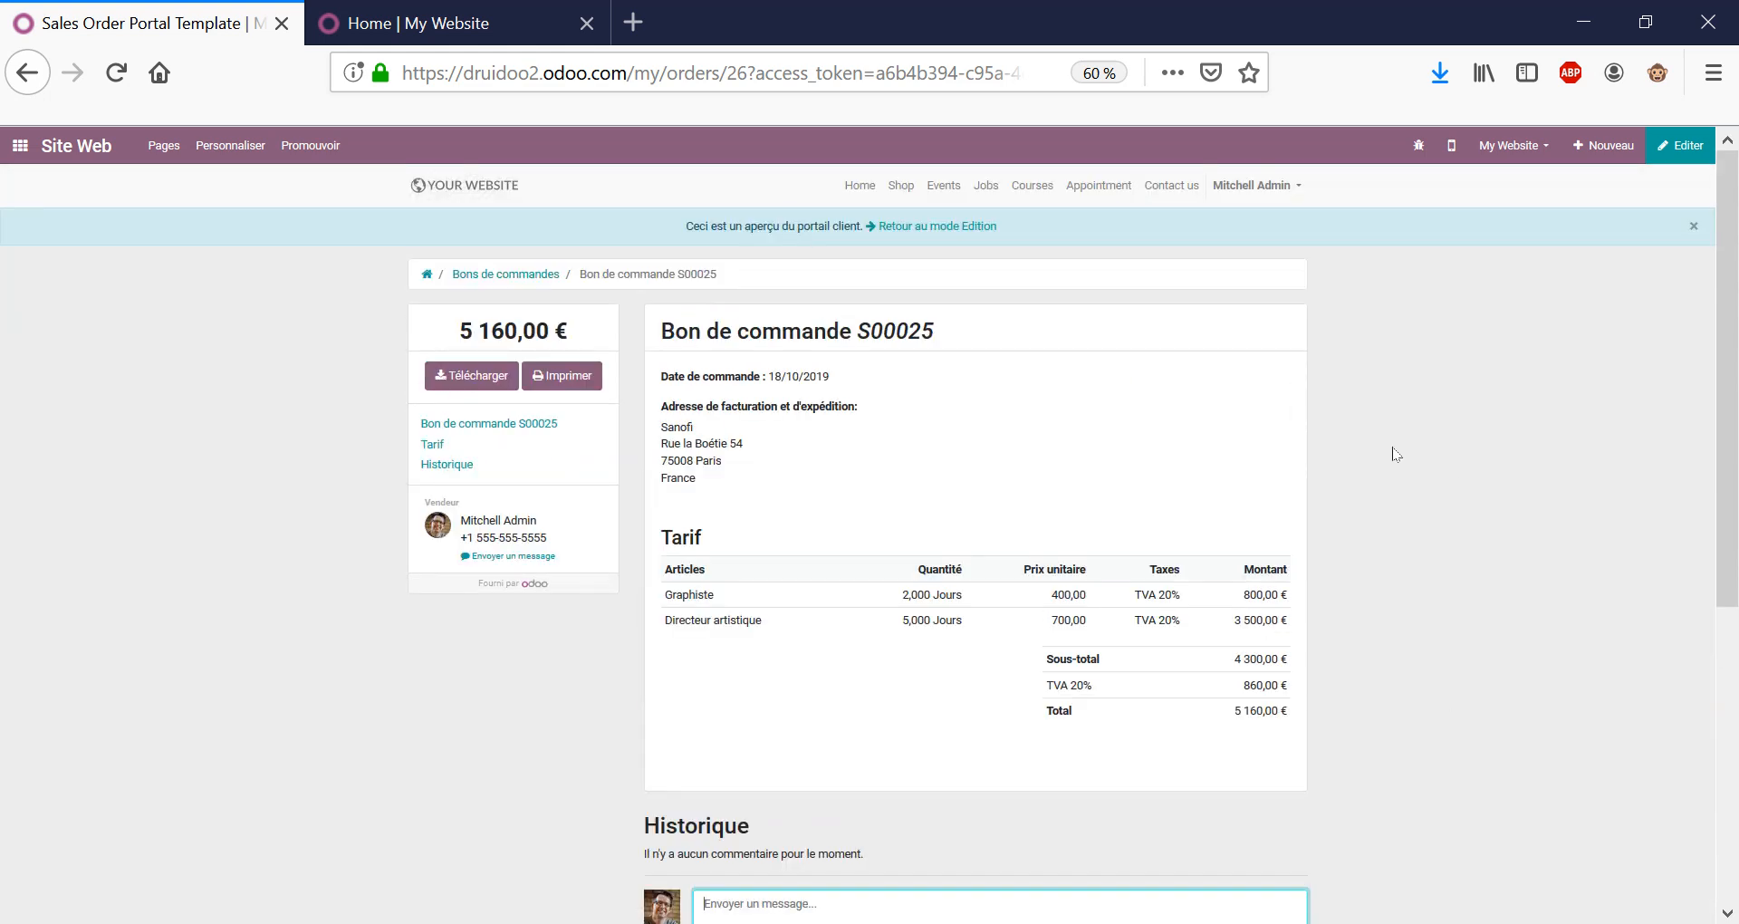
{"action": "left_click", "coordinate": [919, 228]}
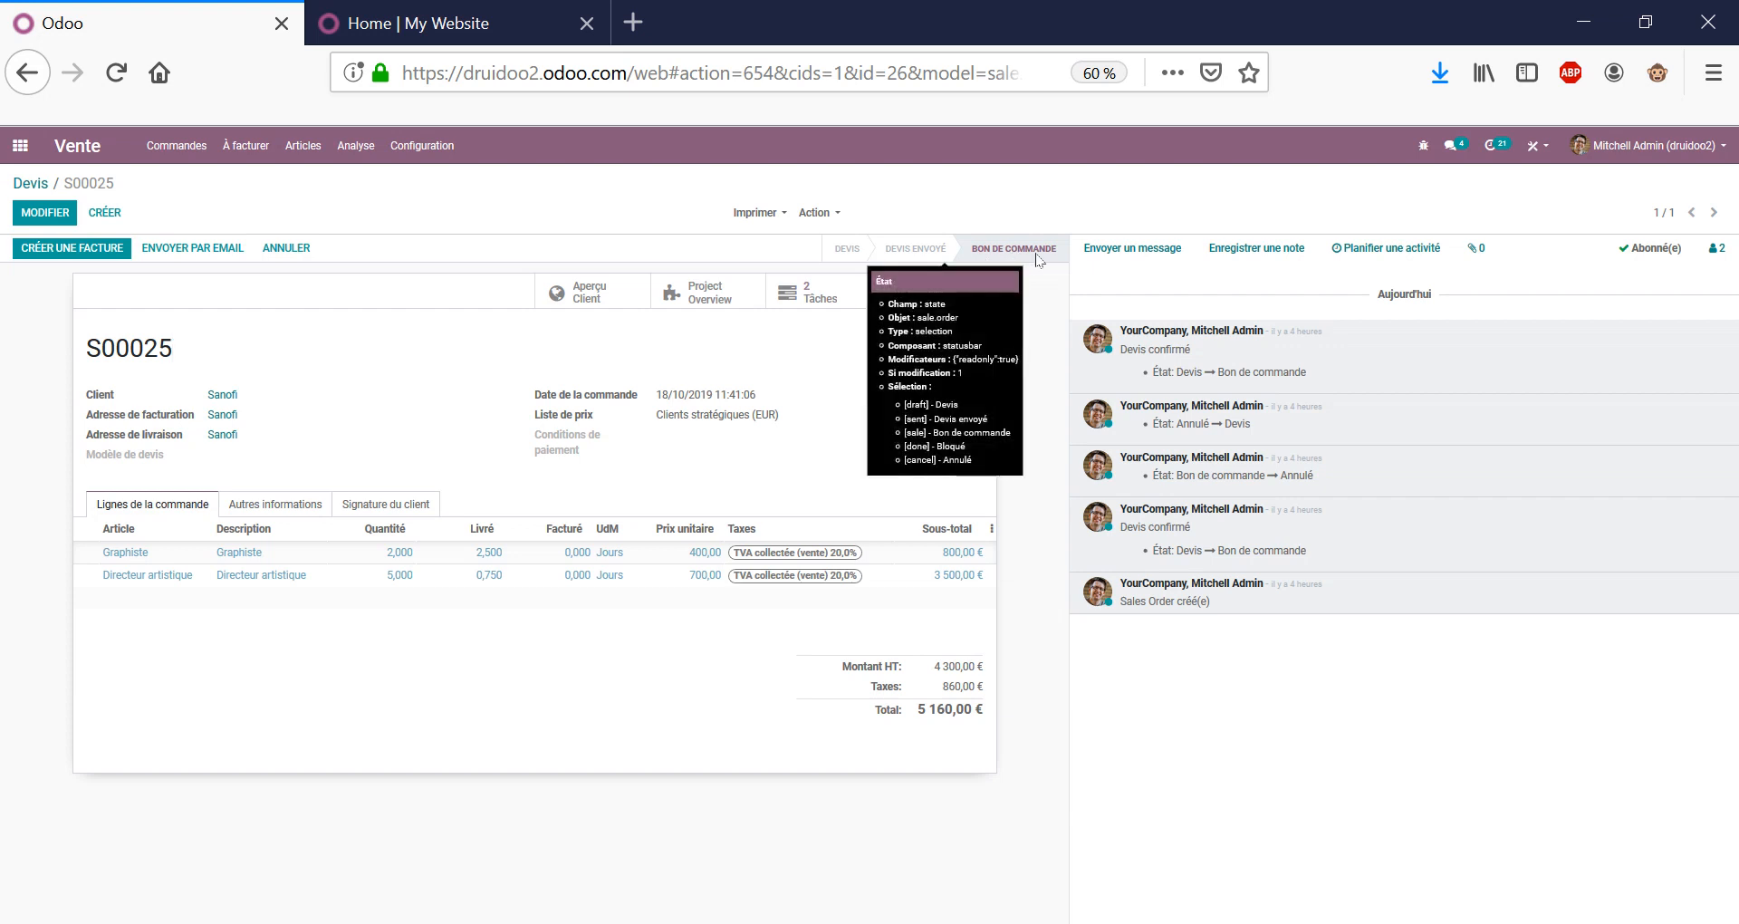
Open S00025's project overview showing 26:00 hours recorded and -155,00 € profitability.
{"action": "double_click", "coordinate": [122, 337]}
{"action": "left_click", "coordinate": [305, 358]}
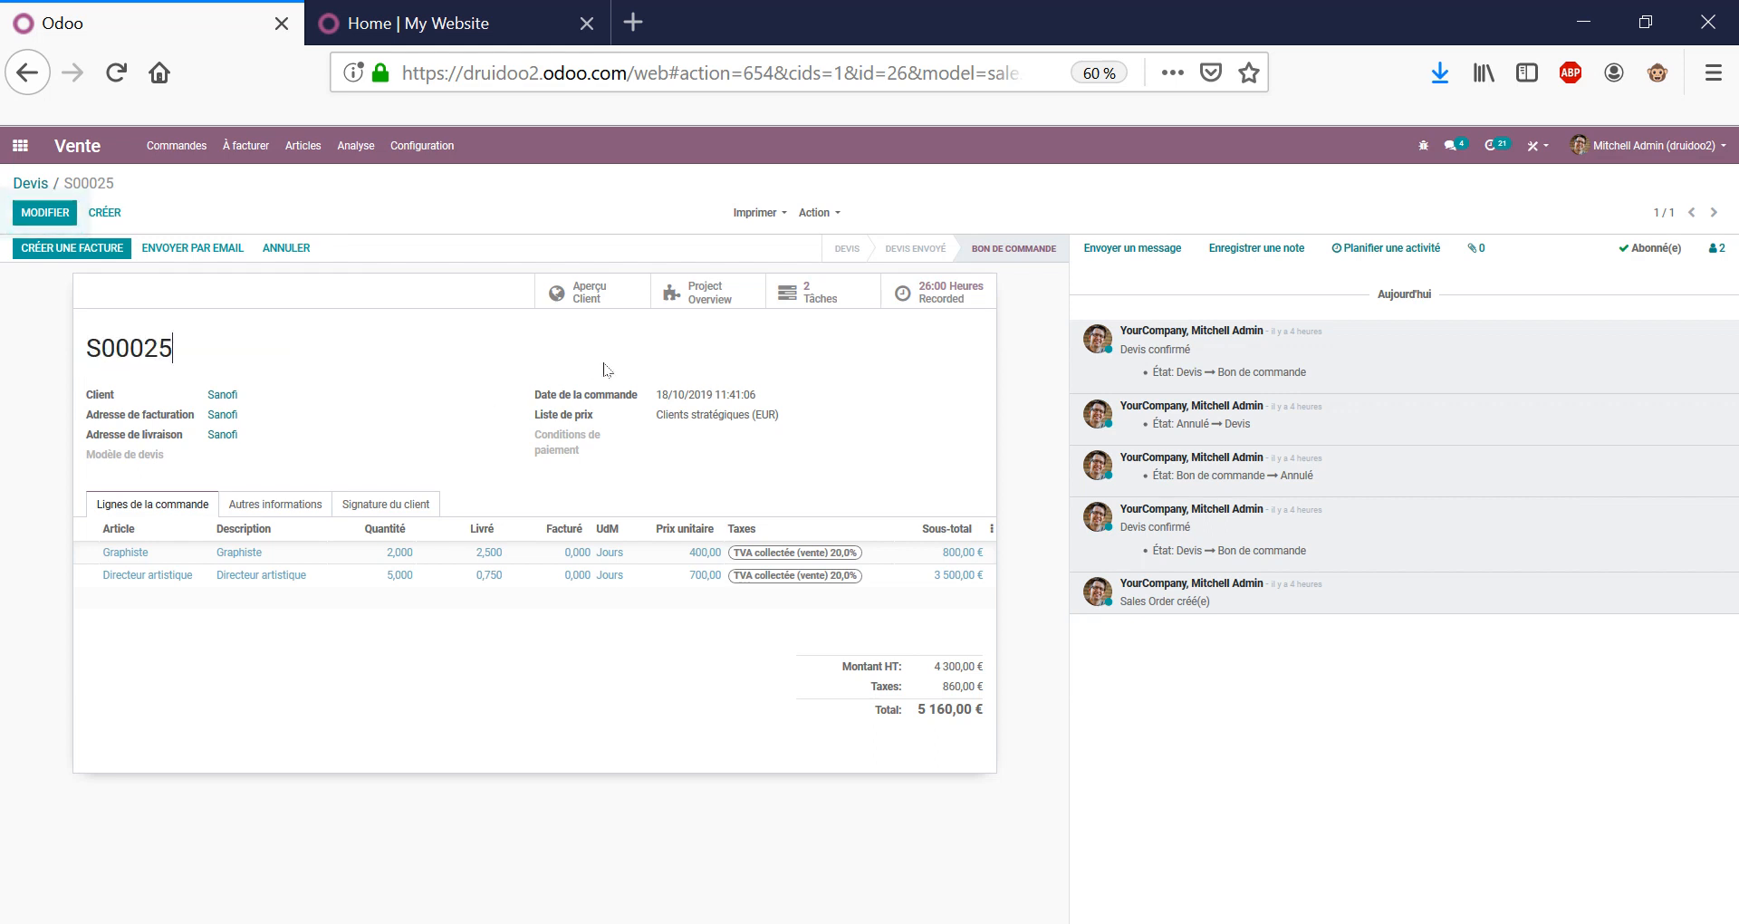
{"action": "left_click", "coordinate": [705, 300]}
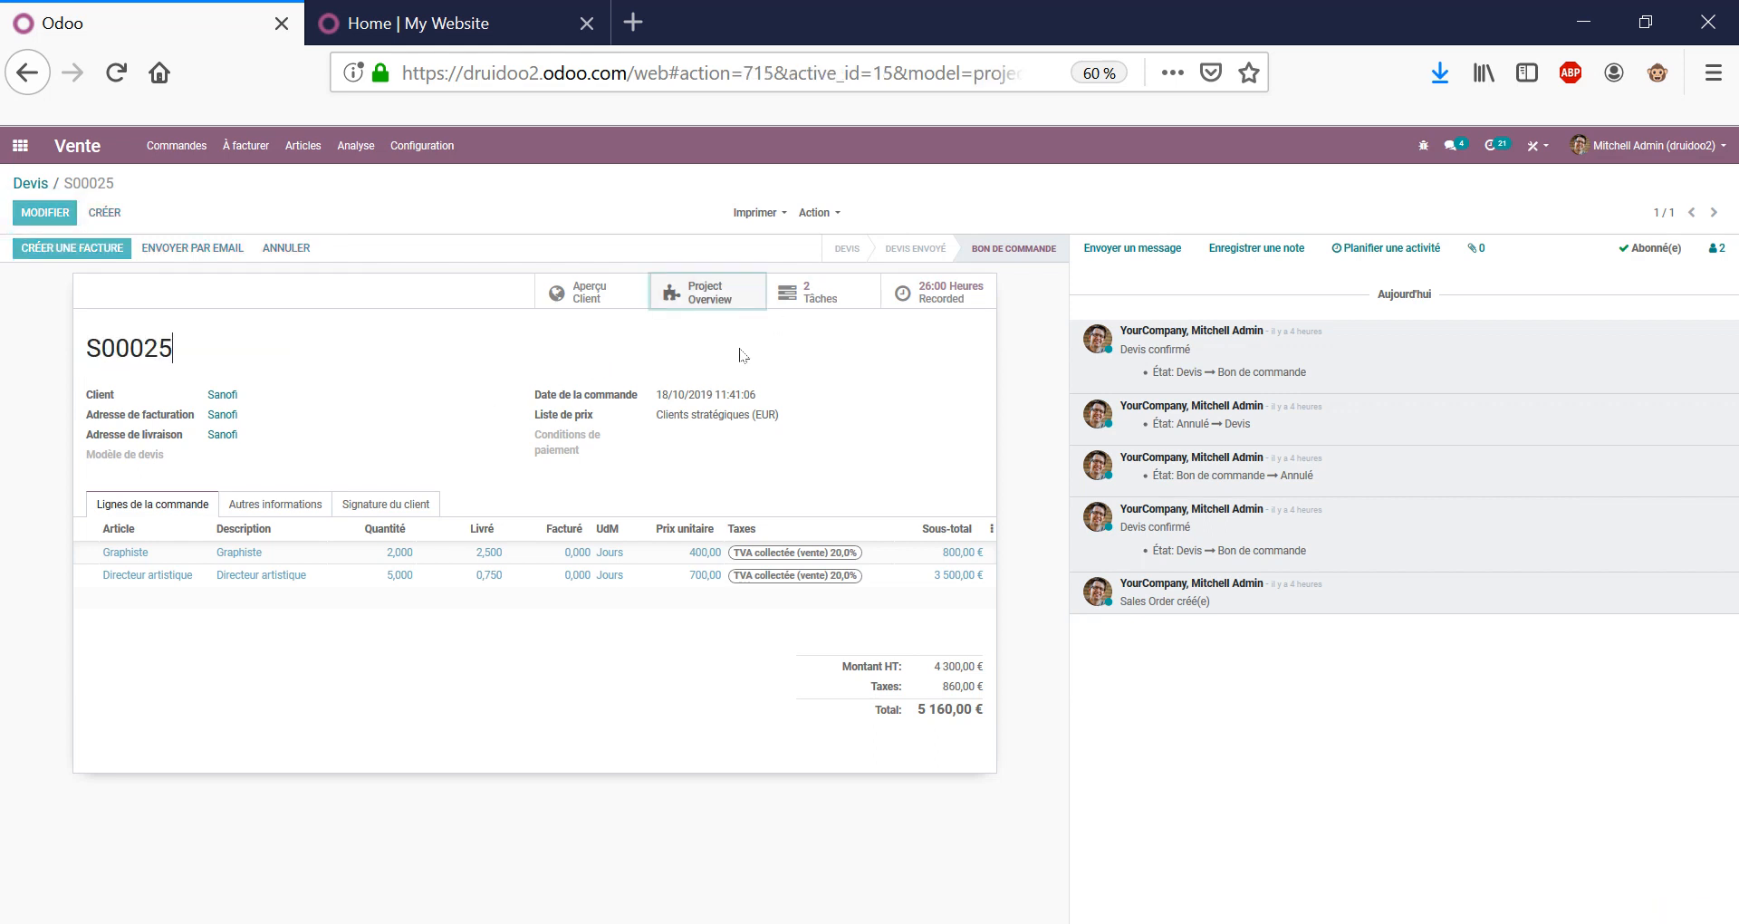
{"action": "triple_click", "coordinate": [540, 310]}
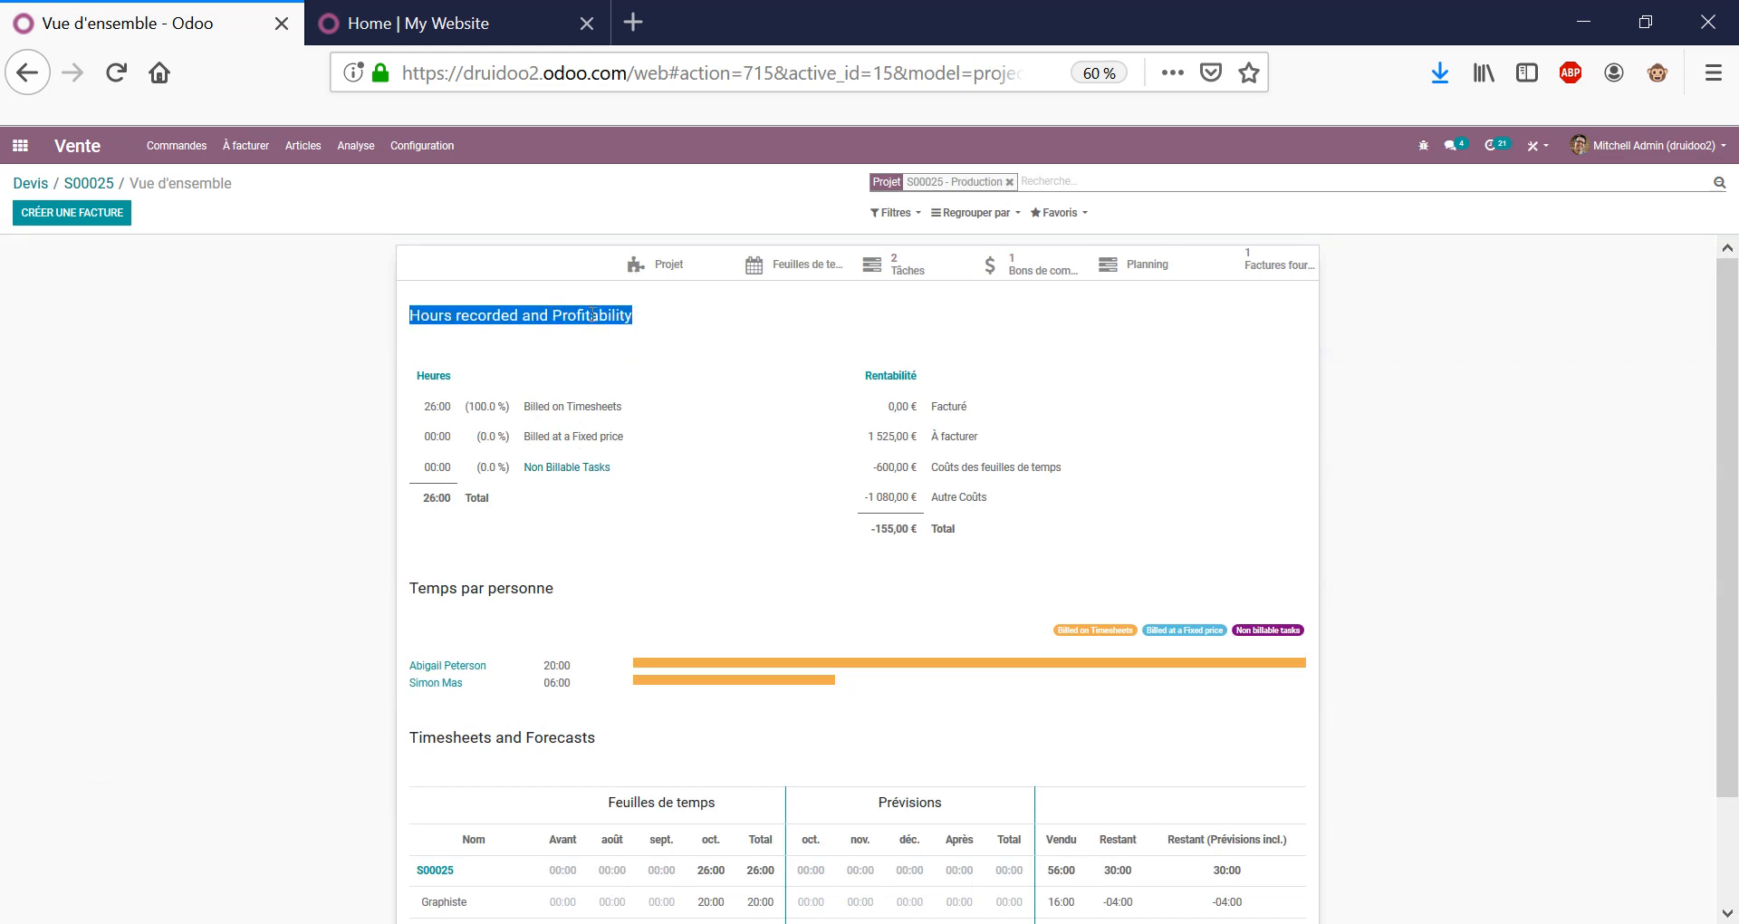
{"action": "scroll", "coordinate": [861, 341], "scroll_direction": "down", "scroll_amount": 2}
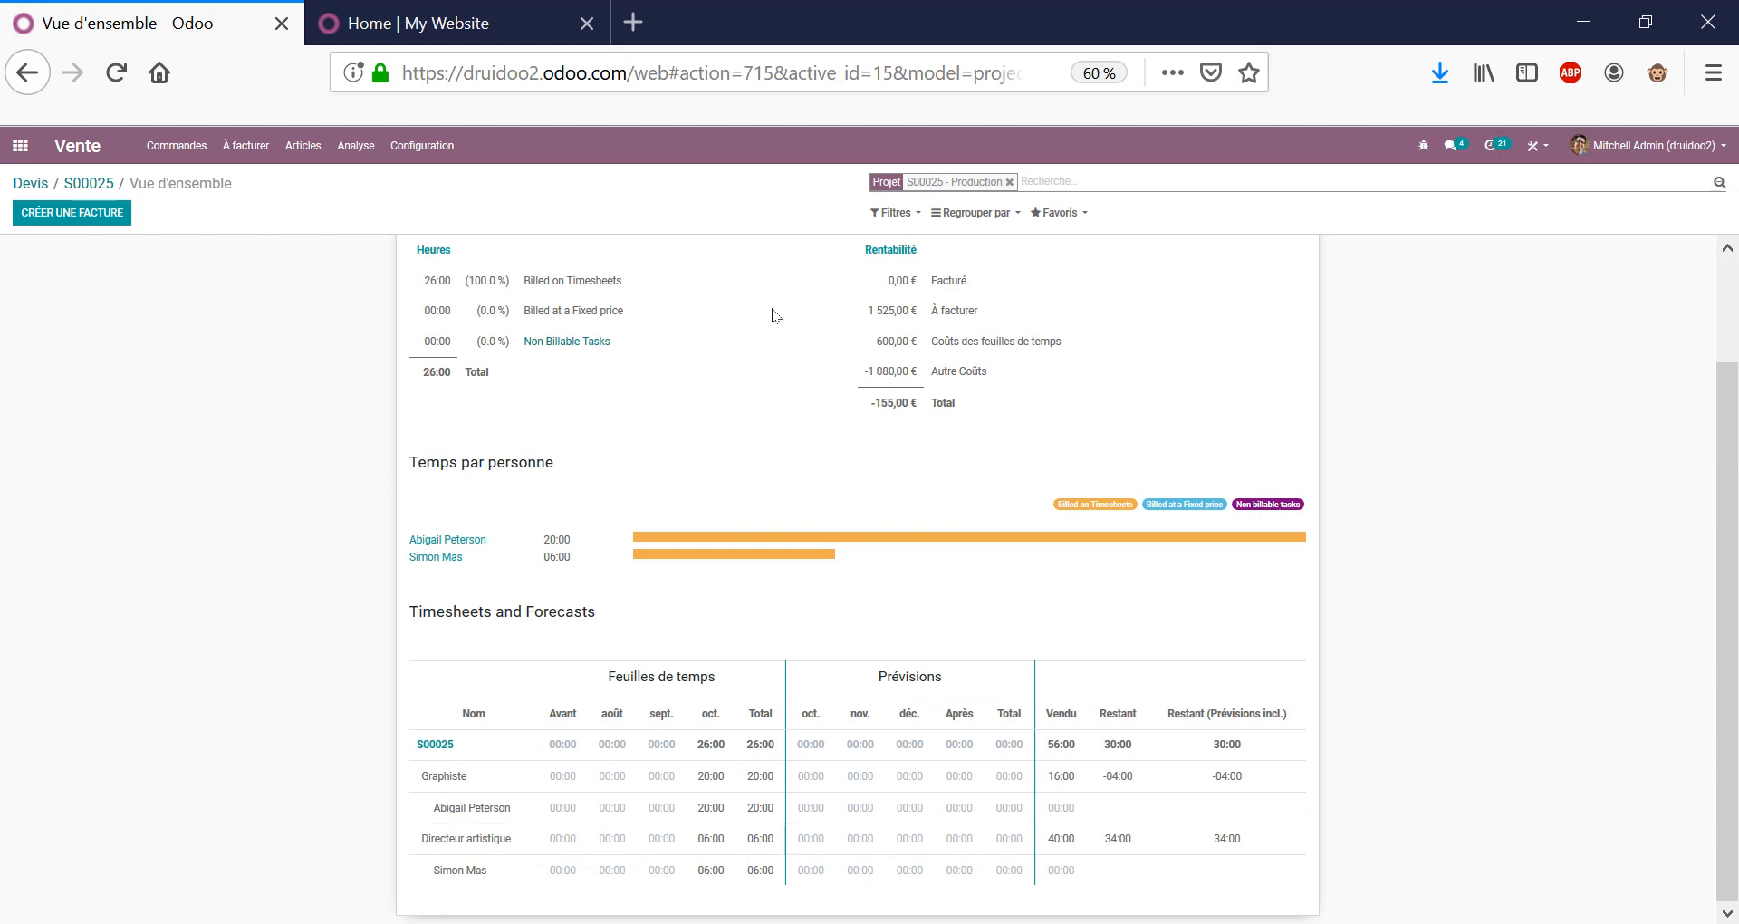
{"action": "scroll", "coordinate": [774, 315], "scroll_direction": "up", "scroll_amount": 2}
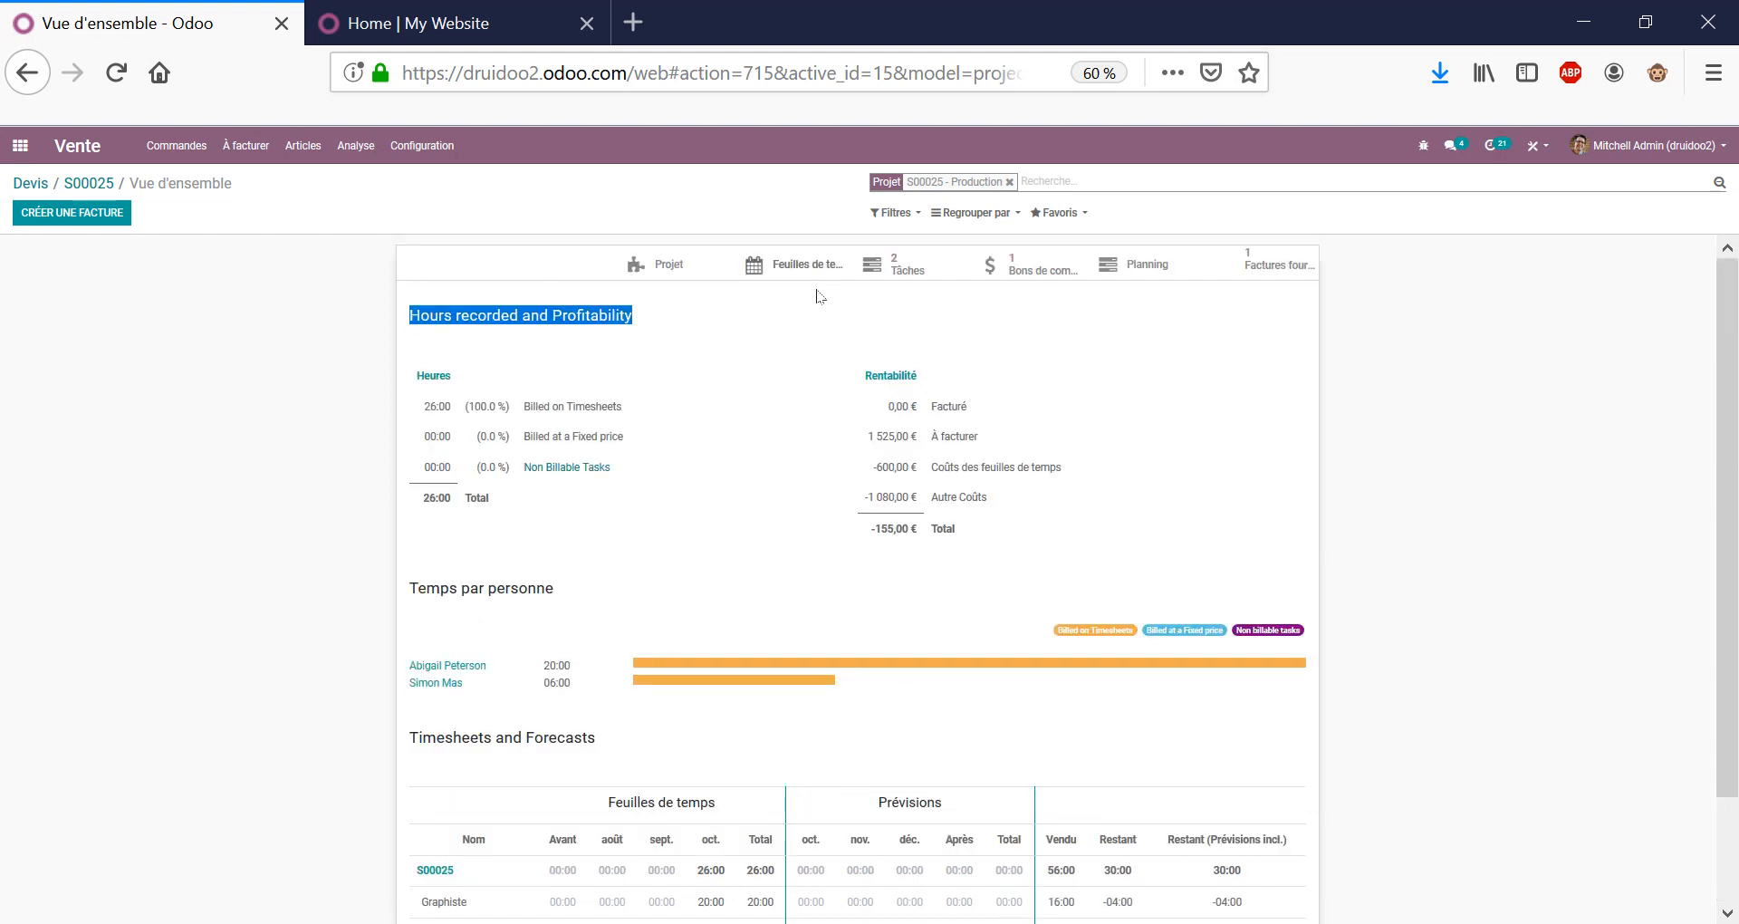
{"action": "left_click", "coordinate": [912, 287]}
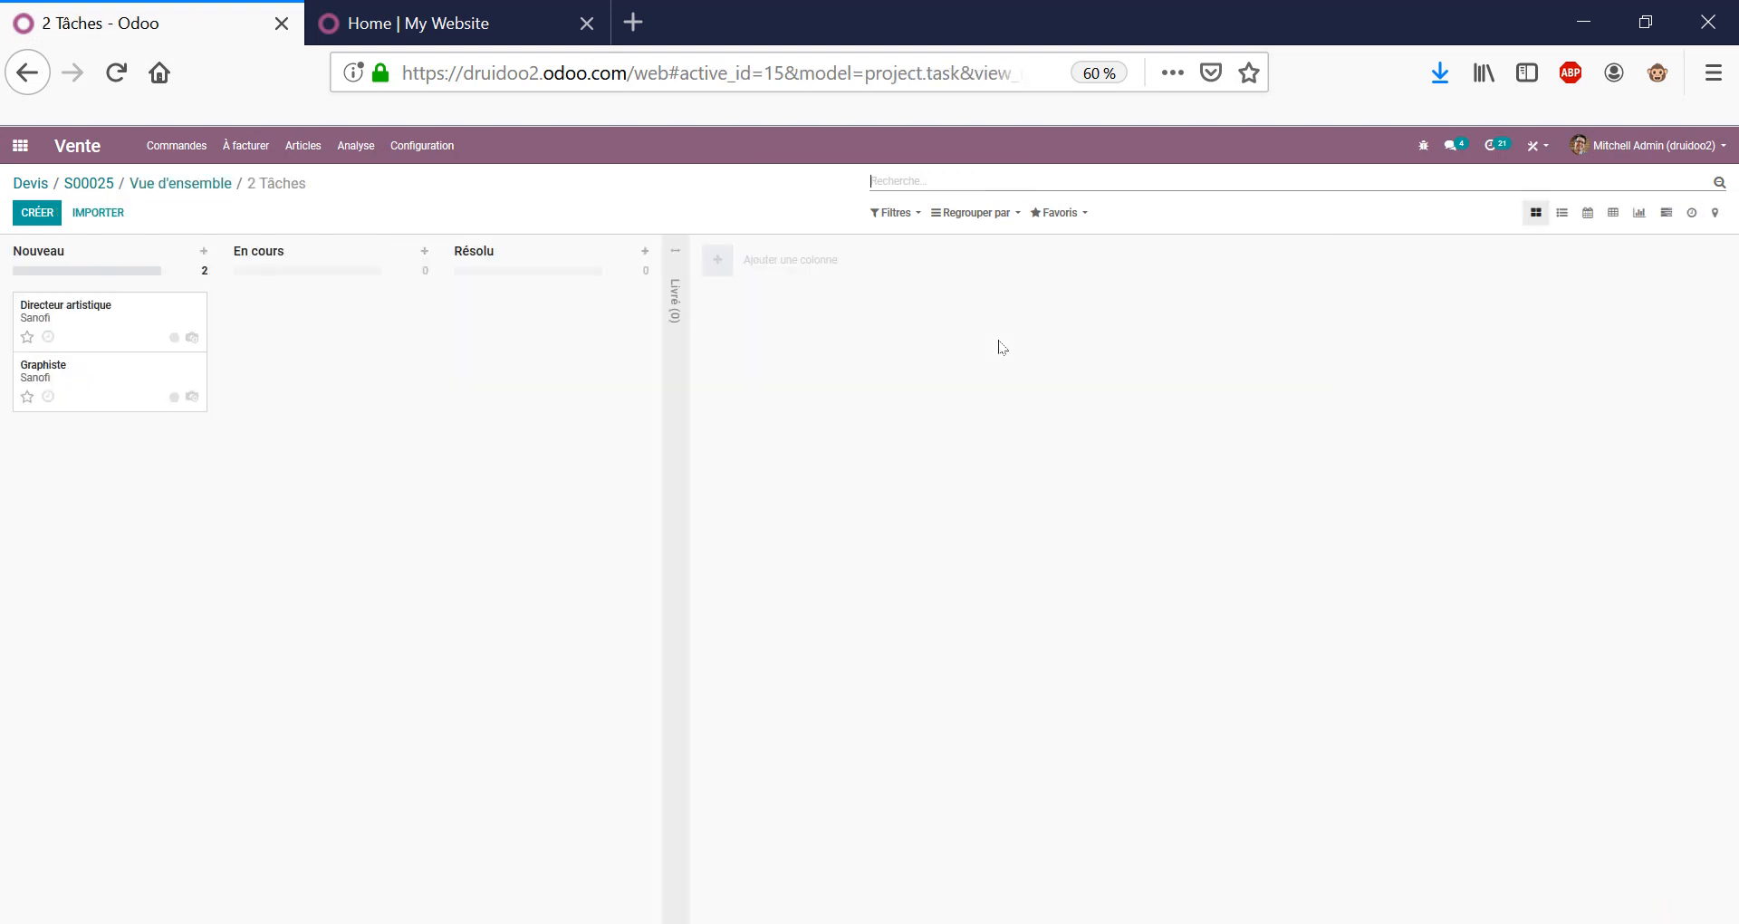
Show the Directeur artistique task's two timesheet entries: 06:00 spent of 40:00 planned.
{"action": "left_click", "coordinate": [135, 332]}
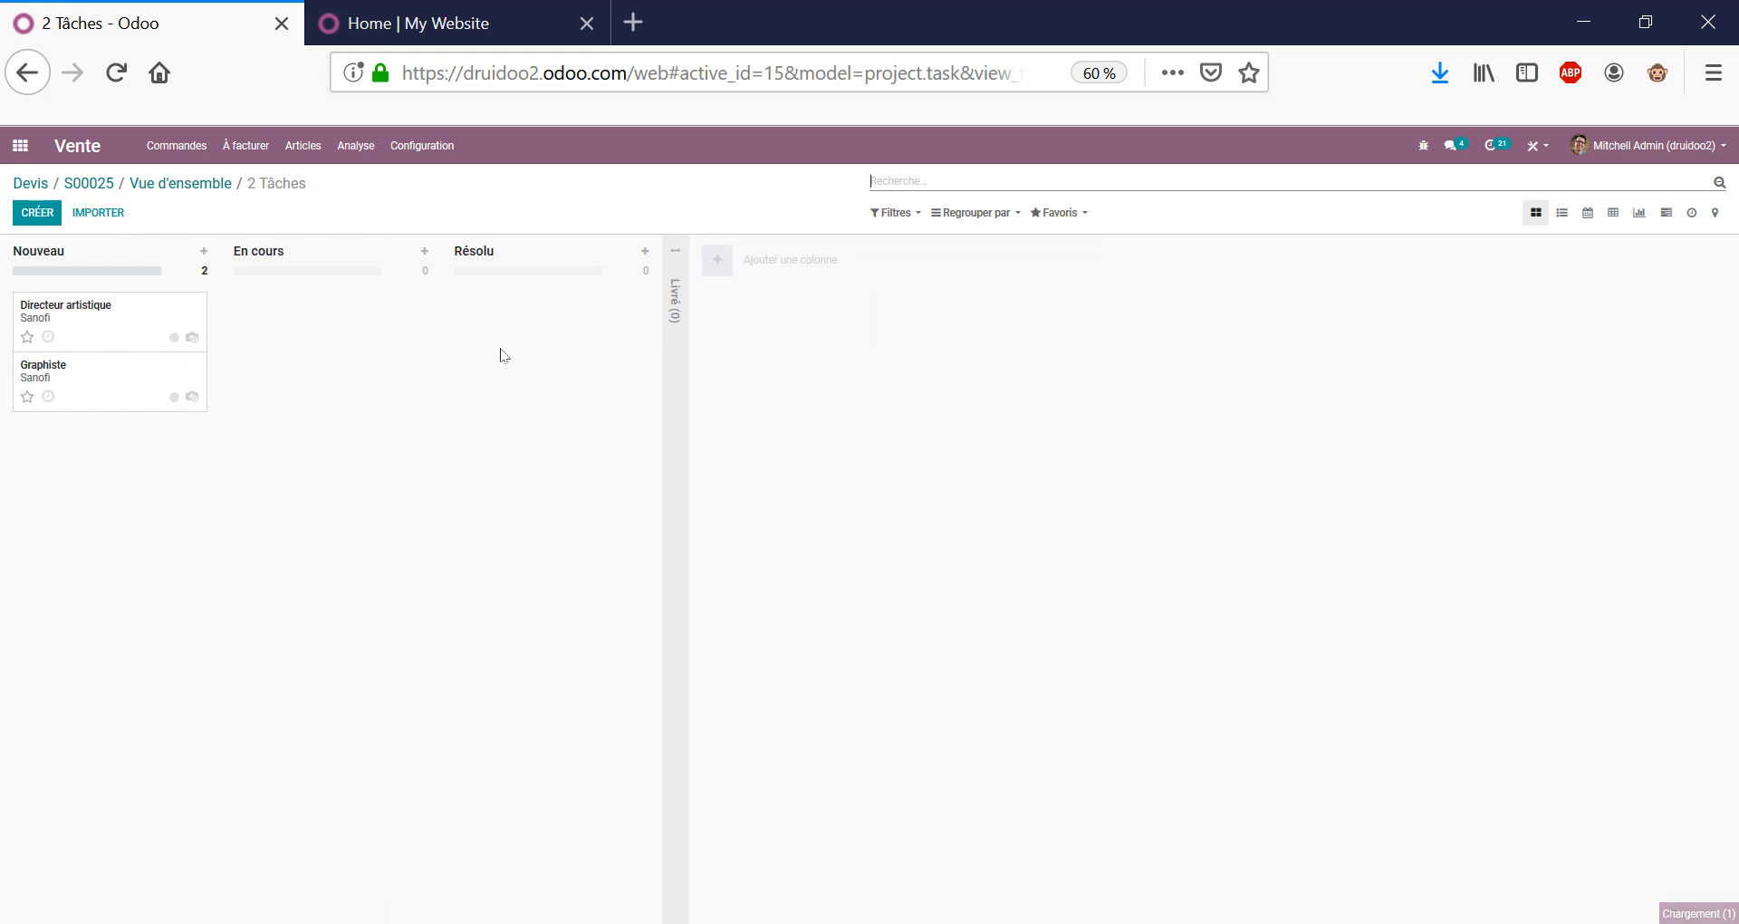
{"action": "left_click", "coordinate": [226, 464]}
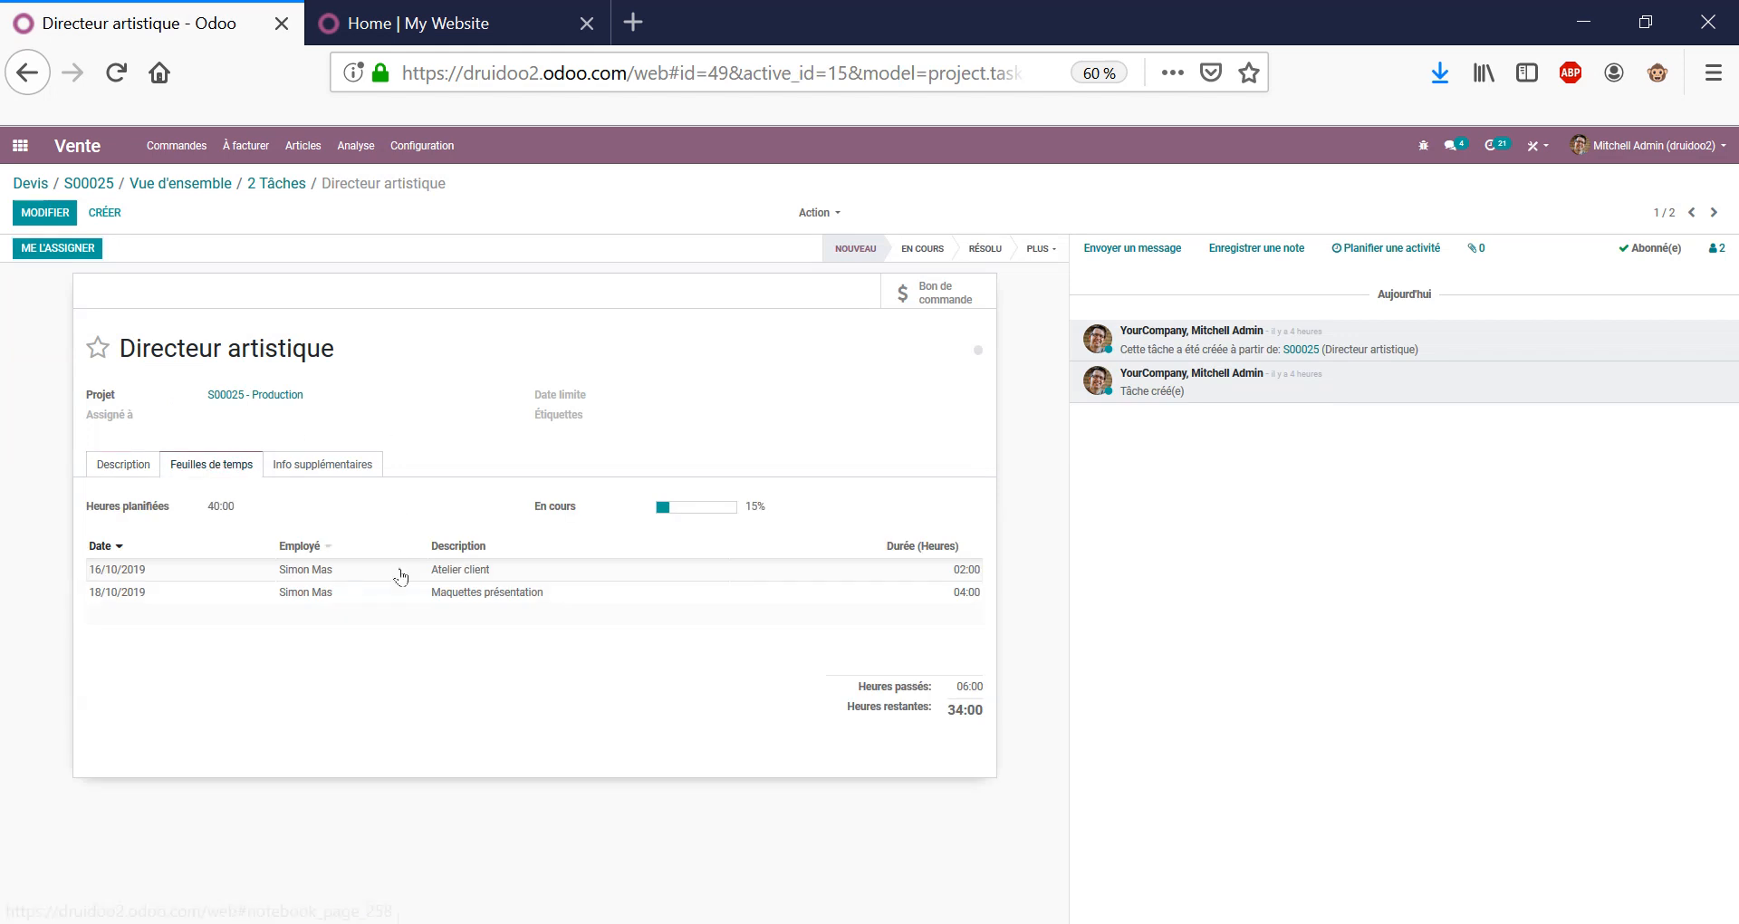
{"action": "mouse_move", "coordinate": [320, 576]}
{"action": "mouse_move", "coordinate": [401, 579]}
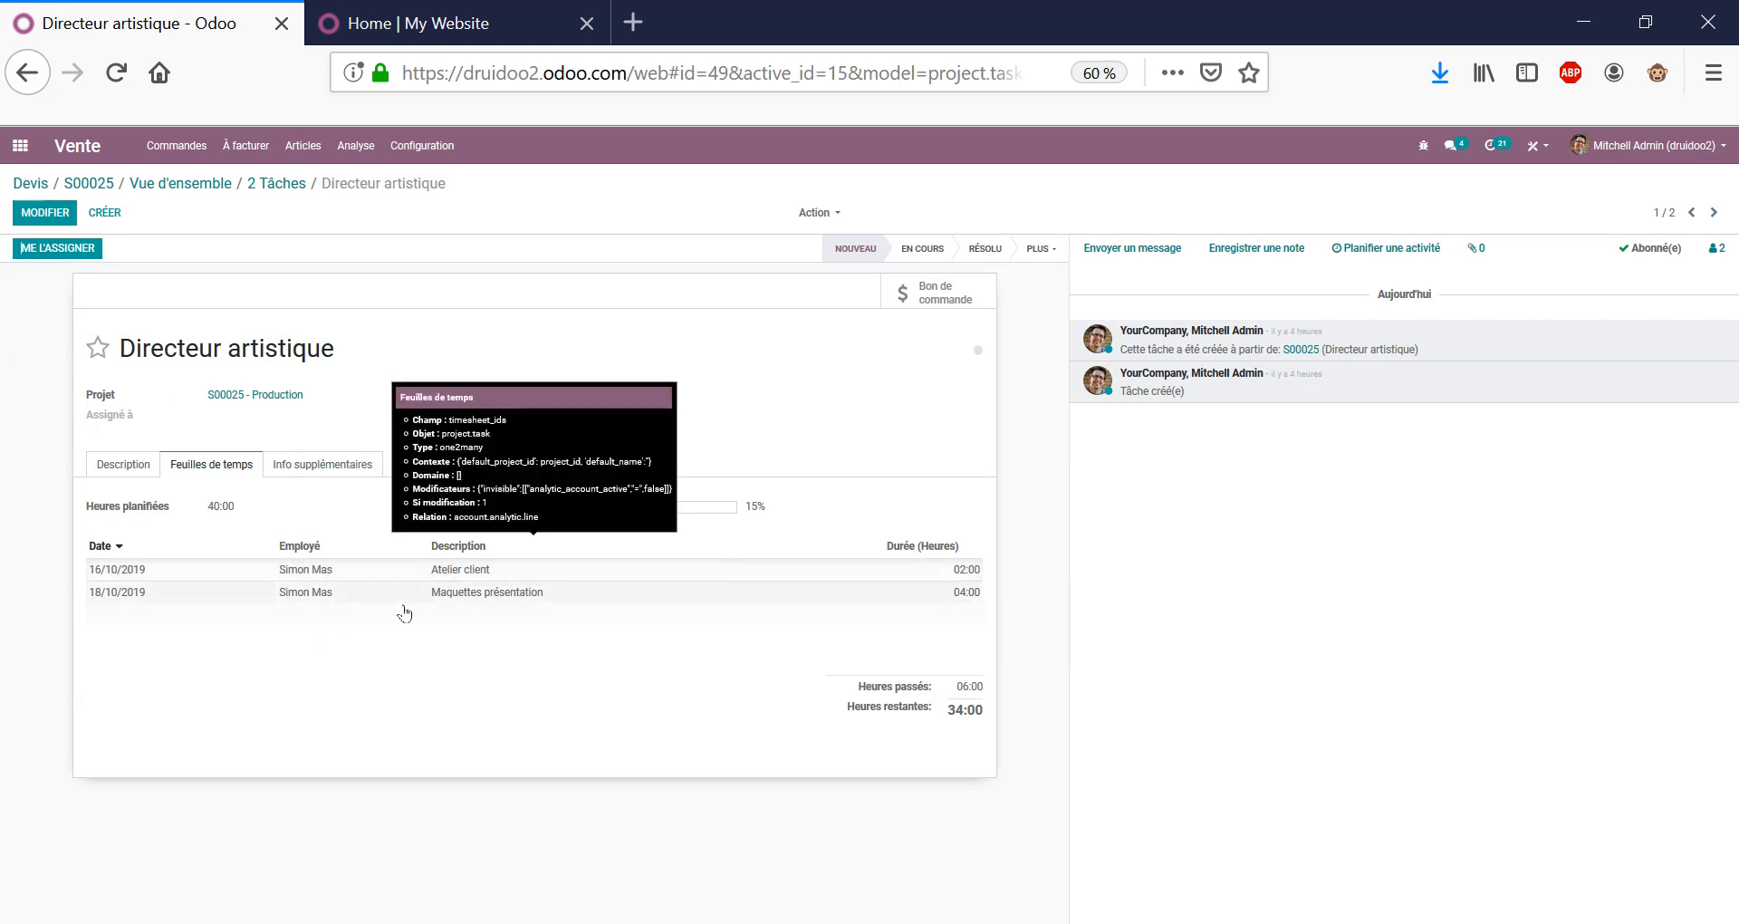
{"action": "left_click", "coordinate": [372, 399]}
{"action": "left_click", "coordinate": [305, 345]}
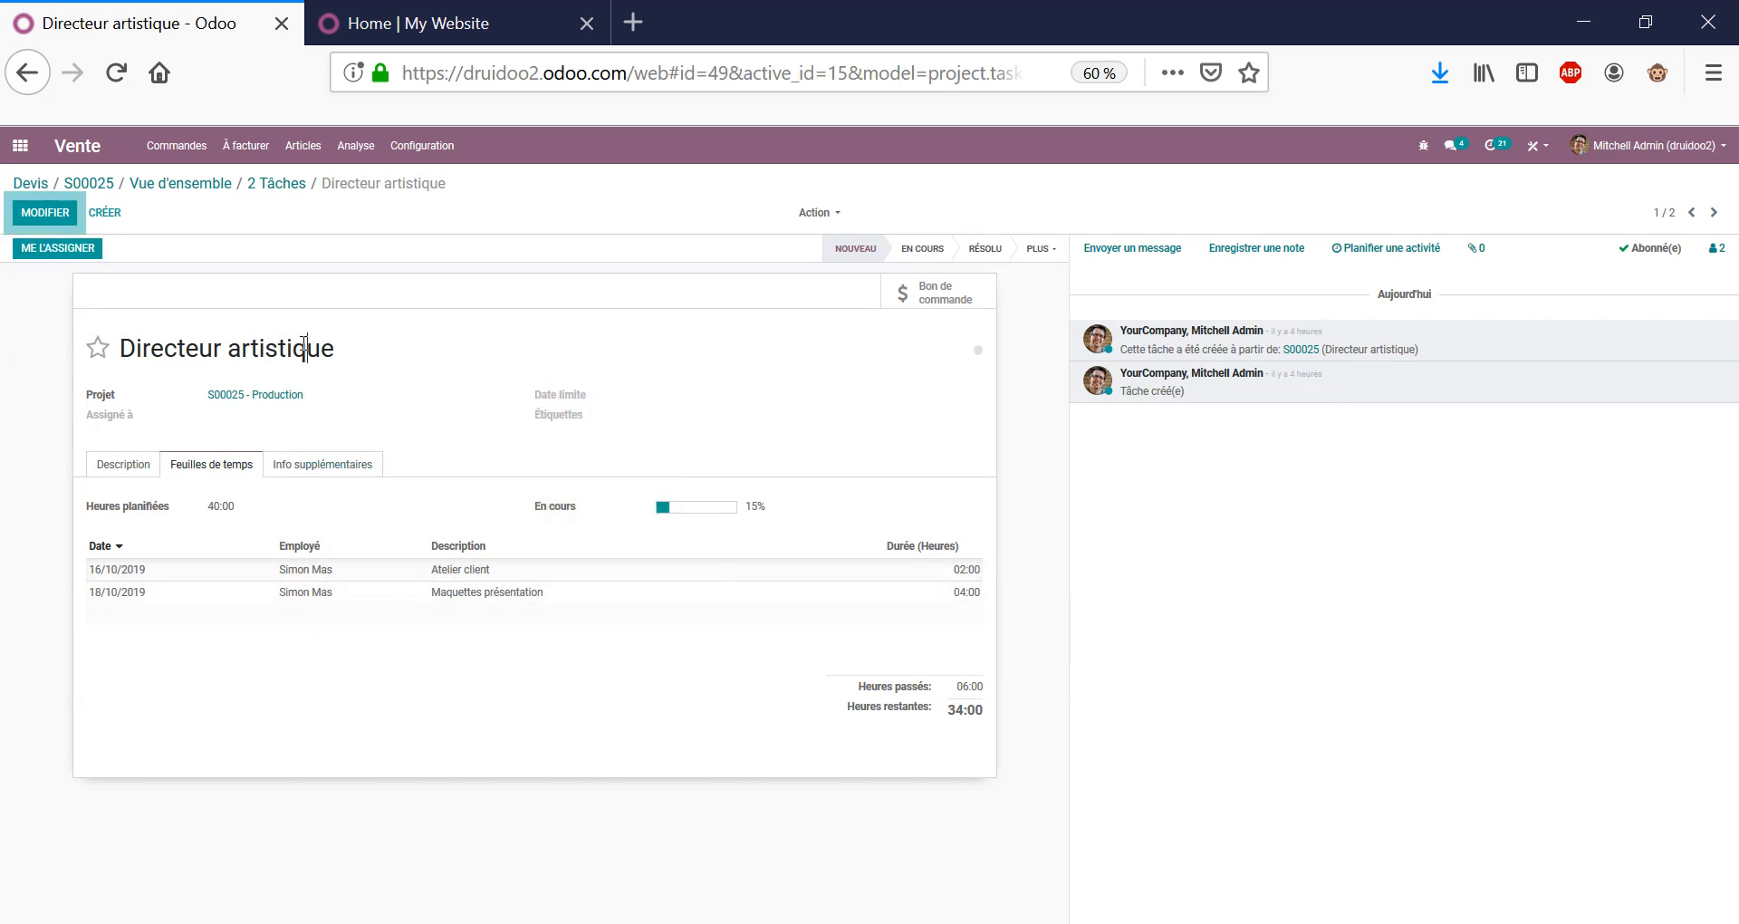
{"action": "triple_click", "coordinate": [305, 348]}
{"action": "left_click", "coordinate": [537, 333]}
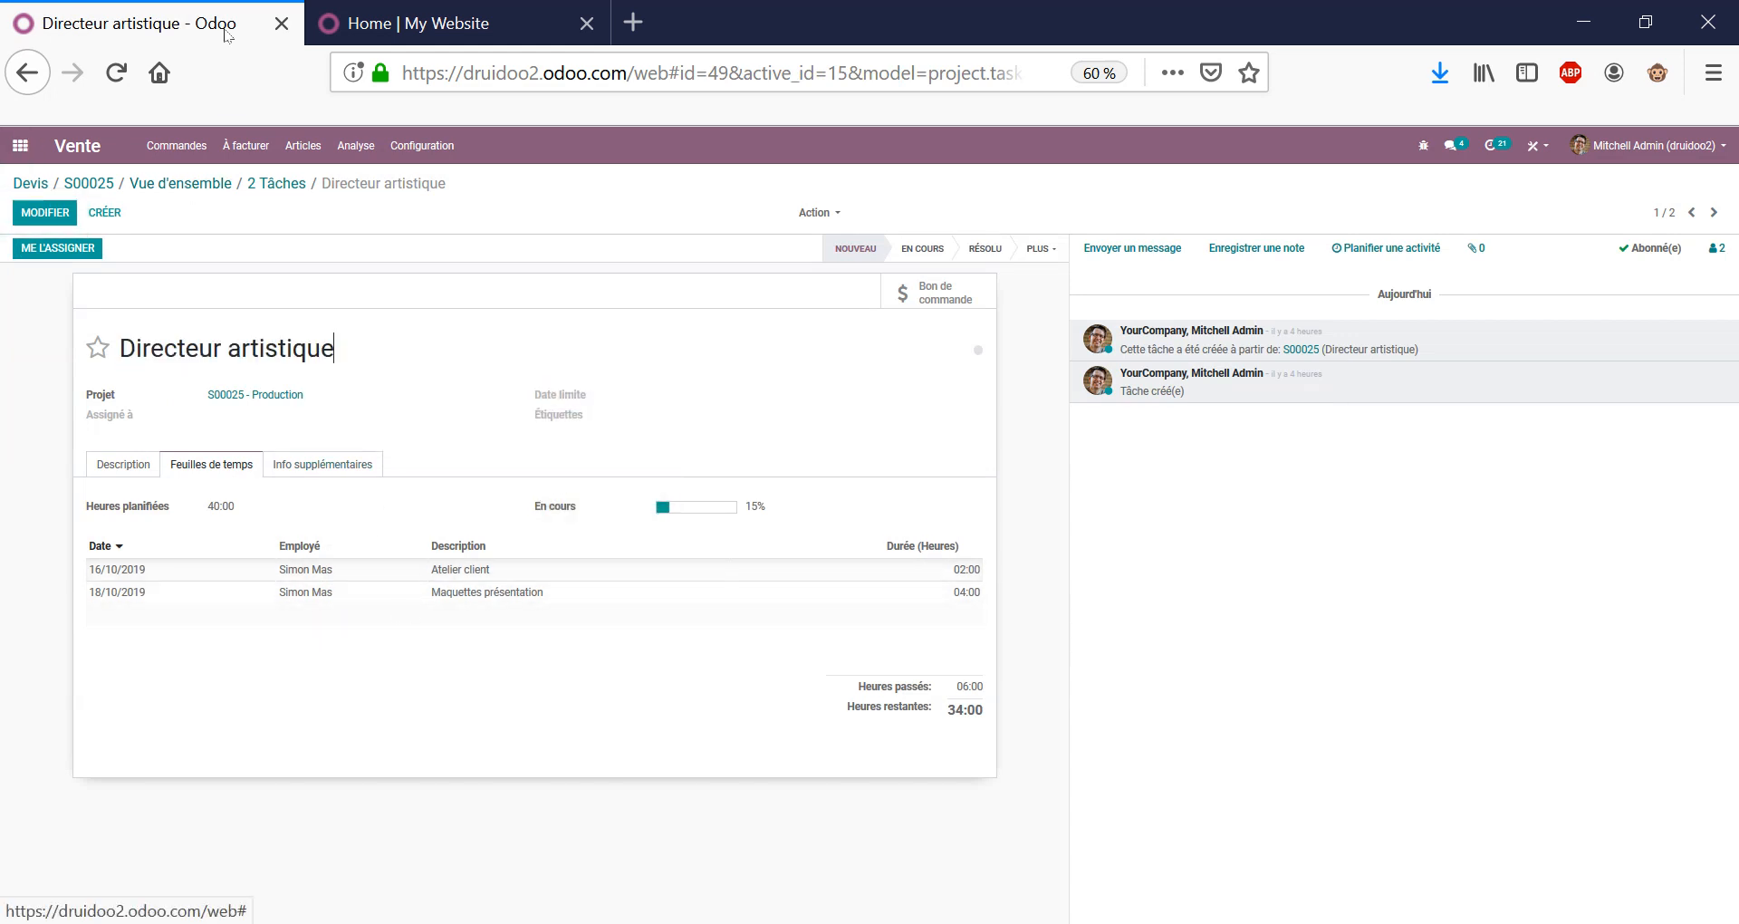
{"action": "right_click", "coordinate": [170, 14]}
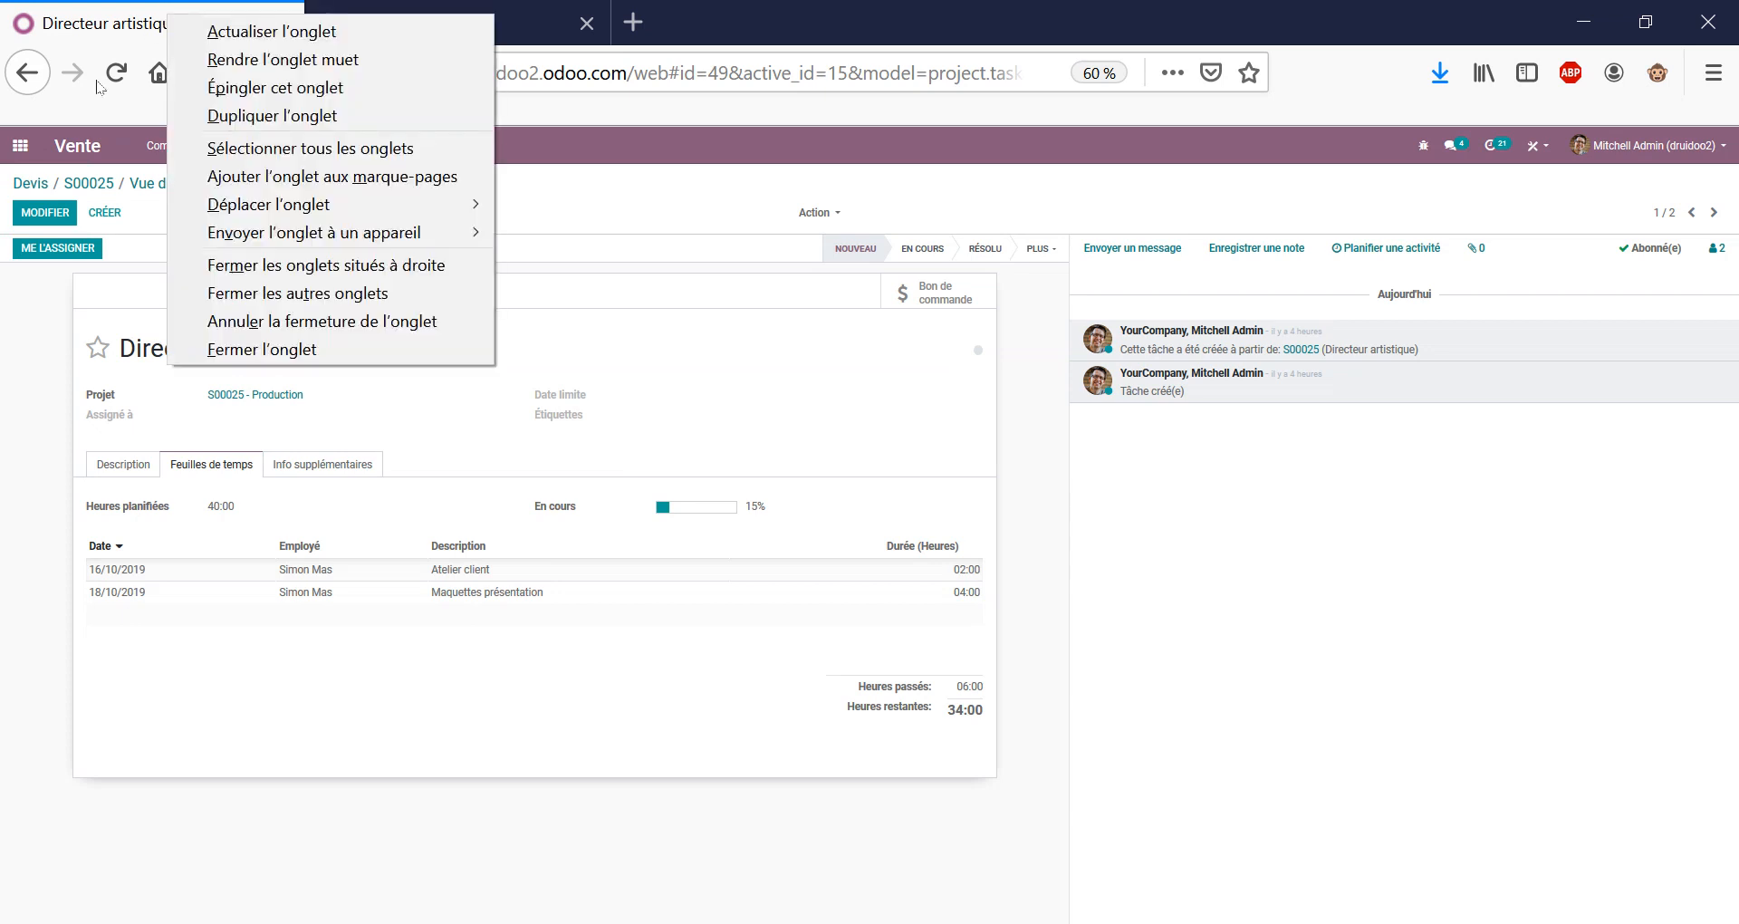
Duplicate the browser tab and open the Feuilles de temps app.
{"action": "left_click", "coordinate": [263, 114]}
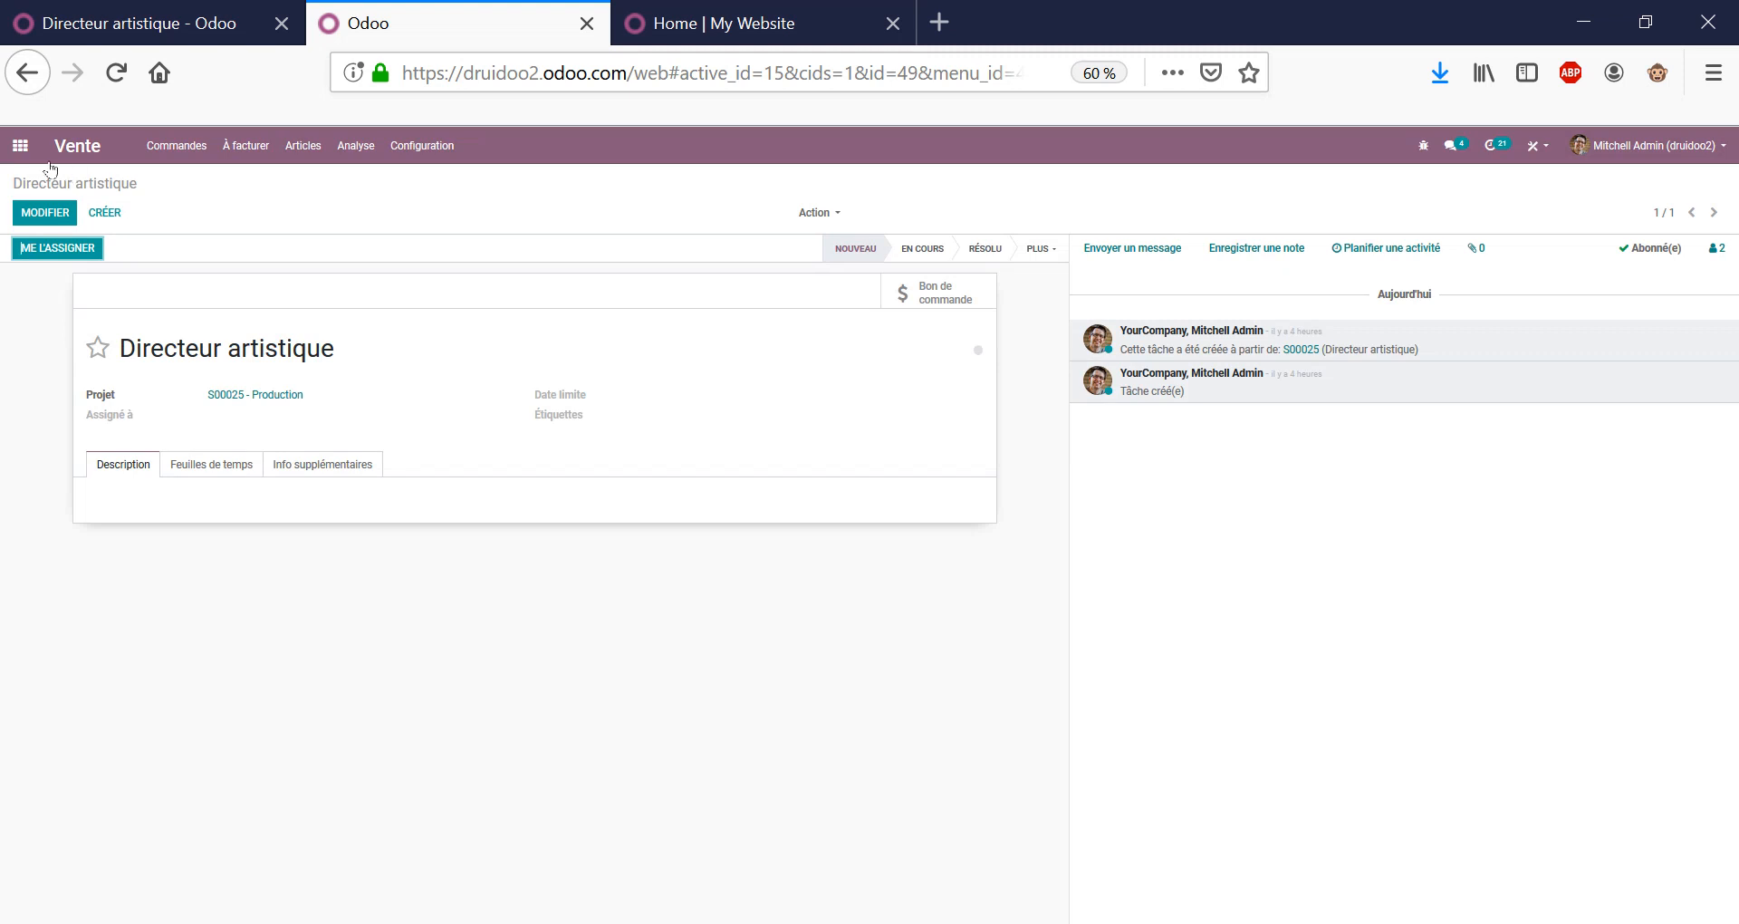
{"action": "left_click", "coordinate": [19, 145]}
{"action": "left_click", "coordinate": [614, 614]}
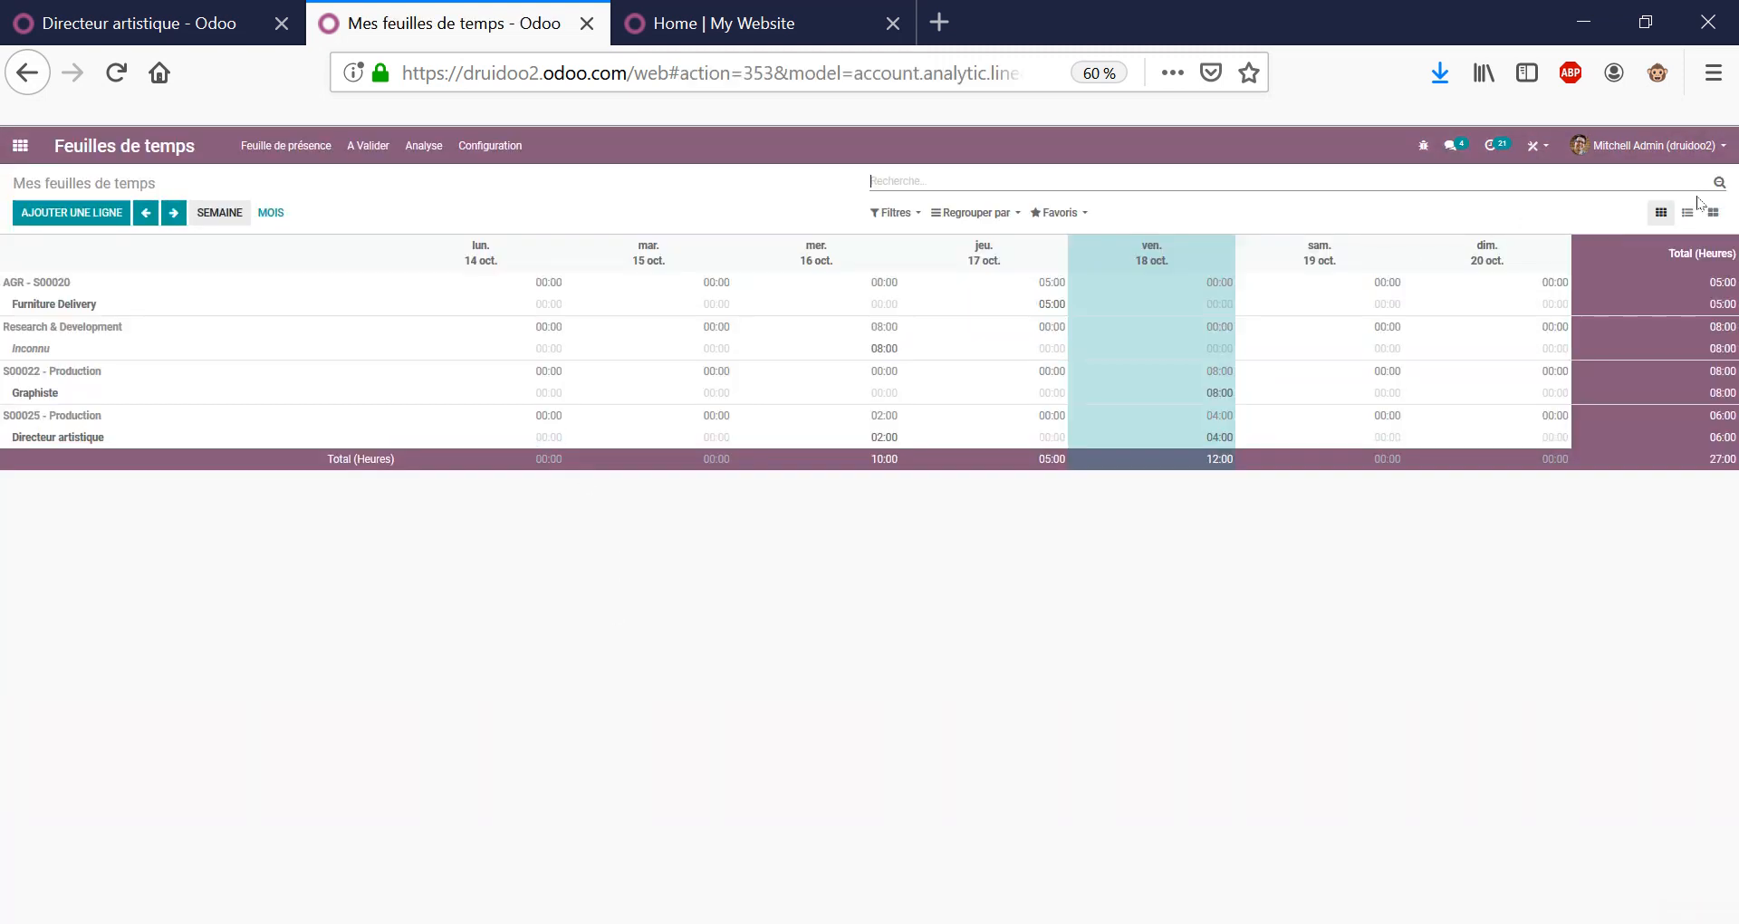
Log a 1-hour line dated 16/10/2019 for task Graphiste of project S00025 - Production.
{"action": "left_click", "coordinate": [102, 214]}
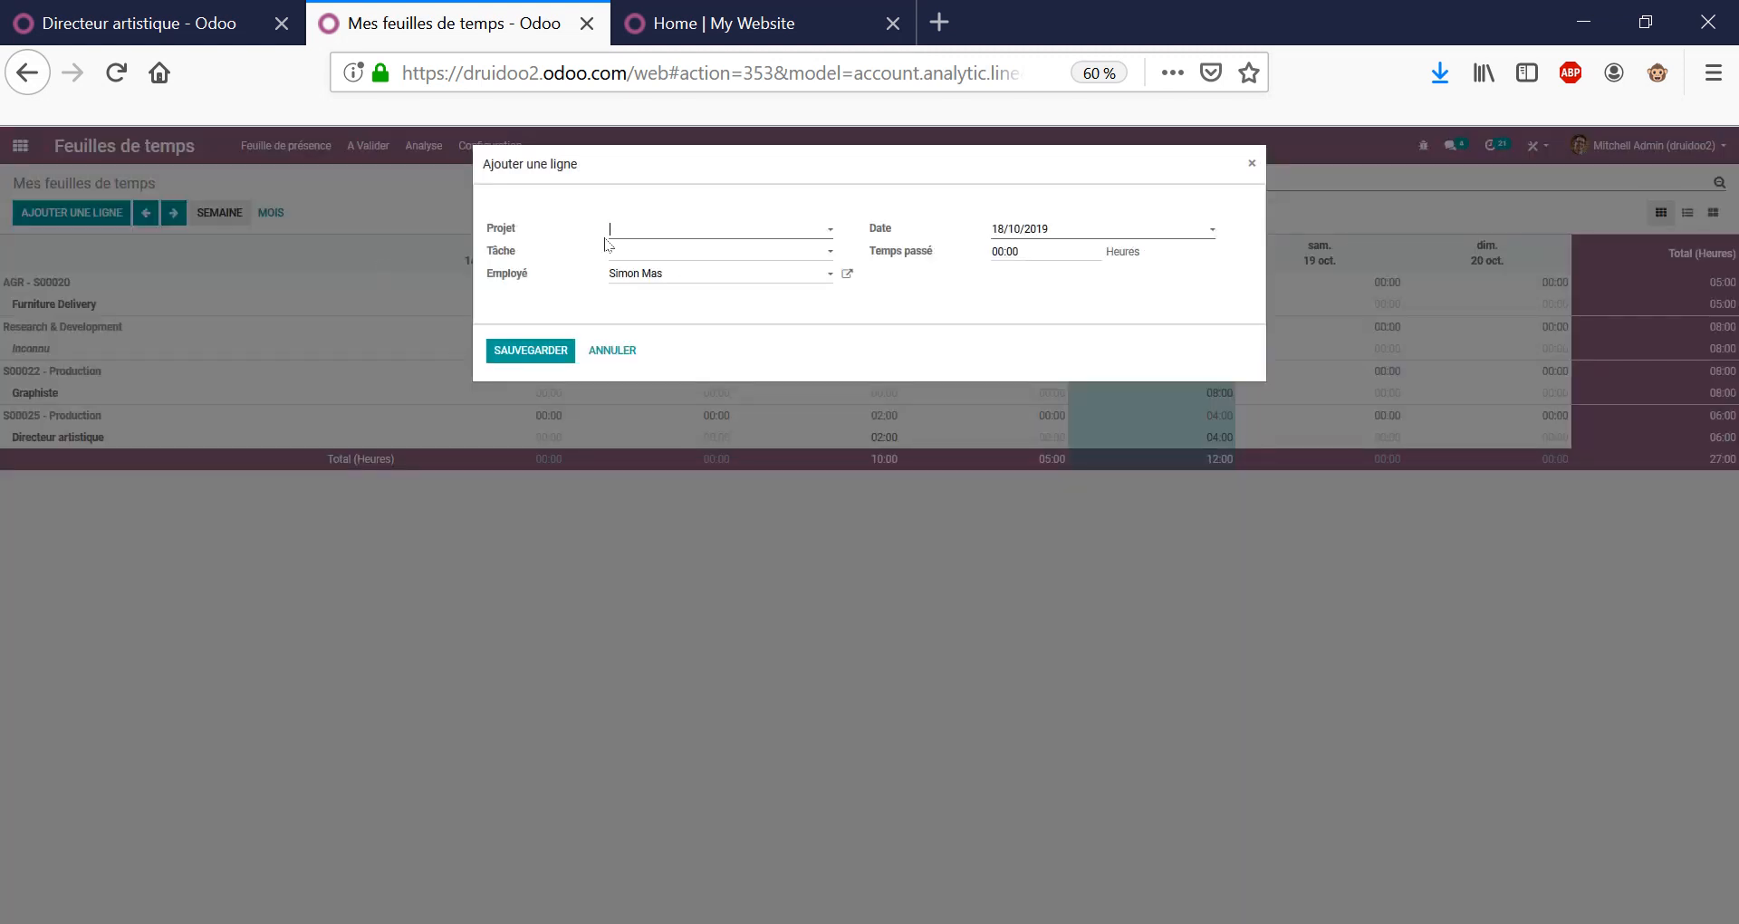
{"action": "type", "text": "25"}
{"action": "key", "text": "Return"}
{"action": "left_click", "coordinate": [666, 254]}
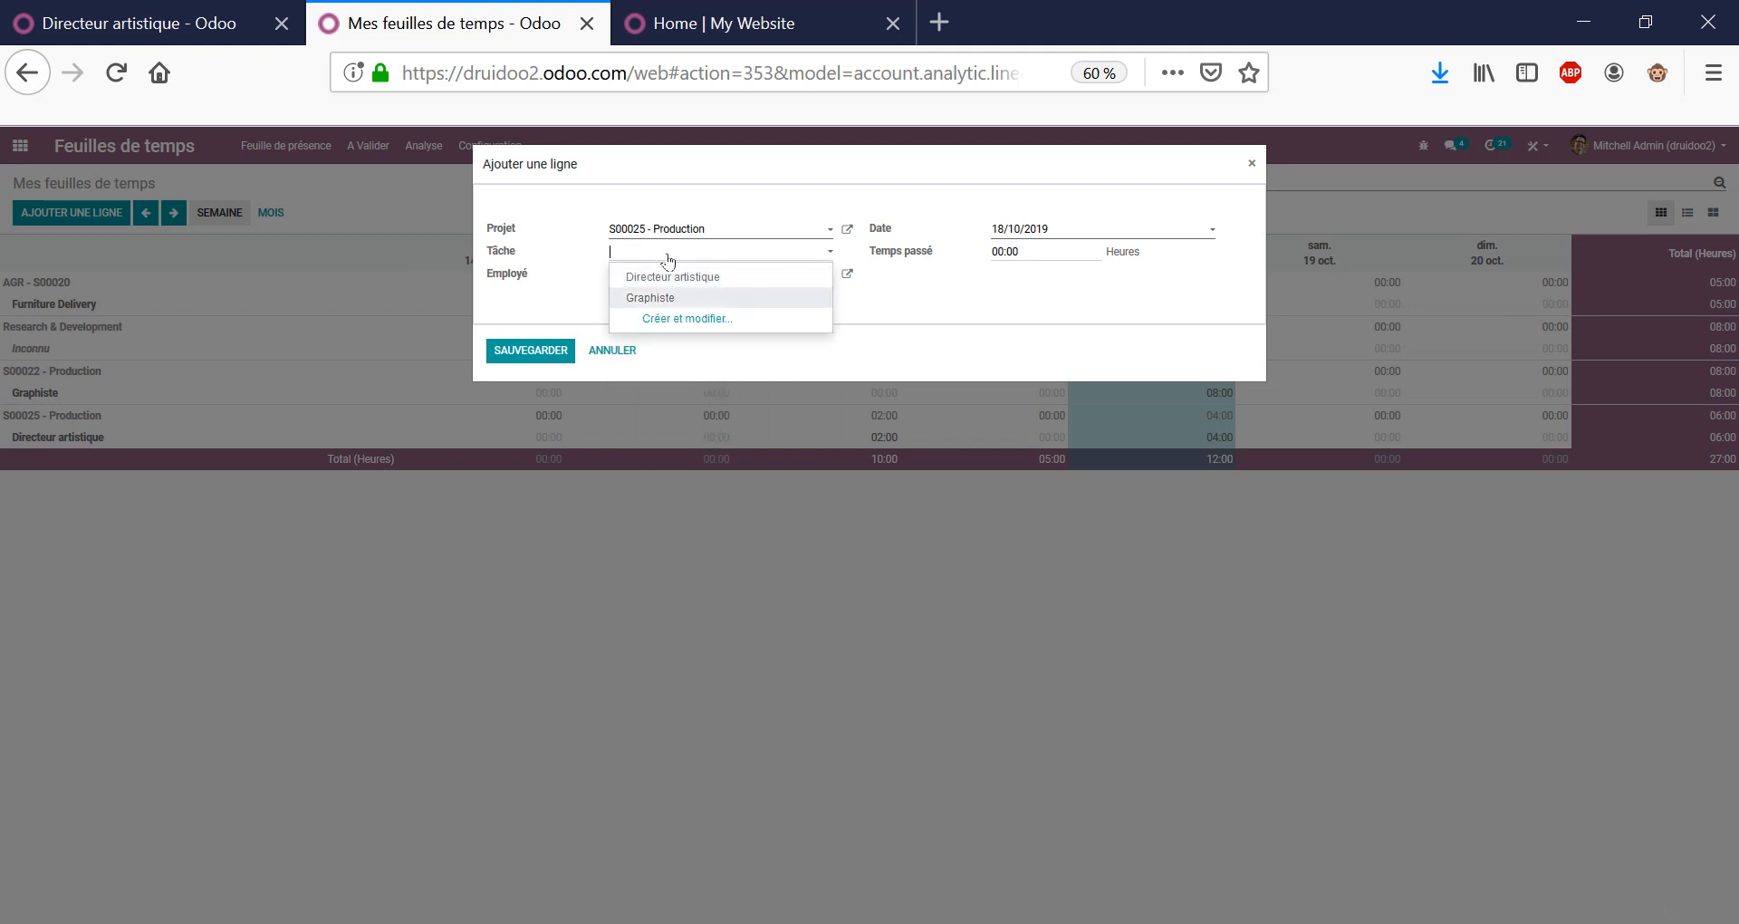
{"action": "key", "text": "Return"}
{"action": "left_click", "coordinate": [1075, 232]}
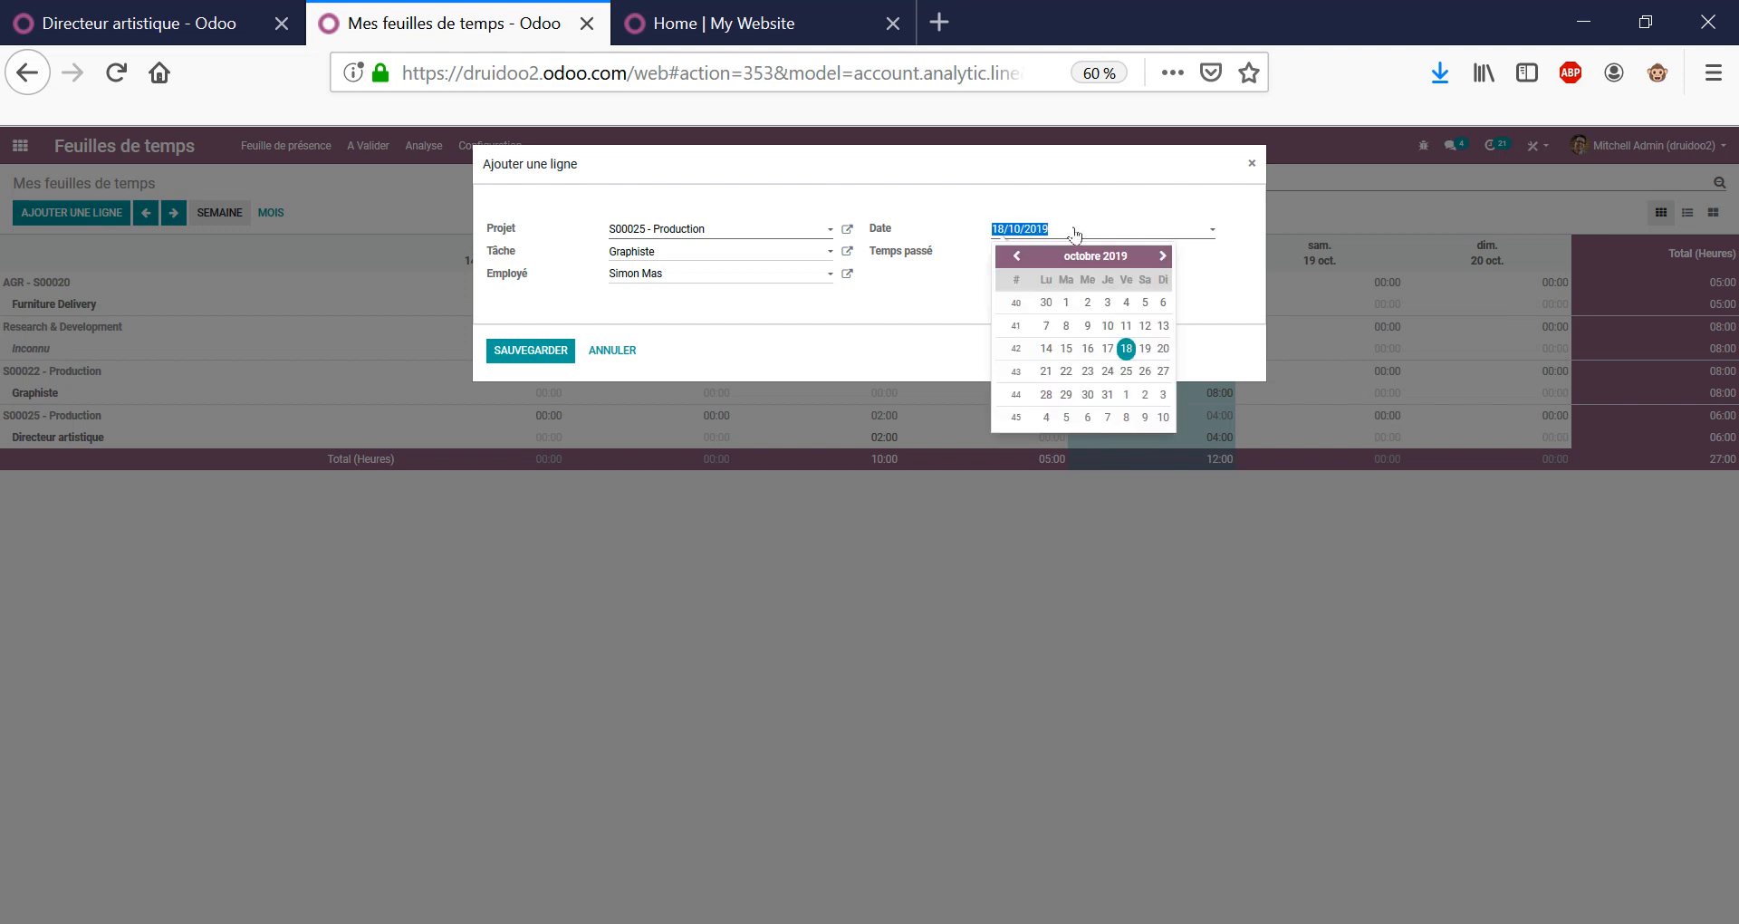
{"action": "left_click", "coordinate": [1088, 348]}
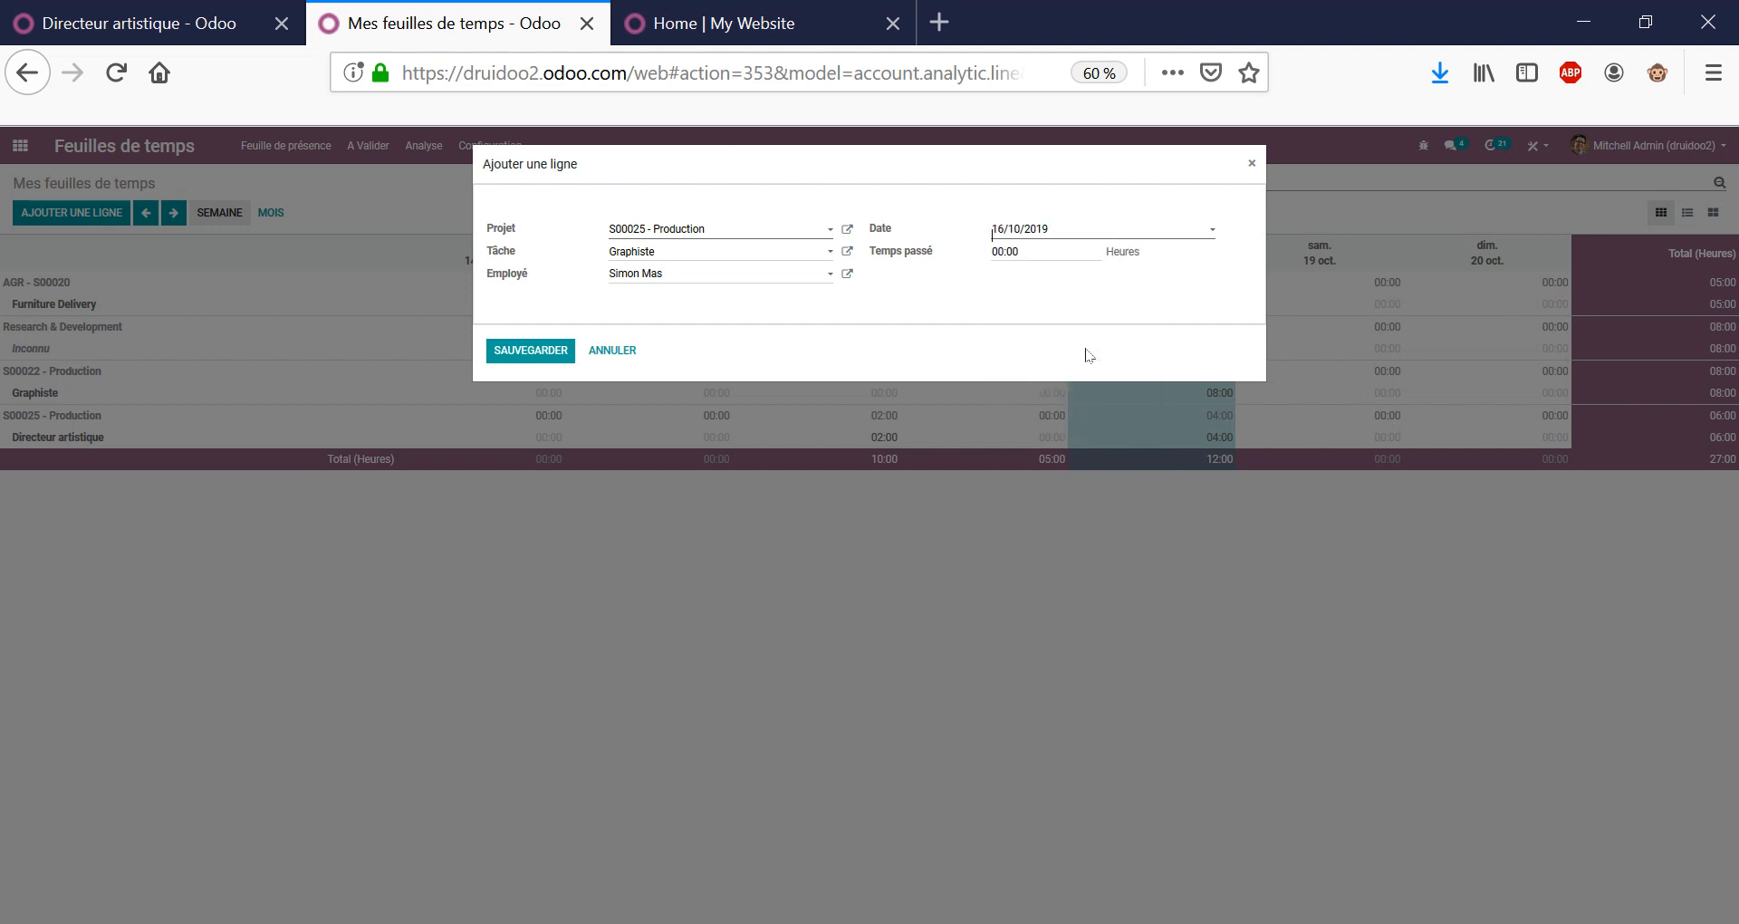
{"action": "left_click", "coordinate": [1005, 251]}
{"action": "type", "text": "1"}
{"action": "left_click", "coordinate": [530, 351]}
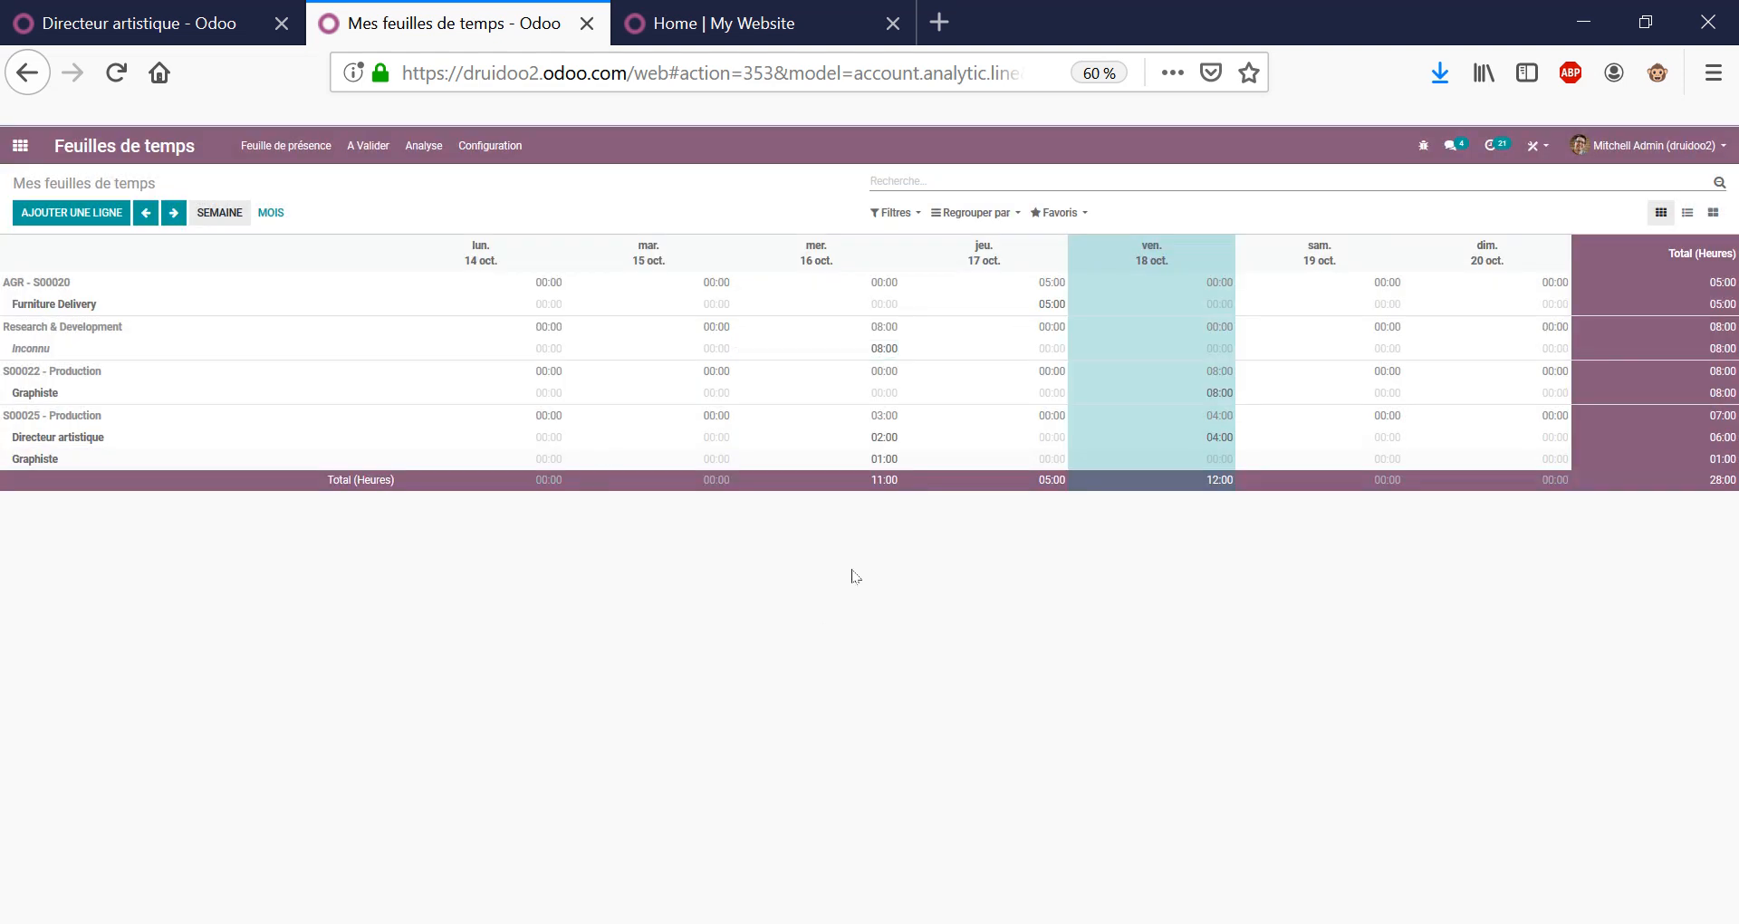
{"action": "left_click", "coordinate": [712, 392]}
List timesheets for project 25 grouped by task, totalling 07:00, then go to the apps home screen.
{"action": "left_click", "coordinate": [1688, 214]}
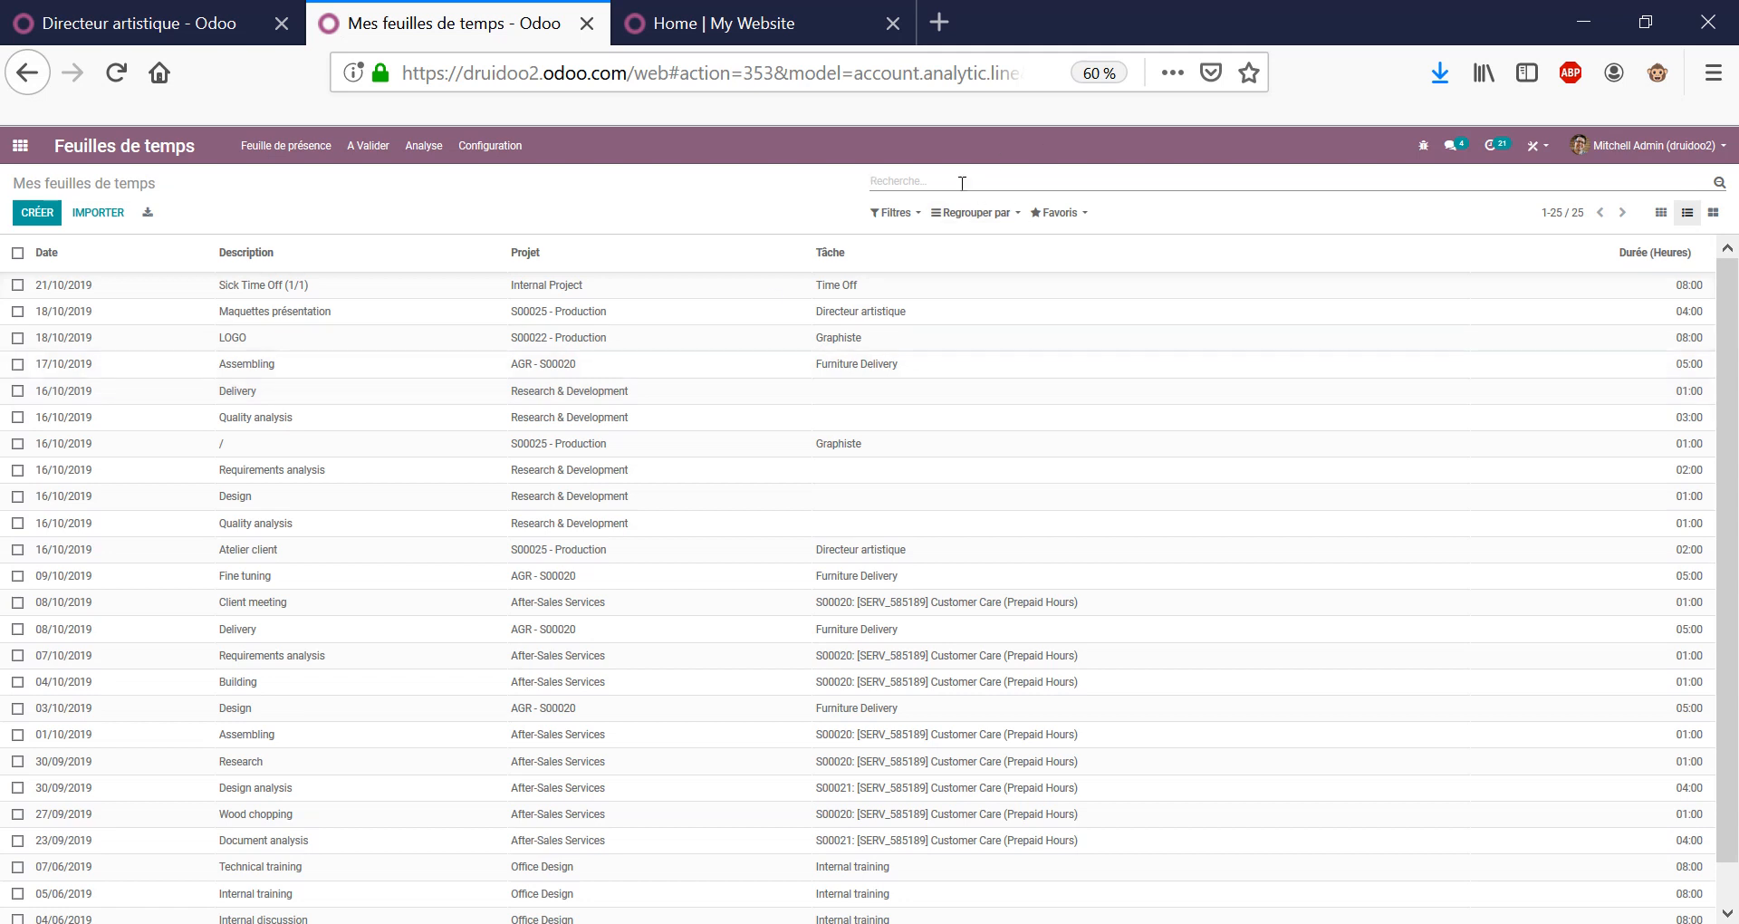
{"action": "type", "text": "25"}
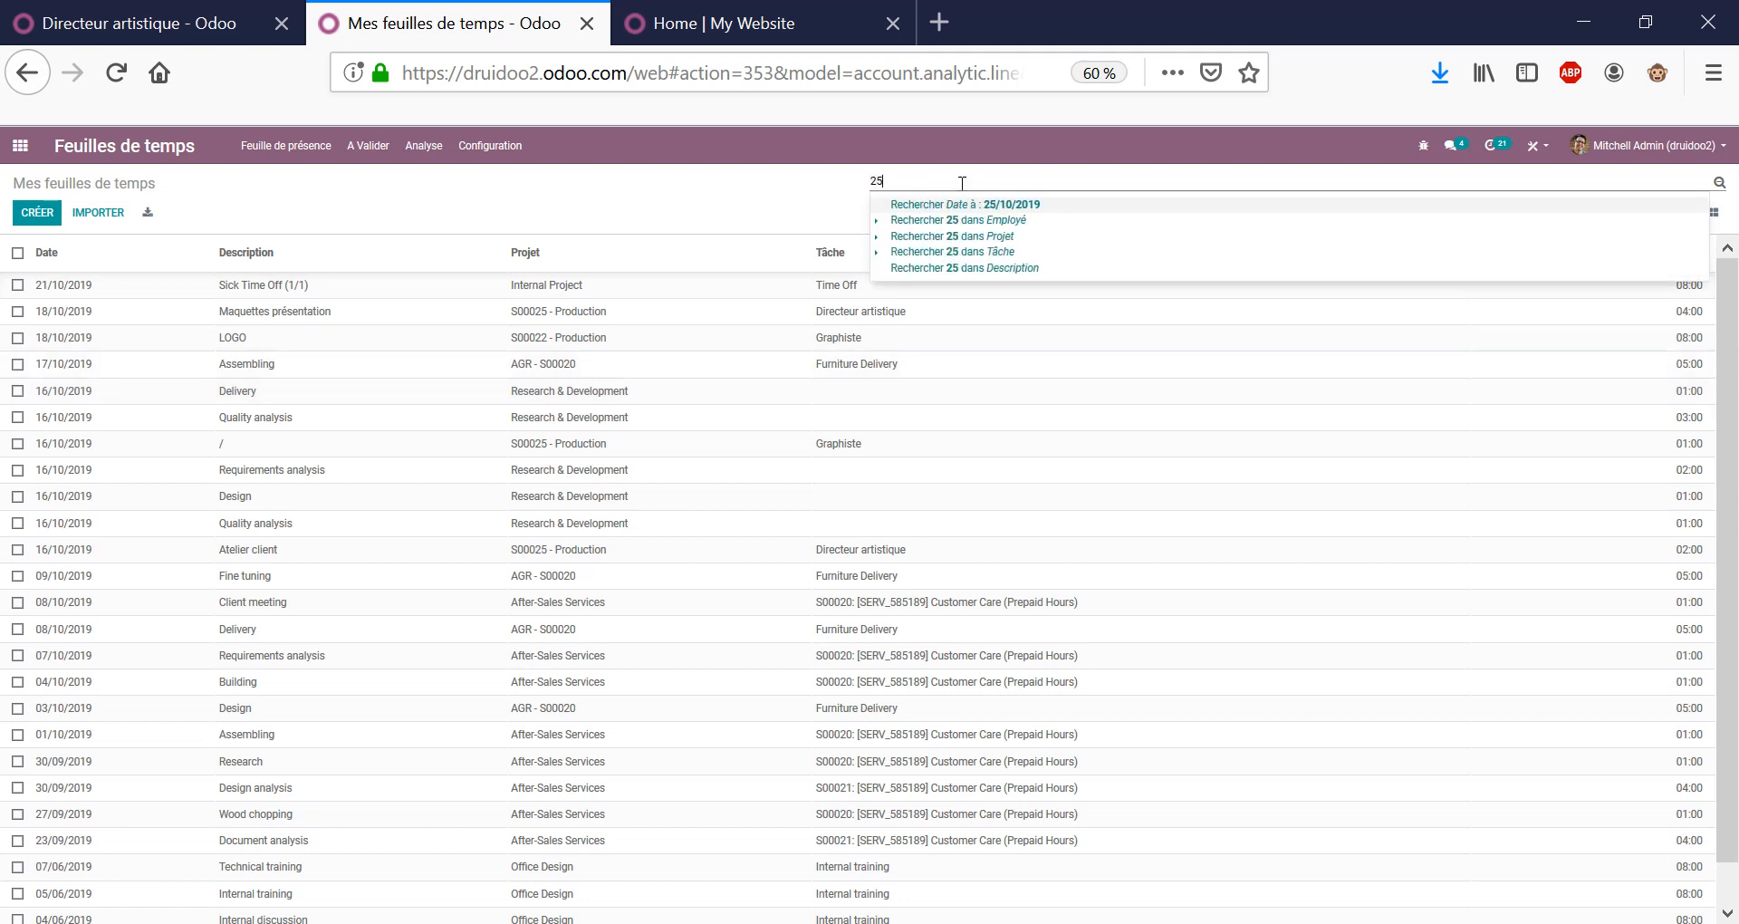
{"action": "key", "text": "Down"}
{"action": "key", "text": "Down"}
{"action": "key", "text": "Return"}
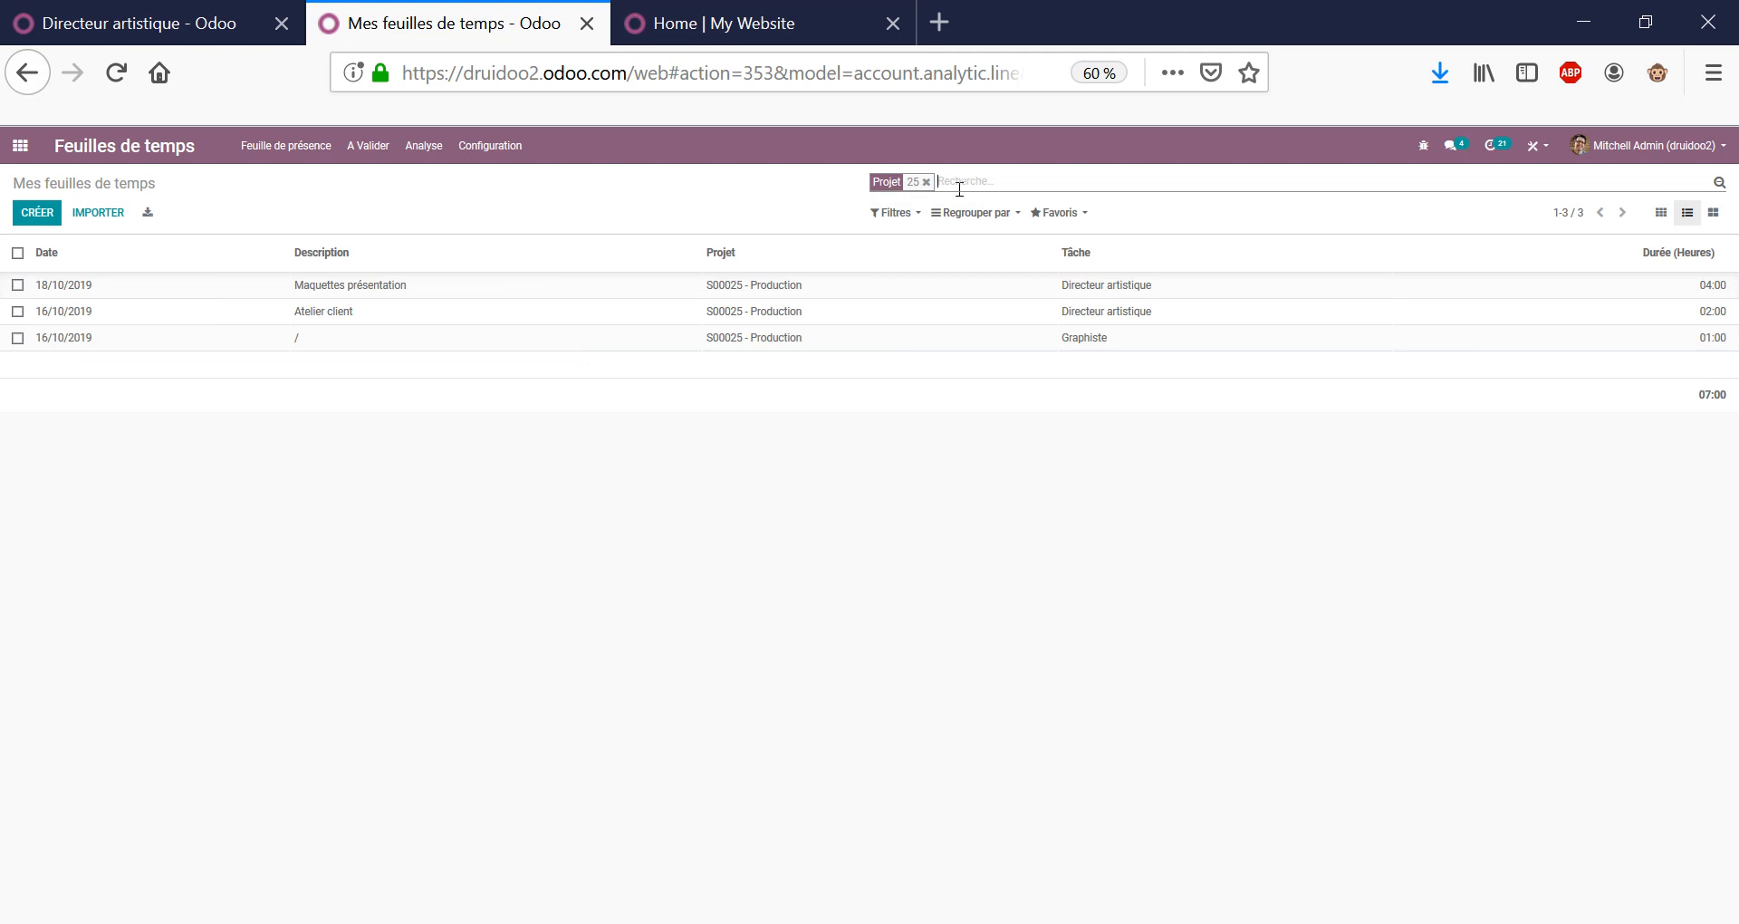
{"action": "left_click", "coordinate": [975, 211]}
{"action": "left_click", "coordinate": [986, 283]}
{"action": "left_click", "coordinate": [892, 367]}
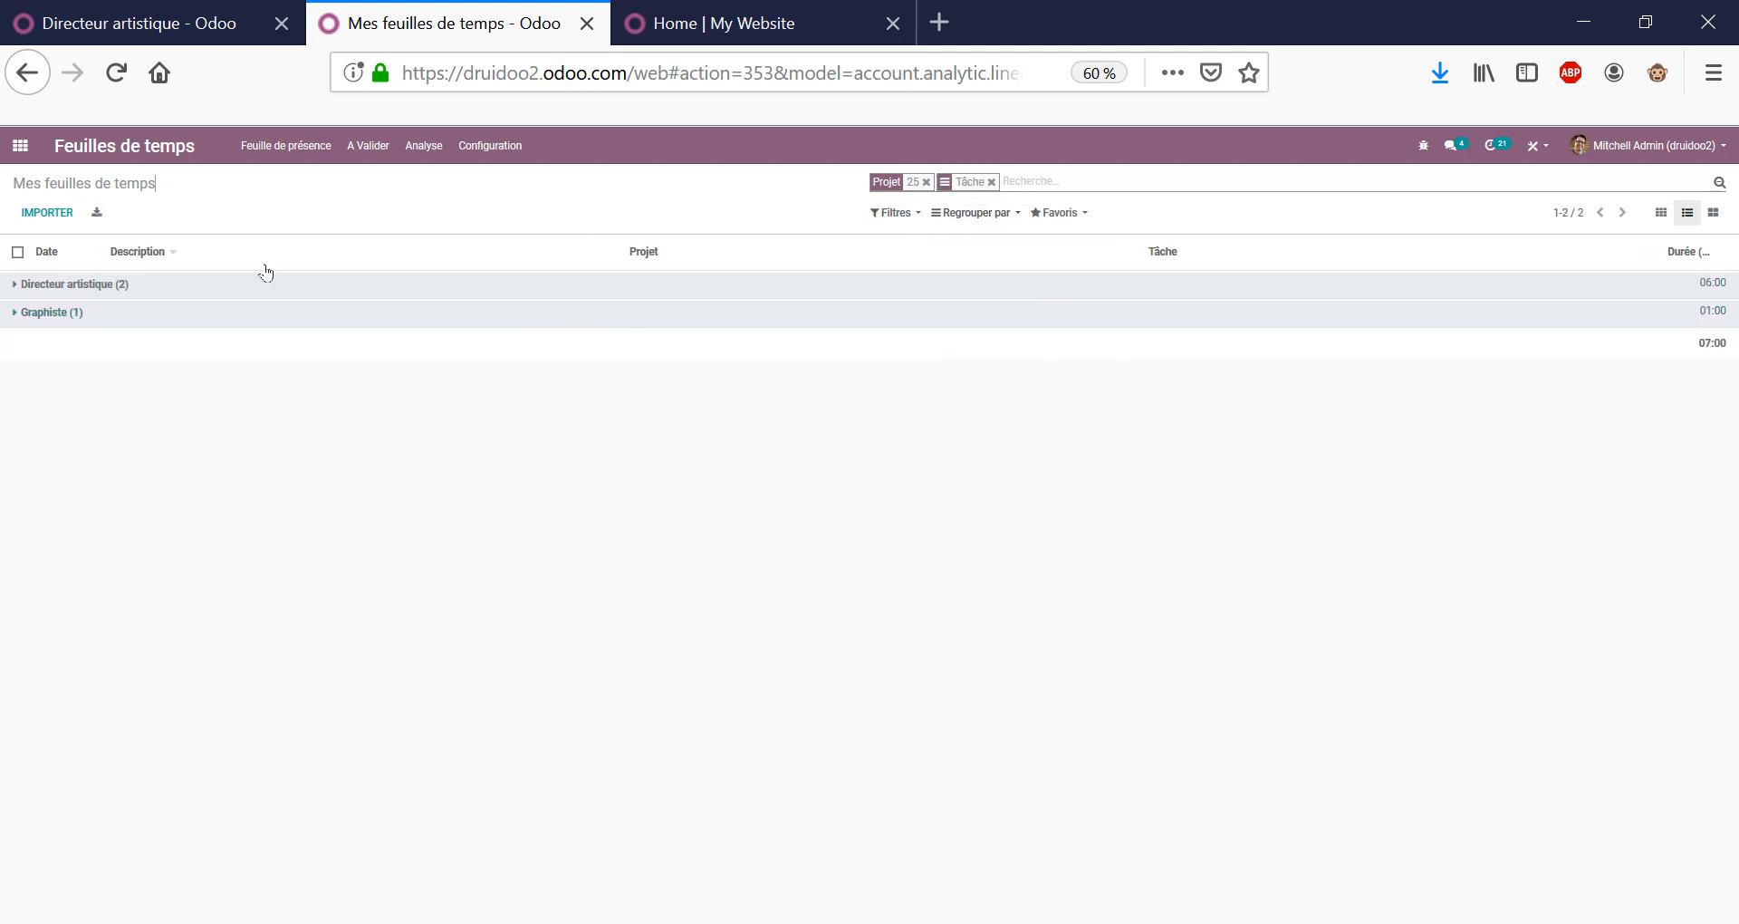
{"action": "left_click", "coordinate": [20, 147]}
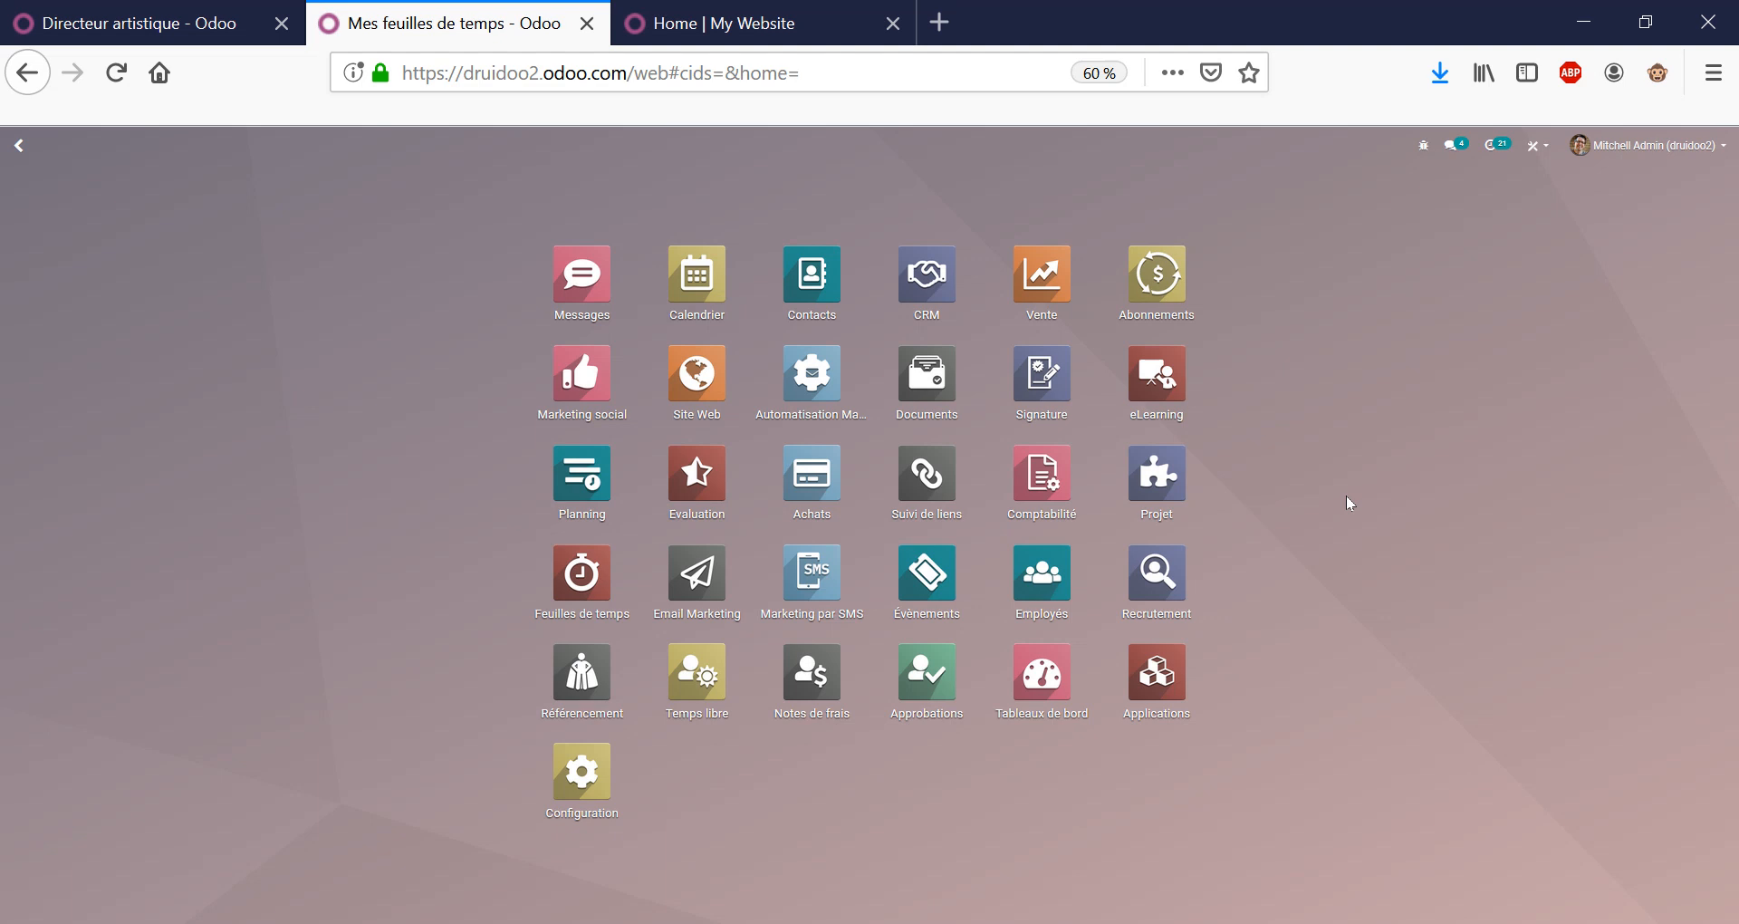
Open order S00025 and check delivered quantities: 2,630 Graphiste, 0,750 Directeur artistique.
{"action": "left_click", "coordinate": [1049, 289]}
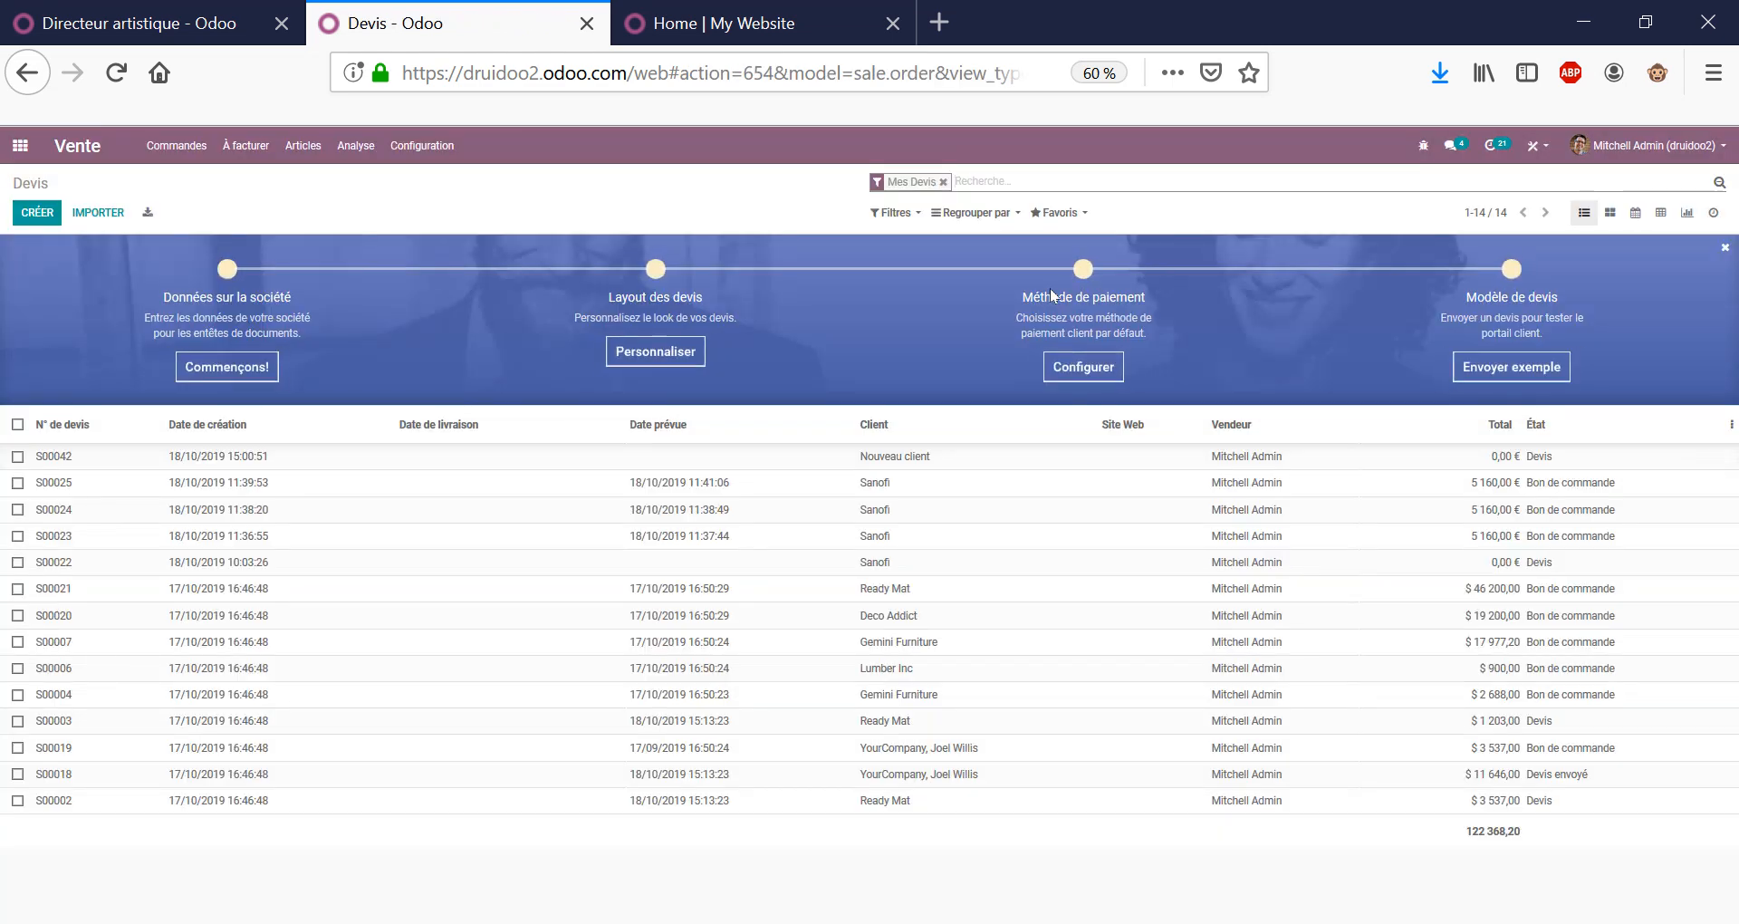
{"action": "left_click", "coordinate": [290, 486]}
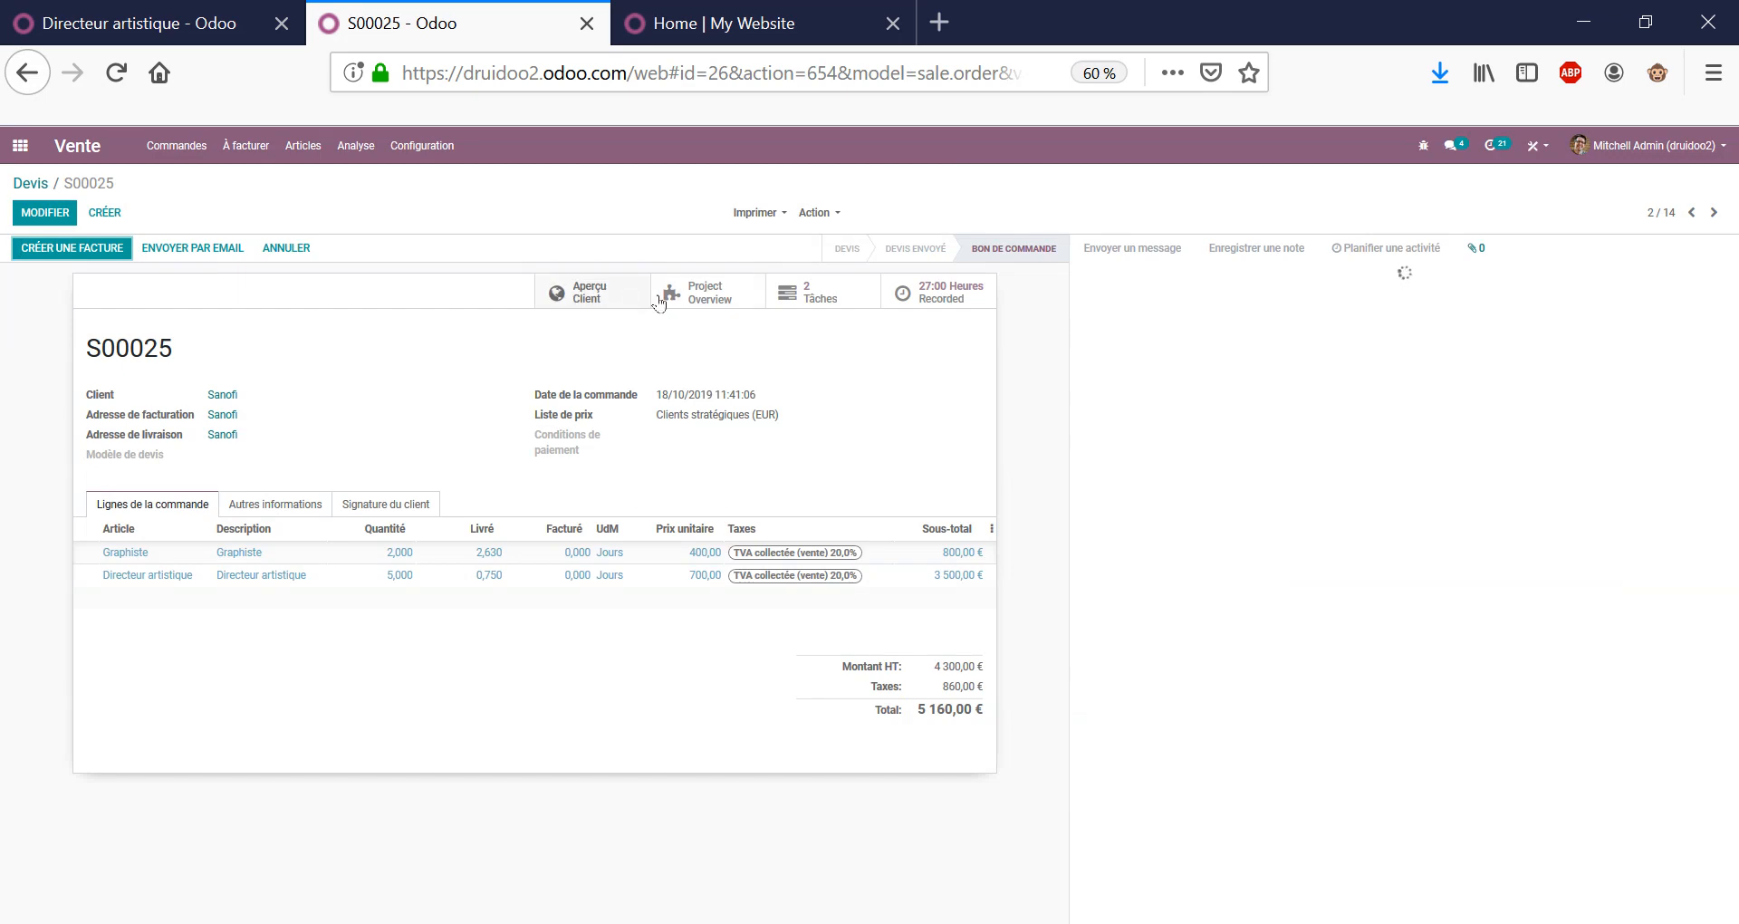
{"action": "left_click", "coordinate": [410, 577]}
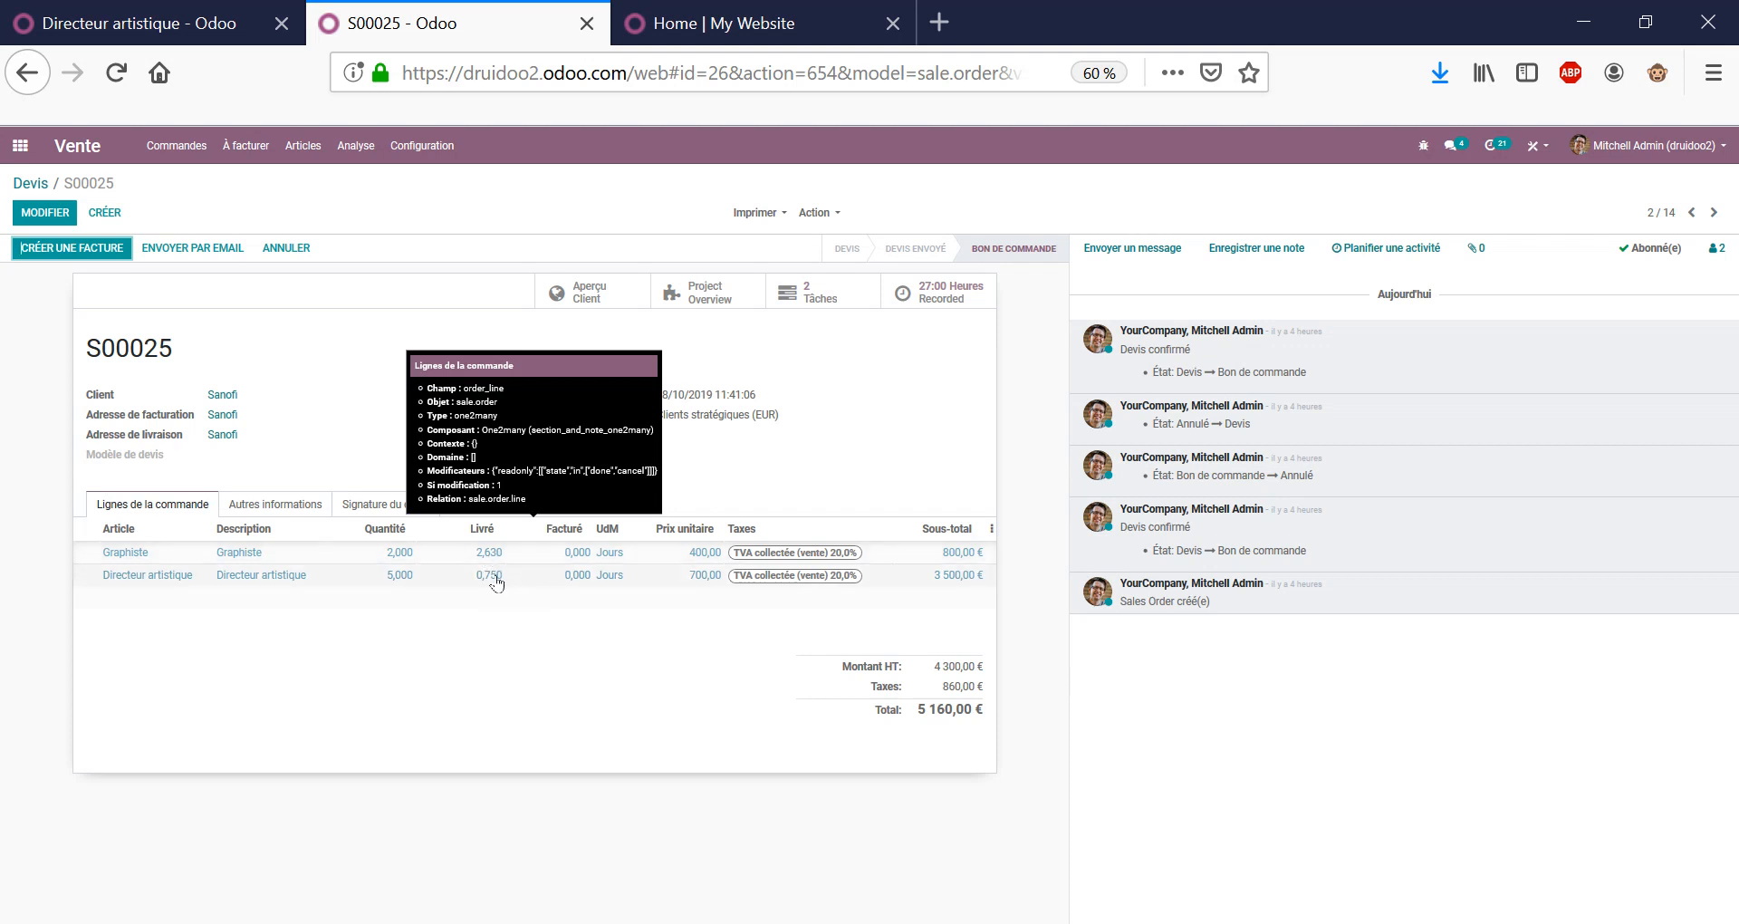
{"action": "left_click", "coordinate": [551, 705]}
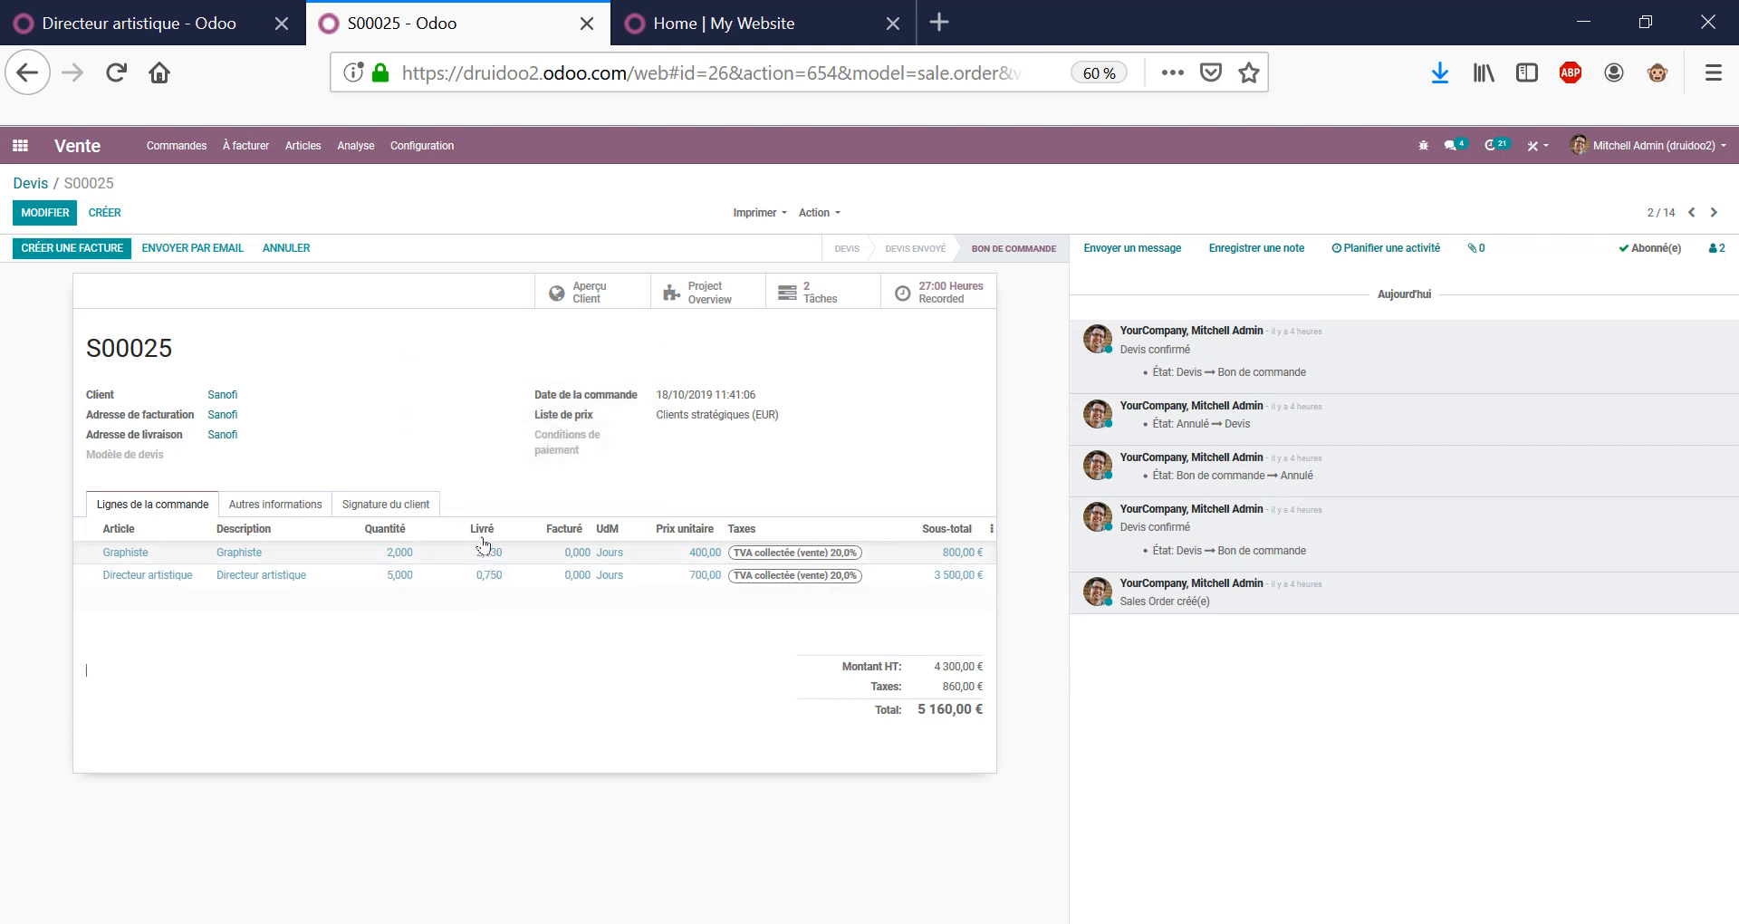
{"action": "triple_click", "coordinate": [764, 413]}
{"action": "left_click", "coordinate": [498, 435]}
Open S00025's project overview and review hours: Graphiste October 21:00, 56:00 sold, 29:00 remaining.
{"action": "left_click", "coordinate": [702, 291]}
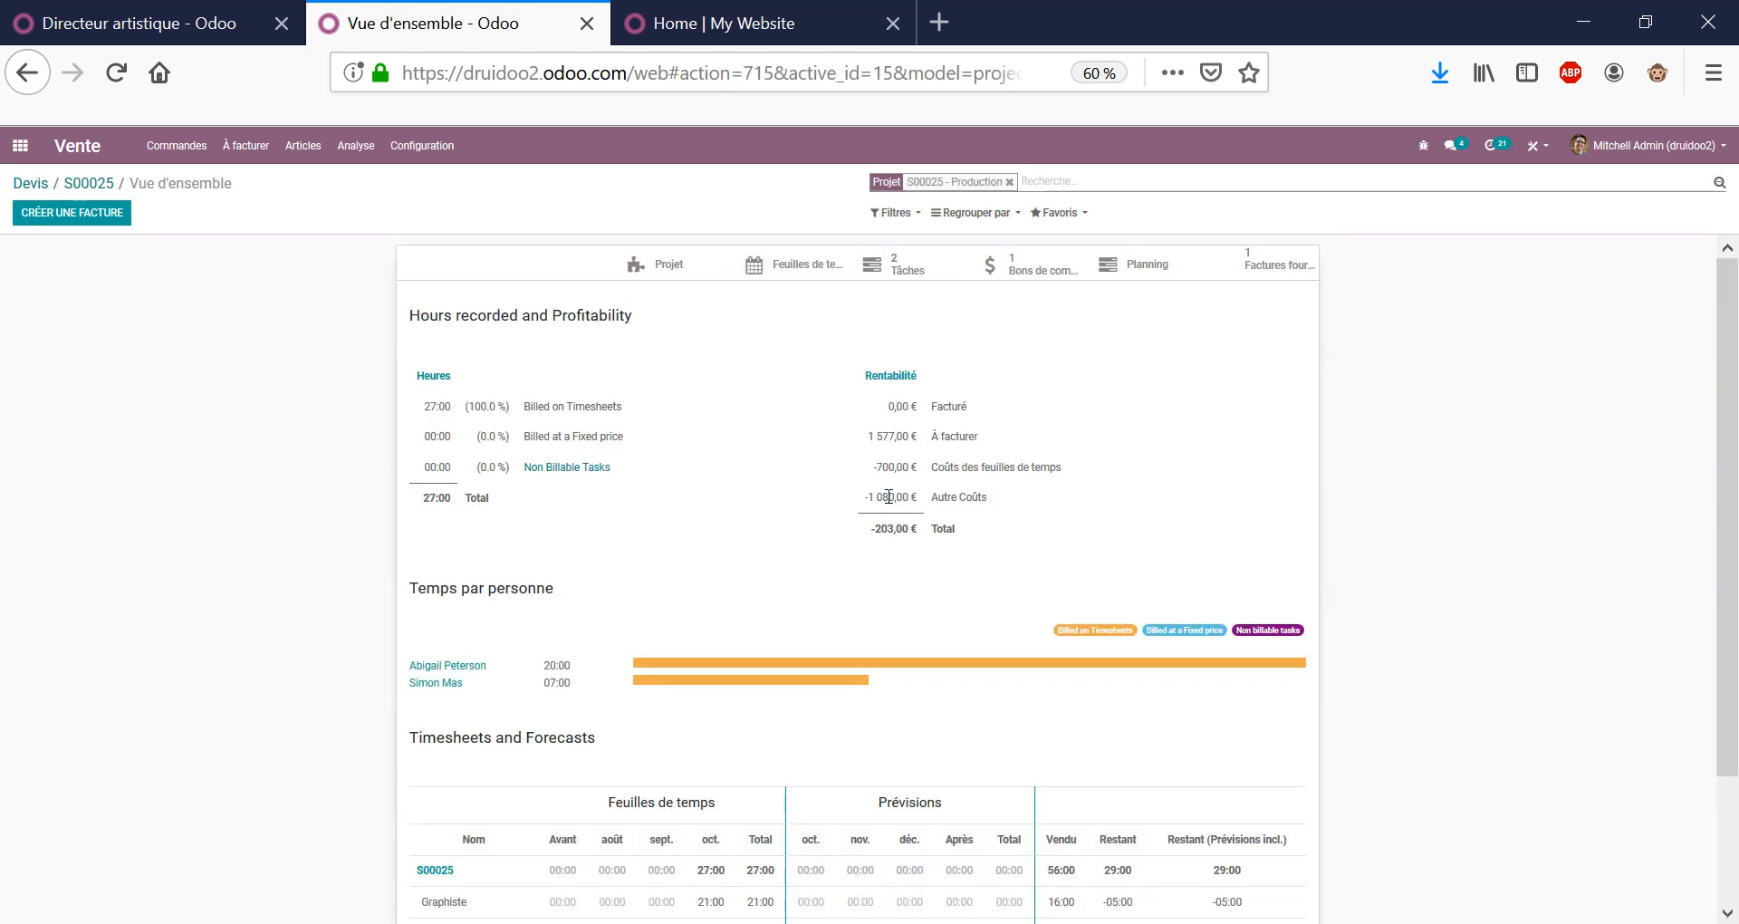
{"action": "scroll", "coordinate": [889, 496], "scroll_direction": "down", "scroll_amount": 3}
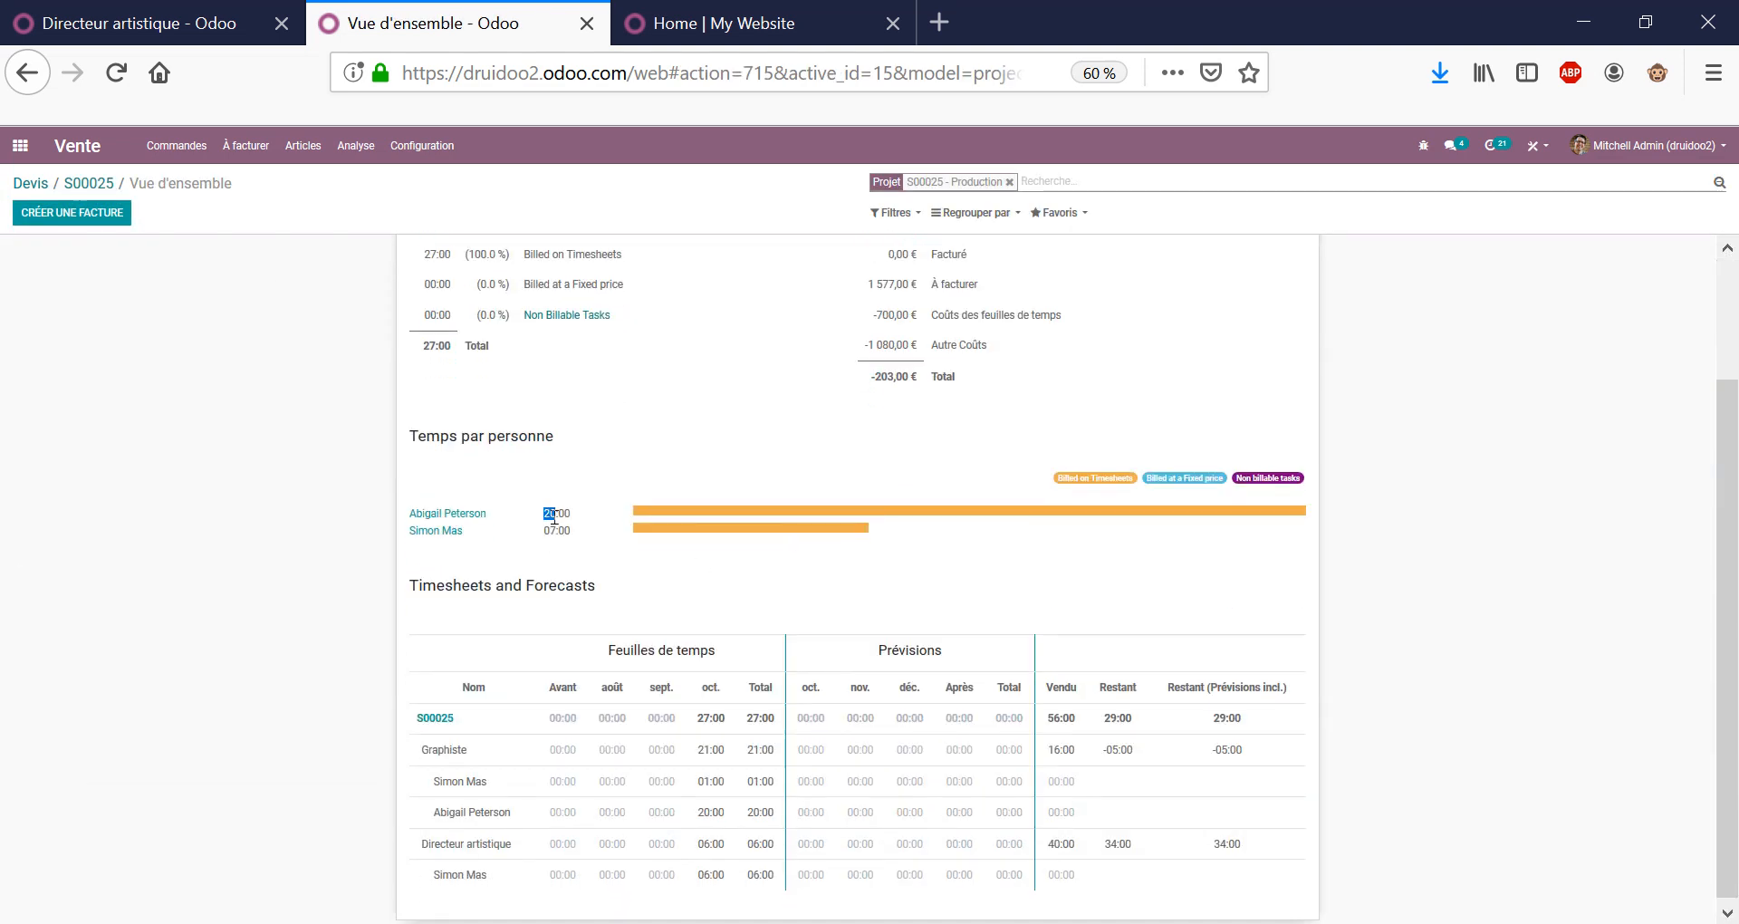
{"action": "scroll", "coordinate": [699, 424], "scroll_direction": "down", "scroll_amount": 1}
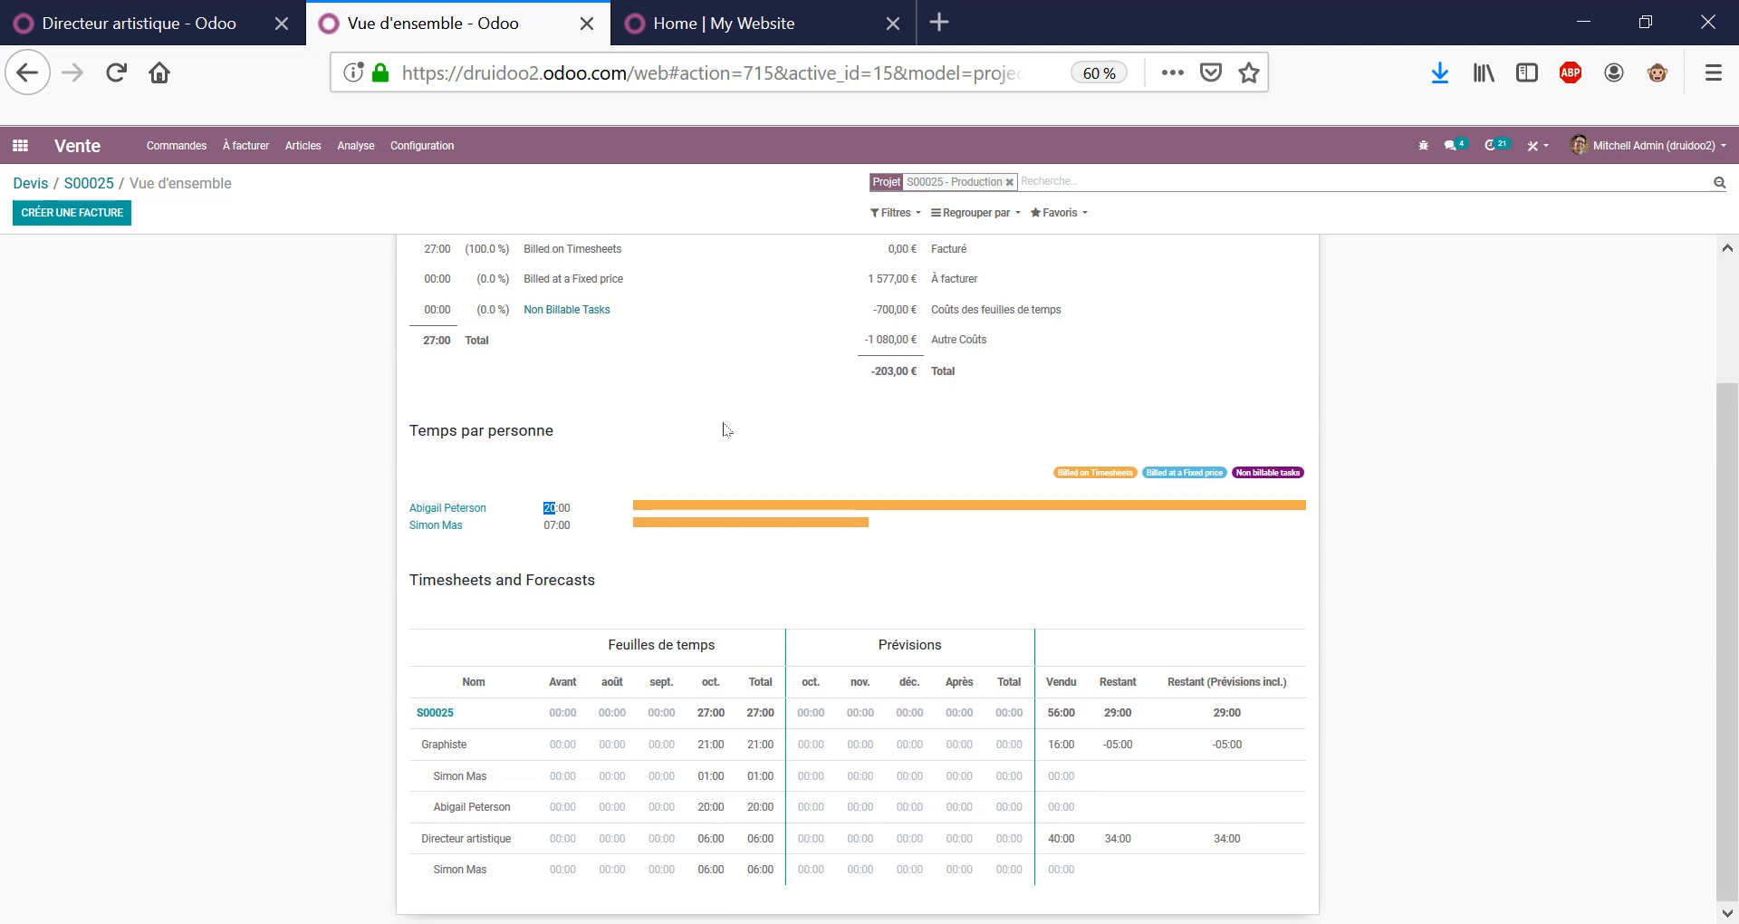
{"action": "triple_click", "coordinate": [560, 529]}
{"action": "double_click", "coordinate": [711, 743]}
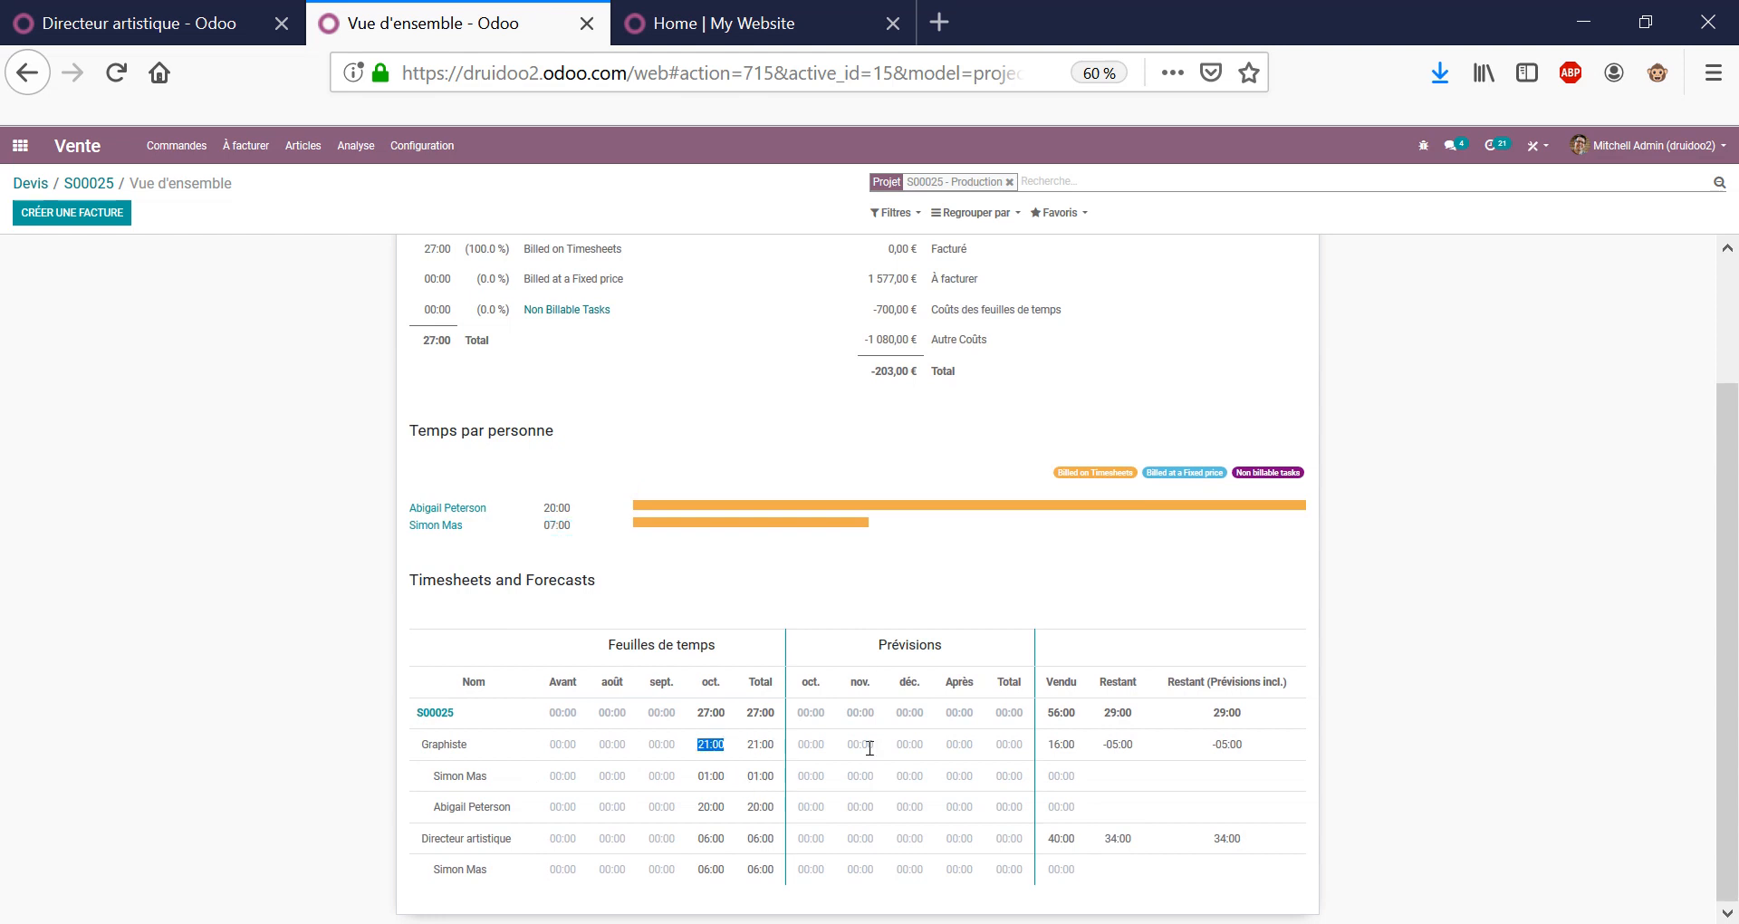
{"action": "double_click", "coordinate": [1063, 712]}
{"action": "double_click", "coordinate": [1114, 713]}
Check the timesheet costs and the -1 080,00 € Autre Coûts line, then go home.
{"action": "scroll", "coordinate": [1181, 809], "scroll_direction": "up", "scroll_amount": 3}
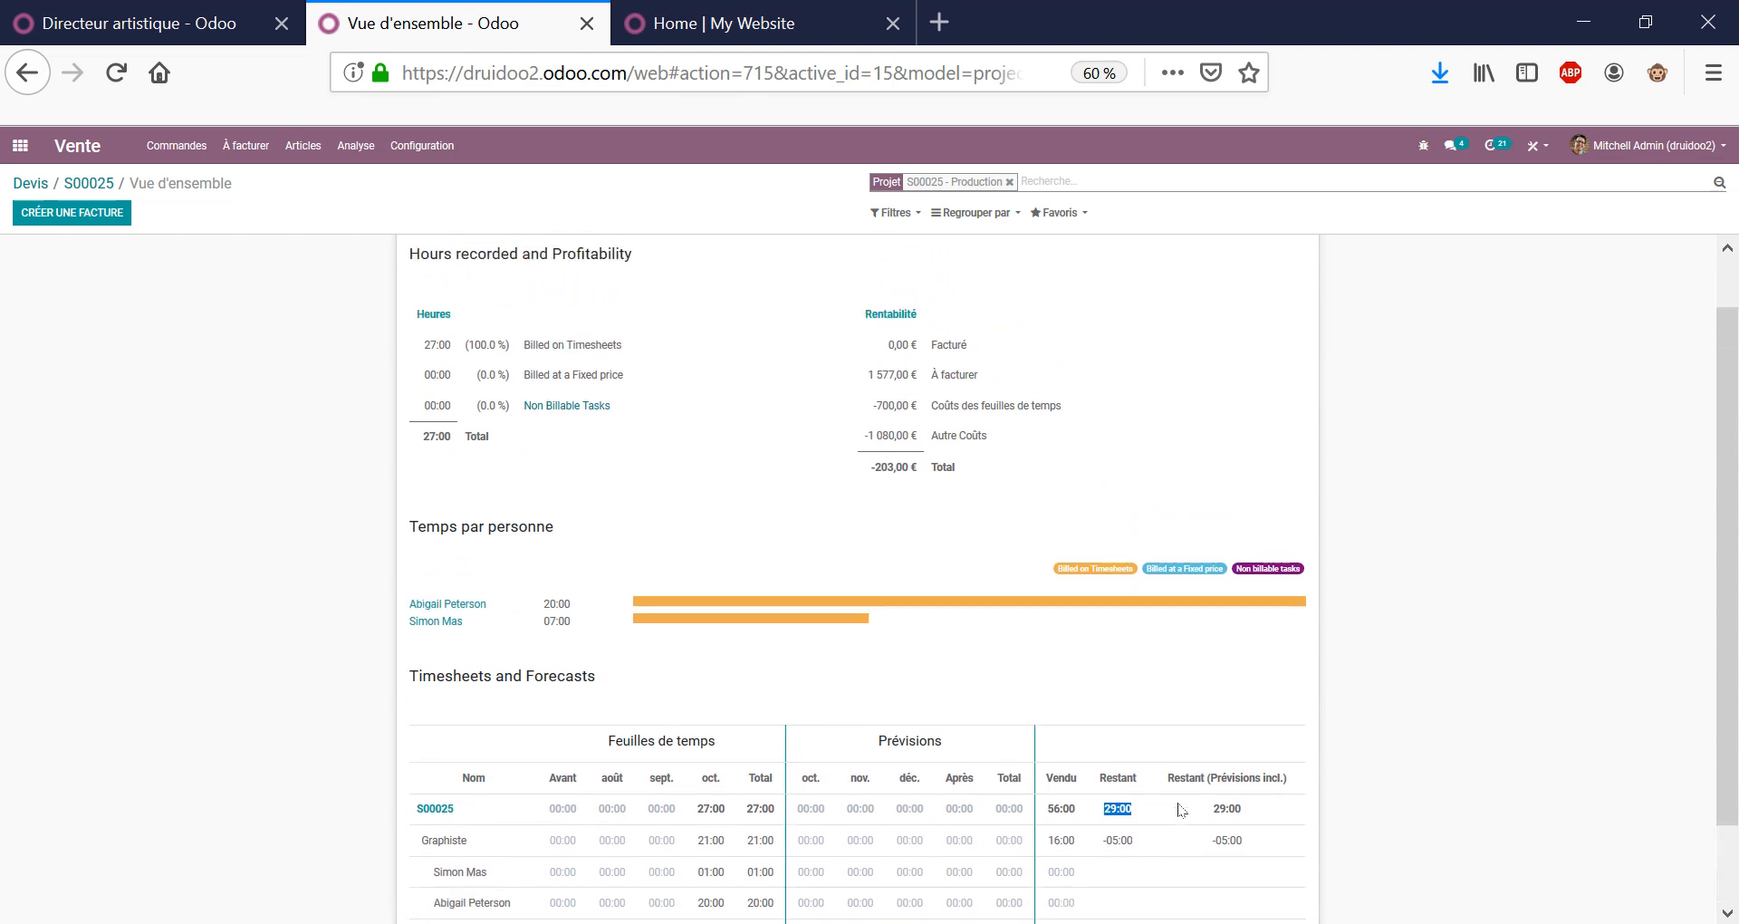
{"action": "left_click", "coordinate": [1282, 541]}
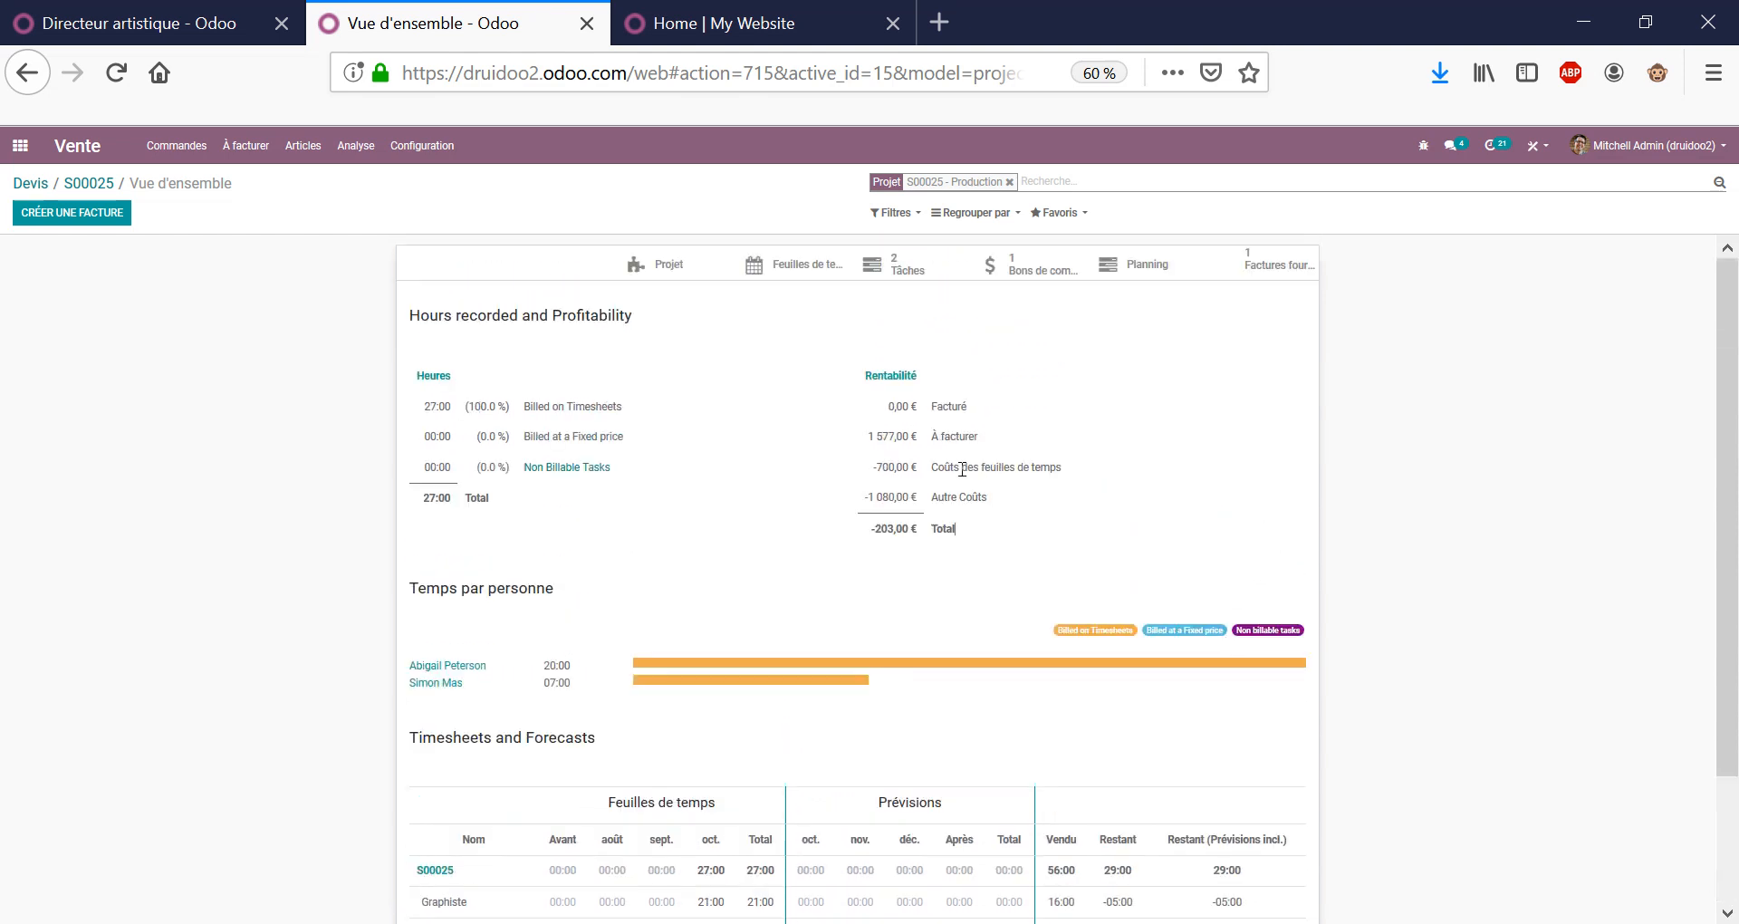
{"action": "left_click_drag", "start_coordinate": [962, 472], "coordinate": [1066, 472]}
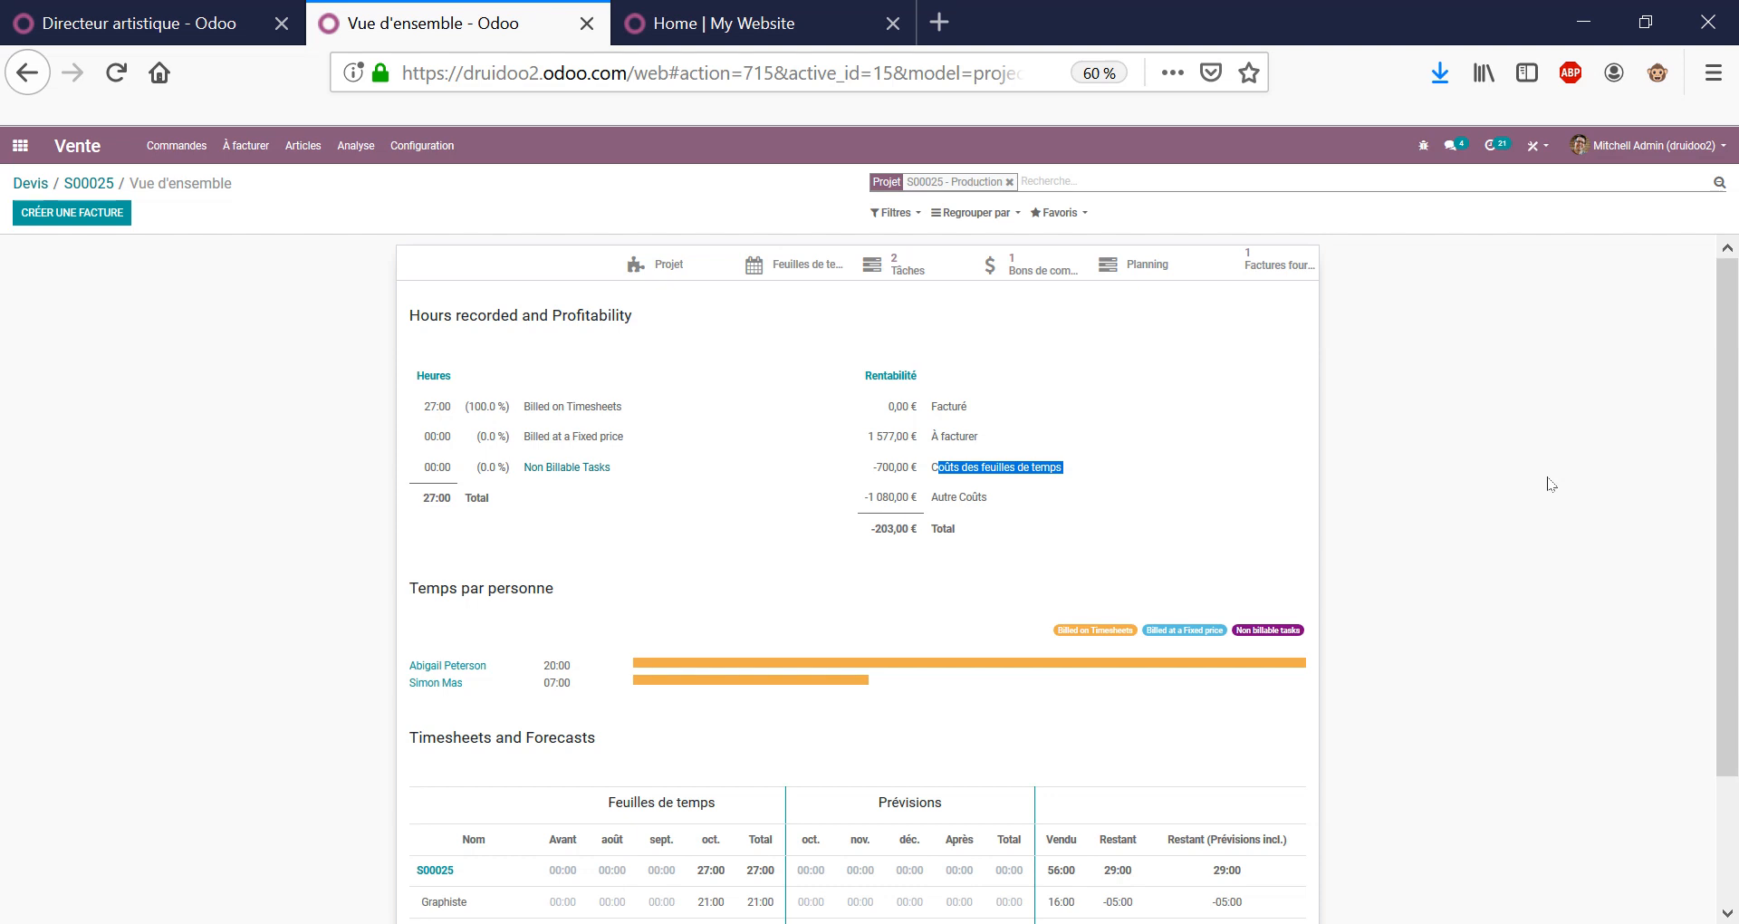
{"action": "triple_click", "coordinate": [970, 500]}
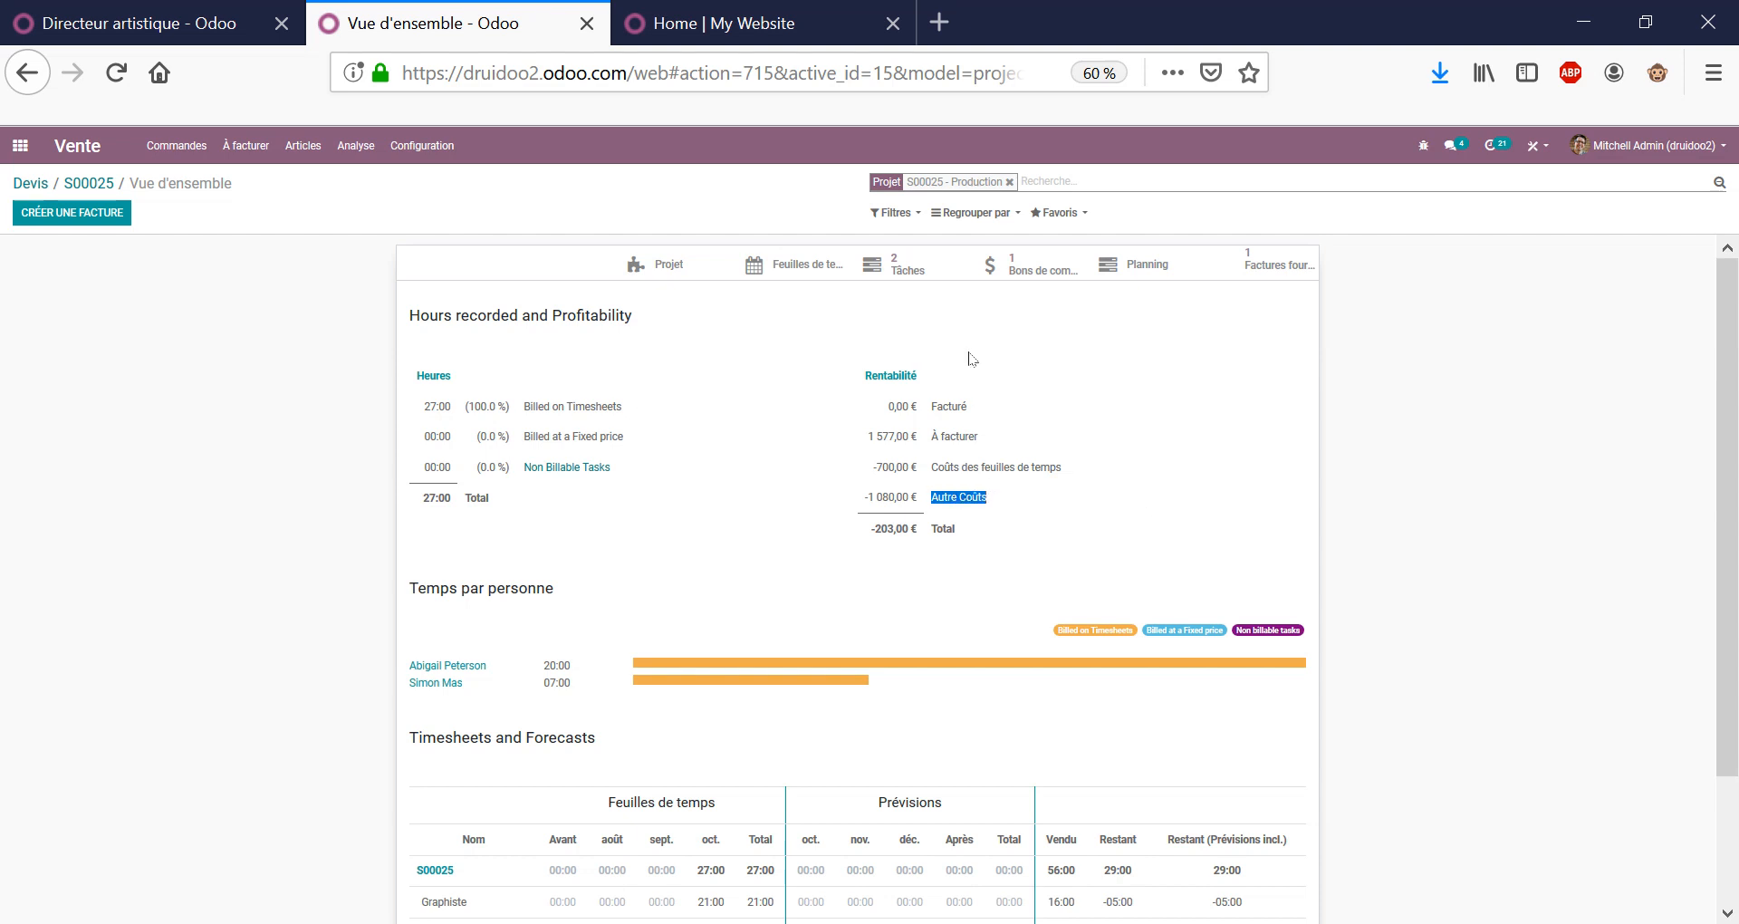
{"action": "left_click", "coordinate": [868, 358]}
{"action": "left_click", "coordinate": [20, 145]}
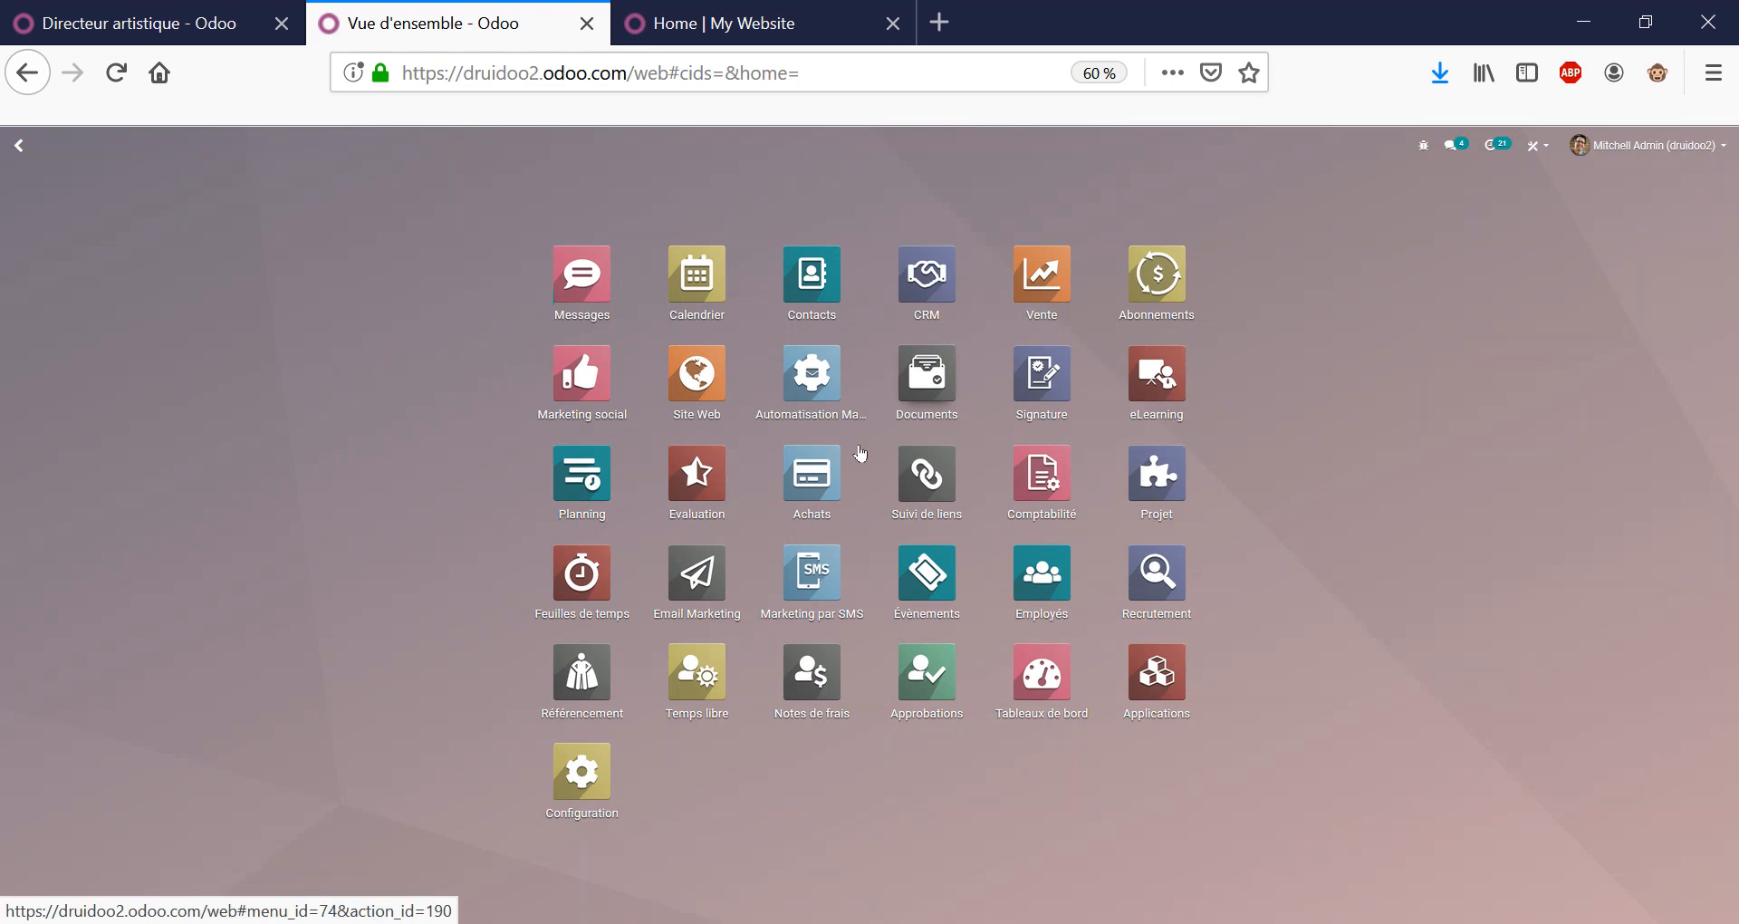
{"action": "left_click", "coordinate": [828, 470]}
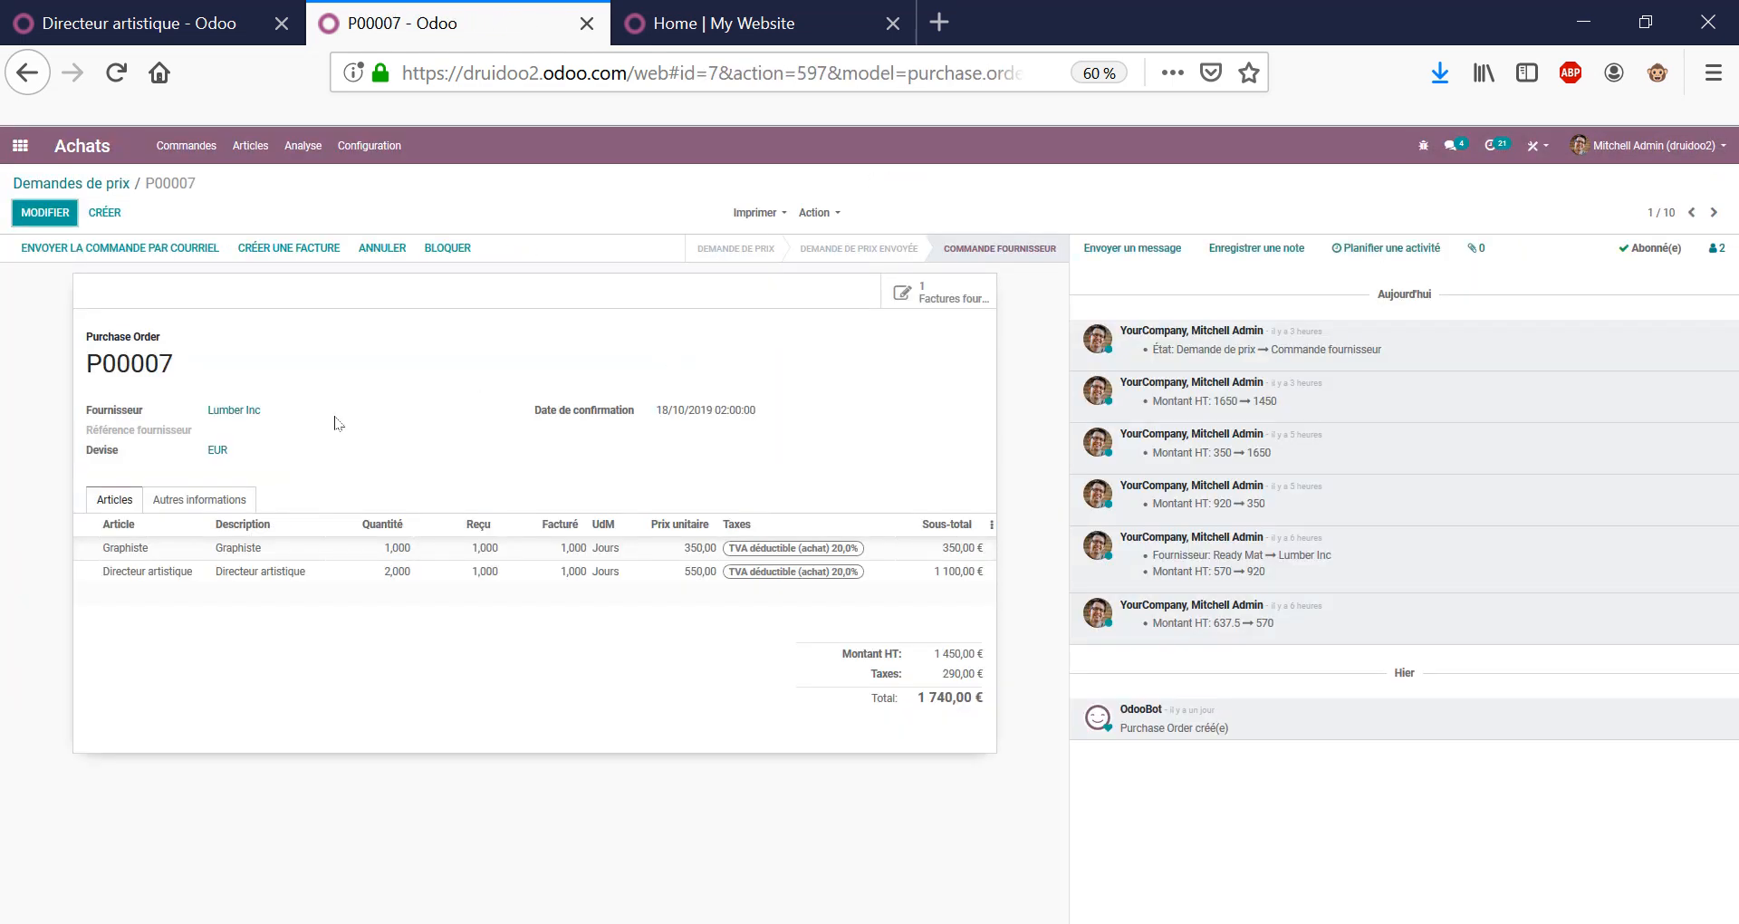
{"action": "mouse_move", "coordinate": [387, 575]}
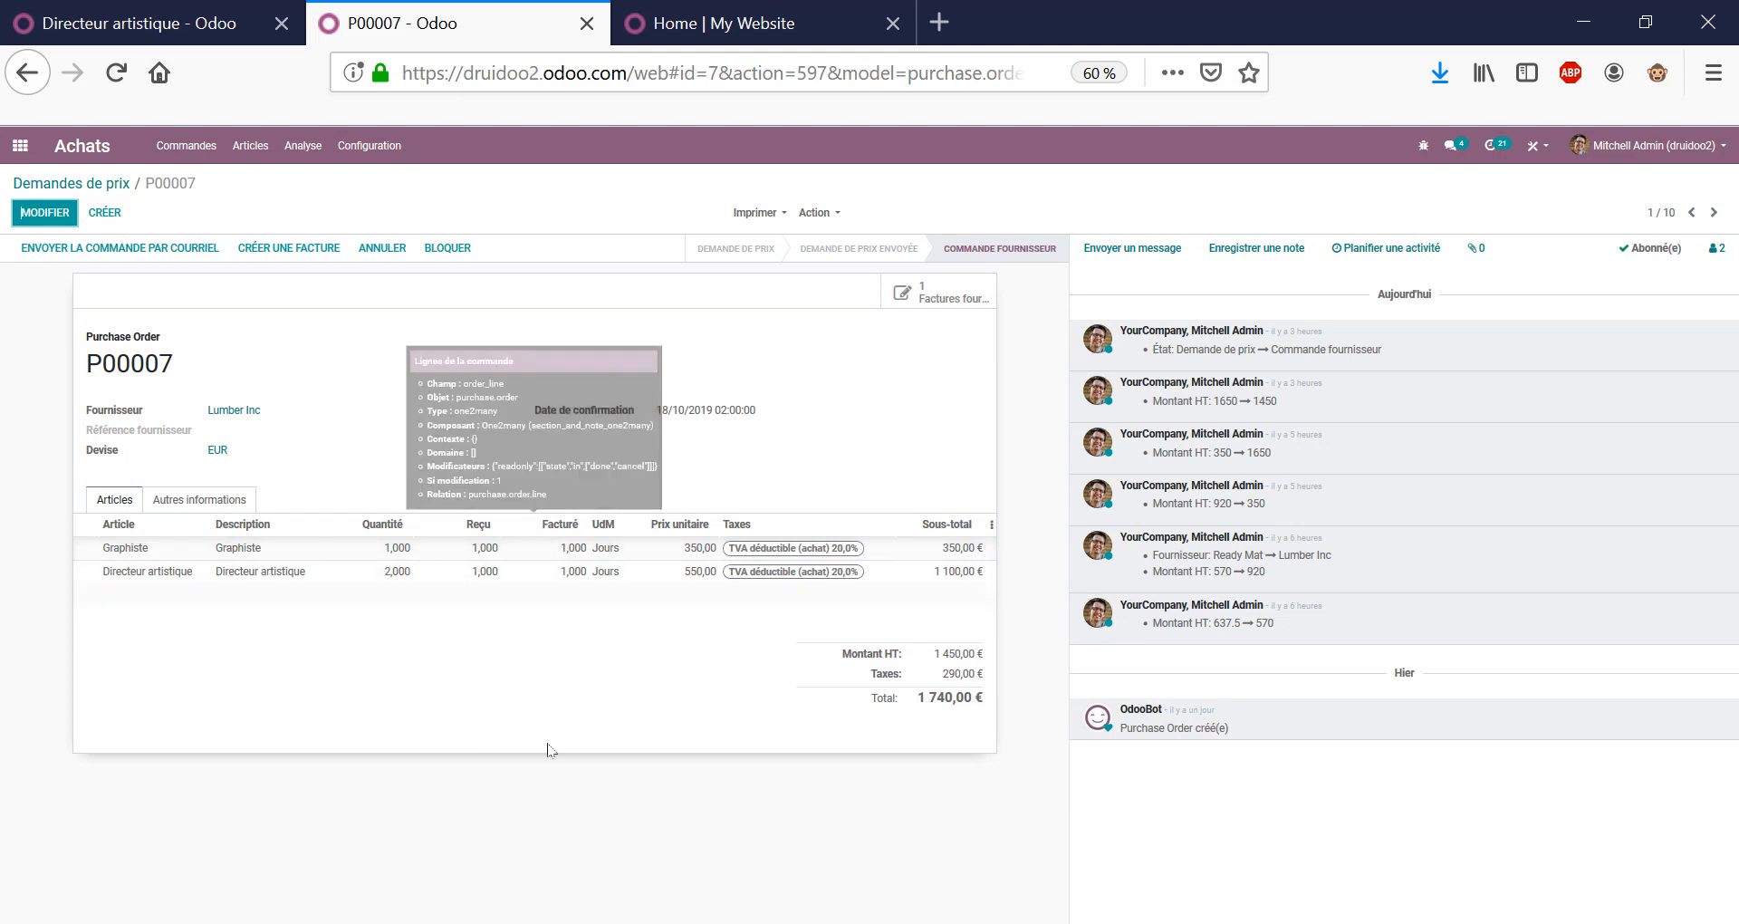
{"action": "left_click", "coordinate": [906, 294]}
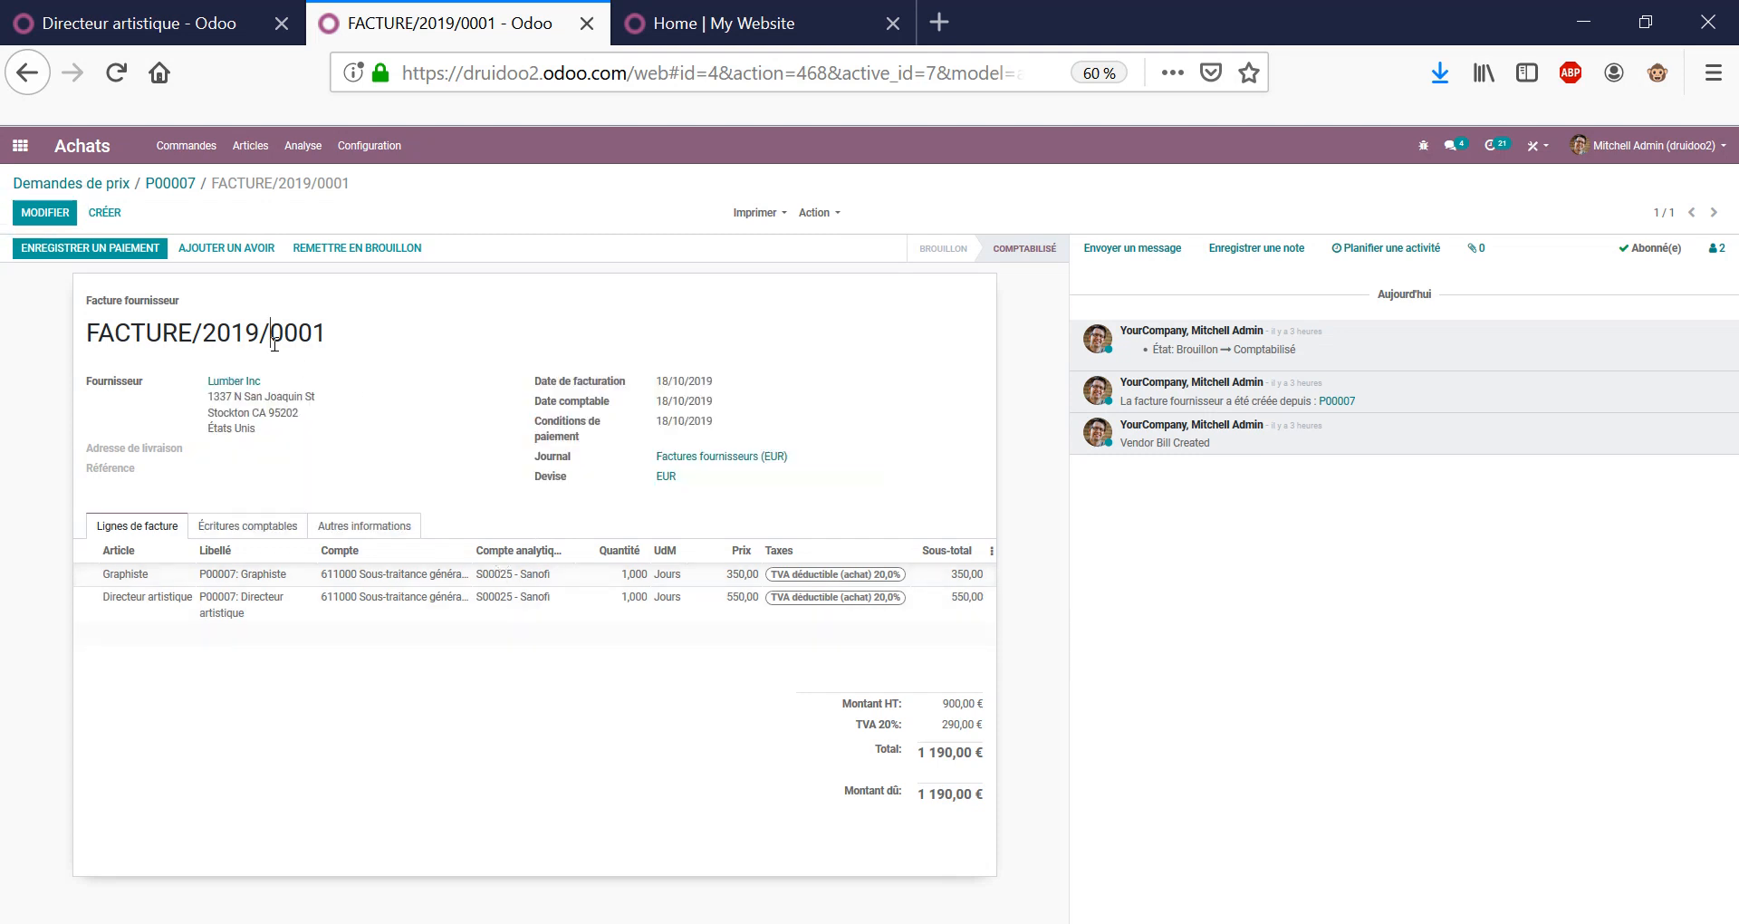
{"action": "triple_click", "coordinate": [324, 348]}
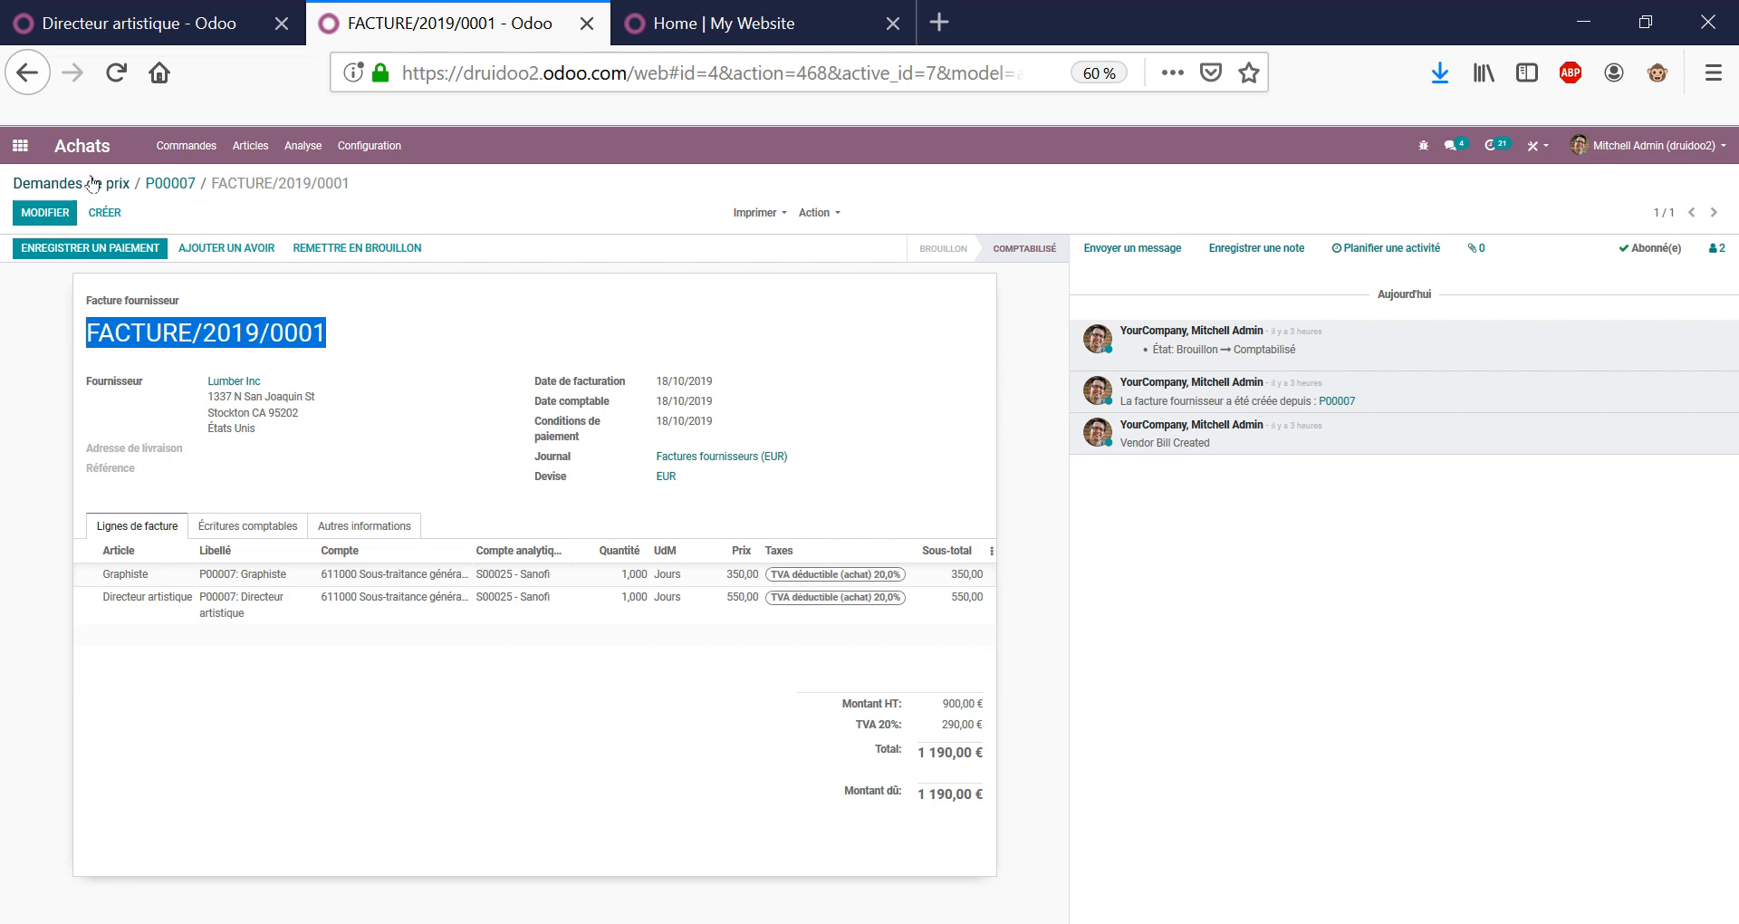
{"action": "double_click", "coordinate": [298, 186]}
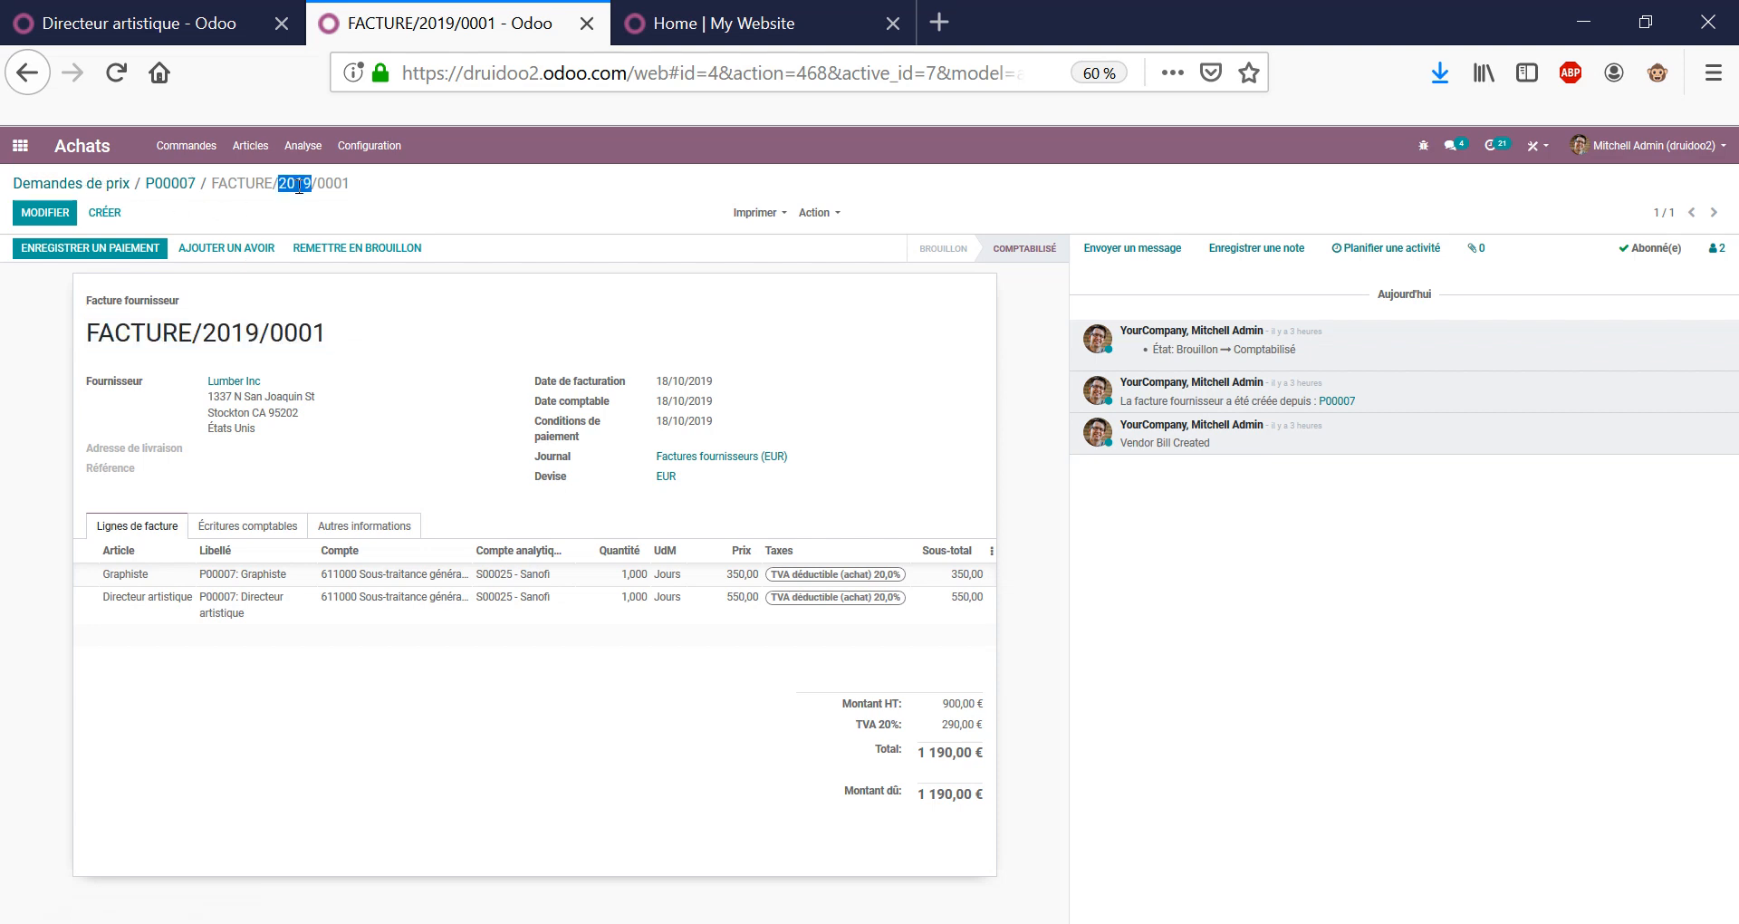
{"action": "left_click", "coordinate": [20, 145]}
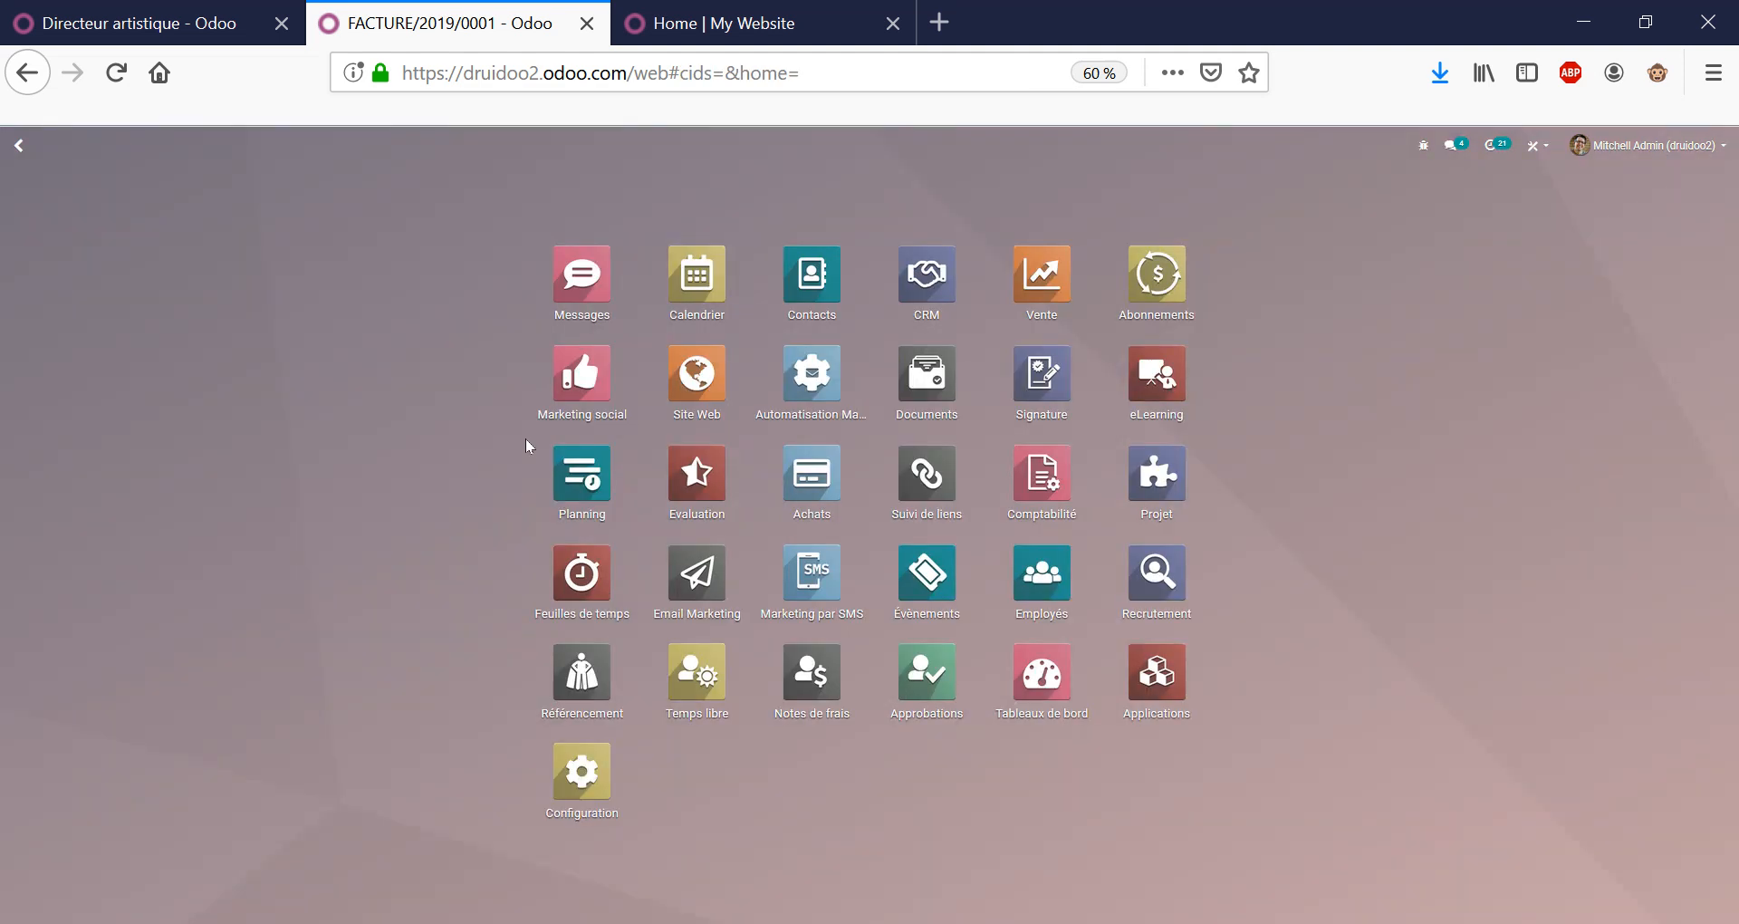
Open quotation S00025, review its project overview's Profitability section, and return to the order.
{"action": "left_click", "coordinate": [1041, 290]}
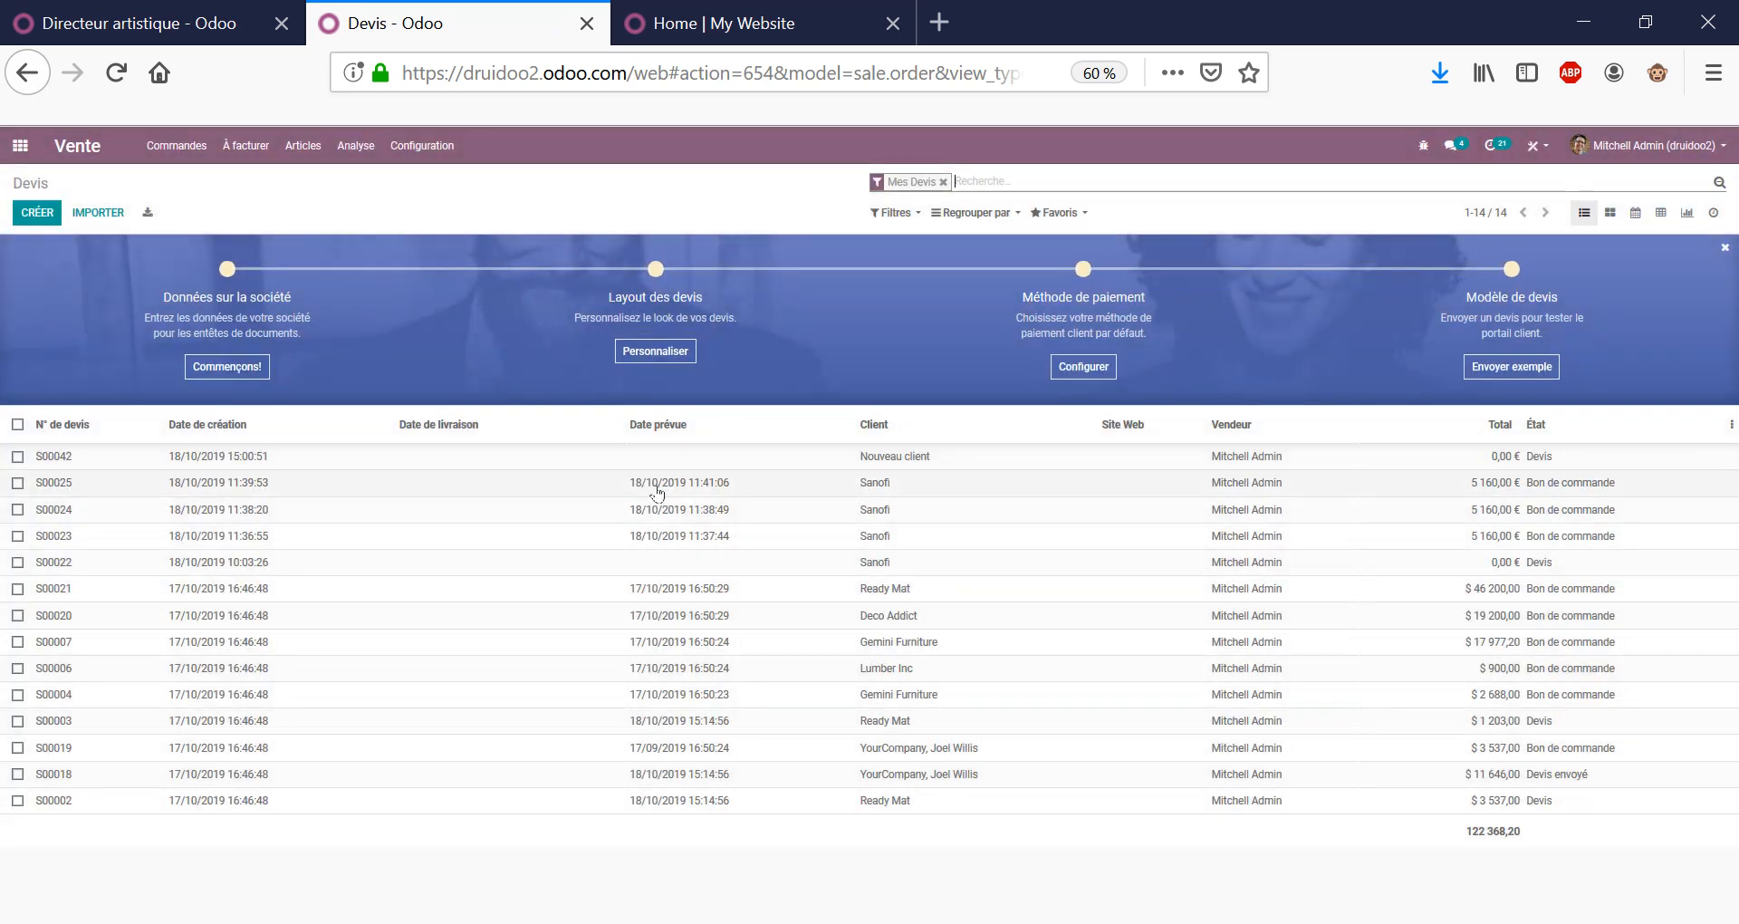
{"action": "left_click", "coordinate": [661, 483]}
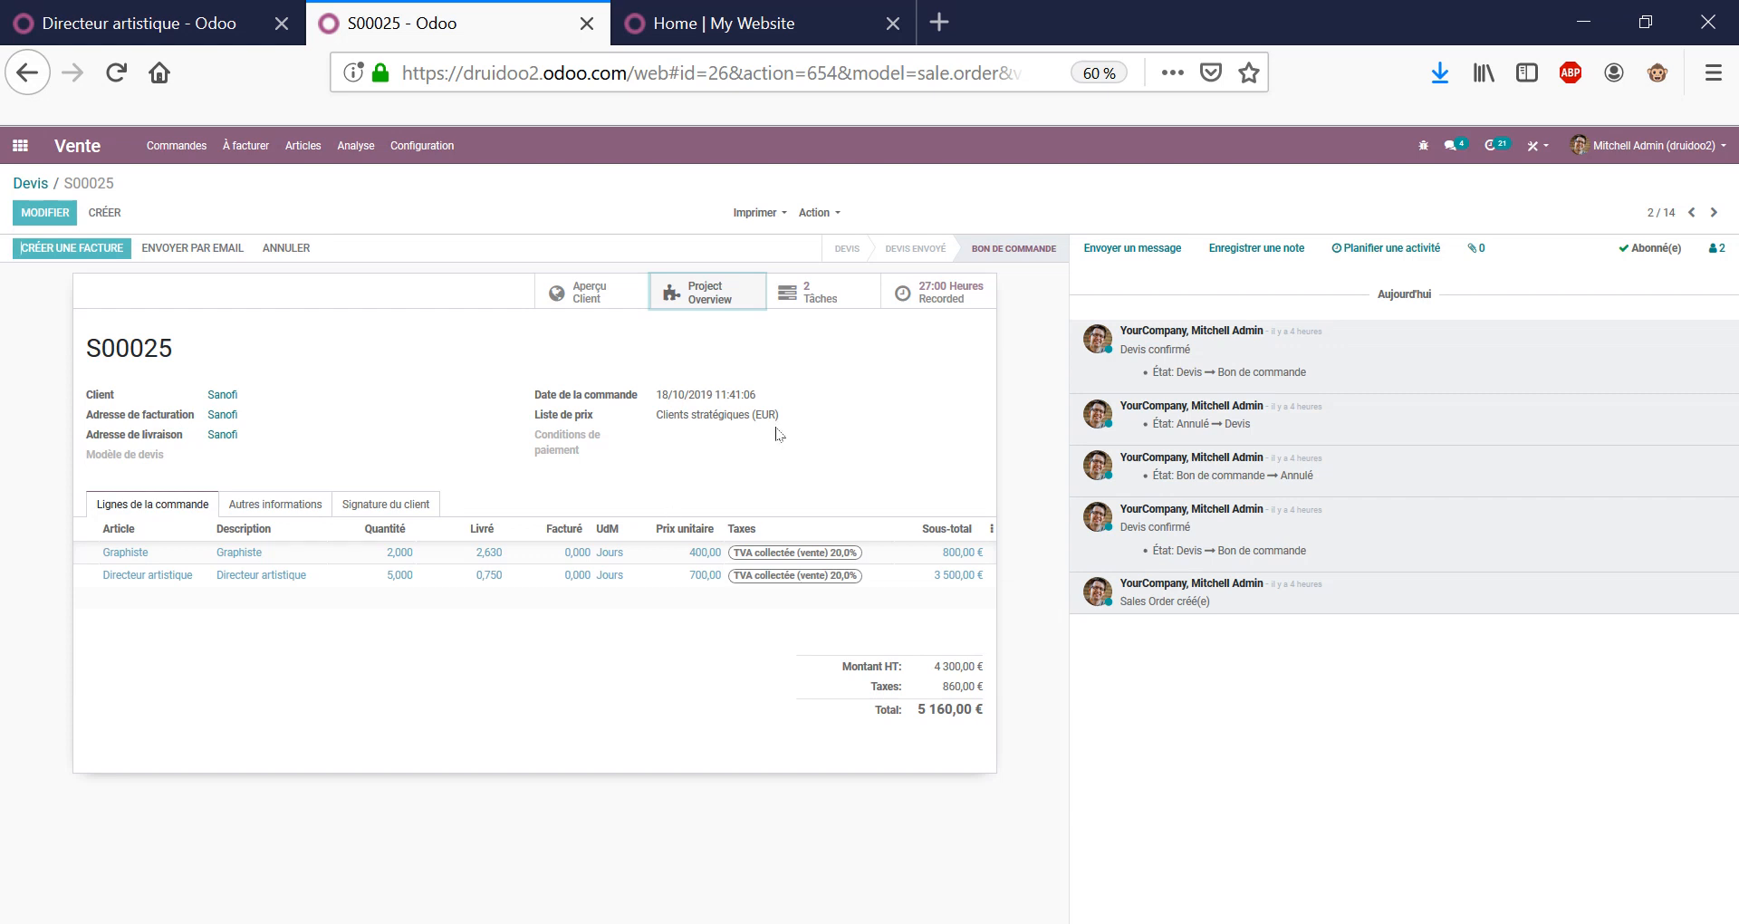
{"action": "left_click", "coordinate": [698, 306]}
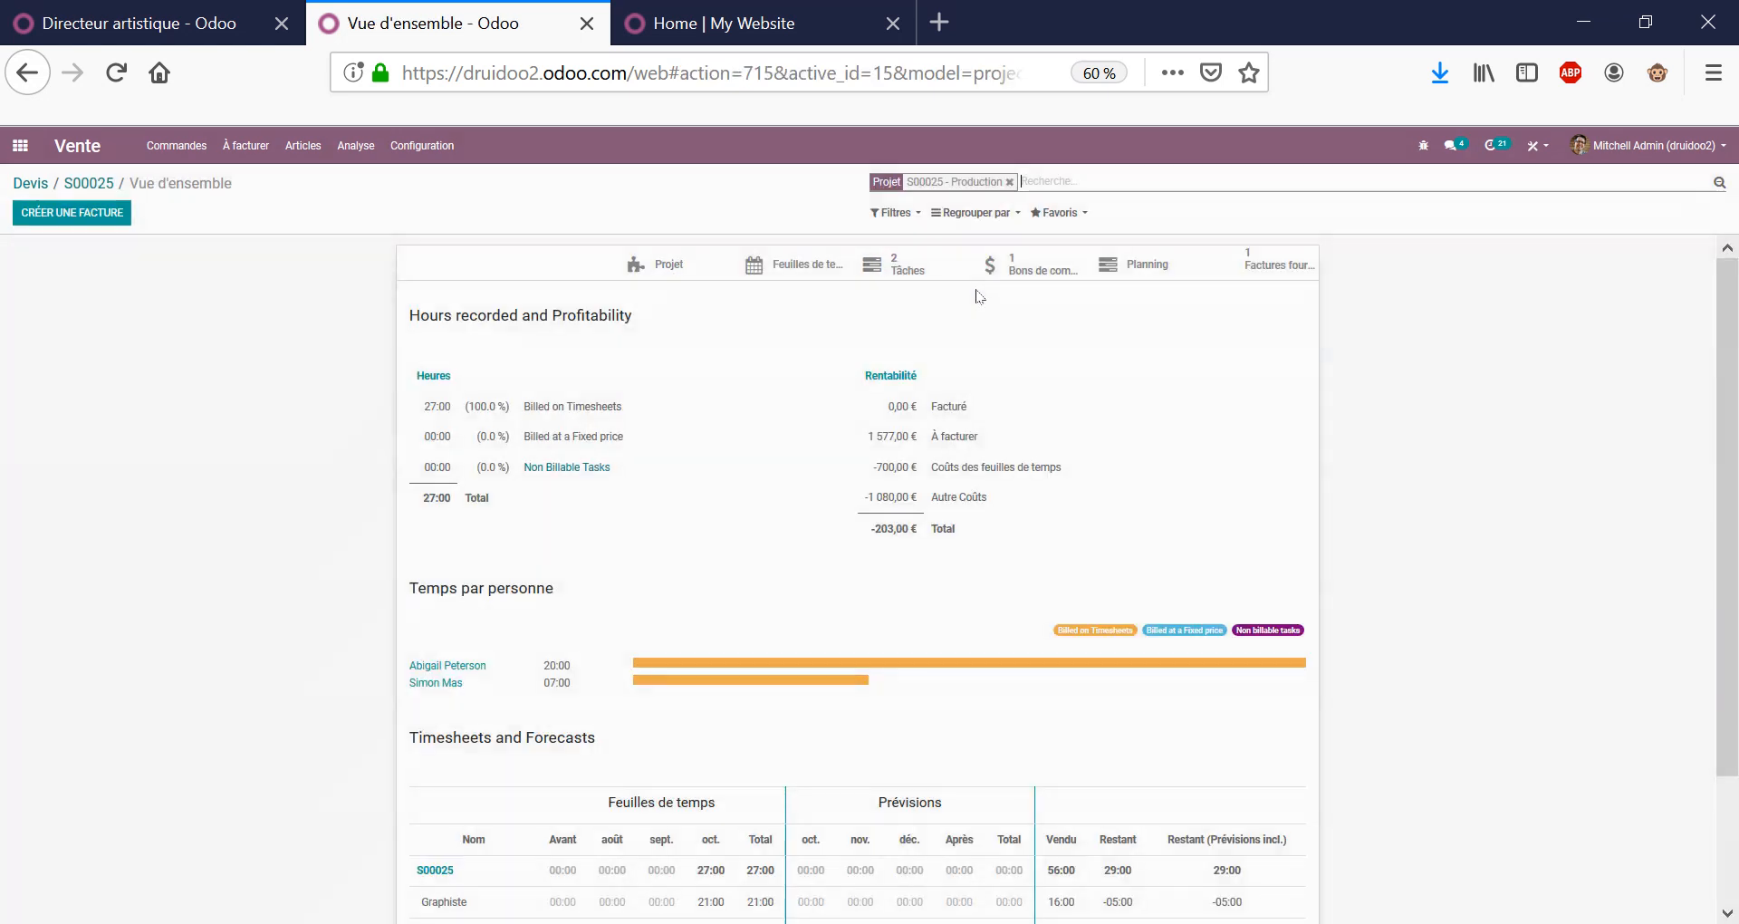
{"action": "scroll", "coordinate": [867, 363], "scroll_direction": "down", "scroll_amount": 3}
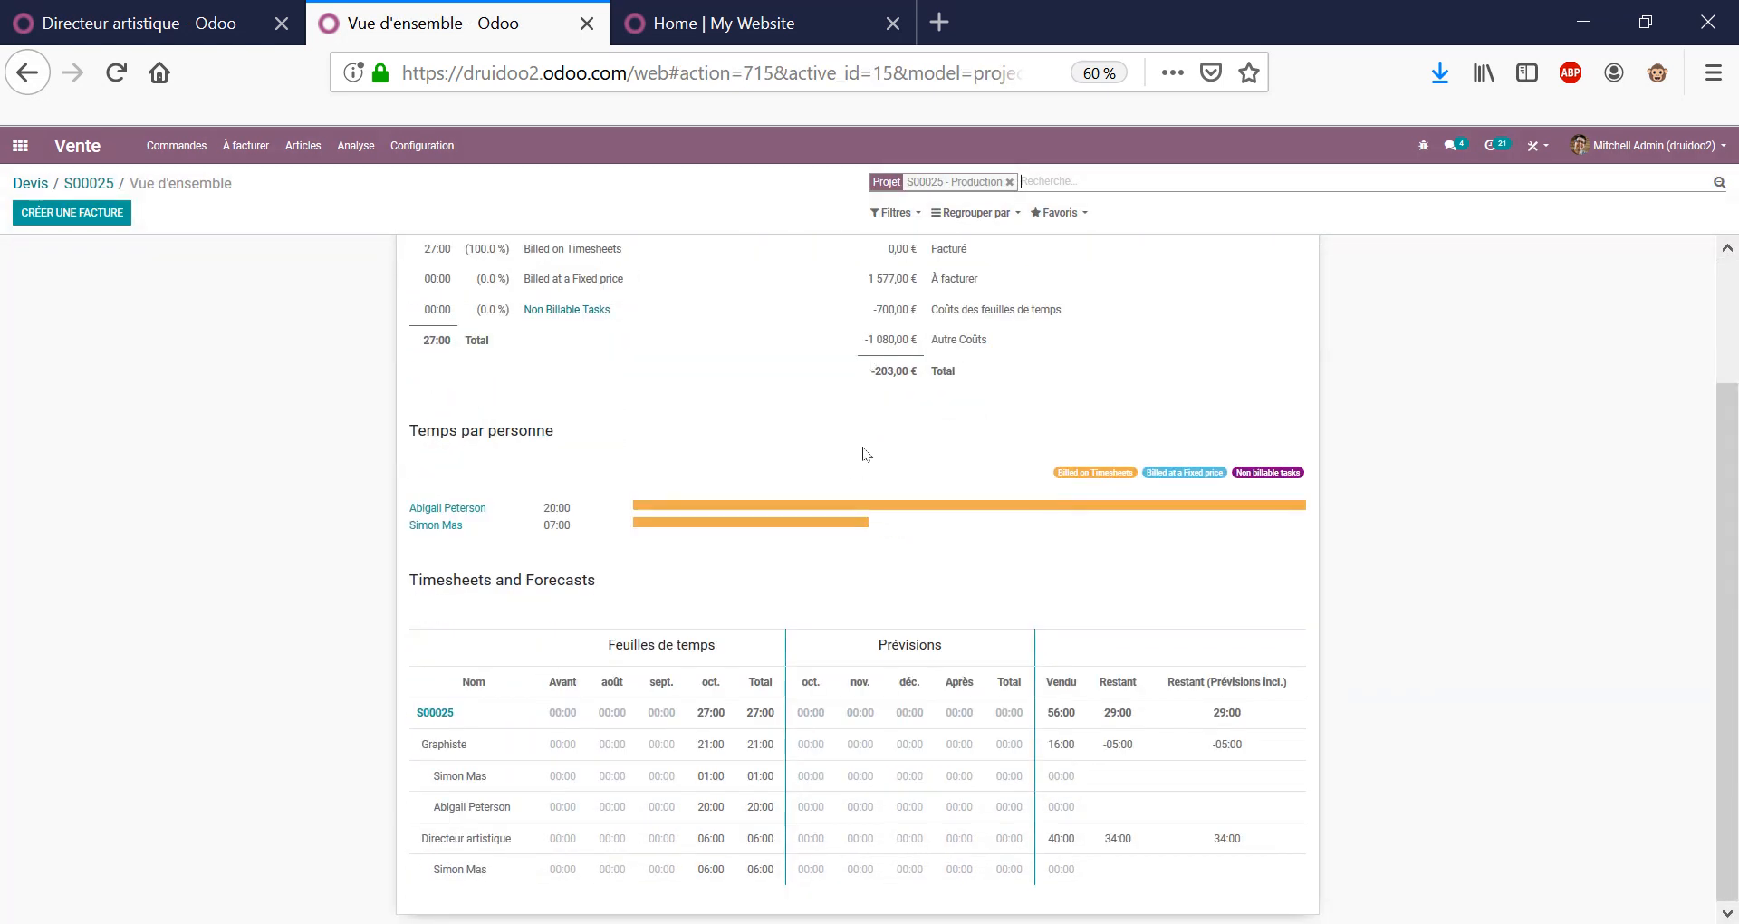
{"action": "scroll", "coordinate": [867, 453], "scroll_direction": "up", "scroll_amount": 3}
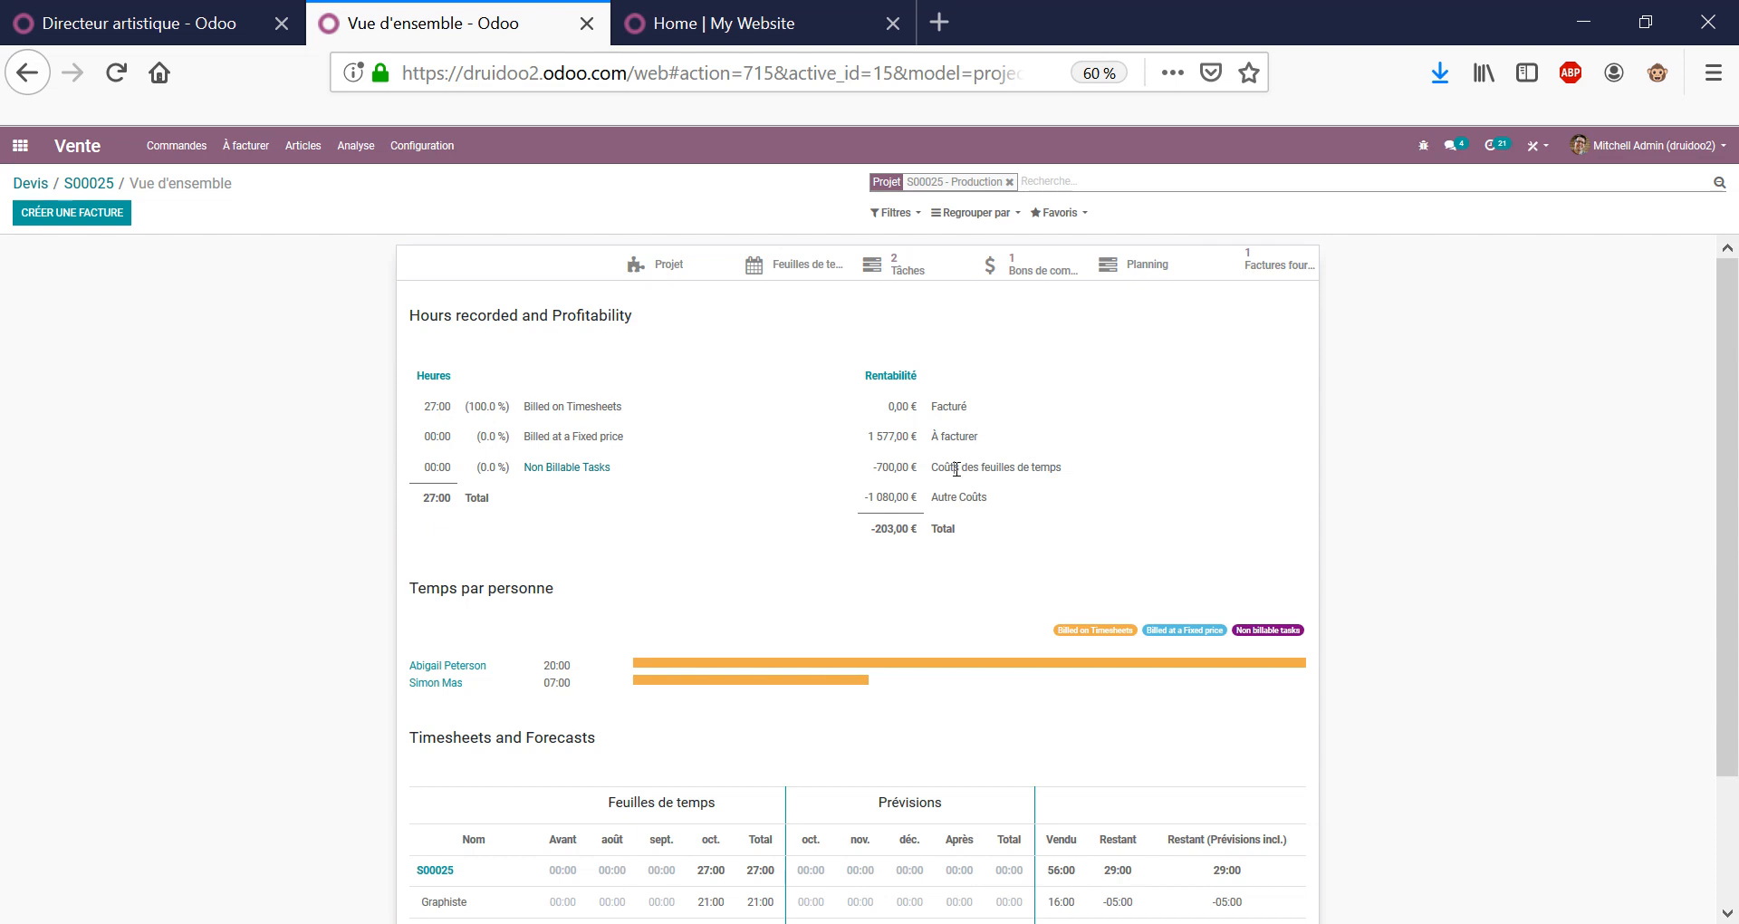
{"action": "double_click", "coordinate": [579, 317]}
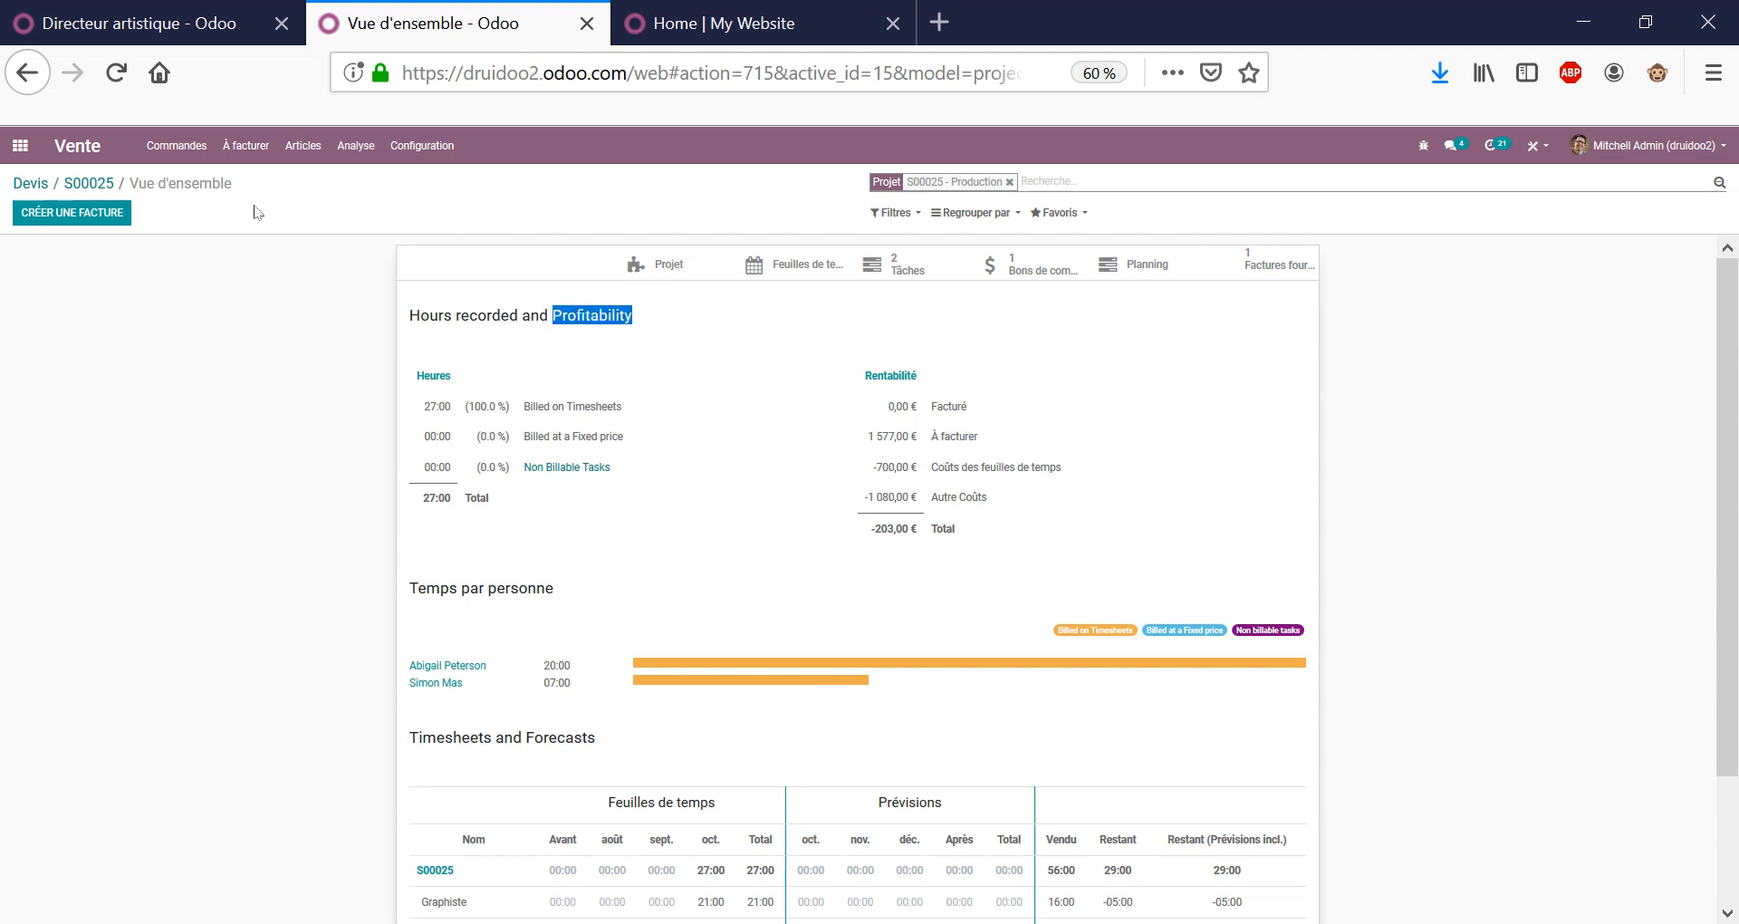
{"action": "left_click", "coordinate": [89, 184]}
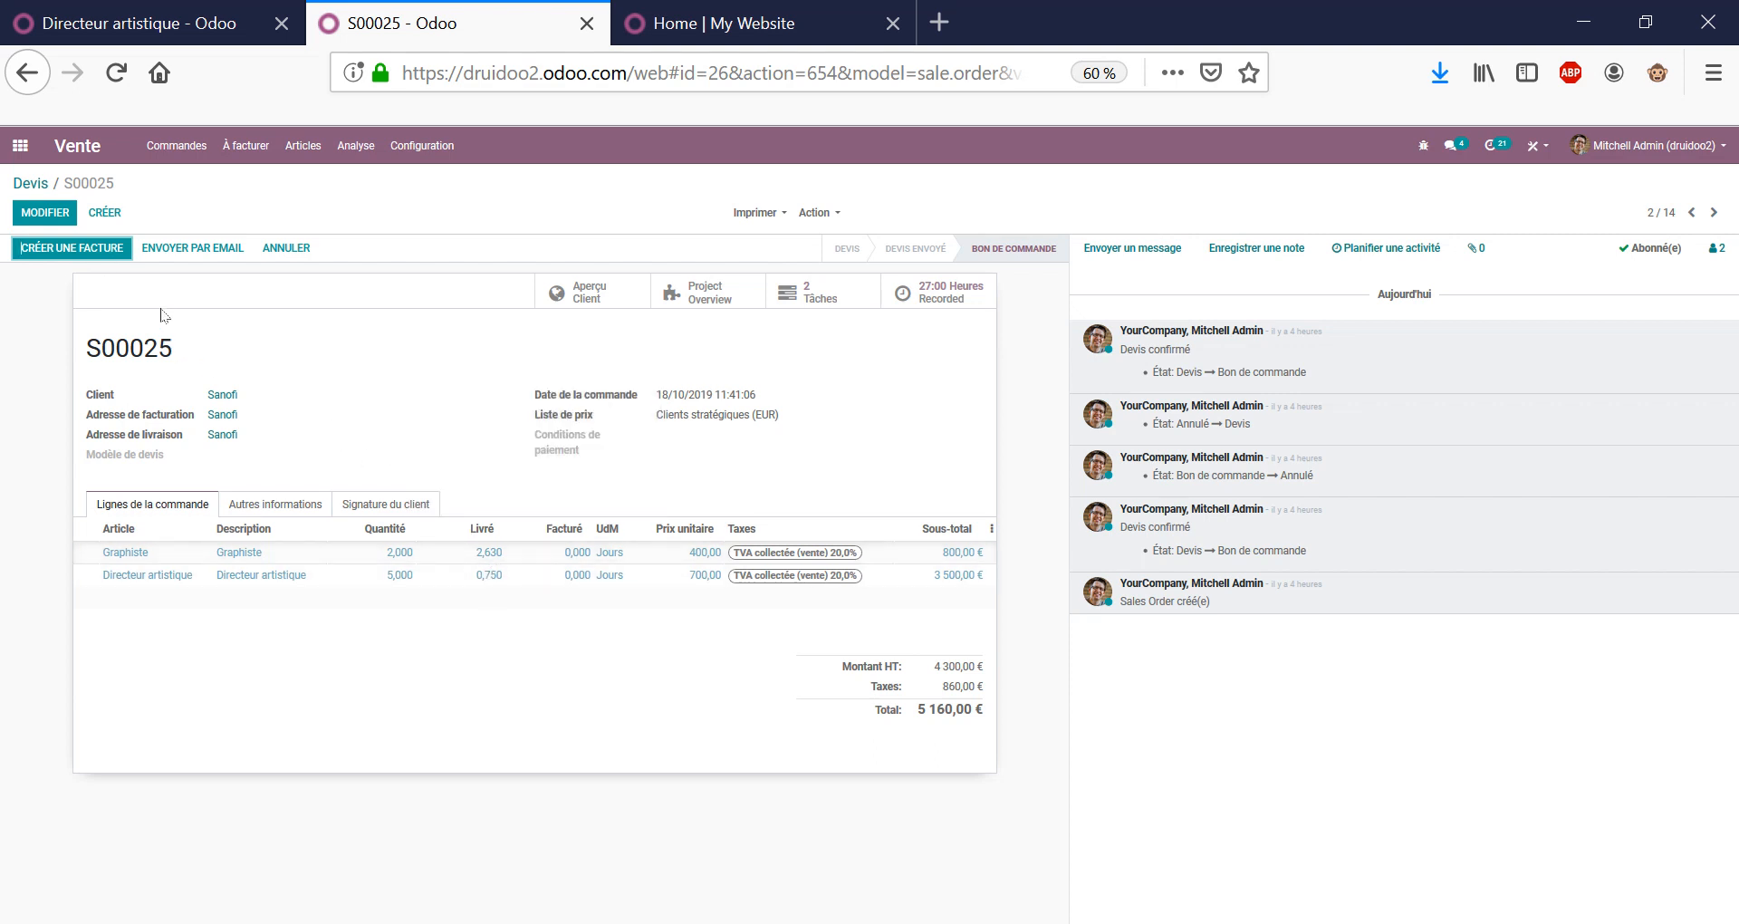
Create and post invoice FAC/2019/0002 for S00025's delivered quantities.
{"action": "left_click", "coordinate": [95, 247]}
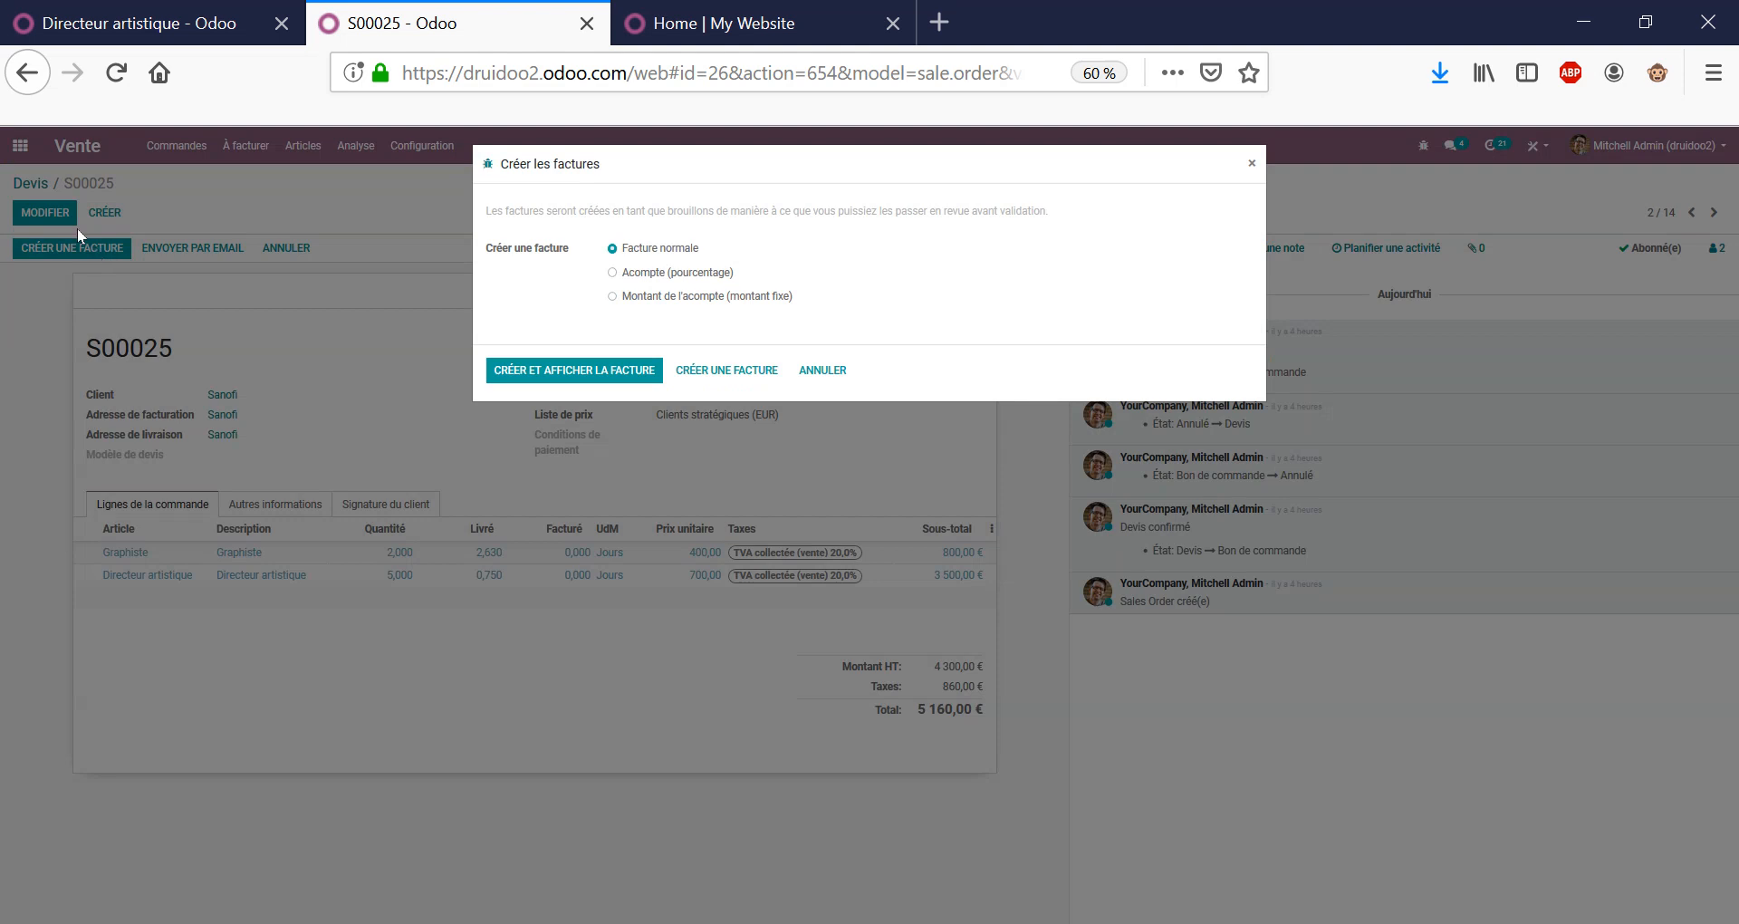
{"action": "left_click", "coordinate": [561, 372]}
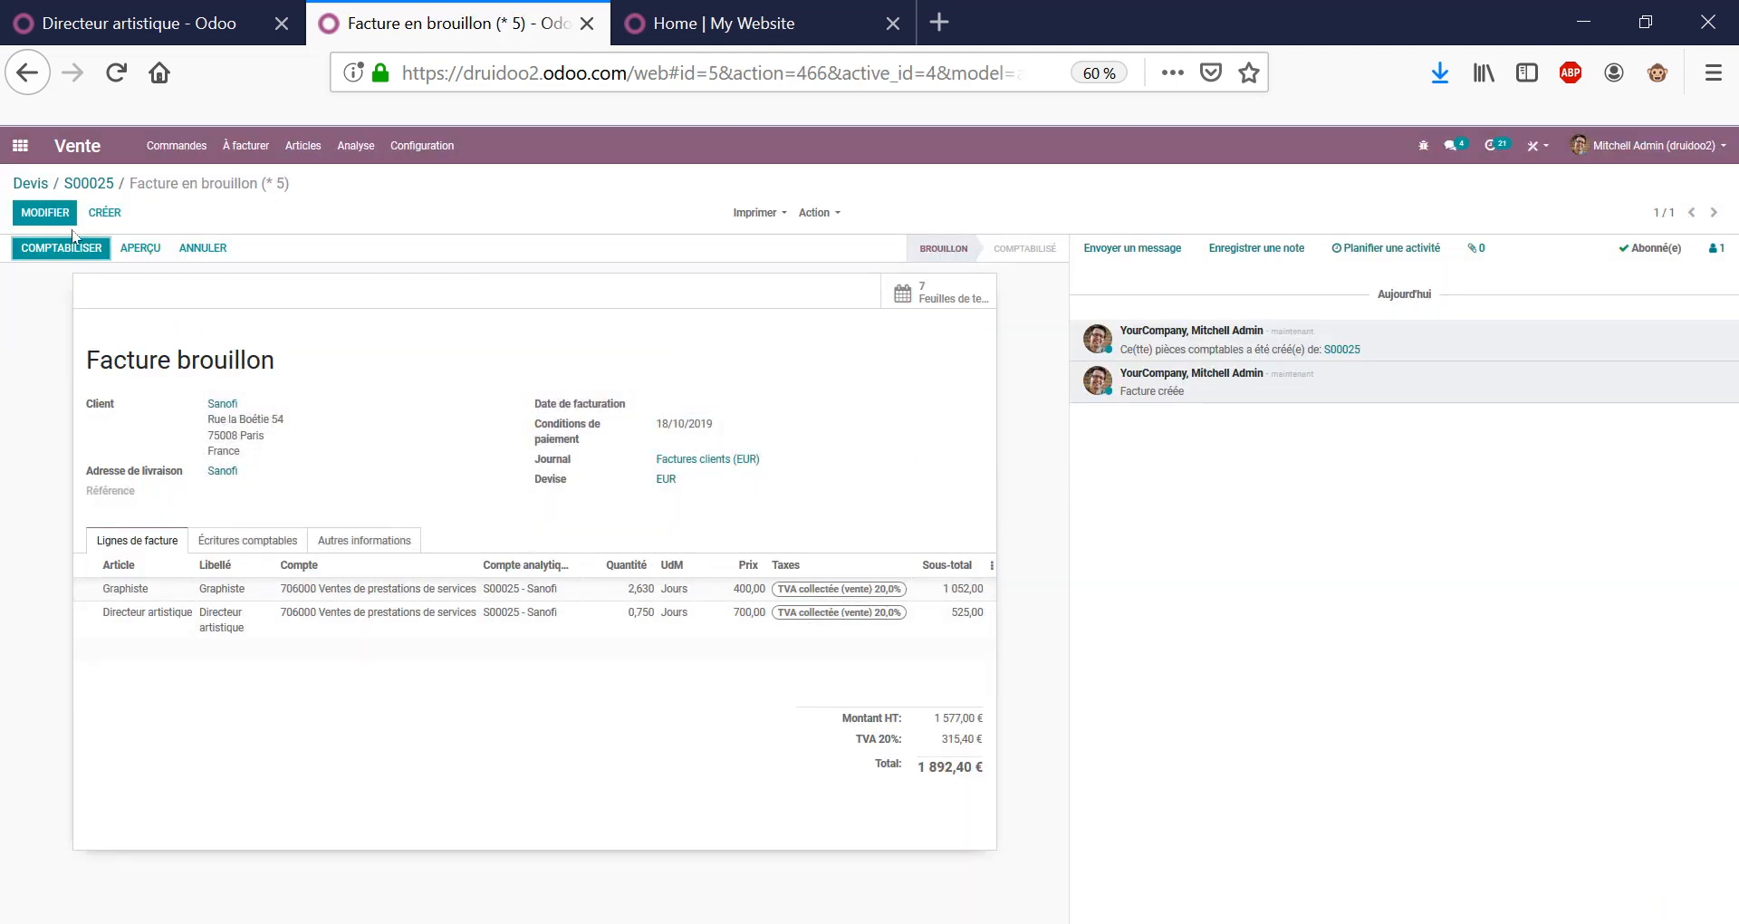
{"action": "key", "text": "Return"}
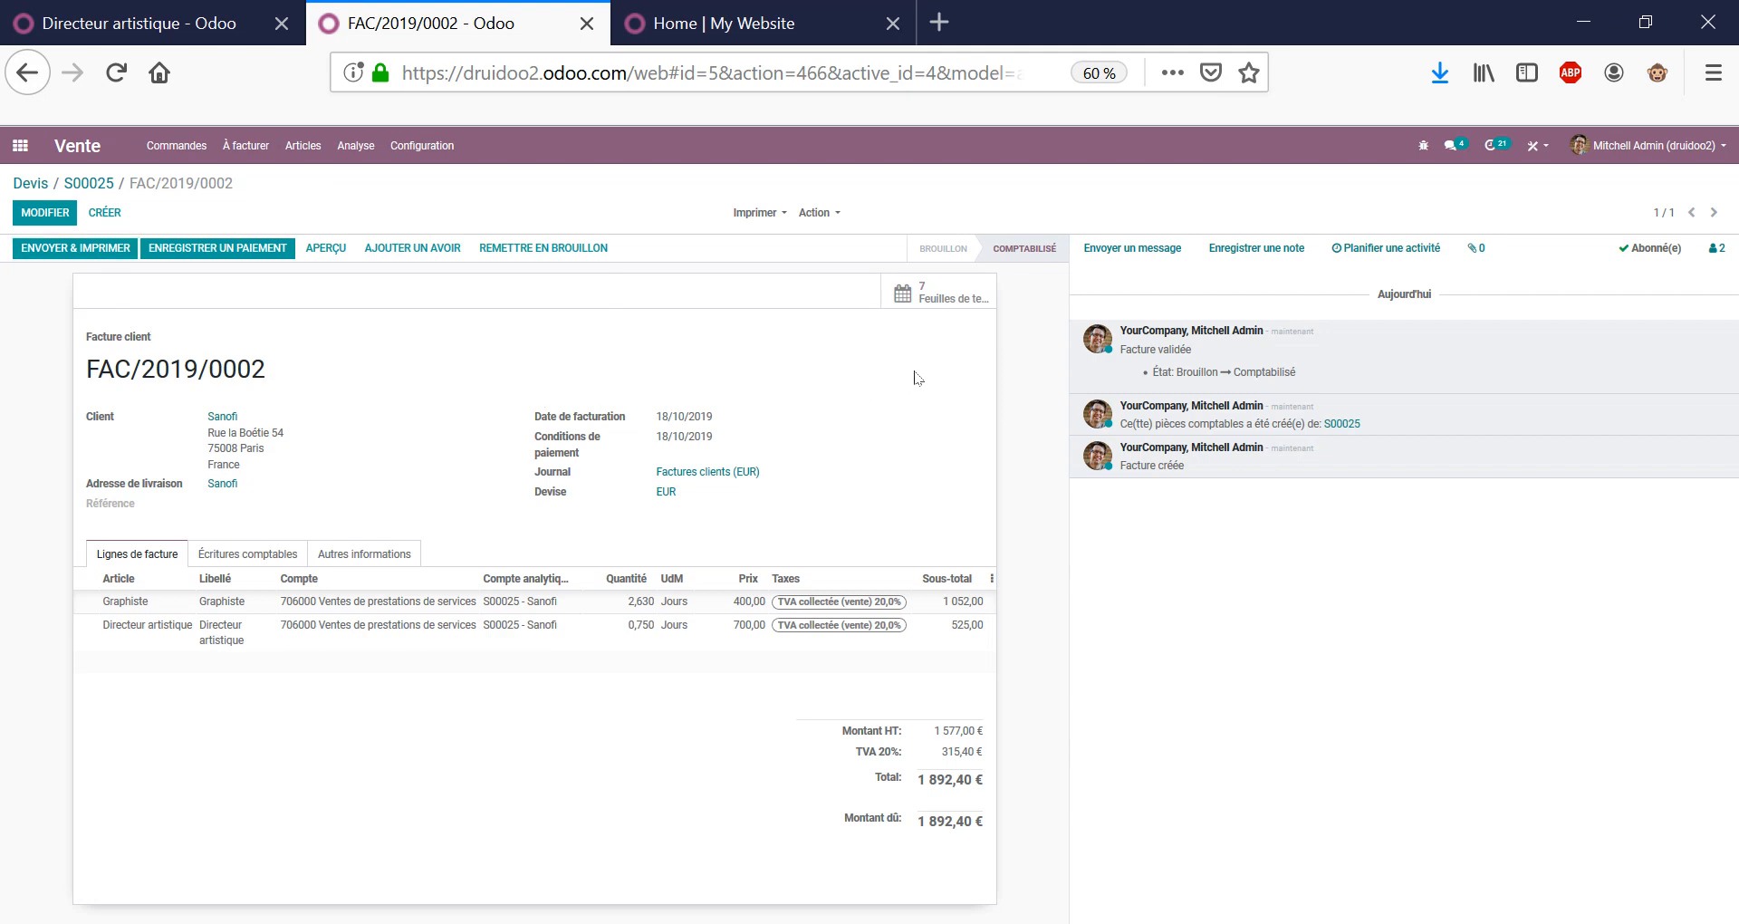
Record the full 1 892,40 € payment and return to order S00025.
{"action": "left_click", "coordinate": [218, 248]}
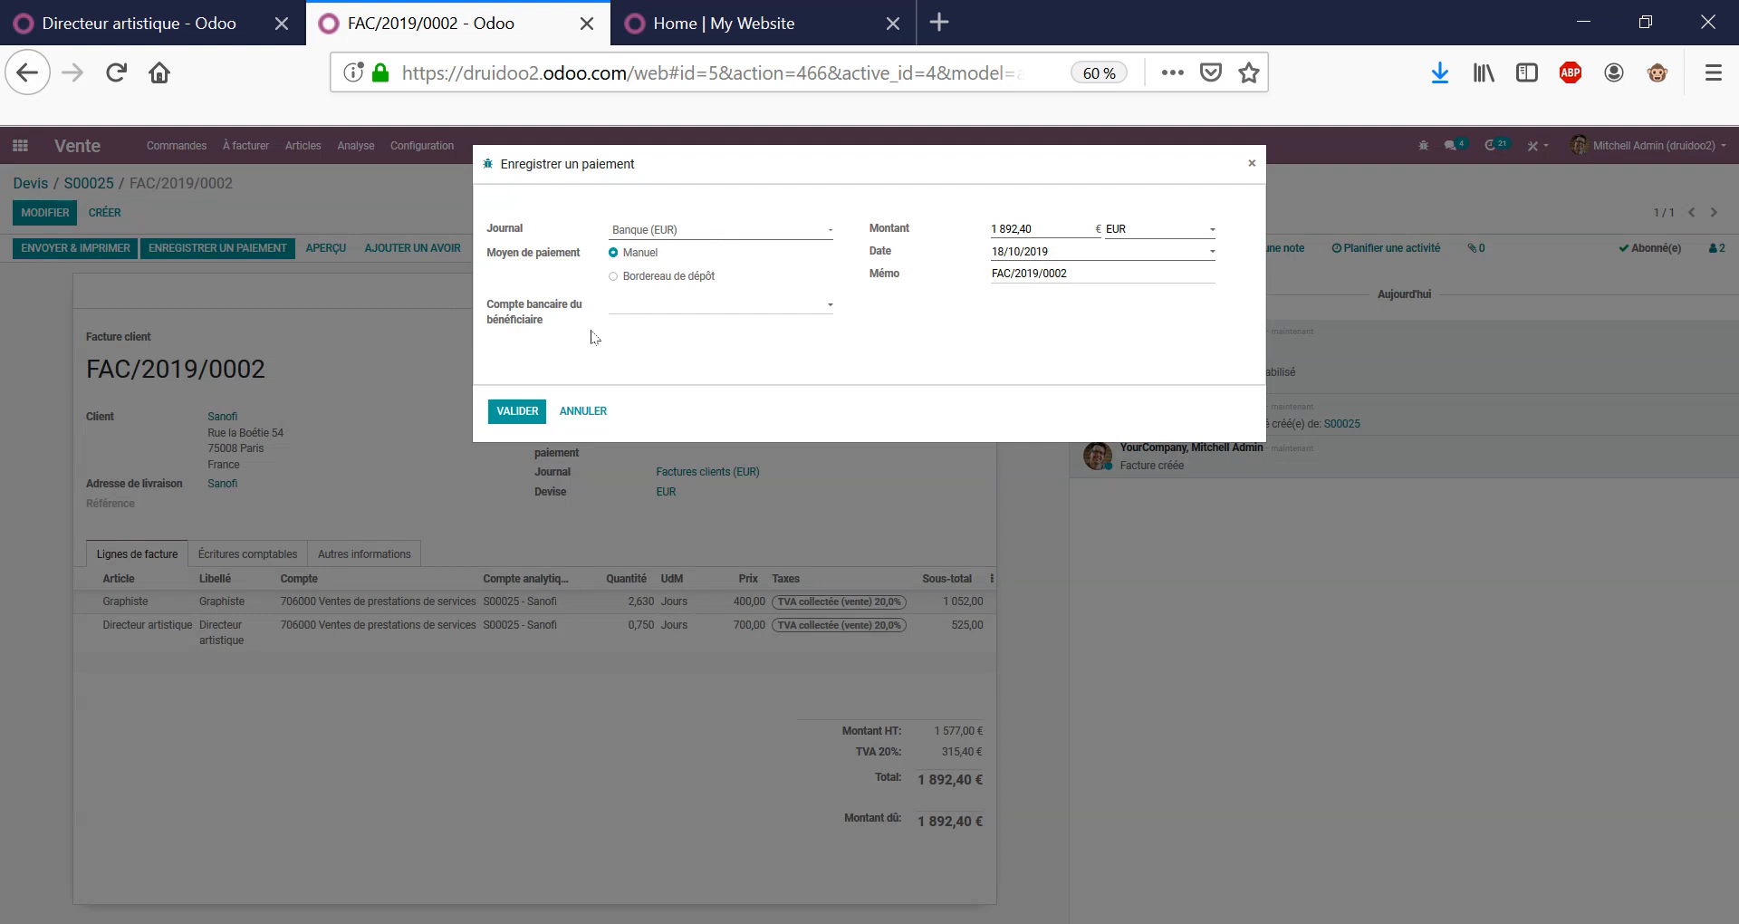
{"action": "left_click", "coordinate": [521, 412]}
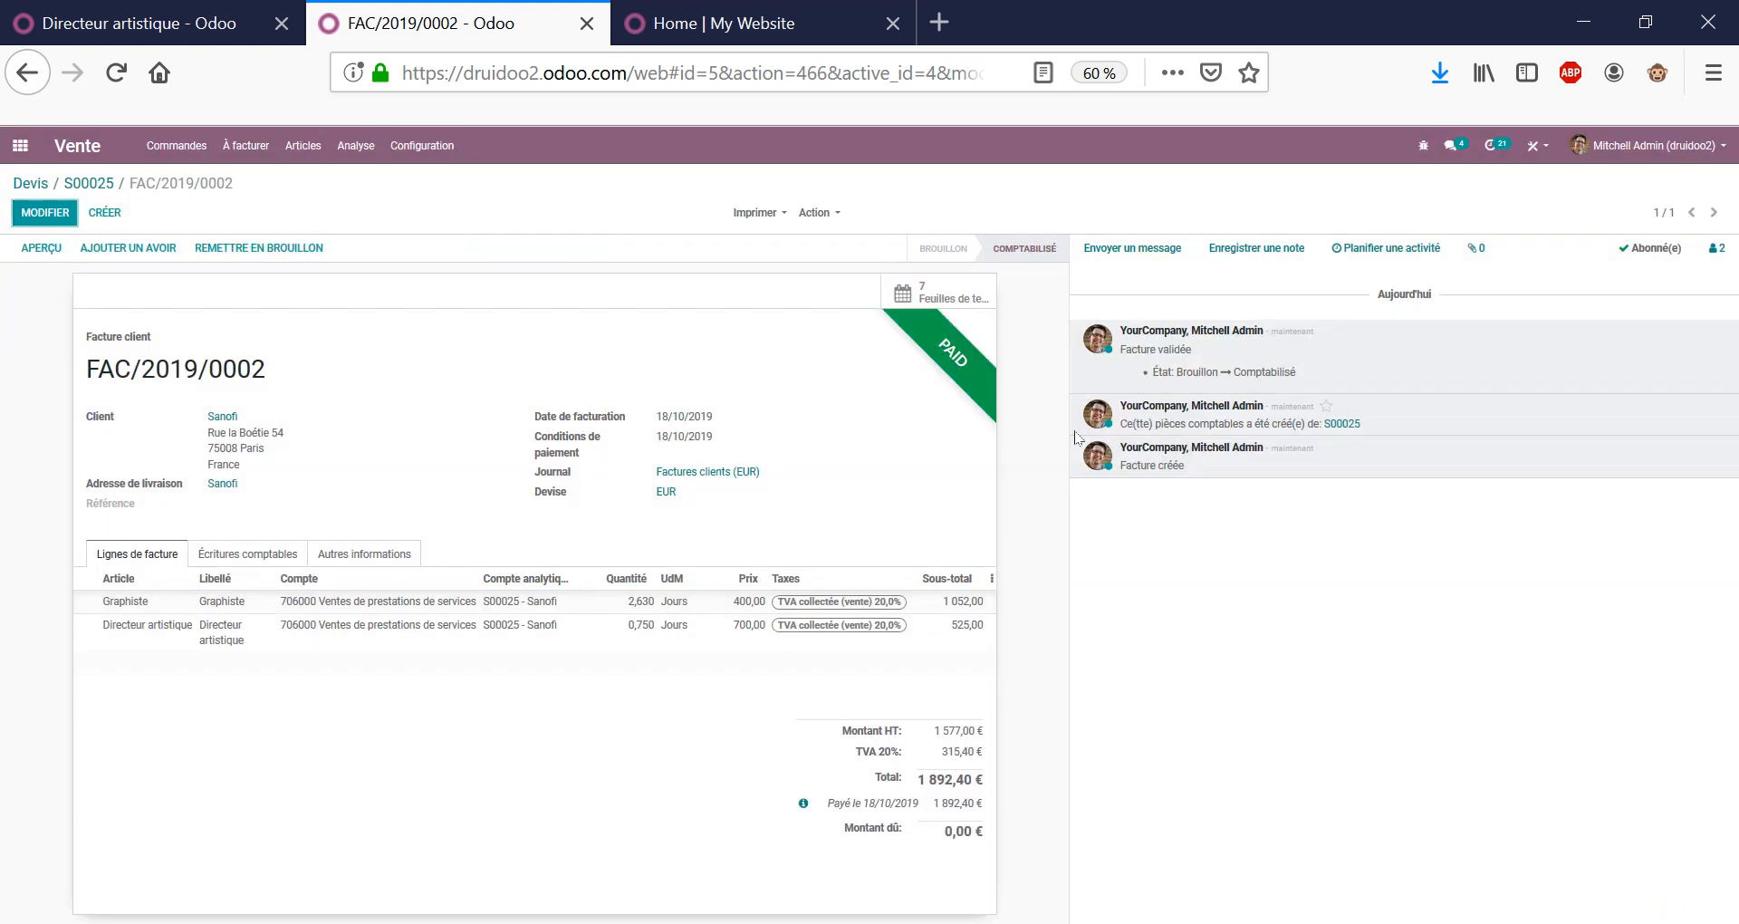
{"action": "left_click", "coordinate": [90, 185]}
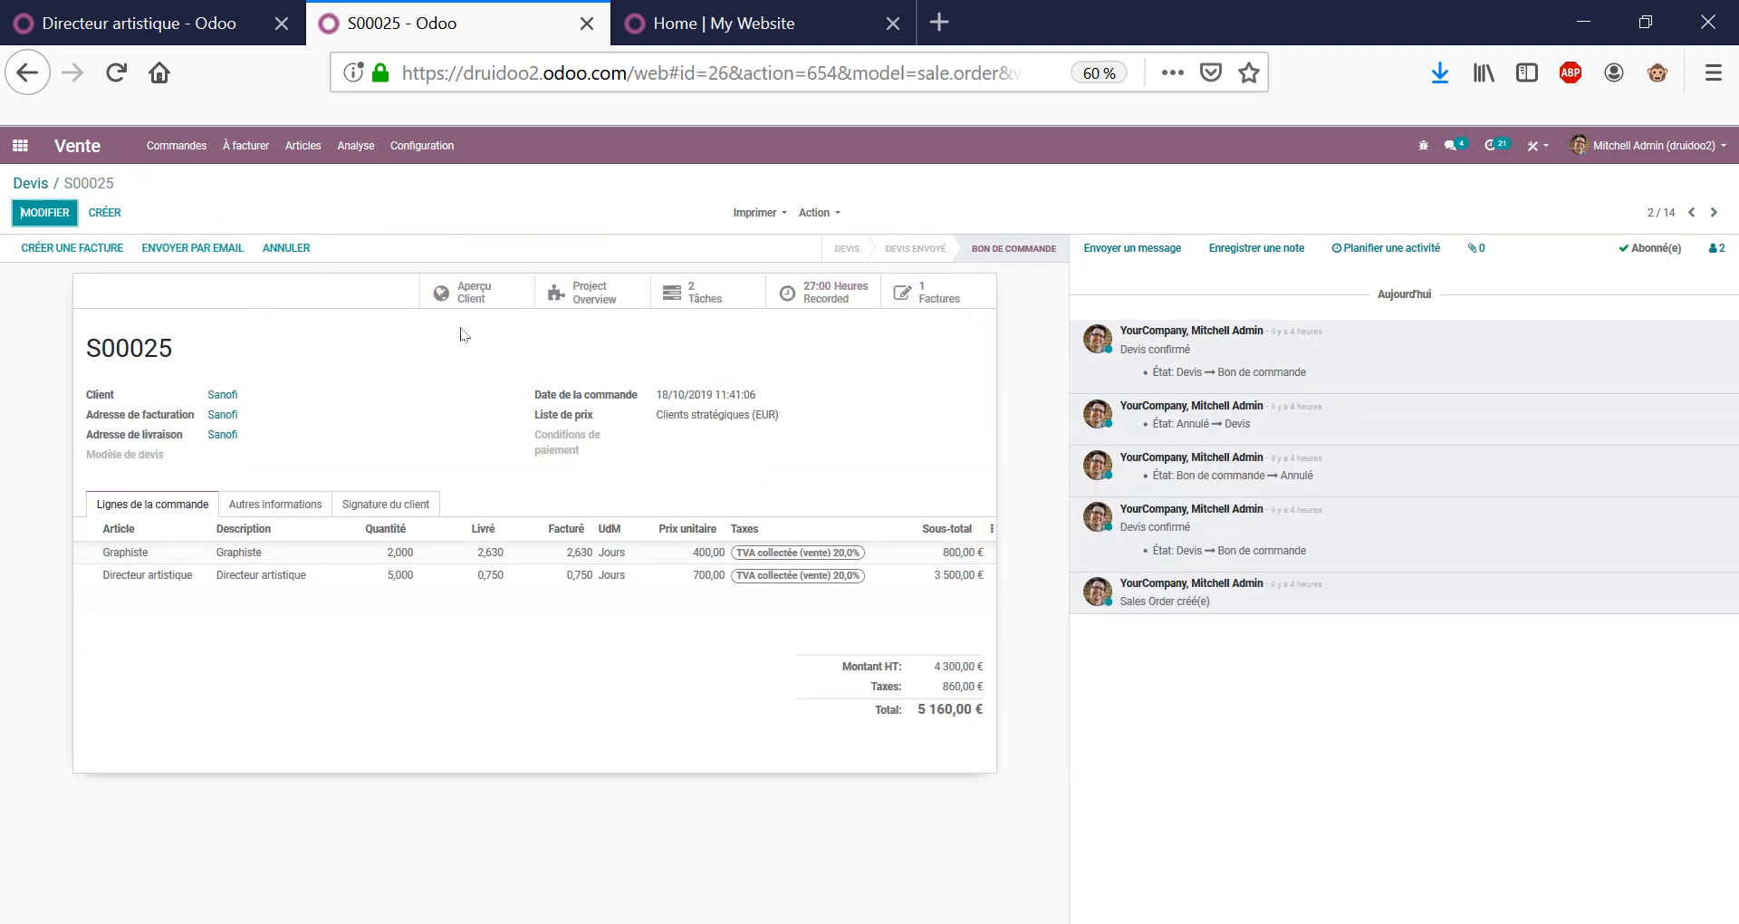
Find the GRAPHISTE product and check its Service type and Prestations category.
{"action": "double_click", "coordinate": [151, 347]}
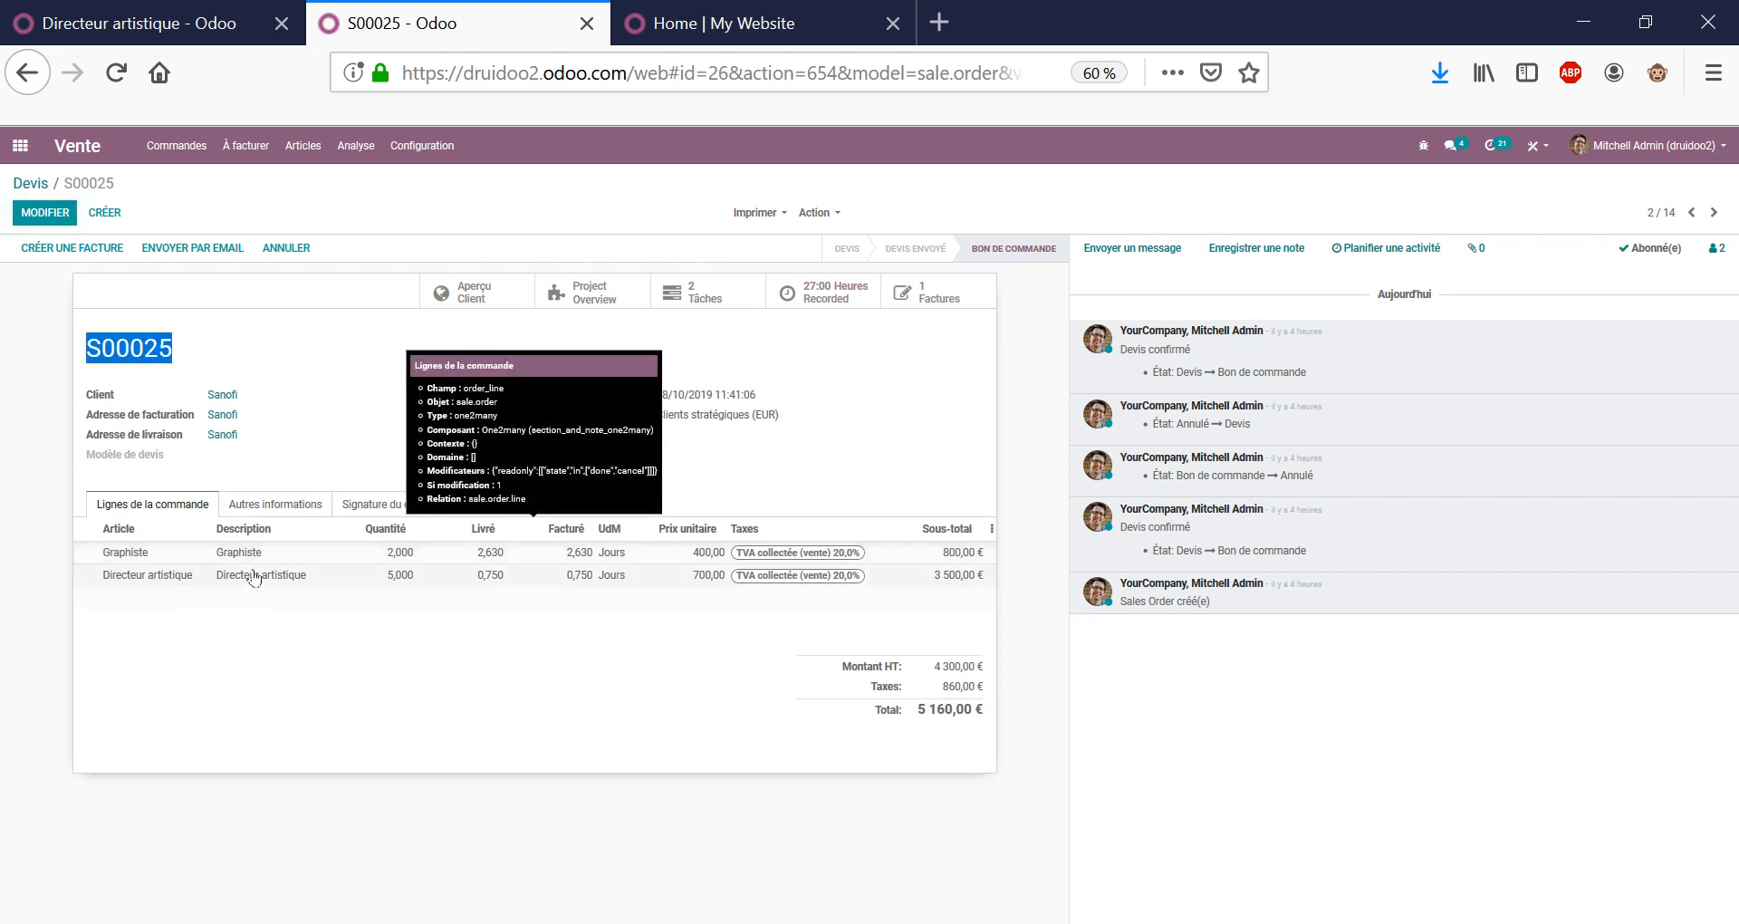
{"action": "left_click", "coordinate": [338, 392]}
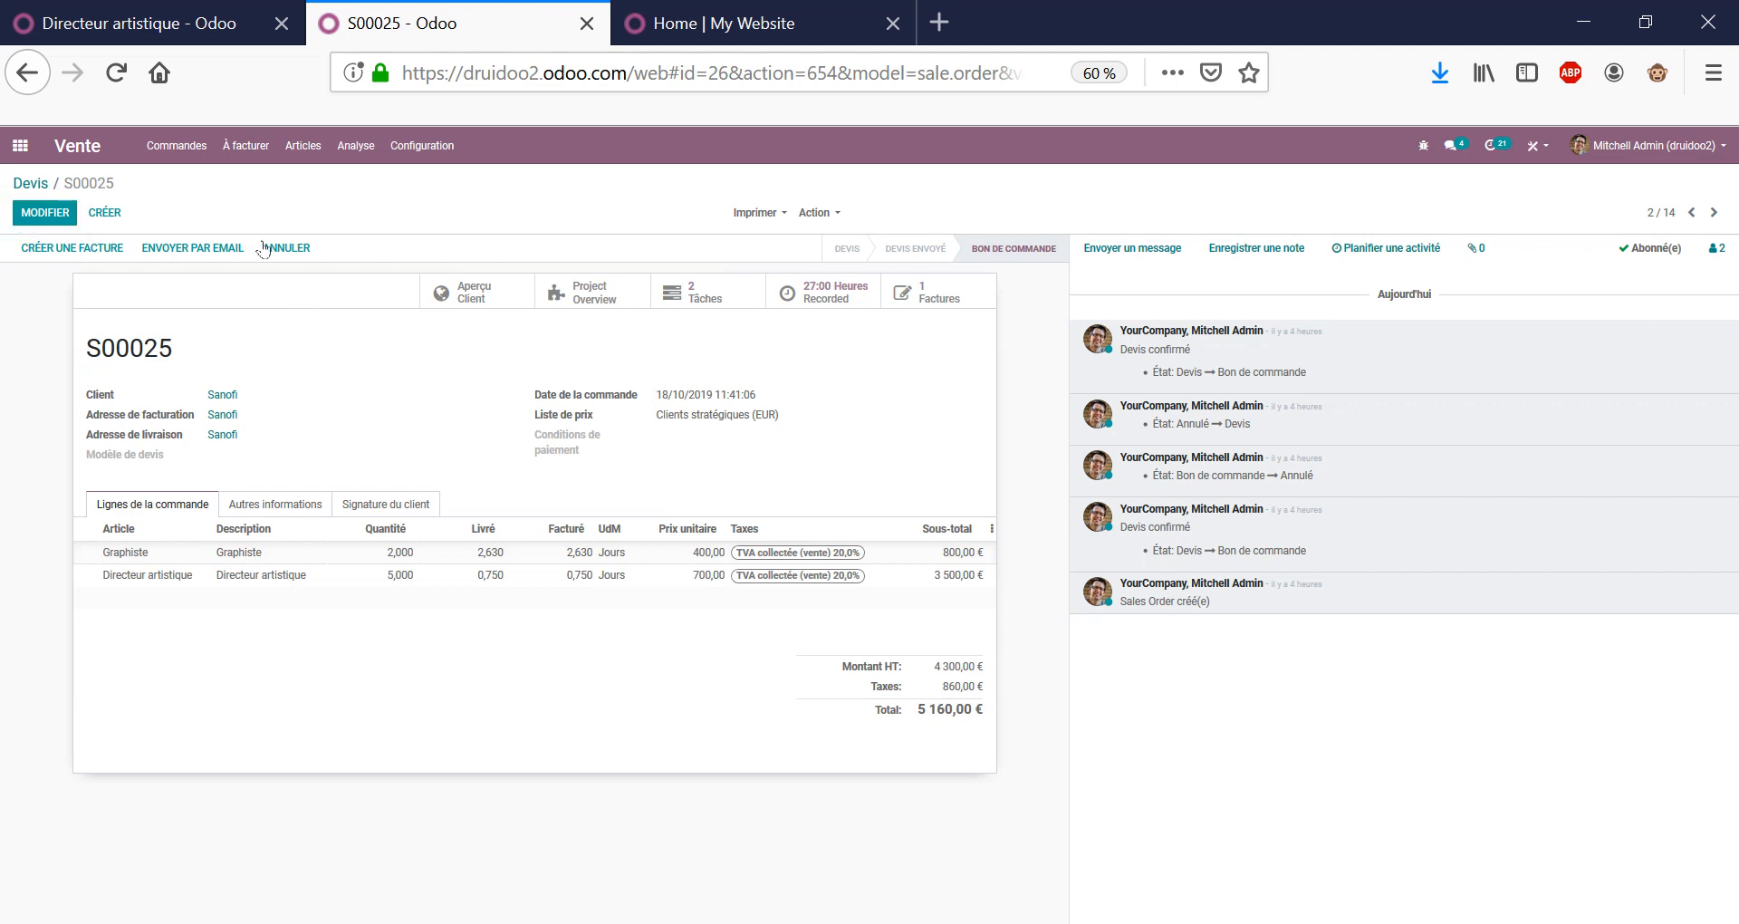
{"action": "left_click", "coordinate": [302, 145]}
{"action": "left_click", "coordinate": [317, 182]}
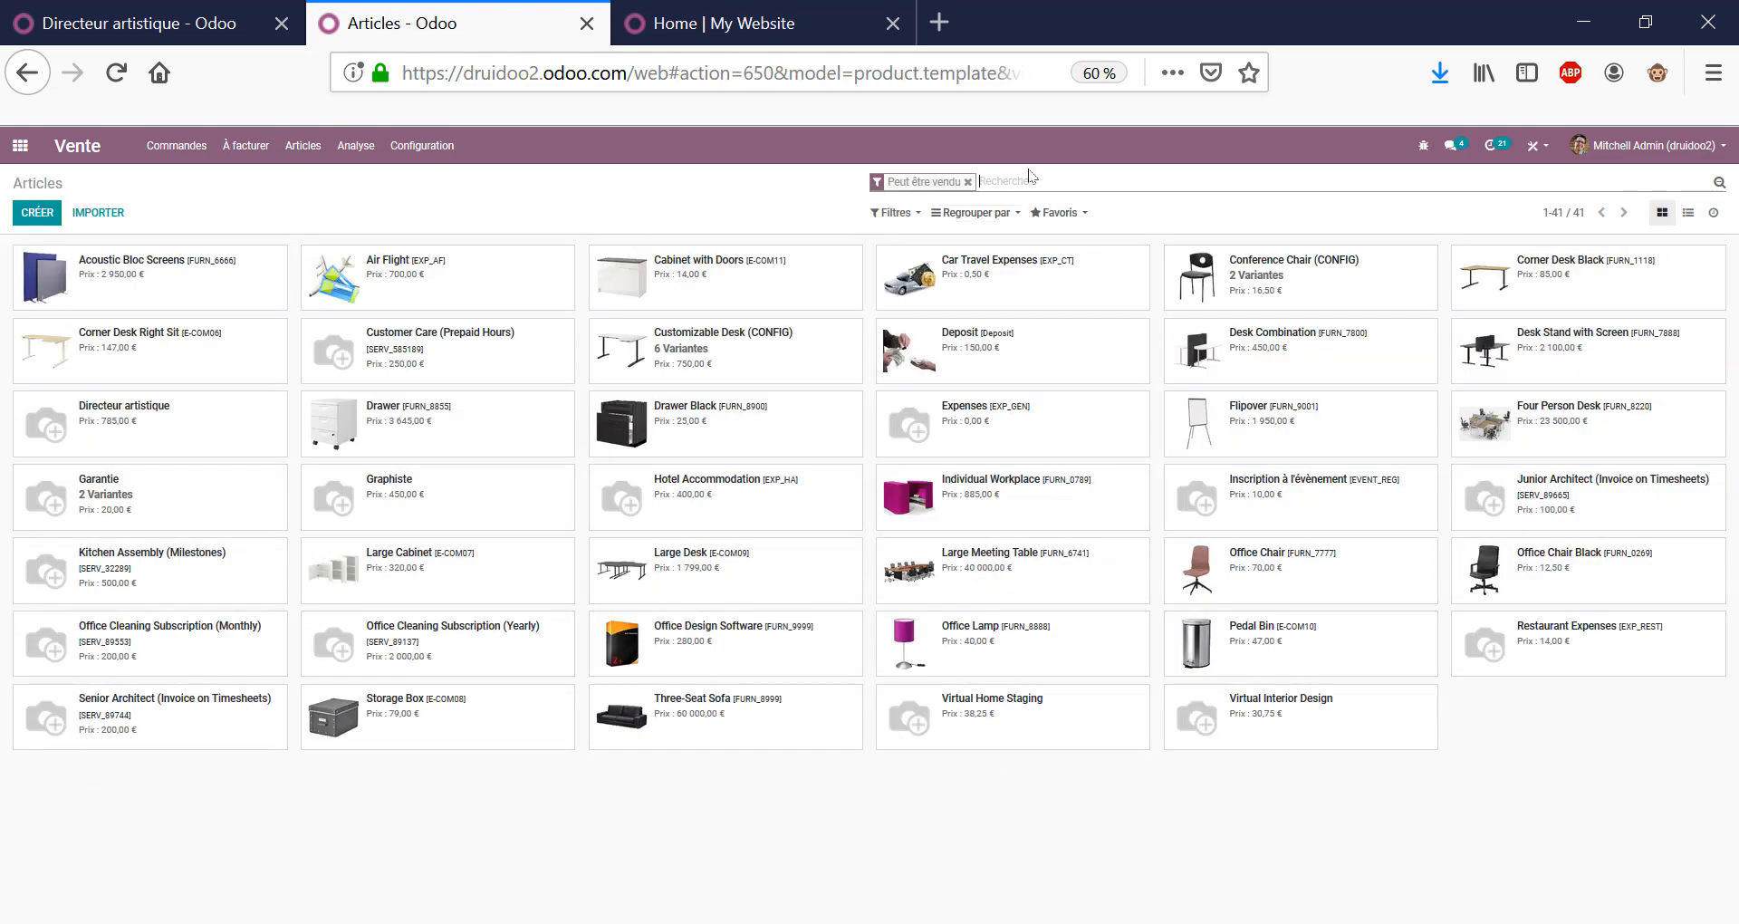
{"action": "type", "text": "GRAPHISTE"}
{"action": "key", "text": "Return"}
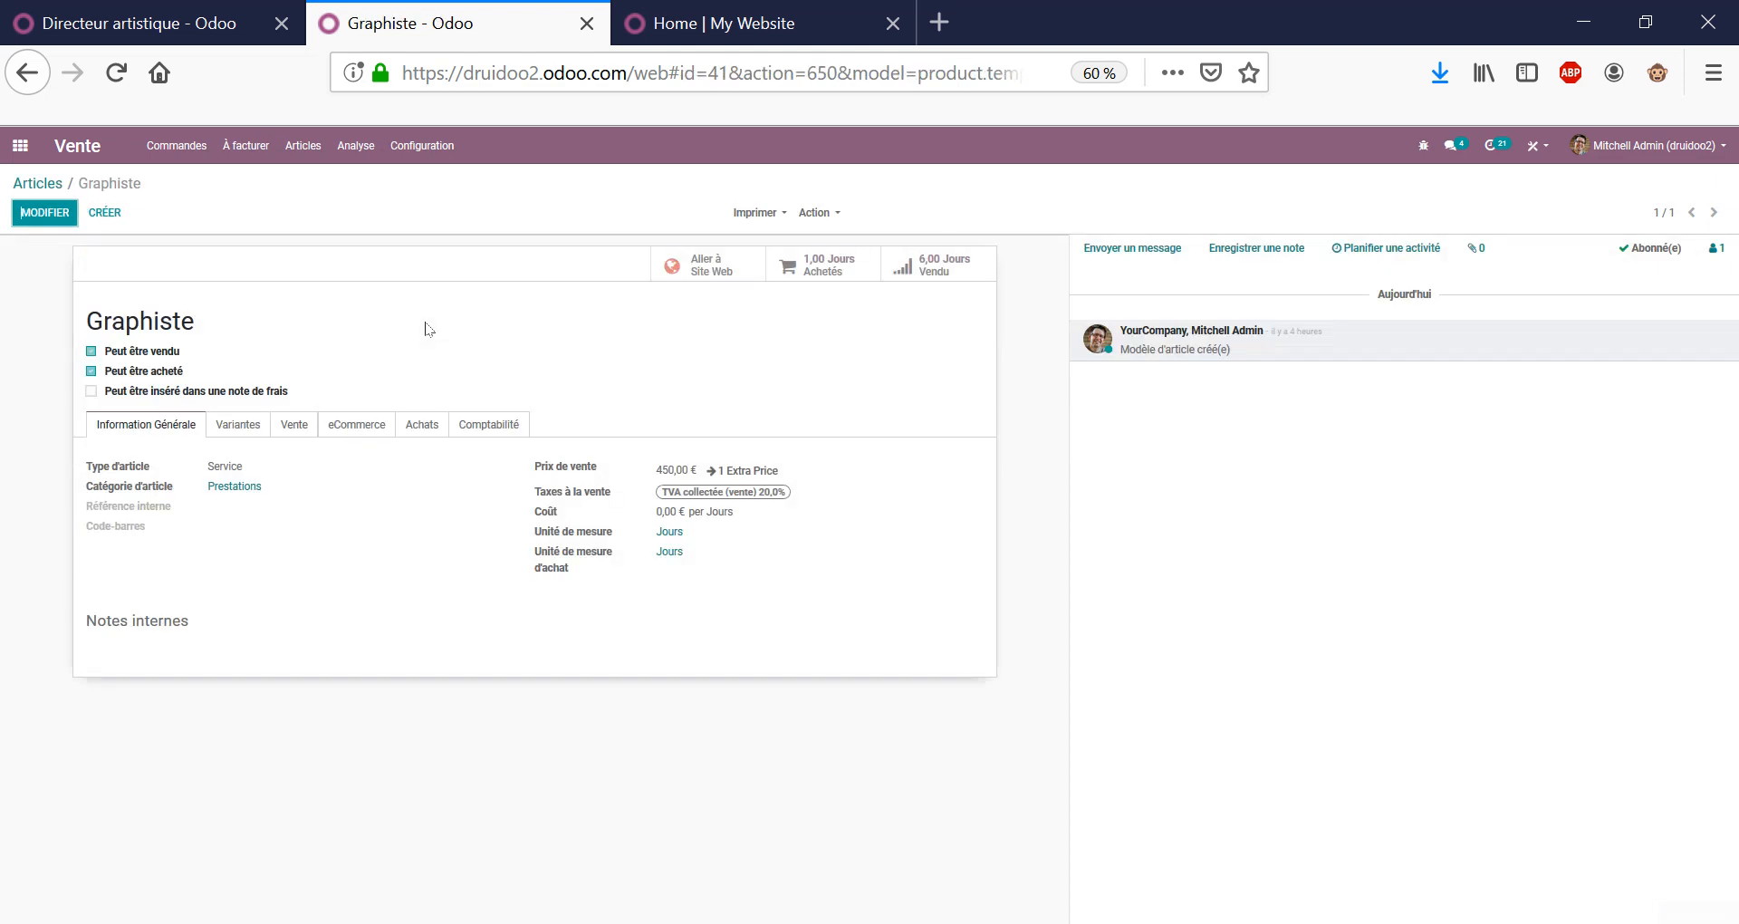
{"action": "double_click", "coordinate": [225, 467]}
{"action": "left_click", "coordinate": [249, 489]}
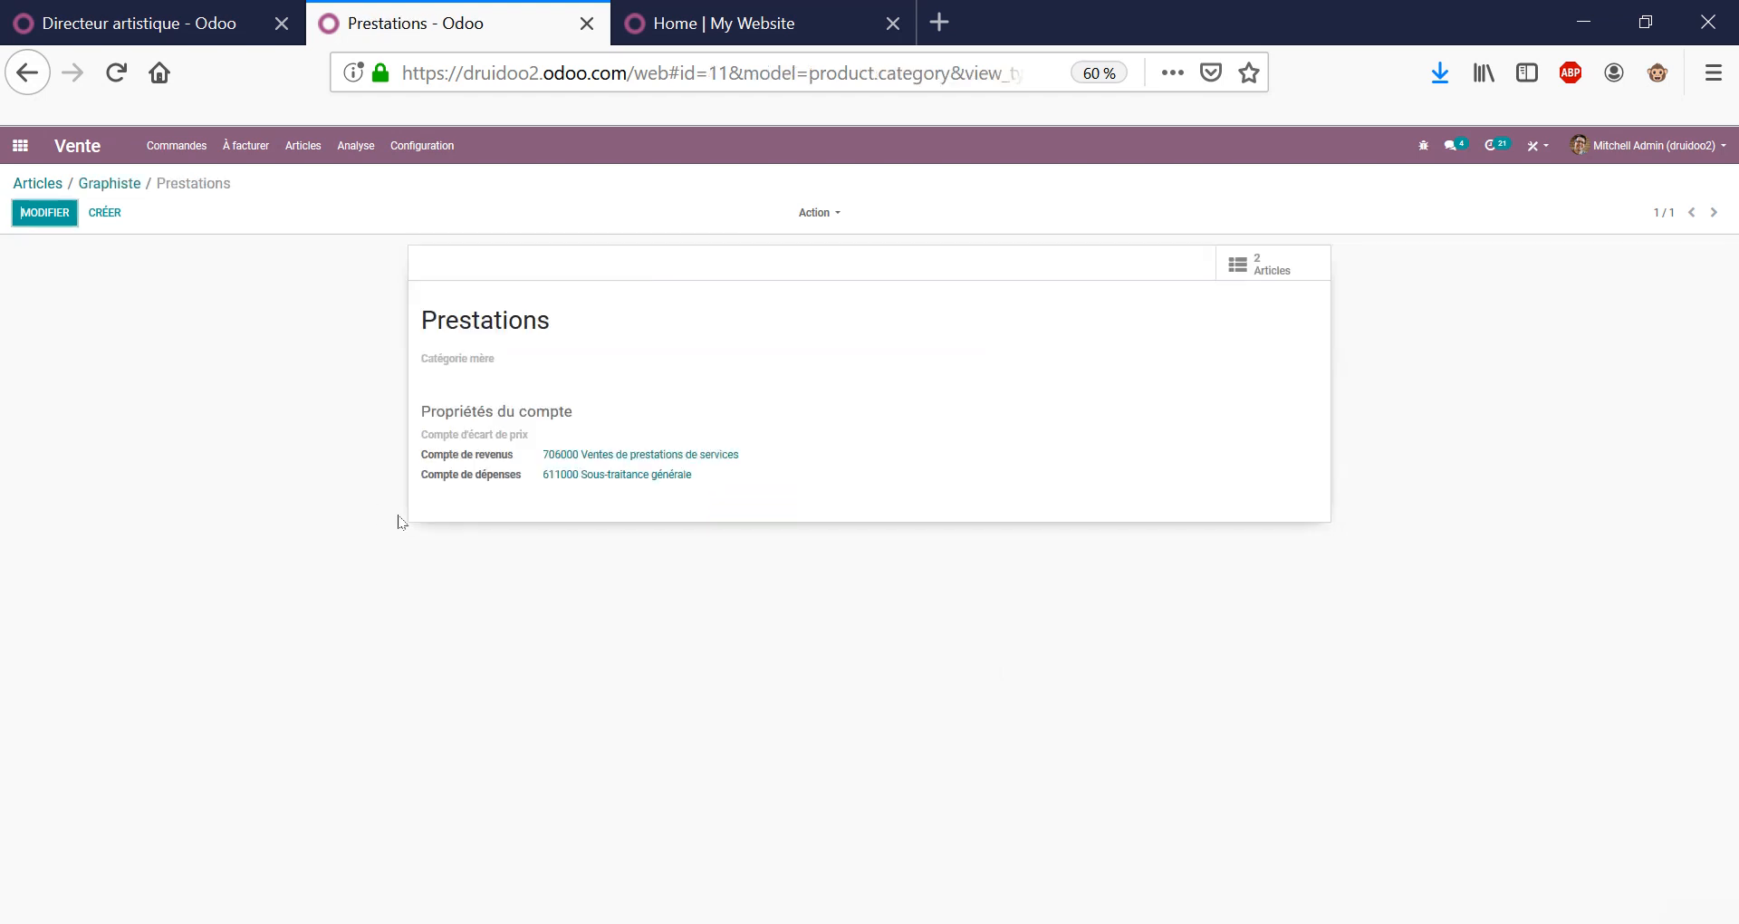
{"action": "left_click", "coordinate": [135, 187]}
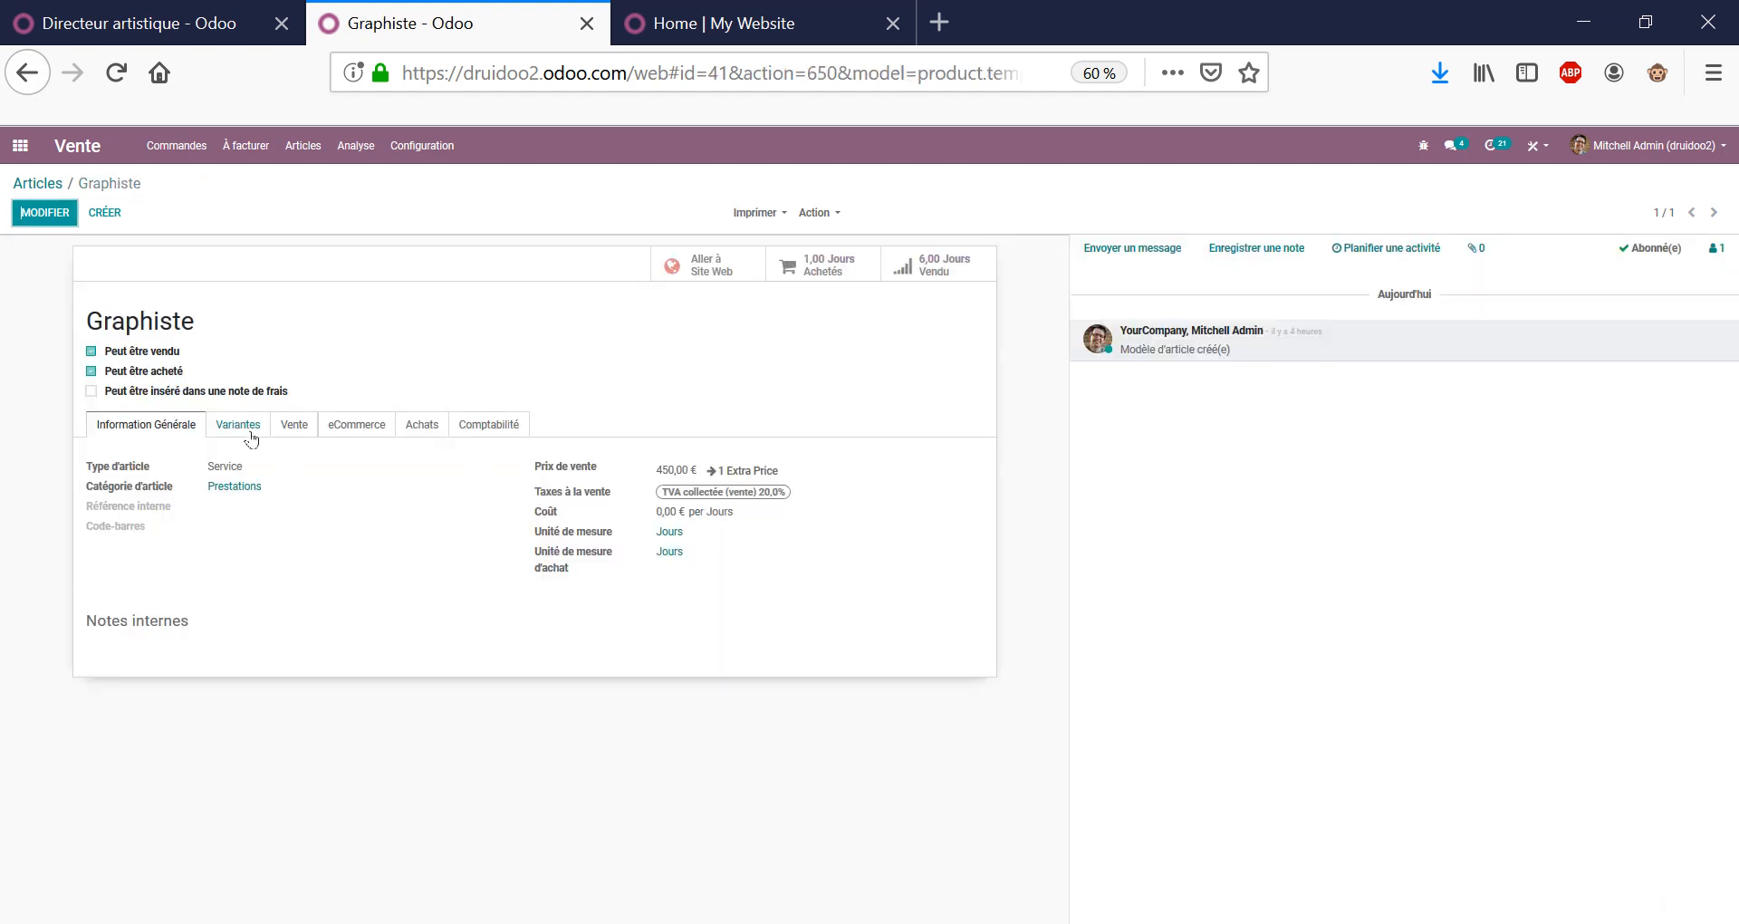
Edit Graphiste's Vente tab: invoice from task timesheets, create a task in the order's project.
{"action": "left_click", "coordinate": [294, 426]}
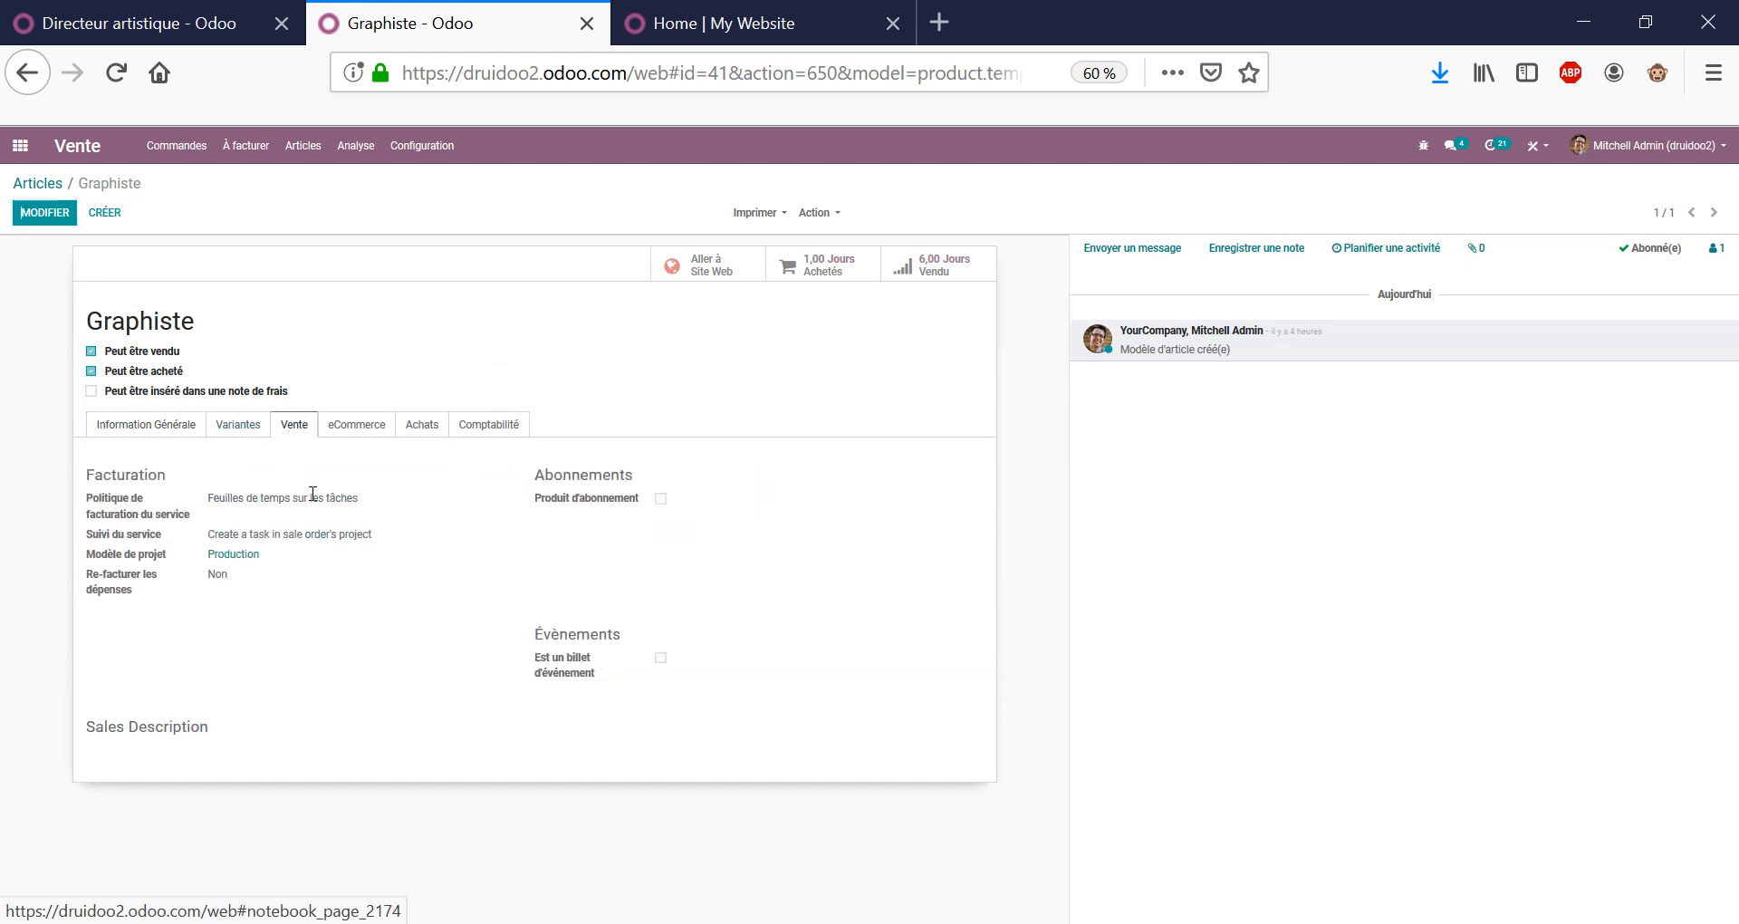
{"action": "double_click", "coordinate": [276, 499]}
{"action": "triple_click", "coordinate": [288, 500]}
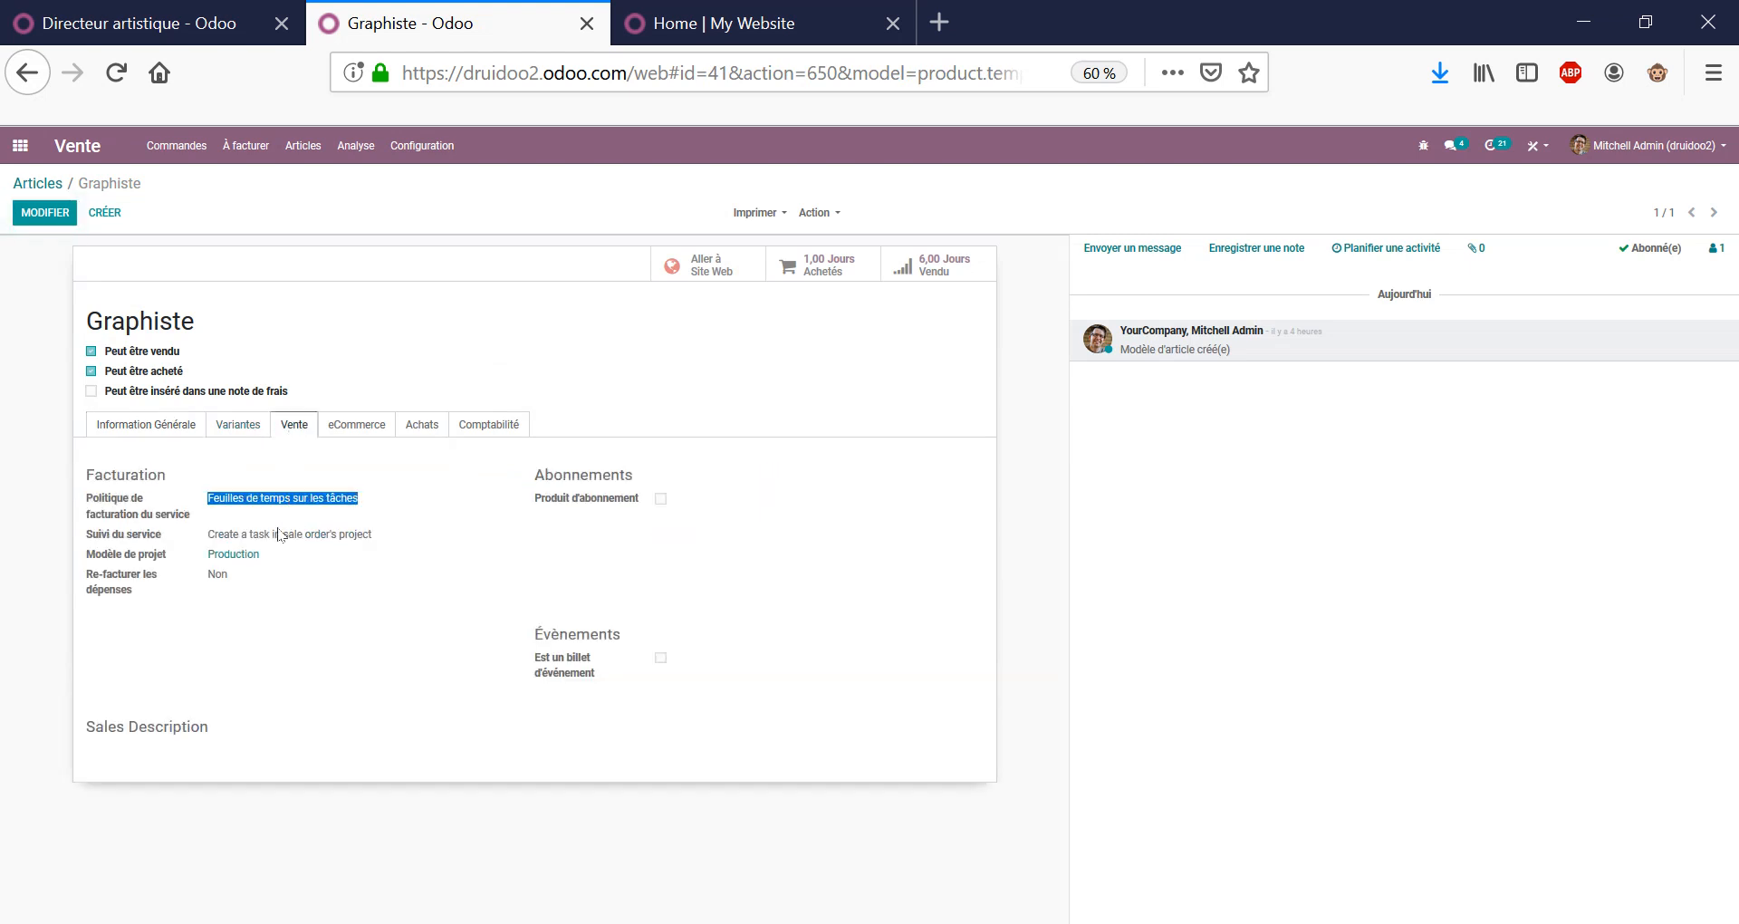
{"action": "left_click", "coordinate": [45, 213]}
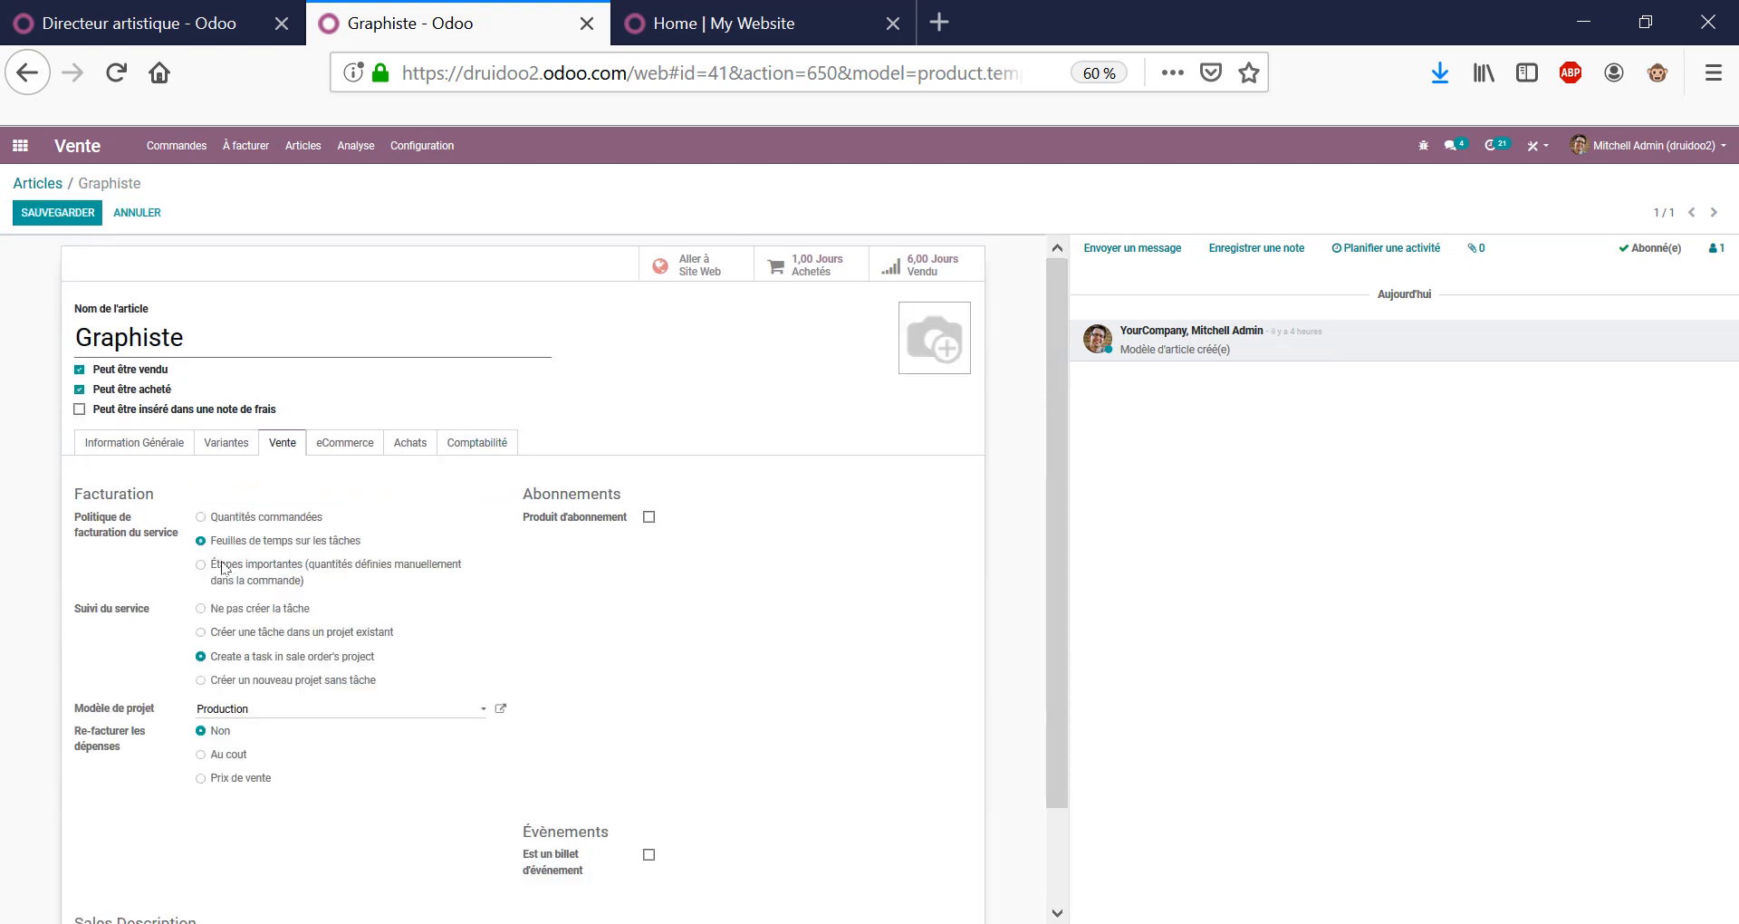
{"action": "left_click_drag", "start_coordinate": [225, 564], "coordinate": [330, 582]}
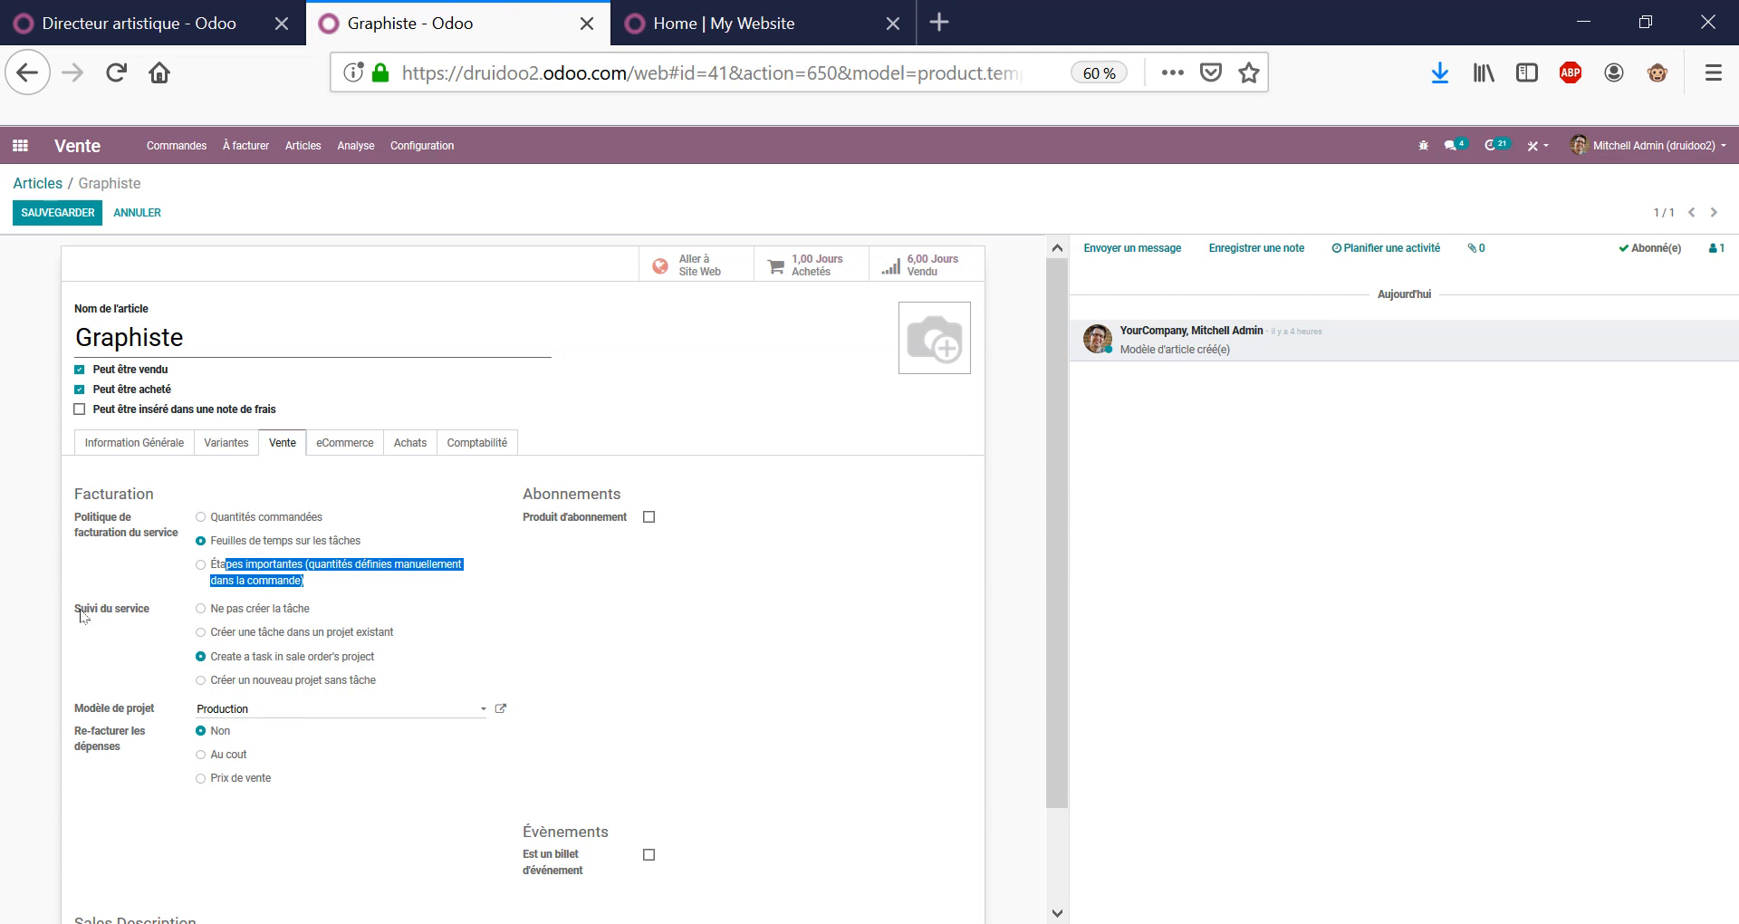
{"action": "left_click_drag", "start_coordinate": [81, 609], "coordinate": [308, 610]}
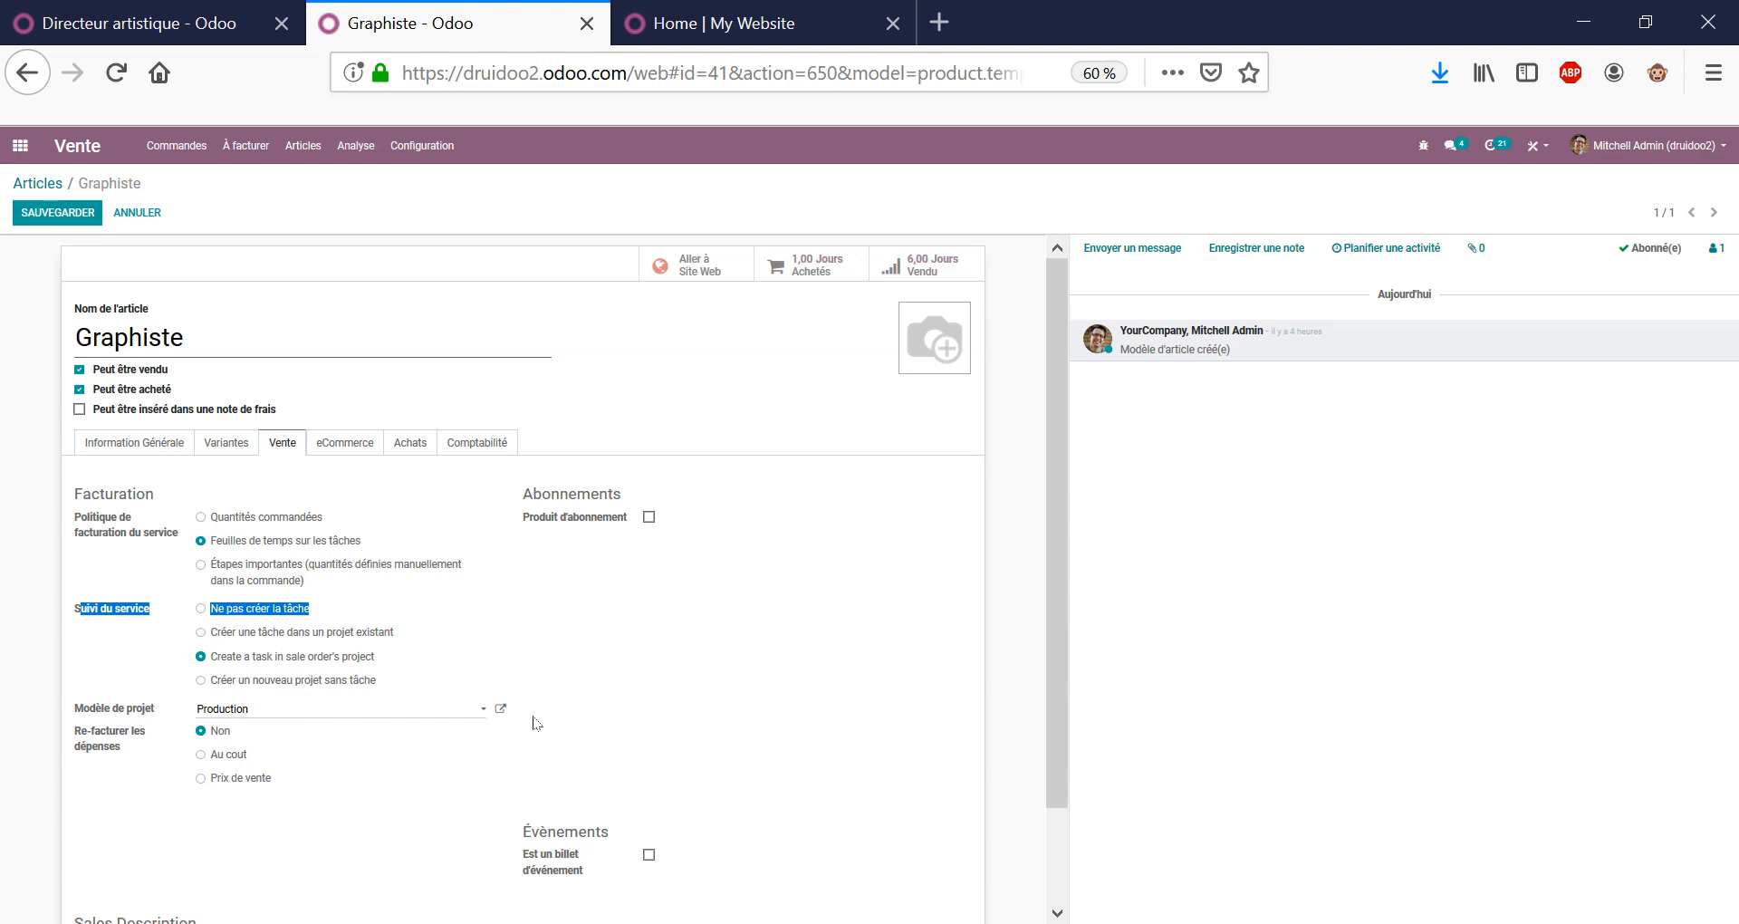
Save the Graphiste product, then reopen quotation S00025 and review its invoiced quantities.
{"action": "left_click", "coordinate": [86, 212]}
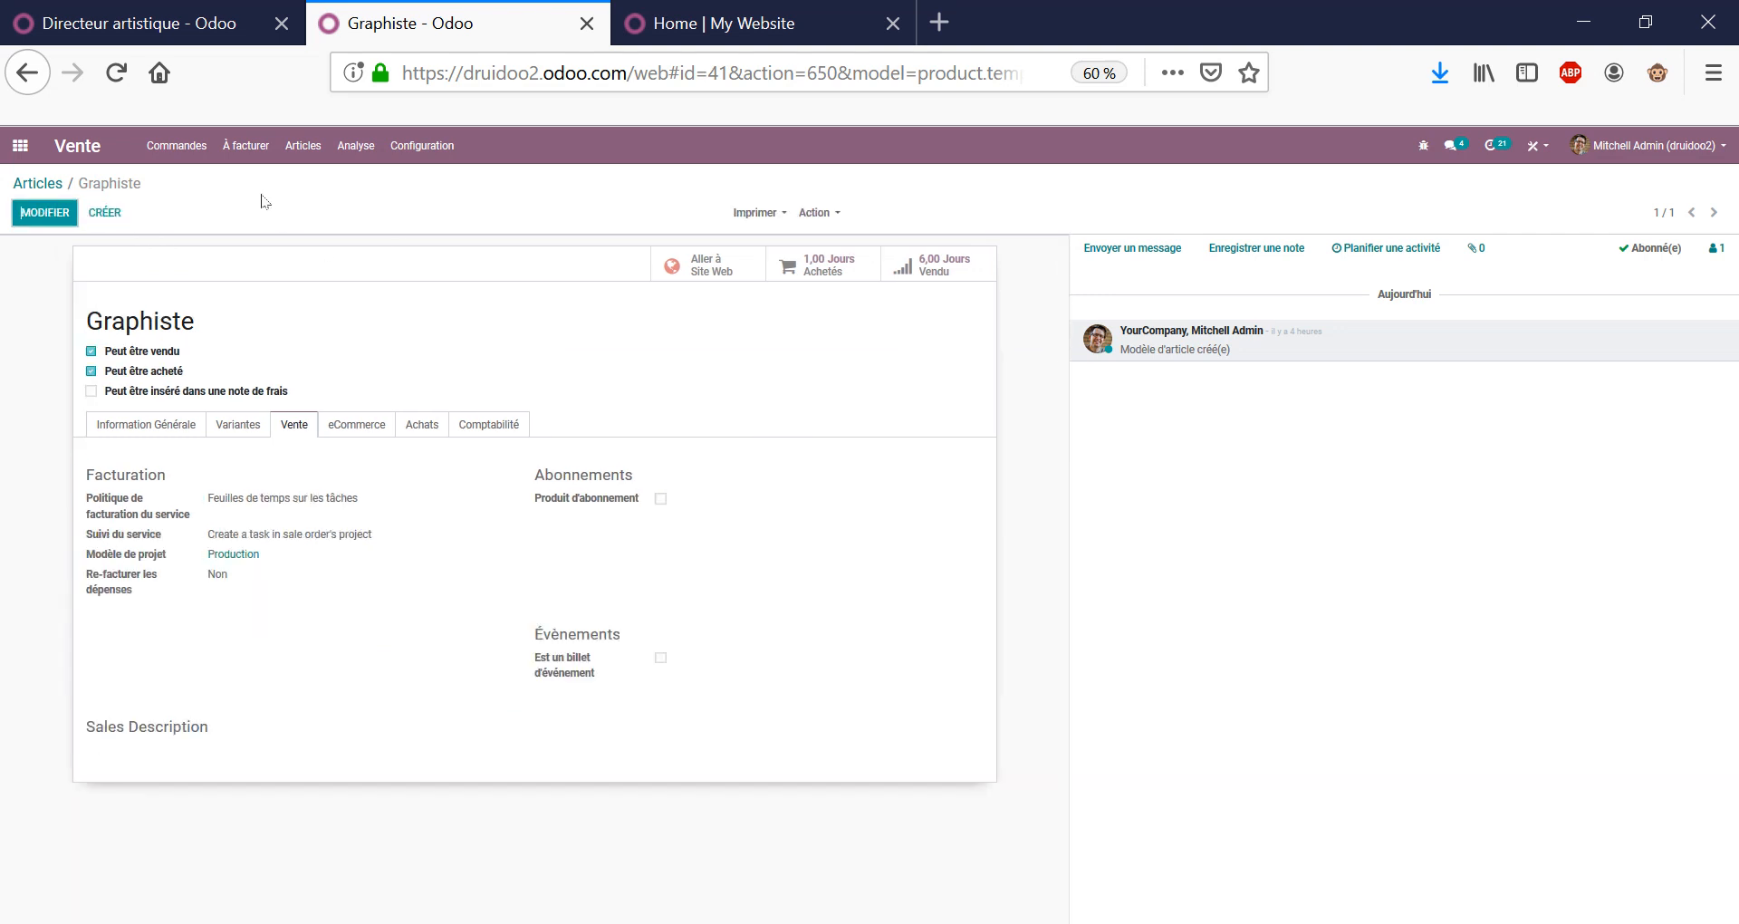
{"action": "left_click", "coordinate": [38, 184]}
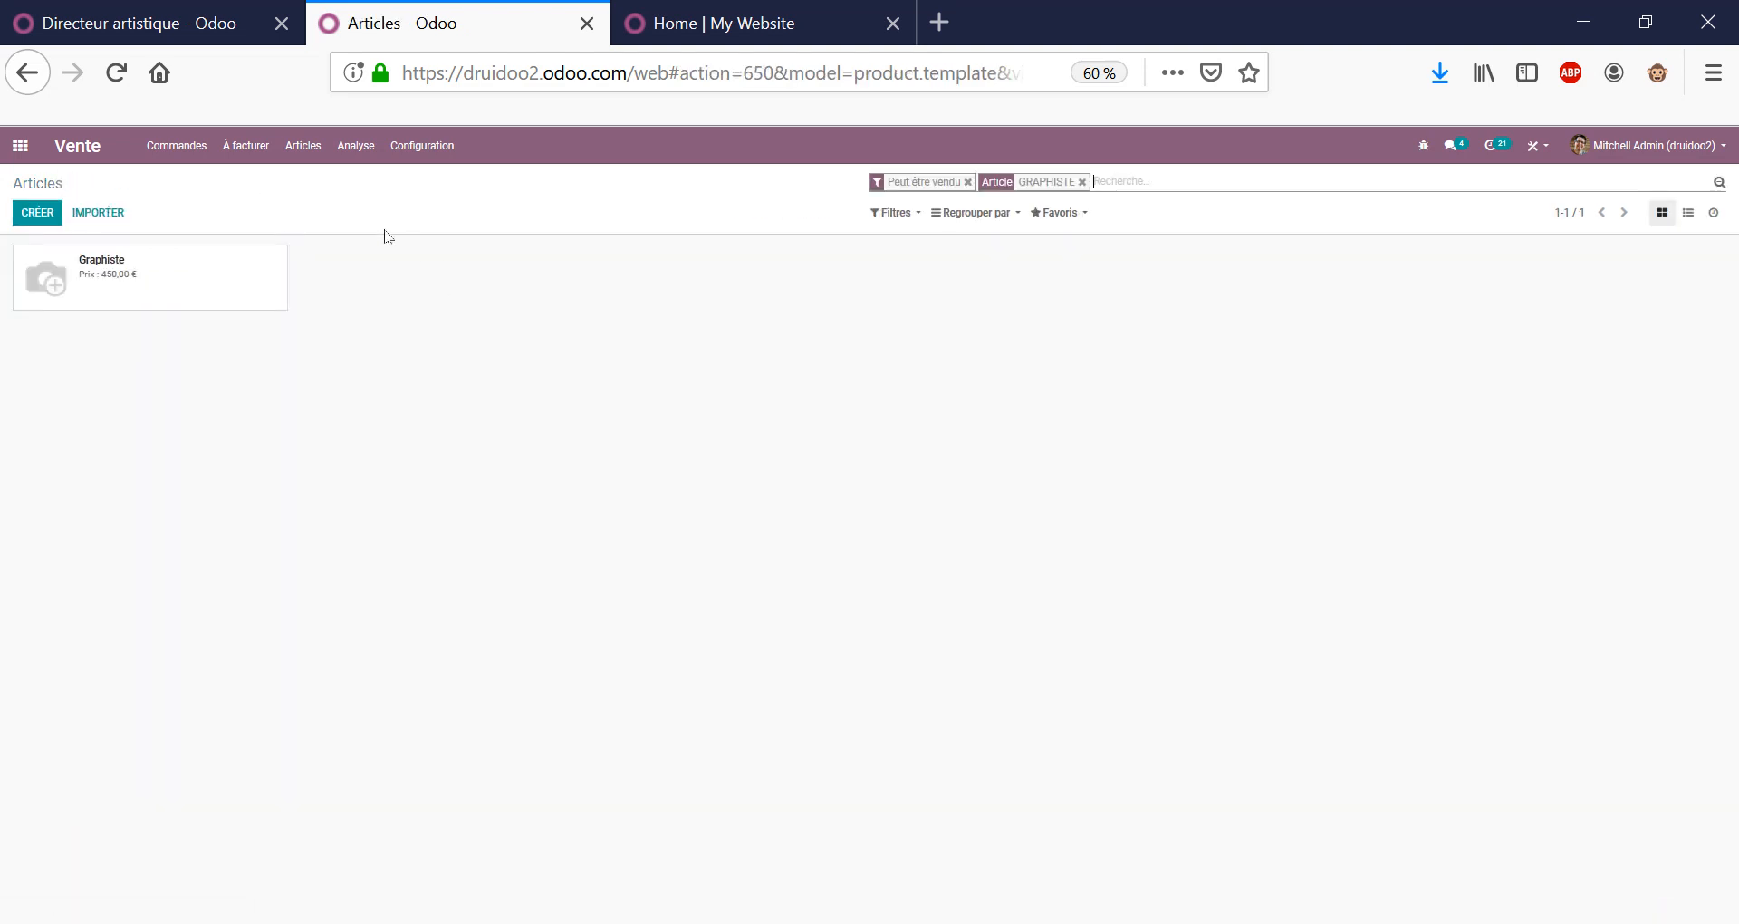
{"action": "left_click", "coordinate": [177, 155]}
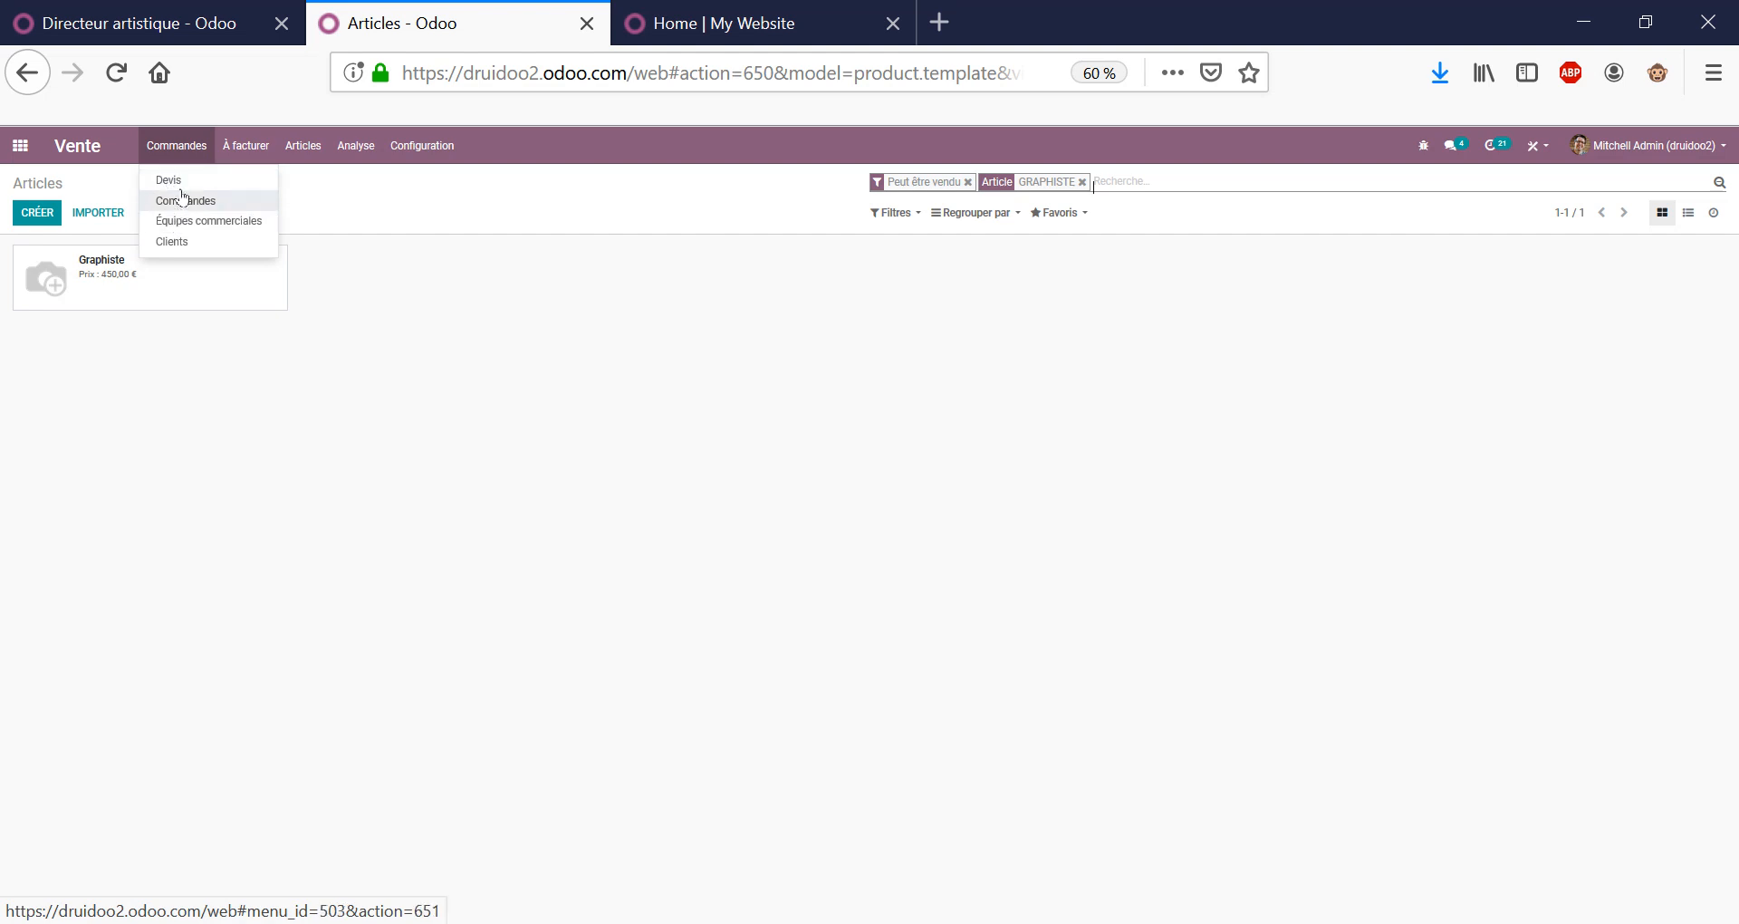
{"action": "left_click", "coordinate": [176, 184]}
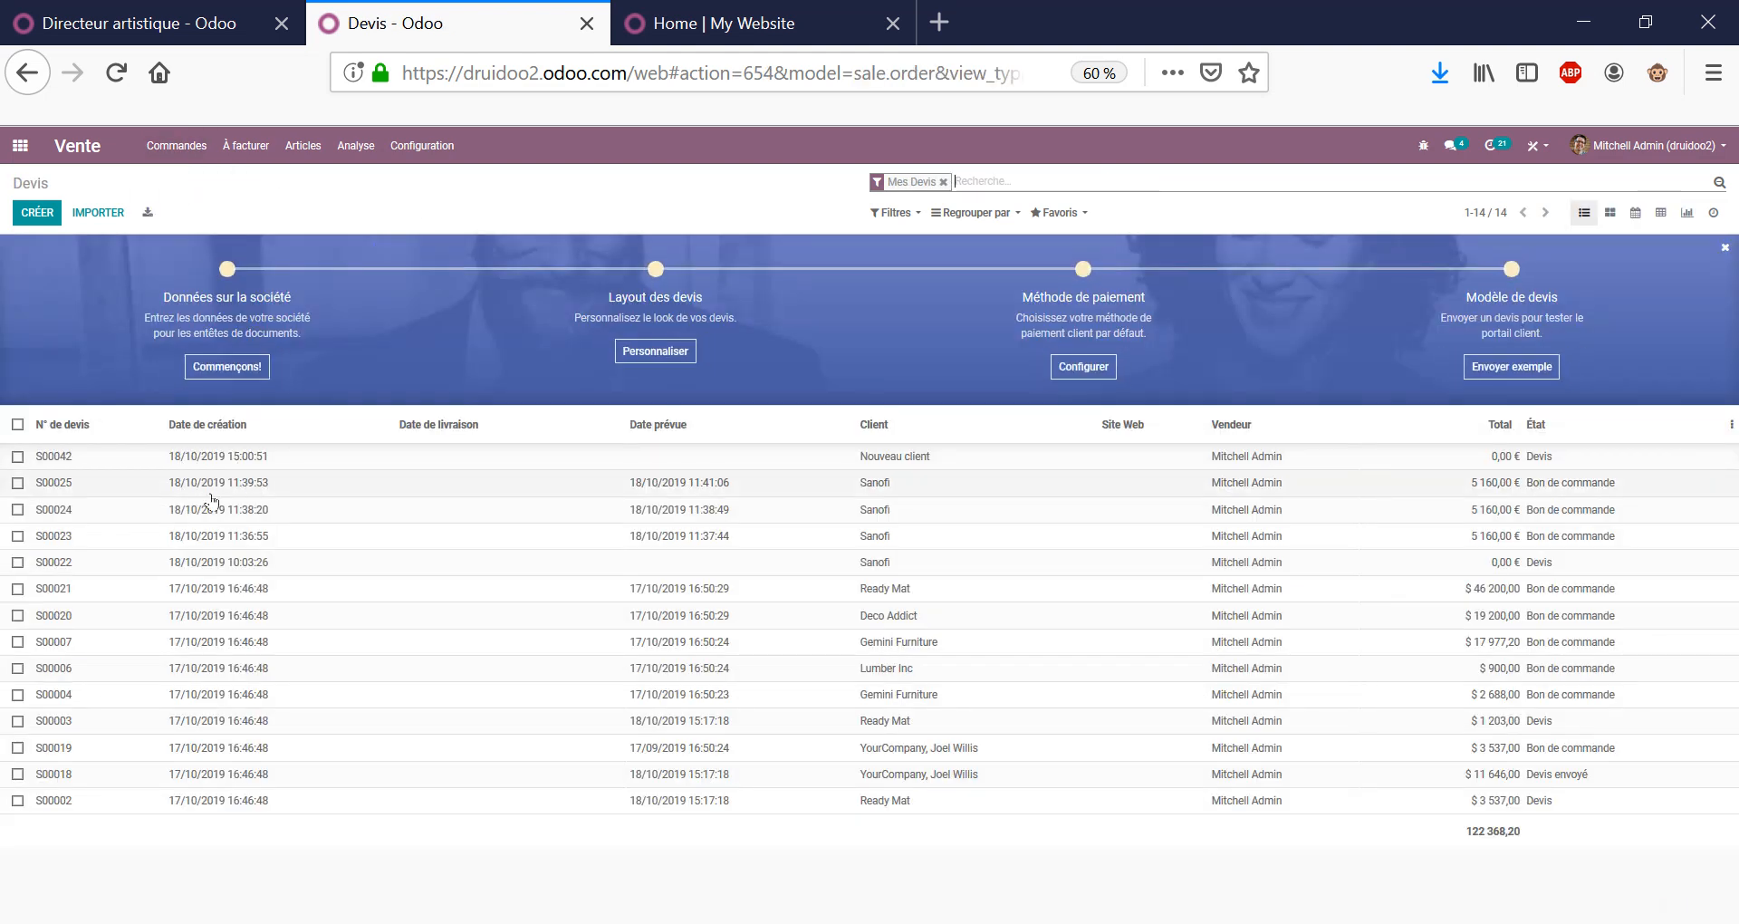
{"action": "left_click", "coordinate": [210, 492]}
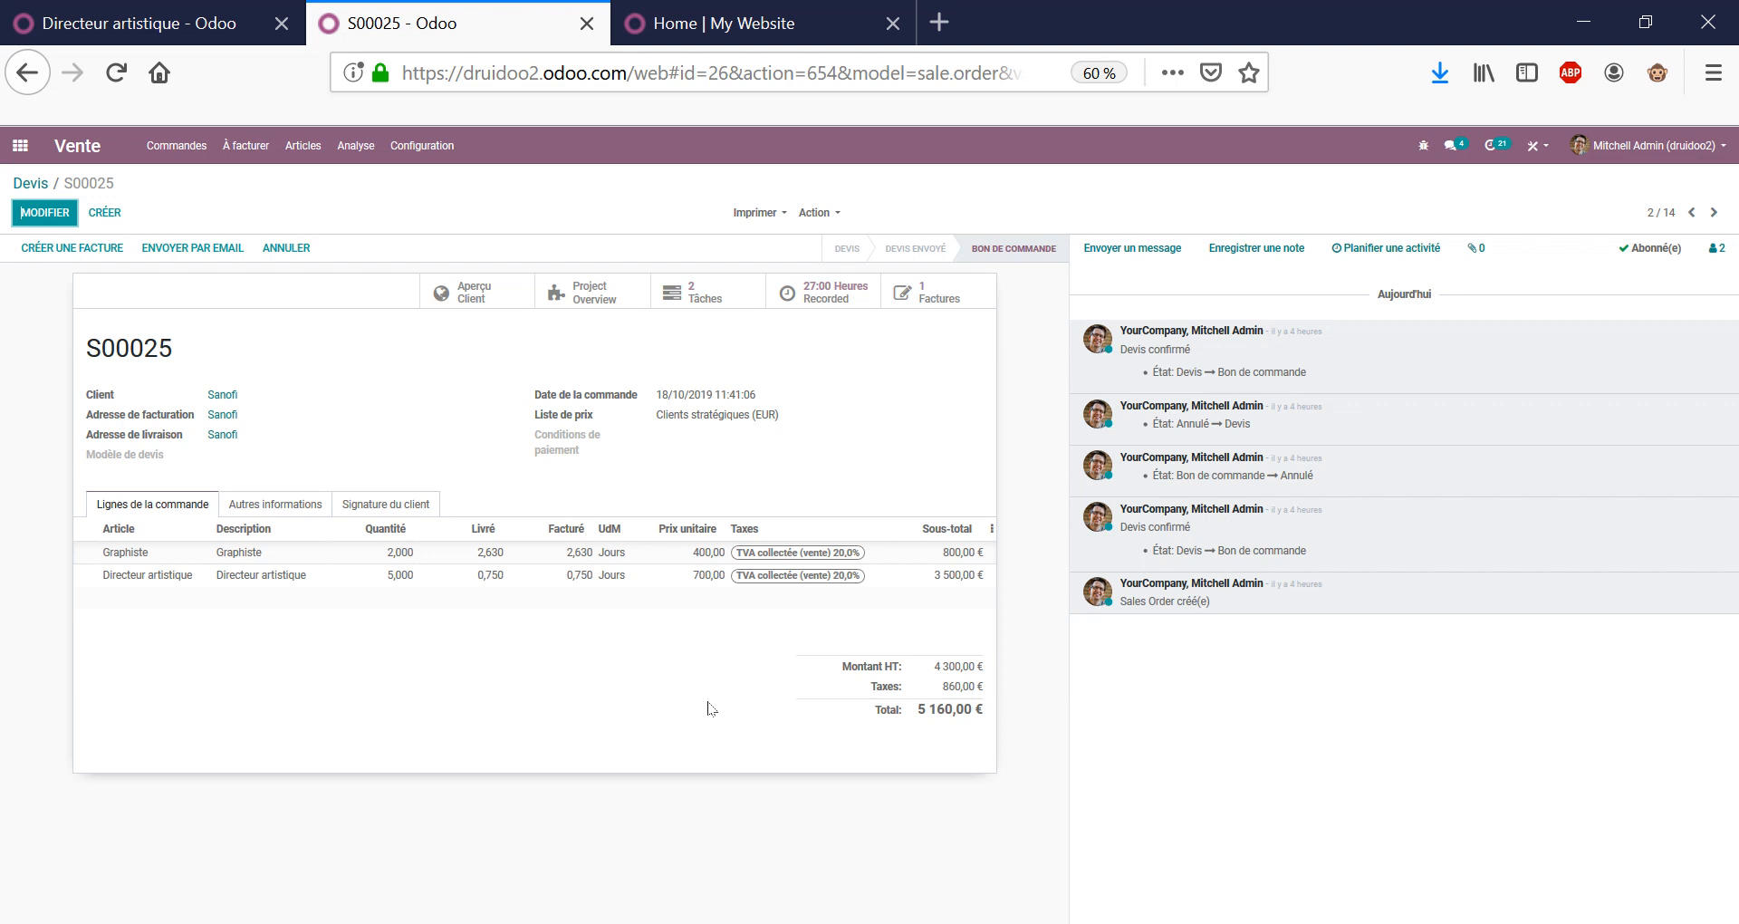
{"action": "double_click", "coordinate": [144, 353]}
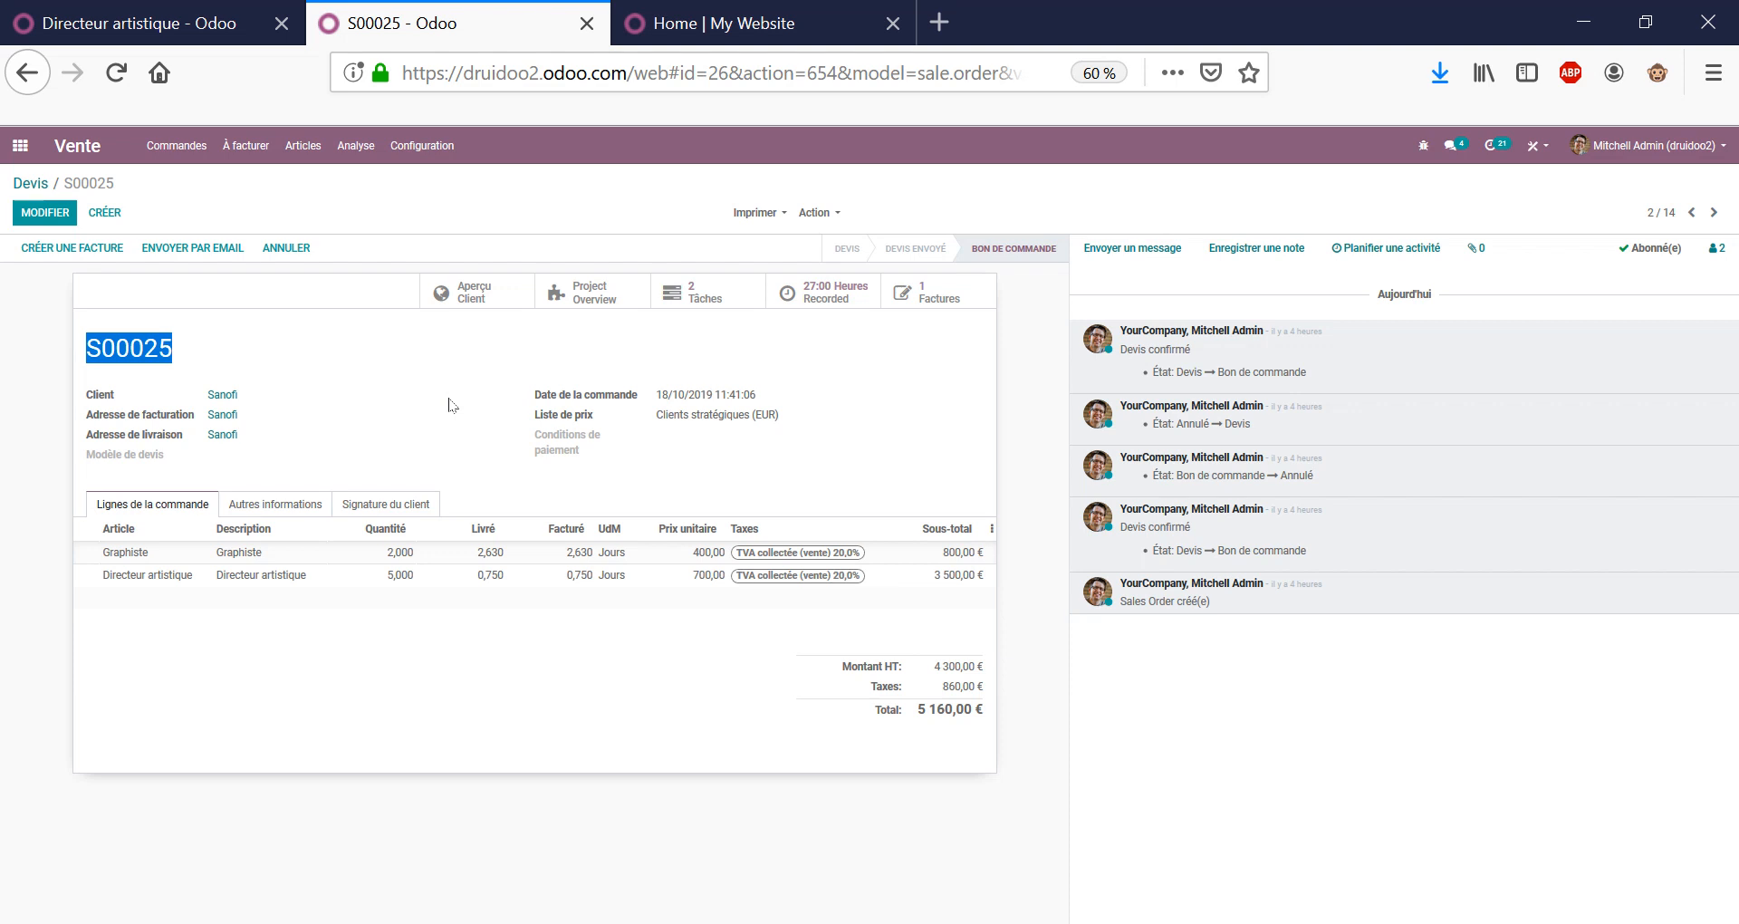
{"action": "left_click", "coordinate": [453, 431]}
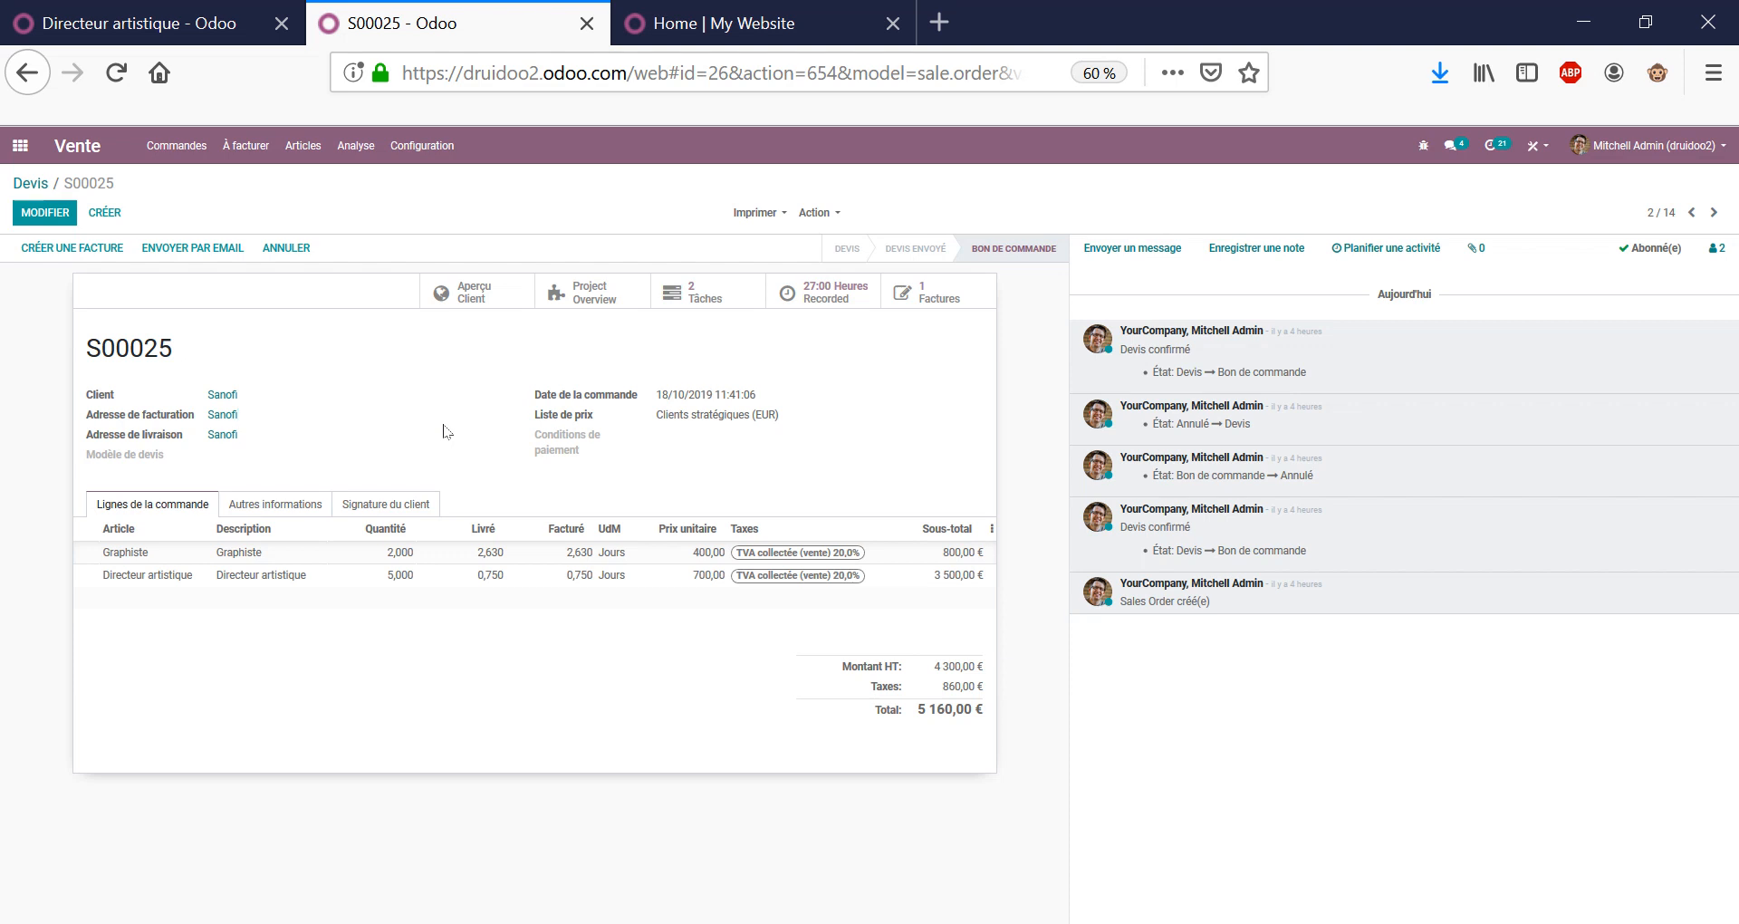
{"action": "left_click_drag", "start_coordinate": [437, 398], "coordinate": [425, 367]}
Show Analyse des ventes as a pivot with measures Total HT and Total.
{"action": "left_click", "coordinate": [349, 152]}
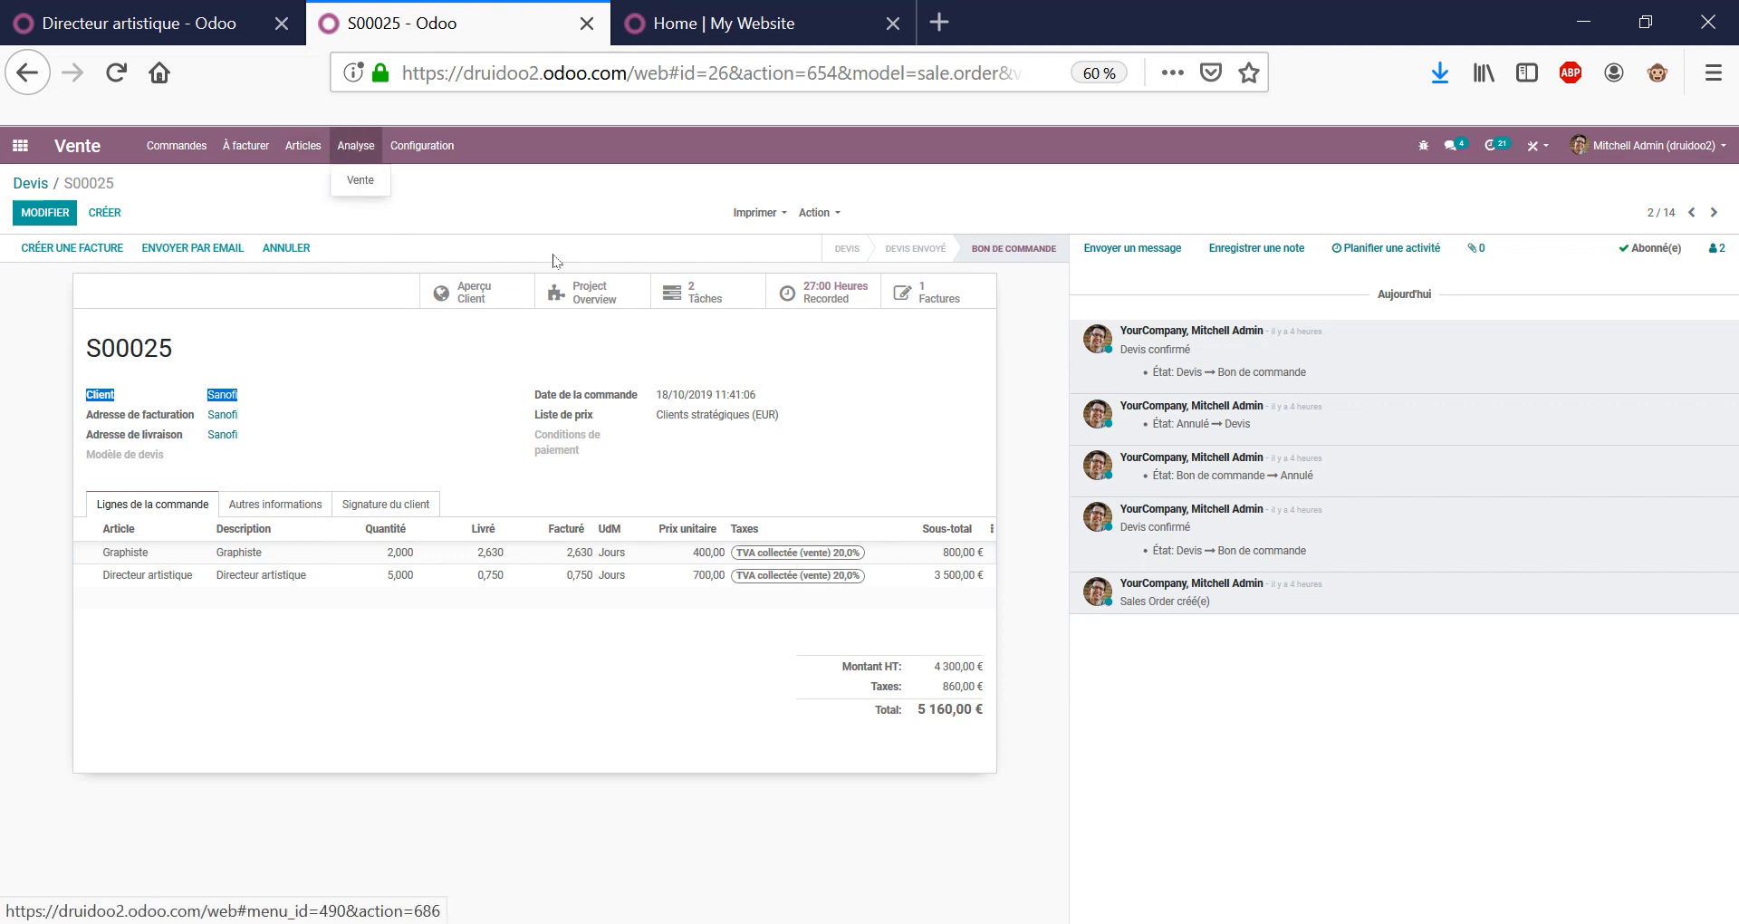
{"action": "left_click", "coordinate": [355, 175]}
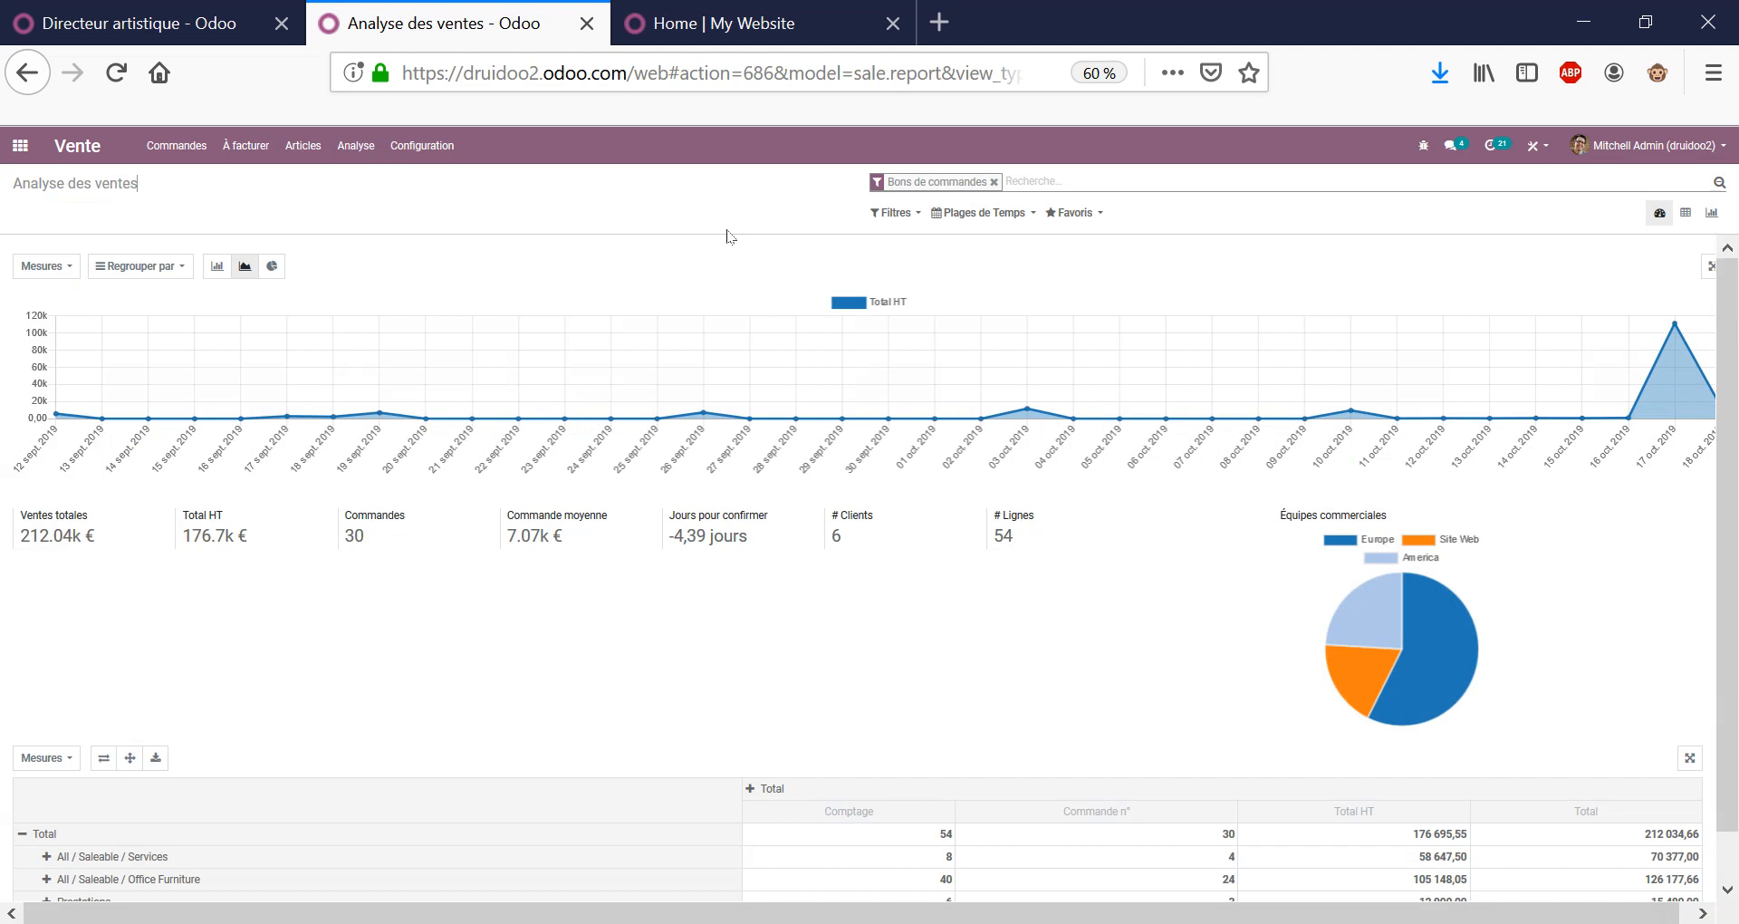
{"action": "left_click", "coordinate": [1686, 212]}
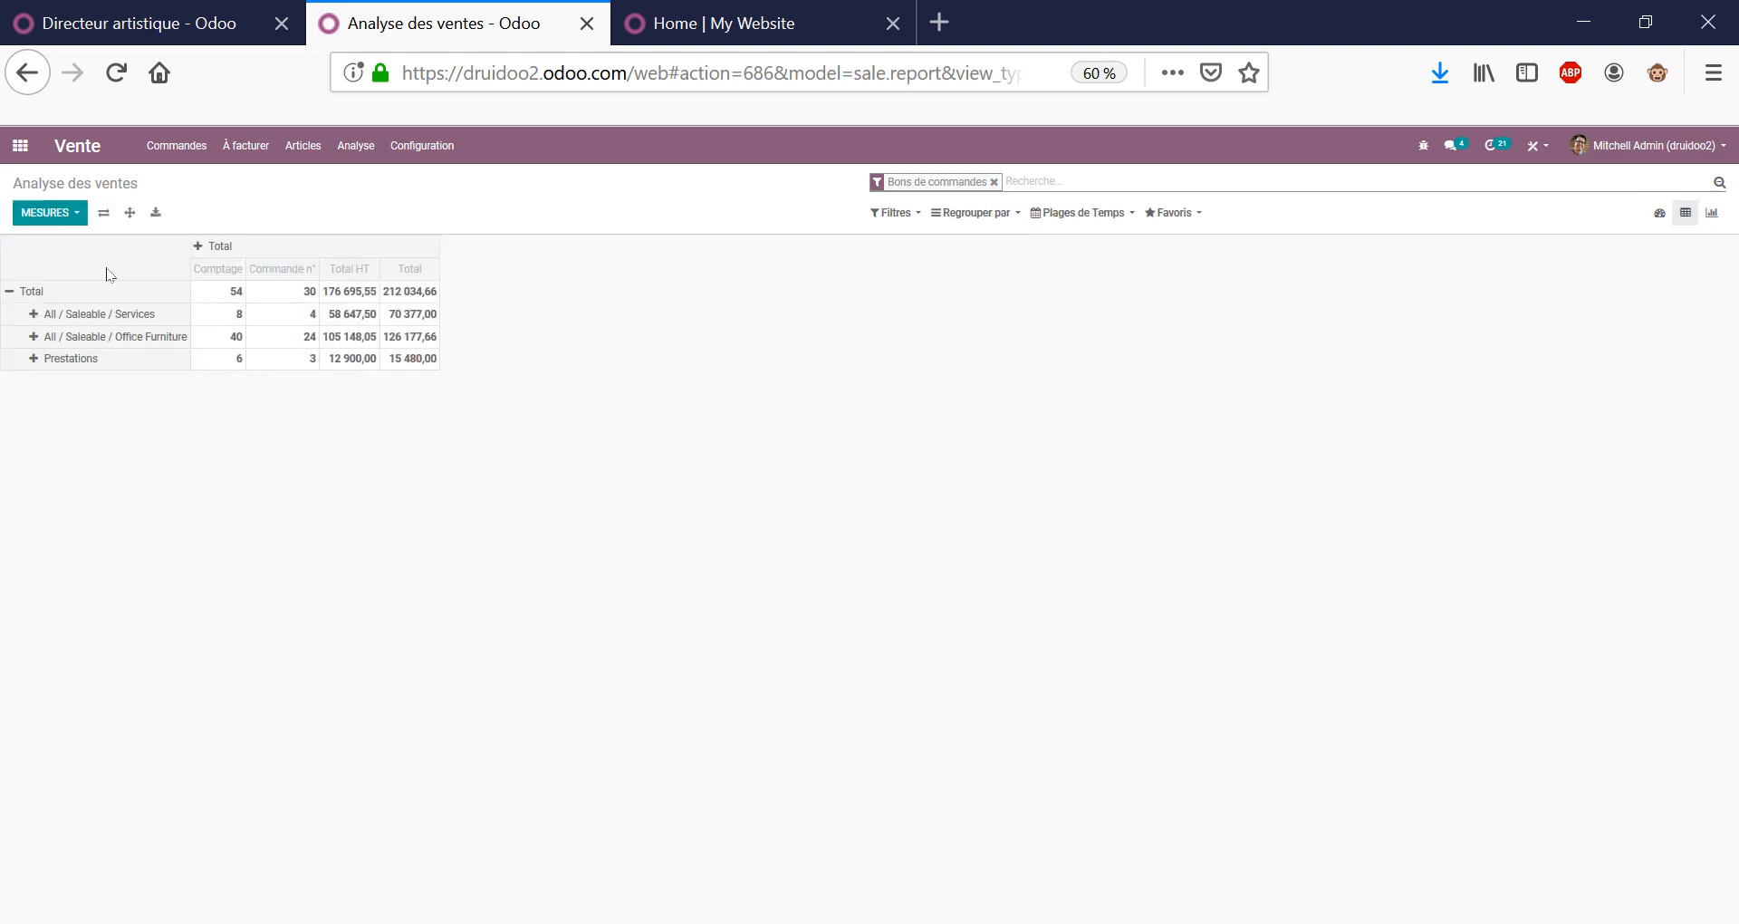
{"action": "left_click", "coordinate": [50, 212]}
{"action": "left_click", "coordinate": [95, 244]}
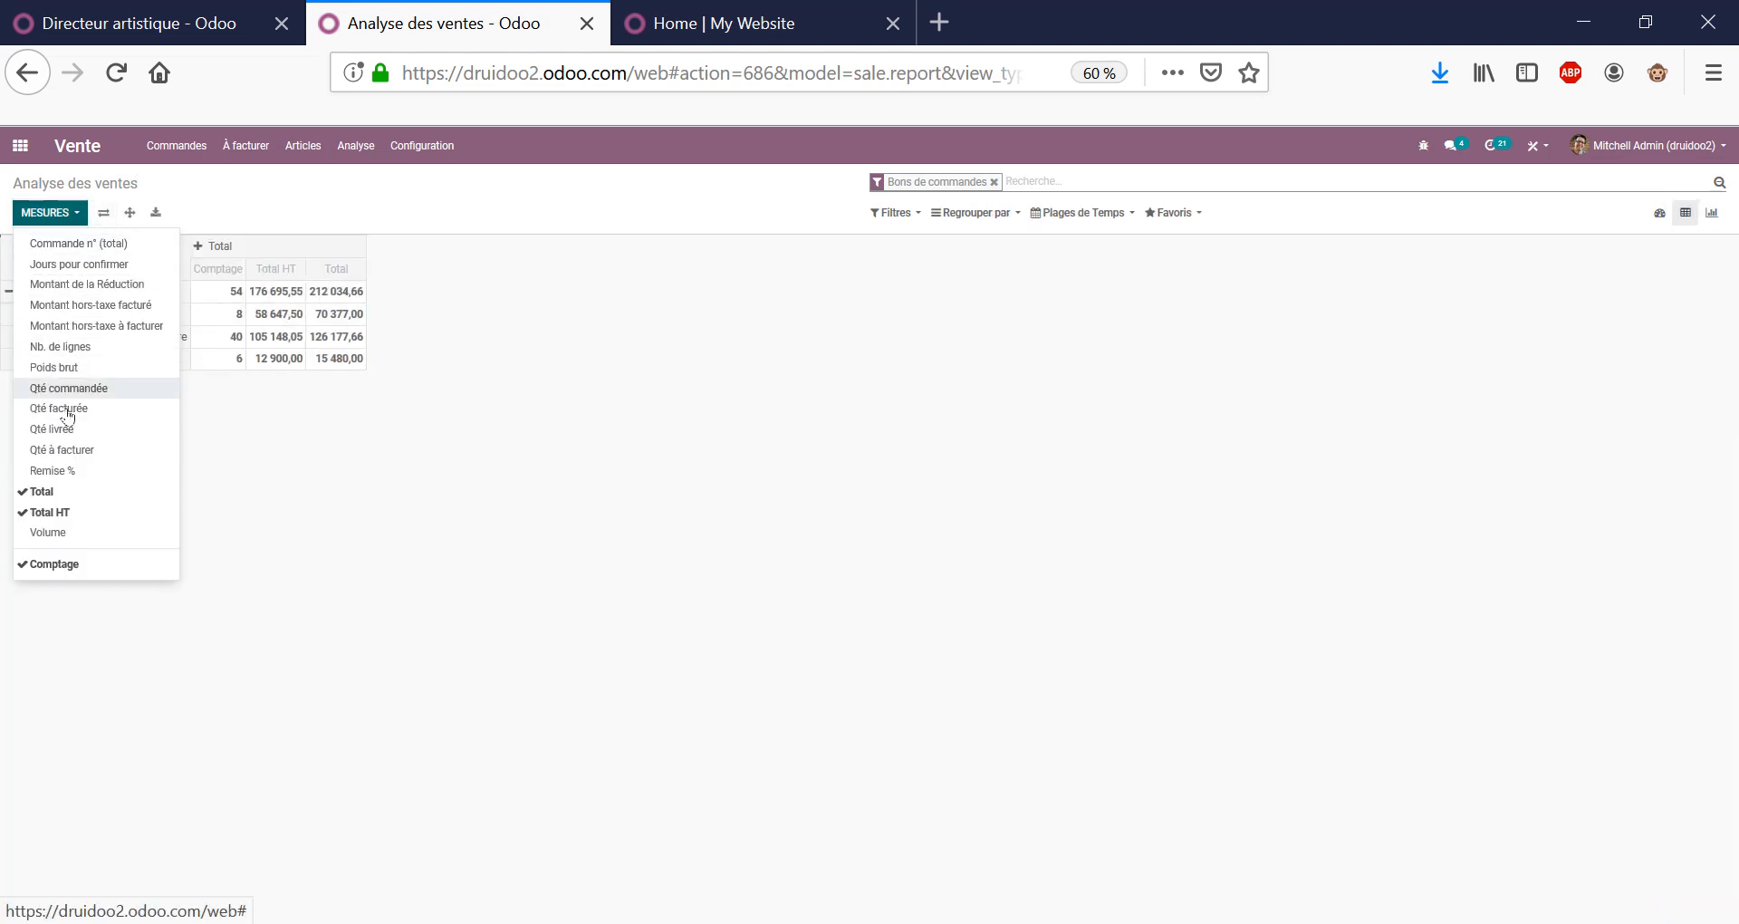
{"action": "left_click", "coordinate": [52, 494]}
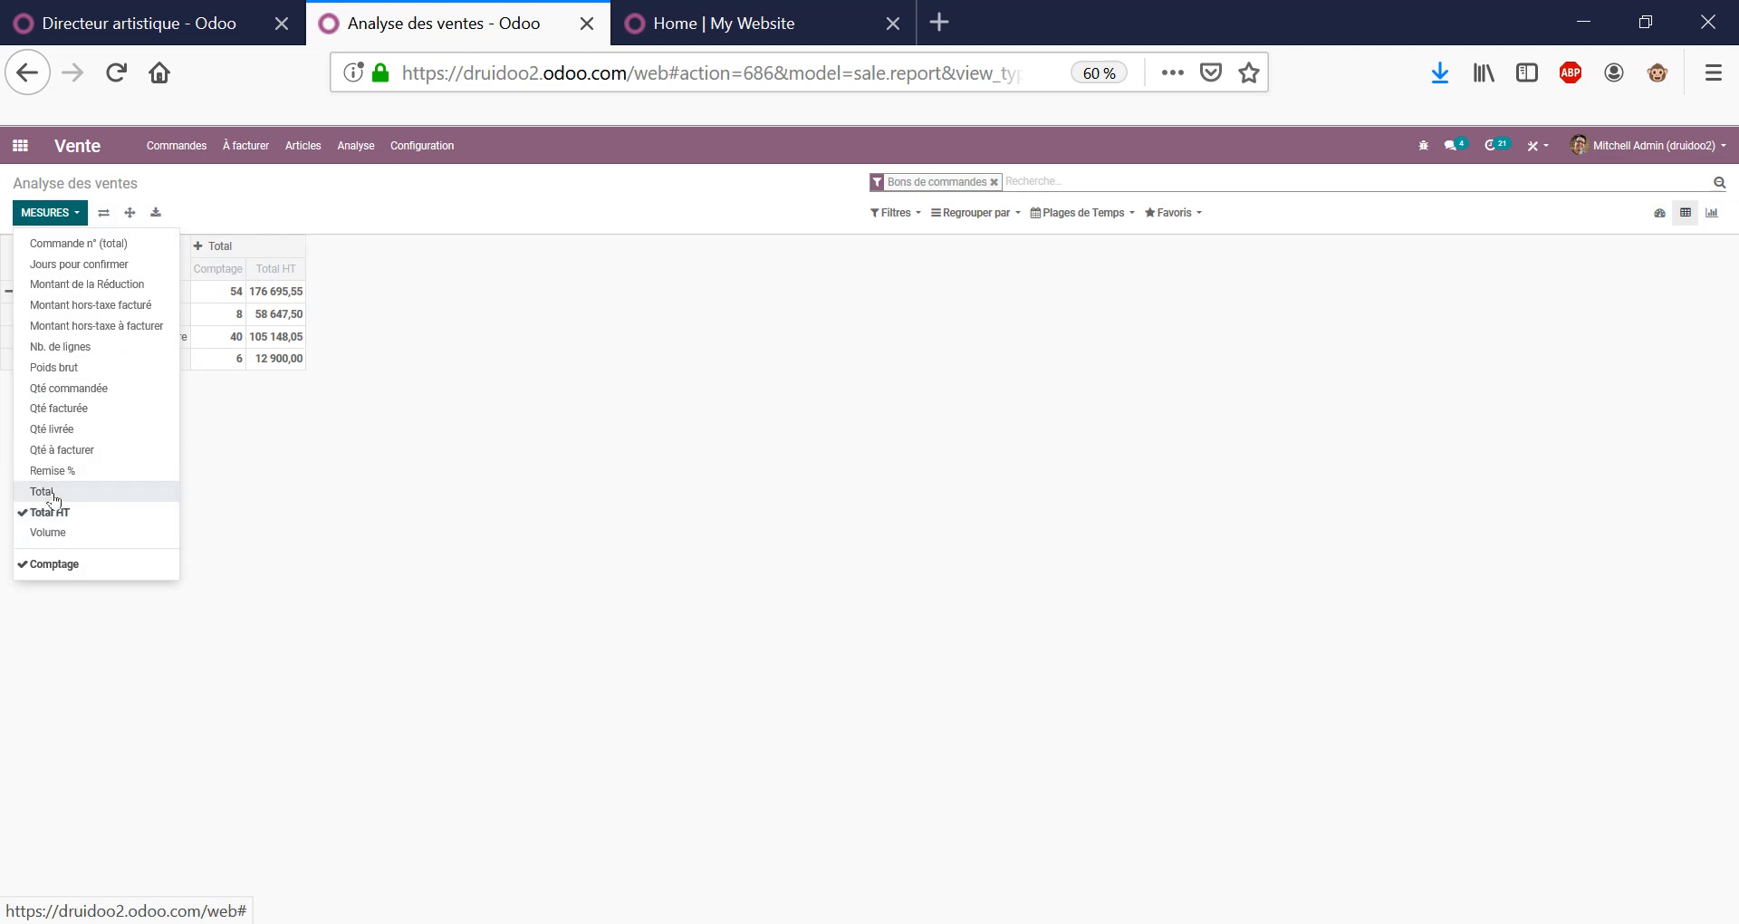
{"action": "left_click", "coordinate": [53, 493]}
{"action": "left_click", "coordinate": [56, 563]}
{"action": "left_click", "coordinate": [441, 487]}
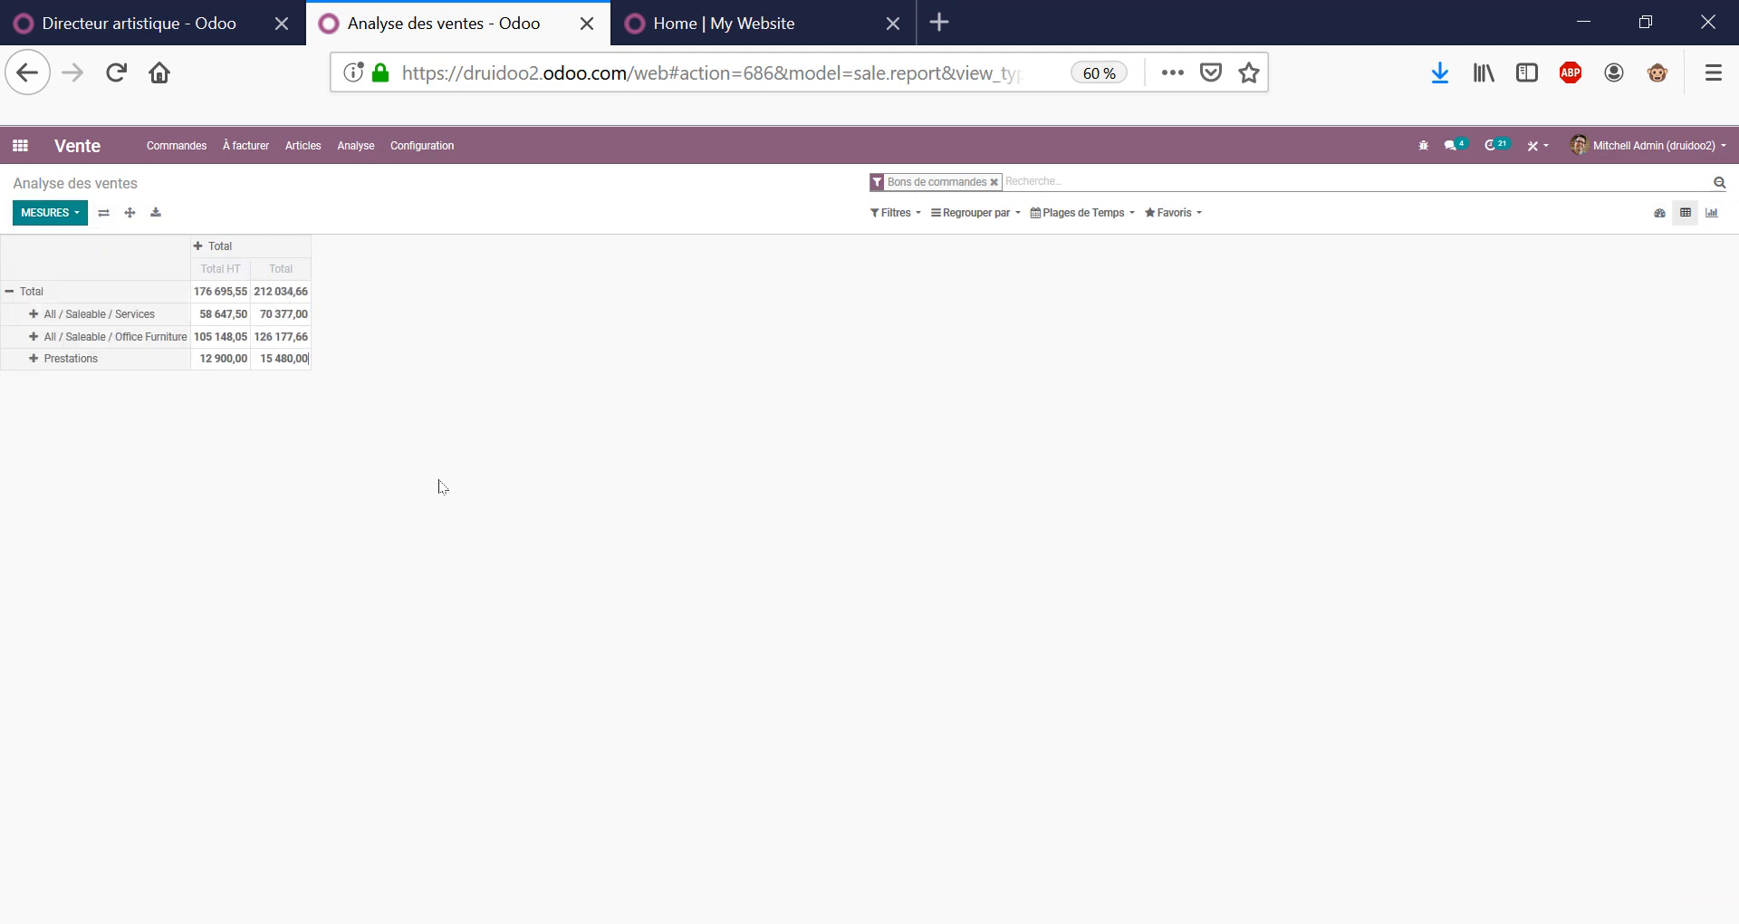
Break the pivot's Total rows down by Commande n° instead of Client.
{"action": "left_click", "coordinate": [10, 294]}
{"action": "left_click", "coordinate": [15, 291]}
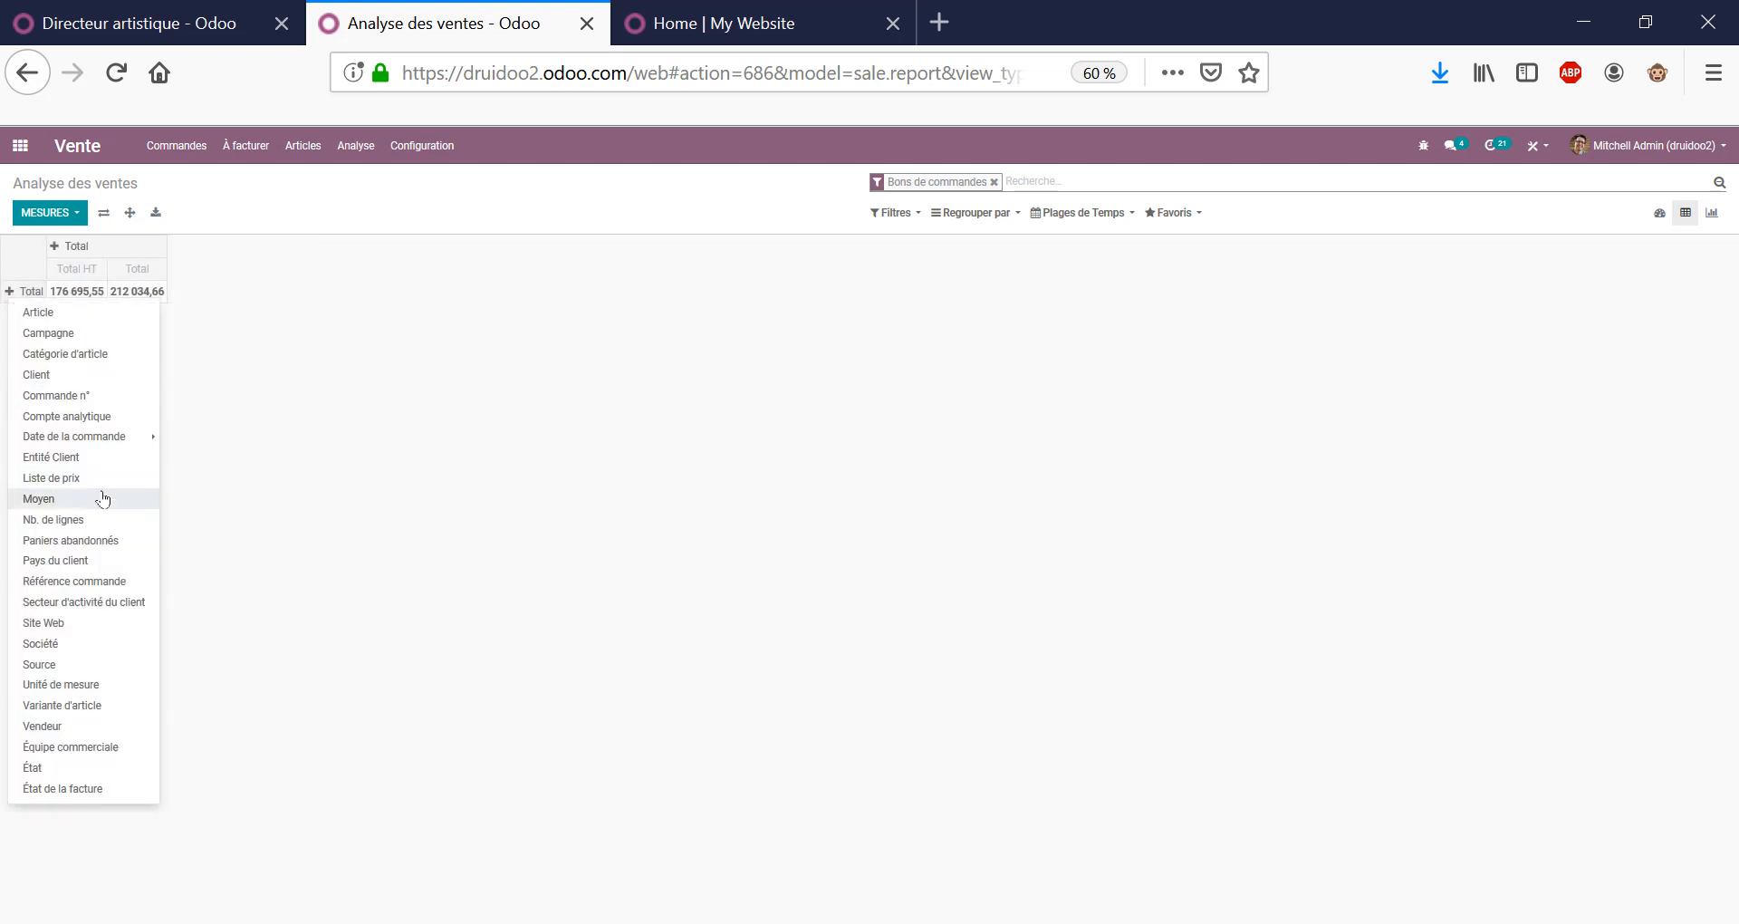
{"action": "left_click", "coordinate": [37, 374]}
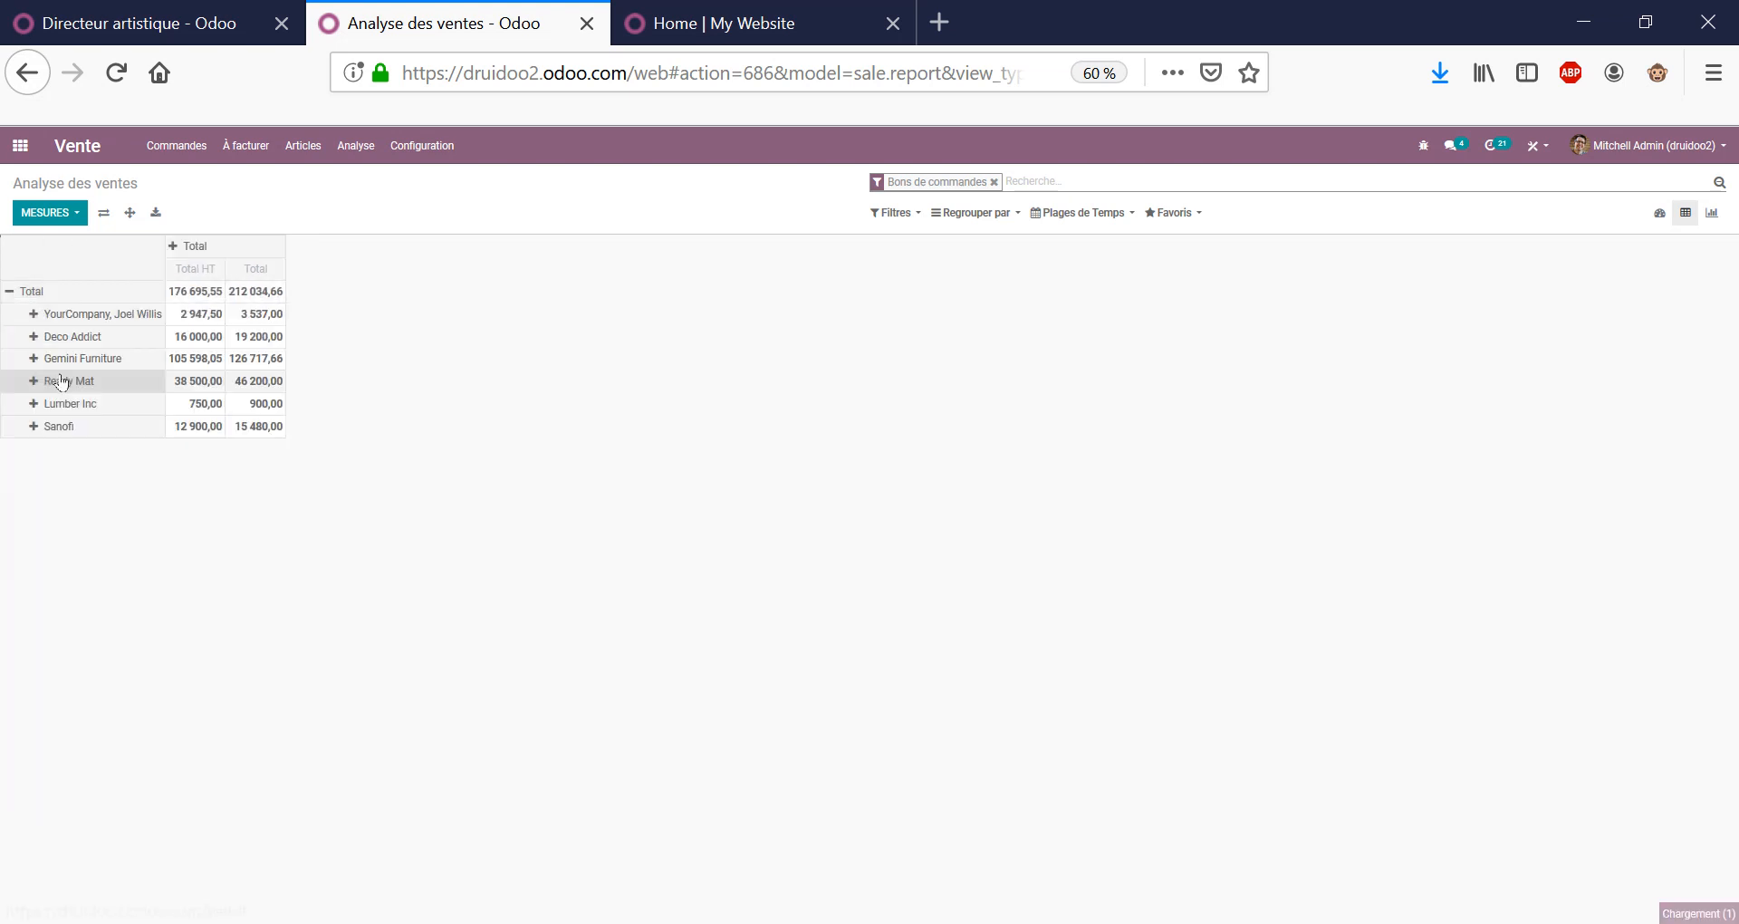
{"action": "left_click", "coordinate": [9, 295]}
{"action": "left_click", "coordinate": [8, 295]}
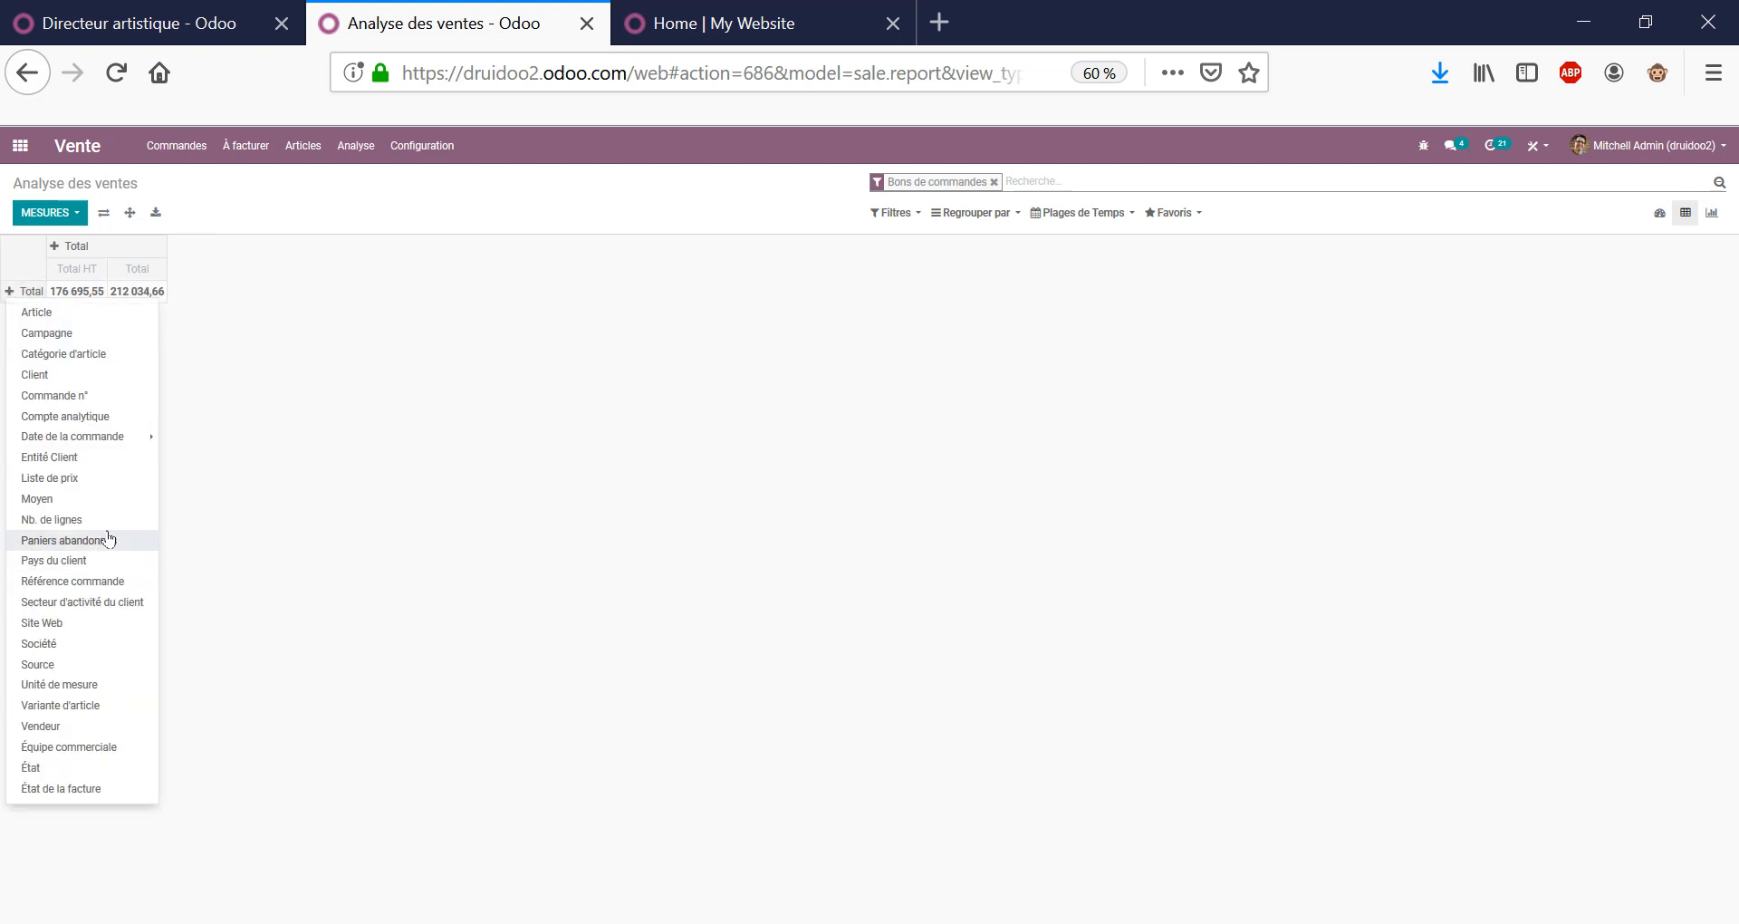
{"action": "left_click", "coordinate": [147, 398]}
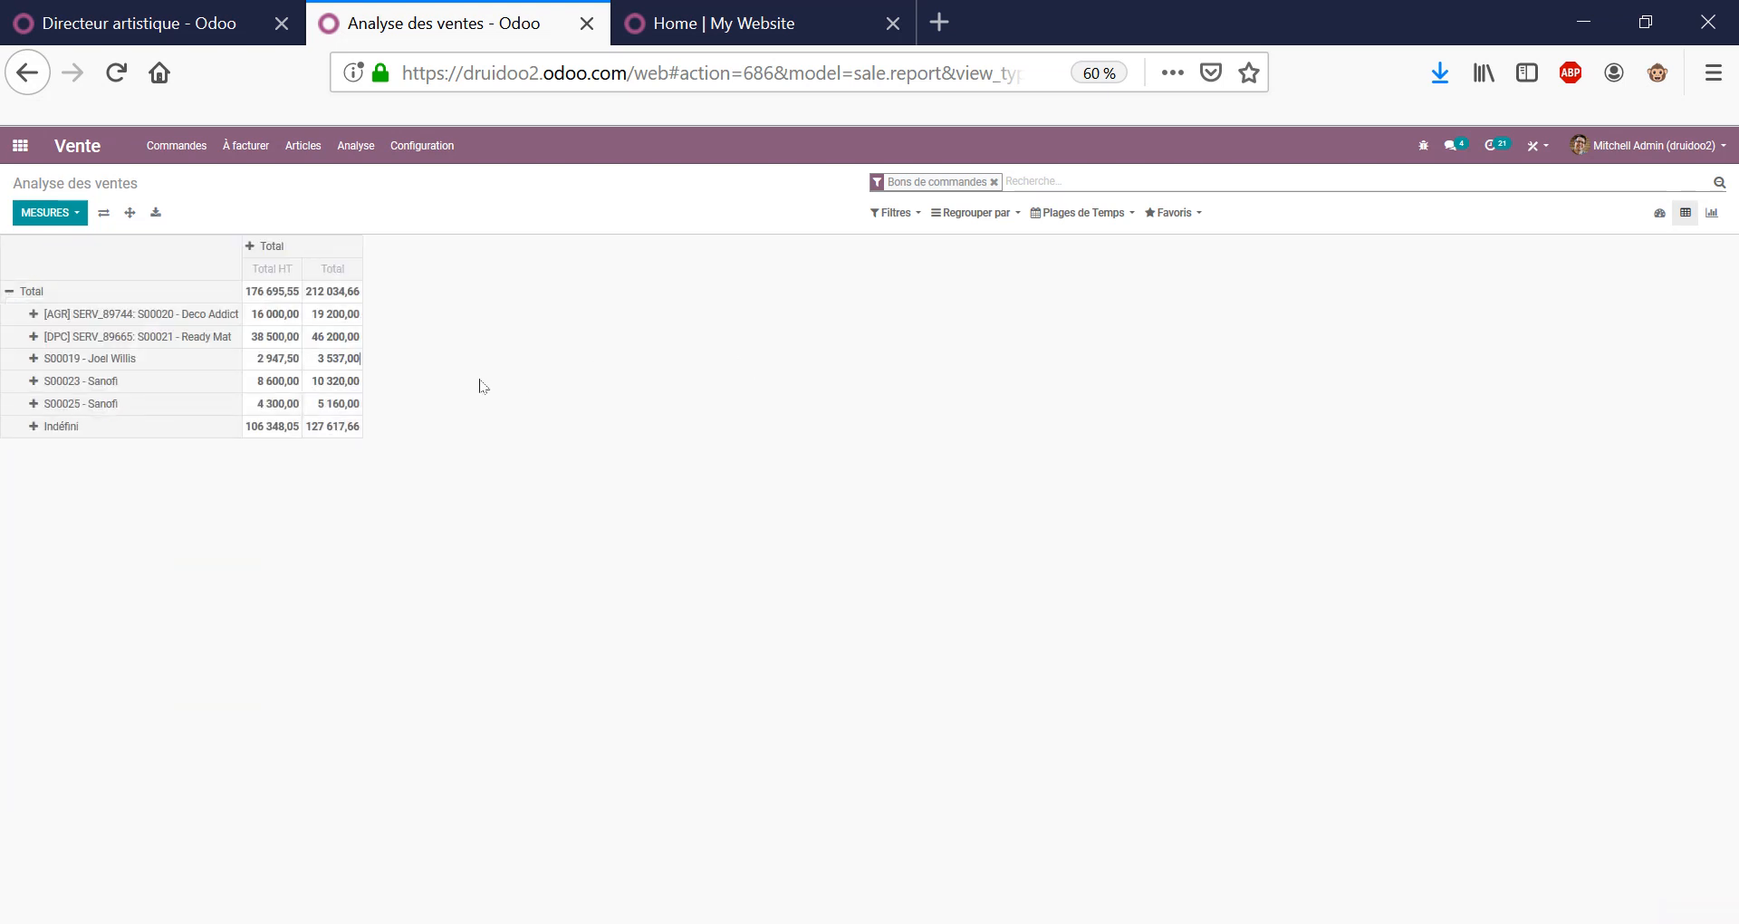
Group the sales pivot by Date de la commande: Mois and review the column groupings.
{"action": "left_click", "coordinate": [985, 216]}
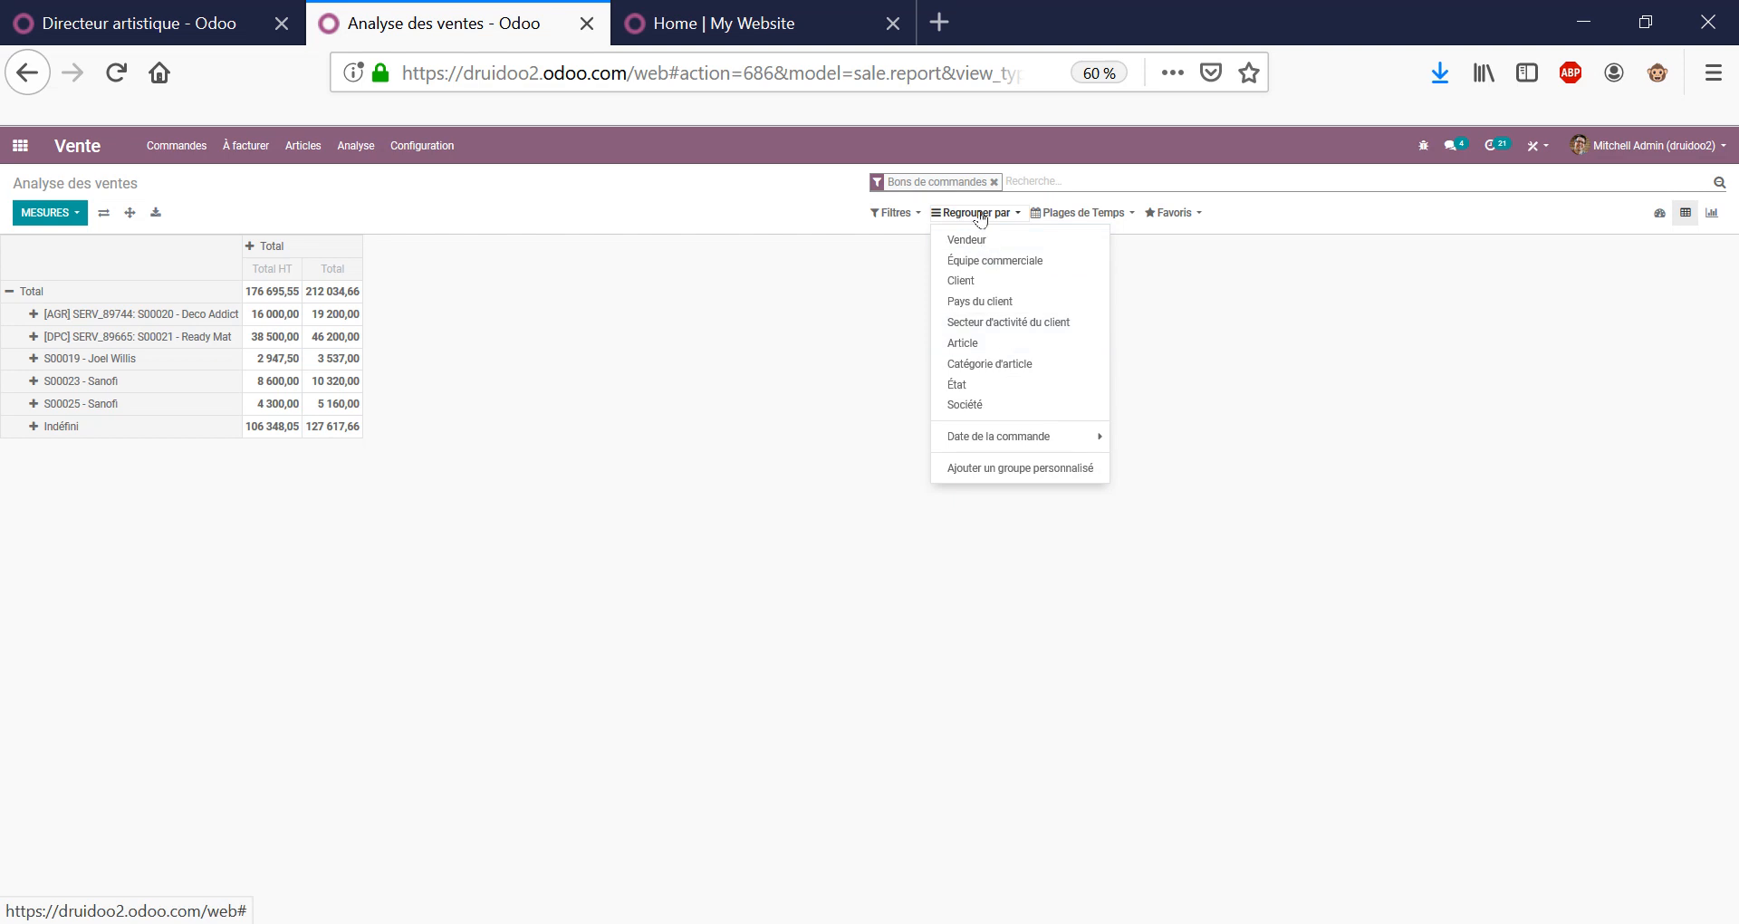
{"action": "left_click", "coordinate": [1008, 438]}
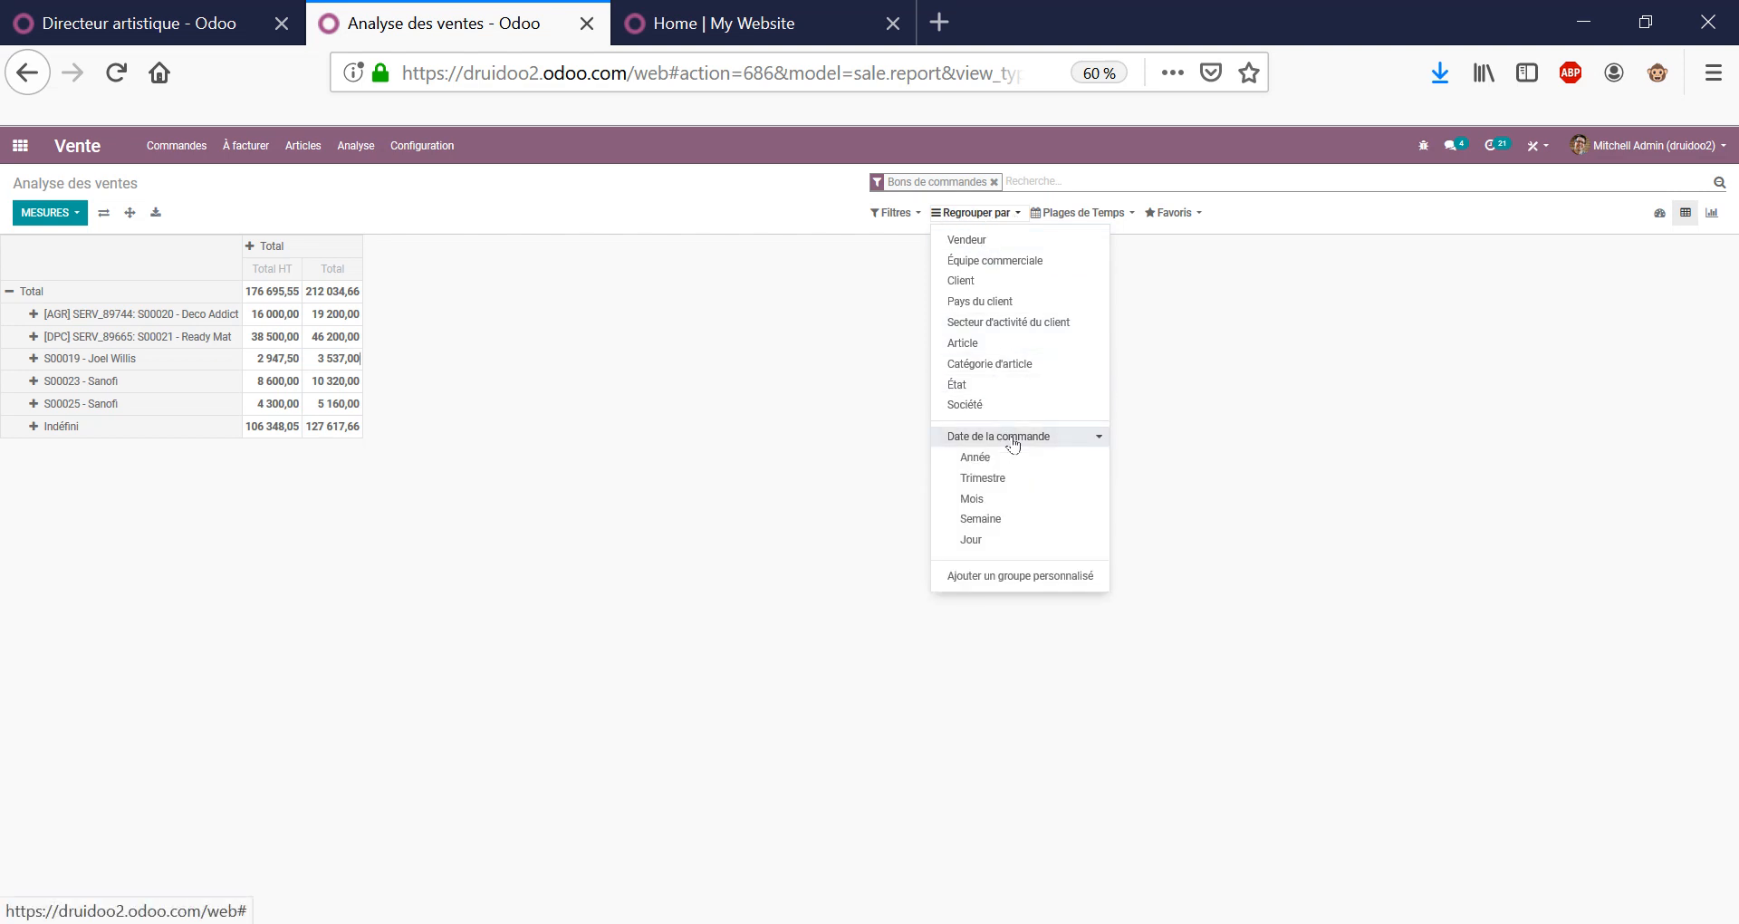
{"action": "left_click", "coordinate": [996, 499]}
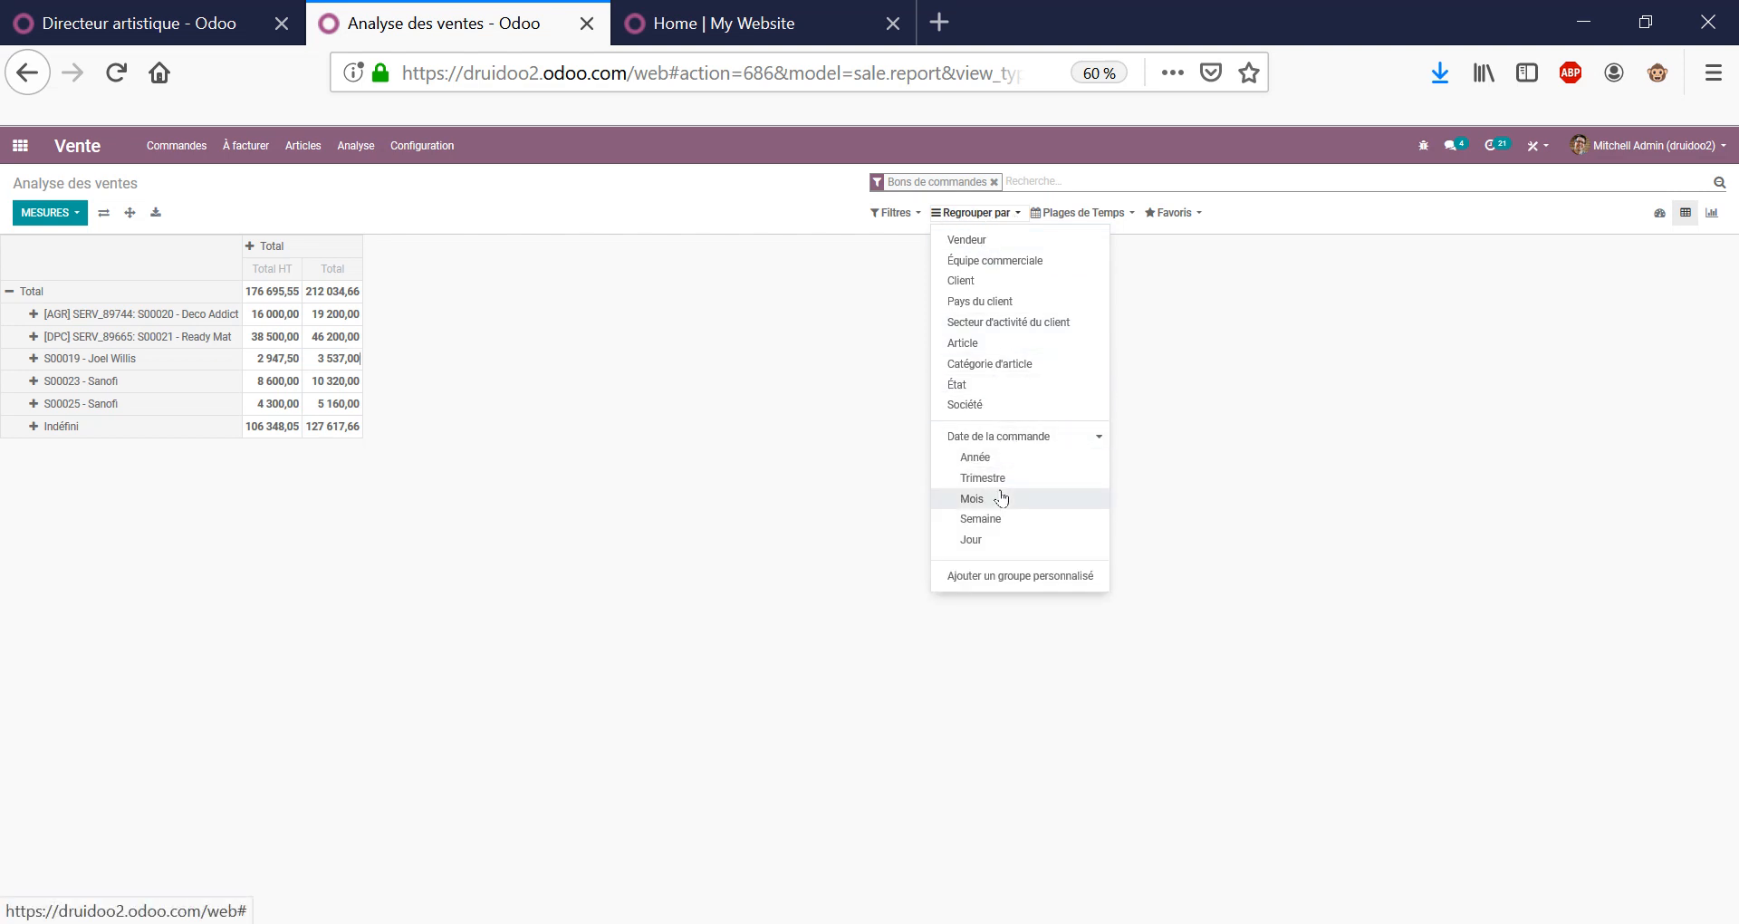
{"action": "left_click", "coordinate": [559, 390]}
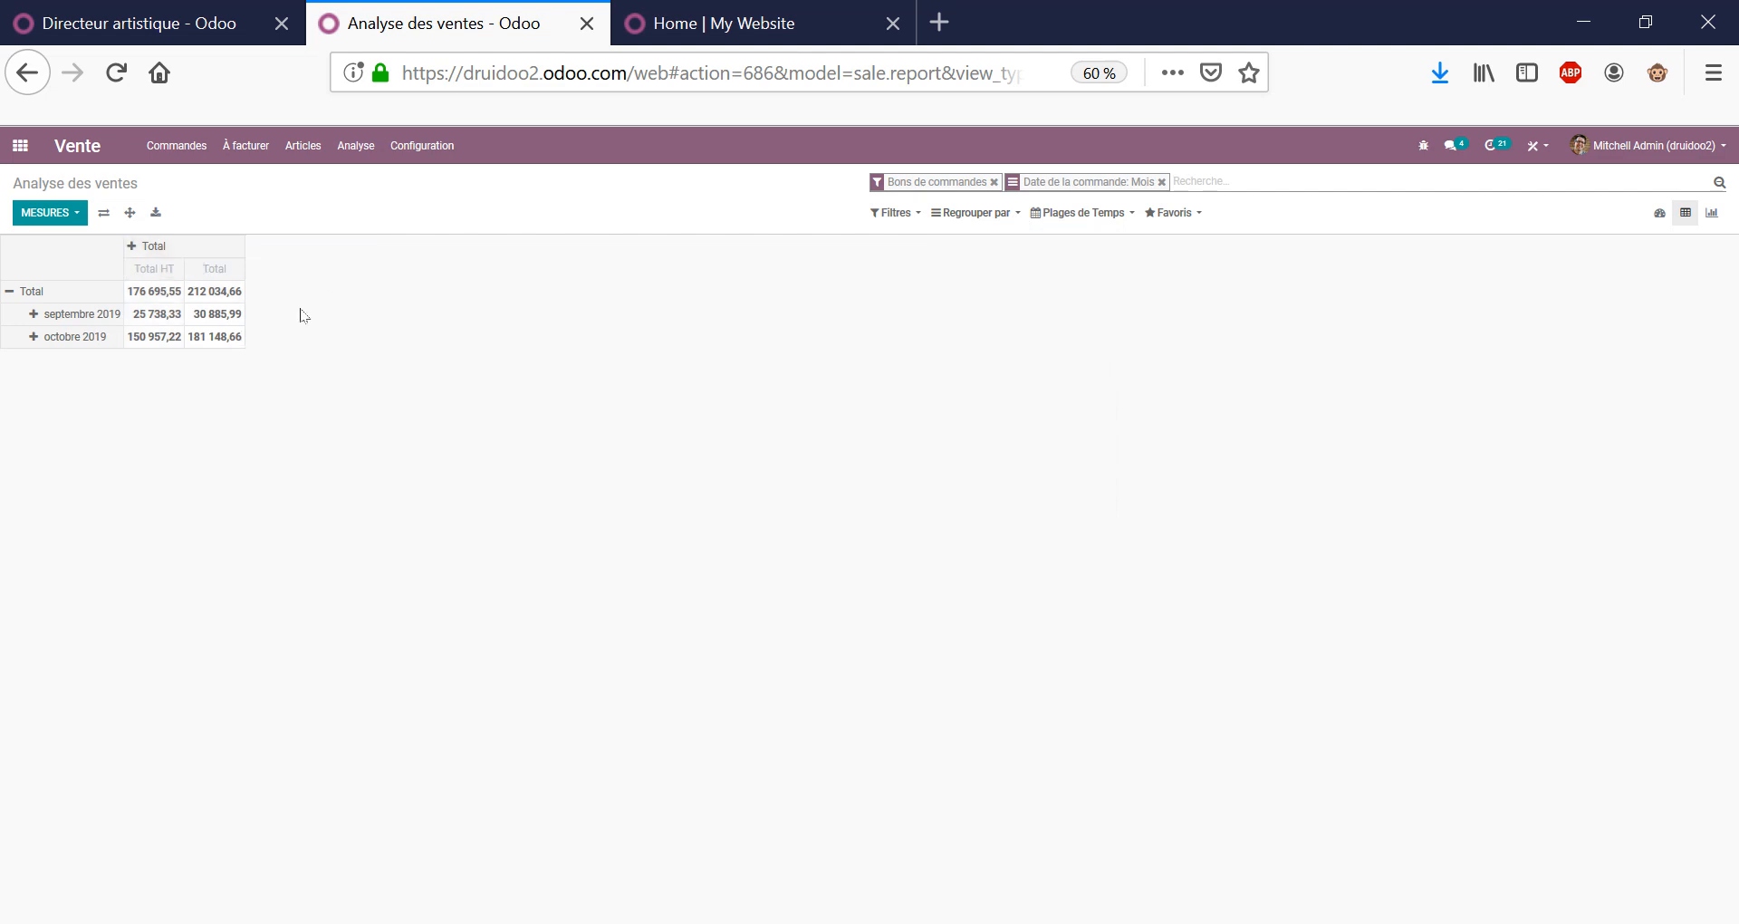
{"action": "left_click", "coordinate": [1161, 182]}
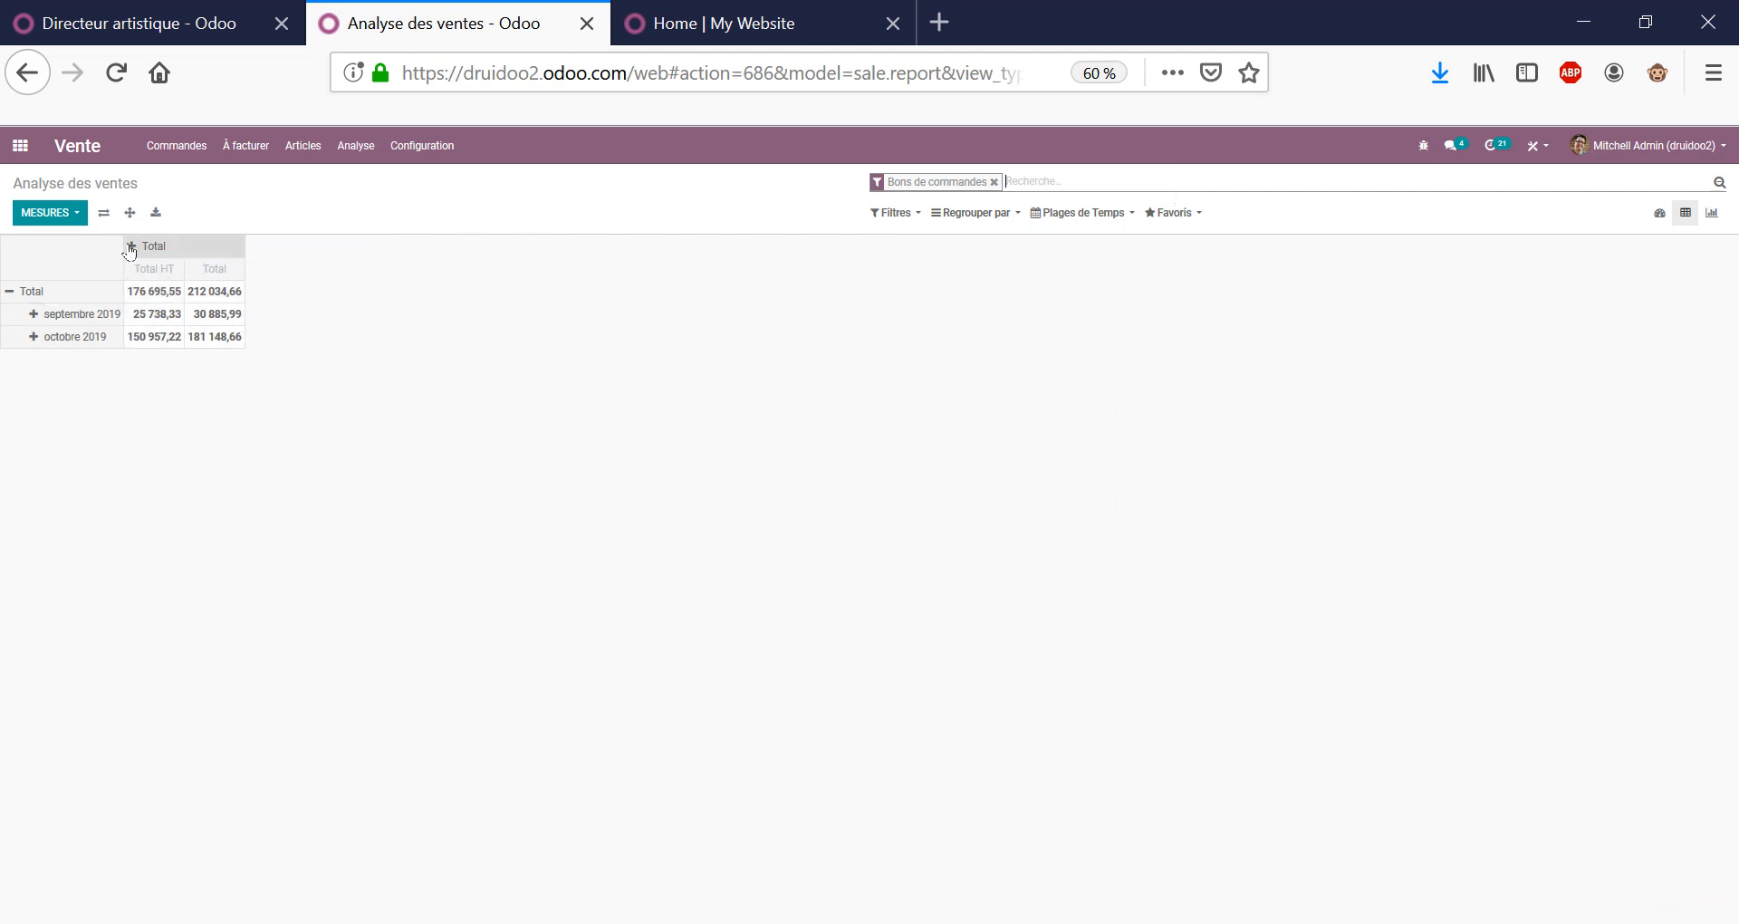
{"action": "left_click", "coordinate": [160, 251]}
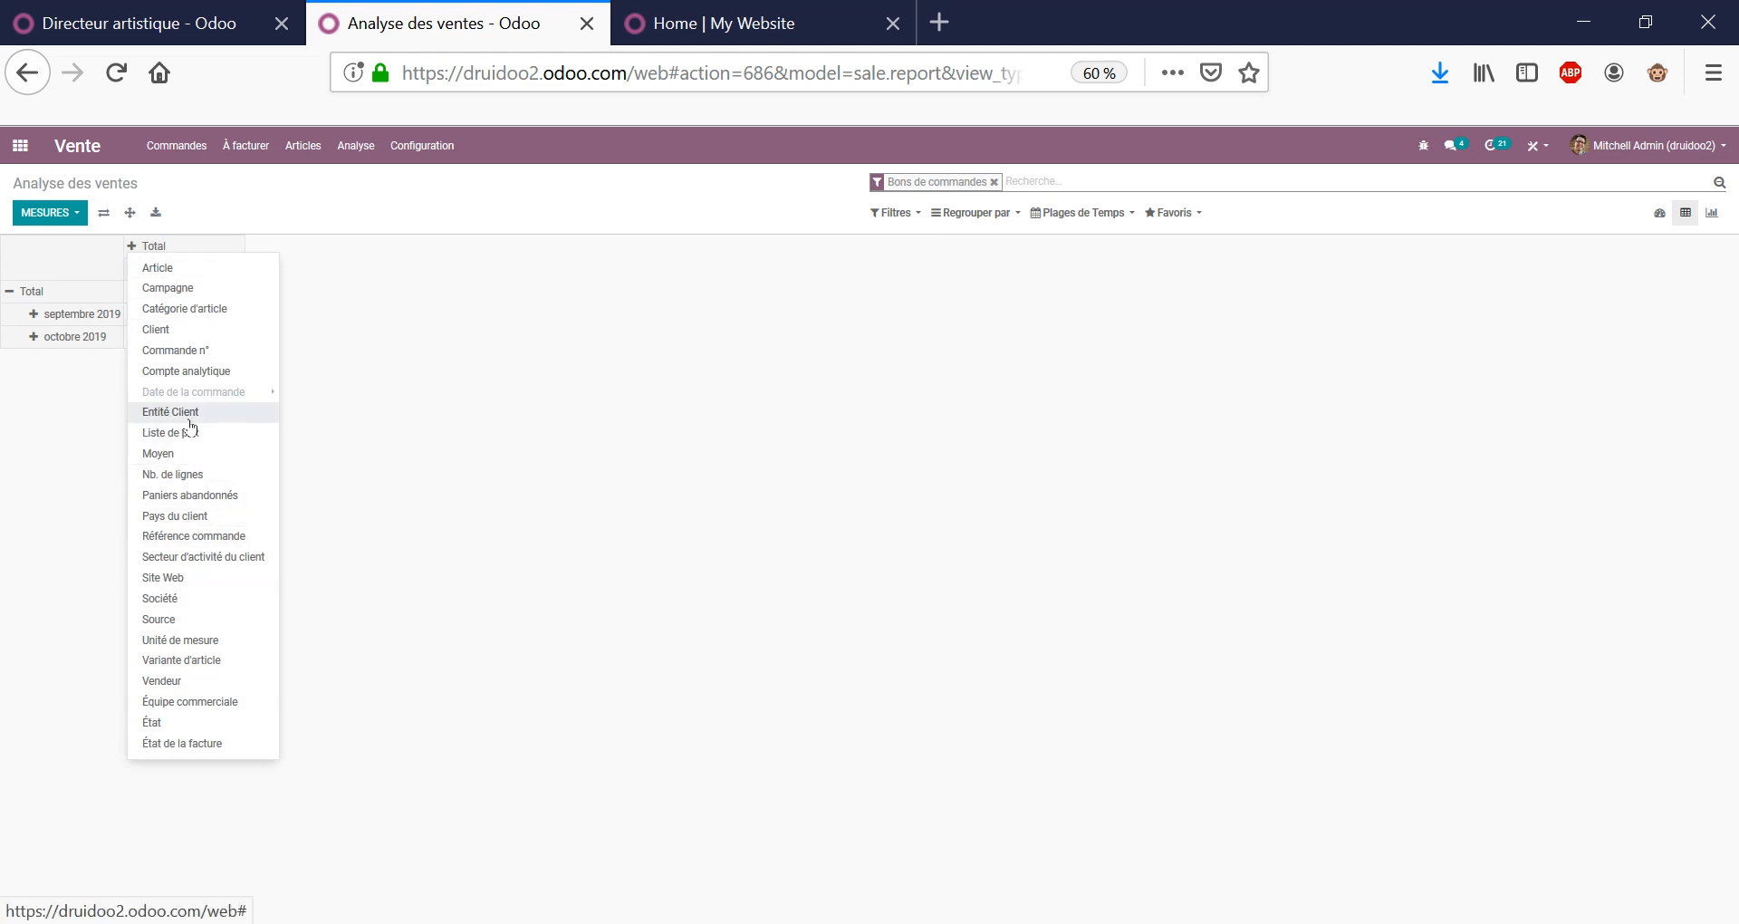
{"action": "left_click", "coordinate": [480, 349]}
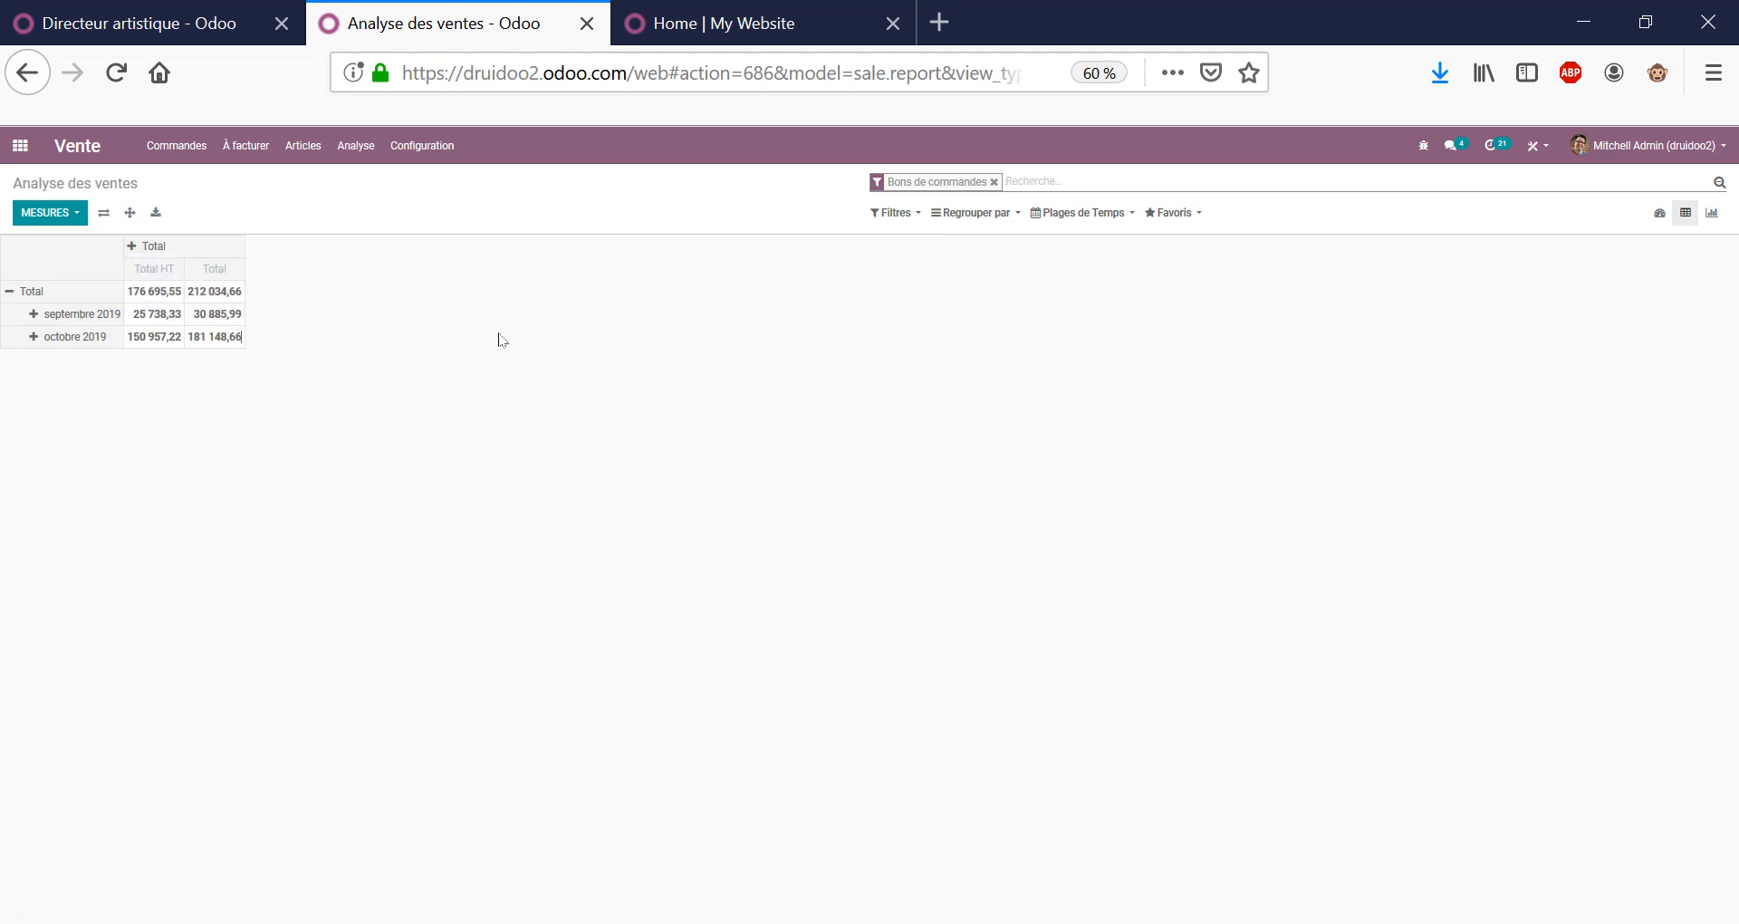
{"action": "left_click", "coordinate": [154, 246]}
{"action": "left_click", "coordinate": [419, 346]}
Flip the axes so months run across, expand rows by Client, then return home.
{"action": "left_click", "coordinate": [105, 214]}
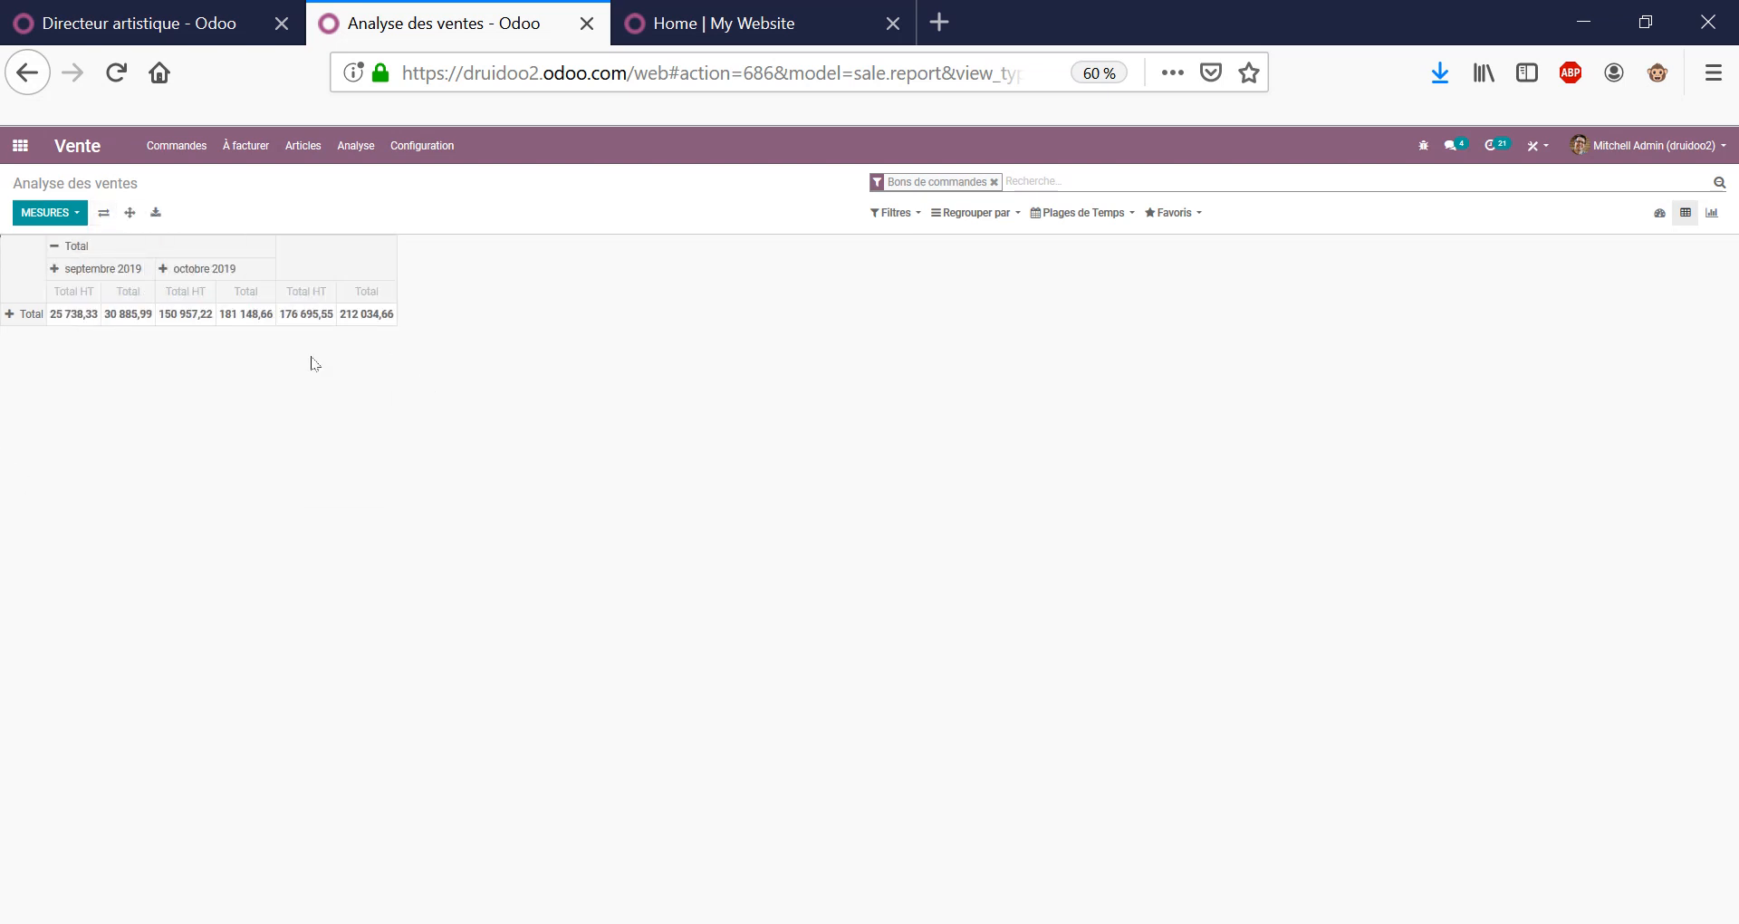
{"action": "left_click", "coordinate": [18, 314]}
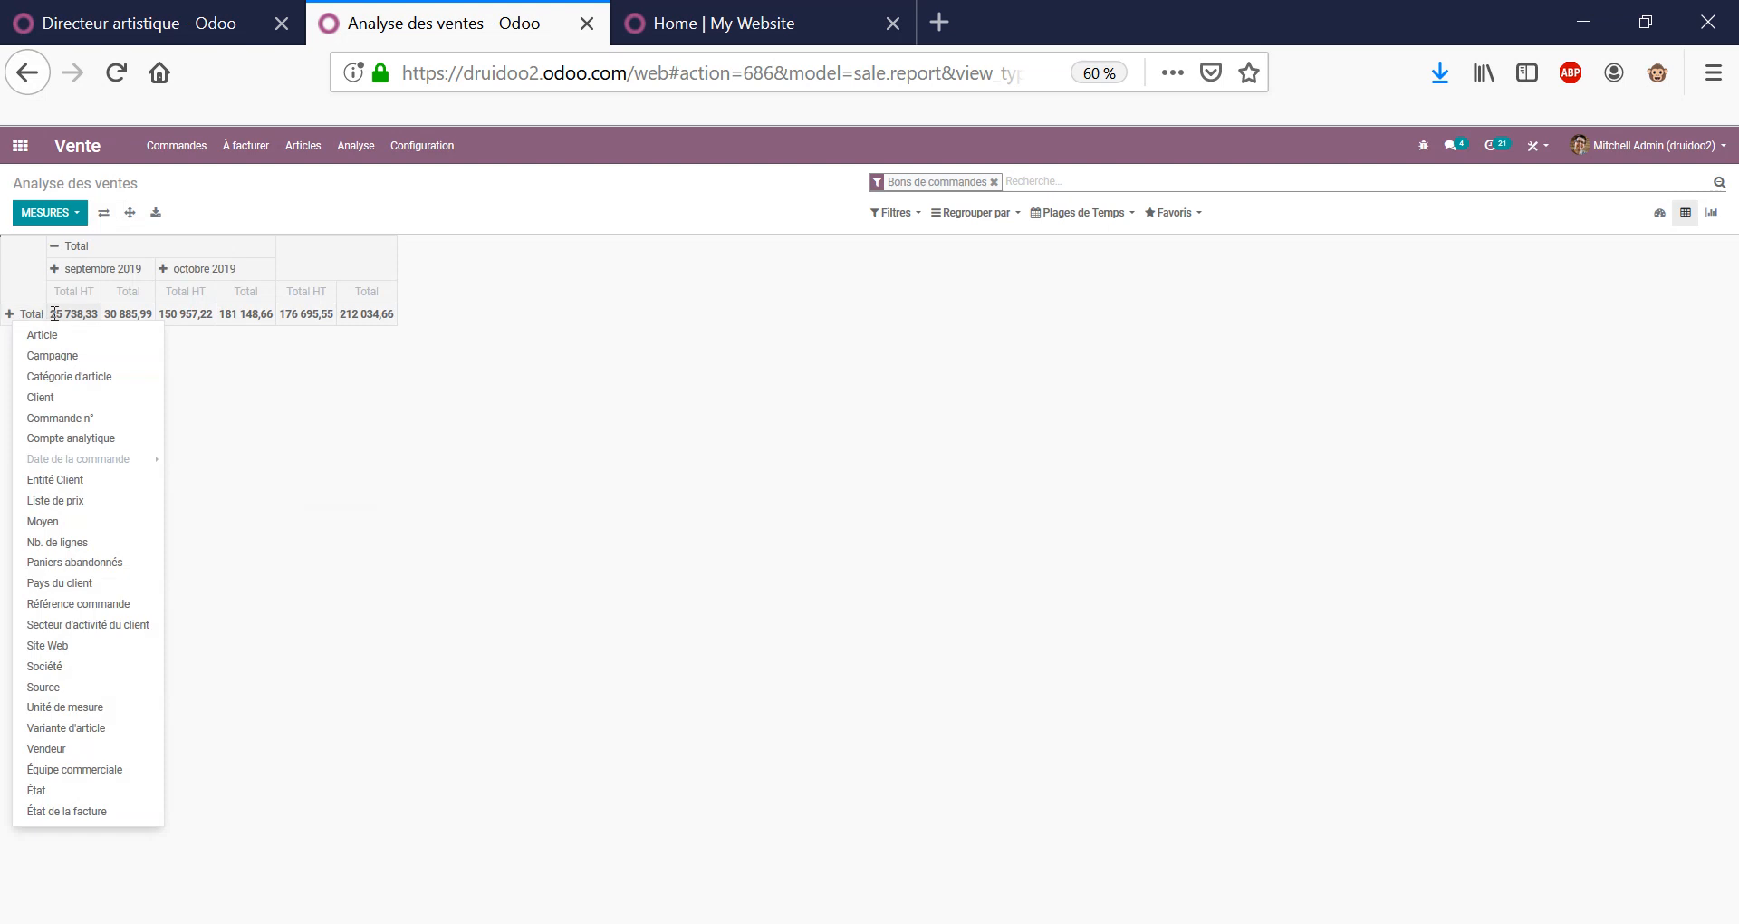
{"action": "left_click", "coordinate": [46, 400]}
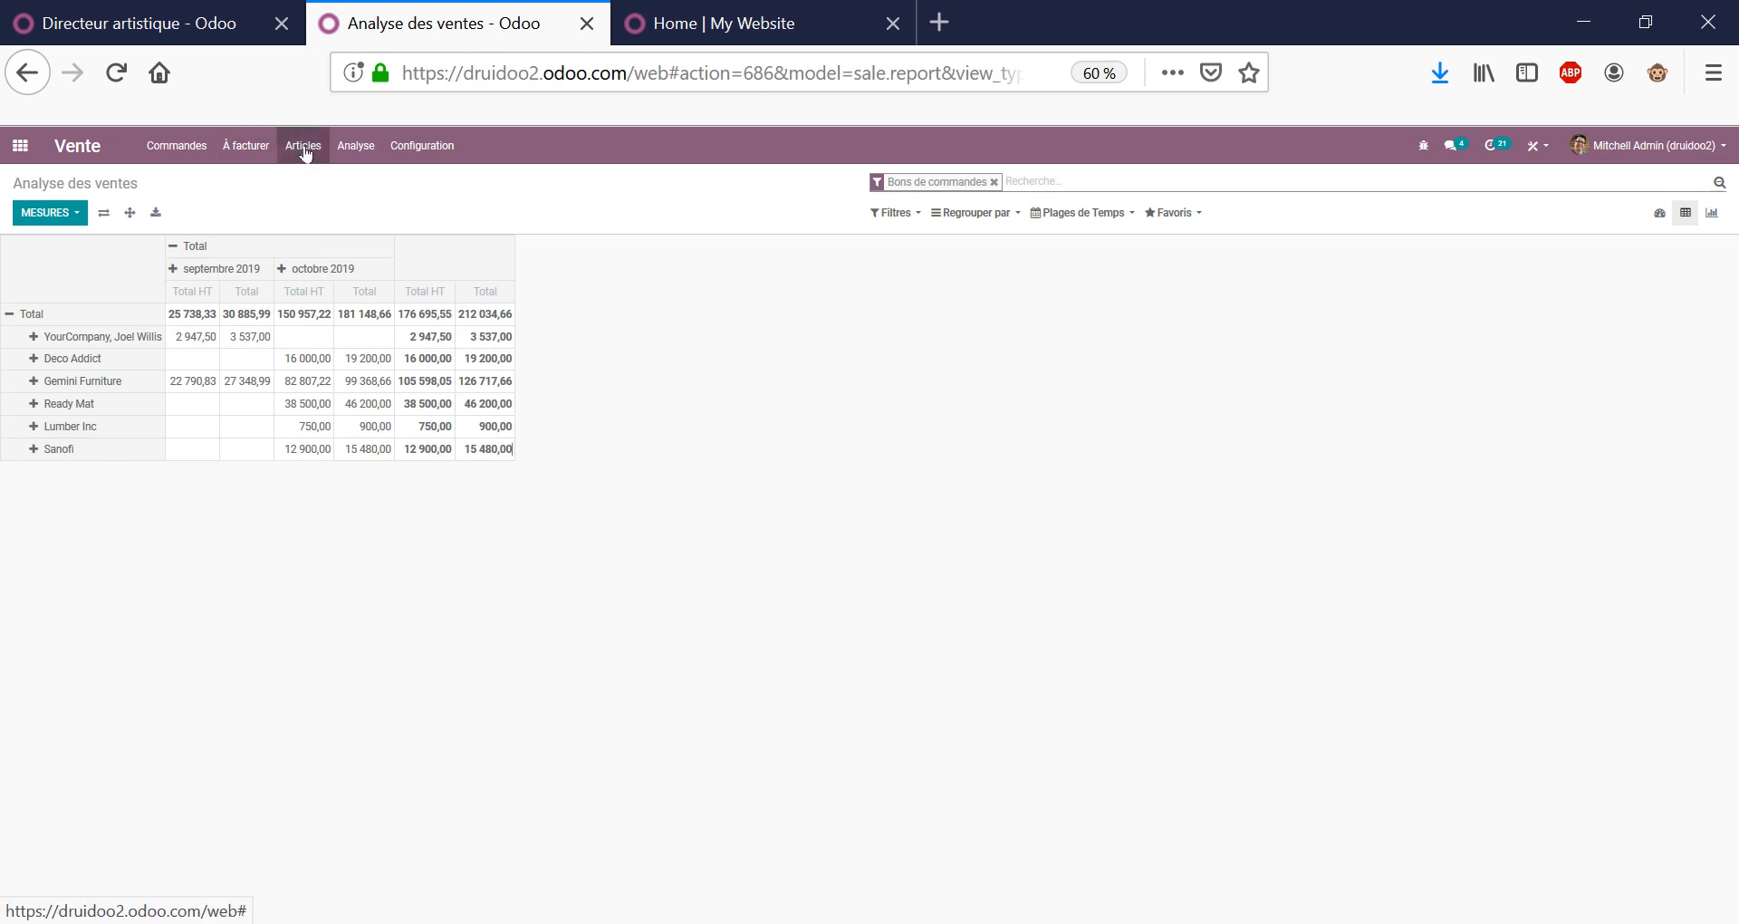
{"action": "left_click", "coordinate": [20, 146]}
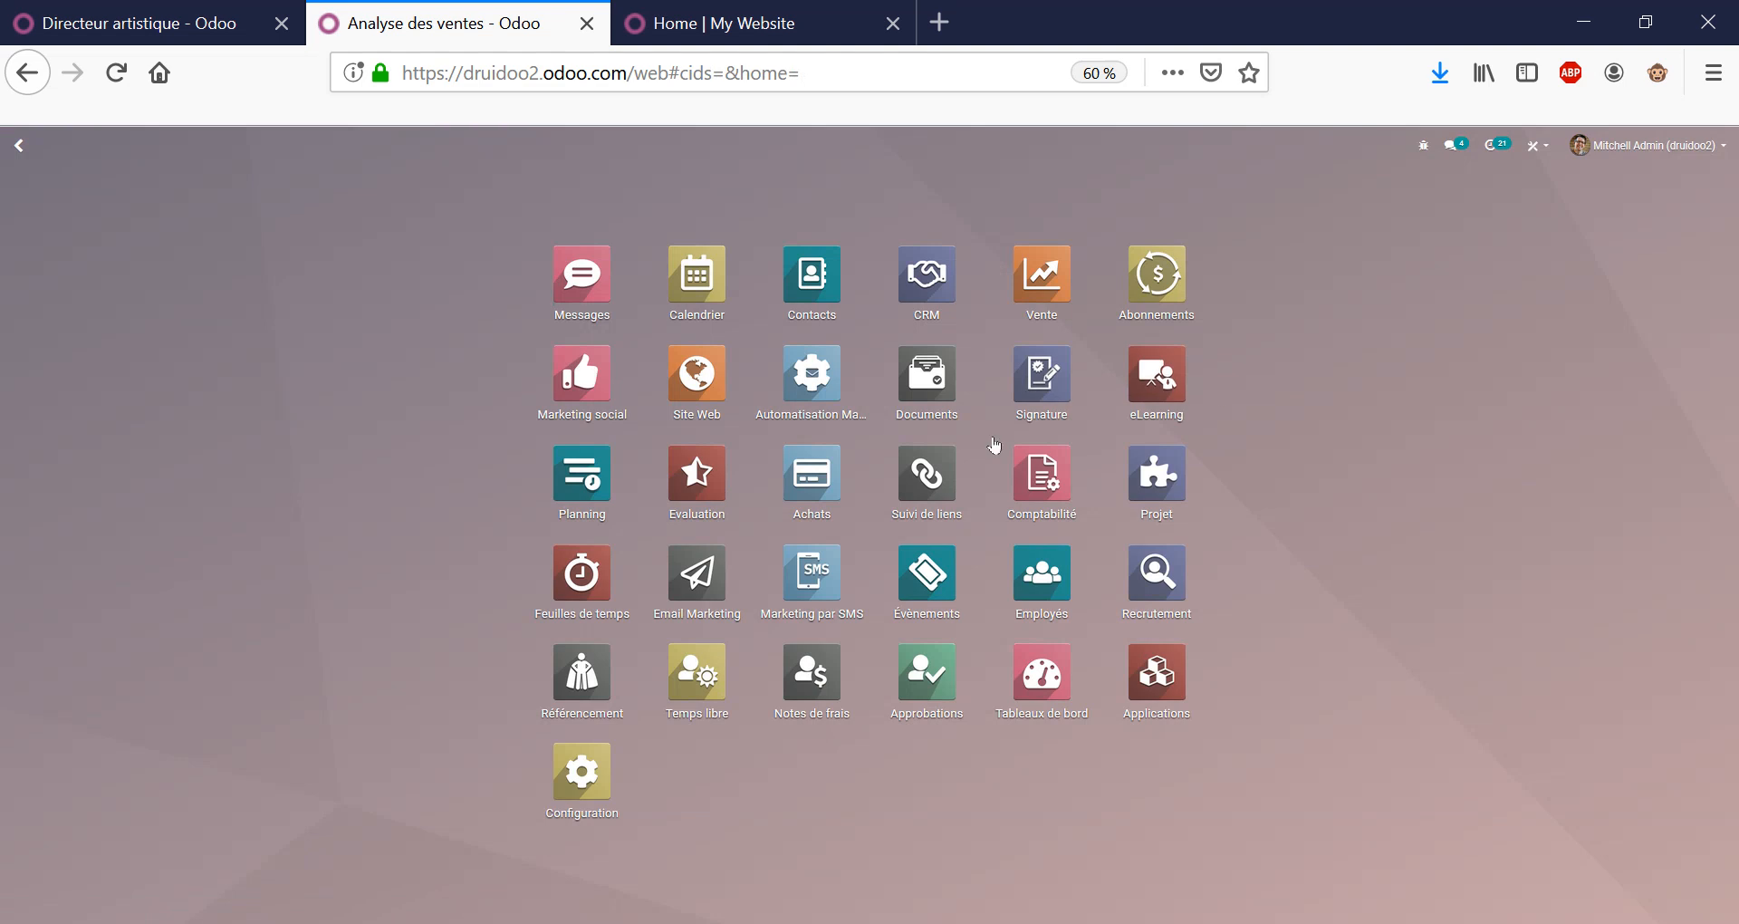
Open Office Cleaning Subscription (Monthly) from Abonnements > Produits d'abonnement in edit mode.
{"action": "left_click", "coordinate": [1139, 282]}
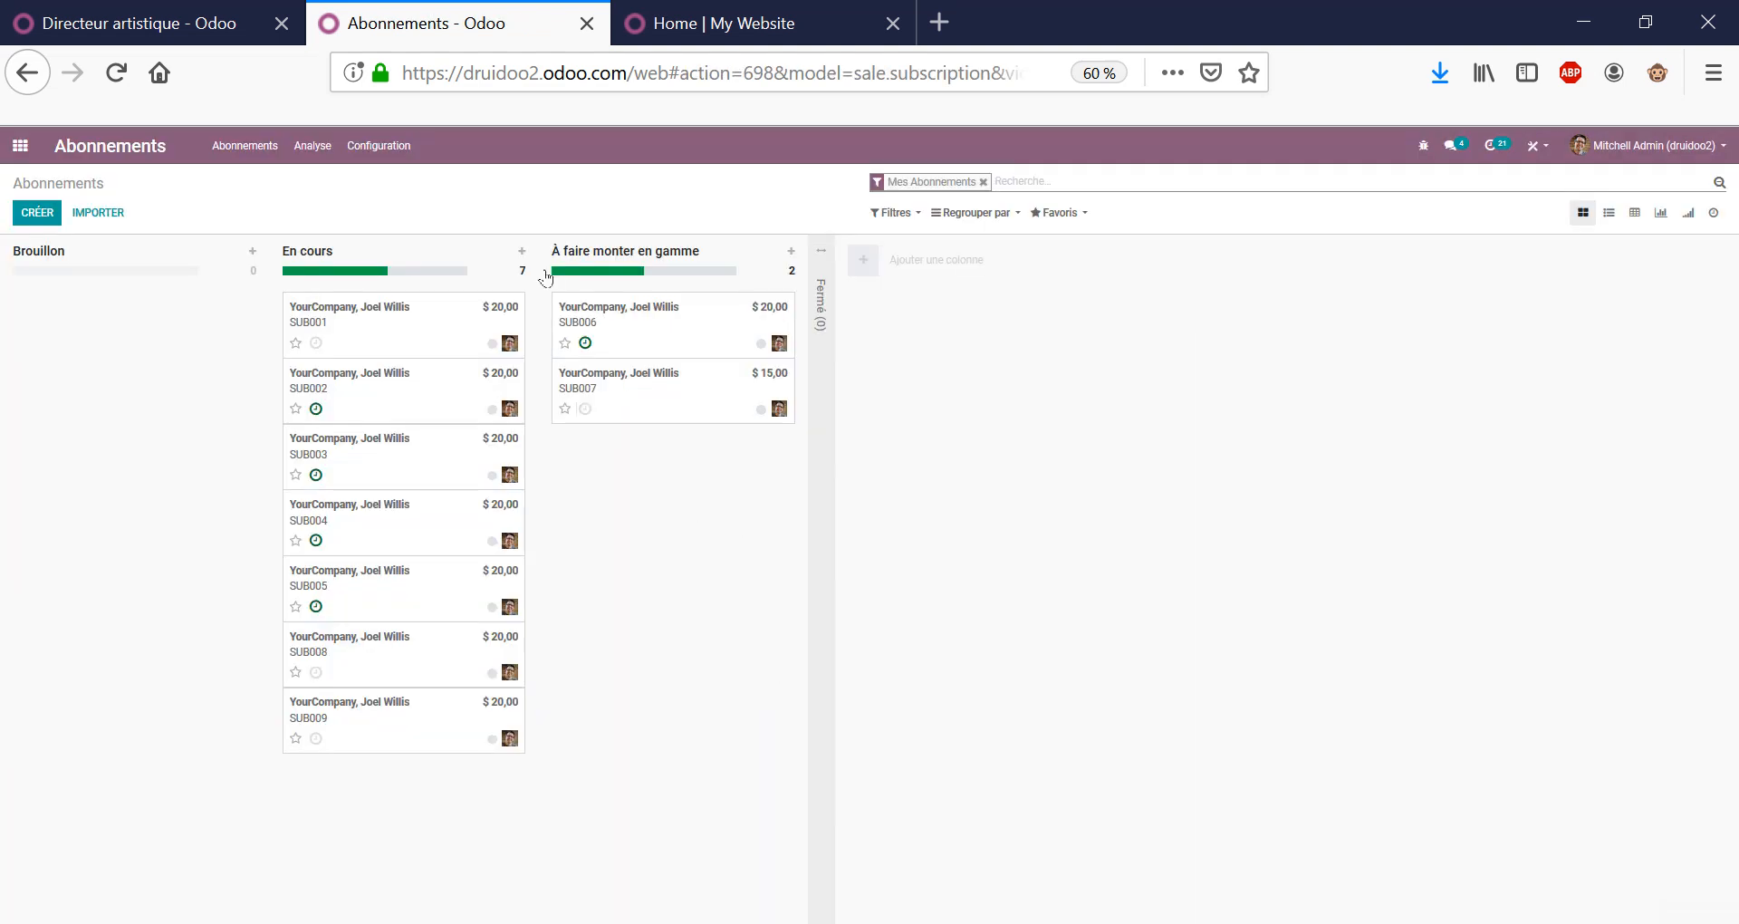
{"action": "left_click", "coordinate": [278, 150]}
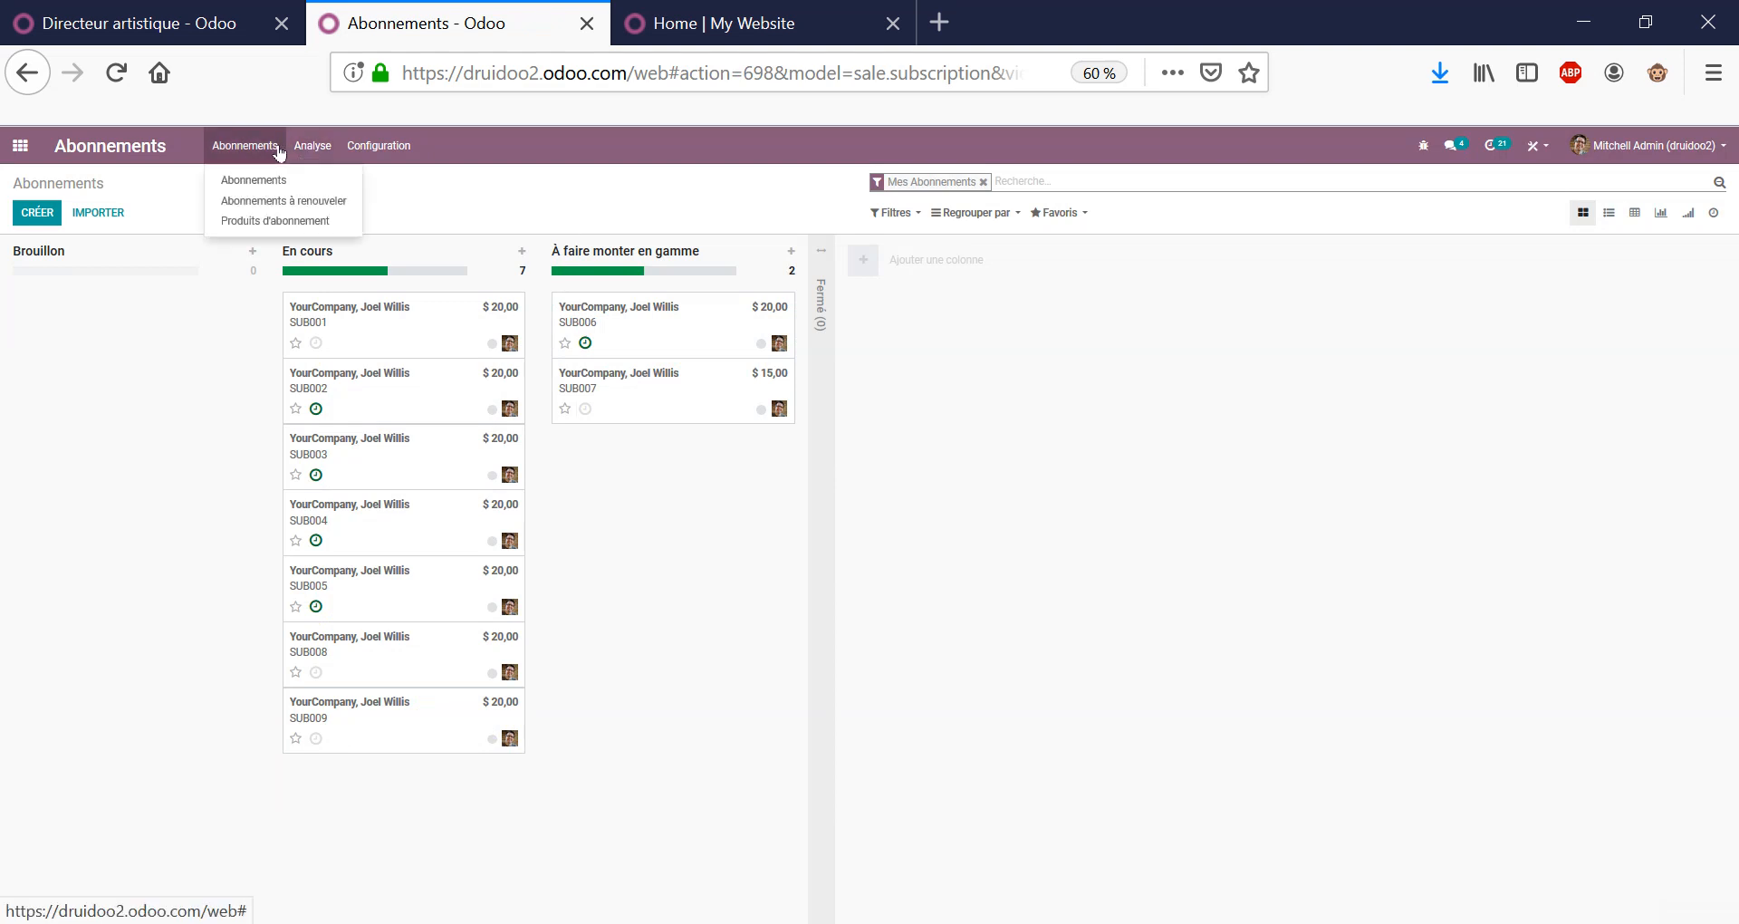
{"action": "left_click", "coordinate": [278, 224]}
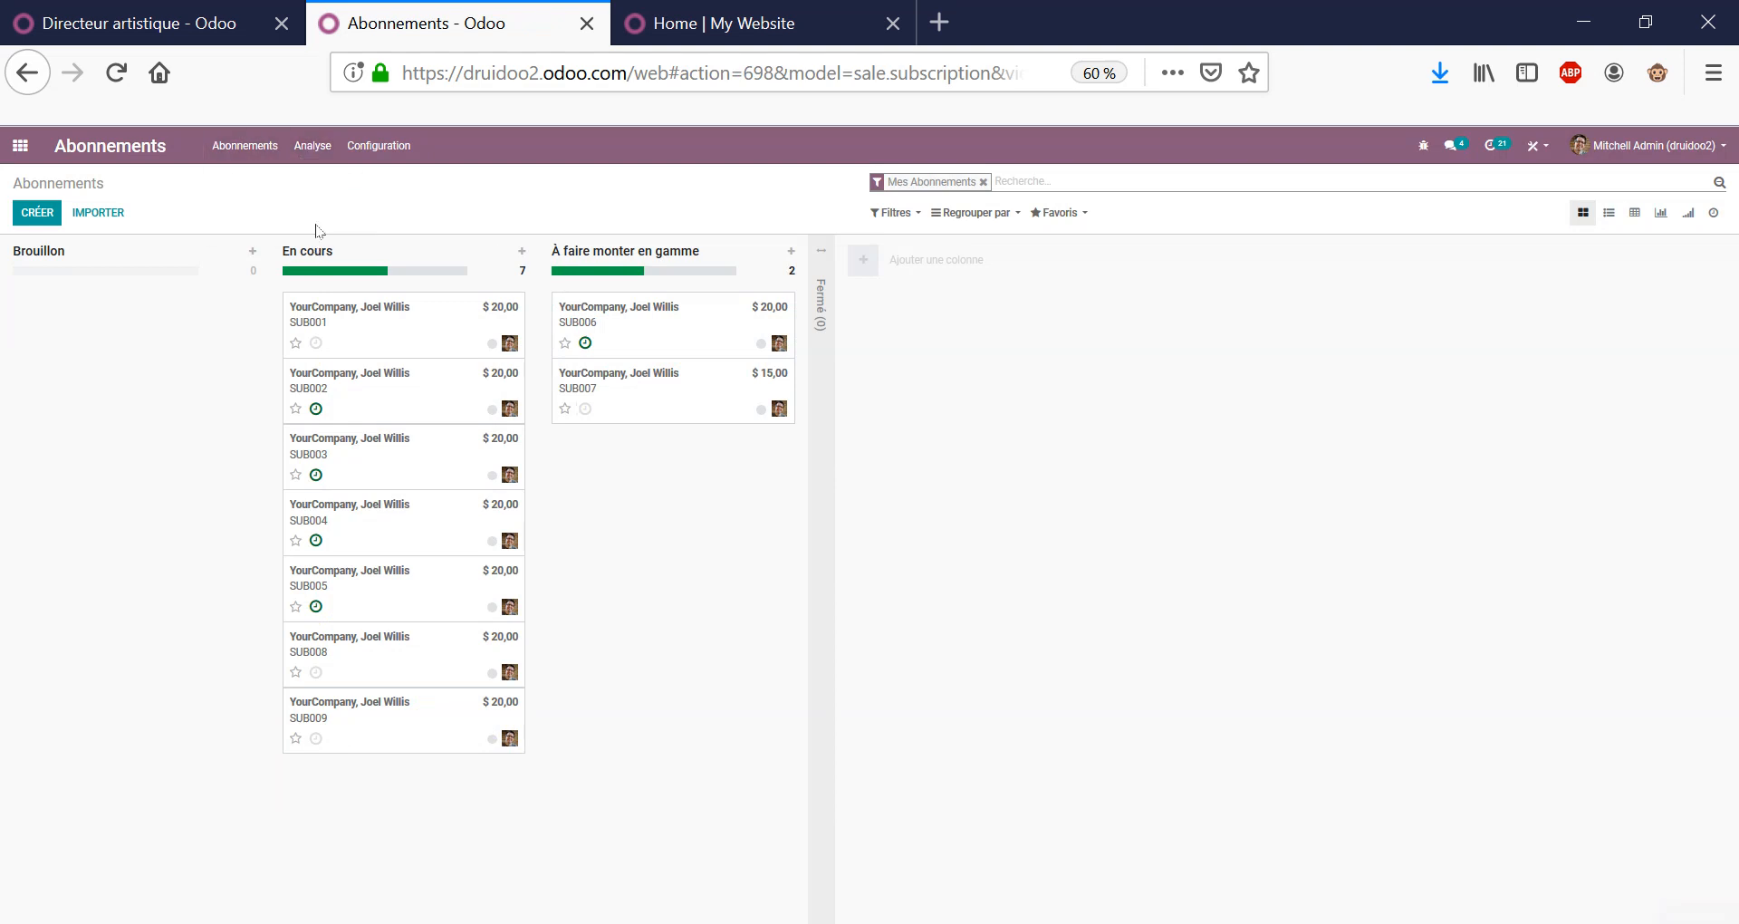
{"action": "left_click", "coordinate": [125, 287]}
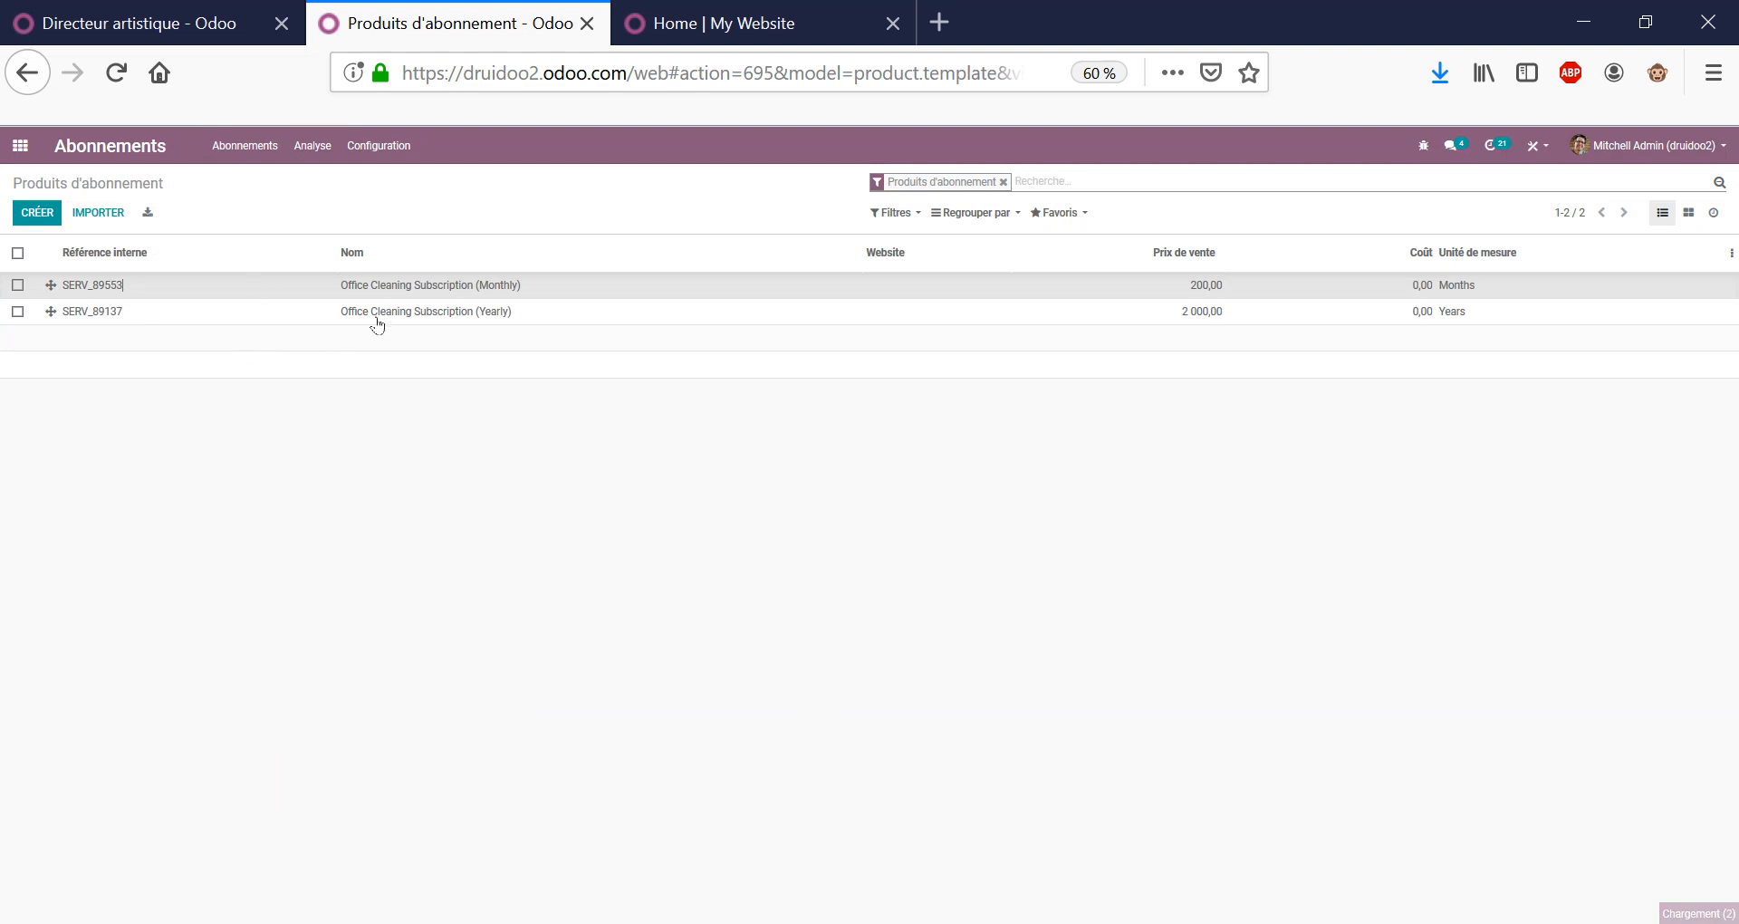
{"action": "left_click", "coordinate": [45, 213]}
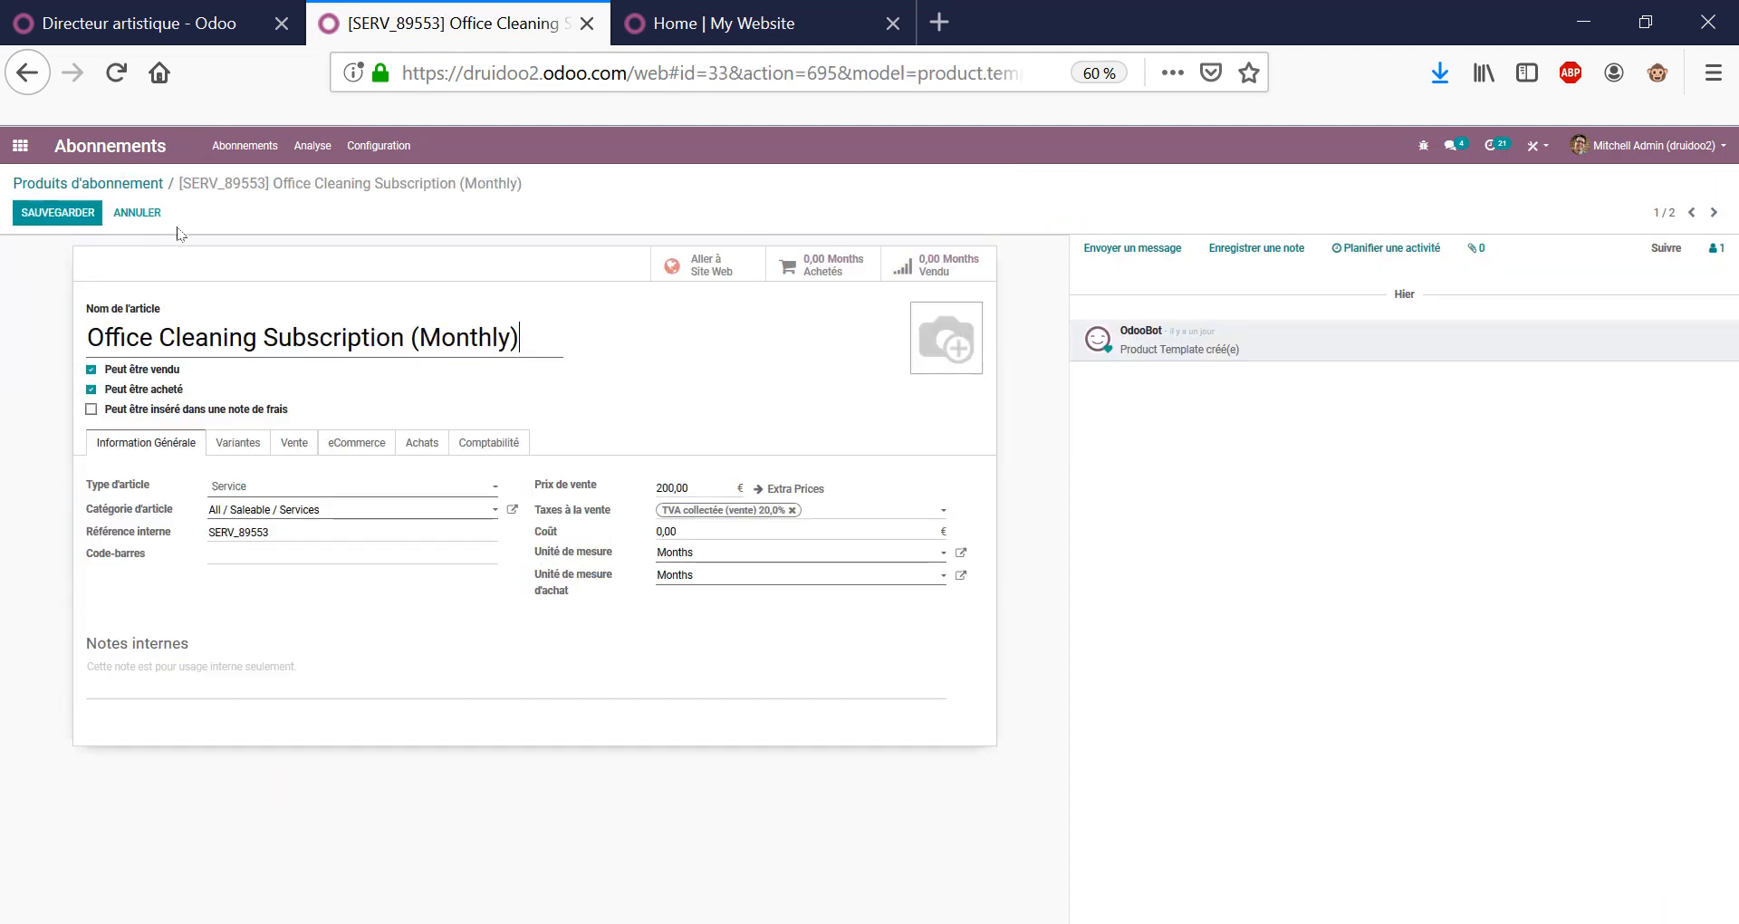
Inspect the product's Vente tab and Monthly Subscription template, discarding any changes.
{"action": "left_click", "coordinate": [296, 442]}
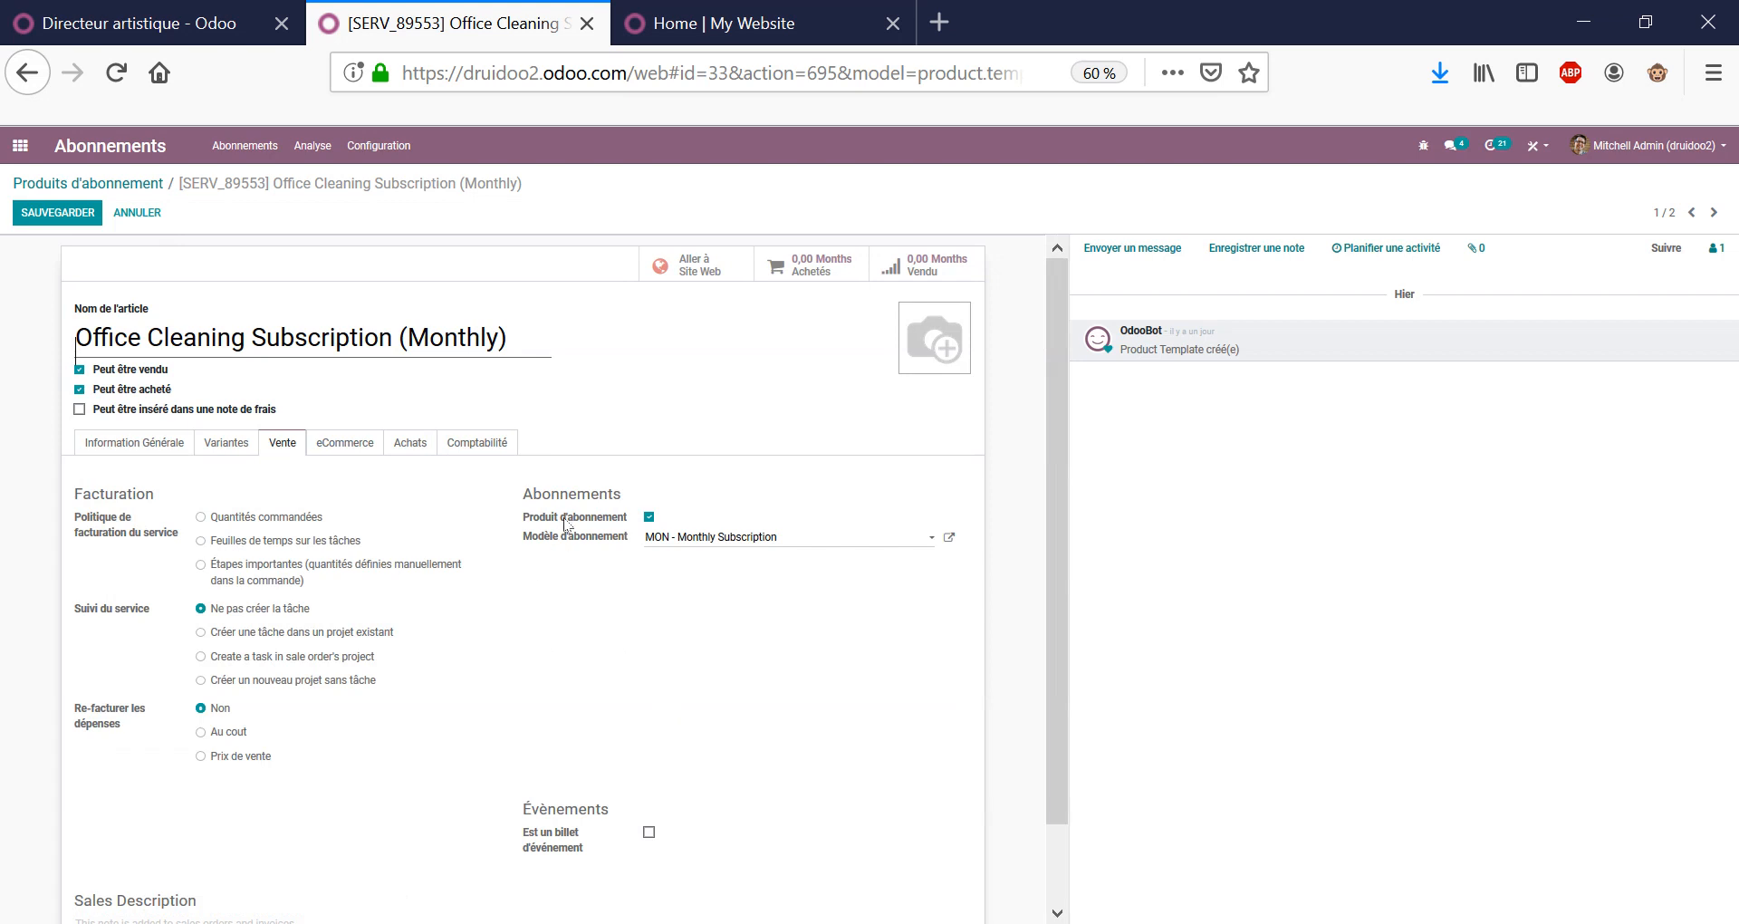
{"action": "left_click", "coordinate": [949, 537]}
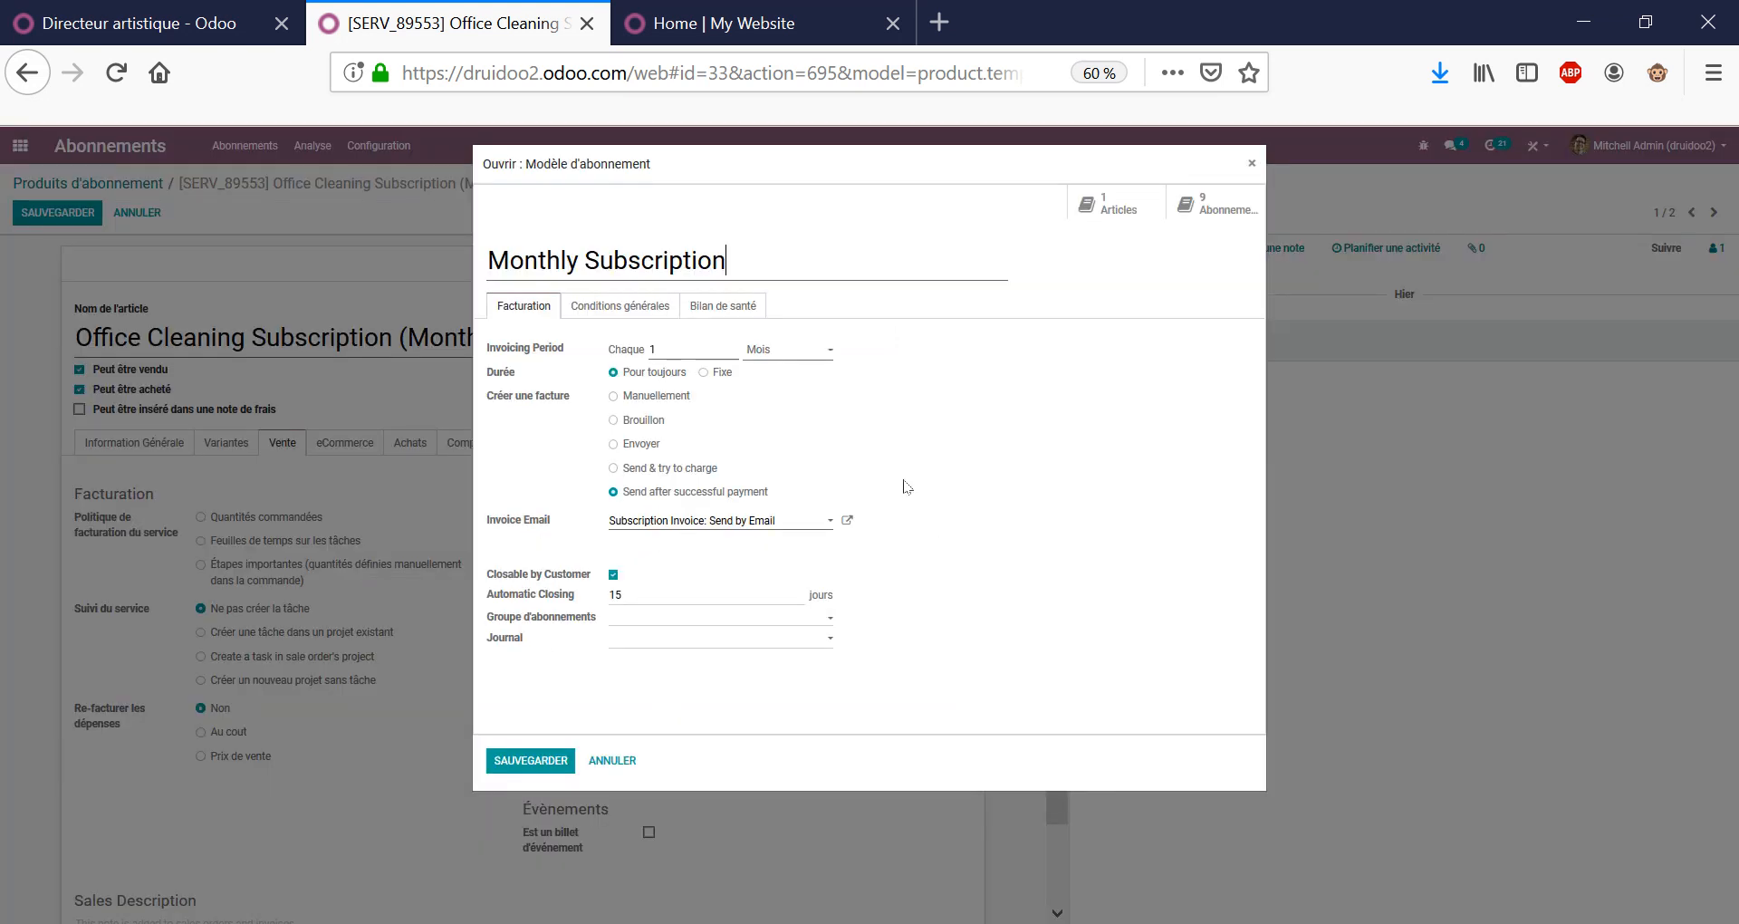
{"action": "double_click", "coordinate": [677, 348]}
{"action": "left_click", "coordinate": [613, 760]}
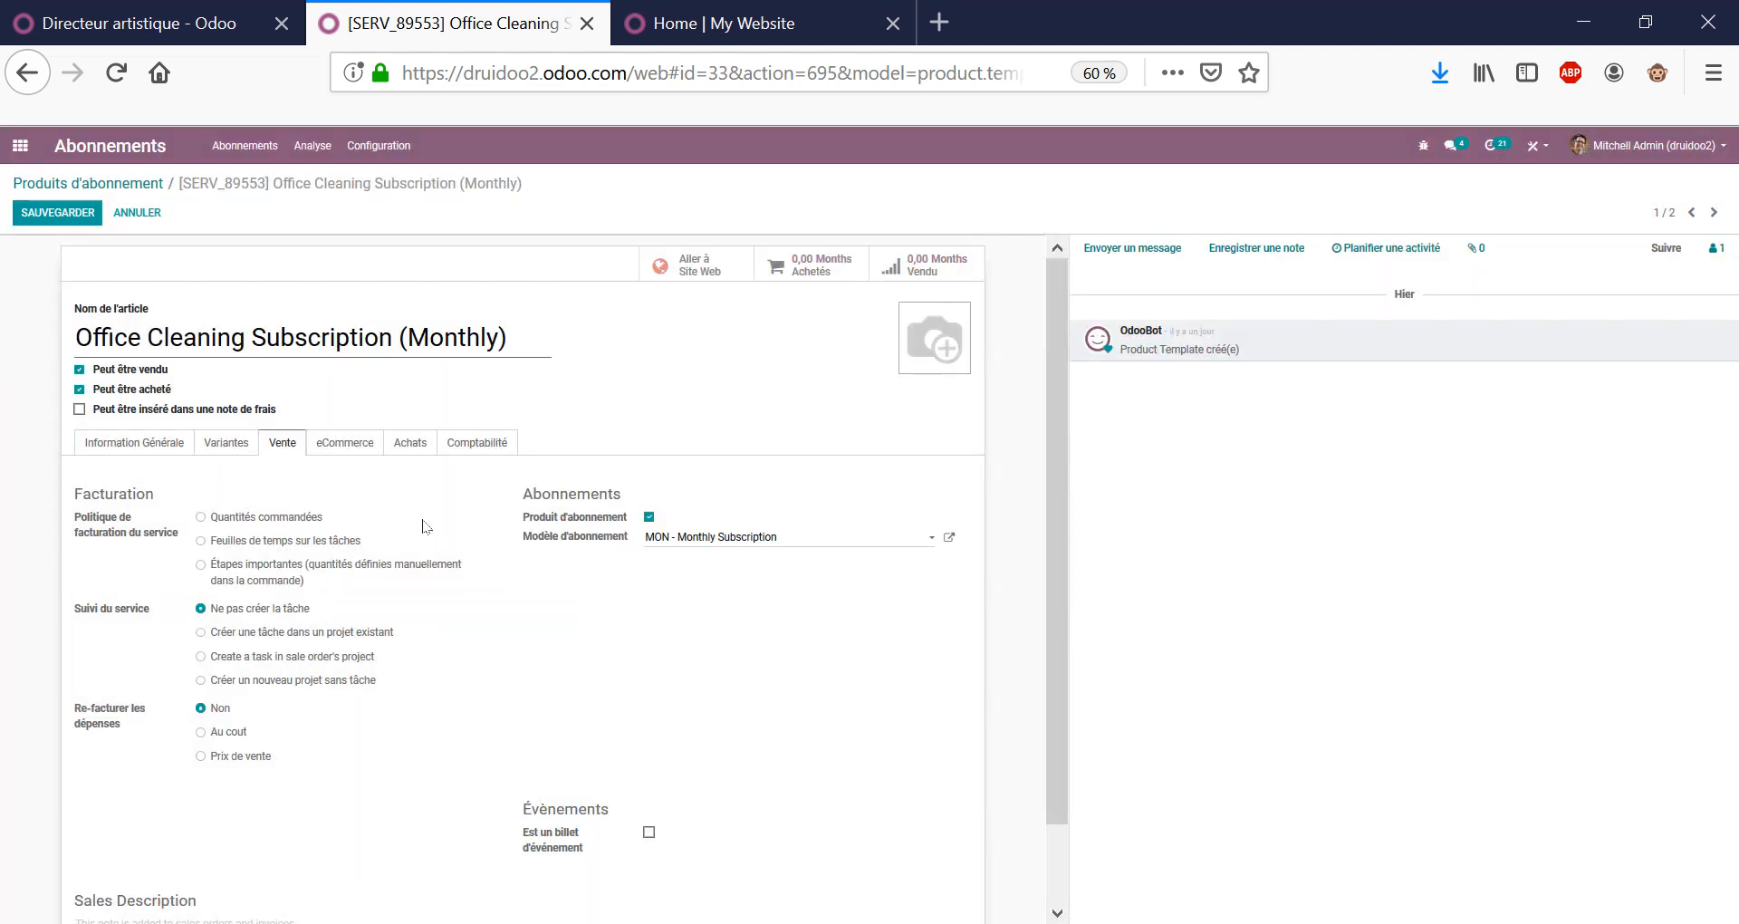
{"action": "triple_click", "coordinate": [407, 340]}
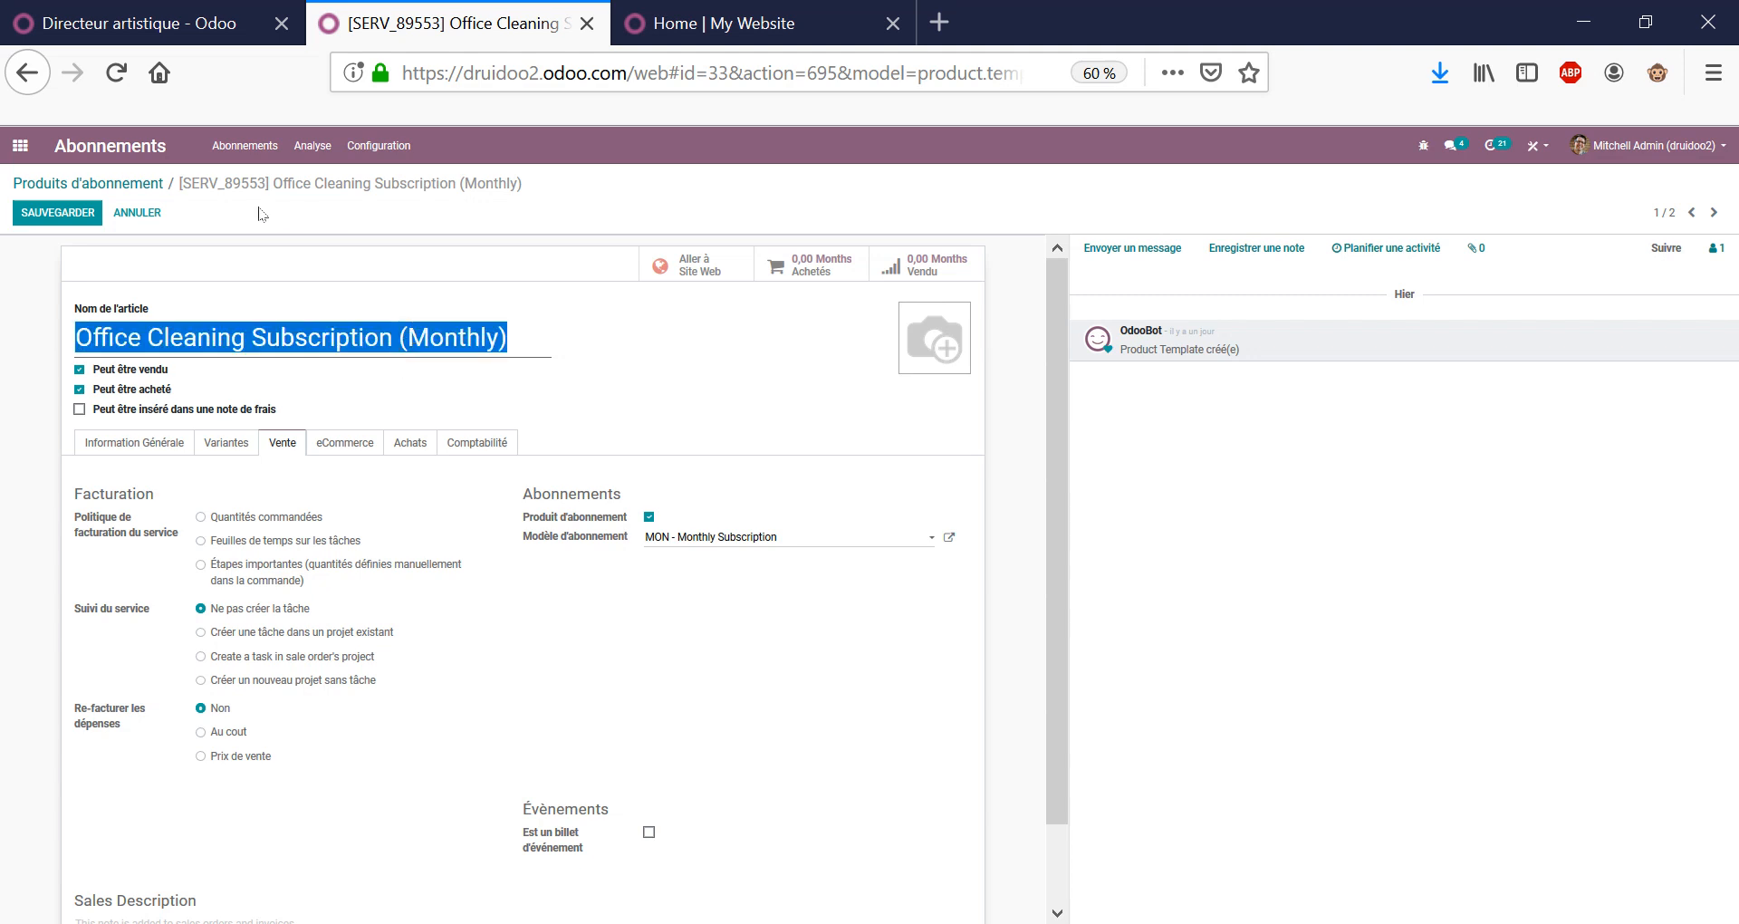
{"action": "left_click", "coordinate": [140, 183]}
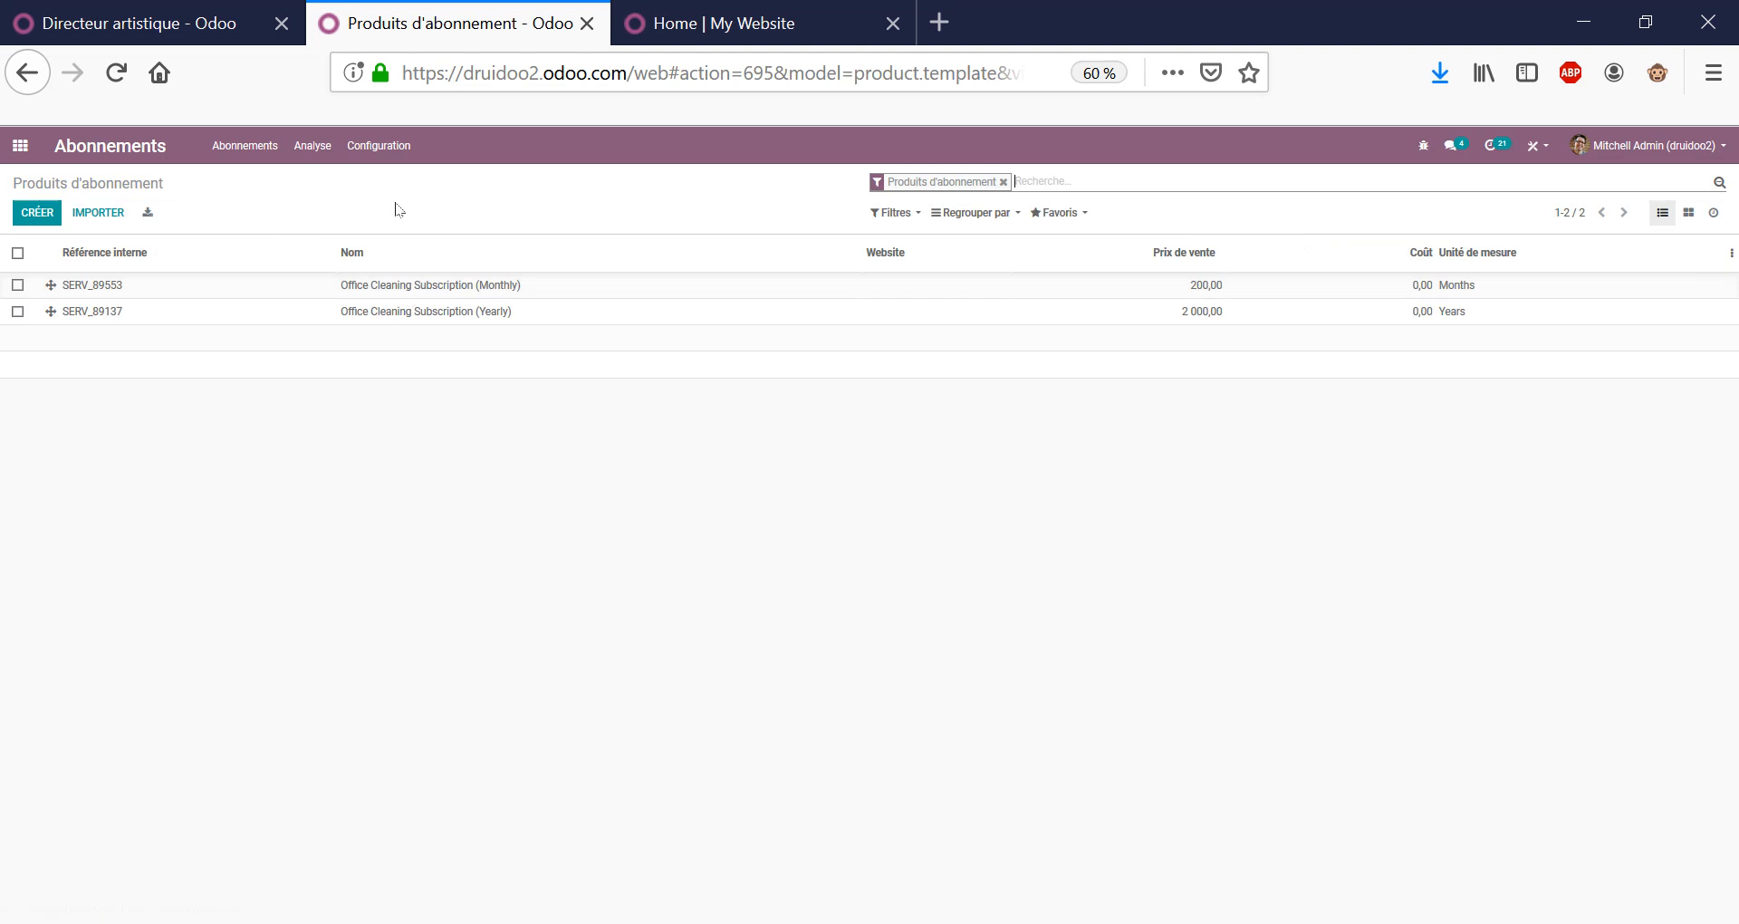
Go to the Vente app and start a new quotation.
{"action": "left_click", "coordinate": [246, 145]}
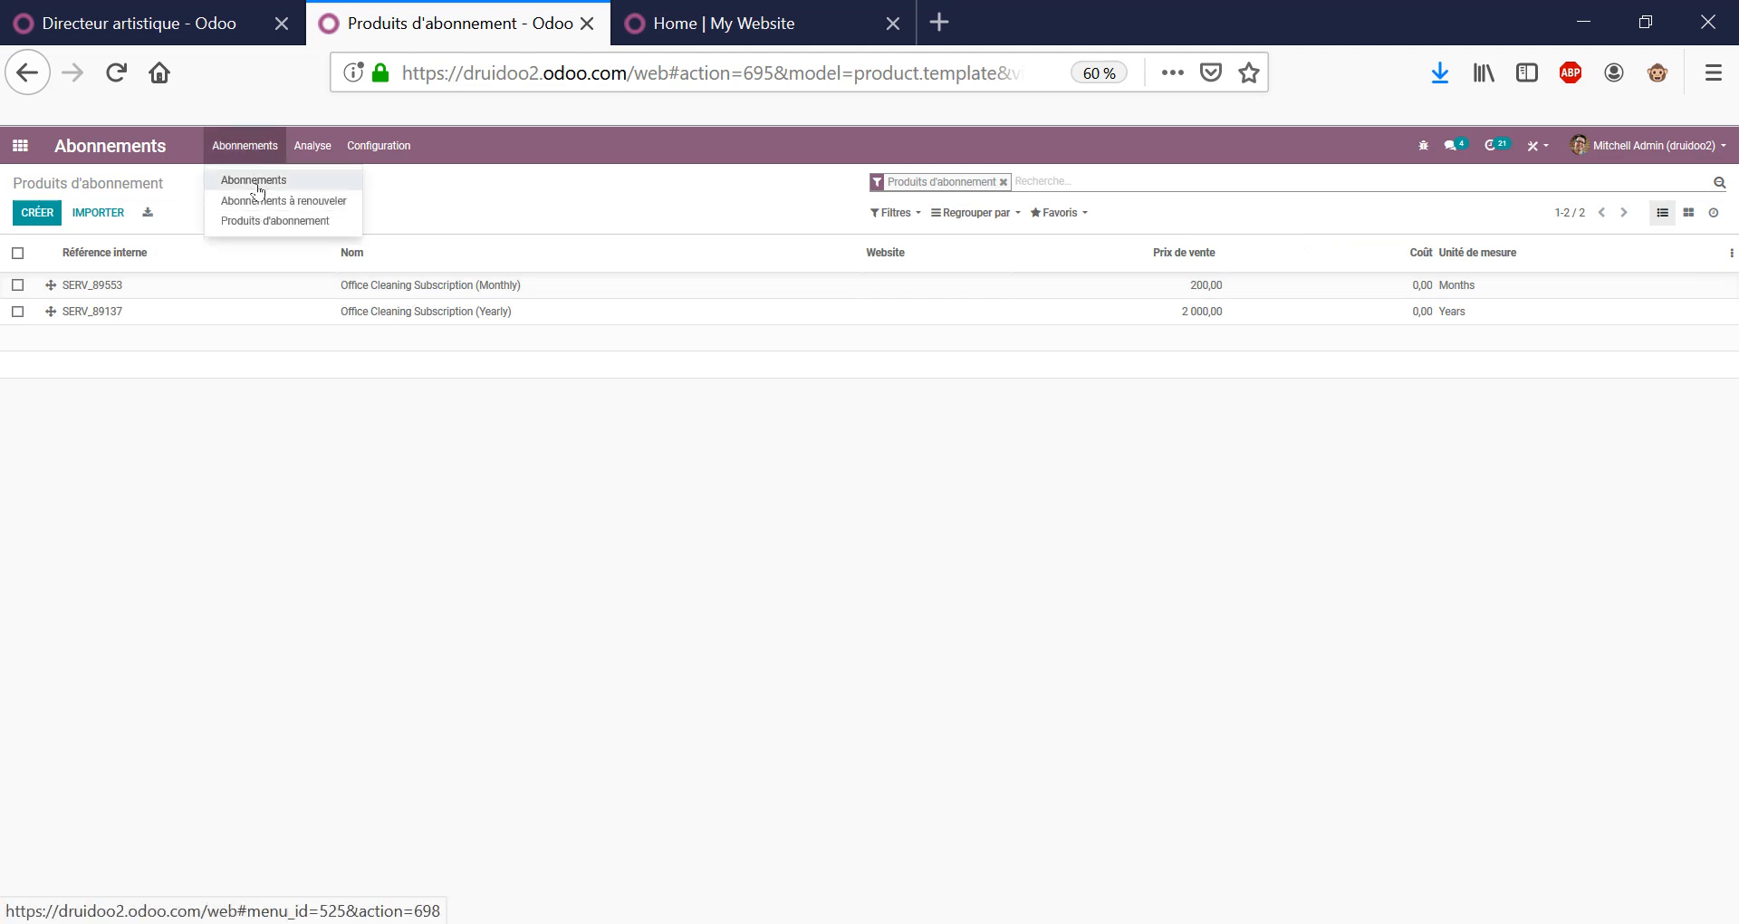
{"action": "left_click", "coordinate": [258, 222]}
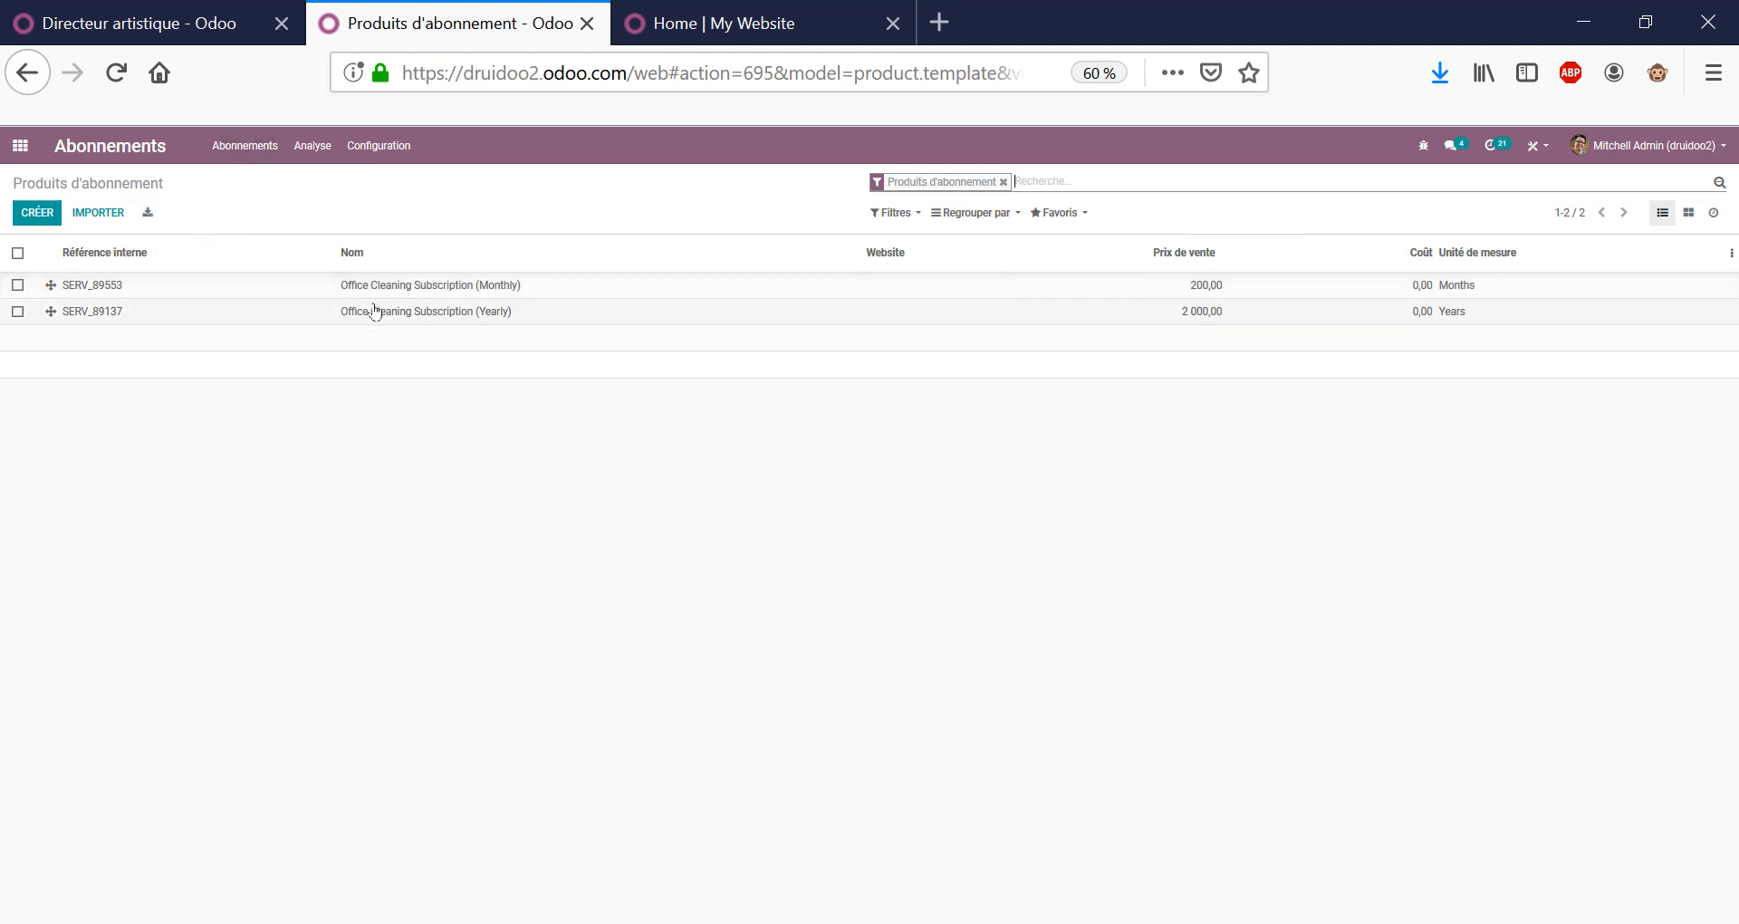
{"action": "left_click", "coordinate": [20, 147]}
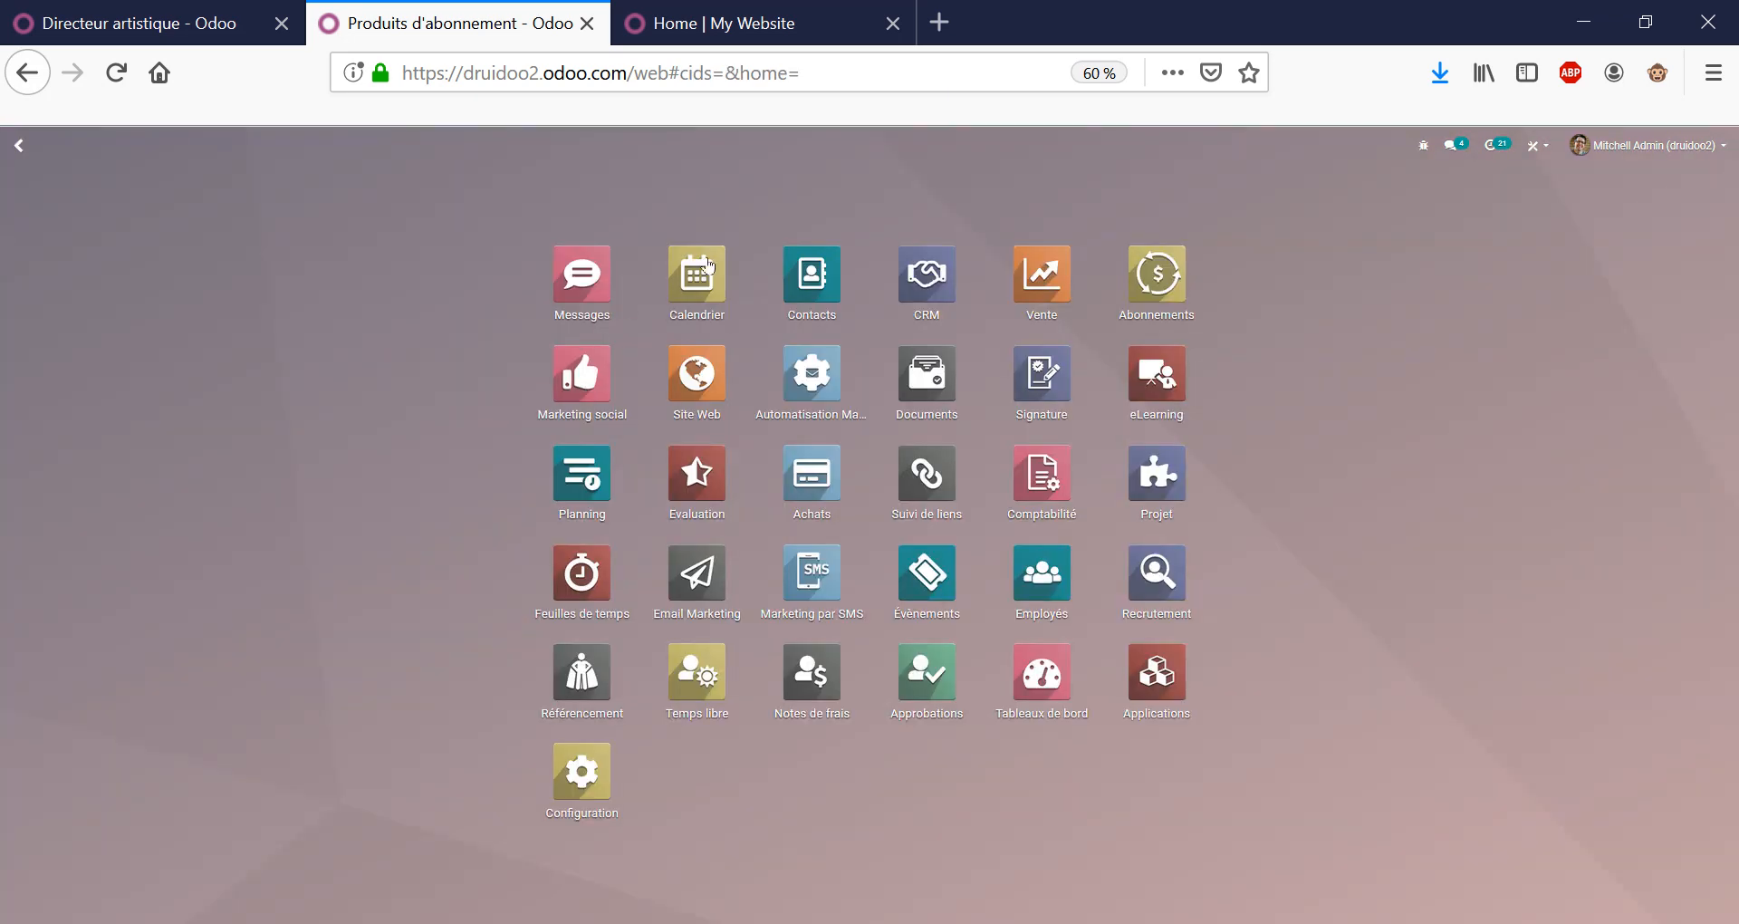
{"action": "left_click", "coordinate": [1021, 292]}
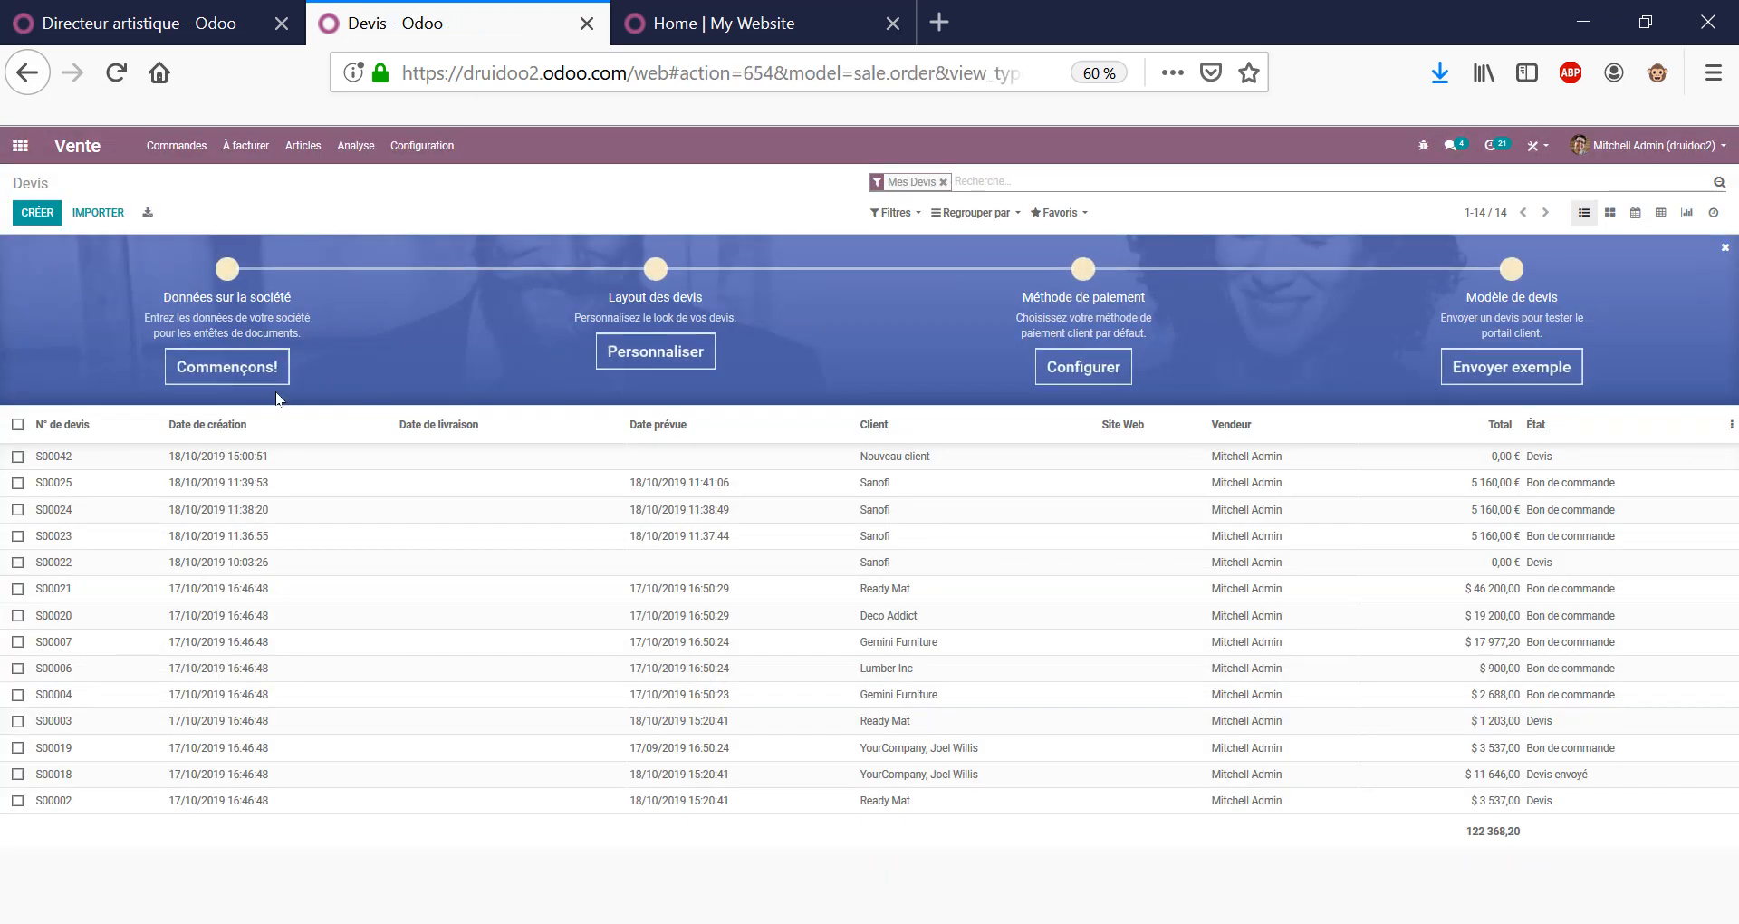
{"action": "left_click", "coordinate": [37, 213]}
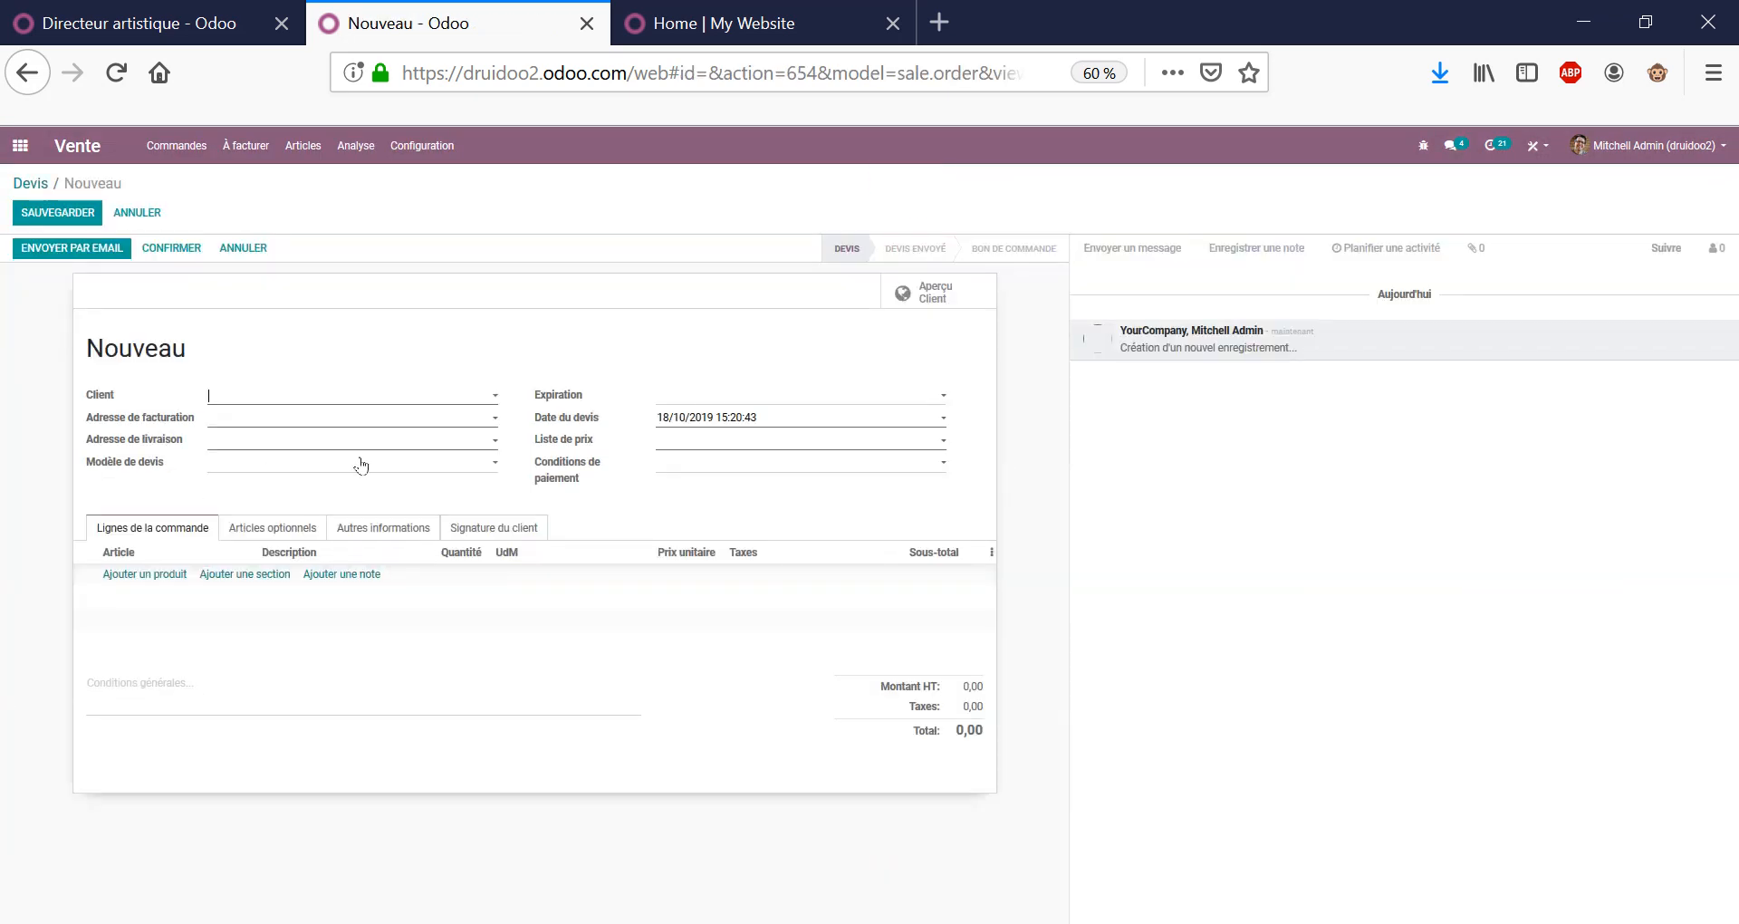
Fill the quotation with client Azure Interior and product Office Cleaning Subscription (Monthly).
{"action": "key", "text": "Down"}
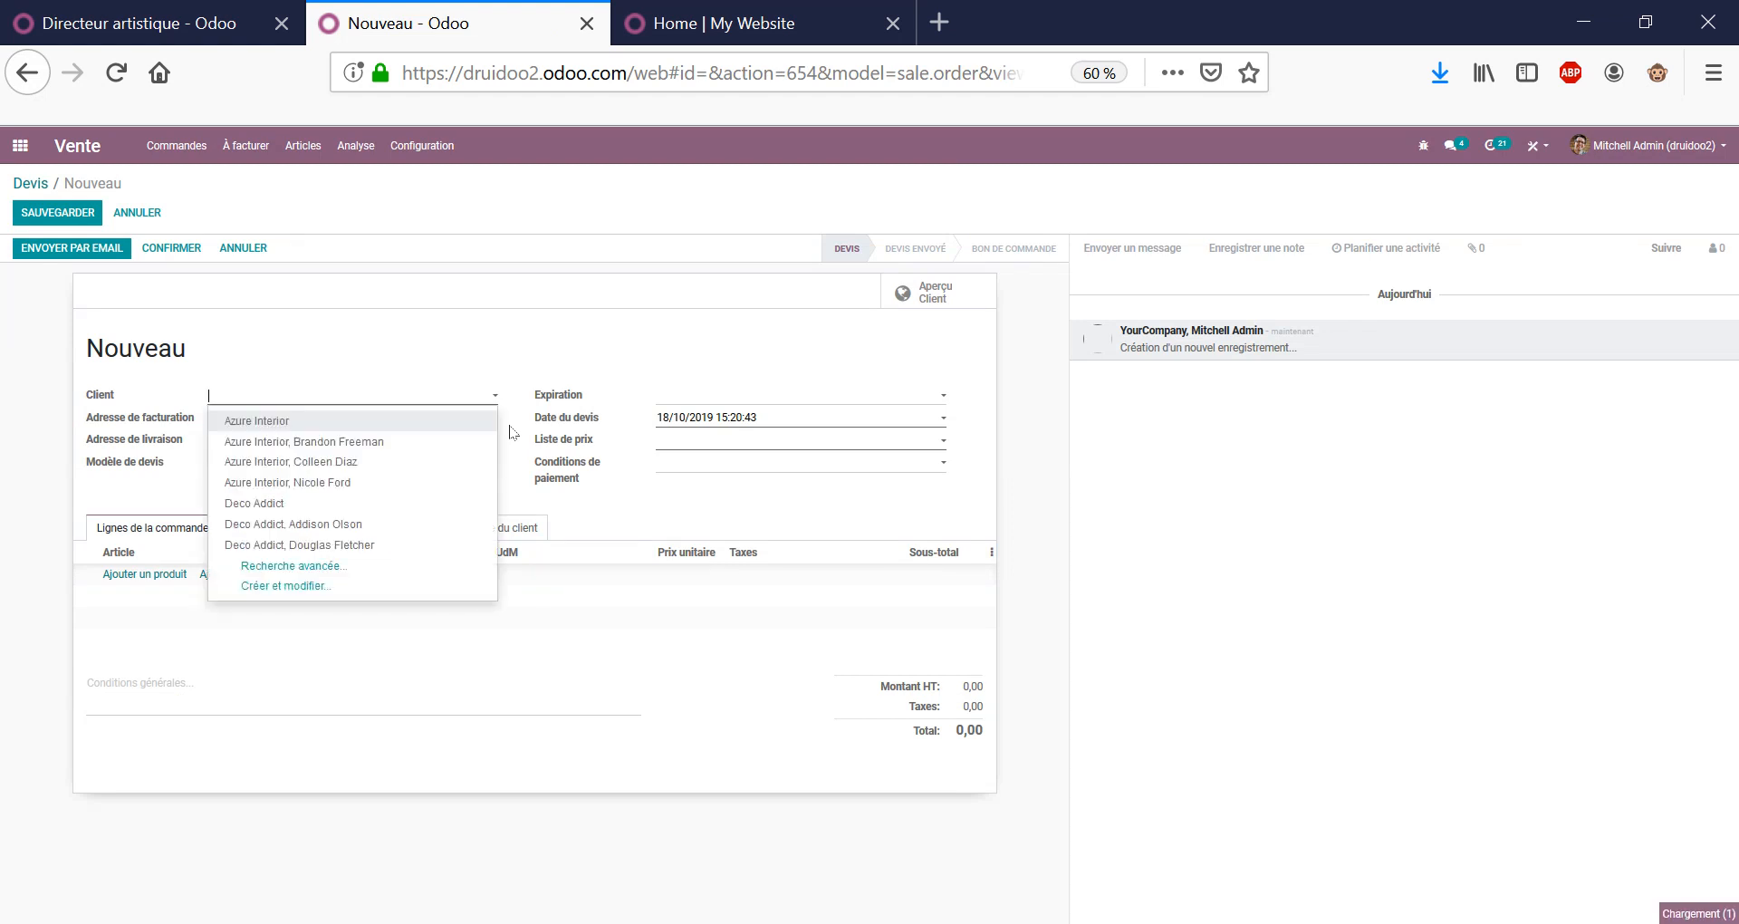
{"action": "key", "text": "Return"}
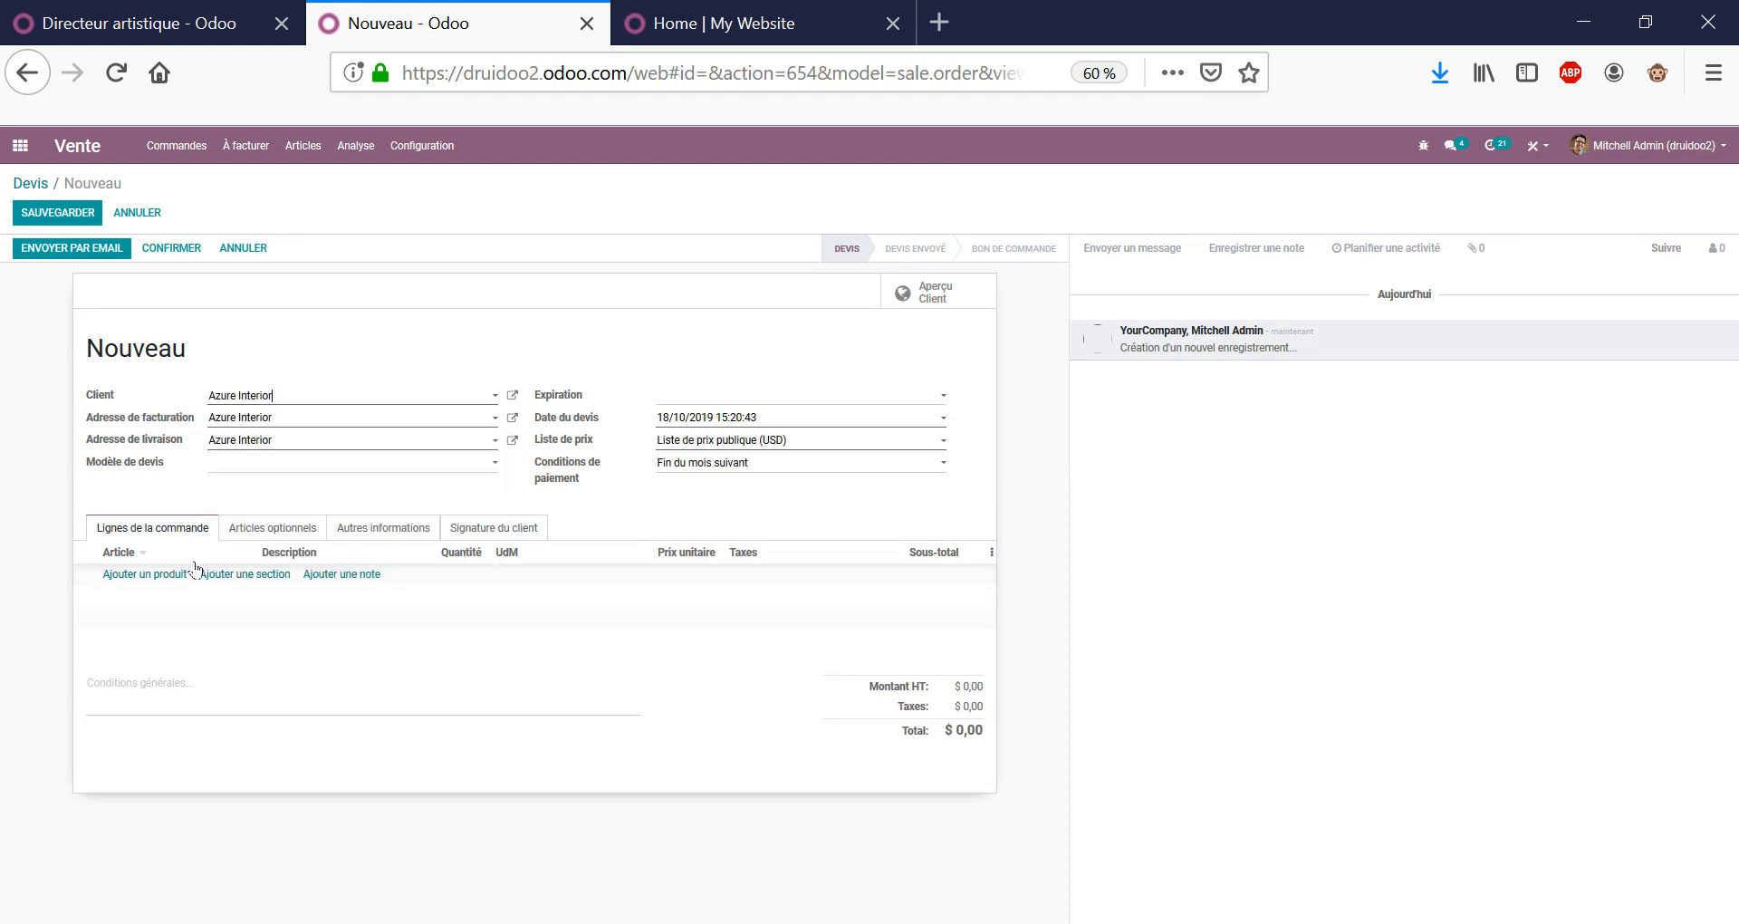
{"action": "left_click", "coordinate": [145, 575]}
{"action": "type", "text": "OFFI"}
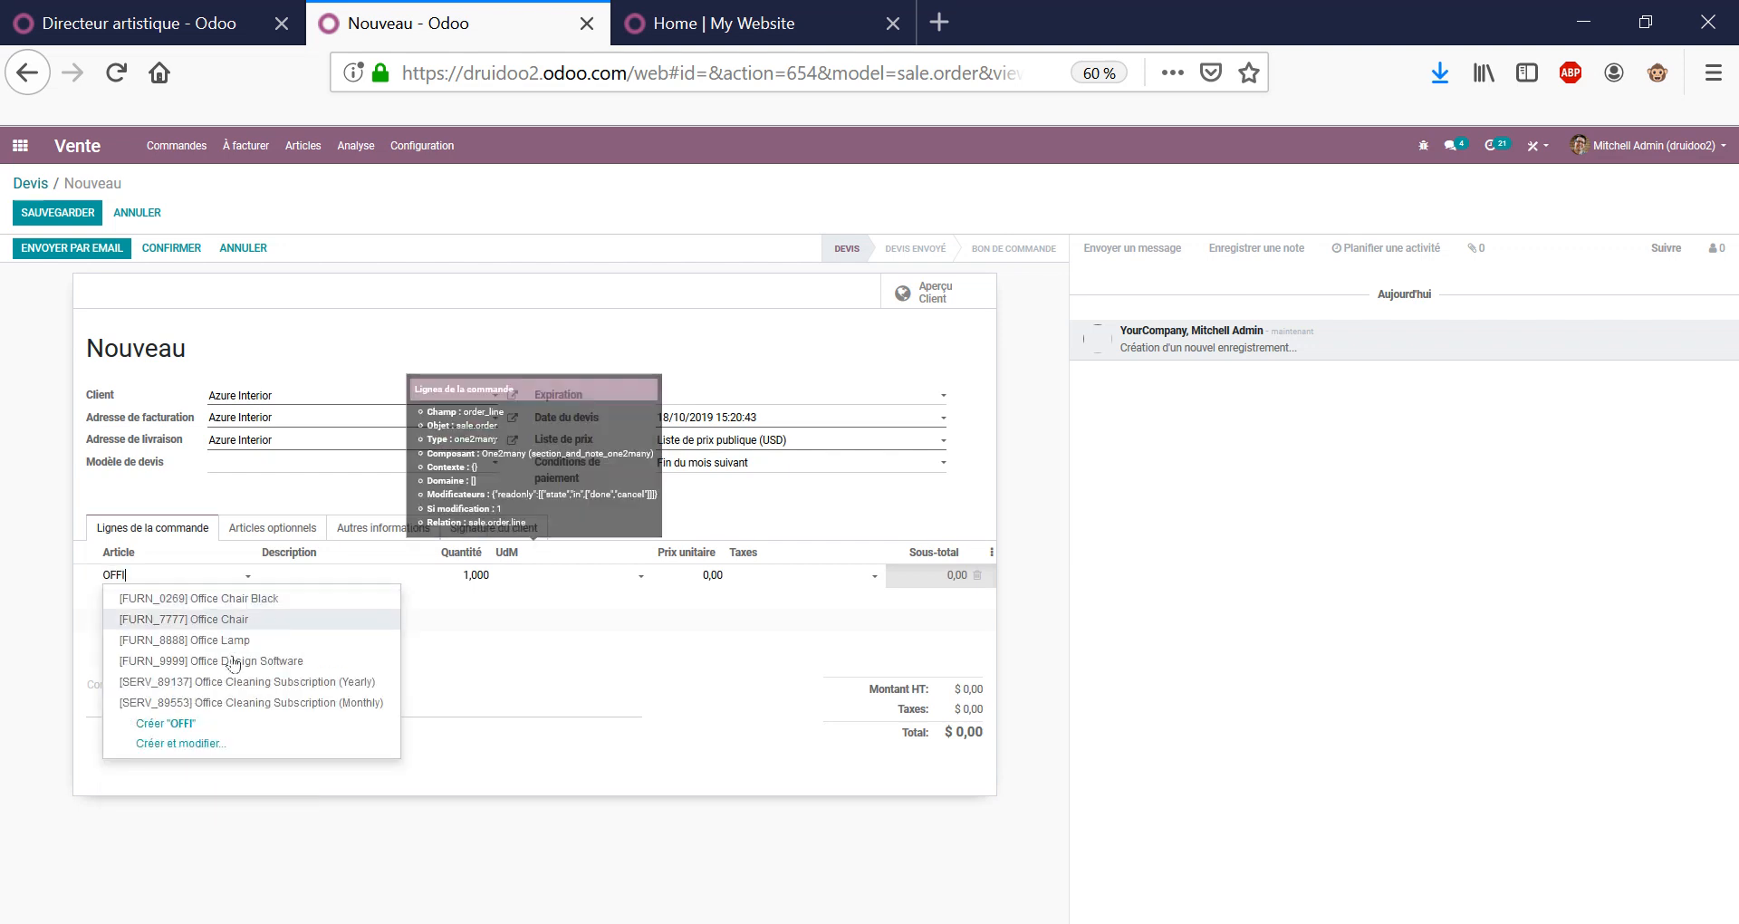
{"action": "left_click", "coordinate": [279, 687]}
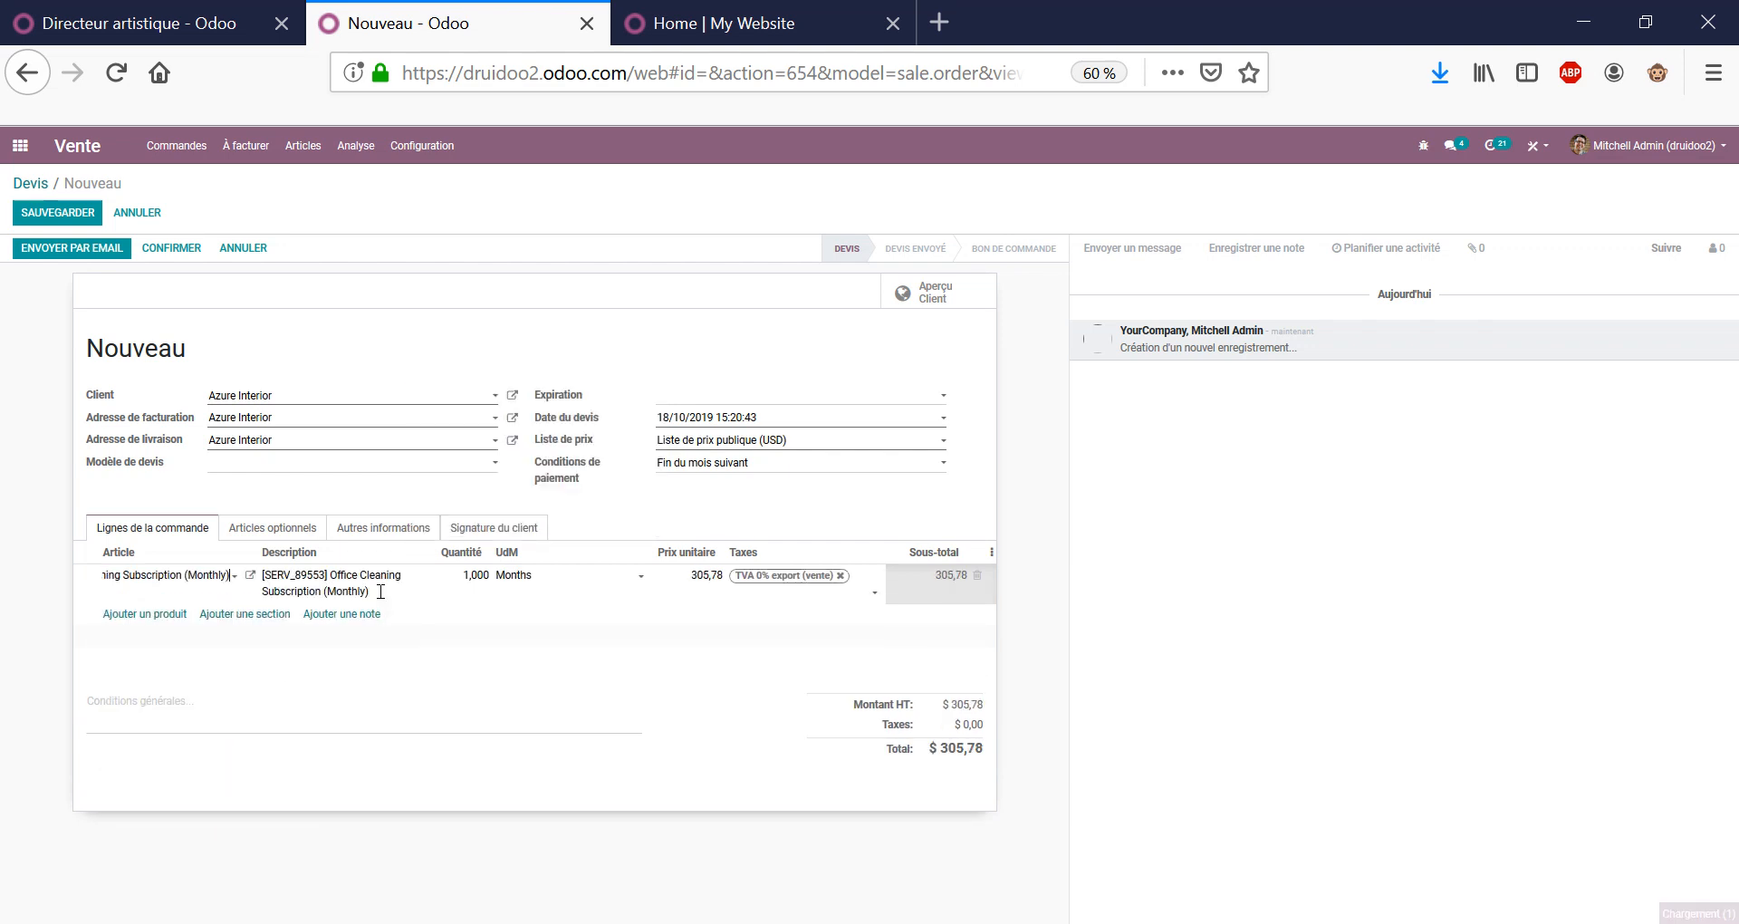
{"action": "left_click", "coordinate": [350, 504]}
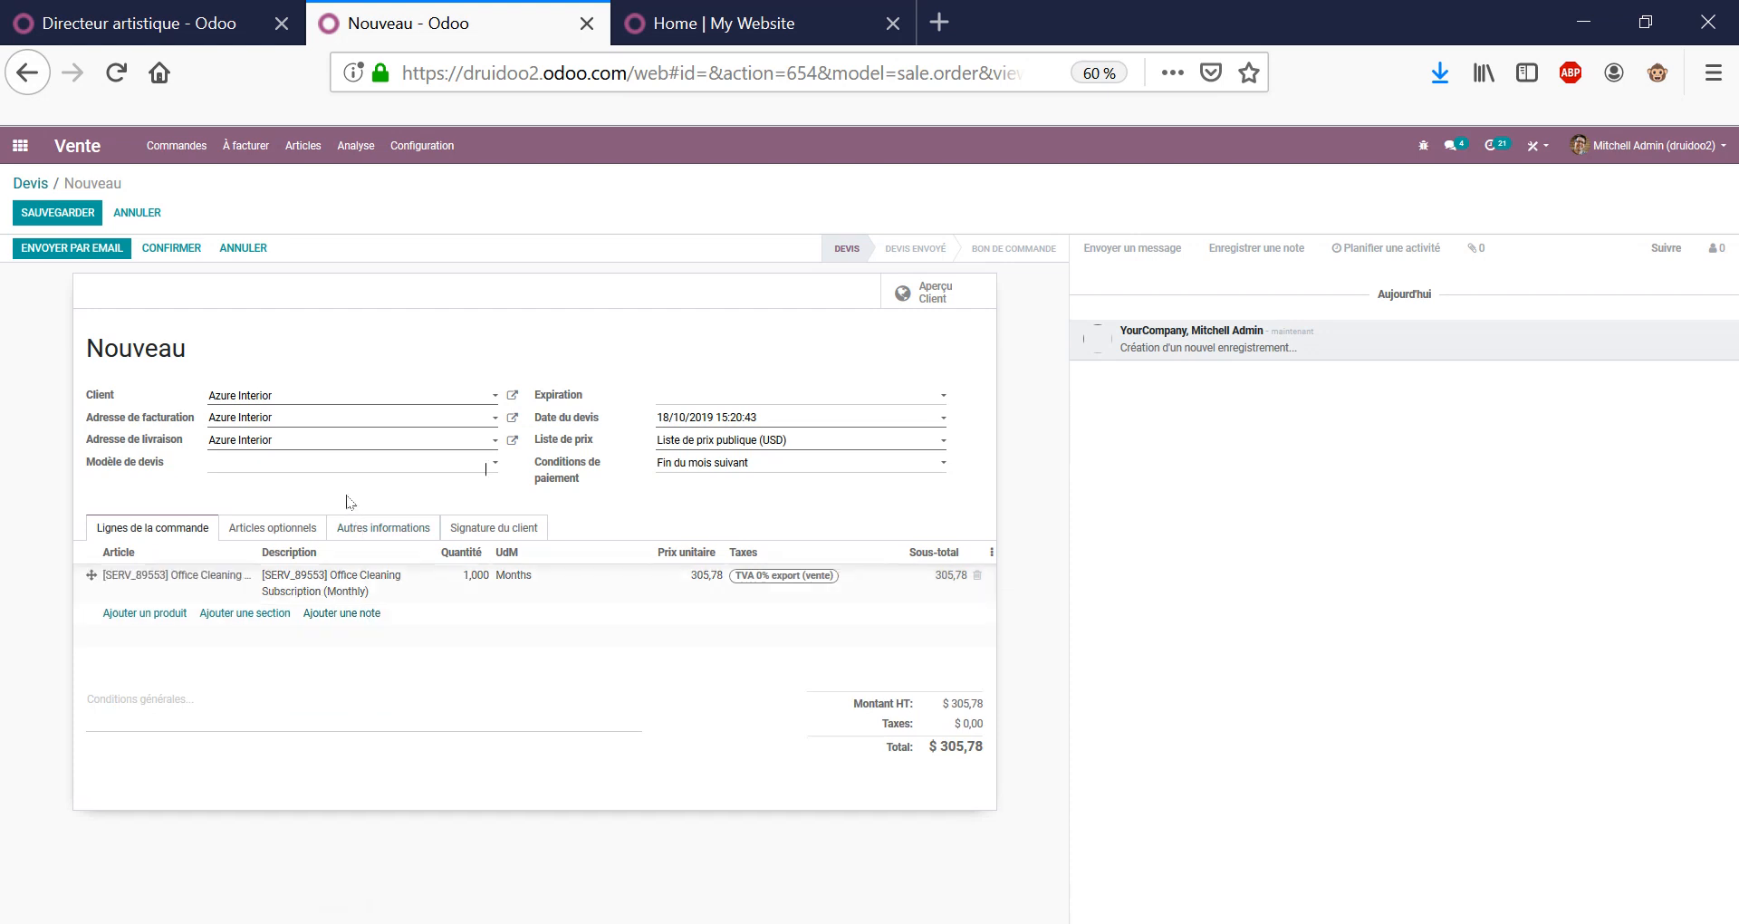
Save and confirm order S00043, then open its subscription MON/SUB010.
{"action": "left_click", "coordinate": [66, 247]}
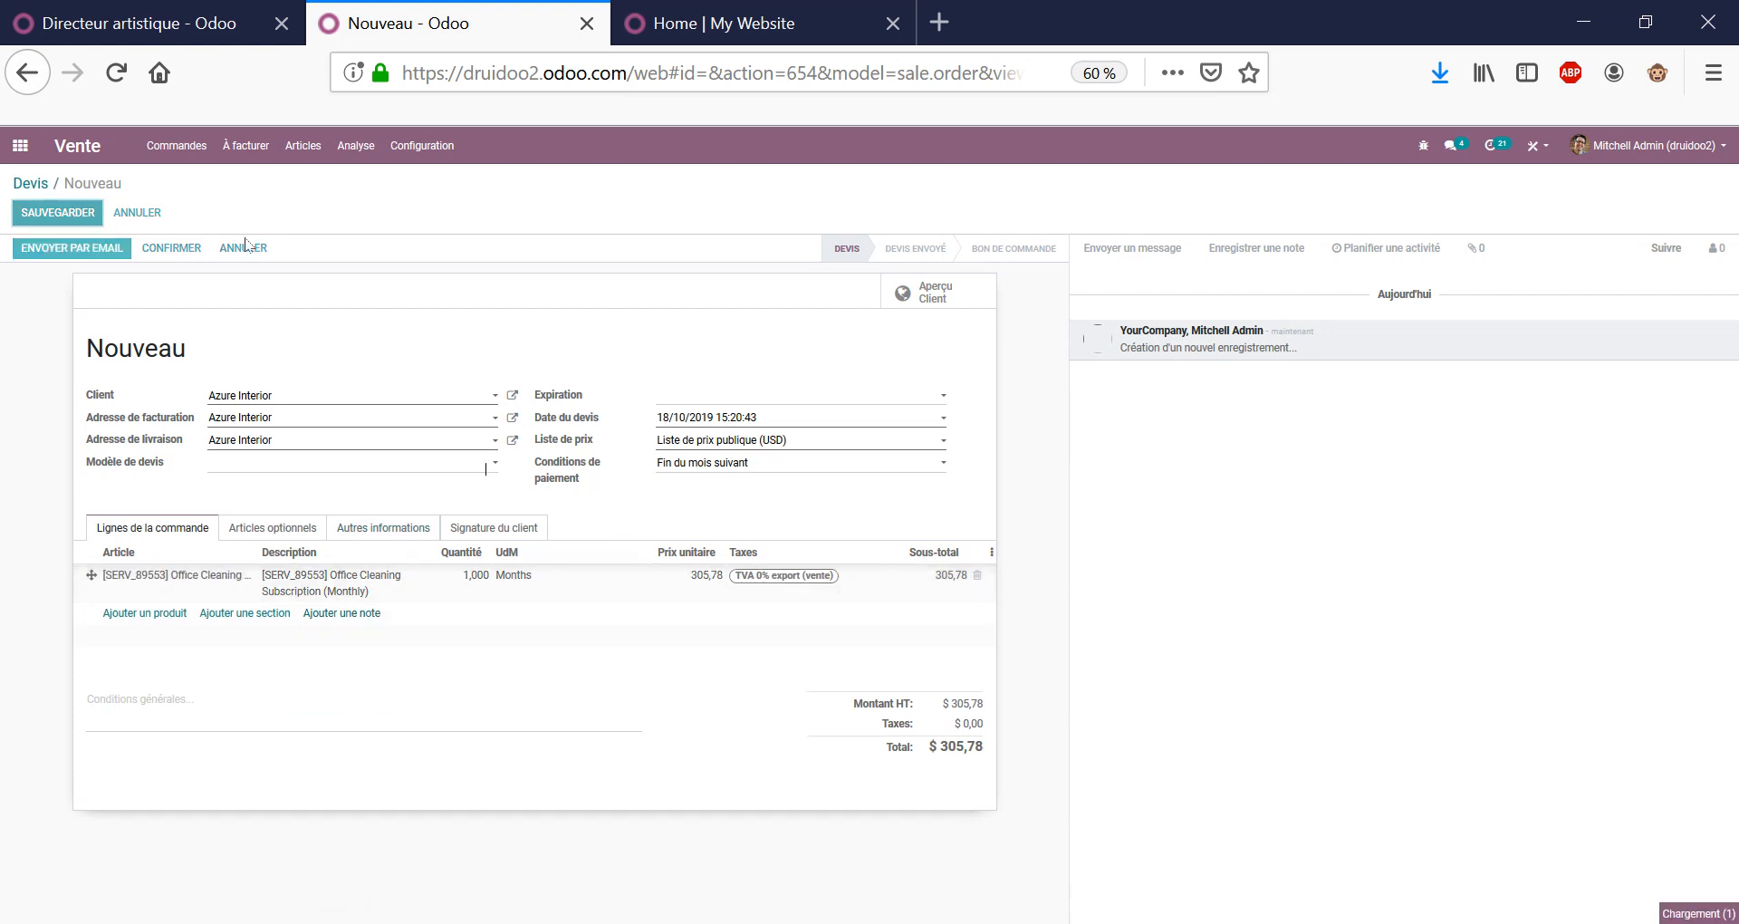
{"action": "left_click", "coordinate": [178, 250]}
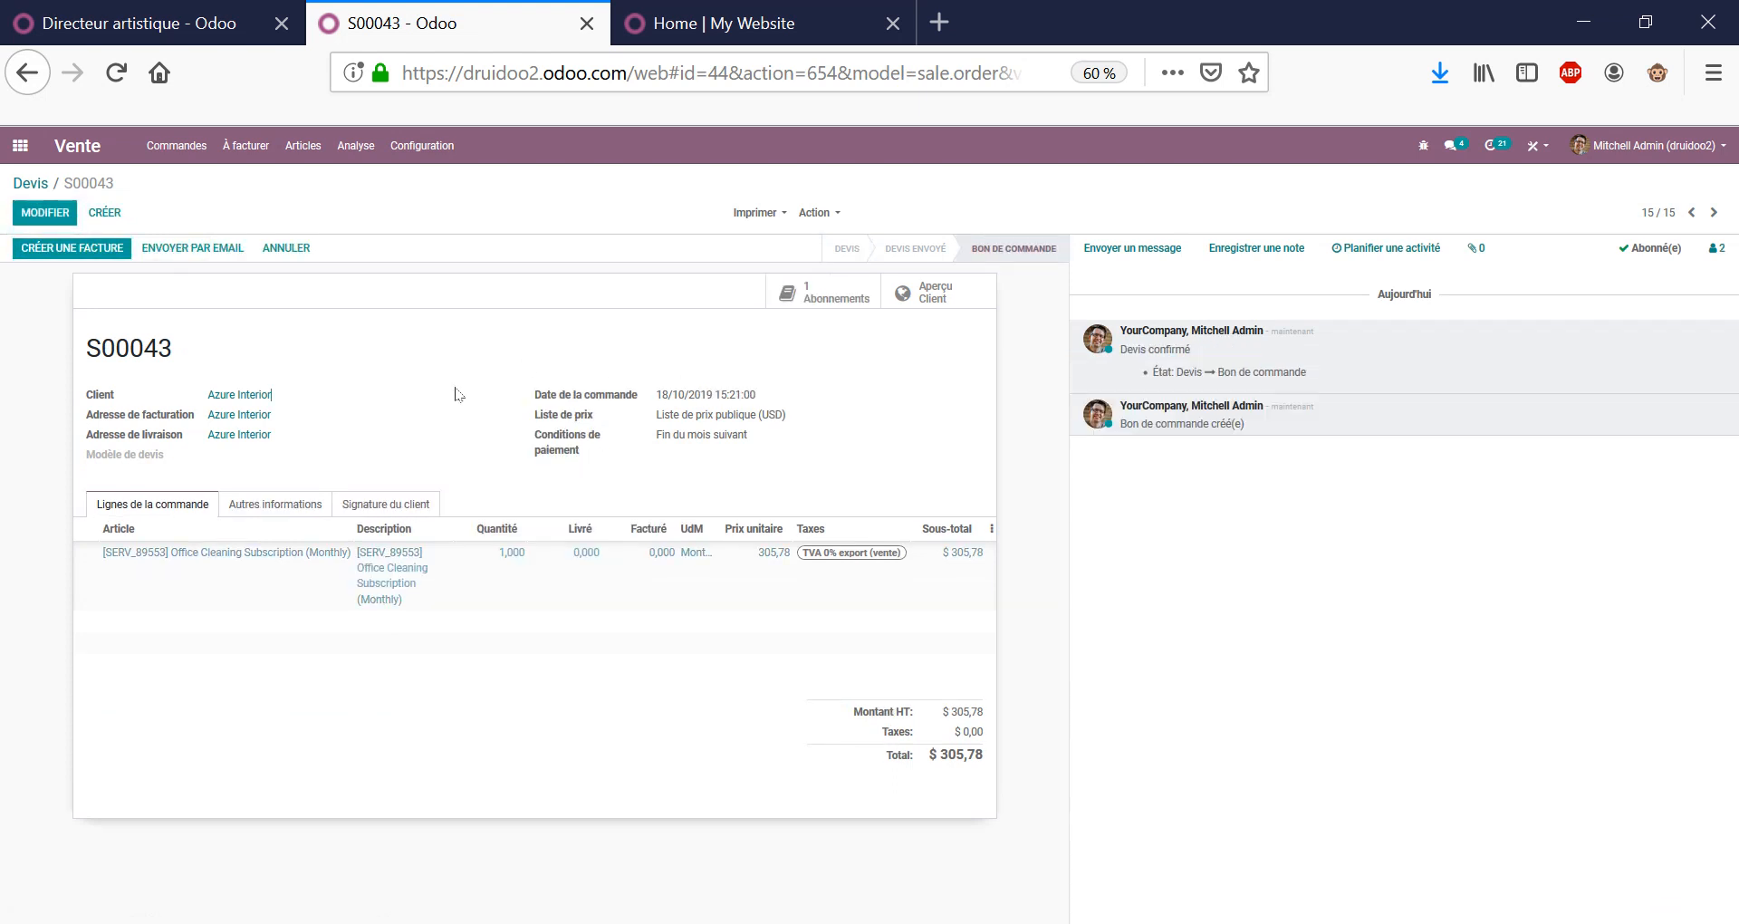
{"action": "left_click", "coordinate": [835, 294]}
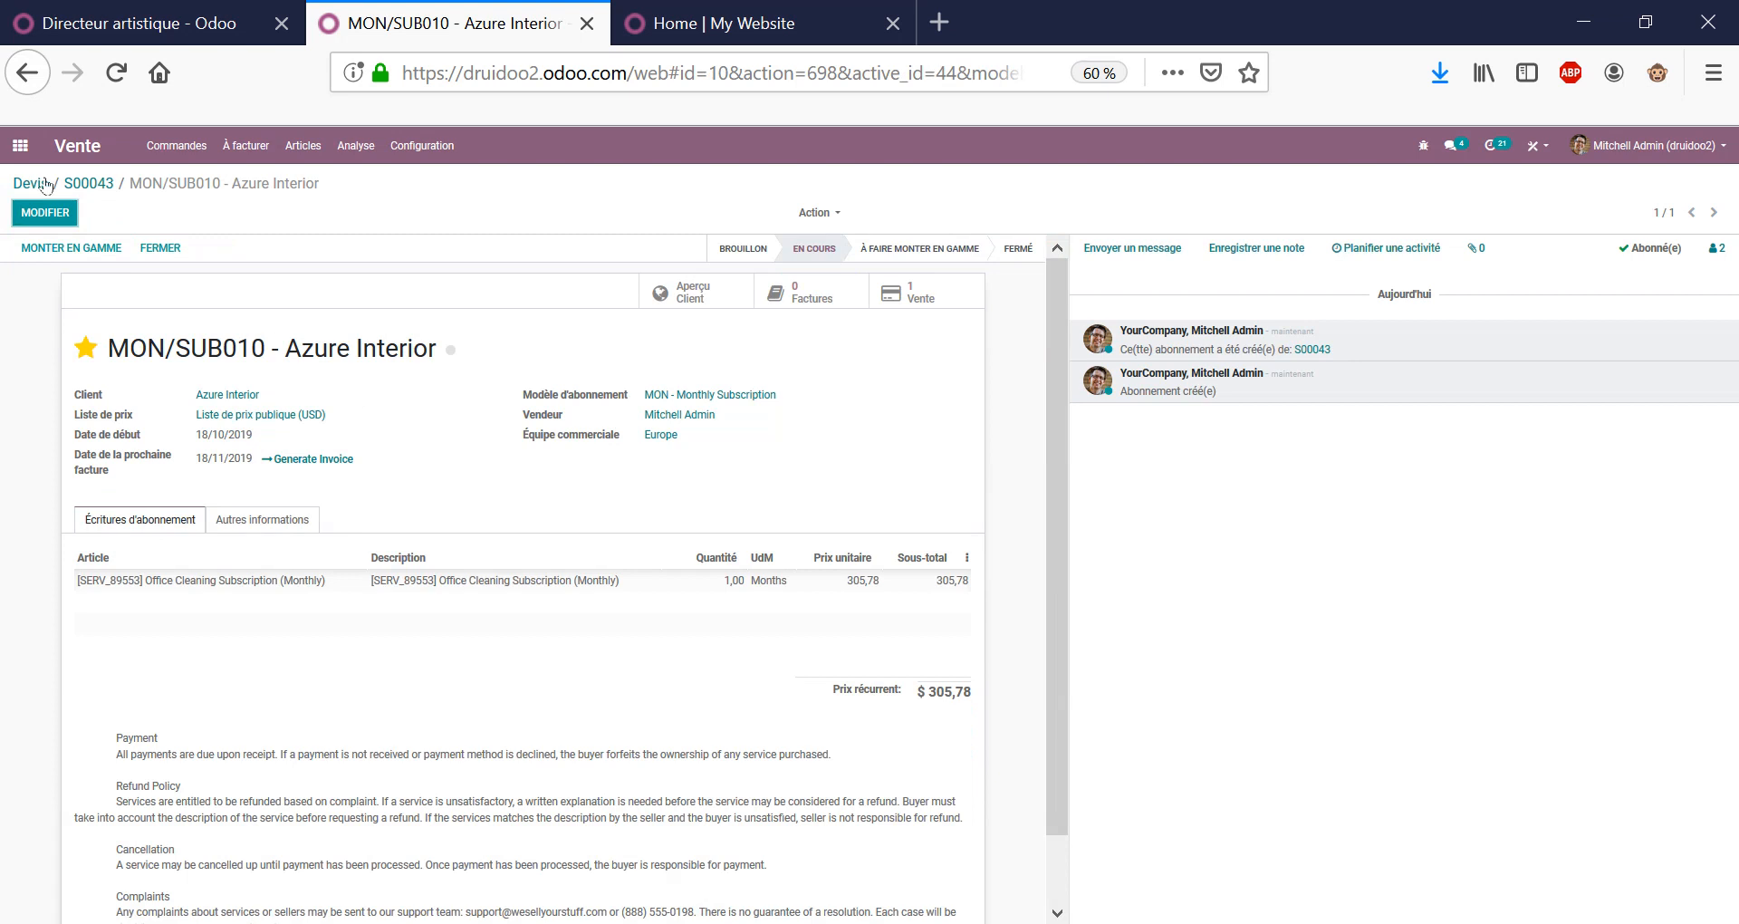
Edit subscription MON/SUB010 and set its start date to 01/10/2019.
{"action": "left_click", "coordinate": [47, 214]}
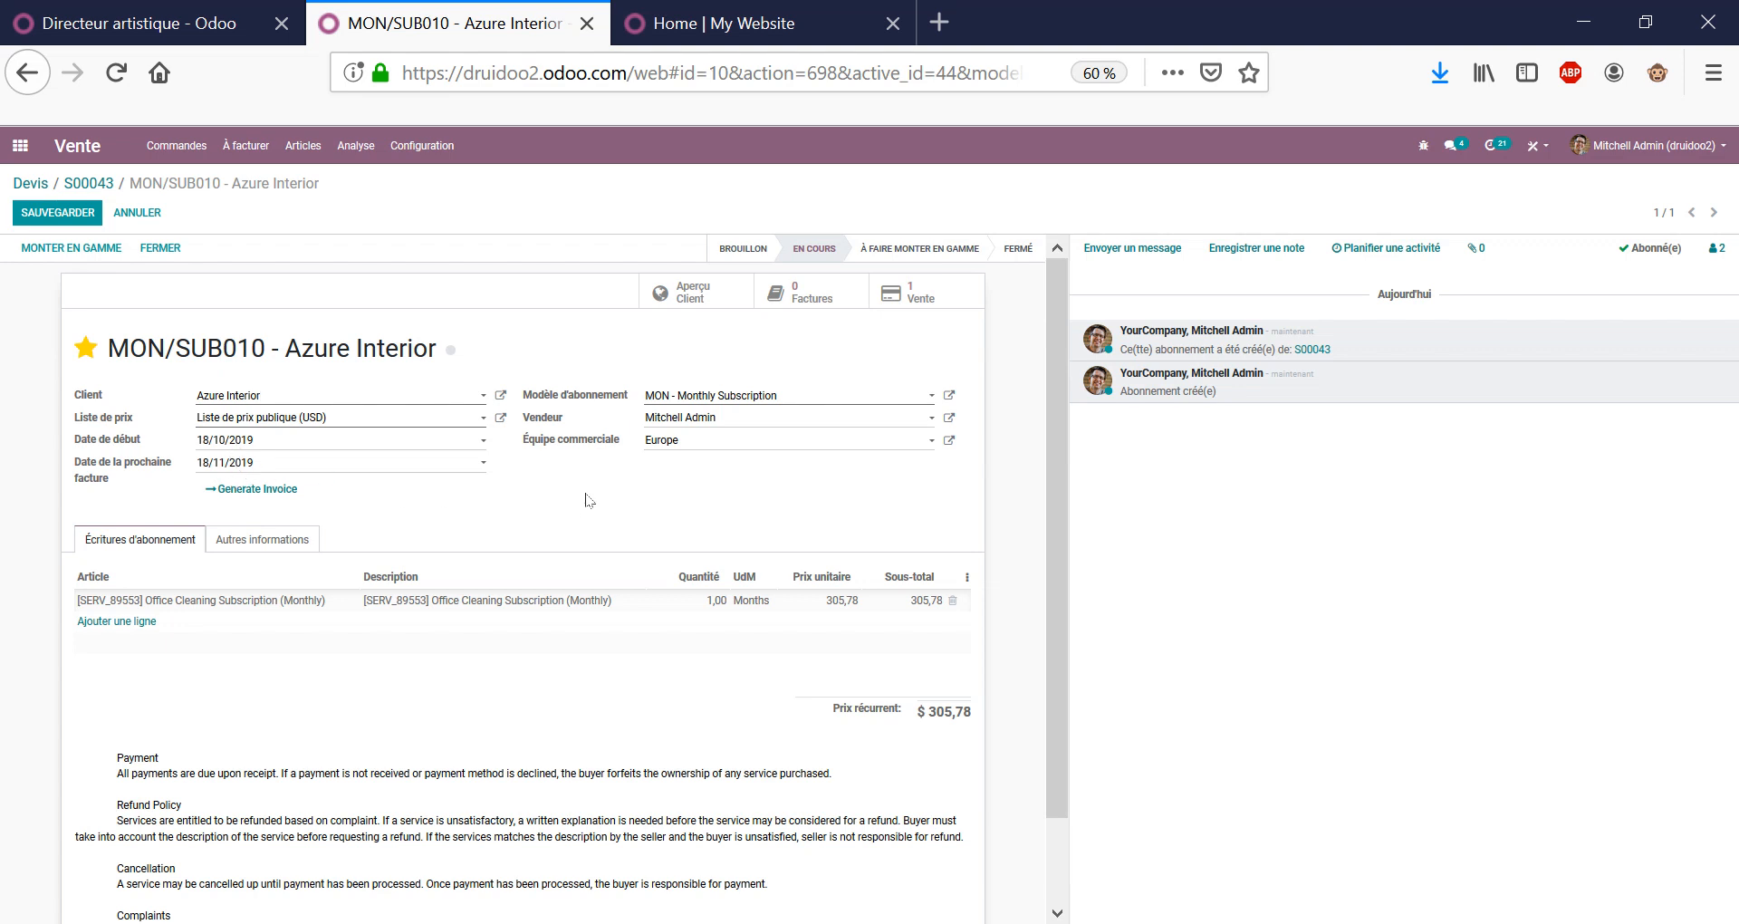
{"action": "scroll", "coordinate": [585, 499], "scroll_direction": "down", "scroll_amount": 2}
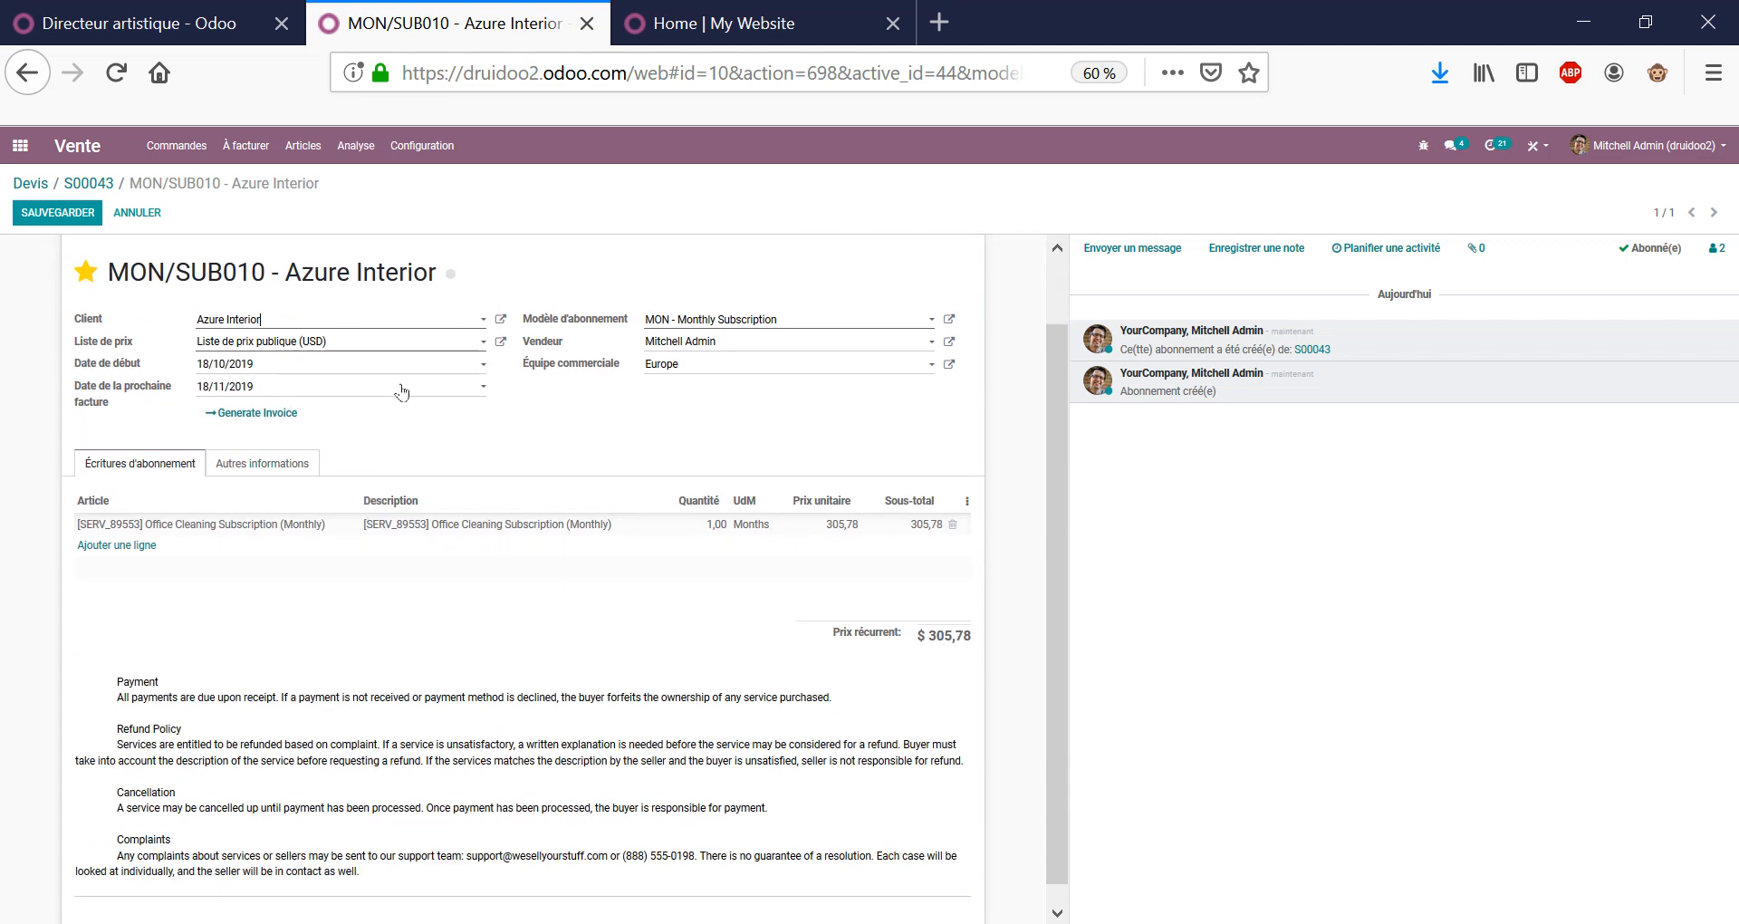
{"action": "left_click", "coordinate": [212, 369]}
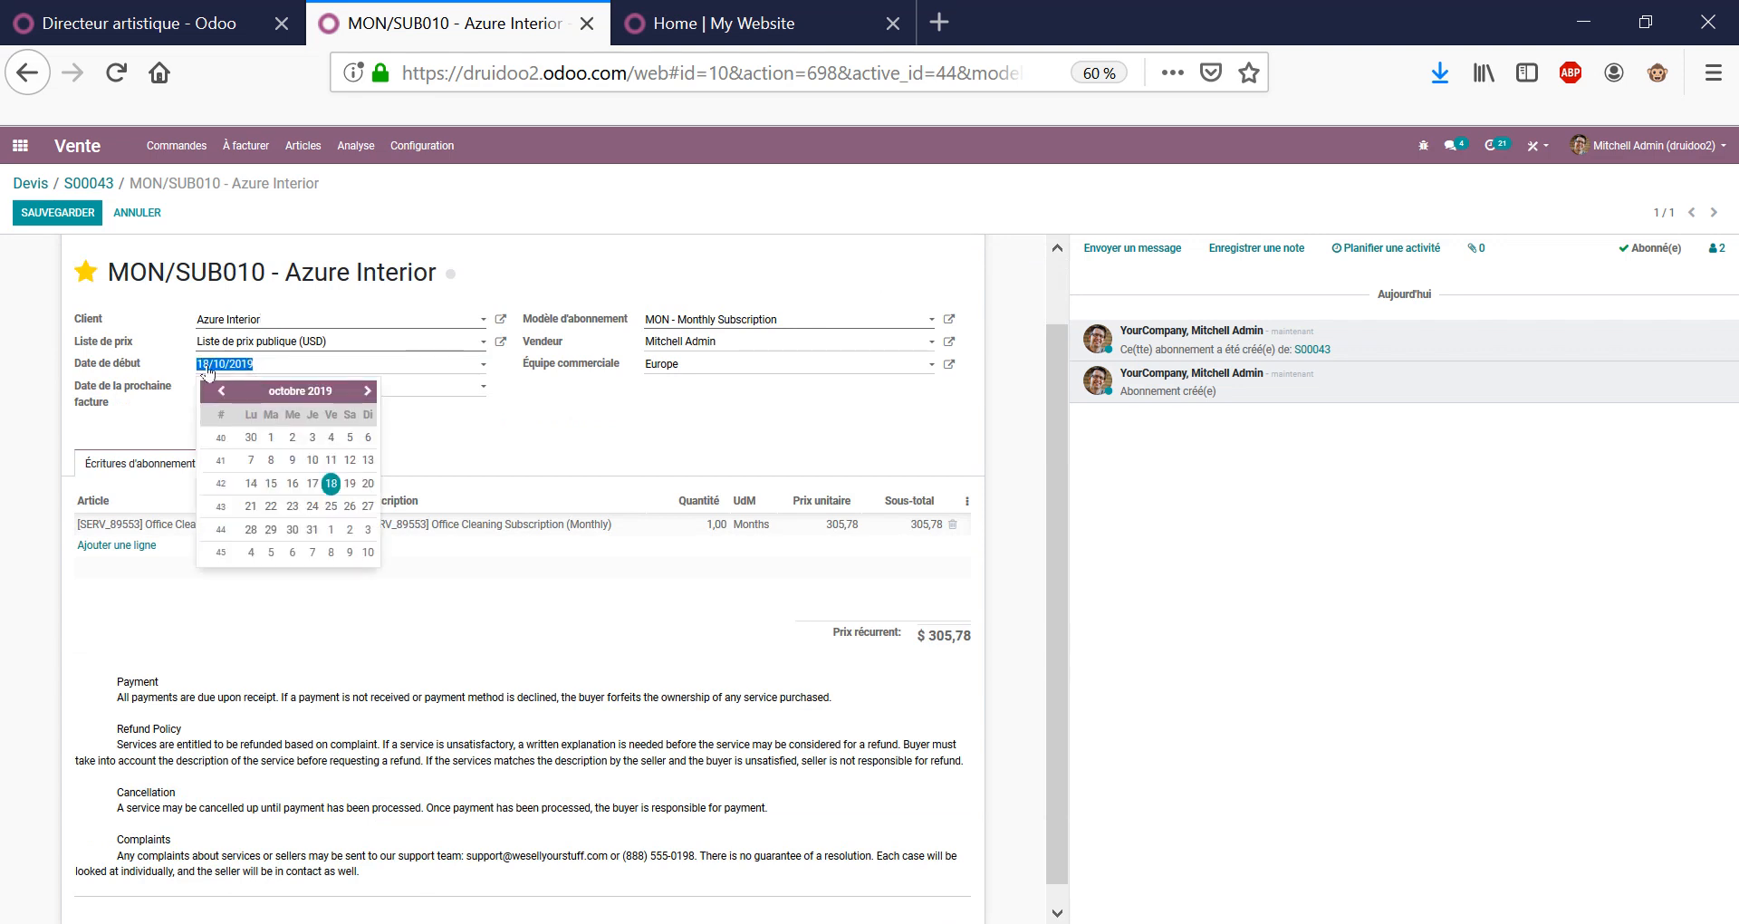
{"action": "left_click", "coordinate": [272, 438]}
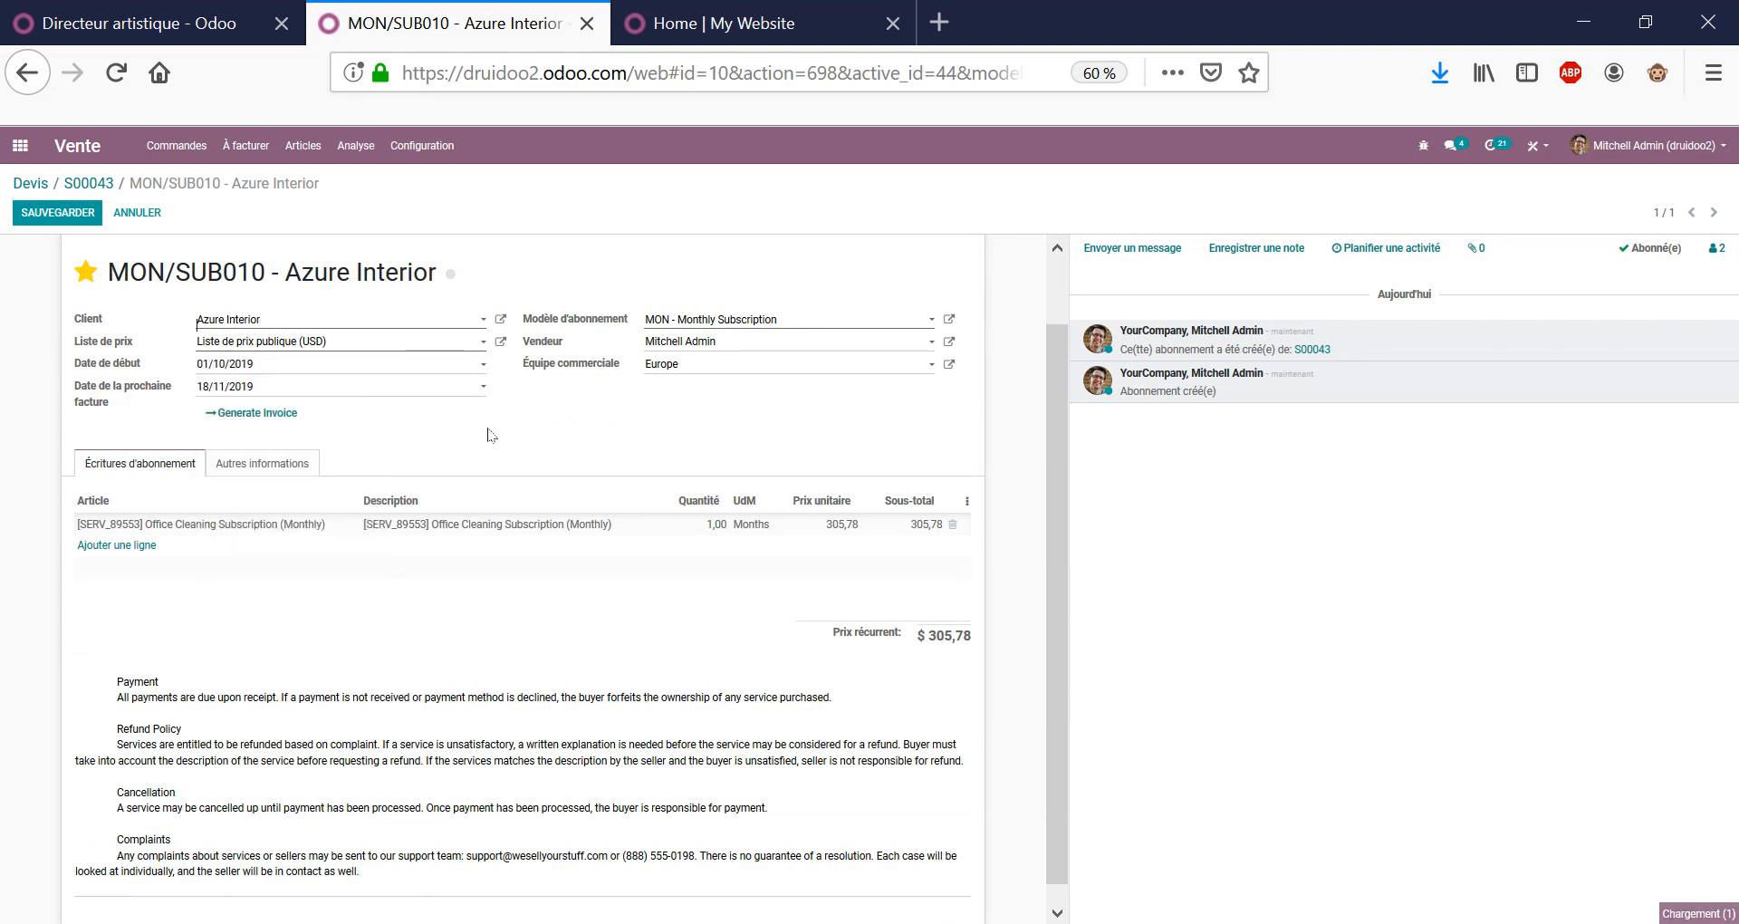
Set the next invoice date to 31/10/2020, save, and return to order S00043.
{"action": "left_click", "coordinate": [235, 387]}
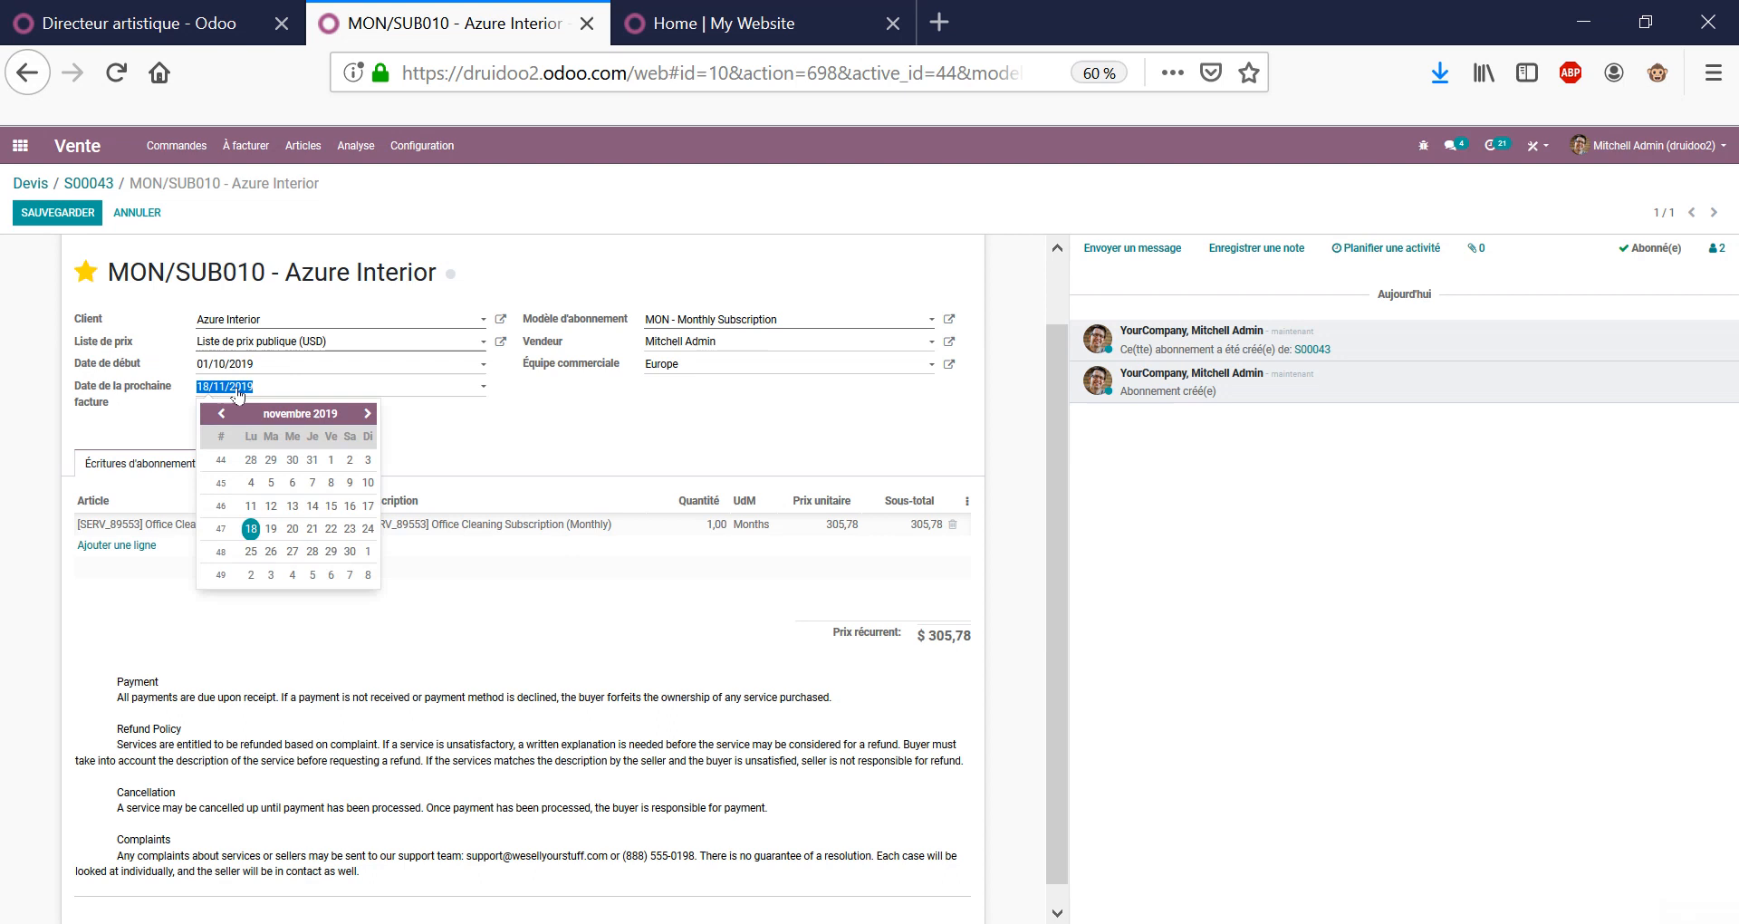
{"action": "left_click", "coordinate": [251, 482]}
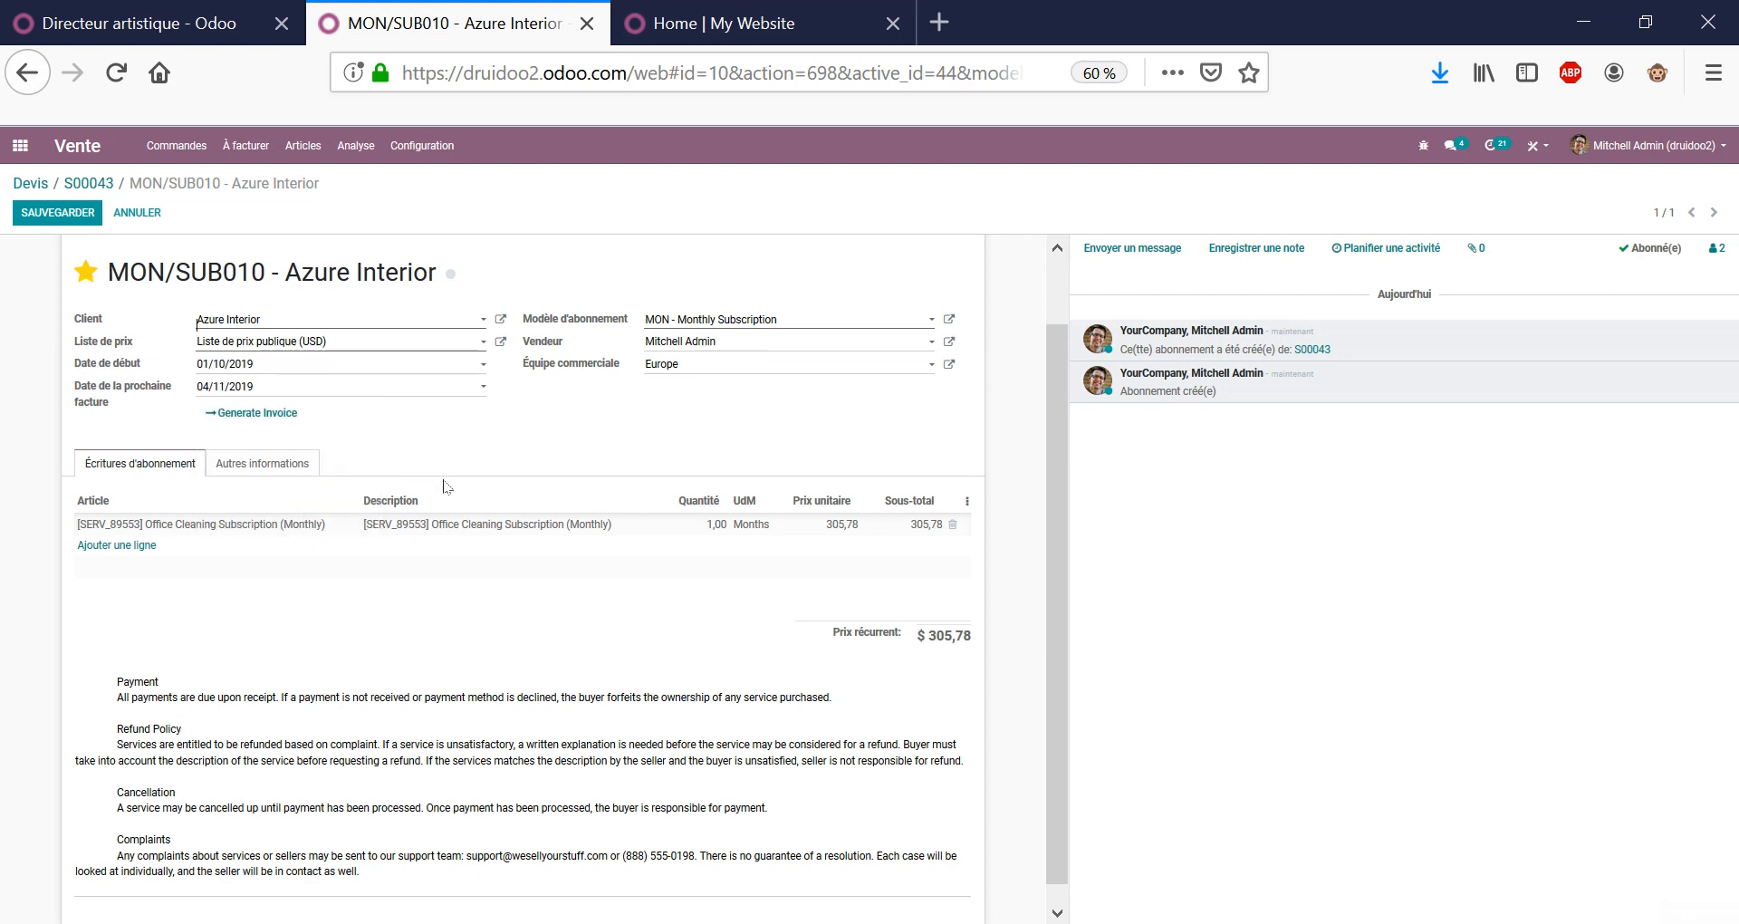
{"action": "left_click", "coordinate": [237, 388]}
{"action": "left_click", "coordinate": [312, 462]}
{"action": "left_click", "coordinate": [277, 388]}
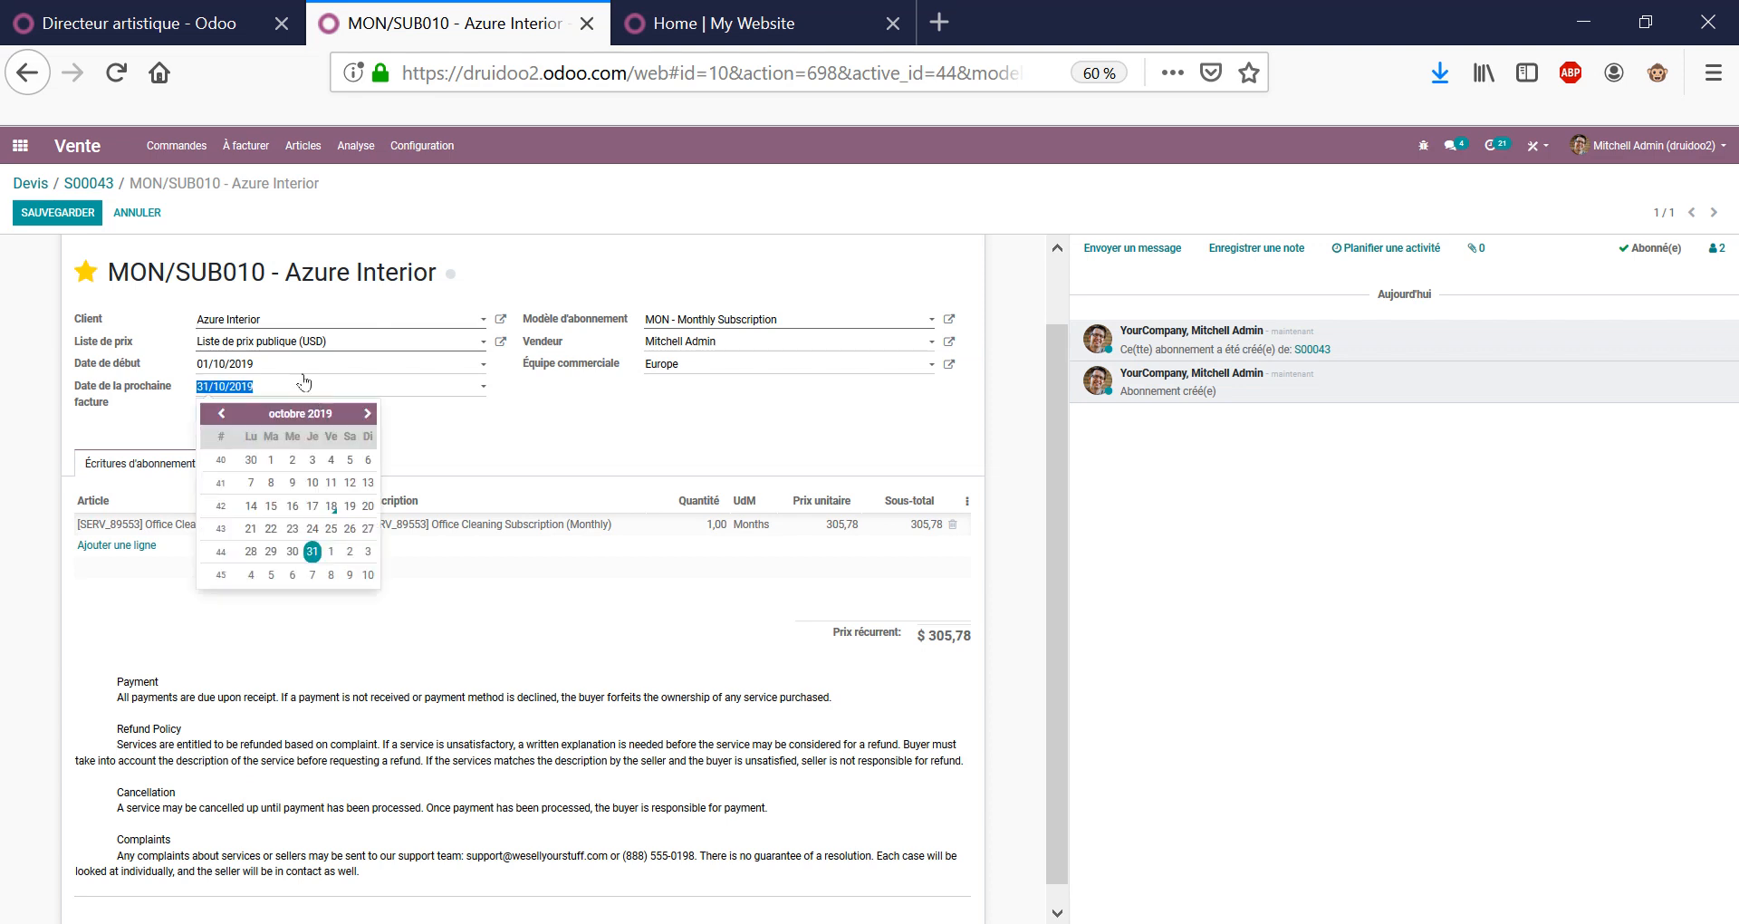
{"action": "left_click", "coordinate": [303, 373]}
{"action": "left_click", "coordinate": [355, 389]}
{"action": "left_click", "coordinate": [634, 461]}
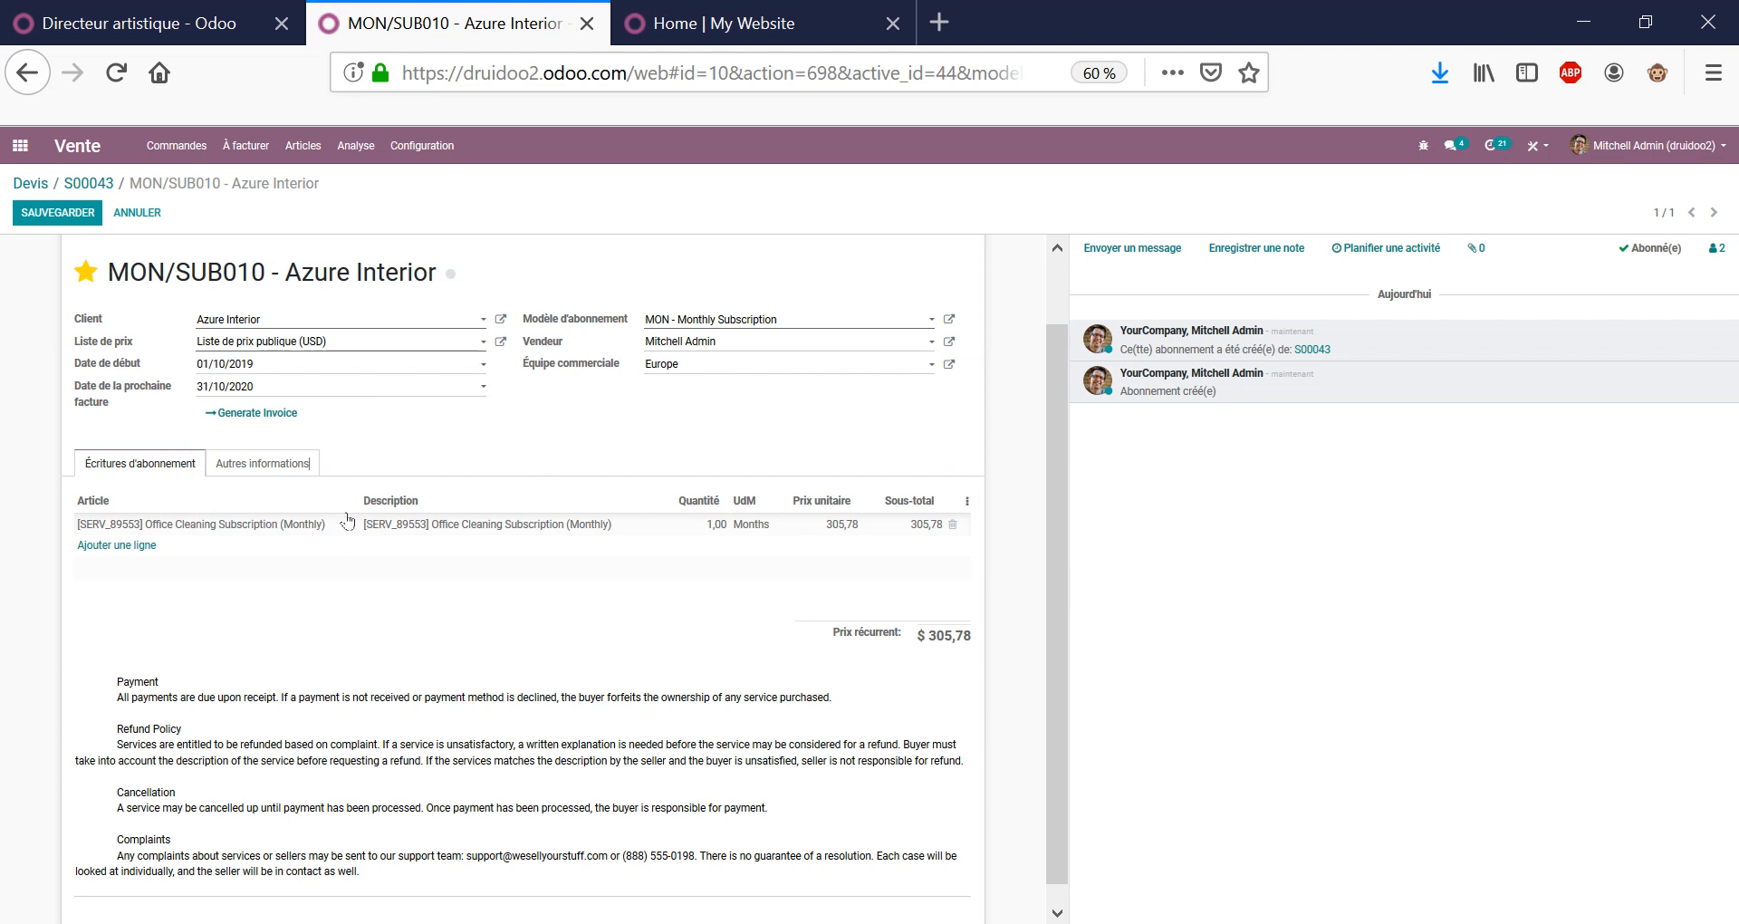
{"action": "left_click", "coordinate": [86, 217]}
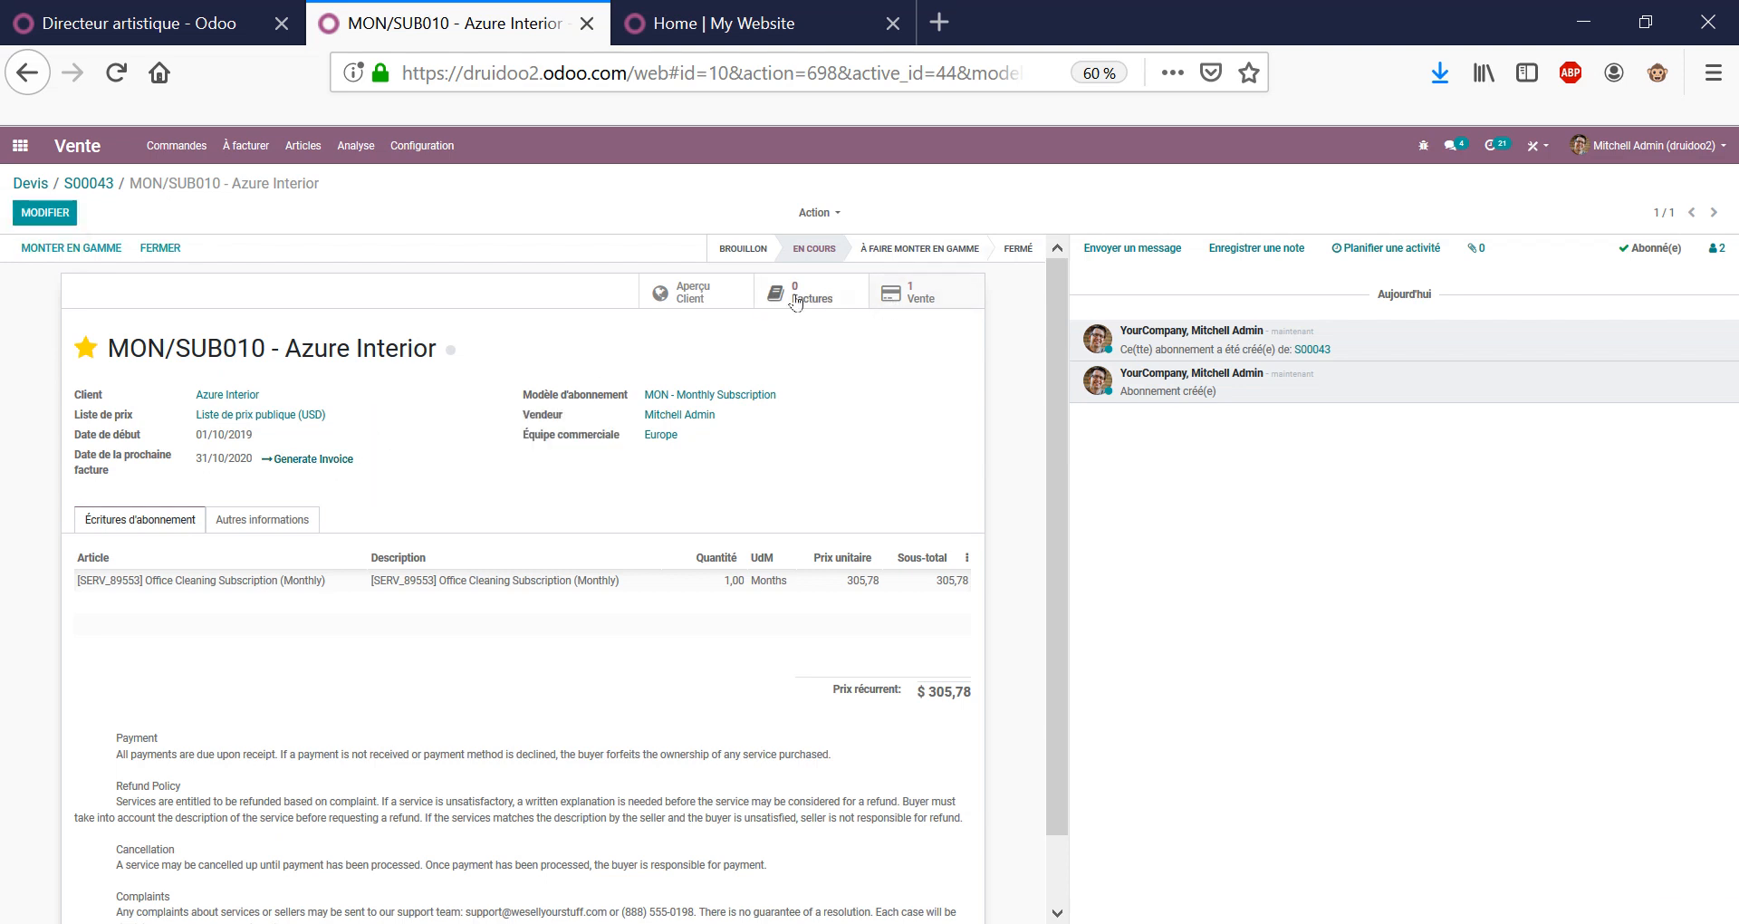
{"action": "left_click", "coordinate": [88, 183]}
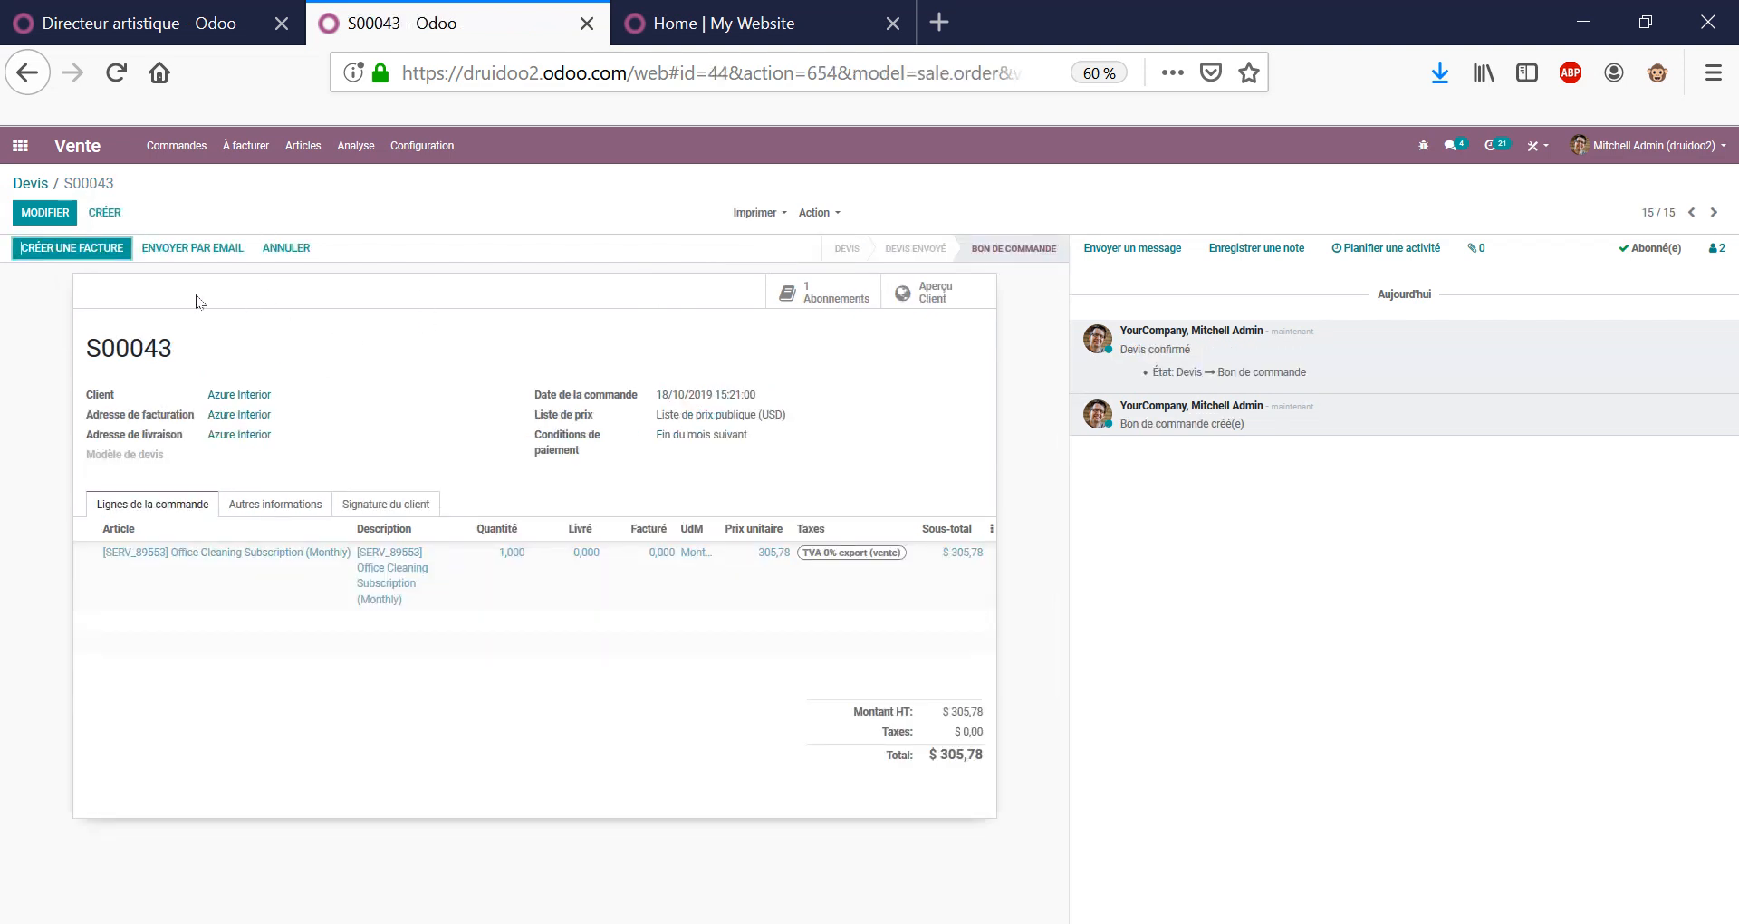
Create and post a $ 305,78 invoice from S00043, then return to the order.
{"action": "left_click", "coordinate": [100, 252]}
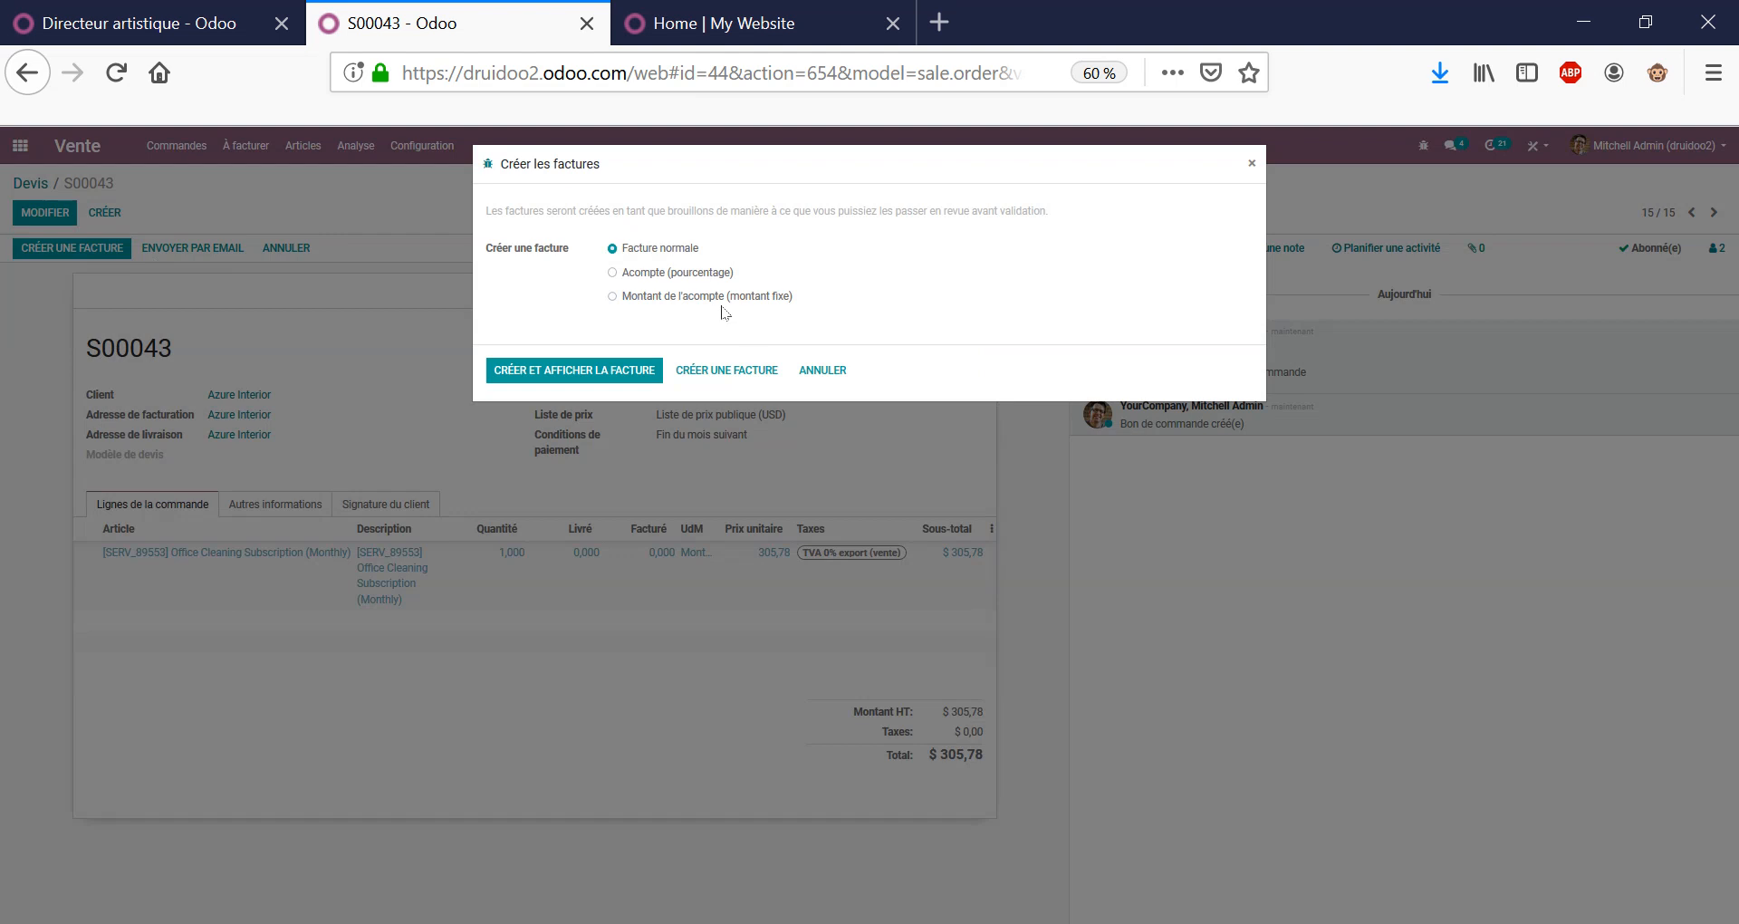
{"action": "left_click", "coordinate": [605, 376]}
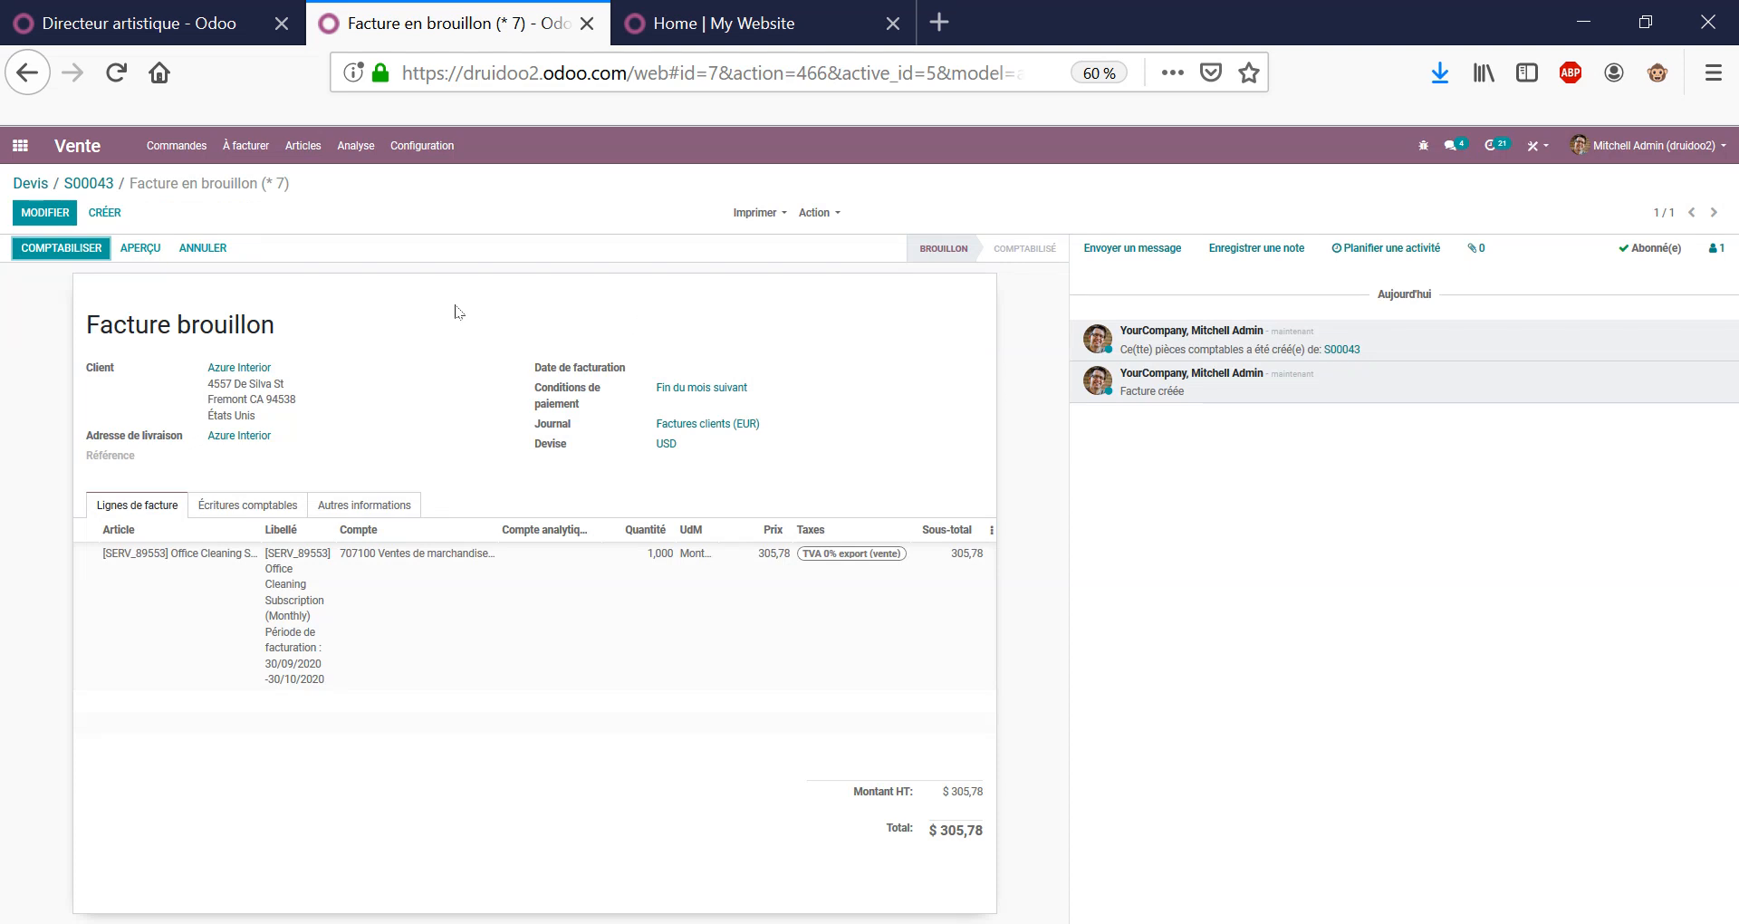
{"action": "left_click", "coordinate": [86, 248]}
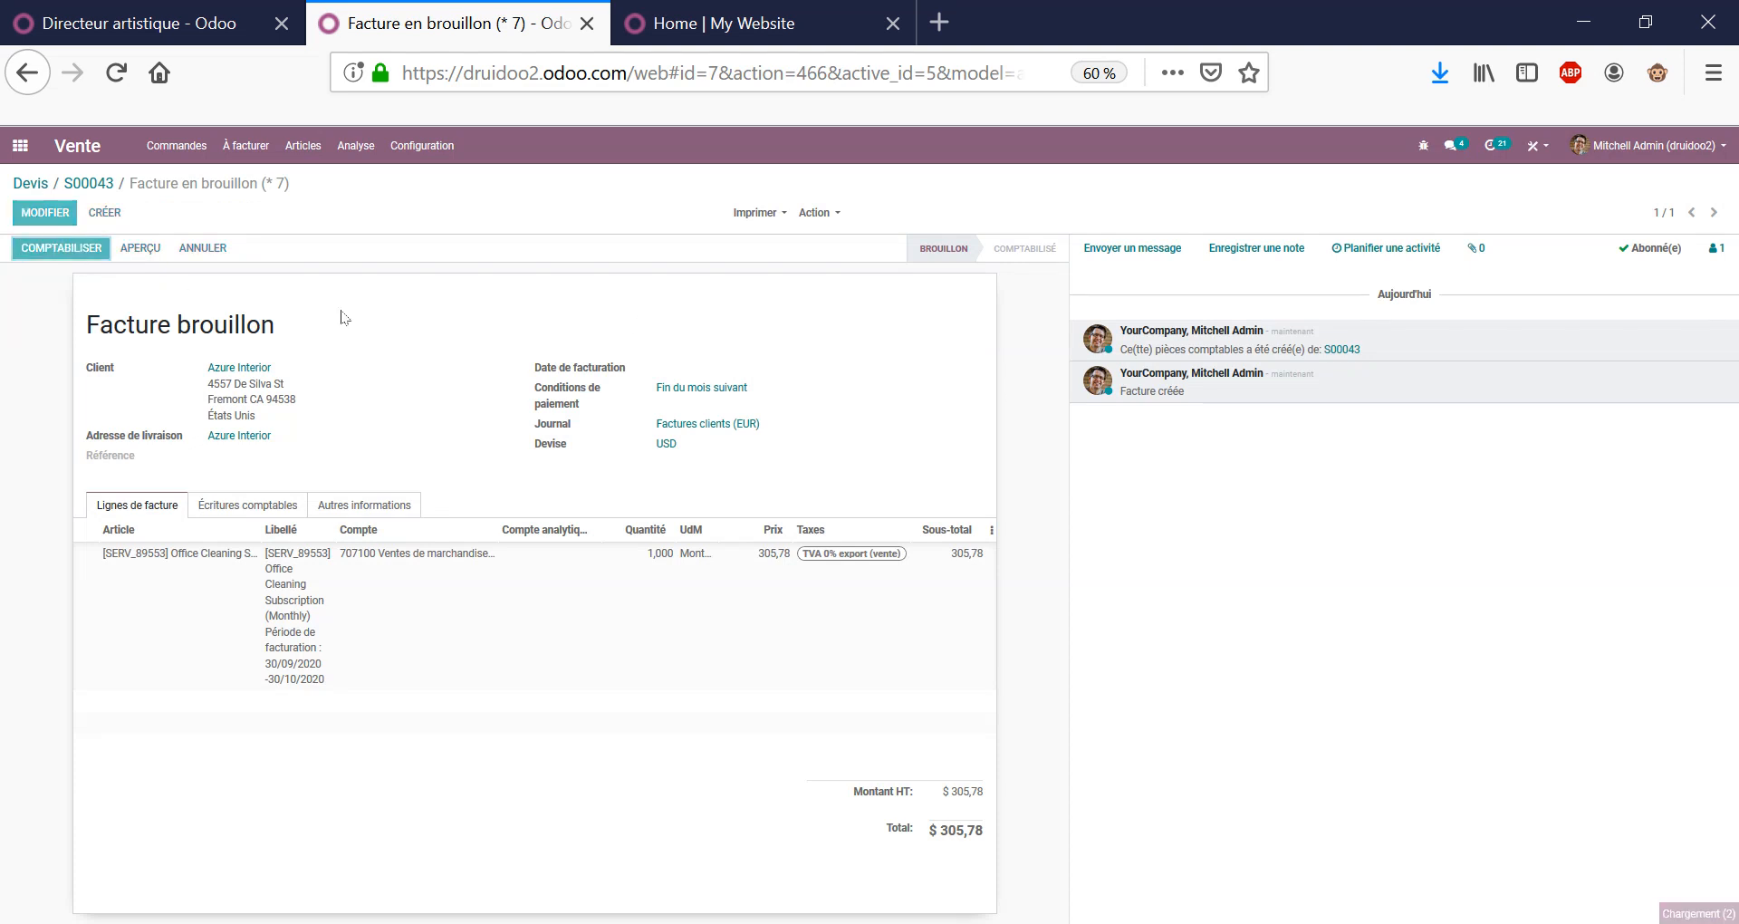
{"action": "left_click", "coordinate": [95, 185]}
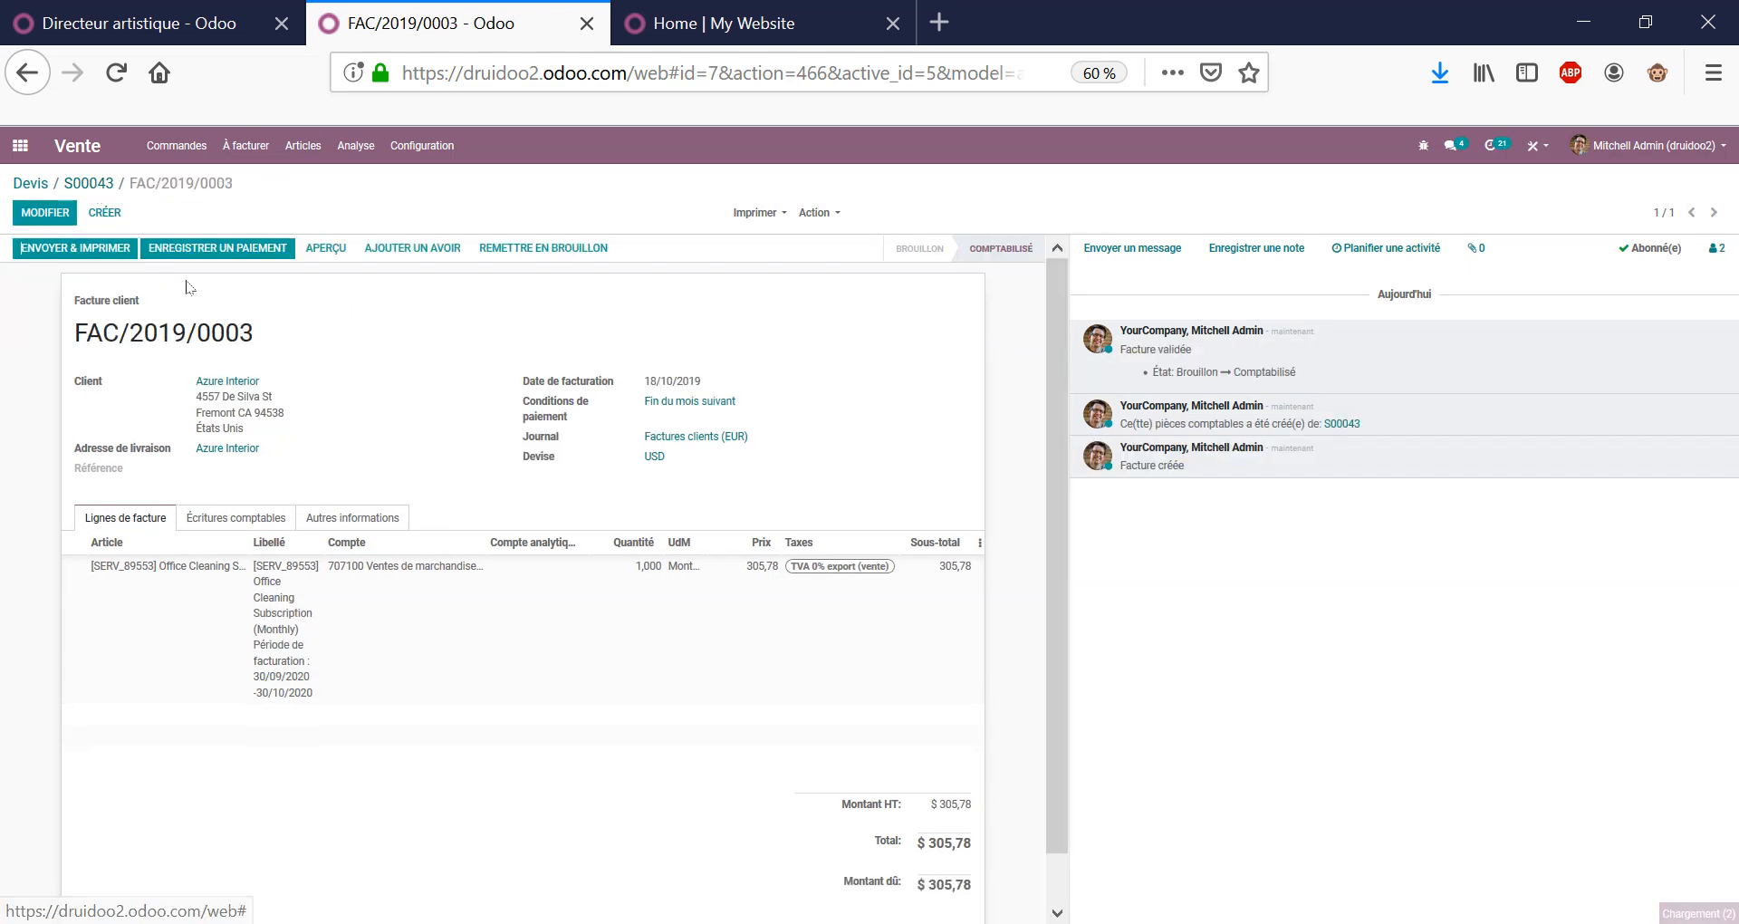
{"action": "left_click", "coordinate": [888, 307]}
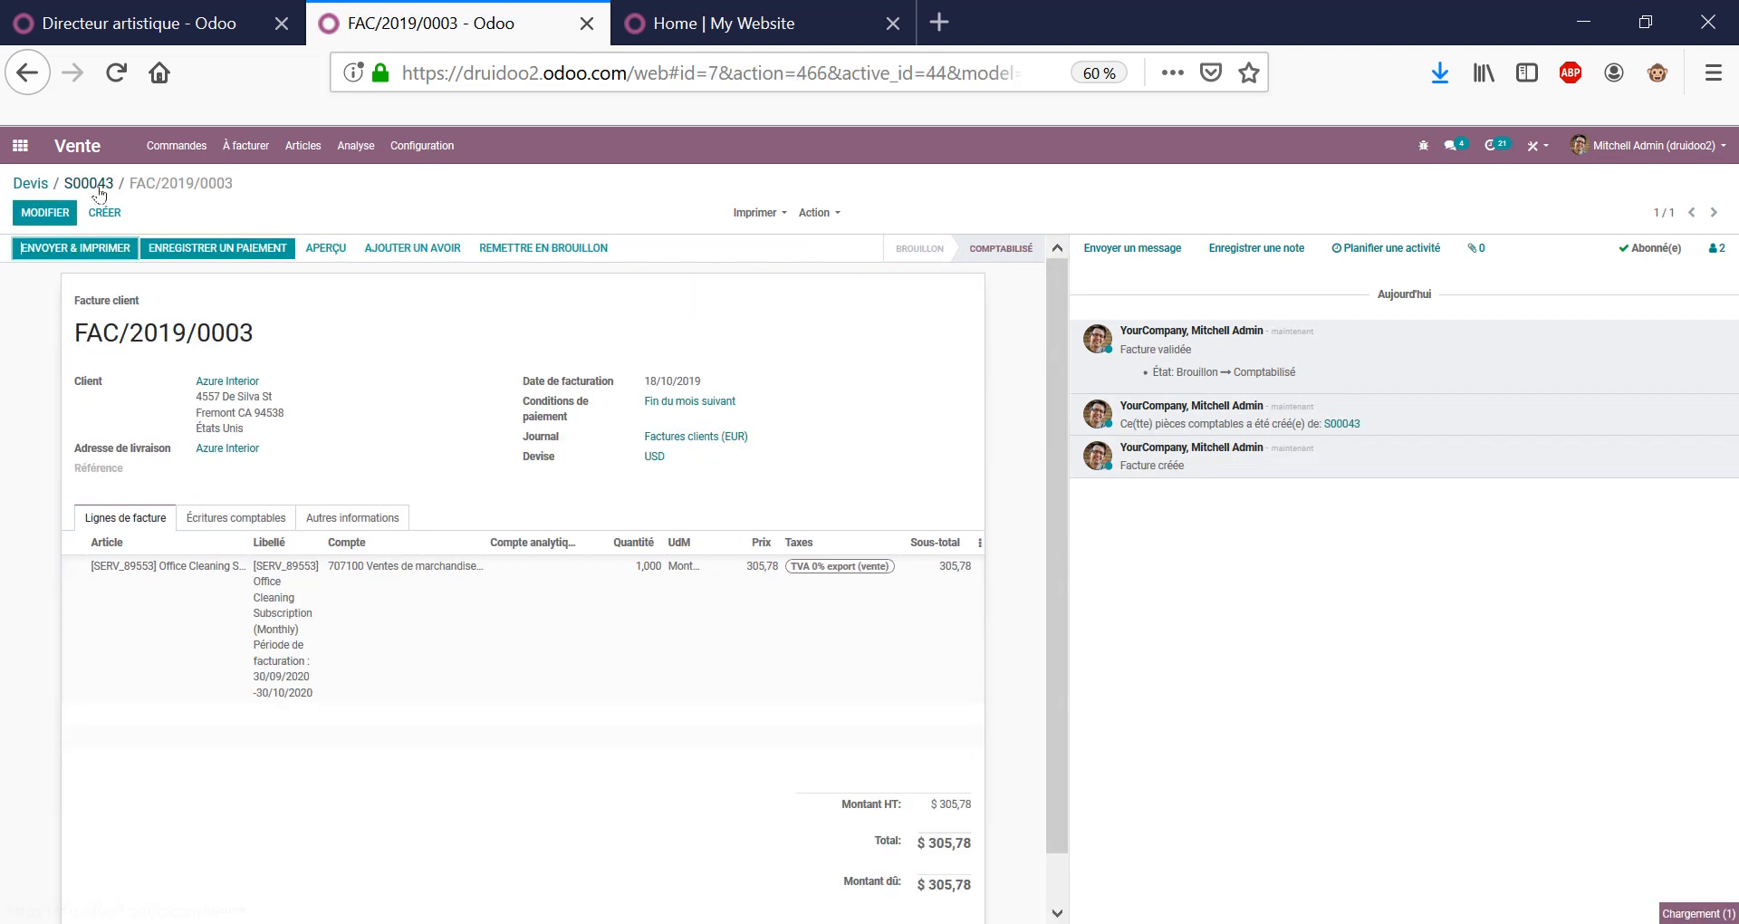
{"action": "key", "text": "alt+Left"}
Open subscription MON/SUB010, review its 31/10/2020 next invoice date, and launch Aperçu Client.
{"action": "left_click", "coordinate": [702, 294]}
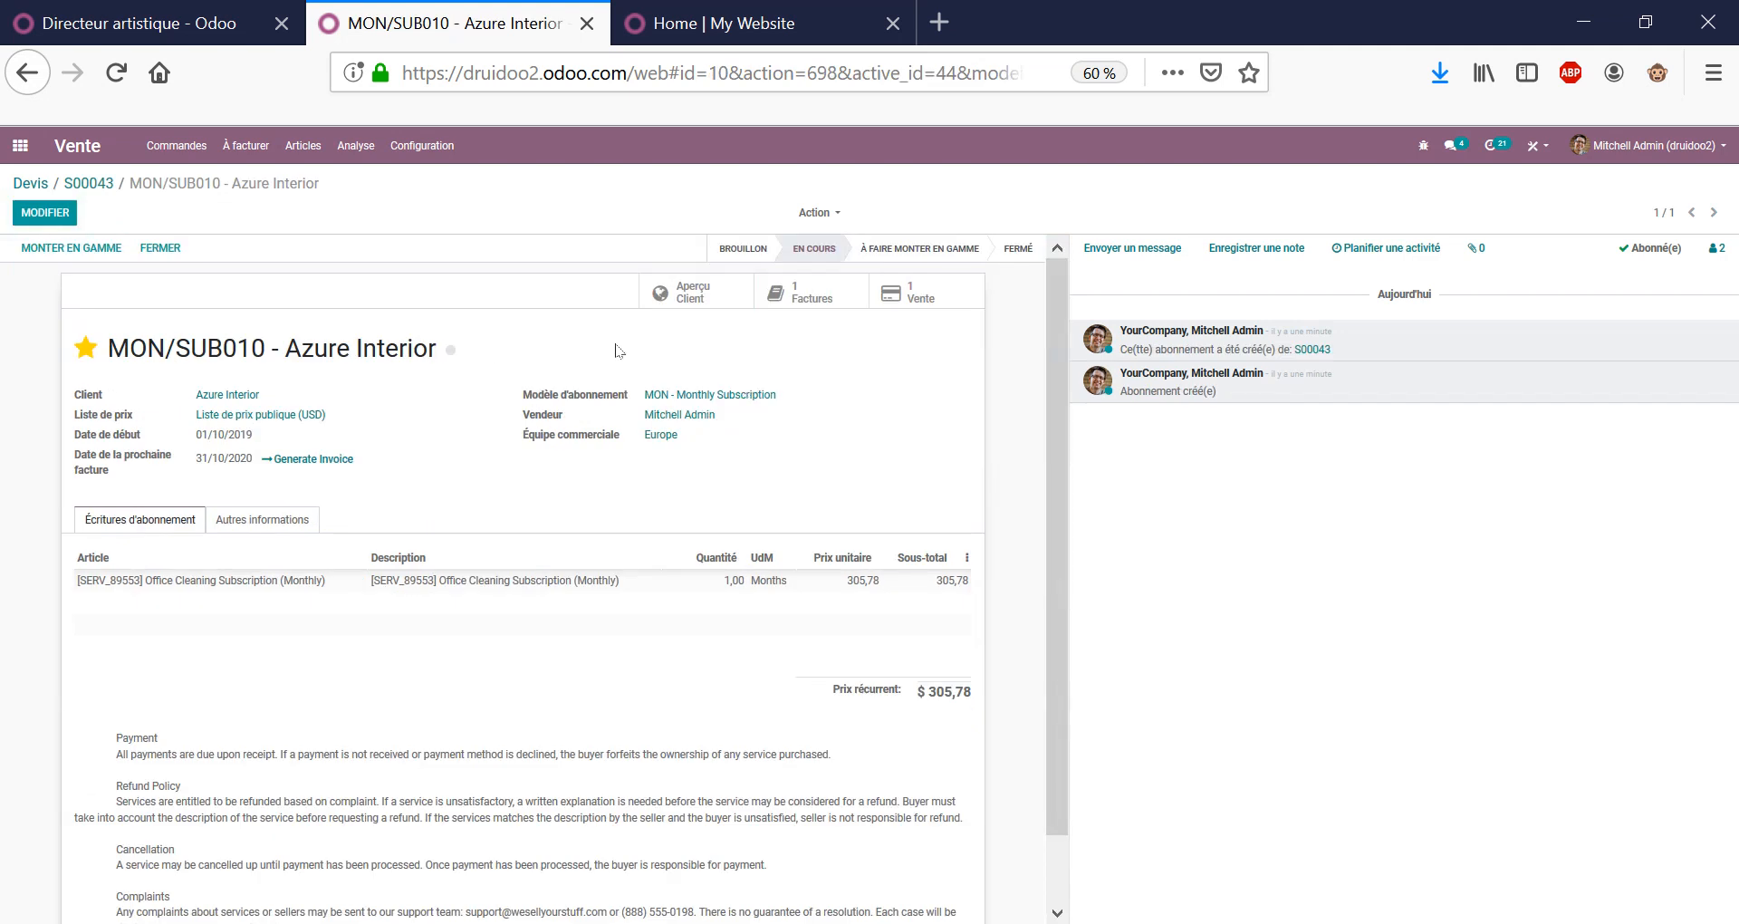
{"action": "double_click", "coordinate": [211, 461]}
{"action": "left_click_drag", "start_coordinate": [198, 457], "coordinate": [265, 494]}
{"action": "left_click", "coordinate": [395, 478]}
{"action": "scroll", "coordinate": [543, 544], "scroll_direction": "down", "scroll_amount": 2}
{"action": "left_click_drag", "start_coordinate": [436, 680], "coordinate": [486, 837]}
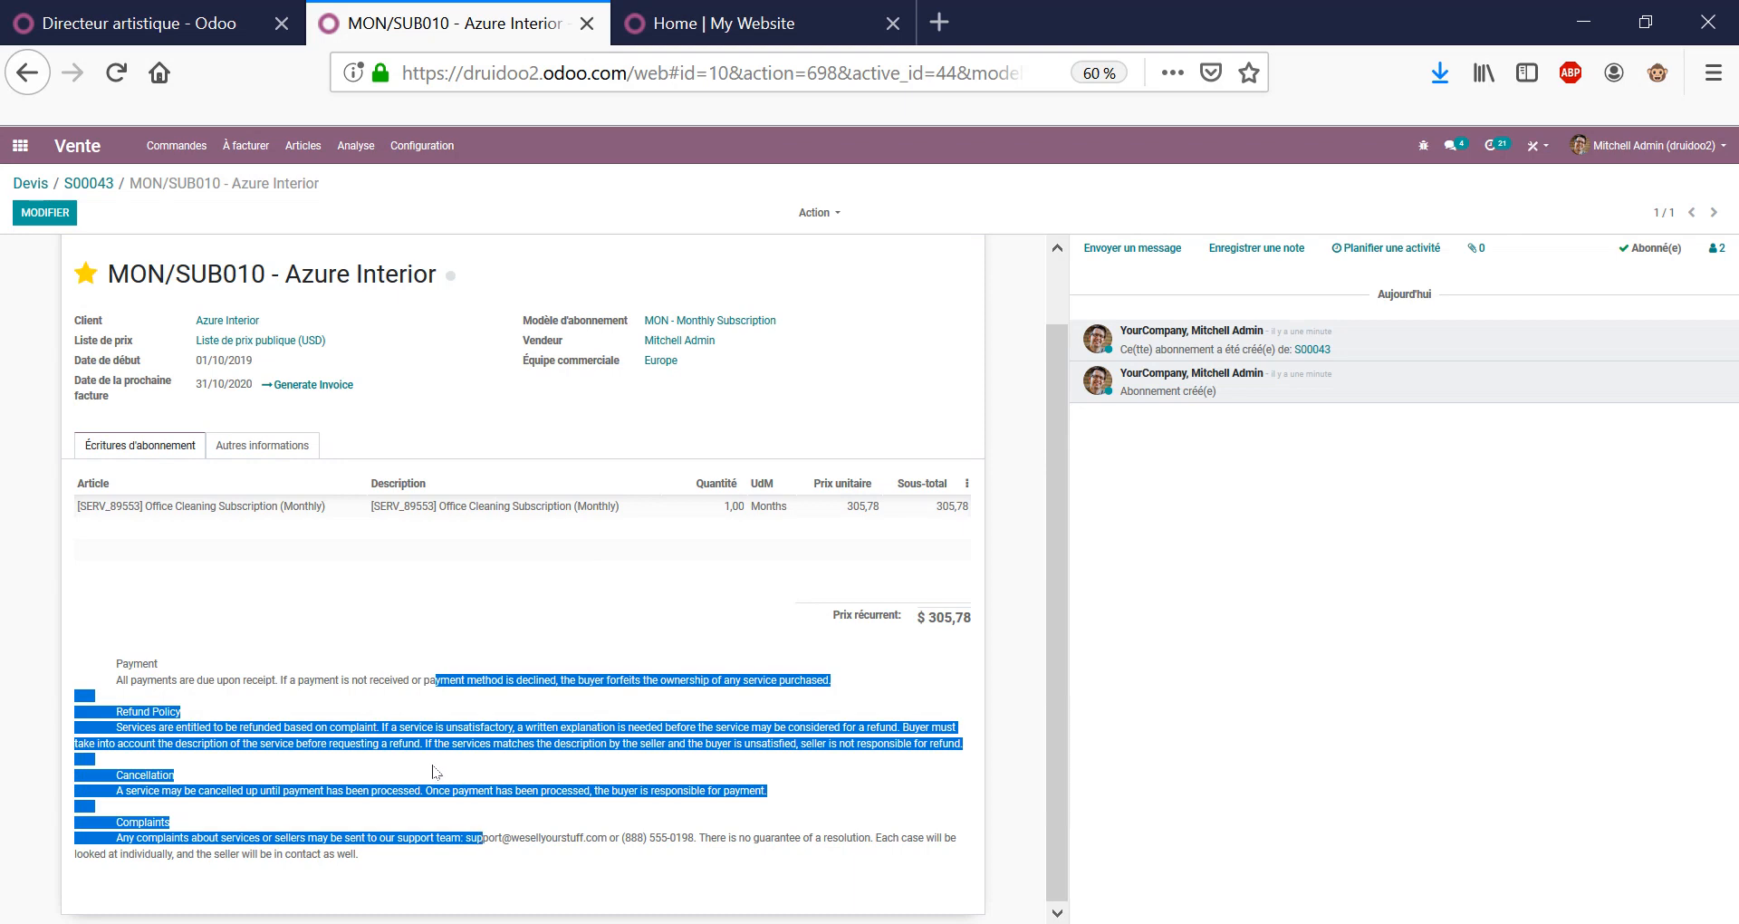
{"action": "scroll", "coordinate": [448, 598], "scroll_direction": "up", "scroll_amount": 1}
{"action": "triple_click", "coordinate": [357, 351]}
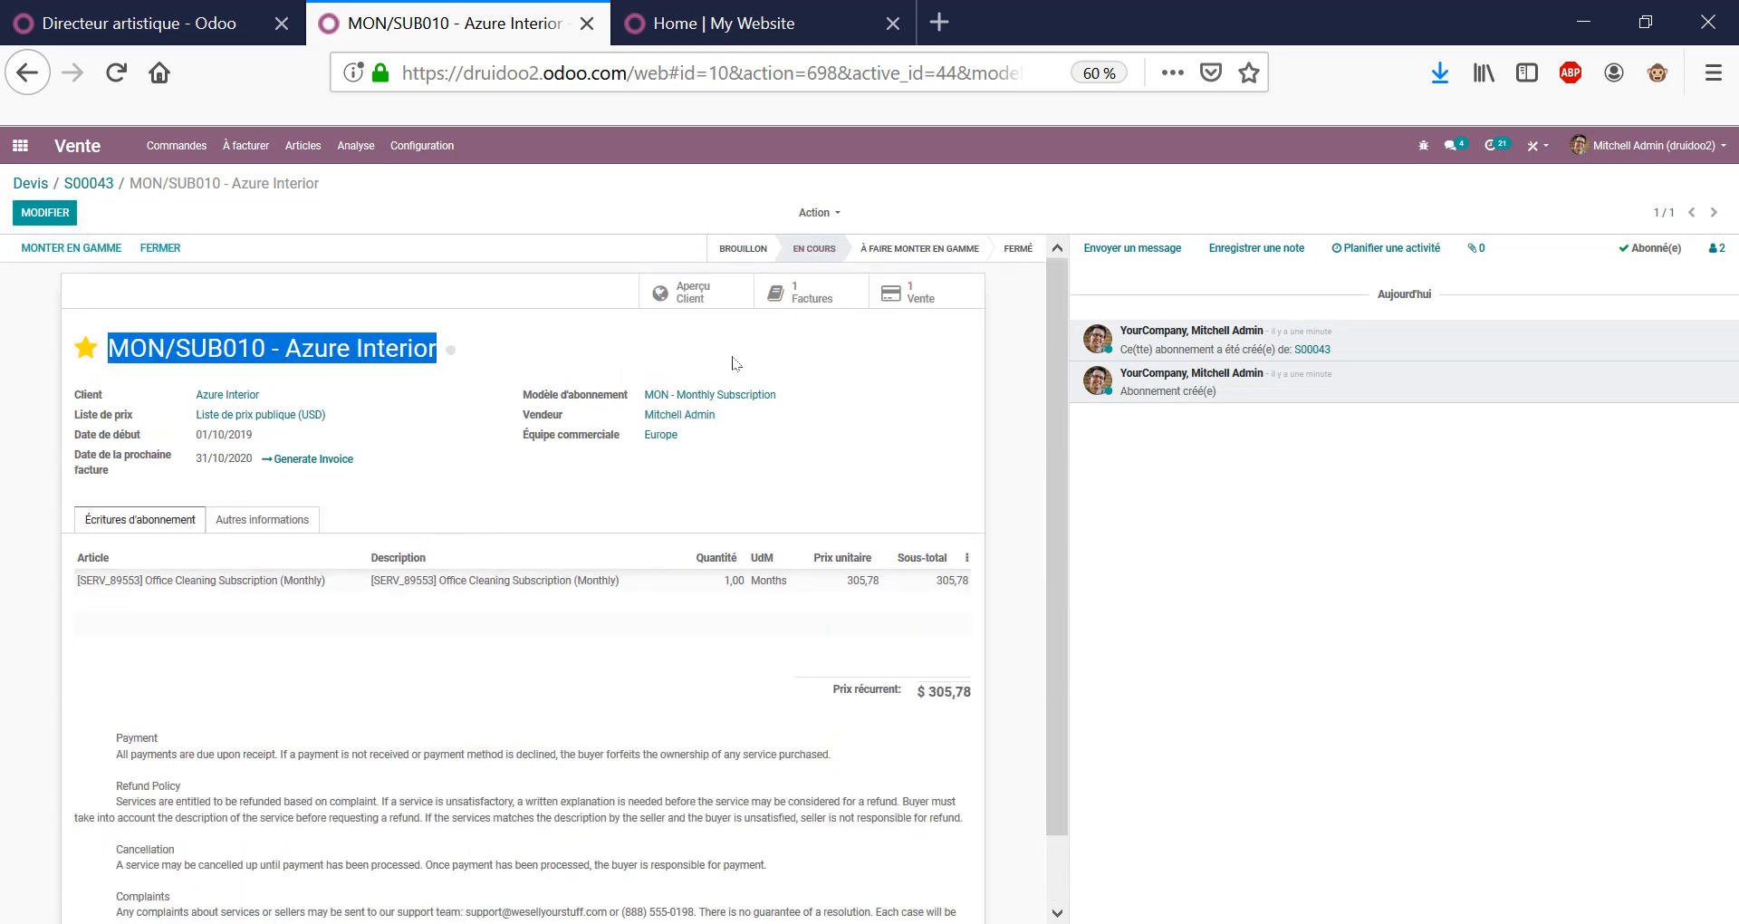
{"action": "left_click", "coordinate": [720, 301]}
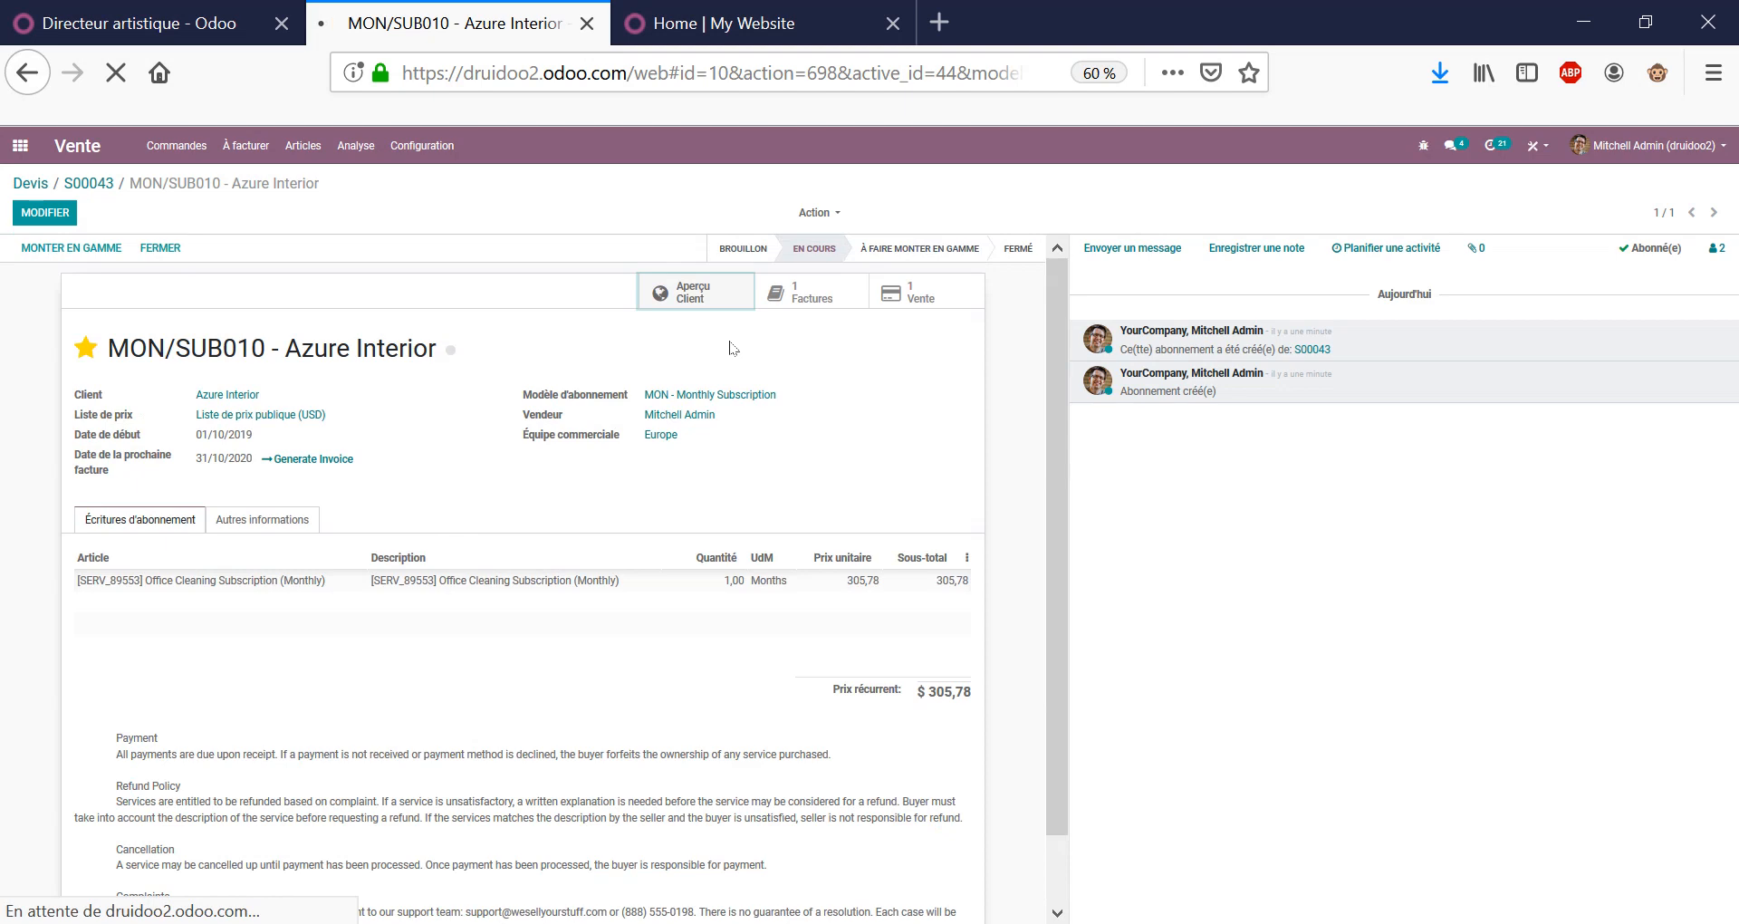
Review the portal subscription's refund and cancellation terms, then go to the portal subscriptions list.
{"action": "scroll", "coordinate": [1072, 609], "scroll_direction": "down", "scroll_amount": 6}
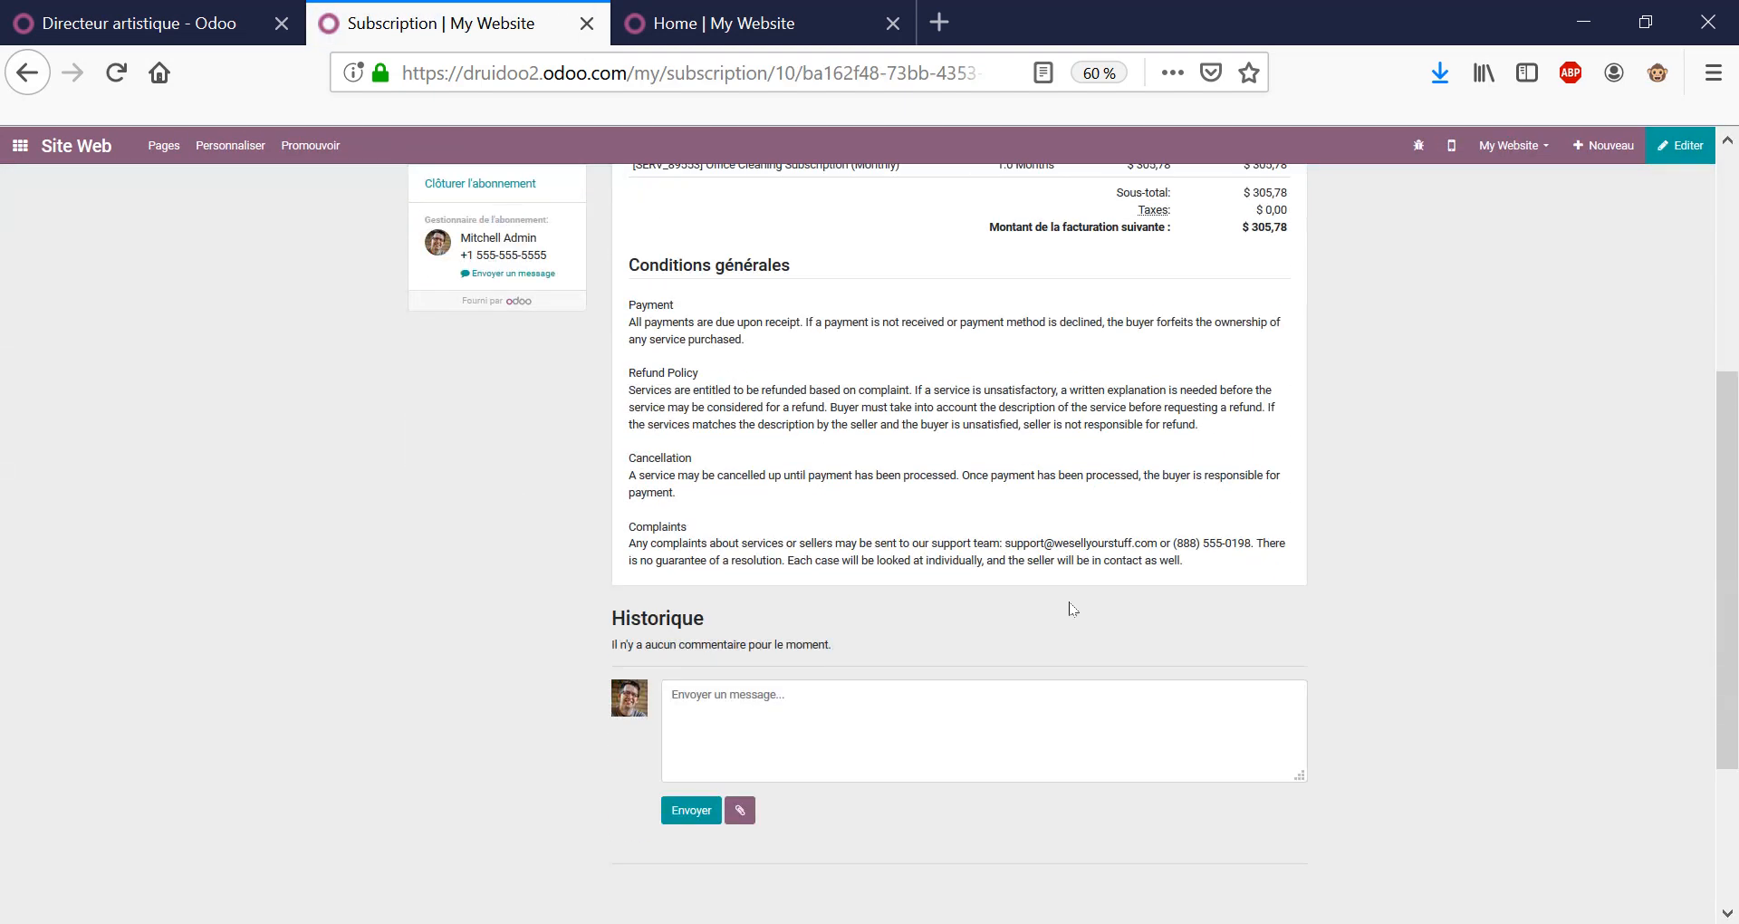
{"action": "left_click_drag", "start_coordinate": [823, 369], "coordinate": [979, 570]}
{"action": "scroll", "coordinate": [1018, 559], "scroll_direction": "up", "scroll_amount": 5}
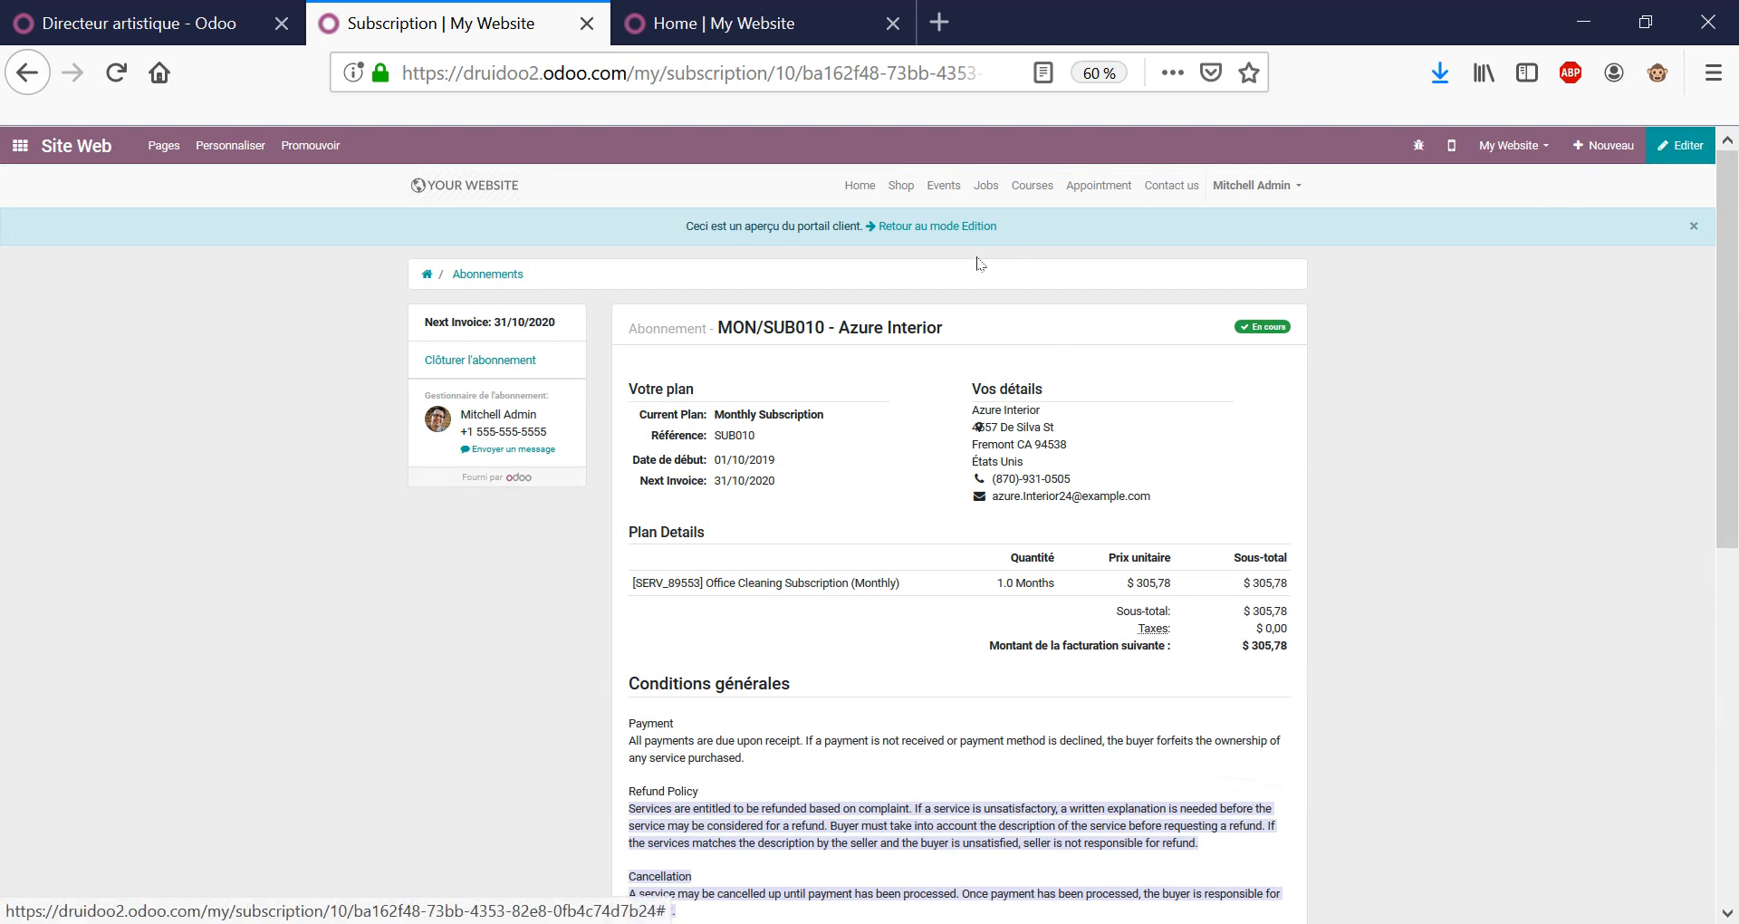
{"action": "left_click", "coordinate": [489, 274]}
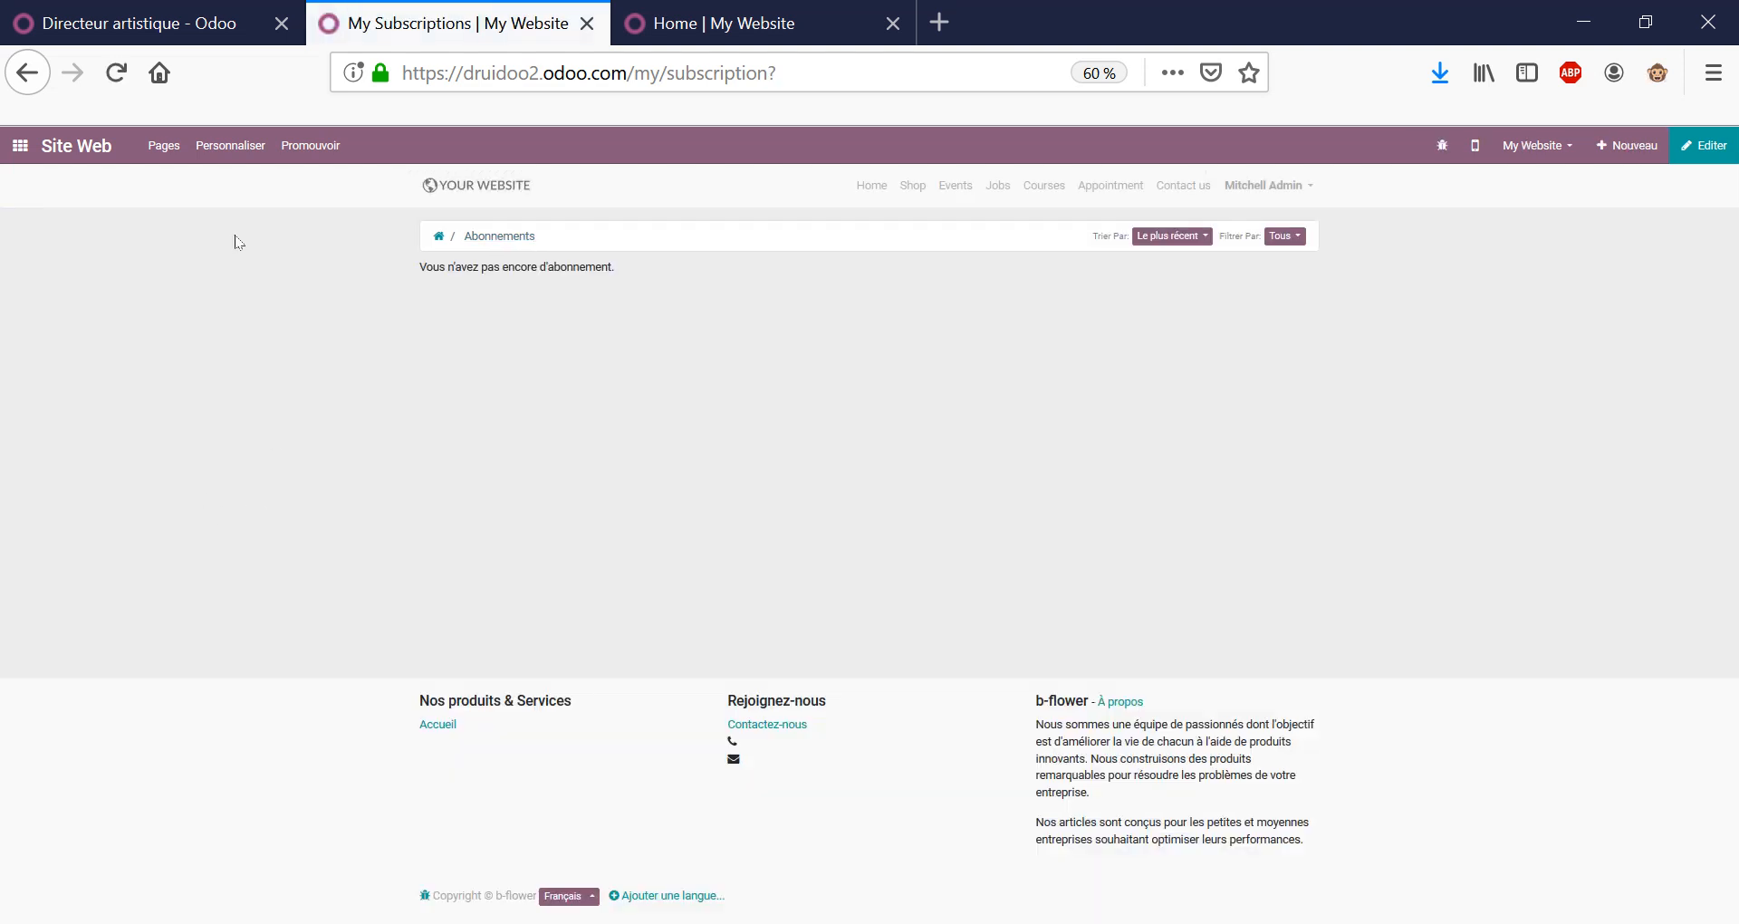
Check sales order S00043 in the Vente app, then return to the home apps screen.
{"action": "left_click", "coordinate": [19, 146]}
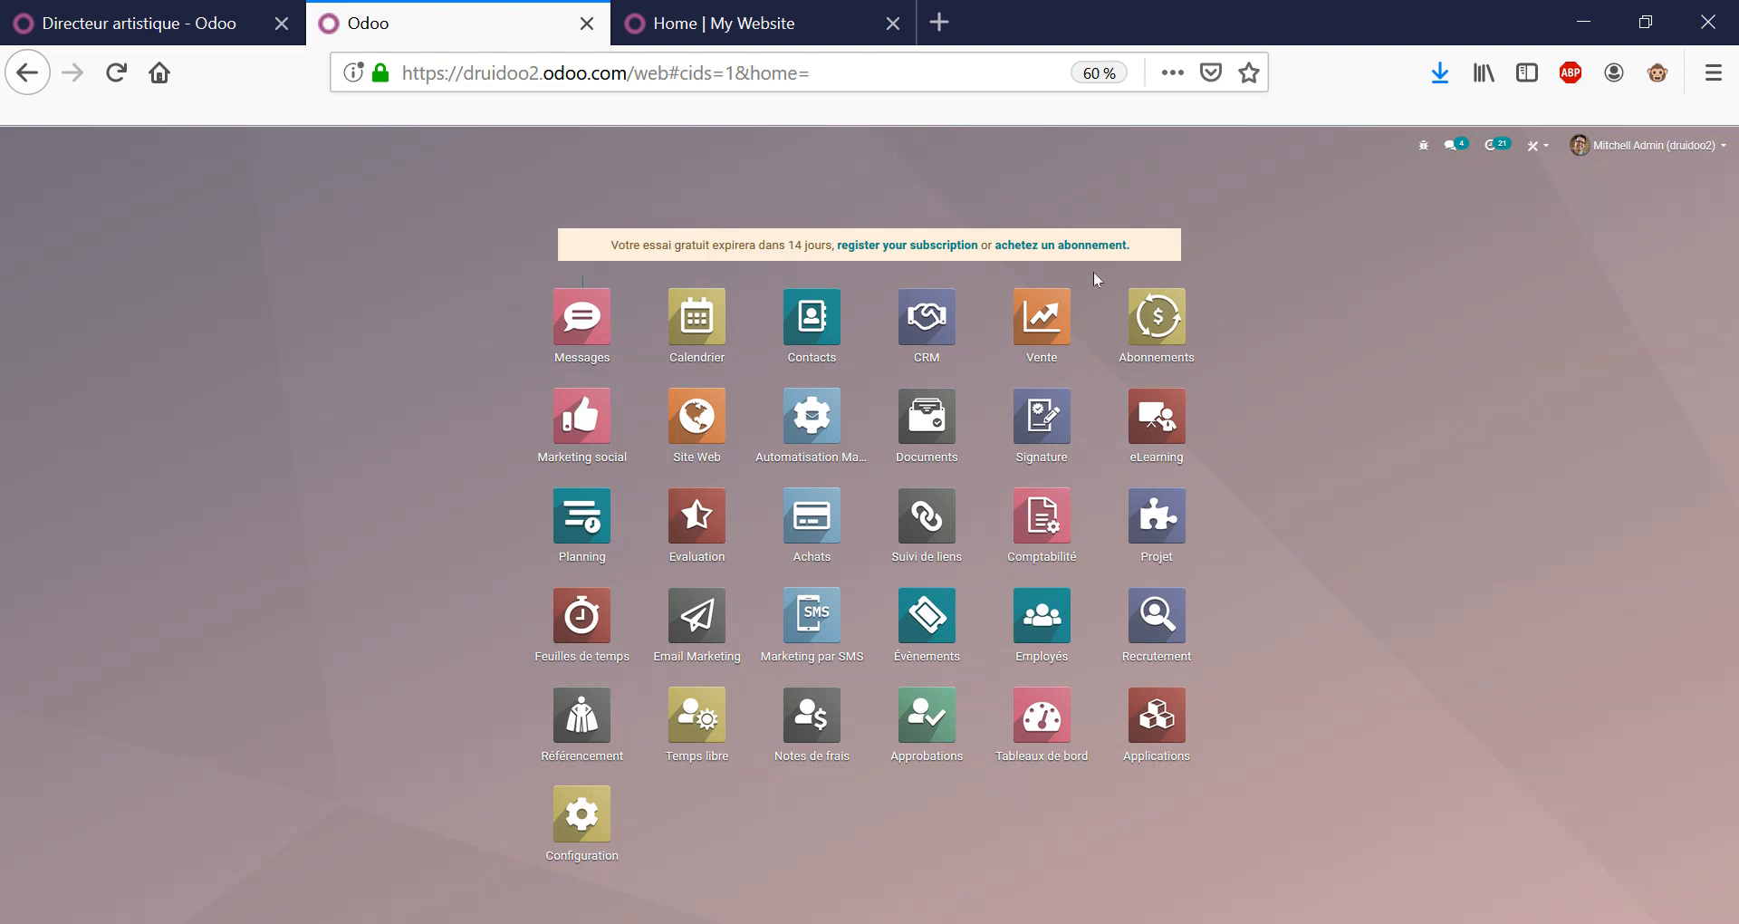
{"action": "left_click", "coordinate": [1078, 324]}
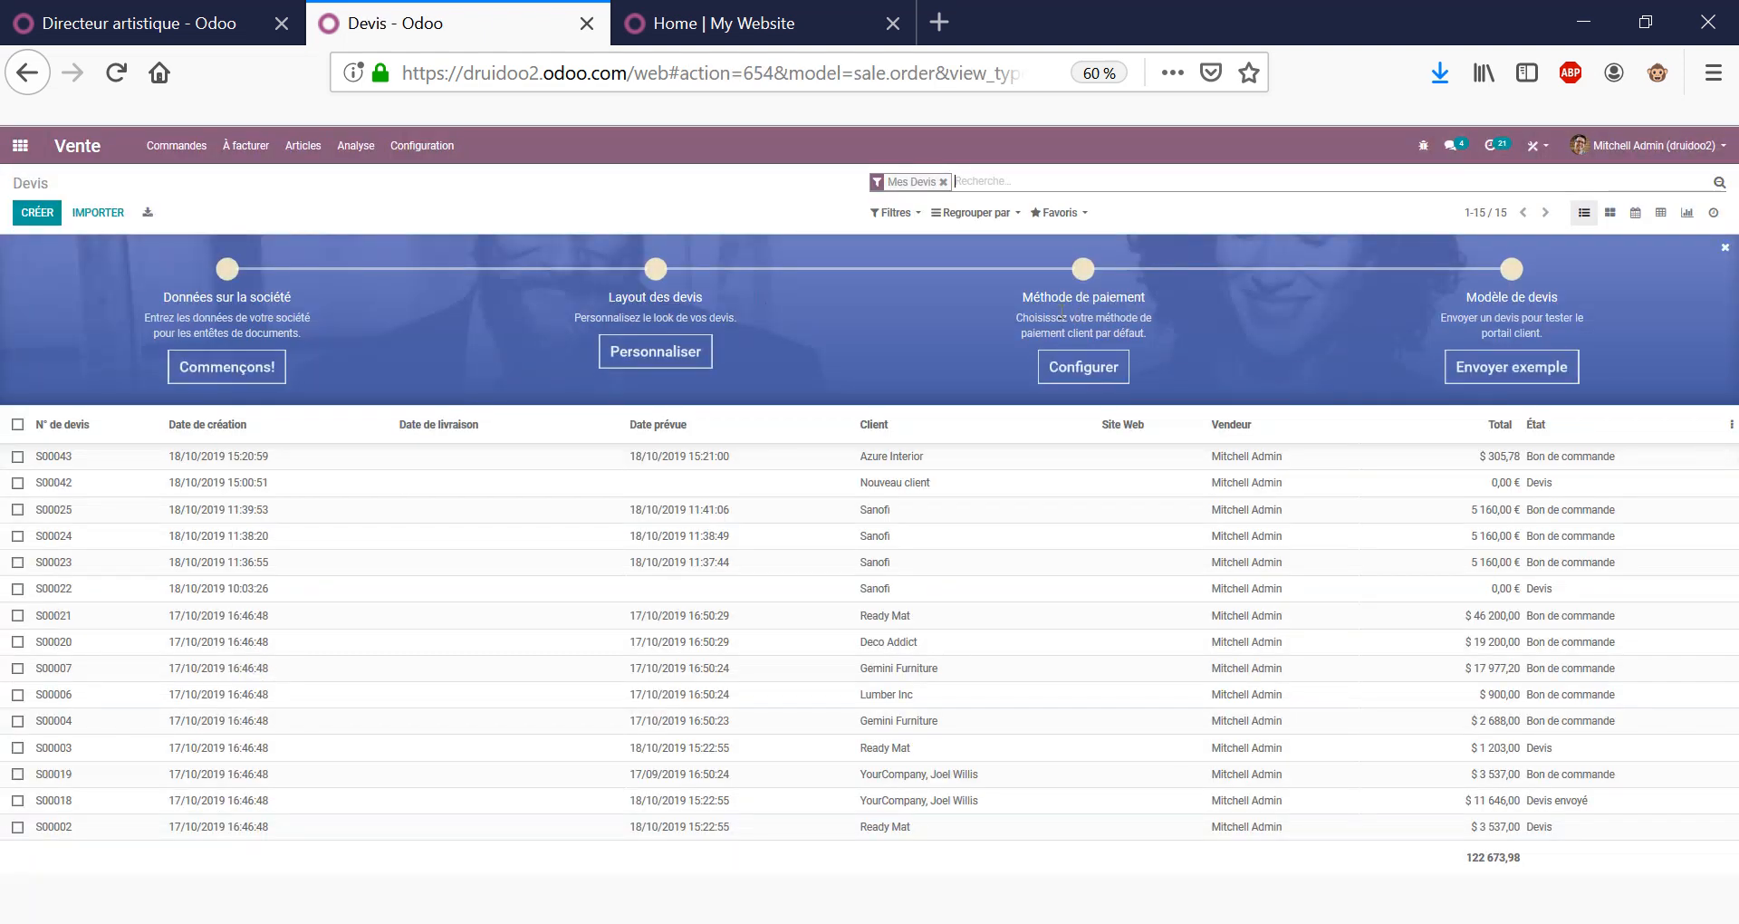
{"action": "left_click", "coordinate": [896, 457]}
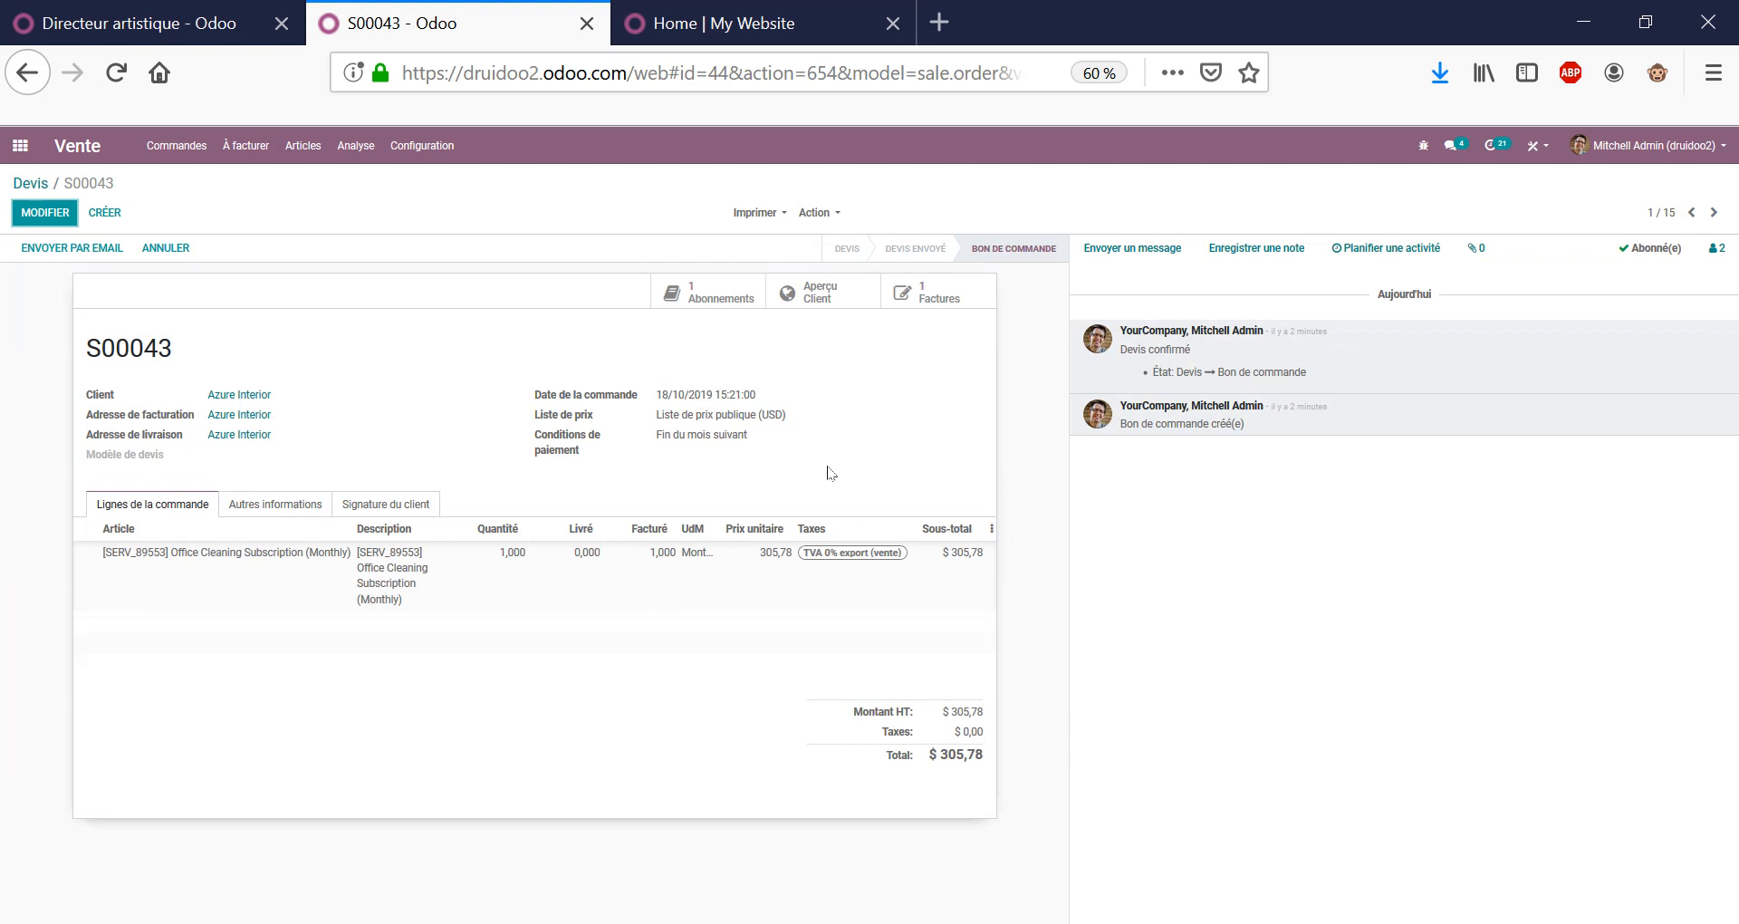
{"action": "triple_click", "coordinate": [723, 394]}
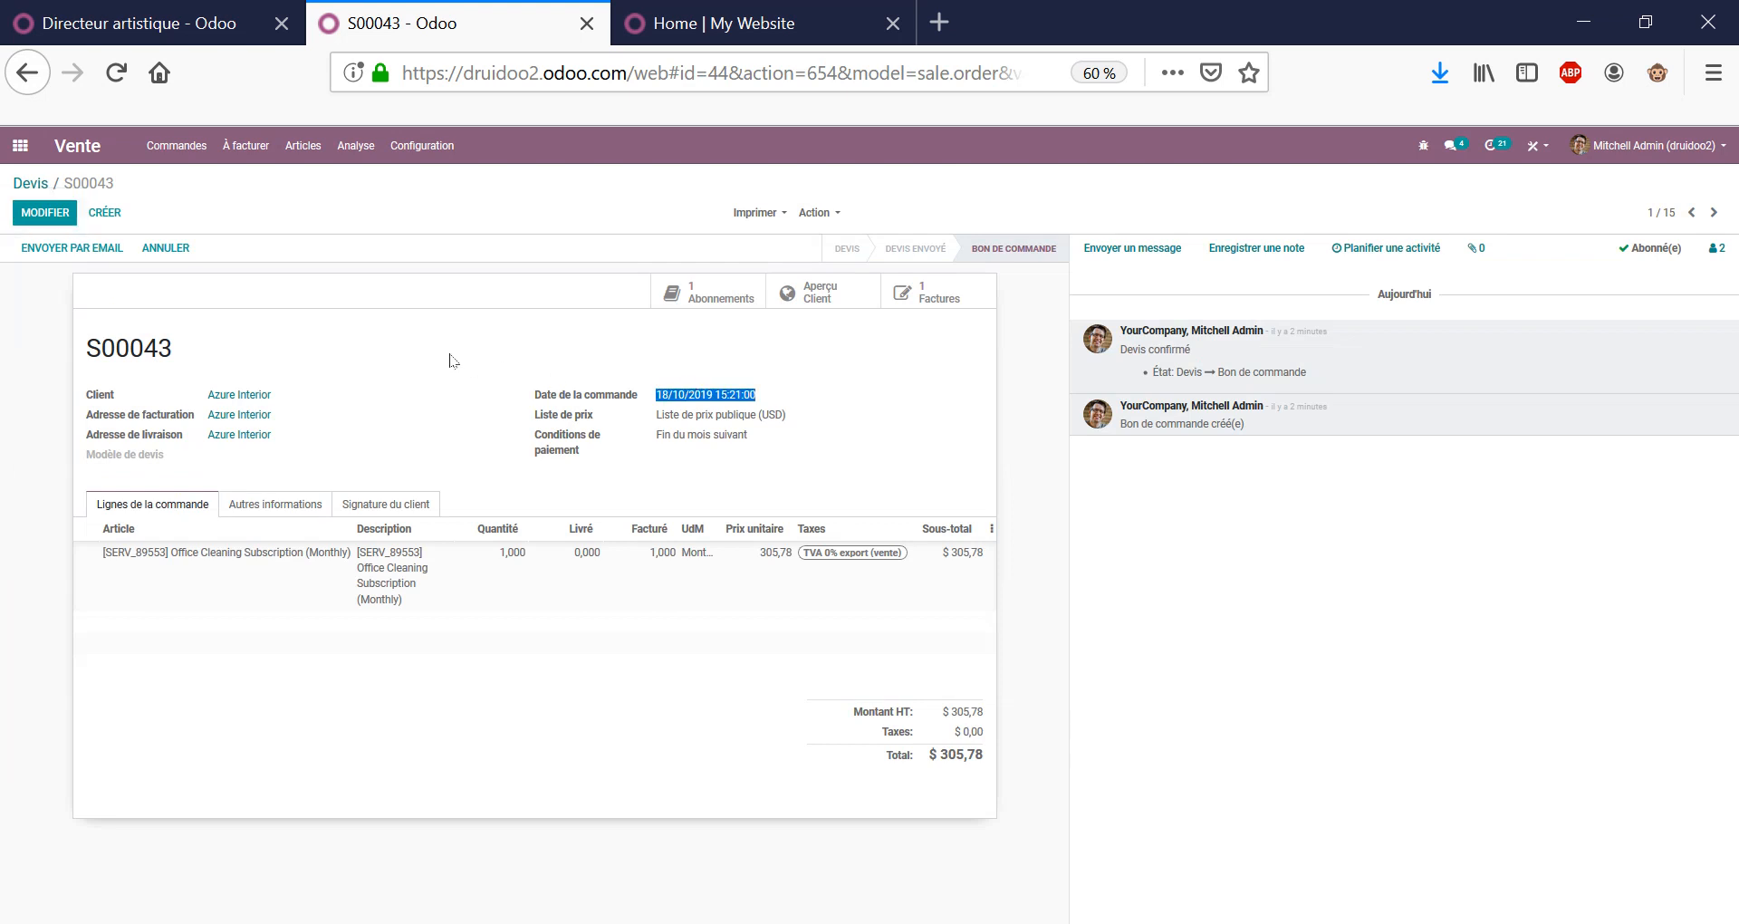
{"action": "double_click", "coordinate": [172, 347]}
{"action": "left_click", "coordinate": [19, 145]}
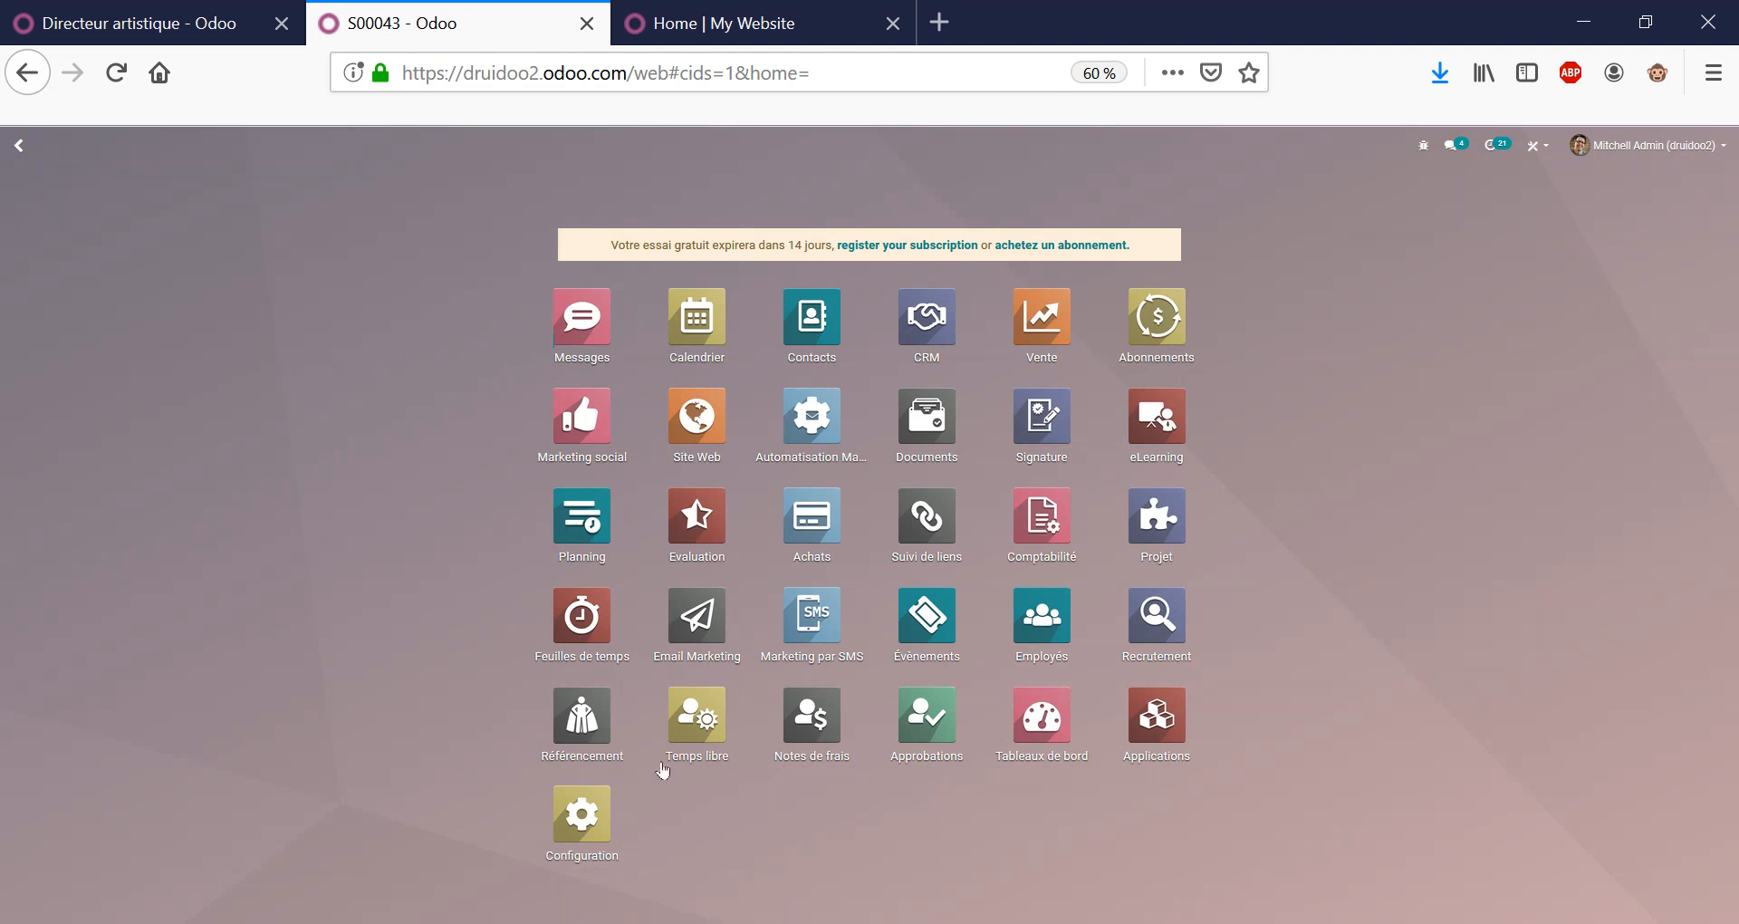
In Temps libre, abandon a new leave request and show everyone's October 2019 time off.
{"action": "left_click", "coordinate": [704, 718]}
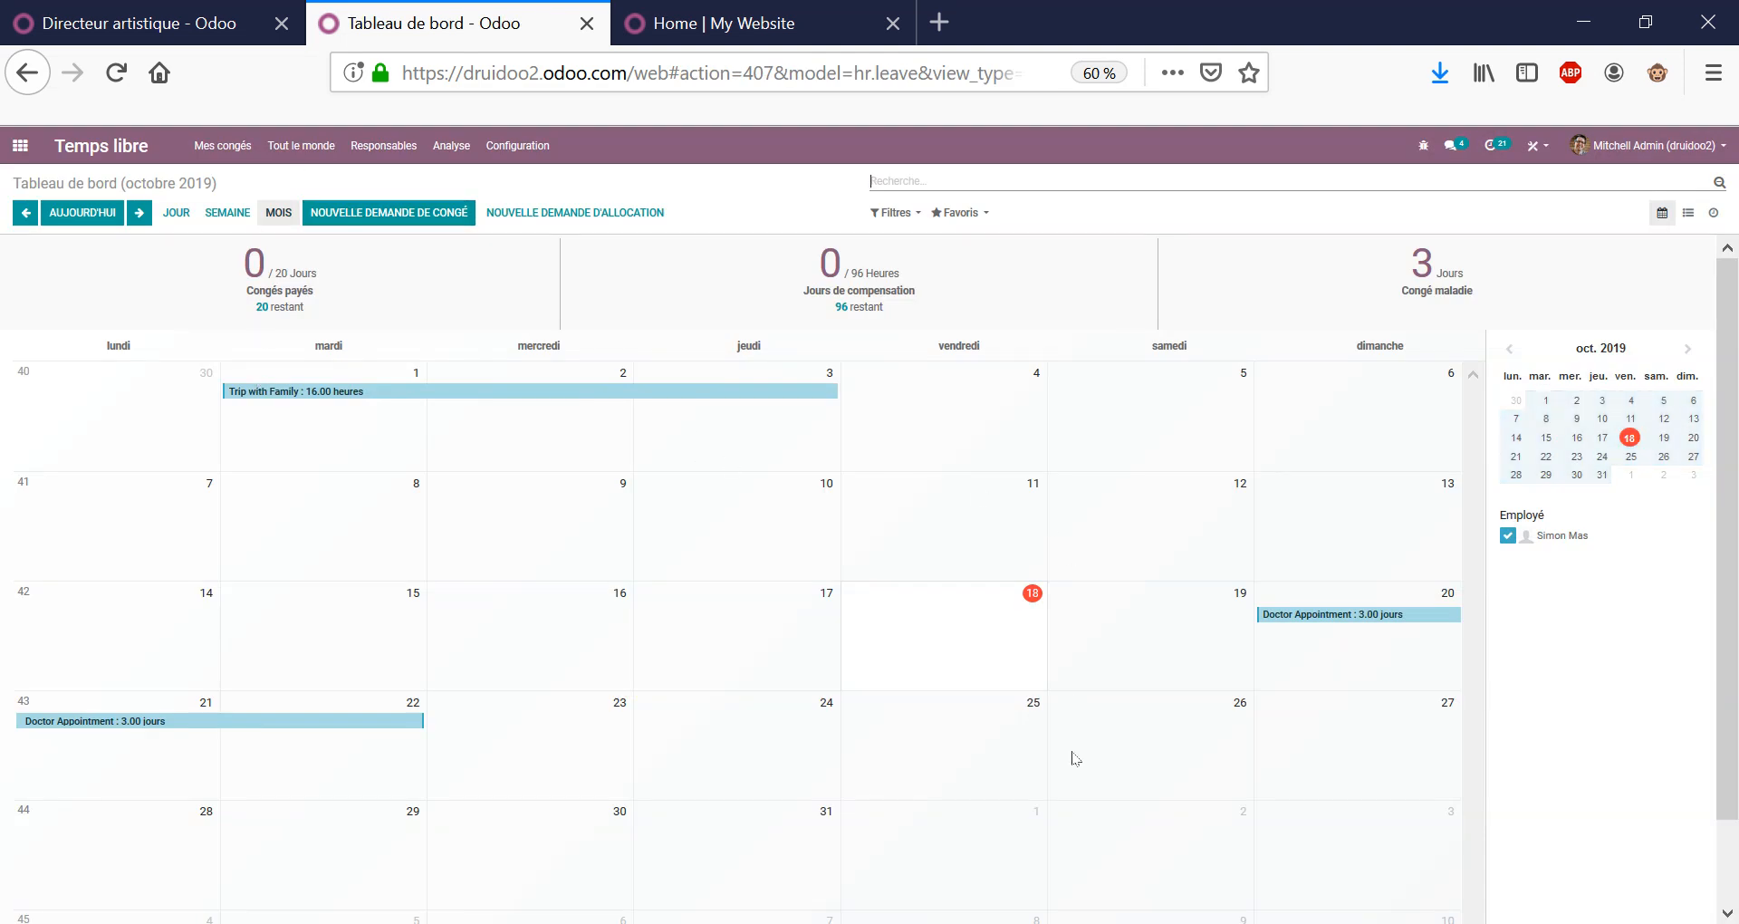
{"action": "left_click", "coordinate": [427, 214]}
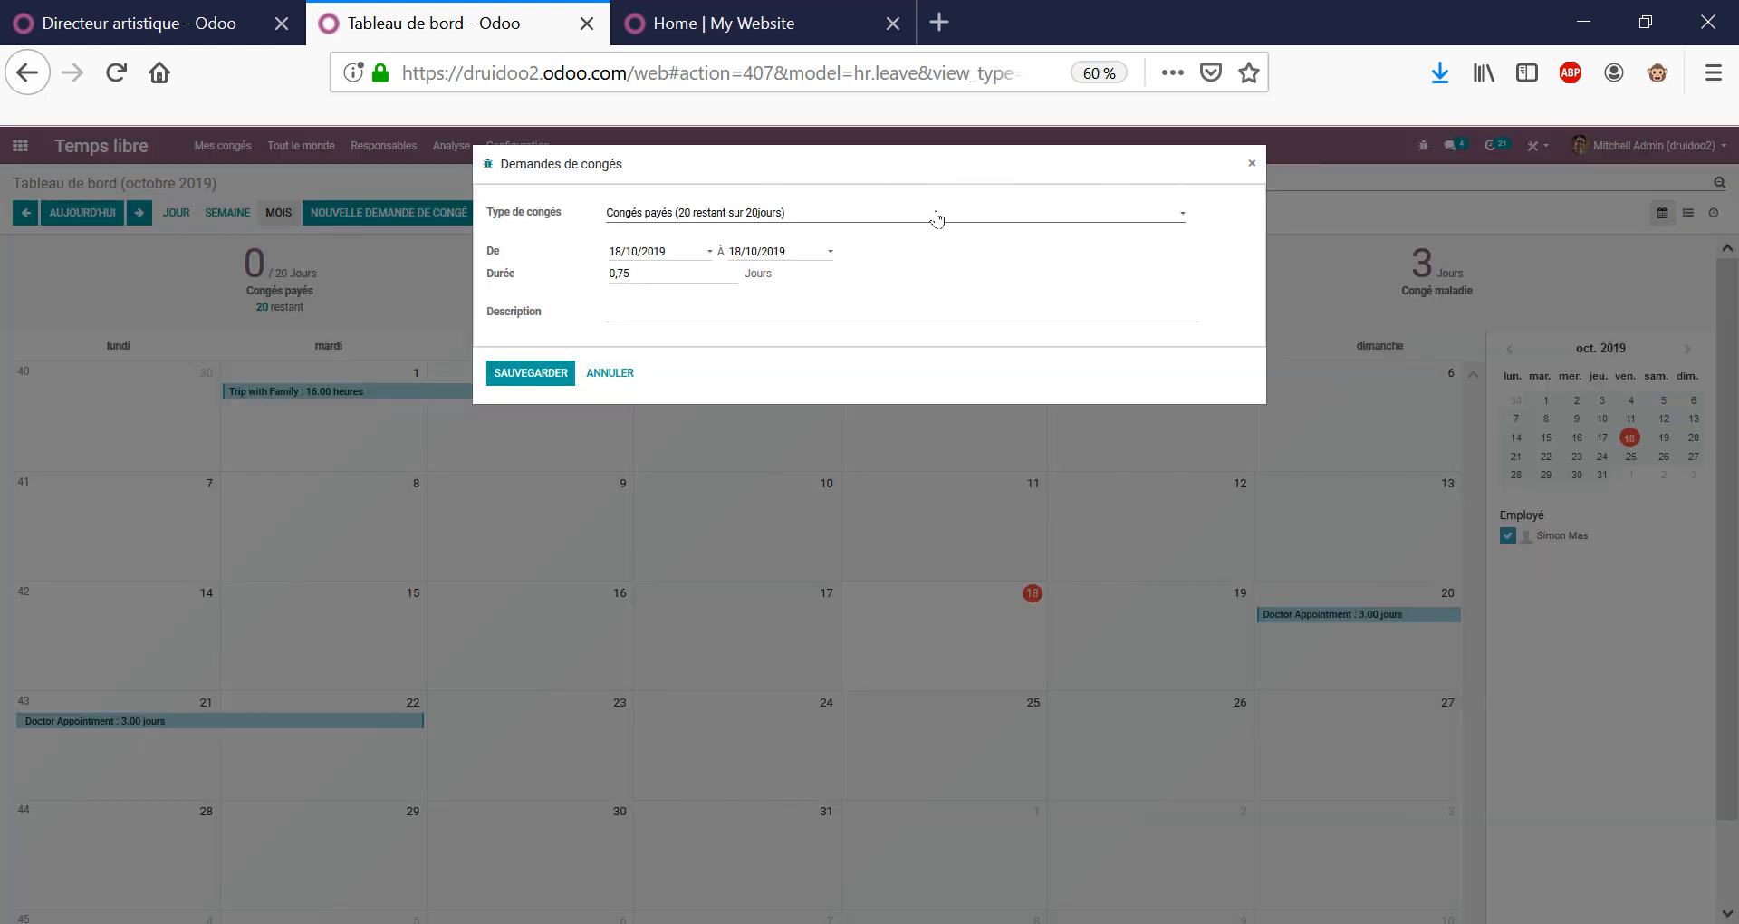
{"action": "left_click", "coordinate": [610, 373]}
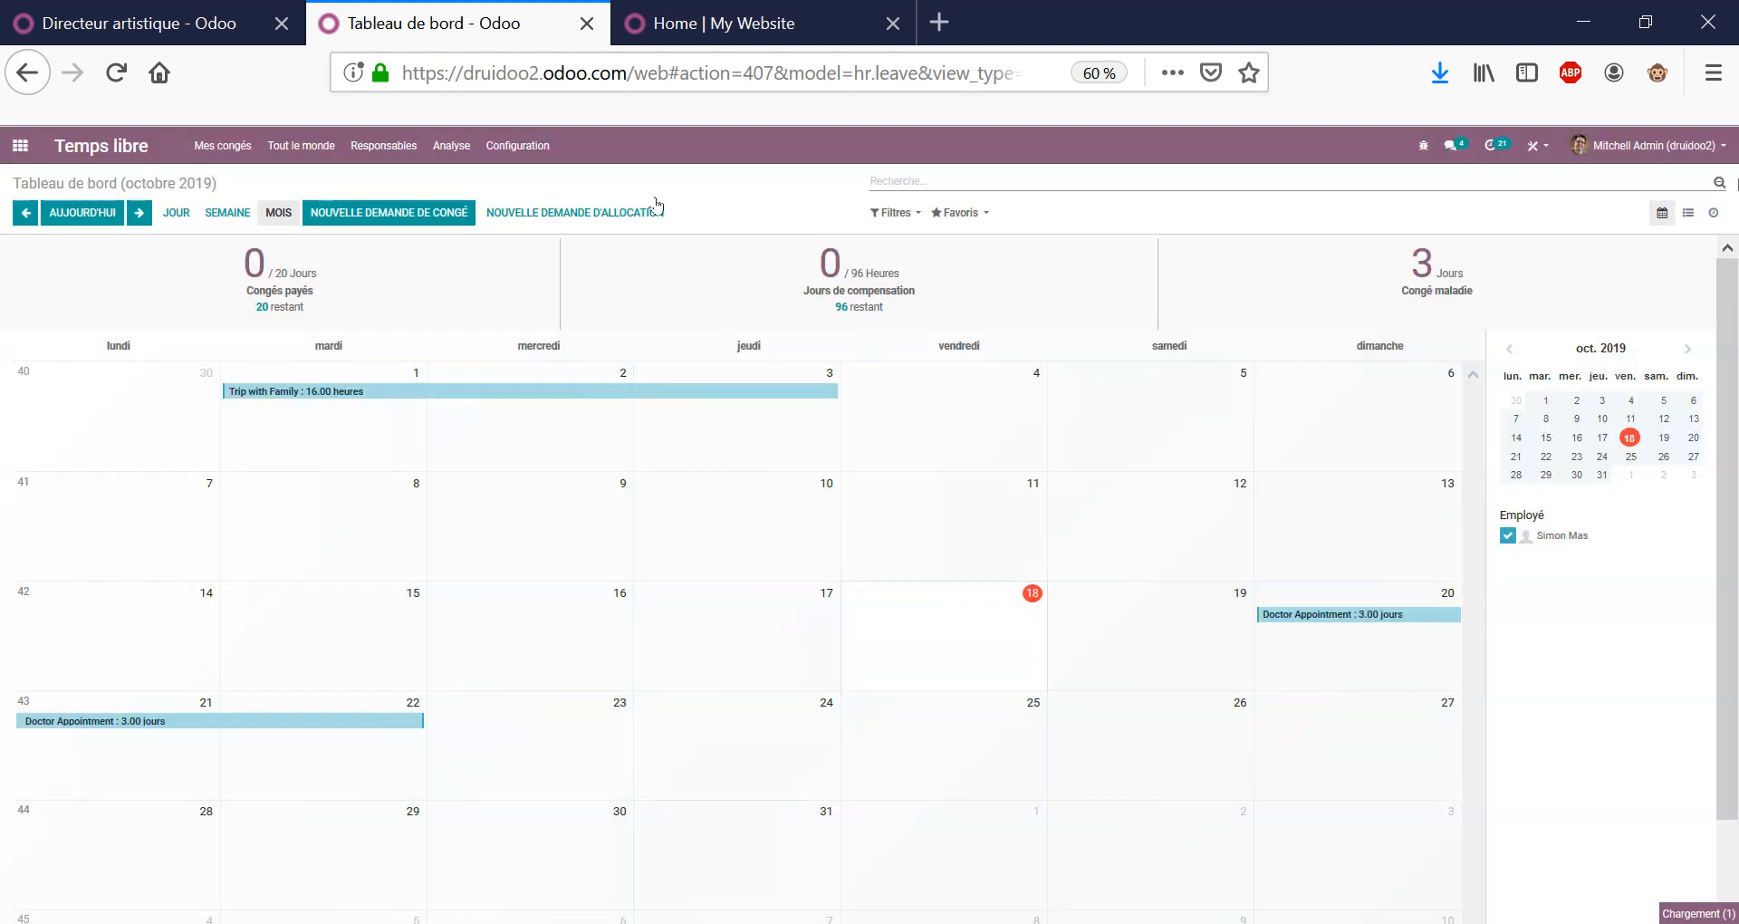
{"action": "left_click", "coordinate": [303, 148]}
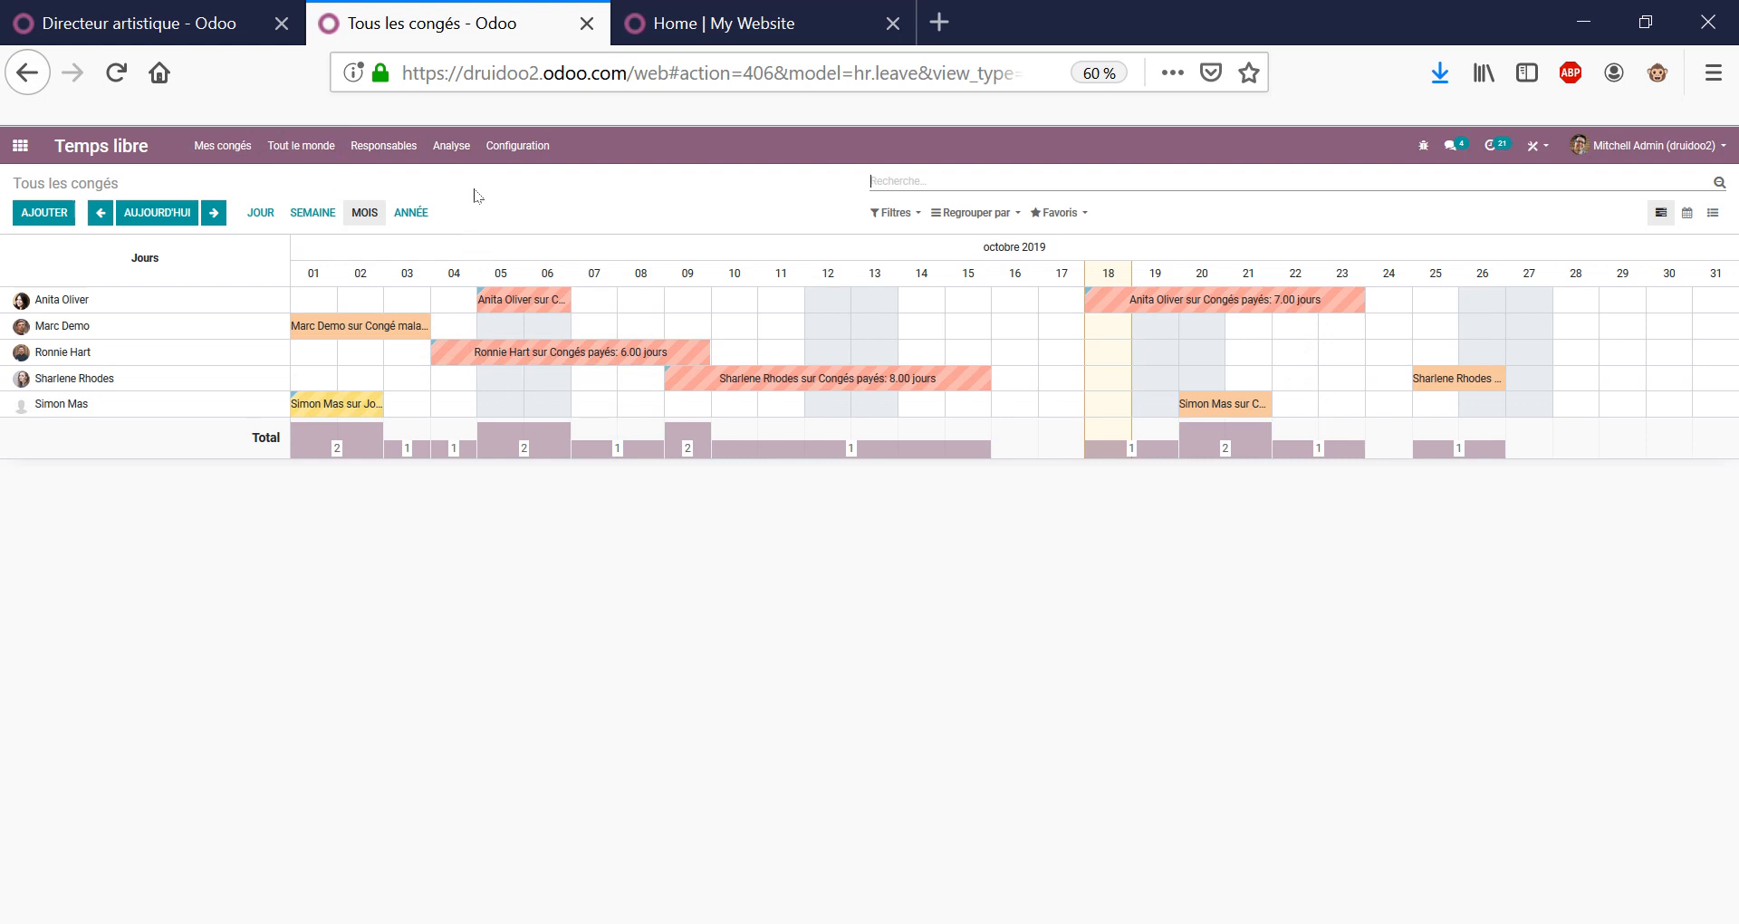
{"action": "left_click", "coordinate": [229, 147]}
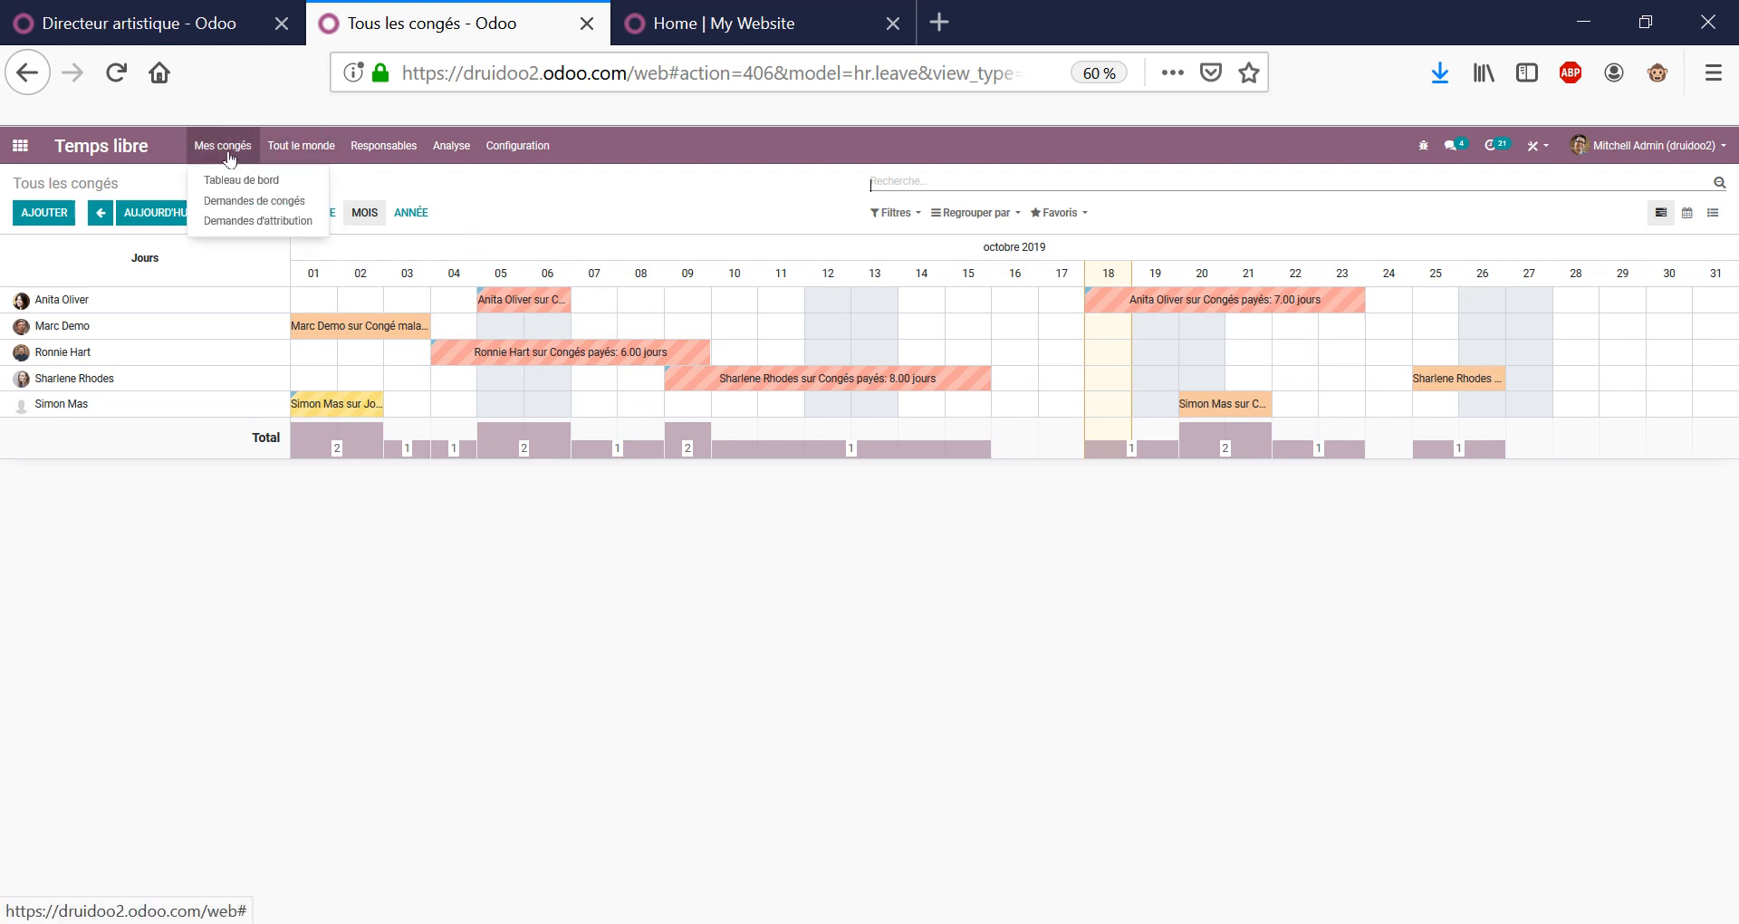
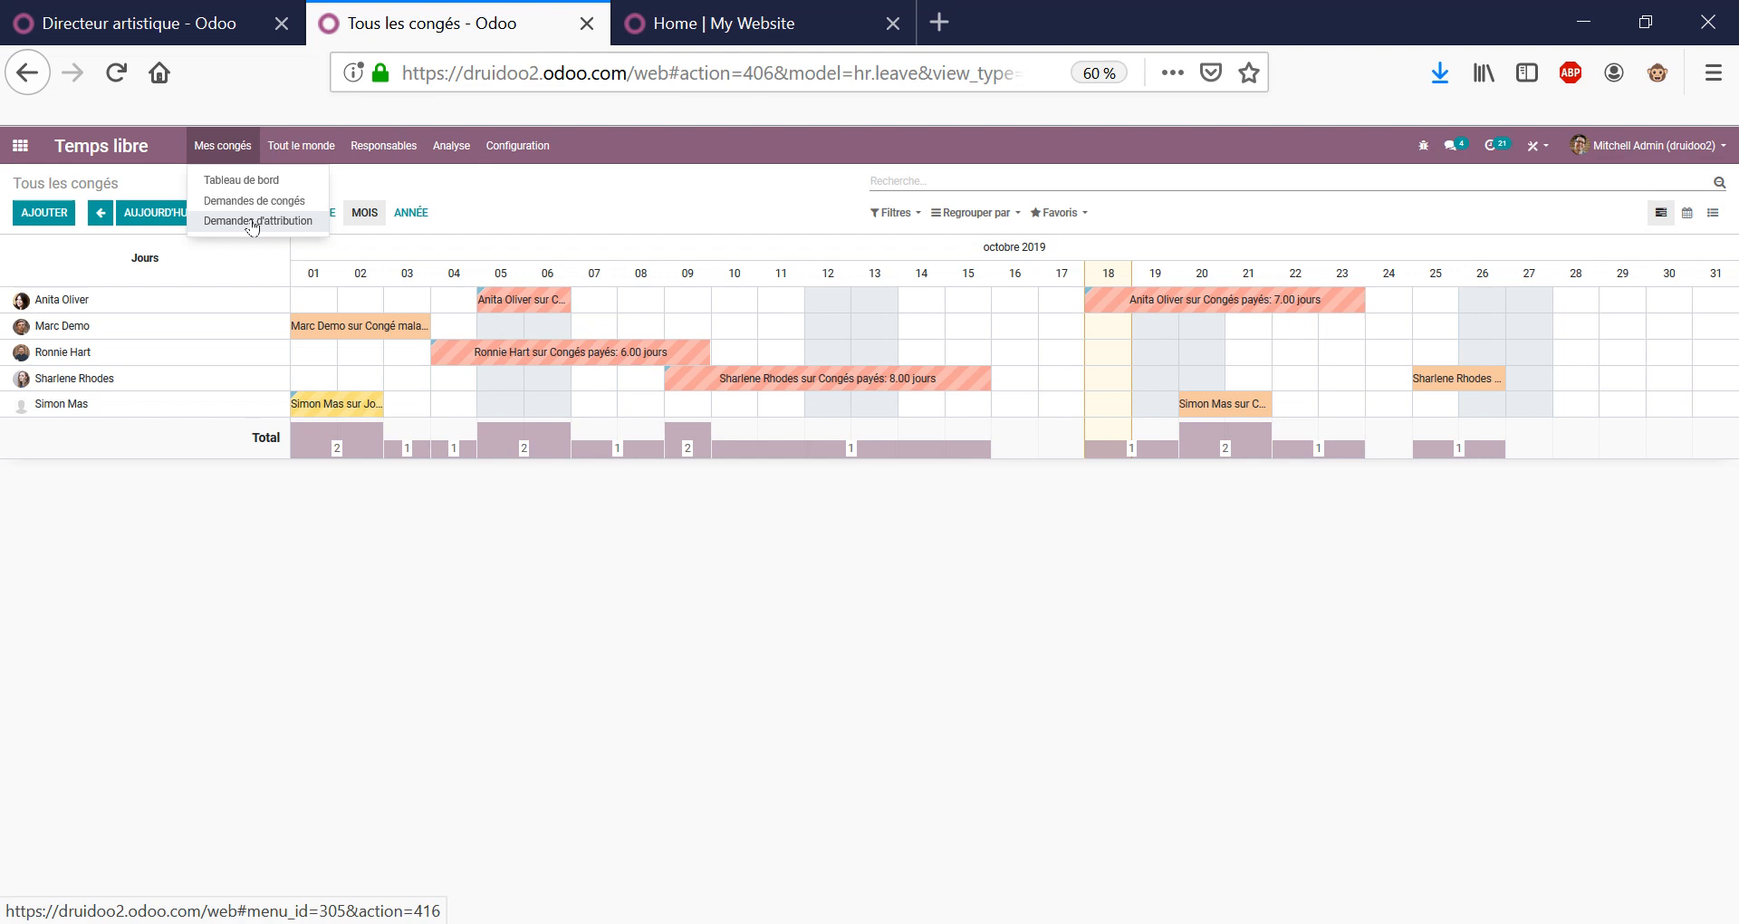
Open the Mes congés dashboard and review the Congés payés, compensation and Congé maladie counters.
{"action": "left_click", "coordinate": [579, 218]}
{"action": "left_click", "coordinate": [256, 148]}
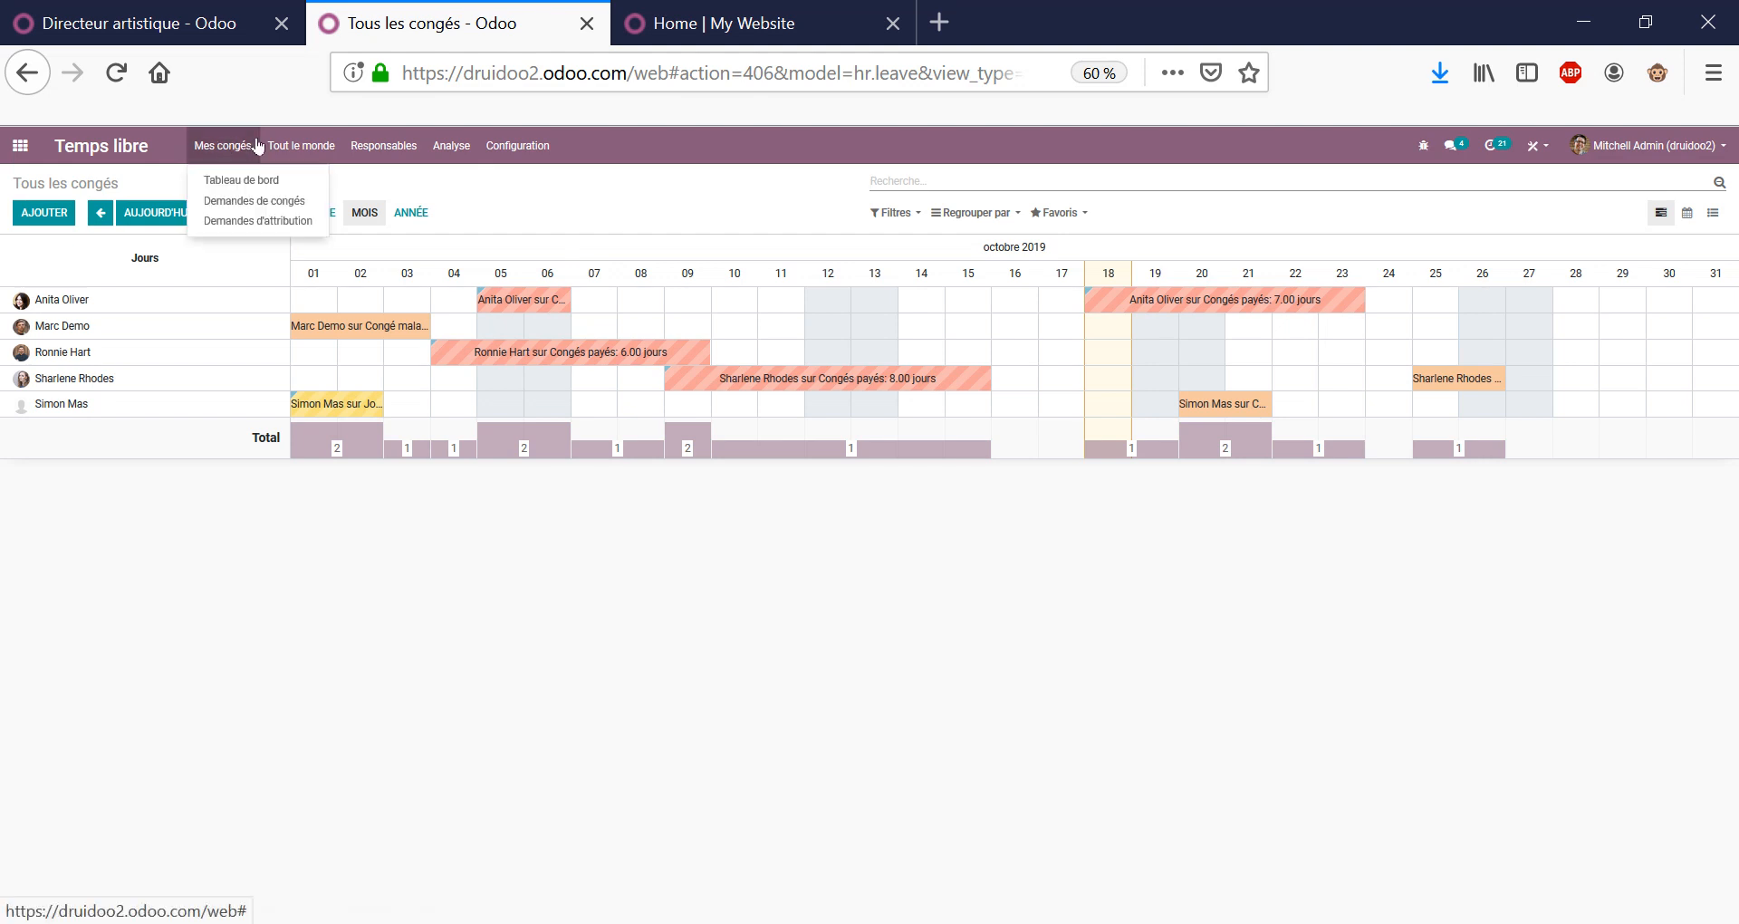
{"action": "left_click", "coordinate": [211, 181]}
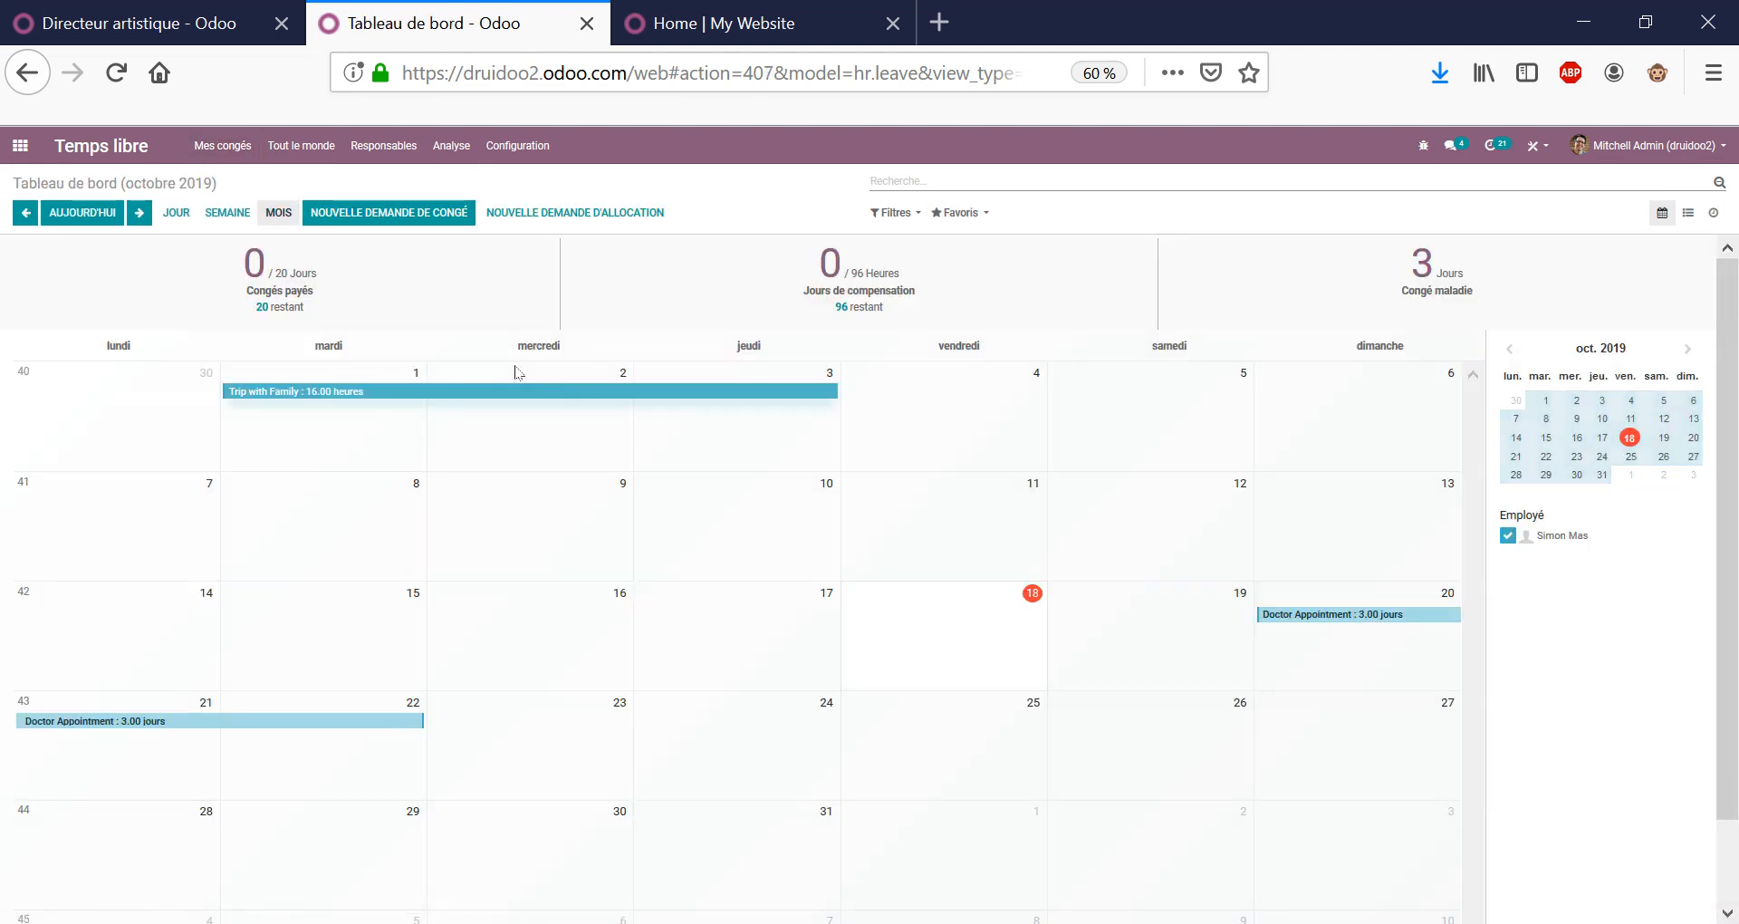
{"action": "triple_click", "coordinate": [289, 289]}
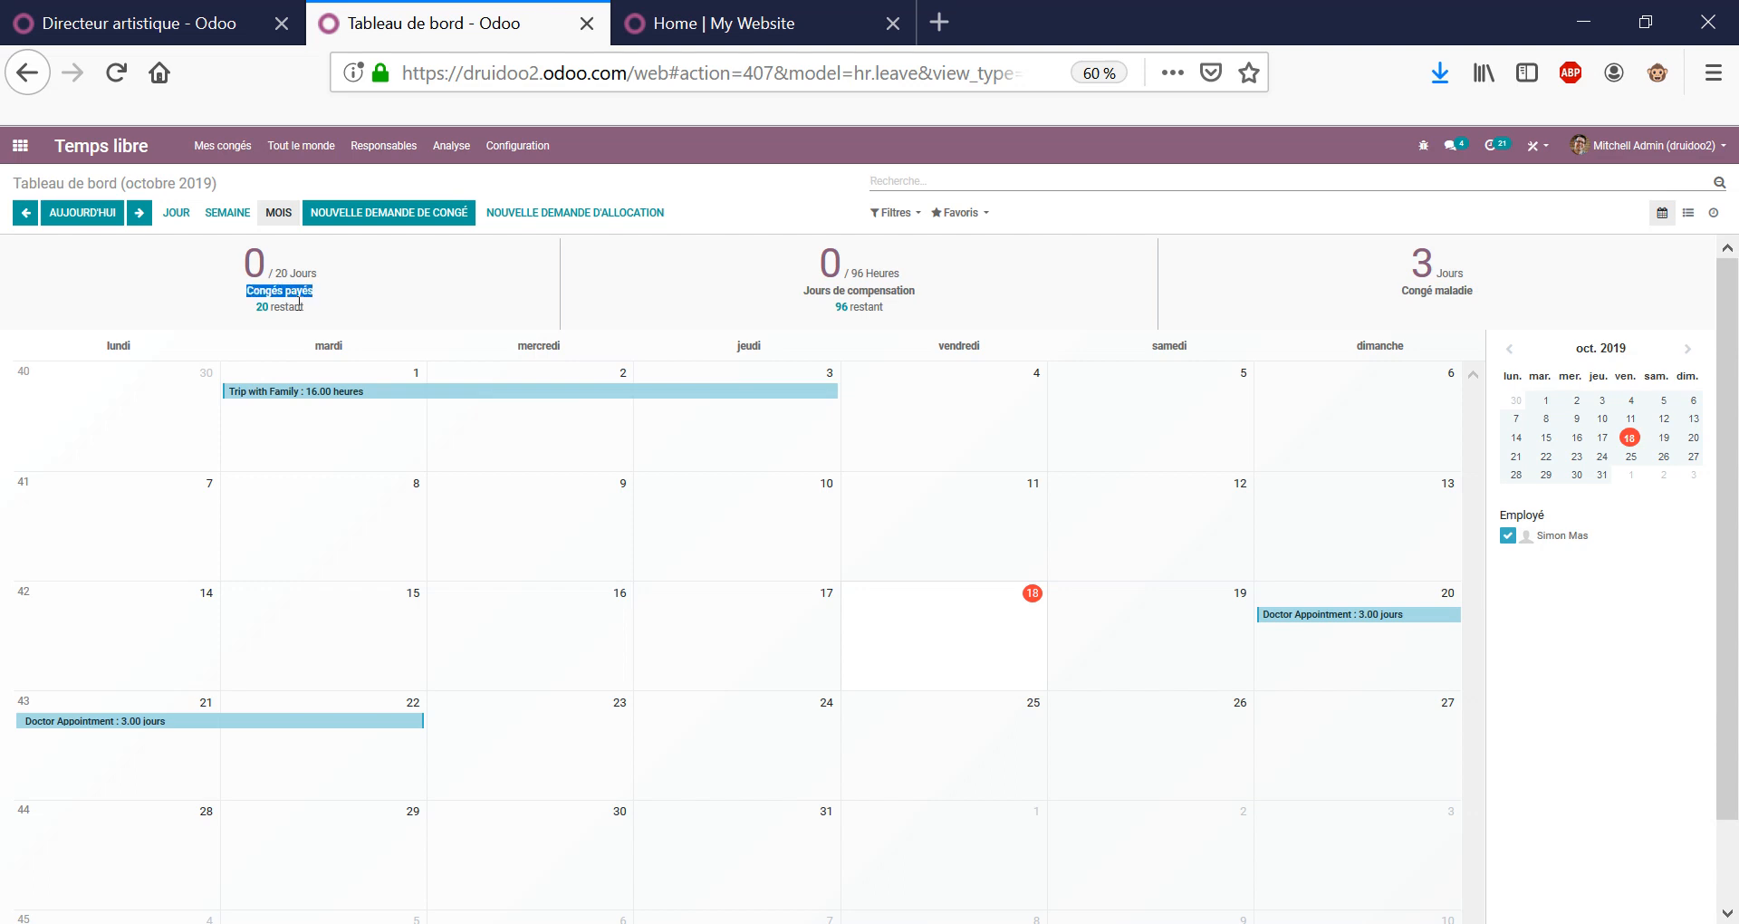
{"action": "double_click", "coordinate": [885, 292]}
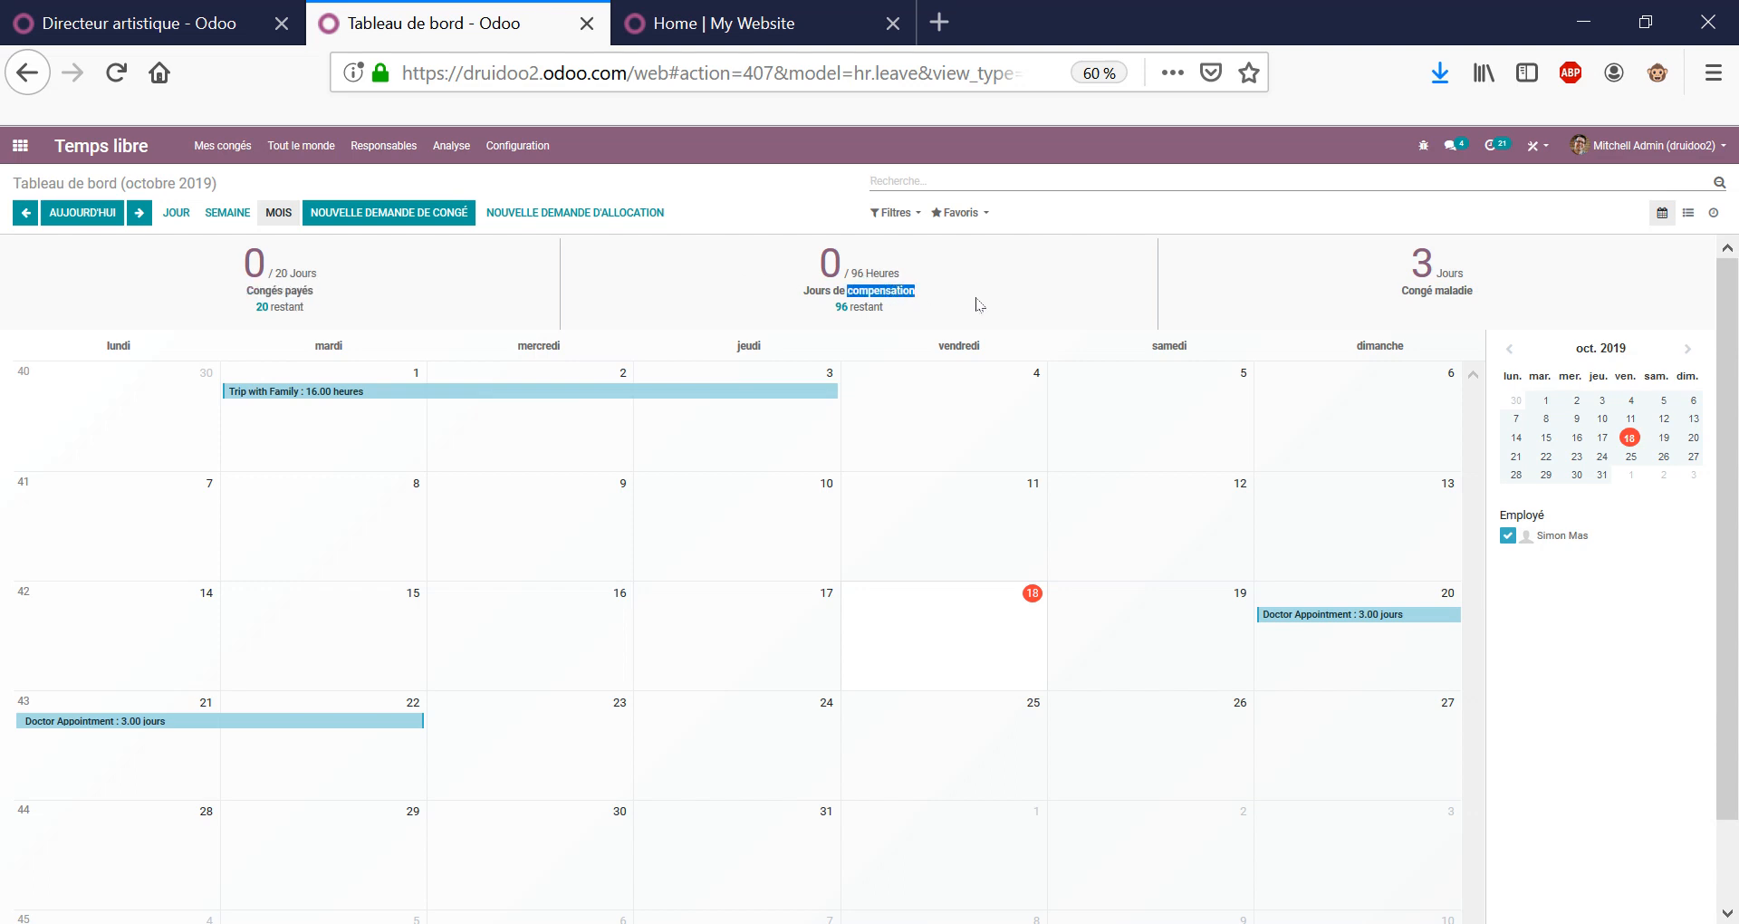
{"action": "triple_click", "coordinate": [1437, 290]}
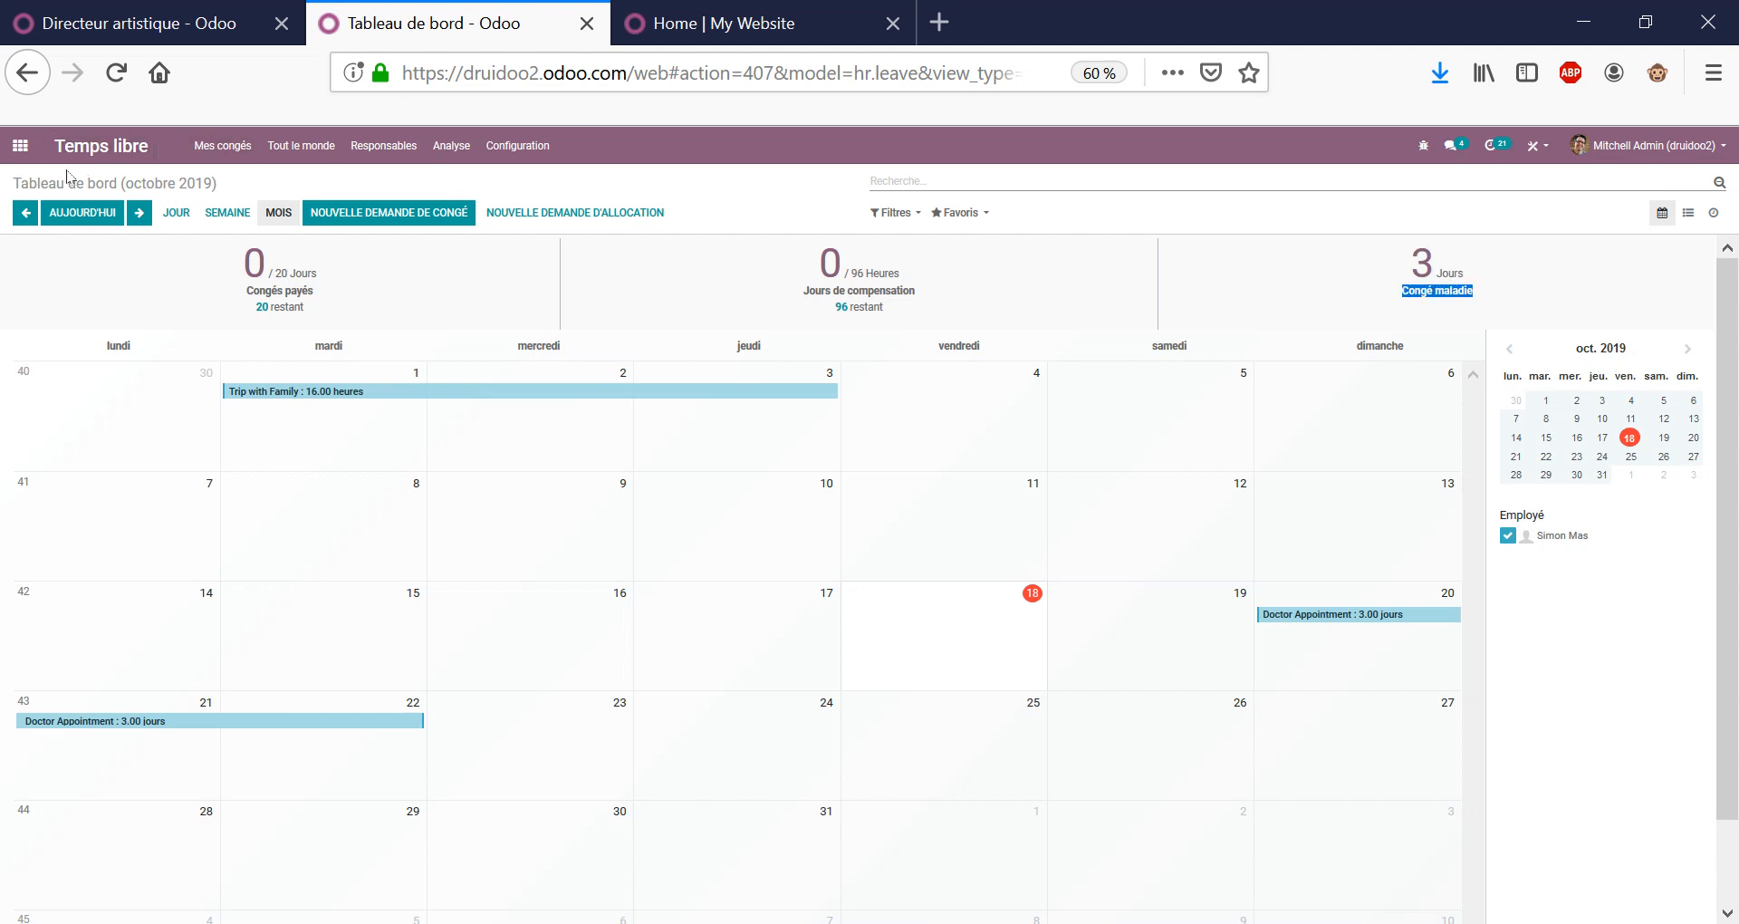
{"action": "left_click", "coordinate": [20, 145]}
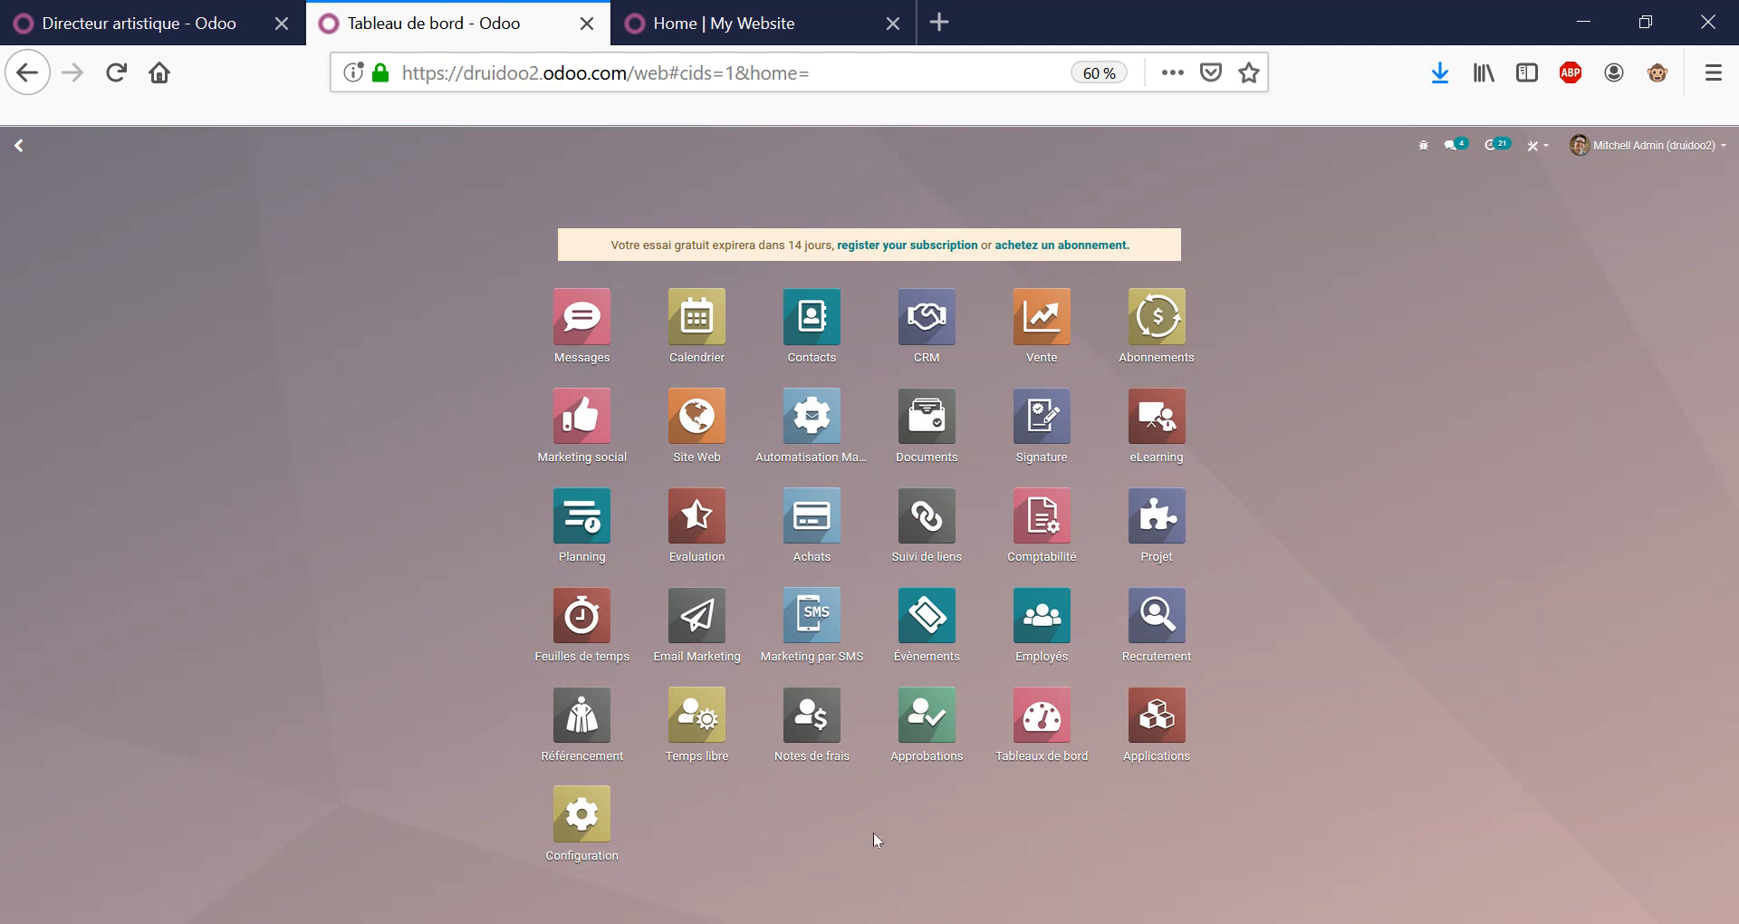
Open the employee record in Employés and read its work information and org chart note.
{"action": "left_click", "coordinate": [1059, 627]}
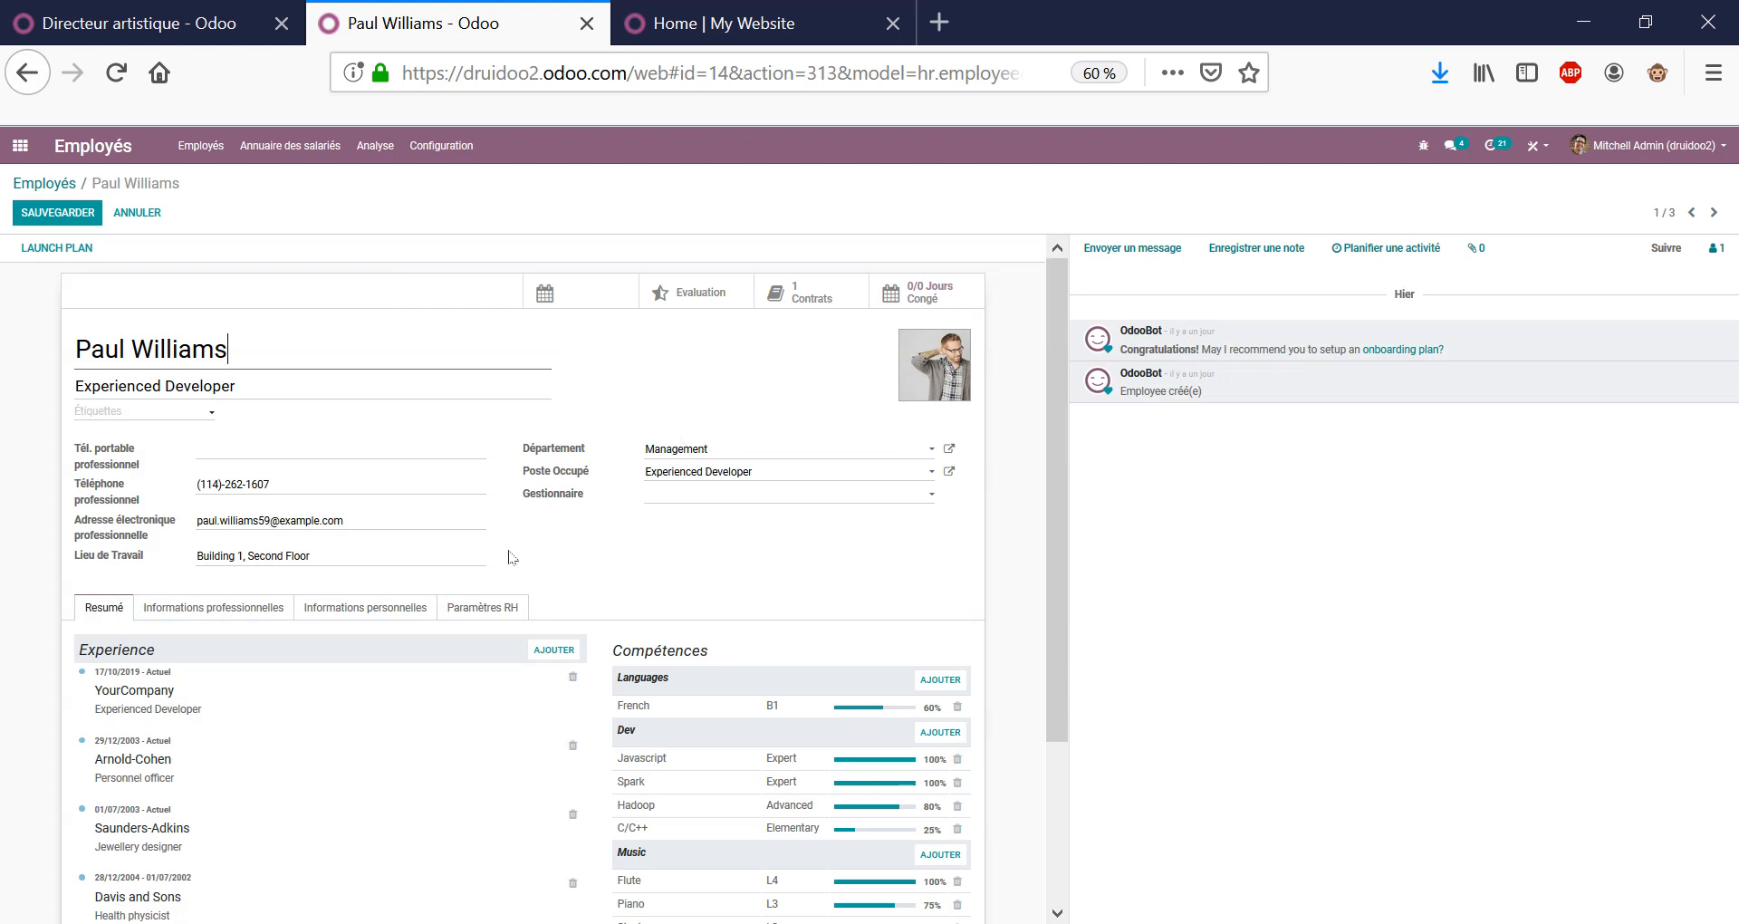
{"action": "scroll", "coordinate": [874, 512], "scroll_direction": "down", "scroll_amount": 3}
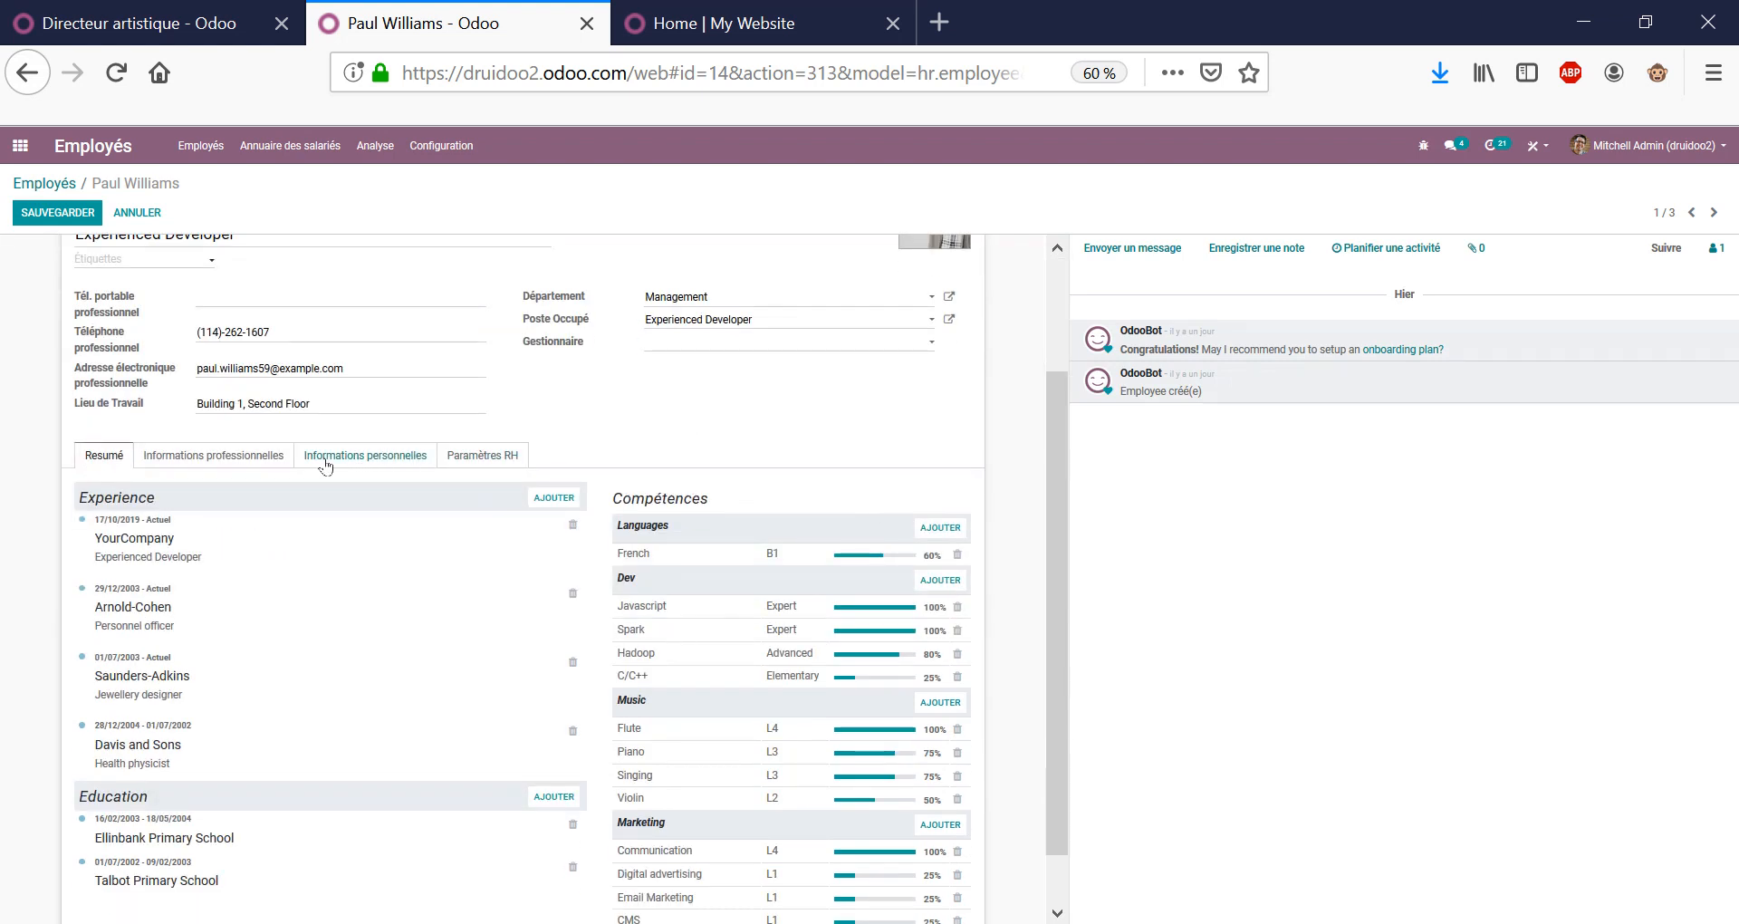
{"action": "left_click", "coordinate": [209, 458]}
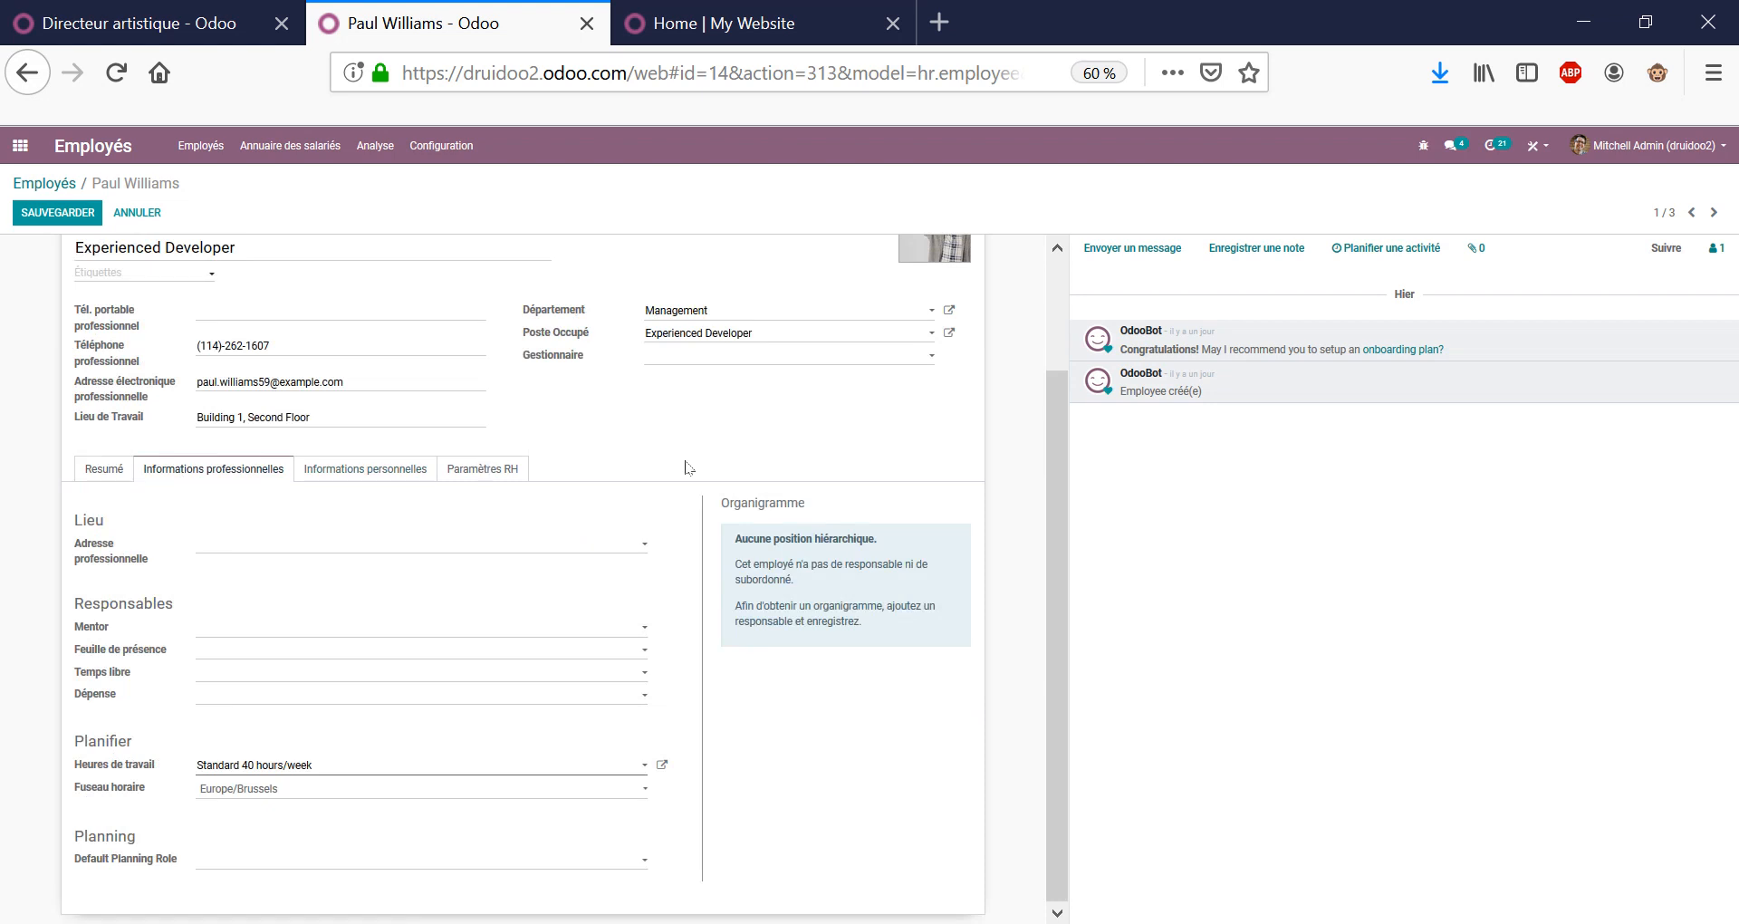
{"action": "left_click_drag", "start_coordinate": [807, 539], "coordinate": [881, 640]}
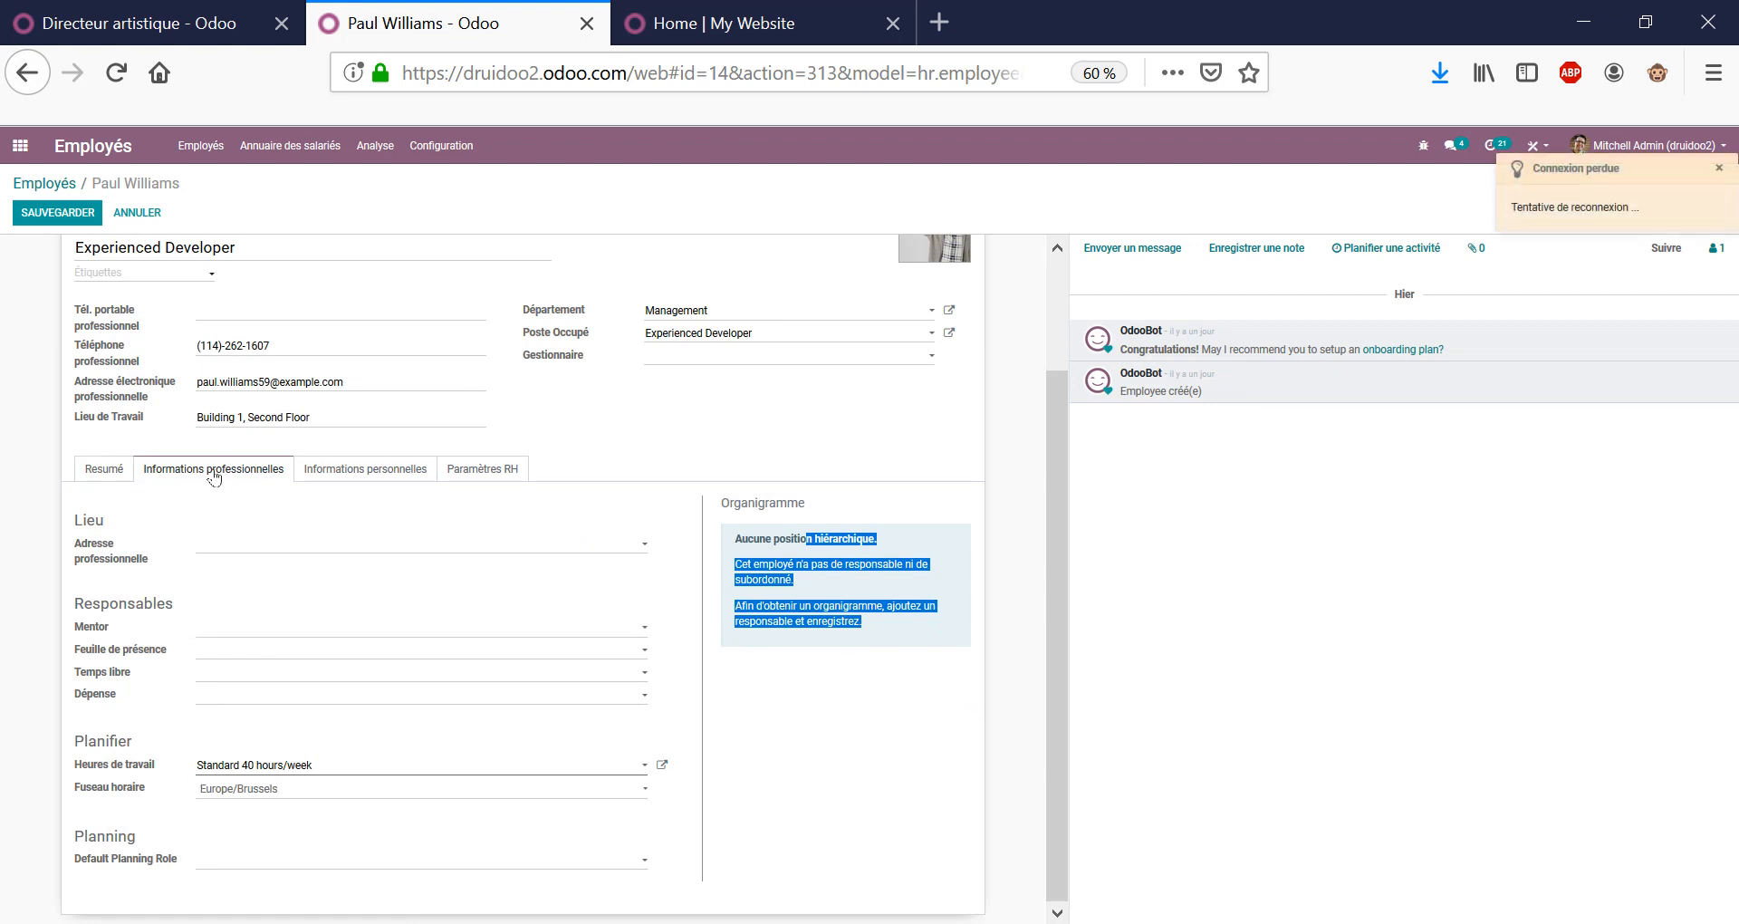
Review the personal information and HR settings, including timesheet cost, then return to the Résumé.
{"action": "left_click", "coordinate": [365, 469]}
{"action": "scroll", "coordinate": [612, 458], "scroll_direction": "down", "scroll_amount": 3}
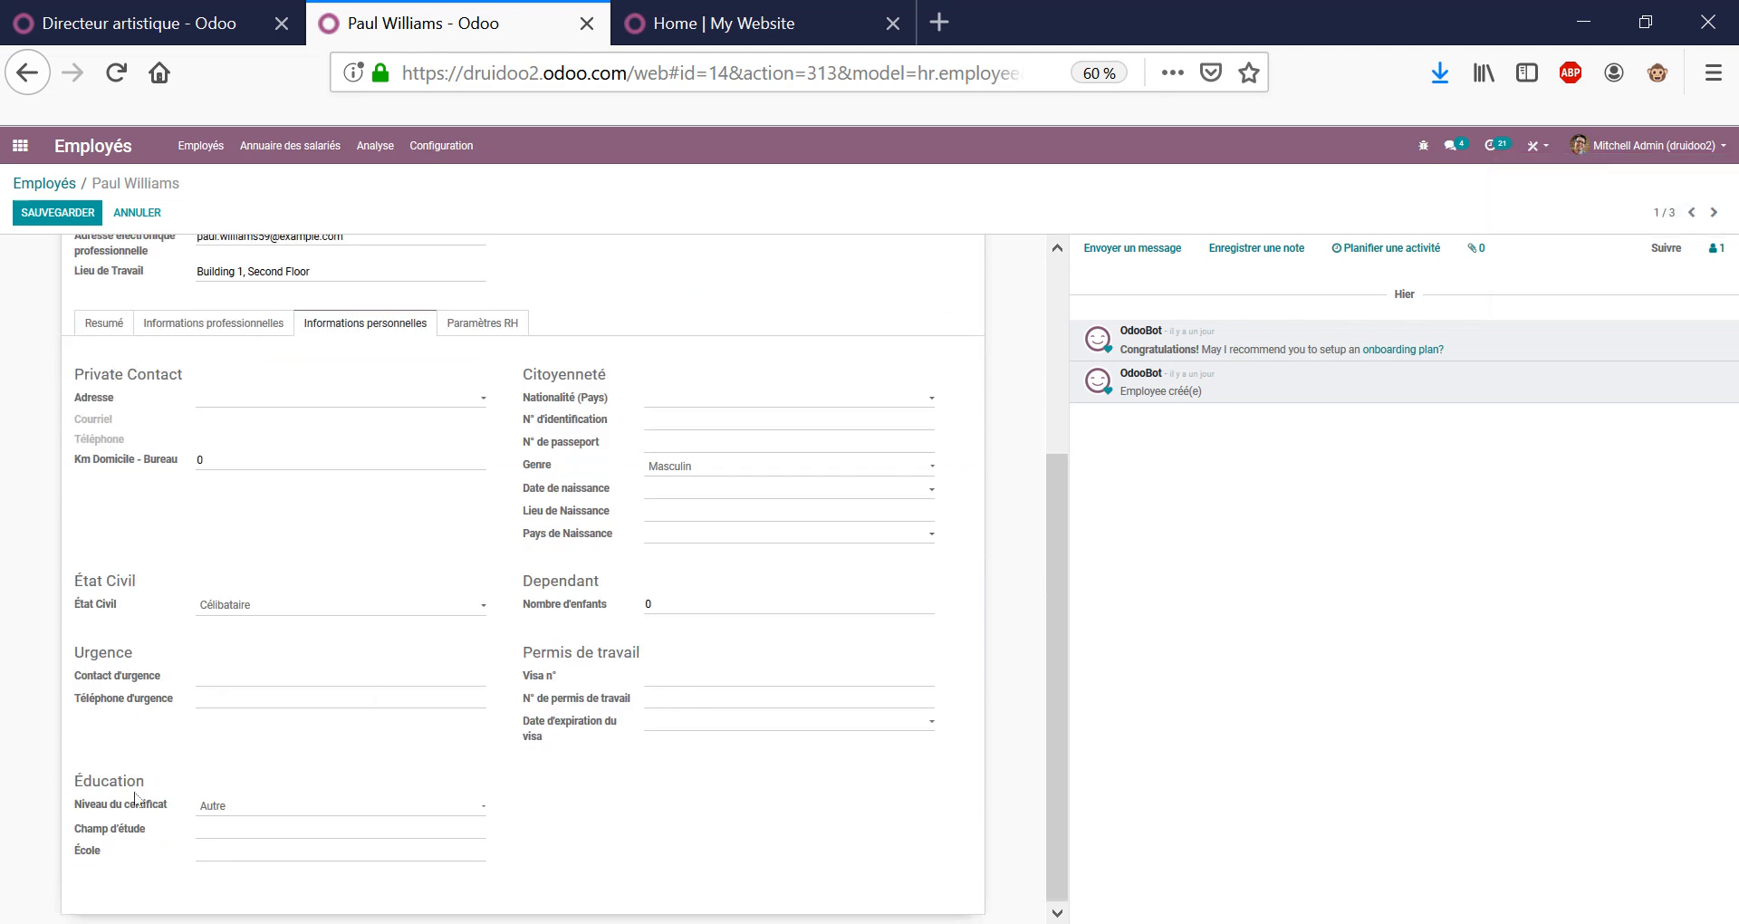
{"action": "scroll", "coordinate": [525, 453], "scroll_direction": "up", "scroll_amount": 3}
{"action": "left_click", "coordinate": [498, 487]}
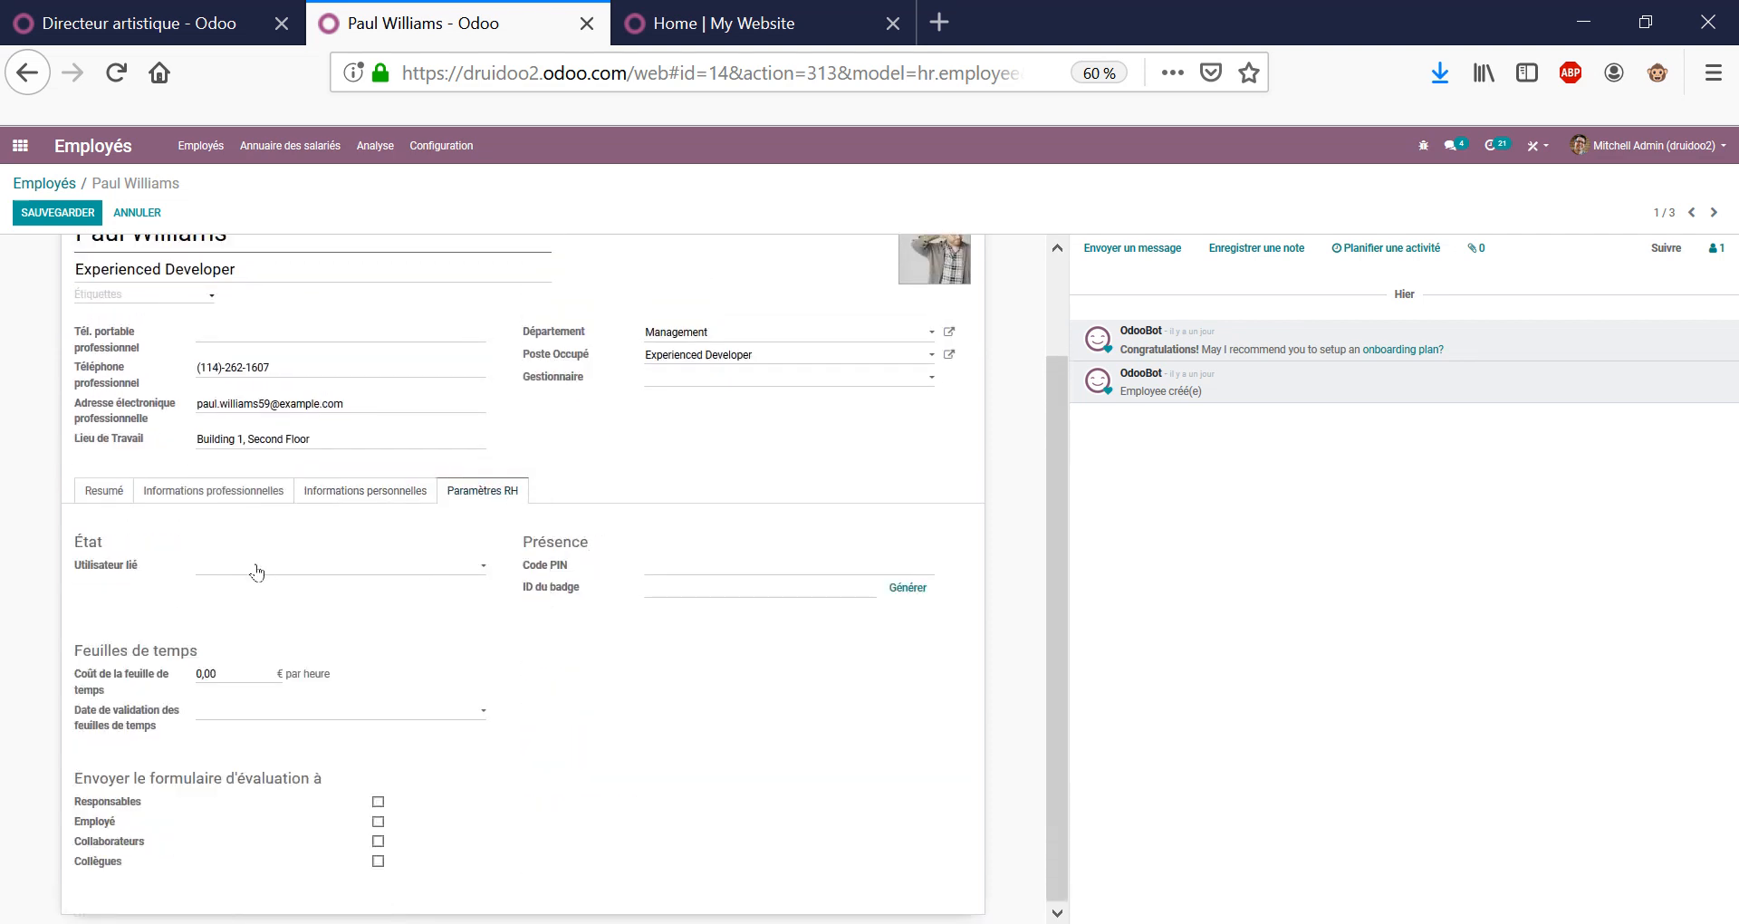
{"action": "left_click", "coordinate": [211, 677]}
{"action": "left_click", "coordinate": [116, 494]}
{"action": "scroll", "coordinate": [217, 553], "scroll_direction": "down", "scroll_amount": 2}
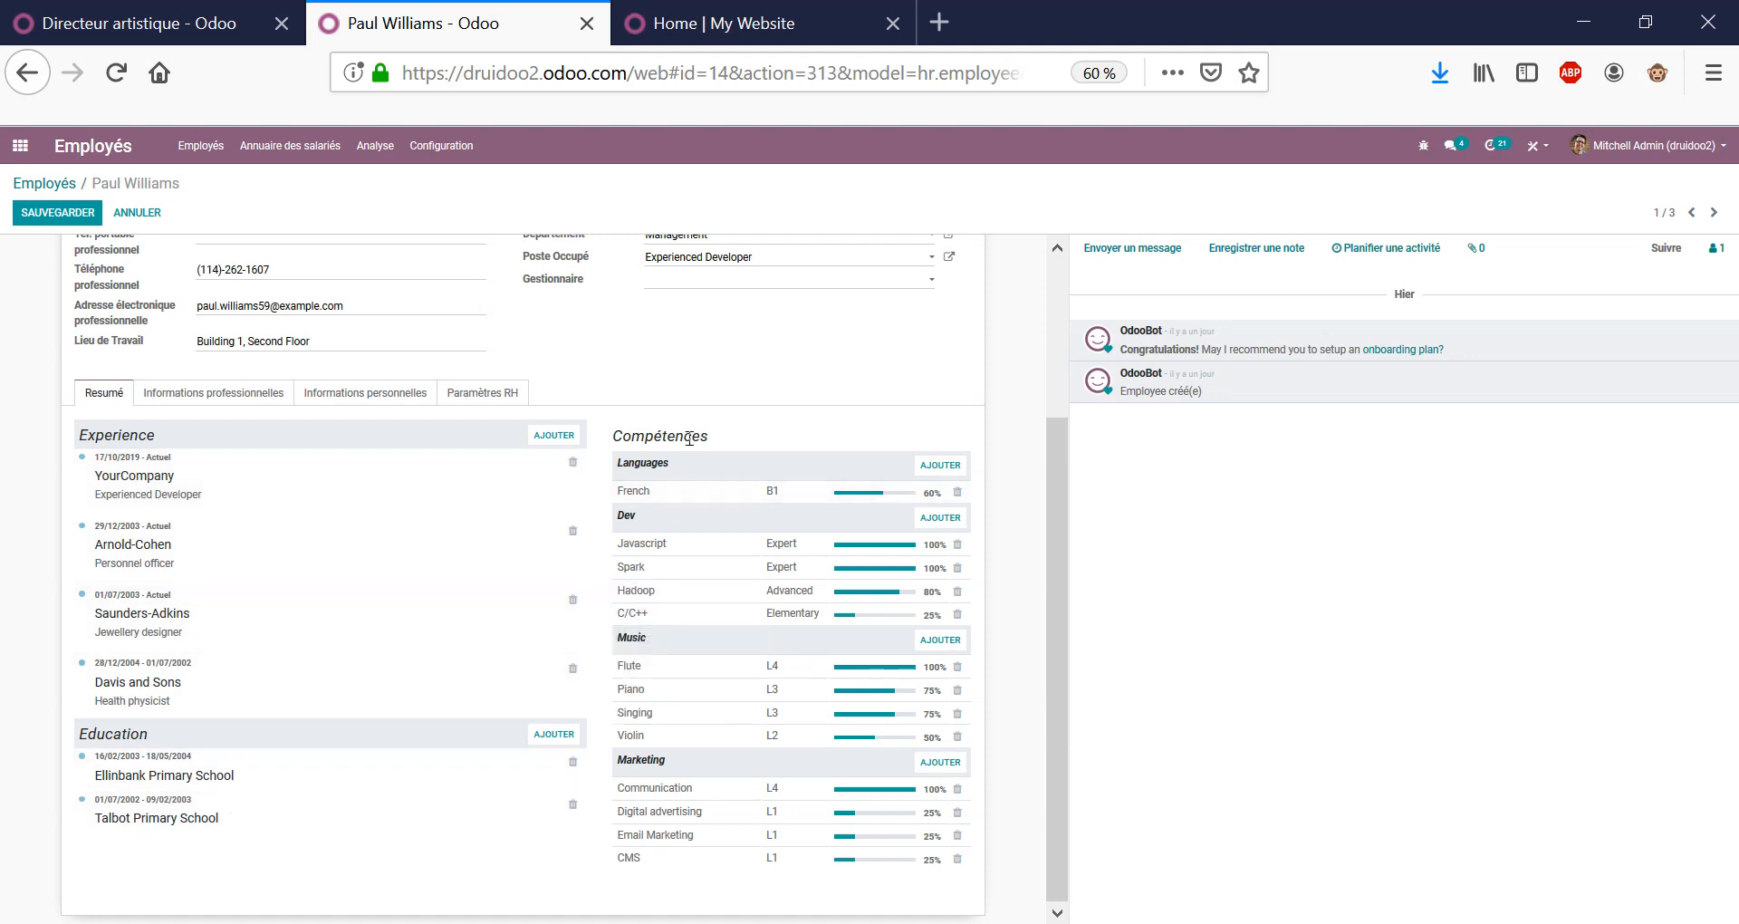
{"action": "mouse_move", "coordinate": [900, 477]}
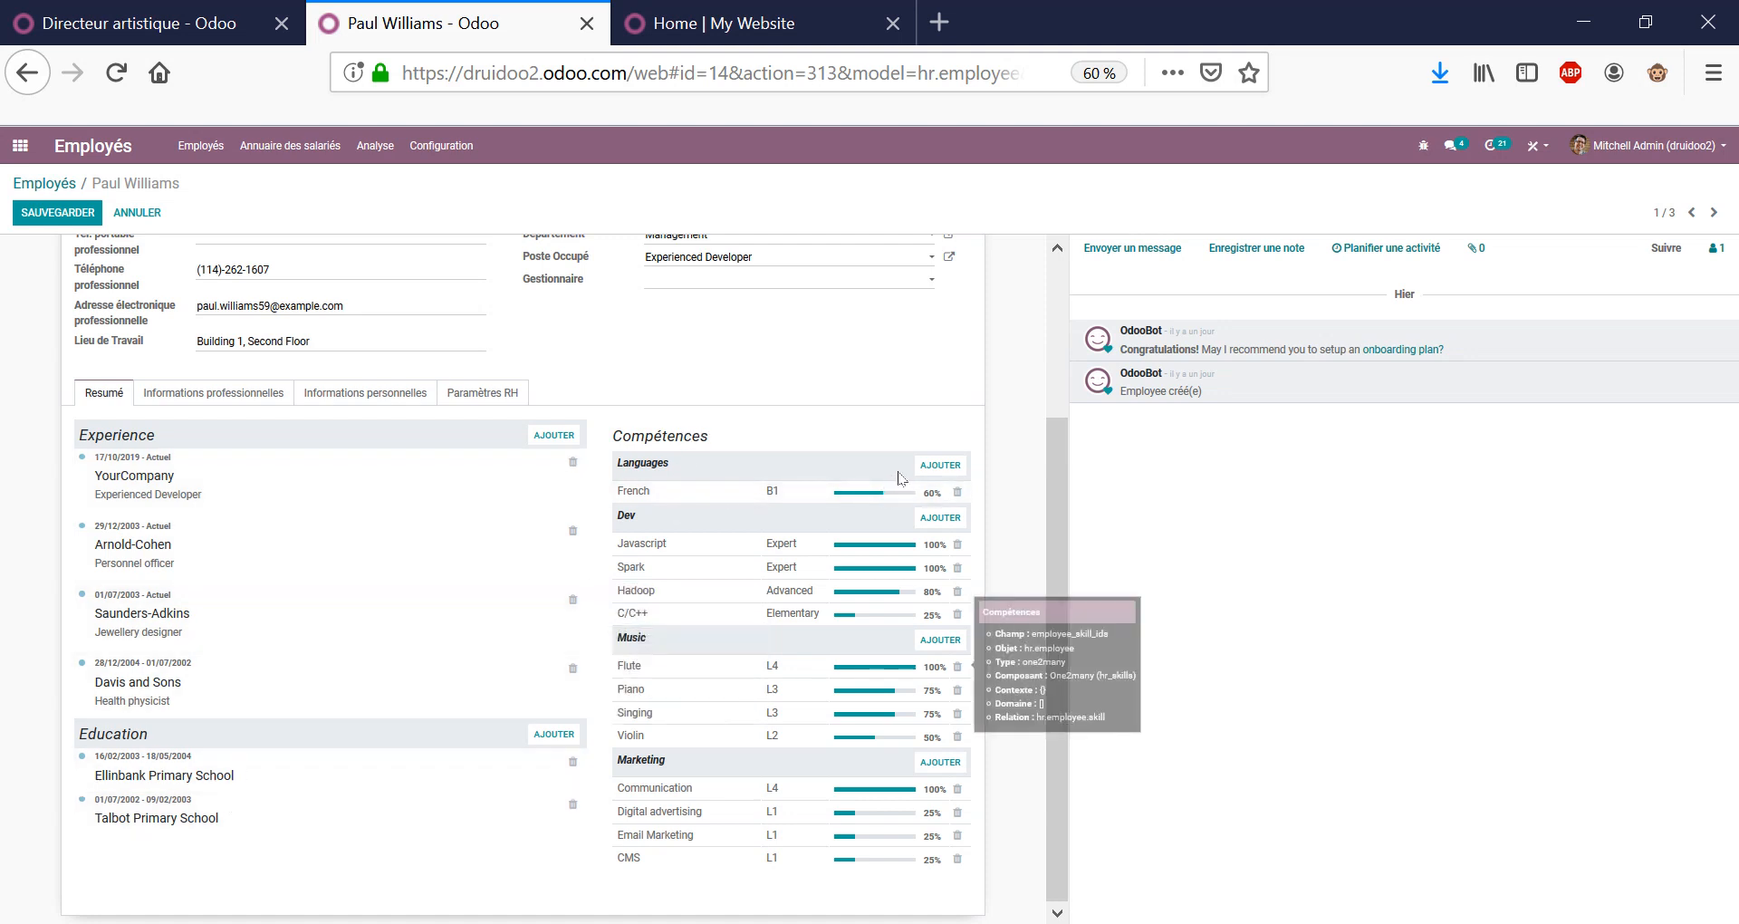
Add a Dev skill Python at Expert level to the employee and save the record.
{"action": "left_click", "coordinate": [953, 495]}
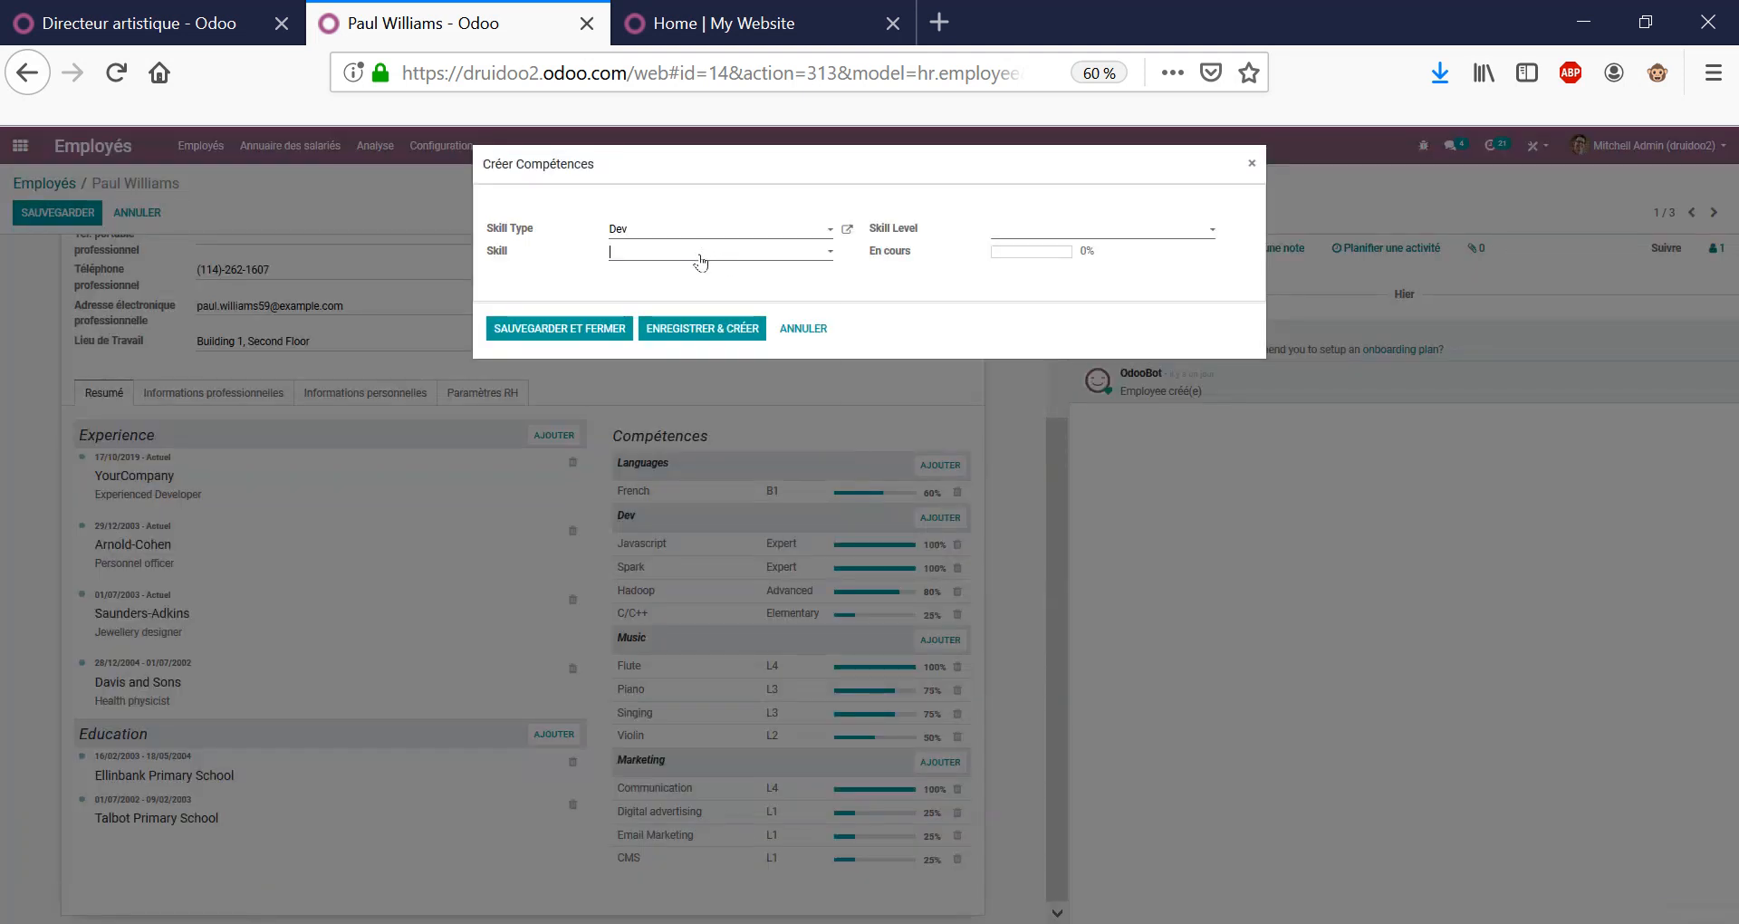
{"action": "left_click", "coordinate": [702, 258]}
{"action": "key", "text": "Down"}
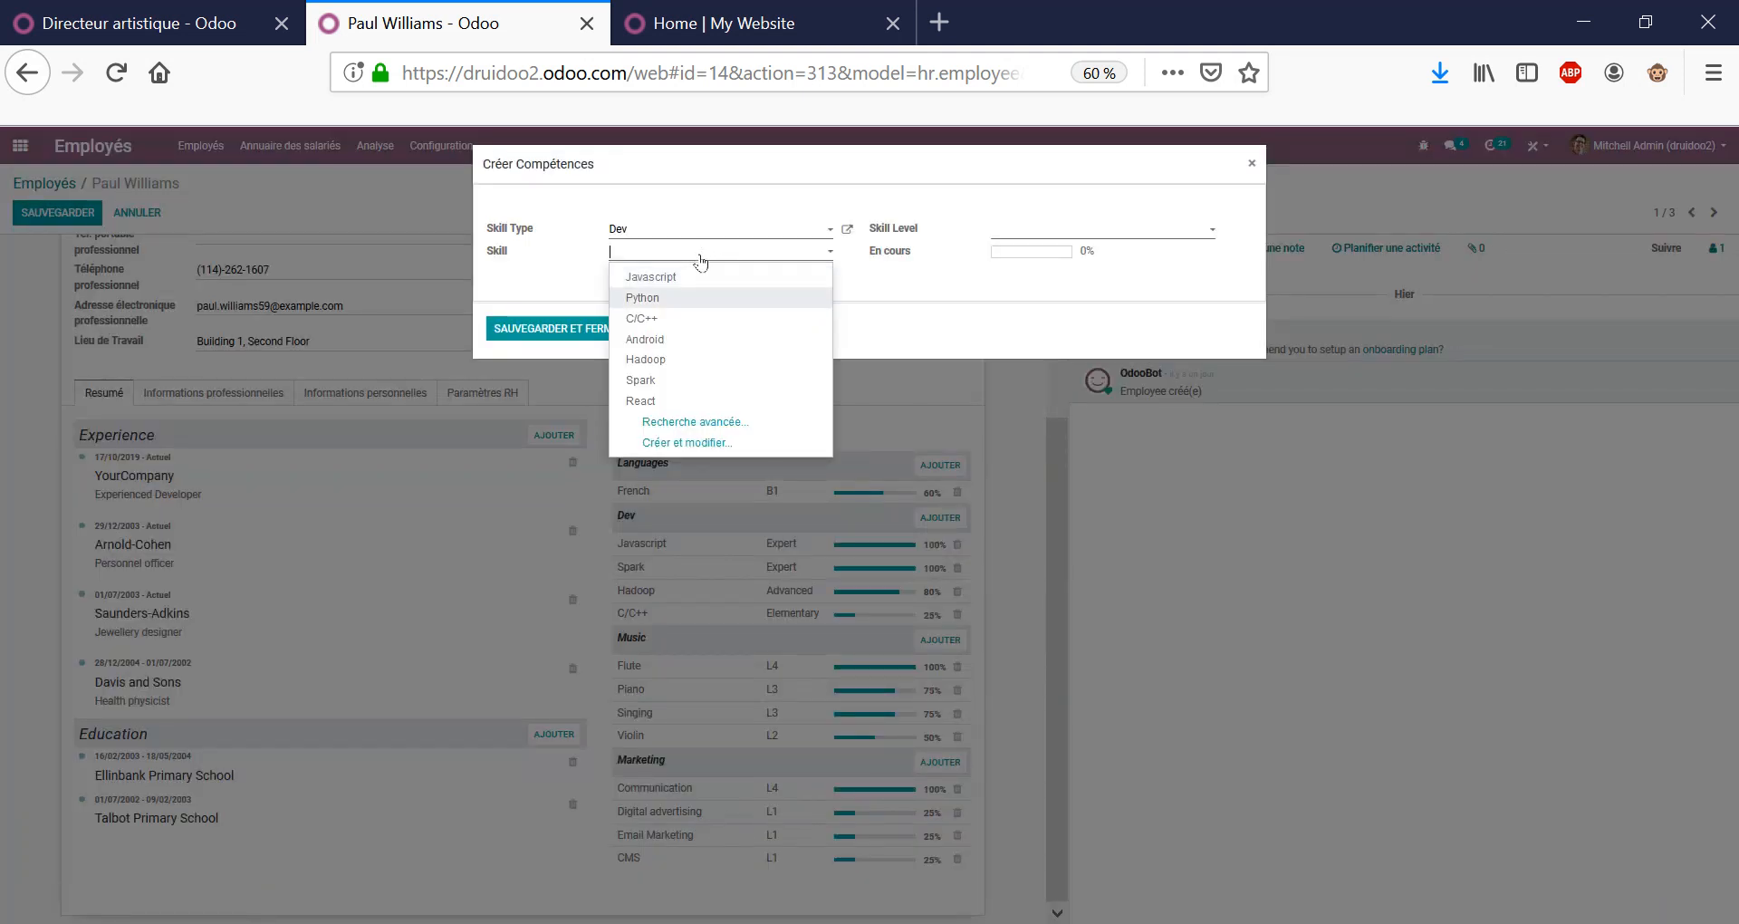
{"action": "key", "text": "Return"}
{"action": "left_click", "coordinate": [1179, 238]}
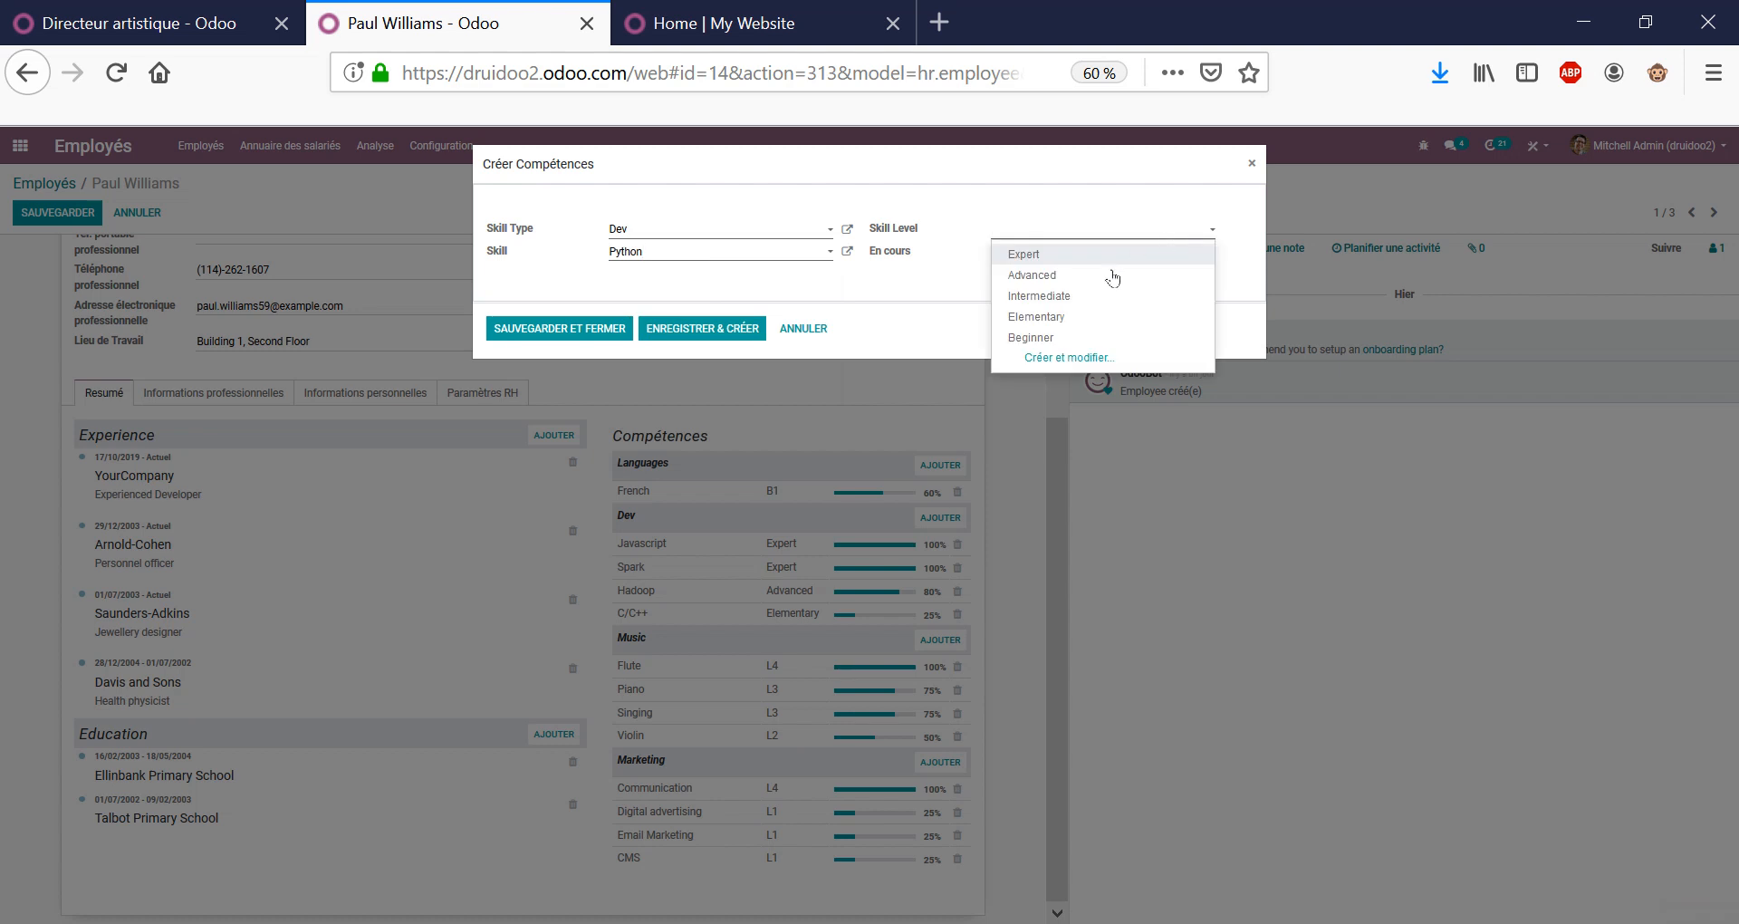
{"action": "left_click", "coordinate": [1110, 255]}
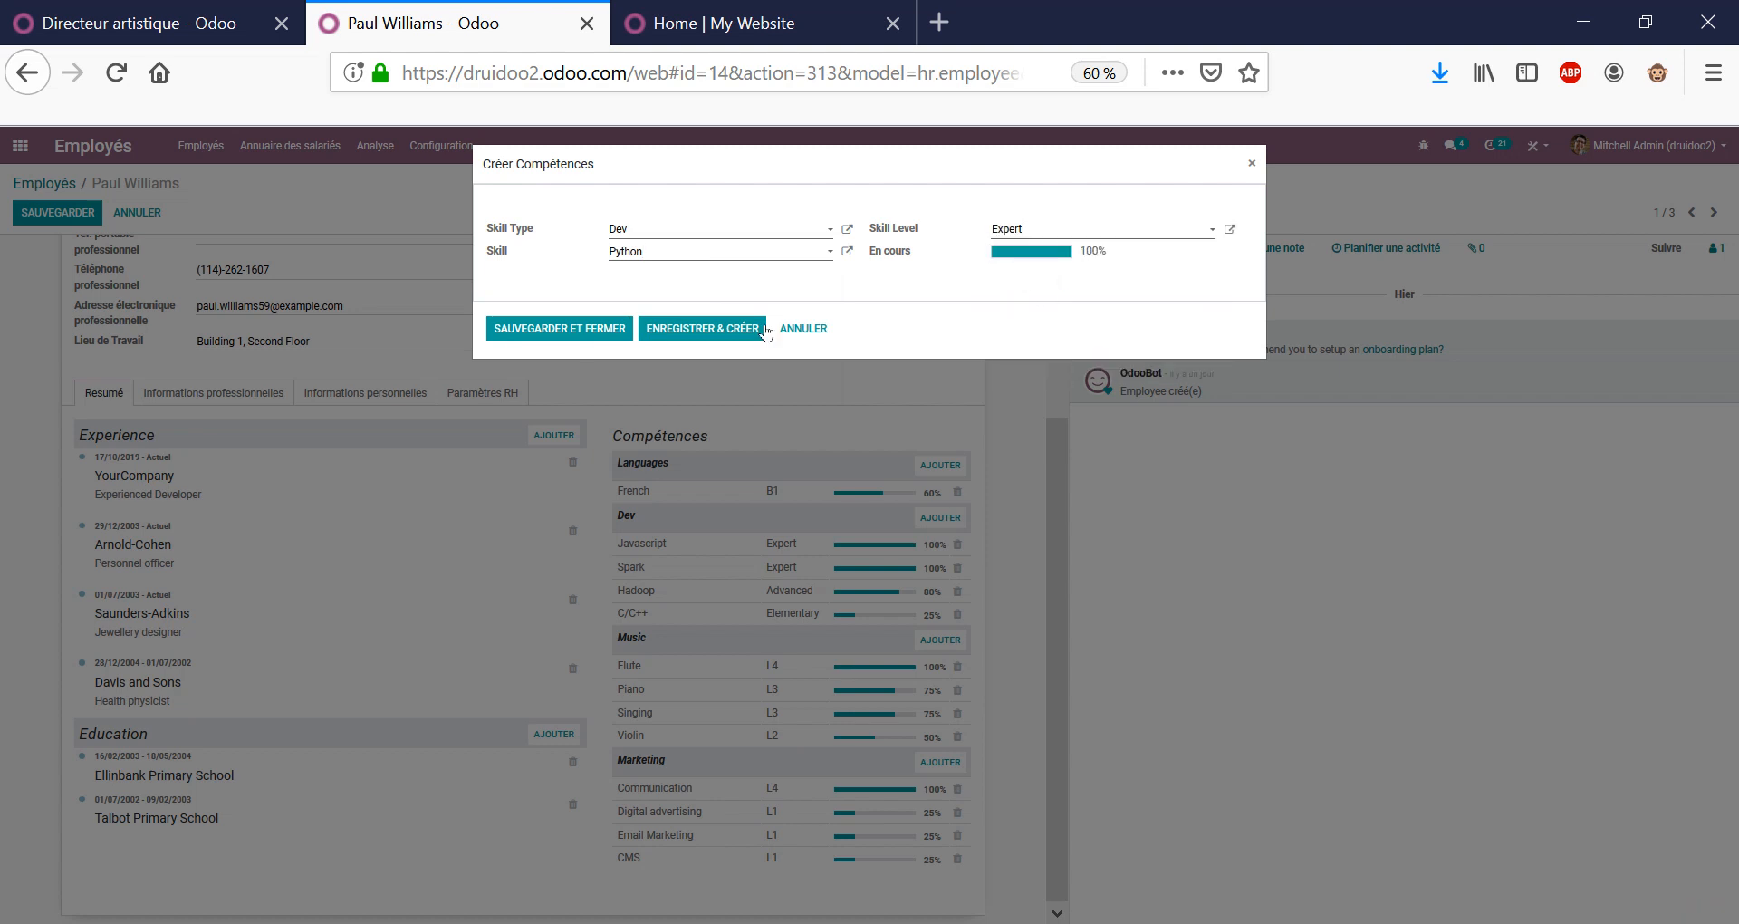
{"action": "left_click", "coordinate": [584, 330]}
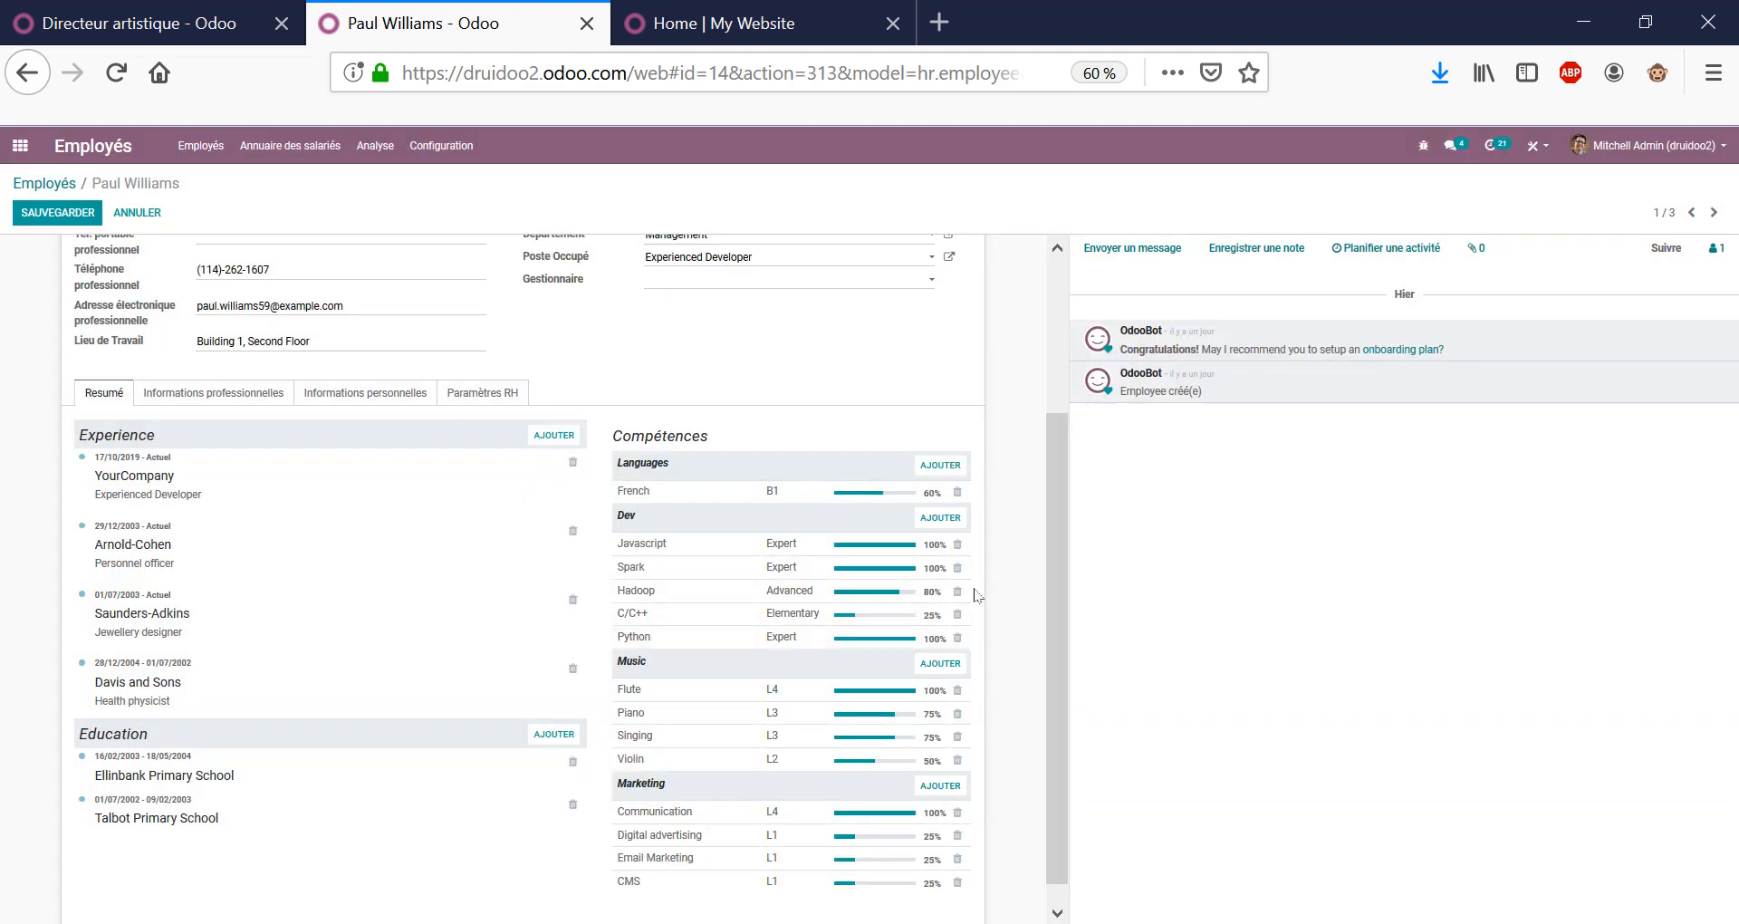
{"action": "scroll", "coordinate": [532, 336], "scroll_direction": "up", "scroll_amount": 3}
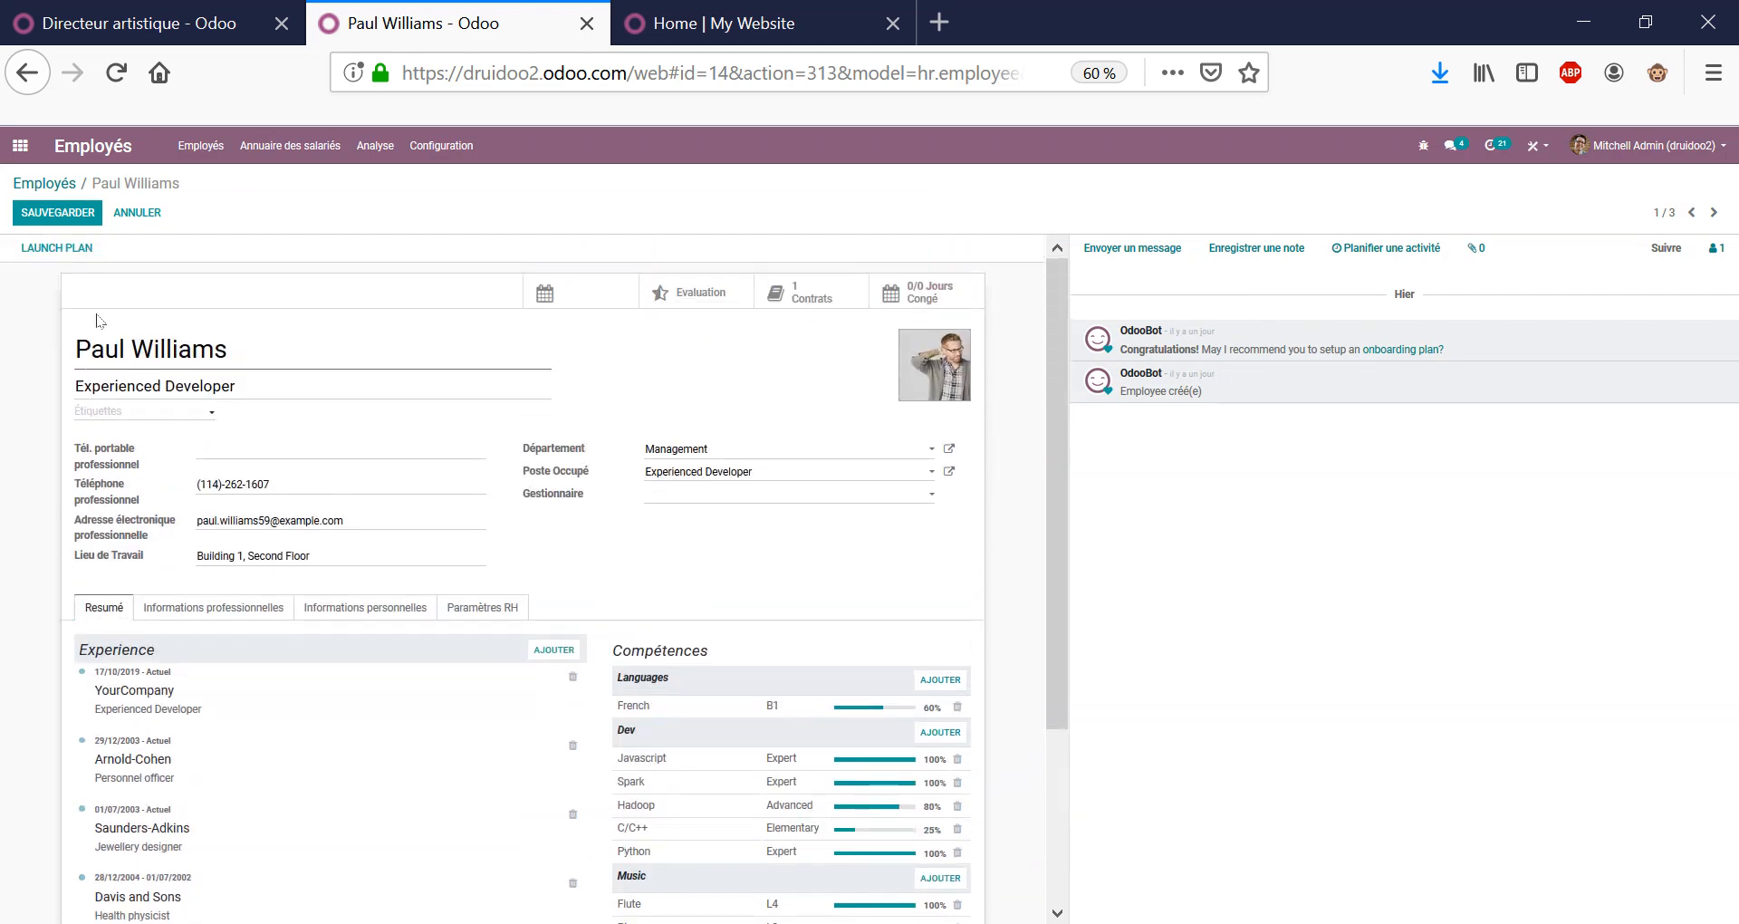
{"action": "left_click", "coordinate": [57, 212]}
Search employees by the PYTHON skill and browse both matching Experienced Developer records.
{"action": "left_click", "coordinate": [61, 184]}
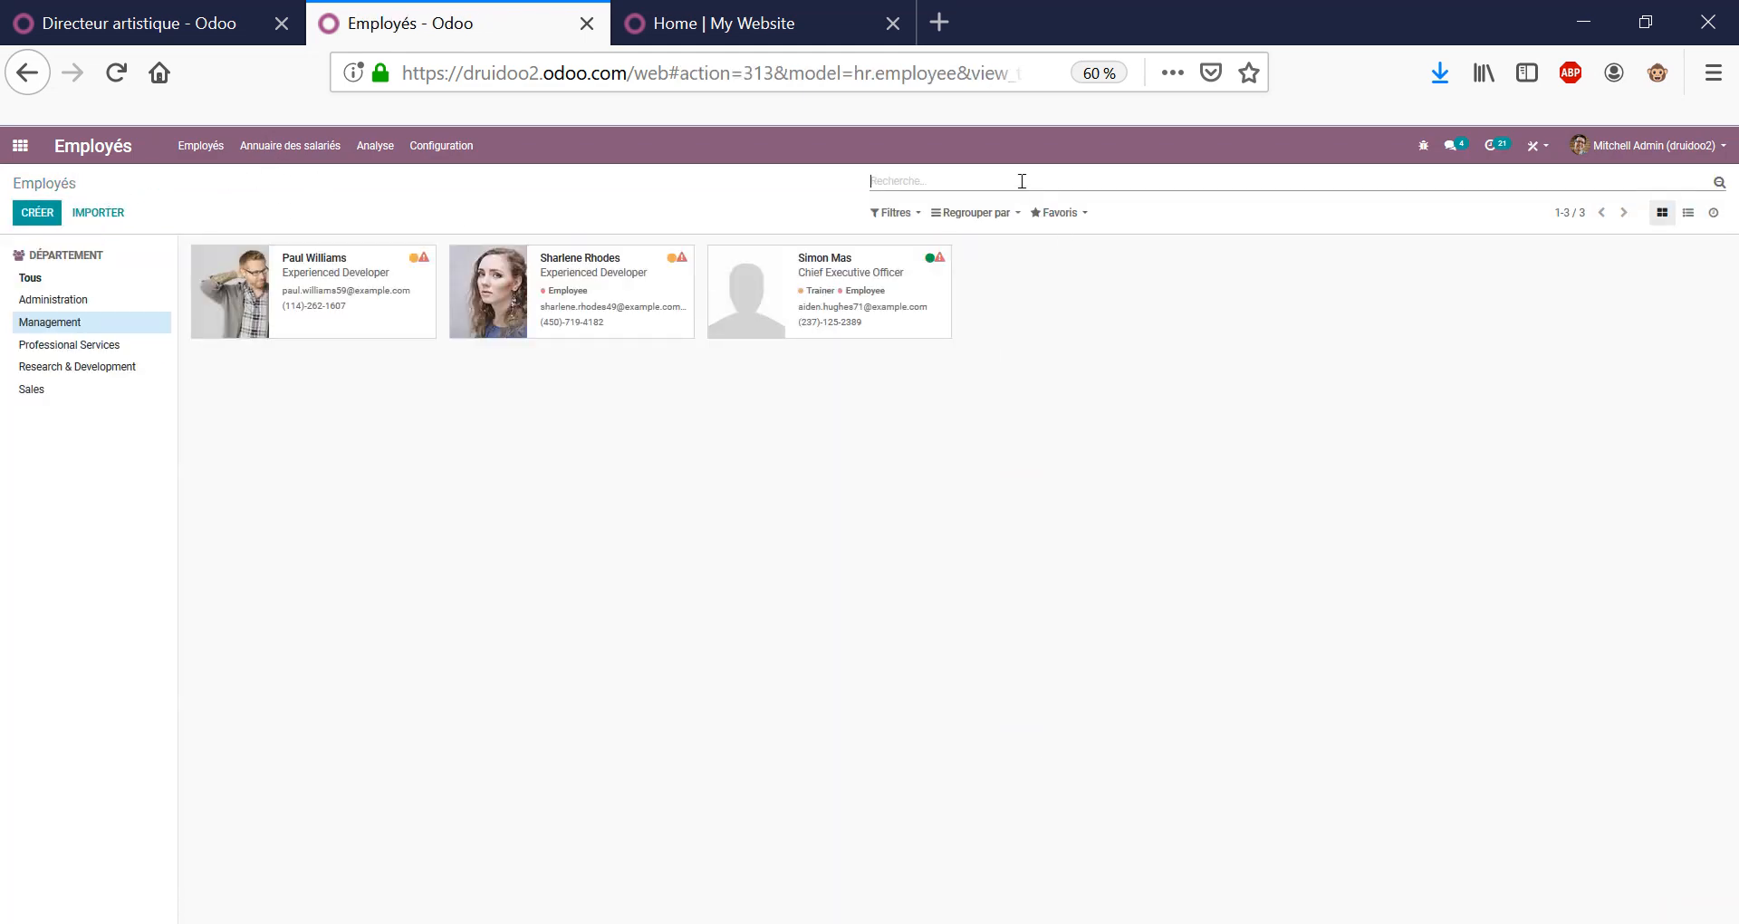
{"action": "type", "text": "PYTHON"}
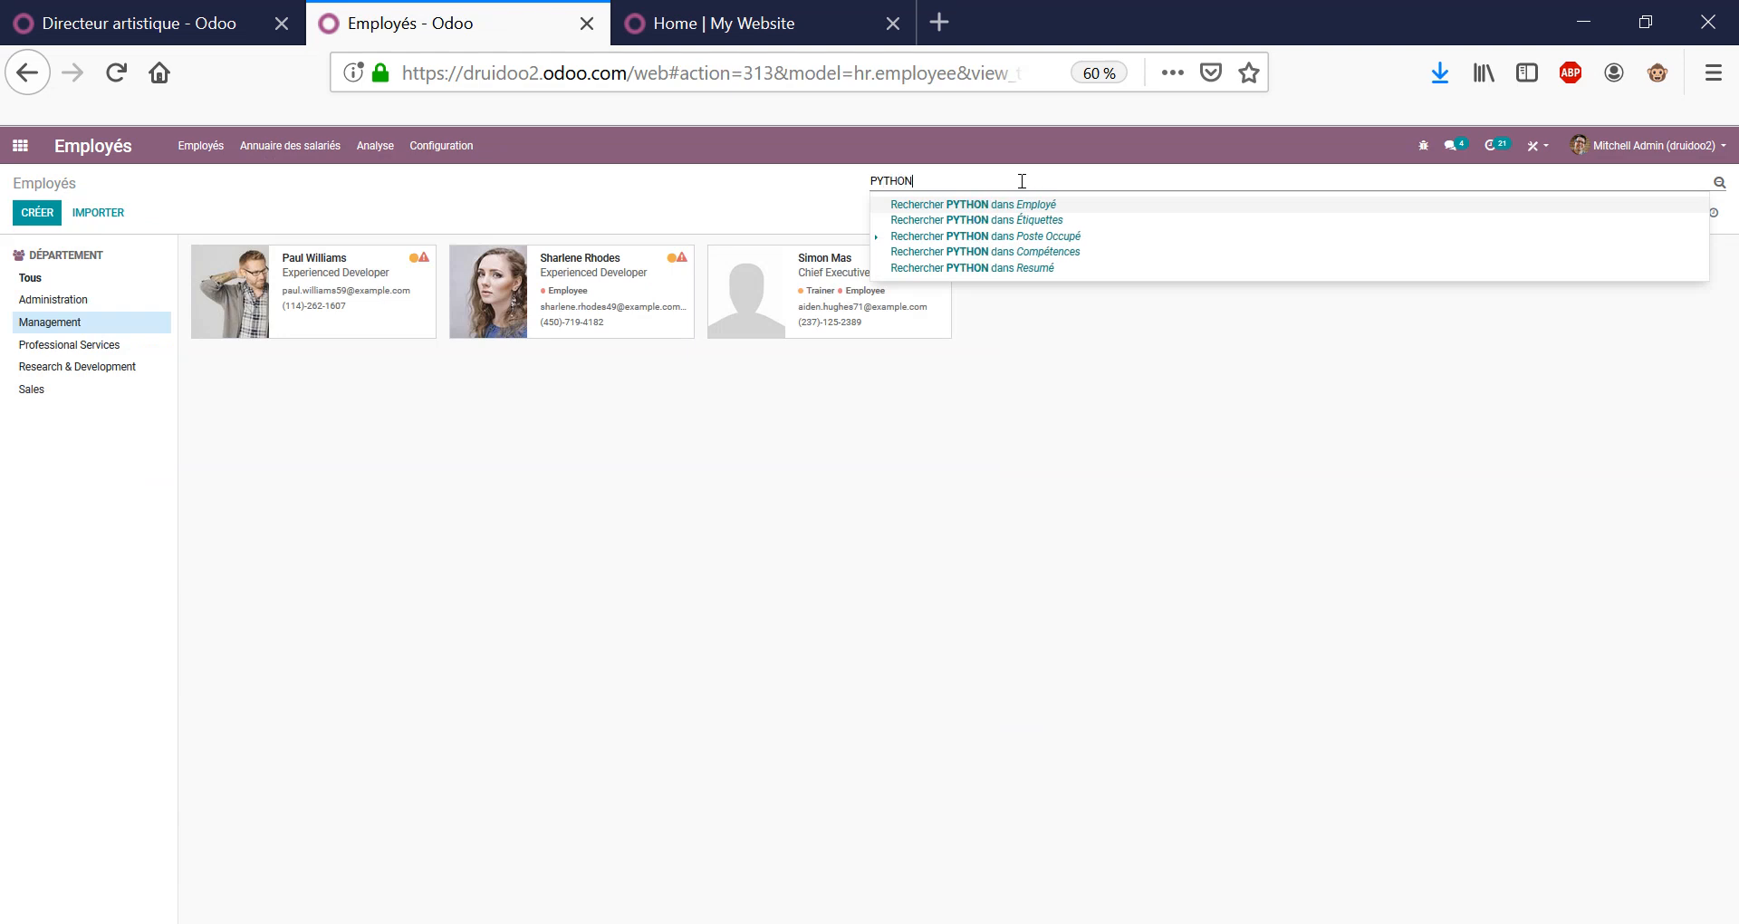
{"action": "key", "text": "Down"}
{"action": "key", "text": "Down"}
{"action": "key", "text": "Down"}
{"action": "key", "text": "Return"}
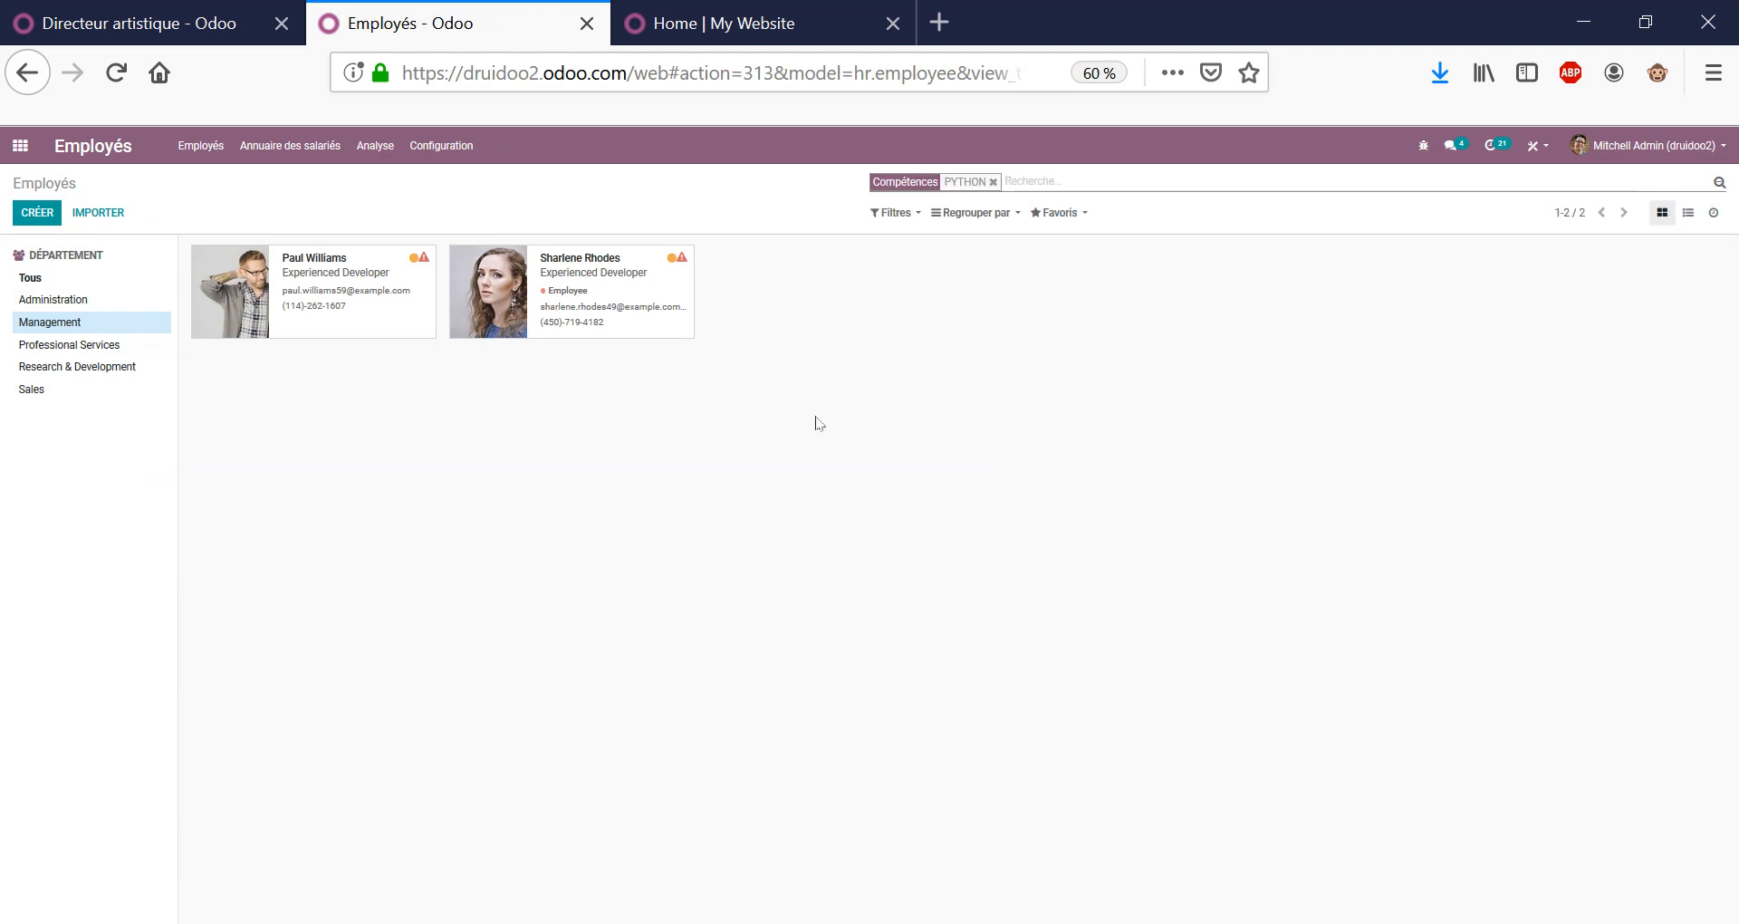
{"action": "left_click", "coordinate": [308, 292]}
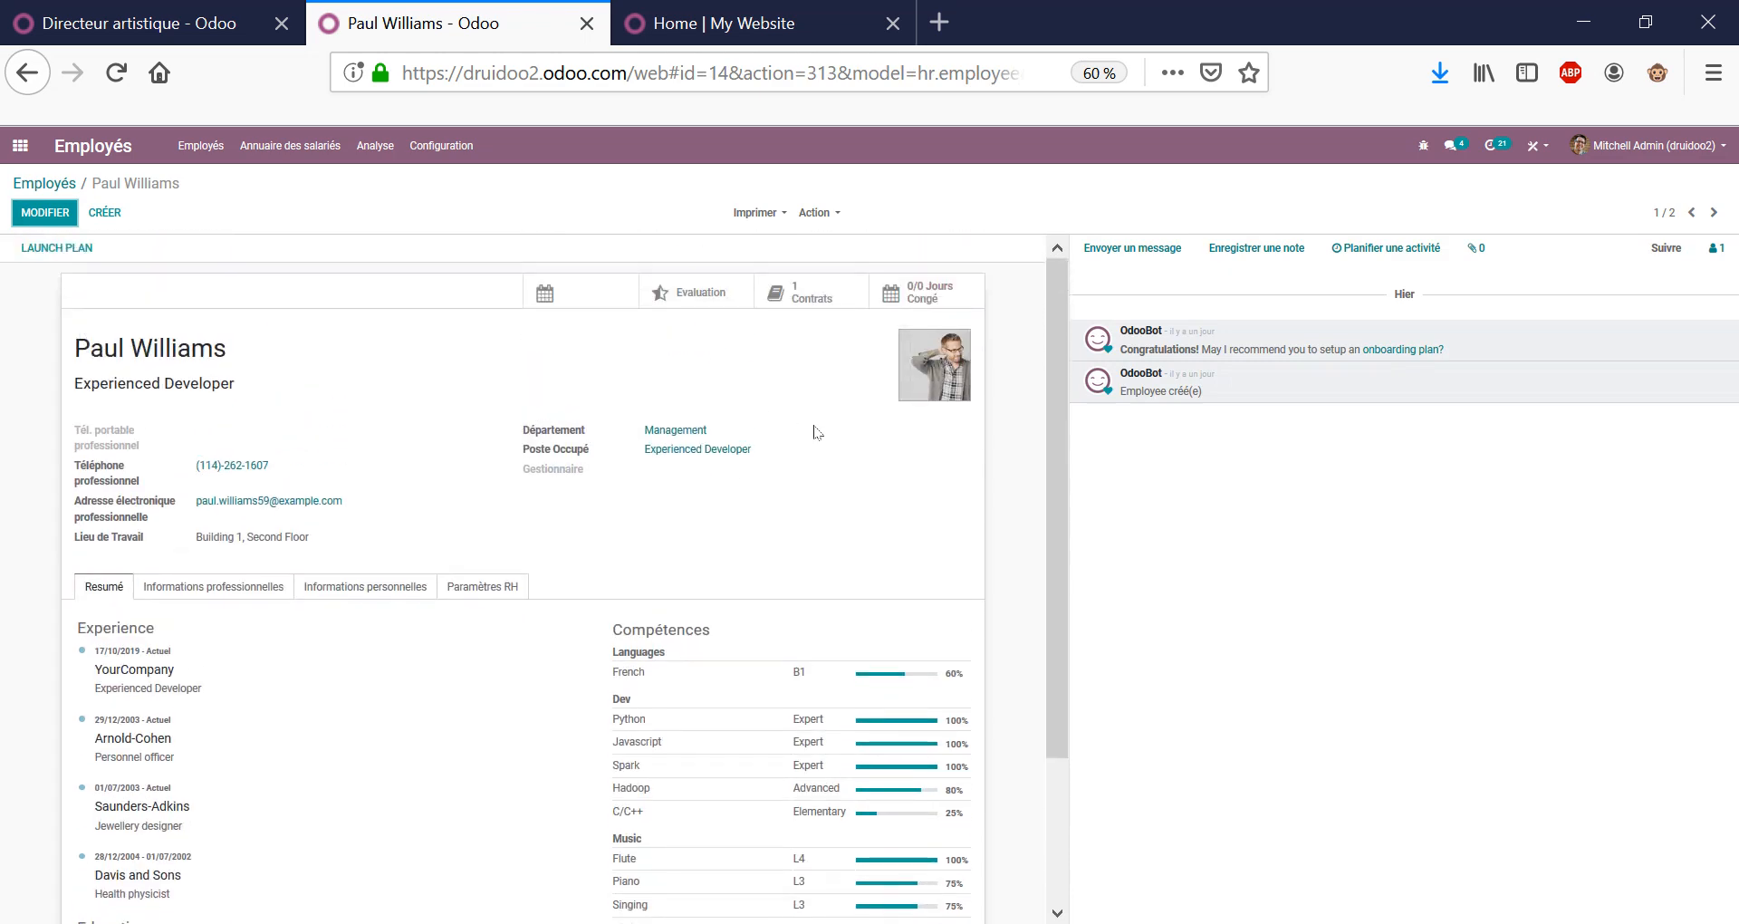
{"action": "scroll", "coordinate": [813, 427], "scroll_direction": "down", "scroll_amount": 2}
{"action": "left_click", "coordinate": [1713, 212]}
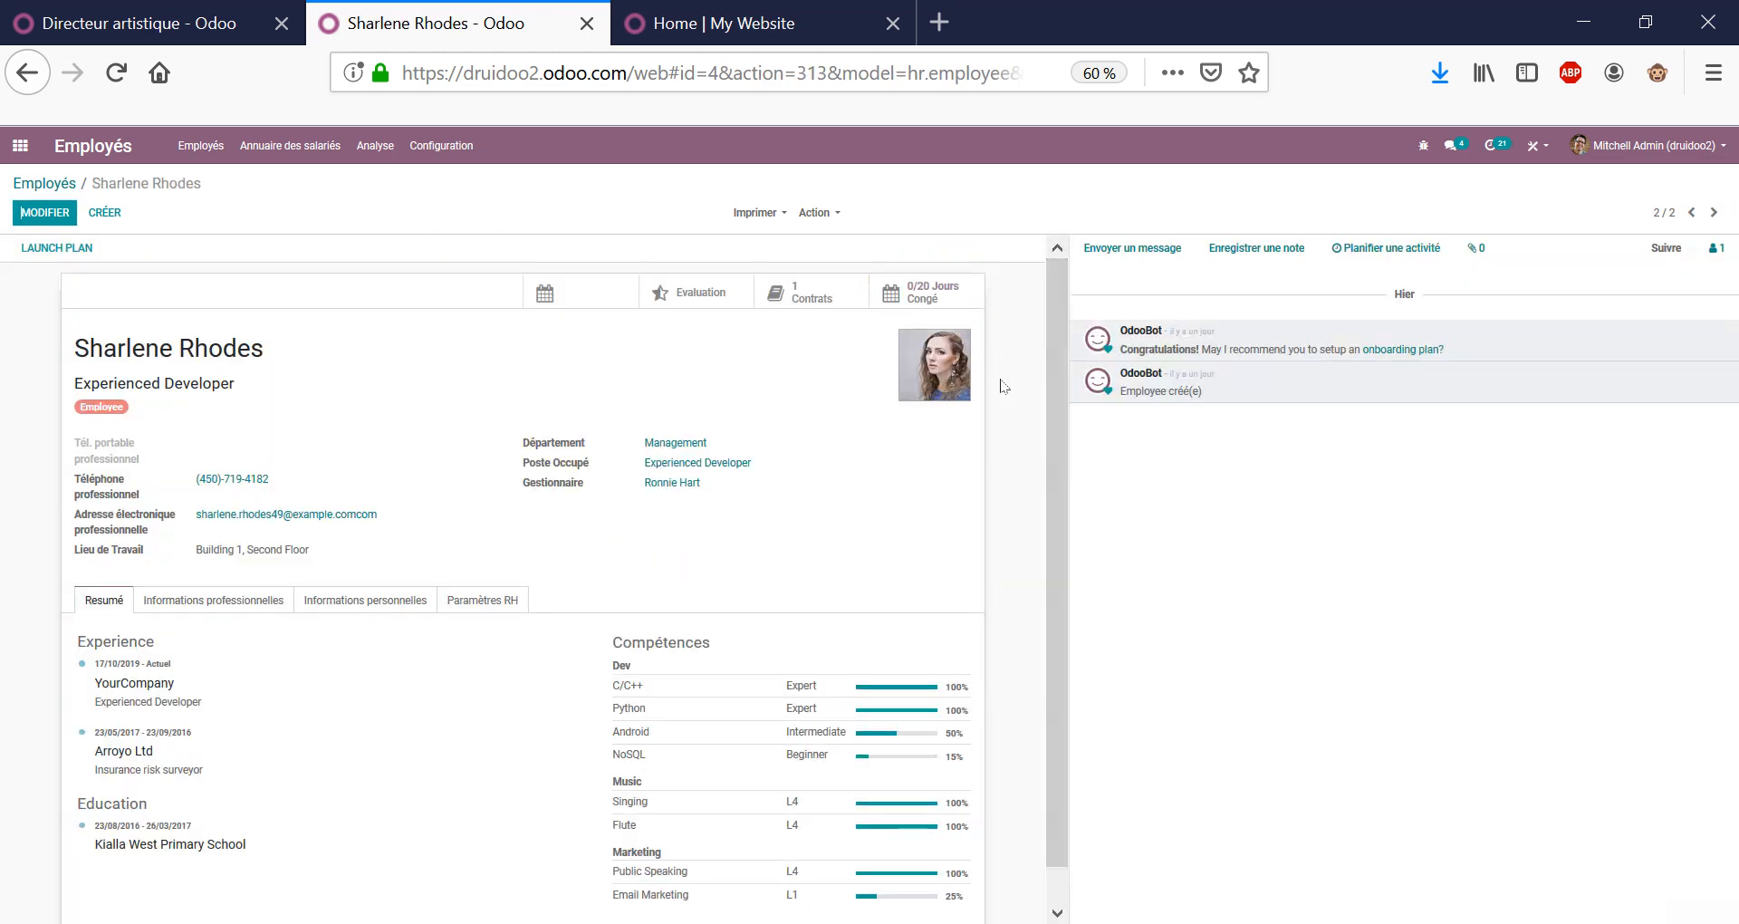
{"action": "scroll", "coordinate": [820, 516], "scroll_direction": "down", "scroll_amount": 1}
{"action": "scroll", "coordinate": [827, 542], "scroll_direction": "up", "scroll_amount": 1}
{"action": "left_click_drag", "start_coordinate": [265, 352], "coordinate": [72, 351]}
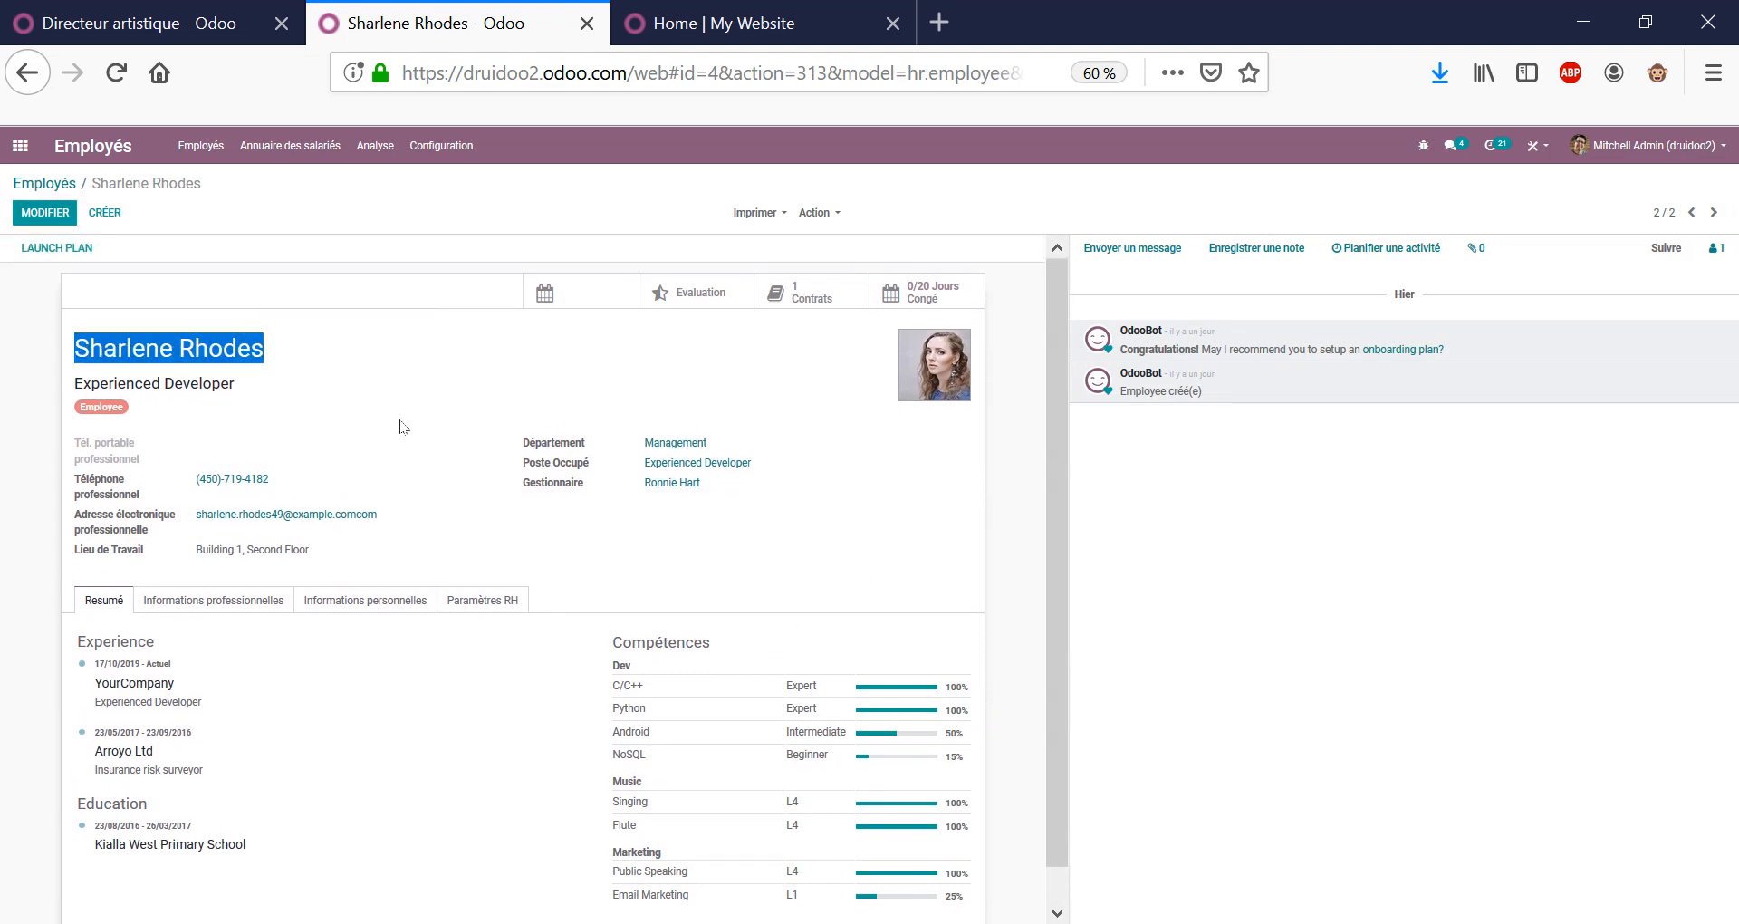
{"action": "left_click", "coordinate": [20, 145]}
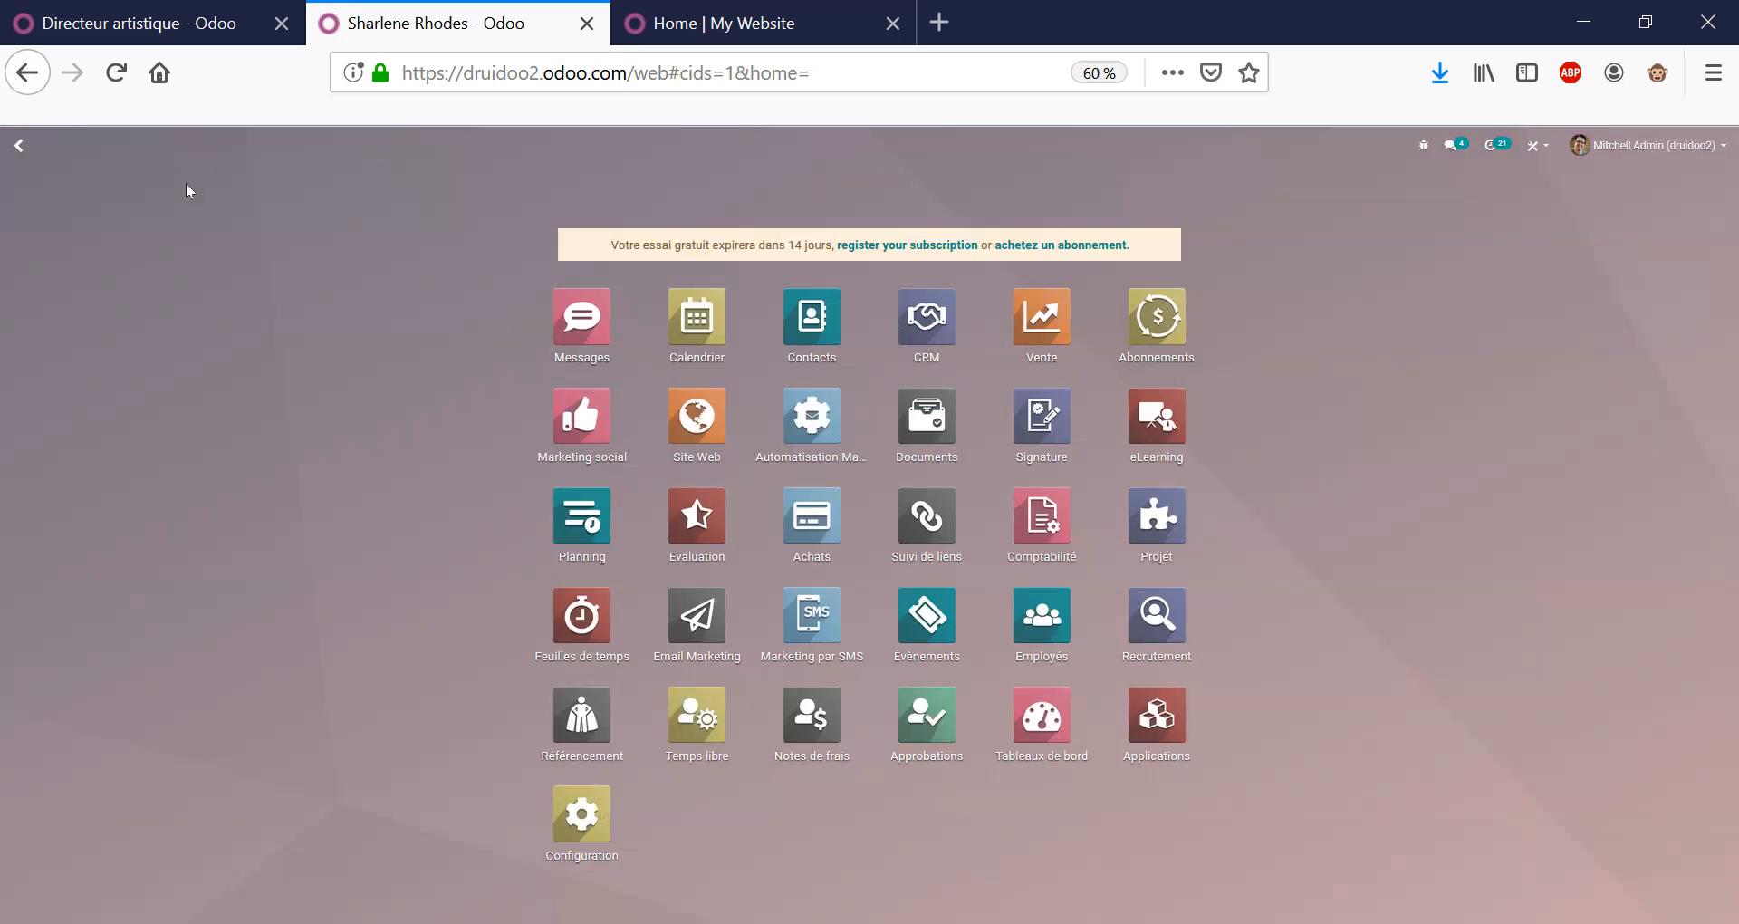
Edit the Experienced Developer position in Recrutement, review its title and description, then view it on the website.
{"action": "left_click", "coordinate": [1301, 644]}
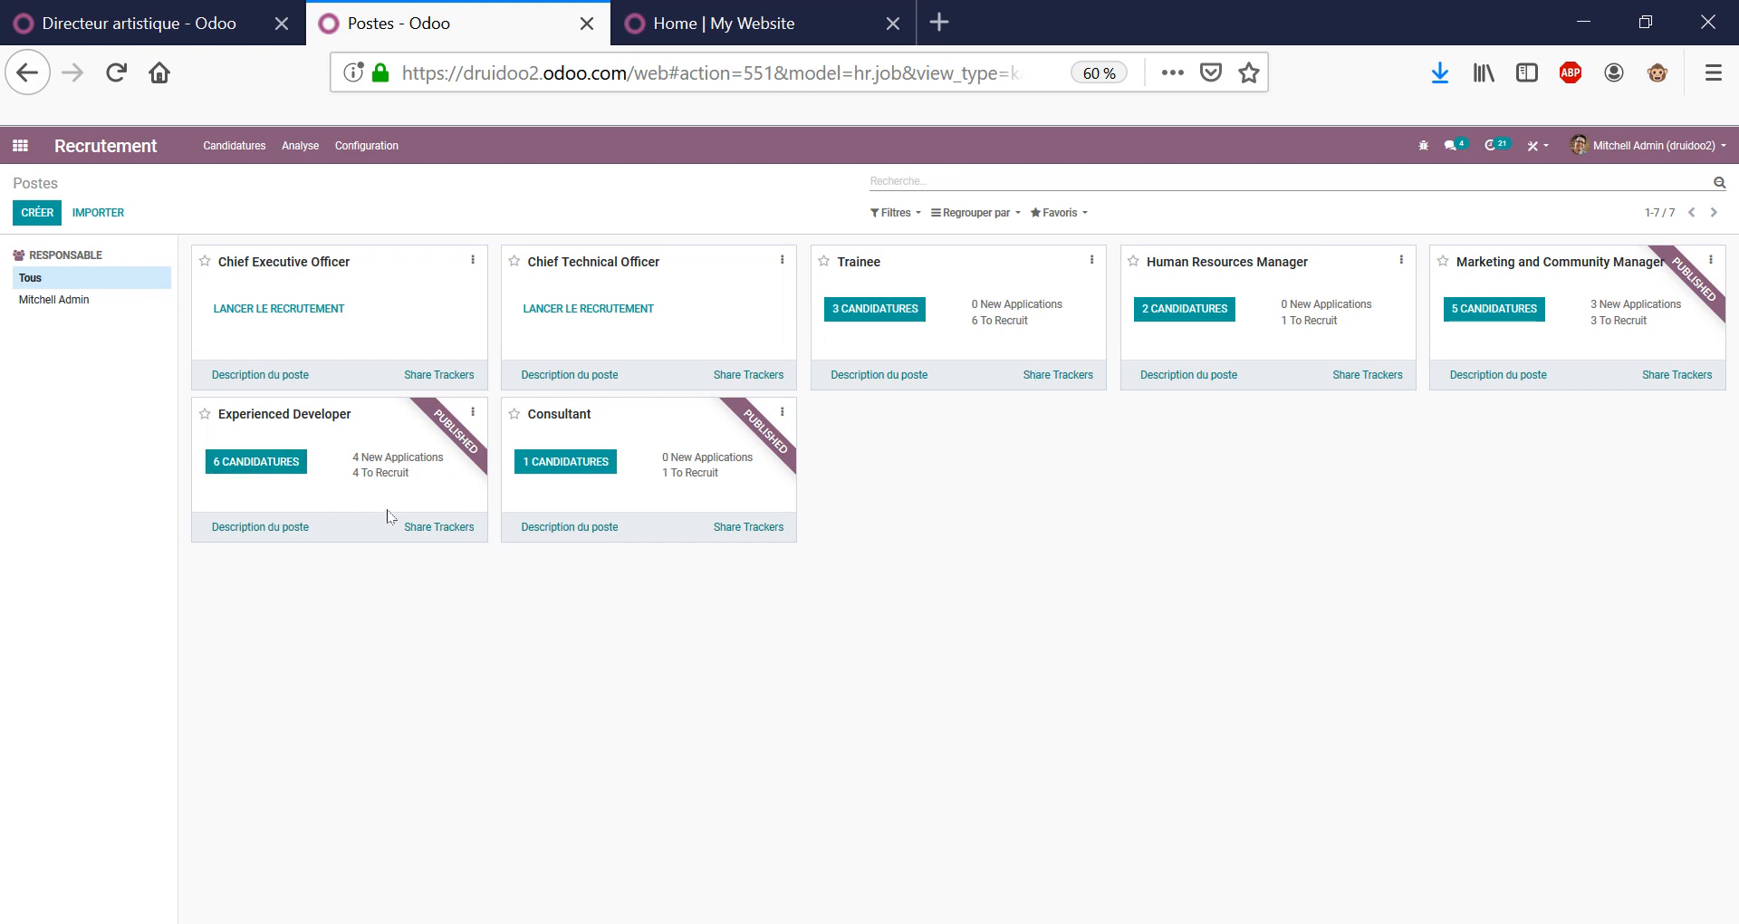
{"action": "left_click", "coordinate": [473, 413]}
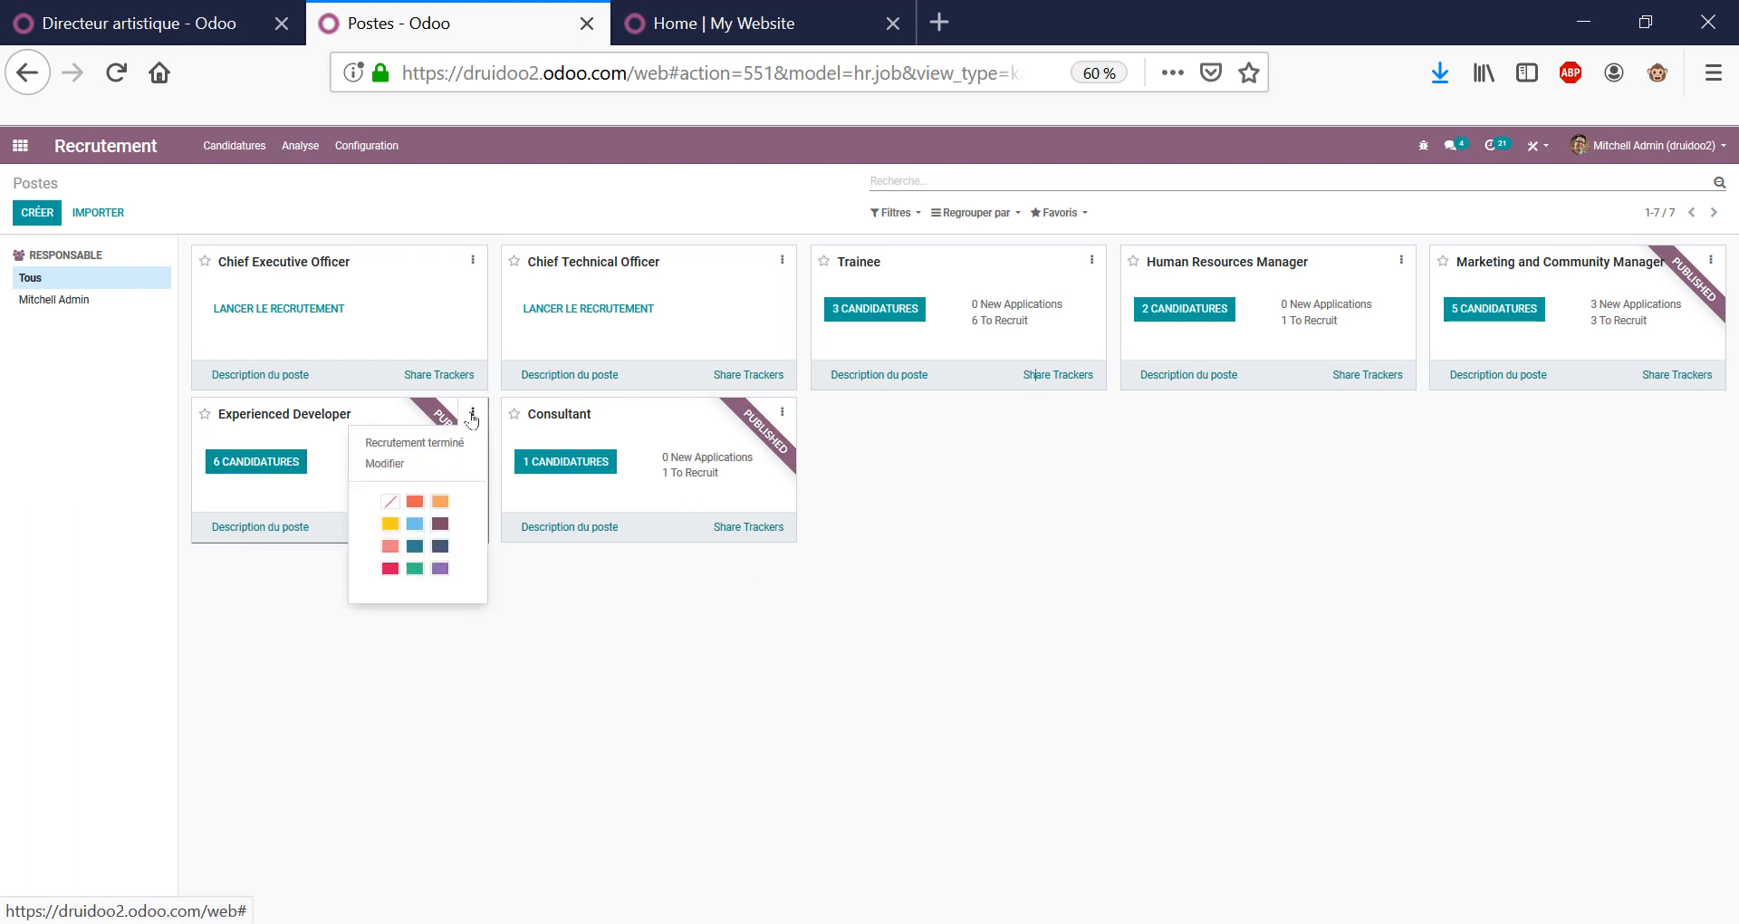
{"action": "left_click", "coordinate": [363, 467]}
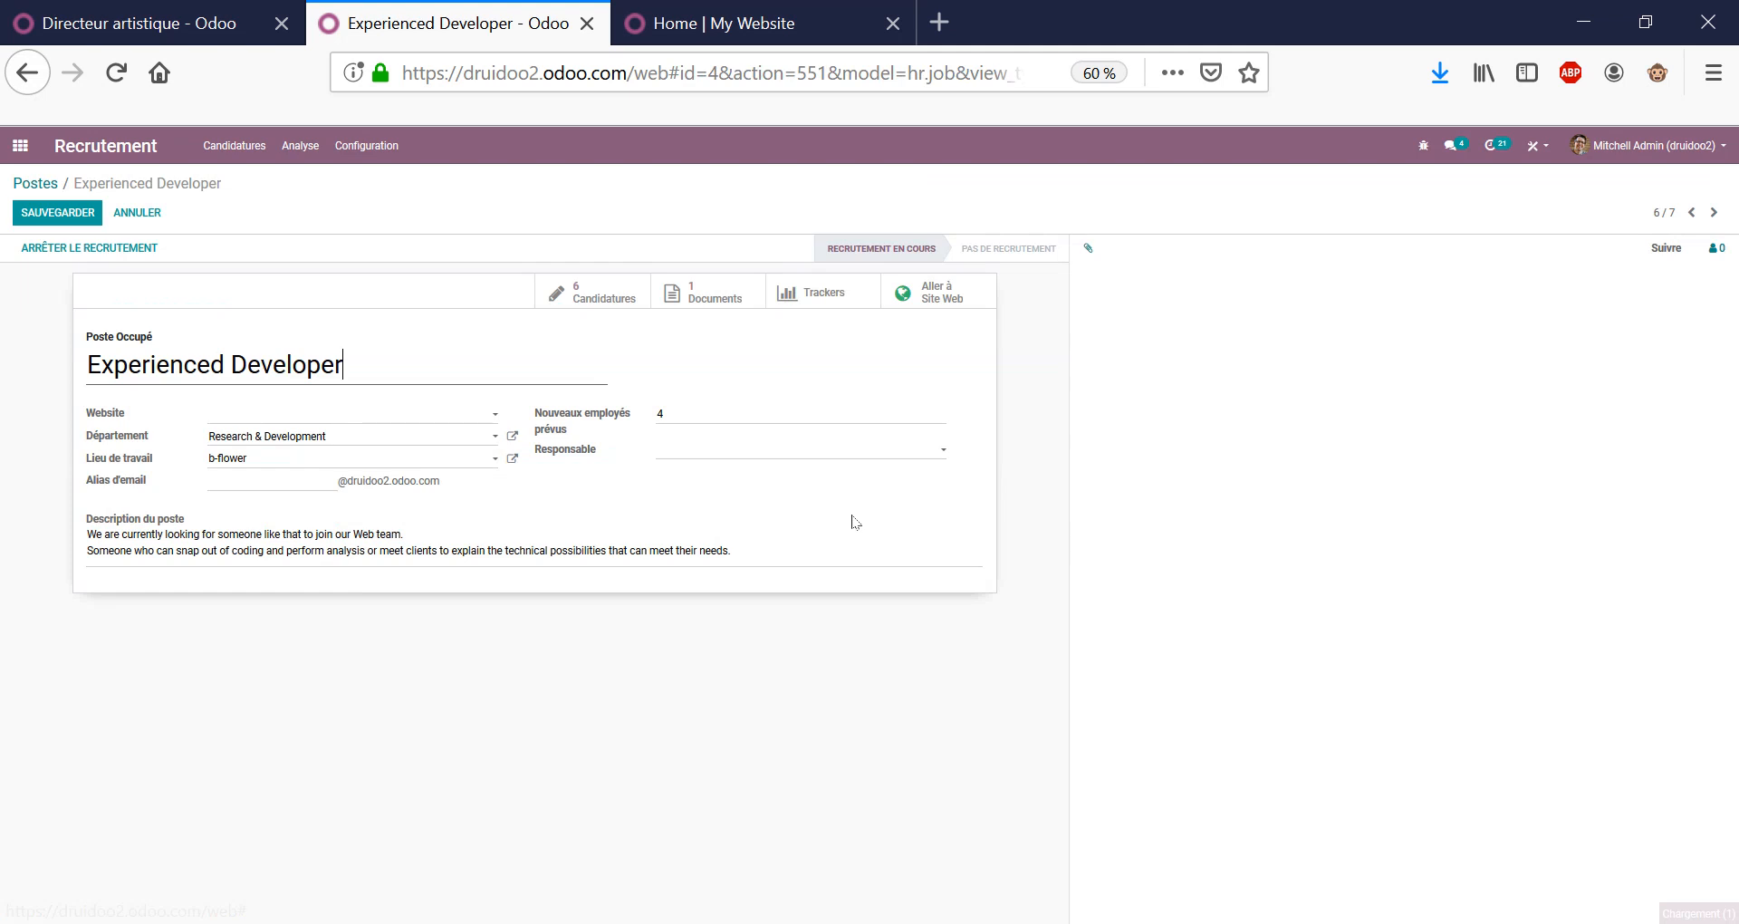
{"action": "triple_click", "coordinate": [359, 373]}
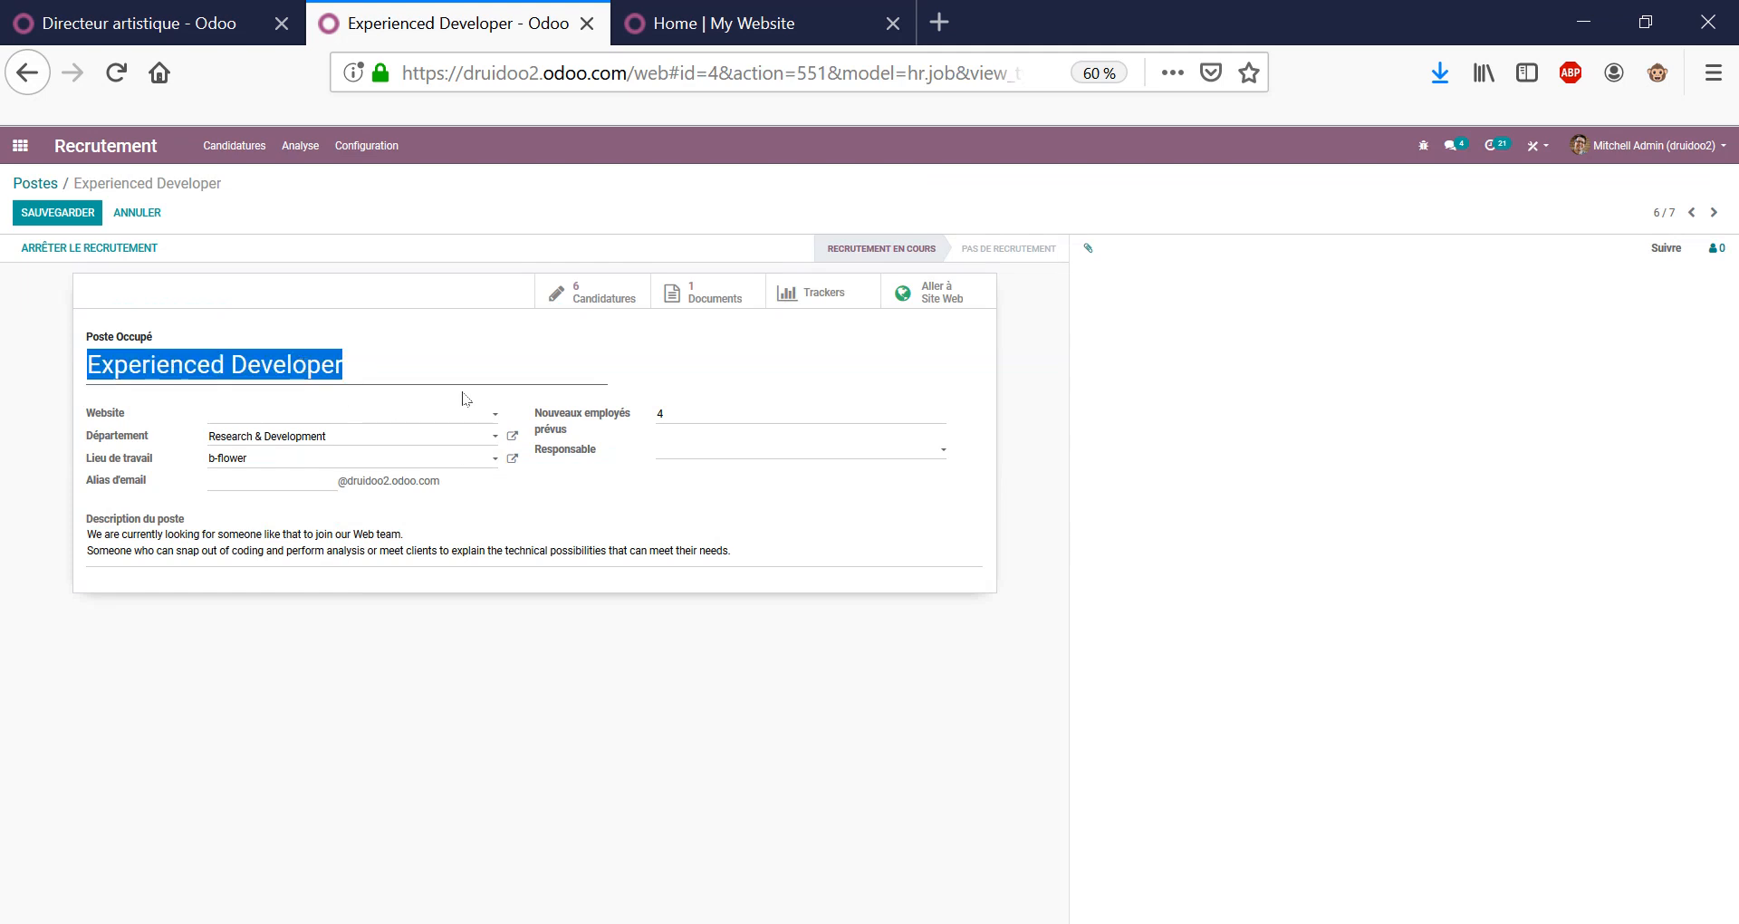
{"action": "triple_click", "coordinate": [409, 532]}
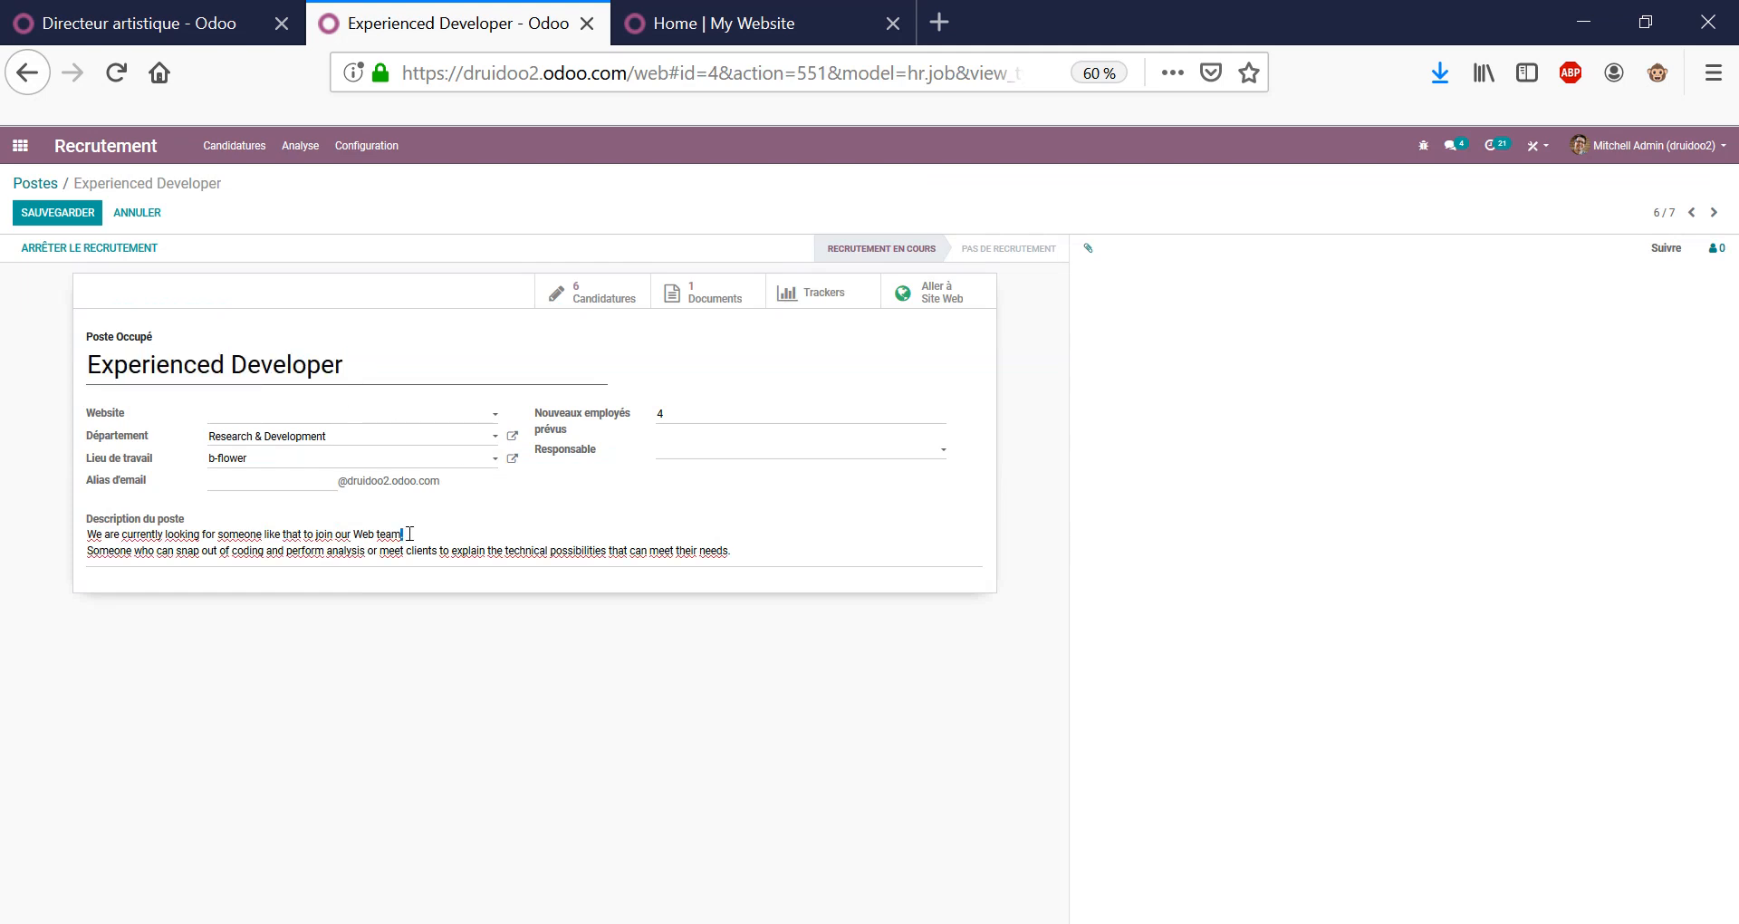
{"action": "left_click", "coordinate": [724, 352]}
{"action": "left_click", "coordinate": [938, 298]}
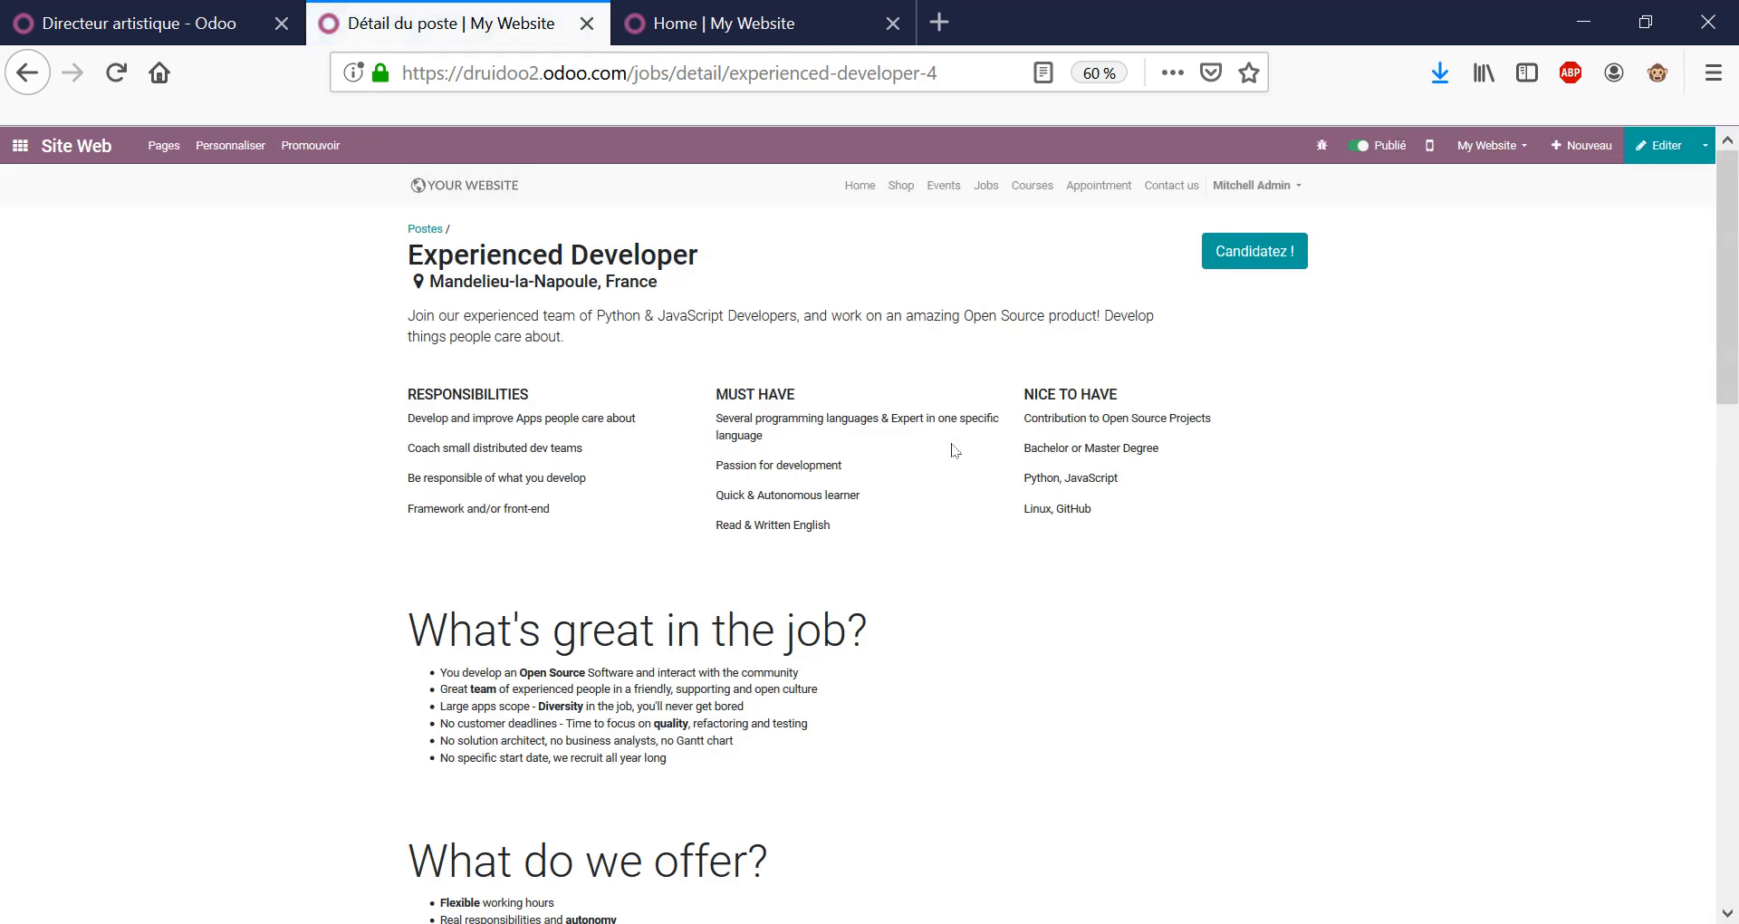
Open the job page's 'Candidatez !' application form, check its email field, then leave for the backend.
{"action": "scroll", "coordinate": [954, 450], "scroll_direction": "down", "scroll_amount": 15}
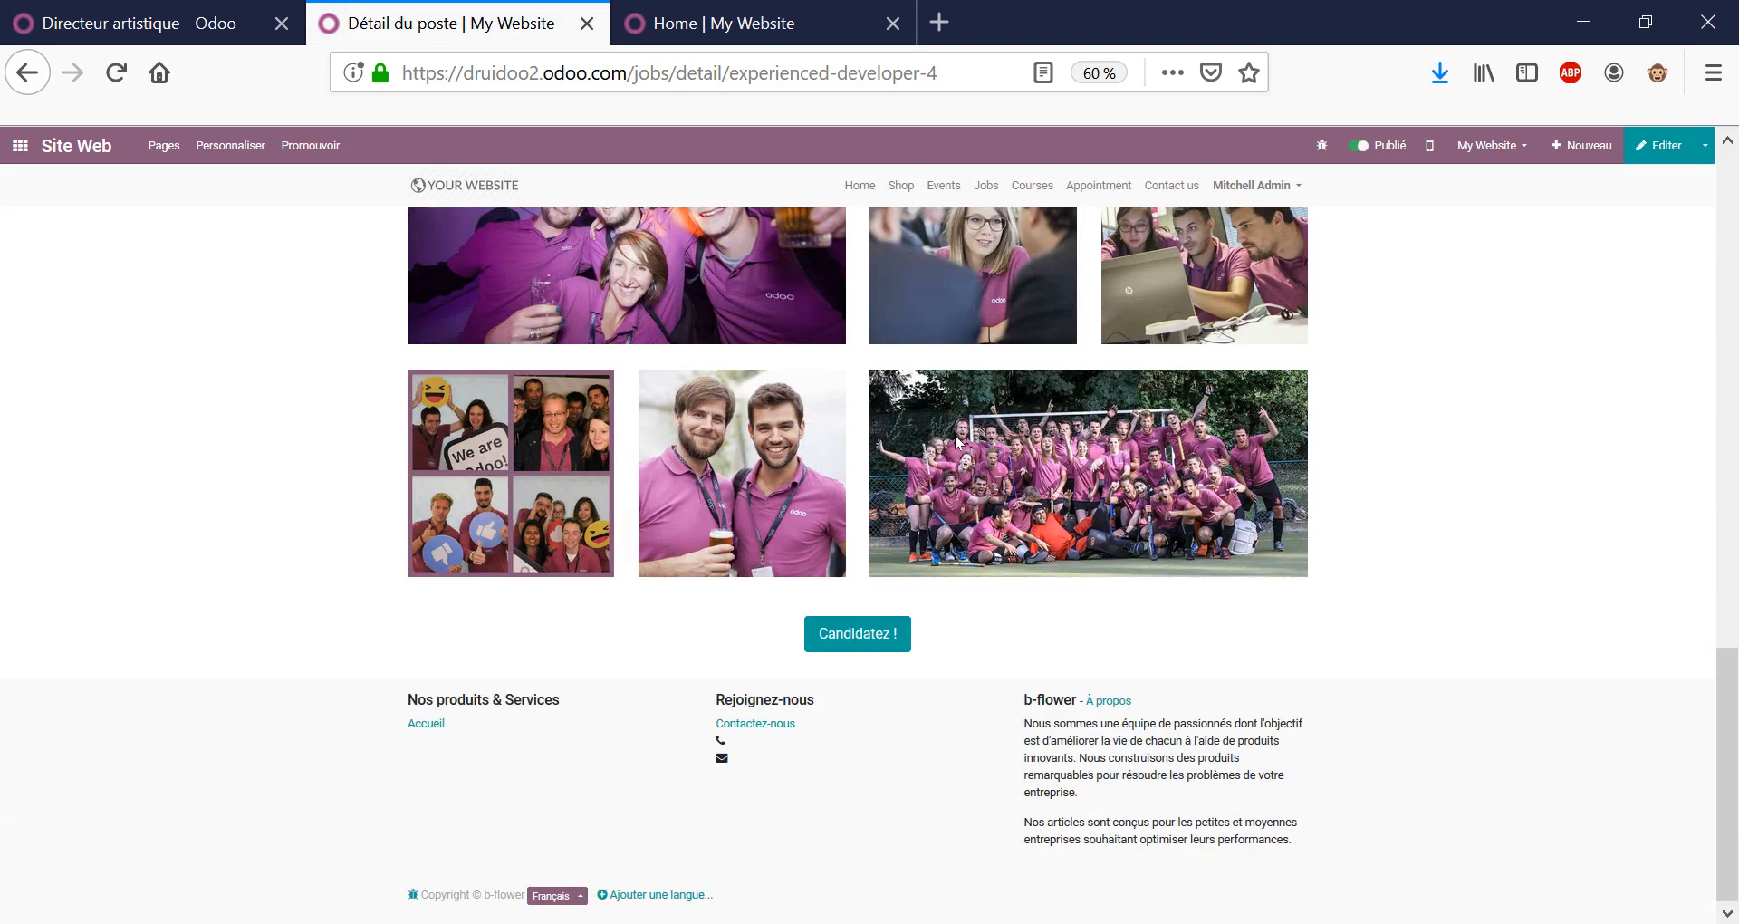
{"action": "scroll", "coordinate": [958, 442], "scroll_direction": "up", "scroll_amount": 7}
{"action": "scroll", "coordinate": [1111, 540], "scroll_direction": "down", "scroll_amount": 5}
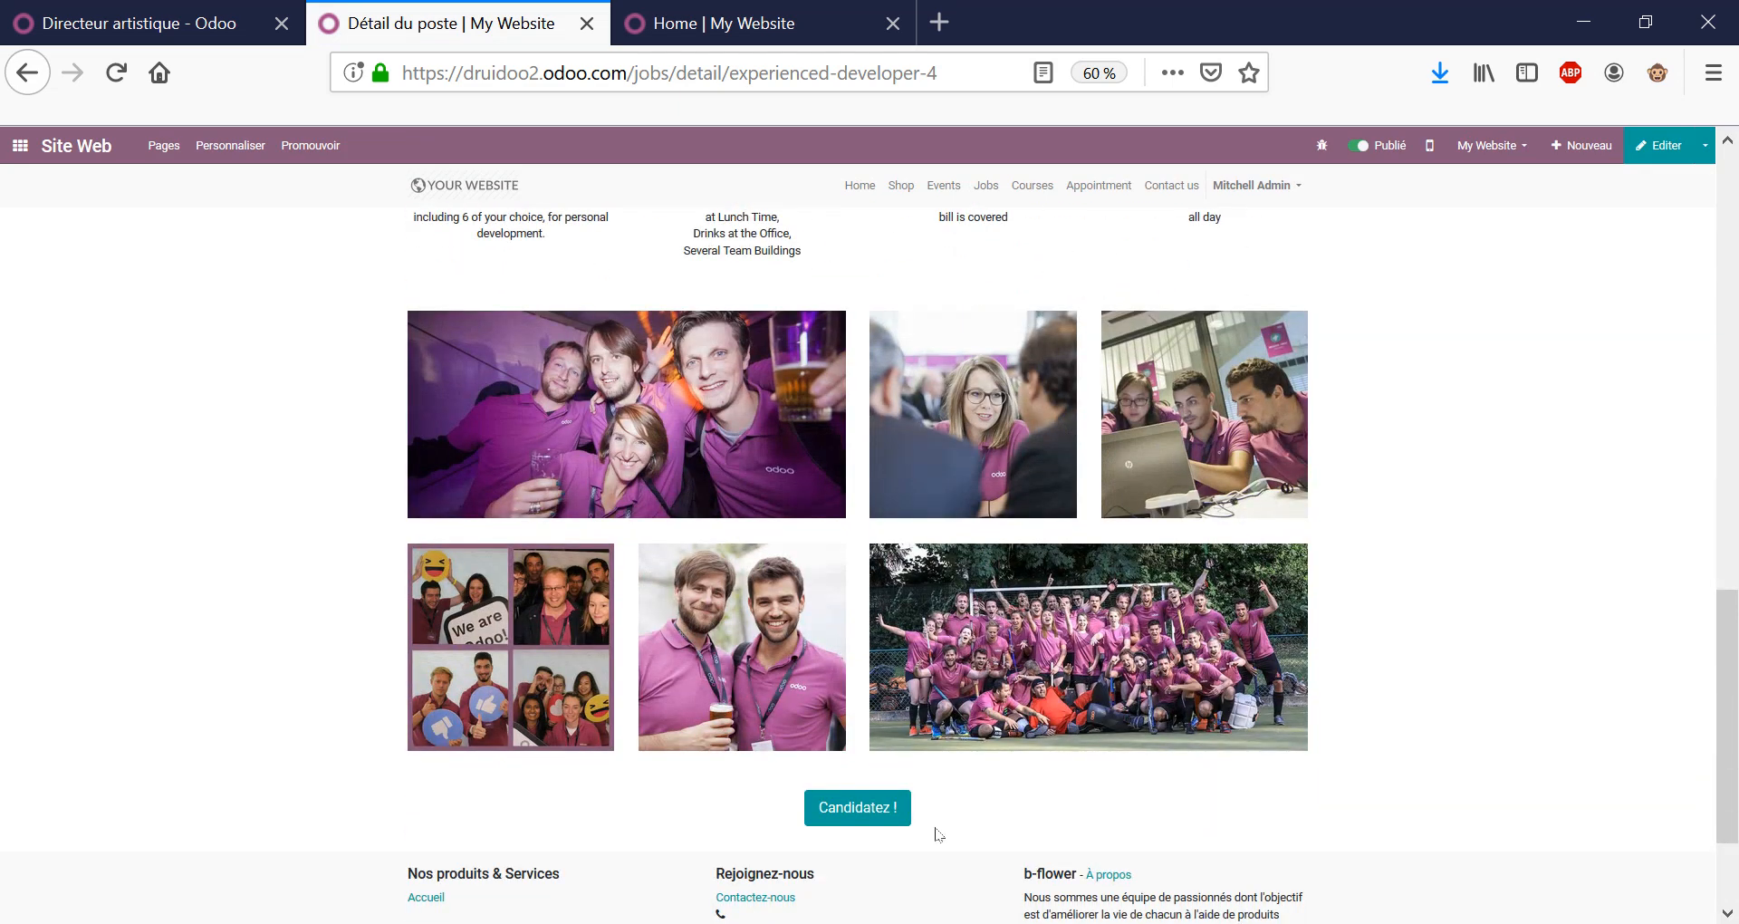
{"action": "left_click", "coordinate": [870, 815]}
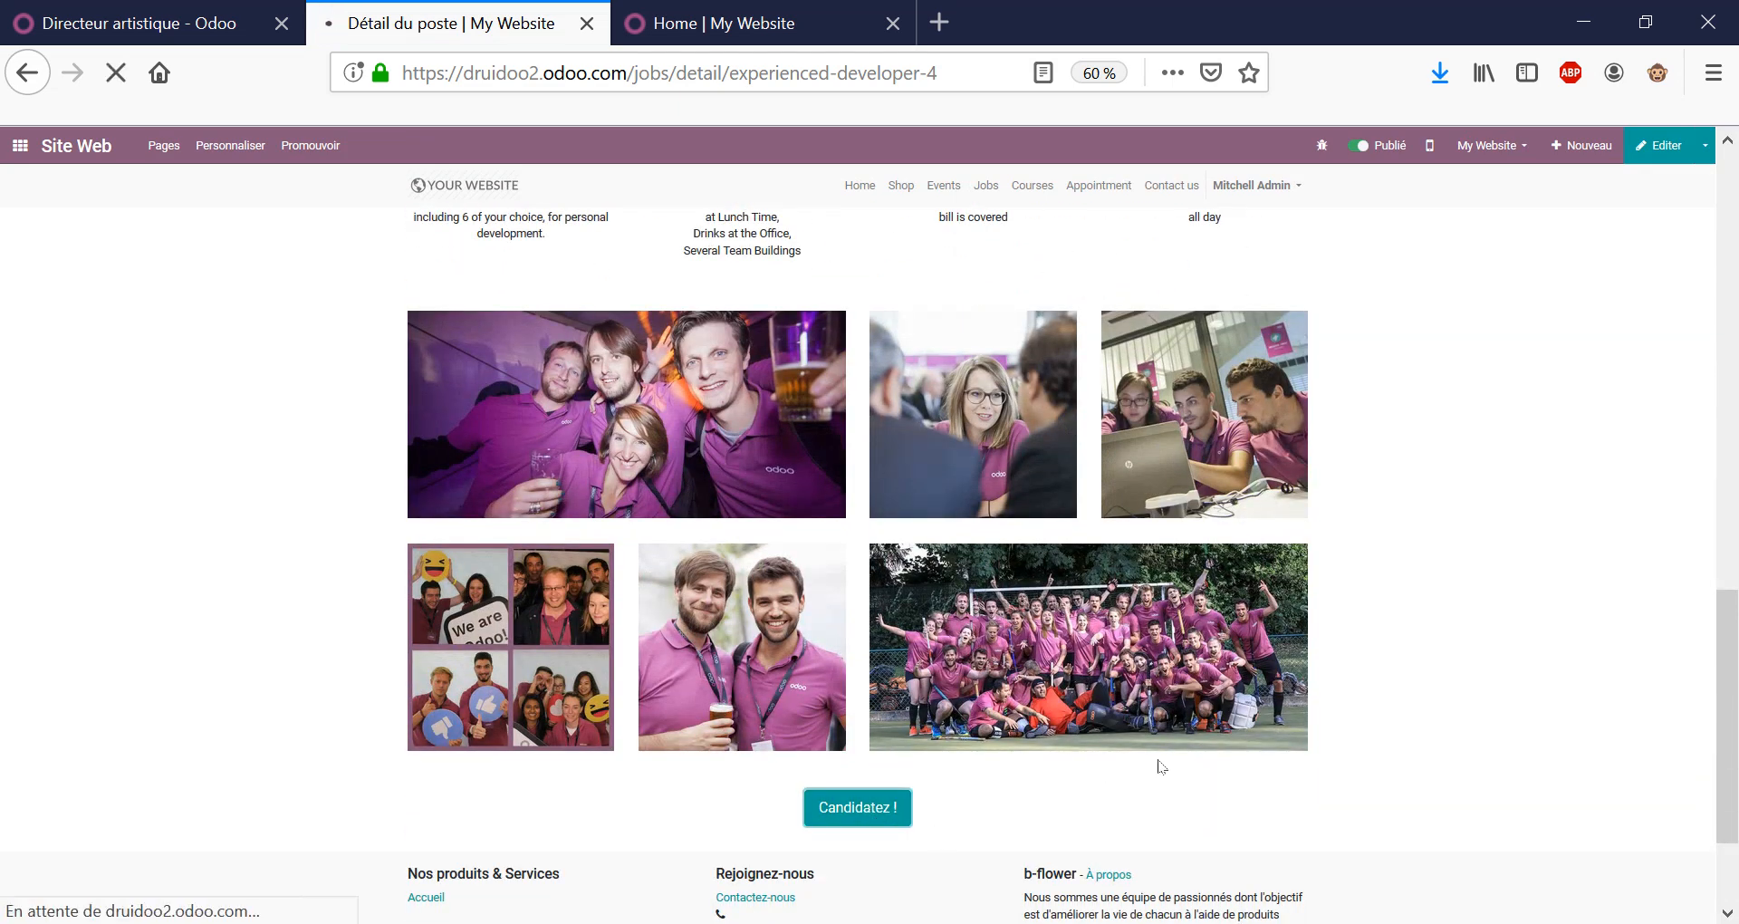
{"action": "left_click", "coordinate": [777, 354]}
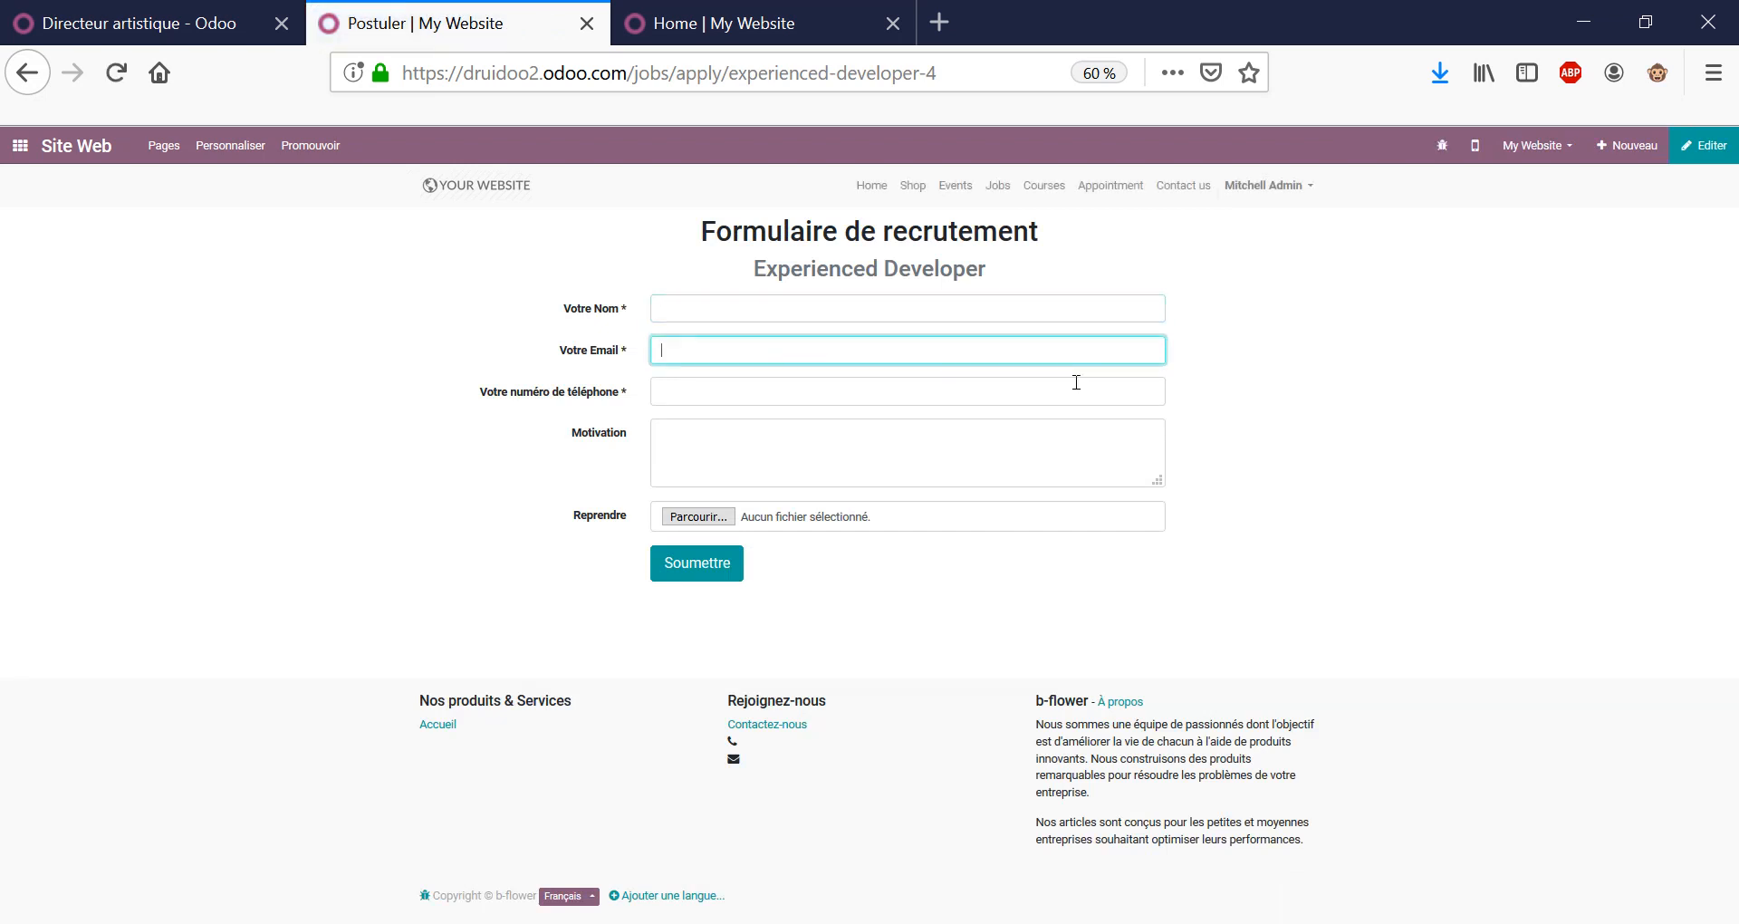
{"action": "left_click", "coordinate": [22, 146]}
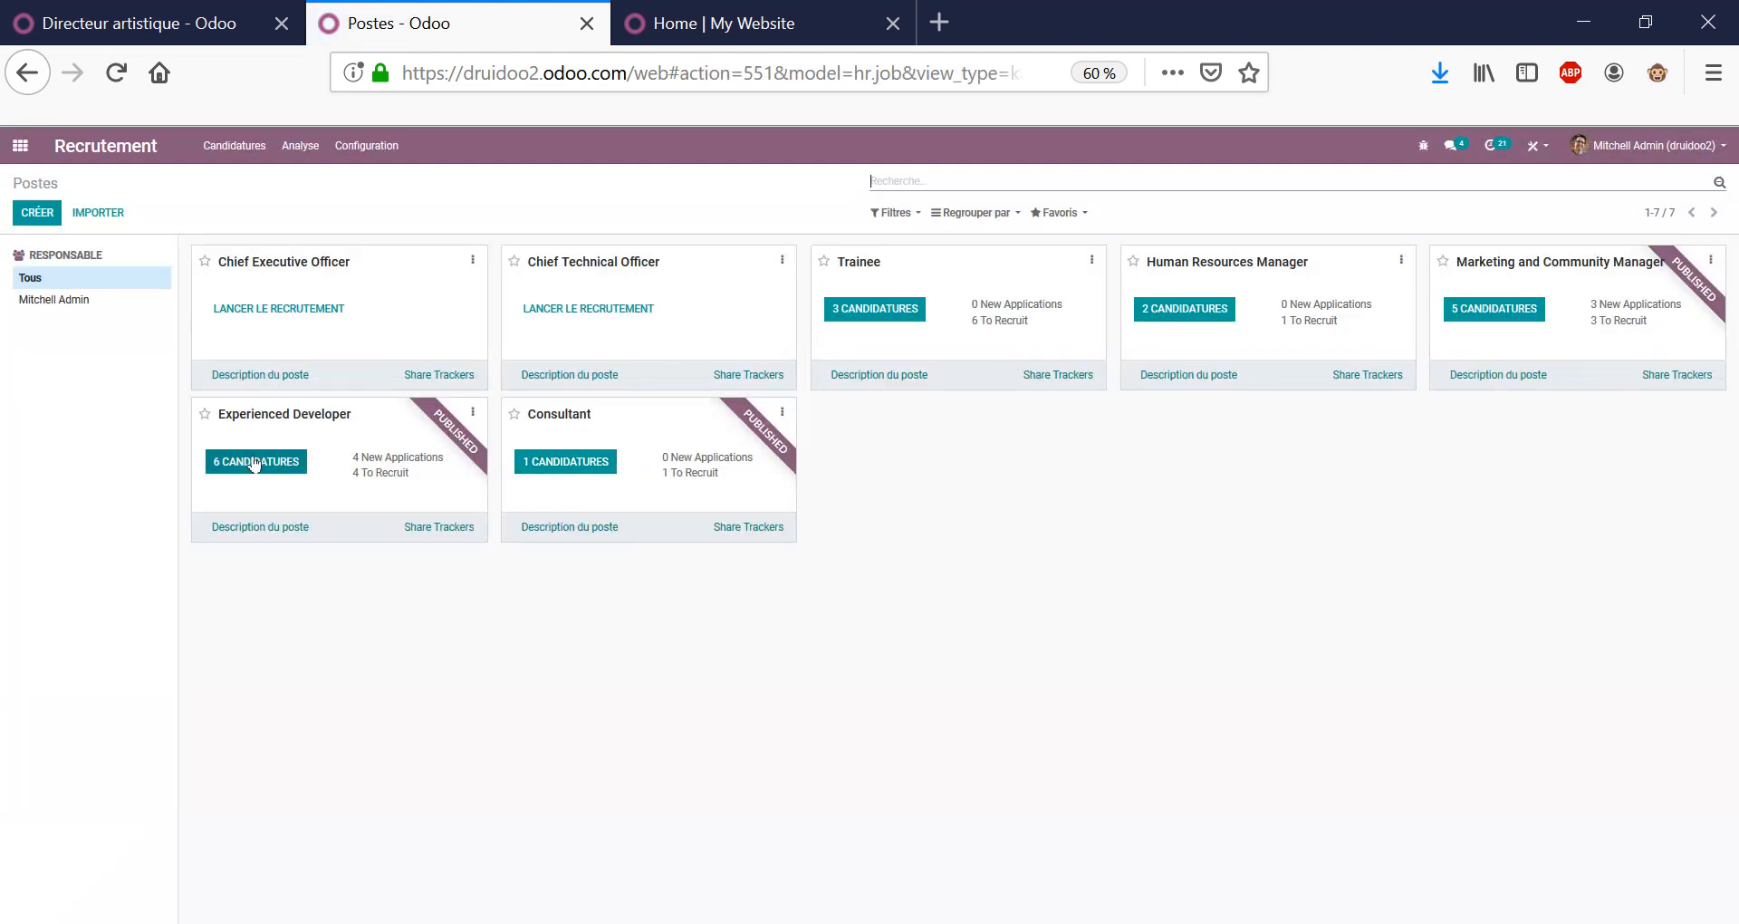
Open the 6 Experienced Developer applications and read the Developer PHP applicant's recommendation message.
{"action": "left_click", "coordinate": [256, 463]}
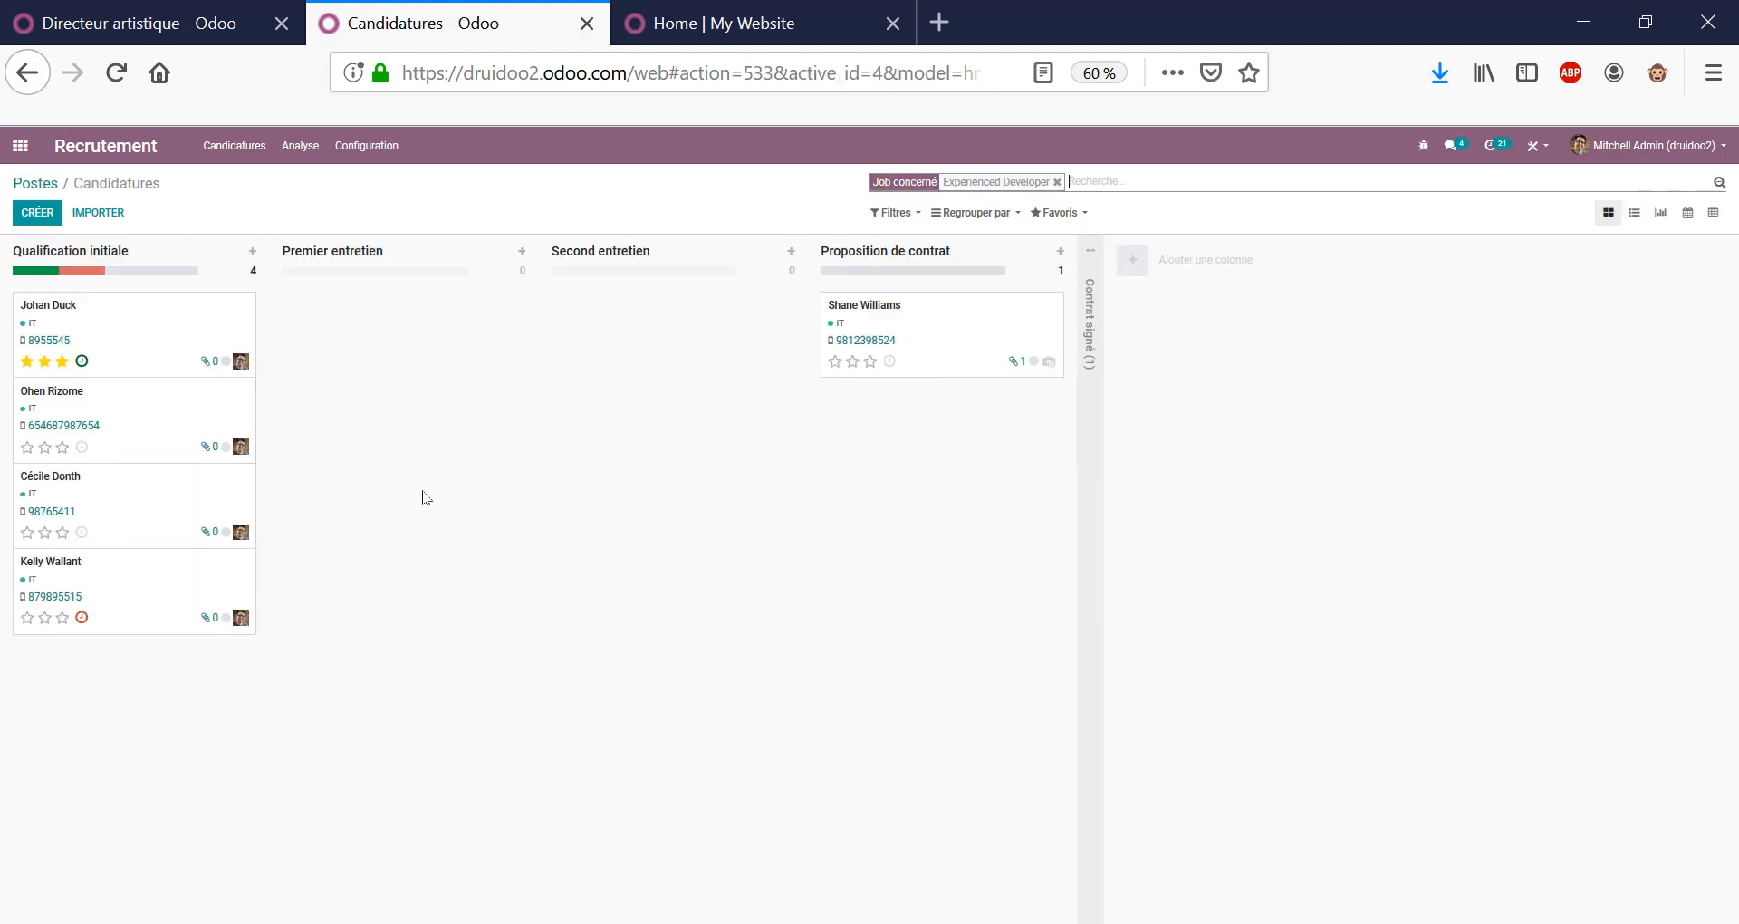
{"action": "left_click", "coordinate": [156, 329]}
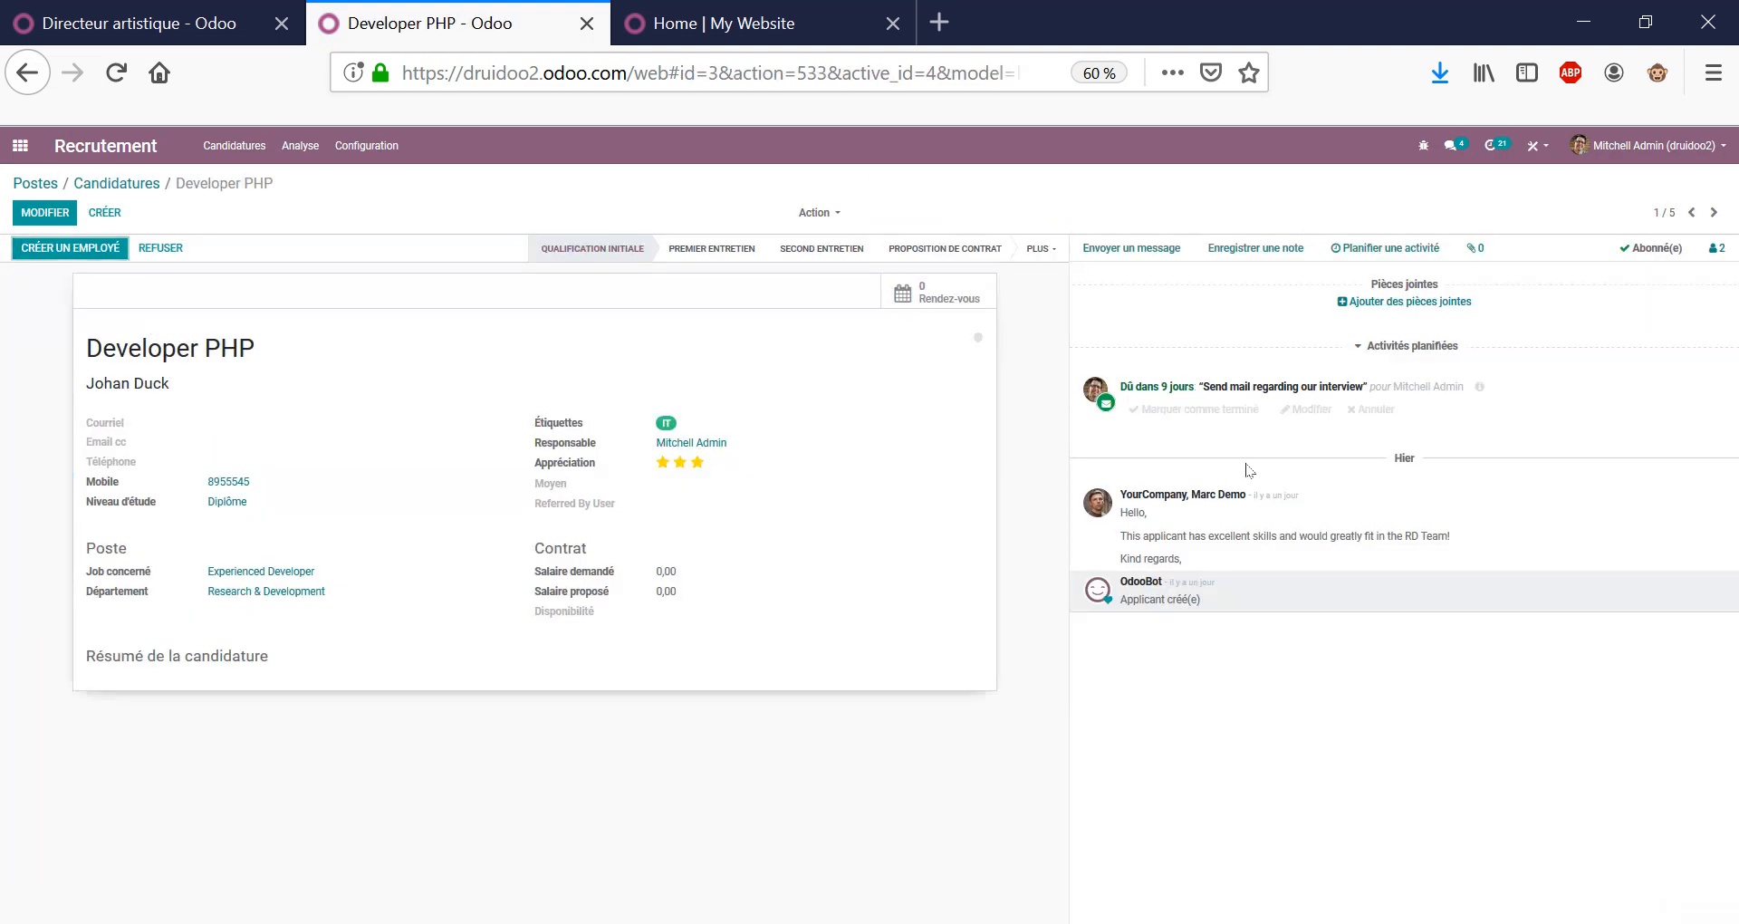
{"action": "triple_click", "coordinate": [1261, 535]}
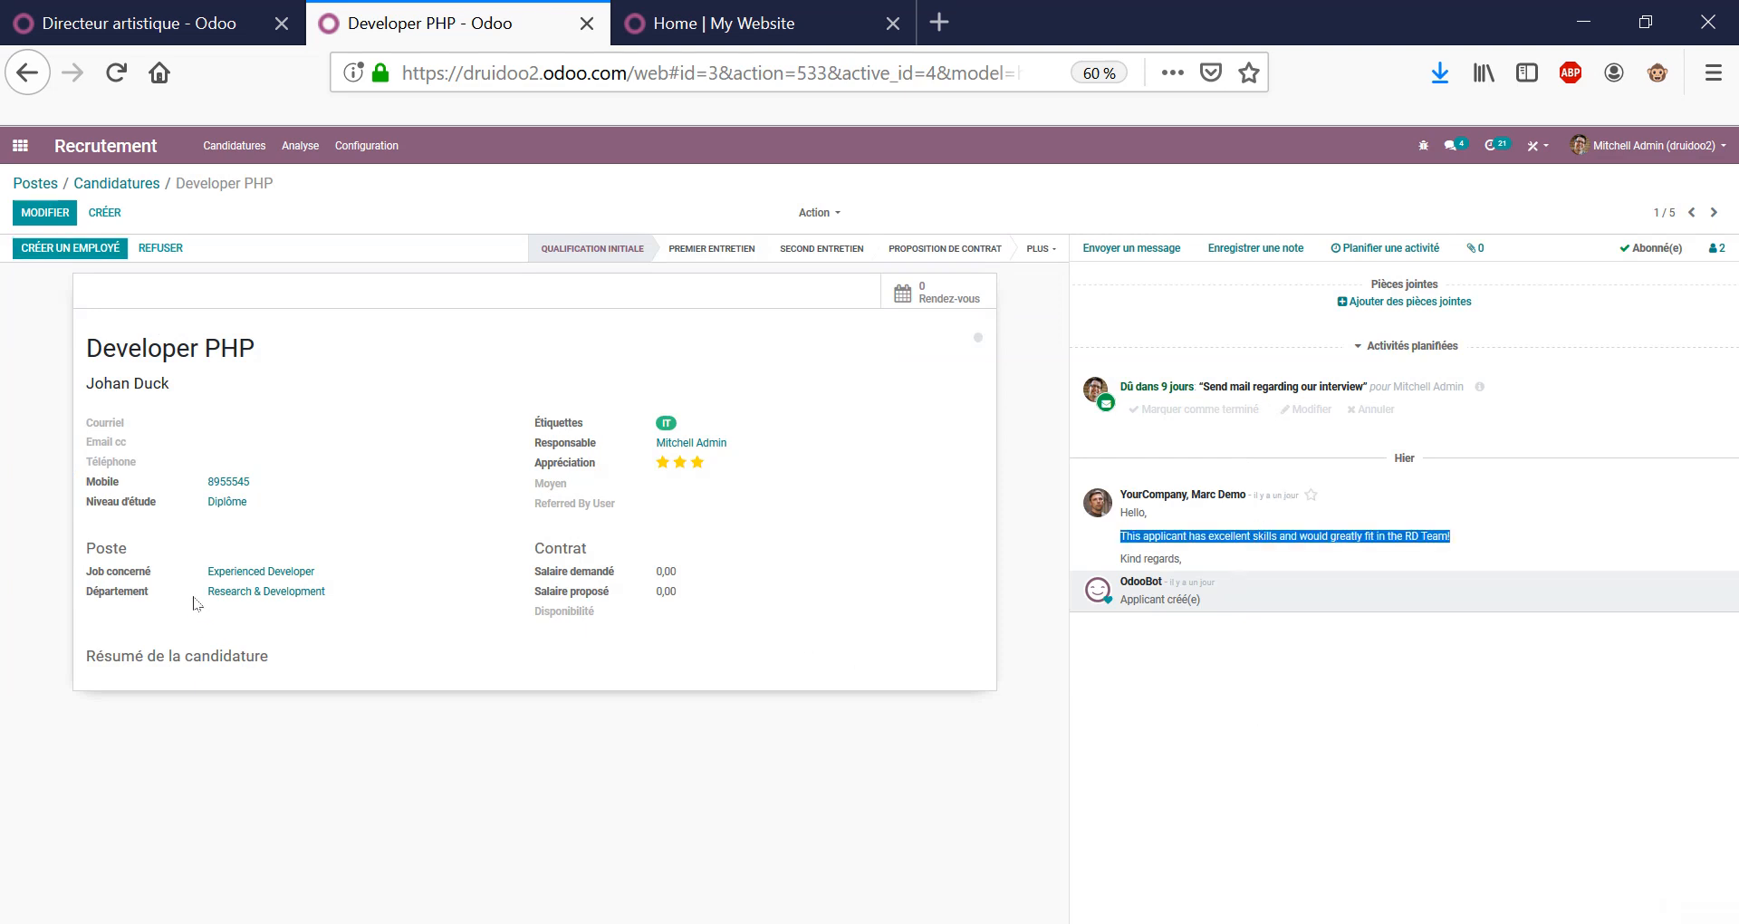
{"action": "left_click", "coordinate": [1252, 643]}
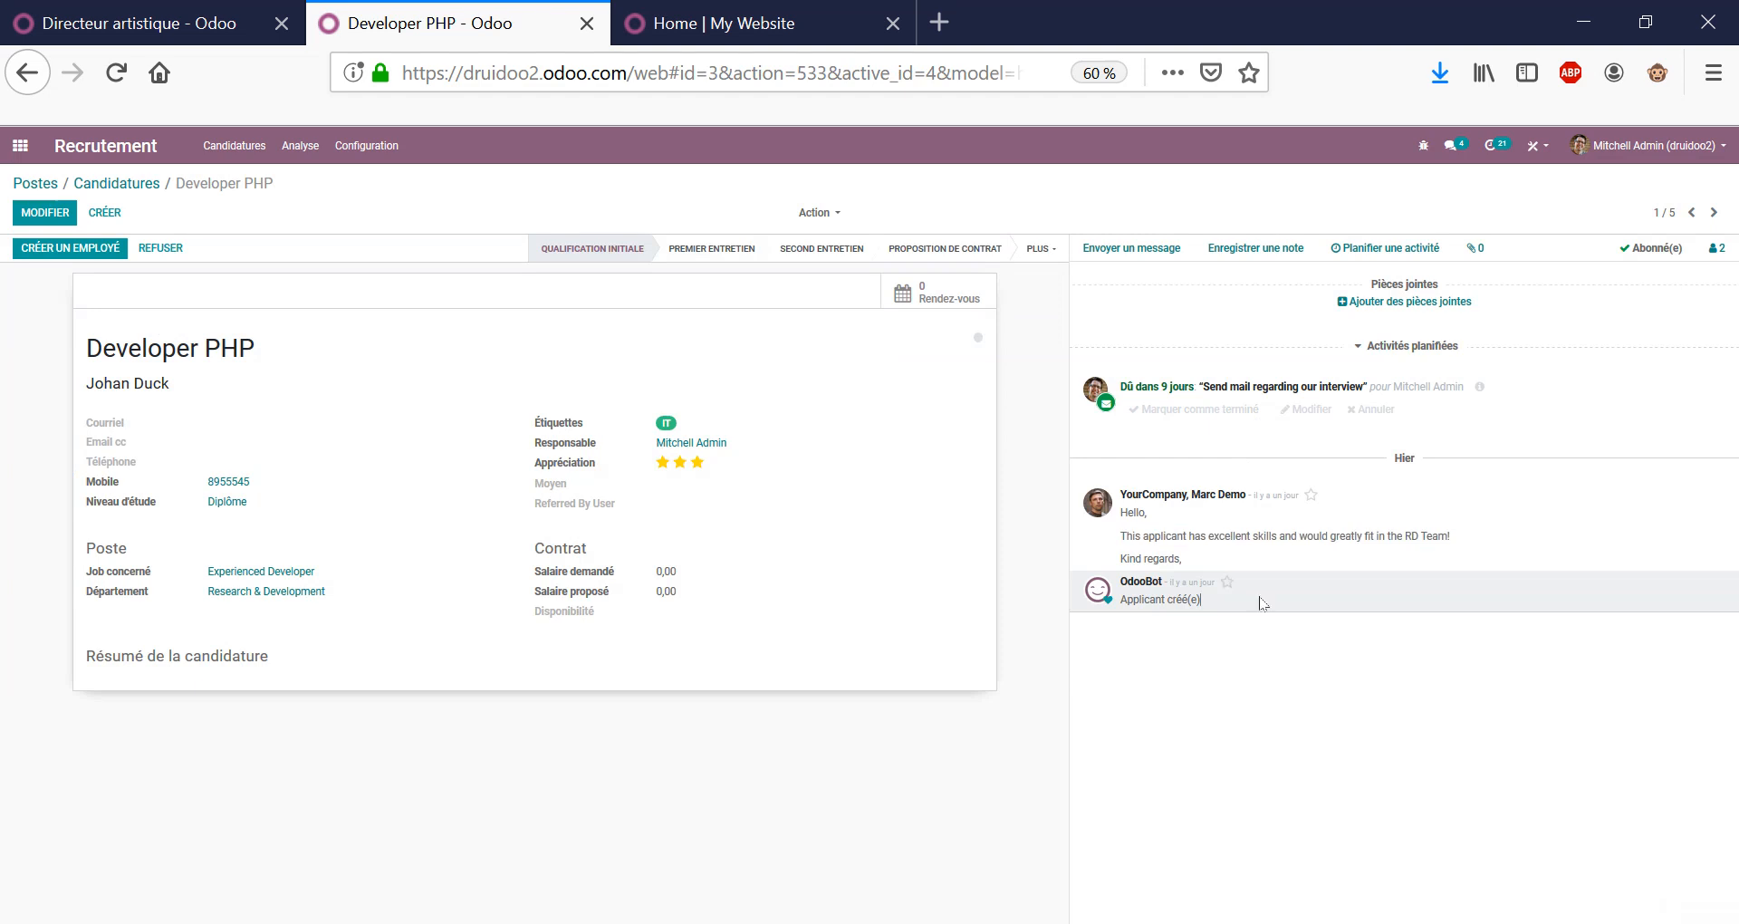
{"action": "triple_click", "coordinate": [1282, 536]}
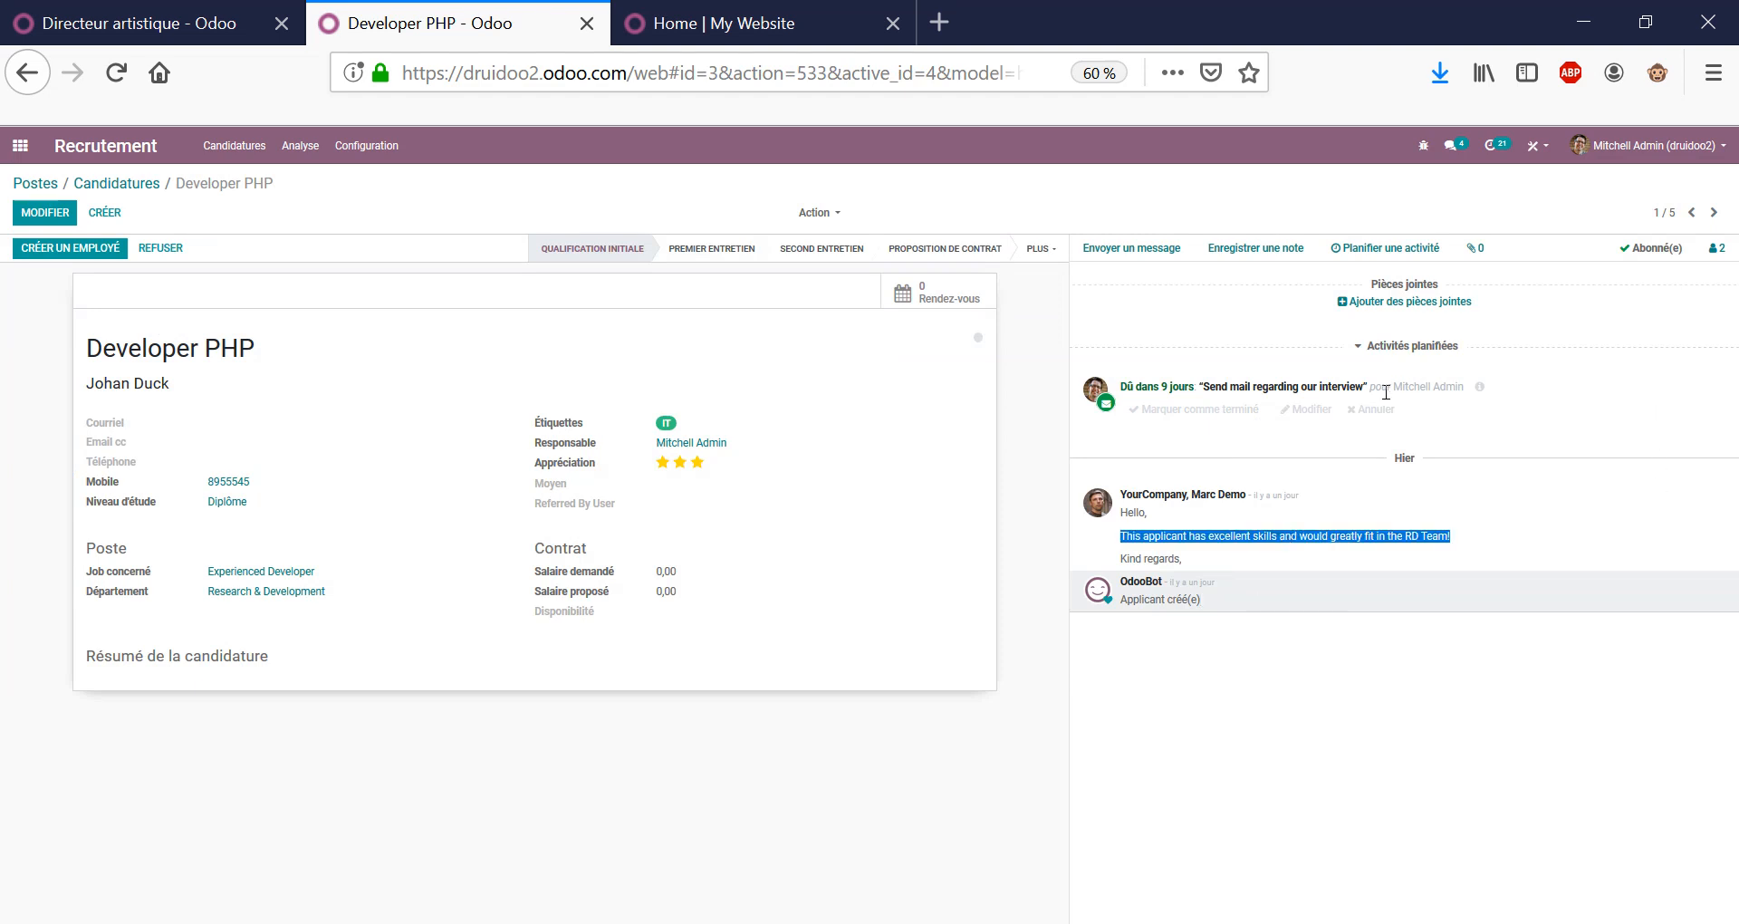
{"action": "left_click", "coordinate": [1288, 385]}
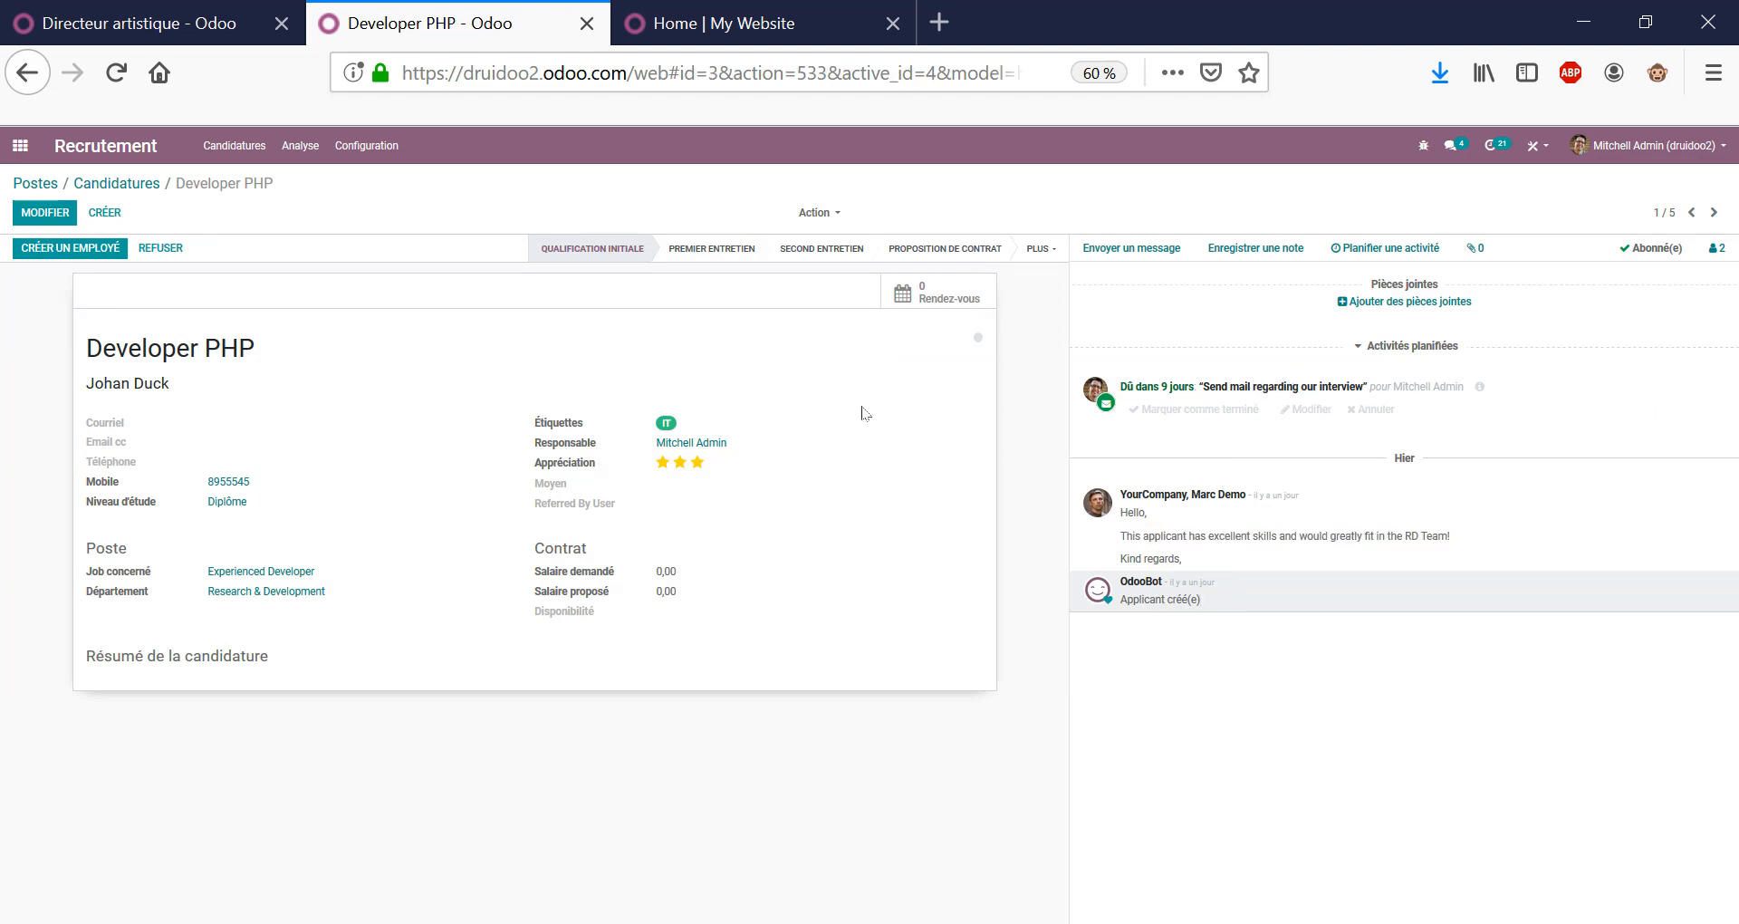
{"action": "double_click", "coordinate": [206, 348]}
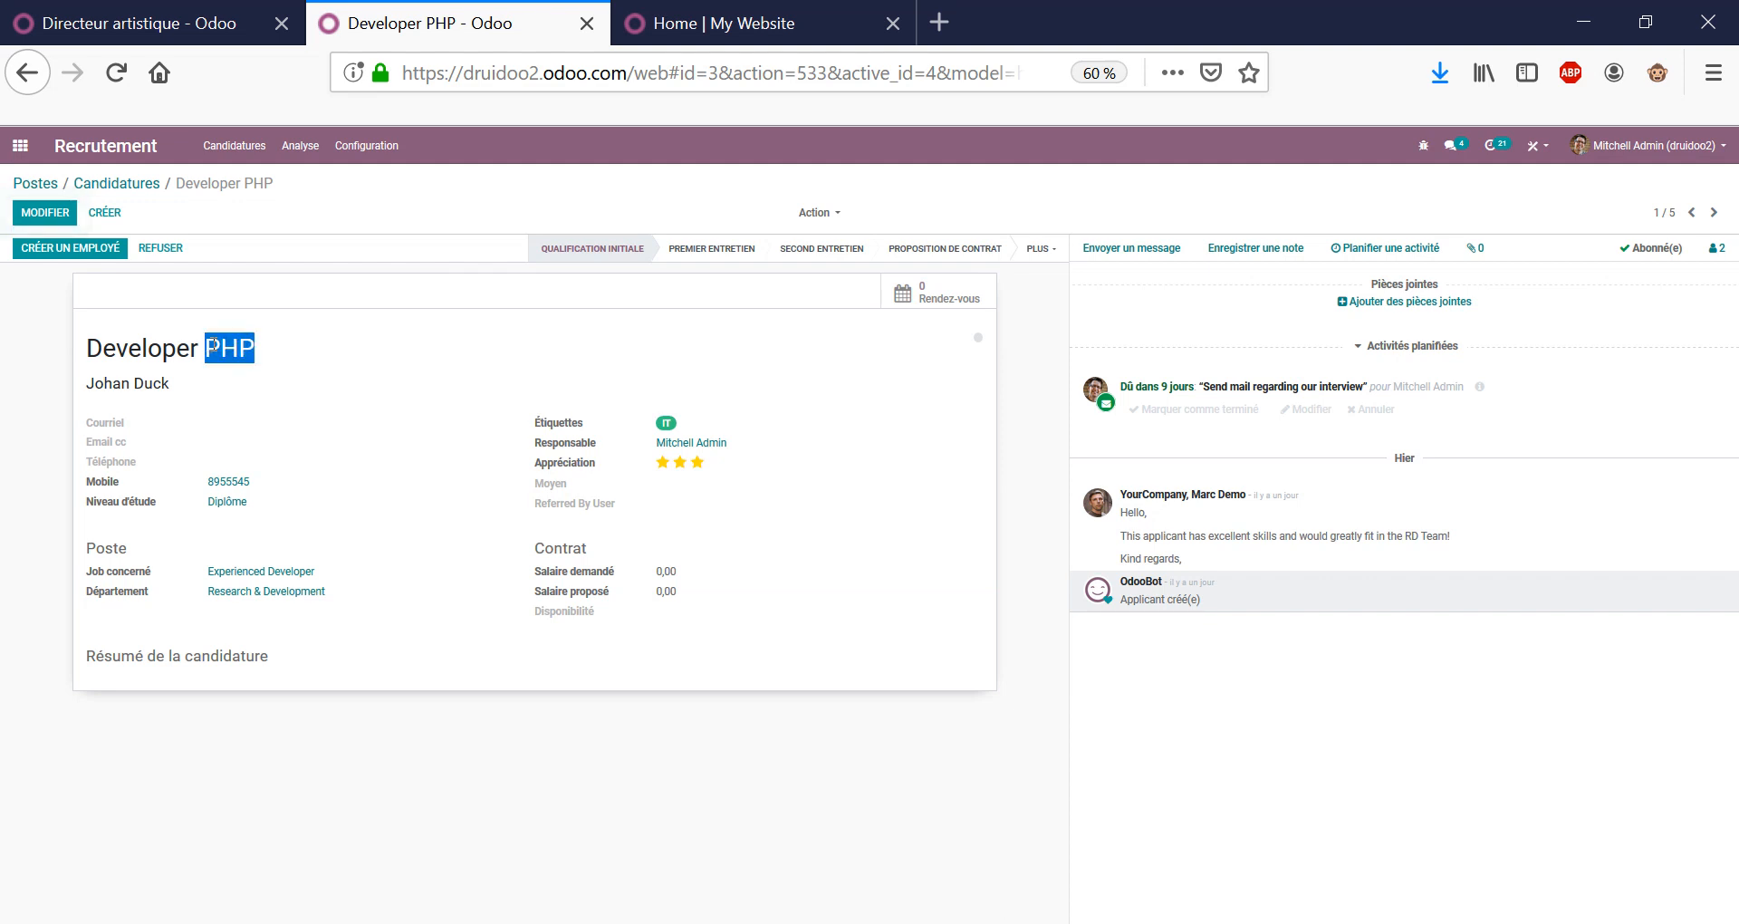
Move the applicant through Premier entretien to Second entretien, then return to the job positions overview.
{"action": "left_click", "coordinate": [690, 254]}
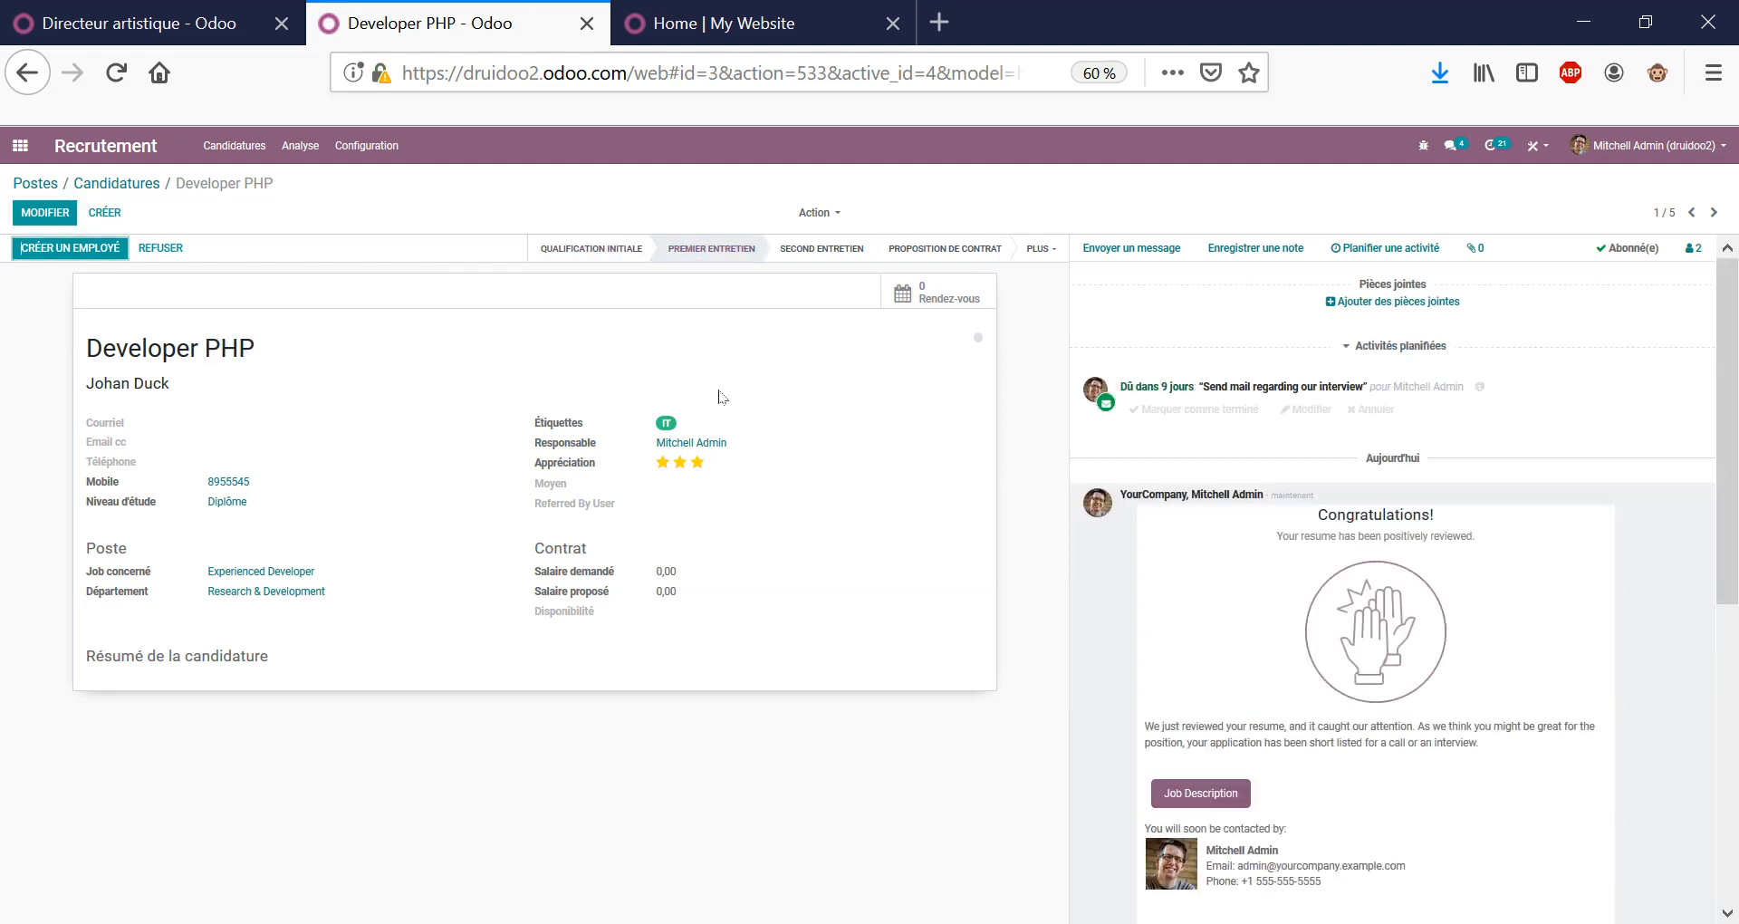
{"action": "left_click", "coordinate": [798, 260]}
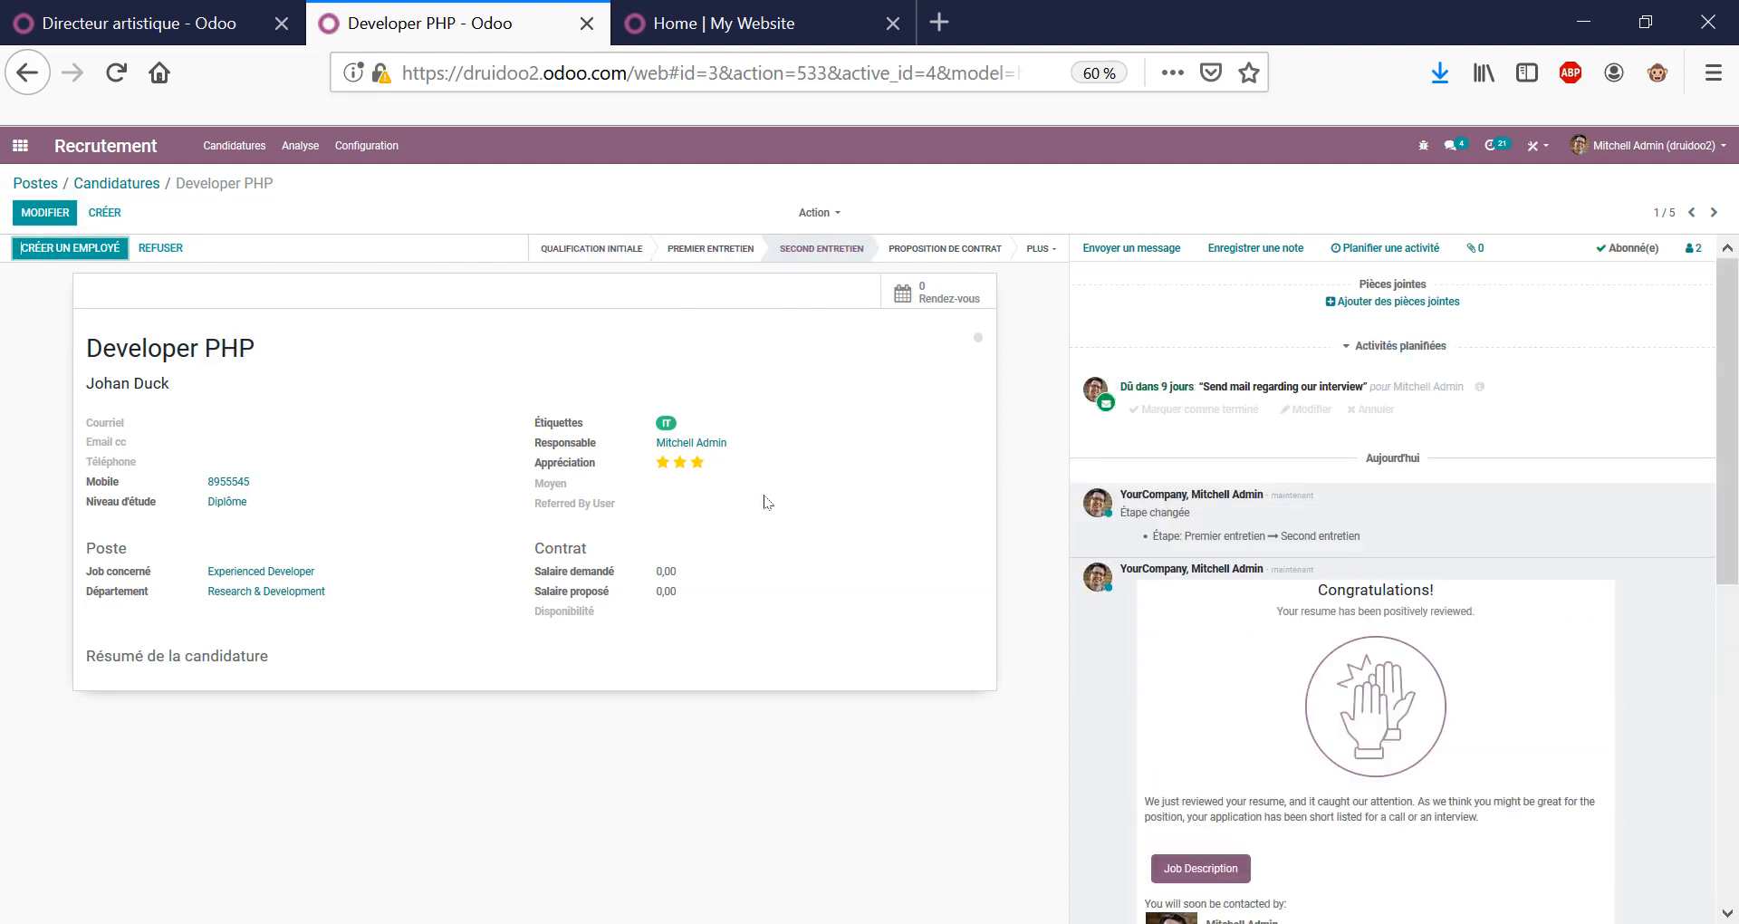
{"action": "triple_click", "coordinate": [226, 348]}
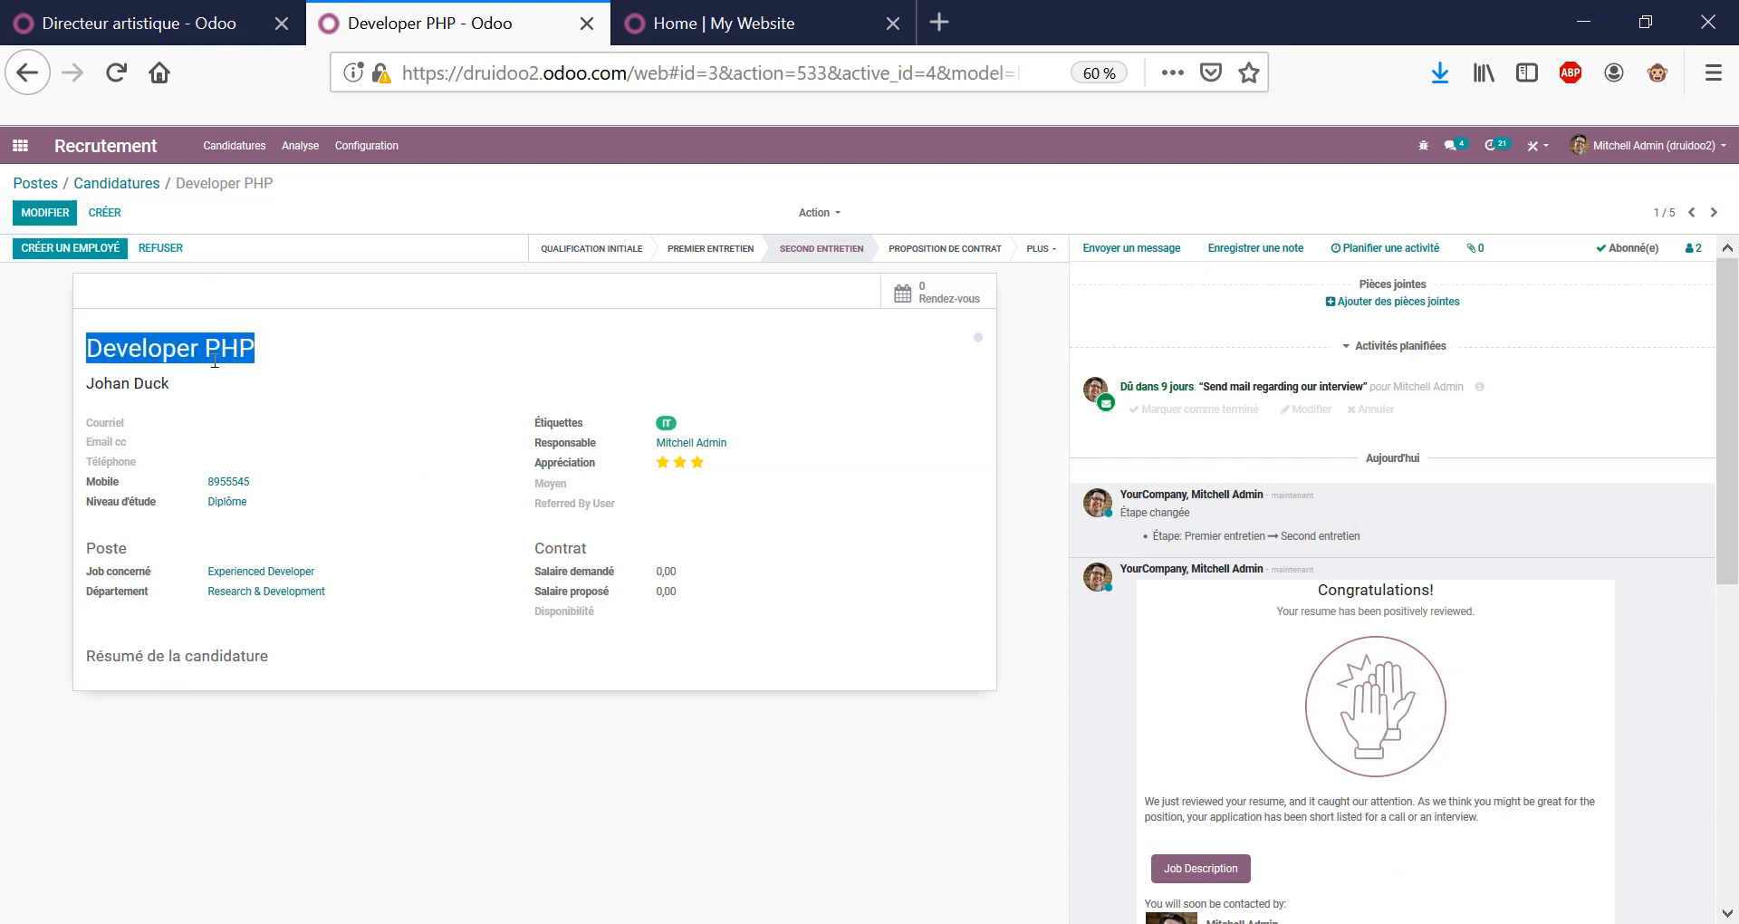
{"action": "left_click", "coordinate": [138, 185]}
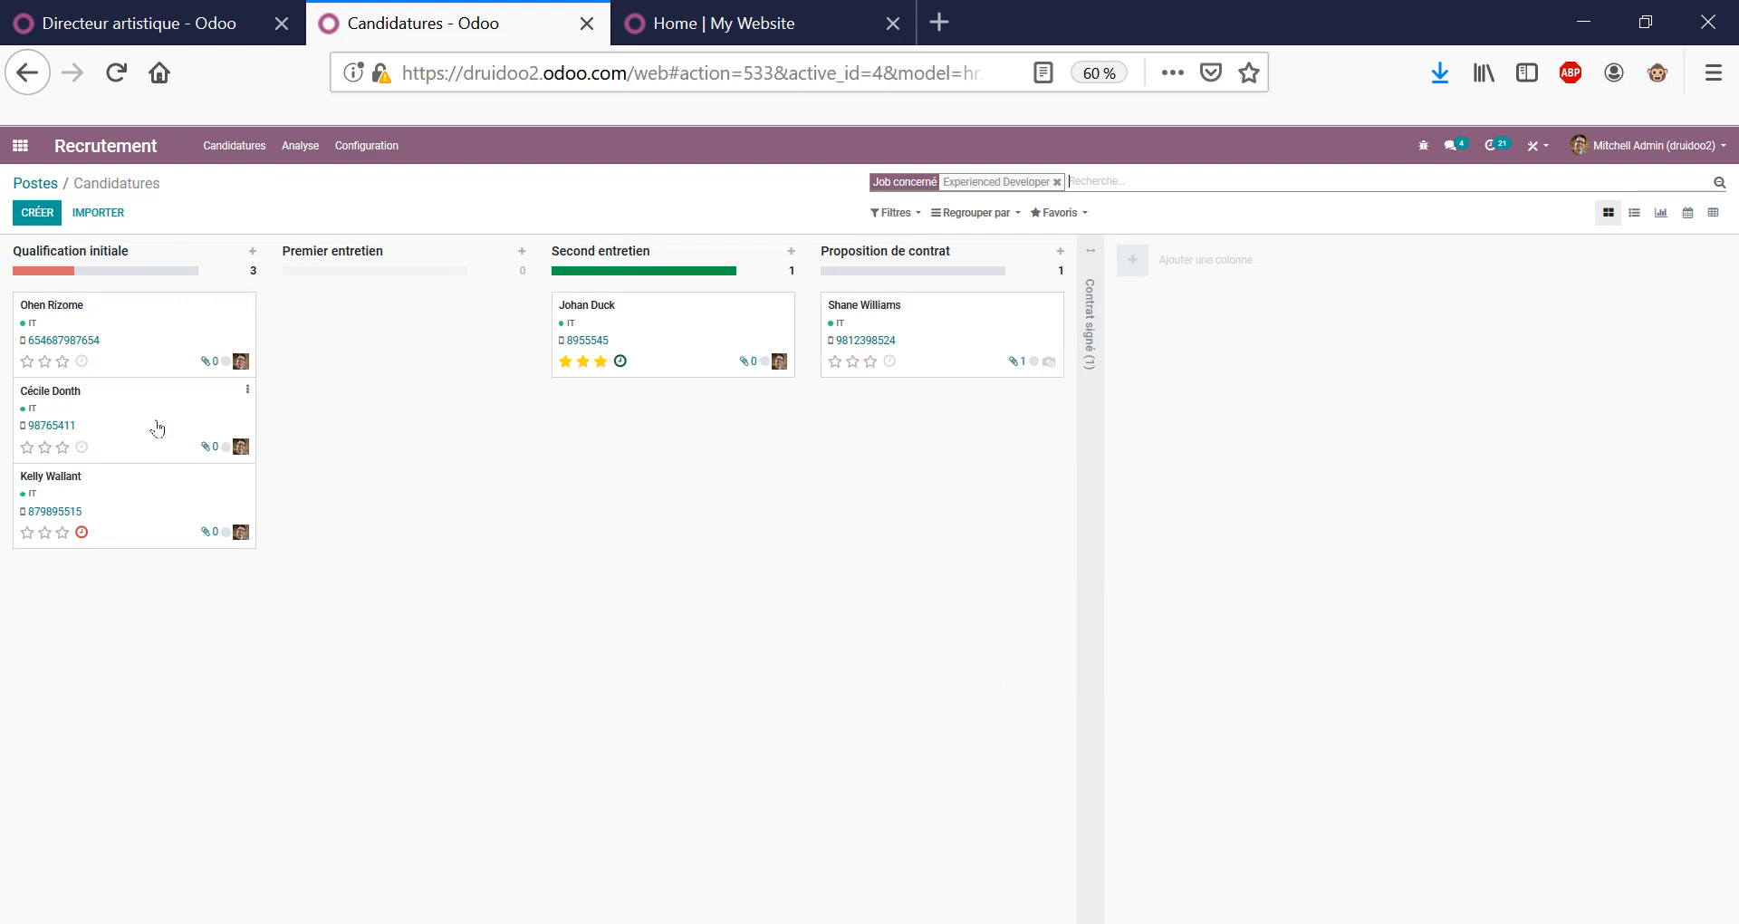
{"action": "left_click", "coordinate": [35, 184]}
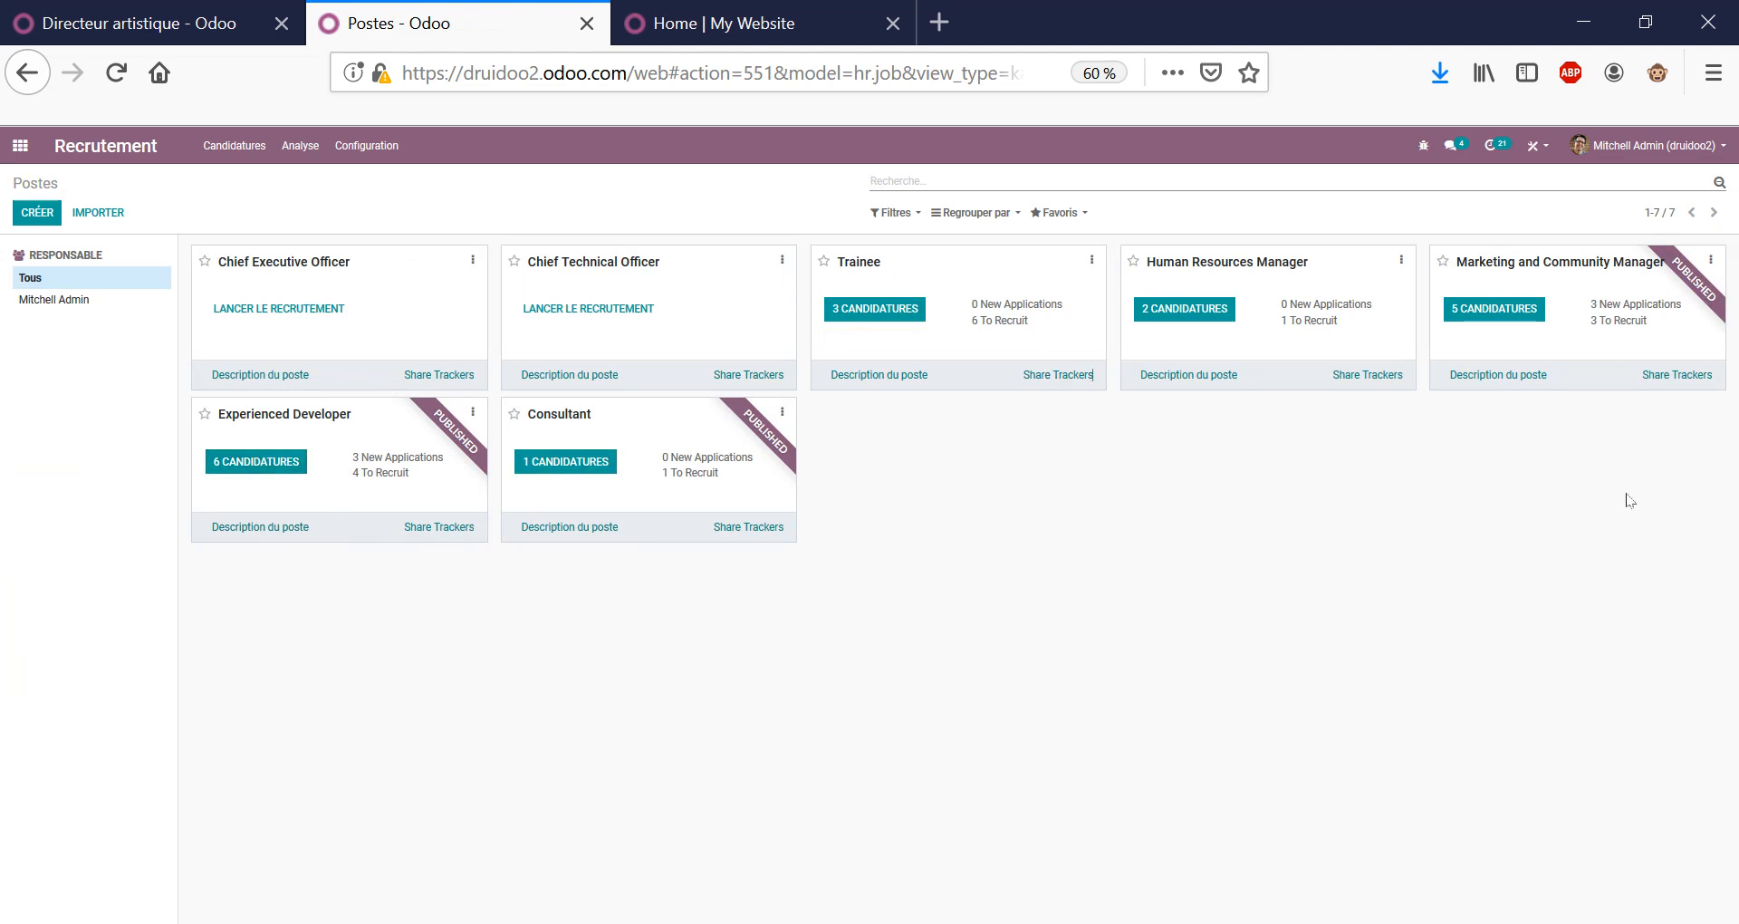
{"action": "left_click_drag", "start_coordinate": [1506, 554], "coordinate": [1017, 450]}
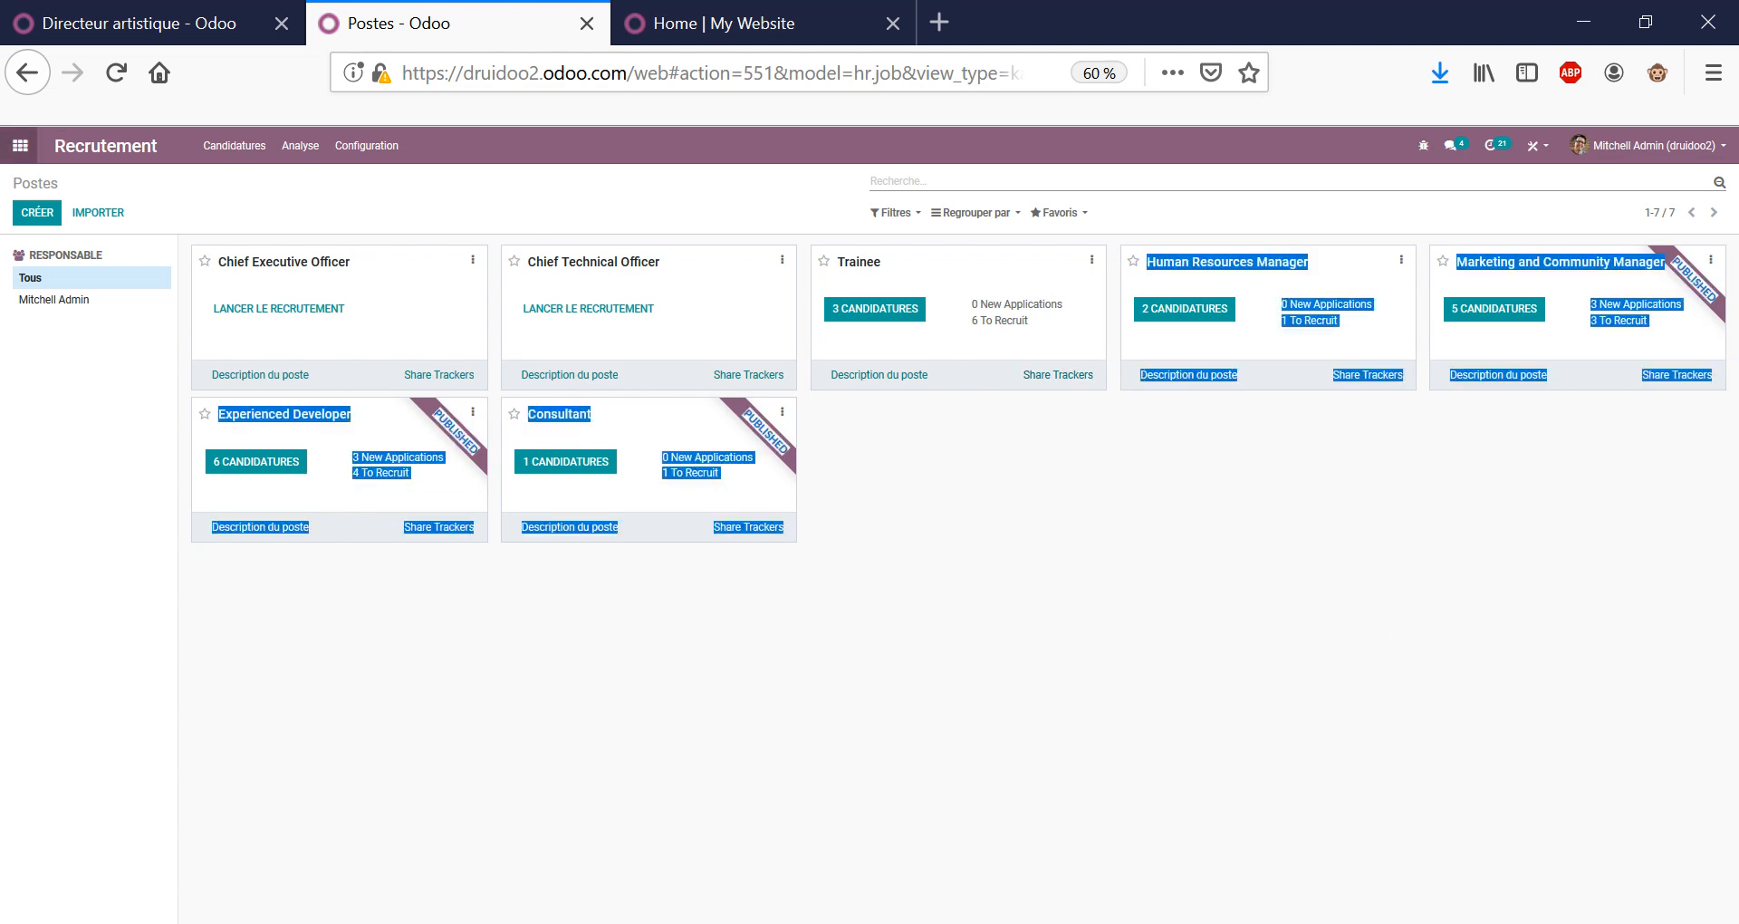
{"action": "left_click", "coordinate": [20, 145]}
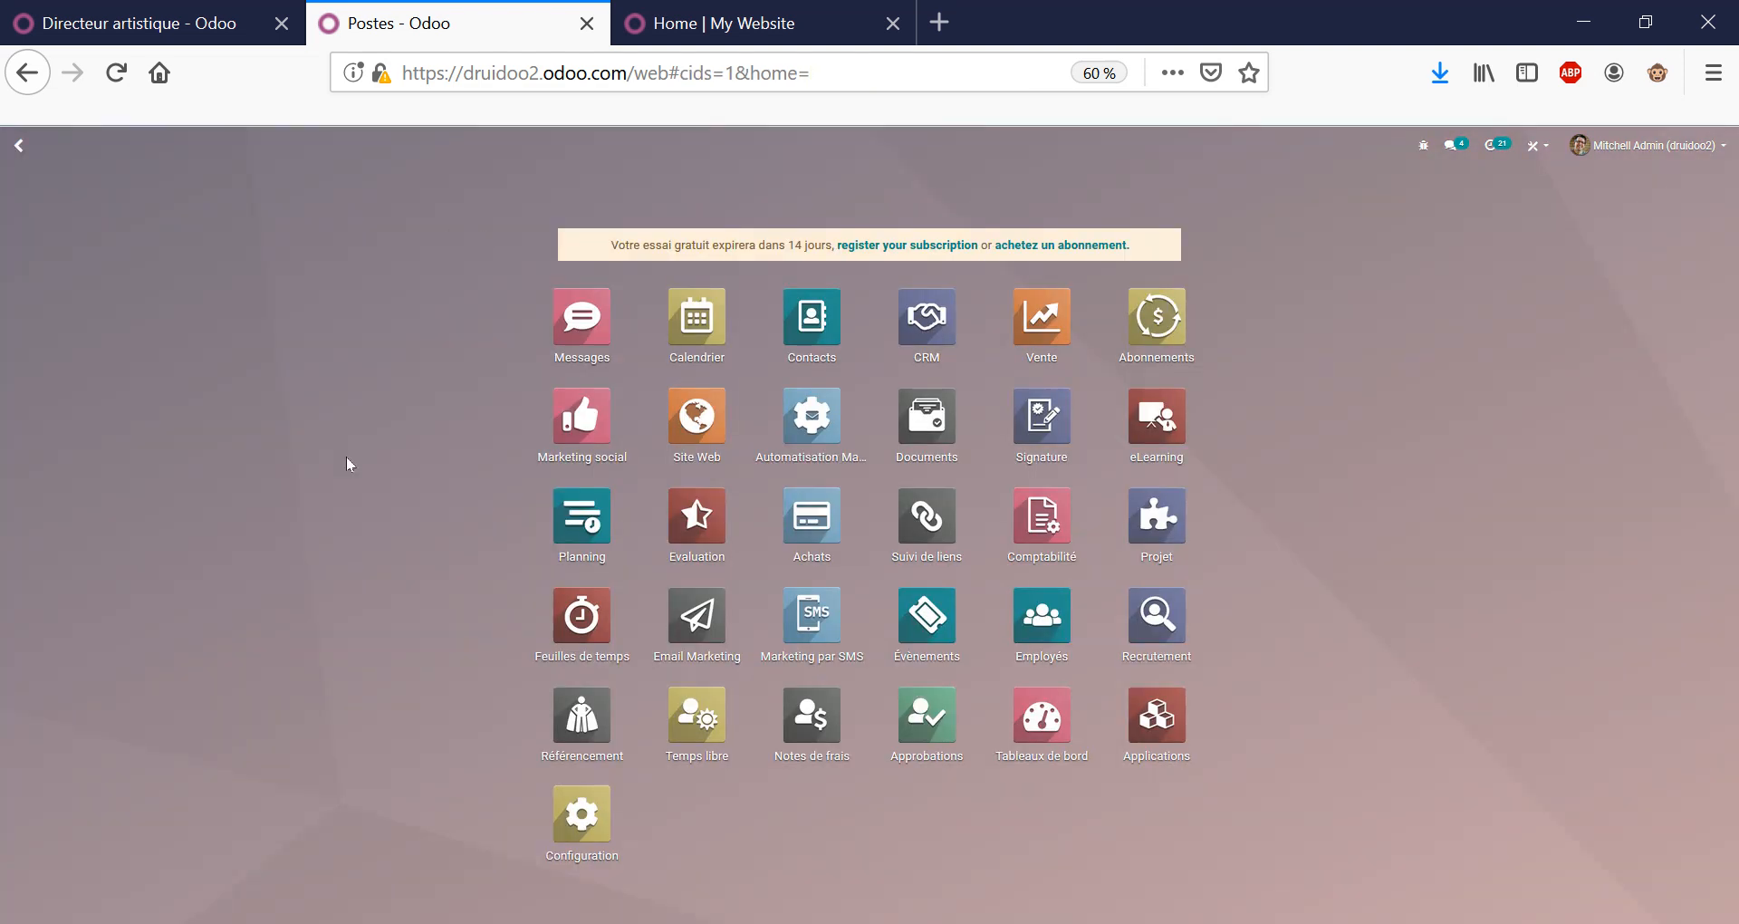
Go through the Référencement onboarding slides, start the program and pick the second avatar for the hire.
{"action": "left_click", "coordinate": [578, 720]}
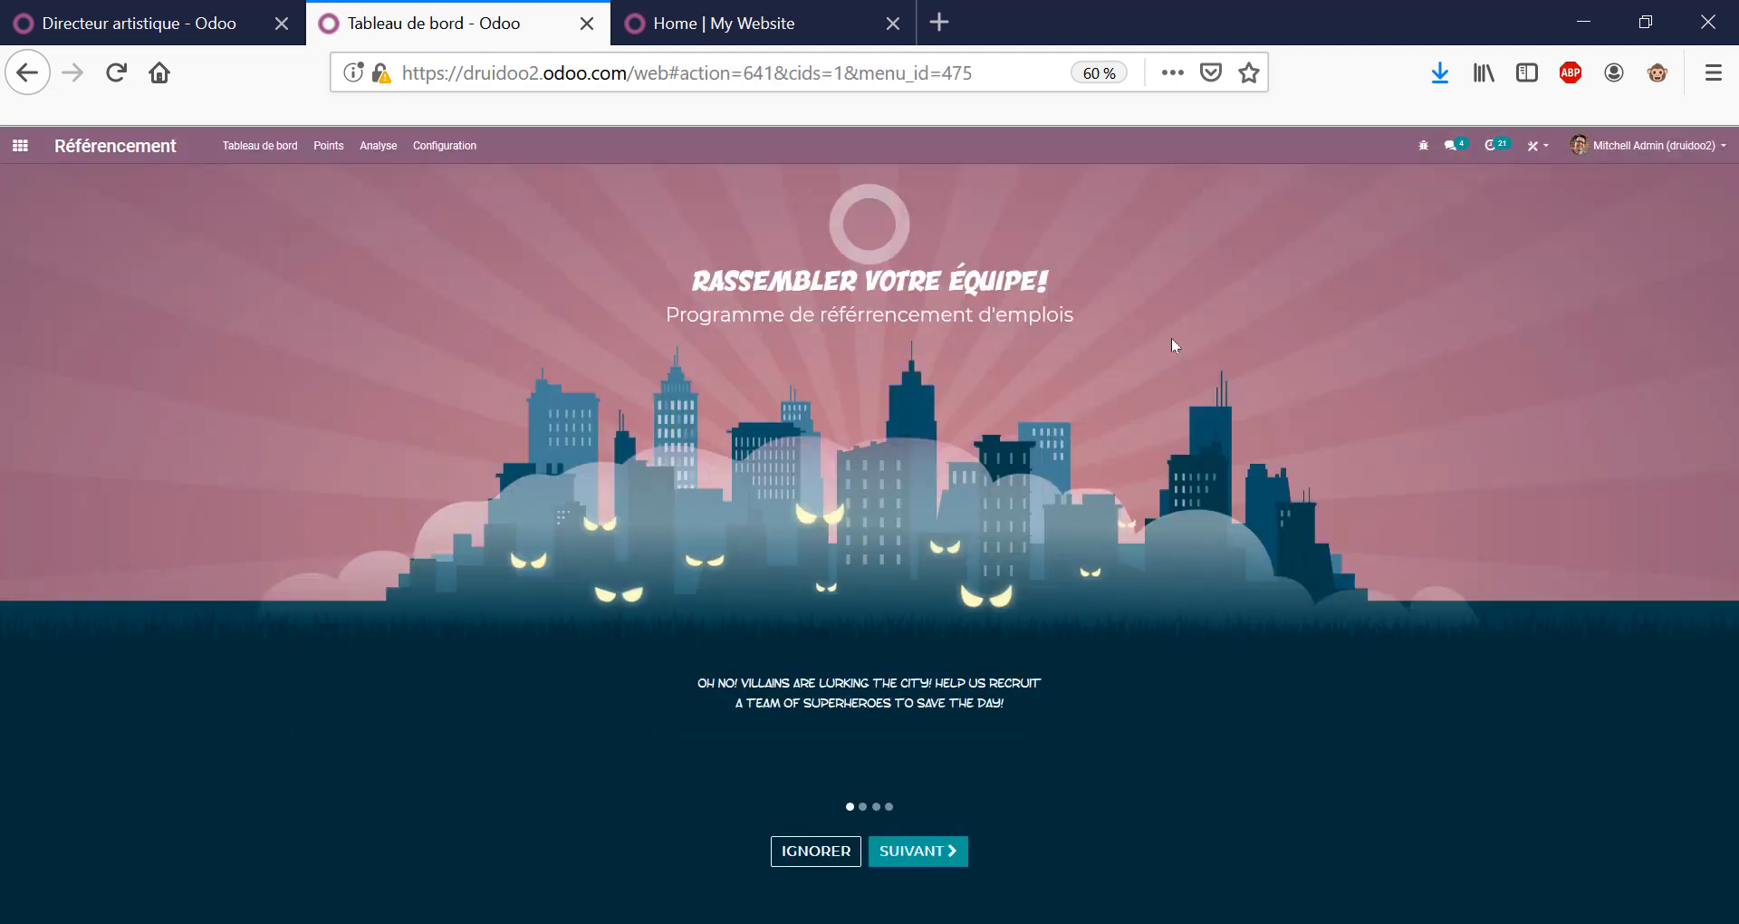
{"action": "triple_click", "coordinate": [938, 283]}
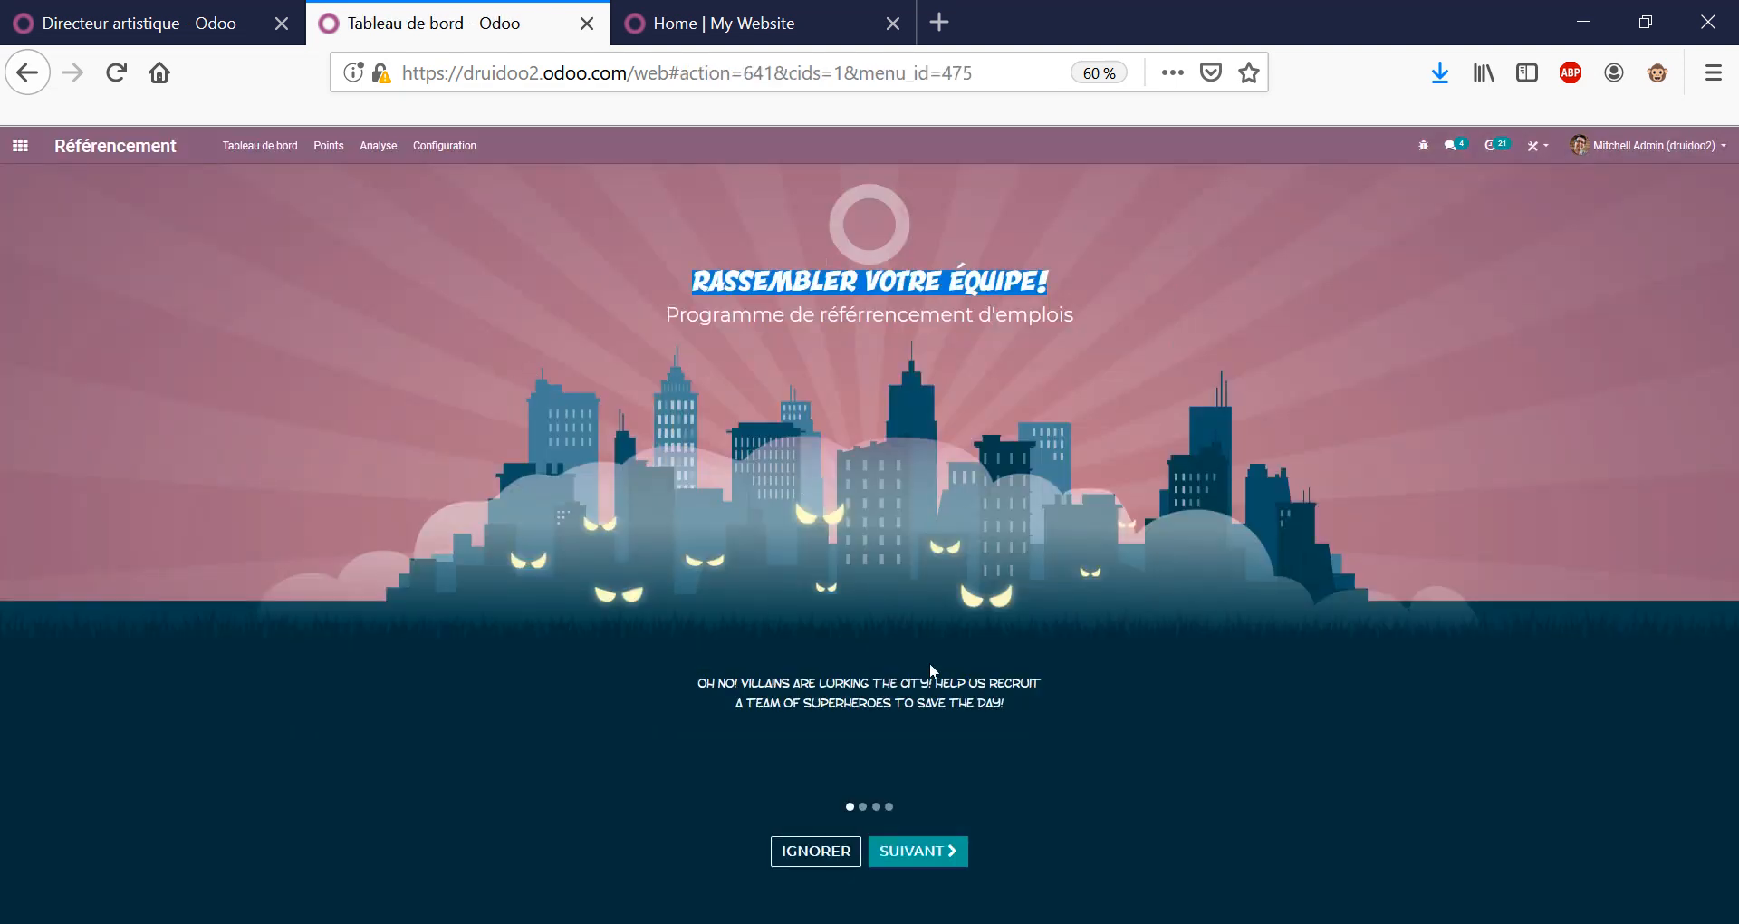
{"action": "left_click", "coordinate": [924, 854]}
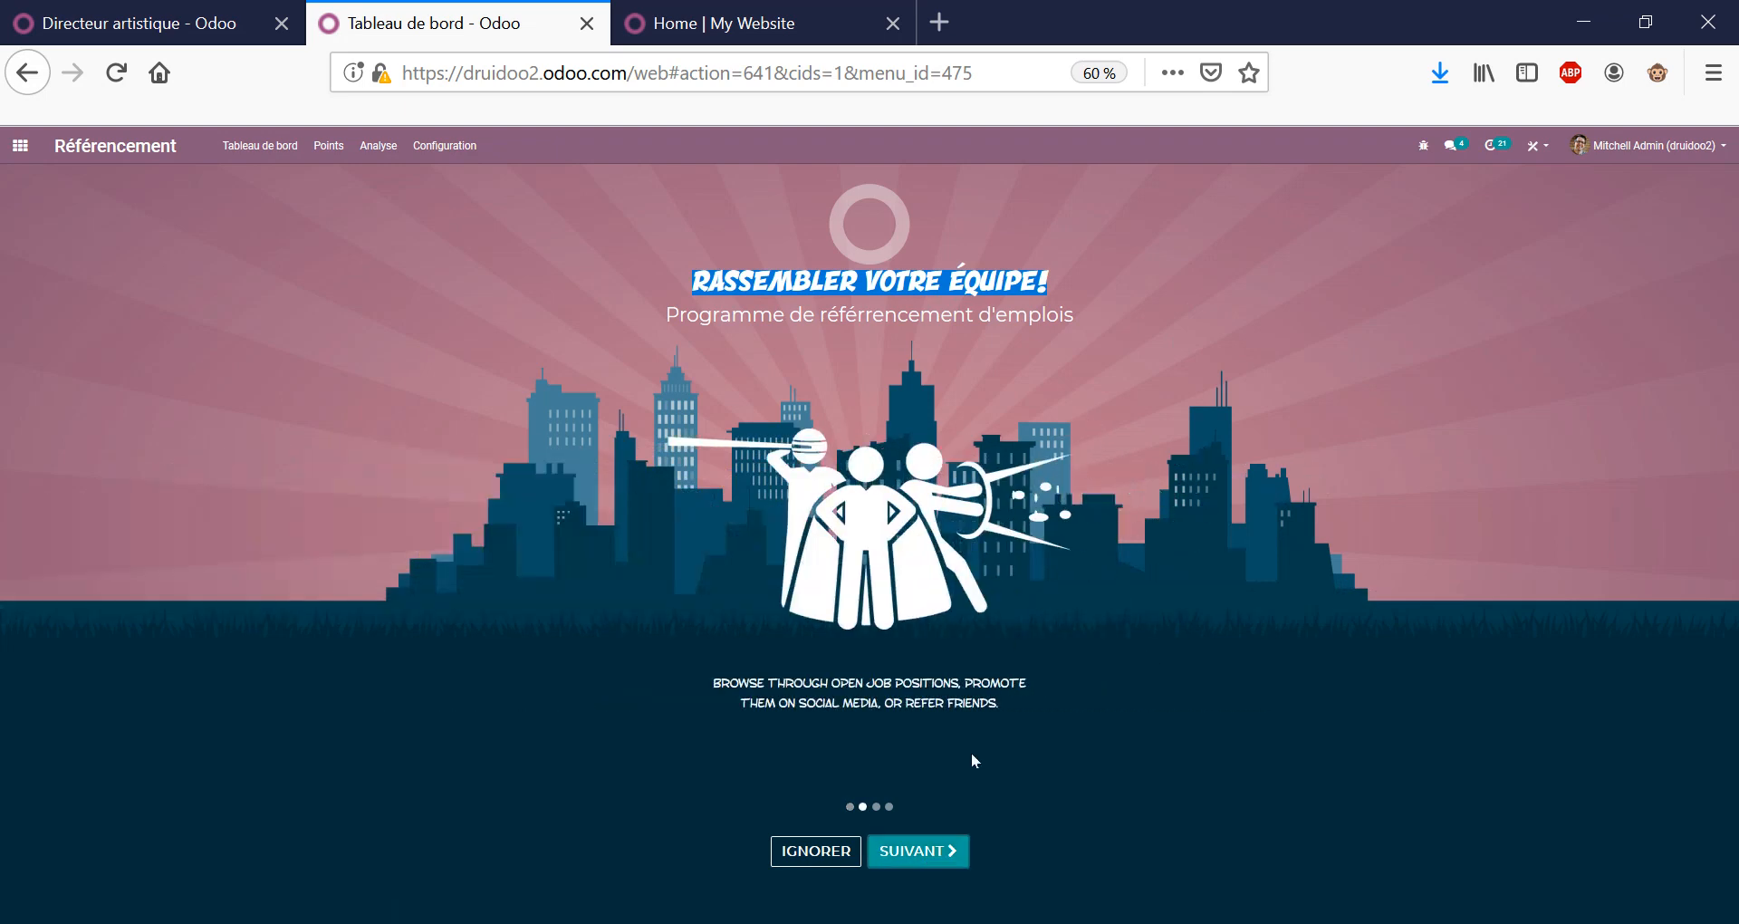
{"action": "left_click", "coordinate": [929, 856]}
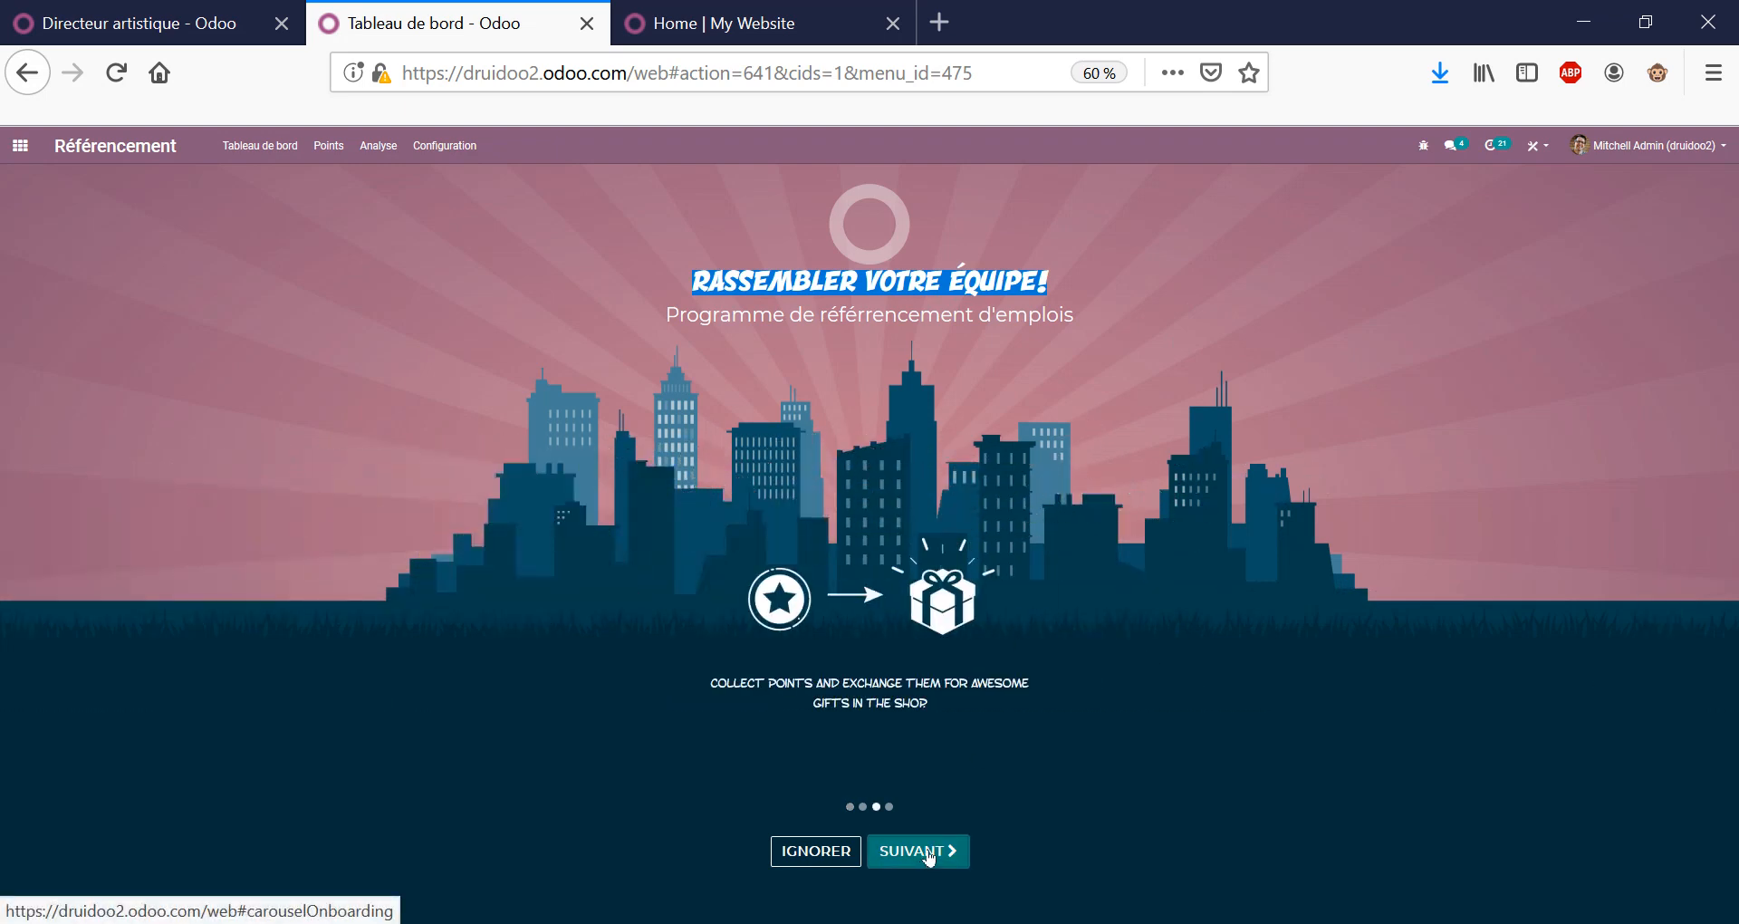
{"action": "left_click", "coordinate": [928, 855]}
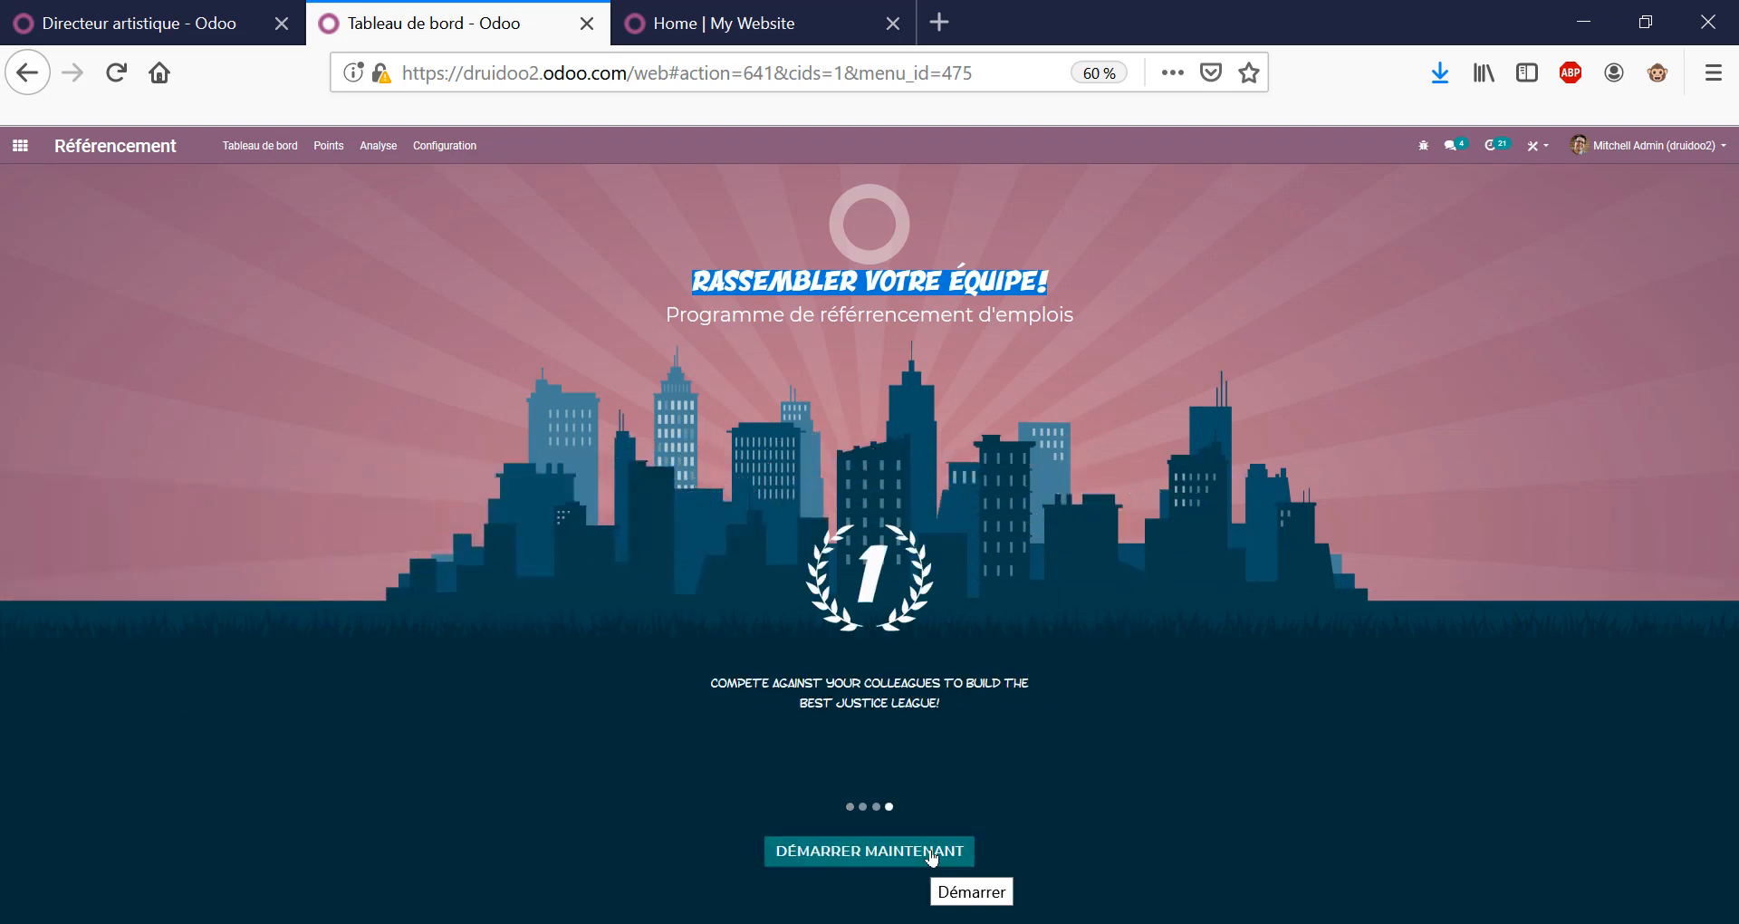
{"action": "left_click", "coordinate": [931, 852]}
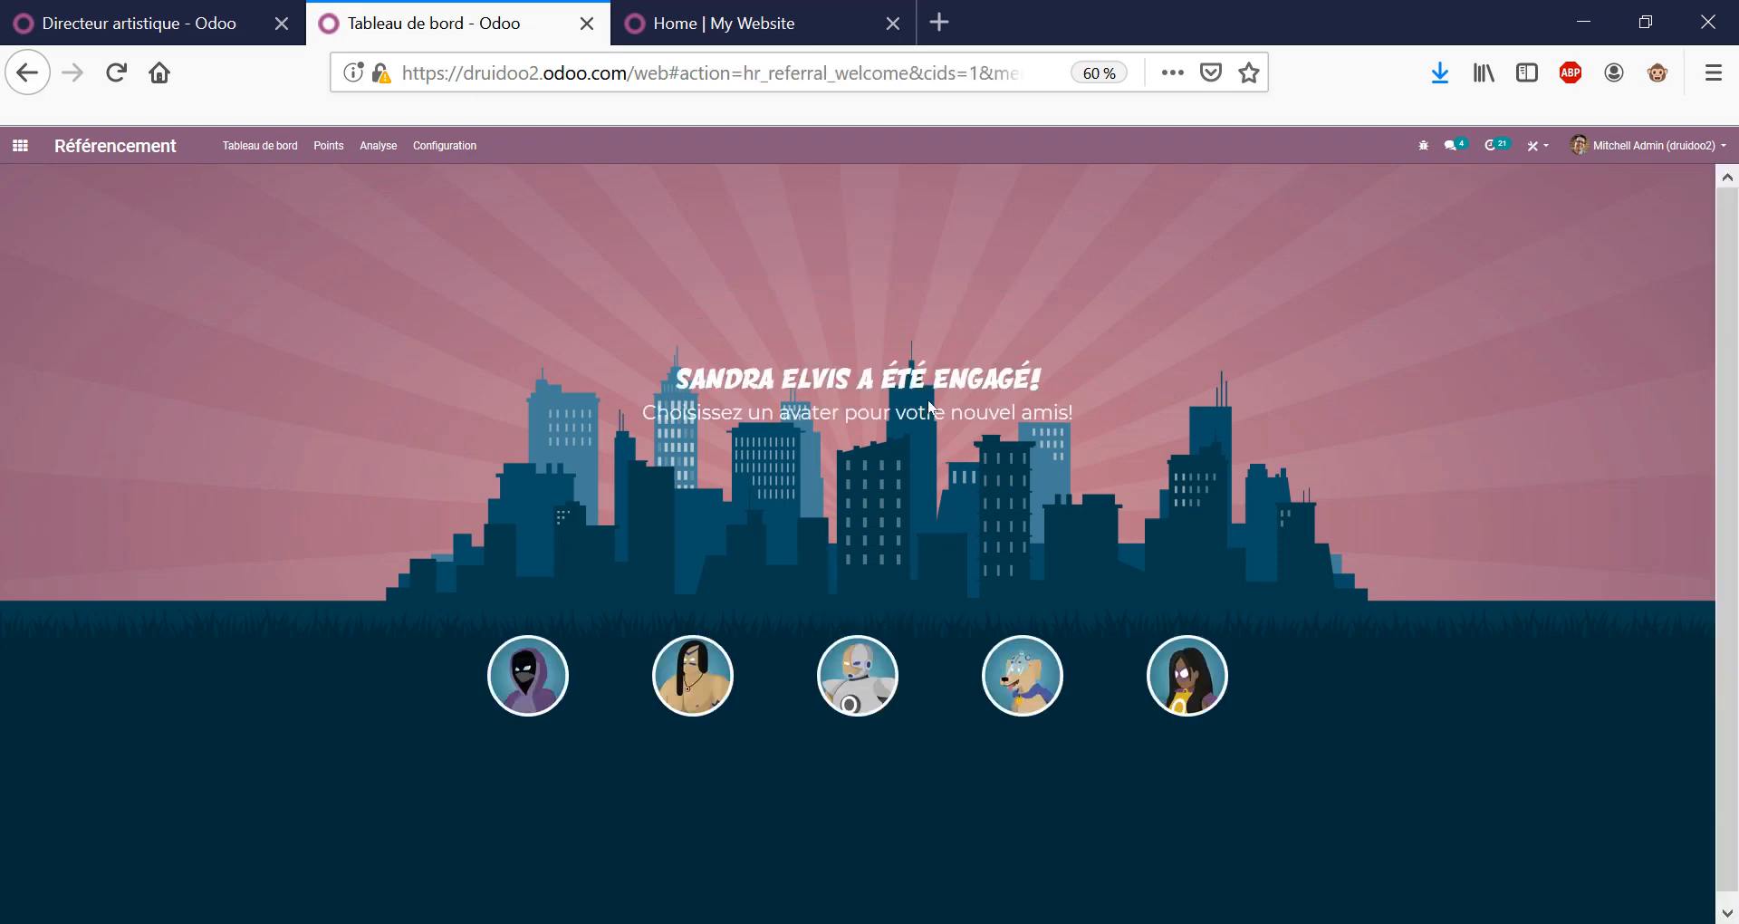
{"action": "triple_click", "coordinate": [891, 417]}
{"action": "left_click", "coordinate": [720, 702]}
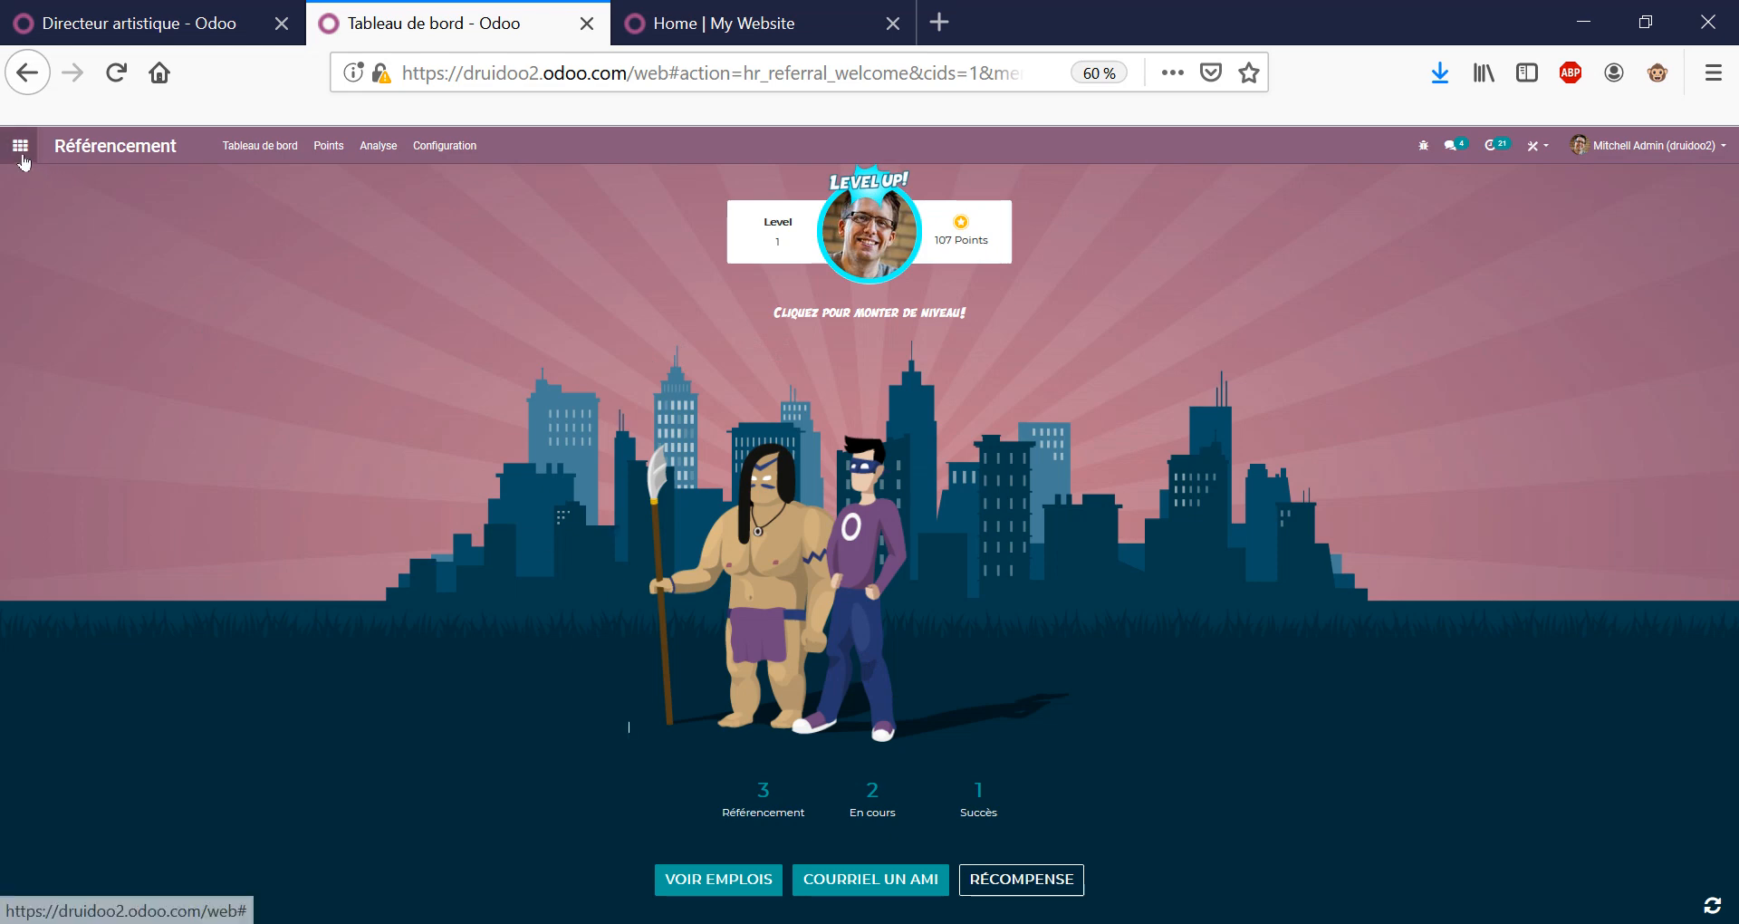
{"action": "left_click", "coordinate": [20, 147]}
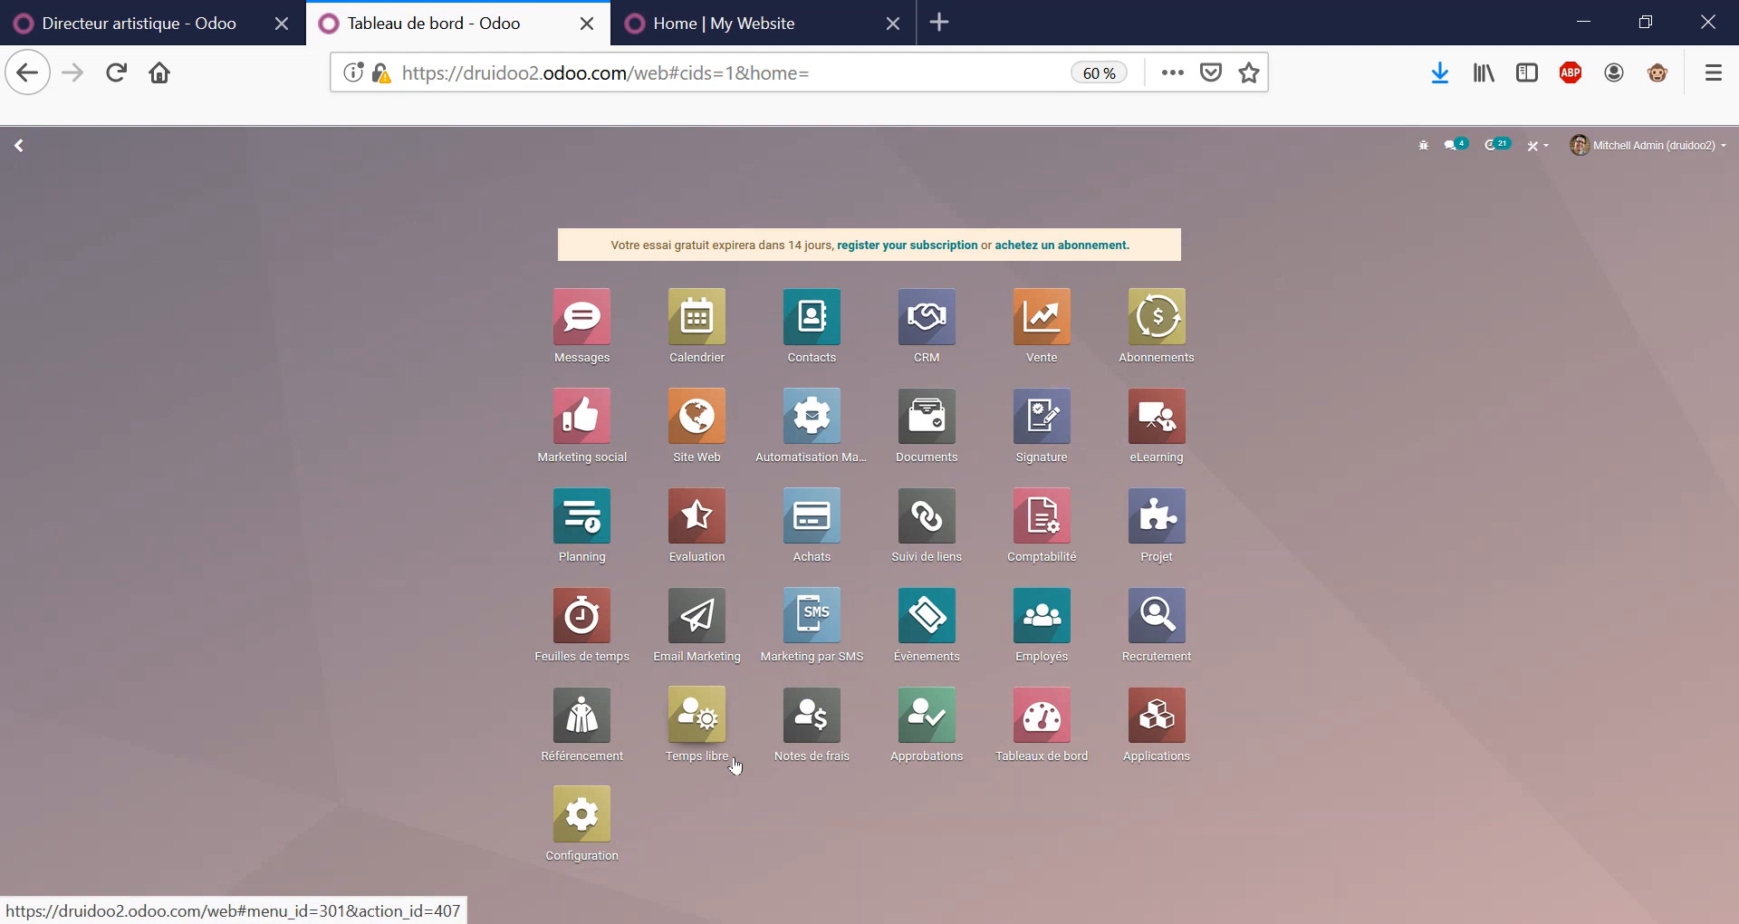
Start a new expense in Notes de frais with the description Déjeuner.
{"action": "left_click", "coordinate": [790, 730]}
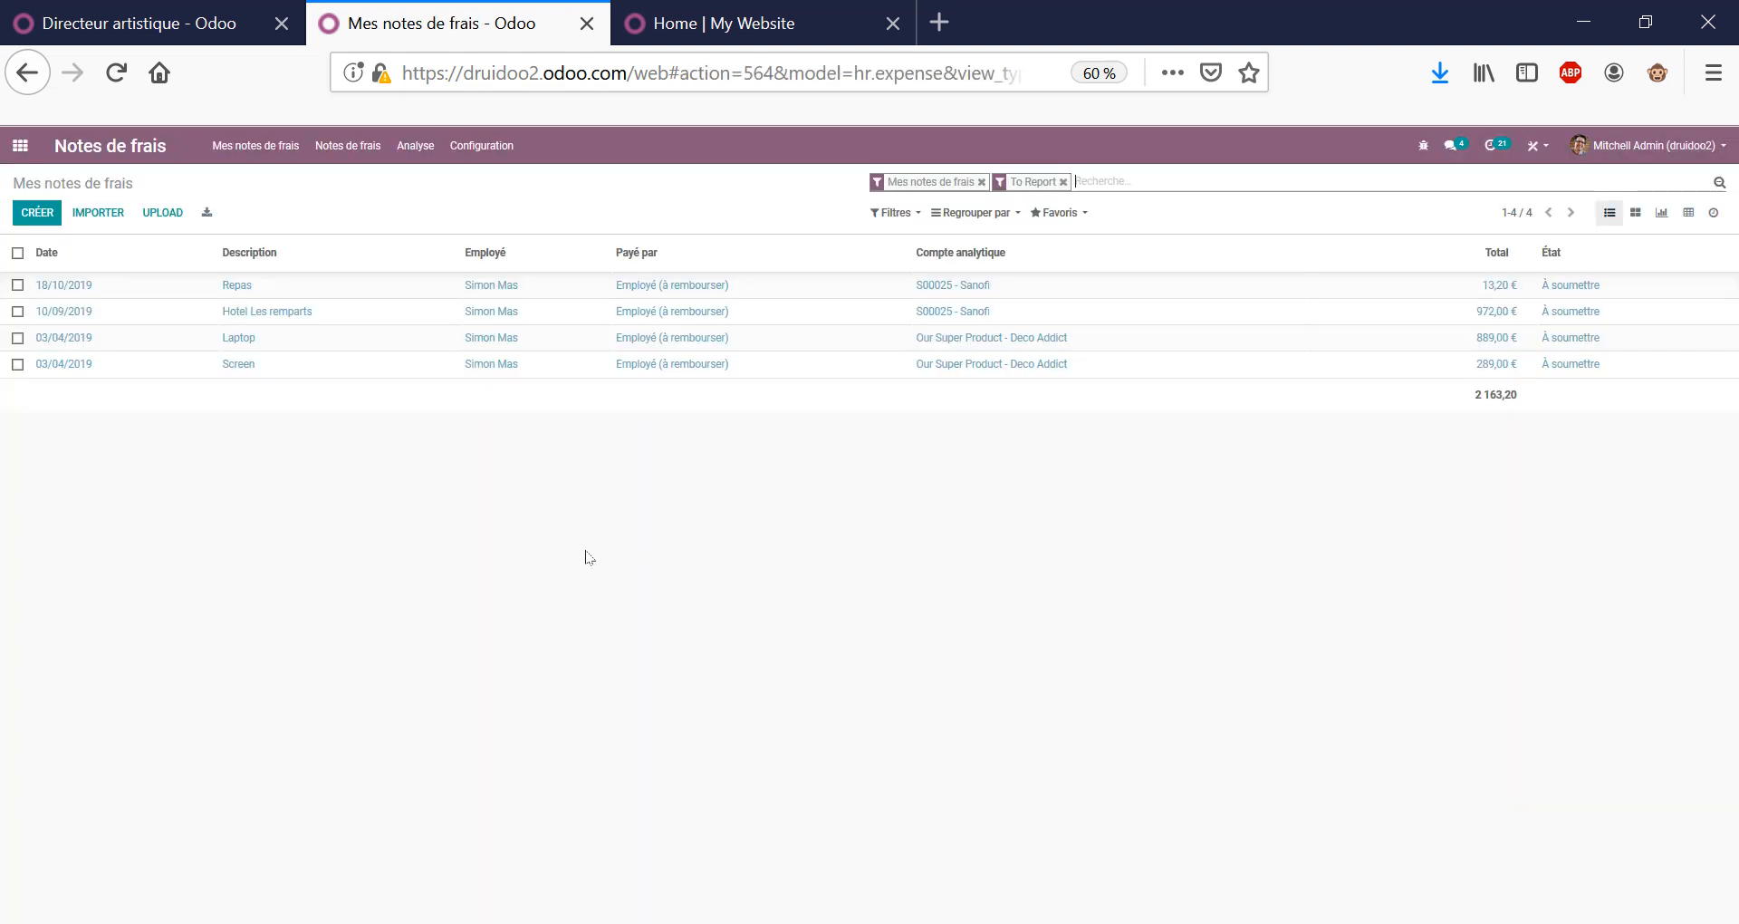
{"action": "left_click", "coordinate": [50, 222]}
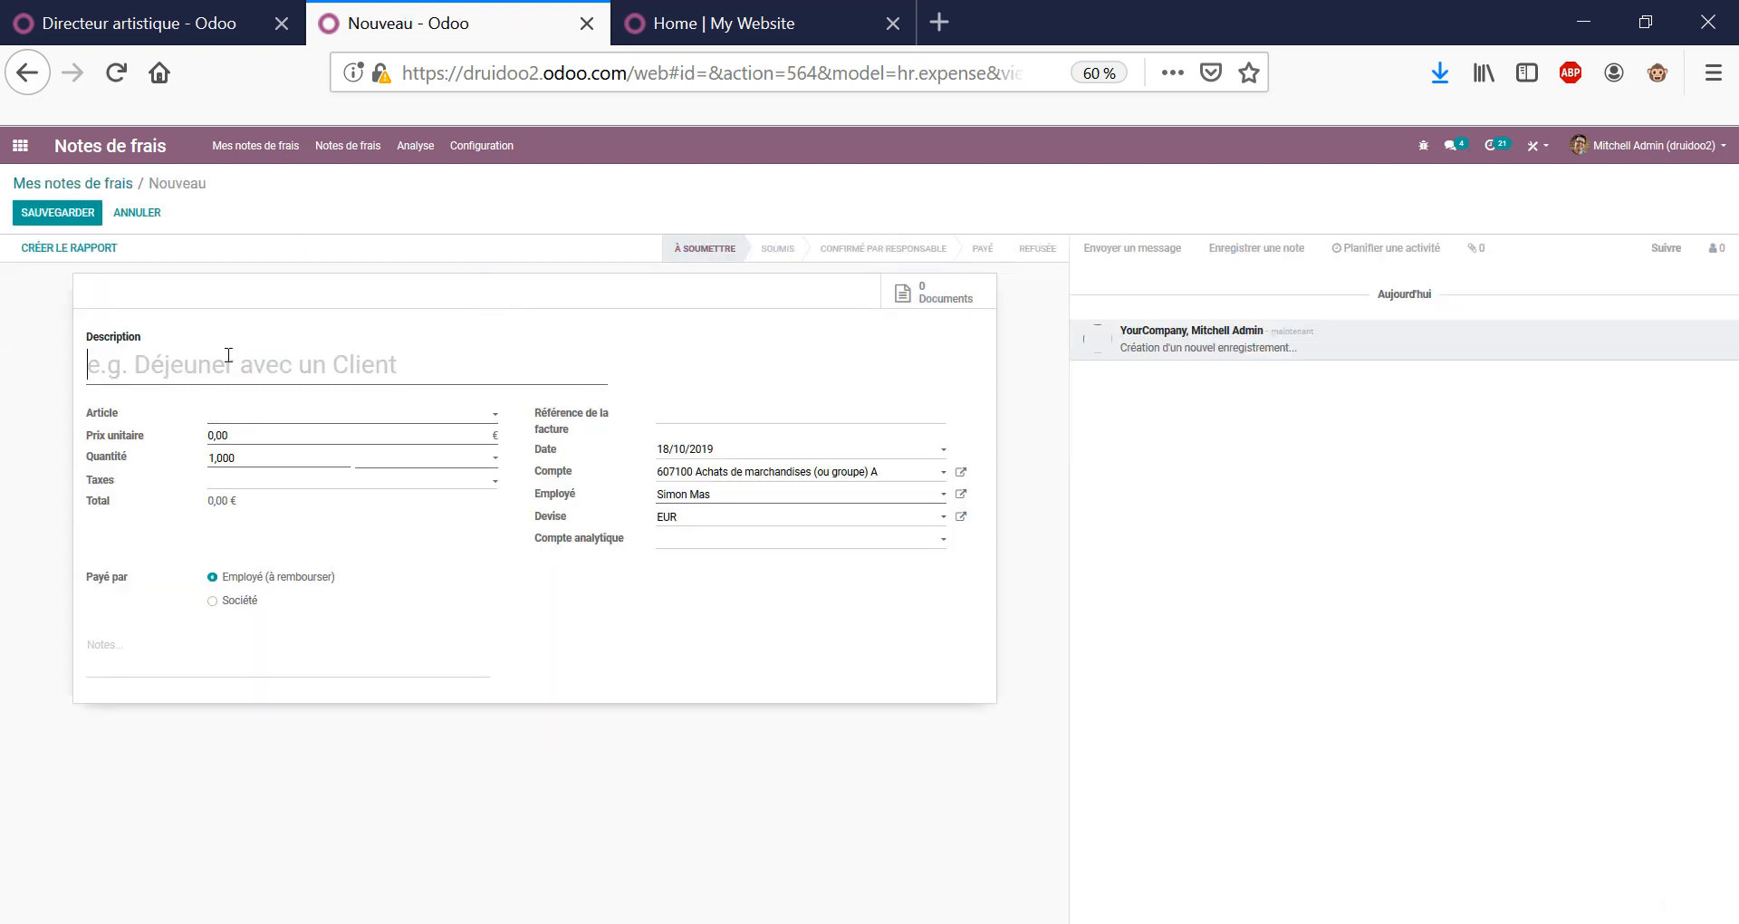
{"action": "type", "text": "d2"}
{"action": "key", "text": "BackSpace"}
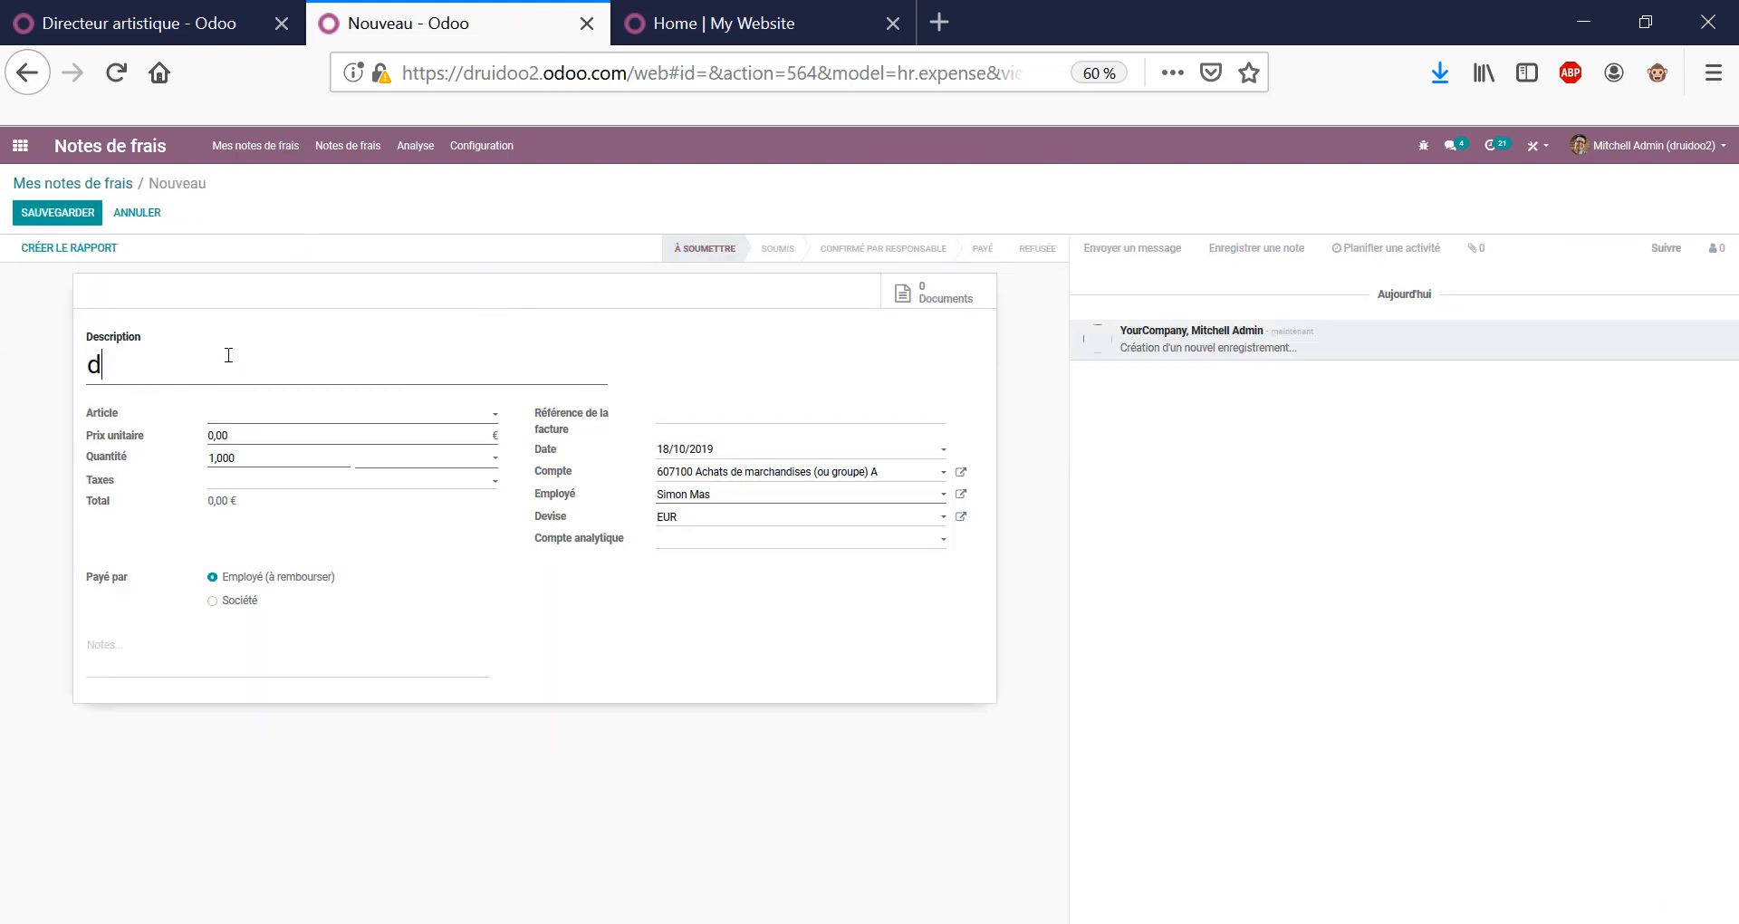
{"action": "key", "text": "BackSpace"}
{"action": "type", "text": "Déjeuner"}
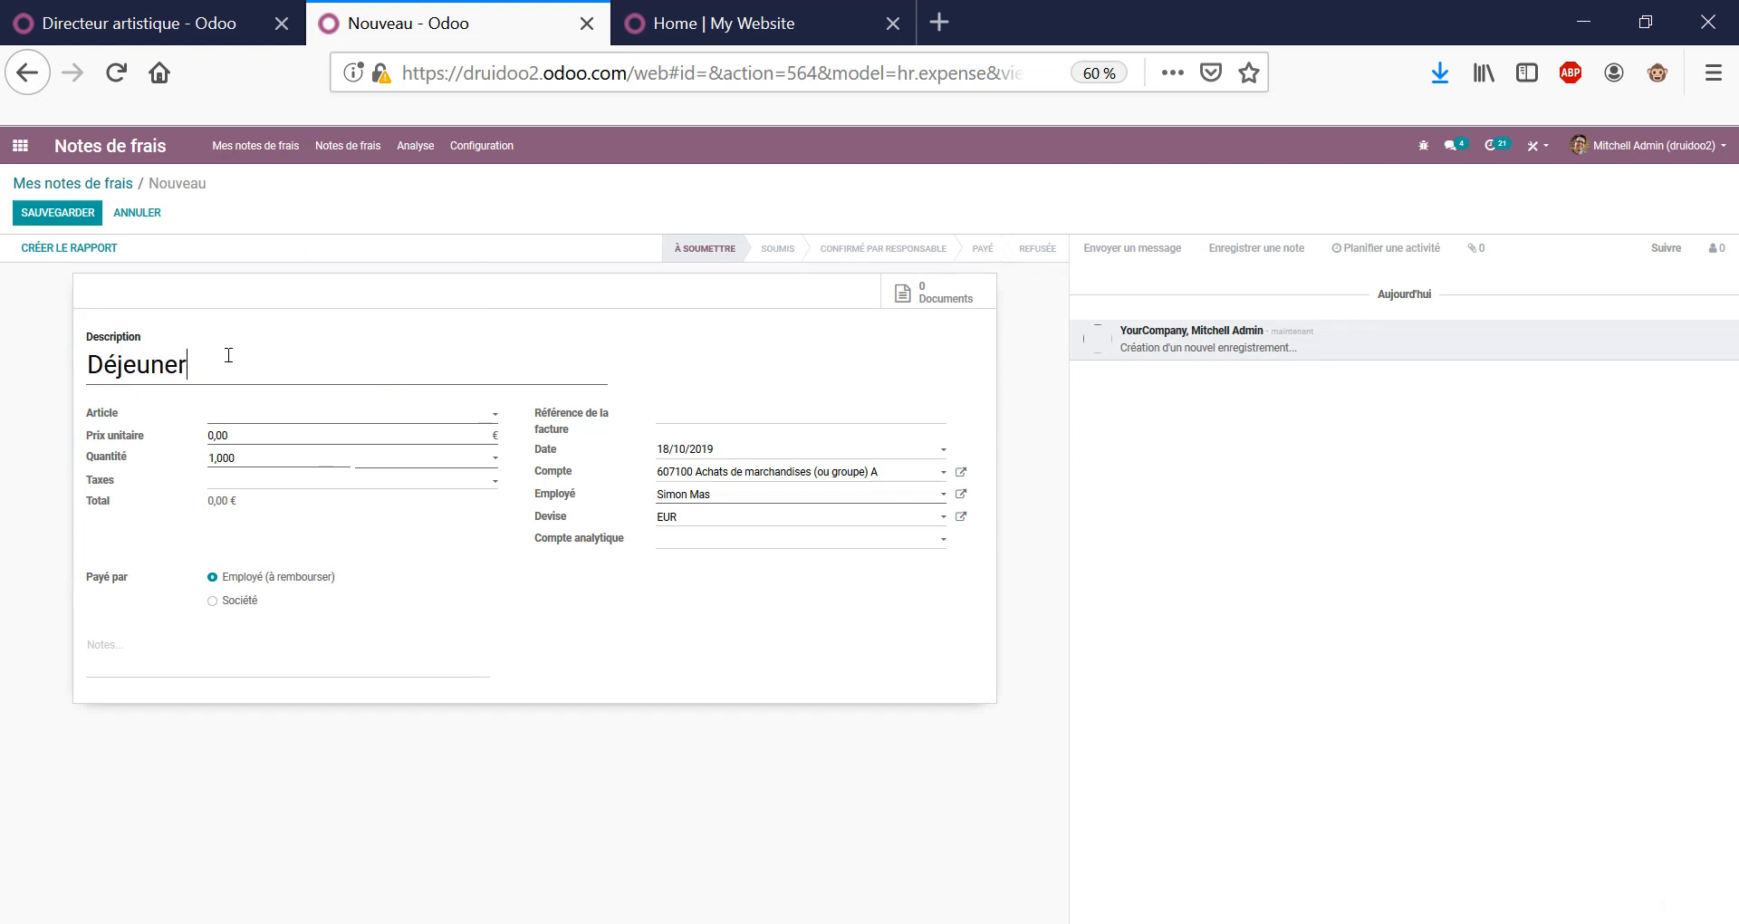
Choose the [EXP_GEN] Expenses article and enter a unit price of 15.
{"action": "key", "text": "Tab"}
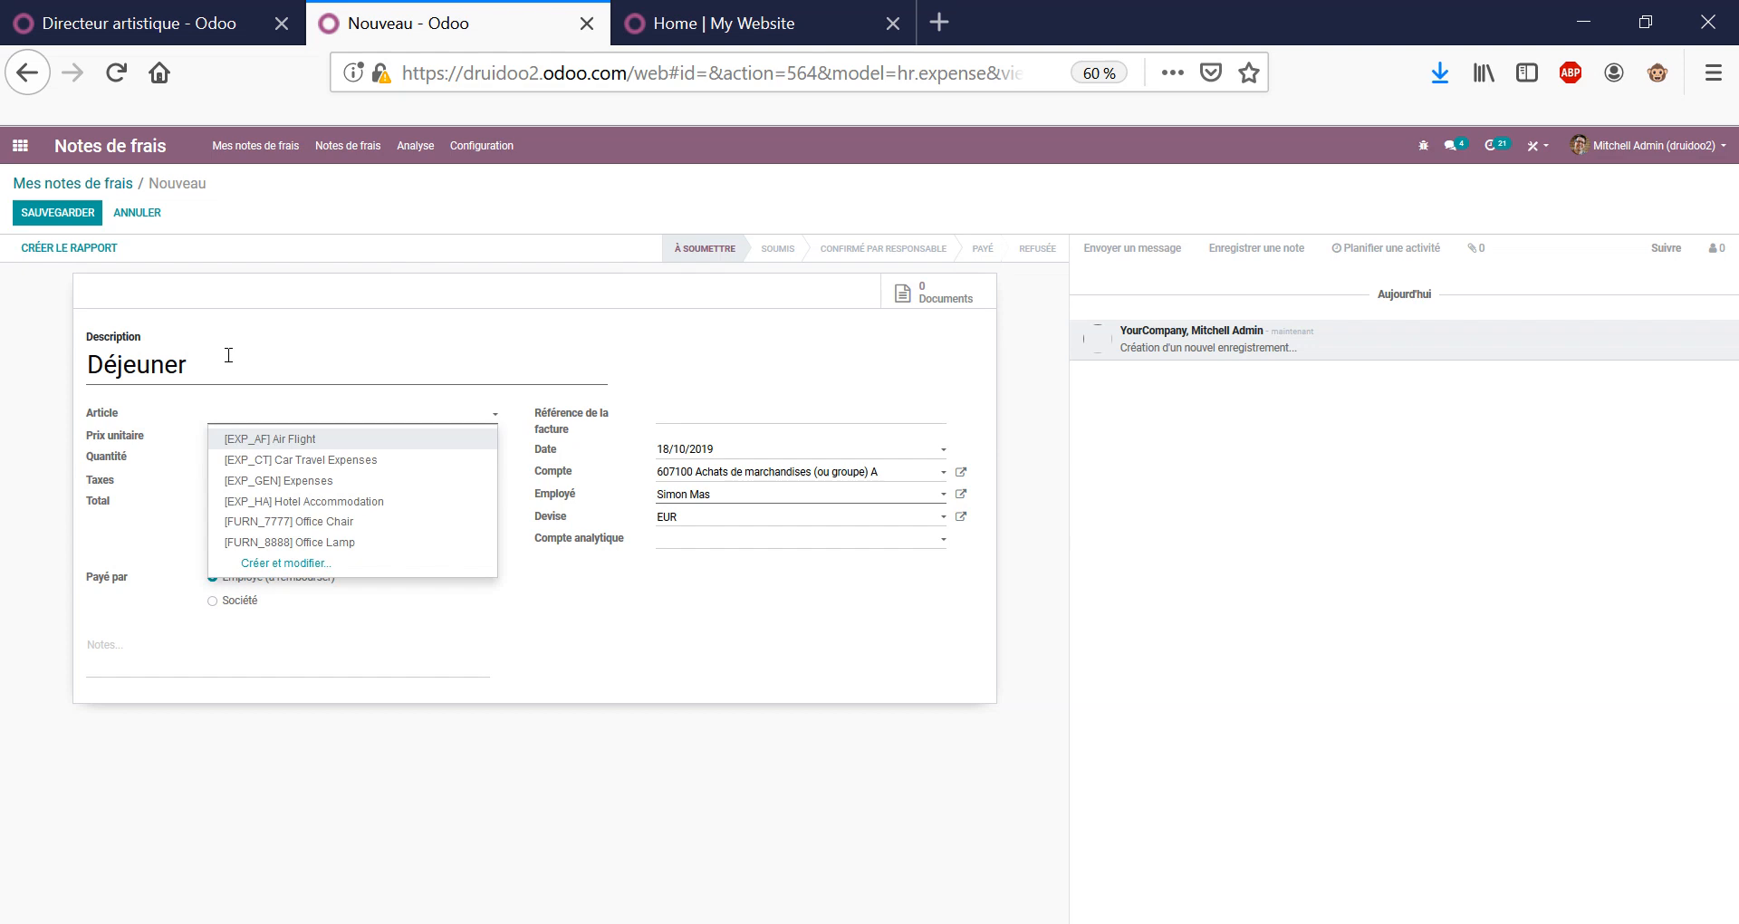
{"action": "key", "text": "Down"}
{"action": "key", "text": "Down"}
{"action": "key", "text": "Return"}
{"action": "key", "text": "Tab"}
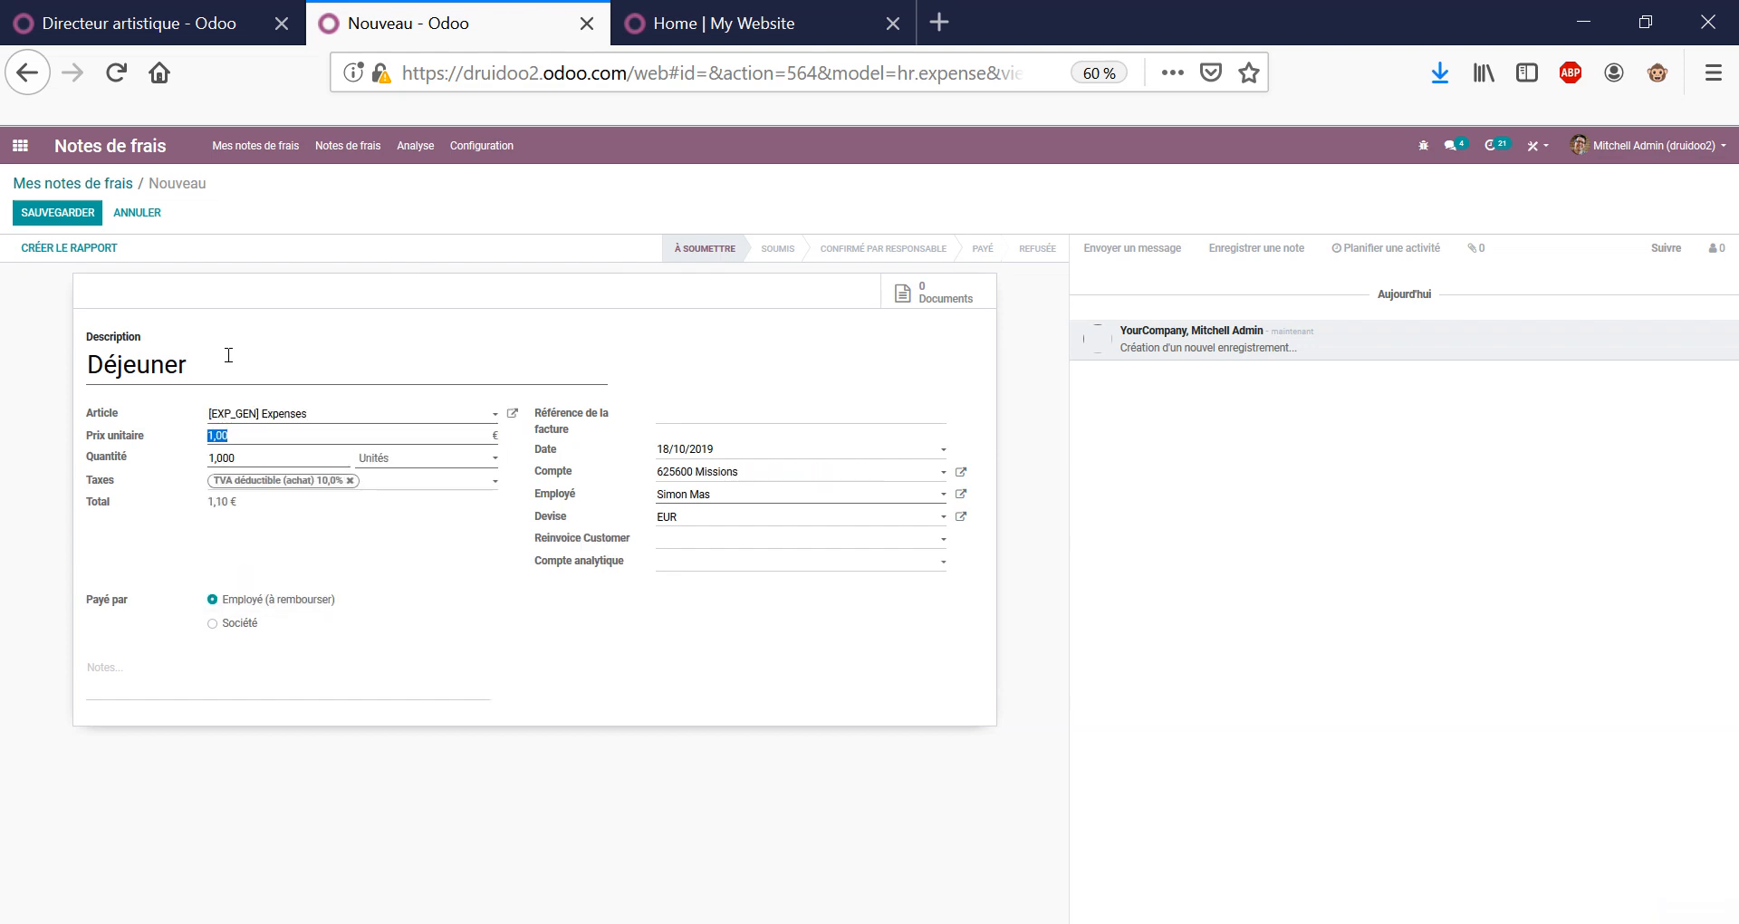
{"action": "type", "text": "15"}
{"action": "key", "text": "Tab"}
Inspect the Expenses article's general, sales and accounting settings, then close it unchanged.
{"action": "left_click", "coordinate": [513, 414]}
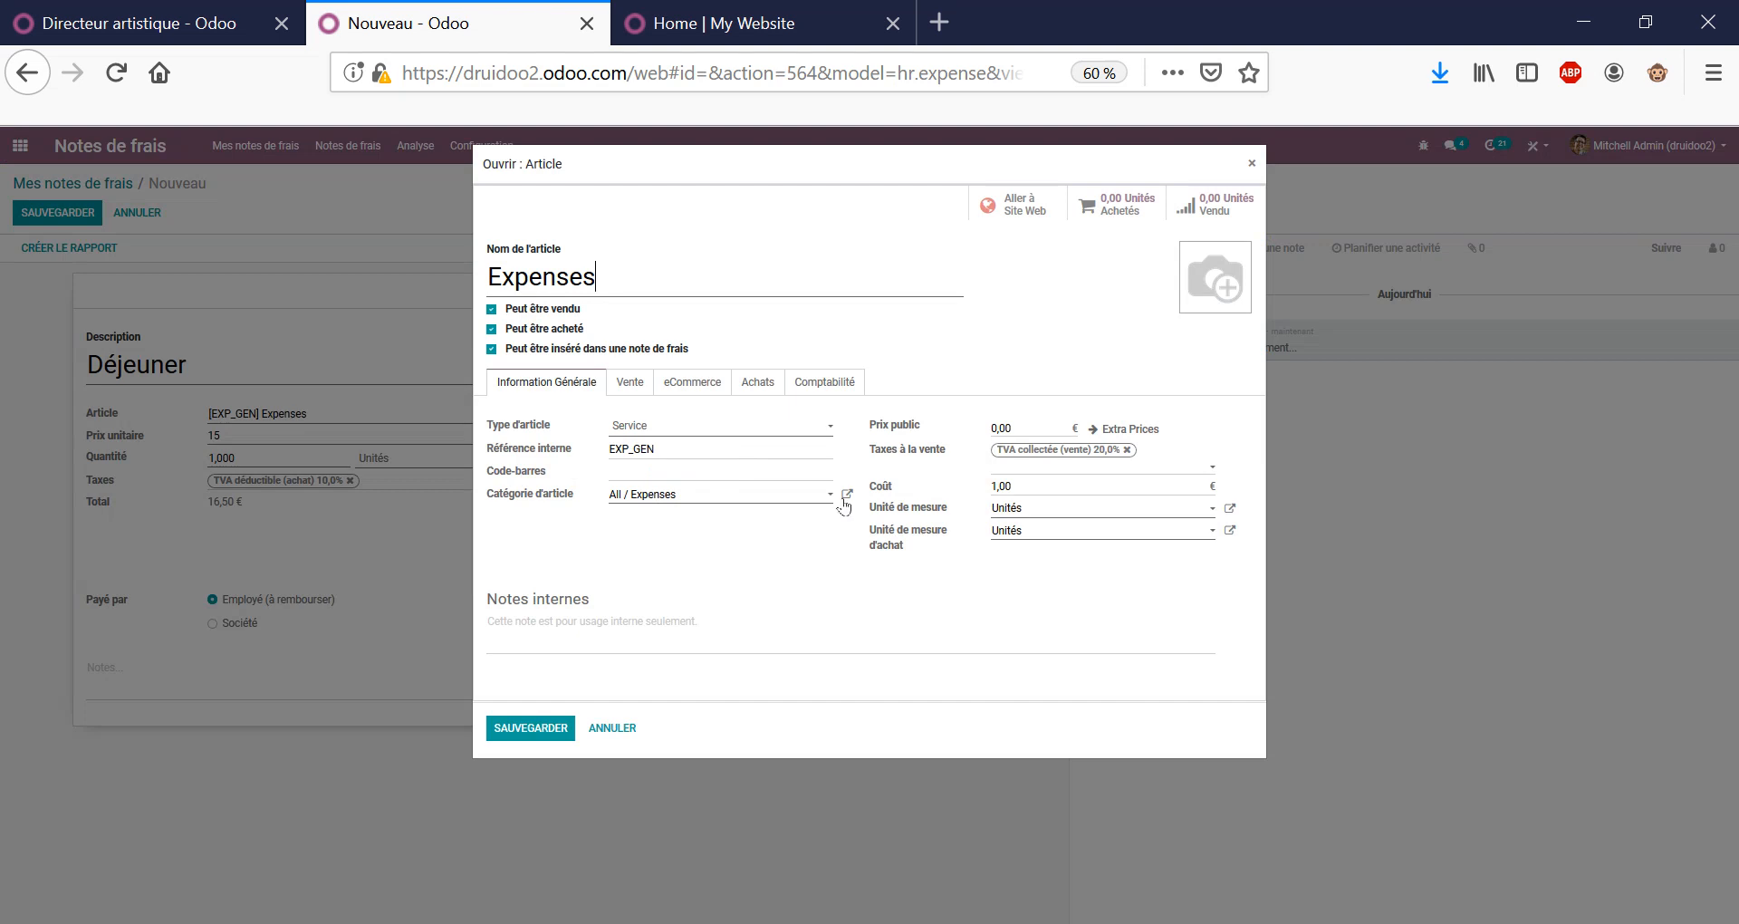
{"action": "left_click", "coordinate": [825, 381]}
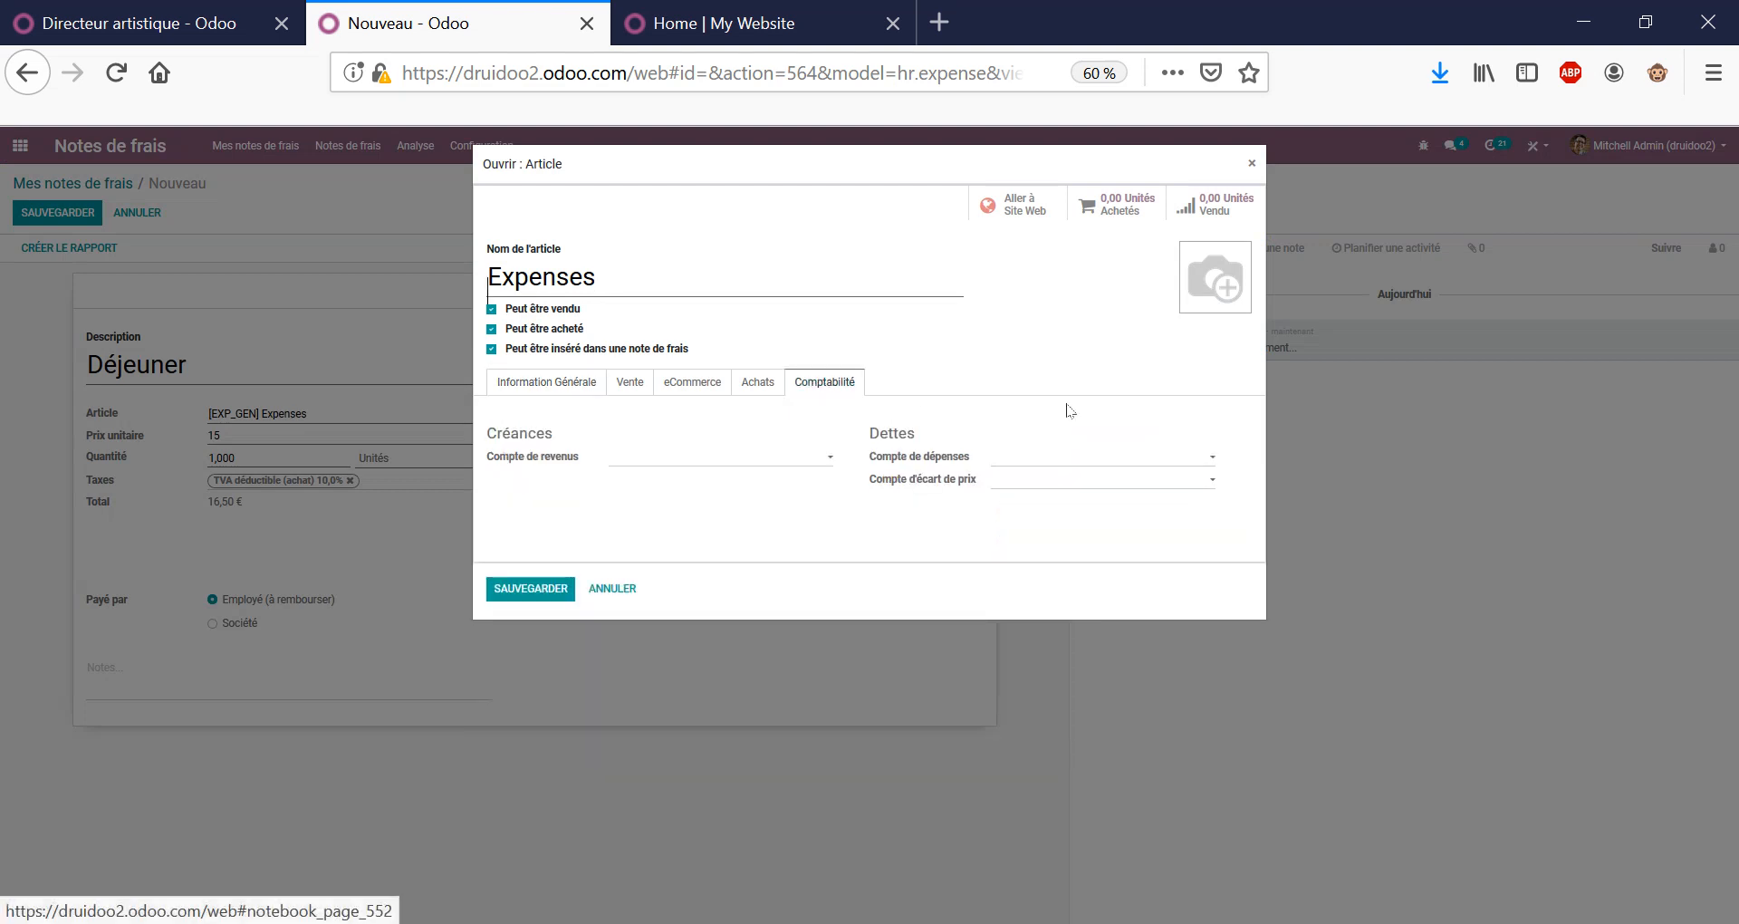
{"action": "left_click", "coordinate": [639, 382]}
{"action": "left_click", "coordinate": [569, 382]}
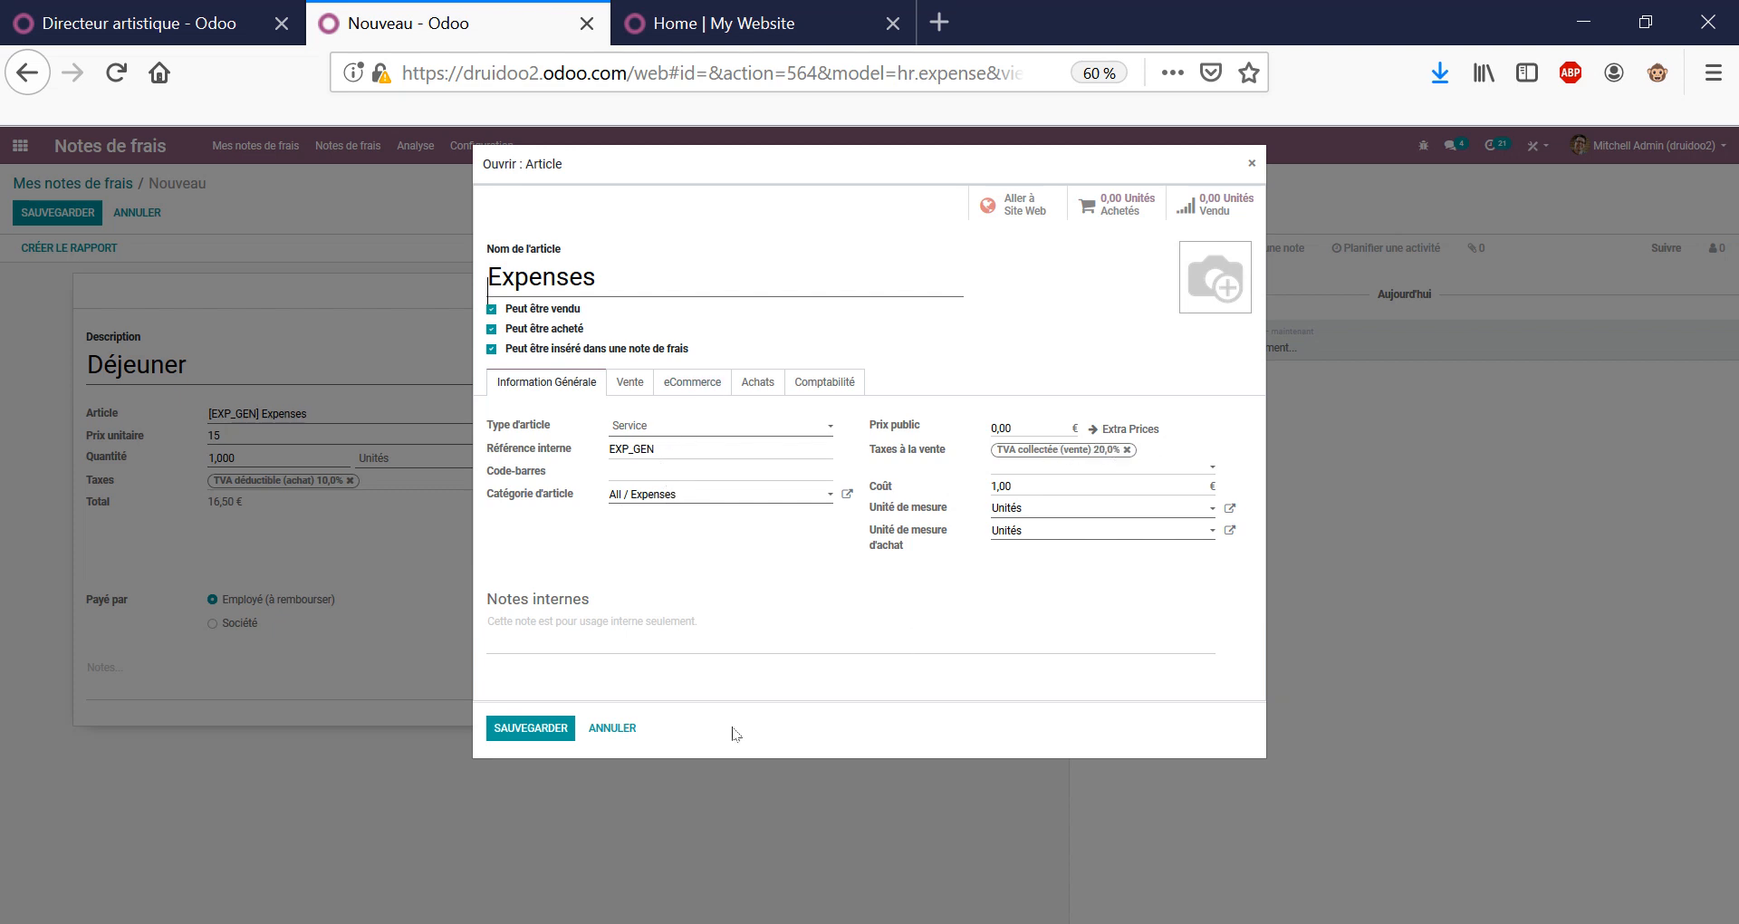
{"action": "left_click", "coordinate": [621, 741]}
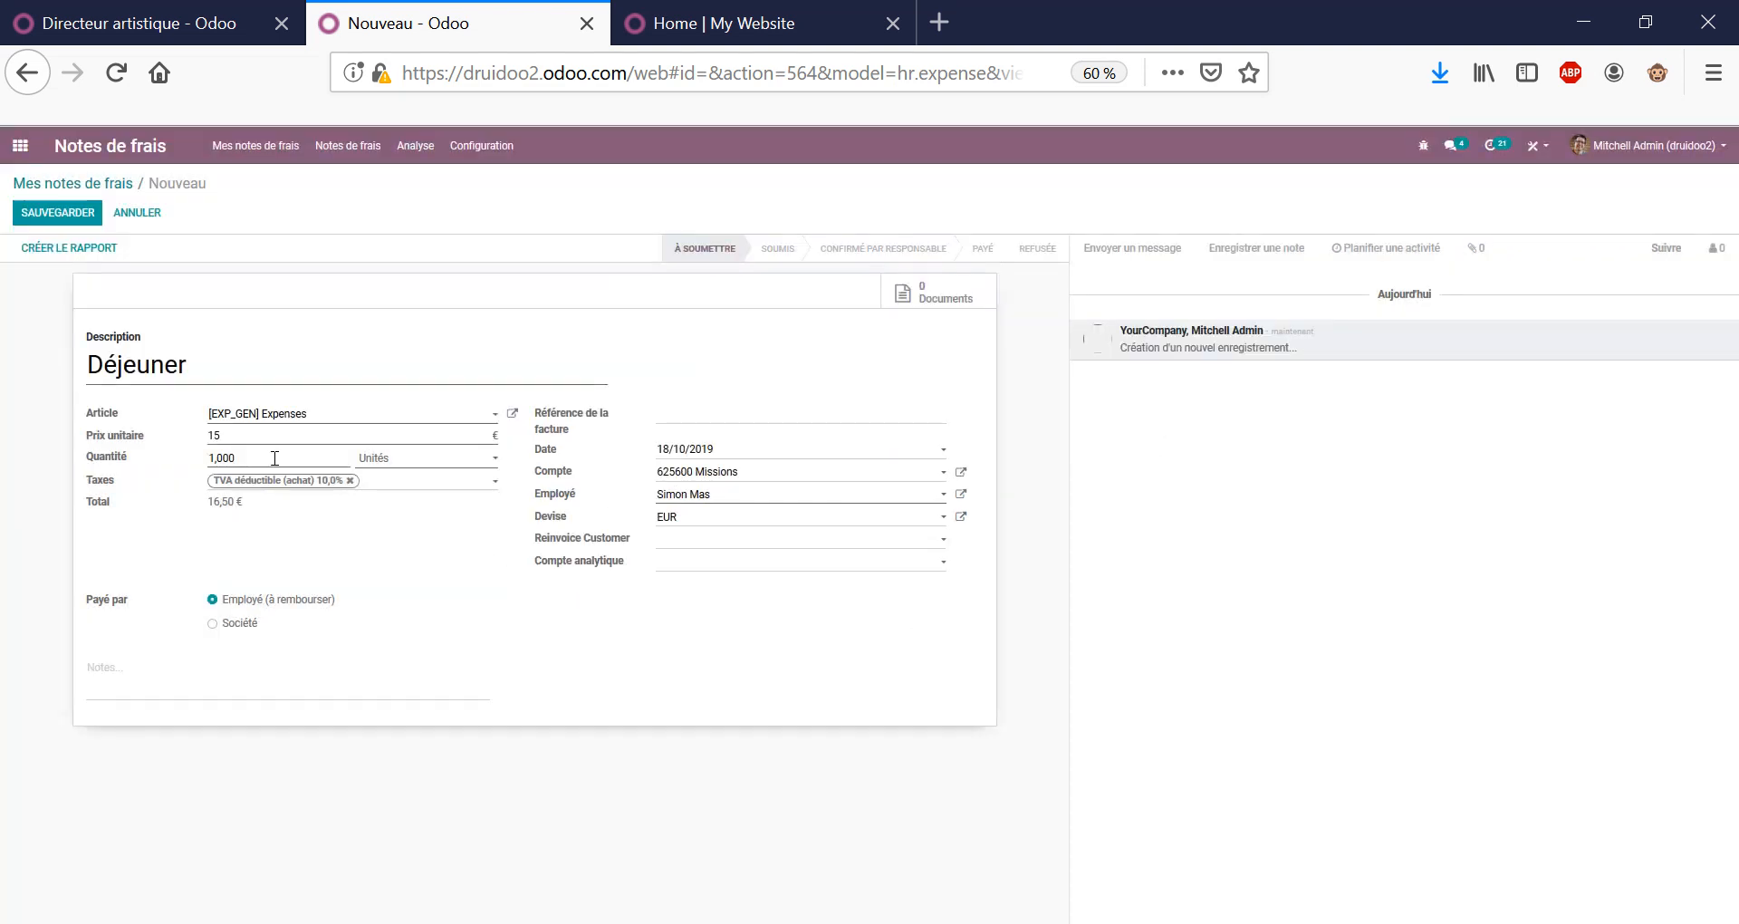
{"action": "double_click", "coordinate": [263, 455]}
{"action": "double_click", "coordinate": [277, 462]}
{"action": "left_click", "coordinate": [472, 612]}
Set Reinvoice Customer to the customer's sales order, save the expense, and return to Mes notes de frais.
{"action": "left_click", "coordinate": [741, 542]}
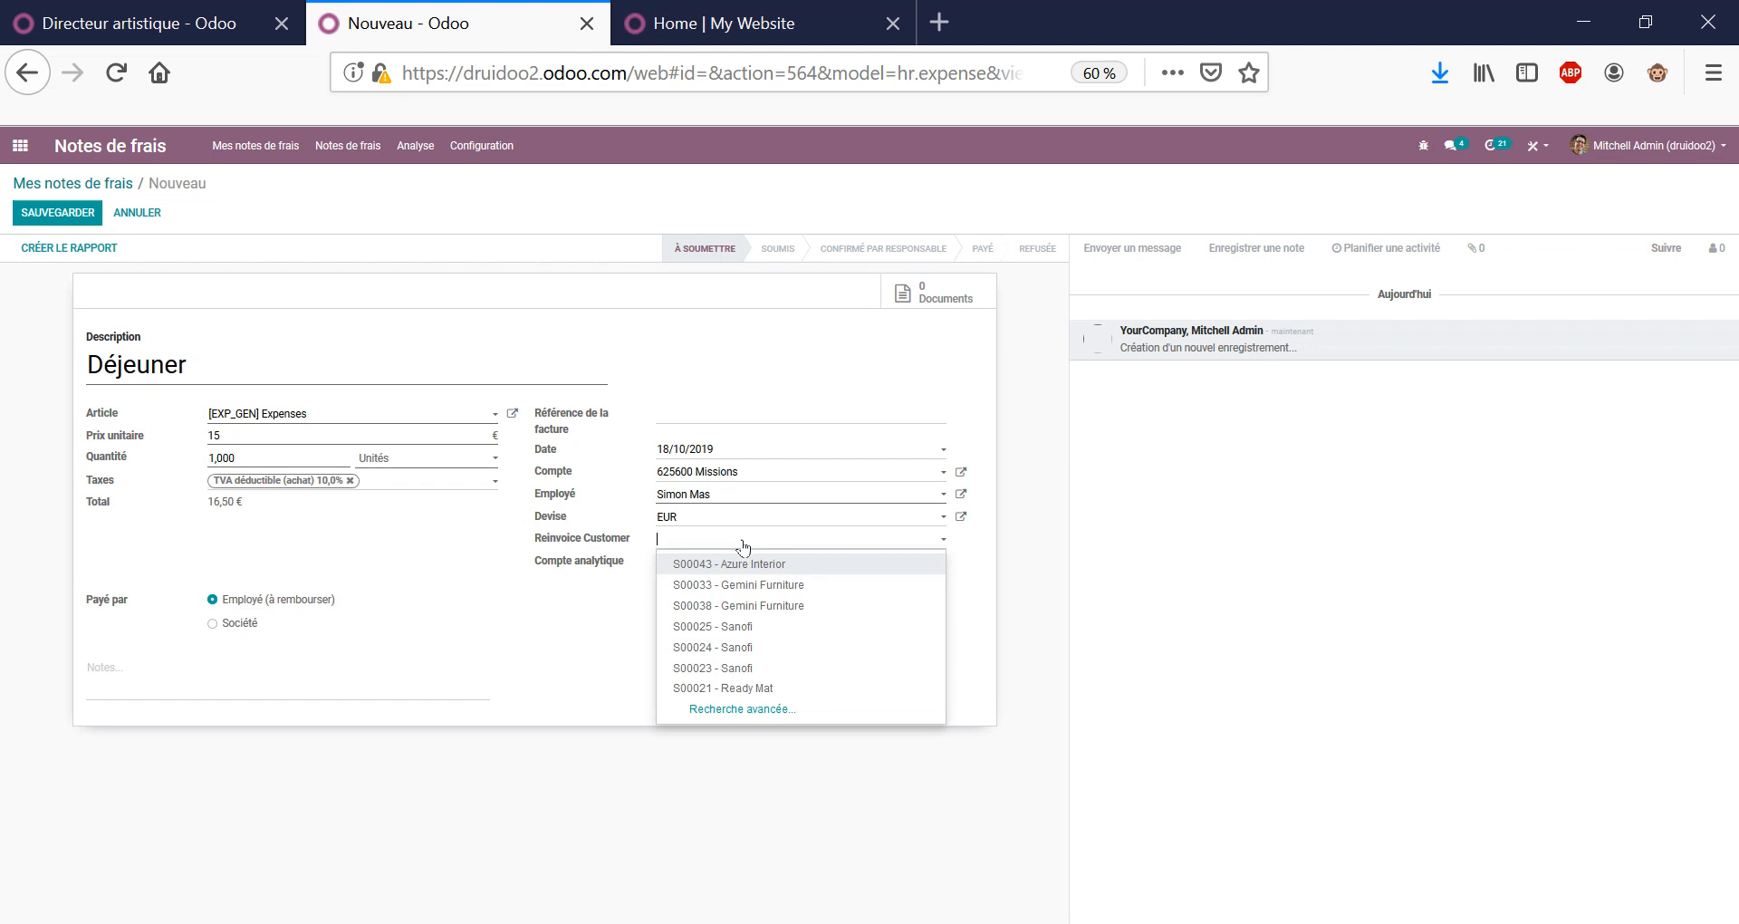
{"action": "type", "text": "25"}
{"action": "key", "text": "Return"}
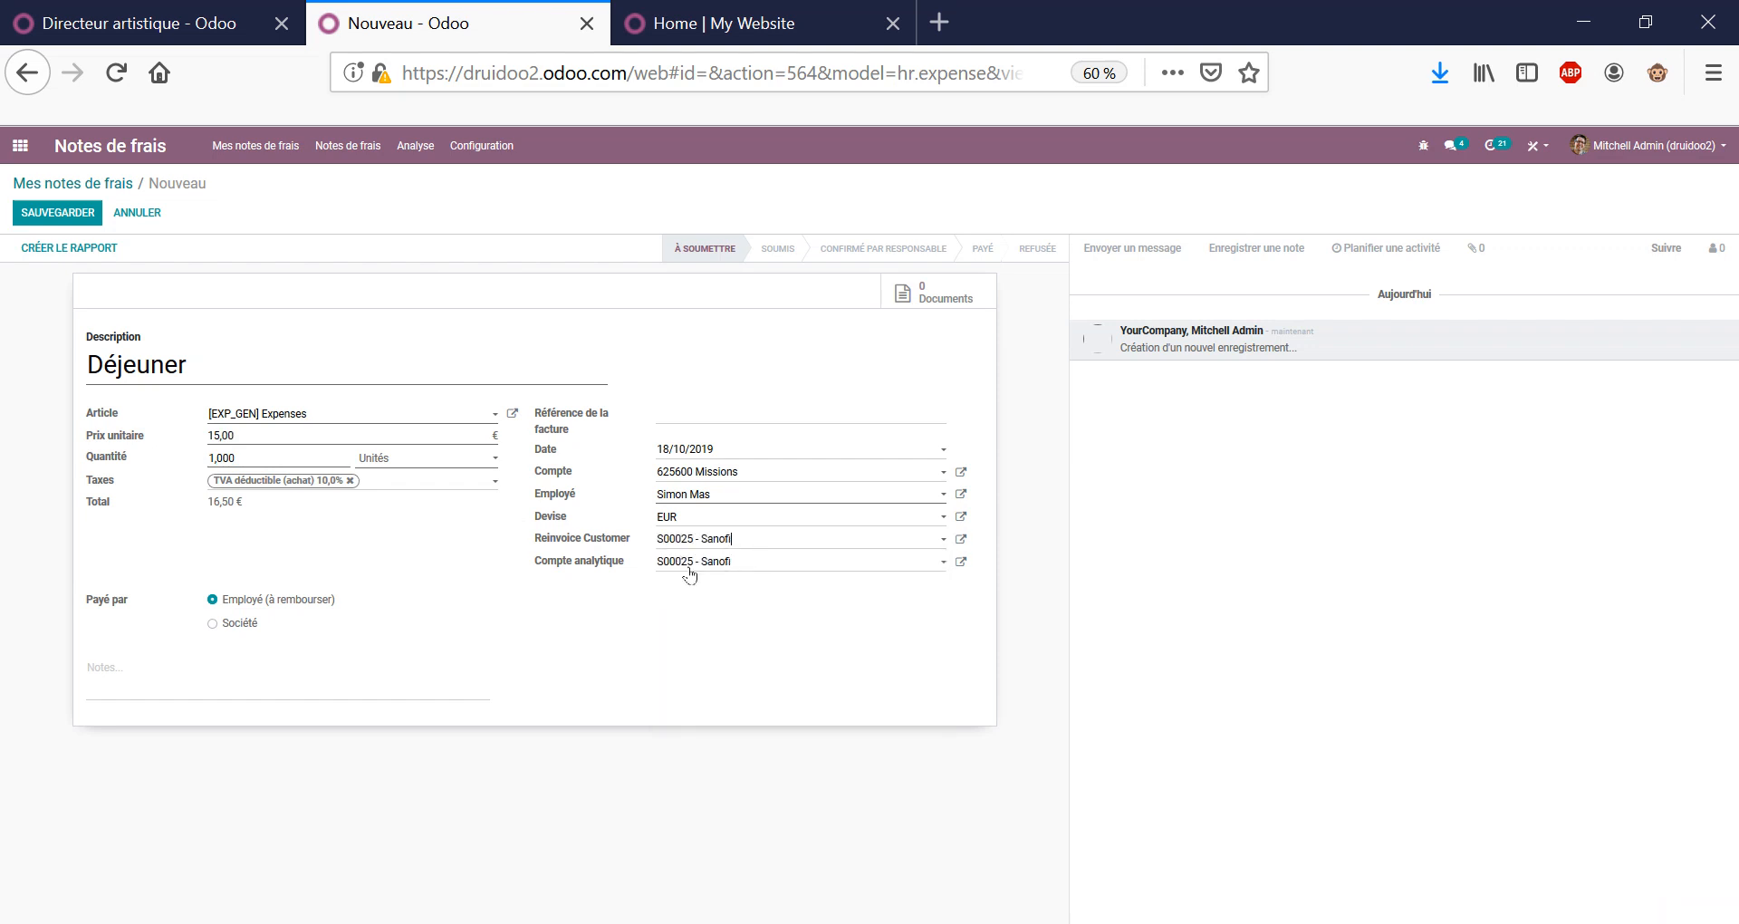
{"action": "left_click_drag", "start_coordinate": [739, 544], "coordinate": [580, 540]}
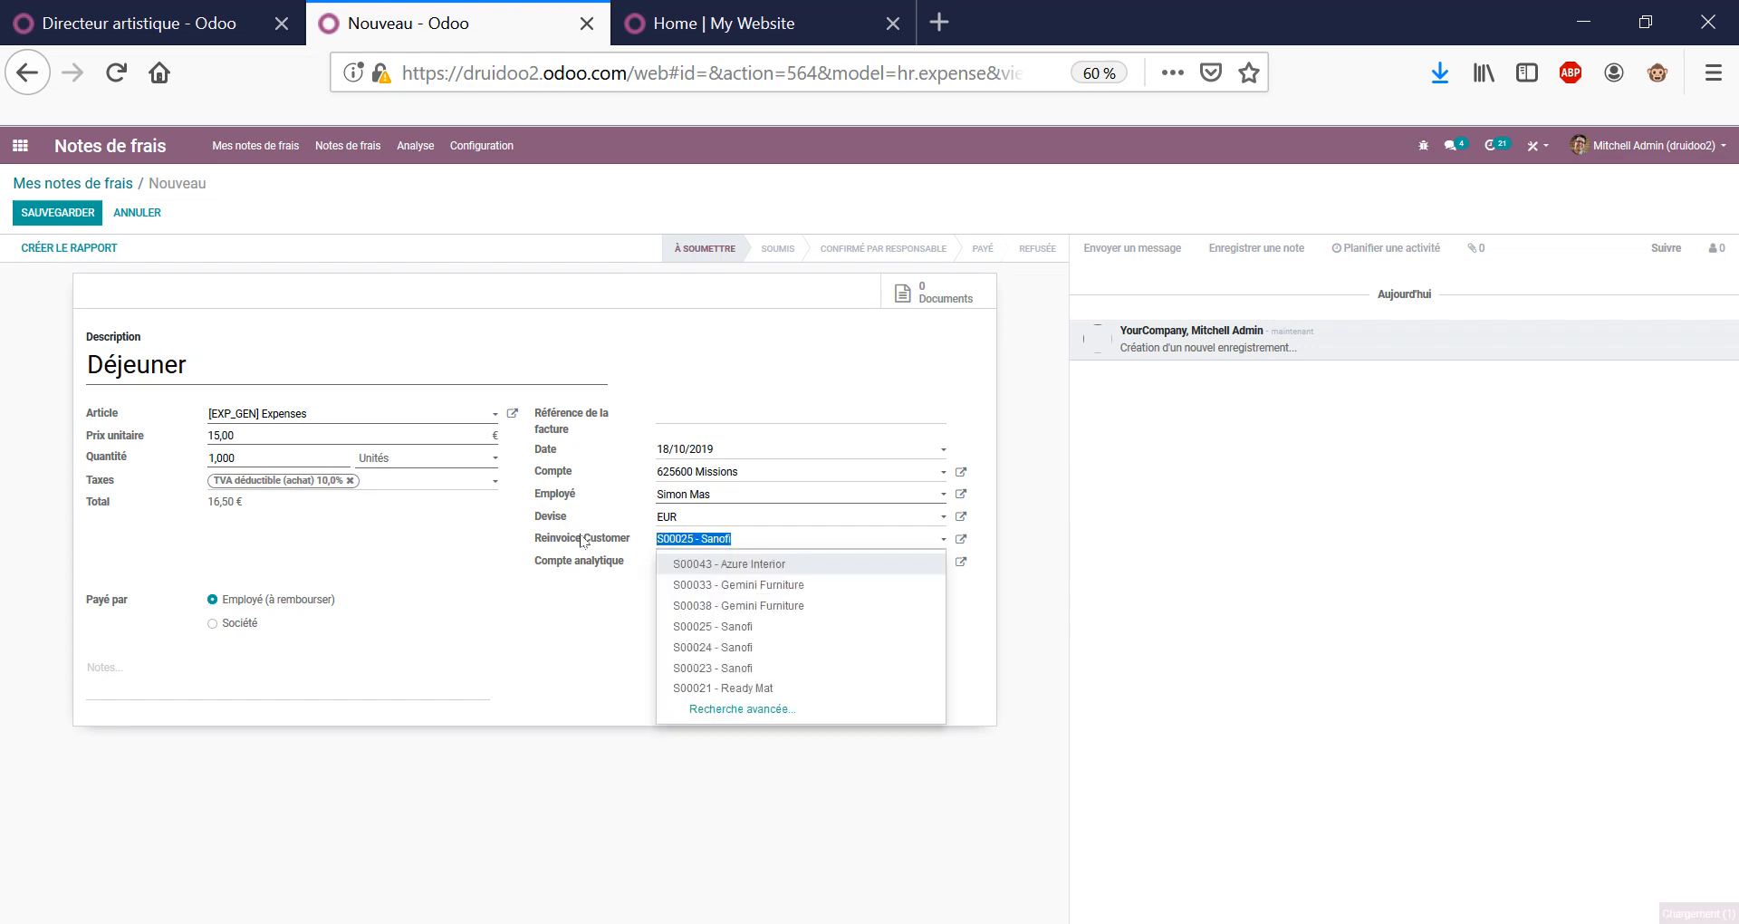
{"action": "key", "text": "BackSpace"}
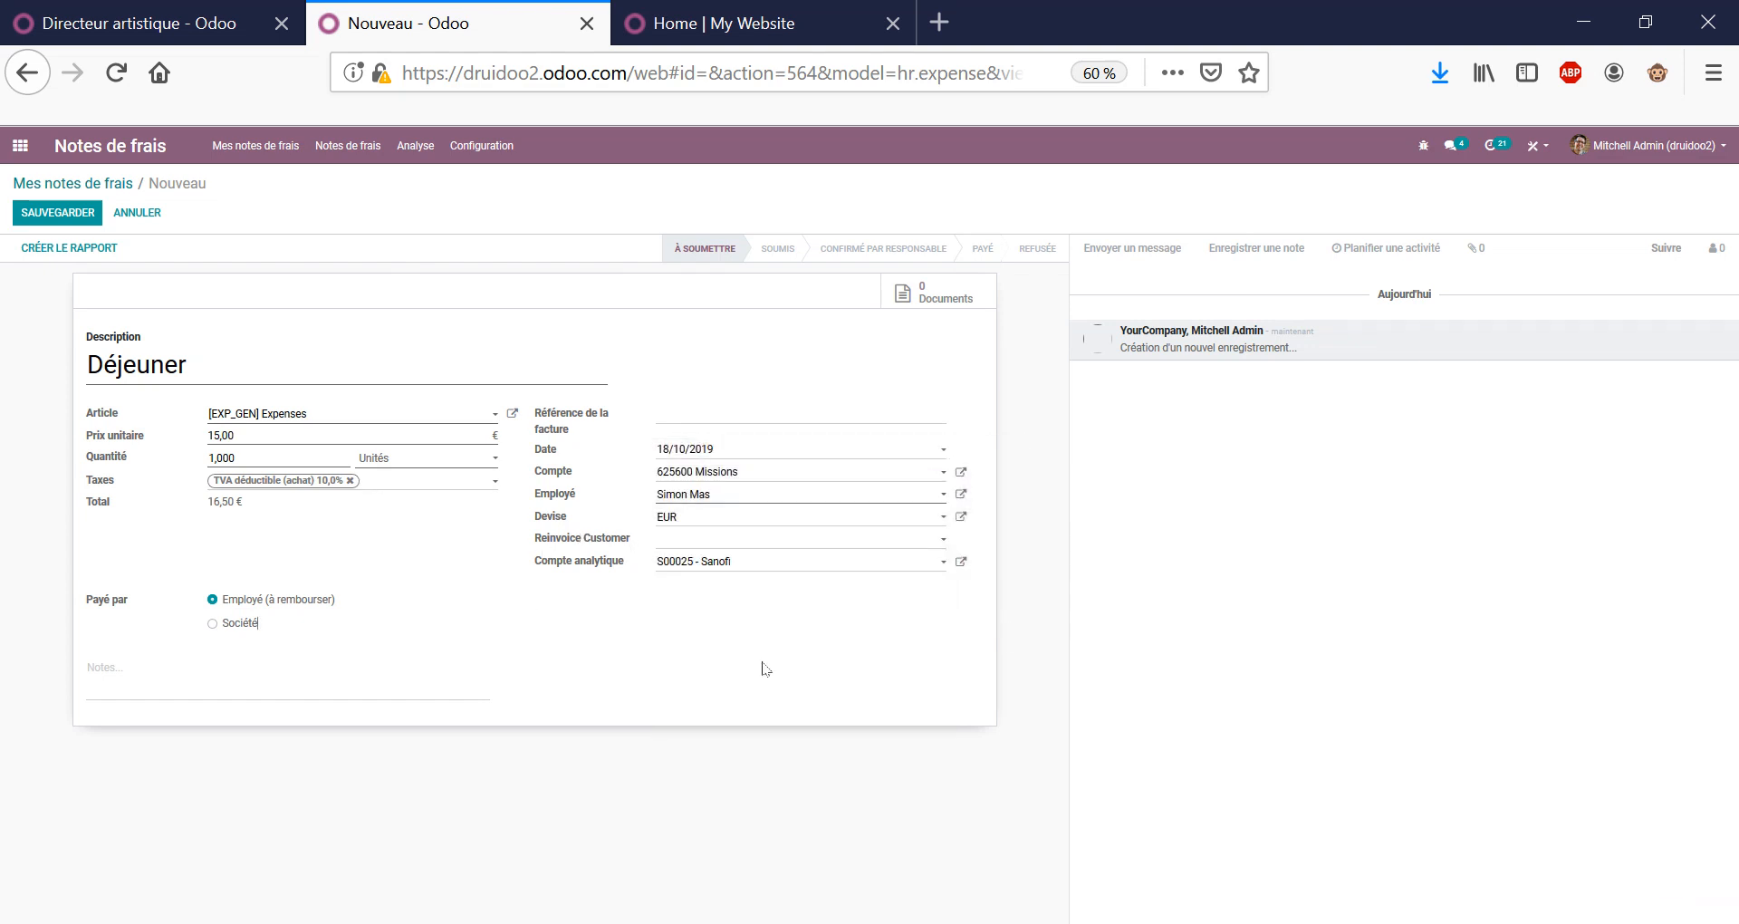
{"action": "left_click", "coordinate": [738, 542]}
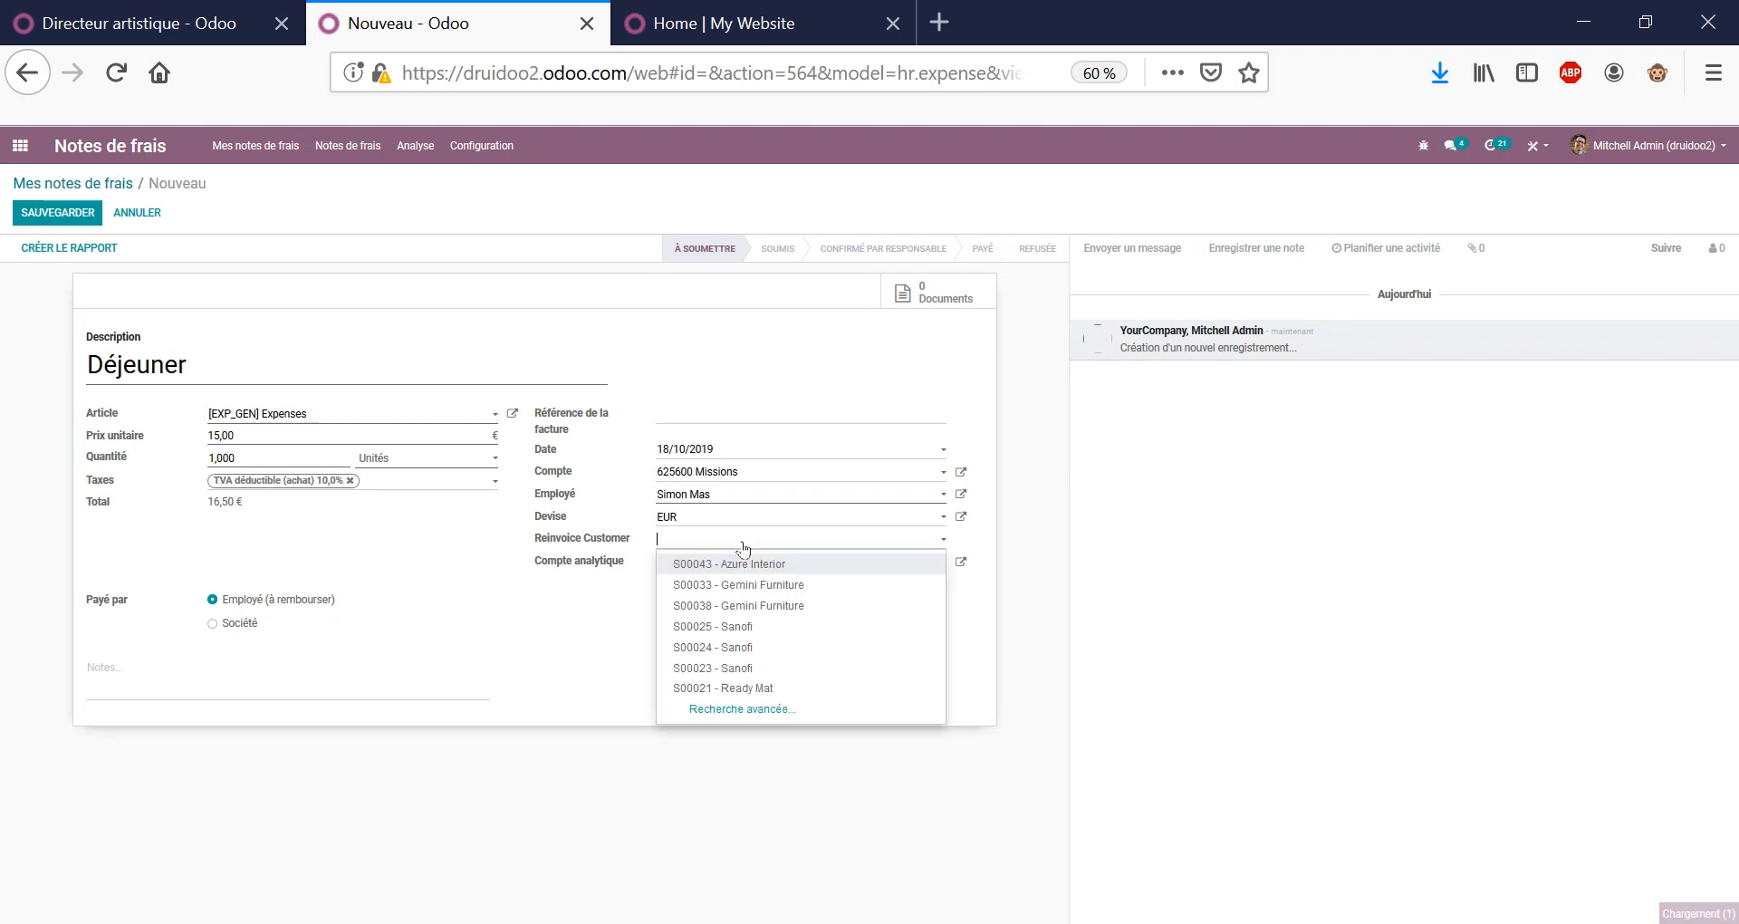
{"action": "type", "text": "25"}
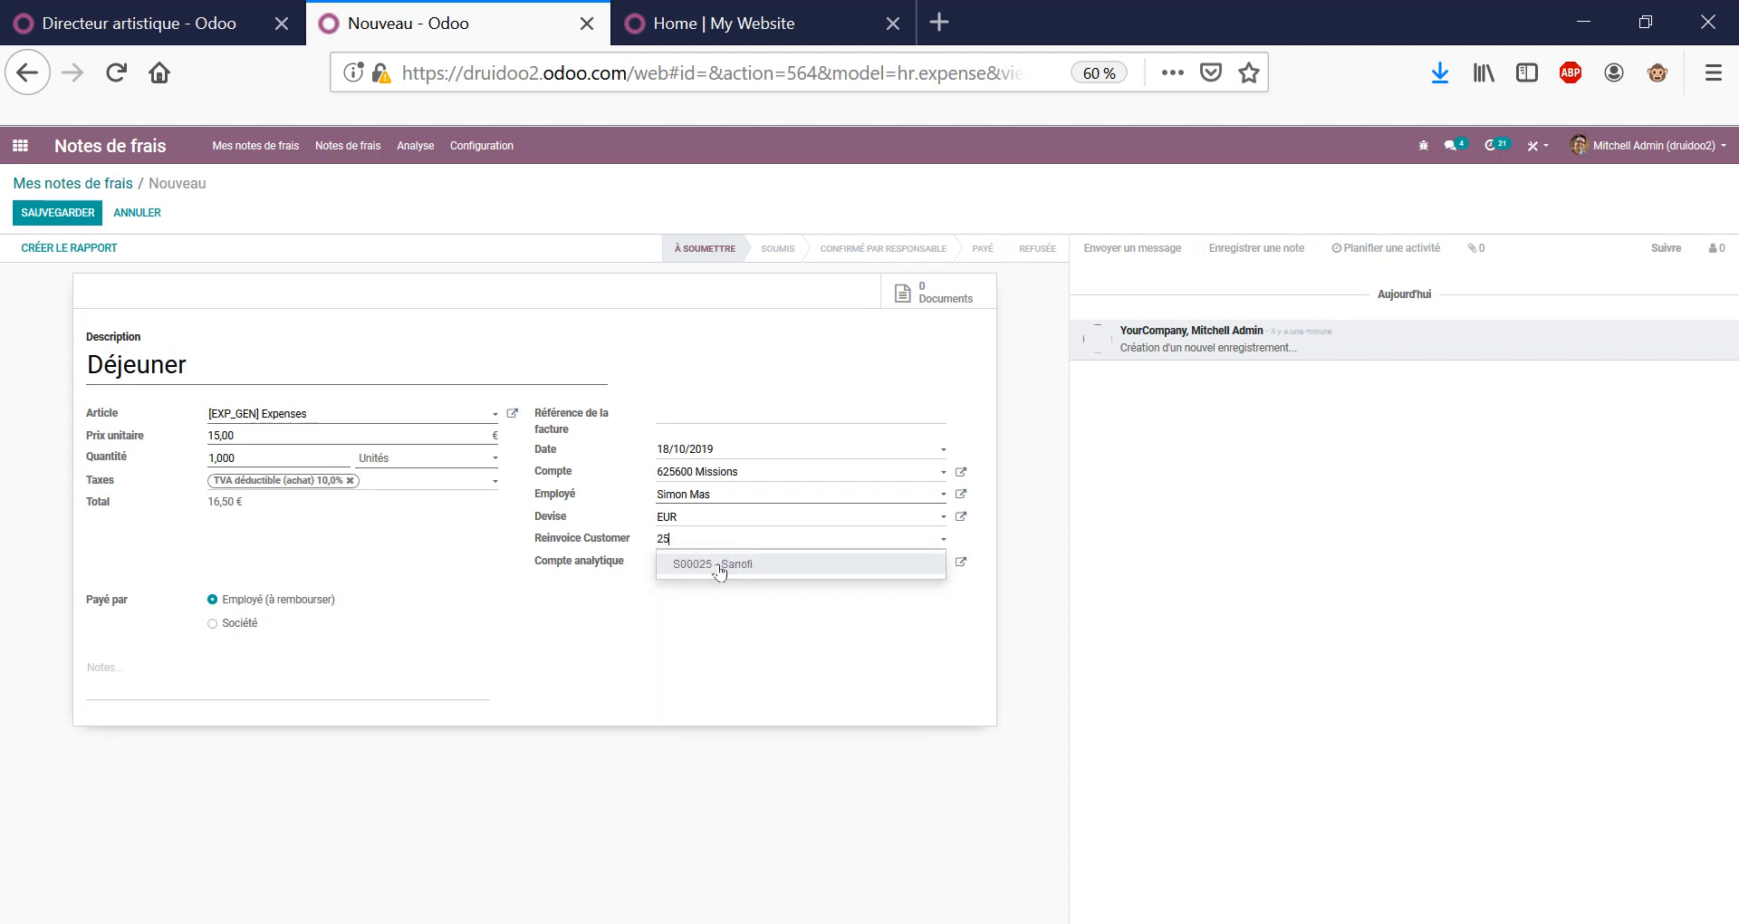
{"action": "left_click", "coordinate": [720, 564]}
{"action": "left_click", "coordinate": [63, 217]}
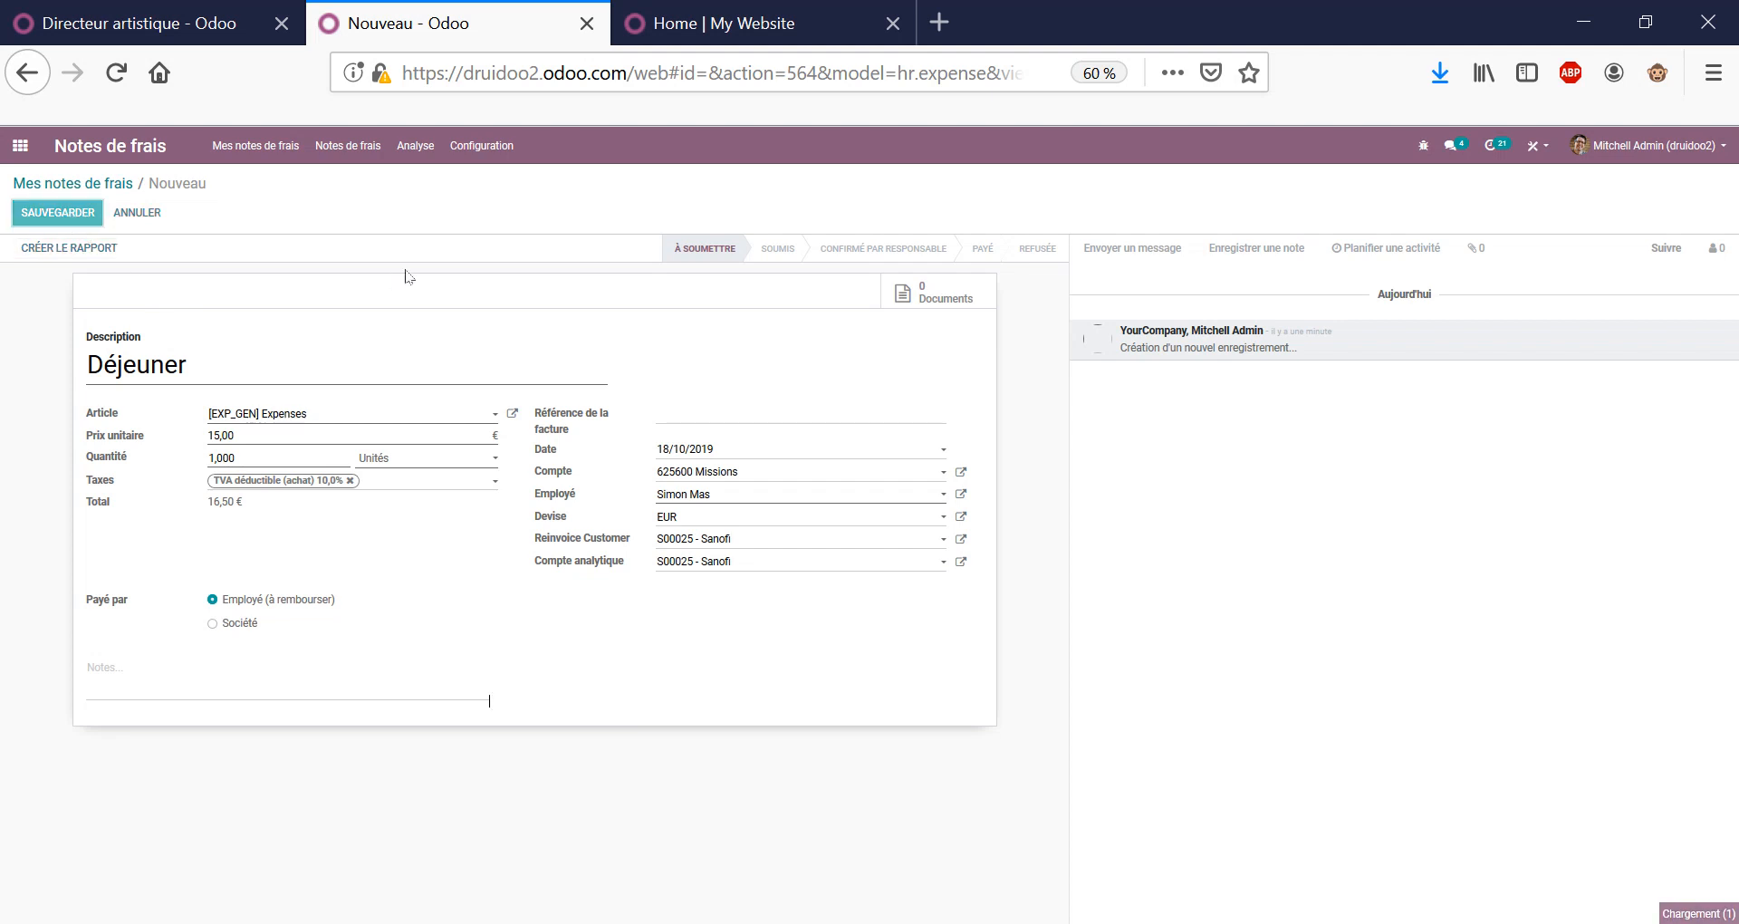
{"action": "left_click", "coordinate": [107, 184]}
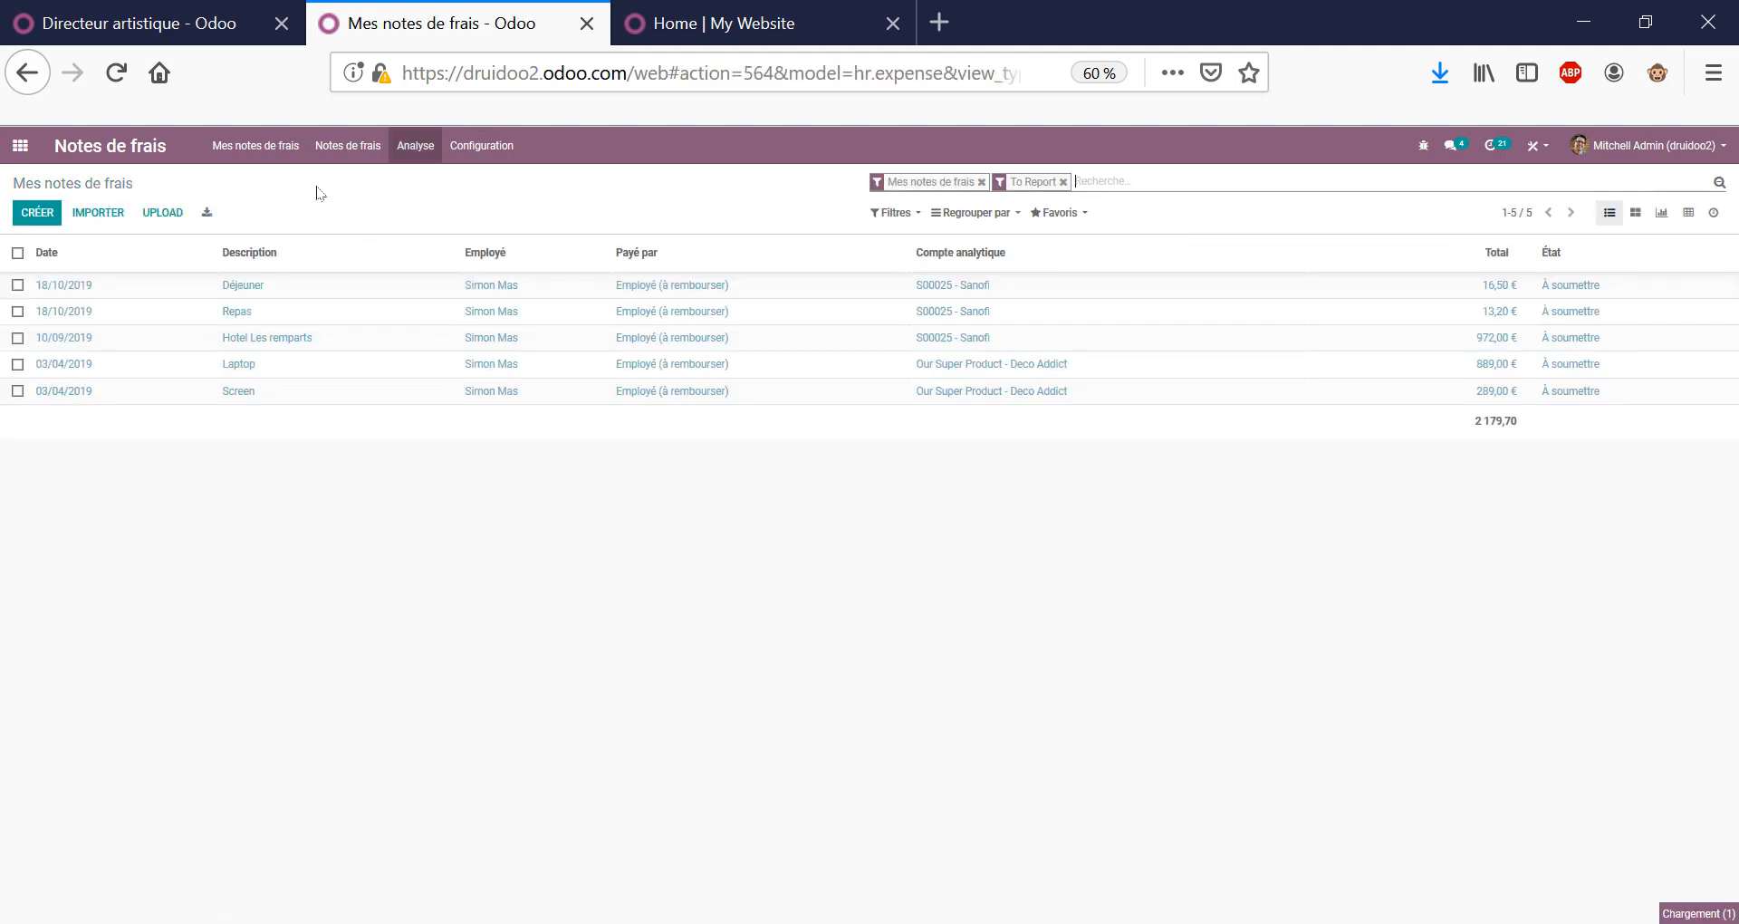
Create an expense report from the Déjeuner, Repas and Hotel Les remparts expenses.
{"action": "left_click", "coordinate": [17, 285]}
{"action": "left_click", "coordinate": [17, 311]}
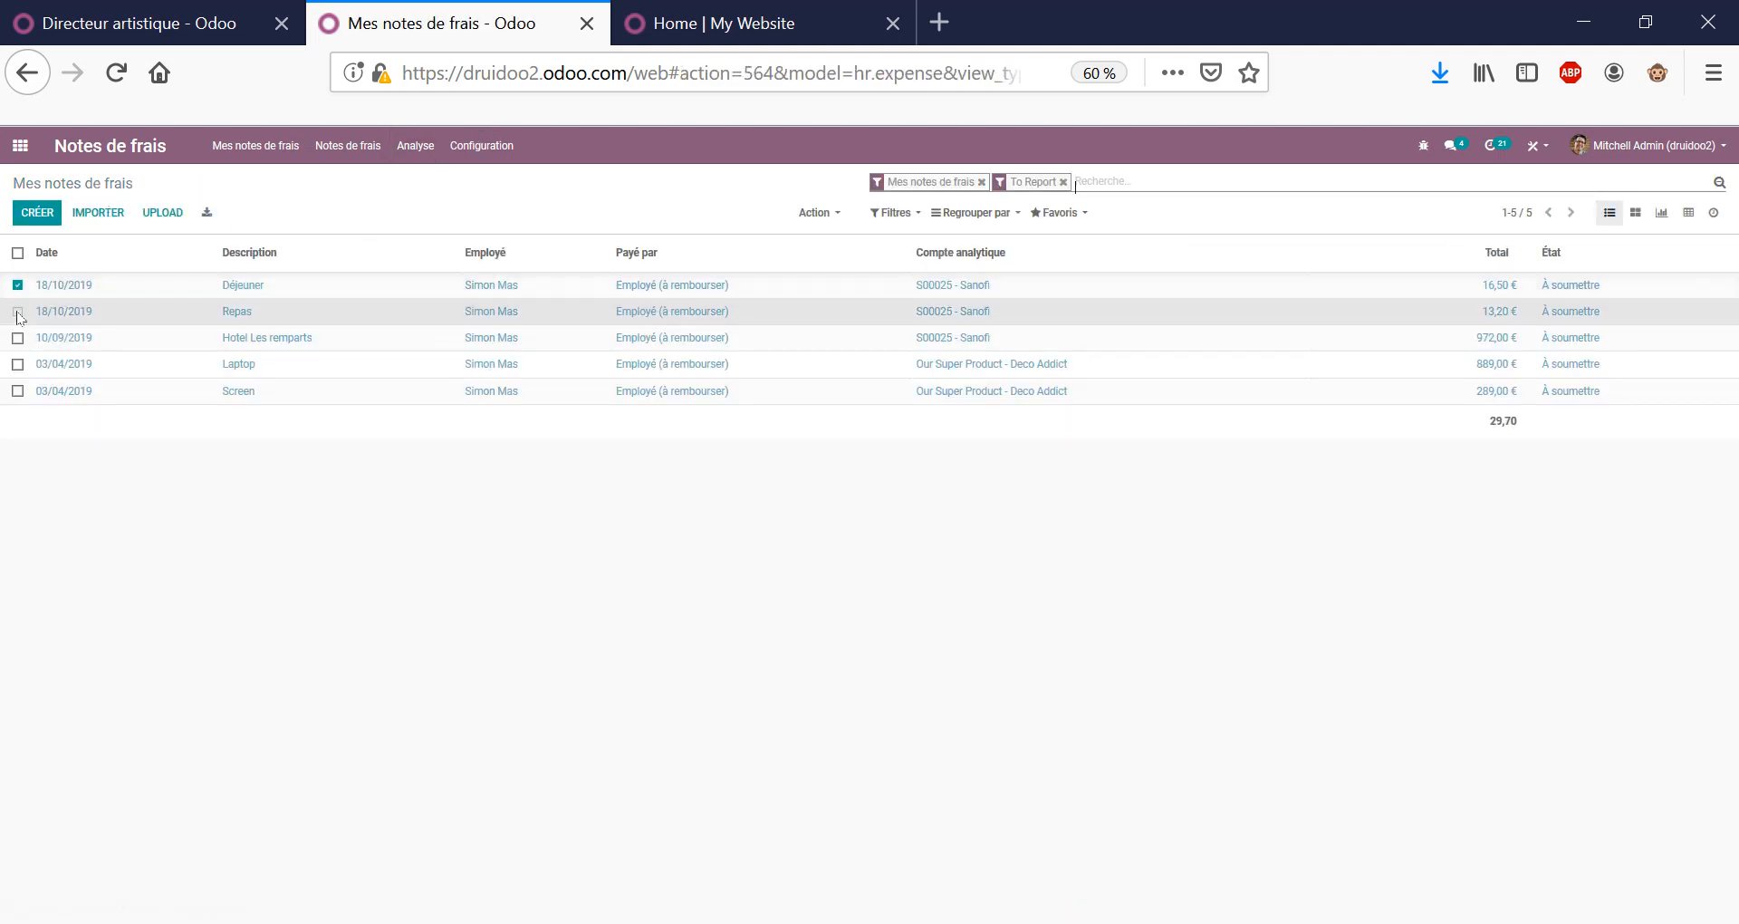
{"action": "left_click", "coordinate": [17, 337]}
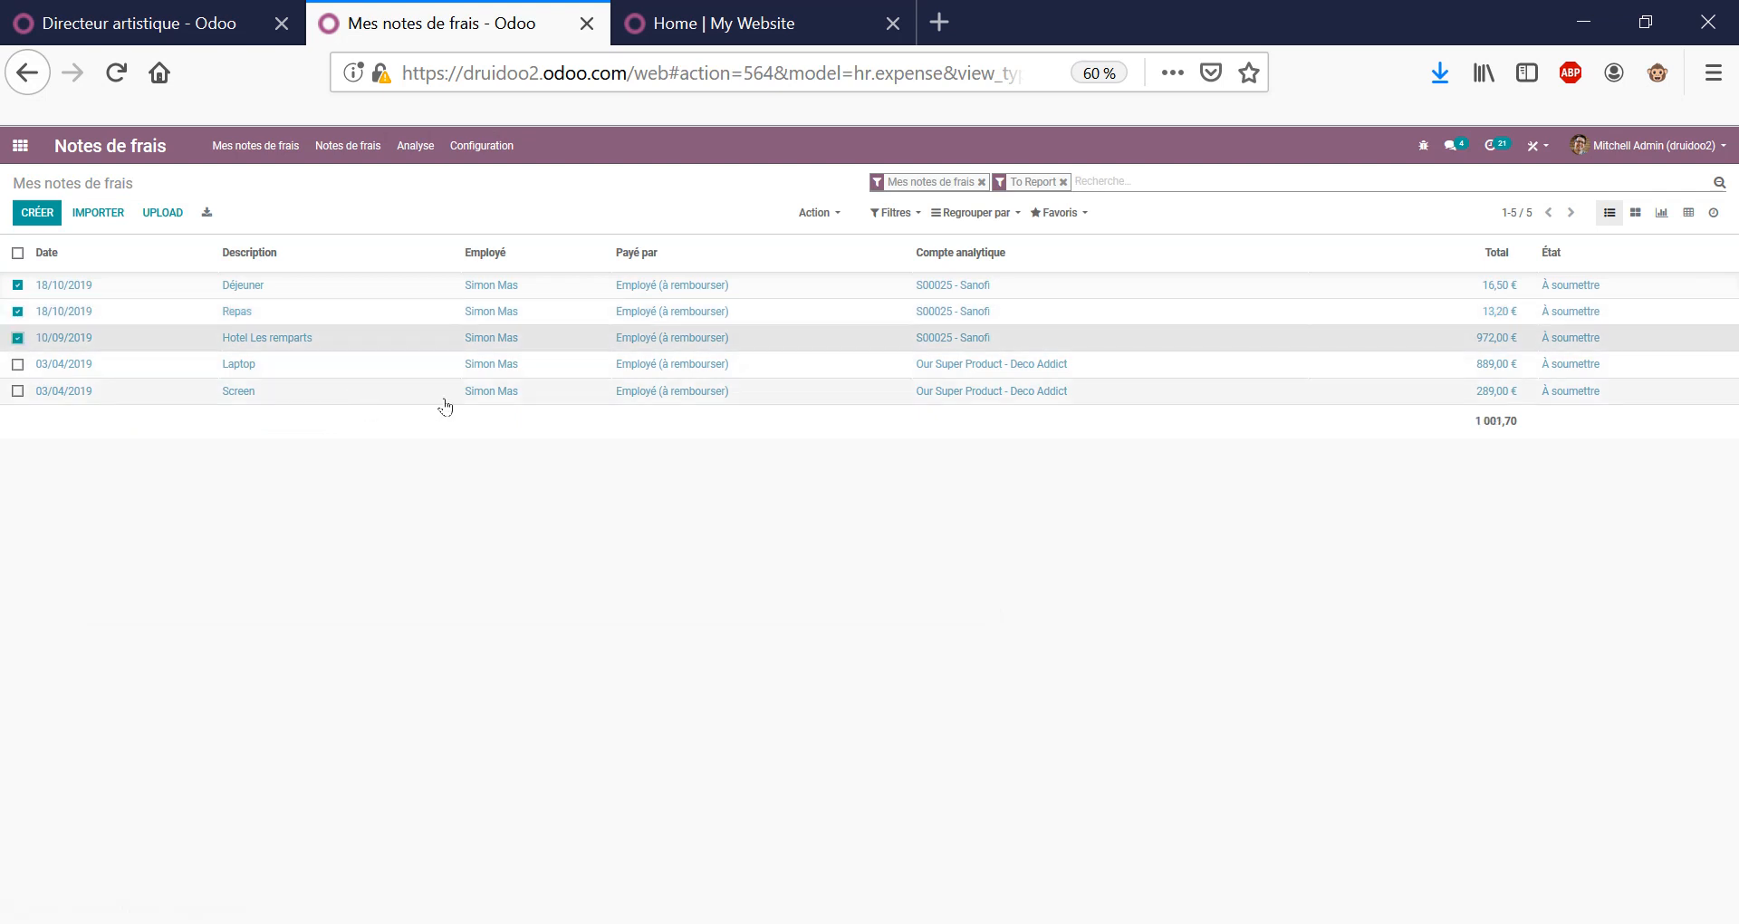
{"action": "left_click", "coordinate": [835, 215]}
{"action": "left_click", "coordinate": [853, 281]}
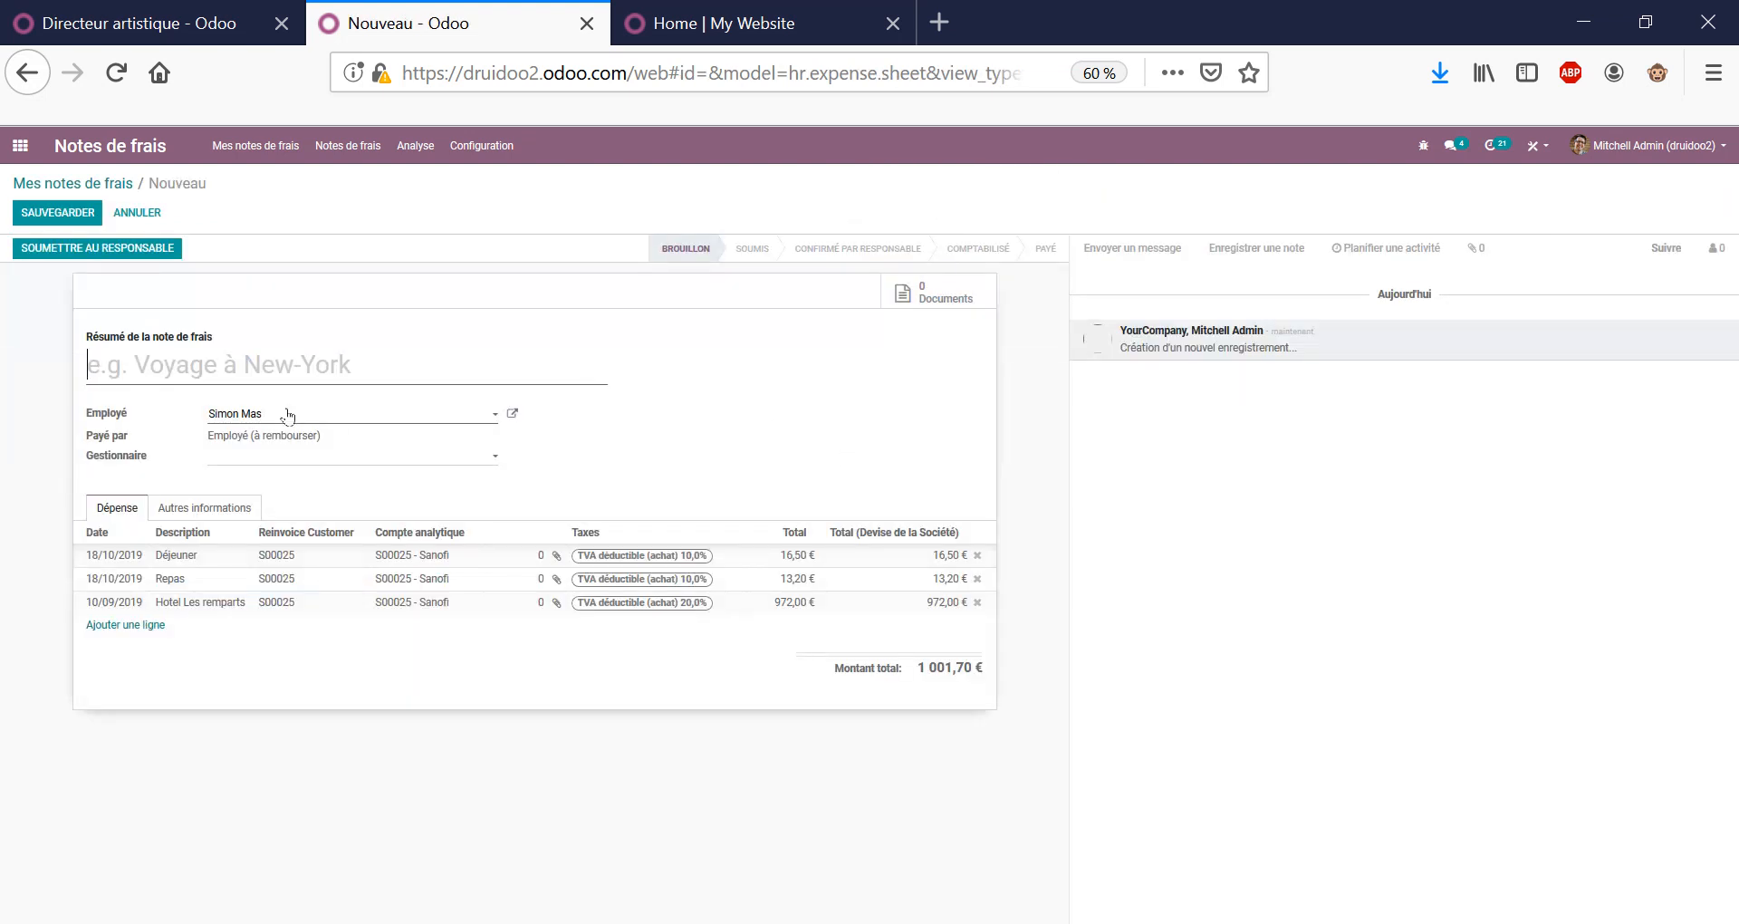
Name the report NDF SMA 201909, save it, and submit it to the manager.
{"action": "left_click", "coordinate": [229, 367]}
{"action": "type", "text": "ndf"}
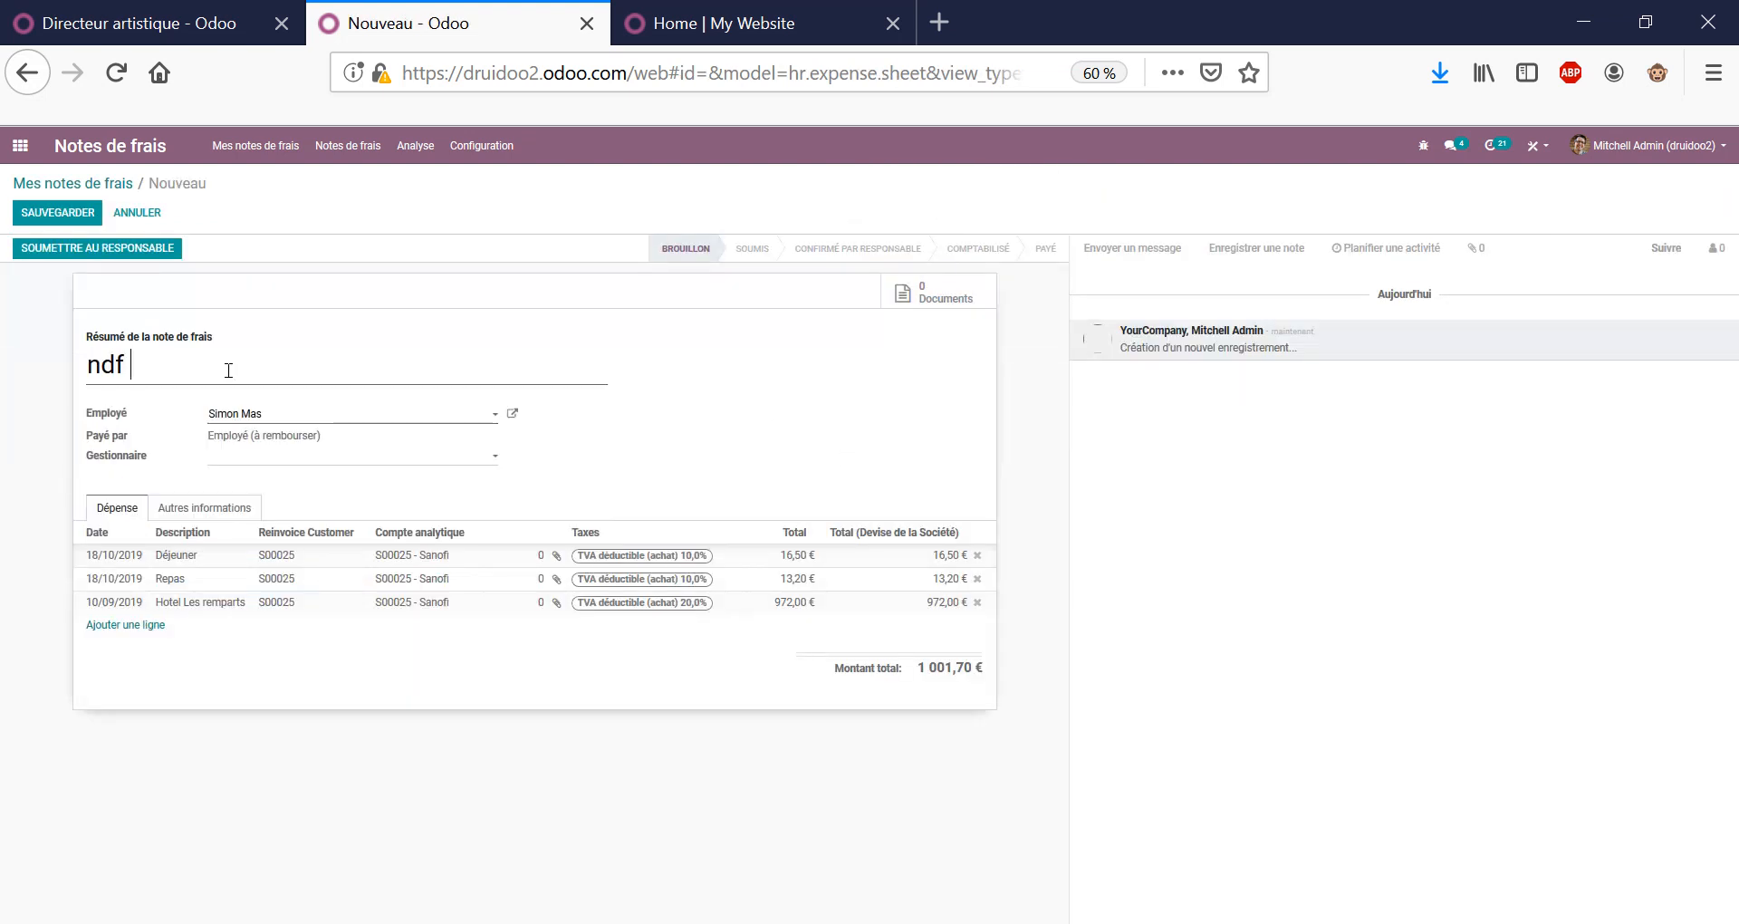
{"action": "key", "text": "BackSpace"}
{"action": "key", "text": "BackSpace"}
{"action": "key", "text": "BackSpace"}
{"action": "key", "text": "BackSpace"}
{"action": "type", "text": "NDF SMA"}
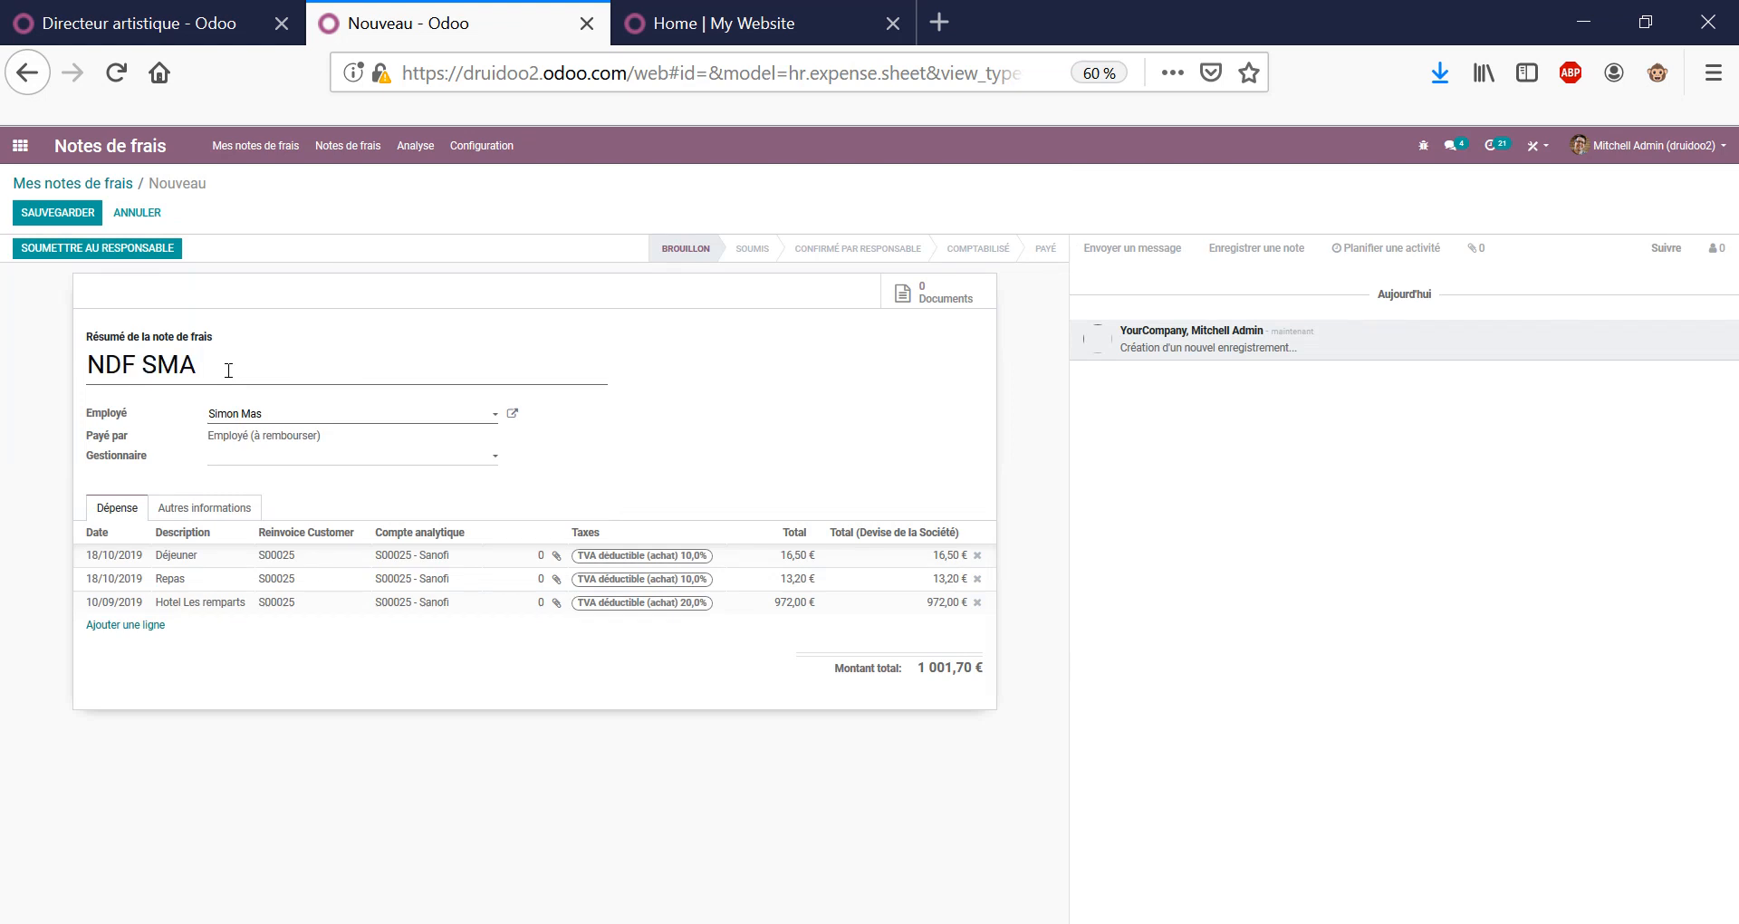
{"action": "type", "text": " 201909"}
{"action": "left_click", "coordinate": [57, 212]}
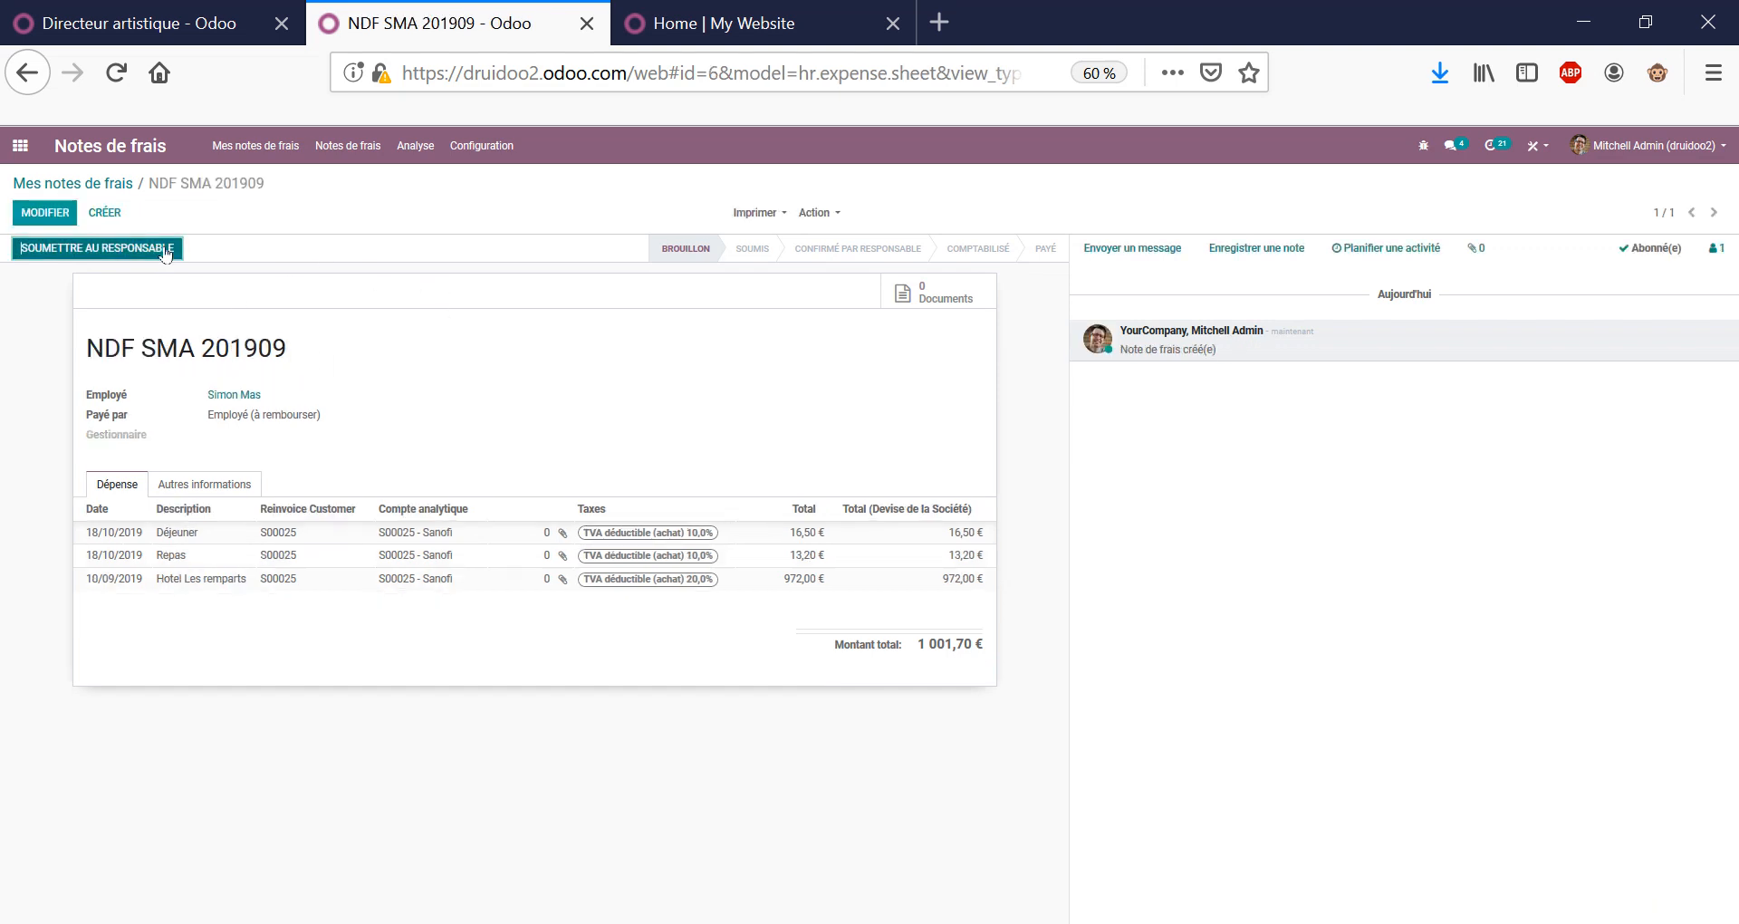
{"action": "left_click", "coordinate": [100, 247]}
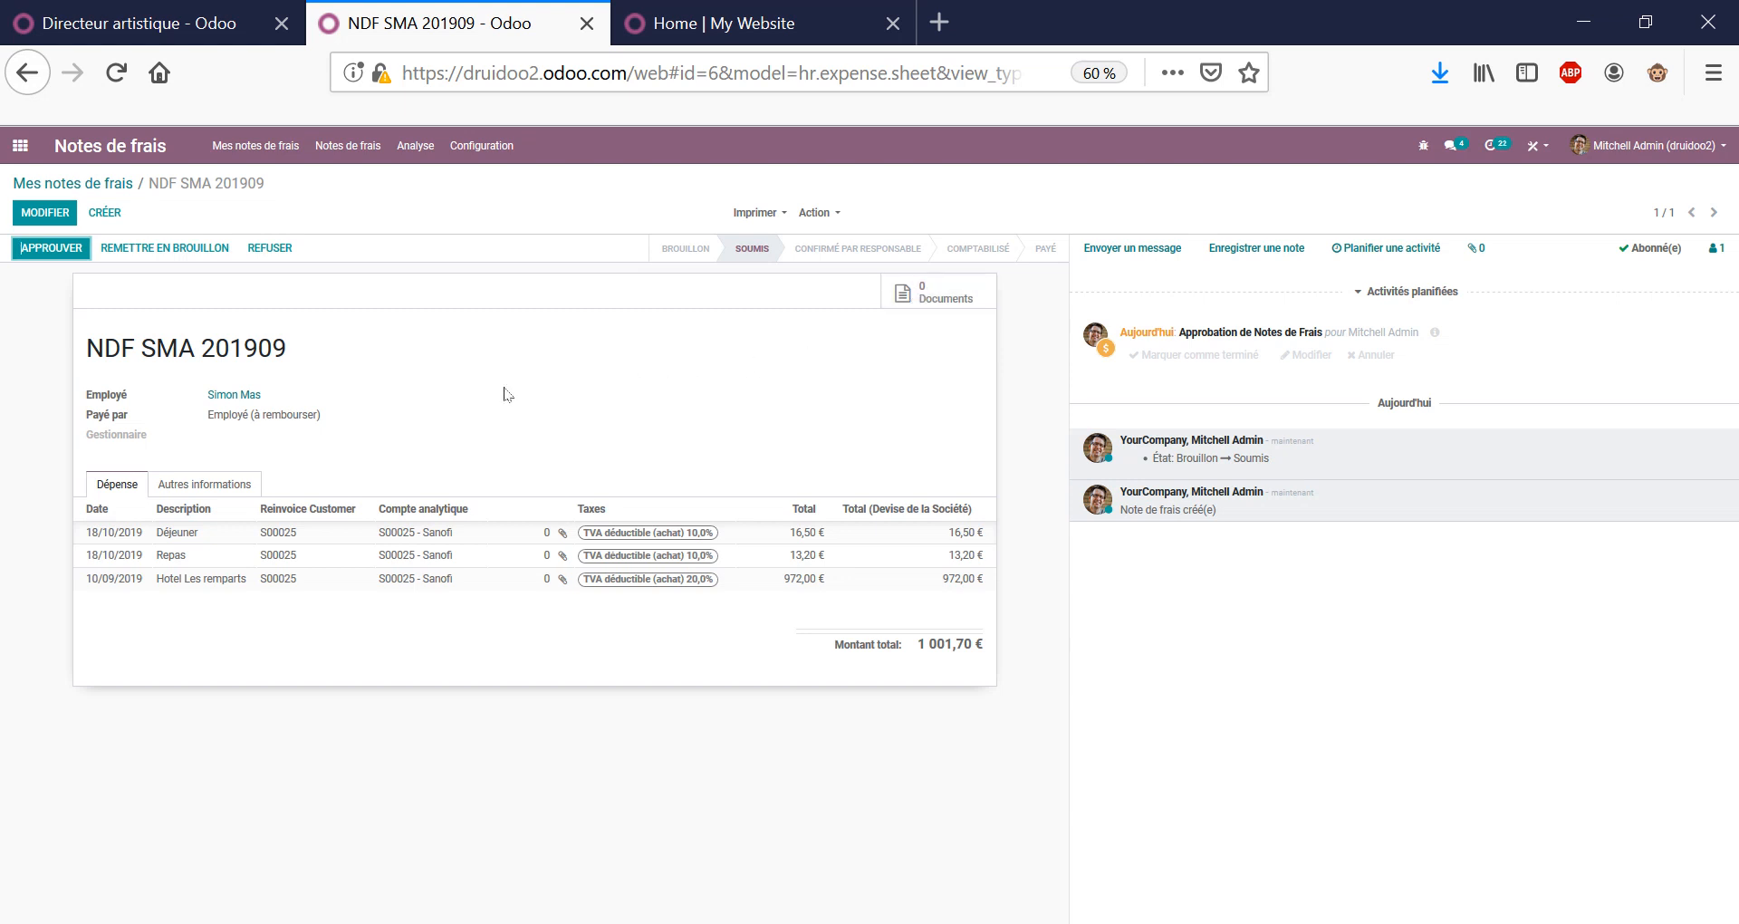
Review the submitted report's name, then go back to the expenses list and the apps home.
{"action": "triple_click", "coordinate": [232, 345]}
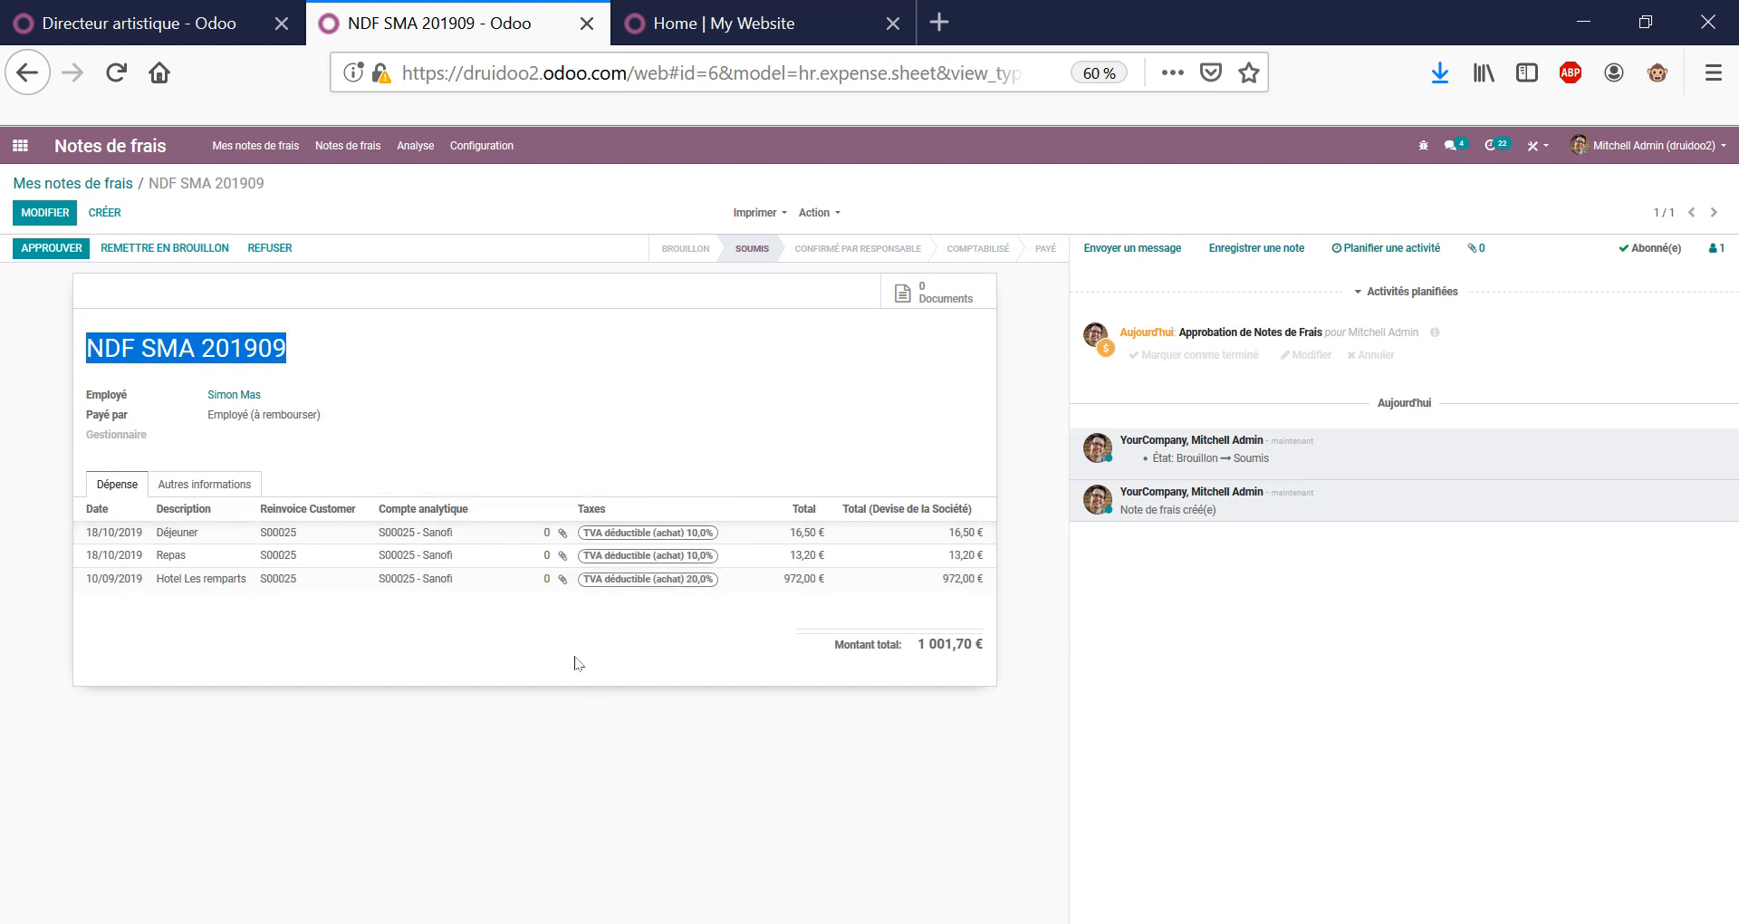
{"action": "triple_click", "coordinate": [212, 189]}
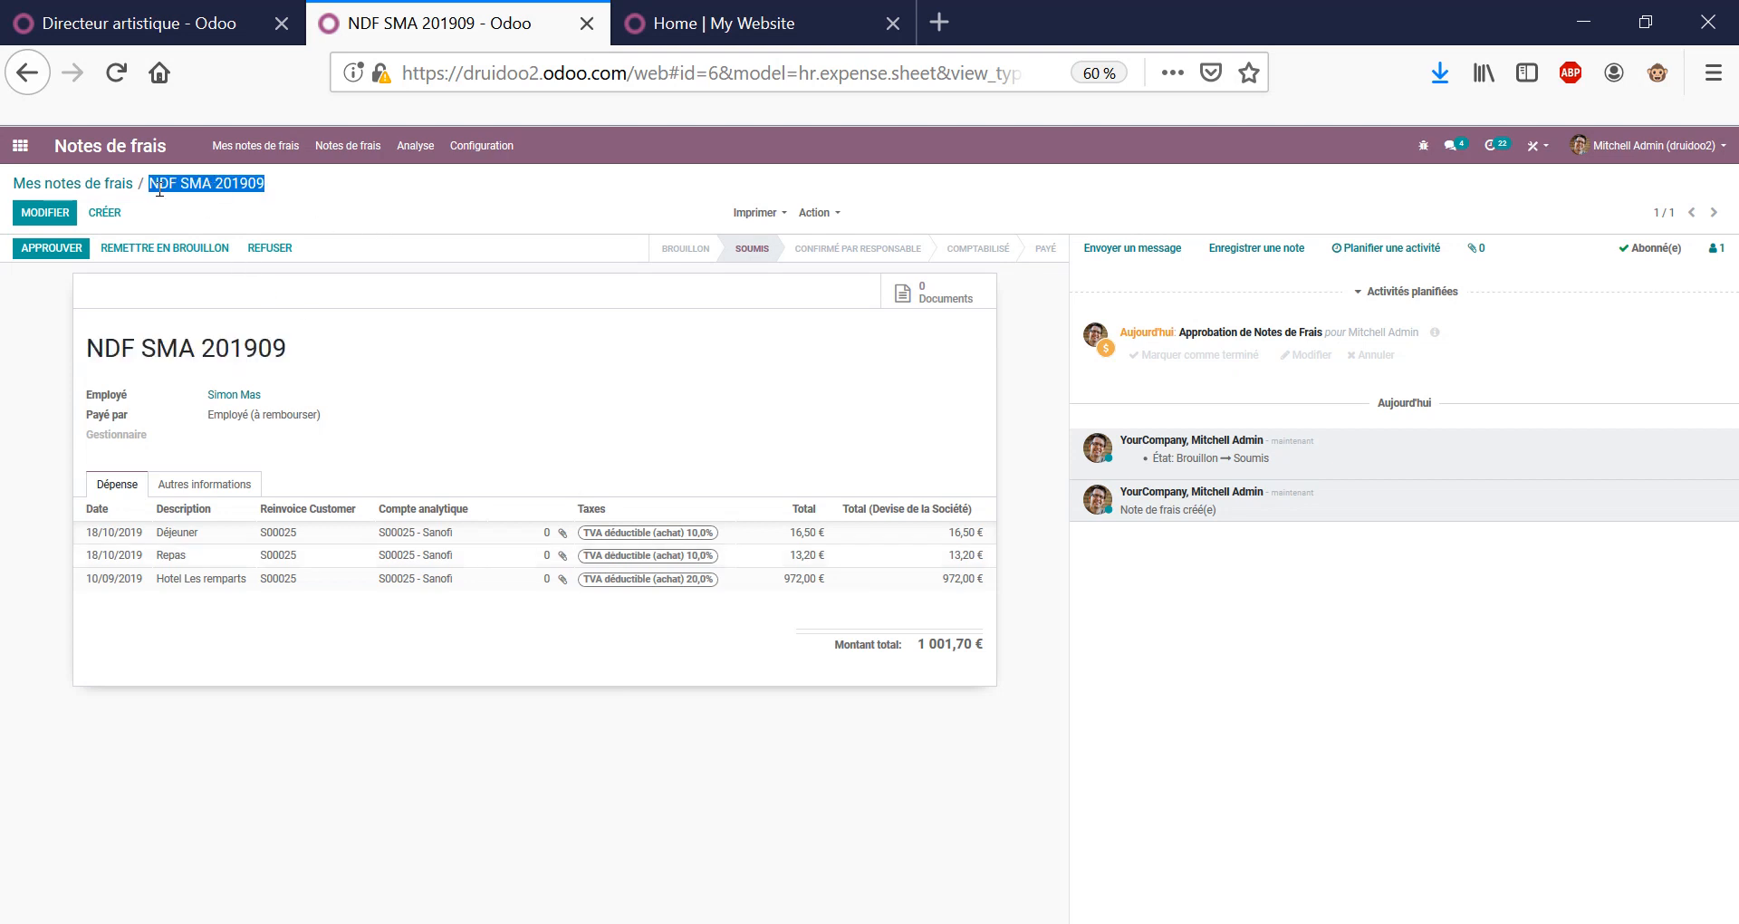
{"action": "left_click", "coordinate": [118, 185]}
{"action": "mouse_move", "coordinate": [307, 273]}
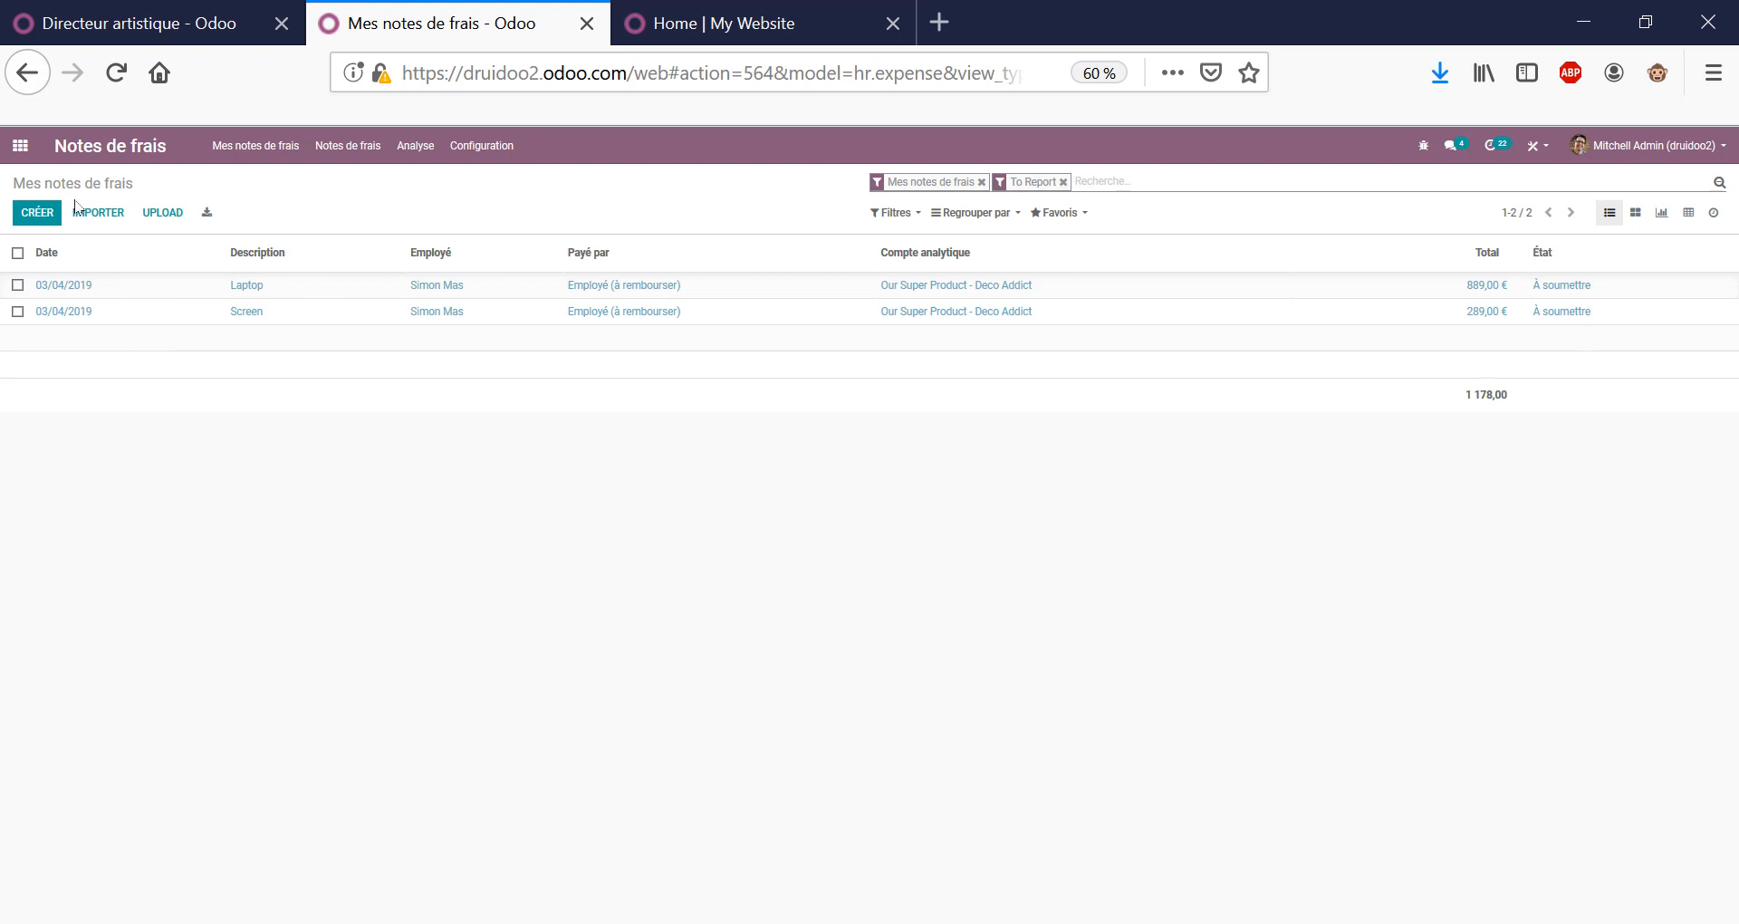
{"action": "left_click", "coordinate": [19, 145]}
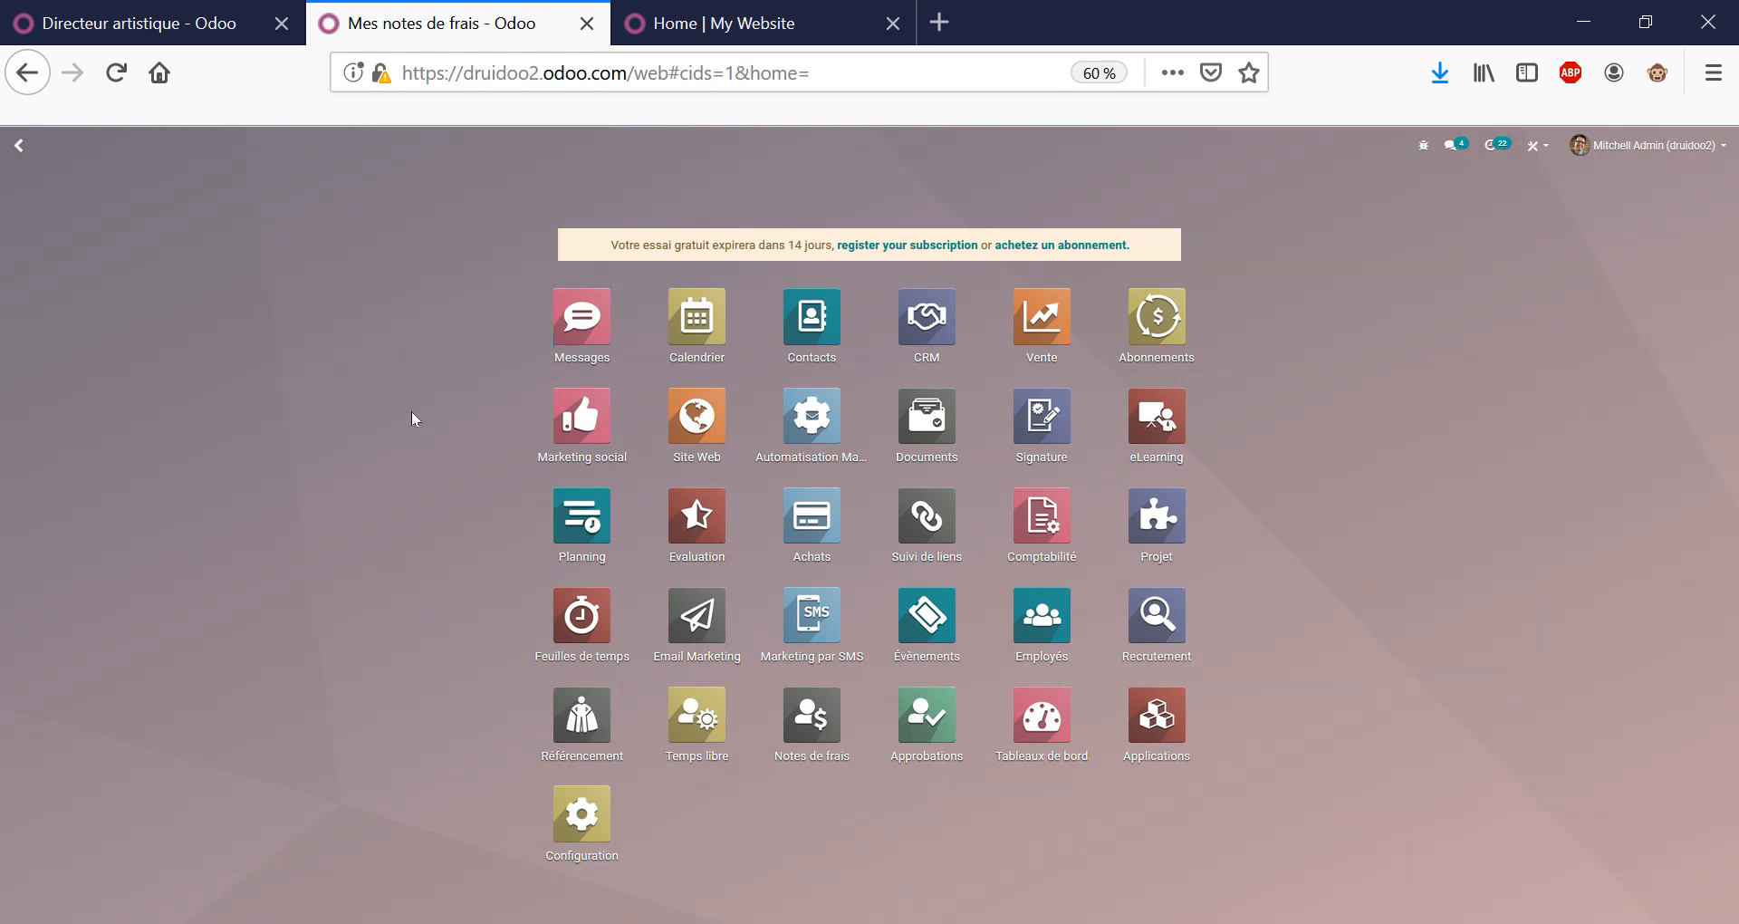
From the Accounting dashboard, open the customer invoice list, view FAC/2019/0003, then return to the list.
{"action": "left_click", "coordinate": [1041, 516]}
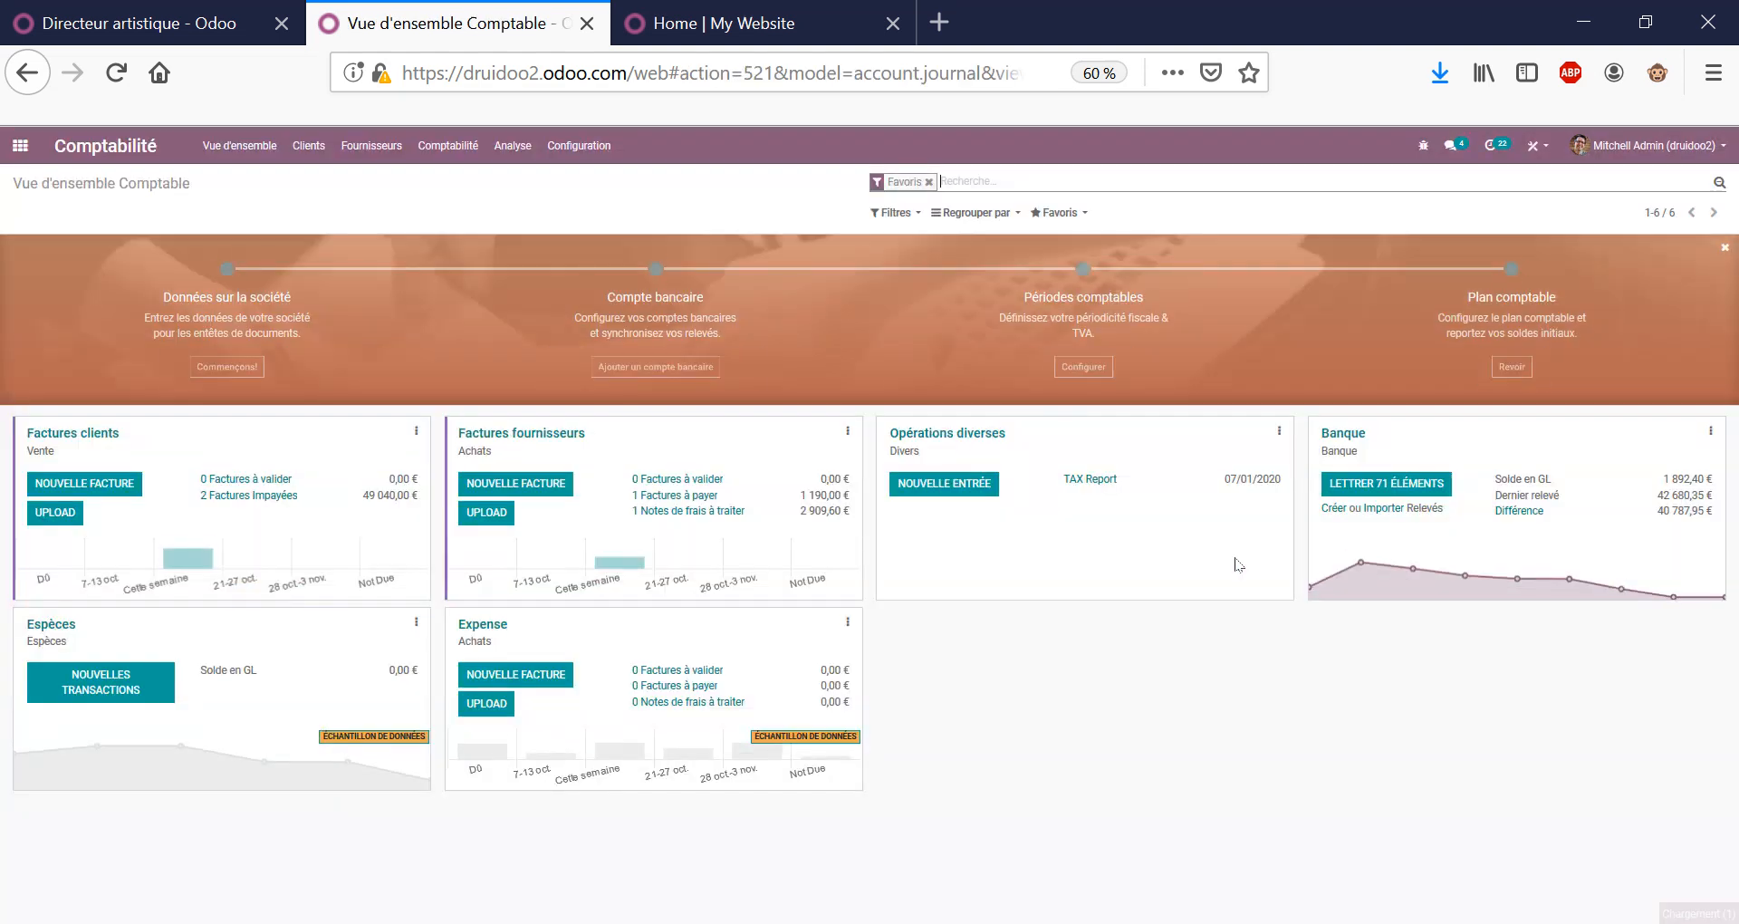
{"action": "left_click_drag", "start_coordinate": [1235, 560], "coordinate": [1142, 730]}
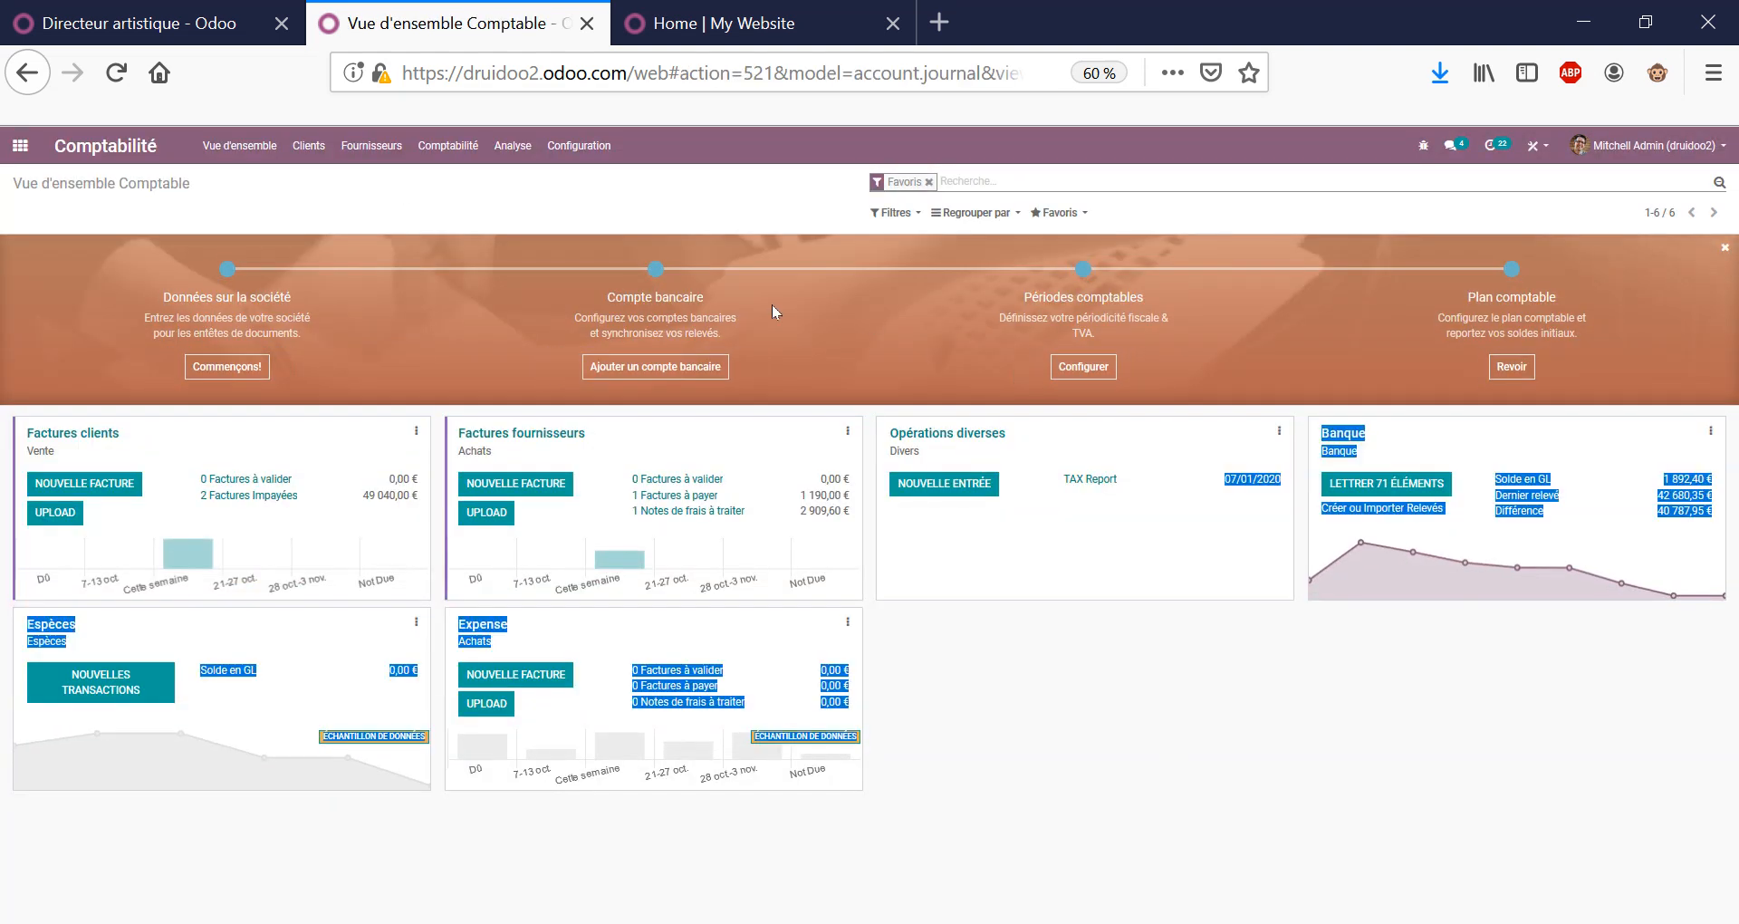
{"action": "left_click", "coordinate": [308, 145]}
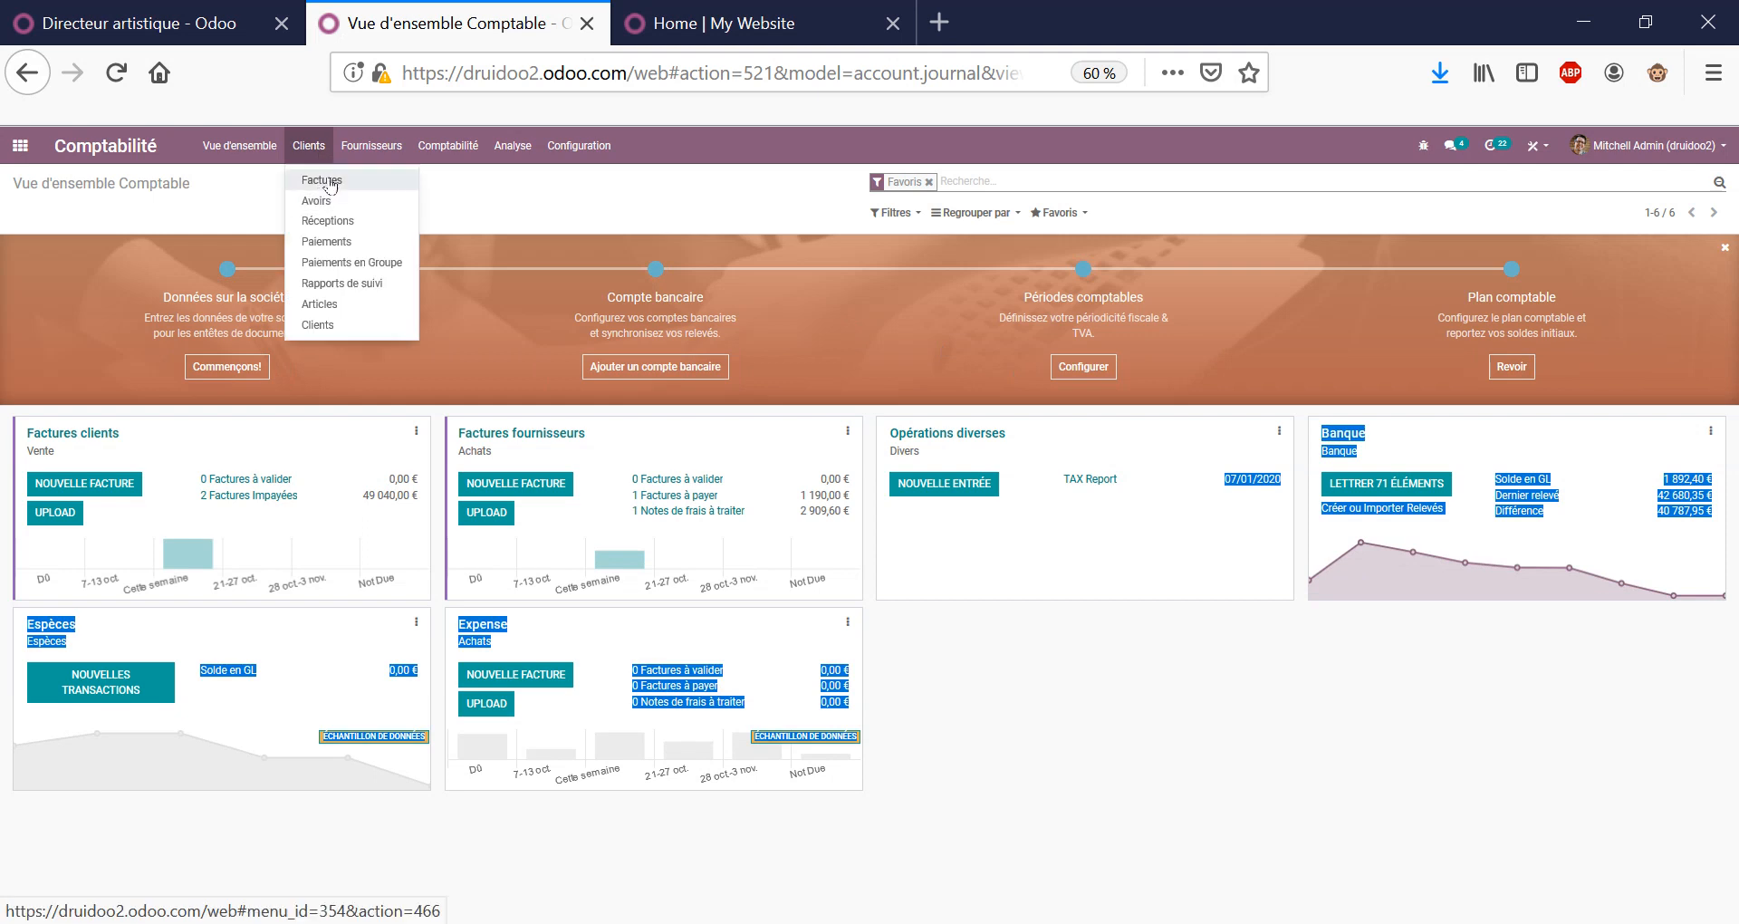
{"action": "left_click", "coordinate": [331, 186]}
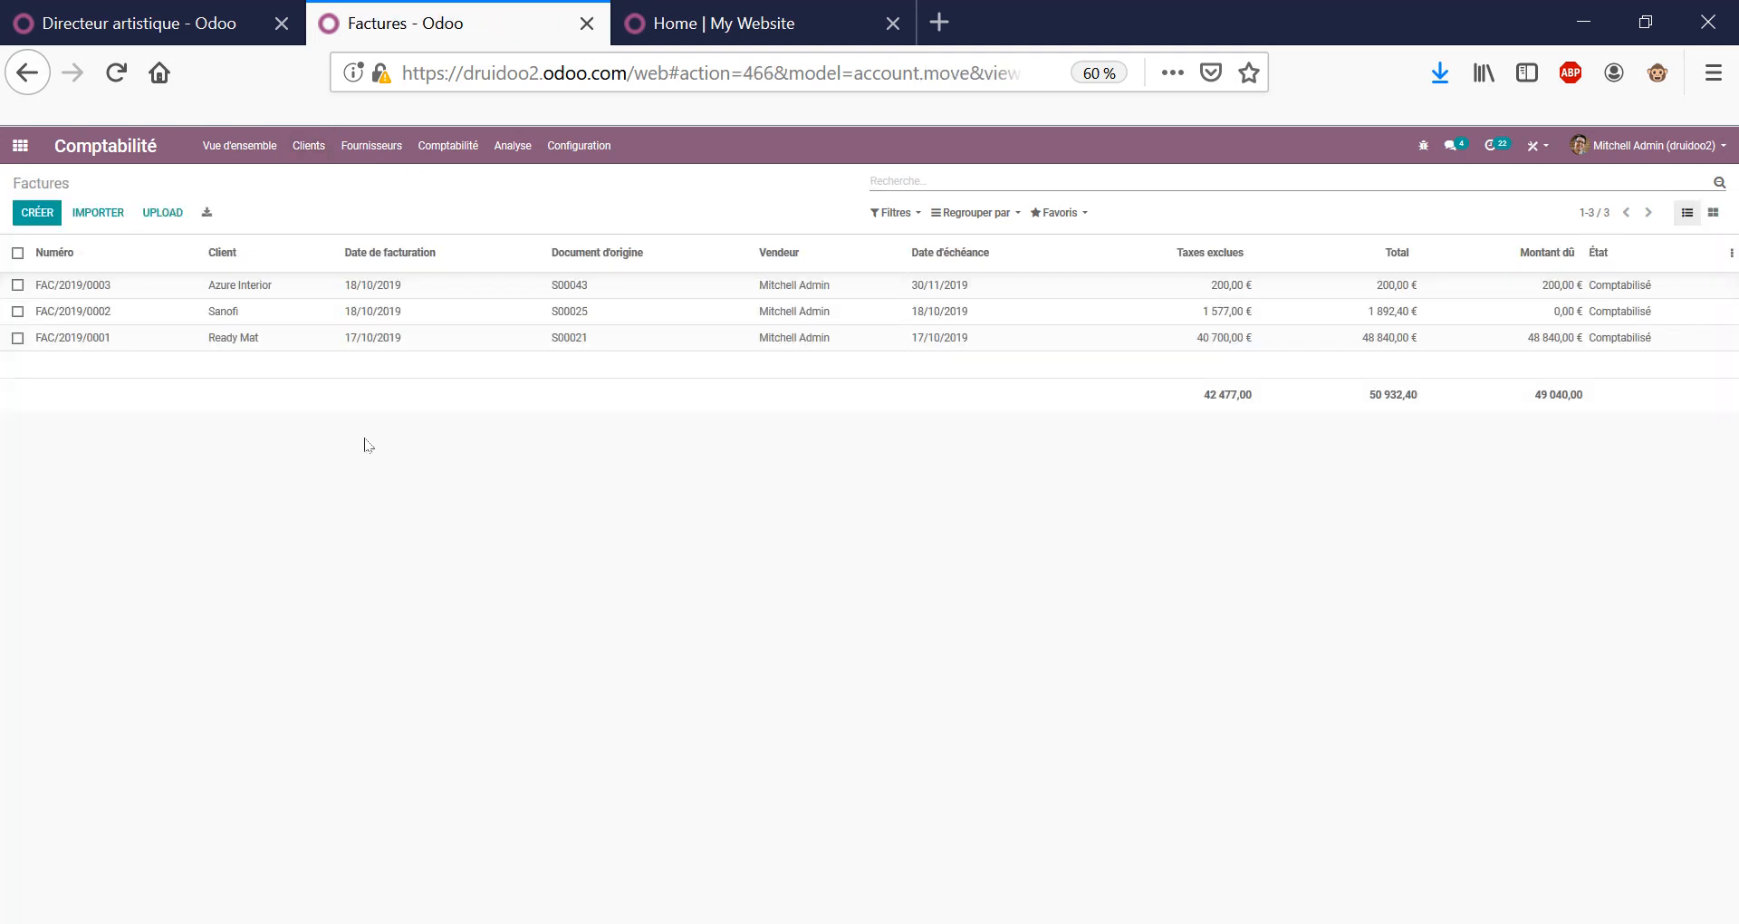
{"action": "left_click", "coordinate": [349, 286]}
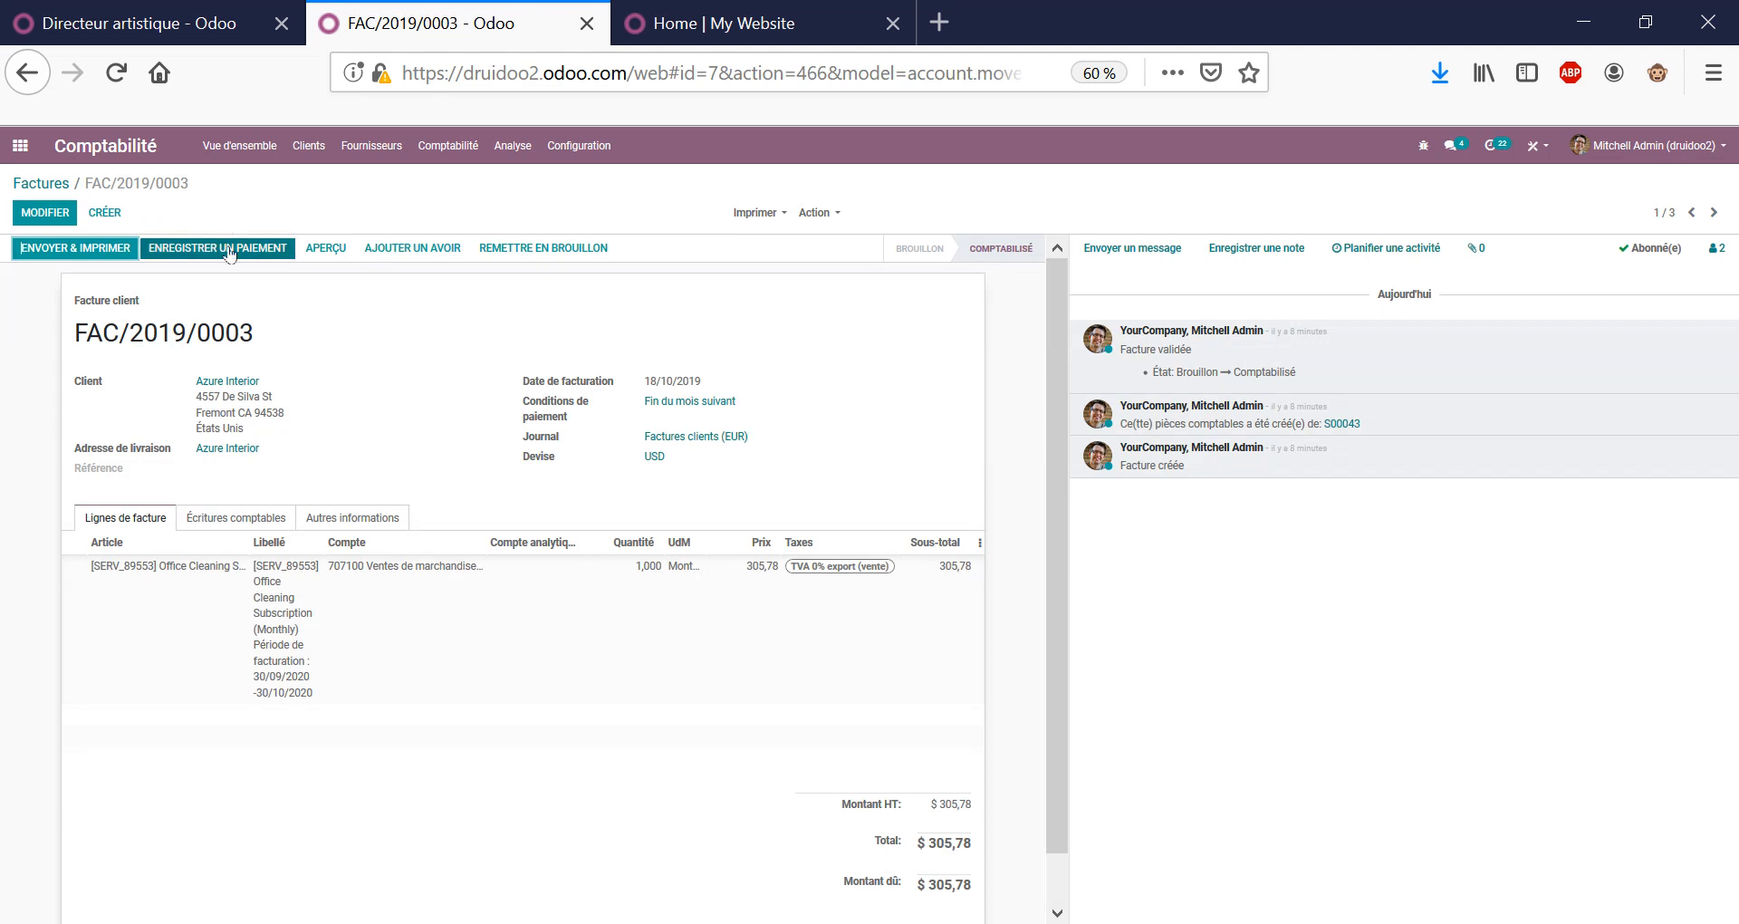
{"action": "left_click", "coordinate": [46, 184]}
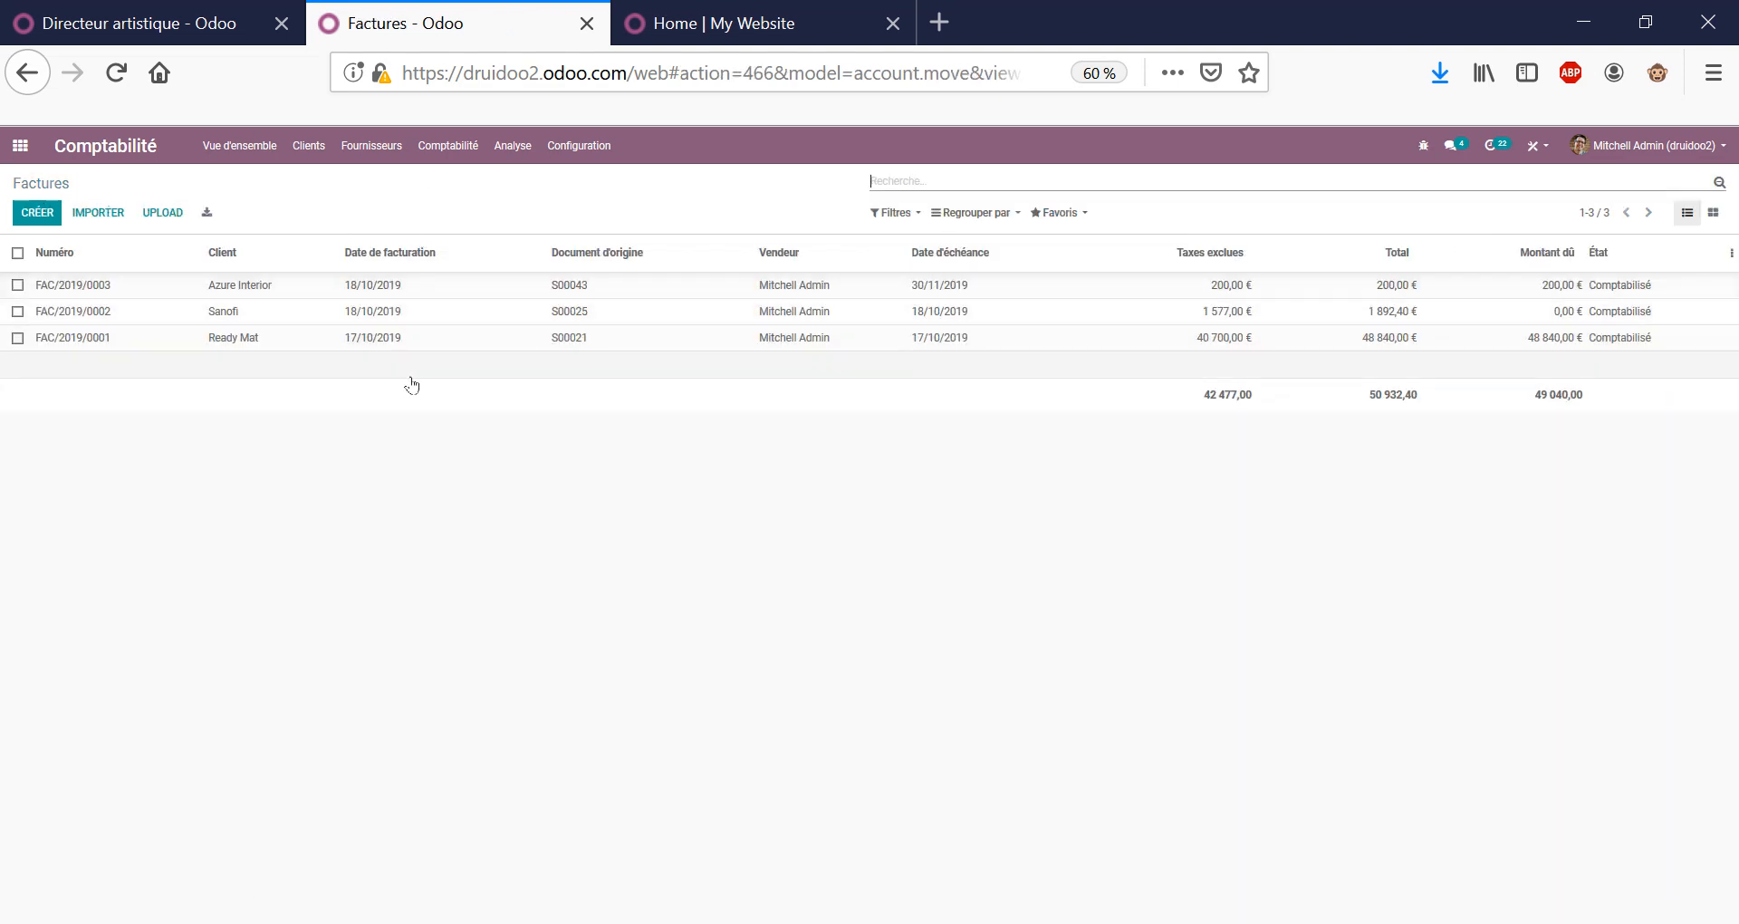
Review Lumber Inc's vendor bill FACTURE/2019/0001 in the vendor bills list, then create a blank vendor bill.
{"action": "left_click", "coordinate": [375, 147]}
{"action": "left_click", "coordinate": [381, 181]}
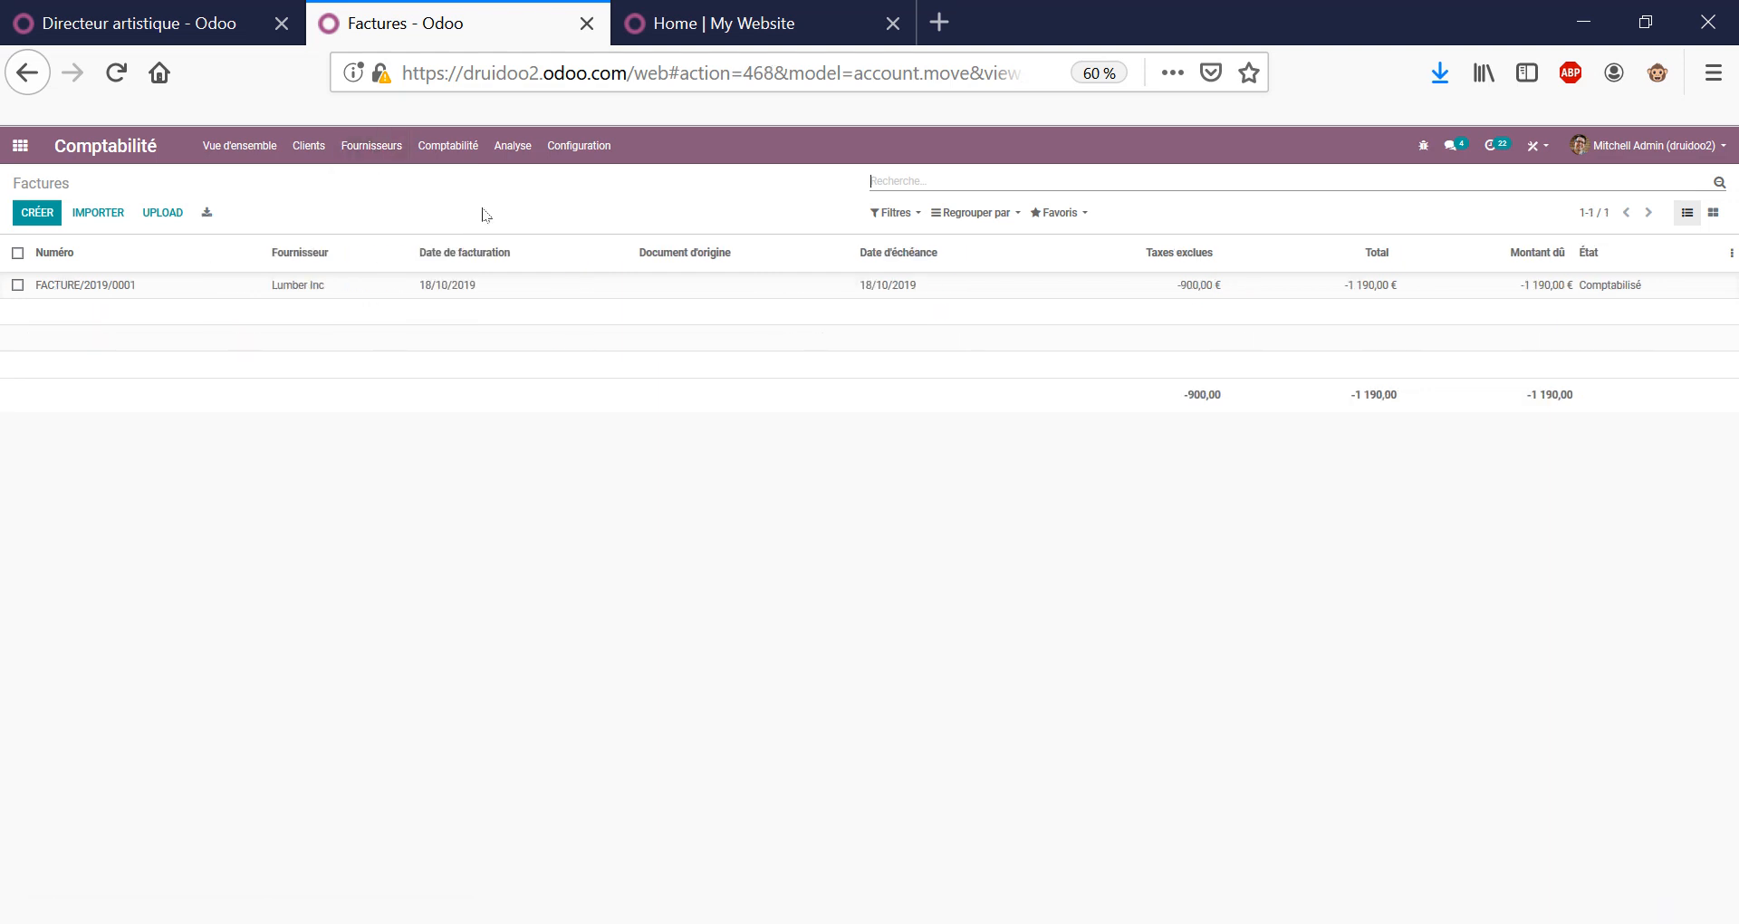
{"action": "left_click", "coordinate": [118, 290]}
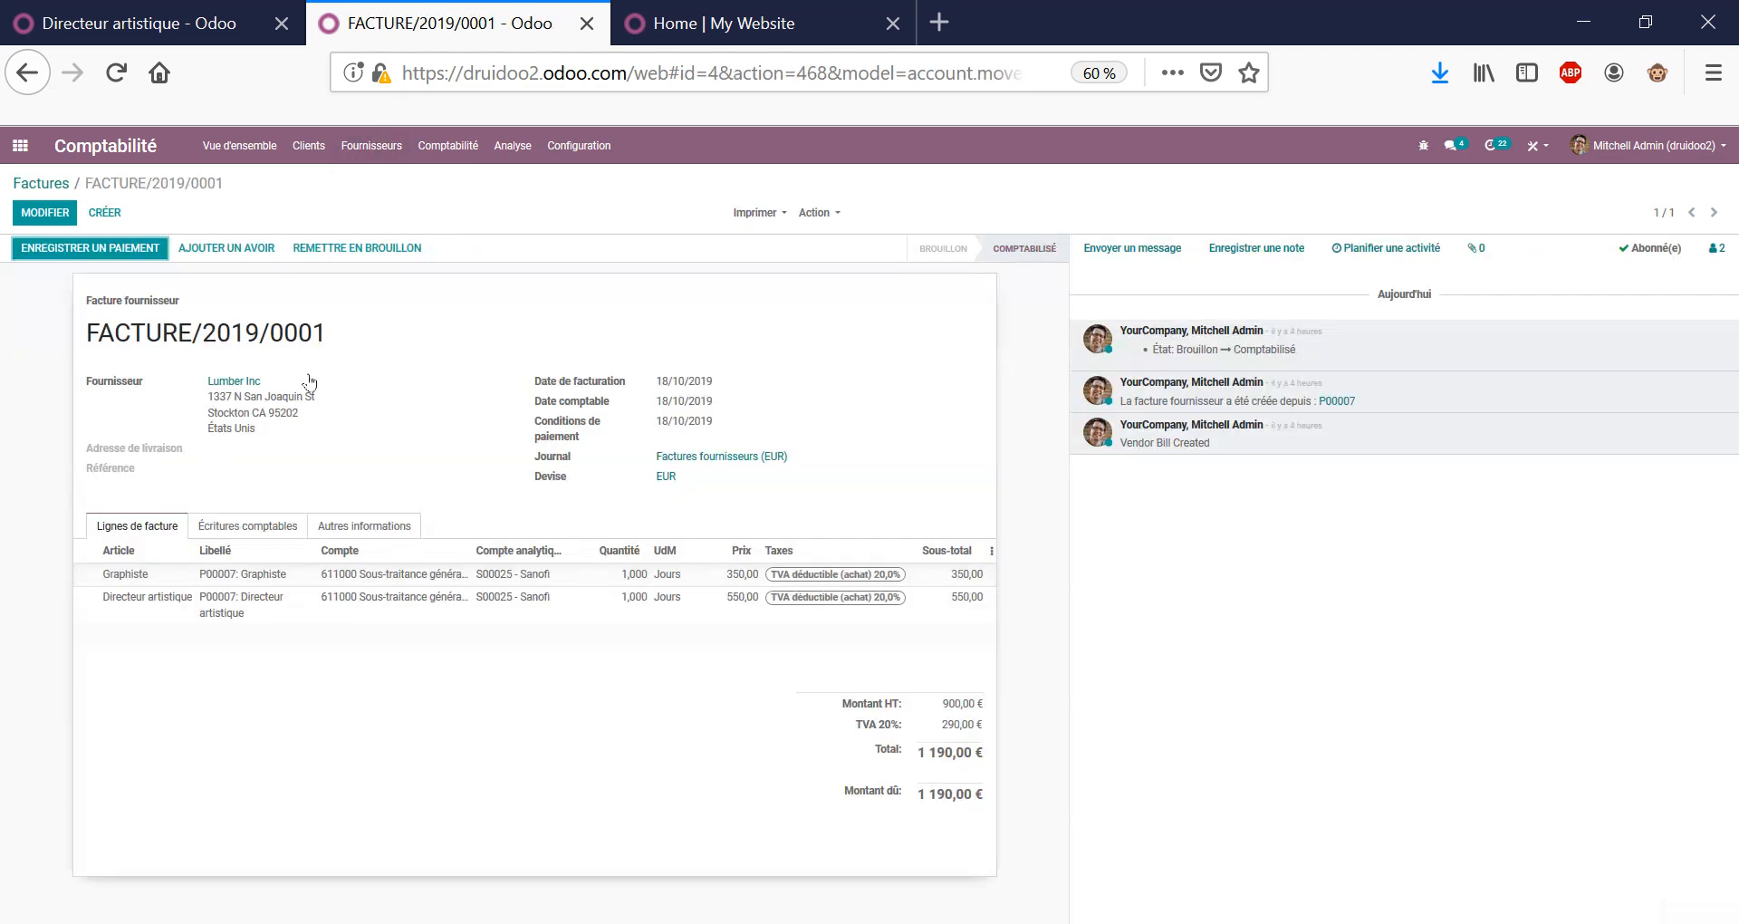
{"action": "triple_click", "coordinate": [281, 337]}
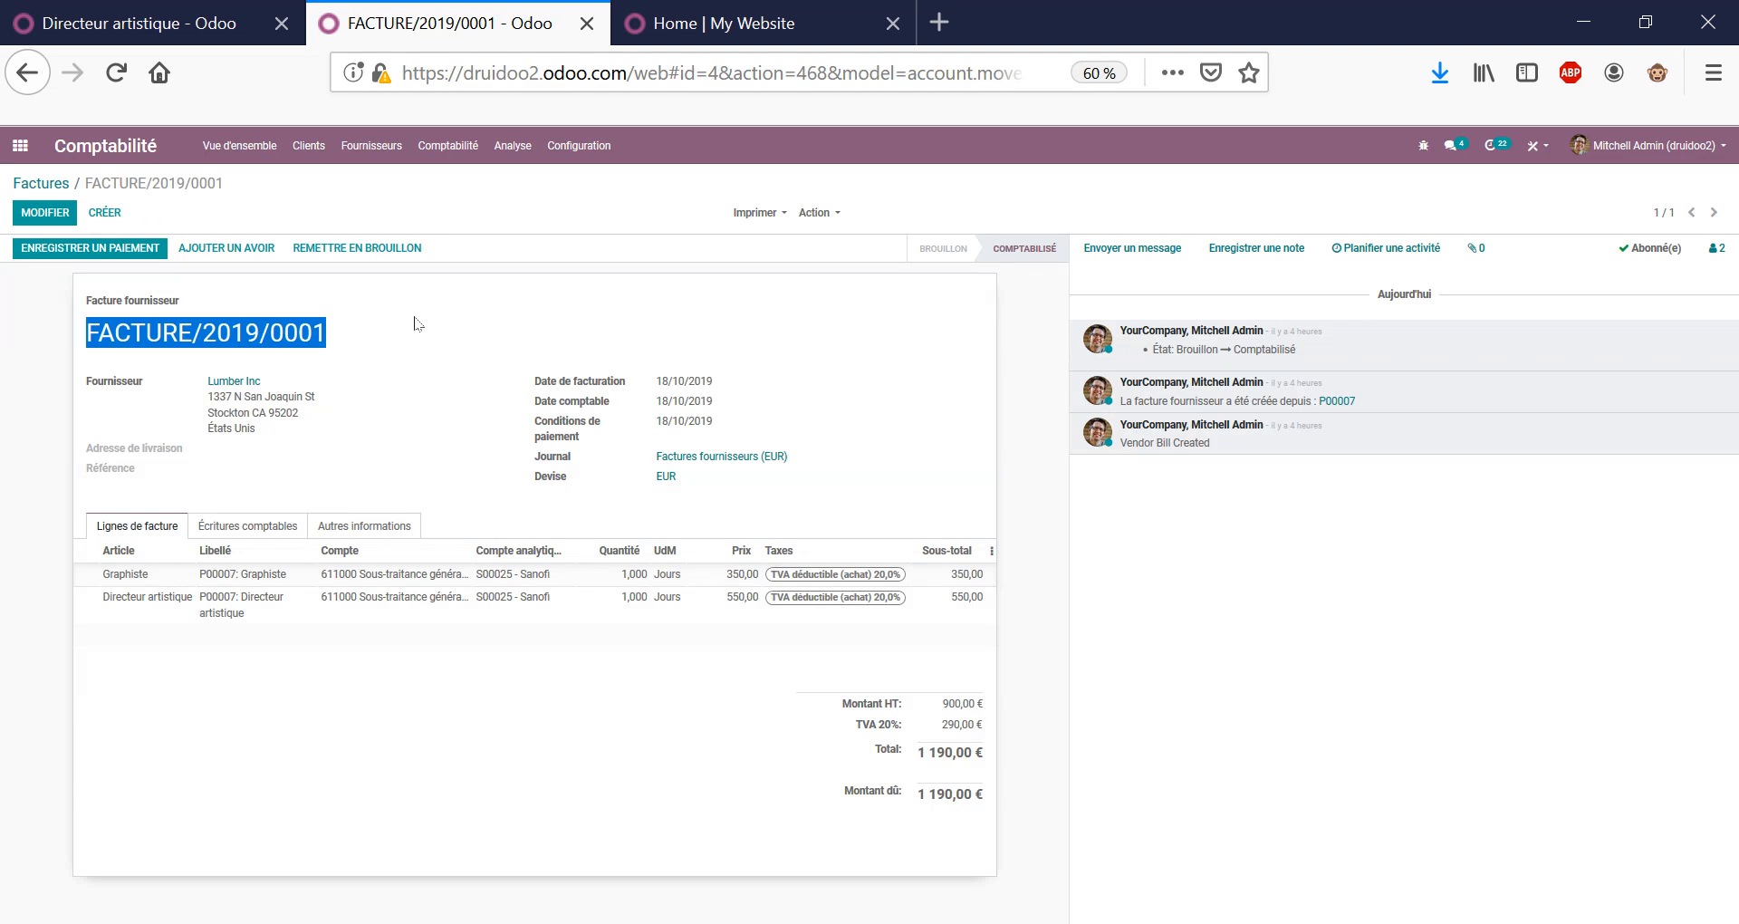
{"action": "triple_click", "coordinate": [180, 184]}
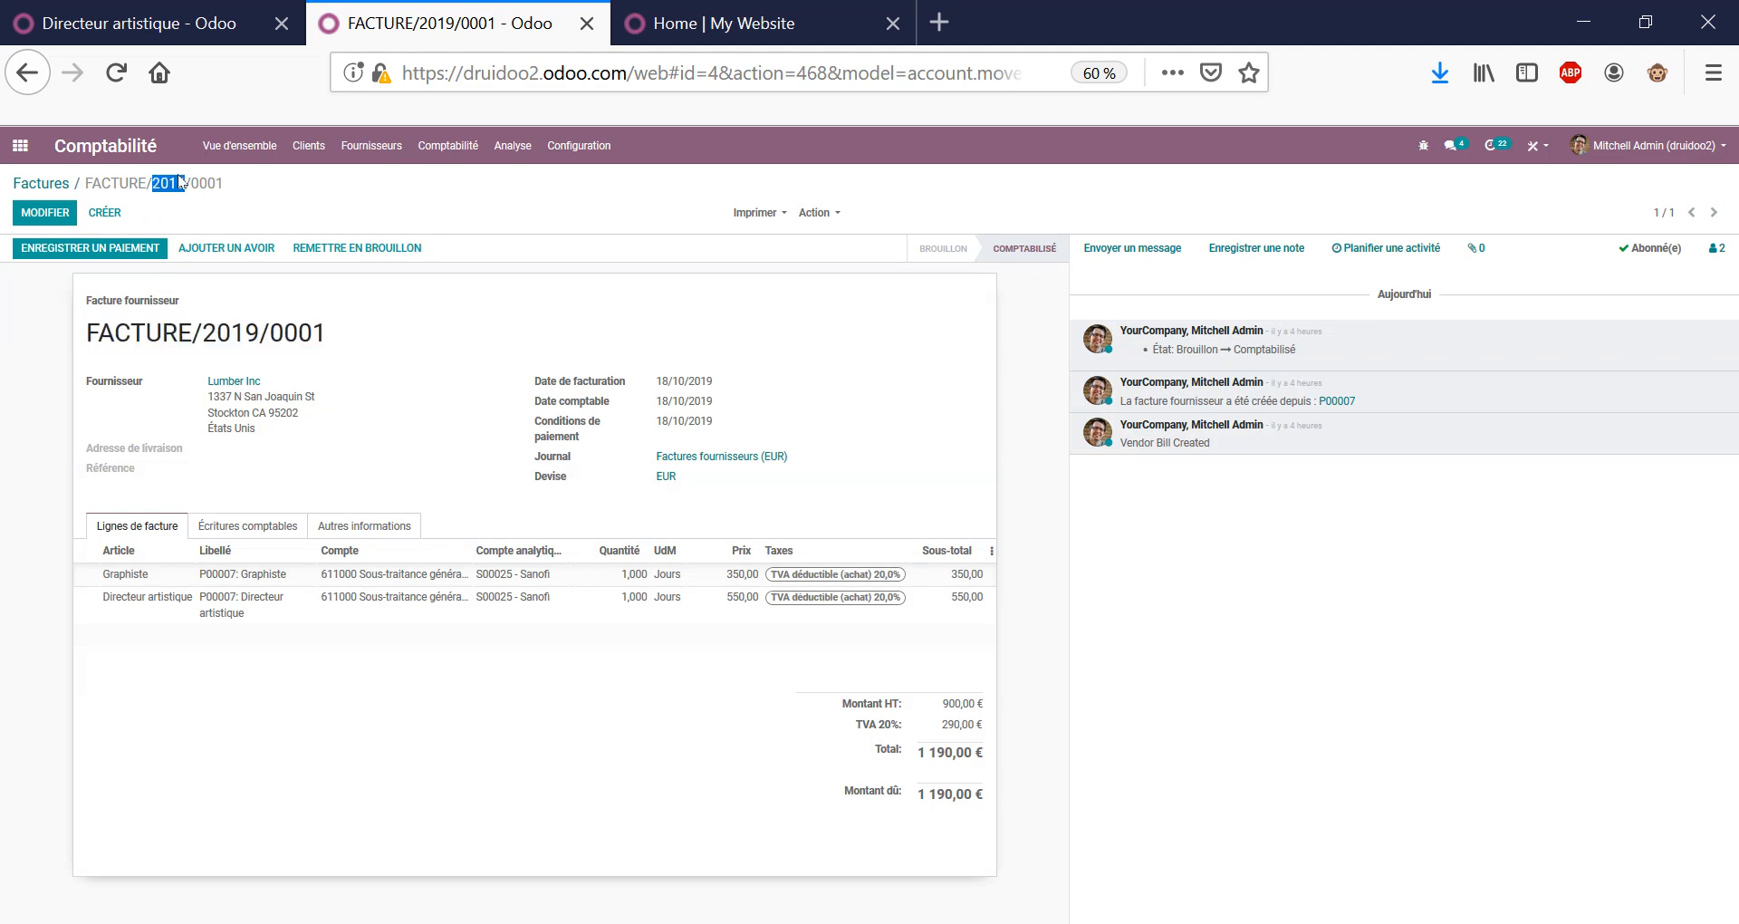
{"action": "left_click", "coordinate": [198, 193]}
{"action": "left_click", "coordinate": [104, 212]}
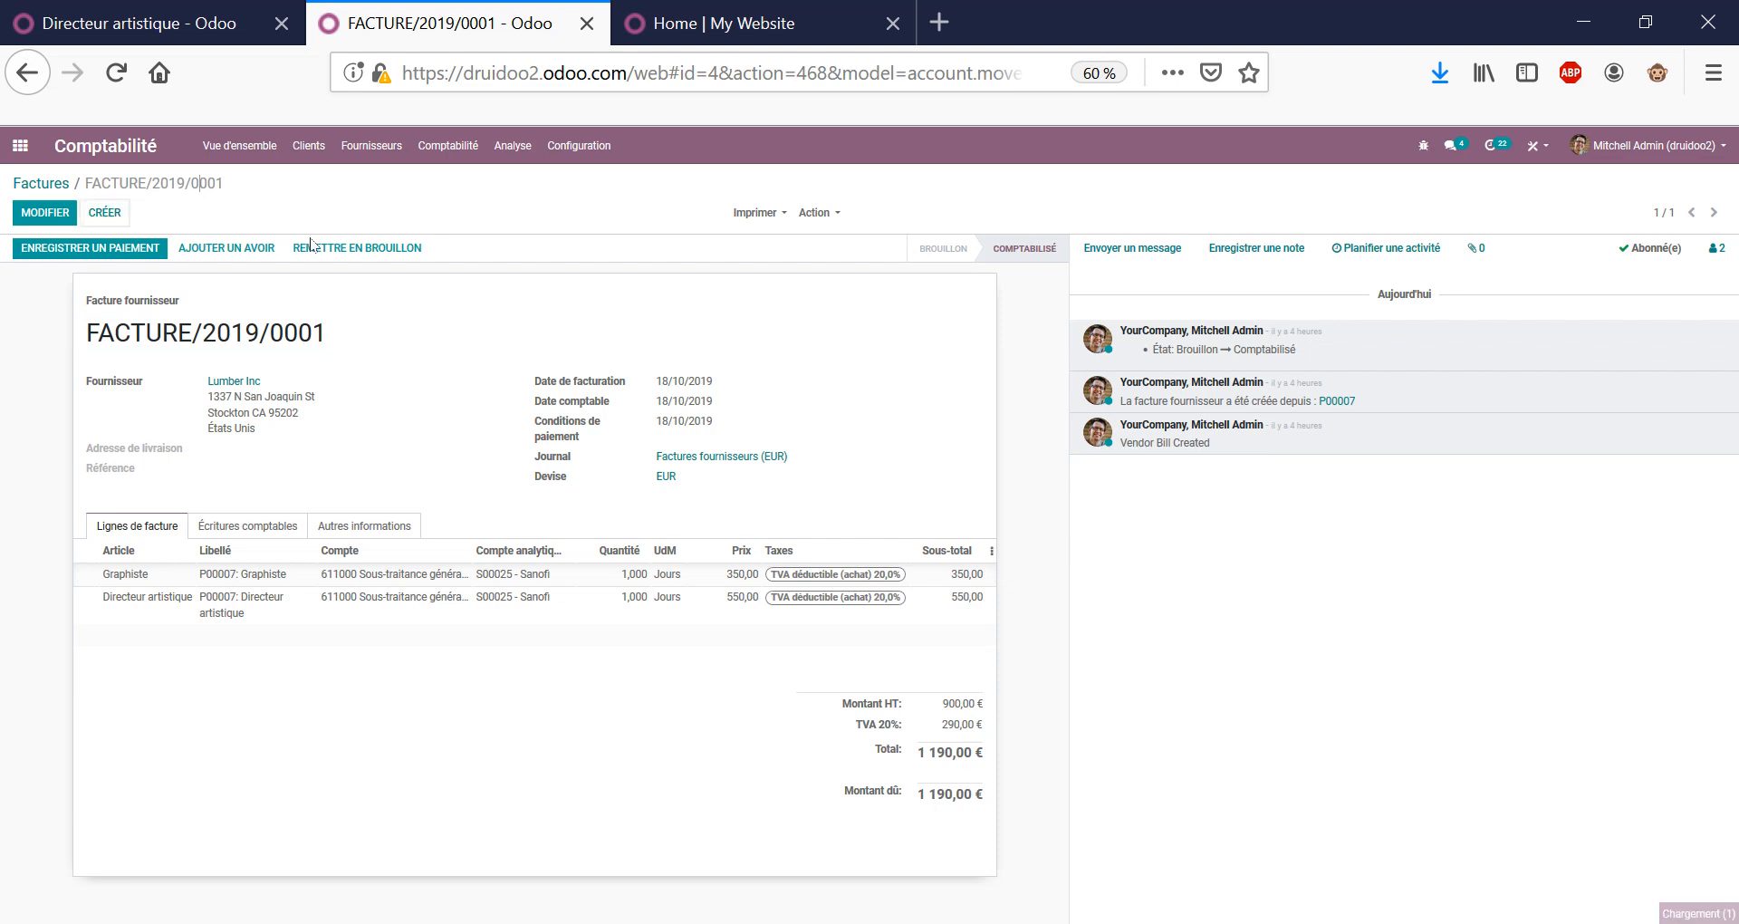
Choose Deco Addict as the new bill's supplier.
{"action": "left_click", "coordinate": [330, 379]}
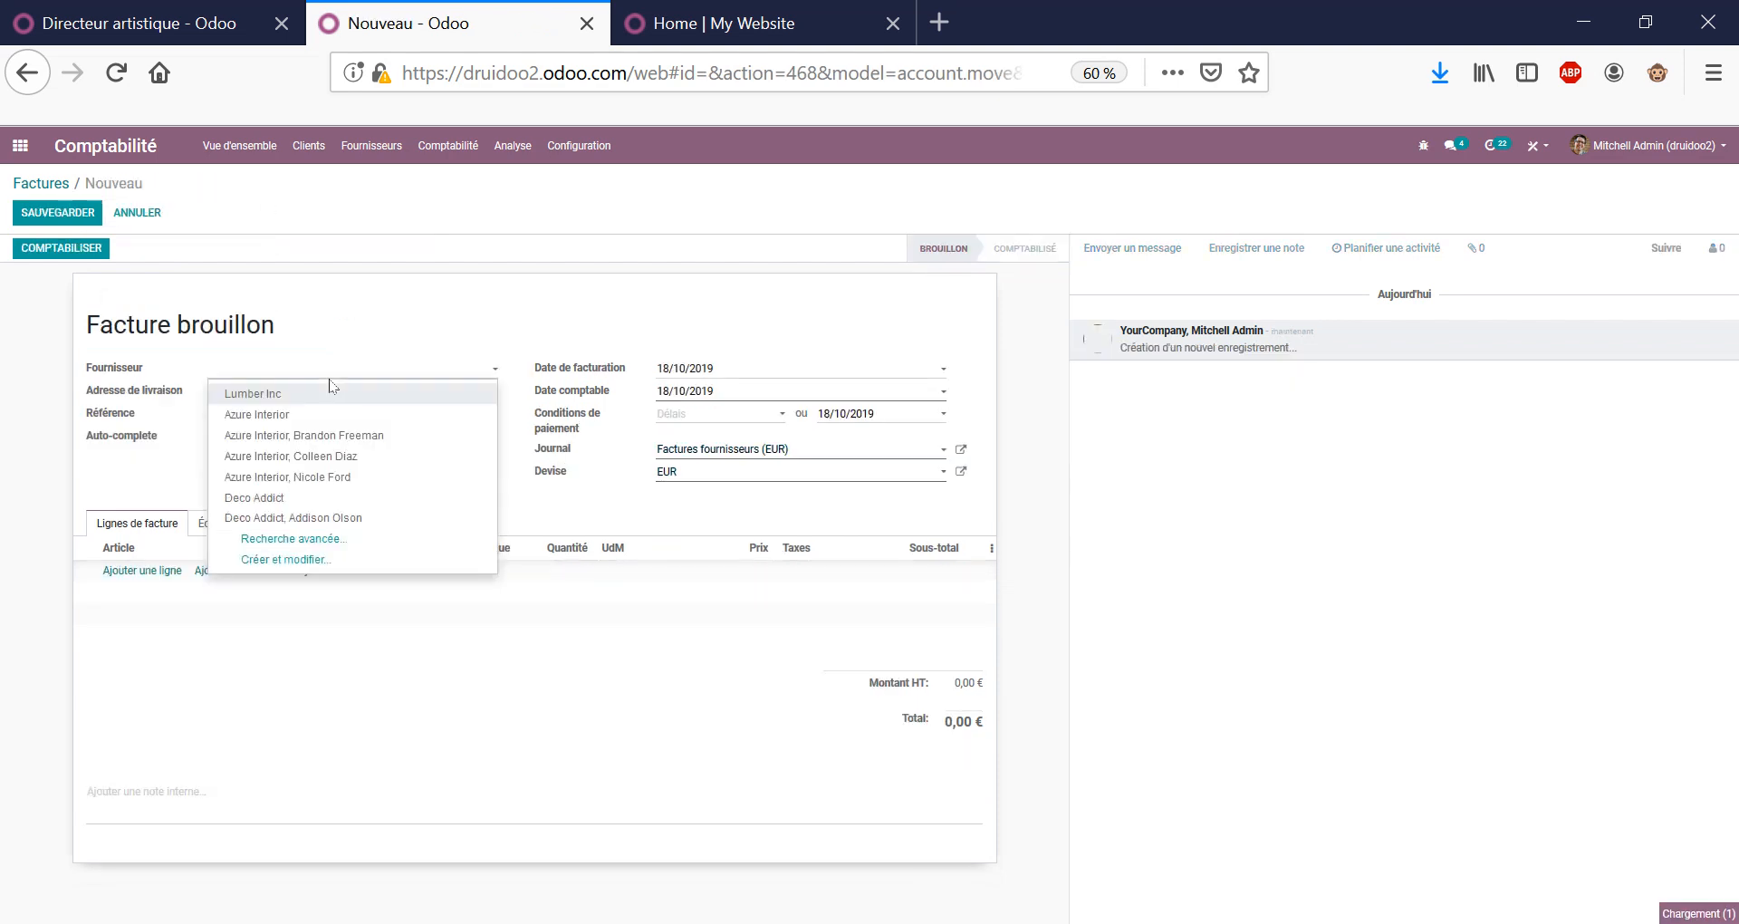
{"action": "key", "text": "Down"}
{"action": "key", "text": "Down"}
{"action": "key", "text": "Down"}
{"action": "key", "text": "Down"}
{"action": "key", "text": "Down"}
{"action": "key", "text": "Down"}
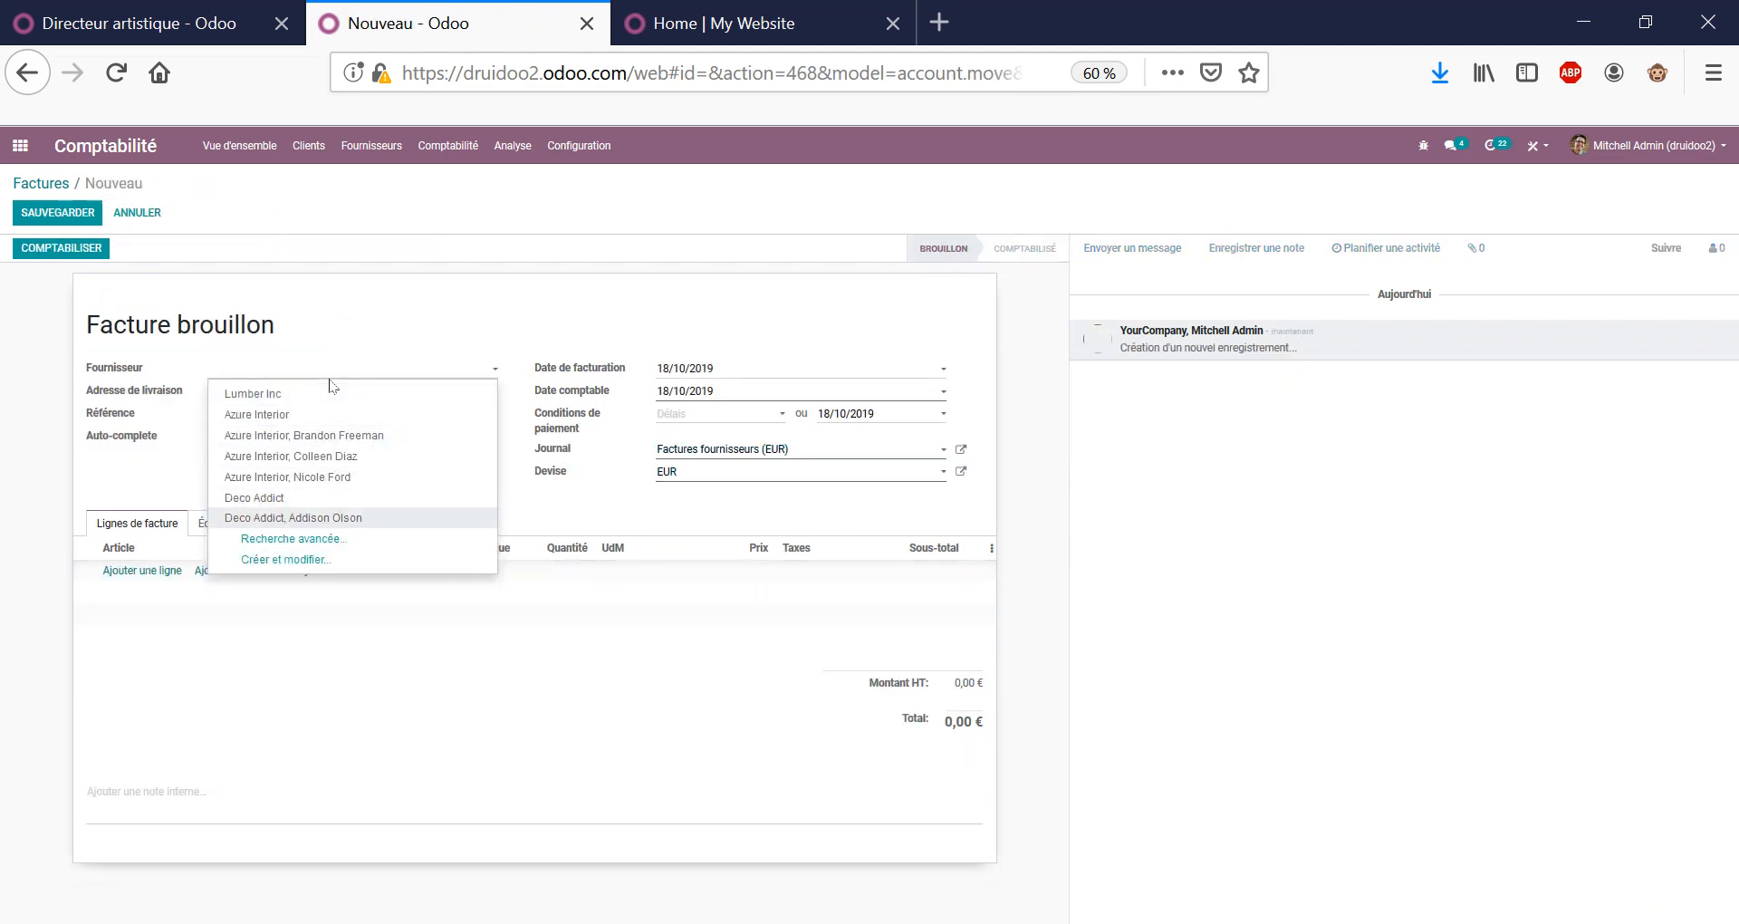
{"action": "key", "text": "Up"}
{"action": "key", "text": "Return"}
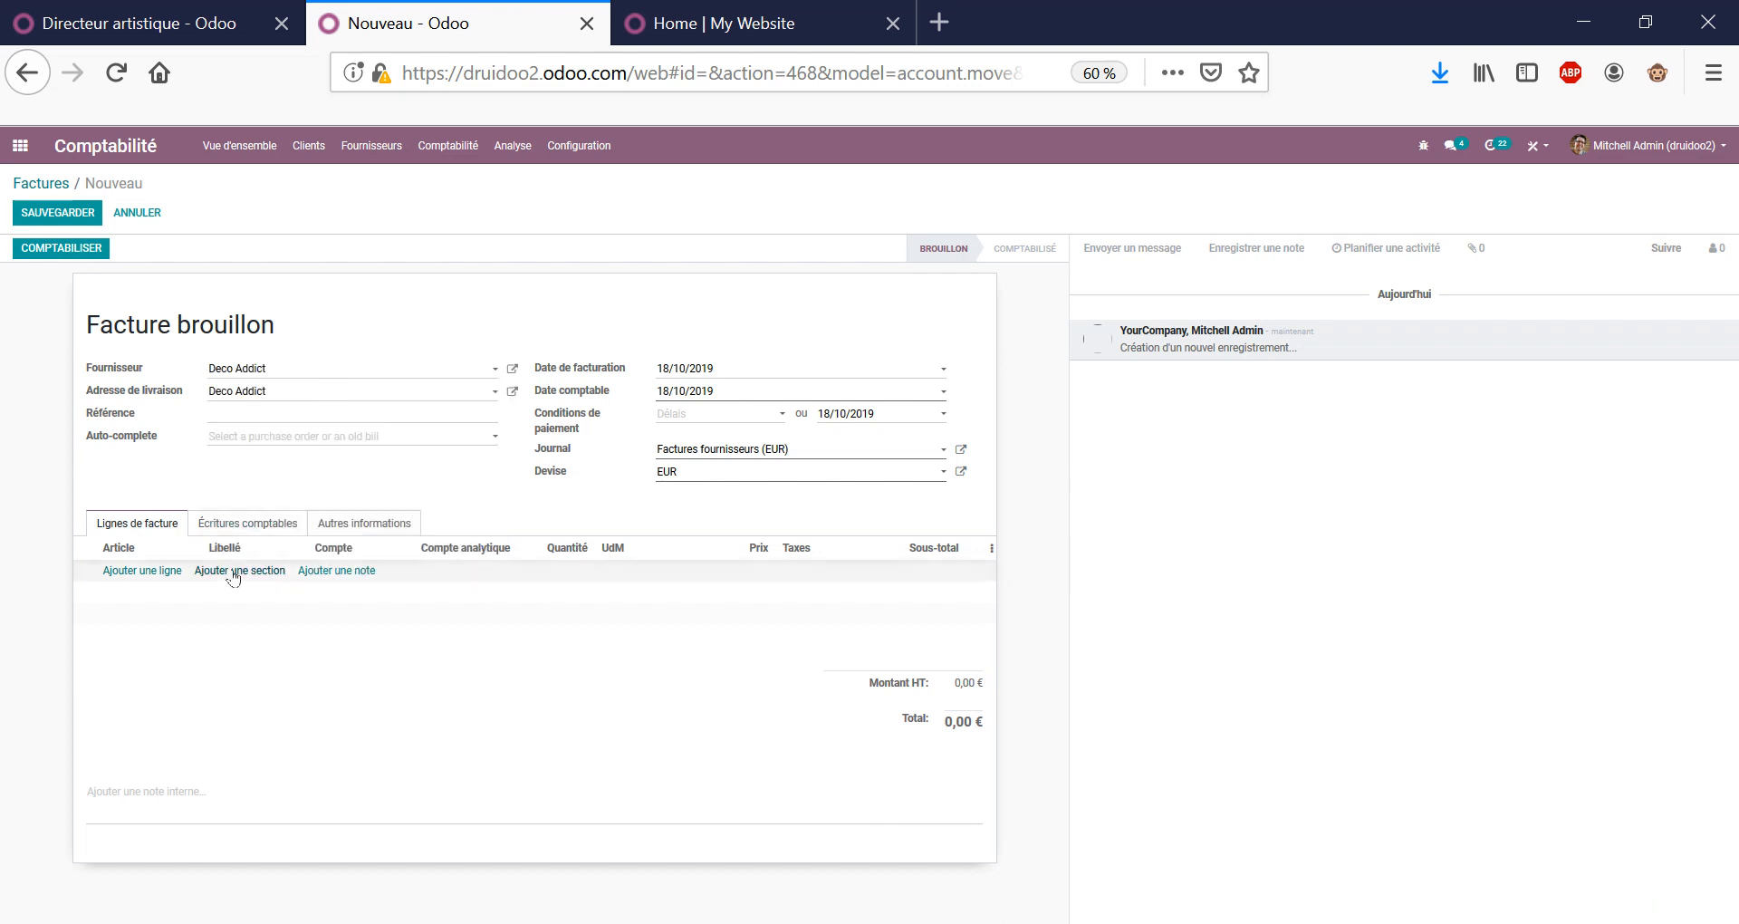
{"action": "left_click", "coordinate": [243, 439]}
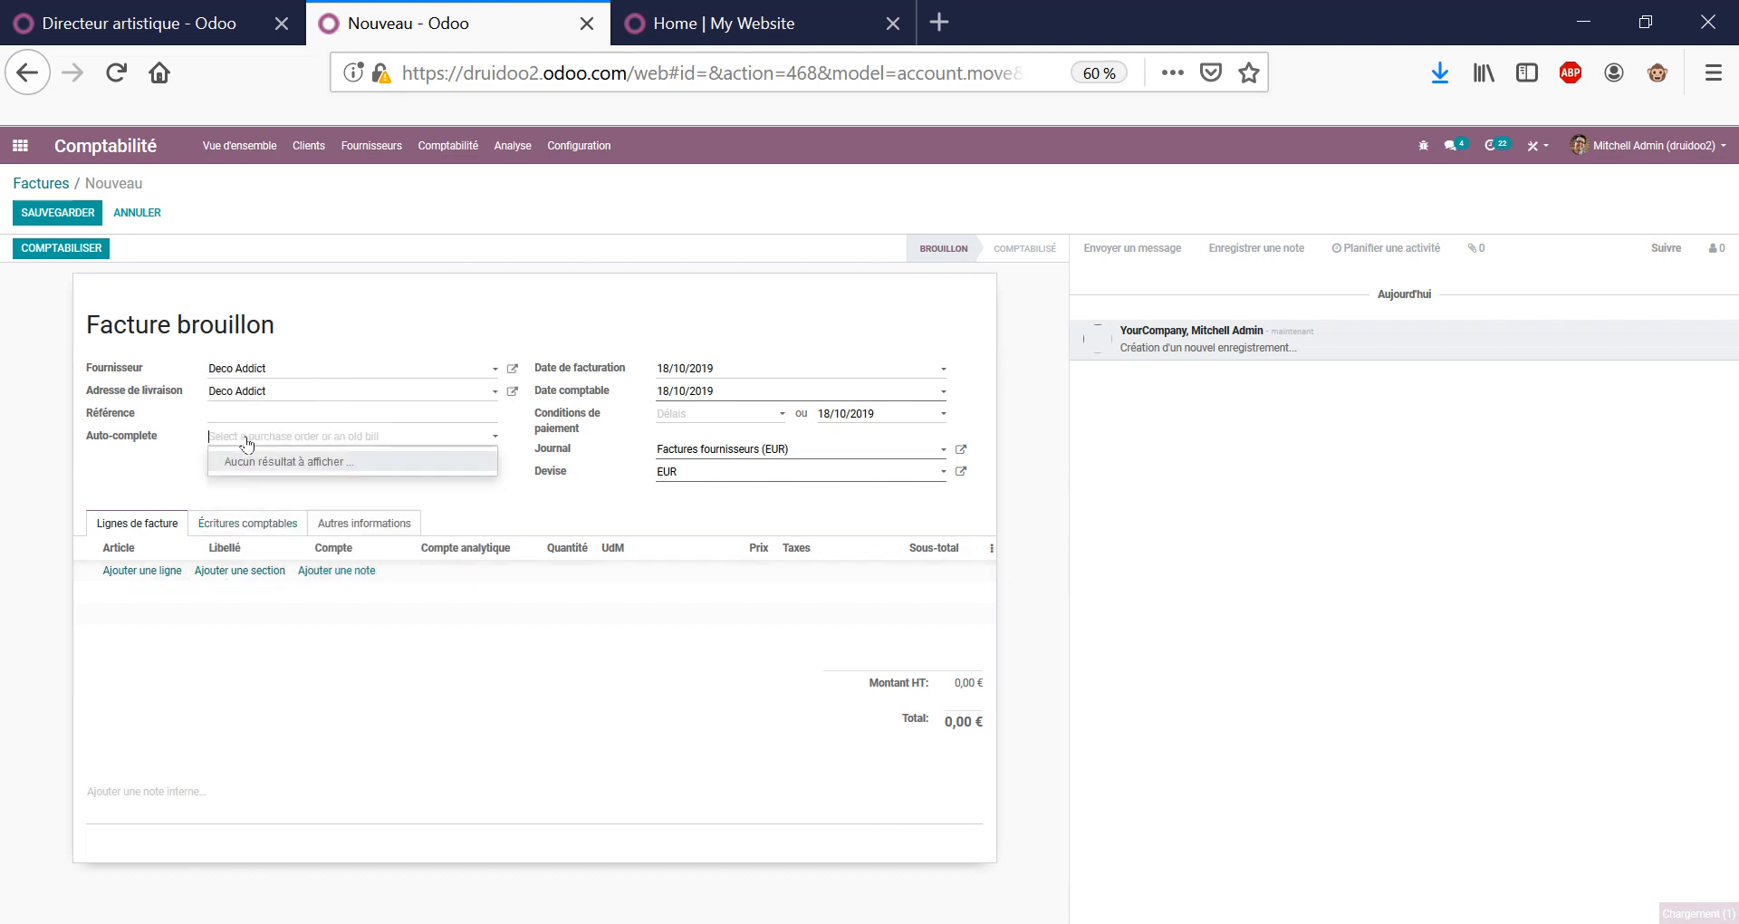
Add a LOYER line on account 613200 Locations immobilières priced 456,00 €.
{"action": "left_click", "coordinate": [131, 574]}
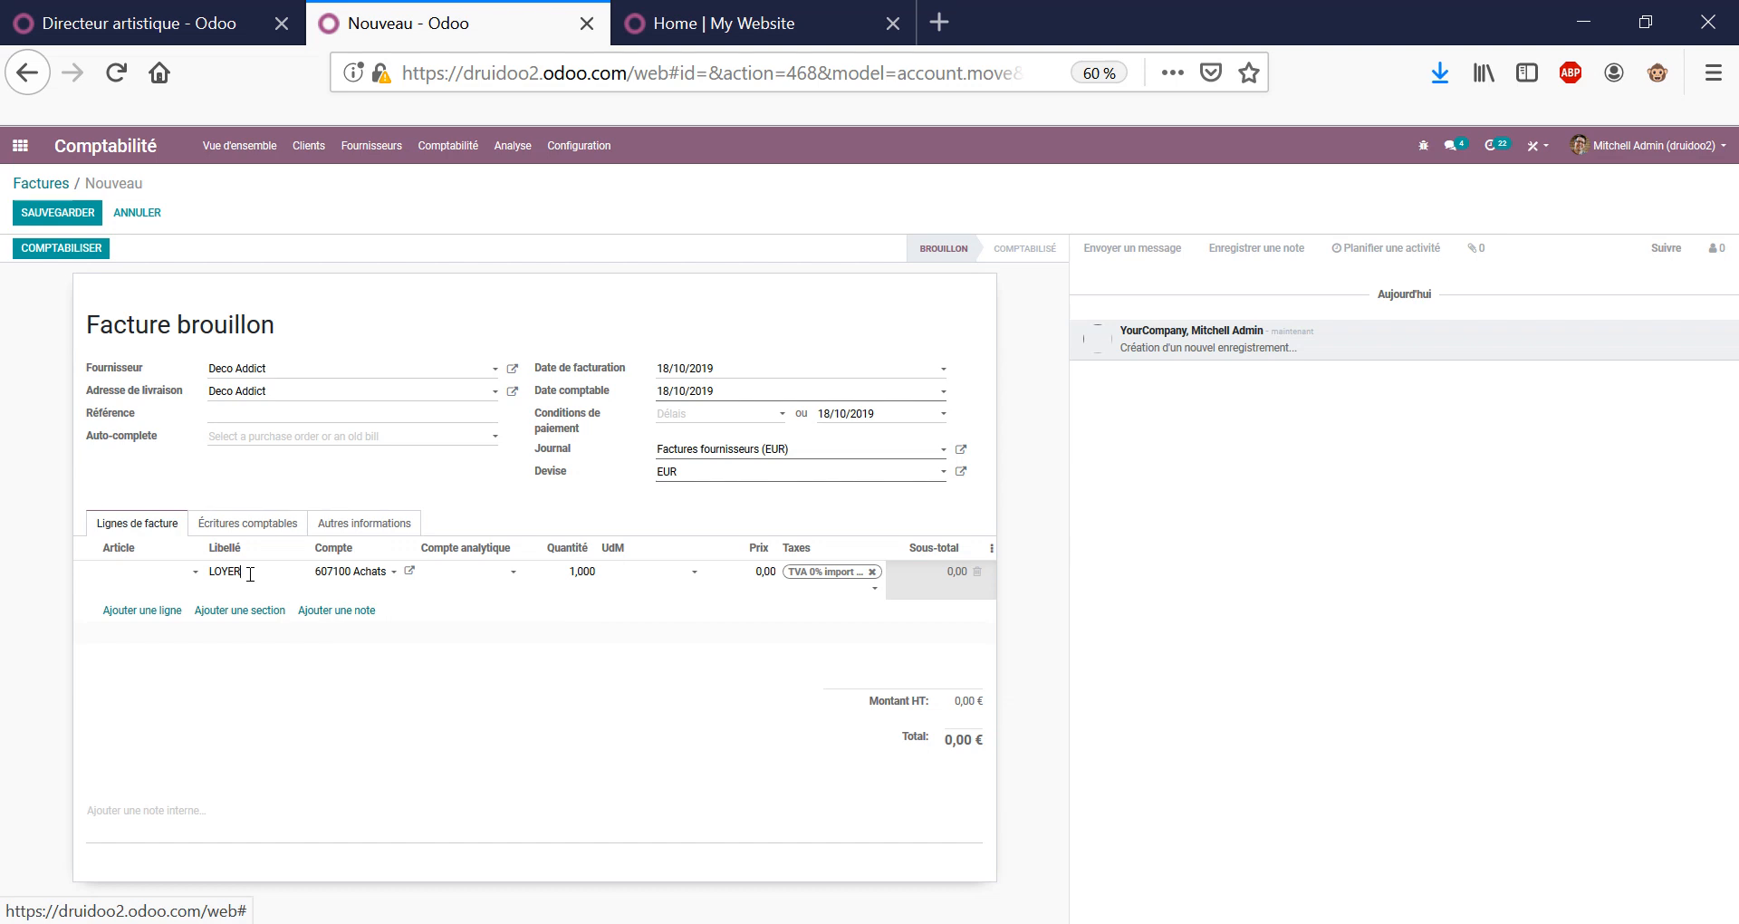
{"action": "key", "text": "Tab"}
{"action": "type", "text": "LOCATION"}
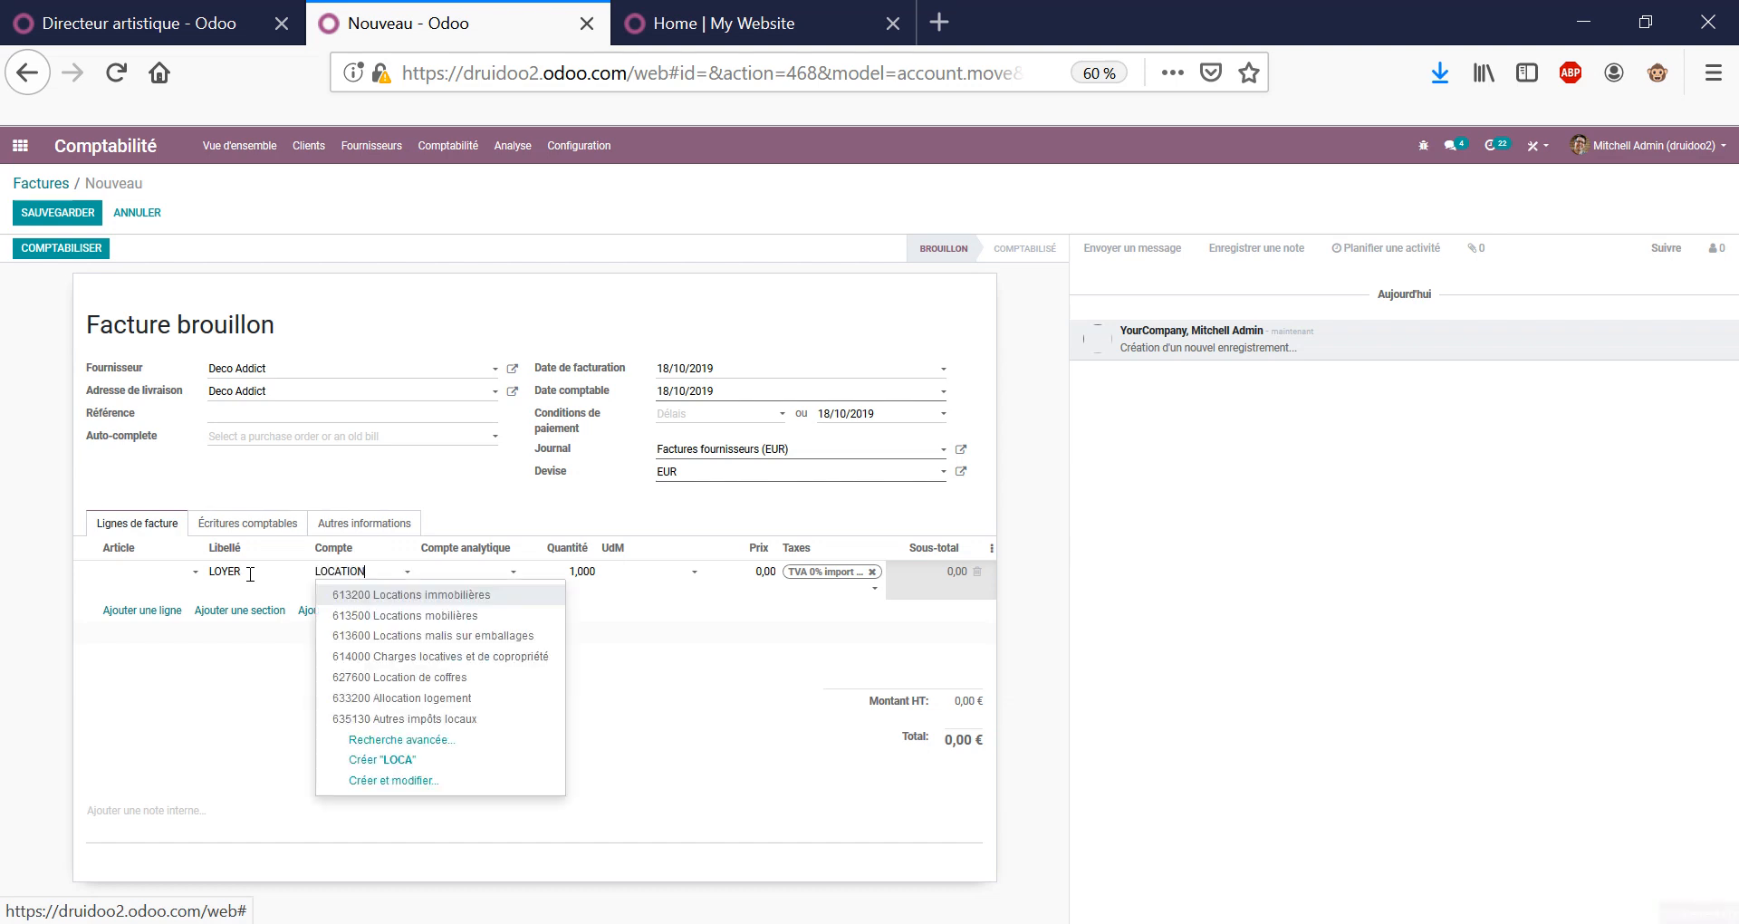
{"action": "key", "text": "Return"}
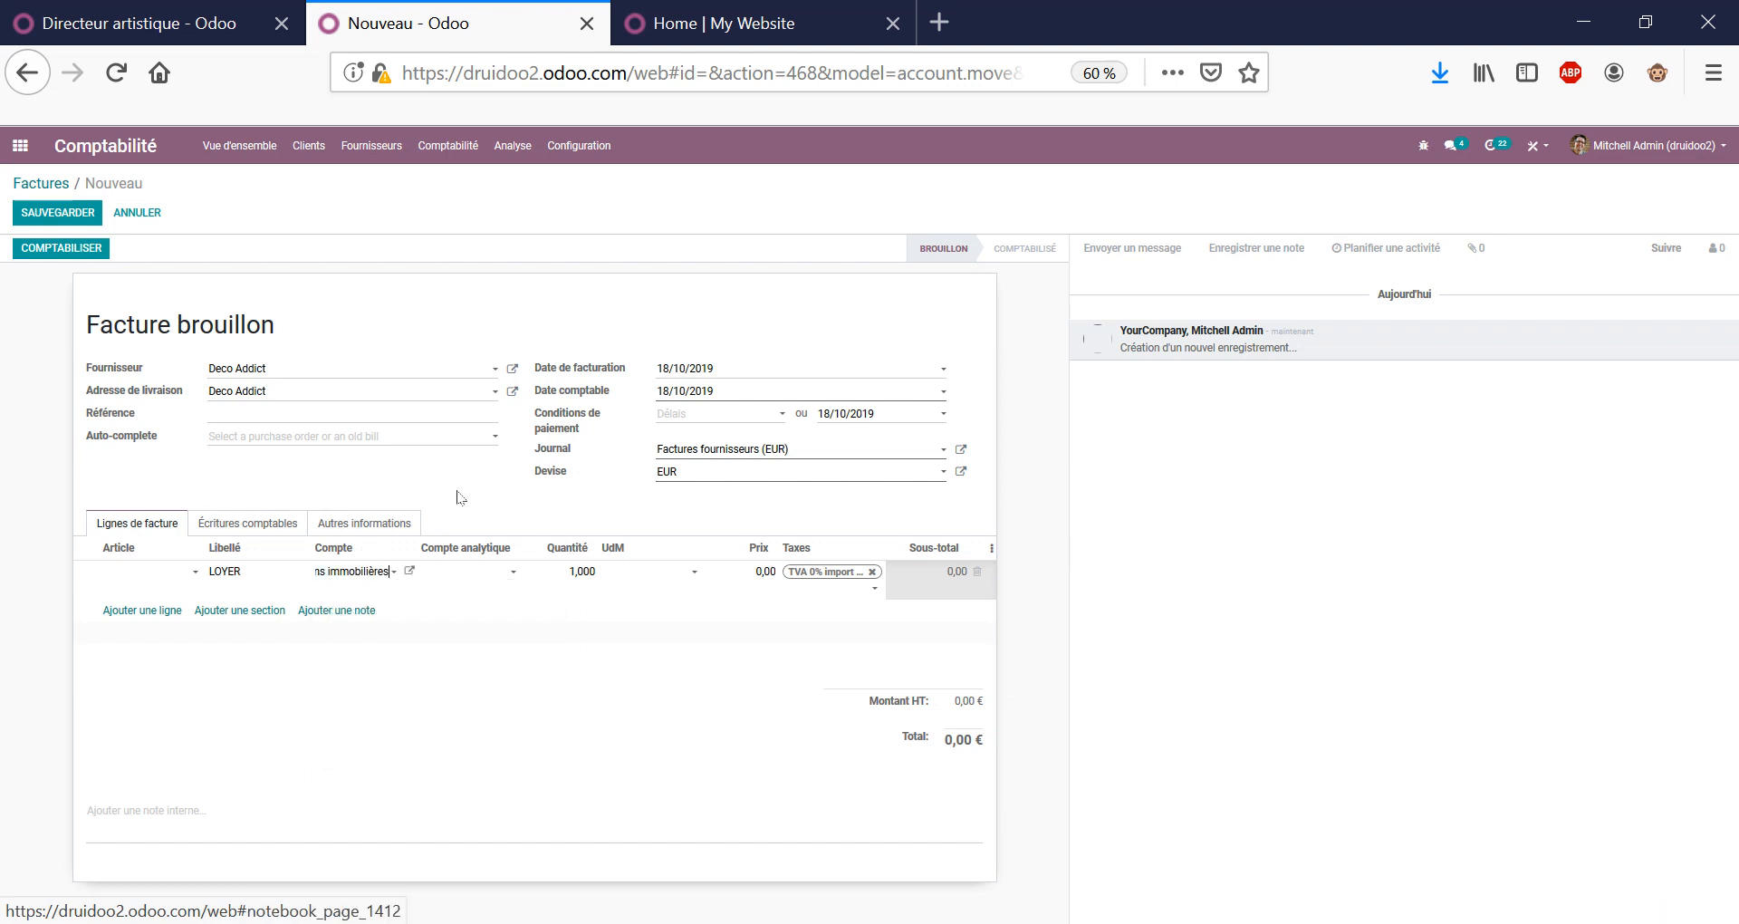
{"action": "left_click", "coordinate": [765, 589]}
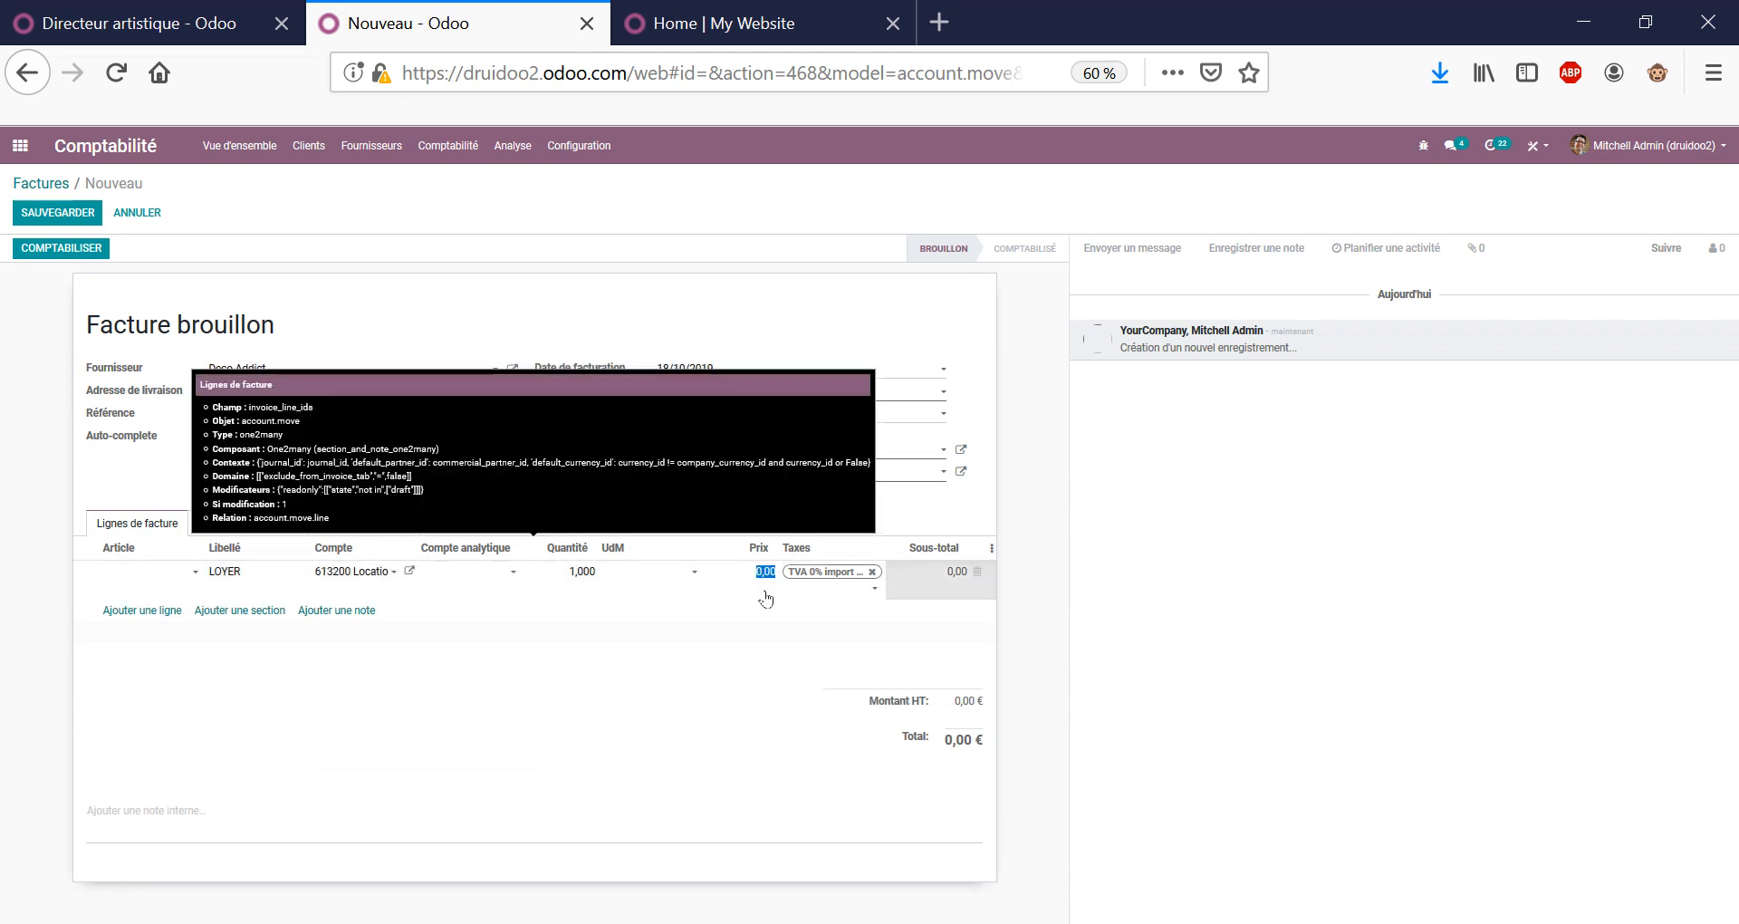
{"action": "type", "text": "456"}
{"action": "left_click", "coordinate": [782, 708]}
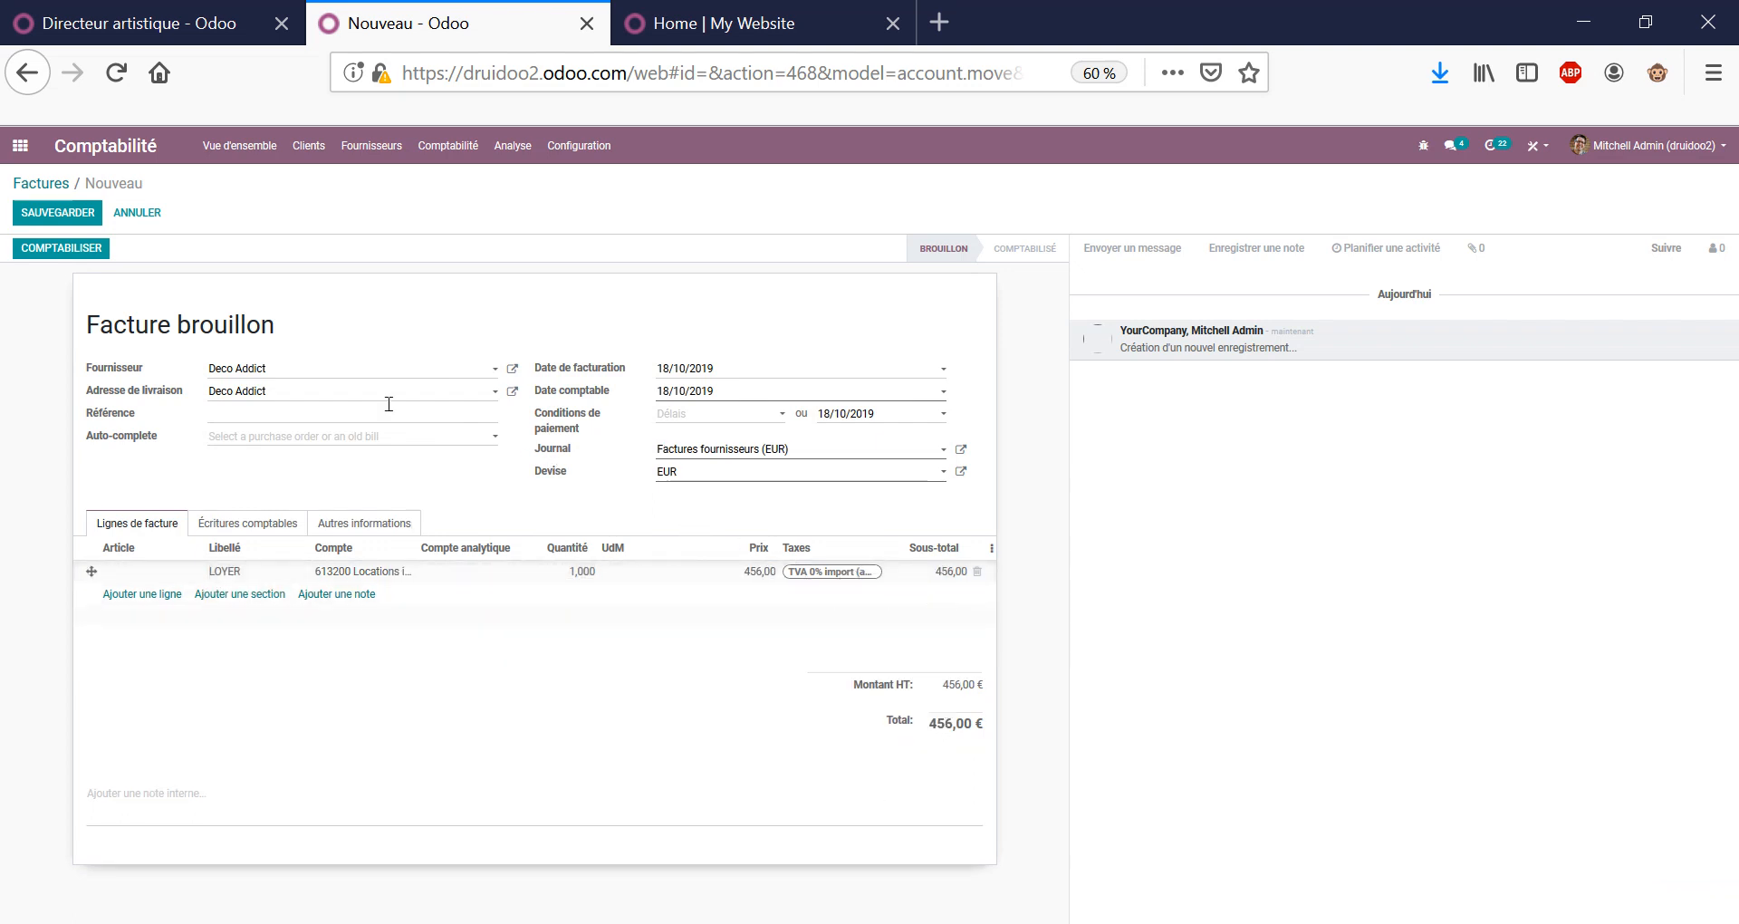
Post the bill as FACTURE/2019/0002 and register its payment from Banque (EUR).
{"action": "left_click", "coordinate": [77, 213]}
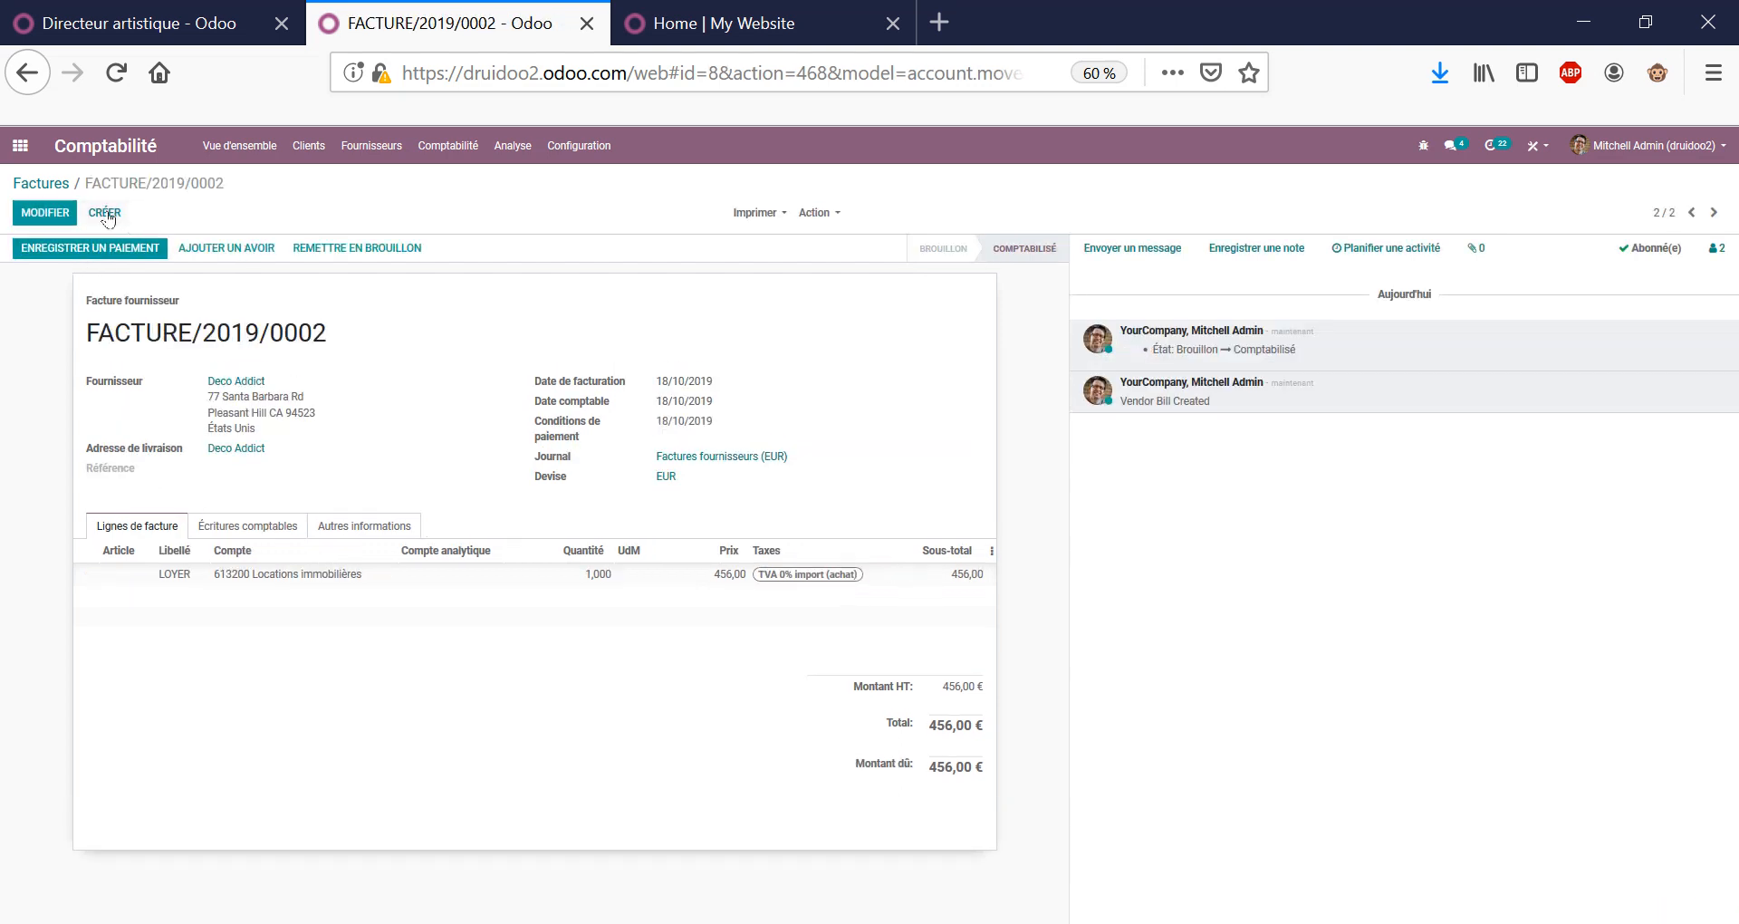
{"action": "left_click", "coordinate": [119, 249]}
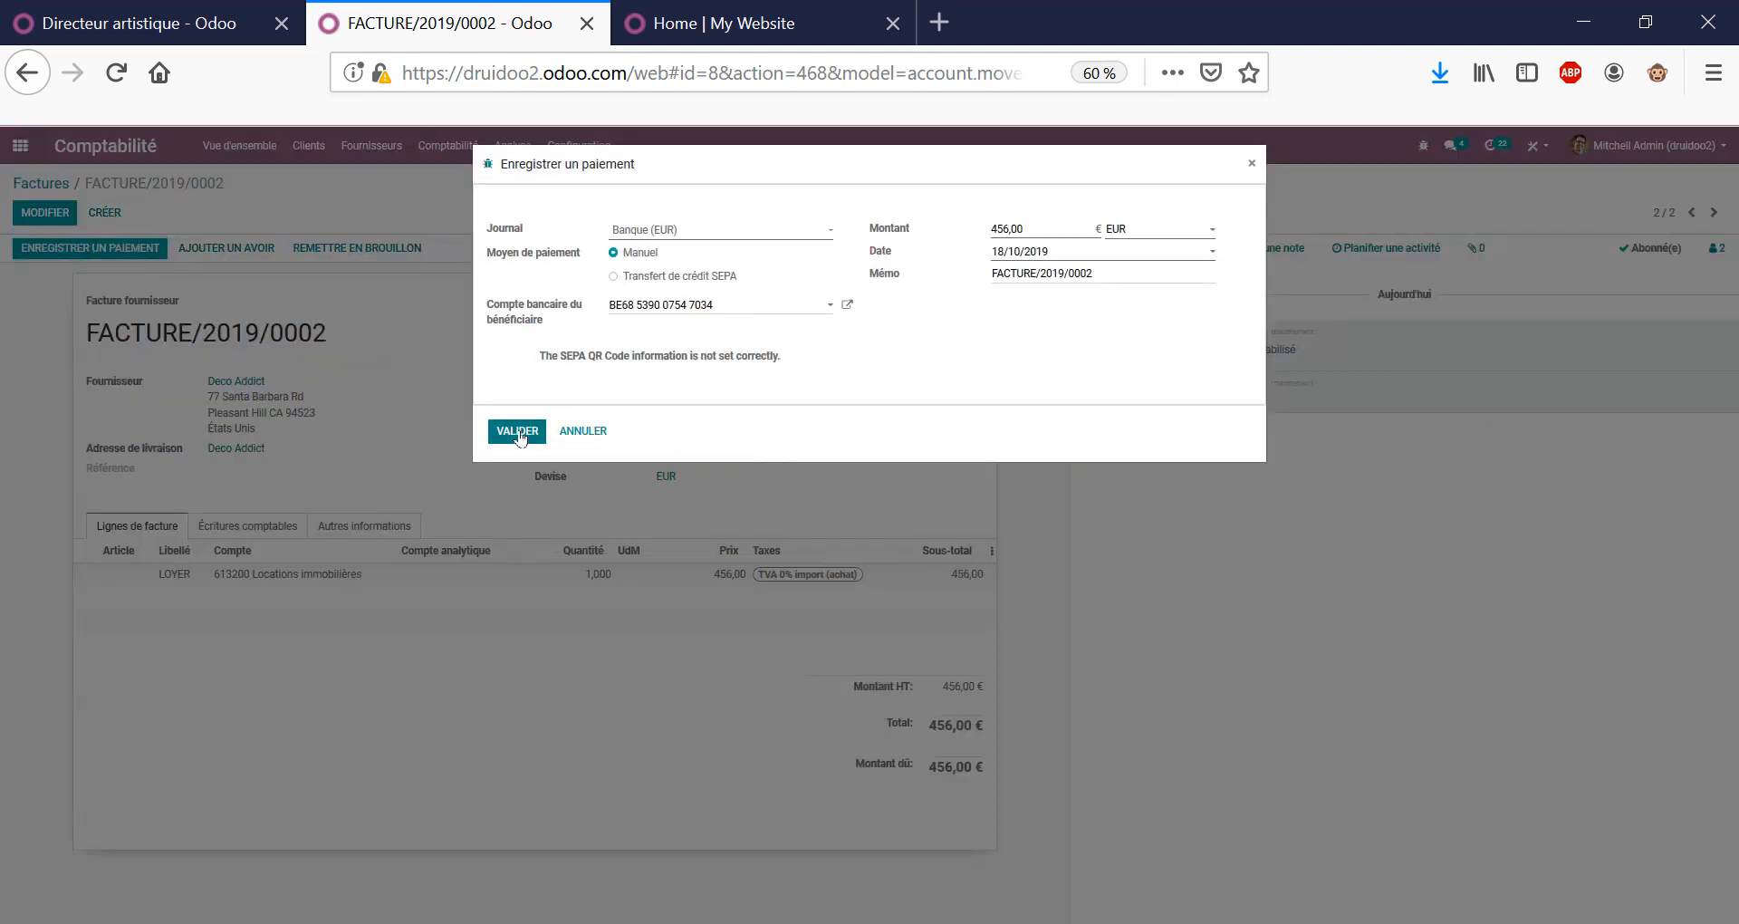
{"action": "left_click", "coordinate": [519, 433]}
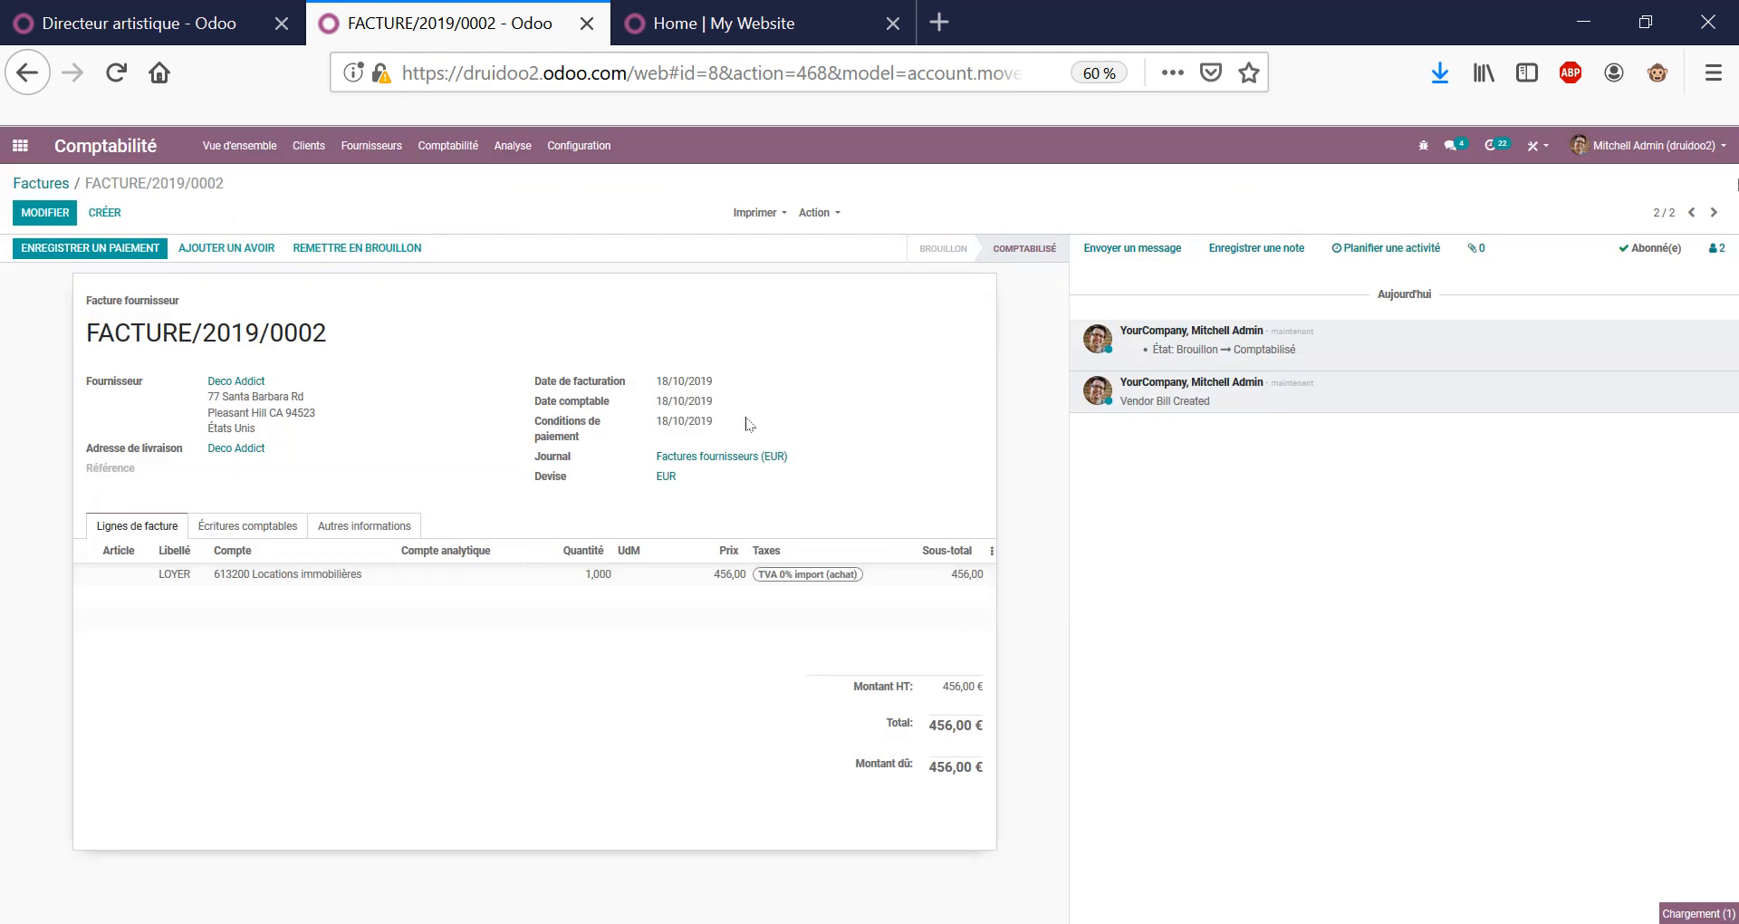
{"action": "triple_click", "coordinate": [250, 330]}
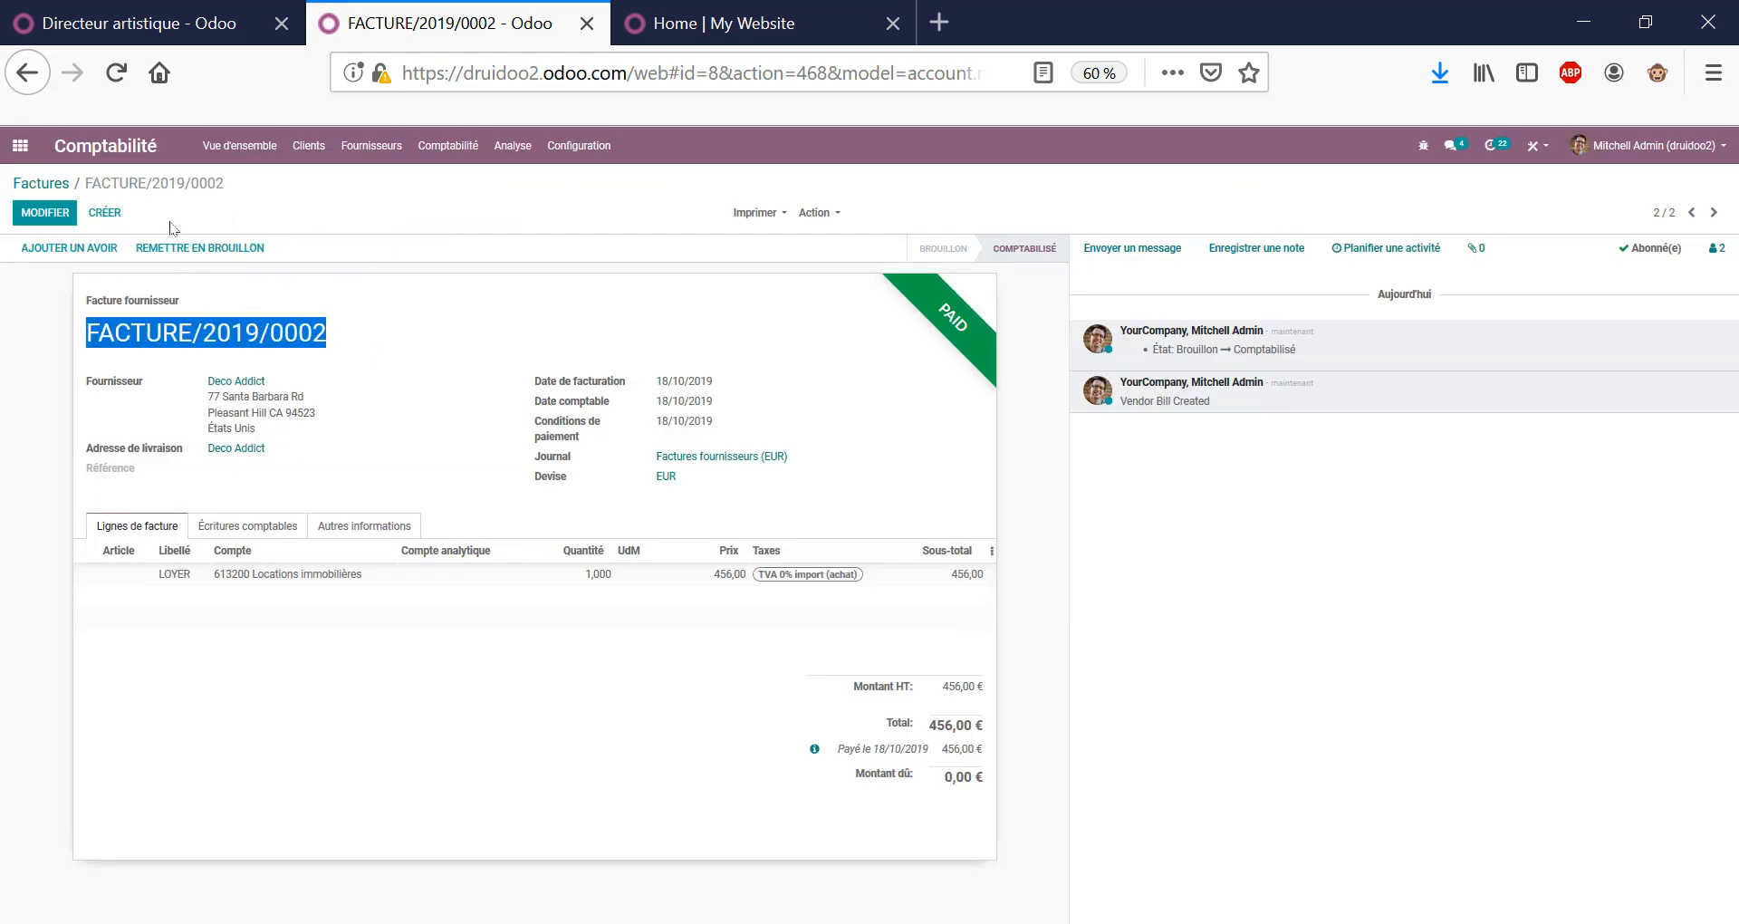
{"action": "left_click", "coordinate": [100, 215]}
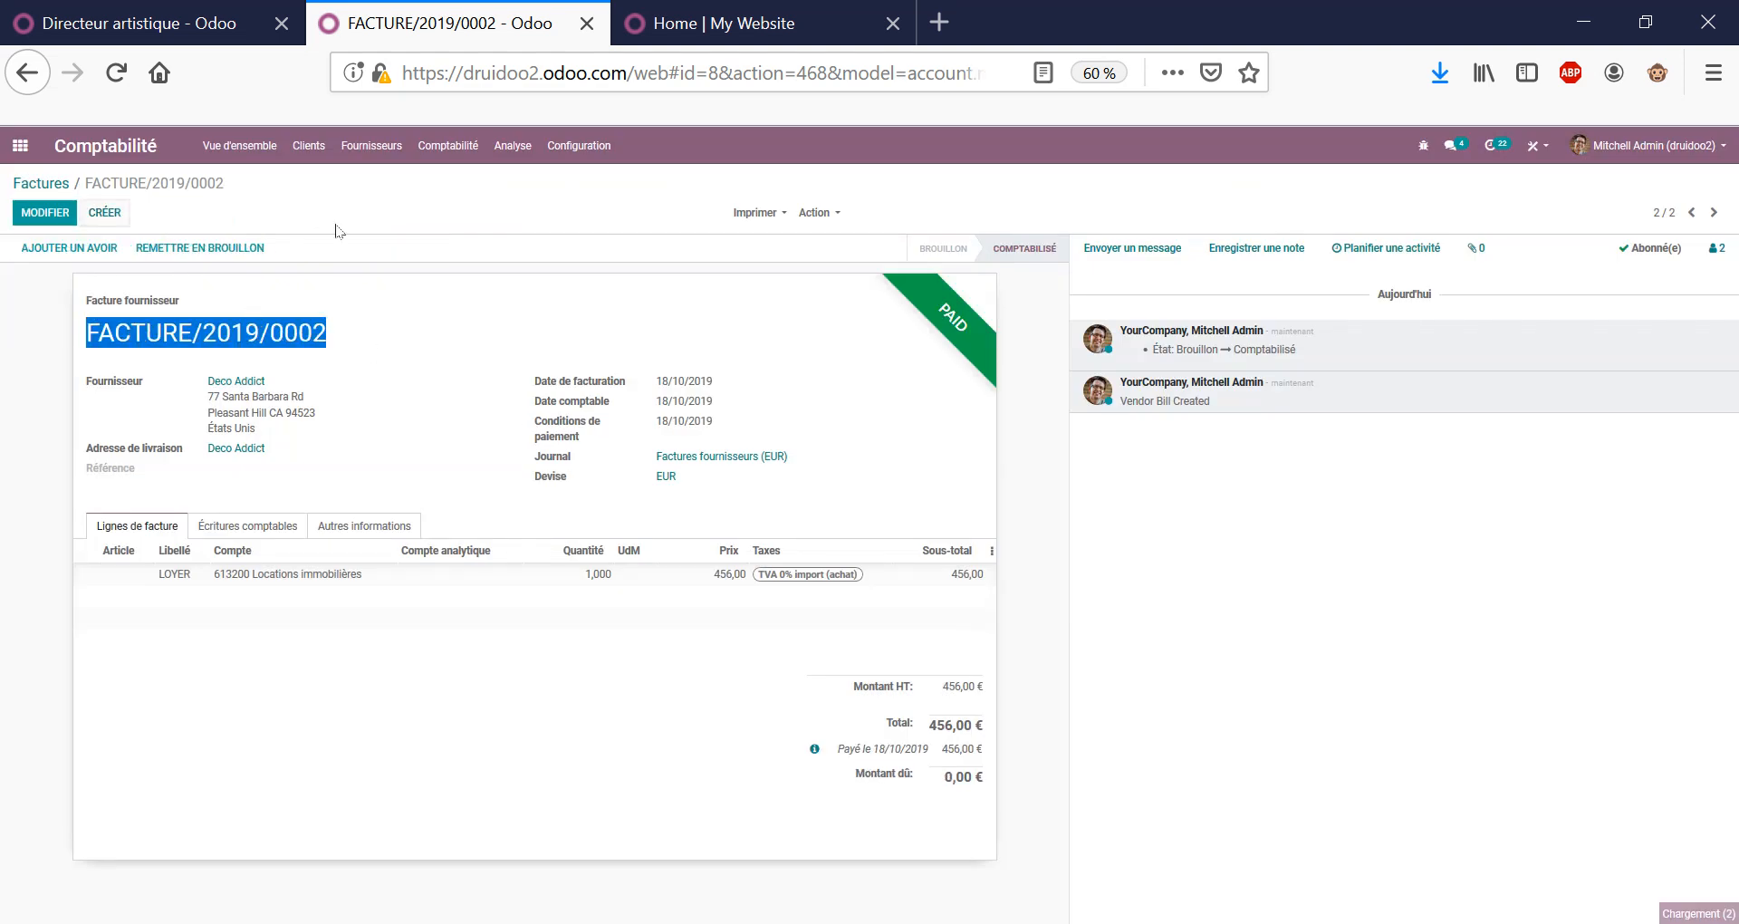
Draft a Deco Addict bill copying FACTURE/2019/0002's LOYER line, dropping the duplicate, and save it.
{"action": "type", "text": "DECO"}
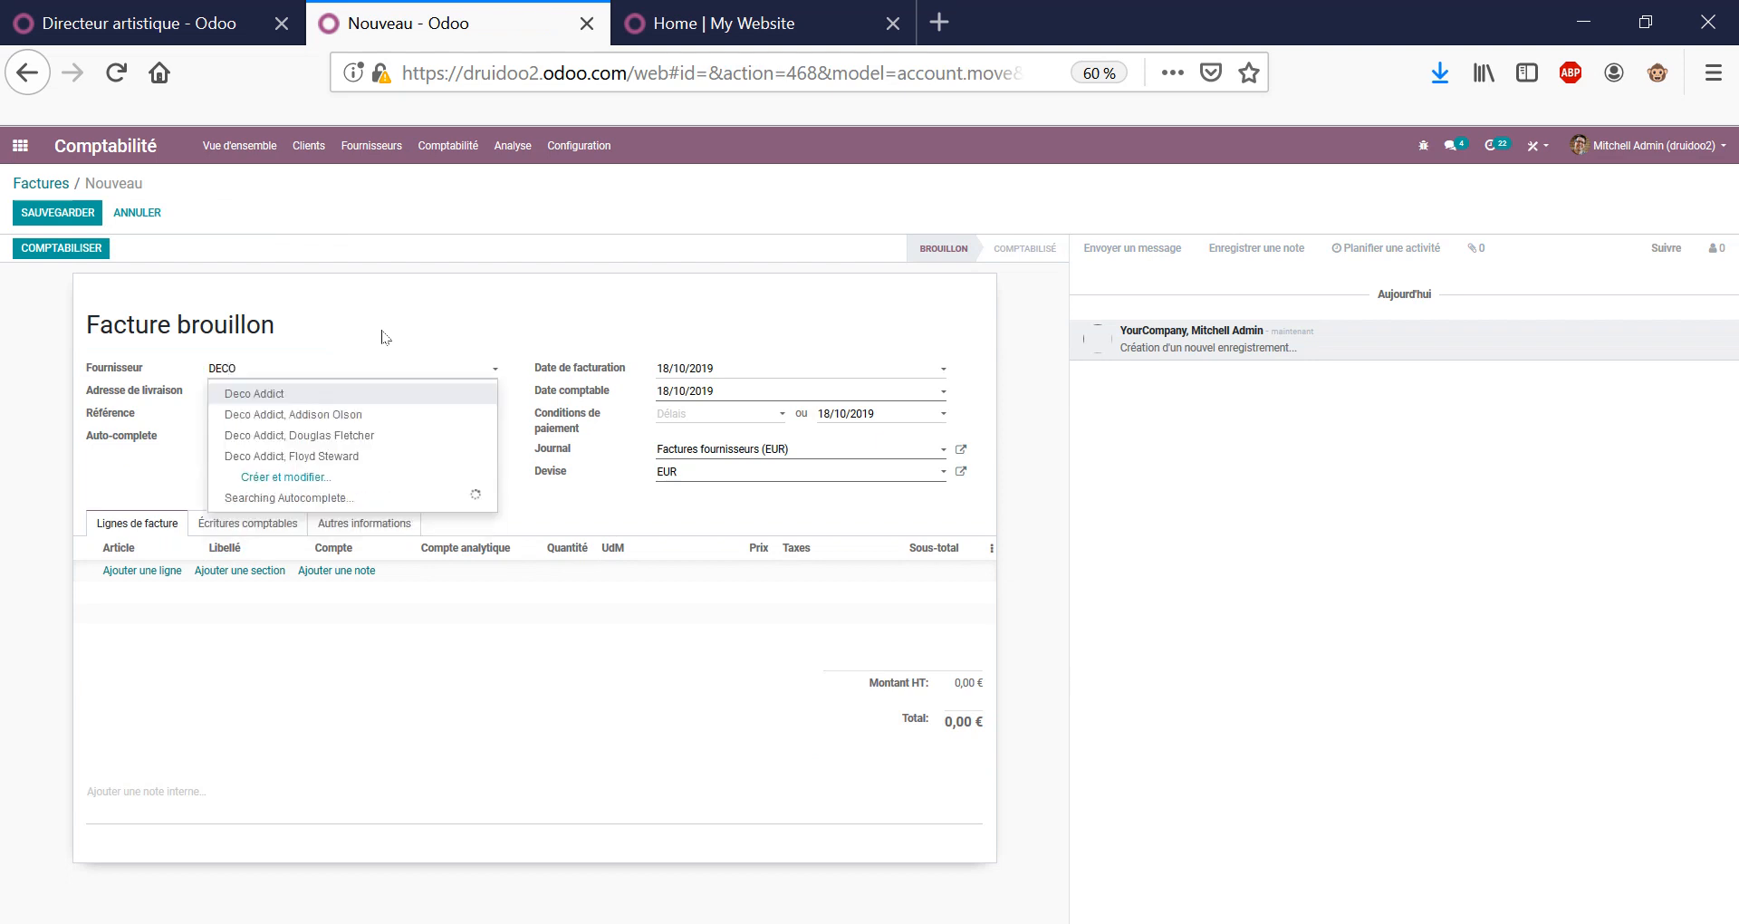
{"action": "key", "text": "Return"}
{"action": "key", "text": "Tab"}
{"action": "key", "text": "Down"}
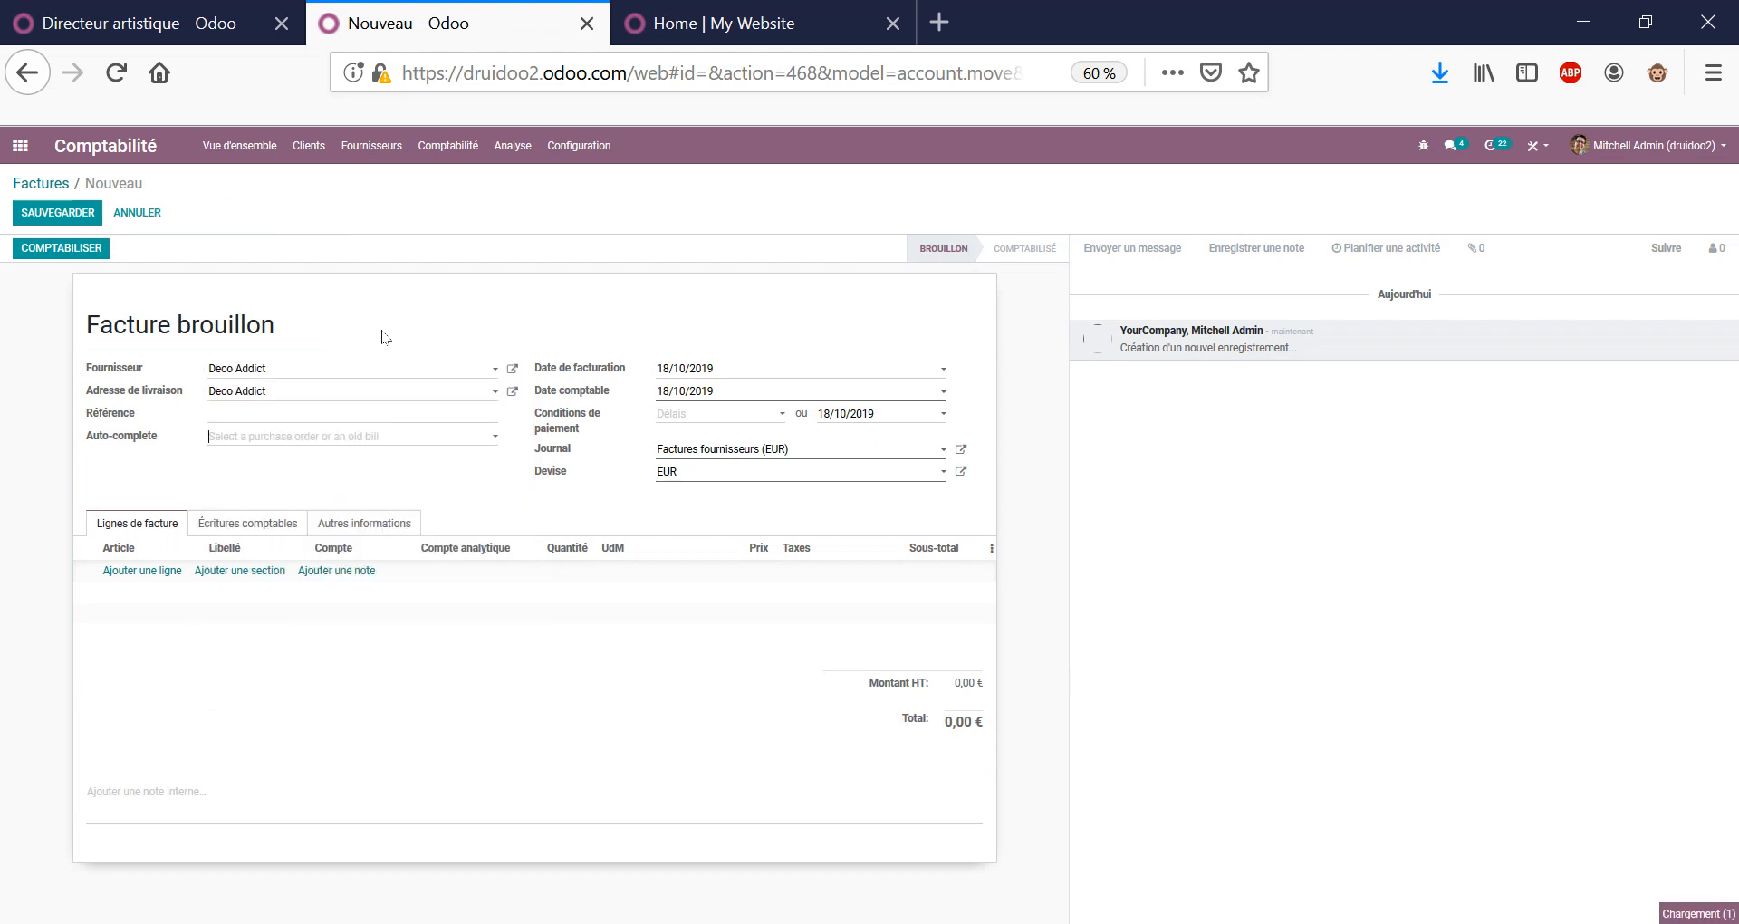
{"action": "key", "text": "Return"}
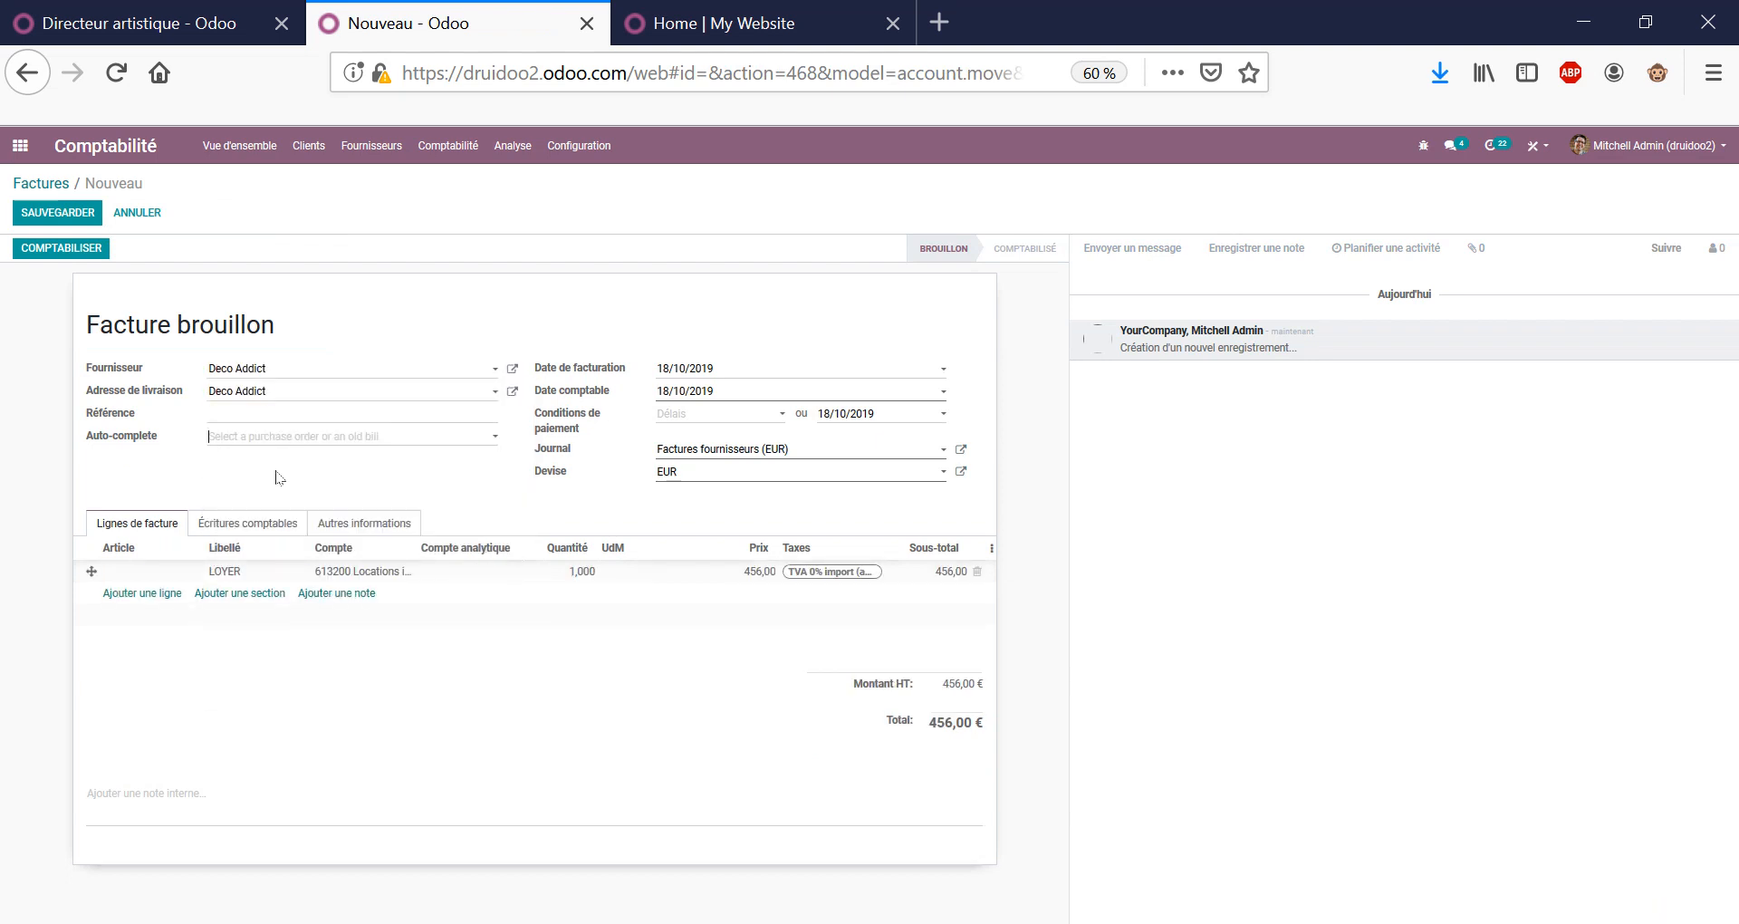
{"action": "left_click", "coordinate": [274, 441]}
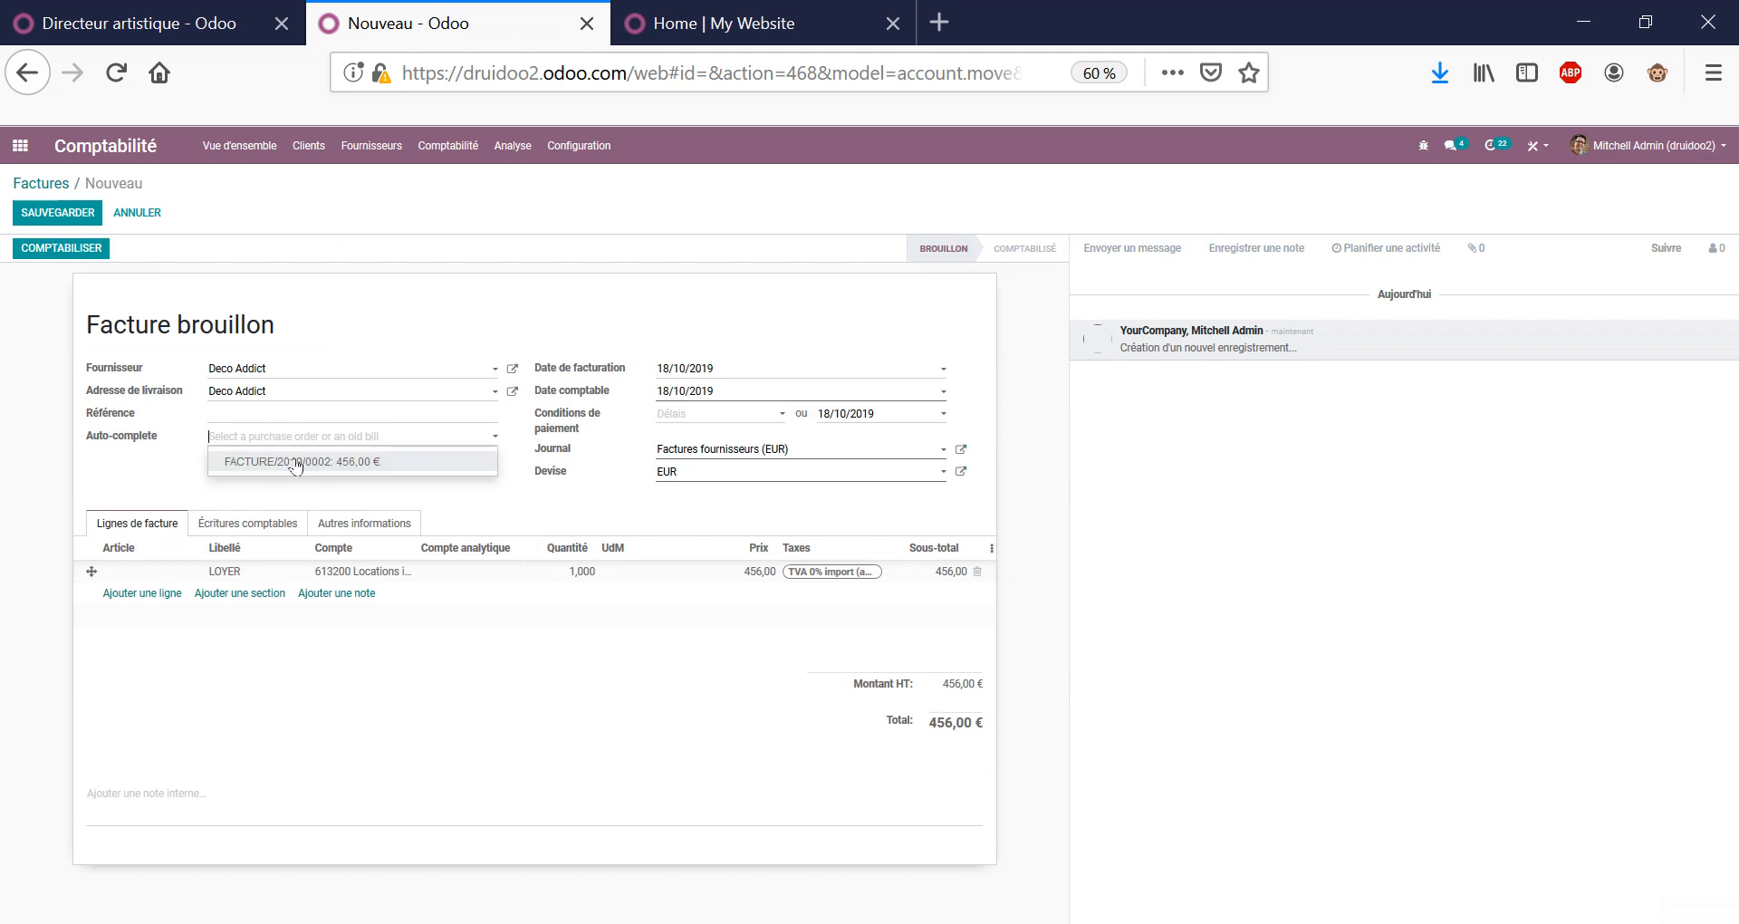
{"action": "left_click", "coordinate": [374, 464]}
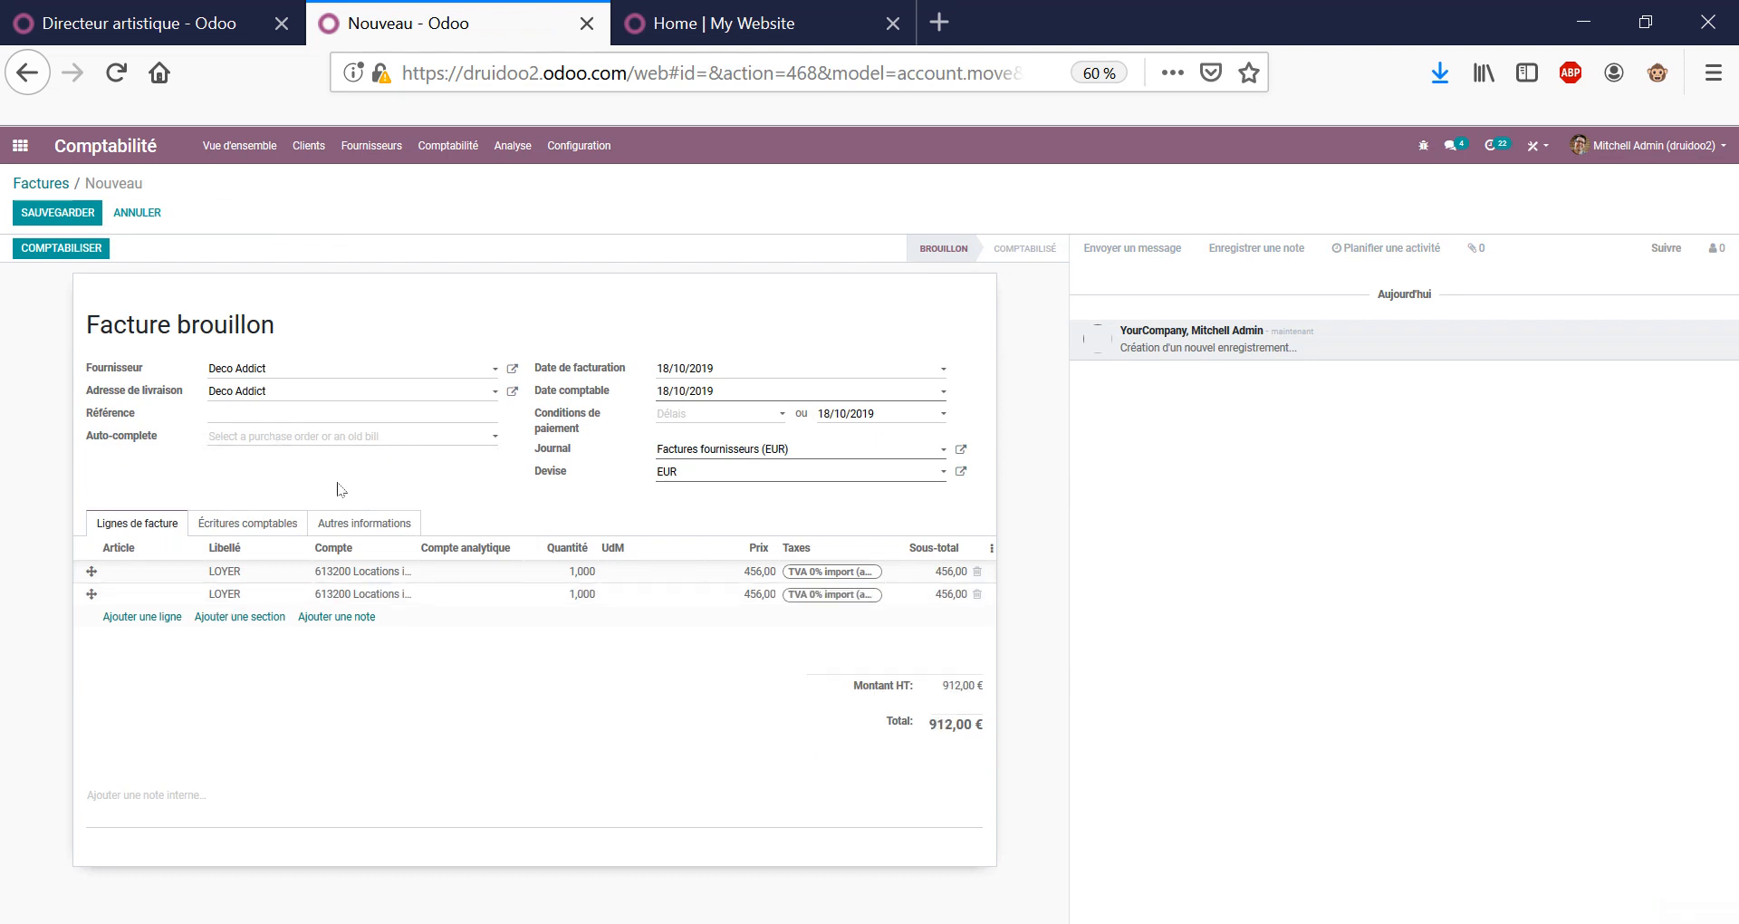
{"action": "left_click", "coordinate": [977, 593]}
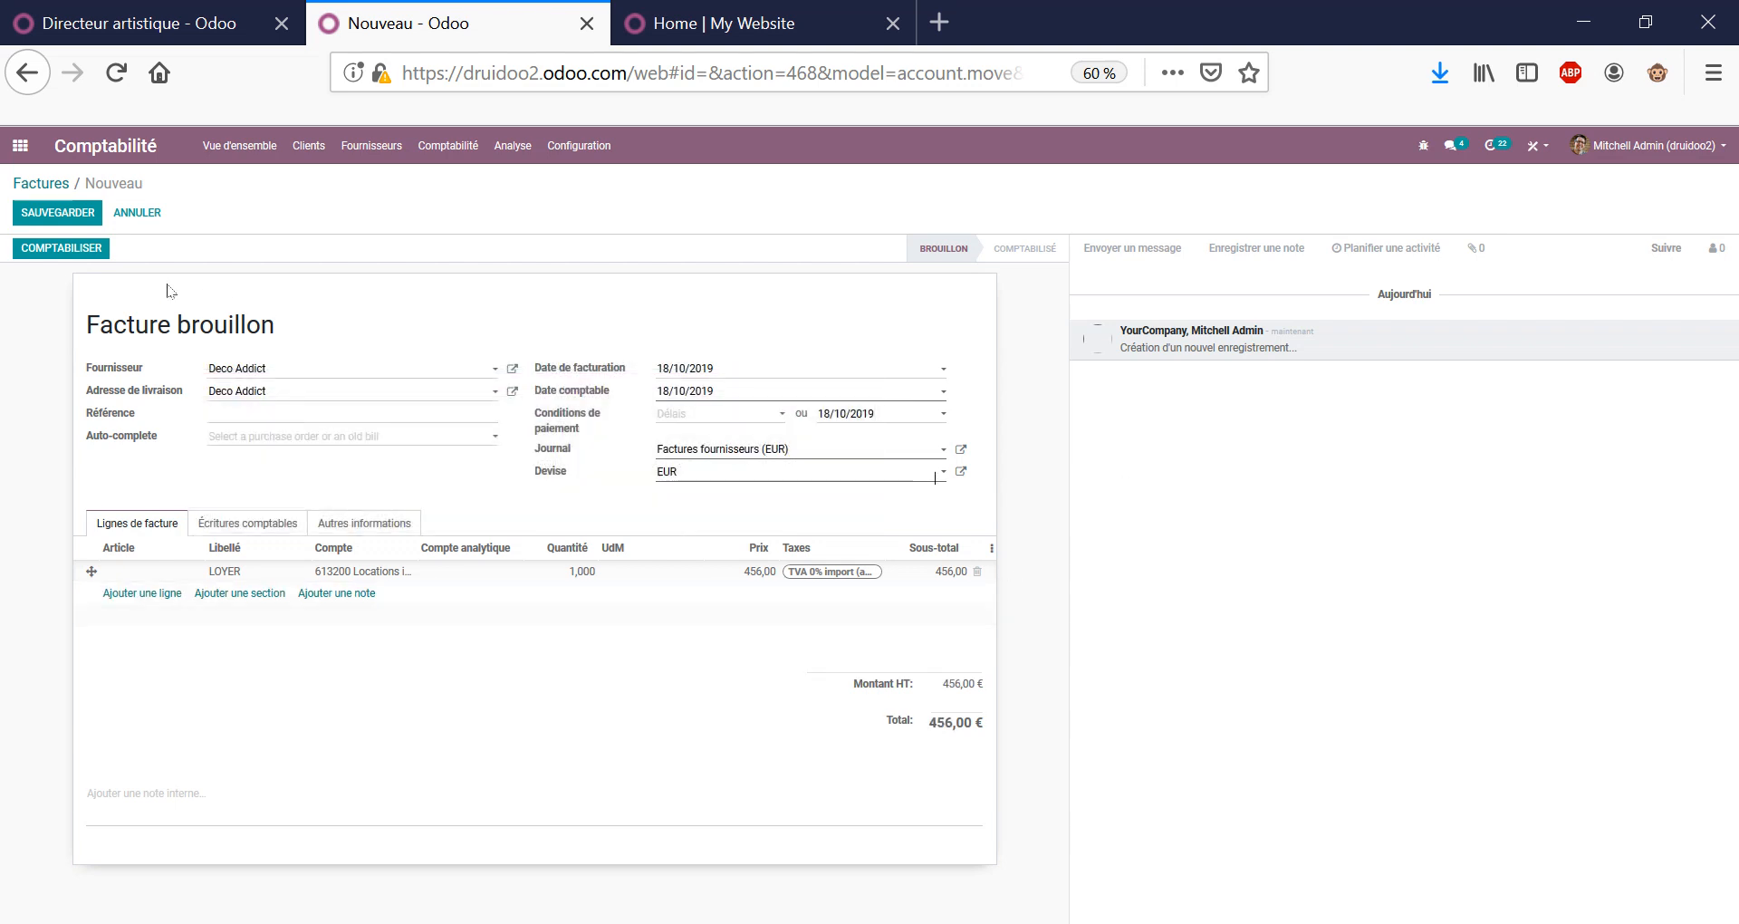
{"action": "left_click", "coordinate": [57, 212]}
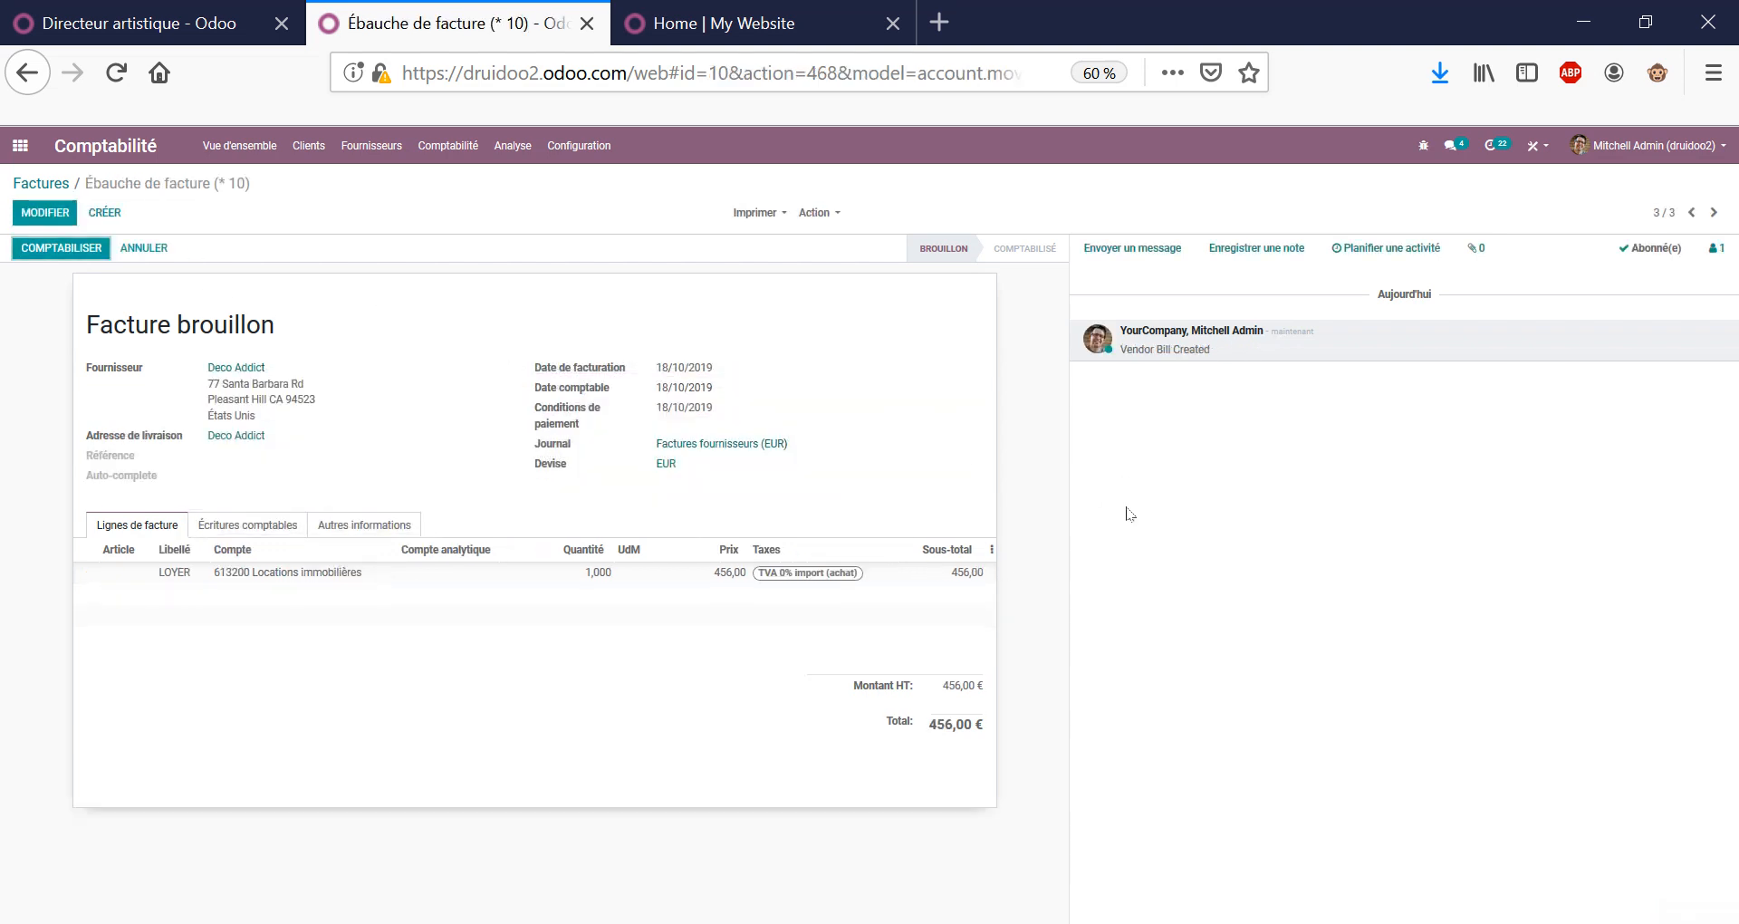
Post the draft as FACTURE/2019/0003 and return to the vendor bills list.
{"action": "triple_click", "coordinate": [698, 387]}
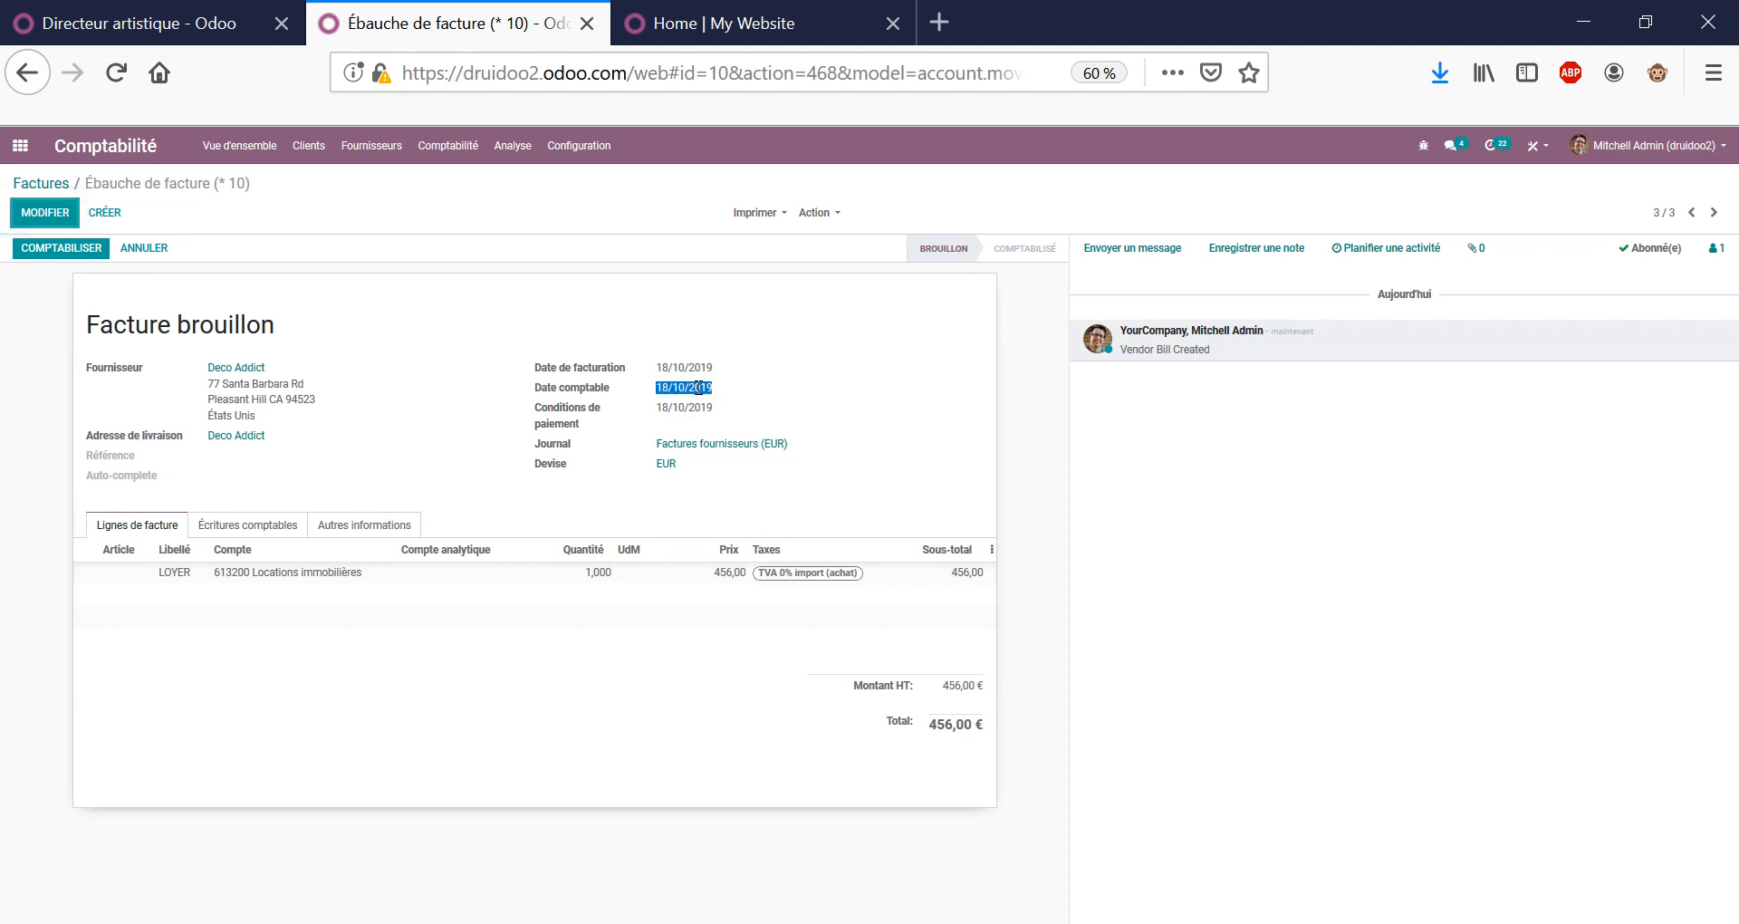
{"action": "triple_click", "coordinate": [699, 368]}
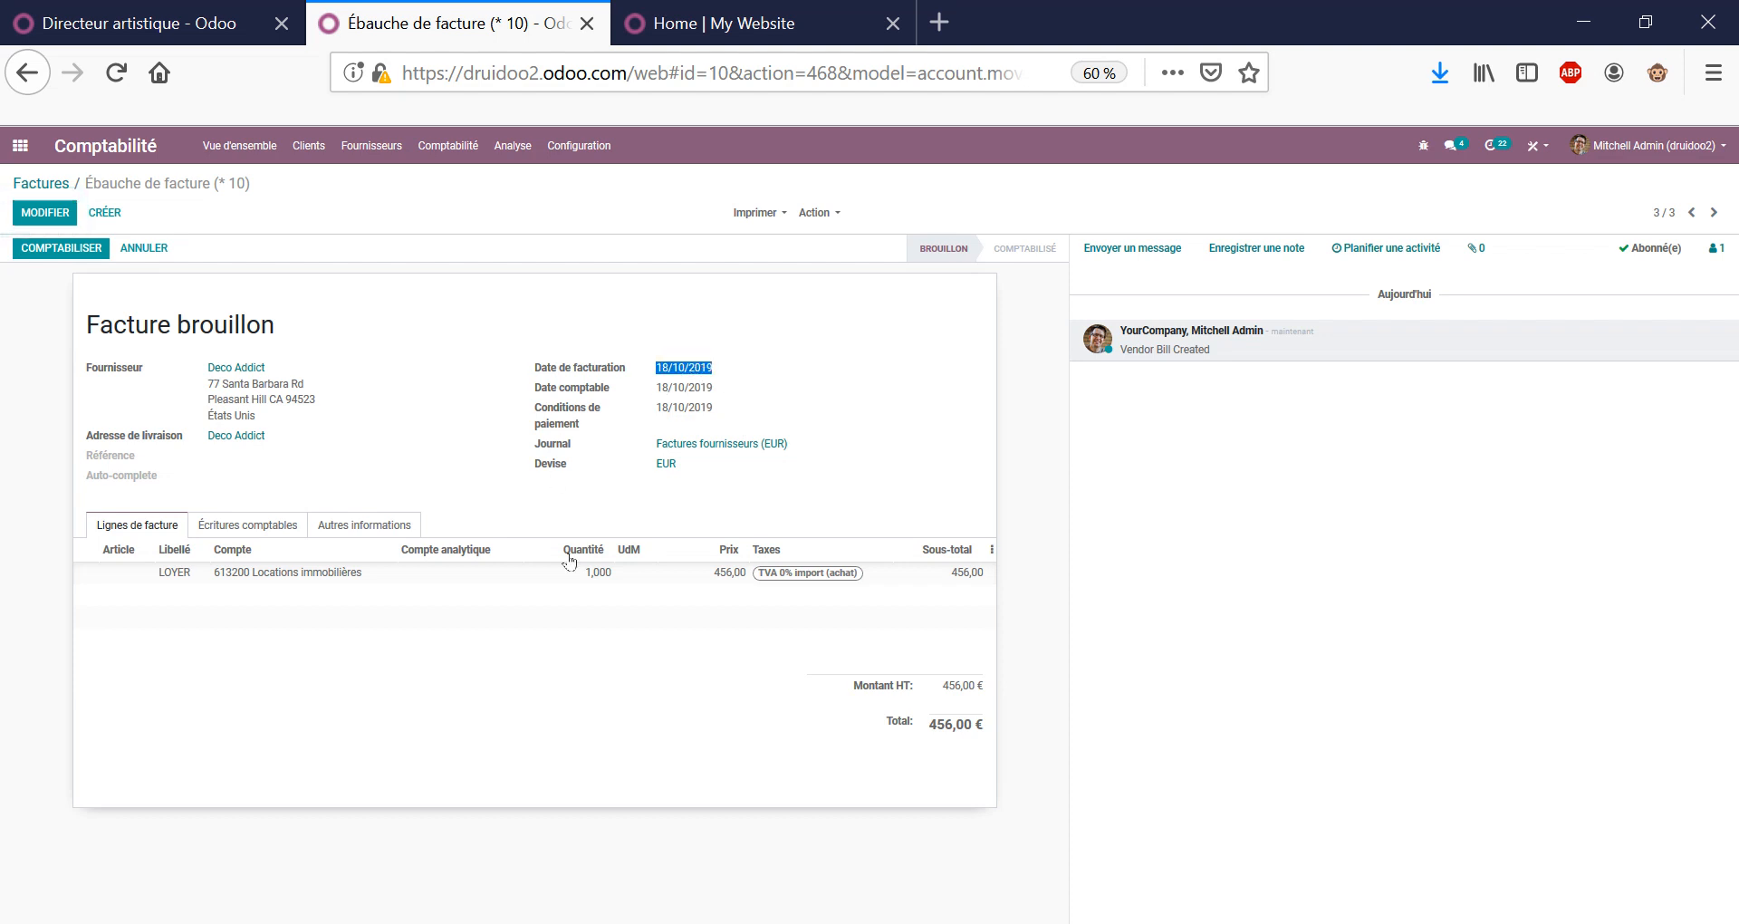
{"action": "triple_click", "coordinate": [212, 314]}
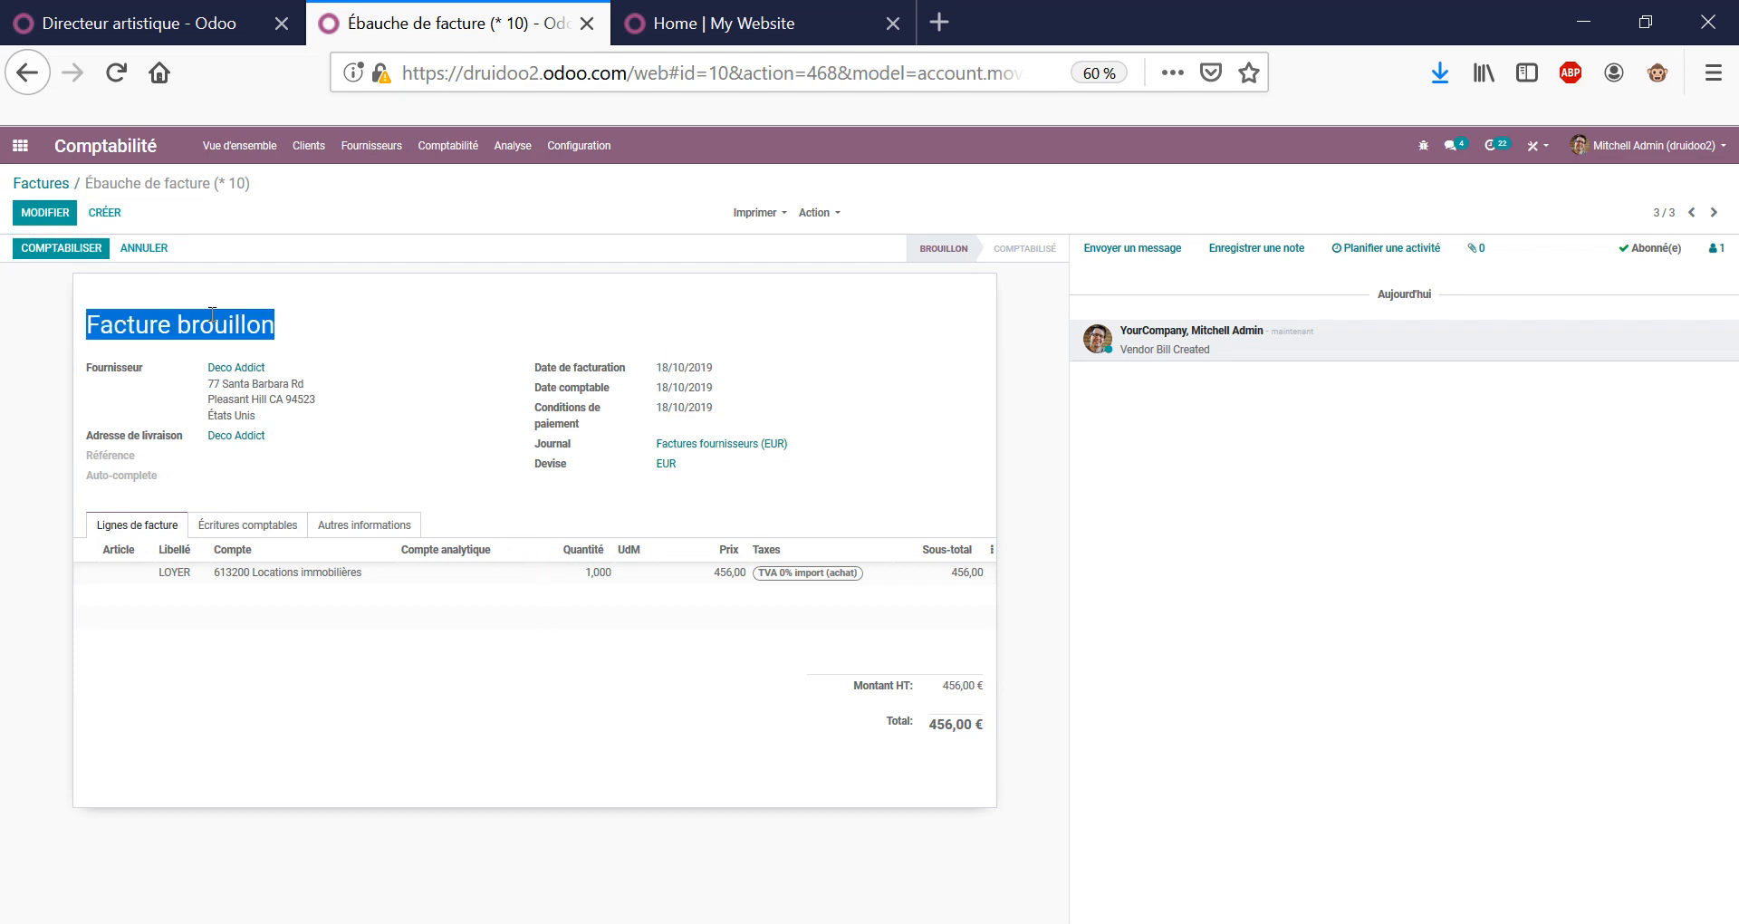
{"action": "left_click", "coordinate": [285, 321]}
{"action": "left_click", "coordinate": [103, 256]}
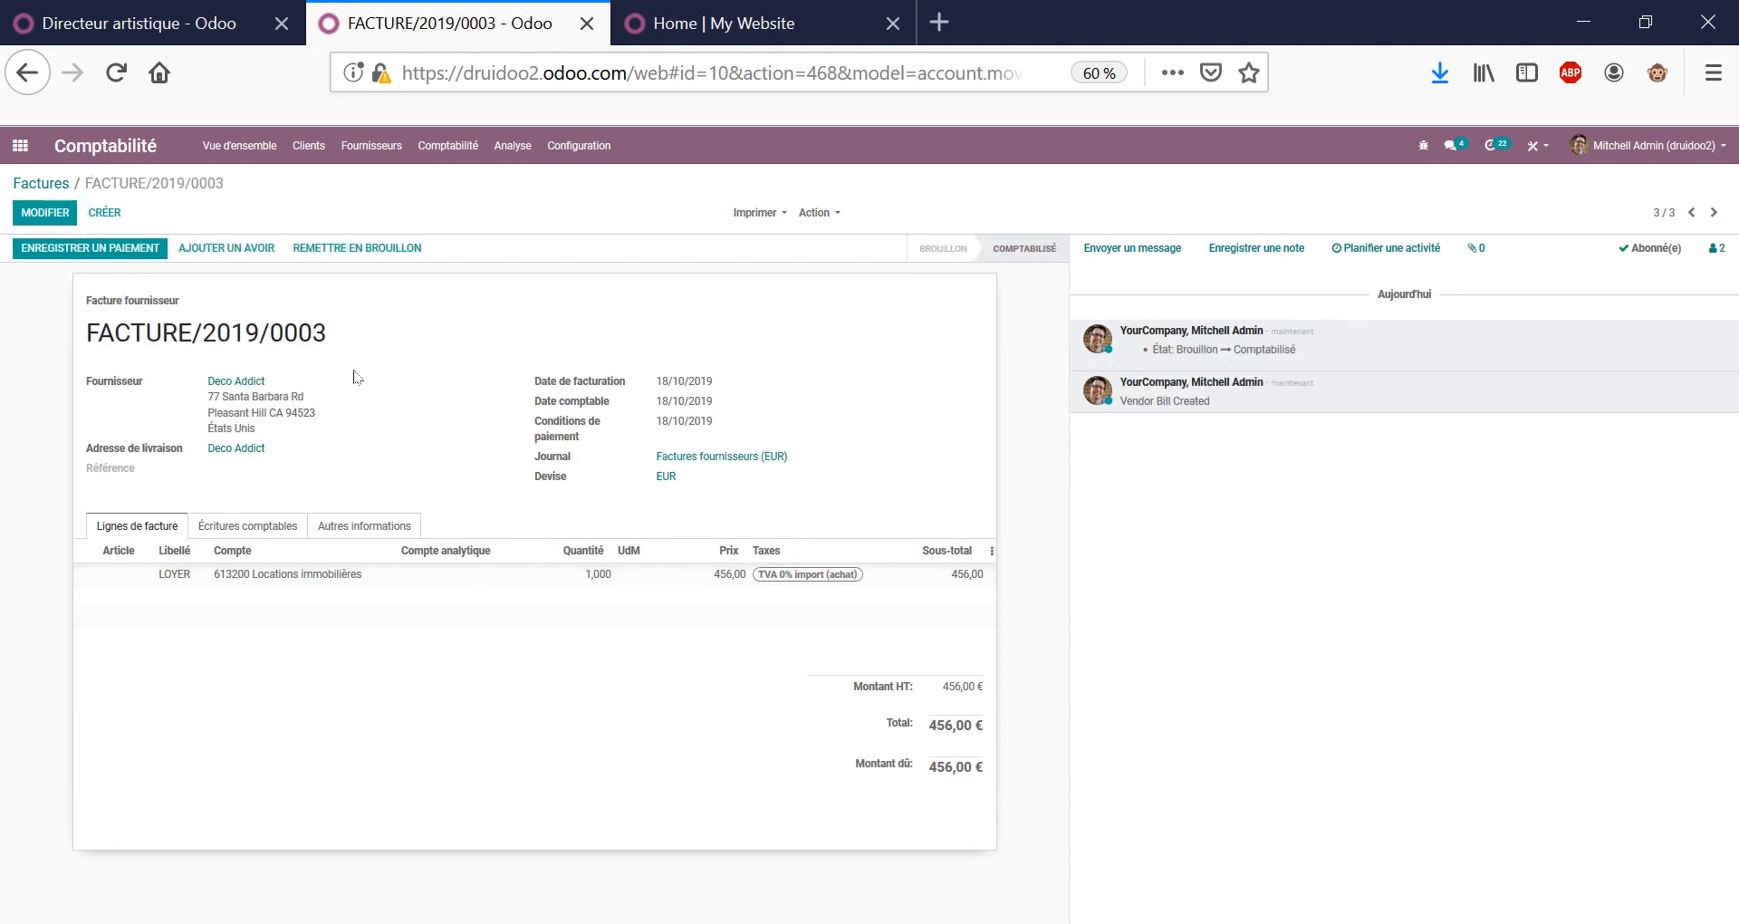
{"action": "double_click", "coordinate": [238, 331]}
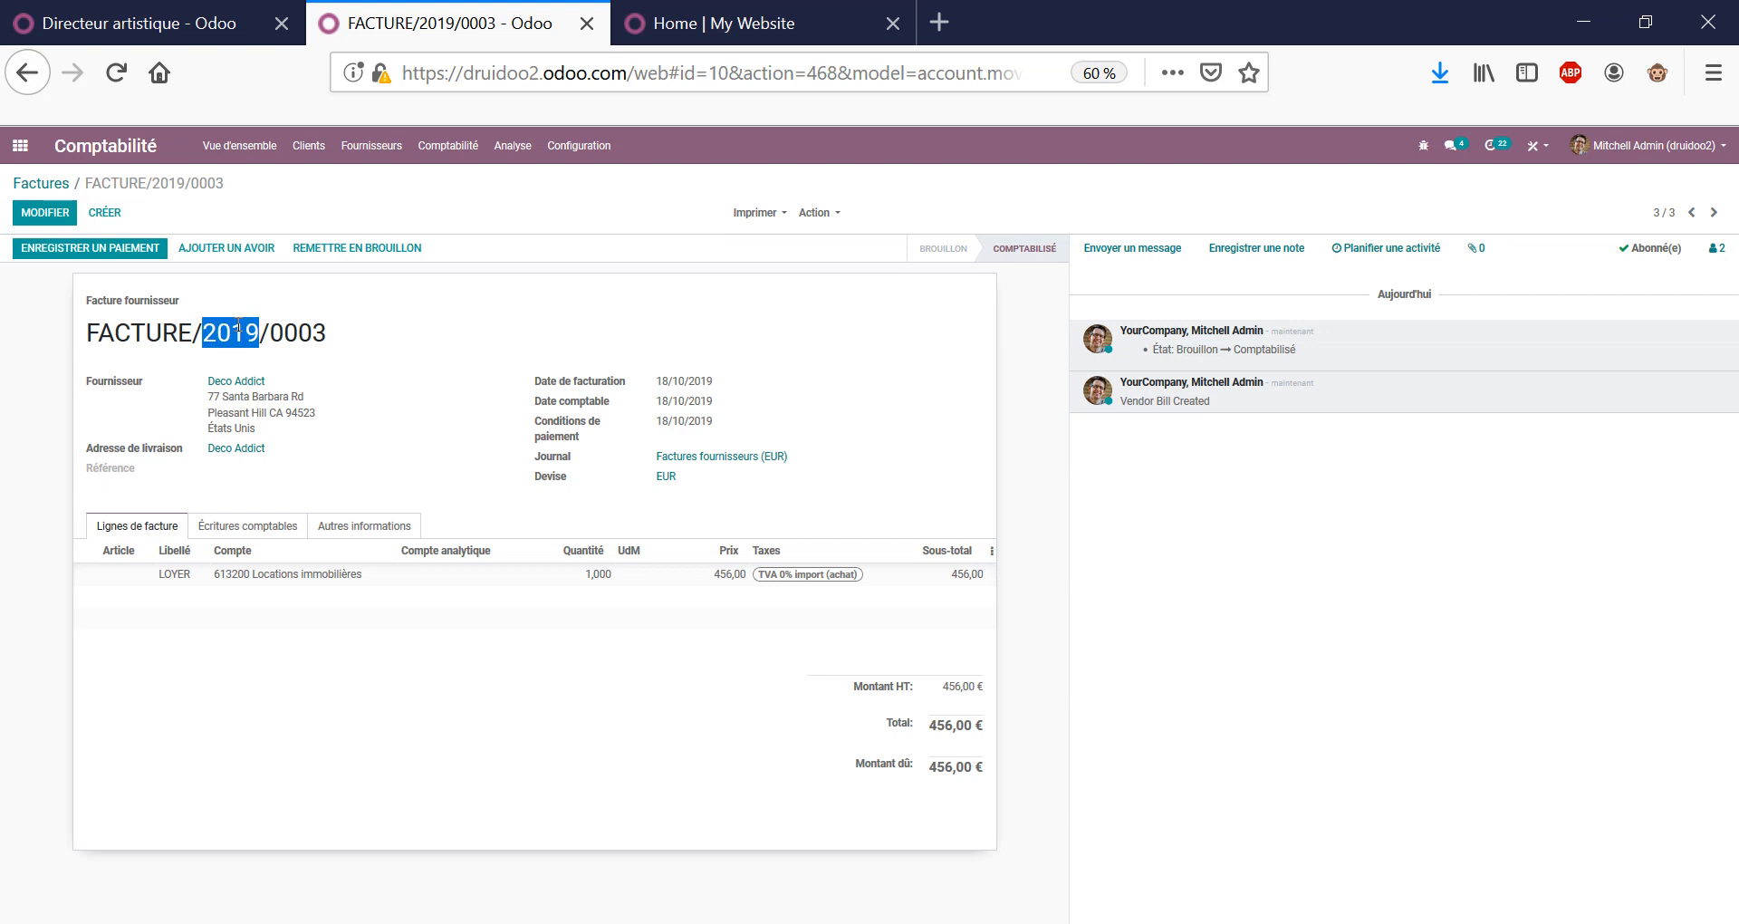
{"action": "left_click", "coordinate": [50, 183]}
{"action": "left_click", "coordinate": [373, 145]}
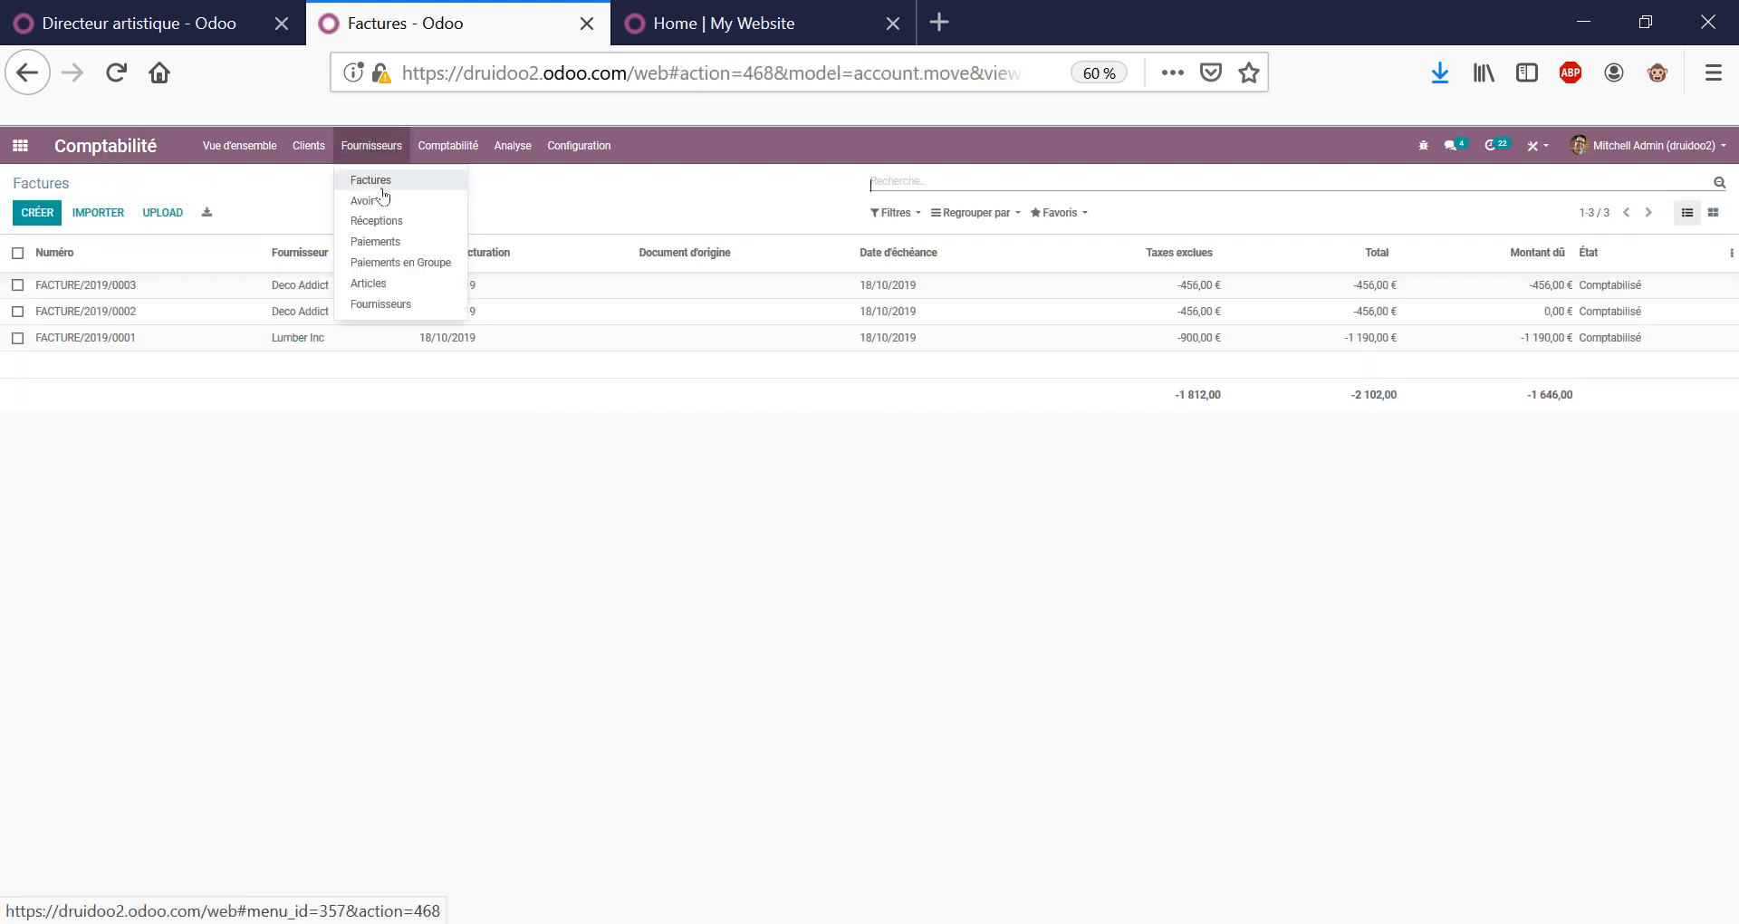
{"action": "left_click", "coordinate": [407, 510]}
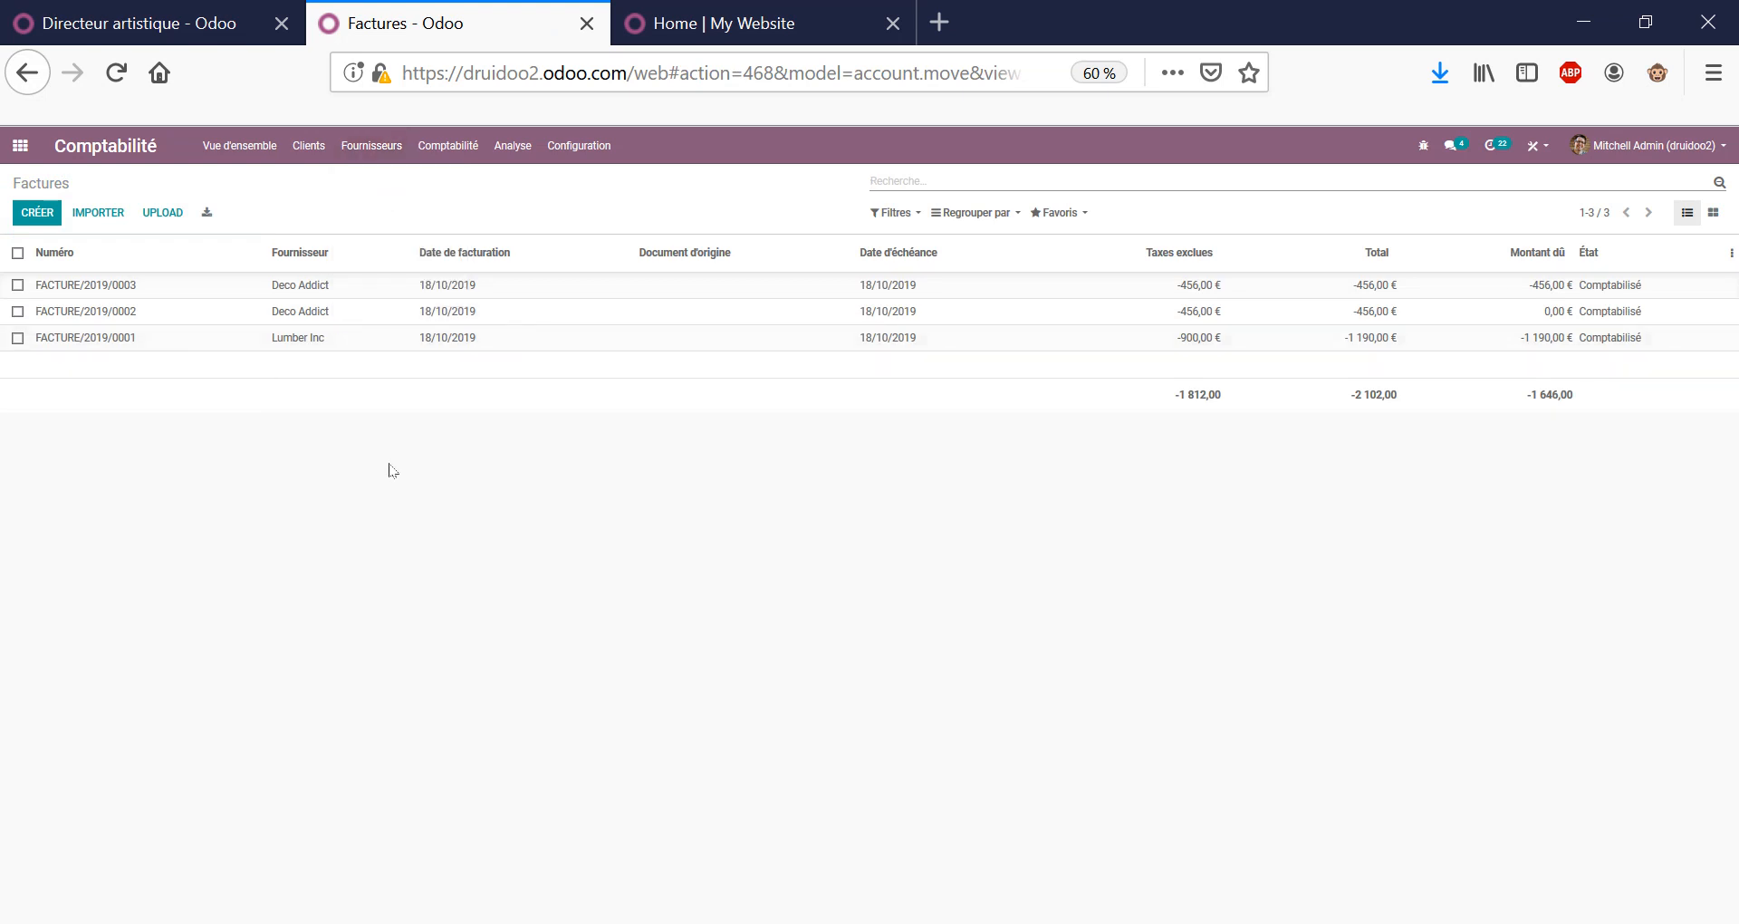
Open the journal items list filtered to account 401 and grouped by partner.
{"action": "left_click", "coordinate": [449, 146]}
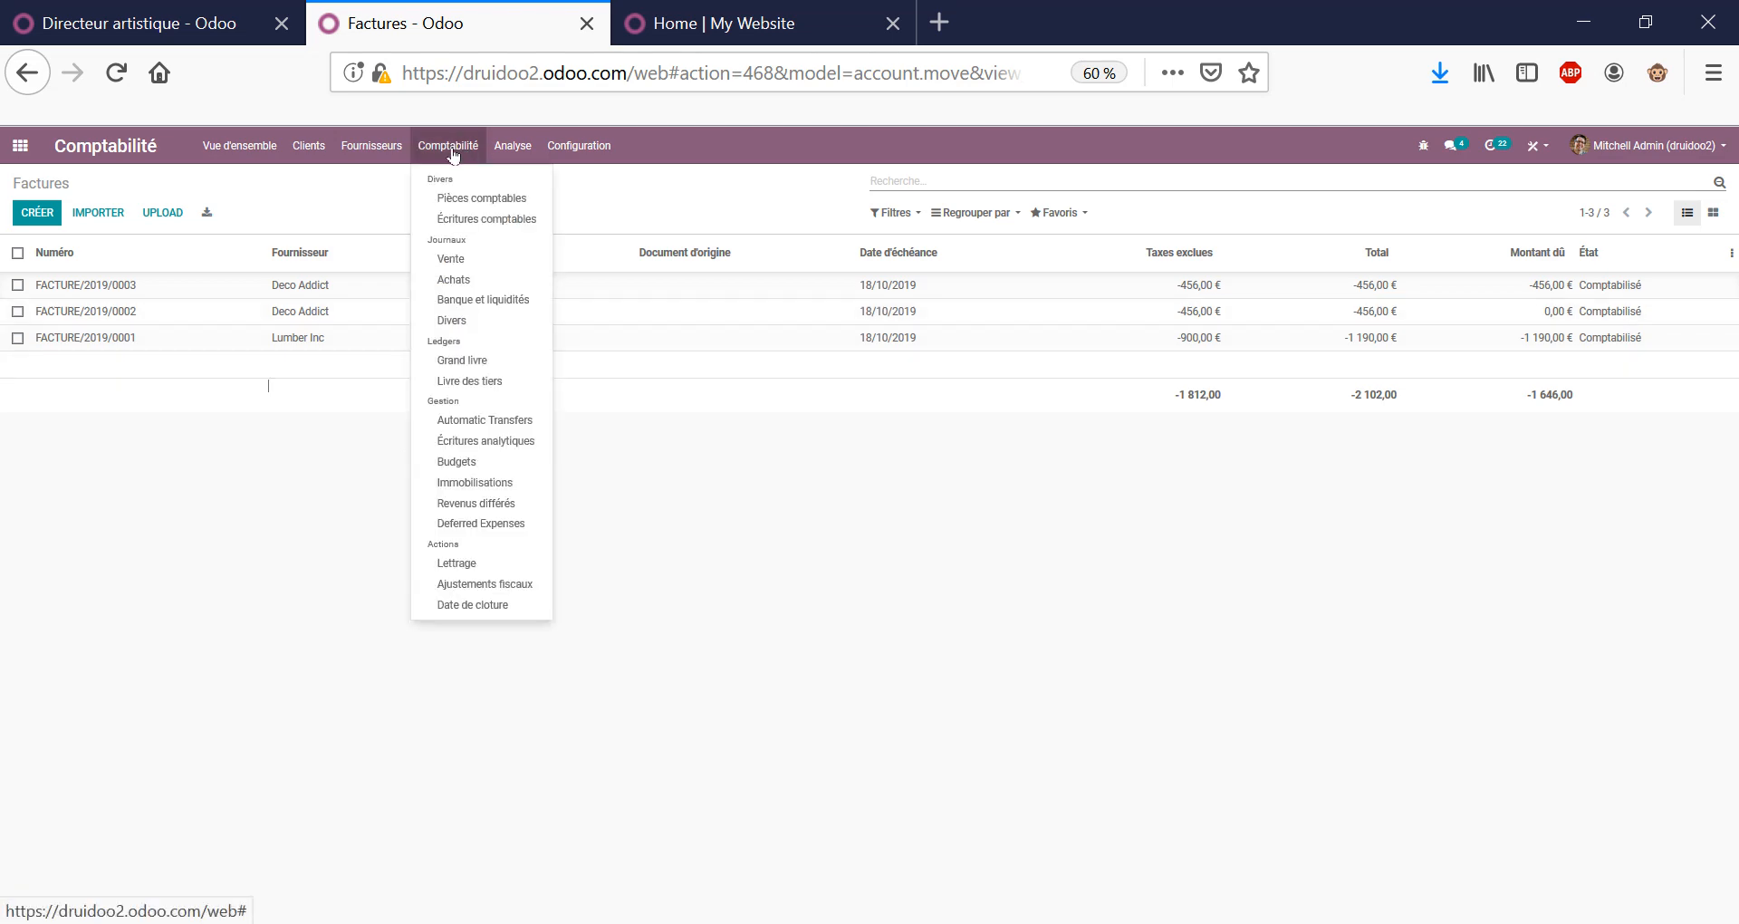
{"action": "left_click", "coordinate": [466, 218]}
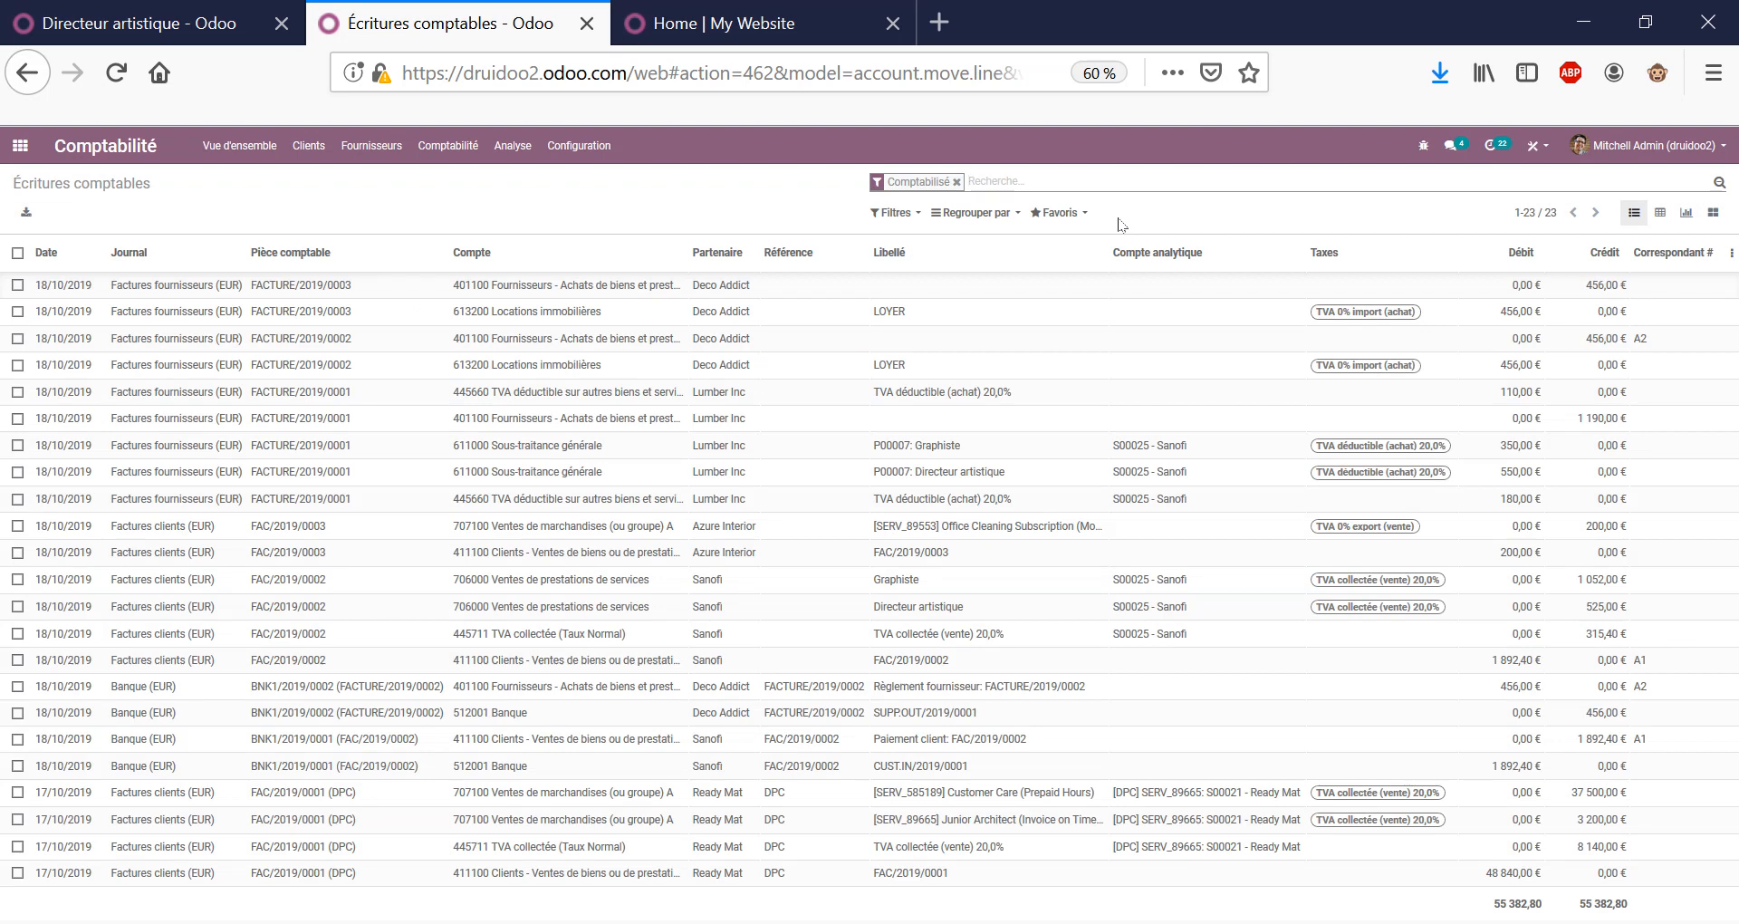
{"action": "type", "text": "401"}
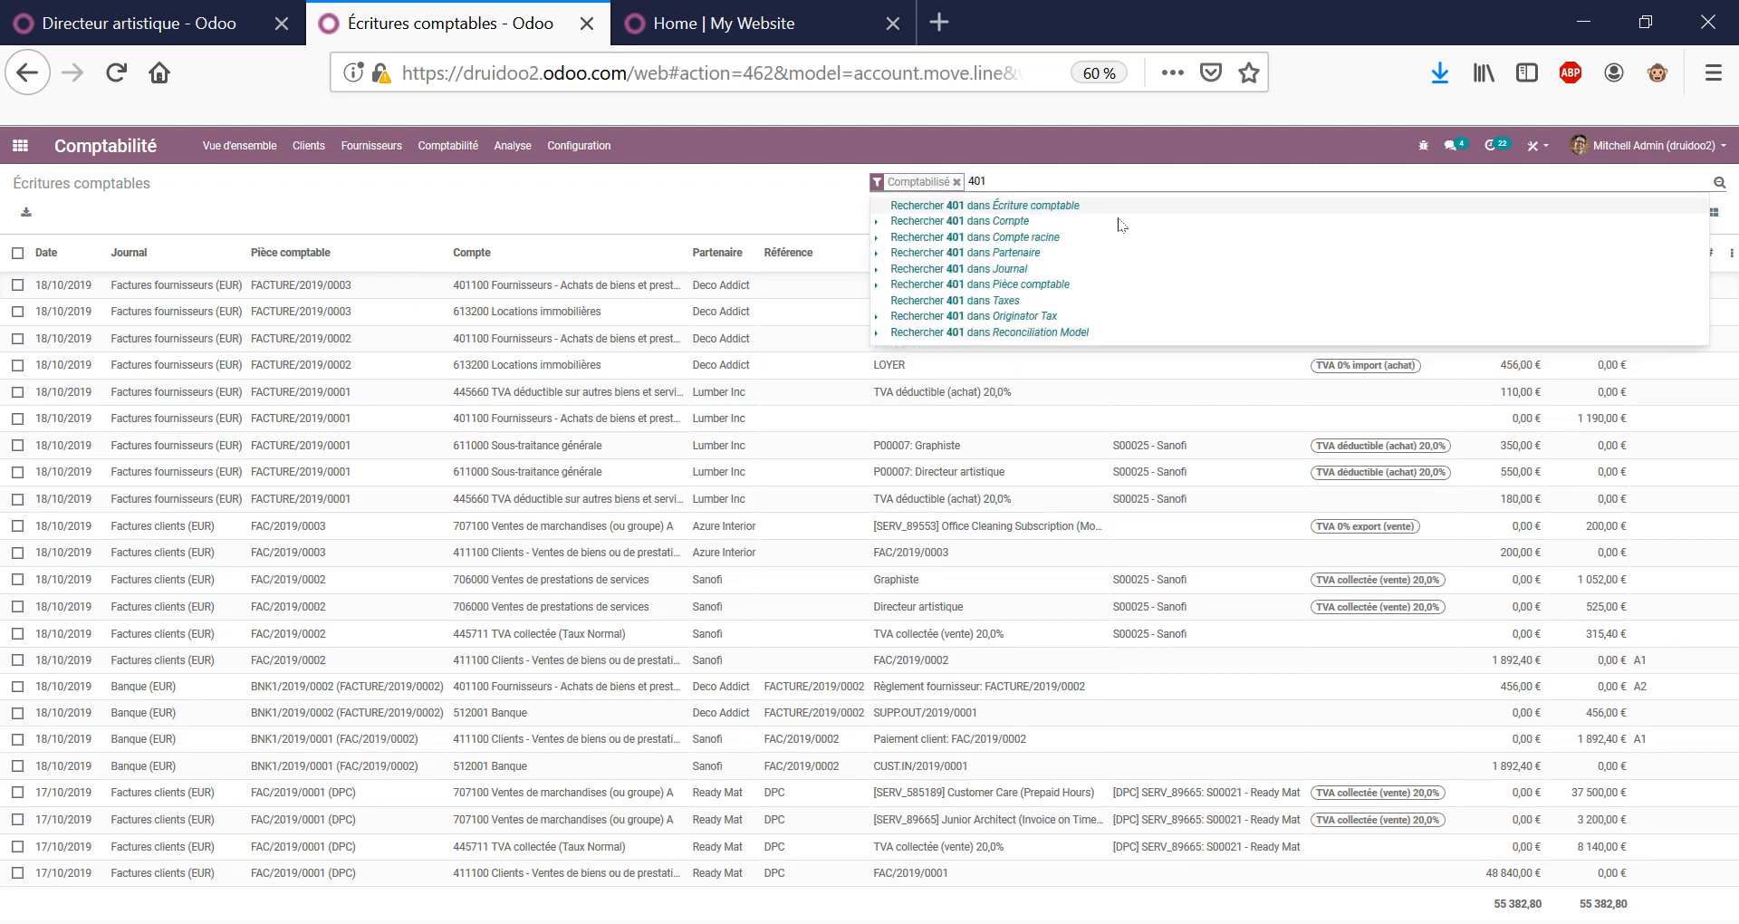
{"action": "left_click", "coordinate": [1121, 225]}
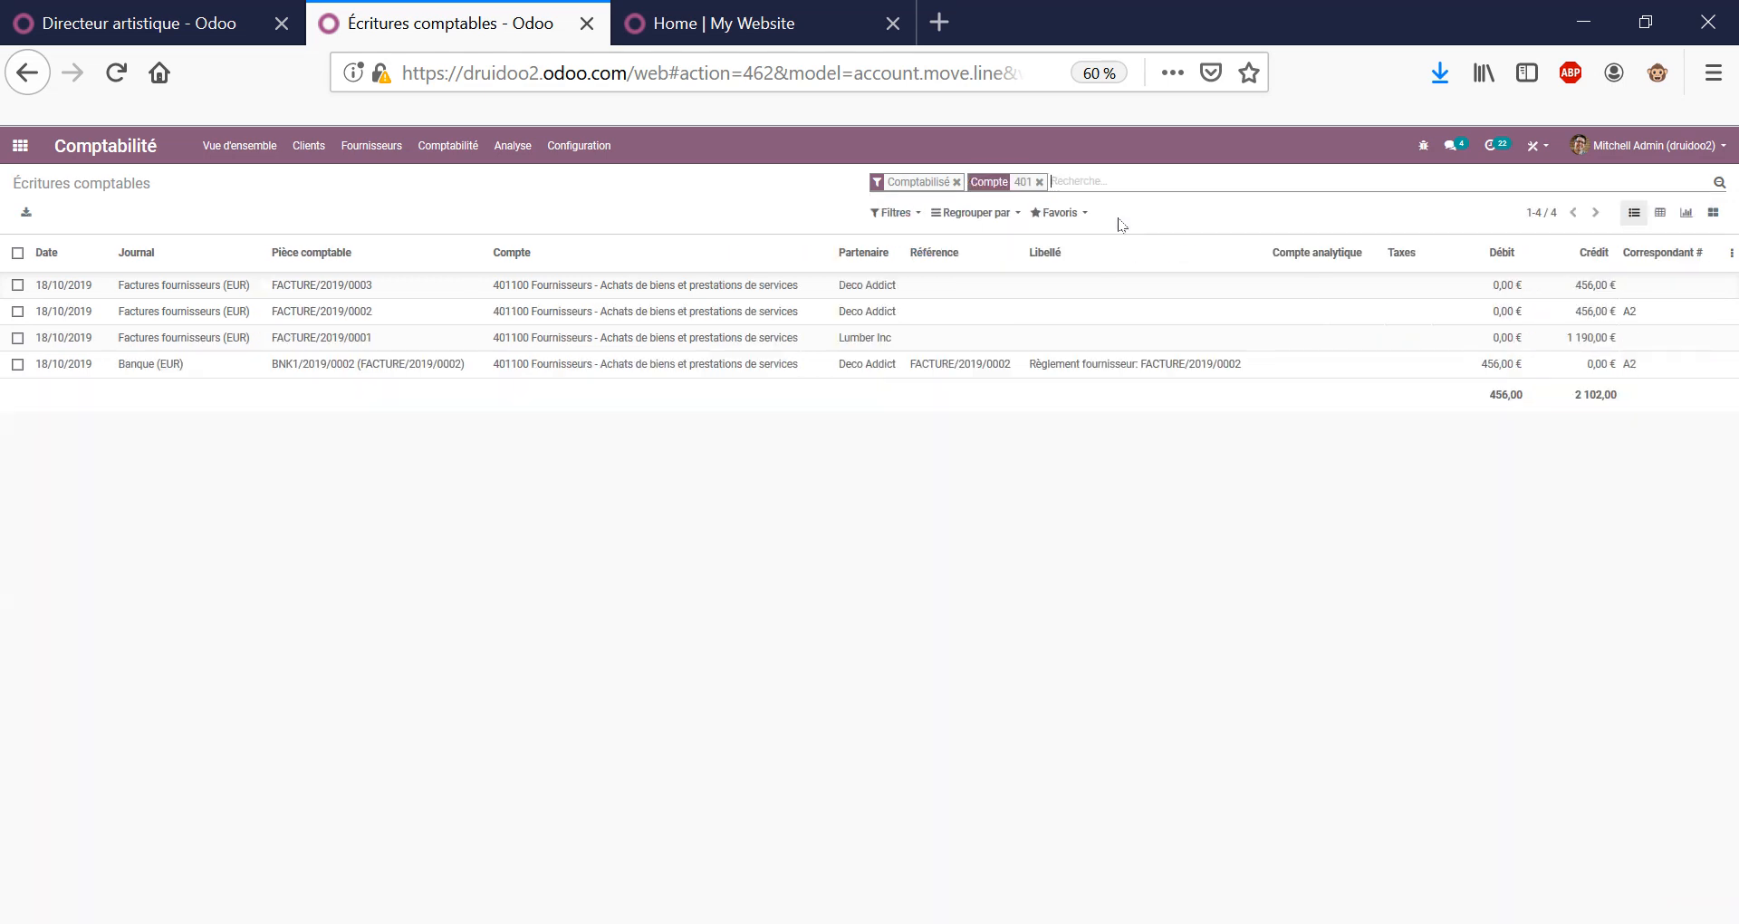
{"action": "left_click", "coordinate": [976, 212]}
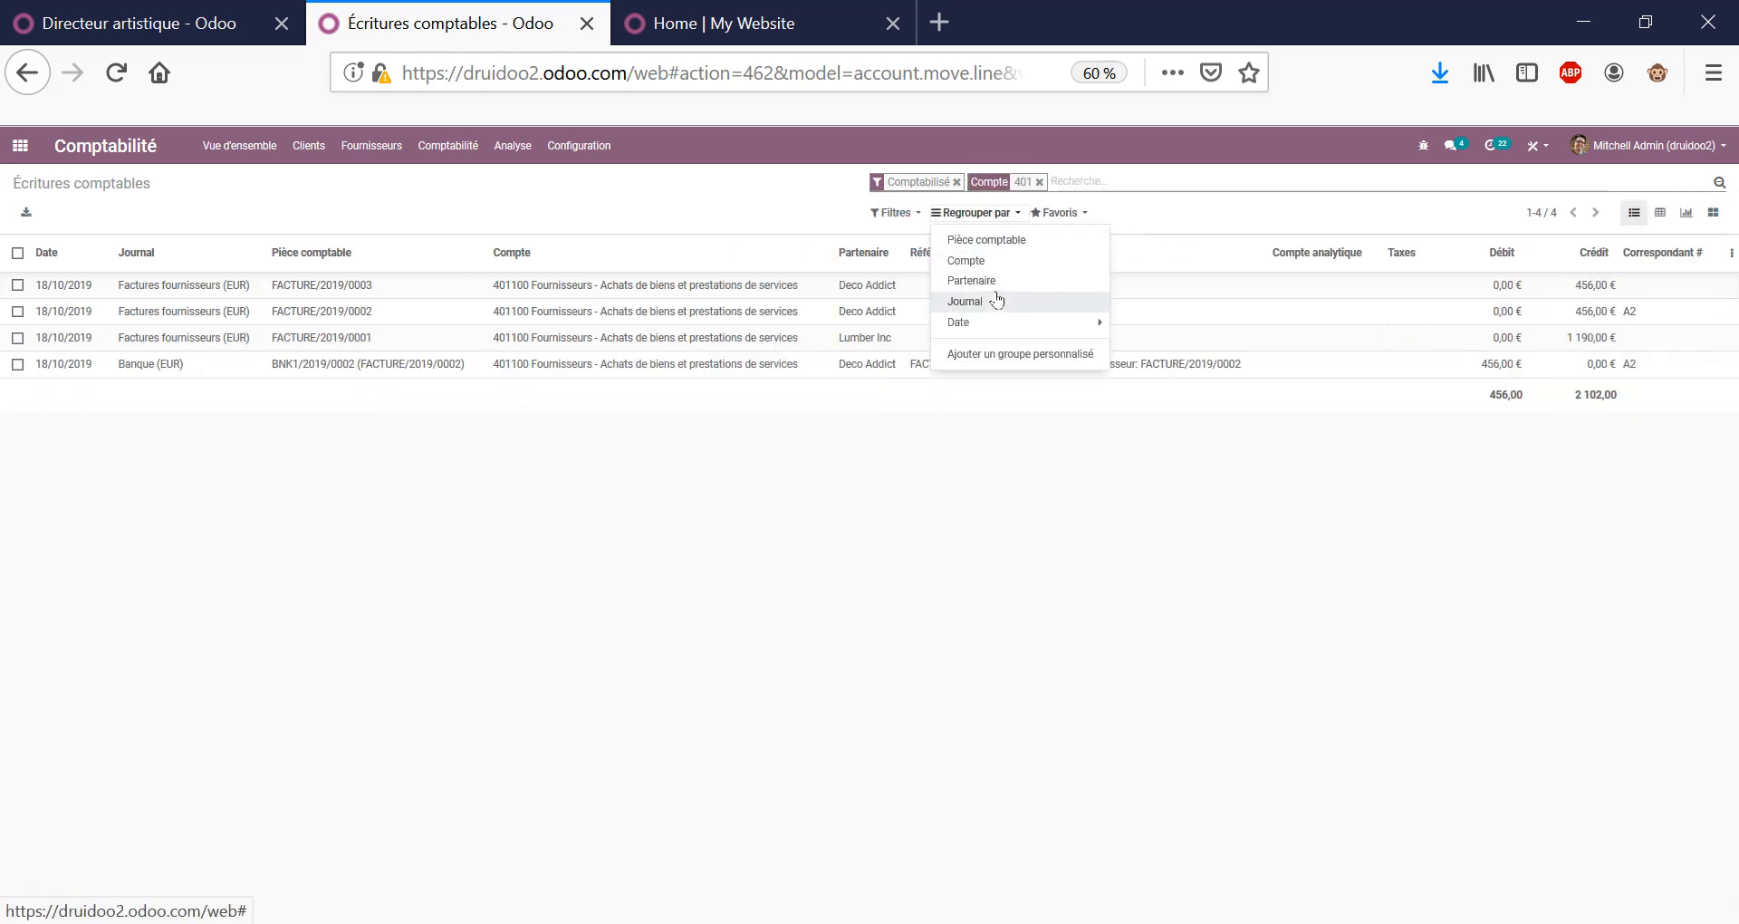
{"action": "left_click", "coordinate": [1014, 280]}
{"action": "left_click", "coordinate": [792, 493]}
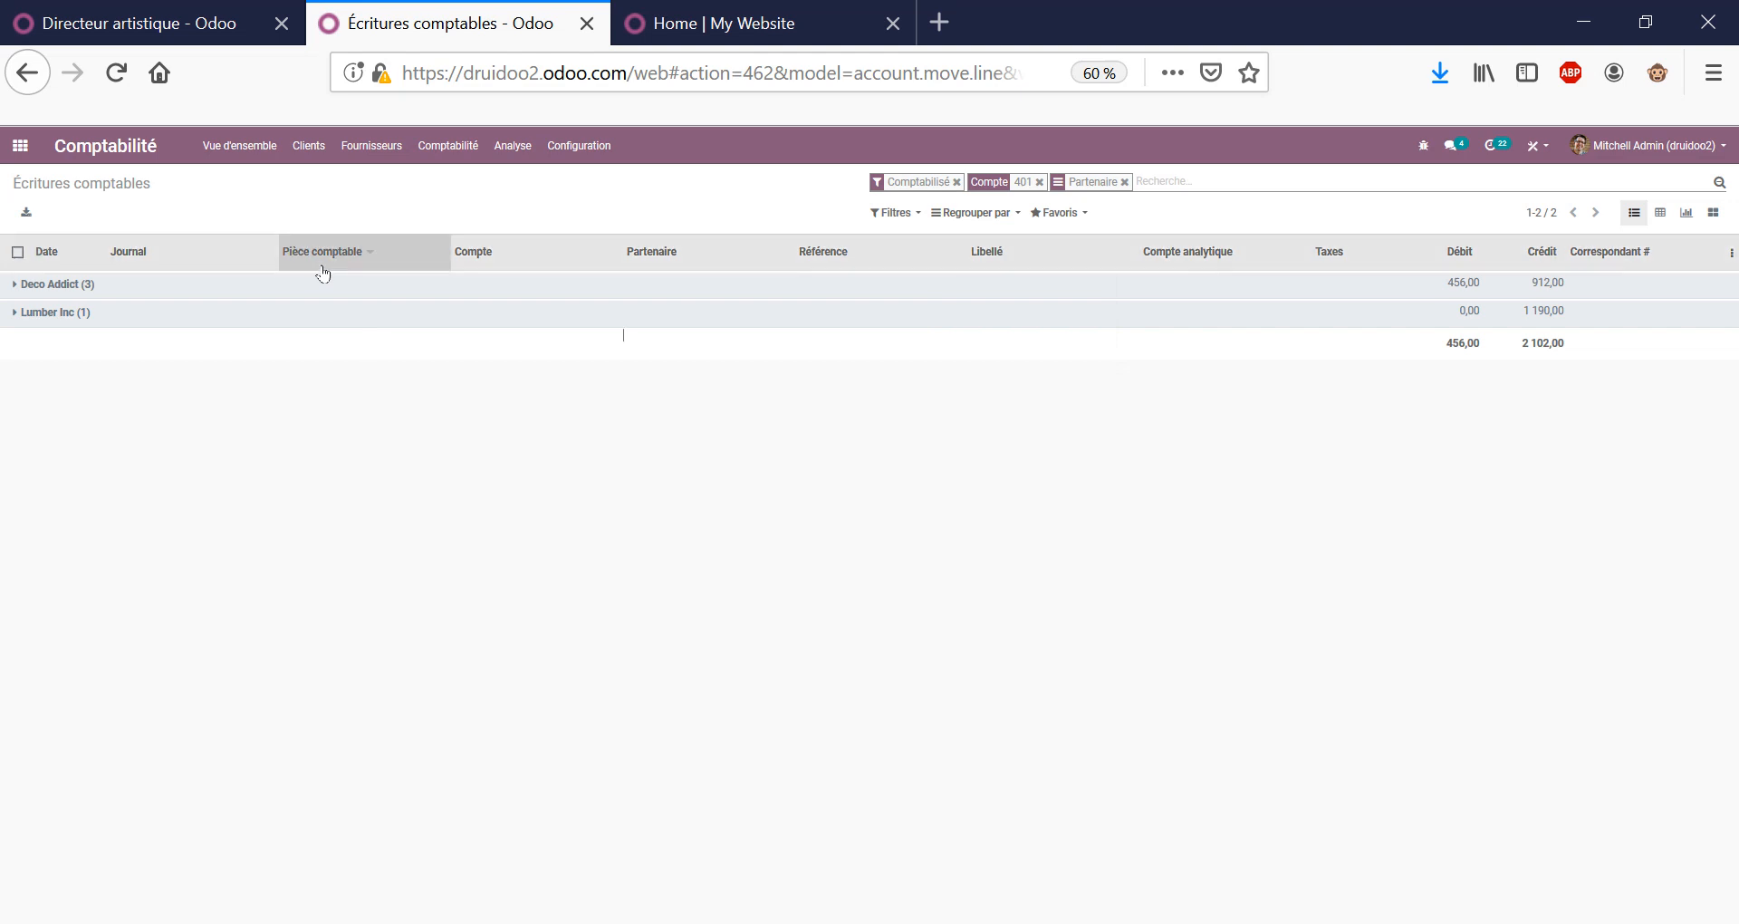
Show only unreconciled 401 entries, expand Lumber Inc and Deco Addict, then clear all filters.
{"action": "left_click", "coordinate": [900, 214]}
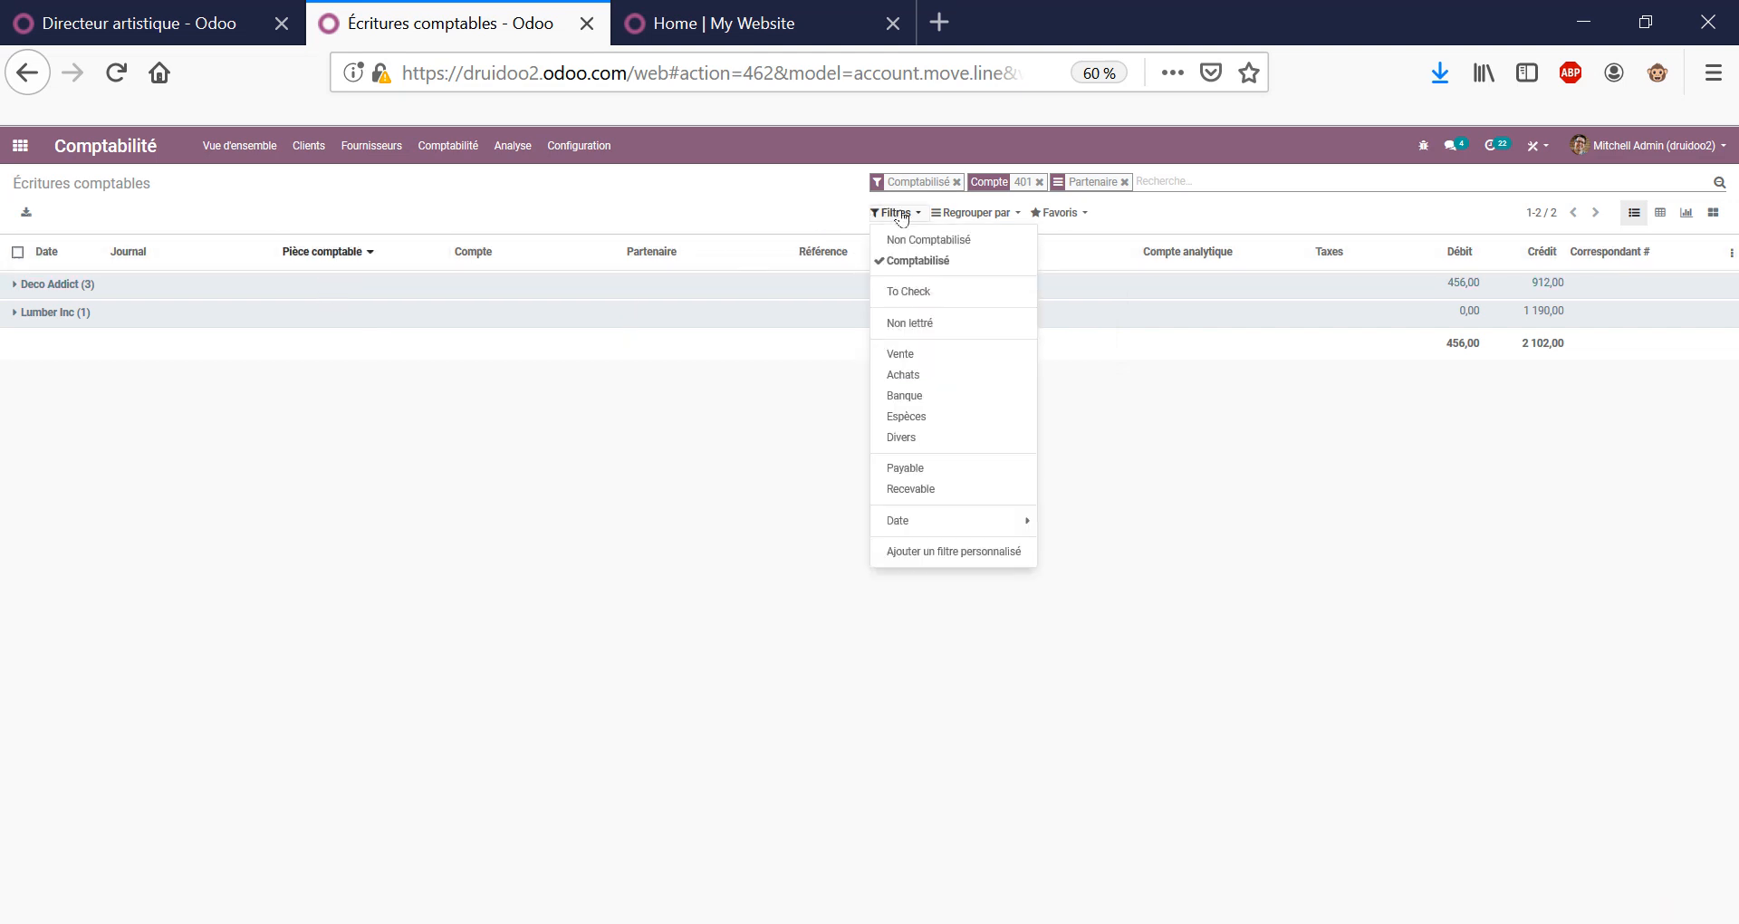
{"action": "left_click", "coordinate": [910, 323]}
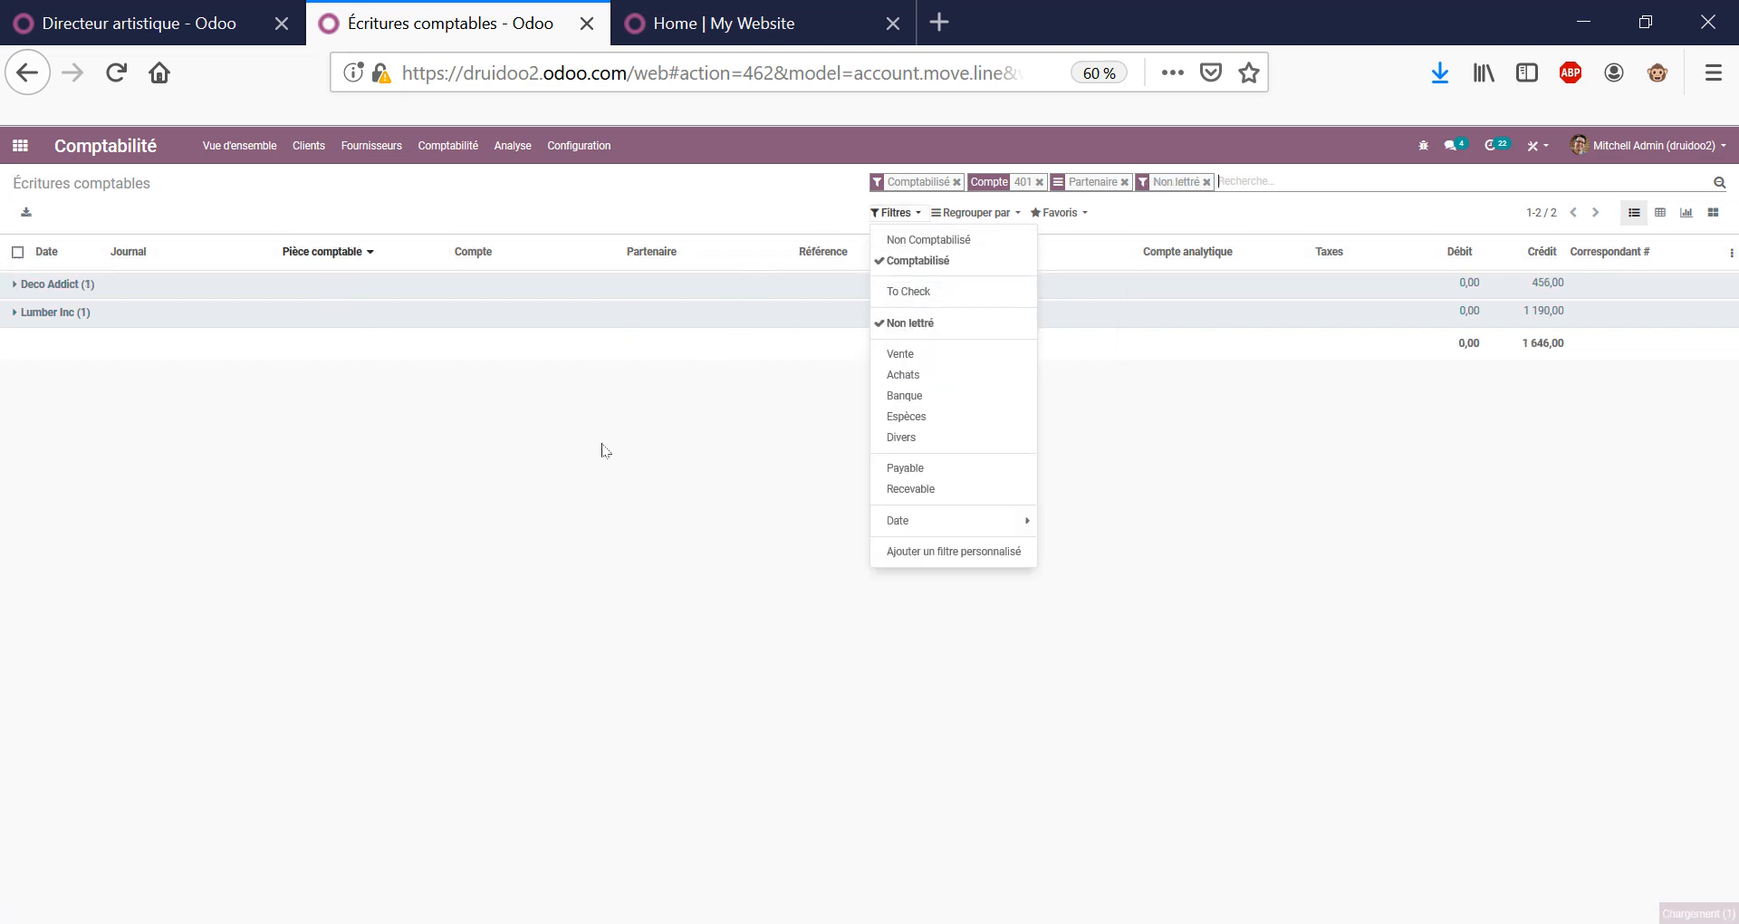
{"action": "left_click", "coordinate": [725, 481]}
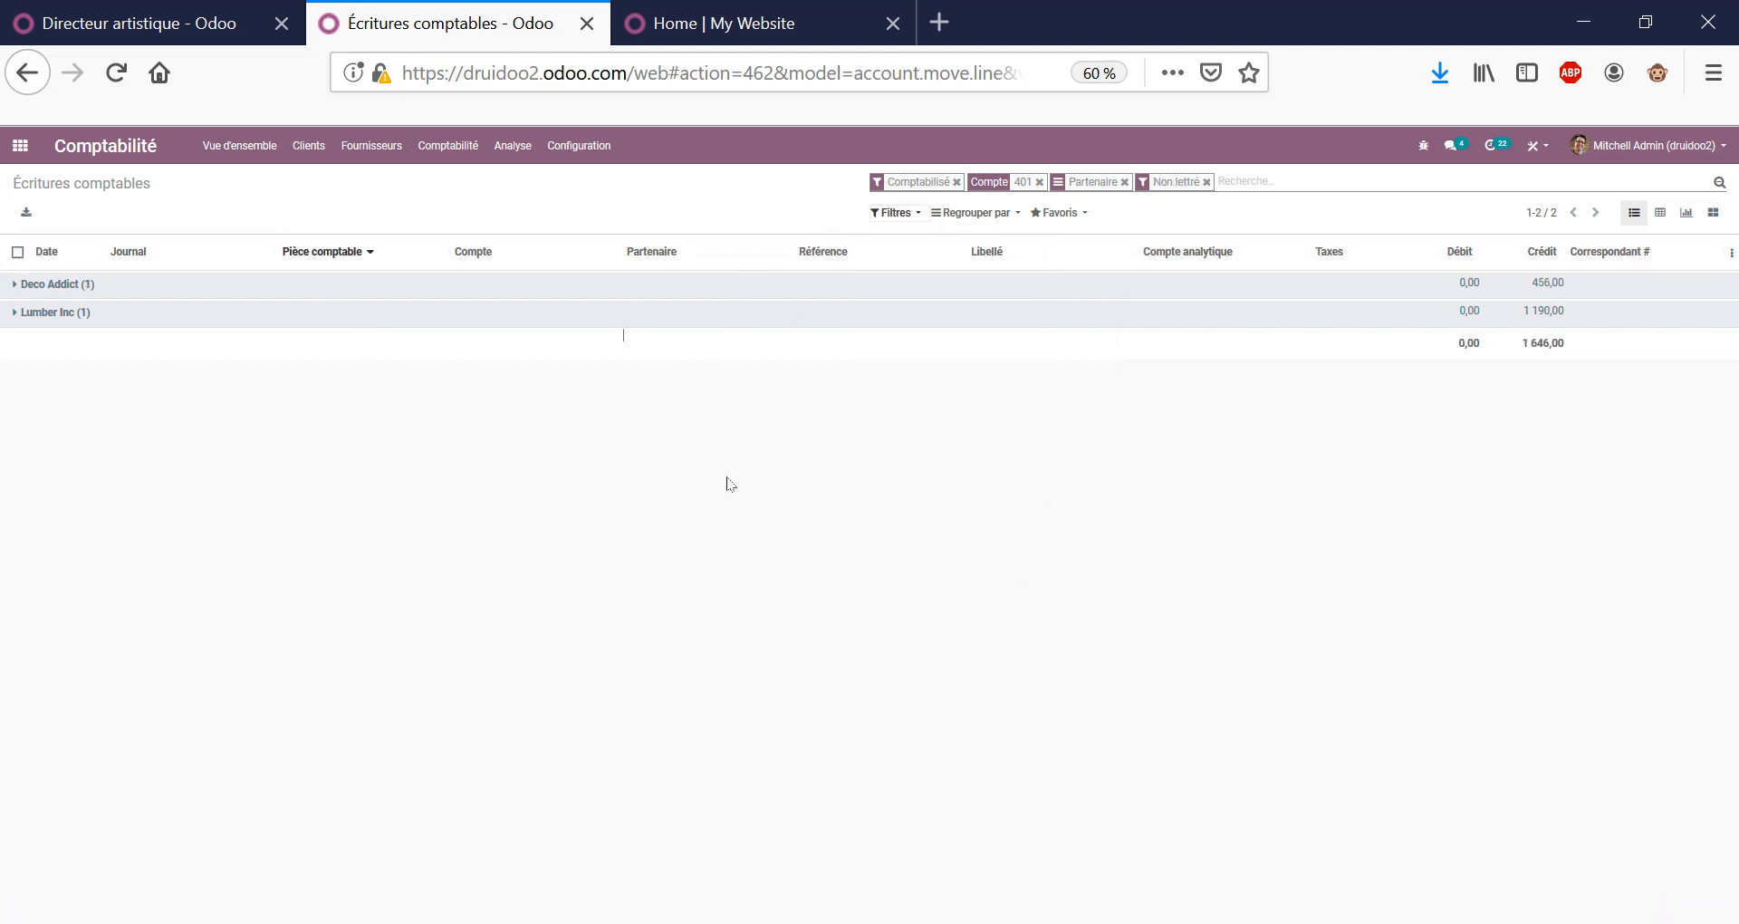
{"action": "left_click", "coordinate": [296, 325]}
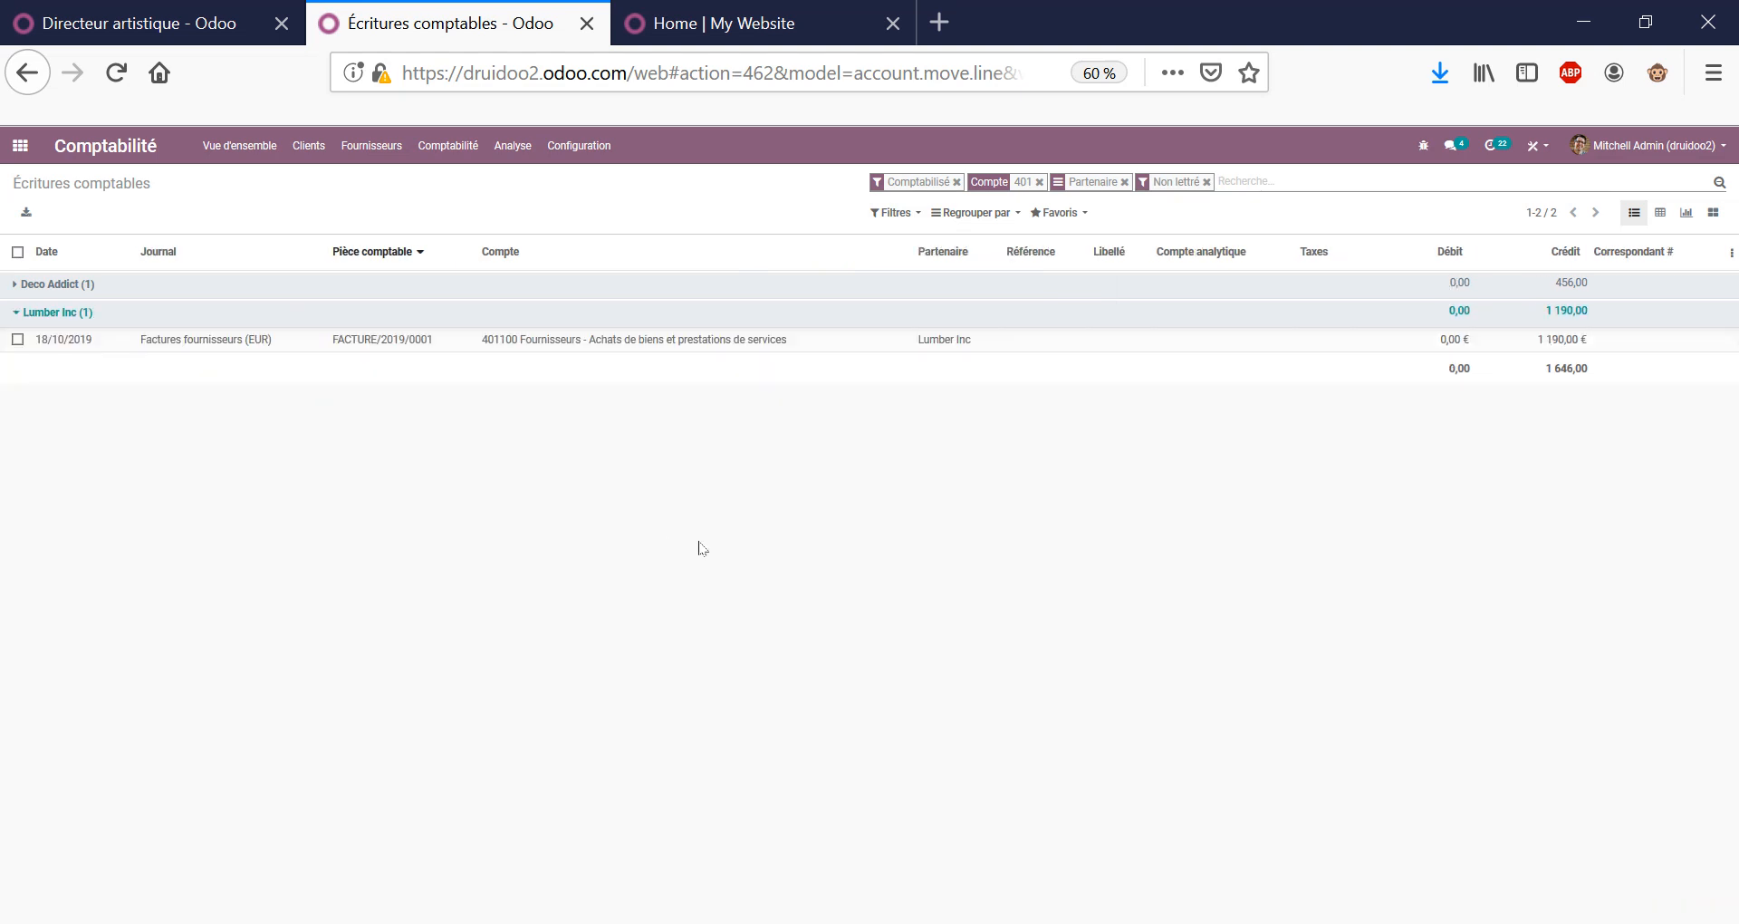
{"action": "left_click", "coordinate": [659, 288]}
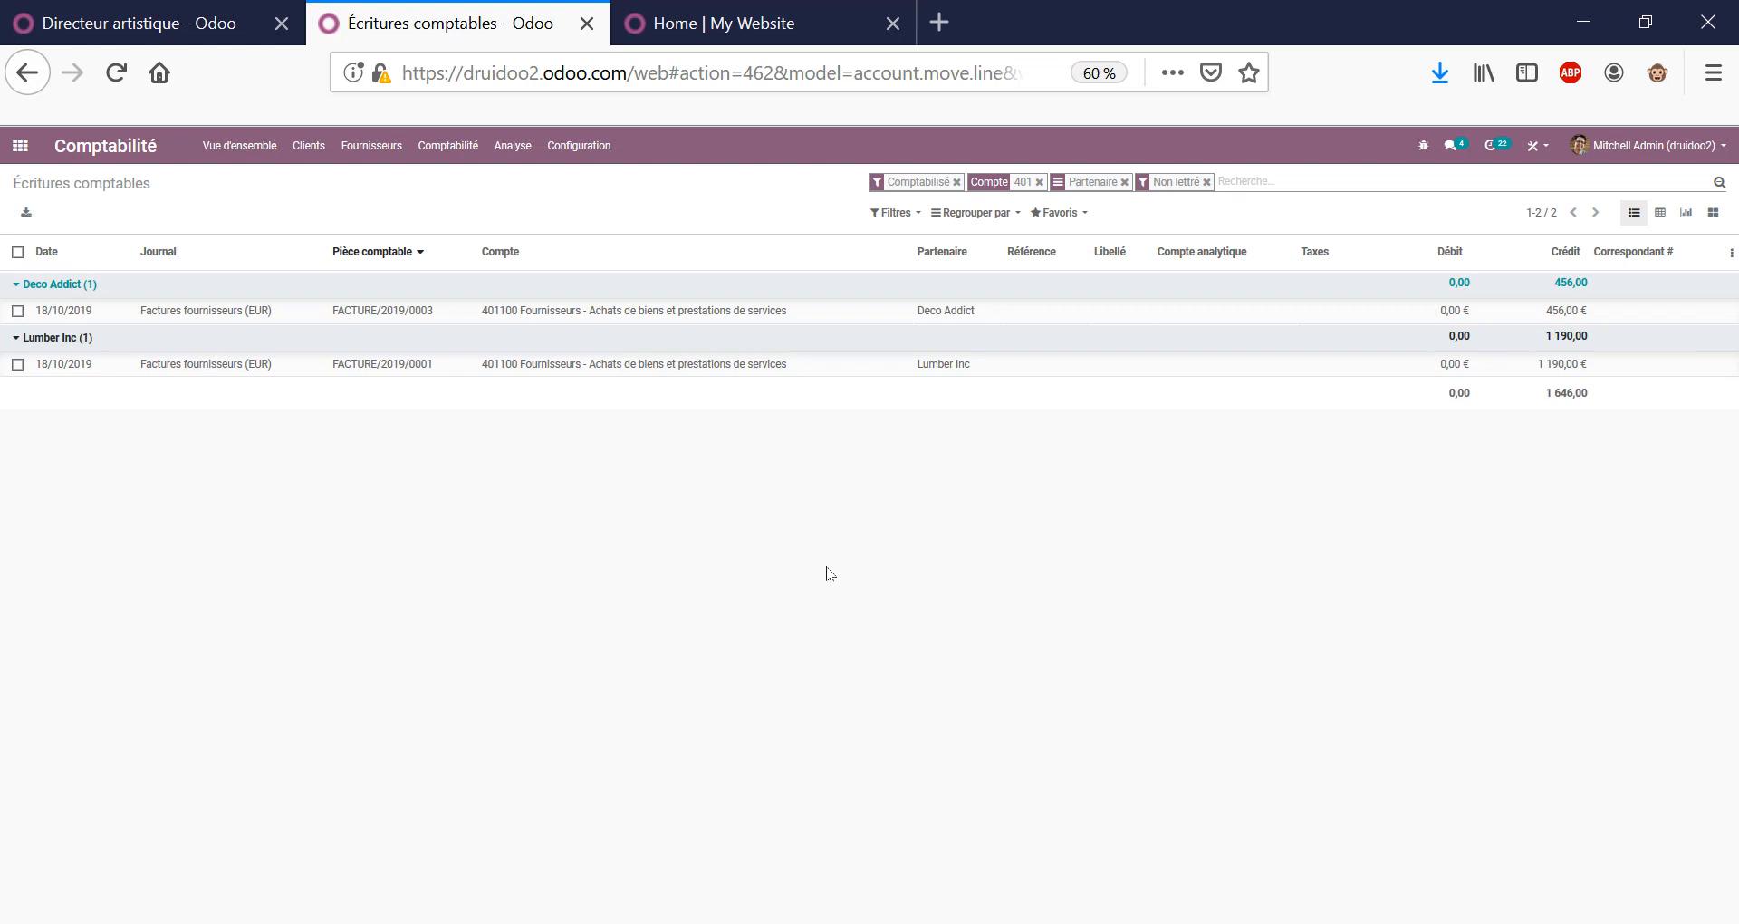
{"action": "left_click", "coordinate": [1124, 182]}
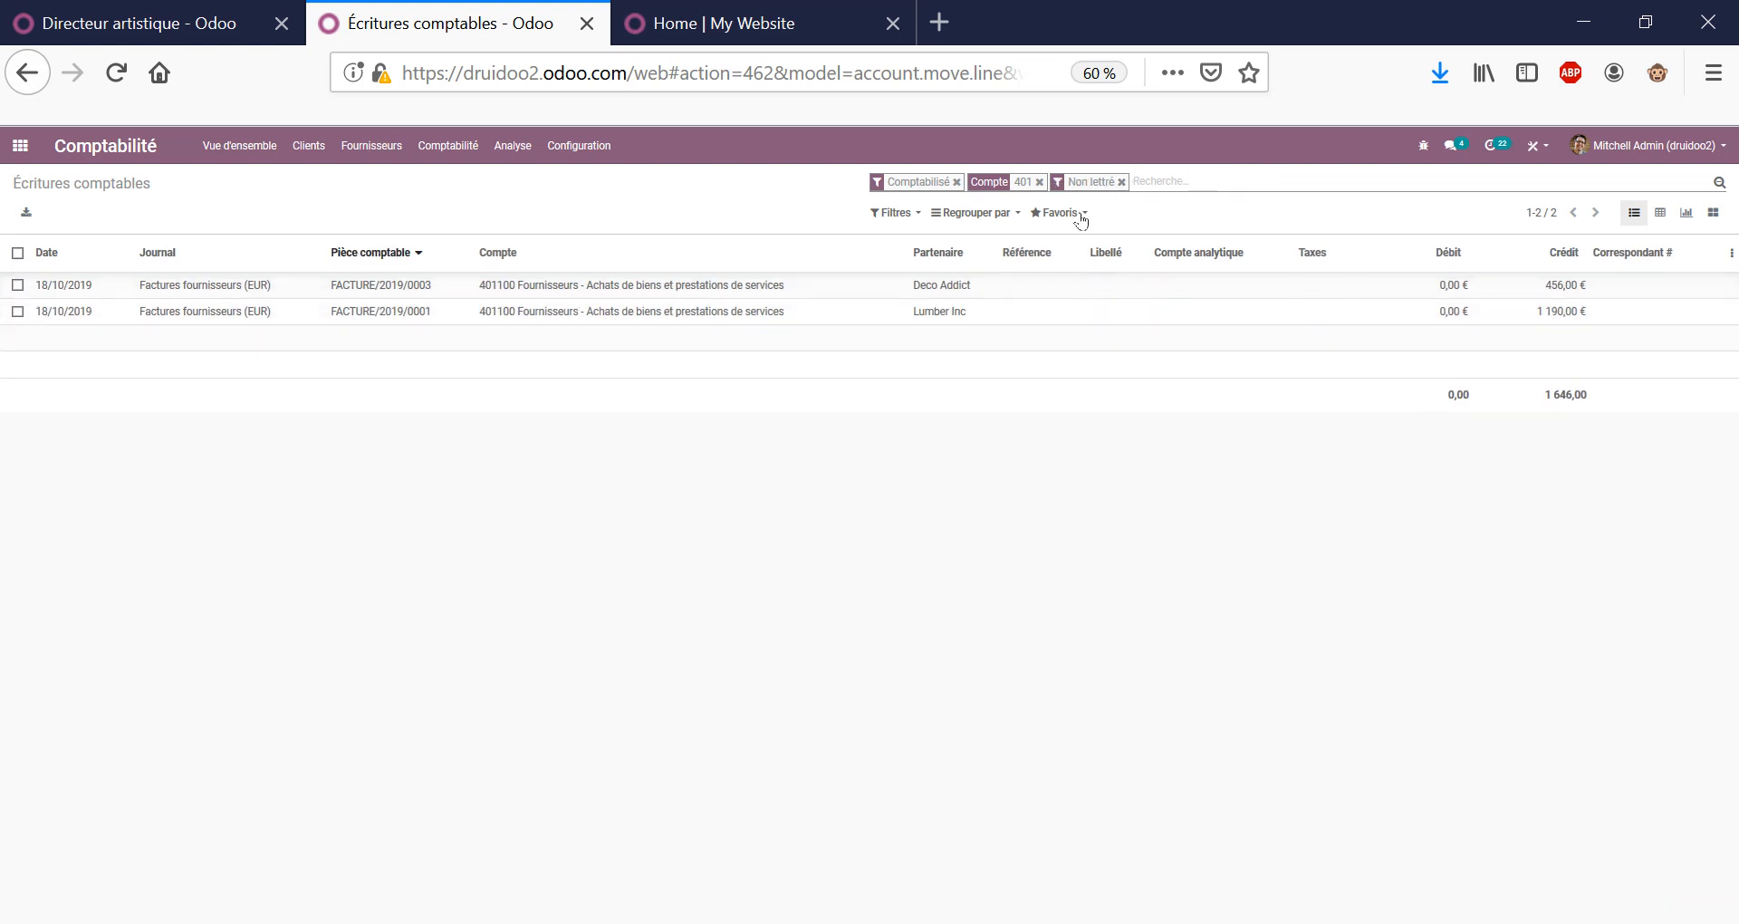
{"action": "left_click", "coordinate": [1122, 183]}
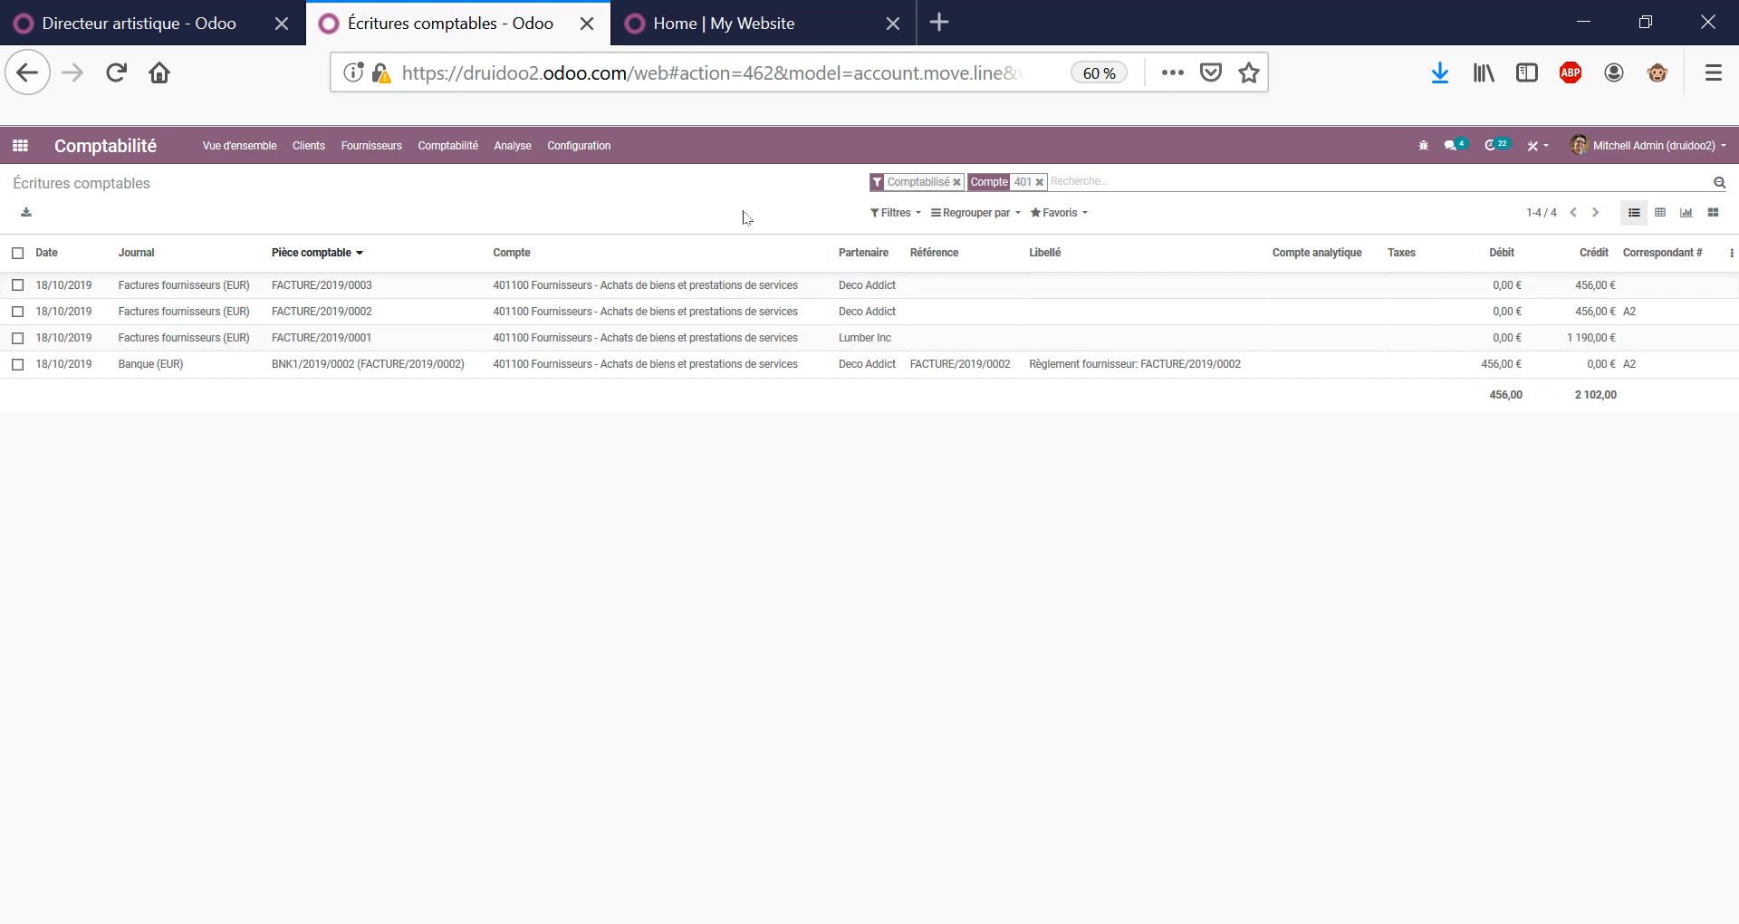
{"action": "left_click", "coordinate": [1041, 182]}
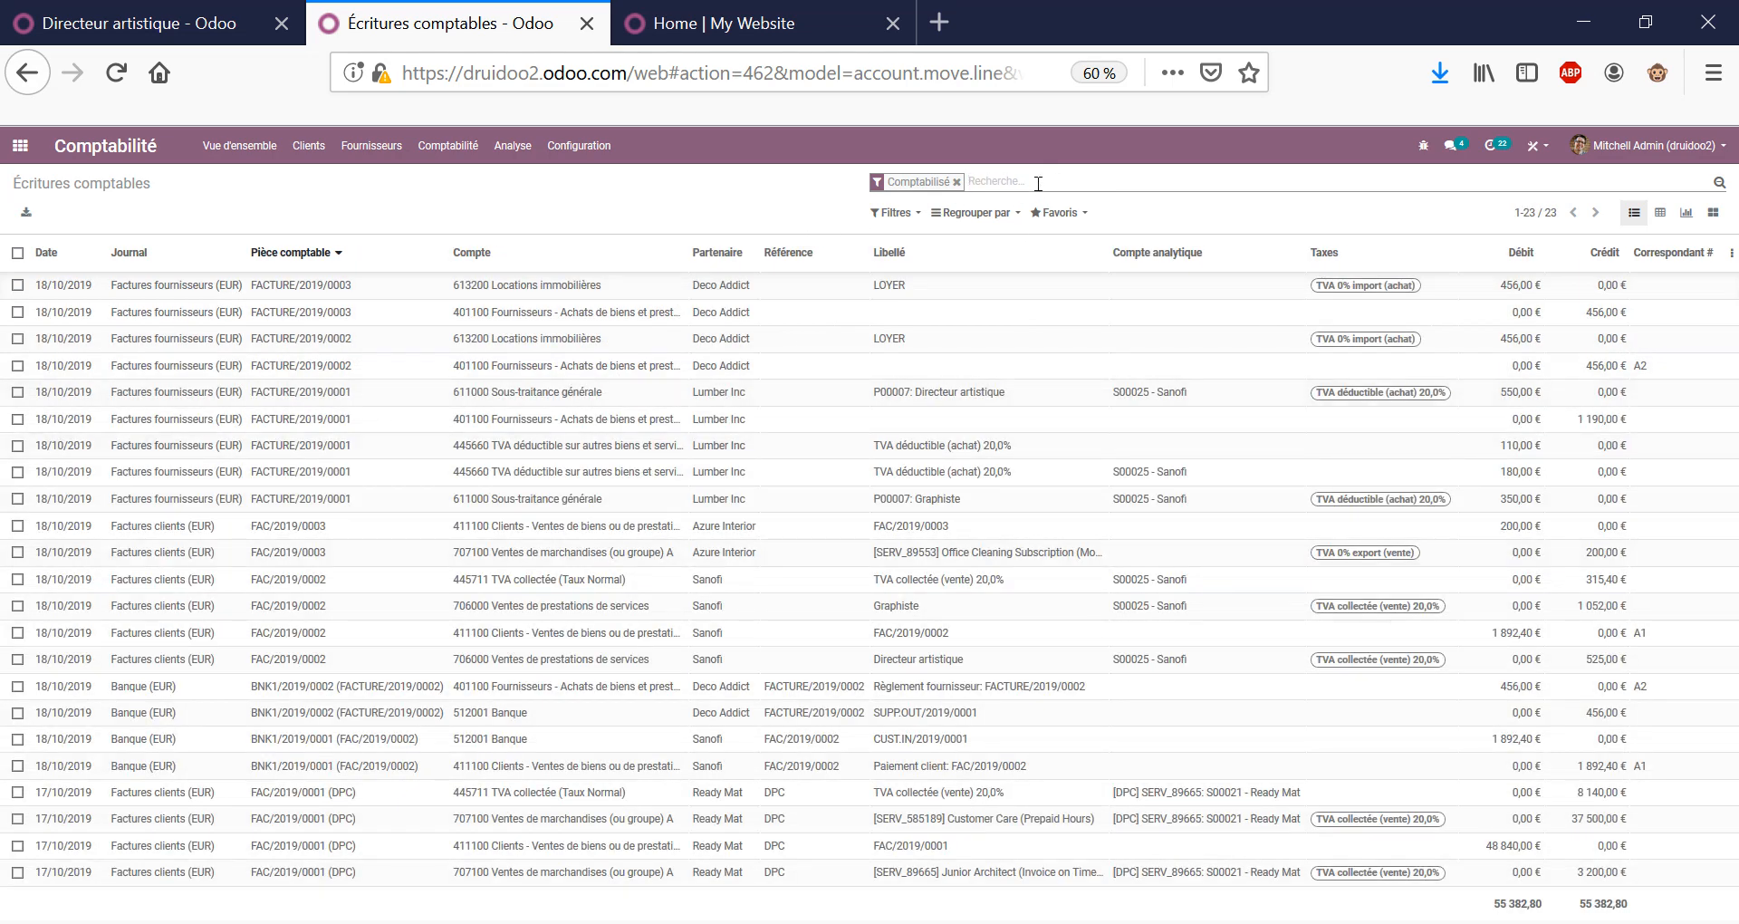
Filter the journal items to account 611, then remove that filter.
{"action": "type", "text": "611"}
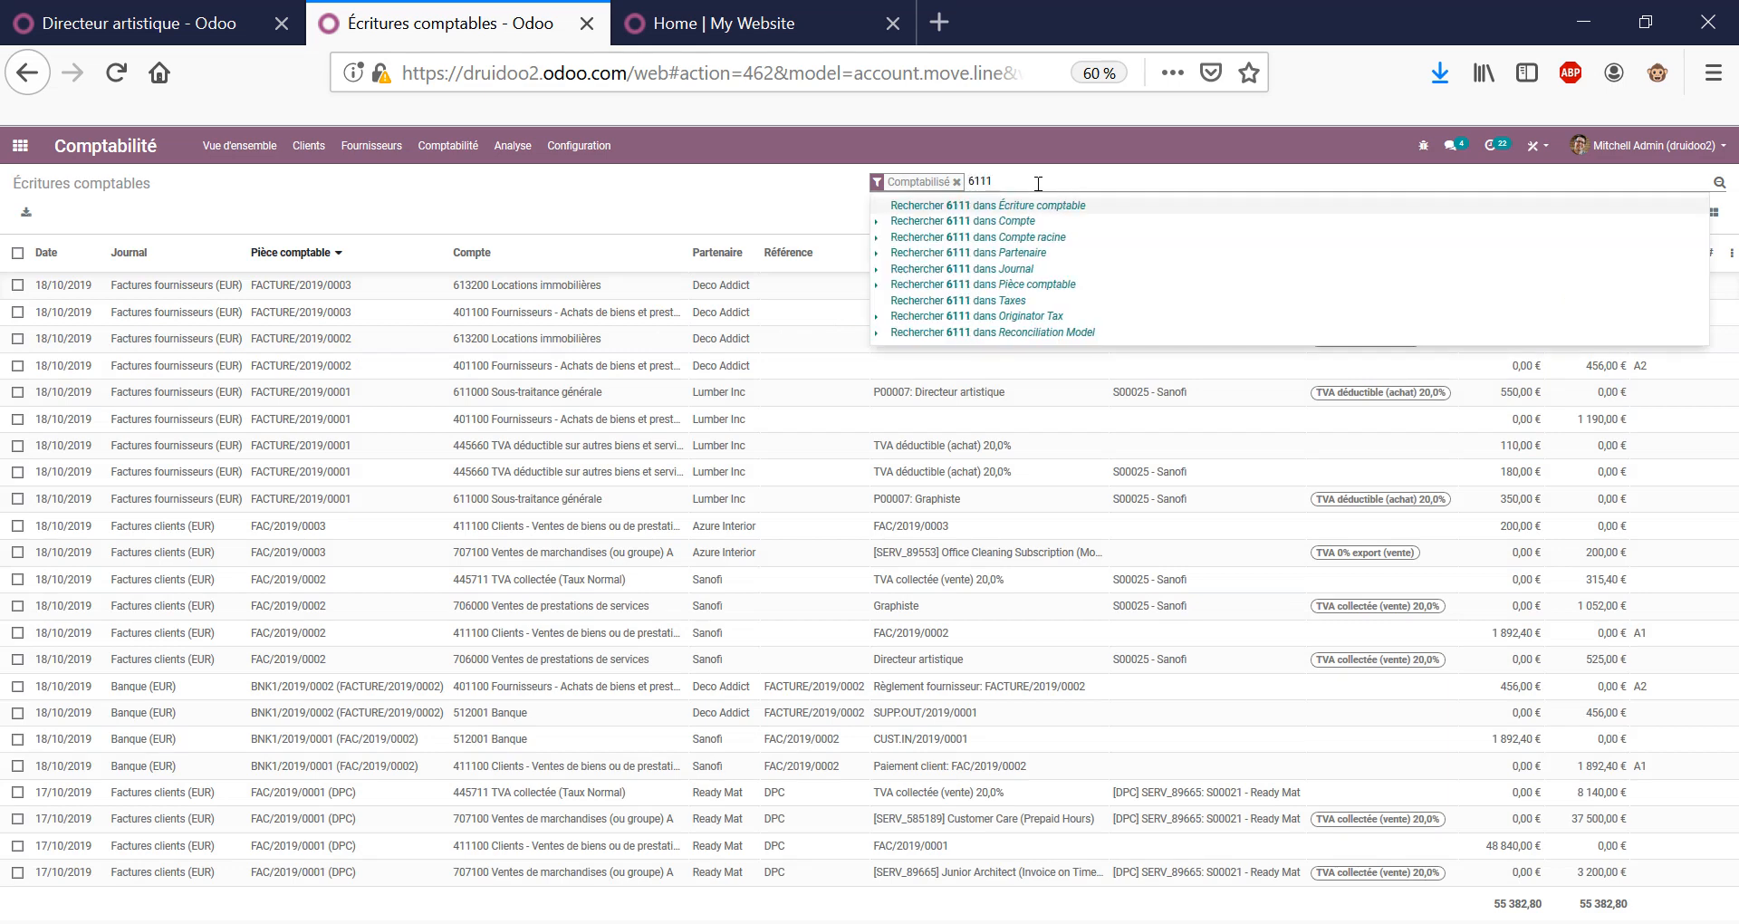
{"action": "left_click", "coordinate": [960, 221]}
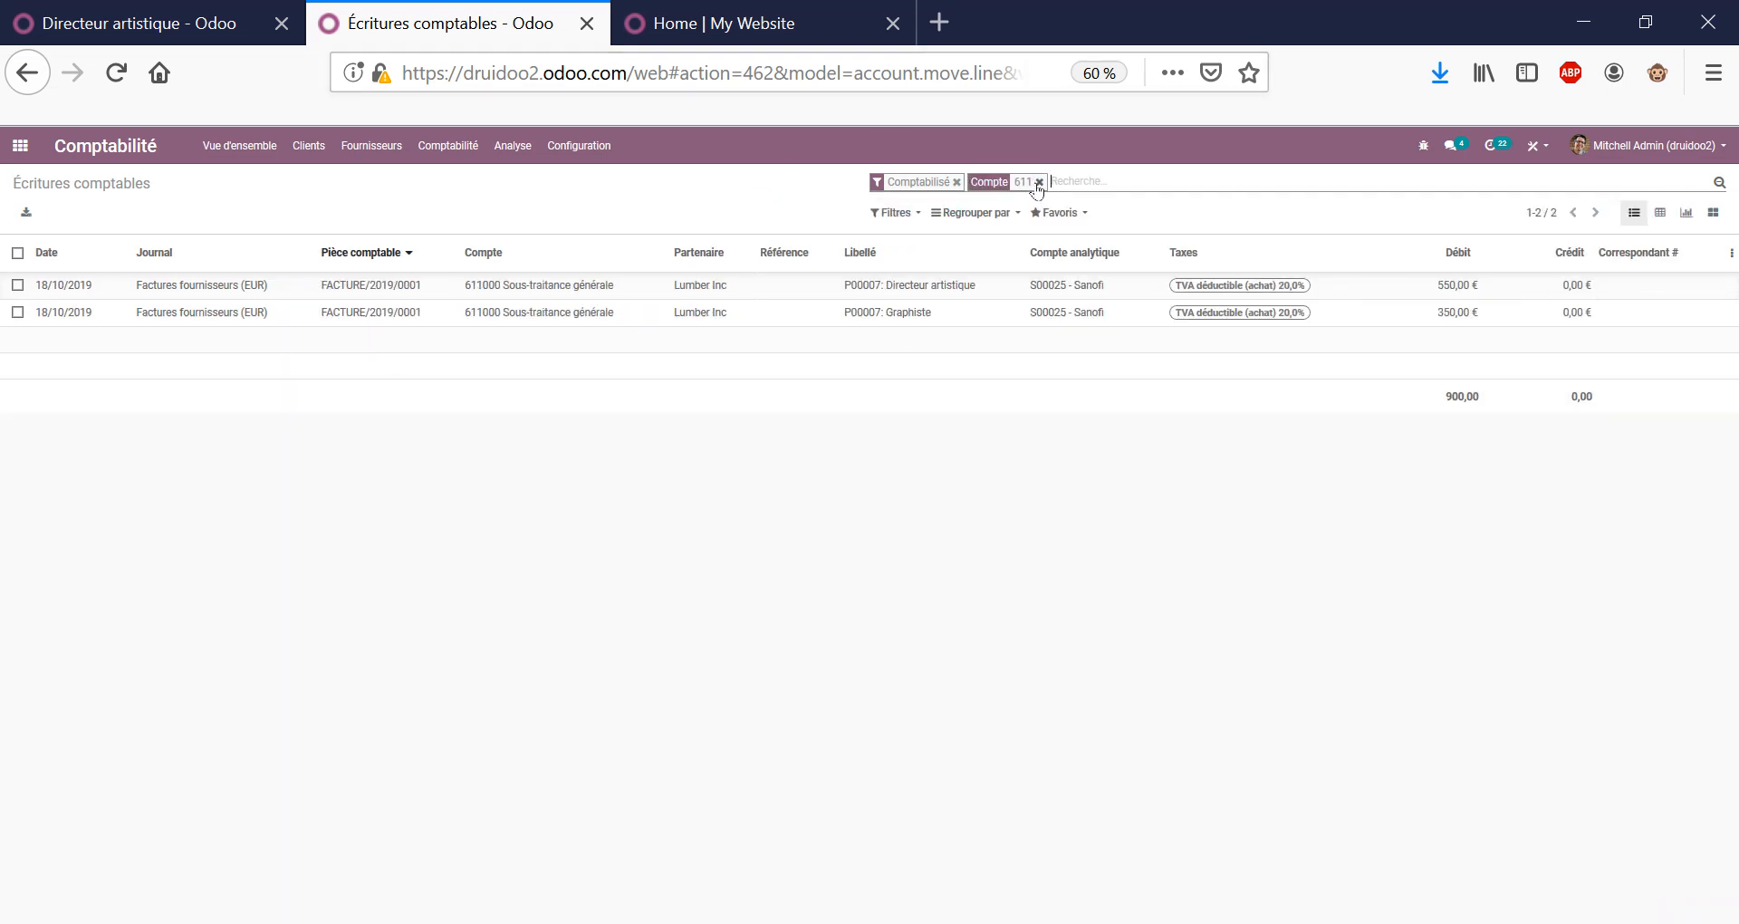
{"action": "left_click", "coordinate": [1039, 182]}
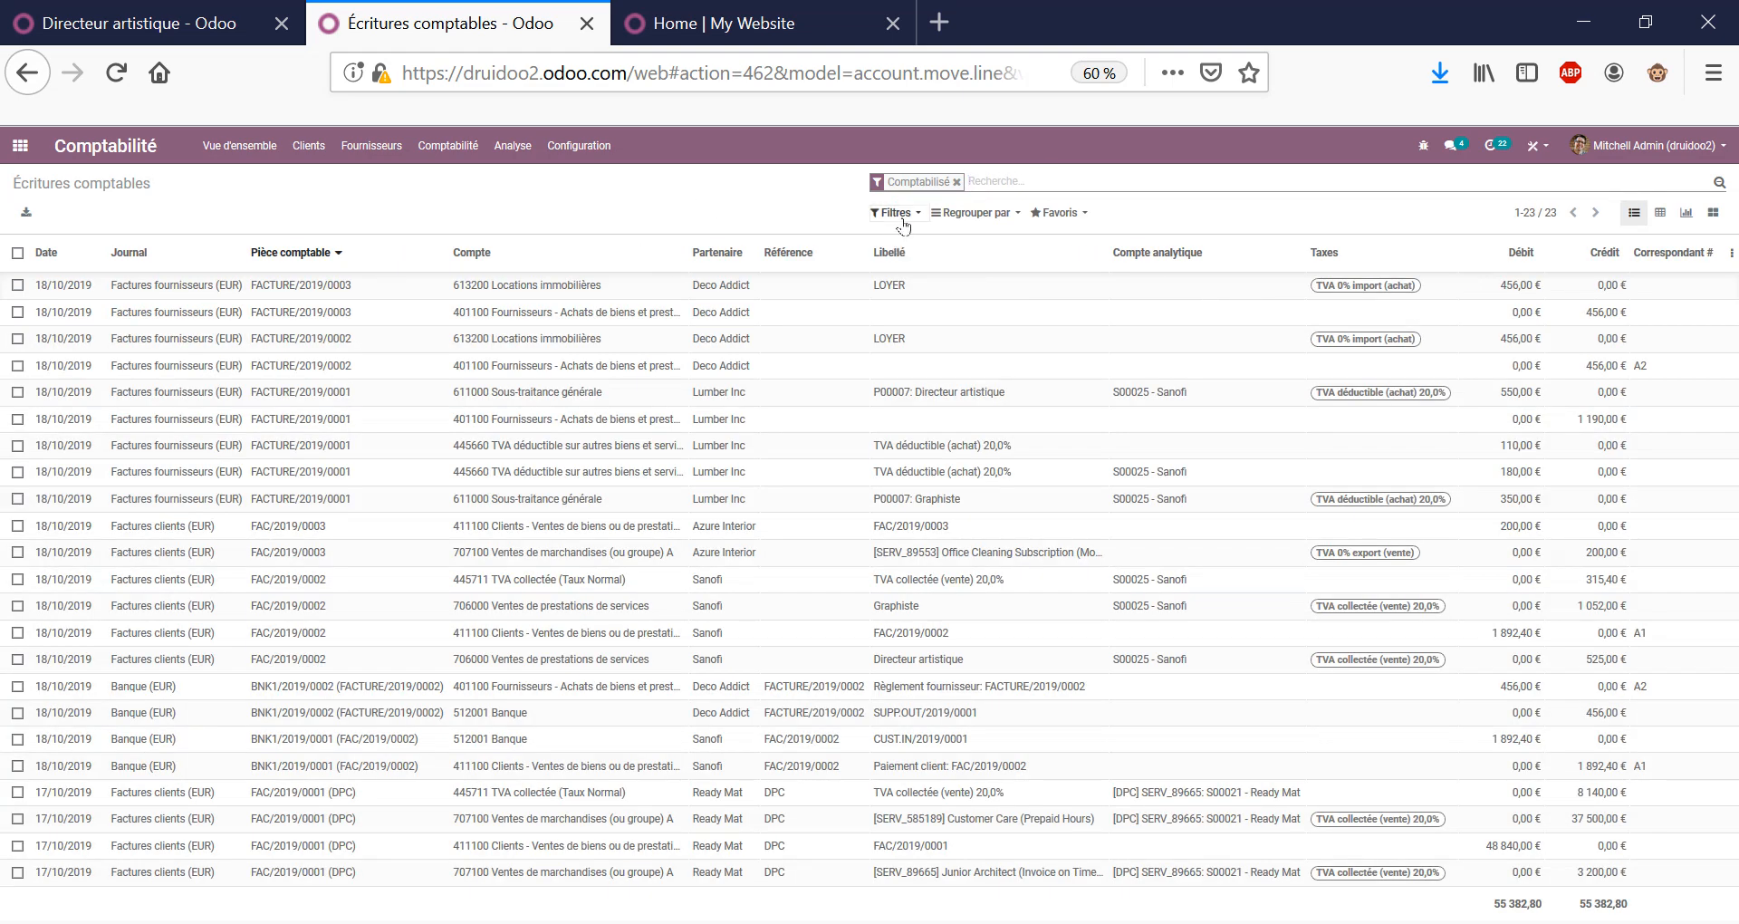
Try the sales journal, payable and receivable filters in turn, removing each afterward.
{"action": "left_click", "coordinate": [901, 214]}
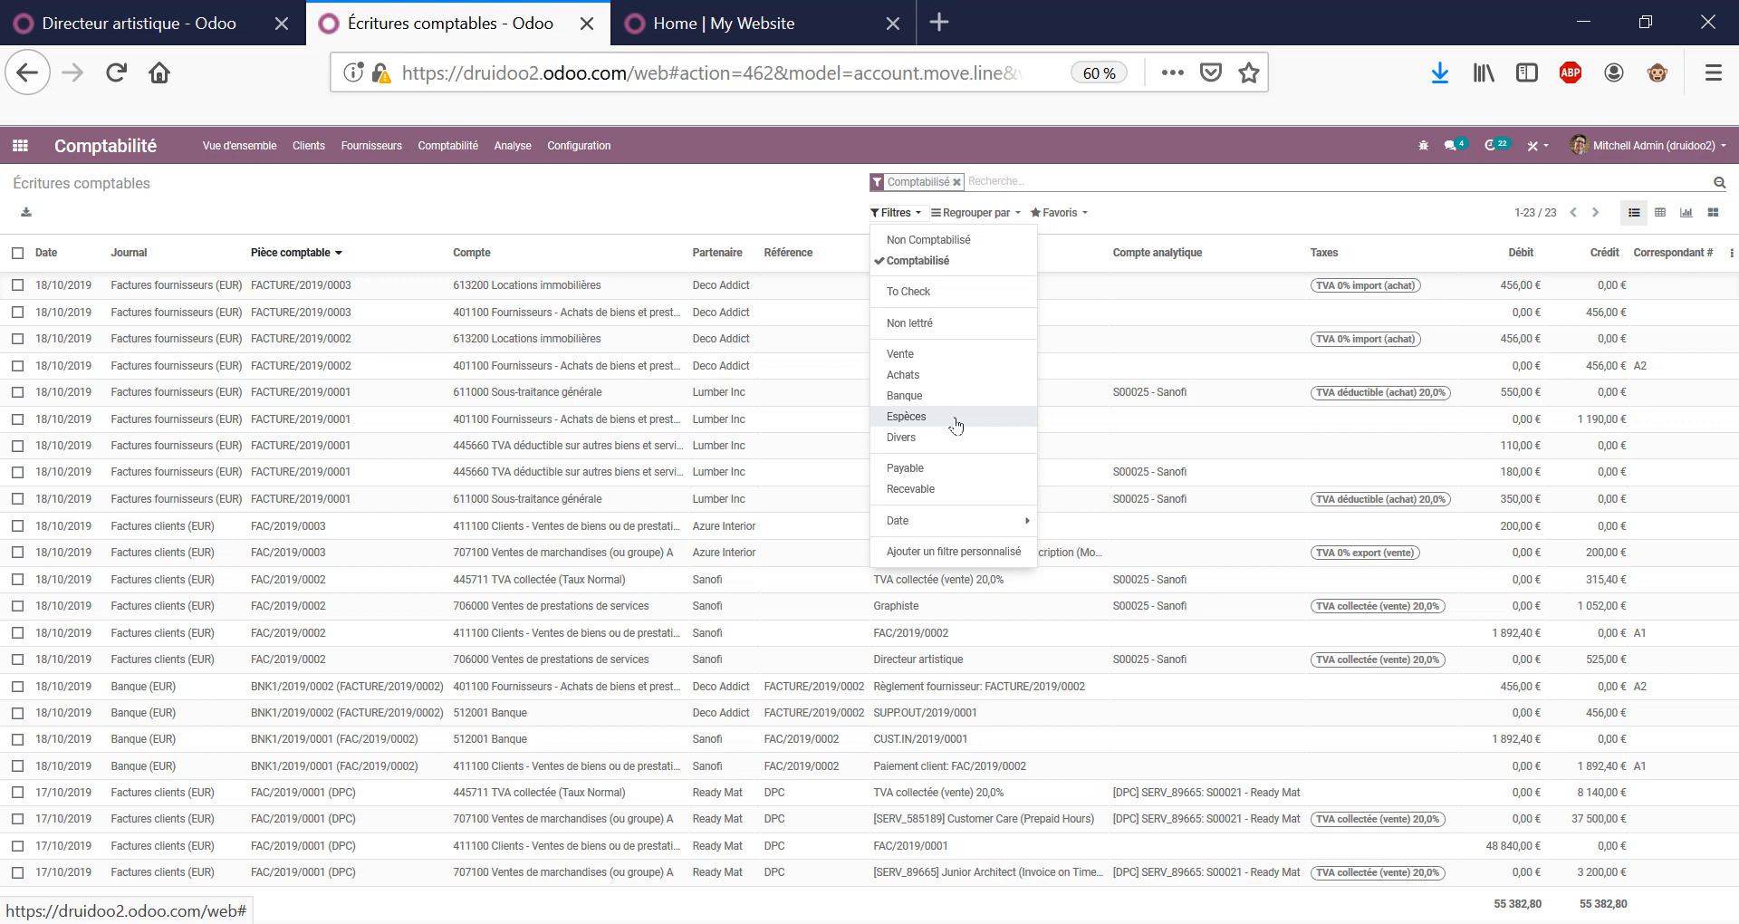
{"action": "left_click", "coordinate": [953, 358]}
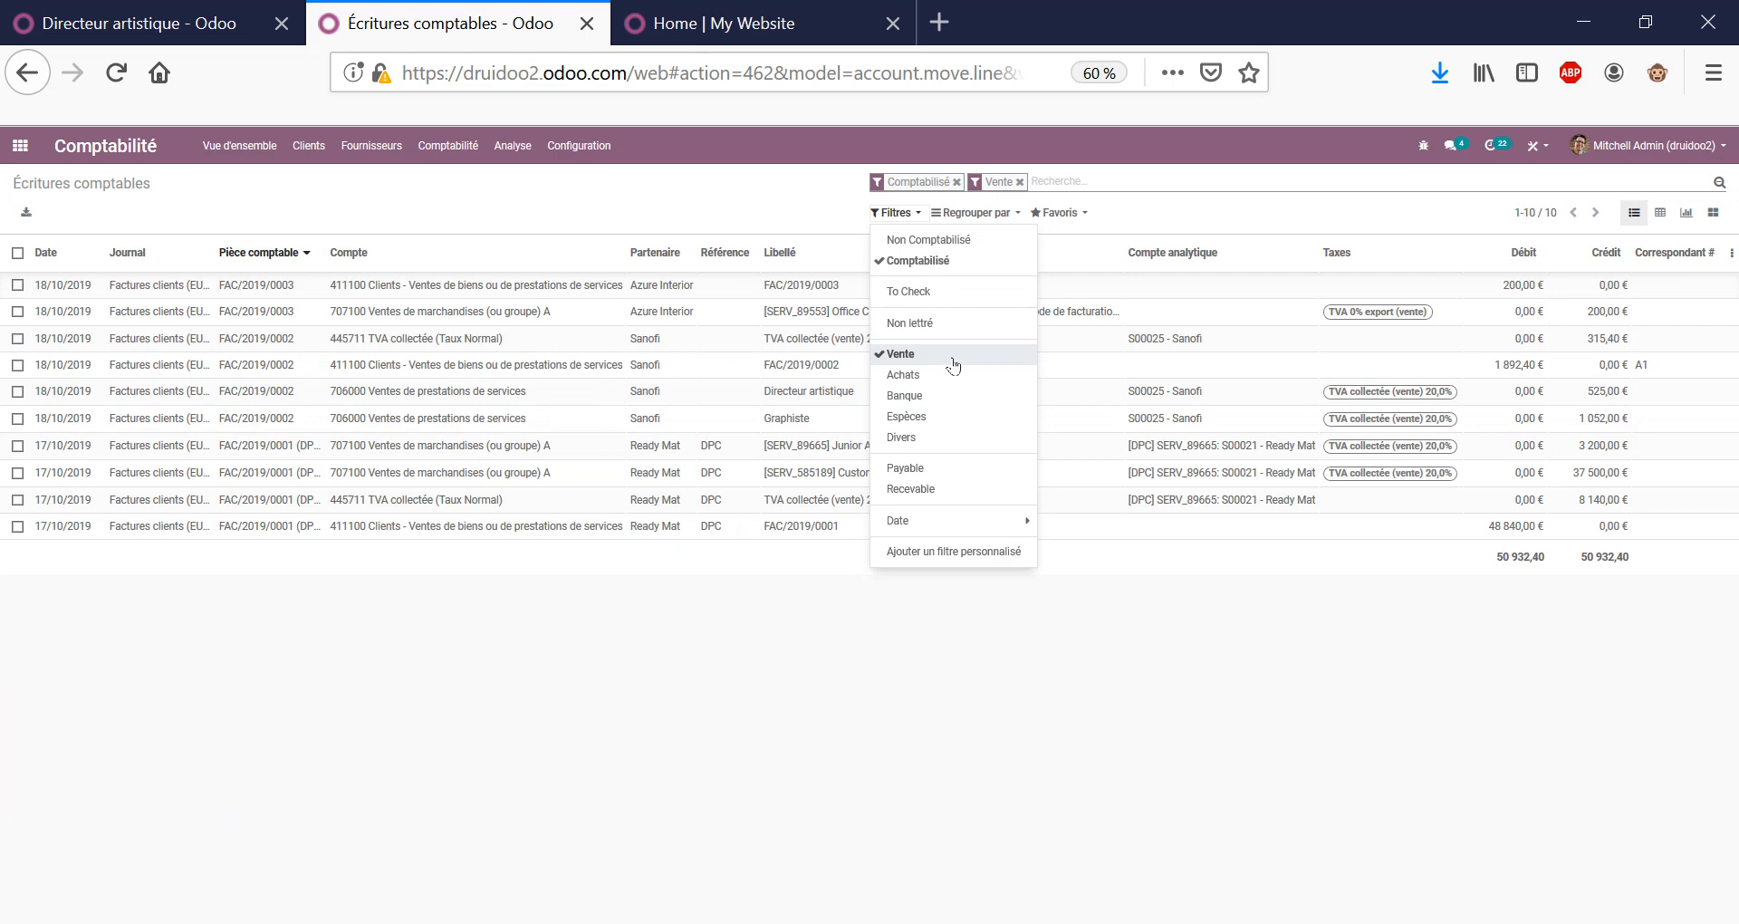
{"action": "left_click", "coordinate": [953, 358]}
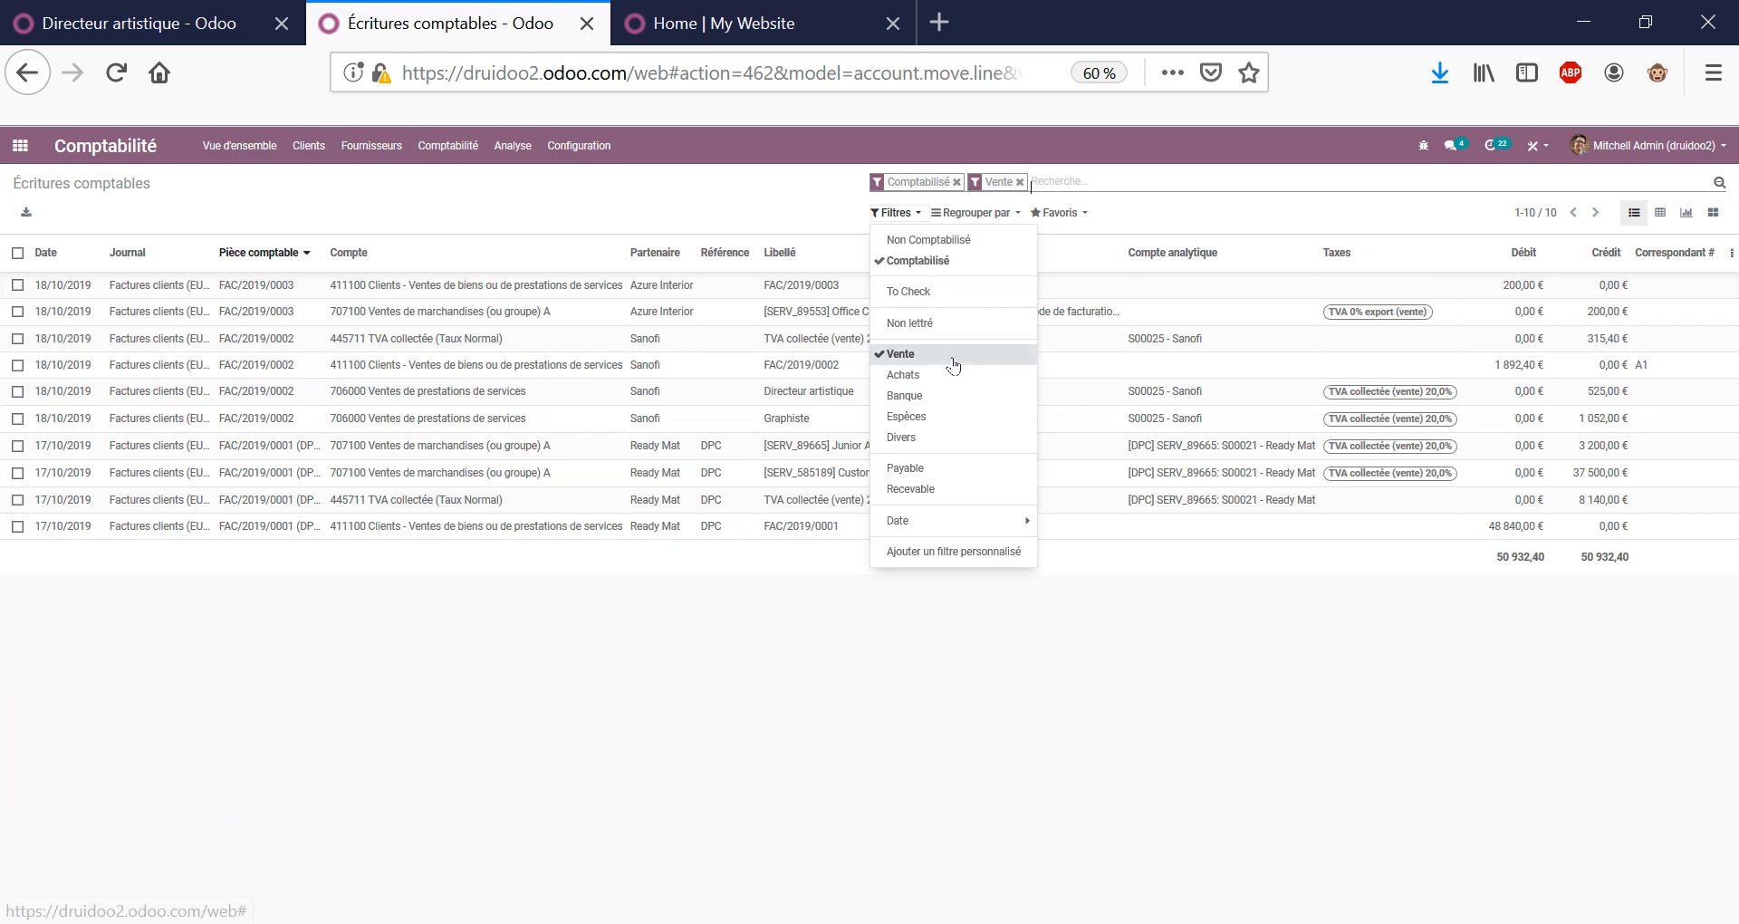
{"action": "left_click", "coordinate": [802, 190]}
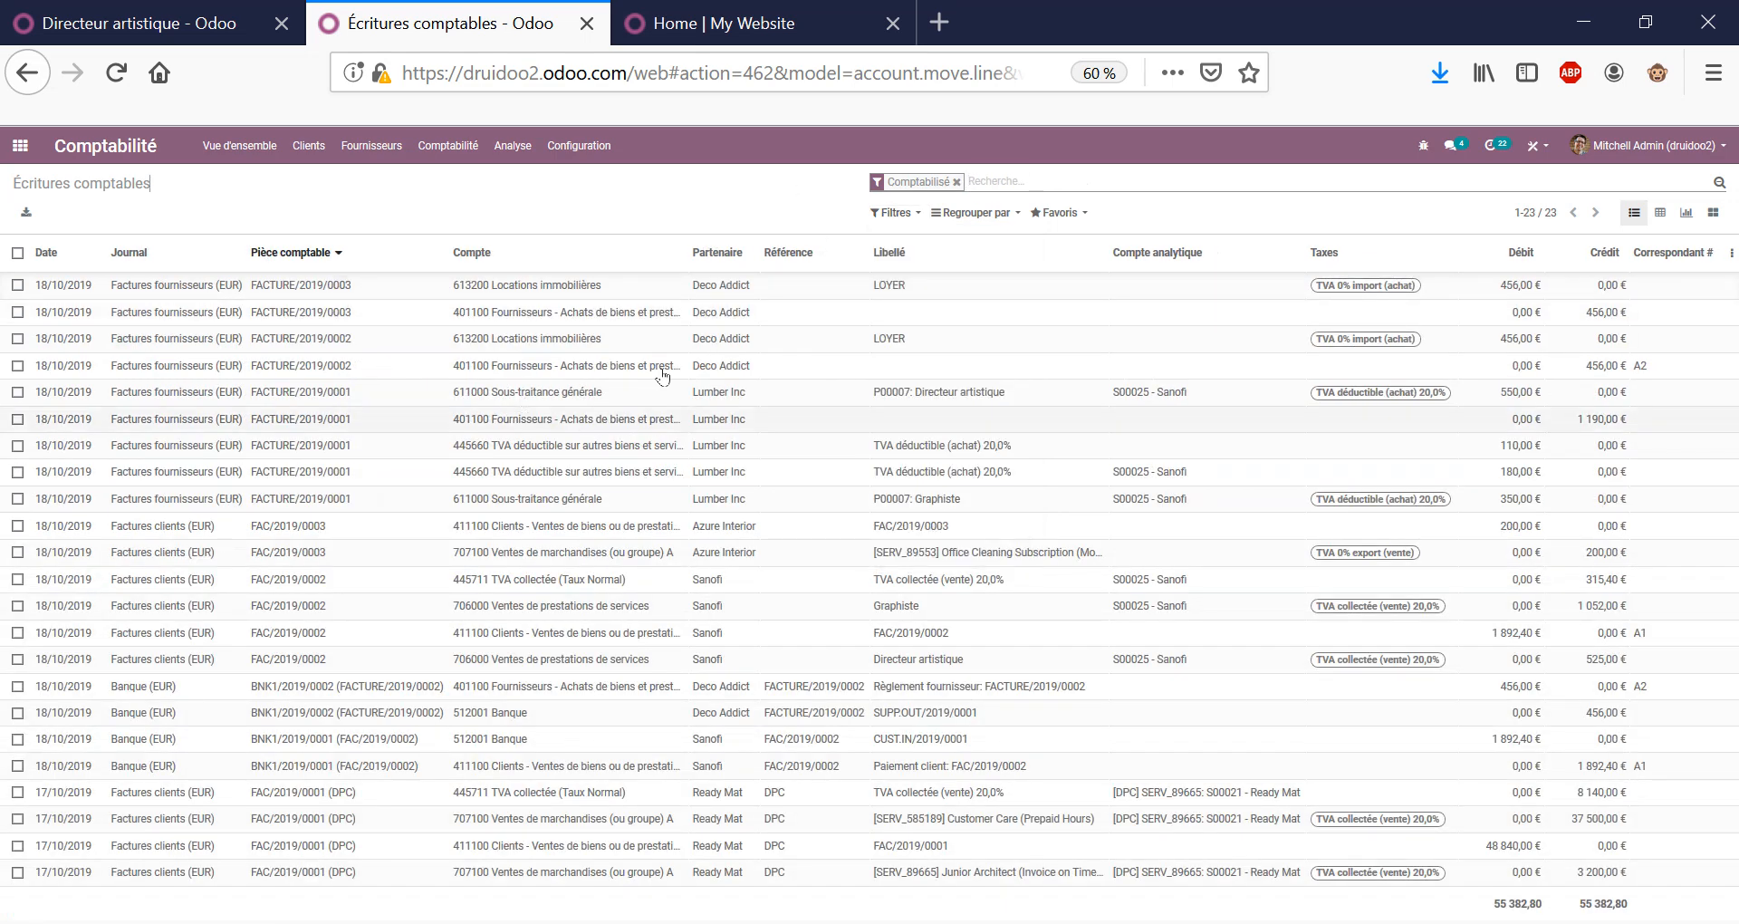
{"action": "left_click", "coordinate": [895, 212]}
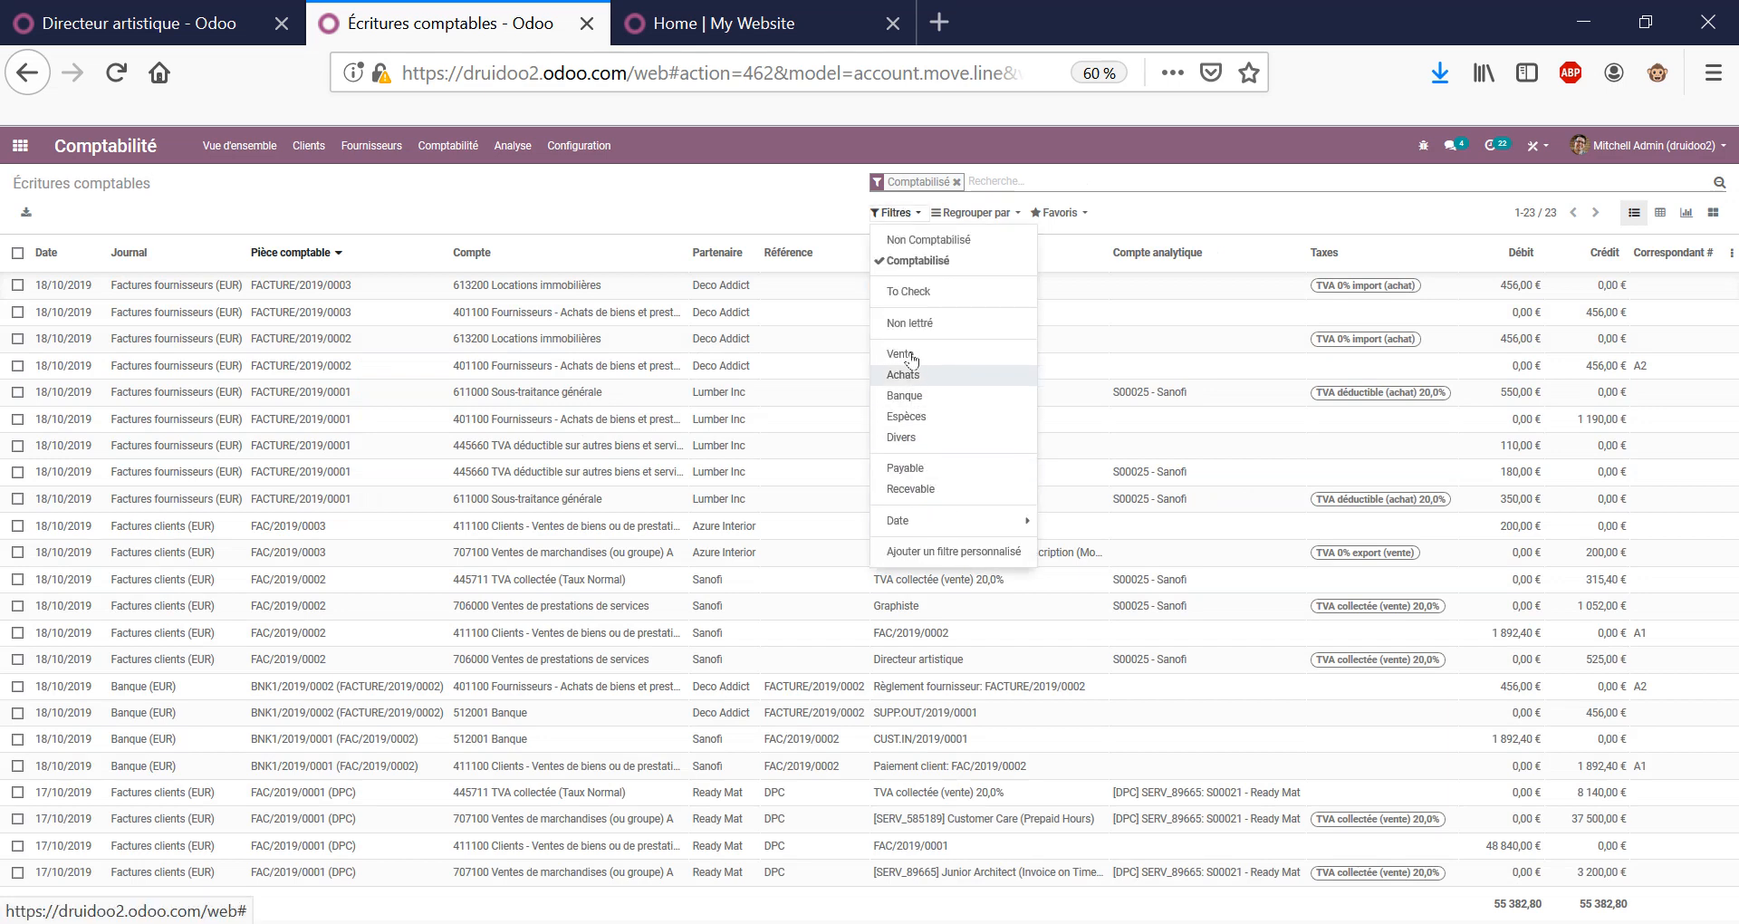
{"action": "left_click", "coordinate": [912, 472]}
{"action": "left_click", "coordinate": [909, 469]}
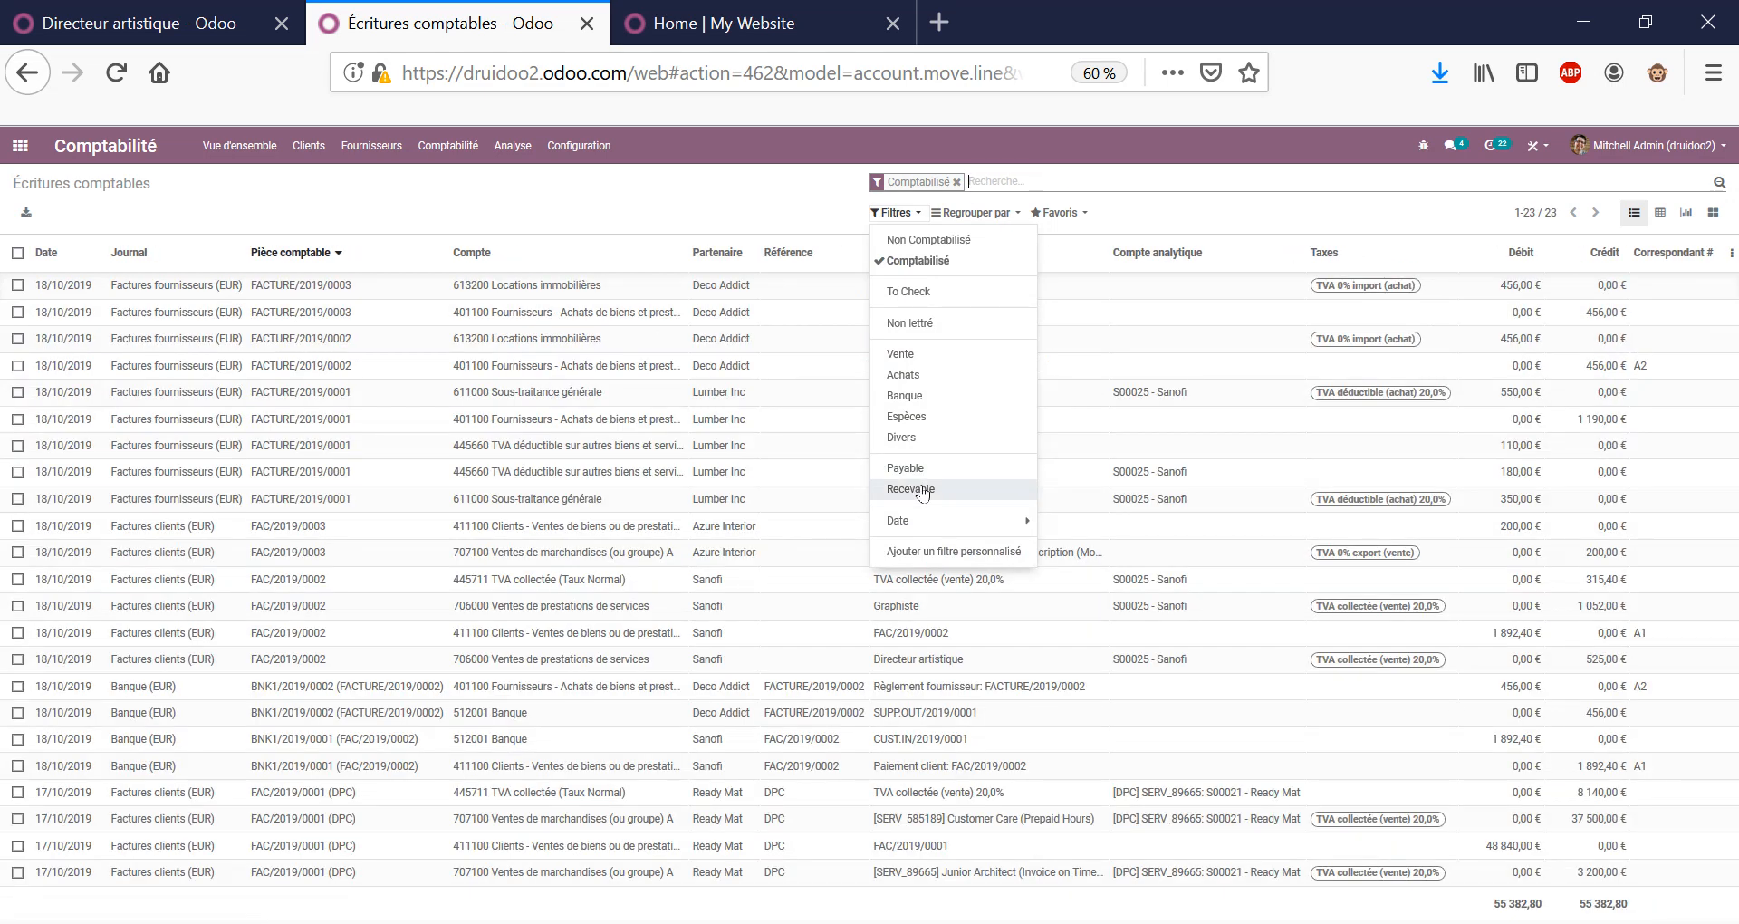
{"action": "left_click", "coordinate": [919, 490]}
{"action": "left_click", "coordinate": [922, 494]}
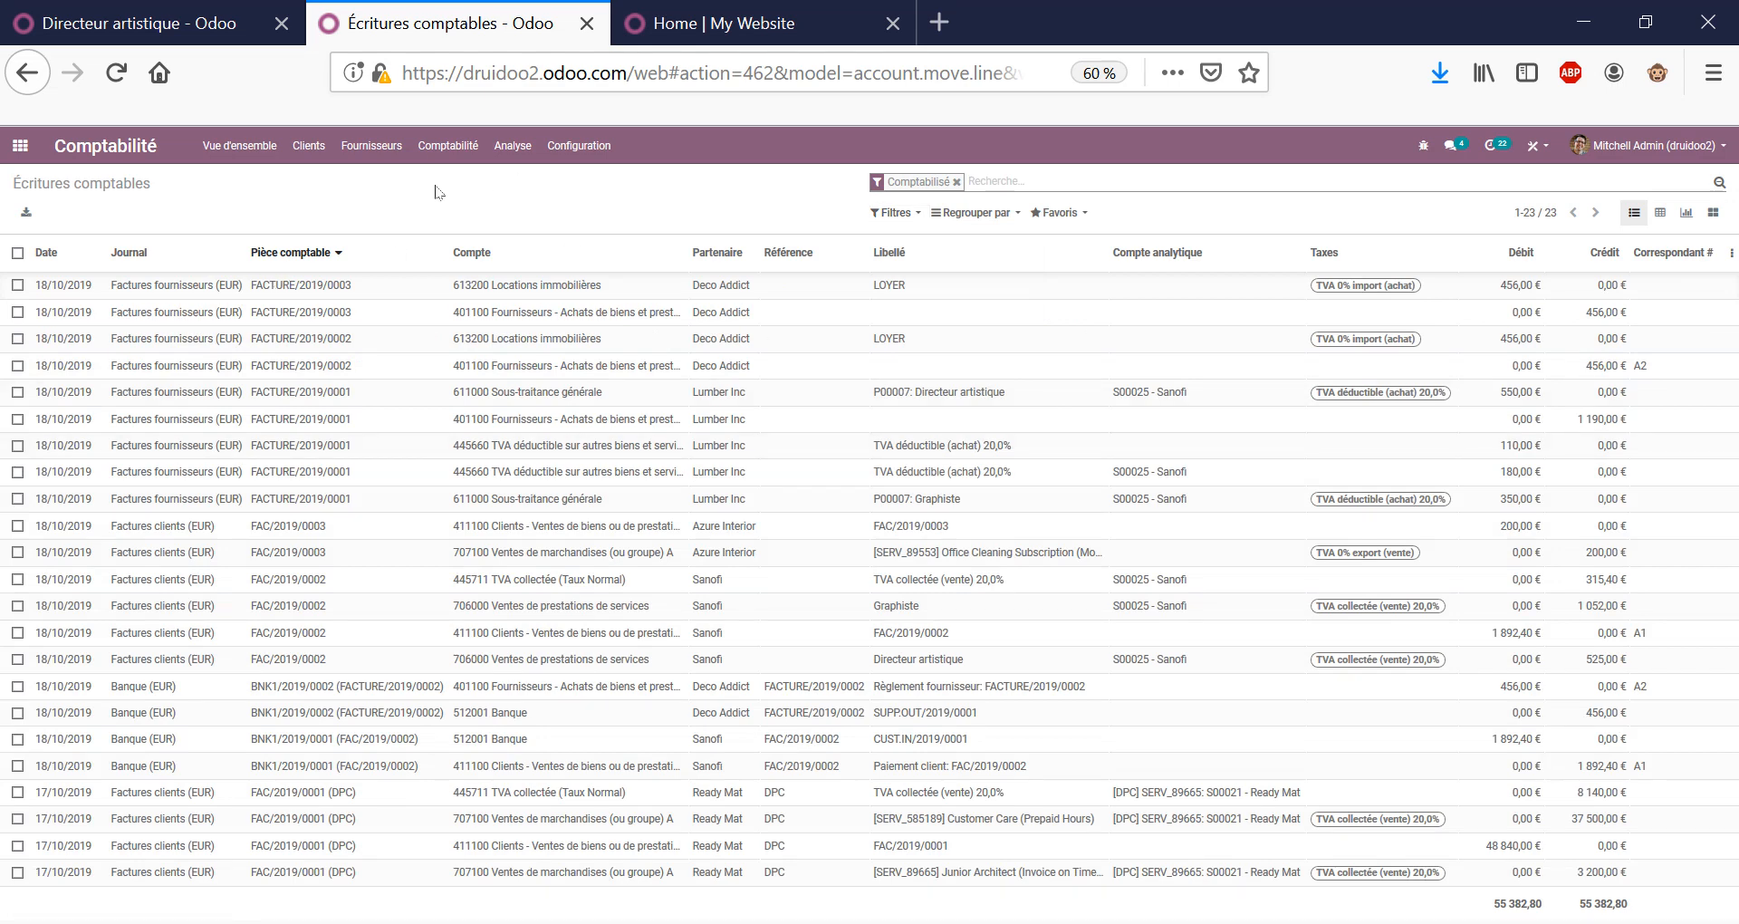
{"action": "left_click", "coordinate": [449, 146]}
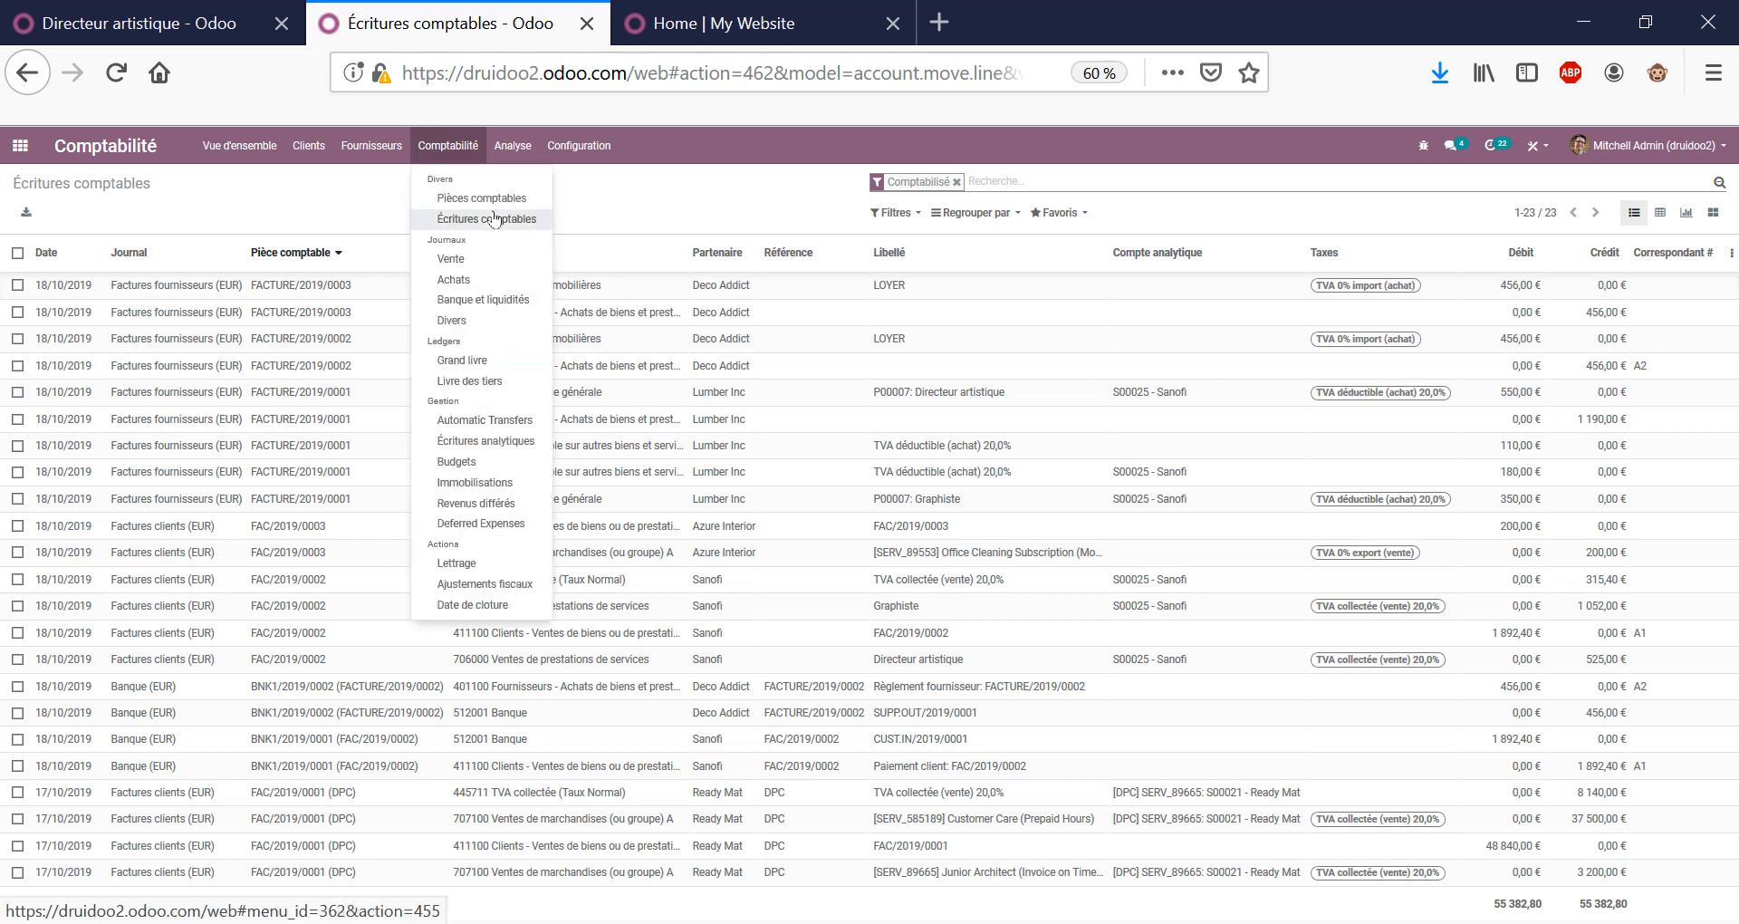
{"action": "left_click", "coordinate": [462, 359]}
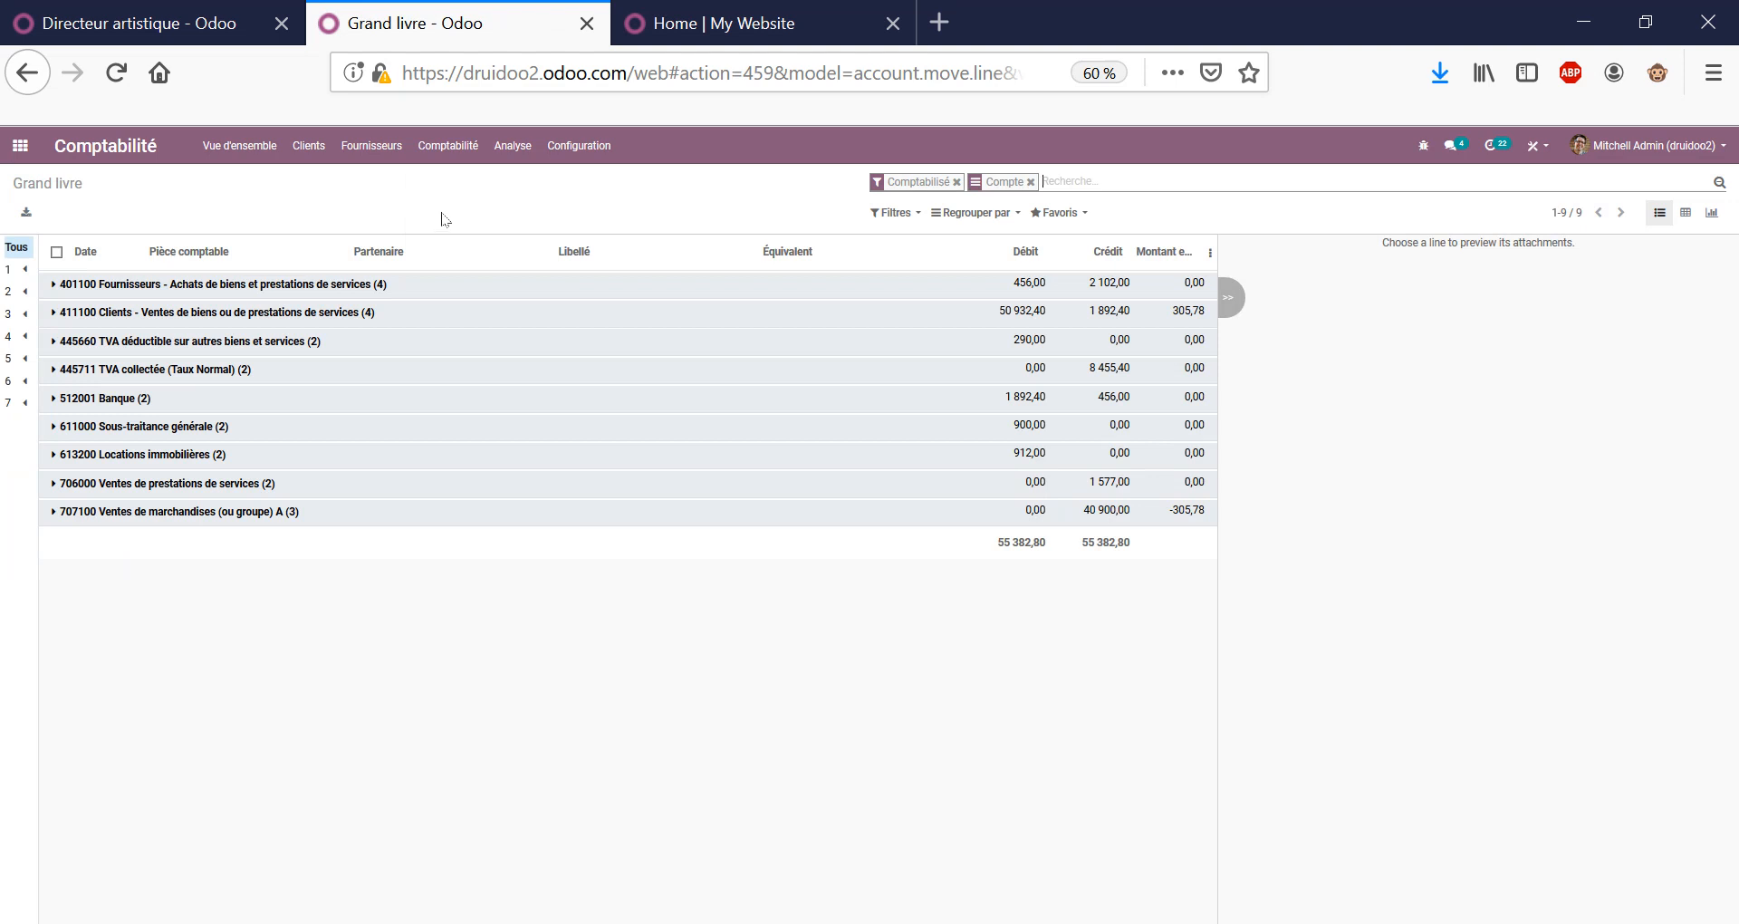
{"action": "left_click", "coordinate": [25, 381]}
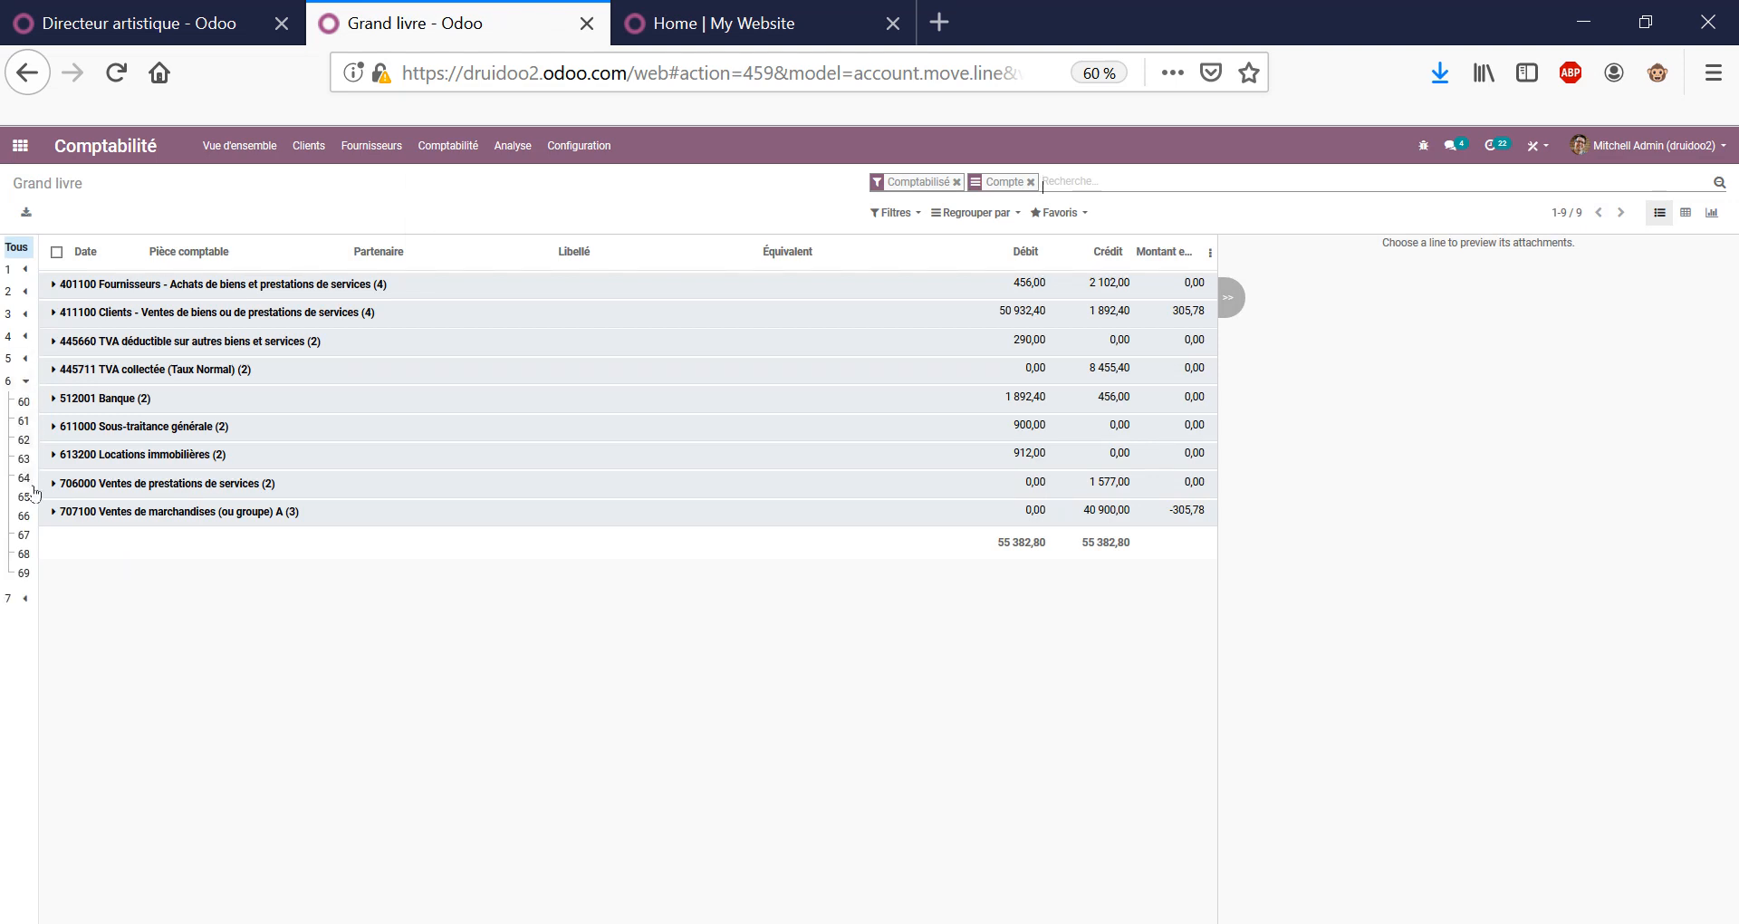
{"action": "left_click", "coordinate": [23, 422]}
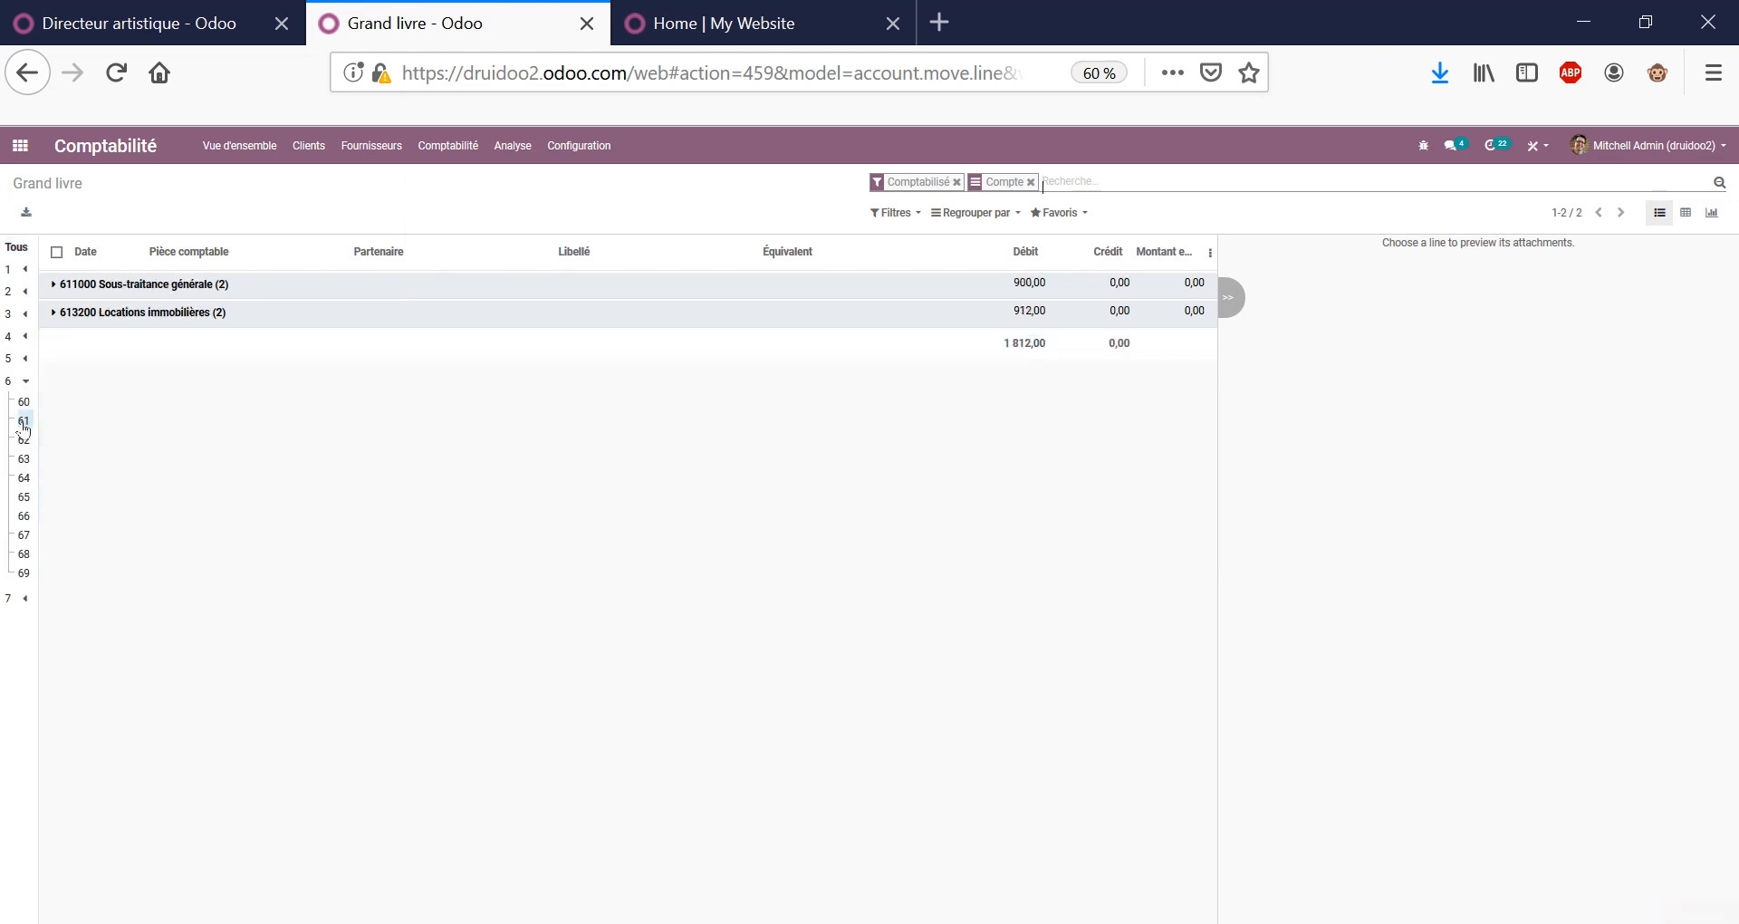
{"action": "left_click", "coordinate": [704, 284]}
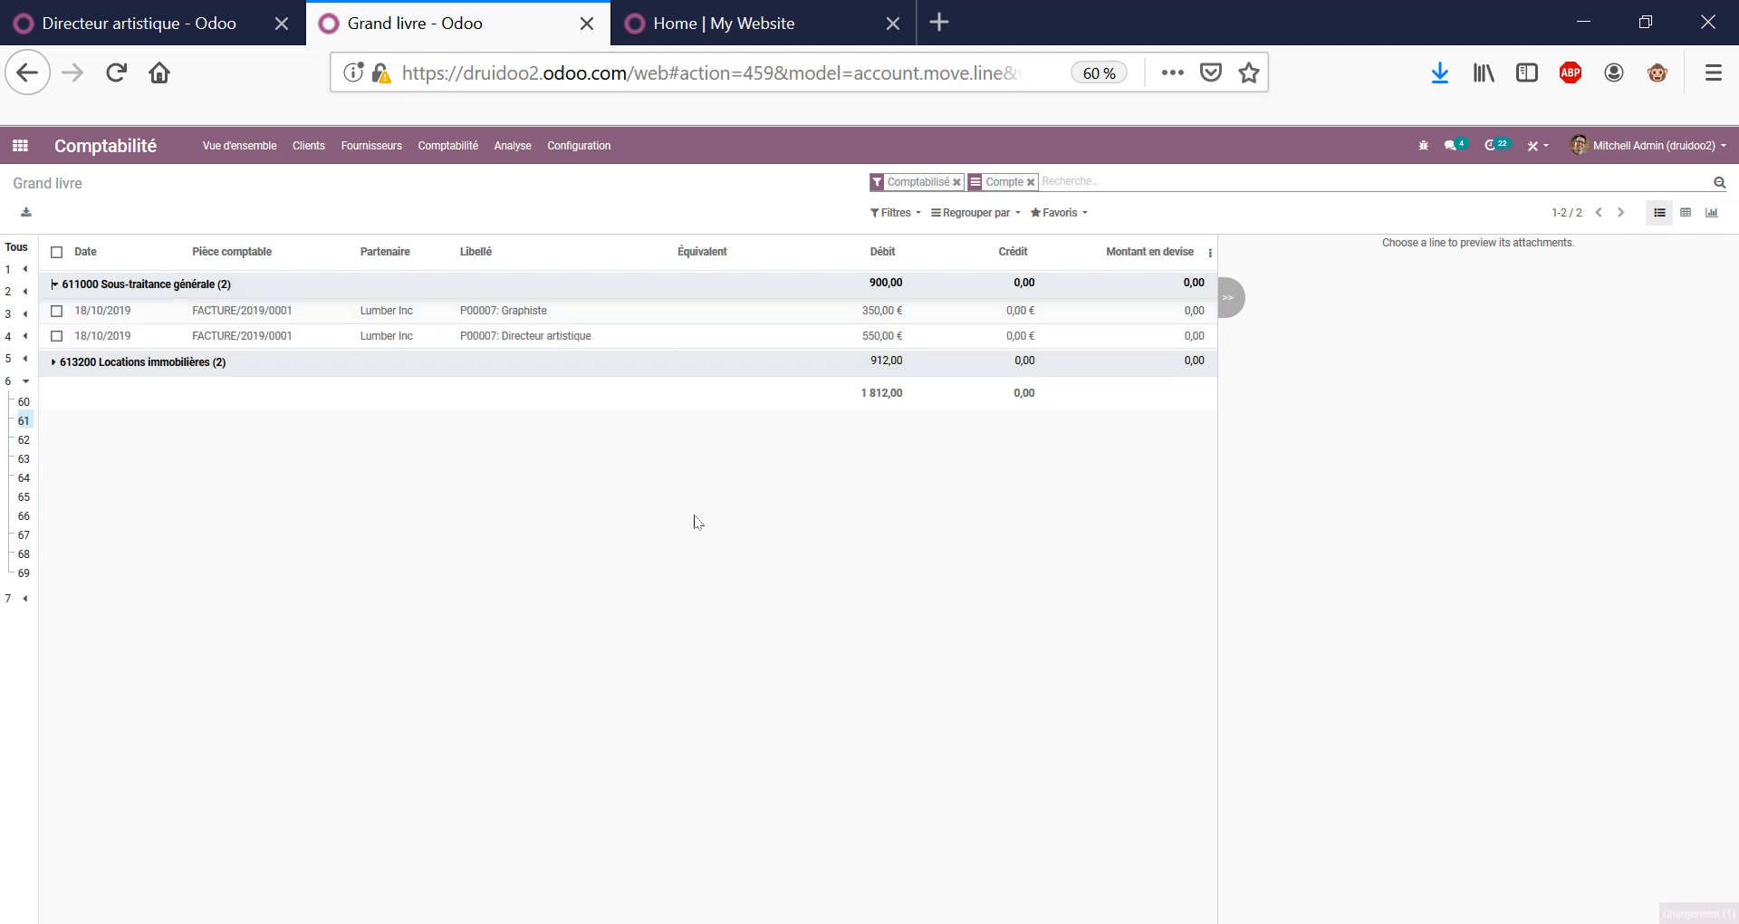
{"action": "left_click", "coordinate": [601, 363]}
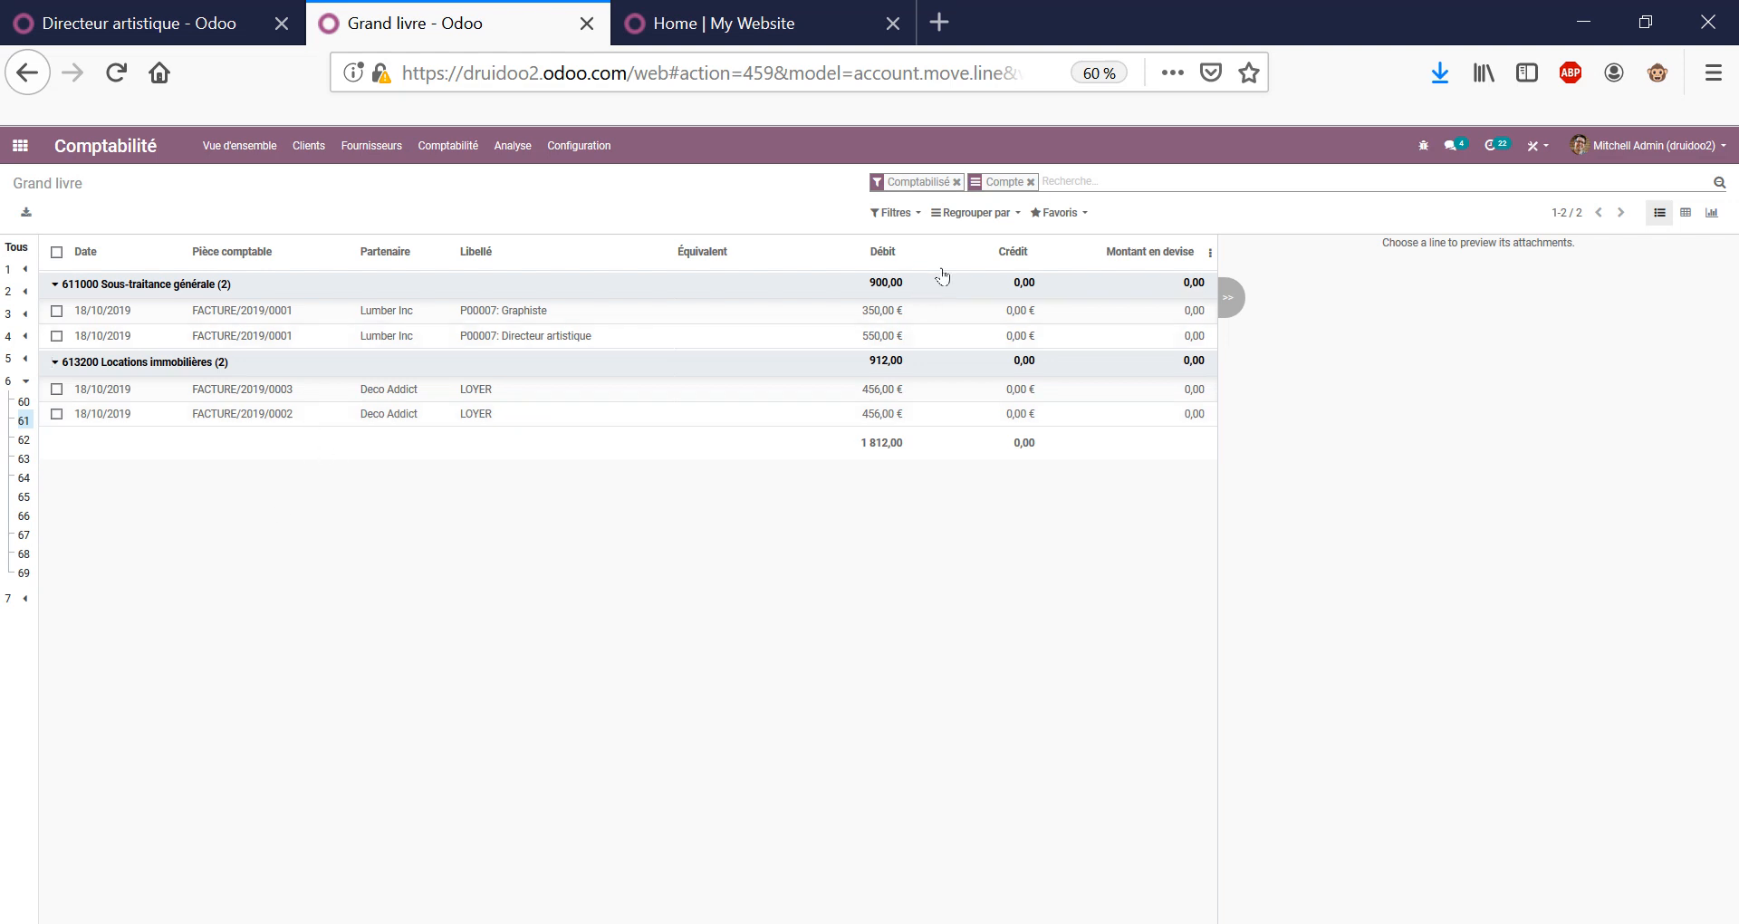
{"action": "left_click", "coordinate": [1030, 182]}
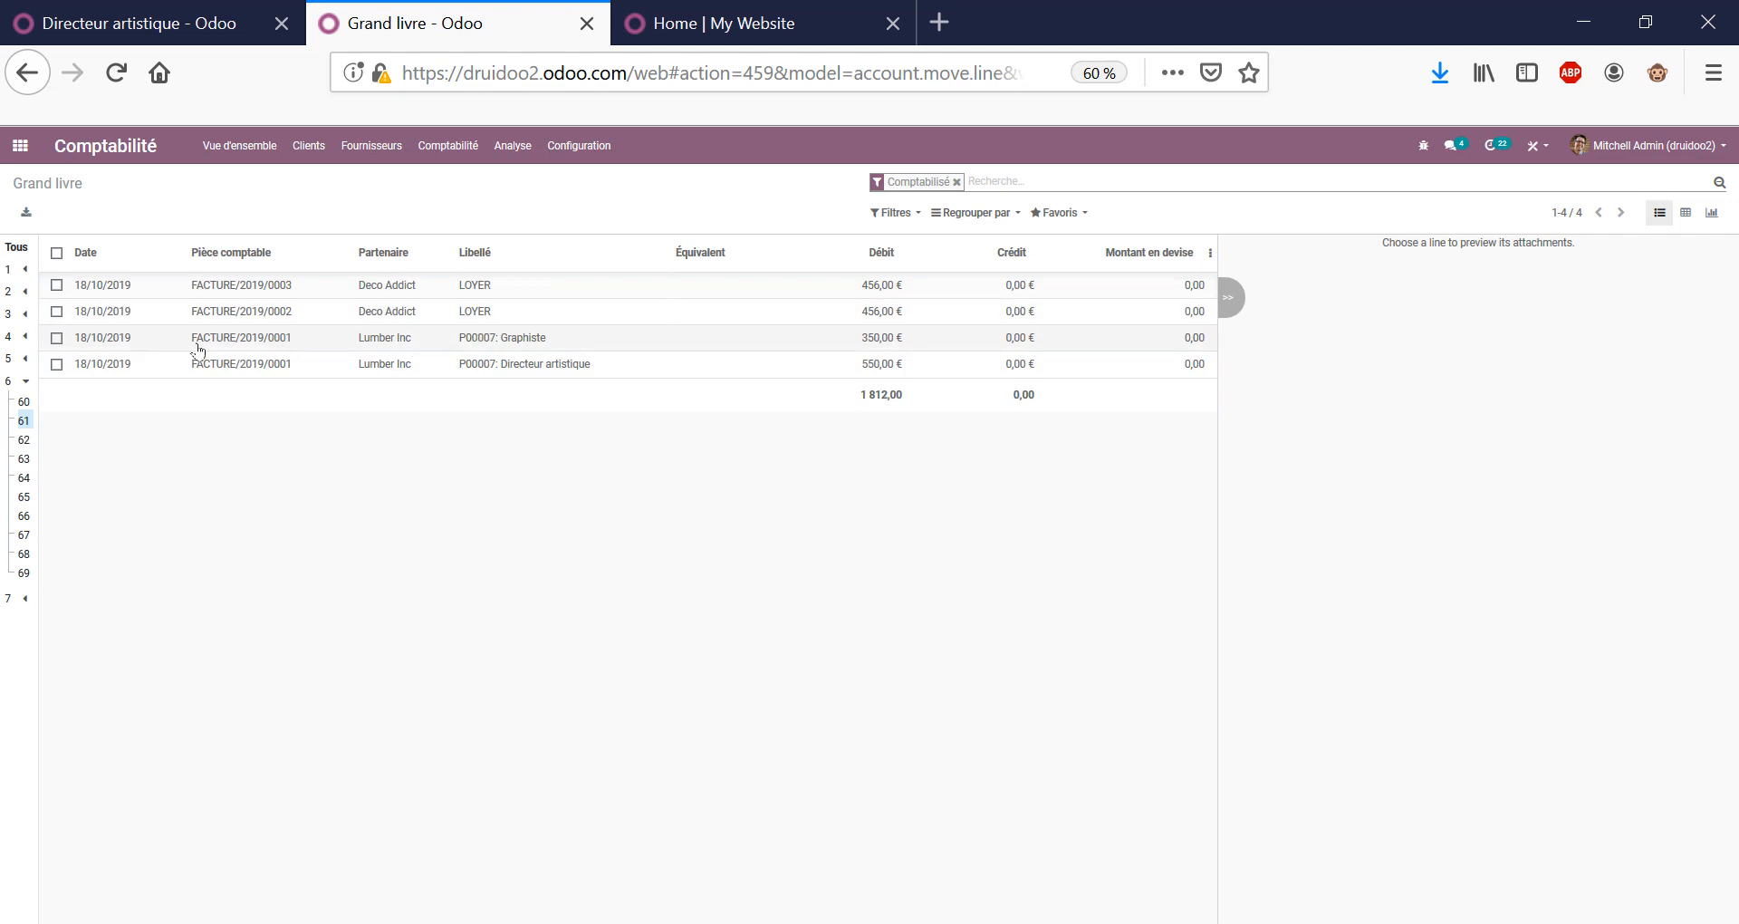
{"action": "left_click", "coordinate": [496, 146]}
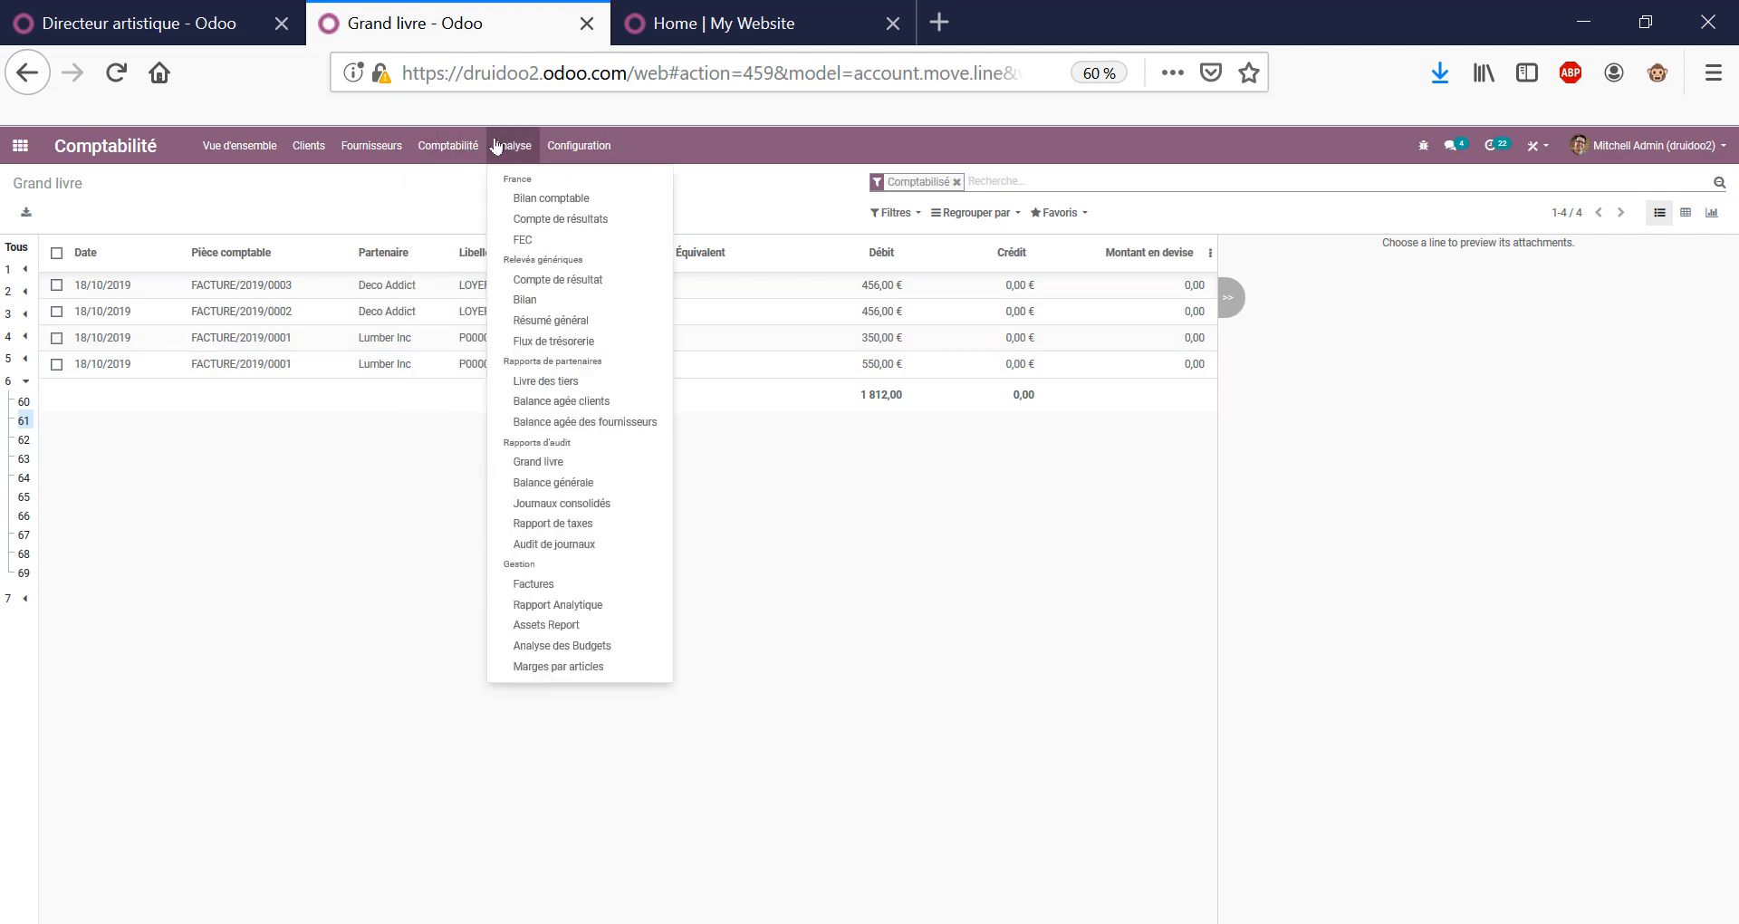
{"action": "mouse_move", "coordinate": [468, 147]}
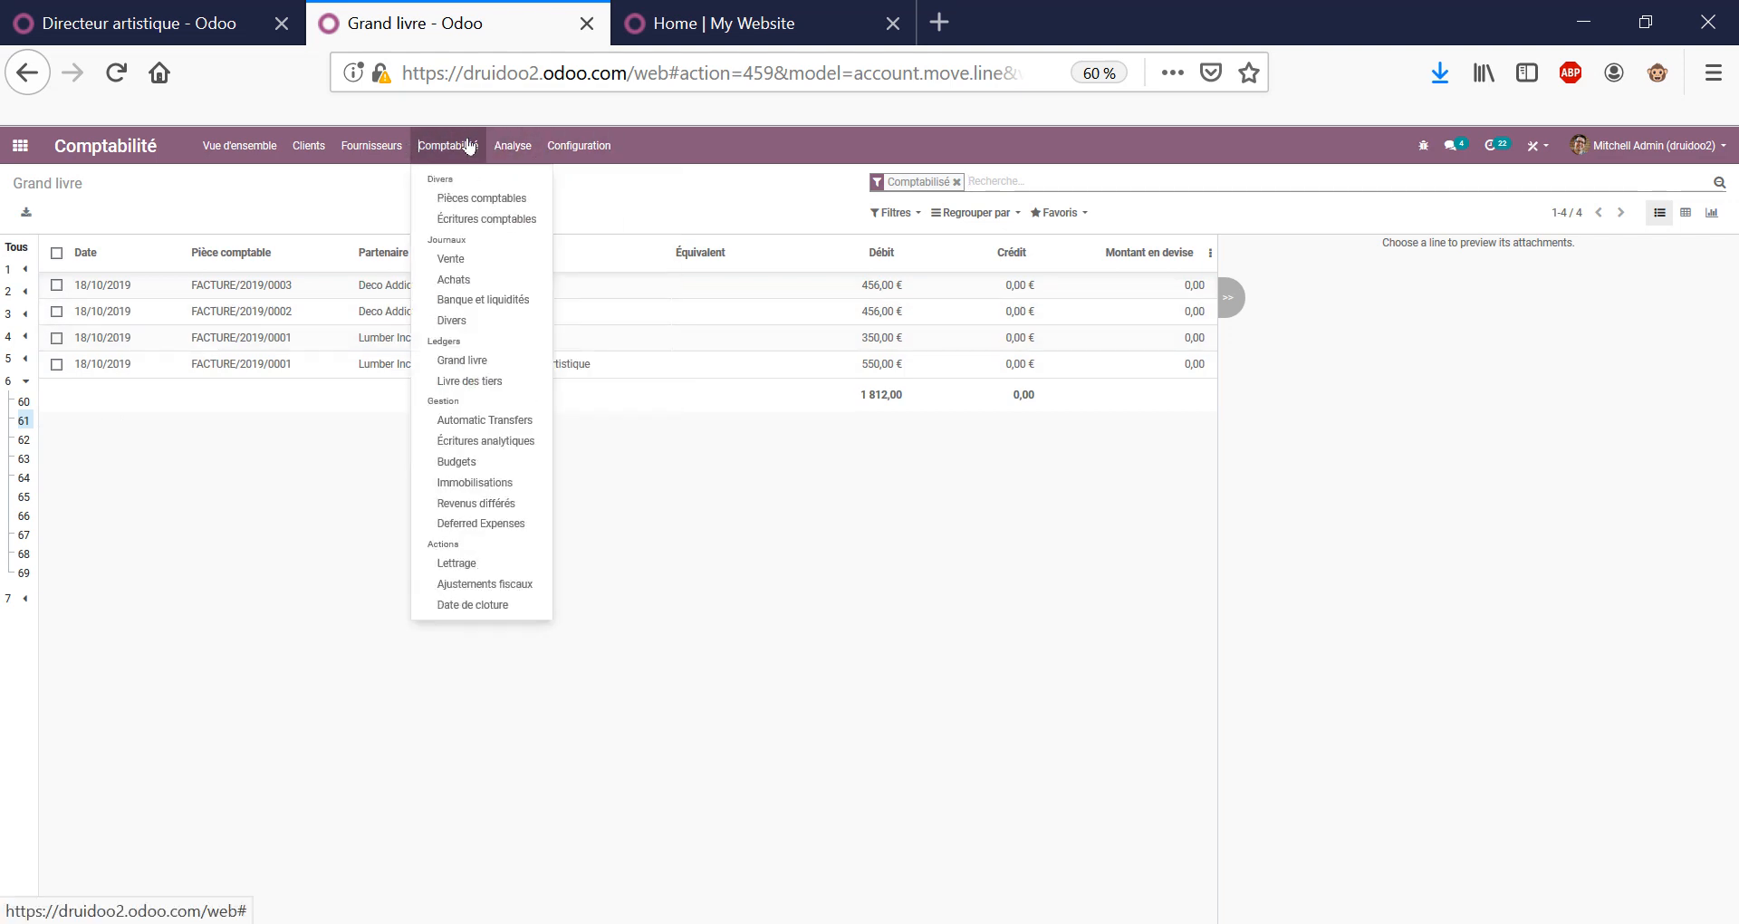
{"action": "left_click", "coordinate": [476, 219]}
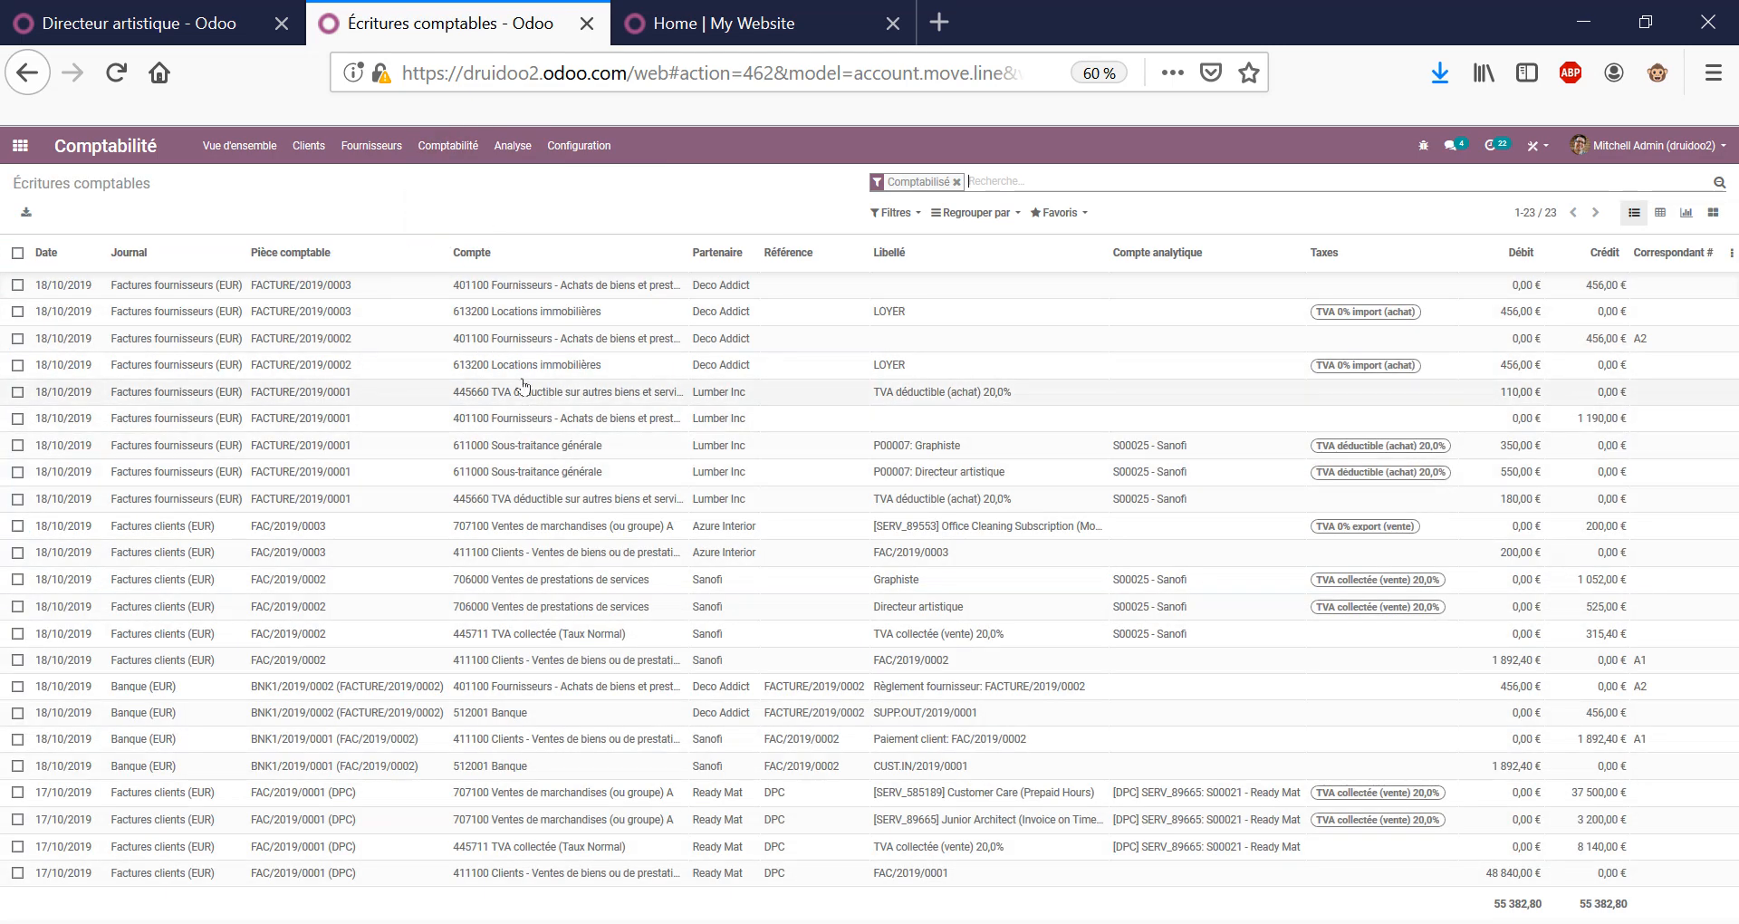
Inspect and select the FACTURE/2019/0003 LOYER line, then remove the Comptabilisé filter.
{"action": "left_click", "coordinate": [505, 317]}
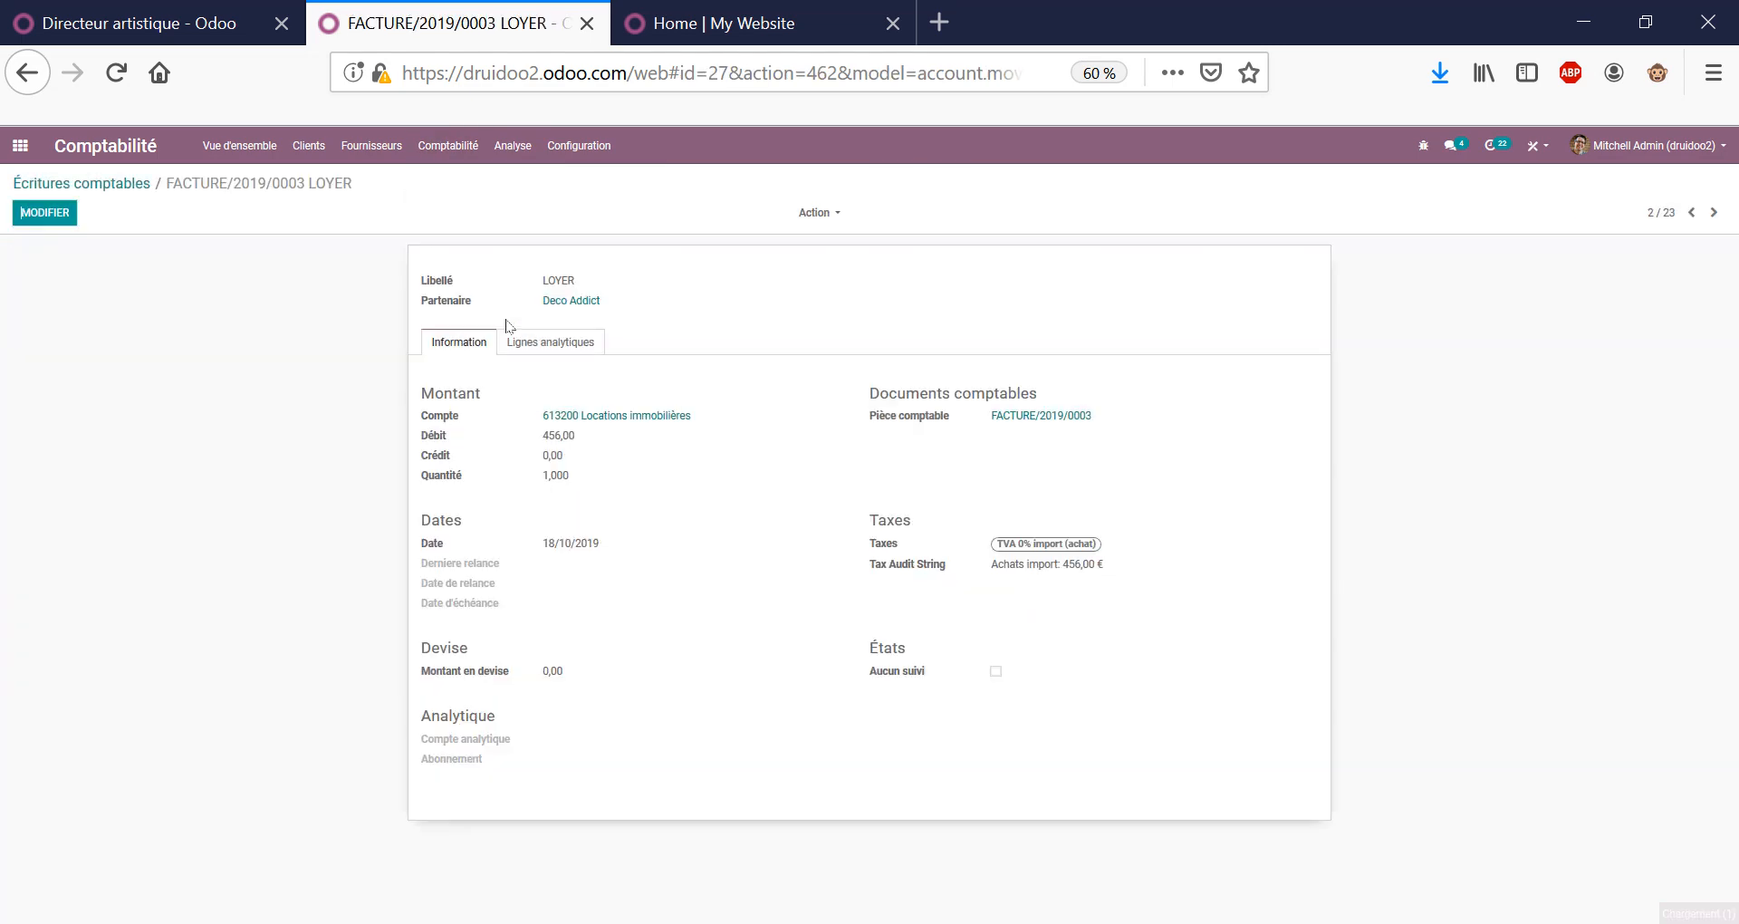
{"action": "left_click", "coordinate": [138, 185]}
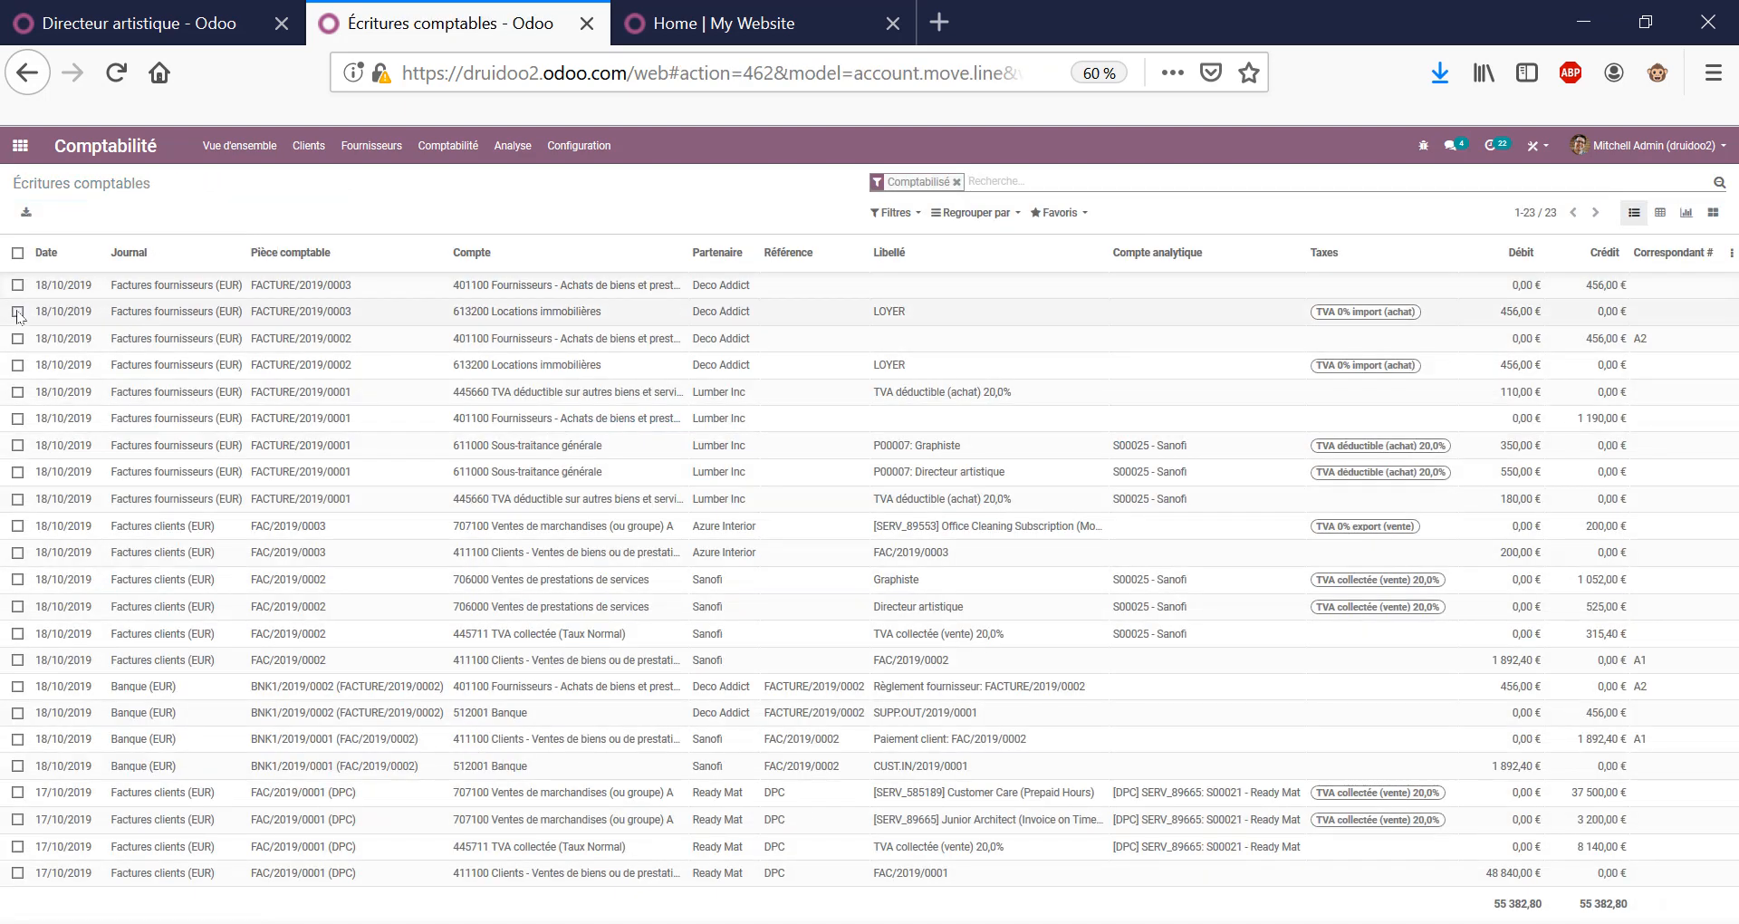
{"action": "left_click", "coordinate": [18, 312]}
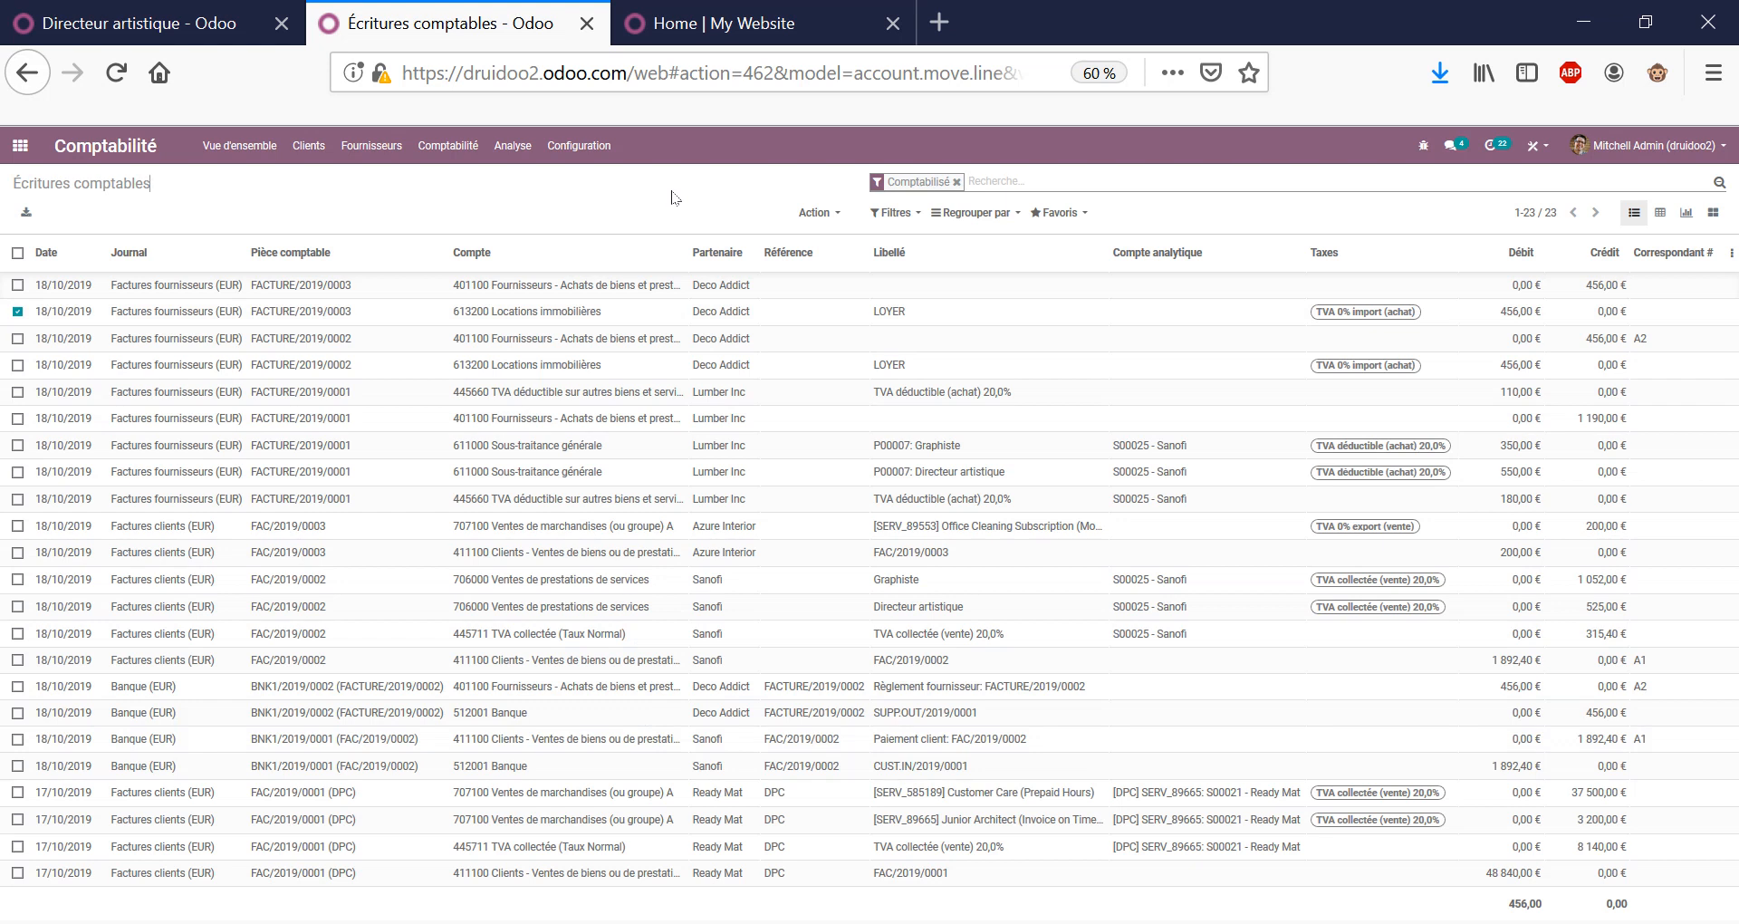
{"action": "left_click", "coordinate": [957, 184]}
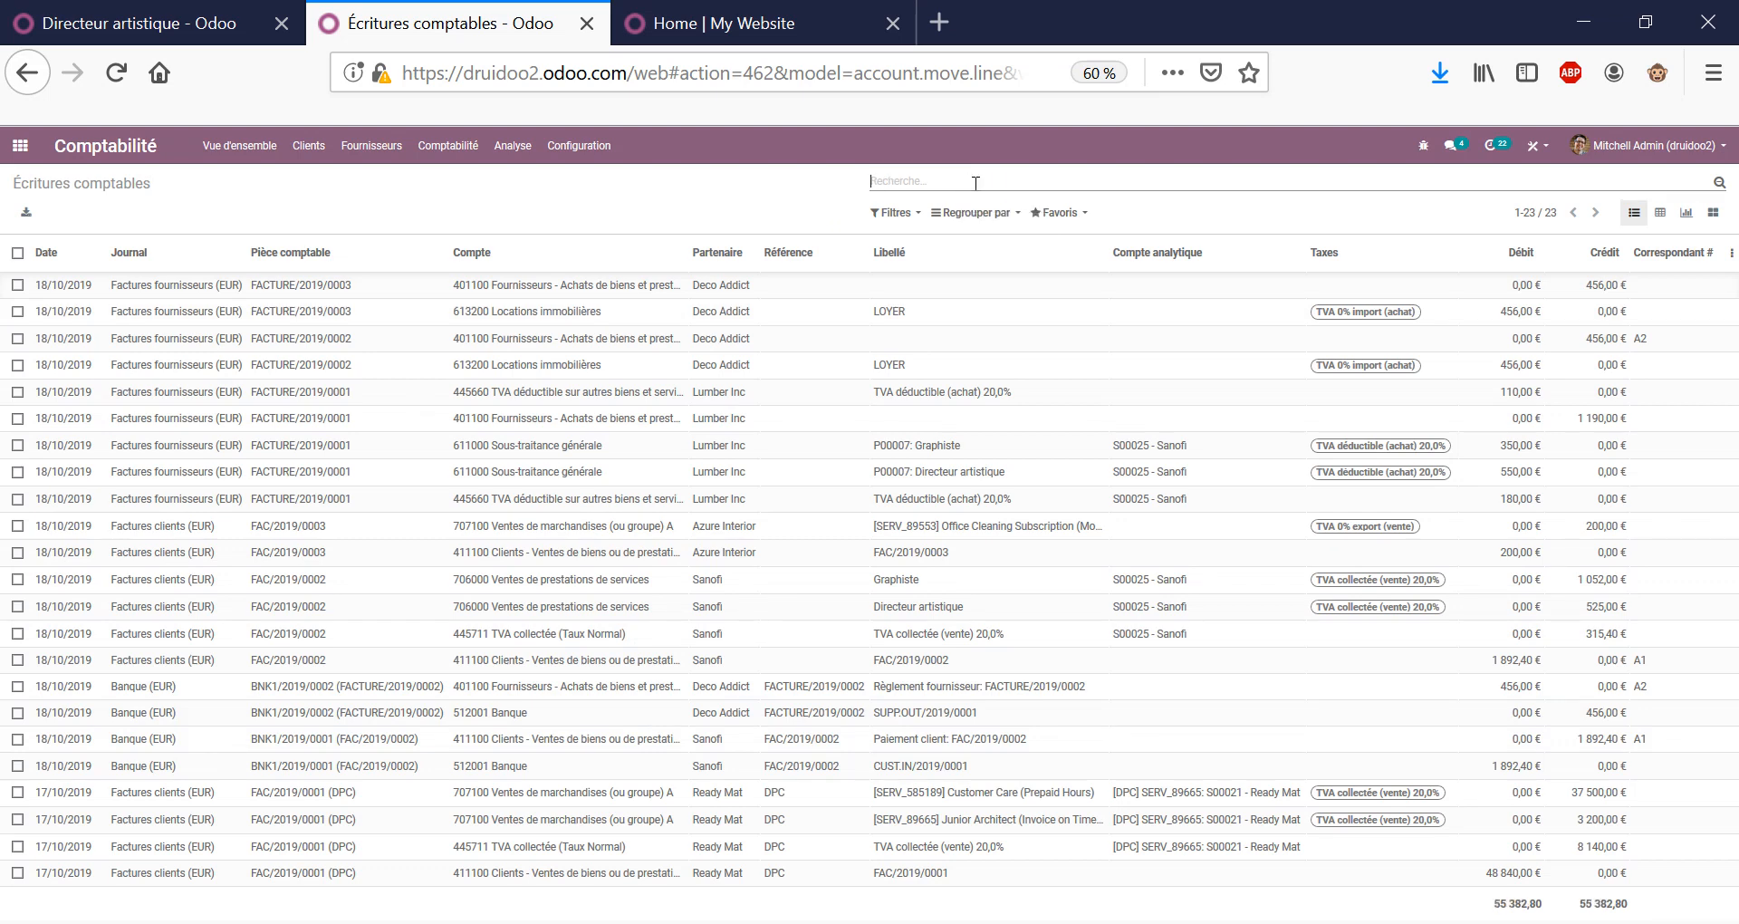
Filter journal items to account 411 and unreconcile all four lines.
{"action": "type", "text": "411"}
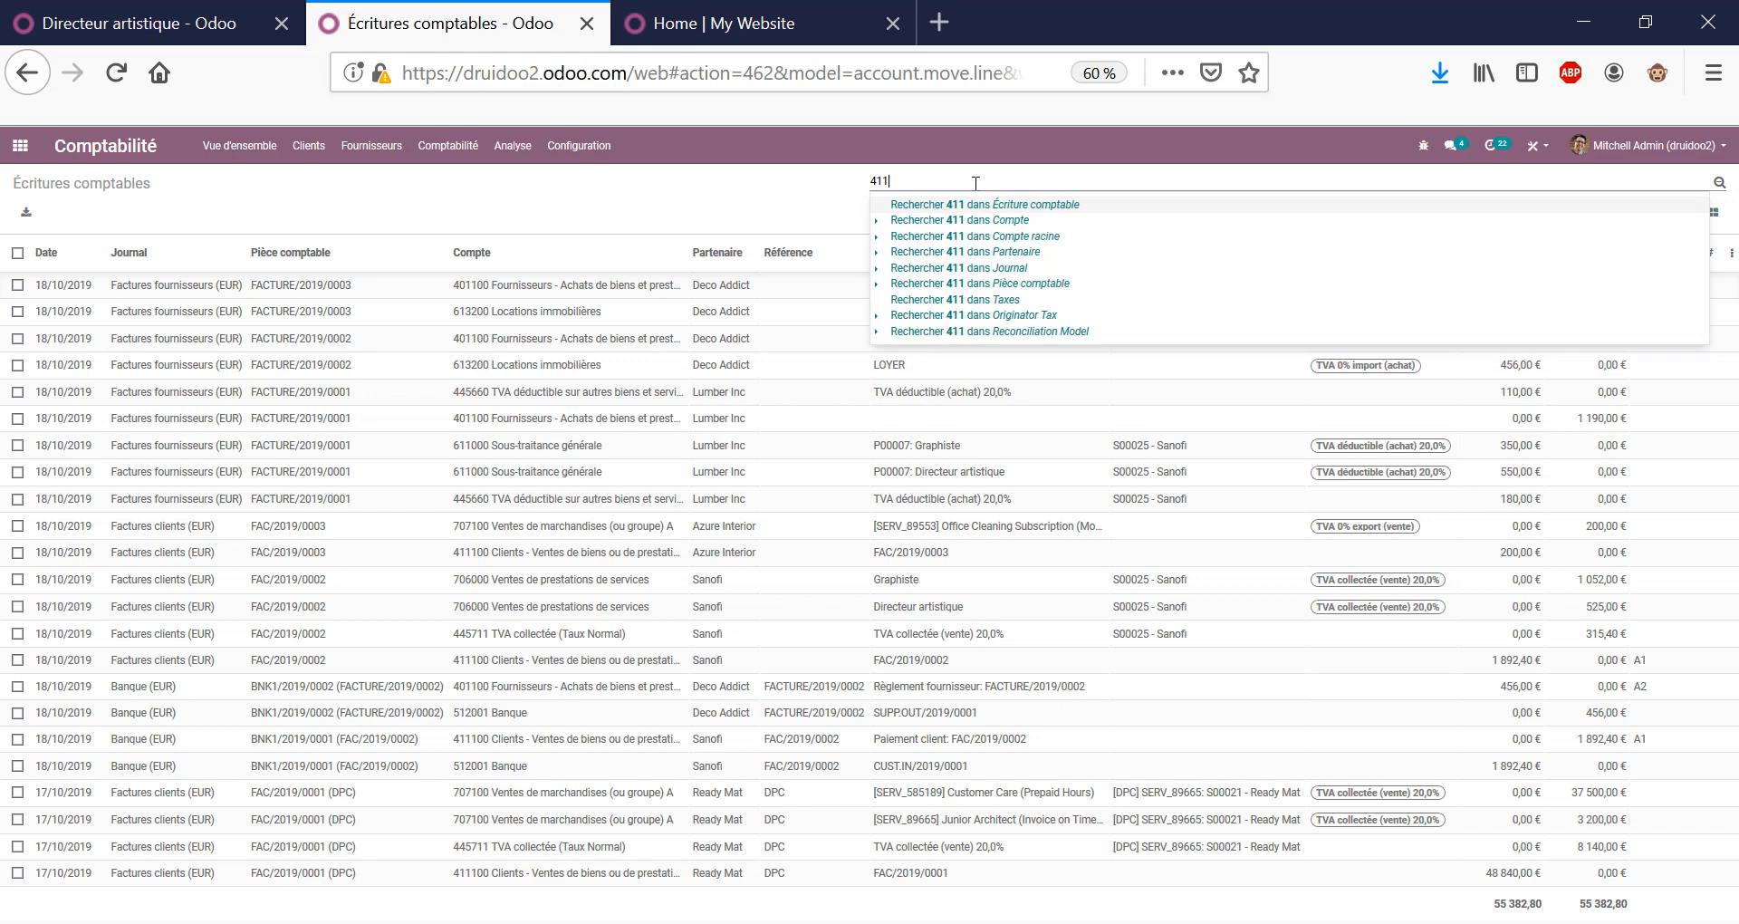
{"action": "key", "text": "Down"}
{"action": "key", "text": "Return"}
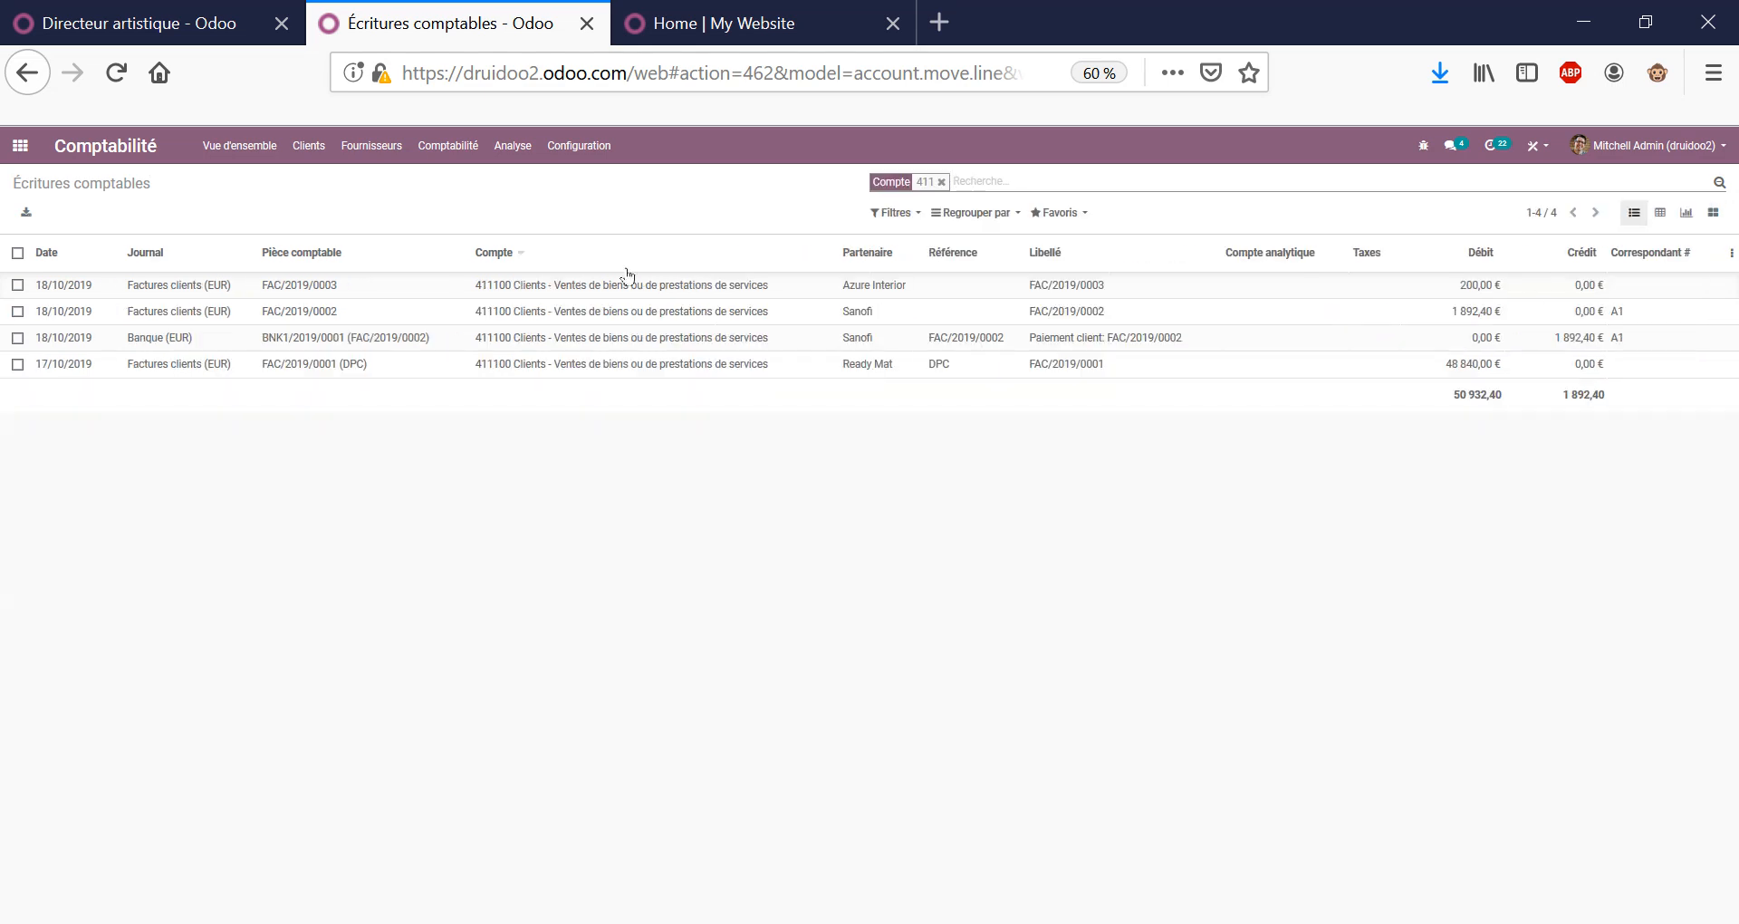
{"action": "left_click", "coordinate": [17, 253]}
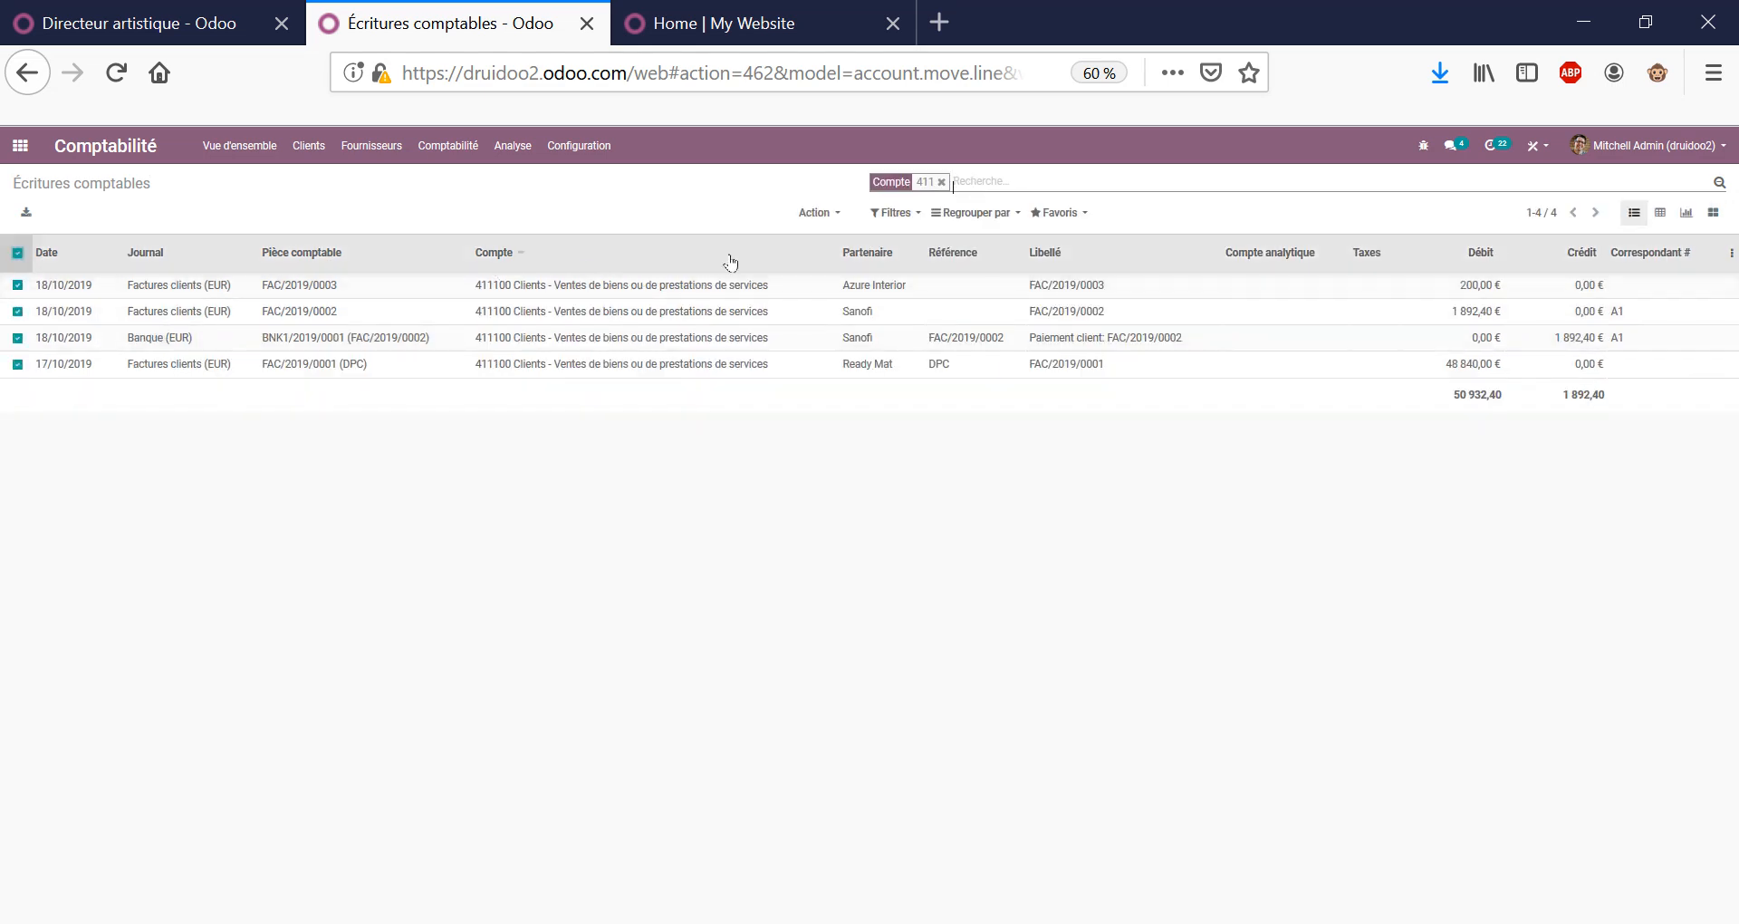
{"action": "left_click", "coordinate": [818, 211]}
{"action": "left_click", "coordinate": [857, 280]}
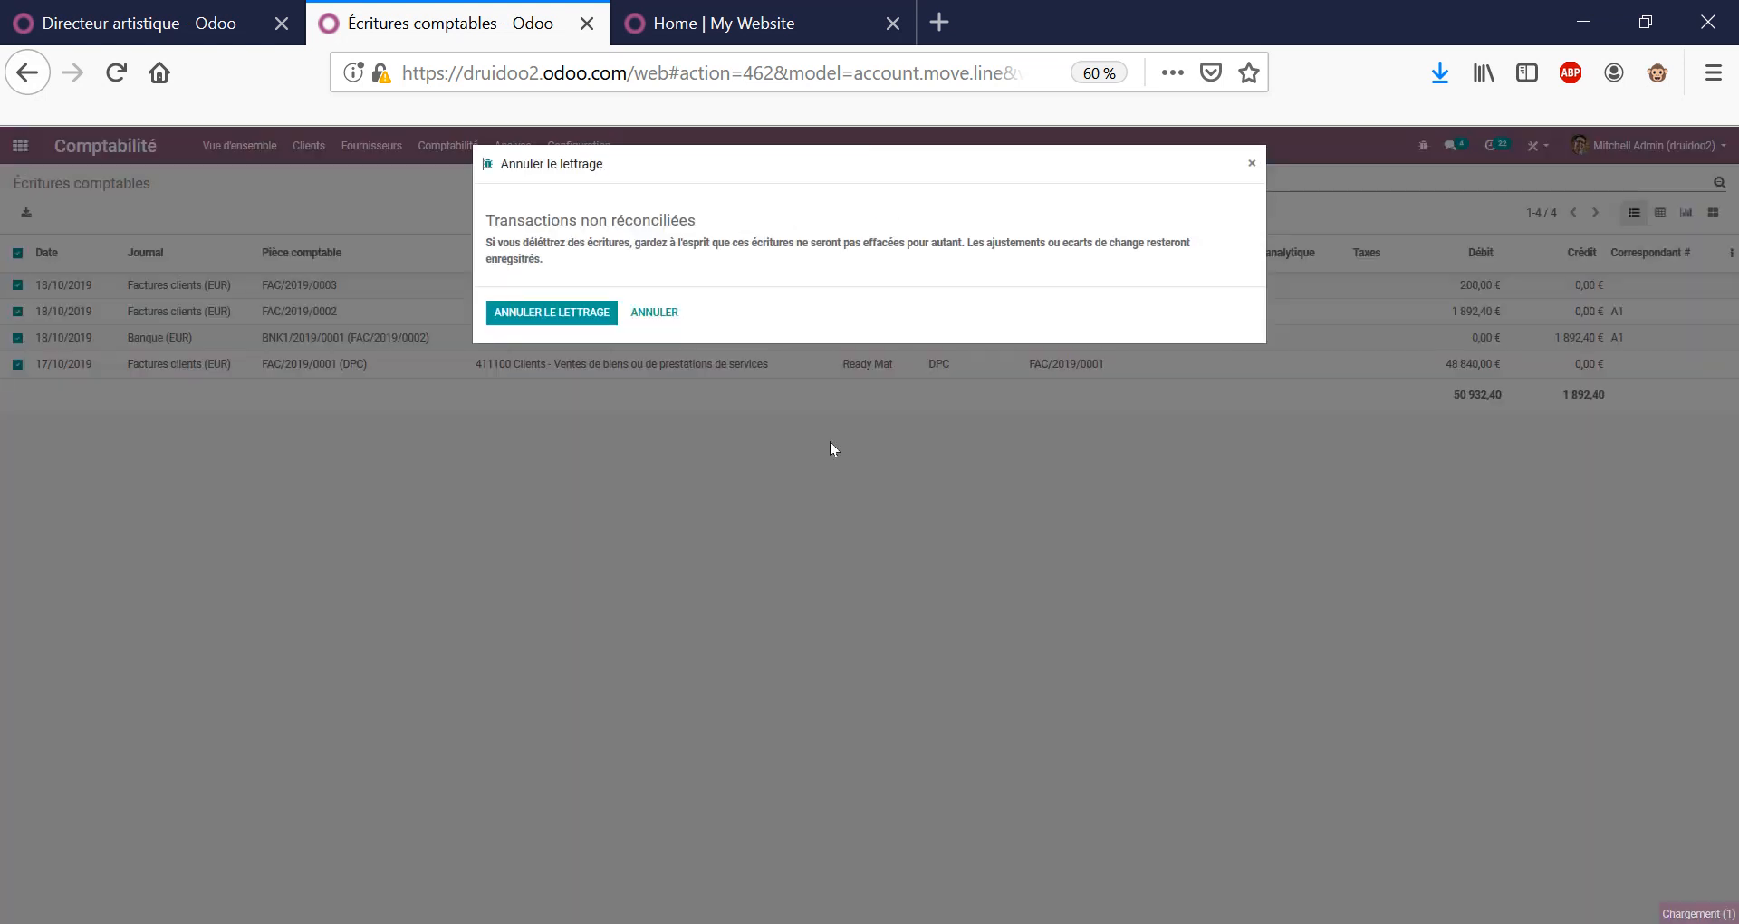
{"action": "left_click", "coordinate": [584, 313]}
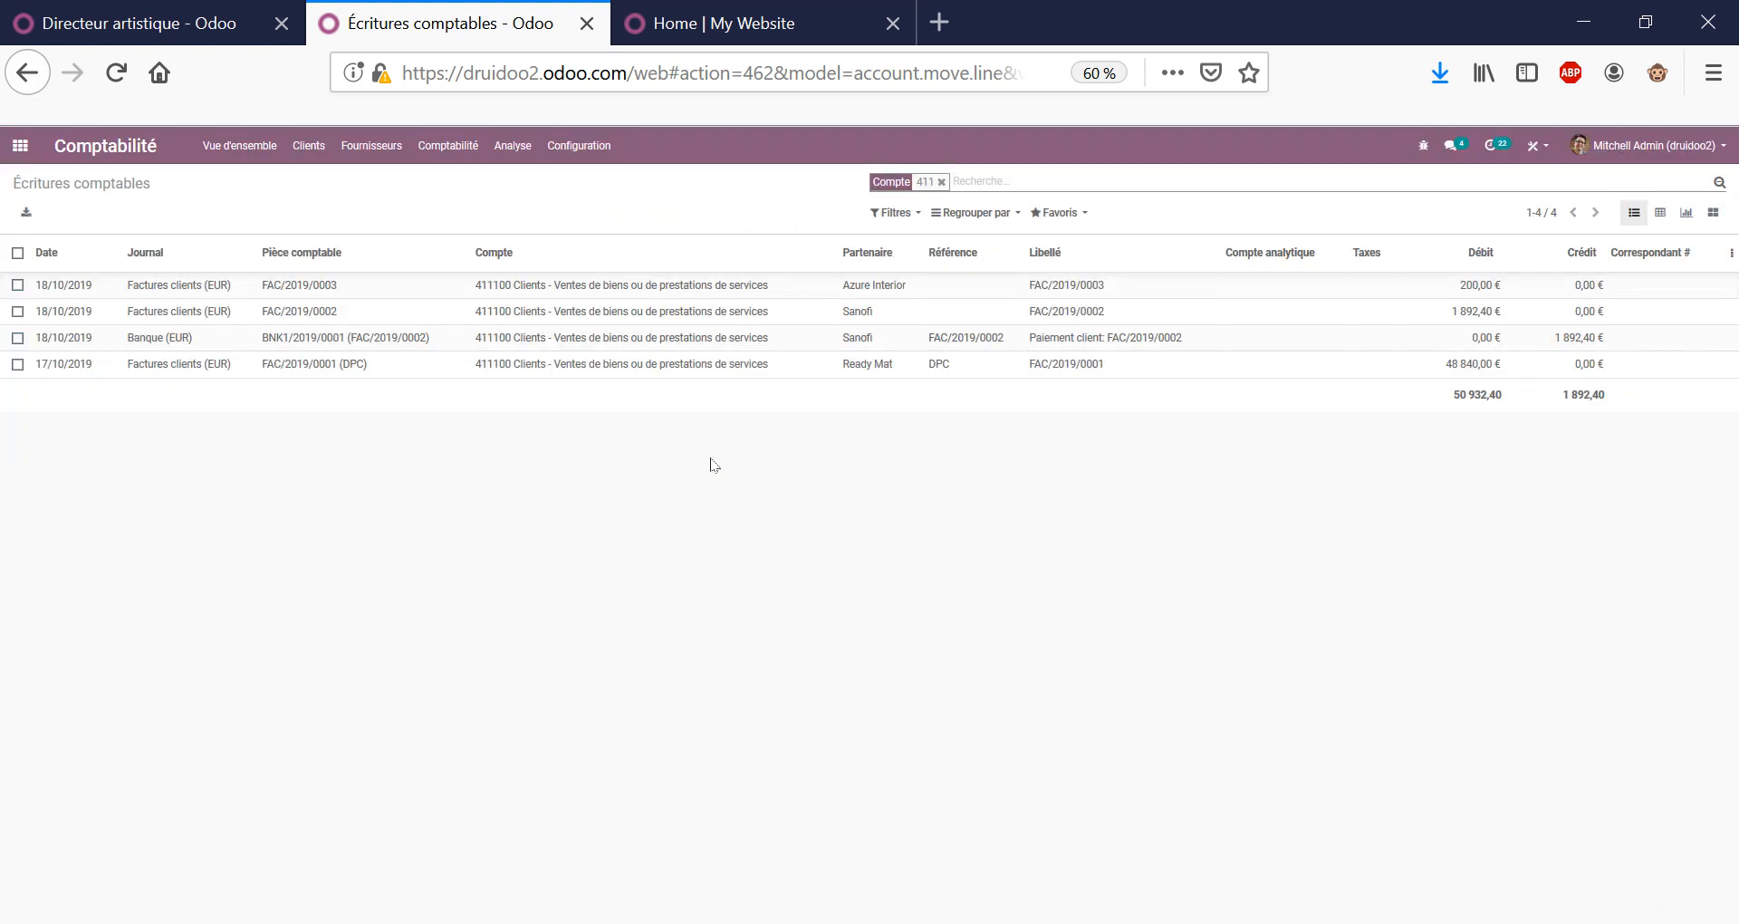
Limit the 411 lines to unreconciled ones, grouped by partner.
{"action": "left_click", "coordinate": [895, 212]}
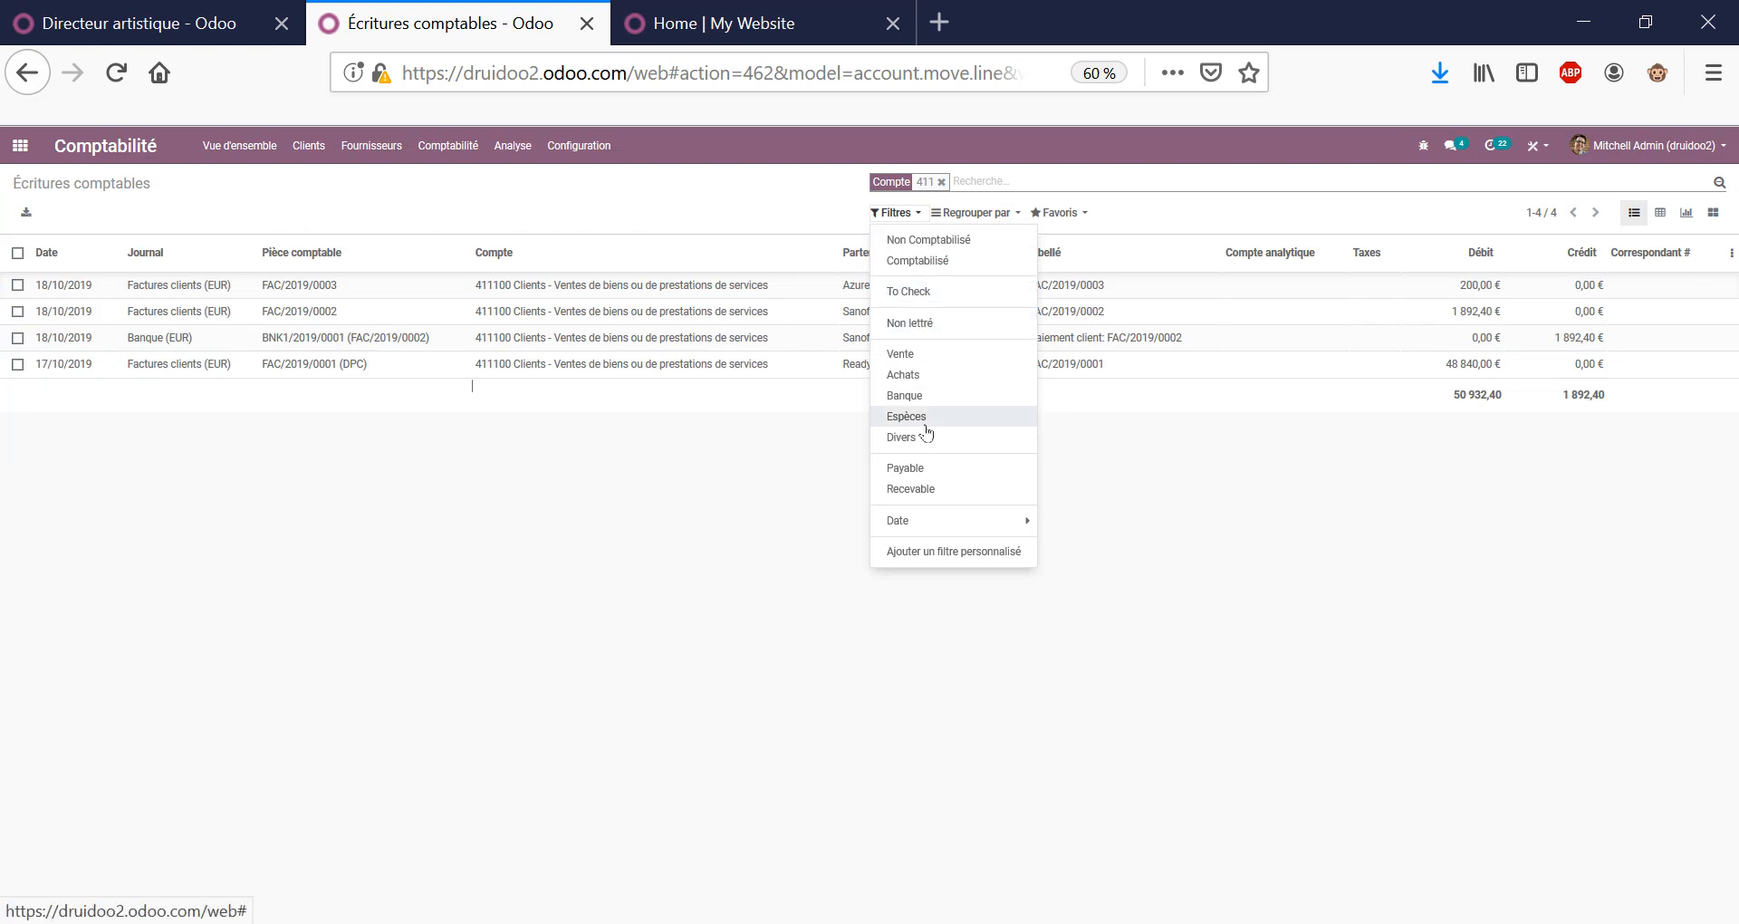
{"action": "left_click", "coordinate": [940, 325]}
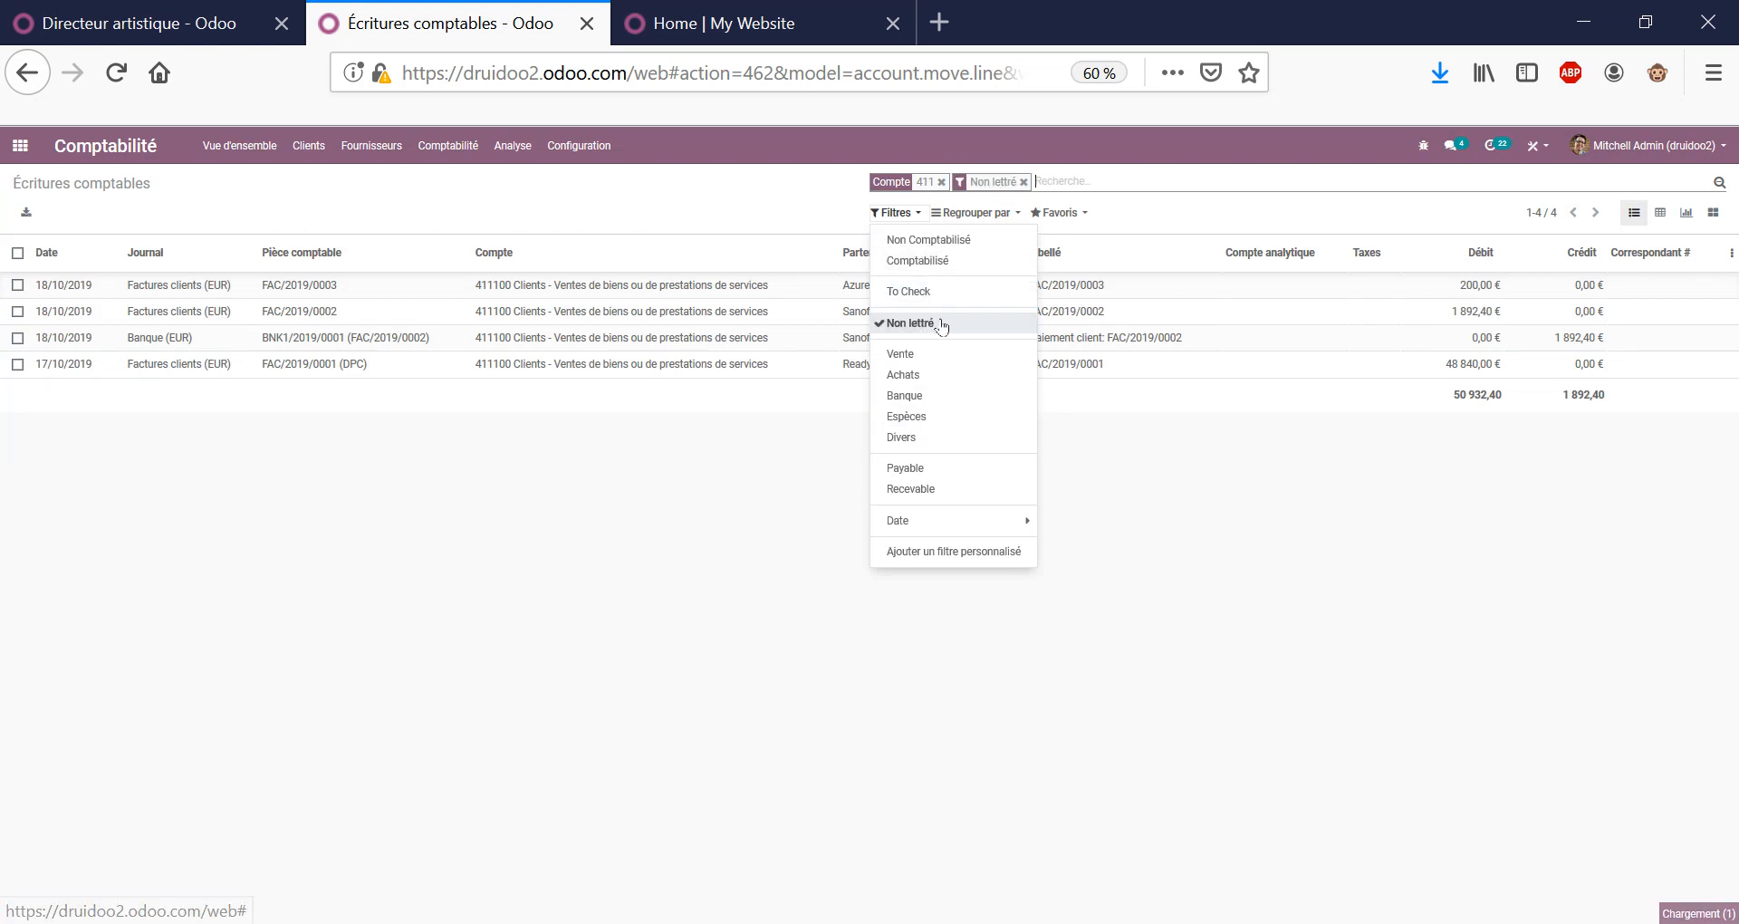
{"action": "left_click", "coordinate": [1169, 229]}
{"action": "left_click", "coordinate": [1009, 214]}
{"action": "left_click", "coordinate": [1001, 280]}
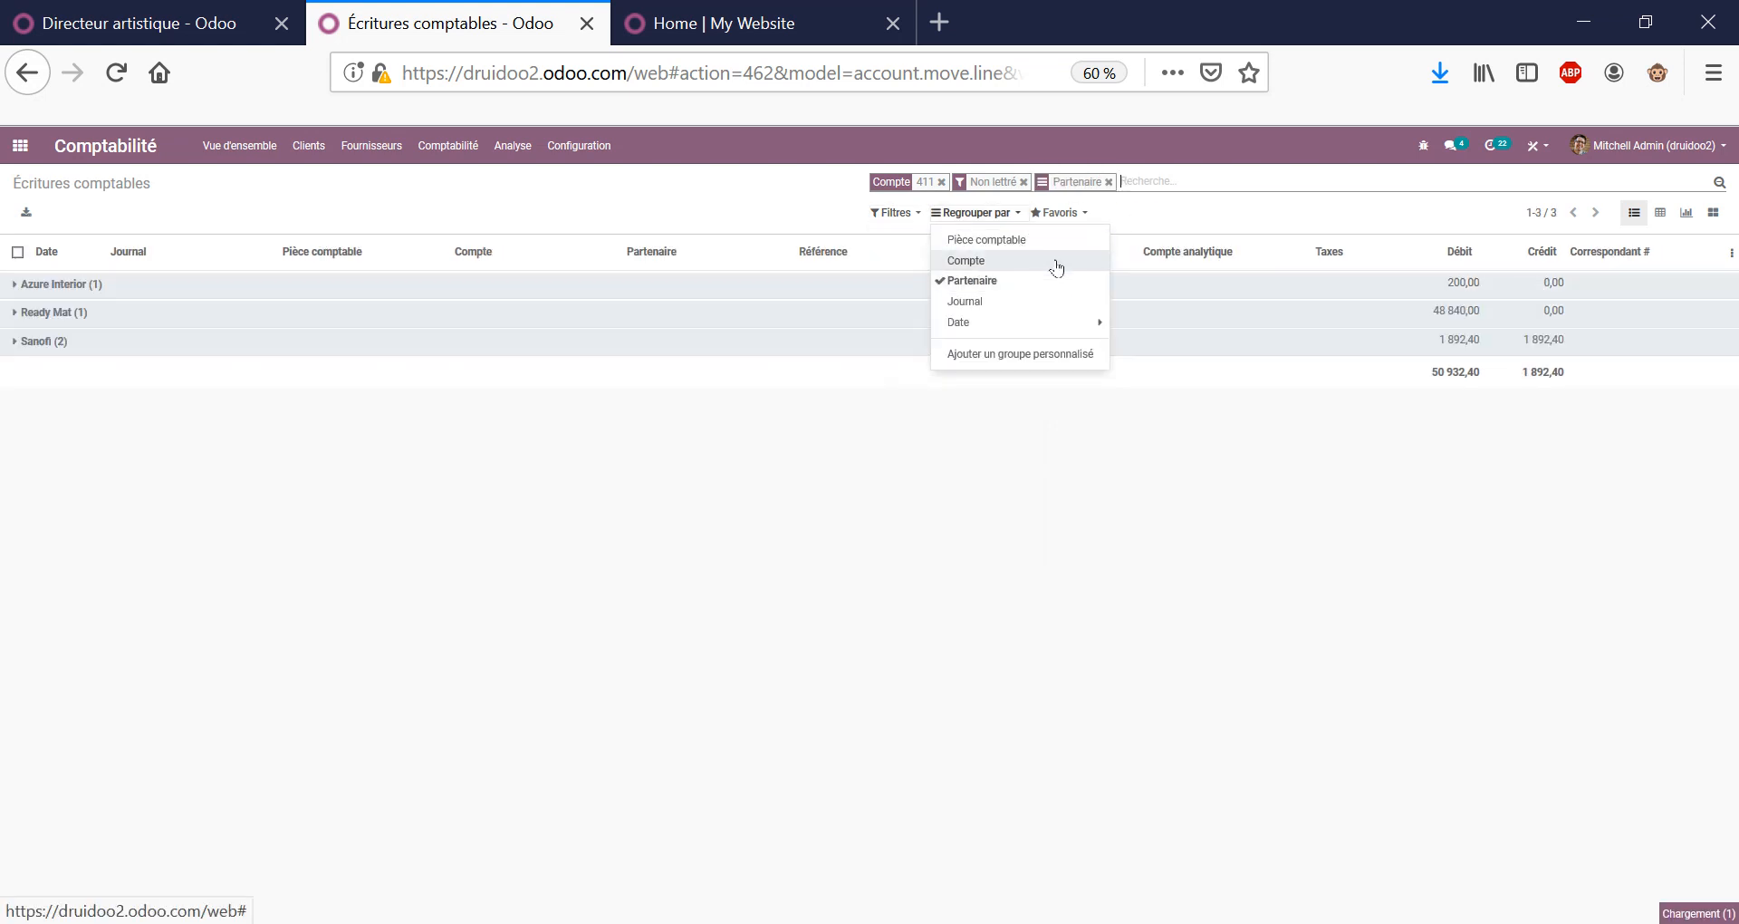
{"action": "left_click", "coordinate": [715, 214]}
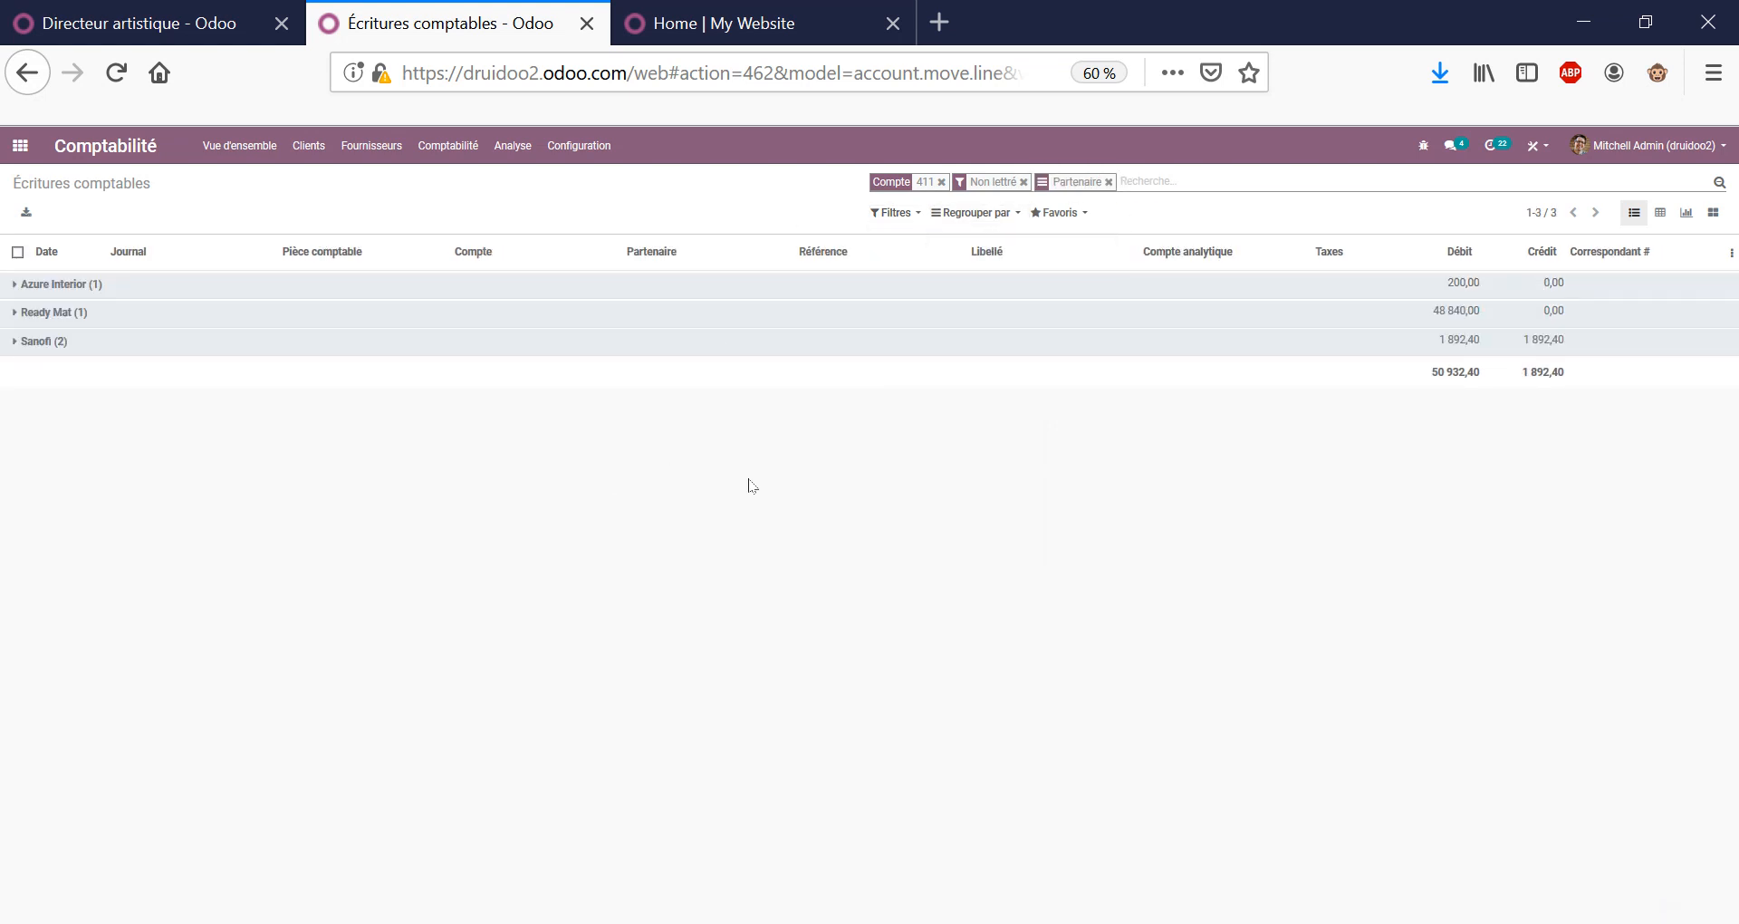
Reconcile the Sanofi invoice line with its bank payment line.
{"action": "left_click", "coordinate": [1395, 350]}
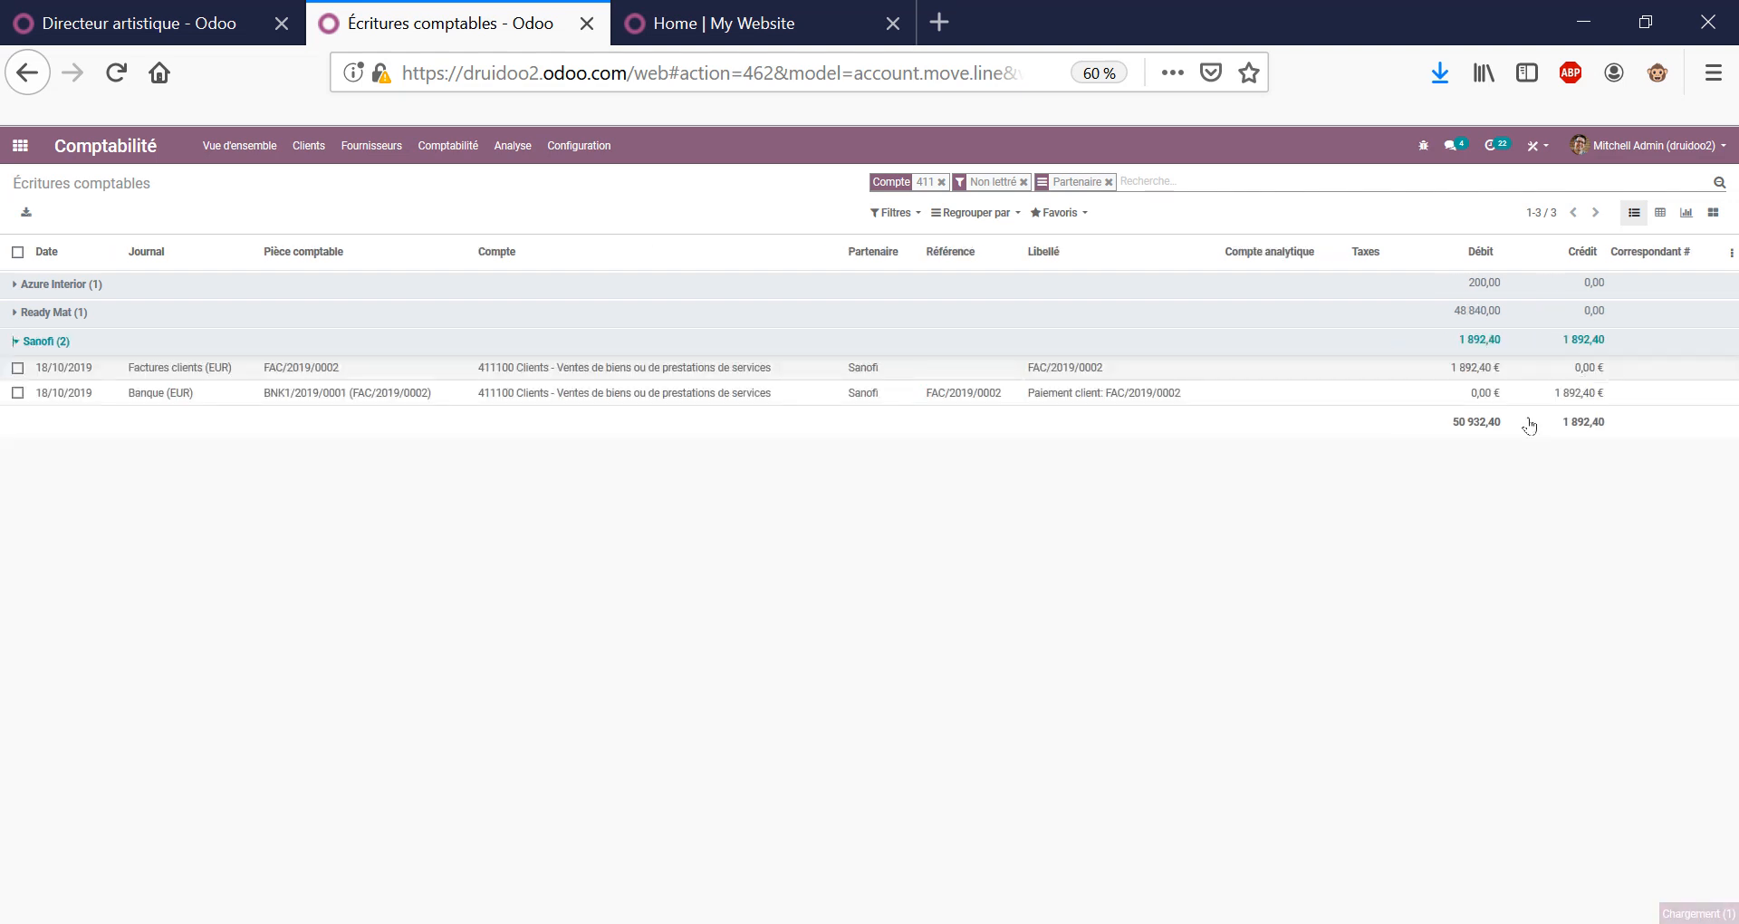
{"action": "left_click", "coordinate": [17, 368]}
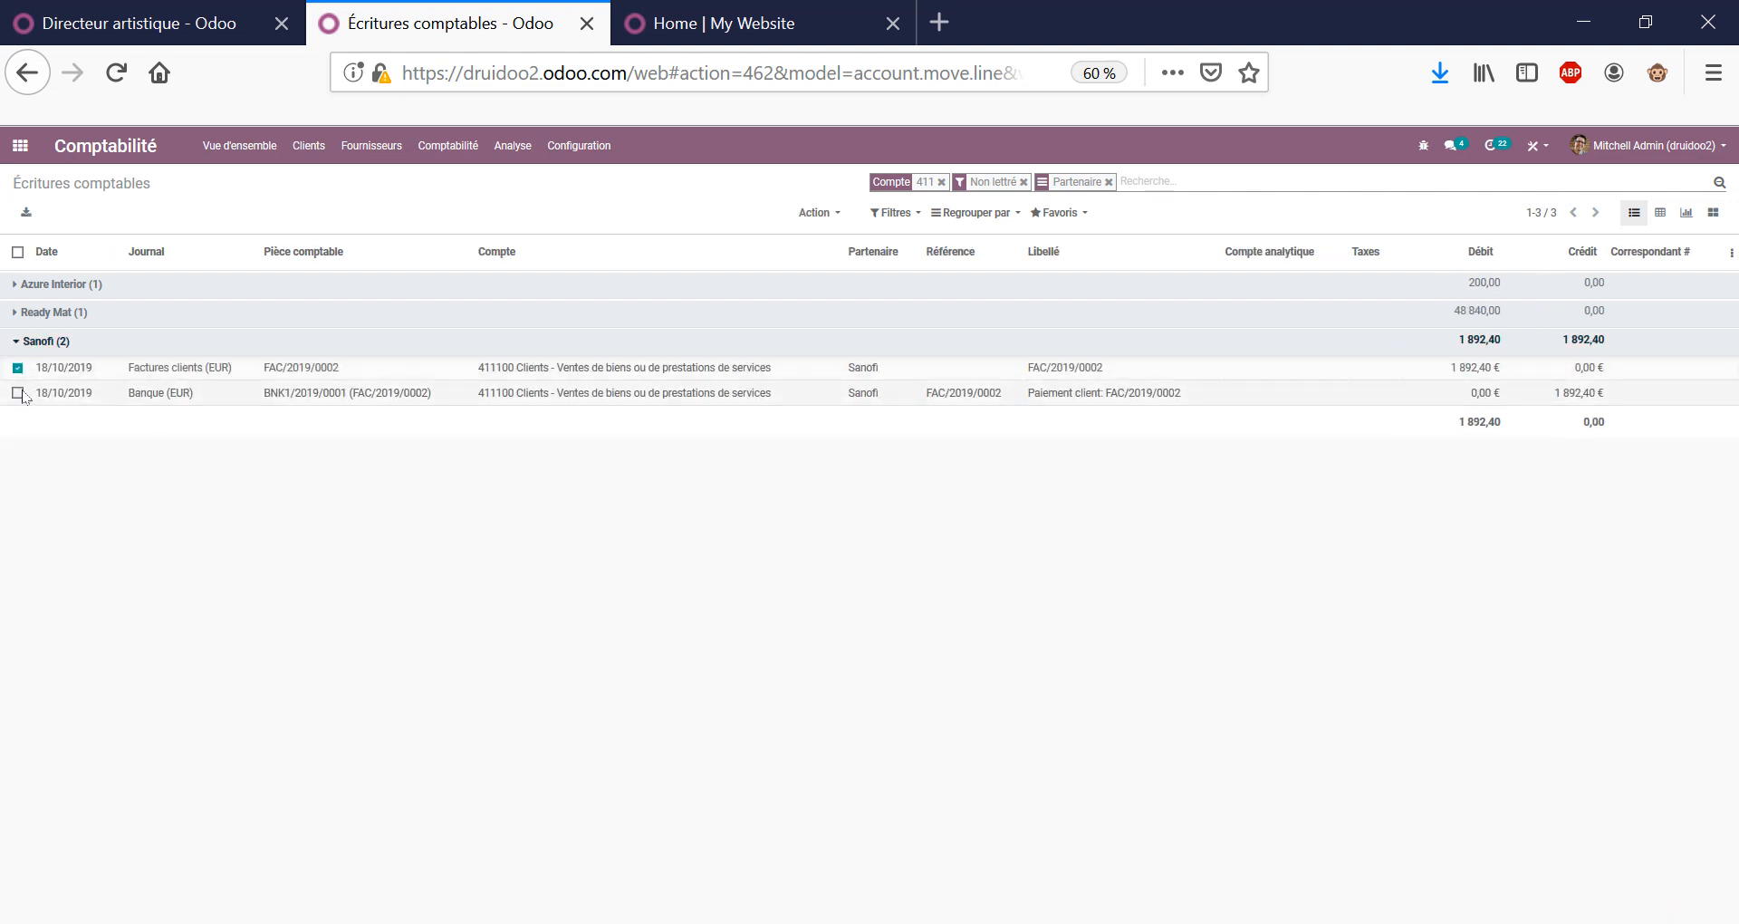
{"action": "left_click", "coordinate": [18, 393]}
{"action": "left_click", "coordinate": [837, 214]}
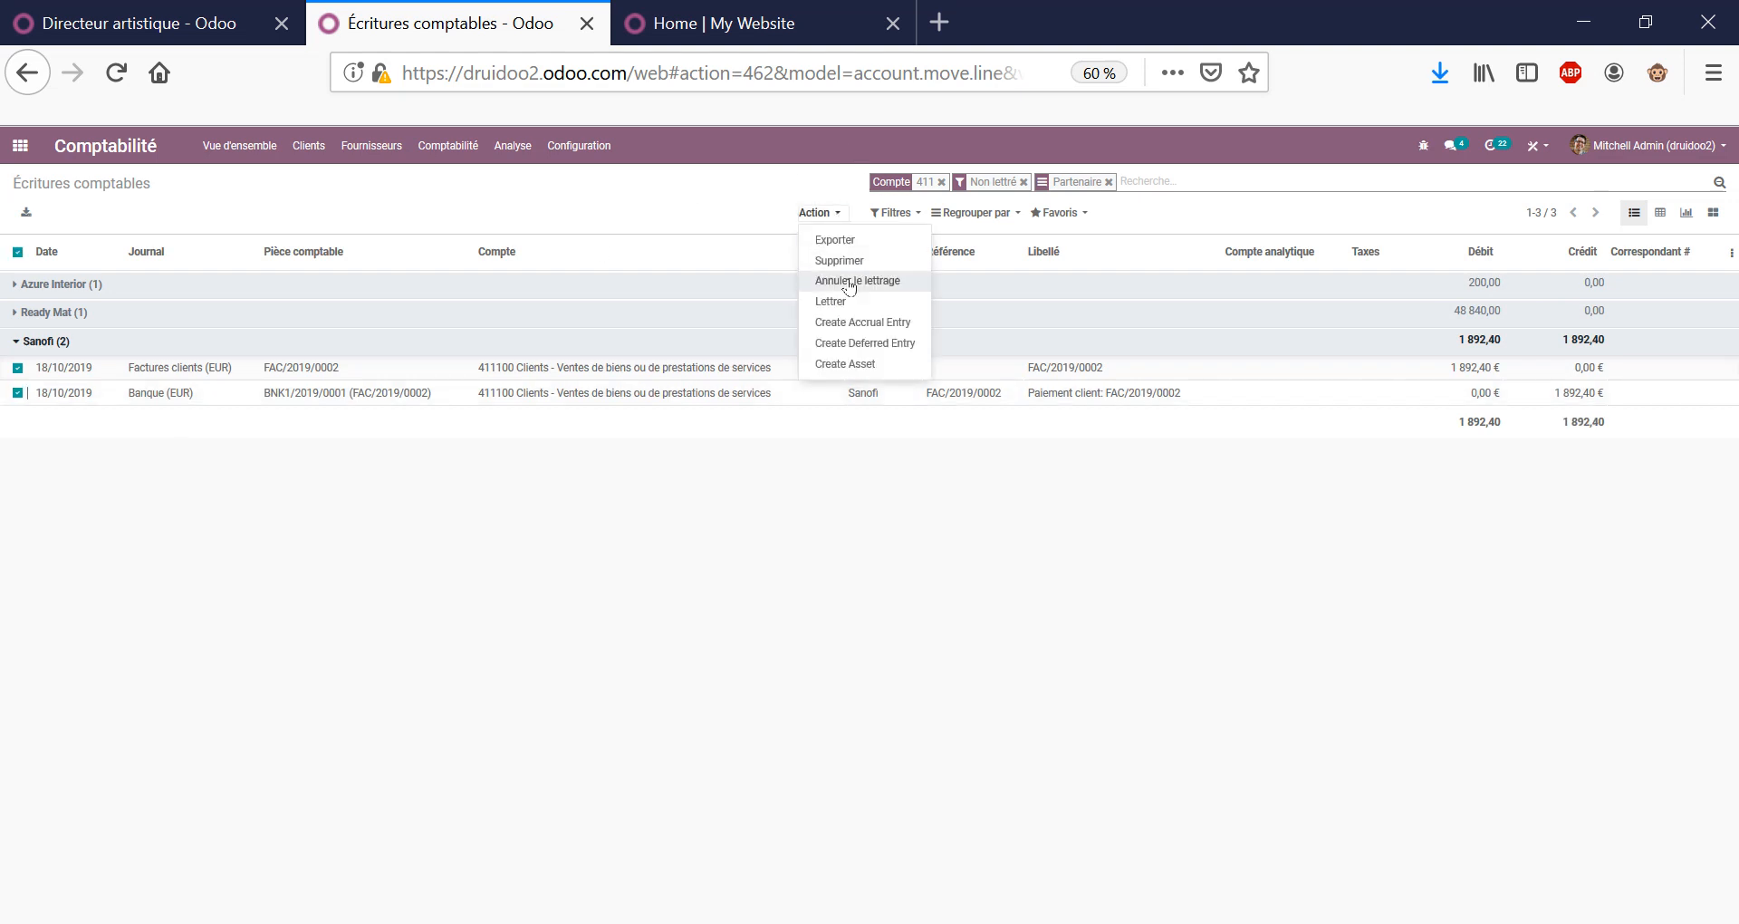
{"action": "left_click", "coordinate": [879, 301]}
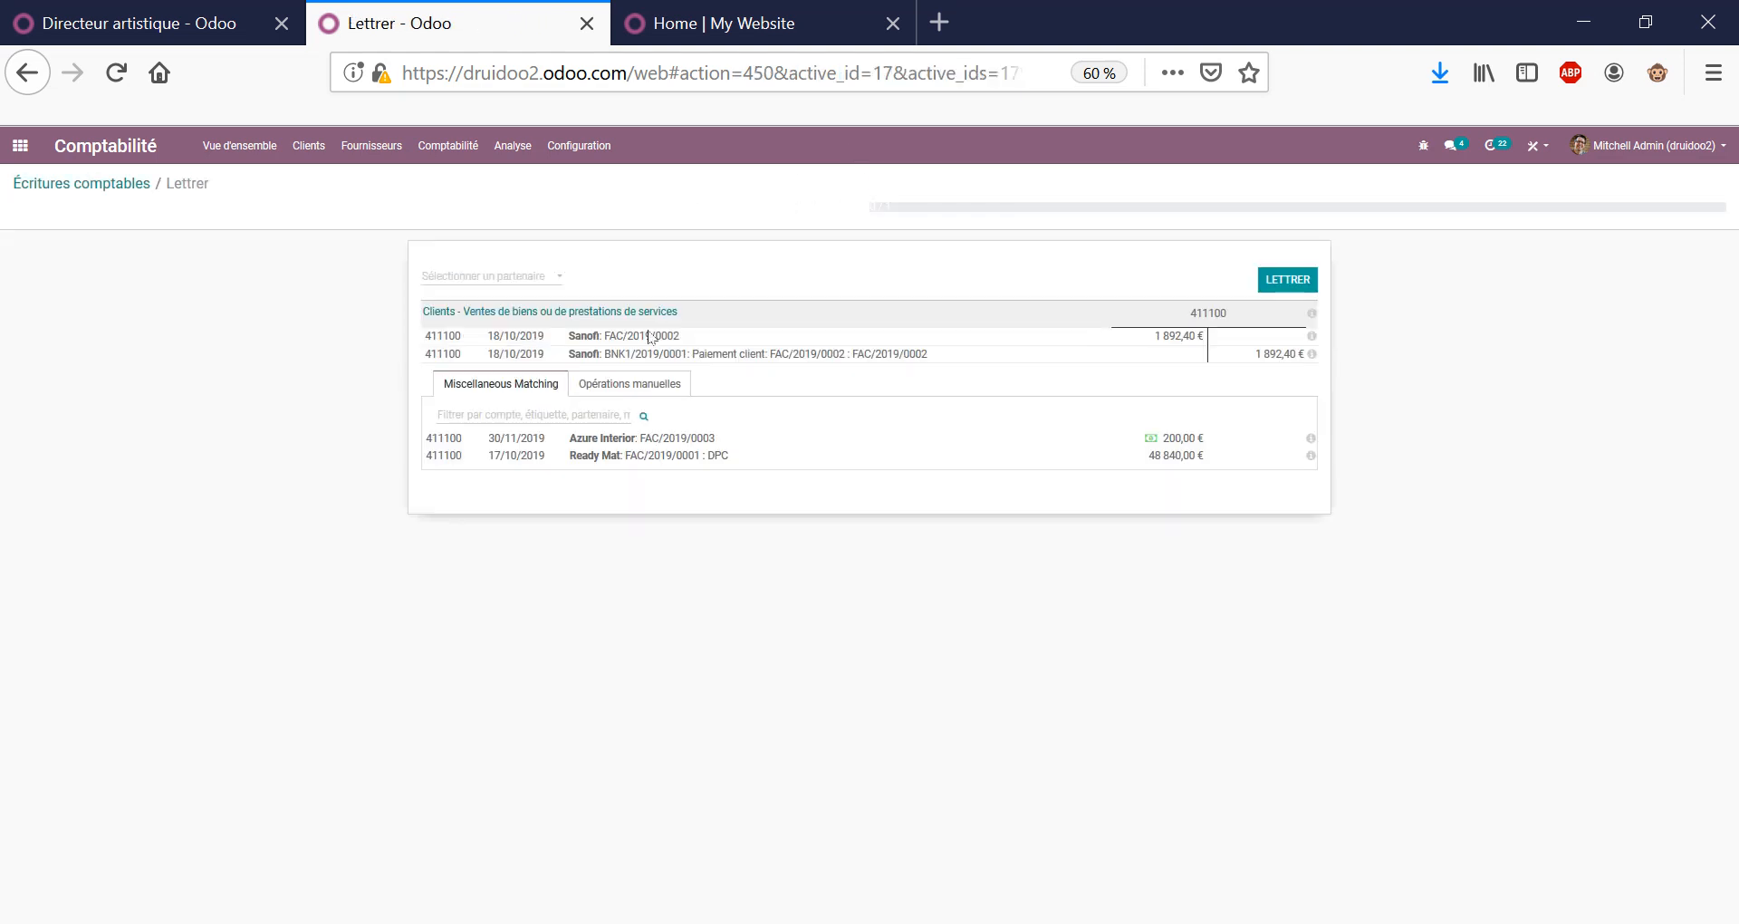
{"action": "left_click", "coordinate": [1305, 282]}
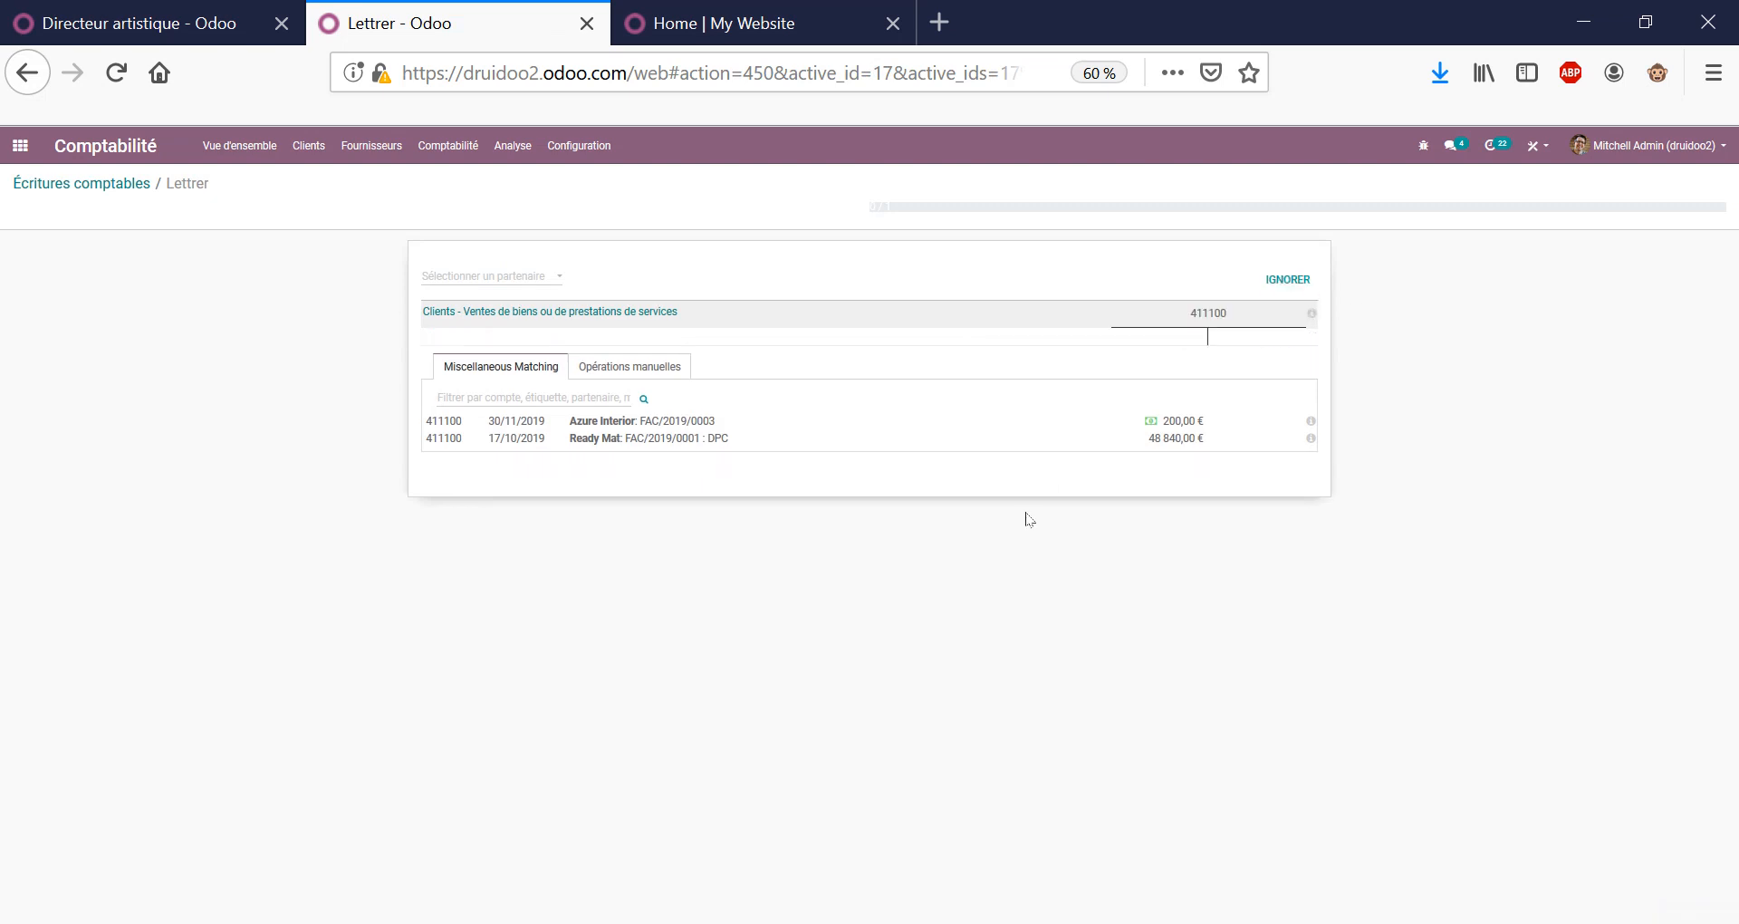
Back in the list, remove the partner grouping and Non lettré filter, keeping Compte 411.
{"action": "left_click", "coordinate": [140, 191]}
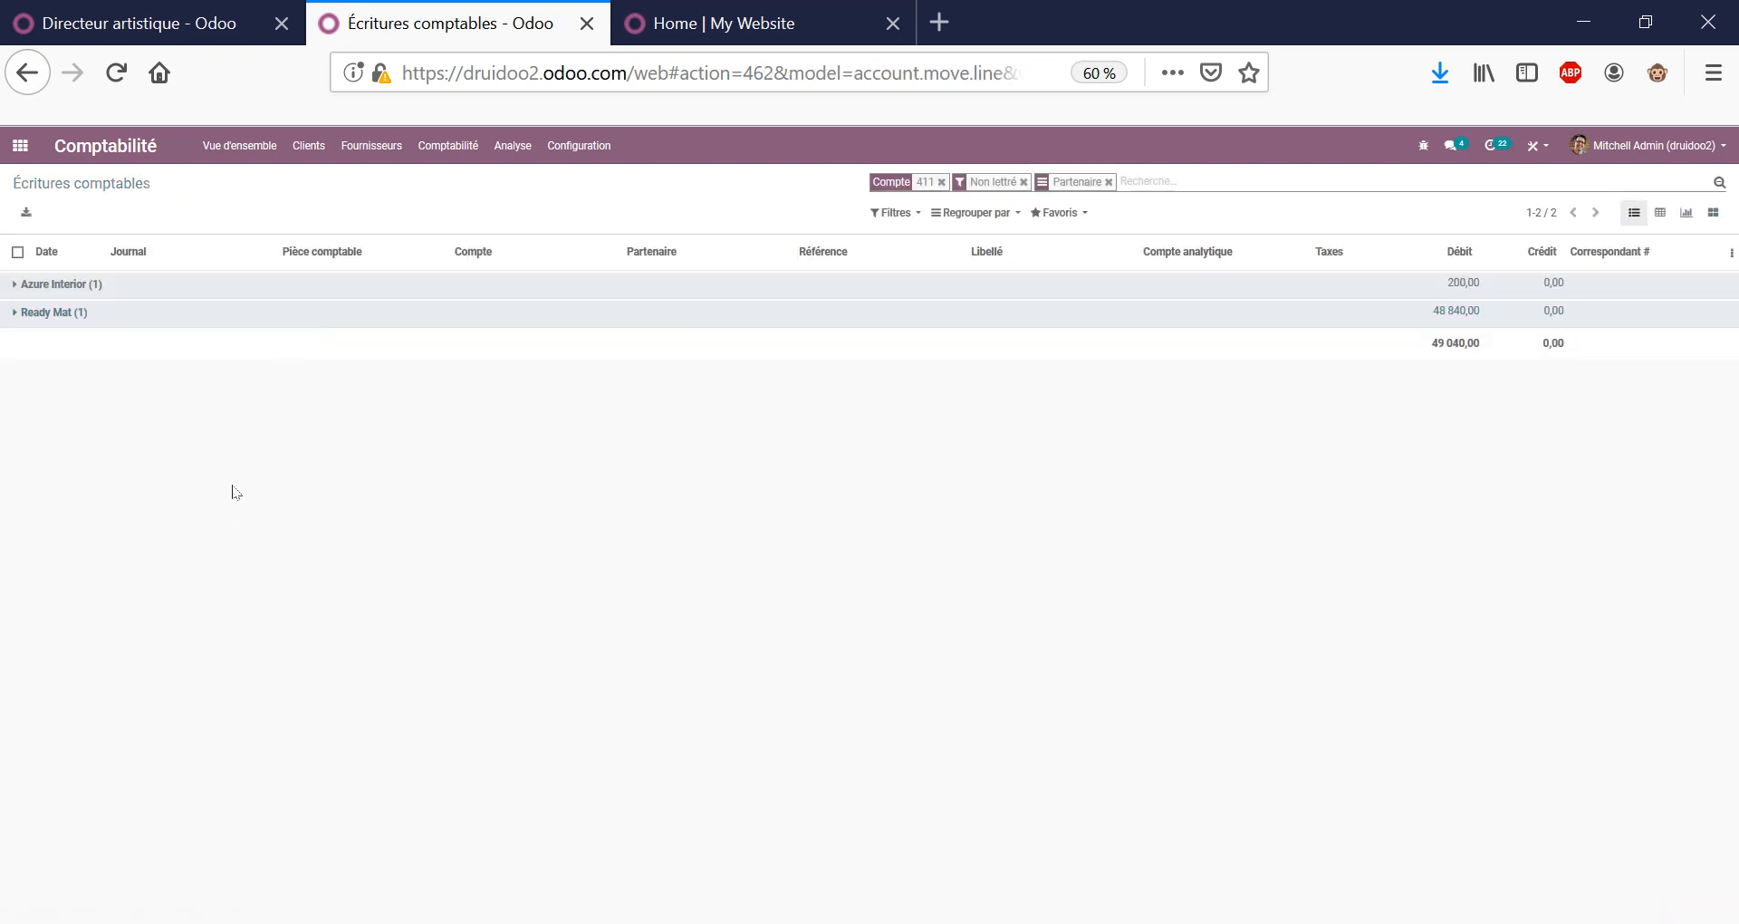
{"action": "left_click", "coordinate": [1108, 182]}
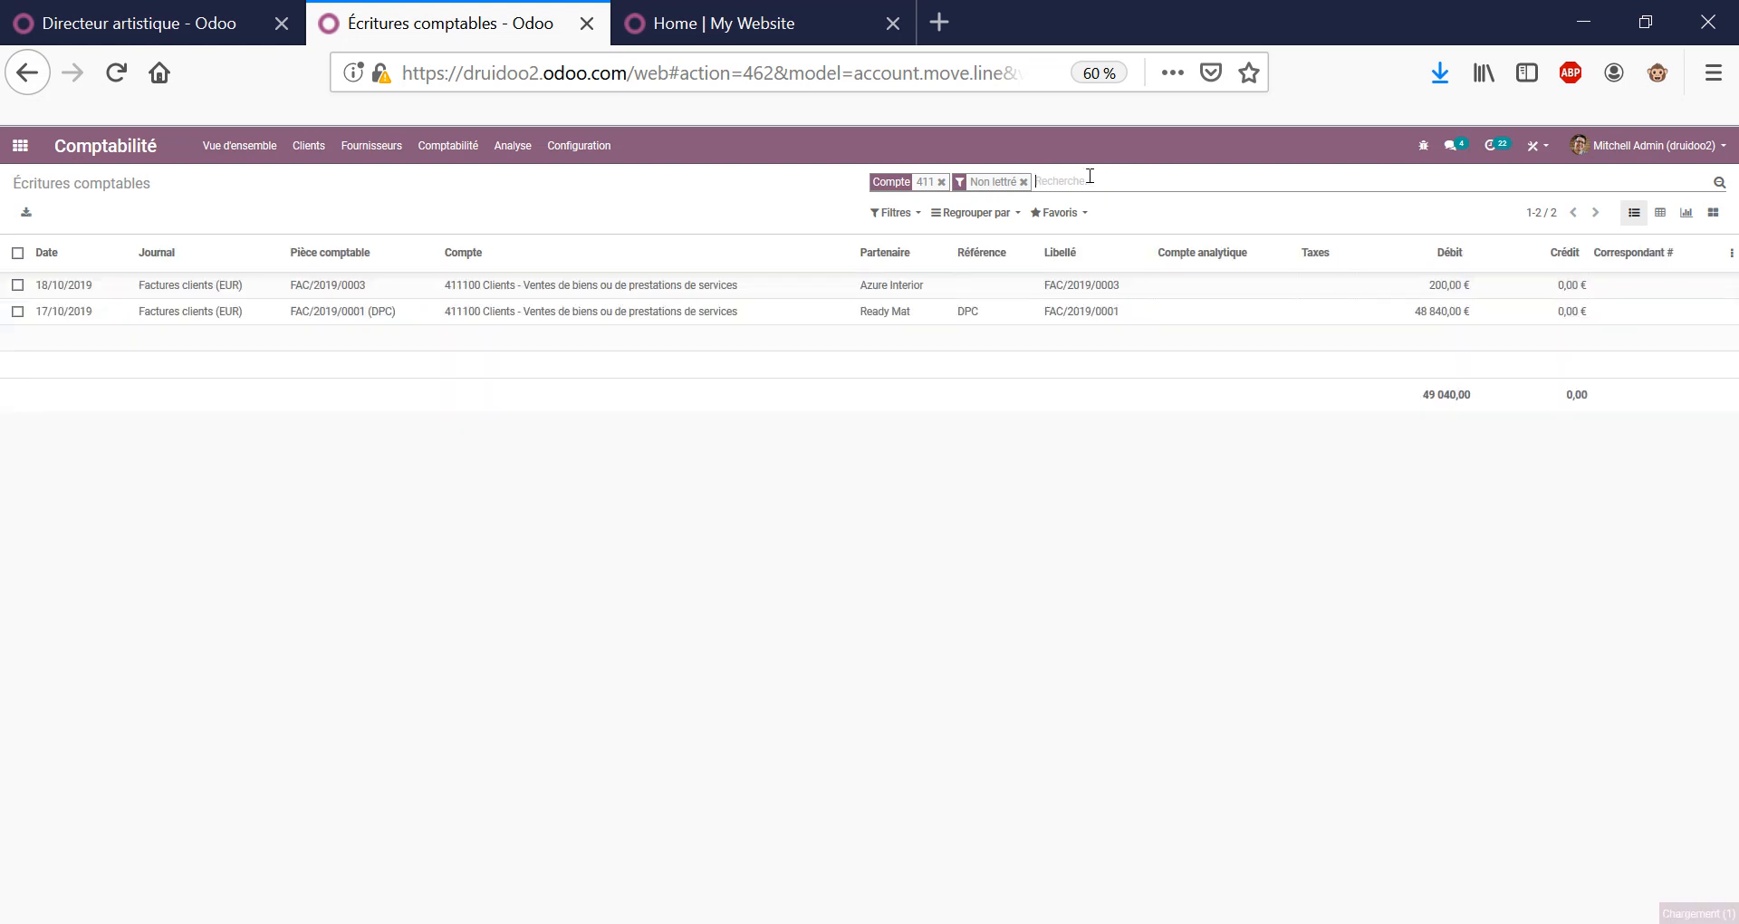
{"action": "left_click", "coordinate": [1024, 183]}
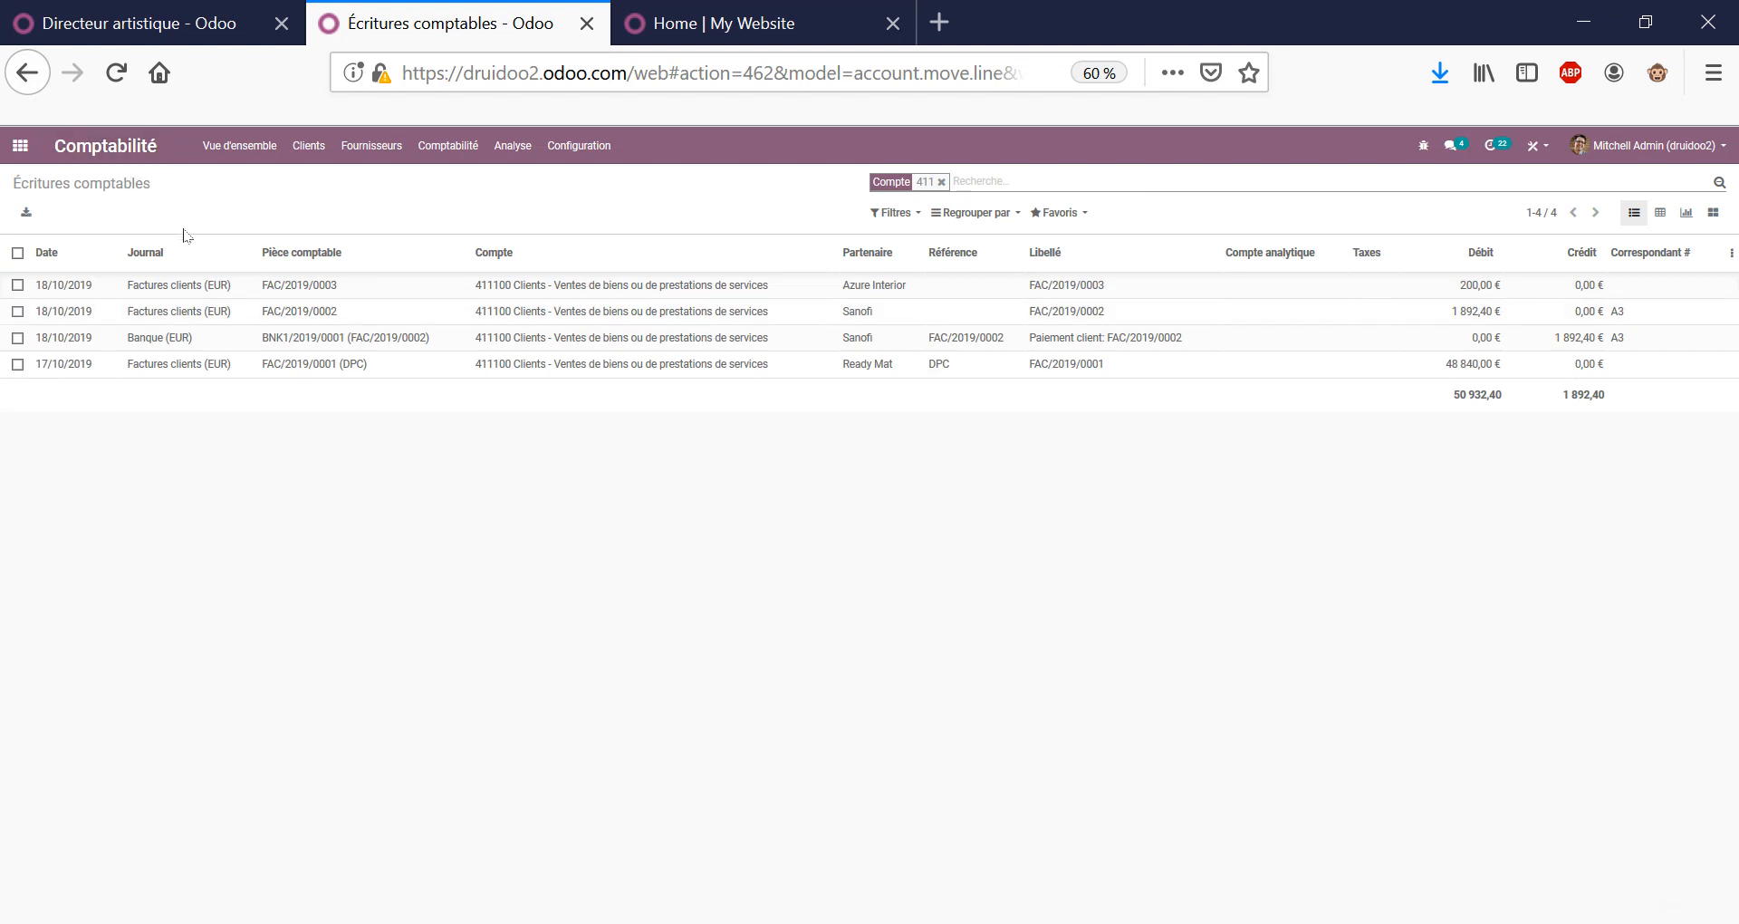
{"action": "triple_click", "coordinate": [125, 186]}
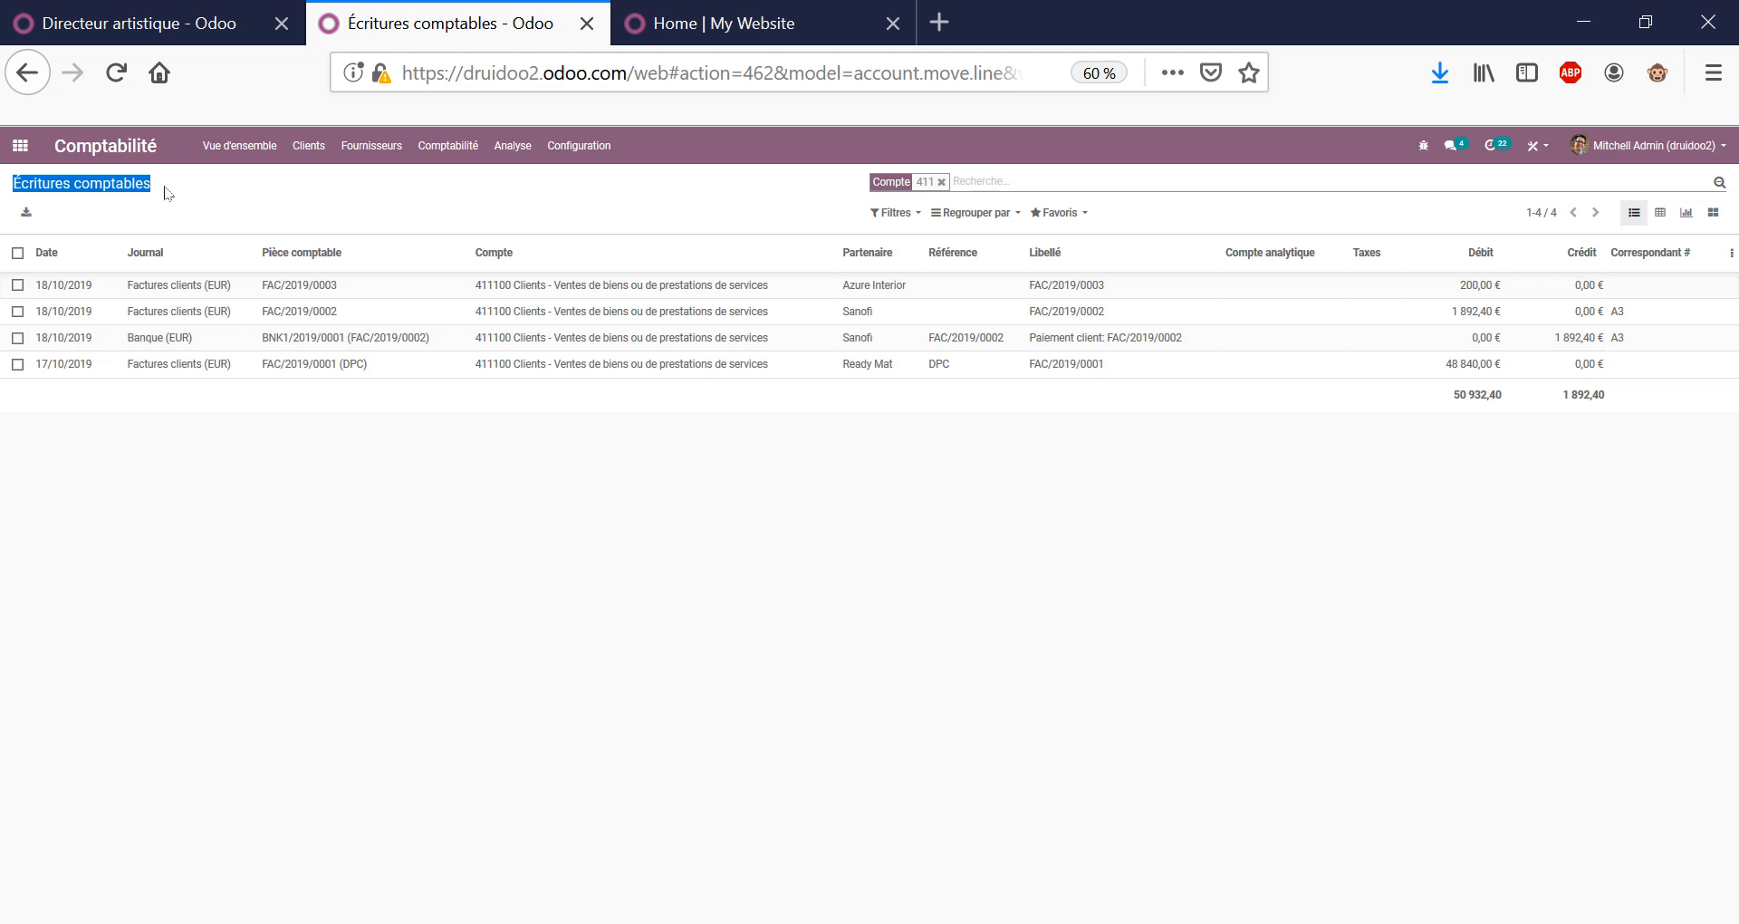
Open the 2019 Compte de résultats report and scroll through its charges and revenue.
{"action": "left_click", "coordinate": [168, 193]}
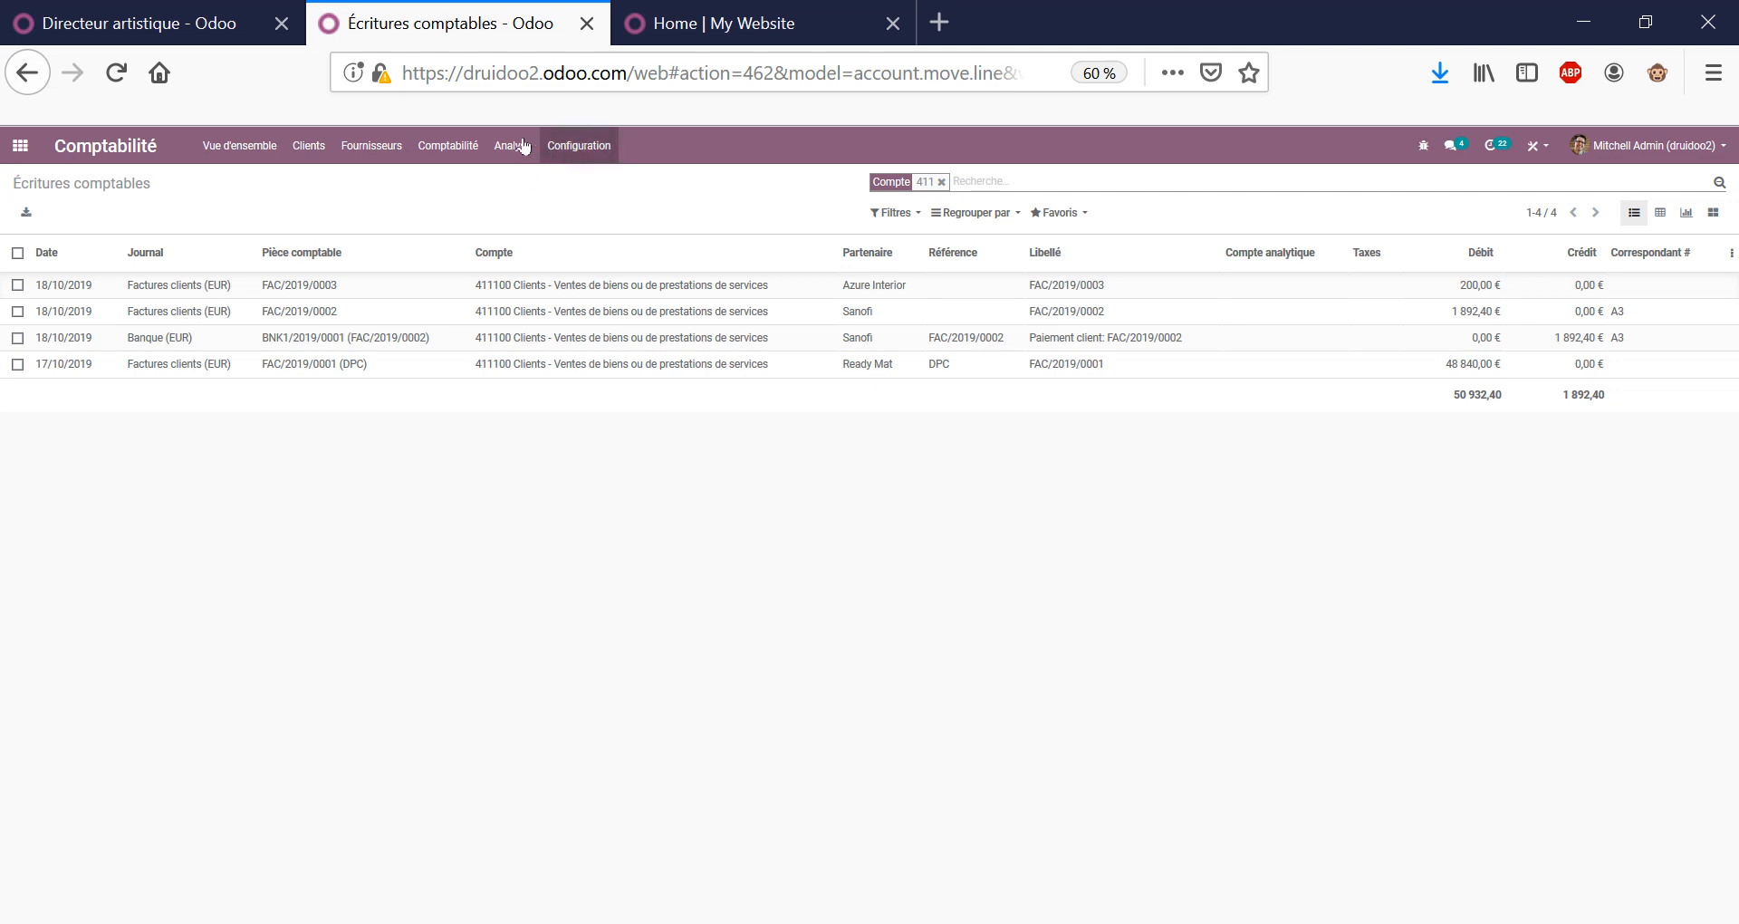
{"action": "left_click", "coordinate": [448, 146]}
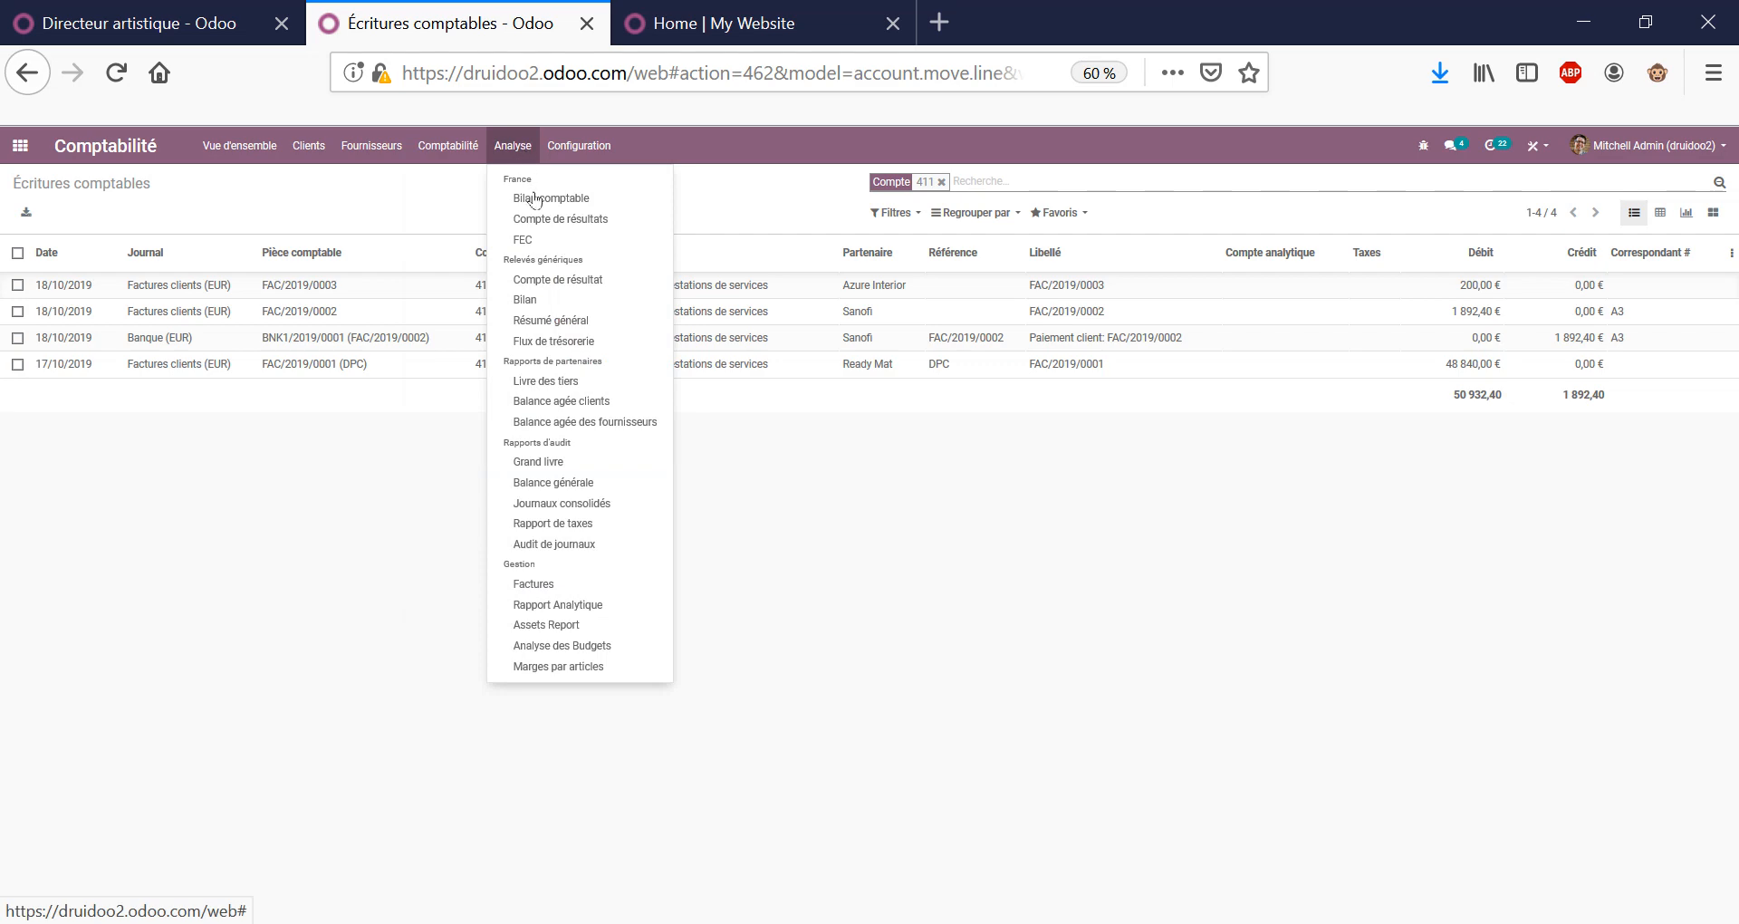
{"action": "left_click", "coordinate": [544, 220]}
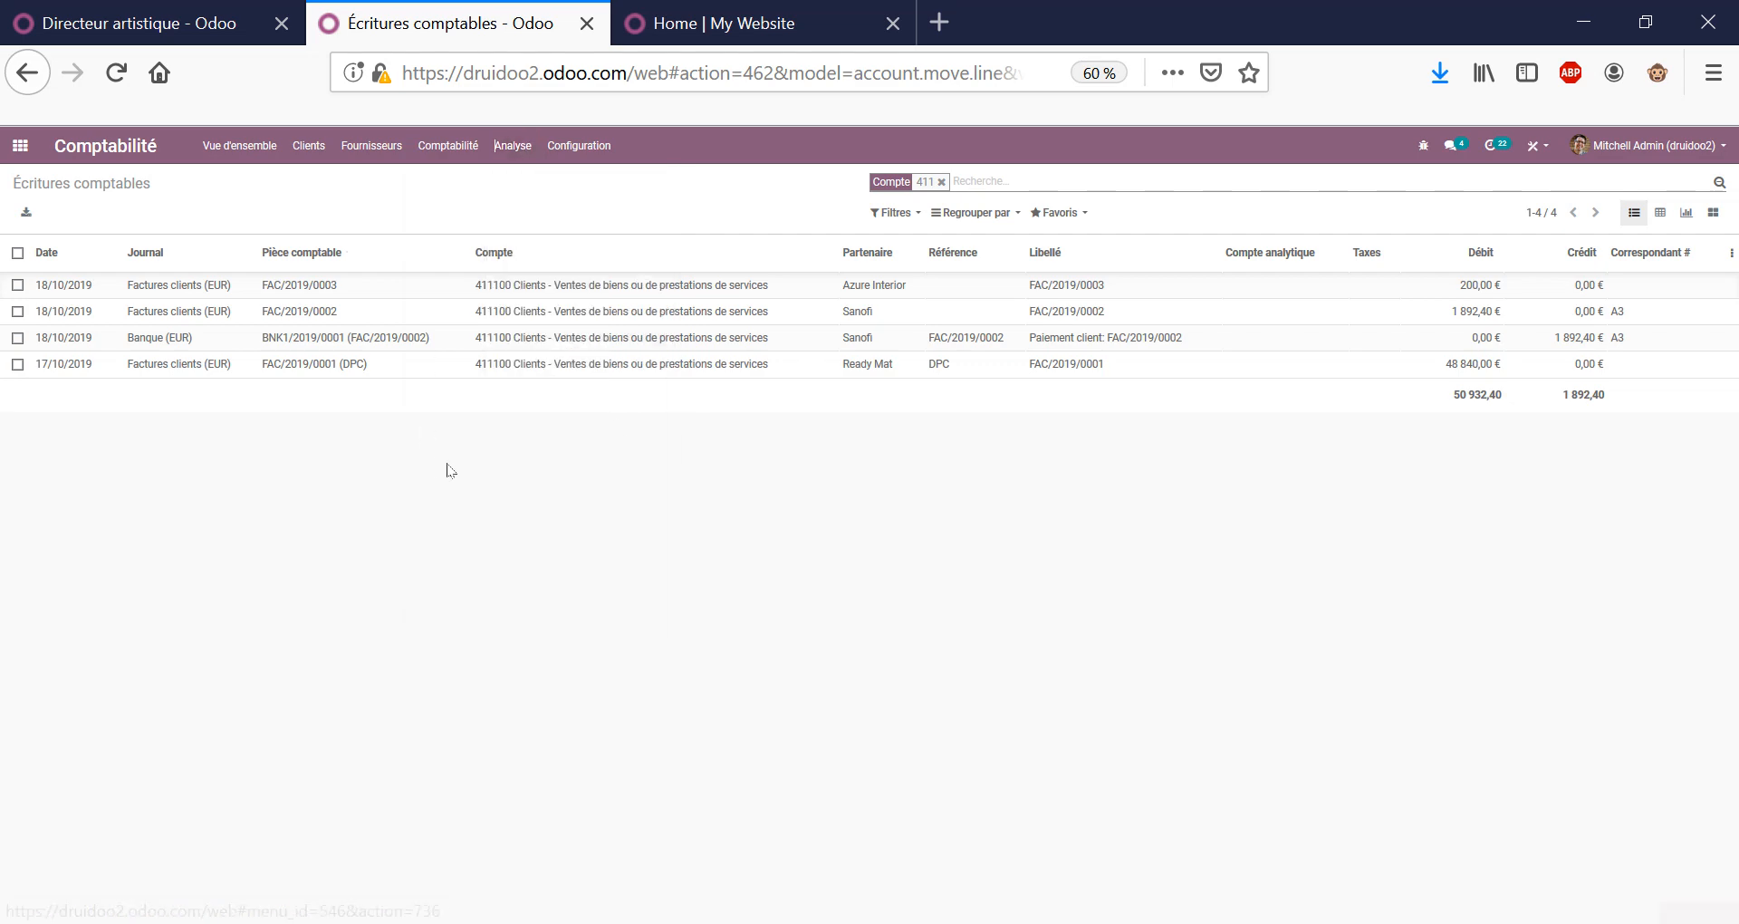
{"action": "scroll", "coordinate": [458, 380], "scroll_direction": "down", "scroll_amount": 4}
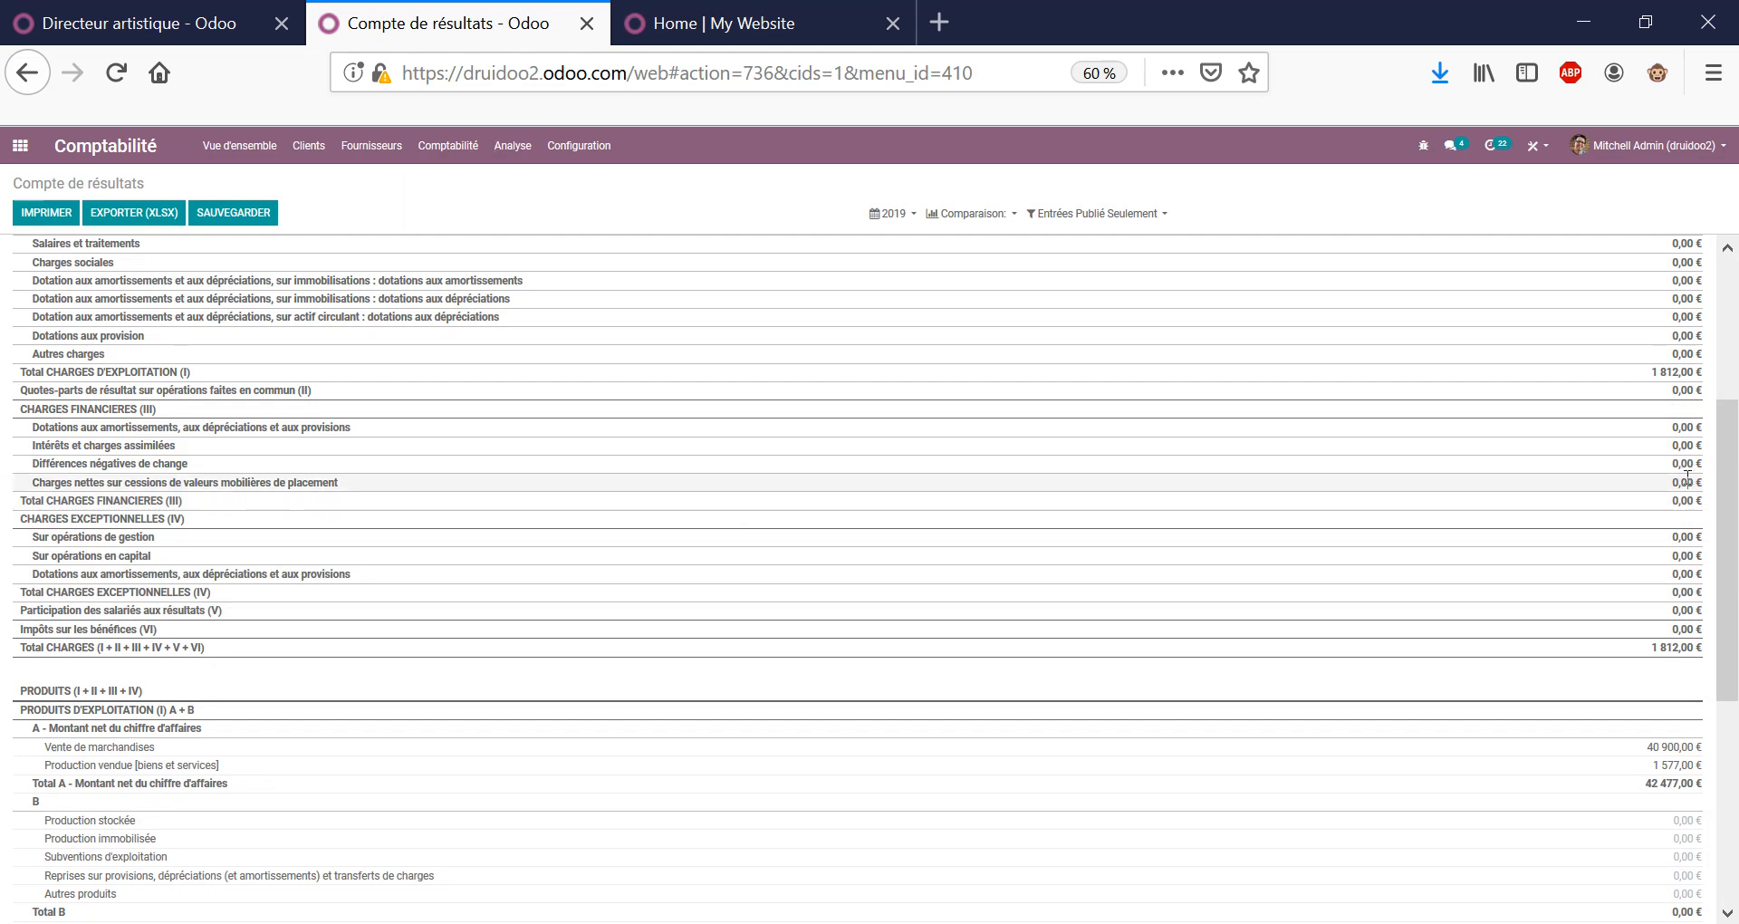
{"action": "scroll", "coordinate": [854, 583], "scroll_direction": "up", "scroll_amount": 4}
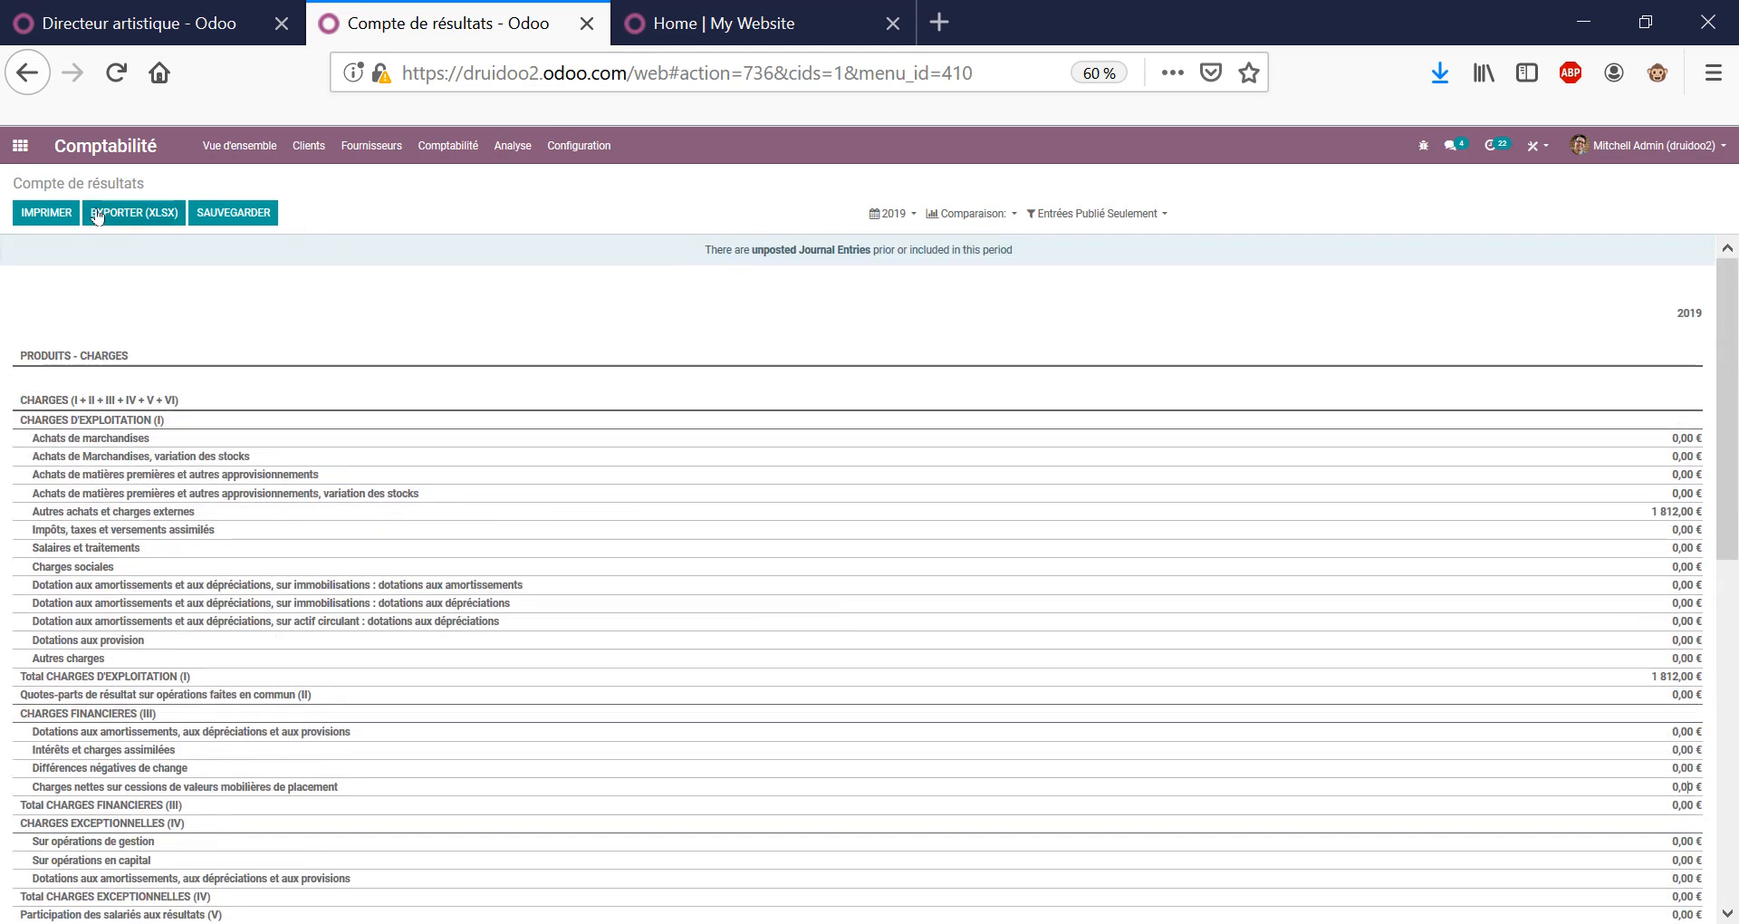
Apply a Période précédente comparison so 2018 and 2017 columns appear beside 2019.
{"action": "left_click", "coordinate": [1002, 215]}
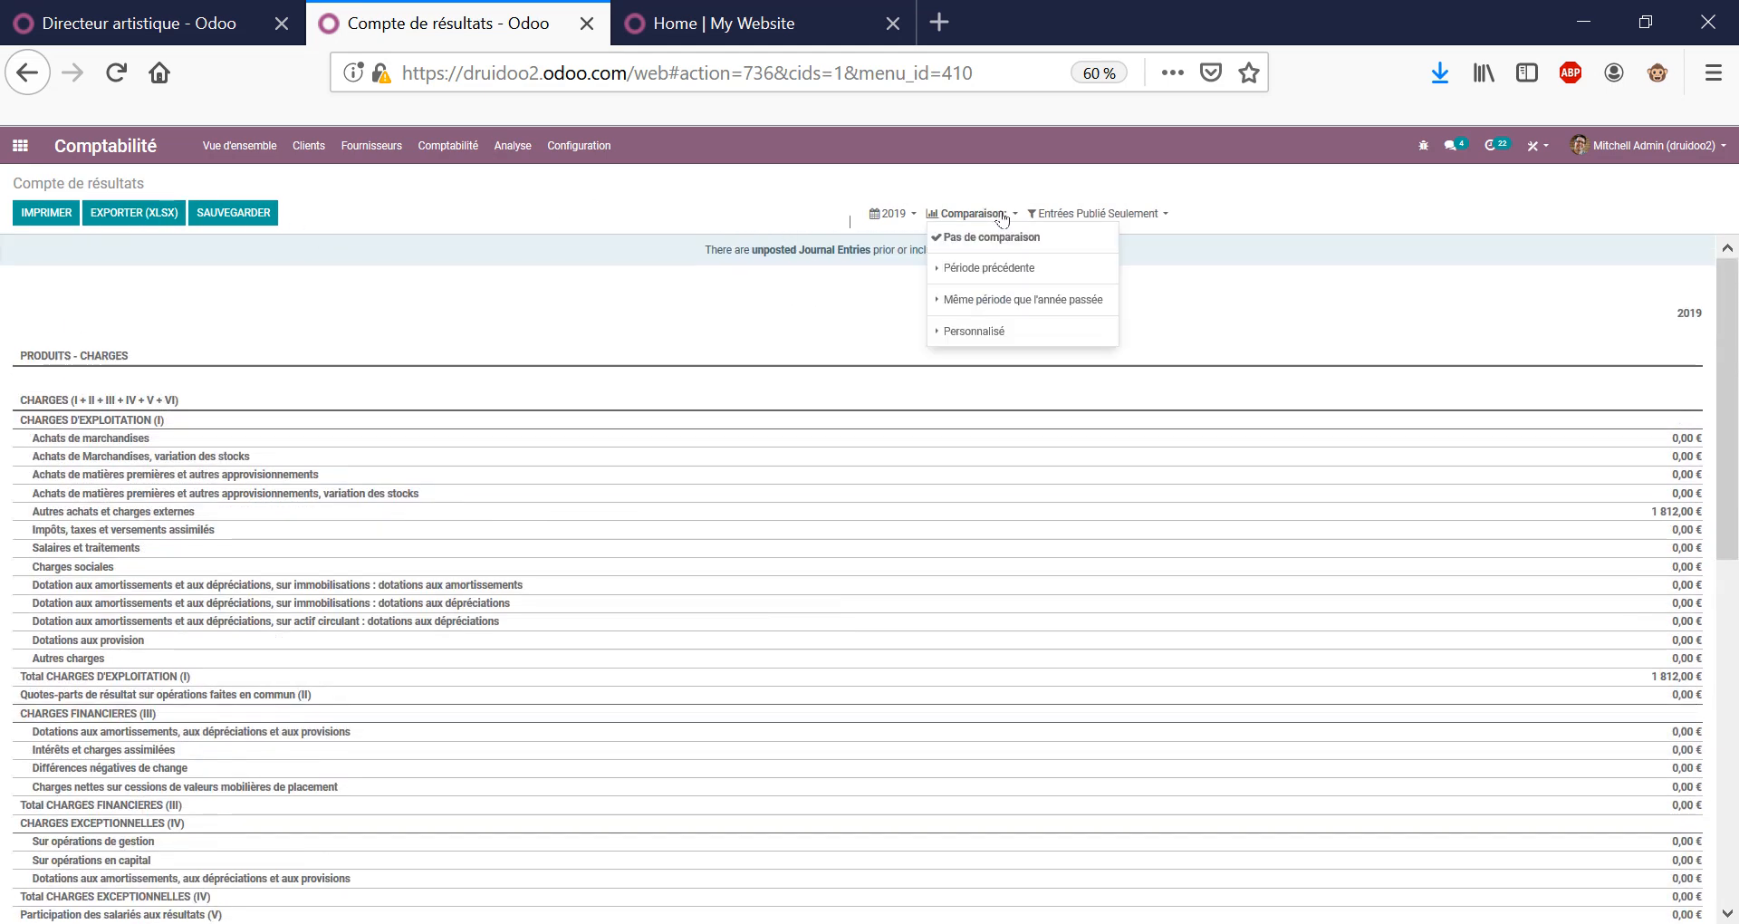
{"action": "left_click", "coordinate": [666, 198]}
{"action": "left_click", "coordinate": [937, 215]}
{"action": "left_click", "coordinate": [982, 274]}
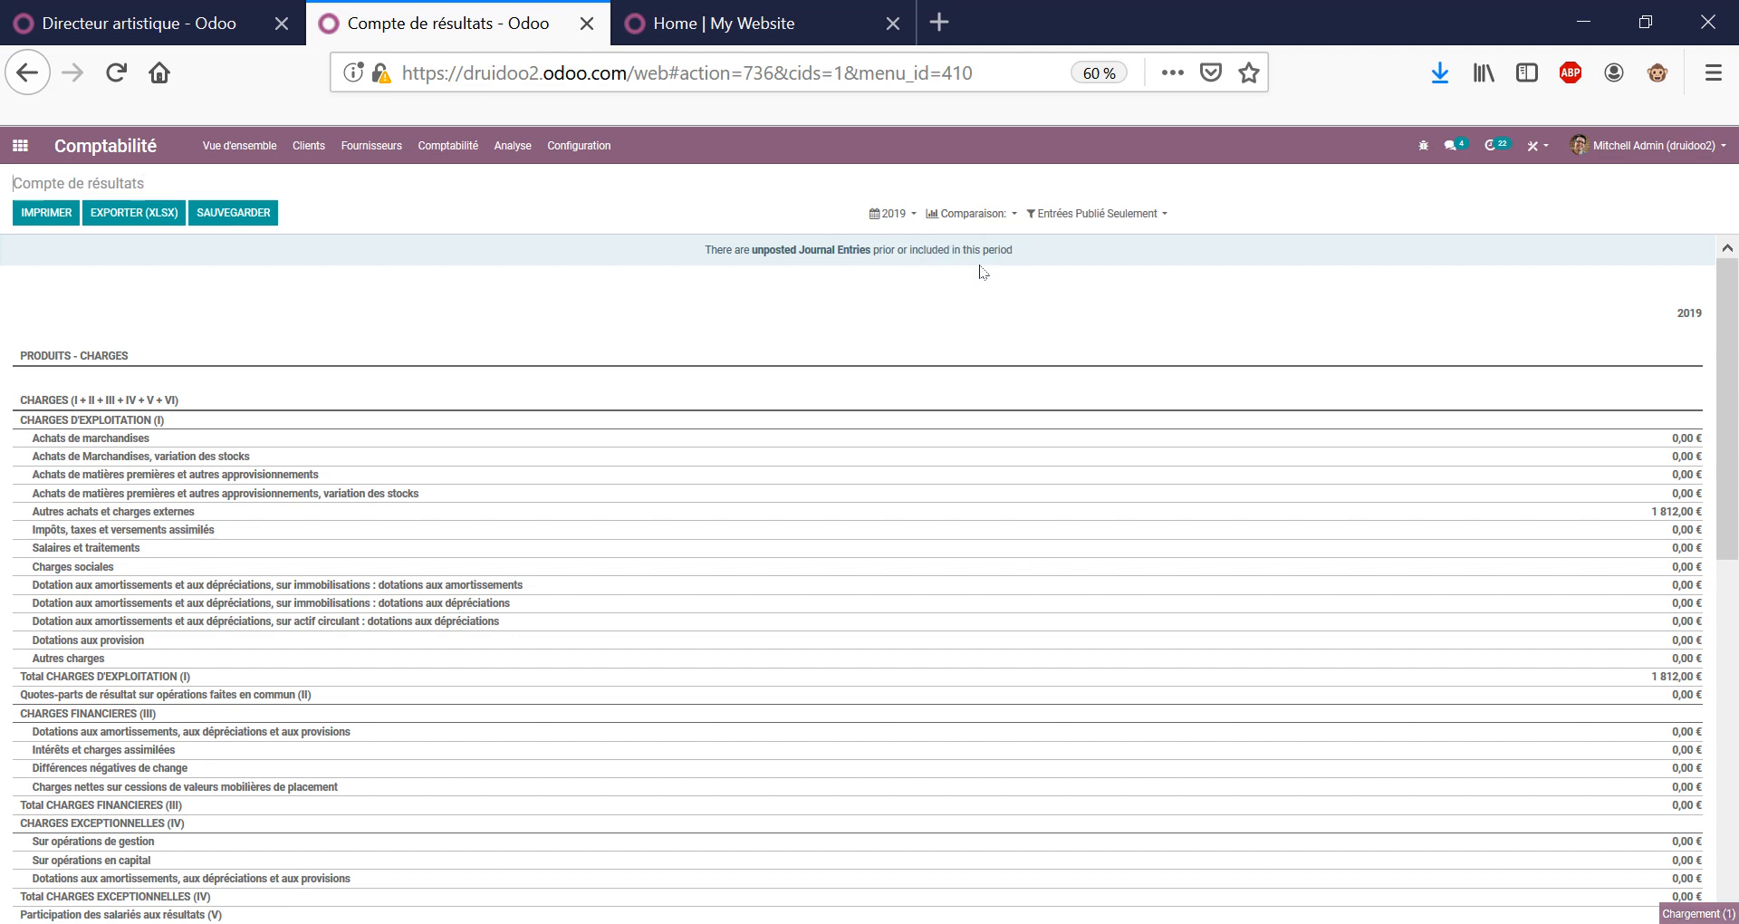
{"action": "left_click", "coordinate": [985, 217]}
{"action": "left_click", "coordinate": [987, 267]}
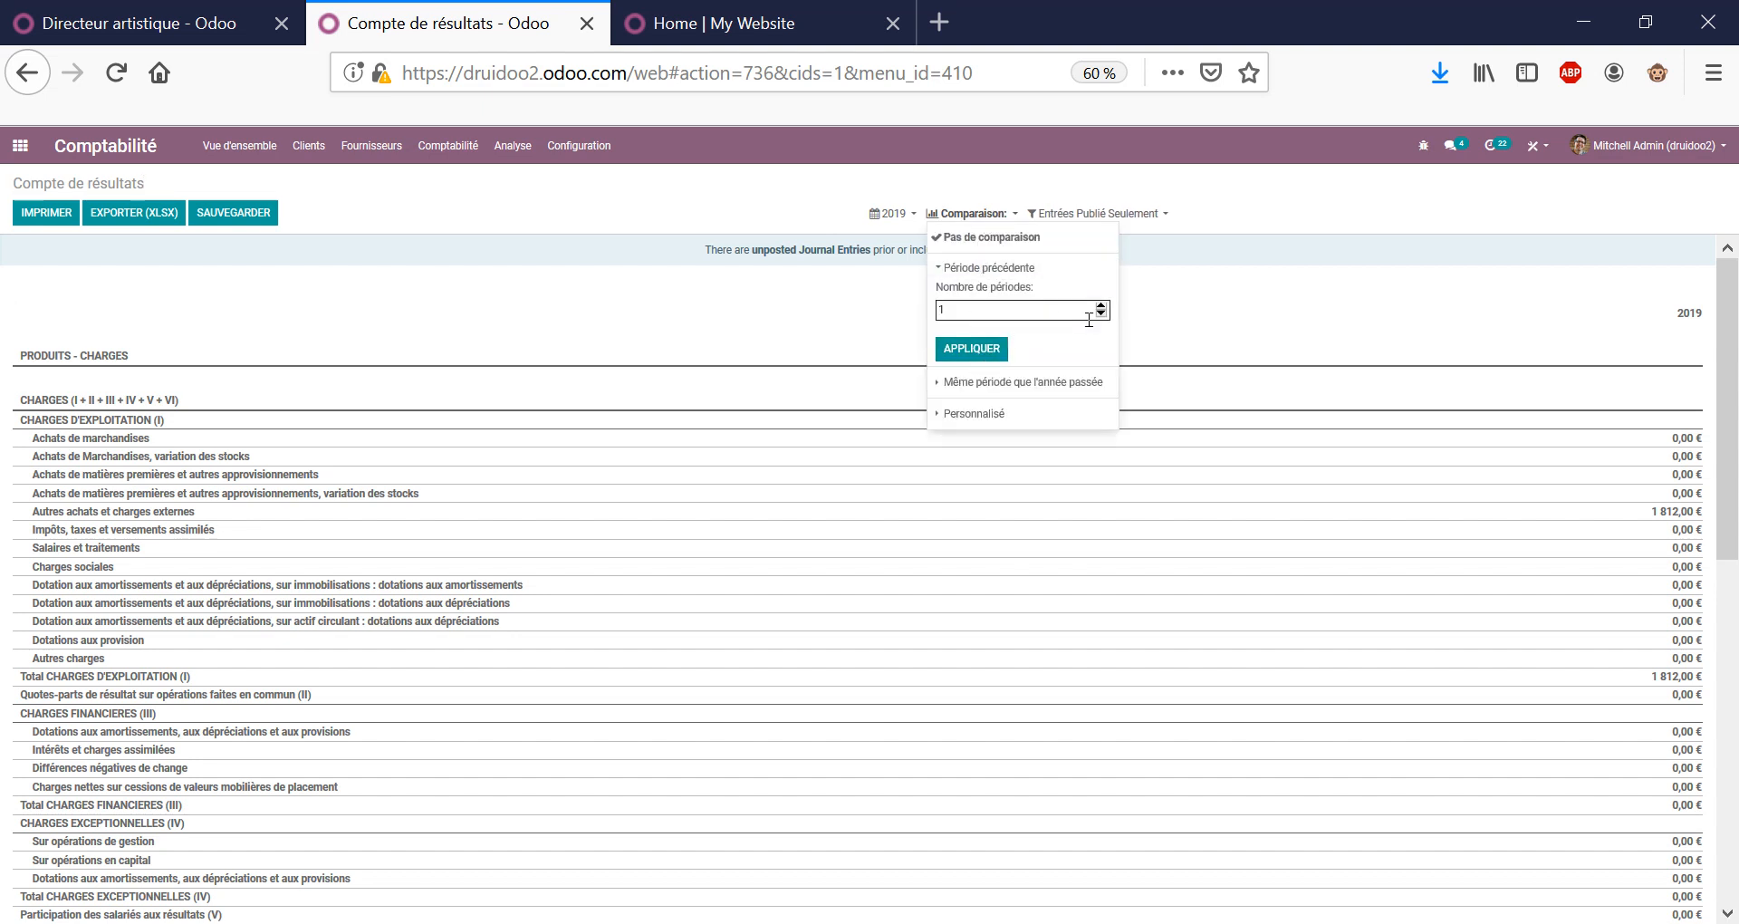
{"action": "left_click", "coordinate": [972, 348]}
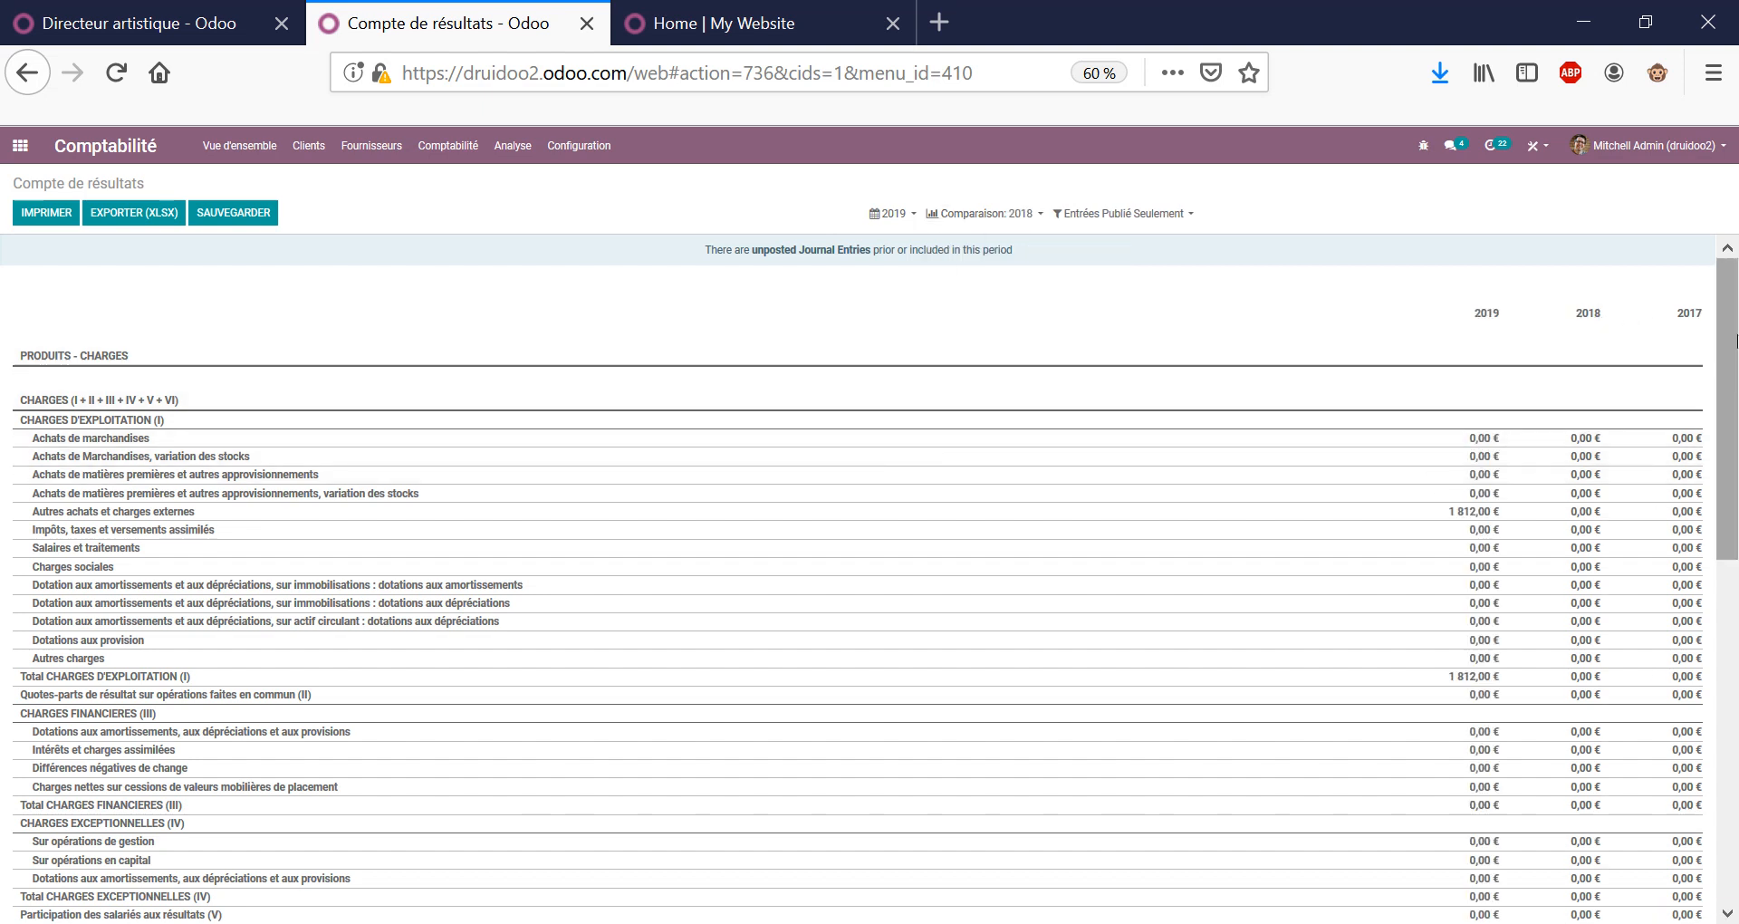
Go back to the accounting overview dashboard.
{"action": "triple_click", "coordinate": [103, 180]}
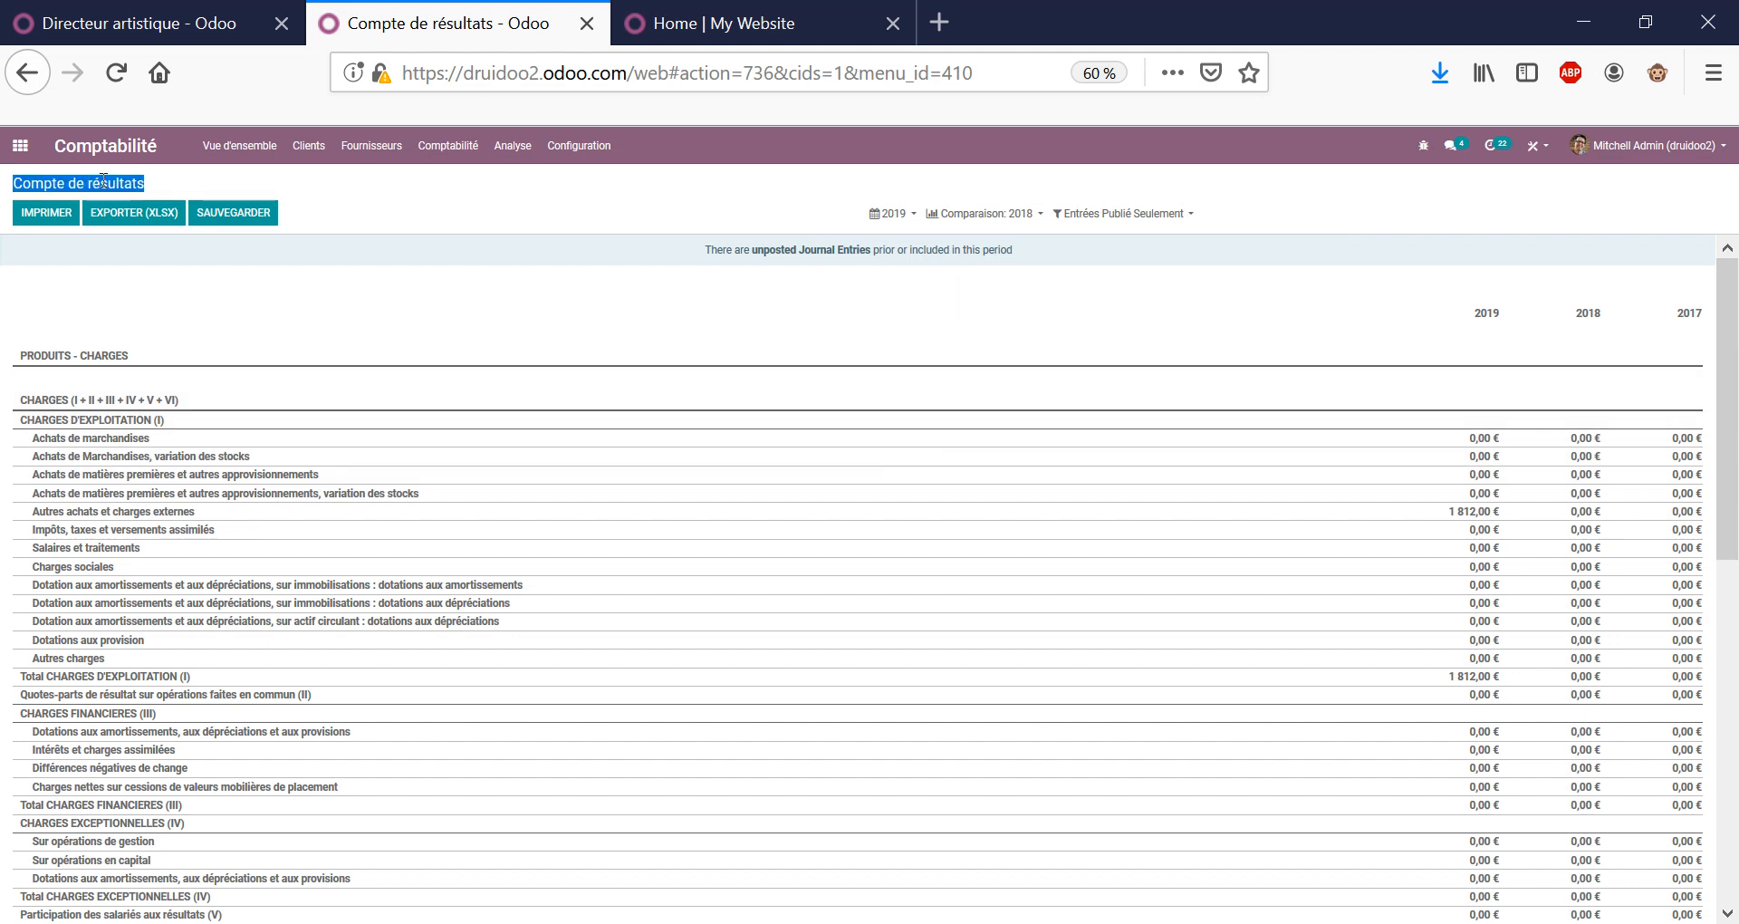
{"action": "left_click", "coordinate": [102, 181]}
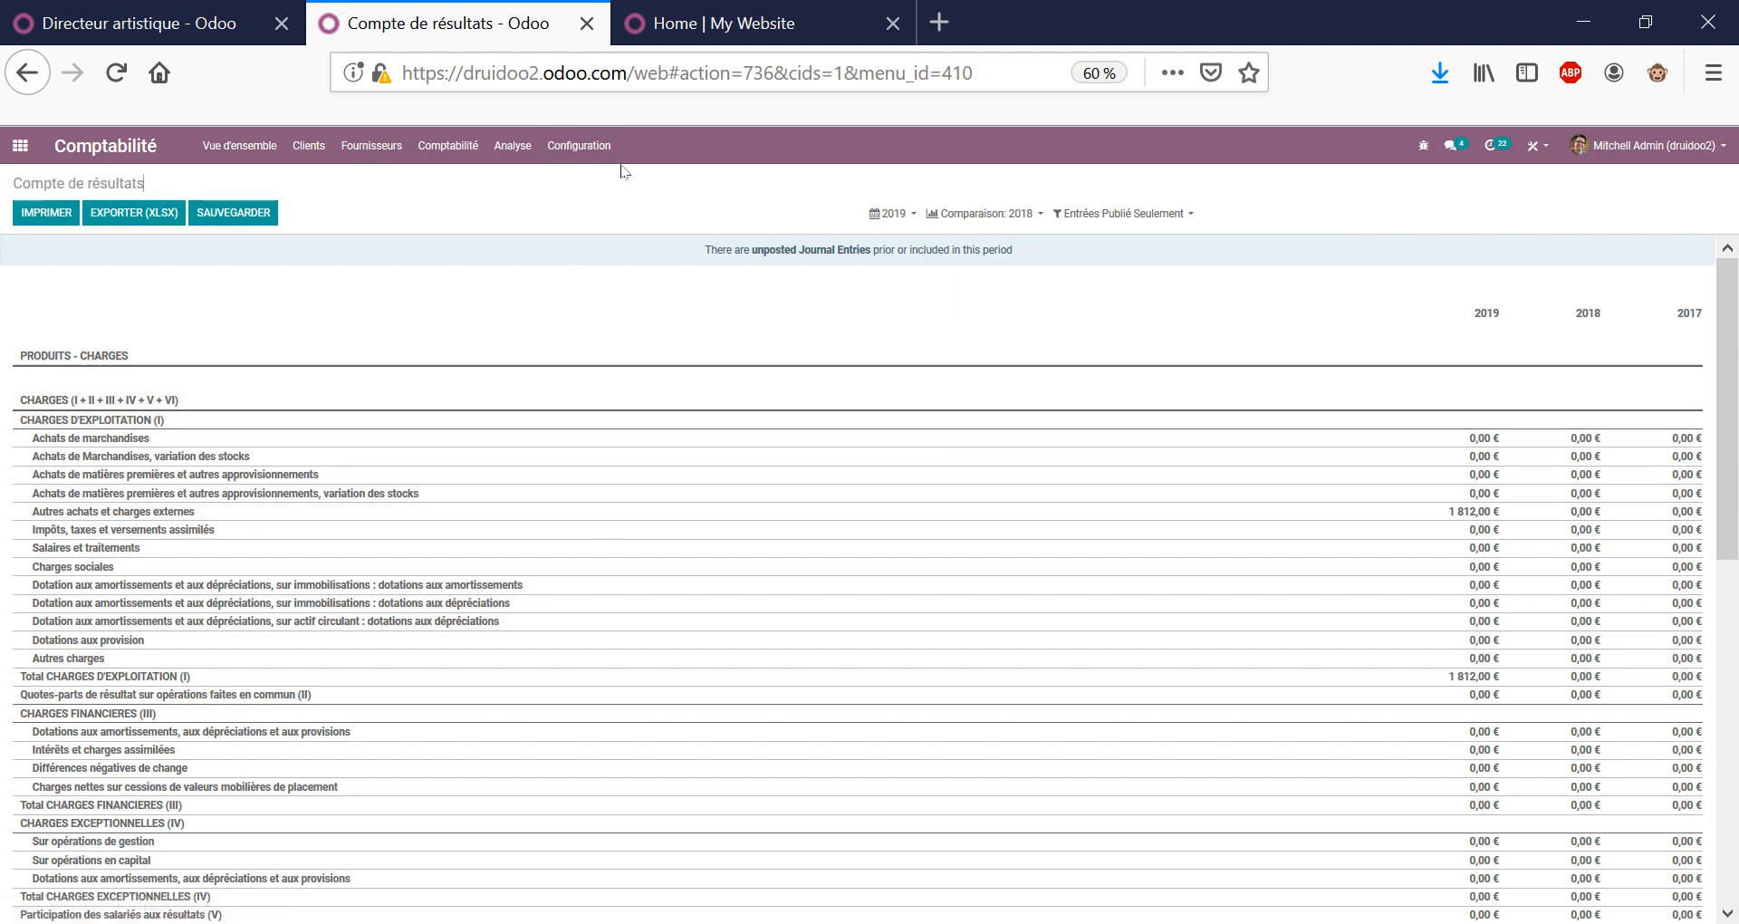
{"action": "left_click", "coordinate": [513, 146]}
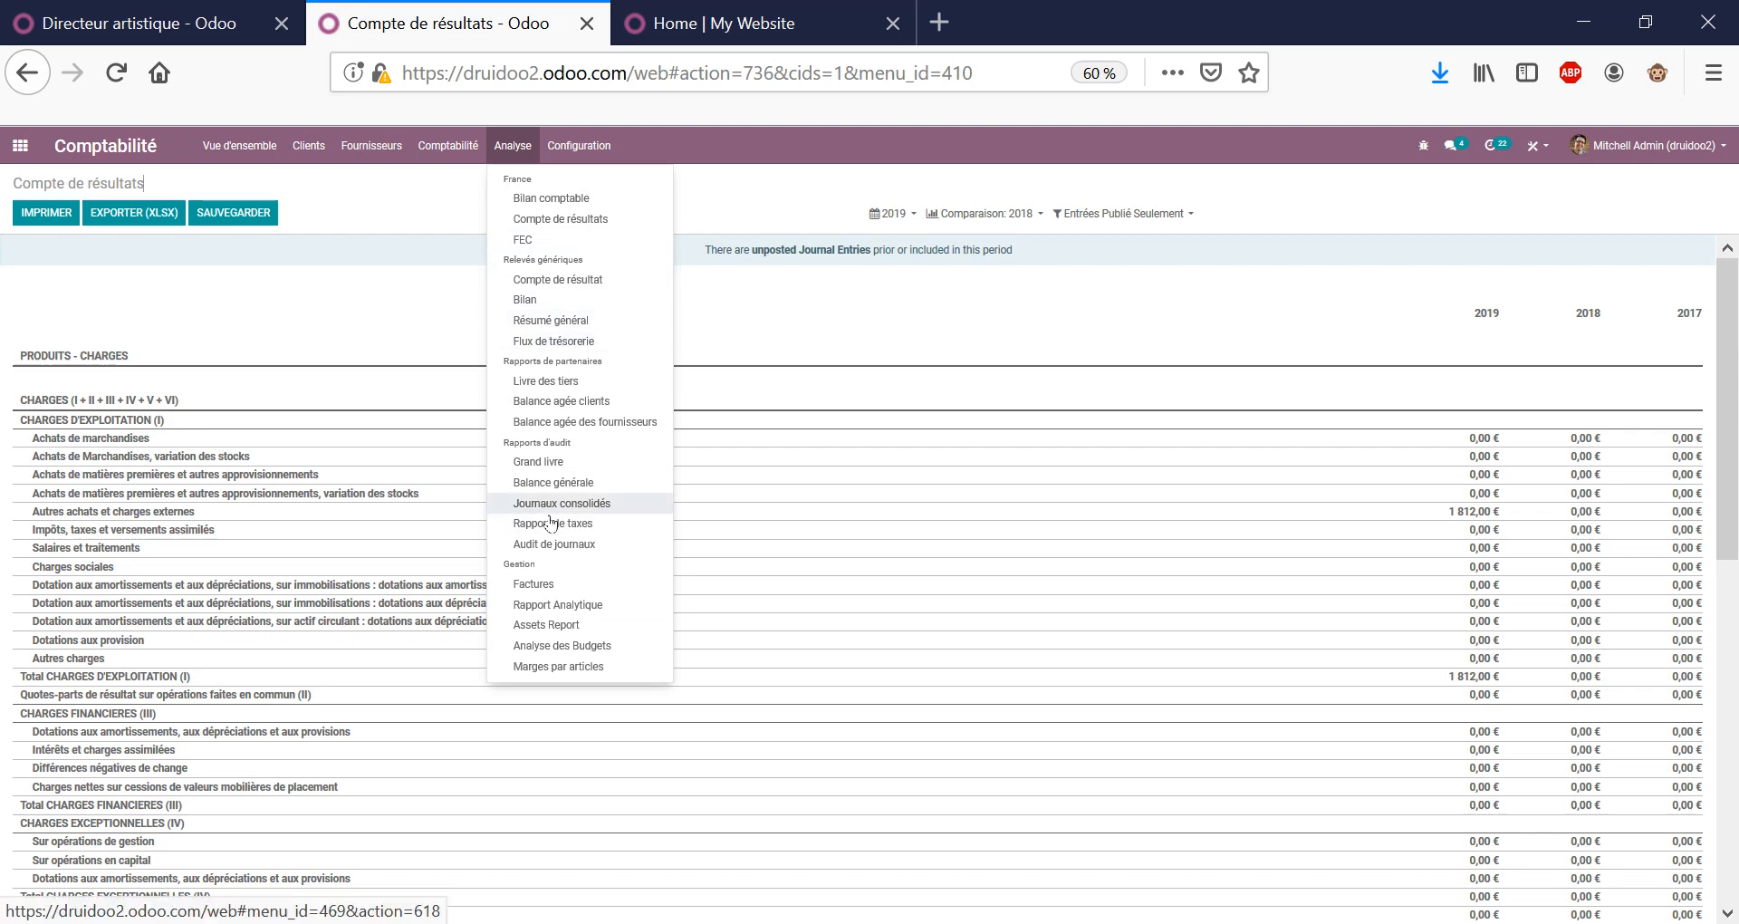
{"action": "left_click", "coordinate": [105, 146]}
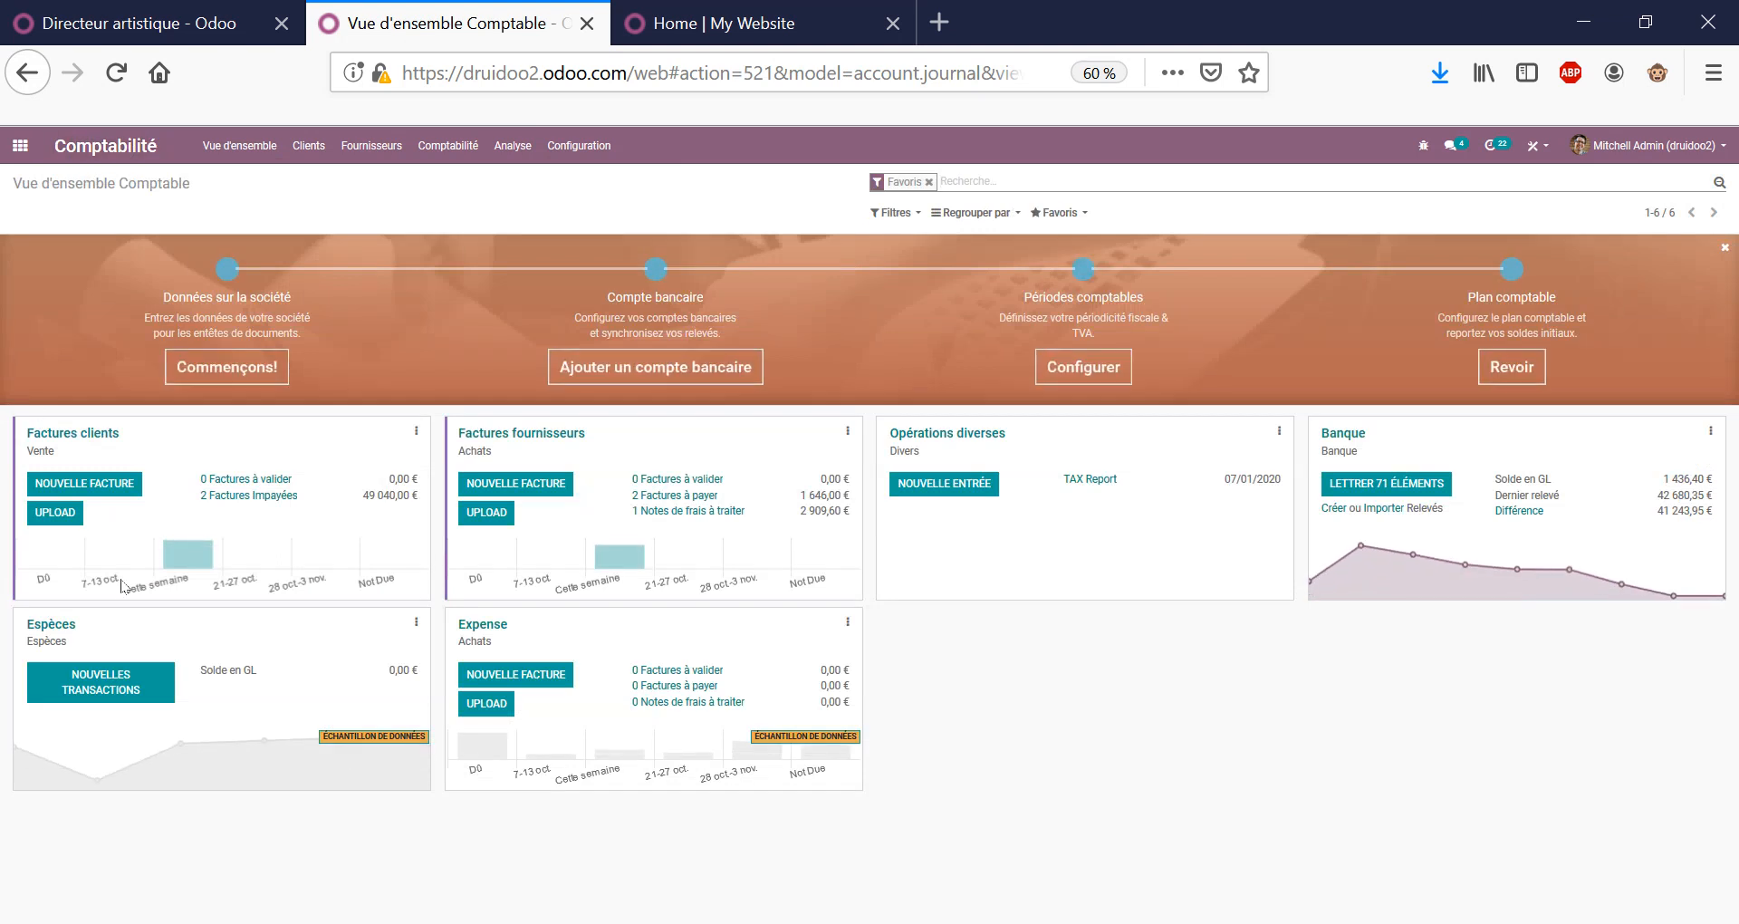
Open and cancel the Banque statement import dialog, then start reconciling its 71 pending items.
{"action": "left_click_drag", "start_coordinate": [1177, 544], "coordinate": [1207, 680]}
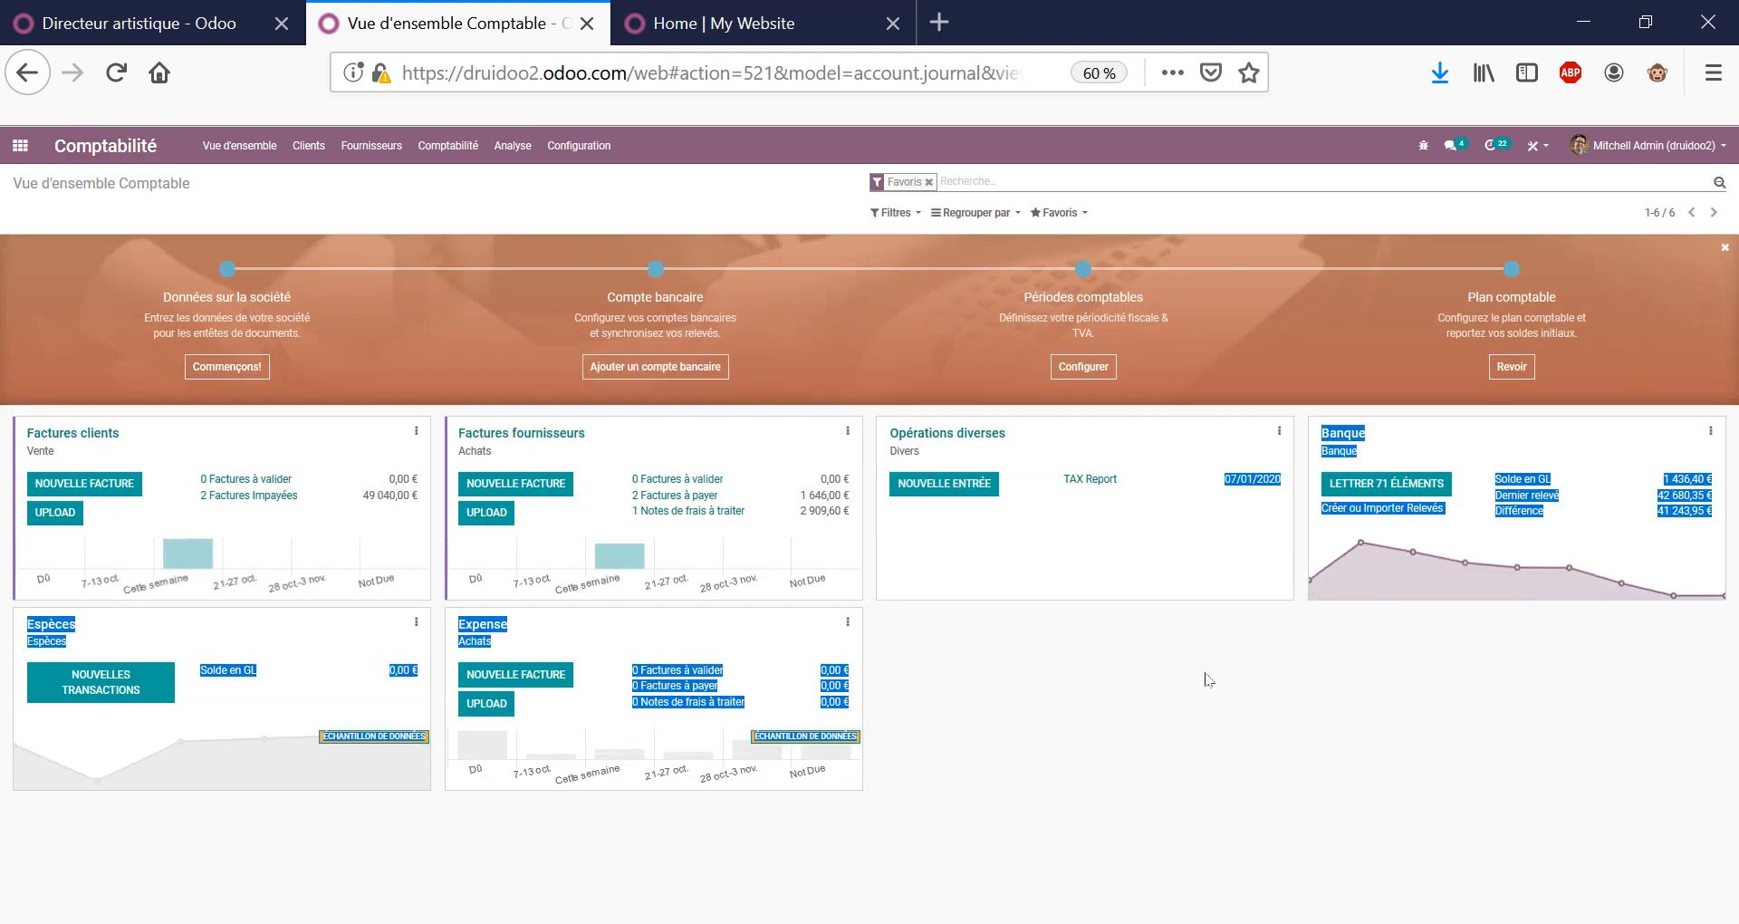
{"action": "left_click", "coordinate": [1415, 662]}
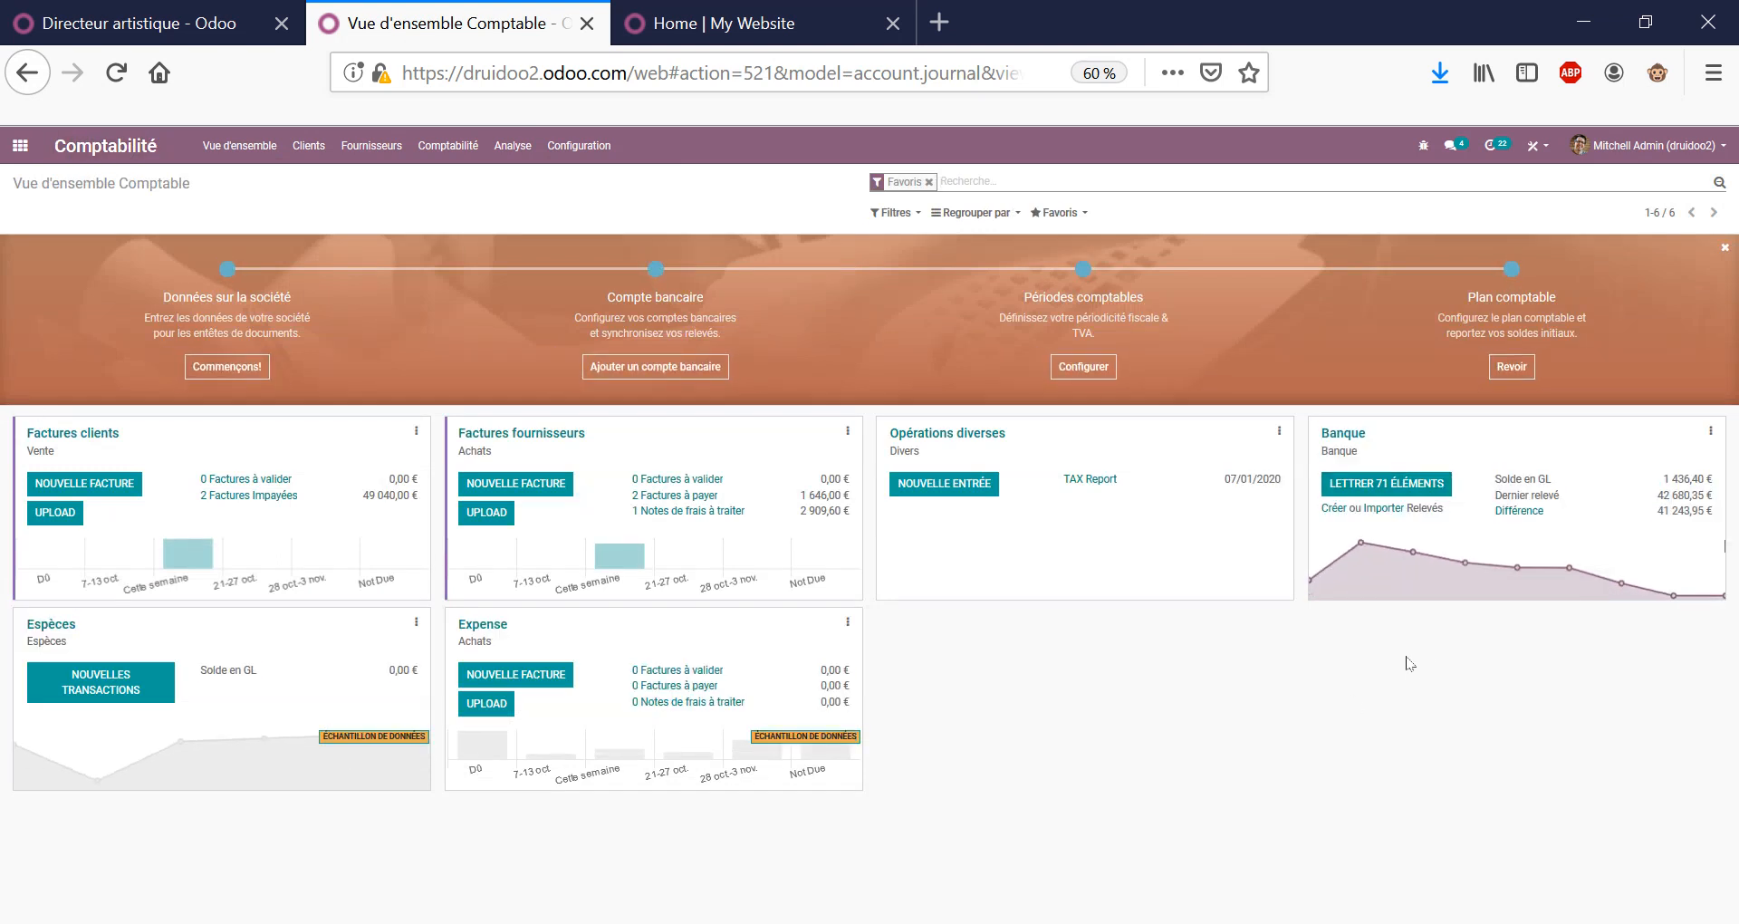
{"action": "left_click", "coordinate": [1384, 508]}
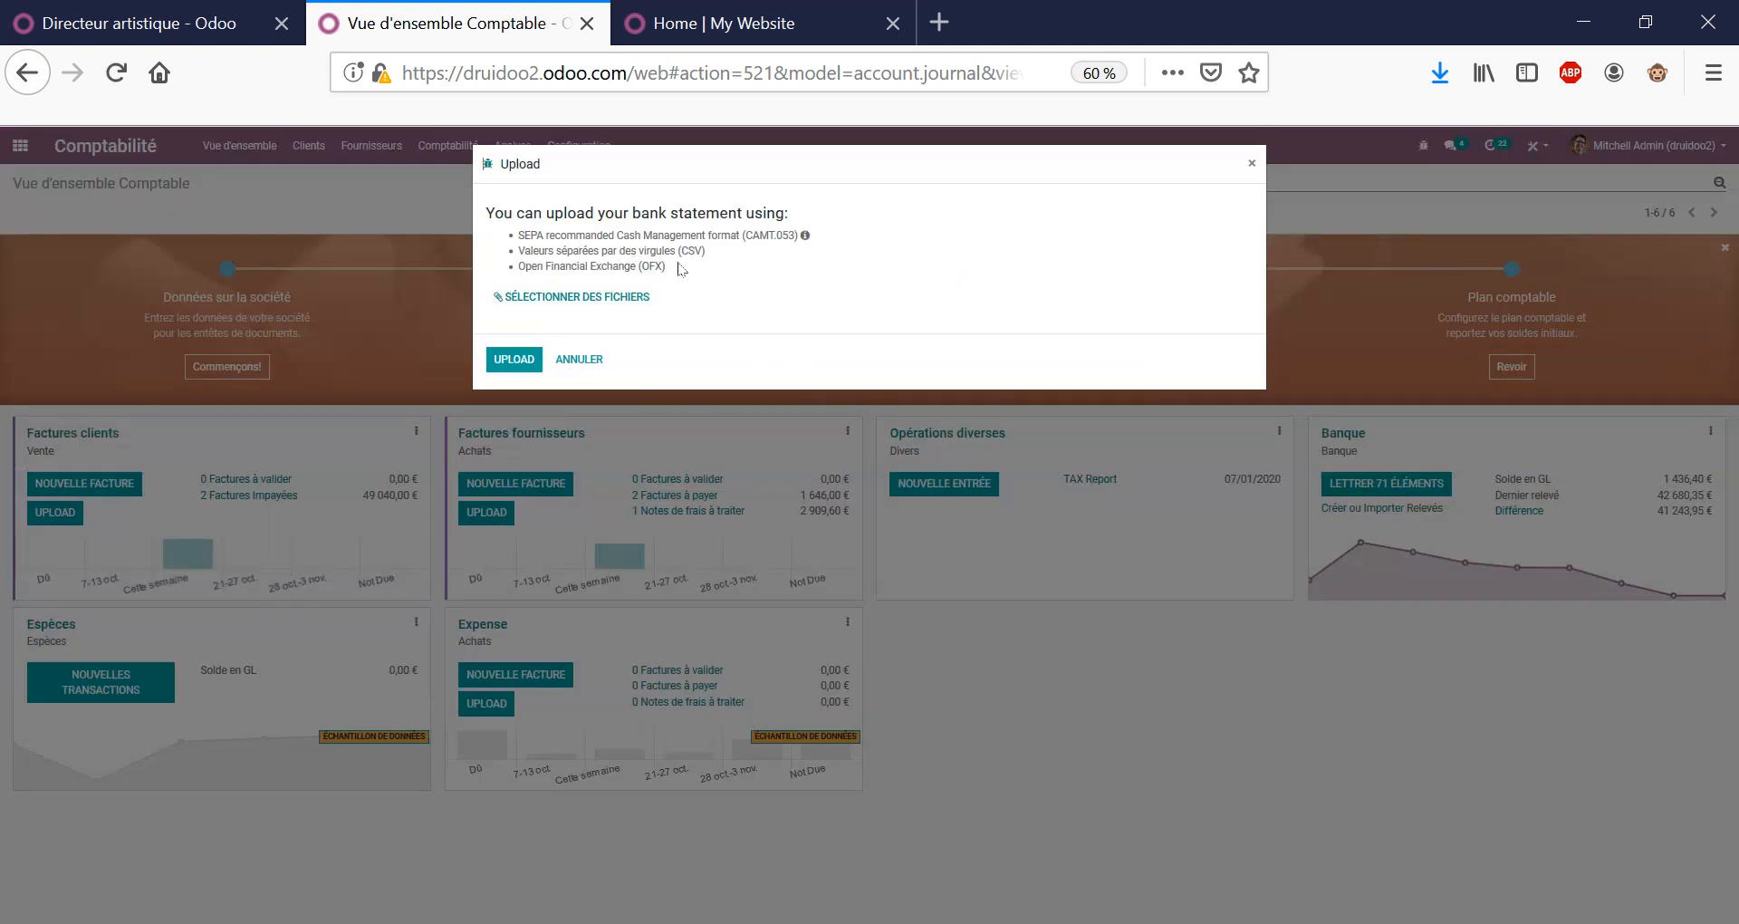
{"action": "triple_click", "coordinate": [641, 267]}
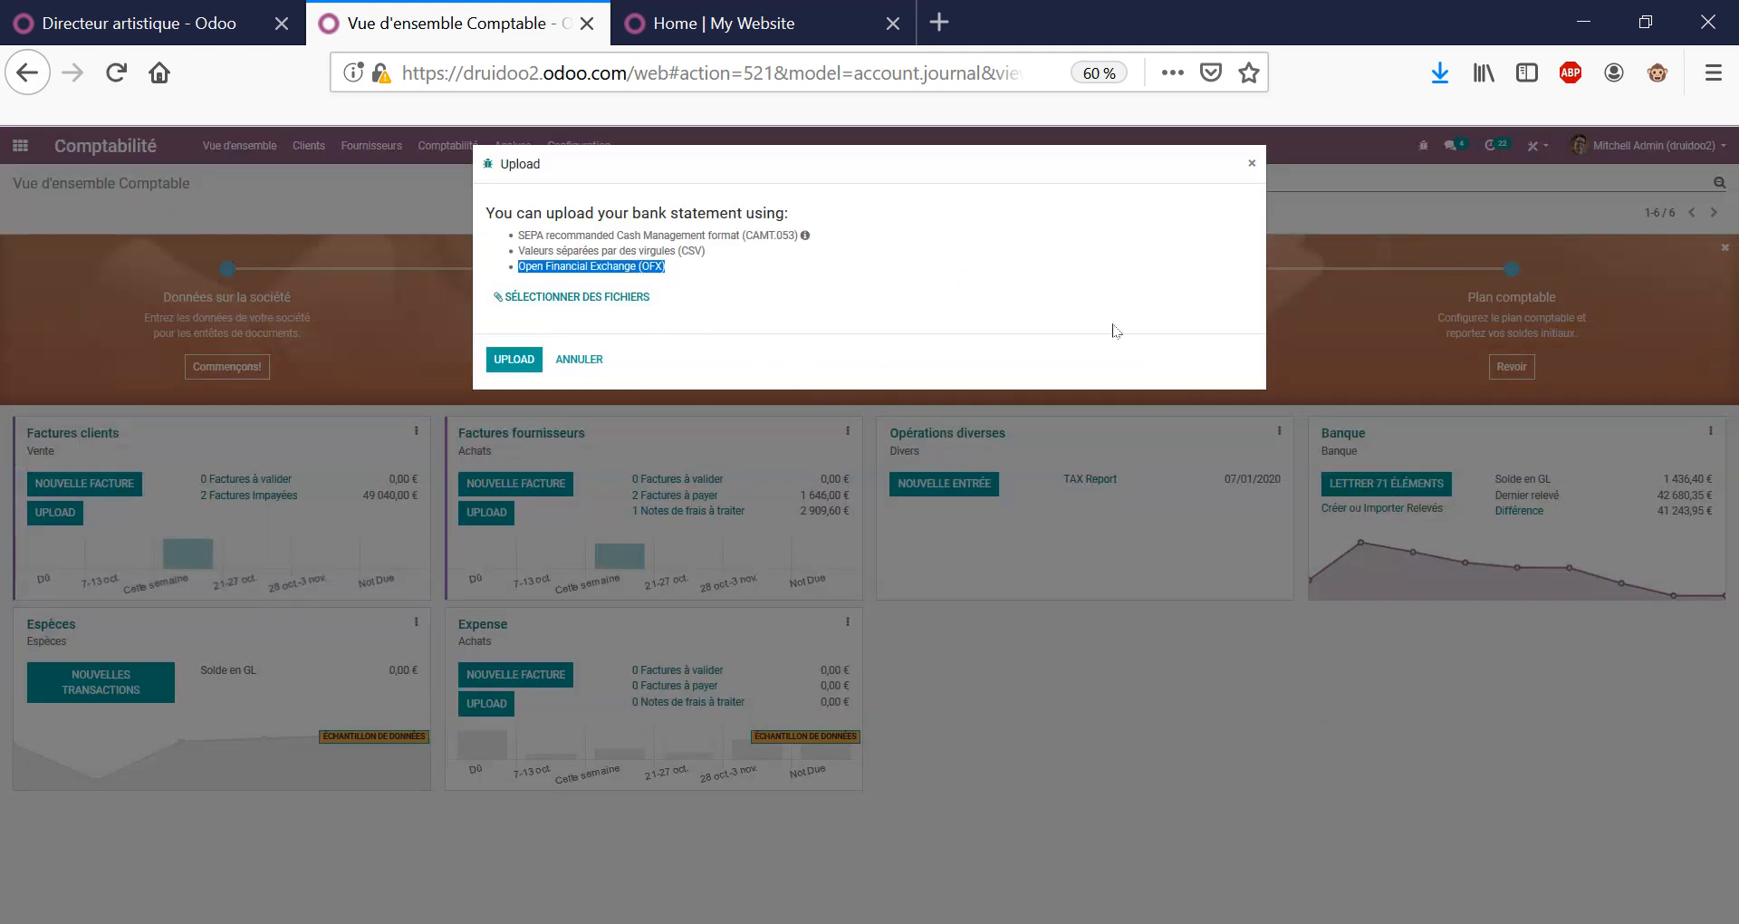
{"action": "left_click", "coordinate": [1253, 165]}
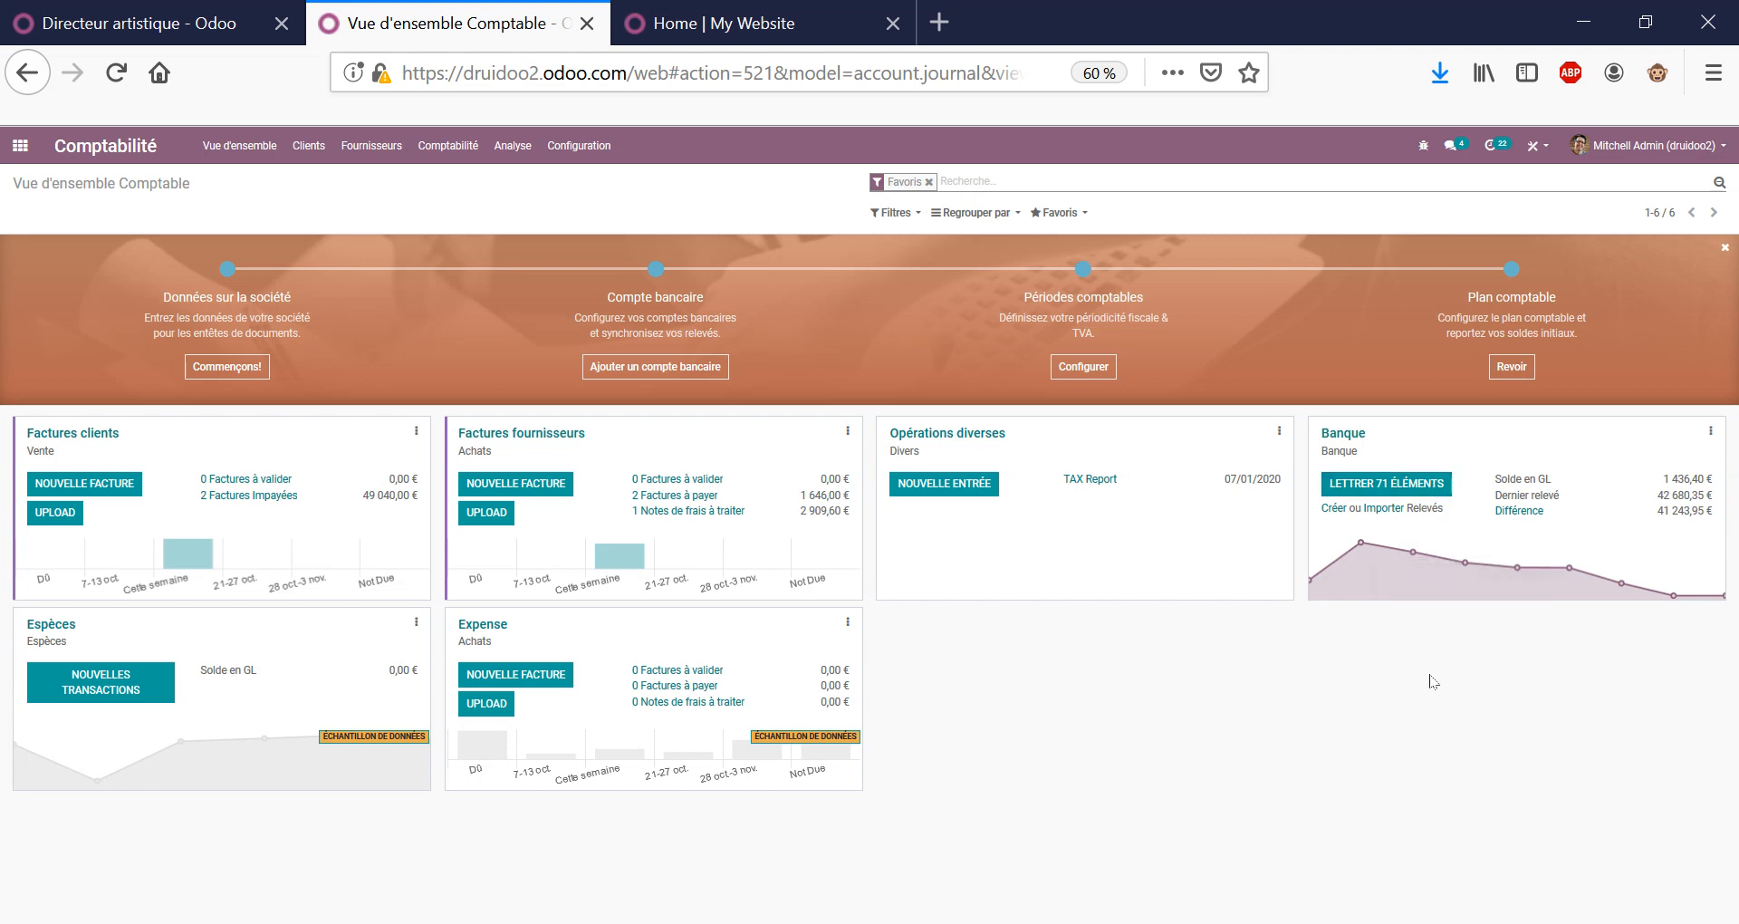
{"action": "left_click", "coordinate": [1430, 490]}
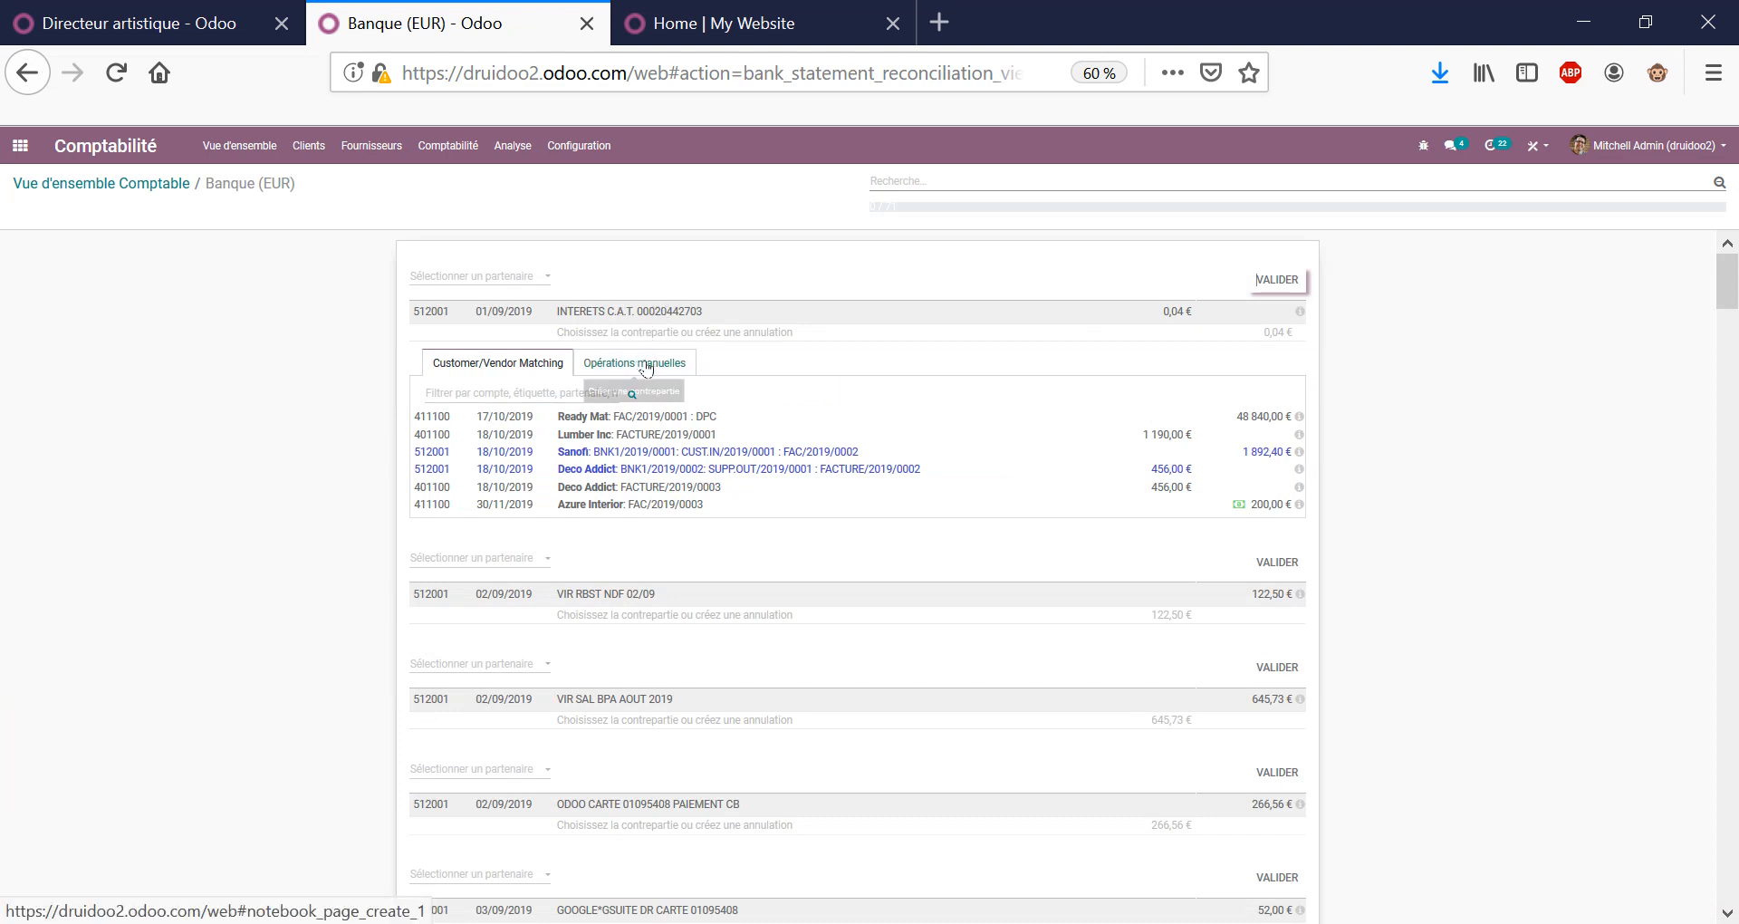
Book the 0,04 € INTERETS C.A.T. line to account 627800 Autres frais et commissions and validate.
{"action": "left_click", "coordinate": [500, 398]}
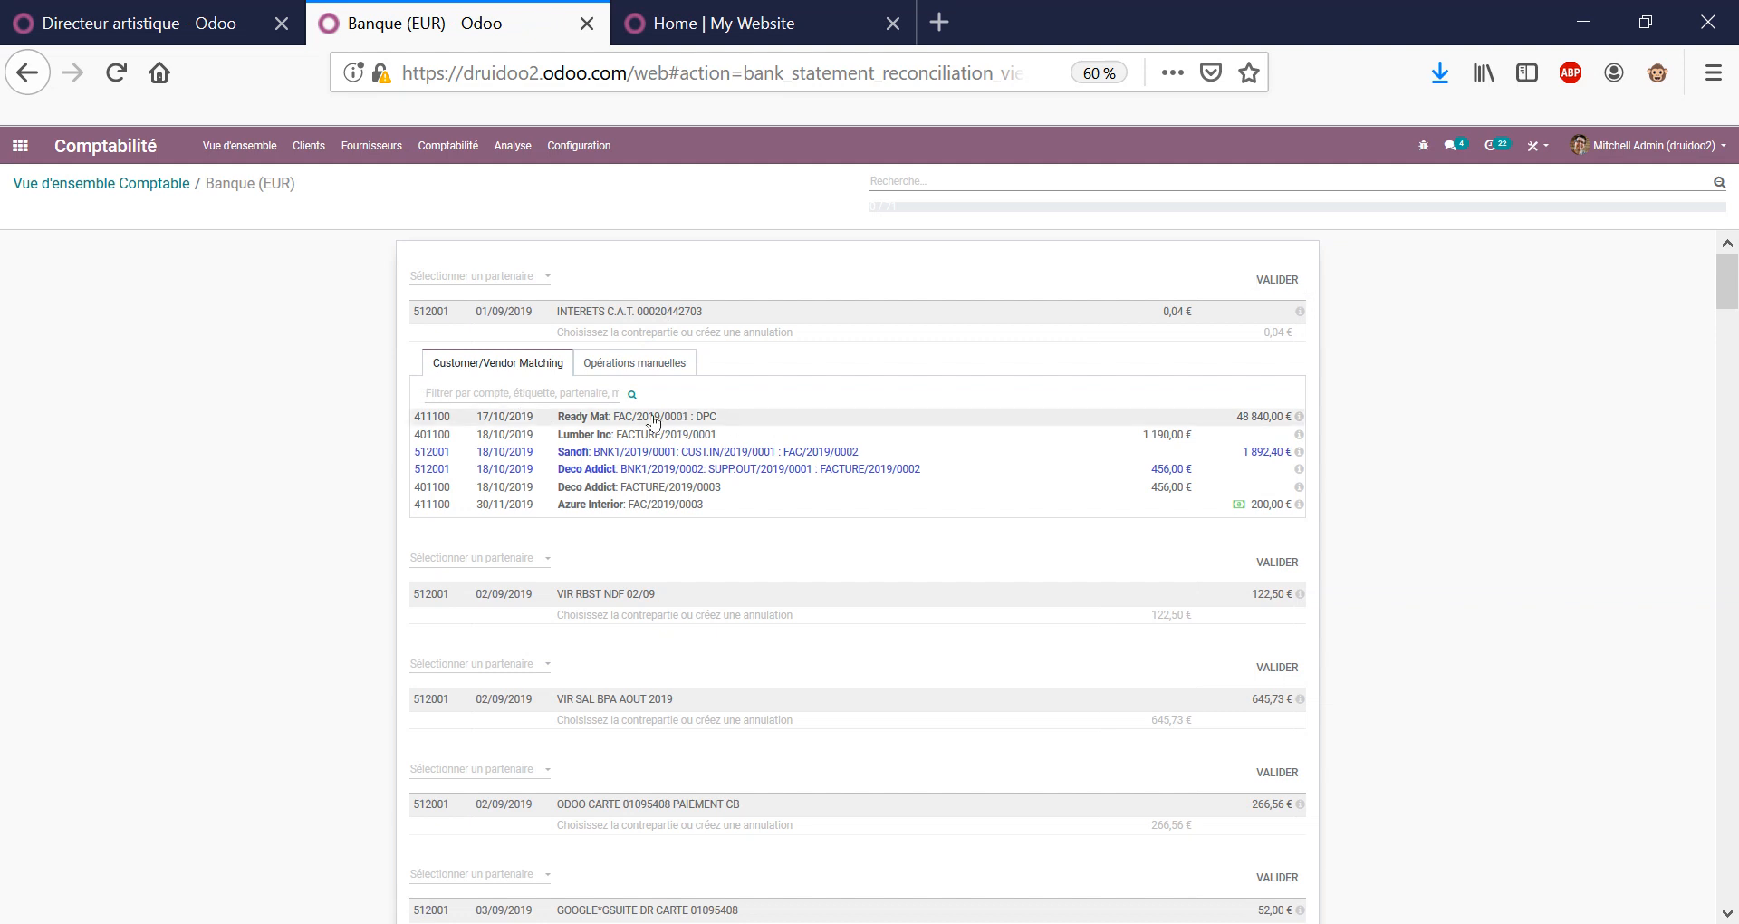
{"action": "left_click", "coordinate": [638, 334]}
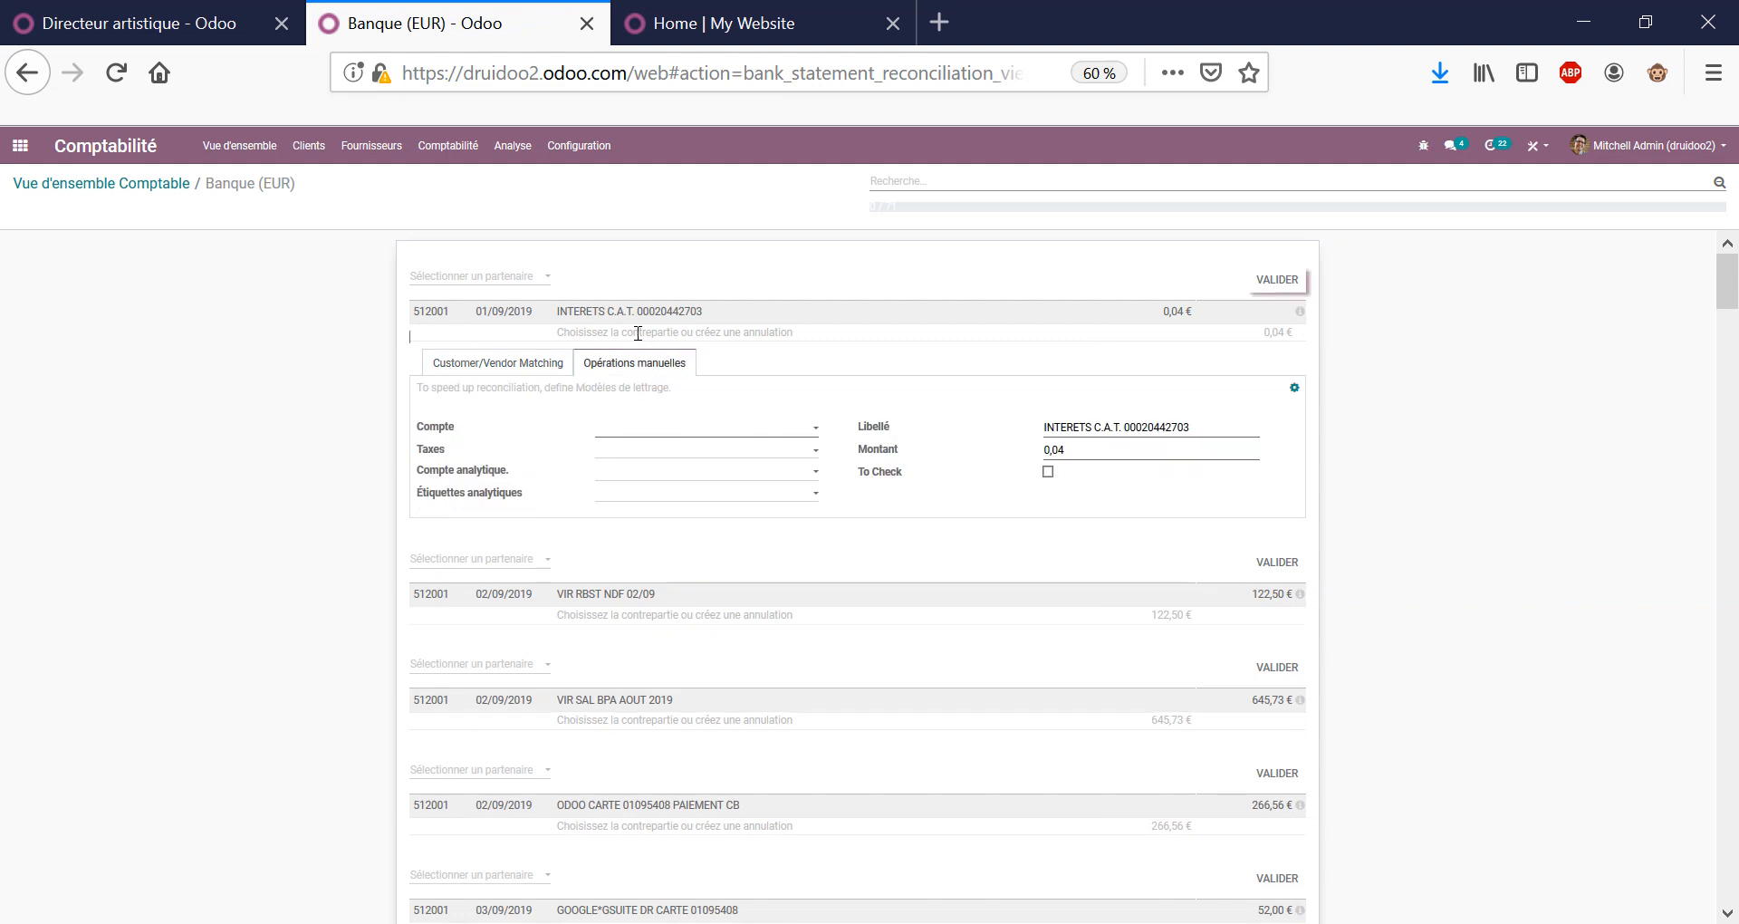
{"action": "left_click", "coordinate": [650, 433]}
{"action": "type", "text": "6"}
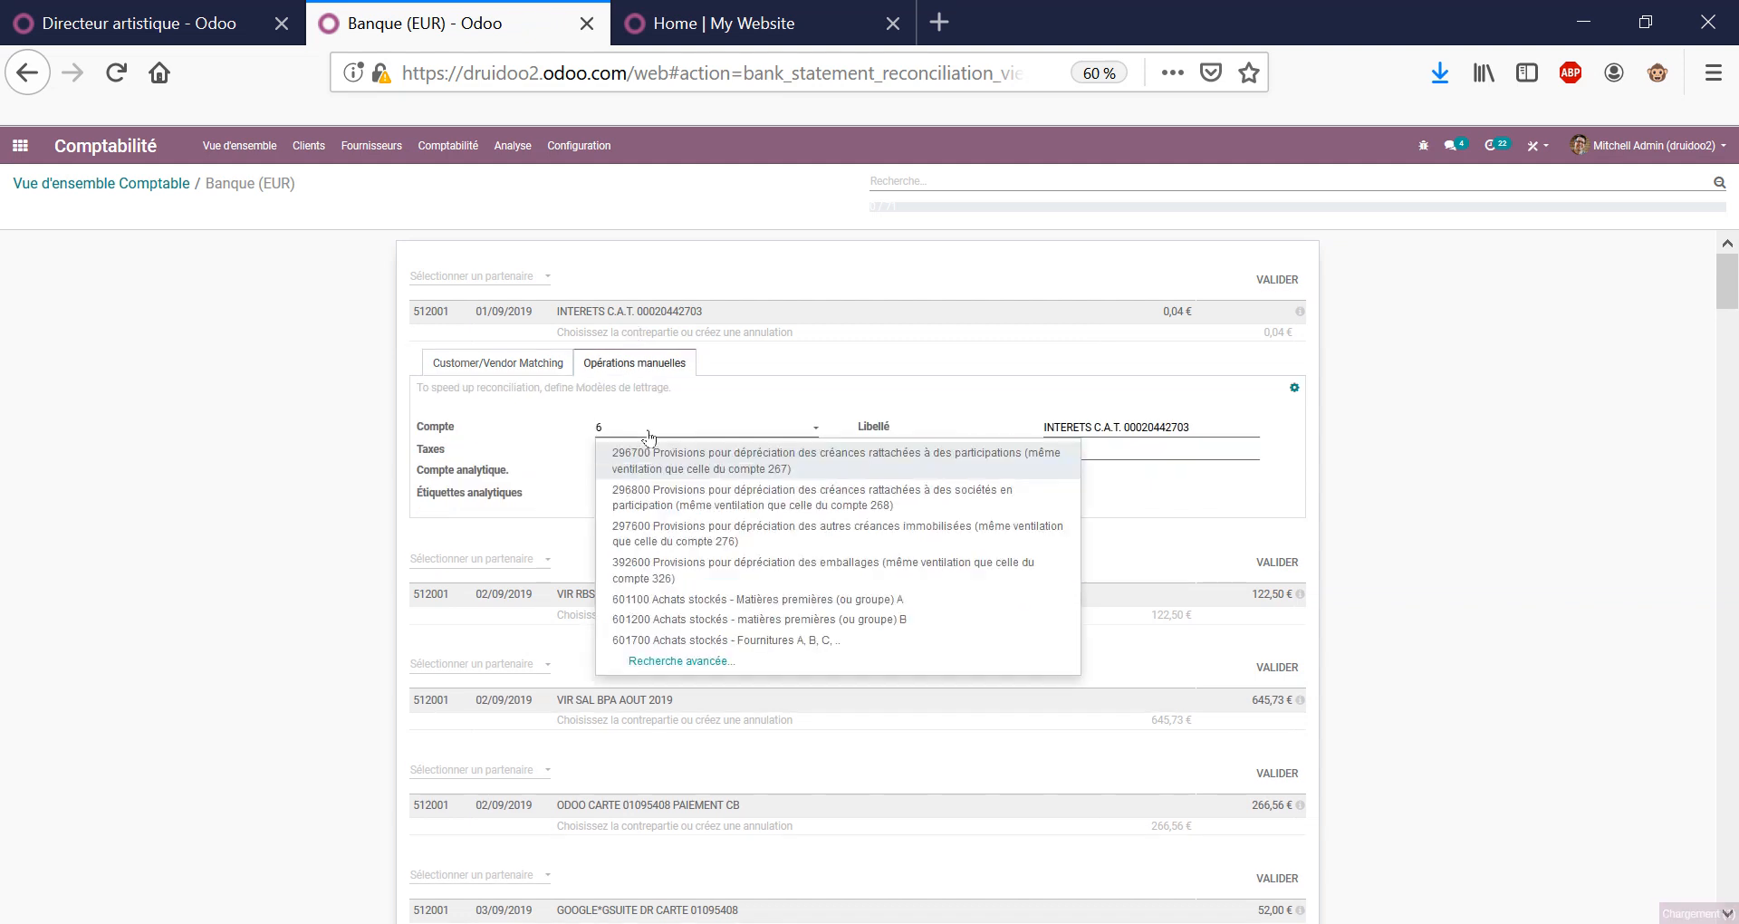
{"action": "type", "text": "278"}
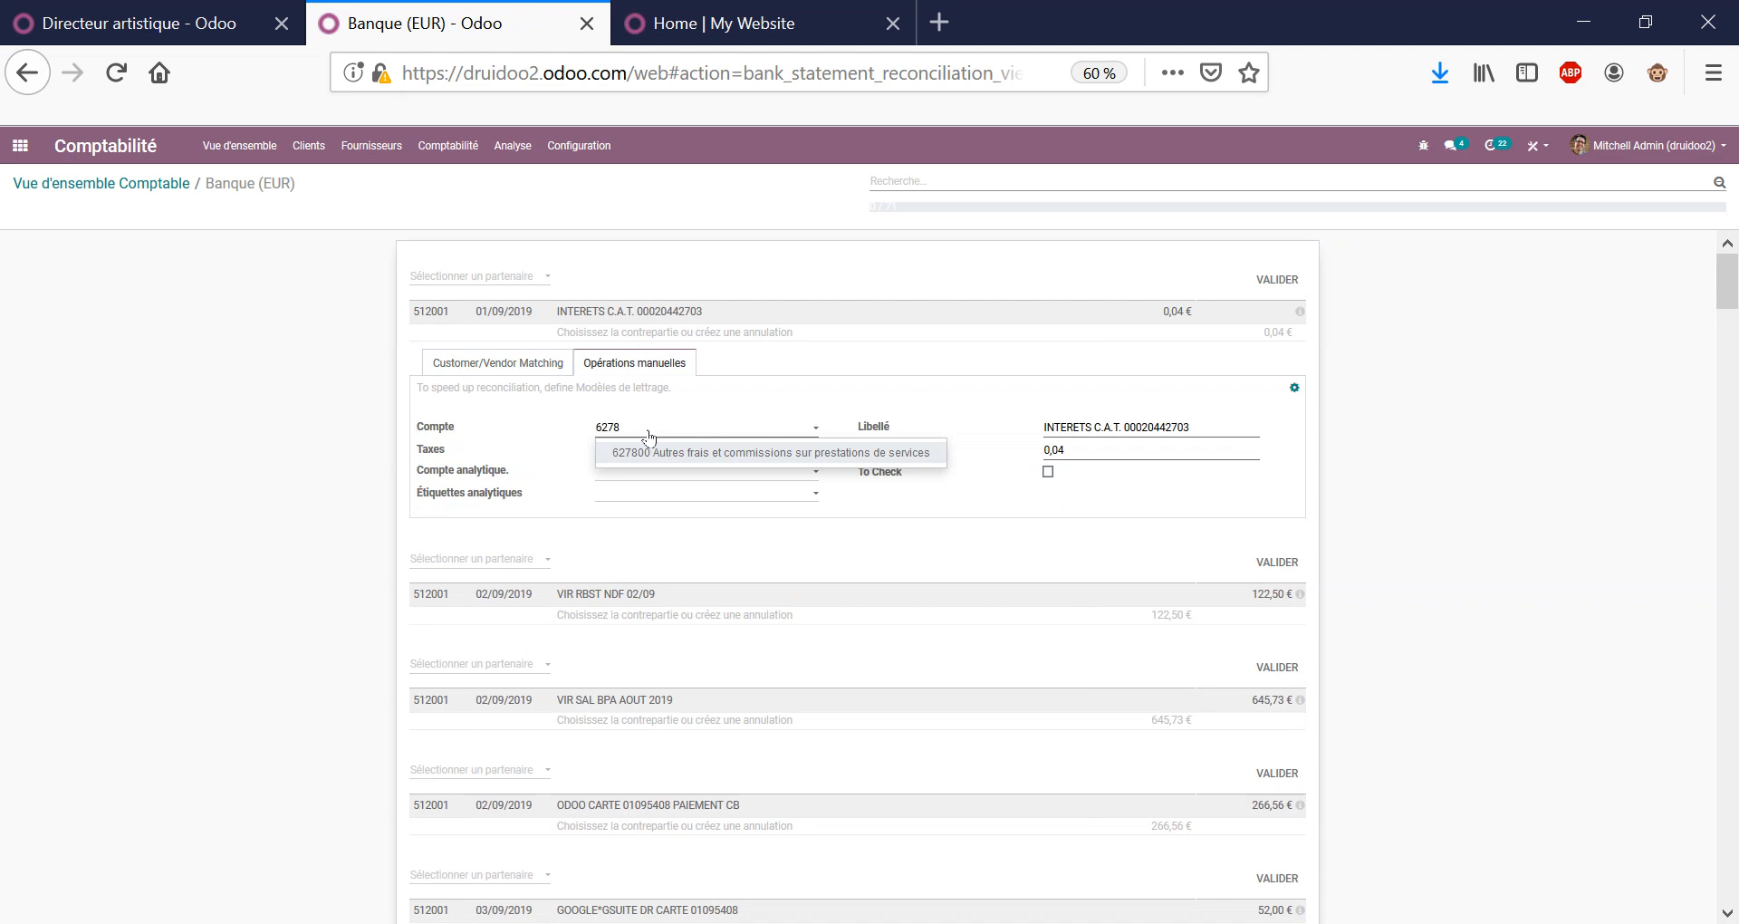
{"action": "key", "text": "Return"}
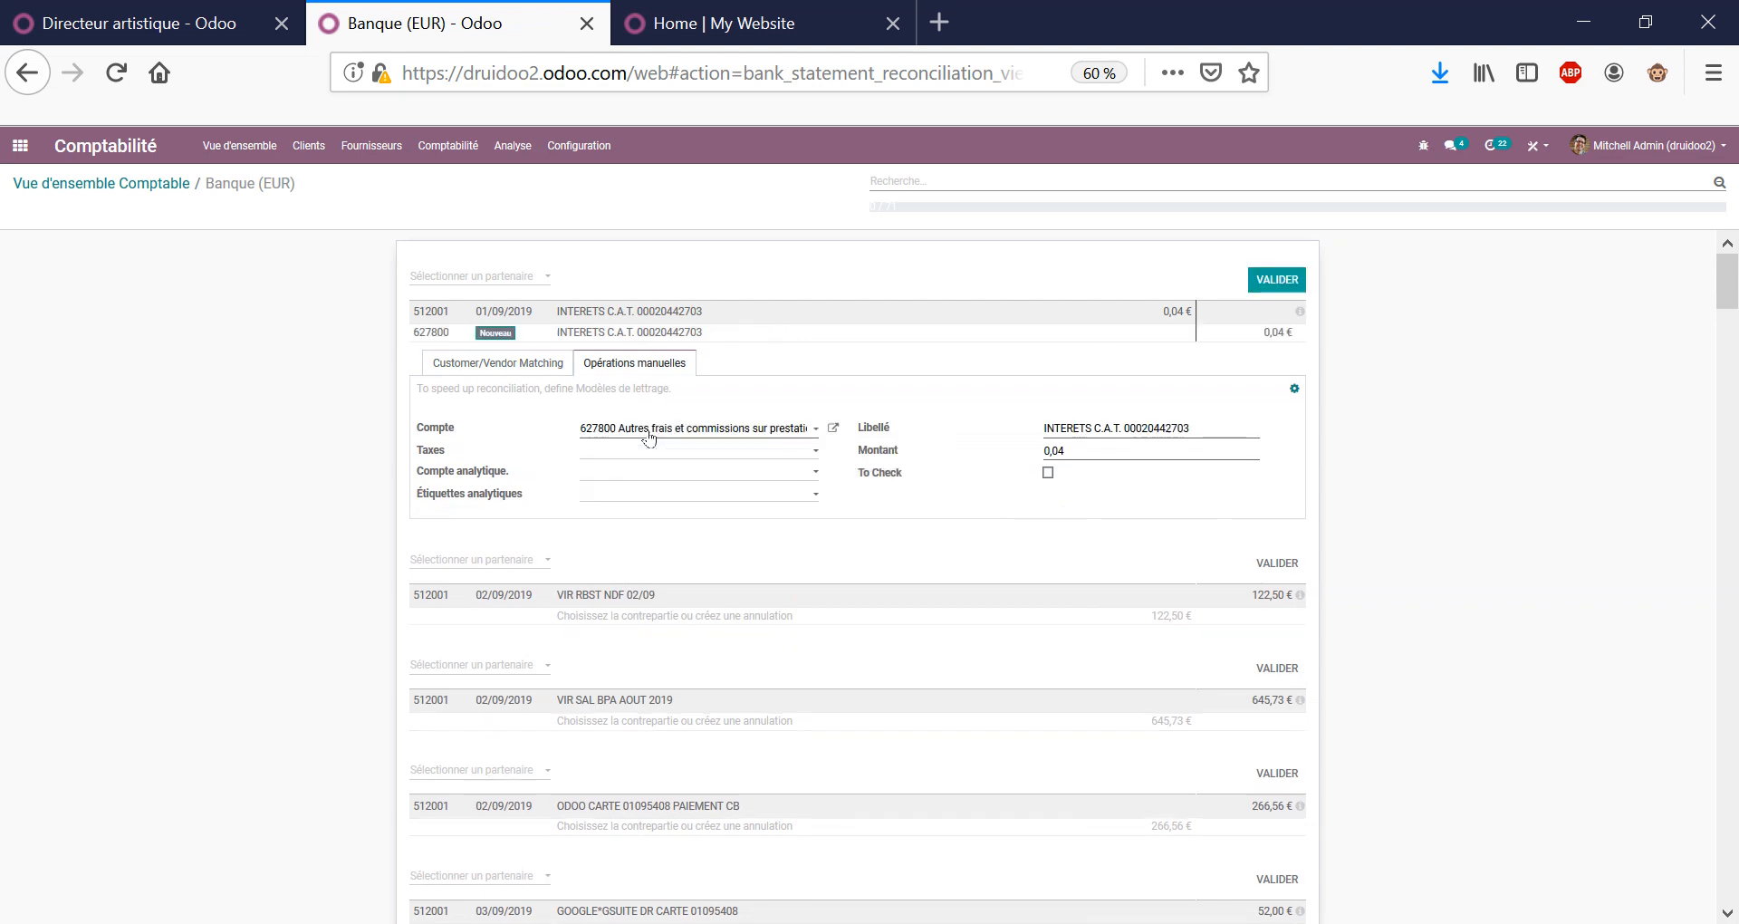
{"action": "left_click", "coordinate": [1277, 282]}
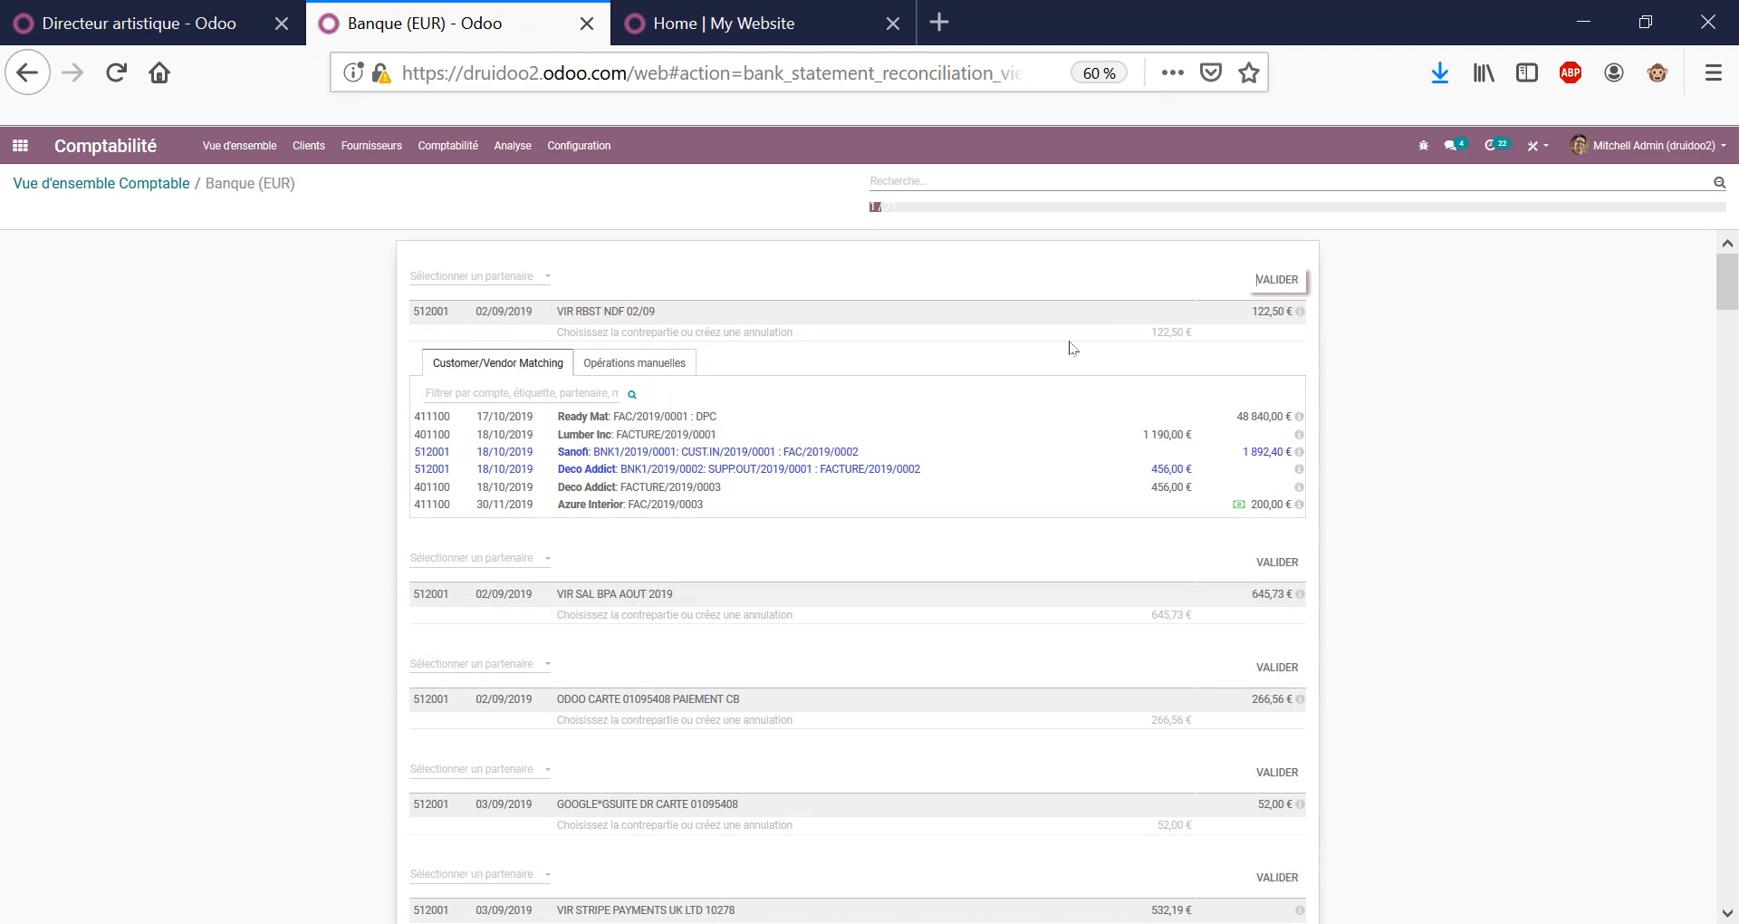
Filter proposals to account 401 and match Deco Addict's FACTURE/2019/0003 to the VIR RBST NDF 02/09 line.
{"action": "left_click_drag", "start_coordinate": [572, 315], "coordinate": [652, 310]}
{"action": "left_click", "coordinate": [310, 376]}
{"action": "type", "text": "401"}
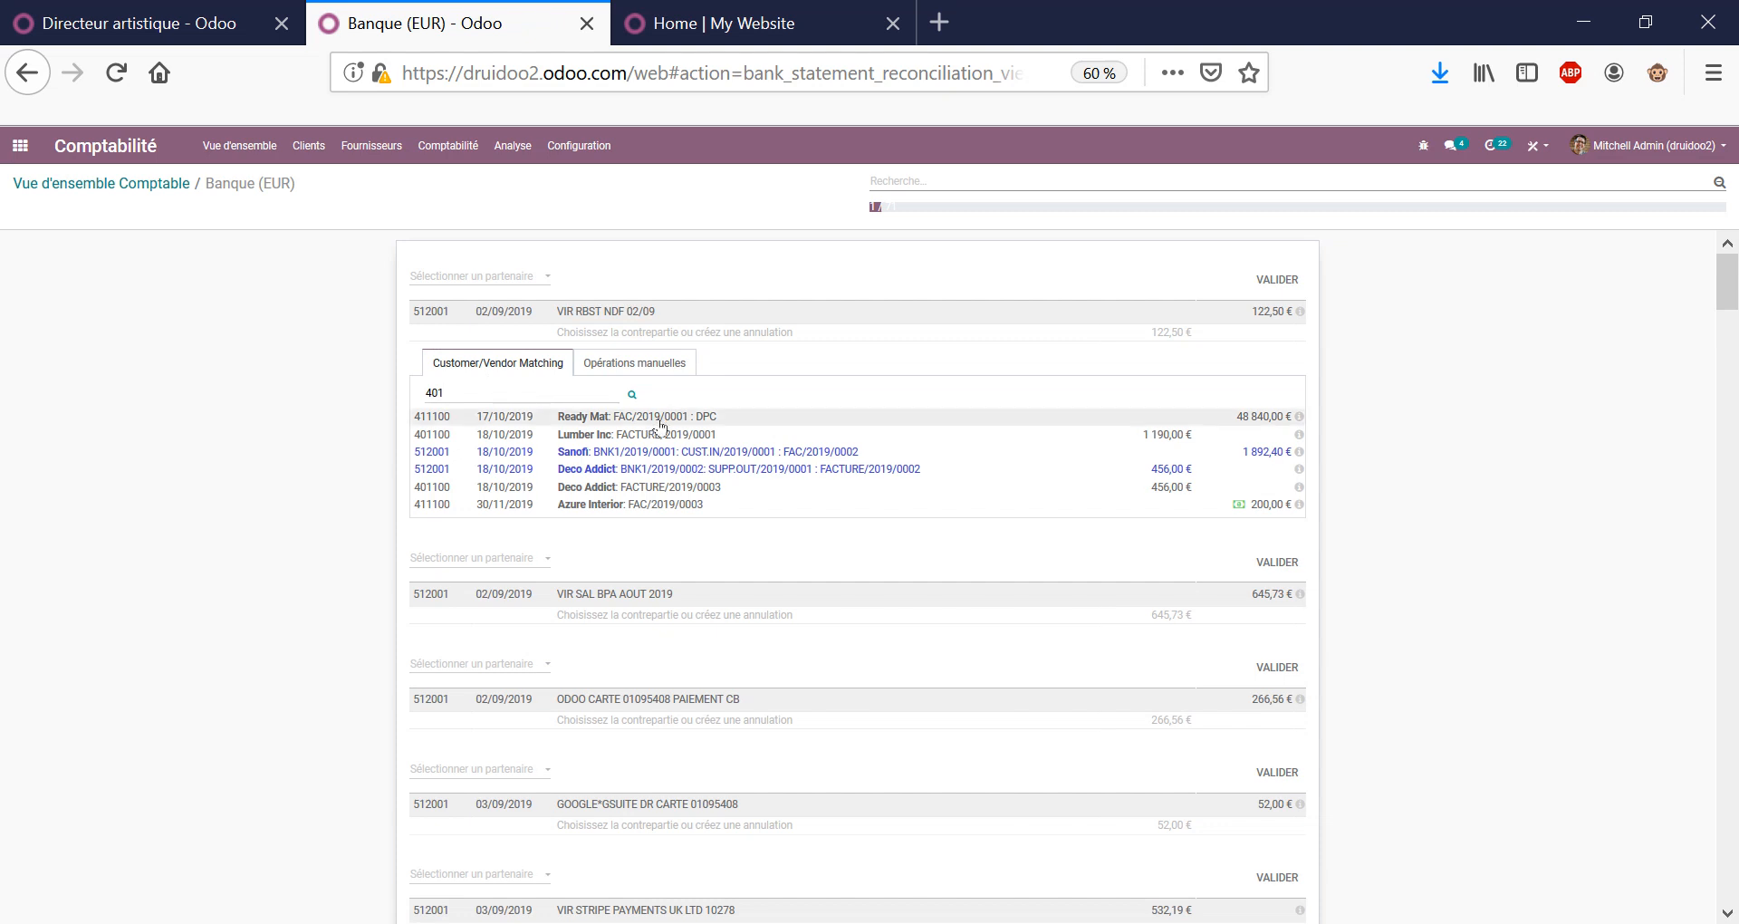
{"action": "left_click", "coordinate": [632, 395]}
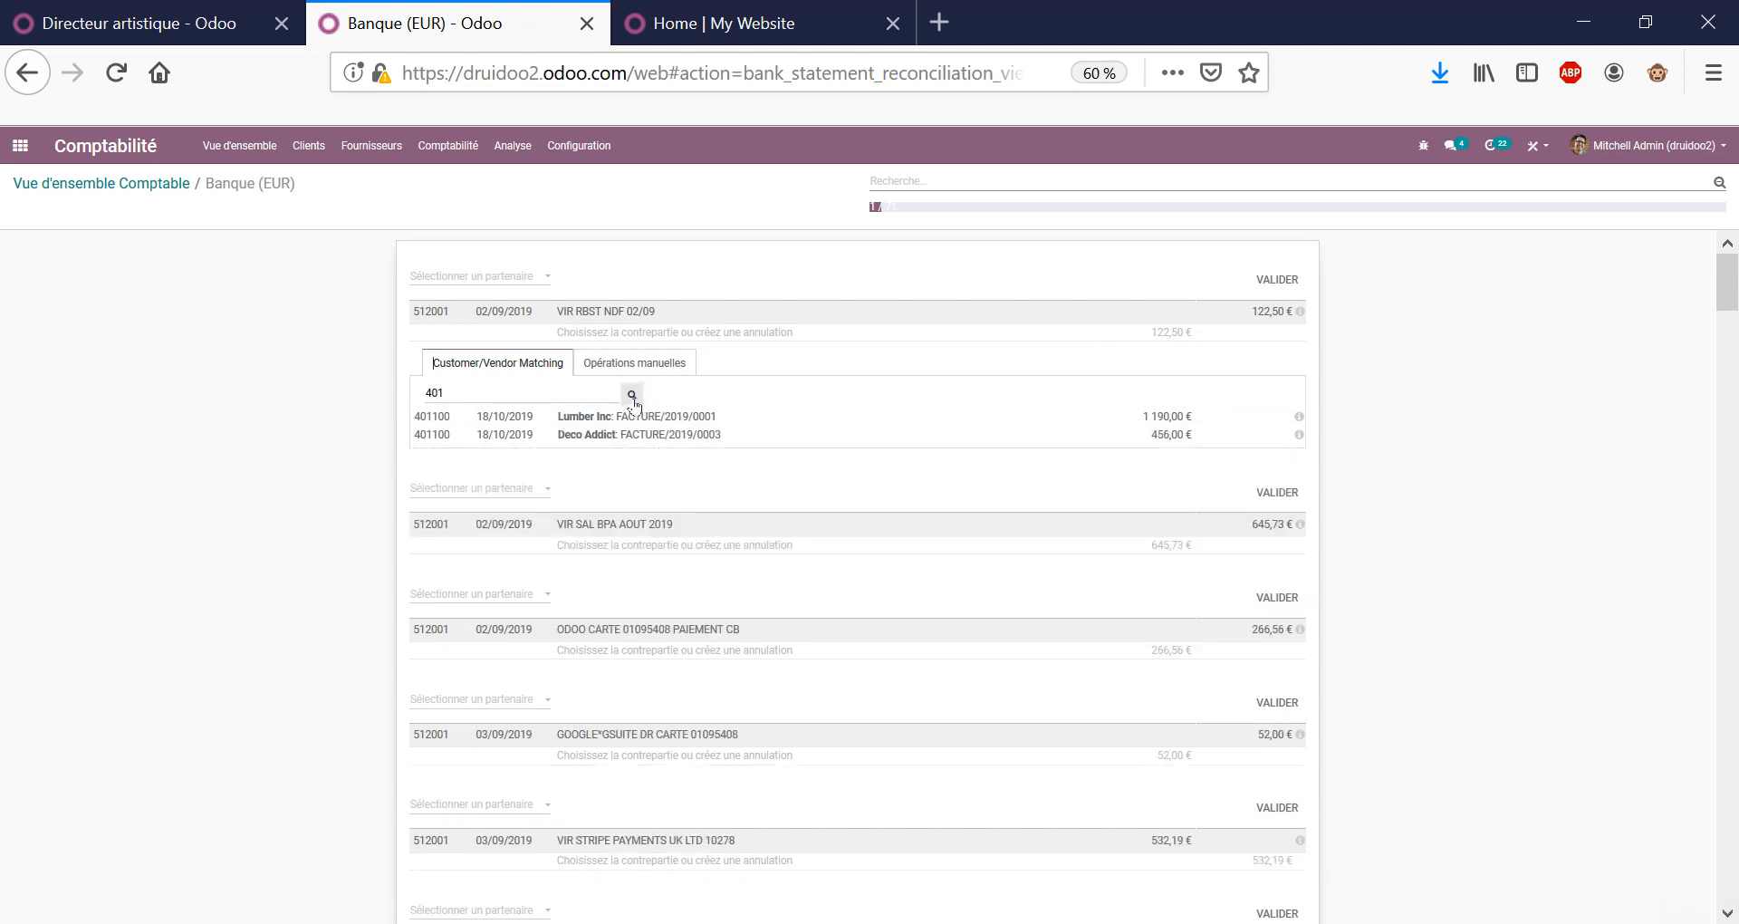
{"action": "left_click", "coordinate": [488, 435]}
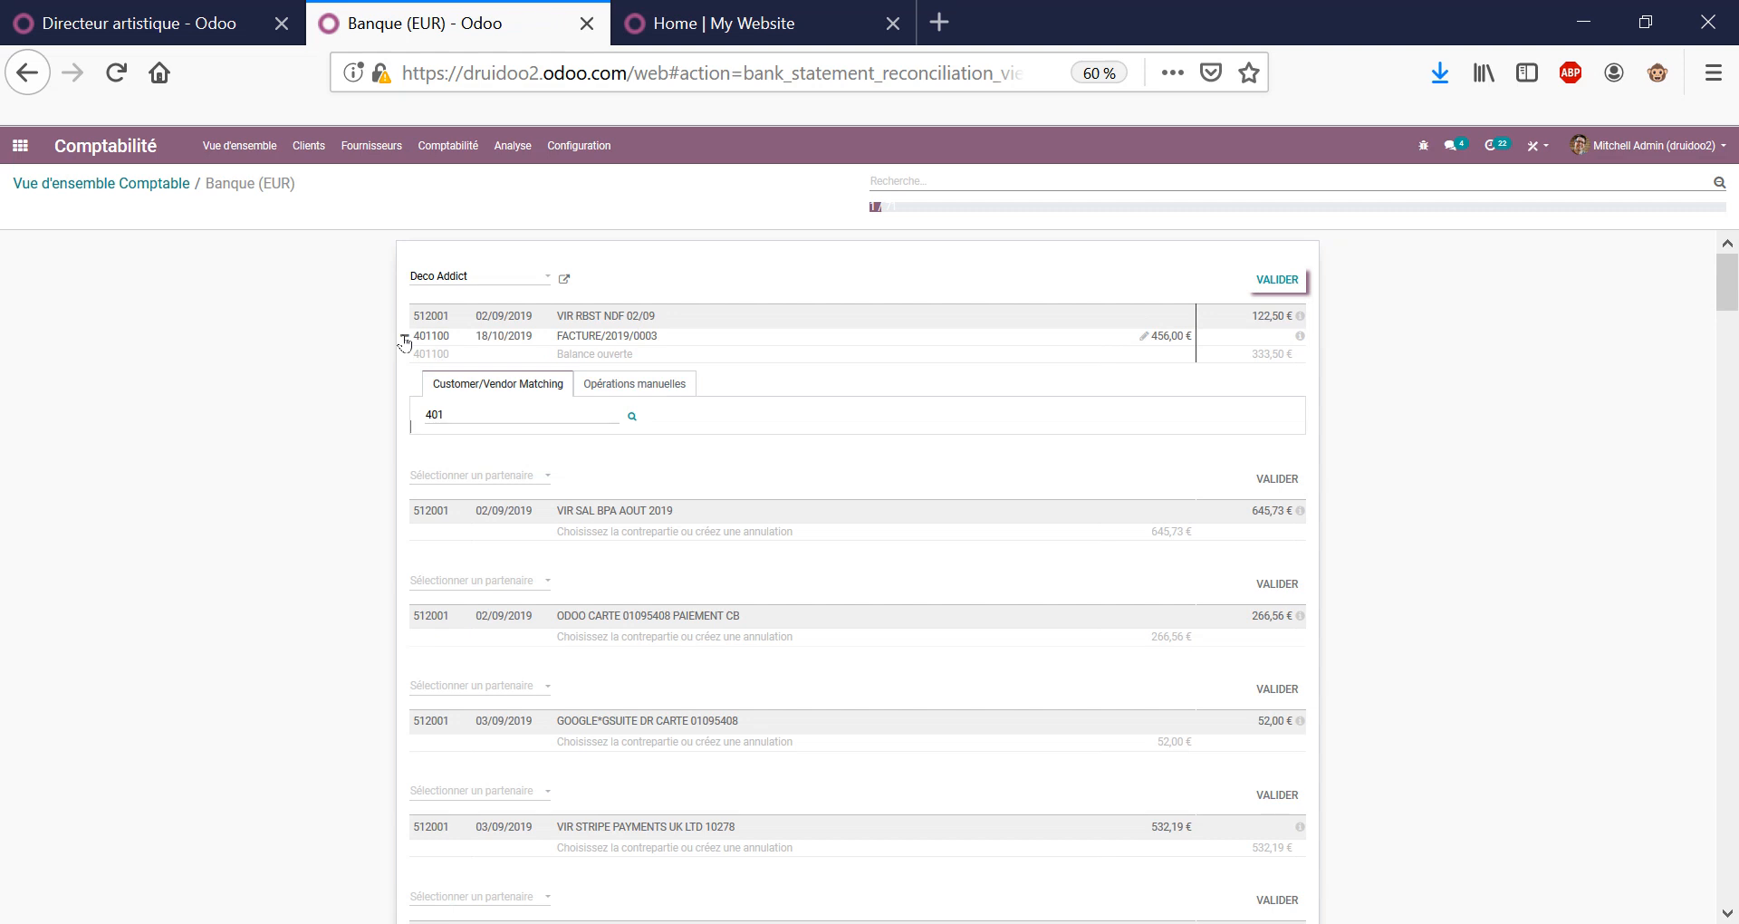
Remove FACTURE/2019/0003 from the VIR RBST NDF line again, leaving it unmatched.
{"action": "left_click", "coordinate": [404, 338]}
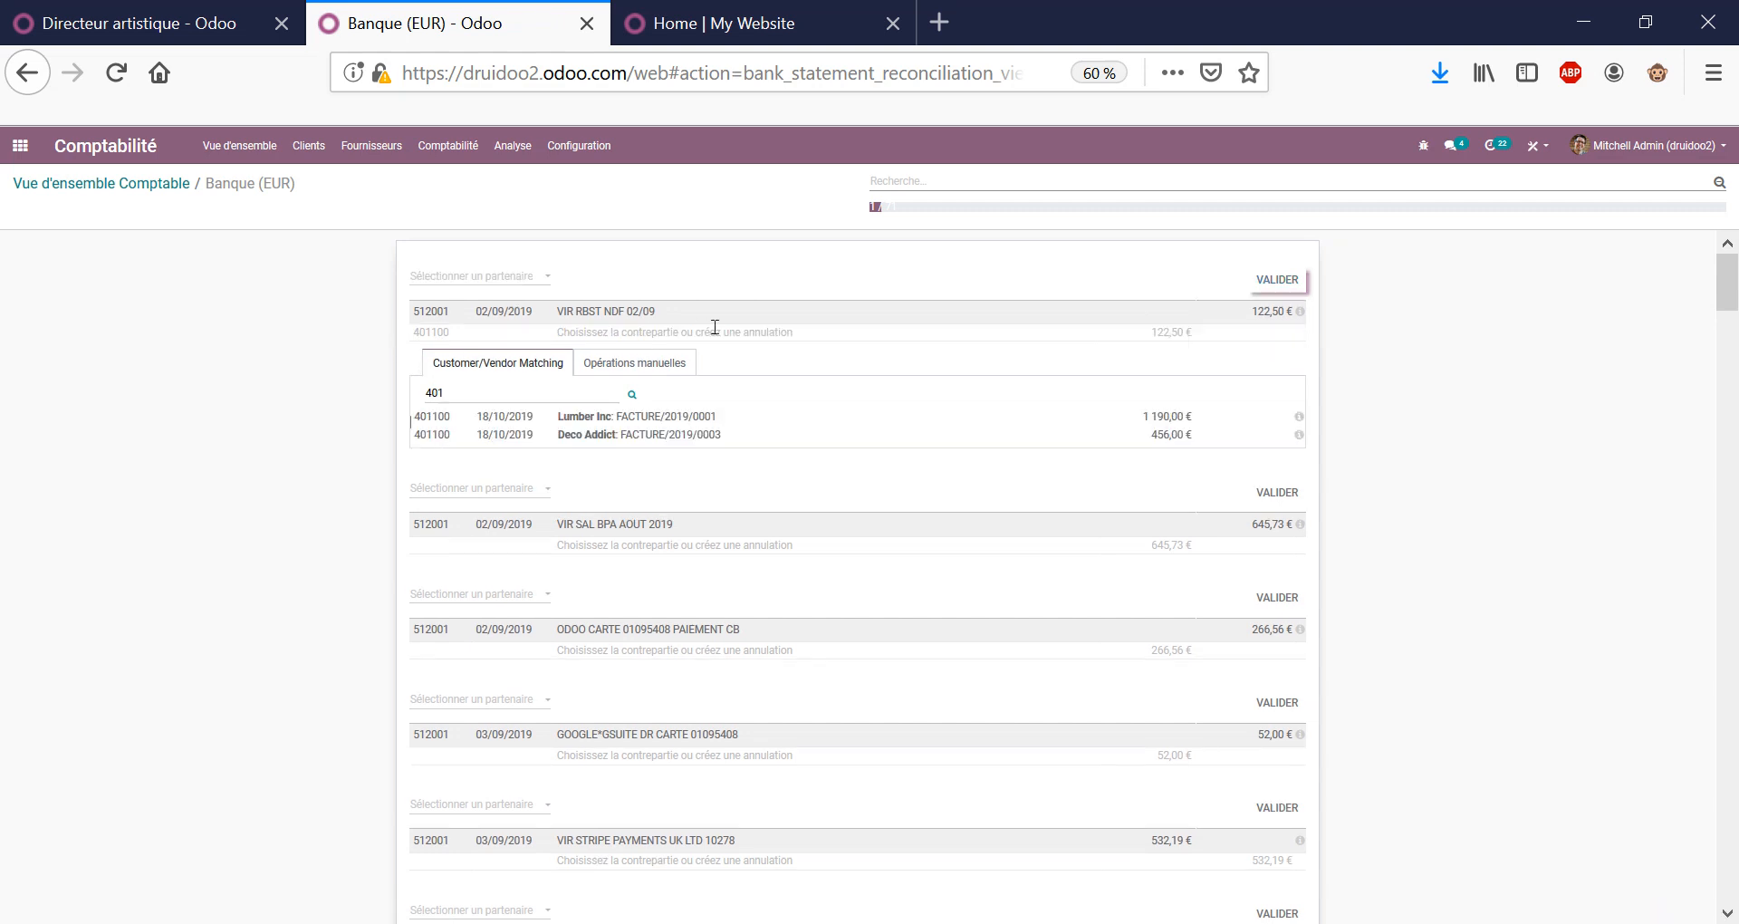
{"action": "scroll", "coordinate": [738, 388], "scroll_direction": "down", "scroll_amount": 6}
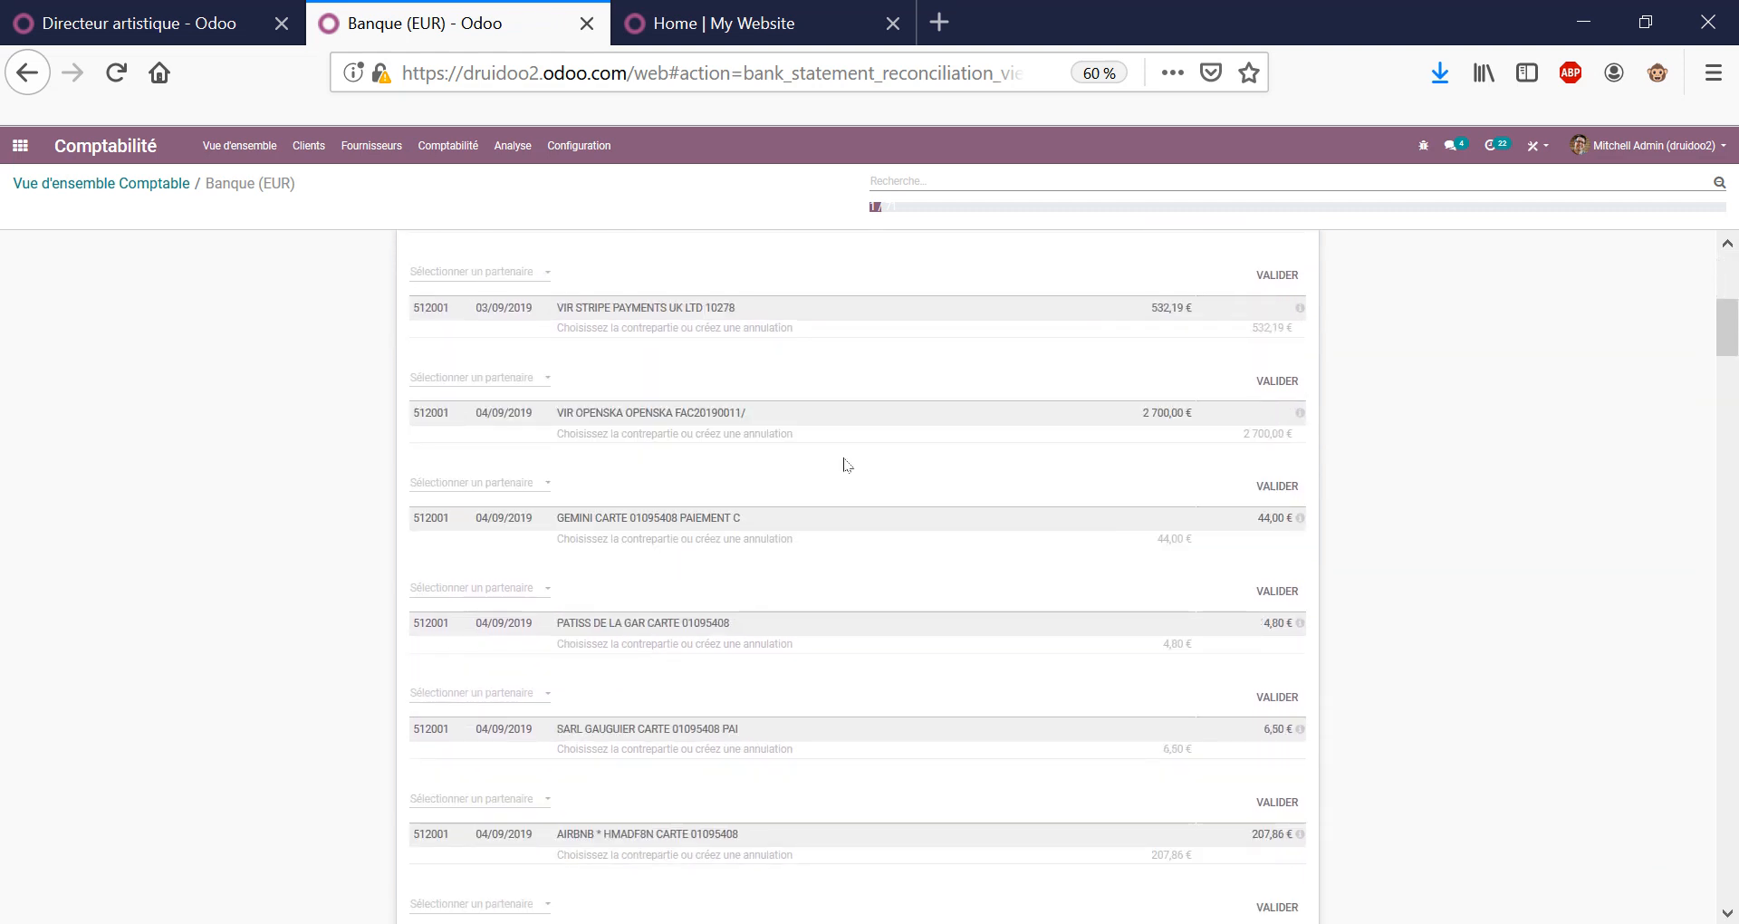
{"action": "scroll", "coordinate": [716, 457], "scroll_direction": "down", "scroll_amount": 5}
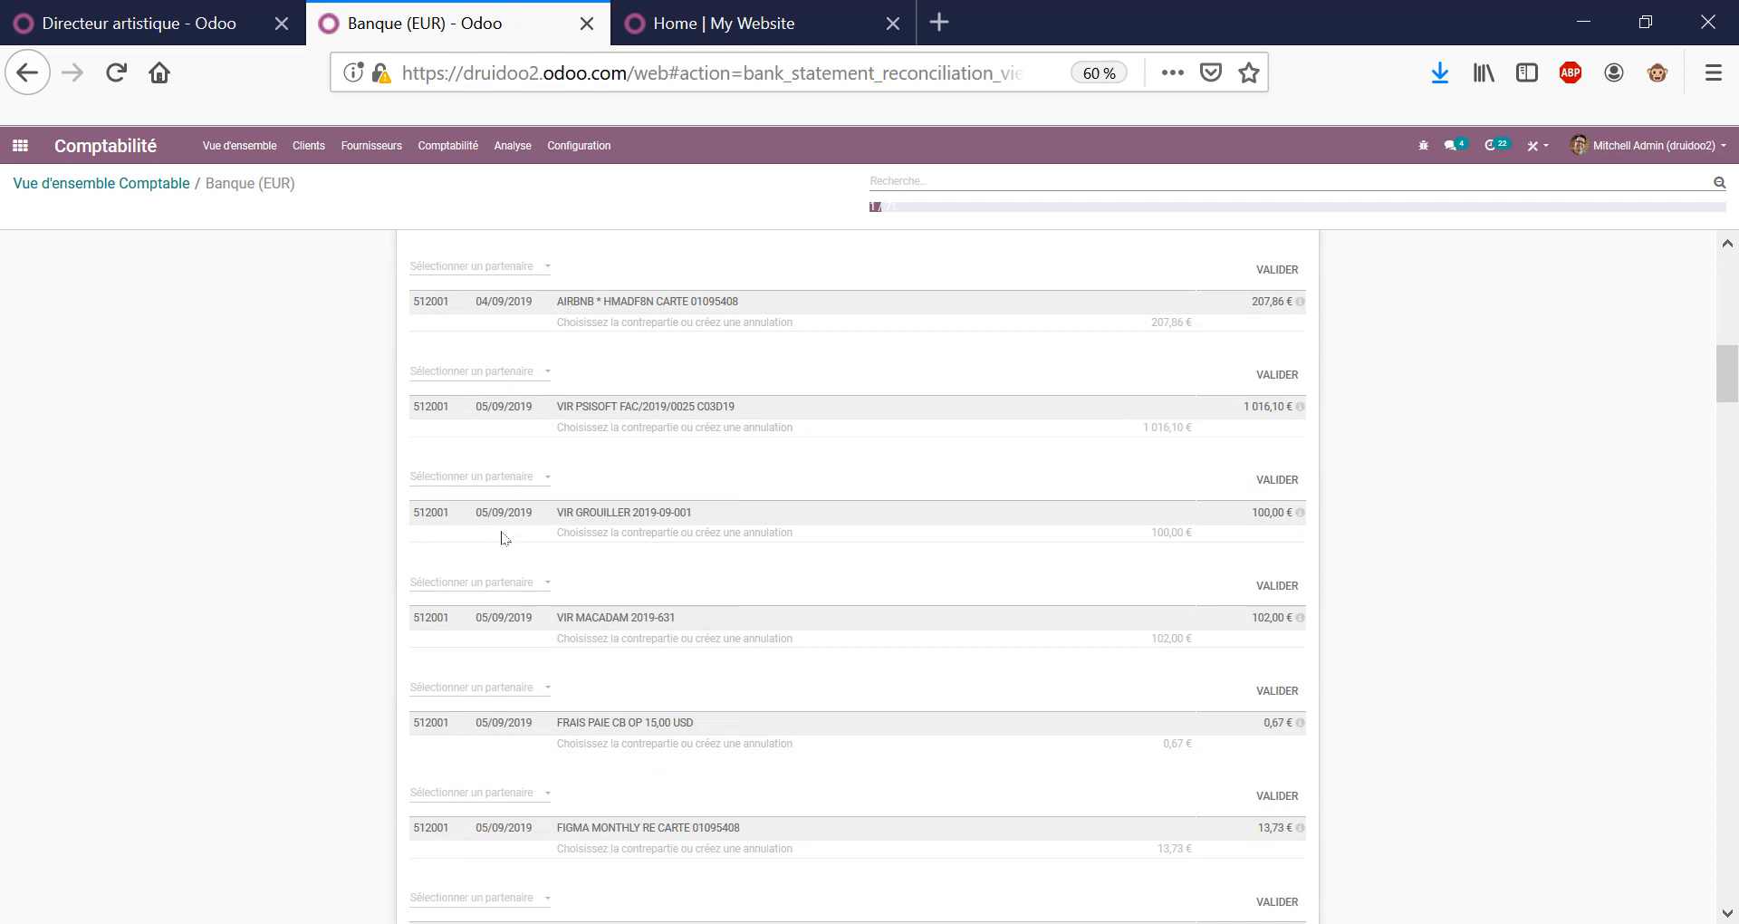
Match Deco Addict's FACTURE/2019/0003 to the VIR GUIGNARD 19-09-2 bank line.
{"action": "left_click", "coordinate": [442, 516]}
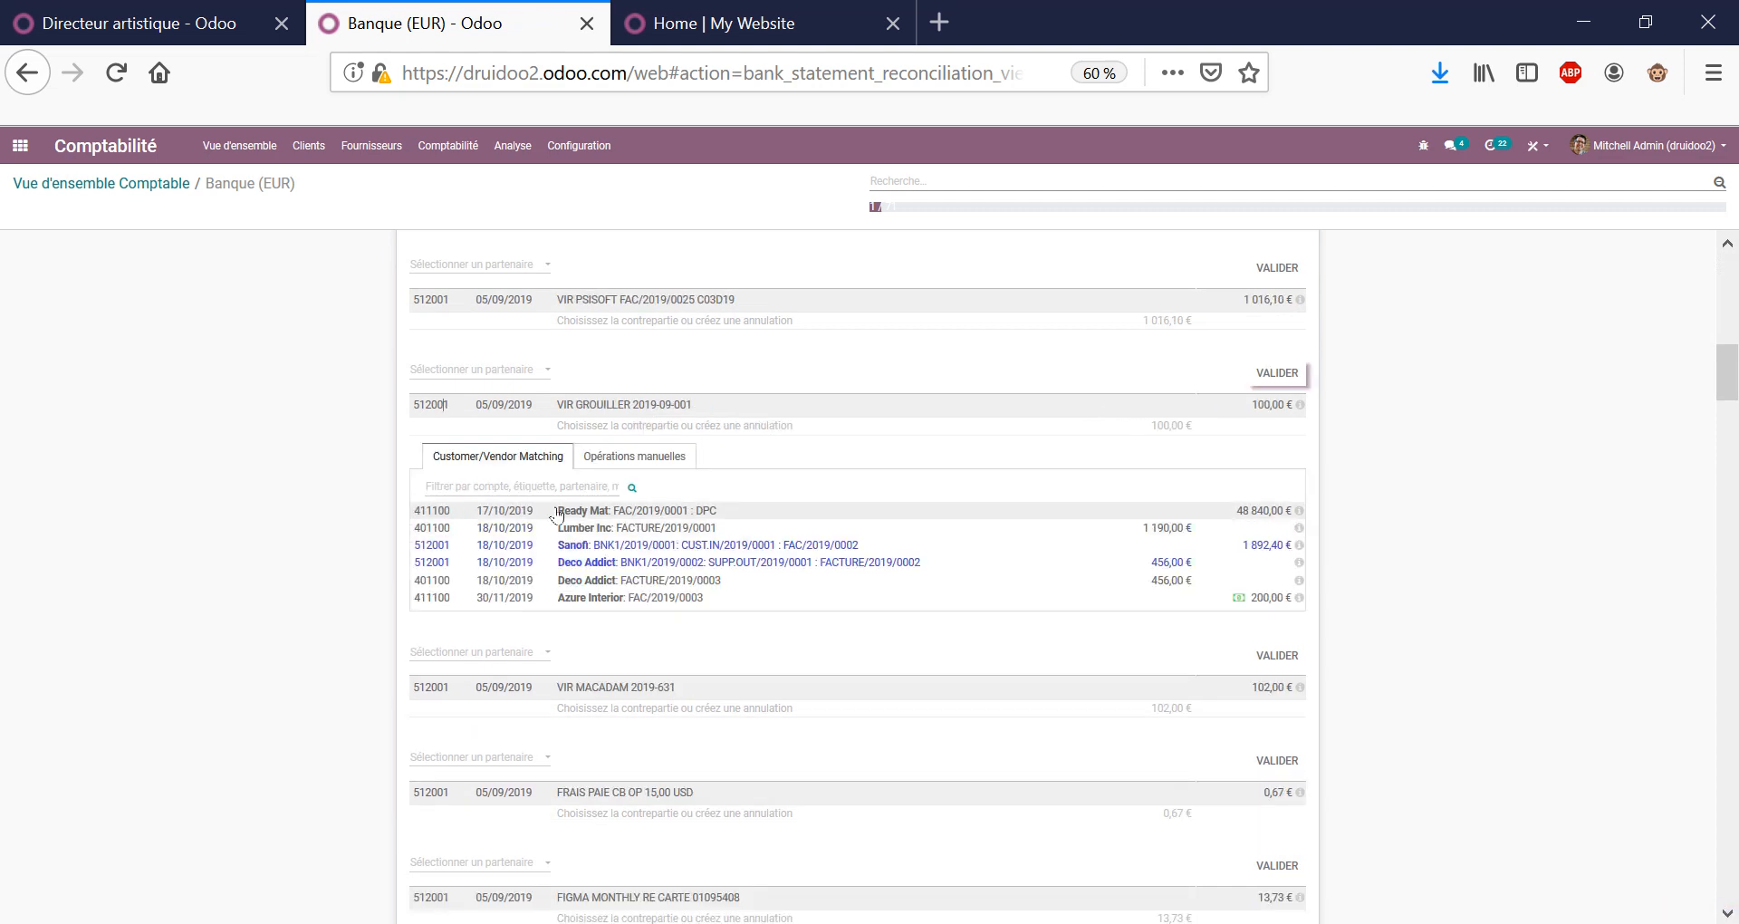
{"action": "scroll", "coordinate": [579, 580], "scroll_direction": "down", "scroll_amount": 2}
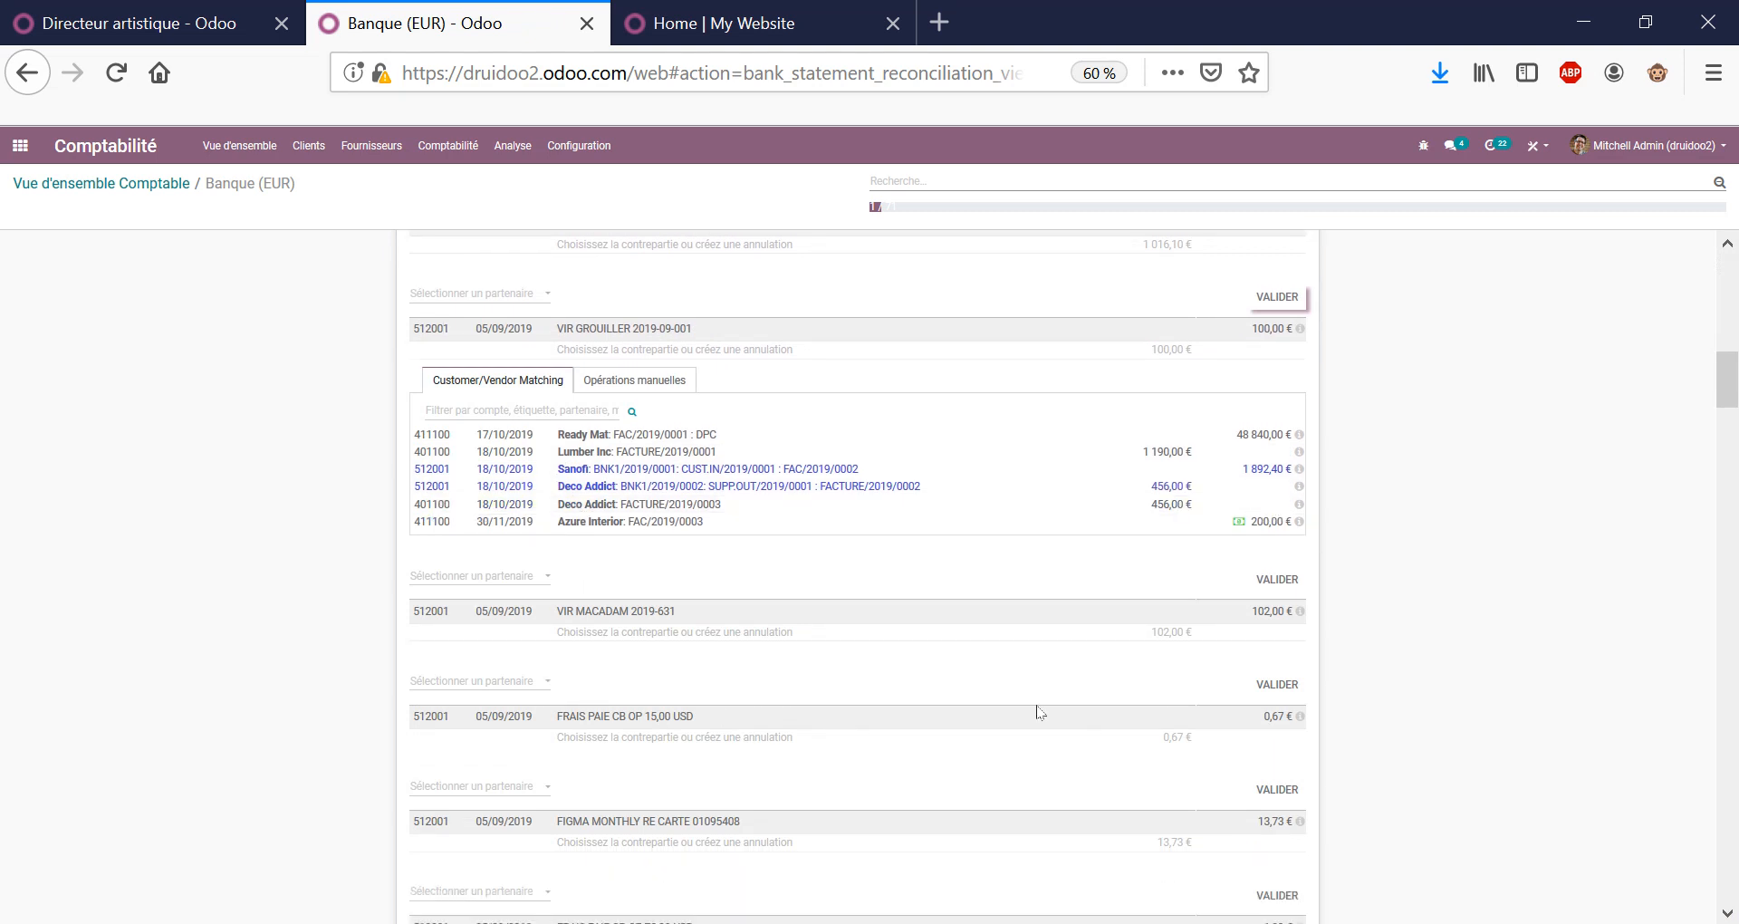
{"action": "scroll", "coordinate": [1039, 712], "scroll_direction": "down", "scroll_amount": 10}
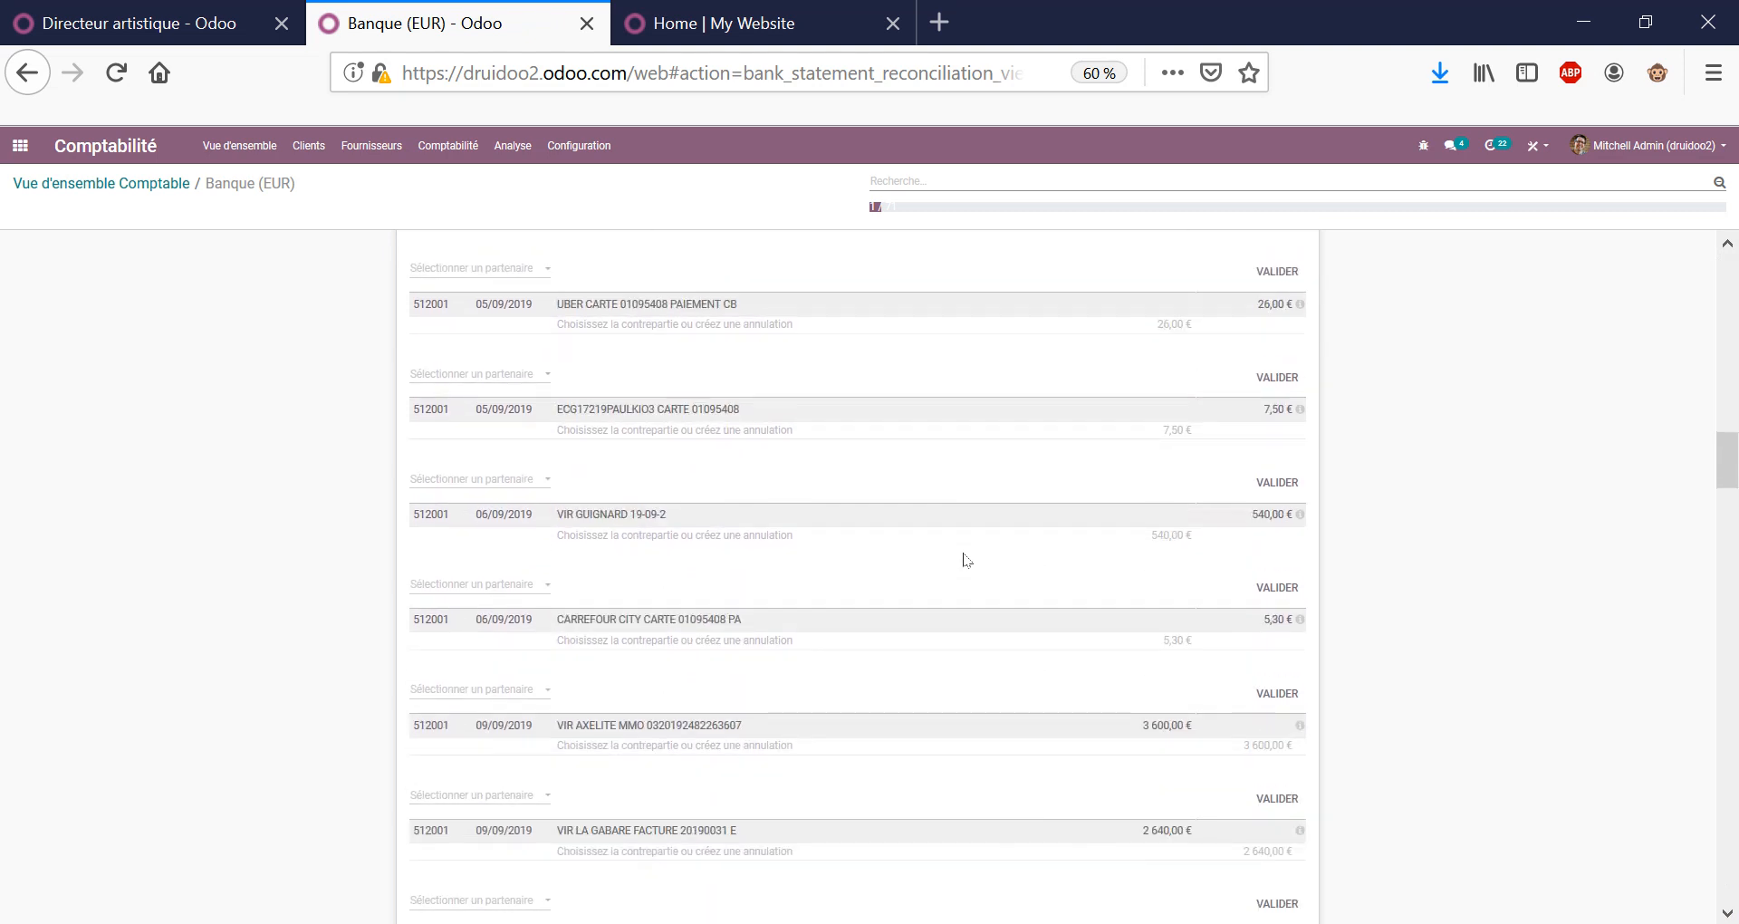
{"action": "scroll", "coordinate": [966, 559], "scroll_direction": "down", "scroll_amount": 3}
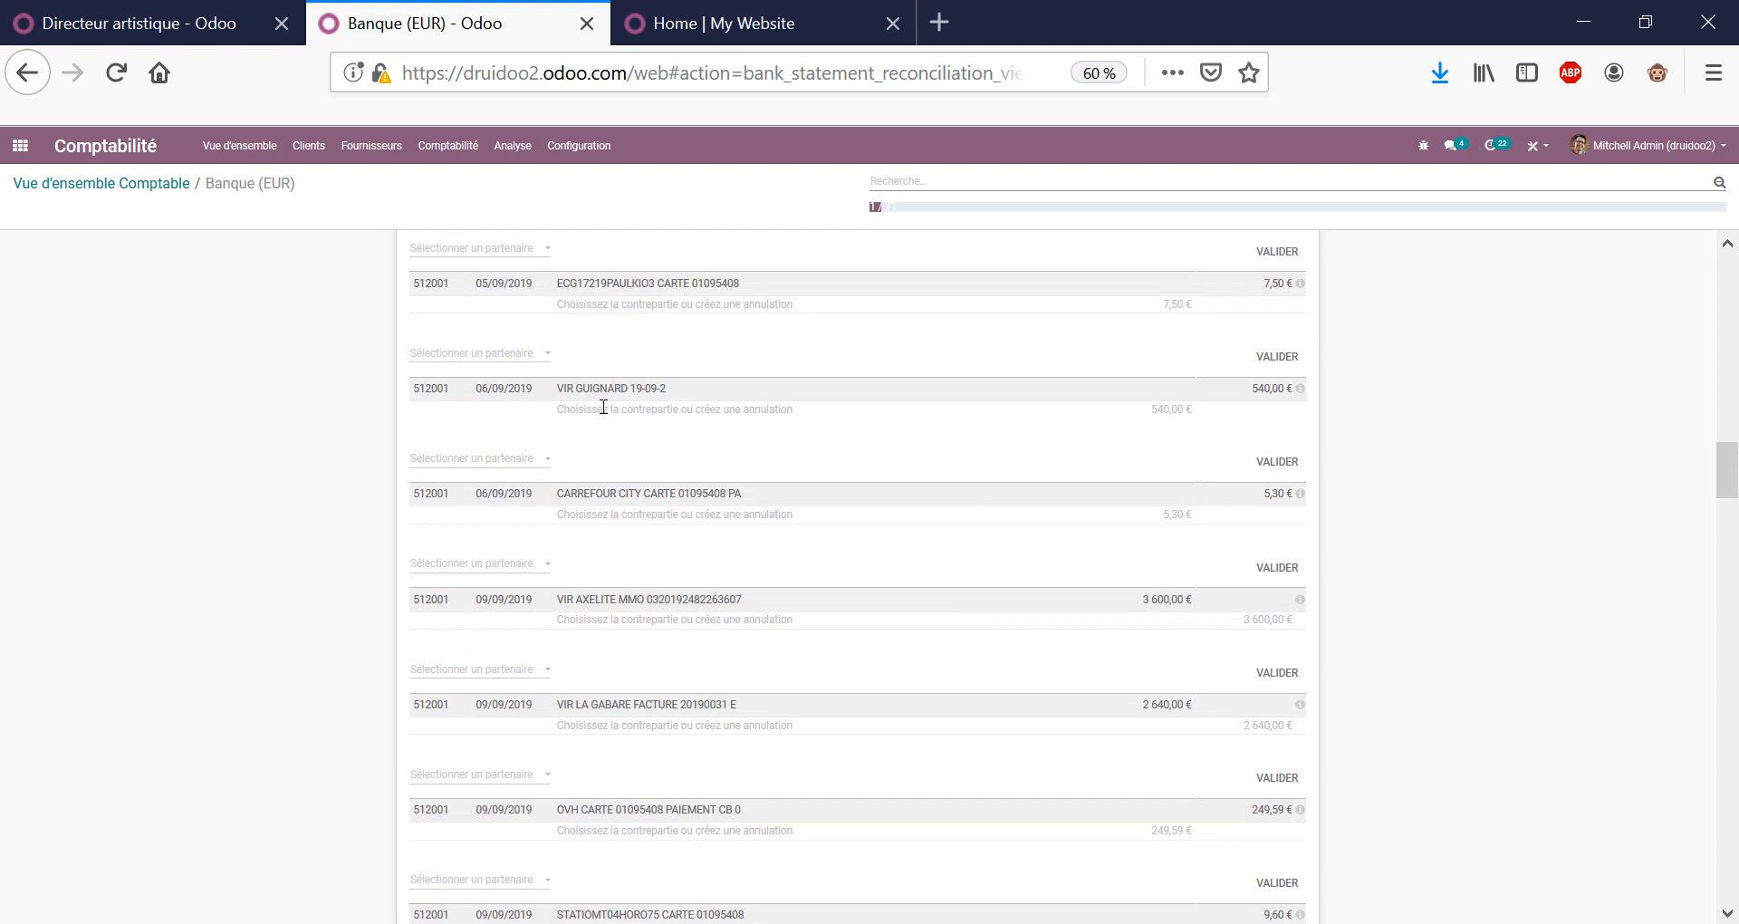
{"action": "left_click", "coordinate": [603, 406]}
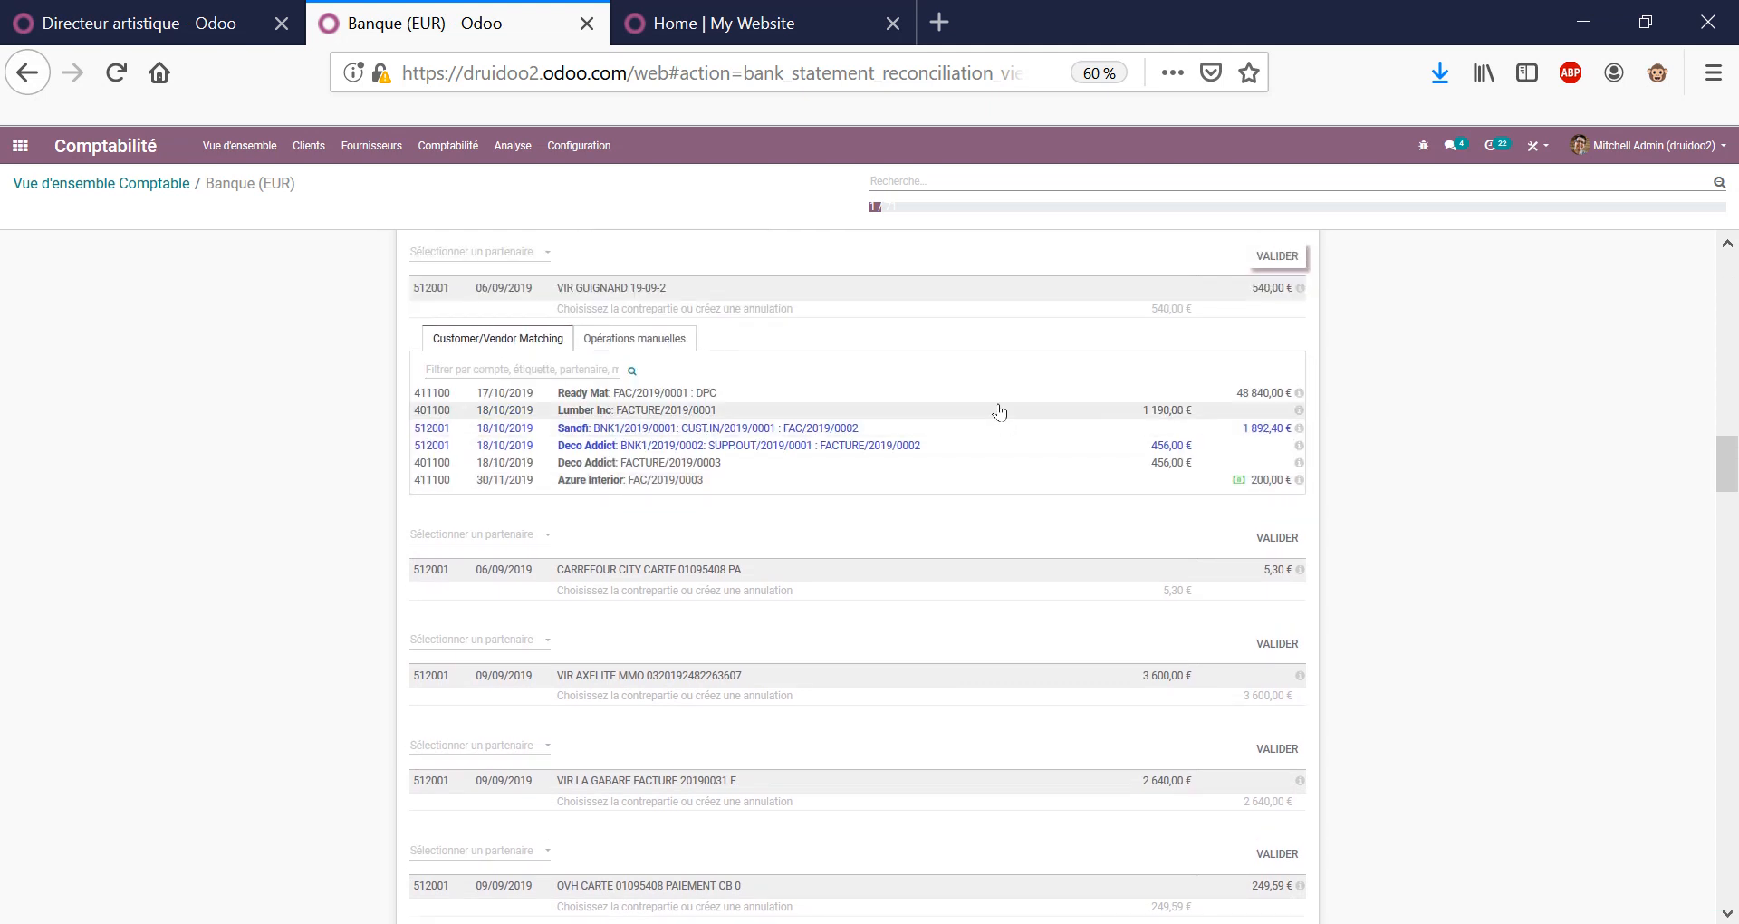
{"action": "left_click", "coordinate": [990, 464]}
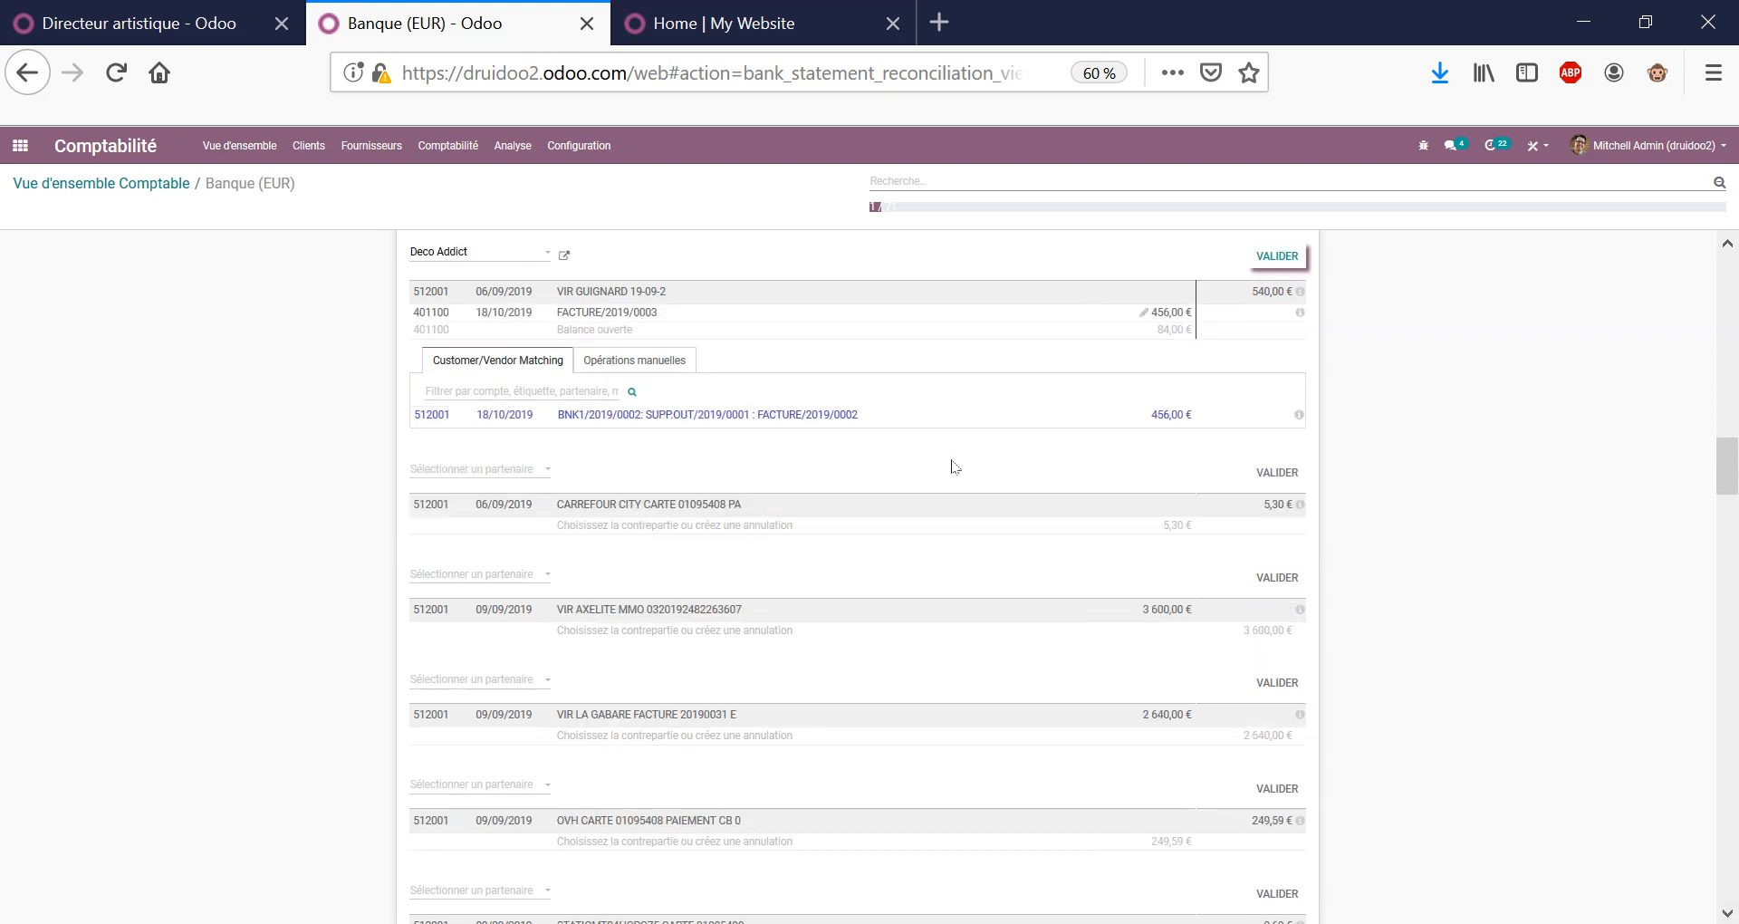
Book the 84,00 € remainder to 658000 Charges diverses de gestion courante and validate.
{"action": "left_click", "coordinate": [599, 367]}
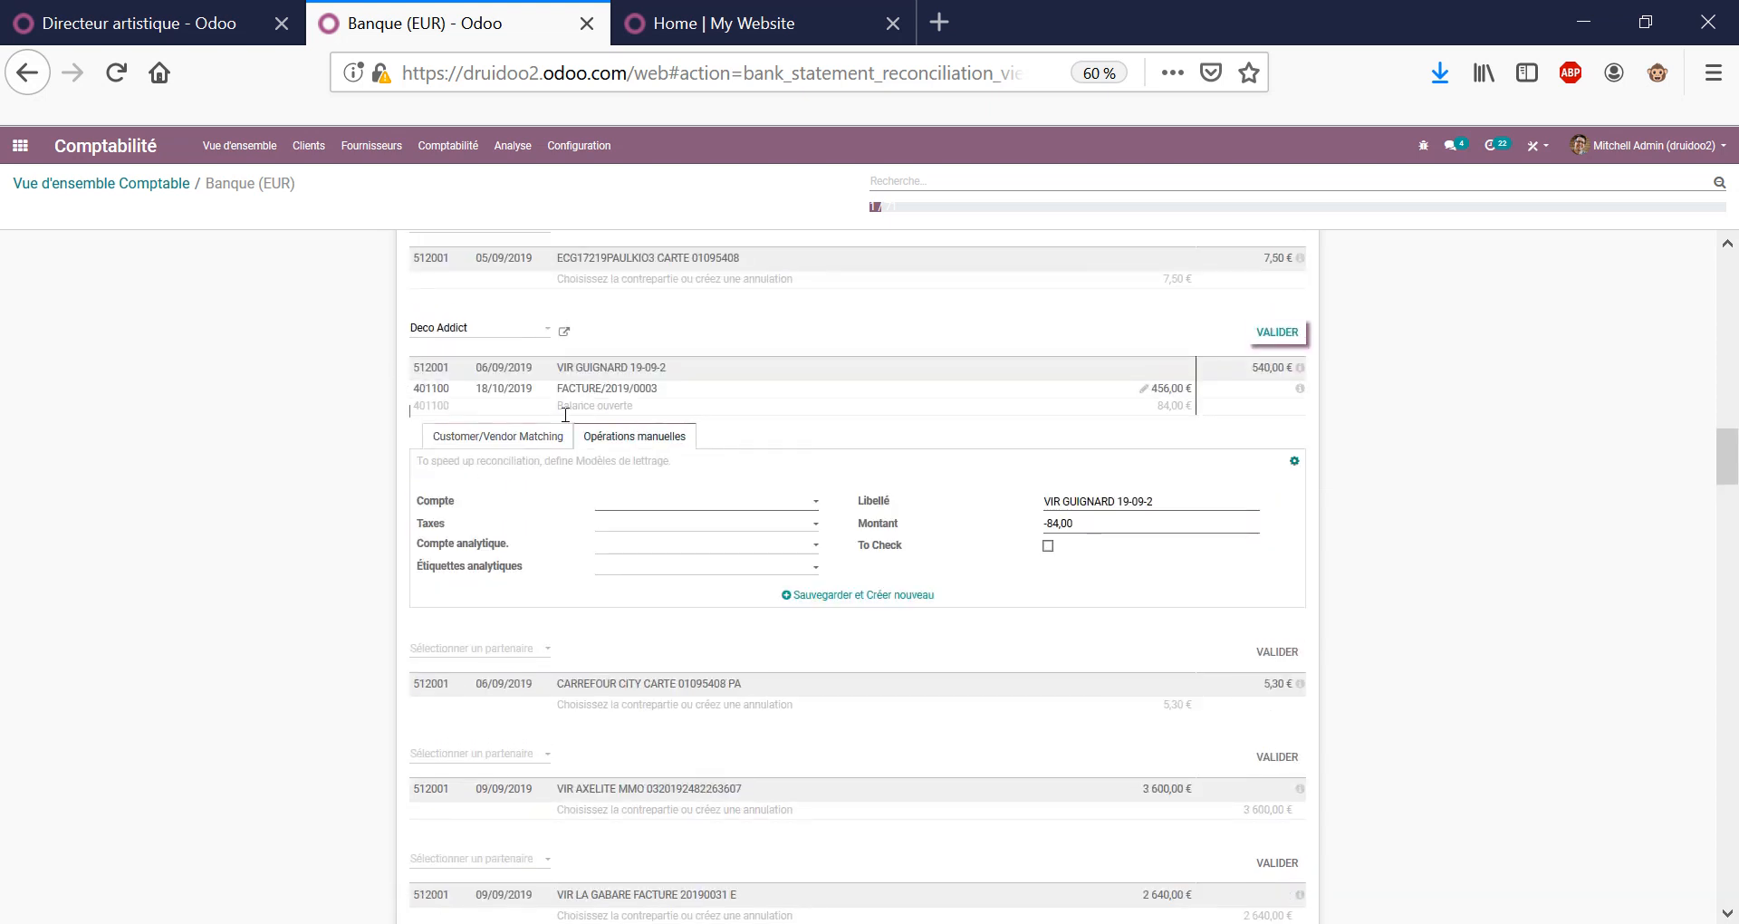
{"action": "left_click", "coordinate": [619, 501]}
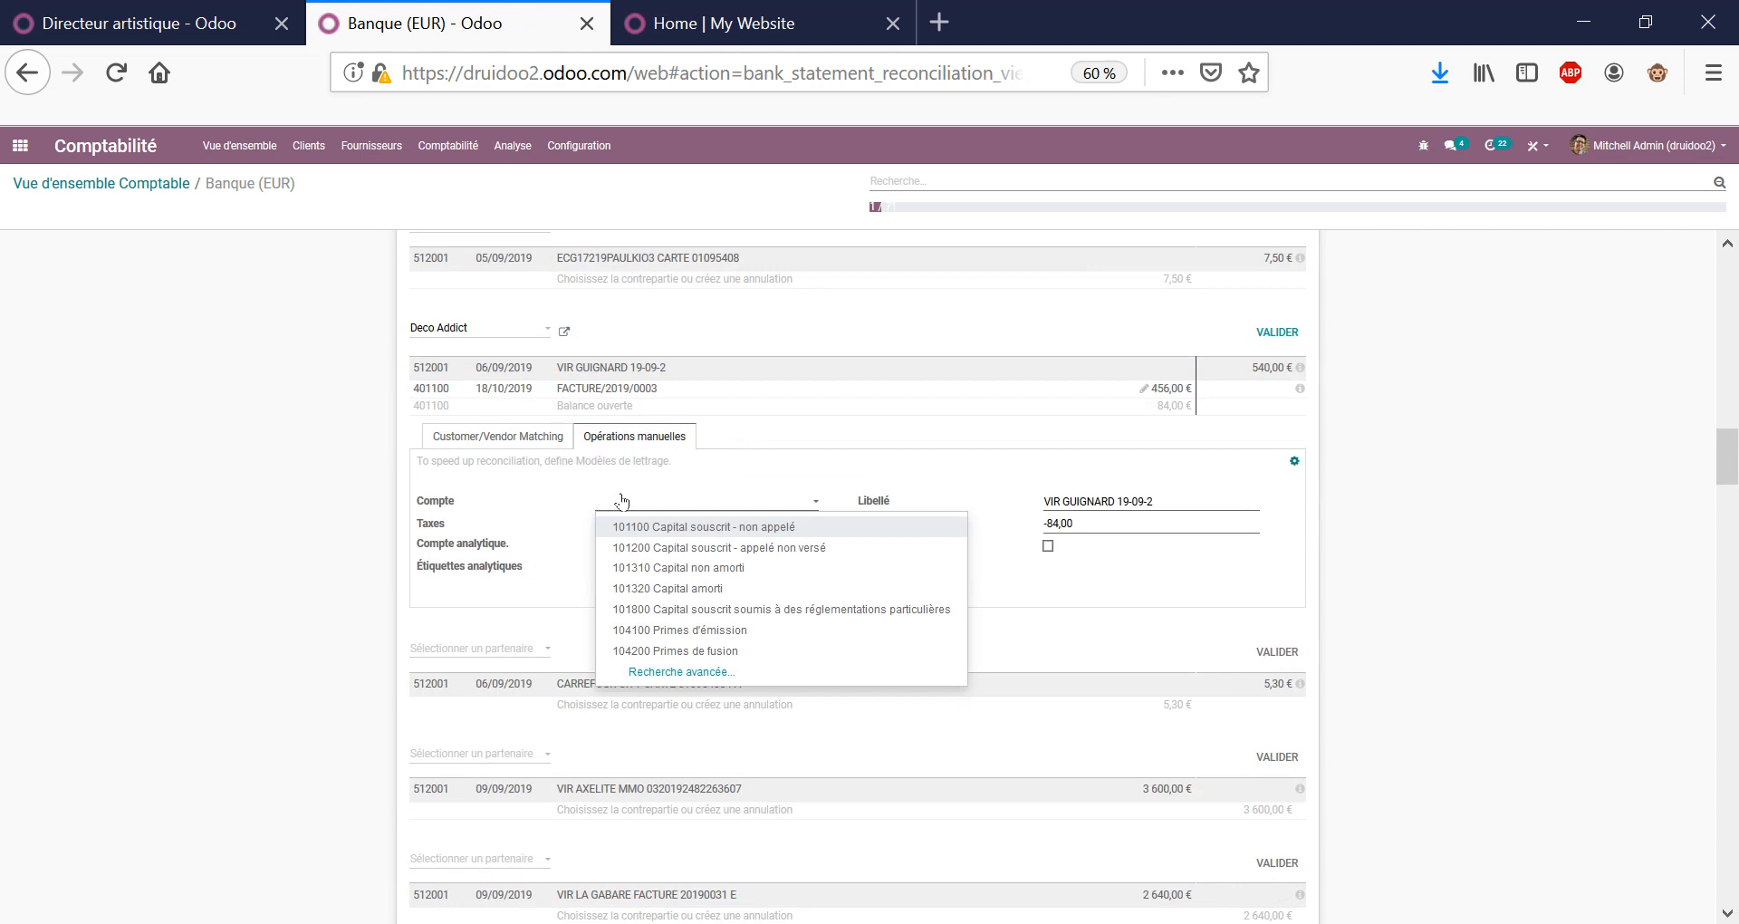
{"action": "type", "text": "GESTION"}
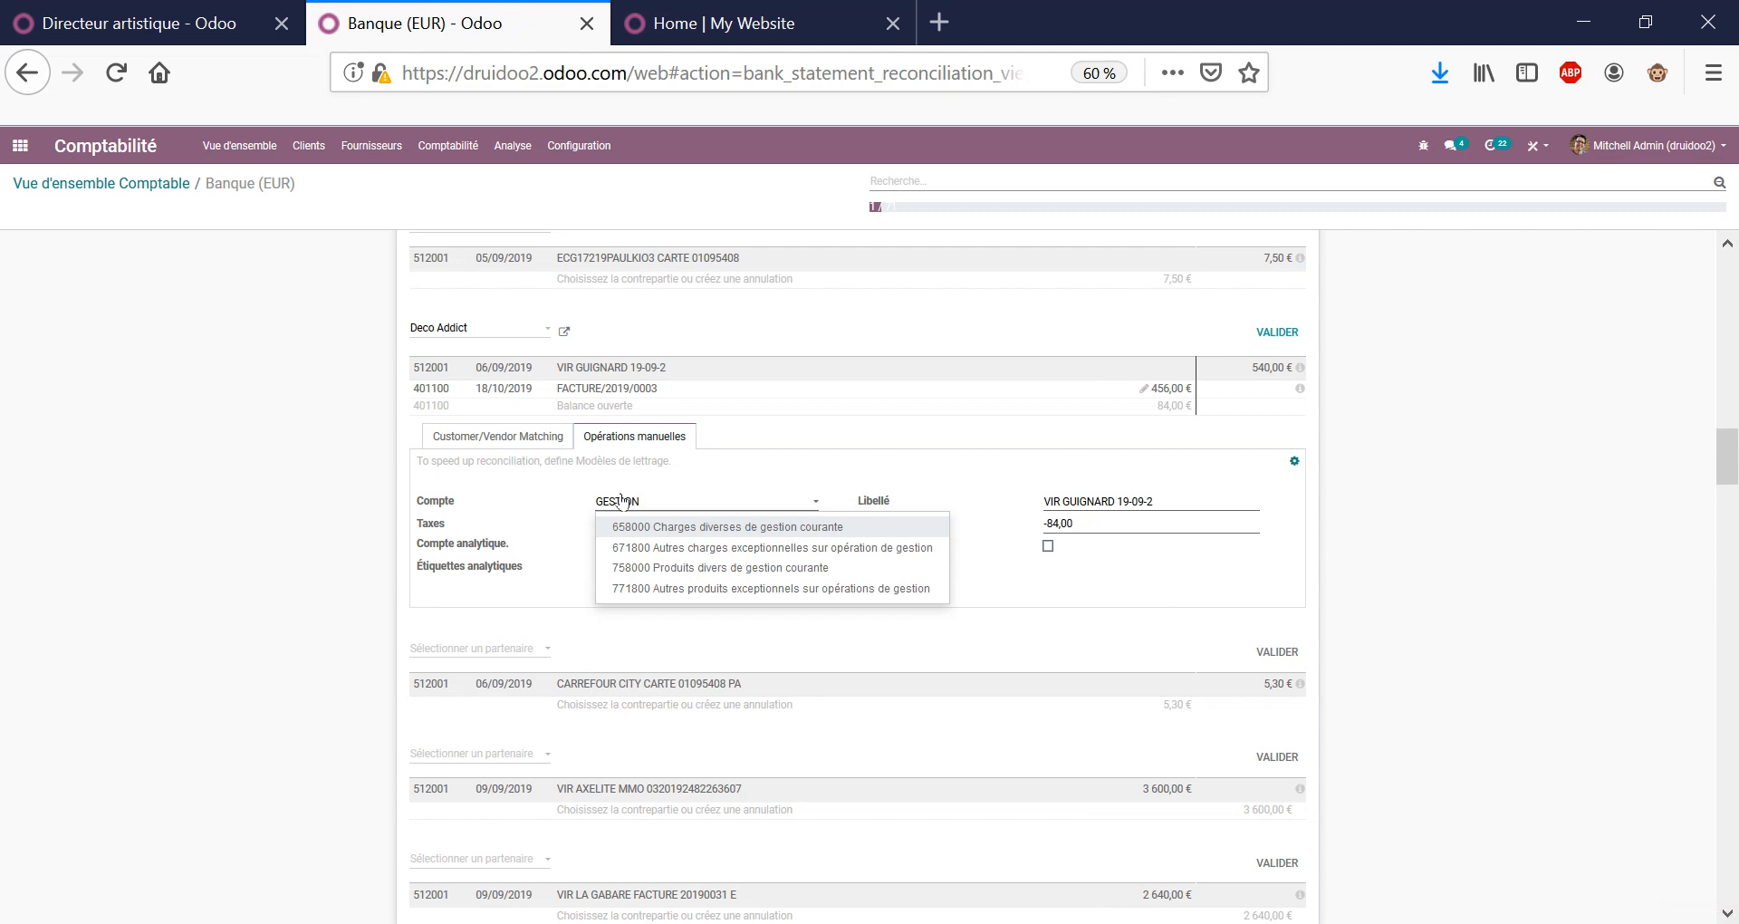
{"action": "key", "text": "Return"}
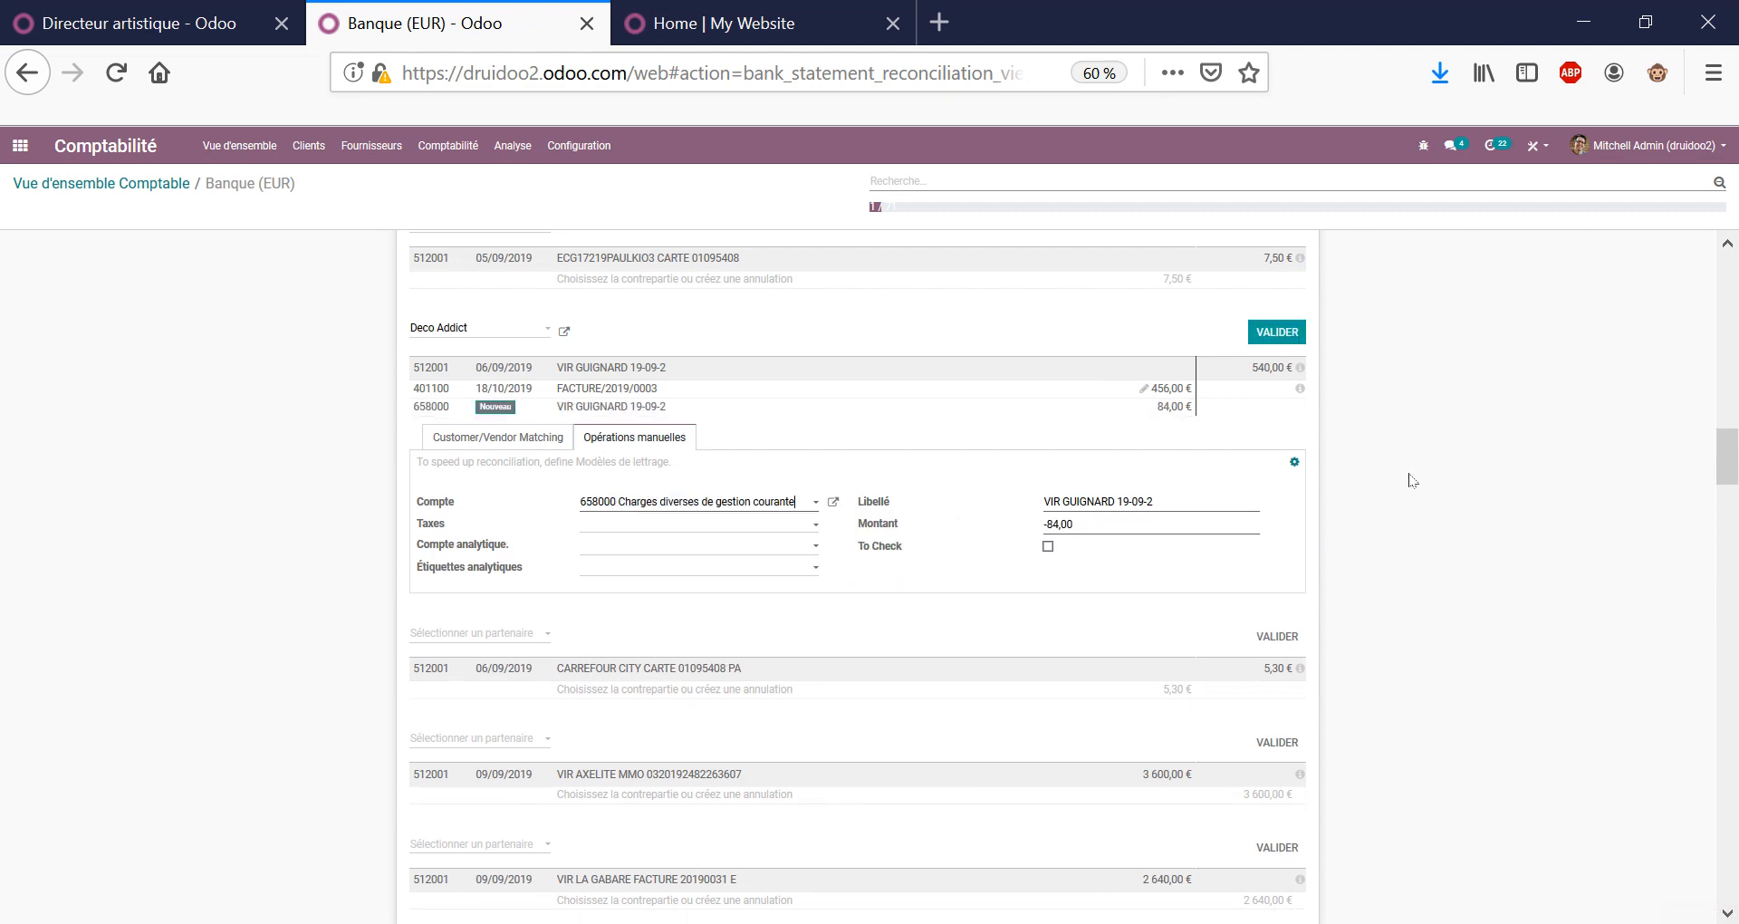
{"action": "left_click", "coordinate": [1278, 331]}
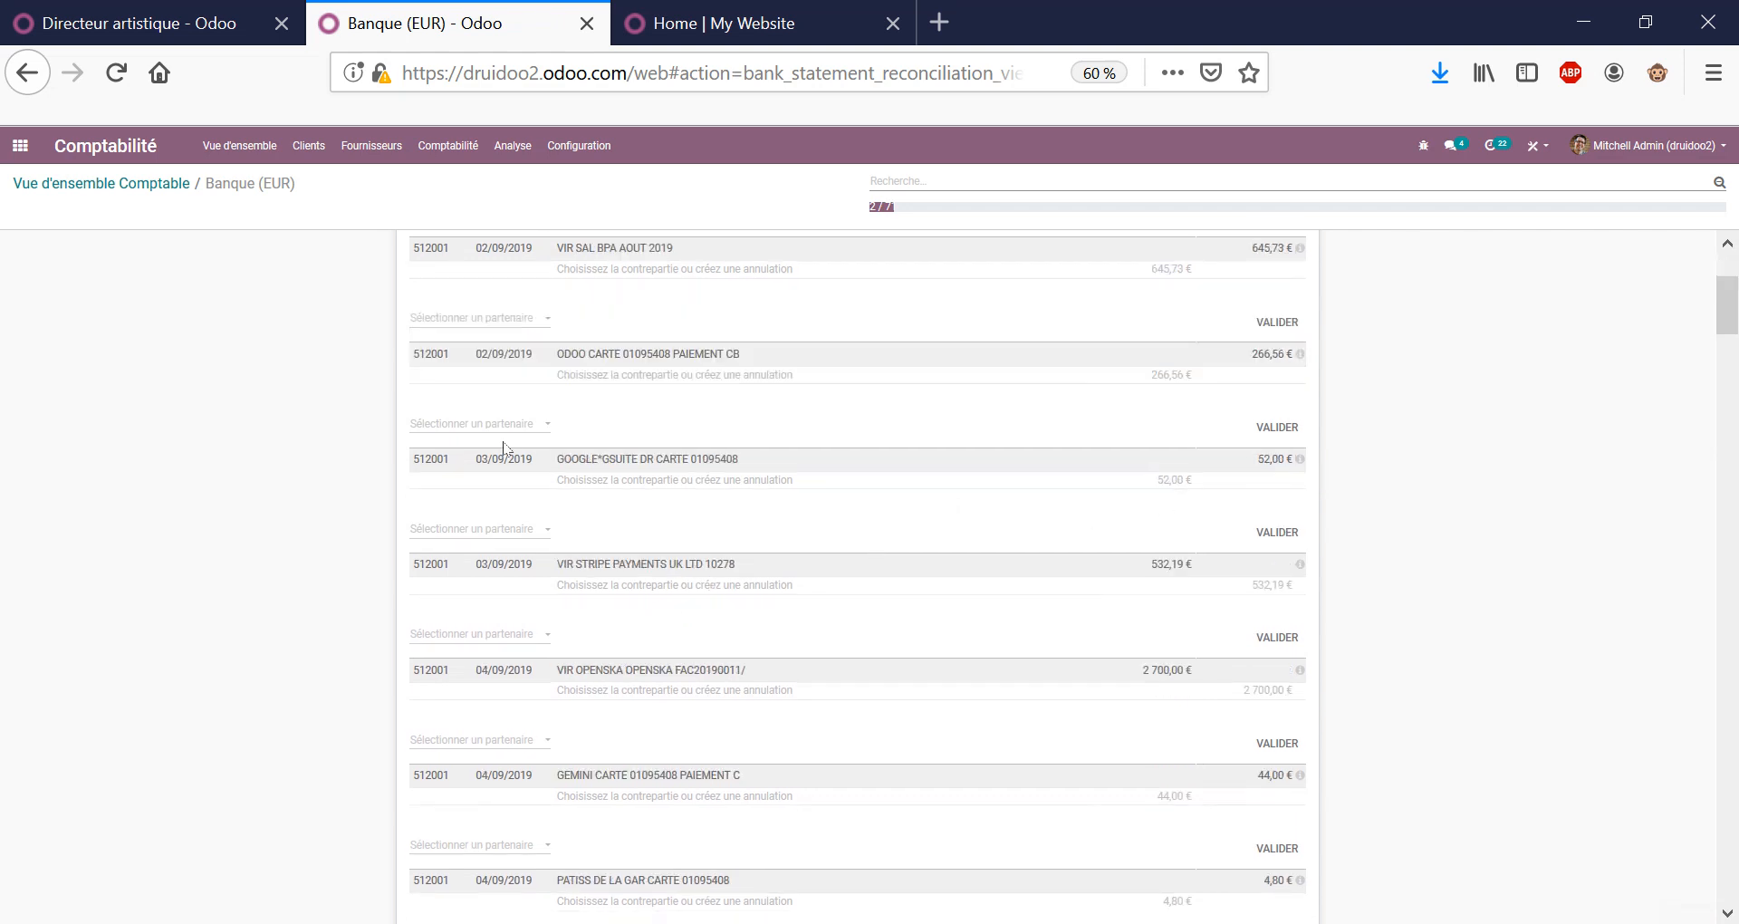
Try GOOGLE as the partner for the Google GSuite line, then clear it, leaving no partner.
{"action": "left_click", "coordinate": [466, 426]}
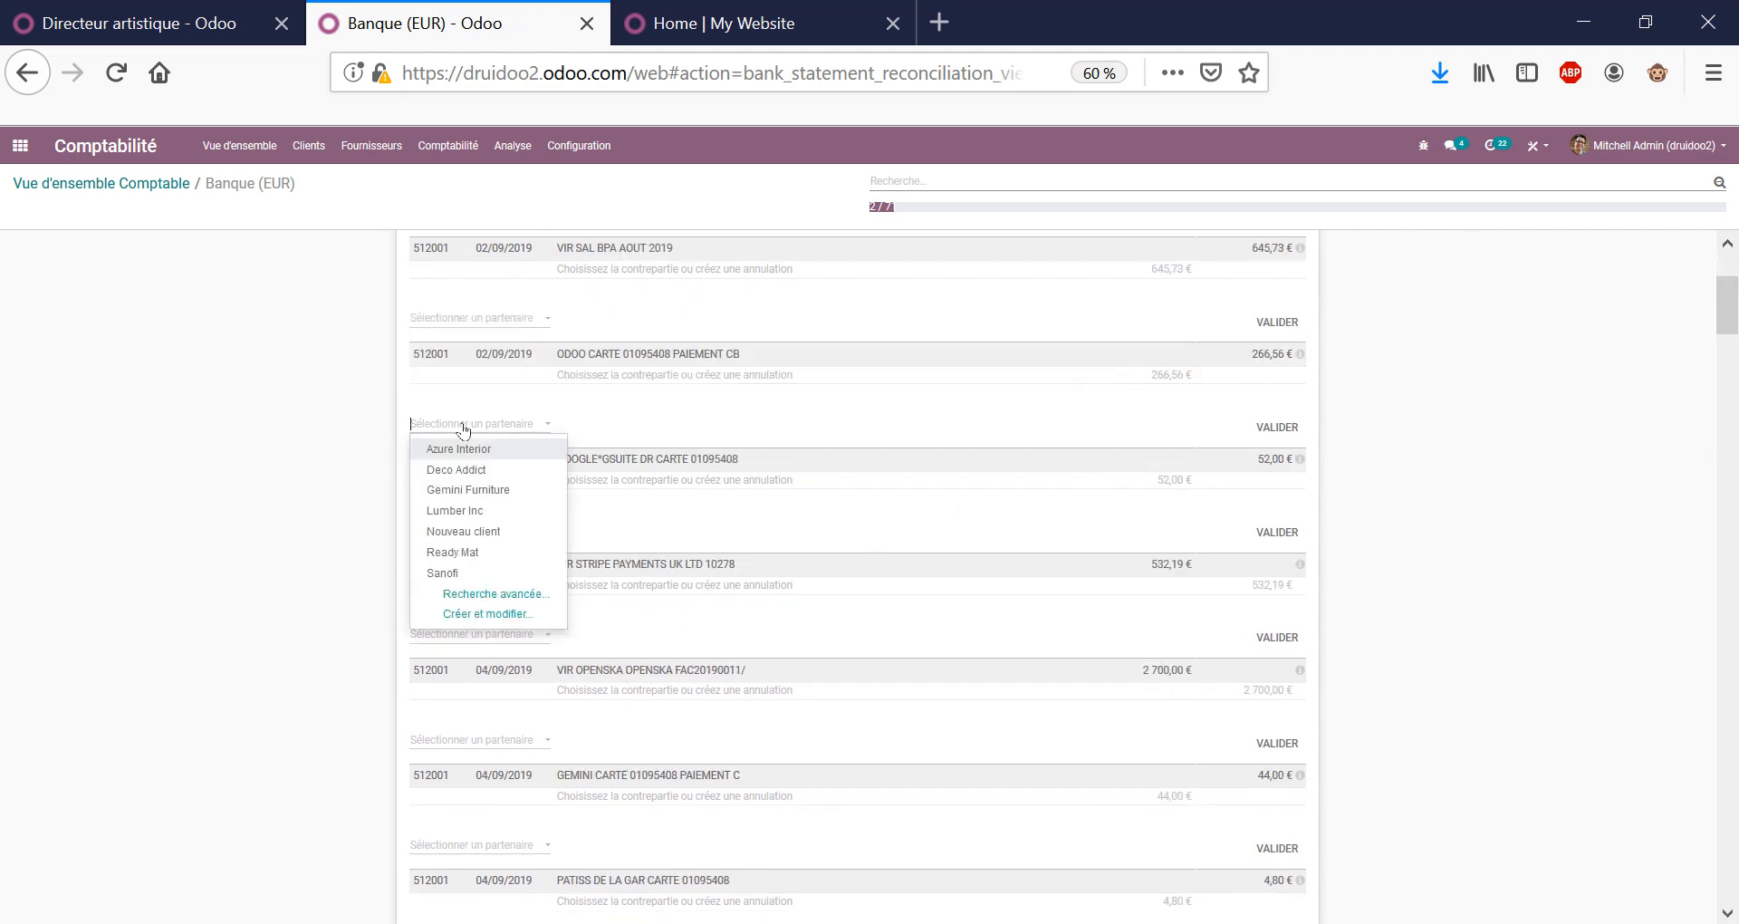
{"action": "type", "text": "GOOGOLE"}
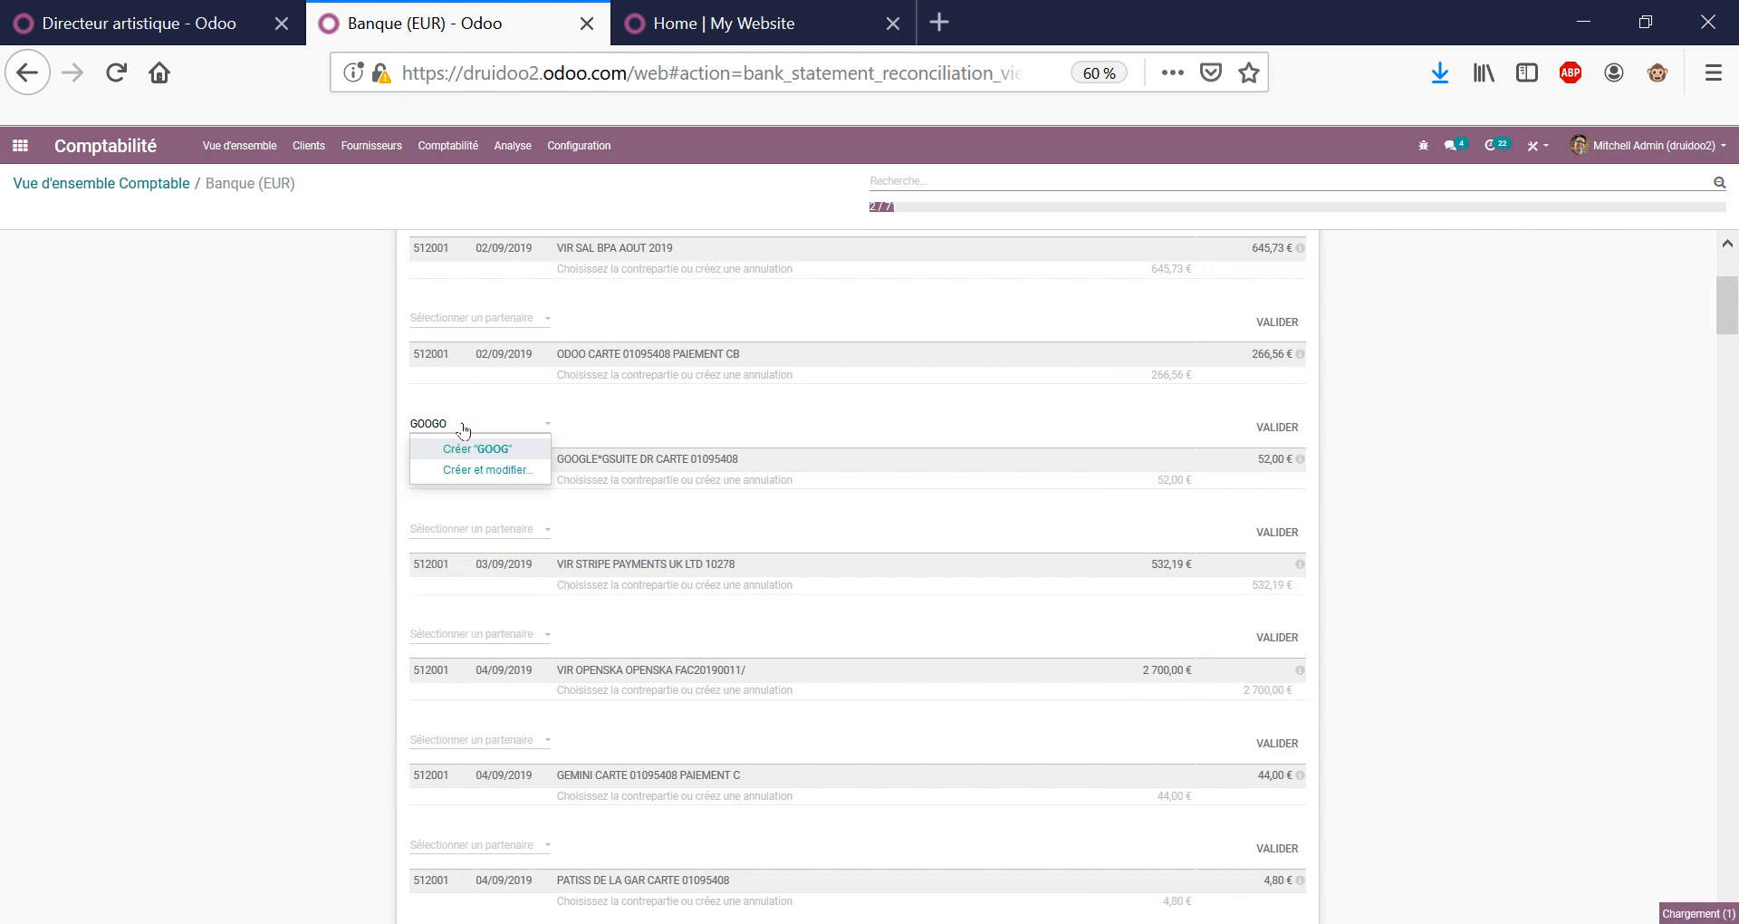
{"action": "key", "text": "BackSpace"}
{"action": "key", "text": "BackSpace"}
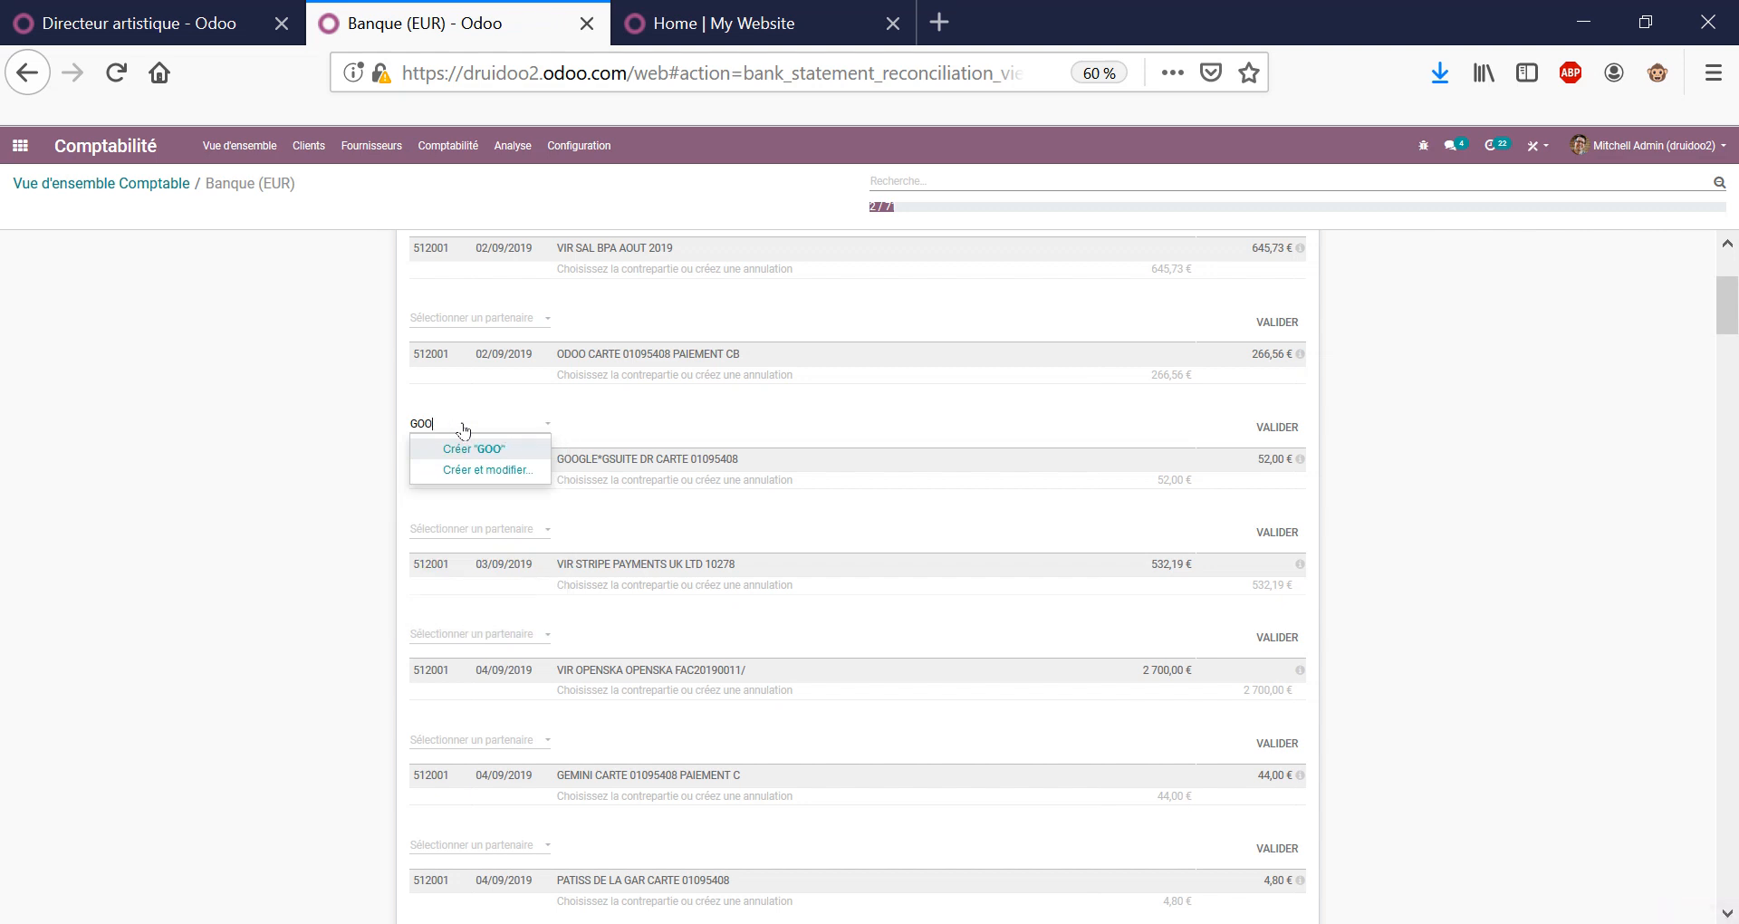
{"action": "type", "text": "E"}
{"action": "double_click", "coordinate": [429, 428]}
{"action": "key", "text": "BackSpace"}
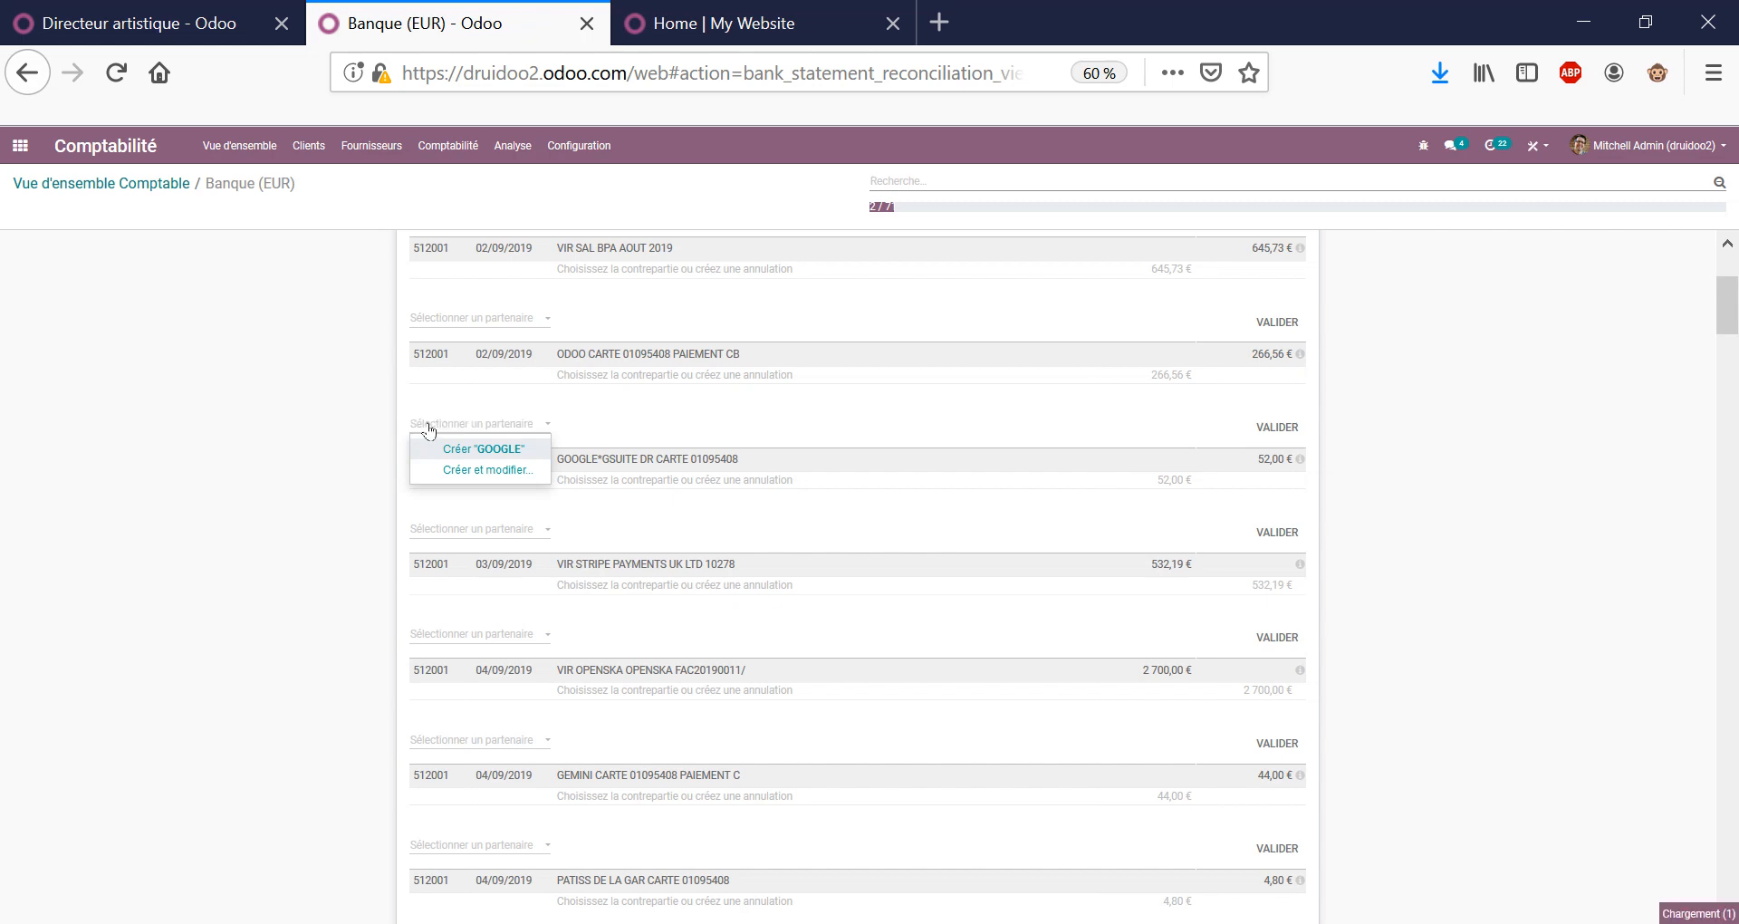
{"action": "left_click", "coordinate": [337, 503]}
Return to the Vue d'ensemble Comptable accounting dashboard.
{"action": "scroll", "coordinate": [1558, 591], "scroll_direction": "down", "scroll_amount": 10}
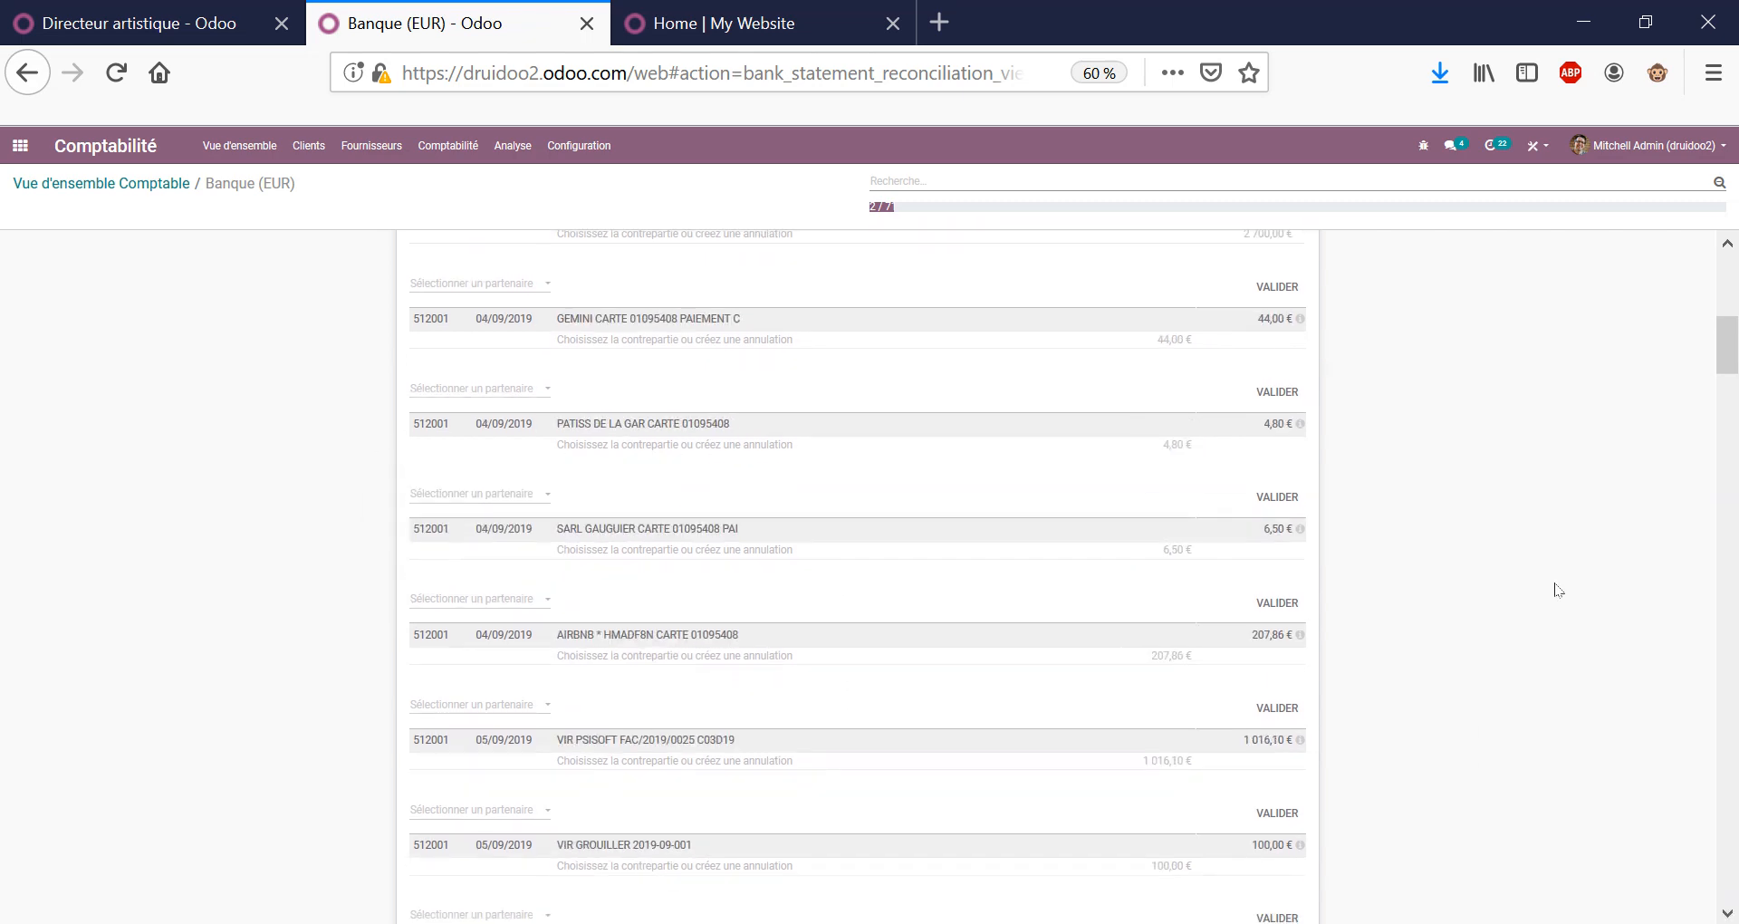
{"action": "left_click_drag", "start_coordinate": [1729, 405], "coordinate": [1725, 297]}
{"action": "left_click", "coordinate": [150, 183]}
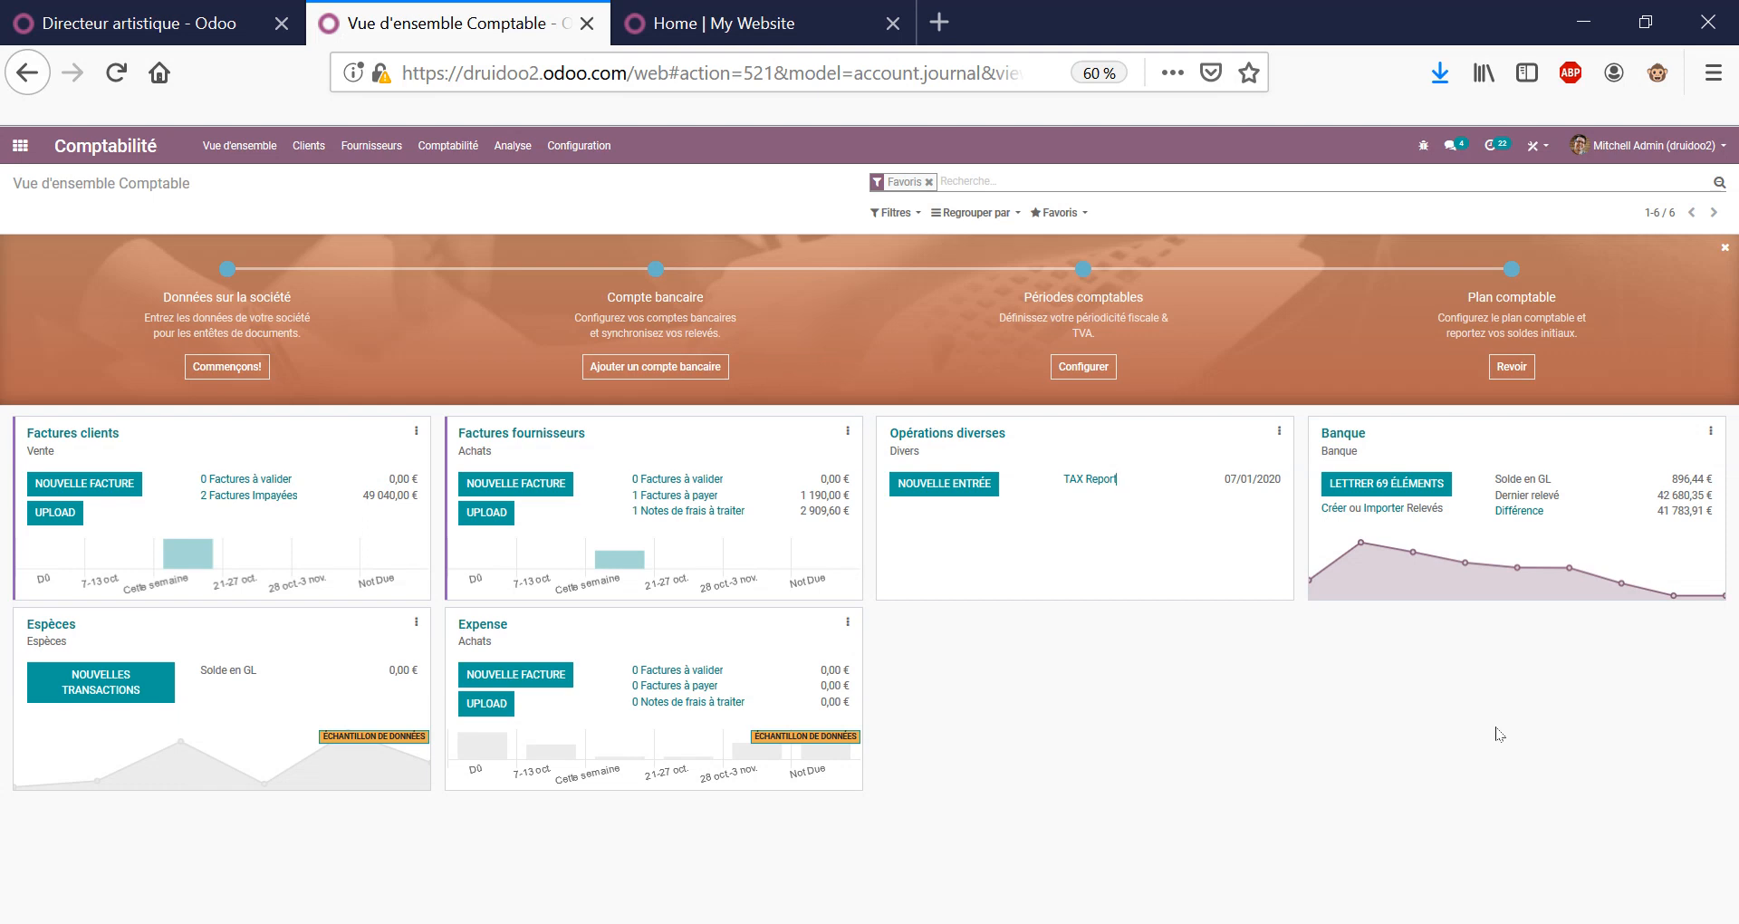
Open the Banque card's LETTRER 69 ÉLÉMENTS list of statement lines to reconcile.
{"action": "left_click", "coordinate": [1383, 483]}
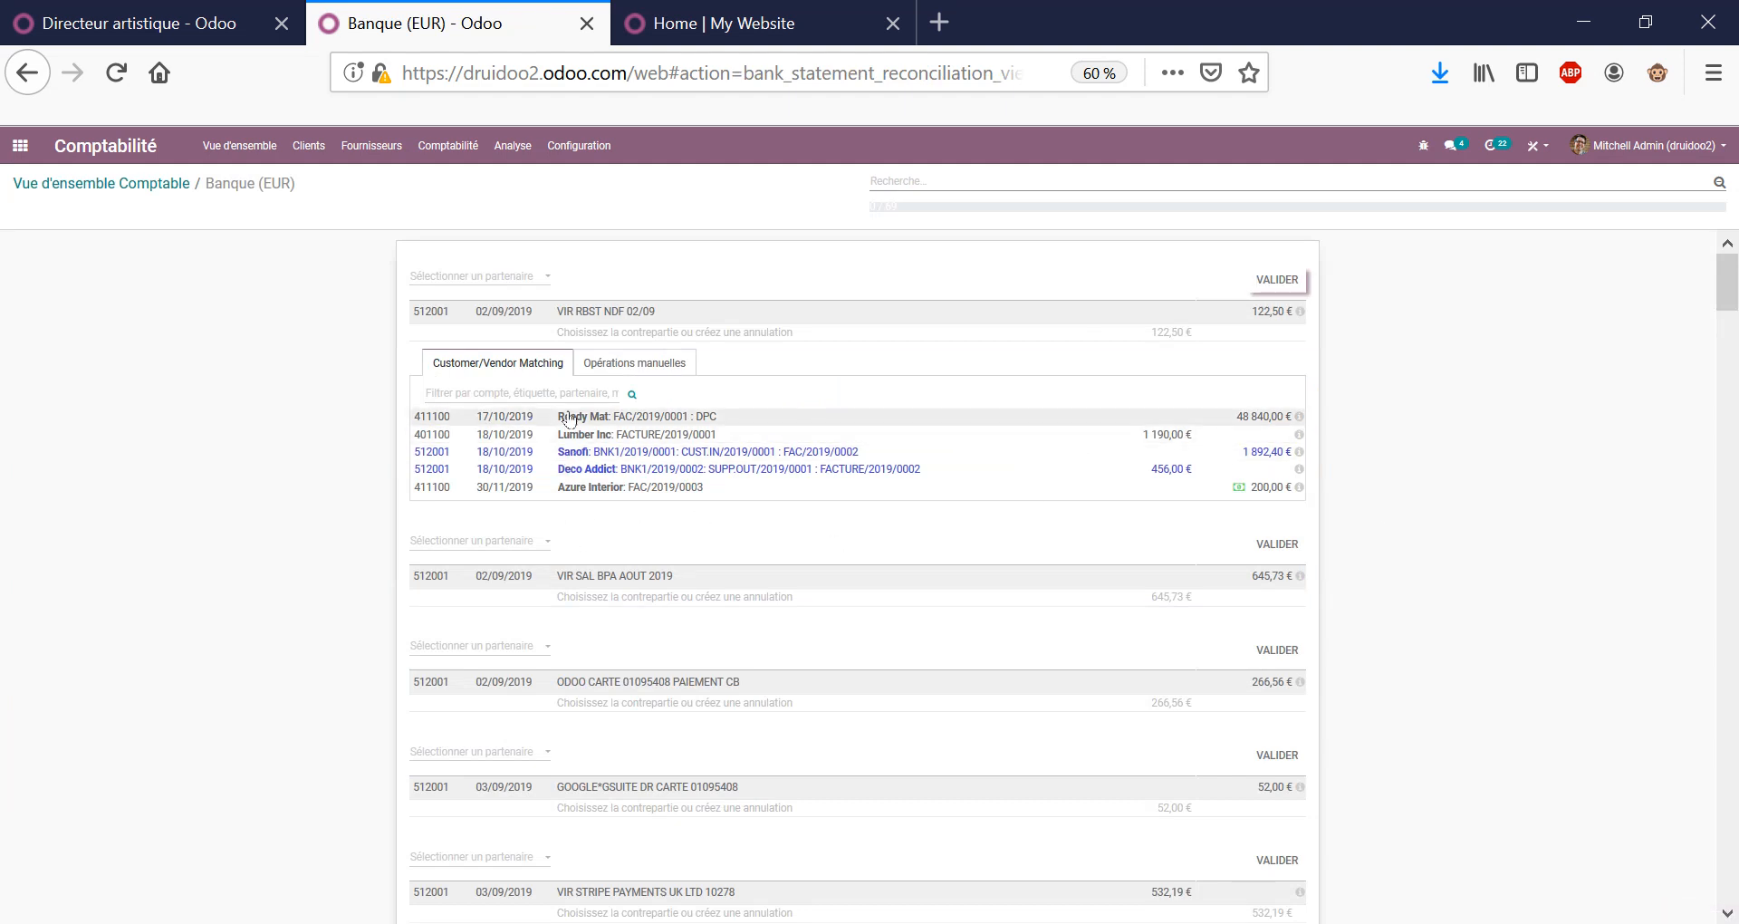
Match and then unmatch Ready Mat on VIR RBST NDF 02/09, then go to the apps home screen.
{"action": "left_click", "coordinate": [419, 418]}
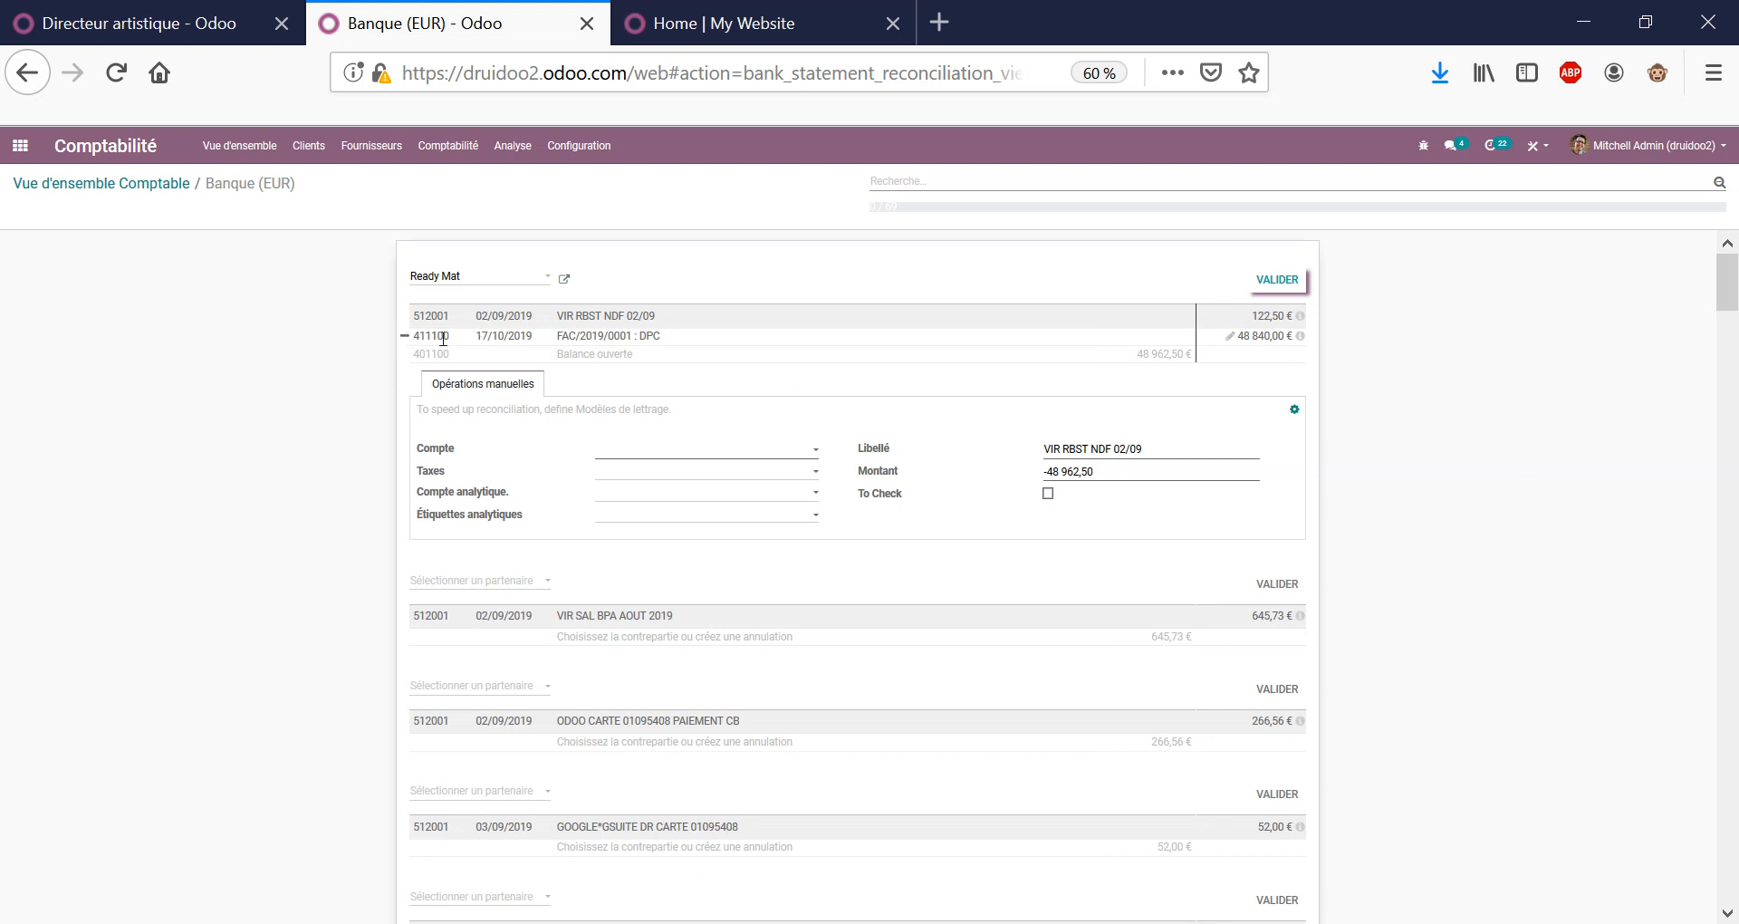
{"action": "left_click", "coordinate": [408, 339]}
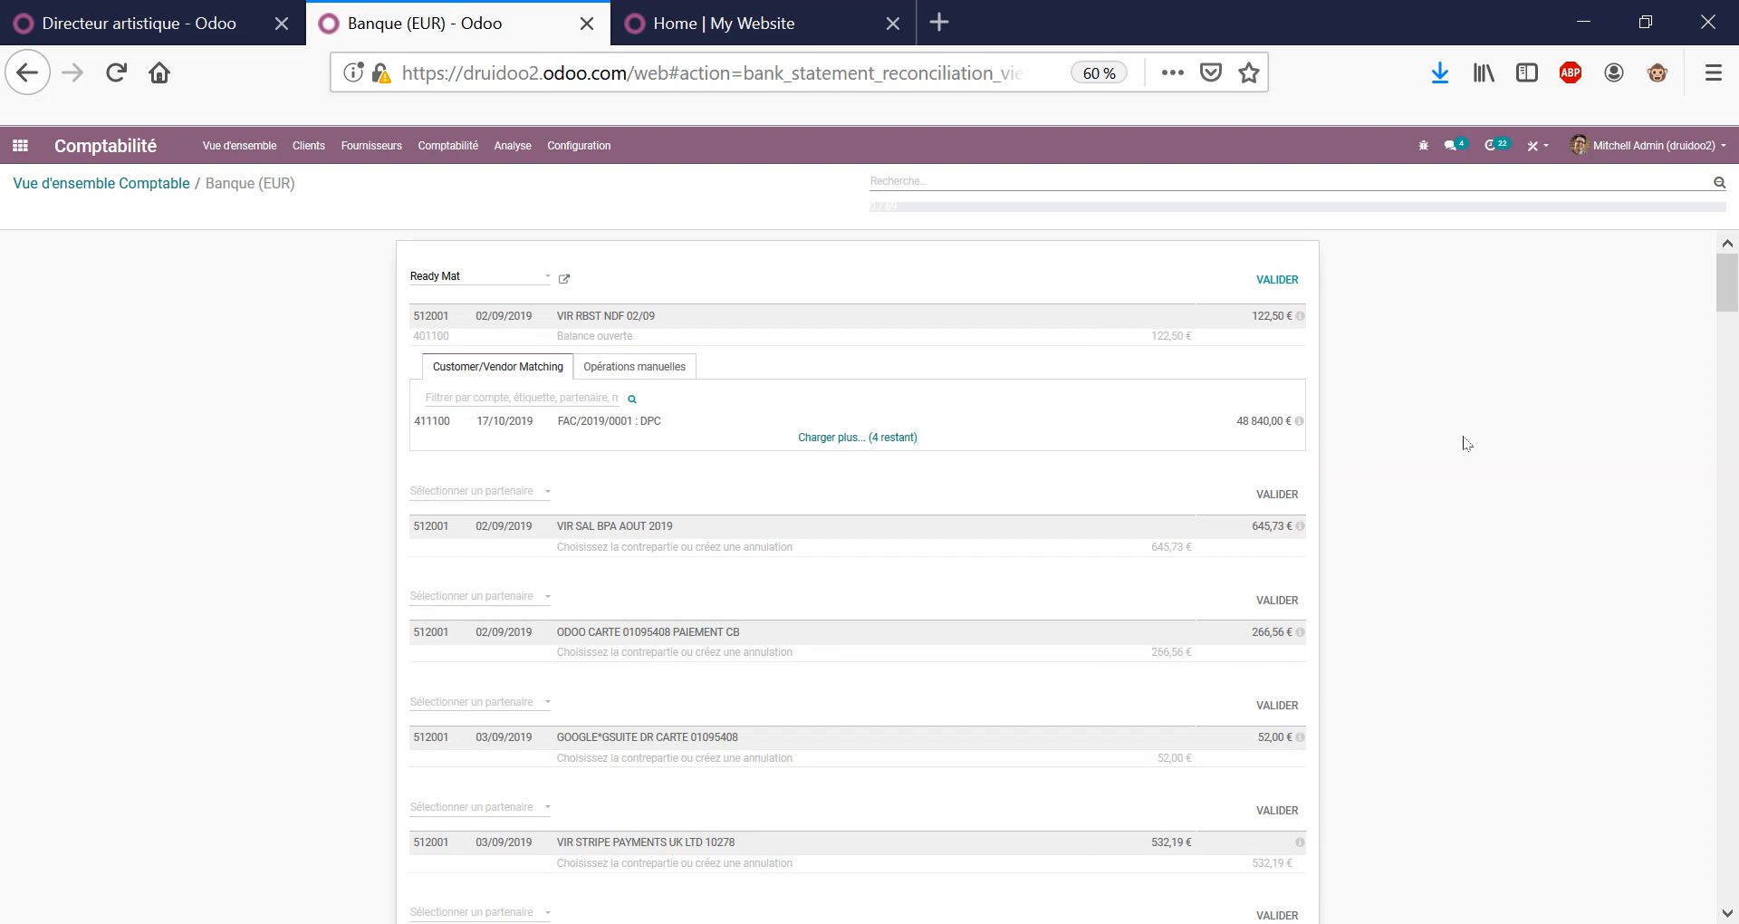
{"action": "left_click", "coordinate": [95, 183]}
{"action": "left_click", "coordinate": [27, 156]}
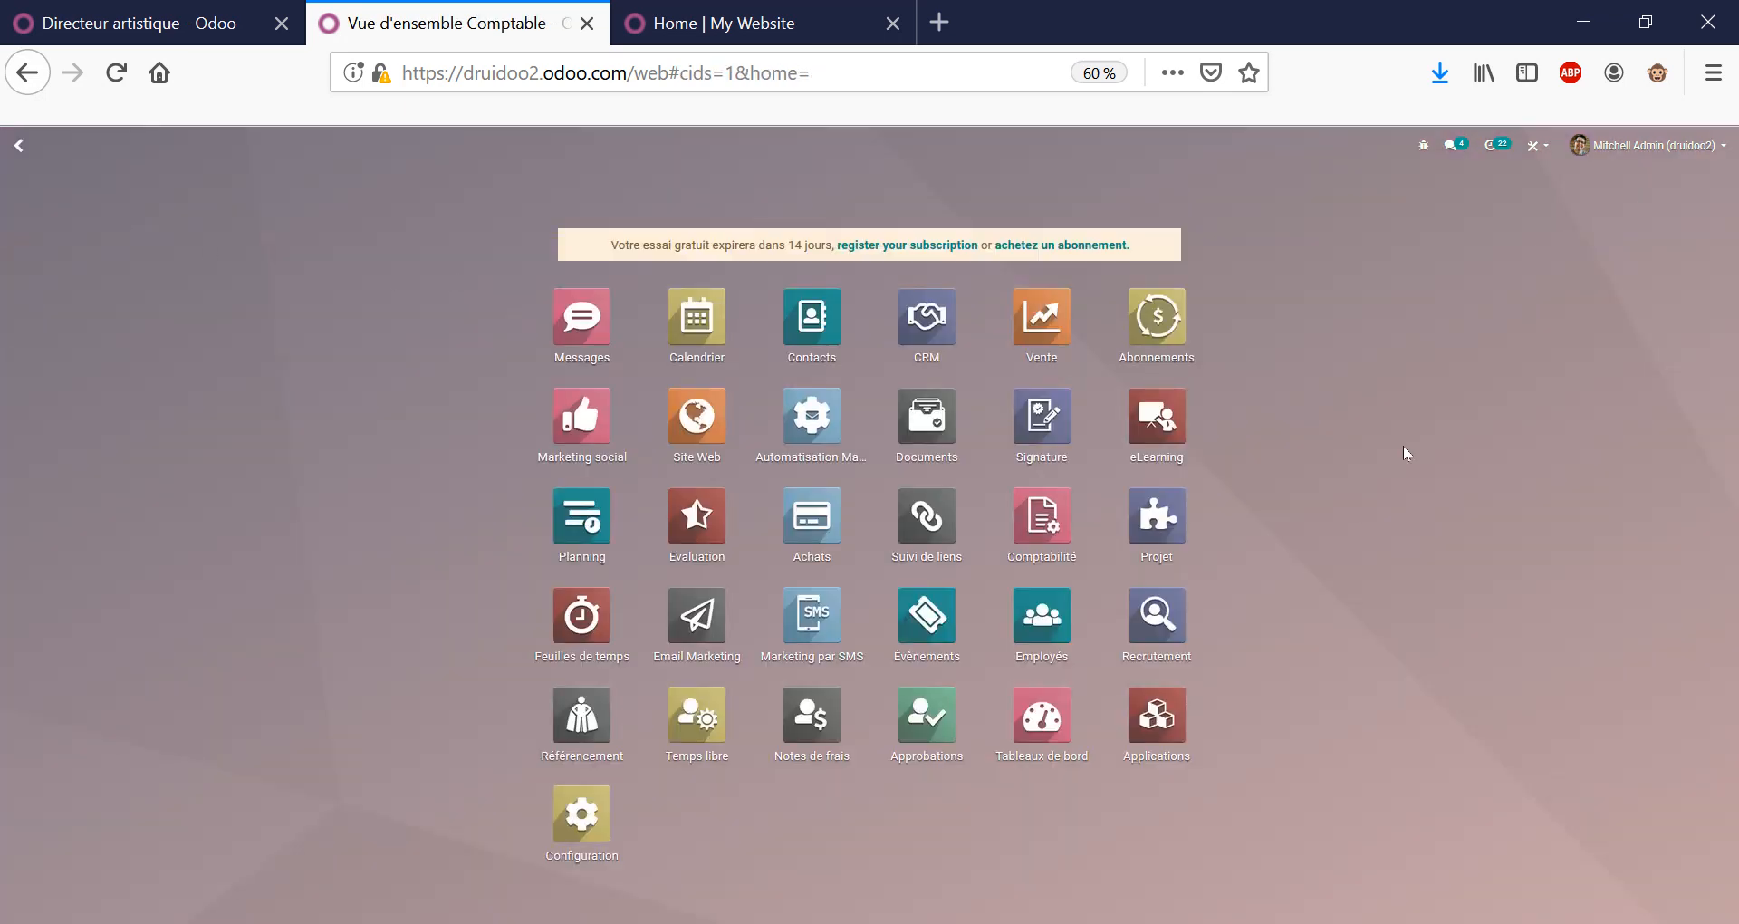